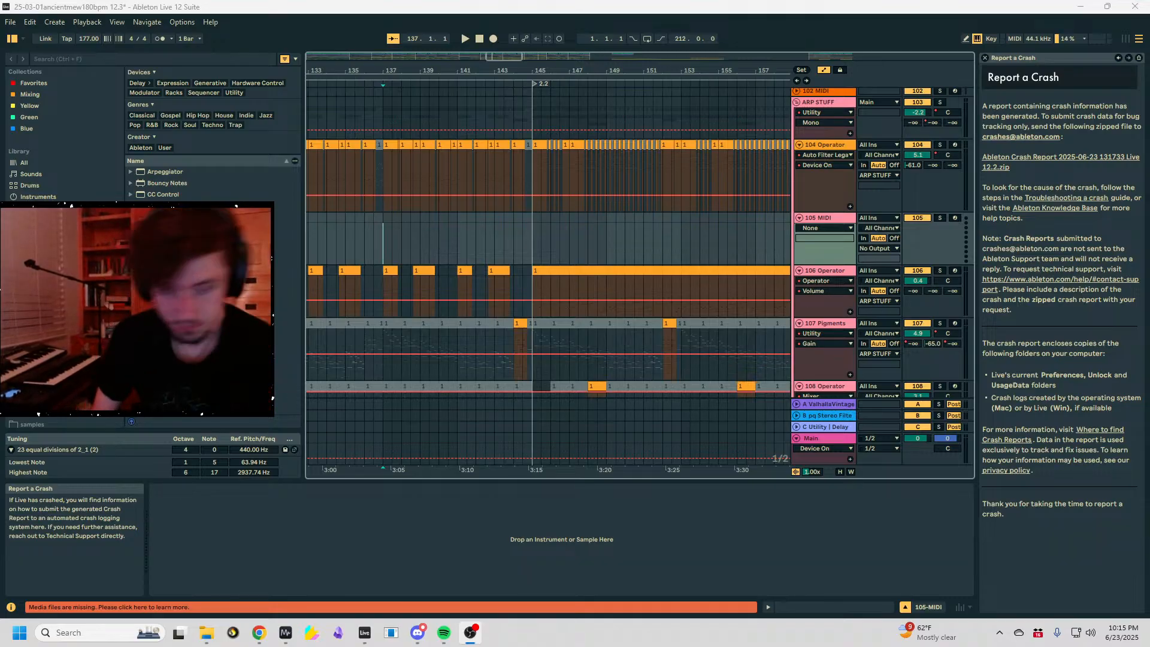
# - Close the crash report help and switch the window to full screen
pyautogui.click(986, 57)
pyautogui.press('F11')
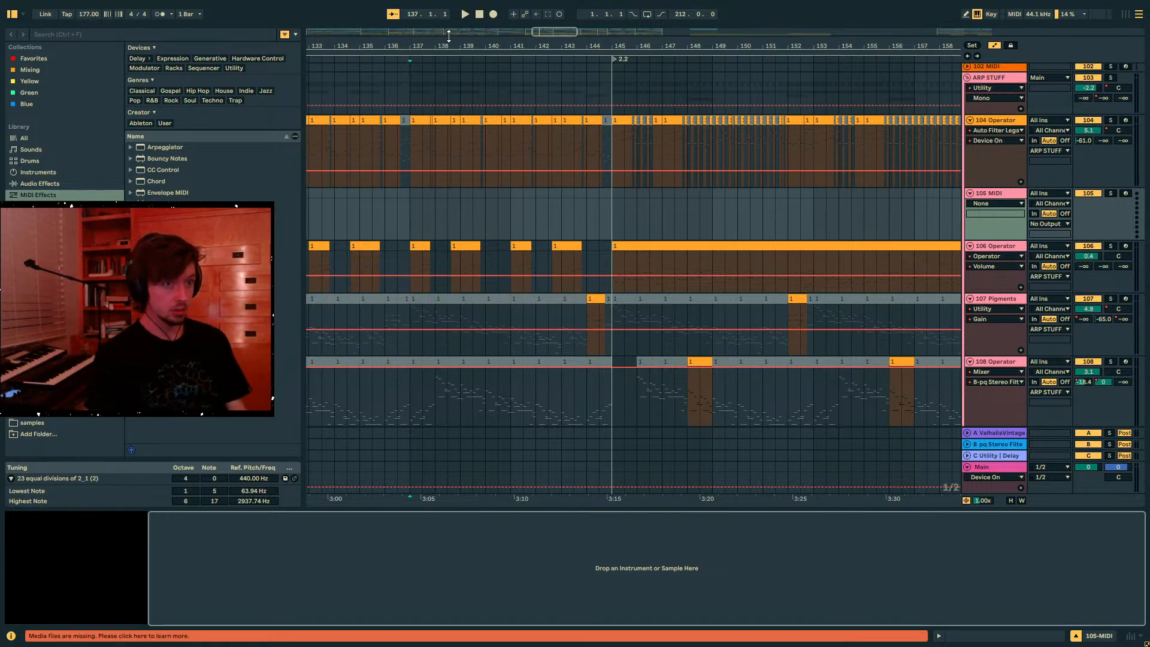
# - Set the arrangement loop to begin at bar 33, the "start" locator, and play the song from there
pyautogui.moveTo(457, 42); pyautogui.dragTo(780, 42)
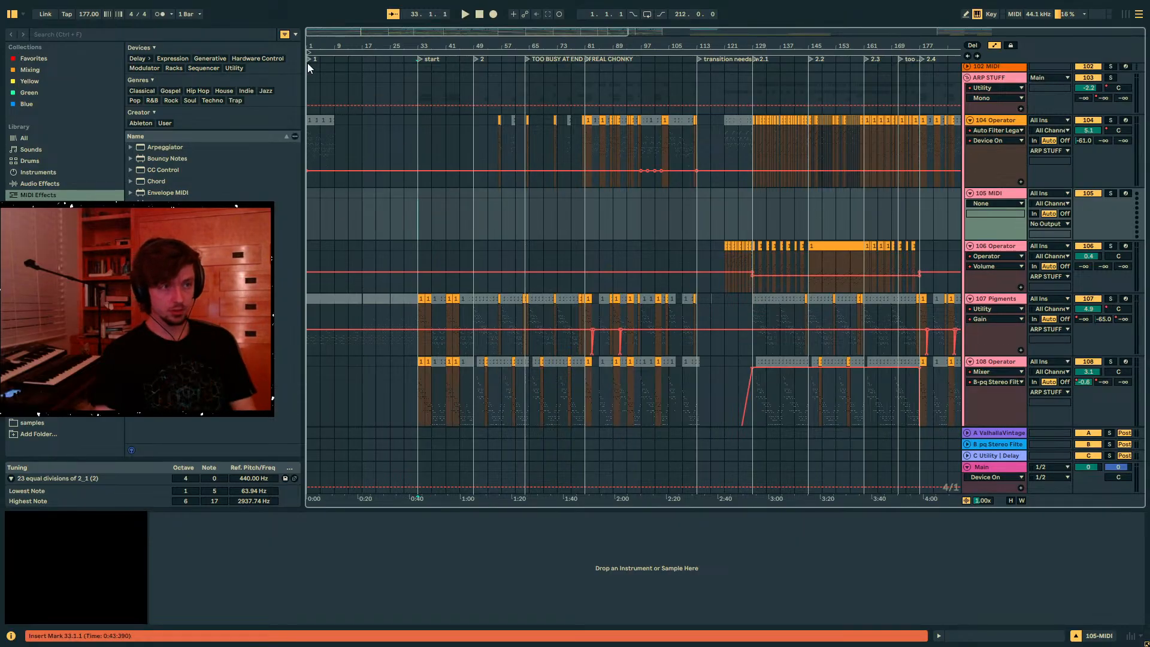
pyautogui.moveTo(311, 55); pyautogui.dragTo(433, 50)
pyautogui.click(415, 216)
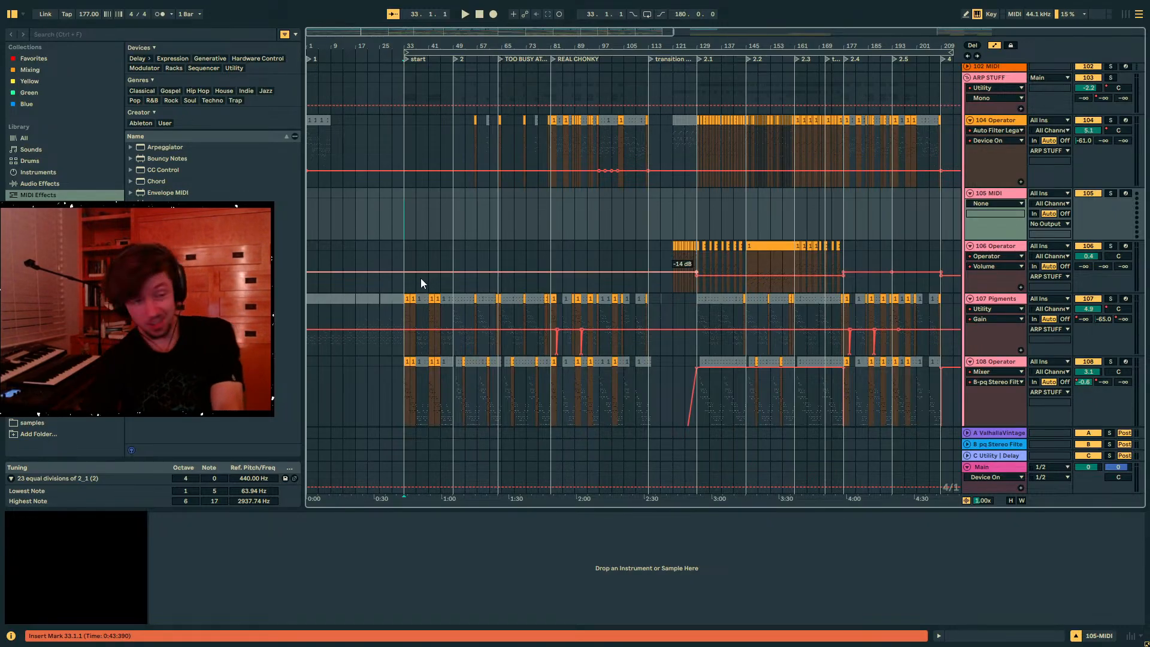
pyautogui.press('space')
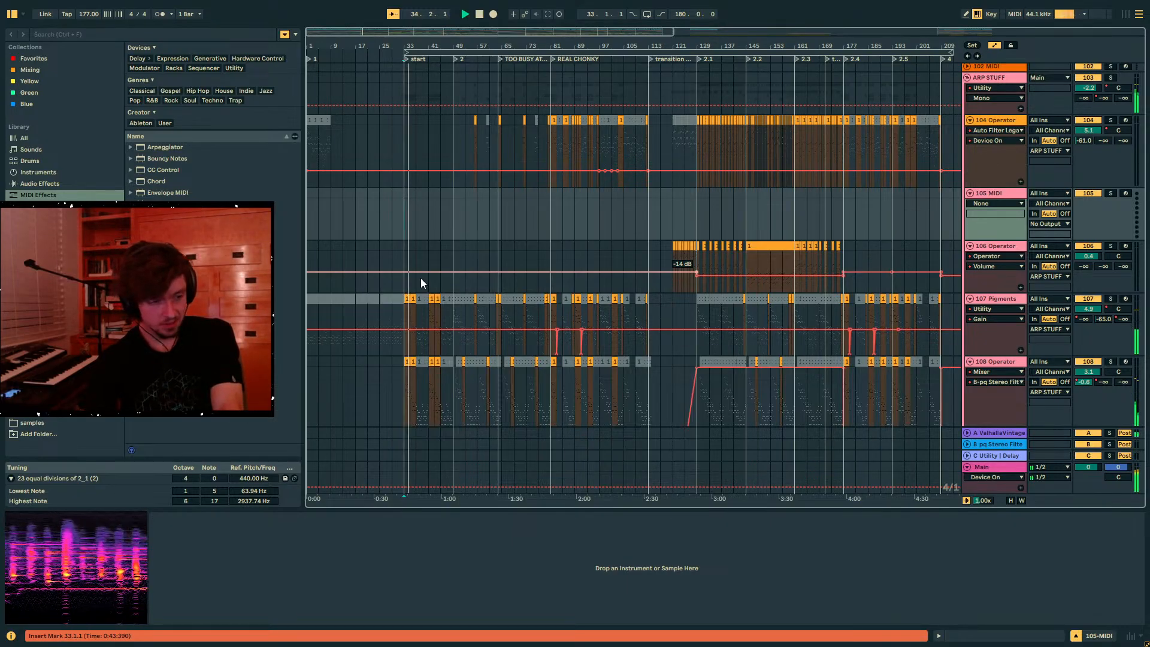
# - Unfold the drums group at the beginning of the track list and show its effect chain
pyautogui.press('-')
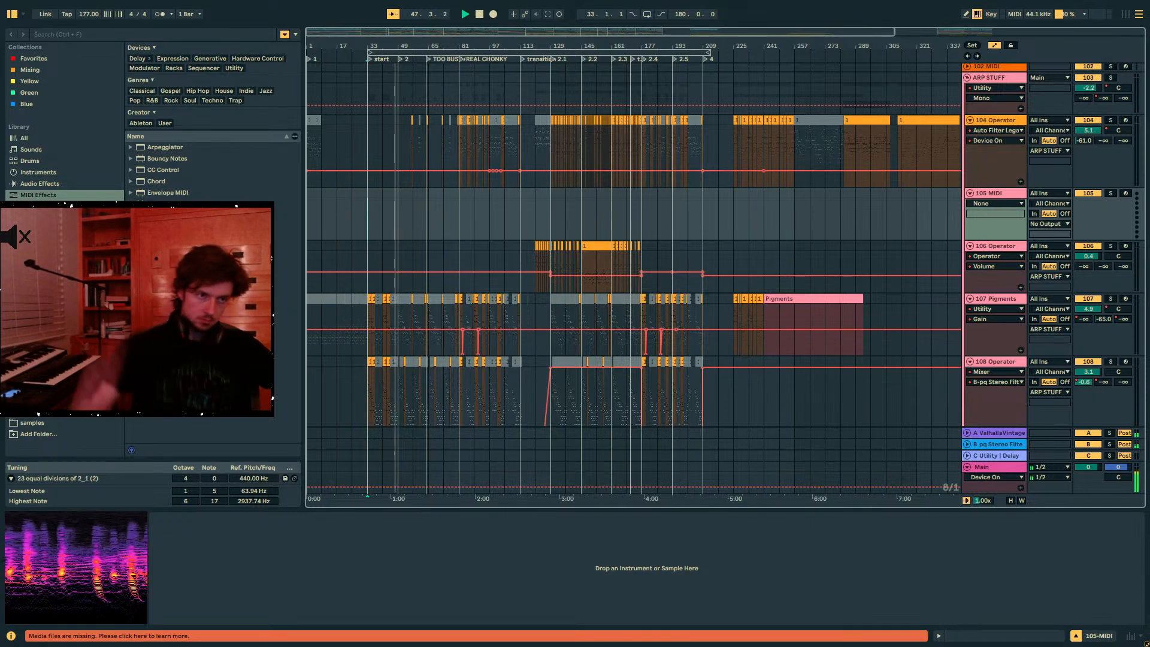
pyautogui.scroll(10, 810, 366)
pyautogui.scroll(2, 557, 279)
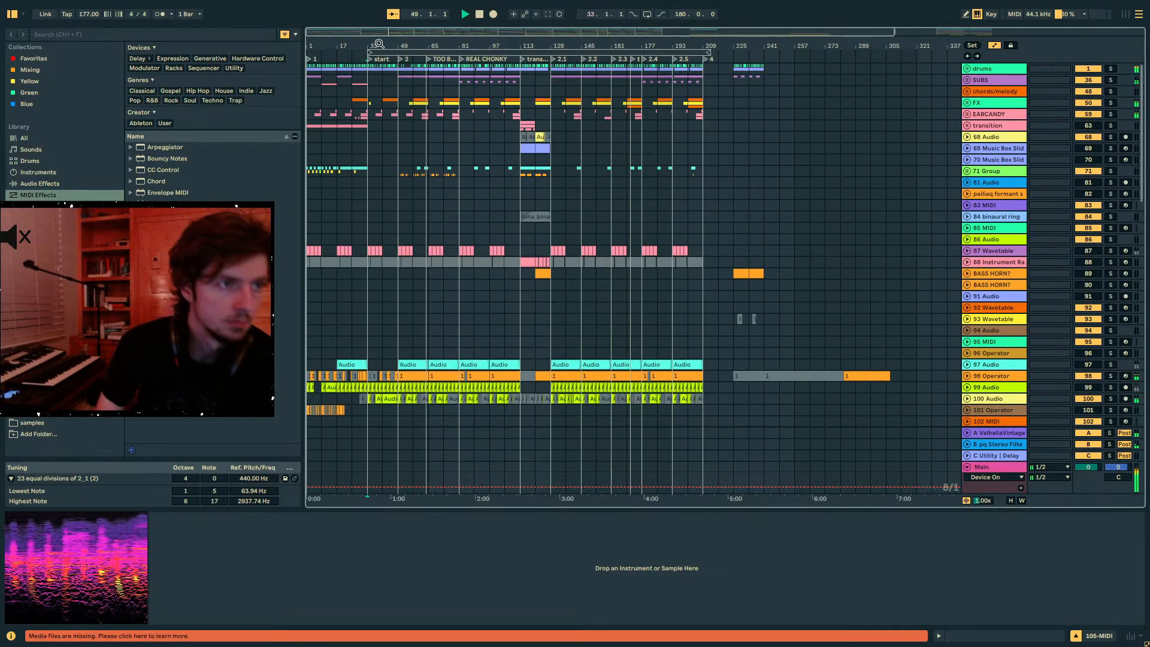
pyautogui.moveTo(390, 45); pyautogui.dragTo(563, 108)
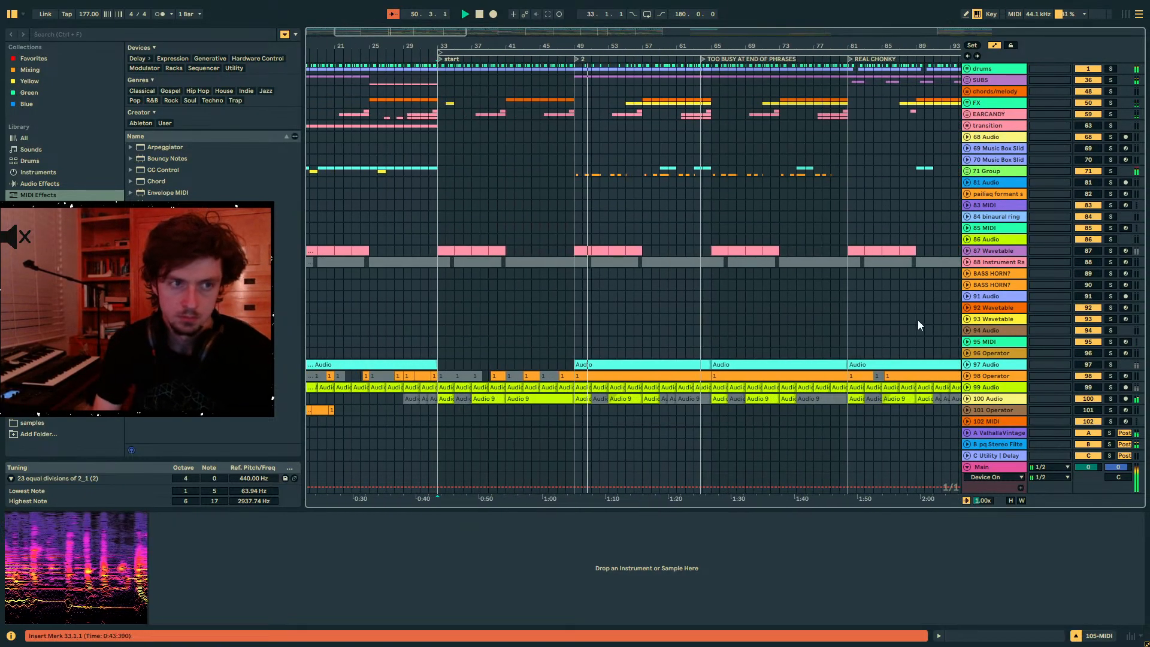
pyautogui.click(967, 70)
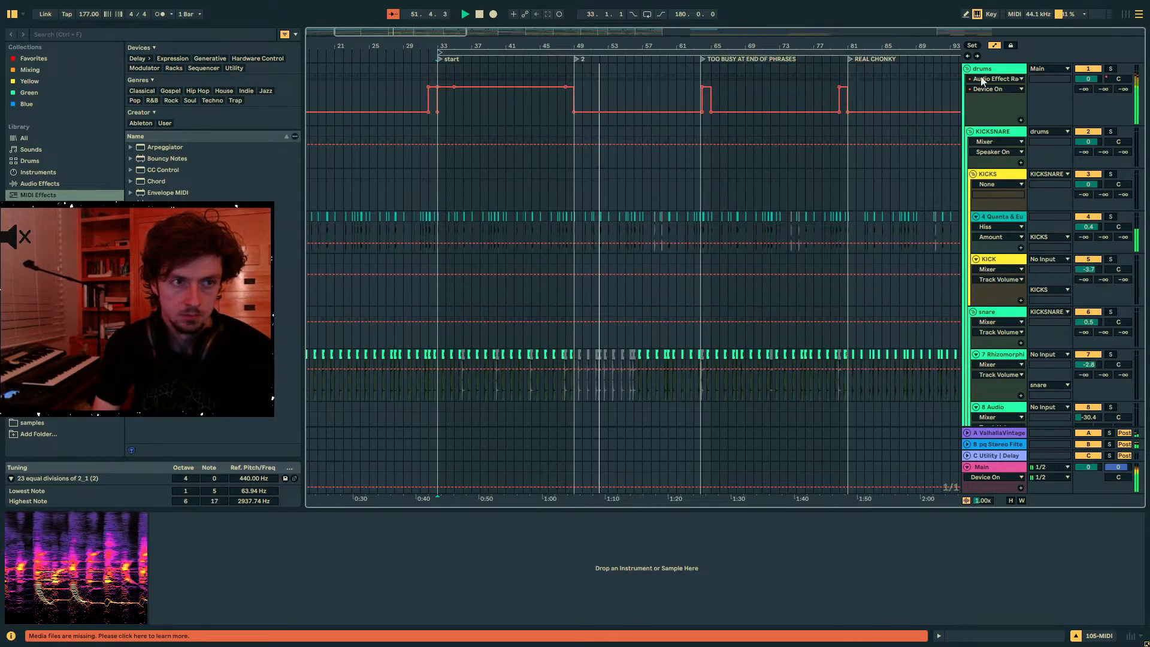
pyautogui.click(979, 71)
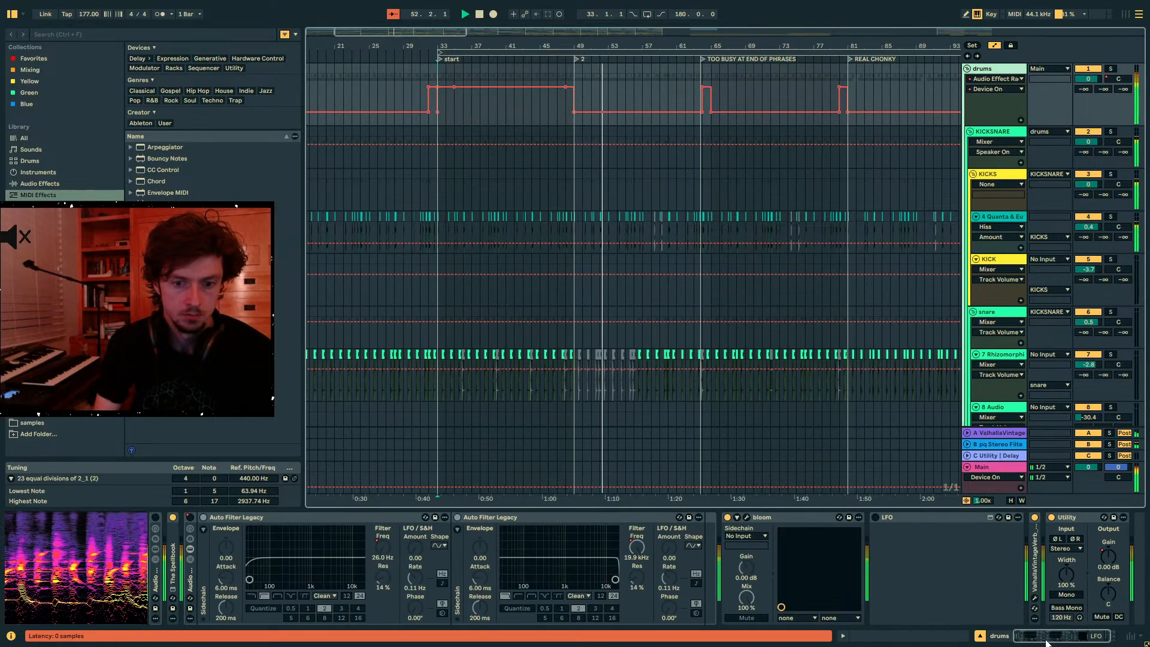
# - Find "hvsh" in the whole library, load Hvshbrown Fletcher Mastering EQ.adg onto the BWB 5 Loop track and set its Scale macro to 58 %
pyautogui.click(84, 34)
pyautogui.write('hvsh')
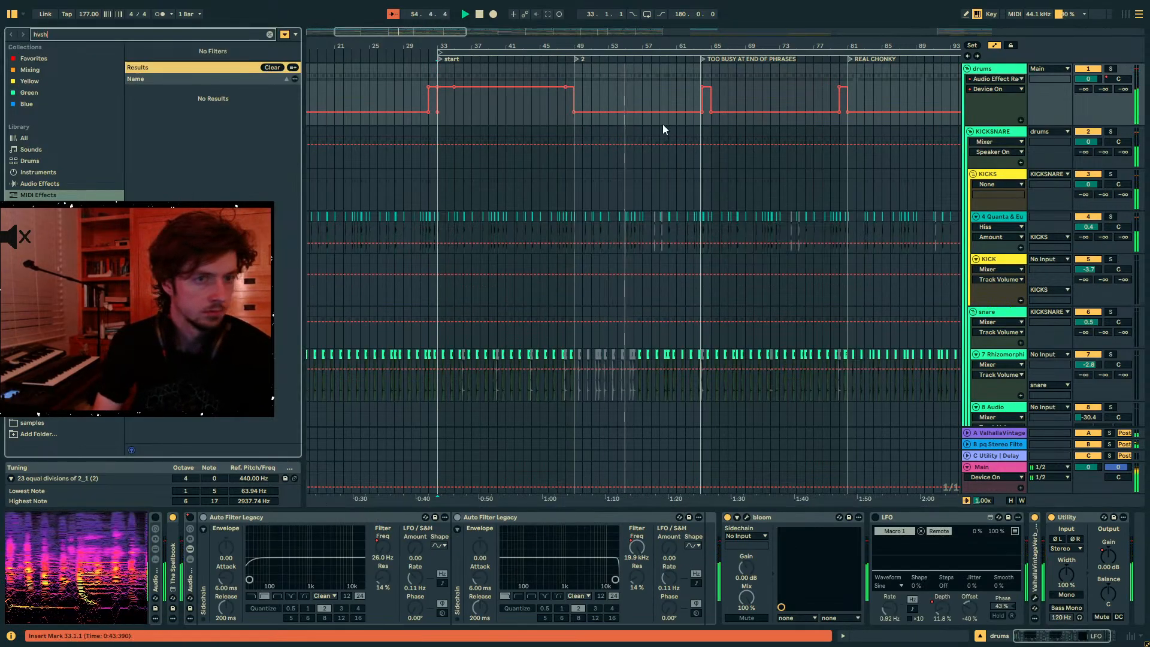
pyautogui.scroll(-10, 748, 191)
pyautogui.scroll(-1, 591, 246)
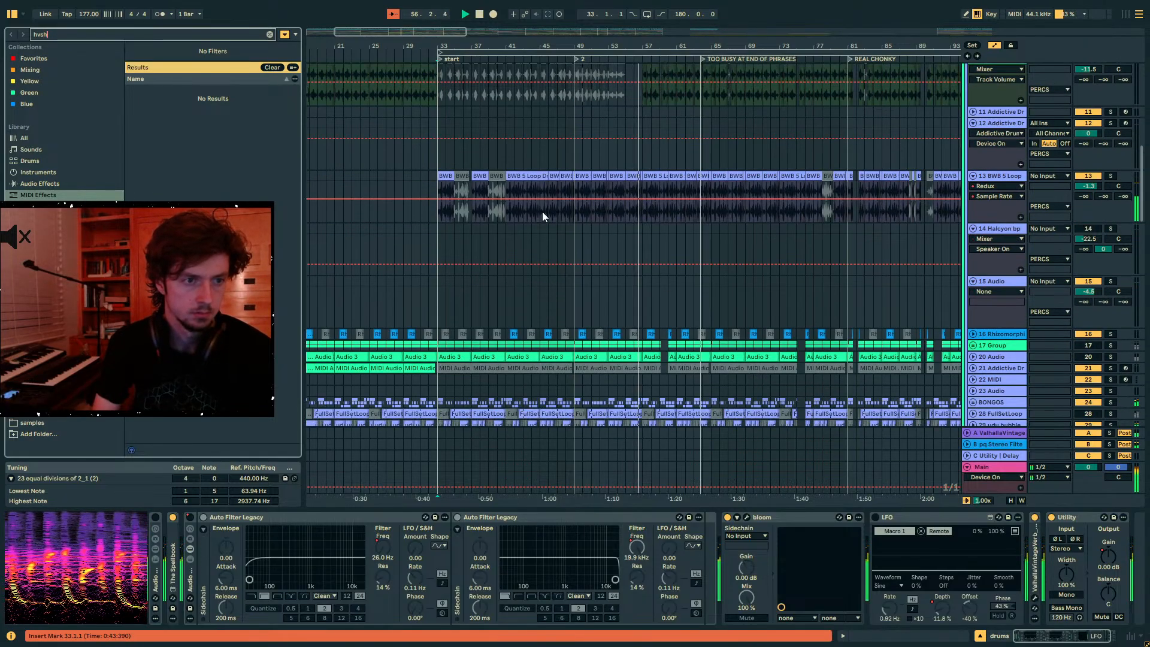
pyautogui.click(542, 211)
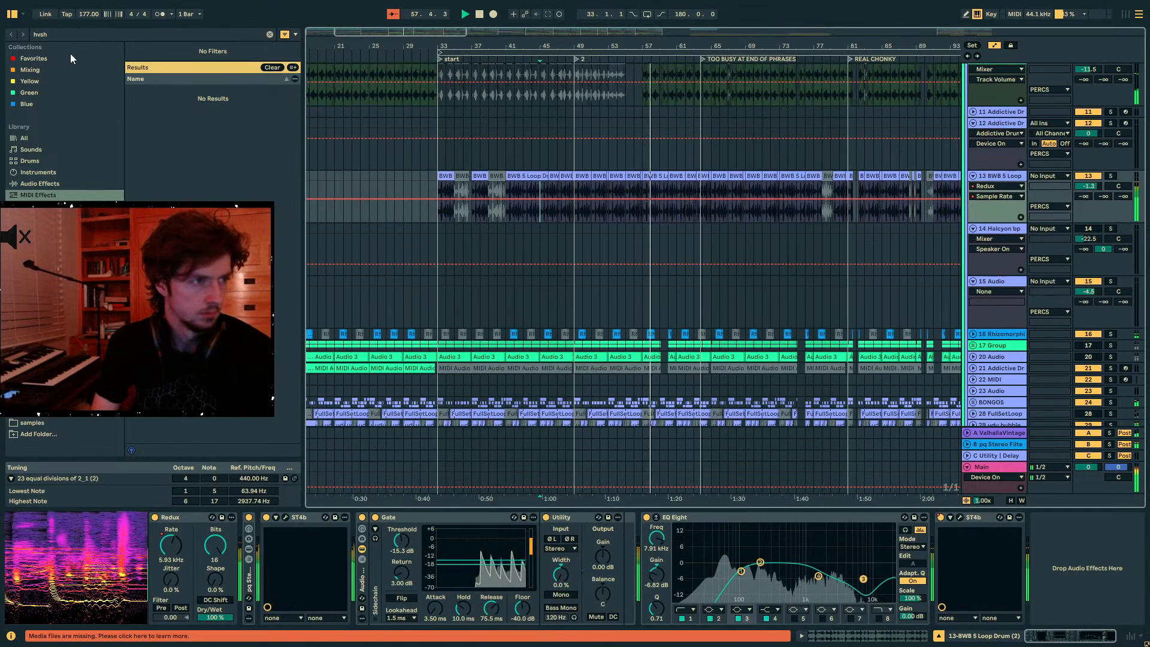
pyautogui.click(48, 138)
pyautogui.click(199, 149)
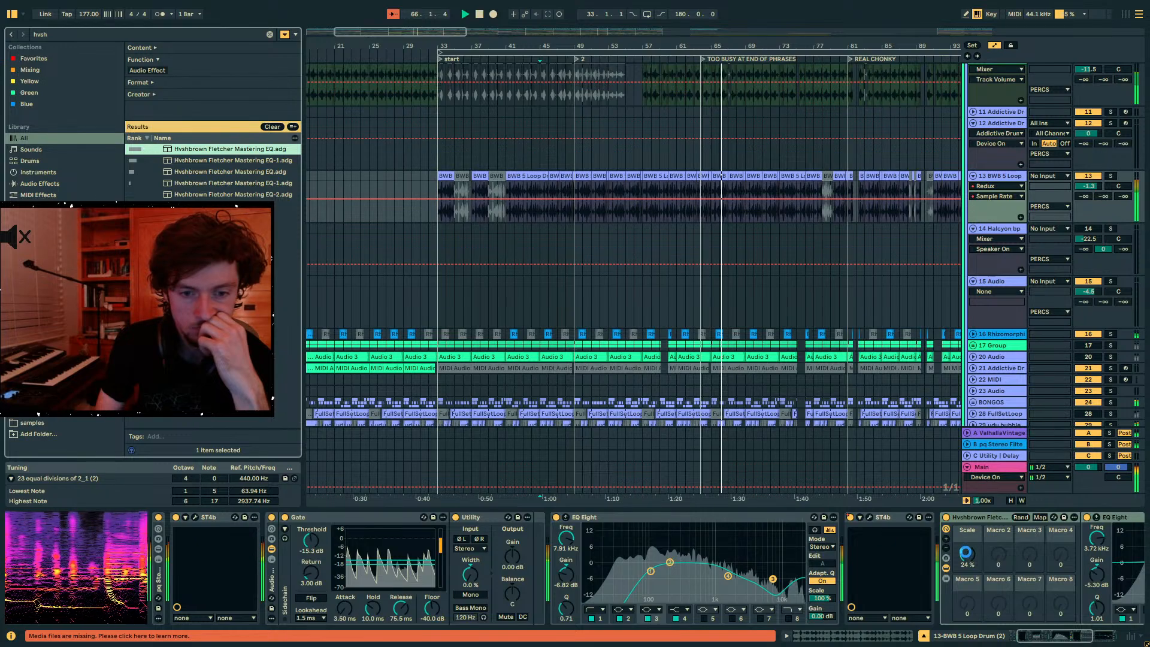
pyautogui.moveTo(966, 552); pyautogui.dragTo(965, 526)
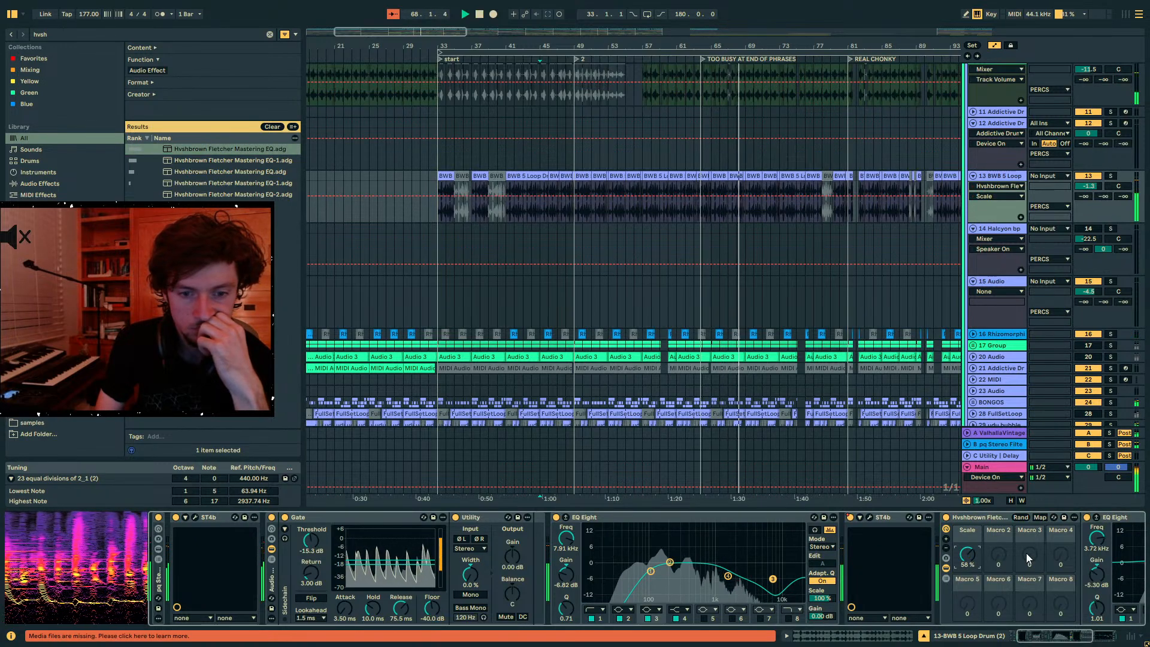
# - Listen up to the TOO BUSY AT END OF PHRASES locator while examining the percussion tracks, with 17 Group unfolded
pyautogui.click(527, 155)
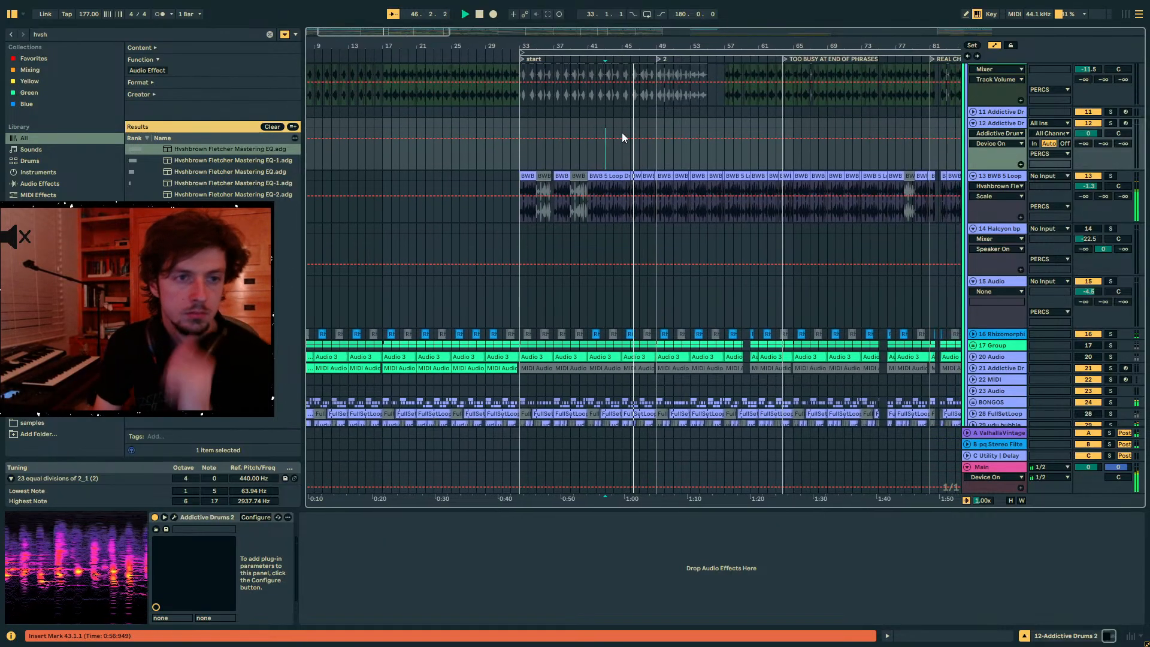
pyautogui.moveTo(629, 40); pyautogui.dragTo(515, 41)
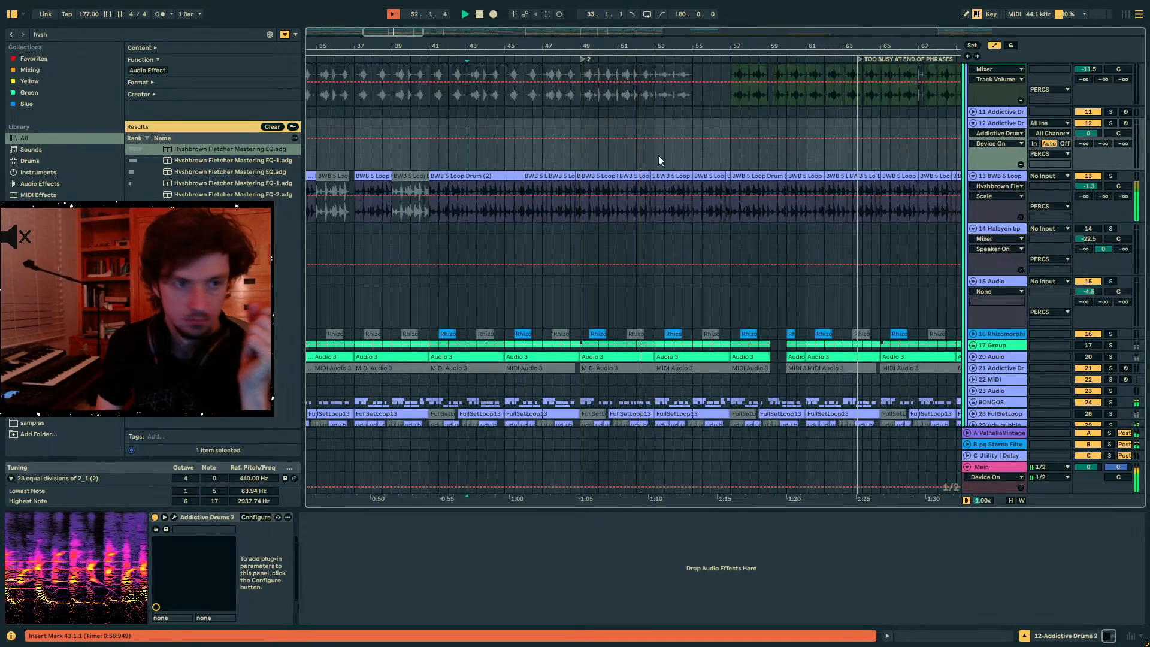
pyautogui.scroll(-4, 676, 171)
pyautogui.scroll(-4, 683, 179)
pyautogui.scroll(3, 744, 210)
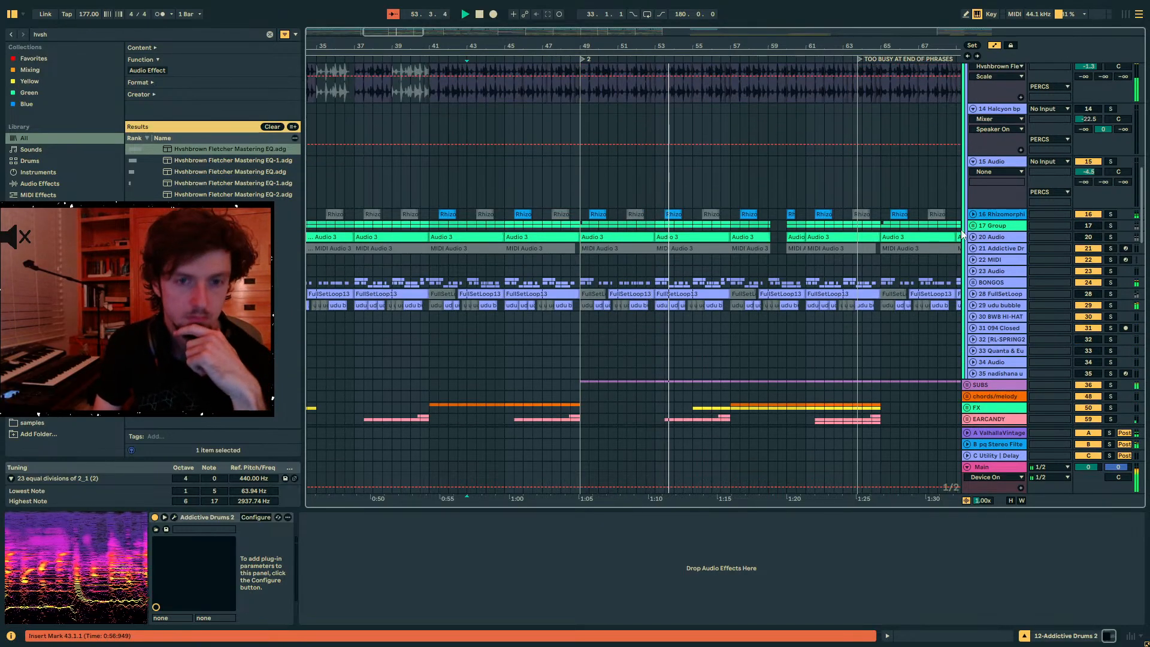
pyautogui.click(973, 226)
pyautogui.scroll(-6, 863, 234)
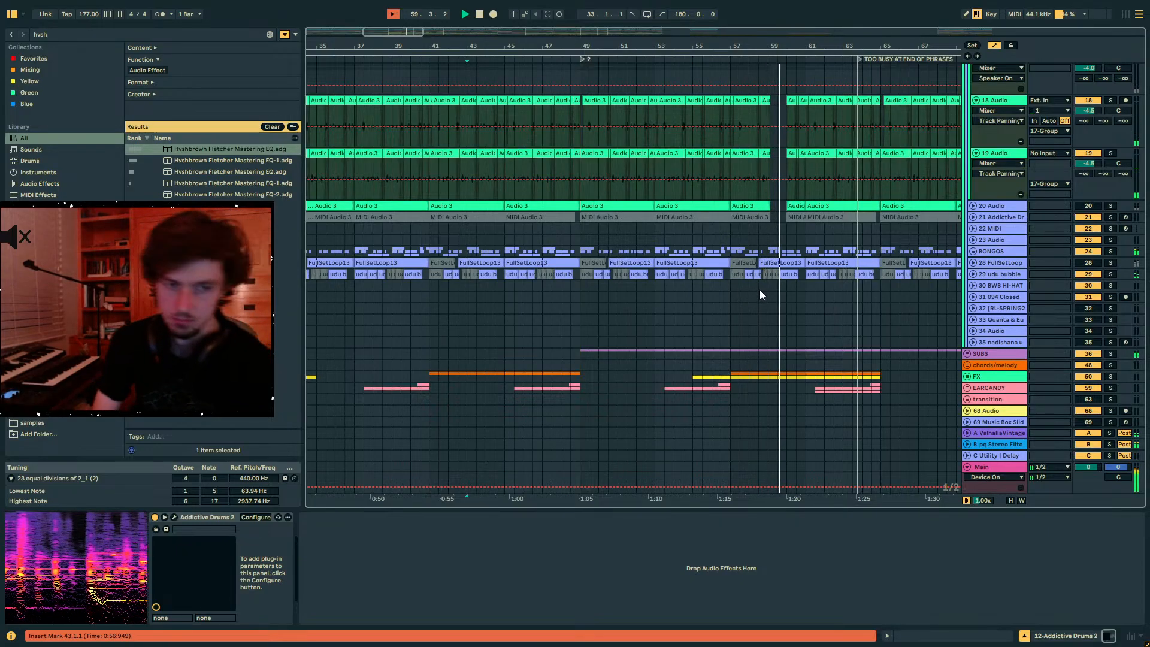
pyautogui.scroll(5, 779, 286)
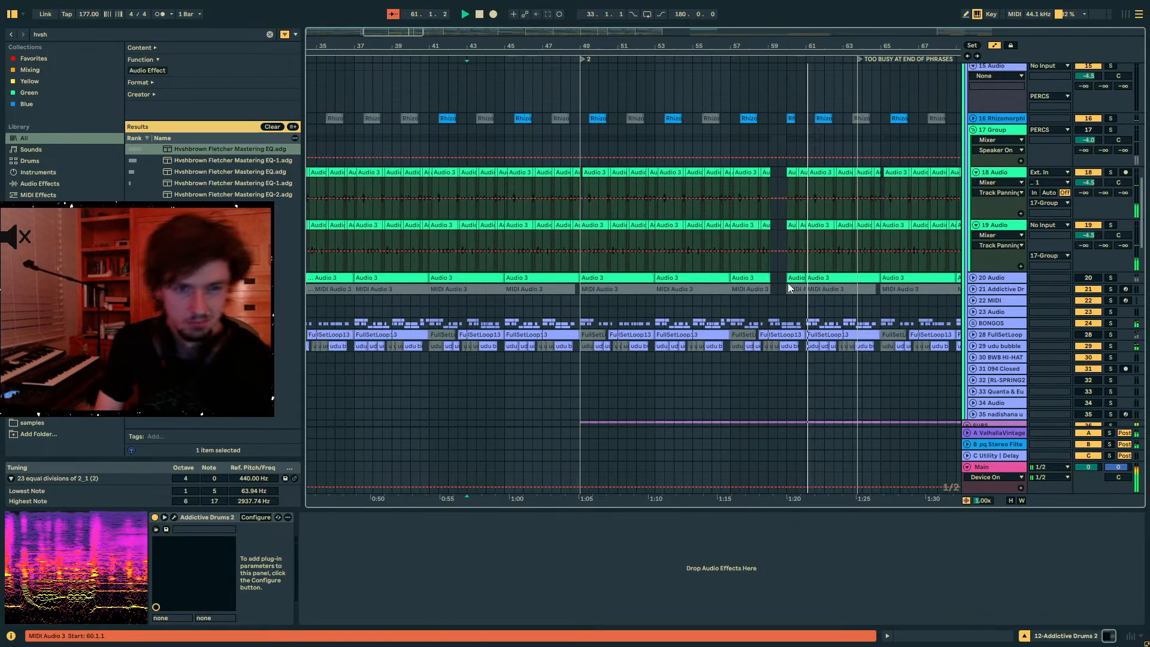
pyautogui.scroll(5, 803, 279)
pyautogui.moveTo(868, 47); pyautogui.dragTo(764, 102)
pyautogui.scroll(-5, 659, 183)
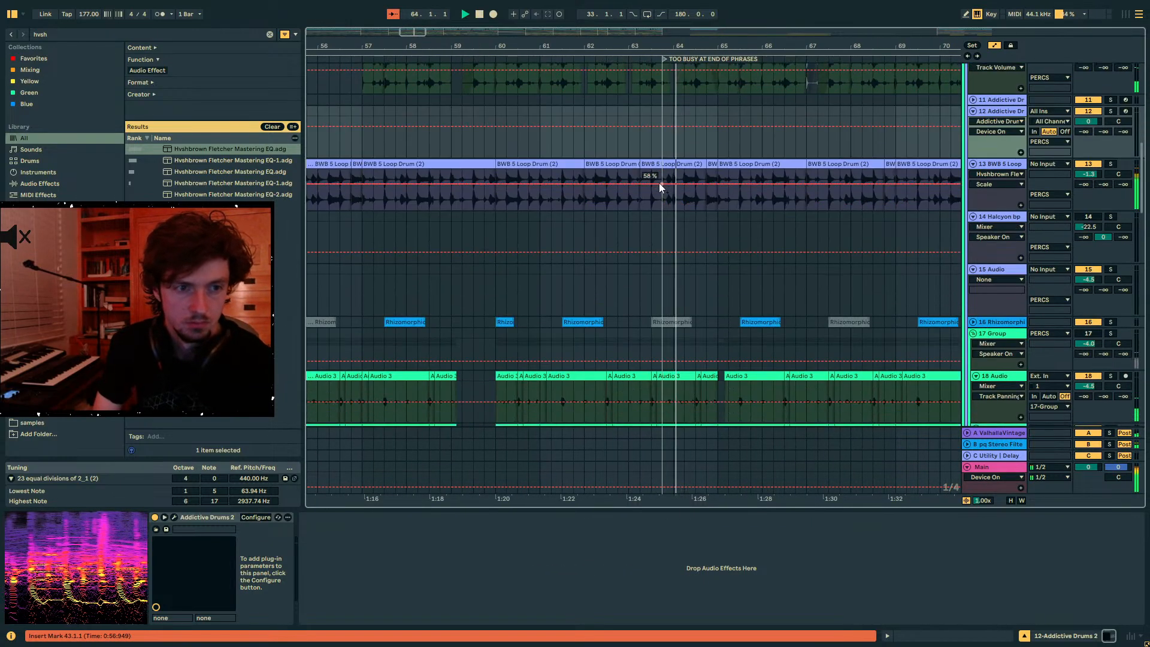
pyautogui.scroll(-5, 651, 199)
# - Unfold the EARCANDY group and audition it soloed from about bar 61 up to the phrase end
pyautogui.click(626, 158)
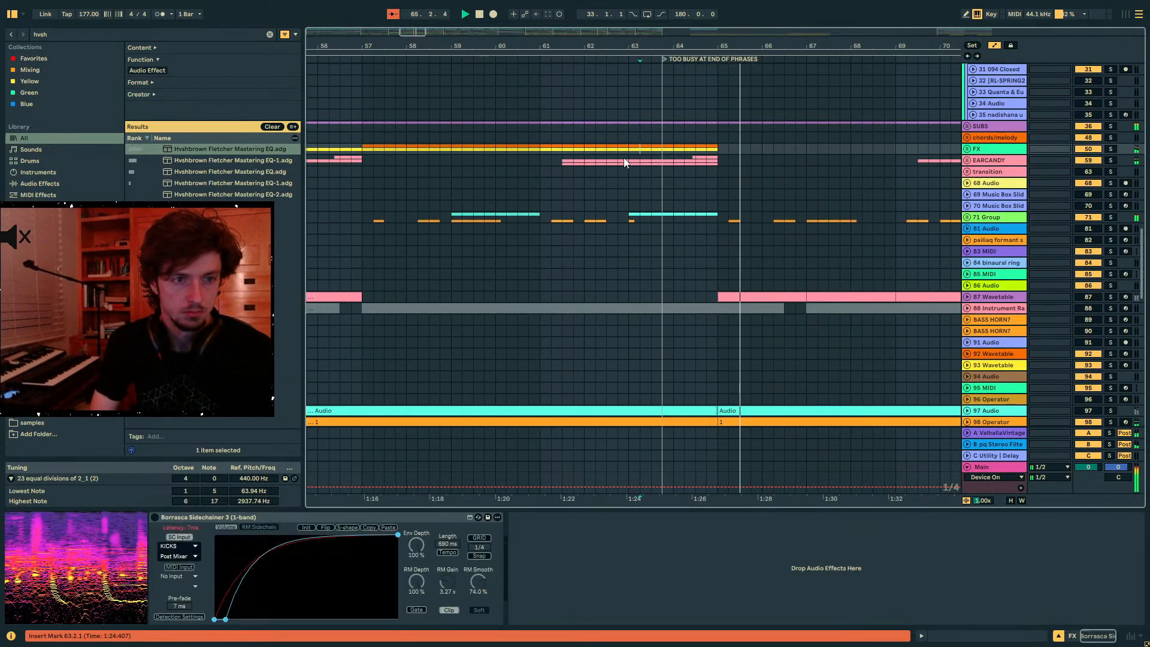
pyautogui.click(967, 160)
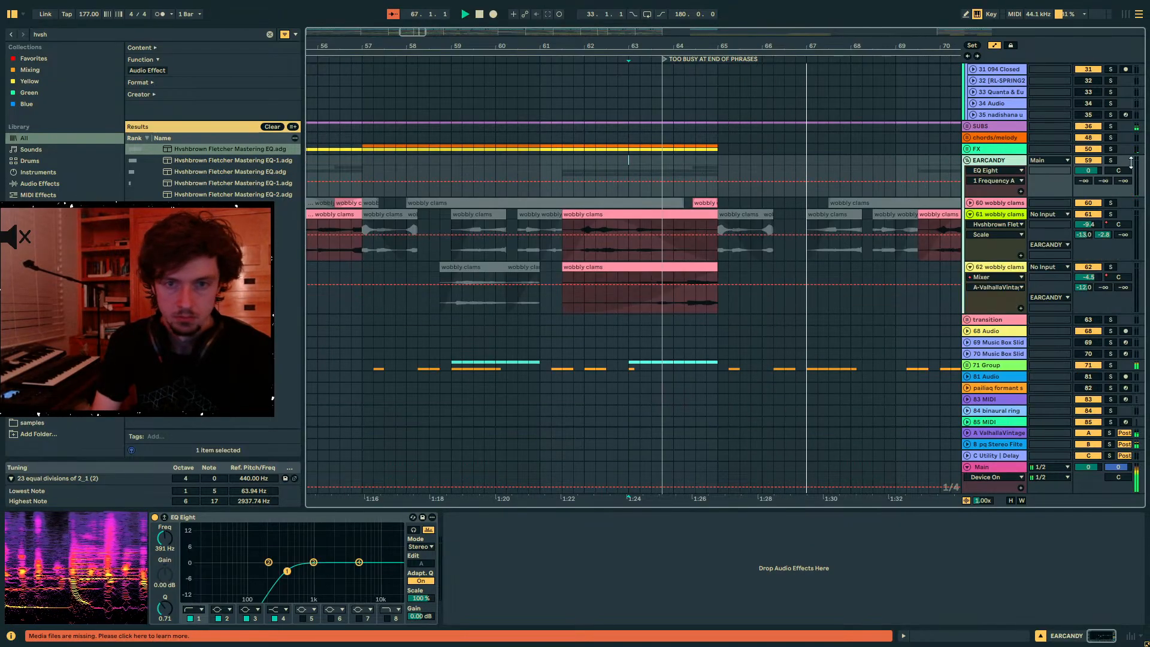
pyautogui.click(570, 174)
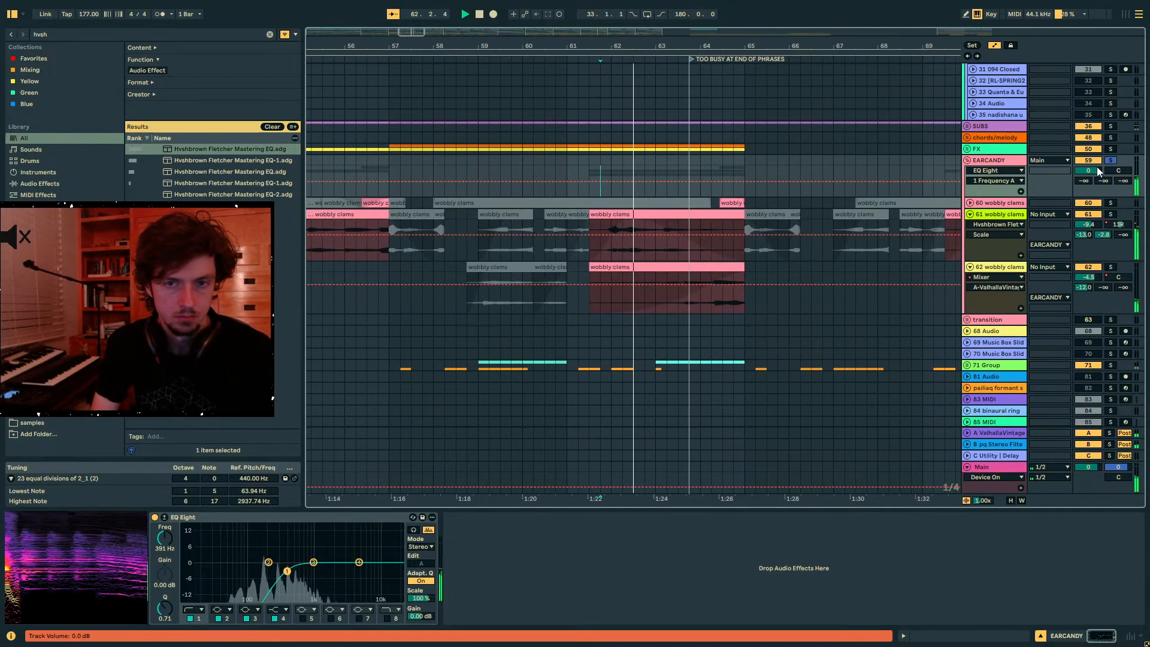
pyautogui.scroll(3, 956, 206)
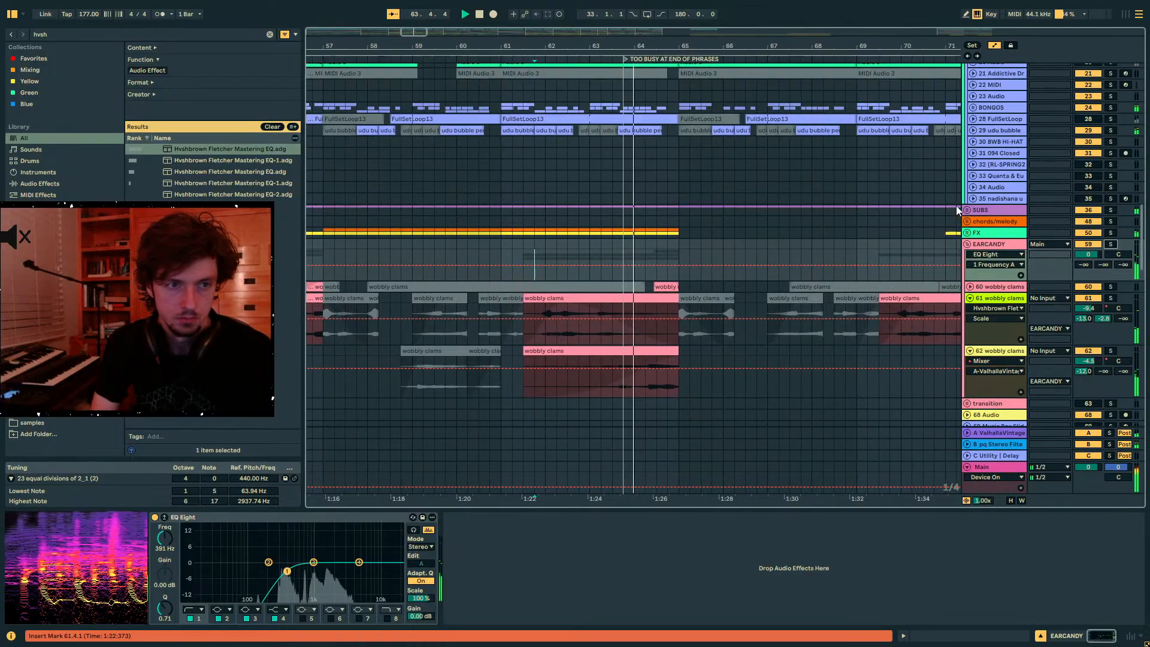
# - Fold the ARP STUFF group and check the remaining tracks for clips playing around bars 63 to 66
pyautogui.scroll(-10, 975, 228)
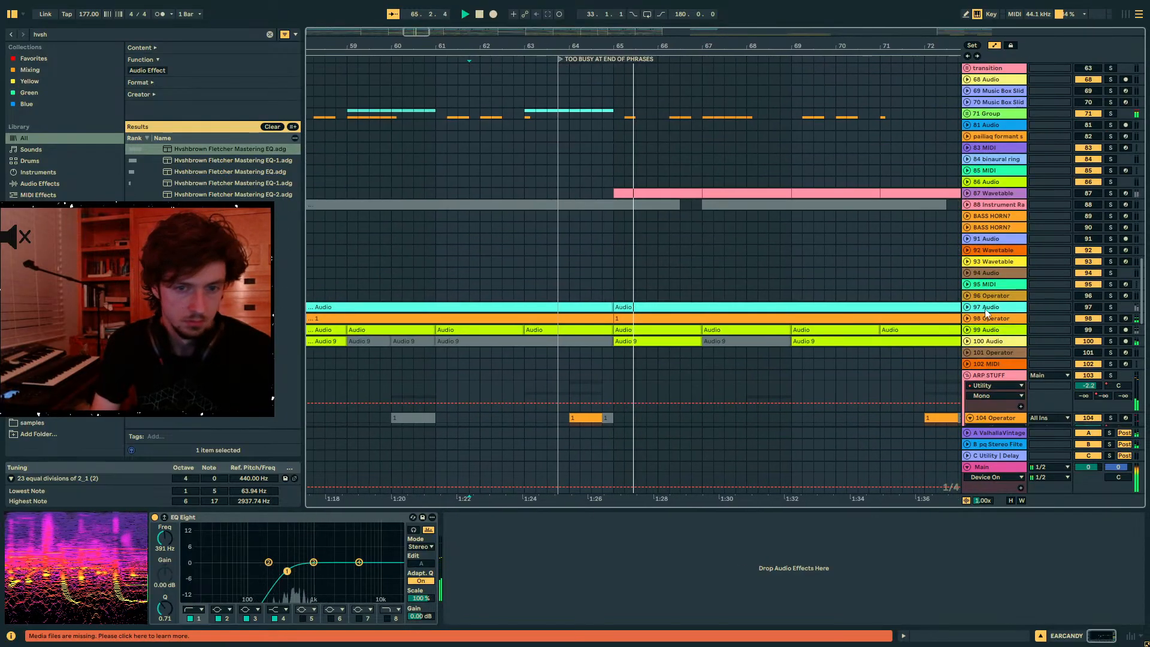
pyautogui.click(968, 223)
pyautogui.click(967, 232)
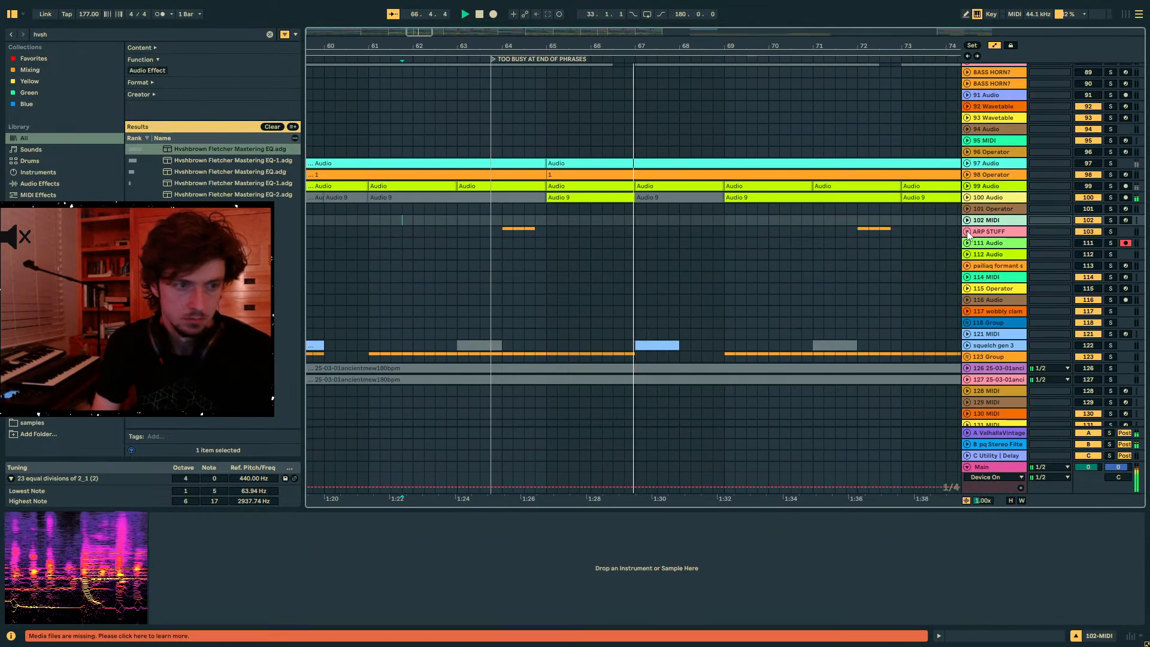
pyautogui.scroll(4, 970, 236)
pyautogui.scroll(-5, 982, 275)
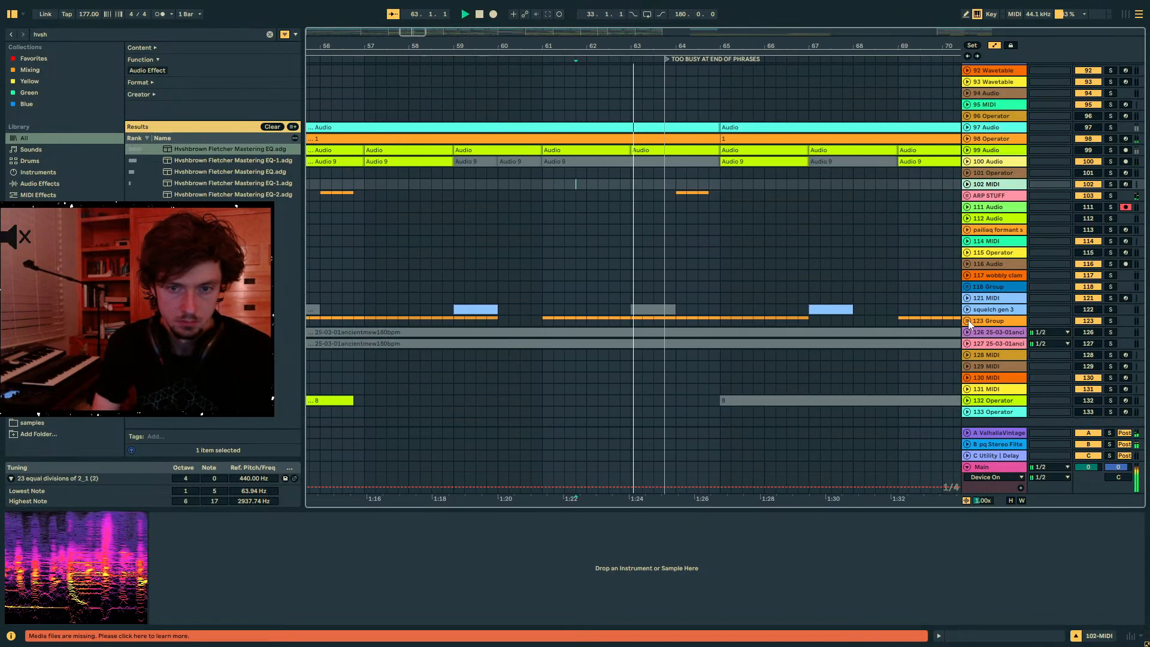
pyautogui.scroll(3, 964, 197)
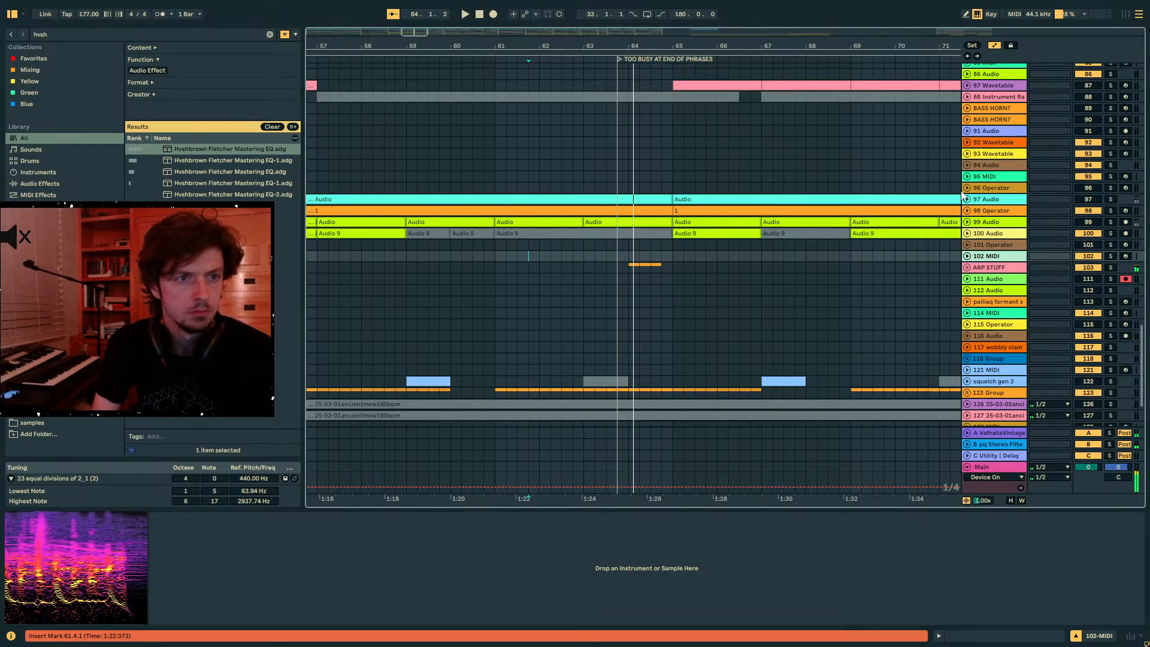
# - Unfold the ARP STUFF group and select the 107 Pigments clip spanning bars 62 to 63
pyautogui.click(967, 267)
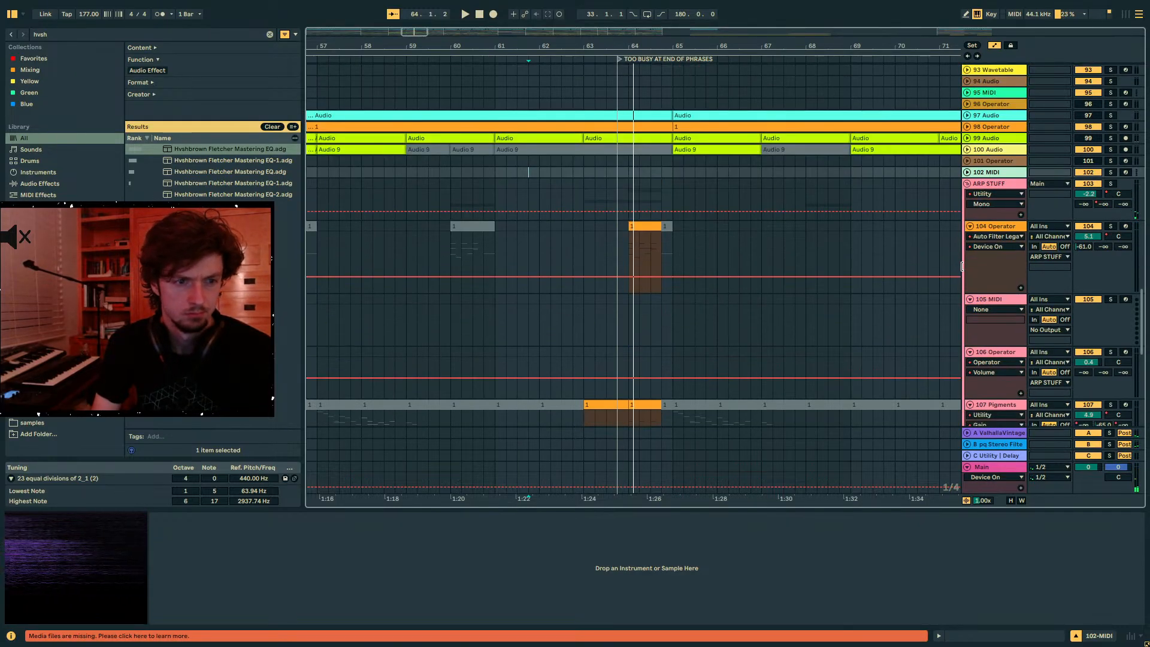
pyautogui.scroll(-5, 869, 308)
pyautogui.click(570, 256)
pyautogui.press('+')
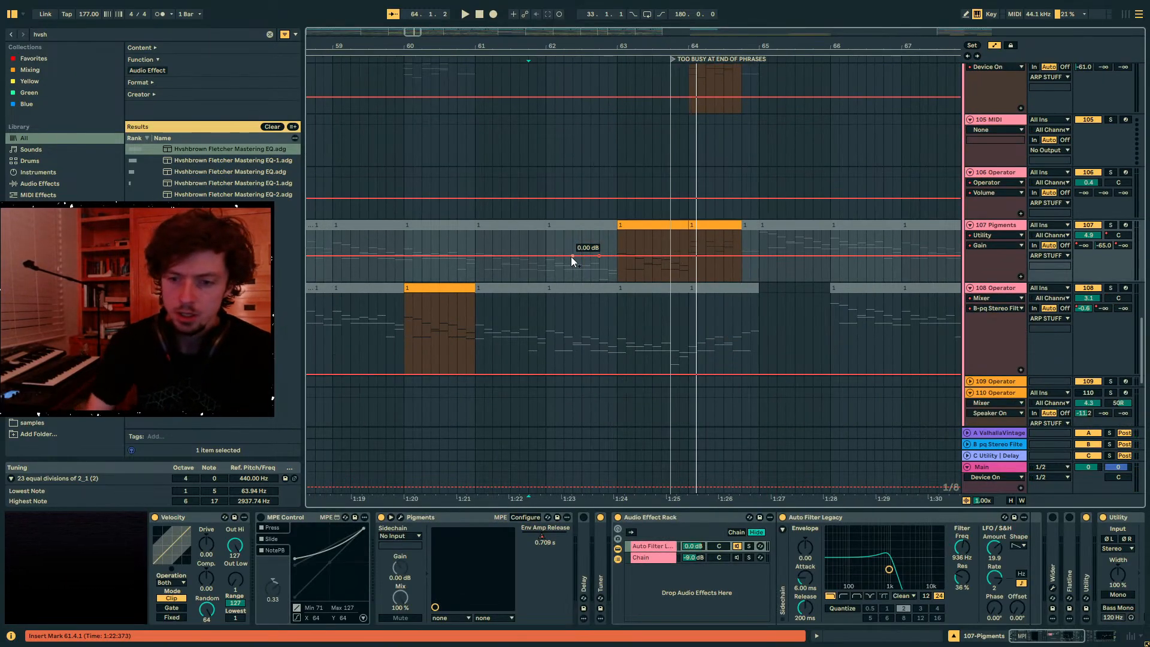
pyautogui.click(578, 226)
pyautogui.scroll(7, 768, 200)
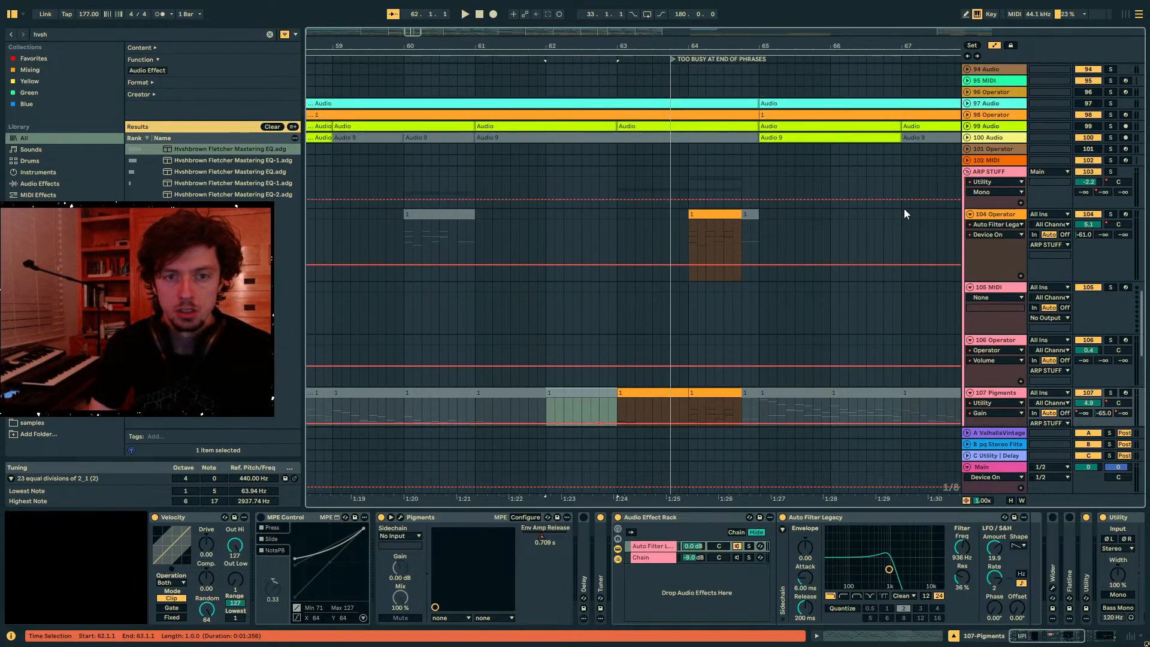
# - Toggle the ARP STUFF group between folded and unfolded to compare its overview with its individual tracks, ending folded
pyautogui.click(967, 171)
pyautogui.click(967, 172)
pyautogui.click(967, 171)
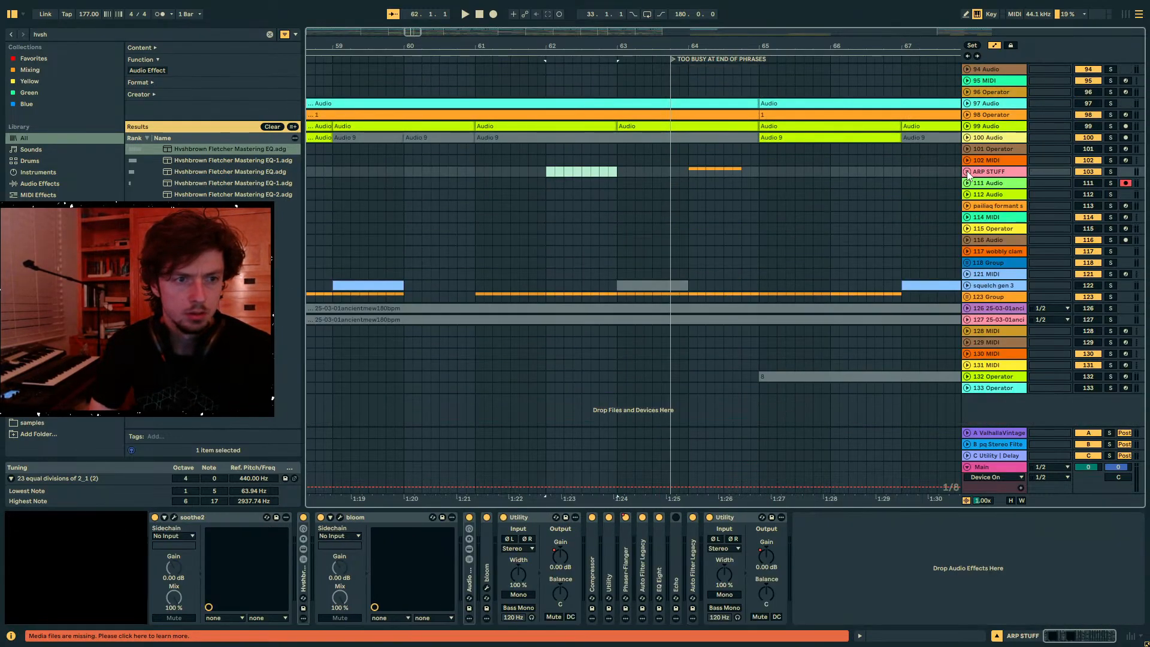
pyautogui.click(967, 171)
pyautogui.click(967, 171)
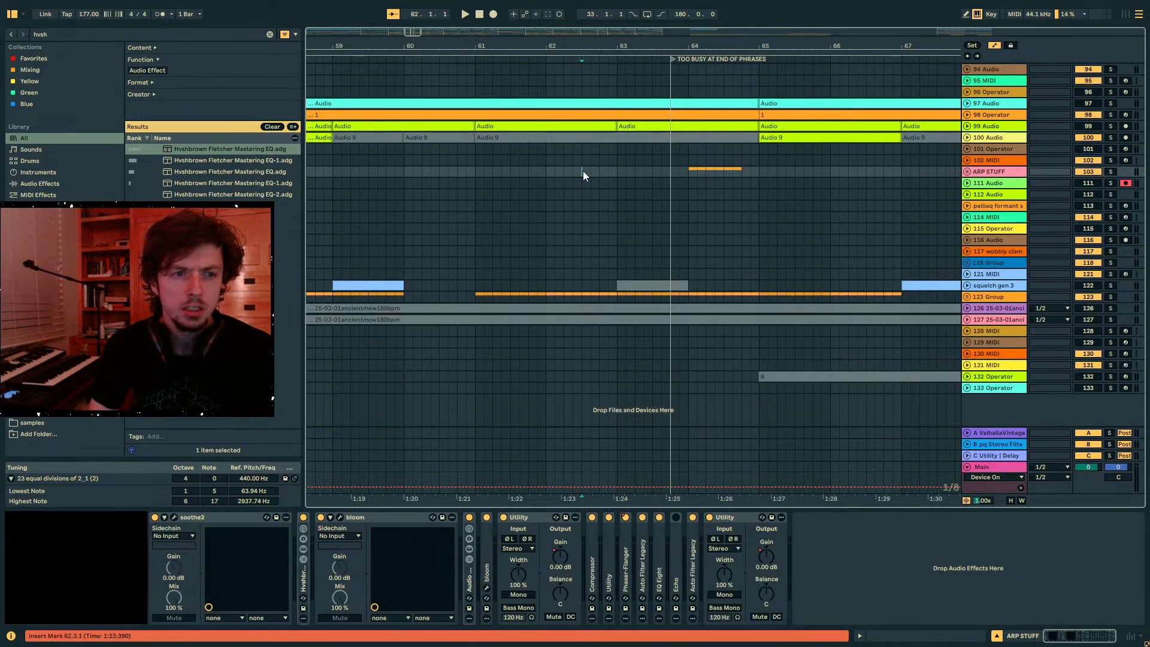
# - Unfold the ARP STUFF group and select the 107 Pigments clip at bar 63
pyautogui.click(990, 174)
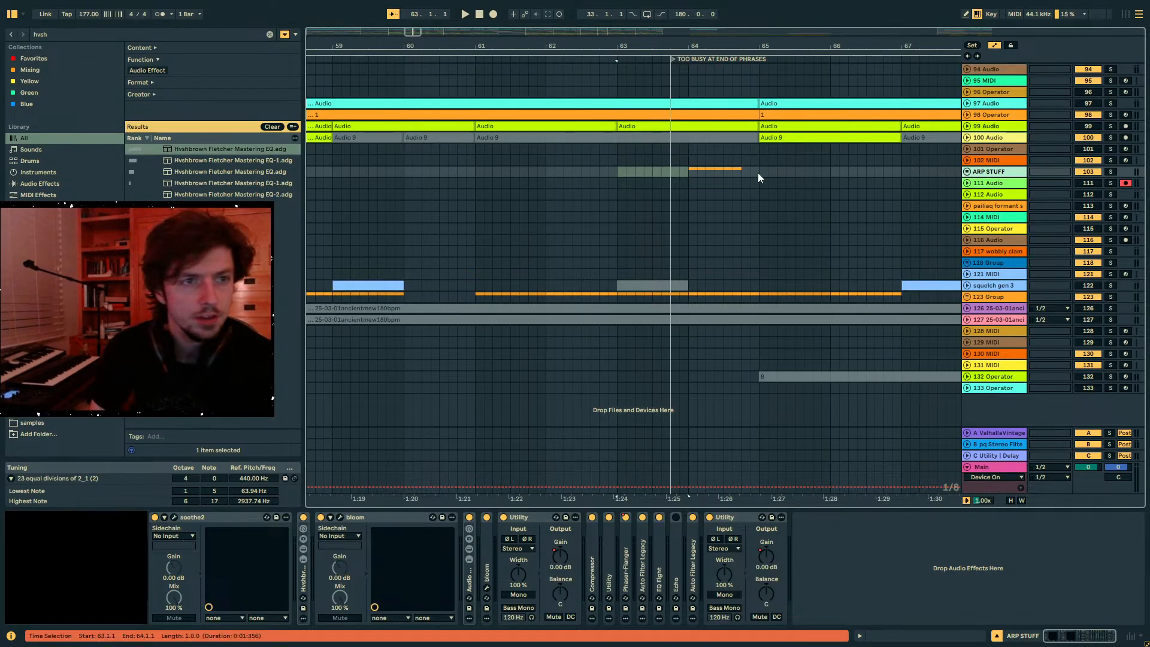
pyautogui.click(967, 172)
pyautogui.scroll(-4, 746, 257)
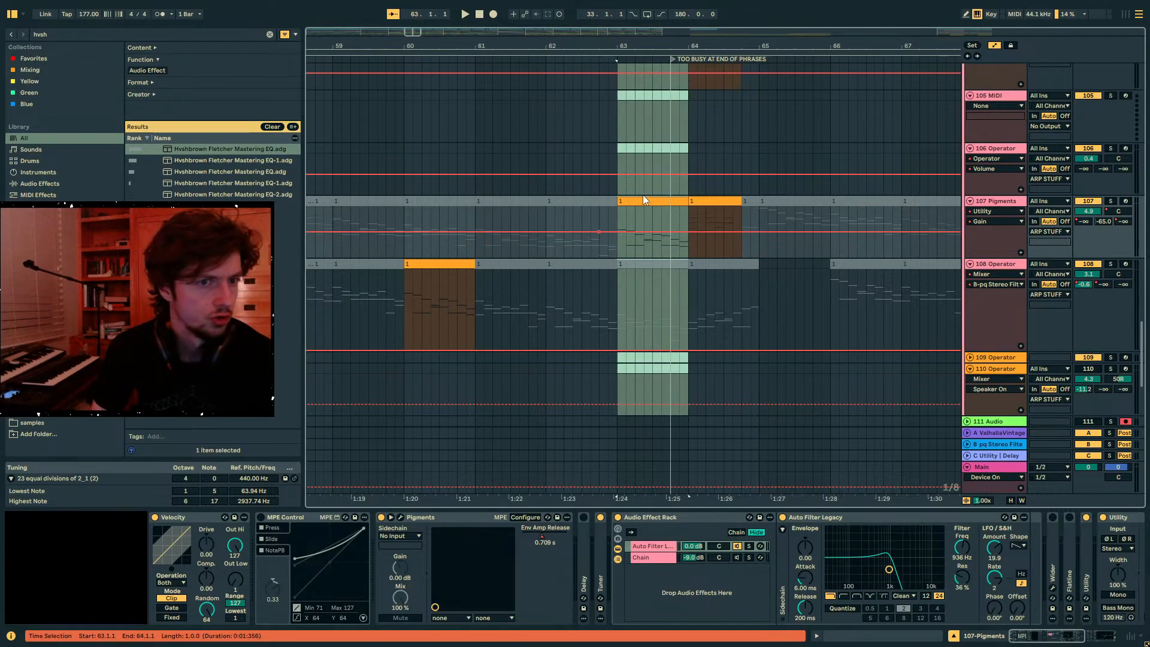
pyautogui.click(644, 199)
pyautogui.scroll(4, 890, 222)
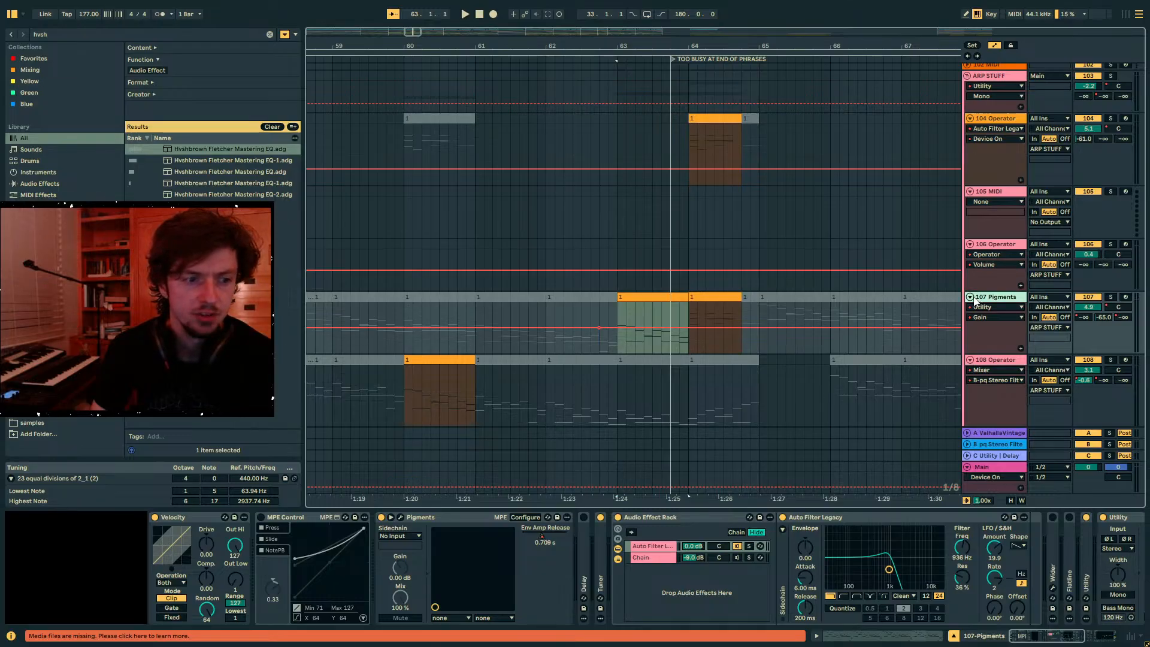
# - Audition the ARP STUFF group around bars 63 and 64, folding and unfolding it to compare overview and tracks
pyautogui.click(1112, 75)
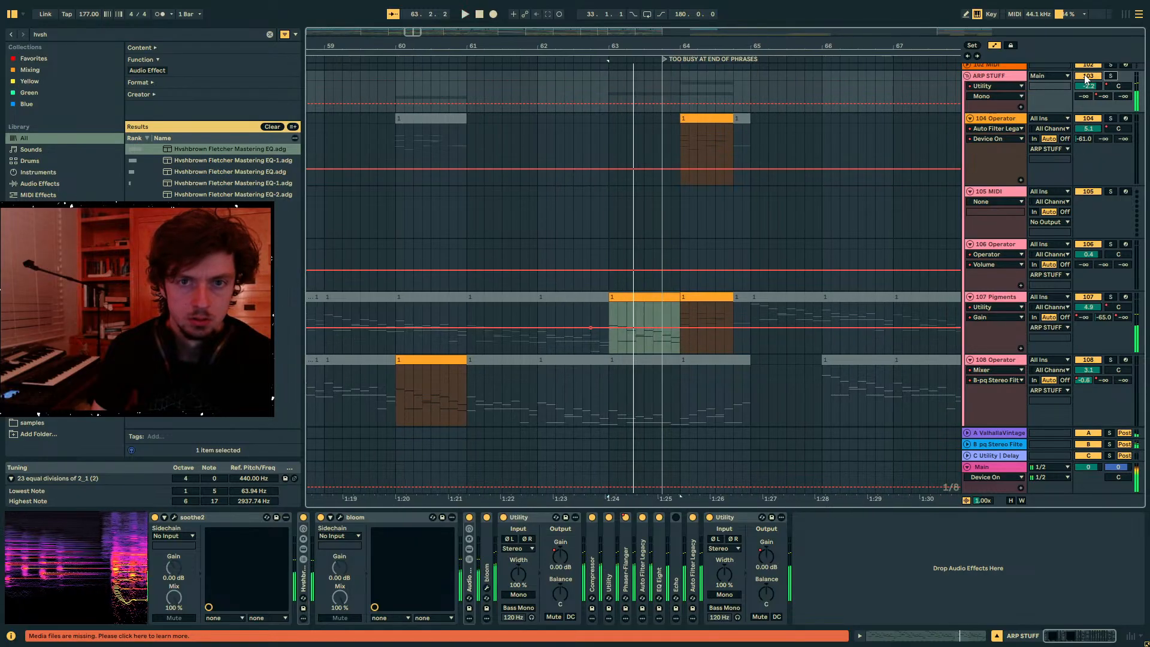
pyautogui.click(968, 76)
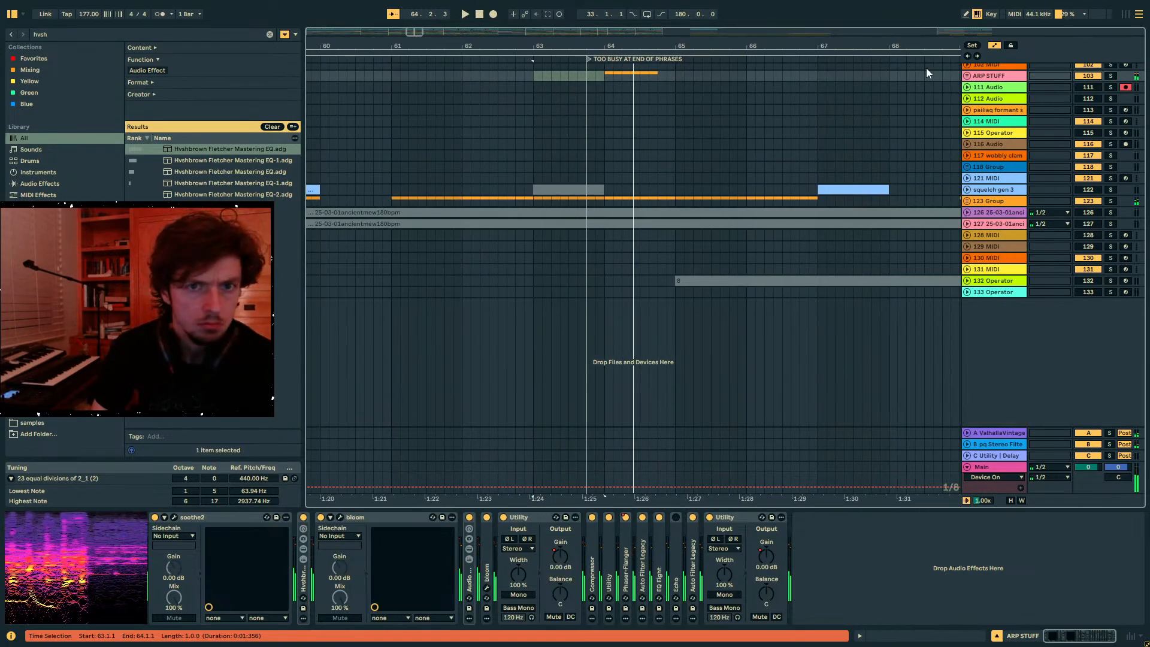
pyautogui.click(967, 76)
pyautogui.scroll(-5, 779, 234)
pyautogui.scroll(5, 779, 234)
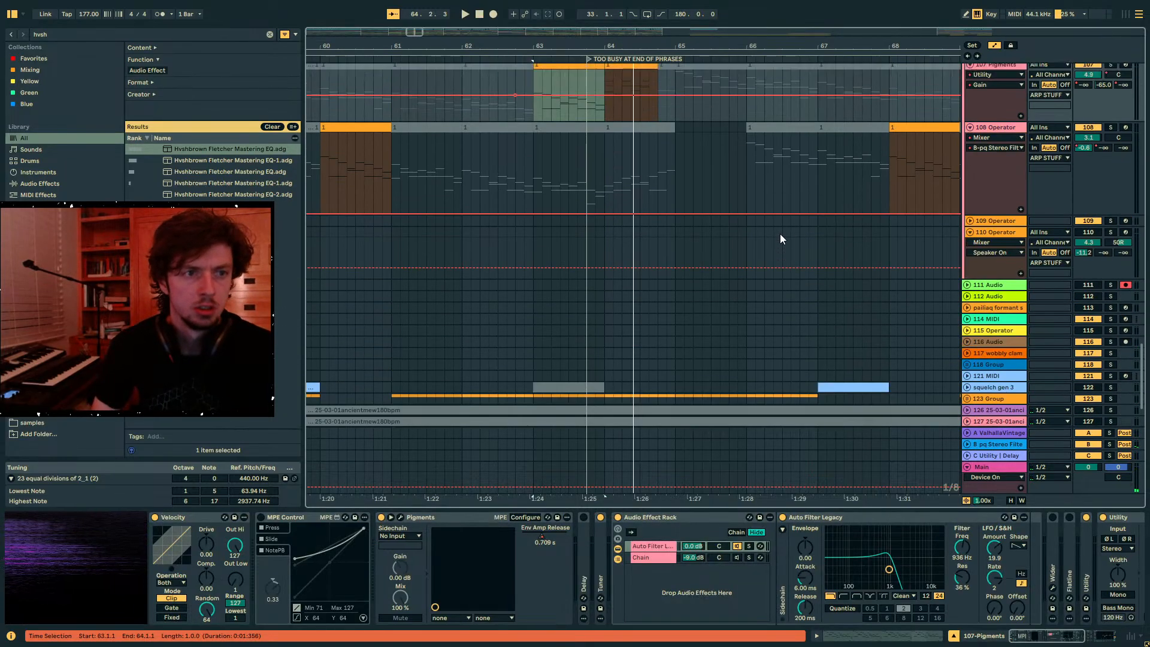
# - Unfold group 71 below the Music Box tracks and rename it "aangklungs n stuff"
pyautogui.click(648, 240)
pyautogui.scroll(1, 593, 240)
pyautogui.scroll(5, 593, 239)
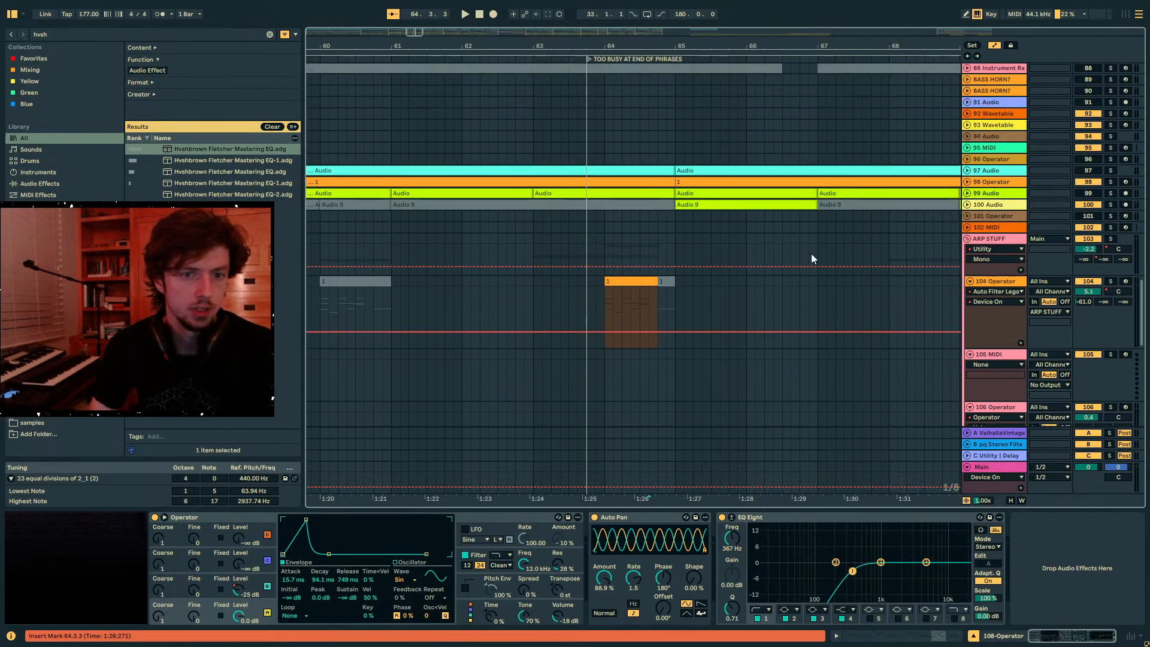
pyautogui.scroll(2, 833, 240)
pyautogui.scroll(3, 882, 245)
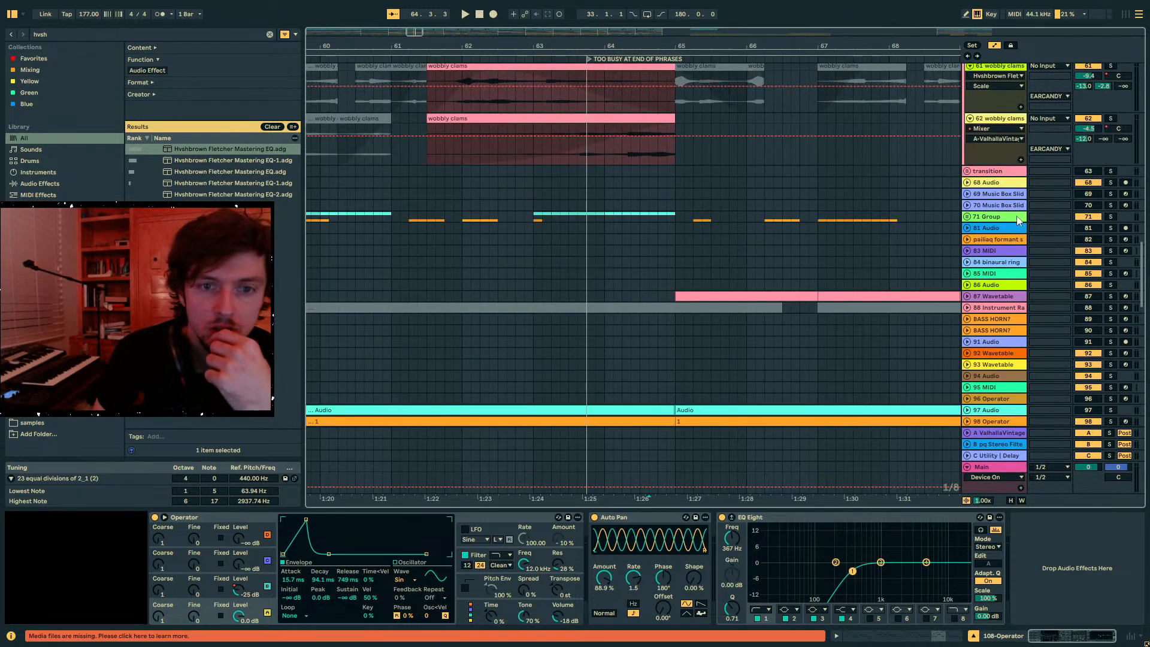
pyautogui.click(969, 217)
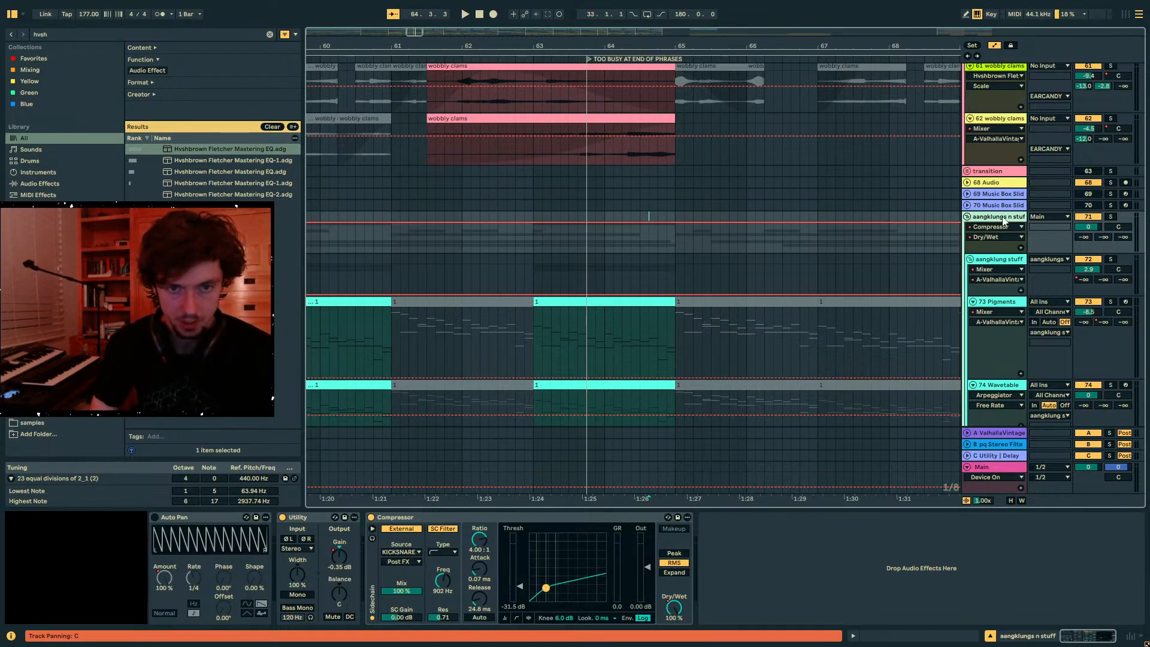
# - Inspect the tracks inside aangklungs n stuff, toggling the aangklung stuff subgroup's fold and leaving it unfolded
pyautogui.click(993, 268)
pyautogui.scroll(-3, 989, 265)
pyautogui.click(1006, 248)
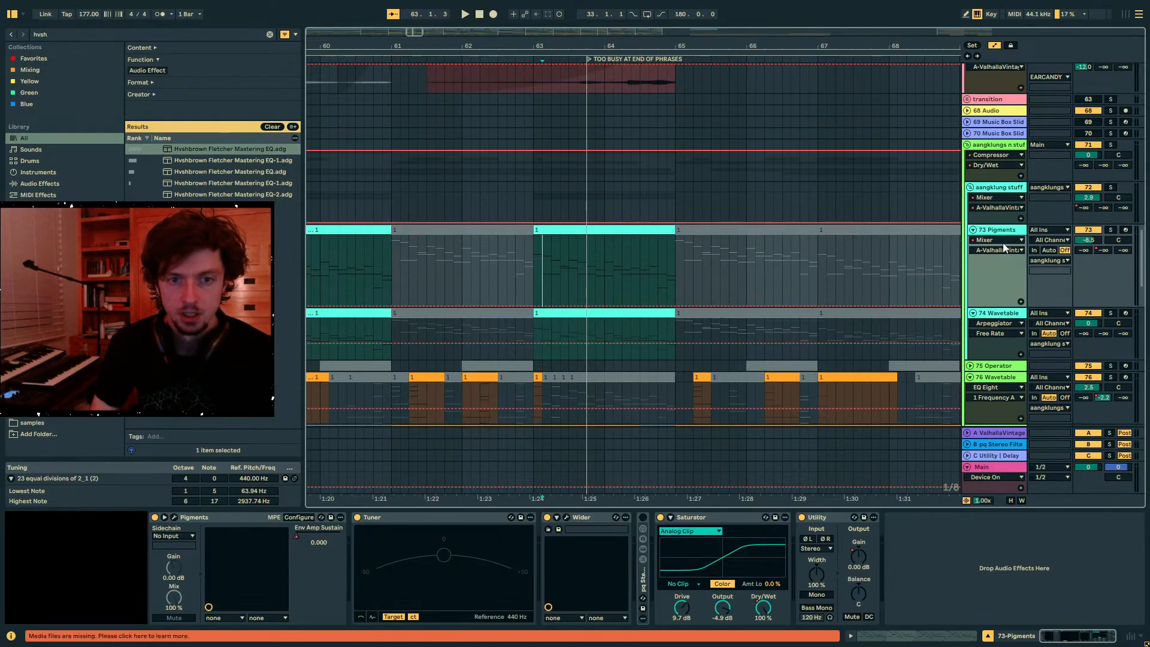
pyautogui.click(967, 145)
pyautogui.click(967, 145)
pyautogui.click(969, 187)
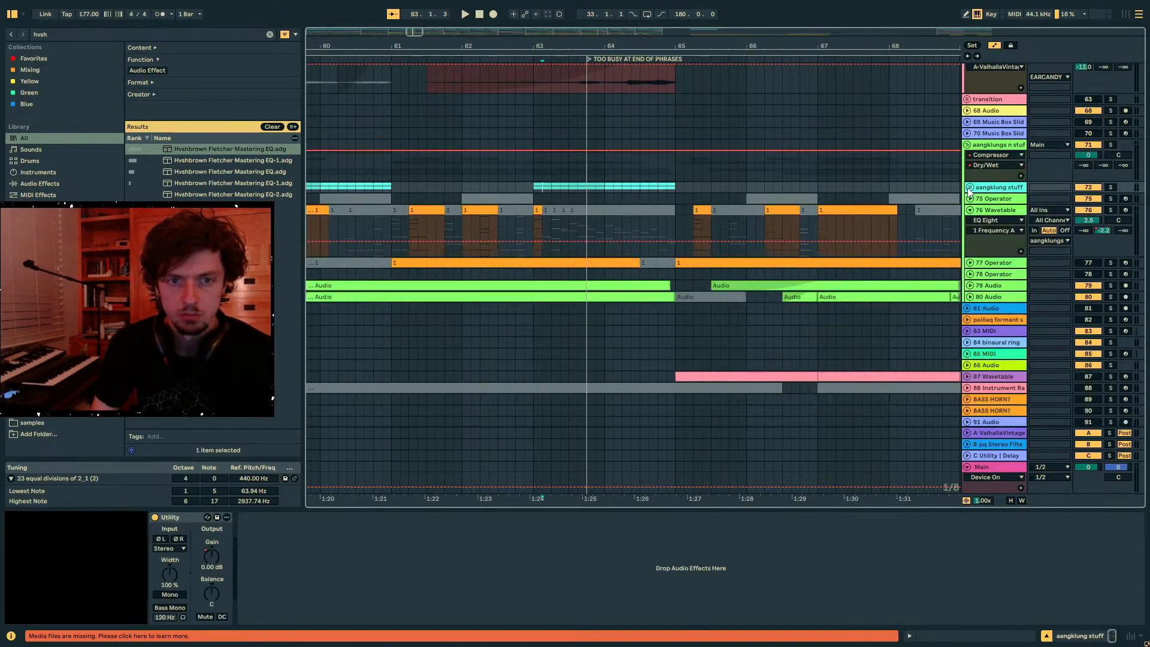
pyautogui.click(969, 188)
# - Play from about bar 62 to hear the aangklung stuff clips leading into the phrase end
pyautogui.click(489, 198)
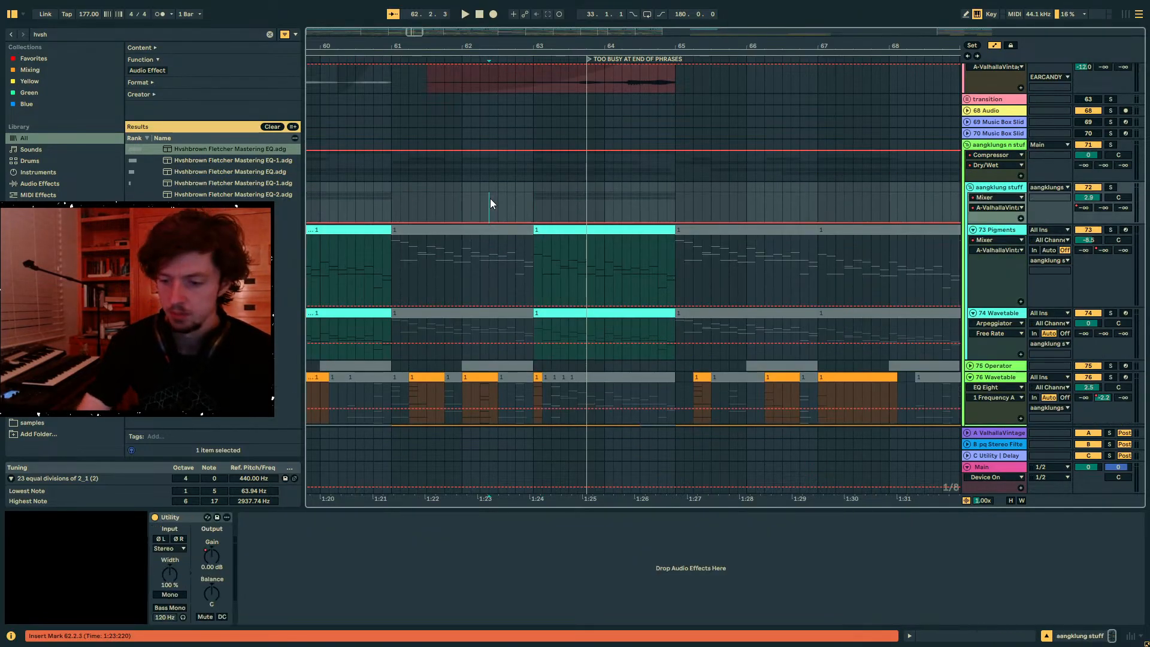
pyautogui.press('space')
pyautogui.press('-')
pyautogui.click(605, 197)
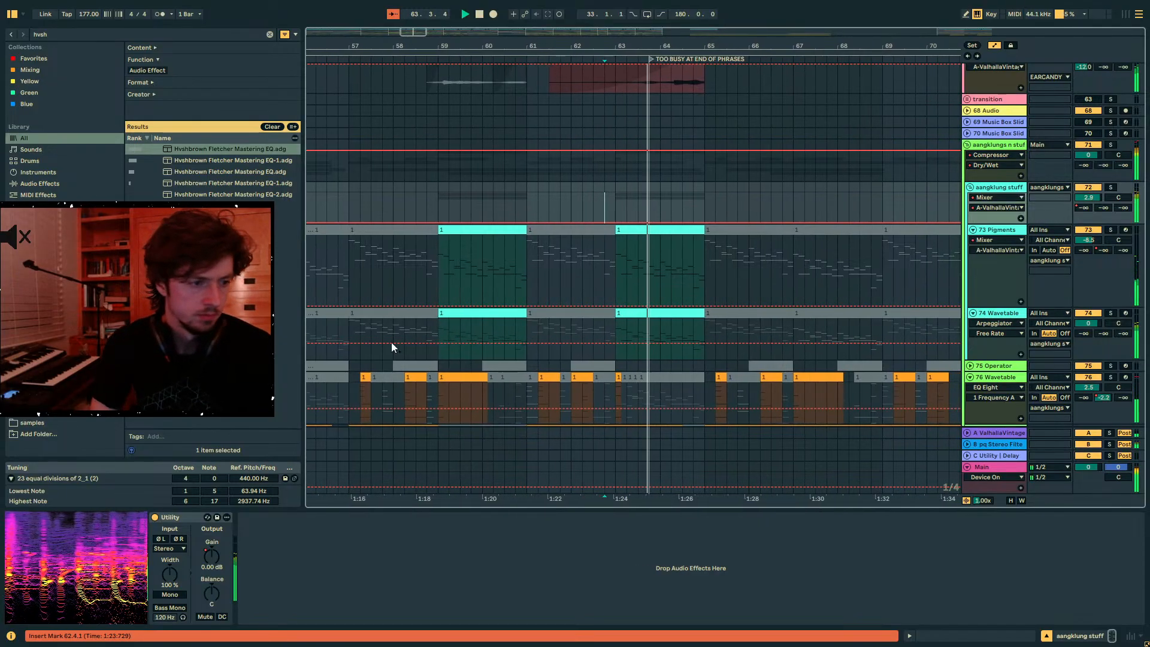
# - Automate the aangklung stuff group's Utility gain to dip at bar 63 and ramp back up by bar 65
pyautogui.click(219, 556)
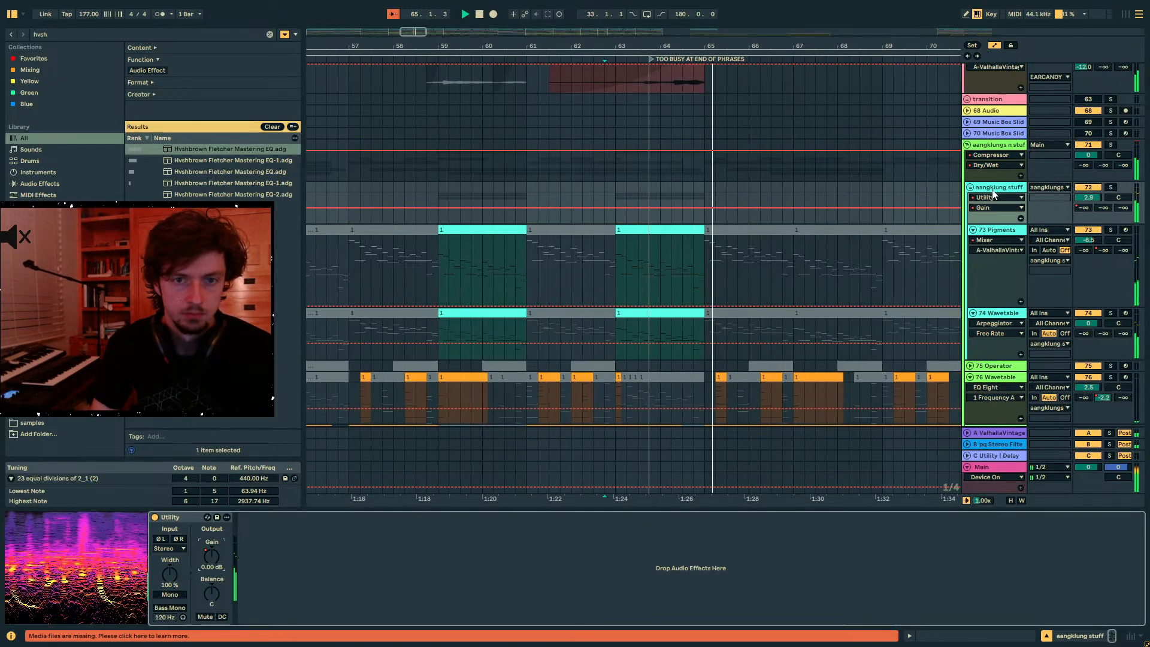
pyautogui.click(321, 460)
pyautogui.click(977, 16)
pyautogui.press('a')
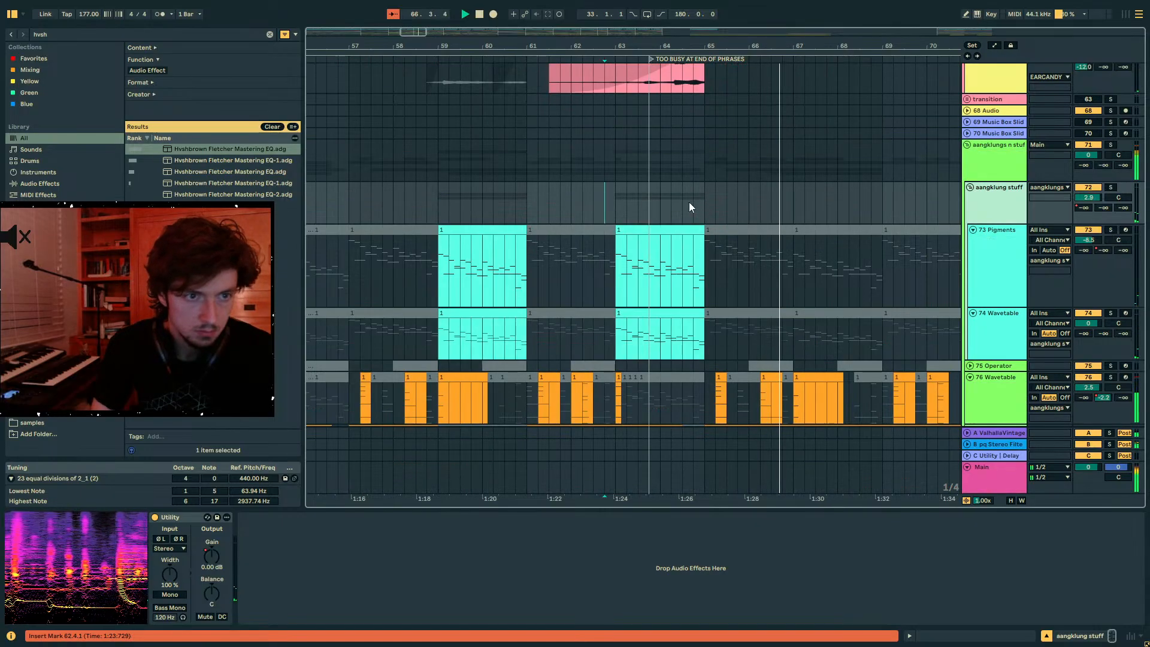
pyautogui.press('a')
pyautogui.click(705, 208)
pyautogui.click(614, 208)
pyautogui.moveTo(615, 208); pyautogui.dragTo(616, 223)
pyautogui.press('space')
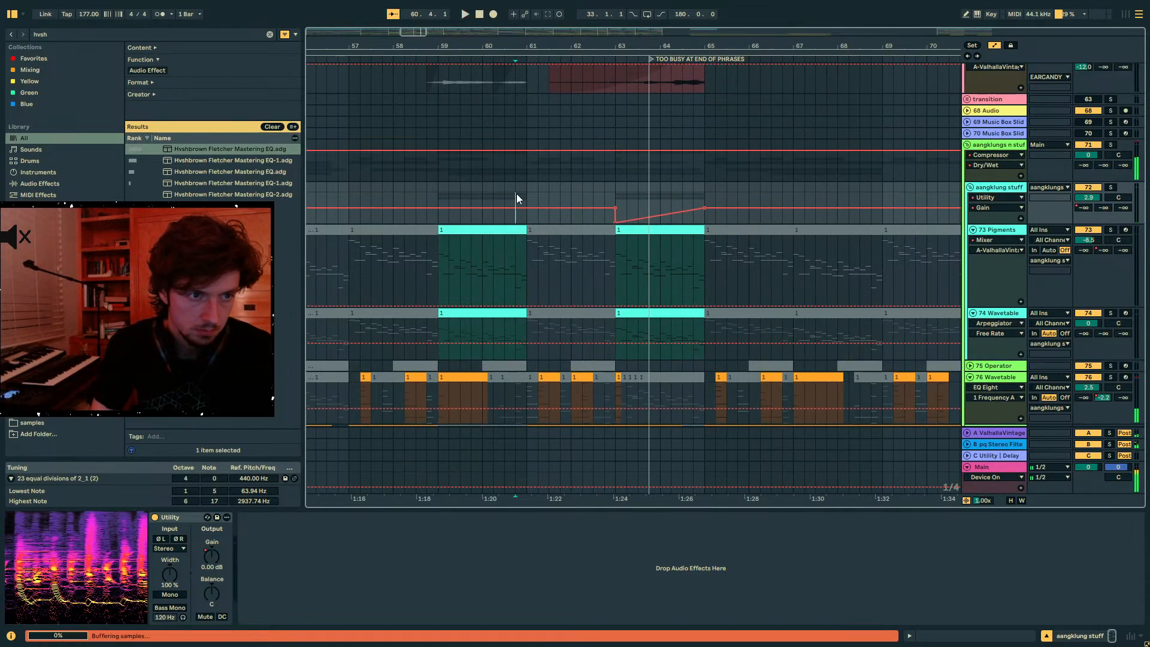
# - Play from about bar 59 to check the gain ramp, and unfold the SUBS group to look for busy parts
pyautogui.click(450, 197)
pyautogui.press('space')
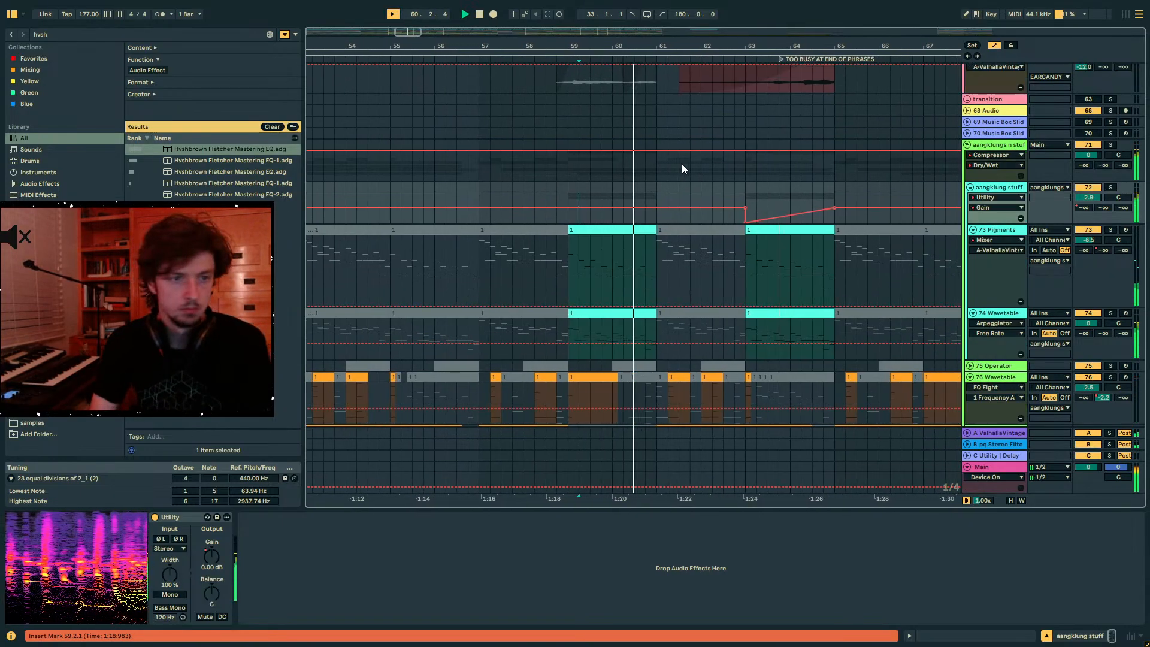
pyautogui.scroll(10, 681, 164)
pyautogui.scroll(3, 708, 231)
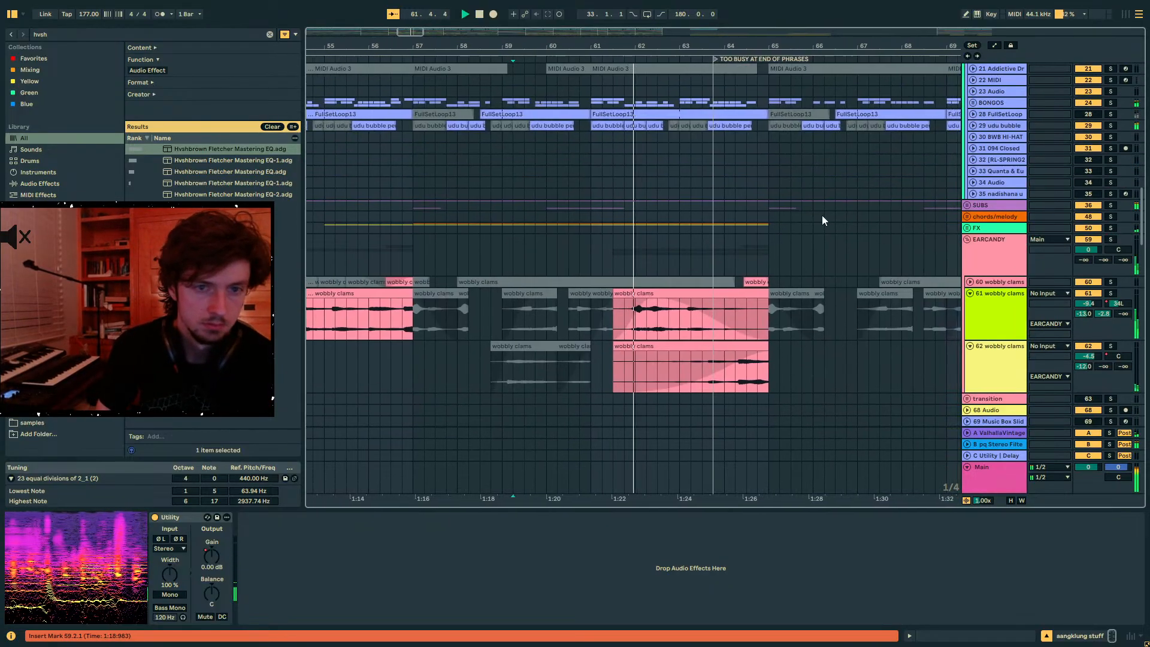
pyautogui.click(967, 218)
pyautogui.scroll(-4, 692, 210)
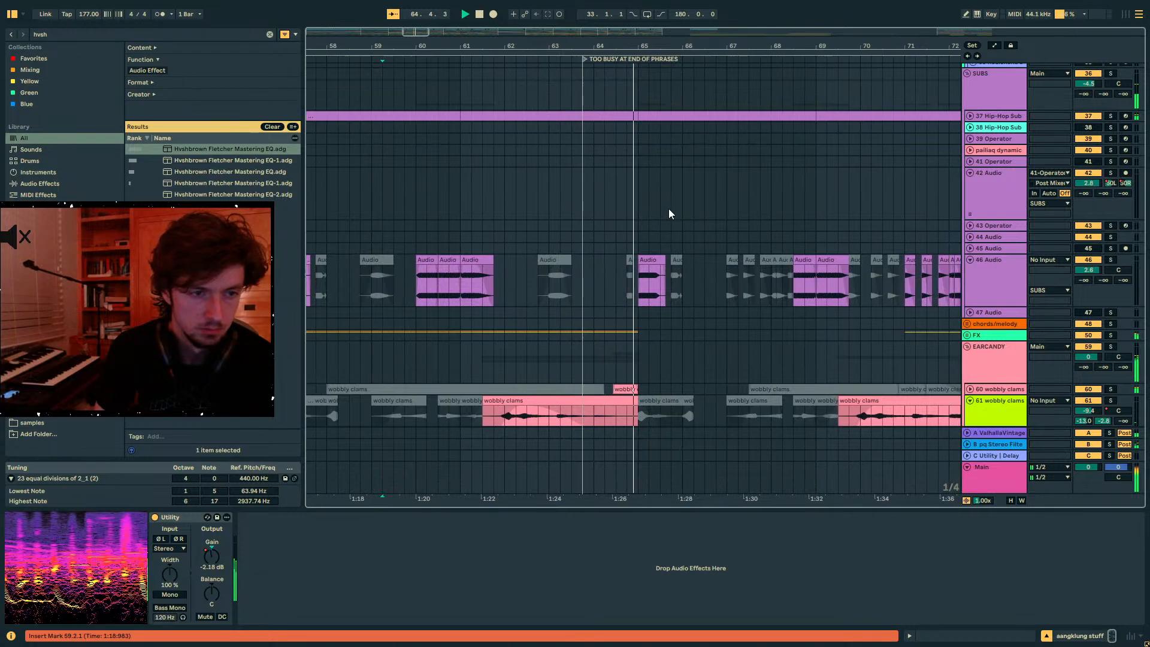
pyautogui.scroll(-12, 668, 214)
pyautogui.scroll(-6, 535, 198)
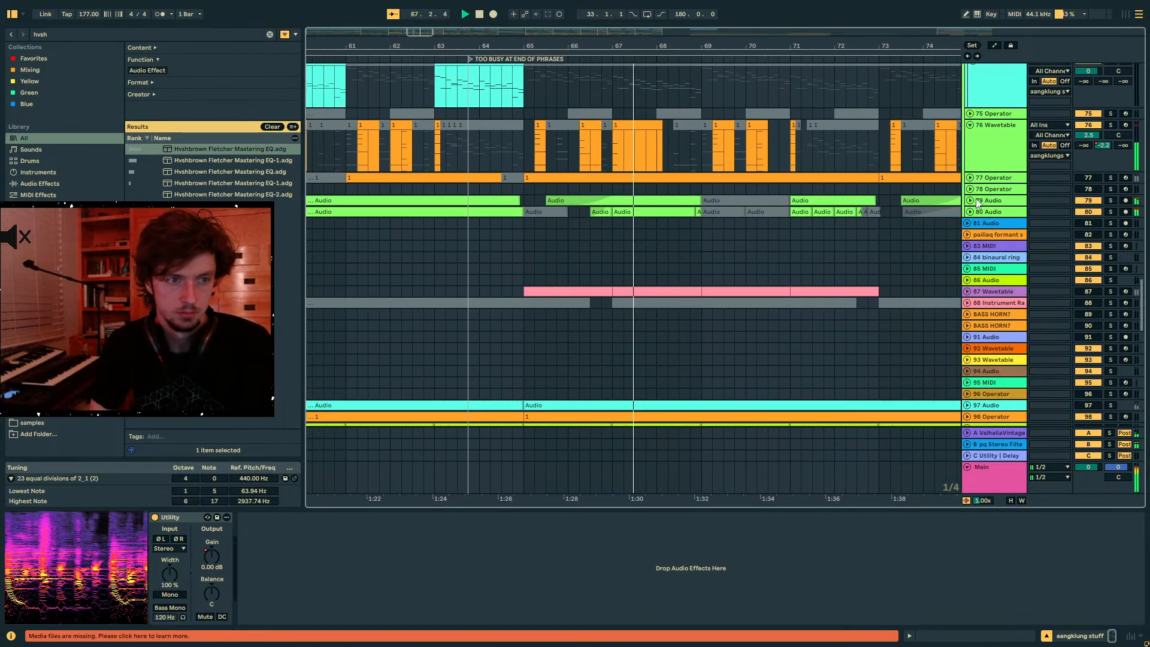
# - Unfold the 79 Audio and 80 Audio tracks to show their waveforms
pyautogui.click(971, 200)
pyautogui.click(972, 254)
pyautogui.click(970, 253)
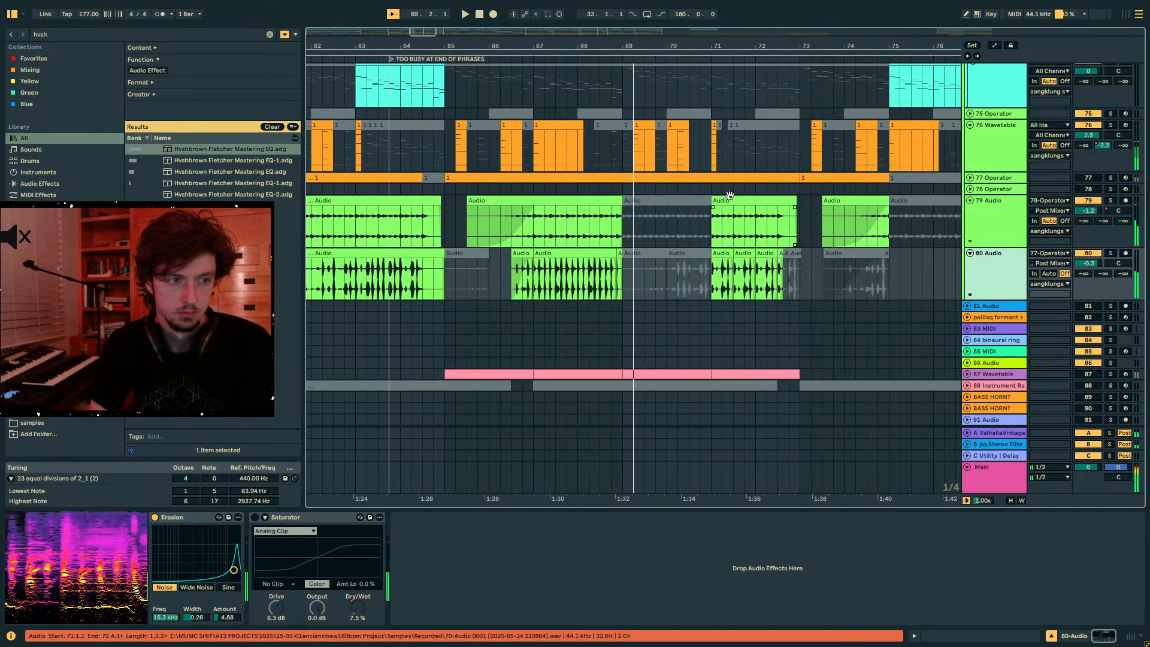
# - Transpose the 80 Audio clip spanning bars 59 to 65 up 12 semitones and turn off its transient looping
pyautogui.click(769, 252)
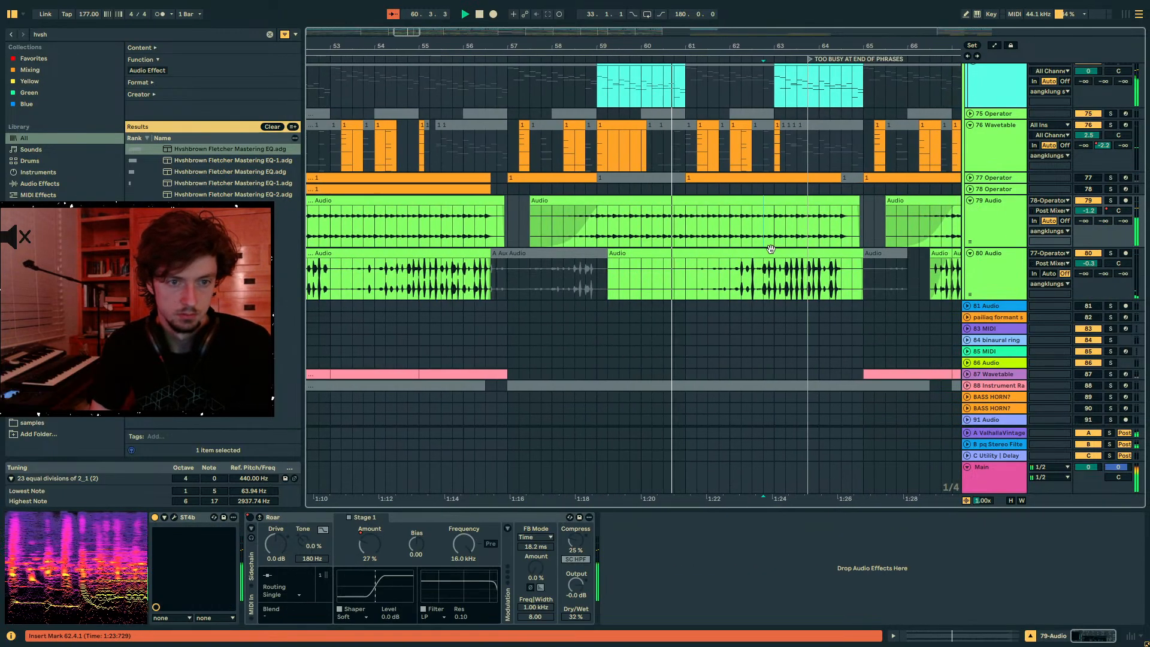
pyautogui.click(979, 638)
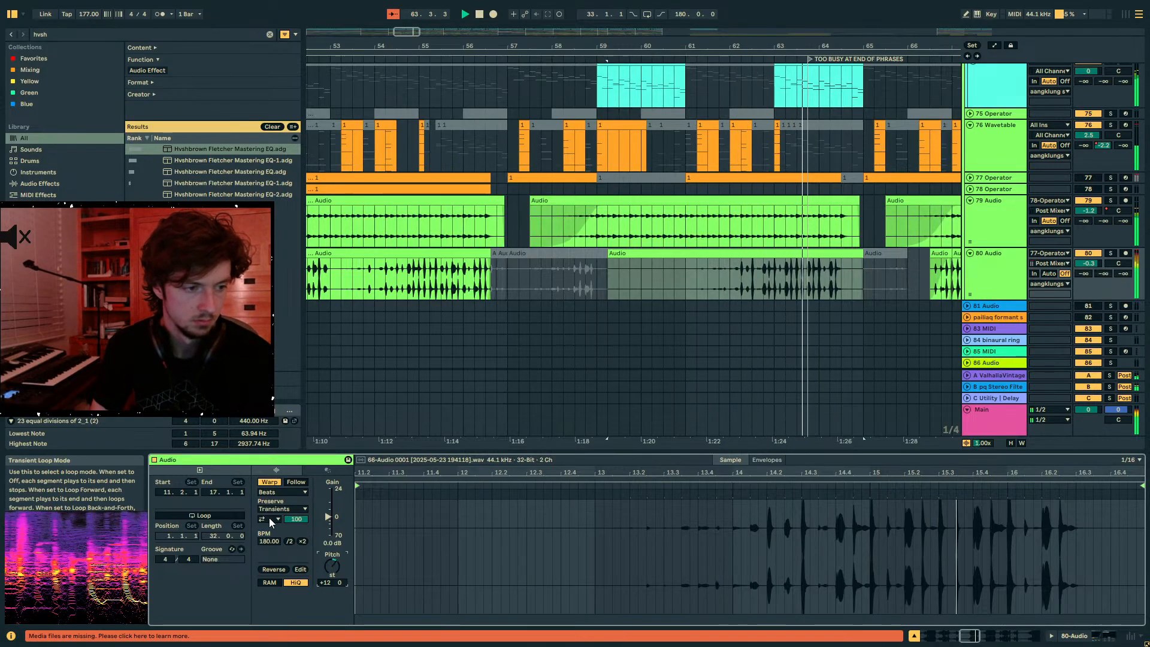
pyautogui.click(731, 223)
# - Audition the transposed 80 Audio clip soloed and within the full mix
pyautogui.click(1111, 253)
pyautogui.press('space')
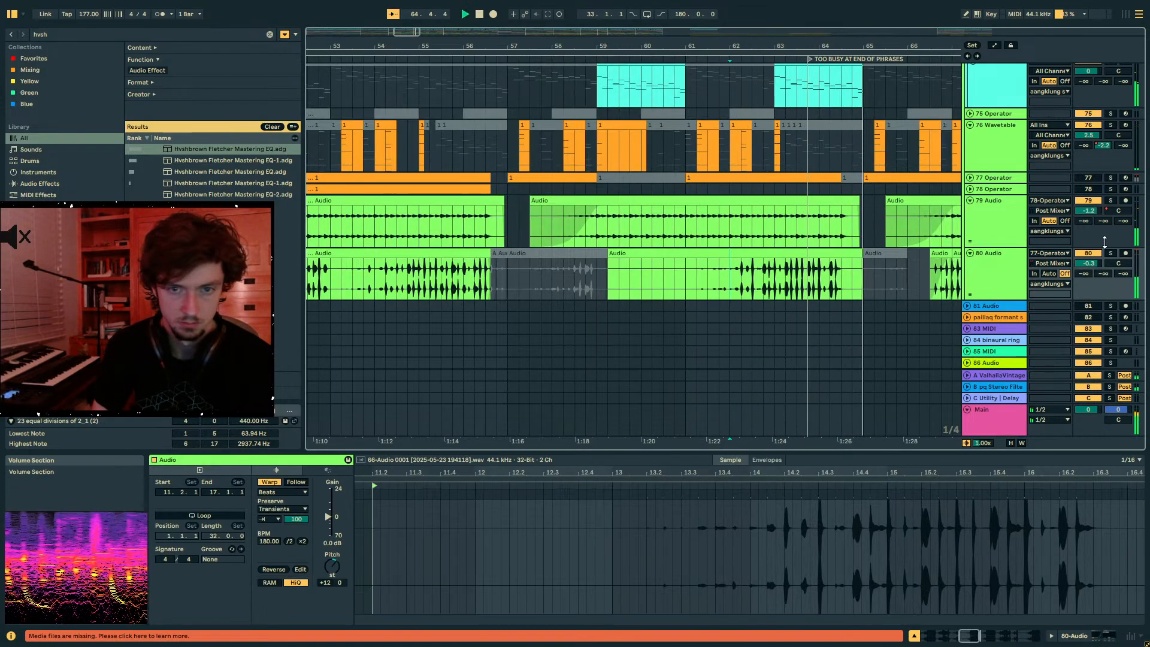
pyautogui.press('space')
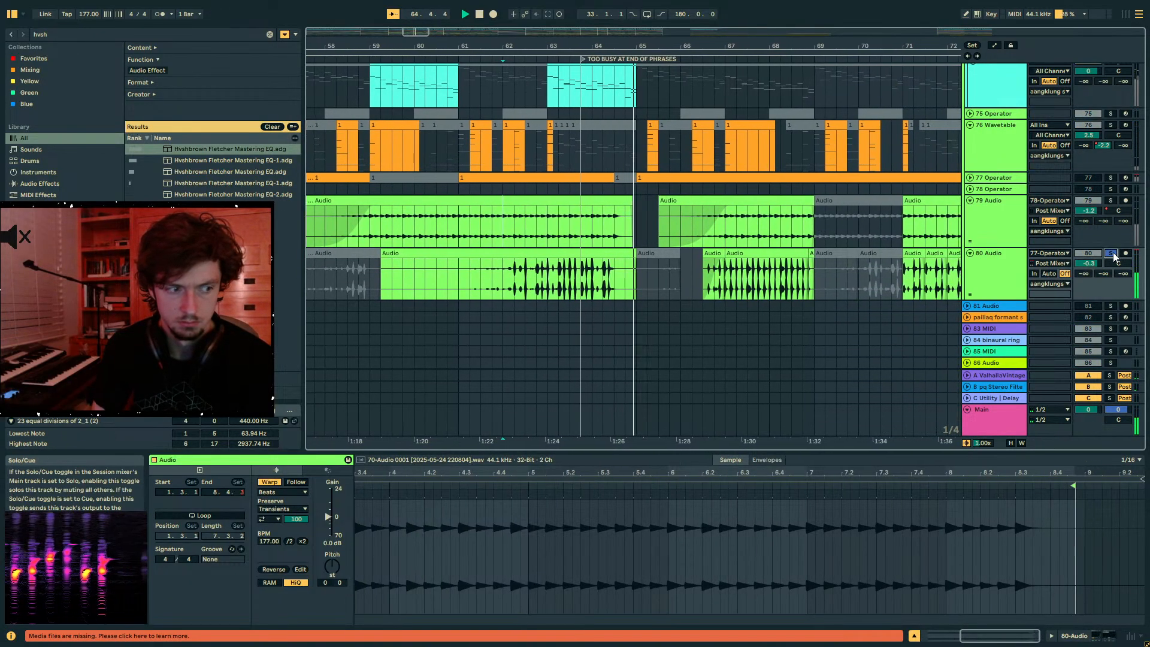
pyautogui.click(1112, 253)
pyautogui.press('space')
pyautogui.press('space')
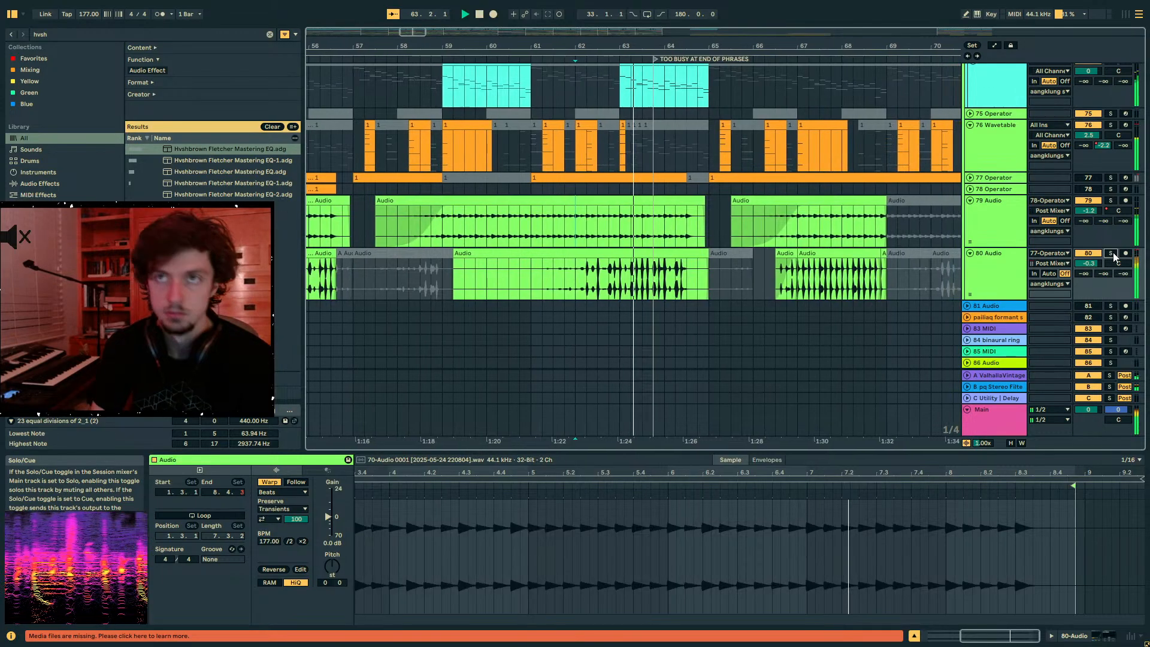
# - Split the 80 Audio clip at 62.4.1 and reset the pitch of its first part to 0 semitones
pyautogui.click(539, 271)
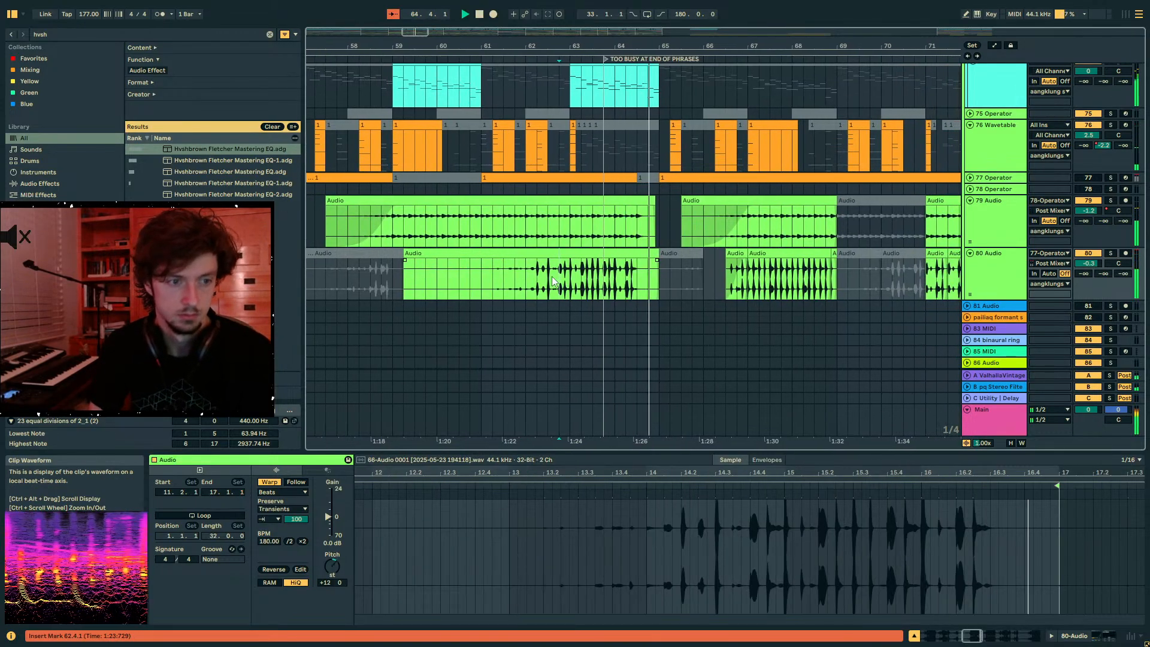
pyautogui.doubleClick(331, 563)
pyautogui.press('space')
pyautogui.press('space')
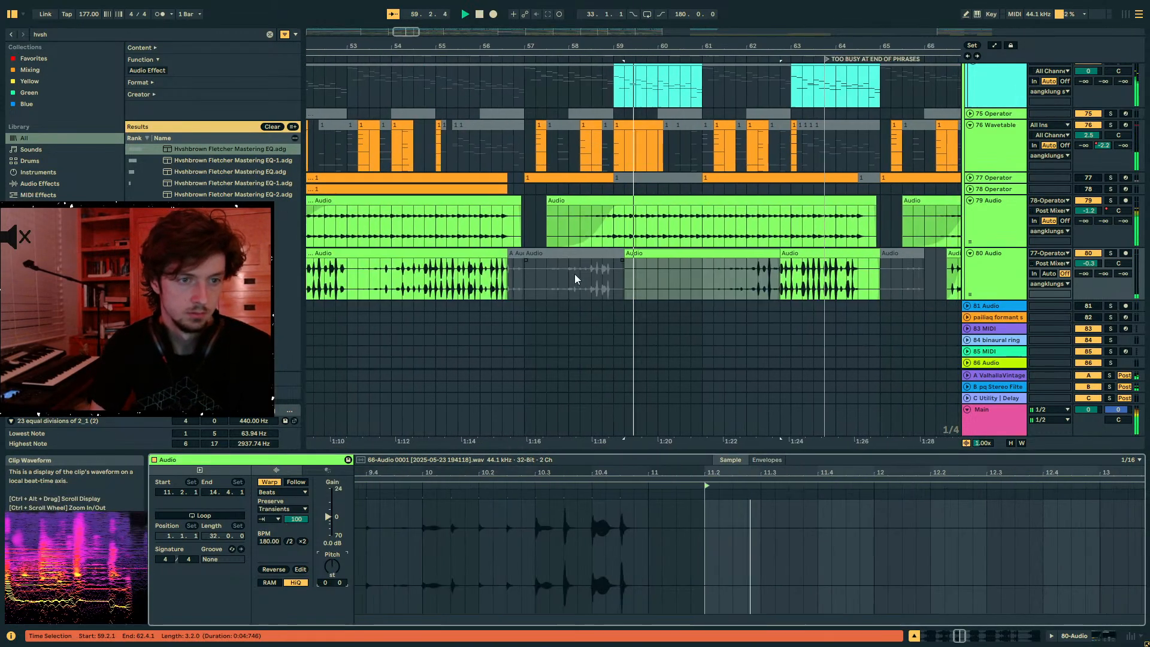
# - Play earlier sections, restarting from bar 48, to hear how the 79 and 80 Audio parts sit in the mix
pyautogui.click(372, 270)
pyautogui.press('space')
pyautogui.press('space')
pyautogui.click(363, 270)
pyautogui.press('space')
pyautogui.press('space')
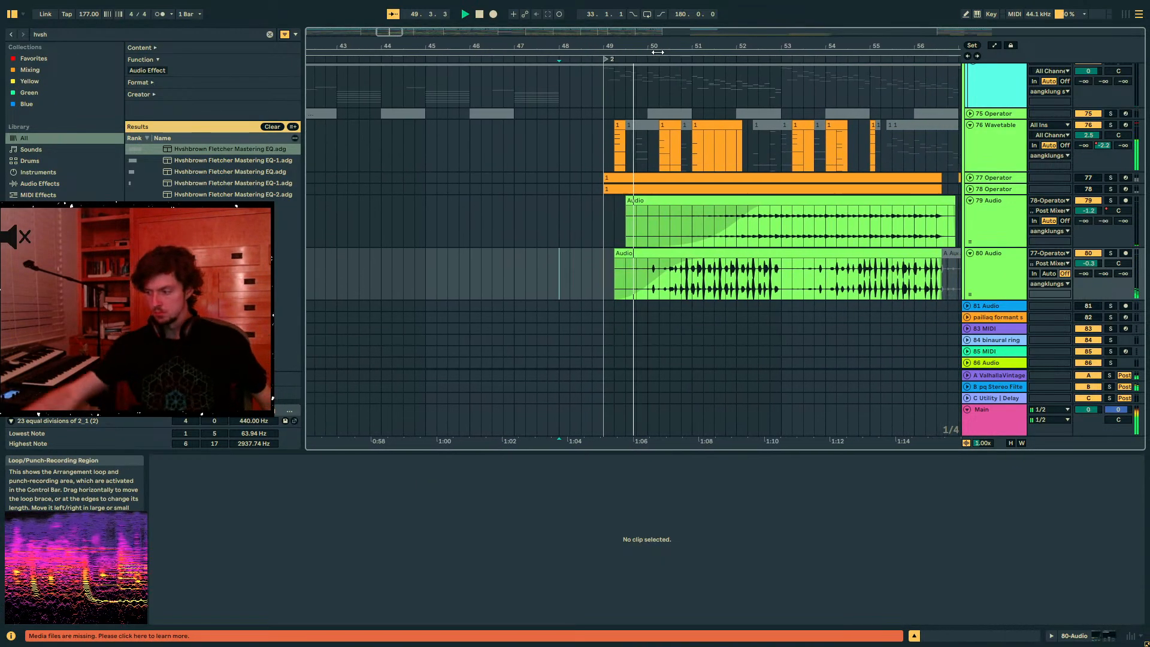
pyautogui.scroll(5, 677, 171)
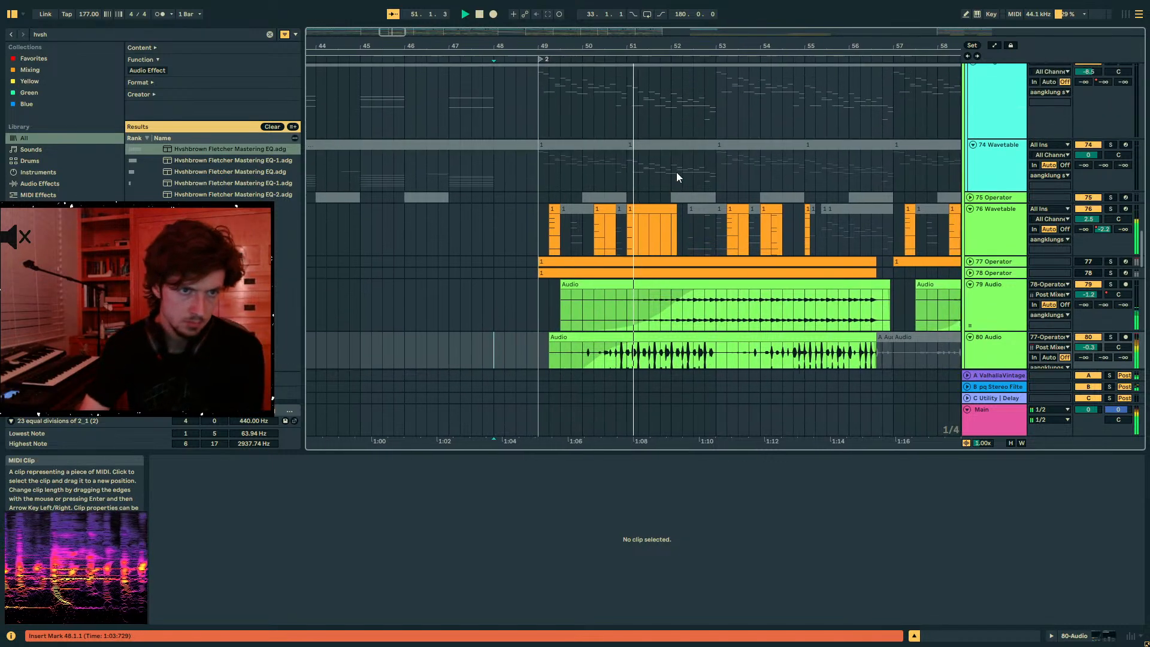
pyautogui.scroll(-3, 700, 189)
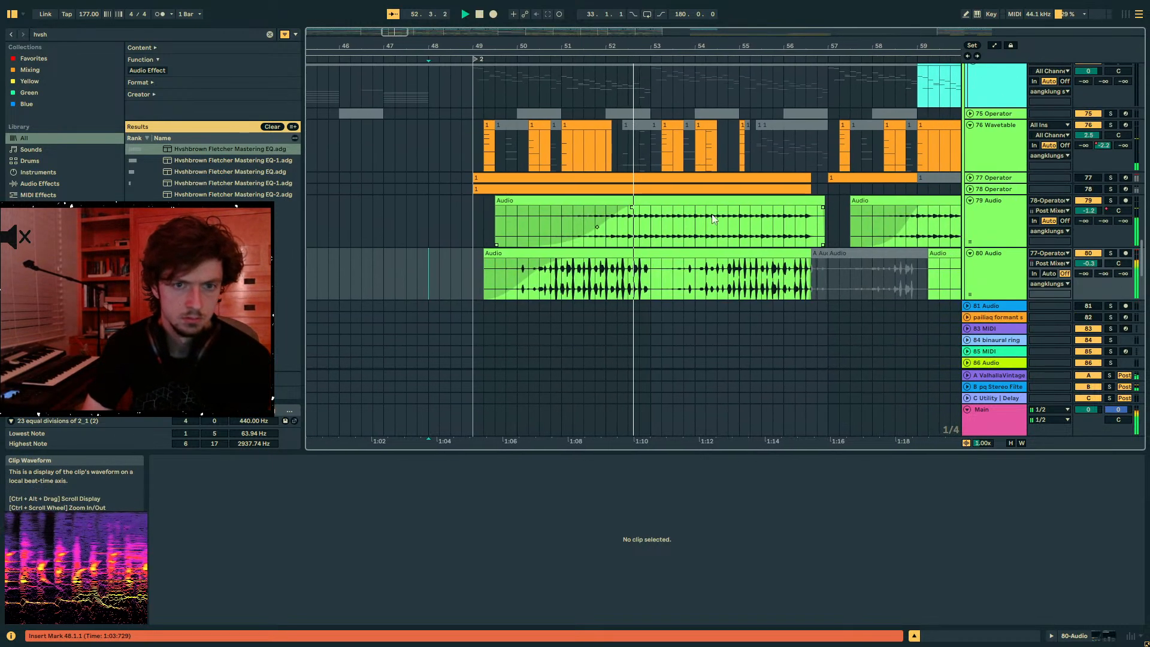
# - Set the Utility width on the aangklungs n stuff group to 71%
pyautogui.scroll(5, 937, 226)
pyautogui.click(993, 152)
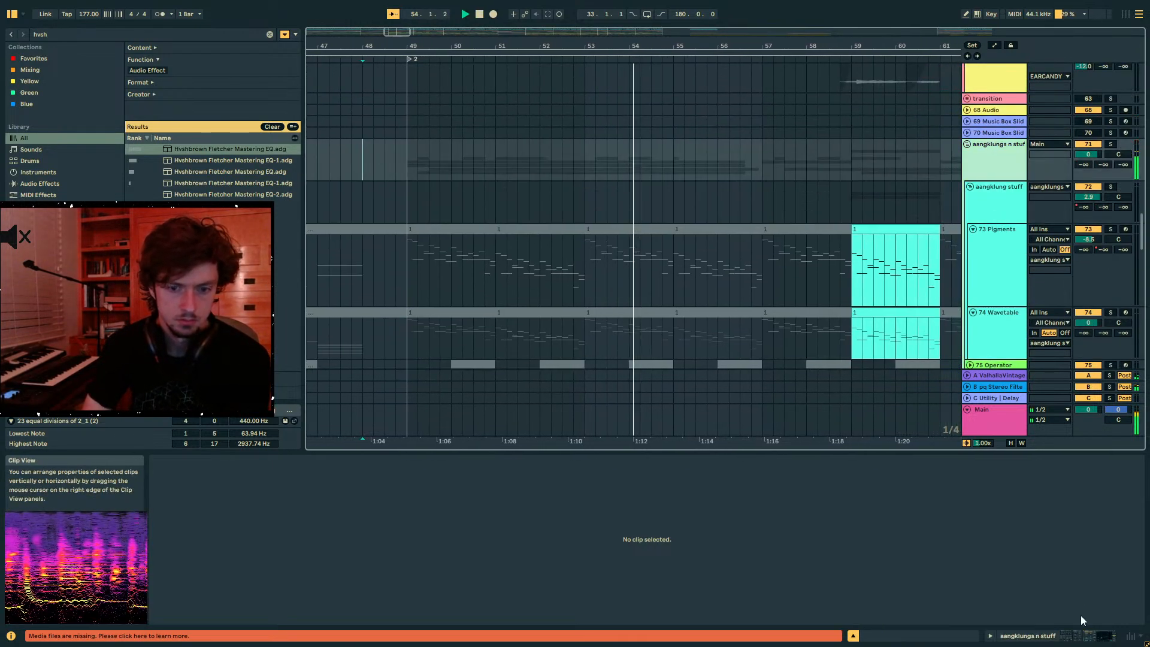
pyautogui.moveTo(297, 574); pyautogui.dragTo(297, 599)
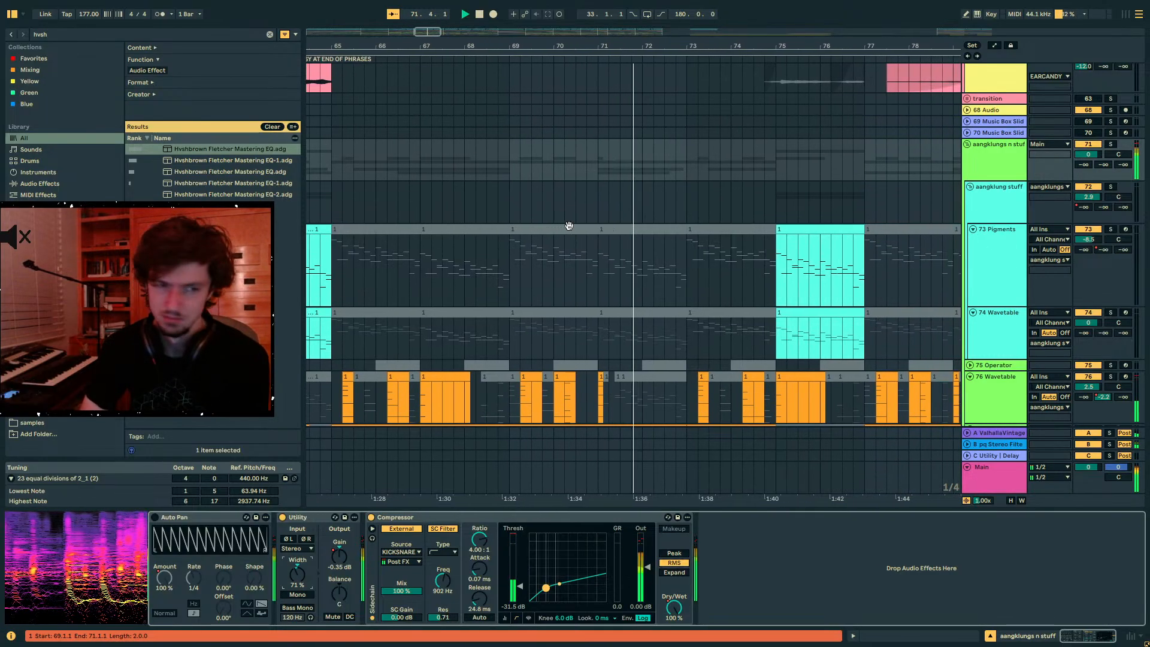
# - Play from bar 76 and unfold the 37 Hip-Hop Sub track in the SUBS group to check its bass part
pyautogui.scroll(10, 592, 243)
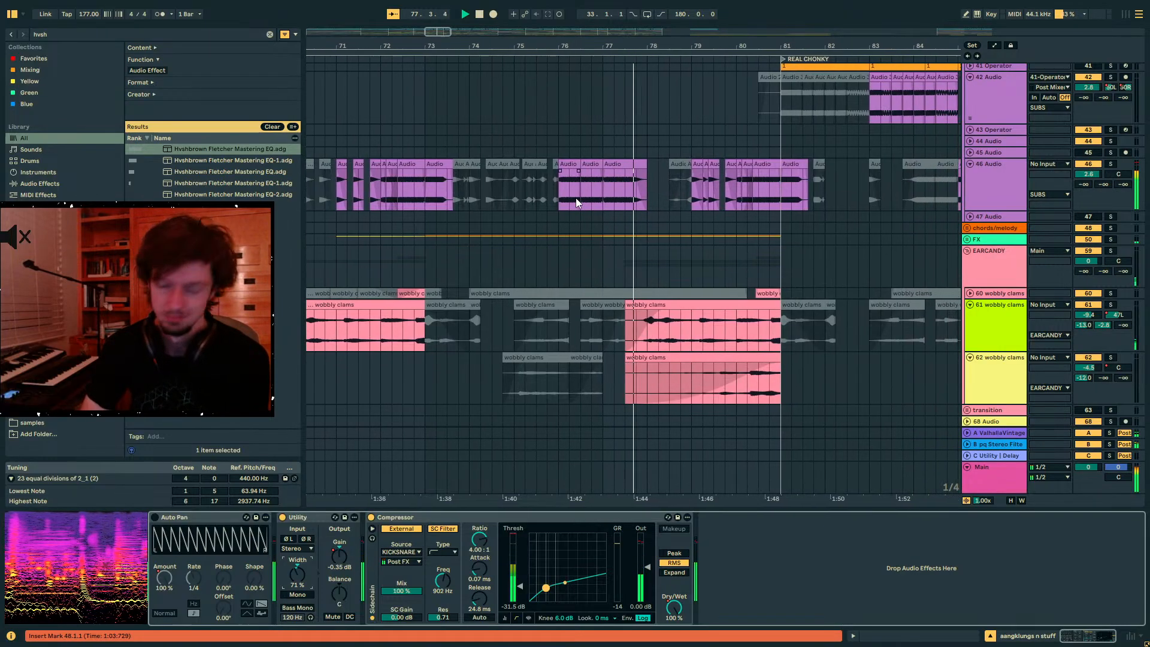
pyautogui.click(551, 188)
pyautogui.scroll(5, 594, 272)
pyautogui.scroll(4, 594, 272)
pyautogui.click(971, 236)
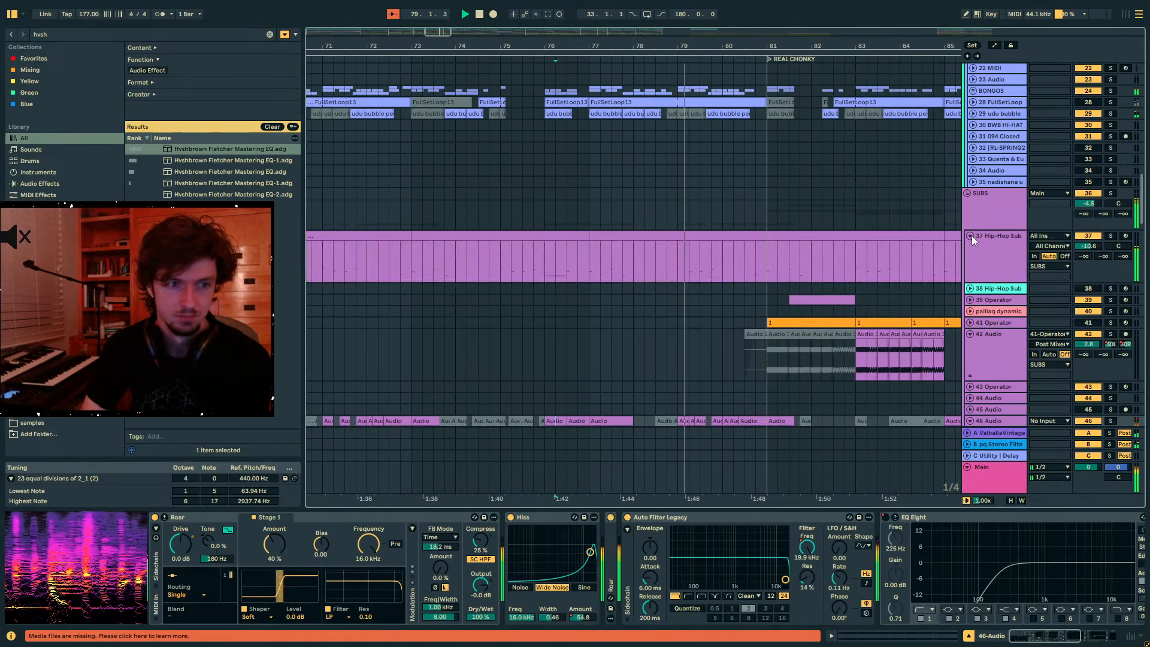
# - Add a gain drop to the 37 Hip-Hop Sub track's Utility automation between bars 76 and 77
pyautogui.scroll(-1, 972, 235)
pyautogui.click(971, 235)
pyautogui.press('a')
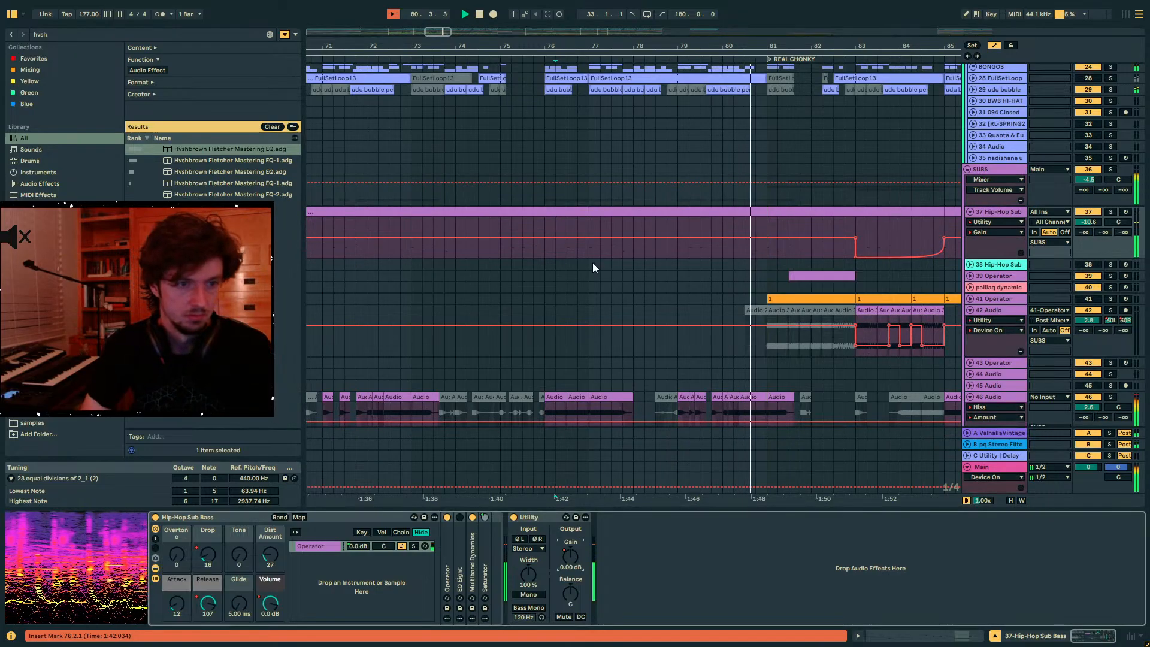
pyautogui.moveTo(588, 239); pyautogui.dragTo(564, 248)
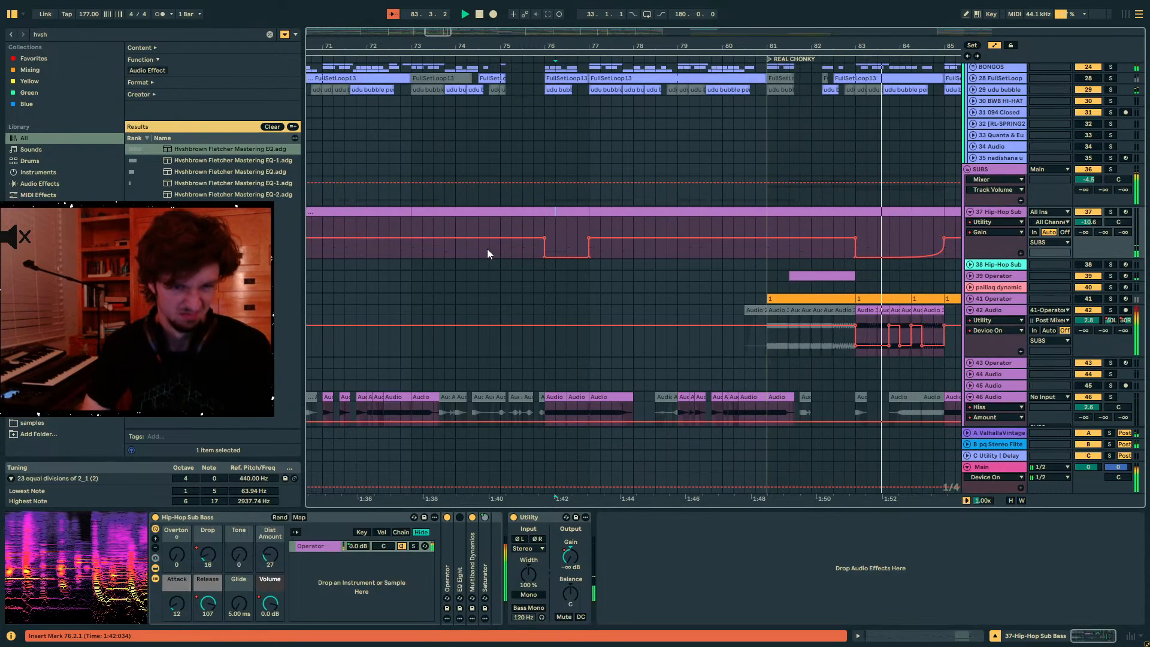
# - Automate the SUBS group's Utility stereo width to ramp down from 100% over the last beats before bar 97
pyautogui.moveTo(635, 50); pyautogui.dragTo(550, 15)
pyautogui.scroll(-3, 694, 180)
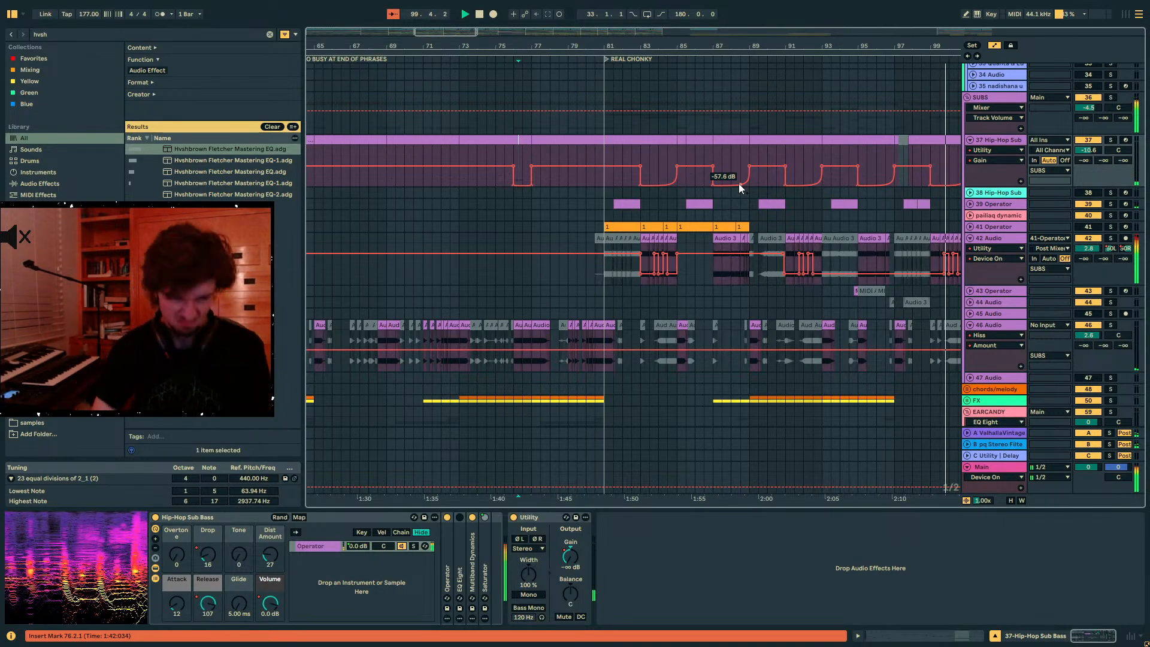
pyautogui.click(985, 101)
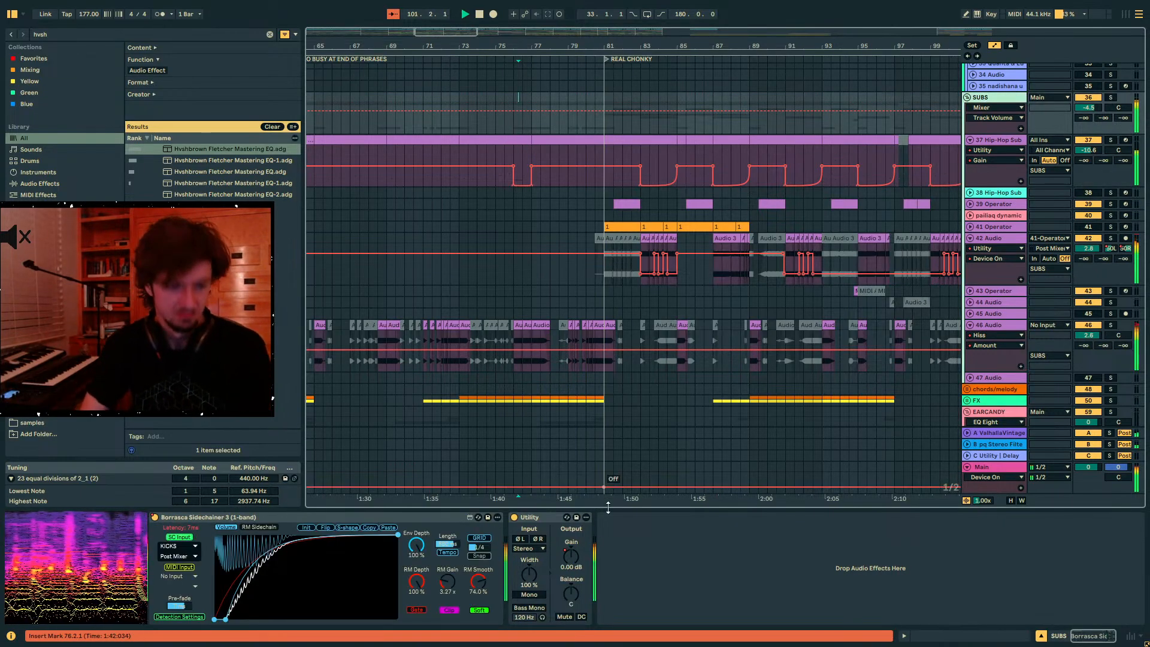
pyautogui.click(521, 579)
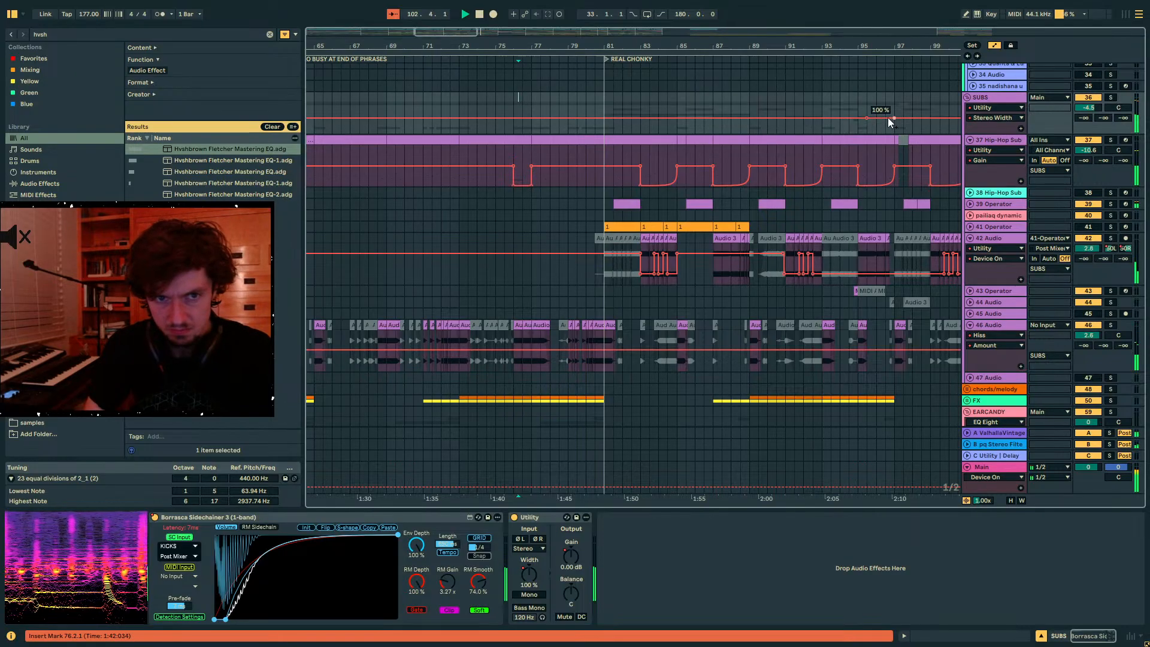
pyautogui.moveTo(894, 117); pyautogui.dragTo(894, 124)
pyautogui.click(871, 130)
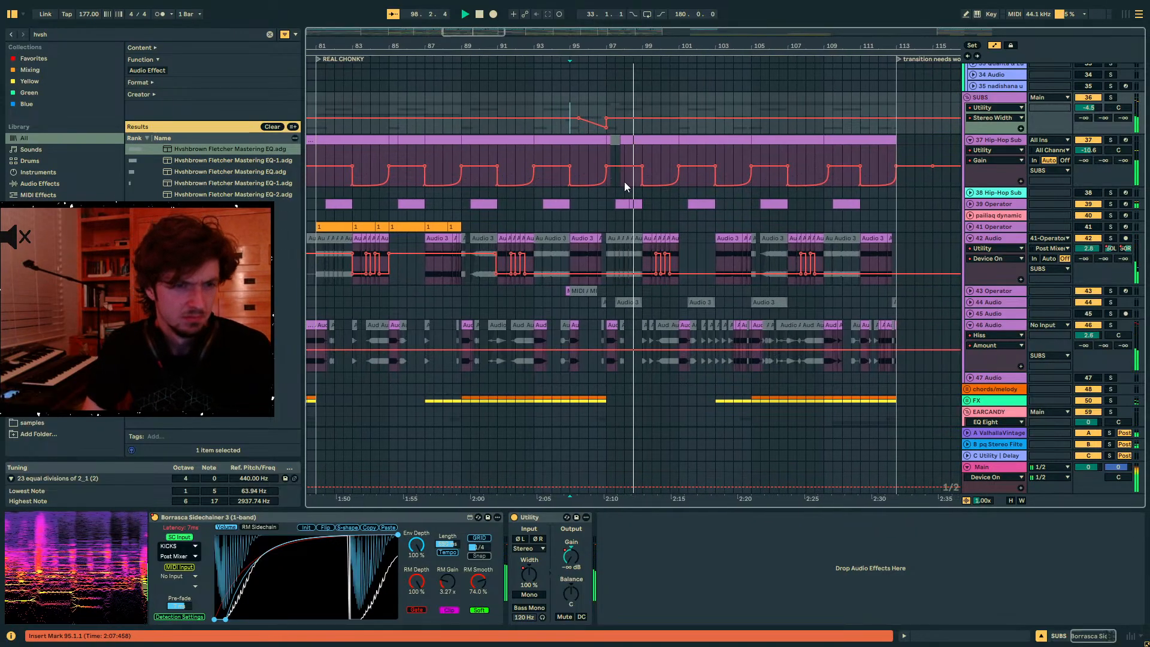
# - Automate the Utility stereo width on the 42 Audio track down to 72% from bar 97
pyautogui.press('a')
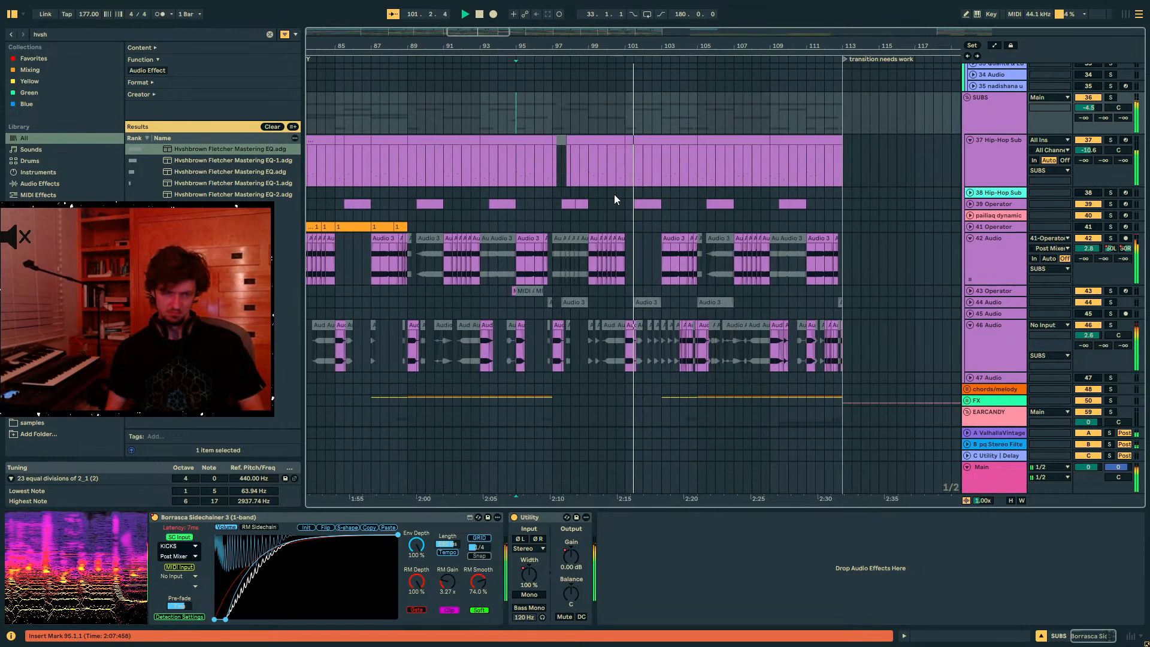
pyautogui.click(977, 257)
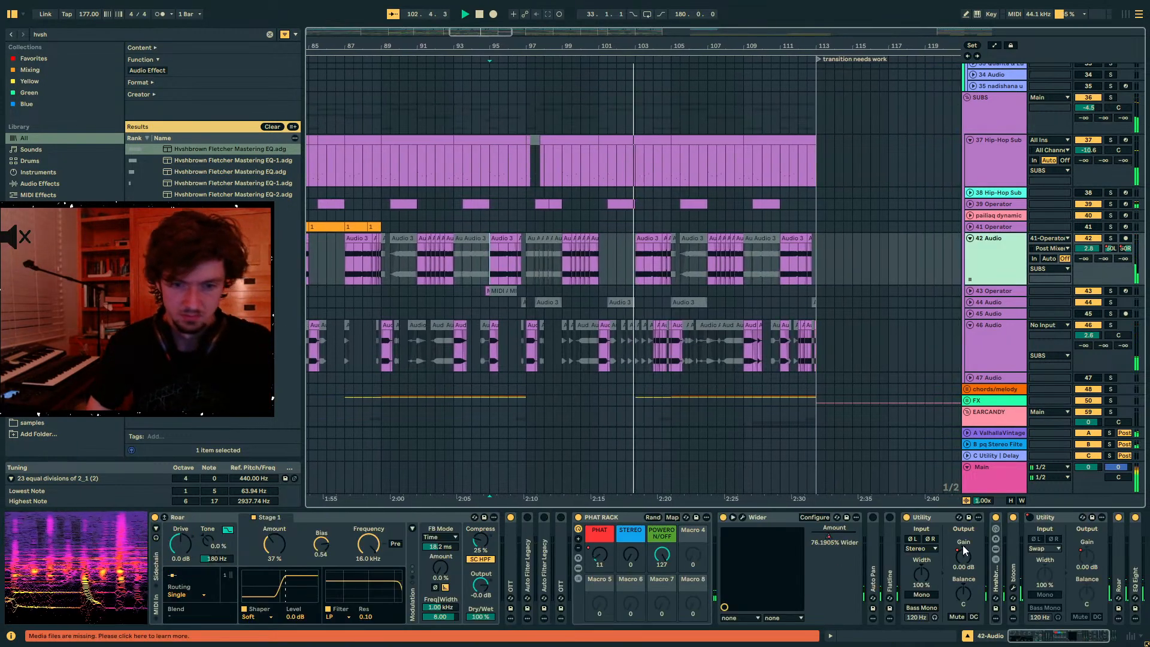
pyautogui.doubleClick(925, 516)
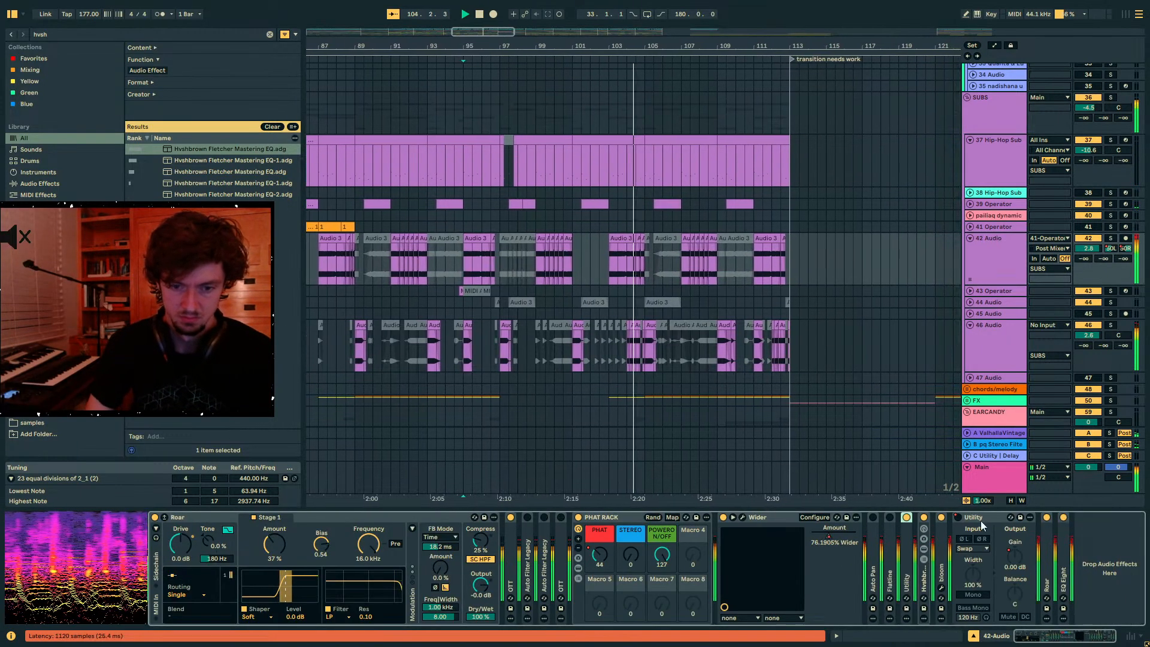
pyautogui.doubleClick(910, 579)
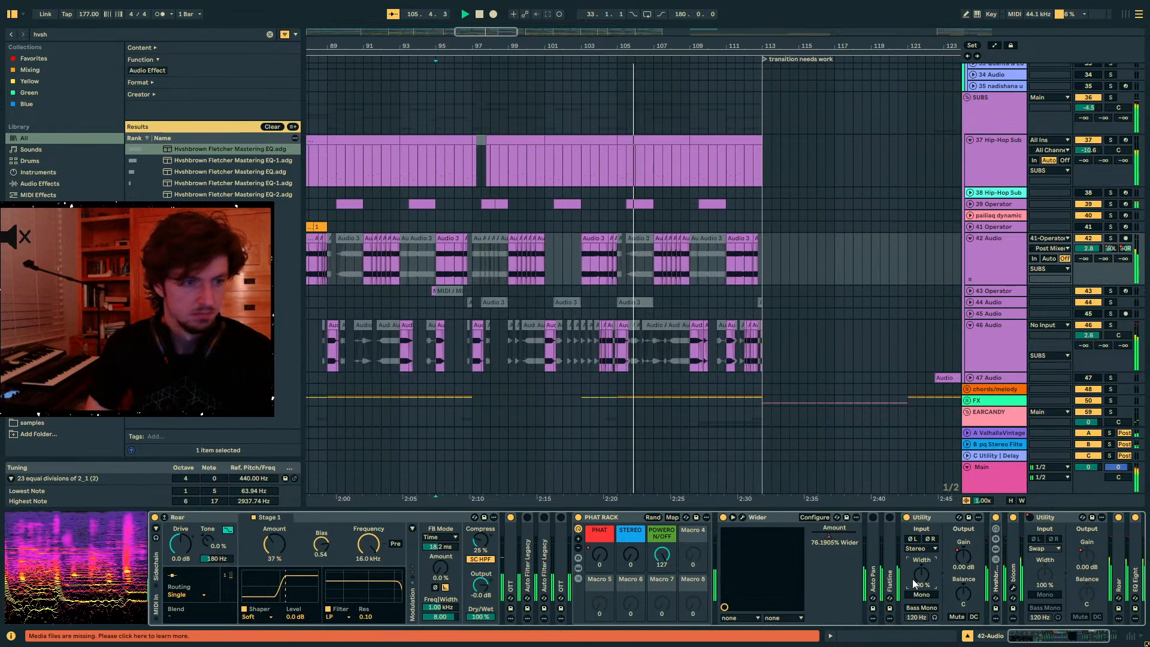
pyautogui.press('a')
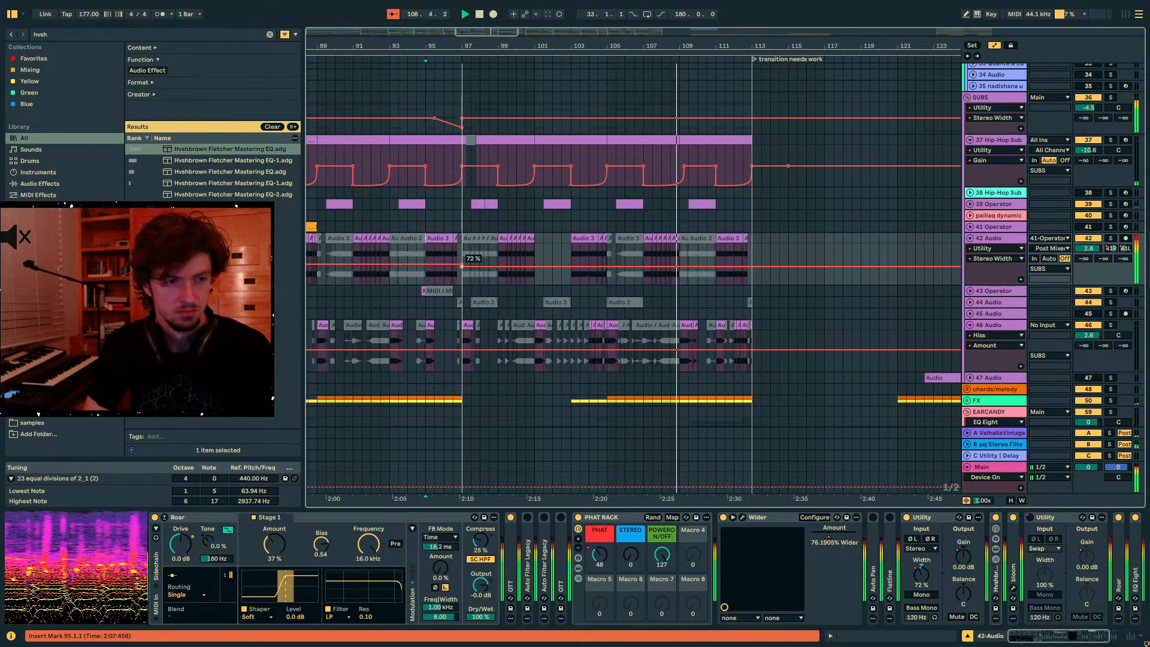
pyautogui.press('a')
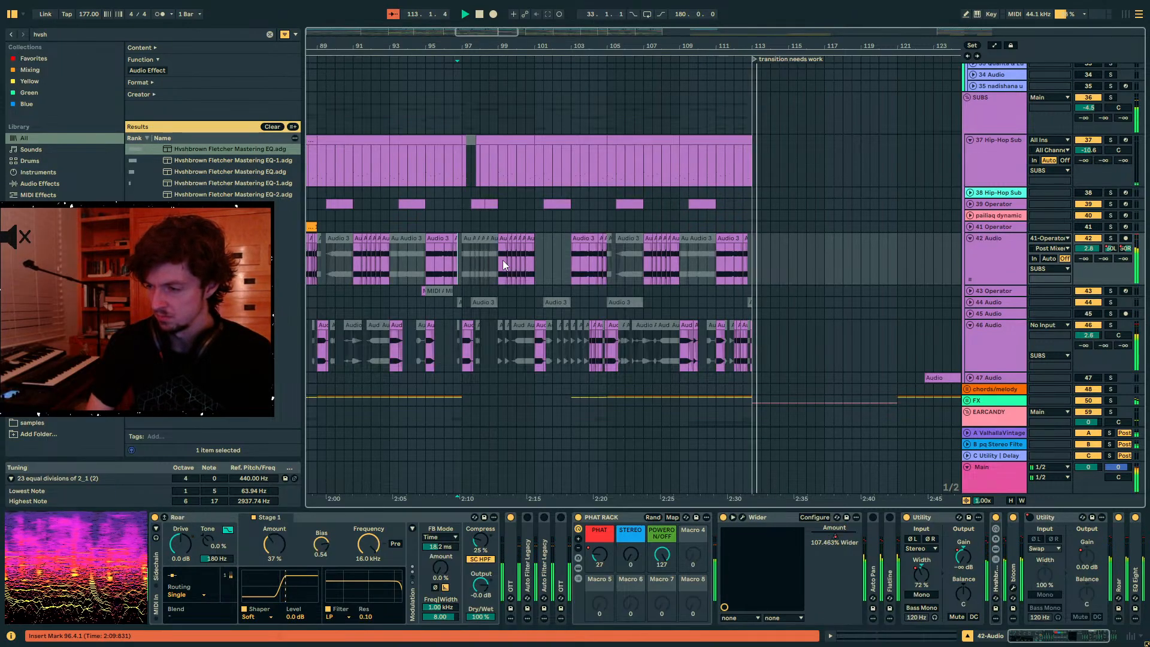
# - Fold the SUBS group and play from bar 96.3 to hear the EARCANDY group's wobbly clams parts
pyautogui.press('space')
pyautogui.press('+')
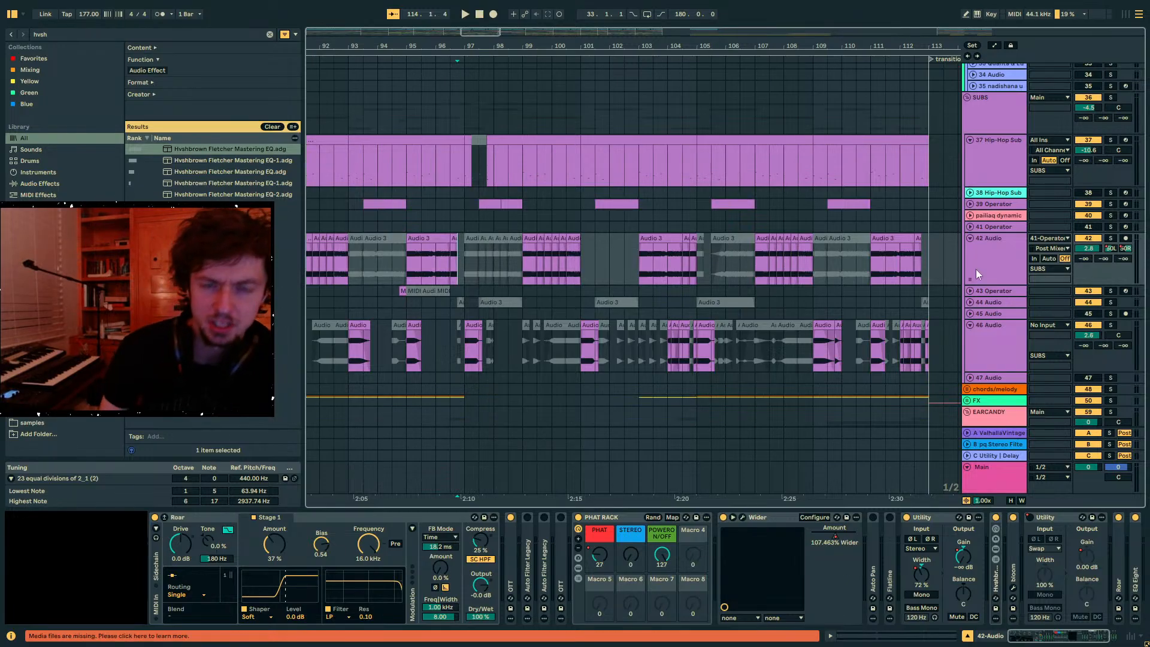
pyautogui.click(968, 98)
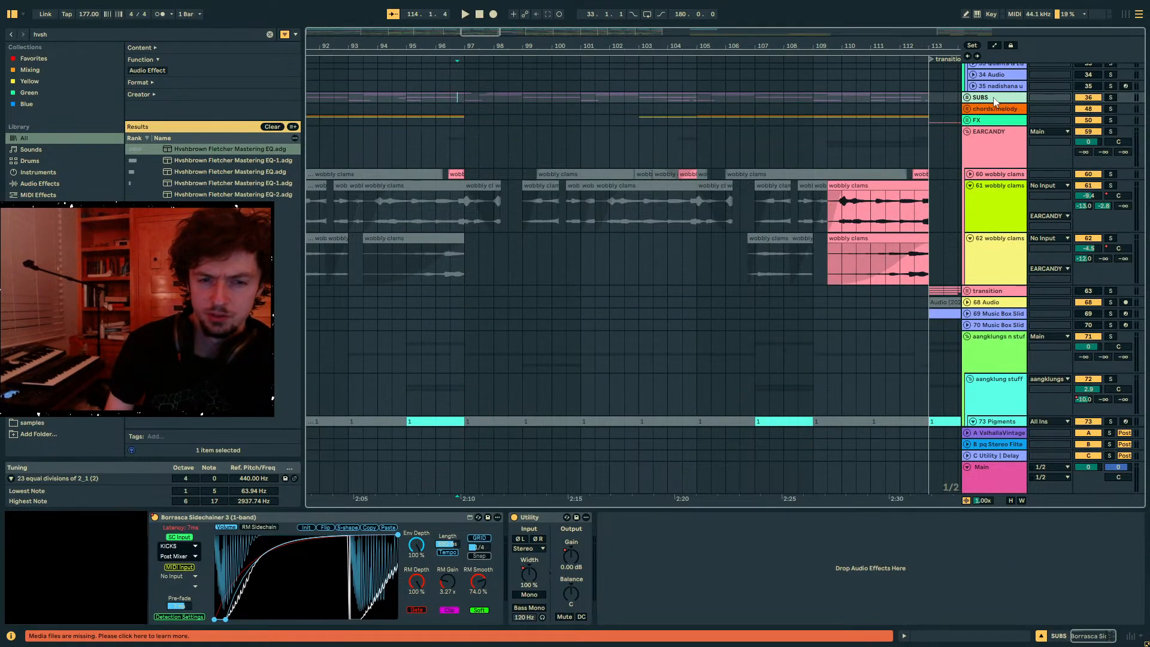
pyautogui.click(994, 432)
pyautogui.click(451, 141)
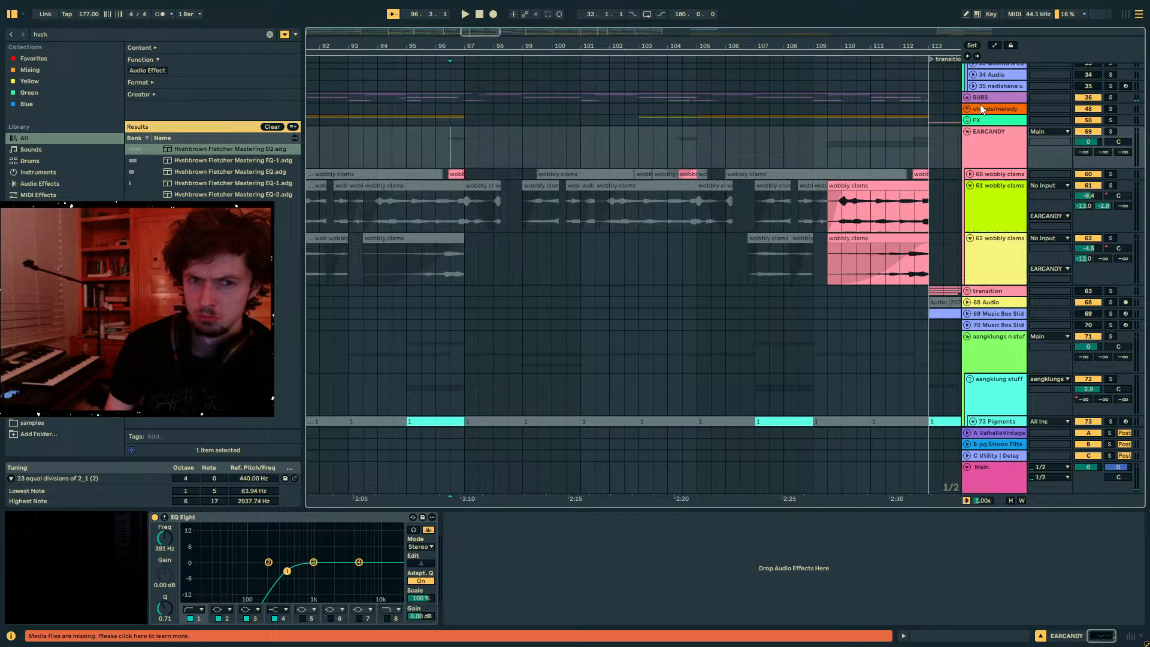
pyautogui.click(1048, 132)
pyautogui.press('Escape')
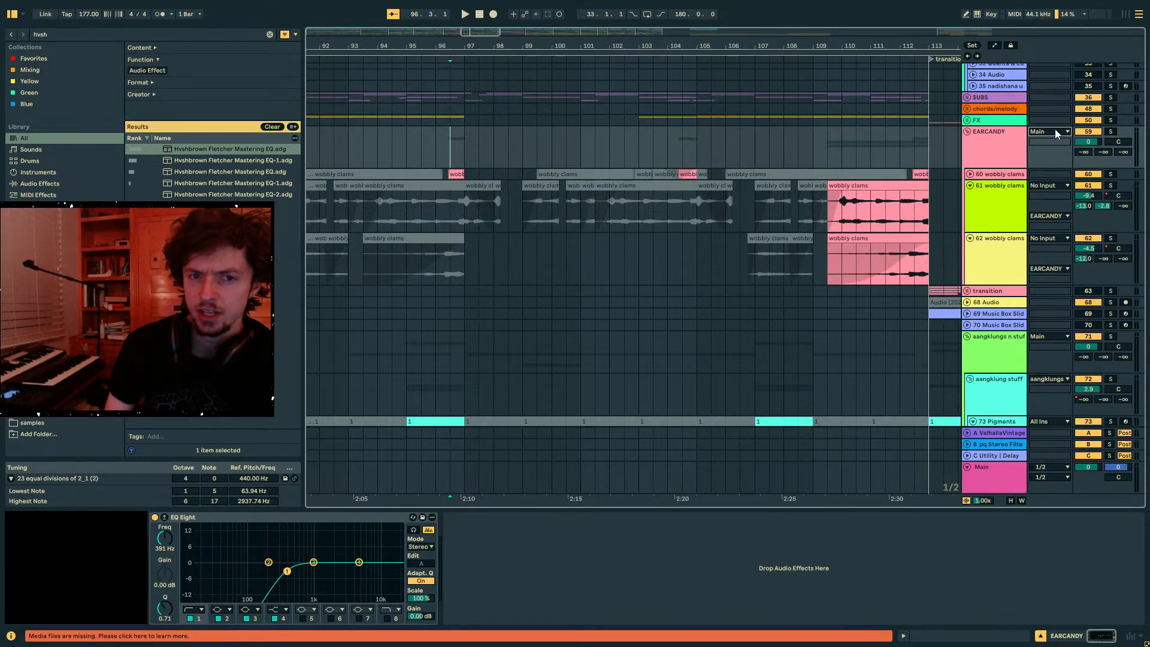
pyautogui.click(1055, 131)
pyautogui.click(1055, 131)
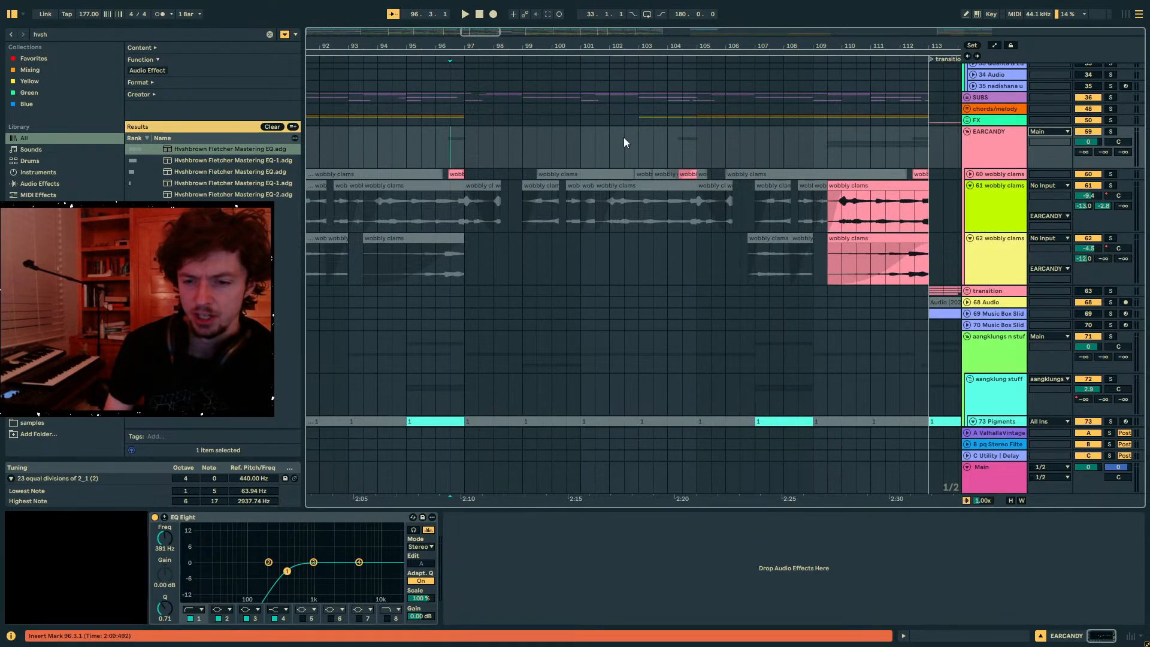
pyautogui.press('space')
pyautogui.press('-')
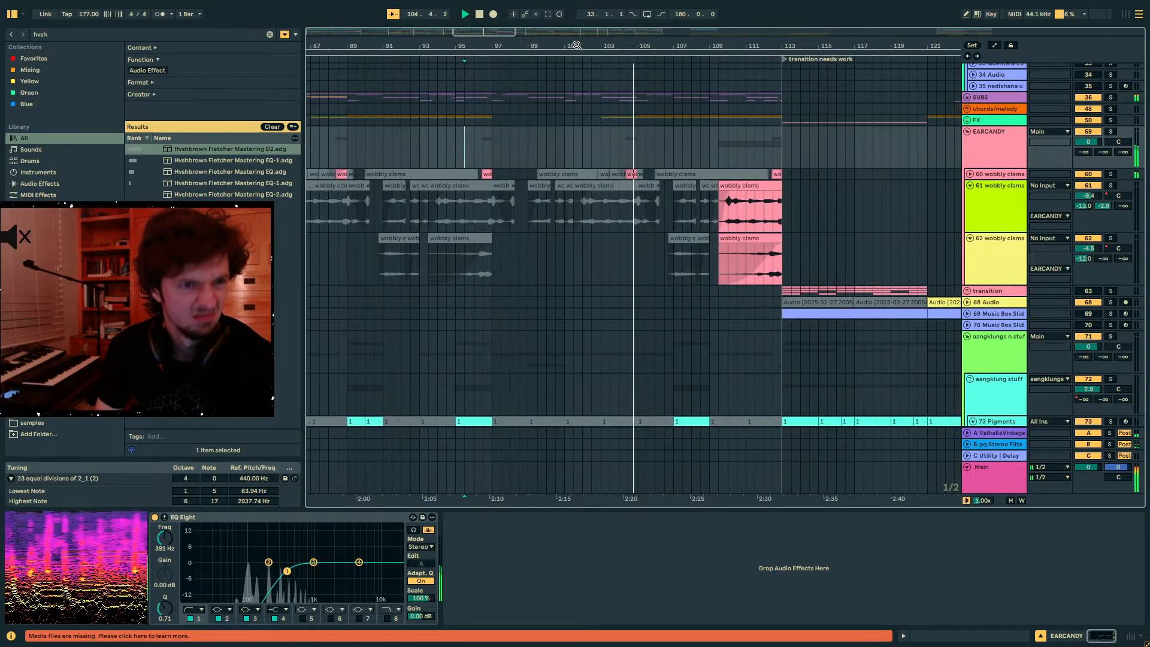
# - Copy the SUBS group's stereo width dip before bar 97 and paste it at the phrase ends near bars 105 and 113
pyautogui.click(967, 97)
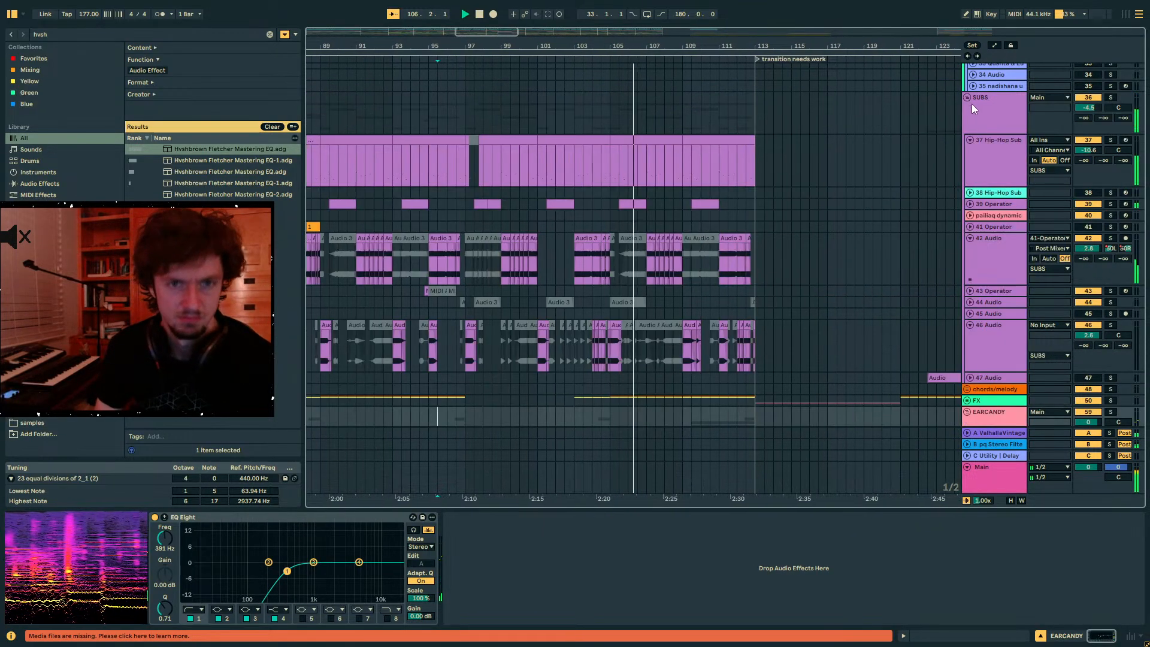
pyautogui.click(976, 108)
pyautogui.press('a')
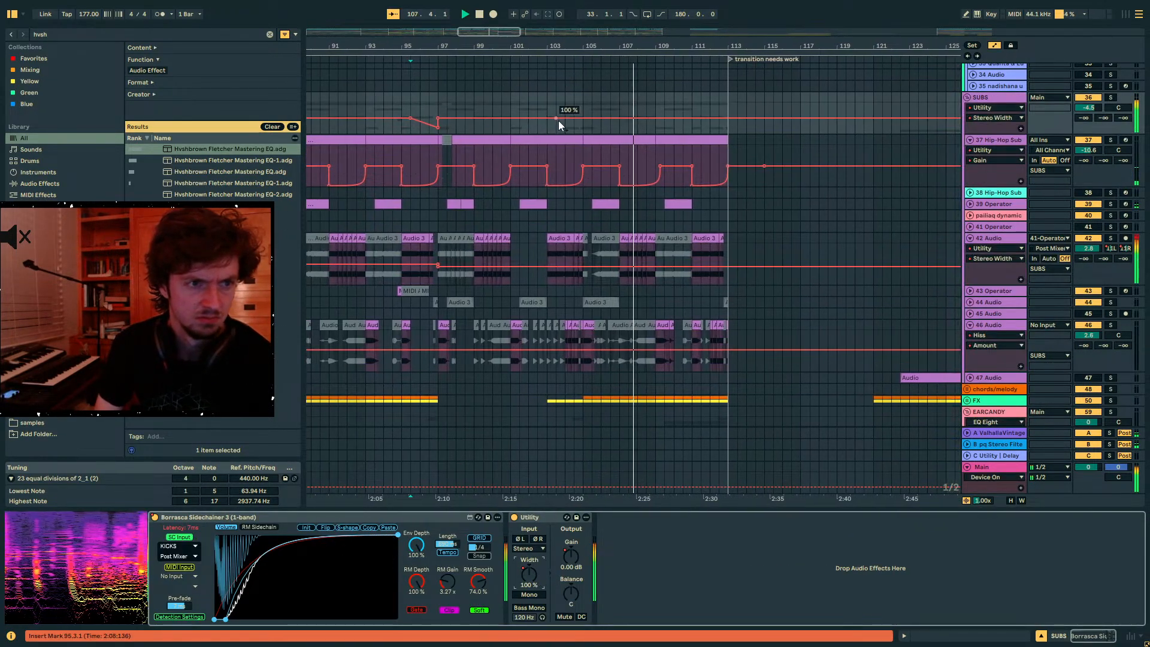
pyautogui.moveTo(402, 111); pyautogui.dragTo(421, 110)
pyautogui.click(545, 107)
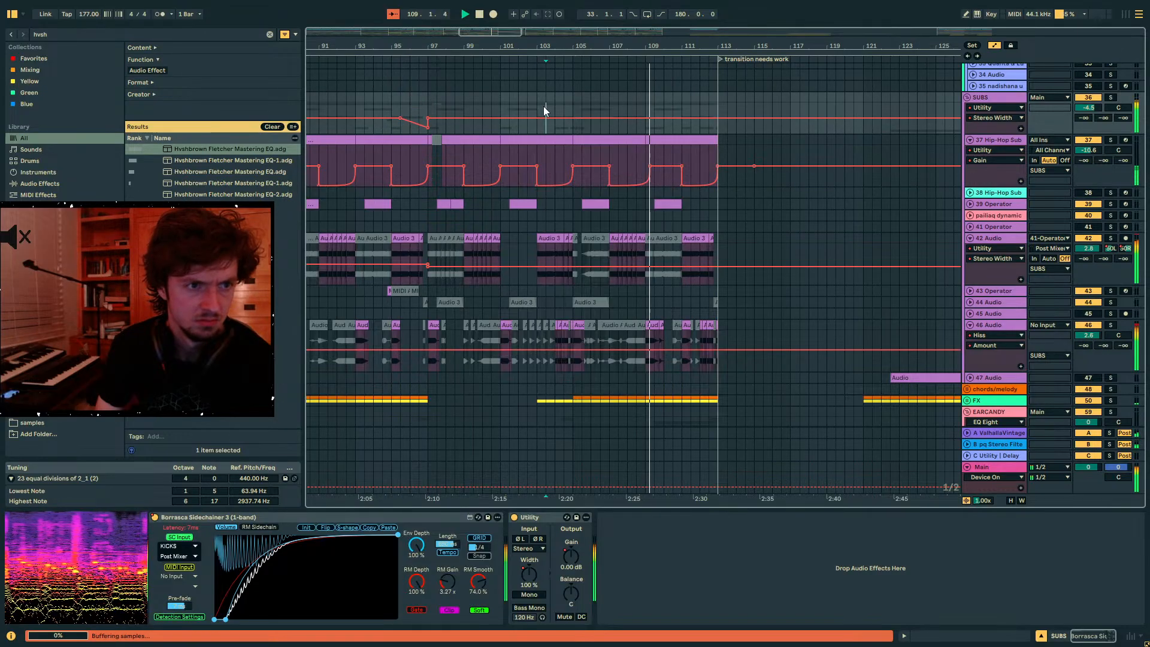
pyautogui.hotkey('ctrl', 'v')
pyautogui.click(691, 107)
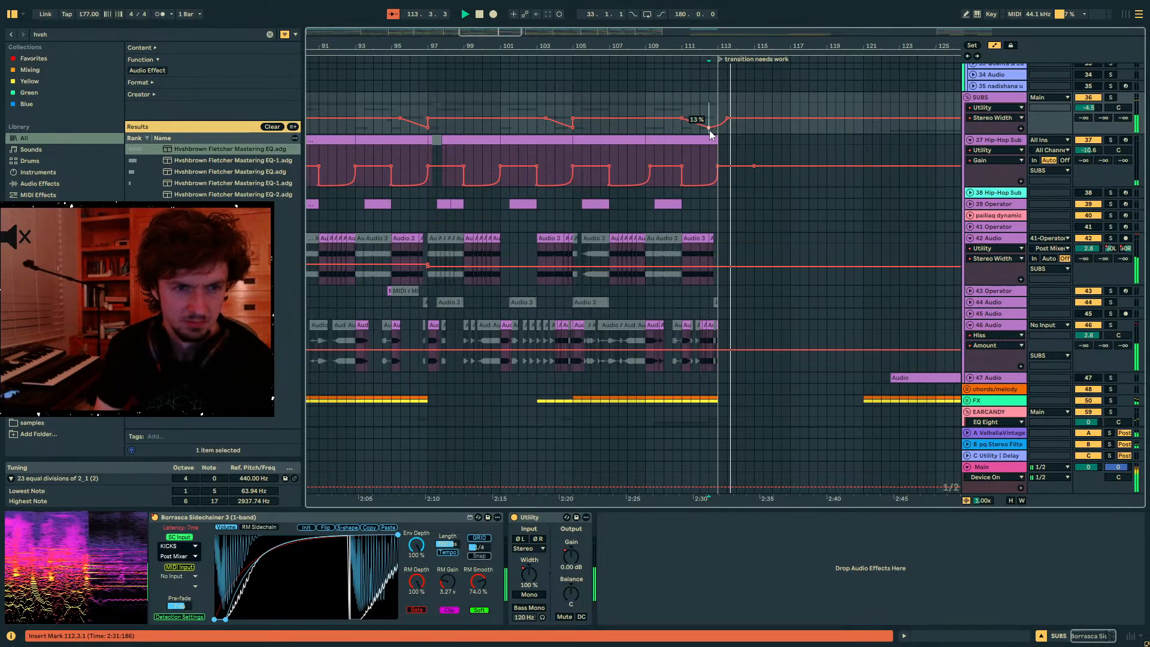
pyautogui.press('a')
# - Deactivate the last short clip on the 46 Audio track before the "transition needs work" marker
pyautogui.scroll(-3, 708, 141)
pyautogui.scroll(5, 713, 216)
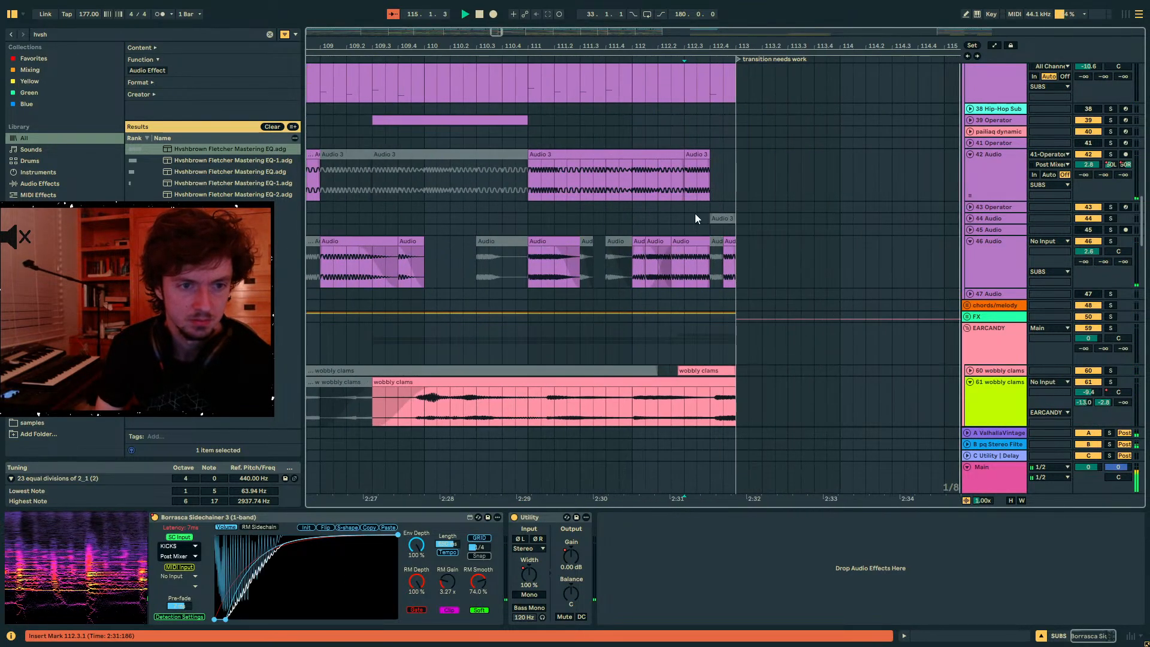
pyautogui.click(672, 229)
pyautogui.click(728, 241)
# - Replay the phrase end from bar 112, checking the 42, 45 and 46 Audio parts leading into the transition
pyautogui.click(654, 232)
pyautogui.press('space')
pyautogui.press('space')
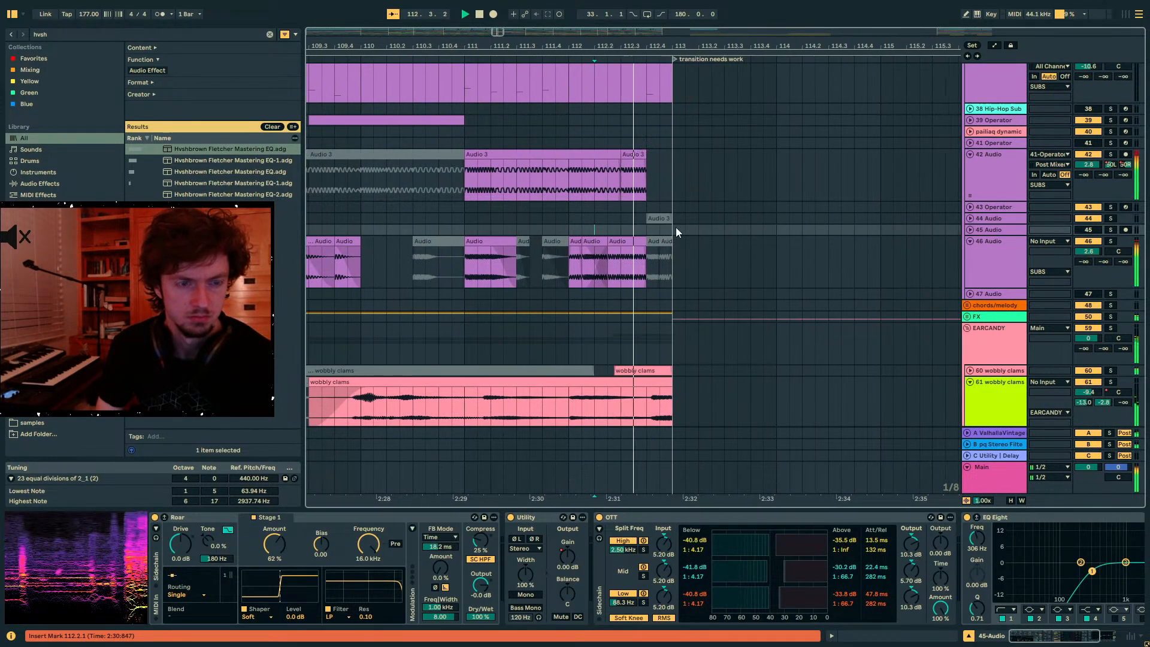
pyautogui.press('space')
pyautogui.click(543, 174)
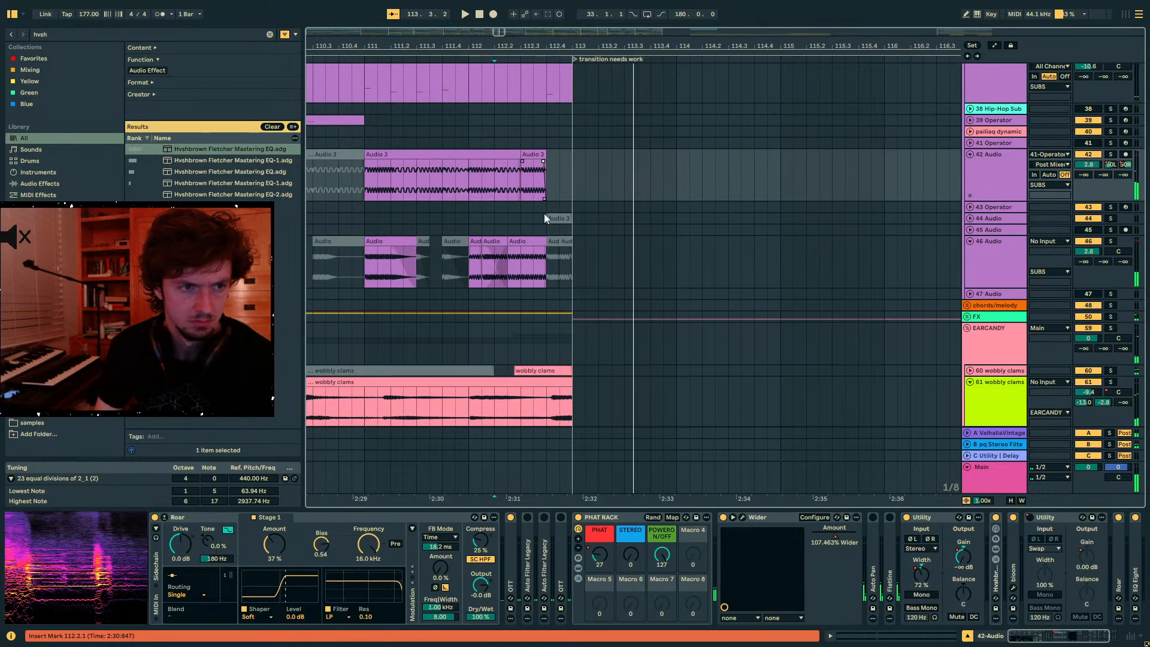
pyautogui.click(543, 253)
pyautogui.press('space')
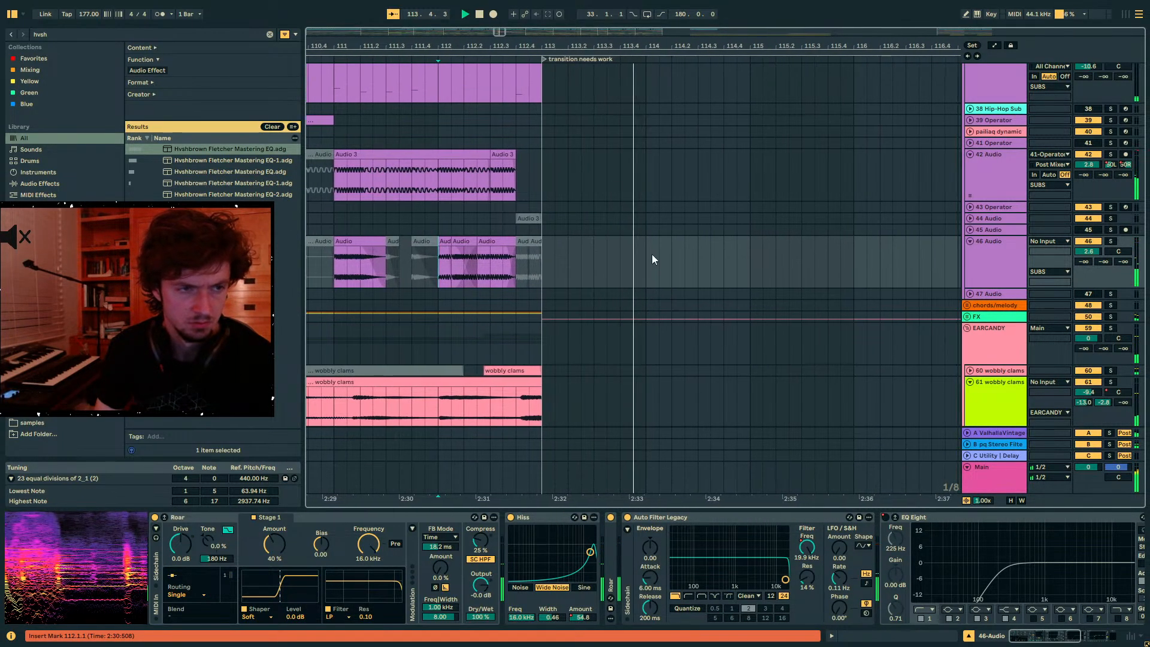
# - Set the 76 Wavetable track's Wavetable volume automation point at the transition's start, bar 113, to -6.5 dB
pyautogui.moveTo(553, 46); pyautogui.dragTo(553, 12)
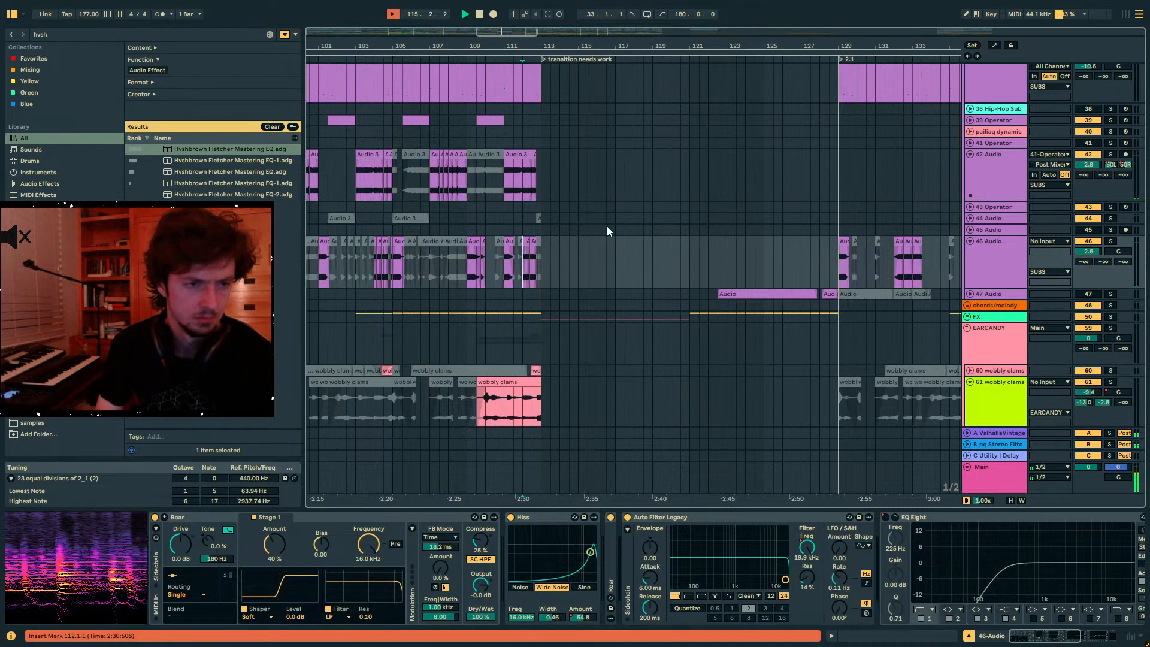
pyautogui.scroll(-8, 606, 225)
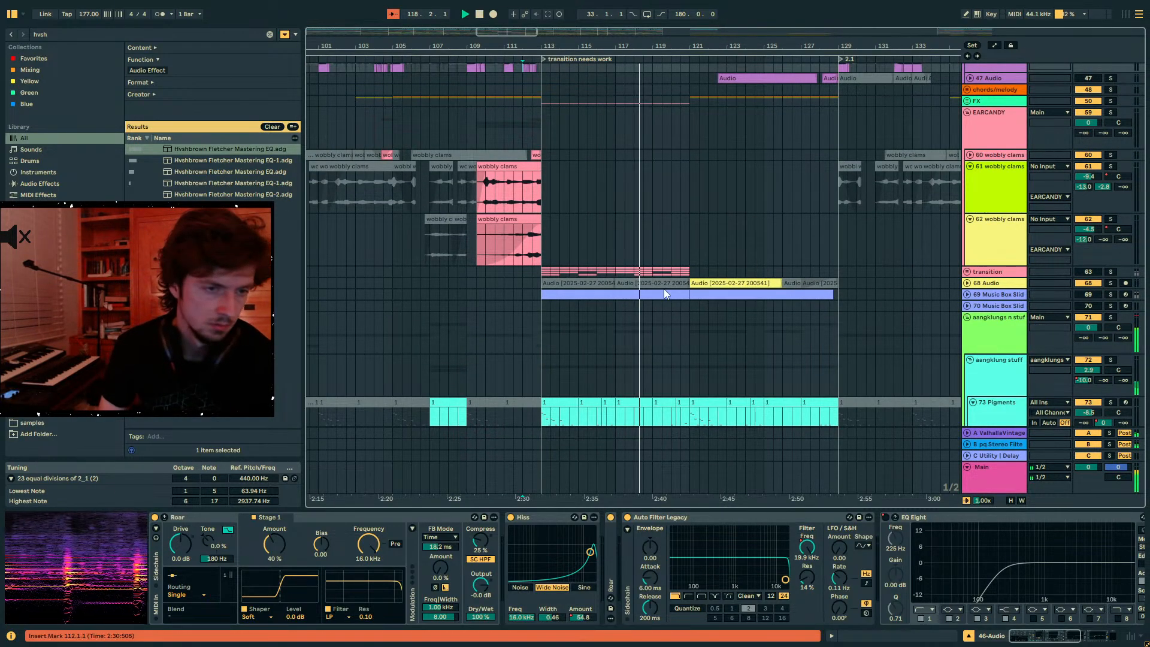
pyautogui.scroll(-10, 609, 276)
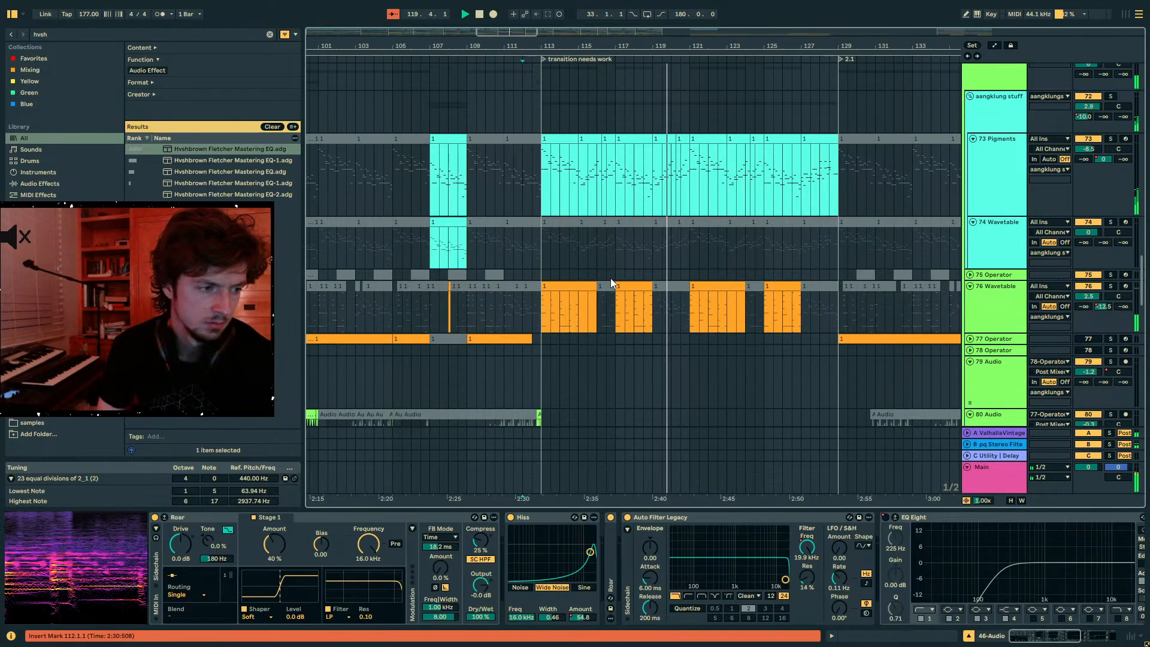
pyautogui.scroll(2, 610, 278)
pyautogui.click(558, 246)
pyautogui.scroll(-4, 557, 246)
pyautogui.click(550, 246)
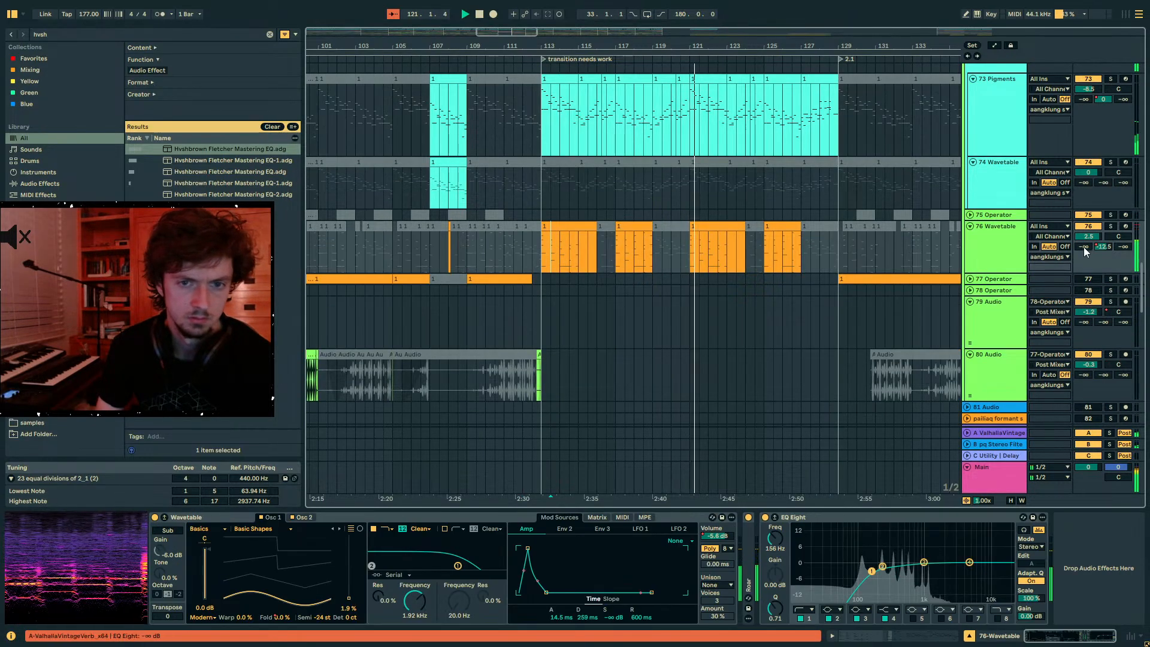
pyautogui.press('a')
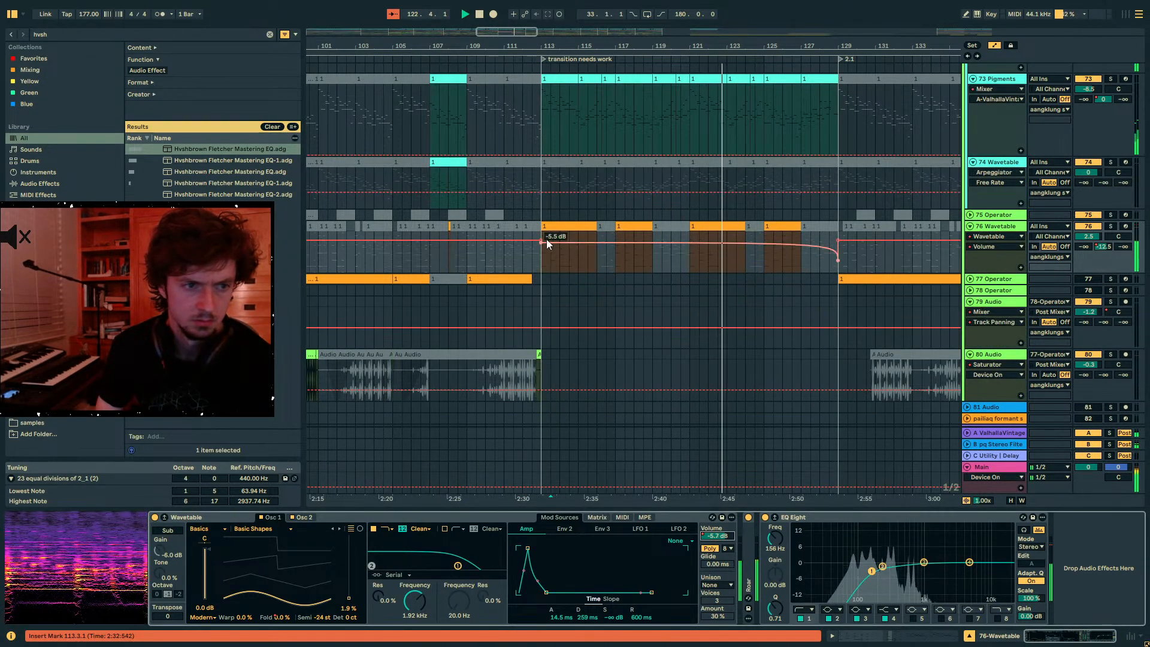
pyautogui.moveTo(541, 242); pyautogui.dragTo(540, 244)
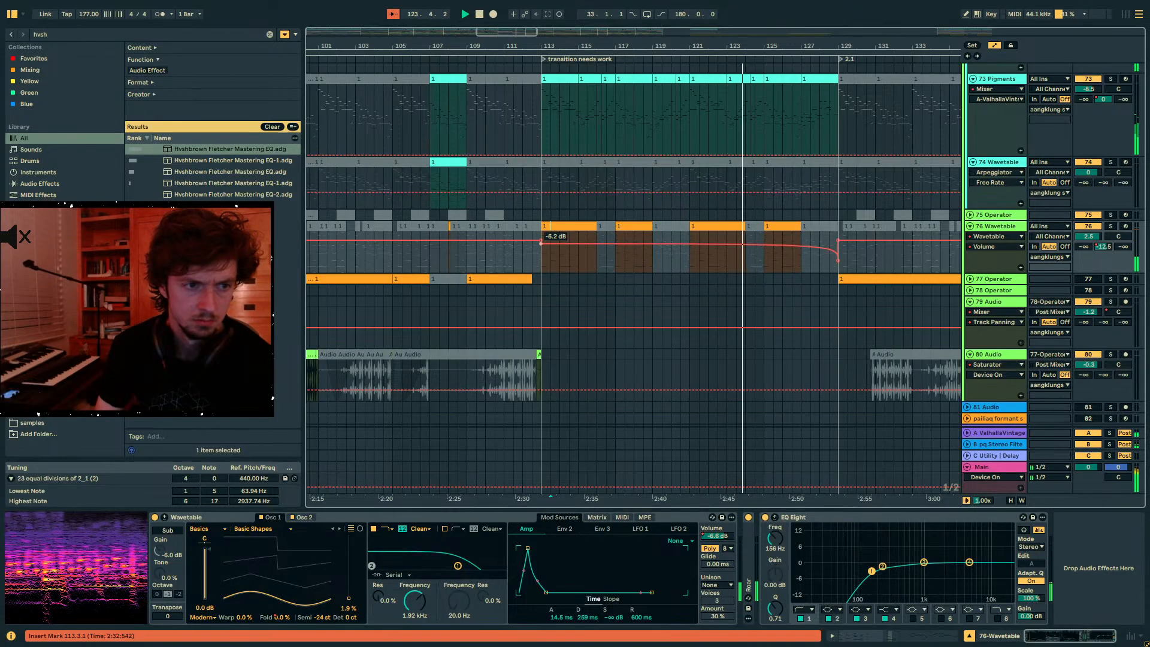
pyautogui.rightClick(538, 243)
pyautogui.click(560, 251)
pyautogui.write('-6.5')
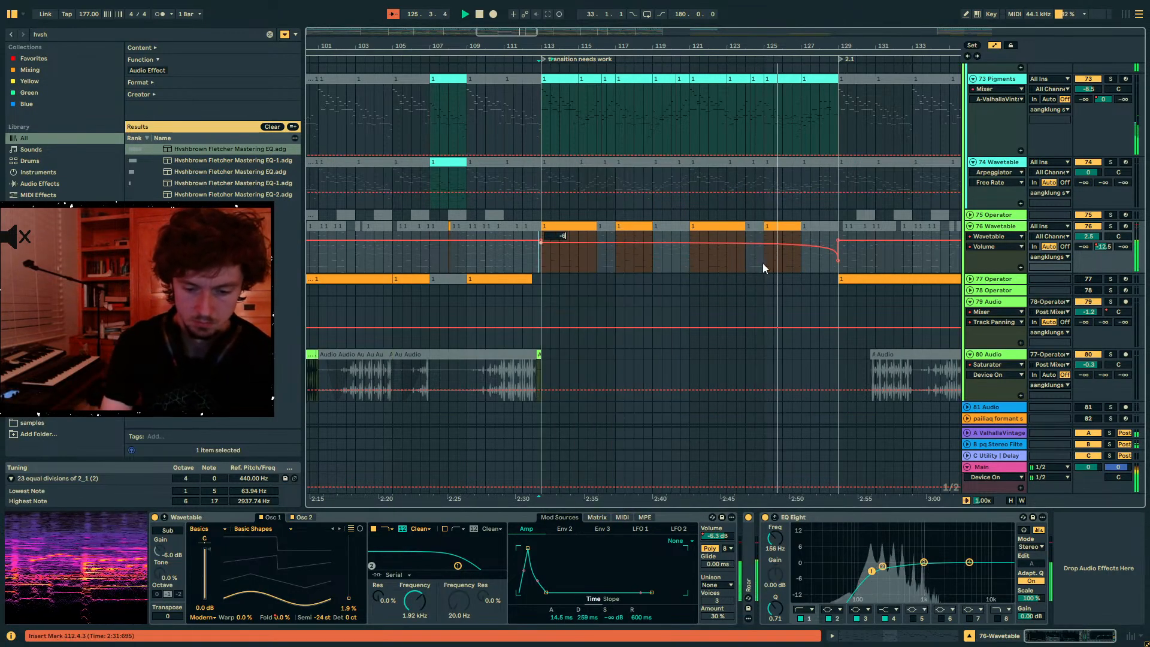
pyautogui.press('Return')
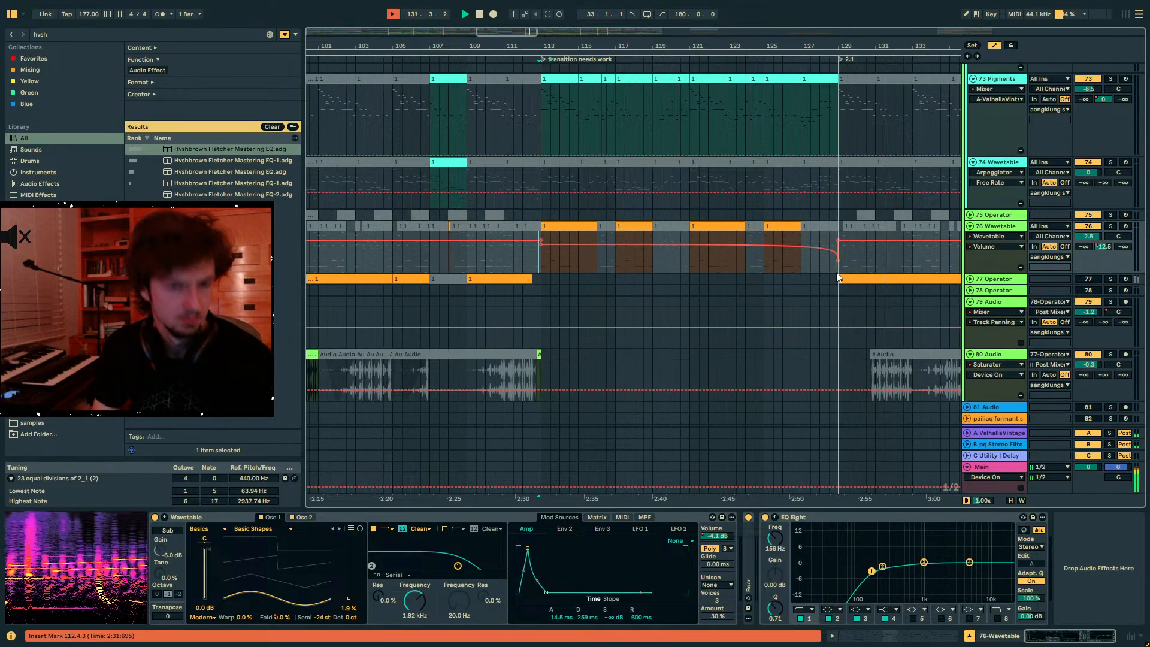
# - Listen into section 2.1 while checking the Pigments, aangklung, subs and percussion tracks, and return the insert mark to bar 129
pyautogui.scroll(3, 856, 267)
pyautogui.click(817, 195)
pyautogui.scroll(2, 893, 232)
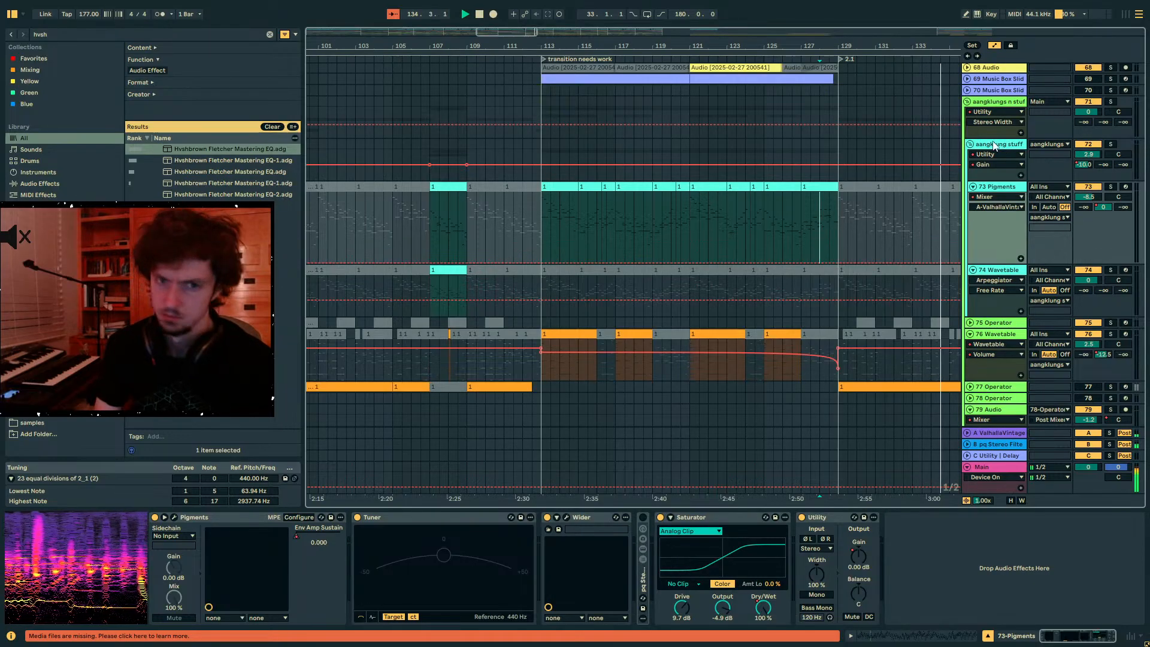
pyautogui.click(1004, 149)
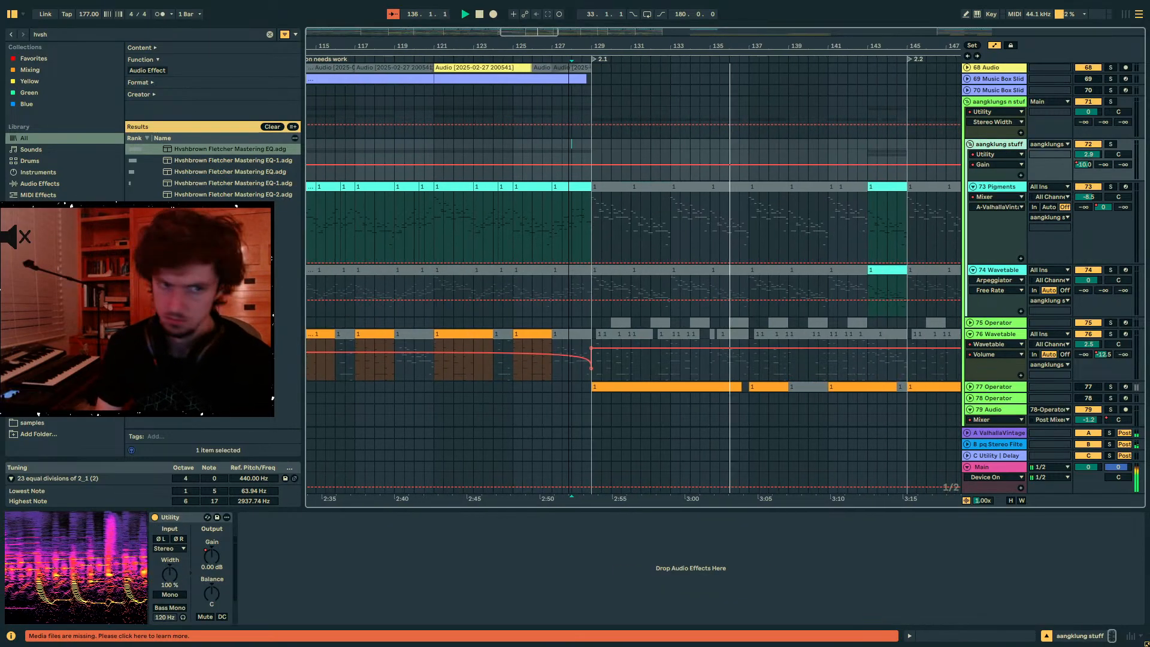
pyautogui.scroll(3, 720, 240)
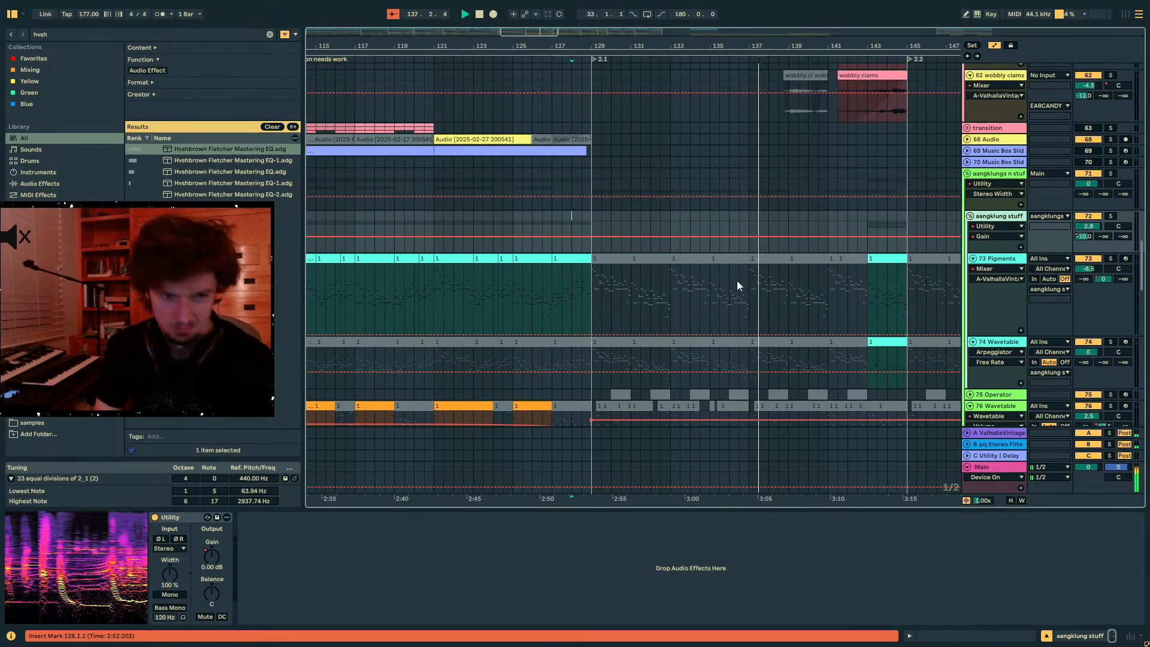
pyautogui.scroll(8, 721, 286)
pyautogui.scroll(12, 721, 285)
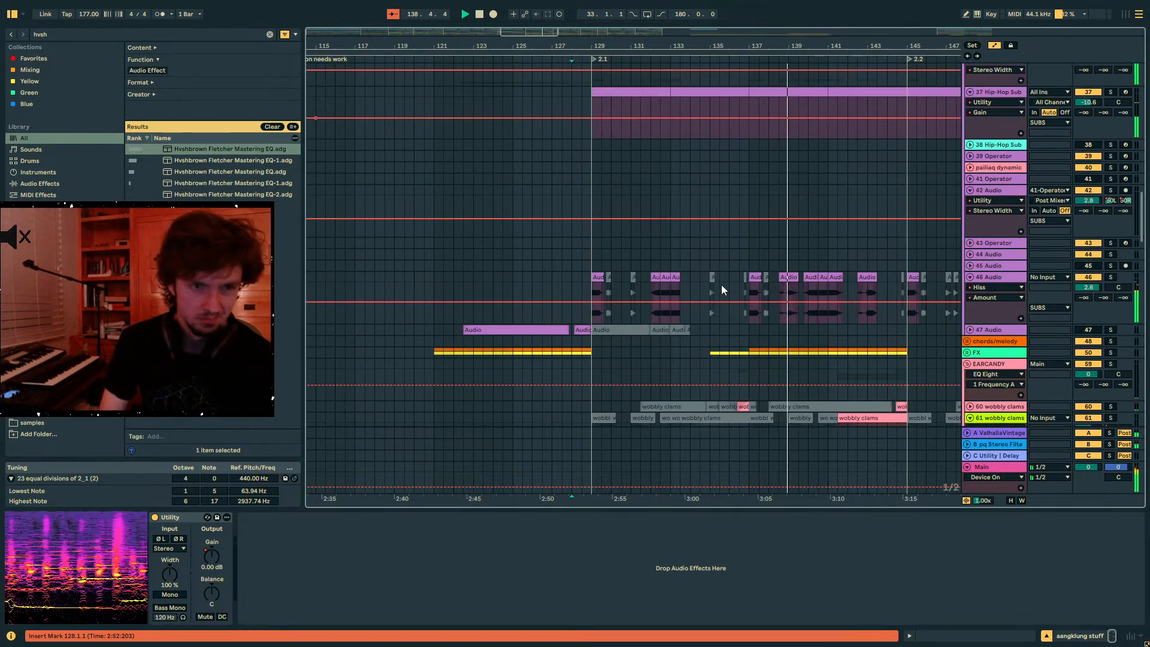
pyautogui.scroll(3, 721, 285)
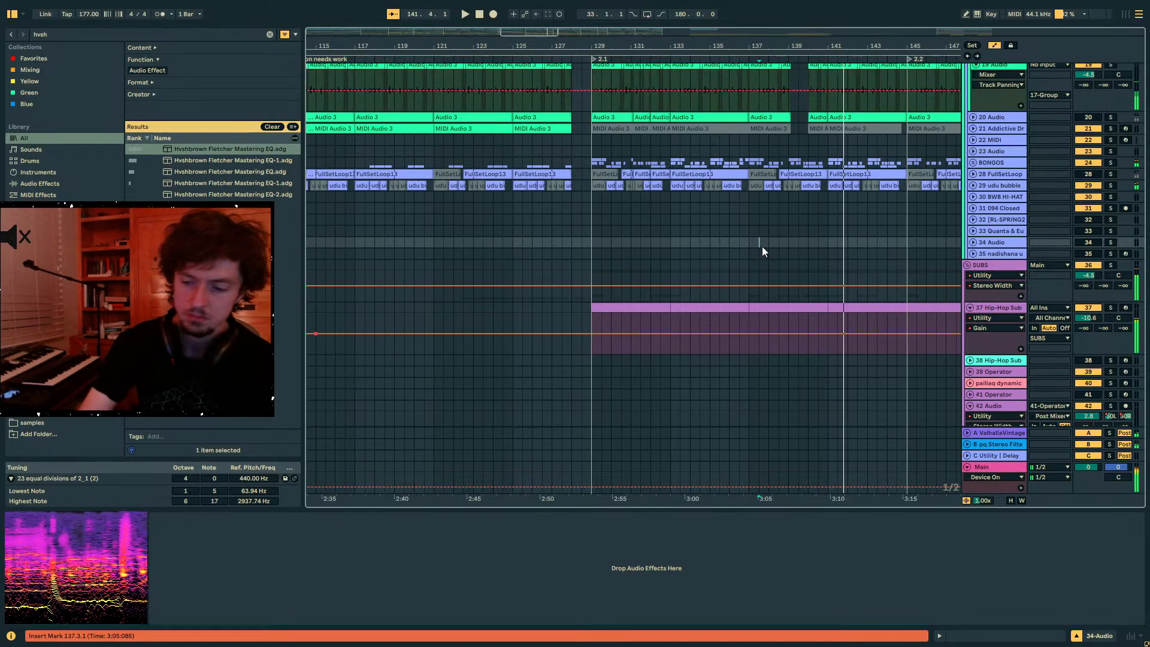
pyautogui.scroll(2, 762, 246)
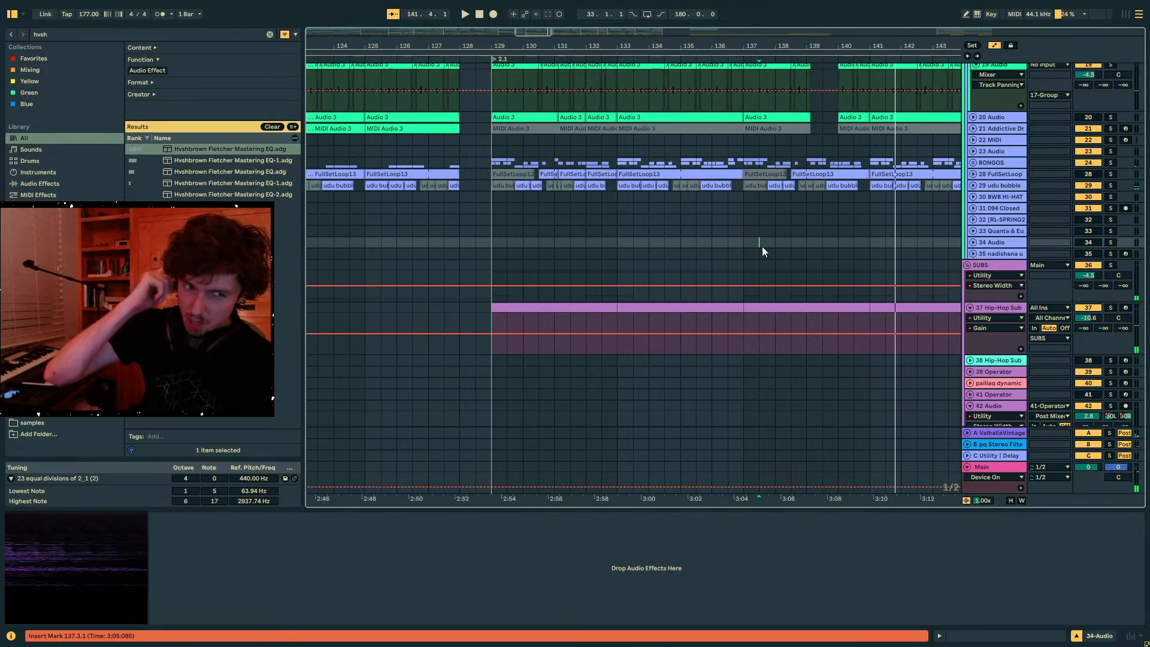
pyautogui.click(618, 255)
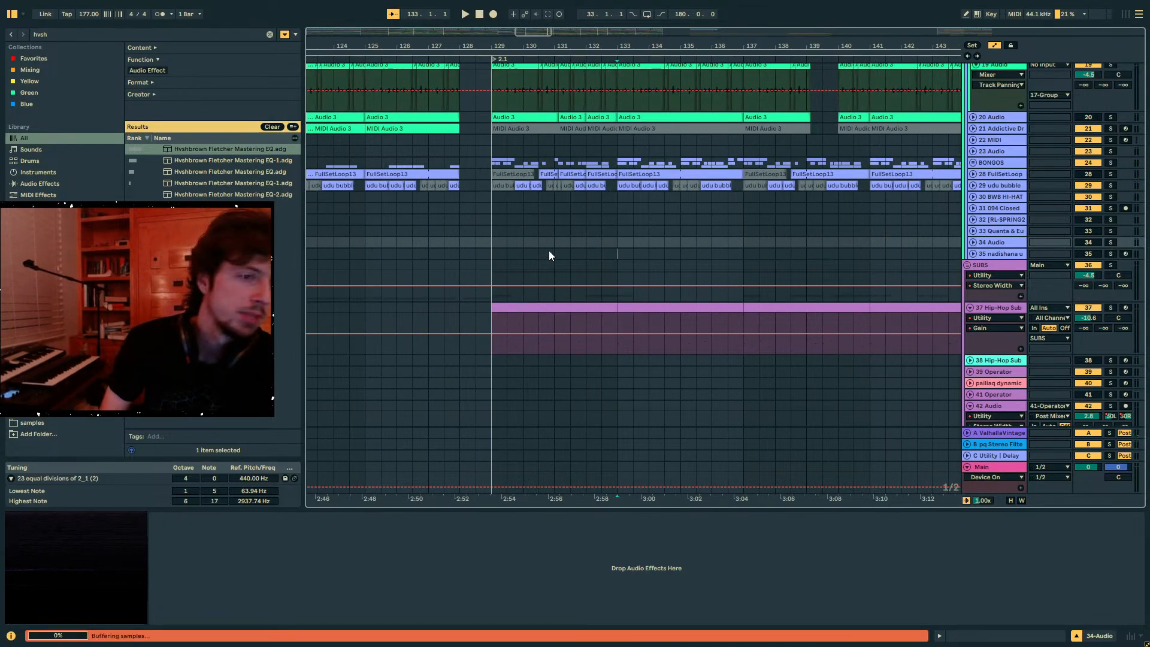
pyautogui.click(487, 256)
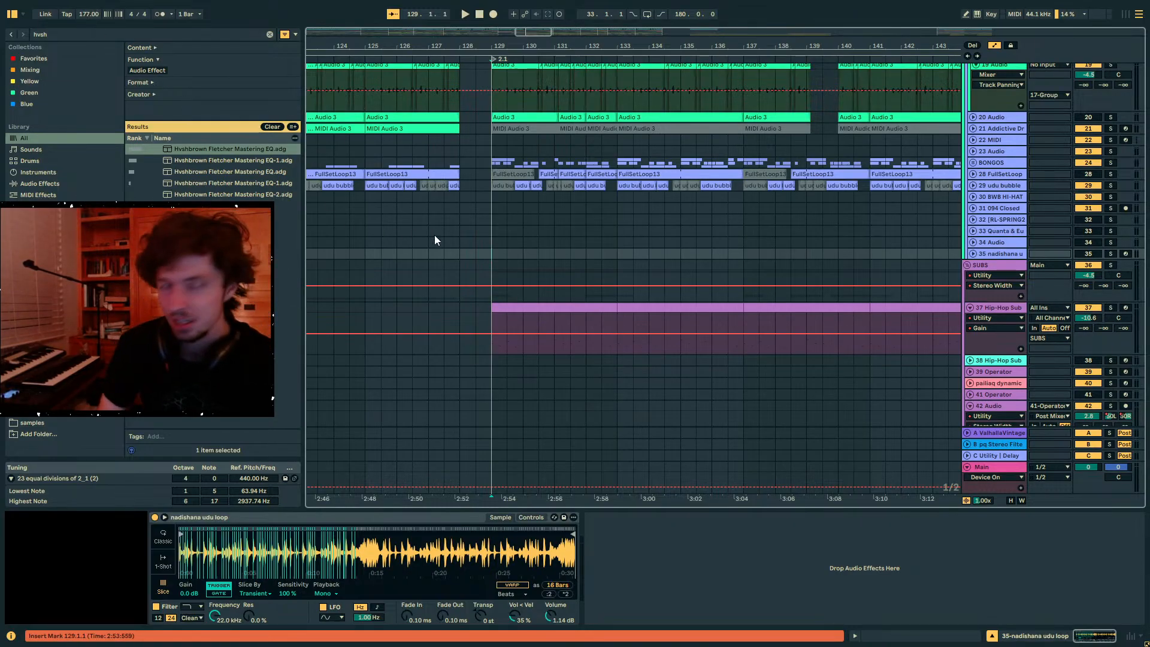
# - Try the song at a tempo of 147 BPM, playing it from the REAL CHONKY marker at bar 81
pyautogui.moveTo(88, 14); pyautogui.dragTo(89, 22)
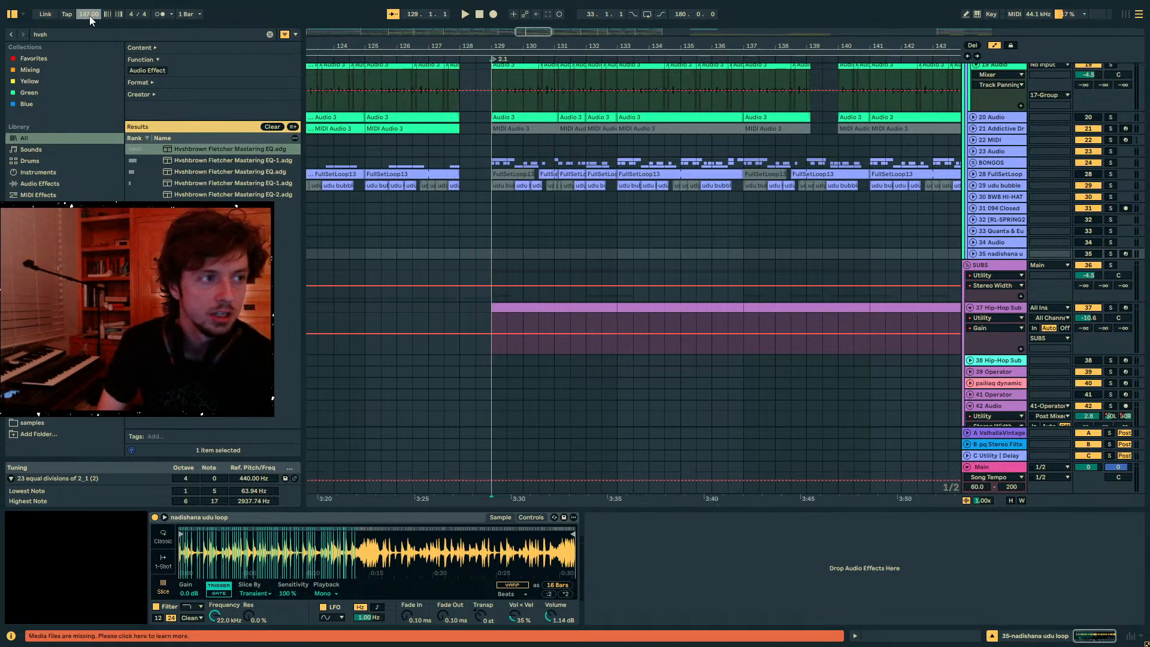
pyautogui.click(486, 201)
pyautogui.moveTo(489, 45); pyautogui.dragTo(899, 31)
pyautogui.click(368, 211)
pyautogui.press('space')
pyautogui.press('-')
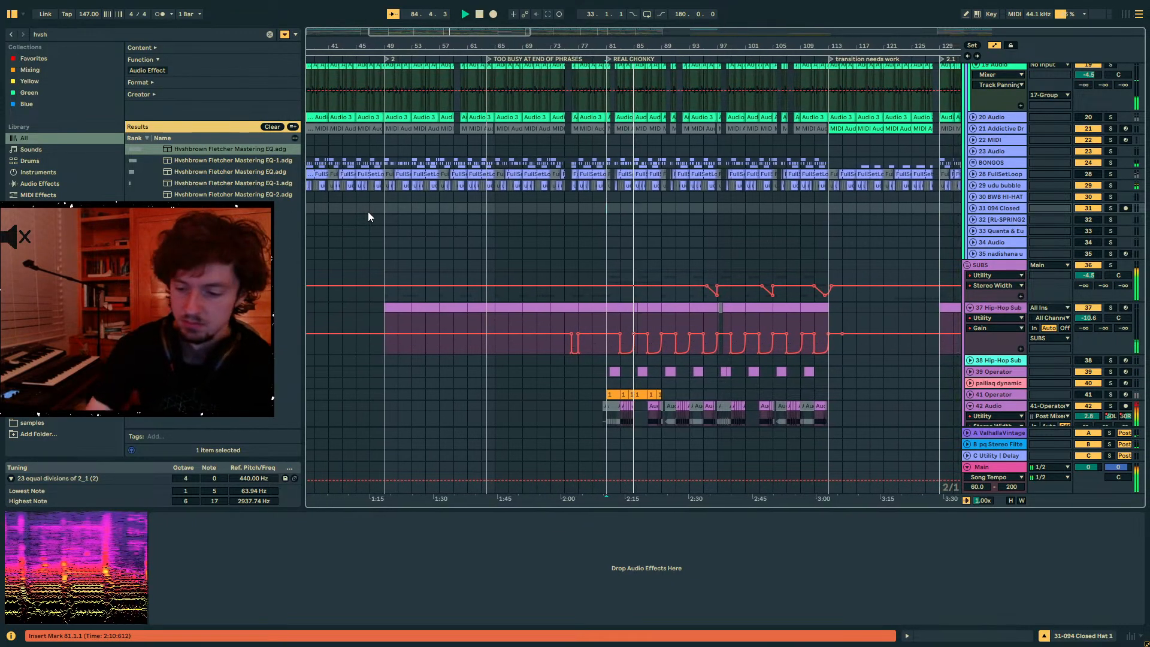
pyautogui.press('+')
pyautogui.press('space')
# - Examine the drum and percussion tracks around the 2.1 marker at bar 129
pyautogui.moveTo(577, 46); pyautogui.dragTo(561, 23)
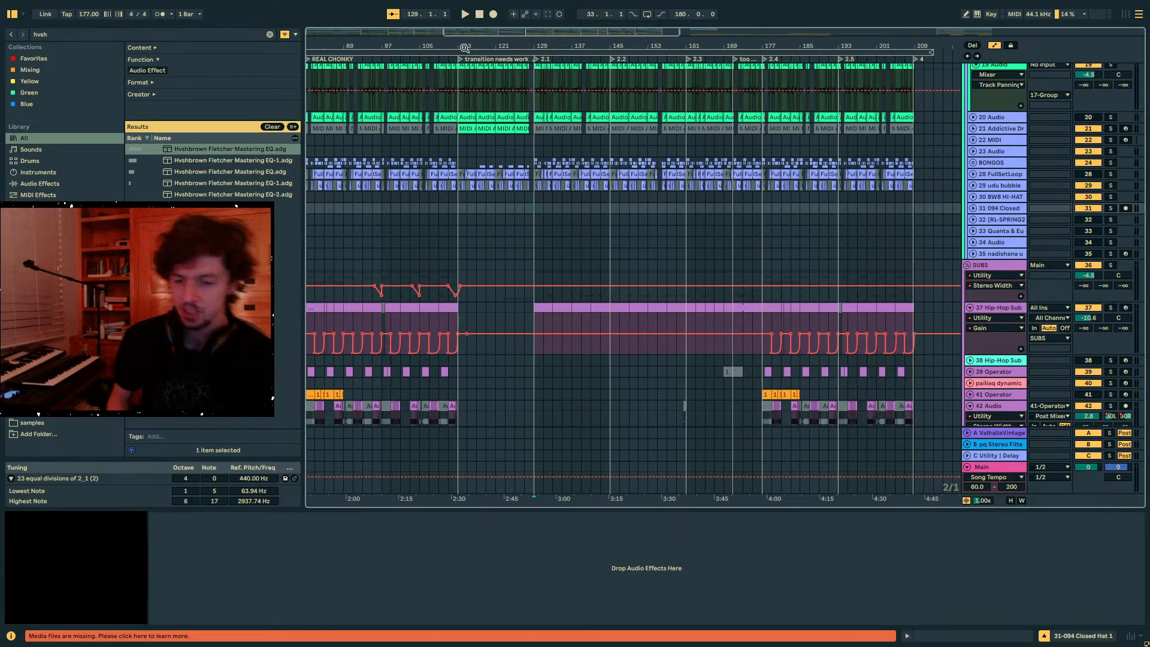
pyautogui.moveTo(464, 48); pyautogui.dragTo(465, 78)
pyautogui.click(590, 231)
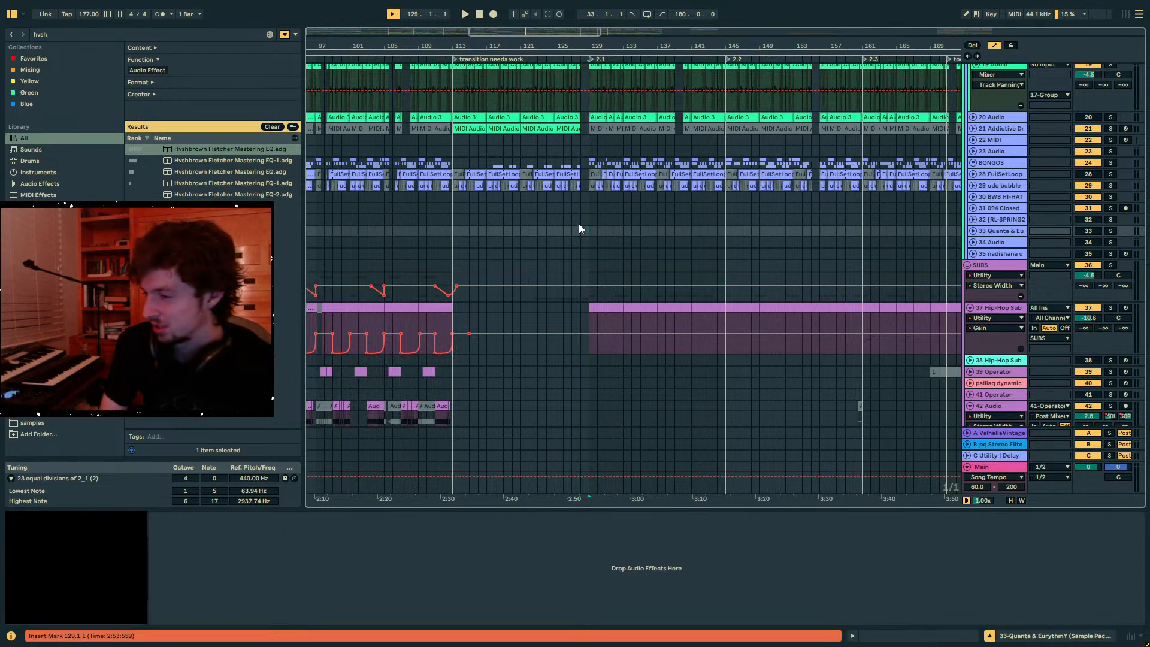
pyautogui.click(579, 224)
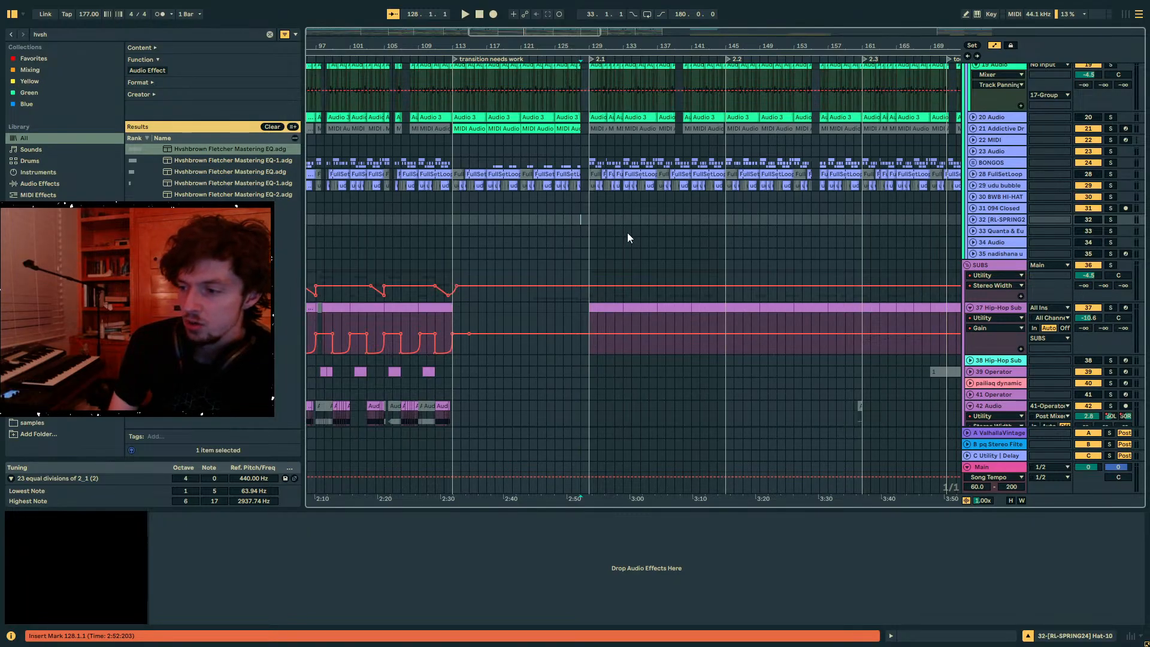
pyautogui.scroll(7, 623, 233)
pyautogui.scroll(10, 617, 233)
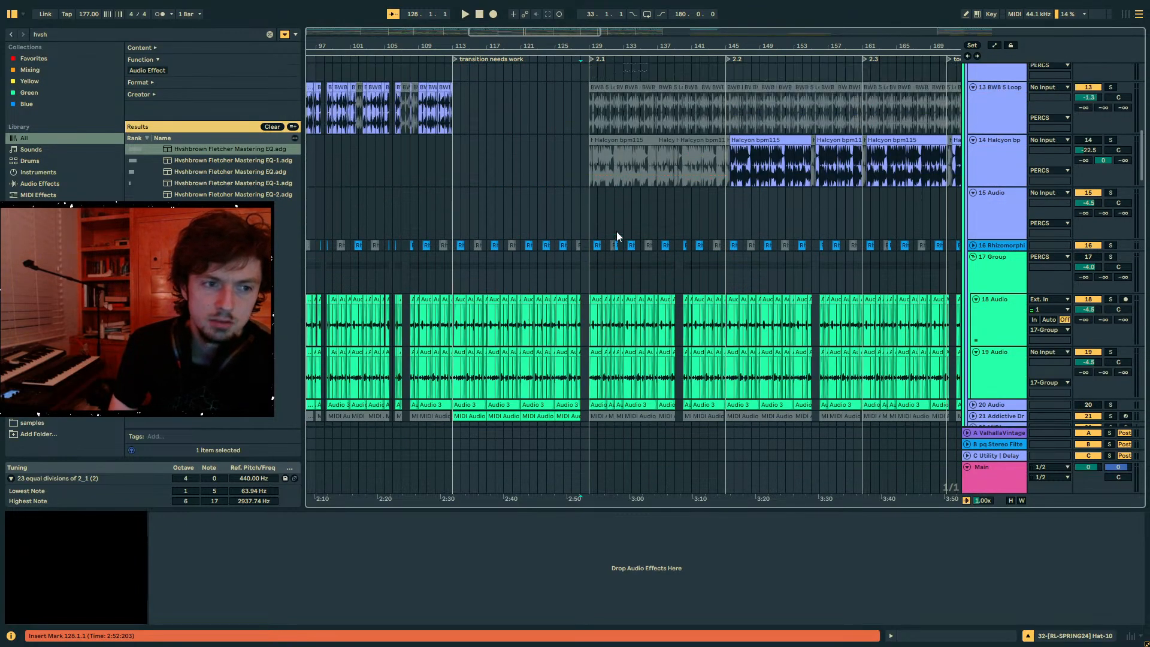
pyautogui.click(591, 263)
pyautogui.click(598, 293)
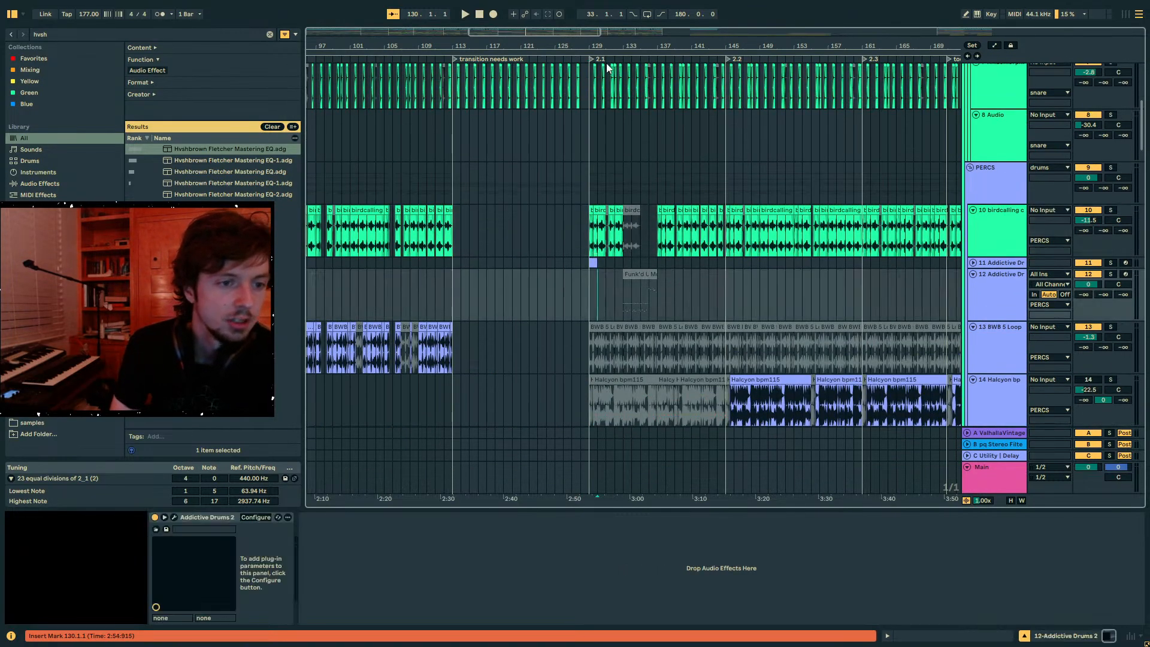
# - Examine the bass, ear candy and melodic tracks leading into bar 129, including the 47 Audio clip at bar 122
pyautogui.moveTo(592, 45); pyautogui.dragTo(644, 142)
pyautogui.scroll(-15, 645, 146)
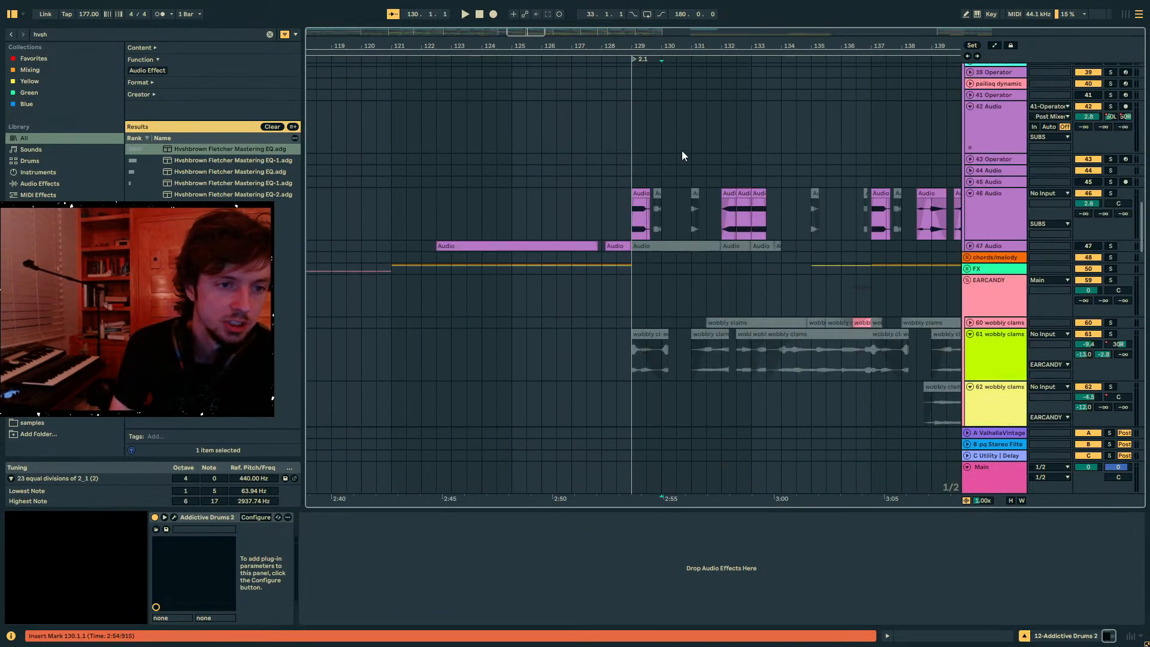
pyautogui.click(587, 151)
pyautogui.scroll(-3, 853, 225)
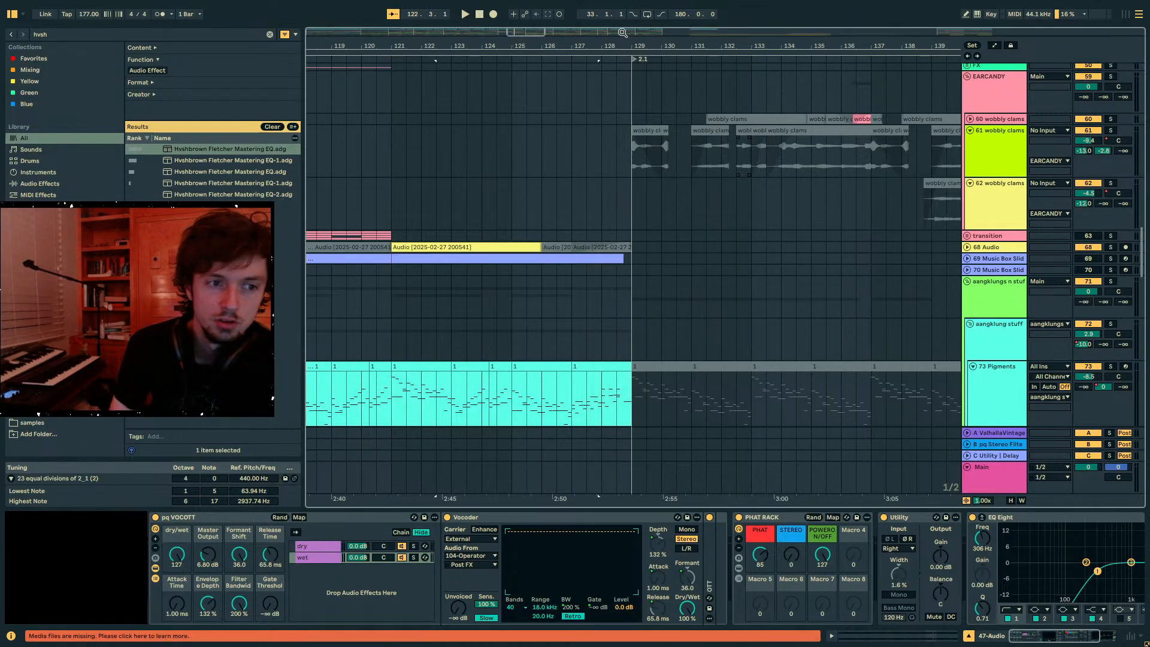
pyautogui.moveTo(620, 39); pyautogui.dragTo(760, 7)
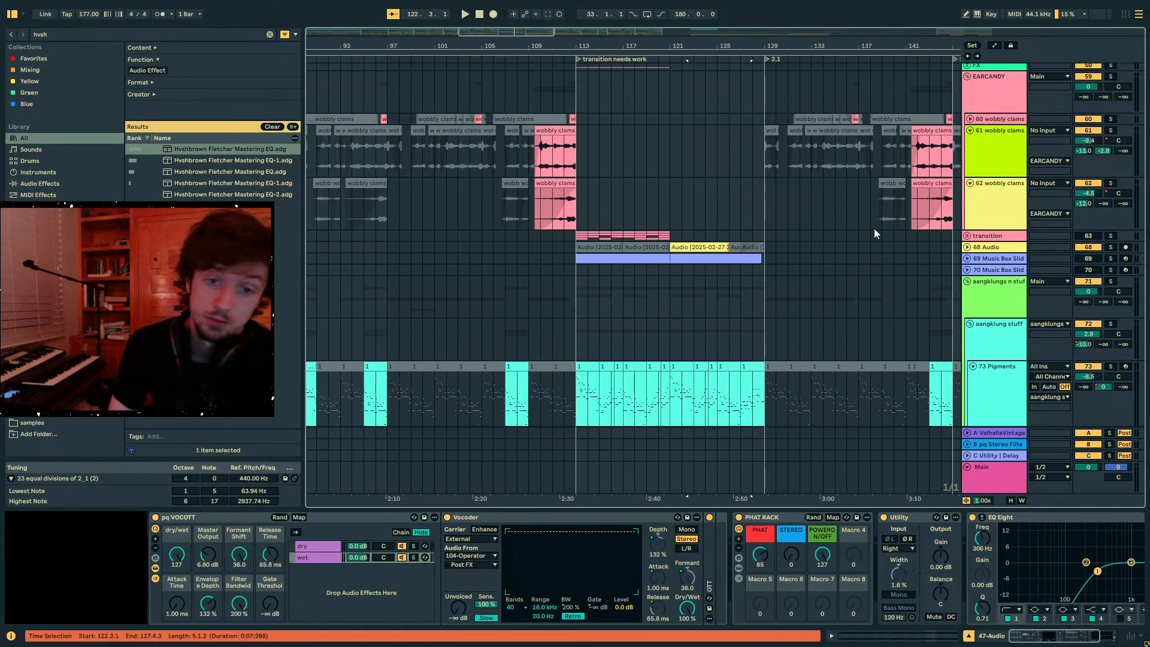
pyautogui.scroll(2, 875, 230)
pyautogui.scroll(6, 790, 264)
pyautogui.click(760, 198)
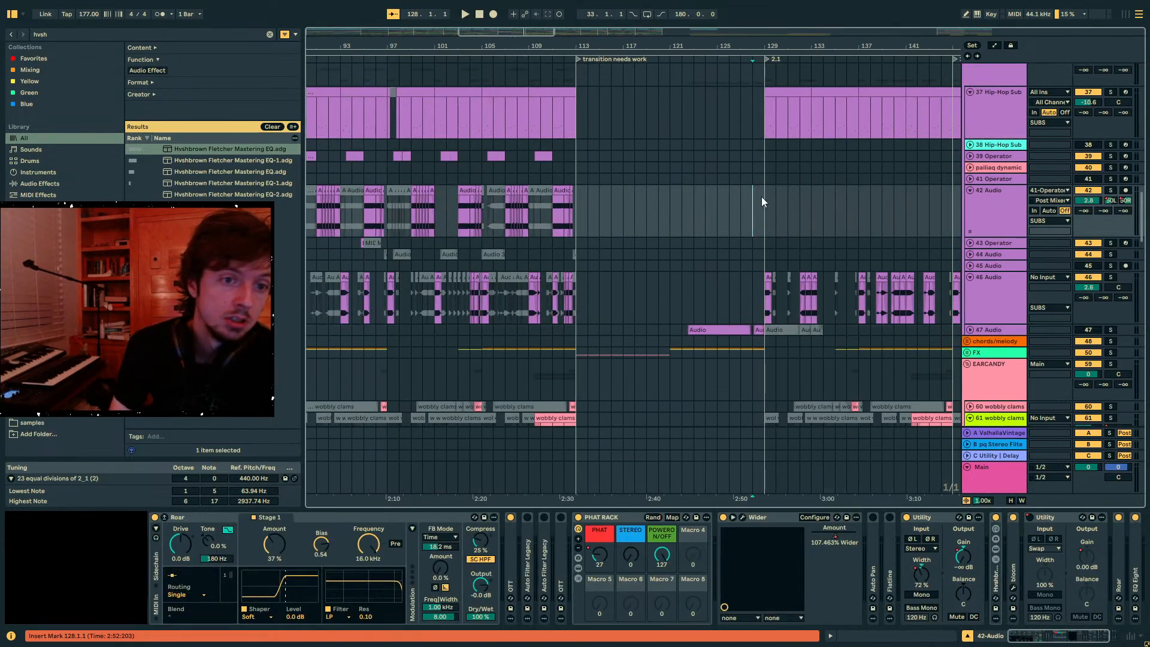
# - Play section 2.1 from bar 129 with the 42 and 46 Audio tracks in view
pyautogui.moveTo(793, 45); pyautogui.dragTo(602, 48)
pyautogui.click(572, 168)
pyautogui.click(573, 192)
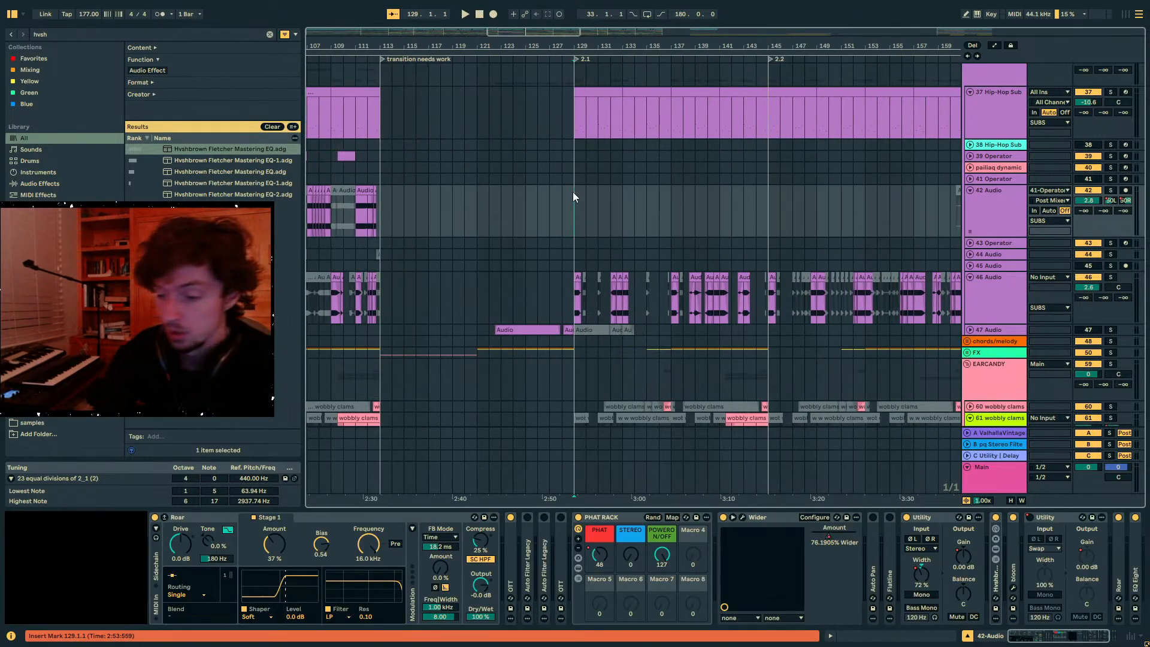
pyautogui.press('space')
pyautogui.press('-')
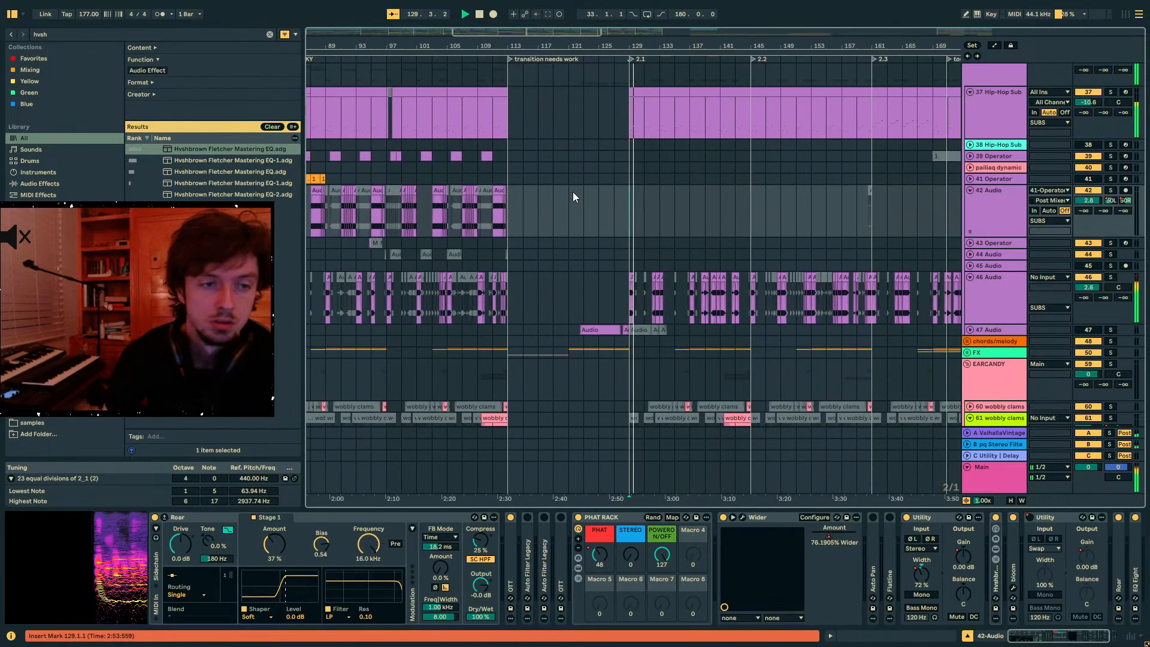
pyautogui.click(639, 221)
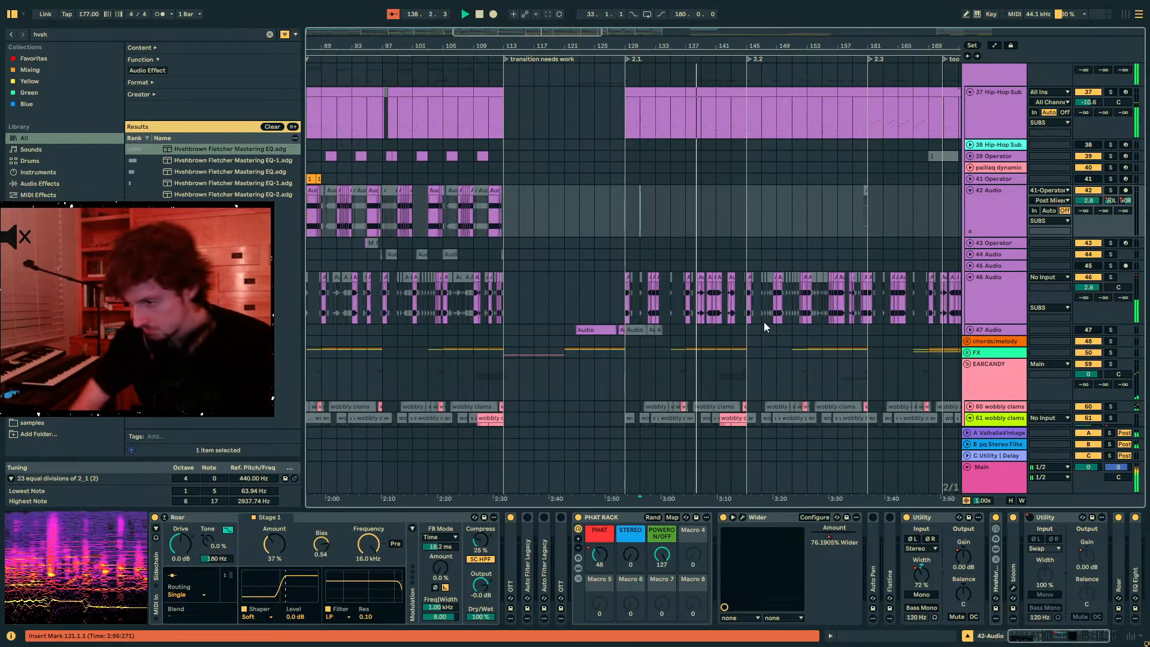
pyautogui.scroll(2, 700, 268)
pyautogui.scroll(-3, 700, 269)
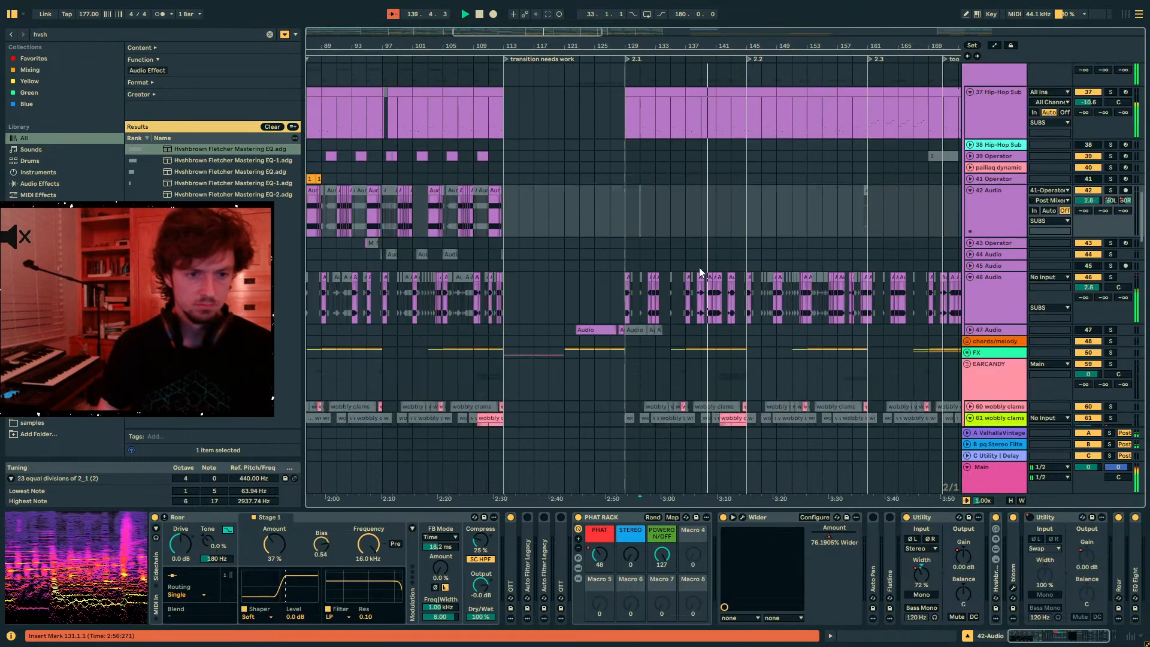
# - Inspect the 46 Audio clip at bar 138 and examine the other tracks' parts through the 2.2 marker during playback
pyautogui.moveTo(702, 46); pyautogui.dragTo(724, 159)
pyautogui.click(705, 246)
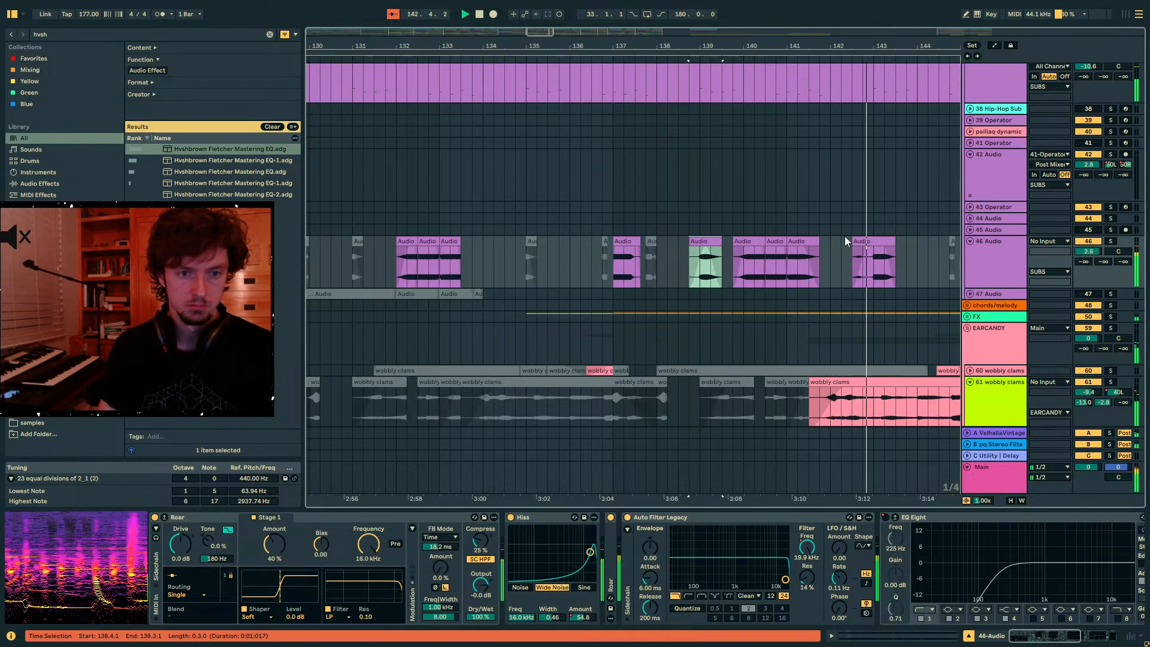
pyautogui.moveTo(824, 45); pyautogui.dragTo(710, 17)
pyautogui.scroll(-8, 804, 247)
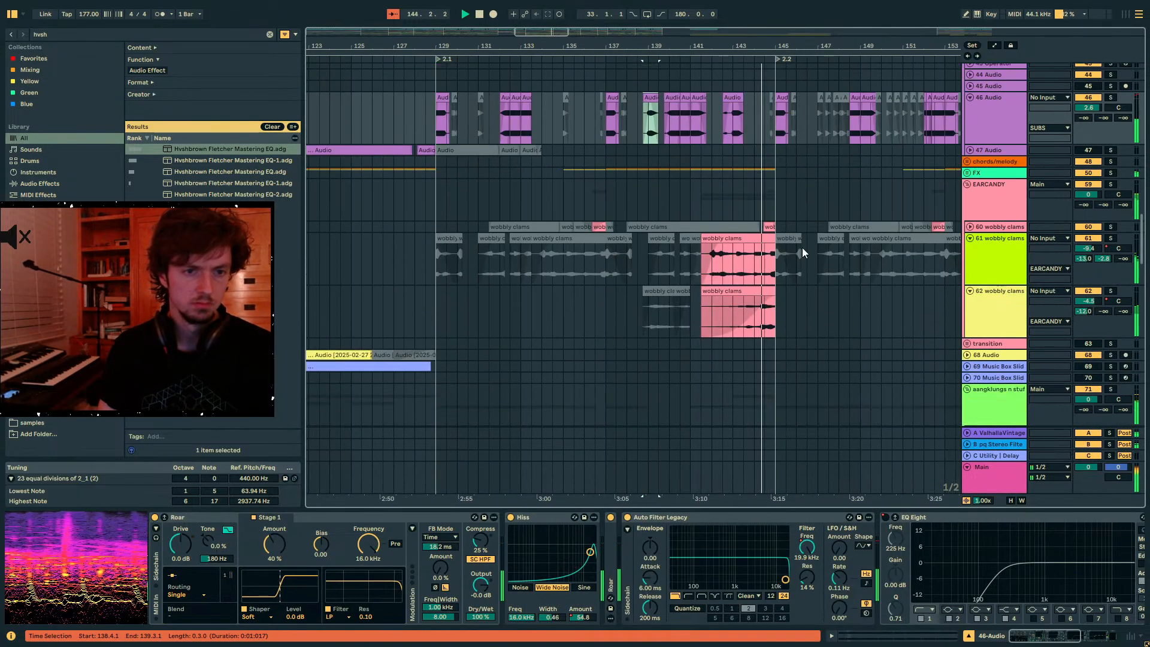
pyautogui.scroll(-7, 807, 246)
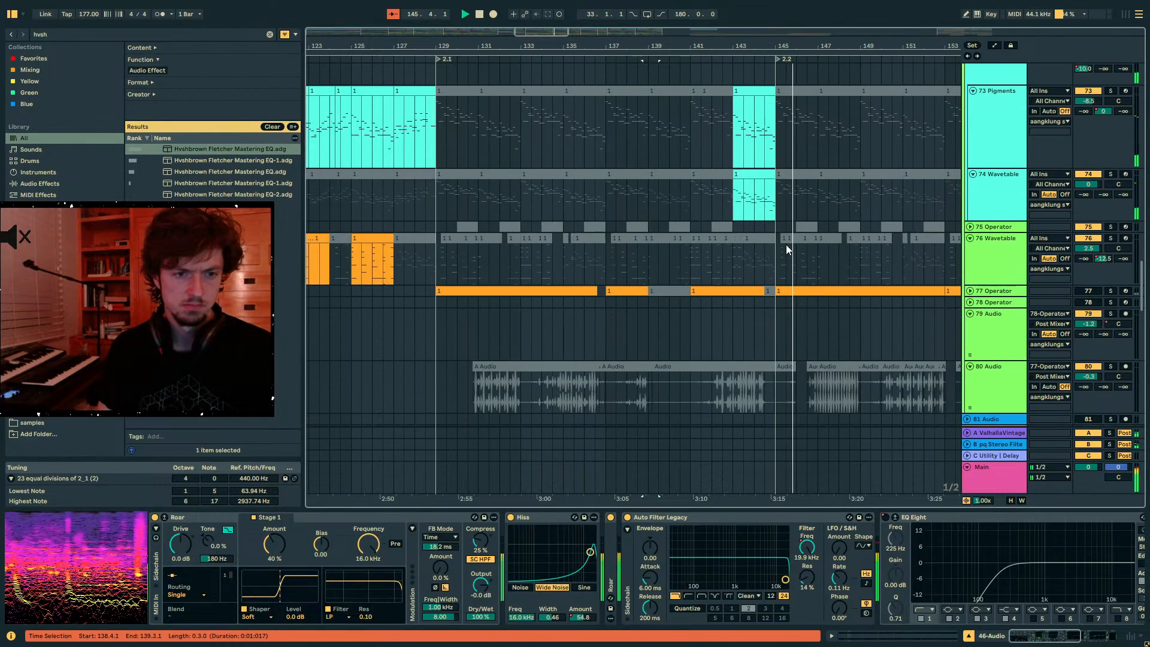
pyautogui.scroll(-3, 786, 249)
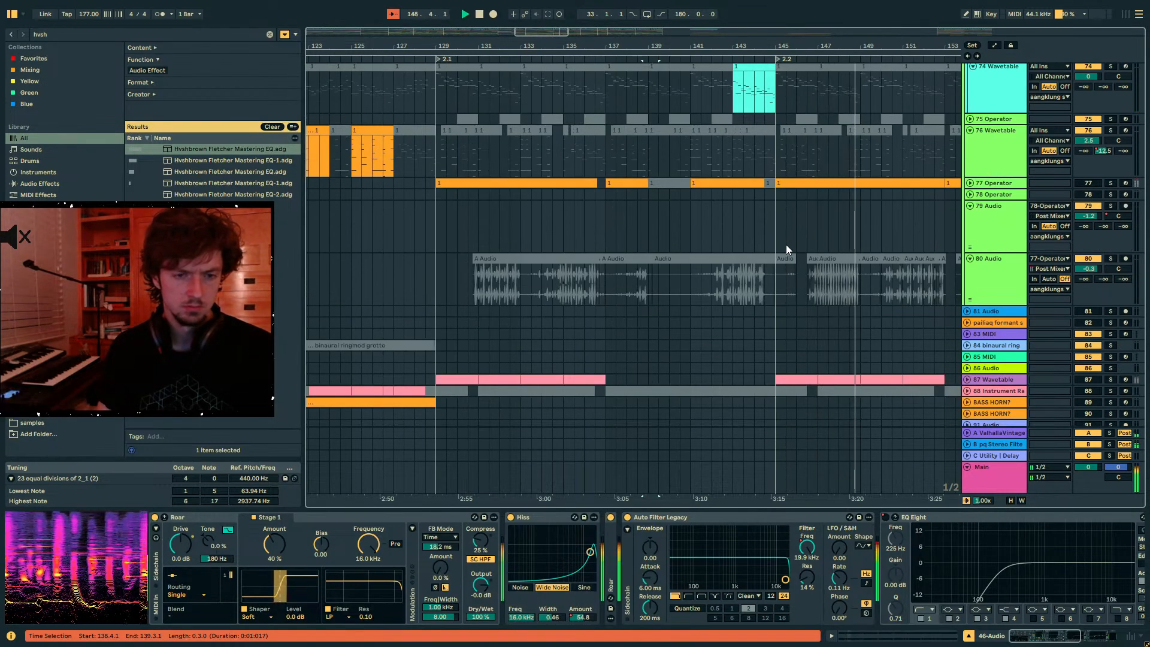
pyautogui.scroll(15, 842, 253)
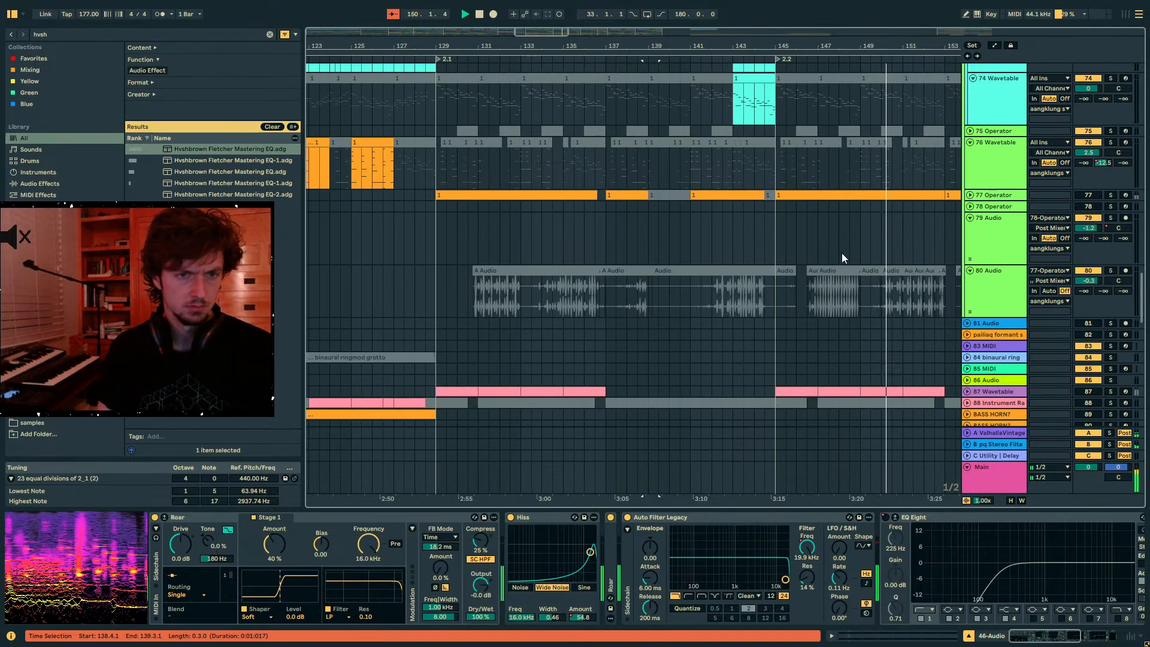
pyautogui.scroll(8, 842, 253)
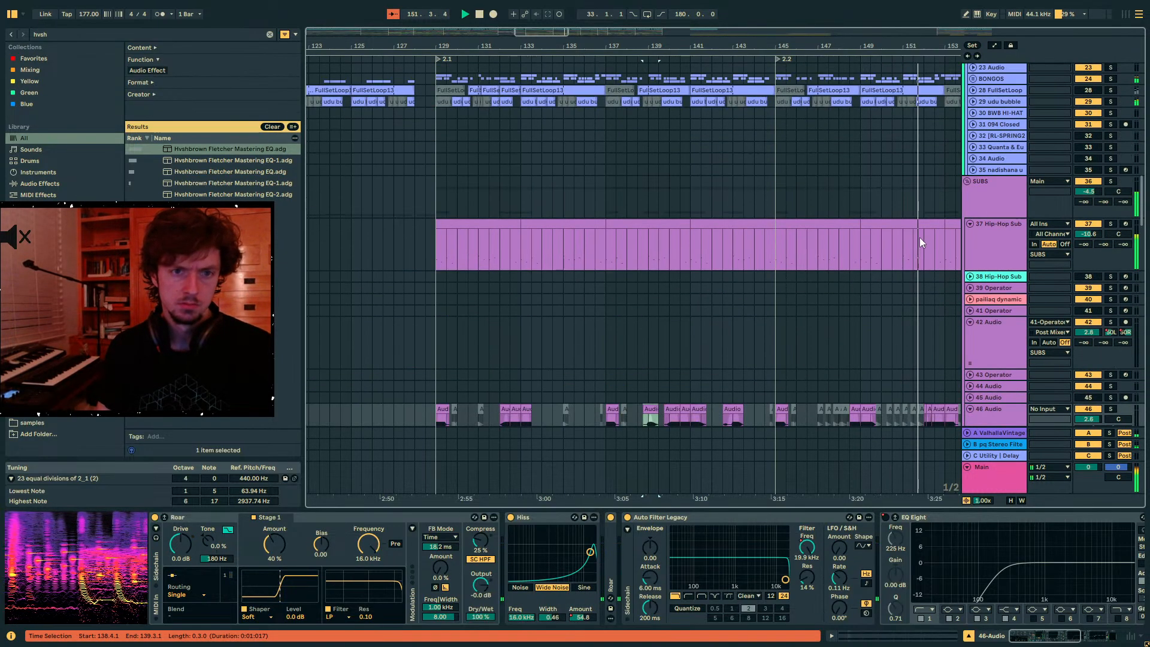
# - Show the Hip-Hop Sub track's Utility gain automation and add a sharp dip at bar 149 that ramps back up
pyautogui.click(992, 240)
pyautogui.click(605, 523)
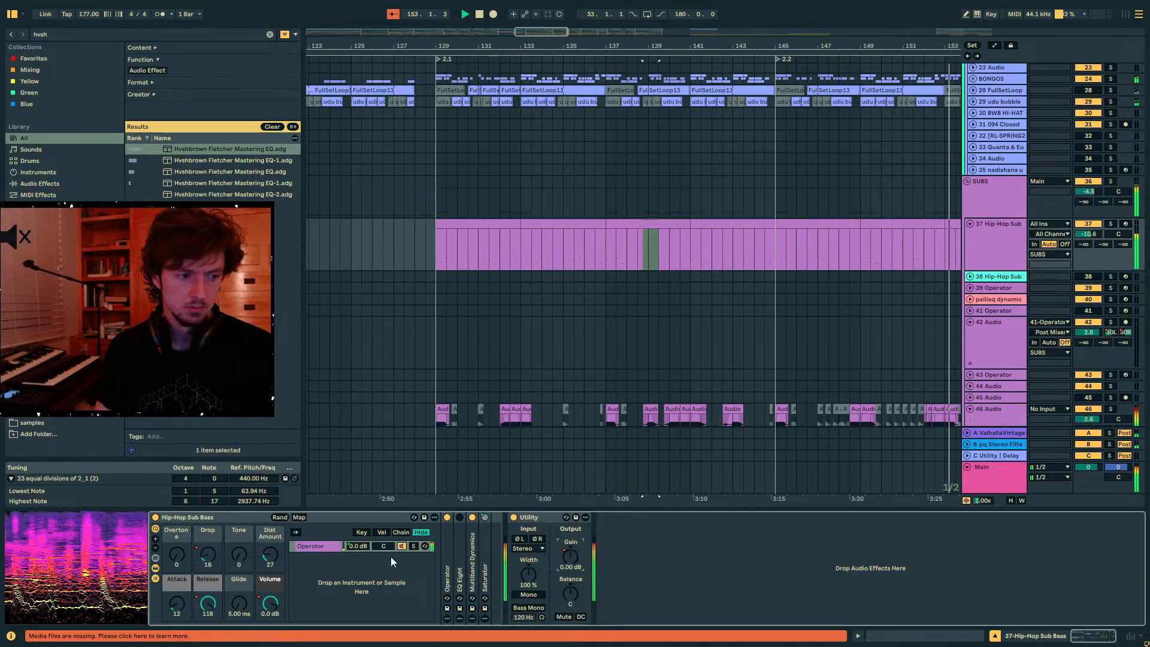
pyautogui.press('a')
pyautogui.click(572, 554)
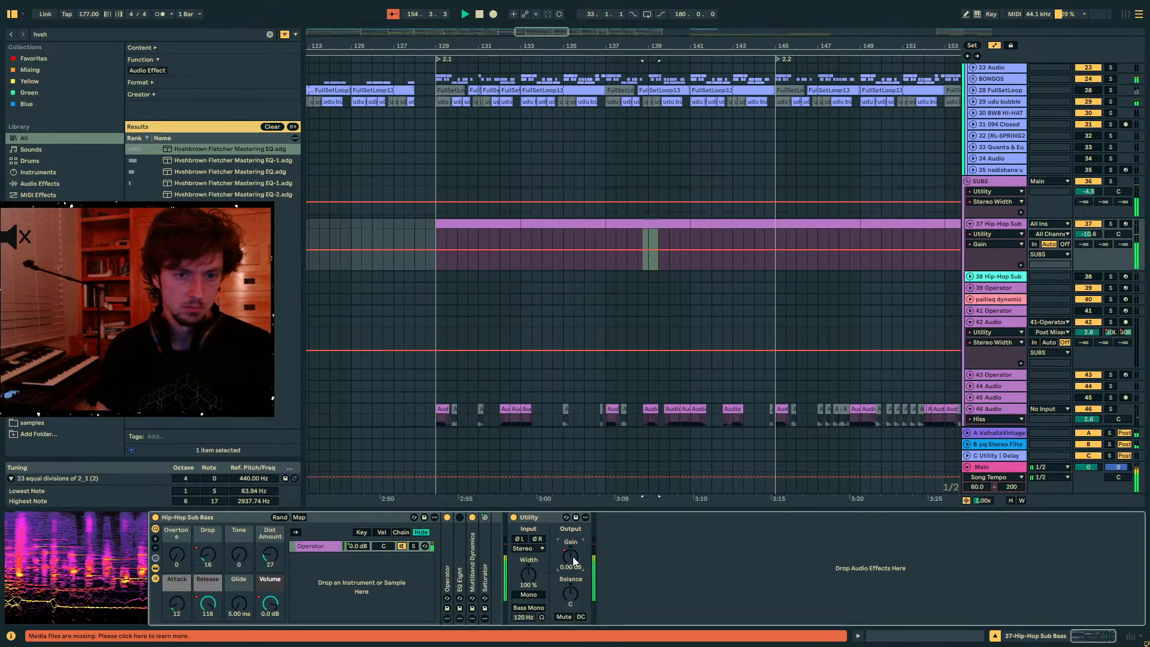
pyautogui.scroll(-3, 858, 264)
pyautogui.click(875, 166)
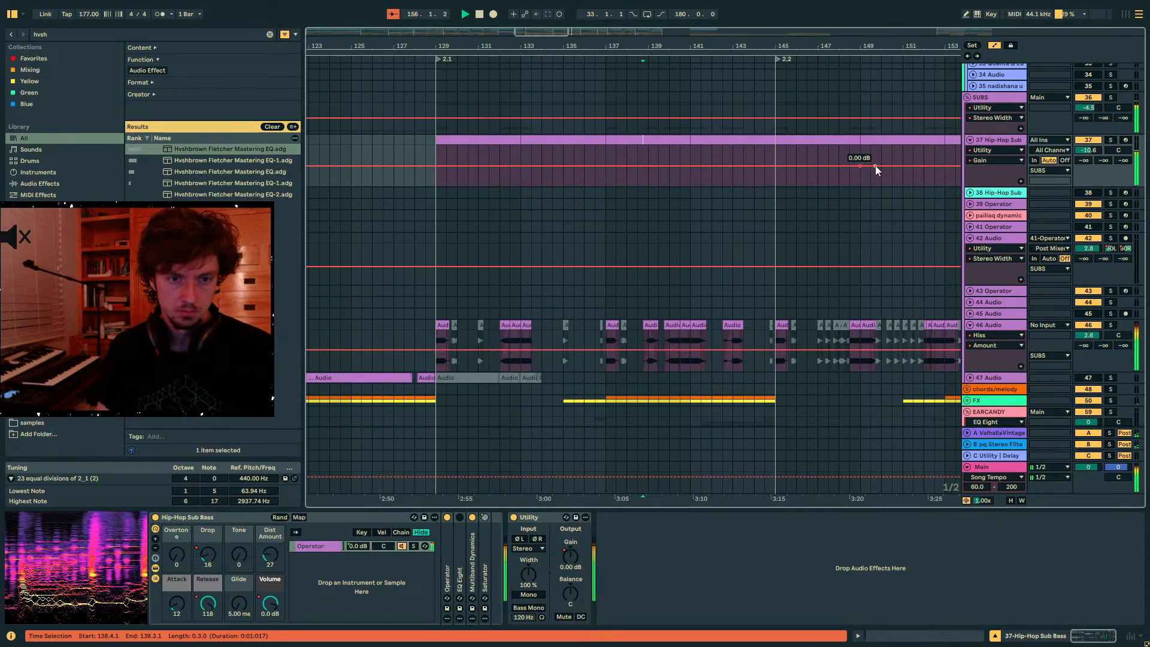
pyautogui.moveTo(860, 165); pyautogui.dragTo(861, 187)
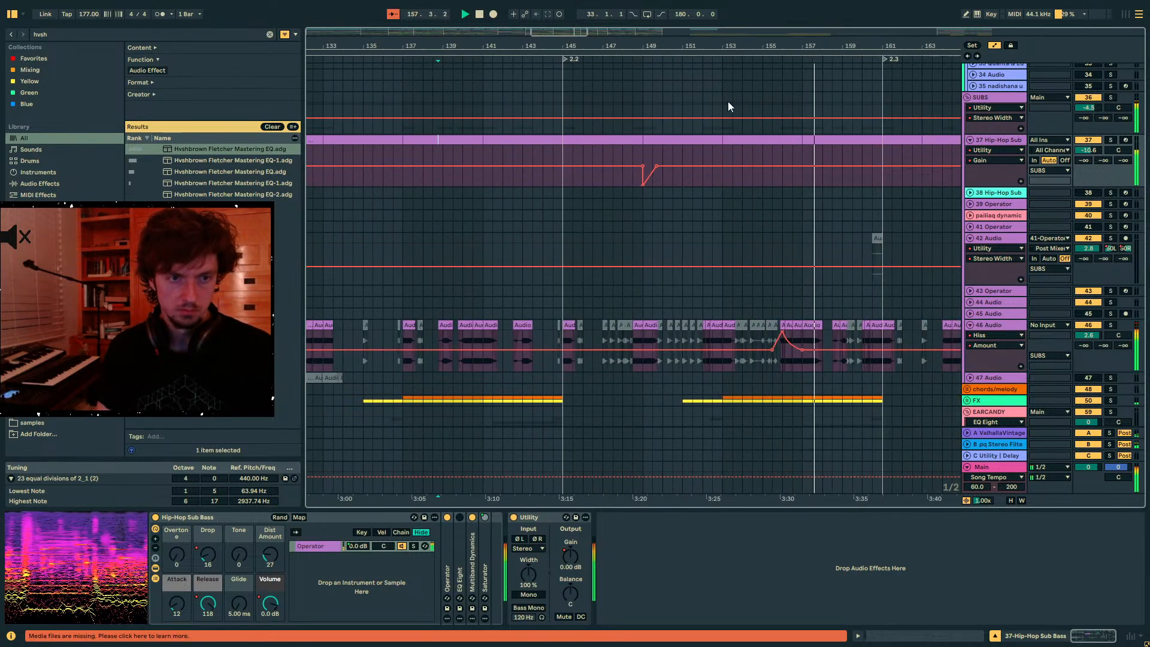
# - Copy bars 149 to 153 of the Hip-Hop Sub track with the gain dip and paste them at bars 157 and 161
pyautogui.moveTo(723, 152); pyautogui.dragTo(637, 156)
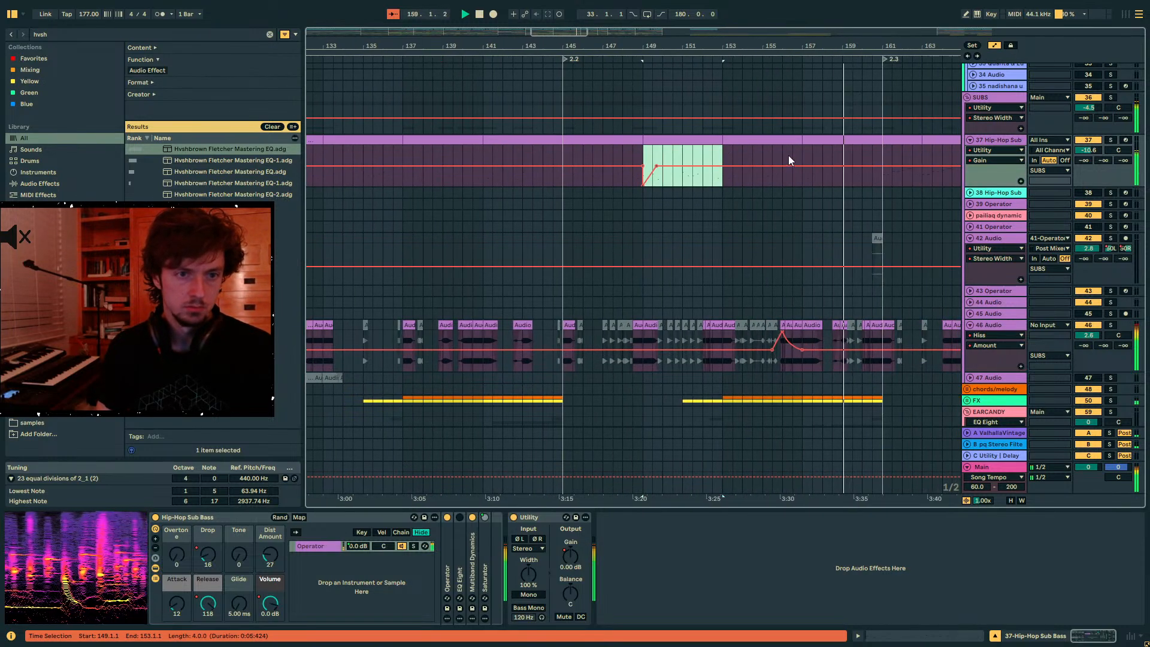
pyautogui.click(804, 153)
pyautogui.hotkey('ctrl', 'v')
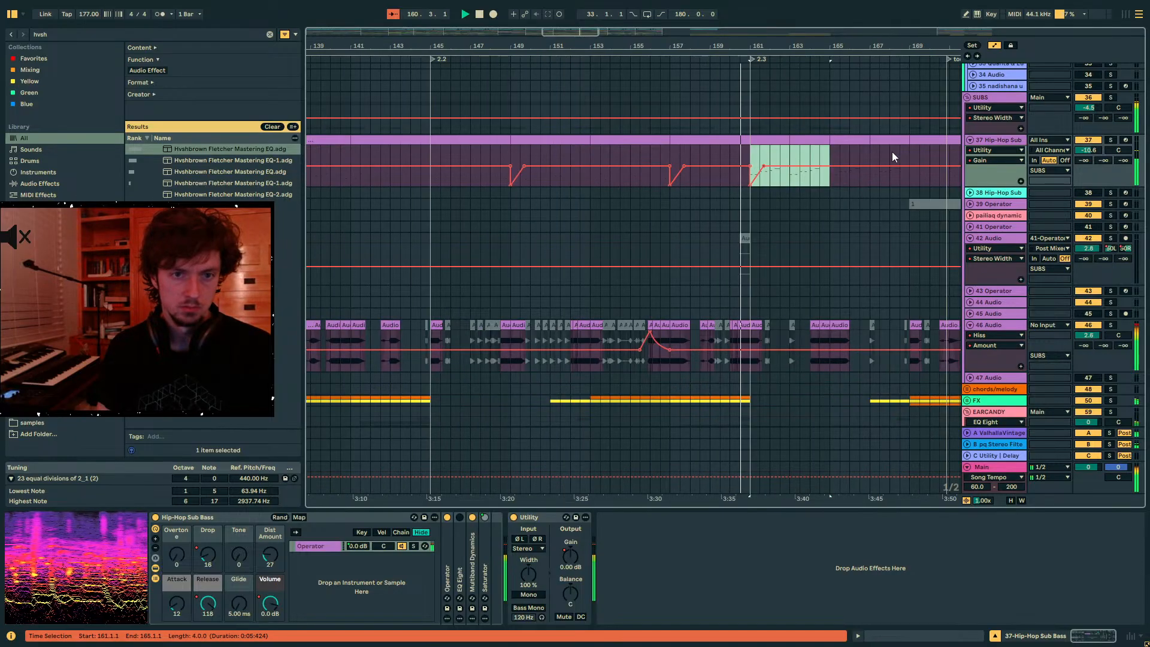
# - Duplicate the Hip-Hop Sub track's bars 161 to 165 onto bar 165 and make that gain dip start slightly earlier with a curved bottom
pyautogui.hotkey('ctrl', 'd')
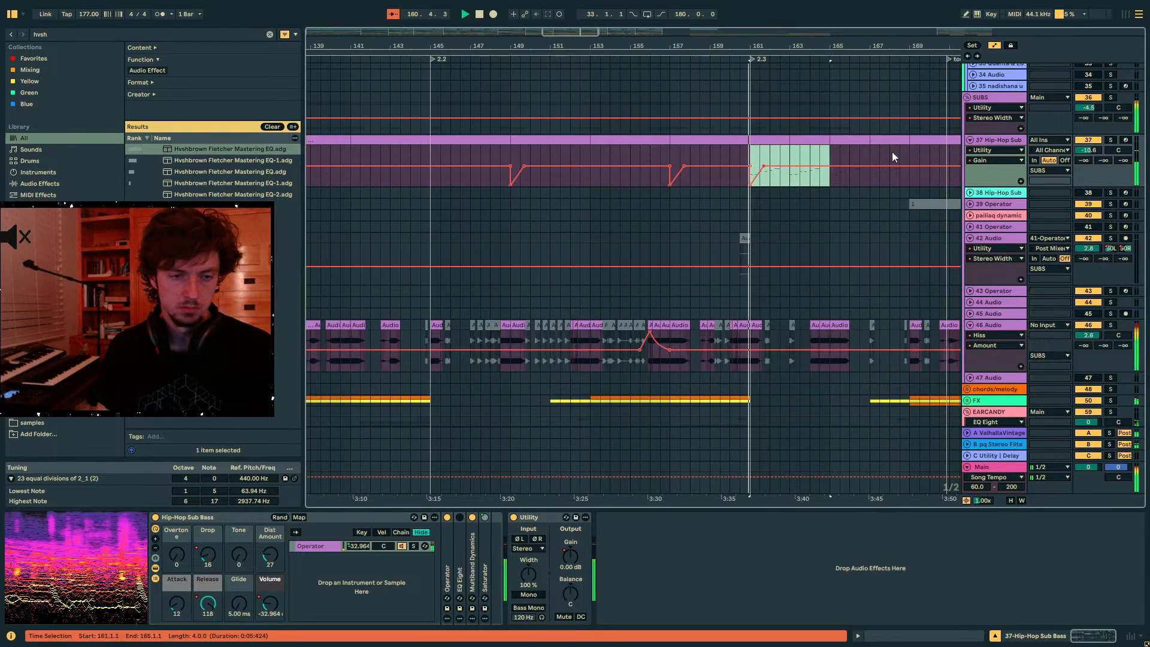
pyautogui.click(819, 177)
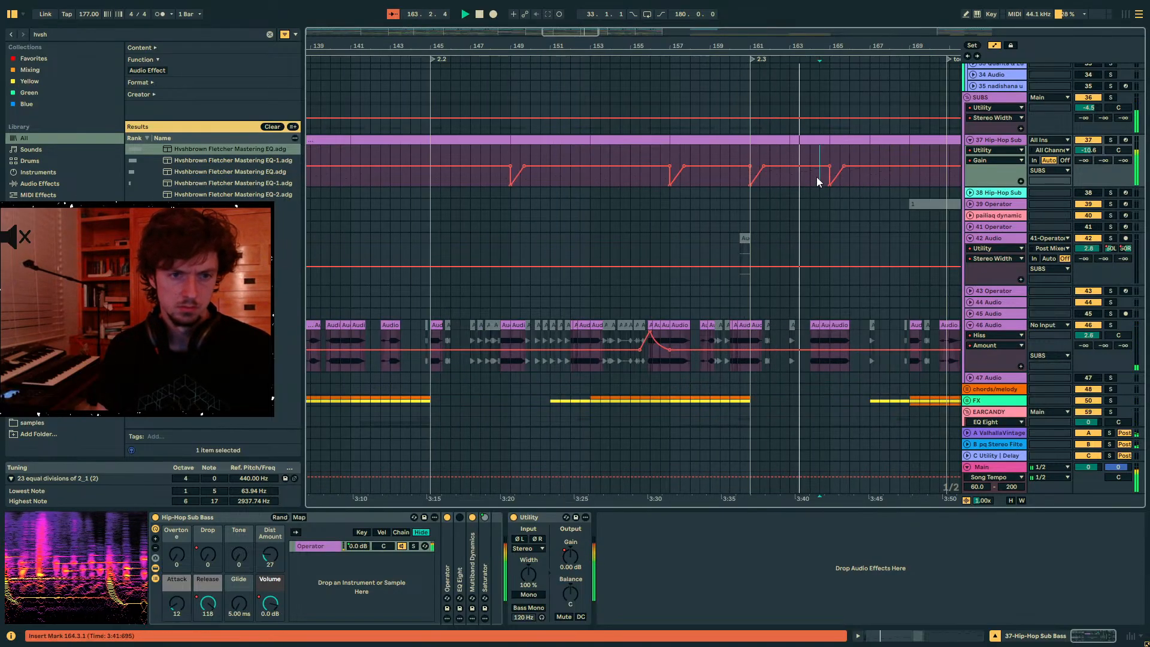
pyautogui.moveTo(829, 166)
pyautogui.mouseDown()
pyautogui.moveTo(829, 185)
pyautogui.moveTo(815, 183)
pyautogui.mouseUp()
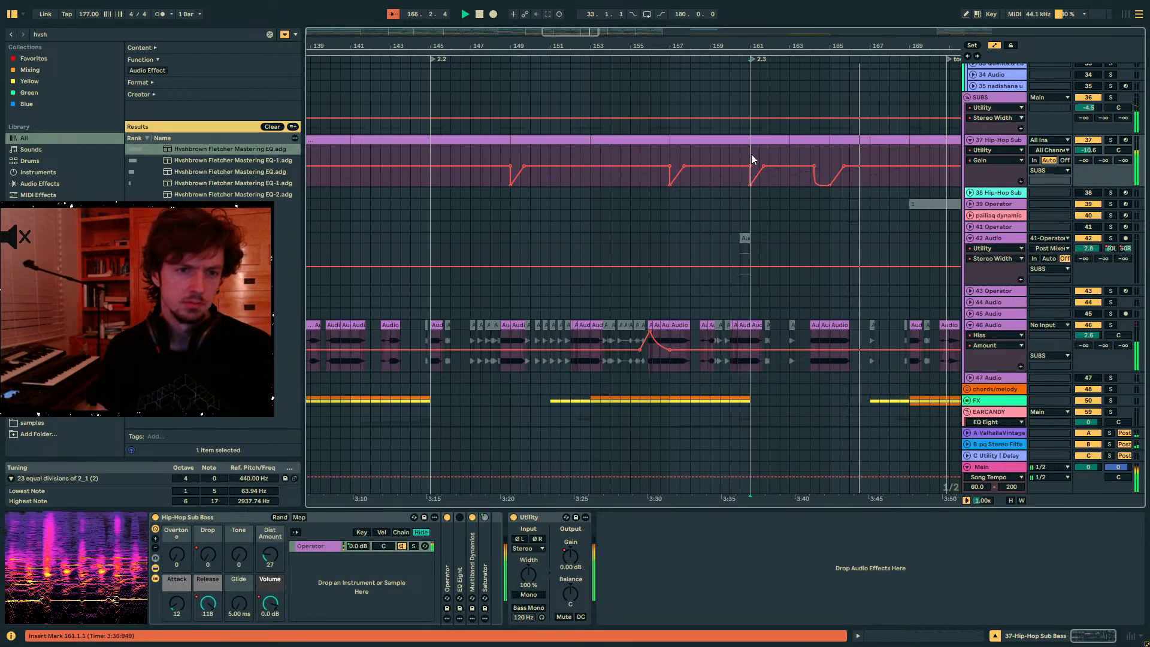
# - Duplicate bars 161 to 169 of the Hip-Hop Sub track, including both gain dips, onto bars 169 to 177
pyautogui.moveTo(751, 160)
pyautogui.mouseDown()
pyautogui.moveTo(871, 155)
pyautogui.moveTo(753, 159)
pyautogui.mouseUp()
pyautogui.hotkey('ctrl', 'd')
pyautogui.hotkey('ctrl', 'z')
pyautogui.hotkey('ctrl', 'd')
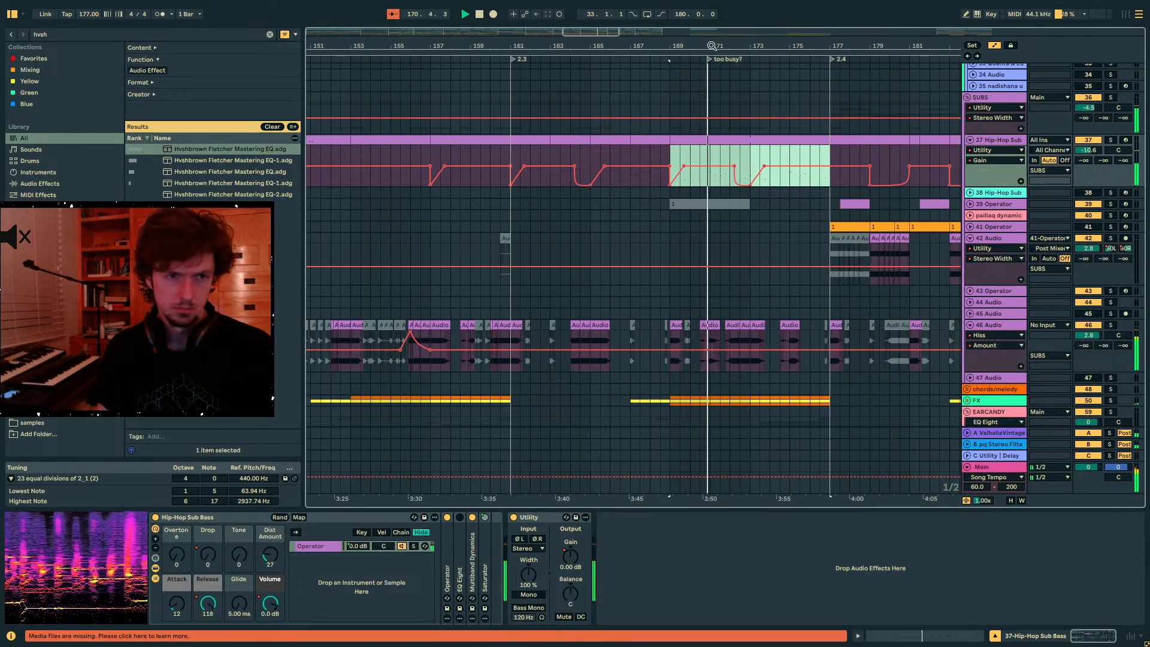
# - Copy the short gain ramp at bar 169 of the Hip-Hop Sub track and paste it at bar 177, the 2.4 marker
pyautogui.moveTo(714, 46); pyautogui.dragTo(533, 46)
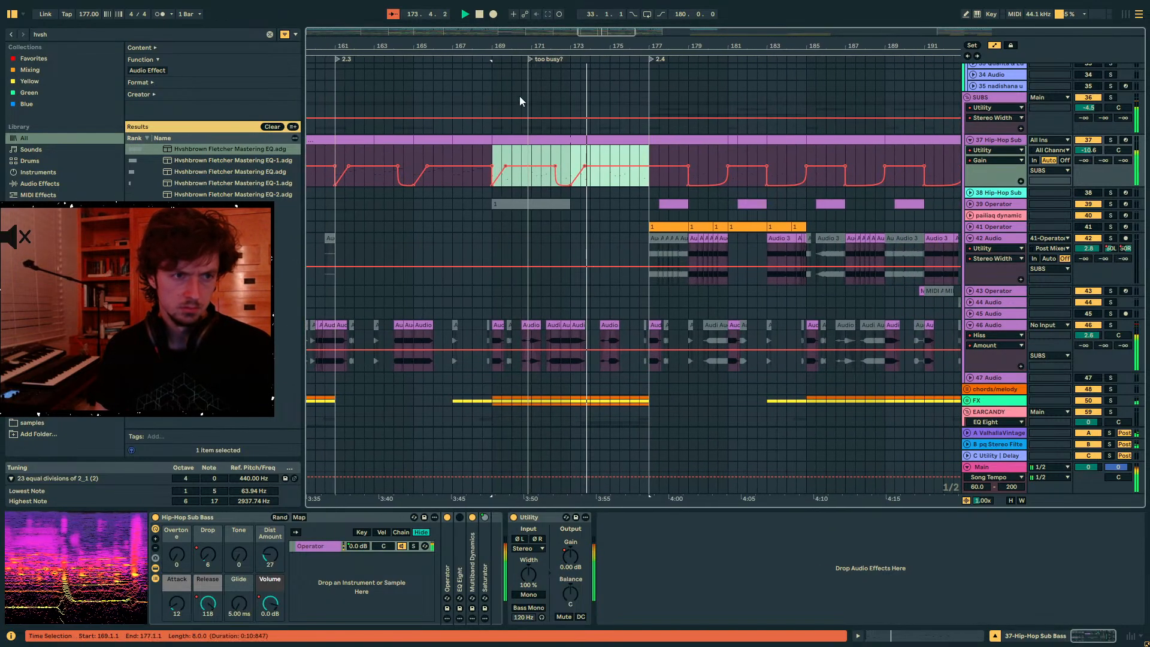
pyautogui.moveTo(503, 162); pyautogui.dragTo(494, 158)
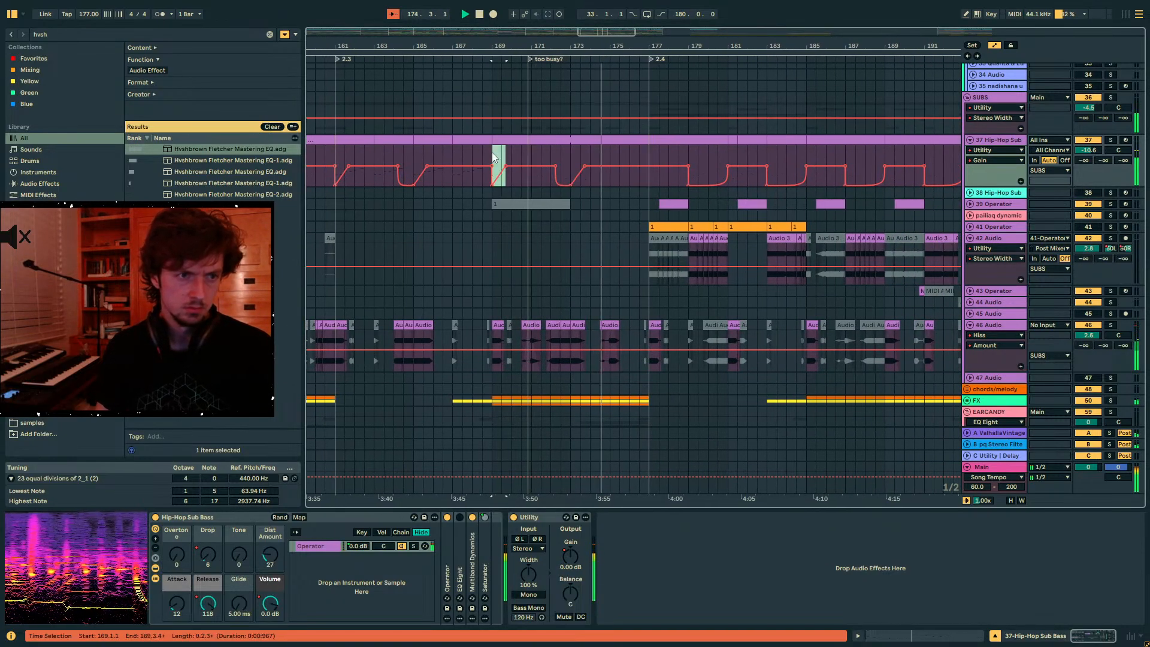
pyautogui.click(653, 158)
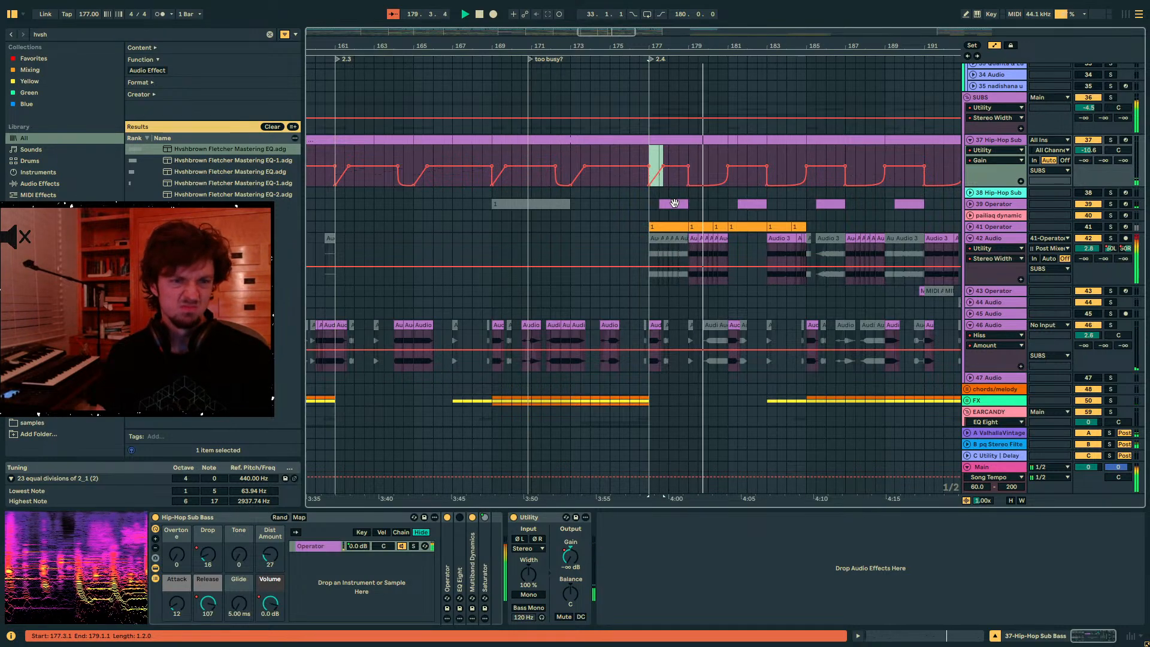
# - Inspect the 42 Audio track's devices and its clips from the 2.4 marker onward during playback
pyautogui.click(968, 241)
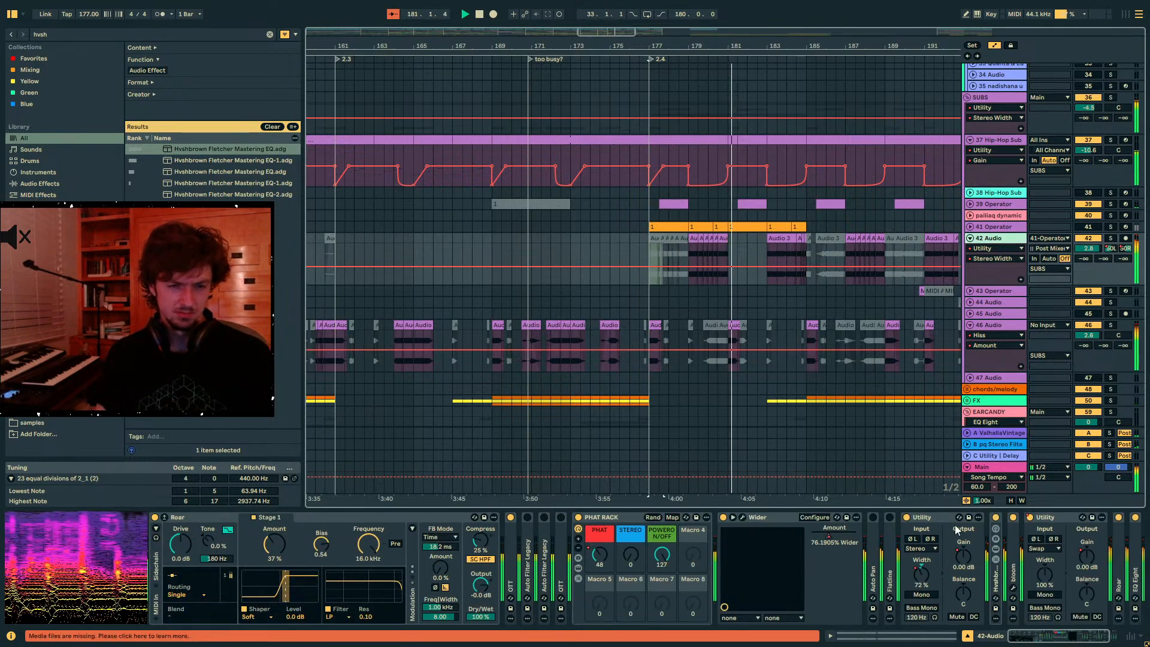
pyautogui.click(648, 264)
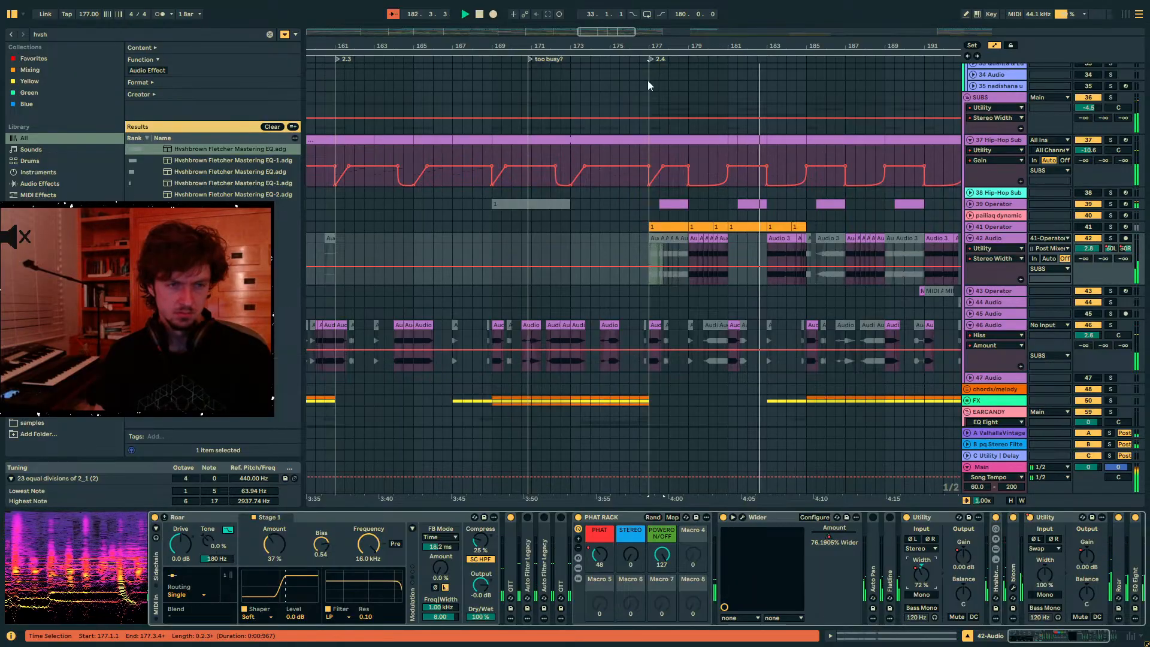
pyautogui.press('a')
pyautogui.moveTo(651, 46); pyautogui.dragTo(543, 42)
pyautogui.press('a')
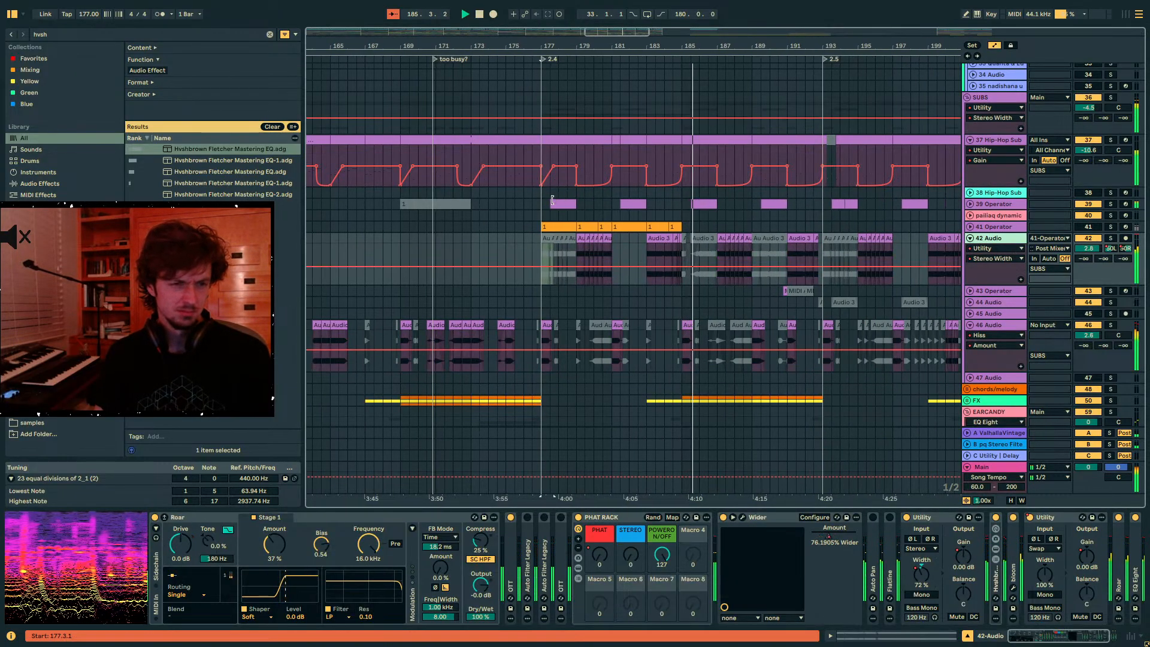
# - Paste the short gain ramp at bars 181, 185 and 189 of the Hip-Hop Sub track and select bars 177 to 193
pyautogui.moveTo(539, 156); pyautogui.dragTo(604, 162)
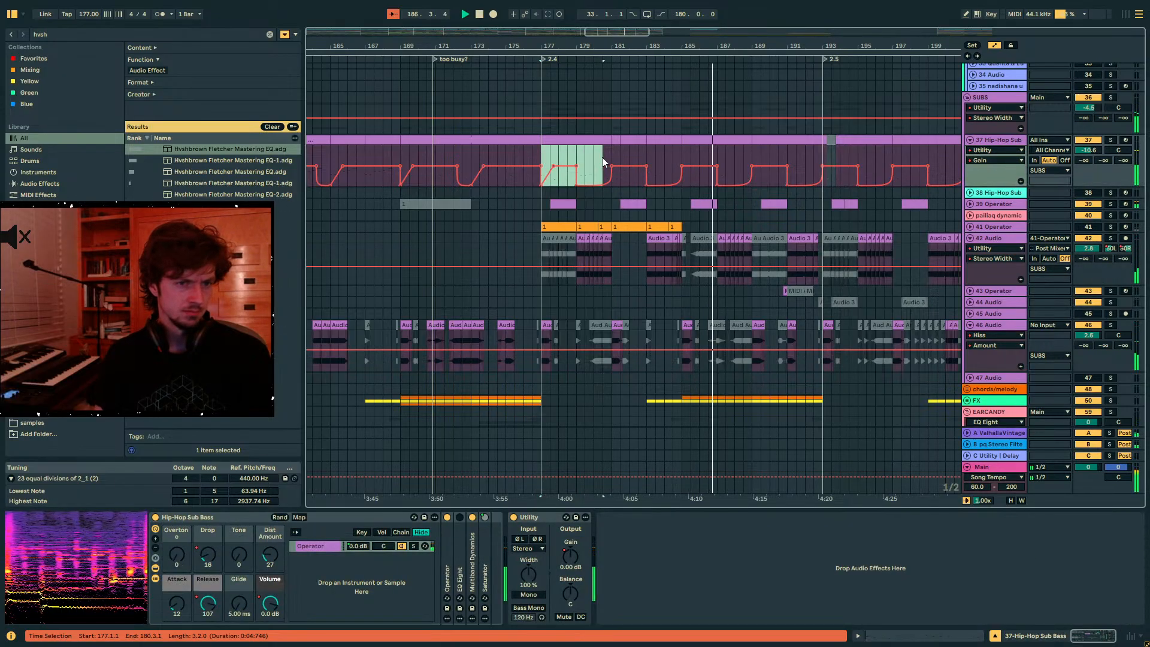
pyautogui.click(682, 155)
pyautogui.click(557, 157)
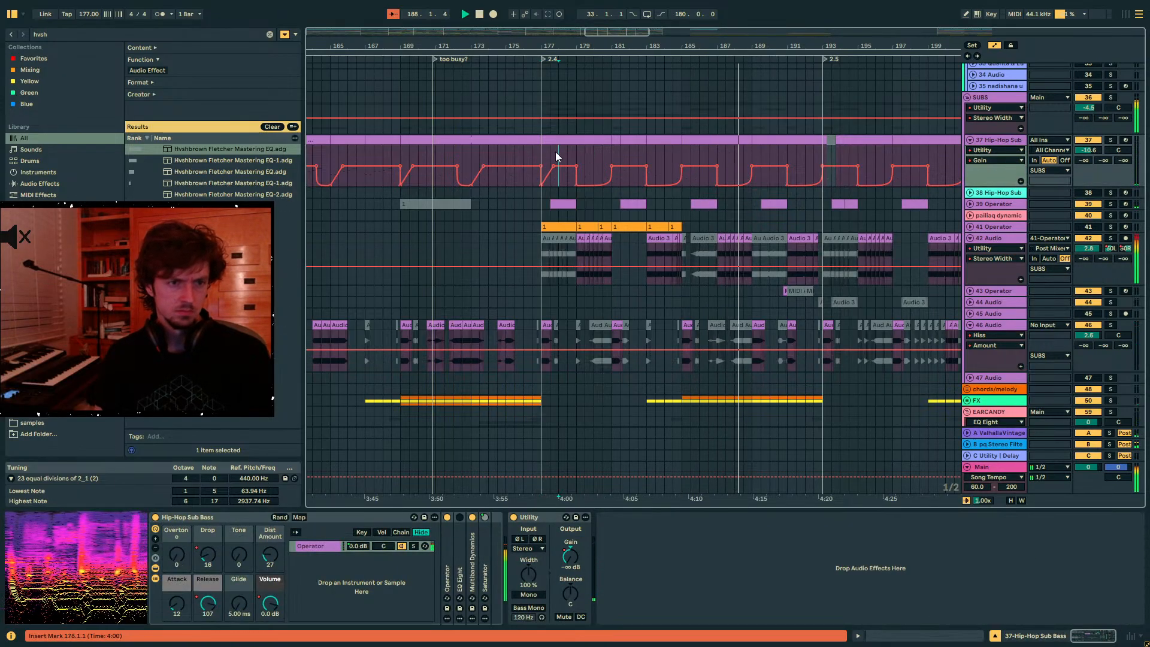
pyautogui.click(689, 155)
pyautogui.click(613, 151)
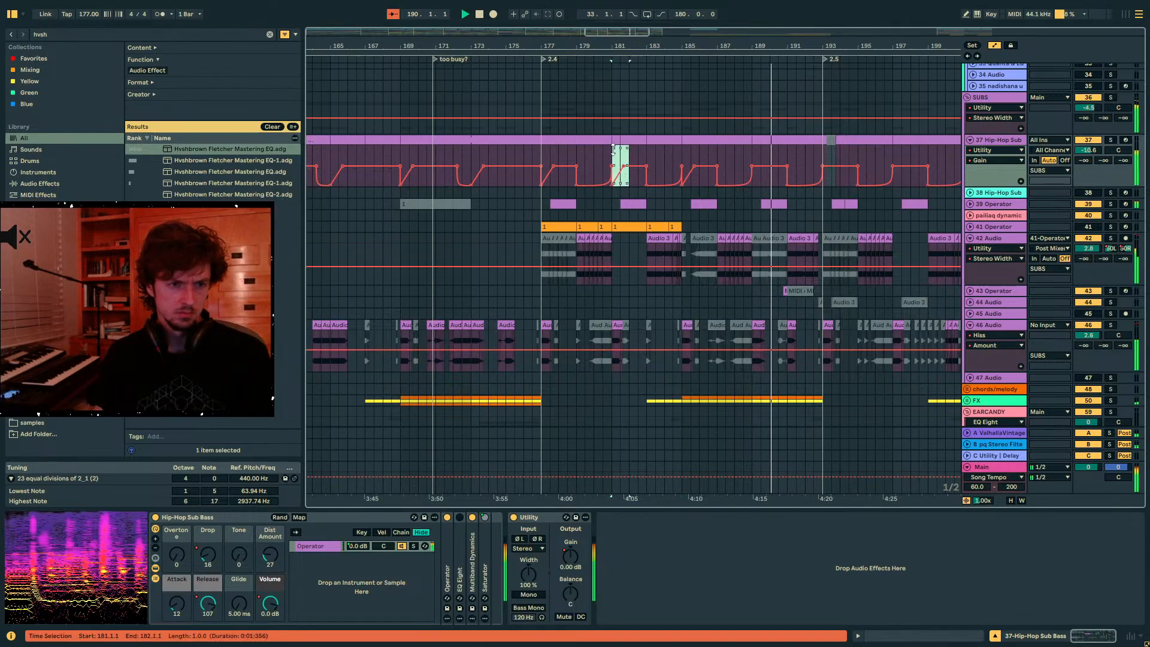
pyautogui.click(603, 151)
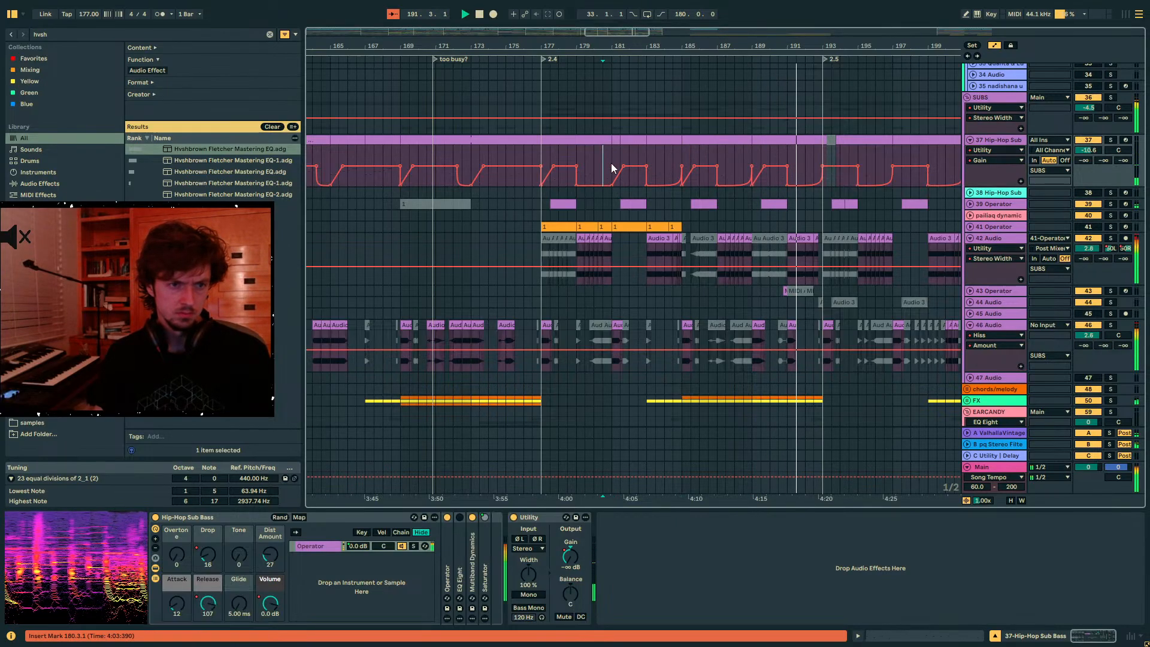
pyautogui.moveTo(821, 159); pyautogui.dragTo(541, 169)
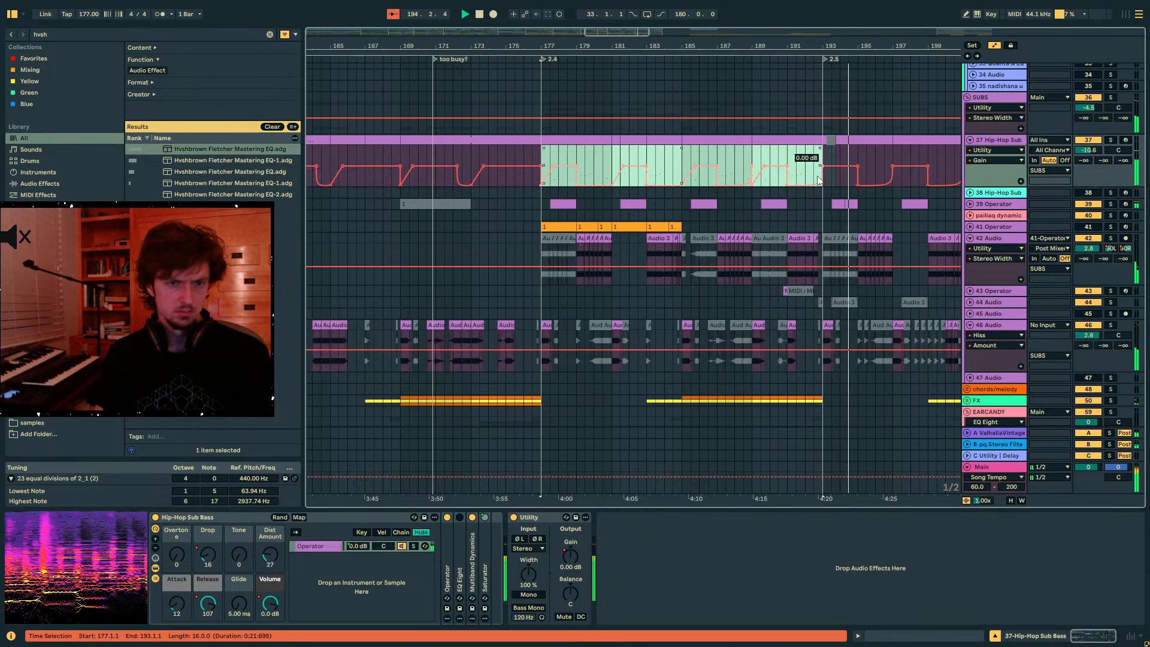
# - Play section 2.5 from bar 193 with the 104 Operator track in the ARP STUFF group in view
pyautogui.scroll(-15, 846, 271)
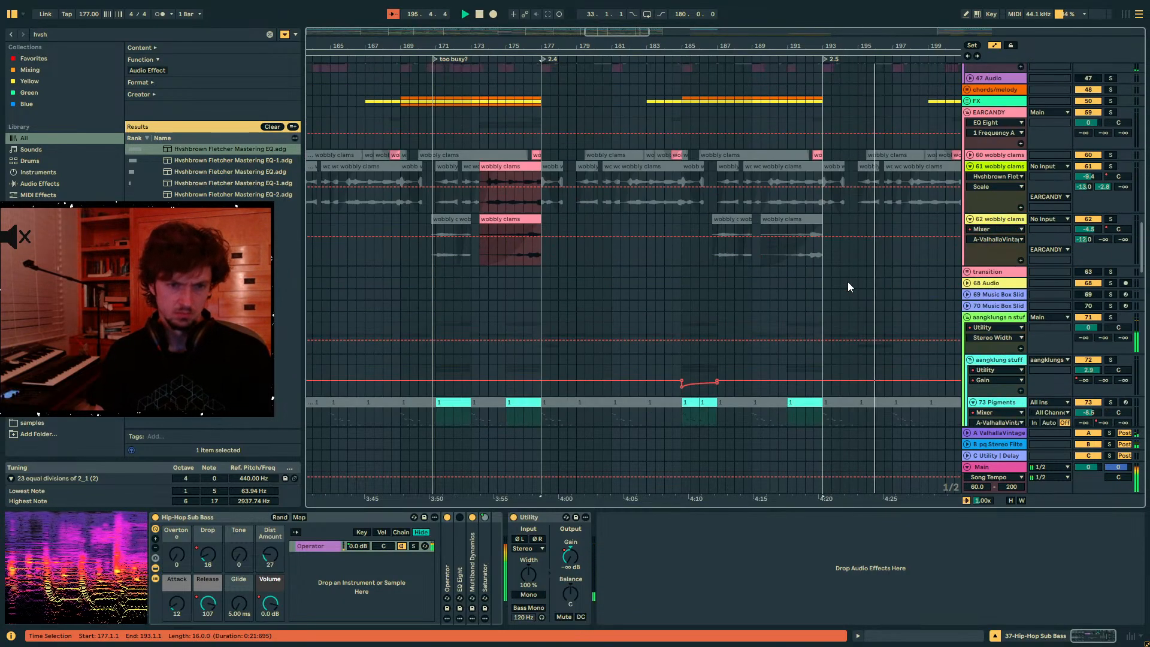
pyautogui.scroll(-4, 840, 280)
pyautogui.press('a')
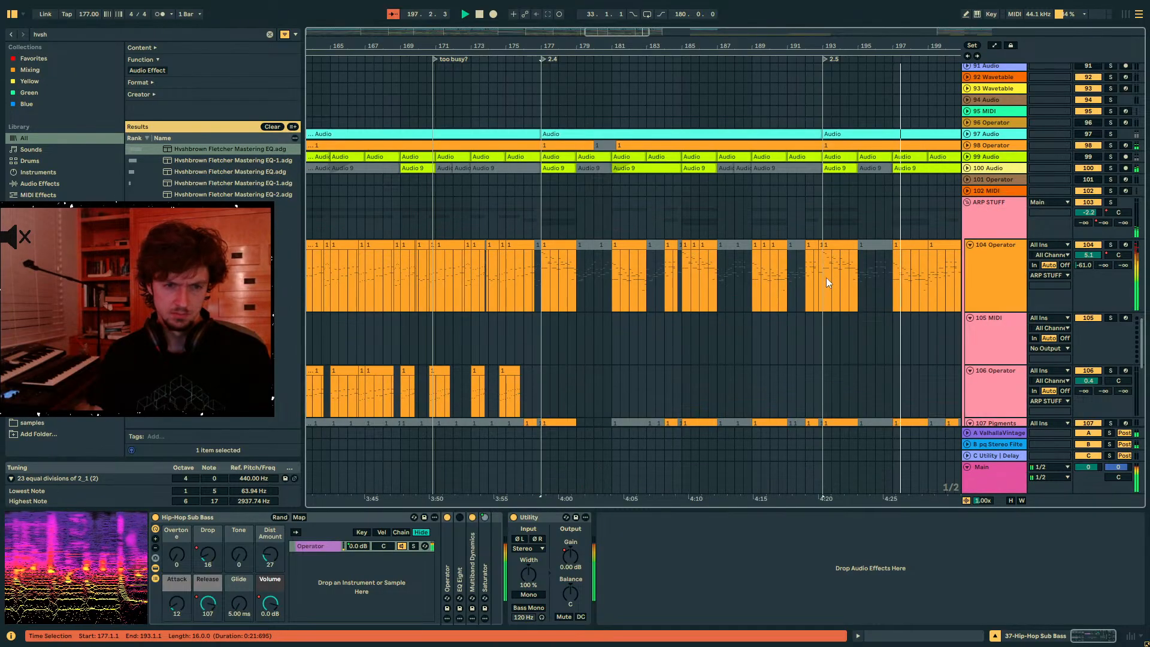
pyautogui.click(826, 279)
pyautogui.press('space')
pyautogui.press('space')
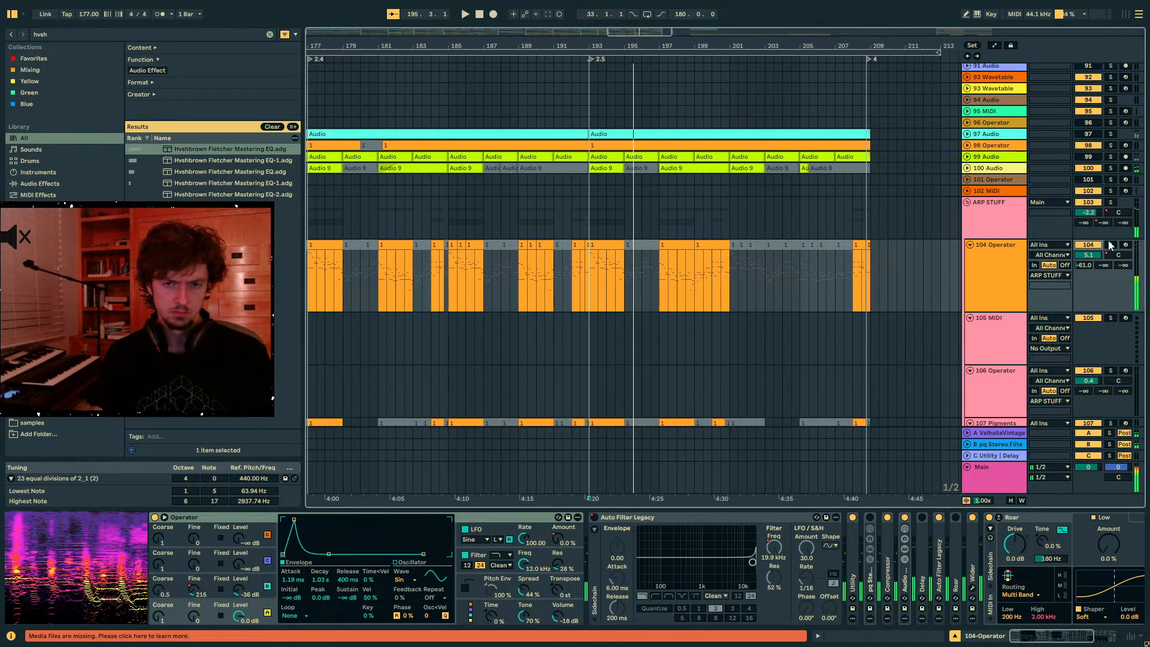
# - Add a Utility device at the end of the 104 Operator track's device chain, after Roar
pyautogui.click(604, 249)
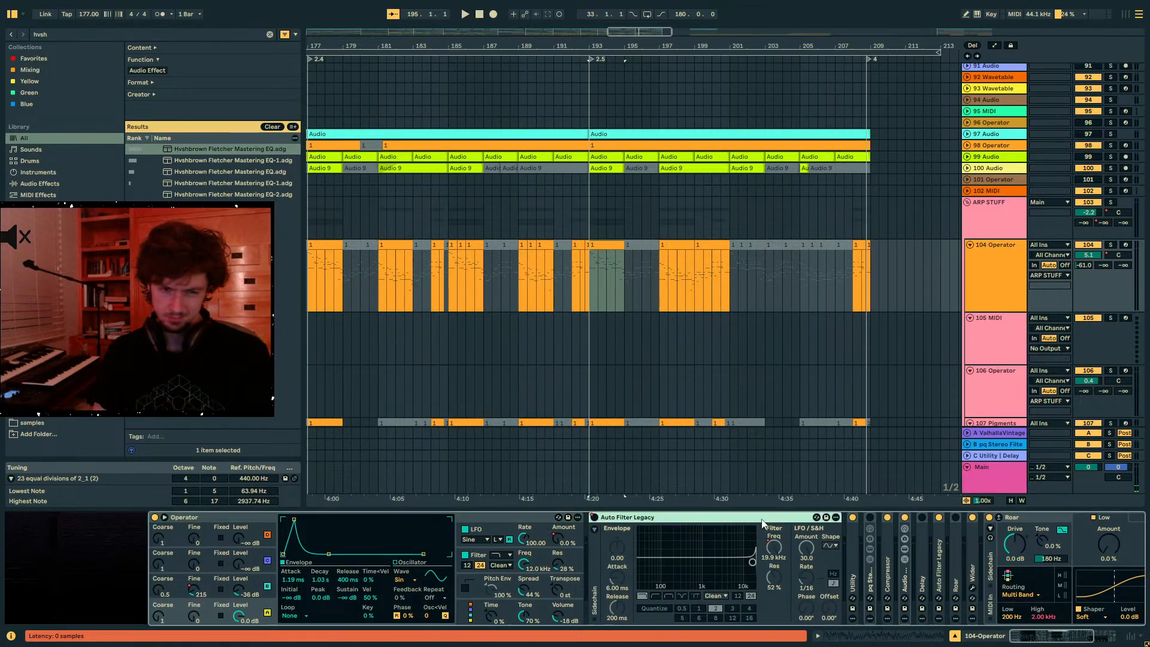
pyautogui.doubleClick(799, 518)
pyautogui.click(800, 516)
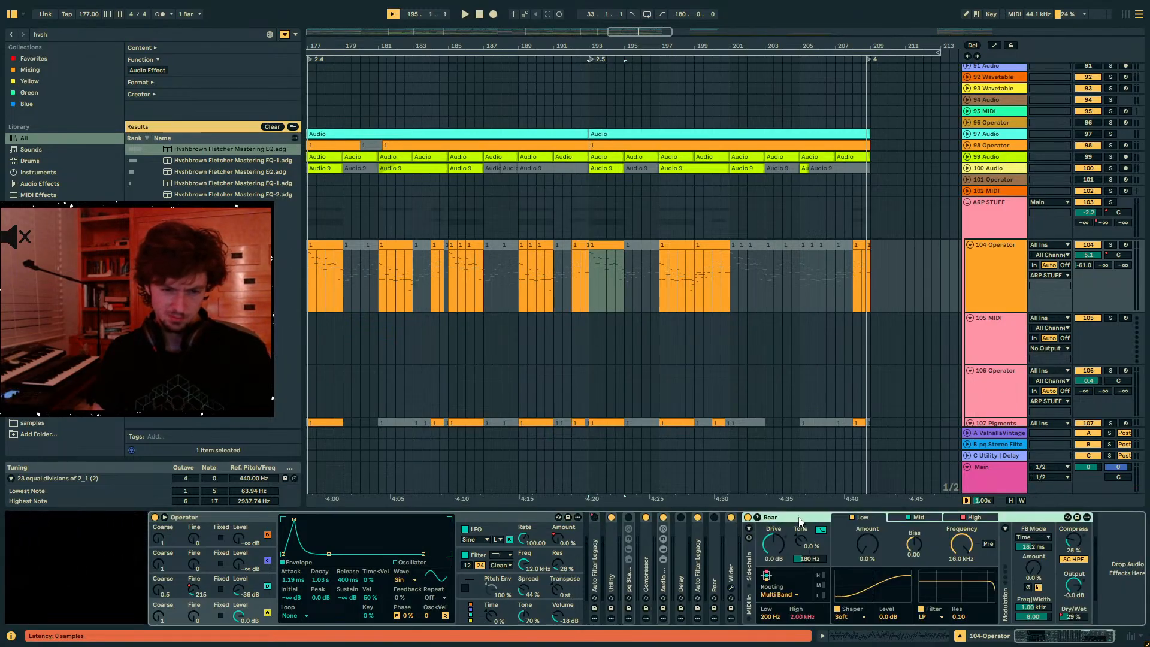
pyautogui.click(49, 35)
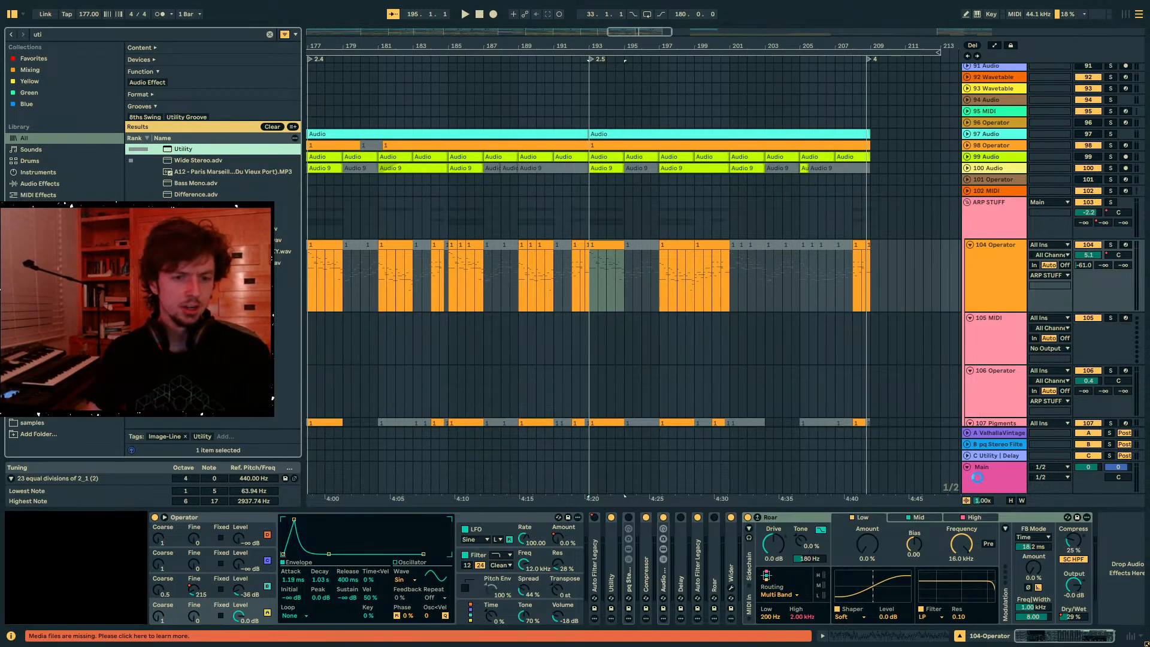
pyautogui.press('Return')
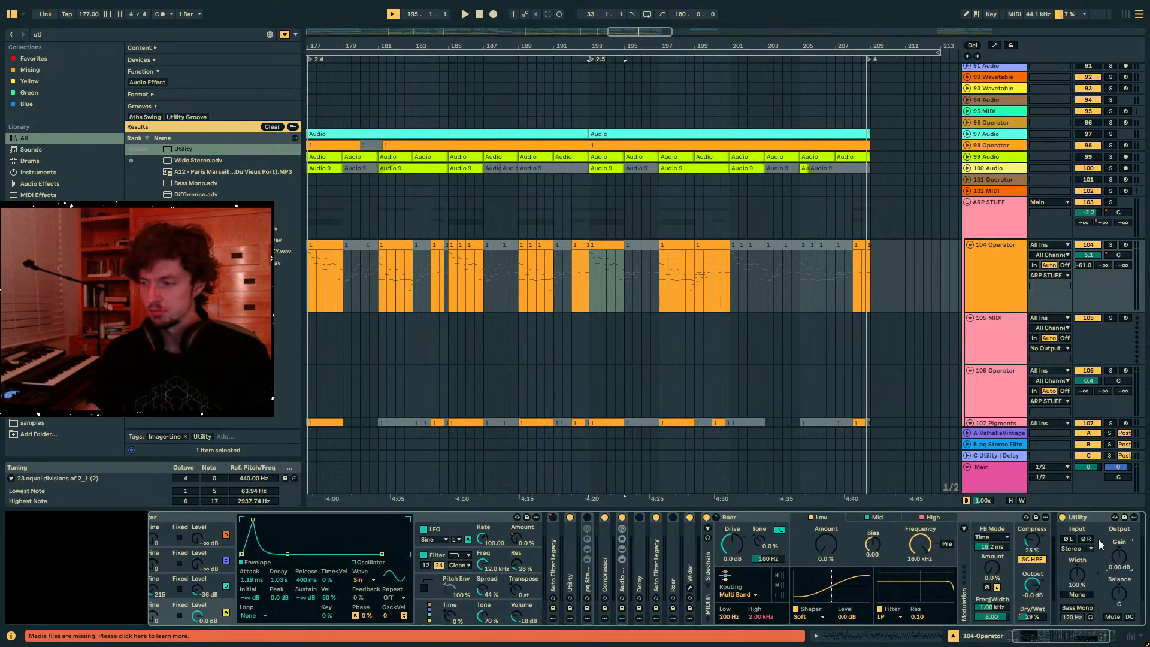
# - Automate the 104 Operator track's new Utility gain to drop at bar 193 and ramp back up to about 0 dB just before bar 197
pyautogui.press('a')
pyautogui.click(580, 281)
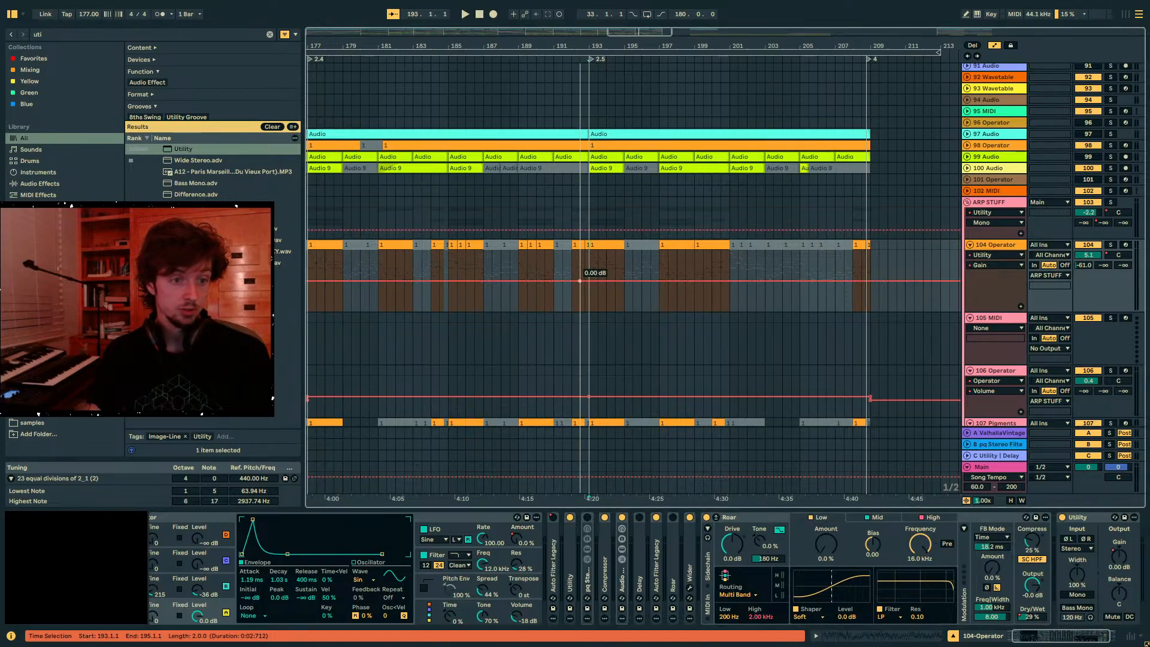
pyautogui.click(590, 281)
pyautogui.moveTo(623, 281); pyautogui.dragTo(657, 281)
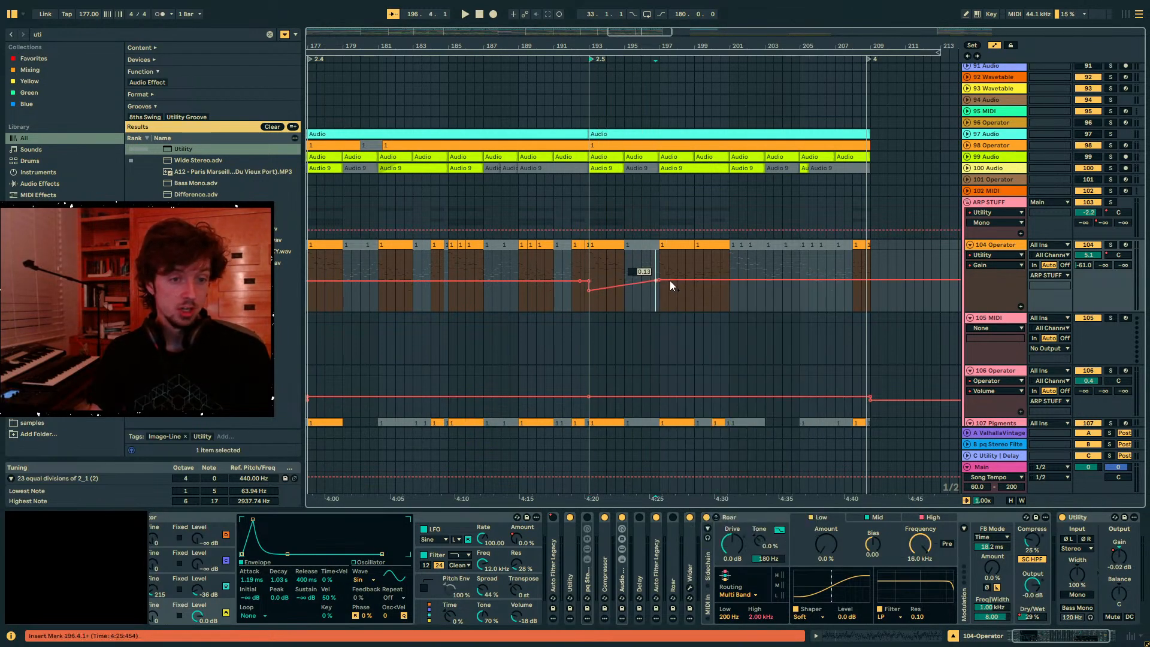
pyautogui.click(654, 285)
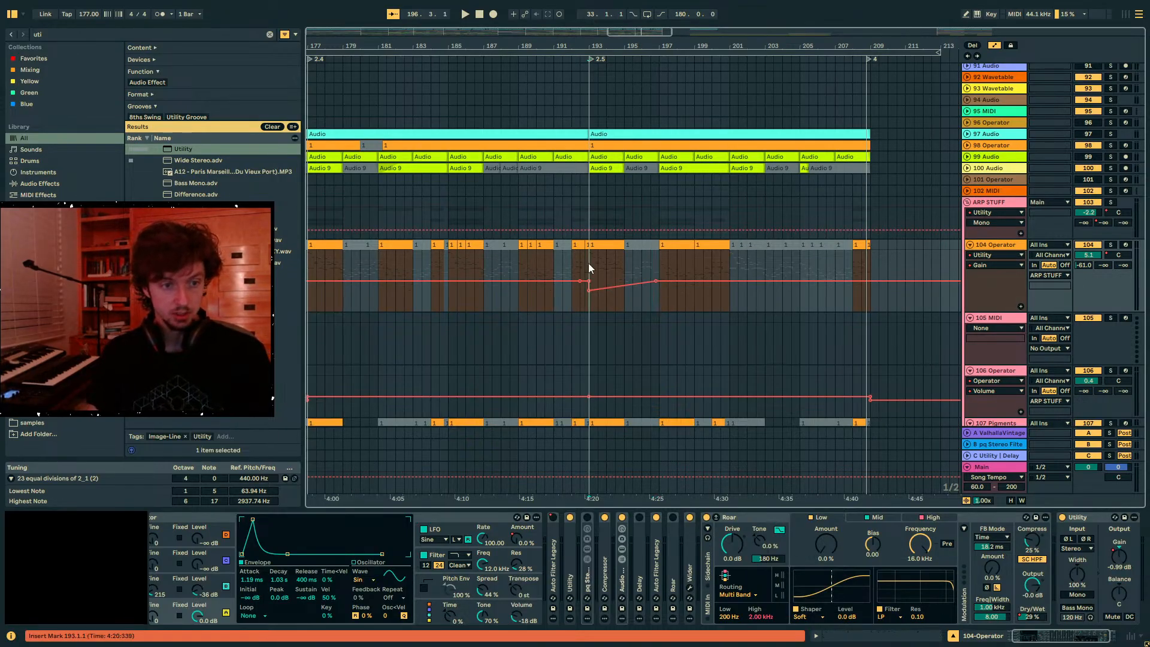
pyautogui.click(567, 264)
# - Play the 2.5 transition and lower the 104 Operator gain dip at bar 193 to about -19.5 dB
pyautogui.press('space')
pyautogui.press('-')
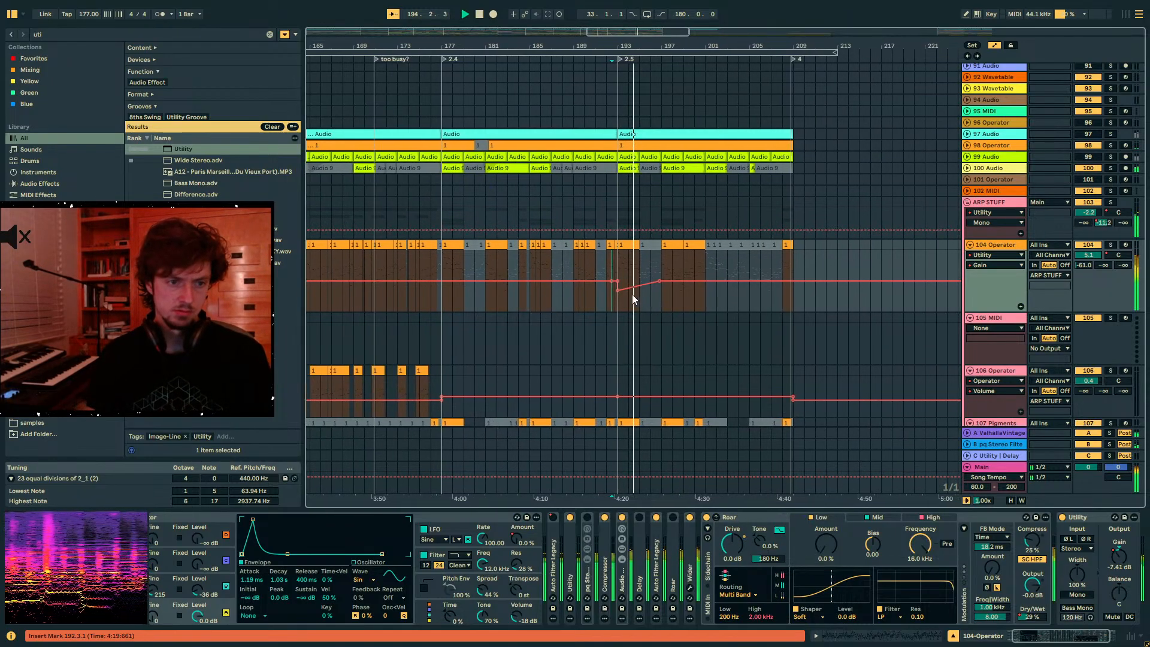
pyautogui.moveTo(614, 290); pyautogui.dragTo(612, 297)
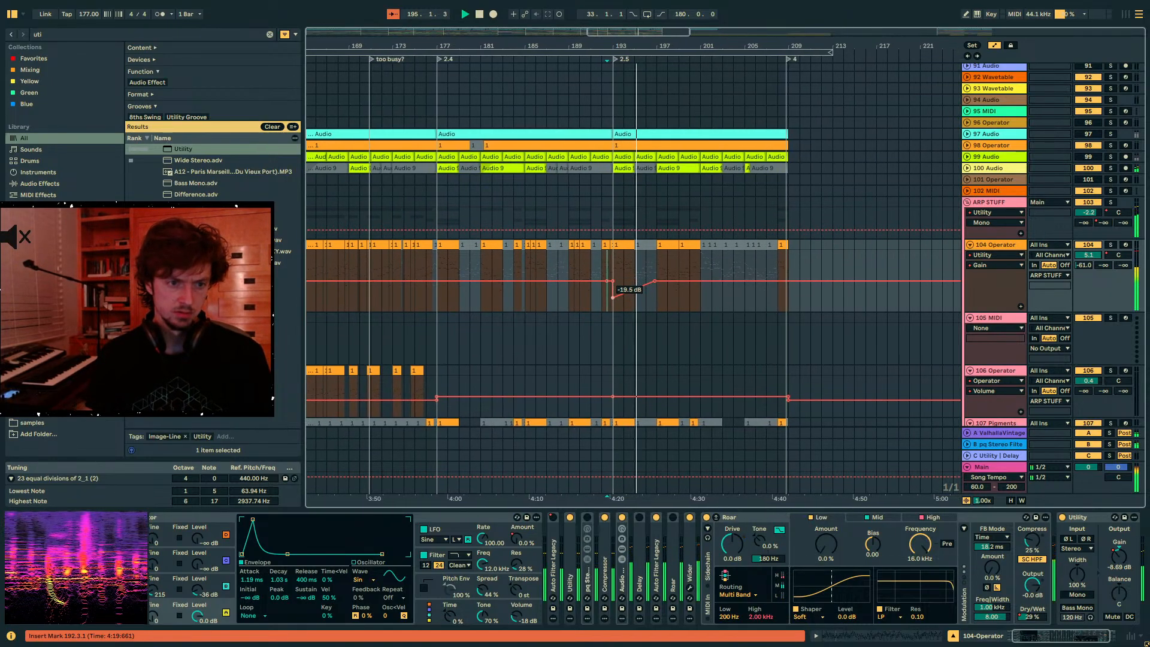
# - Copy bars 193 to 195 of the 107 Pigments track into a new MIDI track inserted below the collapsed ARP STUFF group
pyautogui.scroll(-4, 617, 264)
pyautogui.press('a')
pyautogui.click(622, 304)
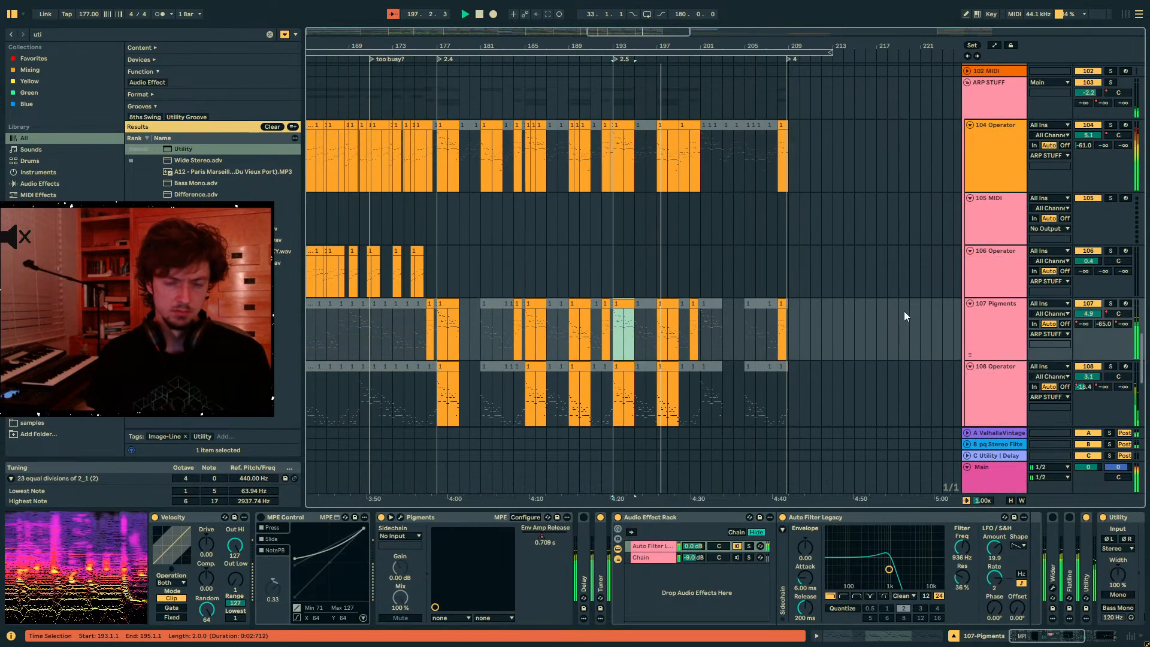
pyautogui.scroll(3, 913, 310)
pyautogui.click(977, 169)
pyautogui.press('u')
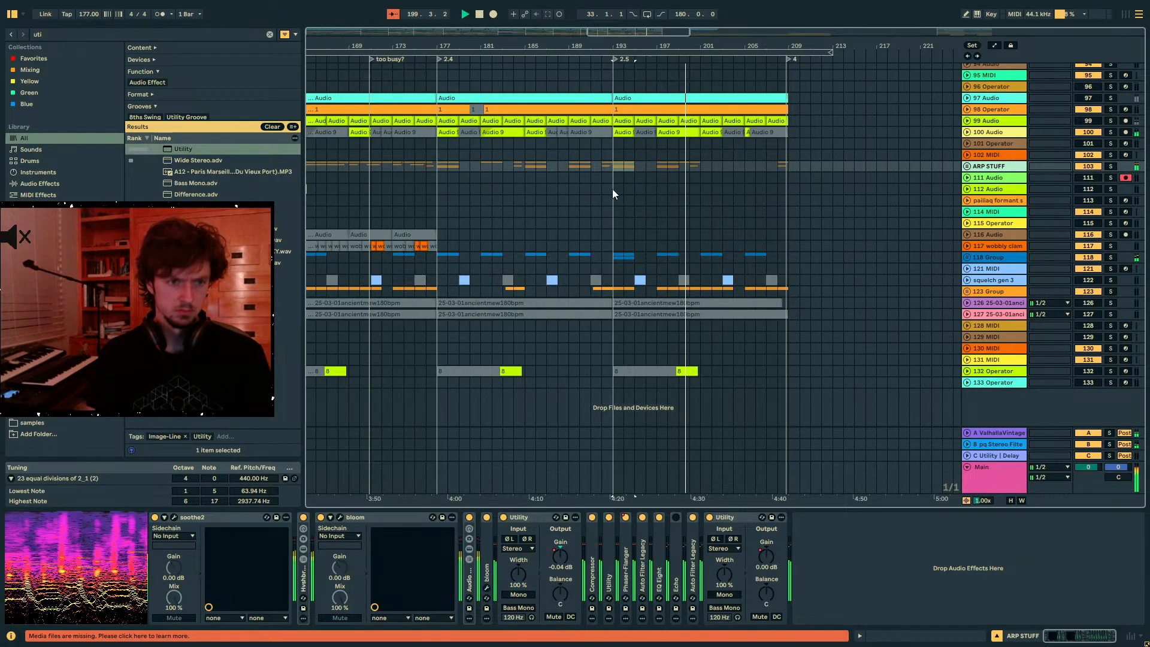
pyautogui.hotkey('ctrl', 'shift', 't')
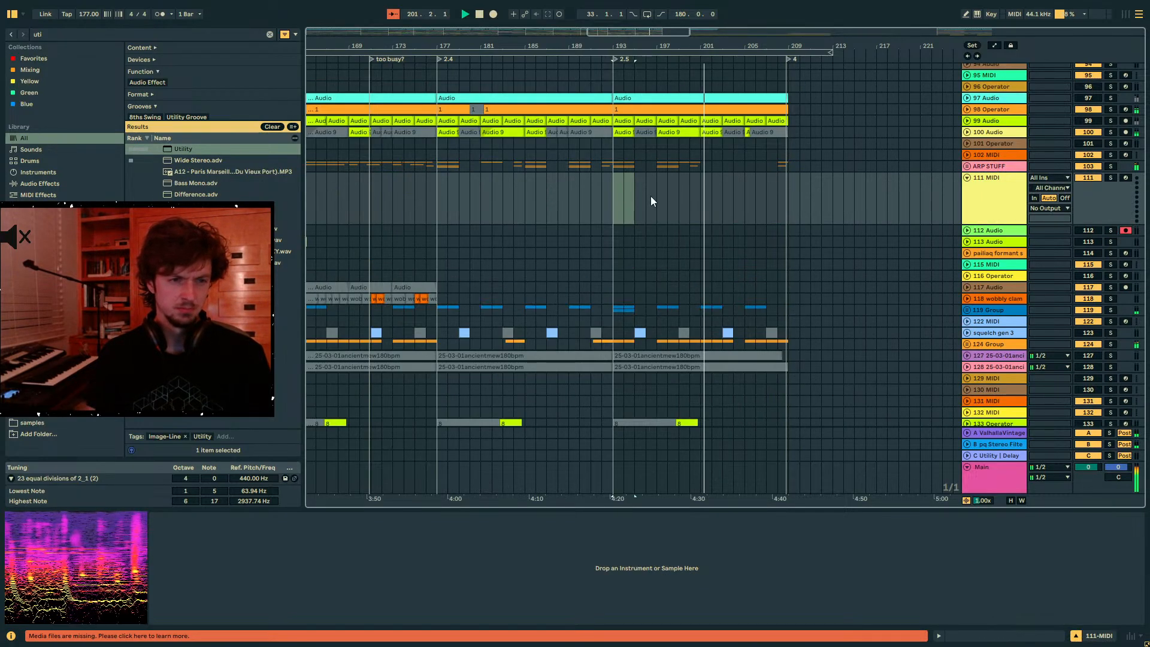
pyautogui.hotkey('ctrl', 'shift', 'm')
# - Find the Operator instrument in the library and load it onto the new MIDI track
pyautogui.hotkey('ctrl', 'f')
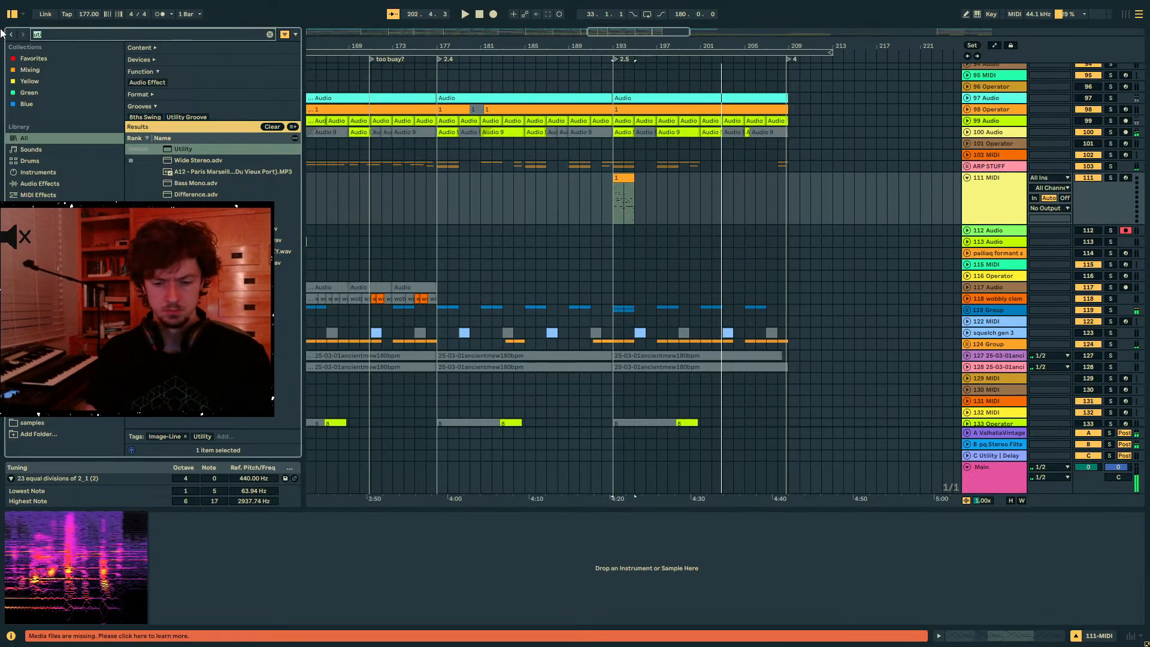
pyautogui.write('opera')
pyautogui.click(182, 149)
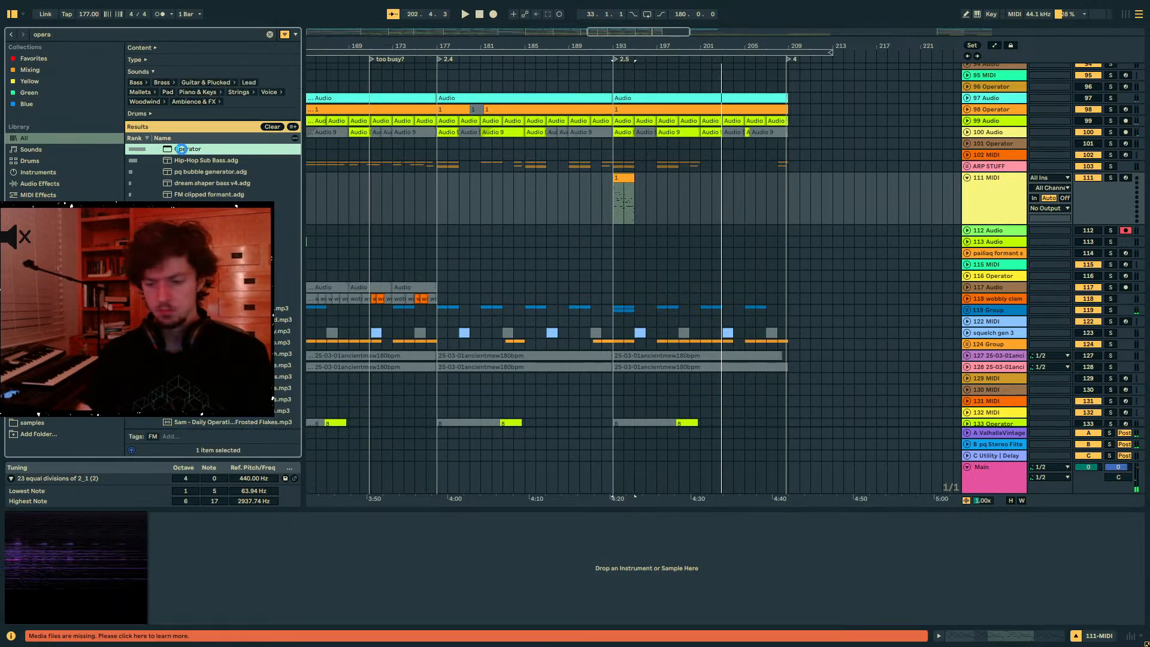
pyautogui.doubleClick(182, 149)
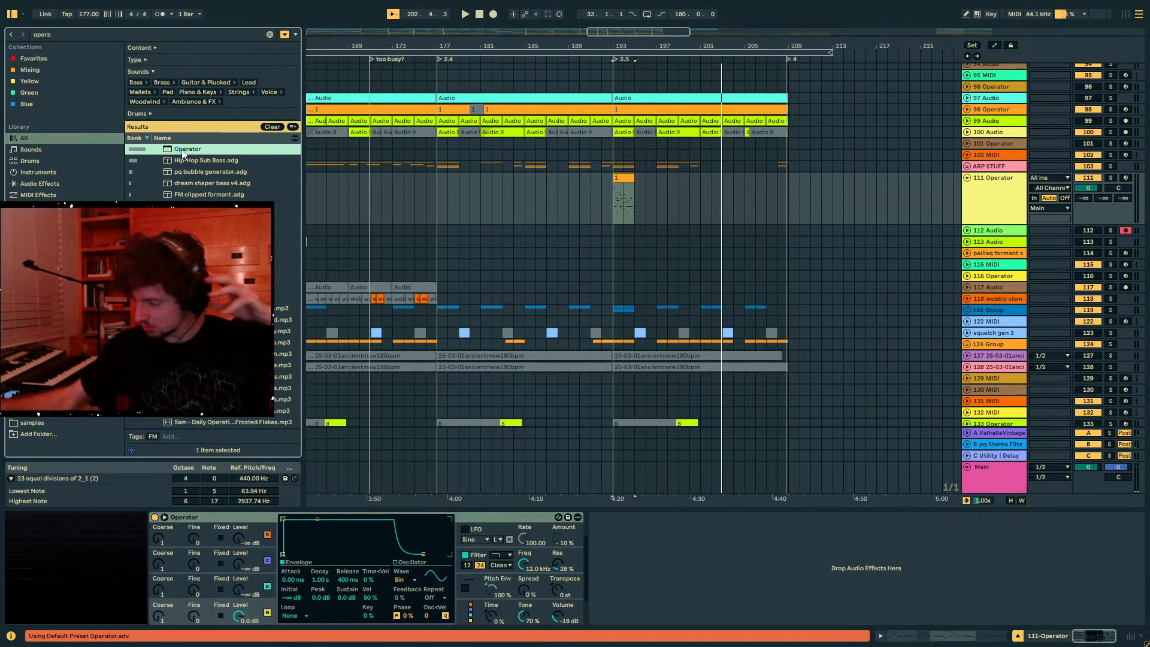
# - Solo the 111 Operator track and enable its pitch envelope with an amount of -25 %
pyautogui.click(1110, 179)
pyautogui.moveTo(485, 592); pyautogui.dragTo(485, 620)
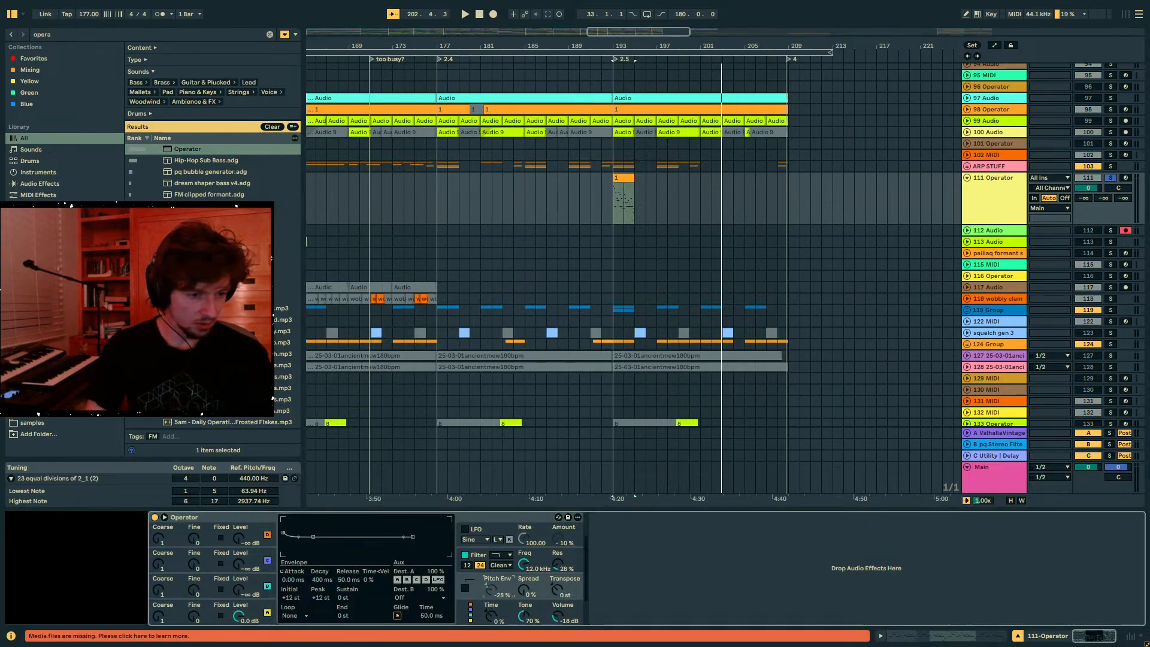
pyautogui.click(230, 613)
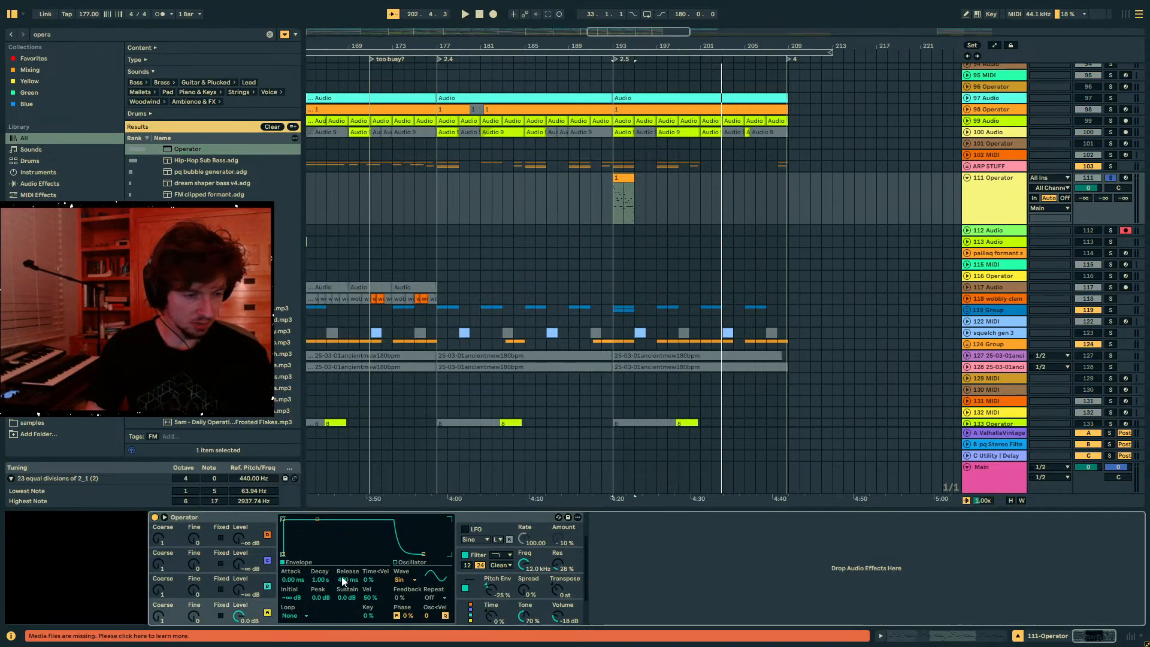
# - Draw a few low harmonics into oscillator A's waveform on the 111 Operator, giving it a User wave
pyautogui.click(230, 584)
pyautogui.click(256, 606)
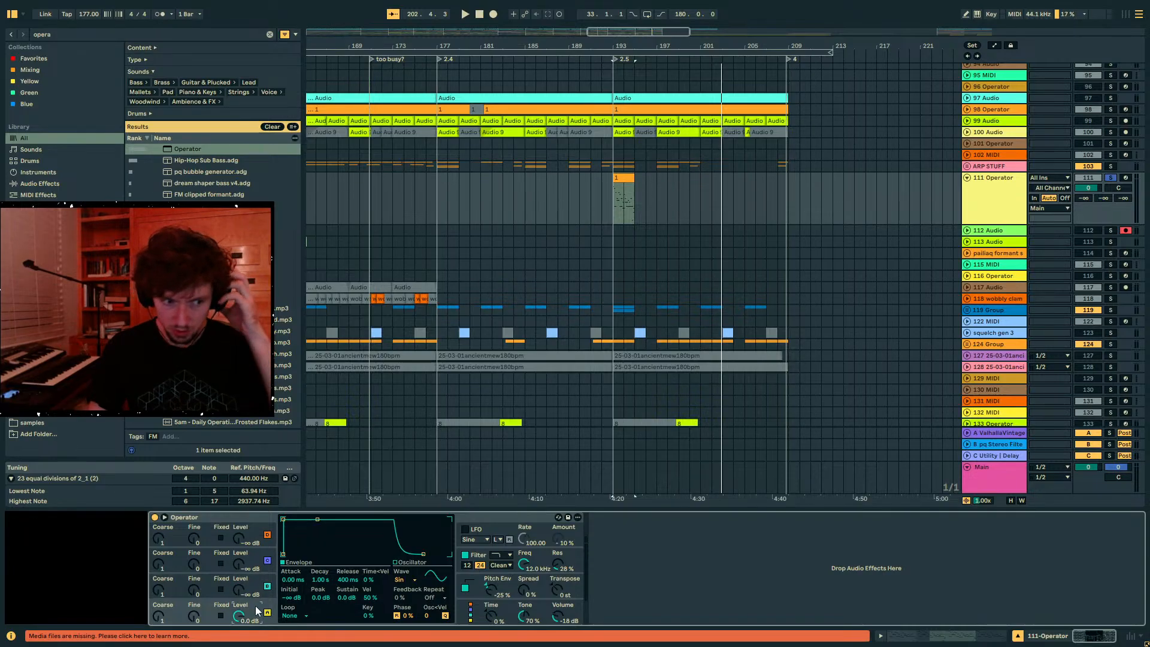
pyautogui.click(439, 577)
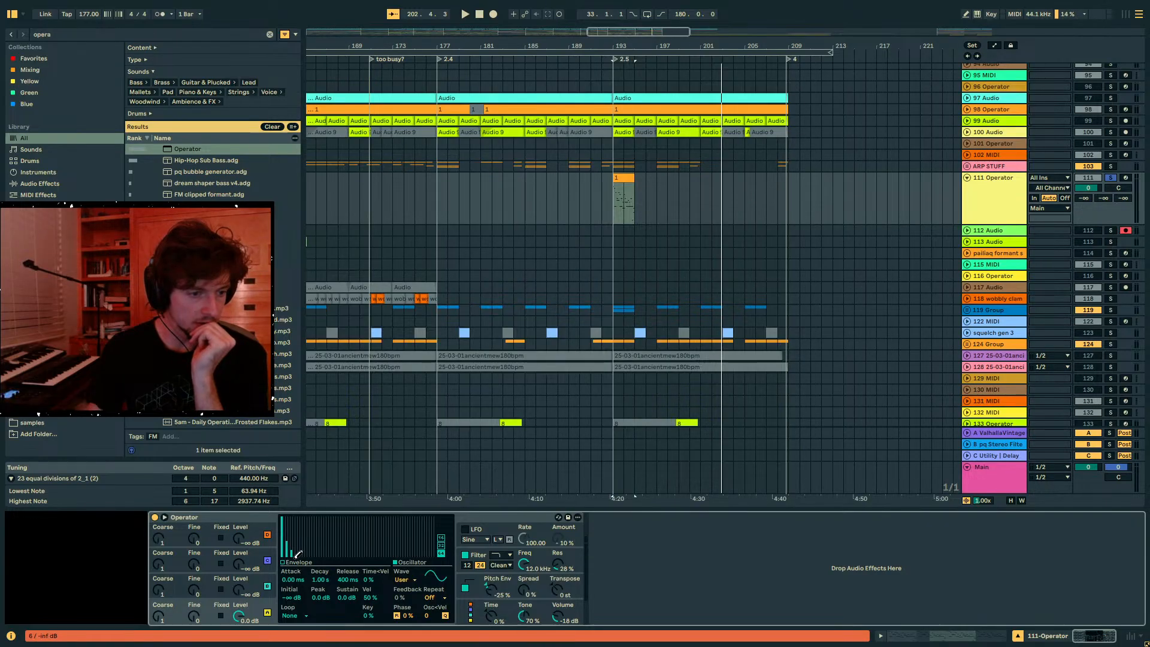
# - Set oscillator B to Noise White at a level of -20 dB and switch Operator to the parallel oscillator algorithm
pyautogui.click(225, 587)
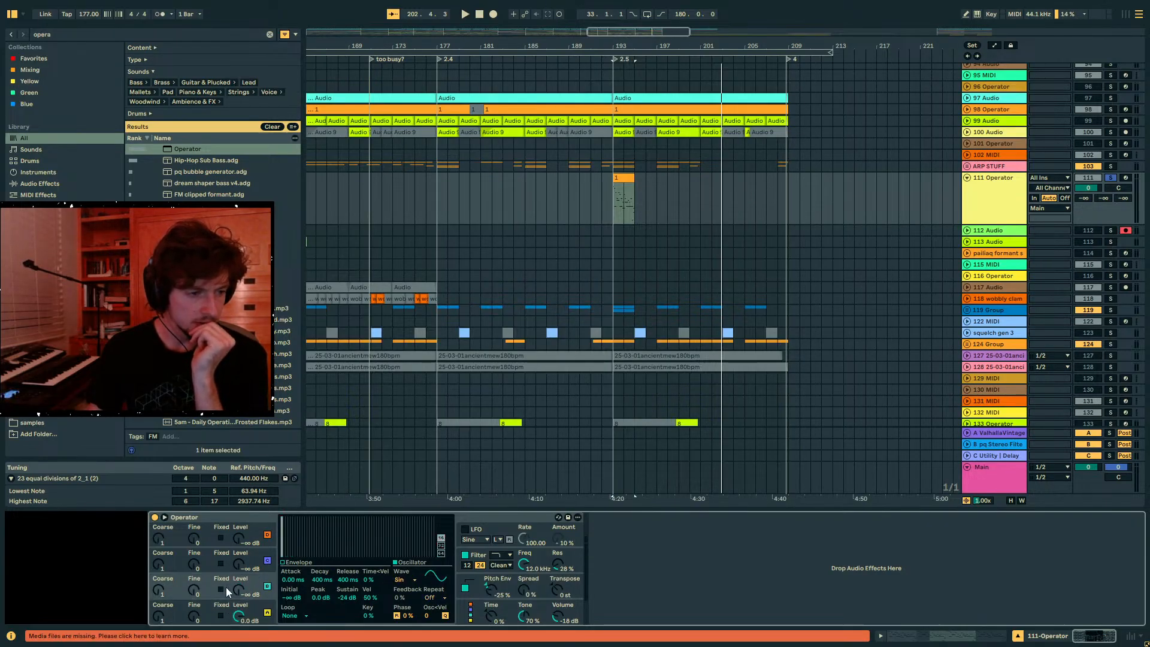
pyautogui.click(397, 580)
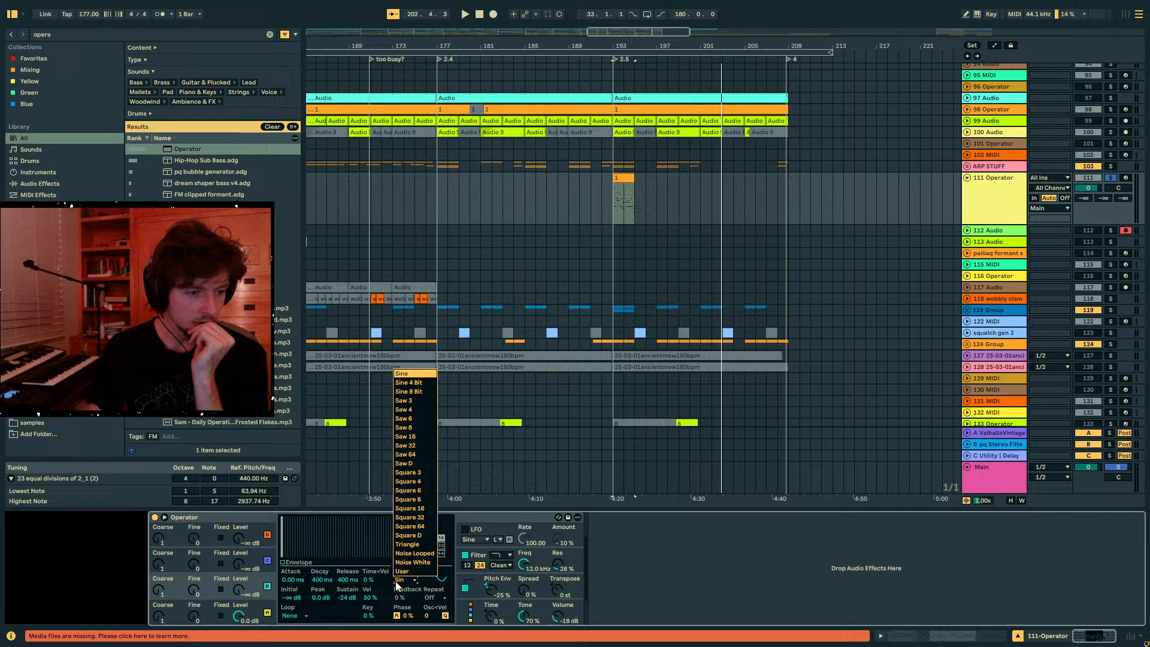
pyautogui.click(426, 564)
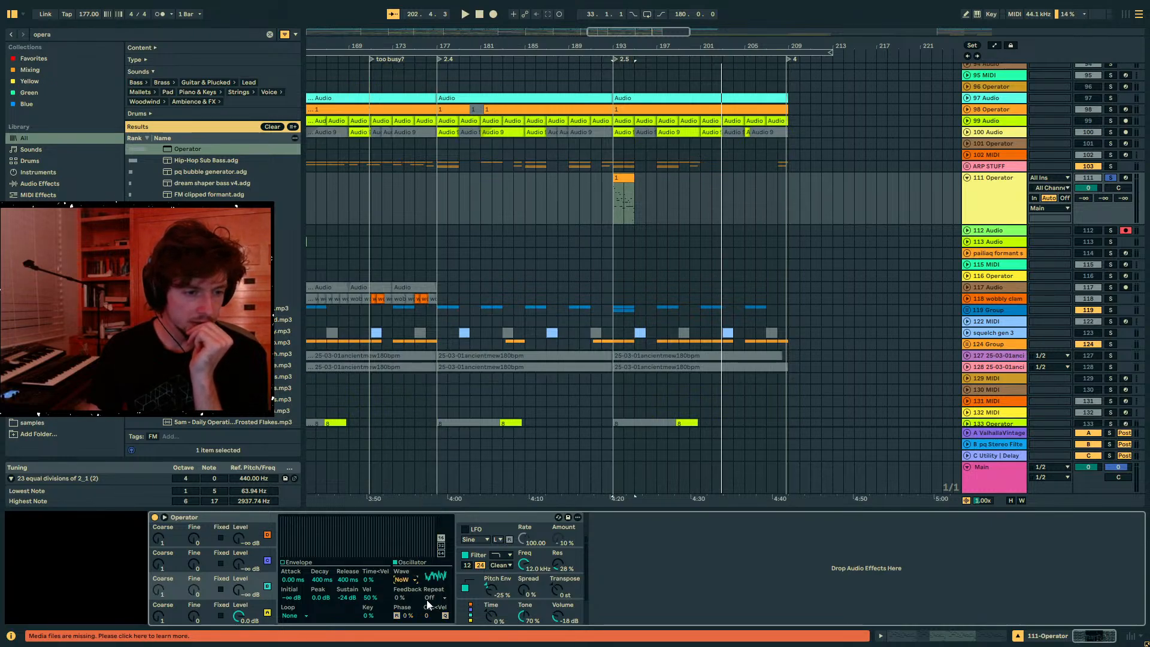
pyautogui.click(471, 615)
pyautogui.click(262, 591)
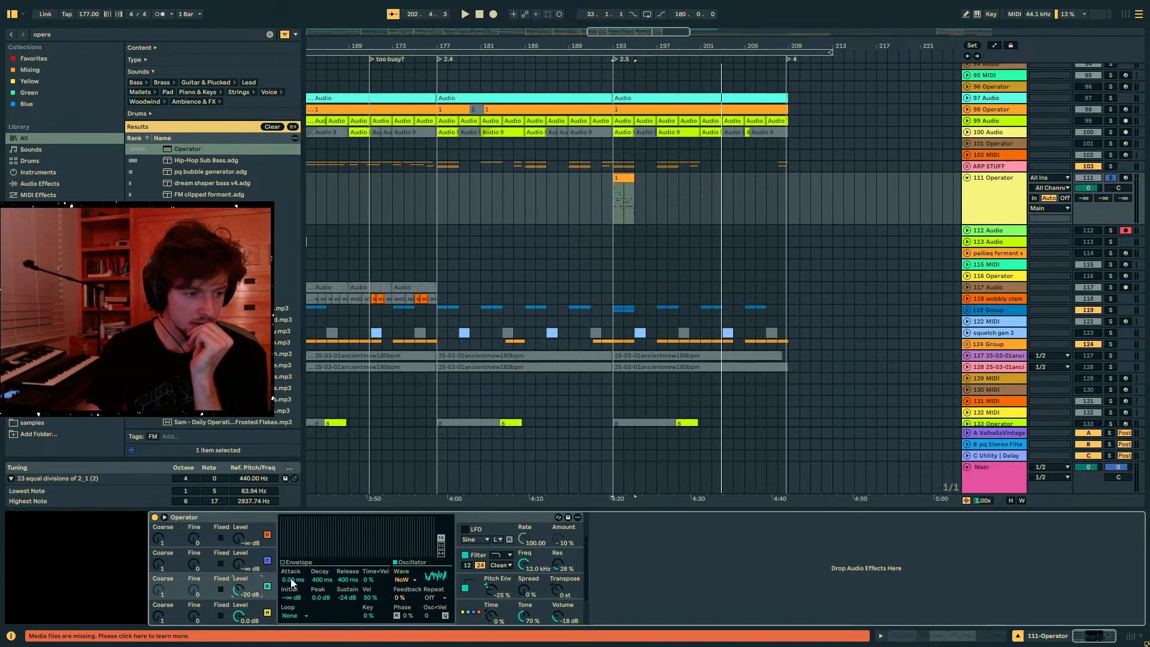
# - Give oscillator B's noise envelope no sustain and a 1.25 s decay, and lower the 111 Operator track volume to -7.9 dB during playback
pyautogui.press('space')
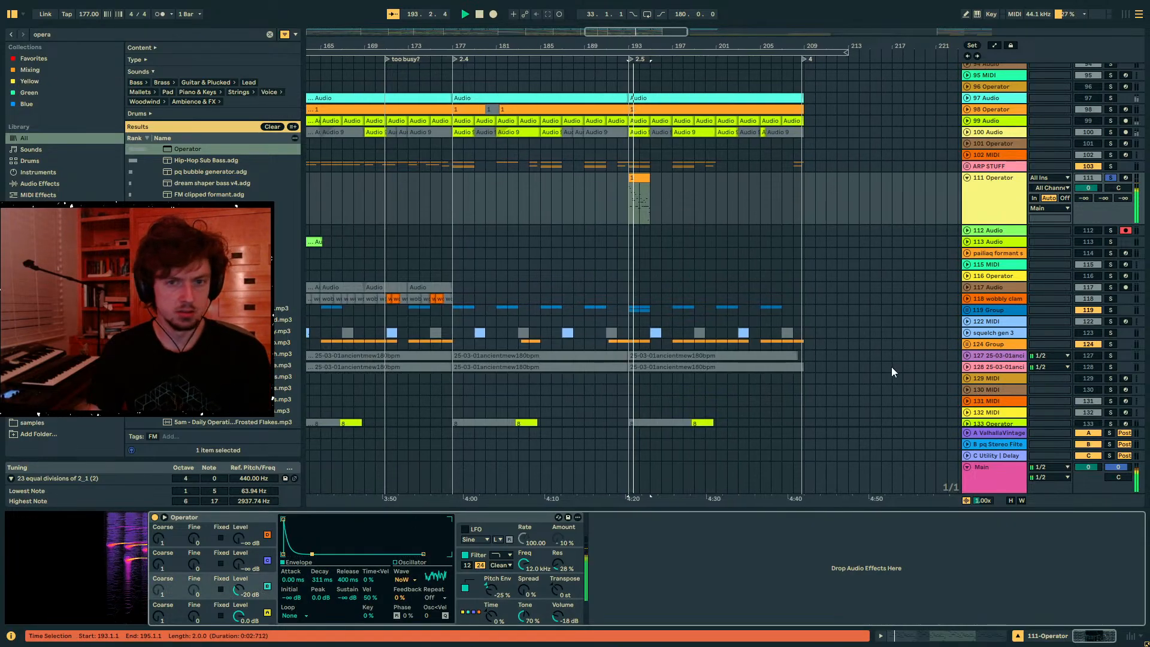
pyautogui.click(534, 593)
pyautogui.moveTo(1092, 185); pyautogui.dragTo(914, 287)
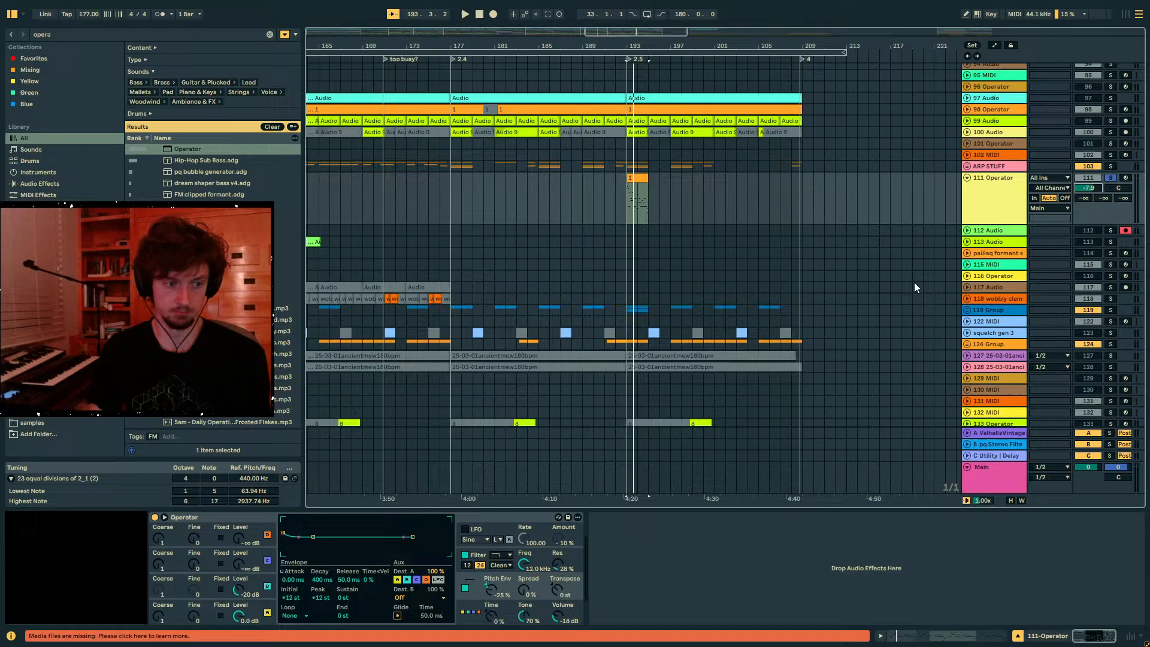
pyautogui.click(263, 608)
pyautogui.click(253, 585)
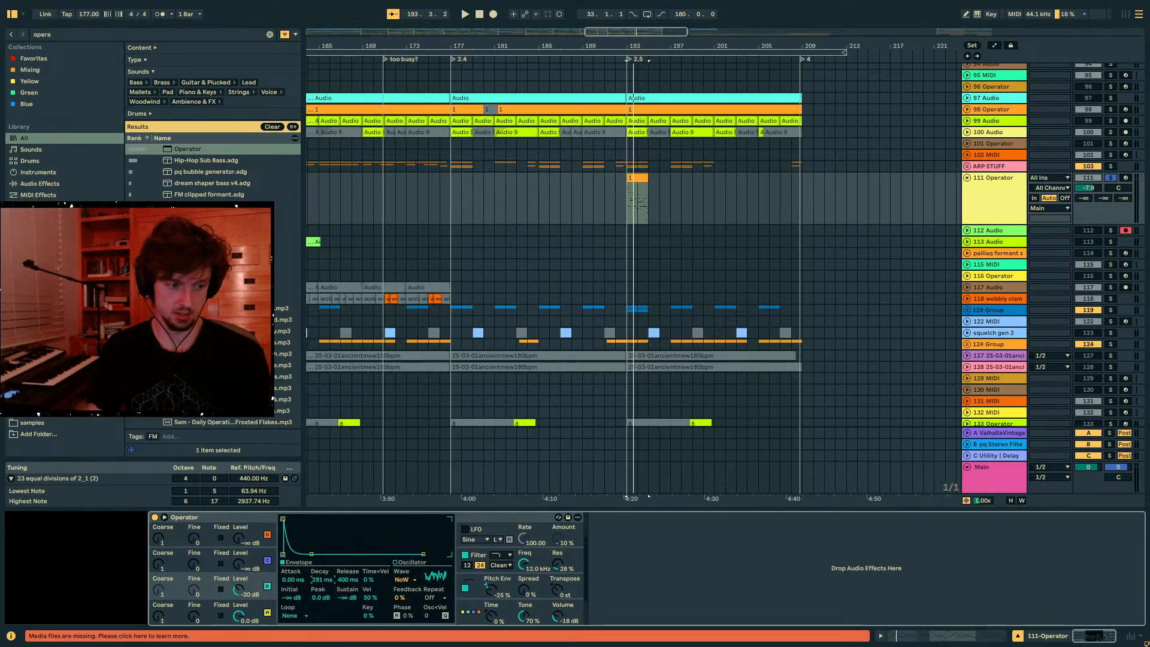
pyautogui.moveTo(323, 579); pyautogui.dragTo(292, 587)
pyautogui.press('space')
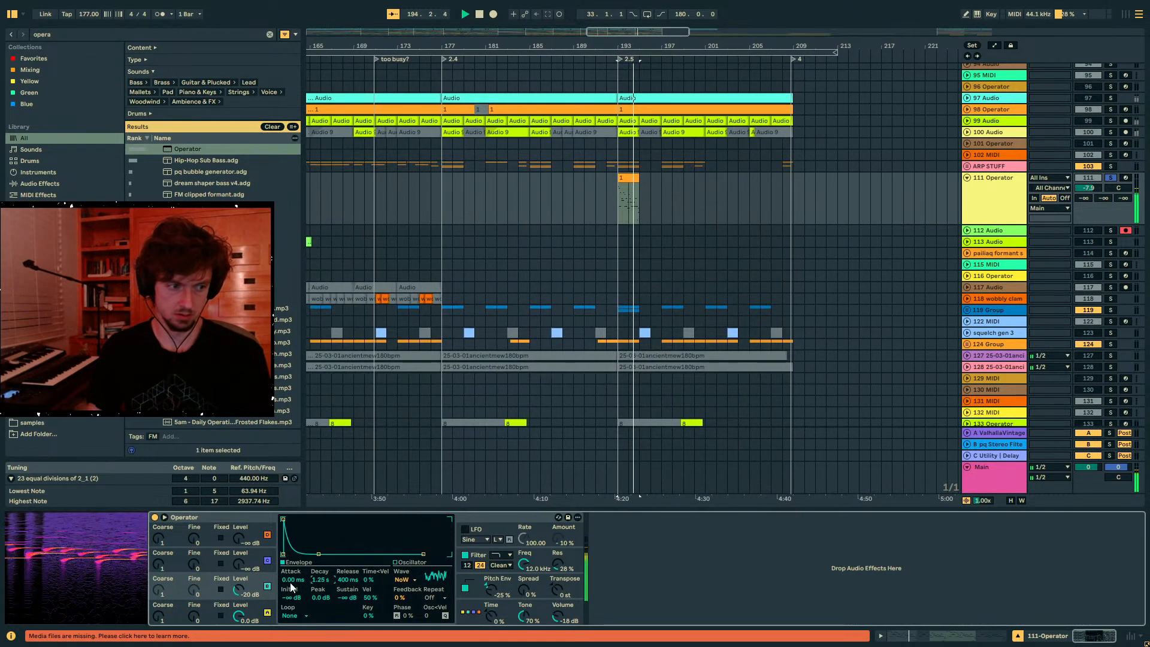
# - Shape oscillator A's envelope with a 76 ms attack, 638 ms decay and no sustain, and set the pitch envelope amount to 0 %
pyautogui.click(261, 609)
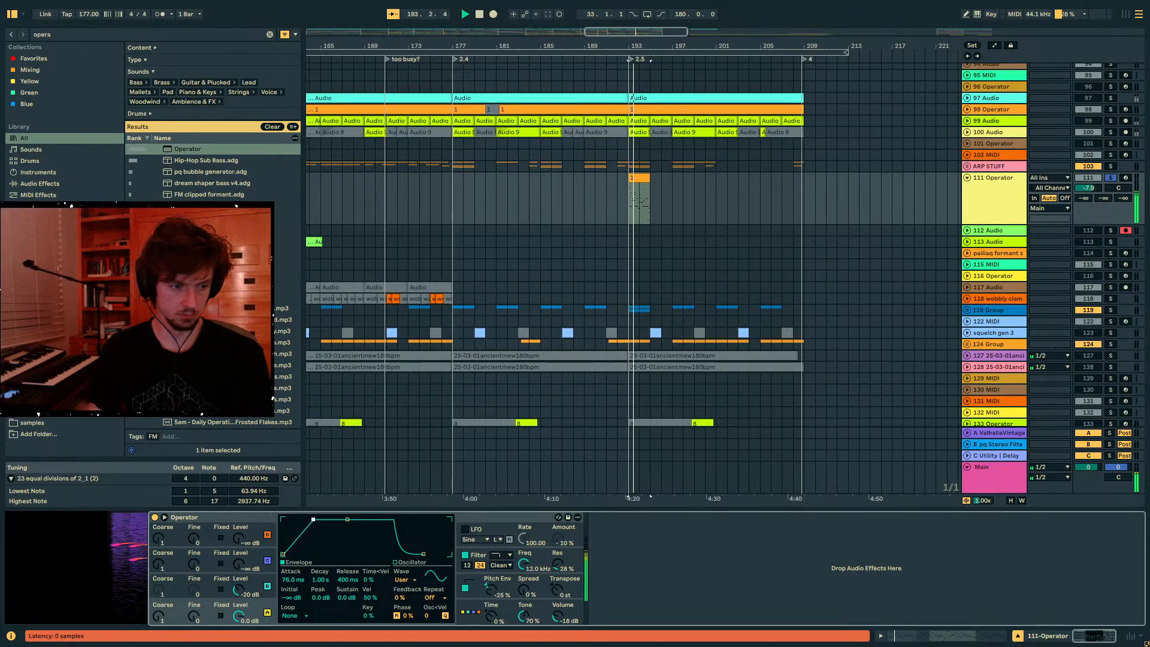
pyautogui.moveTo(317, 519); pyautogui.dragTo(346, 554)
pyautogui.click(488, 592)
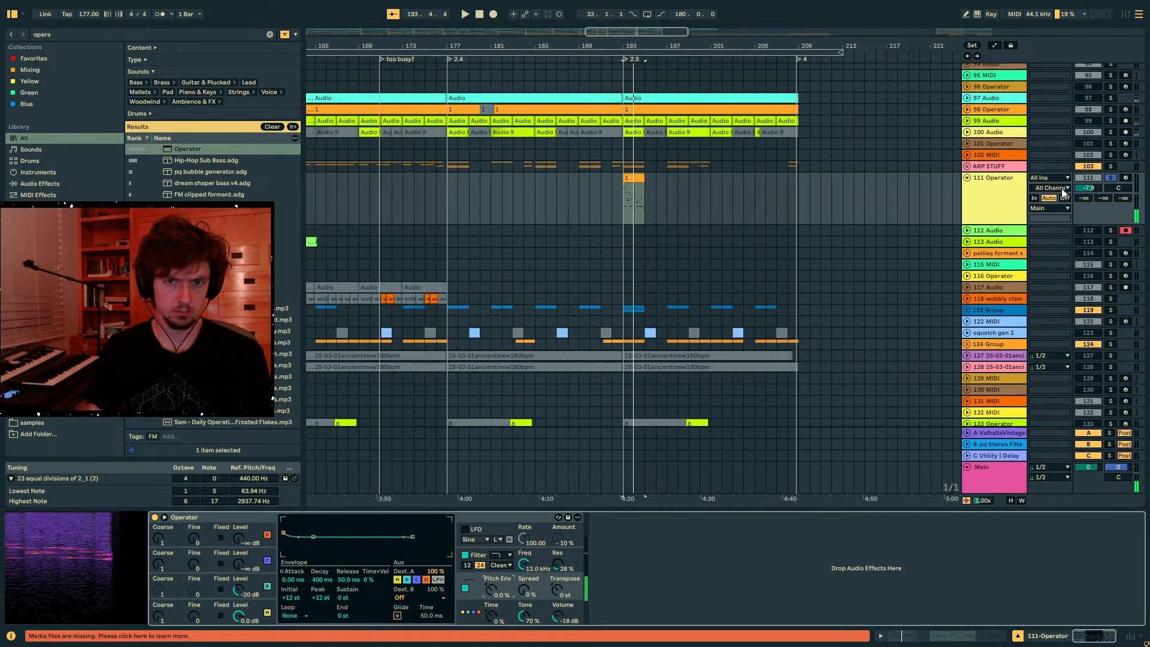
# - Set the 111 Operator track to -10.8 dB with send A at -7.0 dB, and oscillator A's coarse tuning to 0.5
pyautogui.click(1089, 194)
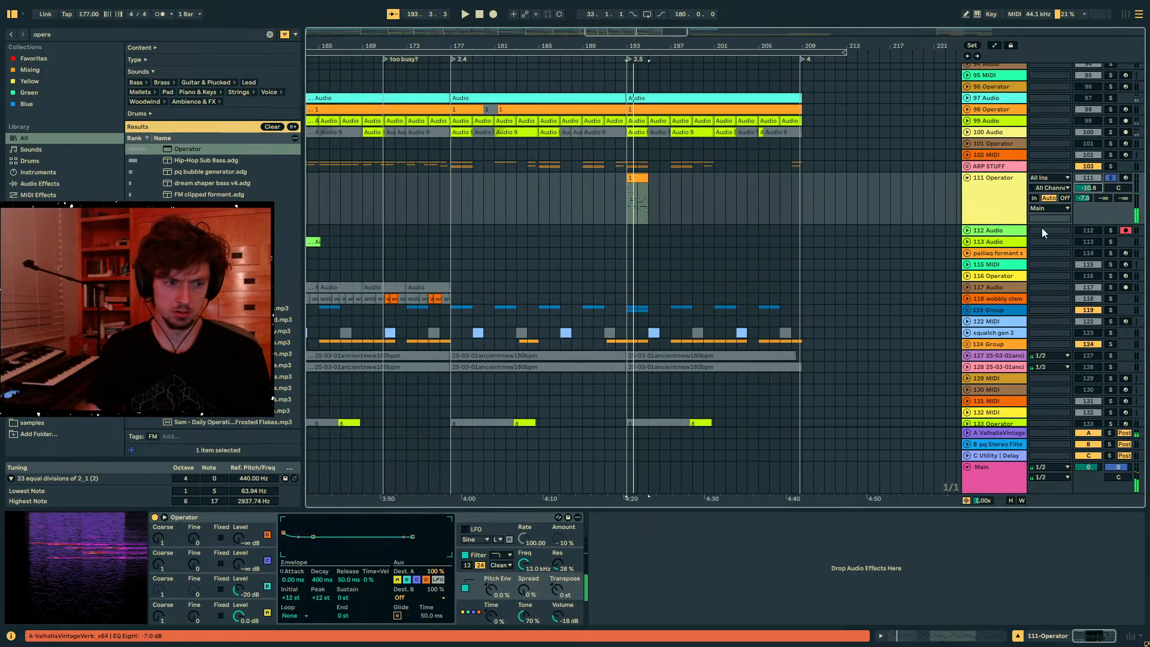
pyautogui.click(163, 618)
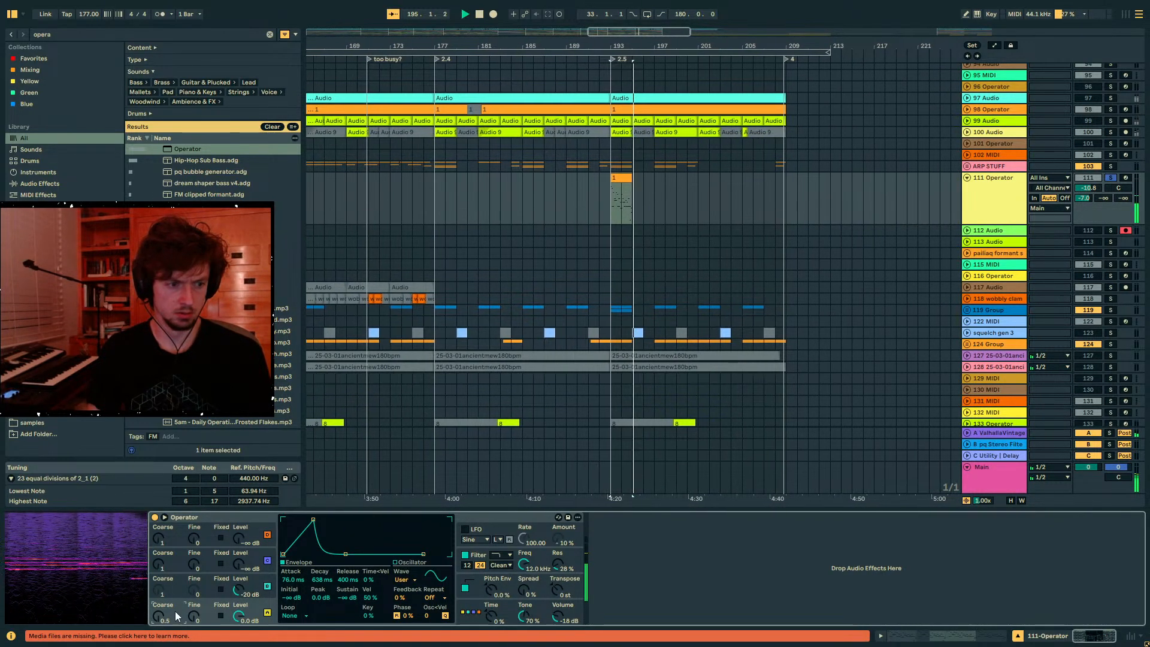
# - Soften oscillator B's noise envelope to a 58.3 ms attack and 487 ms decay, auditioning the arp between adjustments
pyautogui.click(240, 589)
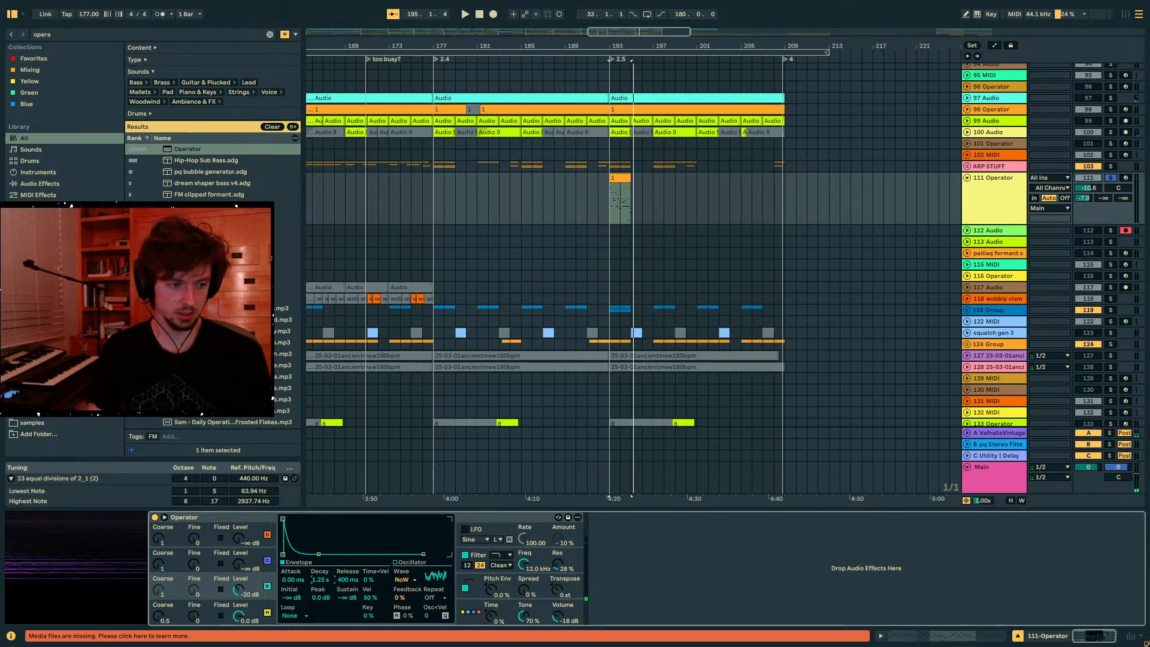
pyautogui.moveTo(320, 579); pyautogui.dragTo(320, 592)
pyautogui.press('space')
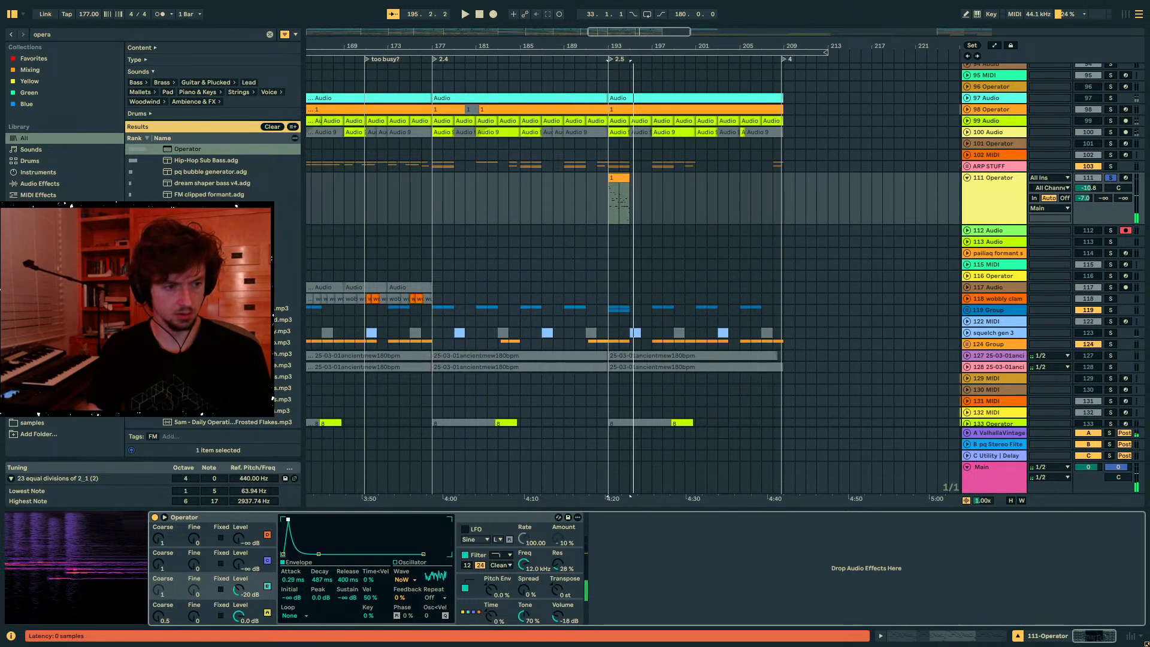
pyautogui.press('space')
pyautogui.moveTo(289, 519); pyautogui.dragTo(313, 520)
pyautogui.press('space')
pyautogui.press('space')
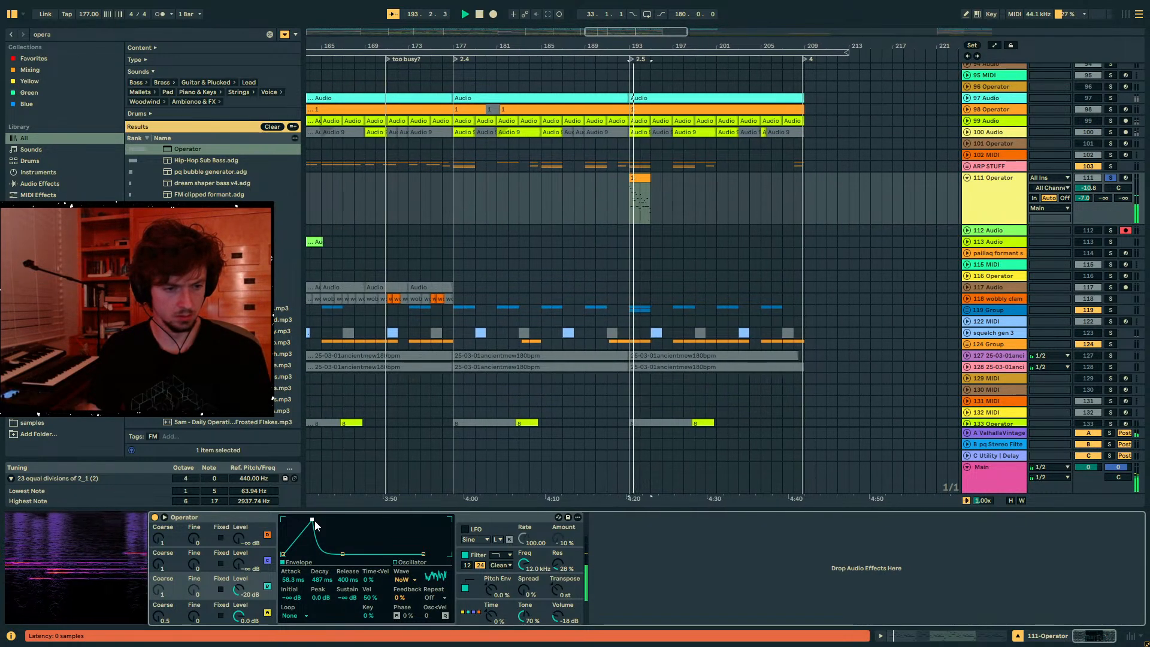
pyautogui.press('space')
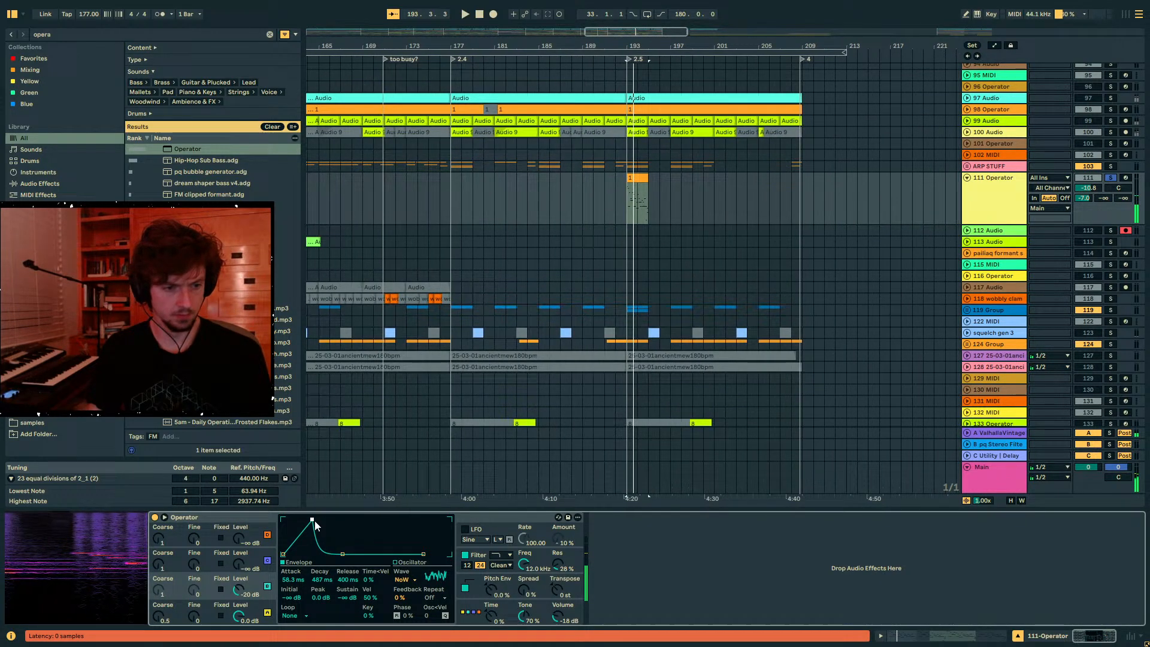
# - Set Operator's spread to 45 %, unsolo the 111 track and play the 2.5 transition with the full mix
pyautogui.click(527, 595)
pyautogui.press('space')
pyautogui.click(1112, 177)
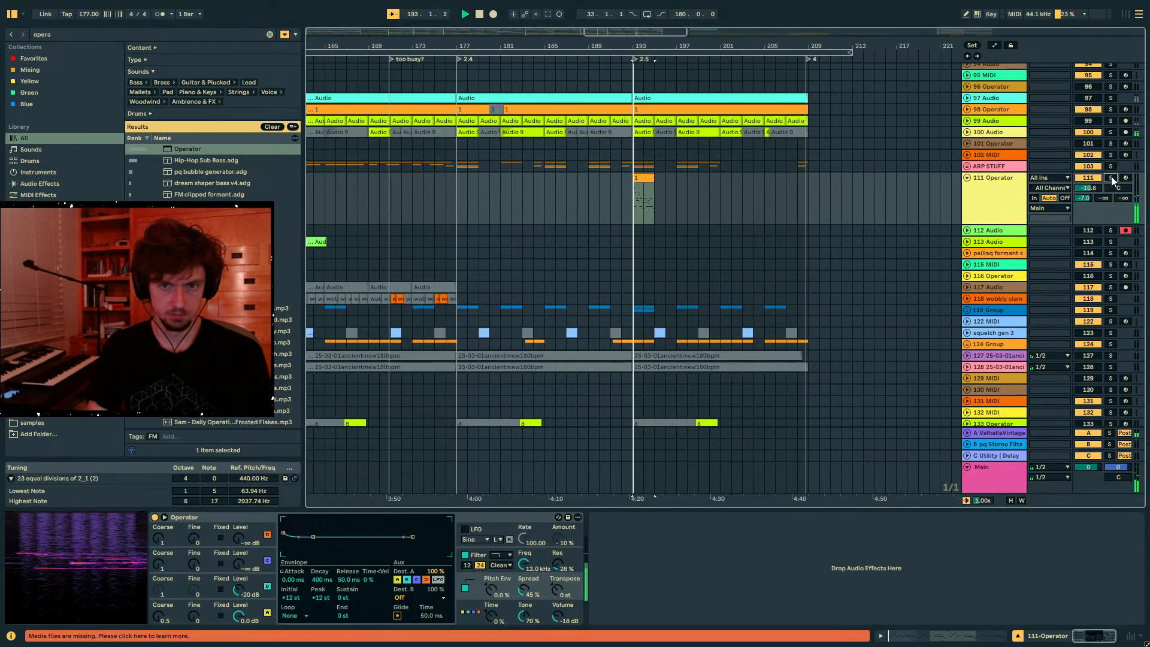
pyautogui.click(617, 203)
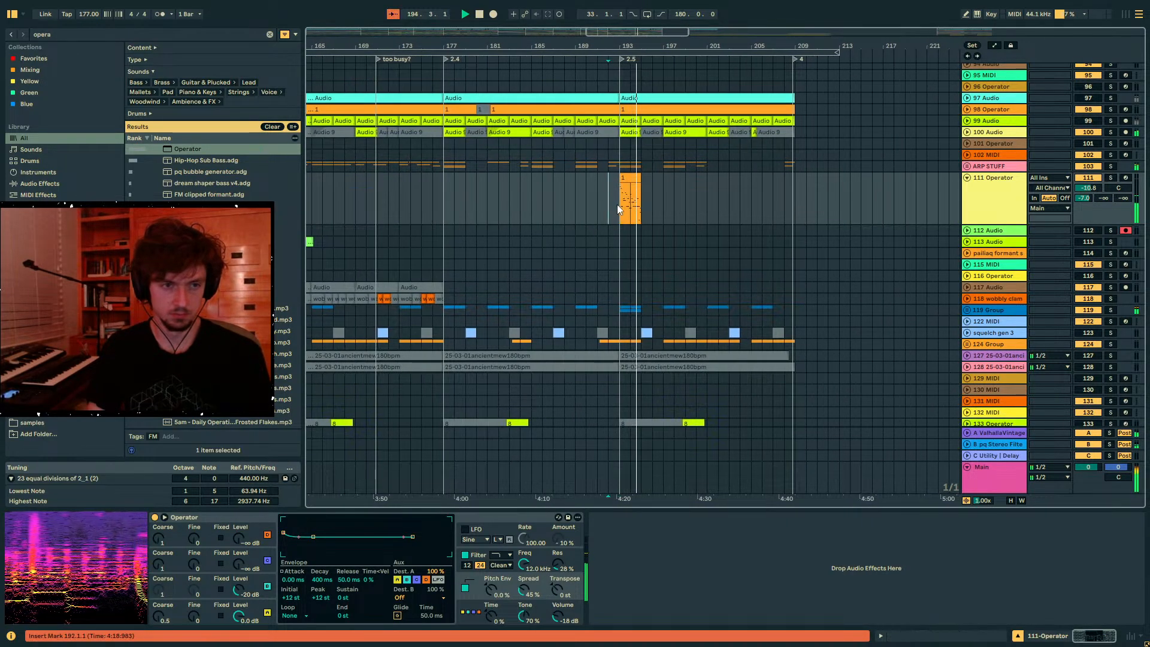
pyautogui.click(622, 203)
# - Return oscillator A's coarse tuning to 1 and lower the 111 Operator track volume to -11.7 dB while playing into 2.5
pyautogui.press('space')
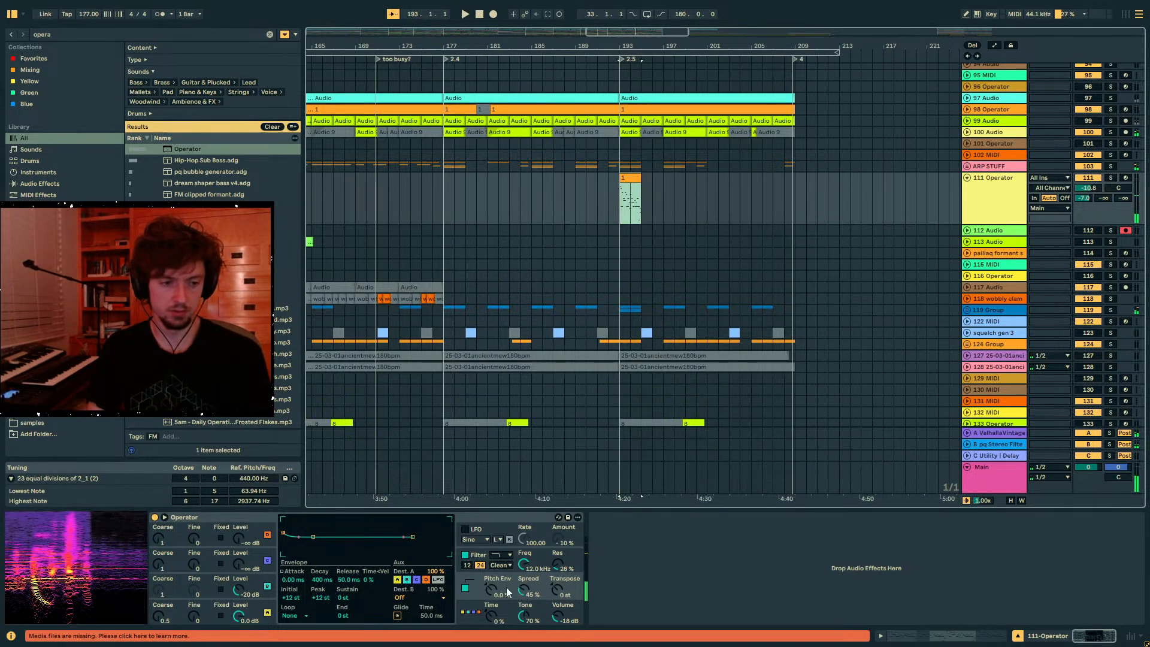
pyautogui.click(158, 619)
pyautogui.press('space')
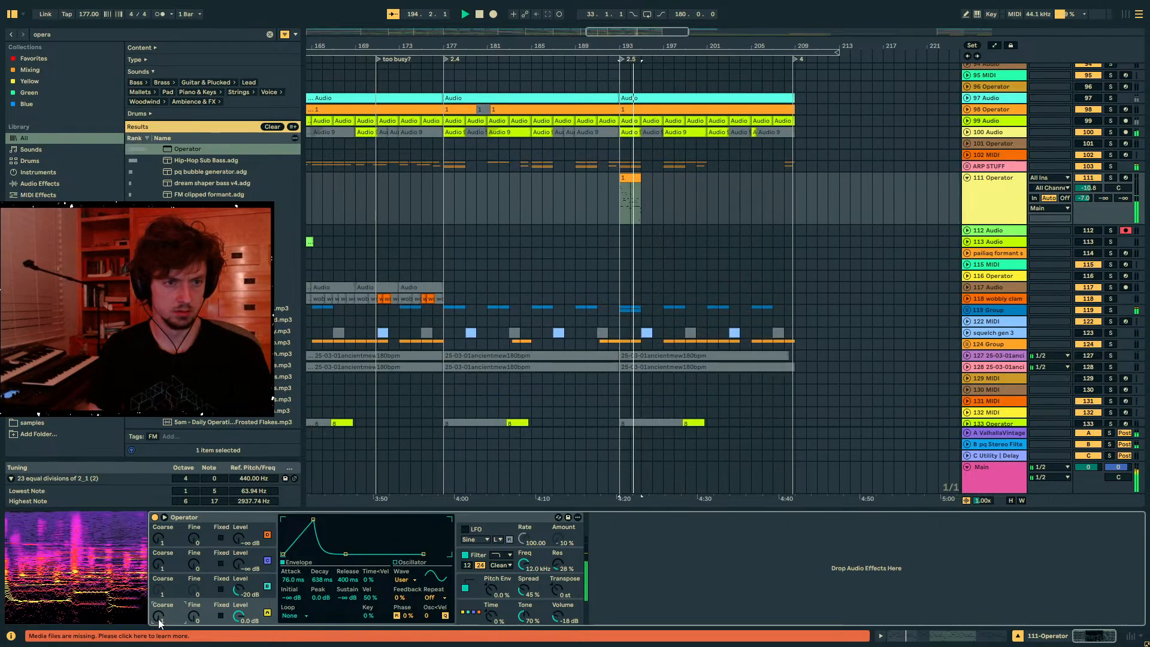
pyautogui.click(604, 207)
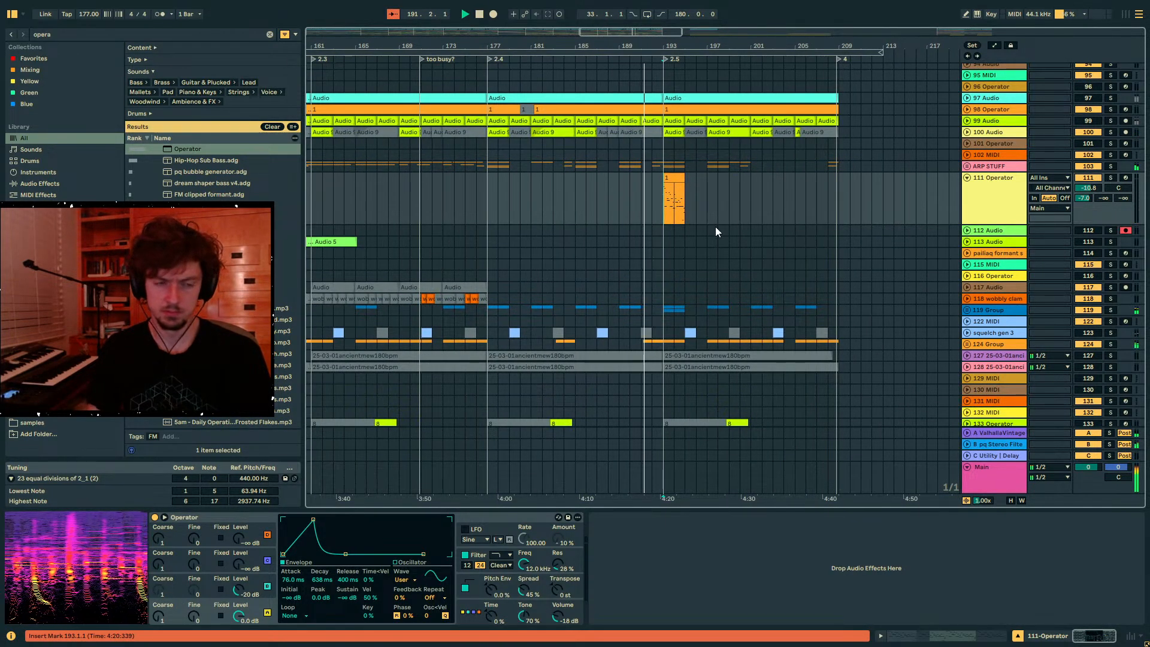
pyautogui.moveTo(1089, 187); pyautogui.dragTo(1089, 193)
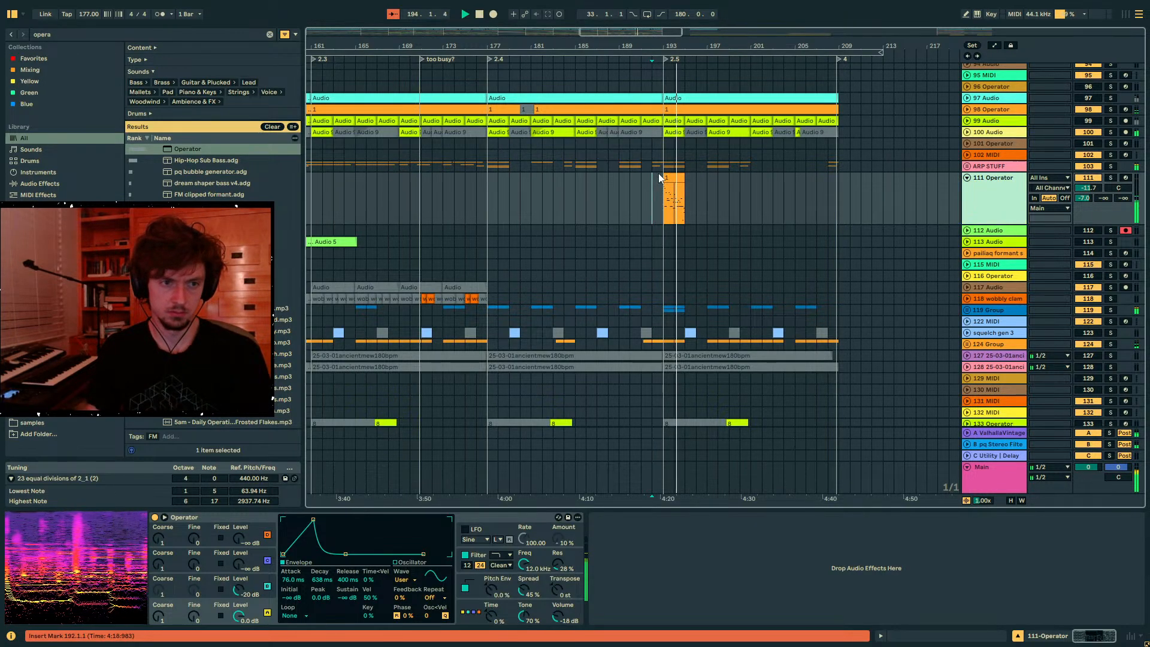
# - Automate the 111 Operator's instrument volume with a curved rise up to -18 dB across bars 193 to 195, and play it
pyautogui.click(671, 198)
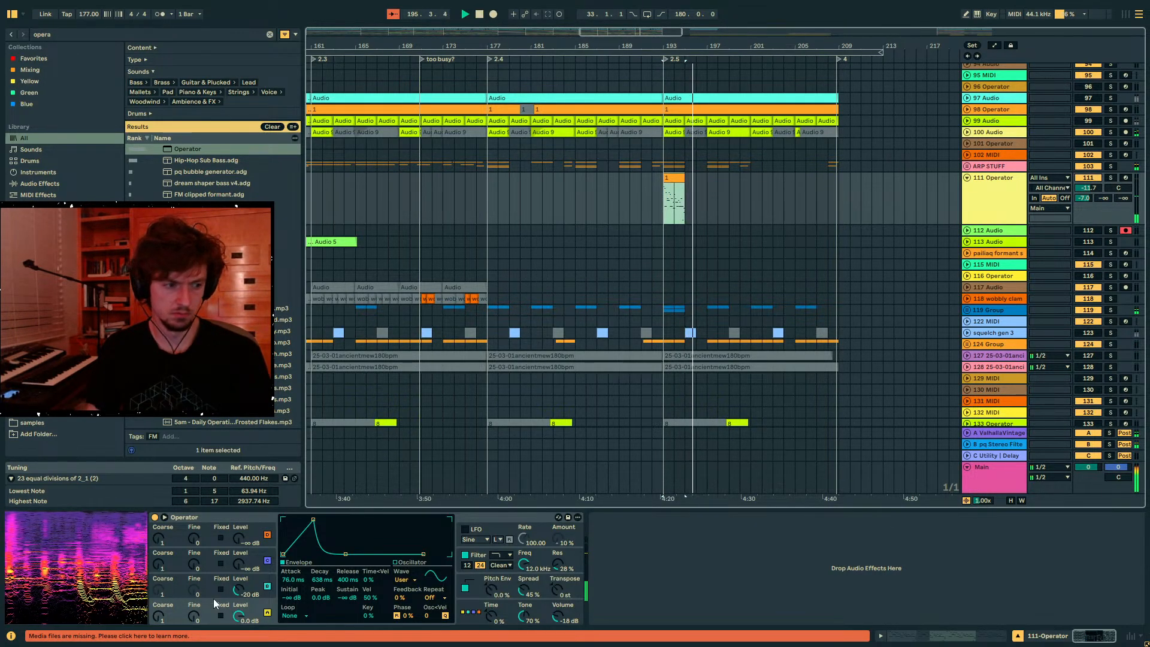
pyautogui.click(563, 615)
pyautogui.press('a')
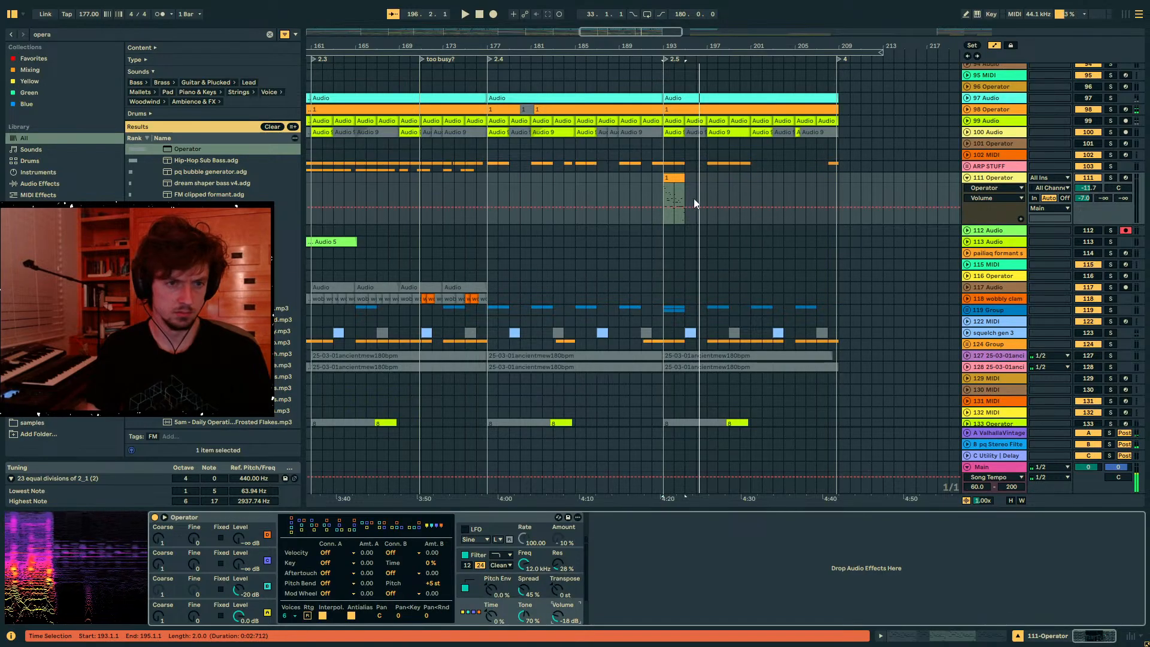
pyautogui.click(682, 207)
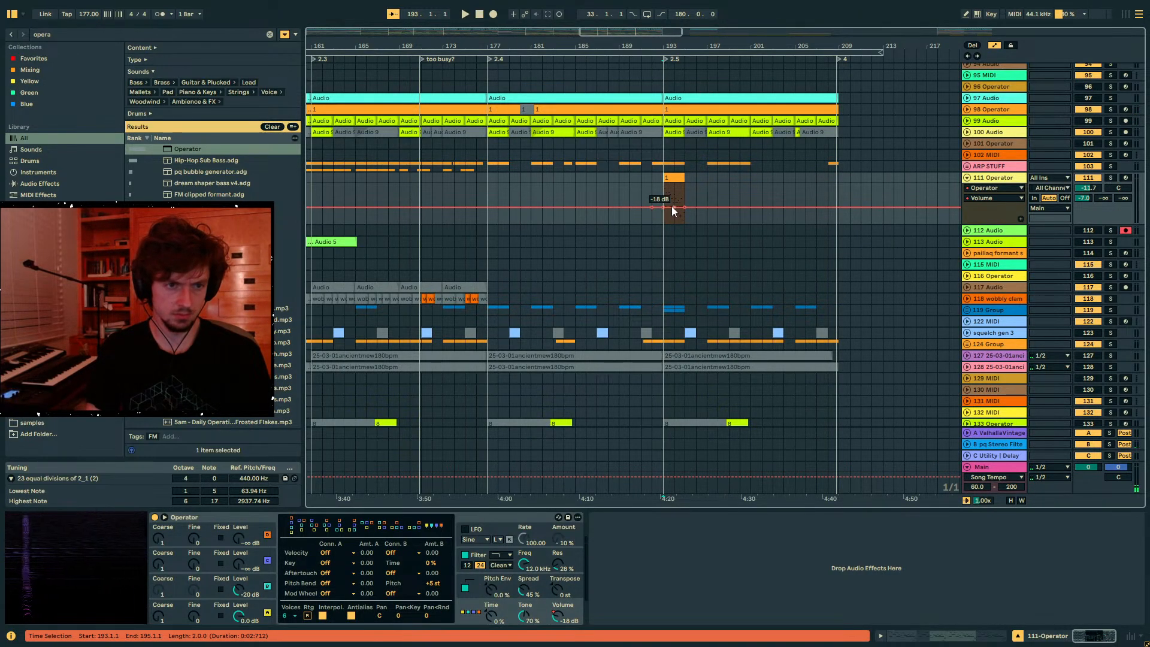
pyautogui.press('space')
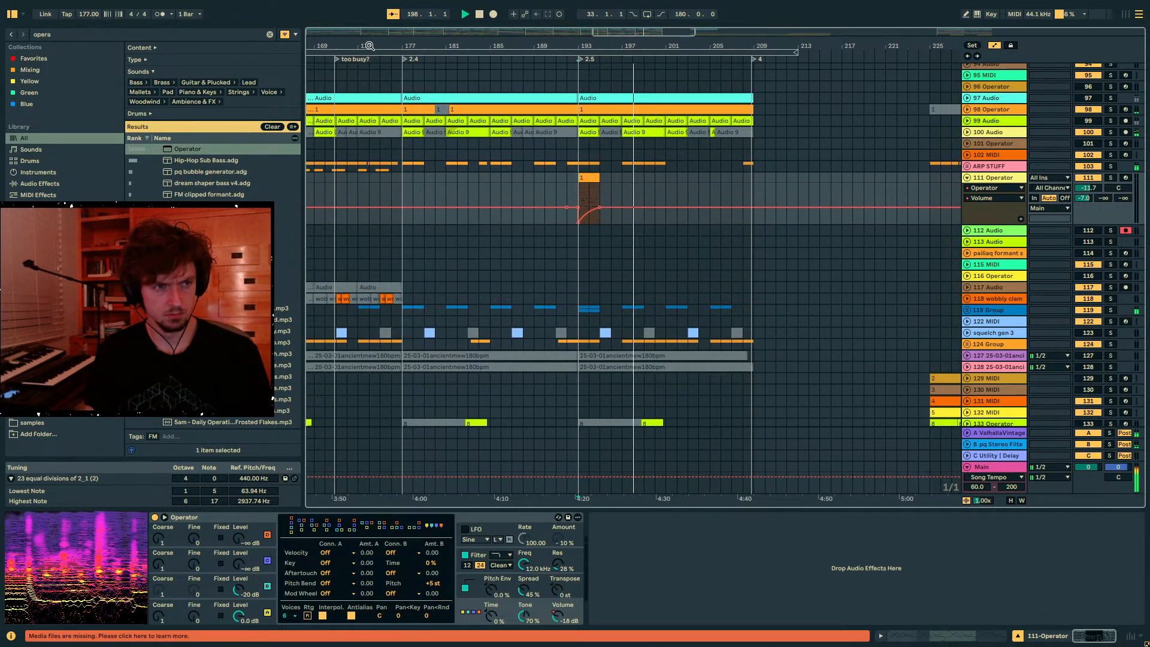
# - Expand the ARP STUFF group and copy bars 197 to 201 of the 104 Operator track onto the 111 Operator track
pyautogui.moveTo(367, 46); pyautogui.dragTo(497, 40)
pyautogui.press('a')
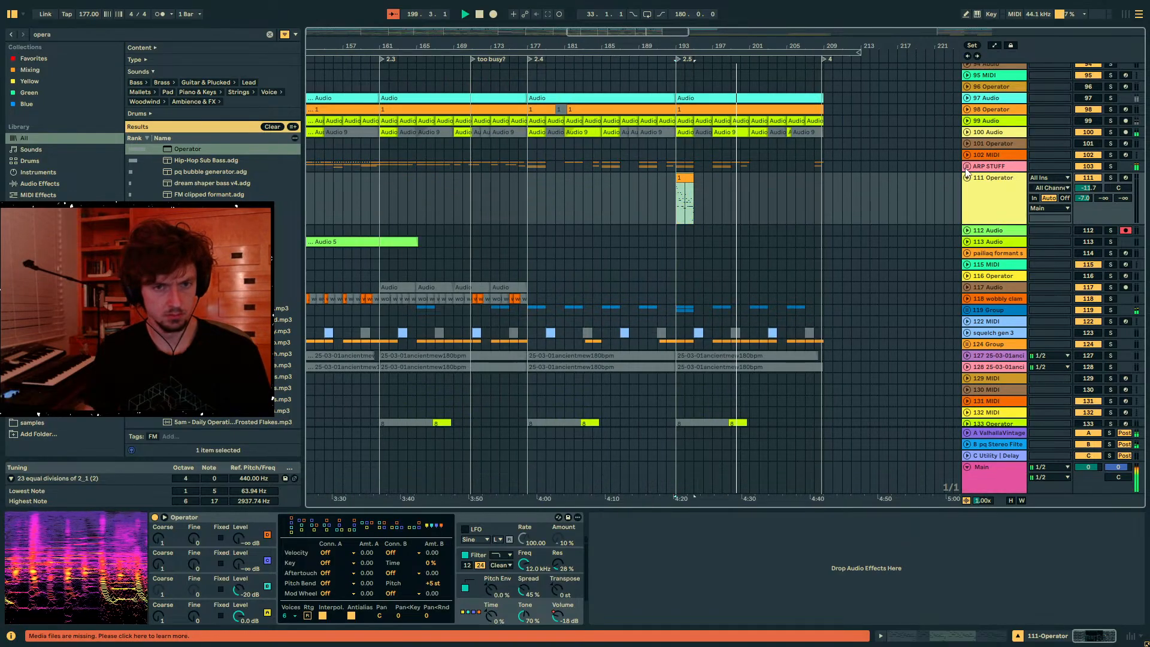
pyautogui.click(967, 166)
pyautogui.click(727, 214)
pyautogui.click(727, 214)
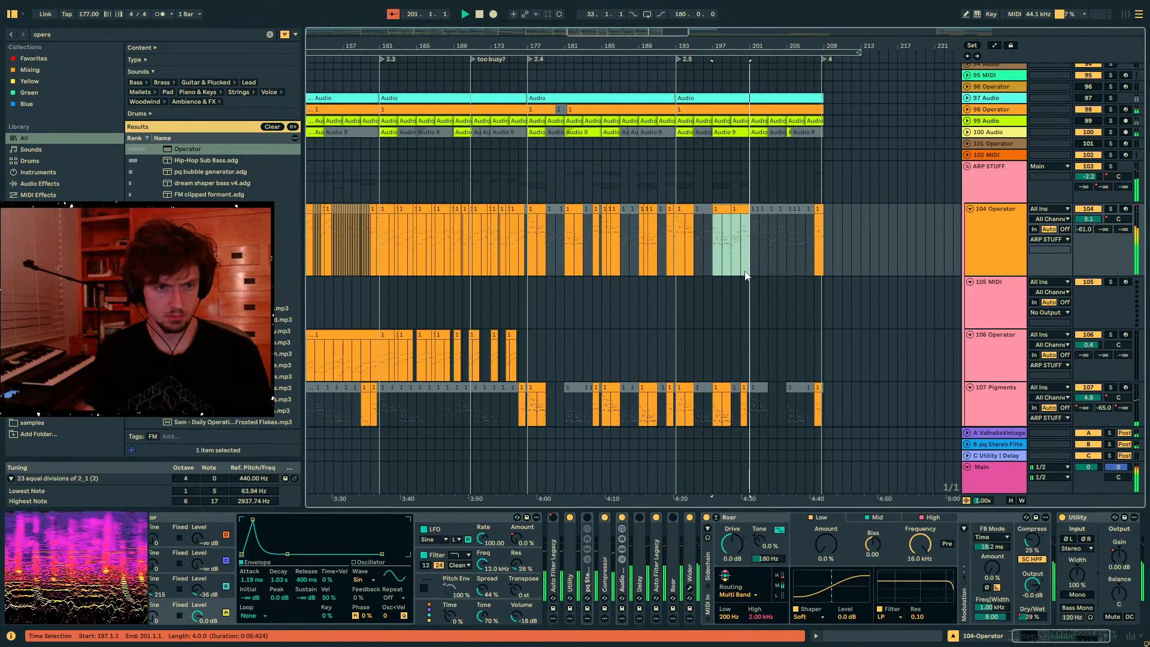
pyautogui.scroll(-10, 752, 293)
pyautogui.click(714, 276)
pyautogui.hotkey('ctrl', 'v')
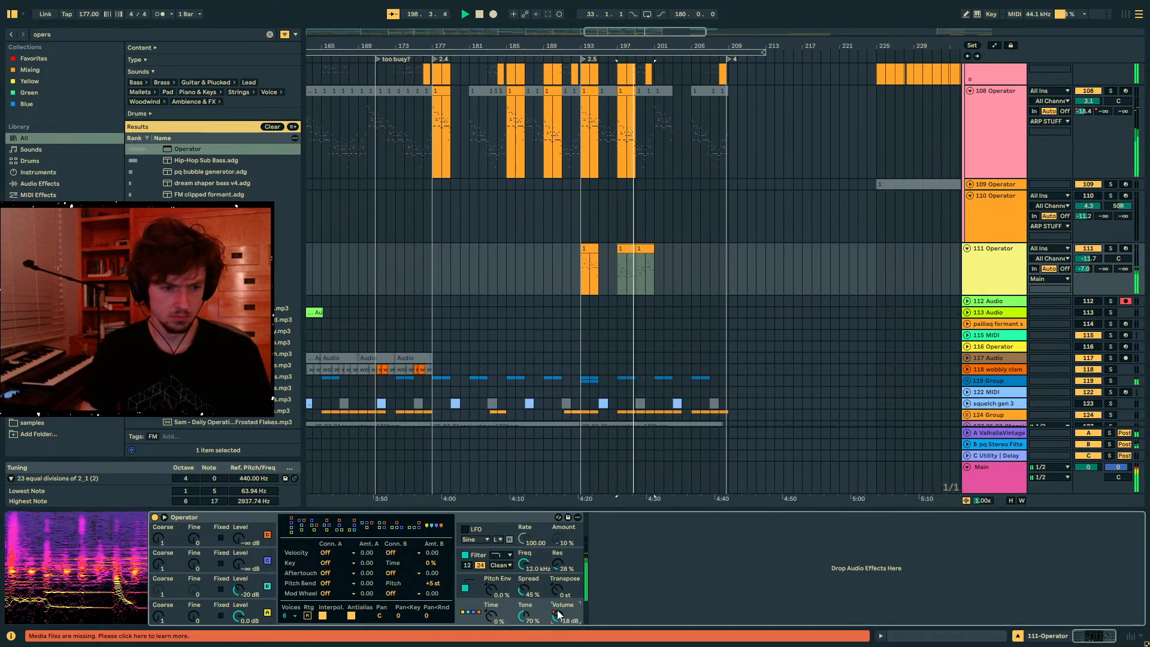
# - Raise the 111 Operator's instrument volume automation at the clips pasted from bar 197 to -12 dB
pyautogui.press('a')
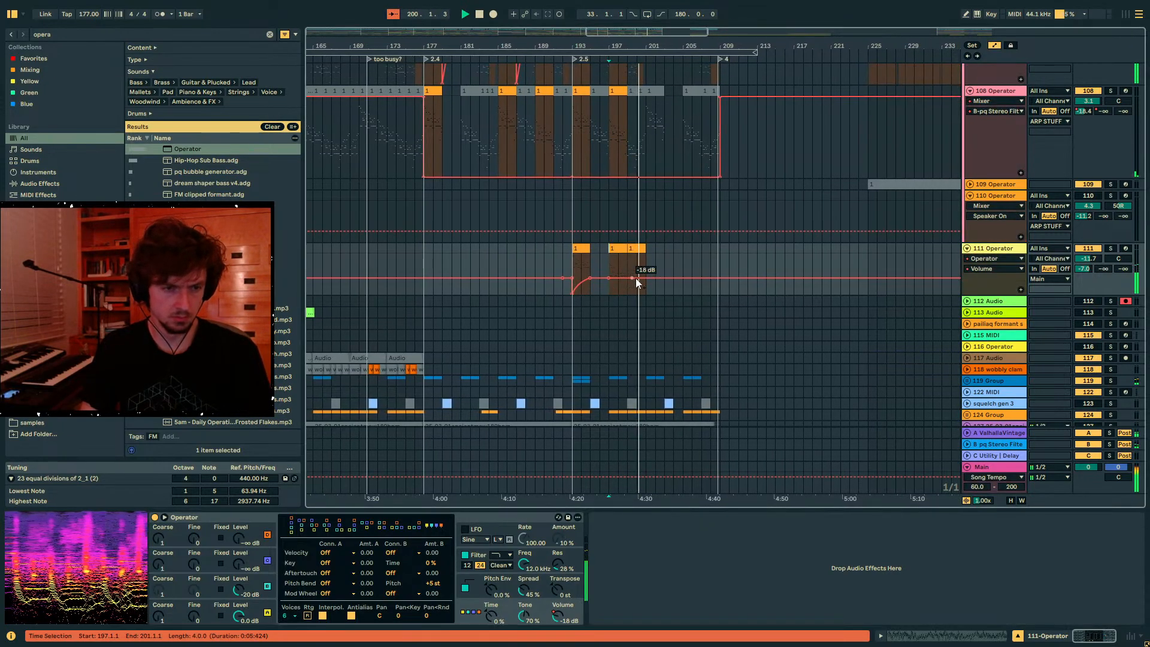
pyautogui.moveTo(646, 278); pyautogui.dragTo(646, 272)
pyautogui.press('a')
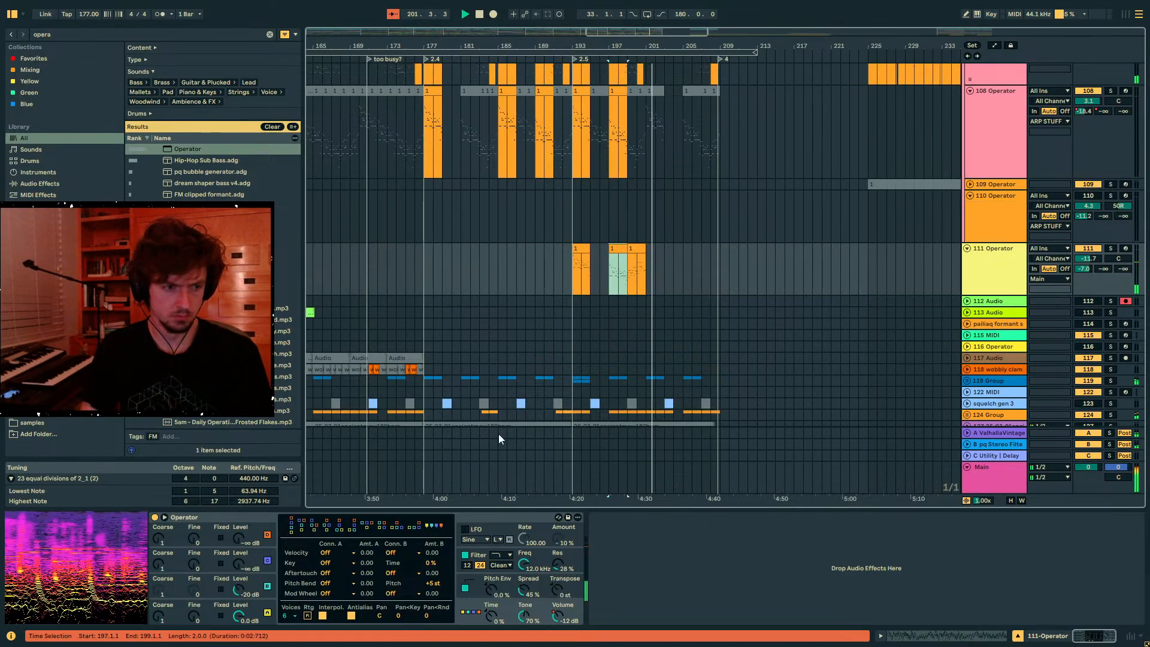
# - Set oscillator A's coarse tuning to 2 and reduce Operator's spread to 42 % while the section plays
pyautogui.click(160, 620)
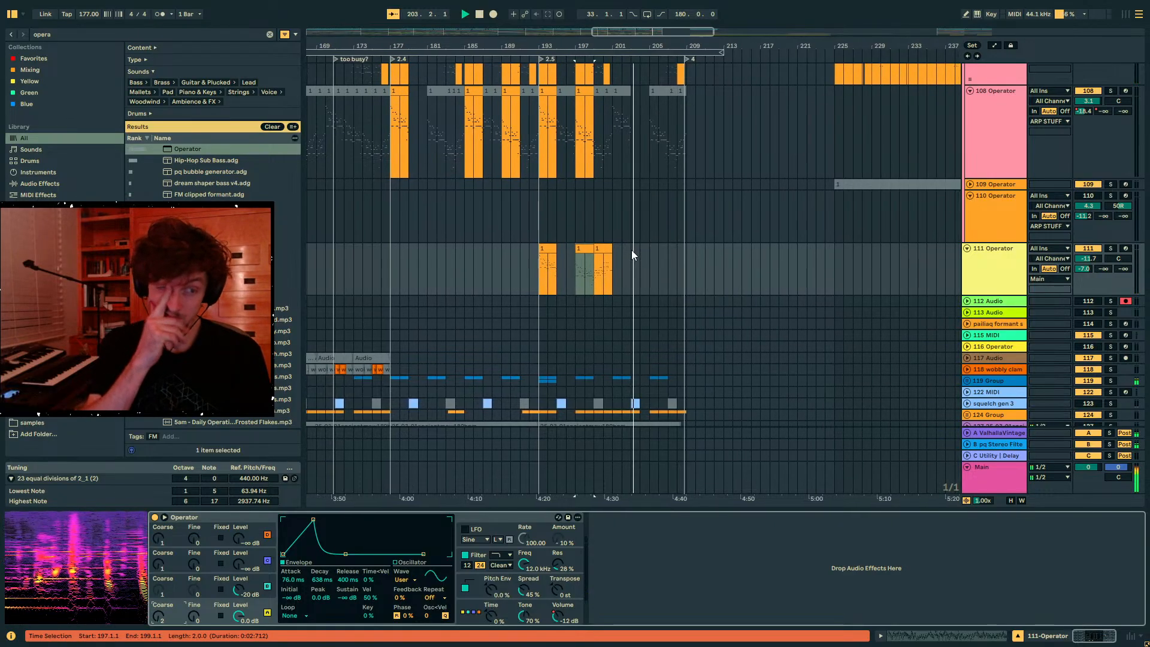
pyautogui.click(573, 248)
pyautogui.moveTo(530, 590); pyautogui.dragTo(530, 595)
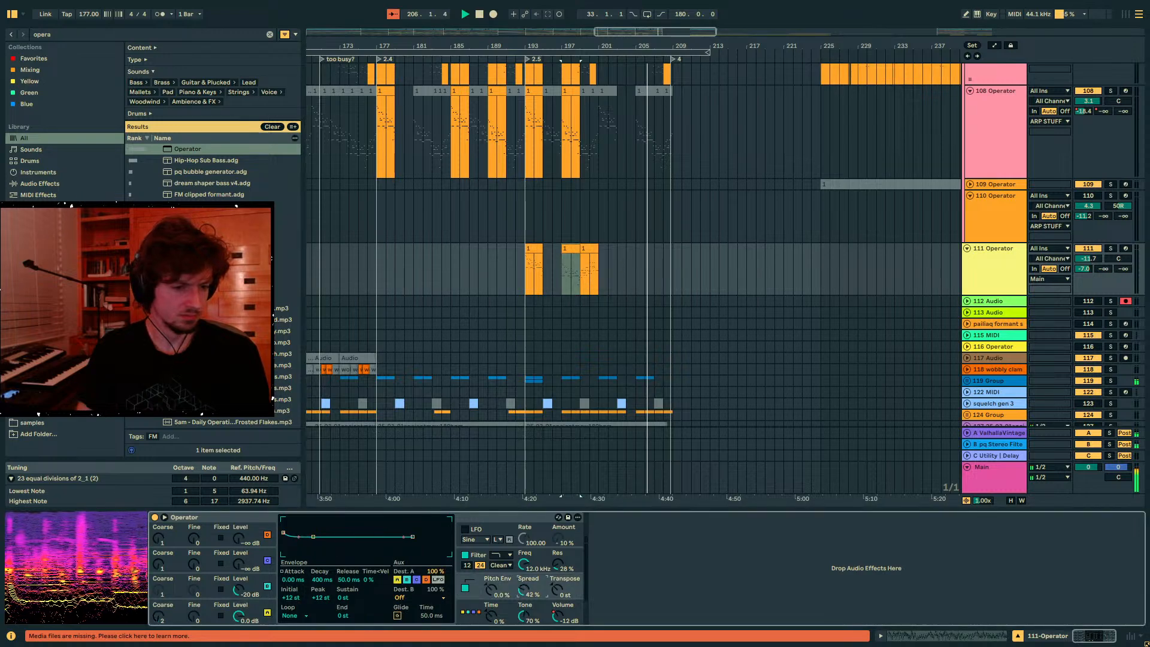
# - Search the browser for "auto filt" and add an Auto Filter after Operator on the 111 Operator track
pyautogui.click(560, 259)
pyautogui.moveTo(559, 259); pyautogui.dragTo(579, 264)
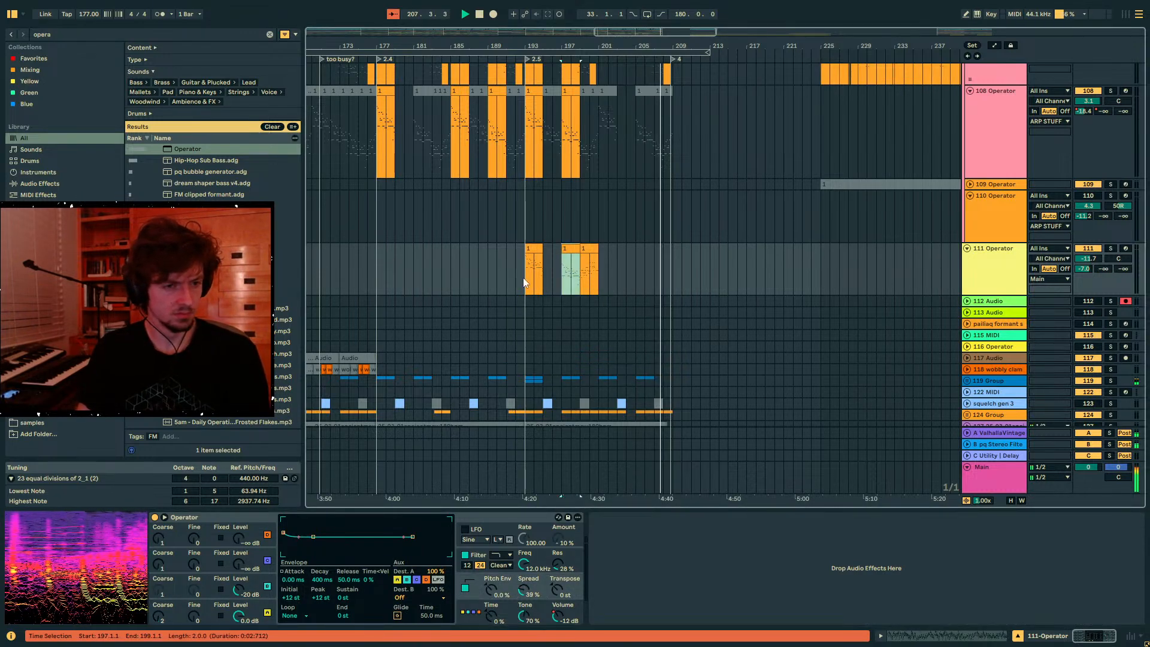
pyautogui.doubleClick(76, 35)
pyautogui.write('auto filt')
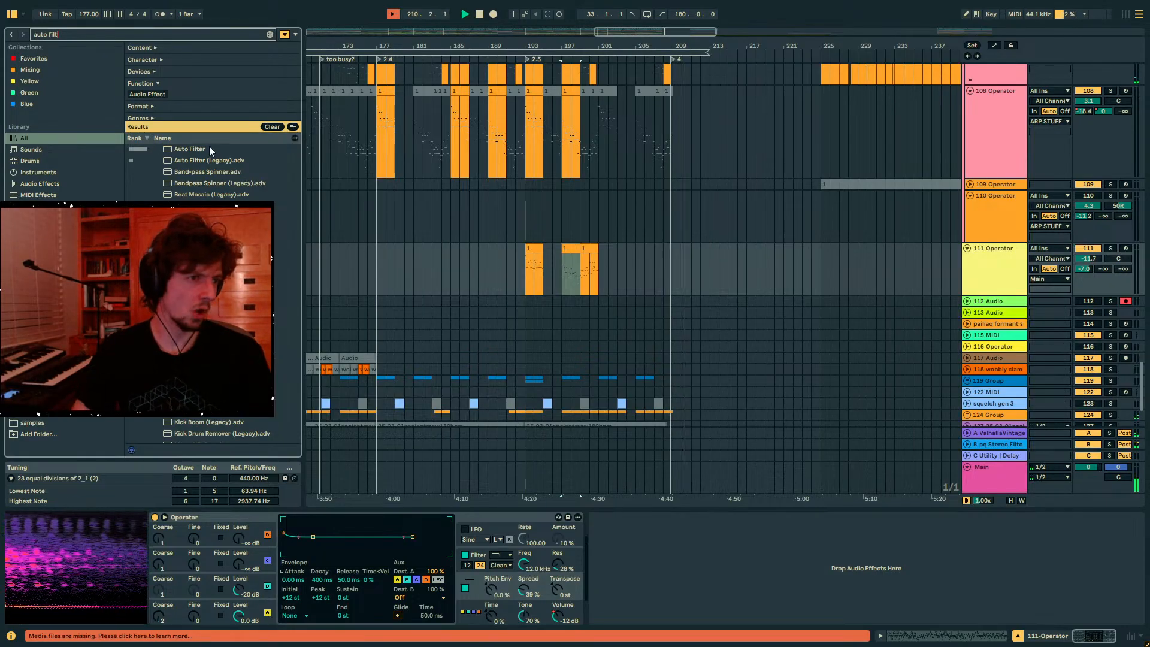
pyautogui.click(210, 148)
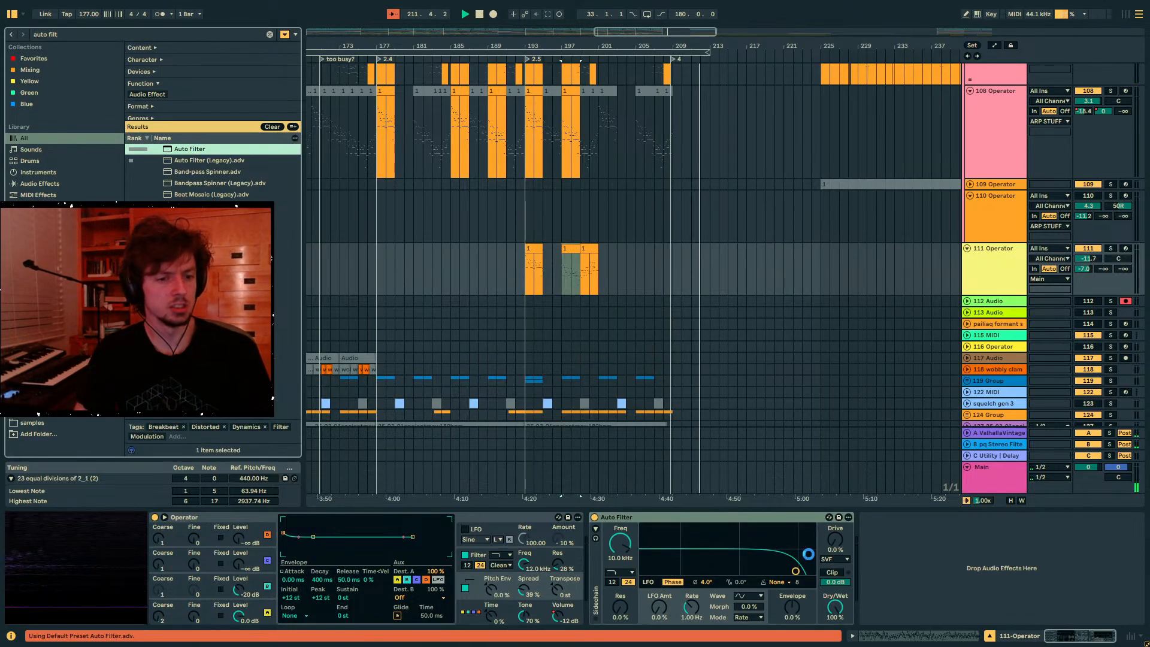
# - Automate the 111 Operator's Auto Filter frequency with a dip to 99.5 Hz at bar 197 and a curved rise to bar 201, and play it
pyautogui.press('a')
pyautogui.moveTo(561, 274); pyautogui.dragTo(561, 285)
pyautogui.moveTo(570, 285); pyautogui.dragTo(539, 254)
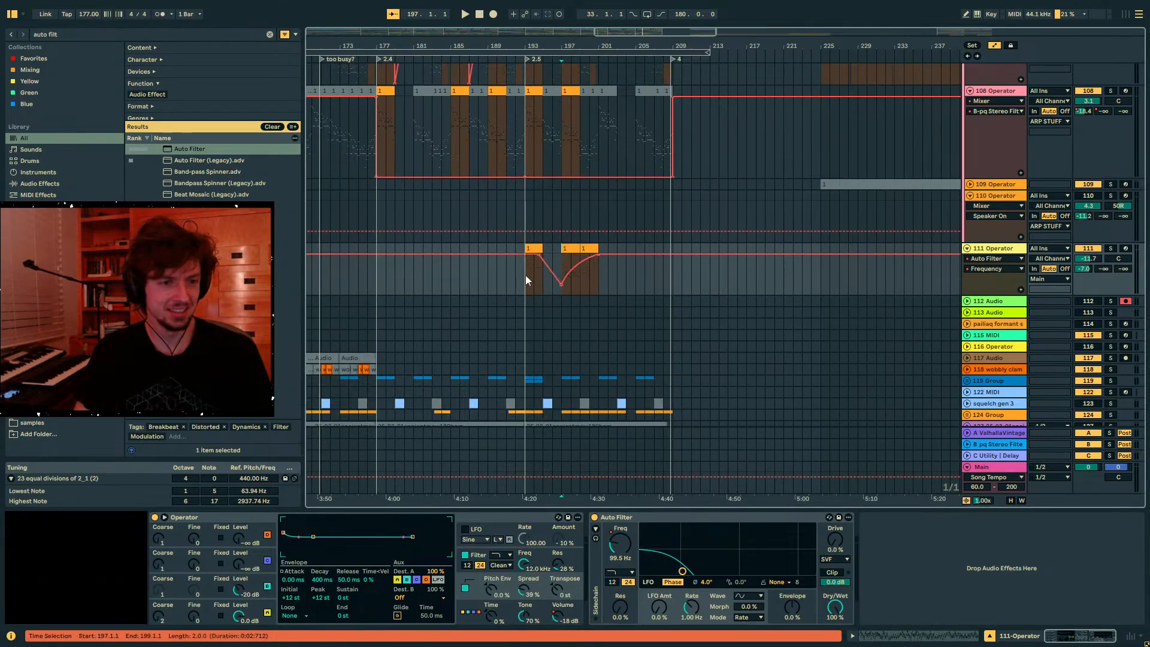
pyautogui.click(526, 276)
pyautogui.press('space')
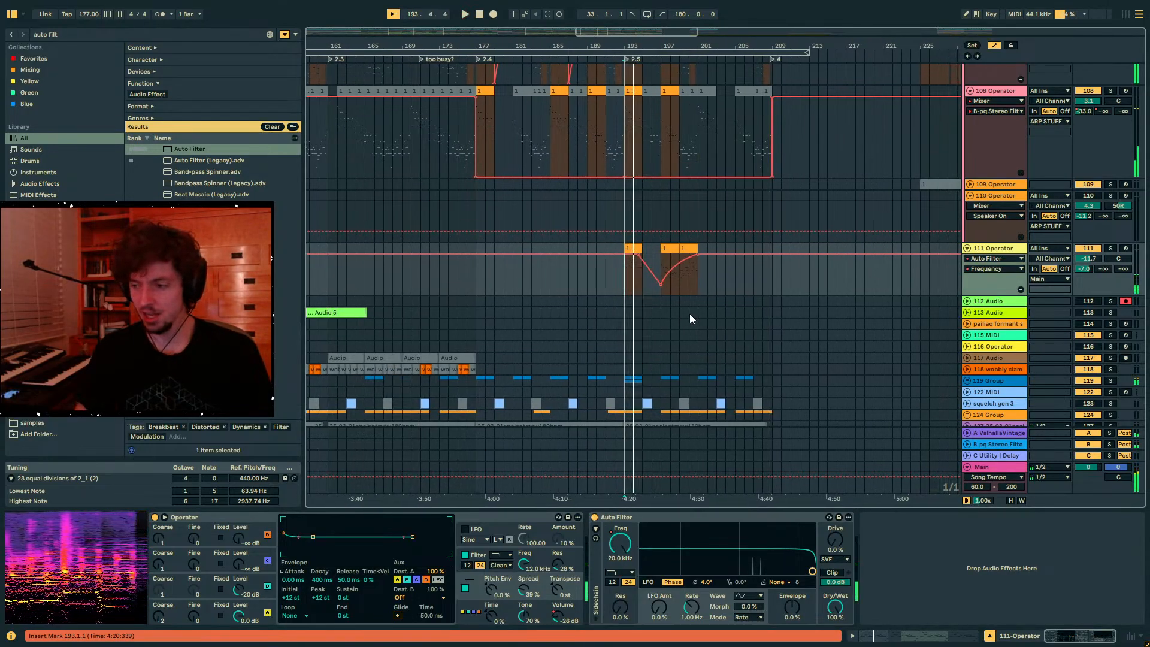
pyautogui.click(673, 257)
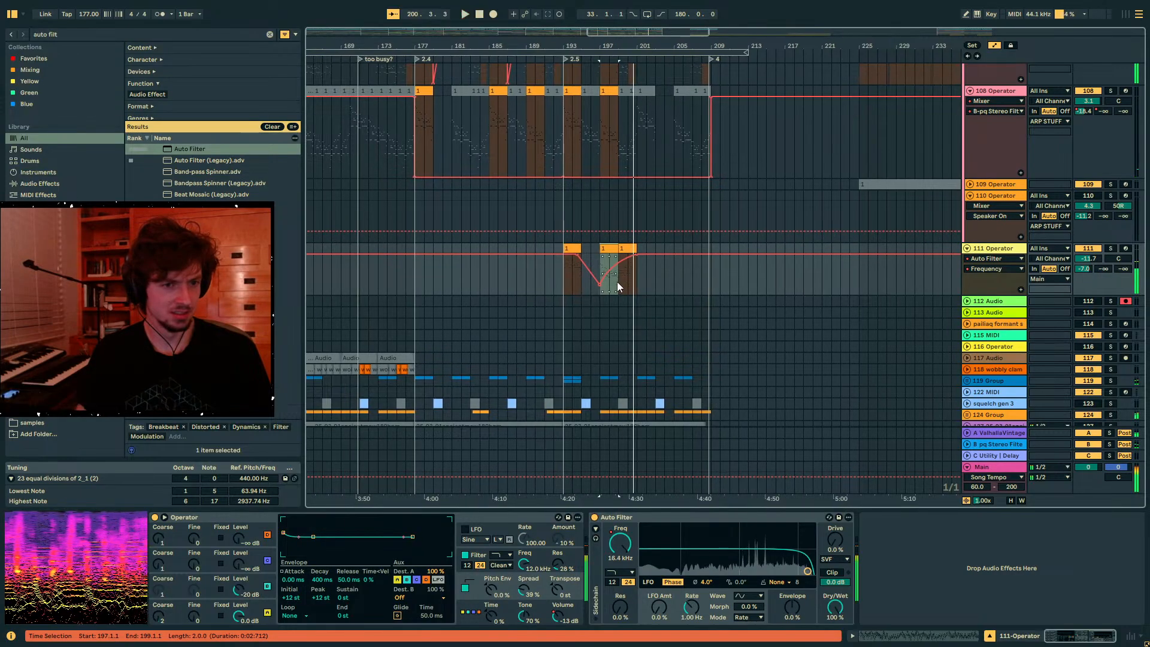
pyautogui.press('space')
# - Hide the automation lanes and audition the 111 Operator track soloed around bar 199, then release its solo
pyautogui.press('a')
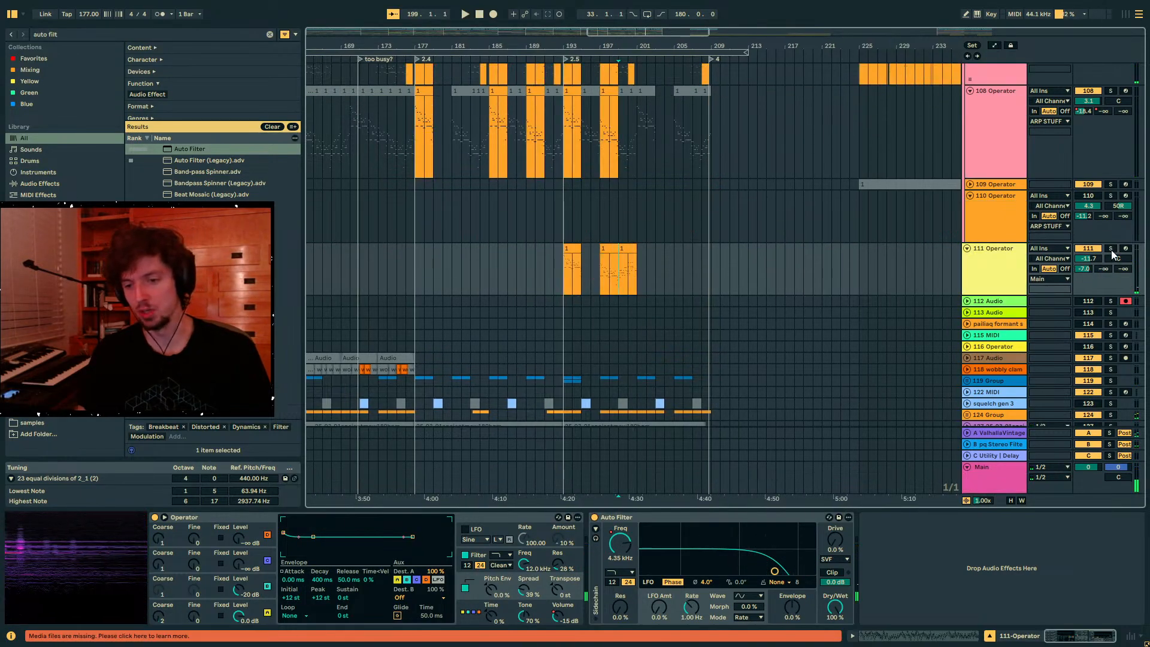
pyautogui.click(1111, 249)
pyautogui.press('space')
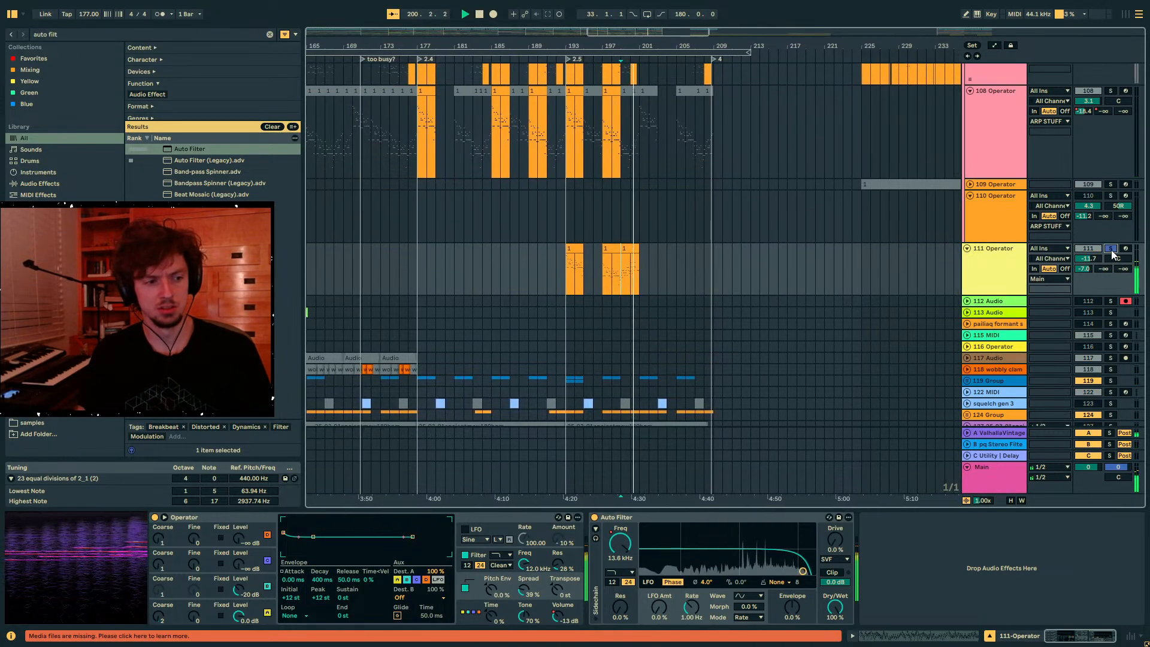
pyautogui.click(1111, 249)
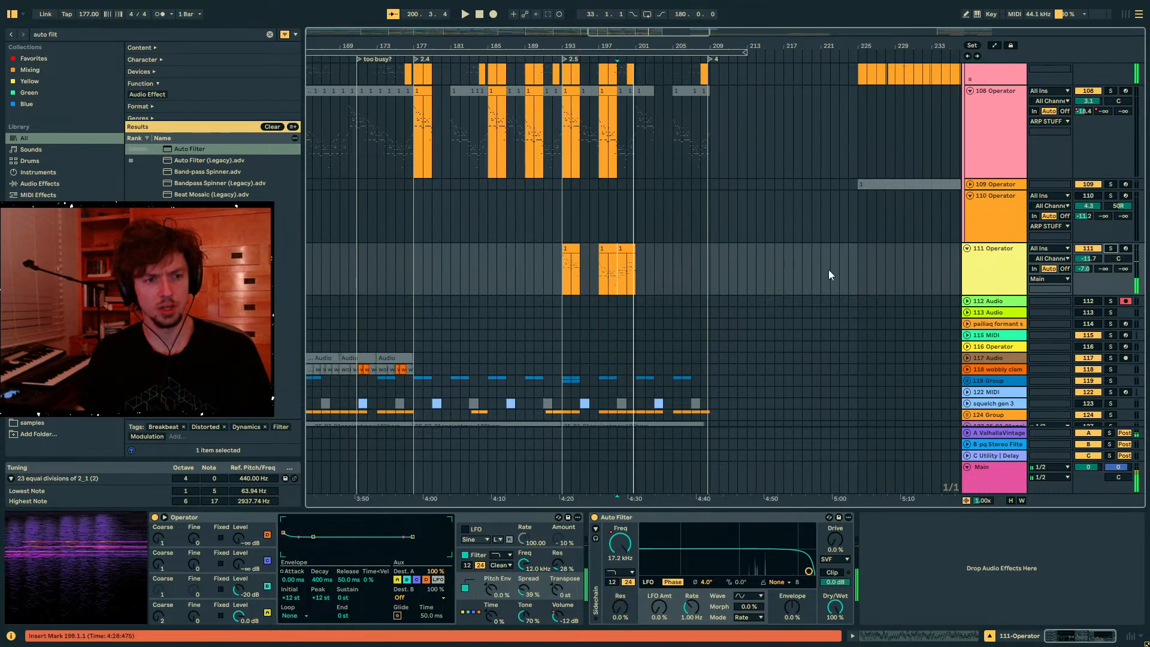
# - Solo the 108 Operator, 107 Pigments and 104 Operator tracks in turn to compare their sound around bar 198
pyautogui.scroll(2, 608, 157)
pyautogui.click(609, 164)
pyautogui.scroll(2, 898, 195)
pyautogui.click(1111, 223)
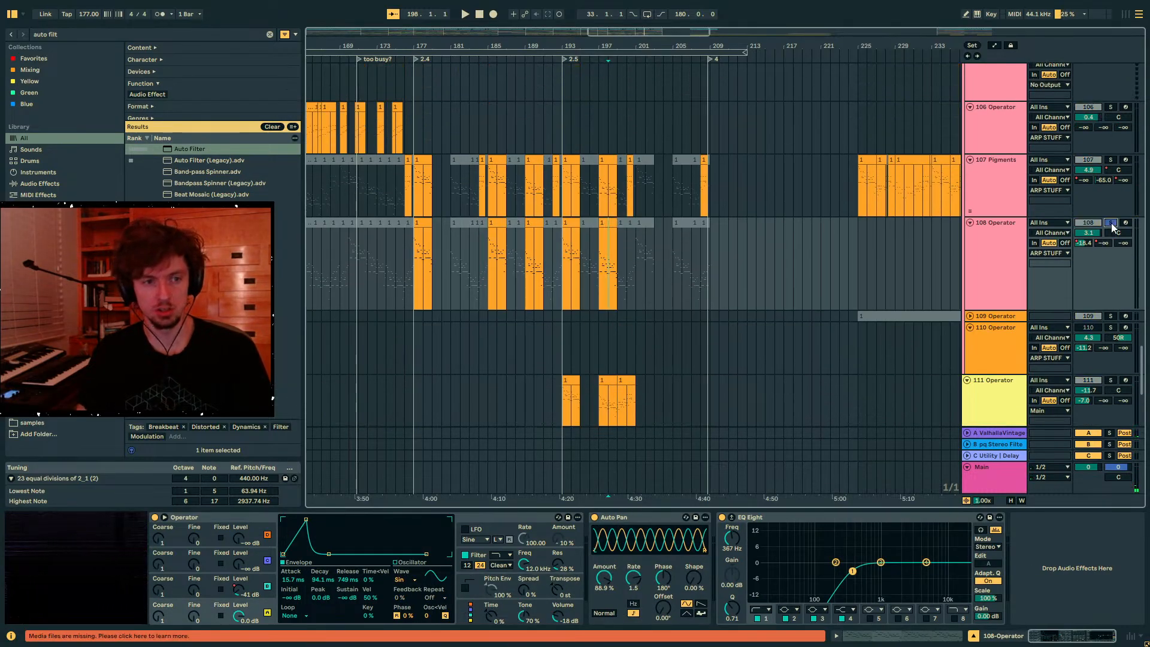
pyautogui.press('space')
pyautogui.scroll(2, 1098, 209)
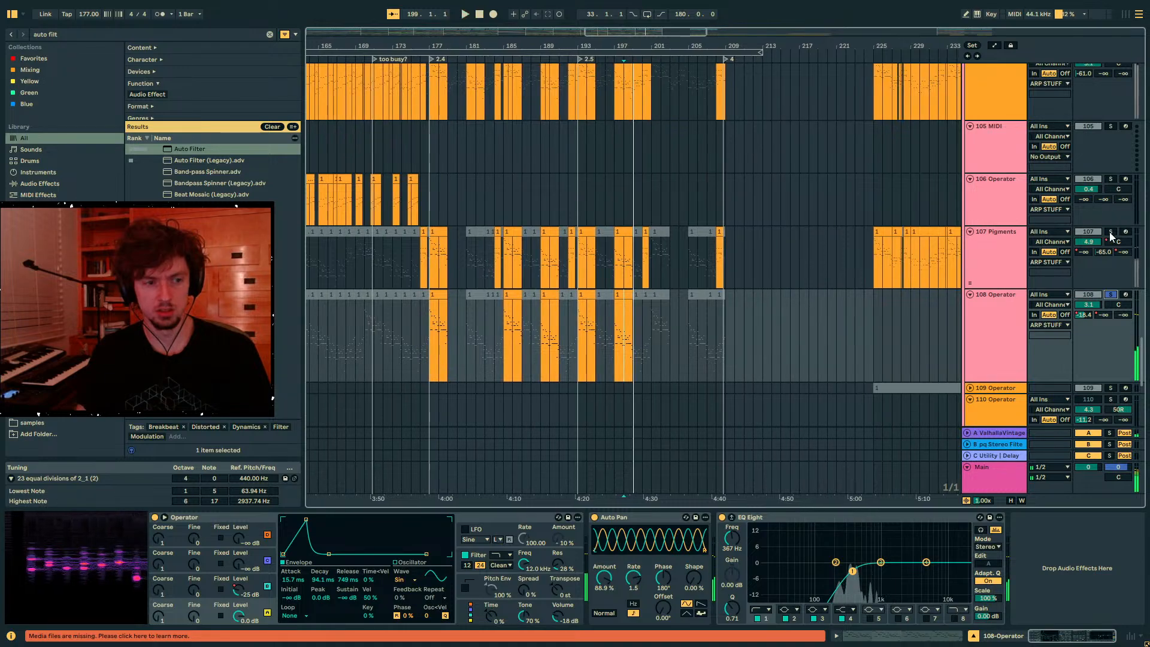
pyautogui.click(1110, 232)
pyautogui.scroll(2, 1120, 156)
pyautogui.click(1111, 138)
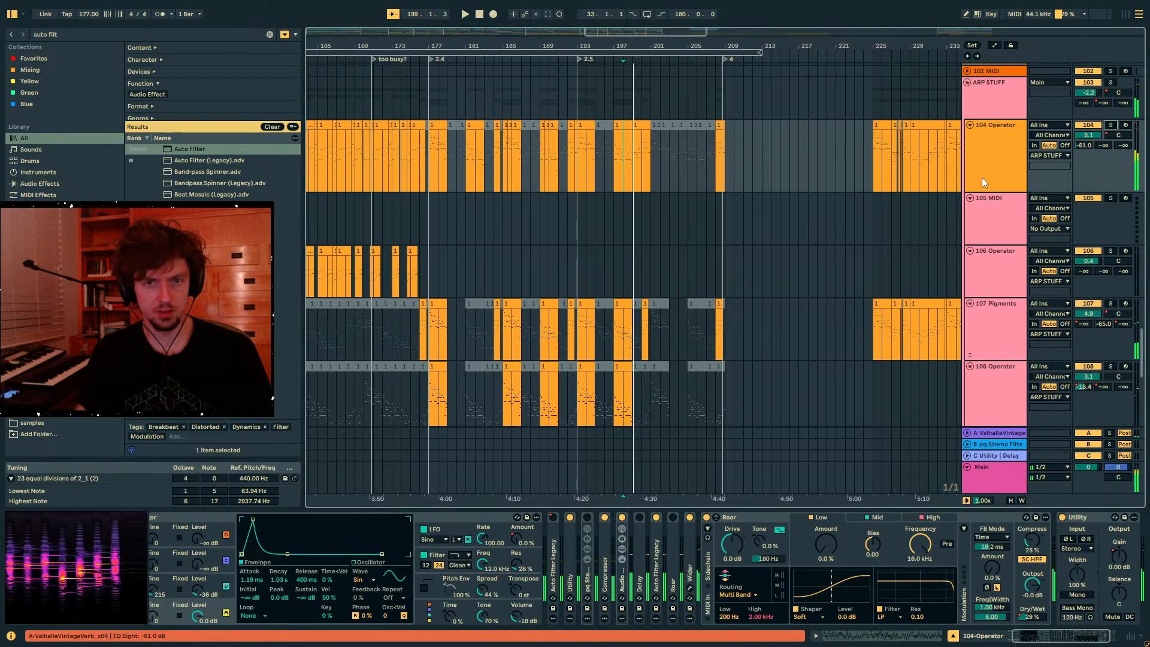
# - Listen to the section from bar 197 and return to bar 193 on the 110 Operator track
pyautogui.scroll(-3, 982, 177)
pyautogui.click(606, 88)
pyautogui.scroll(-3, 703, 135)
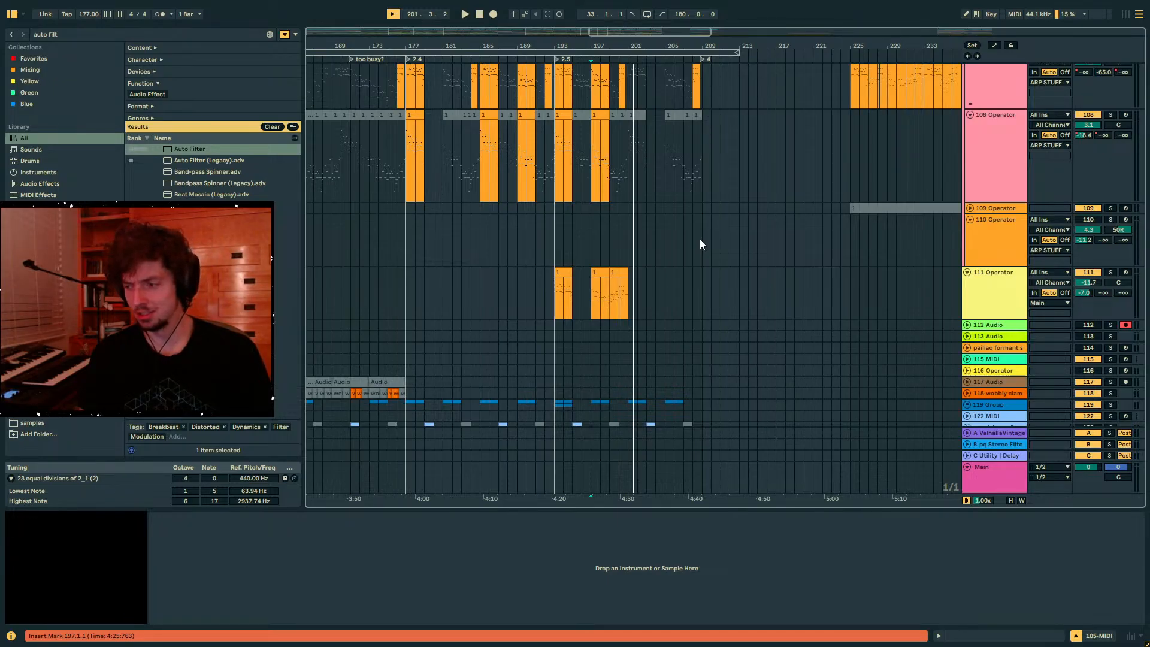
pyautogui.click(556, 231)
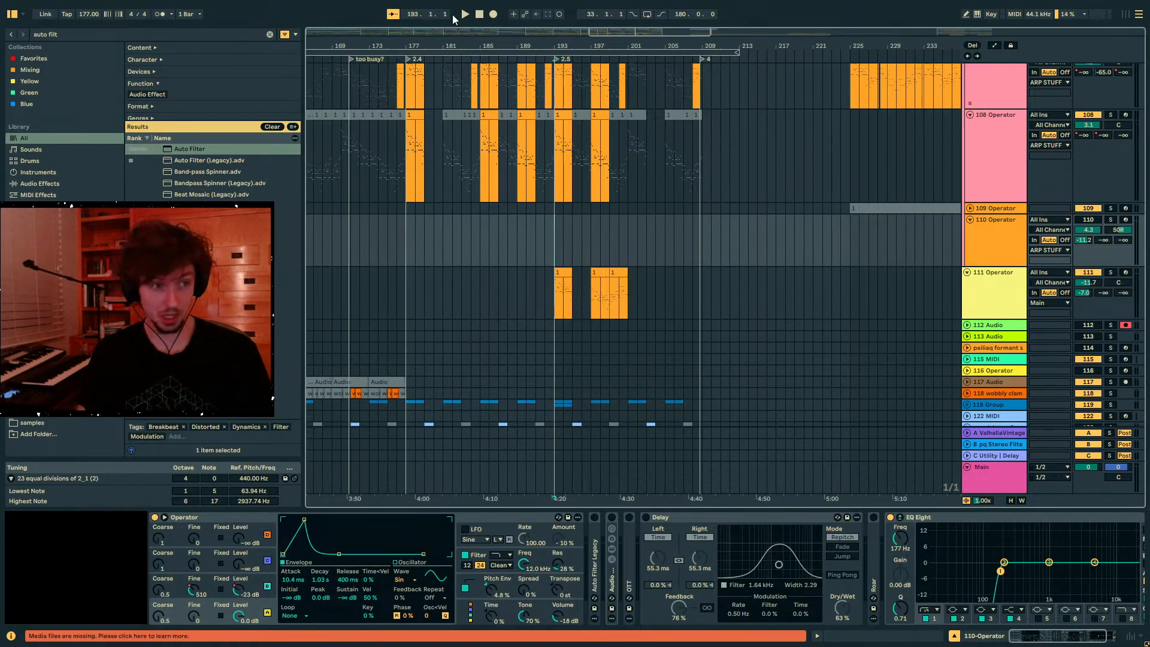
# - Play the song from the start marker at bar 33 and look through the tracks of the ARP STUFF group
pyautogui.moveTo(456, 41); pyautogui.dragTo(767, 108)
pyautogui.click(740, 245)
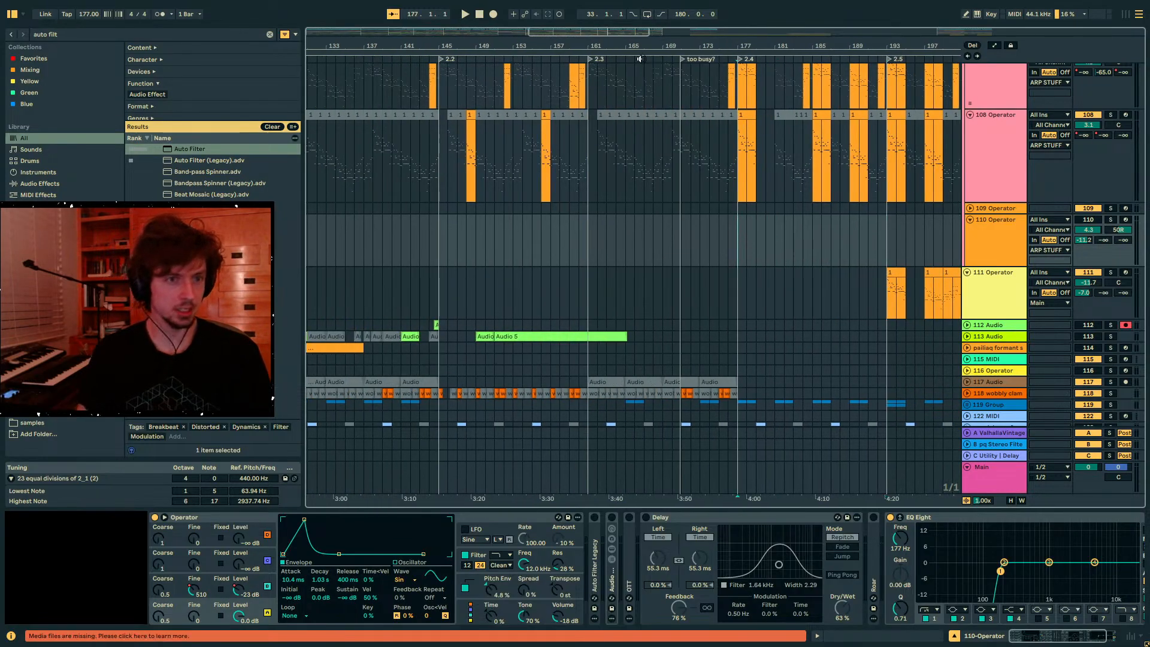
pyautogui.moveTo(629, 32); pyautogui.dragTo(449, 30)
pyautogui.click(482, 239)
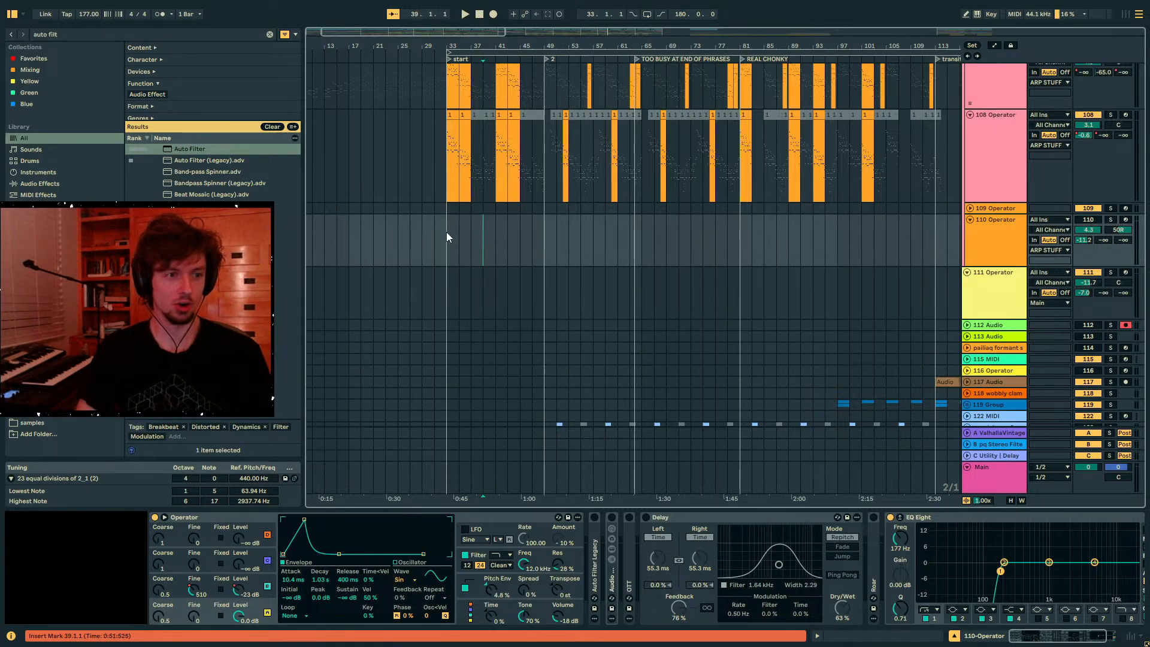
pyautogui.click(448, 239)
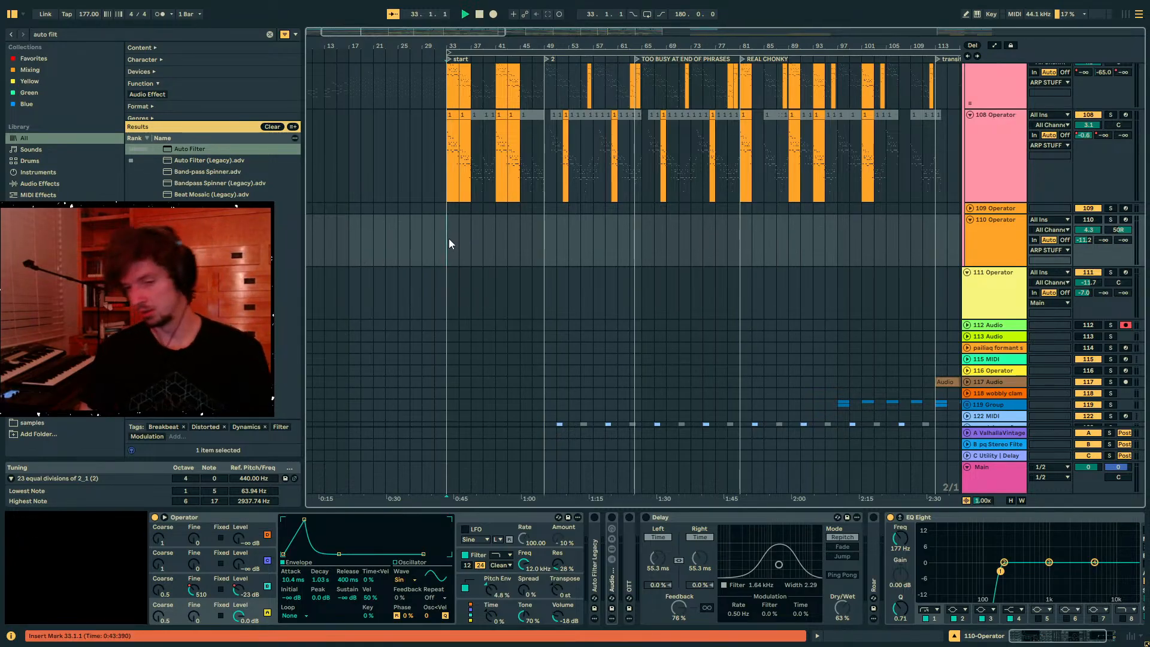
pyautogui.press('space')
pyautogui.scroll(3, 617, 251)
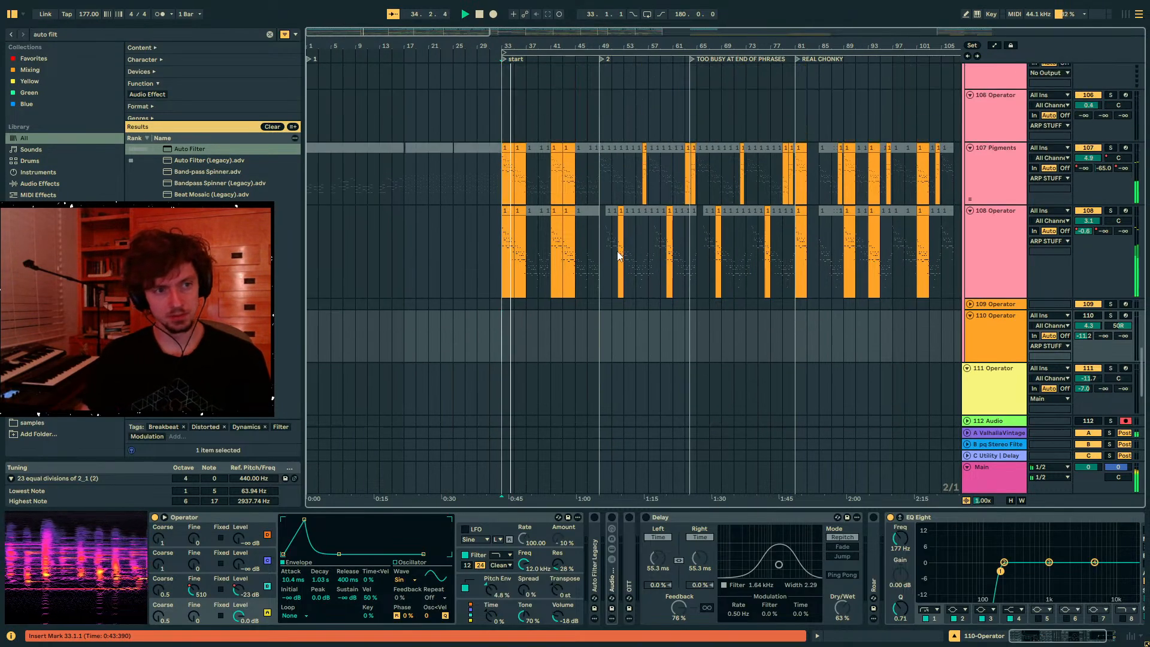
pyautogui.scroll(2, 934, 285)
pyautogui.scroll(2, 980, 258)
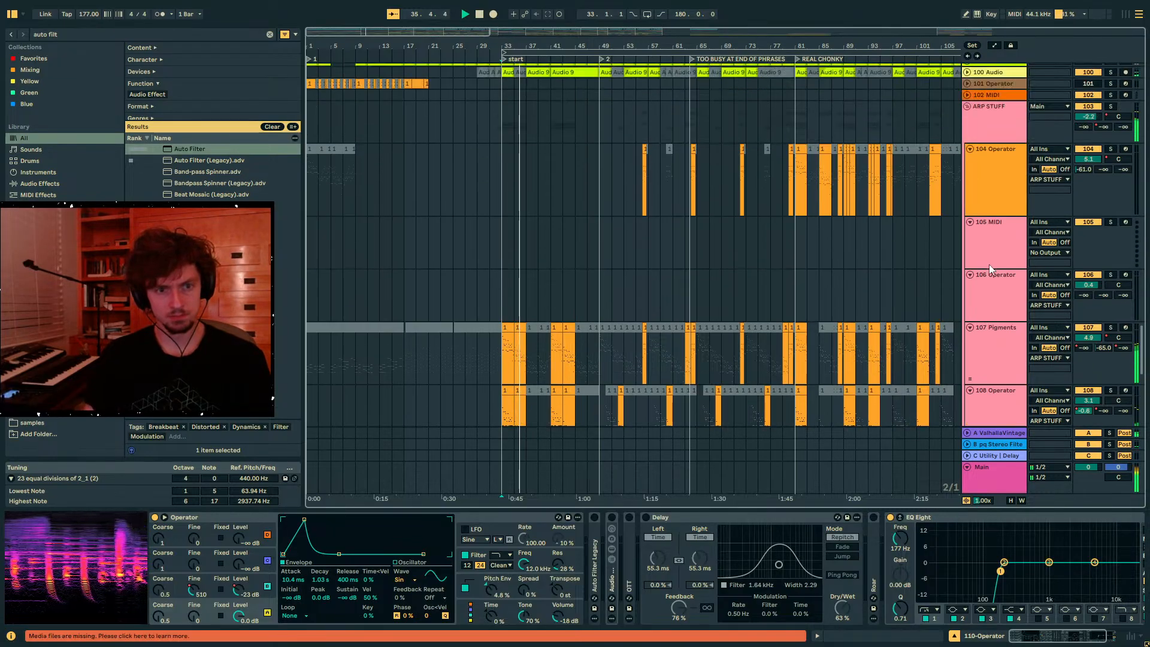
# - Lower the 106 Operator track's volume to -0.6 dB while the song plays
pyautogui.scroll(-4, 980, 252)
pyautogui.moveTo(870, 47); pyautogui.dragTo(515, 43)
pyautogui.scroll(2, 743, 132)
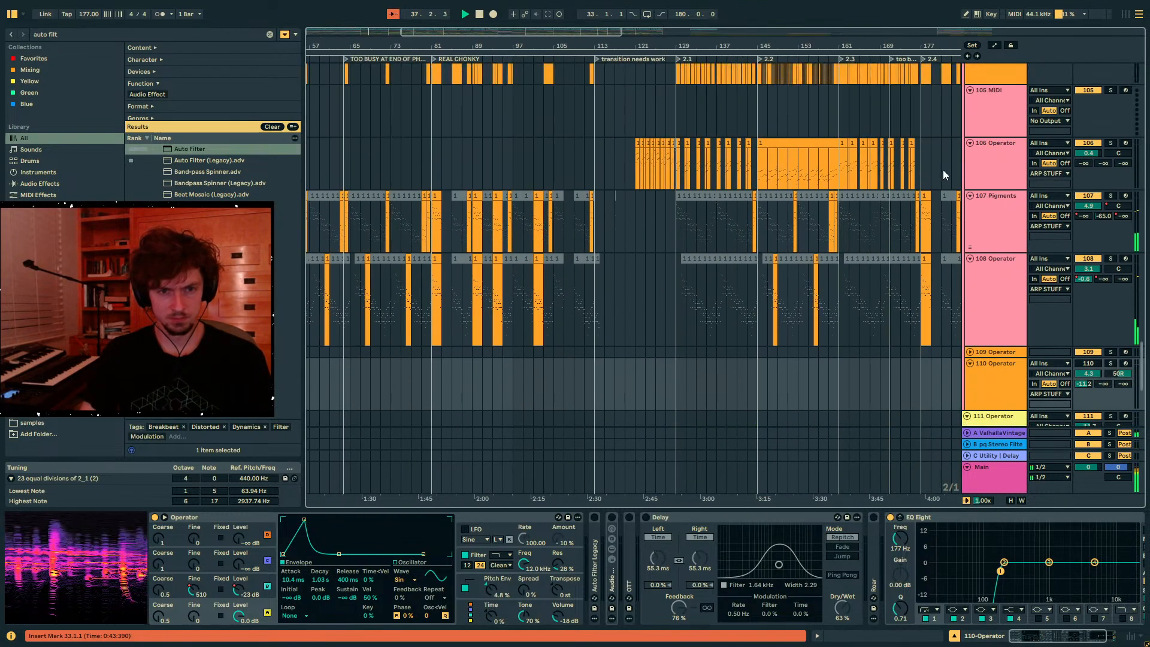
pyautogui.click(989, 167)
pyautogui.moveTo(1088, 153); pyautogui.dragTo(1088, 158)
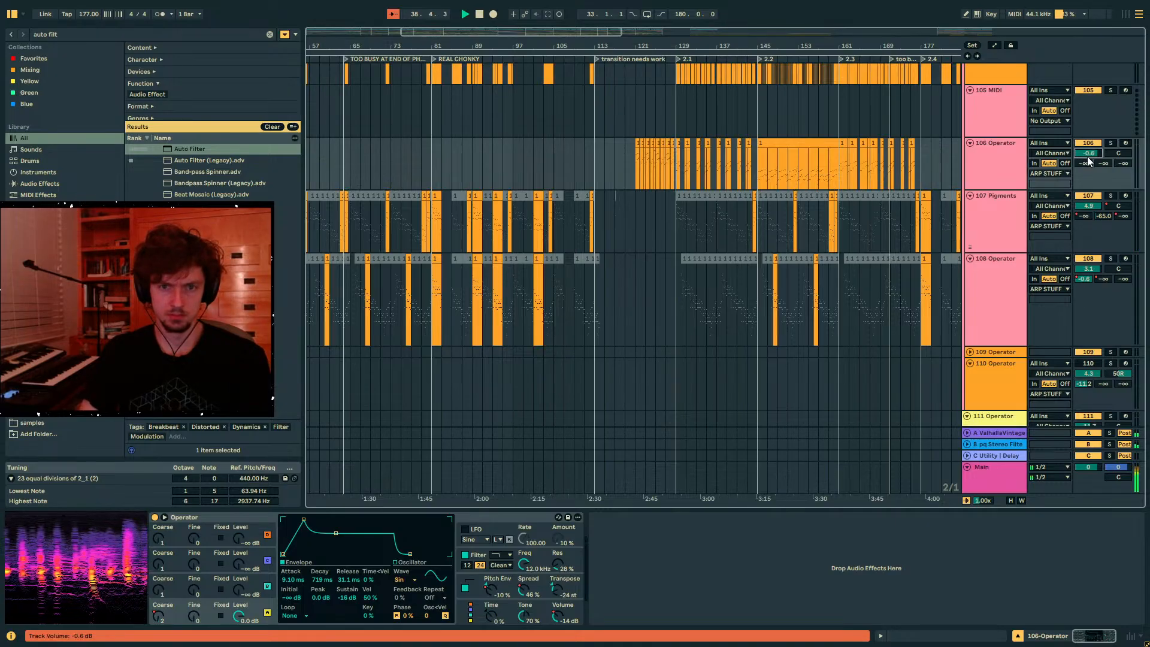
# - Add the Hvshbrown Fletcher Mastering EQ rack to the 106 Operator track and raise its Scale macro to 39 %
pyautogui.hotkey('ctrl', 'f')
pyautogui.write('hvs')
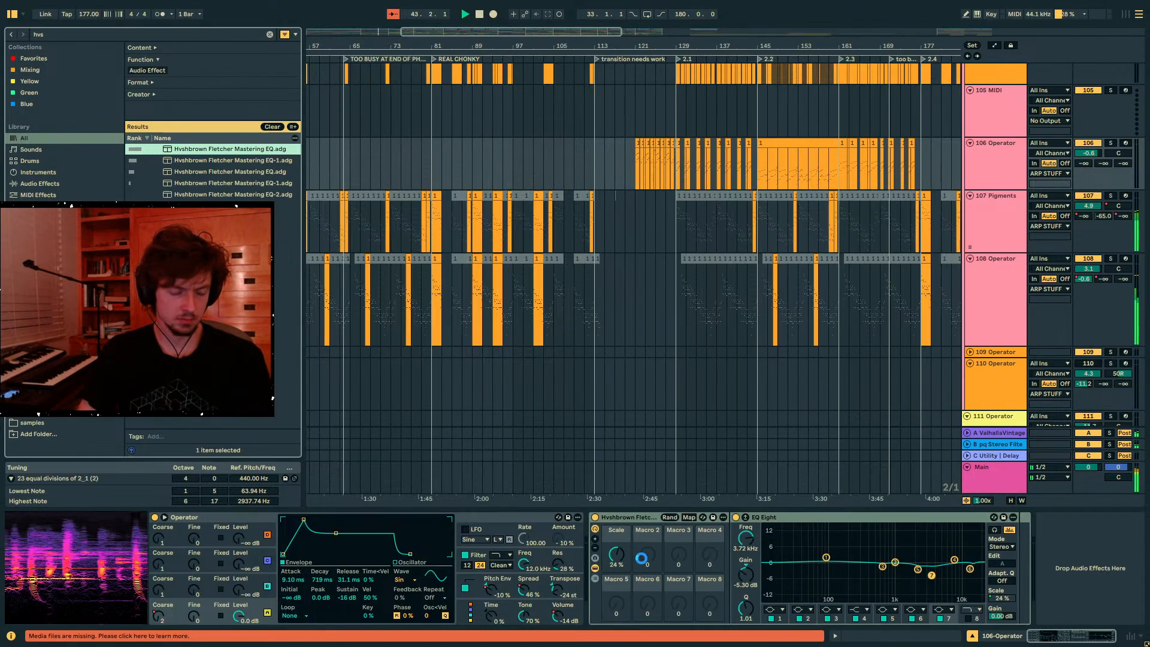
pyautogui.moveTo(617, 554); pyautogui.dragTo(616, 536)
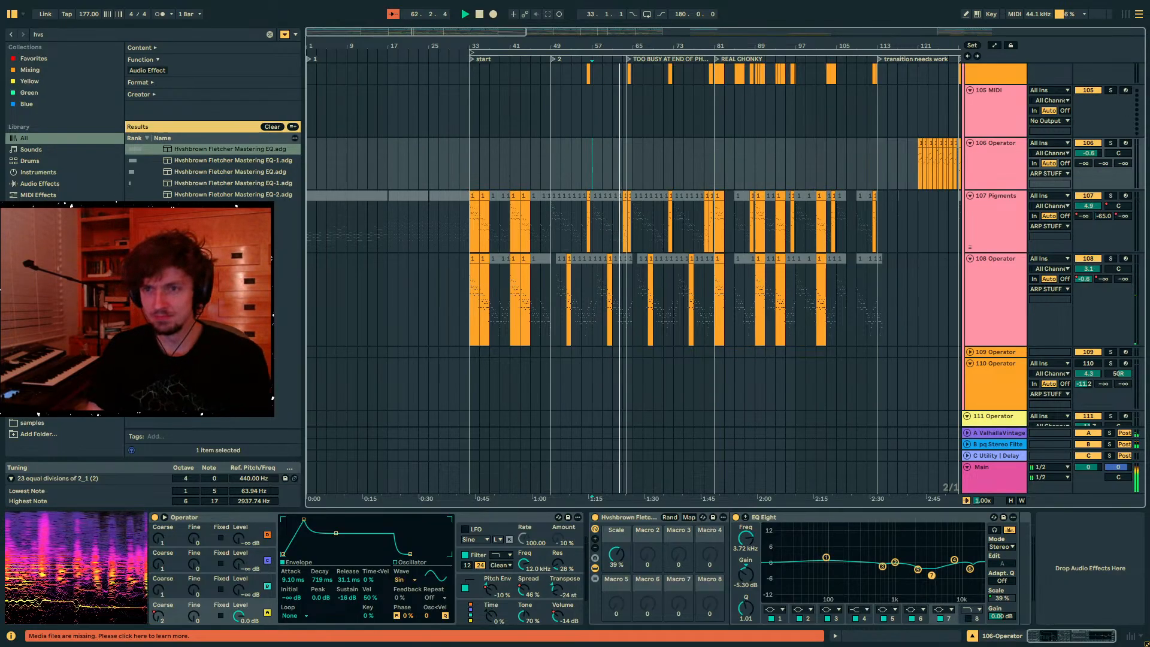
# - Switch to Chrome to read the Wiktionary result for "unstymied", stopping the song's playback
pyautogui.hotkey('alt', 'Tab')
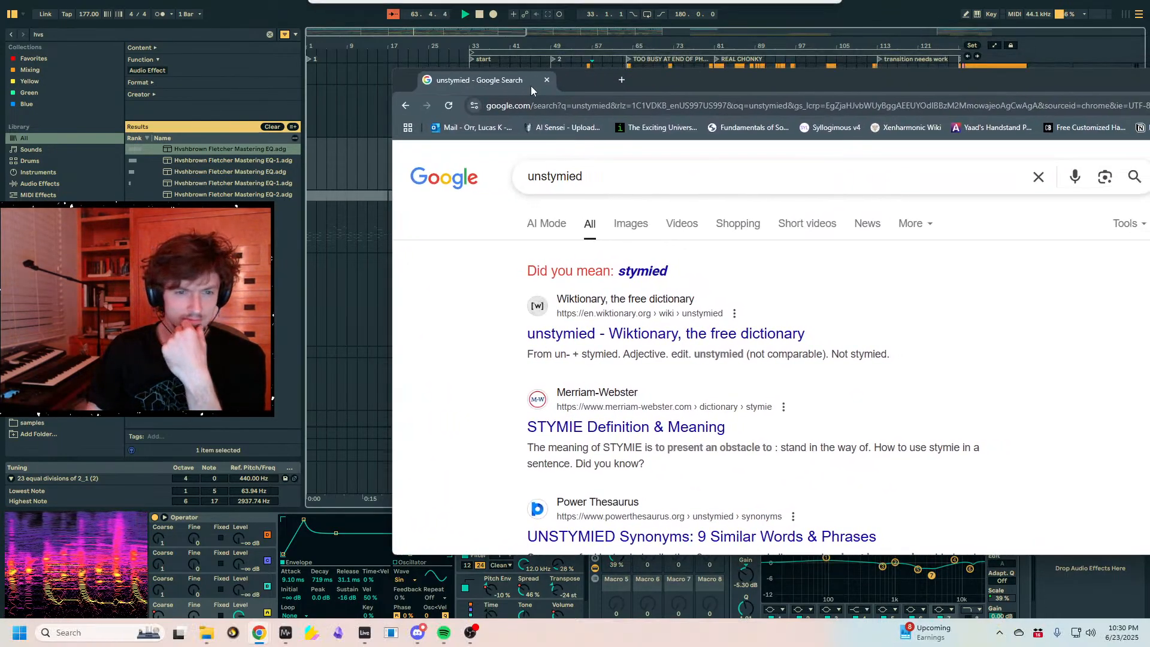
pyautogui.moveTo(896, 355); pyautogui.dragTo(828, 355)
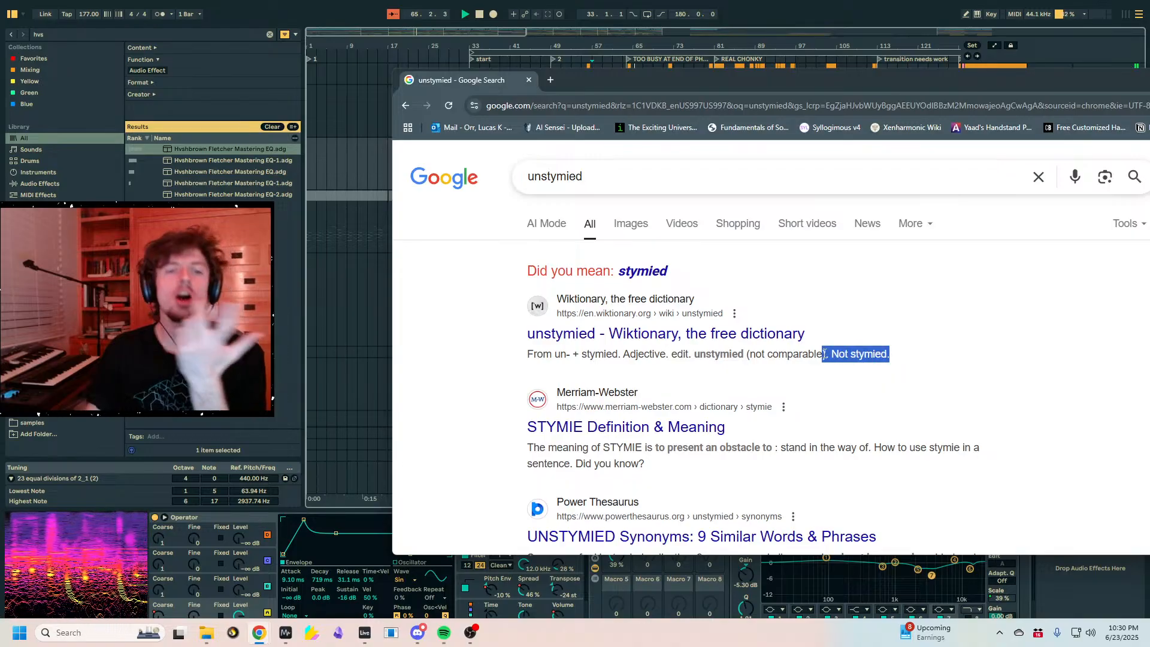
pyautogui.hotkey('alt', 'Tab')
pyautogui.press('space')
pyautogui.hotkey('alt', 'Tab')
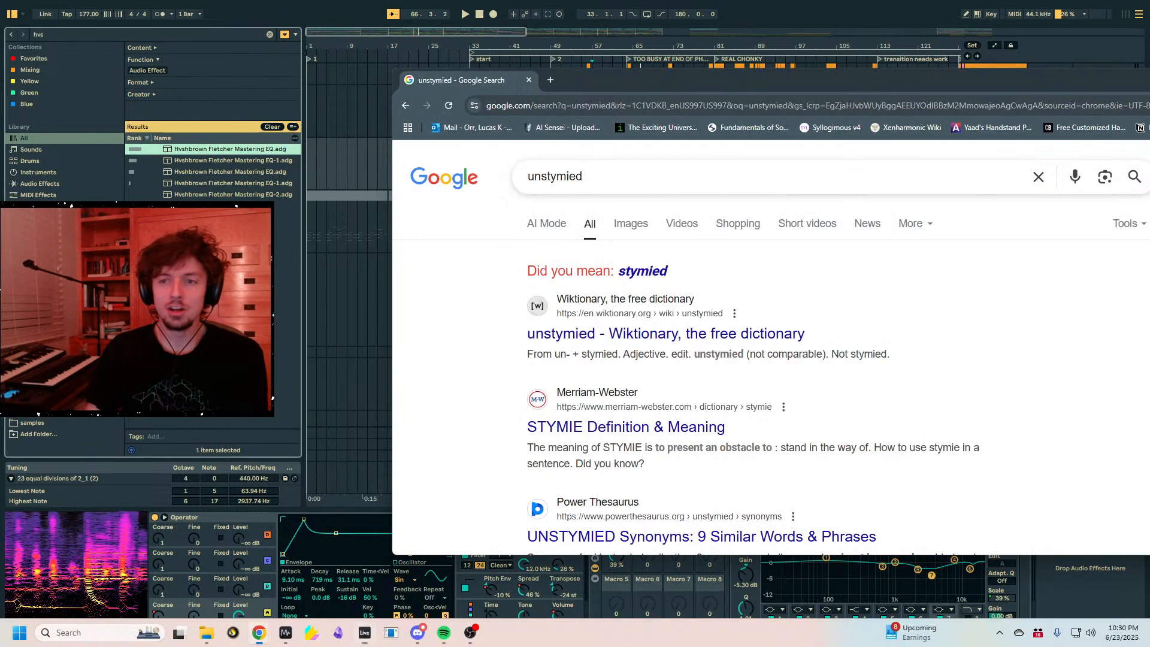
pyautogui.moveTo(889, 355); pyautogui.dragTo(852, 354)
pyautogui.click(858, 355)
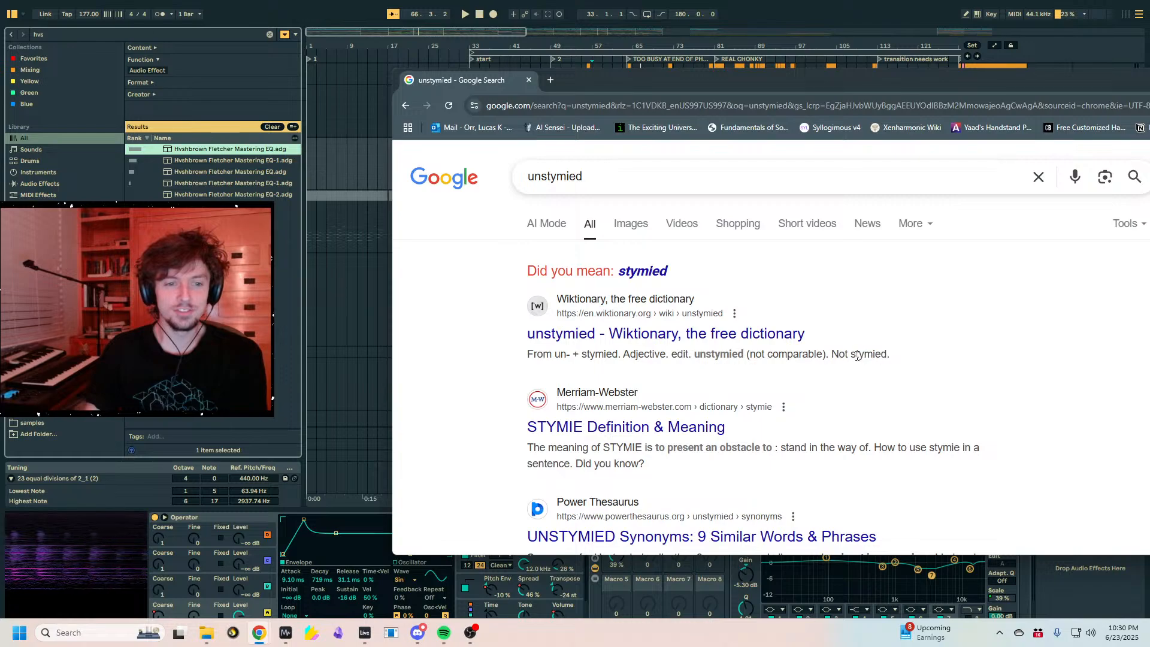
# - Copy the word "stymied" from the Wiktionary result and search Google for it
pyautogui.doubleClick(857, 355)
pyautogui.hotkey('ctrl', 'c')
pyautogui.click(631, 179)
pyautogui.hotkey('ctrl', 'v')
pyautogui.hotkey('ctrl', 'a')
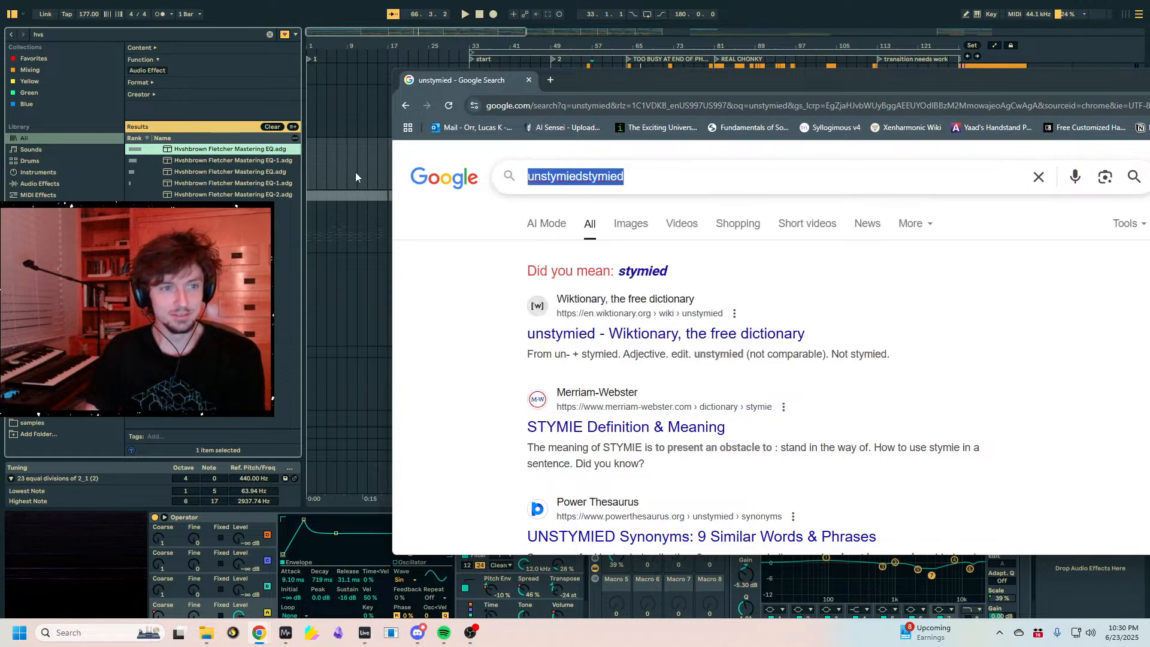
pyautogui.hotkey('ctrl', 'v')
pyautogui.press('Return')
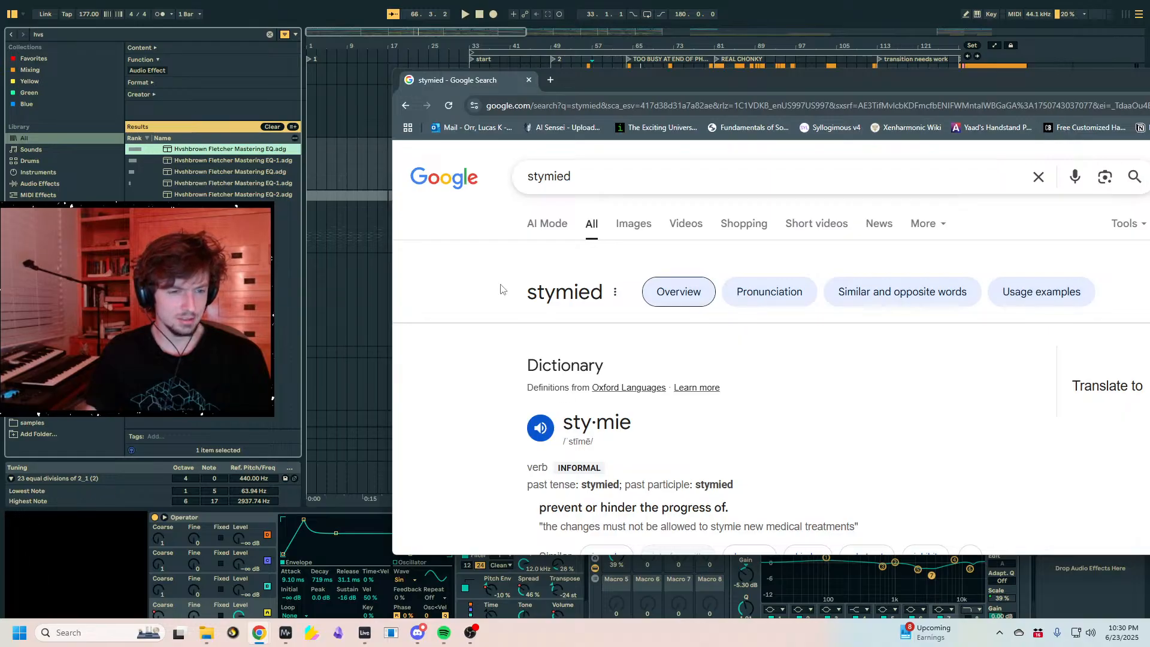
# - Read the dictionary definition of "stymied", look through the other results, and go back one page
pyautogui.scroll(-1, 501, 289)
pyautogui.moveTo(644, 365); pyautogui.dragTo(562, 364)
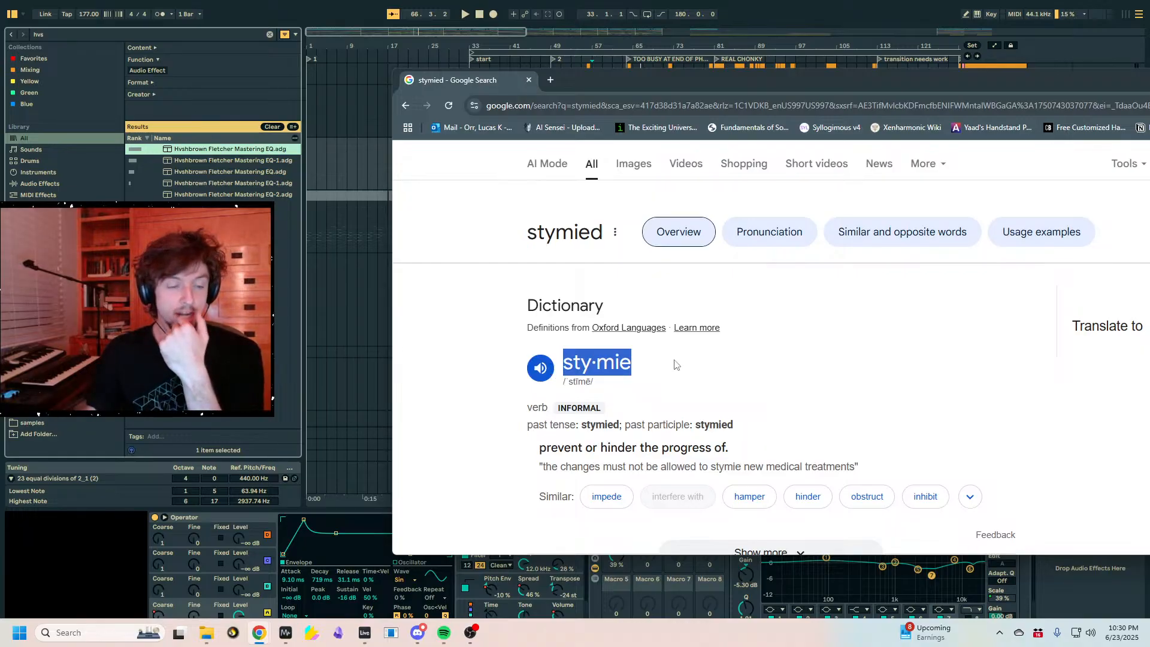
pyautogui.click(773, 392)
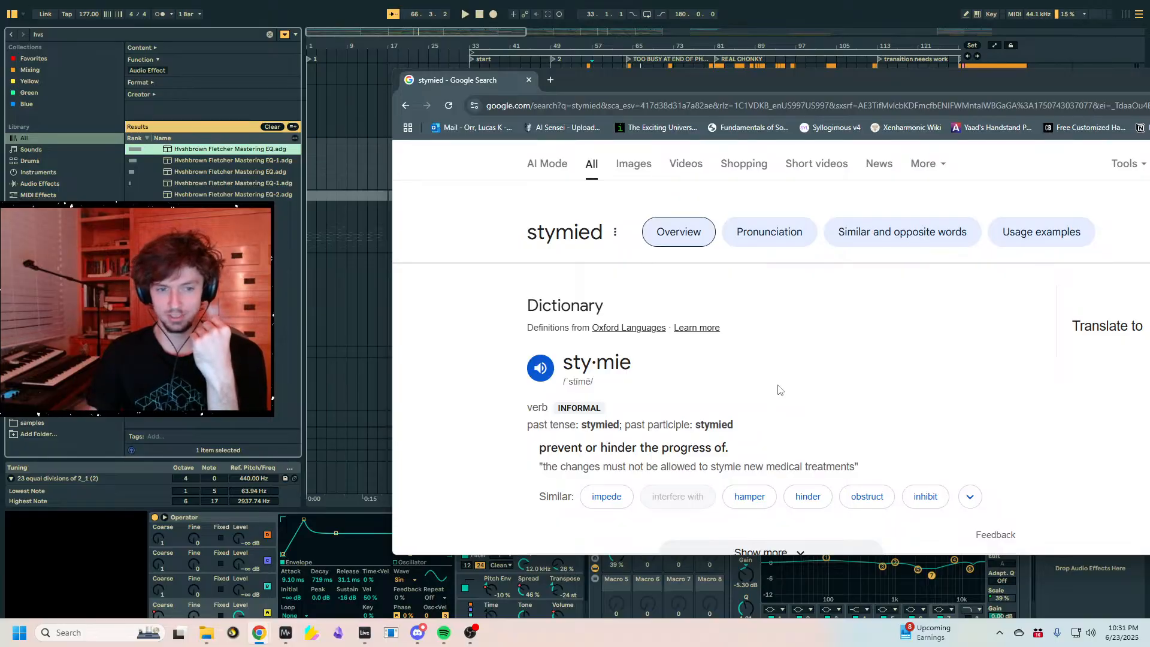
pyautogui.scroll(-7, 778, 390)
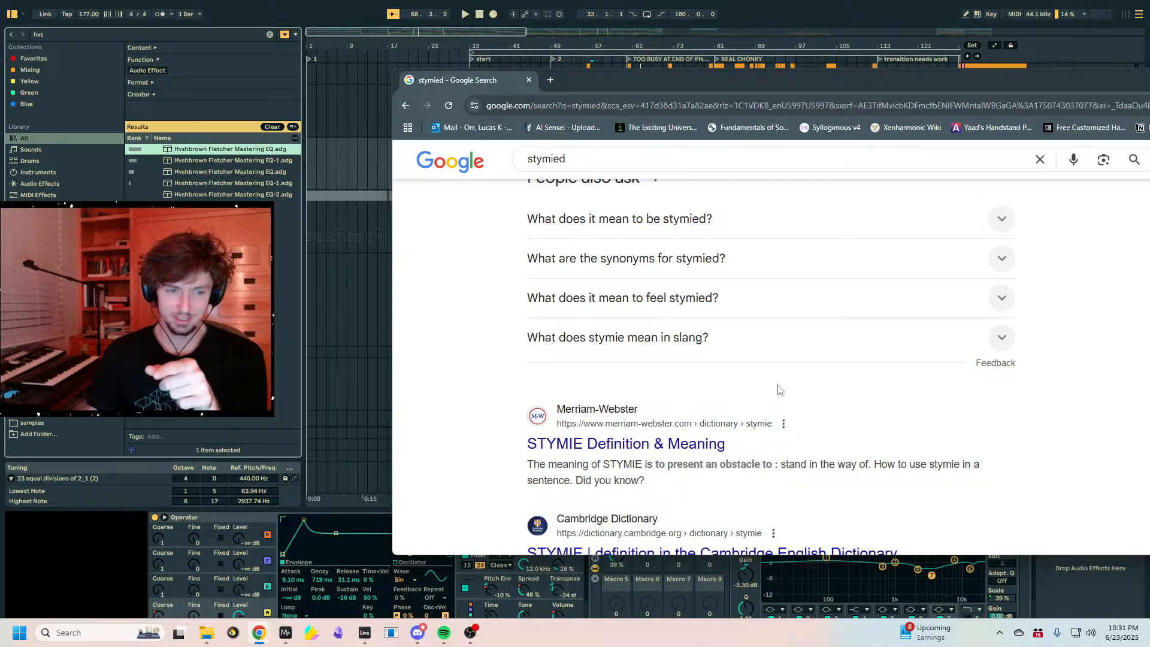
pyautogui.scroll(5, 778, 390)
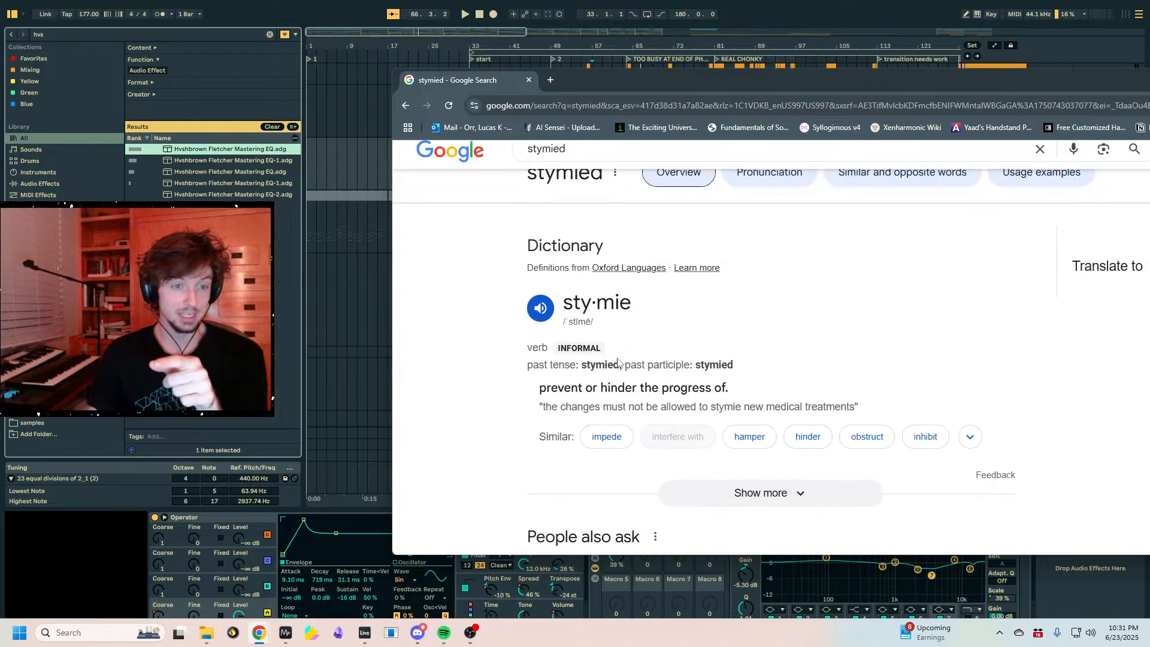
pyautogui.click(406, 106)
# - Switch back to Ableton Live and place the insert marker at bar 63 on the 106 Operator track
pyautogui.hotkey('alt', 'Tab')
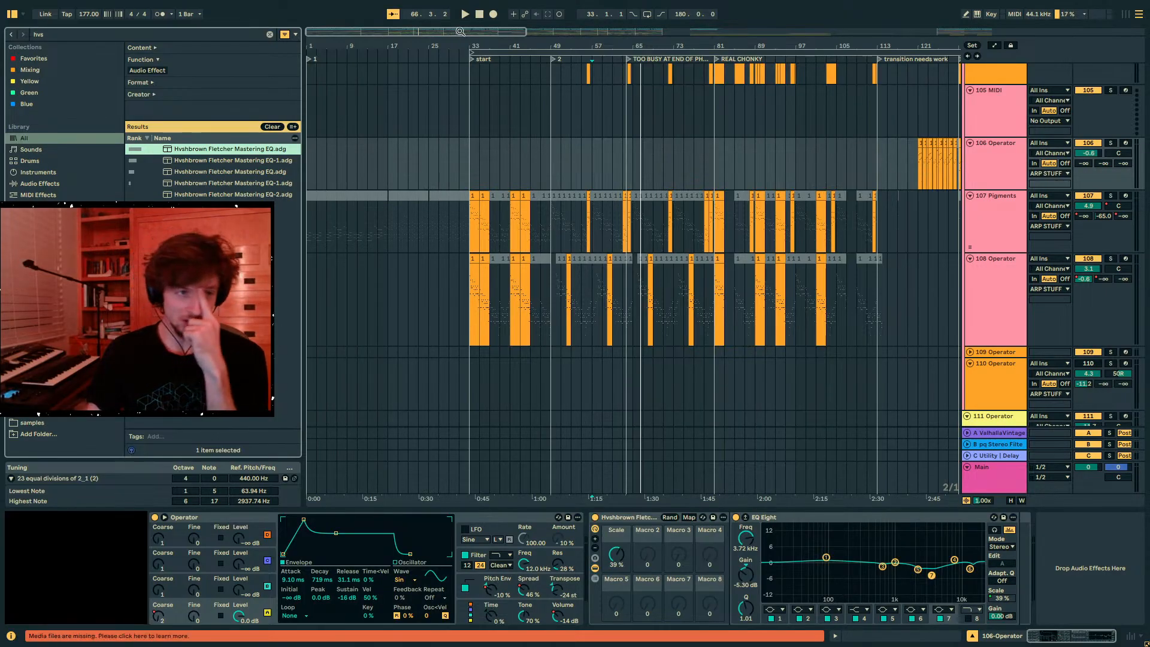
pyautogui.moveTo(552, 44); pyautogui.dragTo(589, 45)
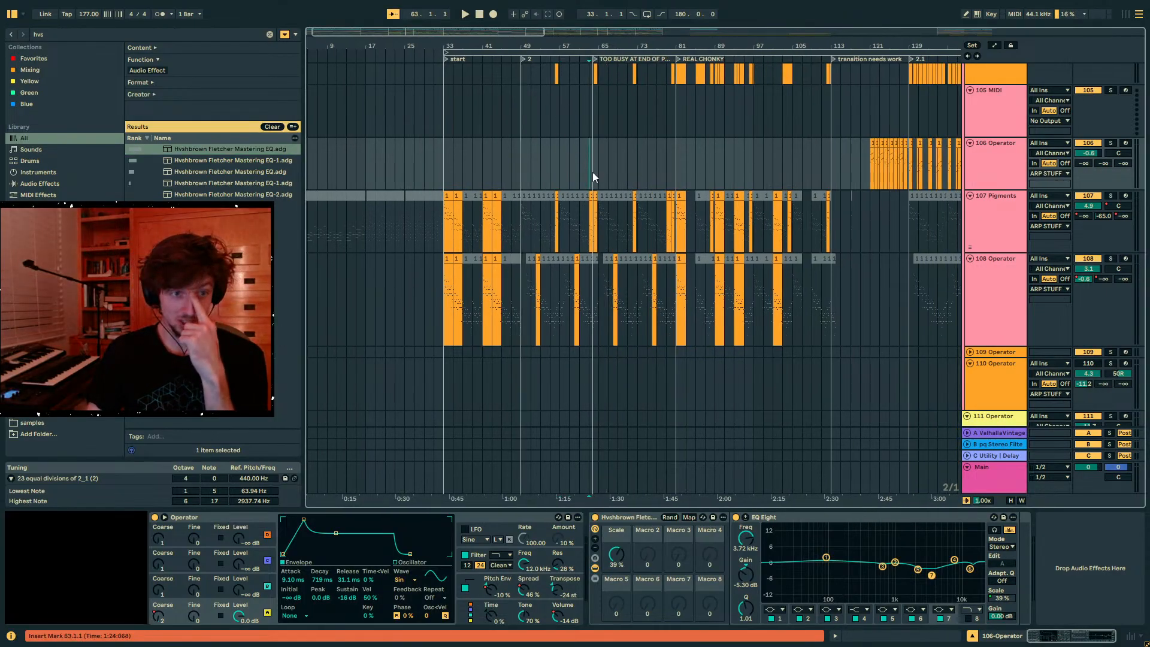
# - Play the song from bar 61 on the 106 Operator track and show the Main track's device chain
pyautogui.scroll(2, 590, 44)
pyautogui.scroll(8, 584, 98)
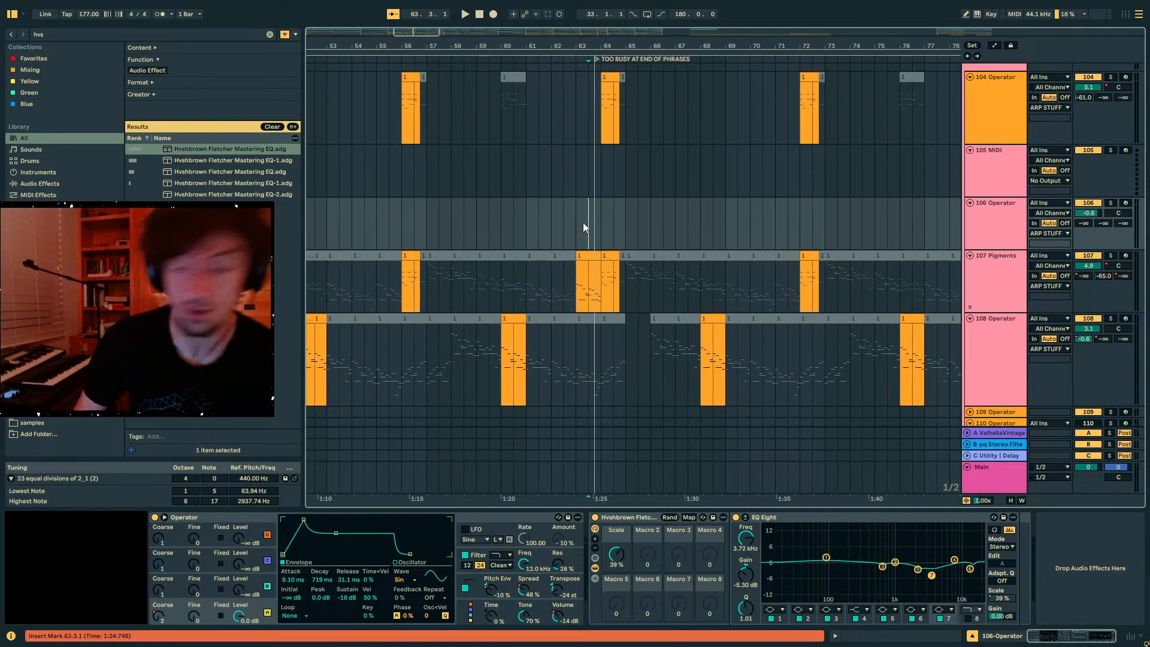
pyautogui.click(621, 229)
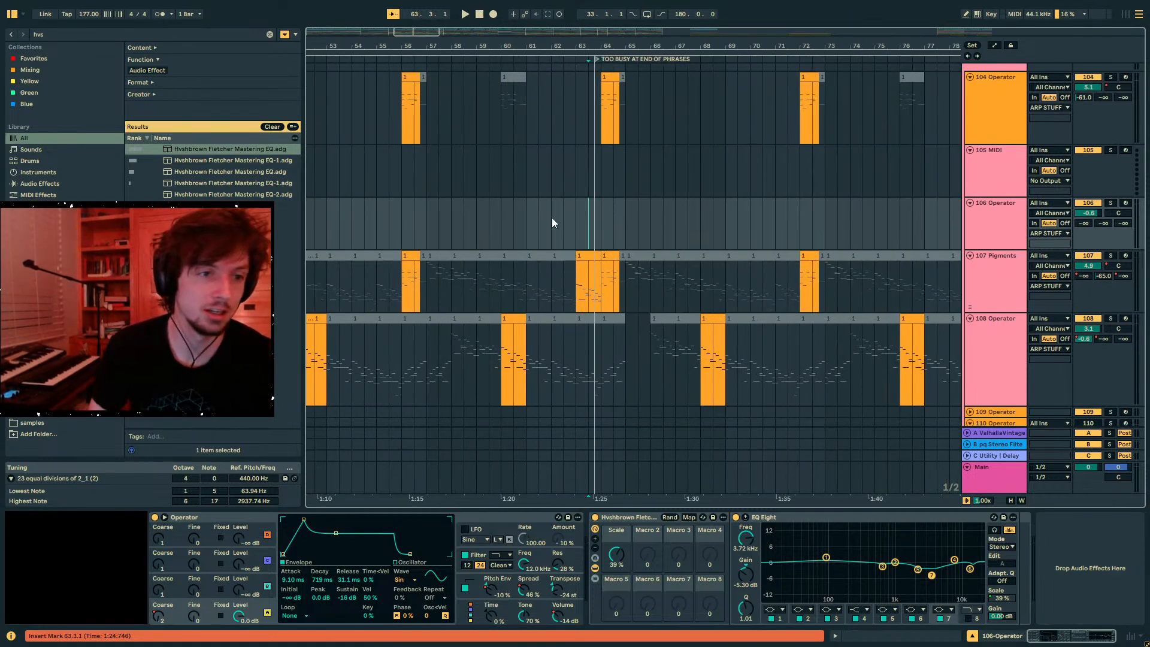
pyautogui.moveTo(487, 45); pyautogui.dragTo(596, 44)
pyautogui.click(644, 220)
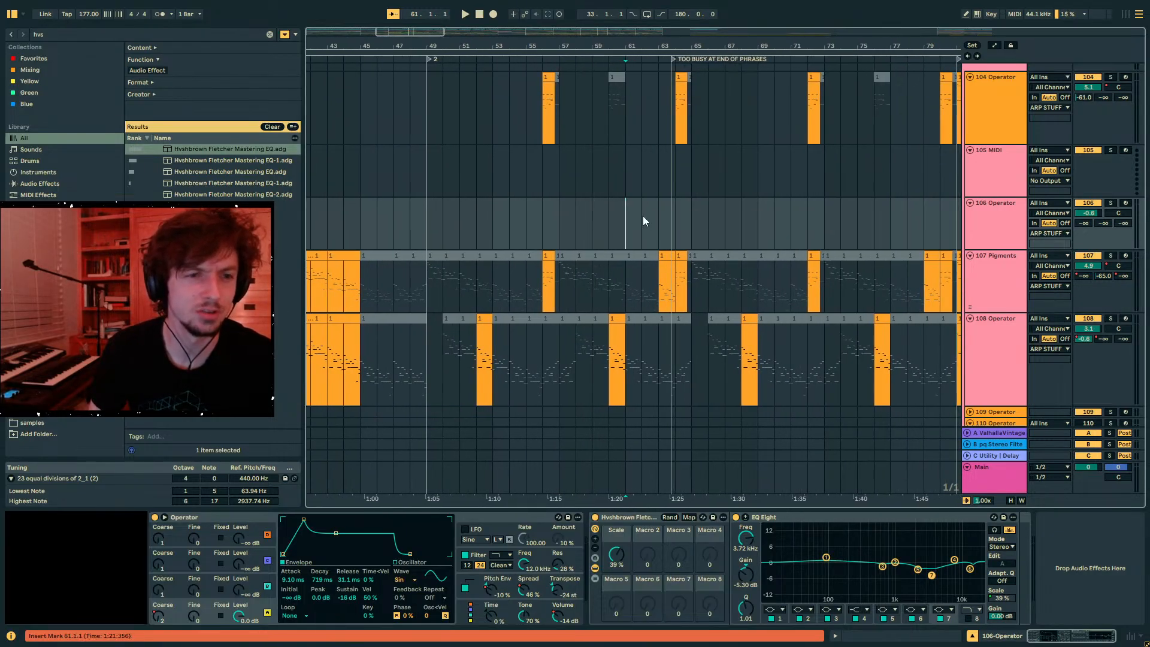
pyautogui.click(678, 215)
pyautogui.moveTo(676, 48)
pyautogui.mouseDown()
pyautogui.moveTo(676, 105)
pyautogui.moveTo(674, 66)
pyautogui.mouseUp()
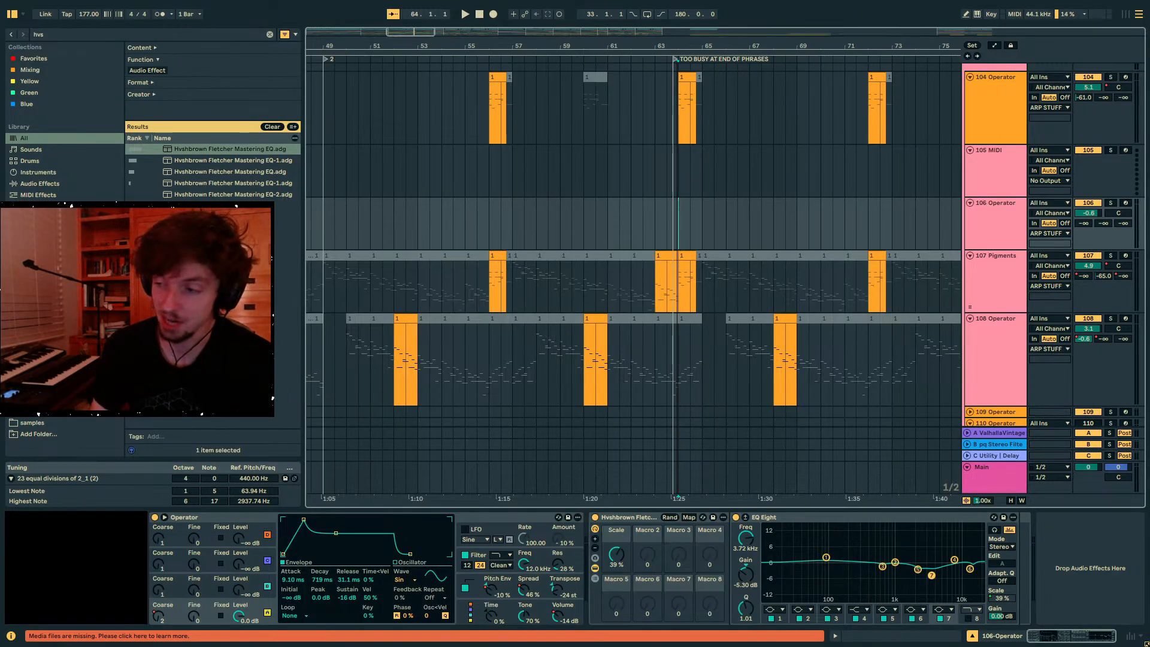
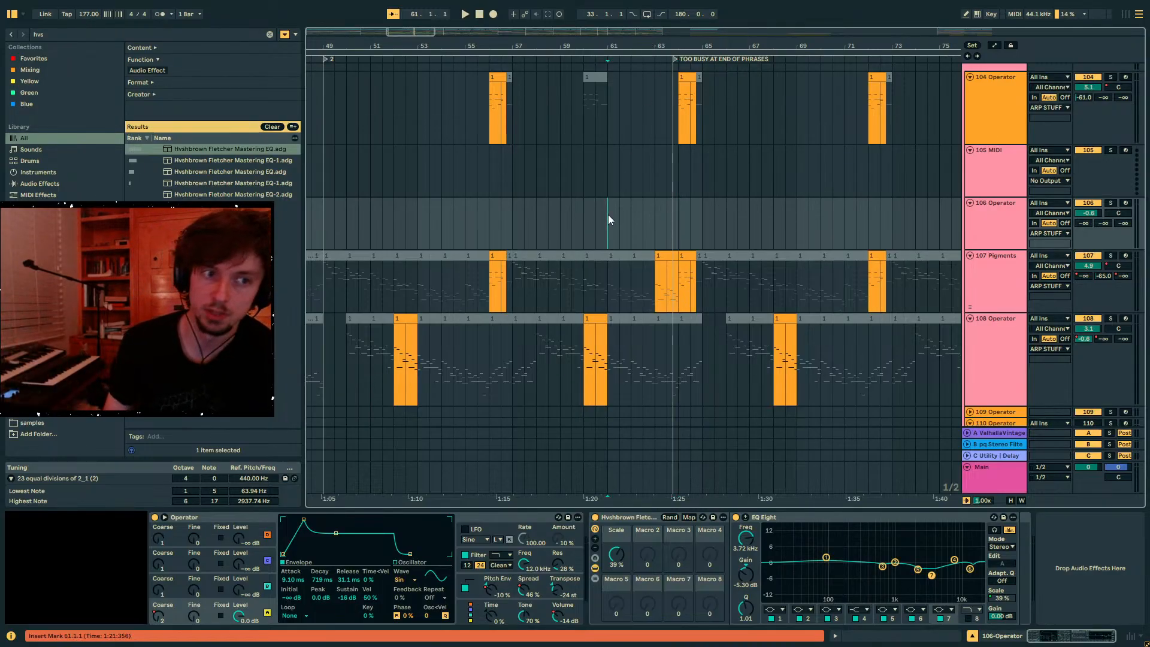
pyautogui.press('space')
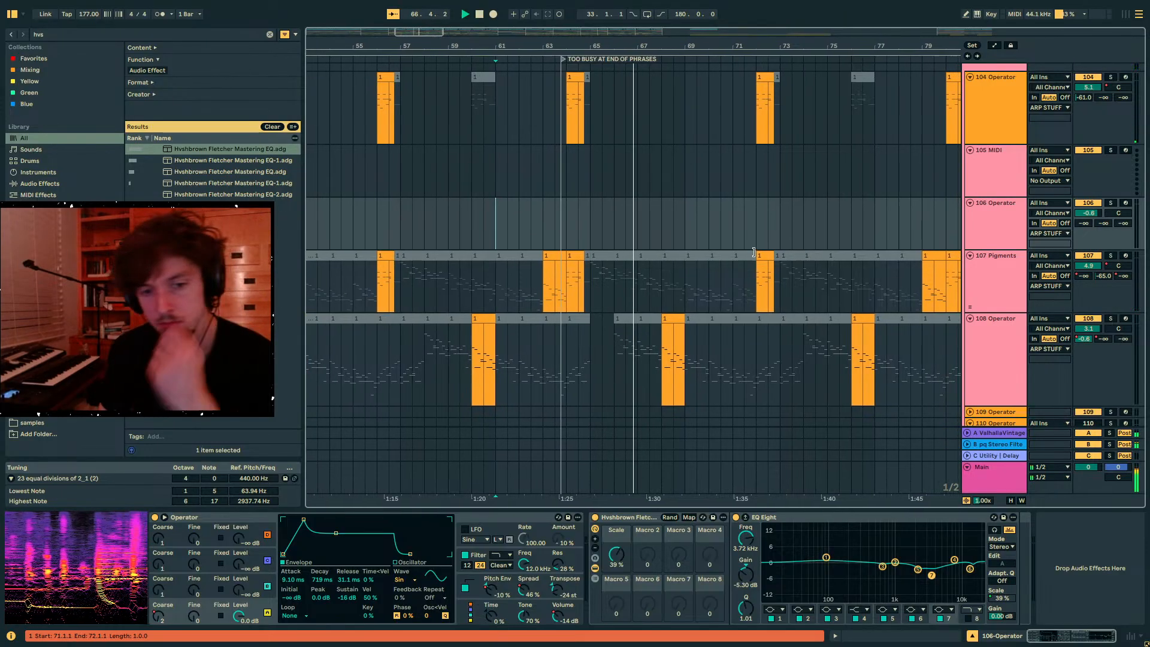
pyautogui.click(987, 476)
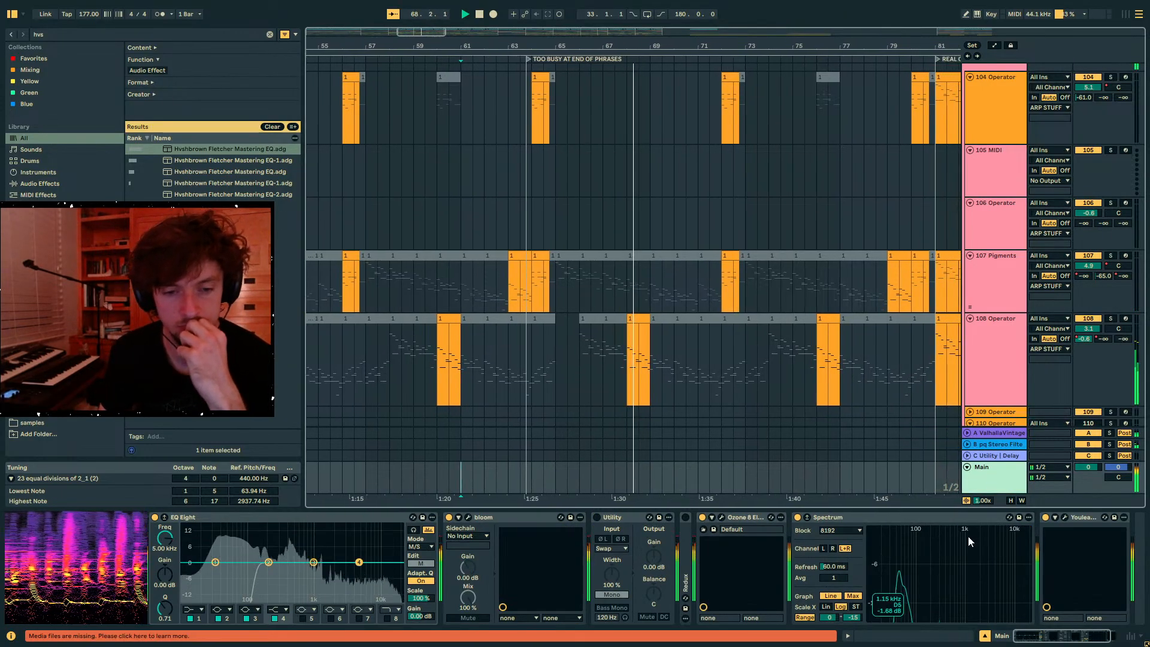
# - Search the browser for "uti" and solo the 79 Audio and 80 Audio tracks in turn during playback
pyautogui.scroll(-5, 570, 295)
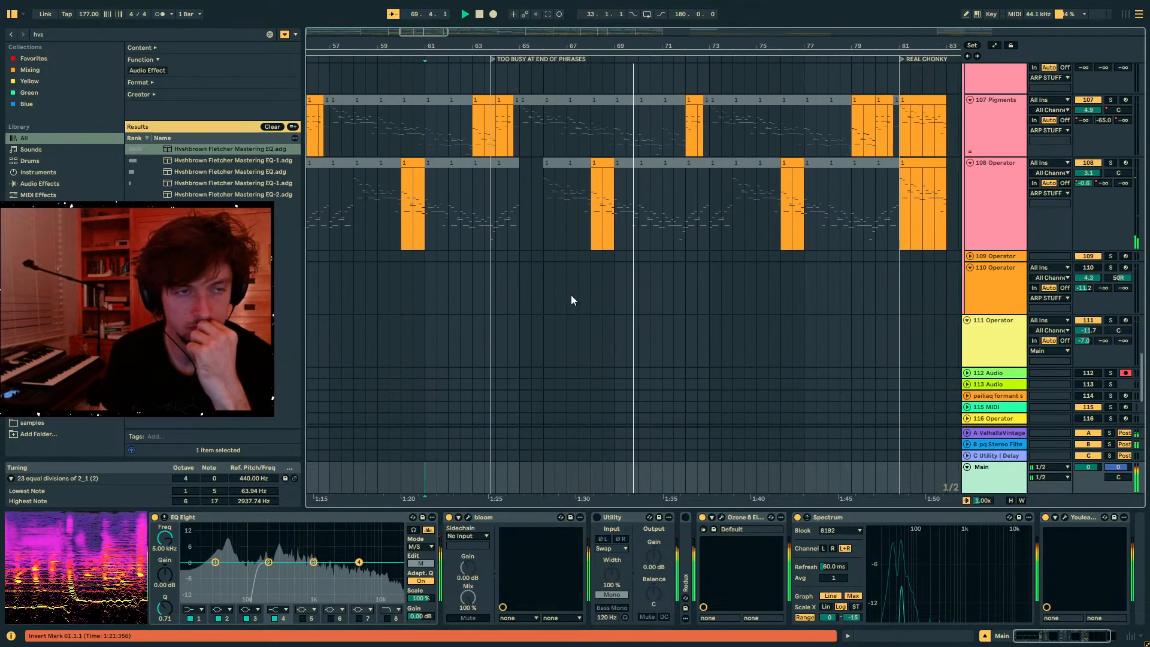
pyautogui.scroll(10, 570, 295)
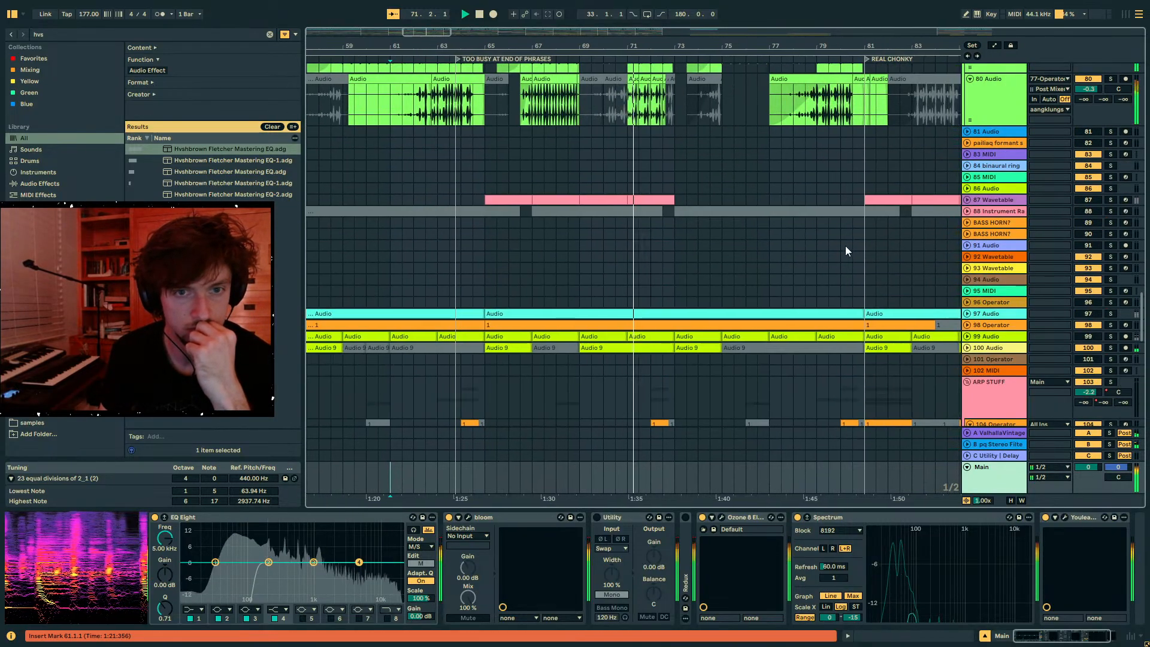
pyautogui.scroll(3, 593, 234)
pyautogui.click(518, 175)
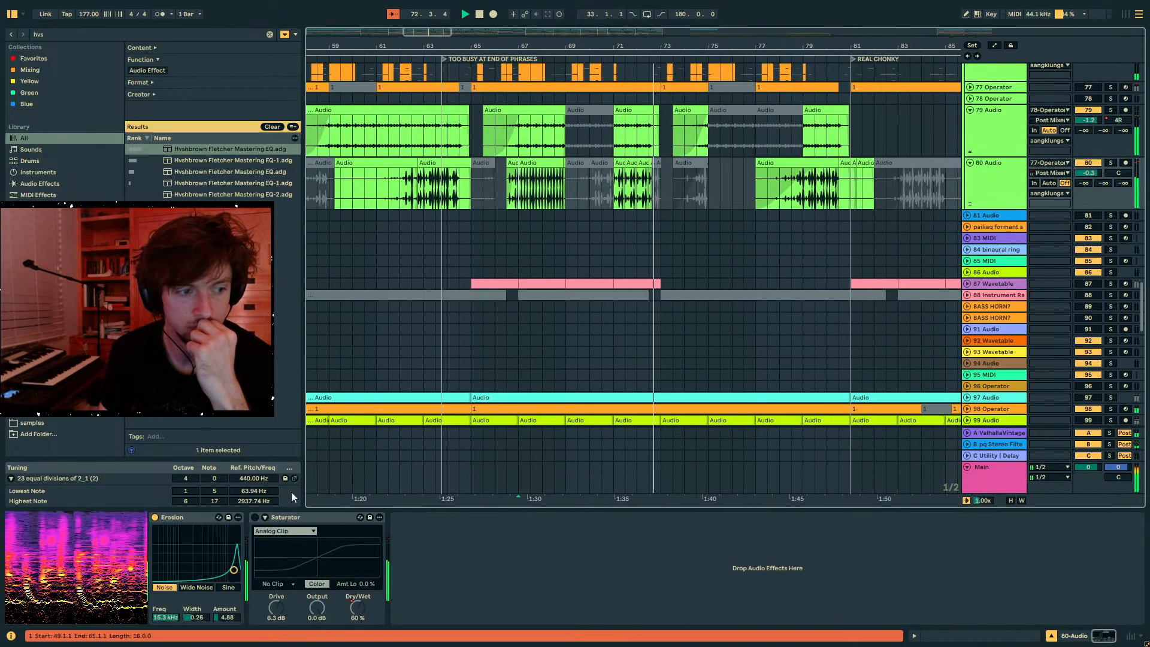
pyautogui.hotkey('ctrl', 'f')
pyautogui.write('uti')
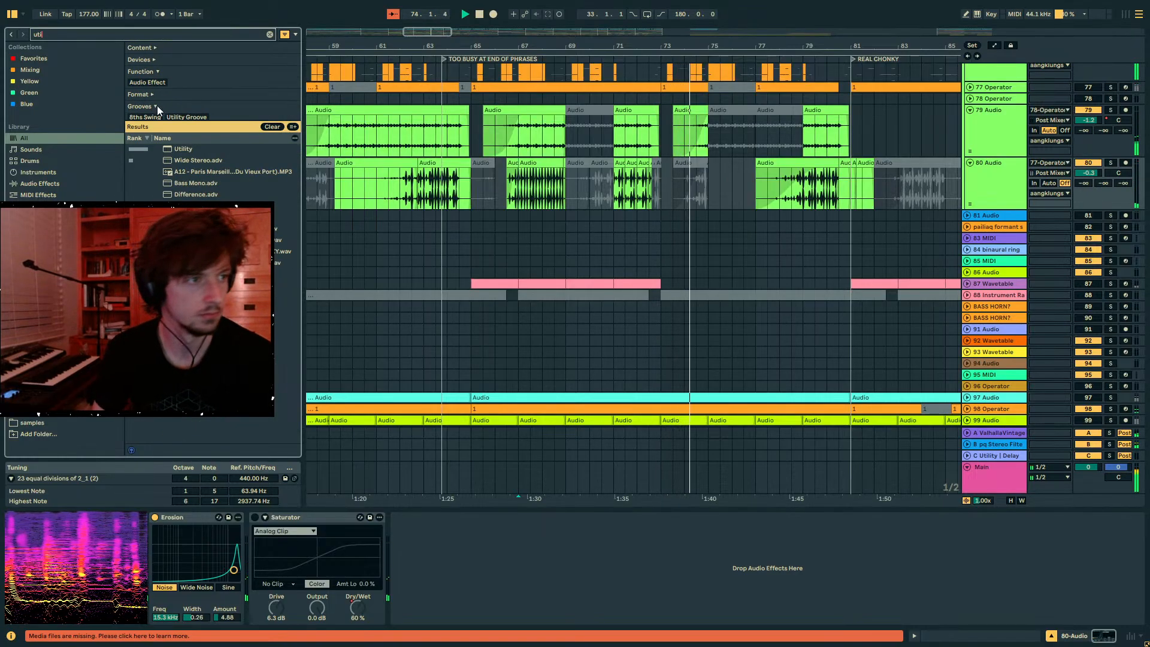
pyautogui.click(1094, 124)
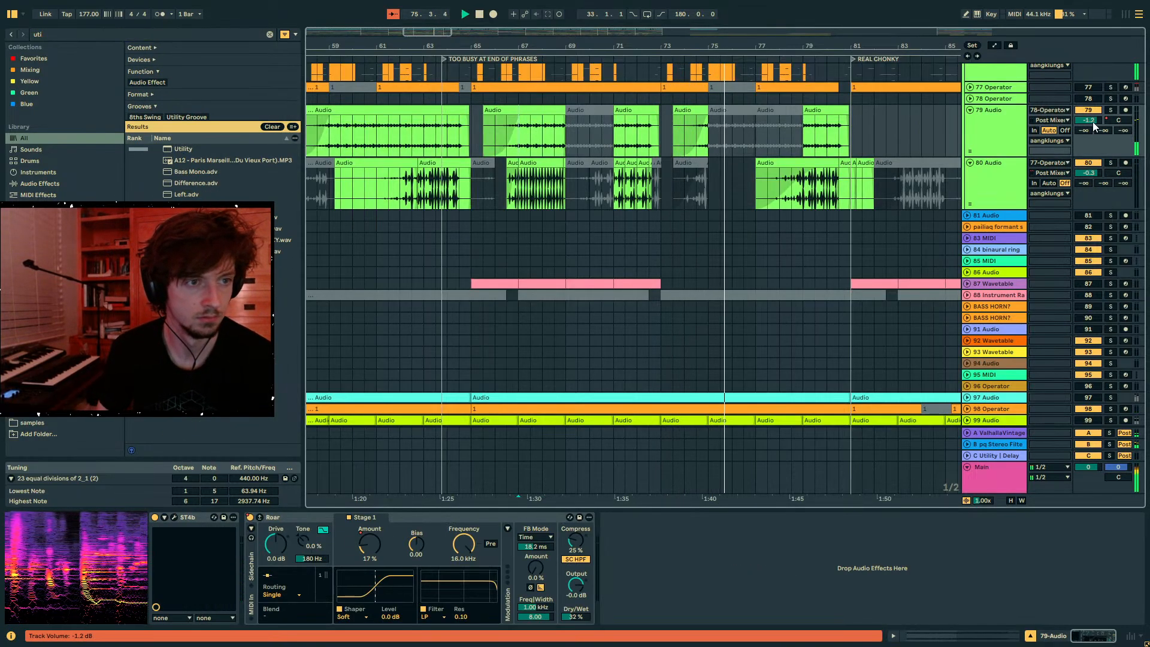
pyautogui.click(1110, 111)
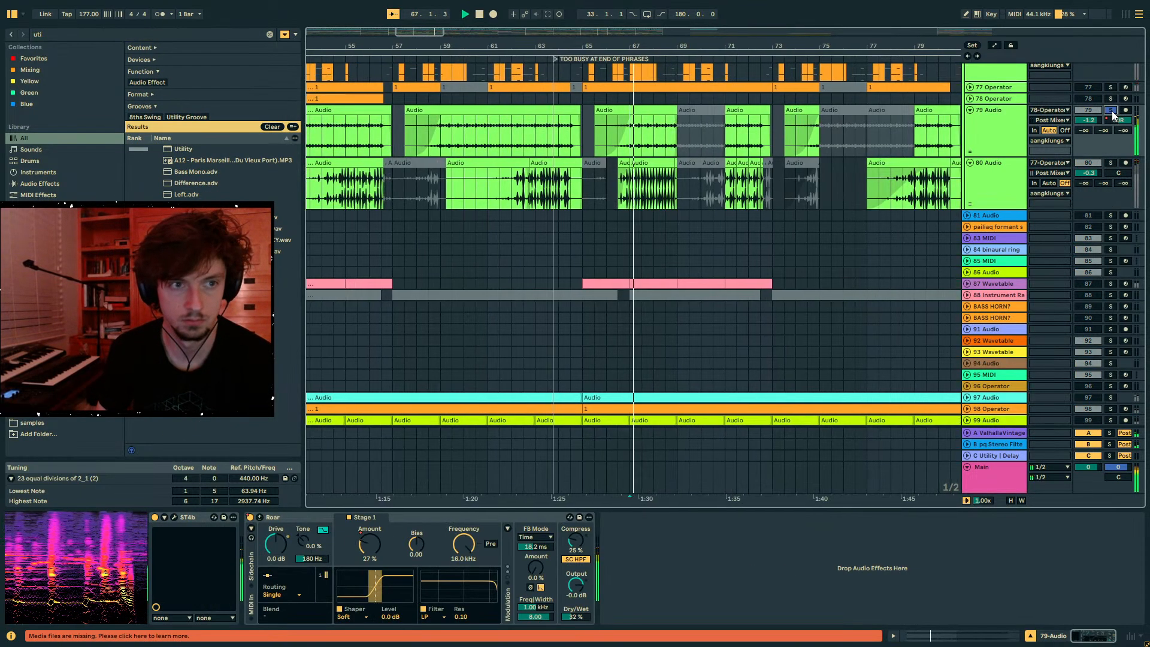
pyautogui.click(1113, 164)
# - Add Utility to the 80 Audio track and automate its gain to dip at bar 67 and ramp back up by bar 69
pyautogui.click(183, 148)
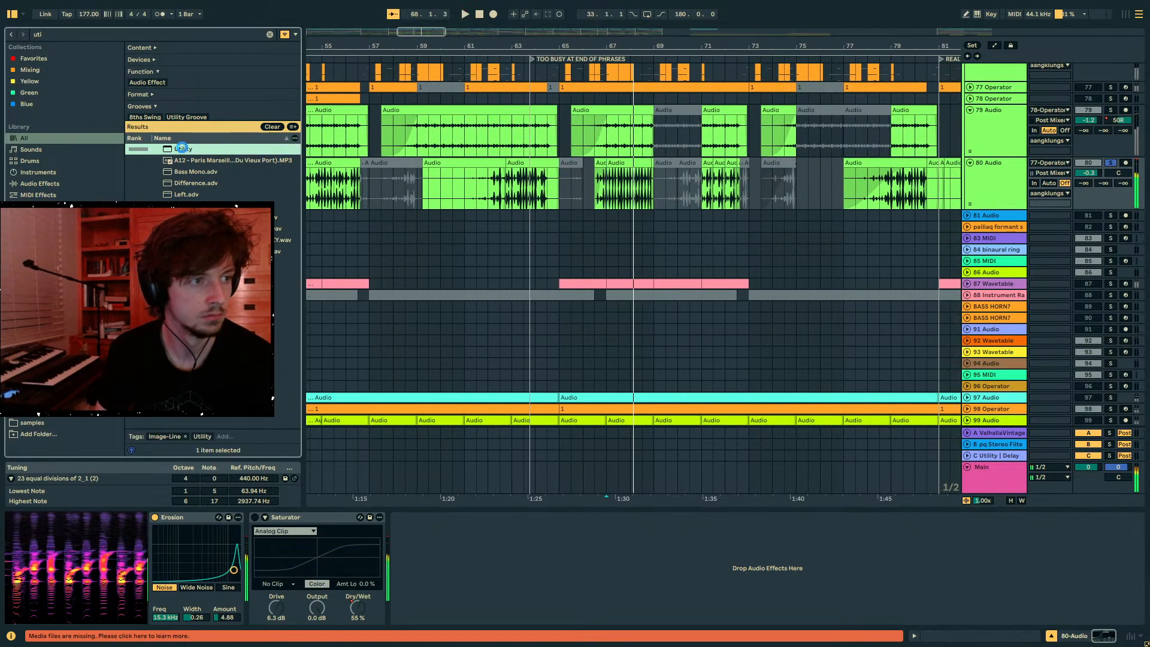
pyautogui.moveTo(182, 147); pyautogui.dragTo(475, 562)
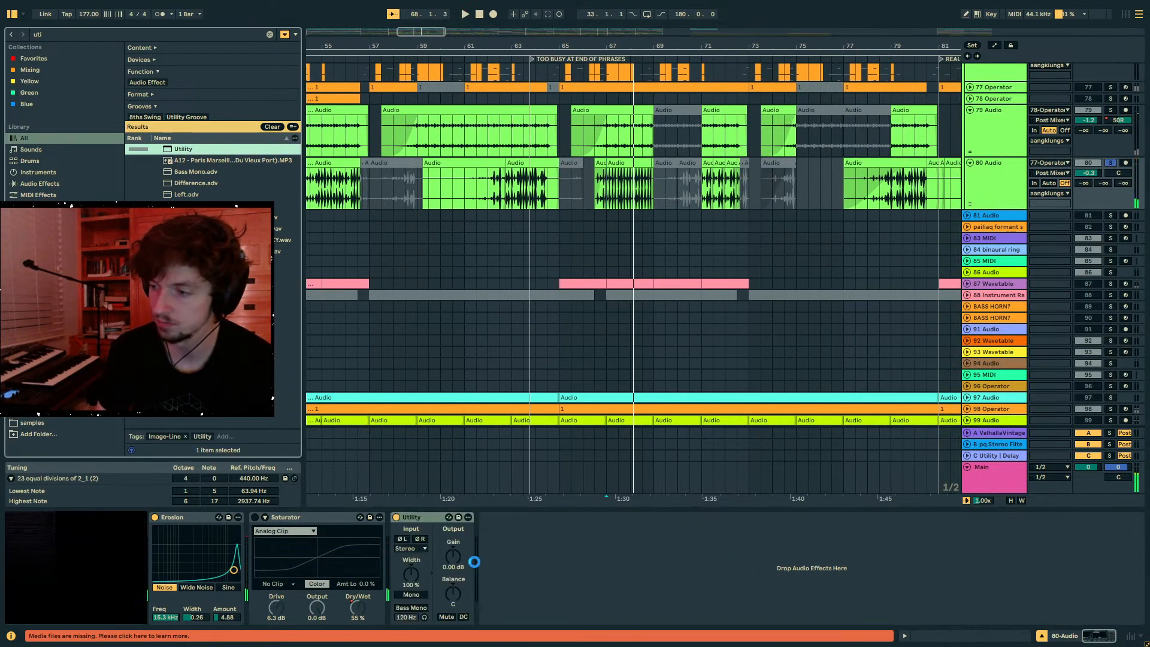
pyautogui.click(453, 557)
pyautogui.press('a')
pyautogui.click(654, 188)
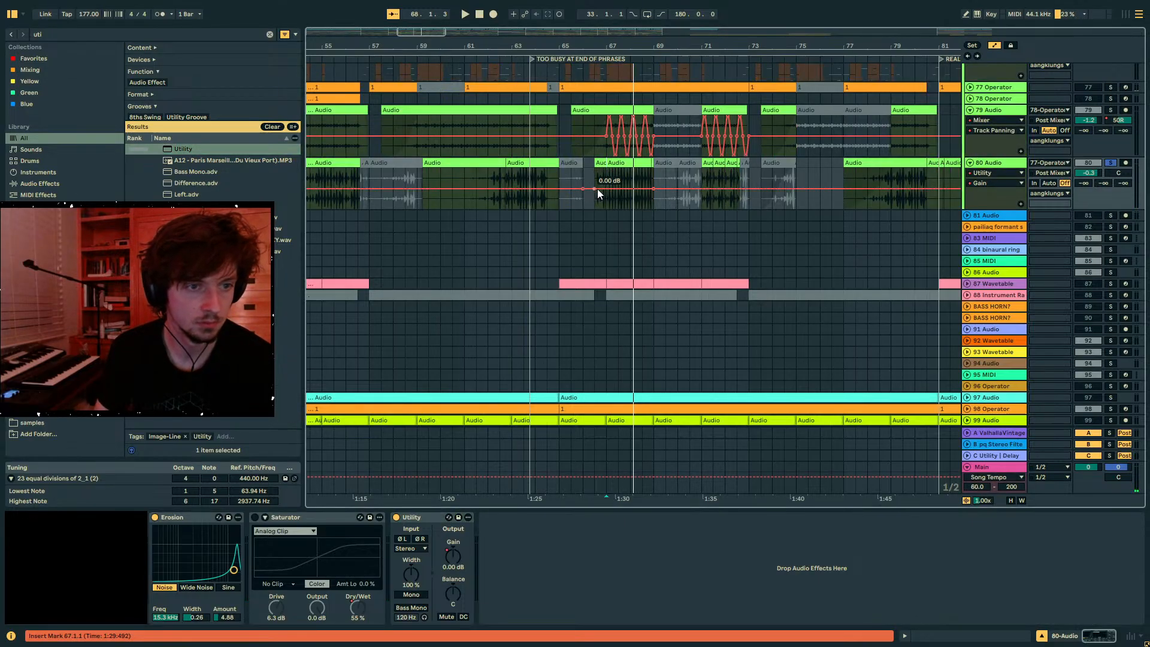
pyautogui.moveTo(597, 188); pyautogui.dragTo(606, 208)
# - During playback, automate a smaller Utility gain dip on 80 Audio at bar 71, curving back up by bar 73
pyautogui.press('space')
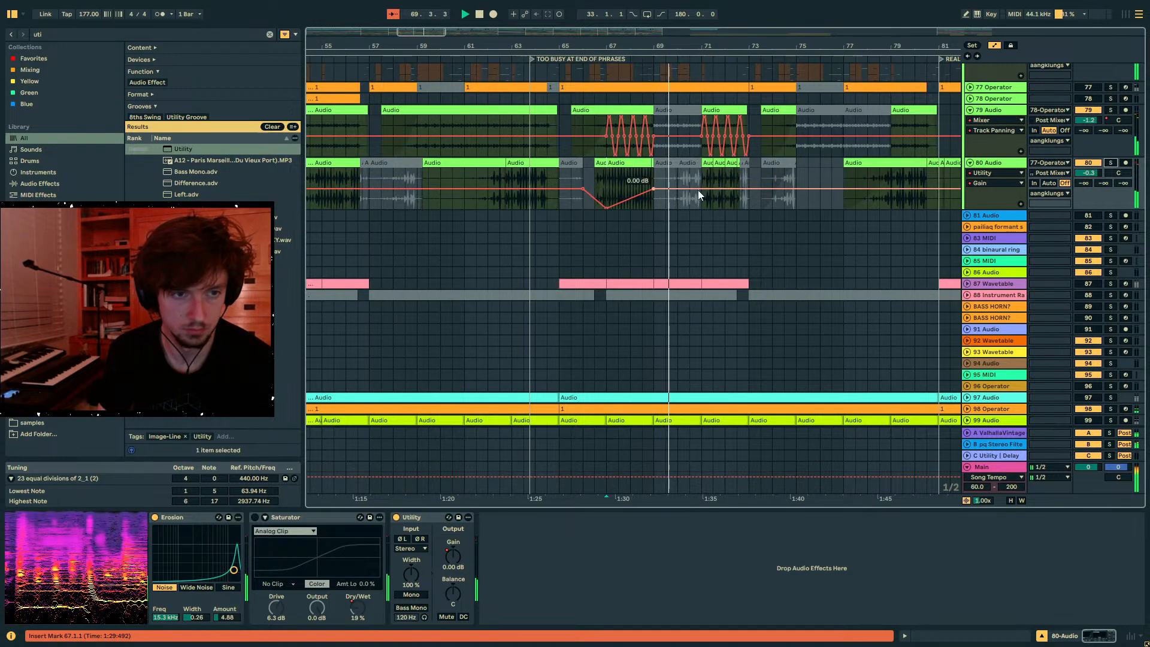
pyautogui.click(749, 189)
pyautogui.moveTo(701, 189)
pyautogui.mouseDown()
pyautogui.moveTo(701, 199)
pyautogui.moveTo(716, 190)
pyautogui.mouseUp()
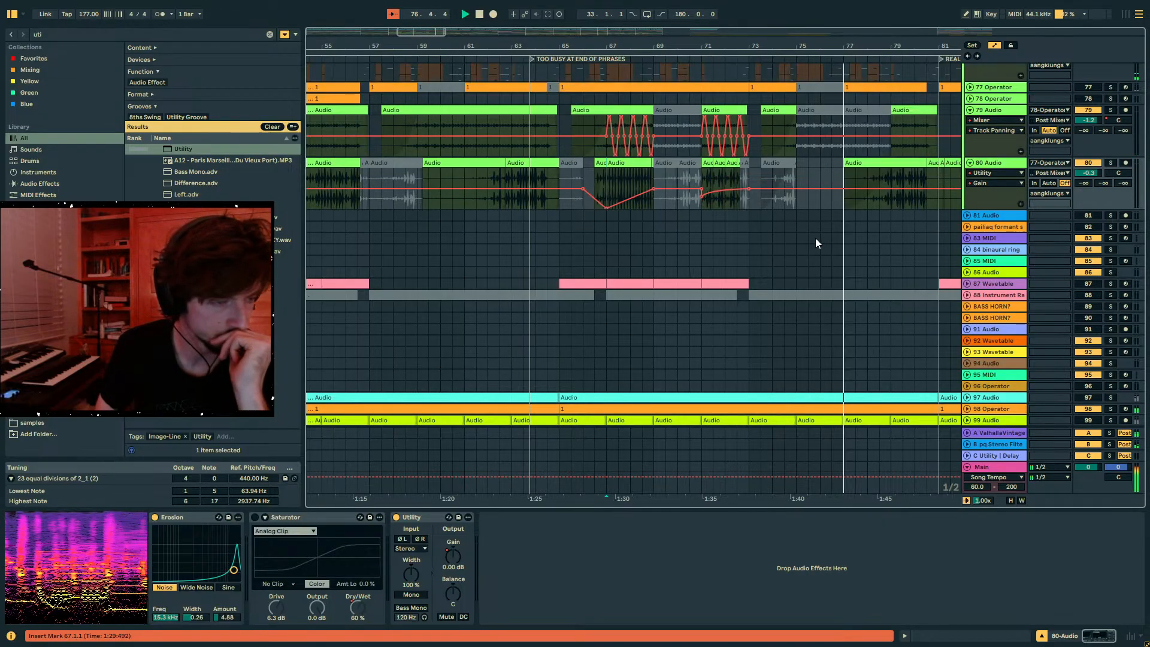
# - Listen through the REAL CHONKY section while examining the SUBS, EARCANDY, aangklung and drum tracks
pyautogui.scroll(15, 827, 245)
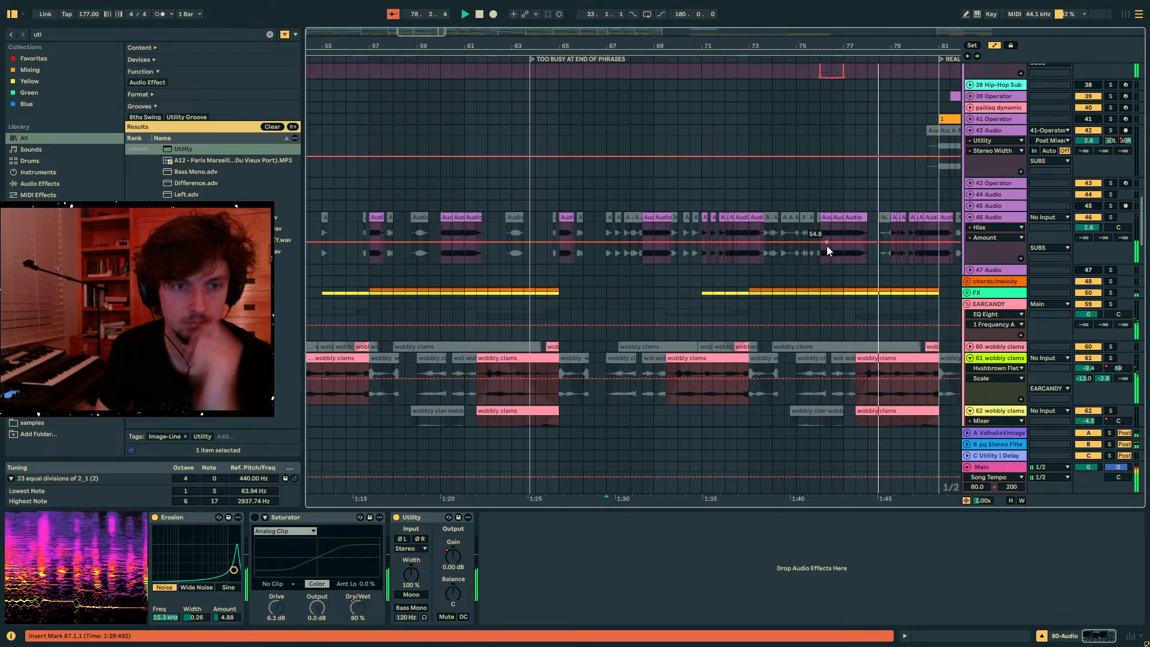
pyautogui.scroll(5, 827, 246)
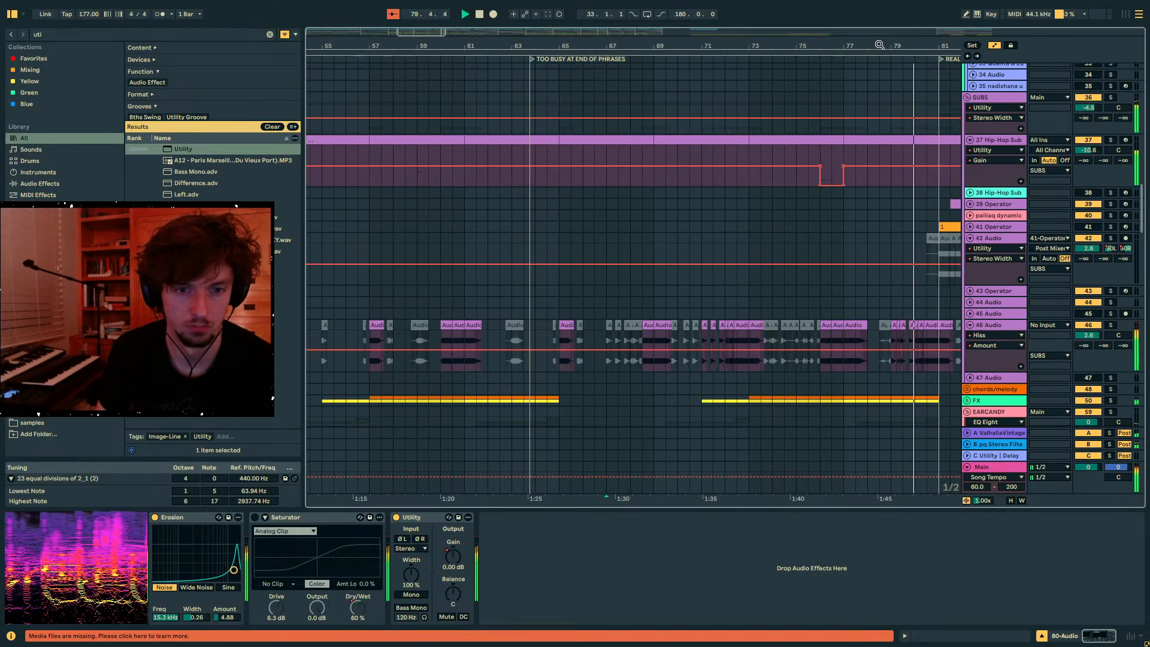
pyautogui.moveTo(880, 45); pyautogui.dragTo(717, 45)
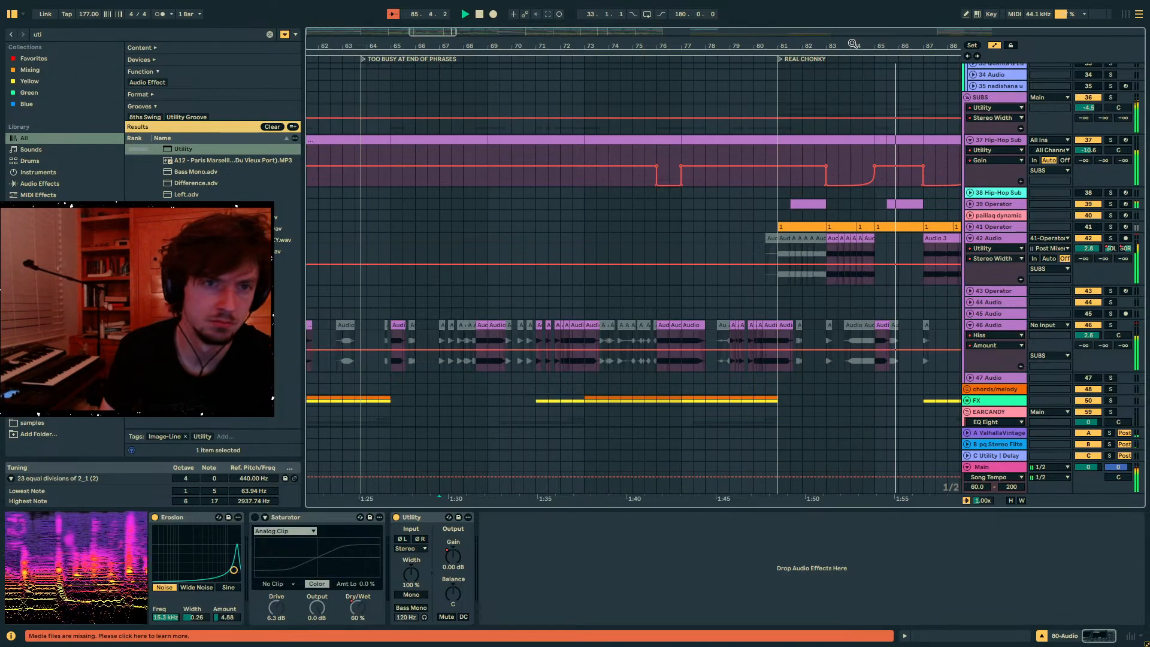
pyautogui.moveTo(852, 44); pyautogui.dragTo(603, 77)
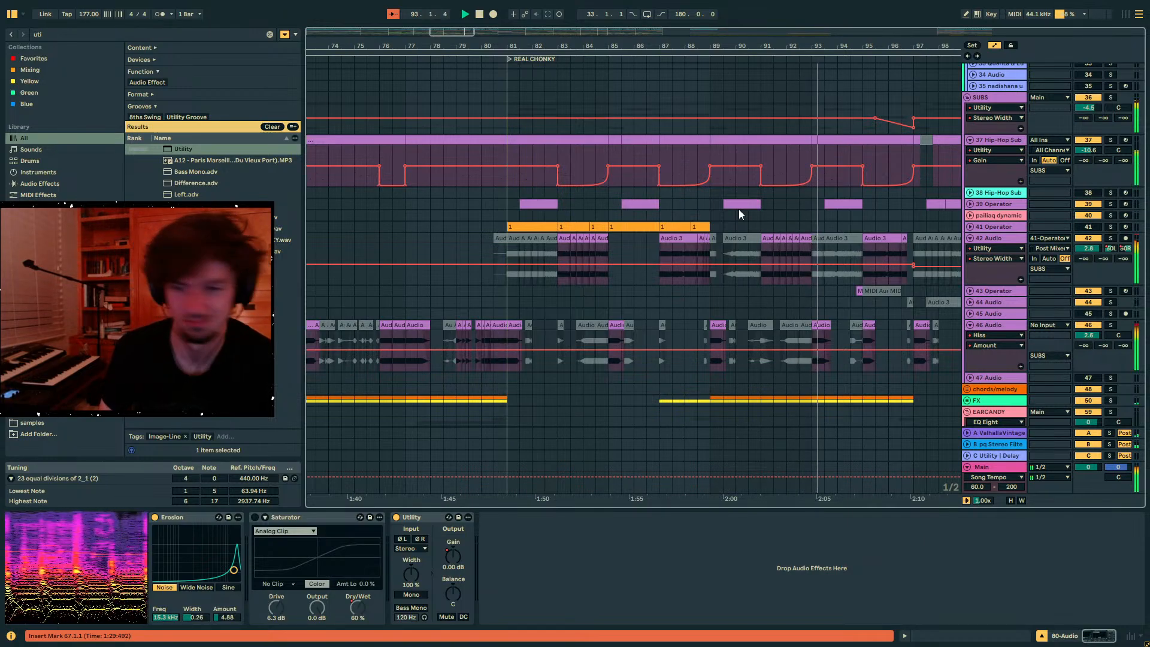
pyautogui.scroll(-8, 803, 233)
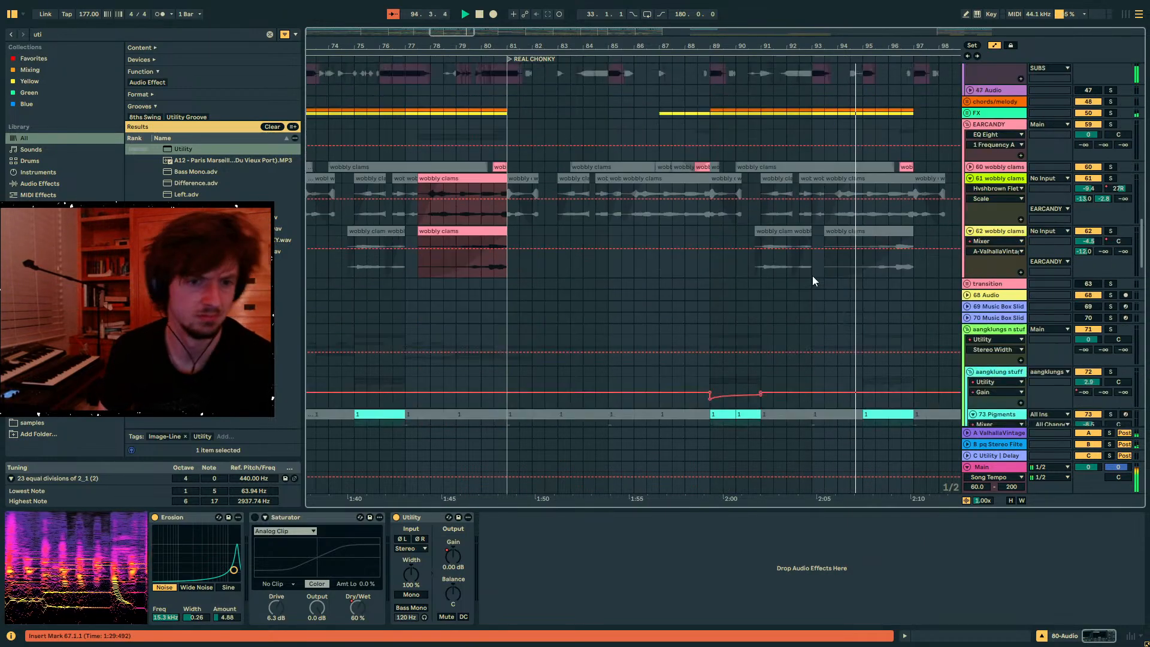
pyautogui.scroll(-3, 813, 276)
pyautogui.scroll(3, 841, 268)
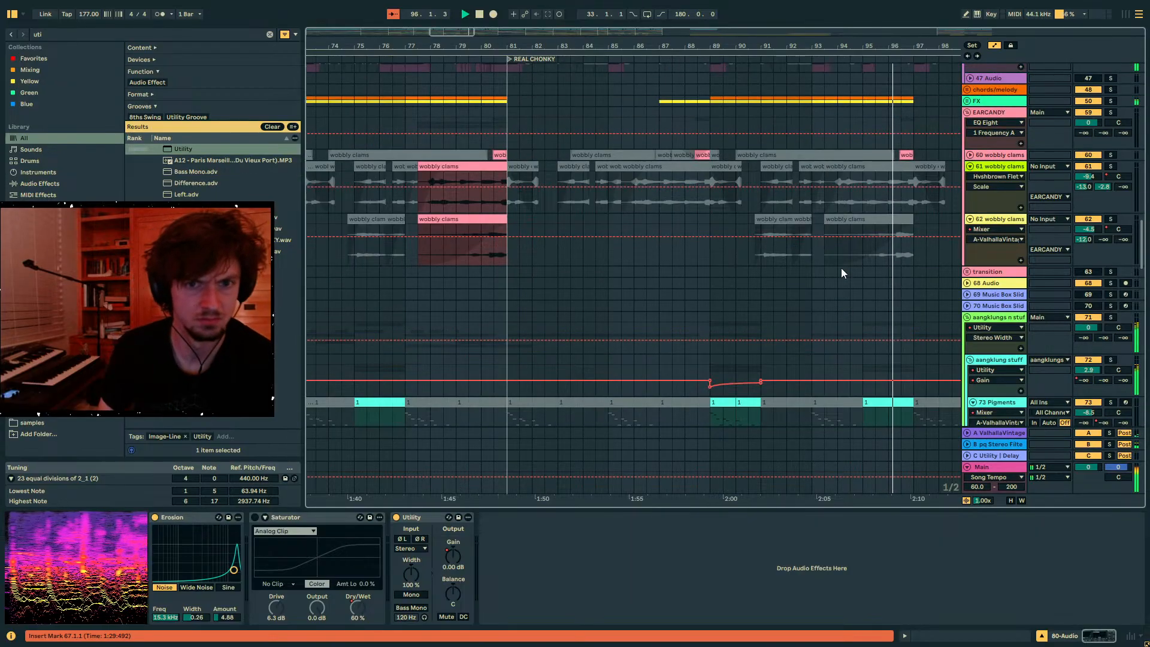
pyautogui.scroll(15, 841, 269)
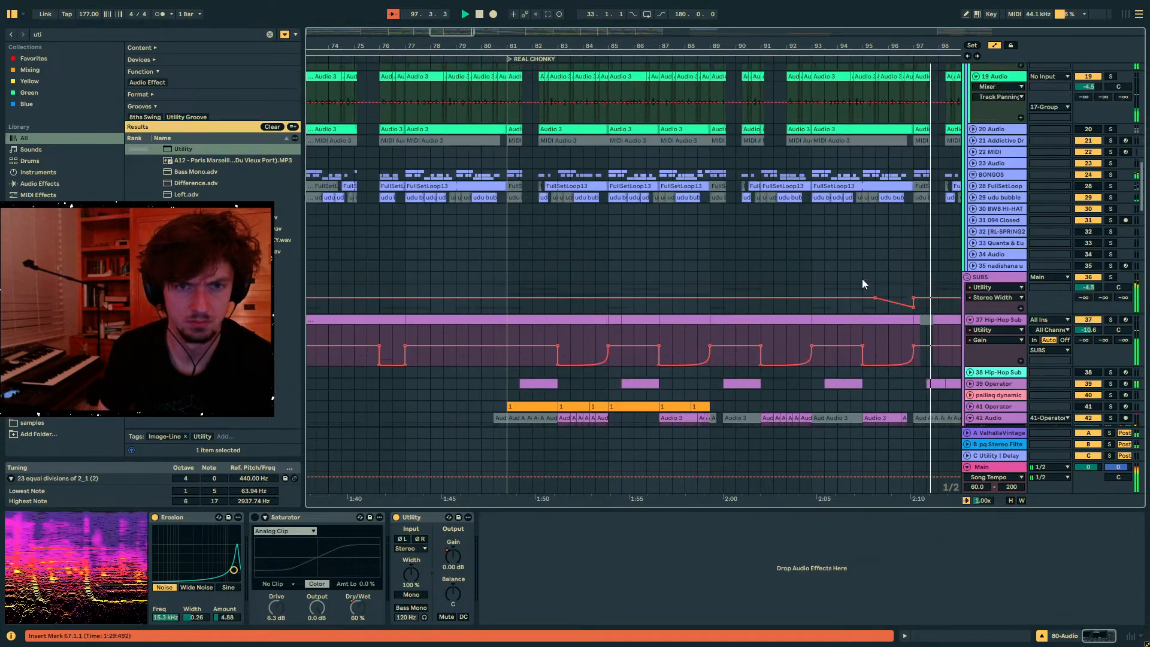
pyautogui.scroll(-6, 861, 280)
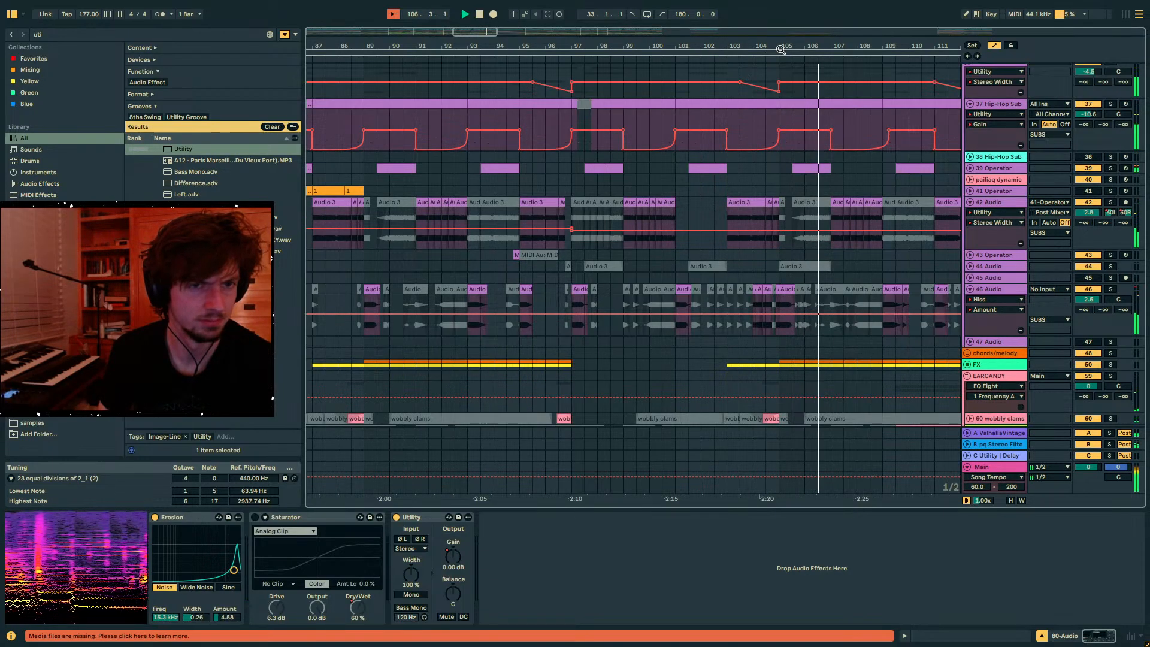
# - Solo the 42 Audio track, audition its clips from bar 107 while checking their low frequency on the spectrum display, and unsolo it
pyautogui.moveTo(780, 50); pyautogui.dragTo(716, 202)
pyautogui.click(716, 203)
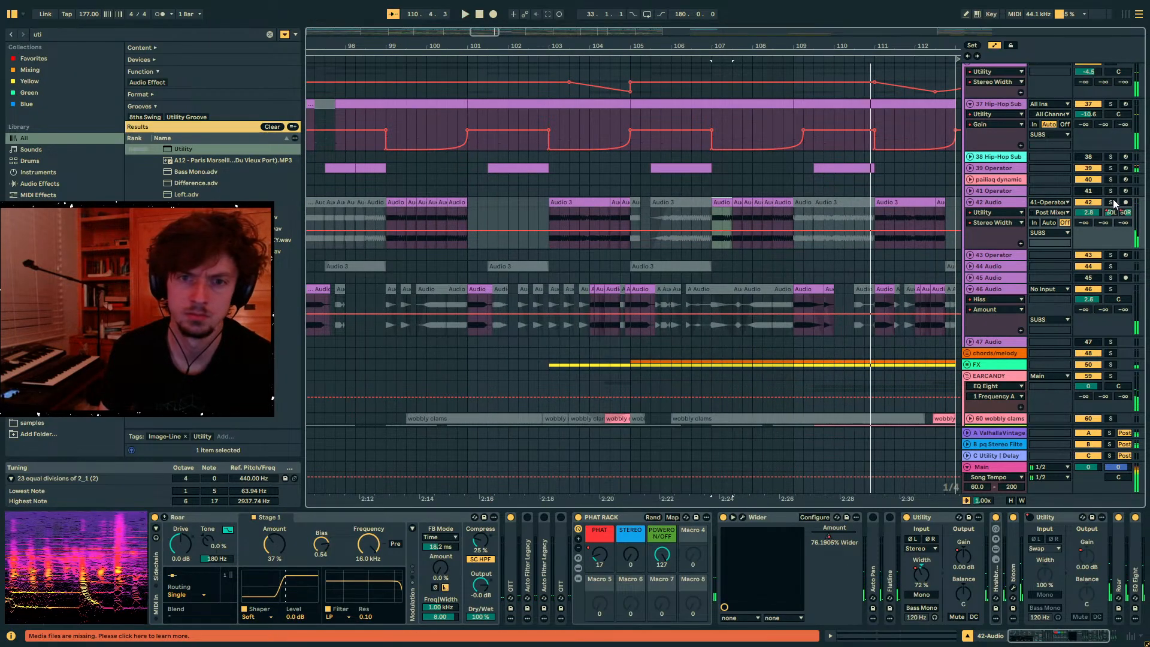
pyautogui.moveTo(47, 616)
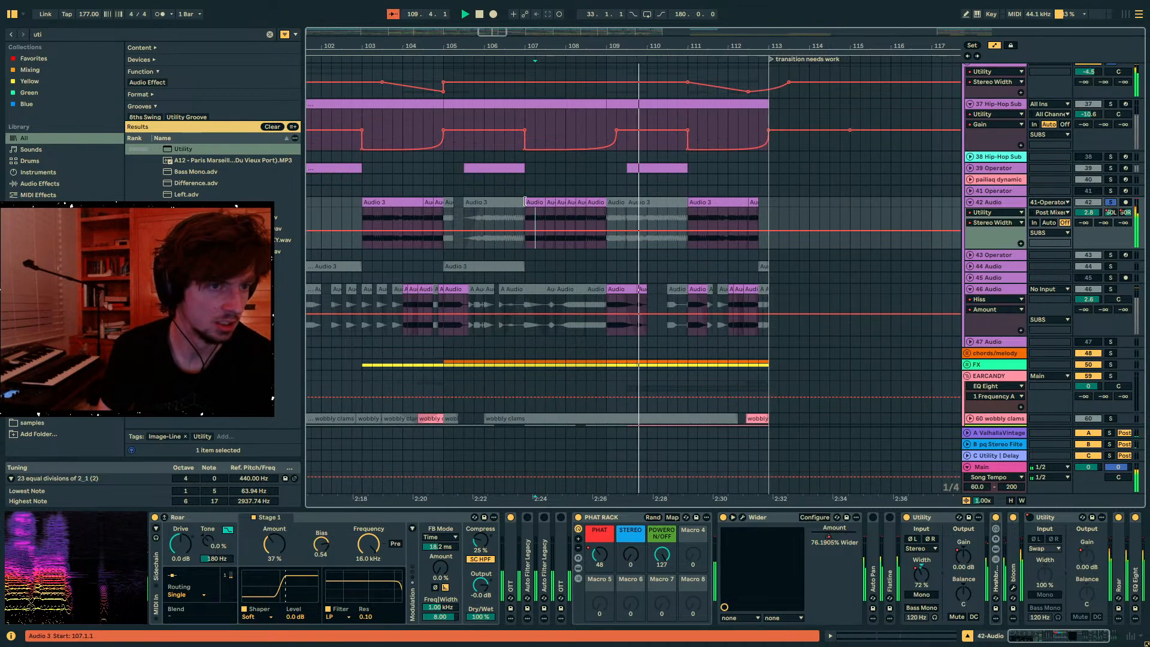
pyautogui.moveTo(630, 205); pyautogui.dragTo(525, 205)
pyautogui.press('space')
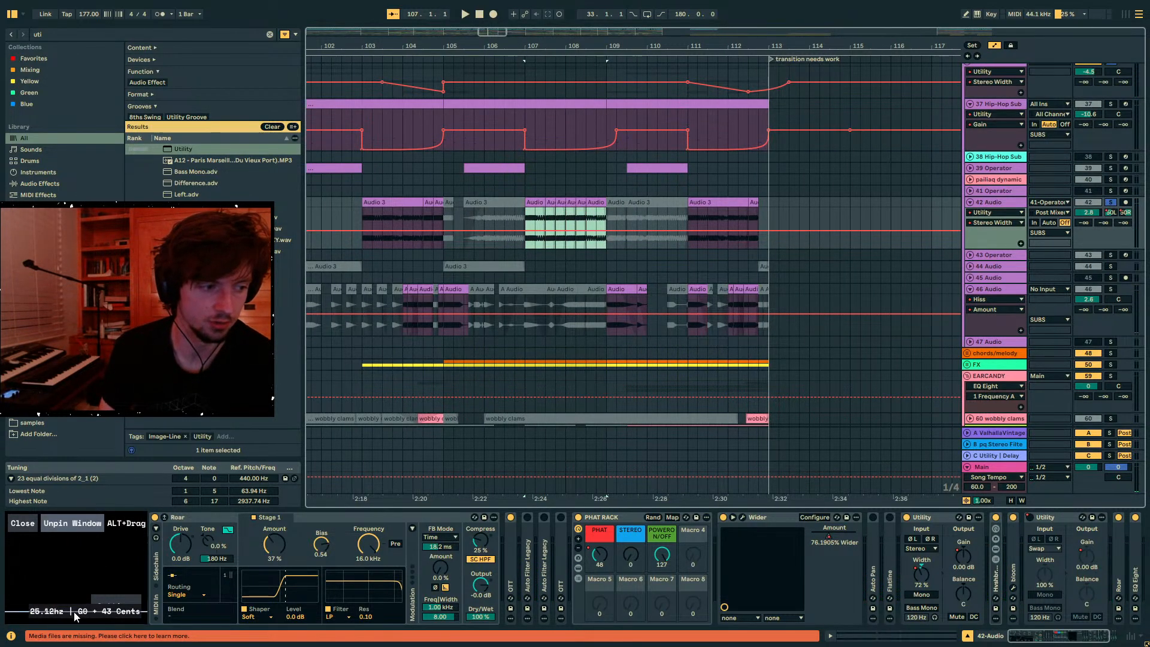
pyautogui.press('space')
pyautogui.moveTo(46, 615)
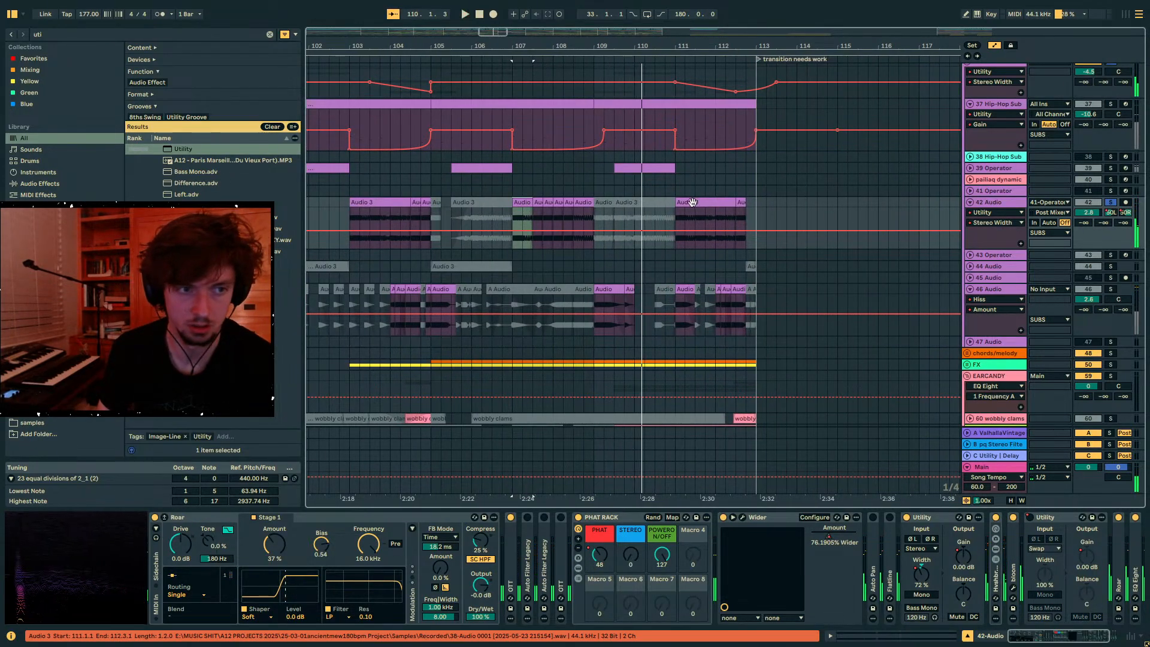
pyautogui.click(1111, 202)
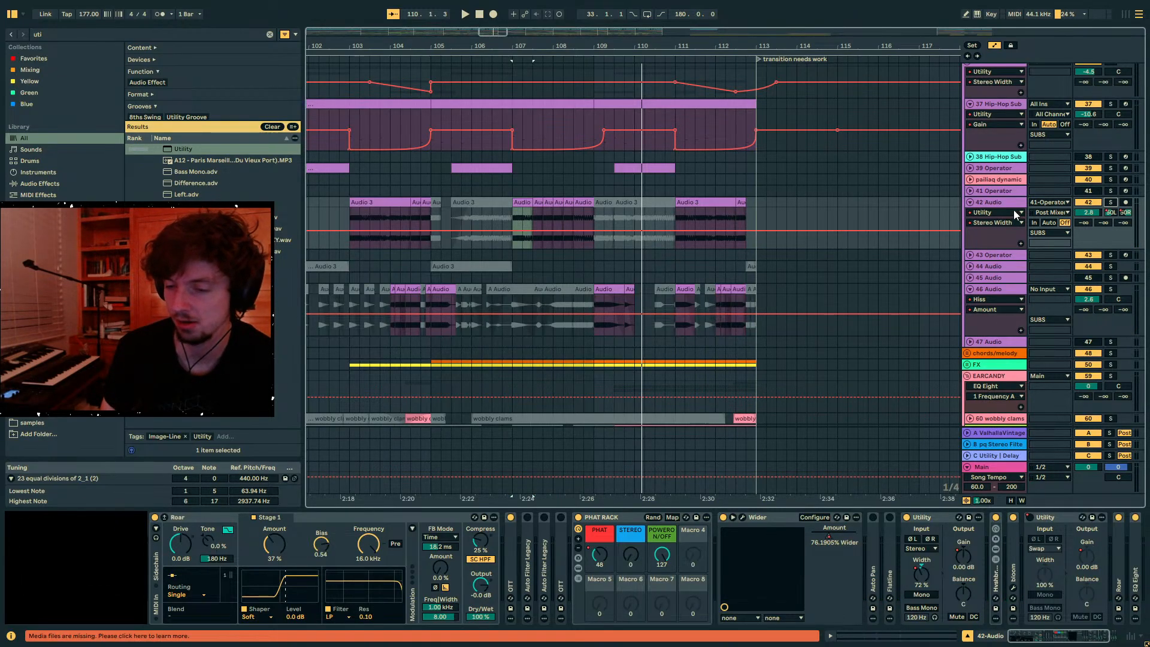
# - Play the full mix from bar 107, checking the 46 Audio clips near bars 109 and 111 and following into the "transition needs work" section
pyautogui.press('space')
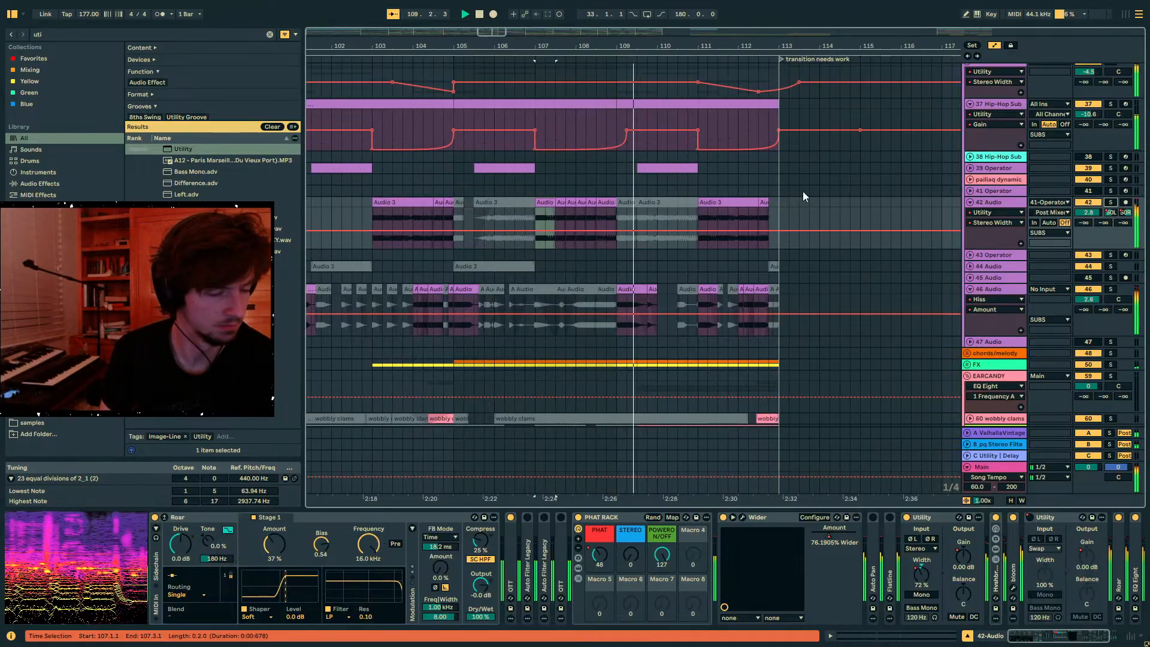
pyautogui.click(595, 286)
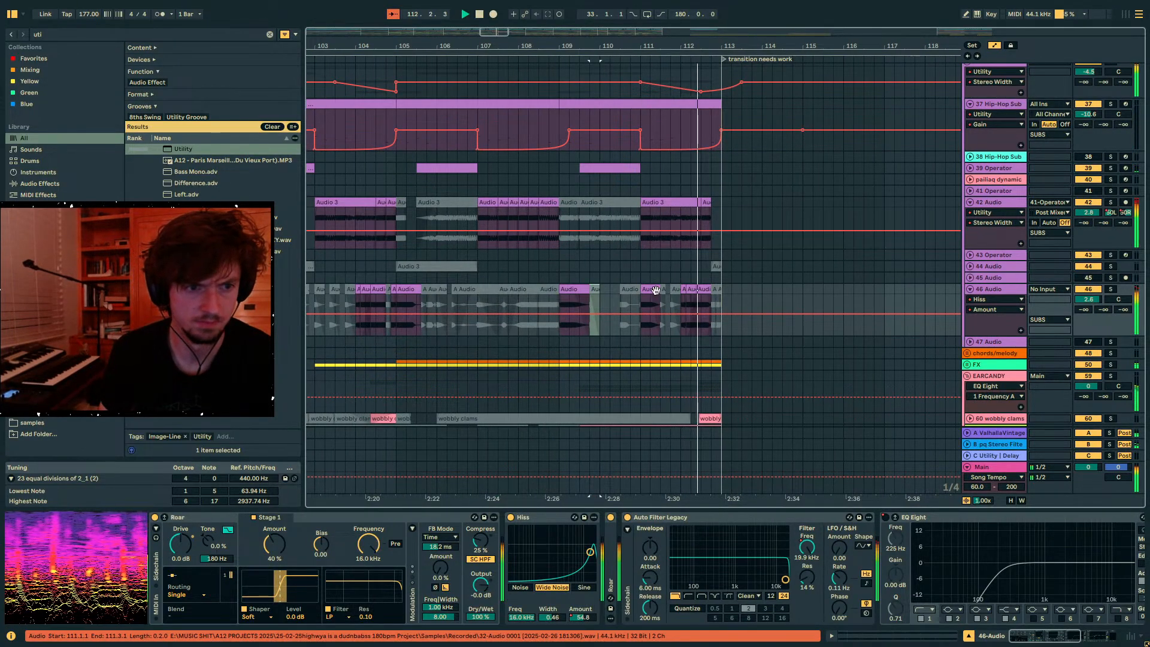
pyautogui.moveTo(642, 300); pyautogui.dragTo(655, 297)
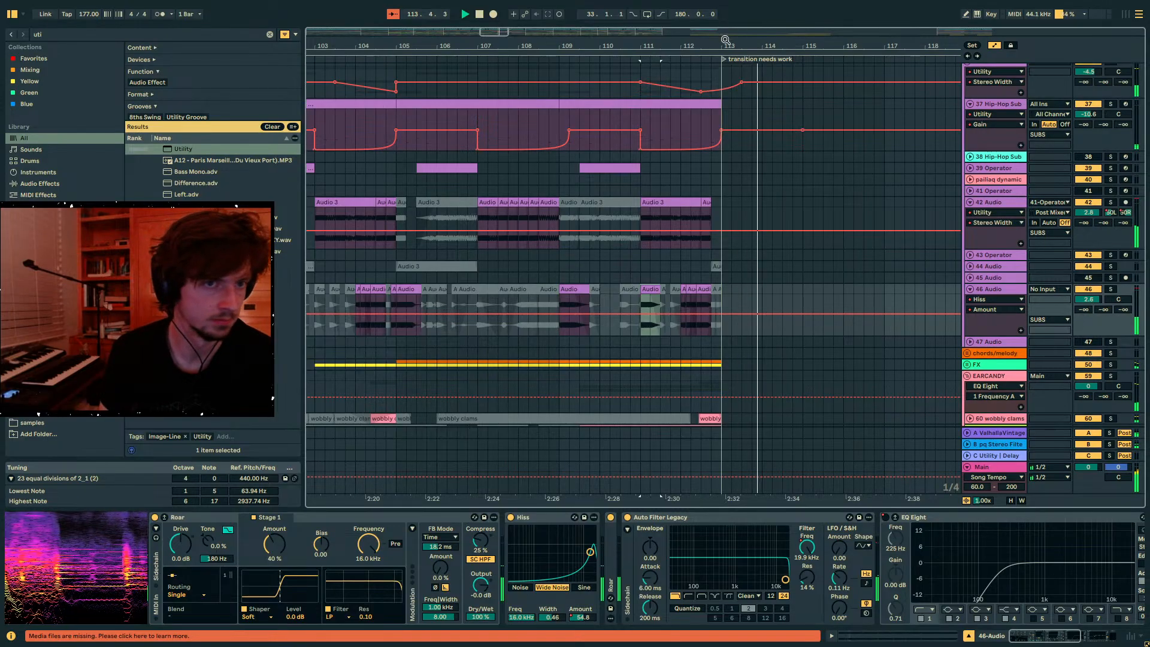
pyautogui.moveTo(726, 40); pyautogui.dragTo(449, 14)
pyautogui.scroll(-4, 637, 241)
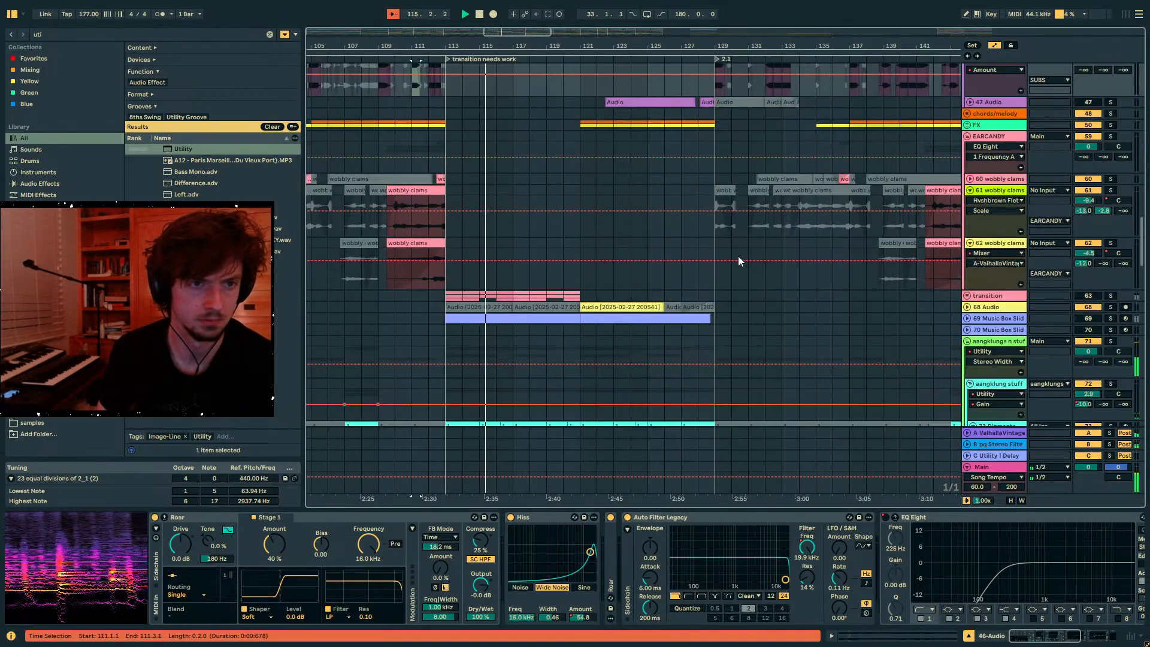
# - Replay the "transition needs work" section from bar 113 while examining the clips on the aangklung, arp, drum and sub tracks
pyautogui.scroll(-10, 722, 246)
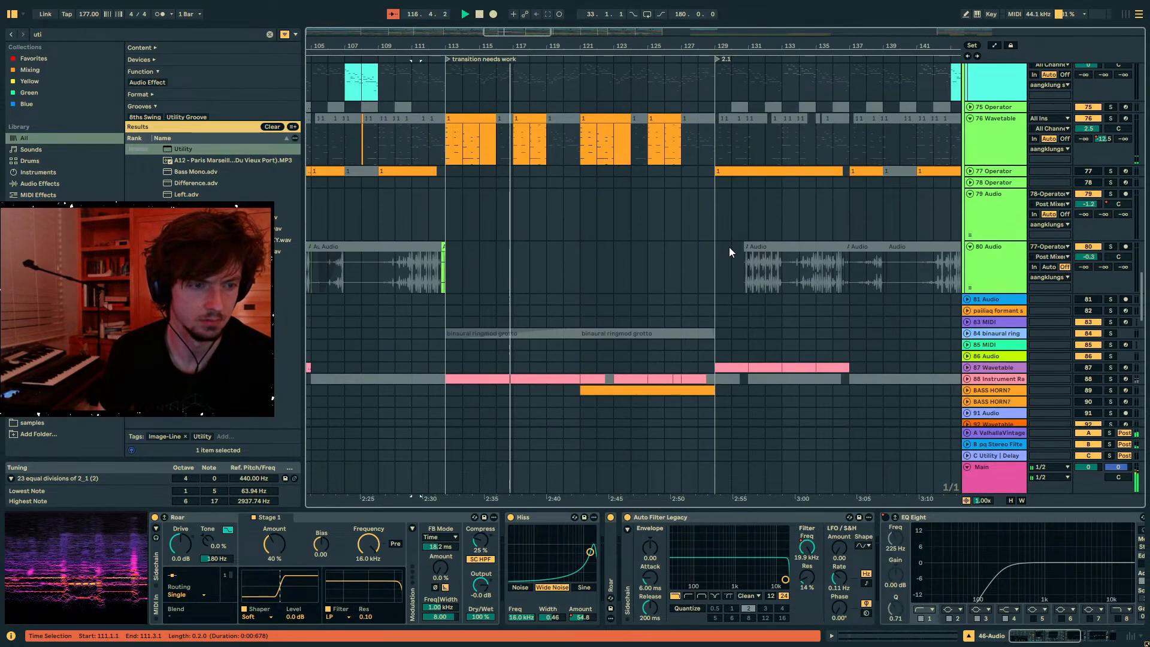
pyautogui.scroll(2, 656, 258)
pyautogui.press('space')
pyautogui.click(486, 292)
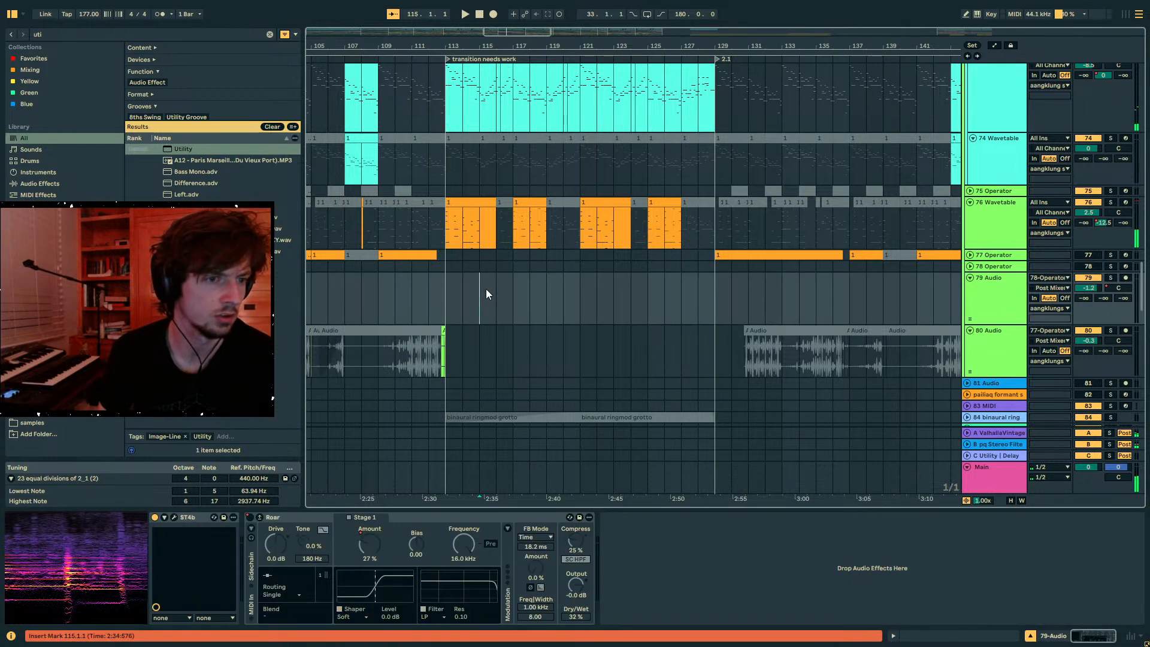
pyautogui.scroll(-4, 578, 290)
pyautogui.click(450, 262)
pyautogui.press('space')
pyautogui.scroll(-4, 736, 257)
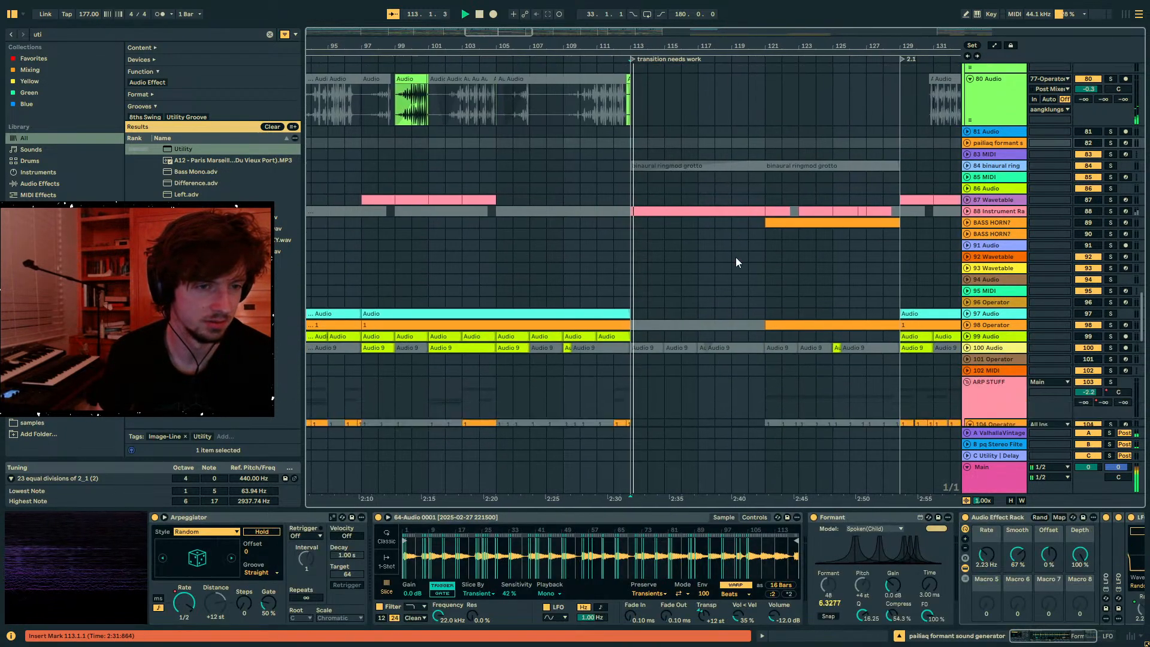
pyautogui.scroll(-5, 756, 266)
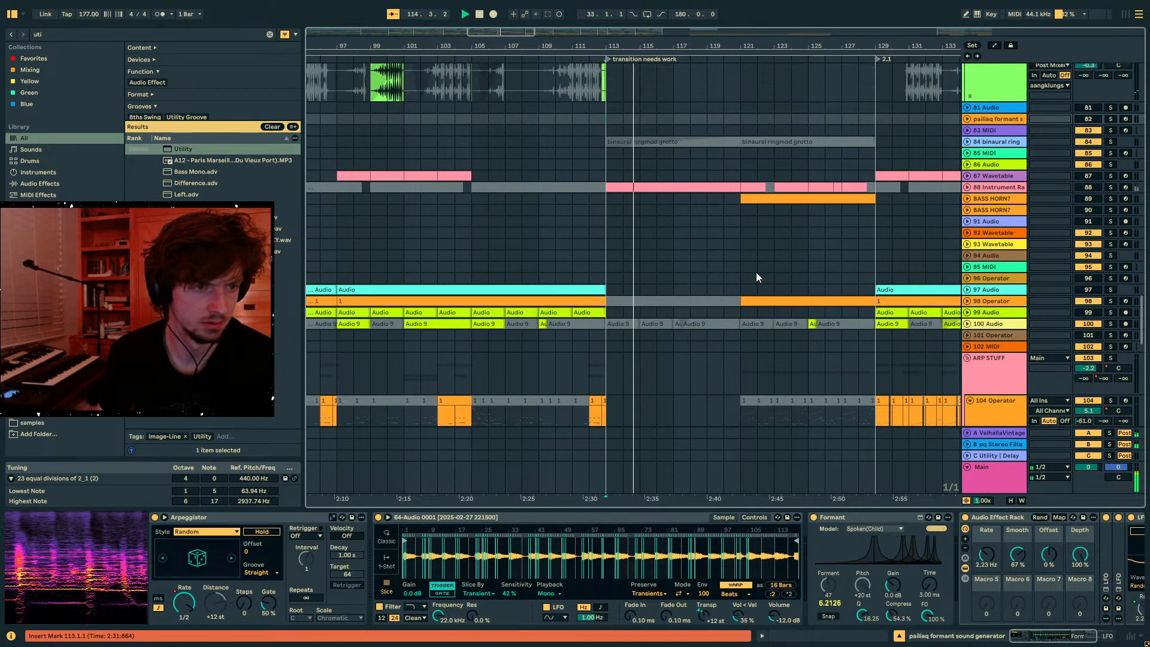
pyautogui.scroll(-5, 762, 288)
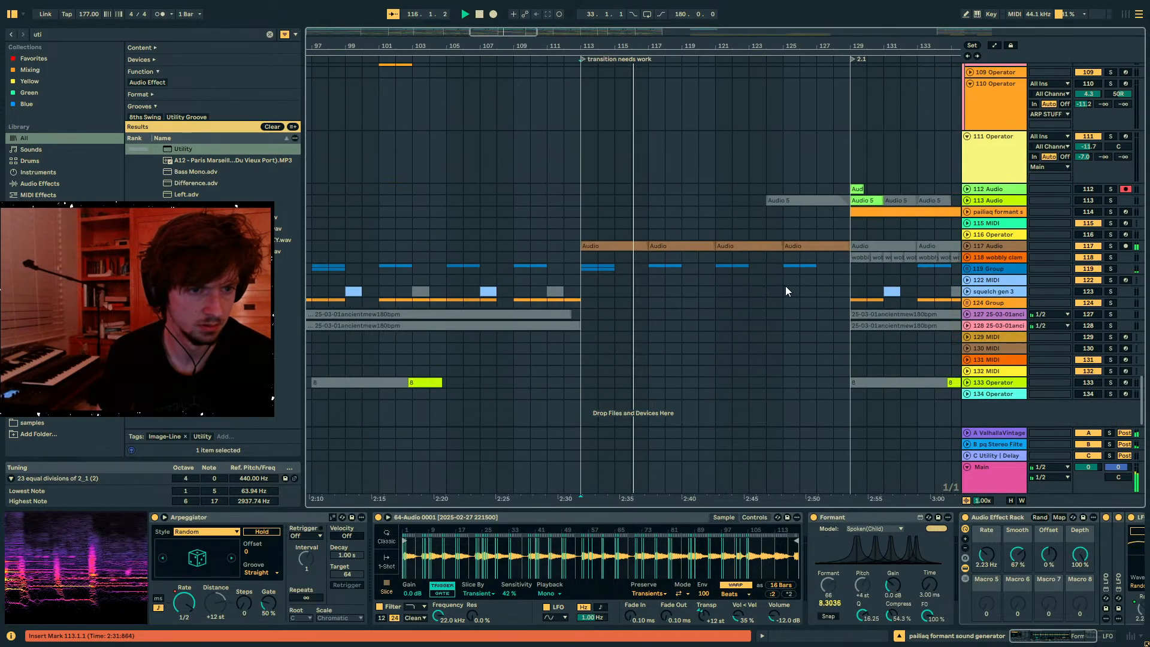
pyautogui.scroll(15, 1104, 160)
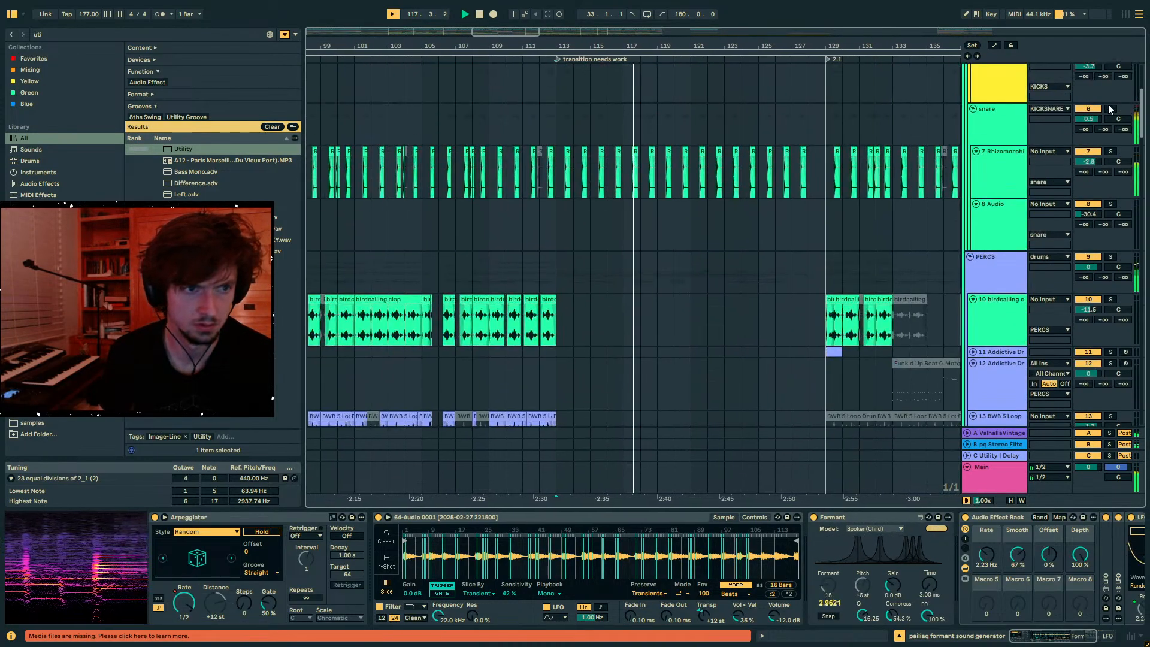
pyautogui.scroll(-10, 1104, 161)
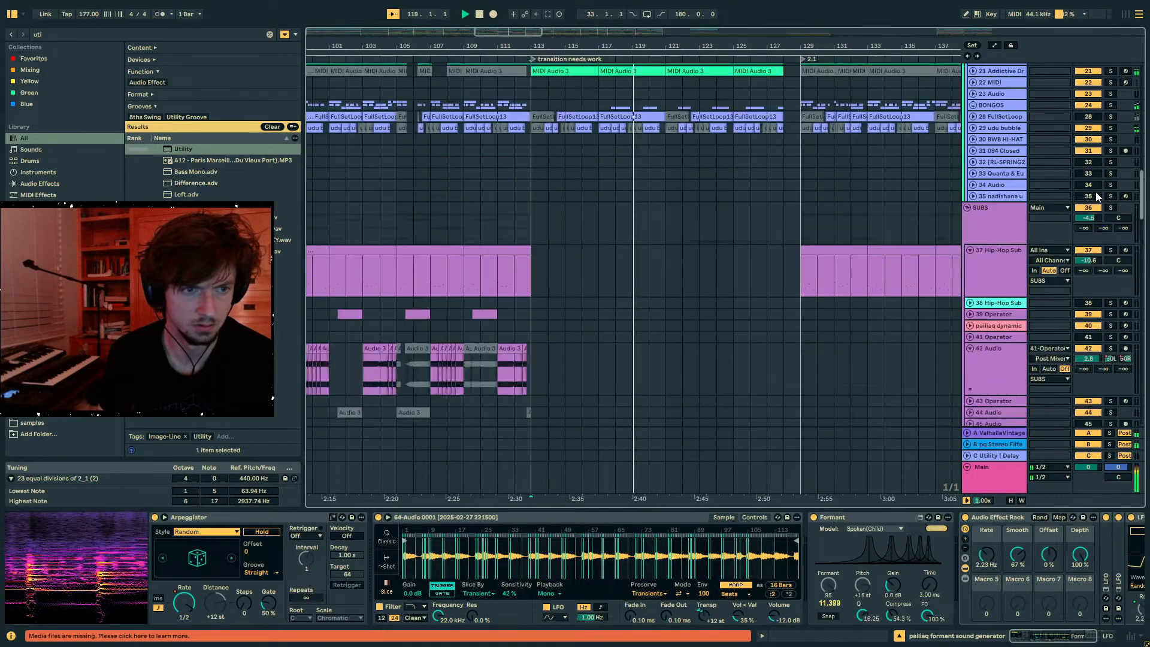
# - Follow playback into section 2.1 while examining the FX riser tracks and the 68 Audio clip at bar 121
pyautogui.click(967, 178)
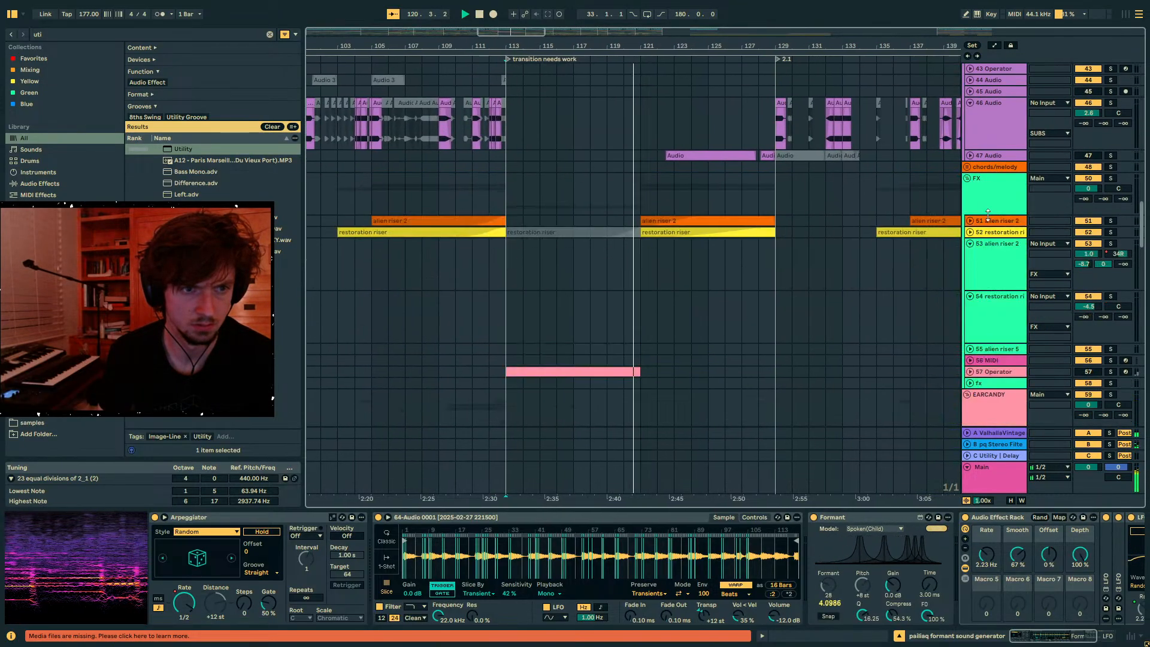
pyautogui.scroll(-3, 970, 282)
pyautogui.scroll(-5, 918, 276)
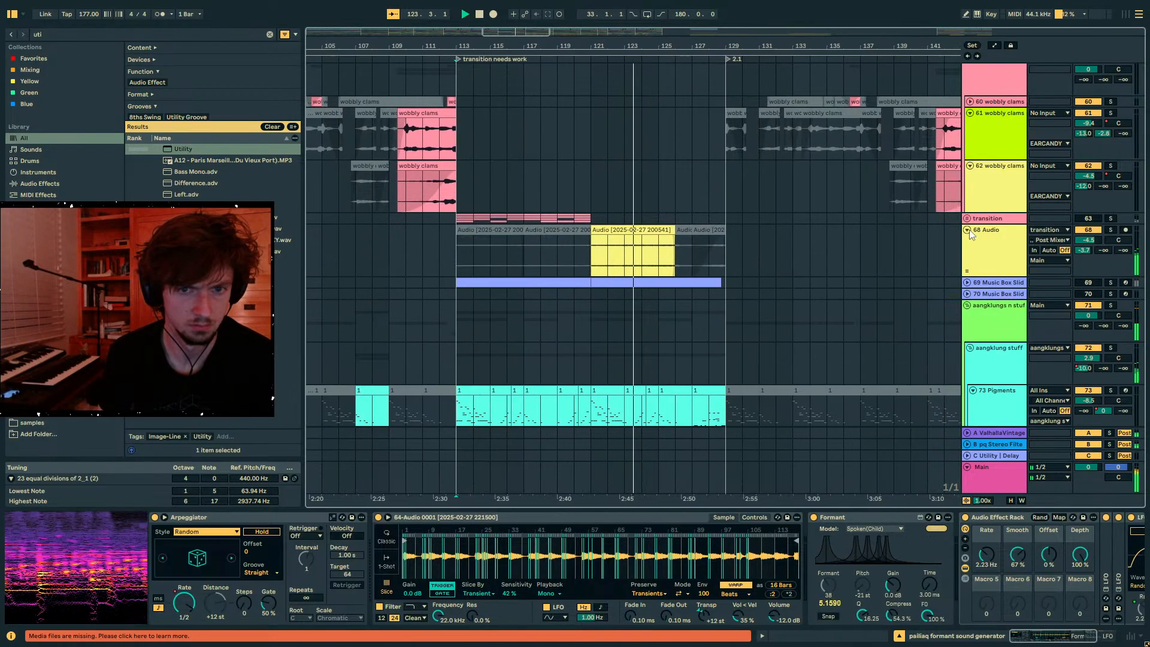
pyautogui.click(627, 230)
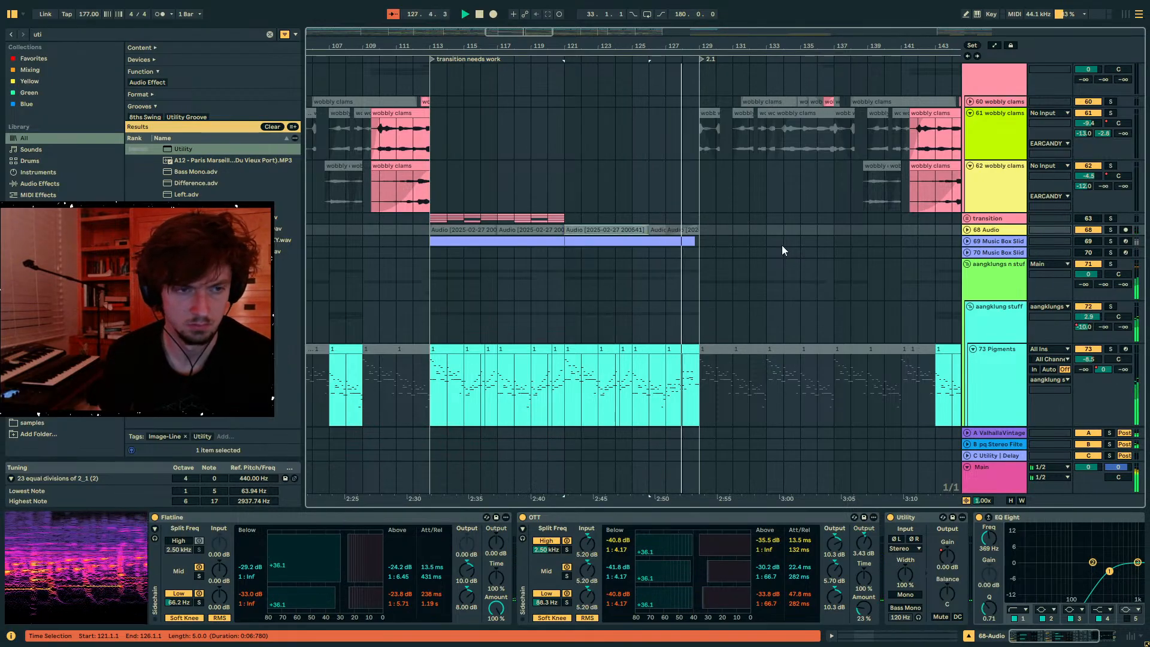
pyautogui.scroll(10, 782, 247)
pyautogui.scroll(1, 782, 246)
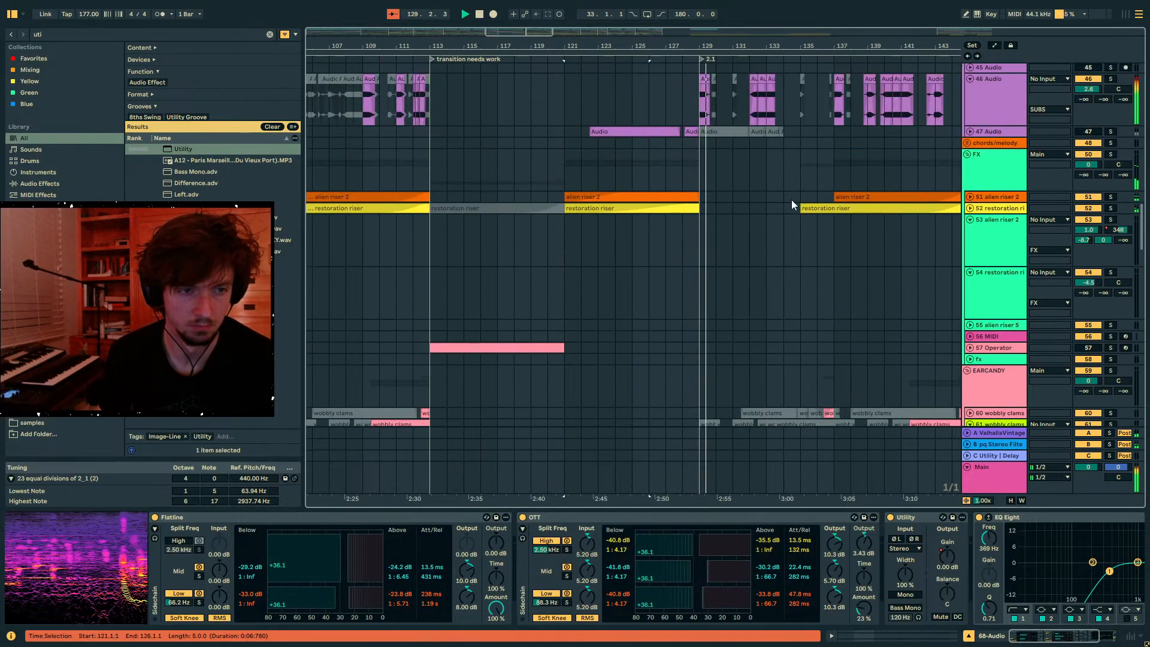
pyautogui.click(970, 197)
pyautogui.click(628, 207)
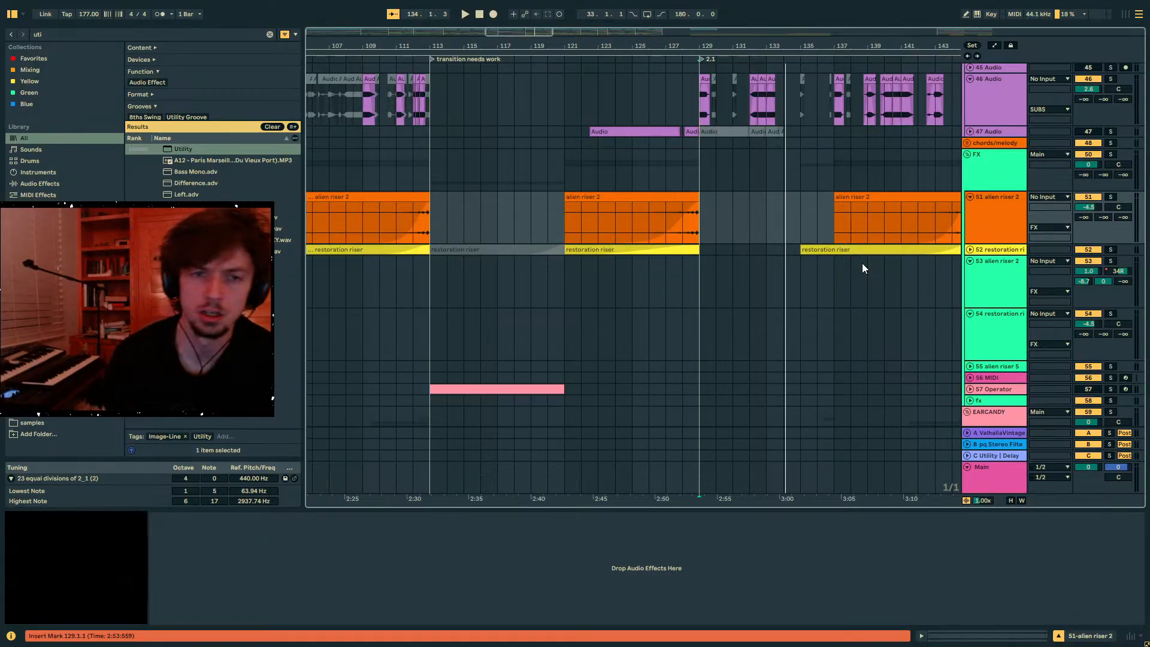
# - Collapse the FX and EARCANDY track groups
pyautogui.click(985, 179)
pyautogui.click(967, 155)
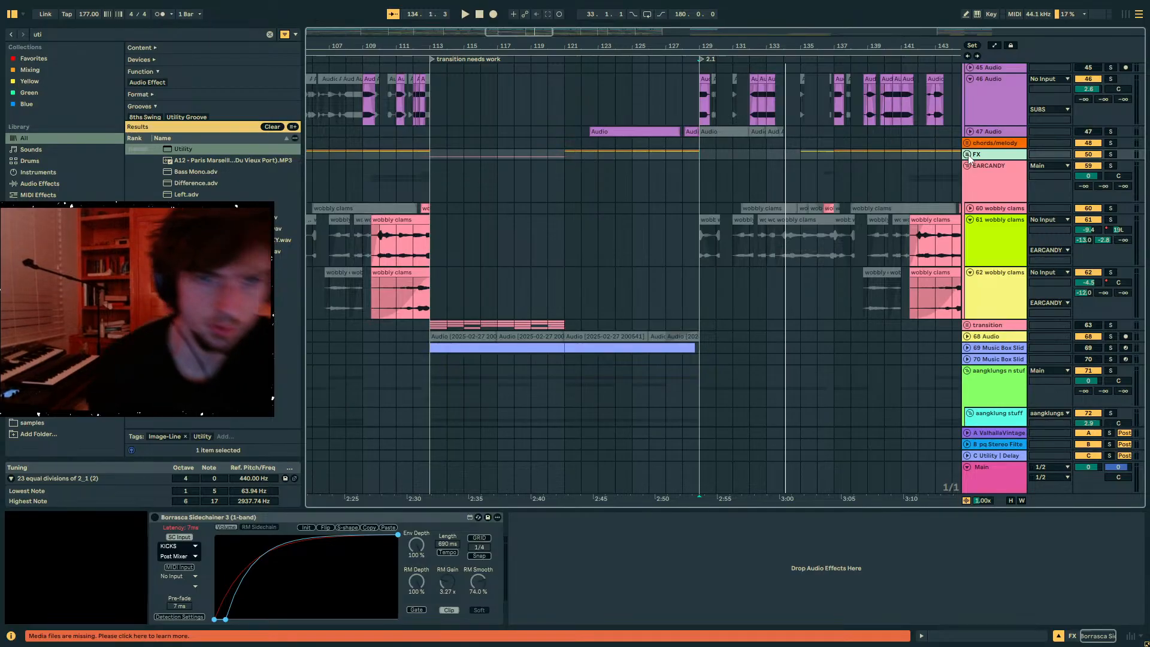
pyautogui.click(988, 166)
pyautogui.click(977, 178)
pyautogui.click(986, 189)
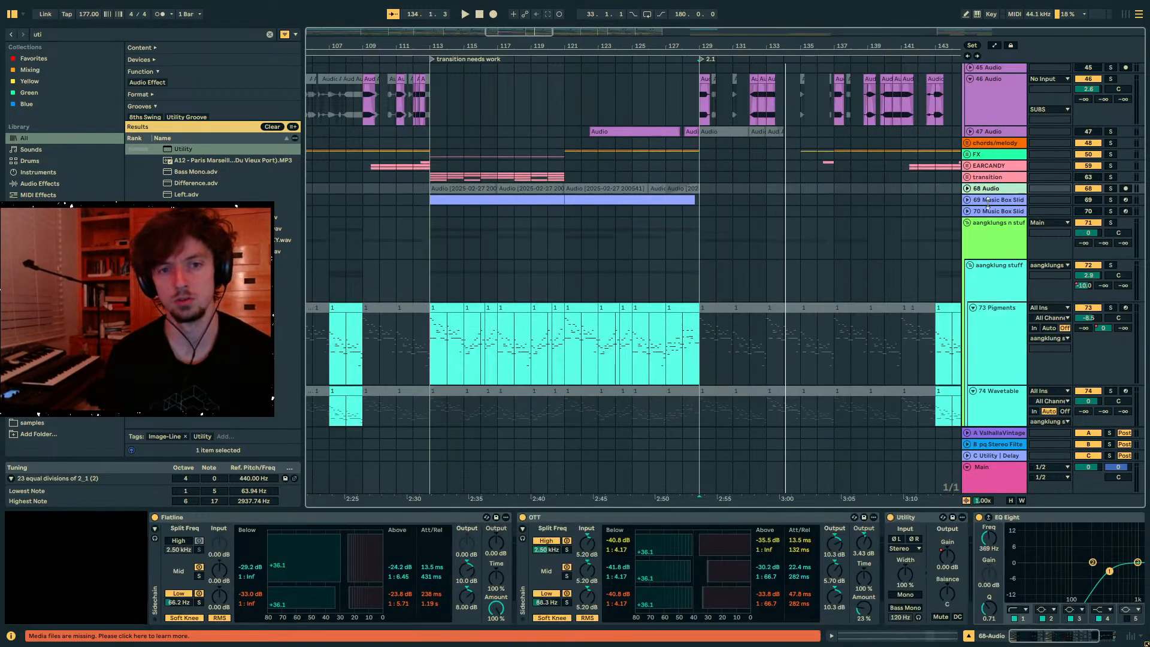
# - Insert a new MIDI track below the 70 Music Box Slide track and load Operator on it
pyautogui.click(989, 201)
pyautogui.click(991, 213)
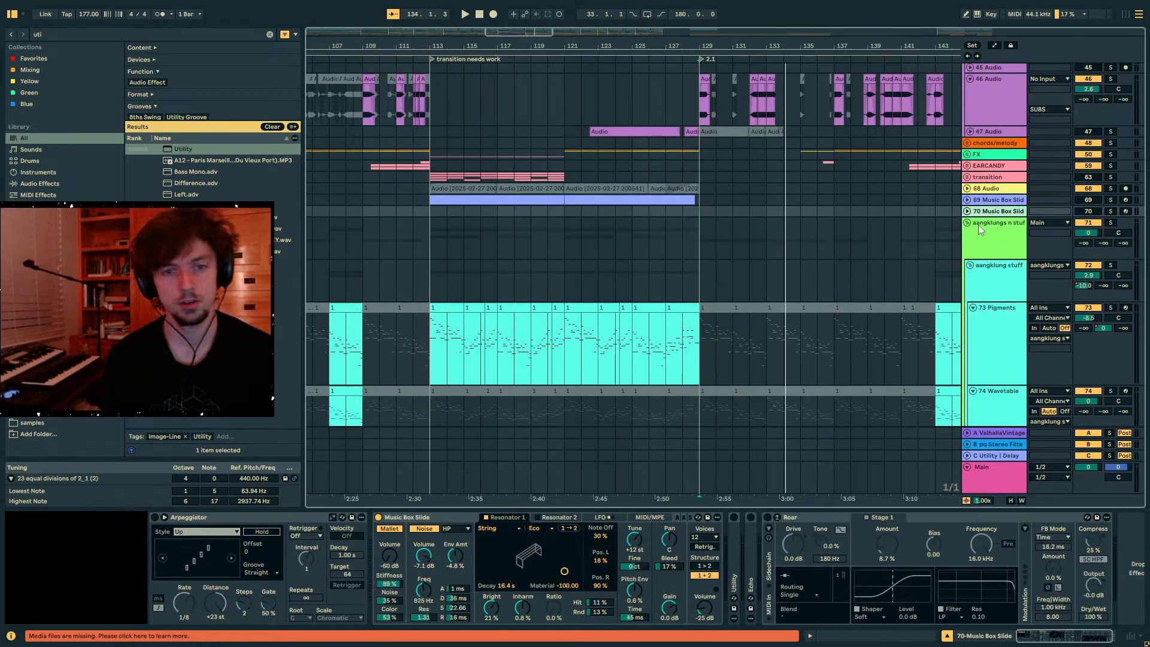
pyautogui.hotkey('ctrl', 'shift', 't')
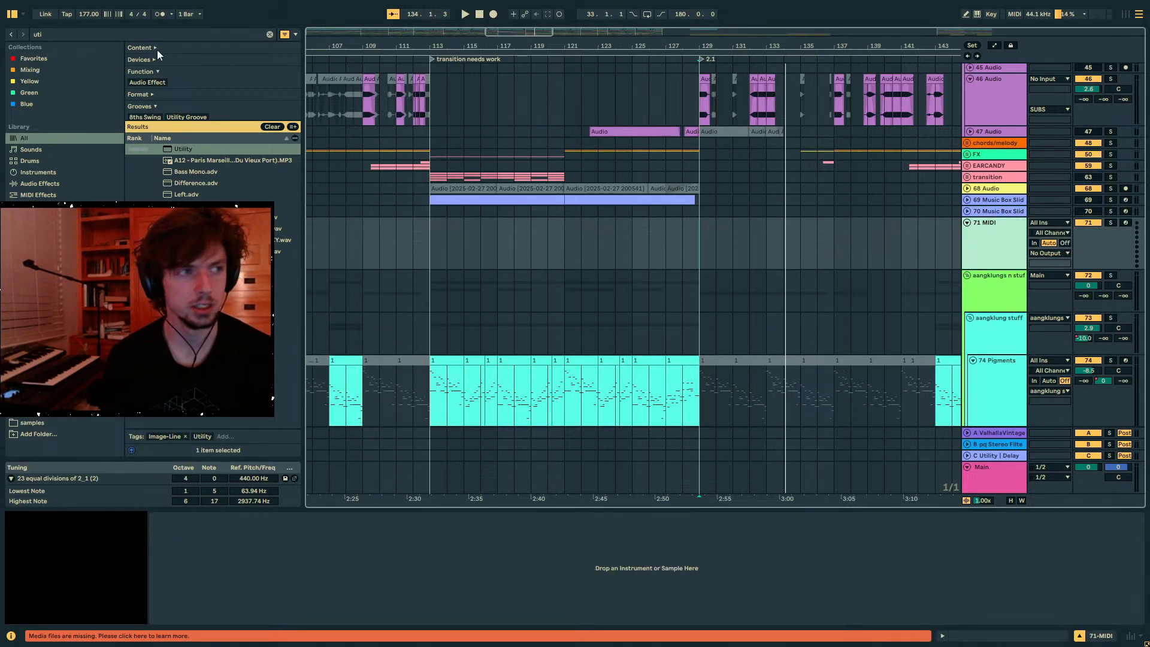
pyautogui.hotkey('ctrl', 'f')
pyautogui.write('operat')
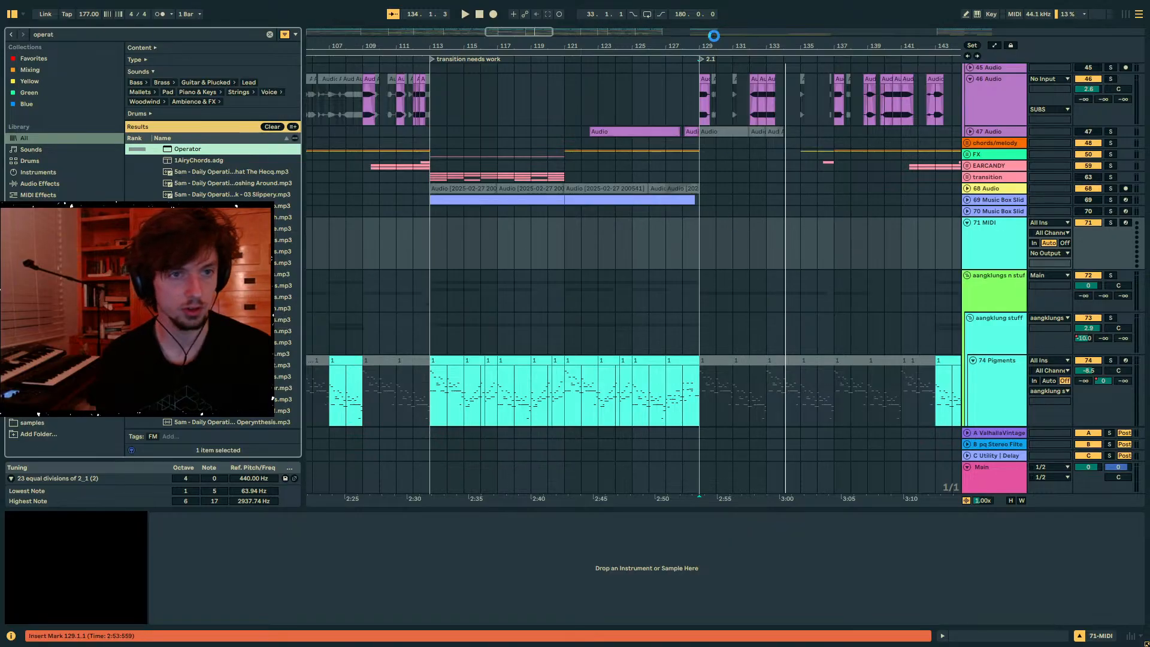
pyautogui.press('Return')
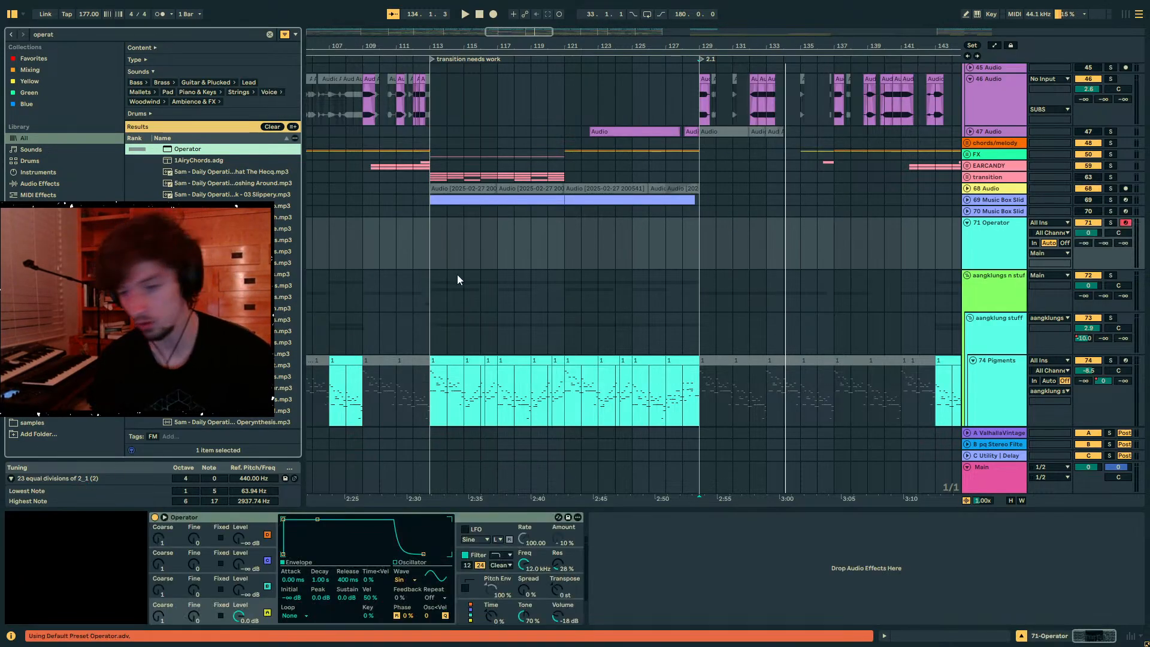
# - Create an empty one-bar MIDI clip on the 71 Operator track from bar 129 to bar 130
pyautogui.moveTo(712, 46); pyautogui.dragTo(656, 177)
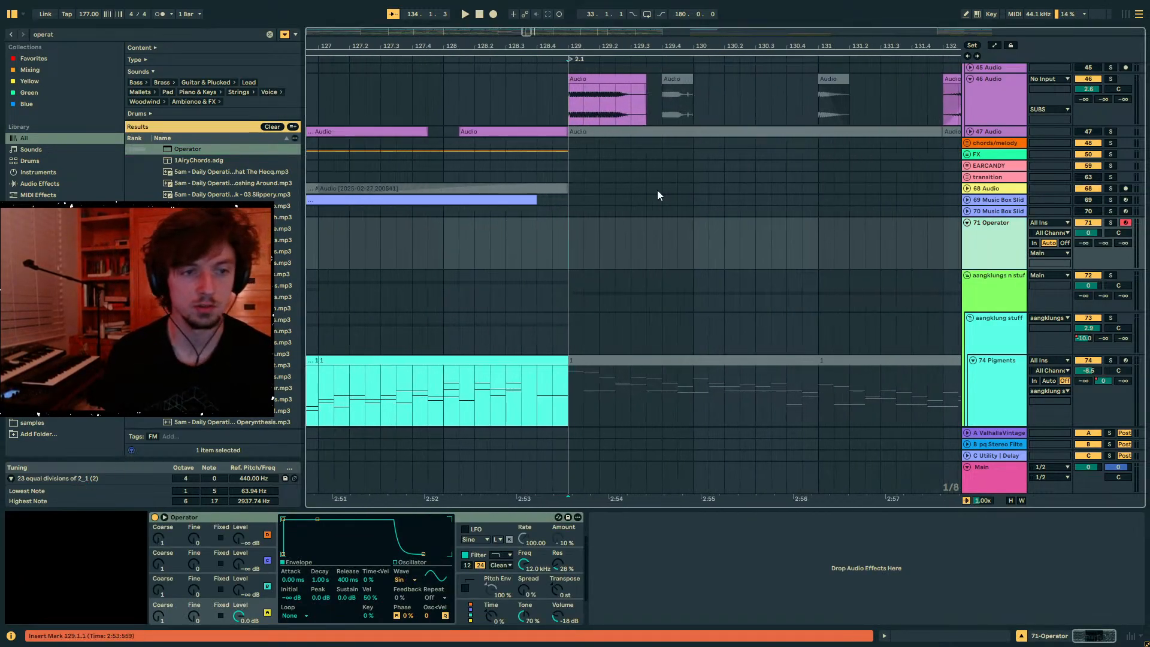
pyautogui.click(685, 231)
pyautogui.moveTo(685, 233); pyautogui.dragTo(566, 233)
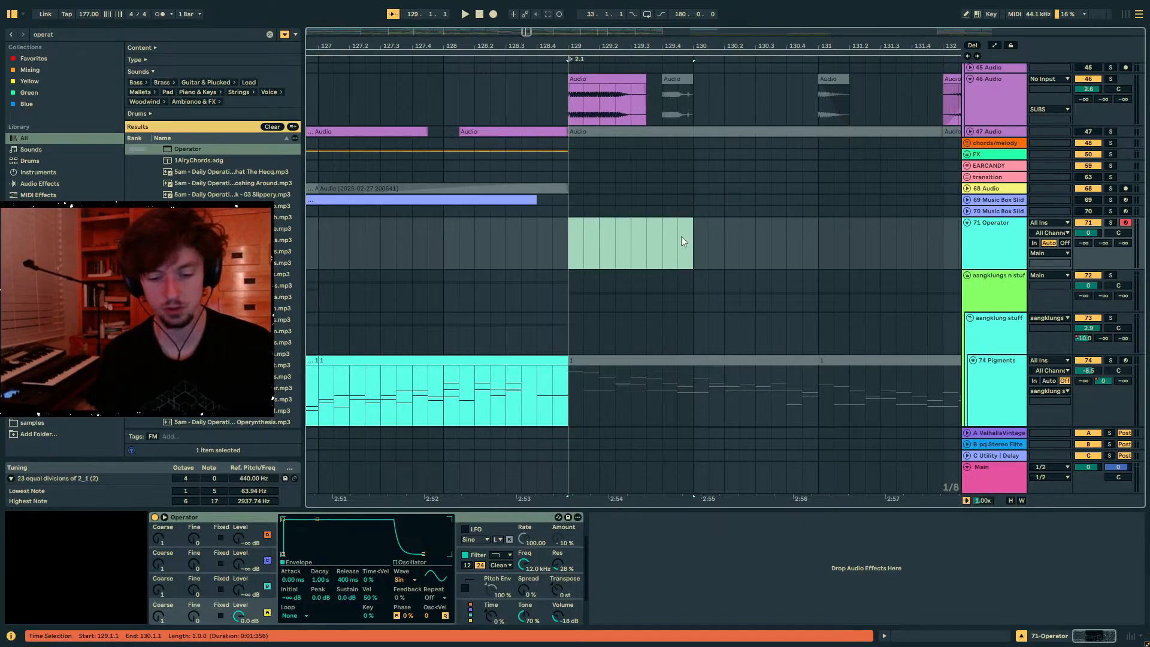
pyautogui.hotkey('ctrl', 'shift', 'm')
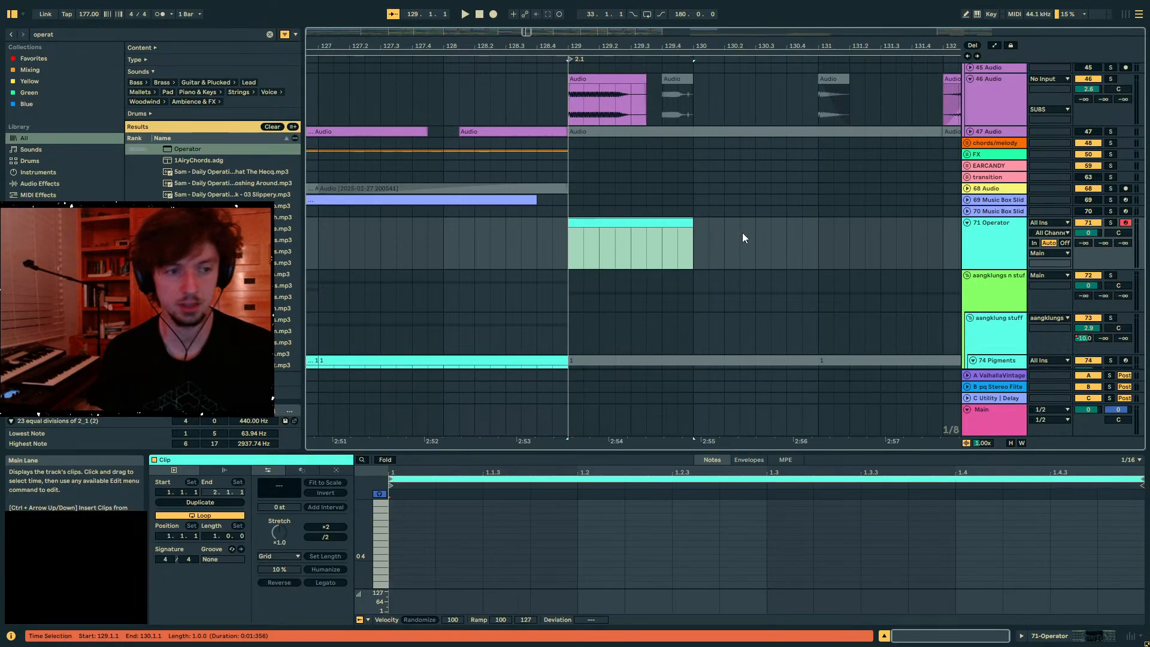
# - Draw two simultaneous notes at pitches 13 3 and 21 3 in the clip and extend both across the full bar
pyautogui.doubleClick(419, 555)
pyautogui.scroll(1, 426, 545)
pyautogui.doubleClick(418, 549)
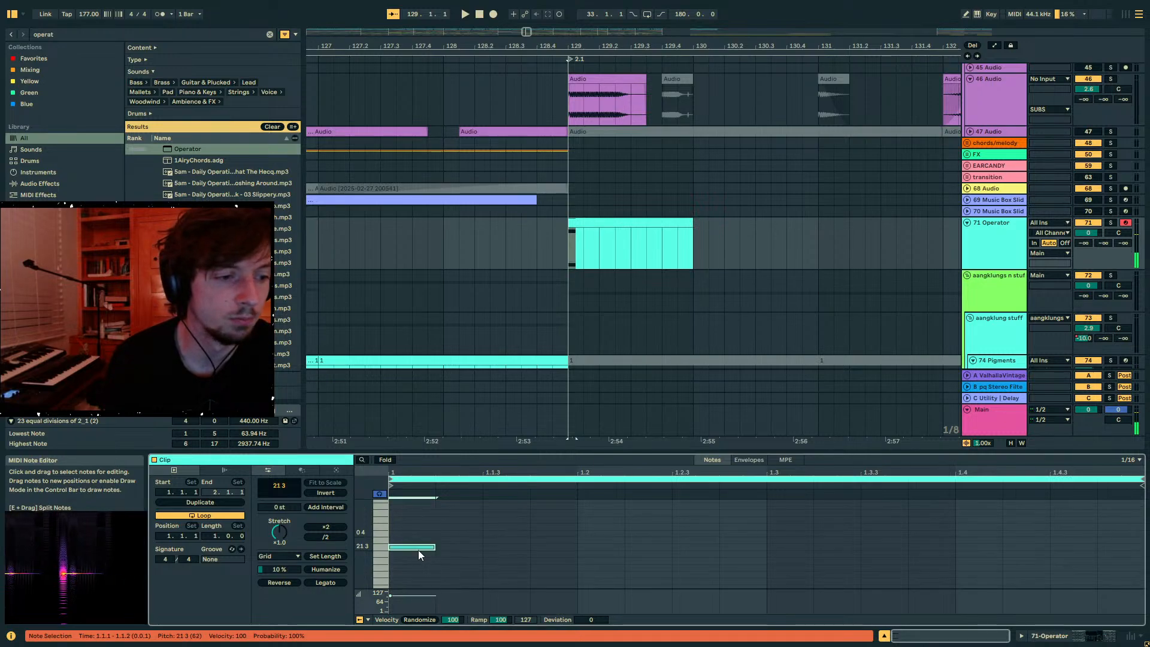
pyautogui.moveTo(382, 546); pyautogui.dragTo(379, 548)
pyautogui.moveTo(521, 574); pyautogui.dragTo(1139, 533)
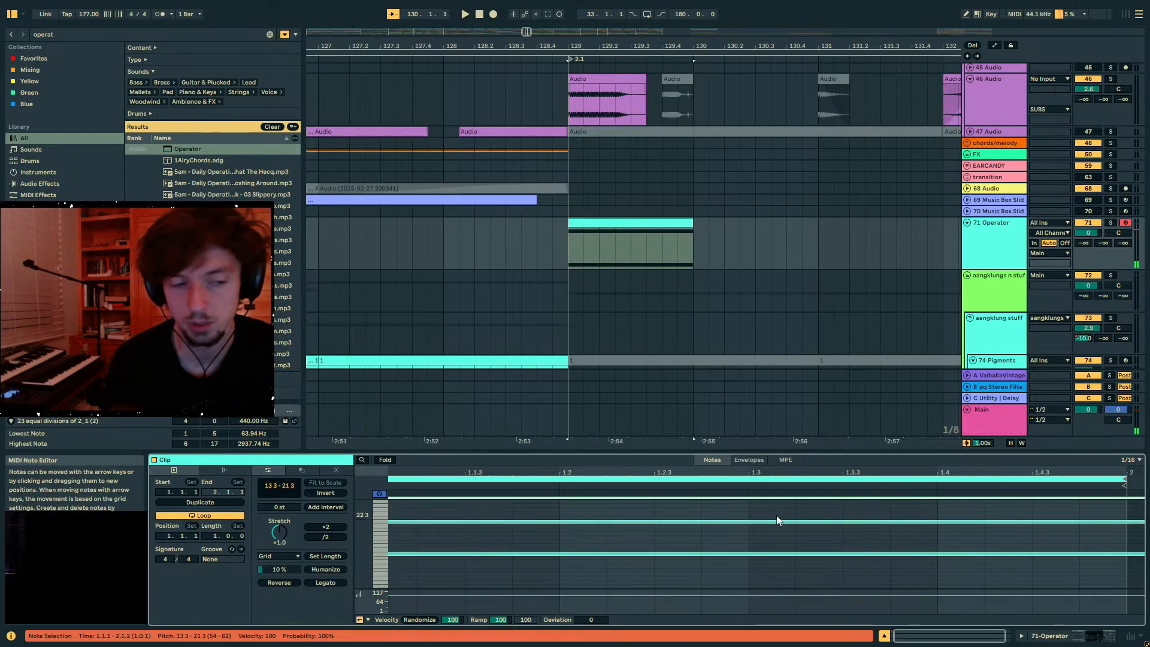
# - Solo the 71 Operator track and play its two-note clip while checking the spectrum display
pyautogui.click(1111, 222)
pyautogui.press('space')
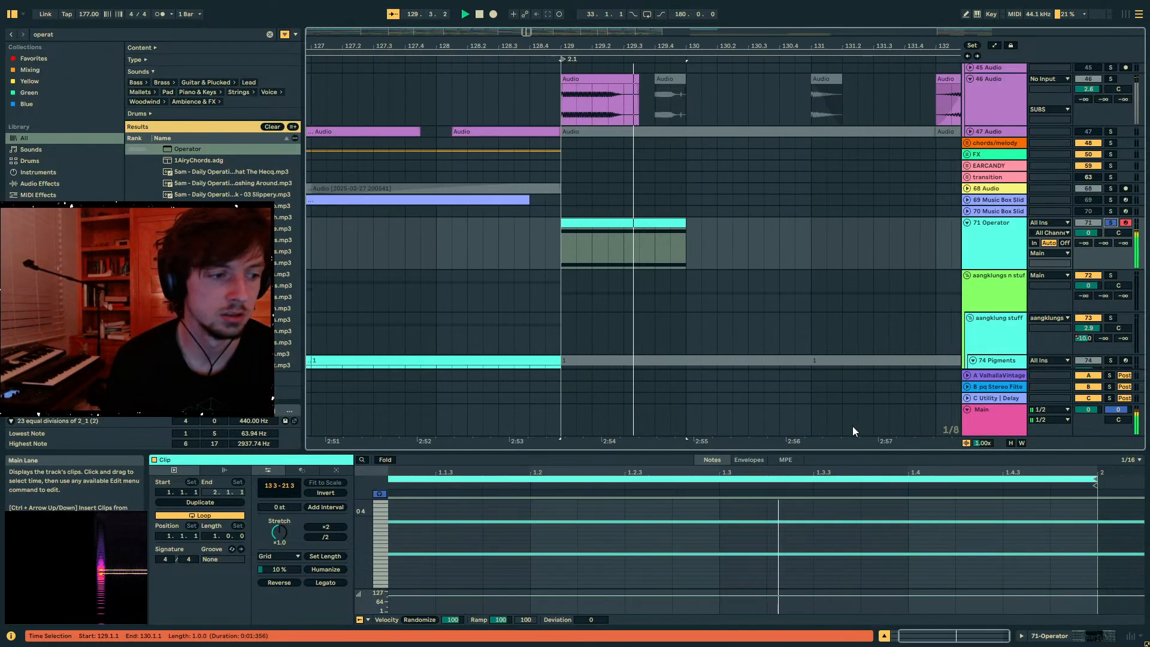
pyautogui.moveTo(43, 574)
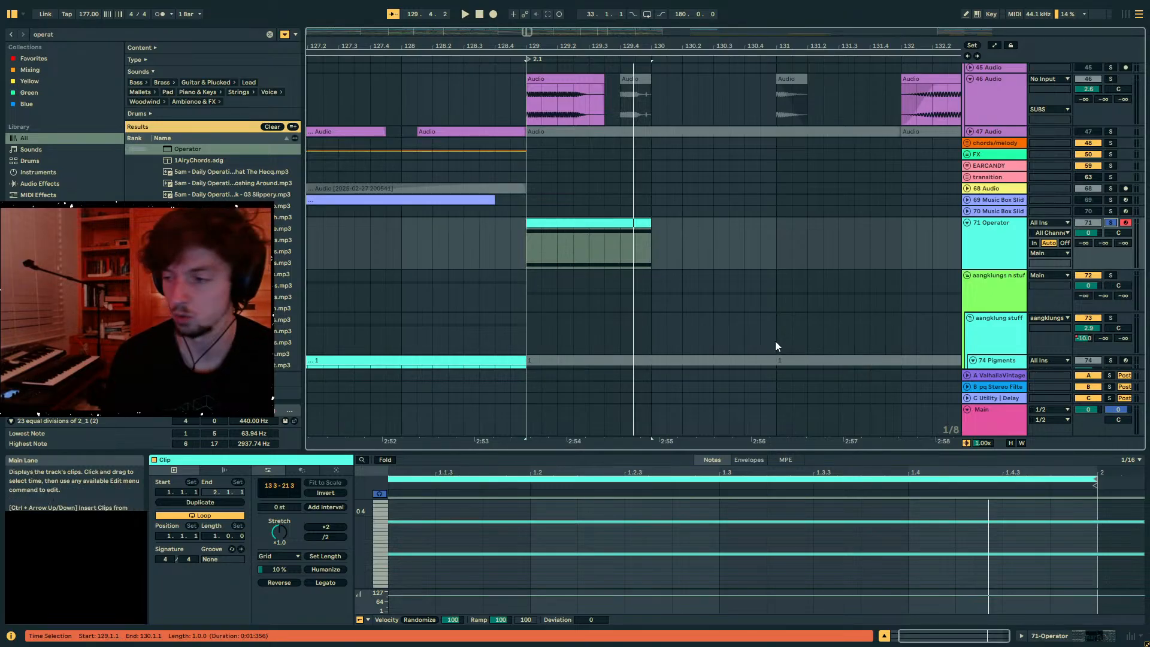
pyautogui.click(602, 531)
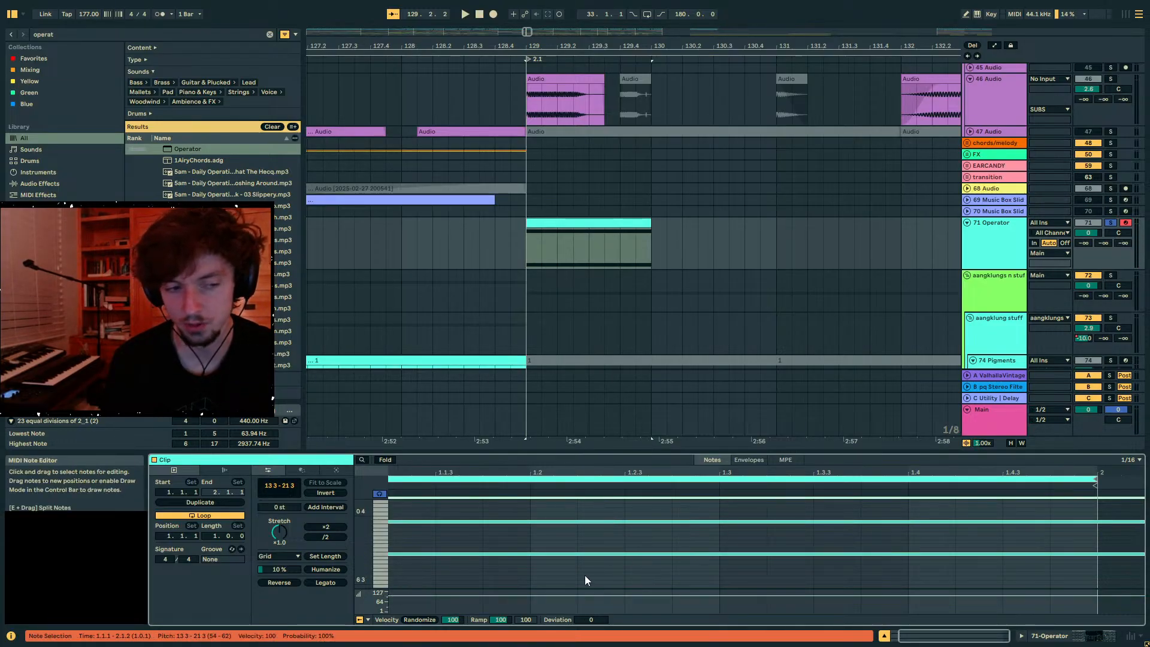
# - Add a Saturator after Operator on track 71 and lower the track volume to -9.2 dB
pyautogui.click(93, 35)
pyautogui.moveTo(93, 35); pyautogui.dragTo(17, 27)
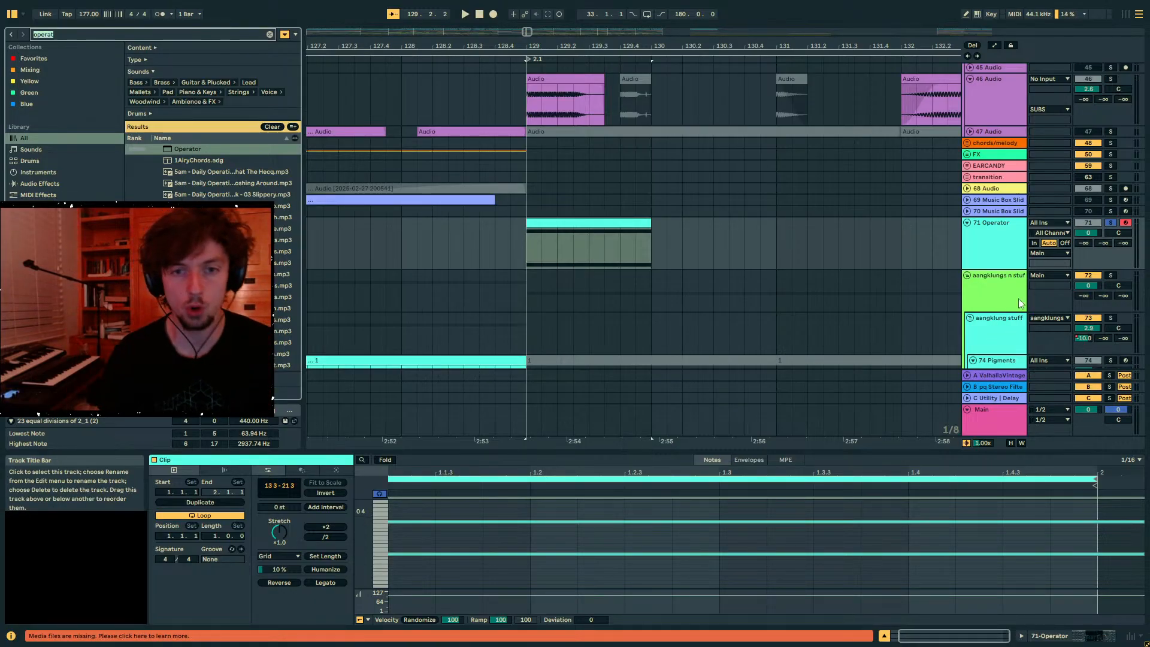
pyautogui.moveTo(1078, 269); pyautogui.dragTo(1059, 300)
pyautogui.moveTo(1058, 246); pyautogui.dragTo(1094, 249)
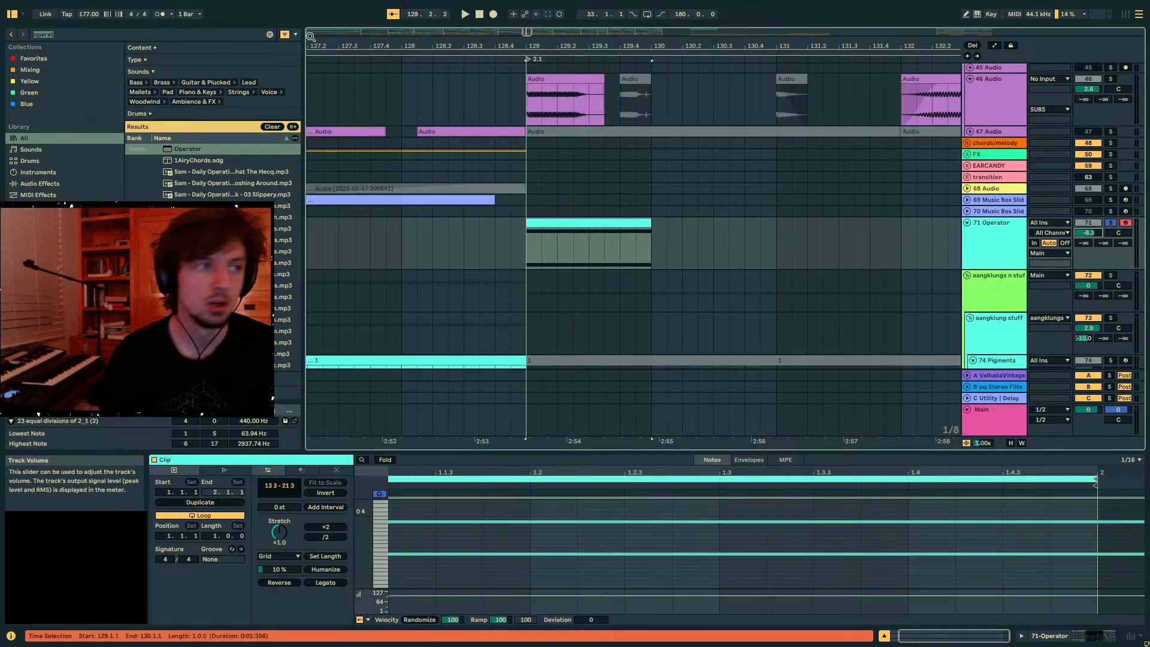
pyautogui.click(78, 36)
pyautogui.write('sat')
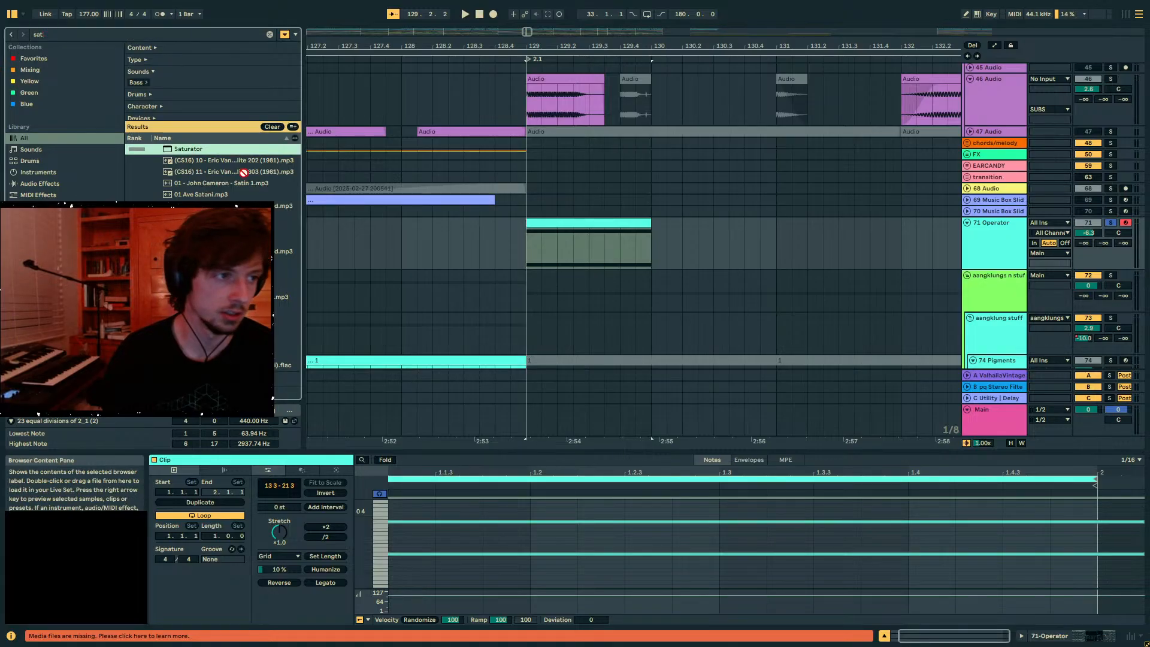
pyautogui.click(541, 222)
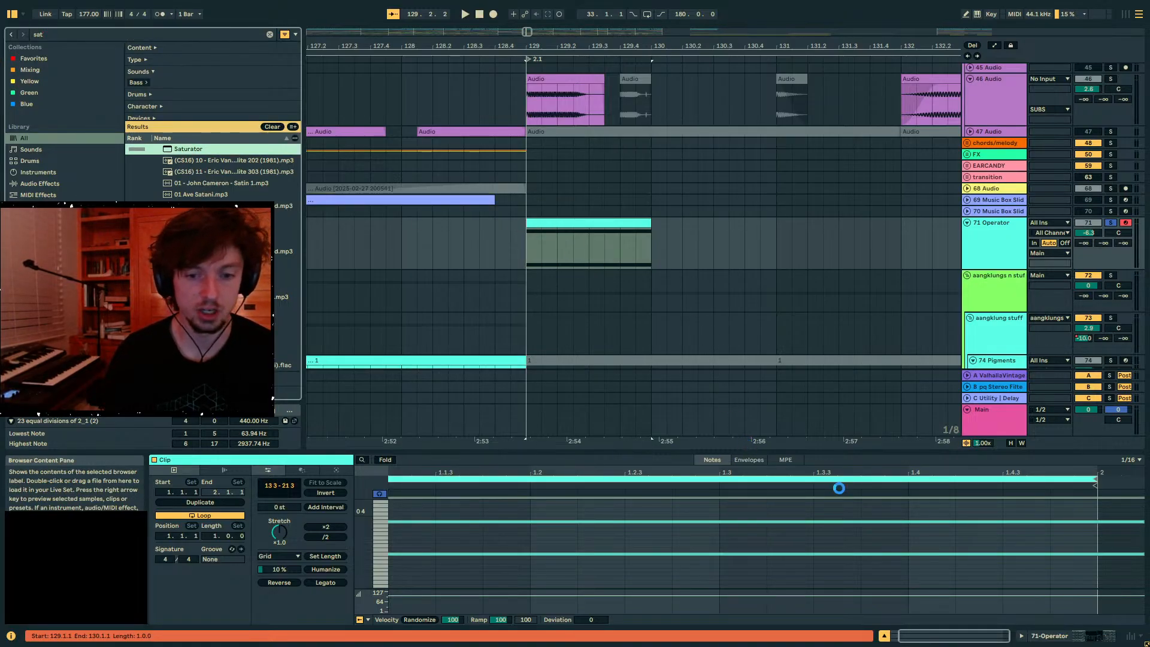
pyautogui.click(1019, 248)
pyautogui.moveTo(1081, 238); pyautogui.dragTo(1086, 238)
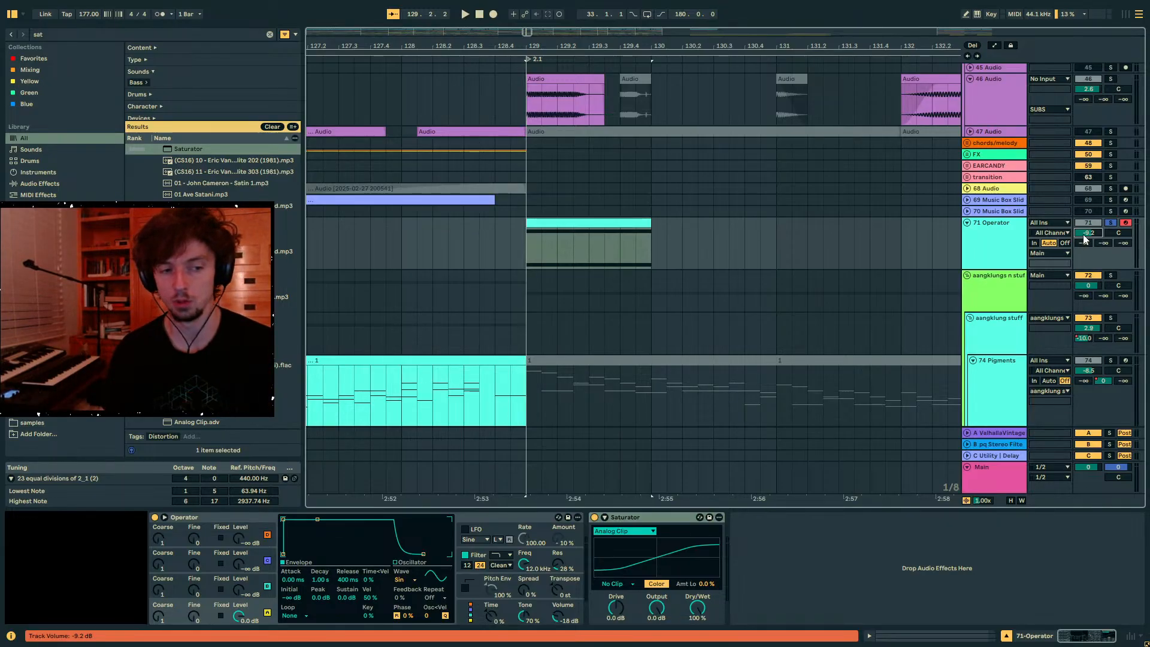
# - Move the floating spectrum display over the arrangement and enlarge it
pyautogui.moveTo(115, 528)
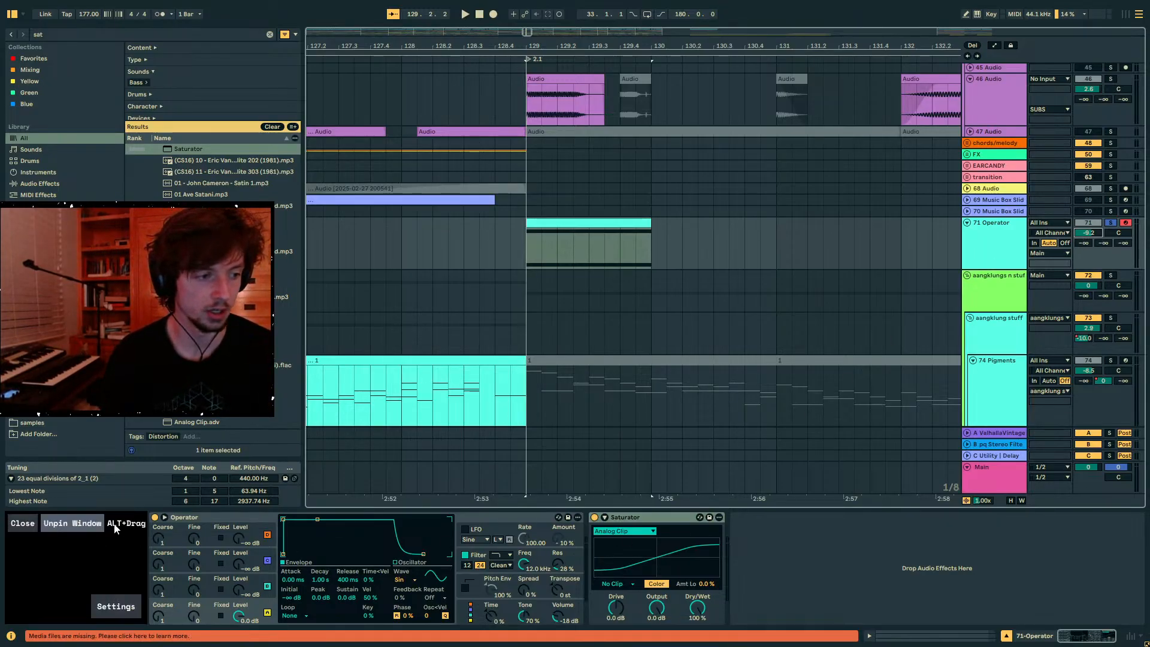
pyautogui.moveTo(110, 557); pyautogui.dragTo(891, 241)
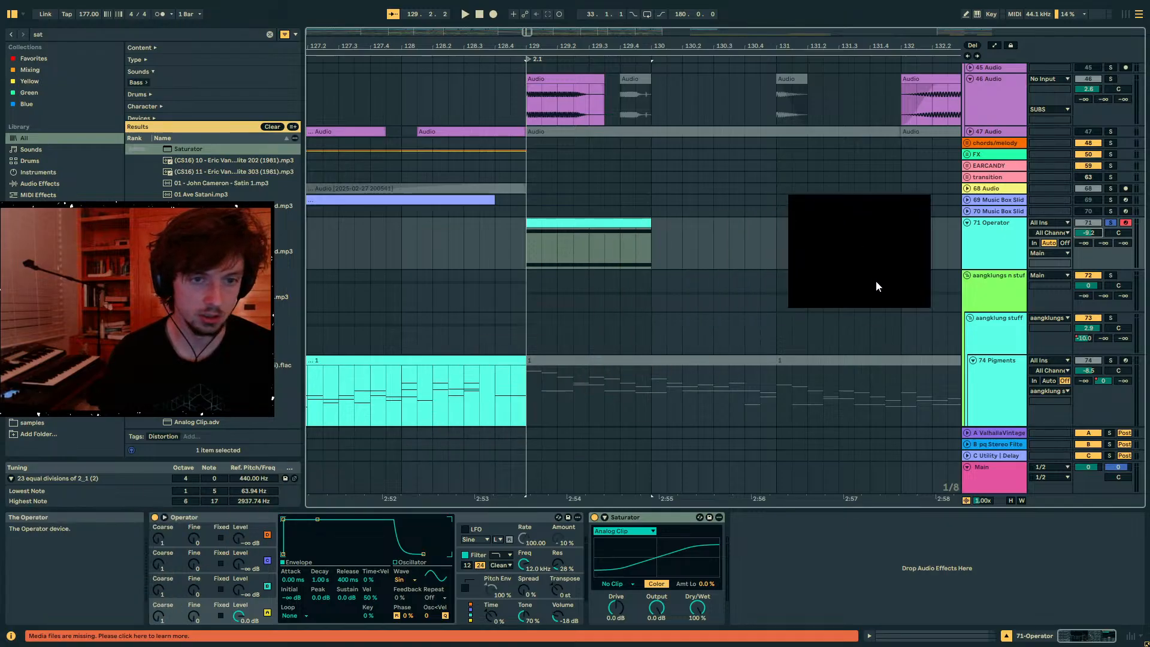
pyautogui.moveTo(929, 306); pyautogui.dragTo(1022, 401)
# - Play the soloed clip, lower the 71 Operator track volume to -13.9 dB and raise the Saturator Drive to 27 dB
pyautogui.press('space')
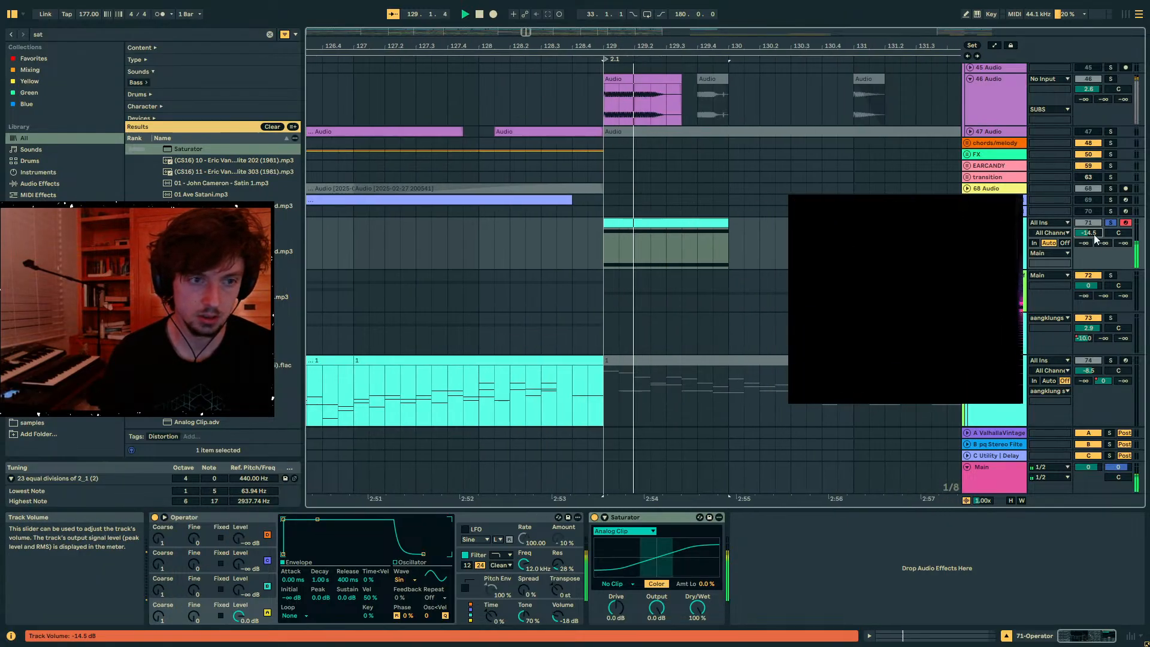
pyautogui.moveTo(616, 608); pyautogui.dragTo(617, 575)
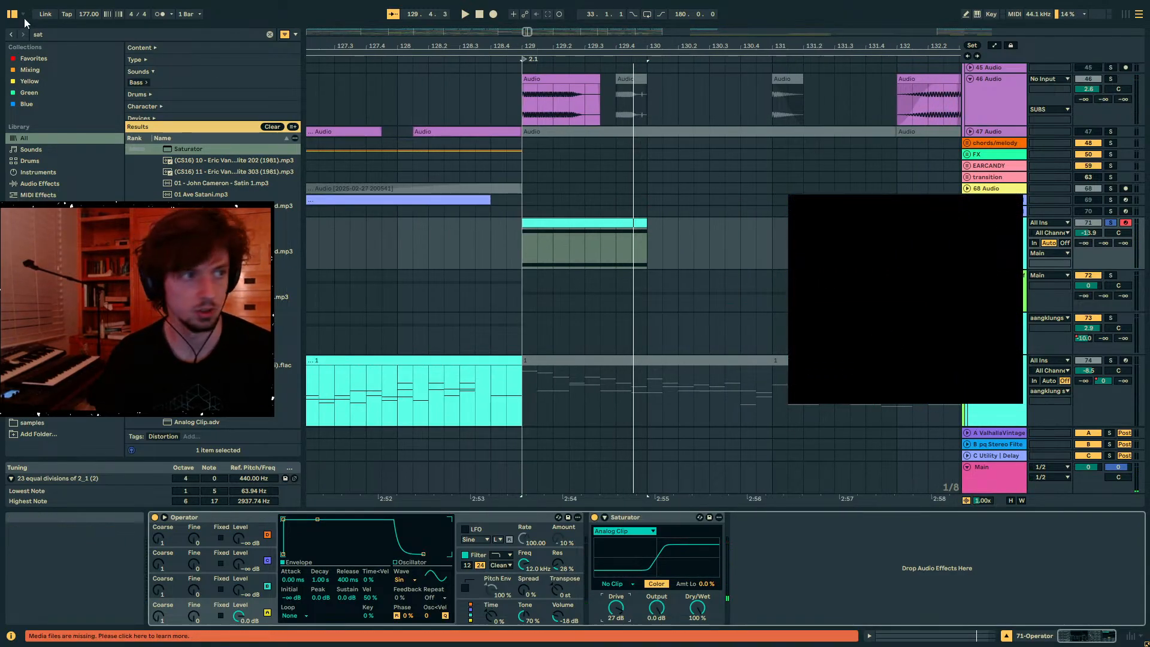
# - Add an EQ Eight after the Saturator on track 71 and make its band 4 a low-pass filter
pyautogui.click(94, 36)
pyautogui.write('eq 8')
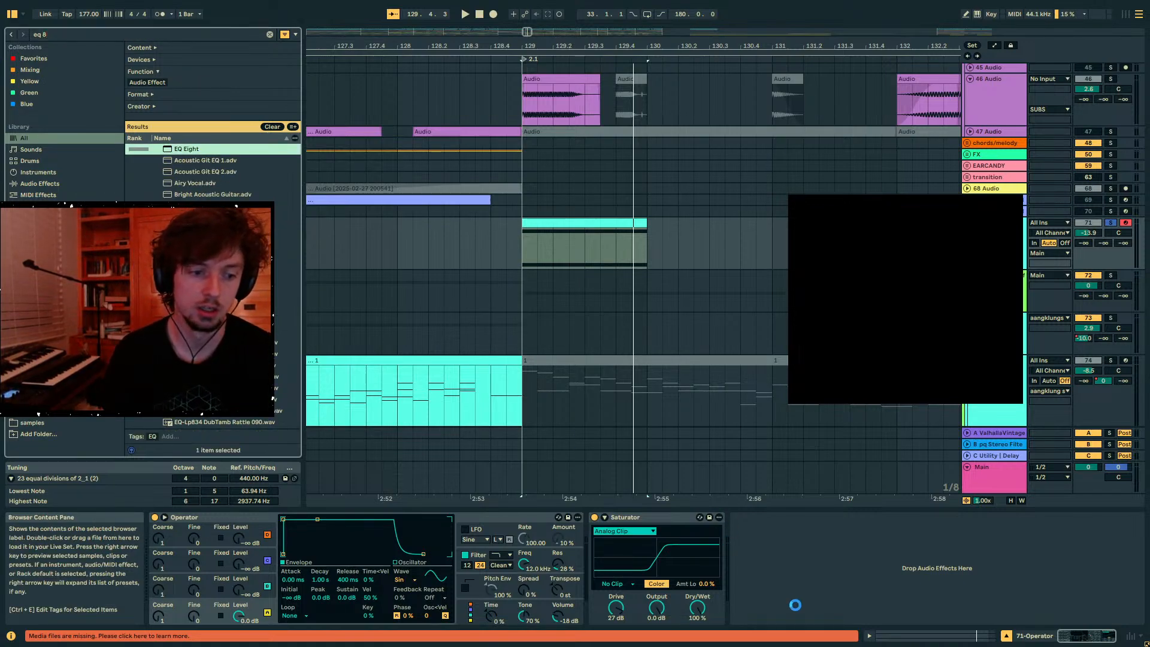
pyautogui.click(859, 610)
pyautogui.click(855, 598)
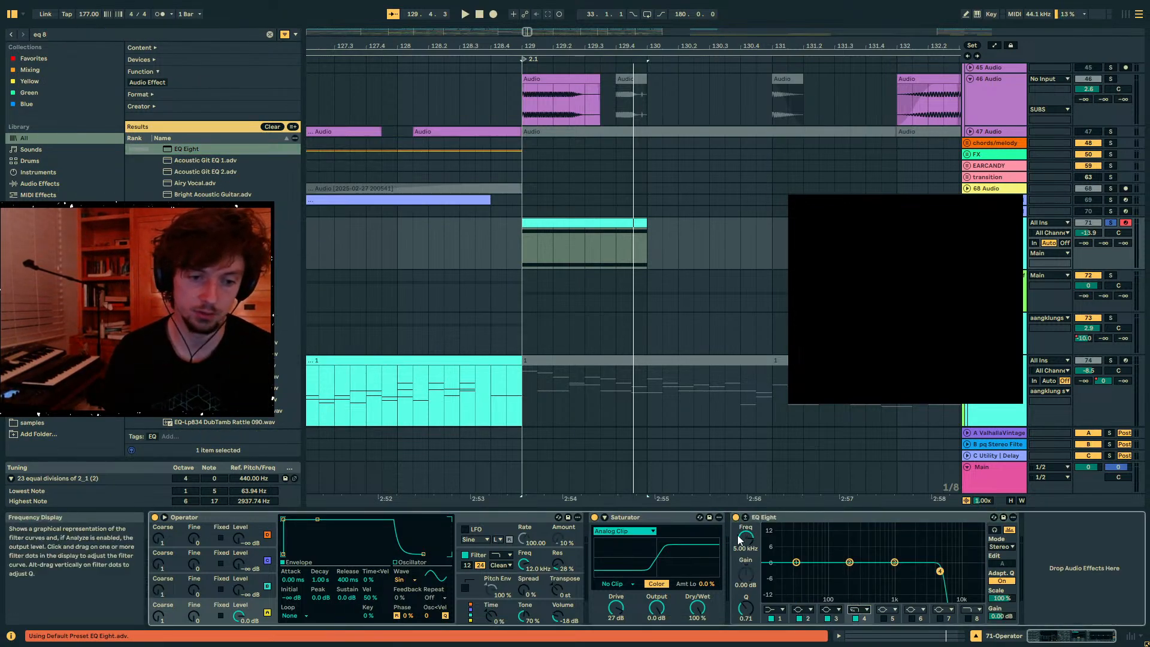
# - Look through the effect chains on the Main and 68 Audio tracks and return to track 71's devices
pyautogui.click(993, 472)
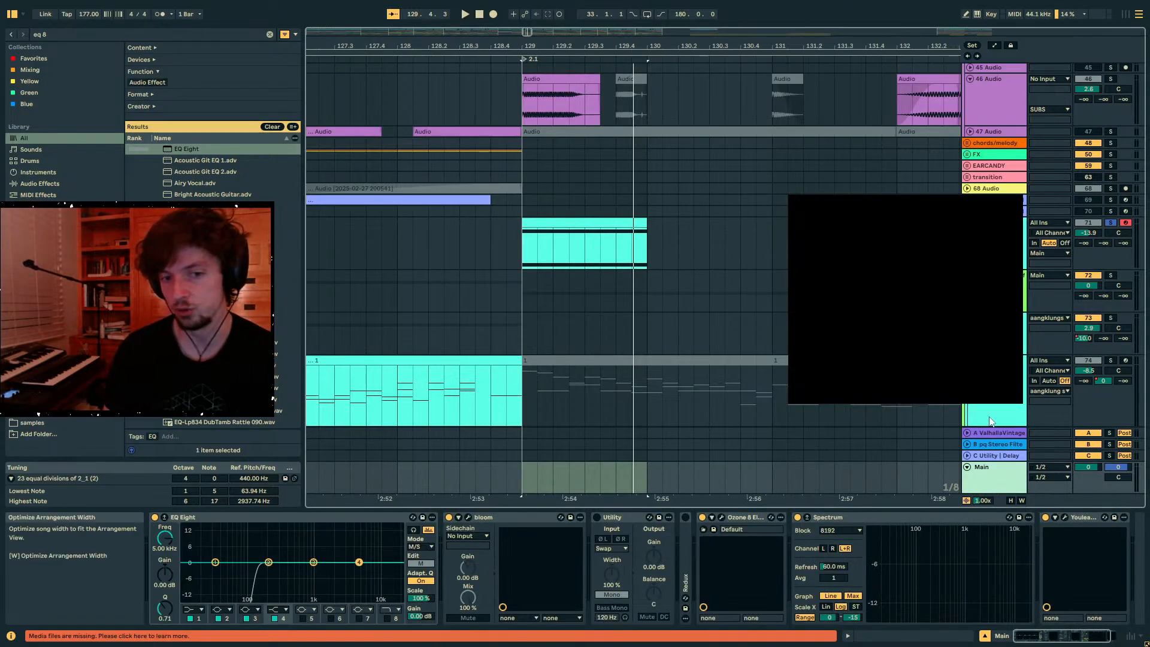
pyautogui.click(985, 188)
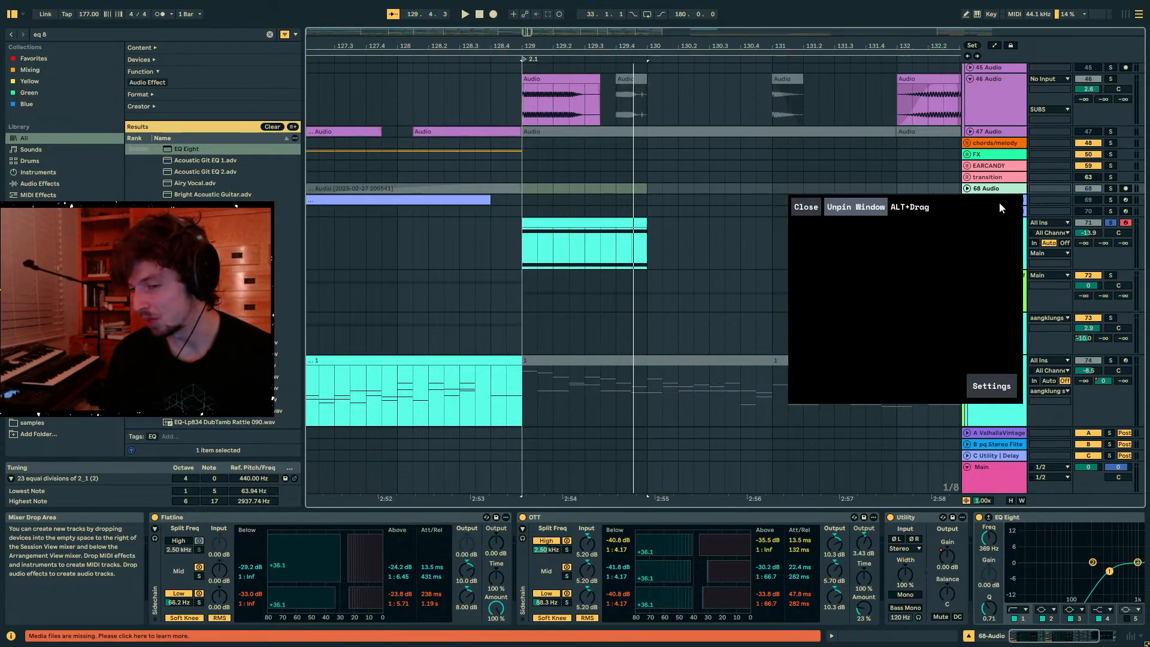
pyautogui.click(1086, 518)
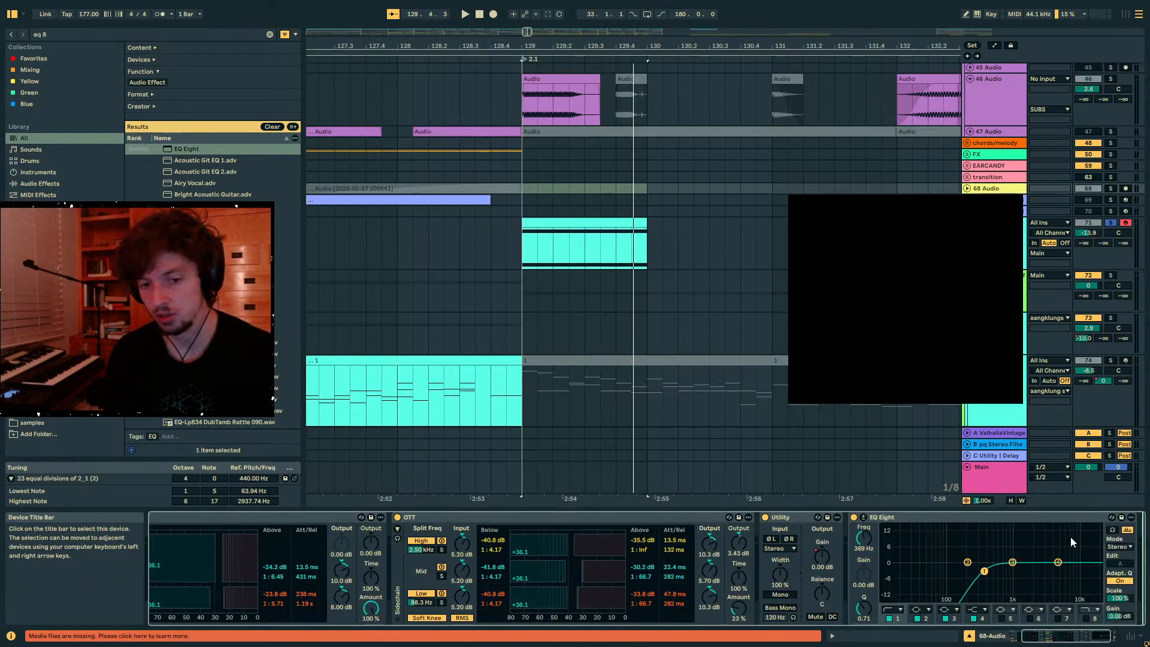
pyautogui.moveTo(868, 546); pyautogui.dragTo(867, 515)
pyautogui.click(988, 473)
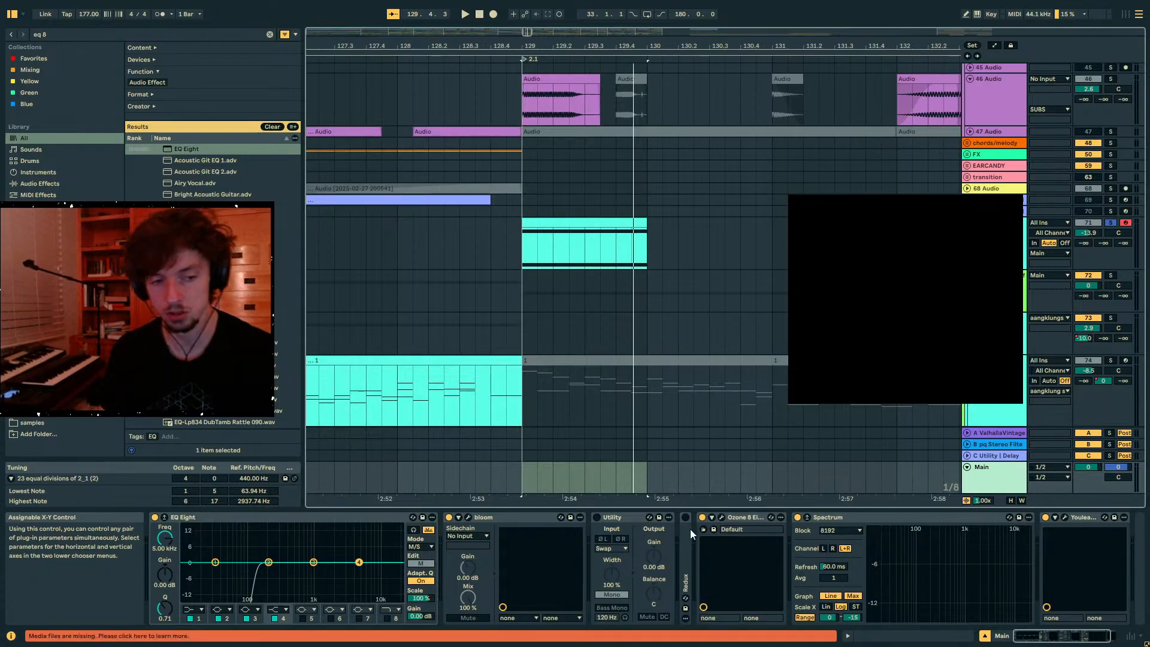
pyautogui.click(1026, 242)
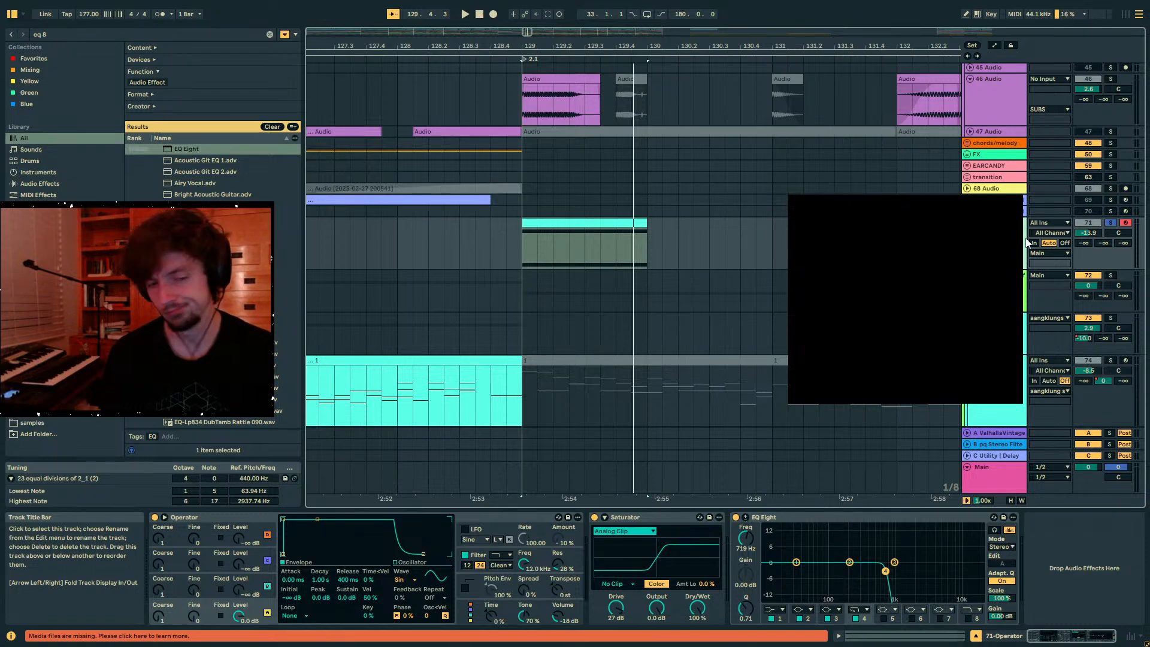
# - Play the soloed clip while sweeping the EQ Eight low-pass frequency, and settle it at 115 Hz
pyautogui.click(593, 264)
pyautogui.press('space')
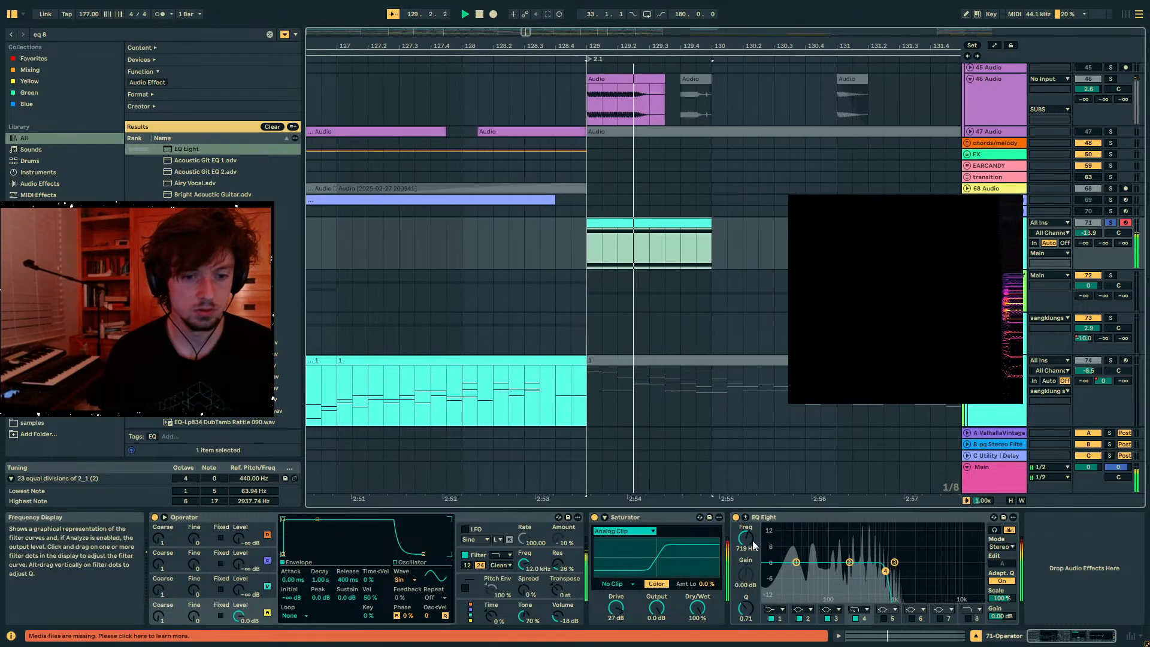
pyautogui.moveTo(748, 539); pyautogui.dragTo(748, 566)
pyautogui.press('space')
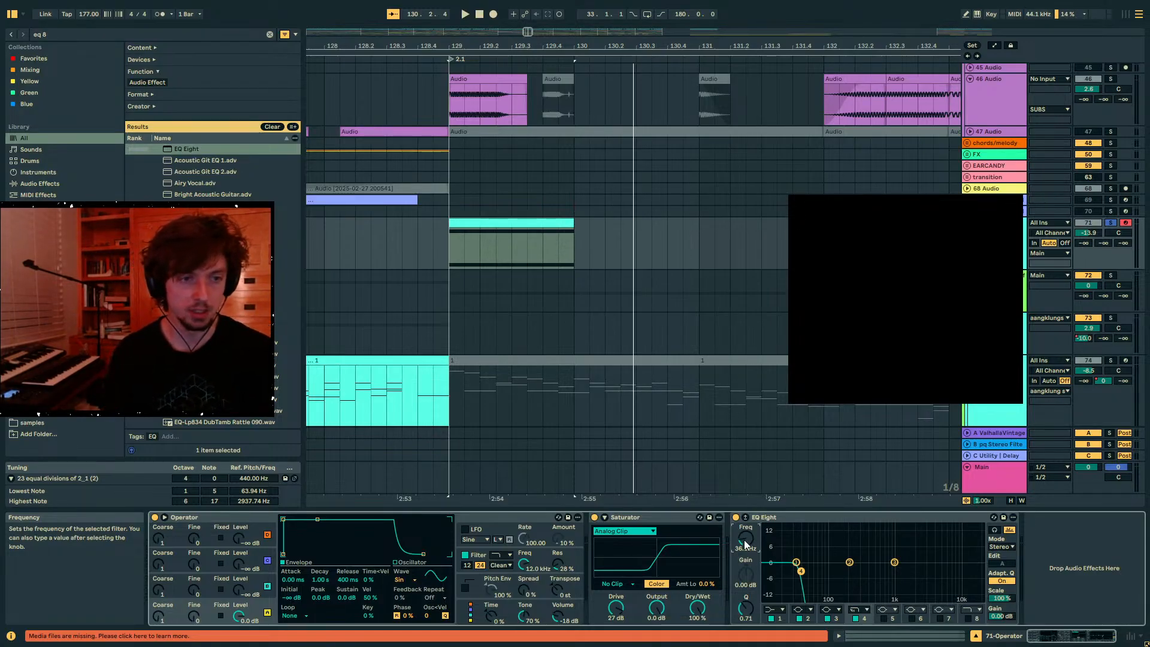
pyautogui.press('space')
pyautogui.moveTo(744, 540); pyautogui.dragTo(744, 526)
pyautogui.press('space')
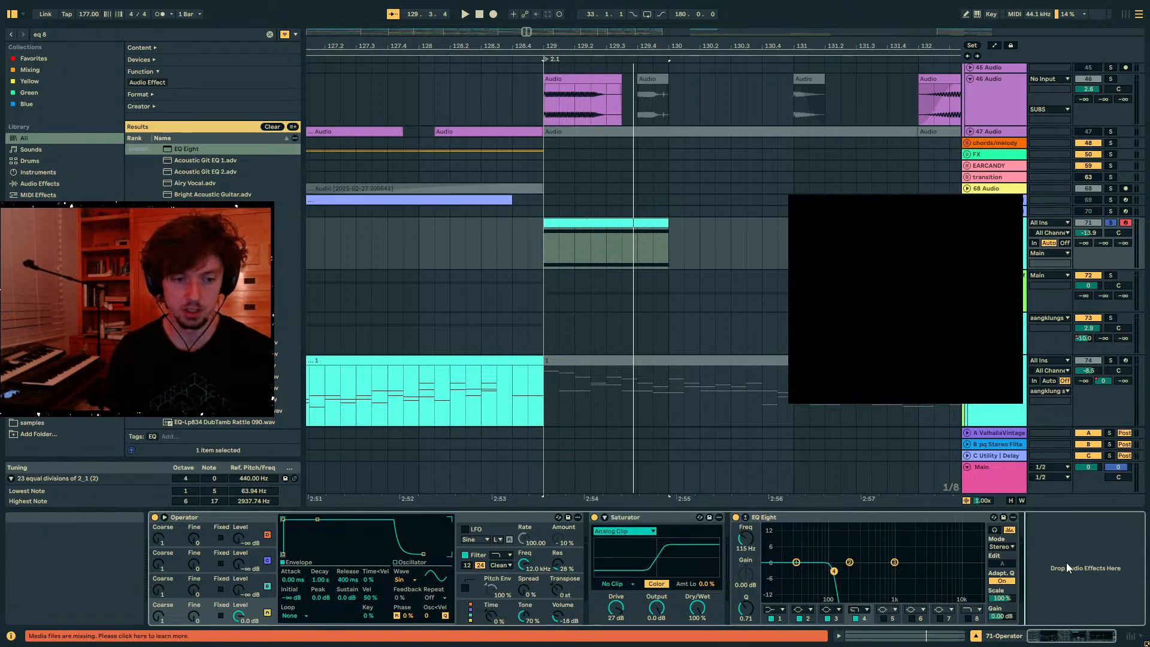
# - Paste a second Saturator after the EQ Eight, raise its Drive to 36 dB and audition the clip
pyautogui.hotkey('ctrl', 'v')
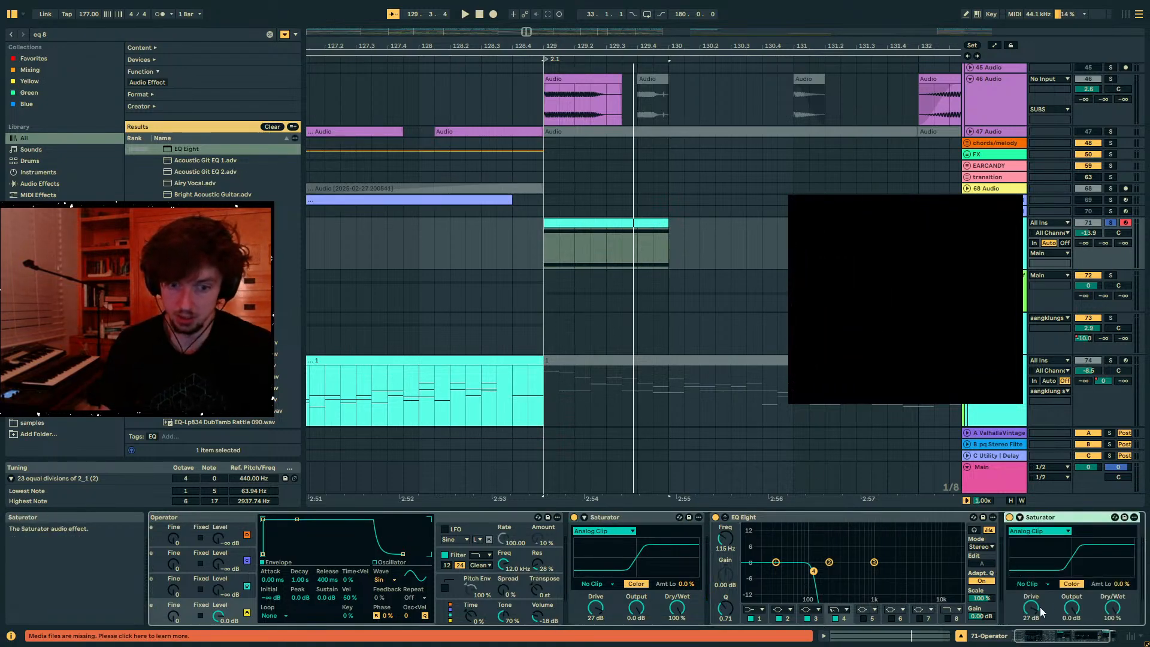
pyautogui.press('space')
pyautogui.moveTo(1031, 608)
pyautogui.mouseDown()
pyautogui.moveTo(1031, 621)
pyautogui.moveTo(1031, 609)
pyautogui.mouseUp()
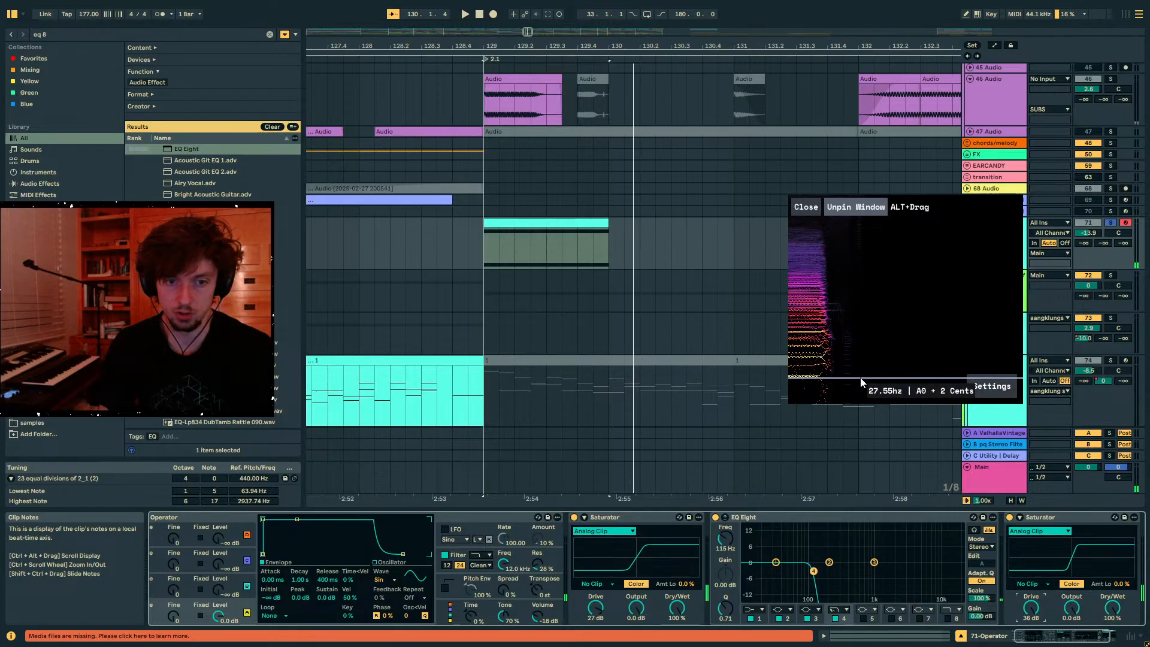
pyautogui.press('space')
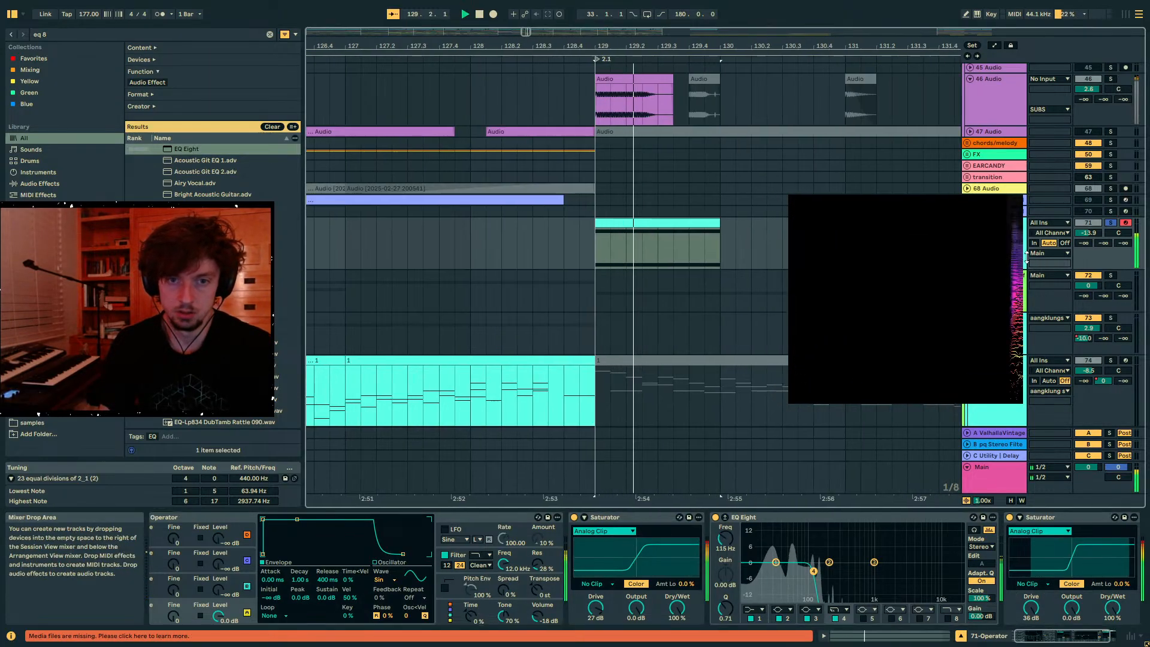
pyautogui.press('space')
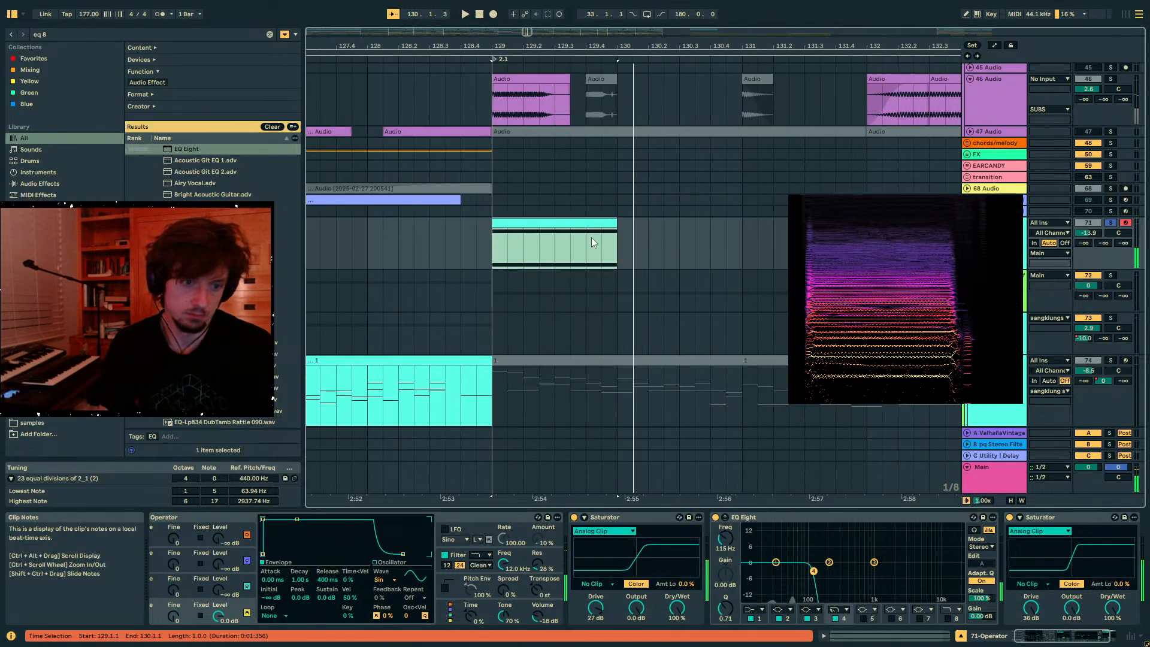
# - Play the clip while setting the EQ Eight low-pass band to a Q of 3.28 and a frequency of 104 Hz
pyautogui.press('space')
pyautogui.moveTo(726, 538)
pyautogui.mouseDown()
pyautogui.moveTo(725, 517)
pyautogui.moveTo(726, 573)
pyautogui.moveTo(725, 550)
pyautogui.mouseUp()
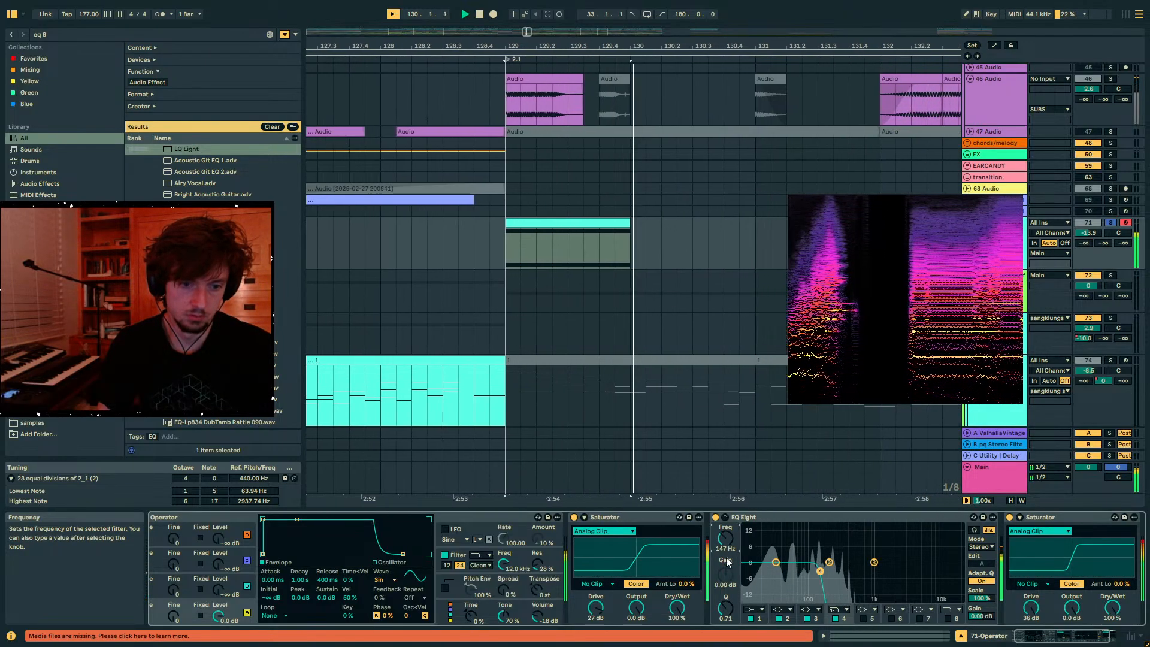
pyautogui.moveTo(725, 607); pyautogui.dragTo(725, 577)
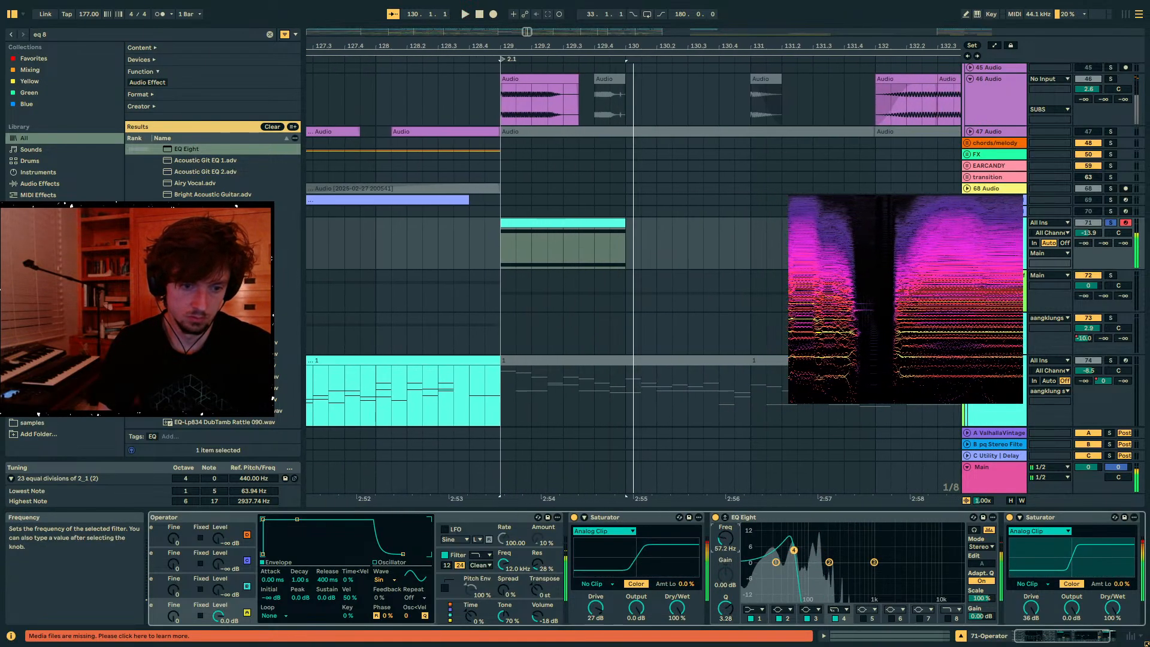
pyautogui.moveTo(726, 538); pyautogui.dragTo(725, 544)
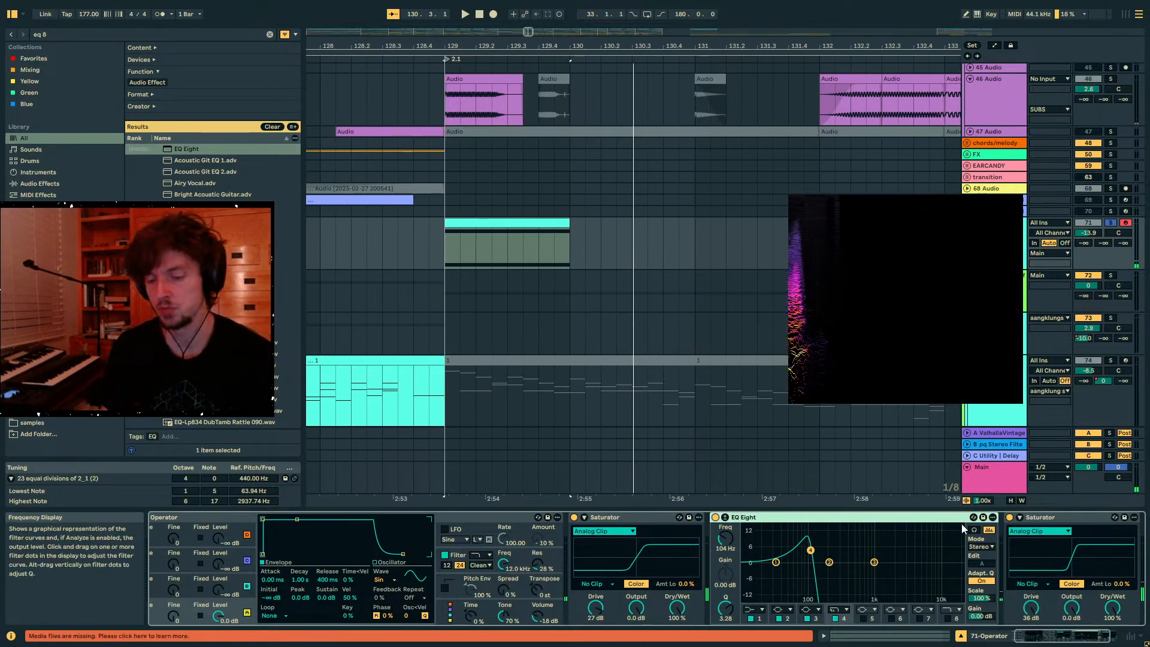
# - Delete the EQ Eight from track 71 and lower the second Saturator's Drive to 13 dB
pyautogui.press('Delete')
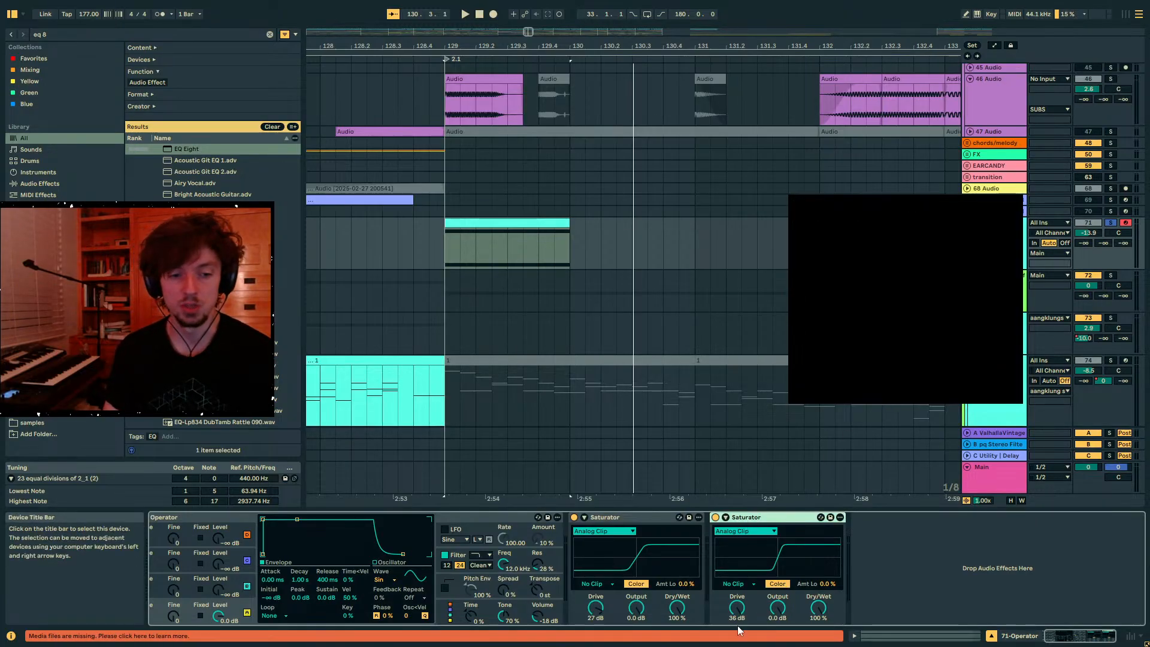
pyautogui.moveTo(737, 608); pyautogui.dragTo(737, 629)
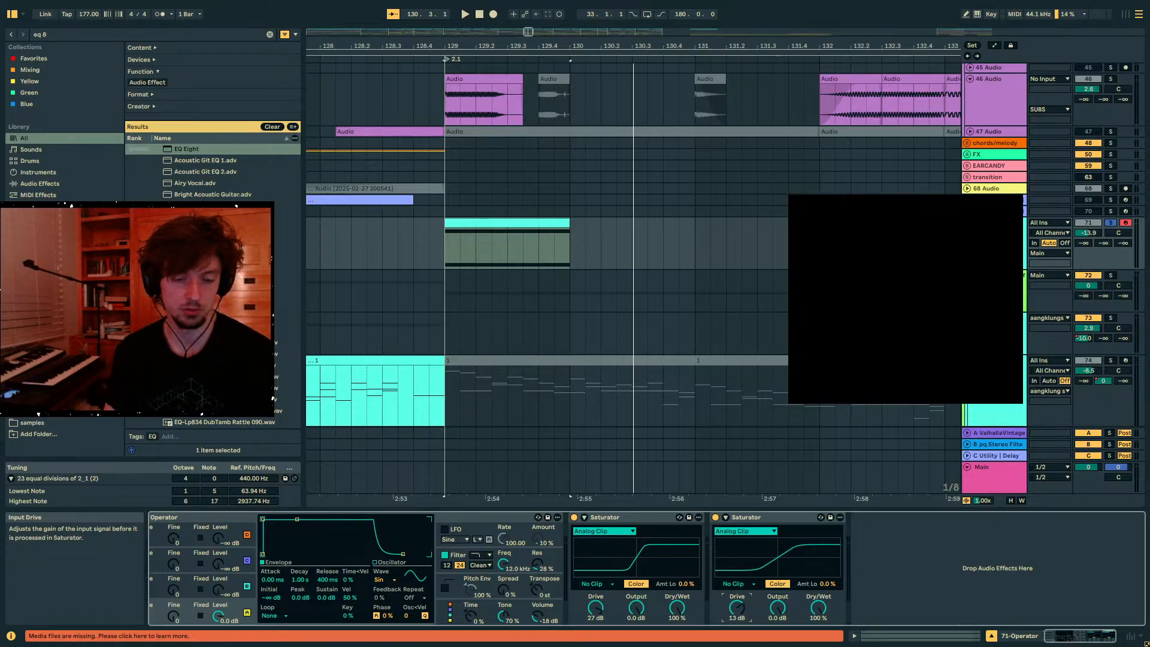
# - Deactivate and collapse both Saturators on track 71
pyautogui.click(738, 519)
pyautogui.press('0')
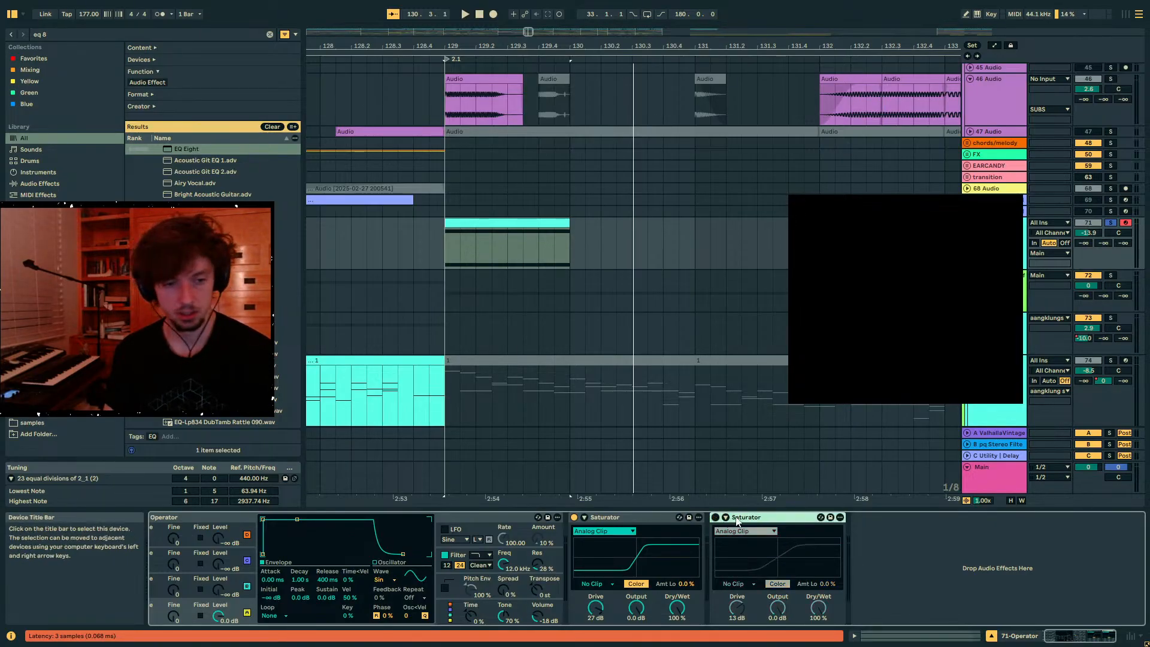
pyautogui.doubleClick(737, 518)
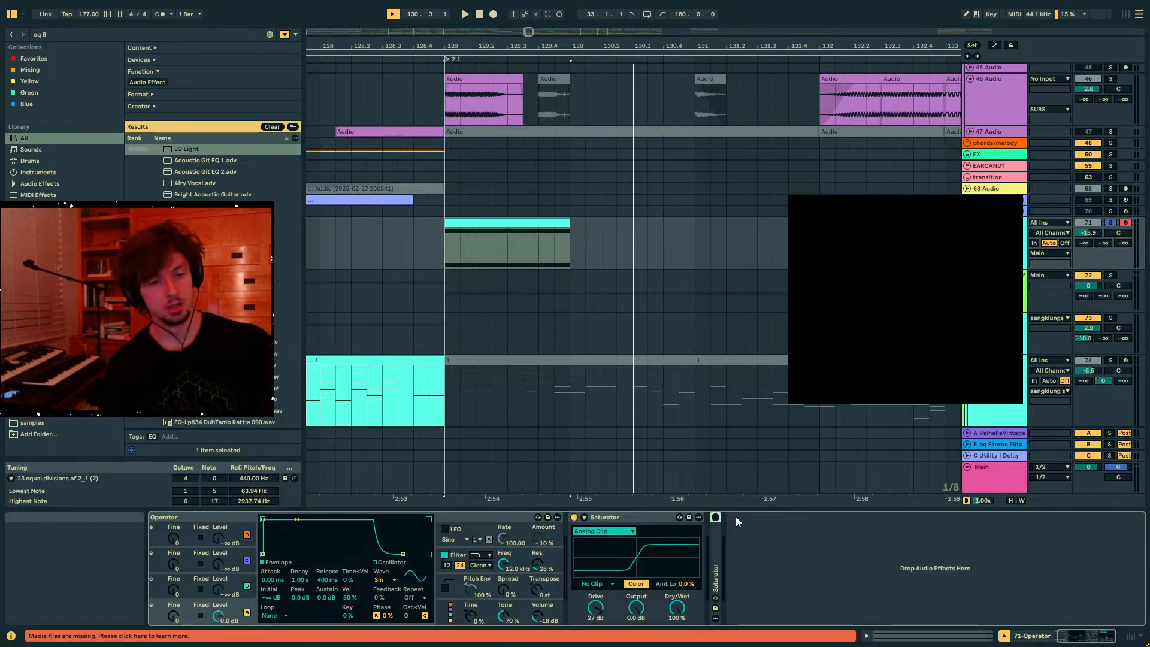
pyautogui.click(583, 517)
pyautogui.click(574, 517)
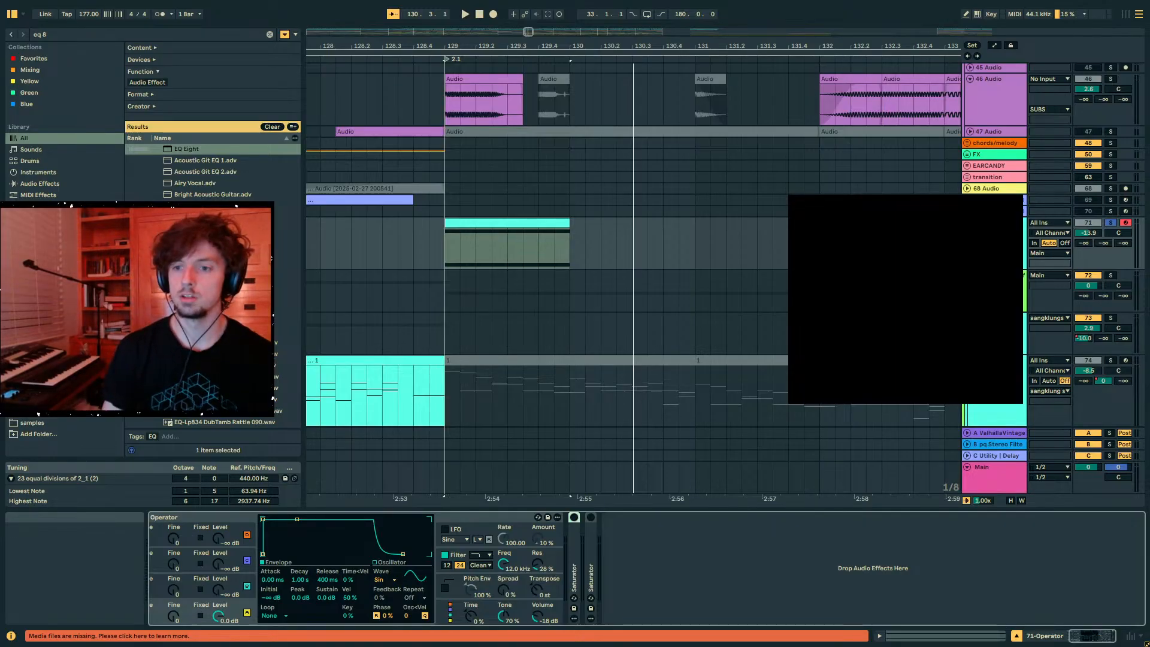
# - Switch to the browser, open the Wikipedia result on the undertone series and move the floating spectrum display clear of the page
pyautogui.hotkey('alt', 'Tab')
pyautogui.click(372, 321)
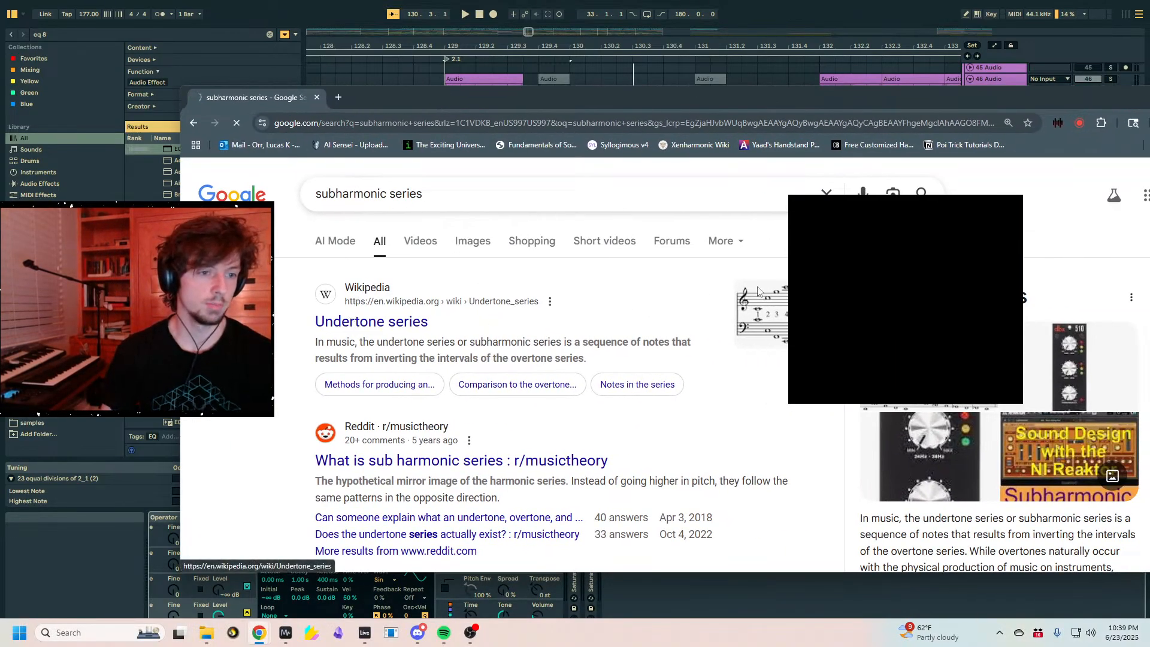
pyautogui.moveTo(971, 249); pyautogui.dragTo(174, 498)
pyautogui.moveTo(228, 444); pyautogui.dragTo(150, 513)
# - Read the introduction and Terminology section of the Undertone series article on how subharmonics are defined and produced
pyautogui.scroll(-2, 638, 361)
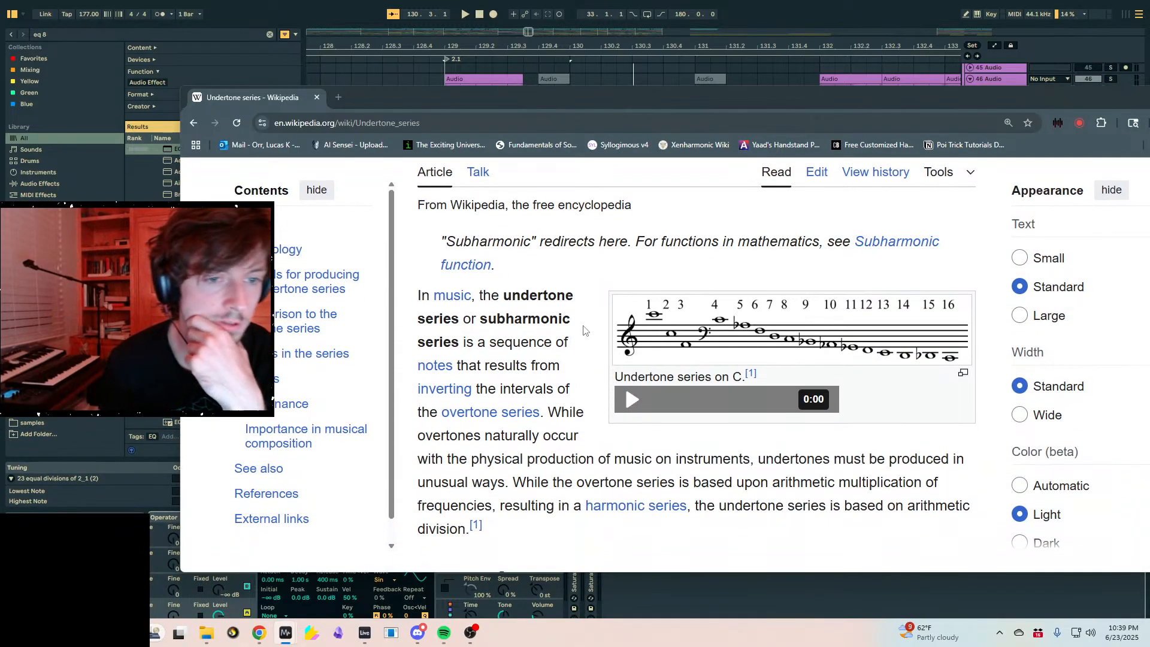
pyautogui.scroll(-3, 584, 331)
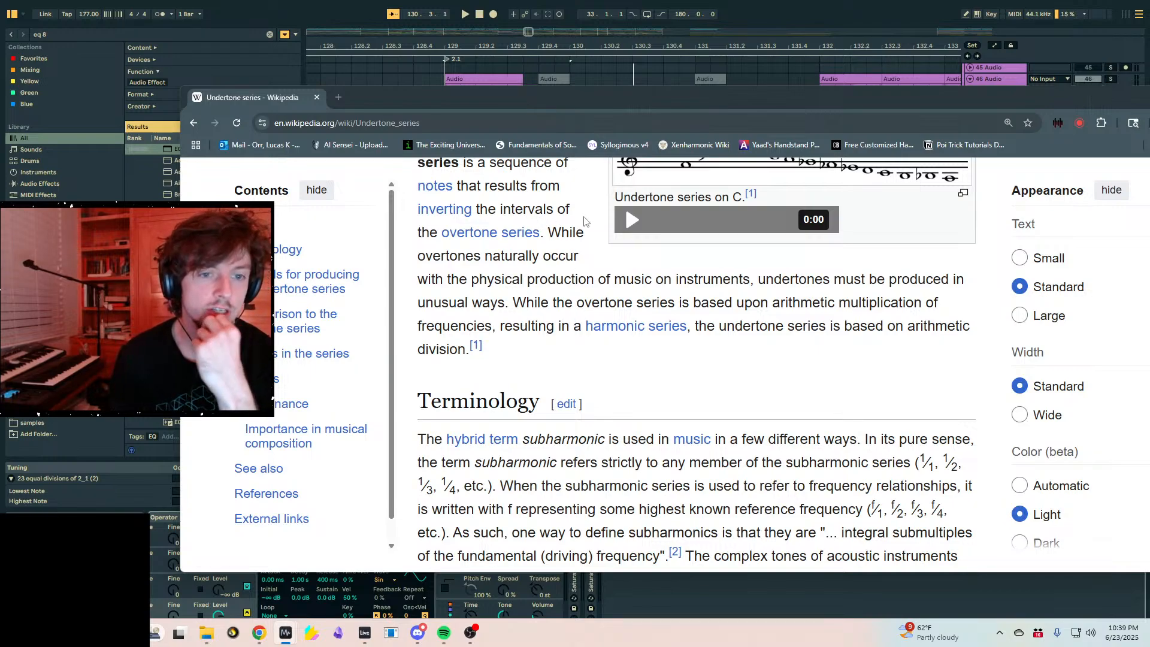
pyautogui.scroll(-1, 590, 233)
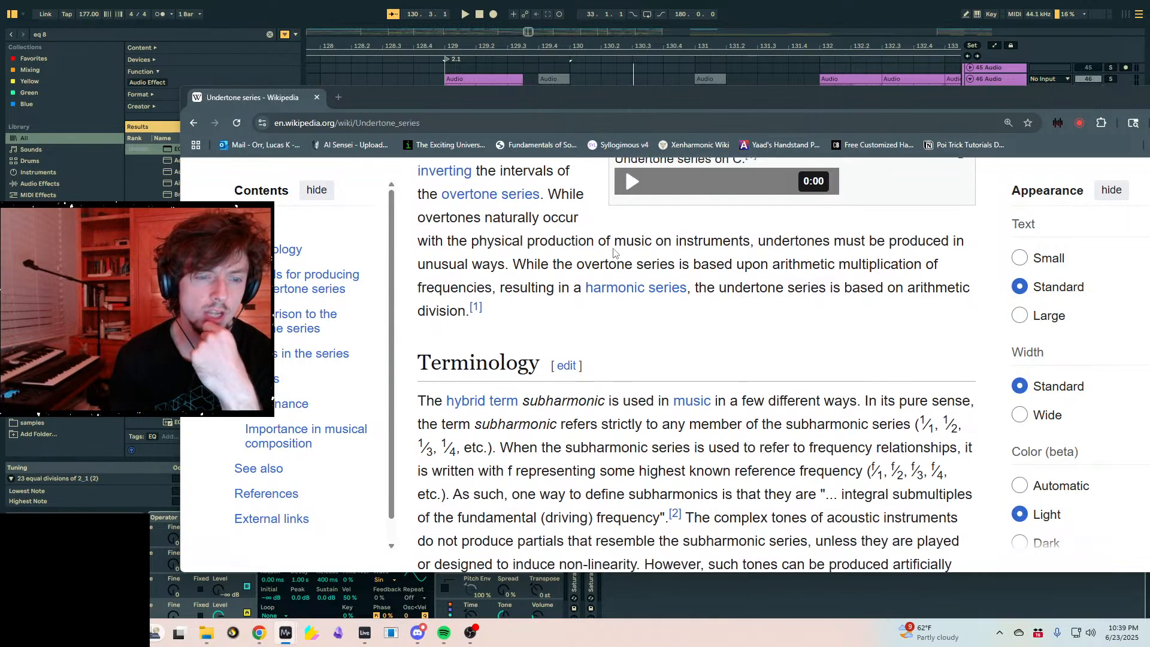
pyautogui.moveTo(601, 266)
pyautogui.scroll(2, 601, 269)
pyautogui.scroll(2, 601, 272)
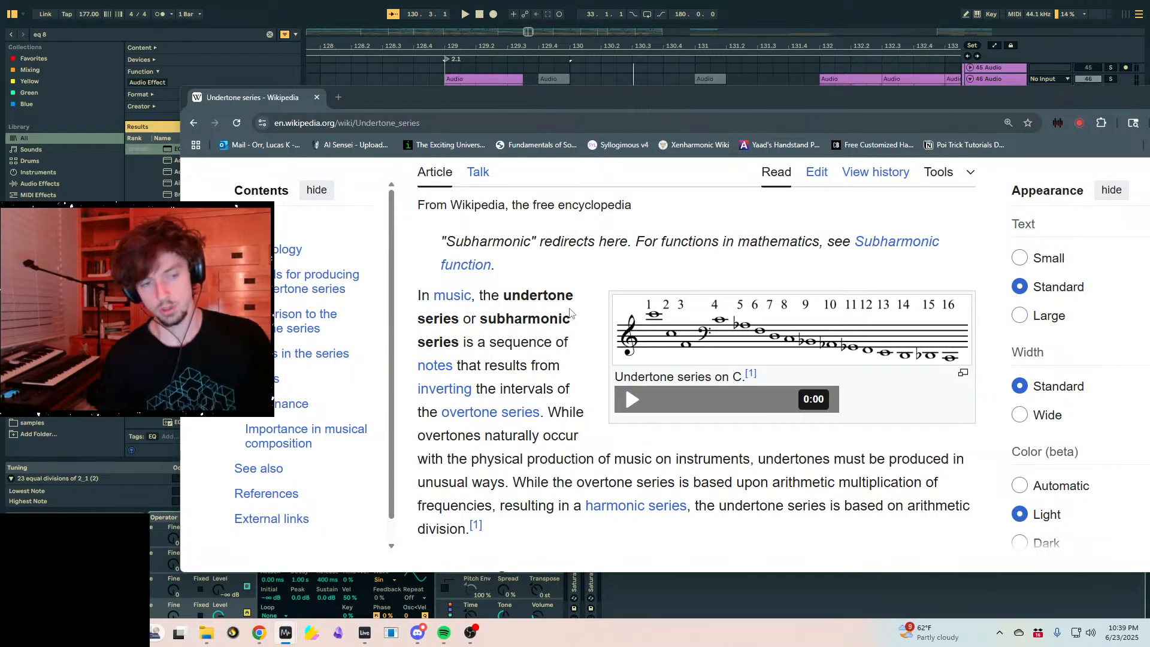
pyautogui.scroll(-2, 570, 344)
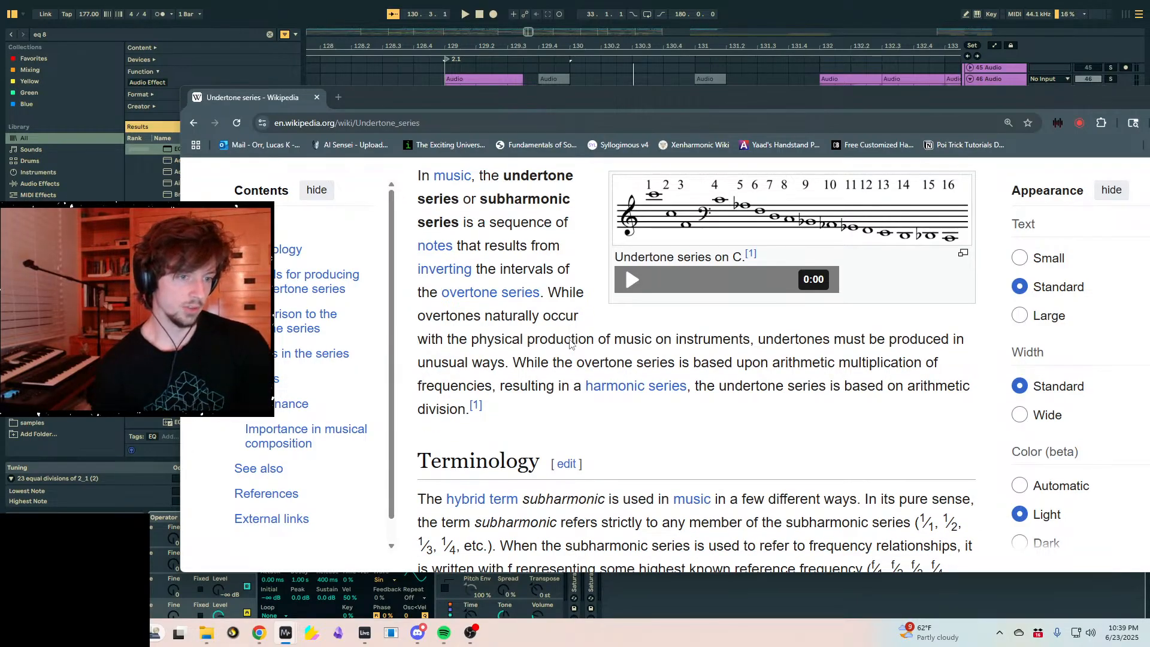
pyautogui.moveTo(816, 339); pyautogui.dragTo(888, 339)
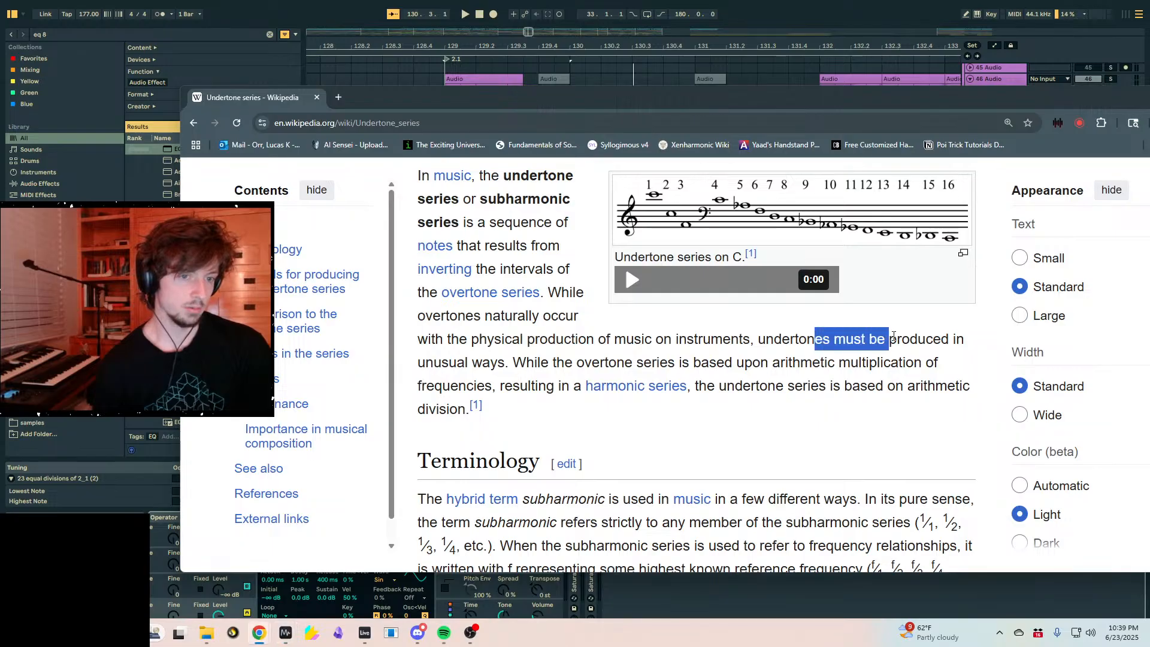
pyautogui.click(586, 353)
pyautogui.moveTo(473, 362); pyautogui.dragTo(598, 339)
pyautogui.click(557, 334)
pyautogui.scroll(-3, 628, 359)
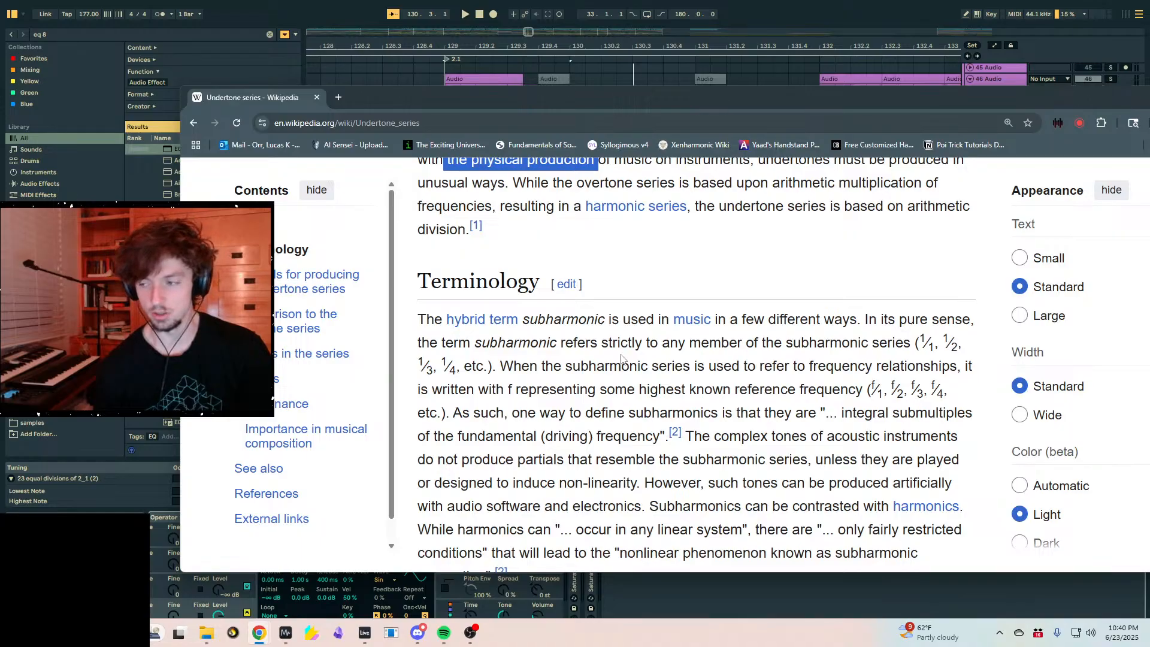
pyautogui.scroll(-1, 621, 358)
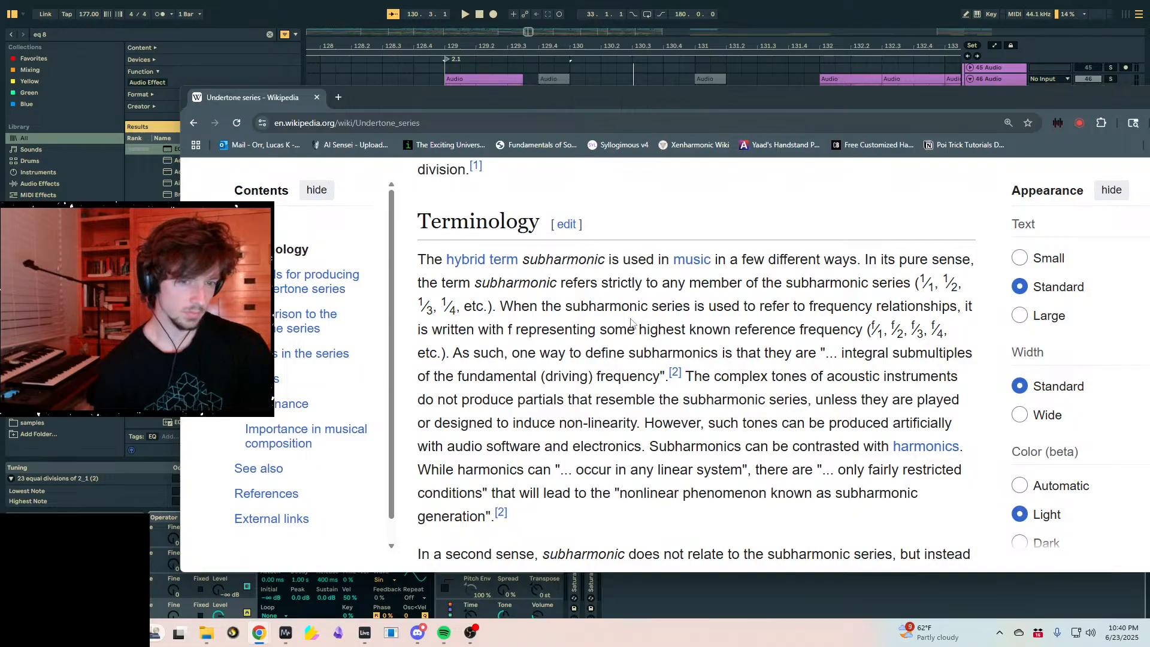
# - Switch back to Ableton Live, insert a MIDI track below 71 Operator and load the Pigments instrument on it
pyautogui.click(690, 597)
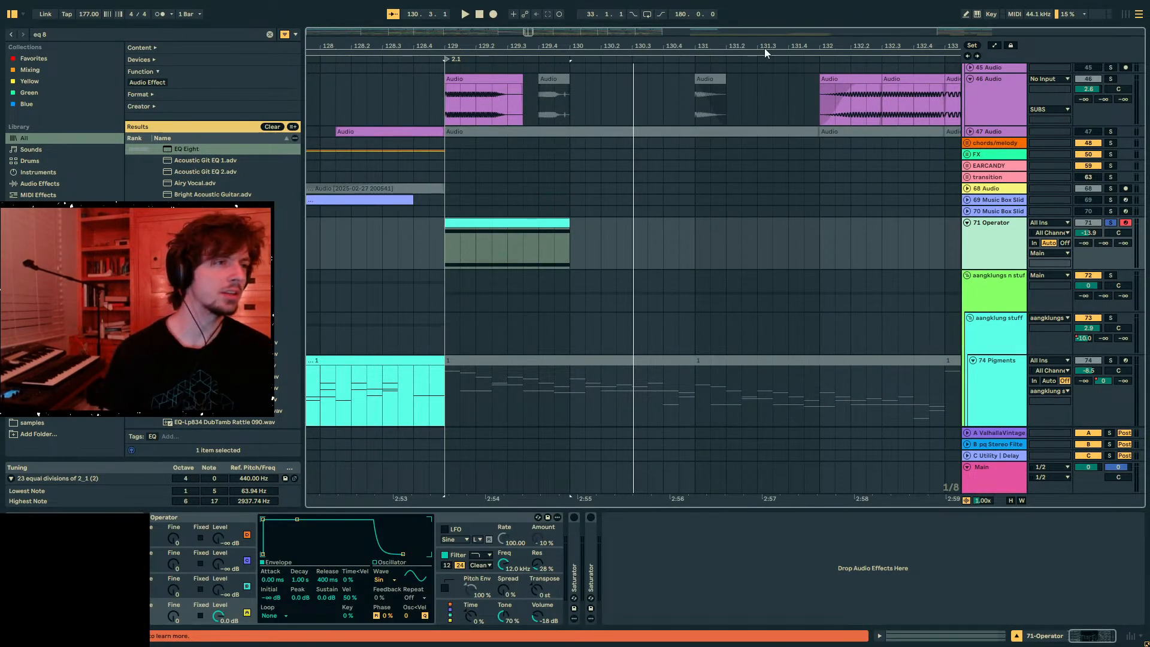
pyautogui.hotkey('ctrl', 'shift', 't')
pyautogui.hotkey('ctrl', 'f')
pyautogui.write('pigments')
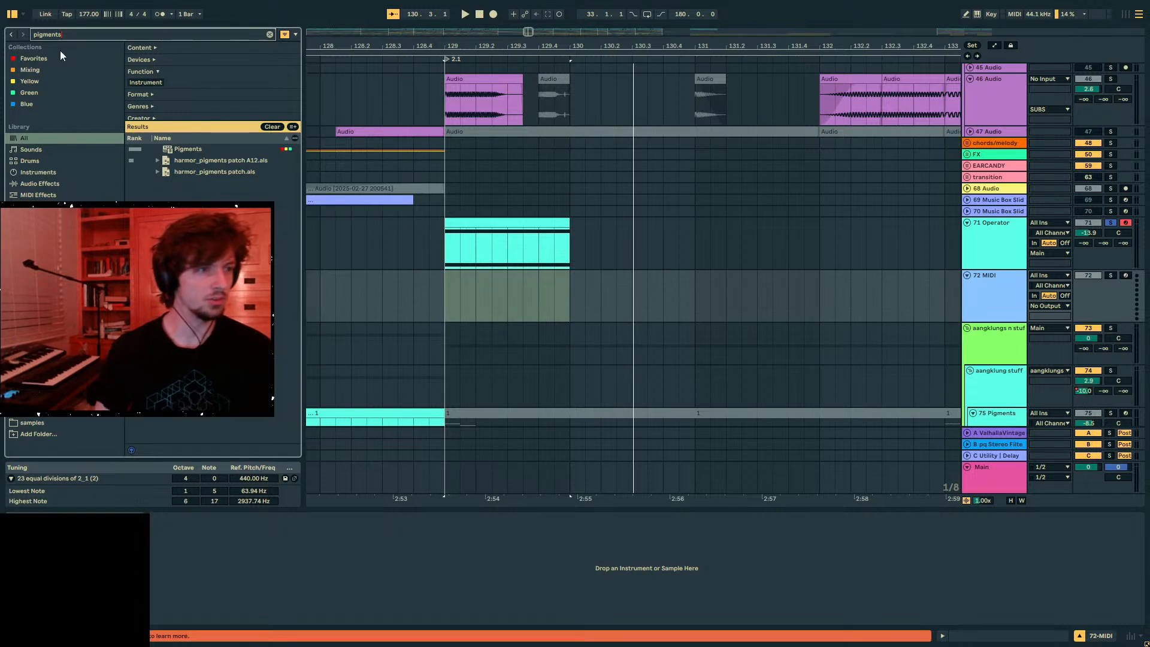
pyautogui.moveTo(170, 151); pyautogui.dragTo(513, 303)
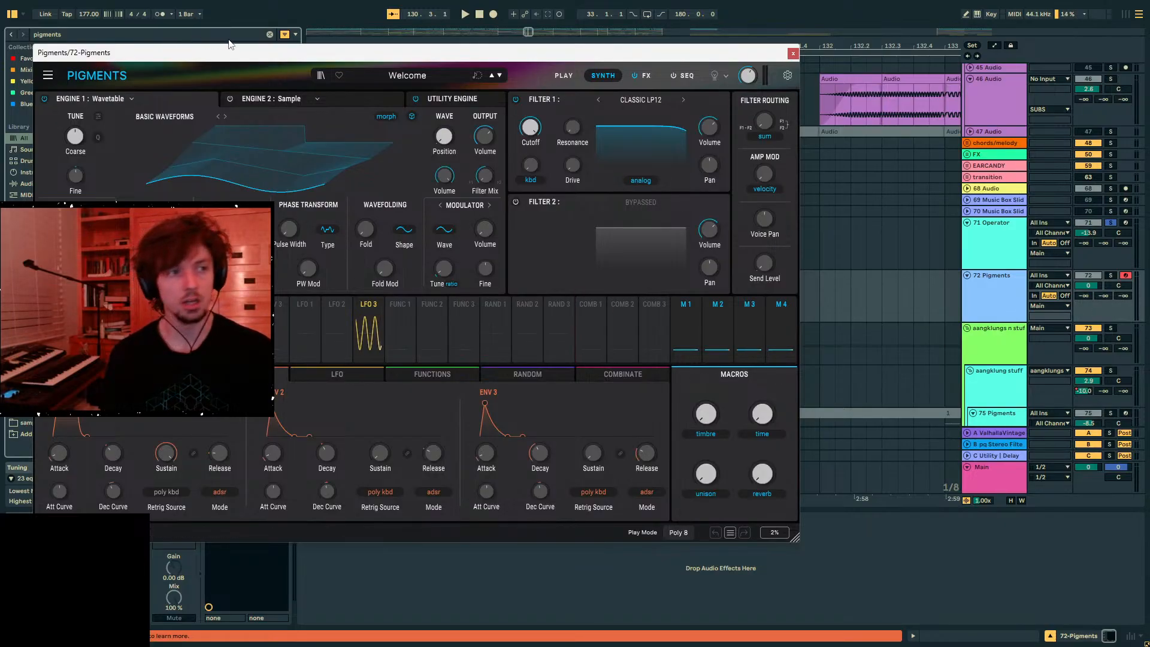
pyautogui.moveTo(240, 52); pyautogui.dragTo(547, 76)
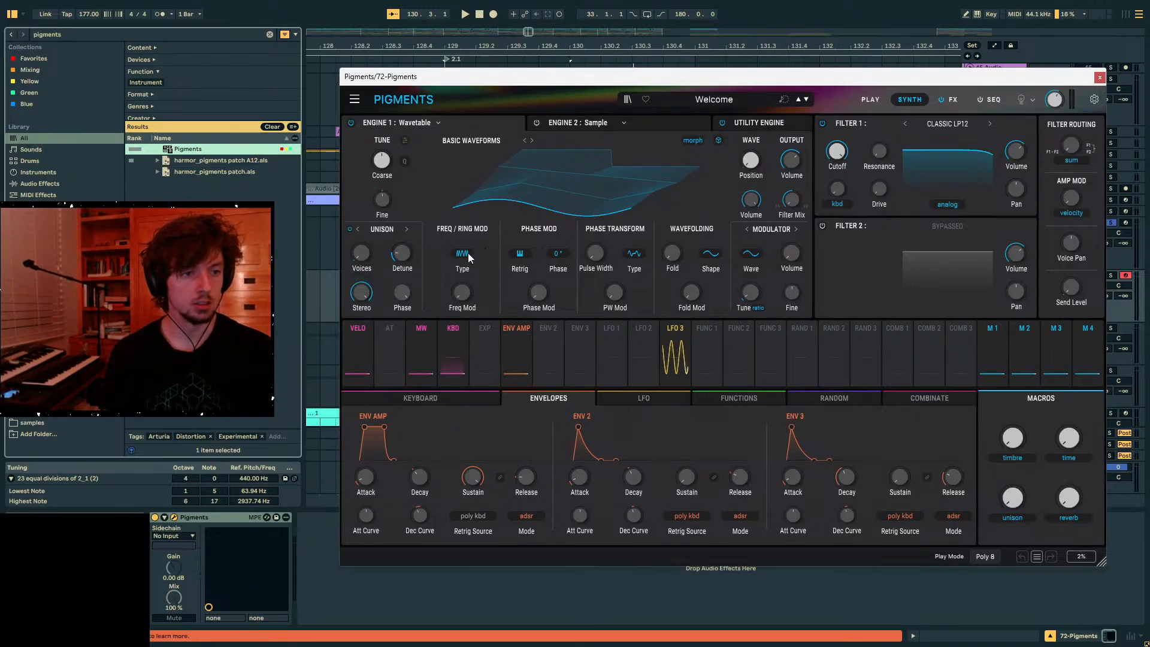
# - Change Pigments' Engine 1 from Wavetable to Harmonic and lower its partial Ratio to 0.063
pyautogui.click(415, 123)
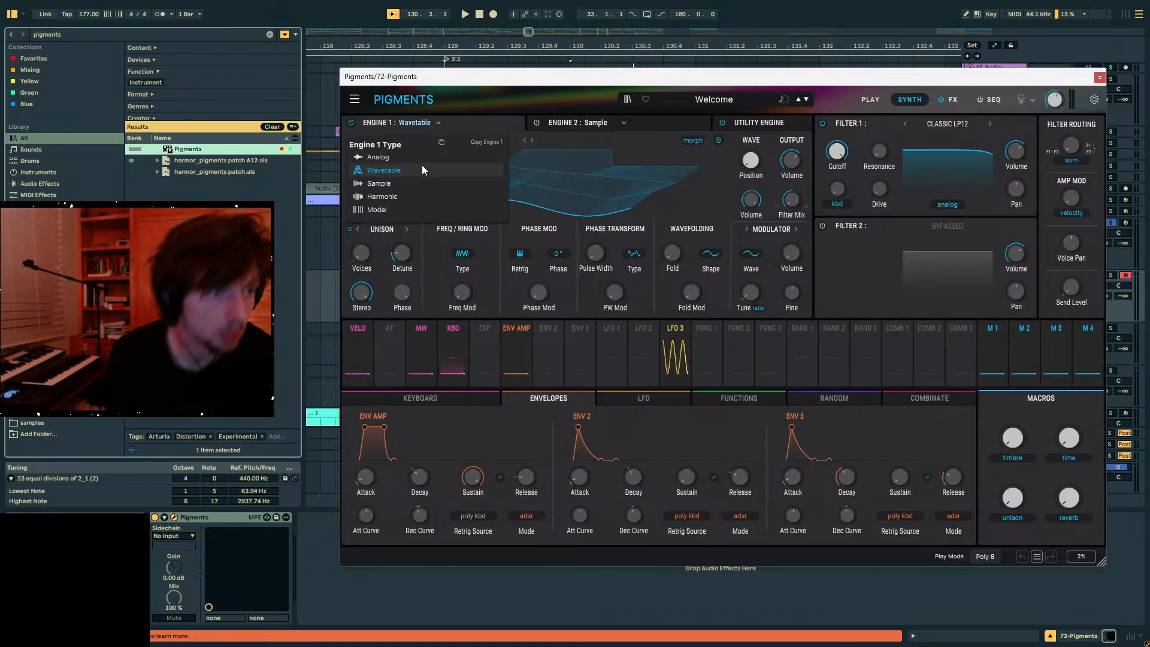
pyautogui.click(389, 198)
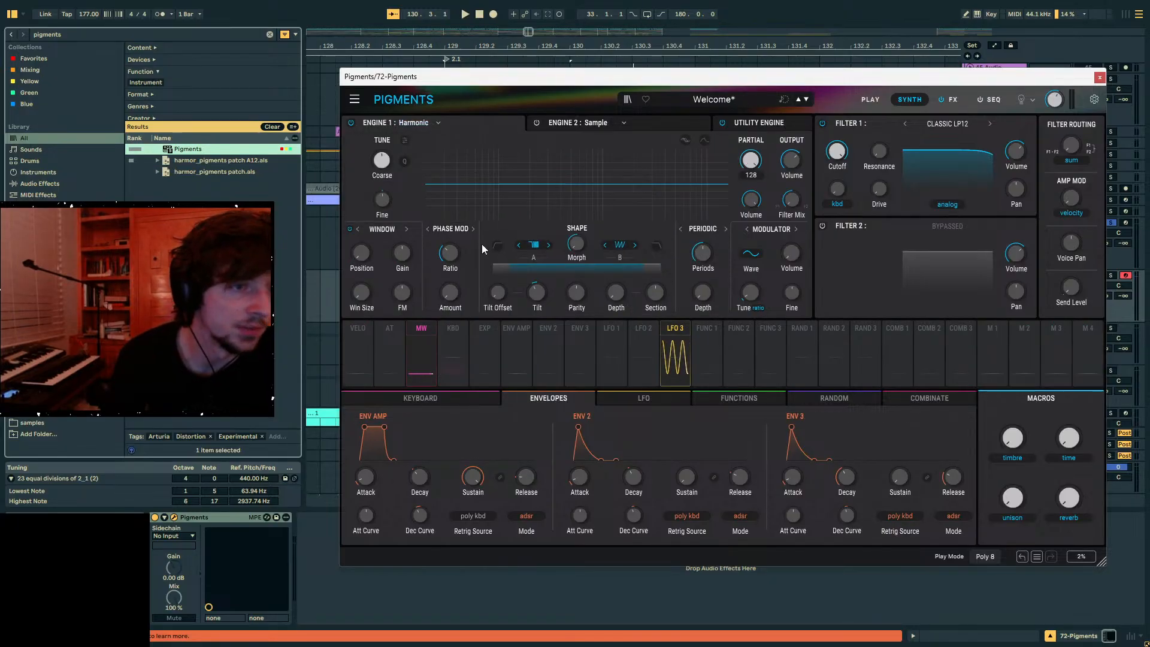
pyautogui.scroll(5, 463, 244)
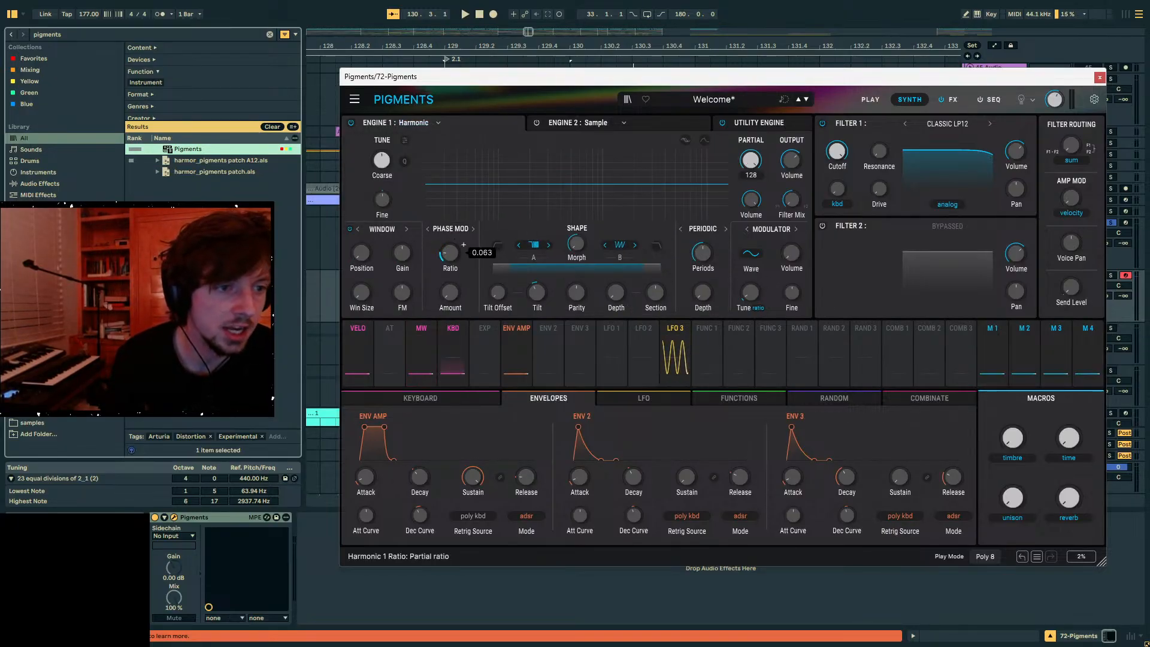
# - Reposition the Pigments window over the arrangement, enable the computer MIDI keyboard and play a test note
pyautogui.moveTo(653, 80); pyautogui.dragTo(675, 412)
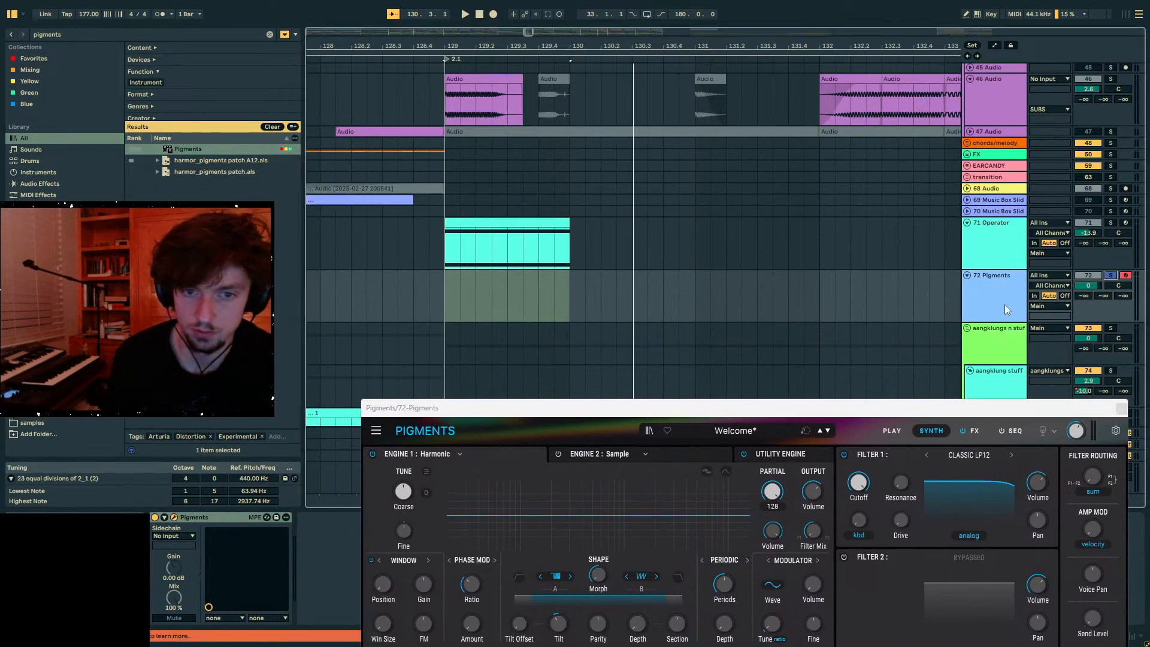
pyautogui.moveTo(857, 412); pyautogui.dragTo(640, 127)
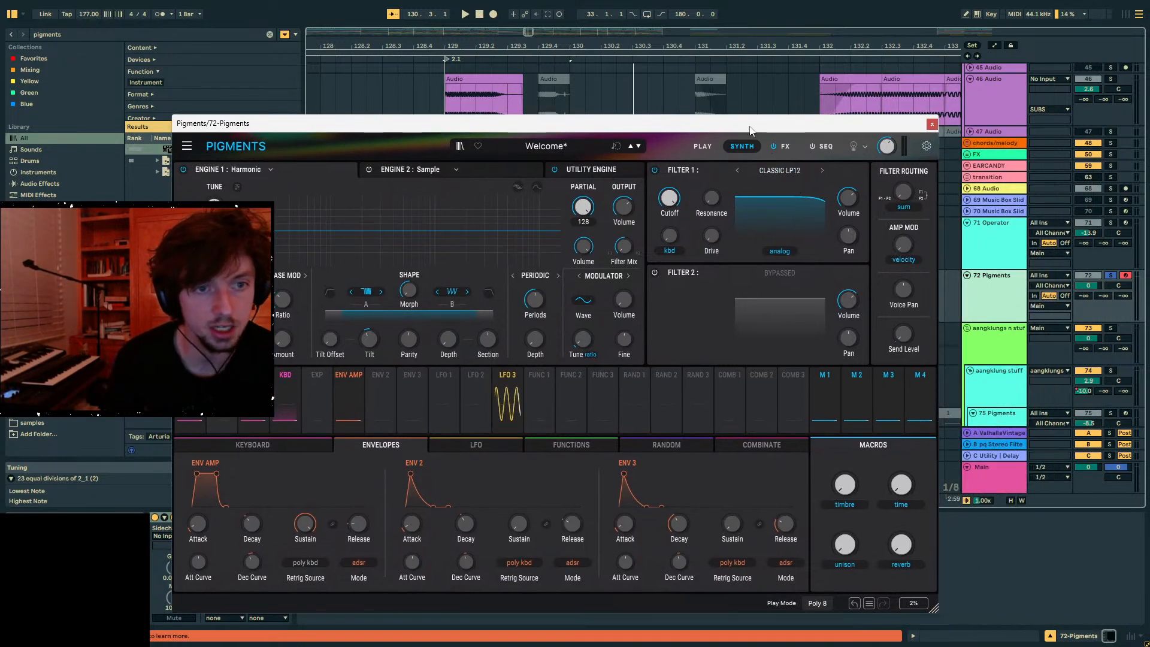
pyautogui.moveTo(750, 130); pyautogui.dragTo(857, 130)
pyautogui.click(976, 15)
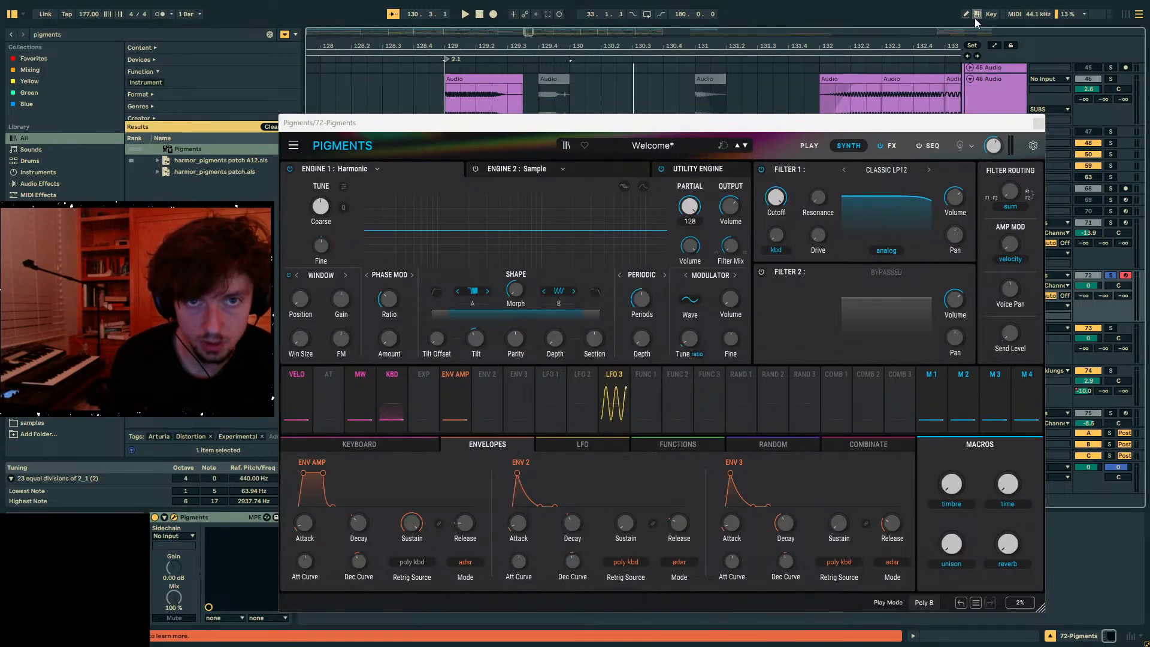
pyautogui.press('a')
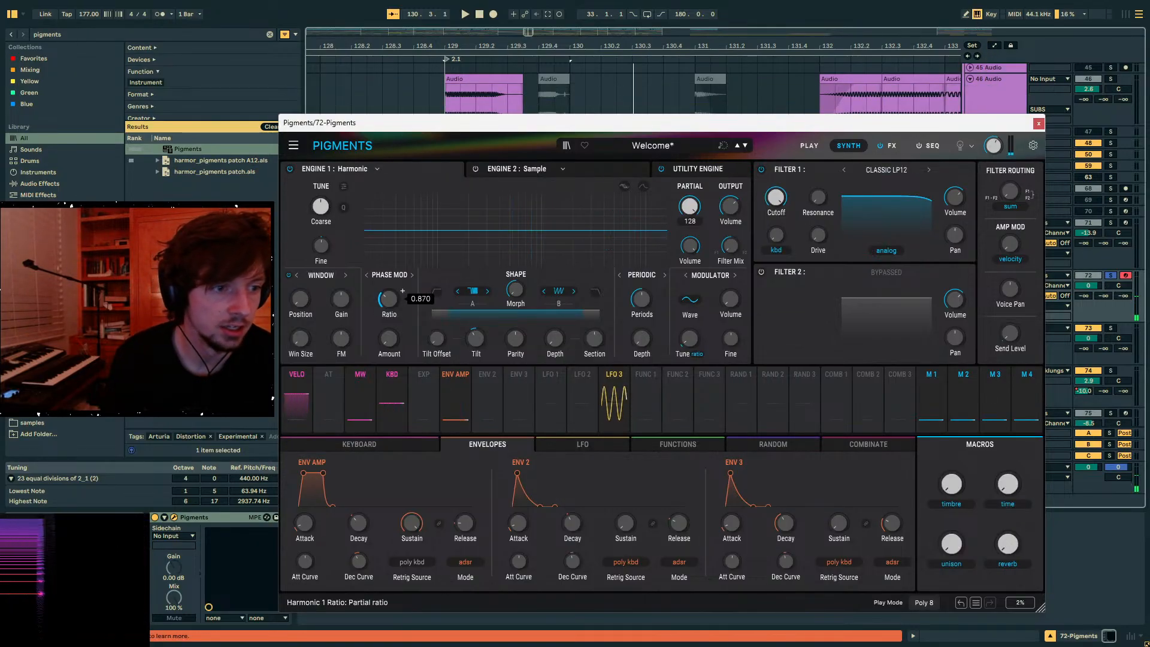
pyautogui.press('a')
# - Step Engine 1's partial Ratio down through 0.500 and 0.250 to a lower value while auditioning notes
pyautogui.moveTo(376, 304); pyautogui.dragTo(364, 309)
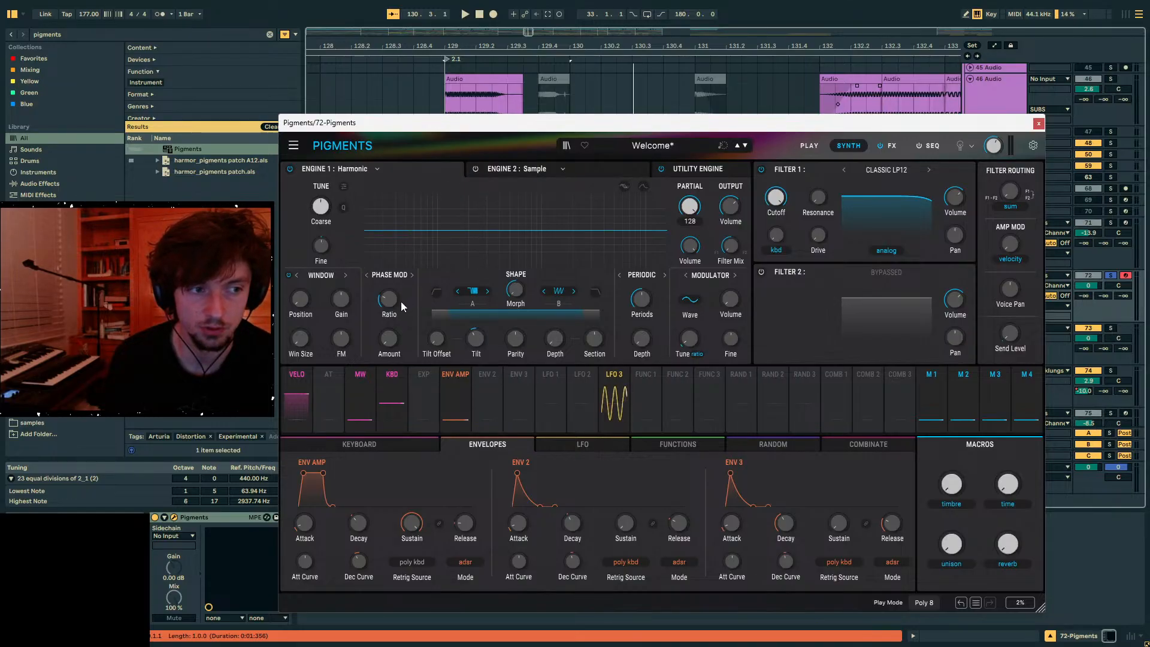
pyautogui.moveTo(393, 303)
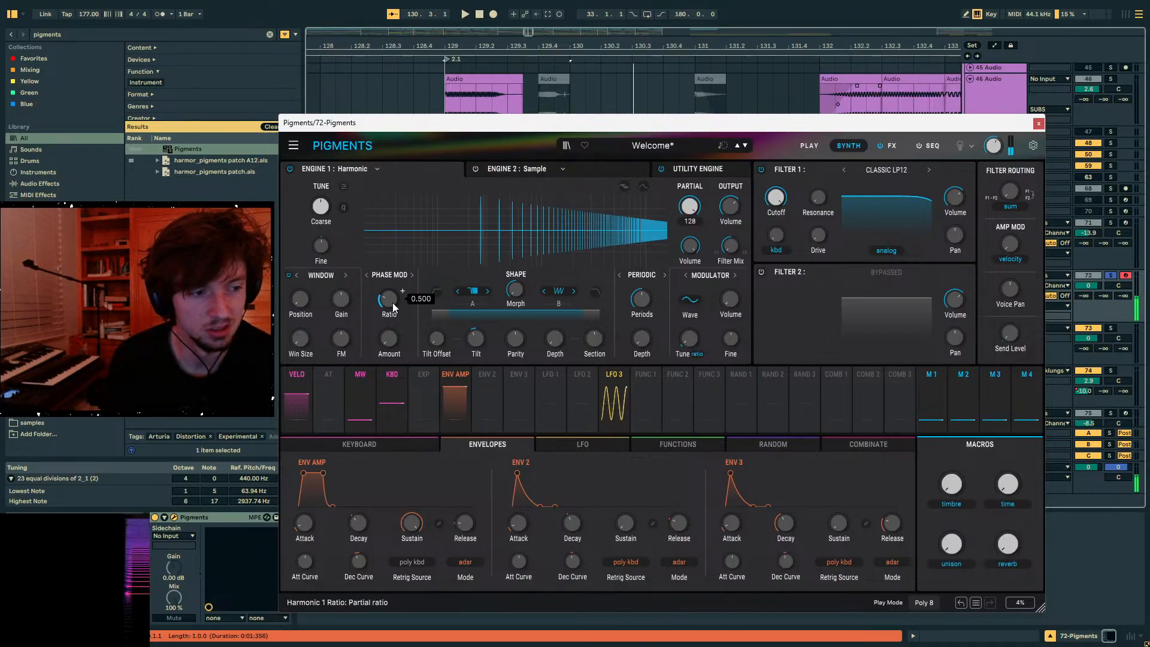
pyautogui.moveTo(393, 303); pyautogui.dragTo(390, 315)
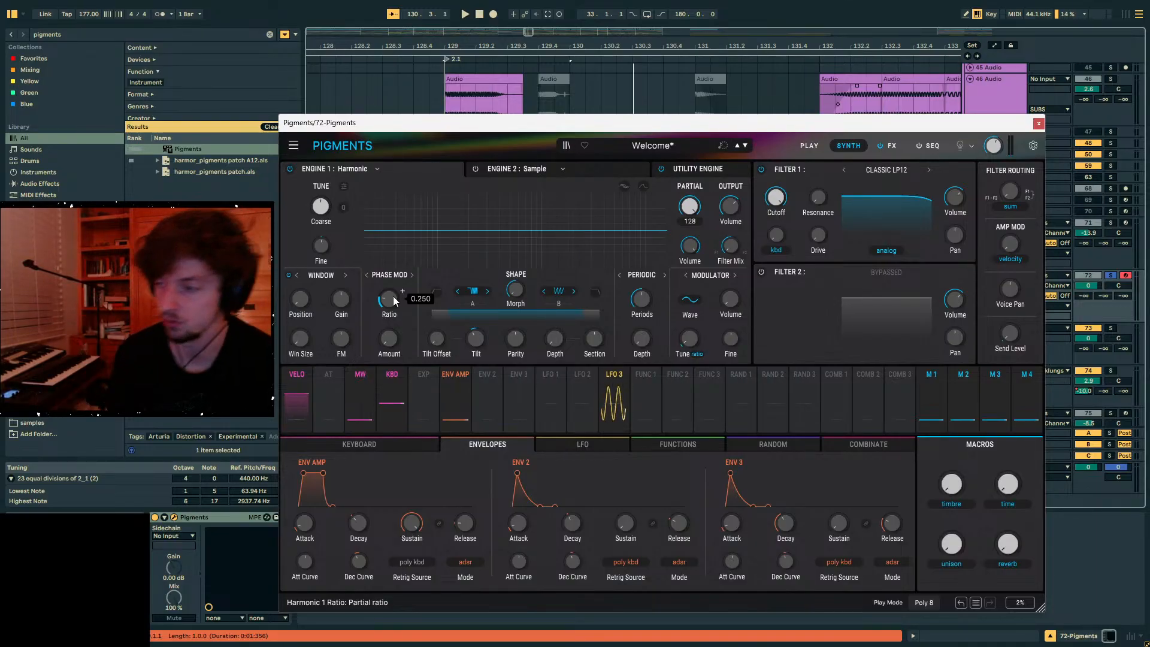
pyautogui.moveTo(394, 301); pyautogui.dragTo(379, 304)
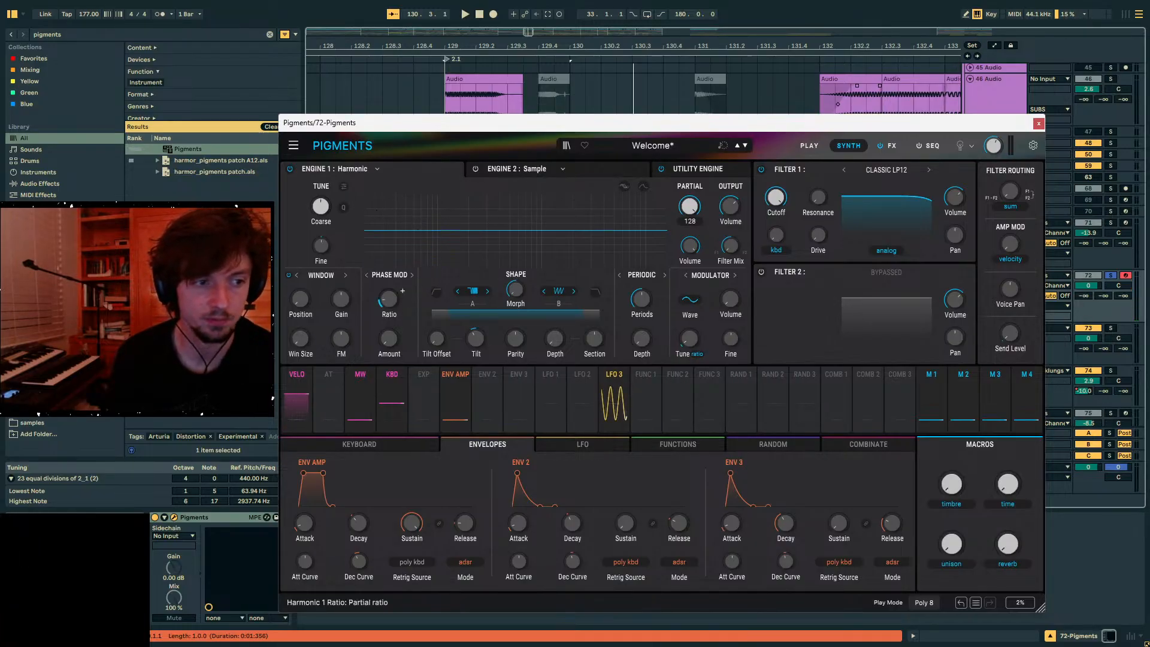
pyautogui.moveTo(389, 299)
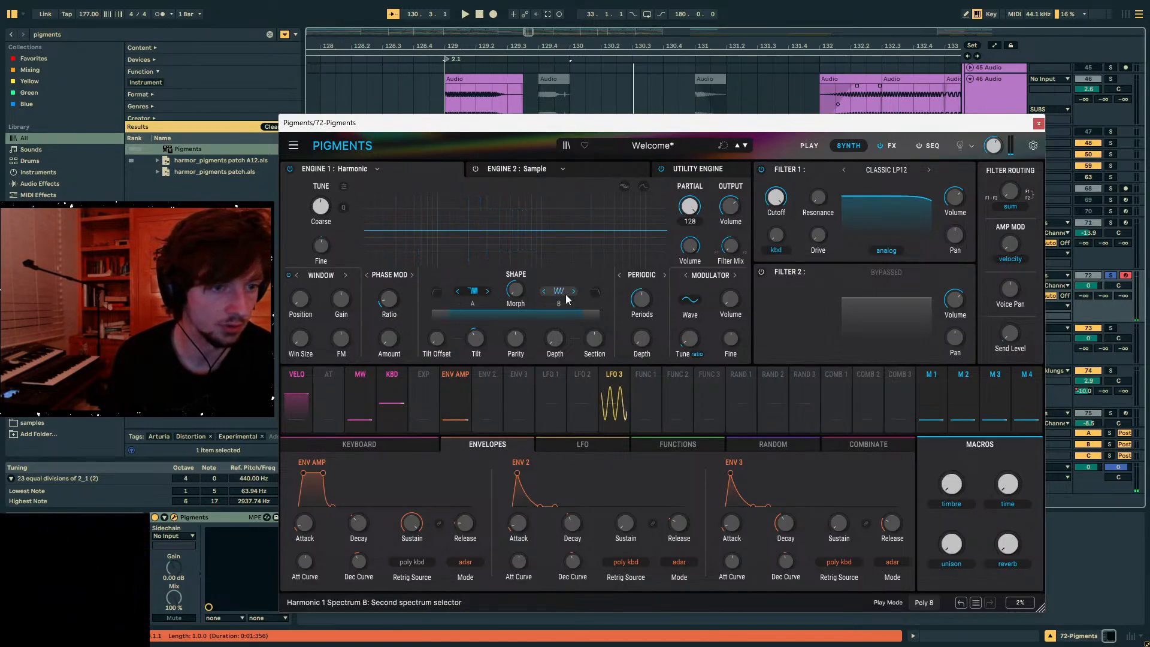
# - Raise the Depth in Engine 1's Shape section, fine-tune the partial Ratio and keep its modulation Amount at minimum
pyautogui.moveTo(555, 337); pyautogui.dragTo(570, 261)
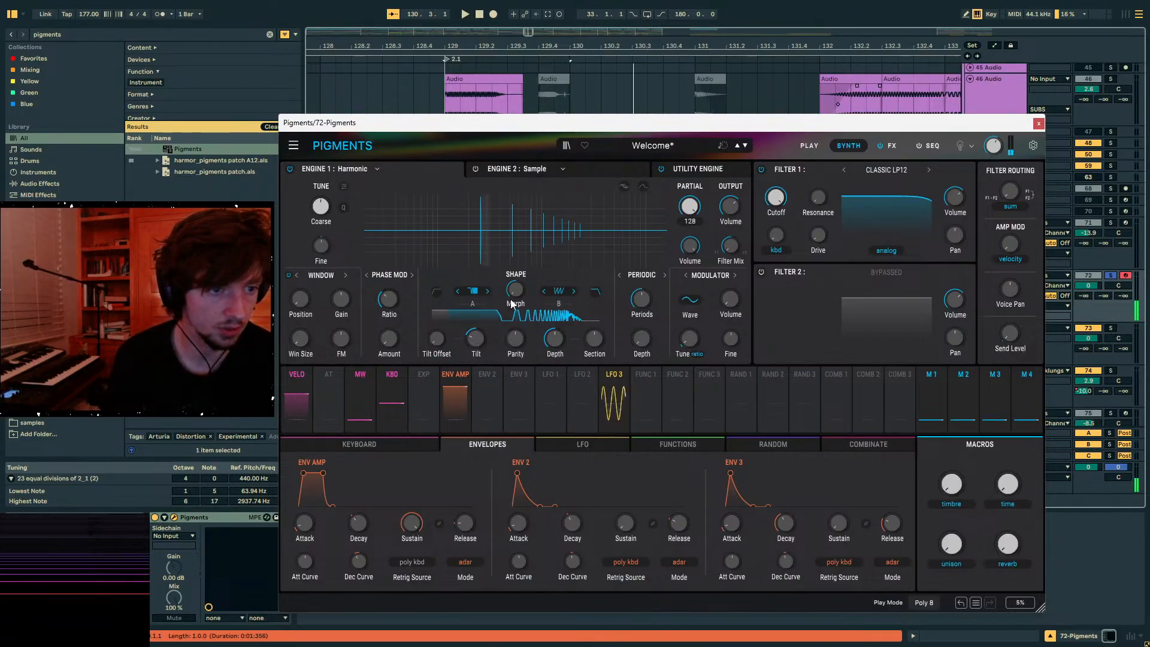
pyautogui.moveTo(394, 297)
pyautogui.mouseDown()
pyautogui.moveTo(387, 337)
pyautogui.moveTo(386, 298)
pyautogui.mouseUp()
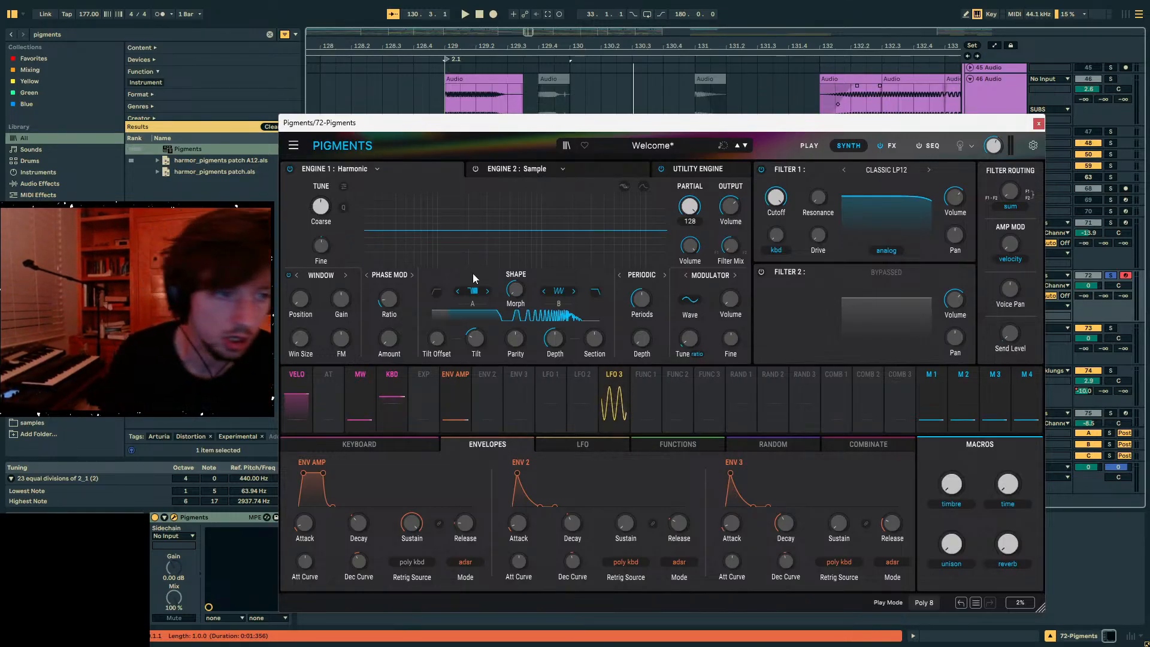
pyautogui.moveTo(383, 299); pyautogui.dragTo(391, 297)
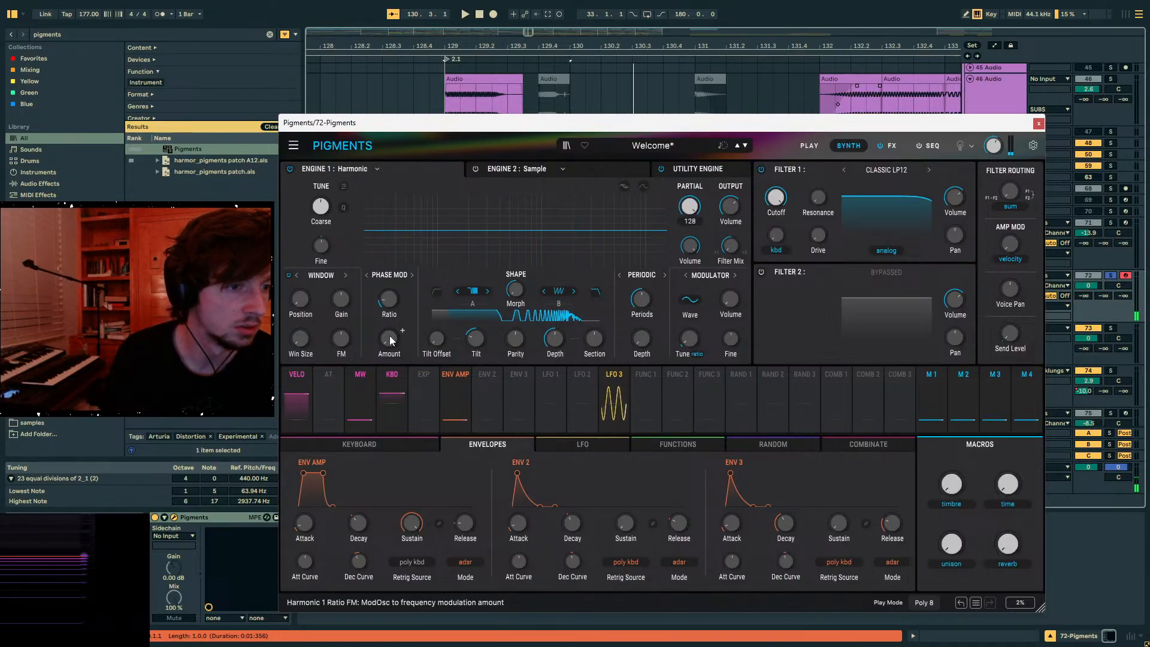
pyautogui.moveTo(390, 338); pyautogui.dragTo(396, 372)
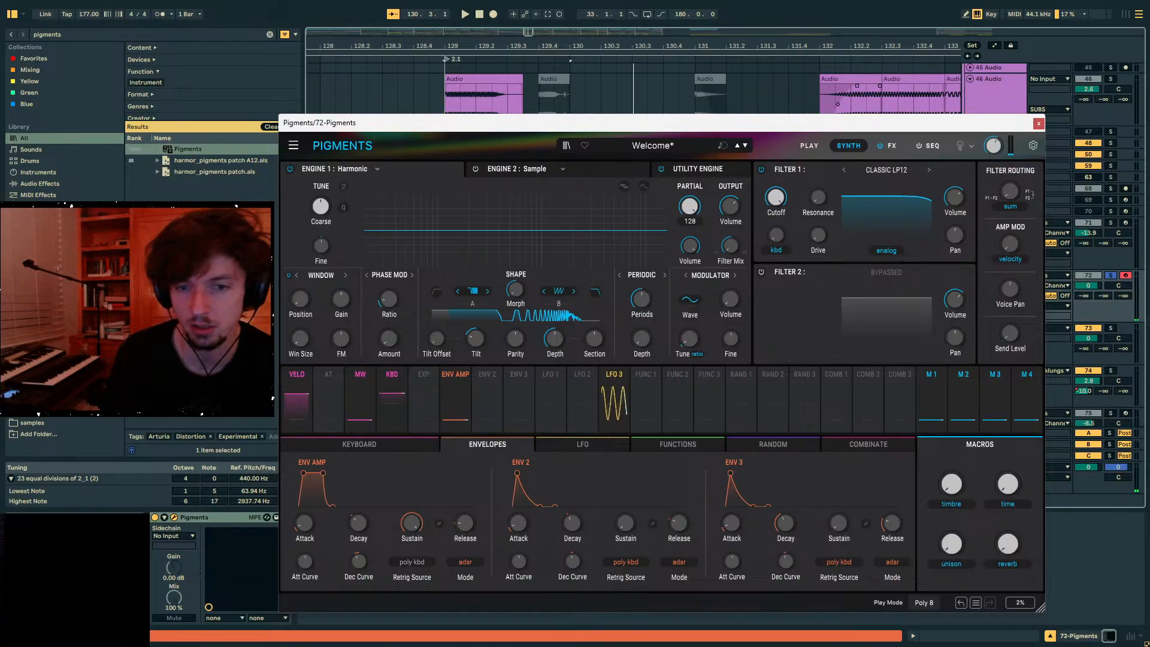
# - Raise the first two sends of track 72 Pigments to 0 and nudge Engine 1's Tilt Offset
pyautogui.moveTo(1104, 299); pyautogui.dragTo(1089, 240)
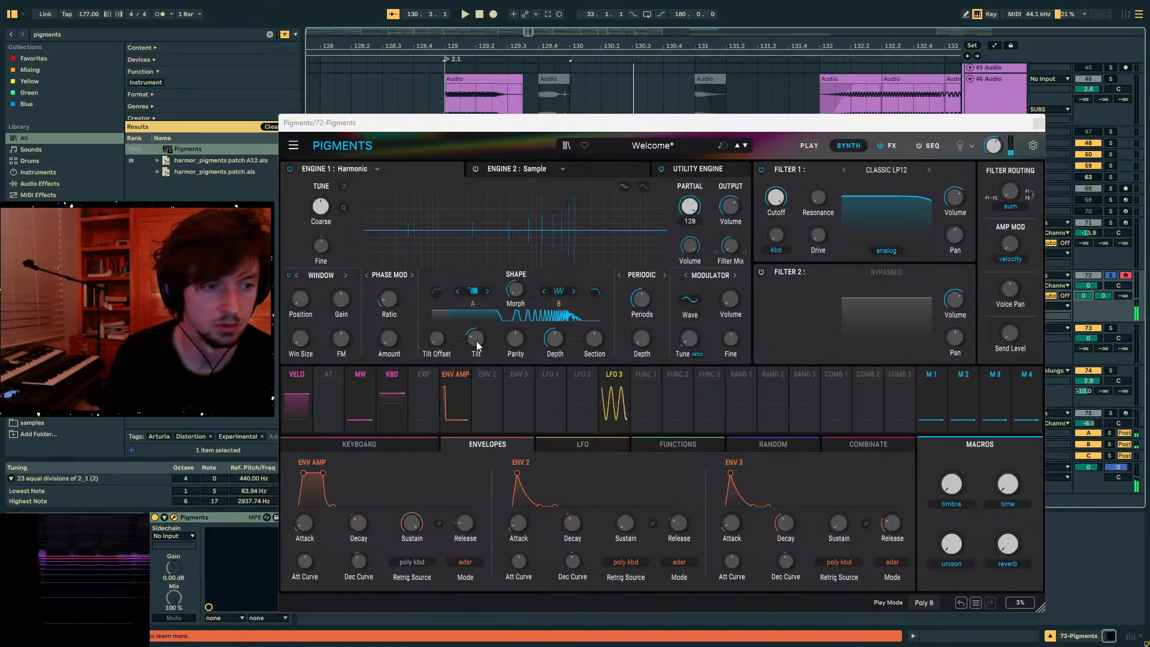
pyautogui.moveTo(439, 339)
pyautogui.mouseDown()
pyautogui.moveTo(451, 294)
pyautogui.moveTo(437, 344)
pyautogui.mouseUp()
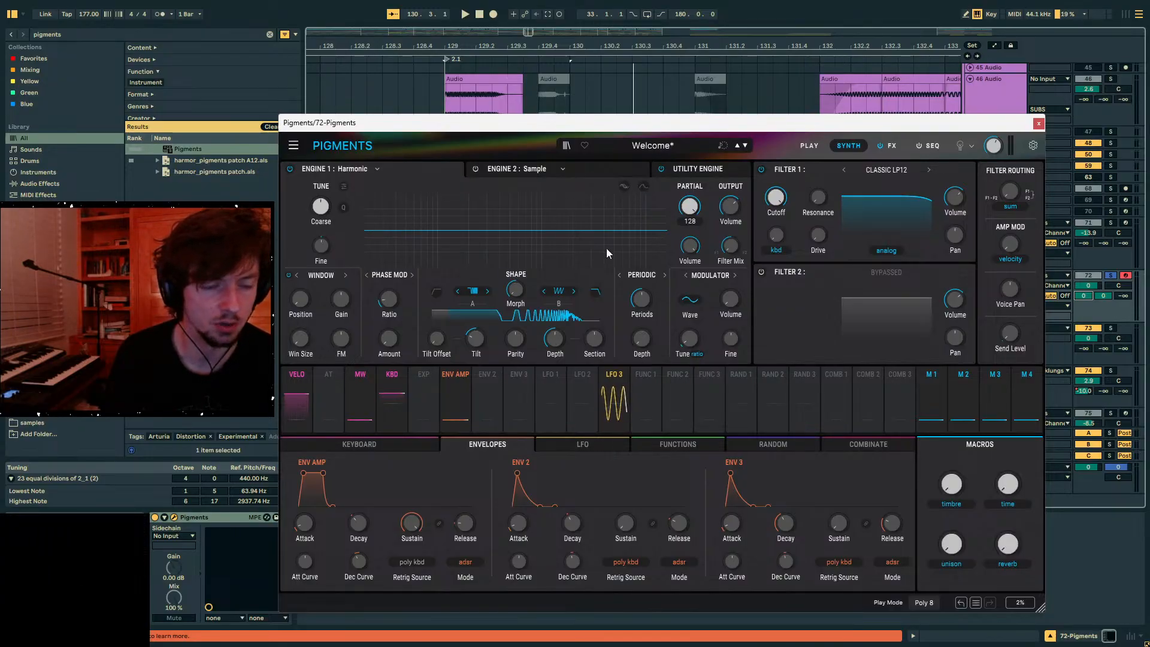
pyautogui.moveTo(442, 339)
pyautogui.mouseDown()
pyautogui.moveTo(438, 222)
pyautogui.moveTo(439, 342)
pyautogui.mouseUp()
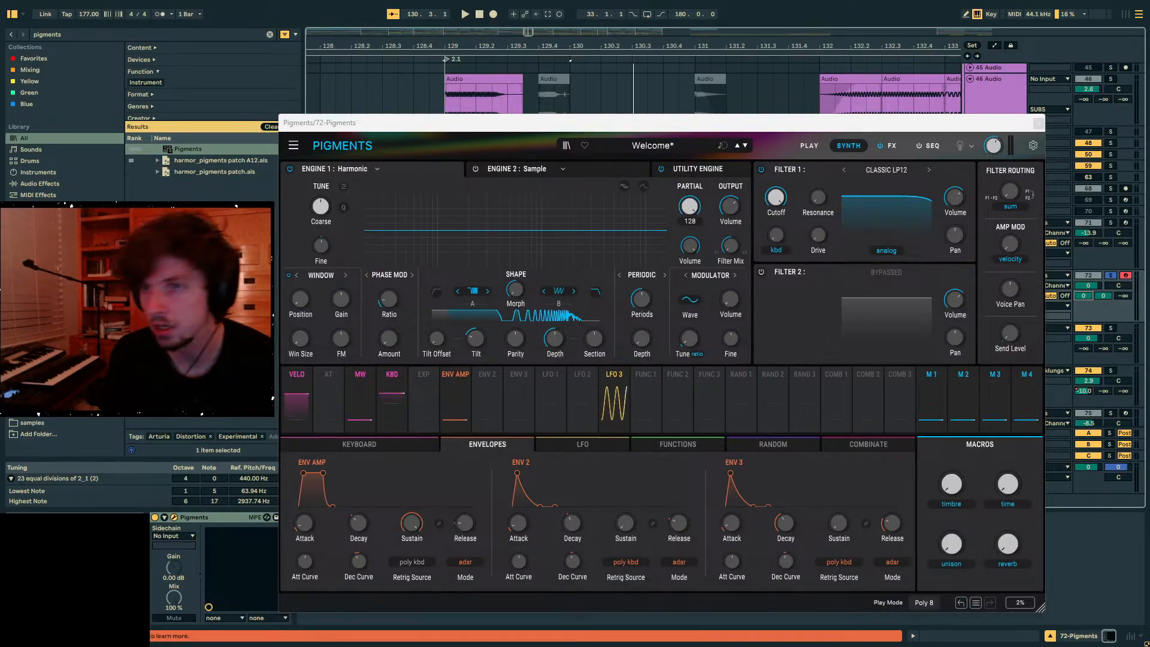
# - Bring the YouTube livestream window into view, read the chat messages about negative harmonics and subharmonics, and move the window away again
pyautogui.moveTo(1149, 33); pyautogui.dragTo(269, 50)
pyautogui.click(661, 216)
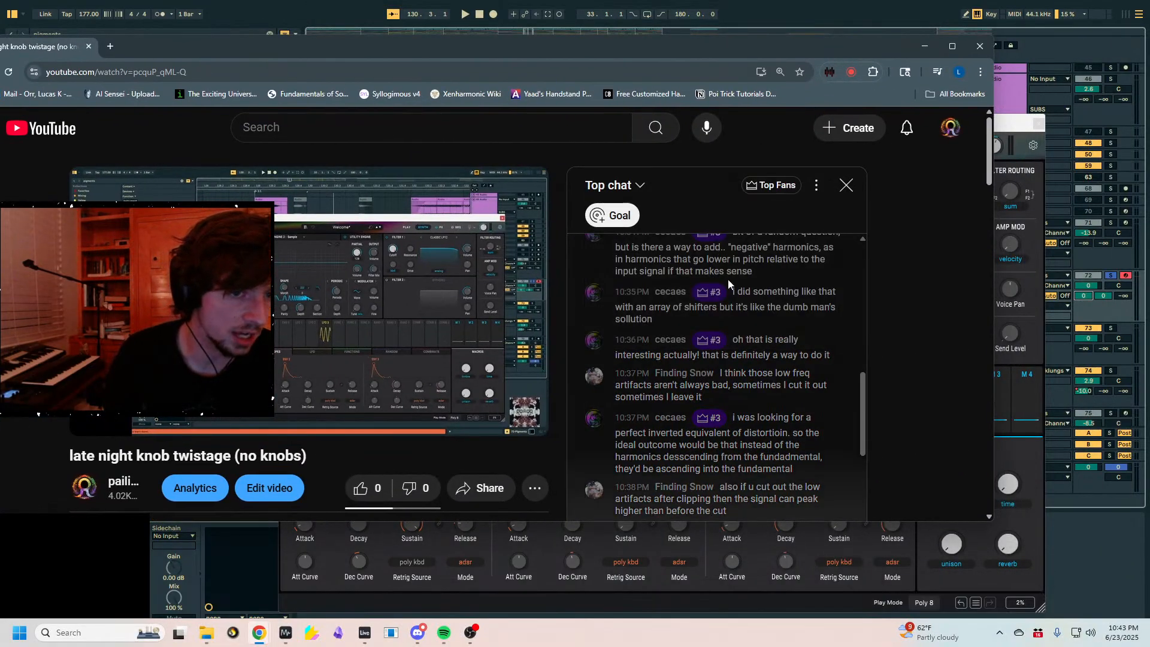
pyautogui.scroll(-5, 727, 279)
pyautogui.scroll(2, 730, 343)
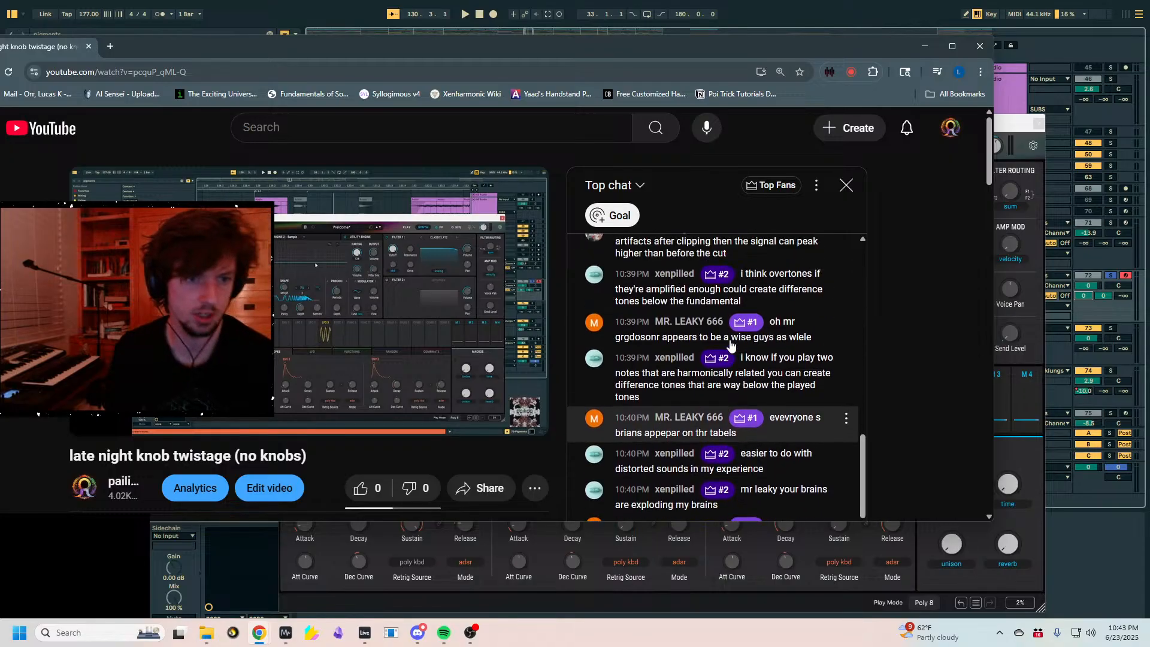
pyautogui.scroll(3, 730, 343)
pyautogui.scroll(-8, 730, 343)
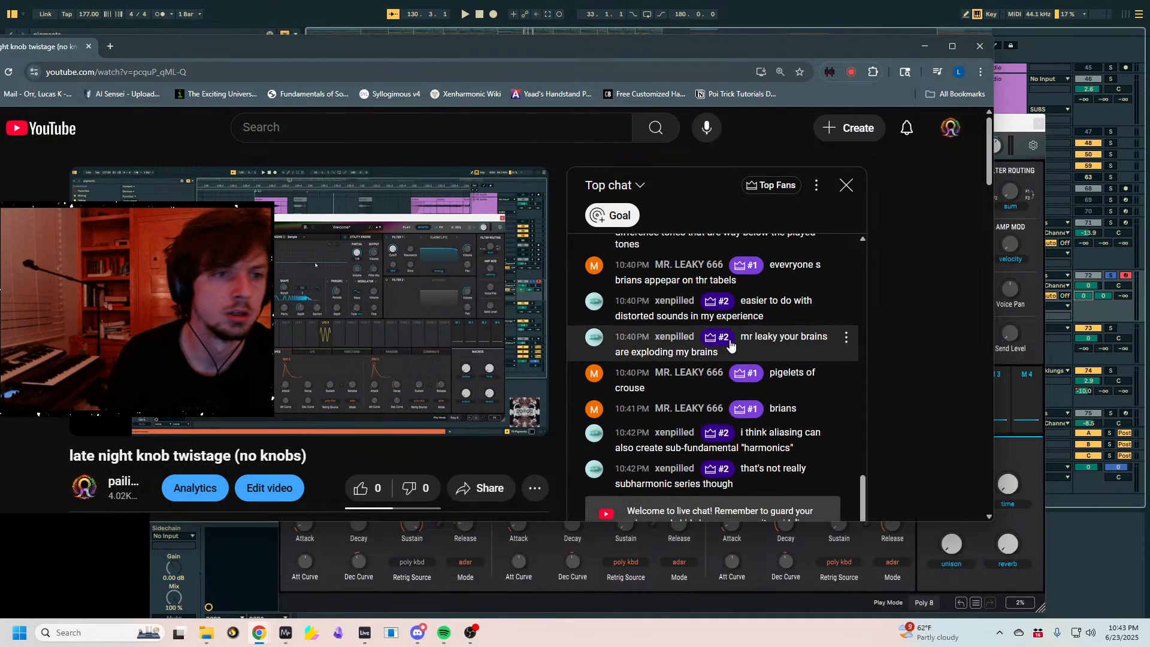
pyautogui.click(624, 189)
pyautogui.click(616, 257)
pyautogui.moveTo(344, 45); pyautogui.dragTo(1006, 48)
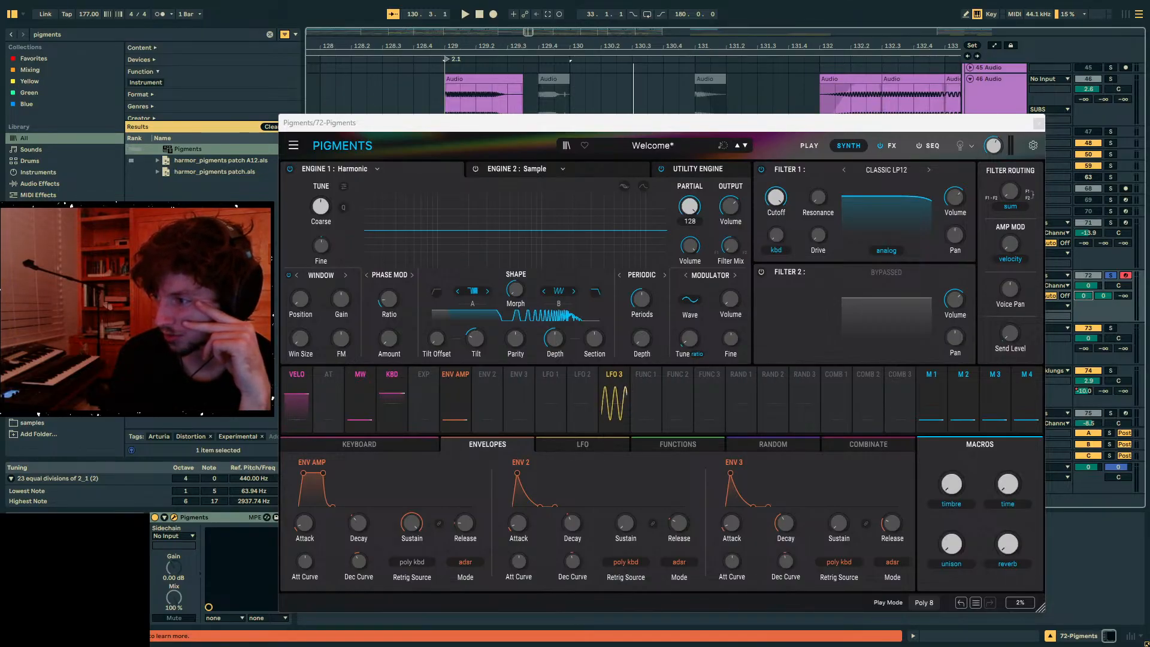
pyautogui.moveTo(741, 125); pyautogui.dragTo(734, 106)
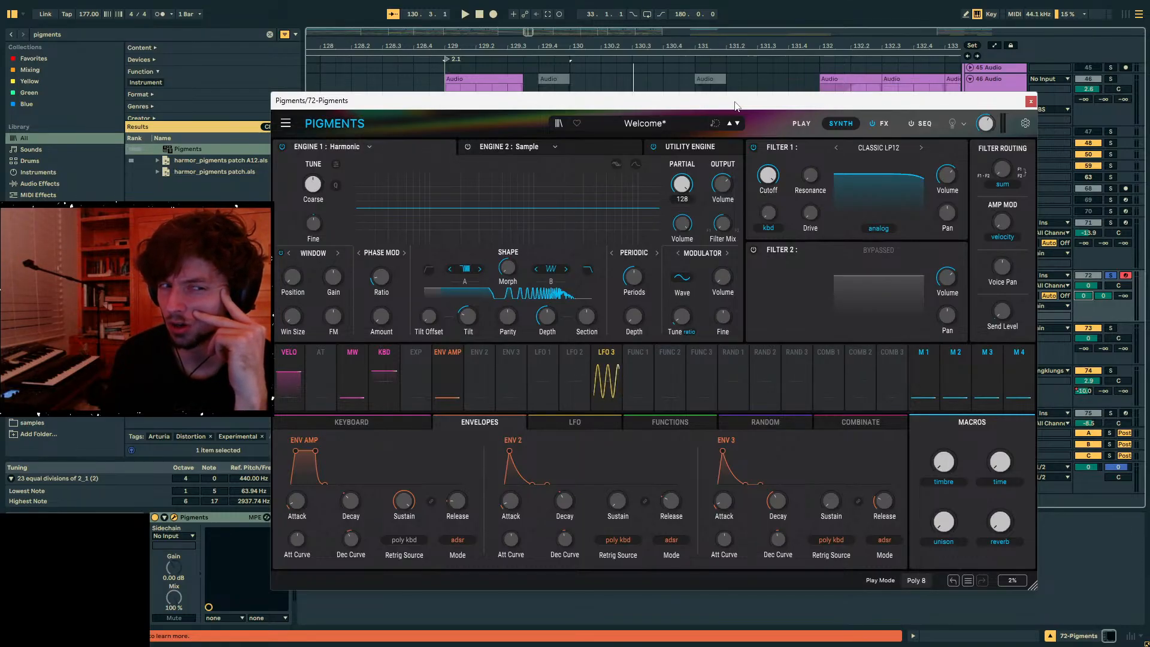
pyautogui.moveTo(737, 106); pyautogui.dragTo(742, 106)
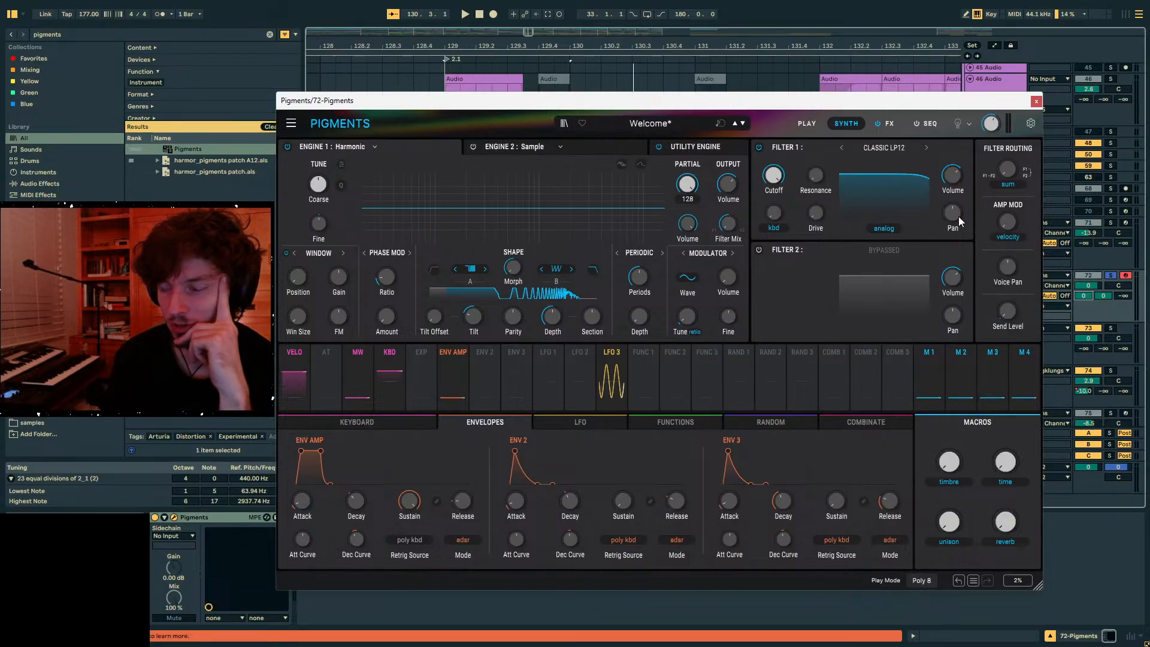
# - Switch to the Undertone series article in the browser and read the section on methods for producing an undertone series
pyautogui.hotkey('alt', 'Tab')
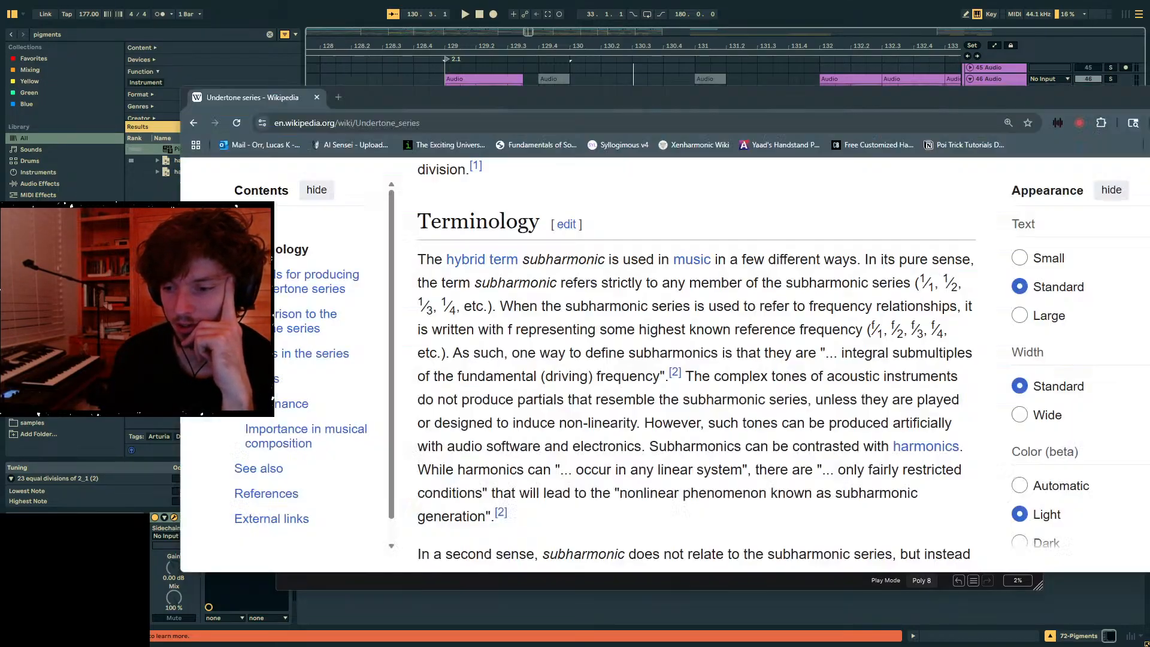
pyautogui.scroll(-8, 665, 380)
pyautogui.scroll(-3, 665, 381)
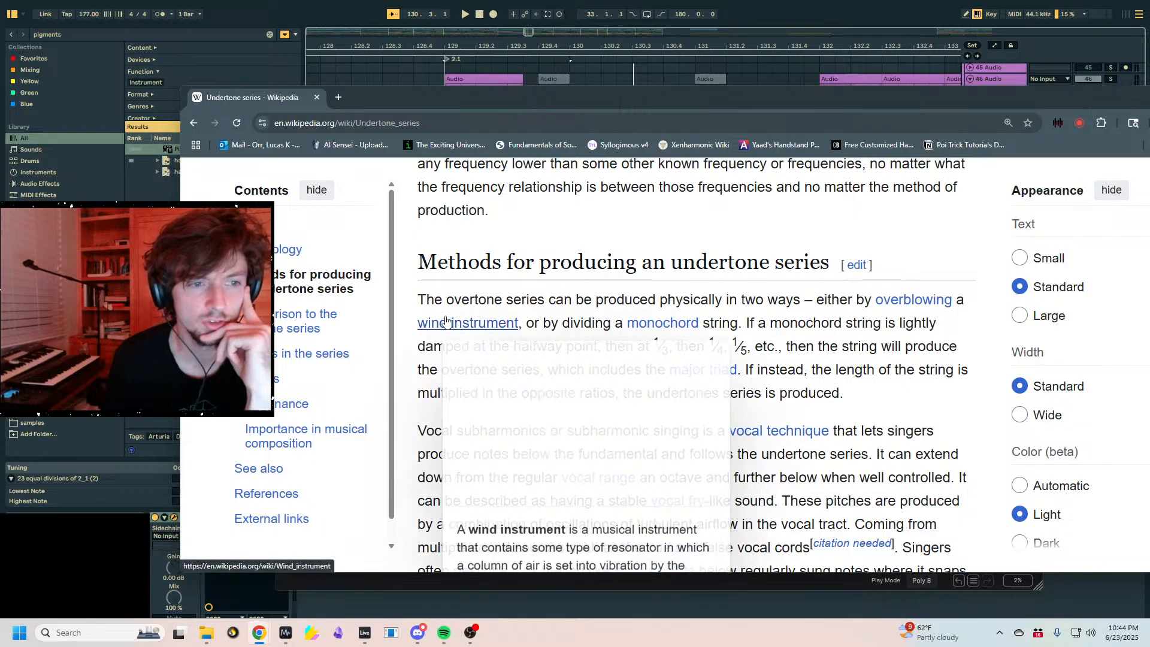
pyautogui.moveTo(909, 301)
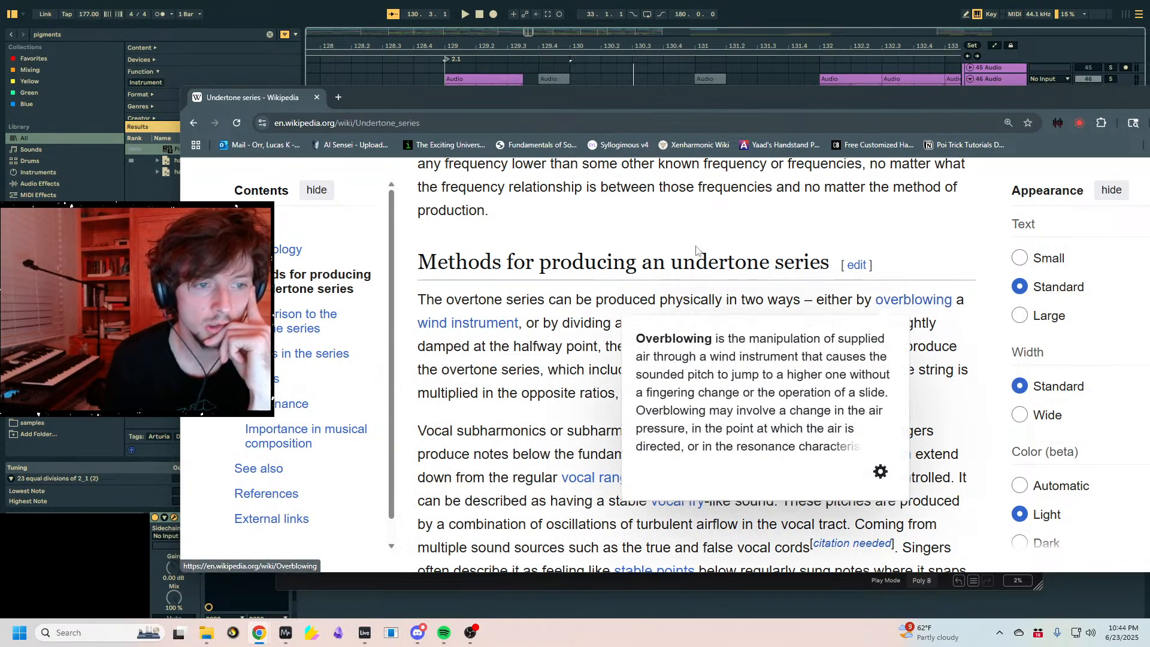
pyautogui.moveTo(647, 329)
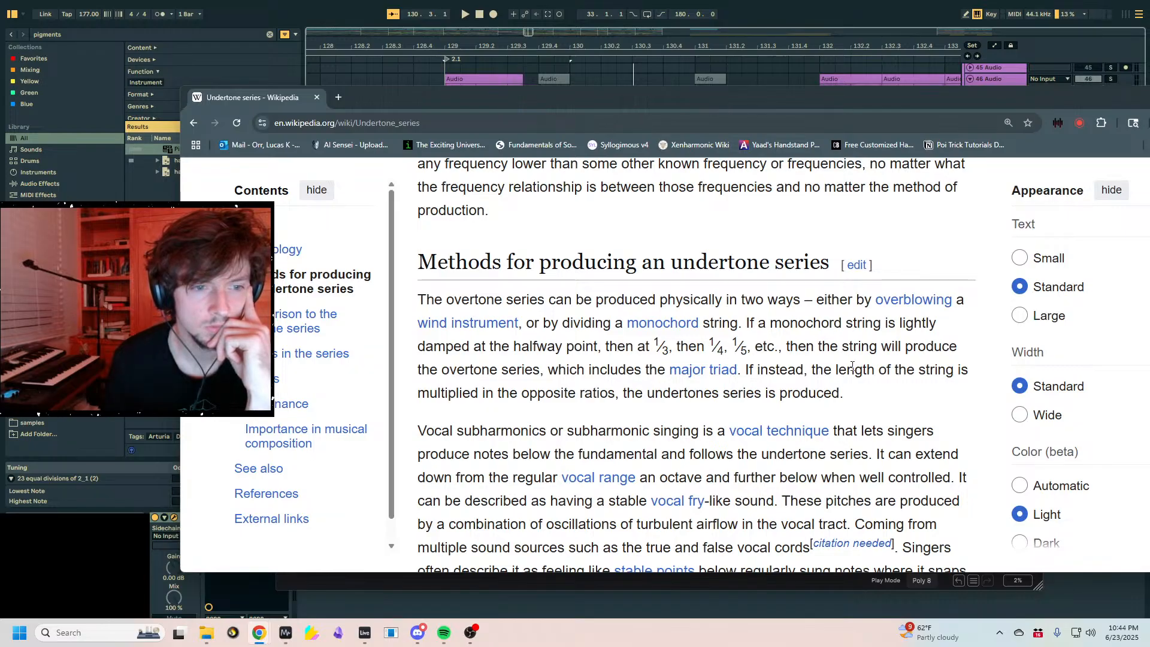
pyautogui.moveTo(746, 369); pyautogui.dragTo(808, 396)
pyautogui.click(890, 410)
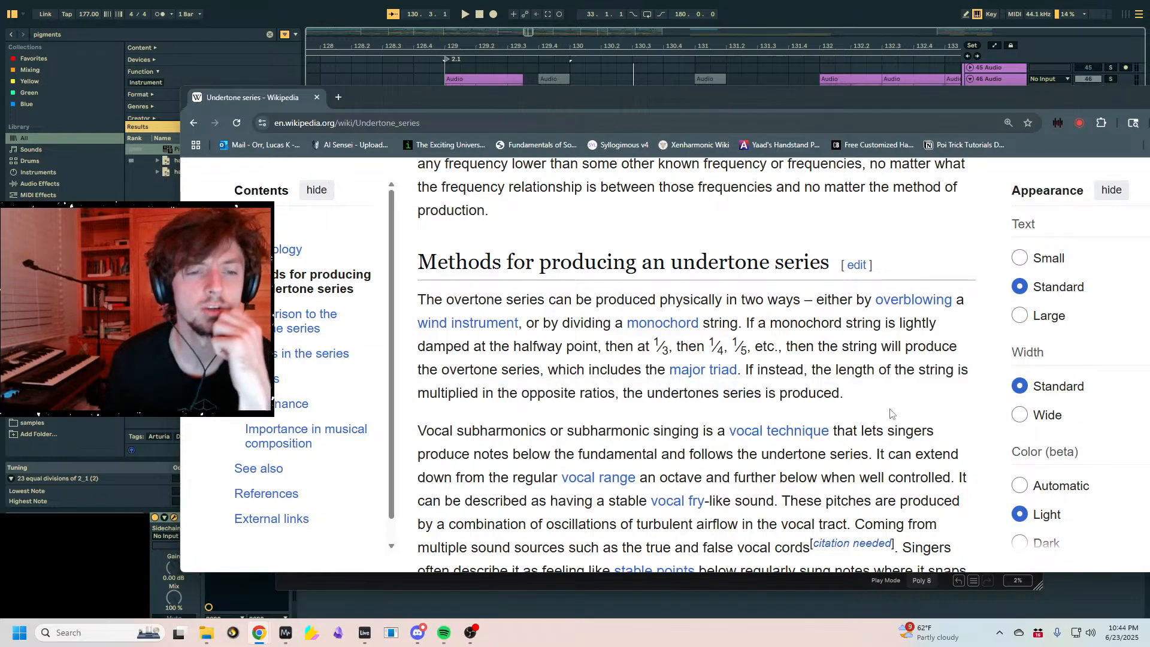
pyautogui.scroll(-2, 752, 370)
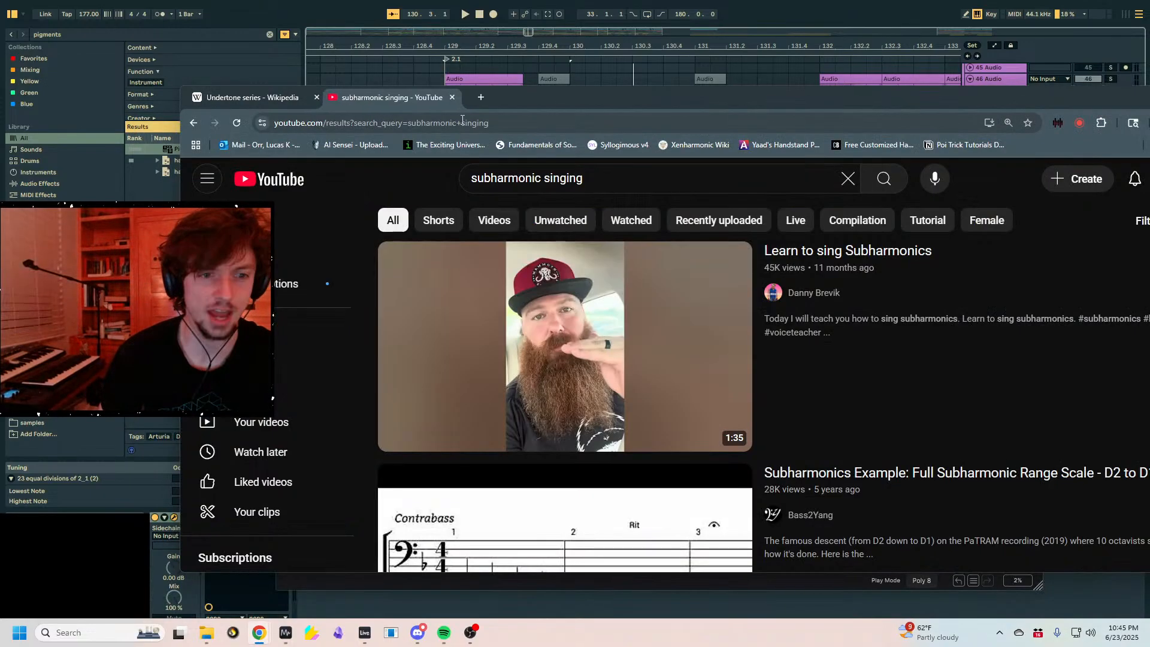
# - Browse the YouTube results for subharmonic singing, open the video "Hitting G1 in subharmonic", unmute it and raise its volume slightly
pyautogui.scroll(-2, 886, 310)
pyautogui.scroll(-3, 885, 308)
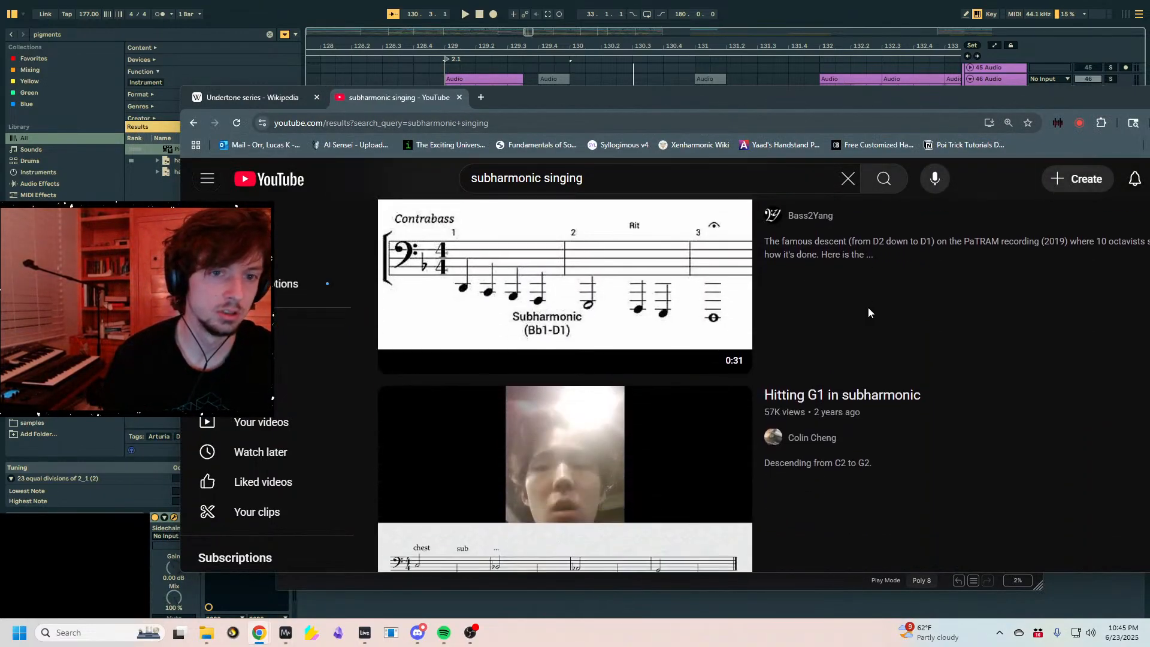
pyautogui.scroll(3, 868, 307)
pyautogui.scroll(-3, 878, 311)
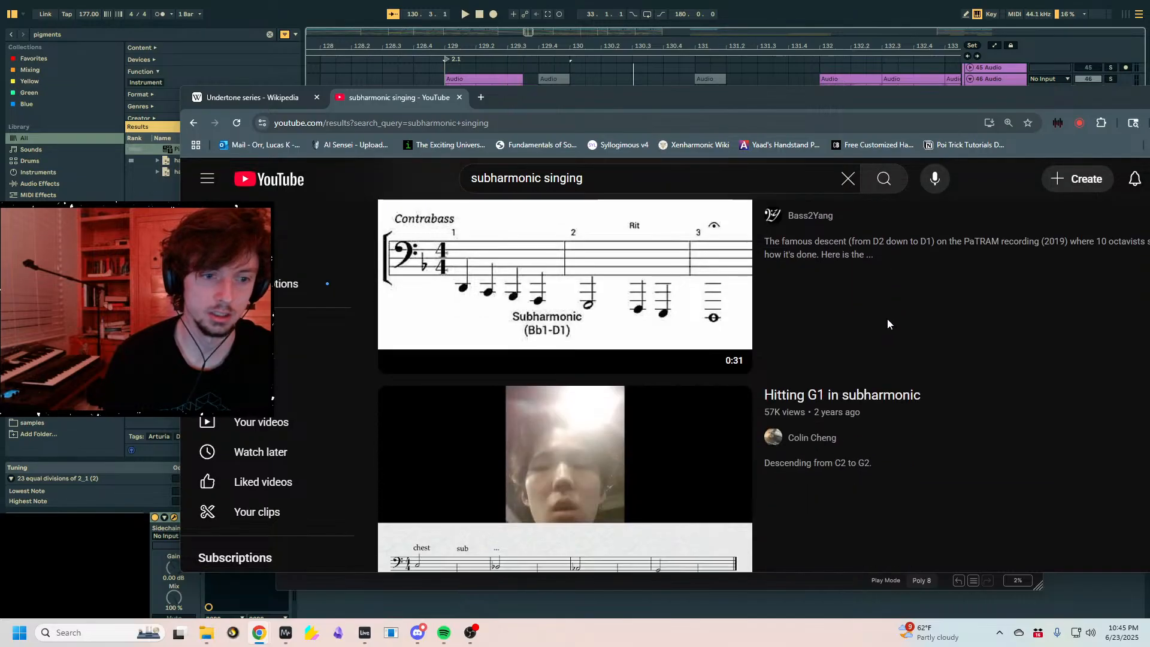
pyautogui.click(881, 400)
pyautogui.click(390, 472)
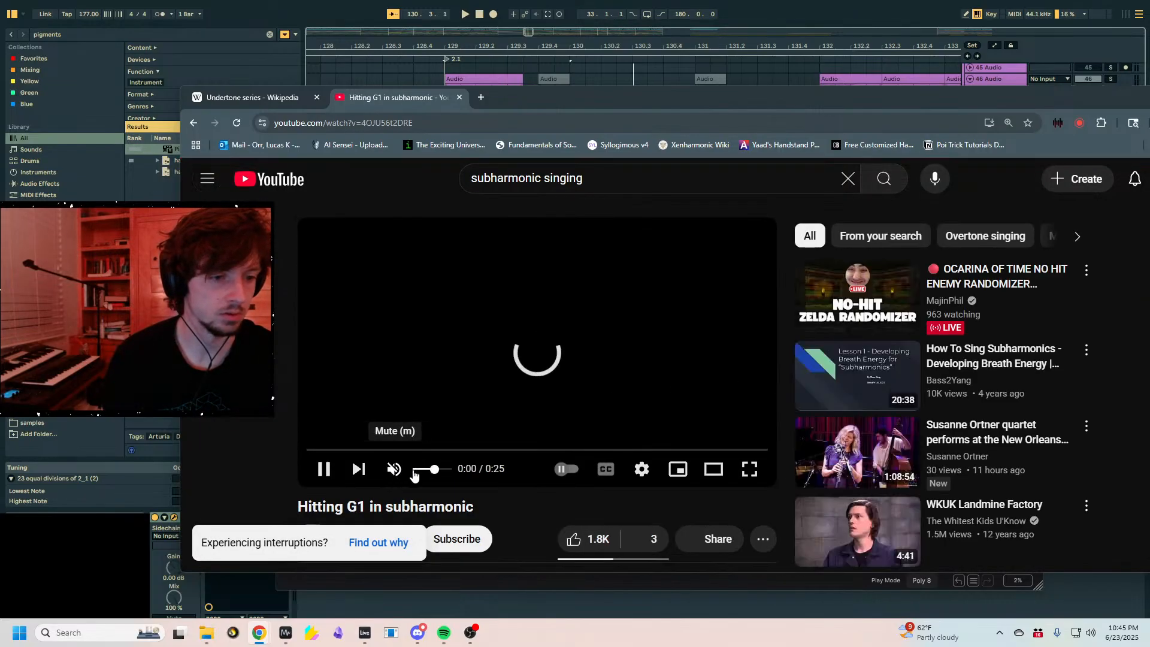
pyautogui.moveTo(441, 475); pyautogui.dragTo(443, 475)
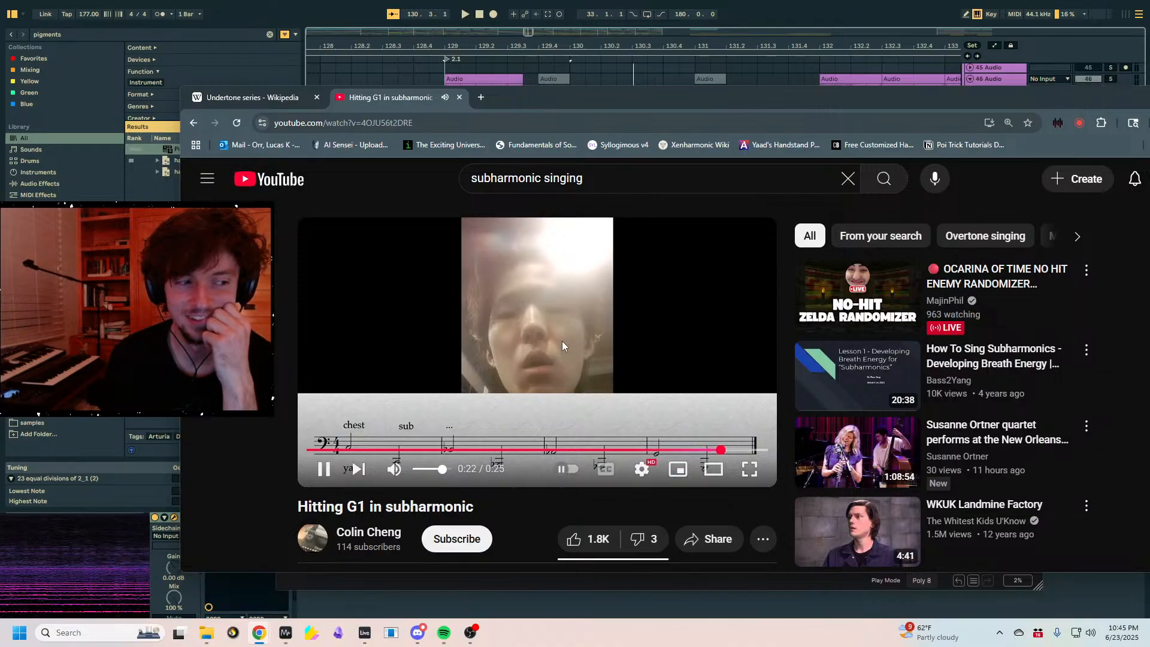
# - Return to the subharmonic singing results and look through them for another demonstration video
pyautogui.click(193, 122)
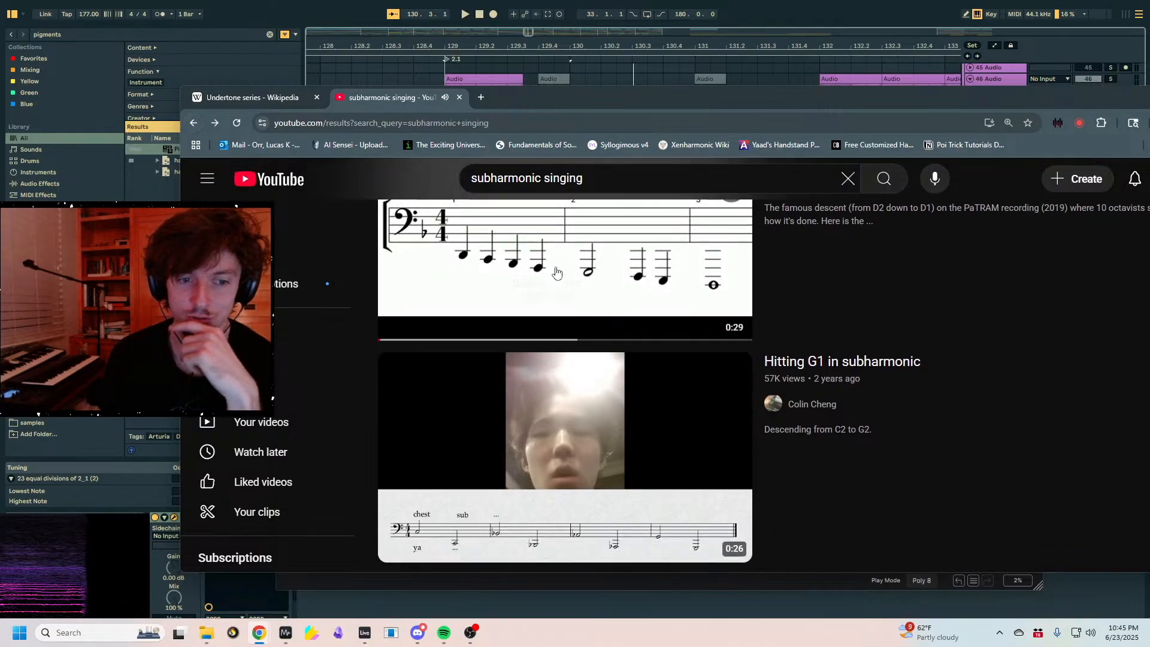
pyautogui.scroll(-5, 556, 272)
pyautogui.scroll(-5, 587, 282)
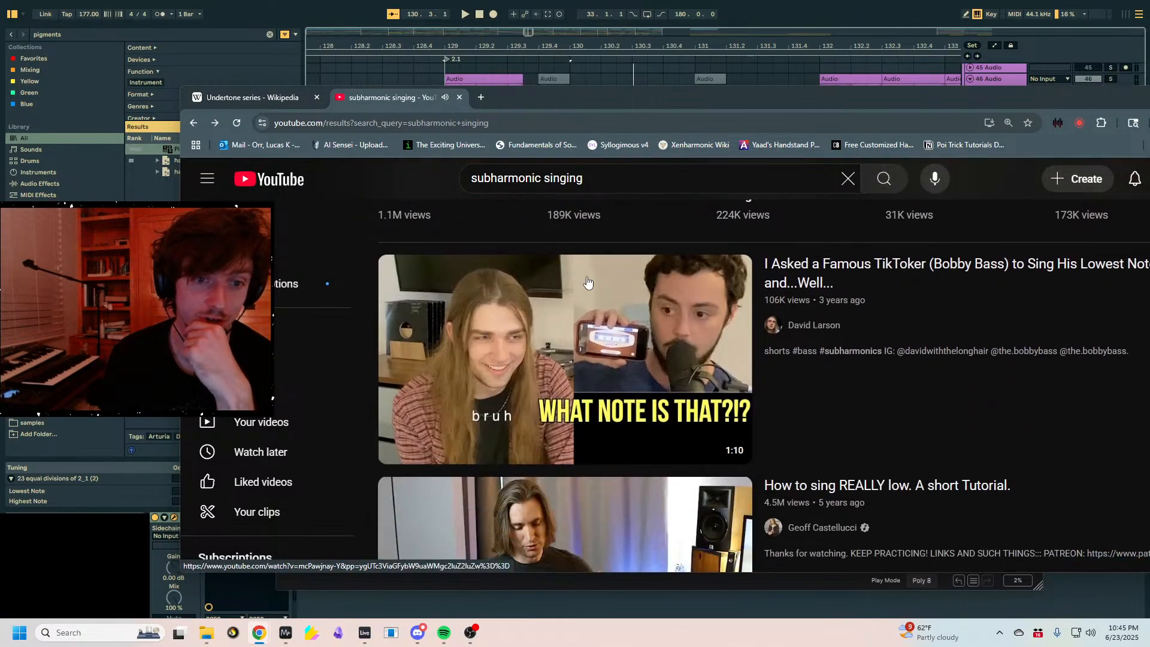
pyautogui.scroll(-12, 587, 281)
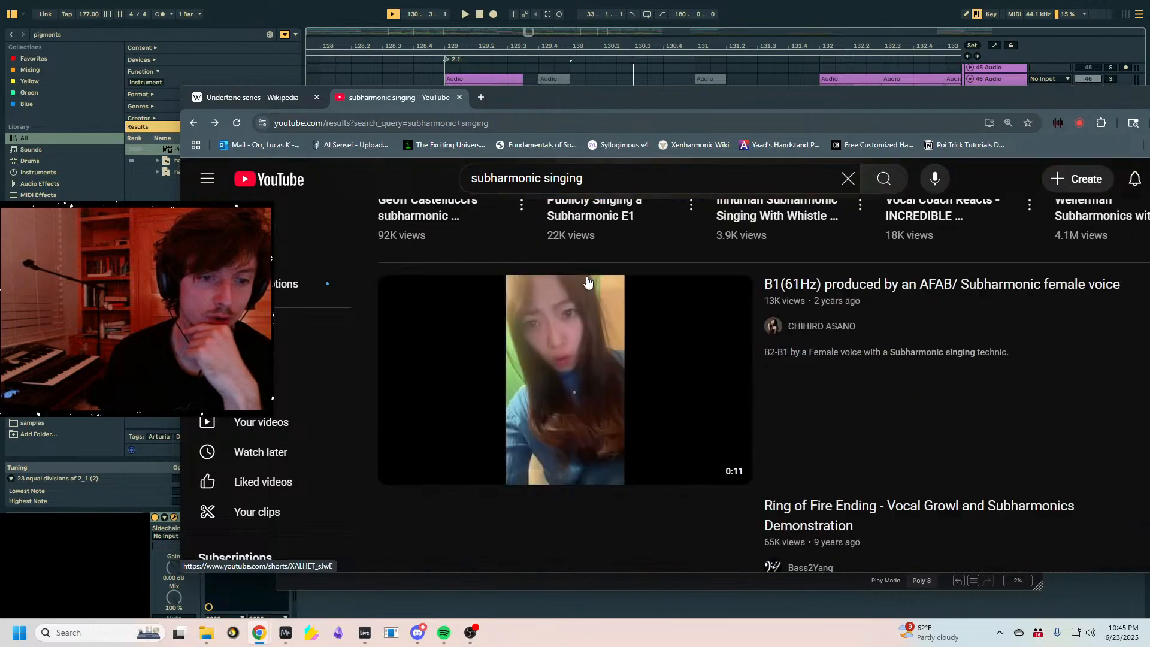
pyautogui.scroll(-2, 587, 281)
pyautogui.scroll(10, 586, 289)
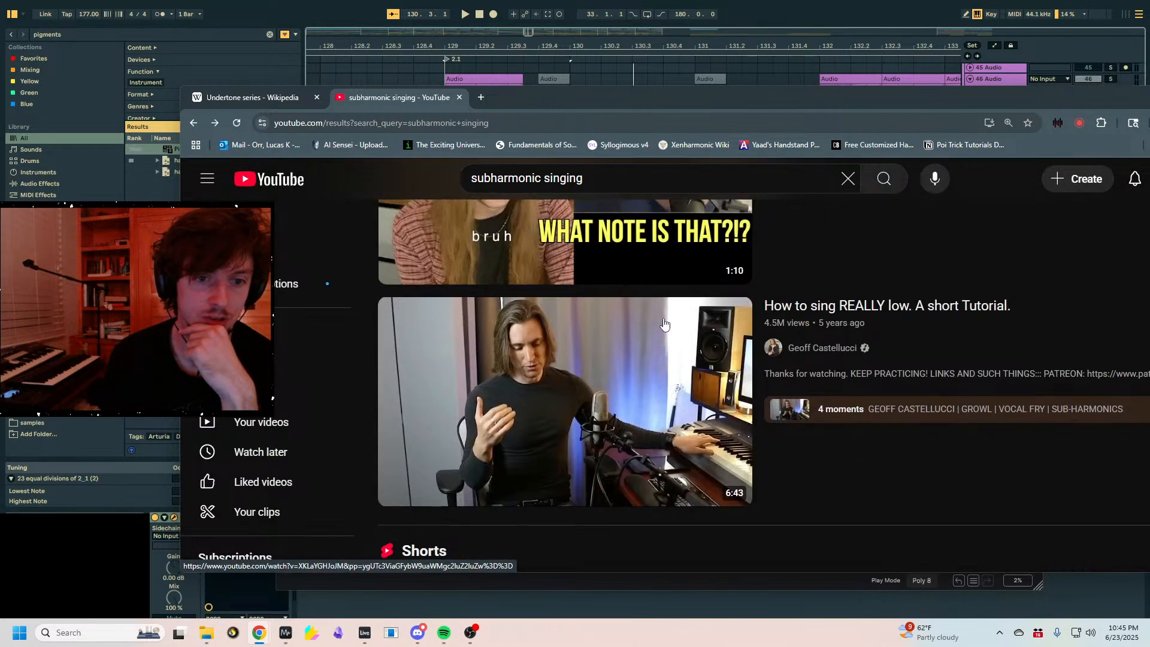
# - Move the browser window out of view and reset the Depth of Engine 1's spectral shape in Pigments to its default
pyautogui.moveTo(555, 96); pyautogui.dragTo(1149, 84)
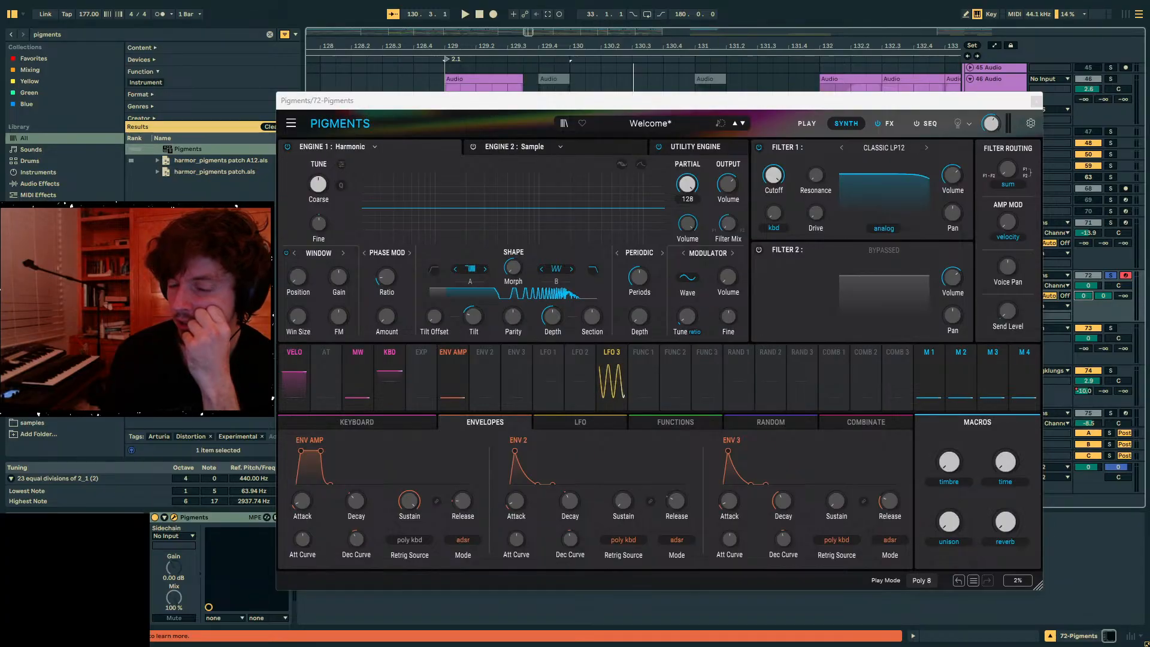
pyautogui.moveTo(67, 598)
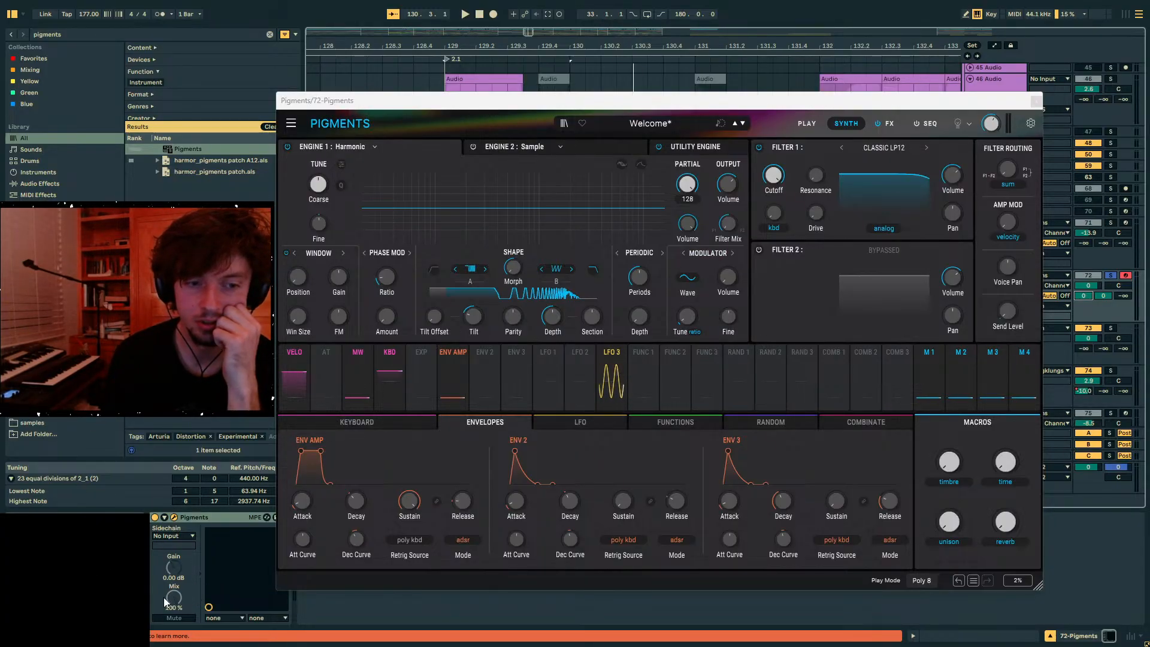
pyautogui.moveTo(107, 614)
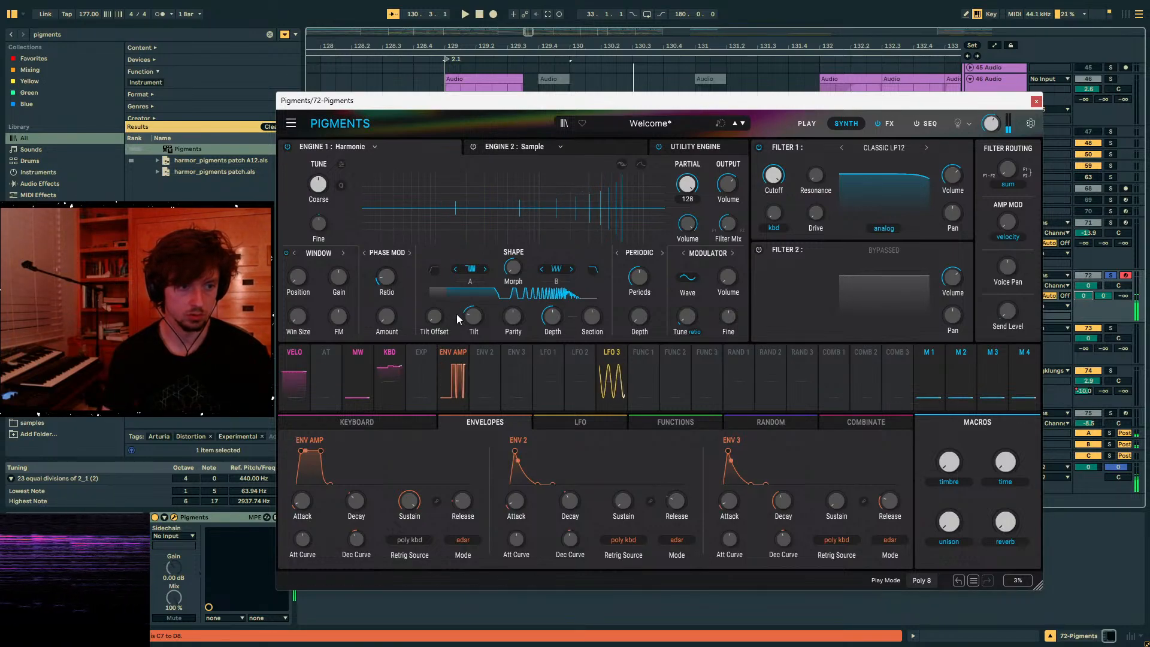
pyautogui.doubleClick(551, 318)
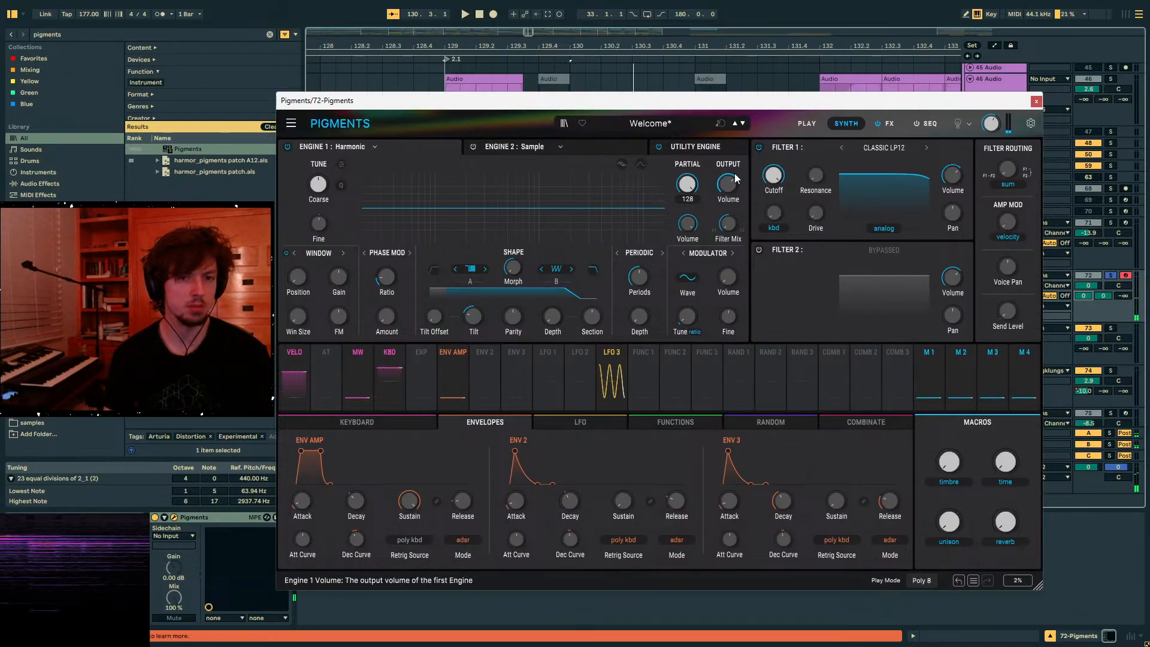
# - Search the Live browser for "eq 8" and add EQ Eight to the Pigments track
pyautogui.hotkey('ctrl', 'f')
pyautogui.write('eq 8')
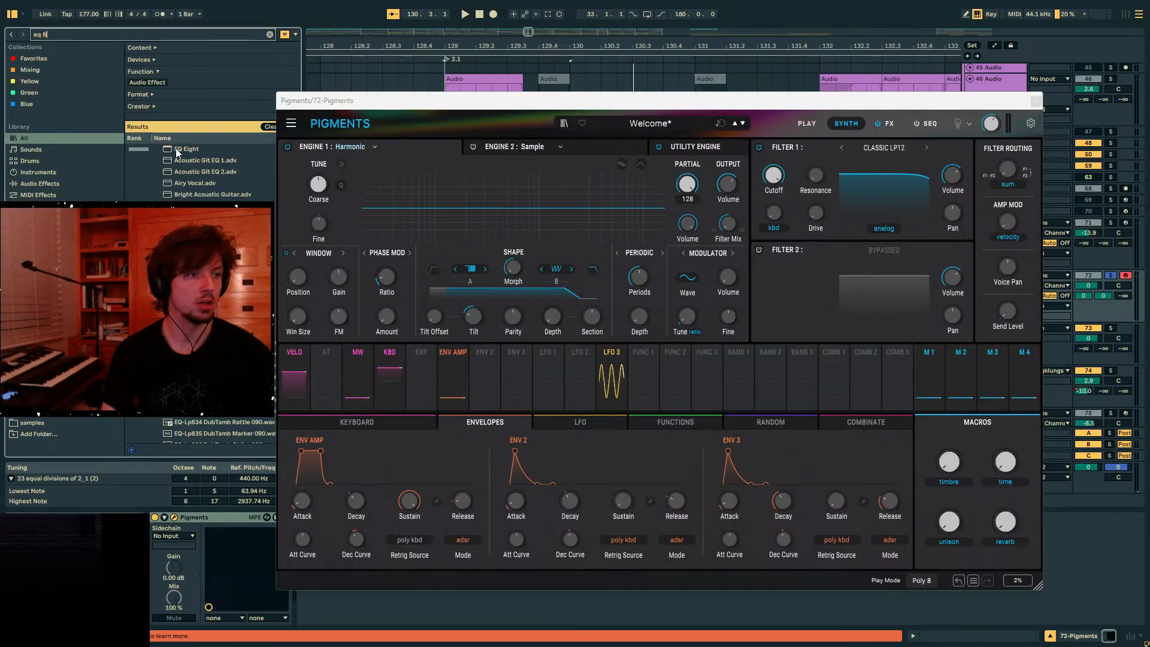
pyautogui.doubleClick(175, 148)
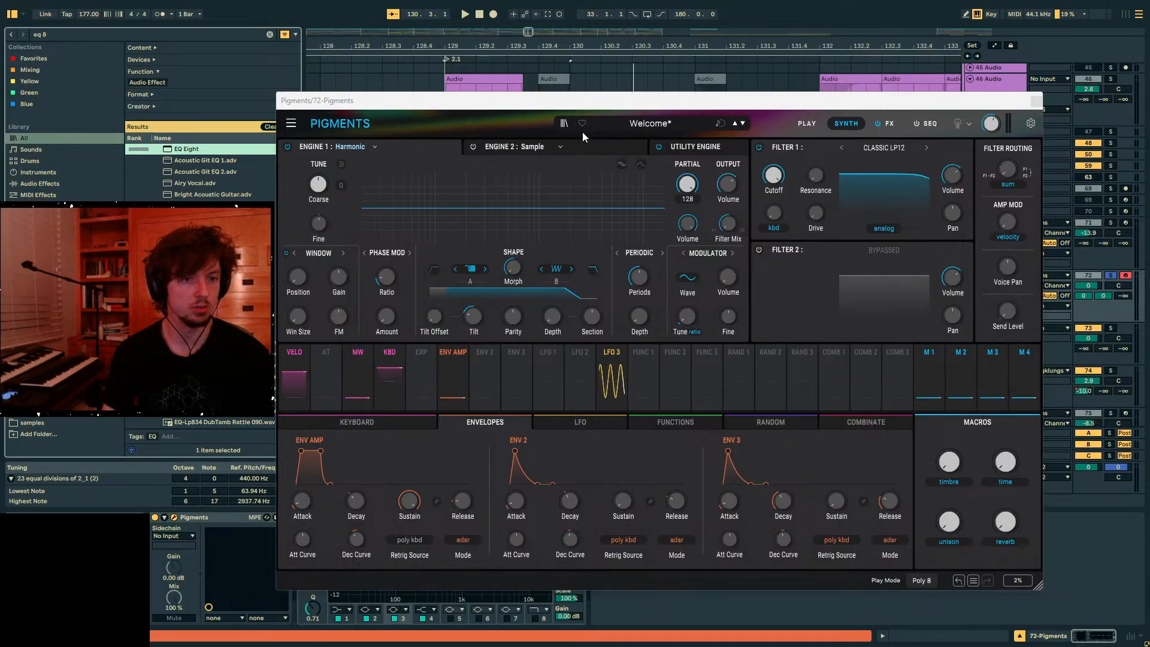
# - Fine-tune the Tilt of Engine 1's harmonic spectrum to about 0.049, also trying its number of partials
pyautogui.click(473, 316)
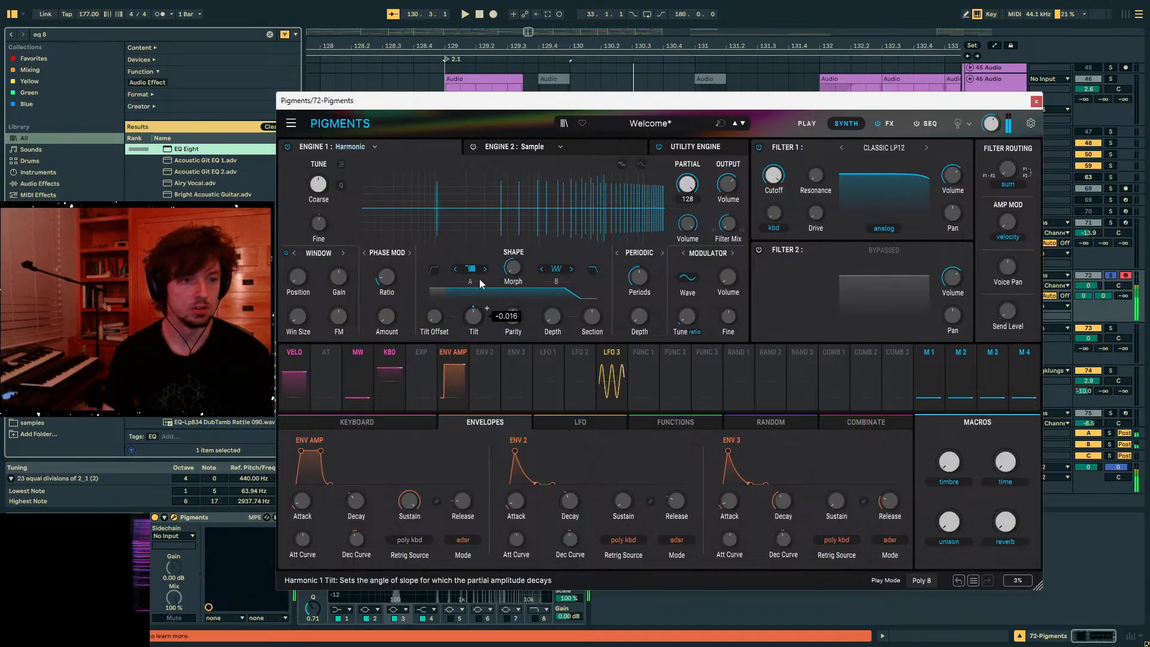
pyautogui.moveTo(474, 316); pyautogui.dragTo(473, 290)
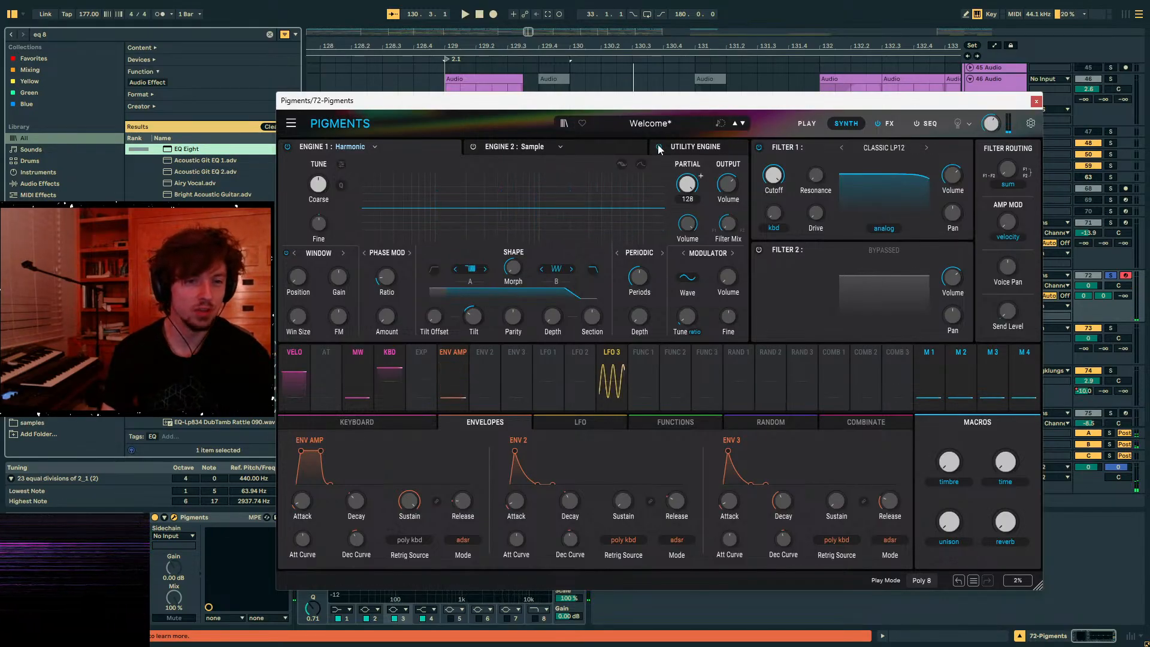
pyautogui.moveTo(687, 184); pyautogui.dragTo(687, 173)
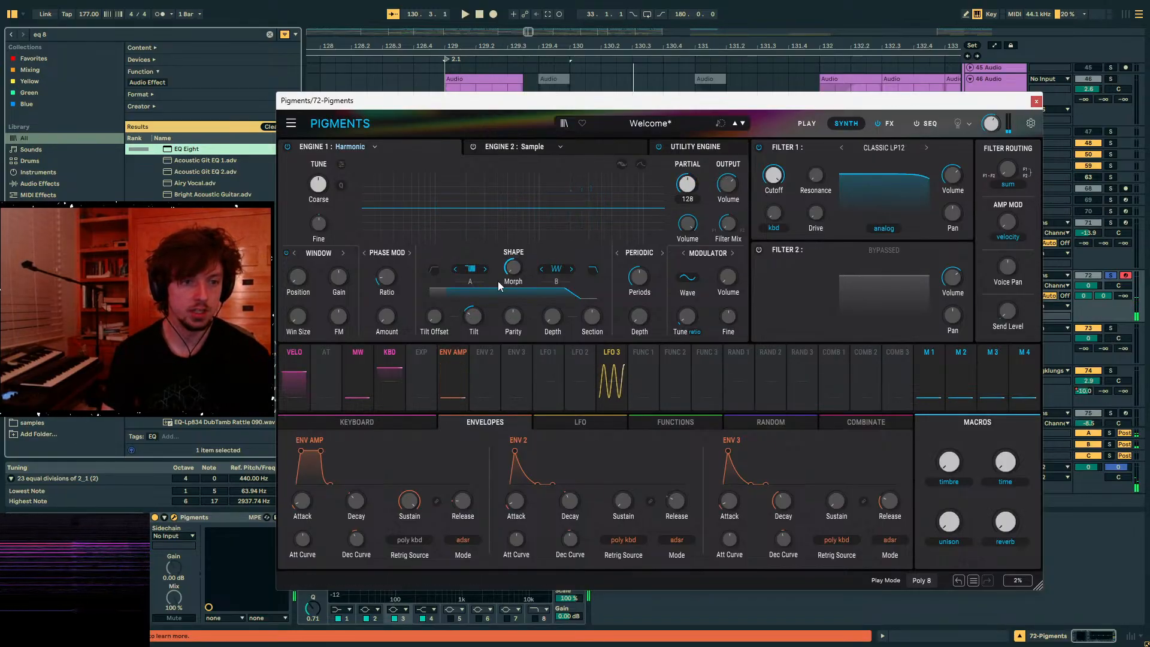
pyautogui.moveTo(474, 315); pyautogui.dragTo(475, 286)
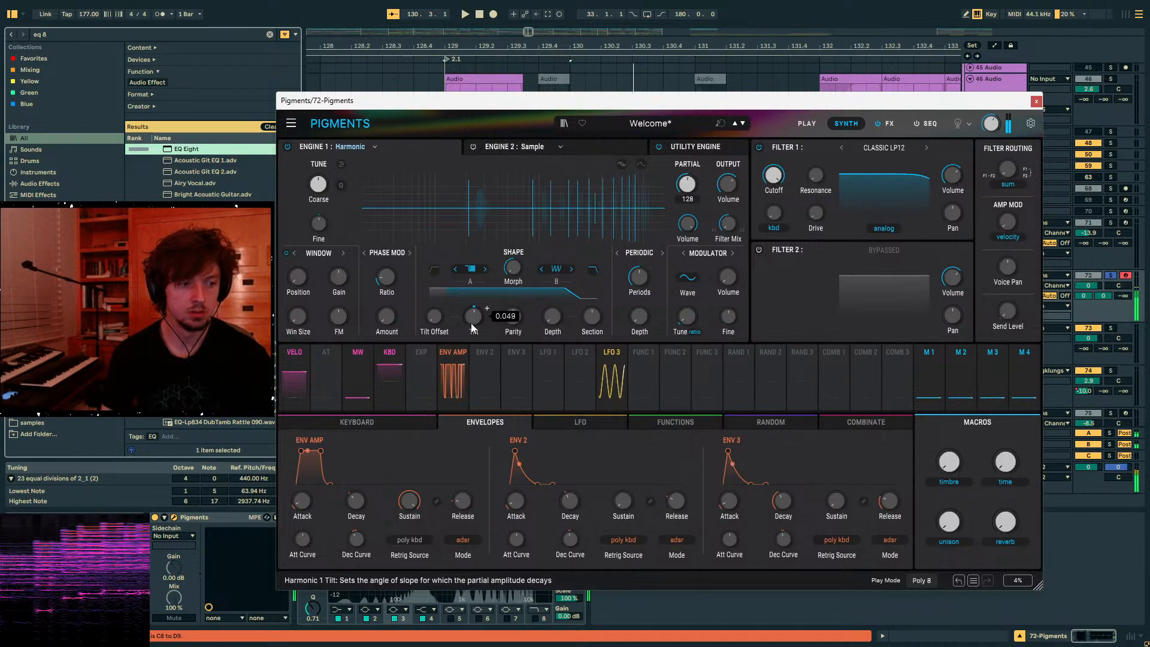
# - Adjust Engine 1's number of partials up and down
pyautogui.moveTo(687, 184)
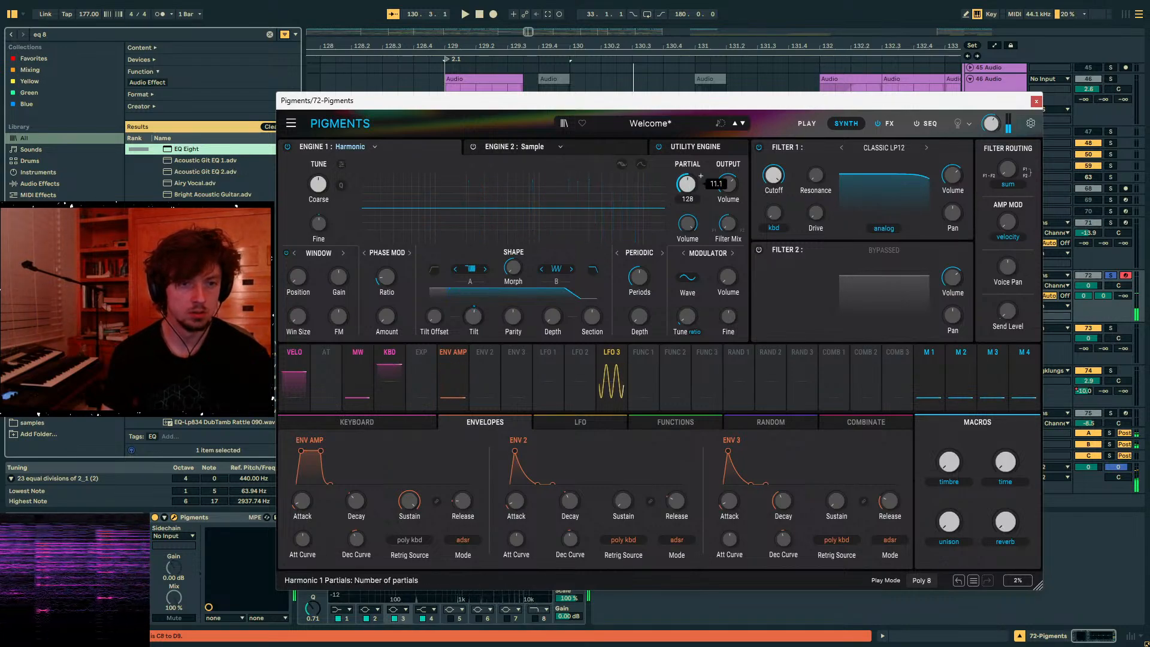
pyautogui.moveTo(687, 185); pyautogui.dragTo(690, 138)
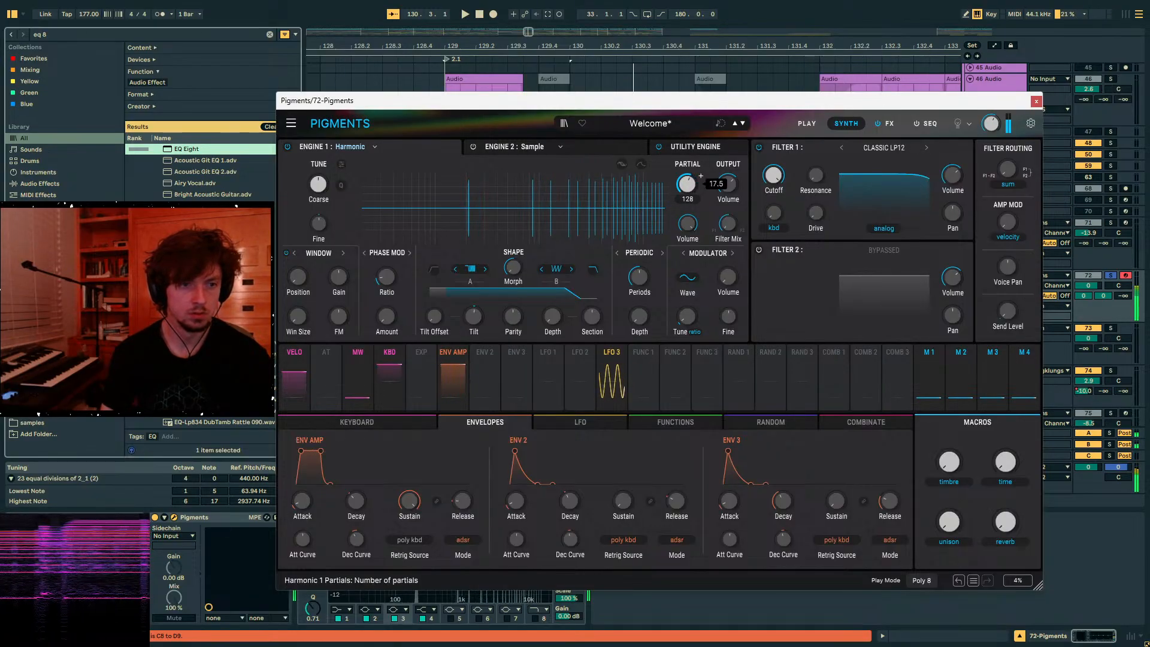
pyautogui.moveTo(688, 185)
pyautogui.mouseDown()
pyautogui.moveTo(688, 197)
pyautogui.moveTo(691, 188)
pyautogui.mouseUp()
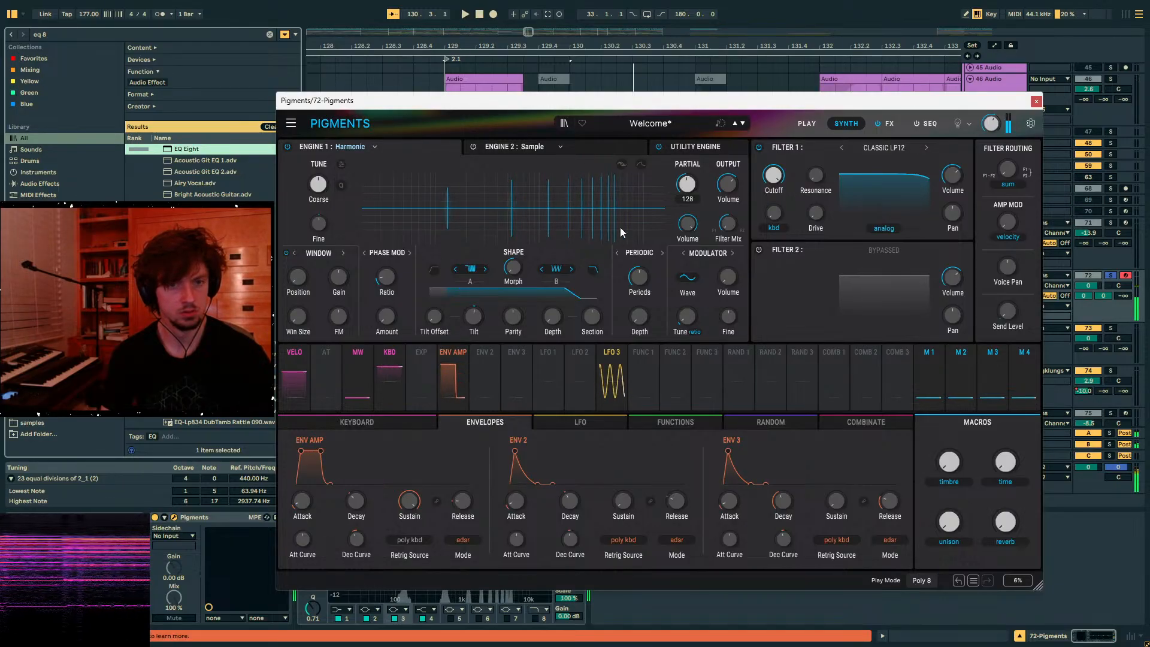
# - Lower the Pigments track's volume to -5.2 dB and close the synth window
pyautogui.moveTo(1094, 285); pyautogui.dragTo(1094, 300)
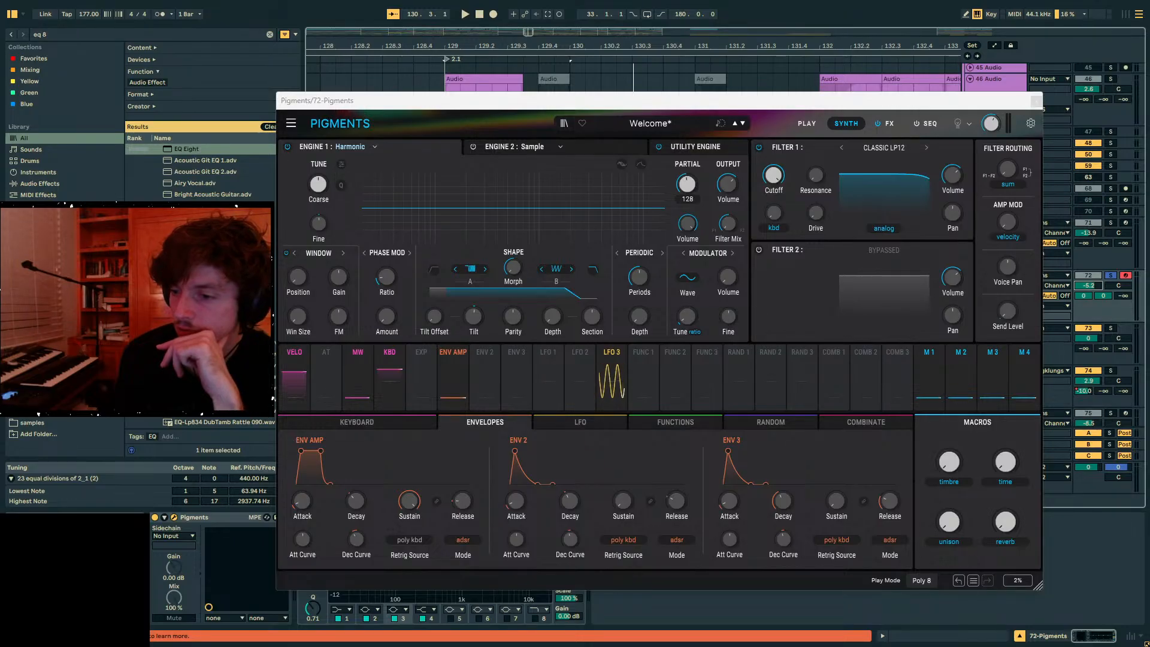
pyautogui.click(1037, 101)
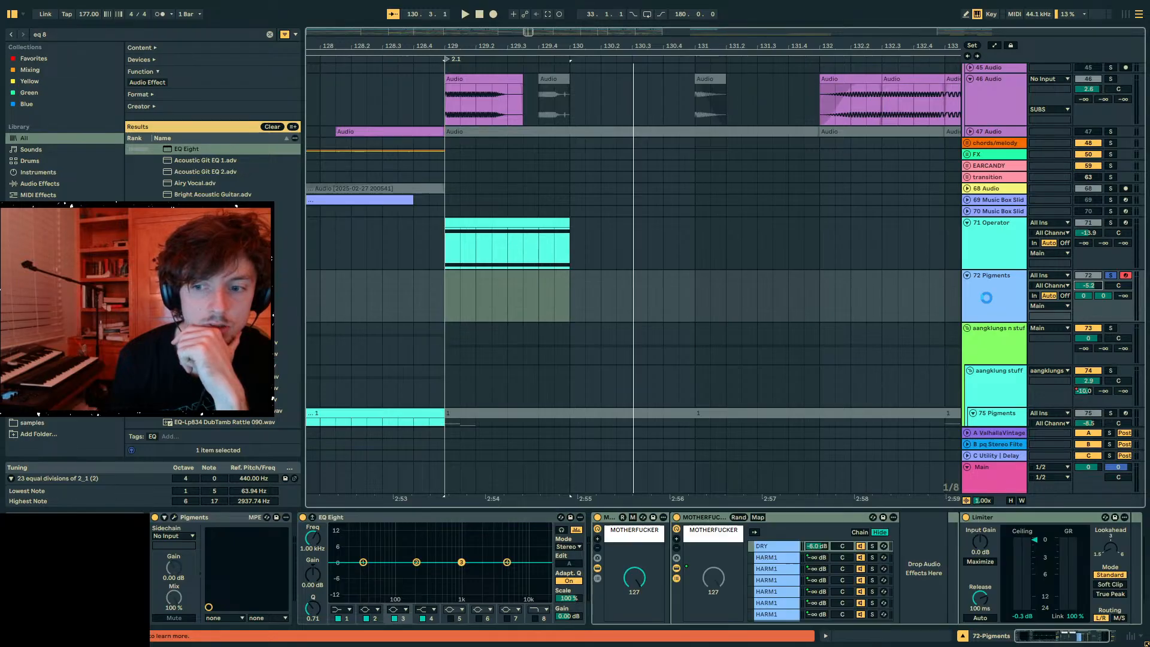
# - Examine the Shifter settings of the HARM1 chains in the nested effect rack after EQ Eight
pyautogui.click(782, 557)
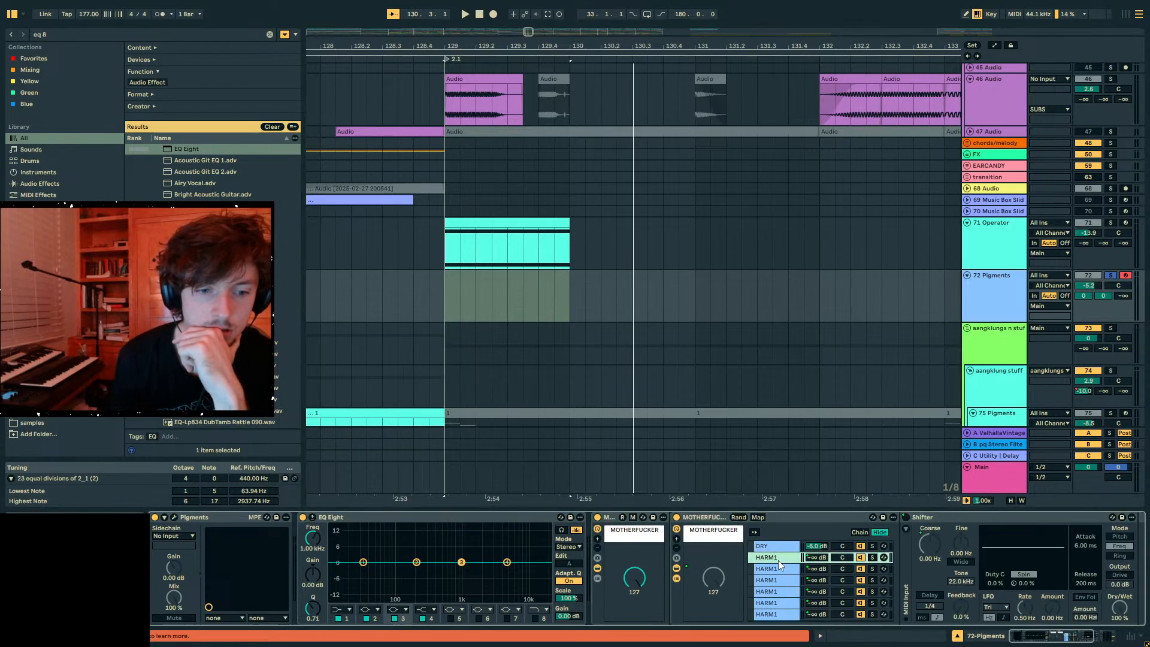
pyautogui.click(646, 586)
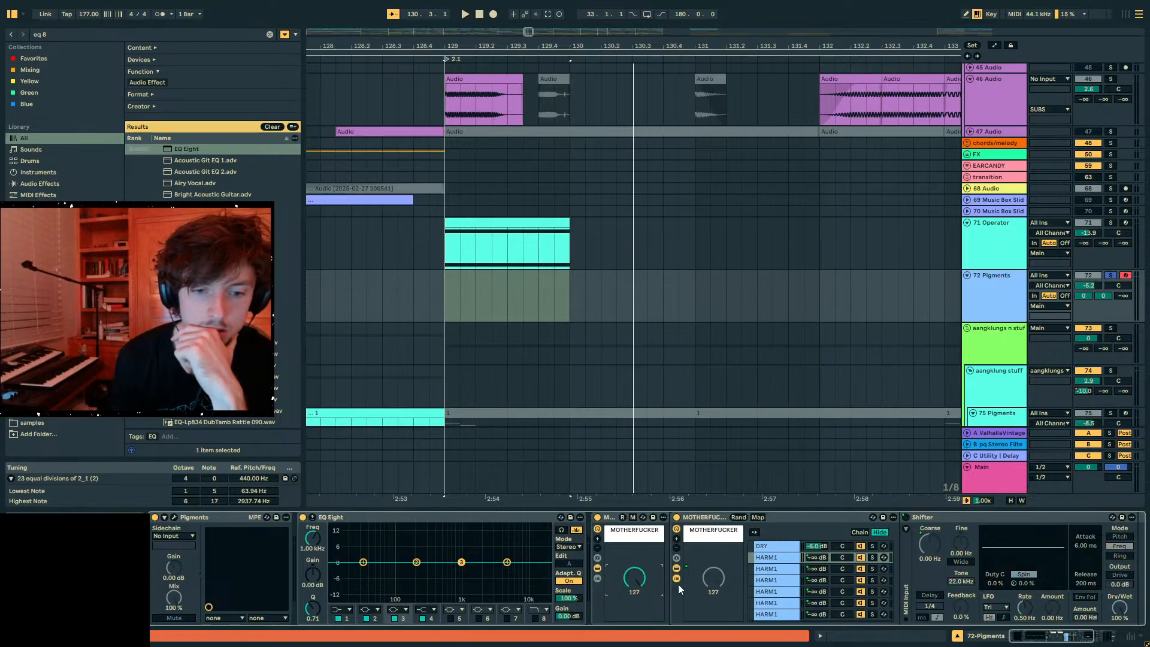
pyautogui.click(772, 570)
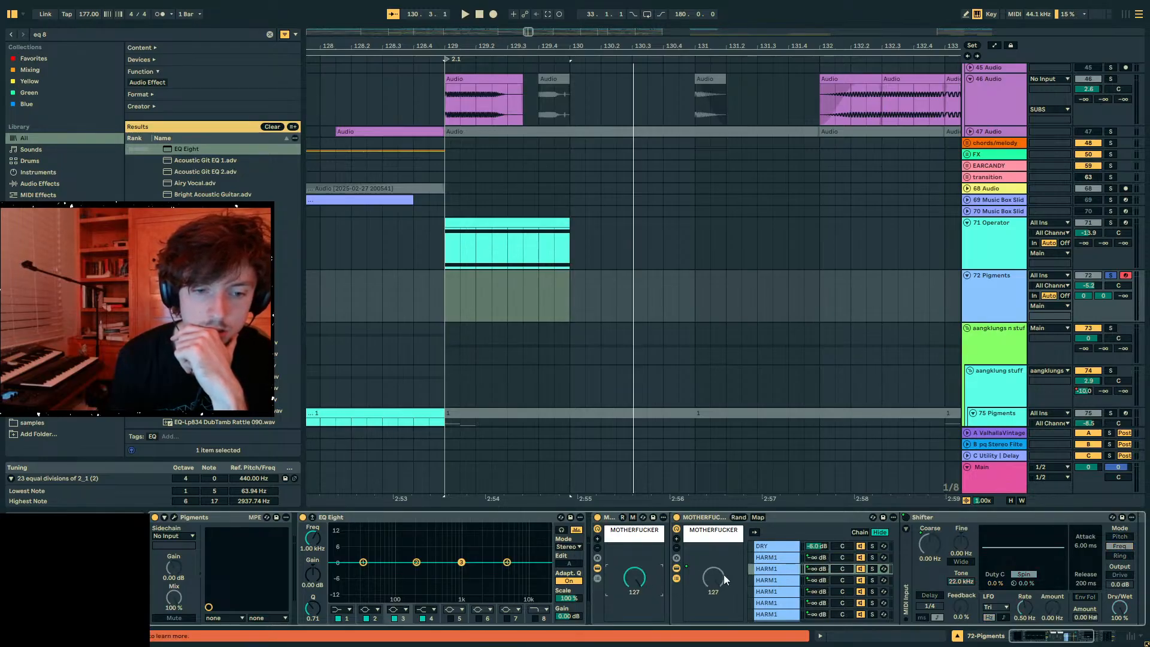
pyautogui.click(778, 579)
pyautogui.moveTo(634, 578)
pyautogui.mouseDown()
pyautogui.moveTo(635, 644)
pyautogui.moveTo(635, 578)
pyautogui.mouseUp()
pyautogui.click(797, 592)
pyautogui.scroll(-3, 798, 594)
pyautogui.click(785, 603)
pyautogui.scroll(3, 807, 570)
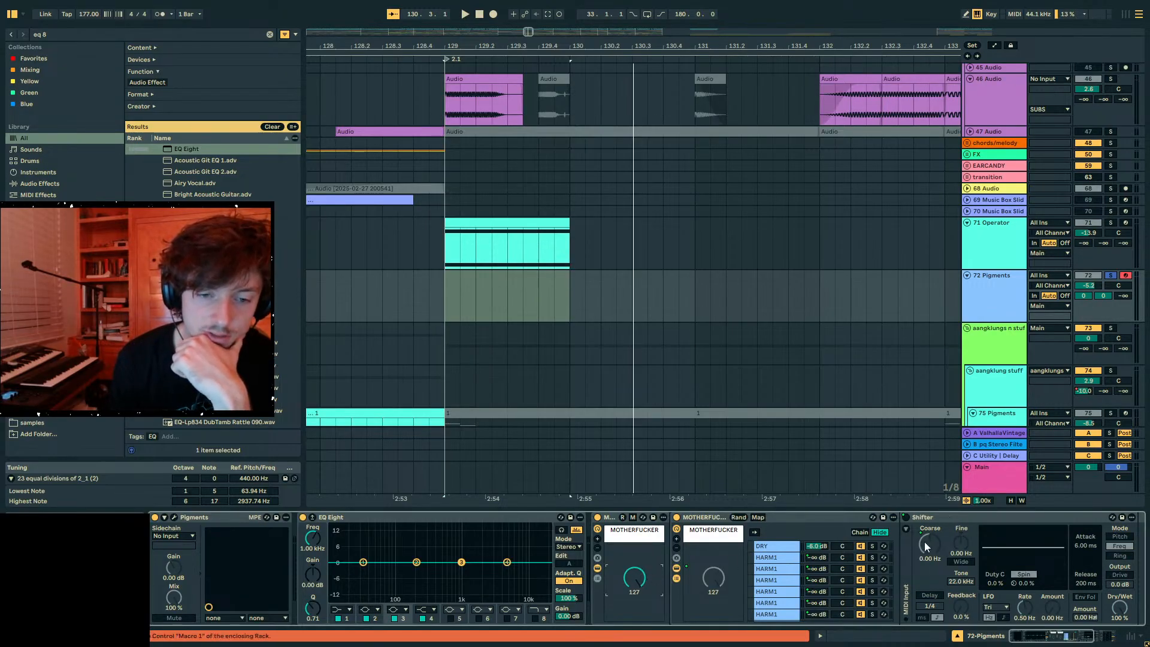
# - Set the effect rack's macro to 26 and inspect the Shifter's Coarse frequency in the HARM1 chains
pyautogui.moveTo(926, 547); pyautogui.dragTo(925, 602)
pyautogui.moveTo(634, 578); pyautogui.dragTo(634, 521)
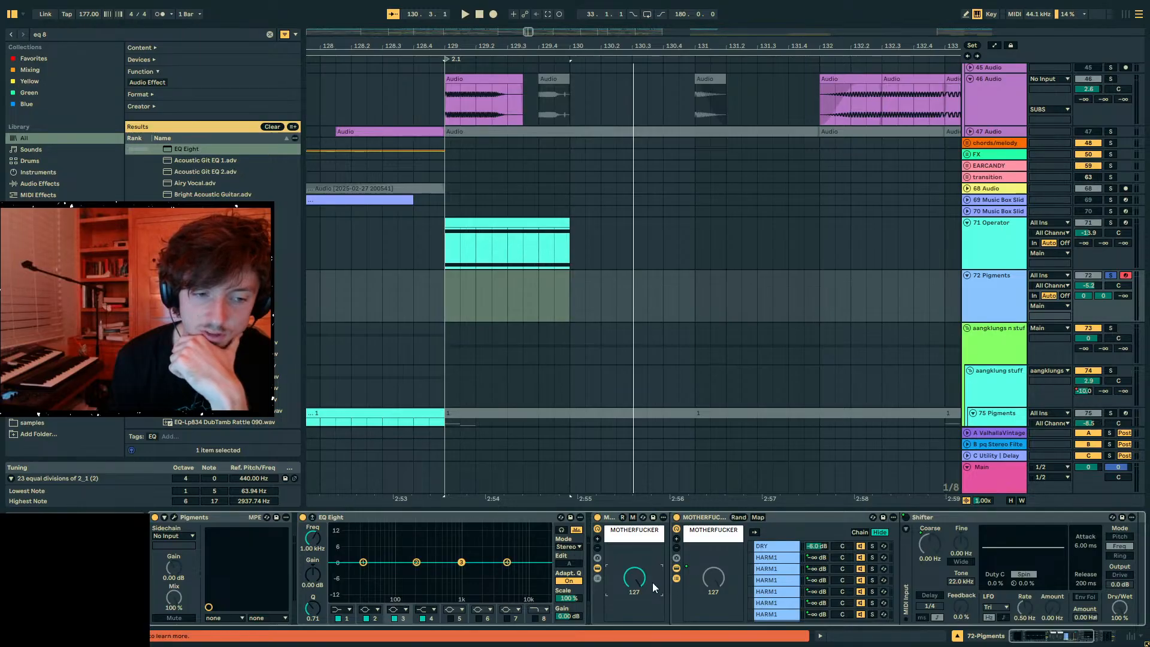
pyautogui.moveTo(635, 579); pyautogui.dragTo(635, 635)
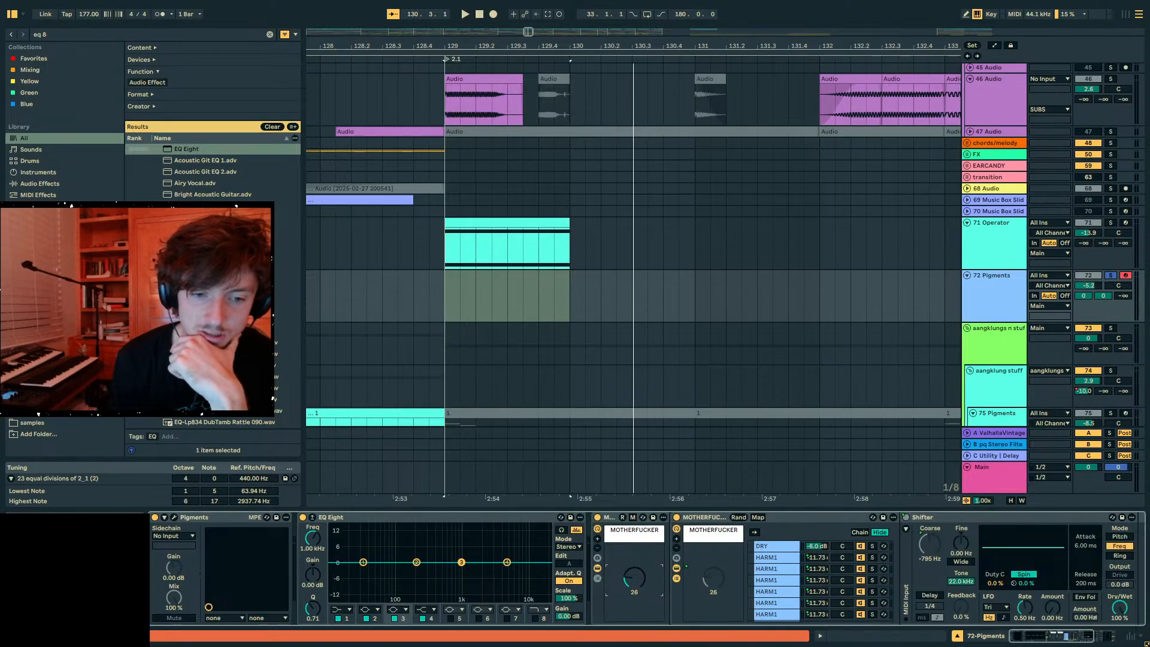
pyautogui.click(785, 566)
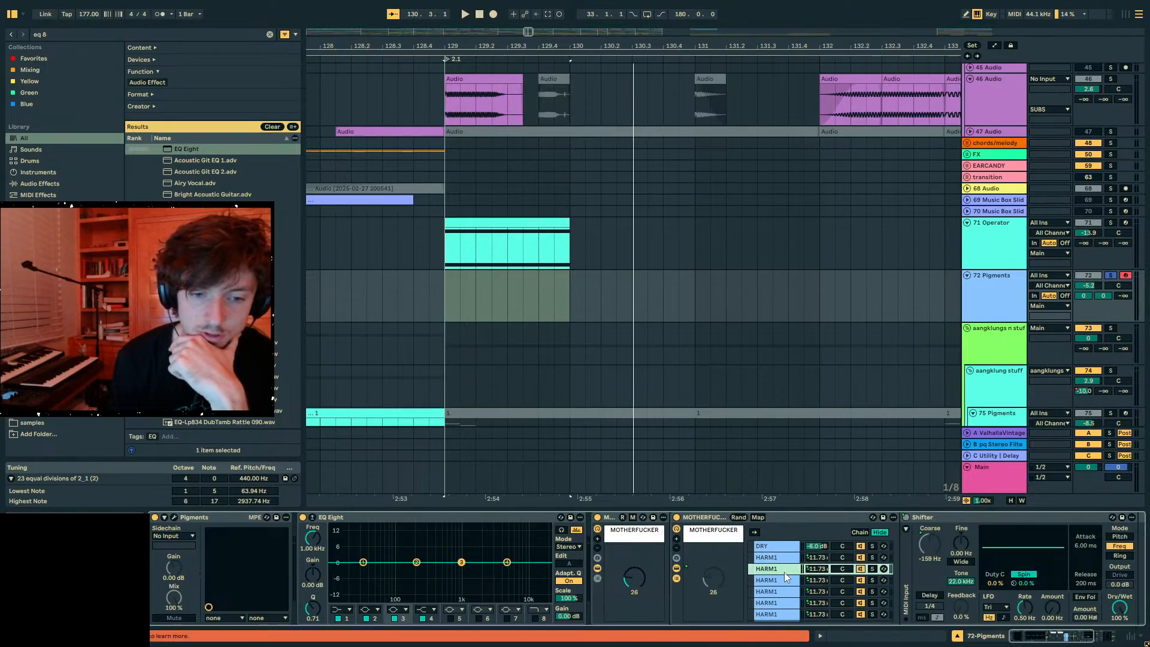
pyautogui.click(781, 580)
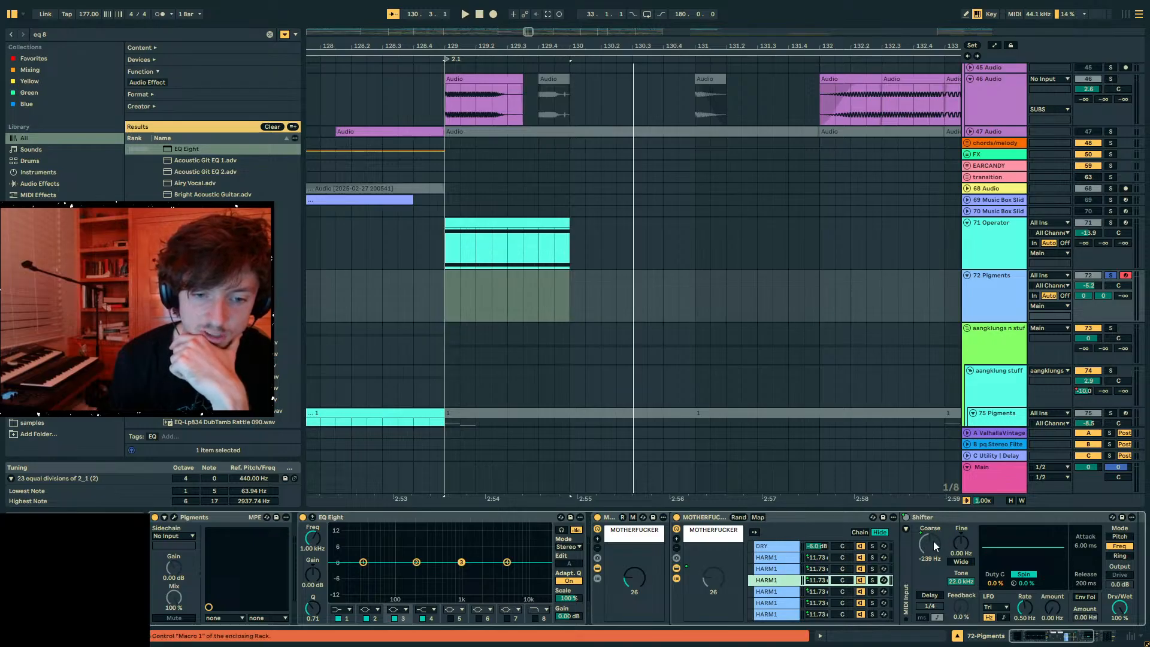
pyautogui.click(781, 591)
pyautogui.click(781, 602)
# - Lower the effect rack's macro to 0 and audition the Pigments sound in different keyboard octaves
pyautogui.moveTo(659, 584); pyautogui.dragTo(659, 623)
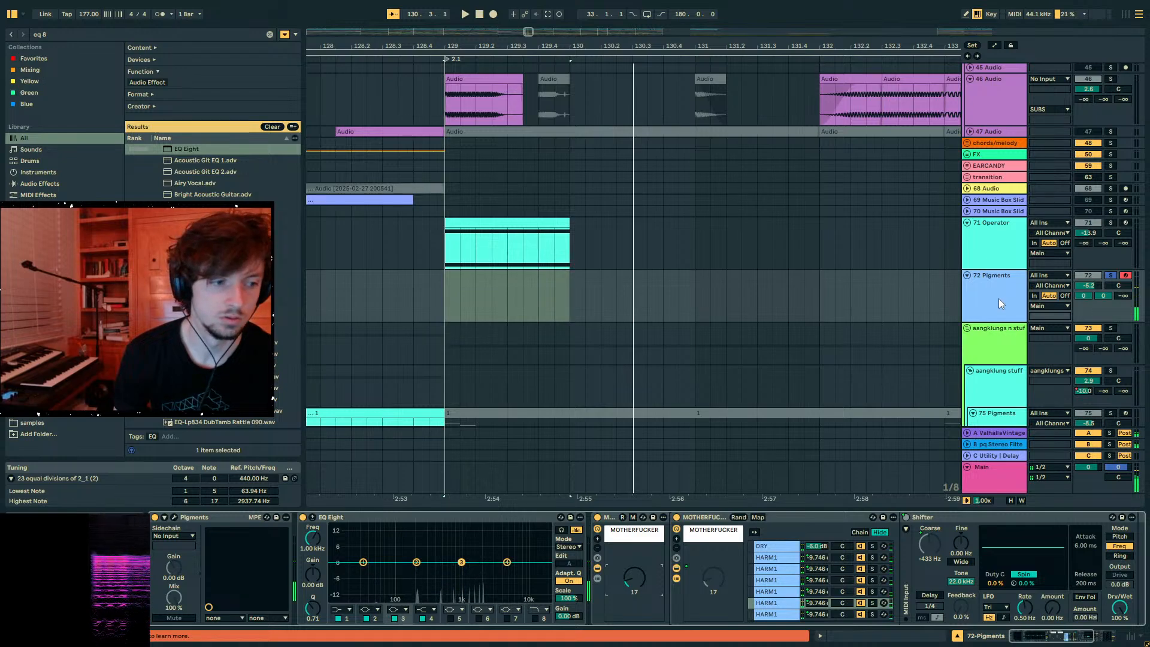
pyautogui.moveTo(637, 578)
pyautogui.mouseDown()
pyautogui.moveTo(657, 544)
pyautogui.moveTo(634, 604)
pyautogui.moveTo(635, 542)
pyautogui.moveTo(634, 599)
pyautogui.mouseUp()
pyautogui.press('x')
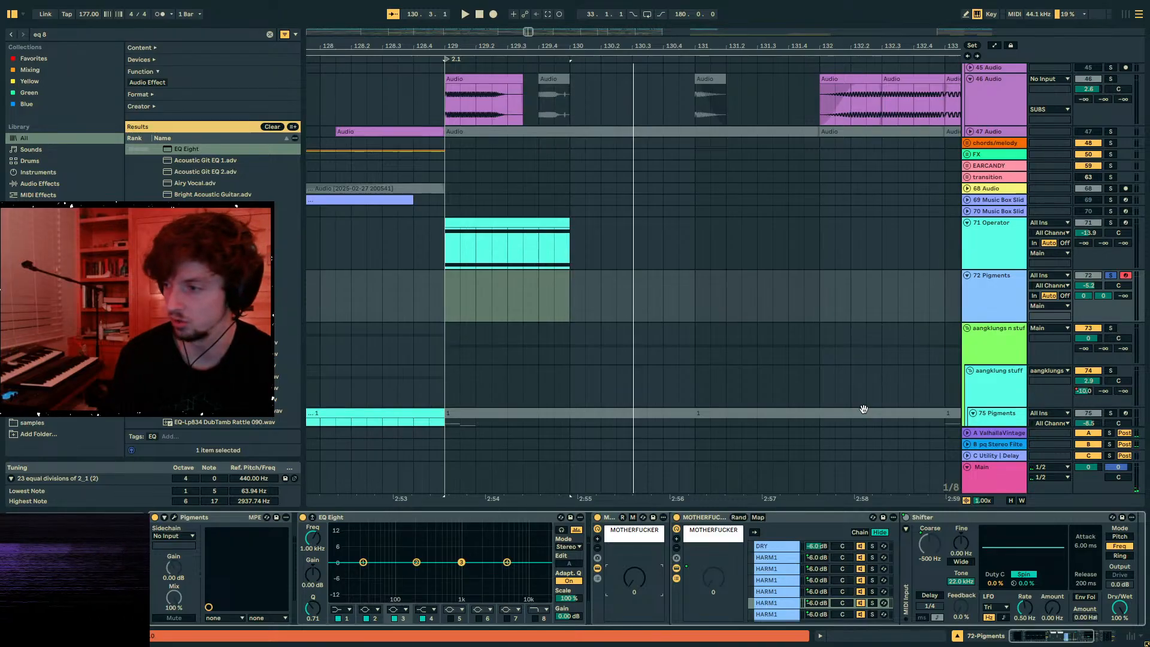
pyautogui.moveTo(642, 578)
pyautogui.mouseDown()
pyautogui.moveTo(641, 517)
pyautogui.moveTo(642, 577)
pyautogui.mouseUp()
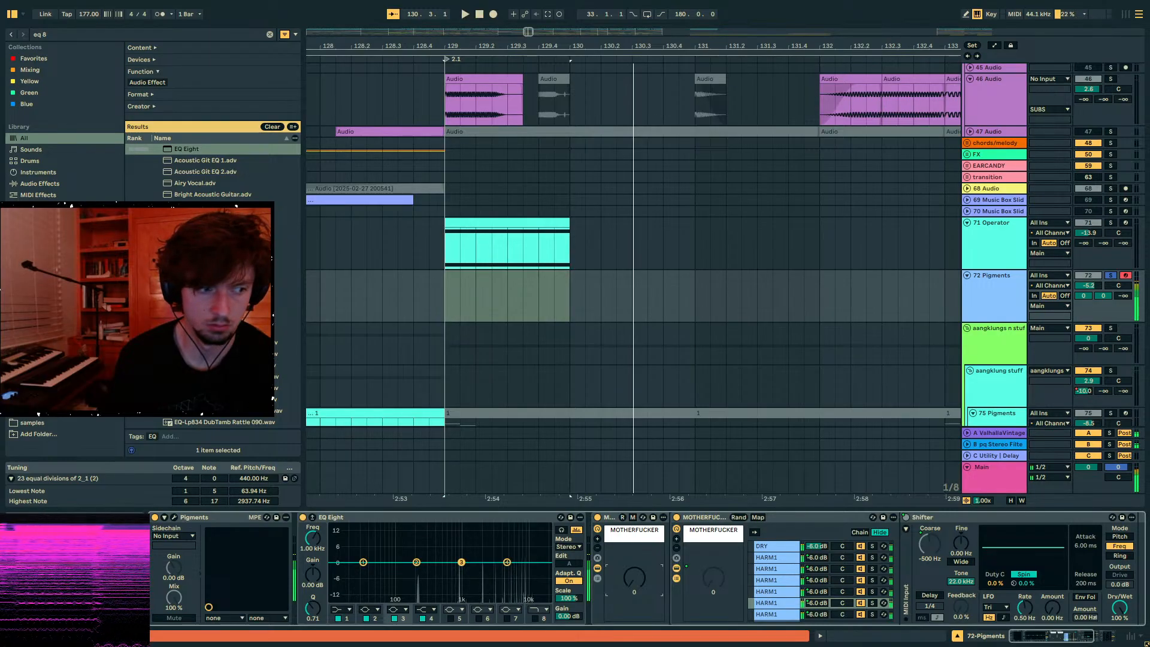
pyautogui.press('z')
pyautogui.moveTo(642, 578)
pyautogui.mouseDown()
pyautogui.moveTo(641, 527)
pyautogui.moveTo(642, 579)
pyautogui.mouseUp()
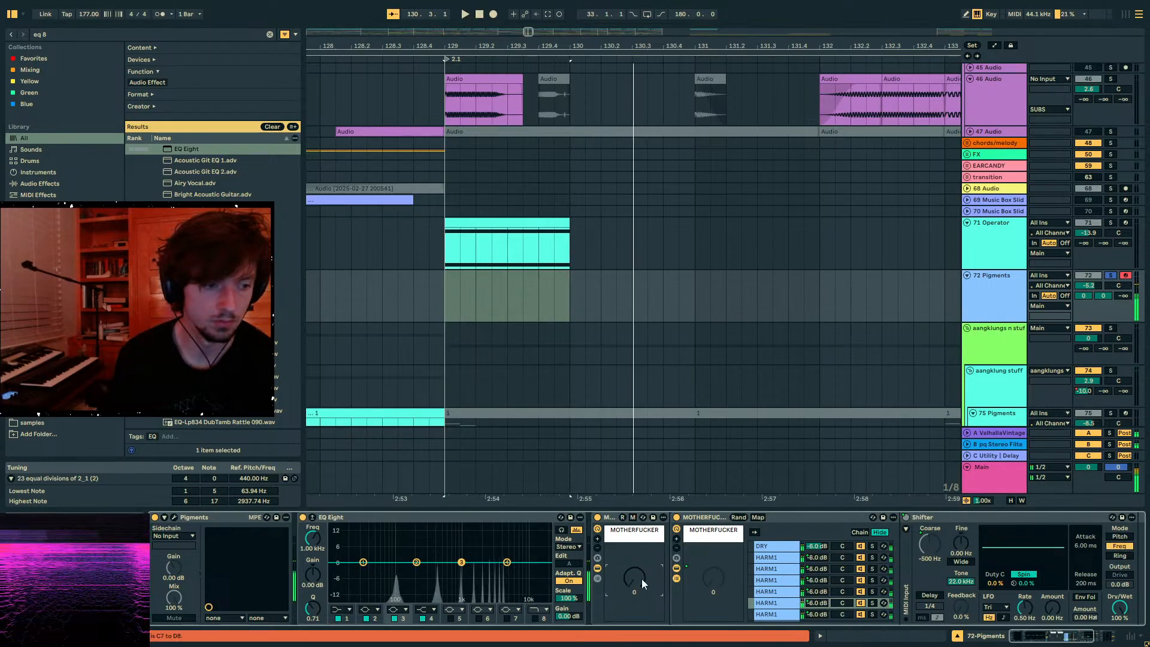
pyautogui.click(679, 519)
pyautogui.press('x')
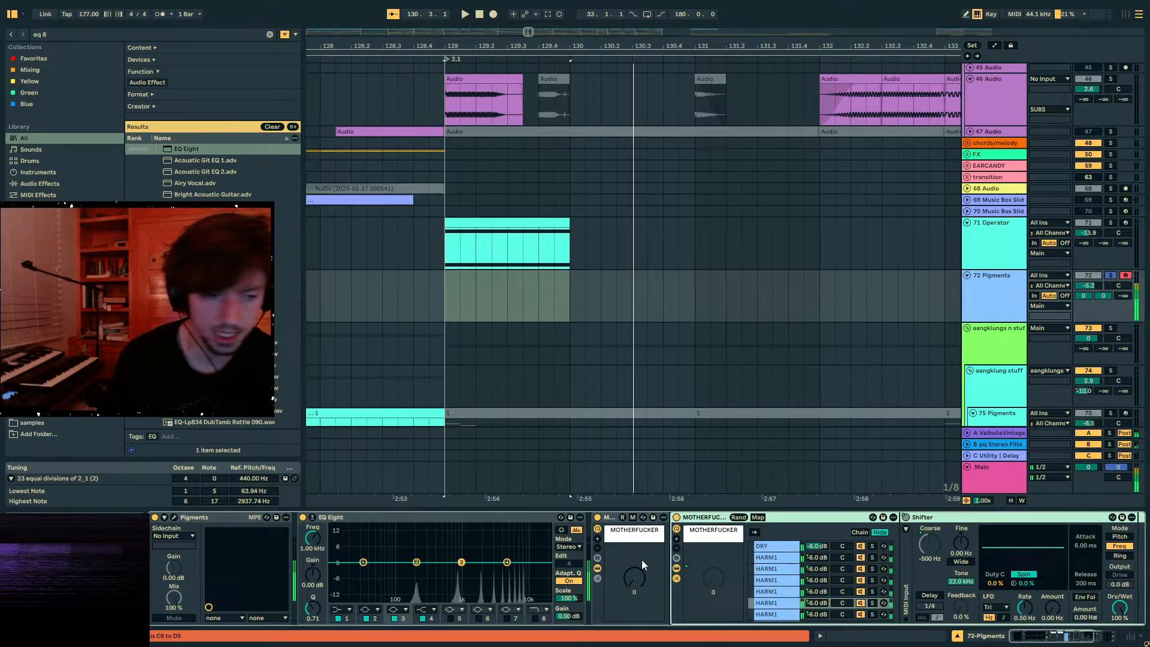
pyautogui.click(643, 563)
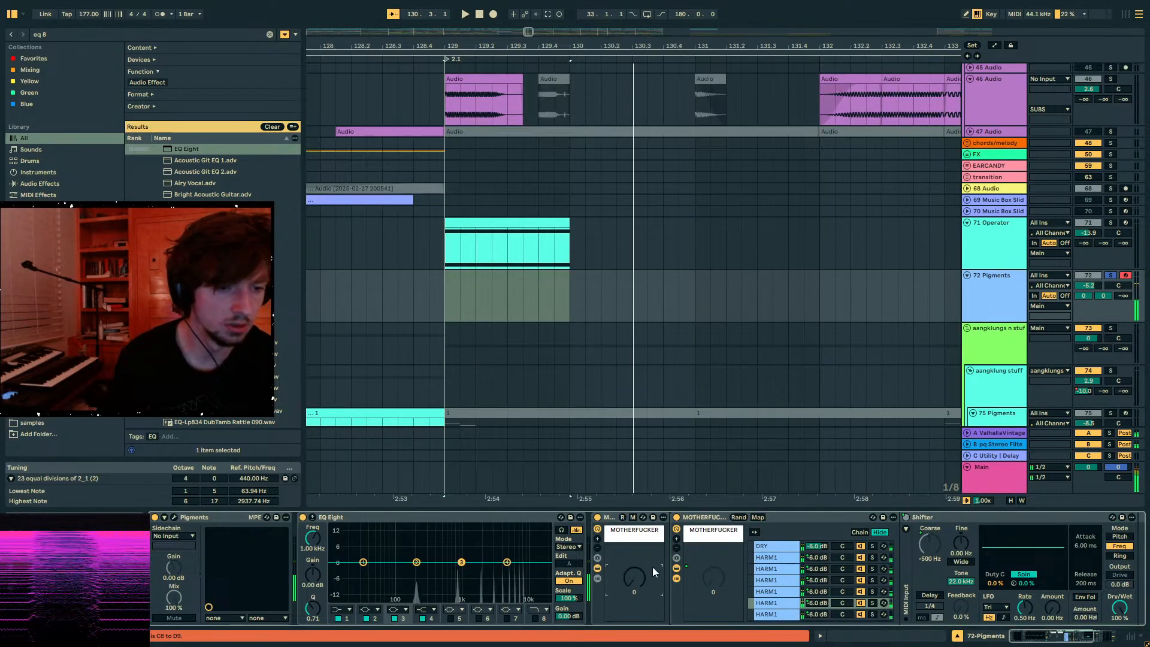
# - Fold the nested rack and the Limiter, and delete the whole effect rack after EQ Eight from the Pigments track
pyautogui.doubleClick(727, 519)
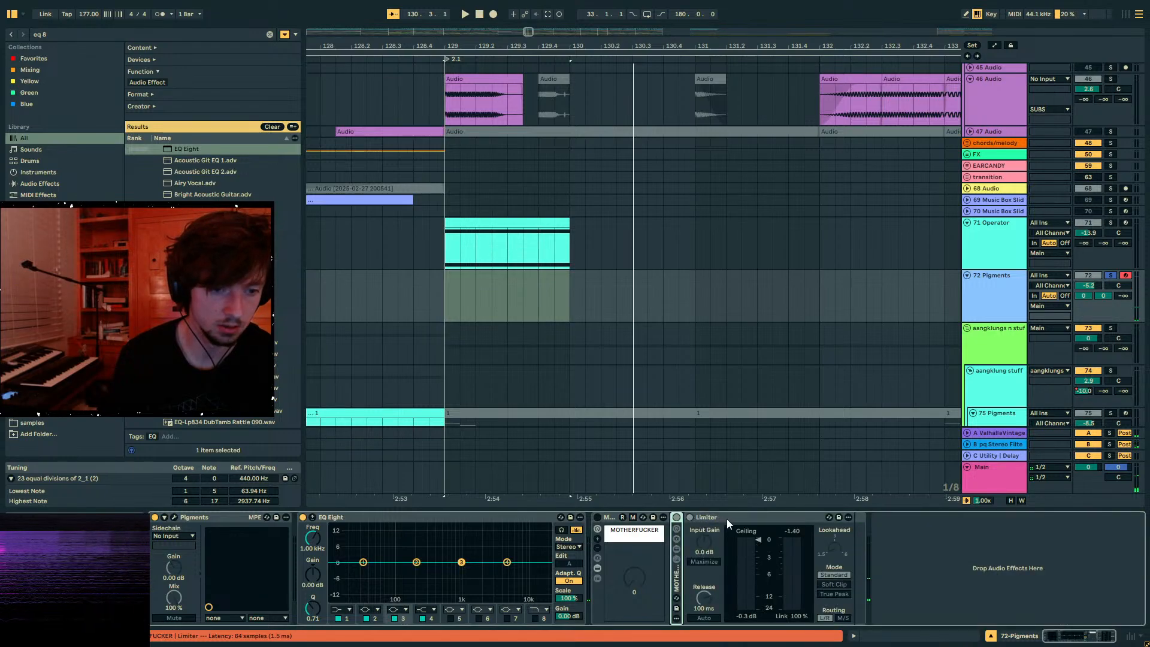
pyautogui.doubleClick(727, 519)
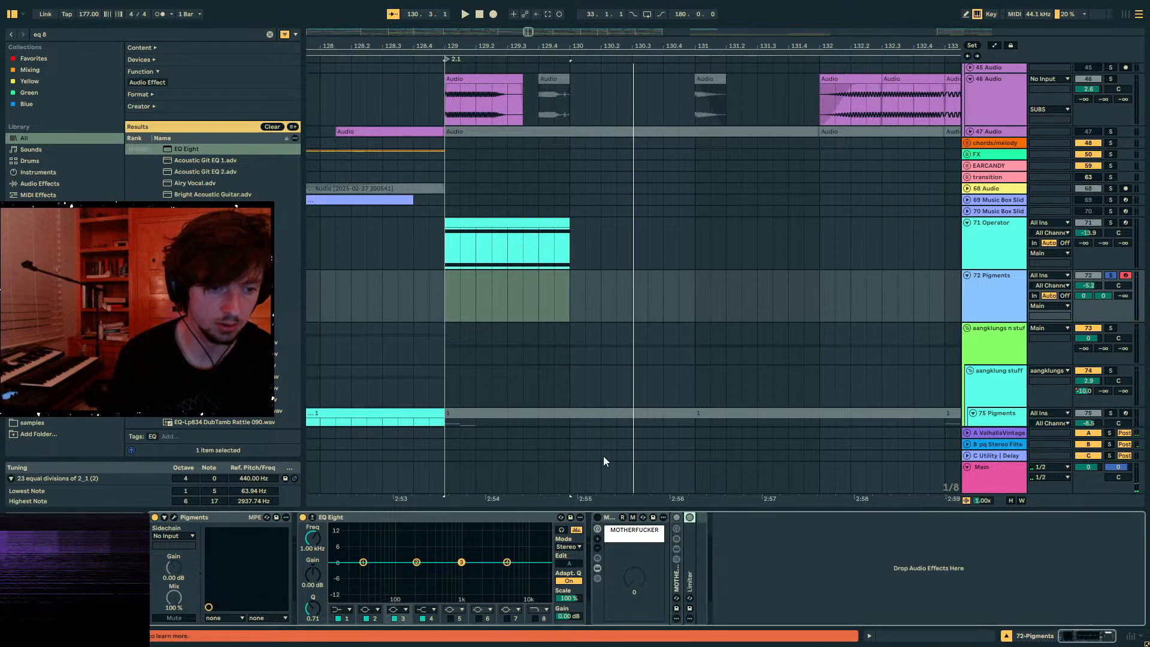
pyautogui.click(618, 520)
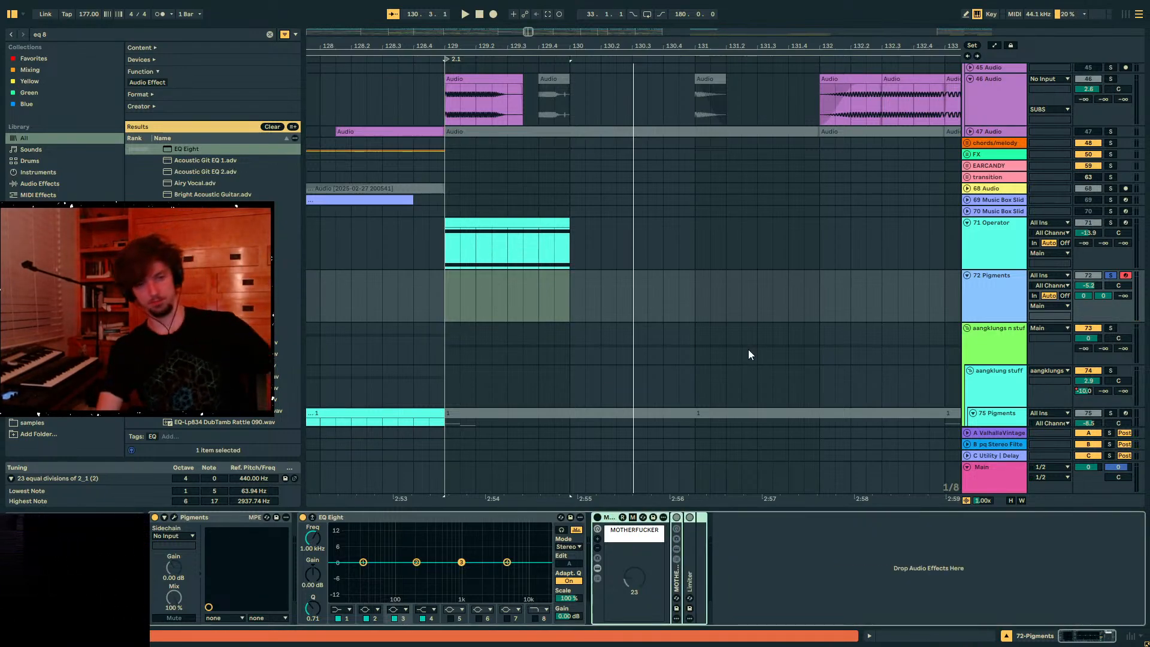
pyautogui.press('Delete')
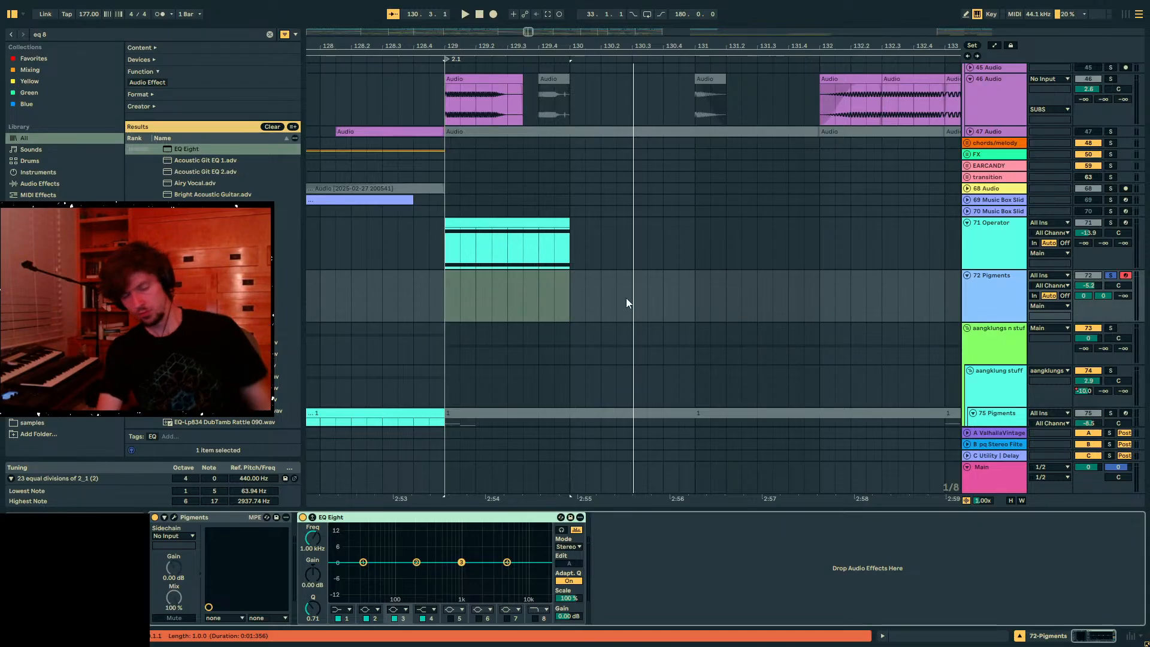
# - Select the Pigments track, reopen its Pigments synth window and move that window slightly lower
pyautogui.click(498, 224)
pyautogui.press('Down')
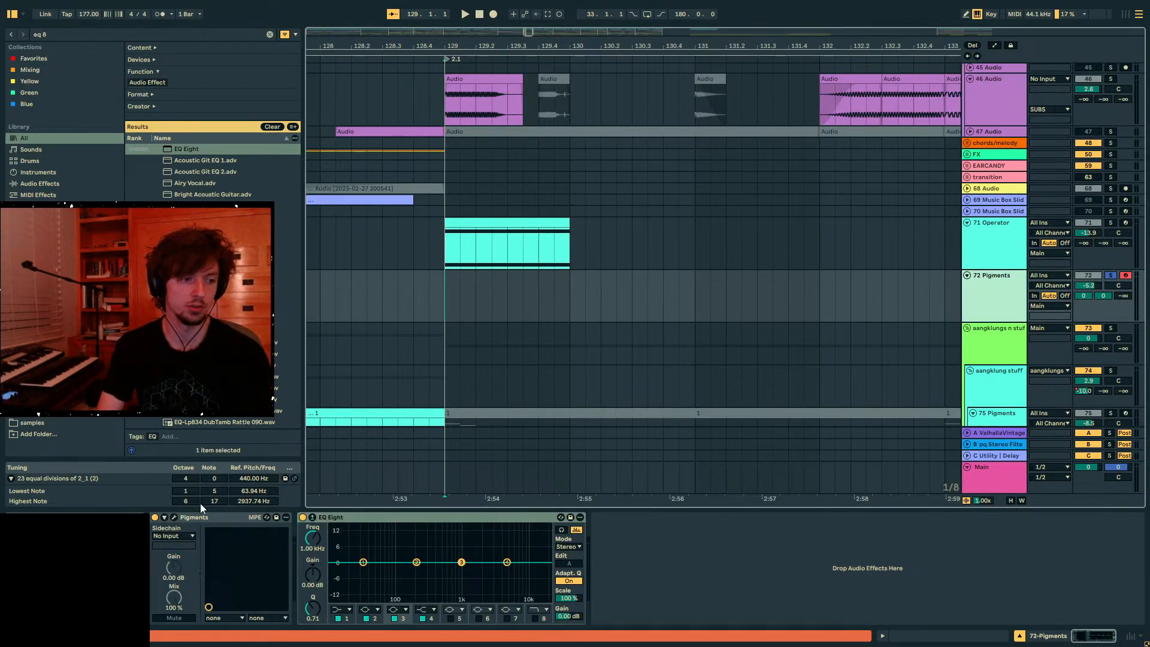
pyautogui.click(174, 517)
pyautogui.moveTo(548, 100); pyautogui.dragTo(550, 135)
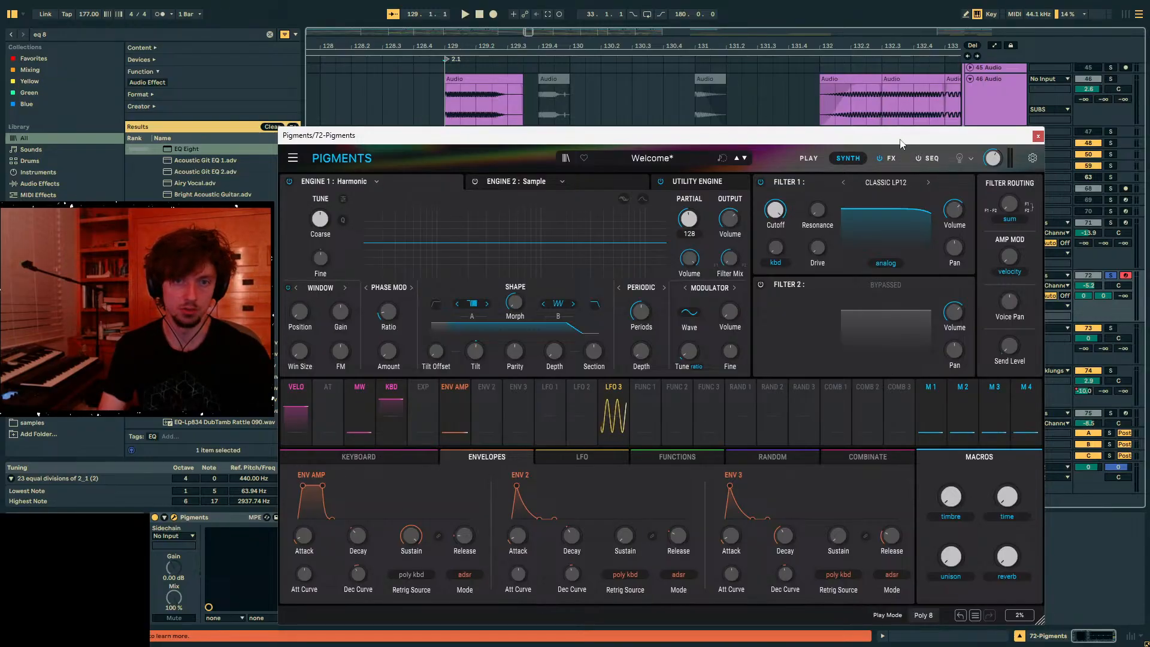
# - Close the Pigments synth window and delete the Pigments device from track 72
pyautogui.moveTo(900, 139); pyautogui.dragTo(810, 113)
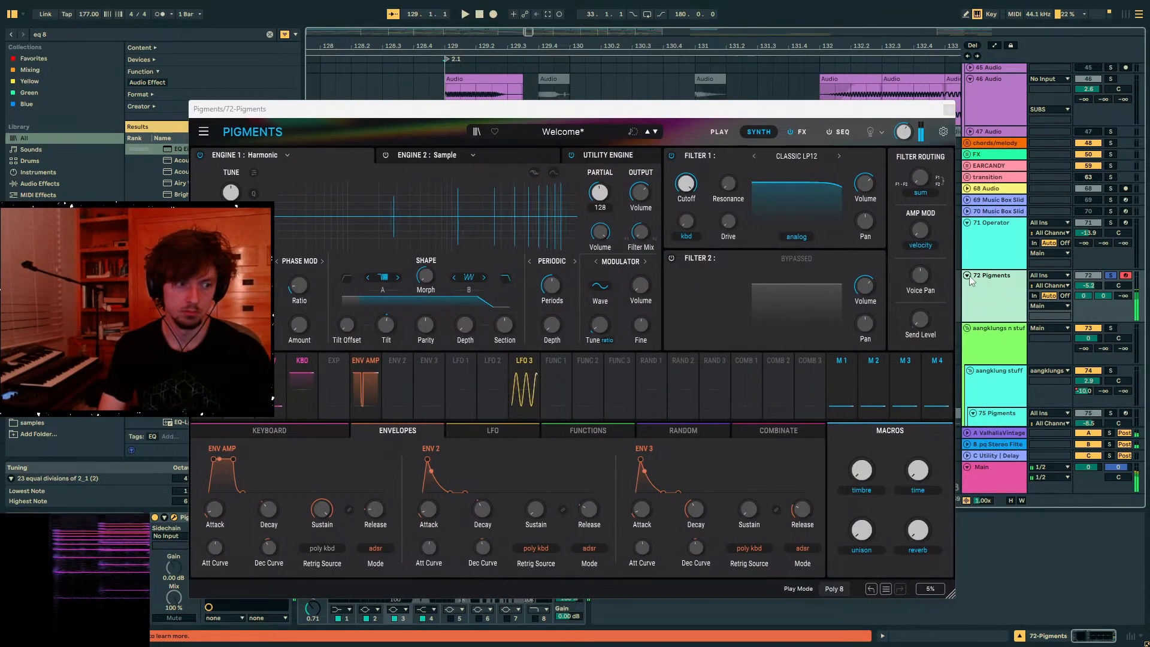
pyautogui.click(174, 517)
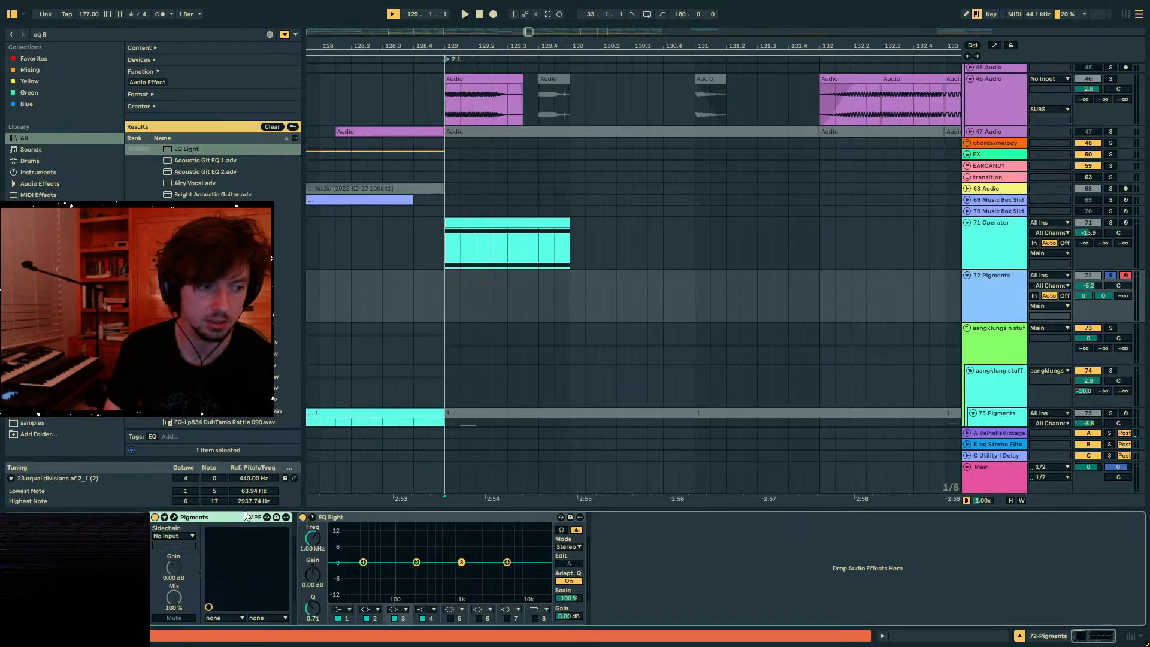
pyautogui.press('Delete')
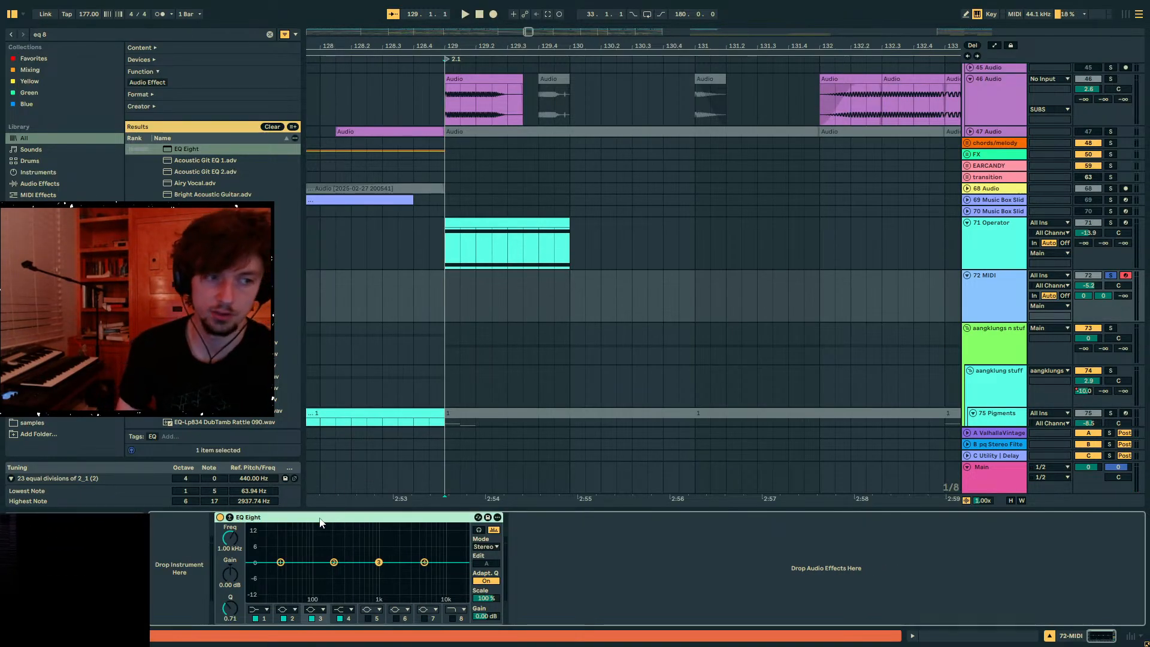
# - Delete tracks 71 Operator and 72 MIDI from the arrangement
pyautogui.click(970, 250)
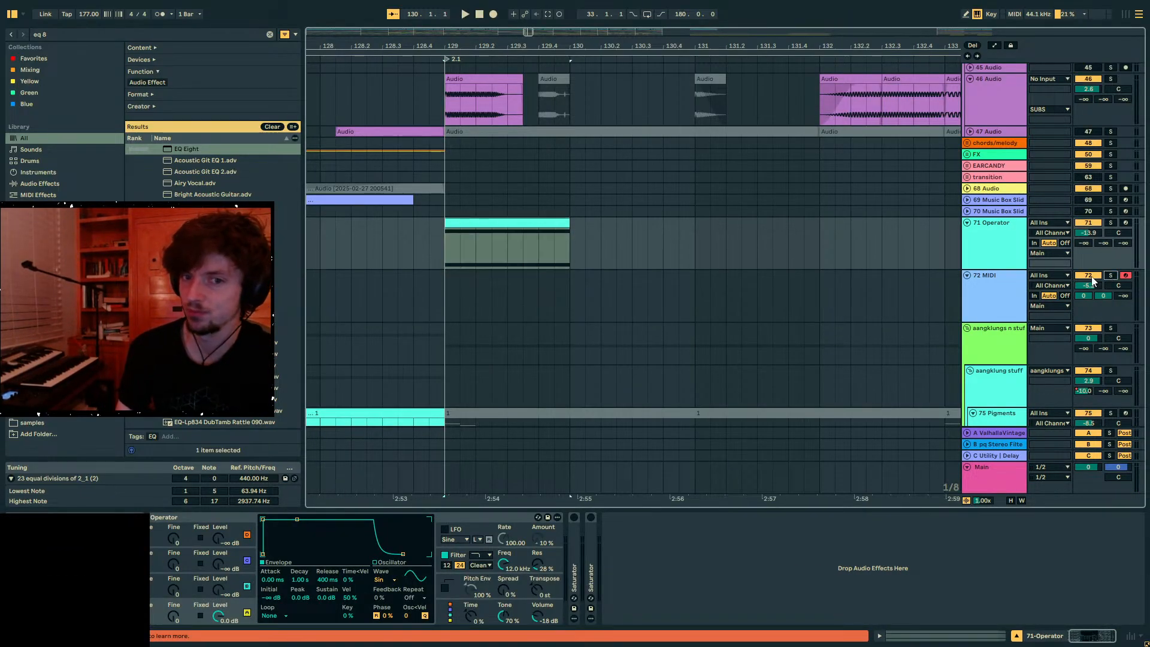
pyautogui.click(1008, 282)
pyautogui.click(1090, 273)
pyautogui.click(989, 287)
pyautogui.keyDown('shift'); pyautogui.click(994, 236); pyautogui.keyUp('shift')
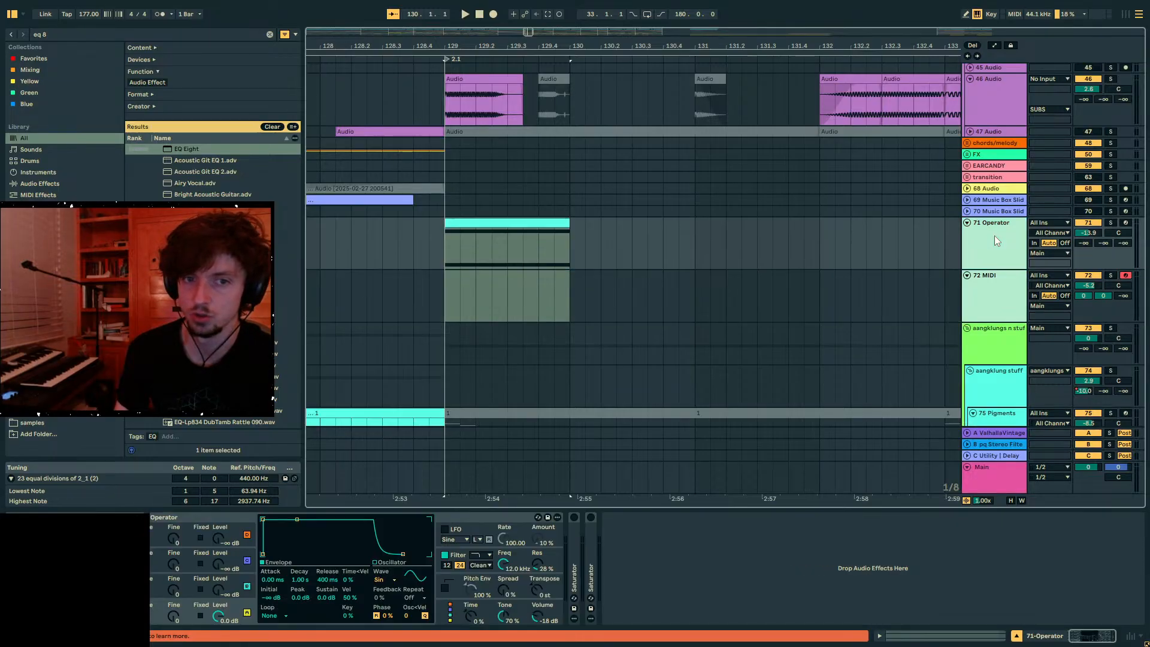
pyautogui.scroll(-10, 717, 118)
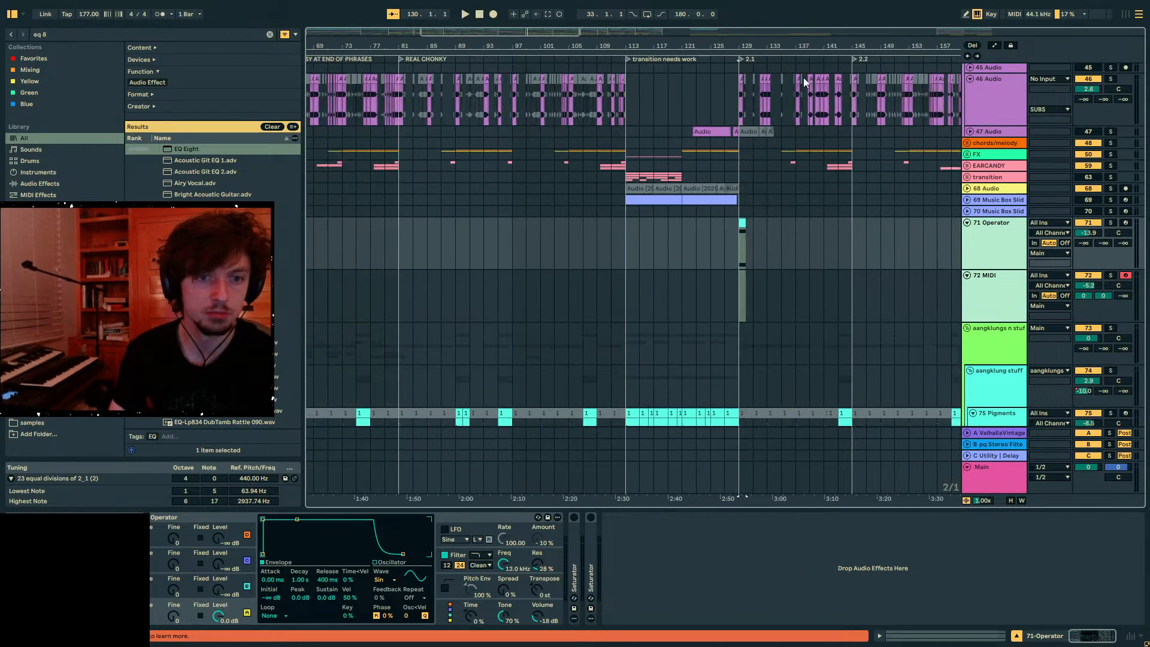
pyautogui.click(994, 293)
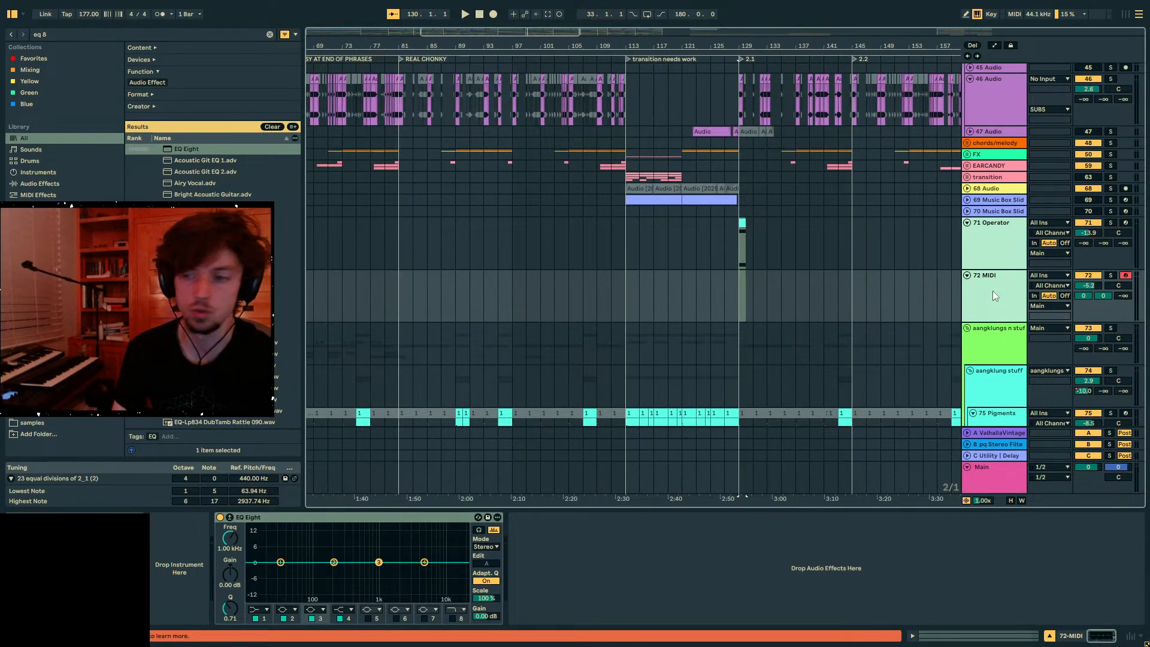
pyautogui.press('Delete')
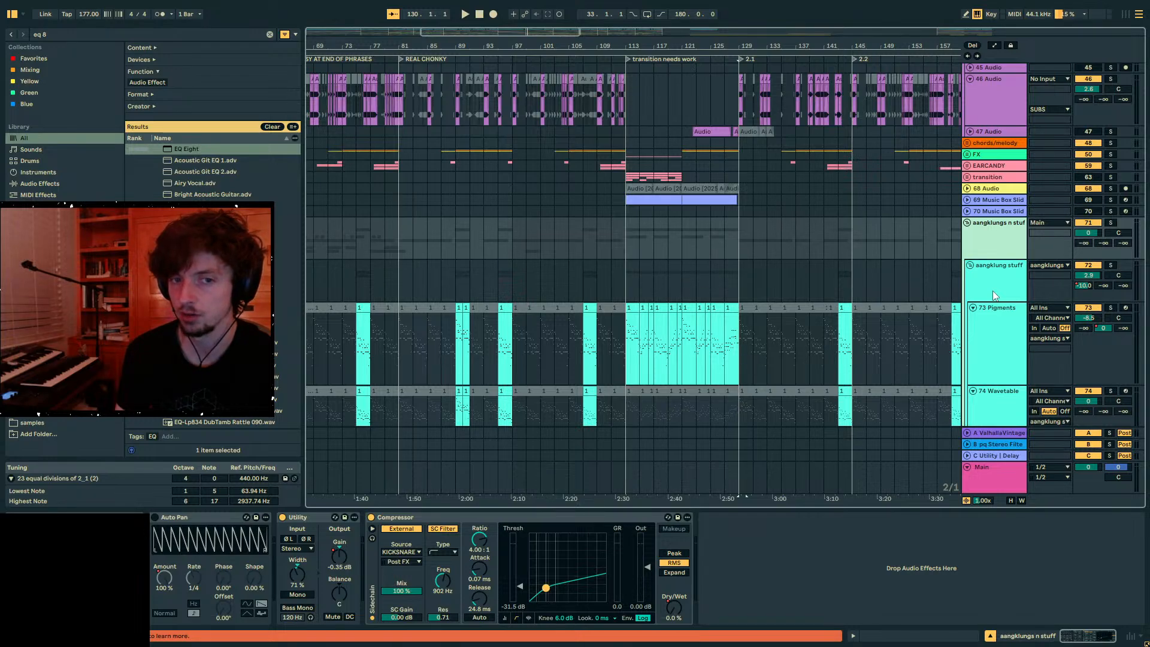
# - Fold the aangklungs group and start playback from the beginning of the "transition needs work" section
pyautogui.click(967, 222)
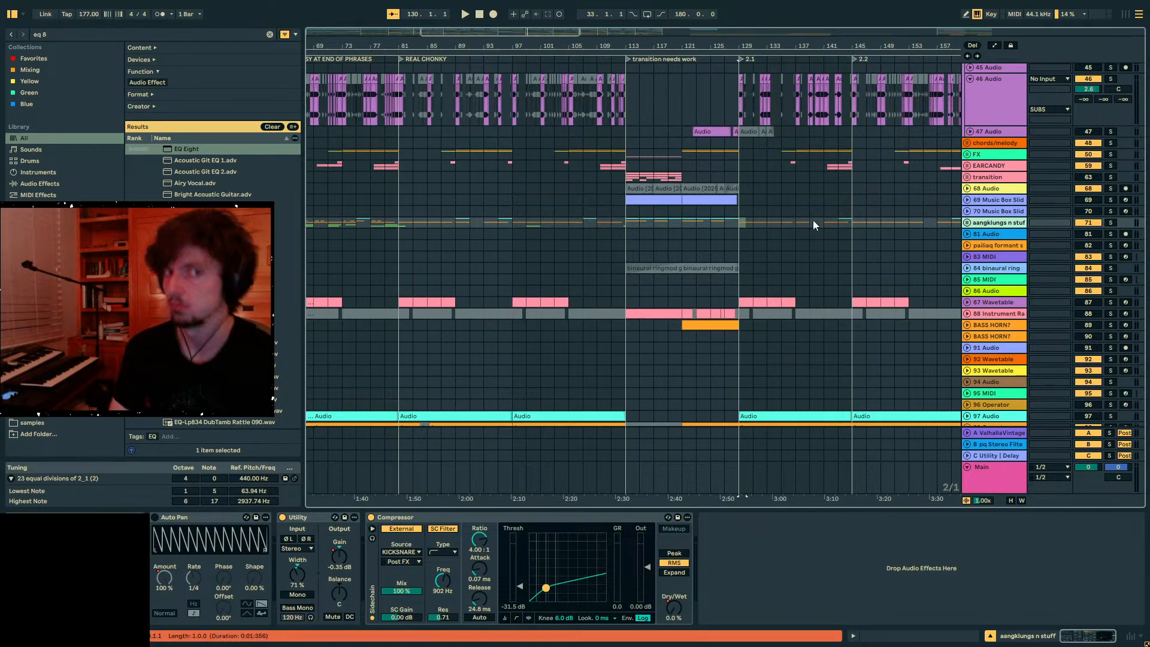
pyautogui.click(746, 213)
pyautogui.click(685, 222)
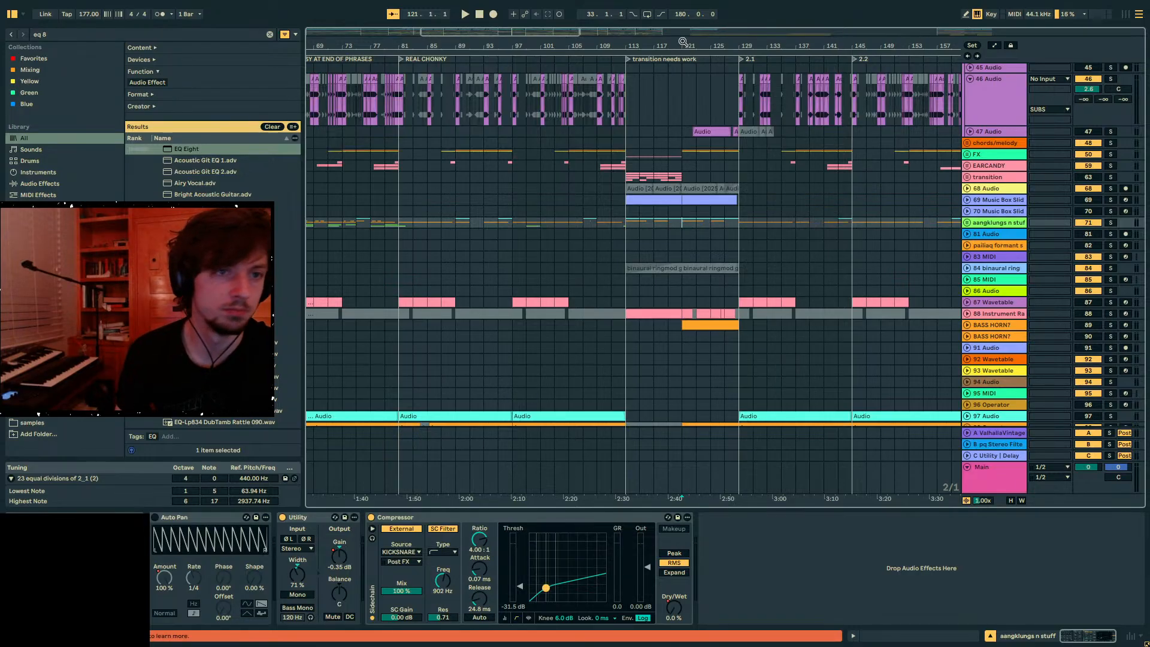
pyautogui.moveTo(683, 41); pyautogui.dragTo(525, 41)
pyautogui.press('space')
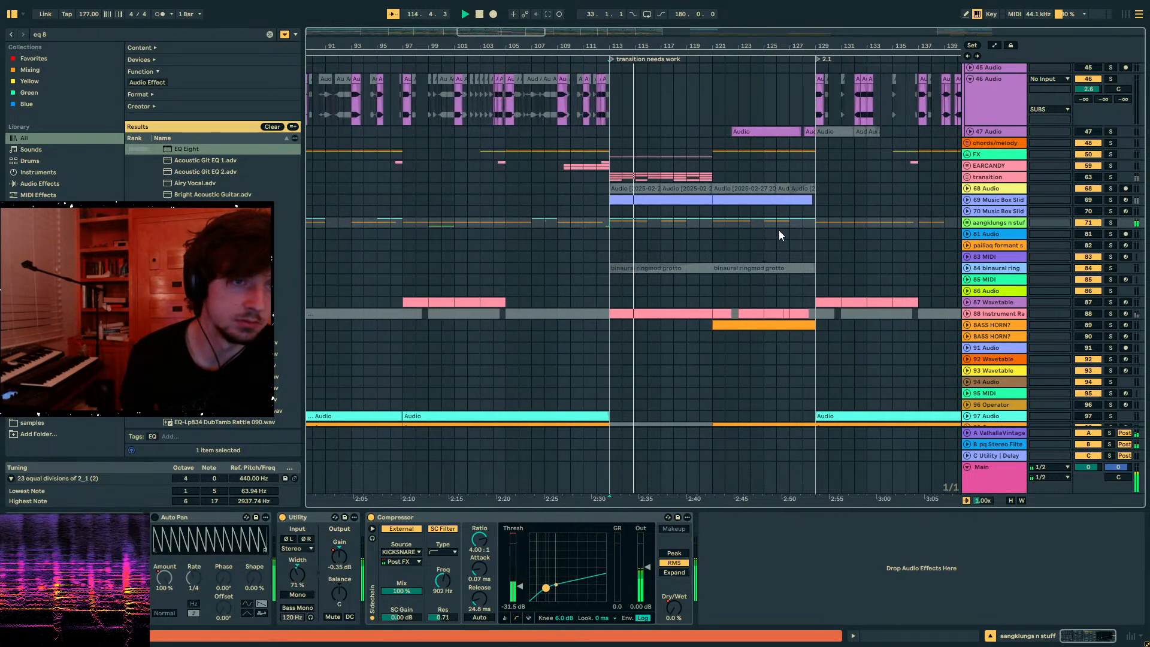
# - Examine the arrangement's tracks from the drums down to the lowest Operator tracks while the transition section plays
pyautogui.scroll(3, 779, 230)
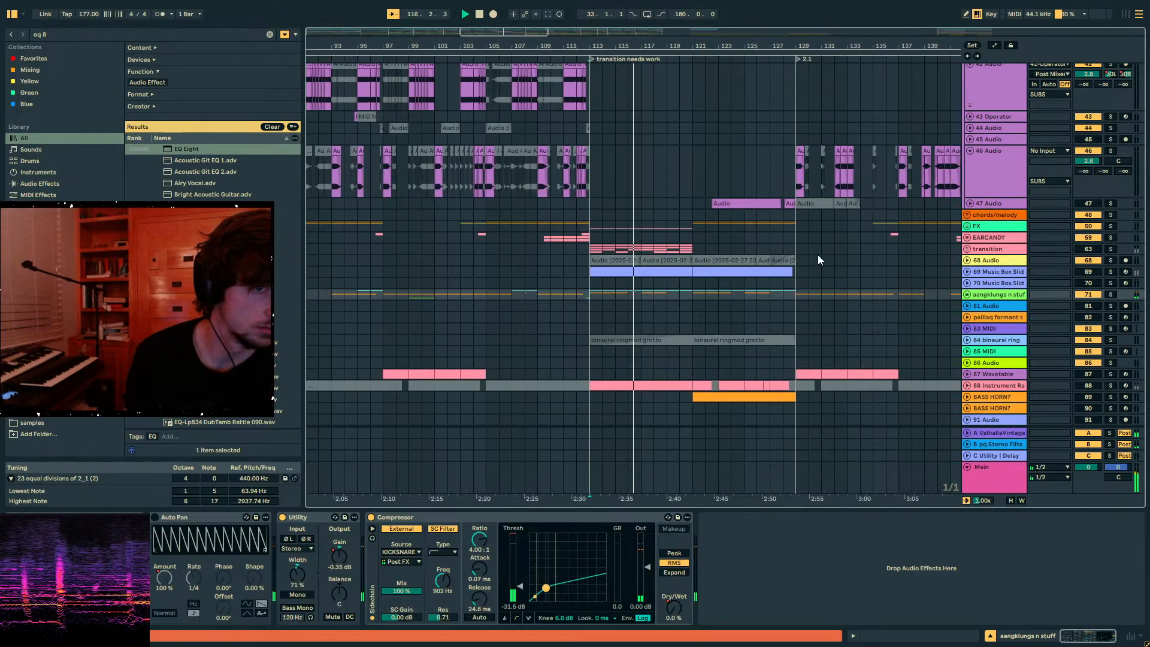
pyautogui.scroll(-5, 838, 258)
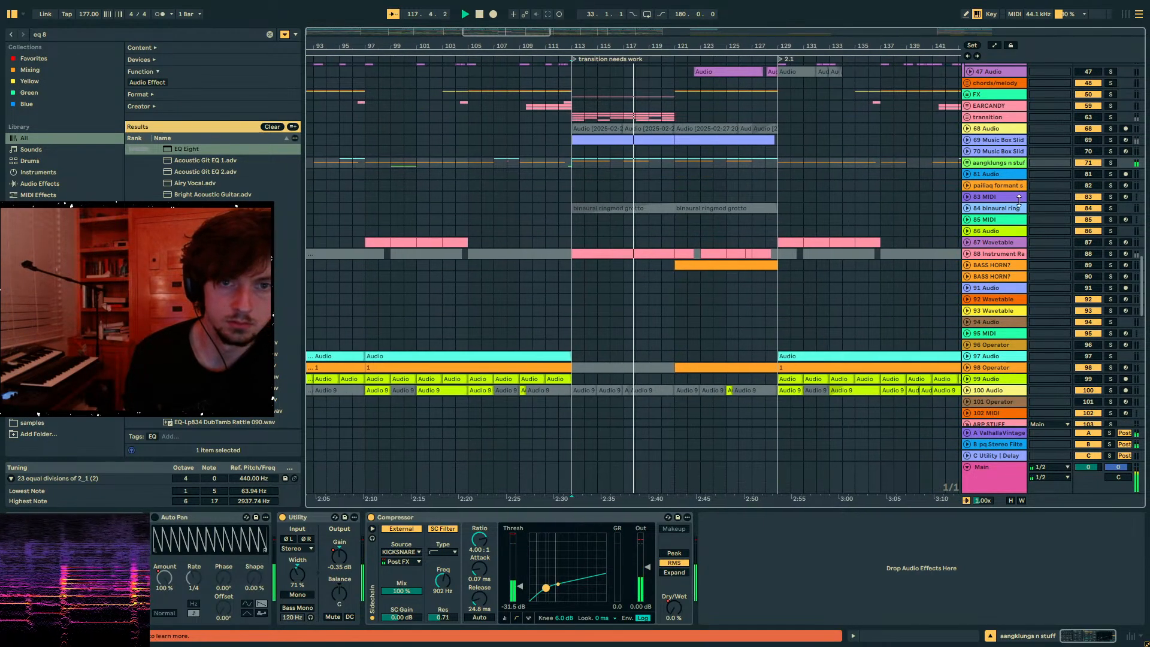
pyautogui.scroll(10, 1005, 202)
pyautogui.scroll(10, 1005, 202)
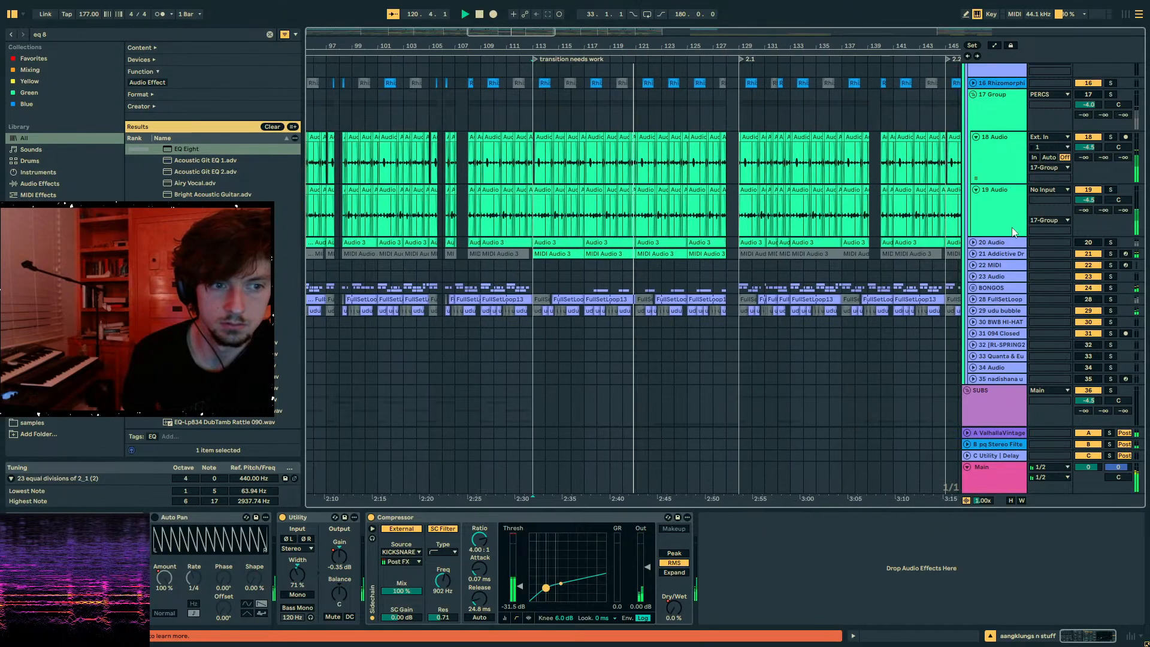
pyautogui.scroll(7, 1030, 238)
pyautogui.scroll(-15, 1031, 238)
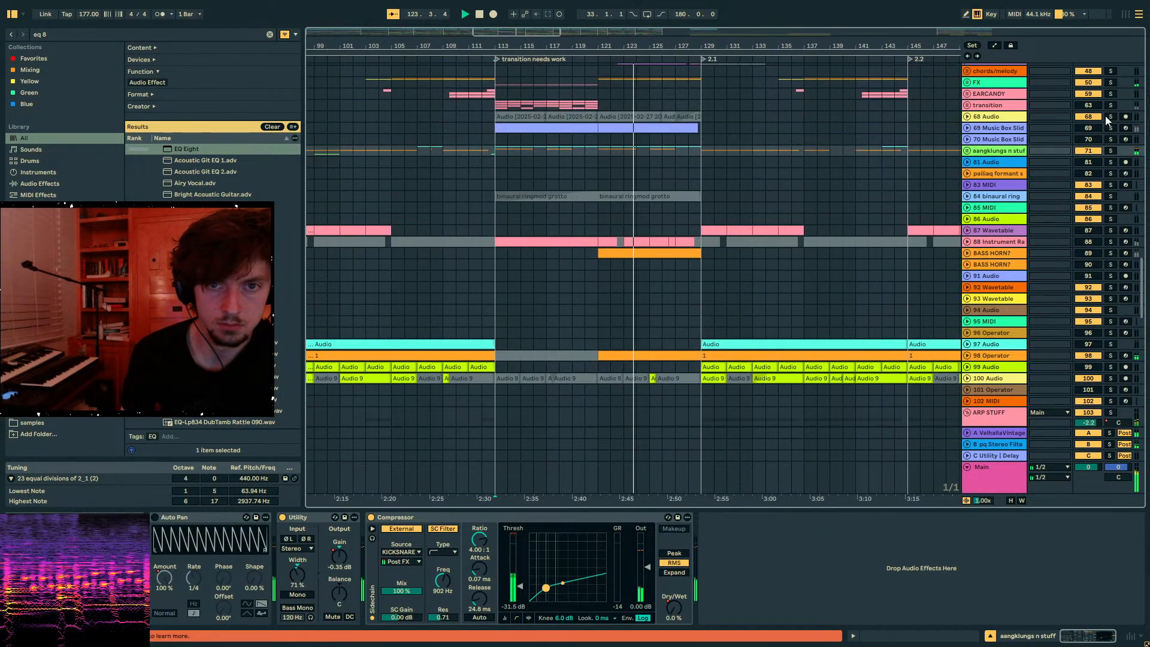
pyautogui.scroll(-12, 966, 276)
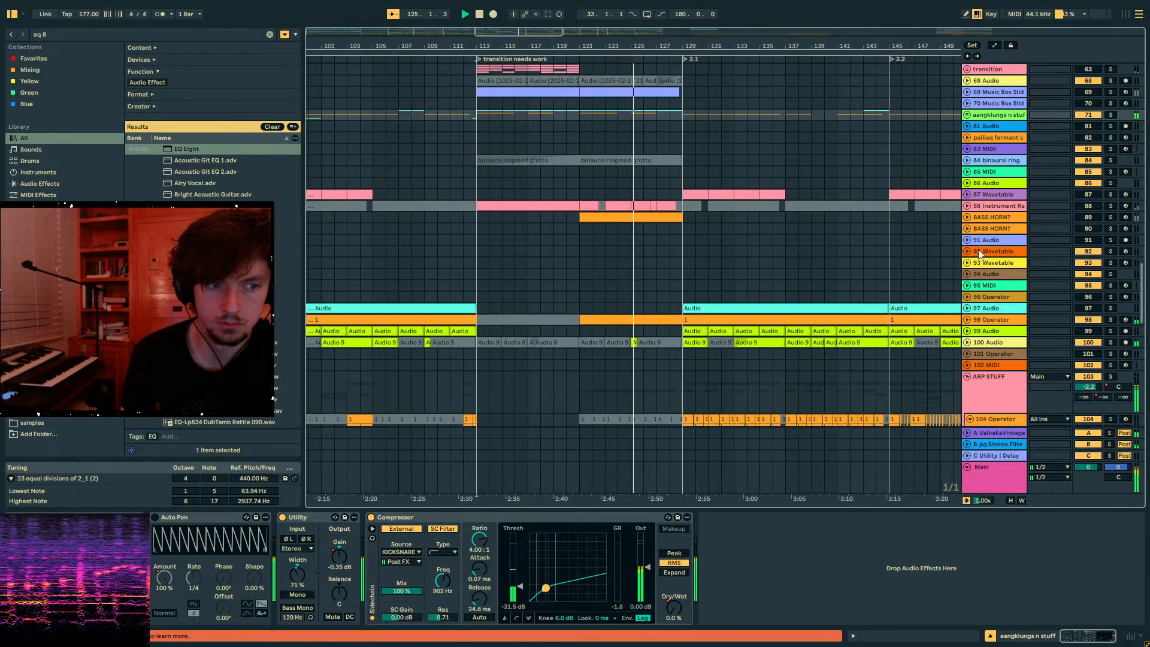
pyautogui.scroll(-5, 965, 277)
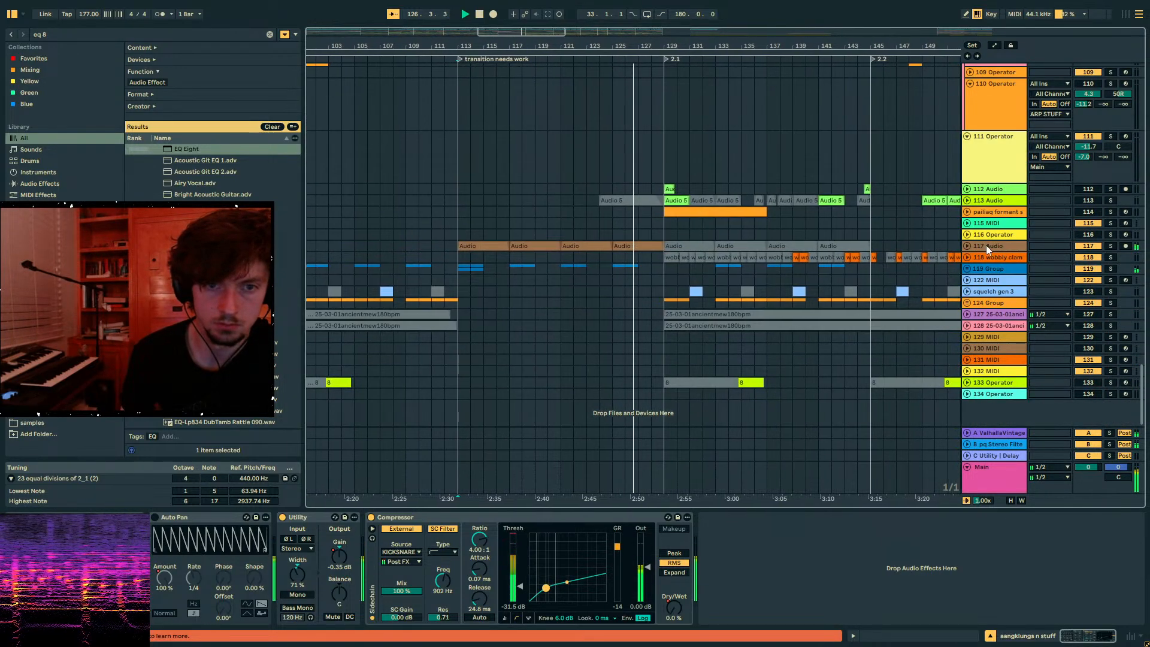
# - Unfold track 117 Audio, show the automation lanes, fold its EQ Eight and set its Utility width to 58%
pyautogui.click(995, 245)
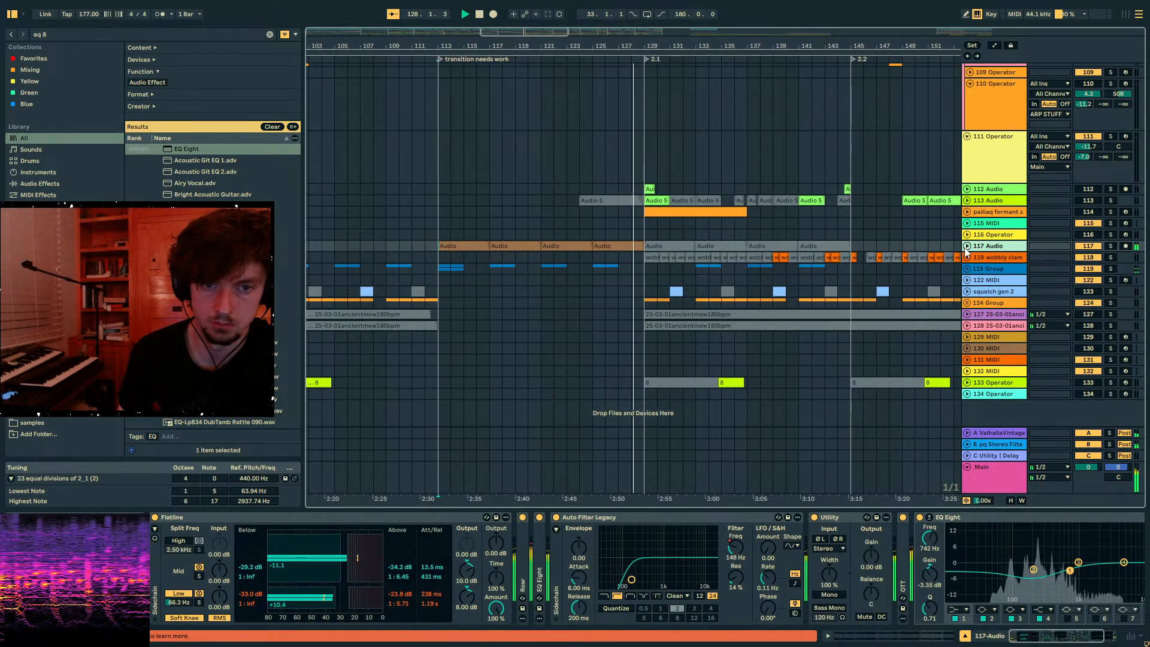
pyautogui.click(967, 246)
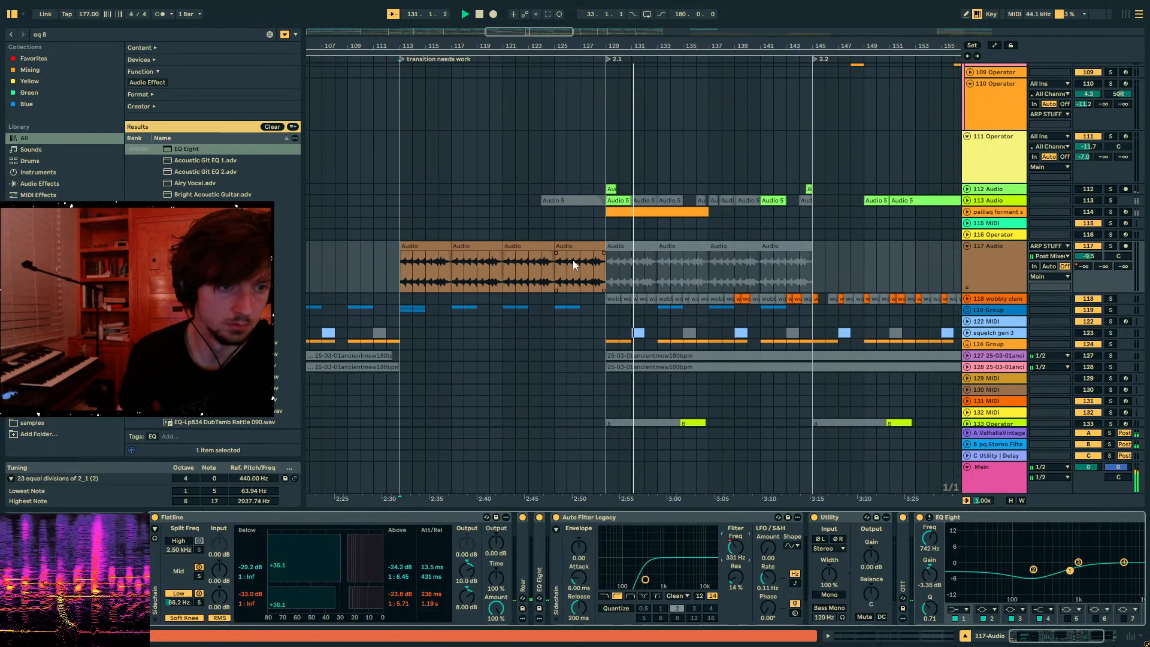
pyautogui.click(979, 14)
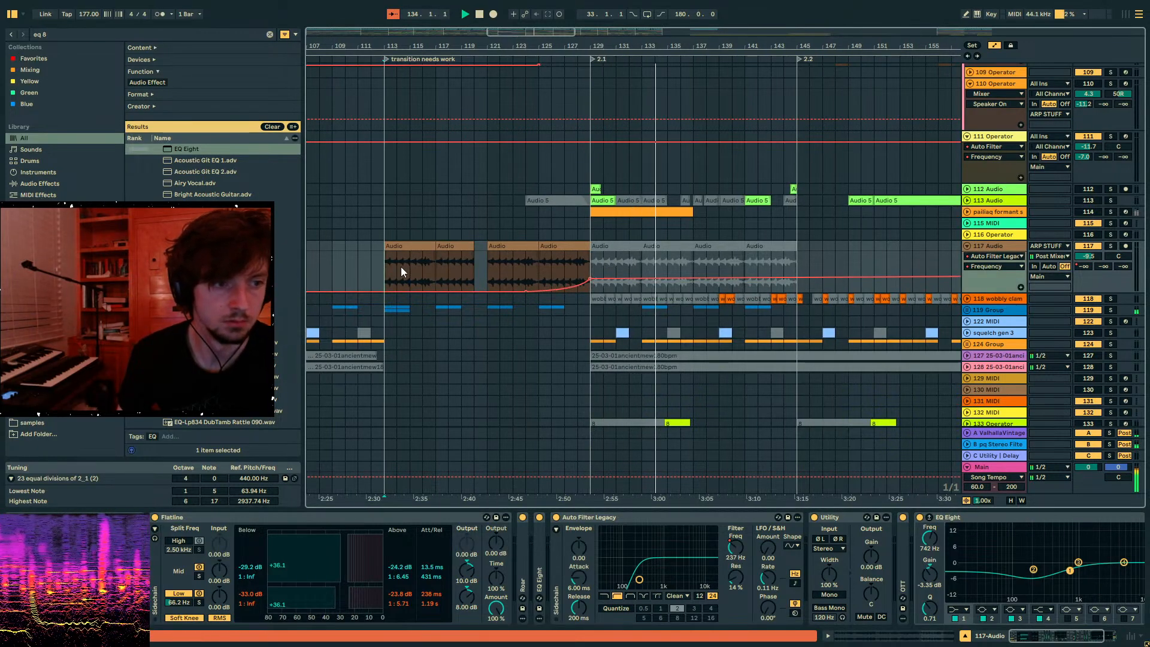
pyautogui.moveTo(825, 591); pyautogui.dragTo(825, 598)
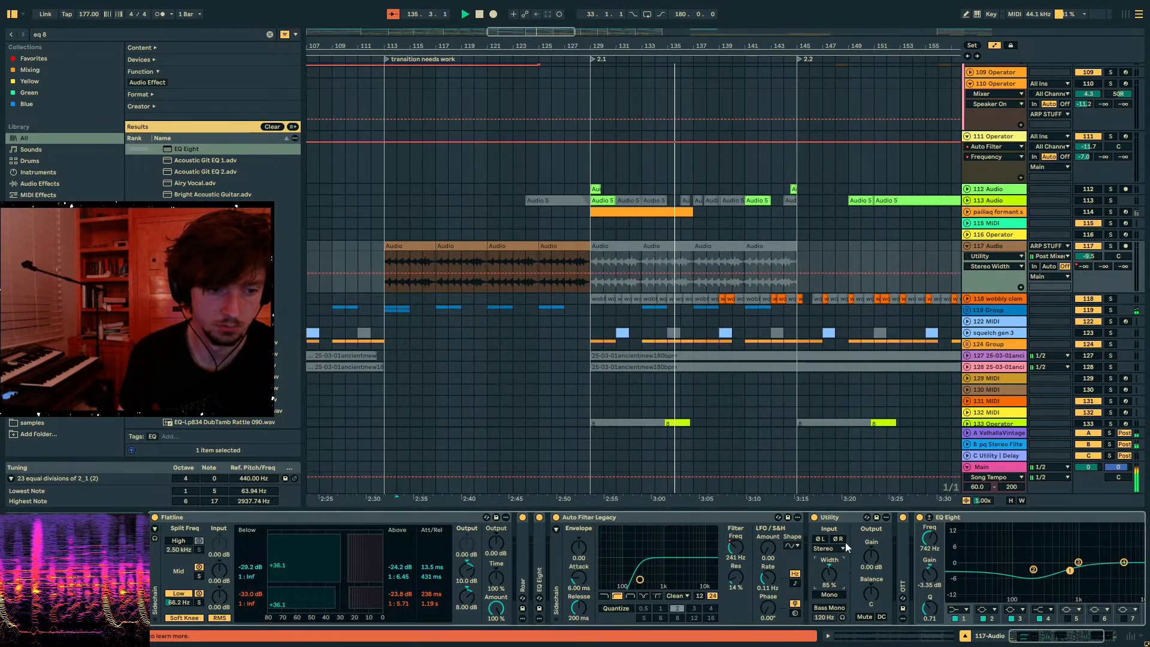
pyautogui.doubleClick(966, 515)
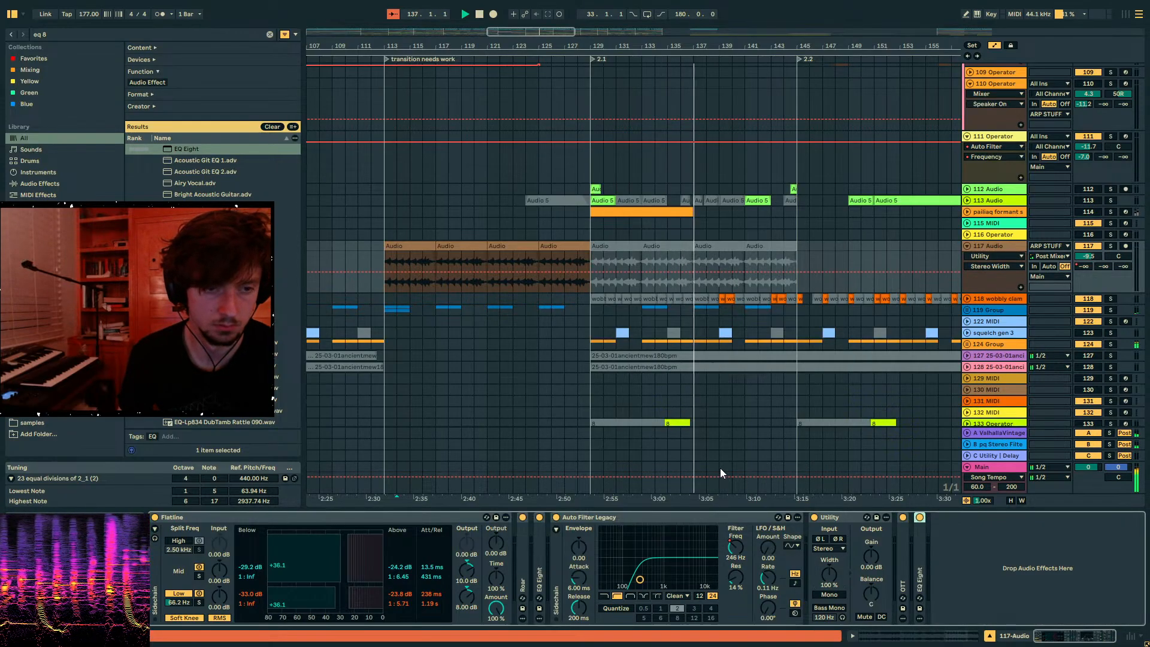
pyautogui.moveTo(820, 580); pyautogui.dragTo(821, 604)
# - Reshape the Hip-Hop Sub's Utility gain dip at bar 149, duplicate it to bar 153 and curve the ramp at bar 157
pyautogui.scroll(10, 811, 314)
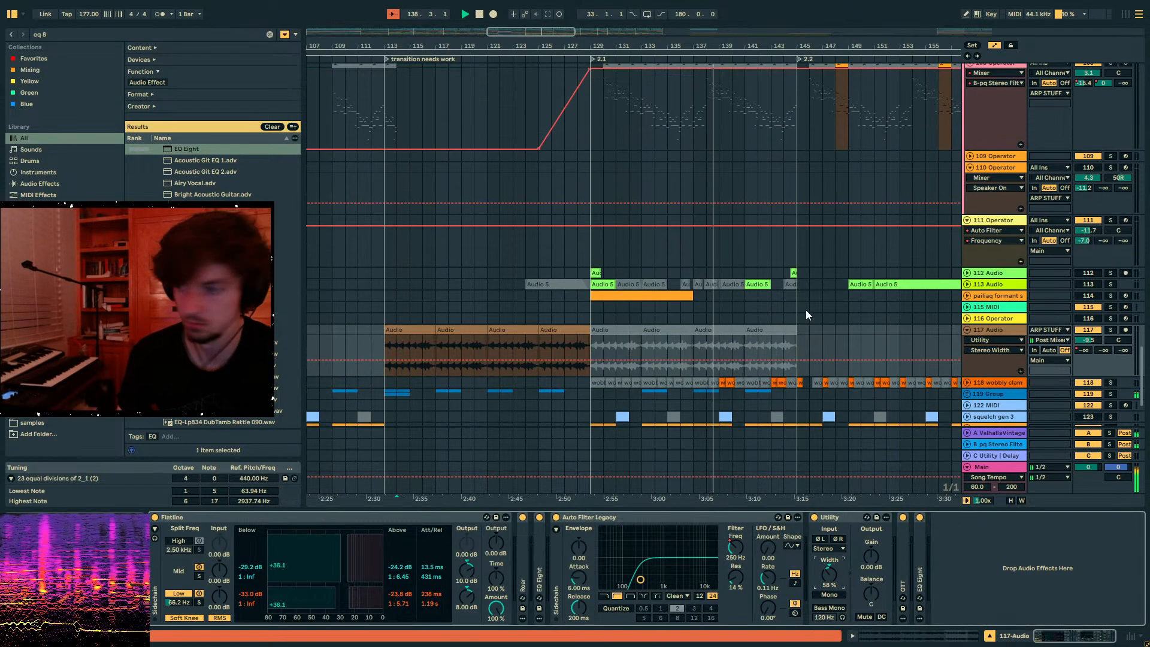
pyautogui.scroll(8, 811, 314)
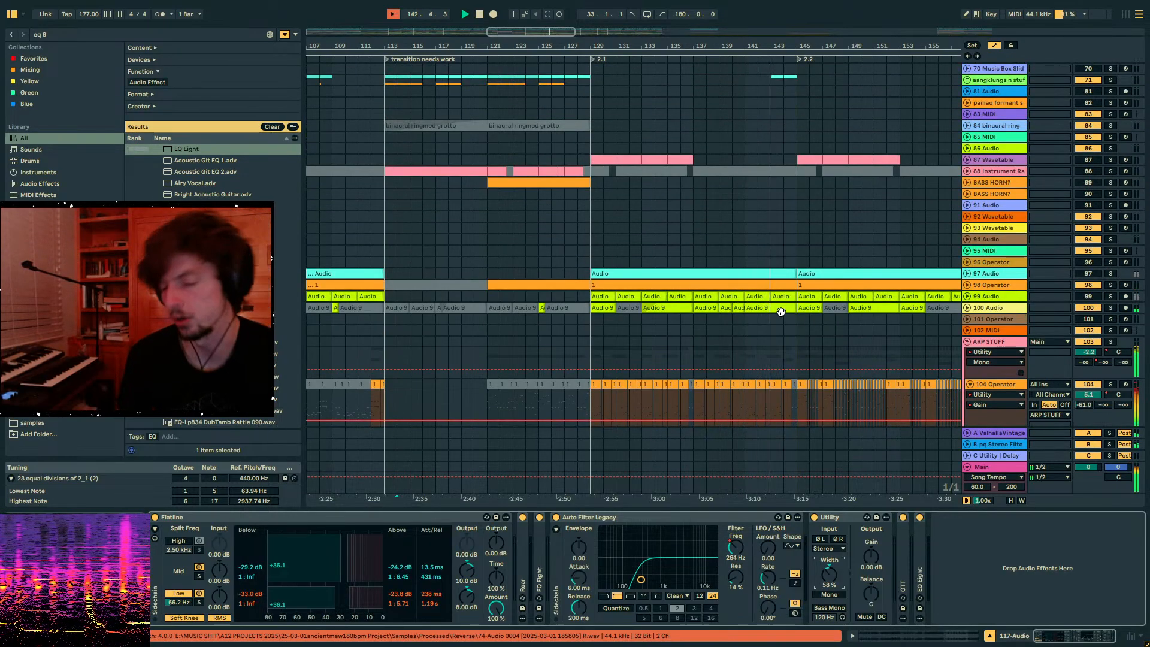
pyautogui.scroll(15, 781, 312)
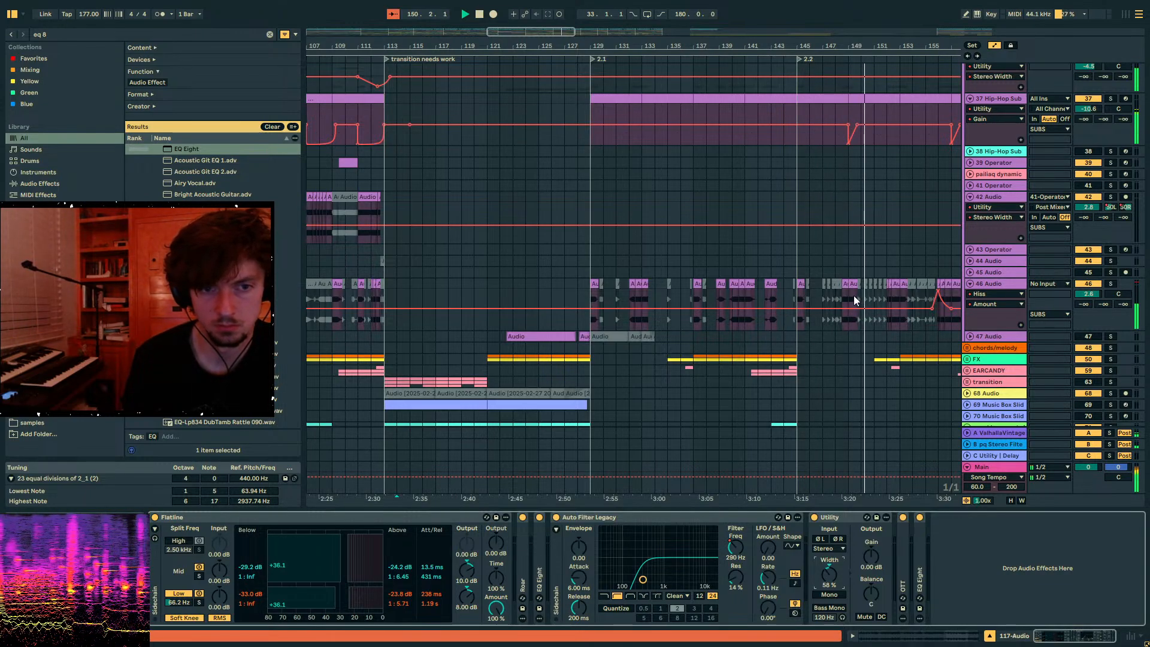
pyautogui.click(857, 136)
pyautogui.moveTo(883, 47)
pyautogui.mouseDown()
pyautogui.moveTo(792, 117)
pyautogui.moveTo(658, 139)
pyautogui.mouseUp()
pyautogui.click(761, 137)
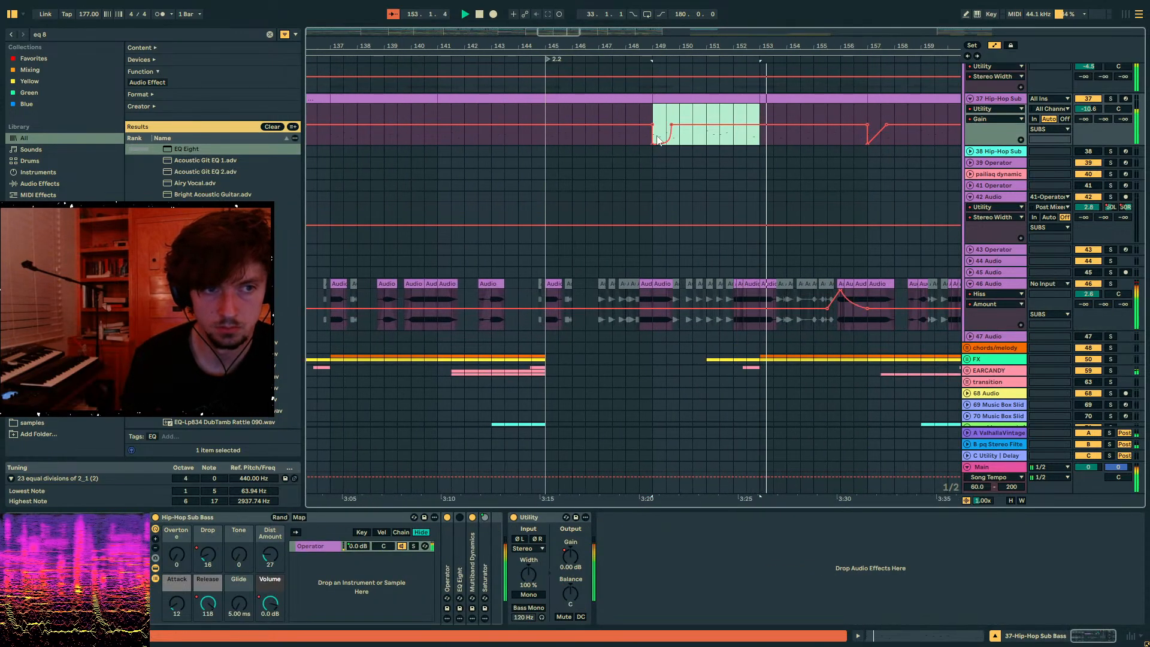
pyautogui.hotkey('ctrl', 'd')
pyautogui.click(769, 115)
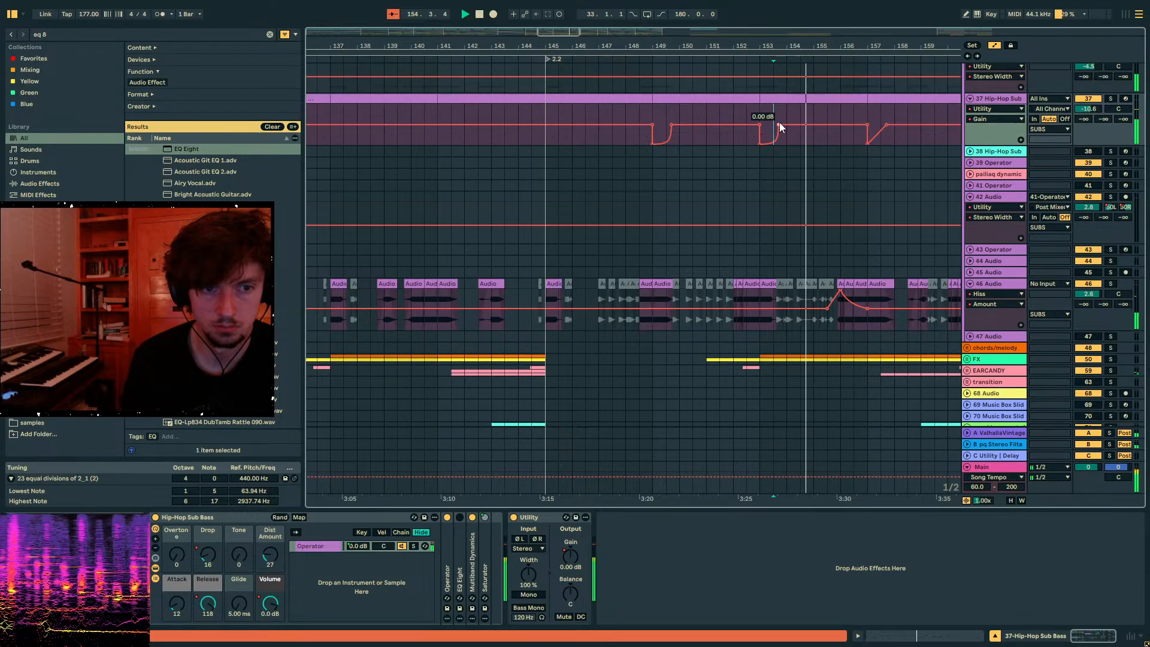
pyautogui.click(773, 121)
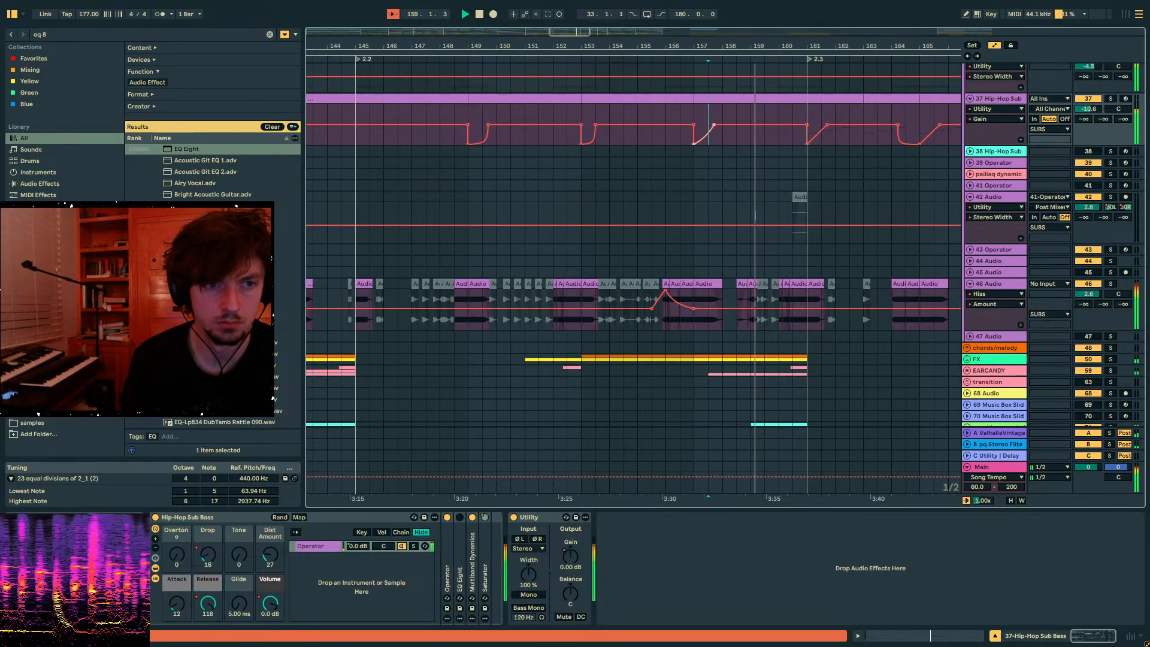
# - Deactivate the short clip just before bar 159 on track 46 Audio
pyautogui.click(743, 287)
pyautogui.press('0')
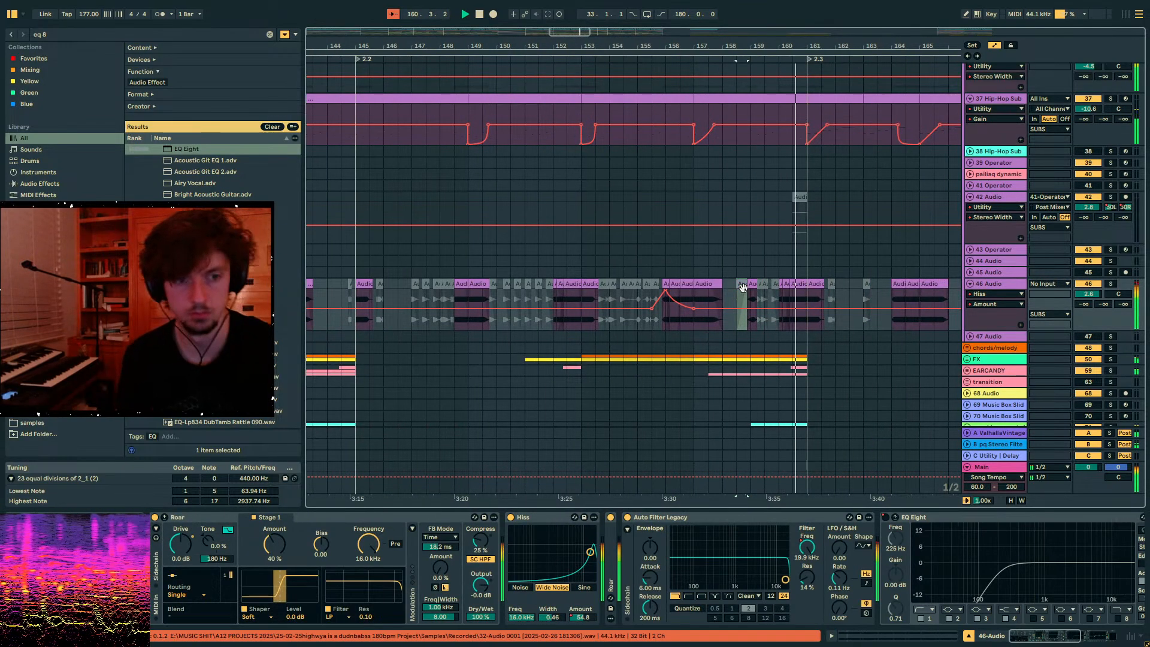
pyautogui.click(759, 286)
# - Reactivate the birdcalling clap clip at bar 133 on track 10 and remove its first beat
pyautogui.moveTo(830, 44); pyautogui.dragTo(565, 49)
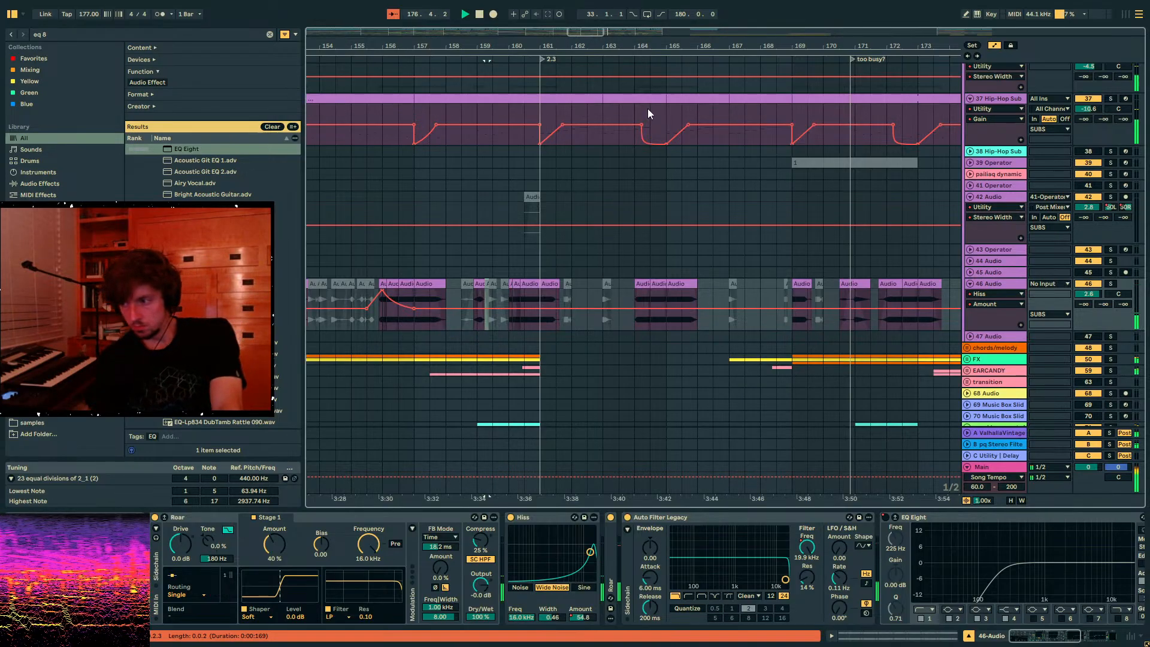
pyautogui.moveTo(779, 49); pyautogui.dragTo(320, 42)
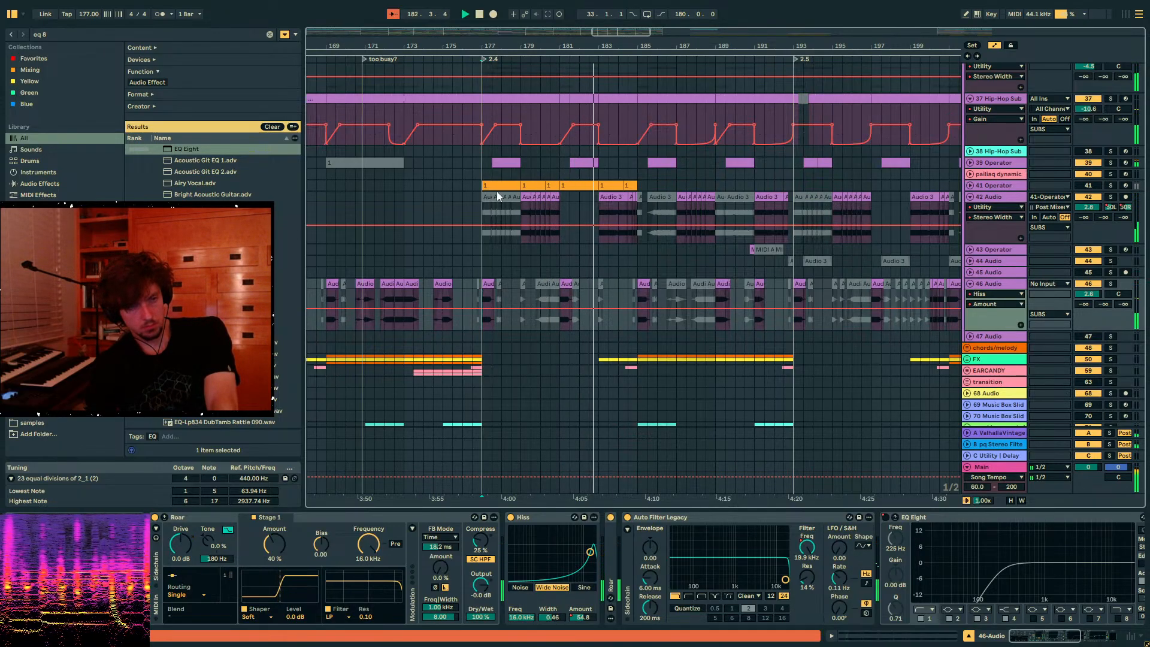
pyautogui.moveTo(465, 43); pyautogui.dragTo(777, 29)
pyautogui.scroll(10, 831, 186)
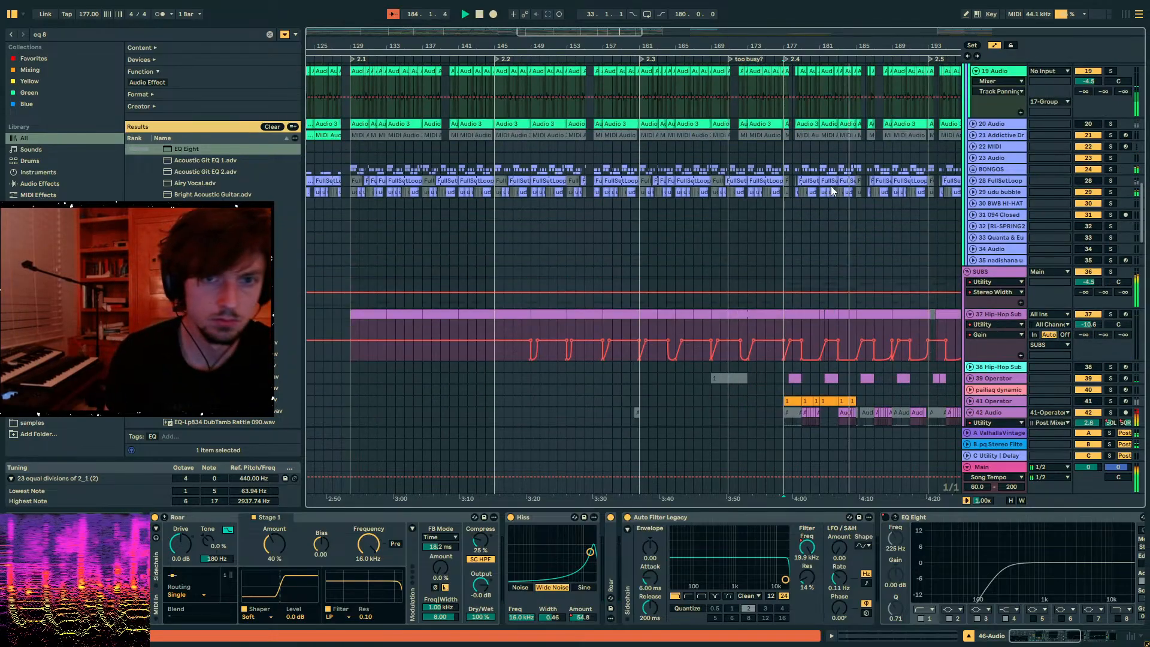
pyautogui.scroll(5, 798, 198)
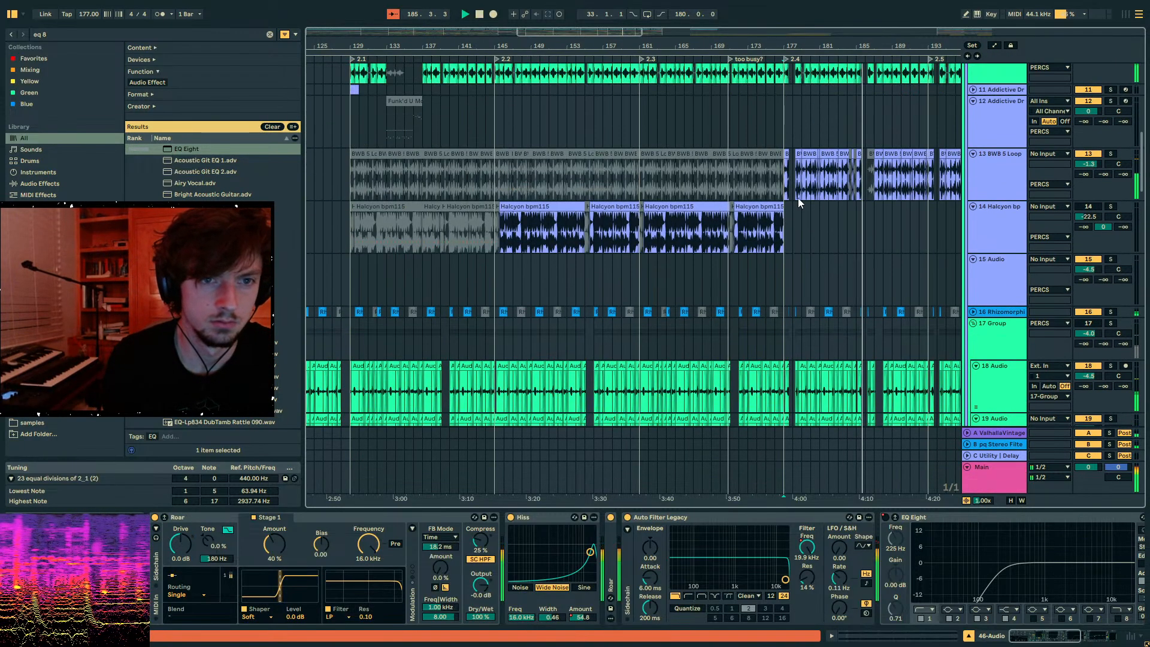
pyautogui.scroll(2, 800, 197)
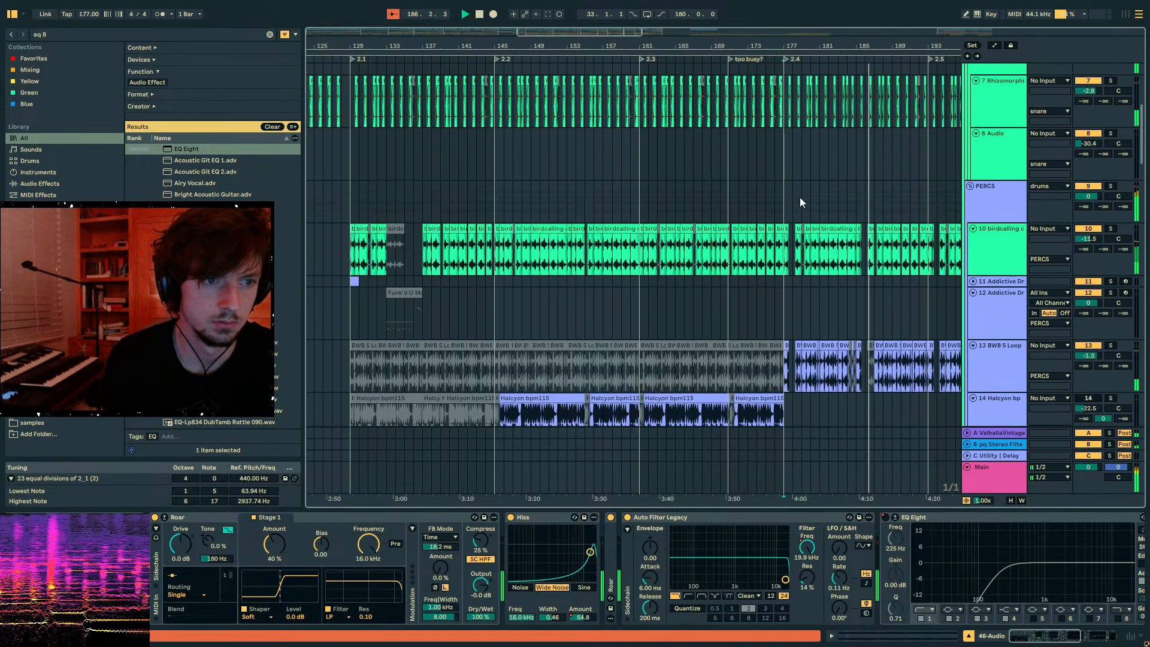
pyautogui.click(399, 226)
pyautogui.moveTo(372, 42); pyautogui.dragTo(450, 88)
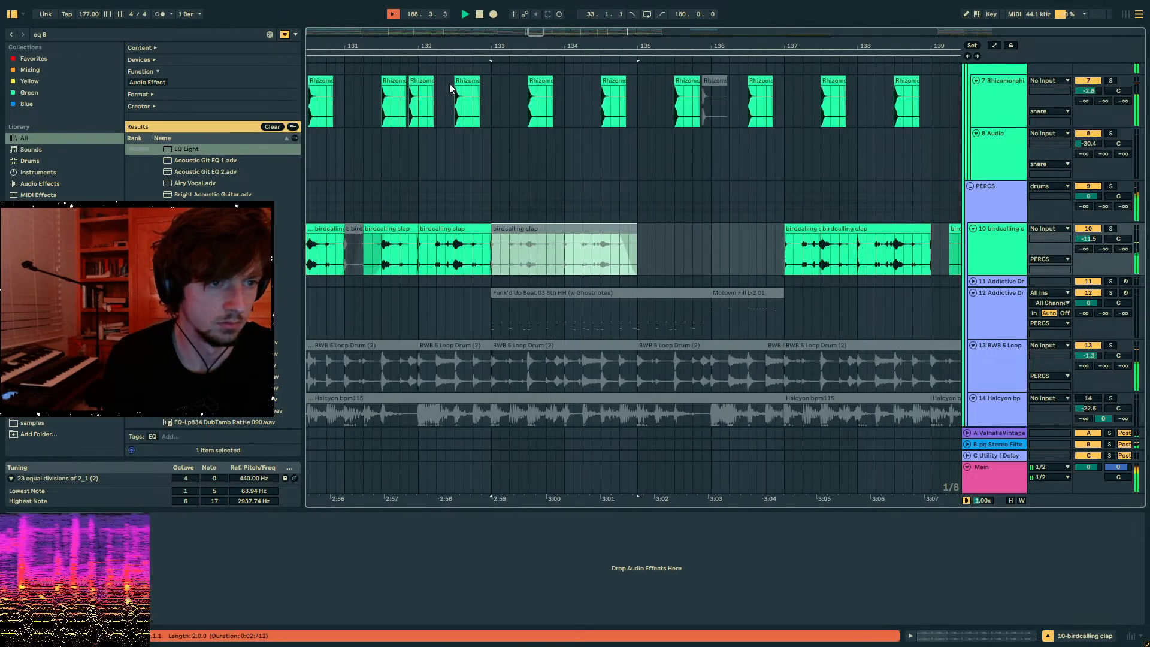
pyautogui.click(563, 259)
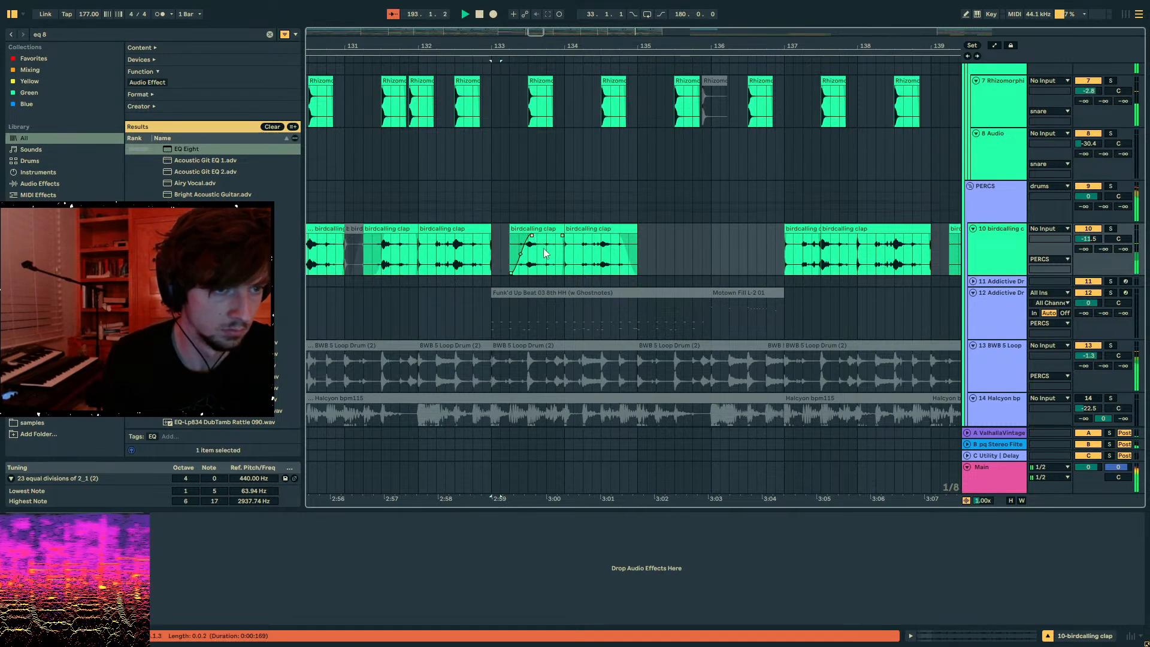
# - Shorten the birdcalling clap clip at bar 133 to about half a bar with a fade, and duplicate that bar three times up to bar 137
pyautogui.moveTo(543, 236); pyautogui.dragTo(503, 254)
pyautogui.click(571, 228)
pyautogui.press('Delete')
pyautogui.hotkey('ctrl', 'd')
pyautogui.hotkey('ctrl', 'd')
pyautogui.hotkey('ctrl', 'd')
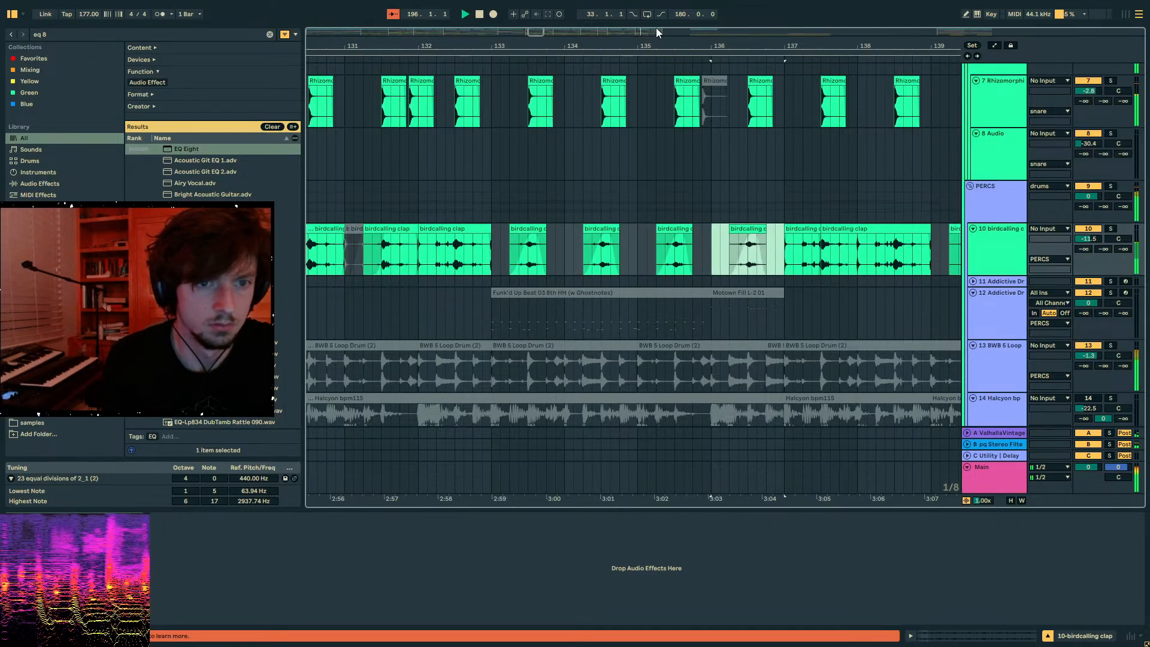
# - Move the playback position to section 2.5 at bar 193 and unfold the 119 Group
pyautogui.scroll(-10, 731, 293)
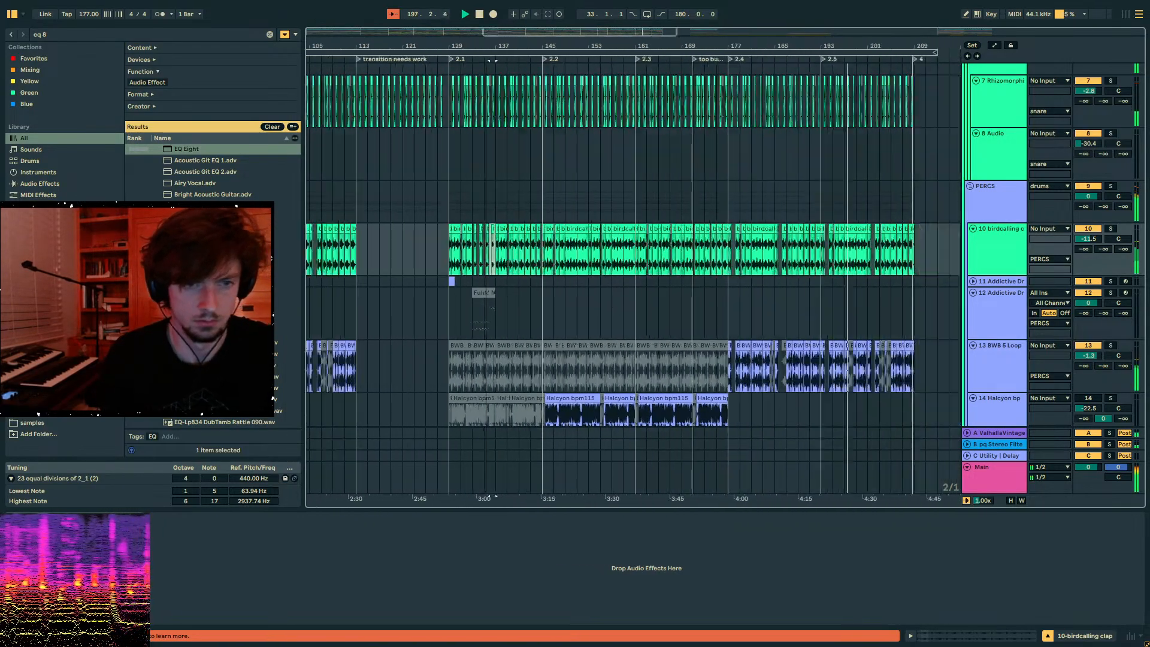
pyautogui.click(765, 325)
pyautogui.scroll(-15, 758, 283)
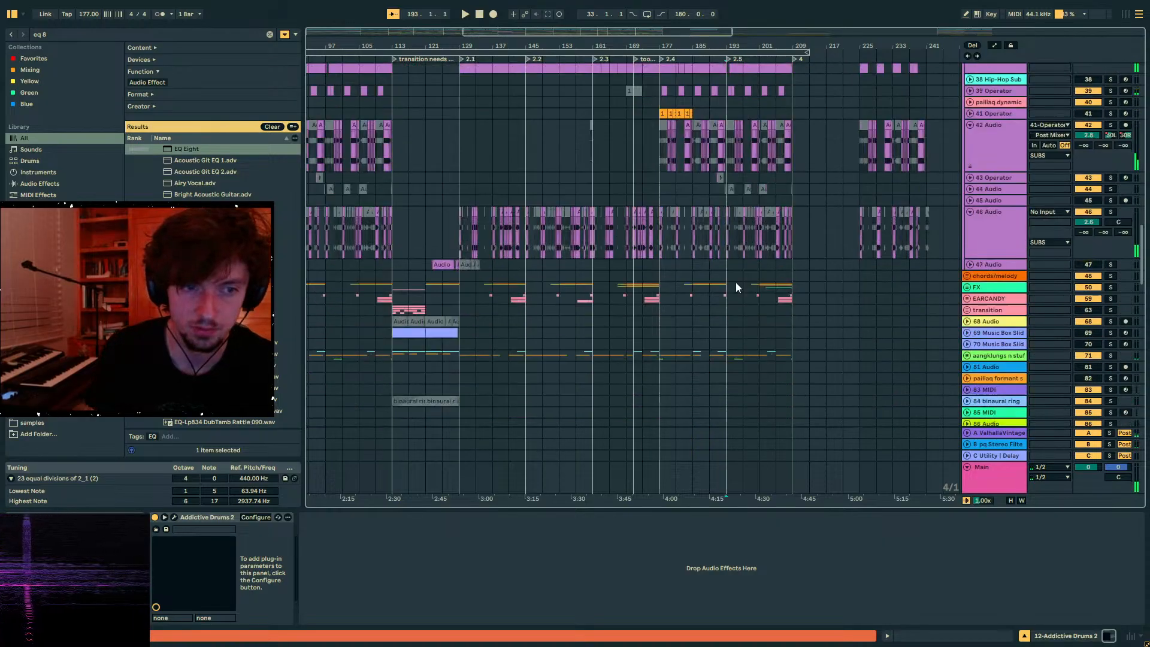
pyautogui.scroll(-8, 734, 251)
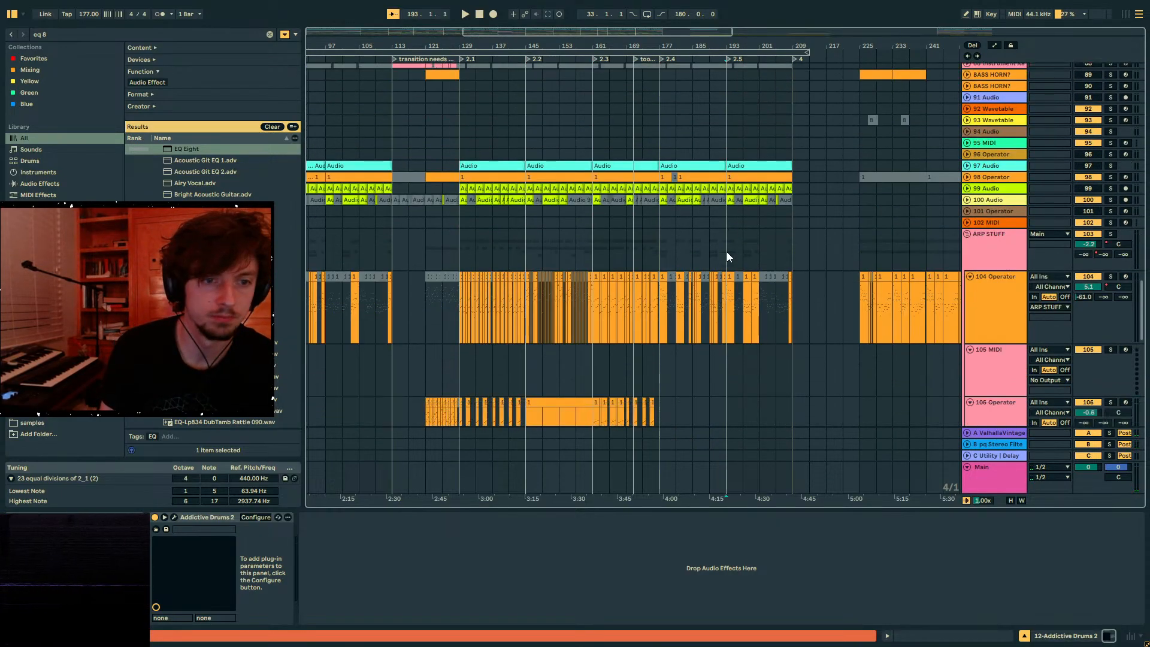
pyautogui.scroll(-6, 728, 256)
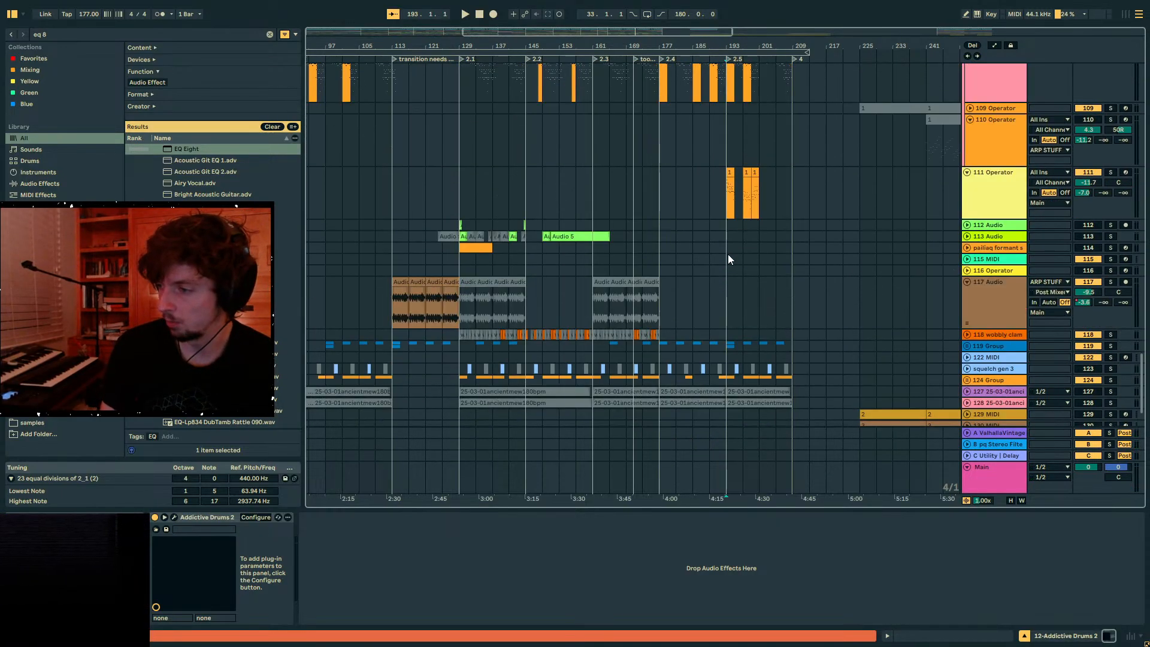
pyautogui.click(728, 257)
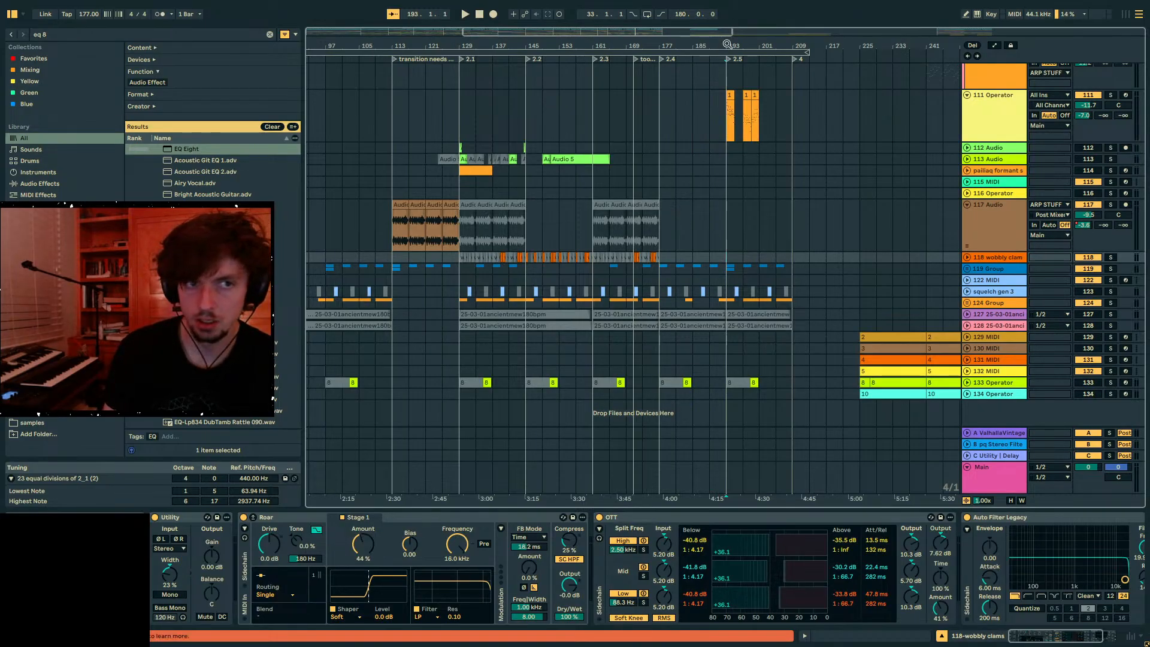
pyautogui.moveTo(728, 45); pyautogui.dragTo(991, 232)
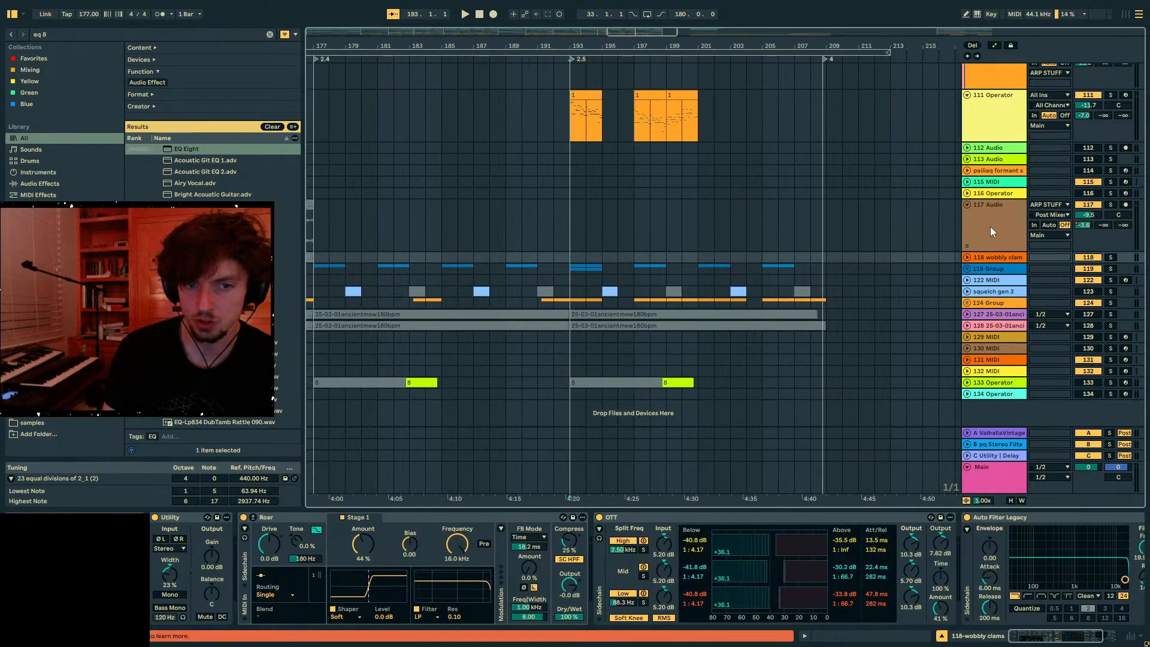
pyautogui.click(967, 269)
# - Examine the three MIDI clips on track 111 Operator between bars 193 and 201
pyautogui.click(591, 95)
pyautogui.moveTo(696, 117); pyautogui.dragTo(566, 127)
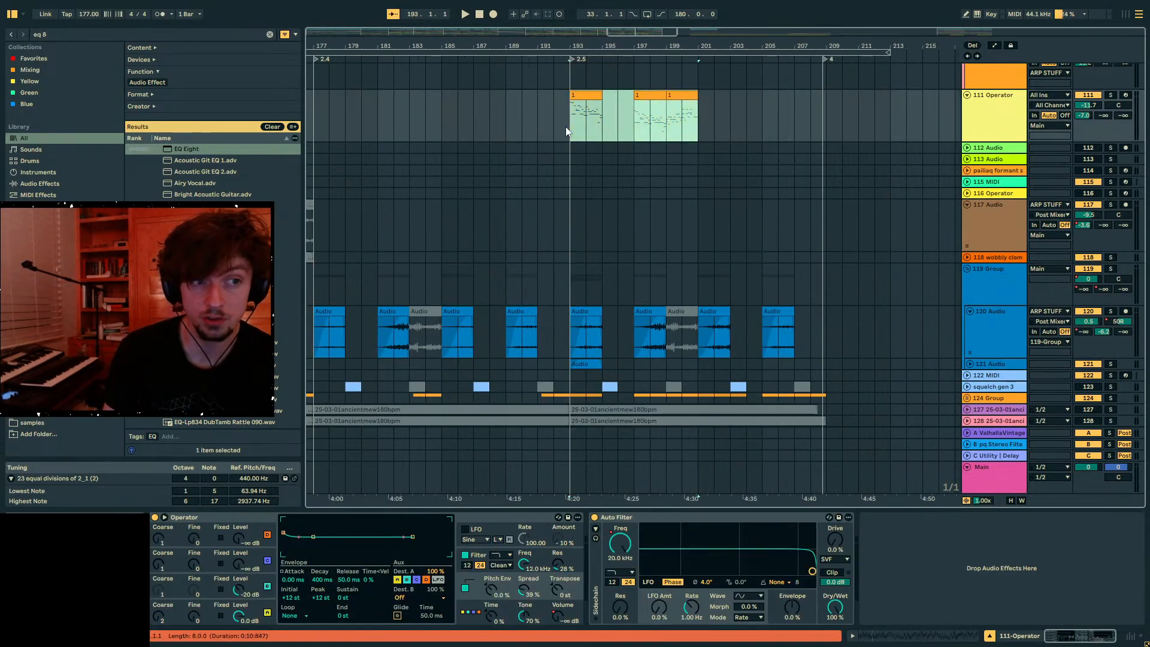
pyautogui.scroll(3, 611, 128)
pyautogui.click(603, 190)
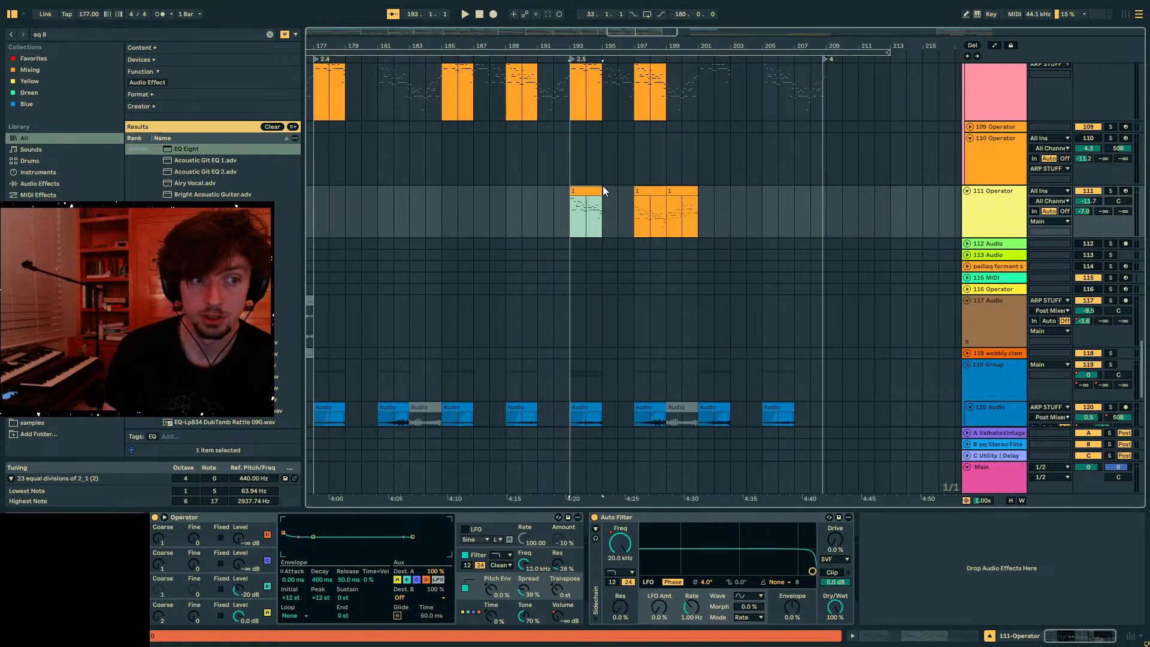
pyautogui.click(694, 190)
pyautogui.click(586, 191)
pyautogui.click(681, 191)
pyautogui.click(650, 191)
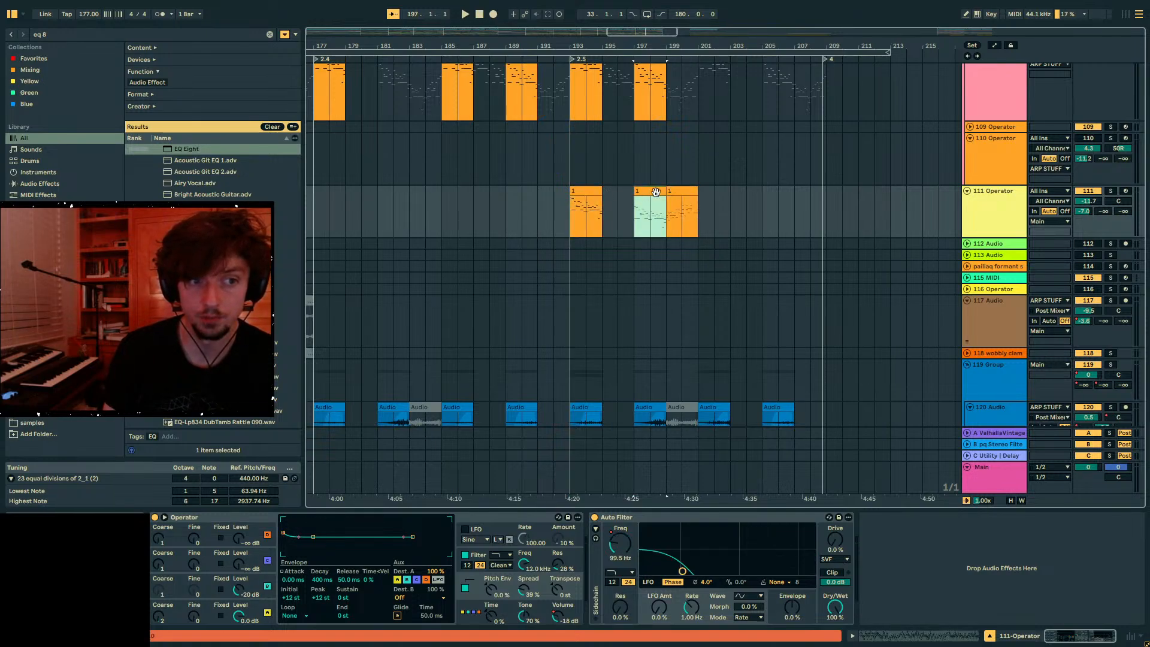
pyautogui.click(605, 192)
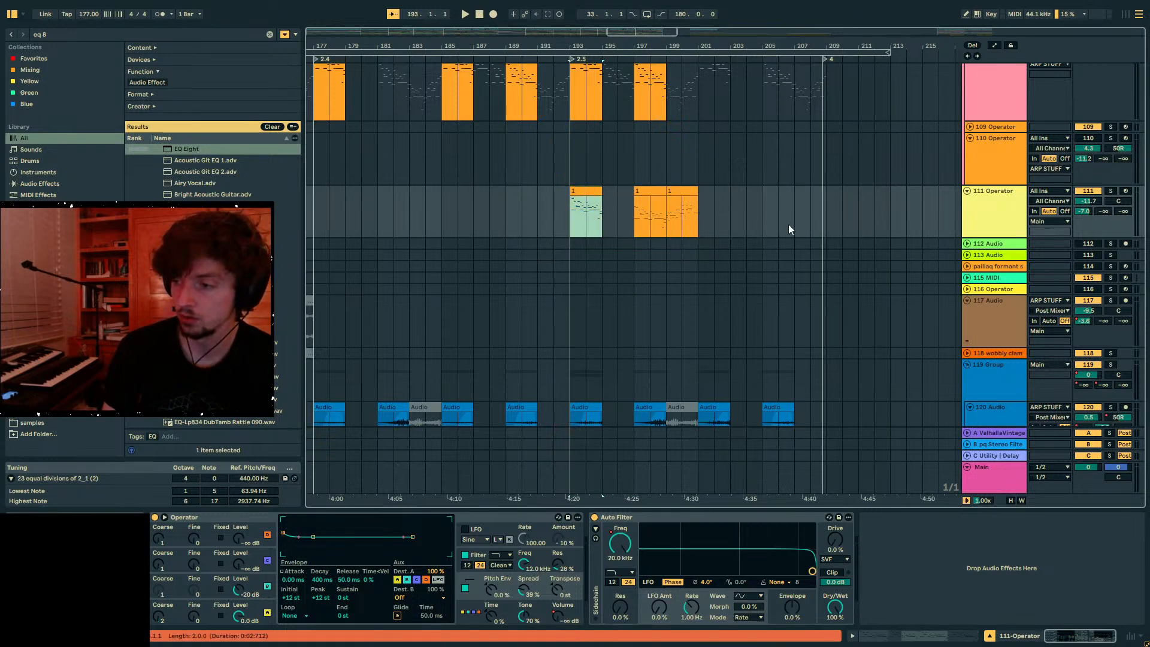
pyautogui.moveTo(789, 226); pyautogui.dragTo(587, 227)
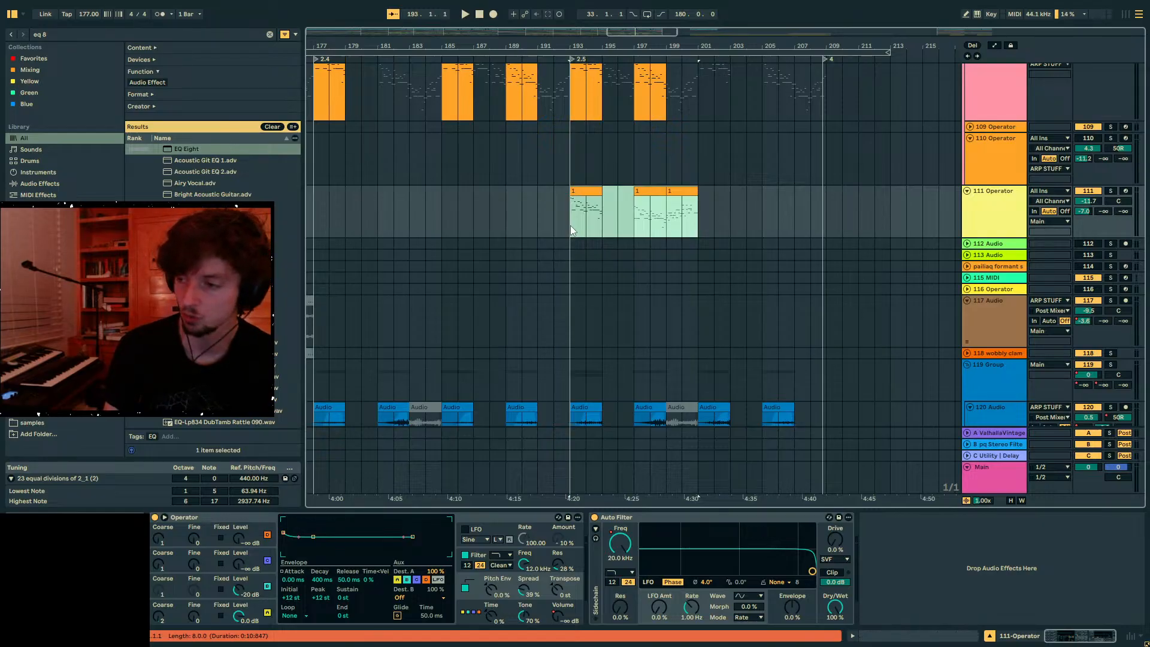
pyautogui.moveTo(571, 225)
pyautogui.mouseDown()
pyautogui.moveTo(698, 230)
pyautogui.moveTo(548, 222)
pyautogui.moveTo(704, 228)
pyautogui.moveTo(580, 222)
pyautogui.mouseUp()
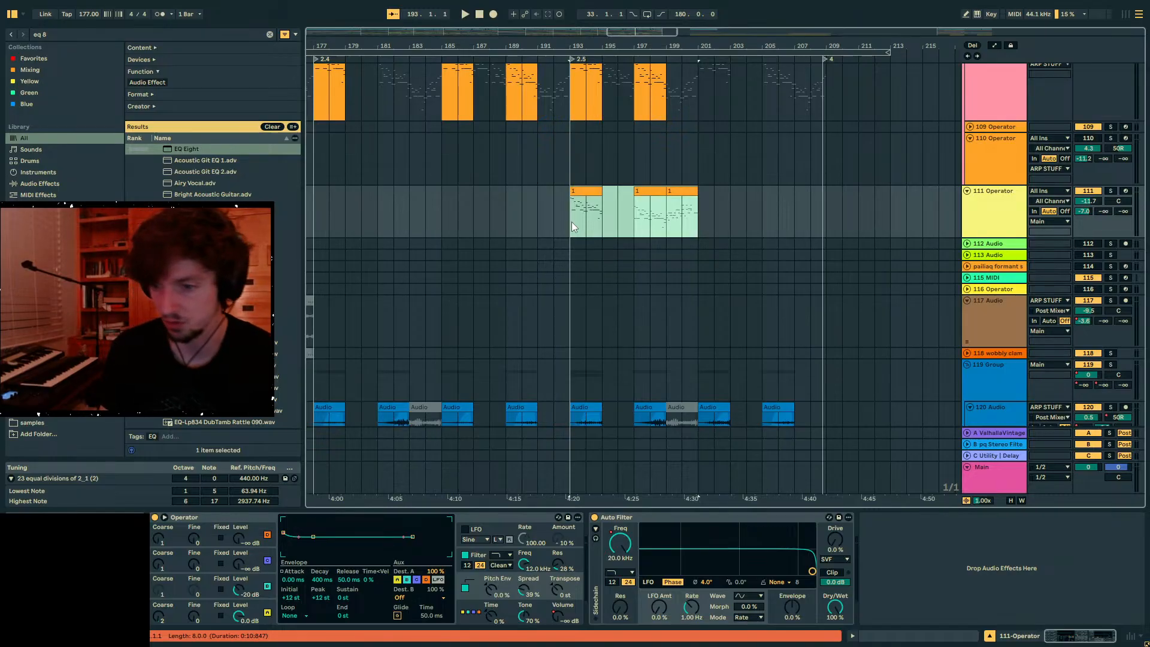
# - Solo track 111 Operator during playback from bar 193 and set its oscillator A Coarse to 1
pyautogui.press('0')
pyautogui.scroll(1, 572, 222)
pyautogui.press('0')
pyautogui.press('space')
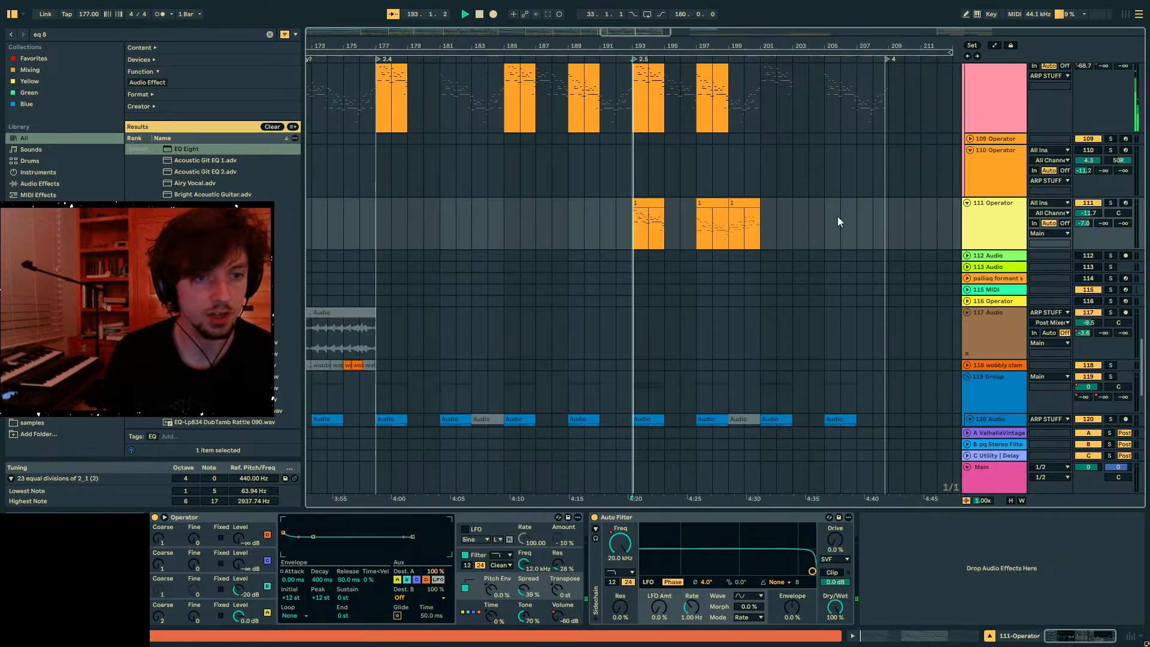
pyautogui.click(641, 217)
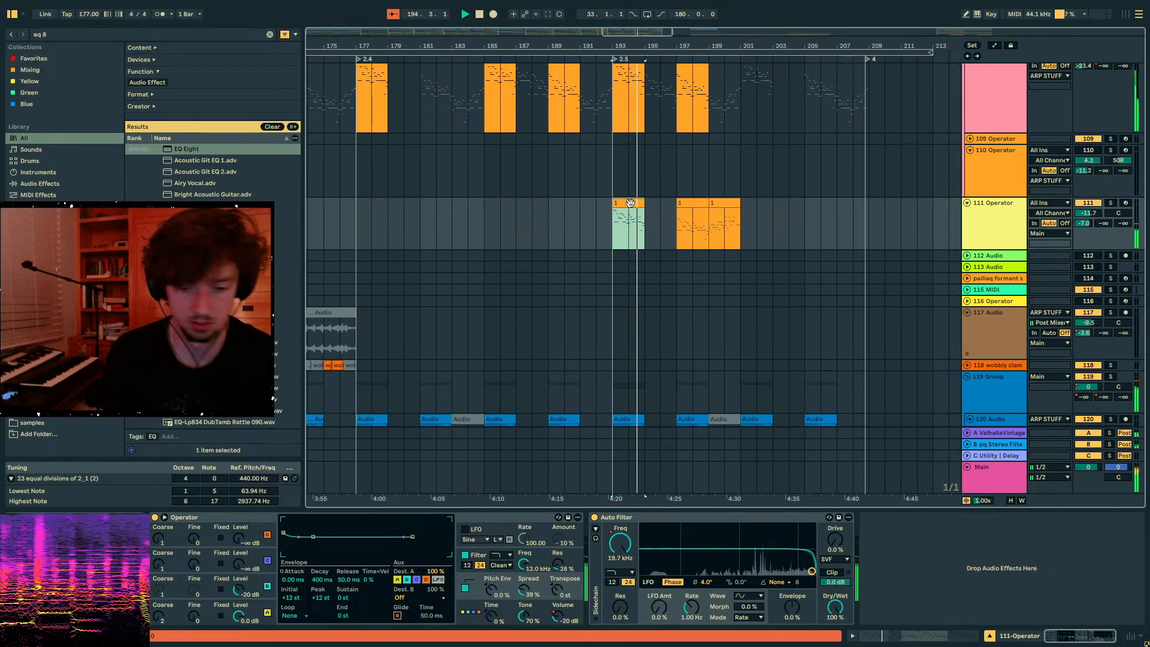
pyautogui.click(1111, 203)
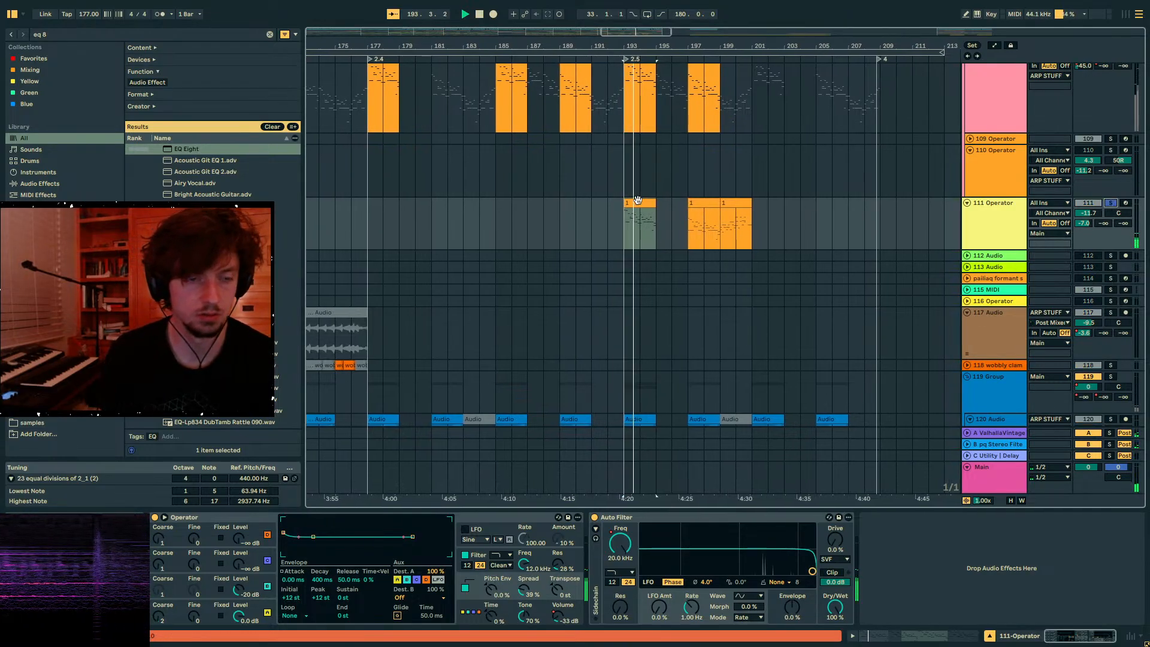
pyautogui.moveTo(159, 613); pyautogui.dragTo(162, 617)
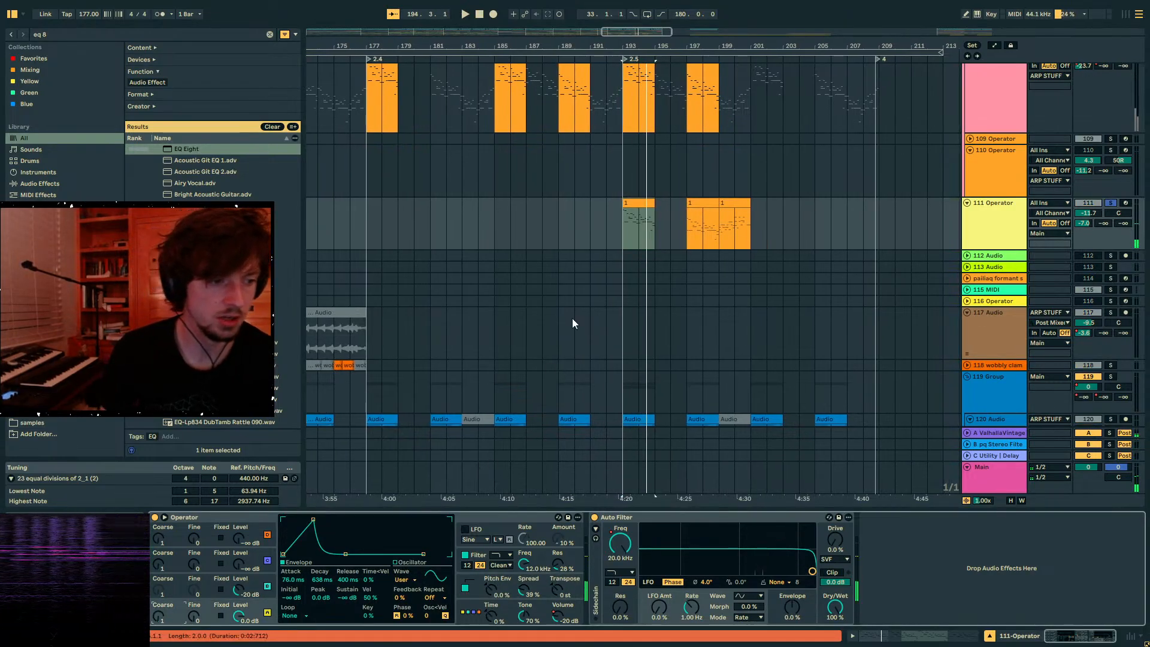
# - Unsolo track 111 Operator and deactivate its first clip at bar 193 during playback of the full mix
pyautogui.press('space')
pyautogui.press('a')
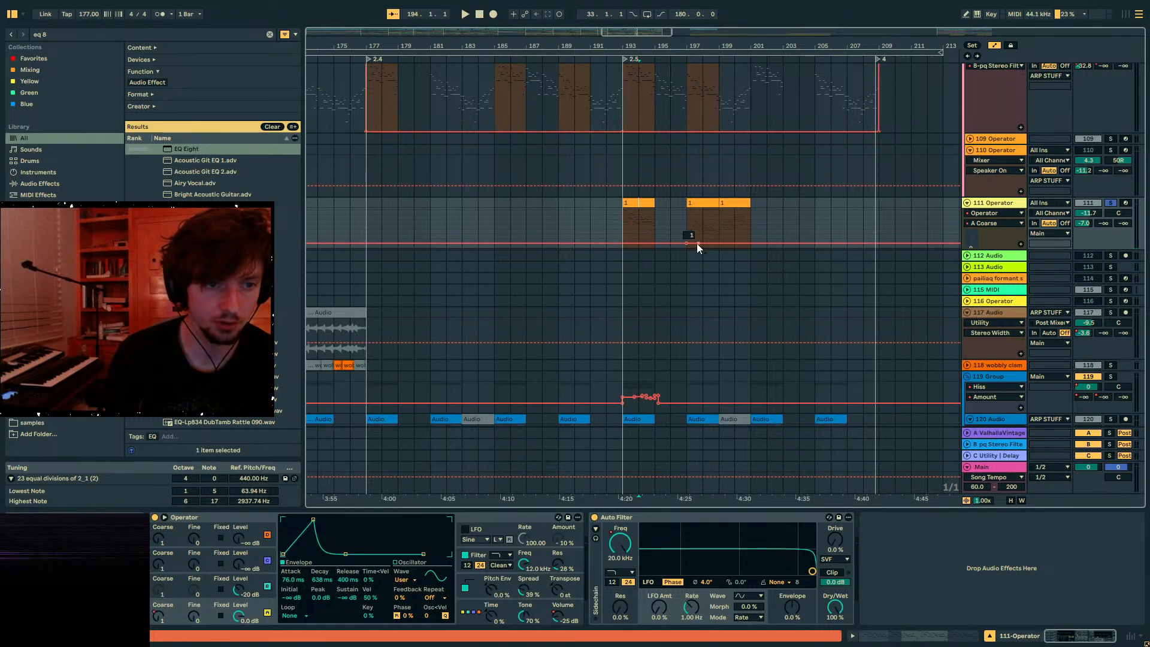
pyautogui.press('a')
pyautogui.click(1109, 204)
pyautogui.press('space')
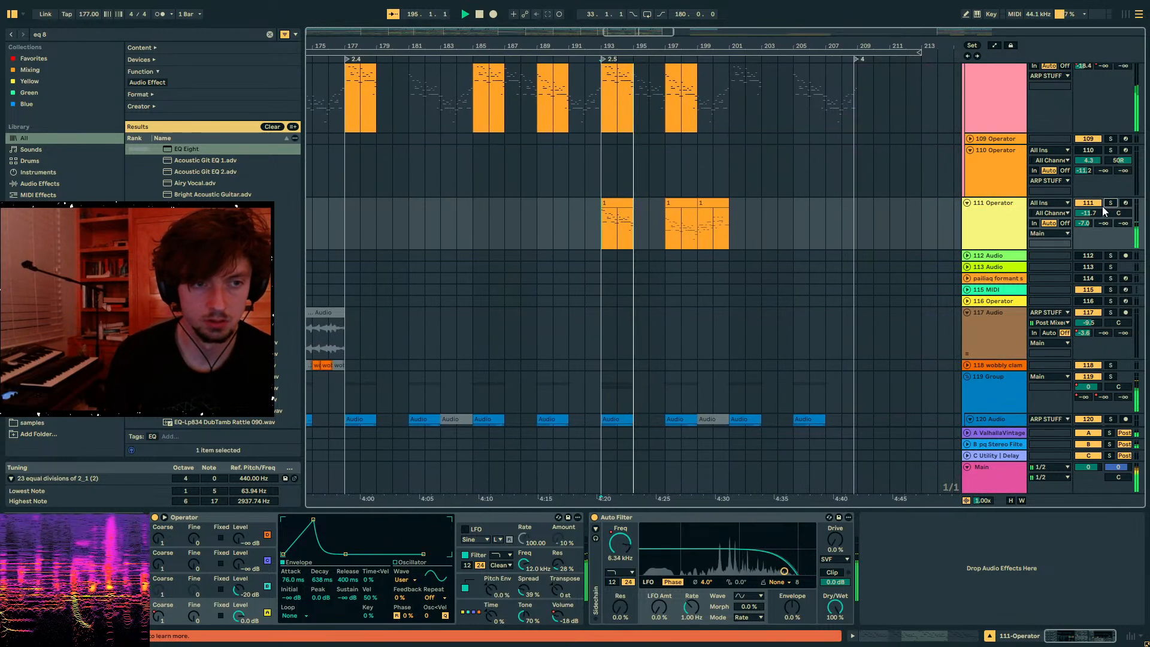
pyautogui.click(623, 225)
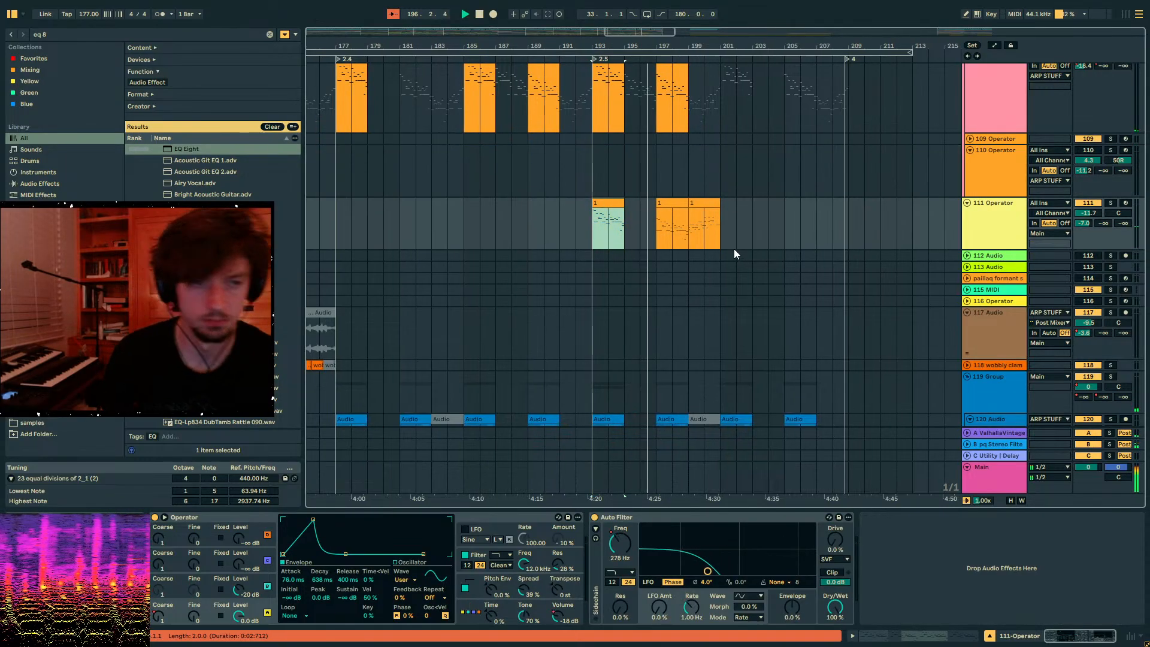
pyautogui.press('0')
# - Raise track 111 Operator's A Coarse automation over bars 197 to 199, hide the automation and select the clips from bar 193 to 201
pyautogui.click(672, 225)
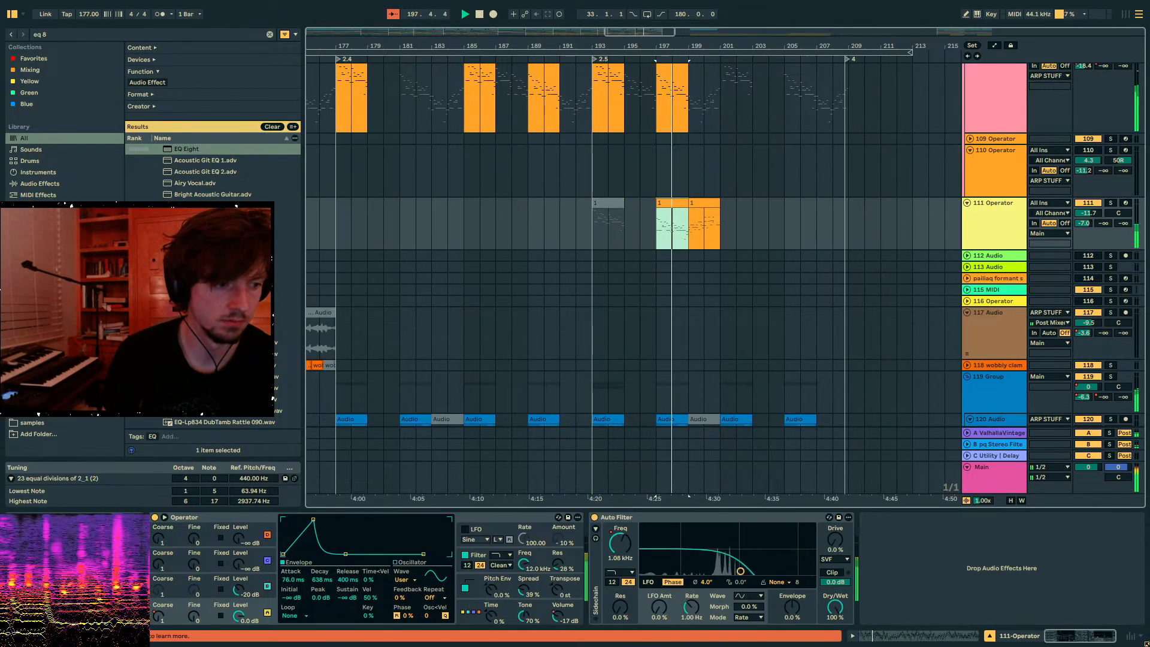
pyautogui.press('a')
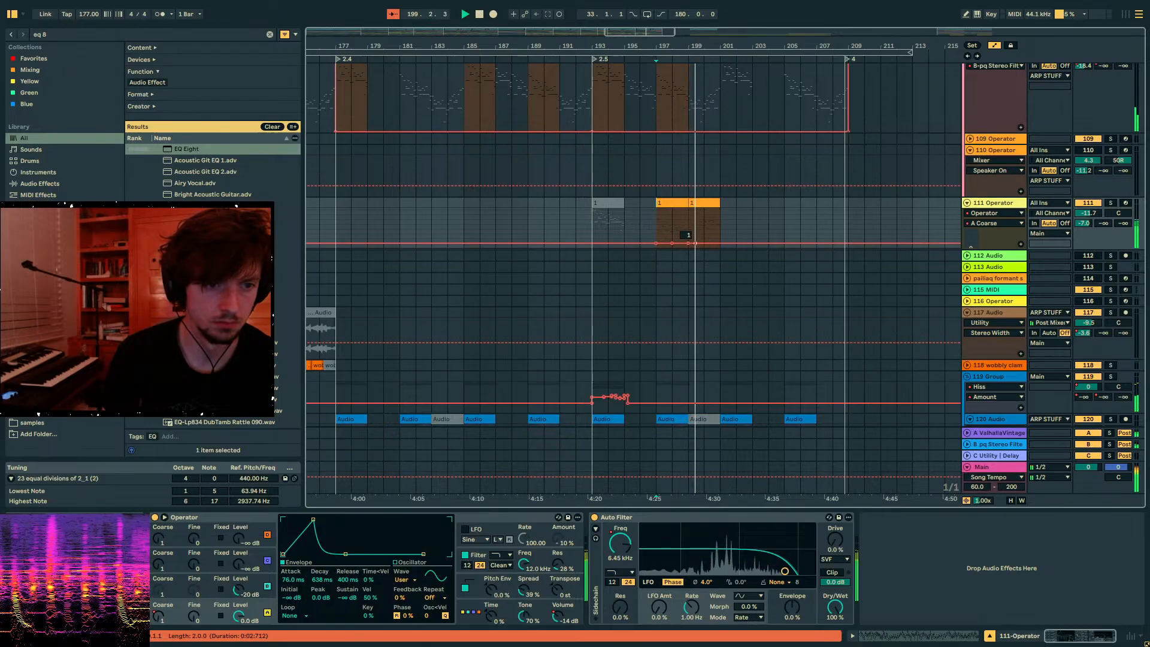
pyautogui.moveTo(689, 243); pyautogui.dragTo(653, 243)
pyautogui.press('space')
pyautogui.press('space')
pyautogui.hscroll(1, 671, 230)
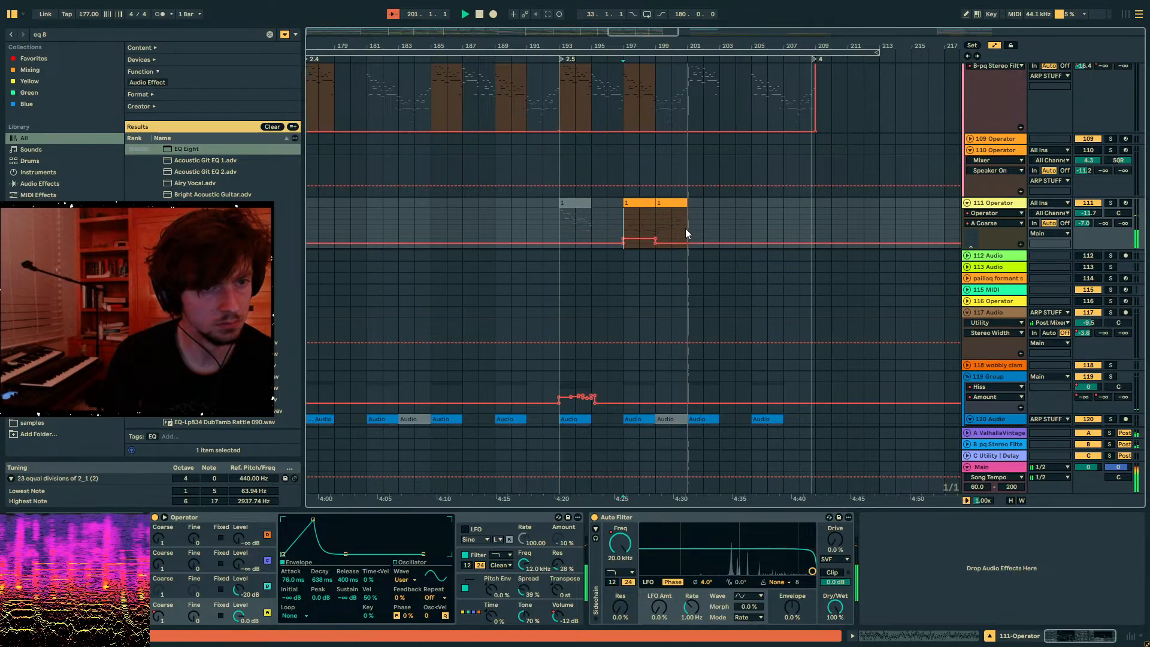
pyautogui.press('a')
pyautogui.press('a')
pyautogui.moveTo(686, 228); pyautogui.dragTo(556, 230)
pyautogui.press('a')
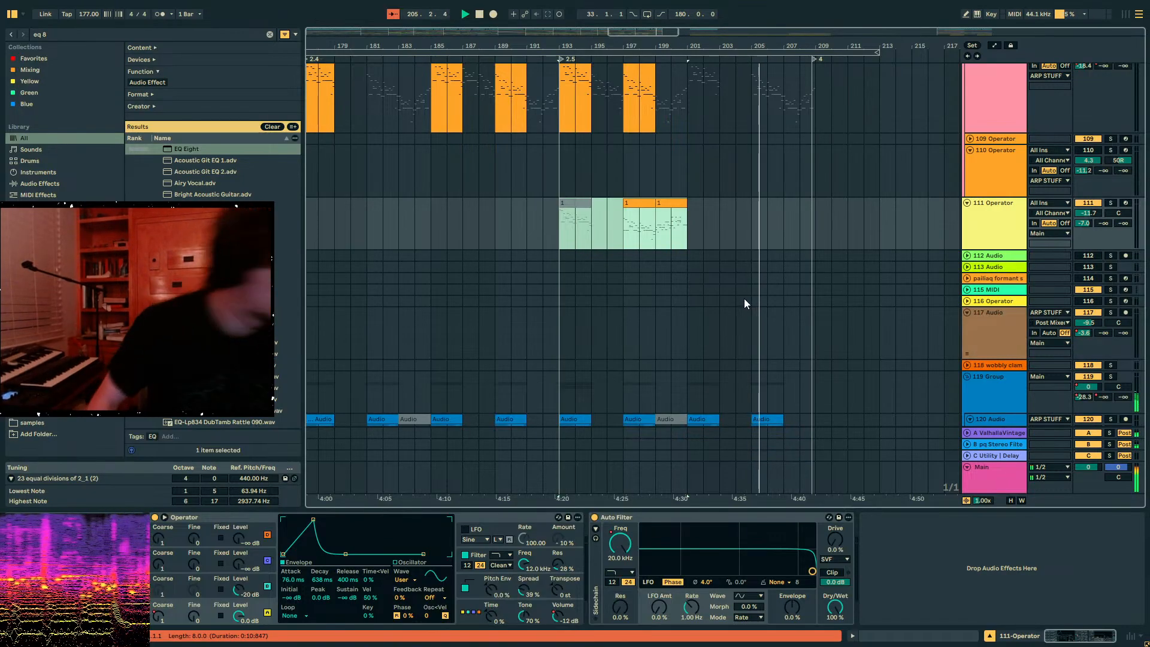
# - Examine the tracks from ARP STUFF up to the drums as section 2.5 ends, and stop at bar 209
pyautogui.scroll(5, 760, 303)
pyautogui.scroll(15, 767, 304)
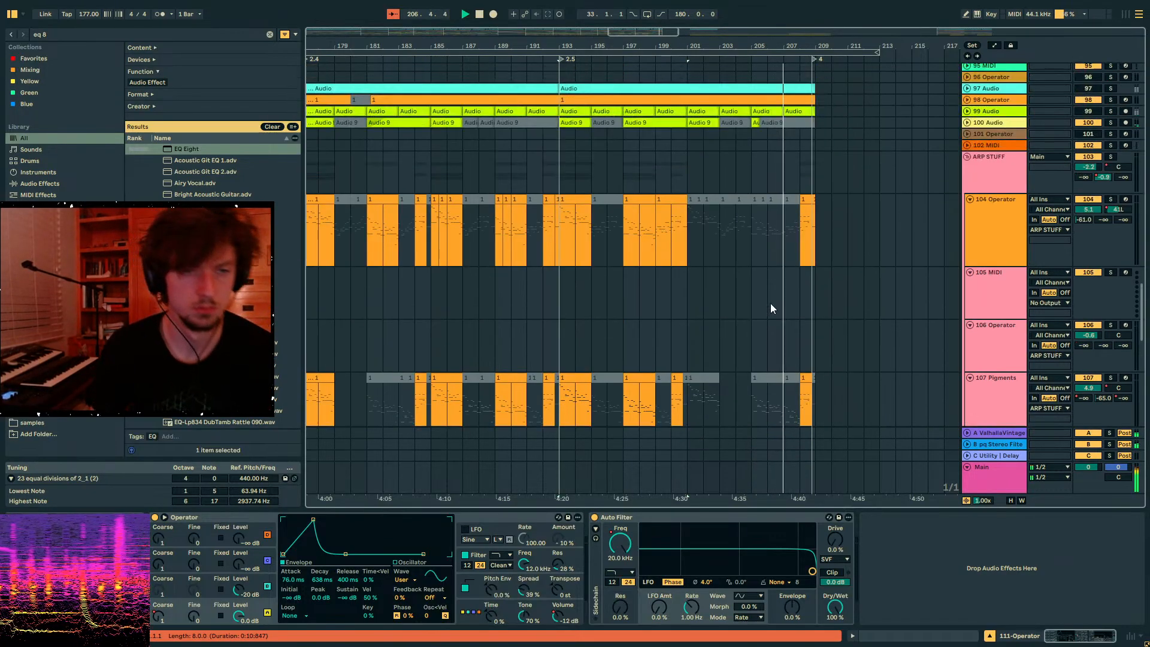
pyautogui.scroll(10, 828, 248)
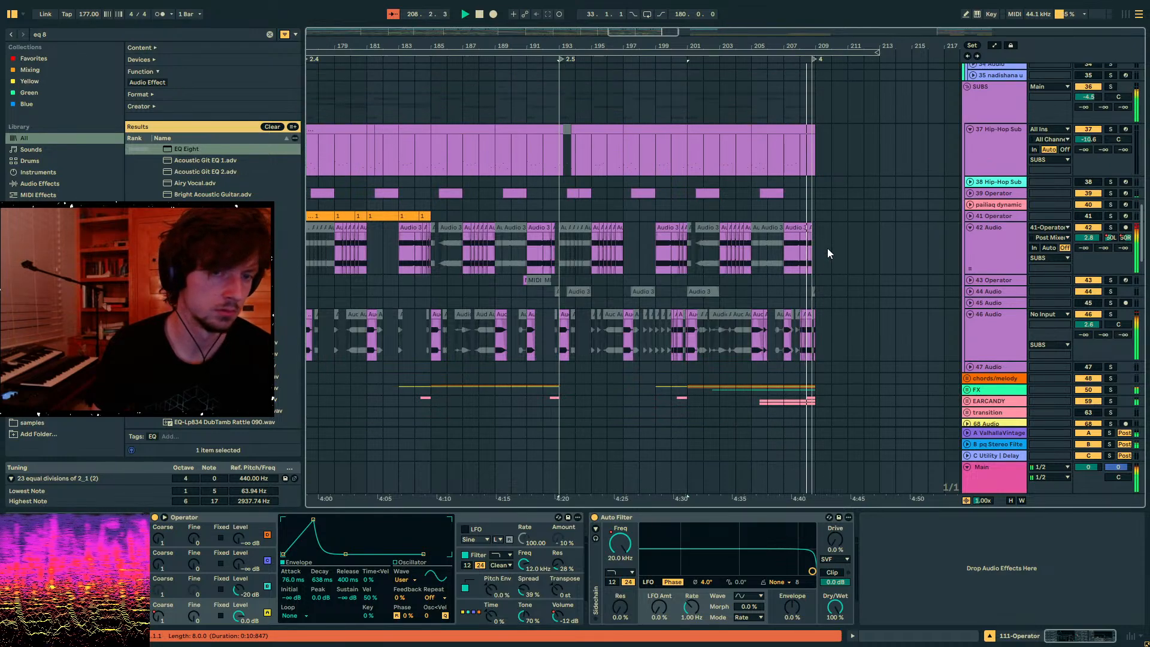
pyautogui.click(826, 207)
pyautogui.click(827, 213)
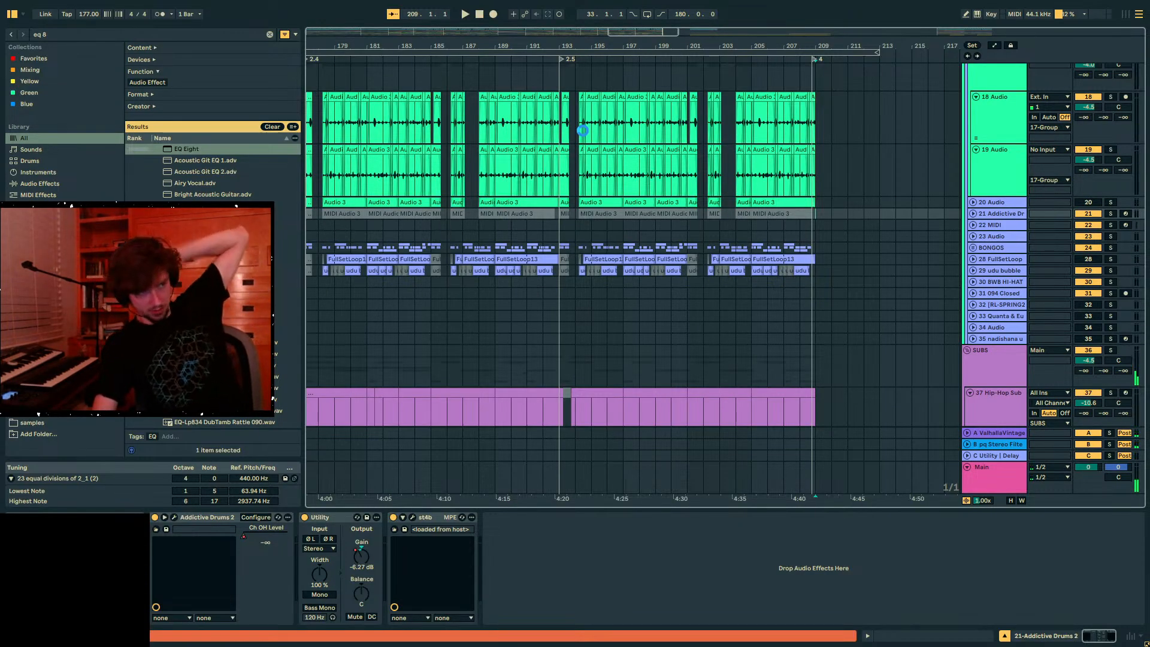
# - Leave full-screen view and create a new Live Set
pyautogui.press('F11')
pyautogui.click(10, 22)
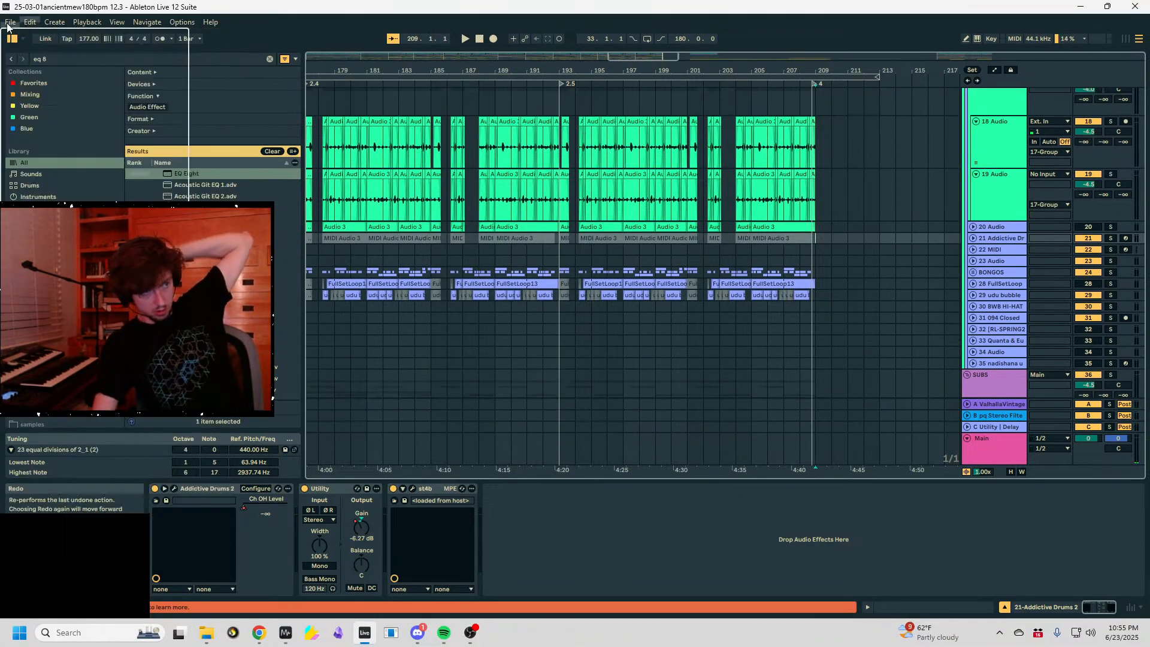
pyautogui.moveTo(43, 62)
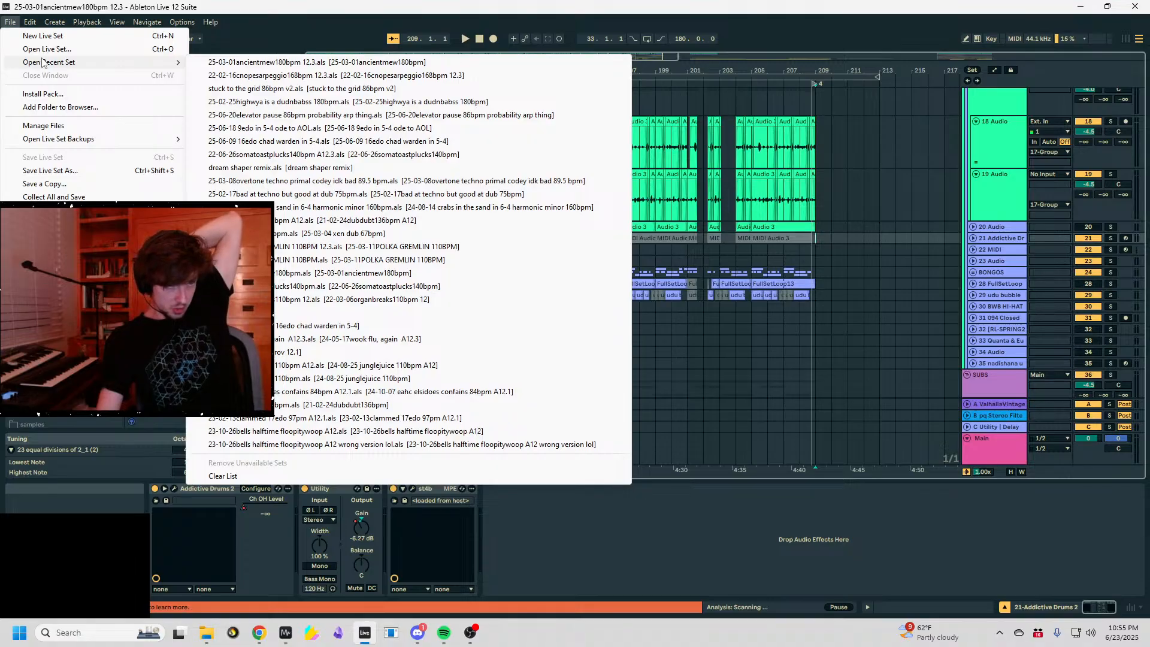
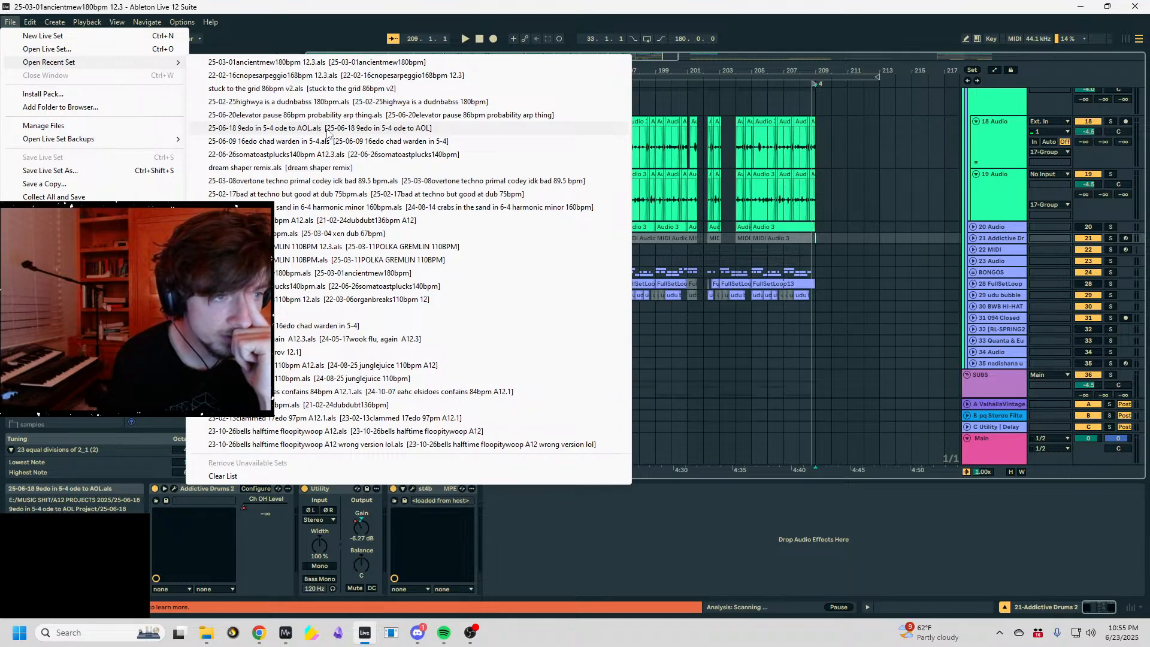
pyautogui.click(61, 37)
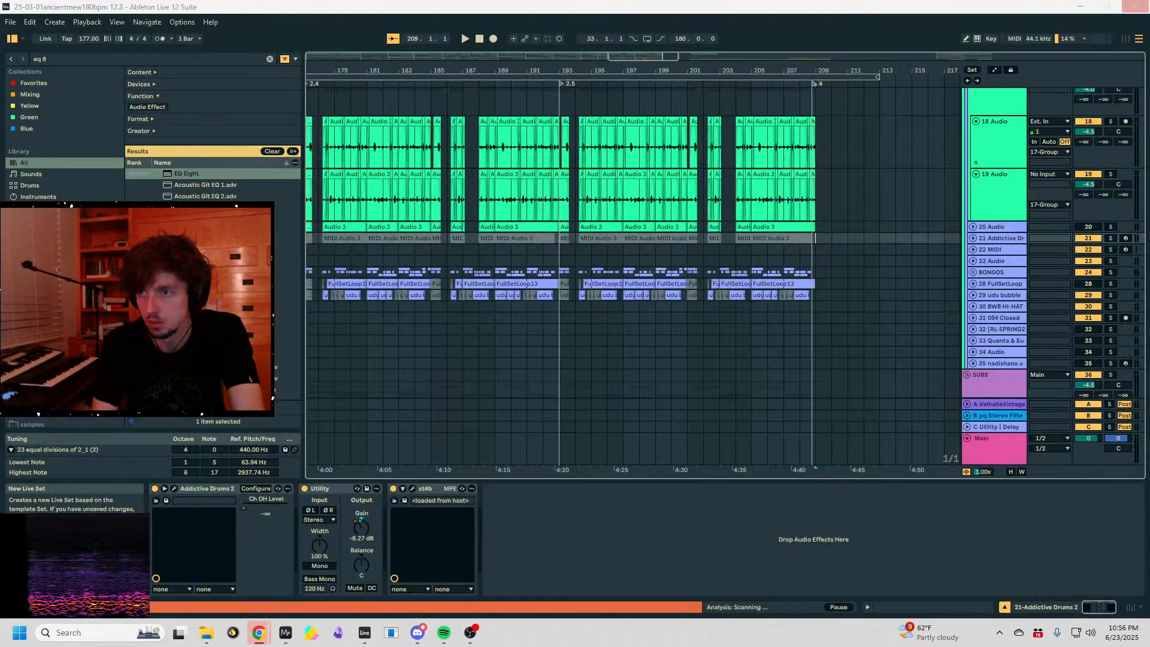
# - Bring over the Chrome window with the YouTube video "Combination tones in action" and watch it, pausing and replaying its opening
pyautogui.moveTo(1149, 102); pyautogui.dragTo(147, 54)
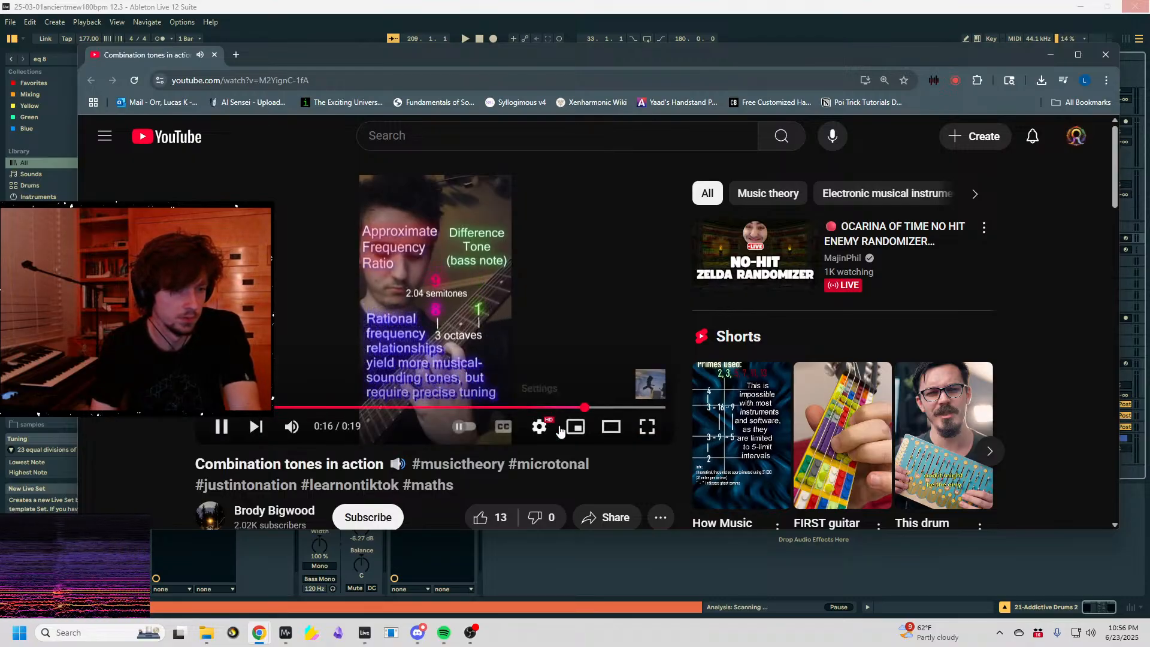
pyautogui.click(539, 425)
pyautogui.click(539, 426)
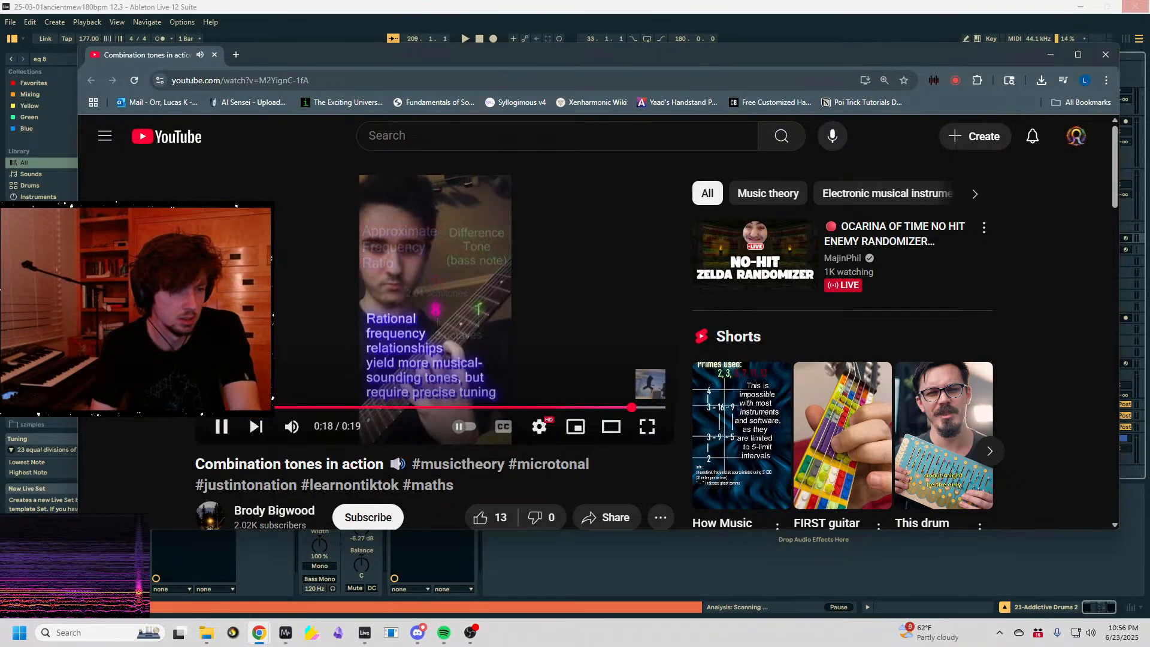
pyautogui.click(205, 426)
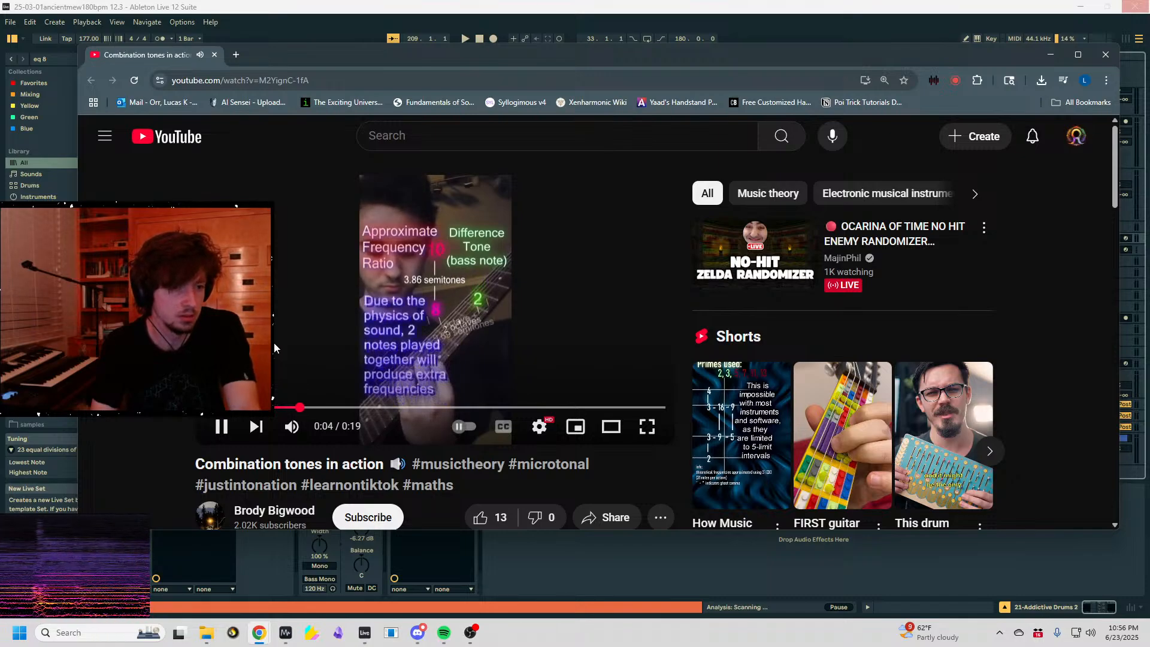
pyautogui.click(207, 435)
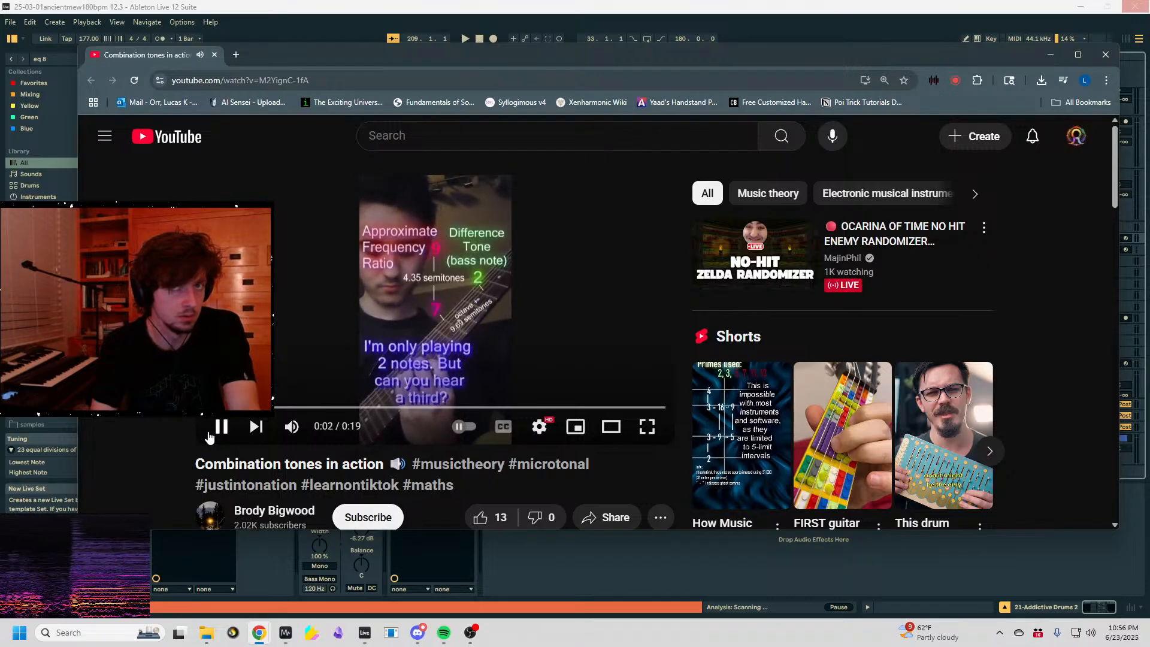
pyautogui.click(209, 438)
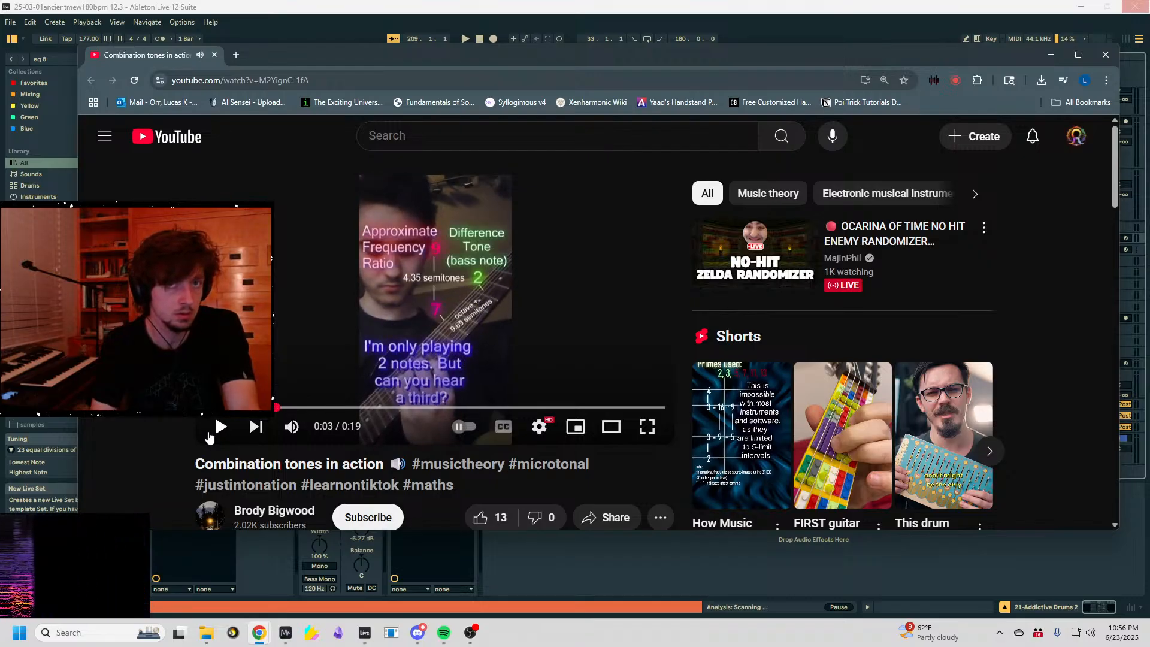
pyautogui.click(209, 438)
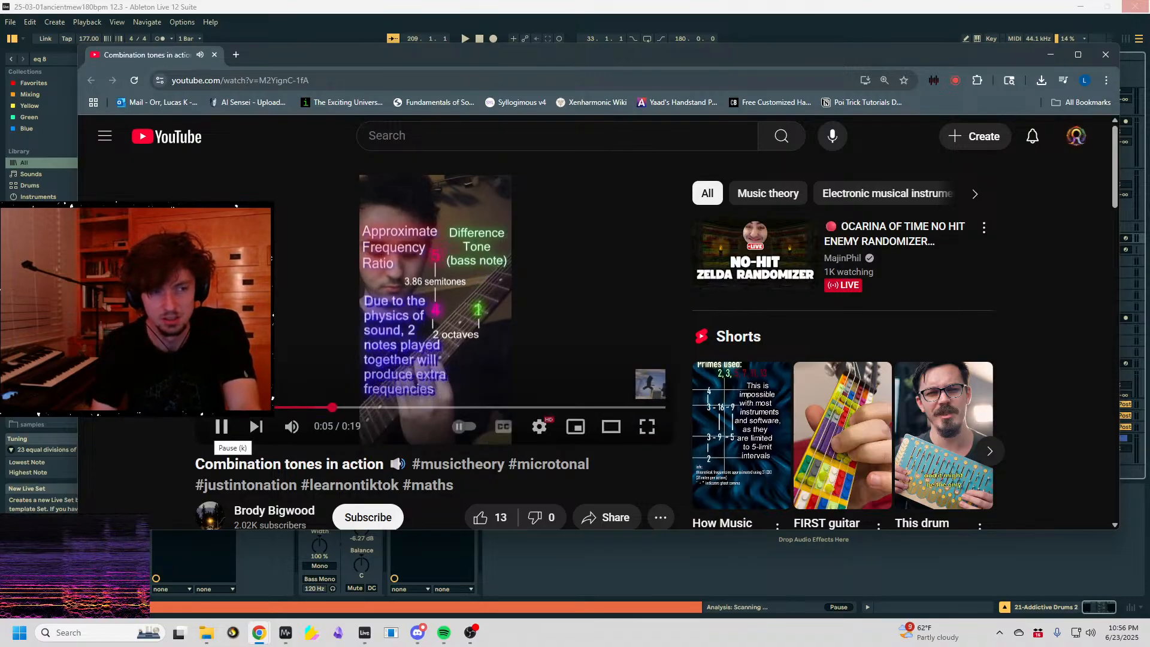
pyautogui.click(209, 437)
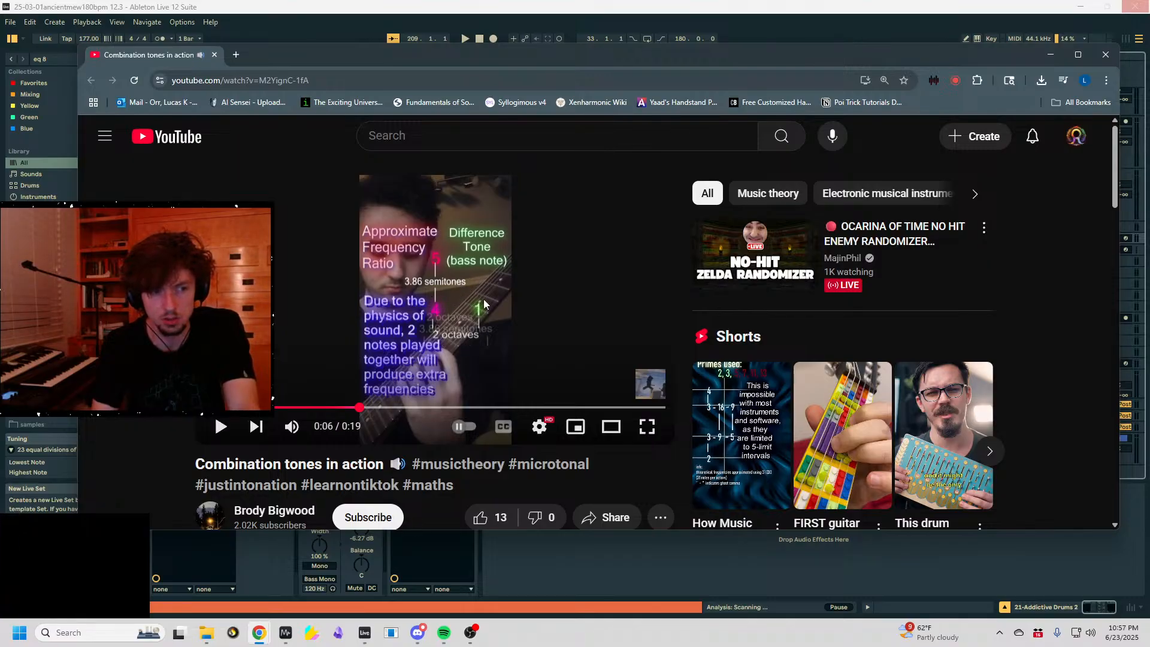
pyautogui.click(483, 333)
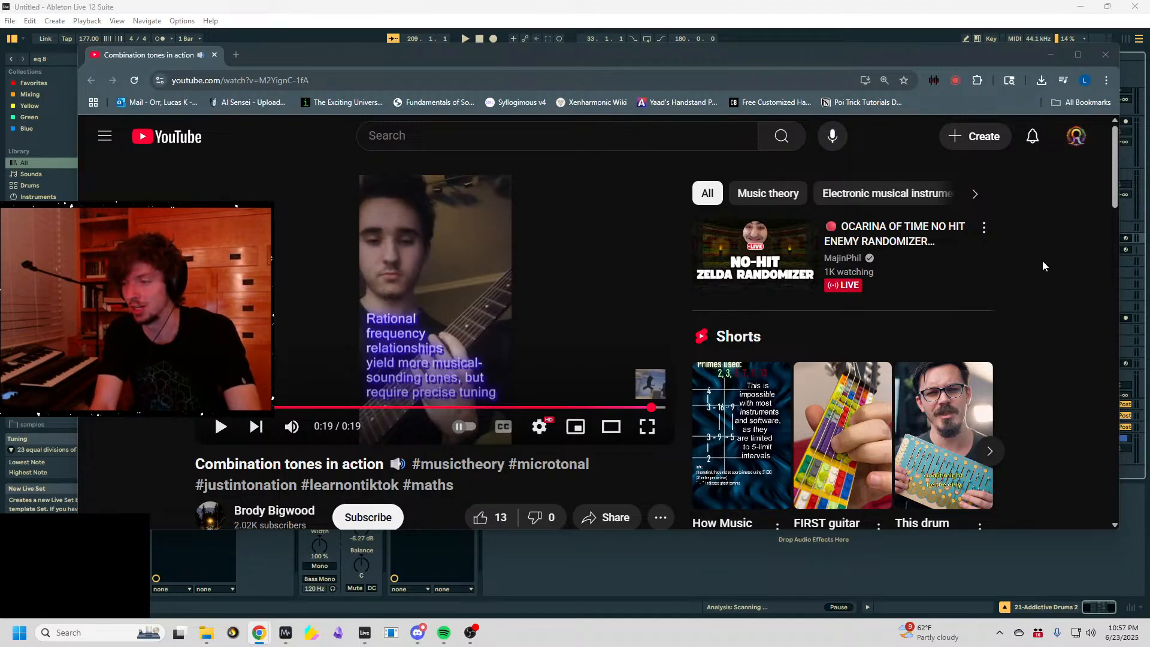
# - Move the browser window clear of the spectrogram and replay the video's second half, examining the difference tones' low frequencies, then pause it
pyautogui.moveTo(532, 60); pyautogui.dragTo(484, 85)
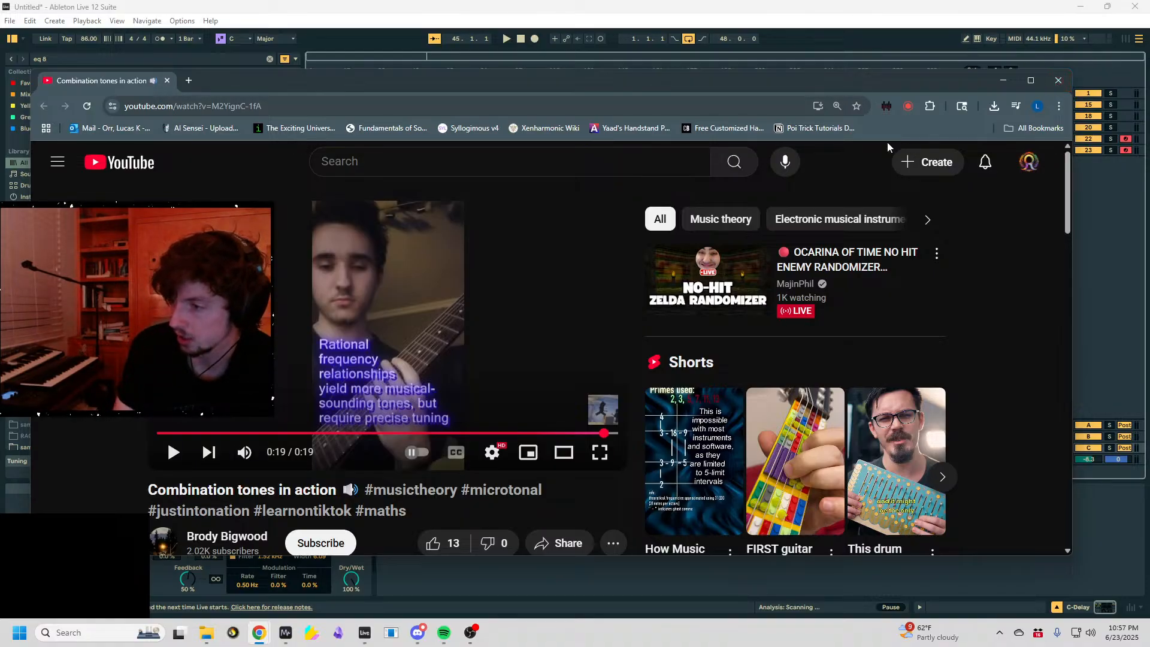
pyautogui.click(368, 433)
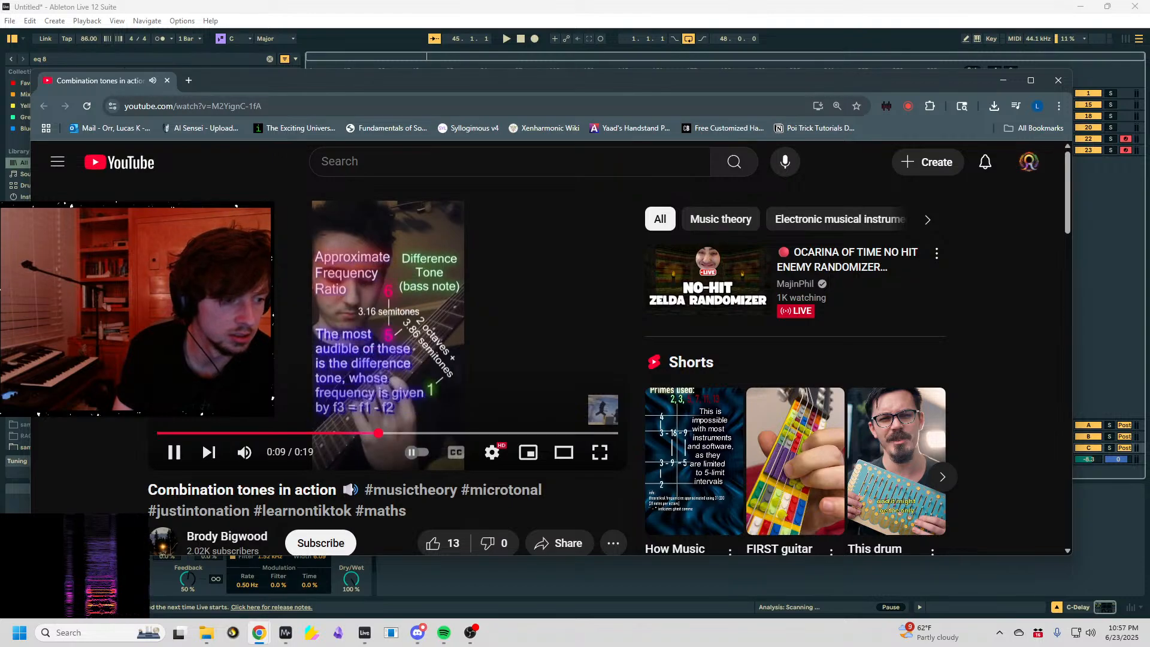
pyautogui.click(61, 612)
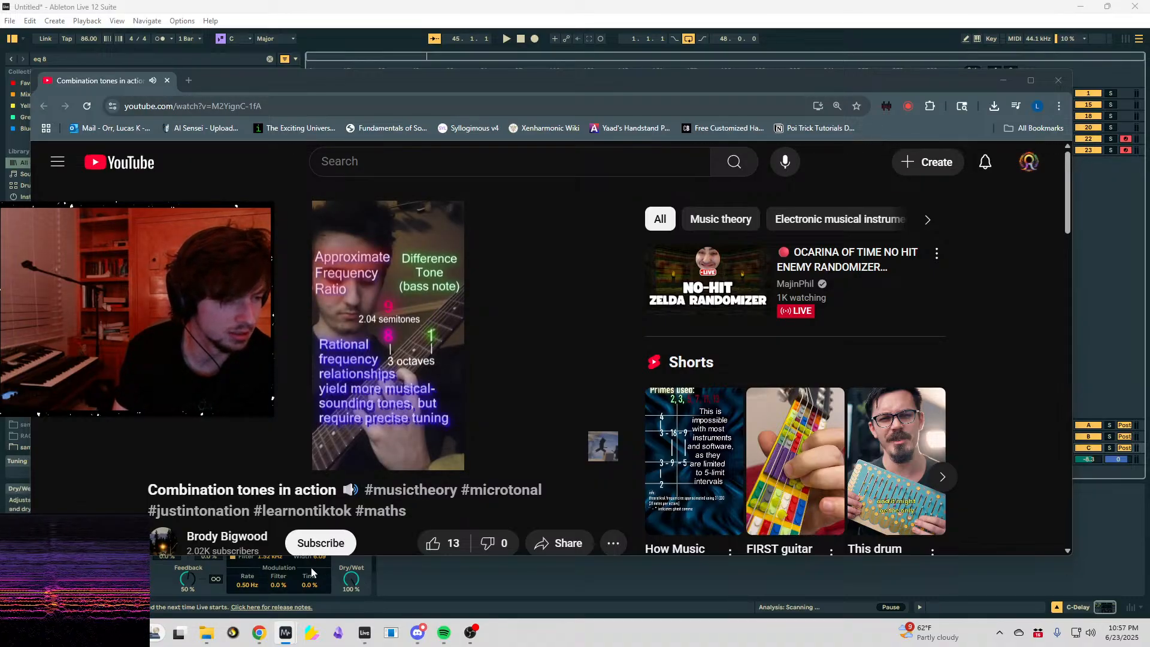
pyautogui.moveTo(396, 379)
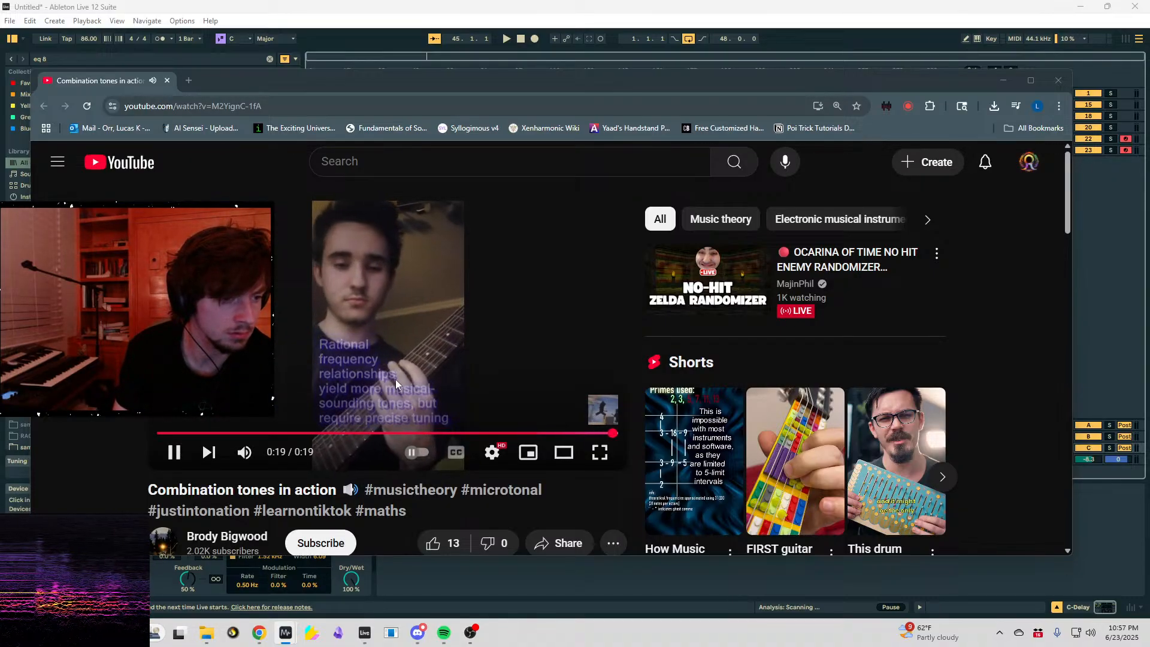
pyautogui.moveTo(44, 591)
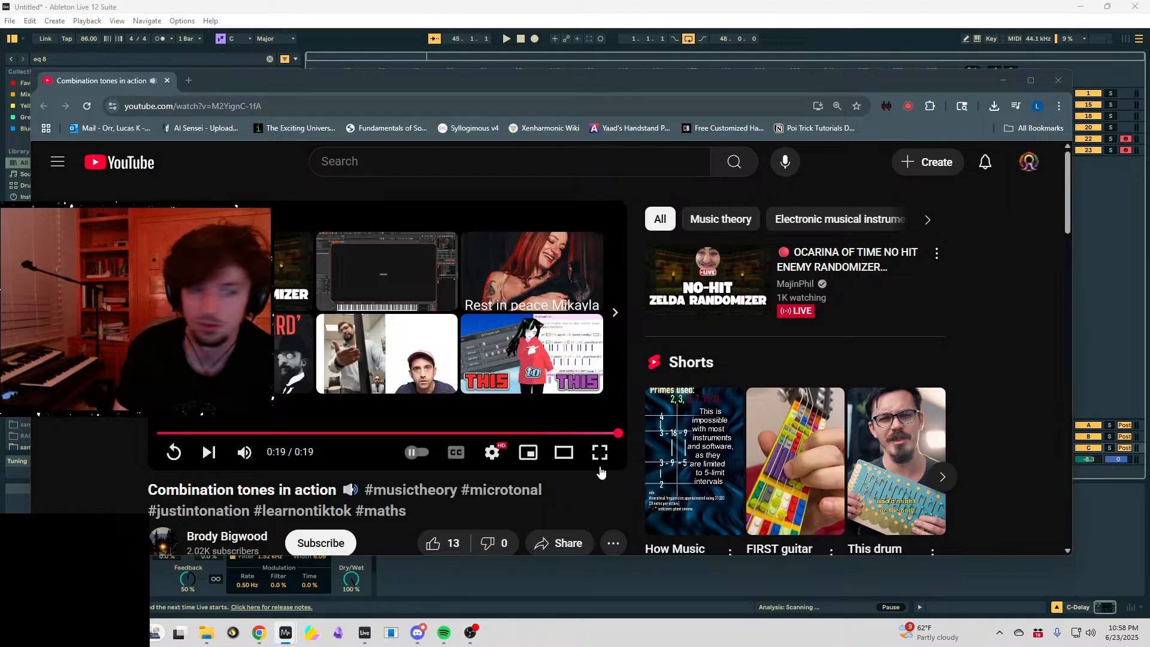
pyautogui.moveTo(488, 432); pyautogui.dragTo(381, 442)
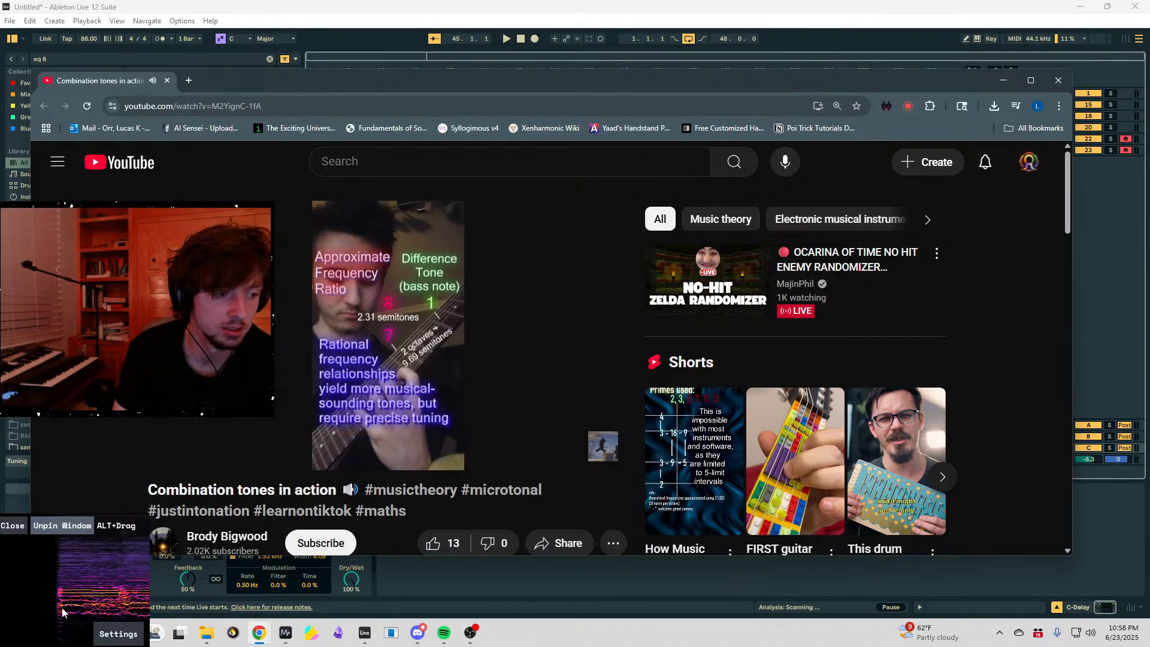
pyautogui.click(42, 611)
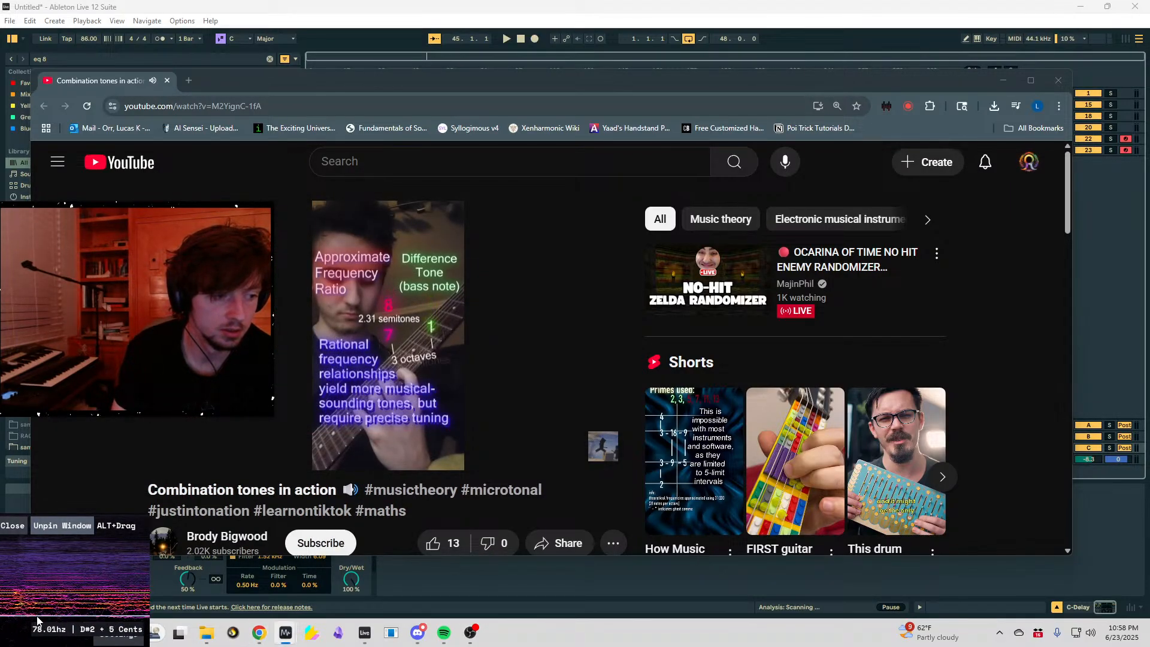
pyautogui.click(367, 375)
pyautogui.click(59, 618)
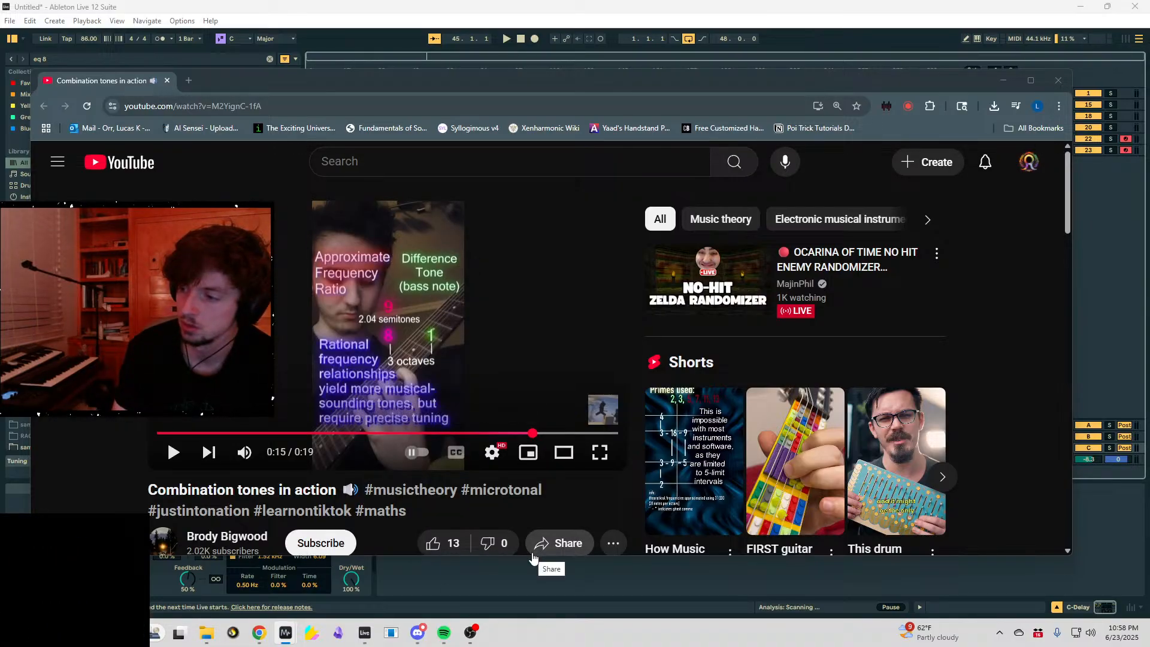
# - Switch back to the new Live Set in Ableton Live and start a new browser search
pyautogui.click(583, 583)
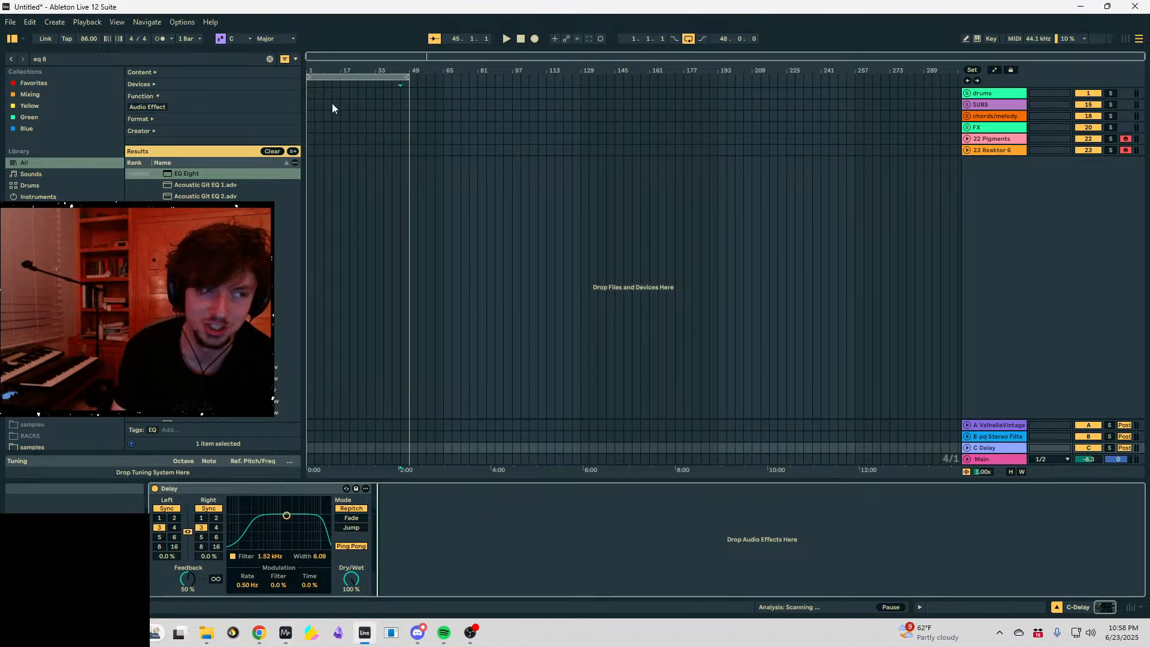
pyautogui.moveTo(329, 71); pyautogui.dragTo(328, 156)
pyautogui.click(120, 60)
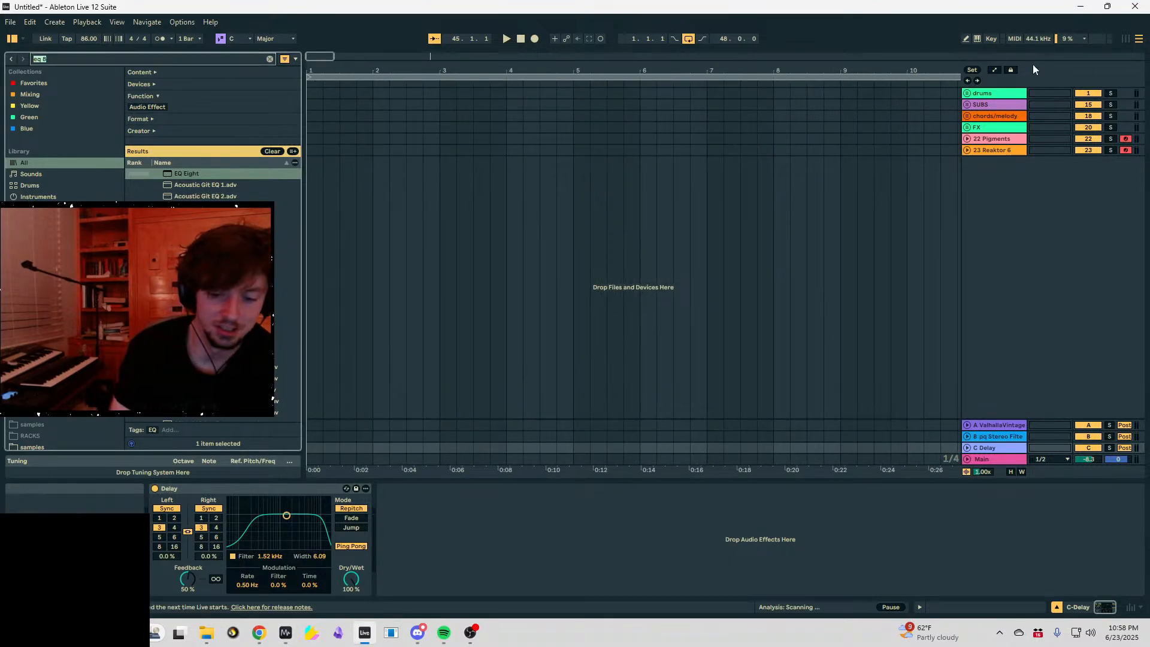
pyautogui.write('kick')
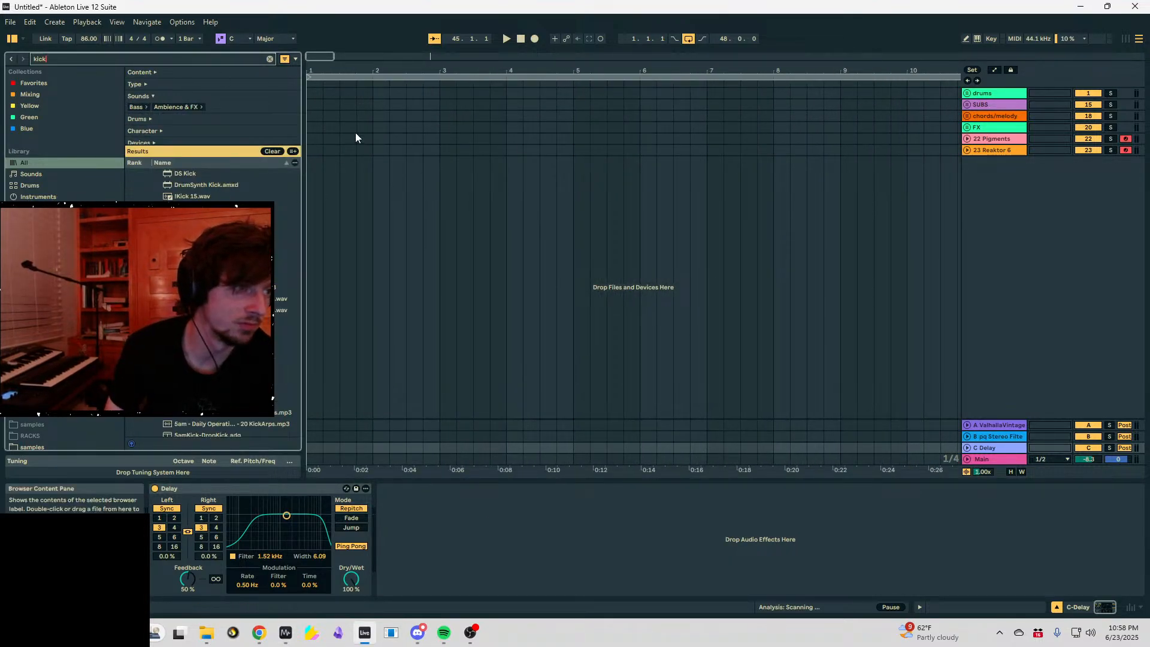
pyautogui.press('BackSpace')
pyautogui.press('BackSpace')
pyautogui.press('BackSpace')
pyautogui.press('BackSpace')
# - Search the browser for "22ed" and load the 22-EDO tuning into the set
pyautogui.write('22')
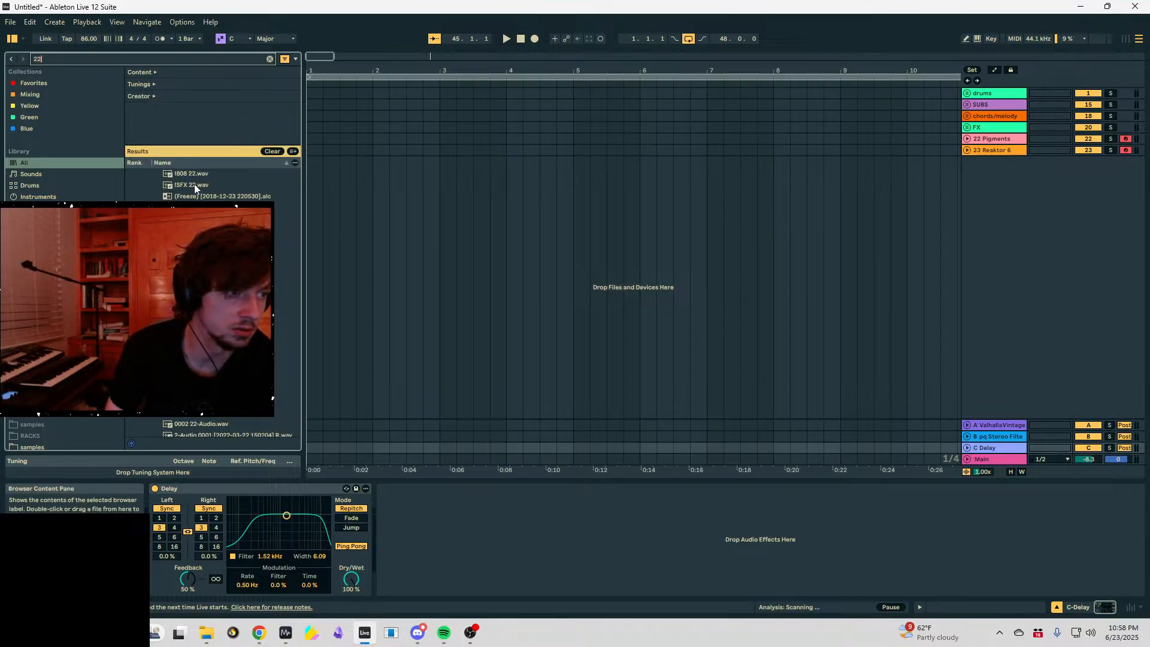
pyautogui.write('ed')
pyautogui.press('Down')
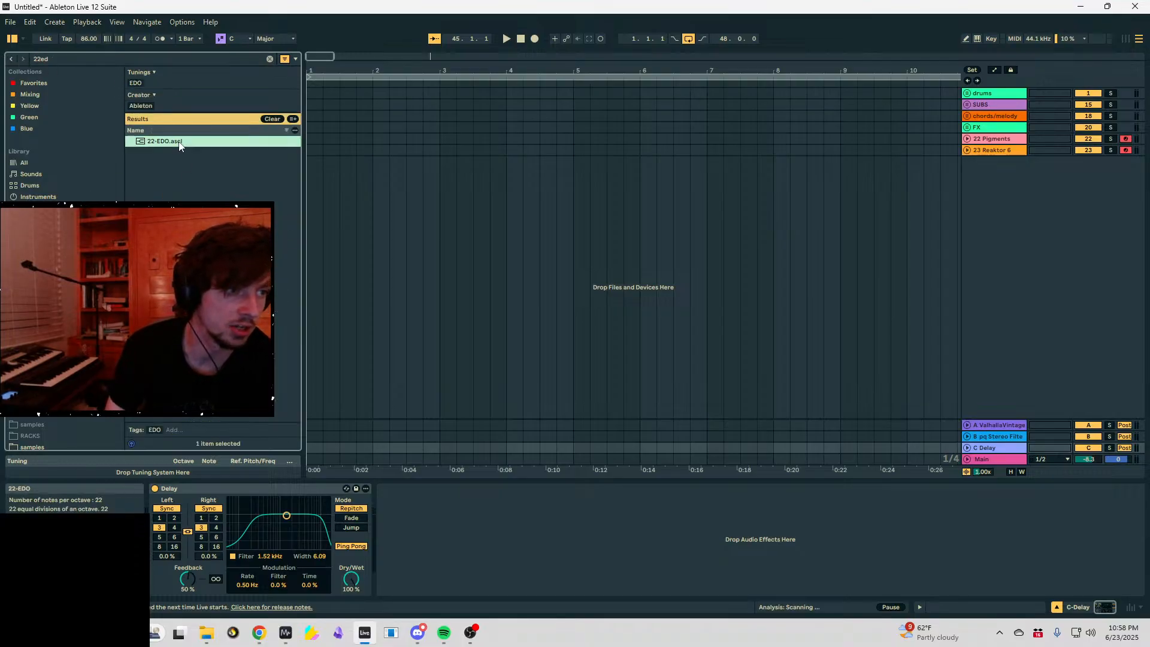
pyautogui.press('Return')
pyautogui.click(58, 448)
# - Select bars 1 to 5 on the drums group track, return to full-screen view and unfold the group
pyautogui.moveTo(360, 71); pyautogui.dragTo(359, 57)
pyautogui.moveTo(490, 94); pyautogui.dragTo(307, 95)
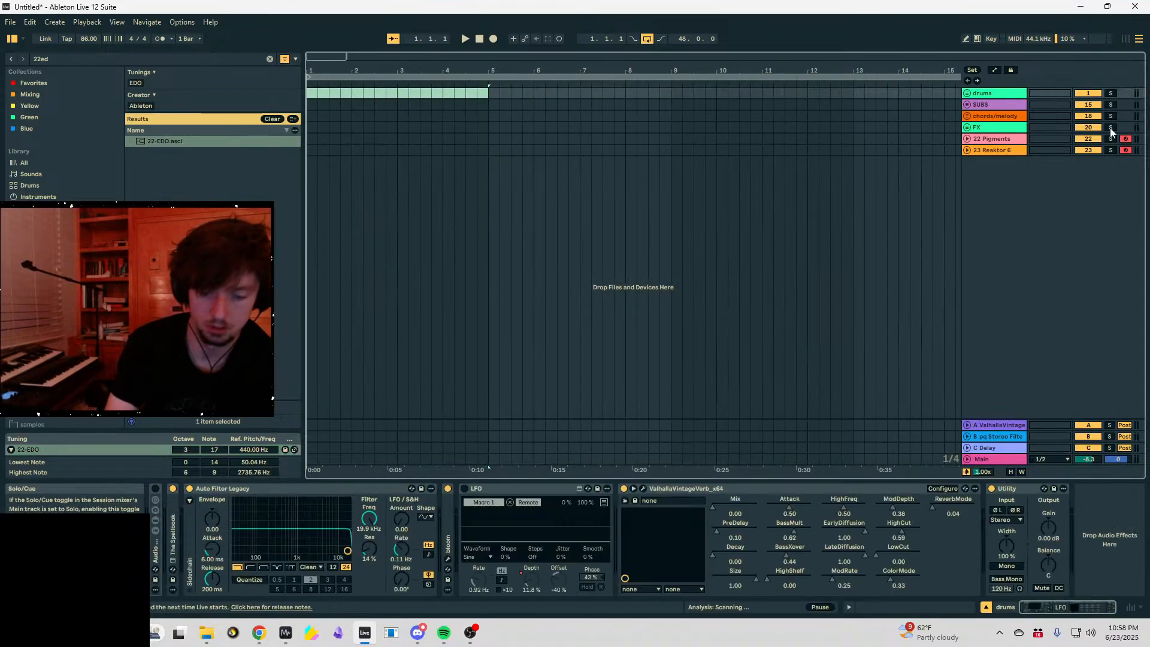
pyautogui.click(973, 169)
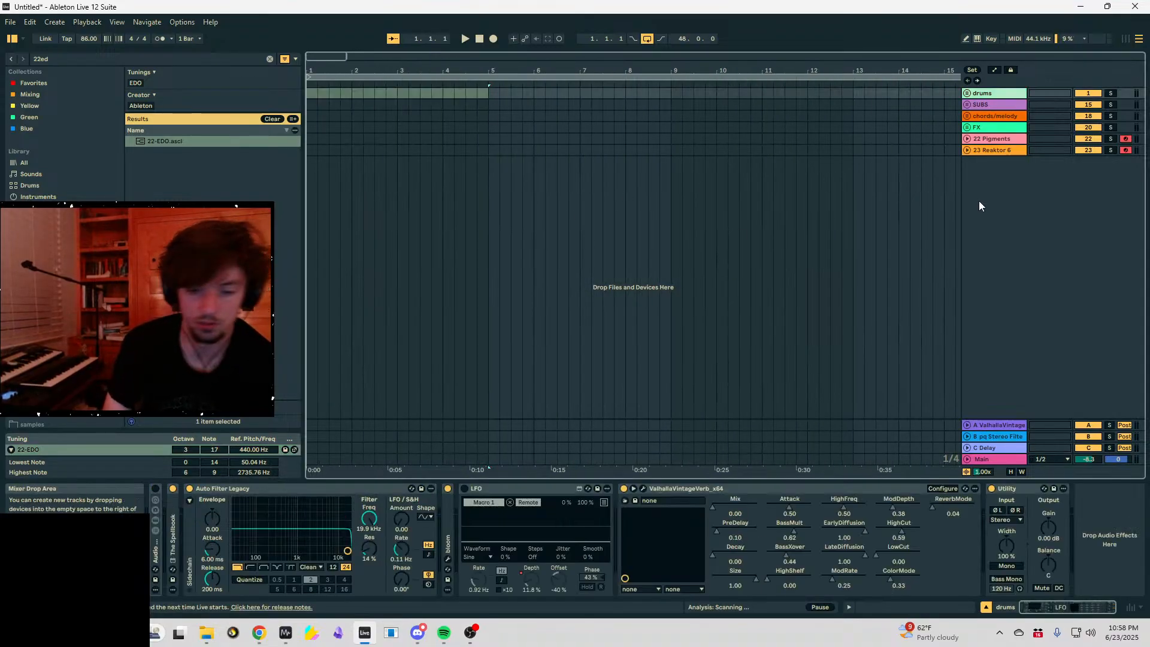
pyautogui.press('F11')
pyautogui.click(967, 69)
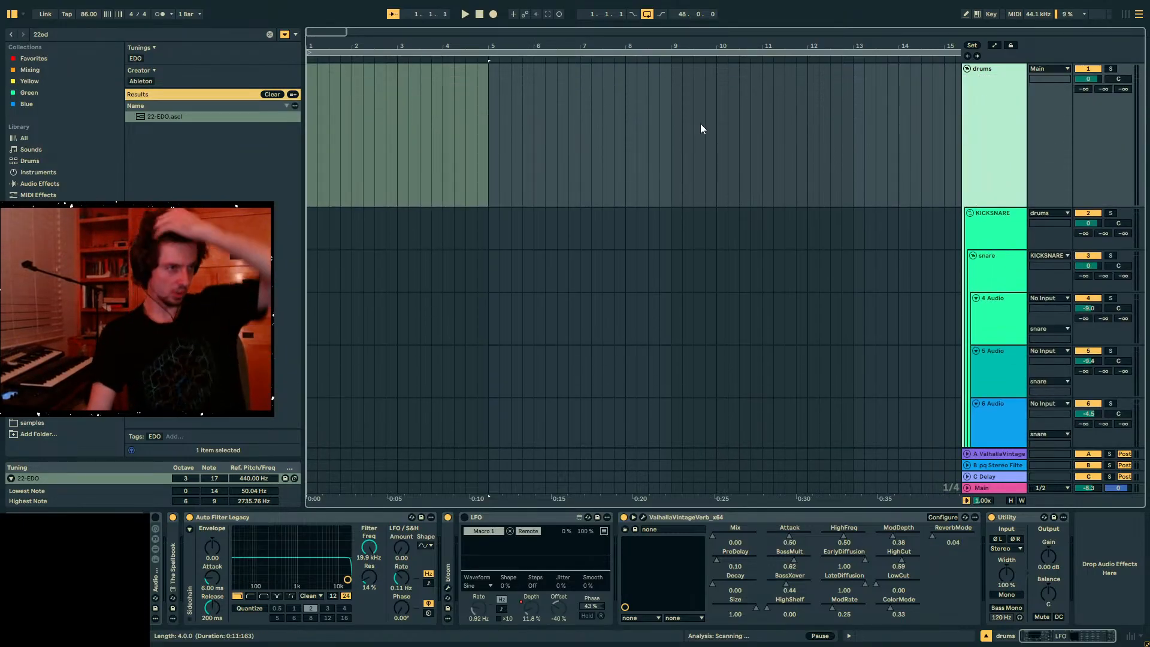
# - Search the entire library for "kick" and sort the results by rank
pyautogui.hotkey('ctrl', 'f')
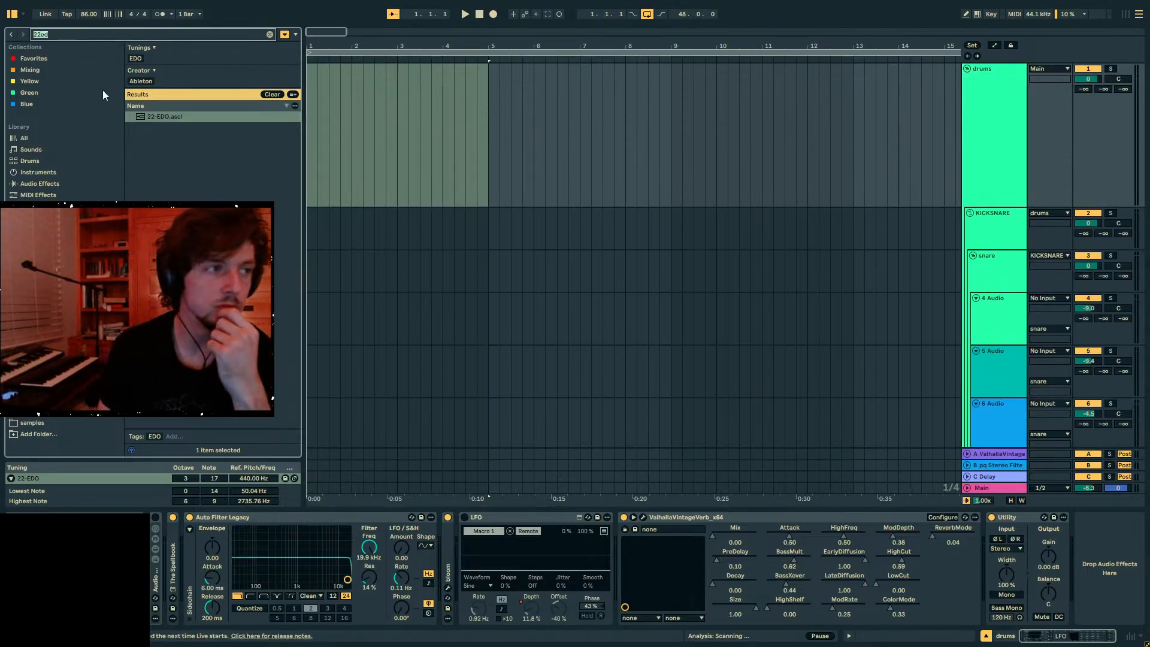
pyautogui.write('kick')
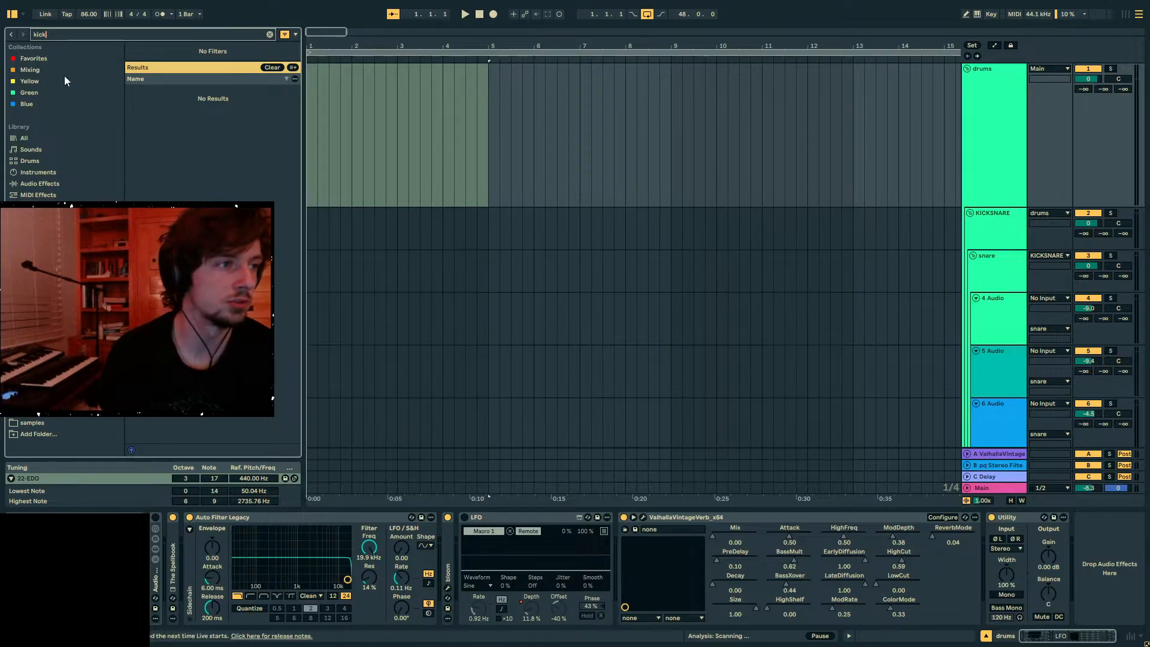
pyautogui.click(31, 141)
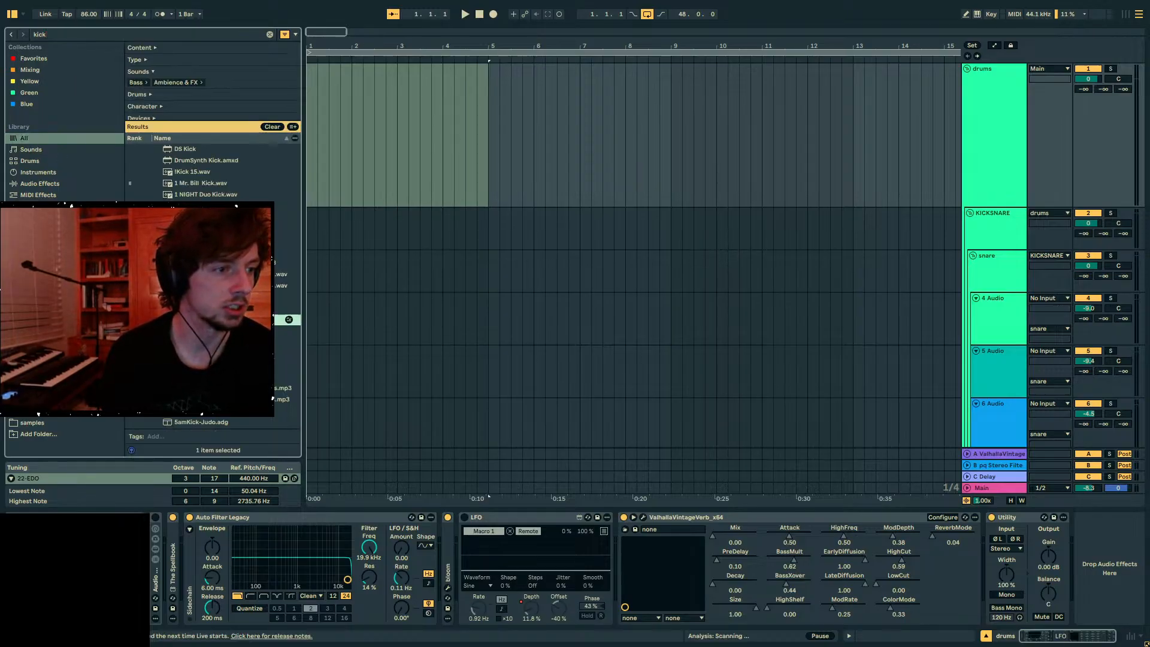
pyautogui.scroll(-3, 213, 287)
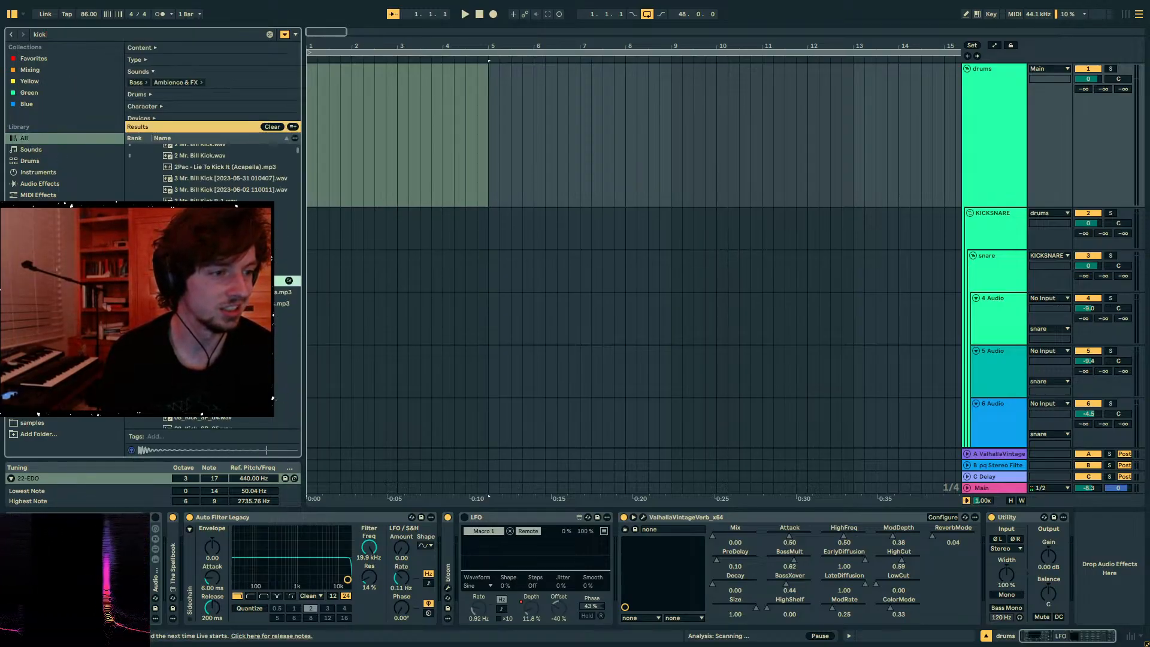
pyautogui.click(142, 138)
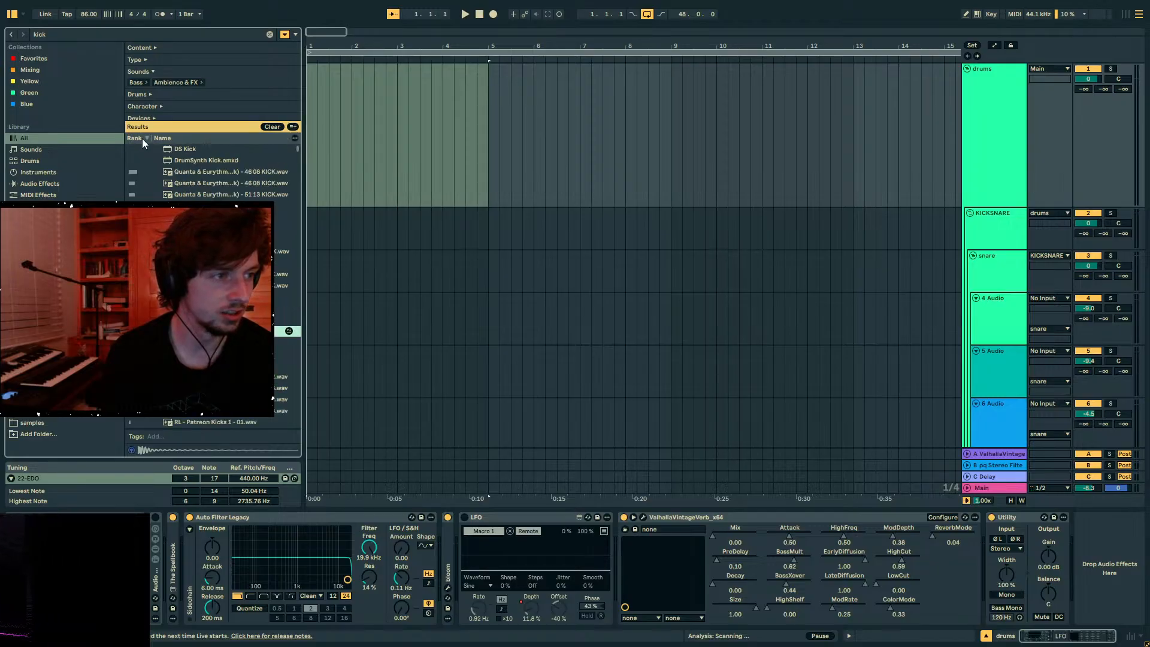
# - Preview the top-ranked Quanta & Eurythm "46 08 KICK.wav" sample and place it on the KICK track at bar 1
pyautogui.click(188, 173)
pyautogui.scroll(-4, 911, 177)
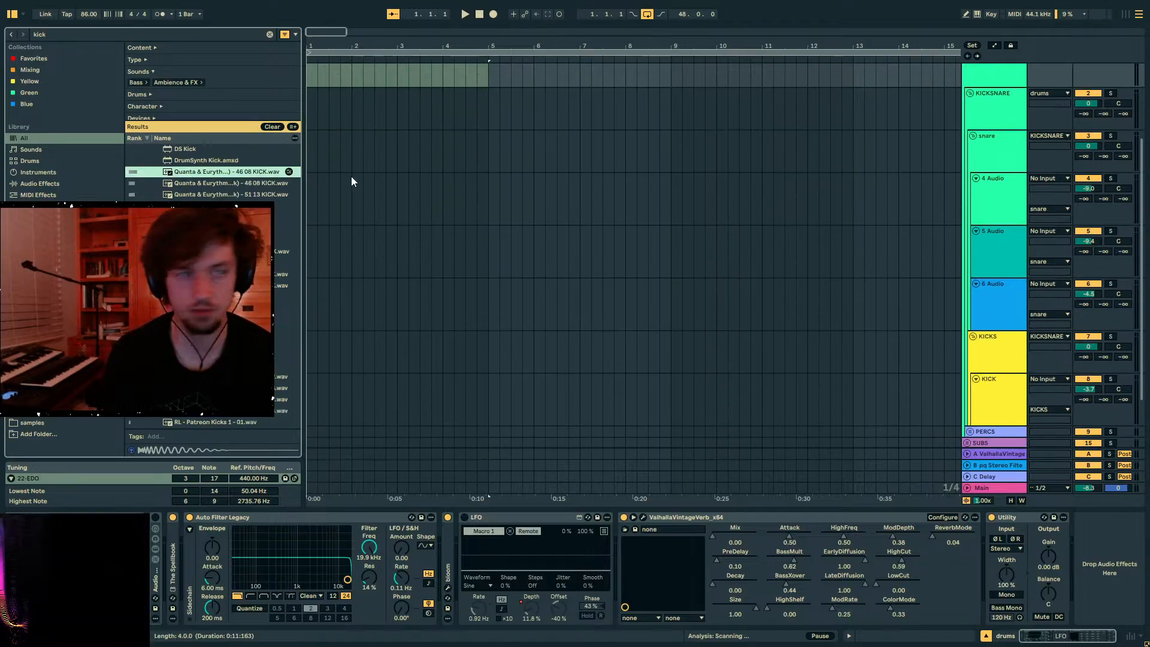
pyautogui.moveTo(196, 174)
pyautogui.mouseDown()
pyautogui.moveTo(346, 414)
pyautogui.moveTo(307, 405)
pyautogui.mouseUp()
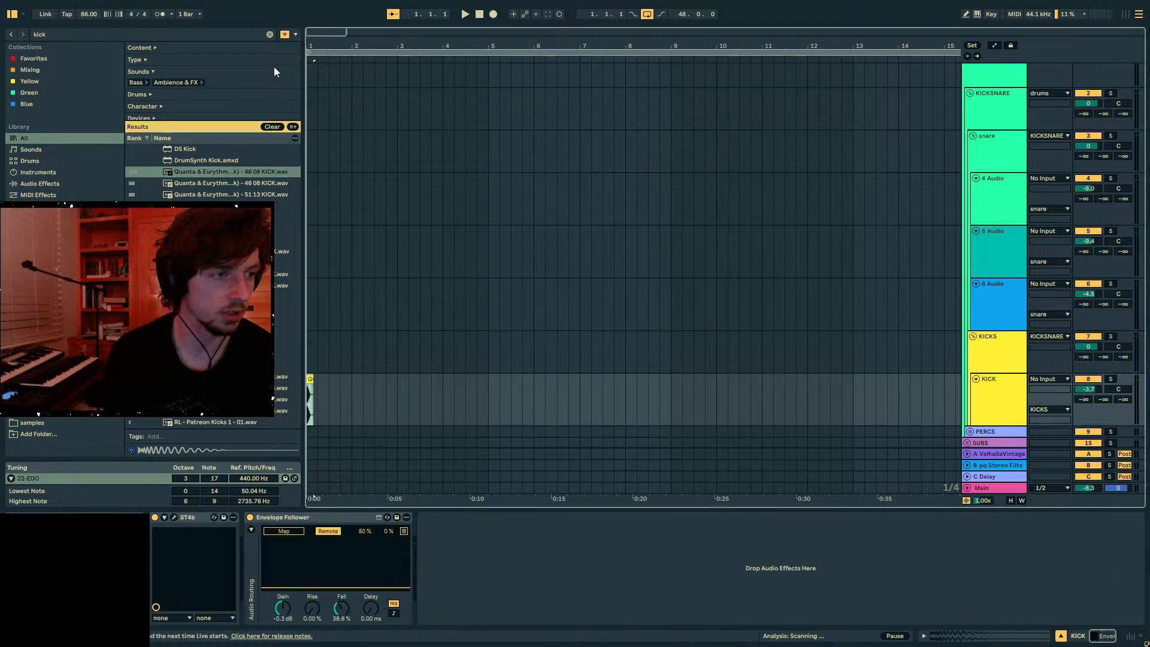
# - Shorten the kick clip at bar 1 to about 0.26 seconds, switch off ST4b and reset the KICK track's volume to 0
pyautogui.scroll(10, 332, 411)
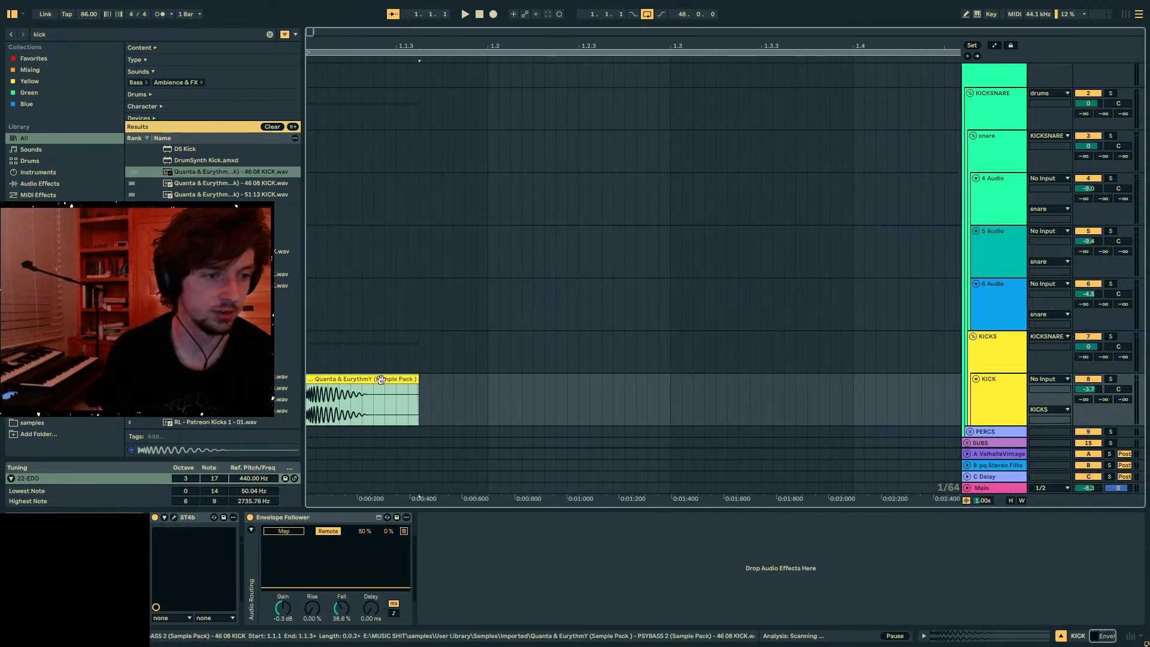
pyautogui.moveTo(419, 395); pyautogui.dragTo(374, 387)
pyautogui.press('space')
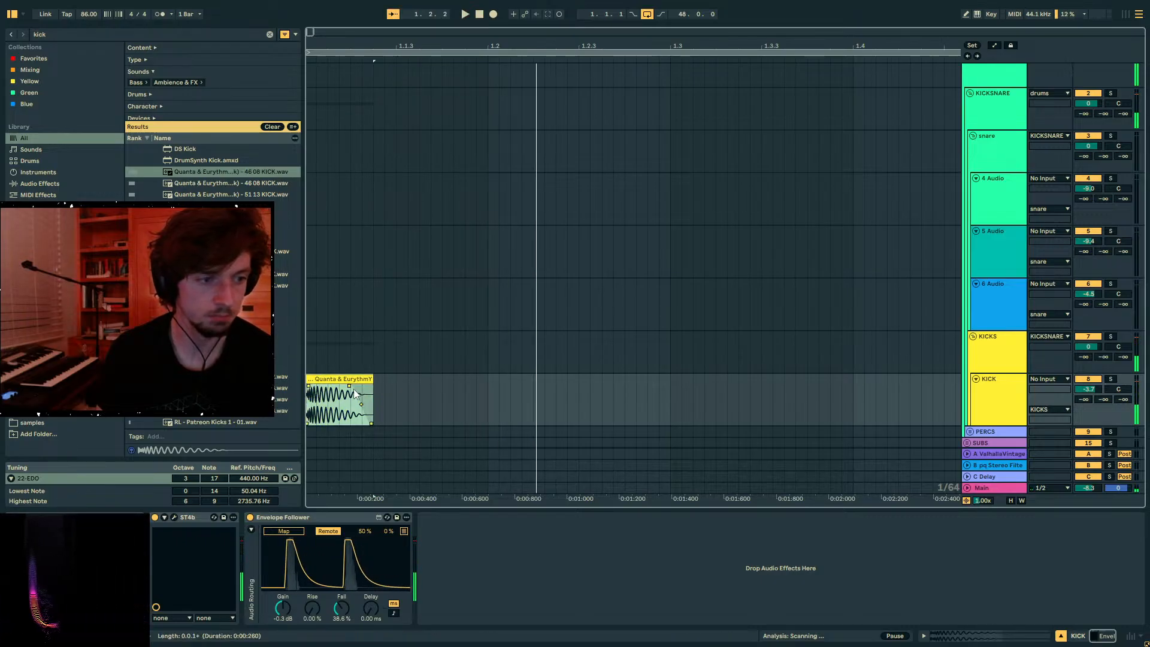
pyautogui.click(155, 517)
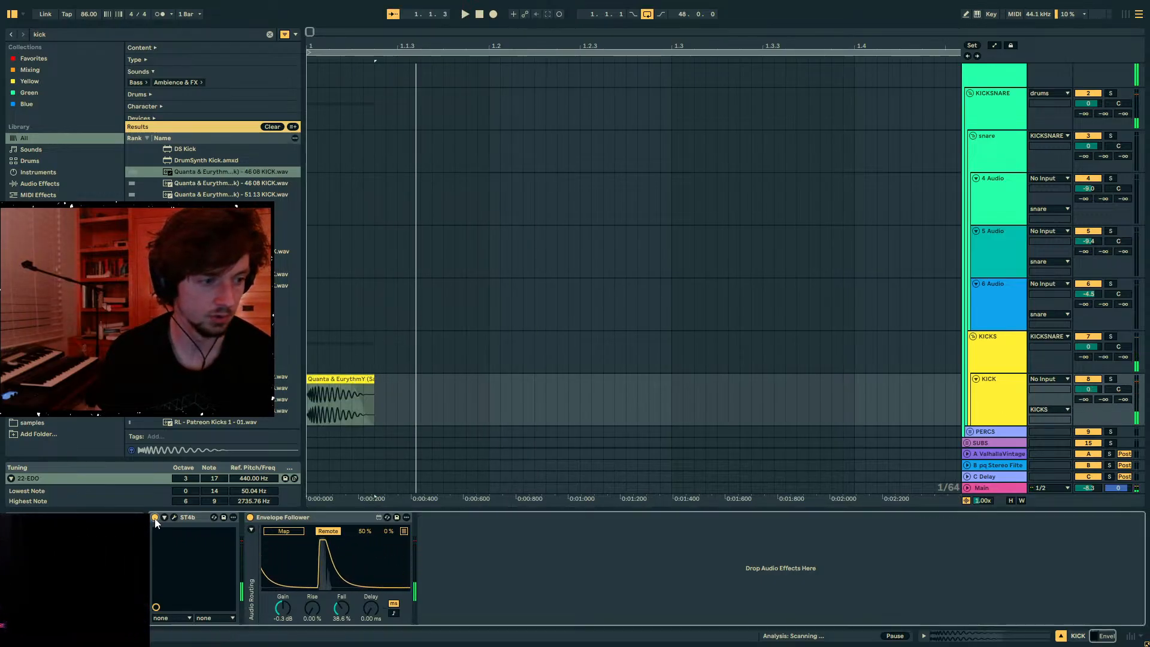
# - Copy the shortened kick clip to position 1.2.3 on the KICK track
pyautogui.click(340, 382)
pyautogui.click(543, 400)
pyautogui.click(558, 407)
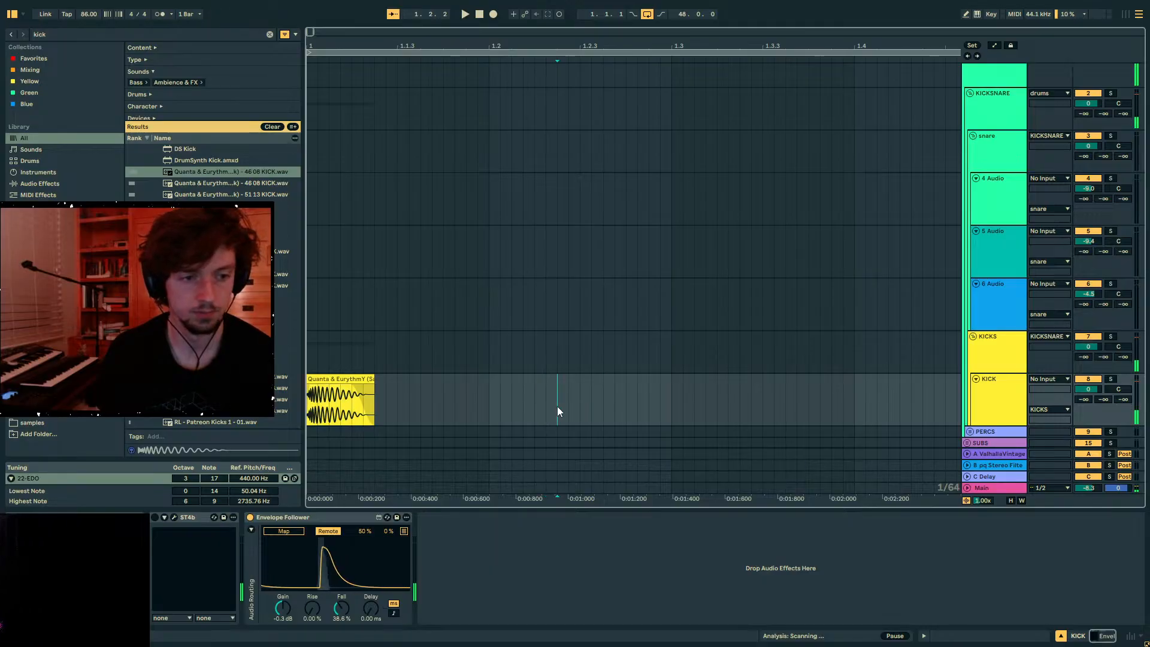
pyautogui.hotkey('ctrl', 'v')
pyautogui.press('-')
pyautogui.press('-')
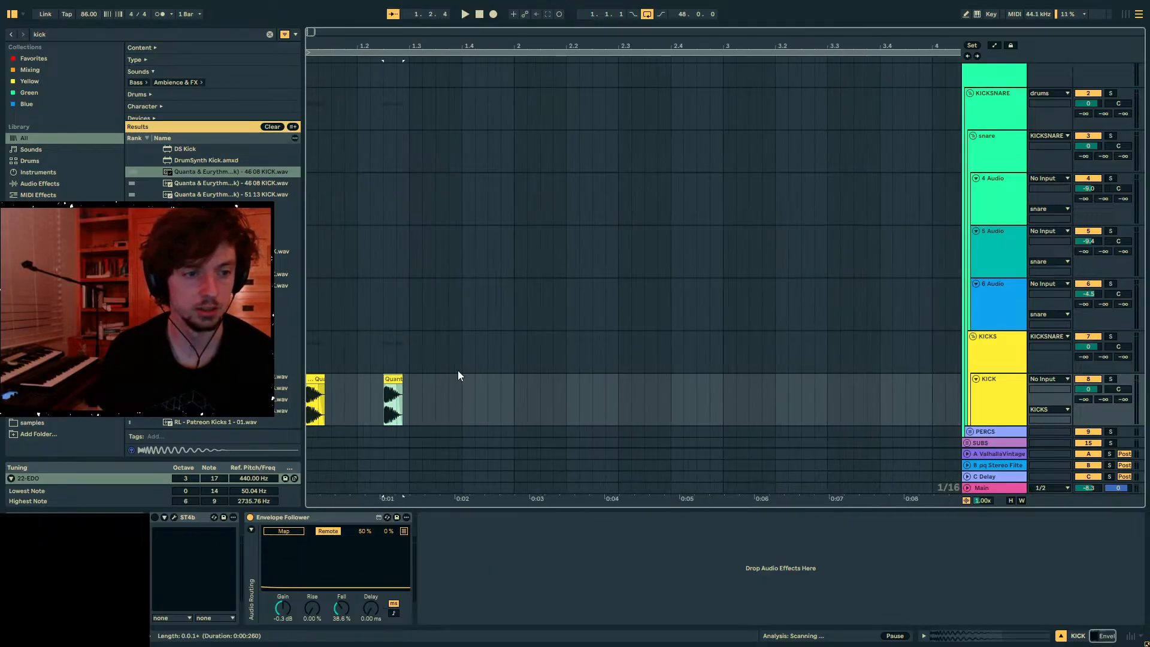
# - Duplicate the bar 1 kicks into bar 2, placing the hits at 2 and 2.3.3, and loop the two bars
pyautogui.moveTo(511, 391); pyautogui.dragTo(308, 391)
pyautogui.hotkey('ctrl', 'd')
pyautogui.click(570, 392)
pyautogui.moveTo(599, 380); pyautogui.dragTo(308, 396)
pyautogui.hotkey('ctrl', 'l')
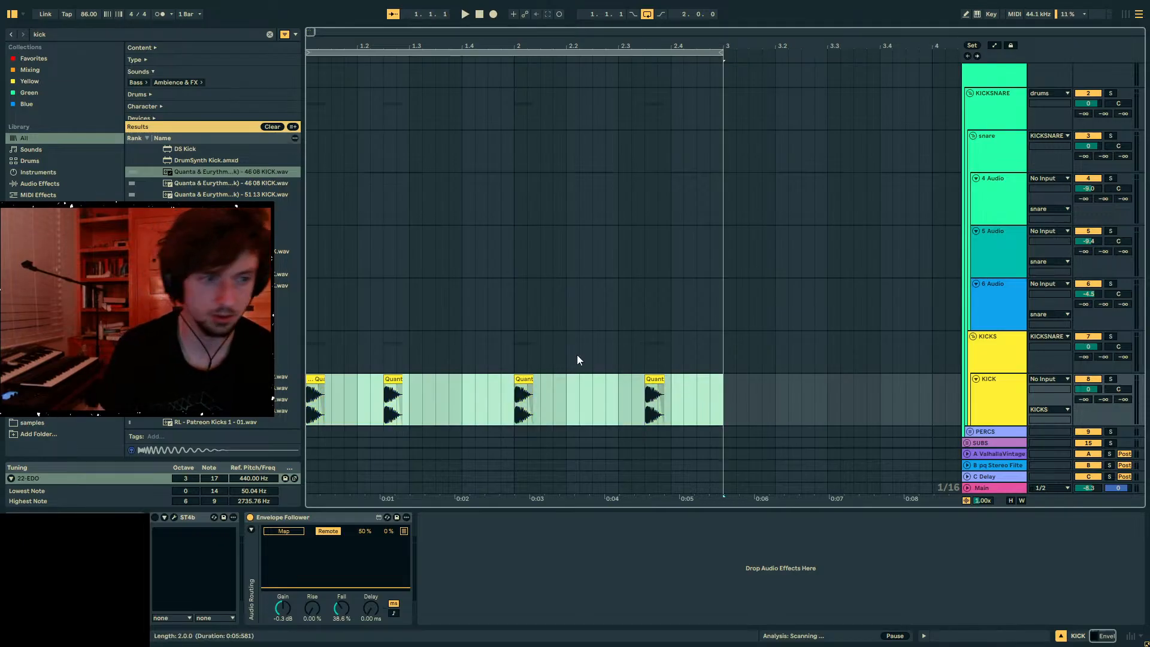
# - Search for "snare" and place a Rhizomorphic snare on track 5 and 309 snares1_079_wav on track 4, both at 1.2
pyautogui.click(42, 36)
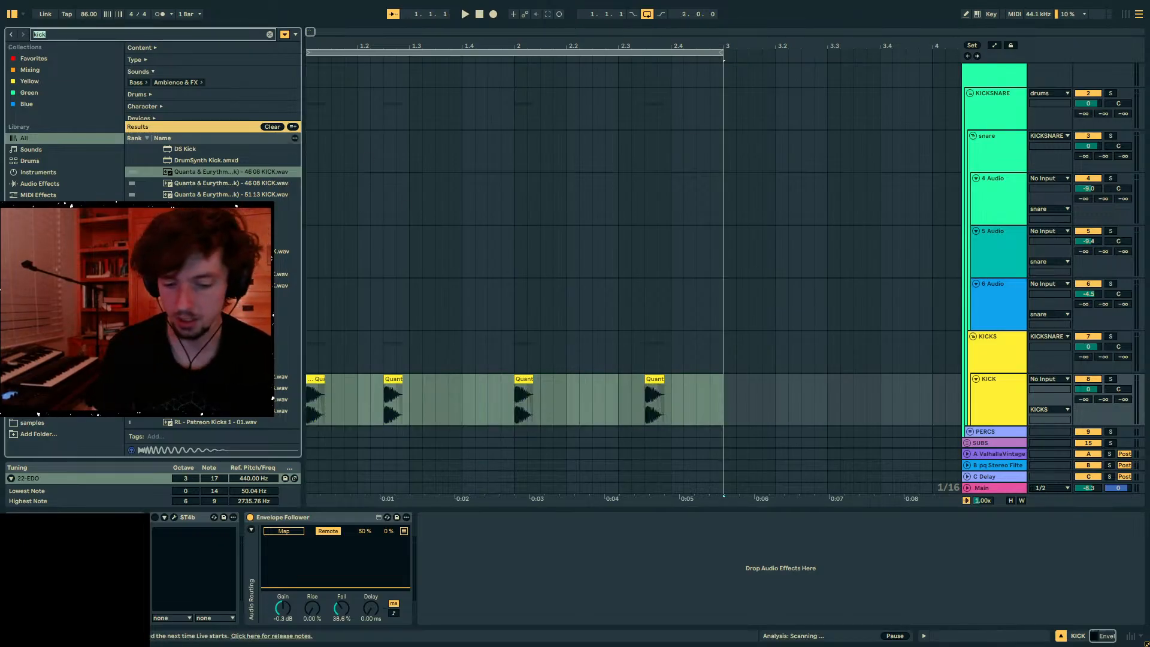
pyautogui.write('snare')
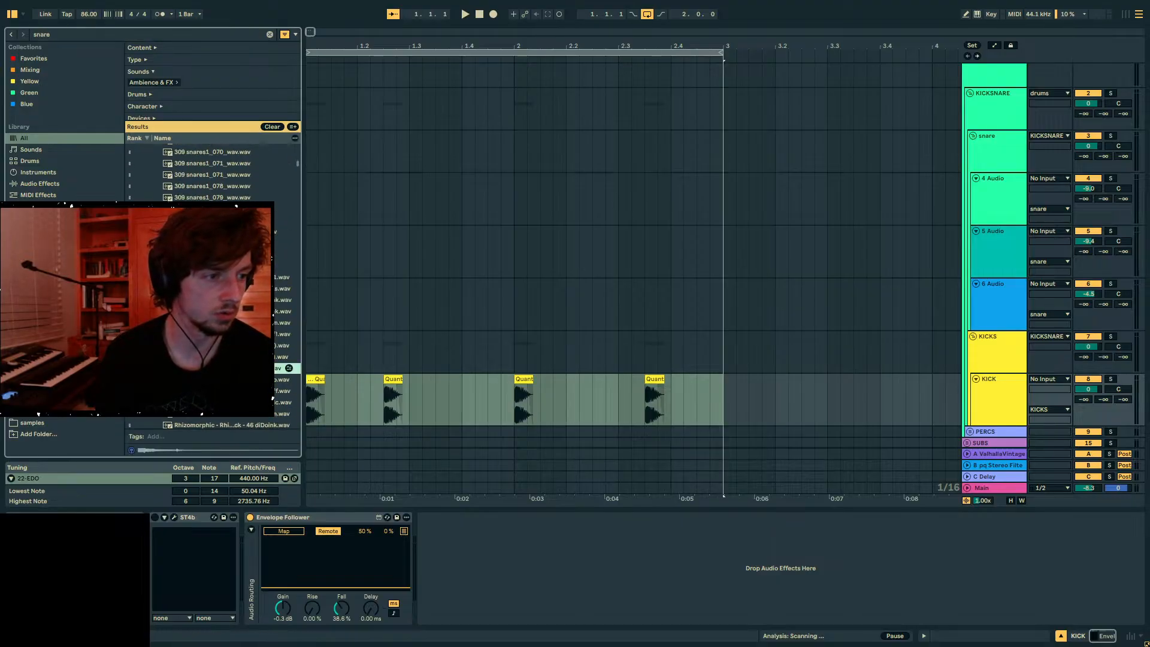
pyautogui.moveTo(281, 367); pyautogui.dragTo(360, 256)
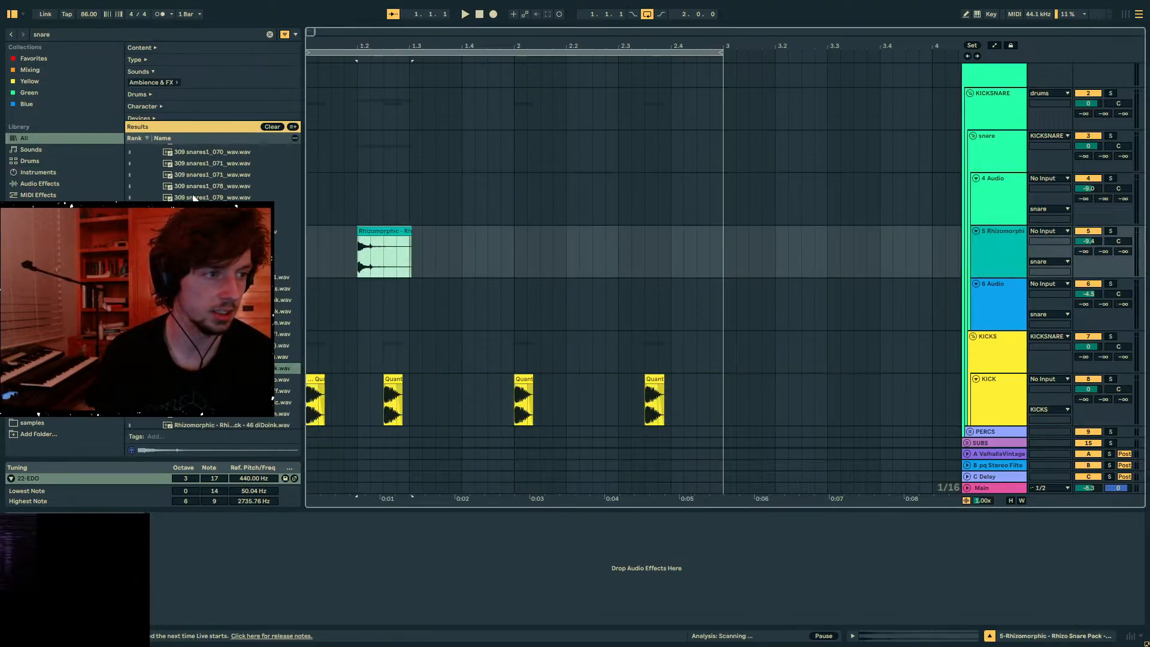
pyautogui.moveTo(194, 197); pyautogui.dragTo(362, 197)
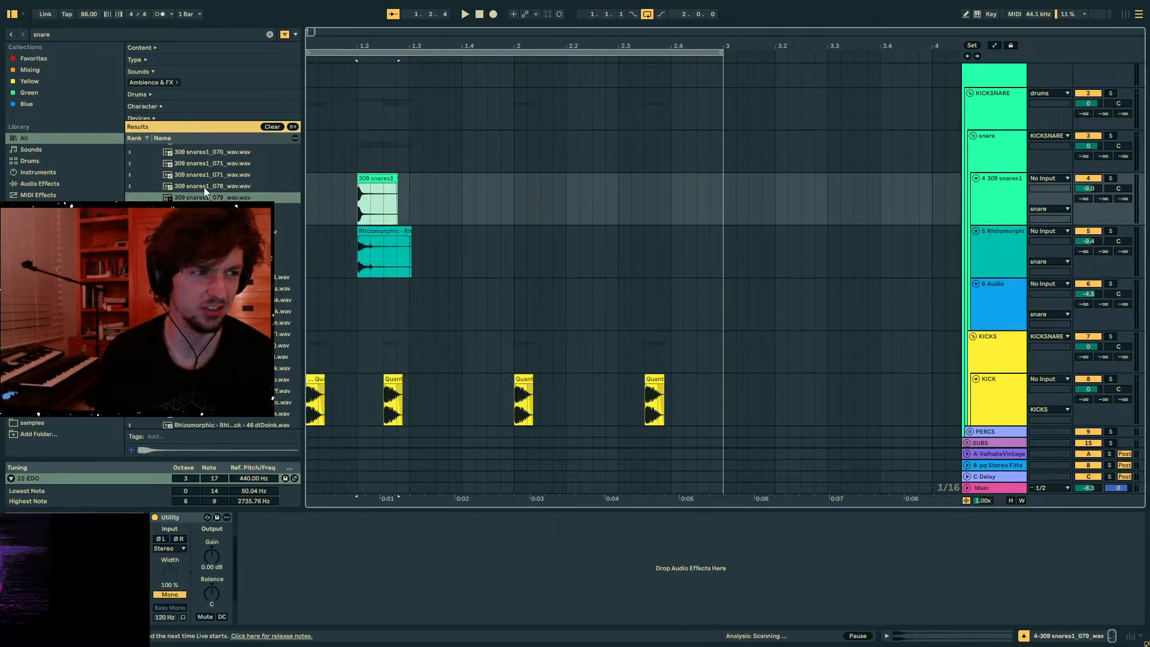
# - Layer BIG WJITE CLAP & SNARE (46) on track 6 and Bill Copy Snare 6 on a new snare track at 1.2, and audition them
pyautogui.scroll(-5, 203, 192)
pyautogui.click(207, 263)
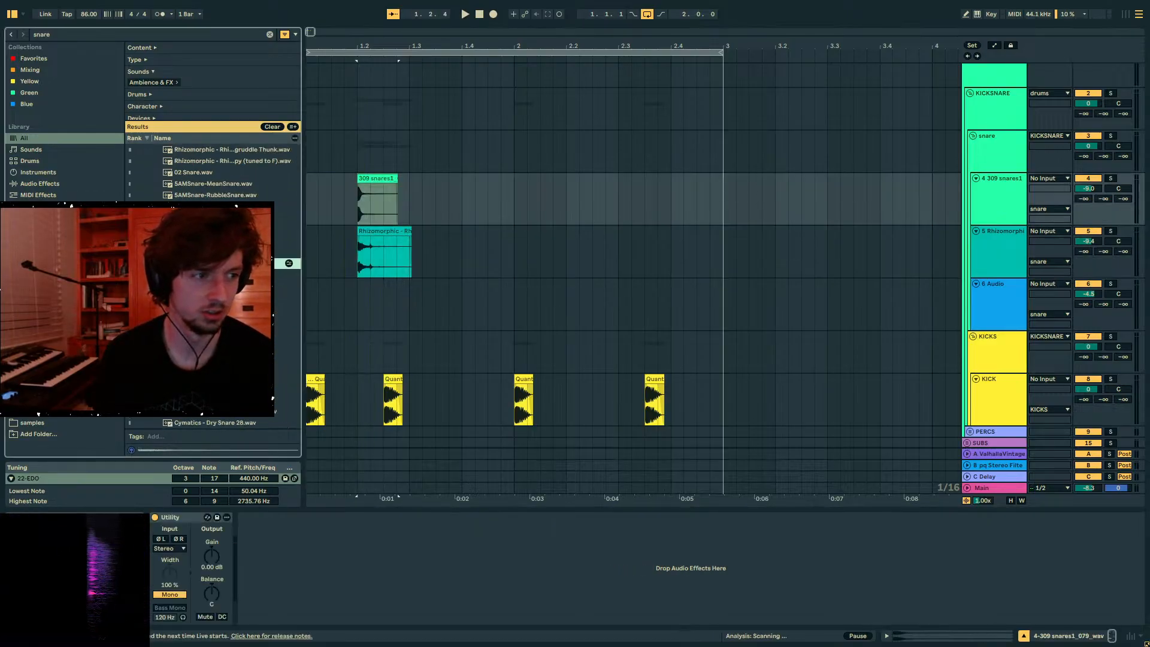
pyautogui.scroll(3, 213, 173)
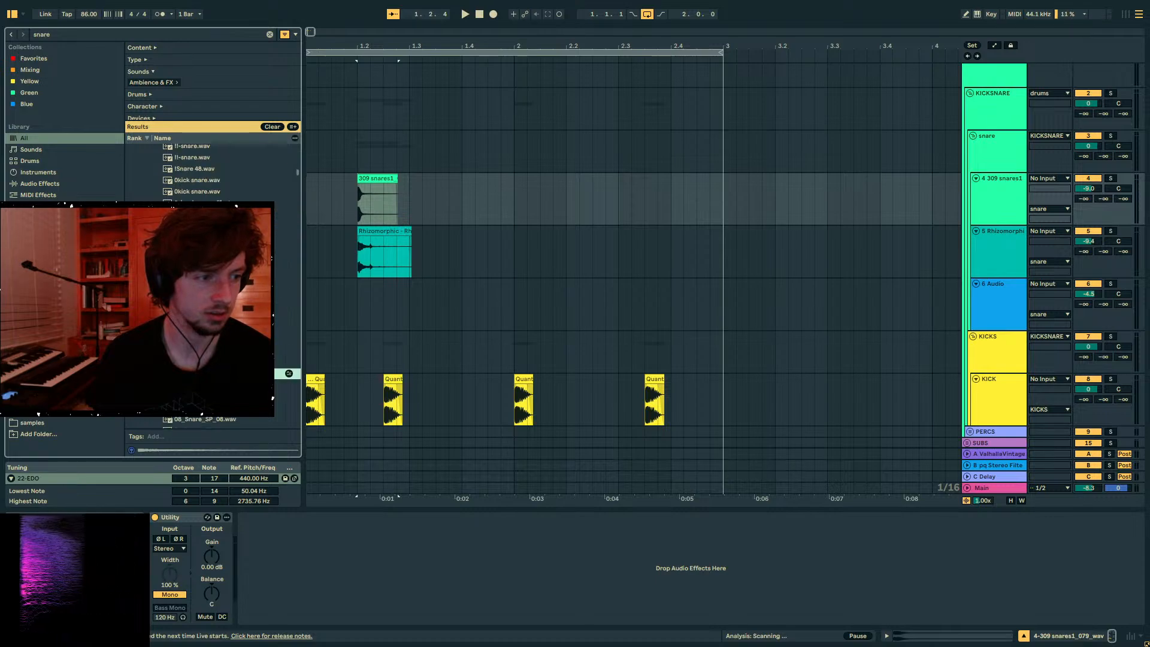
pyautogui.moveTo(298, 174); pyautogui.dragTo(311, 257)
pyautogui.click(257, 327)
pyautogui.click(1004, 302)
pyautogui.hotkey('ctrl', 't')
pyautogui.press('space')
pyautogui.press('space')
# - Shorten the Rhizomorphic snare clip on track 5 to about 0.087 seconds and play back the result
pyautogui.press('z')
pyautogui.moveTo(591, 251); pyautogui.dragTo(818, 257)
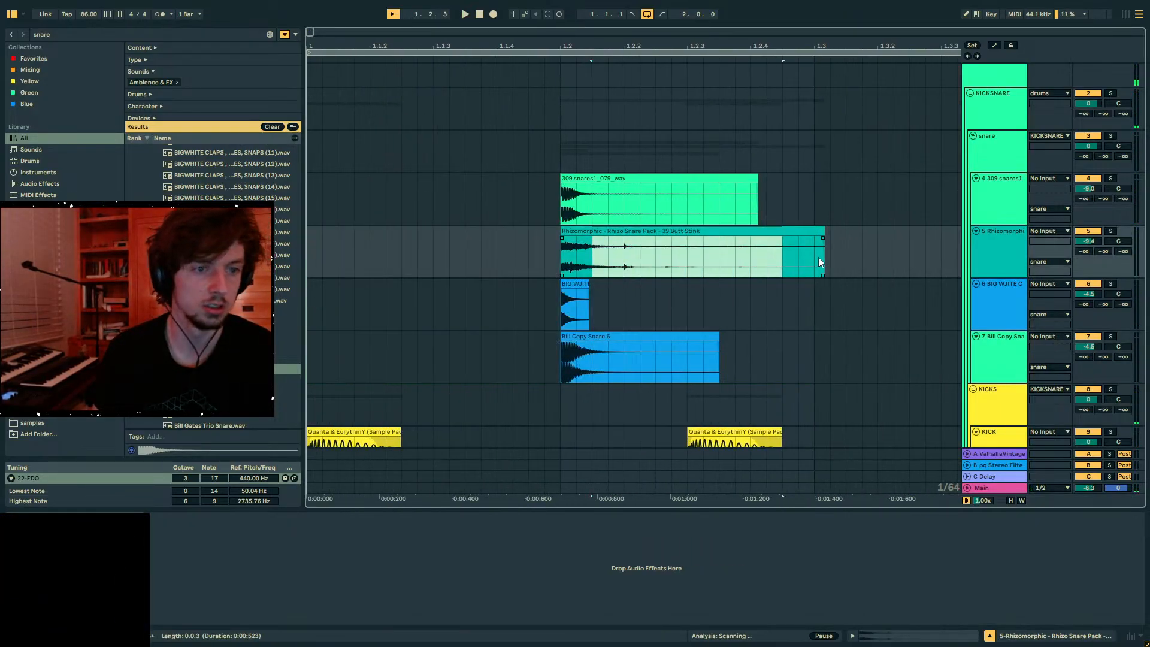
pyautogui.moveTo(589, 238); pyautogui.dragTo(574, 239)
pyautogui.click(568, 231)
pyautogui.press('space')
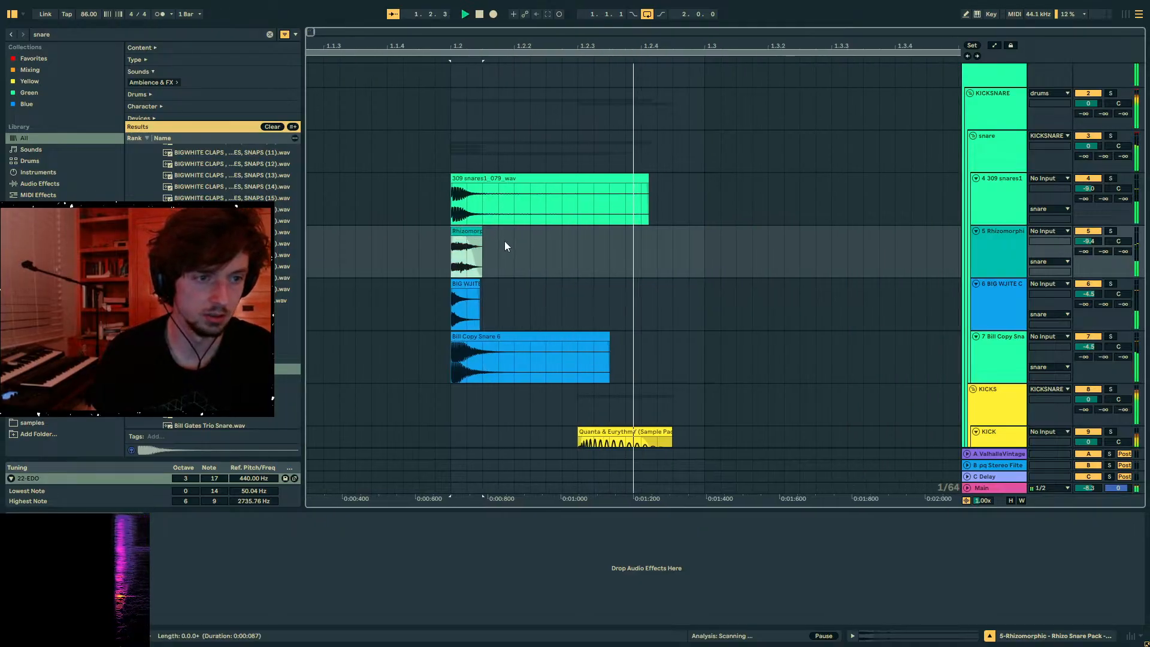
pyautogui.press('space')
# - Shorten the Bill Copy Snare 6 clip, trim the 309 snares1_079 clip to about 0.174 seconds, and listen to the layers
pyautogui.click(452, 286)
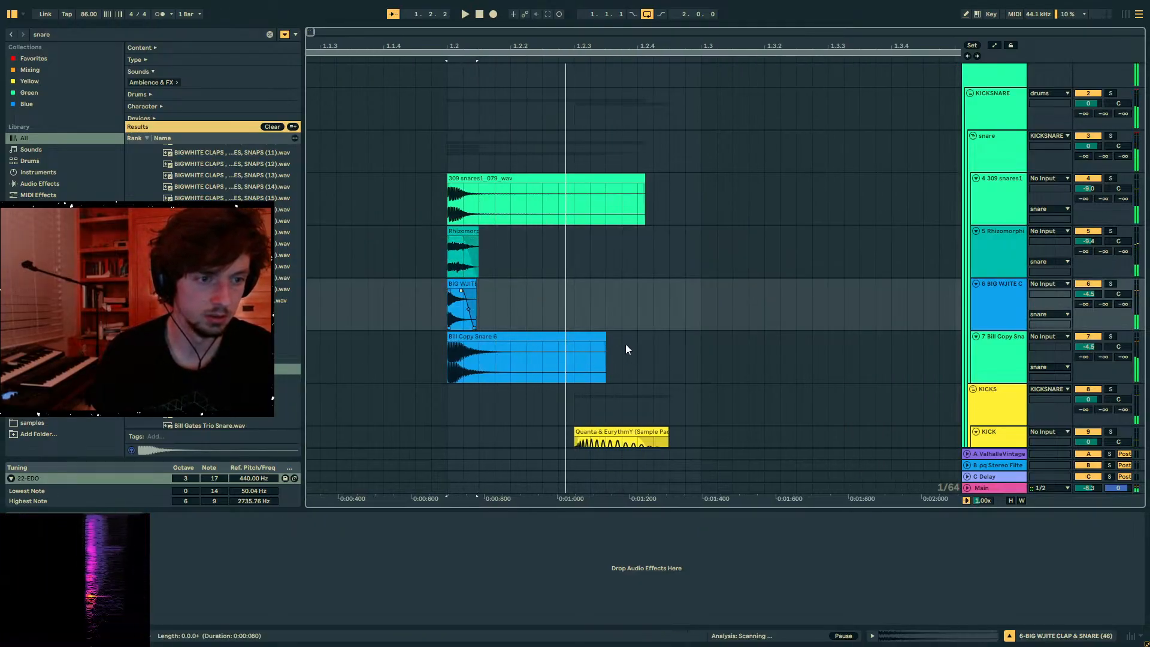
pyautogui.click(602, 335)
pyautogui.moveTo(602, 335); pyautogui.dragTo(542, 335)
pyautogui.moveTo(644, 186); pyautogui.dragTo(509, 185)
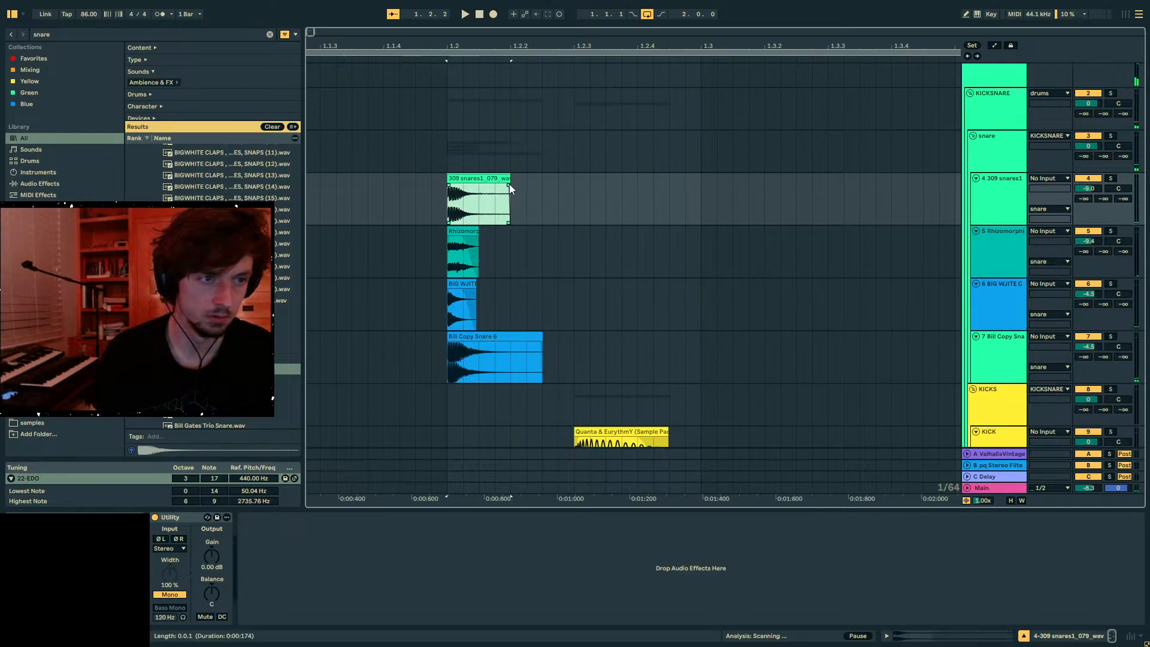
pyautogui.press('space')
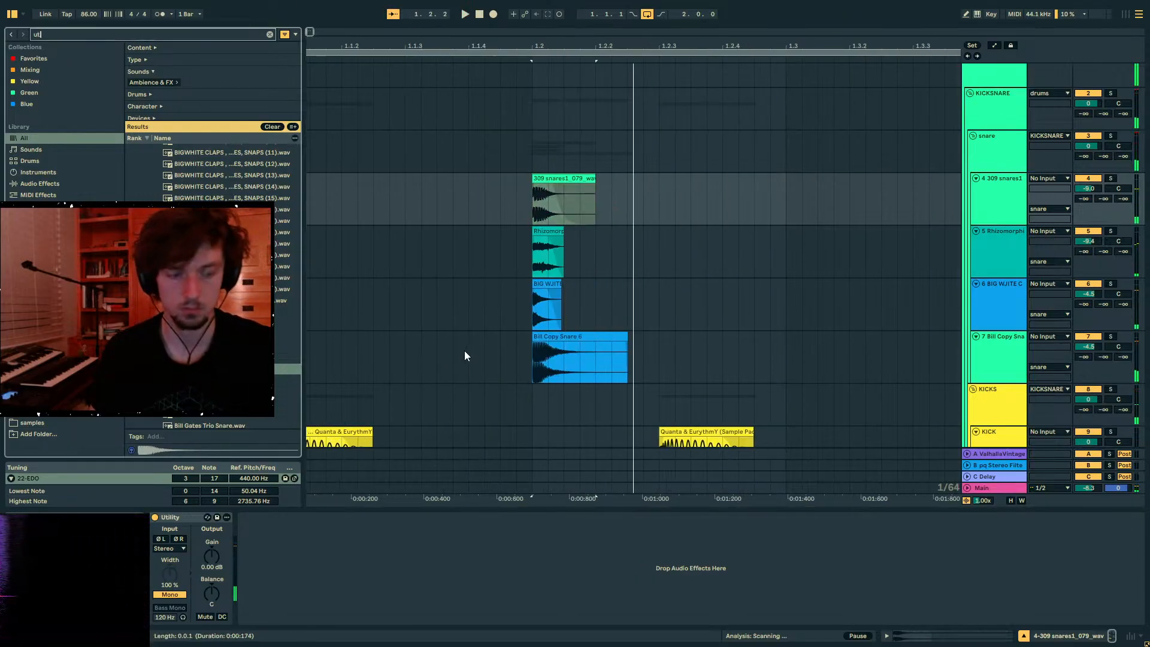
# - Add a Utility device to the Bill Copy Snare 6 track with Mono enabled, and check the playback
pyautogui.hotkey('ctrl', 'f')
pyautogui.write('uti')
pyautogui.click(173, 149)
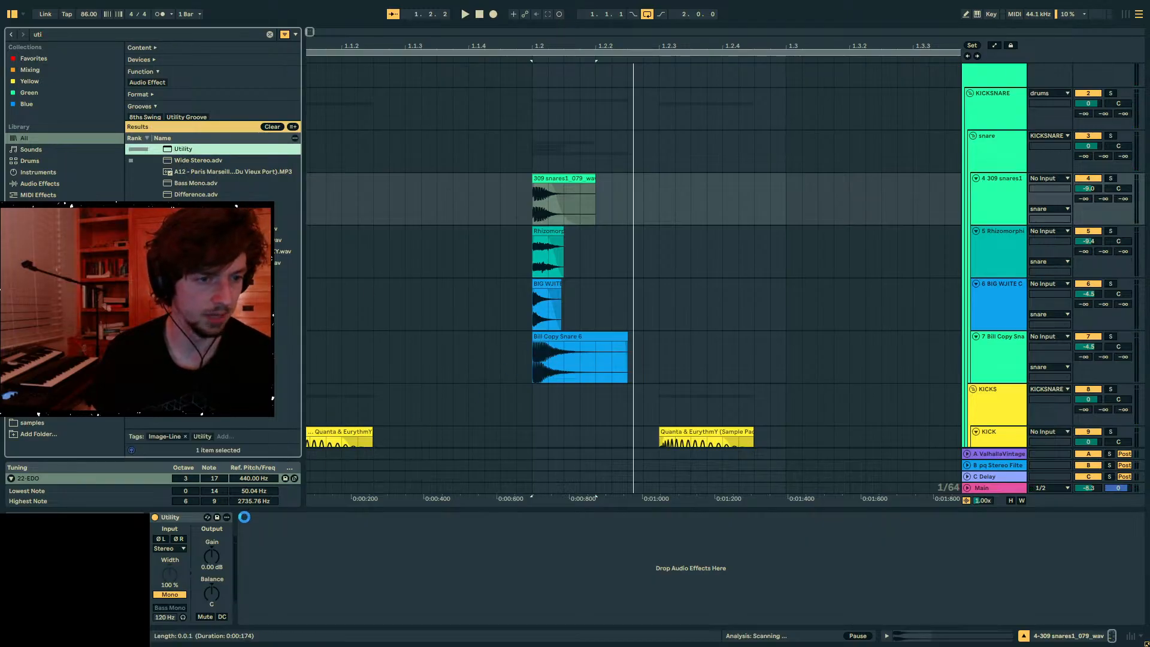
pyautogui.click(174, 593)
pyautogui.press('space')
pyautogui.press('space')
pyautogui.moveTo(526, 337); pyautogui.dragTo(527, 337)
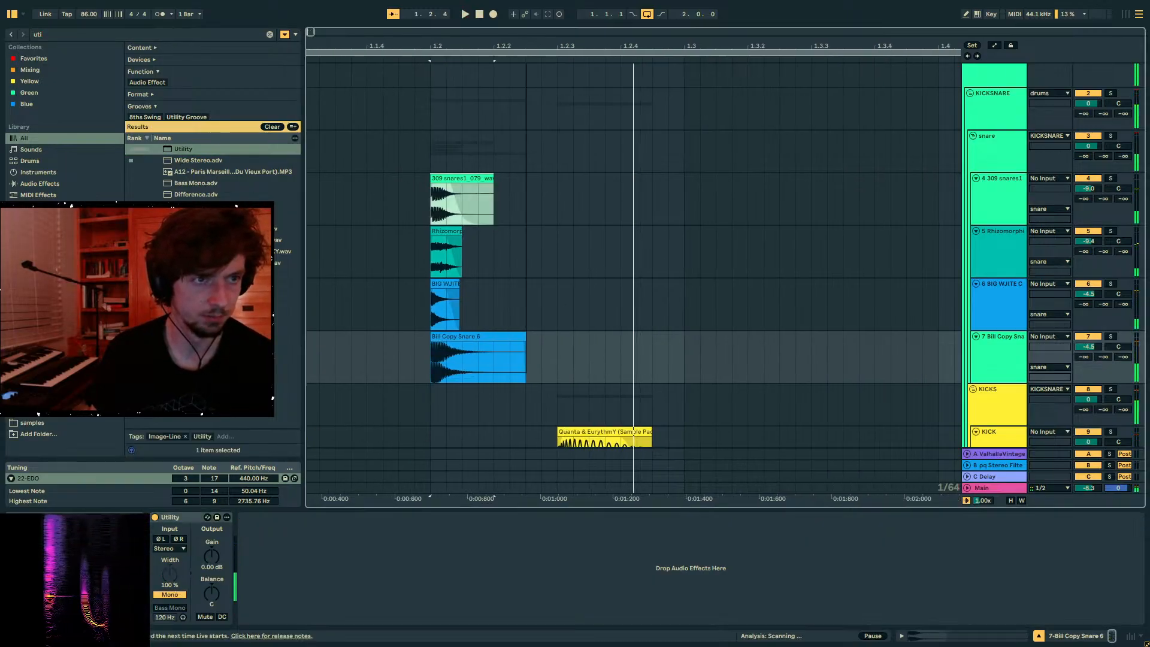
# - Search for "st4b" and load the ST4b plug-in after EQ Eight on the snare group
pyautogui.scroll(-3, 527, 338)
pyautogui.click(993, 150)
pyautogui.click(69, 32)
pyautogui.write('st4')
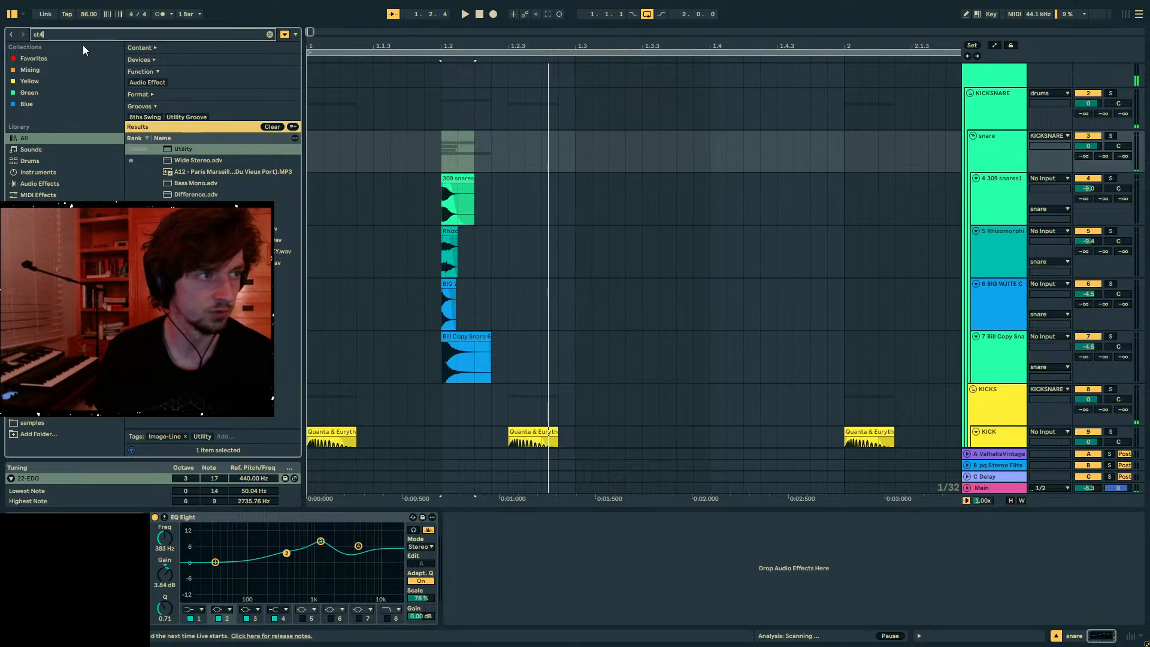
pyautogui.write('b')
pyautogui.press('Down')
pyautogui.press('Return')
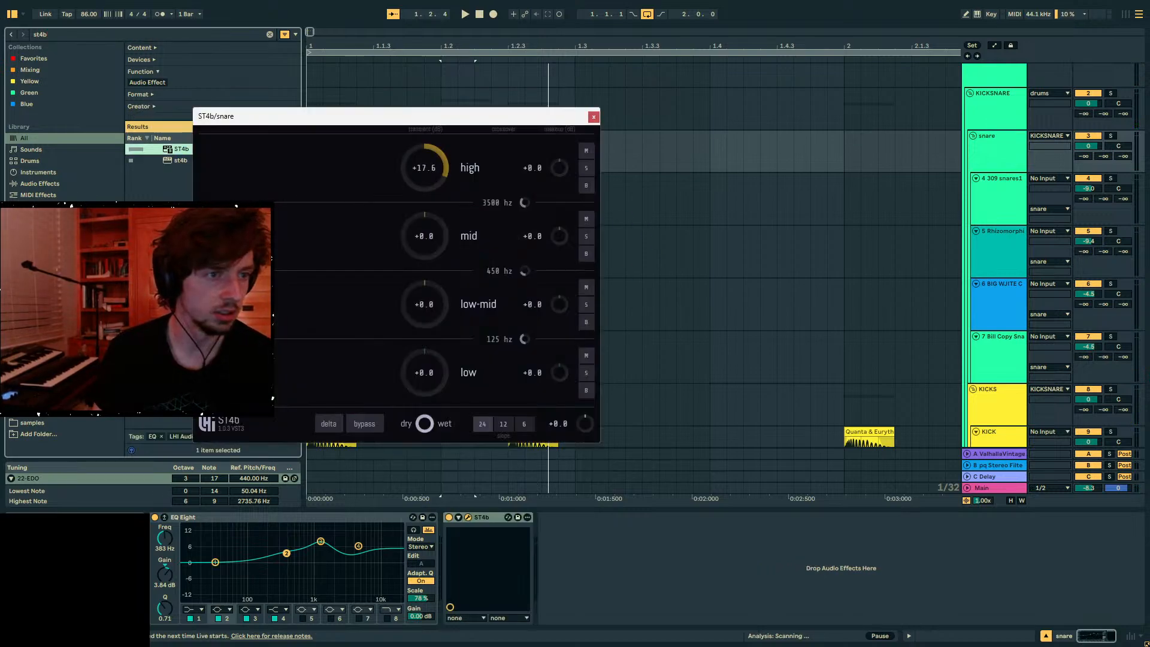
# - Raise ST4b's mid to +12.5 and low-mid to +11.6, reduce the snare group's EQ Eight scale to 0%, and audition the snare
pyautogui.moveTo(425, 240); pyautogui.dragTo(429, 271)
pyautogui.press('space')
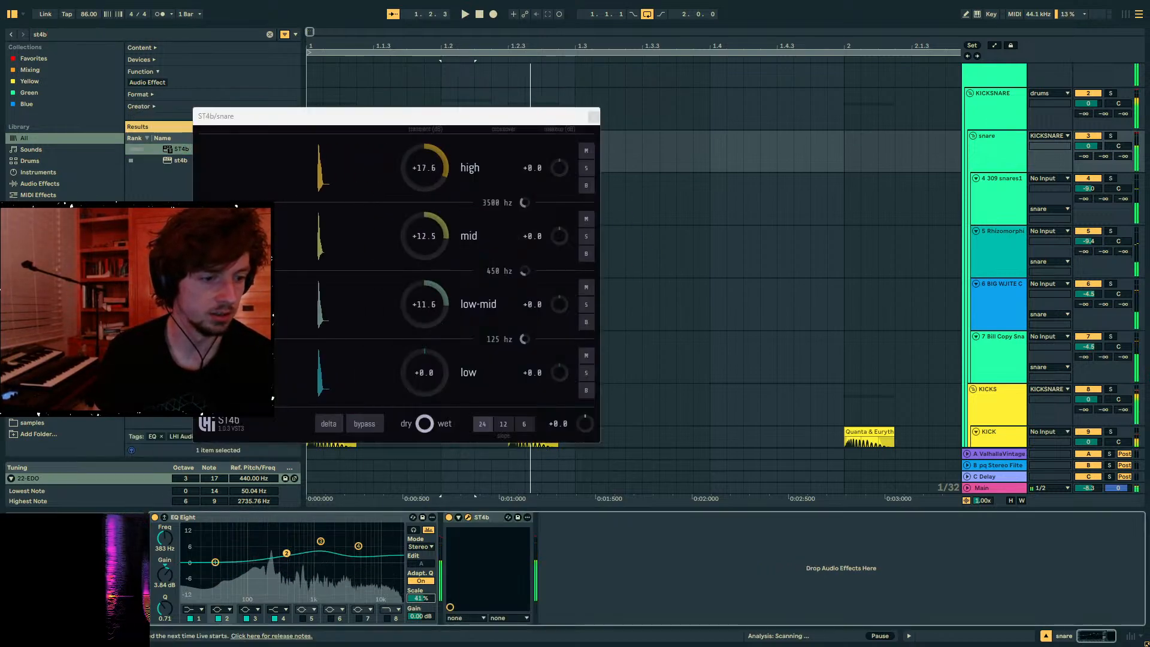
pyautogui.press('space')
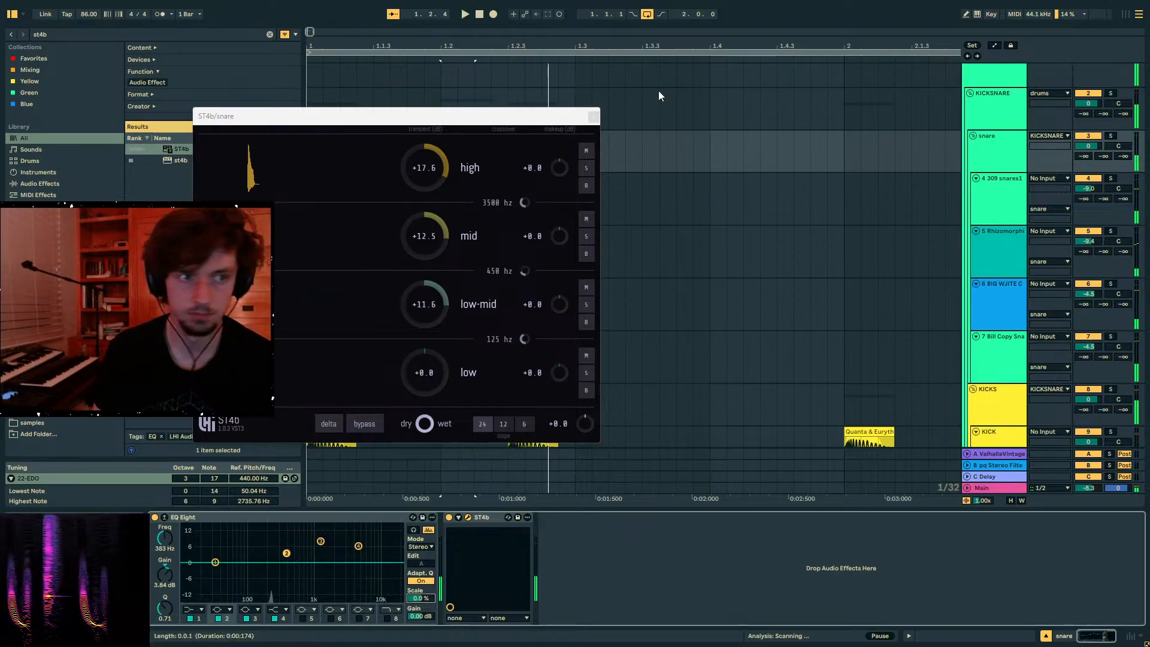
pyautogui.click(593, 117)
pyautogui.click(317, 160)
pyautogui.press('space')
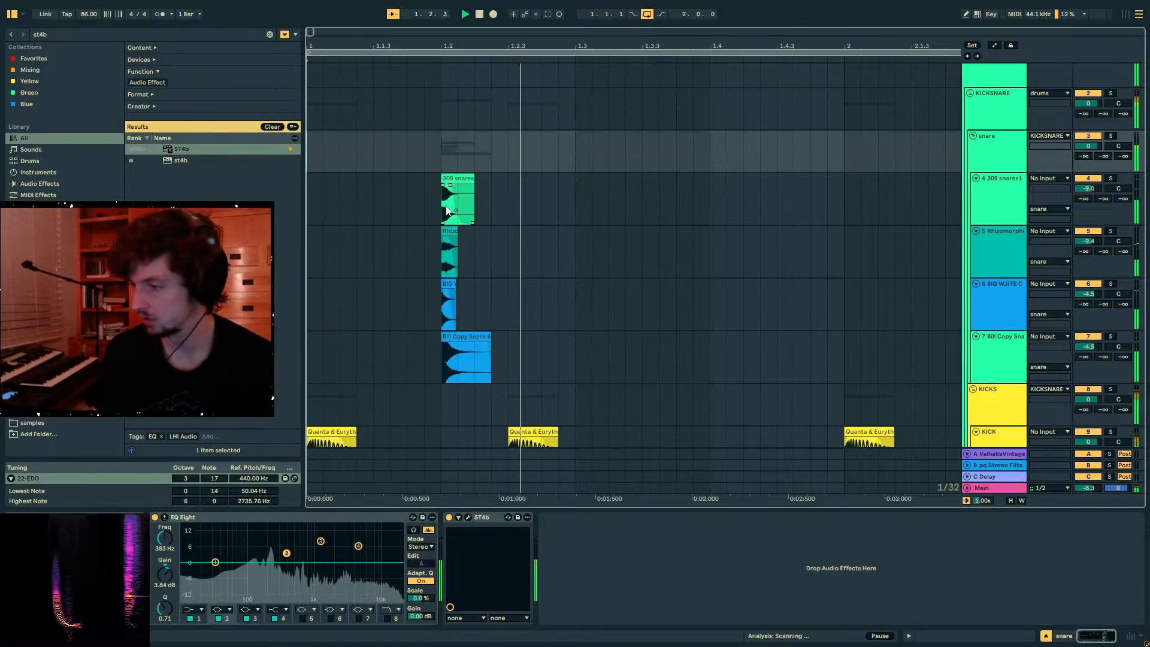
pyautogui.press('space')
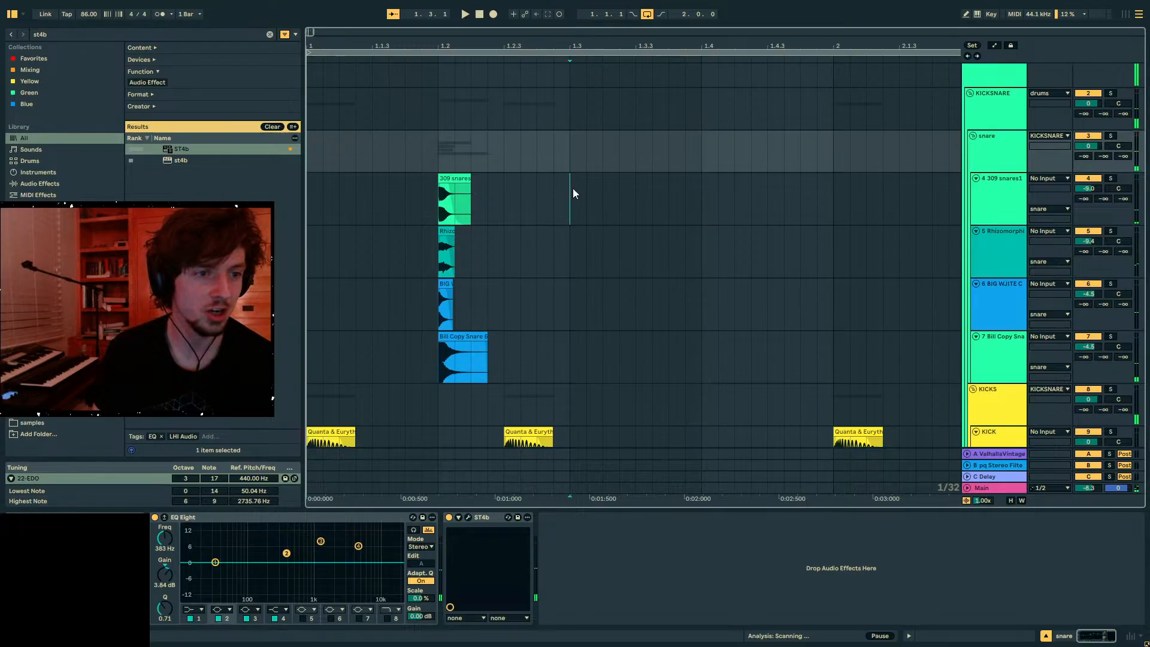
# - Duplicate the first half bar of all four snare layers so hits fall at 1.4, 2.2 and 2.4
pyautogui.moveTo(571, 185); pyautogui.dragTo(295, 345)
pyautogui.hotkey('ctrl', 'd')
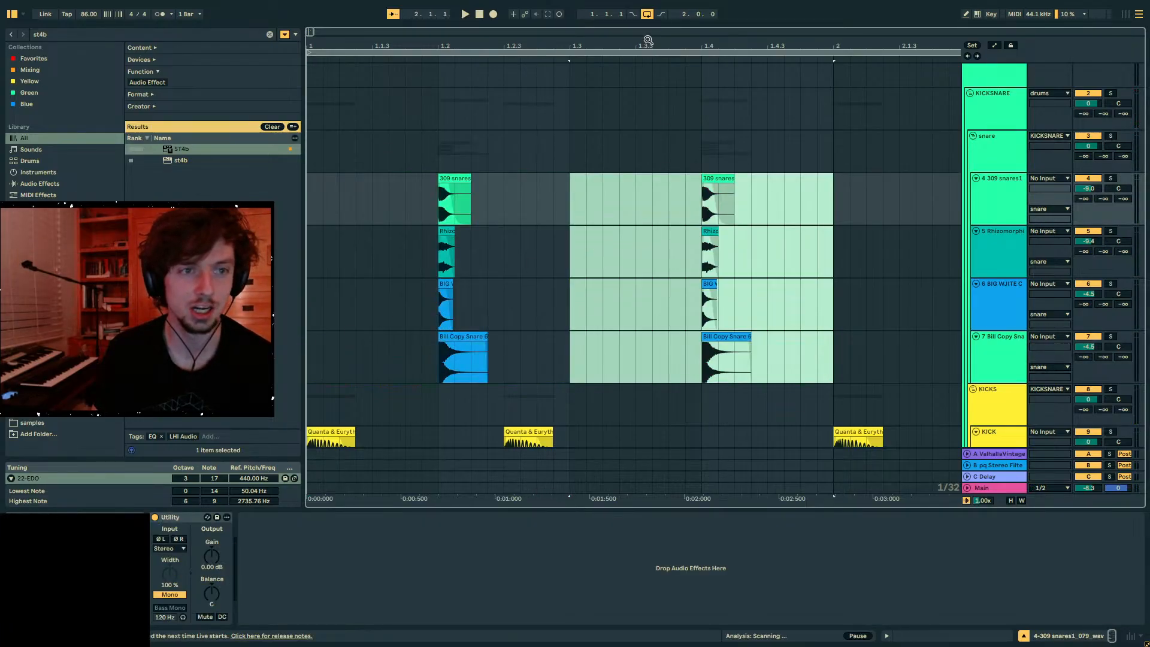
pyautogui.hotkey('ctrl', 'd')
pyautogui.moveTo(648, 40); pyautogui.dragTo(648, 23)
pyautogui.hotkey('ctrl', 'd')
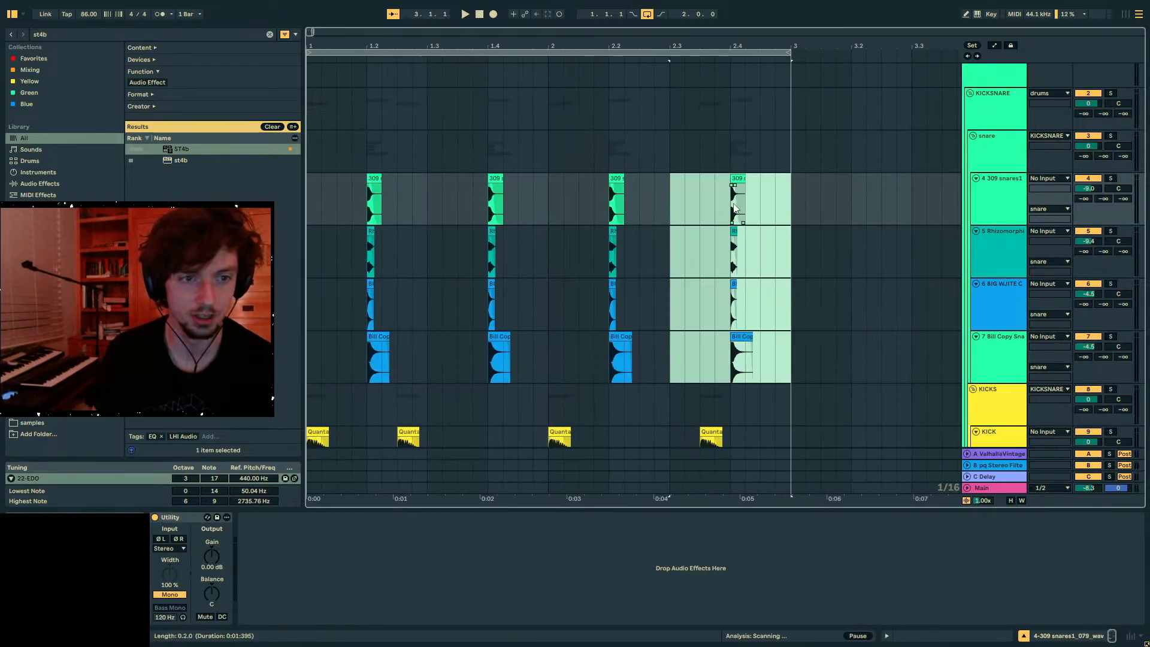
# - Copy the four-layer snare hit at 2.4 to position 2.2.4
pyautogui.moveTo(756, 217); pyautogui.dragTo(721, 375)
pyautogui.click(679, 219)
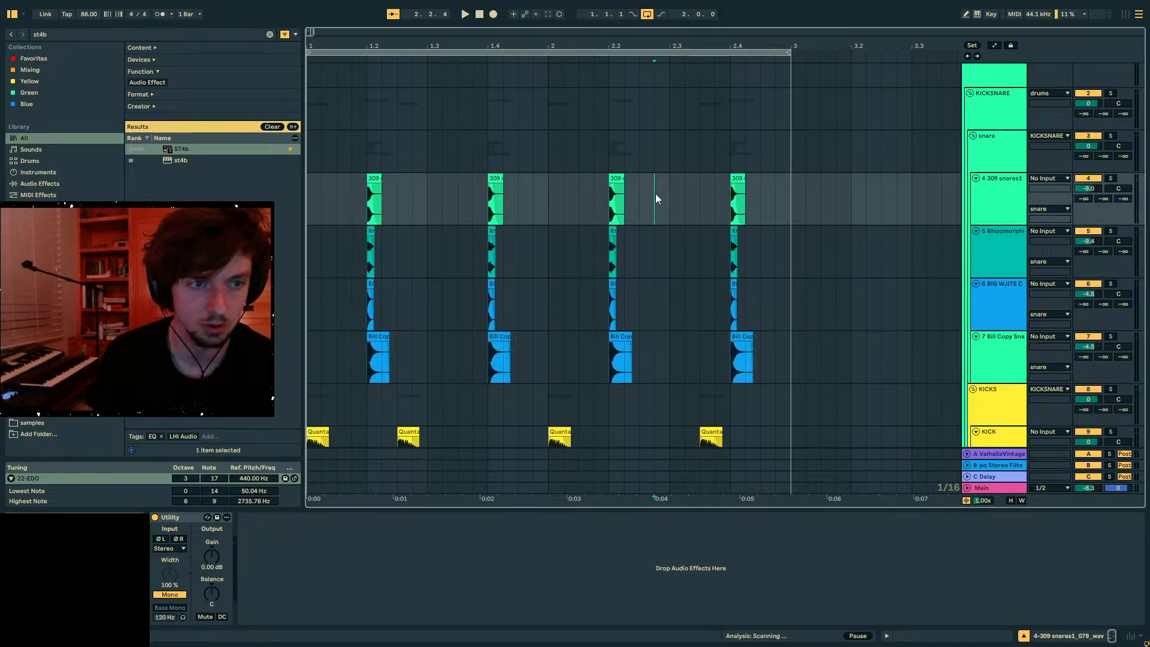
pyautogui.hotkey('ctrl', 'v')
# - Clear the browser search and return the insert marker to the start of the arrangement
pyautogui.hotkey('ctrl', 'f')
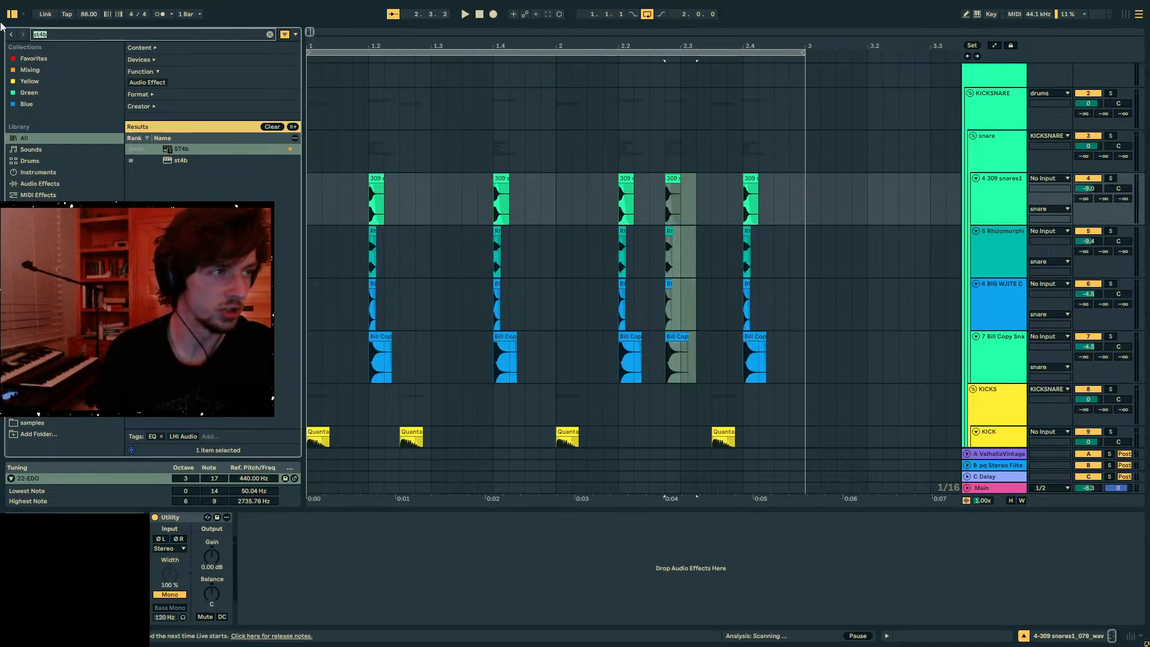
pyautogui.press('BackSpace')
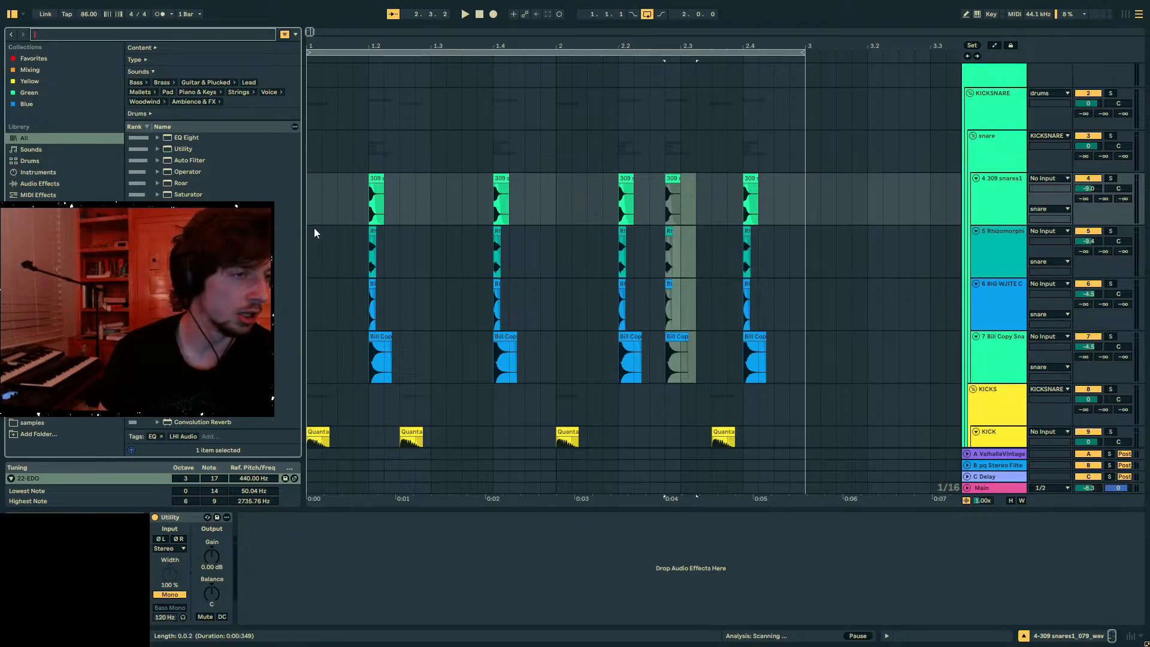
pyautogui.click(310, 202)
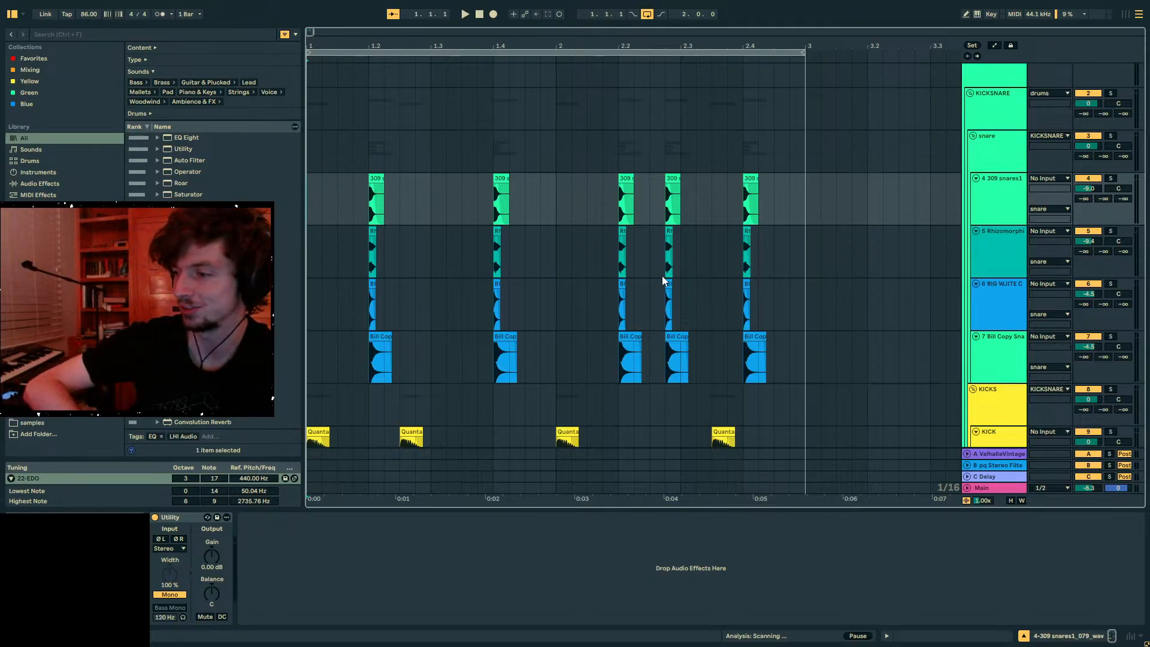
pyautogui.click(662, 275)
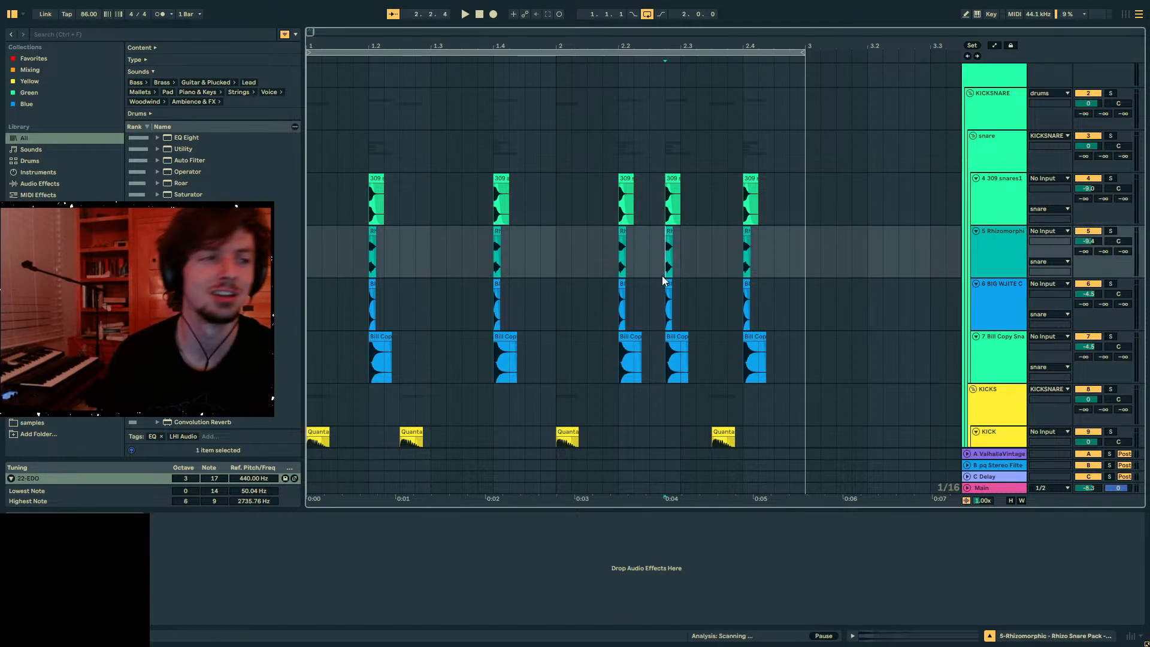
pyautogui.click(319, 176)
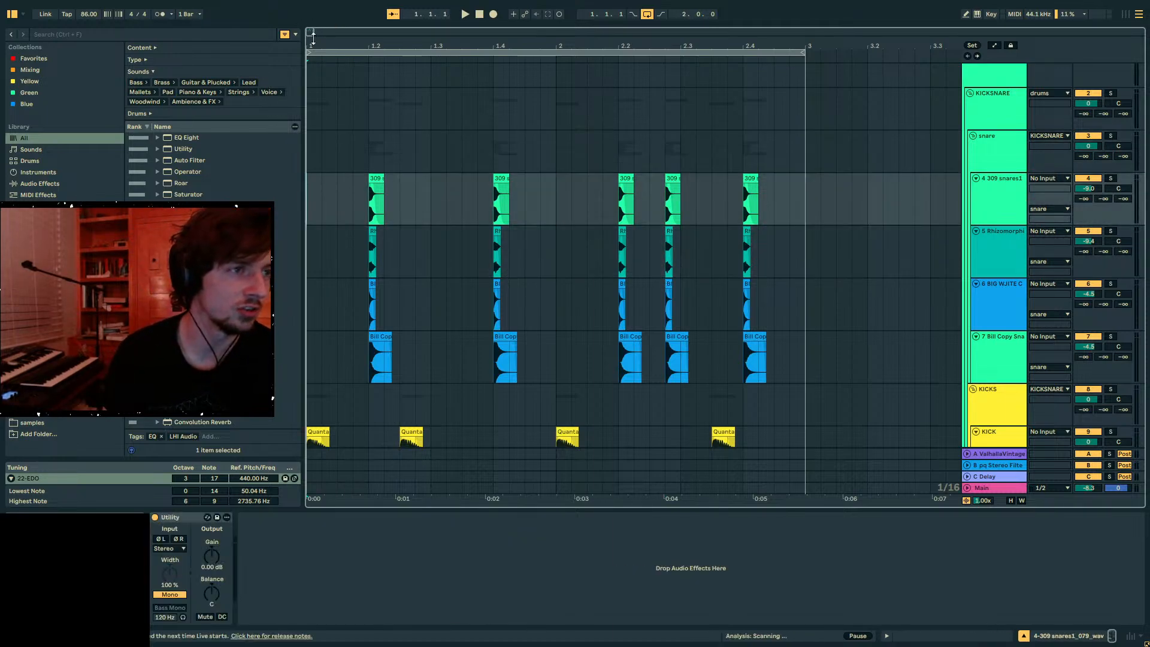
pyautogui.press('+')
pyautogui.click(120, 34)
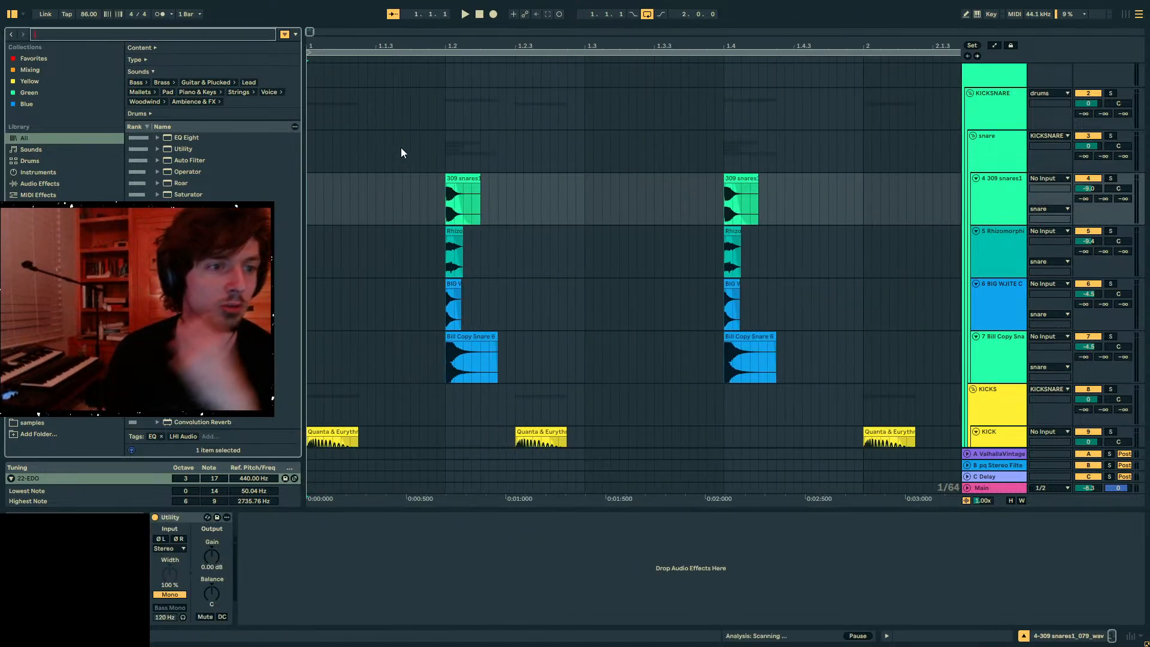
pyautogui.scroll(-5, 460, 156)
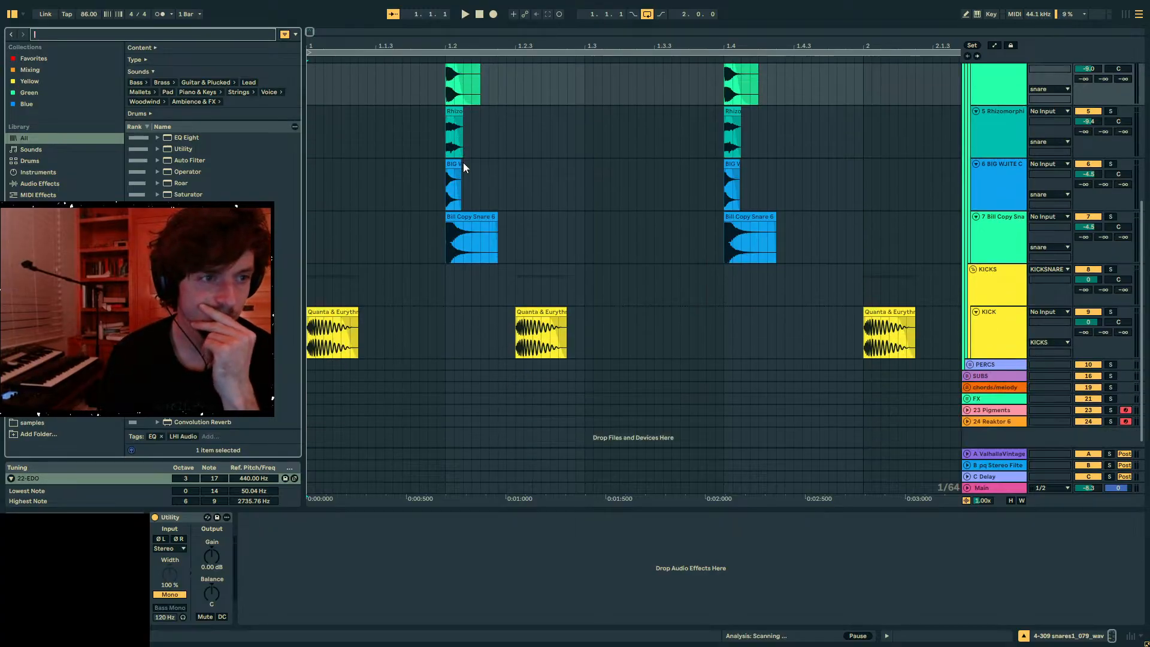
# - Fold the snare group, unfold the PERCS group, and create an empty two-bar MIDI clip on the Addictive Drums track
pyautogui.scroll(-1, 463, 163)
pyautogui.moveTo(646, 43); pyautogui.dragTo(457, 42)
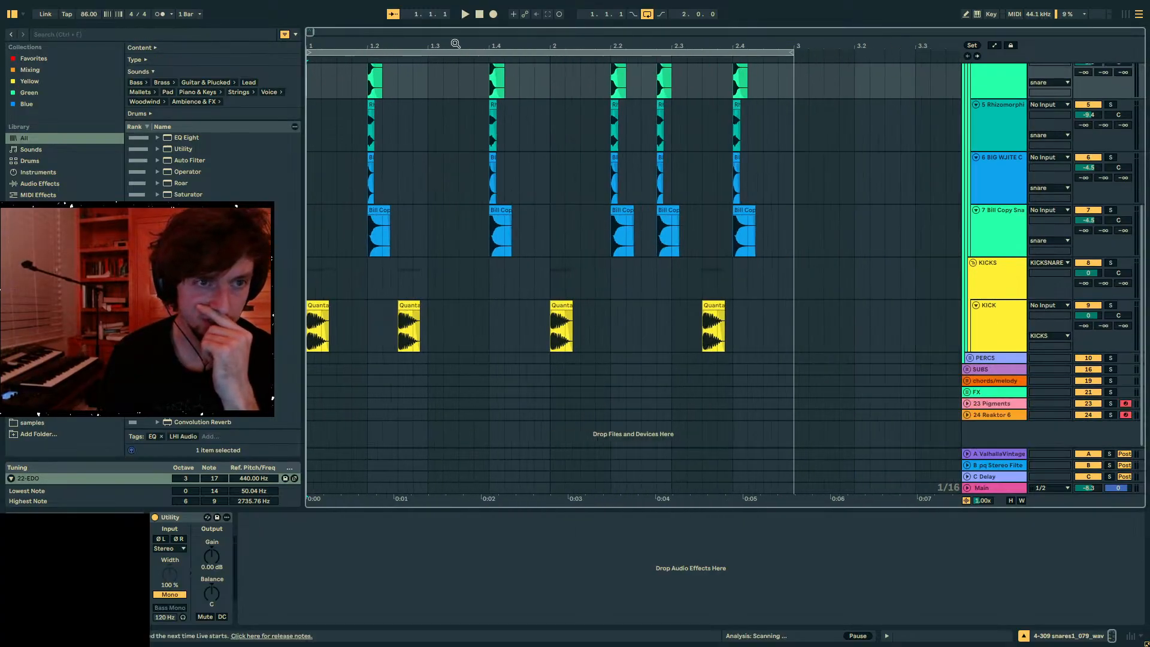
pyautogui.scroll(6, 796, 244)
pyautogui.click(987, 181)
pyautogui.click(973, 154)
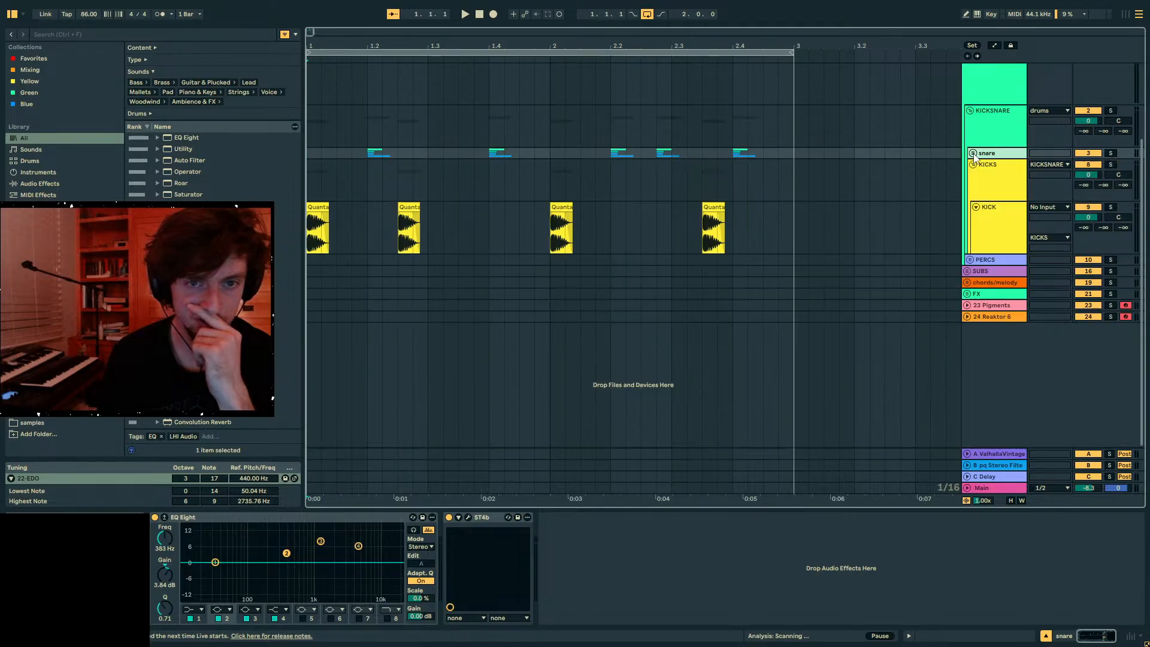
pyautogui.click(985, 182)
pyautogui.click(970, 259)
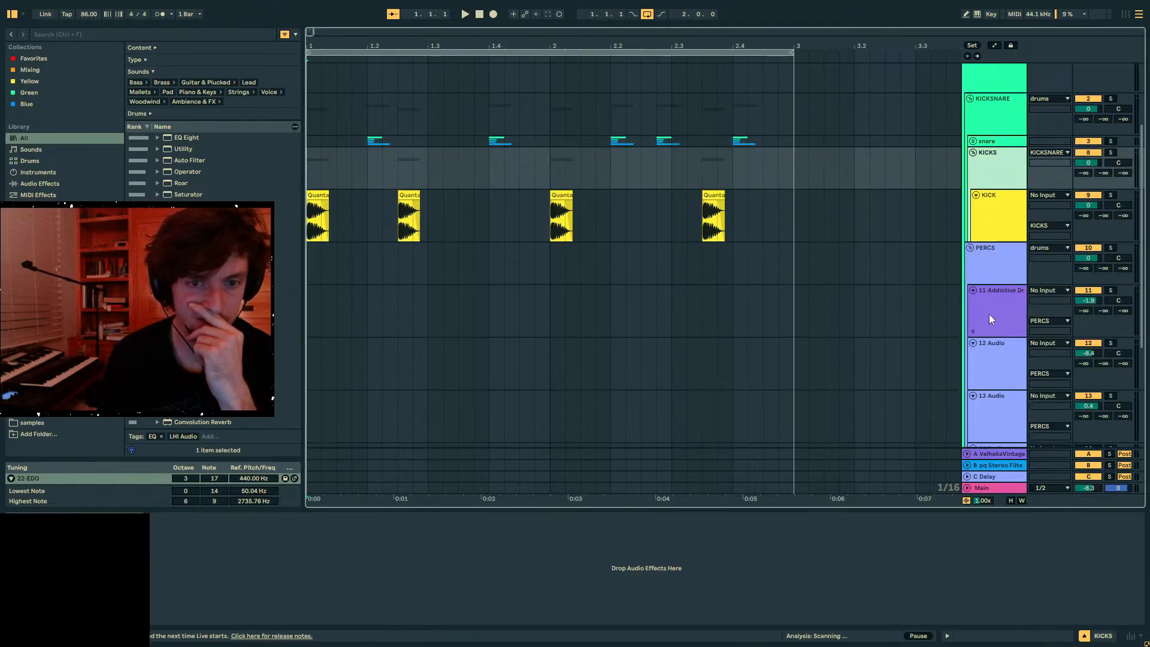
pyautogui.moveTo(791, 321); pyautogui.dragTo(340, 328)
pyautogui.hotkey('ctrl', 'shift', 'm')
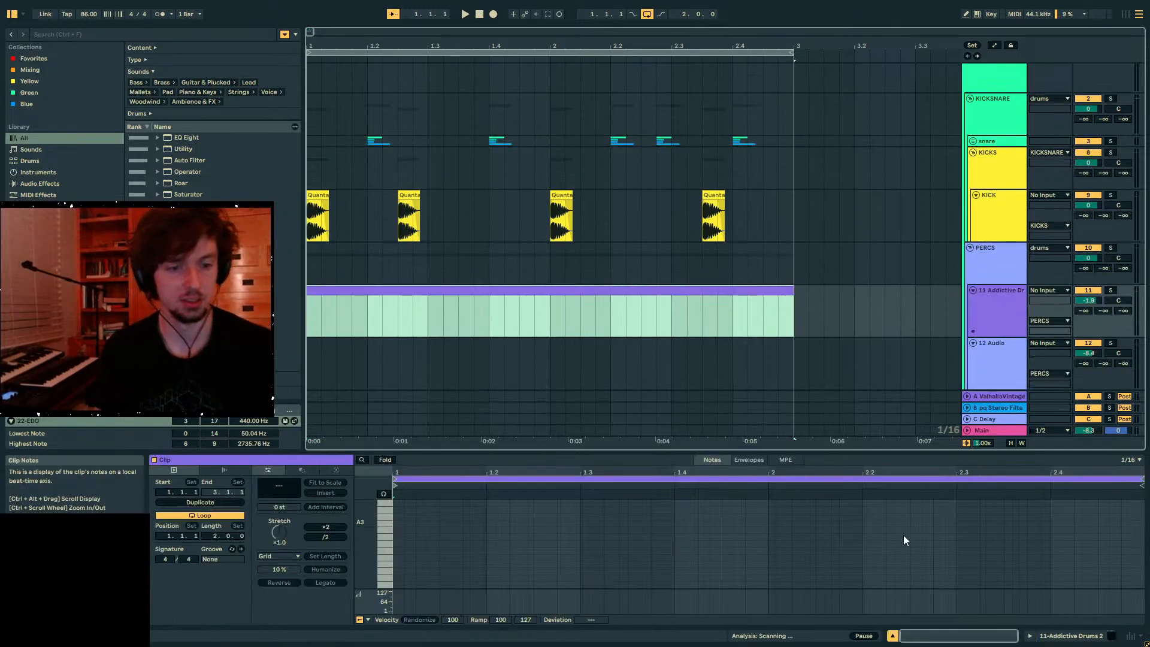
# - Open the Addictive Drums 2 plugin and look through its loaded kit pieces and preview MIDI beats
pyautogui.click(1056, 636)
pyautogui.click(175, 518)
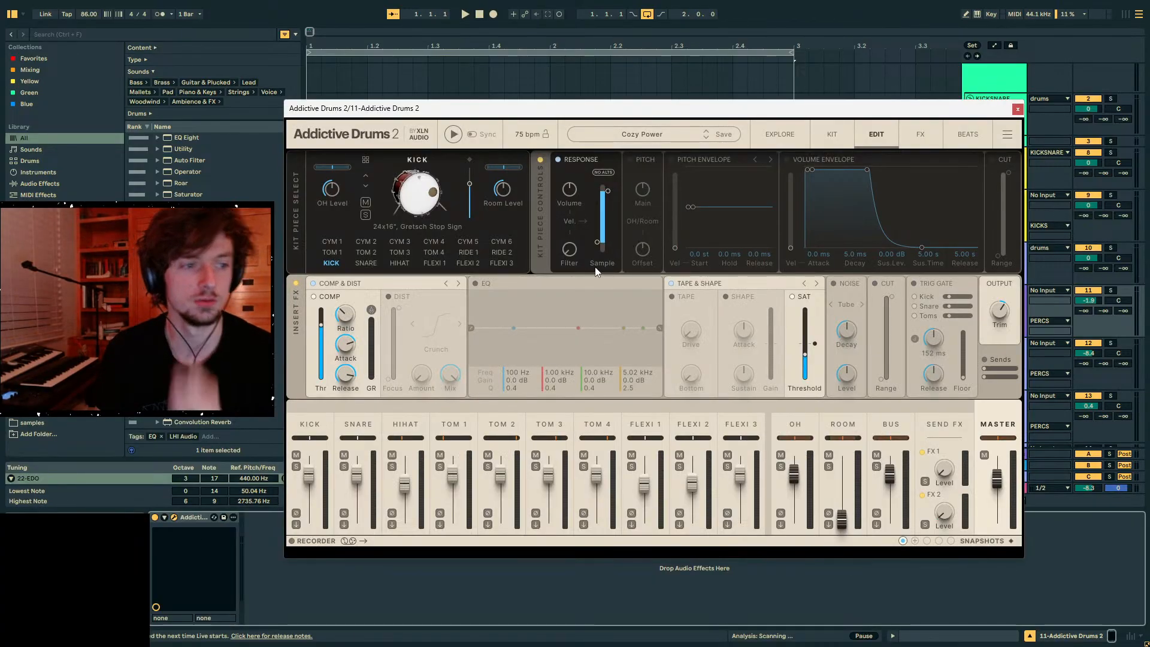
pyautogui.click(831, 136)
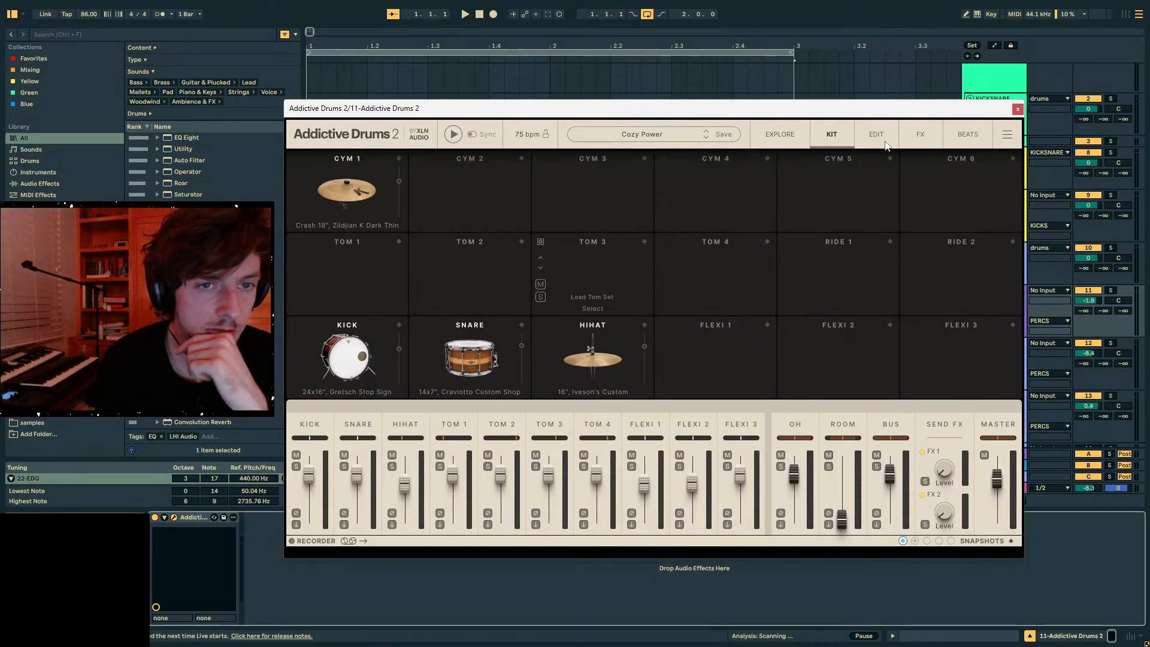
pyautogui.click(967, 135)
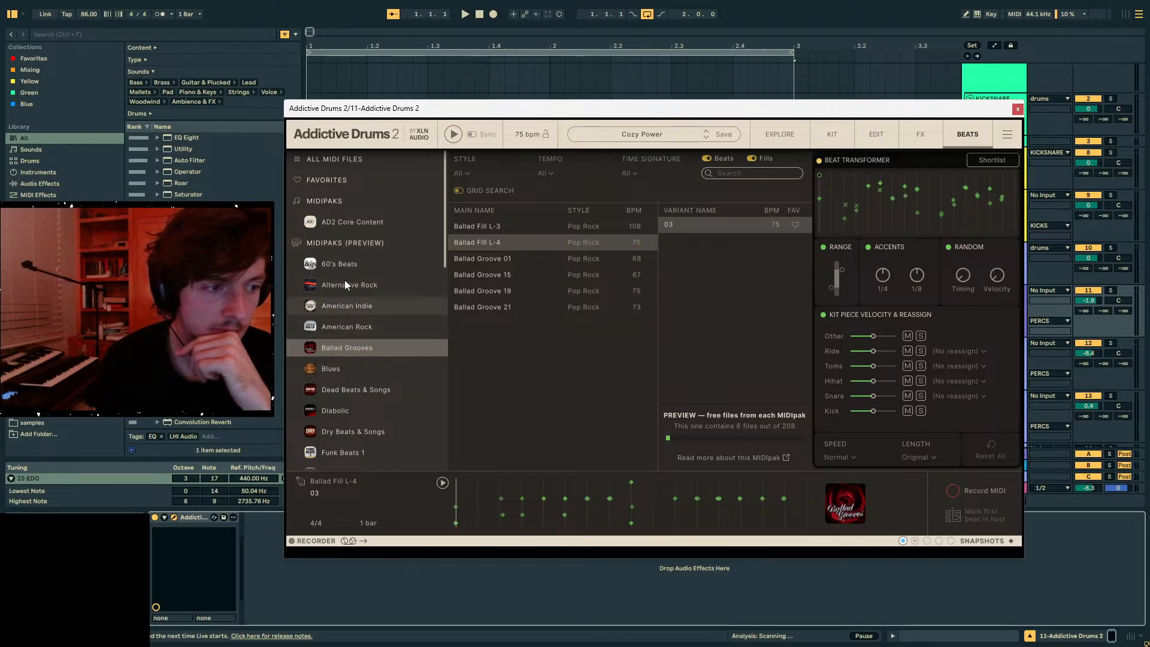
pyautogui.scroll(-2, 359, 323)
pyautogui.scroll(2, 366, 325)
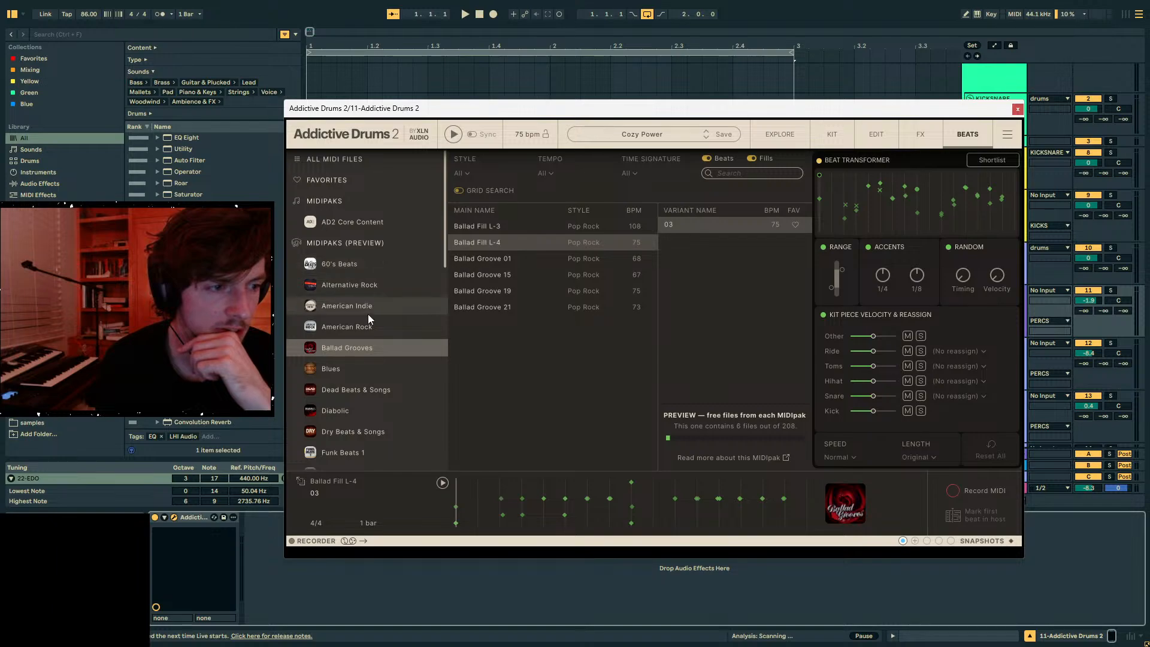
# - Load the Chicken Bone preset from the Funk playlist, preview it, and close the plugin window
pyautogui.click(364, 139)
pyautogui.click(584, 150)
pyautogui.click(780, 136)
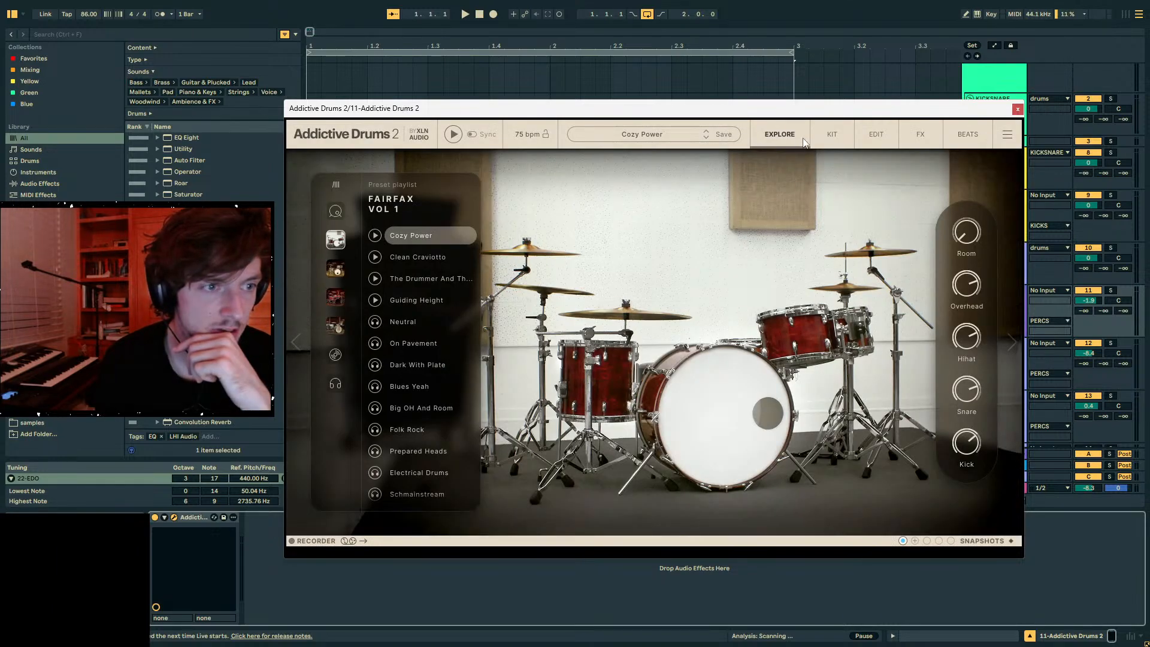
pyautogui.click(336, 268)
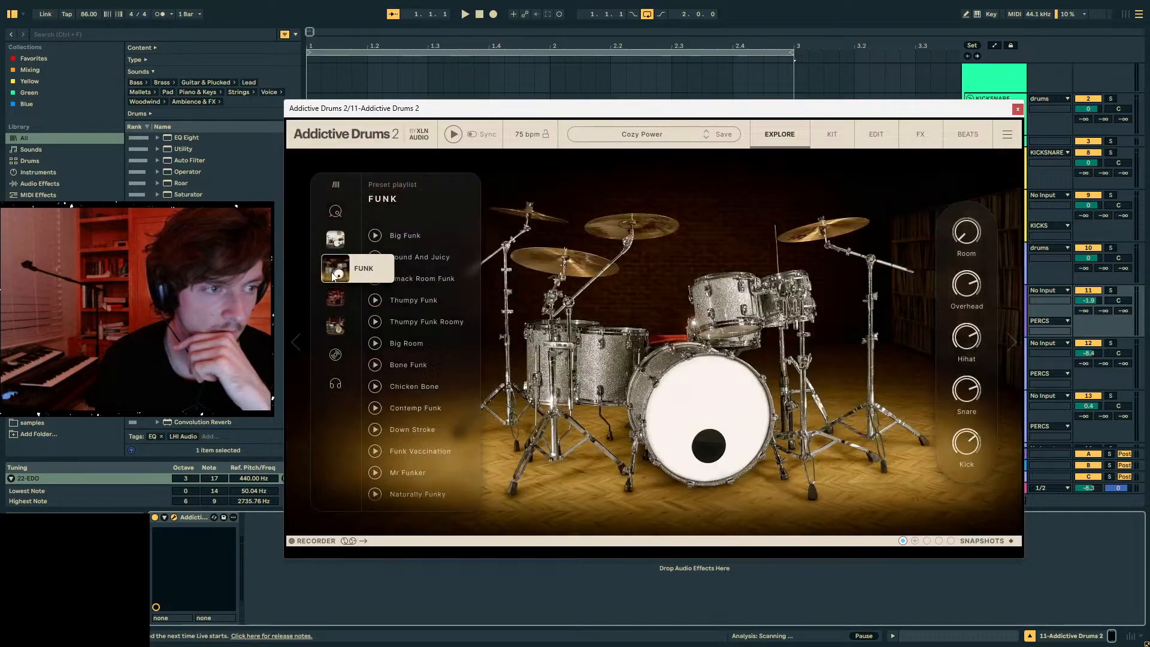
pyautogui.click(410, 387)
pyautogui.click(374, 387)
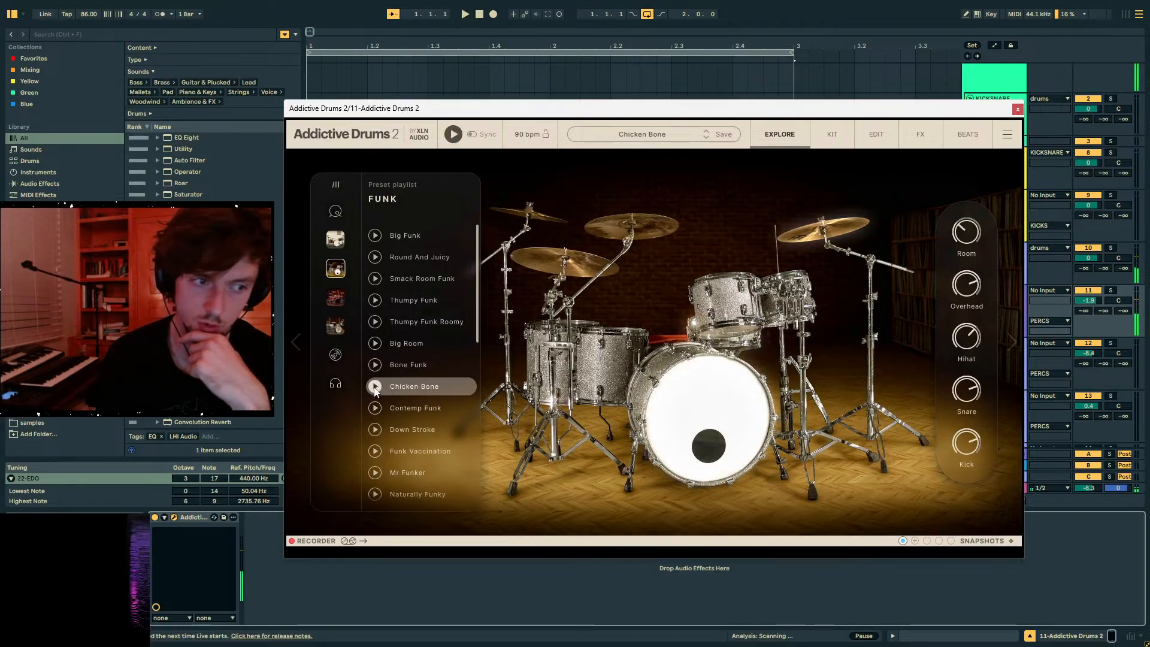
pyautogui.click(848, 146)
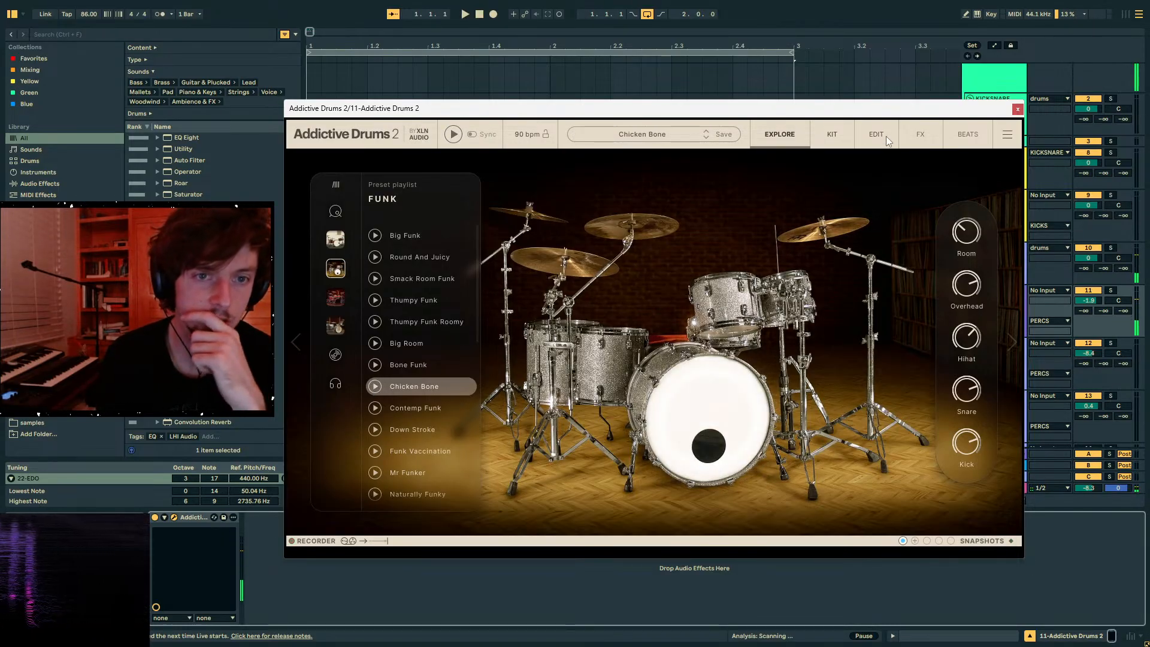
pyautogui.click(1017, 109)
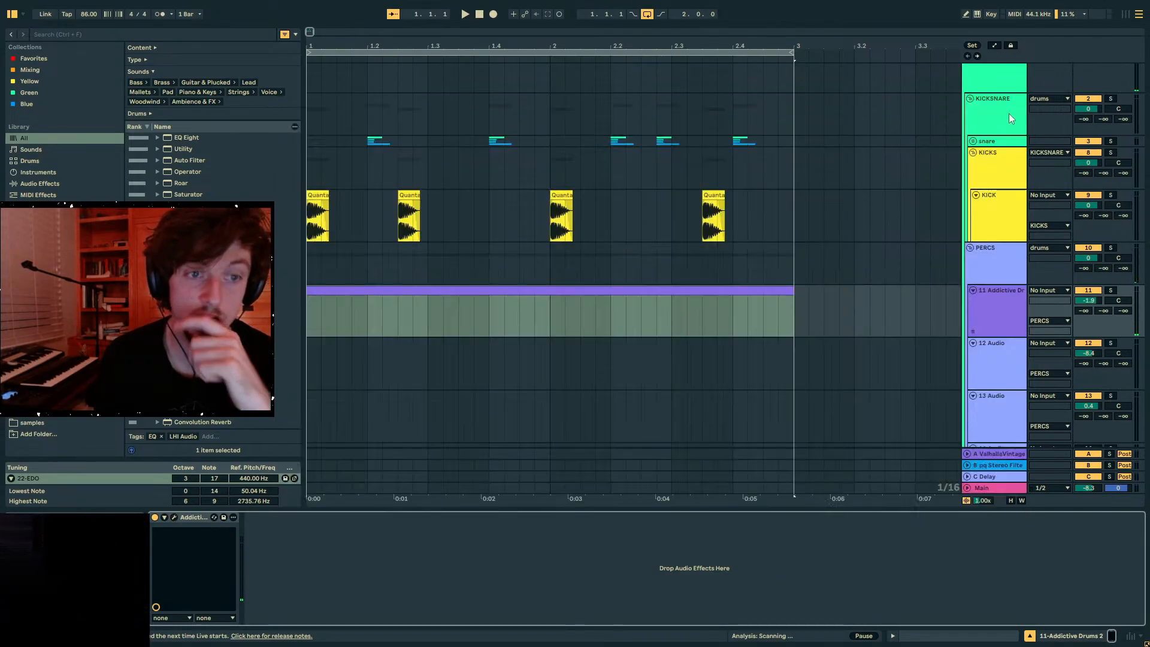
# - Search the browser for "drum loop" and preview the hubweek-jamathon 117 drum loop from the results
pyautogui.click(566, 301)
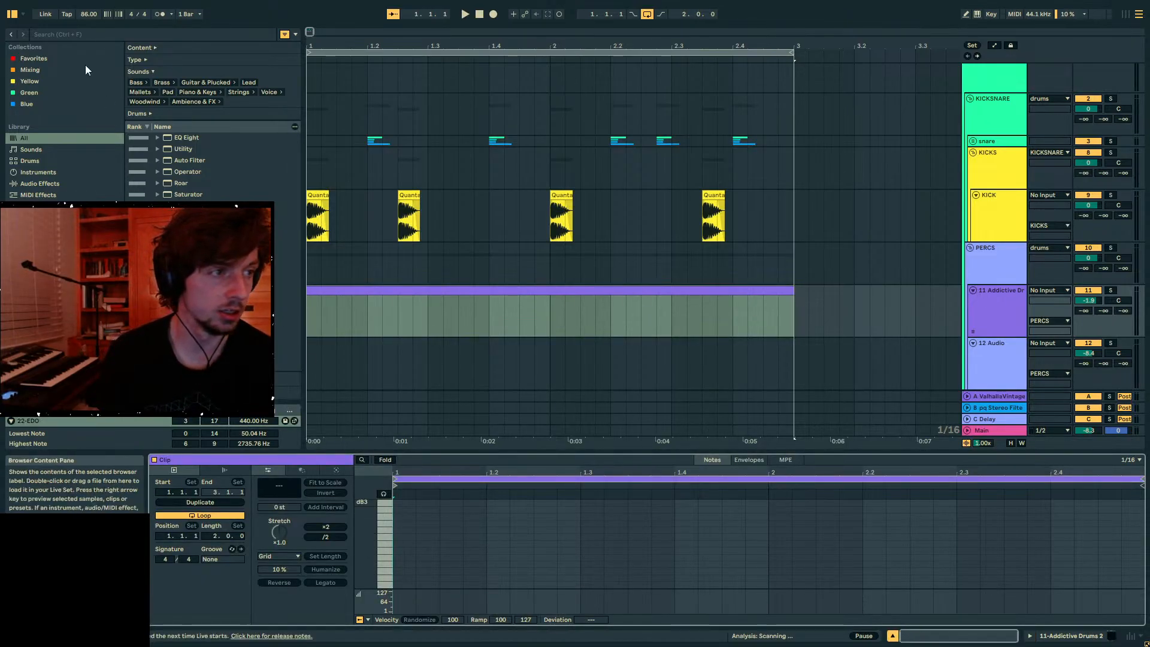
pyautogui.hotkey('ctrl', 'f')
pyautogui.write('drum loop')
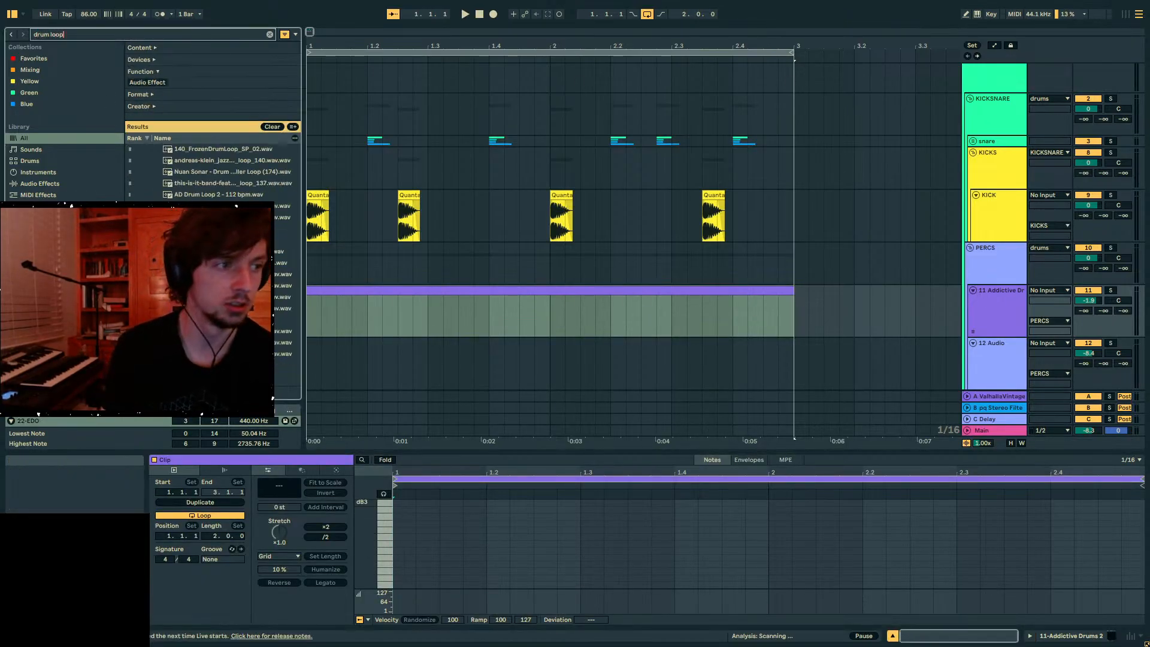
pyautogui.click(240, 285)
pyautogui.scroll(-6, 240, 285)
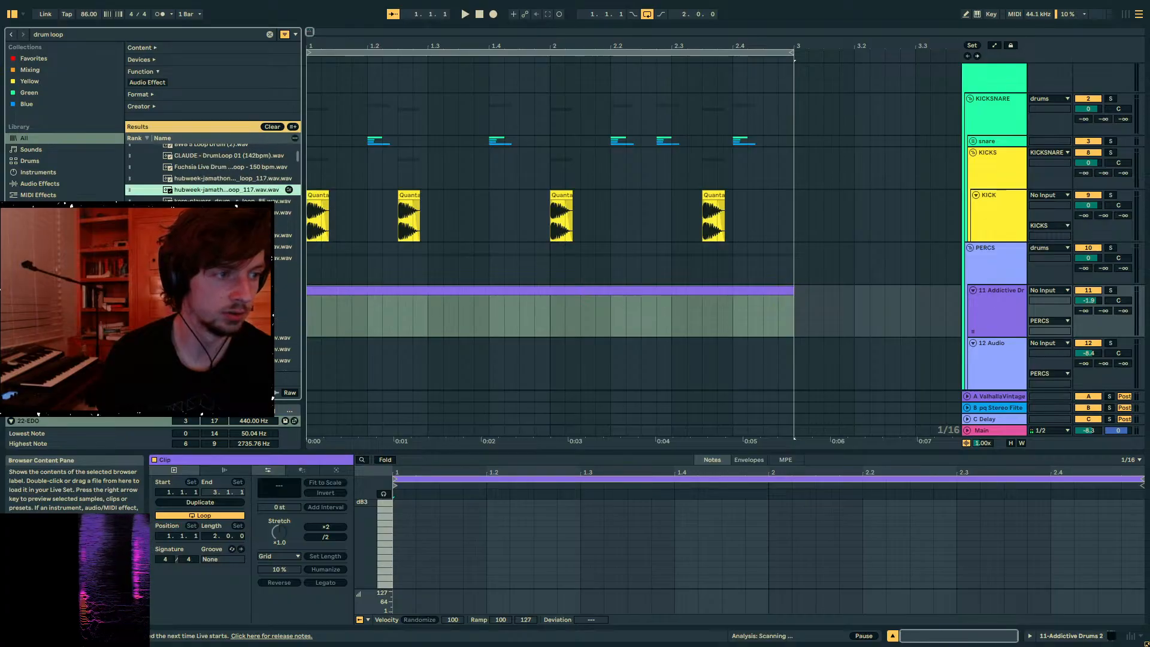
pyautogui.scroll(5, 207, 178)
# - Convert the hubweek-jamathon 117 drum loop to MIDI as drums on the Addictive Drums track and enlarge the note editor
pyautogui.moveTo(204, 178); pyautogui.dragTo(317, 302)
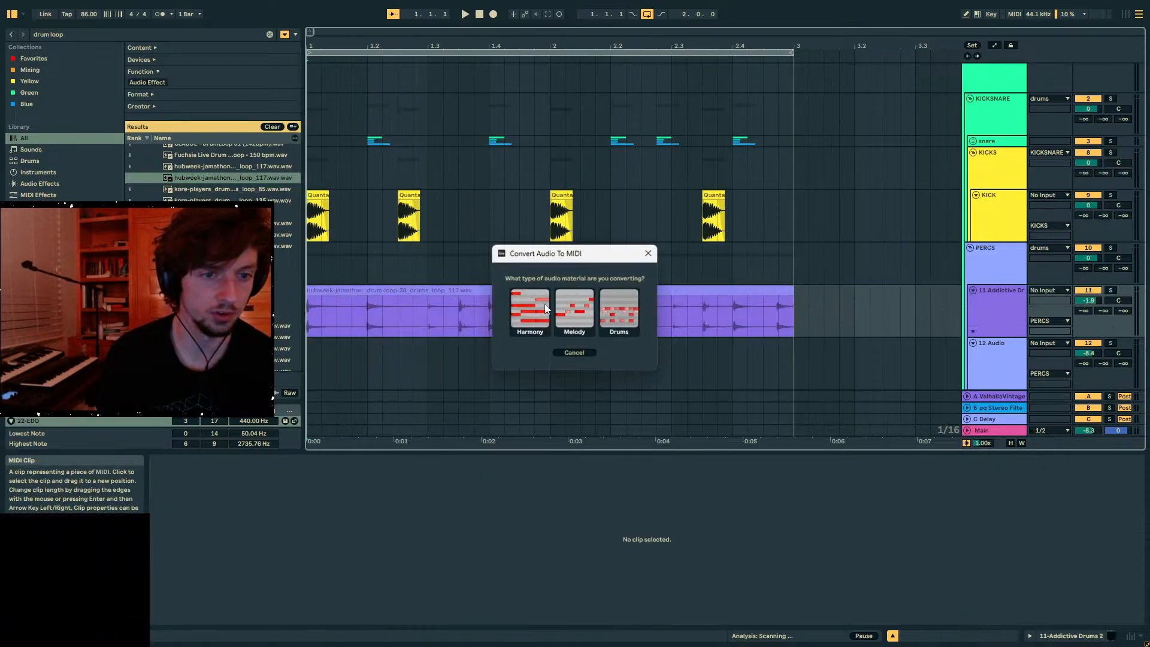
pyautogui.click(616, 315)
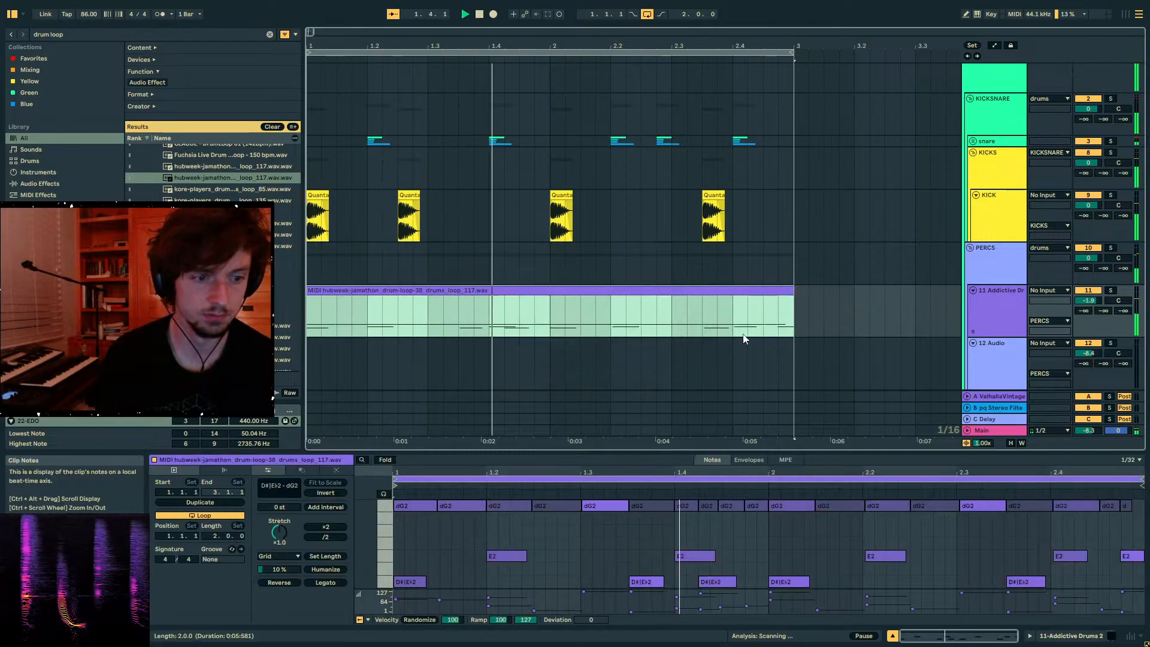
pyautogui.moveTo(680, 453); pyautogui.dragTo(672, 243)
pyautogui.press('space')
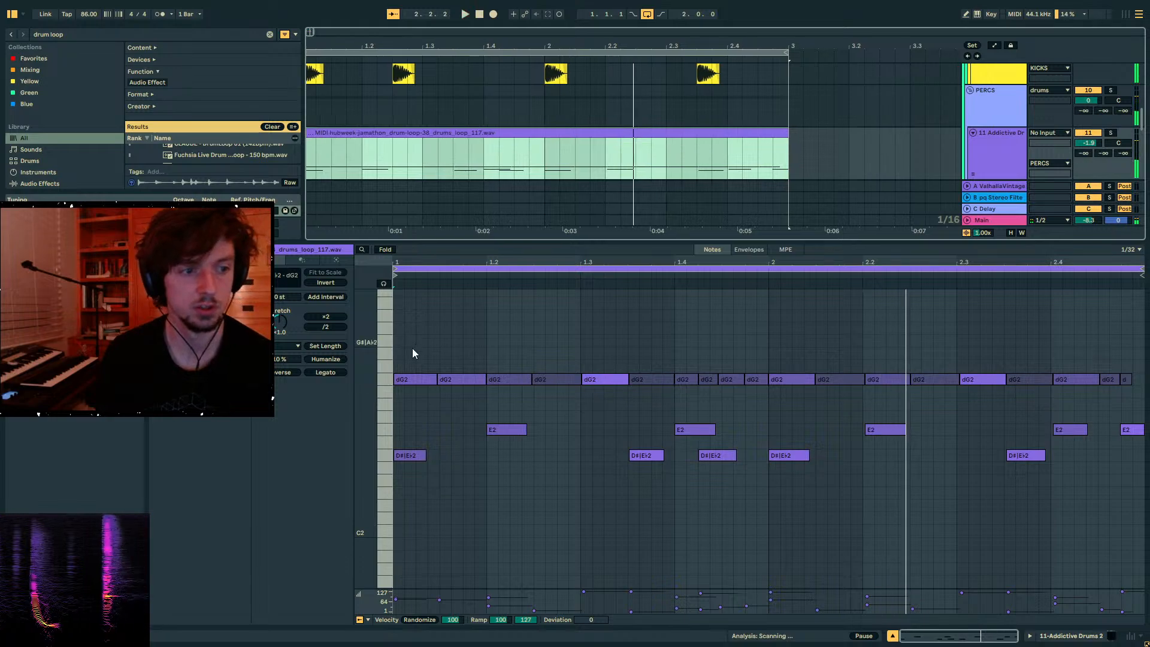
pyautogui.press('b')
pyautogui.moveTo(406, 340); pyautogui.dragTo(576, 367)
pyautogui.hotkey('ctrl', 'z')
pyautogui.press('b')
# - Transpose the continuous top row of notes to A2 with note preview turned on, and play the loop
pyautogui.moveTo(403, 337); pyautogui.dragTo(1132, 392)
pyautogui.press('Up')
pyautogui.press('Up')
pyautogui.press('Up')
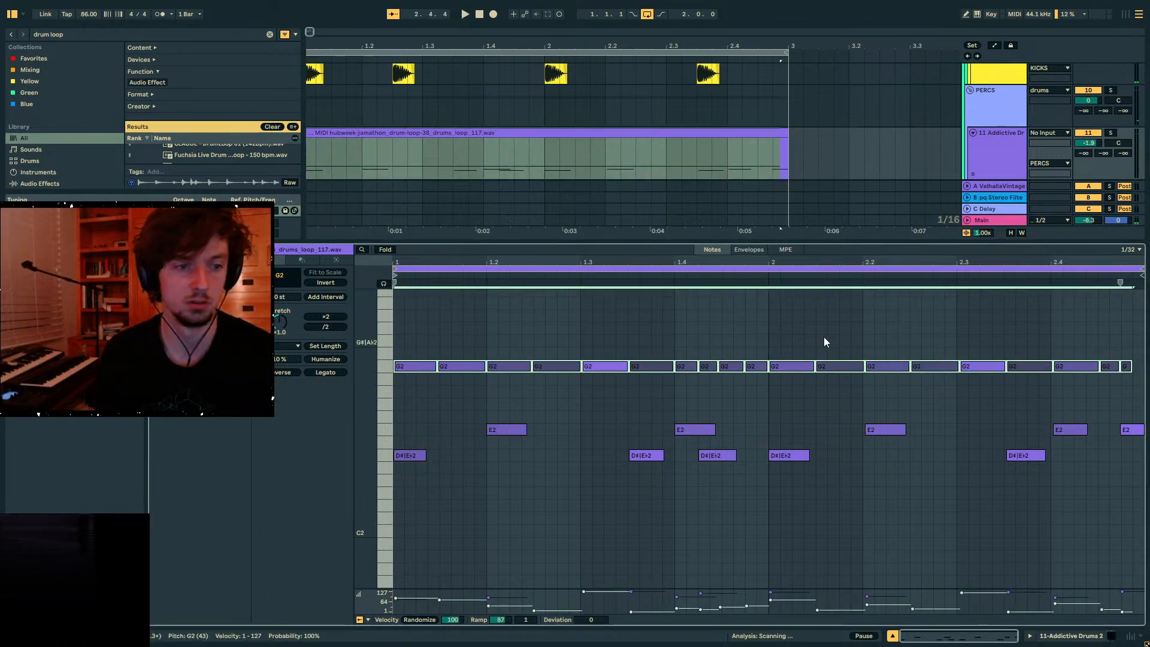
pyautogui.click(383, 283)
pyautogui.press('Up')
pyautogui.press('Down')
pyautogui.press('Down')
pyautogui.press('Down')
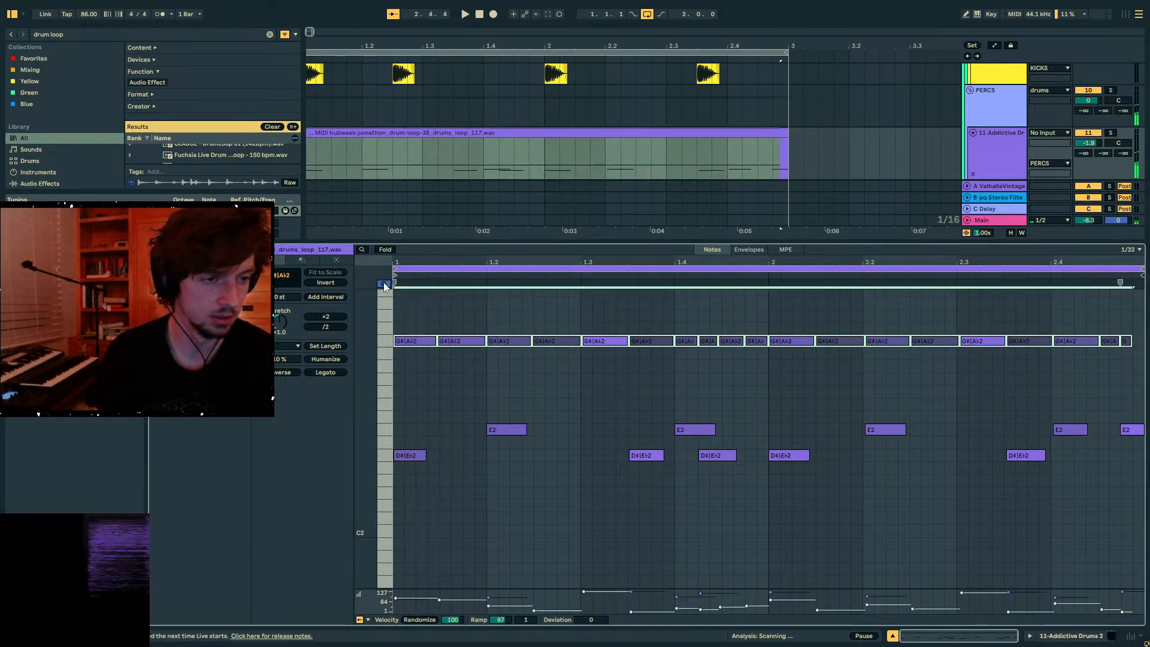
pyautogui.press('Down')
pyautogui.press('Down')
pyautogui.press('Down')
pyautogui.press('Down')
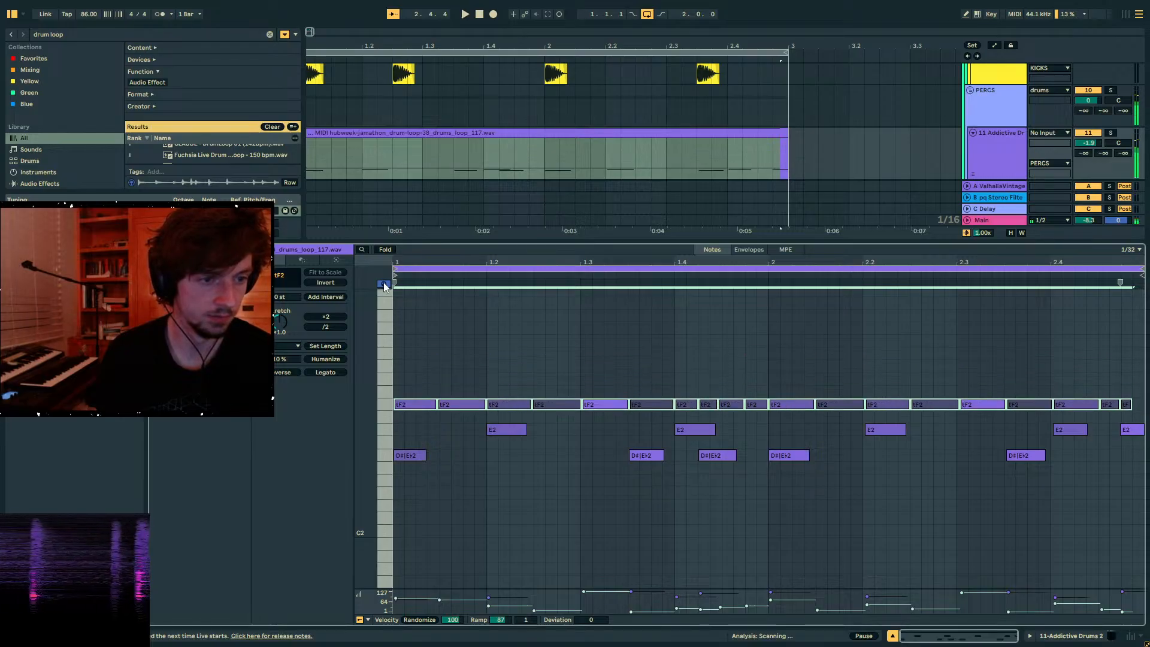
pyautogui.press('Up')
pyautogui.press('Up')
pyautogui.press('Up')
pyautogui.press('Up')
pyautogui.press('Up')
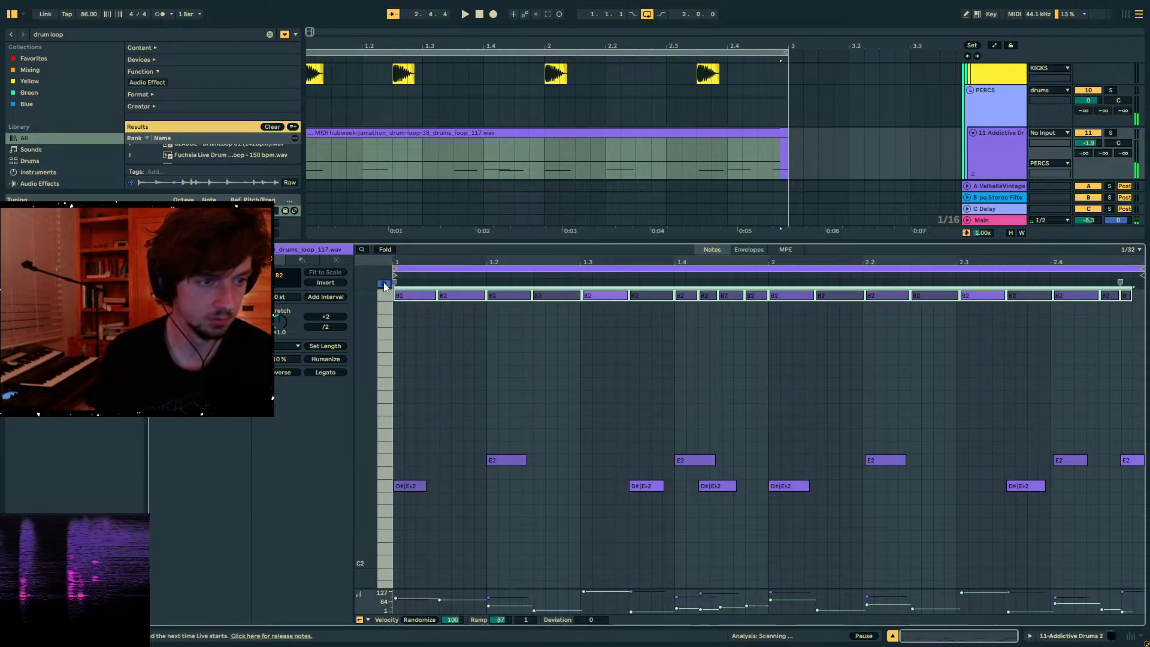
pyautogui.press('Down')
pyautogui.press('Down')
pyautogui.press('Up')
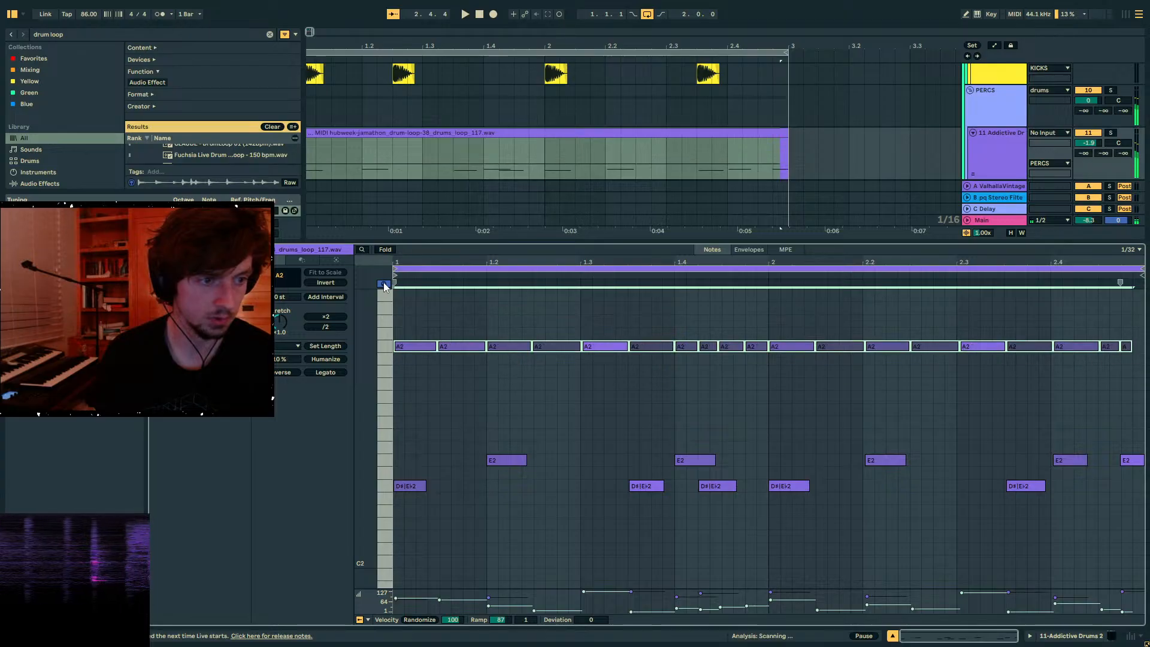
pyautogui.press('space')
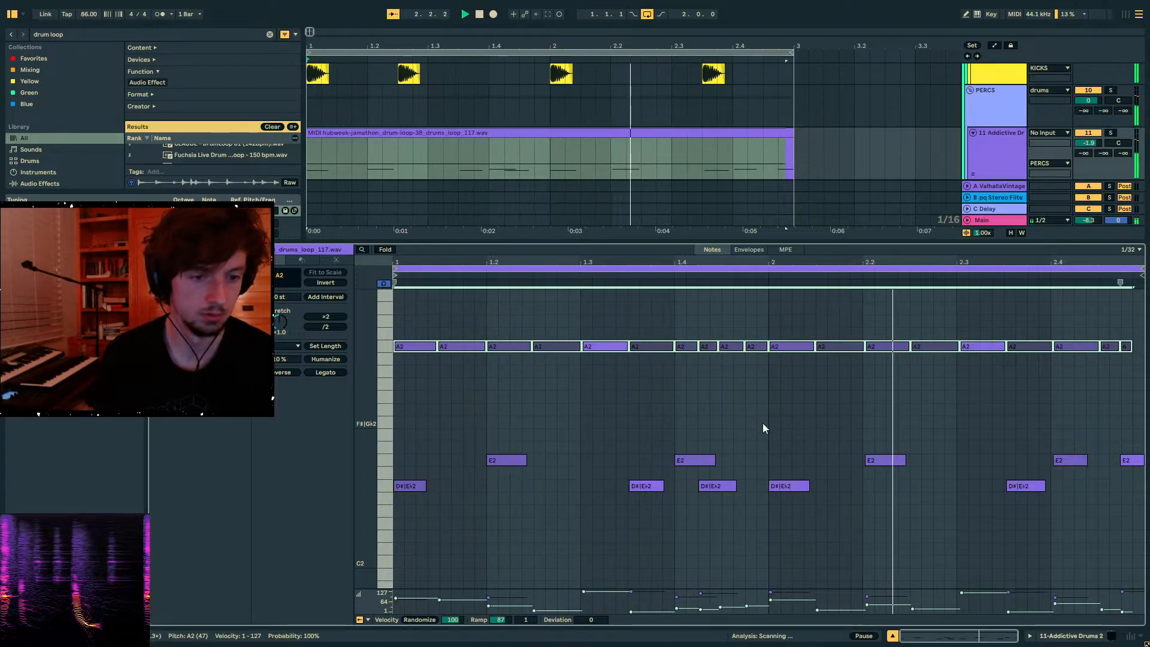
# - Transpose the D#|Eb2 and E2 rows of notes together up to B2 and tC3 while auditioning the loop
pyautogui.moveTo(398, 437); pyautogui.dragTo(1142, 539)
pyautogui.press('Up')
pyautogui.press('Up')
pyautogui.press('Up')
pyautogui.press('space')
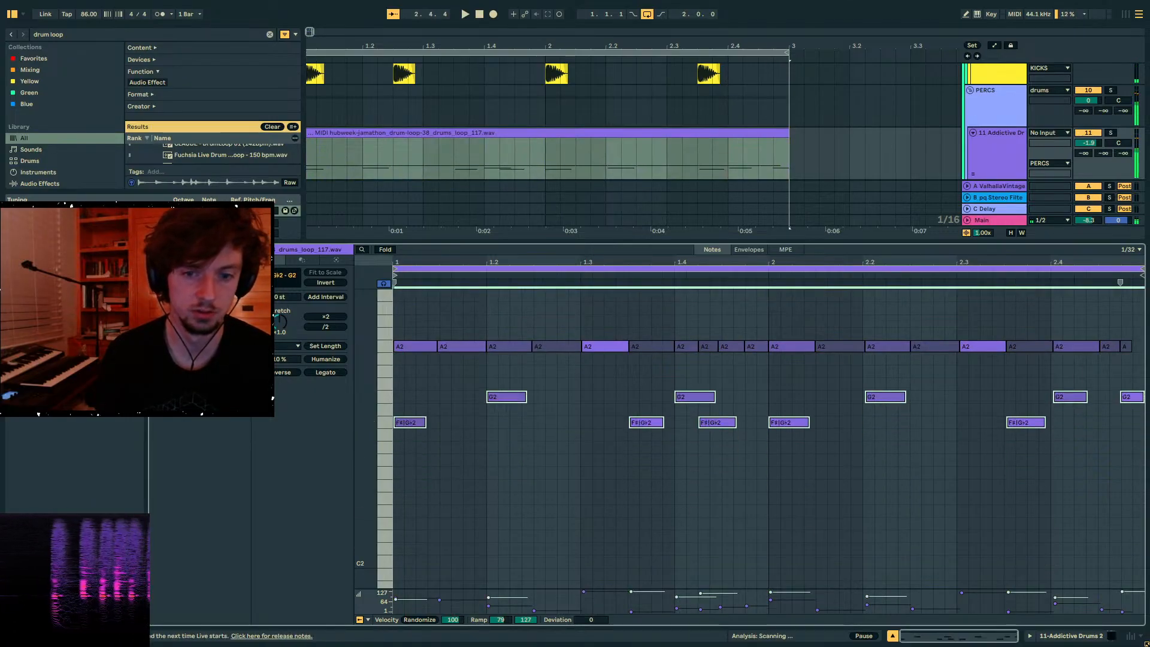
pyautogui.press('Up')
pyautogui.press('Up')
pyautogui.press('Up')
pyautogui.press('Up')
pyautogui.press('Up')
pyautogui.press('Up')
pyautogui.press('Up')
pyautogui.press('Up')
pyautogui.press('space')
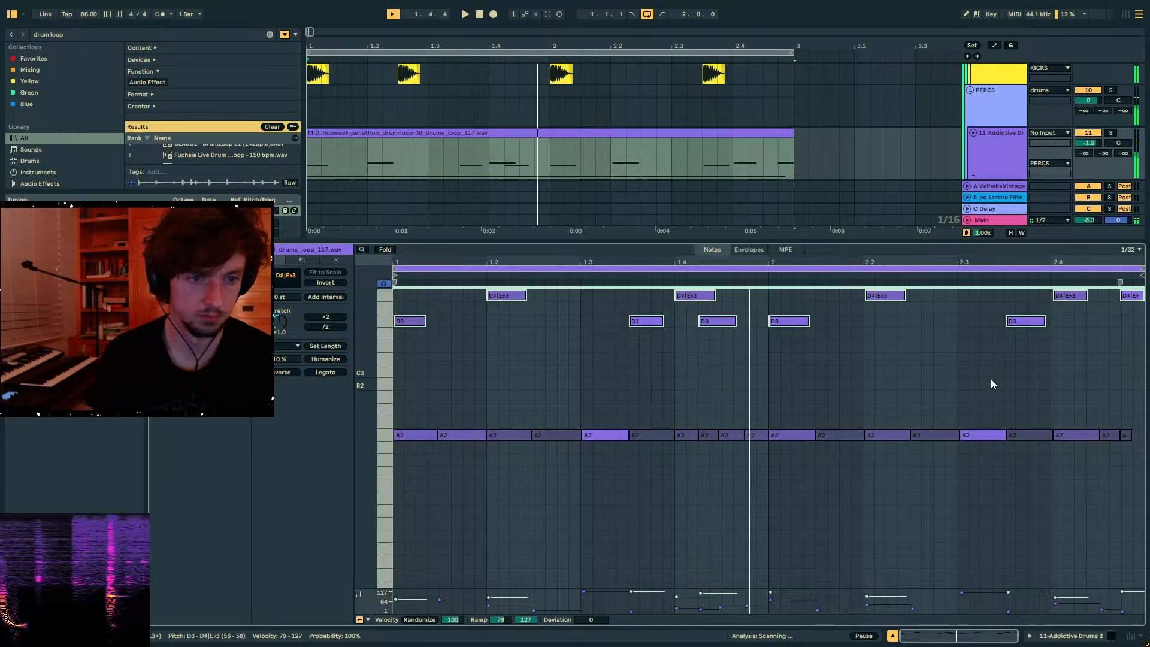
pyautogui.press('Down')
pyautogui.press('Down')
pyautogui.press('Down')
pyautogui.press('Down')
pyautogui.press('Down')
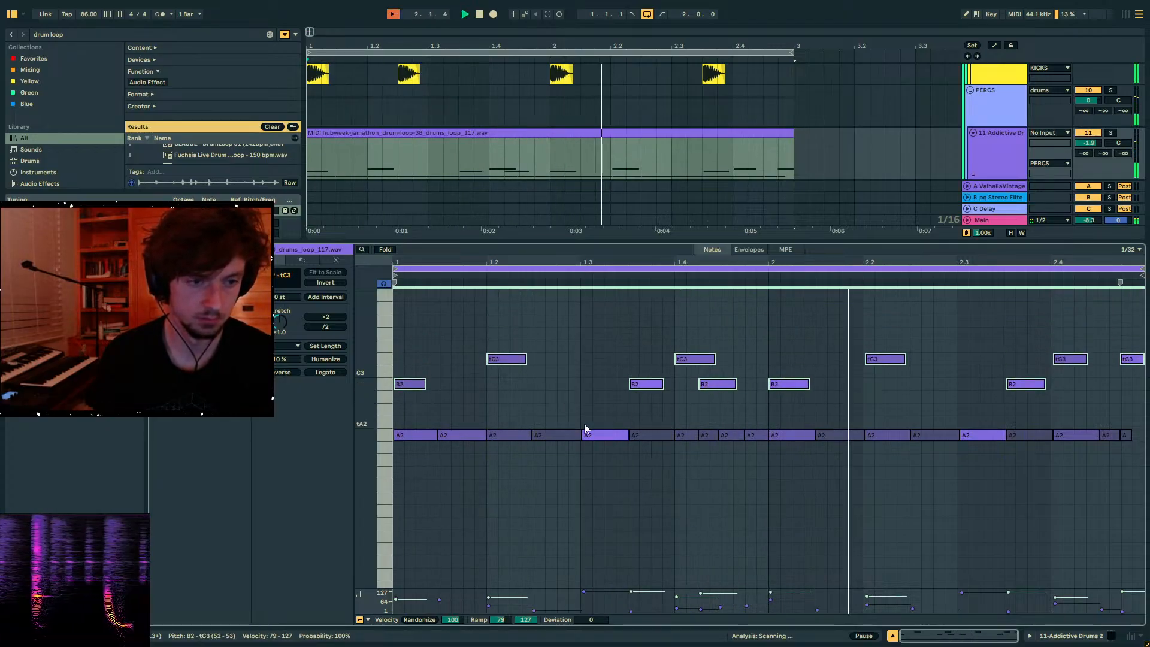
pyautogui.press('space')
# - Transpose the continuous A2 row of notes up to C3 and set the Addictive Drums track's volume to 0.9
pyautogui.moveTo(401, 421); pyautogui.dragTo(1143, 581)
pyautogui.press('Up')
pyautogui.press('Up')
pyautogui.press('Up')
pyautogui.press('Up')
pyautogui.press('Up')
pyautogui.press('Up')
pyautogui.press('Up')
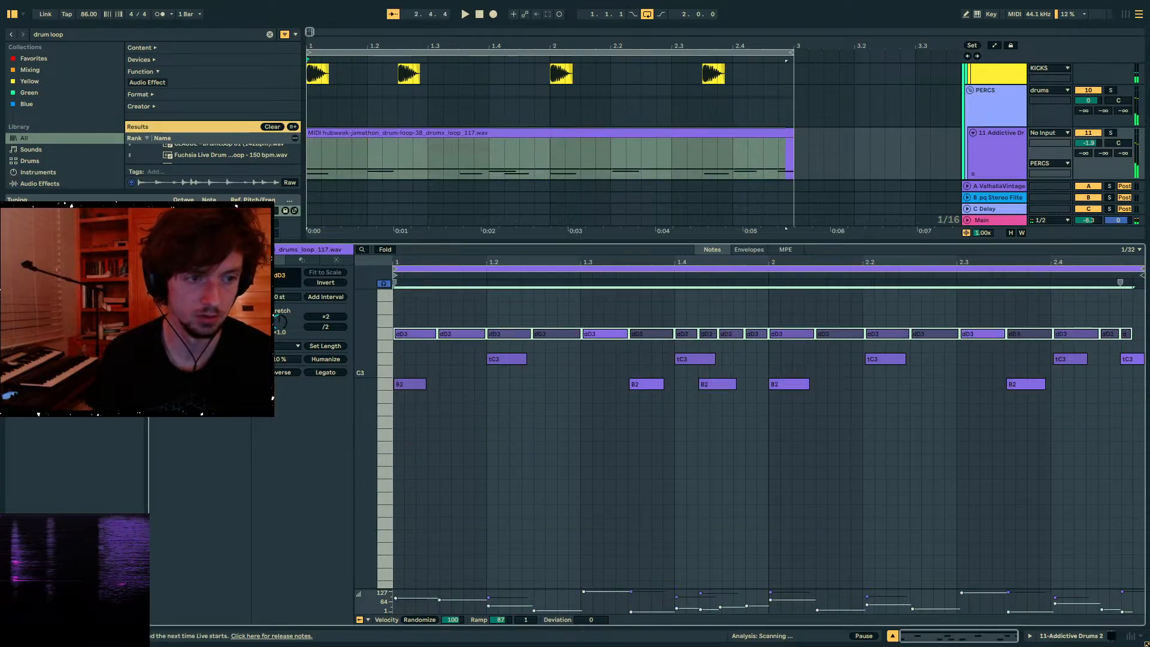
pyautogui.press('Down')
pyautogui.press('Down')
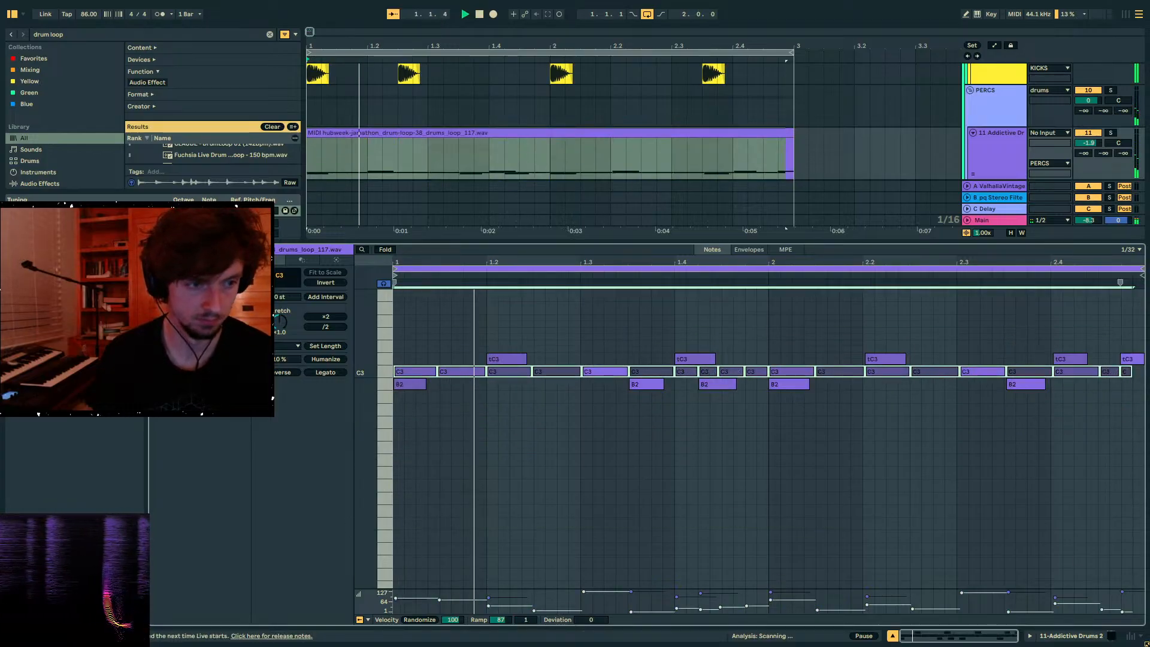
pyautogui.moveTo(1081, 142); pyautogui.dragTo(1081, 140)
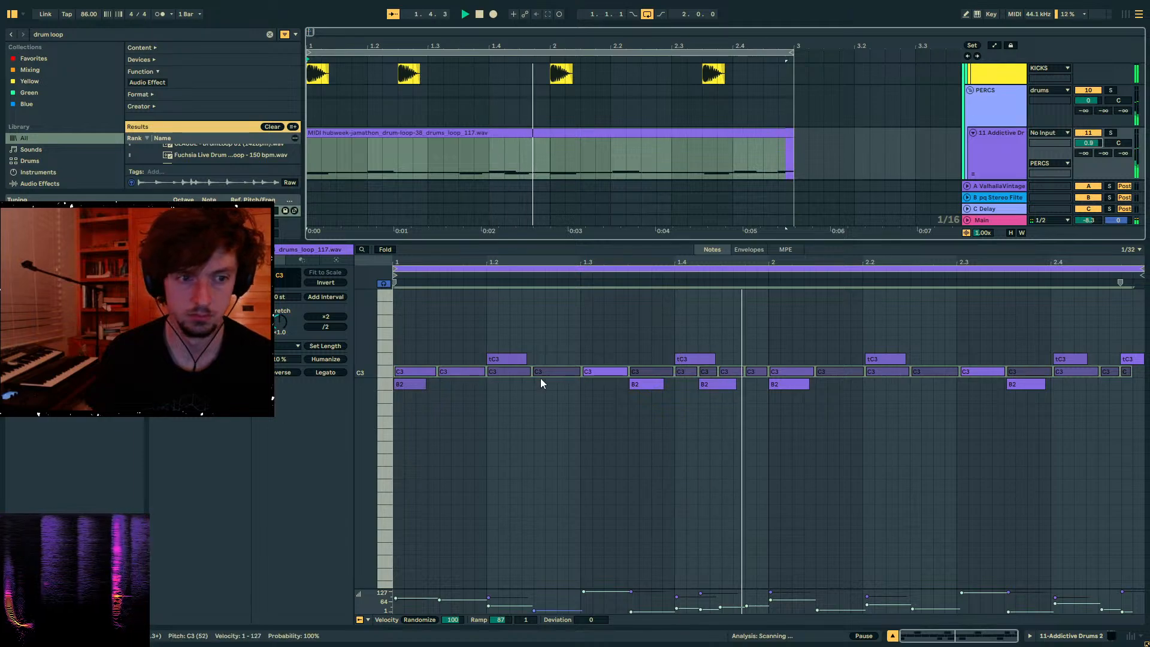
# - Add short A2 notes at 1.3.4 and 1.4.3 and duplicate them into the second bar
pyautogui.doubleClick(483, 436)
pyautogui.moveTo(481, 435); pyautogui.dragTo(647, 438)
pyautogui.click(577, 443)
pyautogui.press('space')
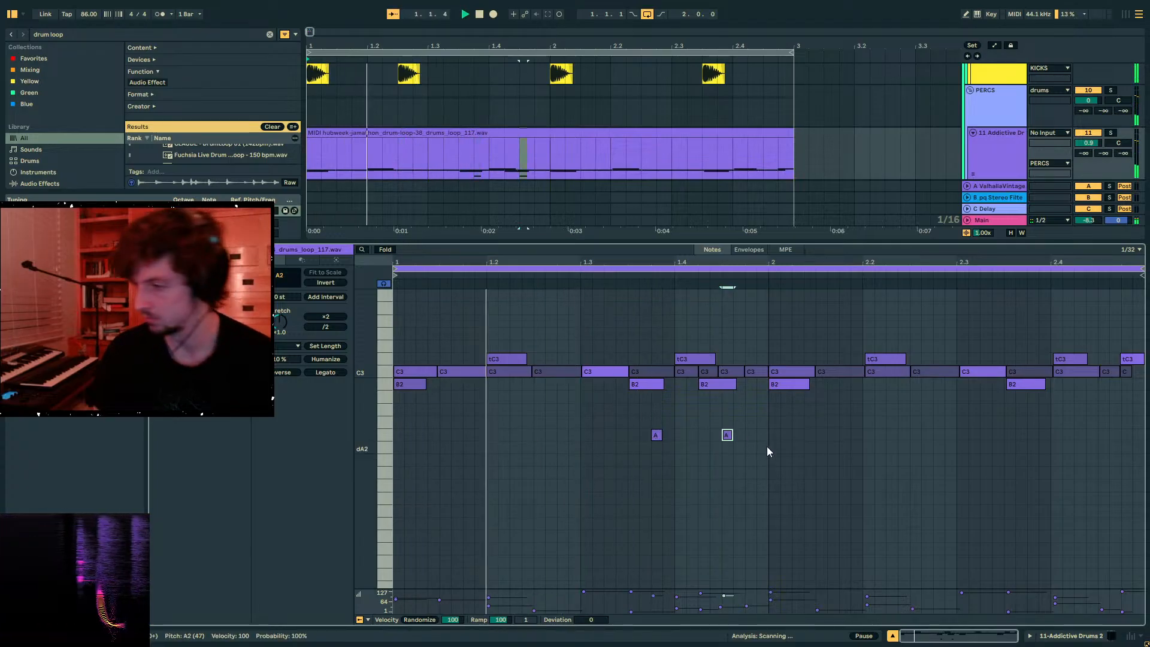
pyautogui.moveTo(766, 447); pyautogui.dragTo(271, 430)
pyautogui.hotkey('ctrl', 'd')
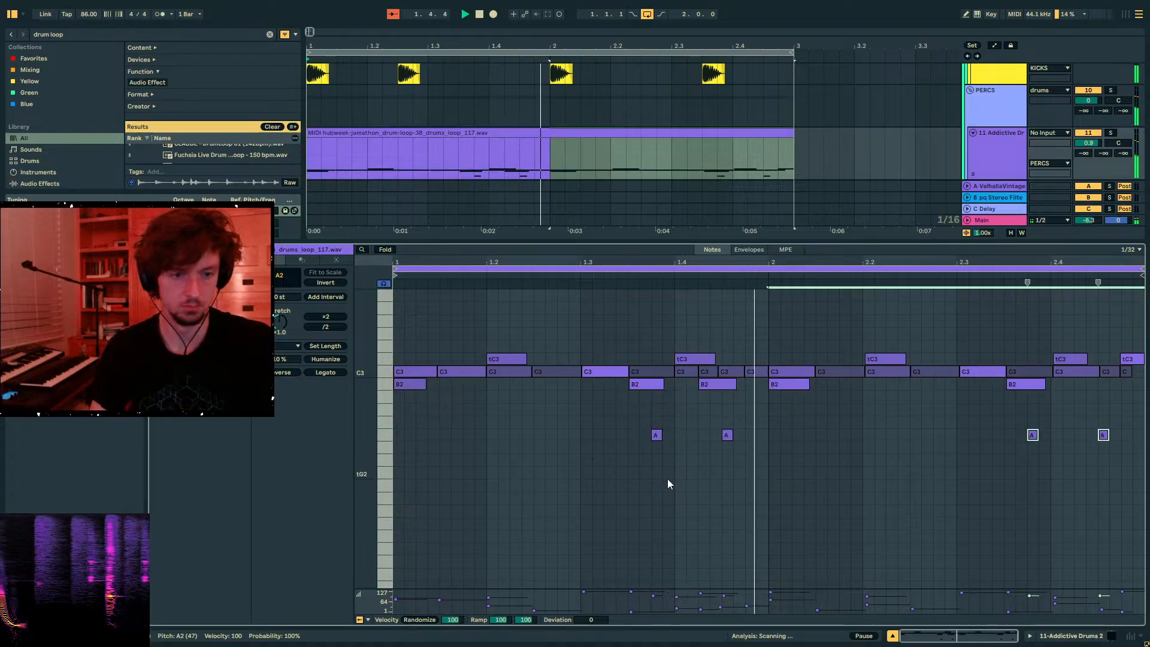
pyautogui.click(759, 477)
pyautogui.doubleClick(773, 435)
pyautogui.press('Delete')
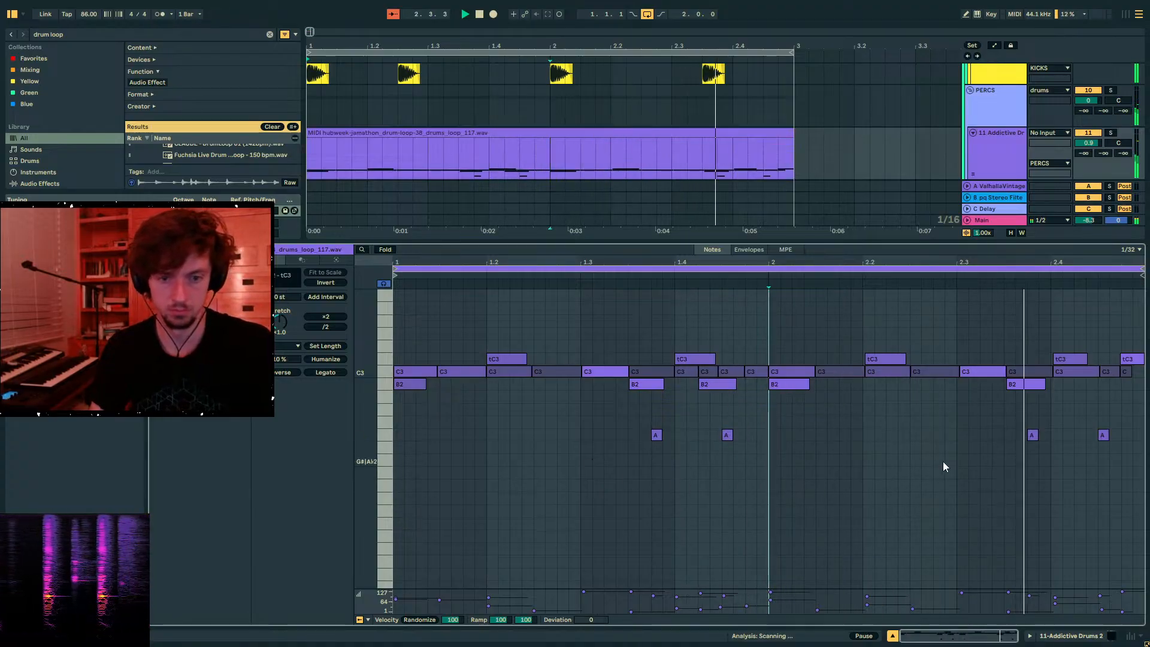
# - Lower the velocities of the short A2 notes just after 1.3 and 2.3
pyautogui.click(686, 136)
pyautogui.moveTo(1076, 483); pyautogui.dragTo(1037, 458)
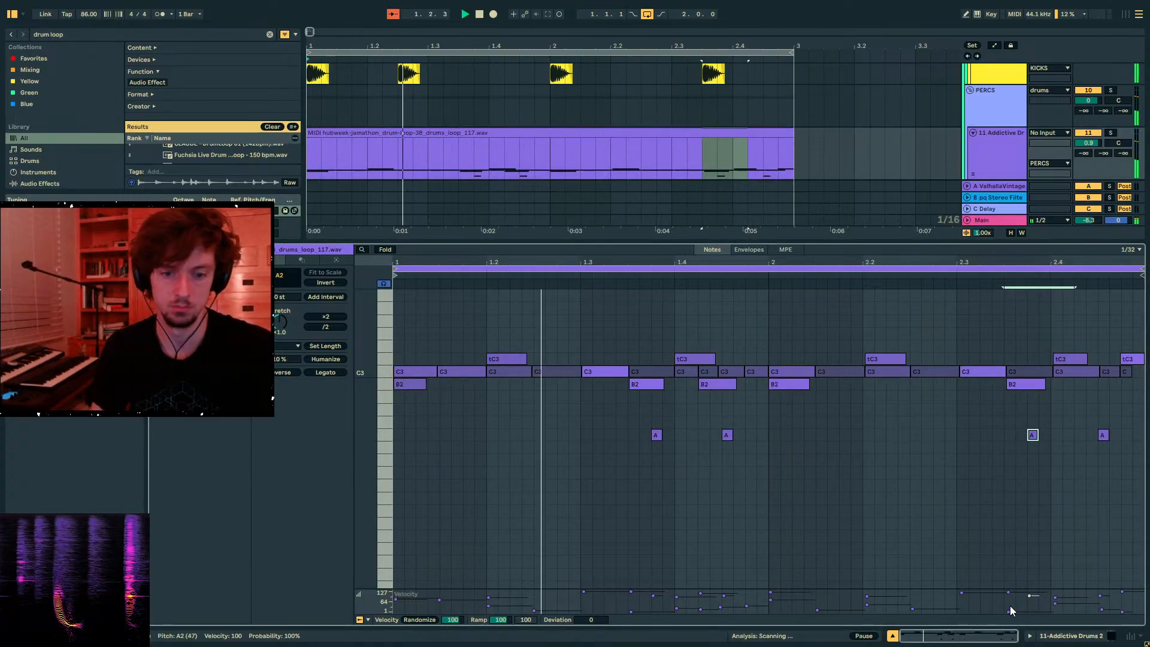
pyautogui.moveTo(666, 454); pyautogui.dragTo(640, 429)
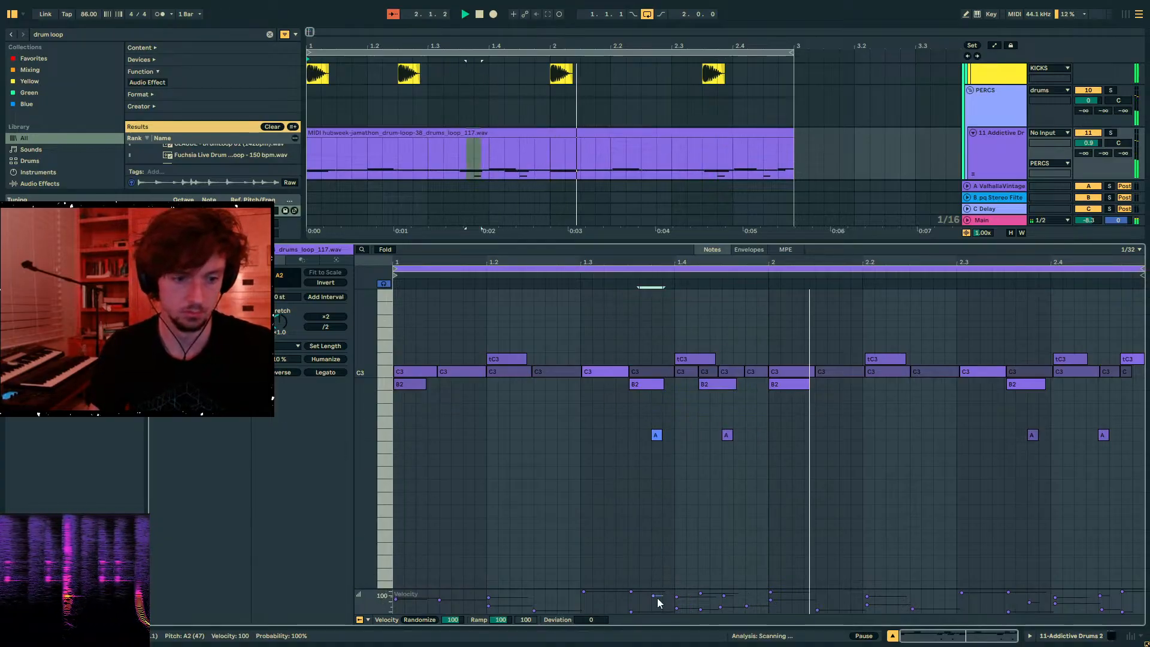
pyautogui.moveTo(654, 596); pyautogui.dragTo(654, 601)
pyautogui.click(851, 484)
pyautogui.press('space')
# - Try short dG2 notes at several positions in the first bar's opening beats while auditioning the loop
pyautogui.press('b')
pyautogui.rightClick(393, 490)
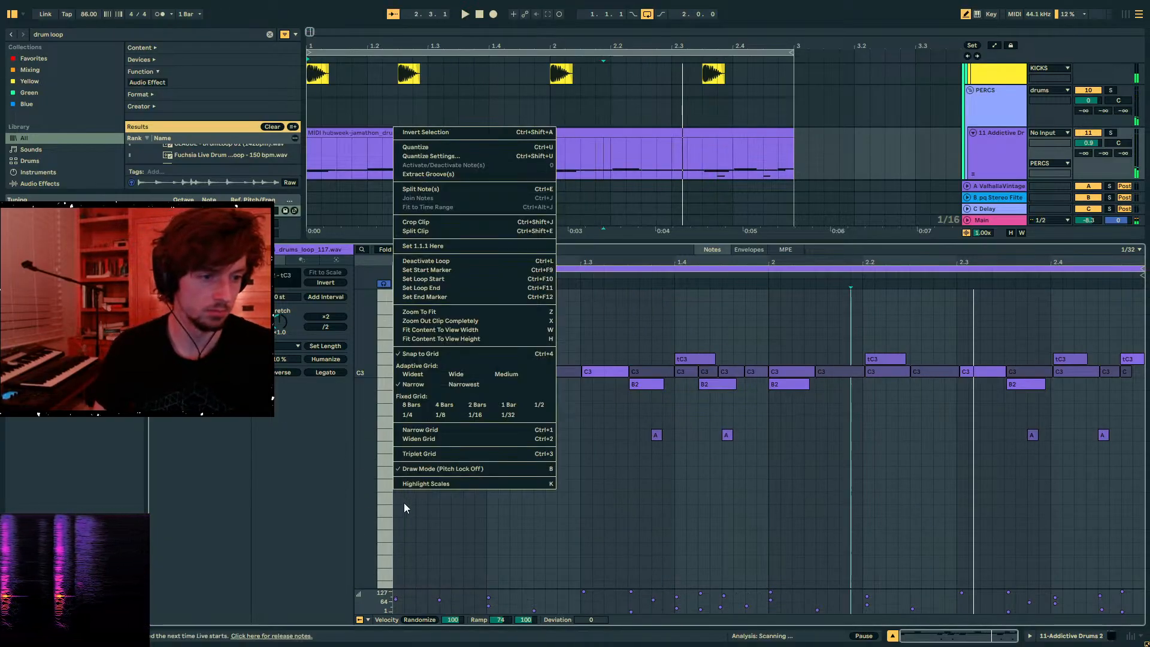
pyautogui.click(402, 502)
pyautogui.click(399, 501)
pyautogui.click(400, 501)
pyautogui.press('space')
pyautogui.click(400, 498)
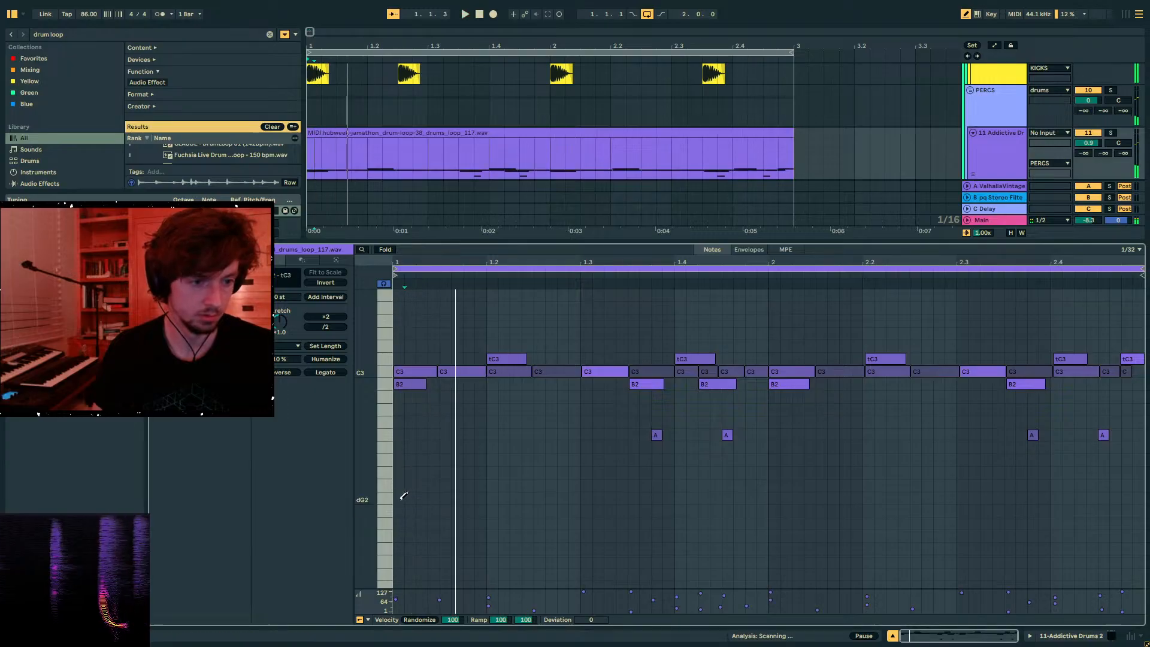
pyautogui.press('space')
pyautogui.click(451, 498)
pyautogui.moveTo(445, 497); pyautogui.dragTo(551, 498)
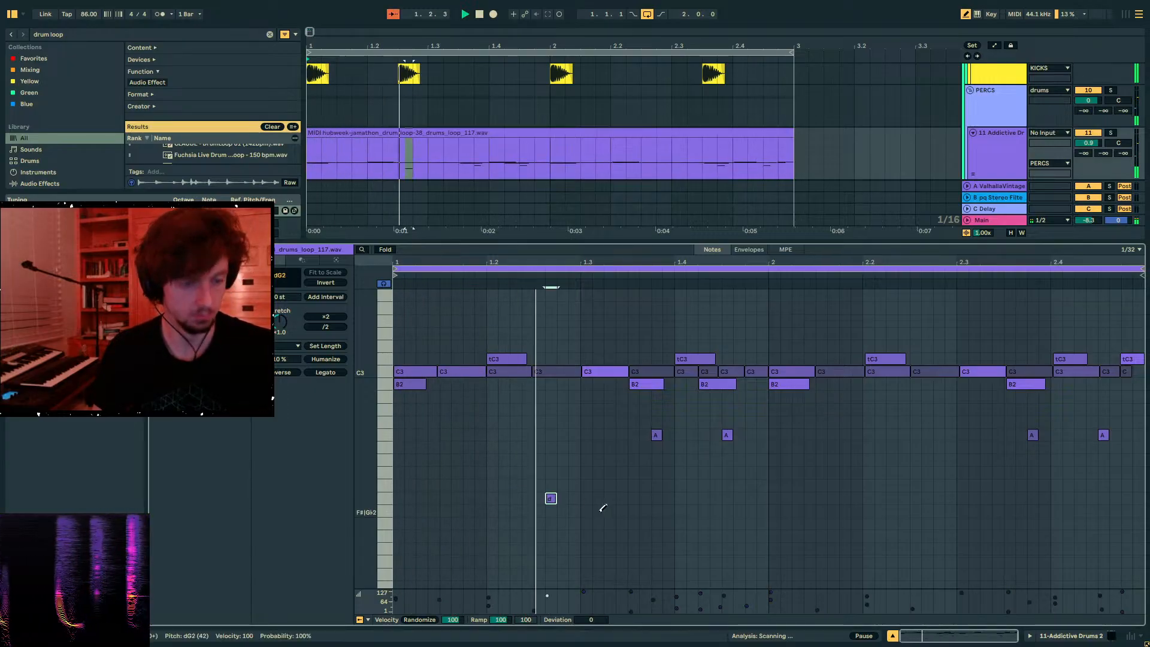
pyautogui.press('space')
pyautogui.click(459, 498)
pyautogui.click(554, 498)
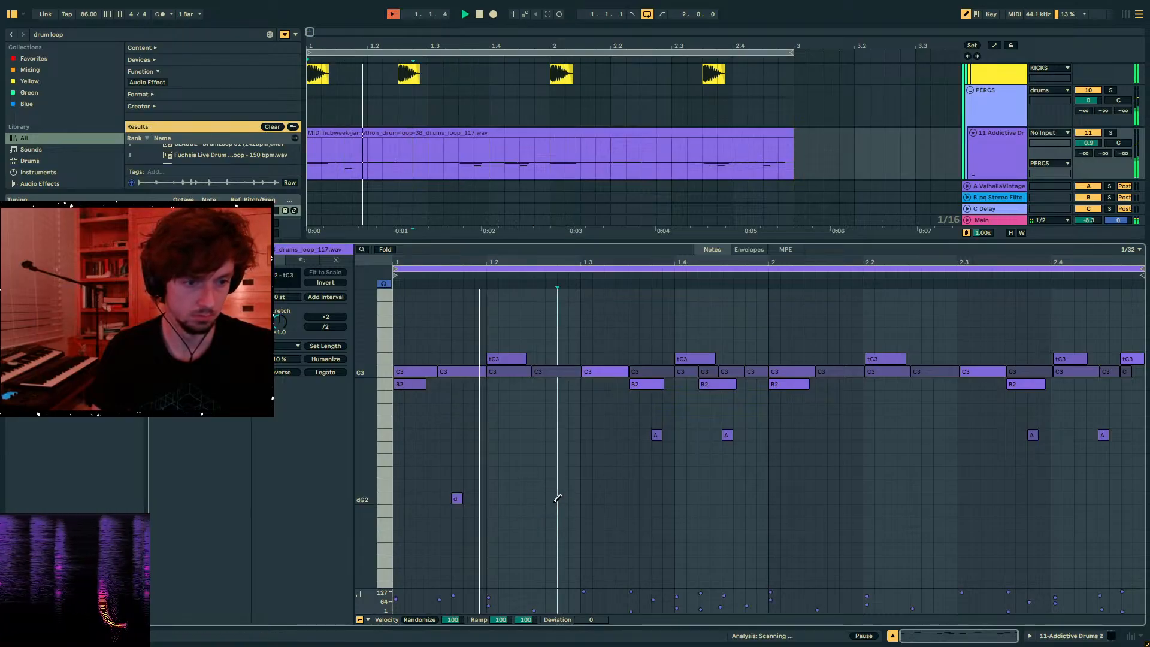
pyautogui.press('space')
pyautogui.click(449, 497)
pyautogui.press('space')
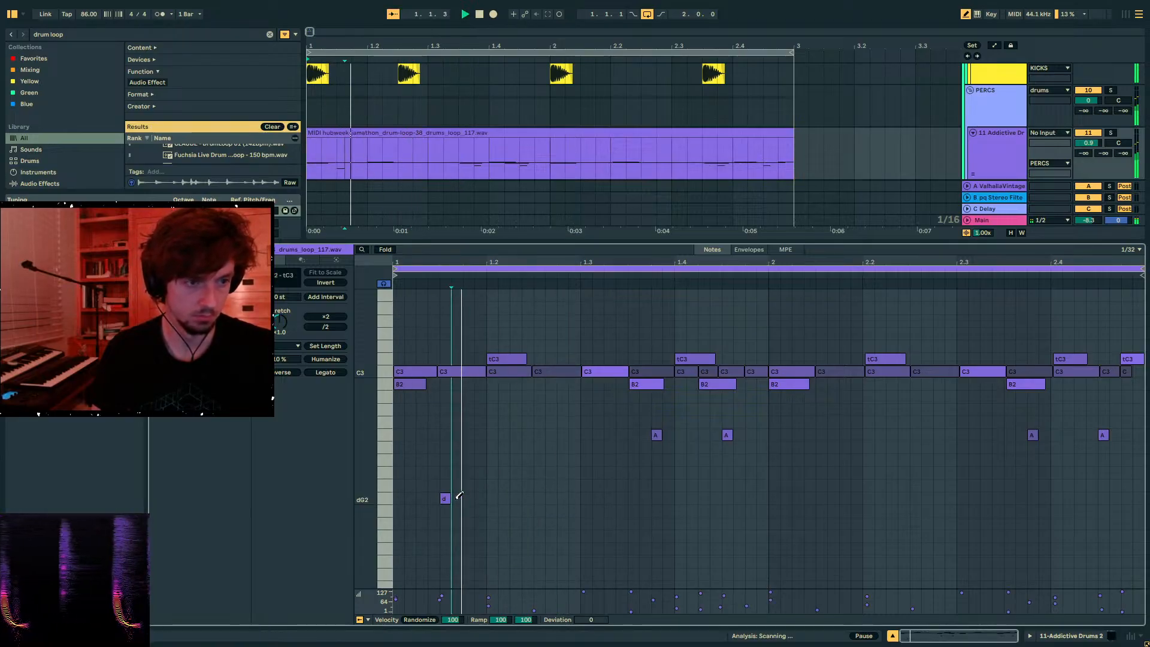
pyautogui.press('space')
pyautogui.click(445, 499)
# - Draw three short dG2 notes near 1.1.4, 1.2.4 and 1.3.2 with the note grid turned off
pyautogui.click(468, 498)
pyautogui.press('space')
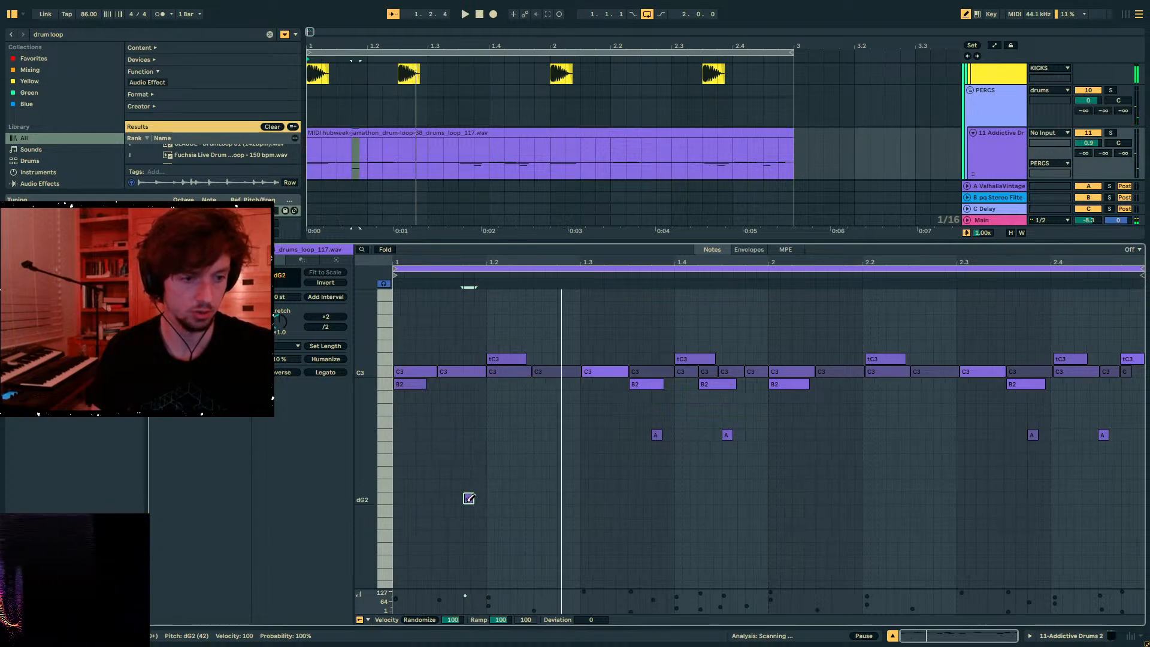
pyautogui.click(470, 498)
pyautogui.click(468, 496)
pyautogui.press('space')
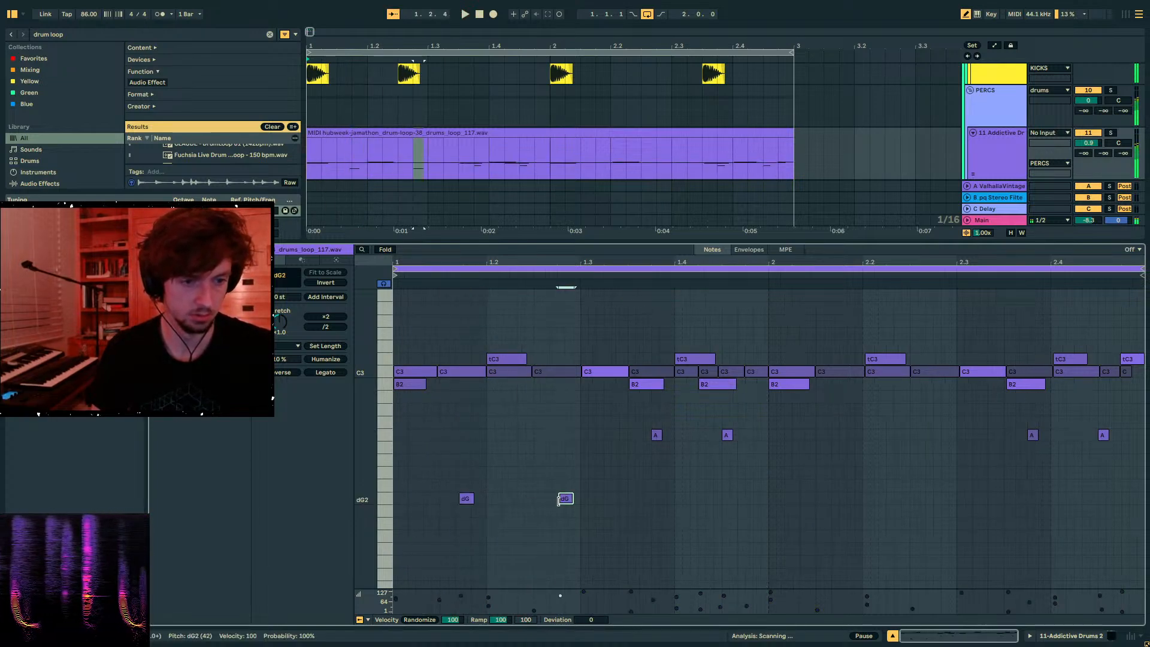
pyautogui.press('space')
pyautogui.click(614, 498)
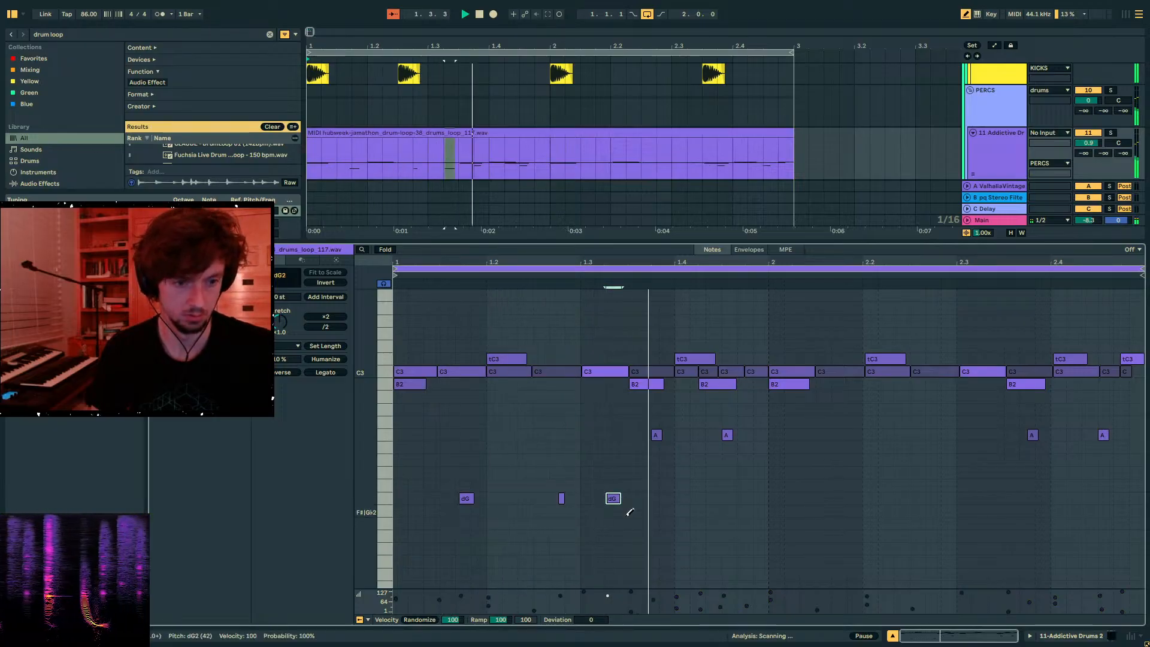
# - Leave Draw Mode and duplicate the first bar's three dG2 notes into the second bar
pyautogui.press('space')
pyautogui.press('b')
pyautogui.moveTo(773, 491); pyautogui.dragTo(262, 574)
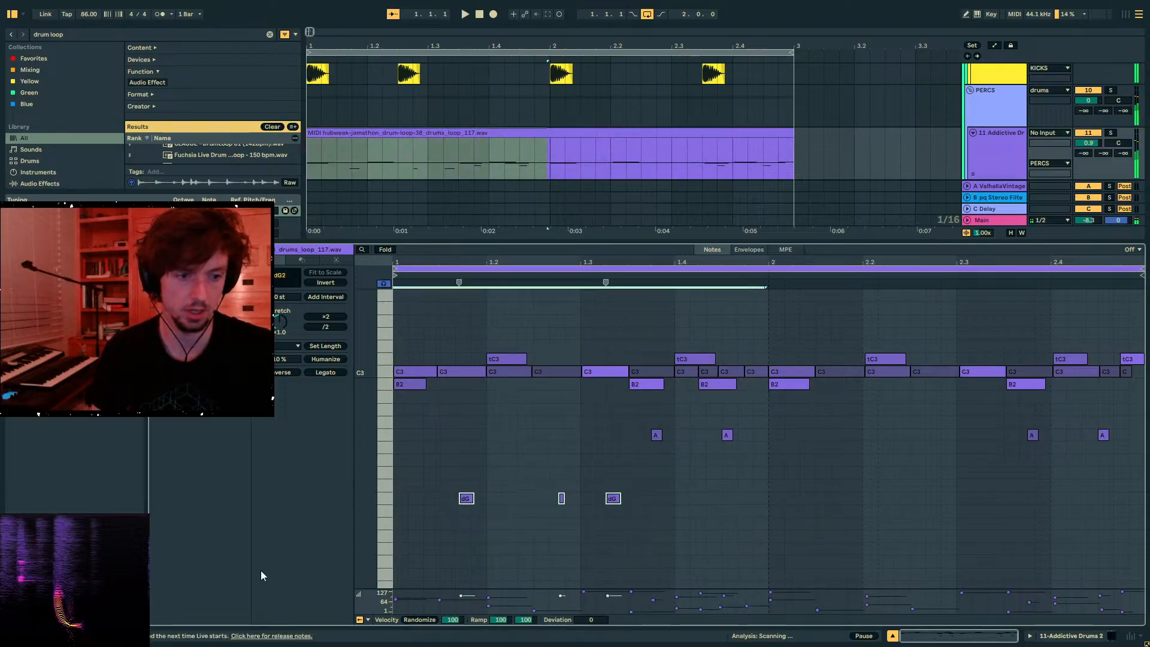
pyautogui.hotkey('ctrl', 'd')
# - Set the first bar's dG2 velocities to 45, the middle one to 76, and ramp the second bar's from 30 to 57
pyautogui.moveTo(676, 542); pyautogui.dragTo(354, 466)
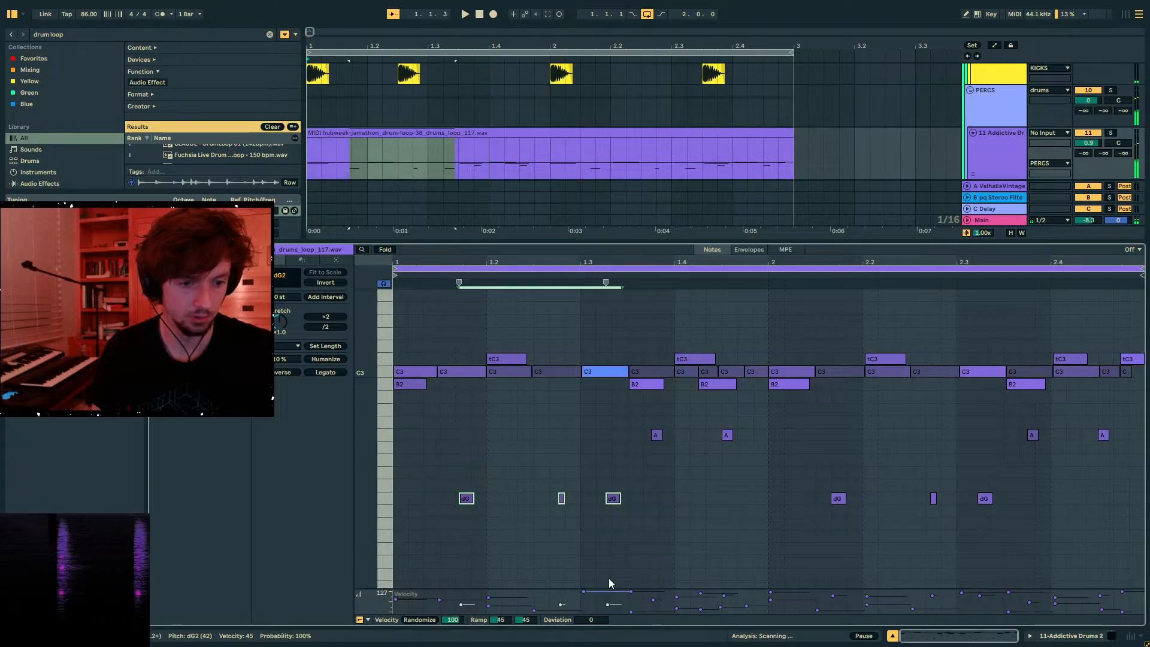
pyautogui.moveTo(571, 519); pyautogui.dragTo(553, 479)
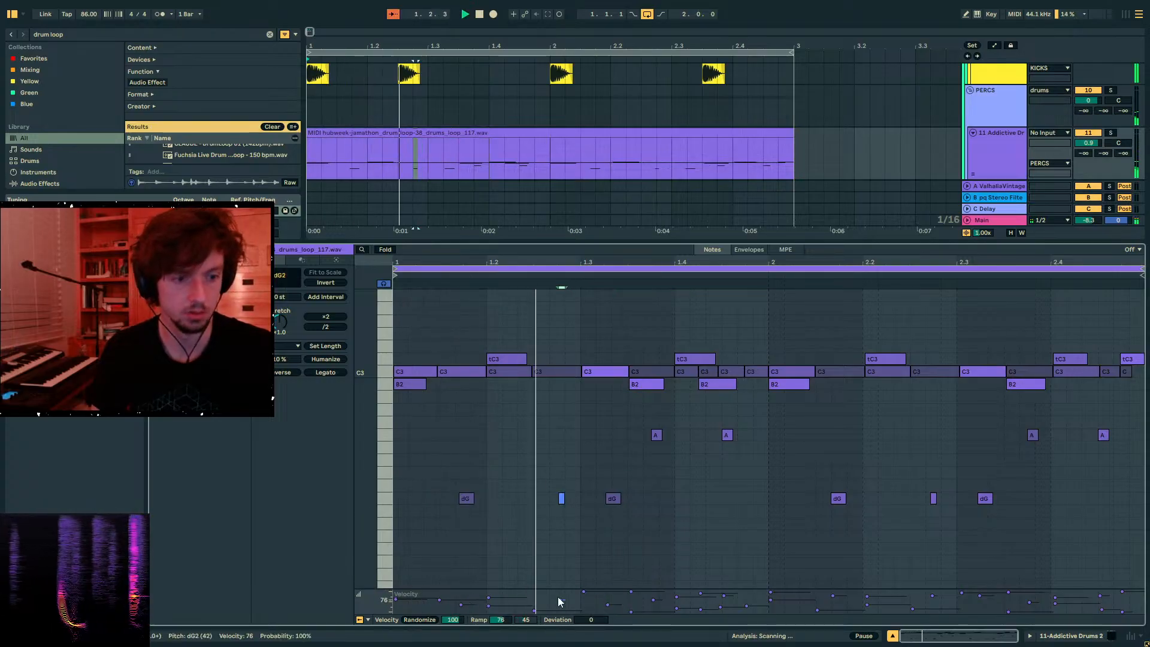
pyautogui.click(701, 558)
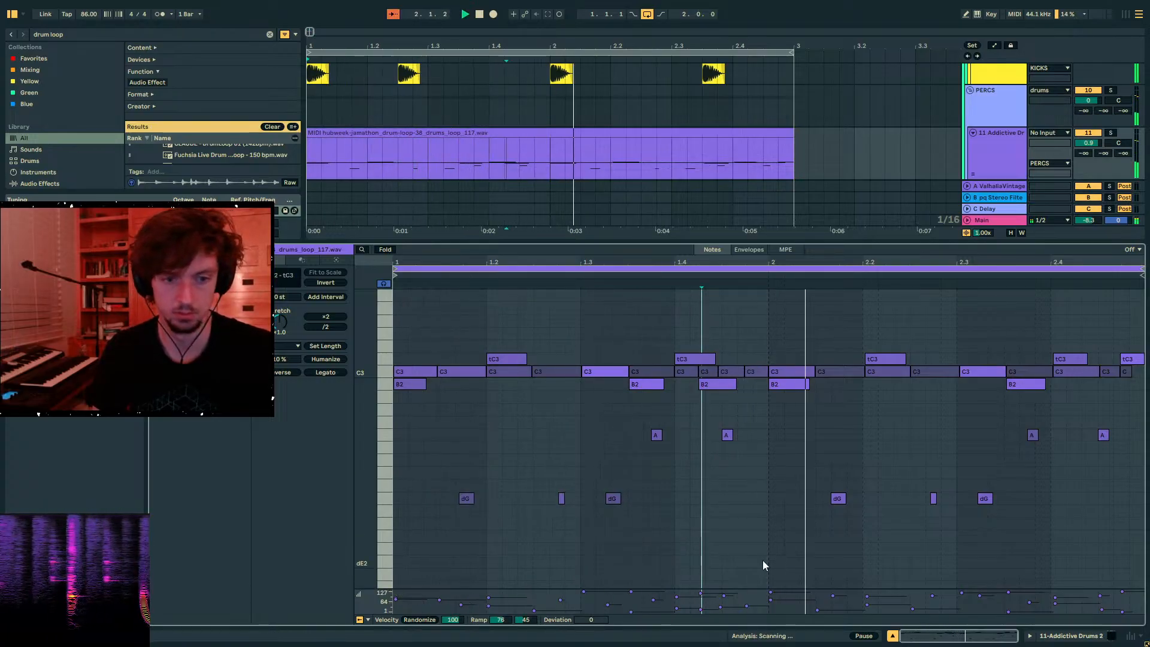
pyautogui.moveTo(803, 513); pyautogui.dragTo(1056, 479)
pyautogui.press('b')
pyautogui.moveTo(994, 602)
pyautogui.mouseDown()
pyautogui.moveTo(827, 616)
pyautogui.moveTo(816, 604)
pyautogui.mouseUp()
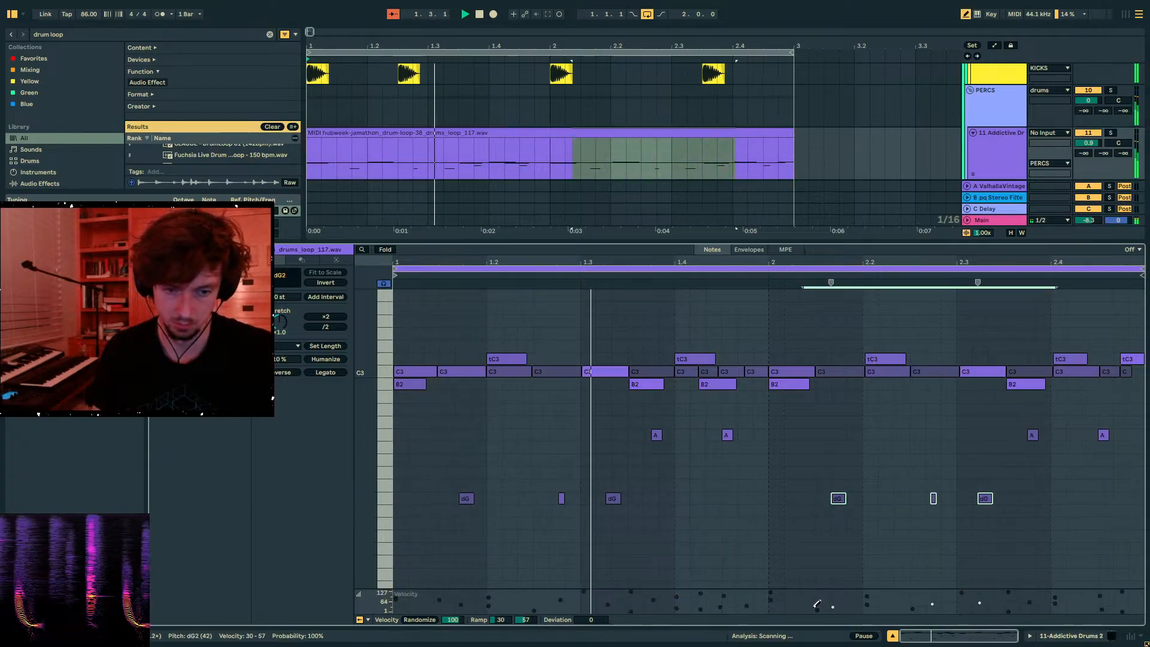
pyautogui.press('b')
# - Duplicate the two-bar drum arrangement to fill four bars and set the loop to all four bars
pyautogui.click(541, 132)
pyautogui.scroll(-3, 620, 180)
pyautogui.press('space')
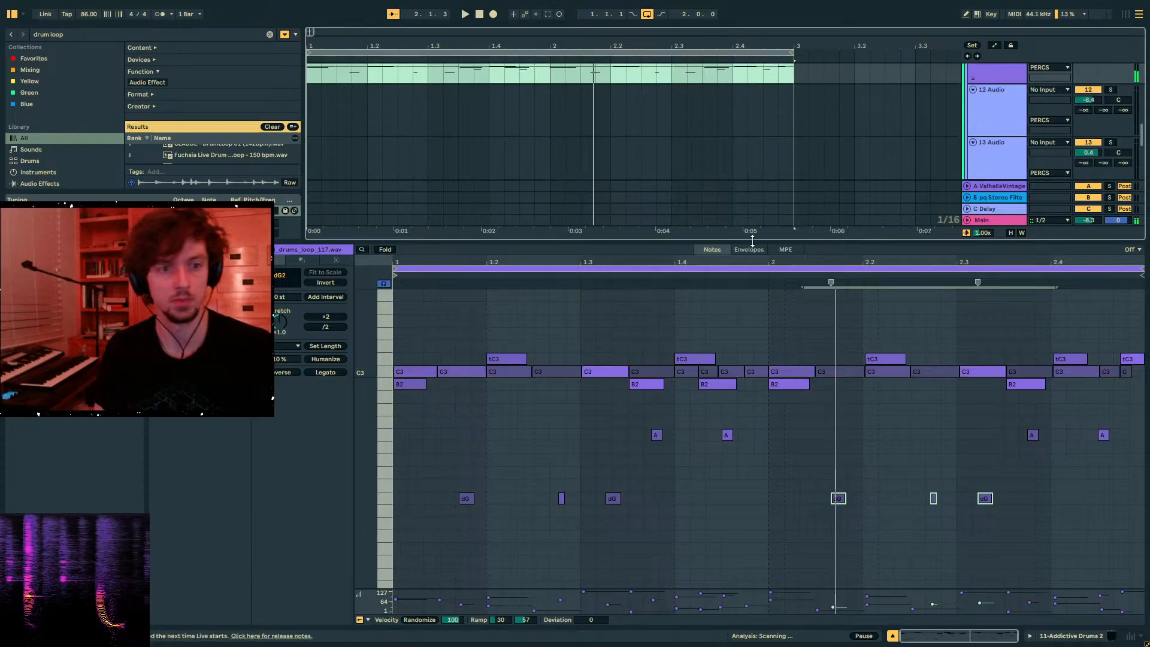
pyautogui.moveTo(750, 241); pyautogui.dragTo(732, 446)
pyautogui.scroll(3, 883, 173)
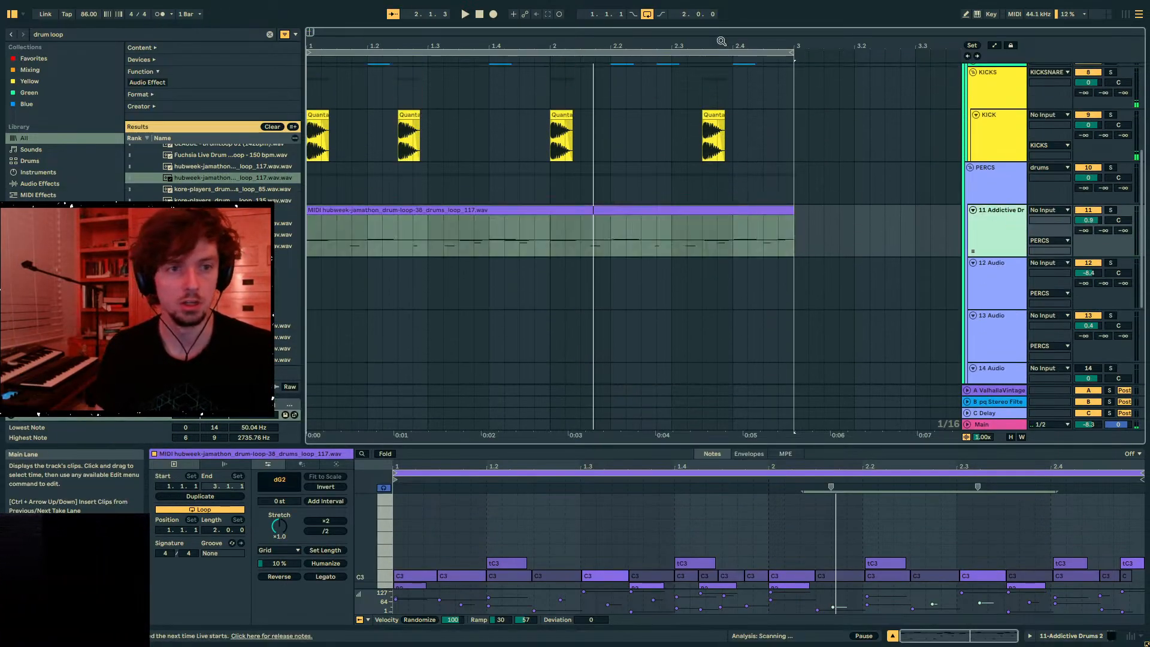
pyautogui.click(711, 51)
pyautogui.hotkey('ctrl', 'd')
pyautogui.moveTo(712, 46); pyautogui.dragTo(712, 12)
pyautogui.moveTo(578, 222); pyautogui.dragTo(309, 233)
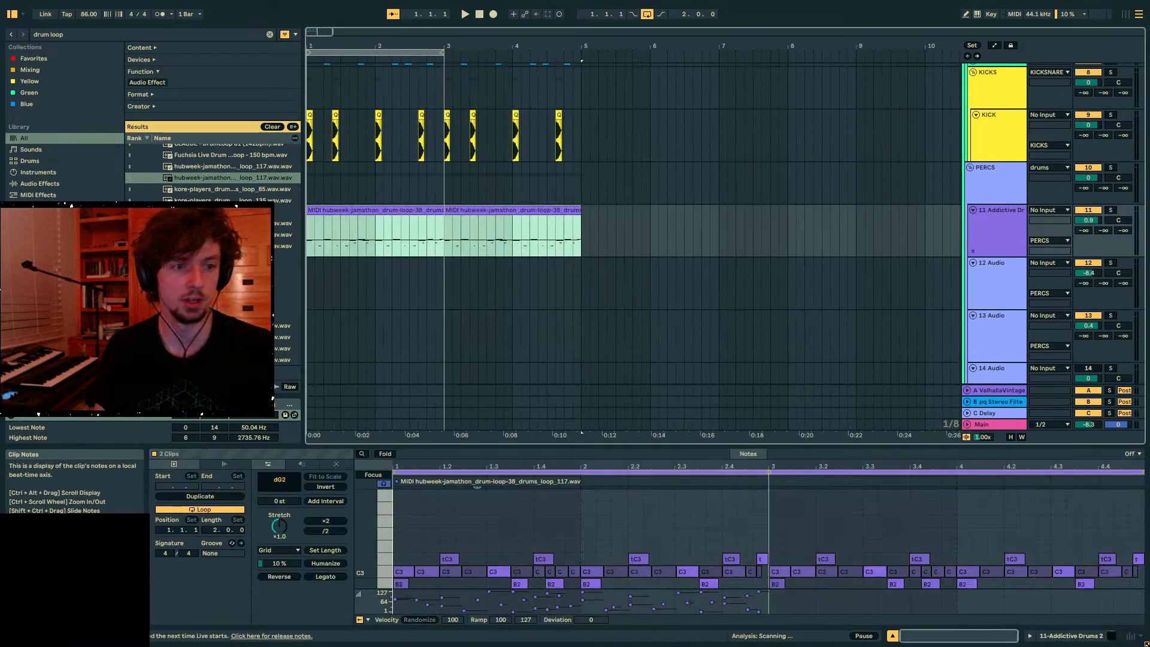
pyautogui.hotkey('ctrl', 'l')
# - Duplicate the Addictive Drums track and trim the copy's MIDI so that only bar 4 remains
pyautogui.click(590, 234)
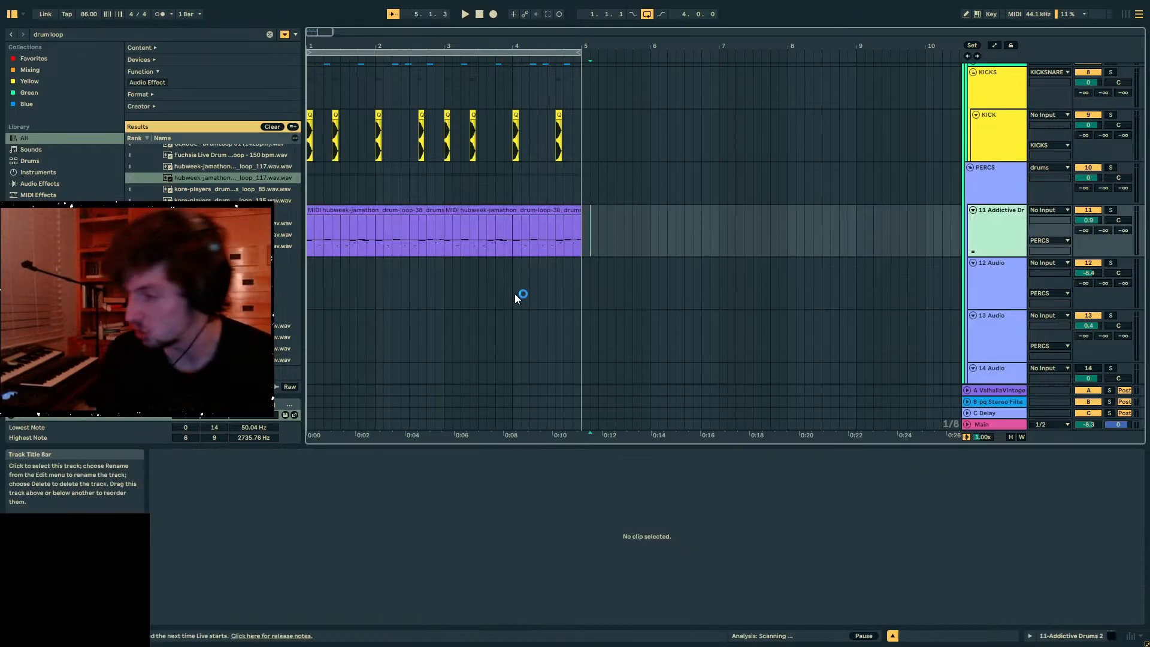
pyautogui.hotkey('ctrl', 'd')
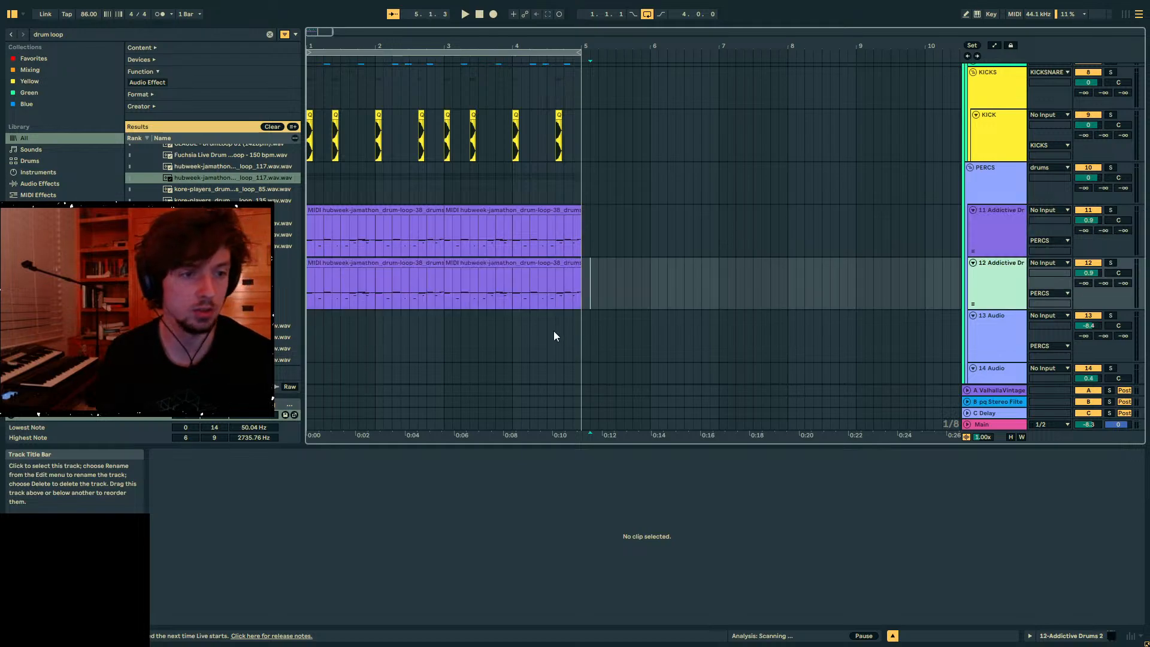
pyautogui.moveTo(521, 289); pyautogui.dragTo(307, 288)
pyautogui.press('Delete')
pyautogui.click(525, 262)
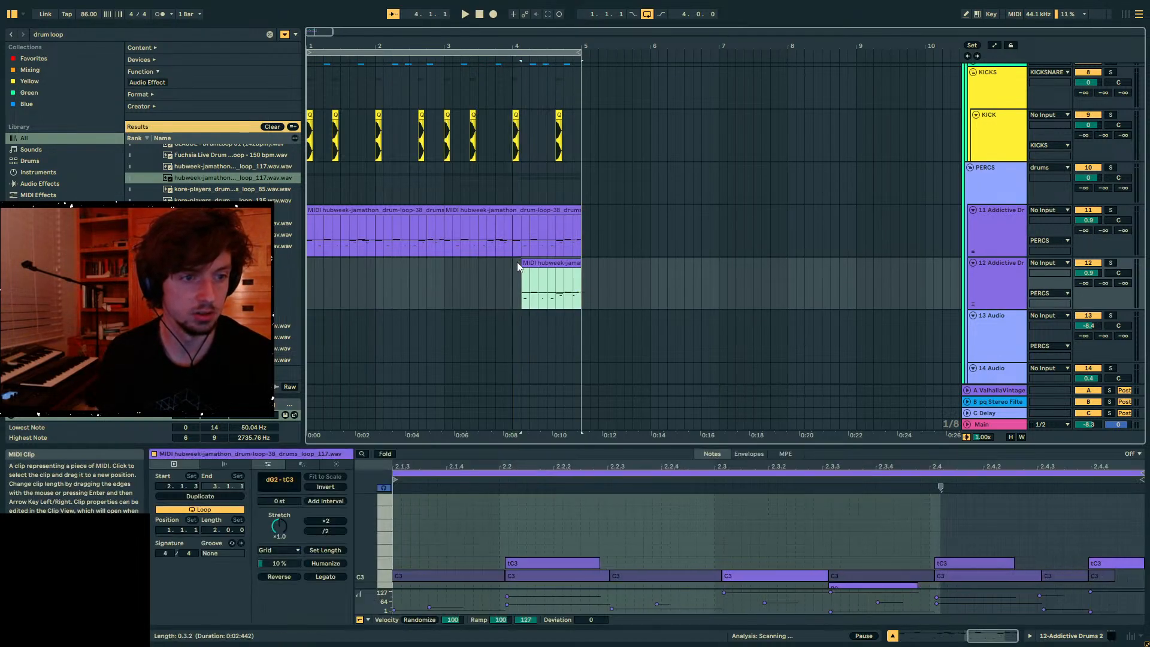
pyautogui.moveTo(525, 261); pyautogui.dragTo(514, 262)
# - Open the duplicated track's Addictive Drums plugin and show its beat library
pyautogui.click(1031, 637)
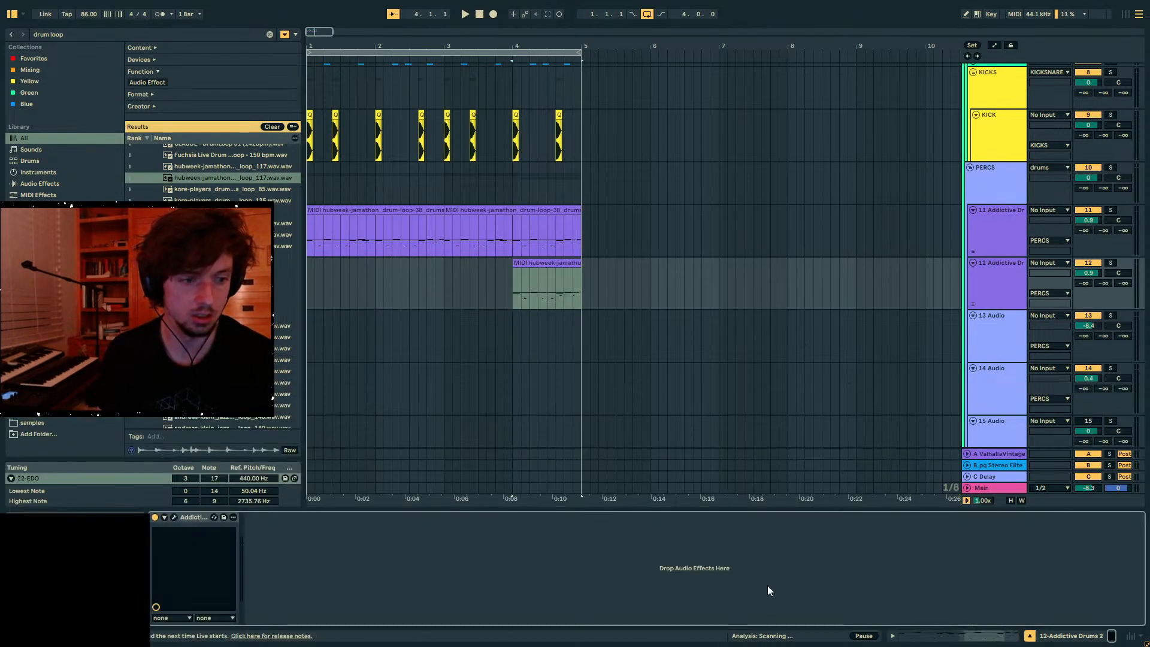
pyautogui.click(175, 518)
pyautogui.moveTo(711, 119); pyautogui.dragTo(760, 105)
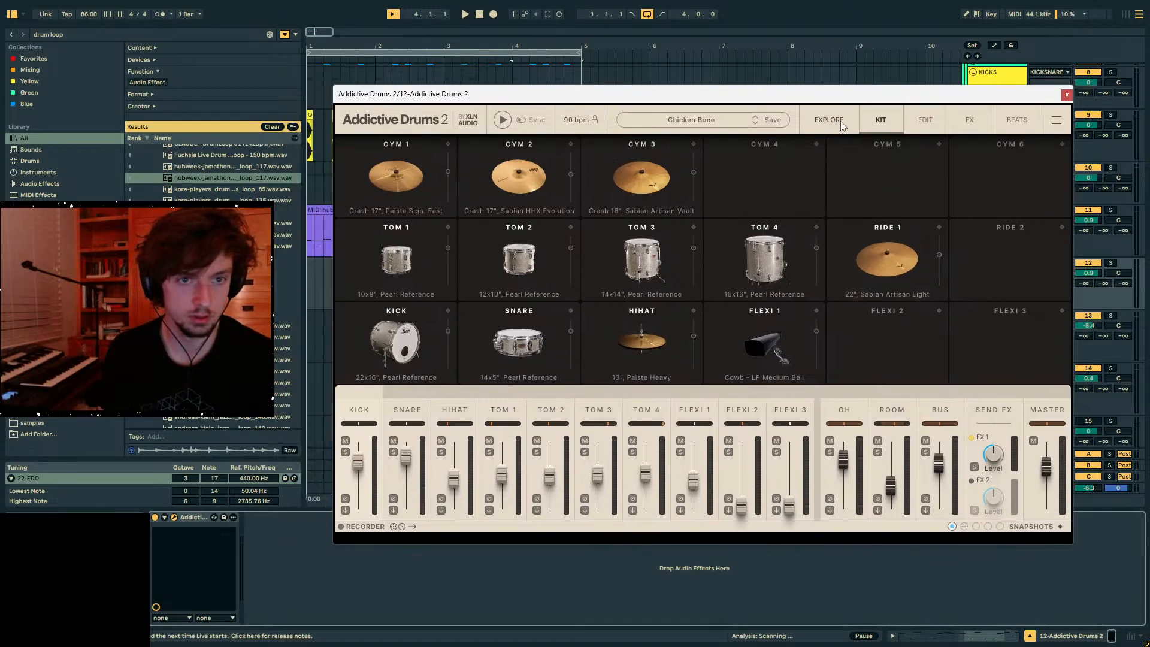
pyautogui.click(1016, 120)
pyautogui.scroll(-5, 551, 311)
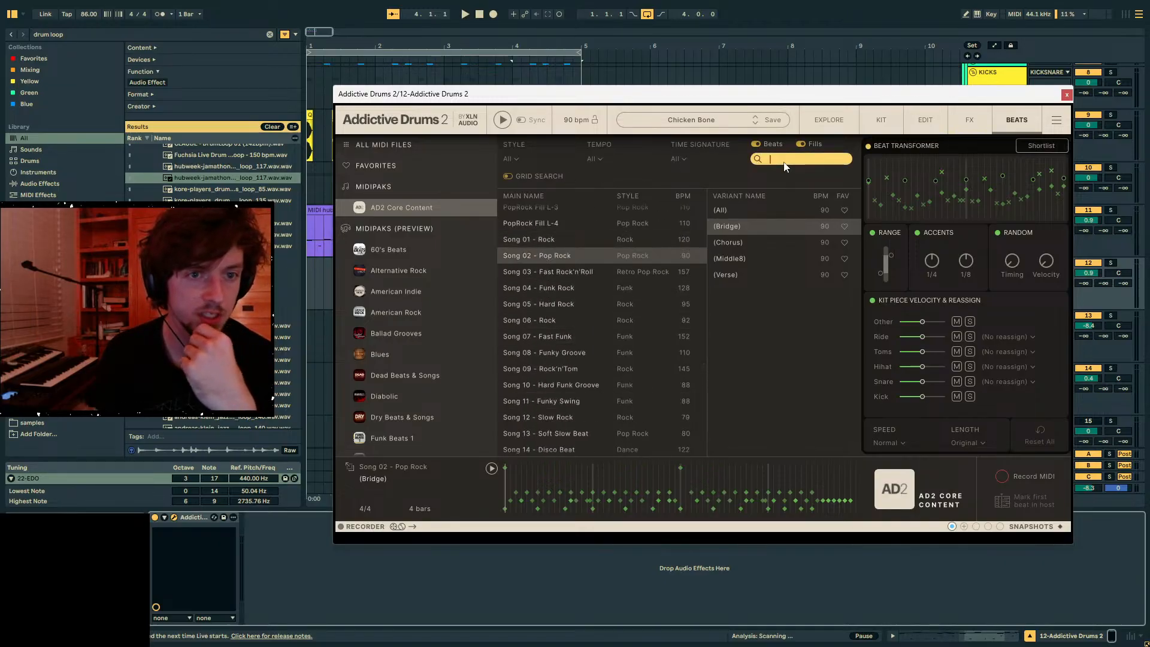
pyautogui.write('fill')
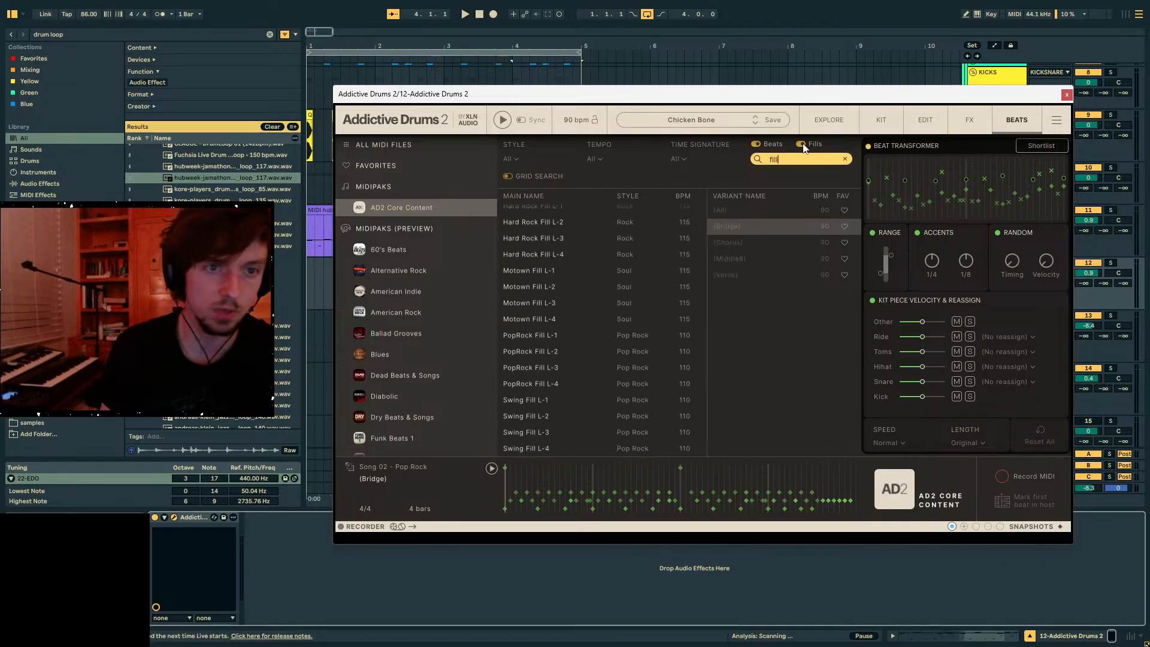
pyautogui.press('BackSpace')
pyautogui.press('BackSpace')
pyautogui.press('BackSpace')
pyautogui.press('BackSpace')
# - Limit the beat library to fills, place Motown Fill L-4 variant 01 on bar 4 of the duplicated track and audition it
pyautogui.click(756, 145)
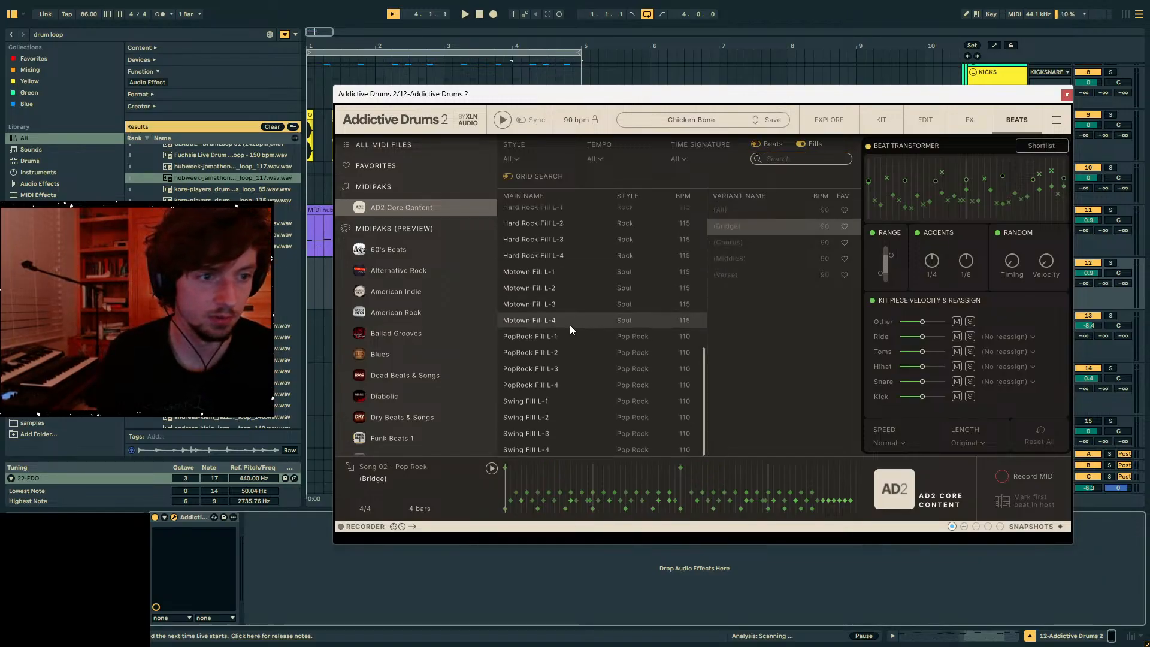
pyautogui.click(551, 325)
pyautogui.moveTo(563, 94); pyautogui.dragTo(963, 101)
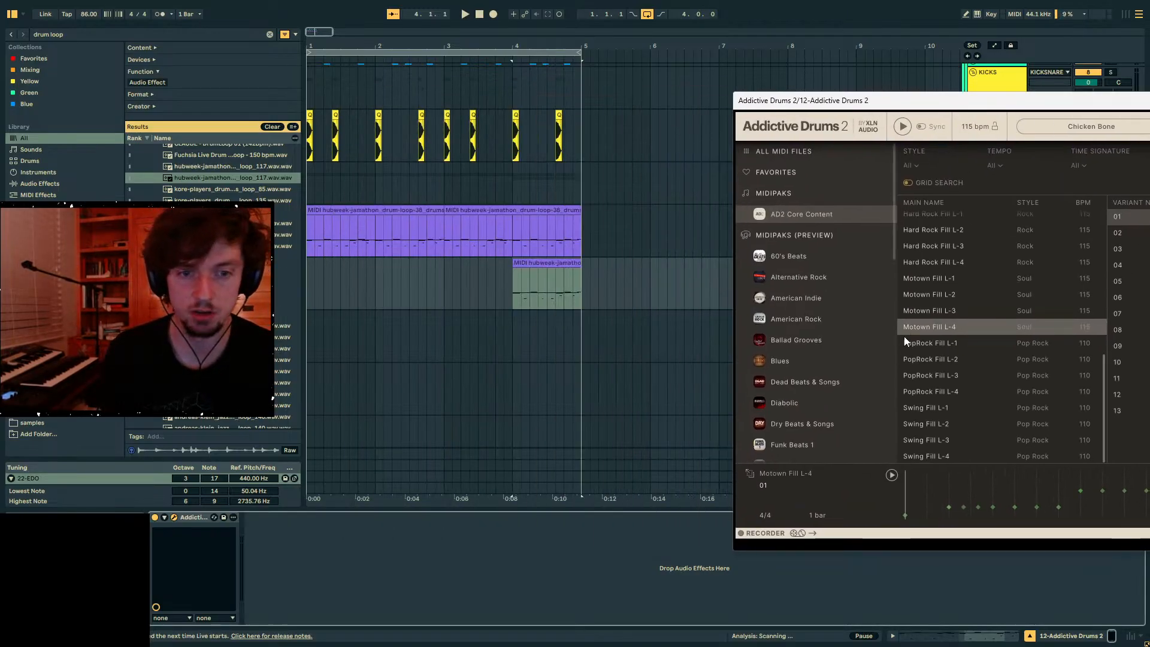
pyautogui.moveTo(907, 328); pyautogui.dragTo(513, 273)
pyautogui.press('space')
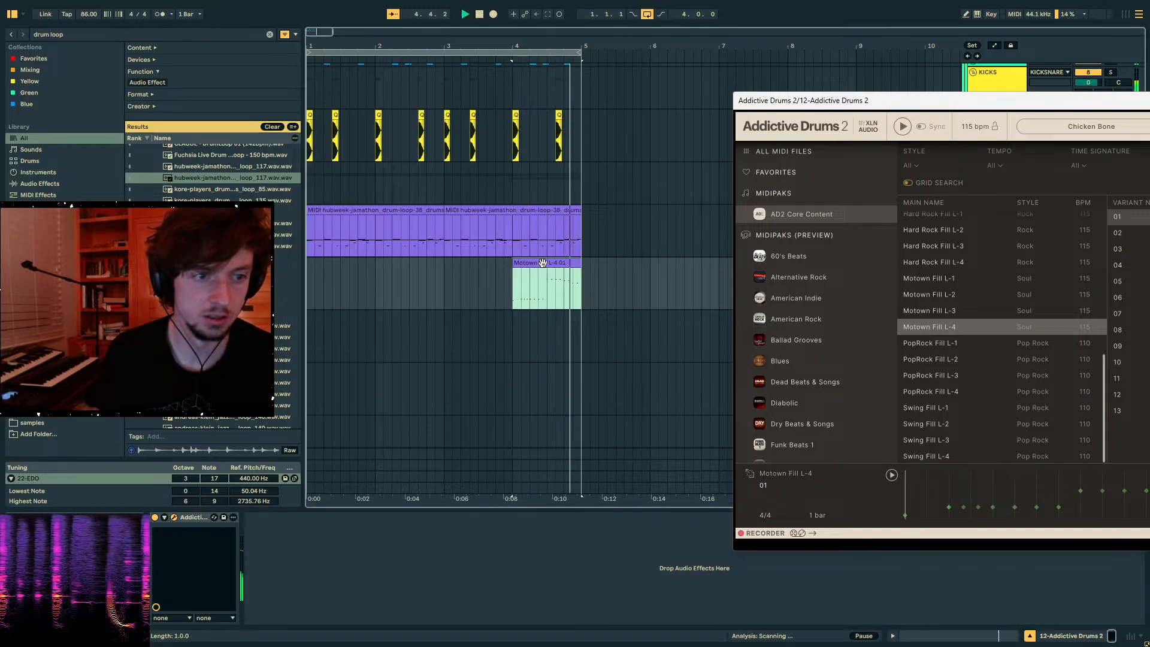
pyautogui.hotkey('shift', 'Tab')
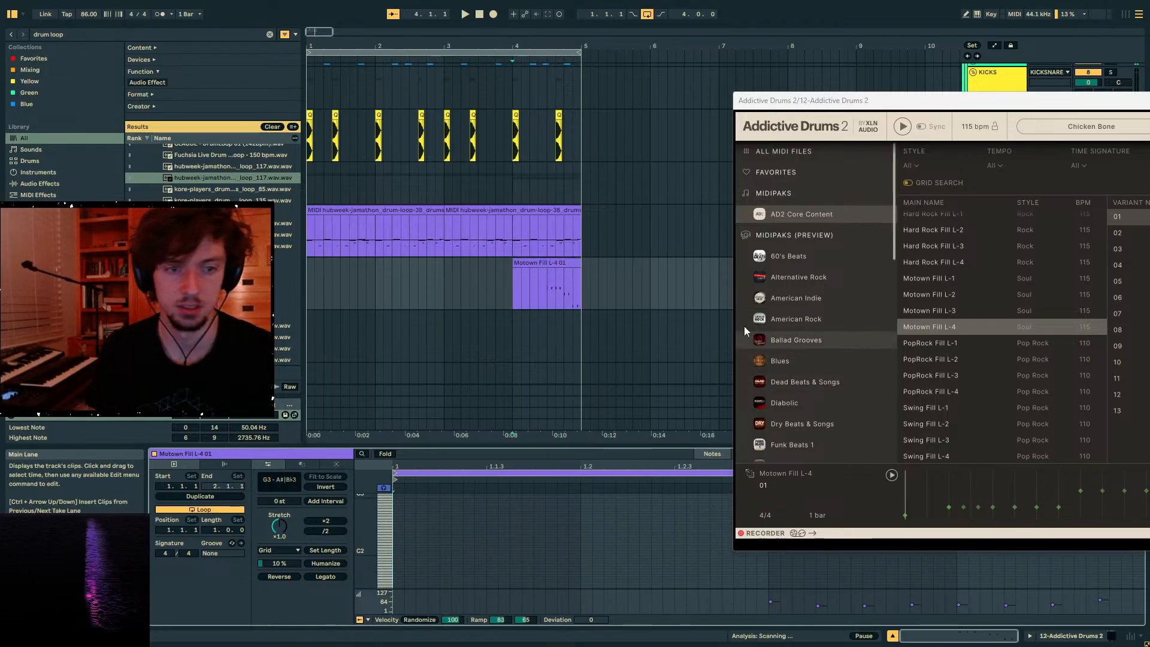
pyautogui.click(532, 289)
pyautogui.press('space')
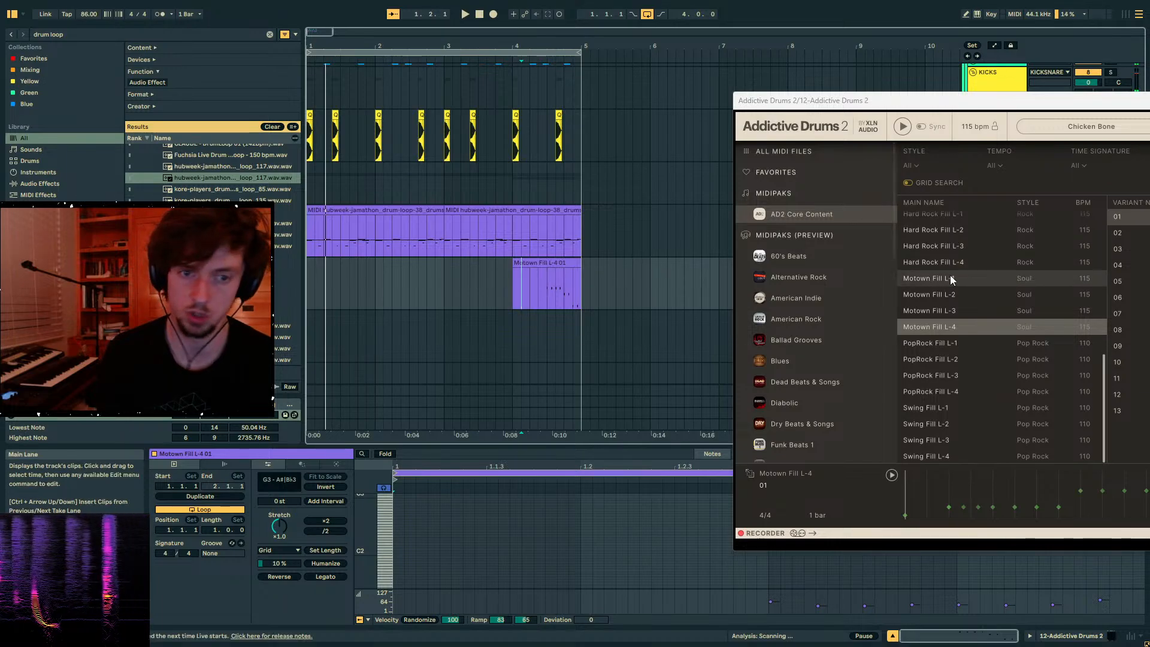
# - Place Motown Fill L-1 variant 01 on bar 2 of the duplicated track and split it at 2.4 while playing the loop
pyautogui.click(932, 279)
pyautogui.moveTo(943, 235); pyautogui.dragTo(379, 286)
pyautogui.press('space')
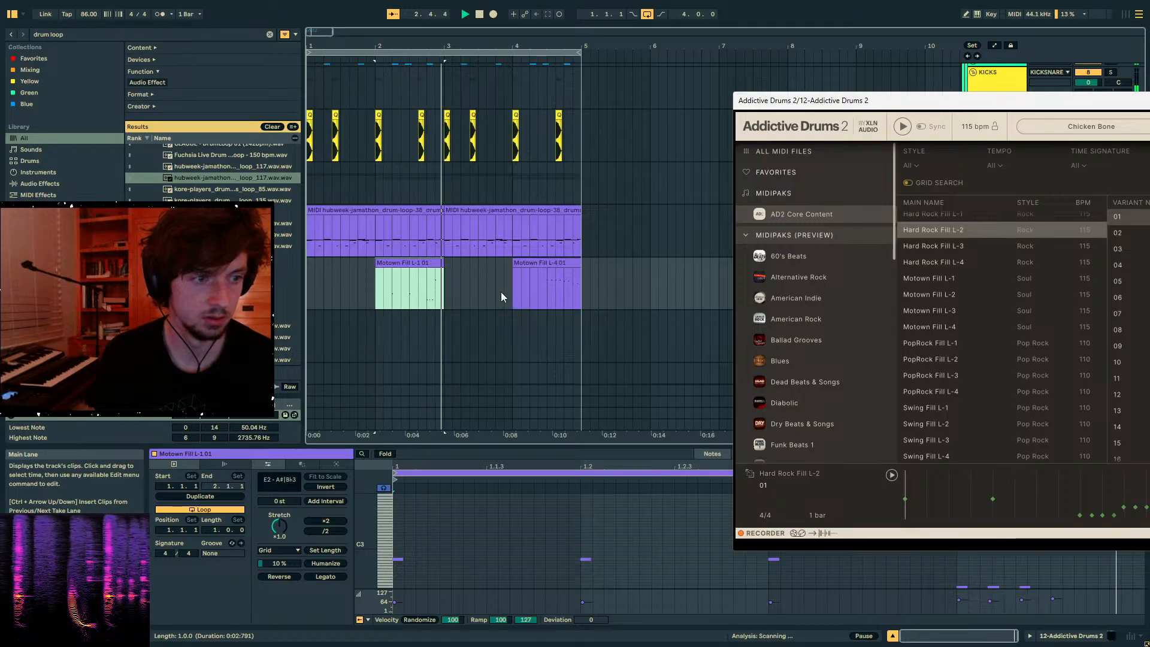
pyautogui.click(424, 289)
pyautogui.hotkey('ctrl', 'e')
pyautogui.click(433, 264)
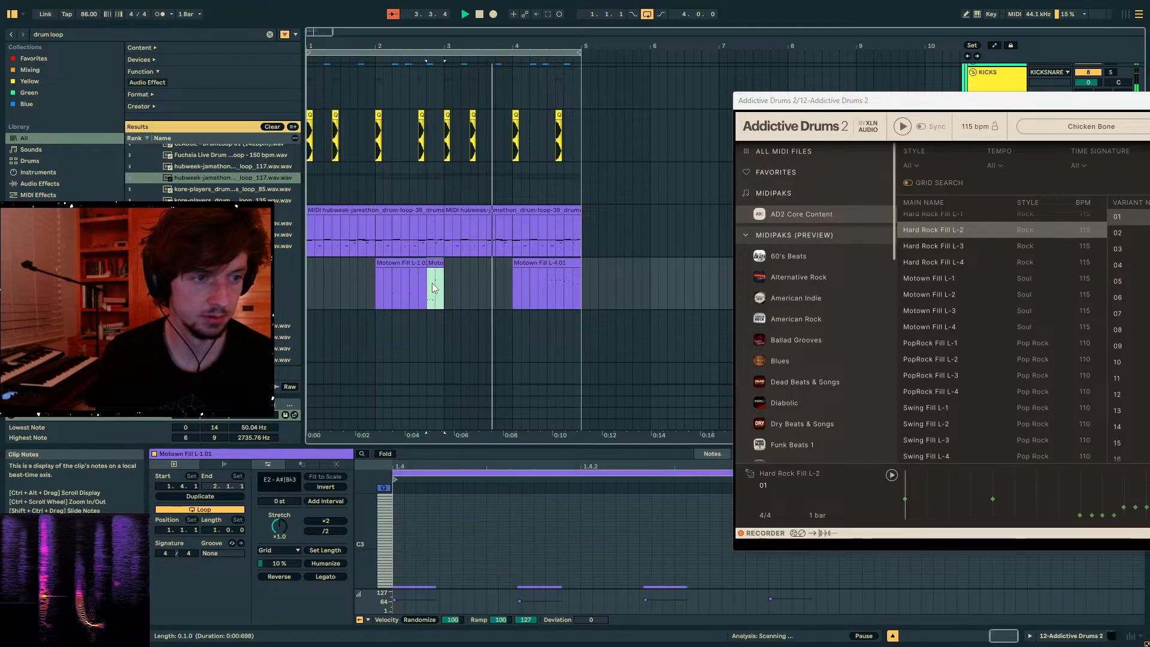
# - Paste the copied fill notes into bar 4's Motown Fill L-4 clip from its third beat and play the result
pyautogui.click(557, 275)
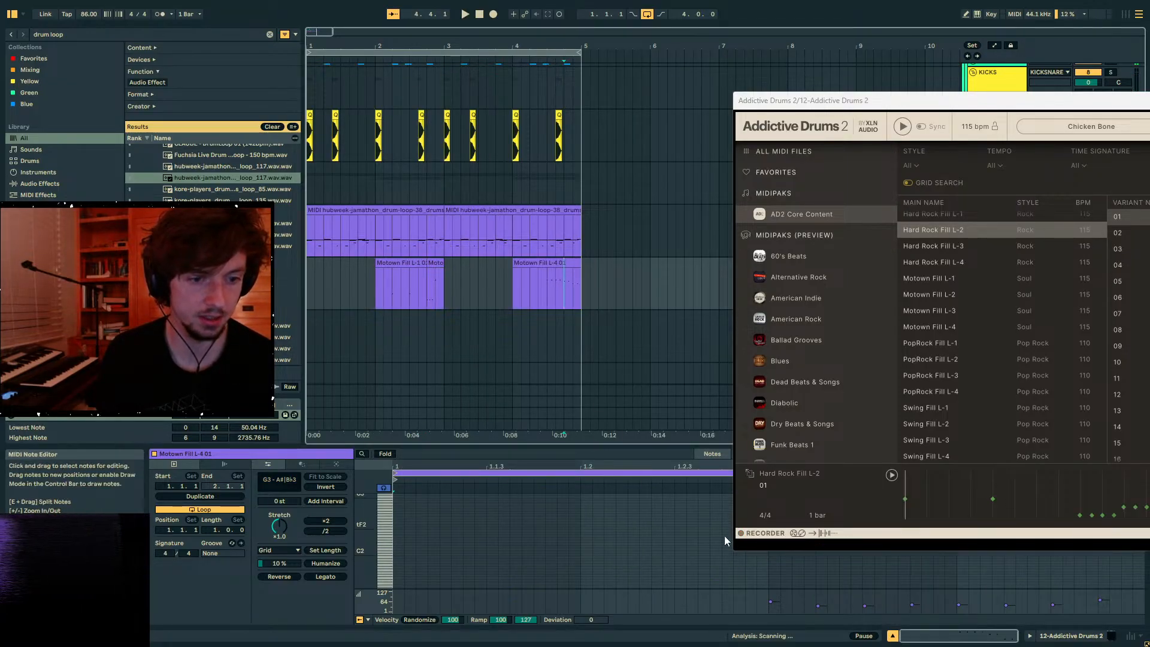
pyautogui.click(769, 579)
pyautogui.hotkey('ctrl', 'v')
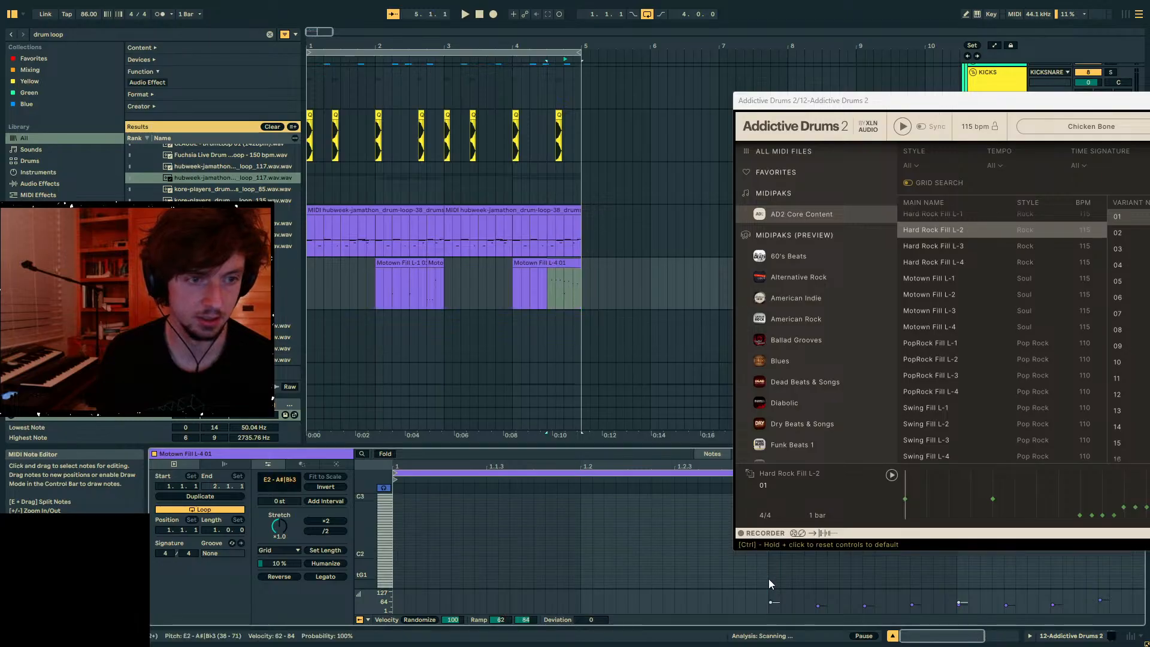
pyautogui.press('space')
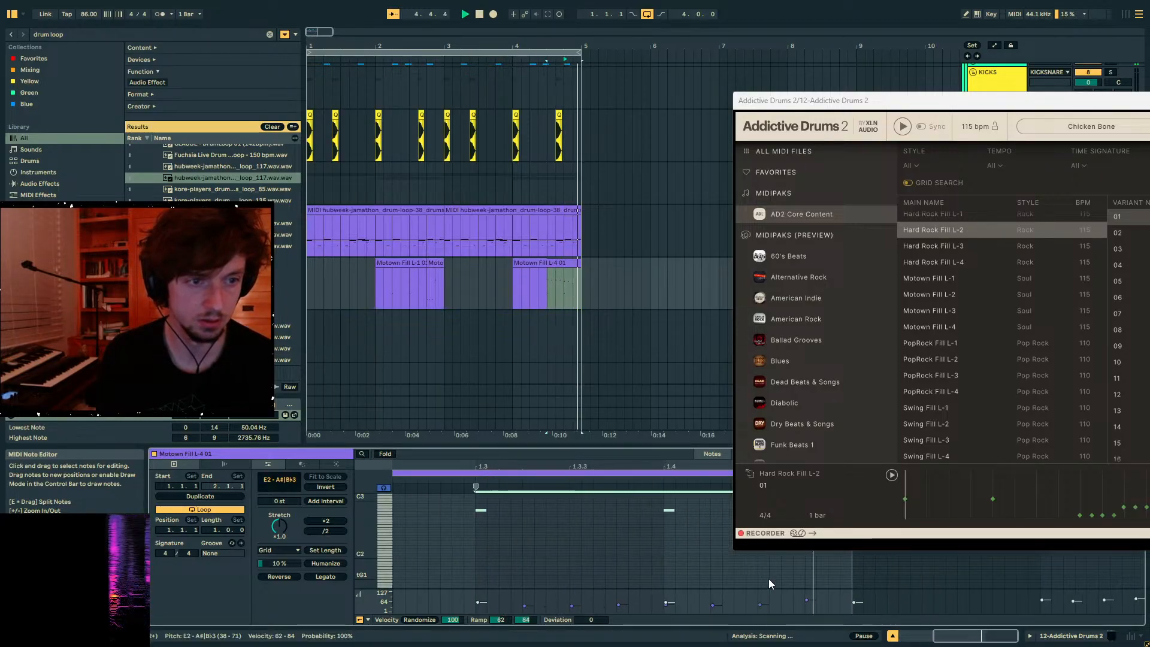
# - Undo the last note paste and copy the three E2 notes from the short Motown fill clip at 2.4 for bar 4's clip
pyautogui.hotkey('ctrl', 'z')
pyautogui.click(403, 294)
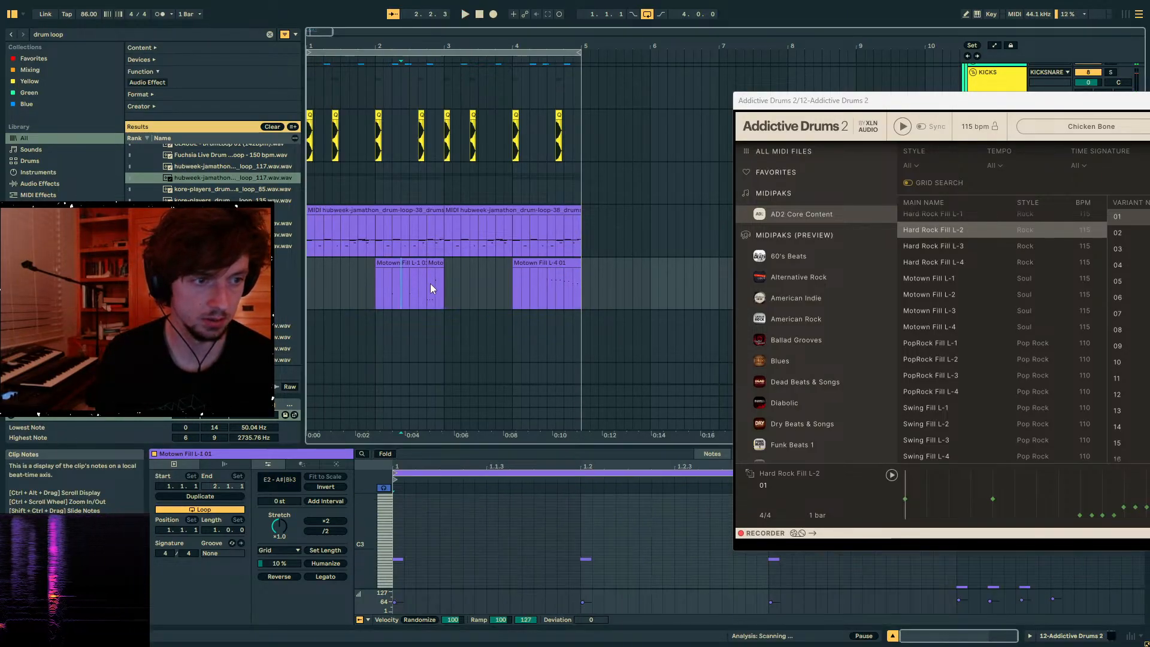
pyautogui.click(435, 262)
pyautogui.click(533, 548)
pyautogui.moveTo(424, 558); pyautogui.dragTo(932, 587)
pyautogui.scroll(-5, 474, 505)
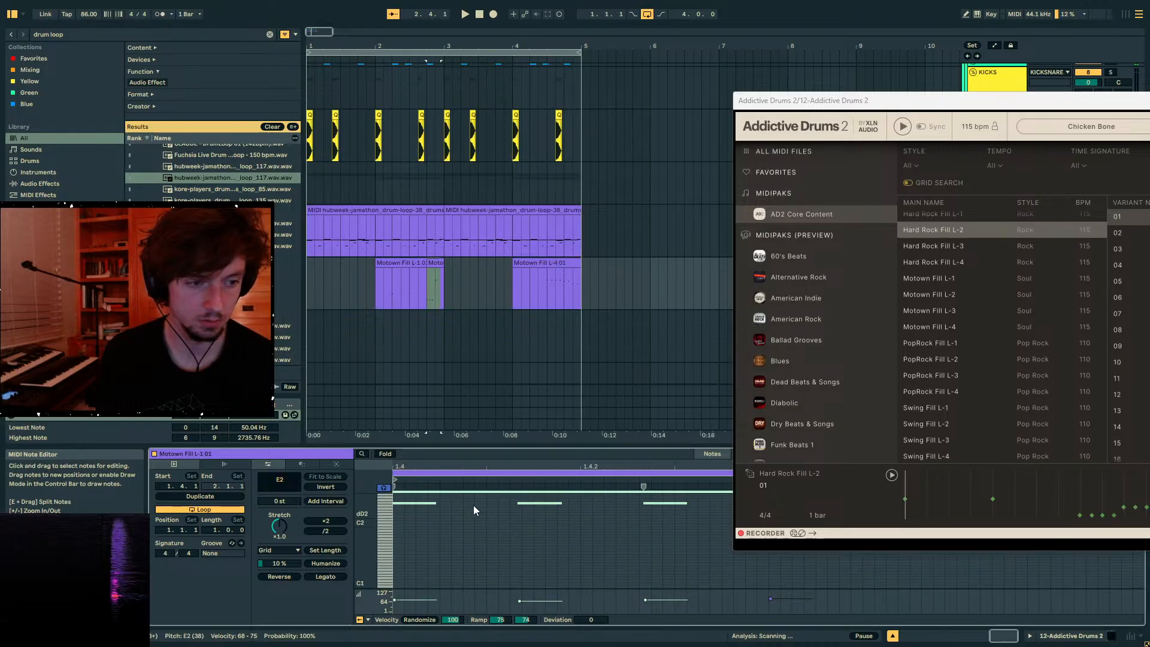
pyautogui.moveTo(458, 447); pyautogui.dragTo(458, 214)
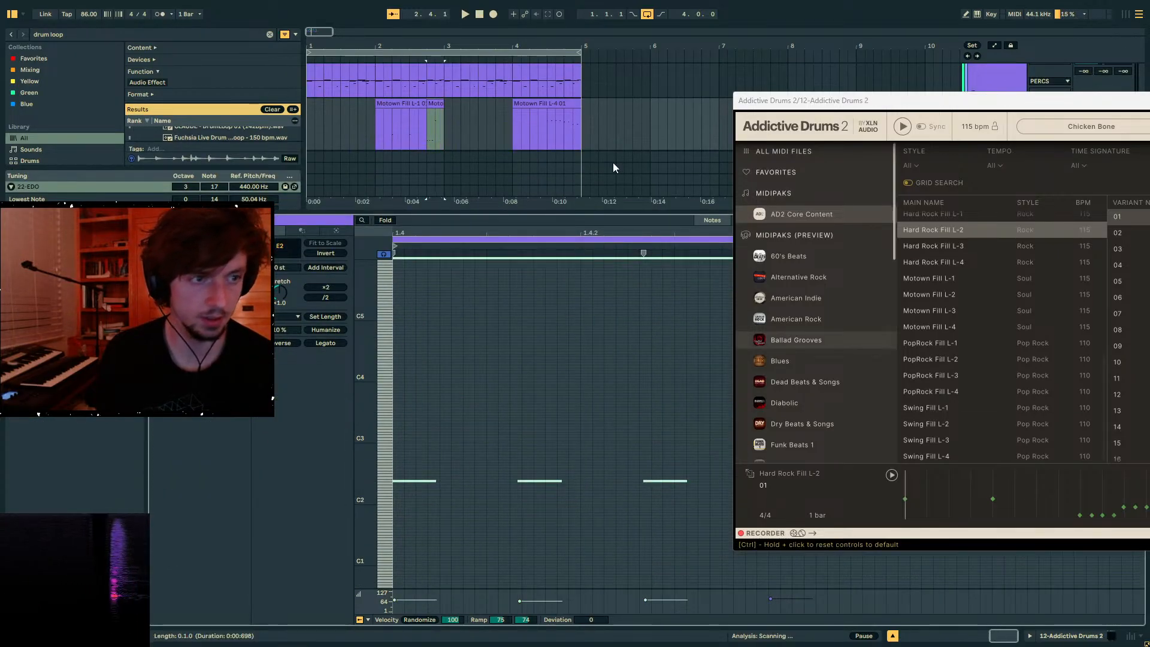
pyautogui.click(556, 127)
pyautogui.moveTo(776, 112); pyautogui.dragTo(1084, 120)
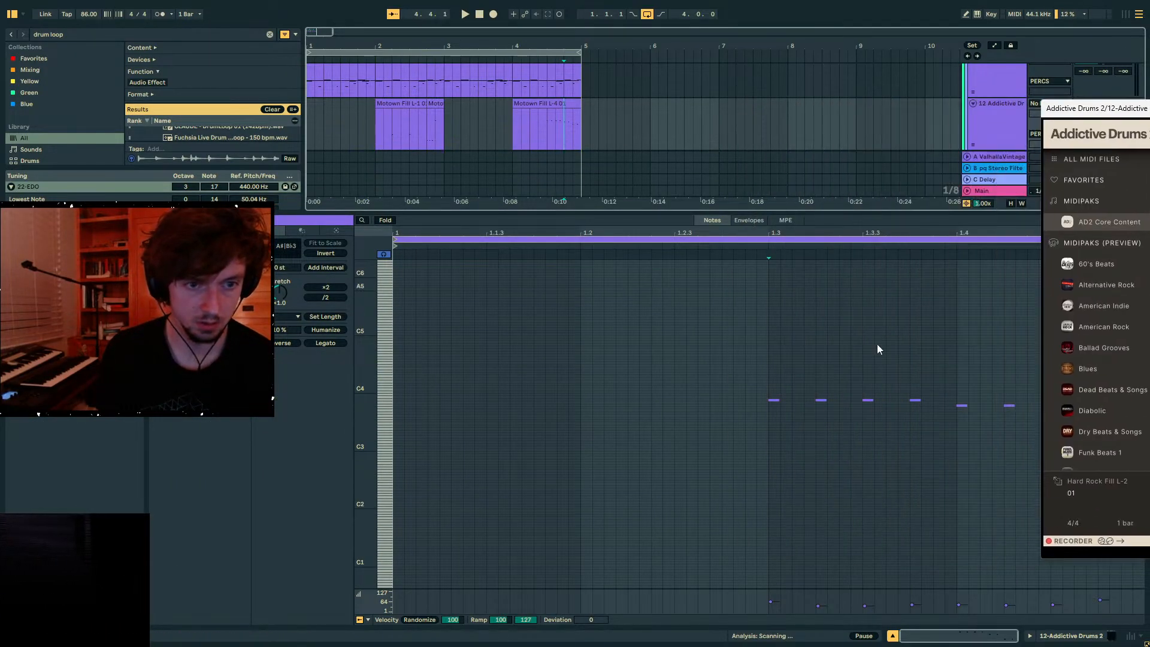
pyautogui.click(774, 426)
pyautogui.hotkey('ctrl', 'v')
pyautogui.hotkey('ctrl', 'z')
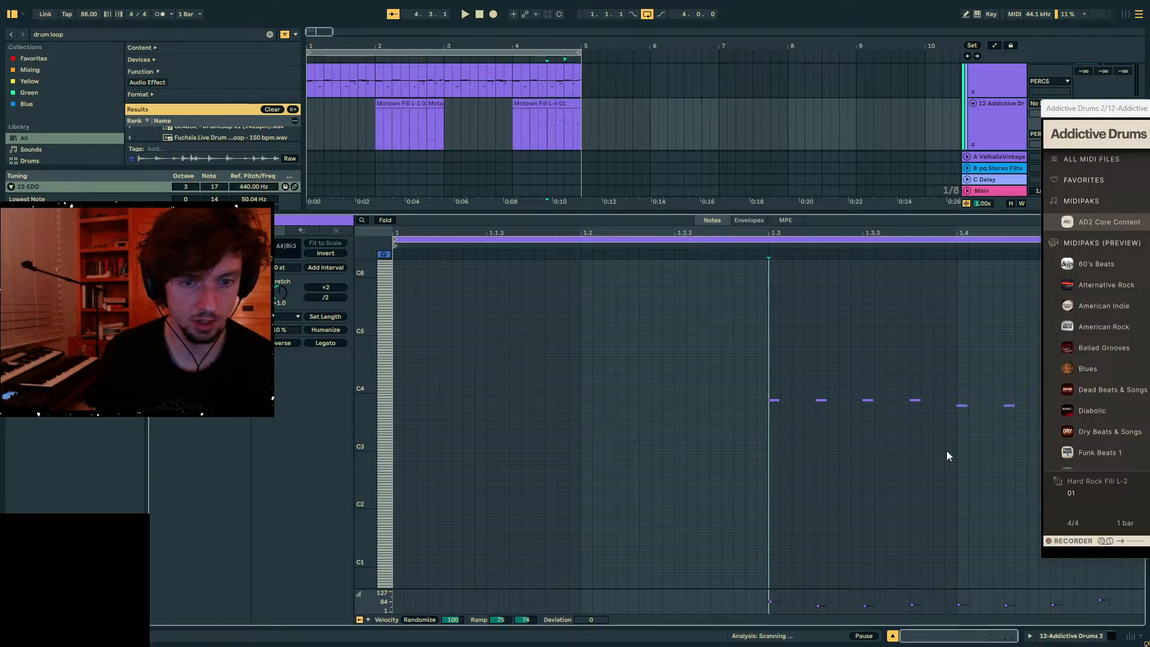
# - Paste the three copied E2 notes at the fourth beat of bar 4's Motown Fill L-4 clip and play the loop
pyautogui.click(960, 455)
pyautogui.hotkey('ctrl', 'v')
pyautogui.press('space')
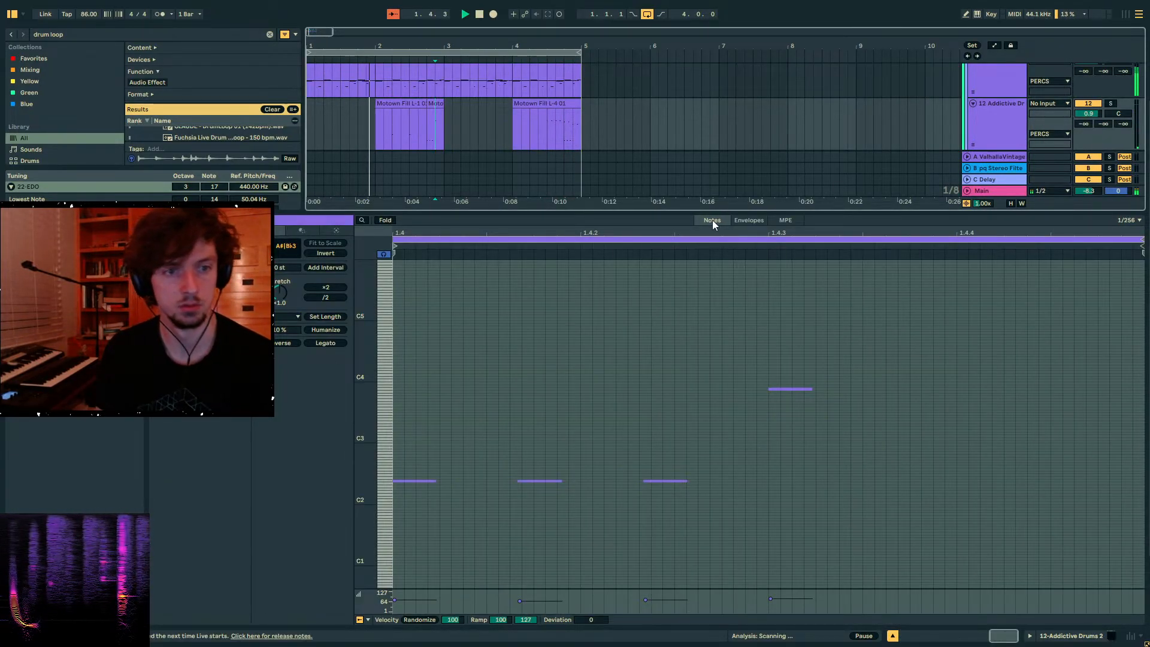
# - Lower the velocities of the three pasted E2 notes in bar 4's clip to about 20 while the loop plays
pyautogui.moveTo(695, 211); pyautogui.dragTo(695, 285)
pyautogui.click(557, 103)
pyautogui.scroll(-2, 838, 431)
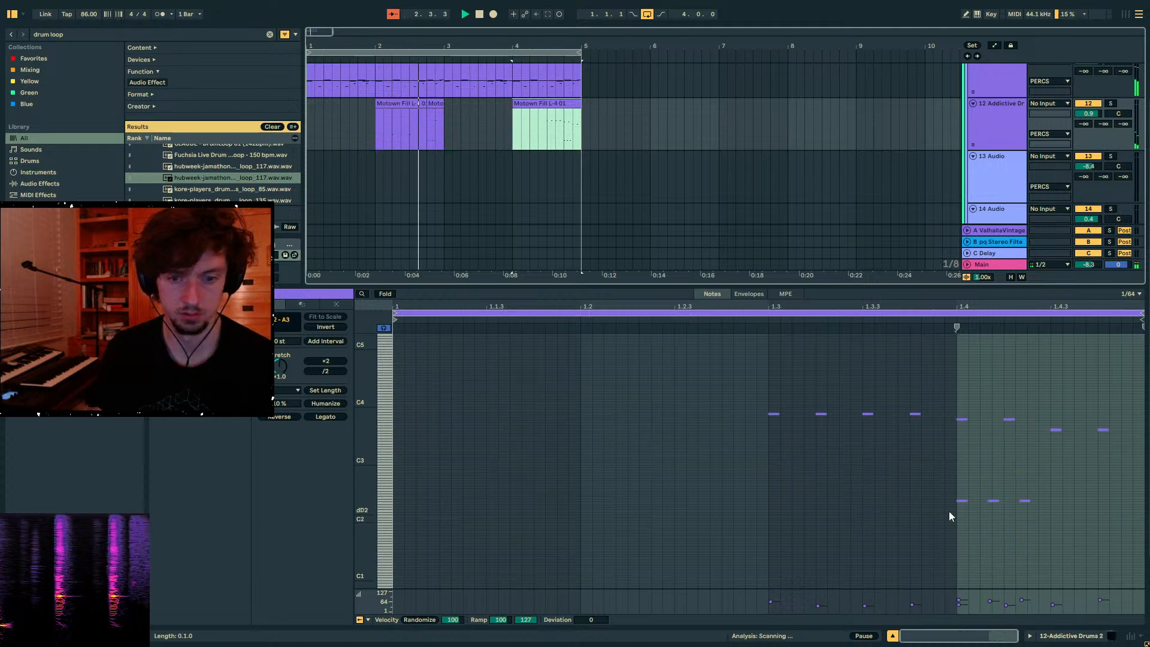
pyautogui.moveTo(926, 474); pyautogui.dragTo(1129, 533)
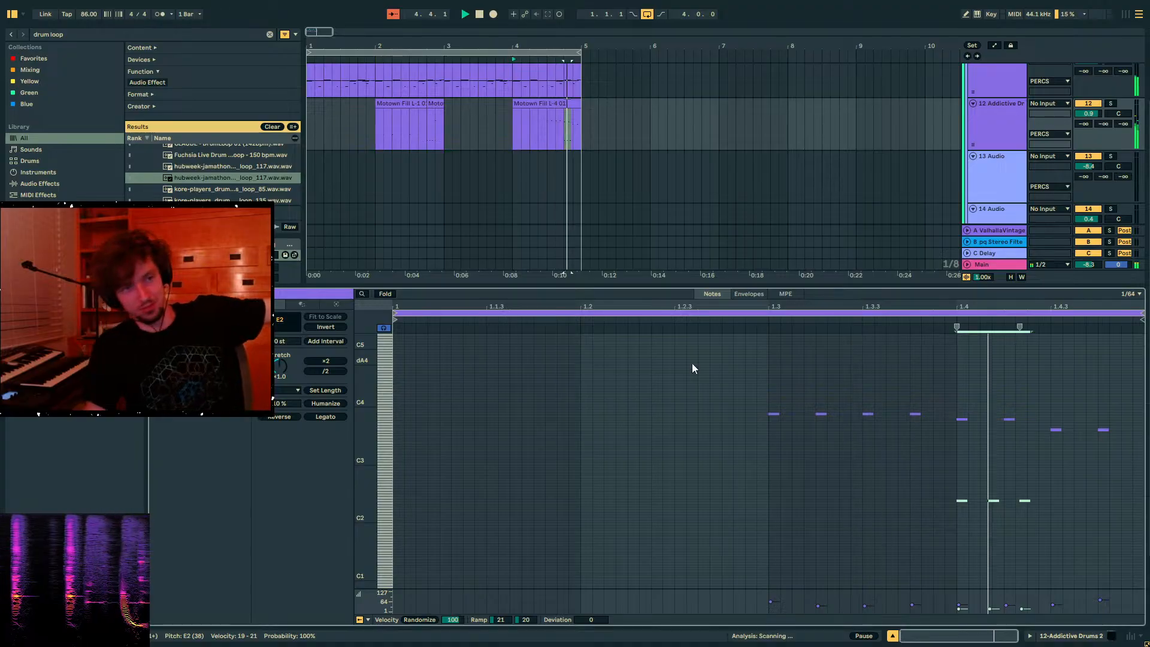
pyautogui.click(999, 137)
pyautogui.press('space')
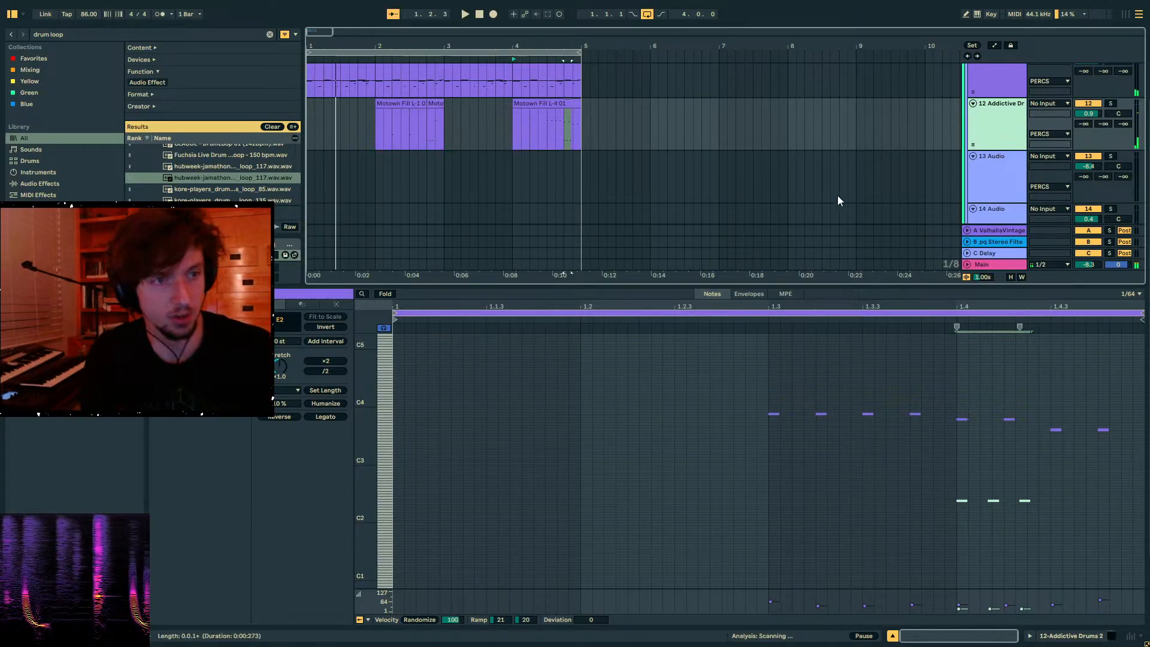
# - Select bars 1 to 4 of the empty 13 Audio track, show its device chain and clear the browser's drum loop search
pyautogui.moveTo(581, 133); pyautogui.dragTo(309, 133)
pyautogui.moveTo(914, 288); pyautogui.dragTo(917, 488)
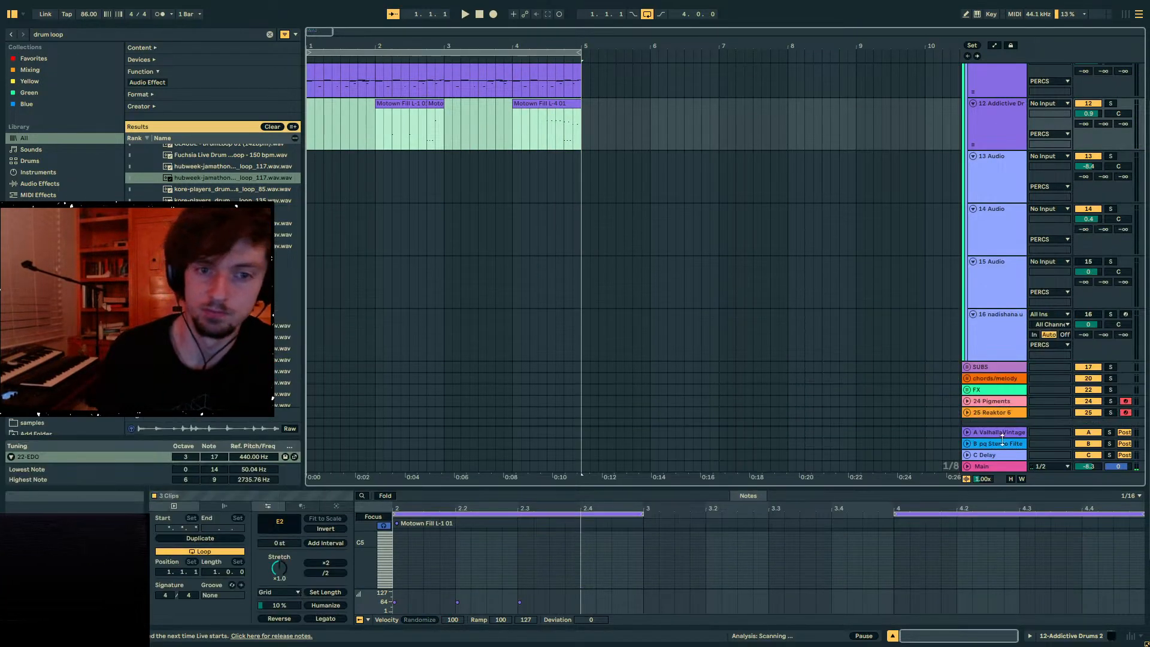
pyautogui.scroll(5, 969, 297)
pyautogui.press('Down')
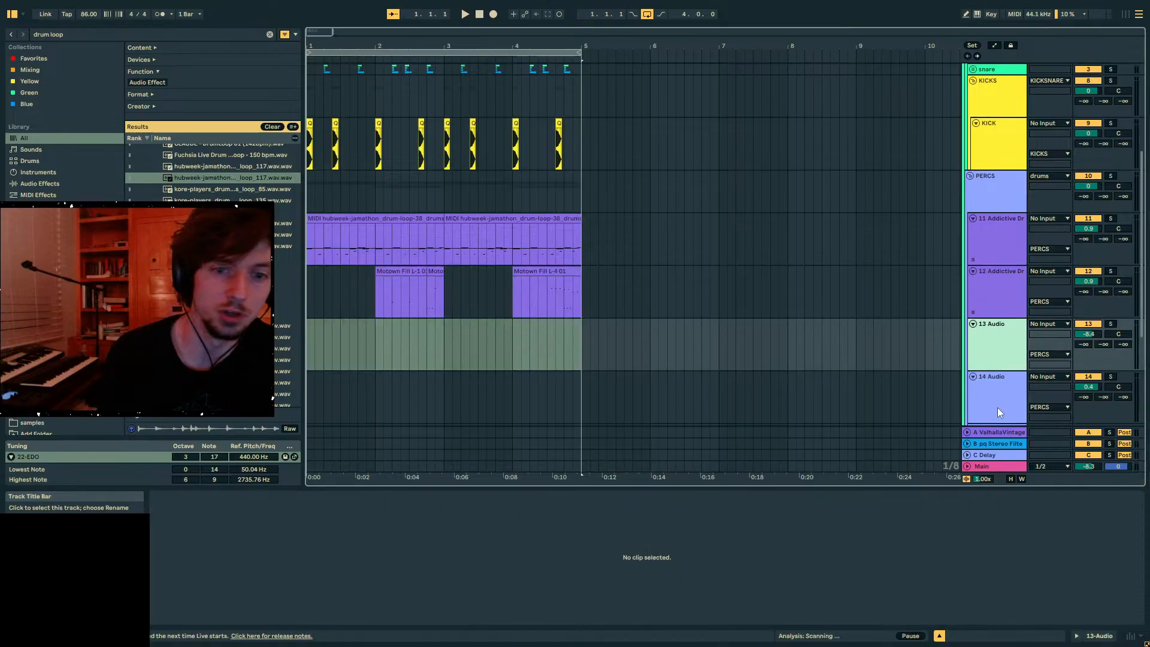
pyautogui.click(1092, 637)
pyautogui.scroll(-5, 562, 271)
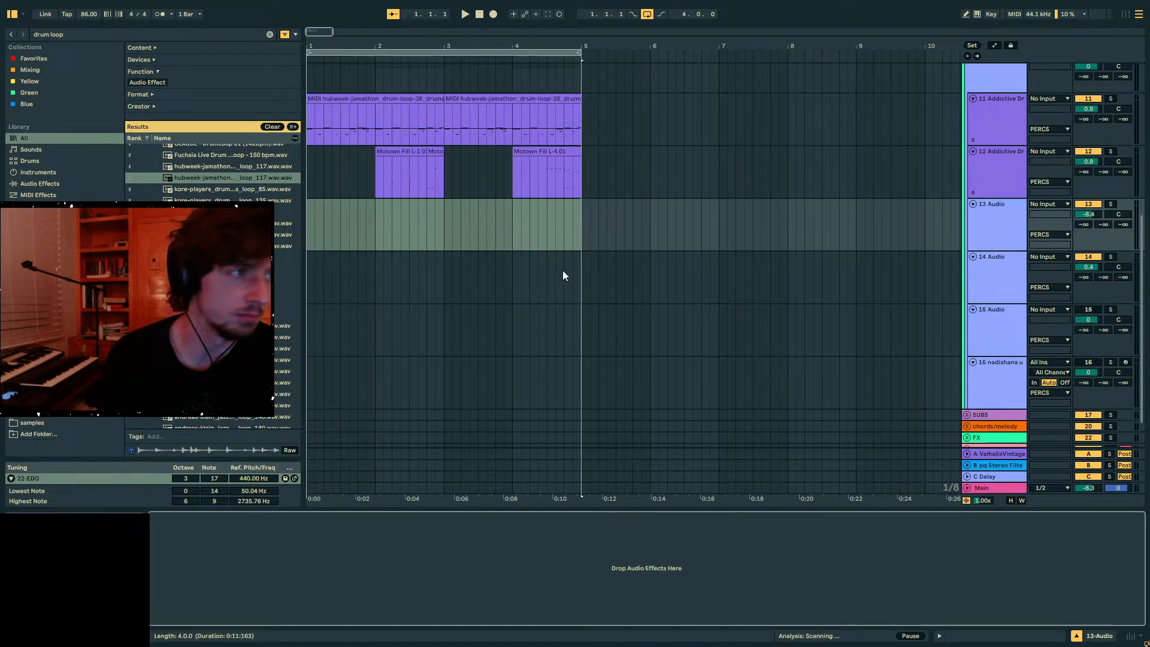
pyautogui.click(80, 33)
pyautogui.press('BackSpace')
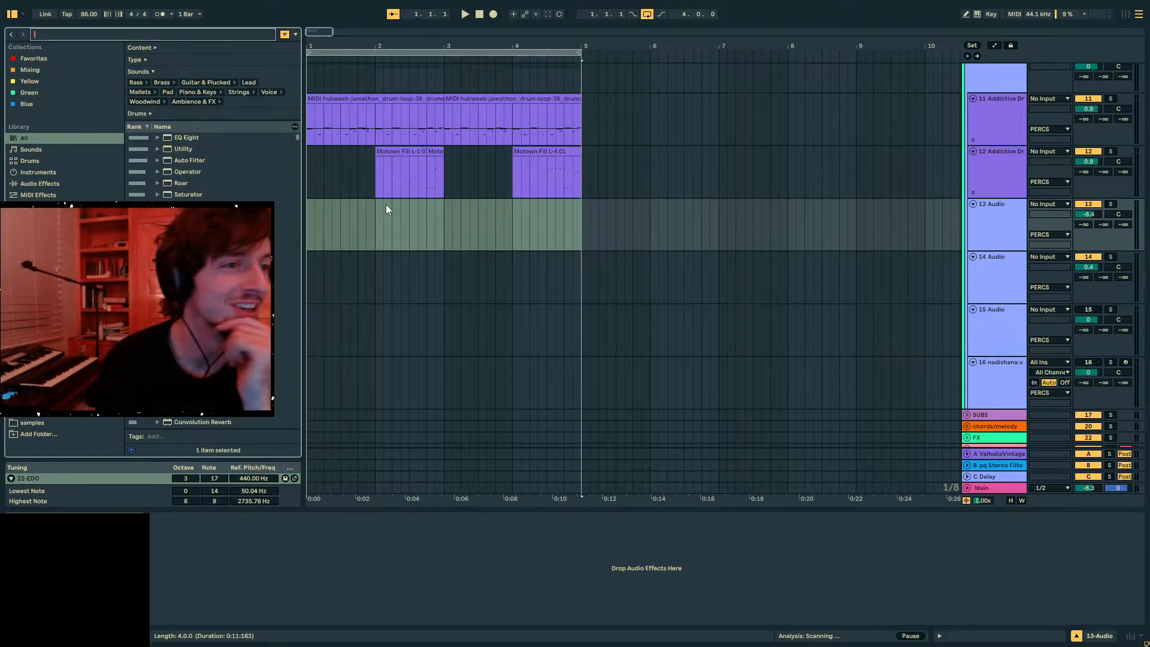
# - Examine the Addictive Drums clips and the PERCS group with its effect chain
pyautogui.scroll(4, 386, 205)
pyautogui.click(387, 206)
pyautogui.click(496, 208)
pyautogui.click(413, 207)
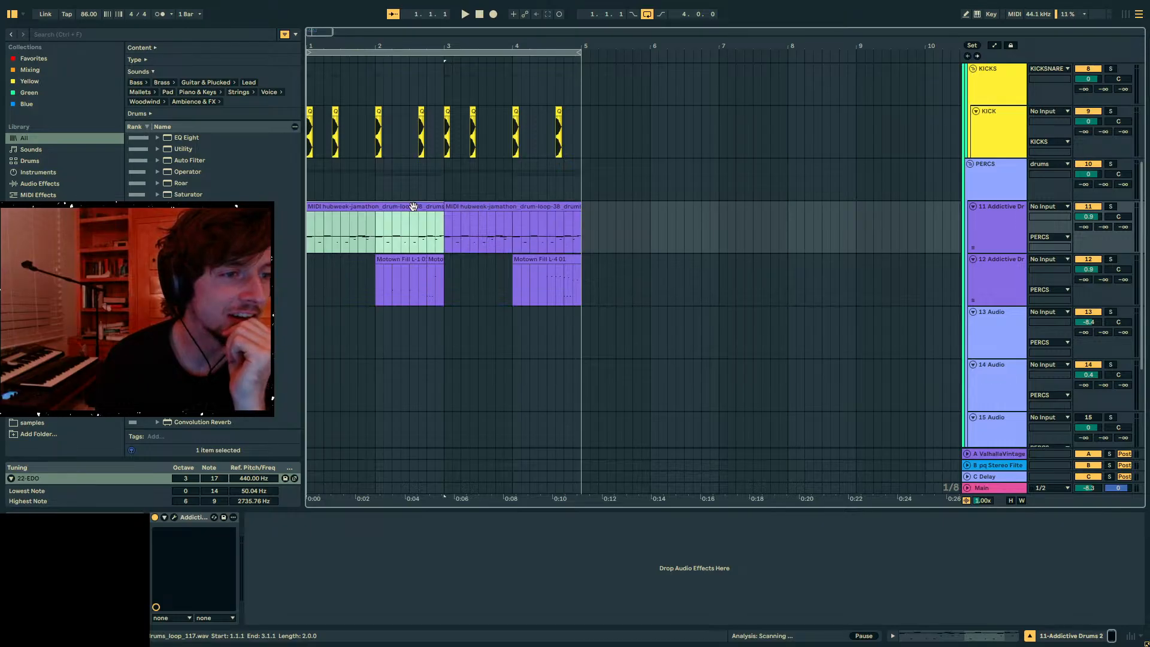
pyautogui.click(983, 178)
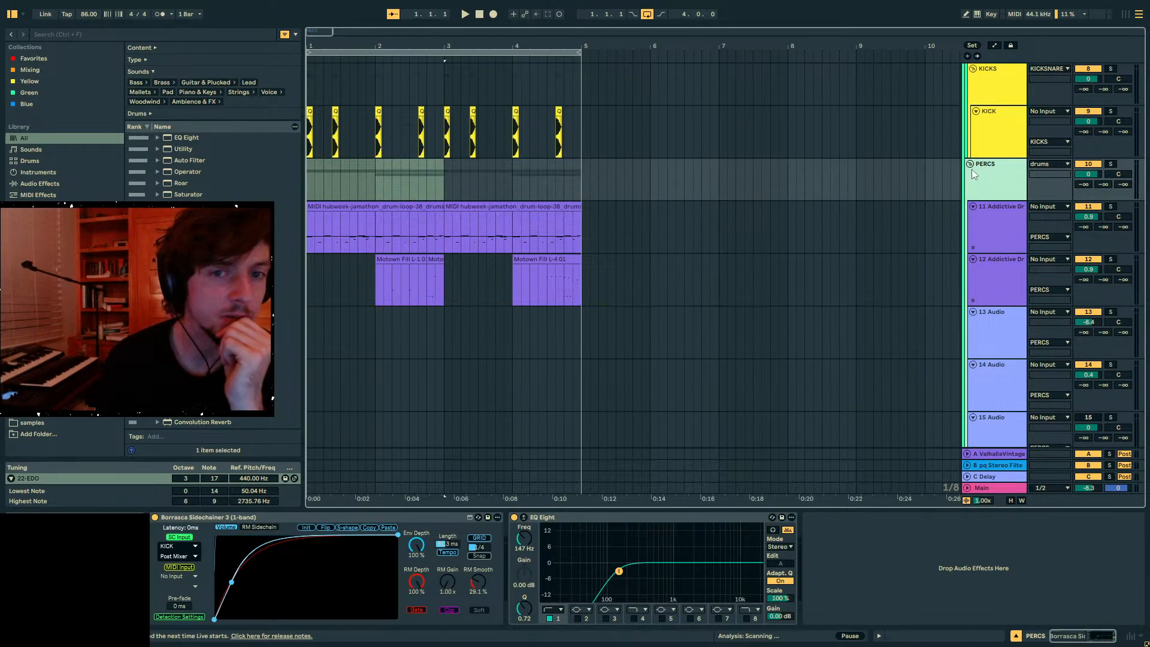
pyautogui.click(971, 165)
pyautogui.click(970, 163)
pyautogui.scroll(-5, 850, 234)
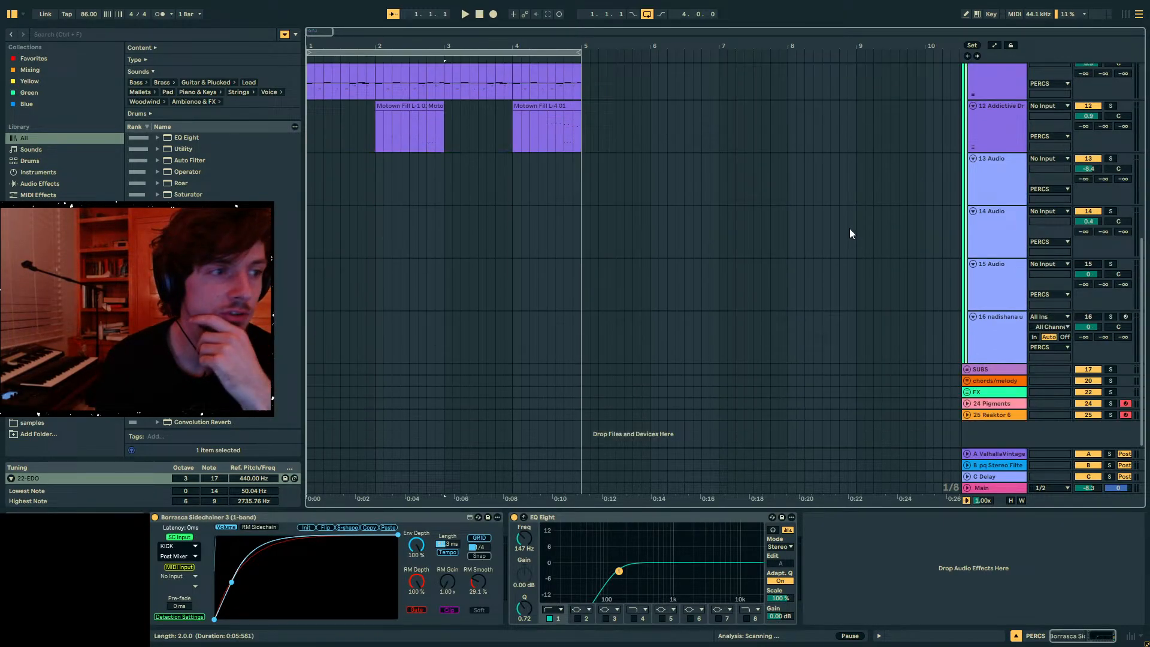
# - Search the samples folder for "pailiaq" and expand the PAILIAQ folder to browse its sounds
pyautogui.click(114, 35)
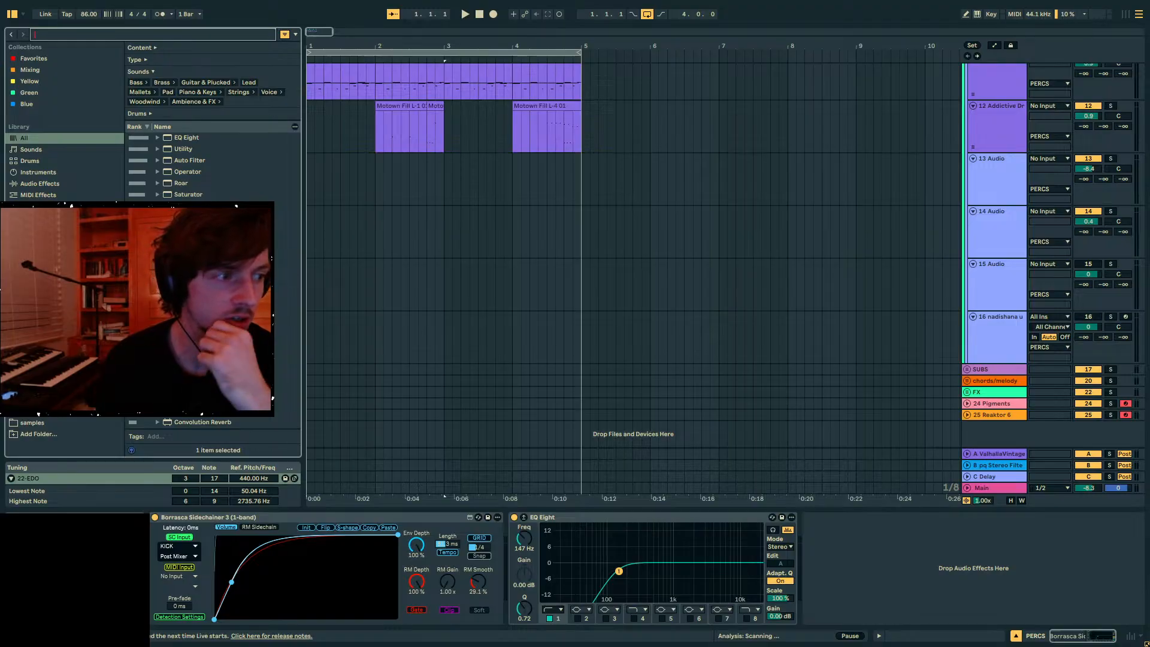
pyautogui.click(40, 423)
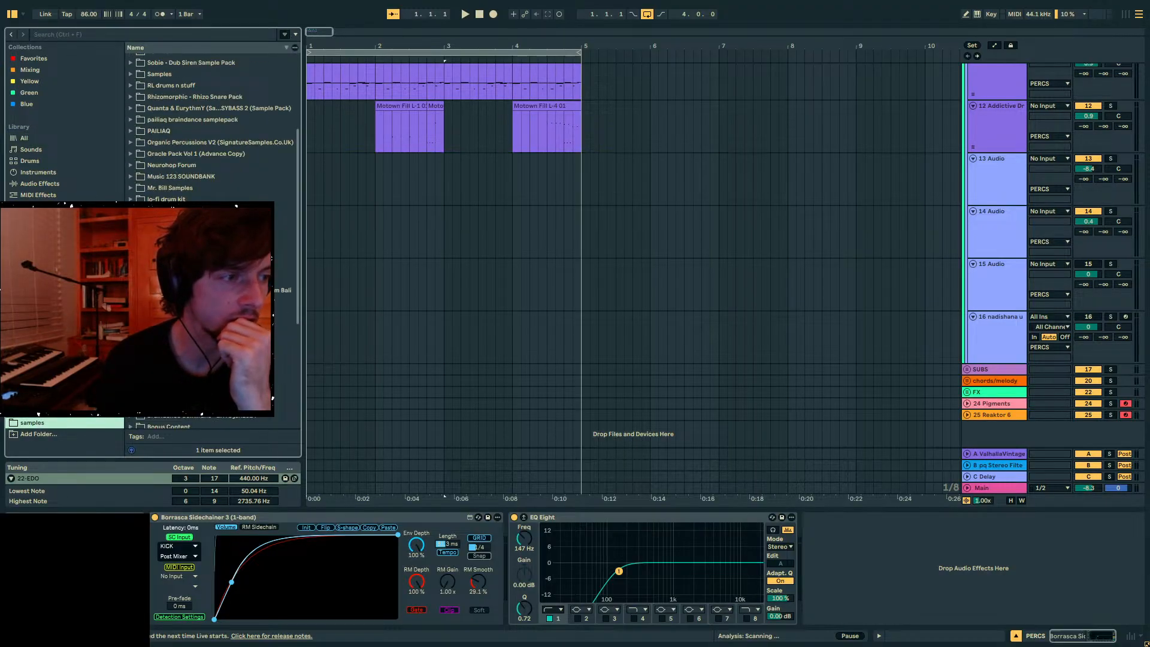
pyautogui.scroll(-10, 210, 132)
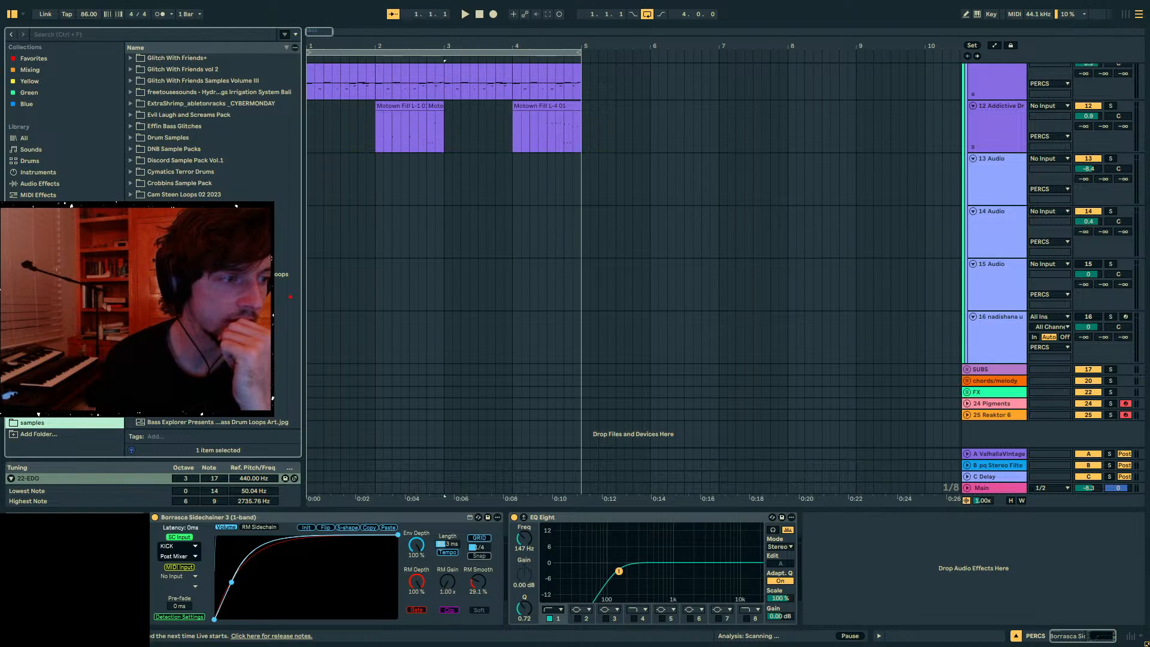
pyautogui.scroll(1, 180, 120)
pyautogui.click(141, 34)
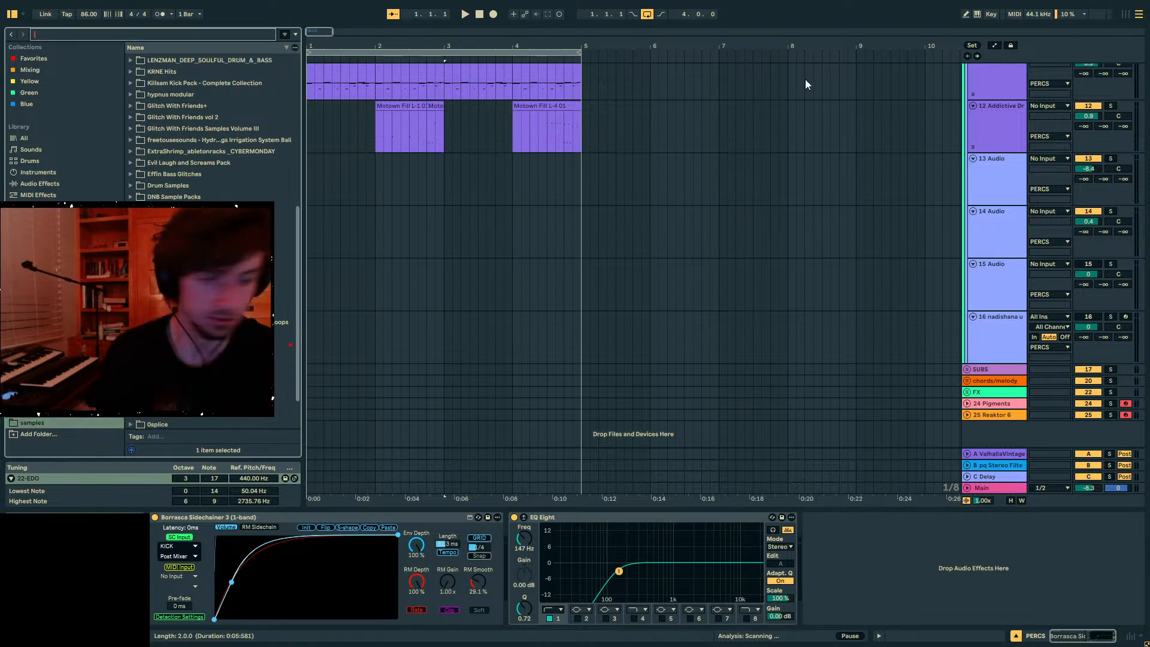
pyautogui.write('pailiaq')
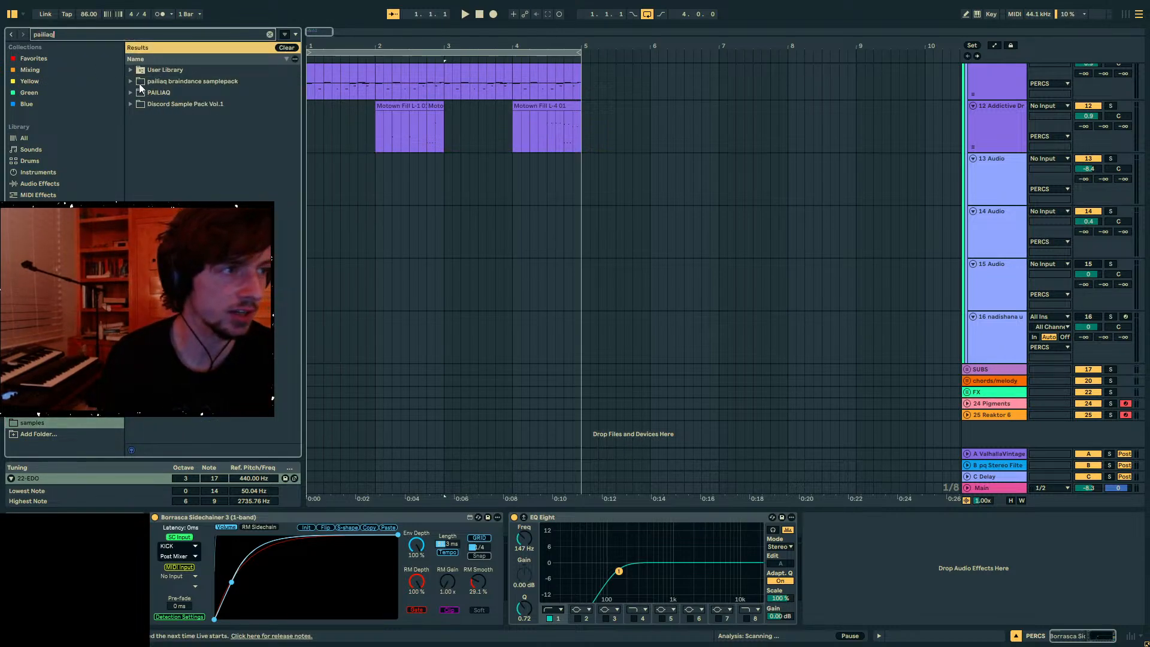
pyautogui.click(131, 93)
pyautogui.scroll(-10, 192, 210)
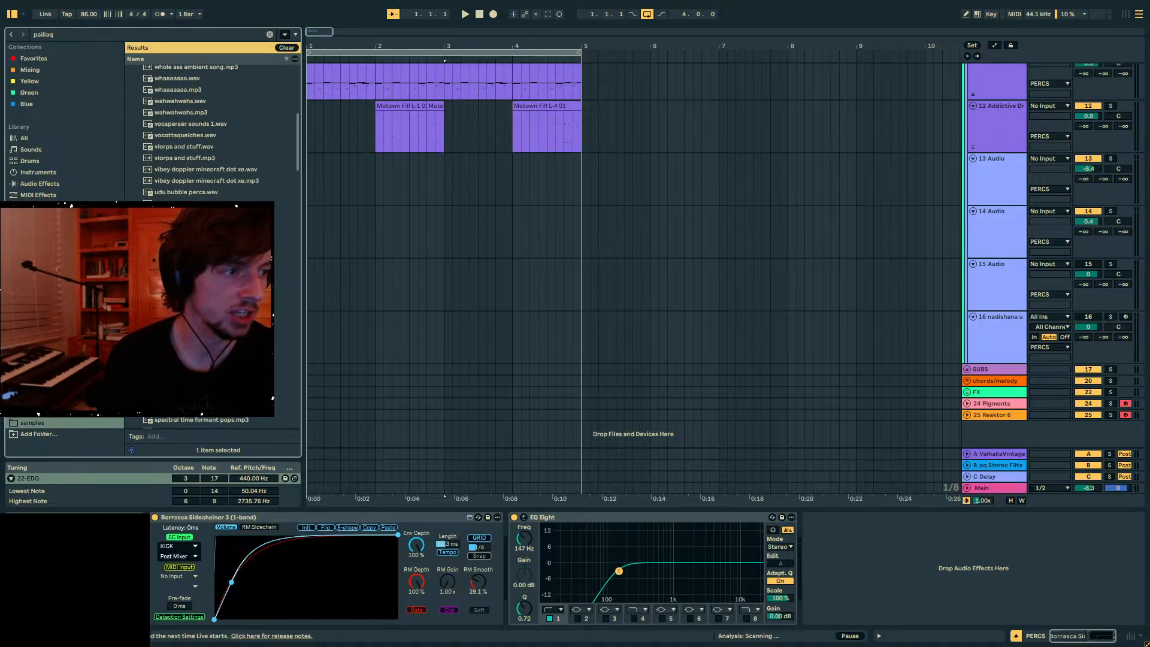
# - Place sounds1.wav, deactivated, and PM formant birds.wav at the start of the arrangement on two new audio tracks
pyautogui.scroll(-5, 210, 131)
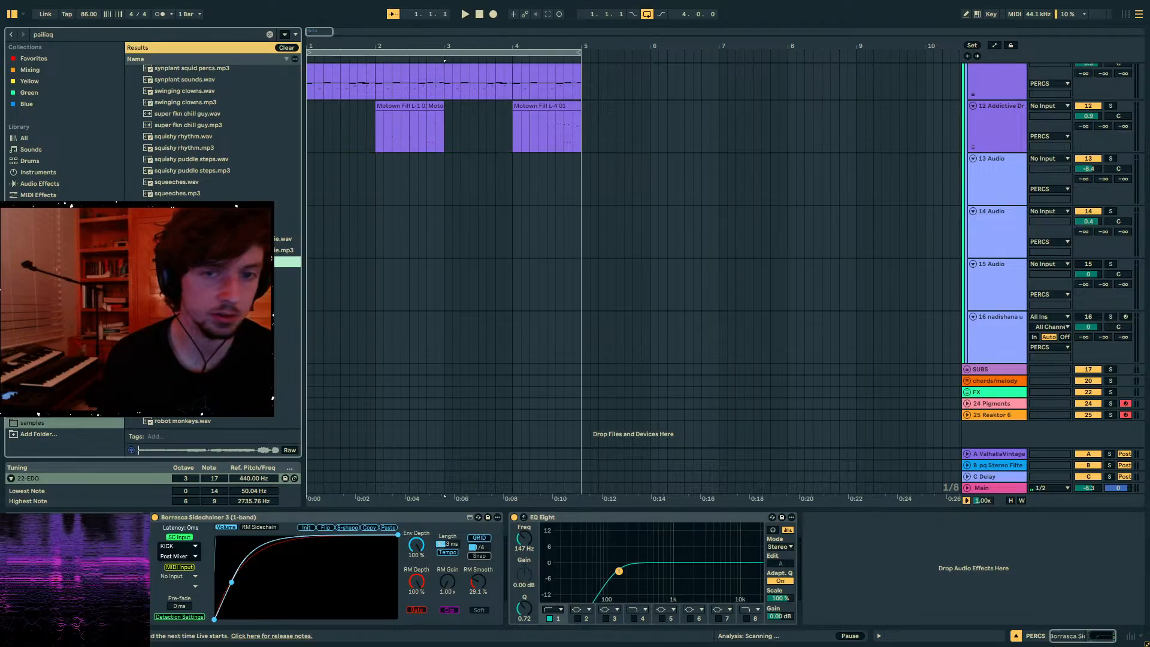
pyautogui.moveTo(288, 261); pyautogui.dragTo(370, 403)
pyautogui.scroll(-5, 212, 132)
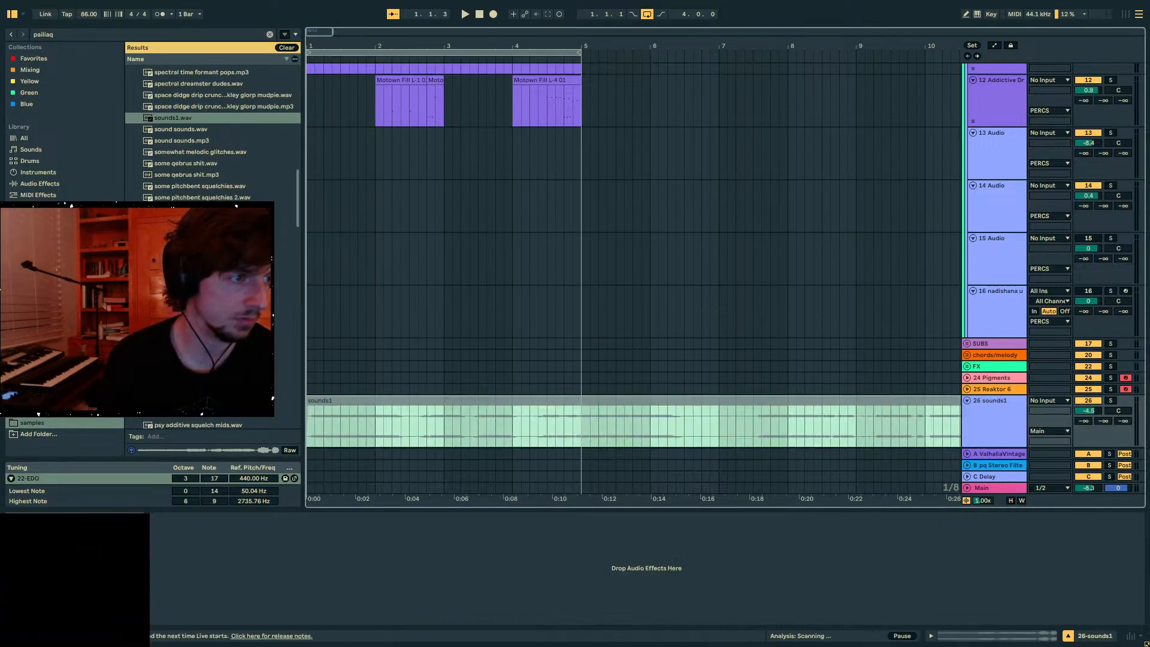
pyautogui.scroll(-3, 197, 132)
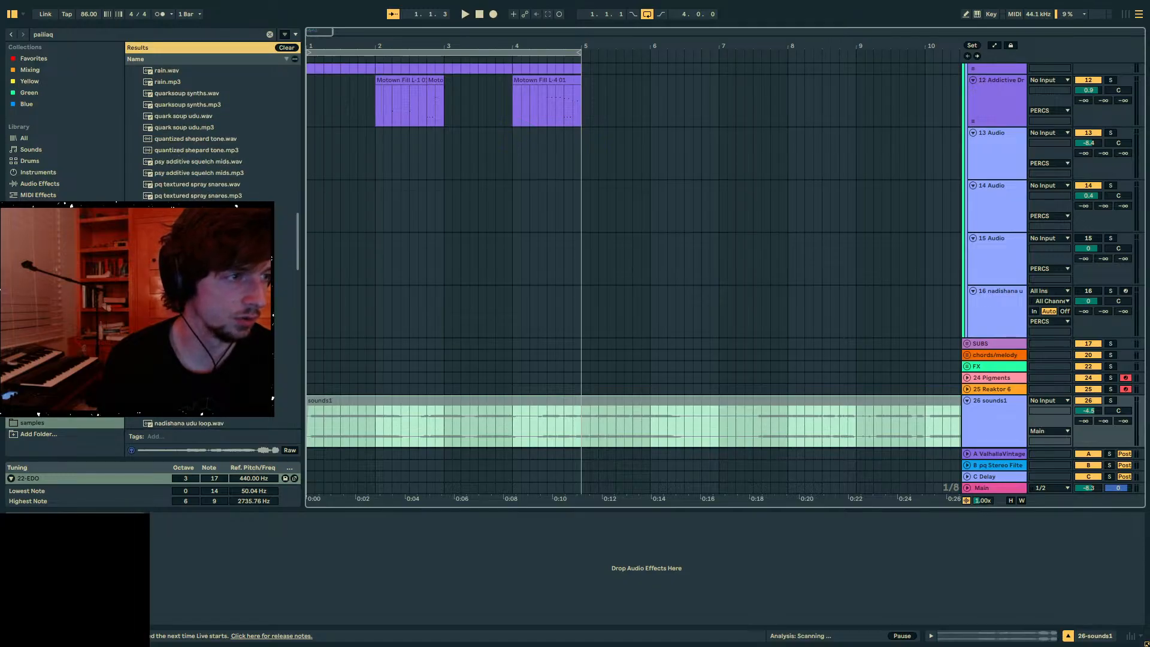
pyautogui.moveTo(198, 207); pyautogui.dragTo(419, 428)
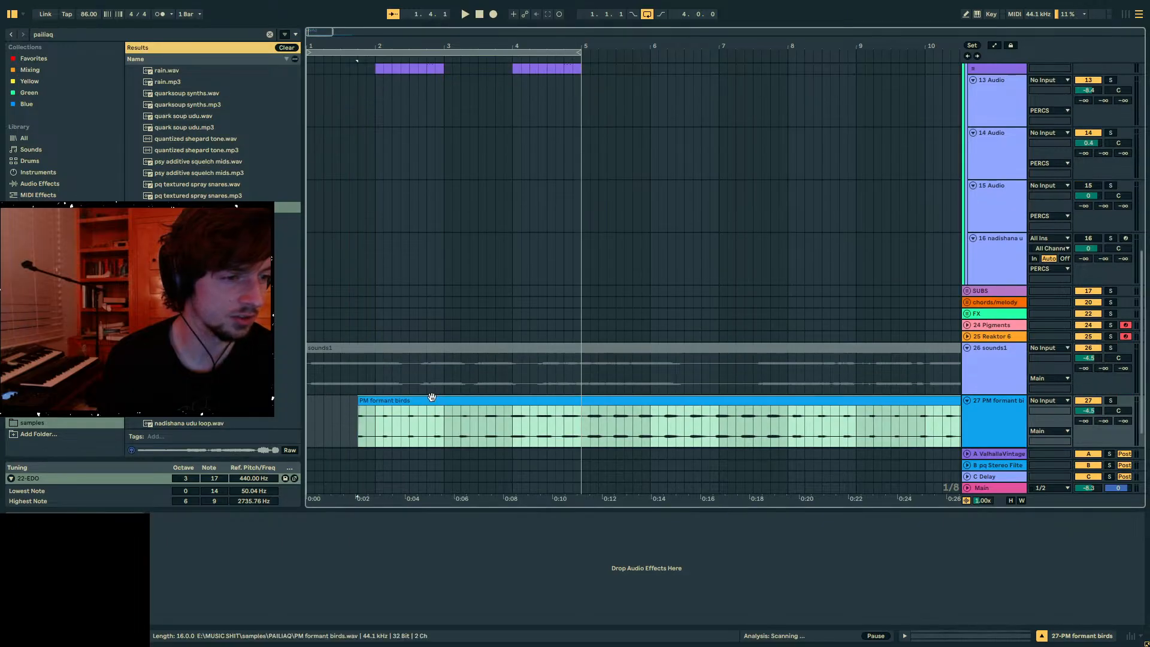
# - Audition the PM formant birds track soloed, setting its volume to 0 dB, send A to -19.0 and send B to 0
pyautogui.press('space')
pyautogui.click(1112, 400)
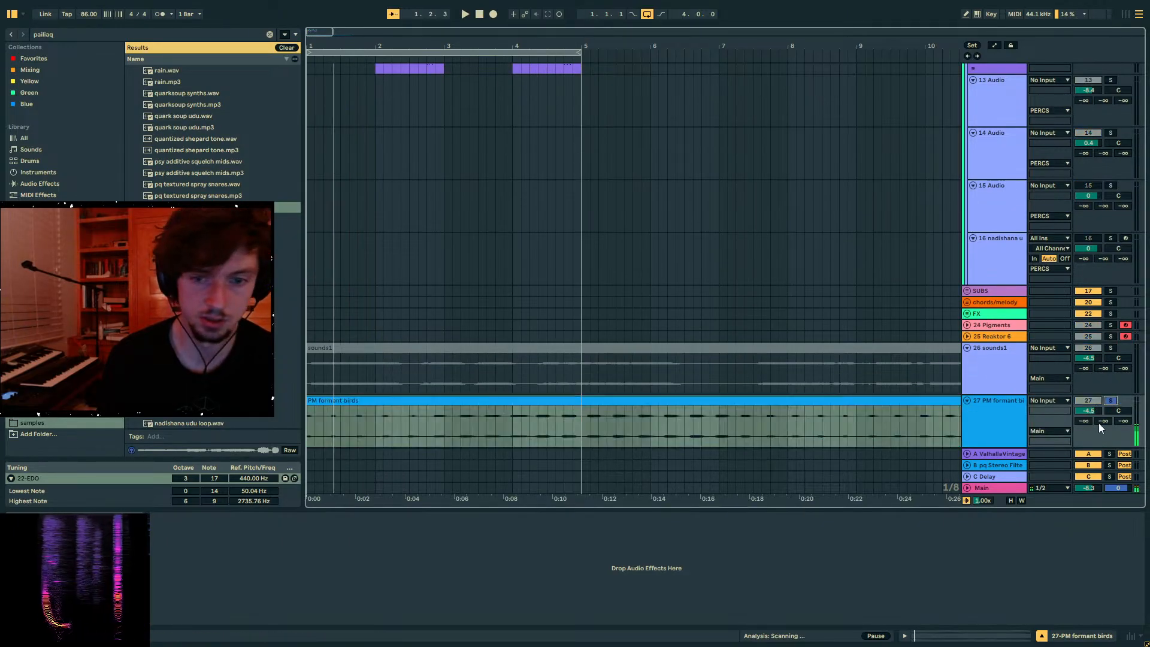
pyautogui.moveTo(1099, 422); pyautogui.dragTo(1099, 366)
pyautogui.press('space')
pyautogui.press('space')
pyautogui.doubleClick(1091, 411)
pyautogui.click(1110, 400)
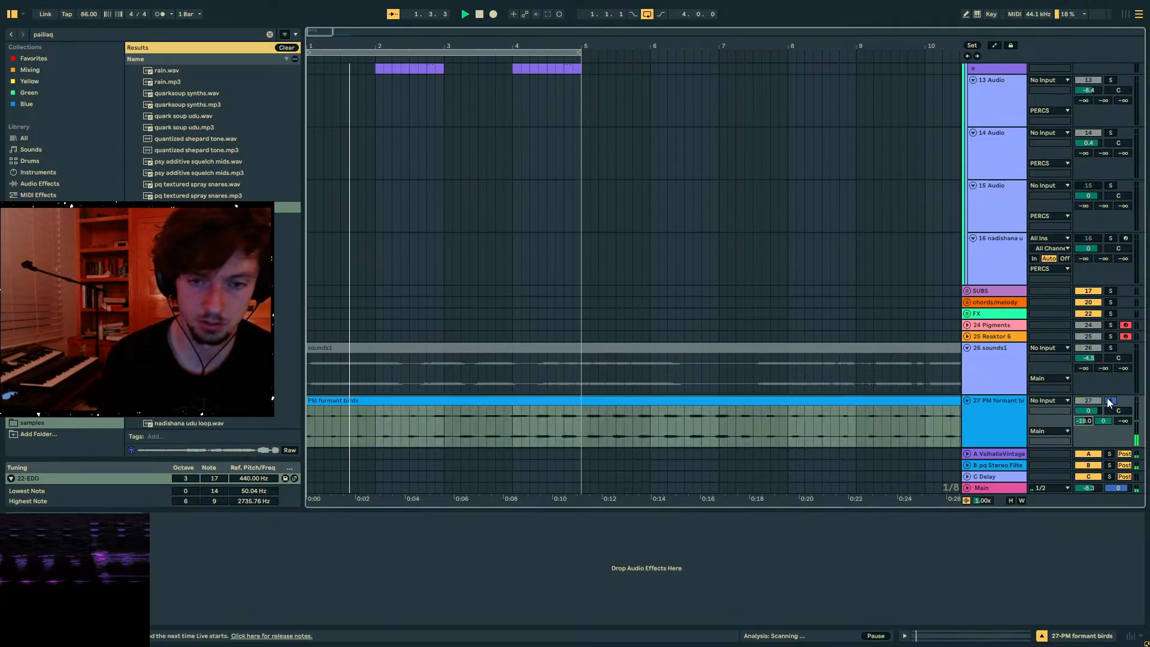
# - Split the PM formant birds clip at bar 2, 2.3 and 2.4, and deactivate the one-beat piece from 2.3 to 2.4
pyautogui.click(323, 436)
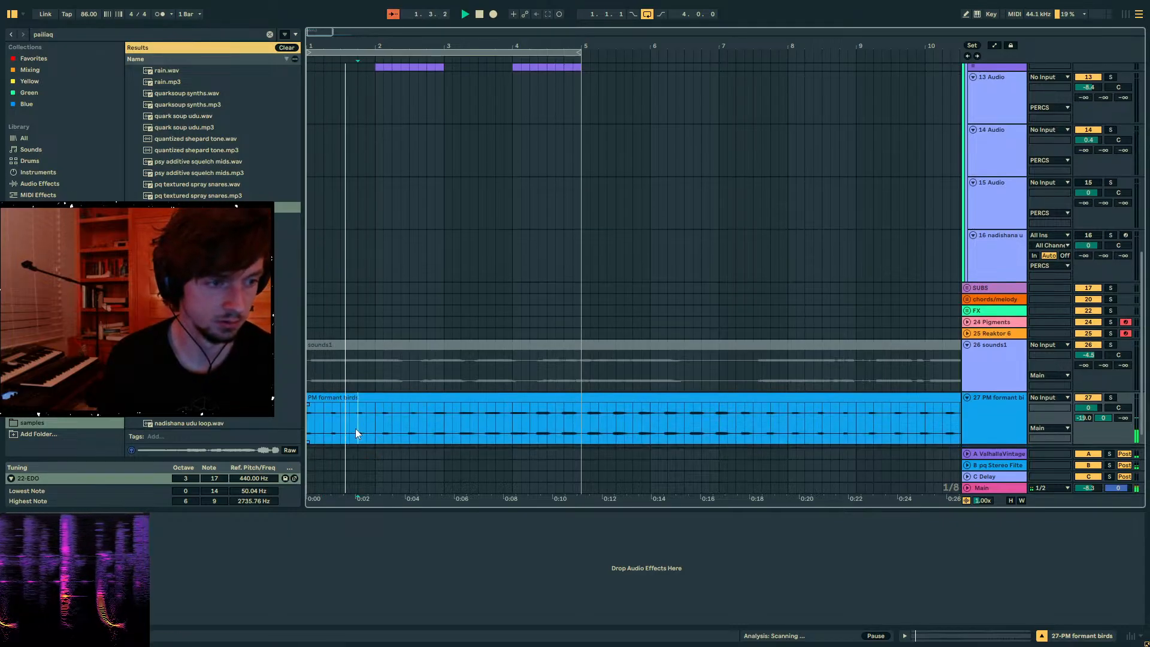
pyautogui.click(375, 425)
pyautogui.hotkey('ctrl', 'e')
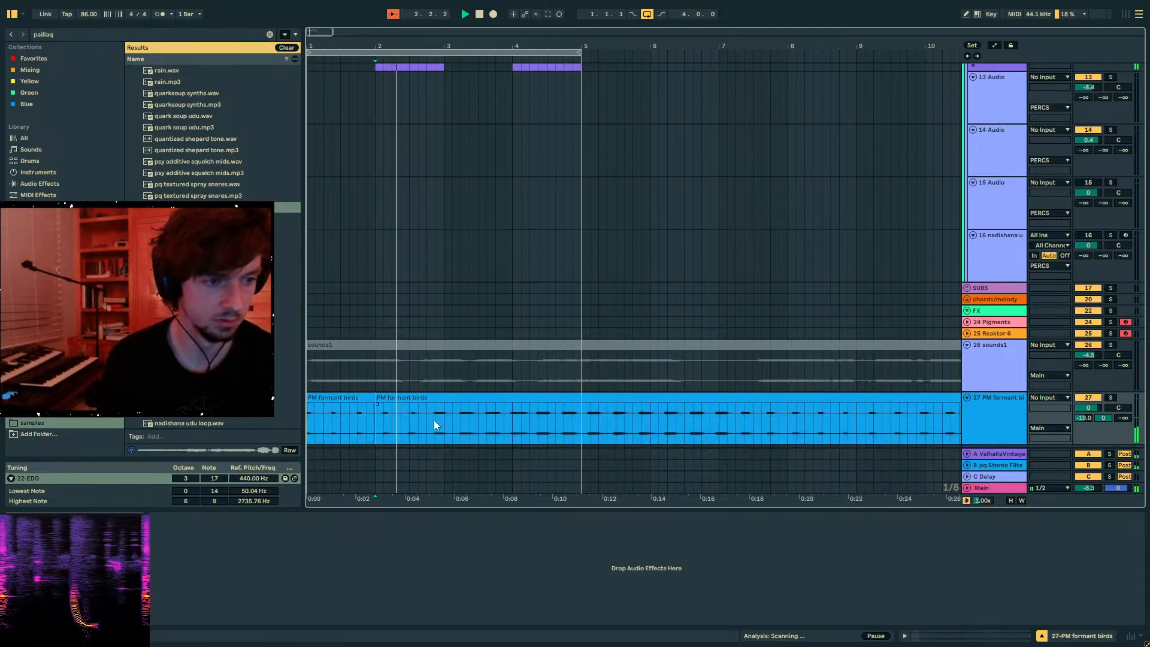
pyautogui.moveTo(443, 422); pyautogui.dragTo(279, 426)
pyautogui.click(412, 424)
pyautogui.hotkey('ctrl', 'e')
pyautogui.moveTo(411, 424); pyautogui.dragTo(267, 427)
pyautogui.click(366, 424)
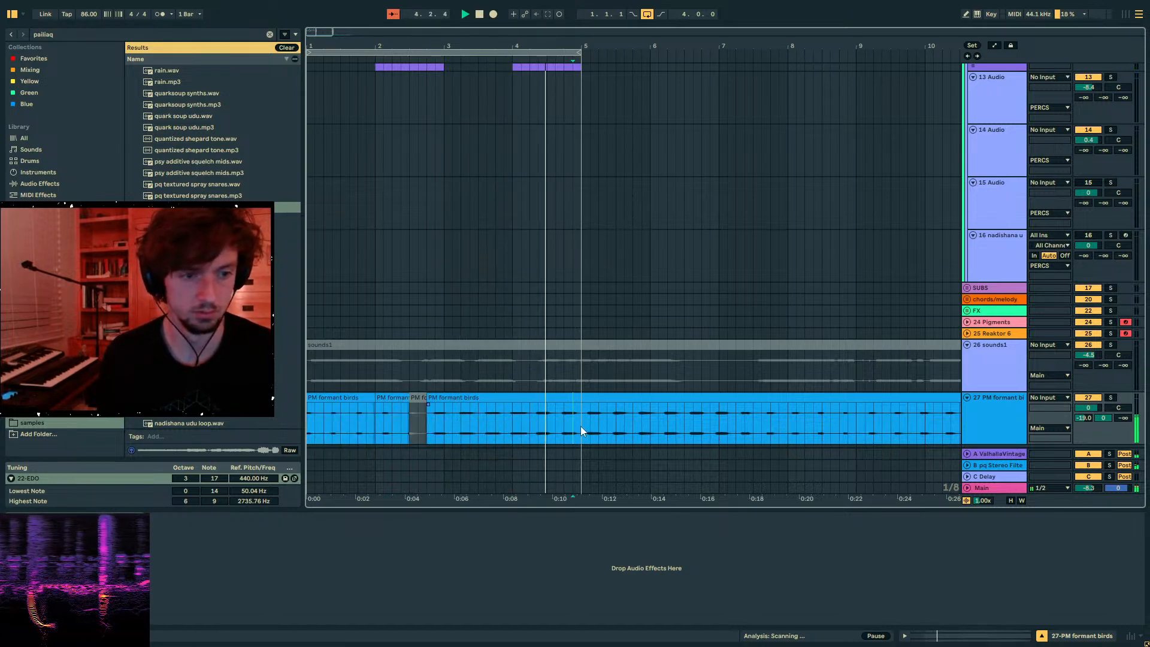
# - Reactivate the sounds1 clip and split out its bar 2 section while playing the loop
pyautogui.moveTo(581, 426); pyautogui.dragTo(276, 430)
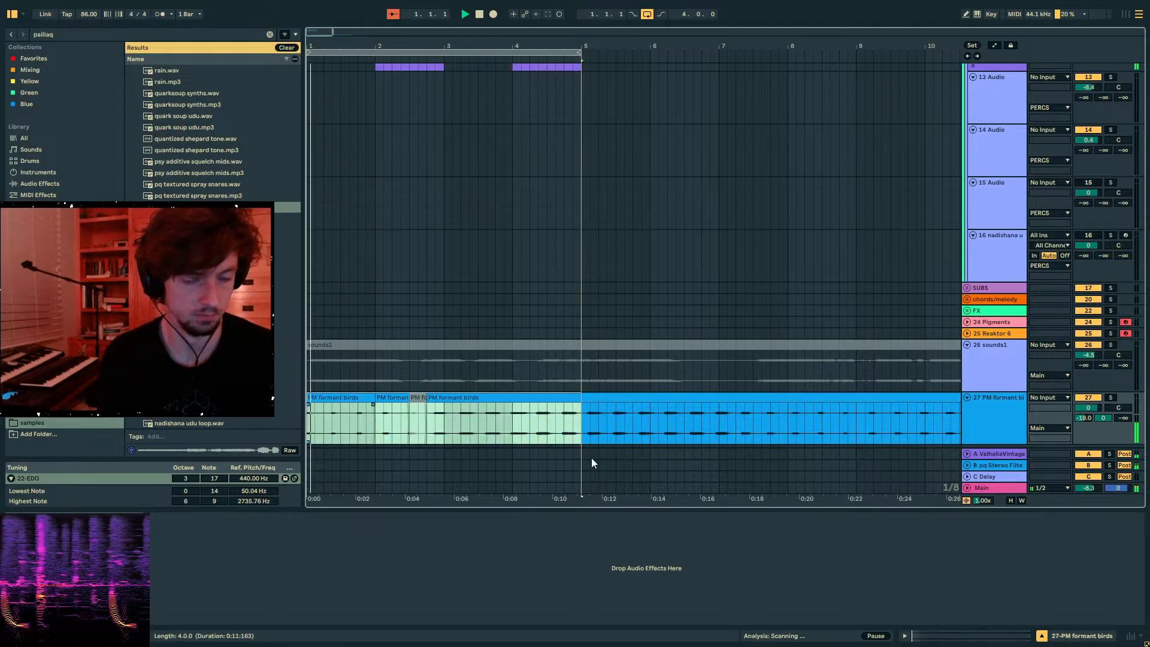
pyautogui.click(601, 357)
pyautogui.click(529, 344)
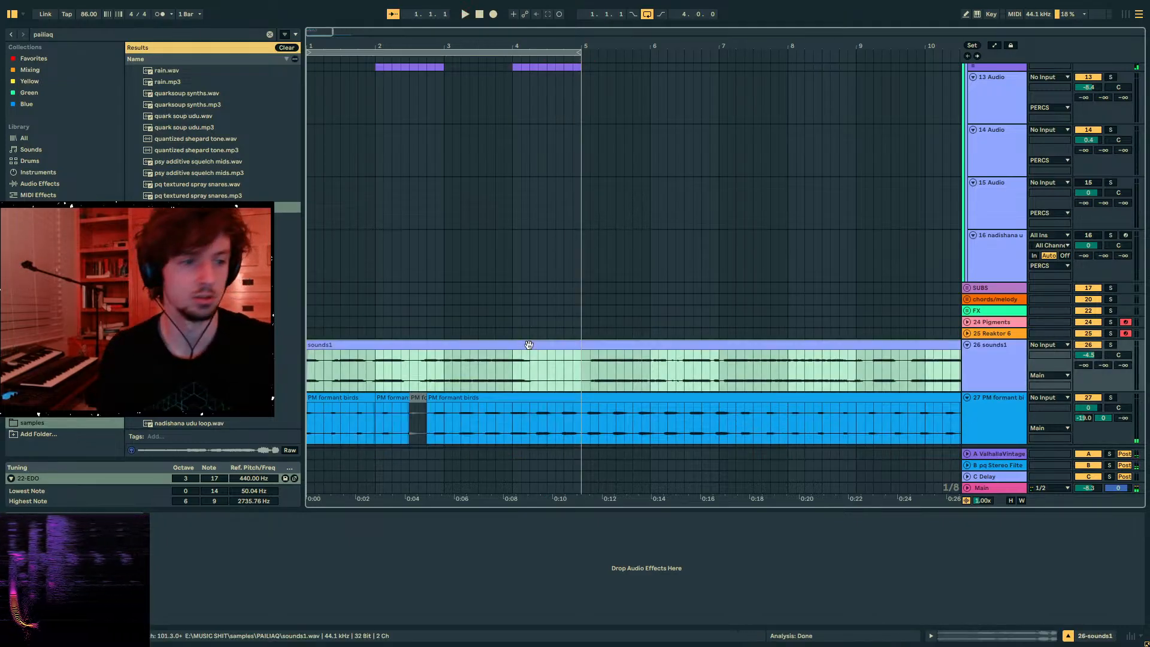
pyautogui.press('space')
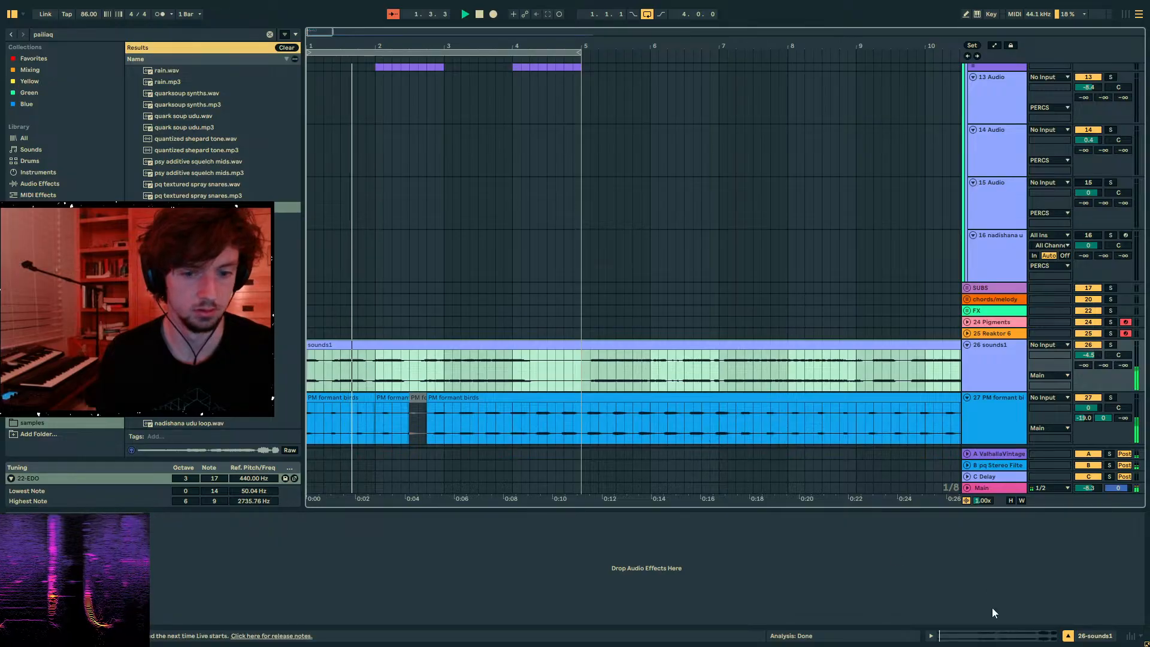
pyautogui.moveTo(443, 360); pyautogui.dragTo(375, 358)
pyautogui.hotkey('ctrl', 'e')
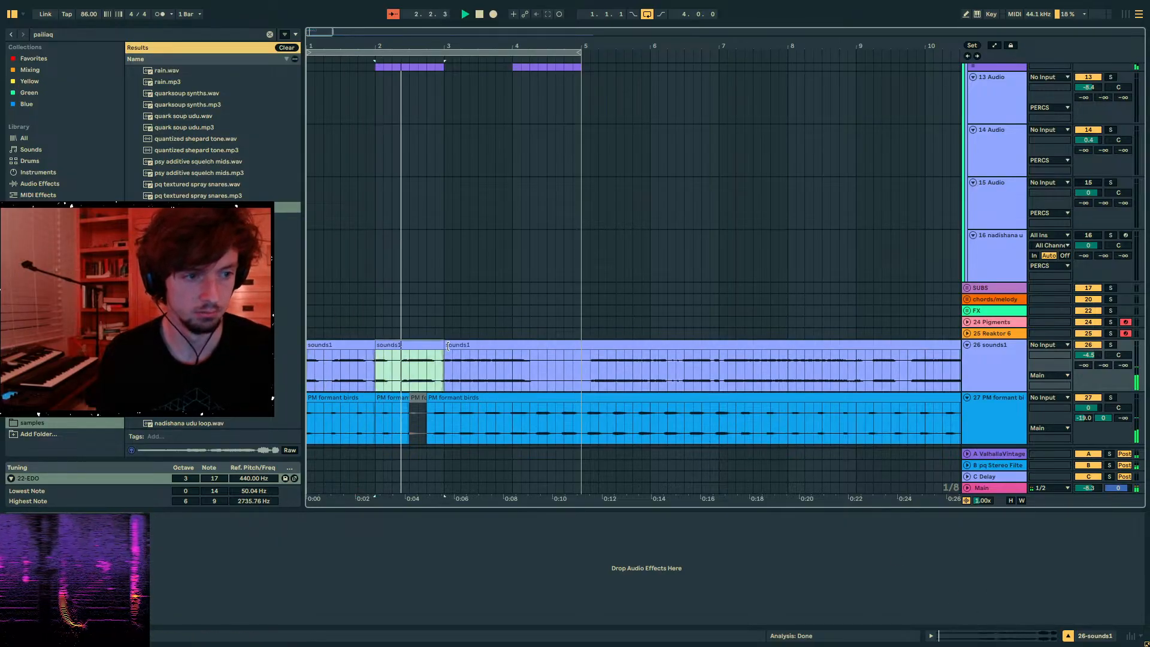
# - Duplicate the bar 2 sounds1 section to bars 3 and 4, and split the copies at 3.2.3 and 4.2.3
pyautogui.hotkey('ctrl', 'd')
pyautogui.hotkey('ctrl', 'd')
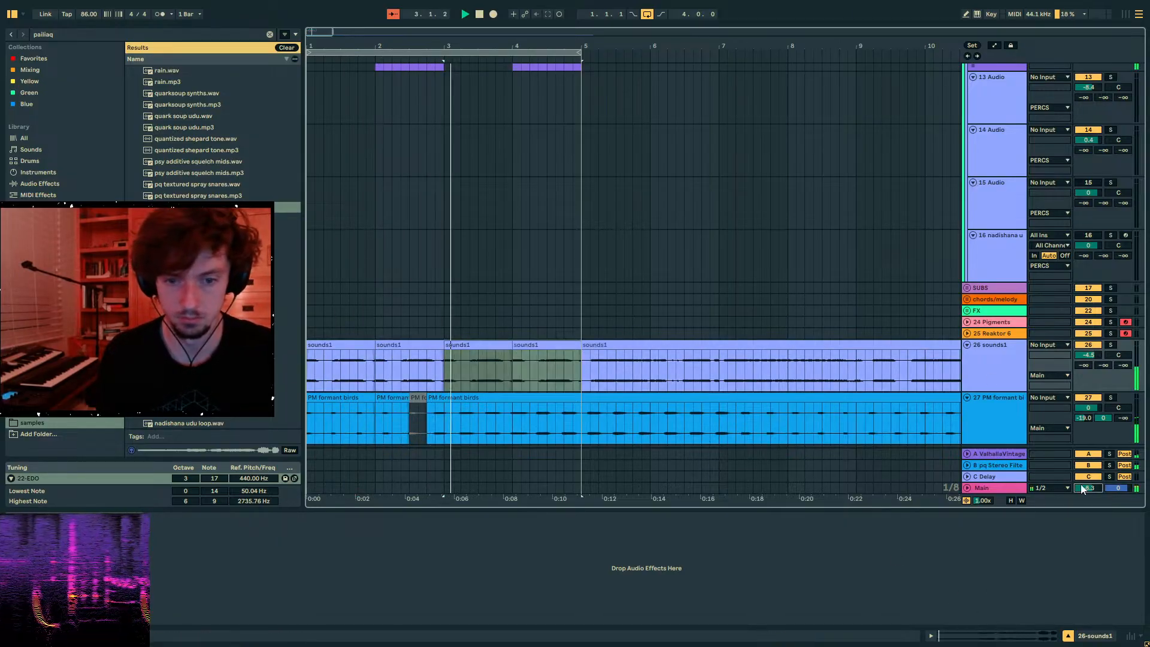
pyautogui.click(496, 365)
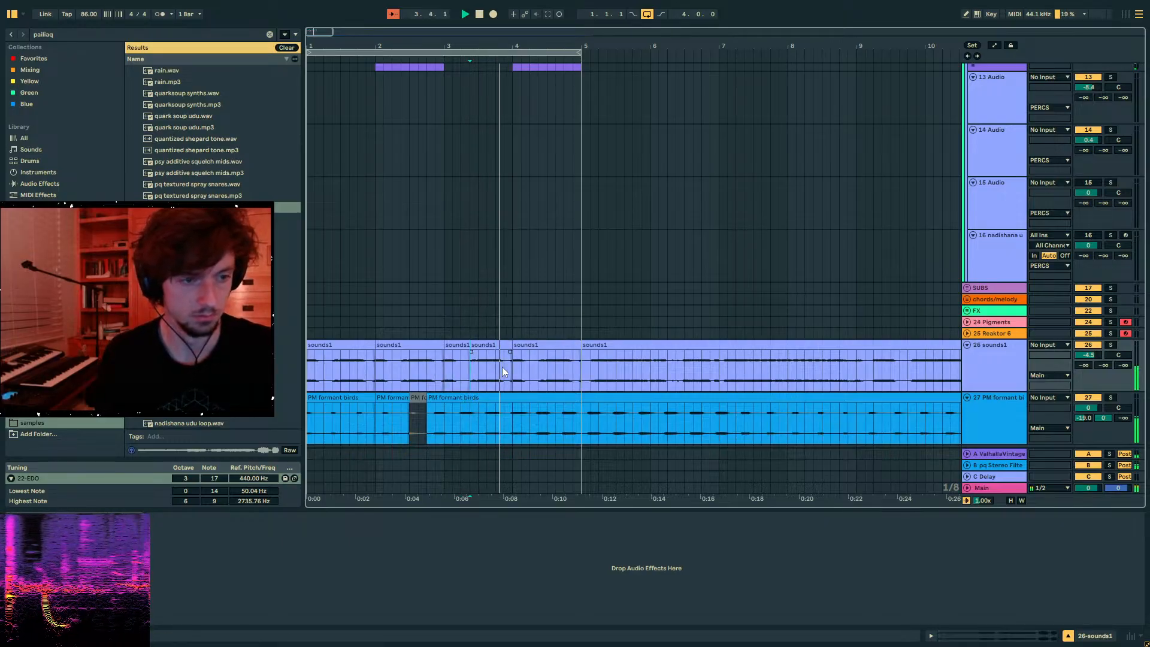
pyautogui.moveTo(502, 367); pyautogui.dragTo(492, 379)
pyautogui.click(537, 371)
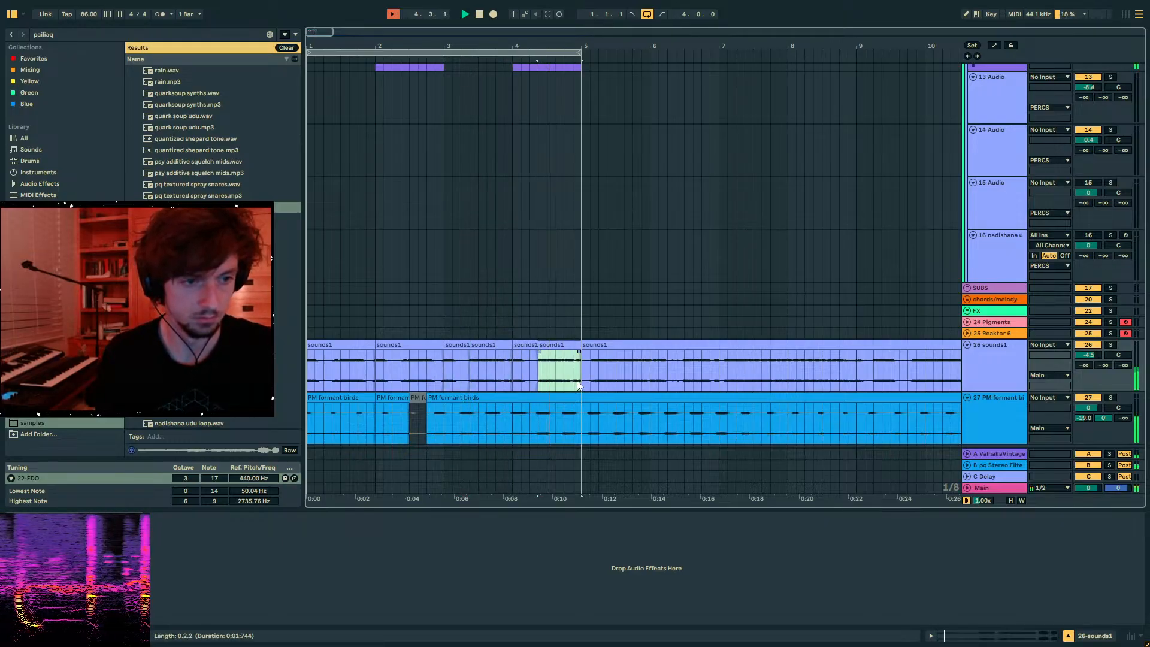
# - Select the sounds1 pieces across bars 1 to 4 and reset the sounds1 track's volume to 0 dB
pyautogui.moveTo(580, 376); pyautogui.dragTo(336, 407)
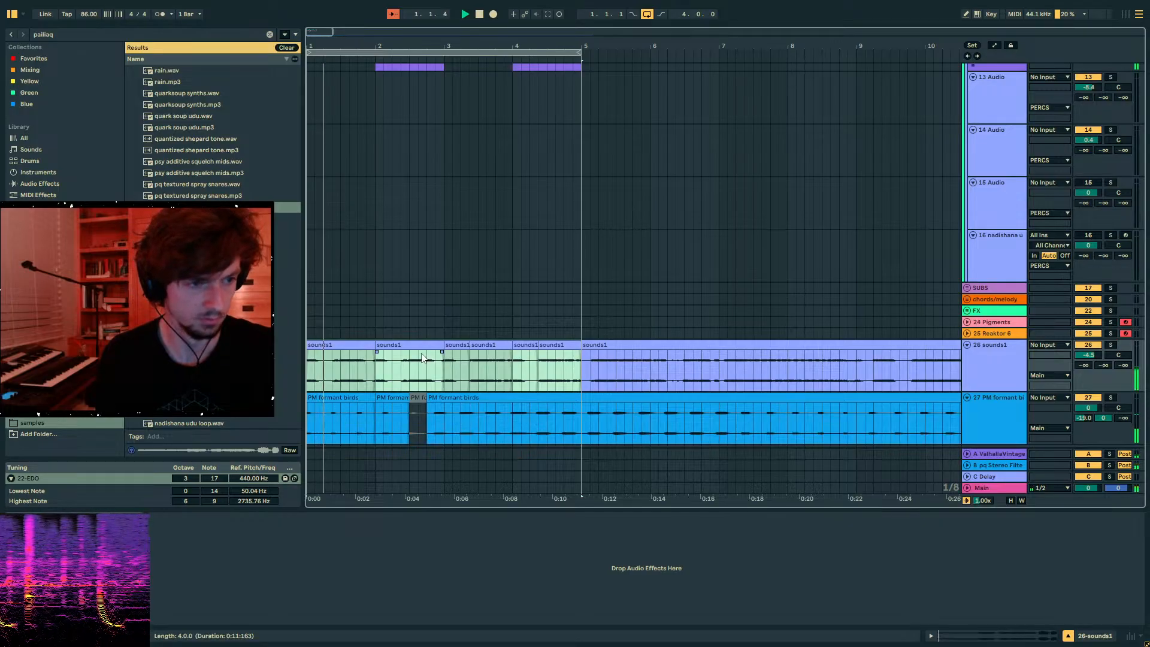
pyautogui.click(1065, 363)
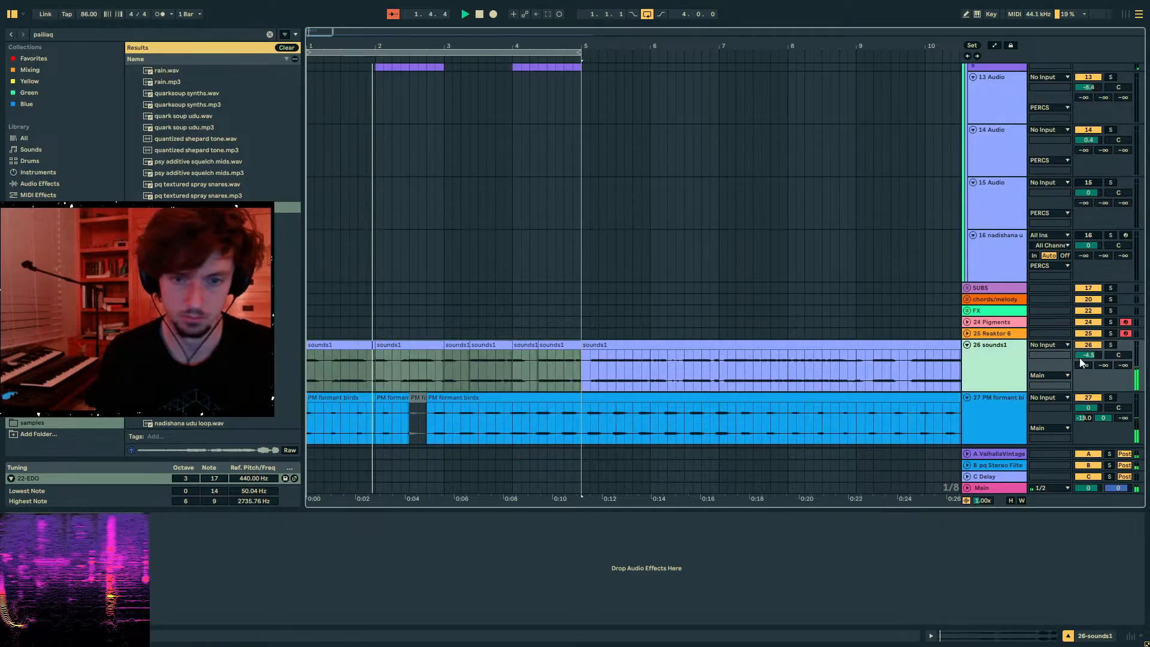
pyautogui.doubleClick(1085, 356)
pyautogui.click(988, 364)
# - Clear the sample browser search and insert a new MIDI track directly below the sounds1 track
pyautogui.click(98, 35)
pyautogui.press('BackSpace')
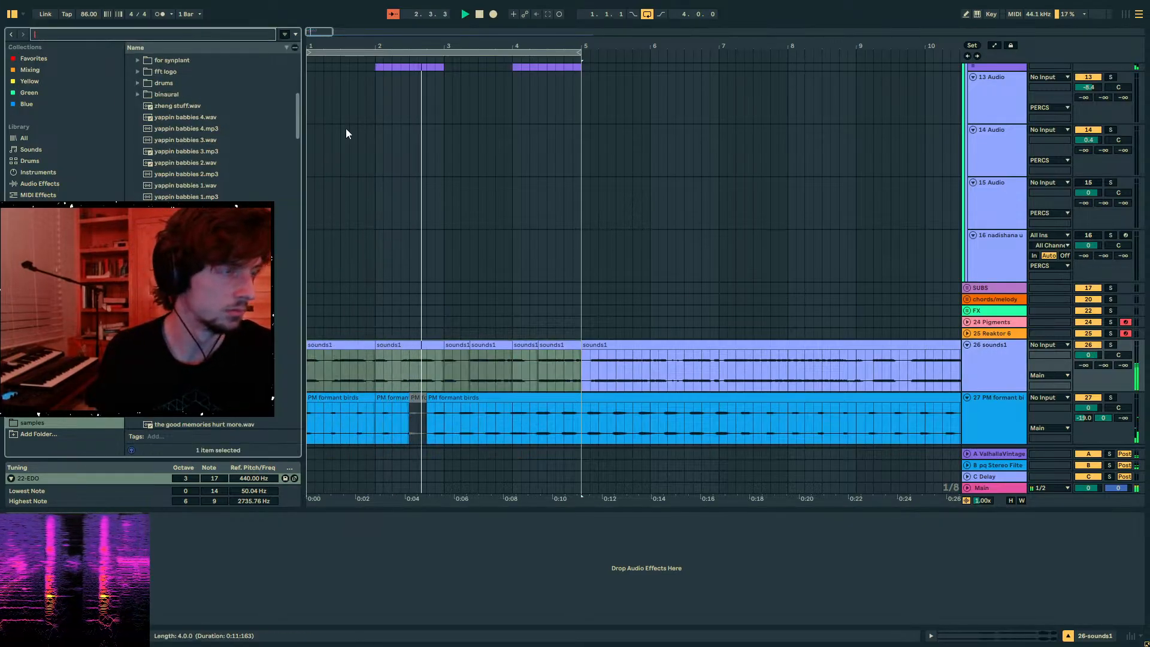
pyautogui.scroll(3, 1023, 224)
pyautogui.scroll(-4, 861, 261)
pyautogui.click(986, 353)
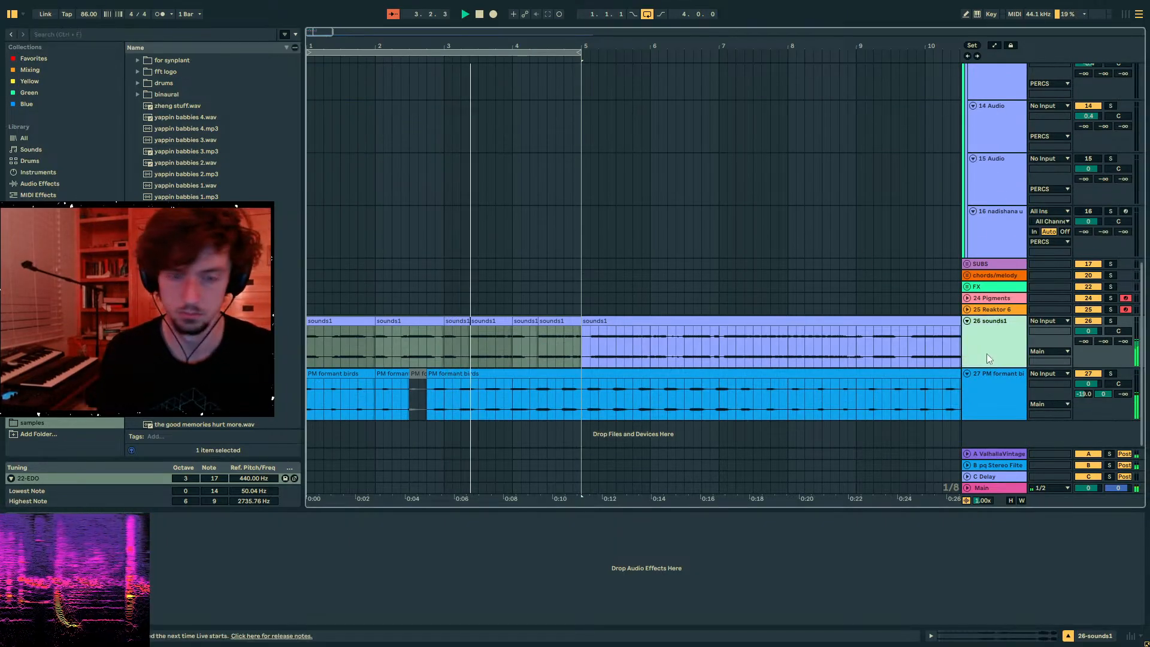
pyautogui.hotkey('ctrl', 'shift', 't')
# - Set a four-bar loop starting at bar 5 and stop playback
pyautogui.moveTo(580, 351); pyautogui.dragTo(802, 349)
pyautogui.moveTo(906, 347); pyautogui.dragTo(584, 363)
pyautogui.click(585, 359)
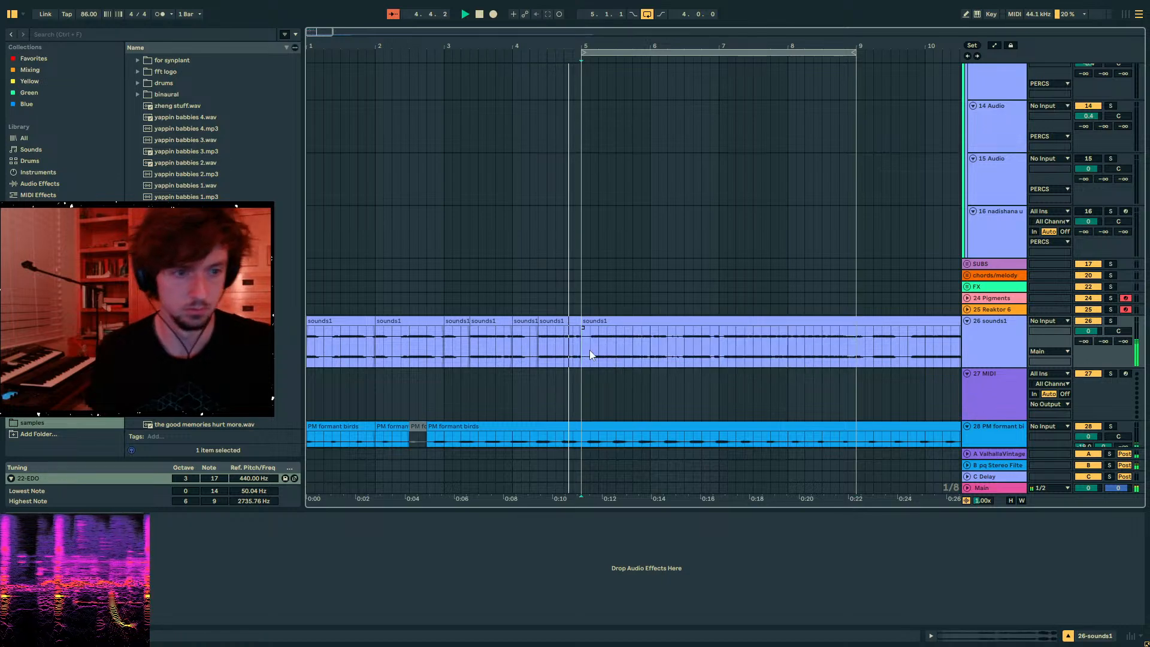
pyautogui.scroll(3, 612, 343)
pyautogui.press('space')
pyautogui.scroll(-4, 612, 341)
# - Deactivate the sounds1 clip from bar 5 on, then split the PM formant birds clip at bar 5 and deactivate its remainder
pyautogui.click(641, 328)
pyautogui.click(635, 310)
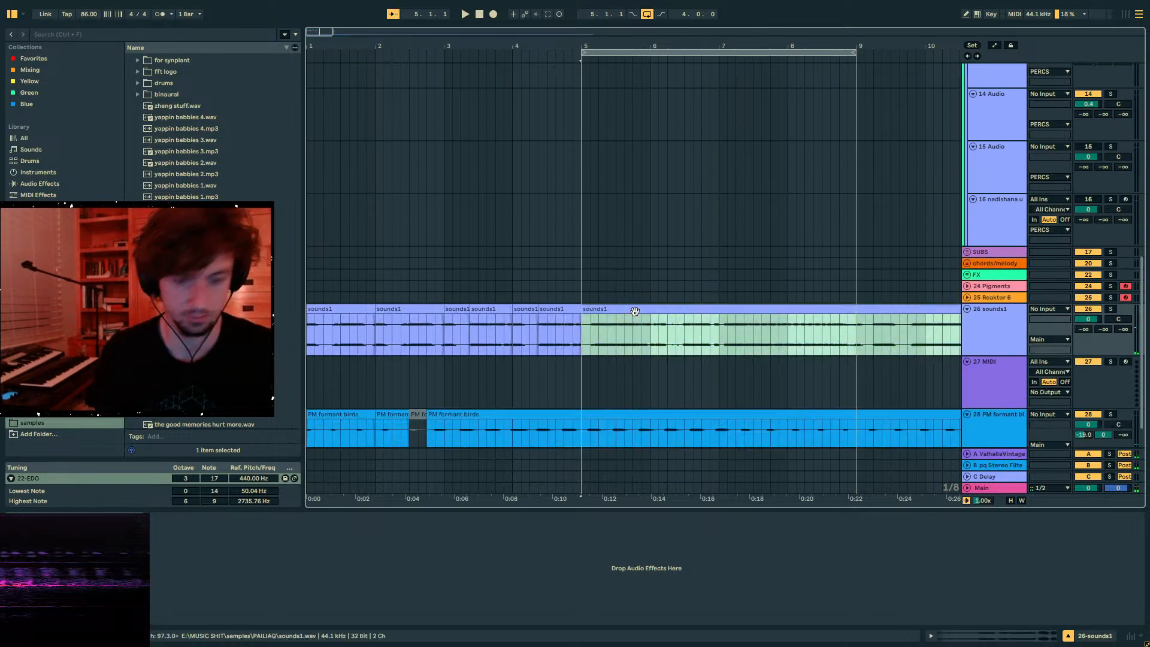
pyautogui.press('0')
pyautogui.scroll(-2, 623, 359)
pyautogui.click(600, 375)
pyautogui.click(588, 400)
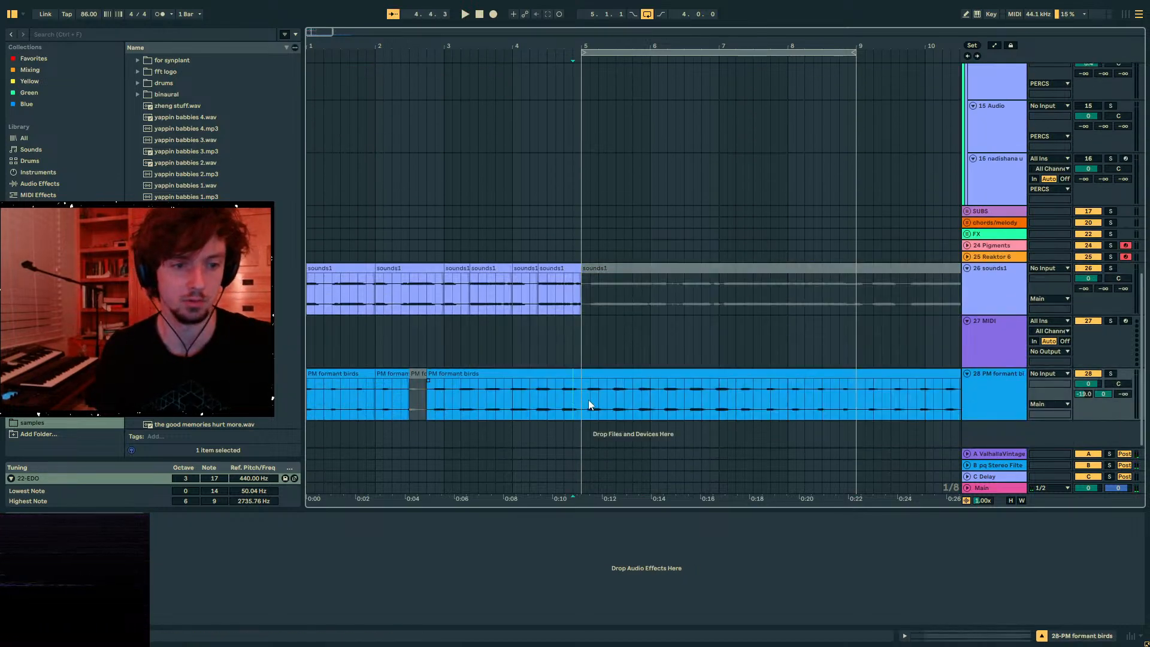
pyautogui.hotkey('ctrl', 'e')
pyautogui.press('0')
# - Place the insert marker at bar 5 on the new MIDI track and start a new browser search
pyautogui.click(581, 347)
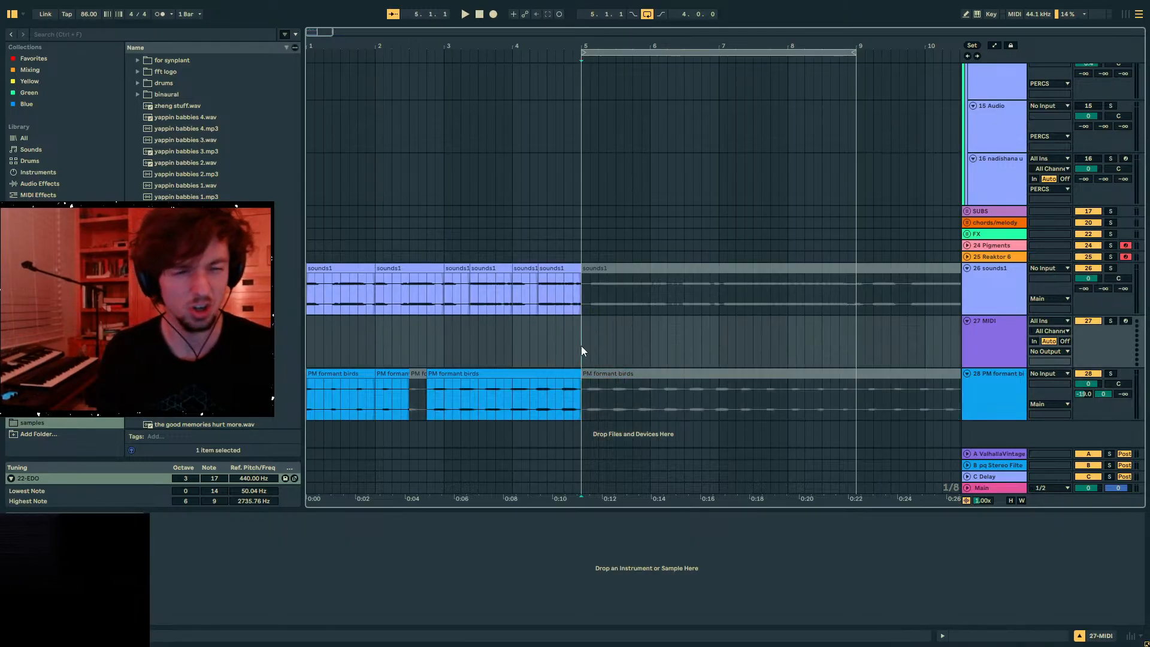
pyautogui.scroll(4, 699, 325)
pyautogui.scroll(2, 755, 323)
pyautogui.scroll(6, 754, 326)
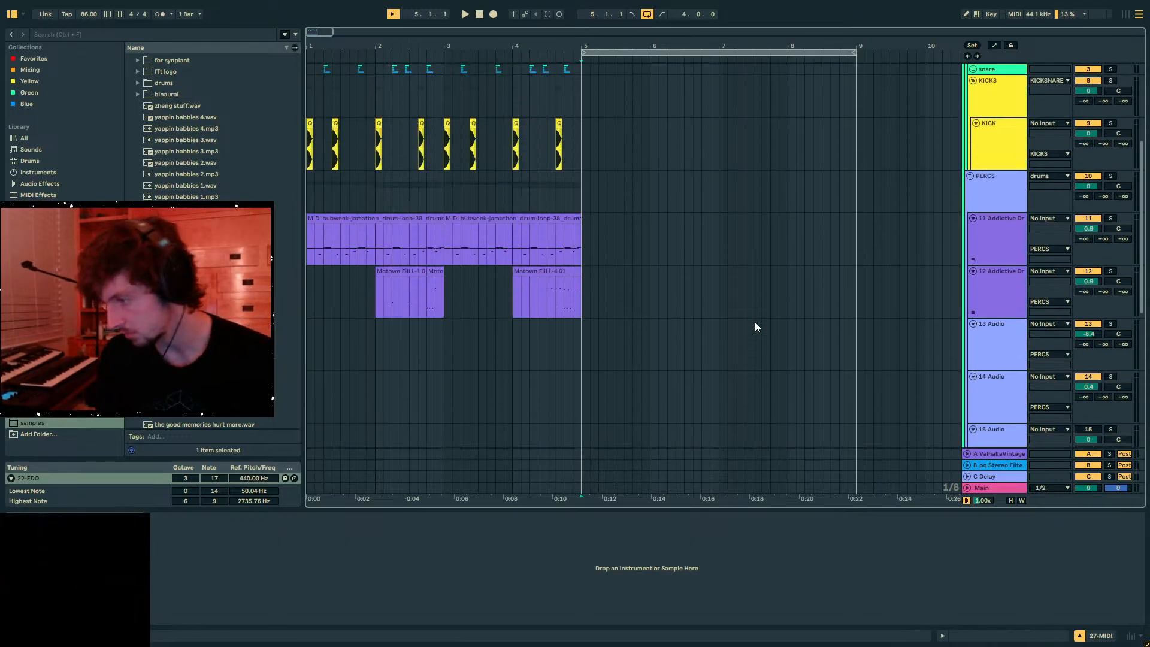
pyautogui.scroll(-8, 743, 328)
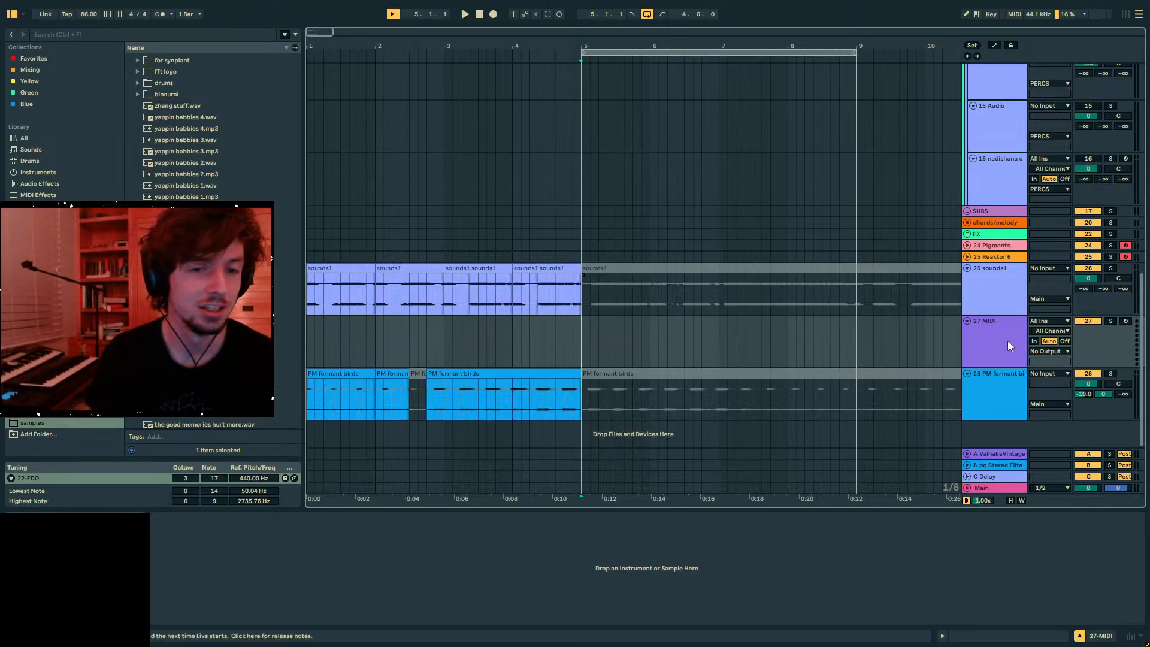
pyautogui.hotkey('ctrl', 'f')
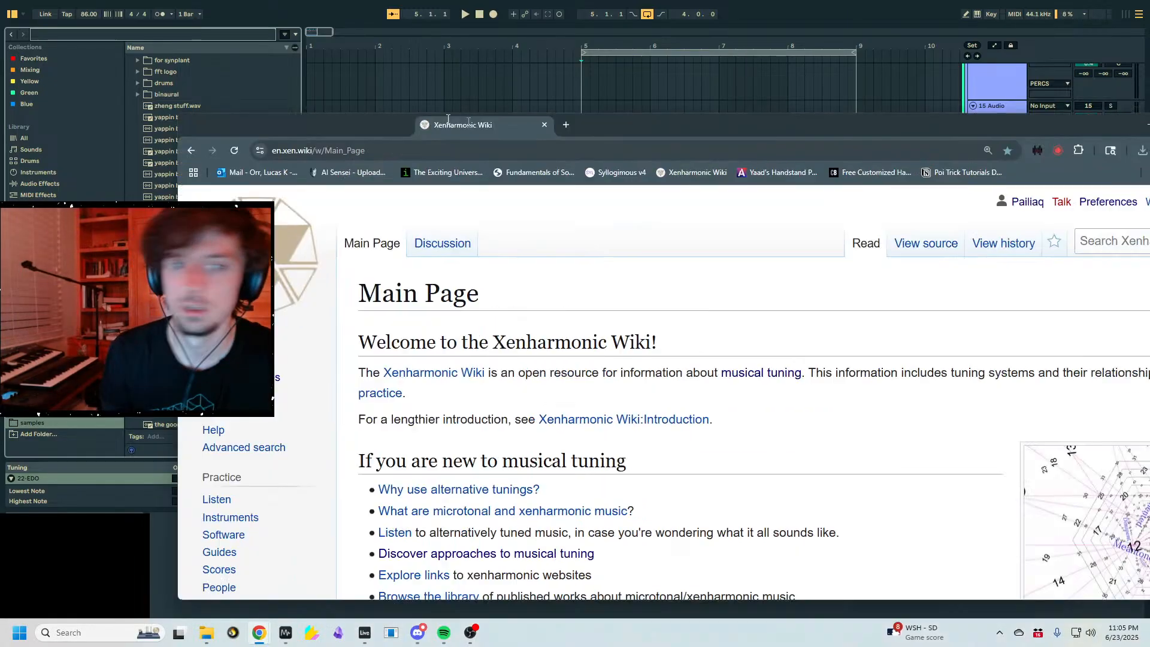
# - Switch to Chrome and open the 22-EDO article on the Xenharmonic Wiki
pyautogui.moveTo(445, 121); pyautogui.dragTo(358, 109)
pyautogui.click(996, 221)
pyautogui.write('22')
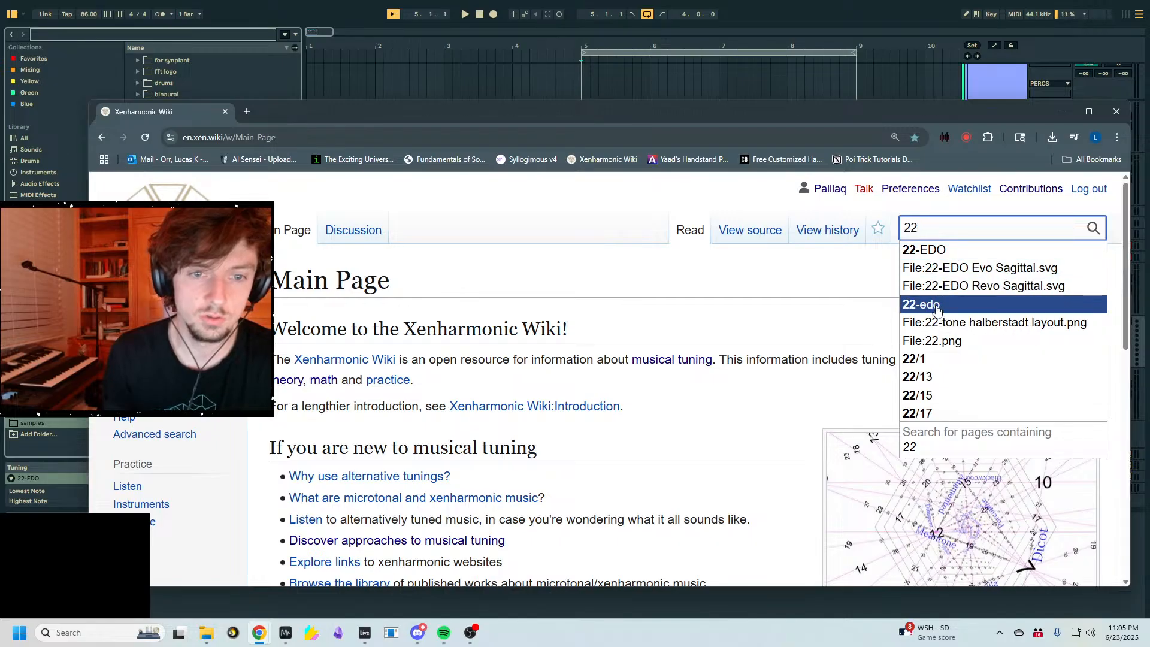
pyautogui.click(920, 254)
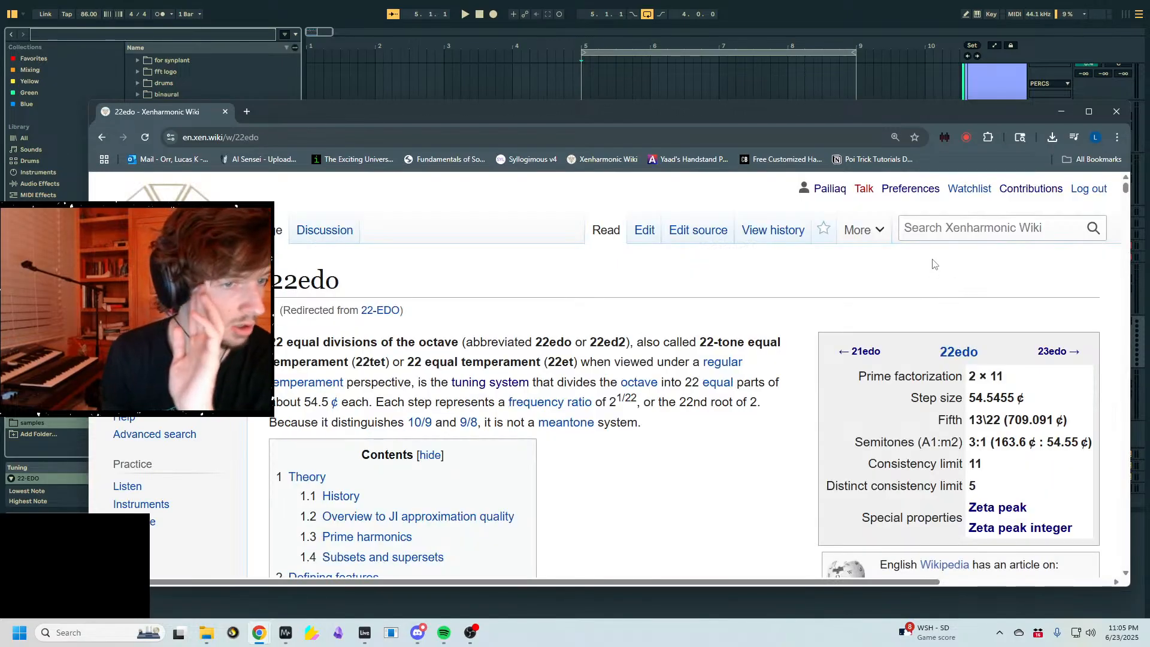
# - Examine the 22edo article's prime harmonics, defining features, interval table and notation sections
pyautogui.scroll(-15, 779, 288)
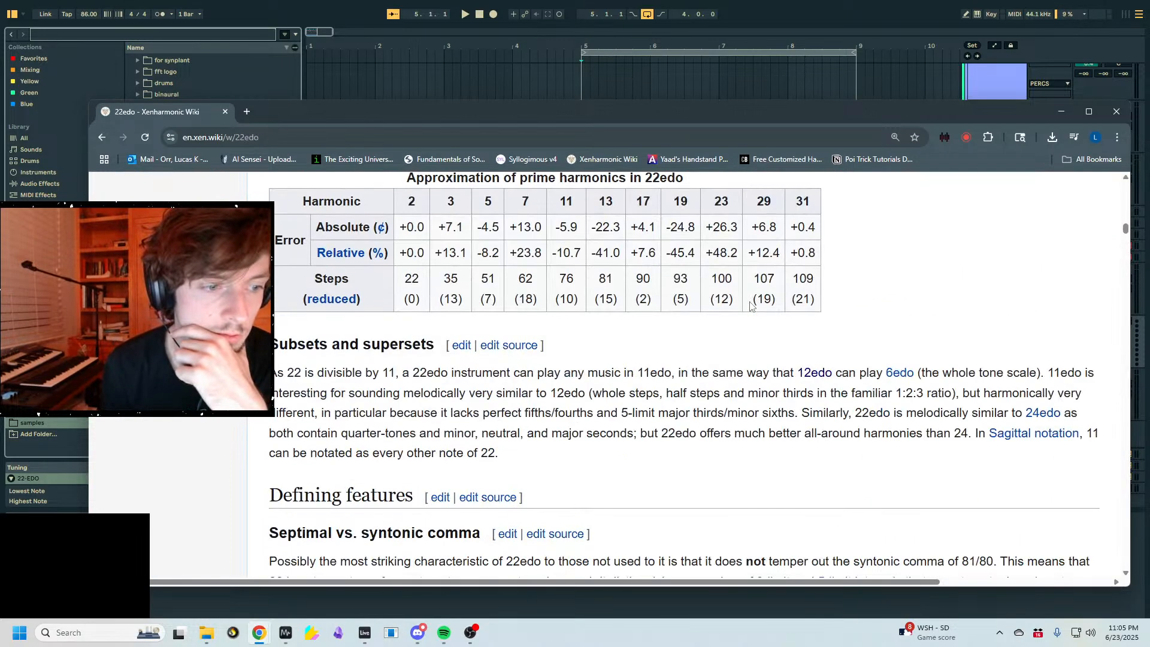
pyautogui.scroll(-1, 750, 306)
pyautogui.scroll(2, 750, 306)
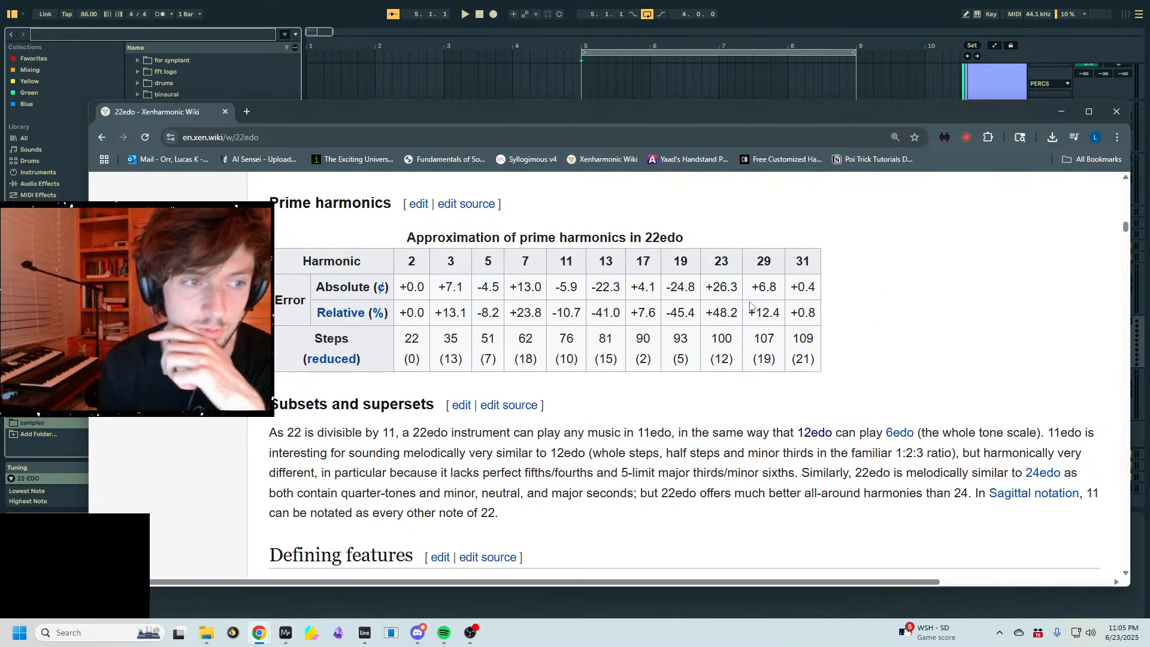
pyautogui.scroll(-12, 729, 302)
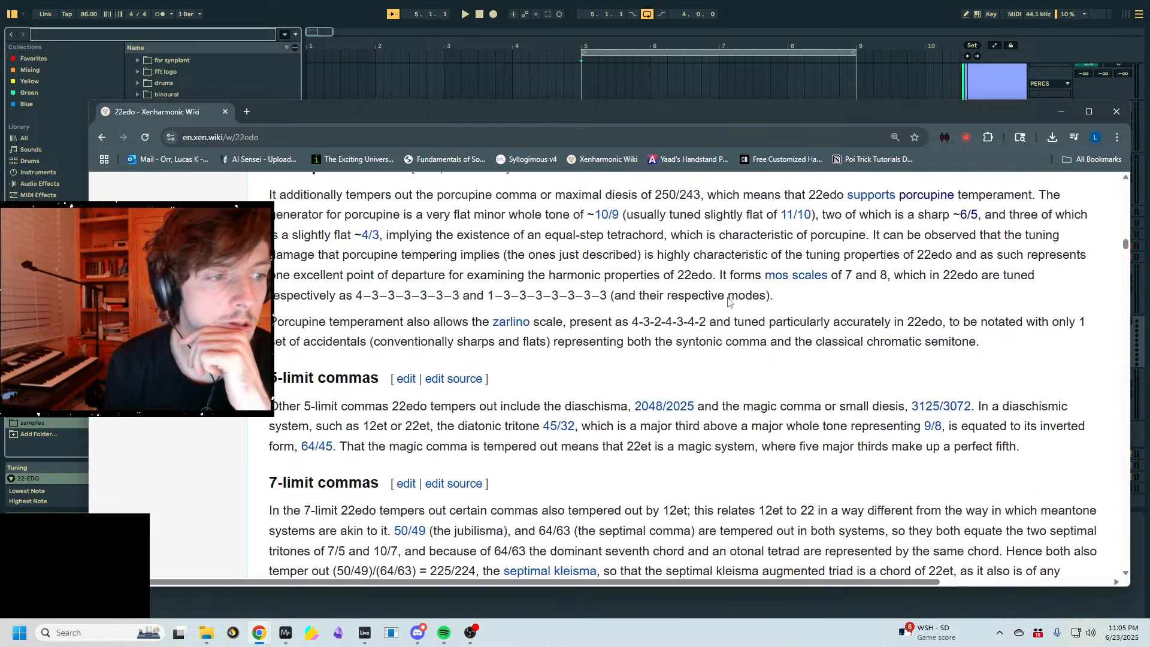
pyautogui.scroll(5, 728, 301)
pyautogui.scroll(3, 729, 301)
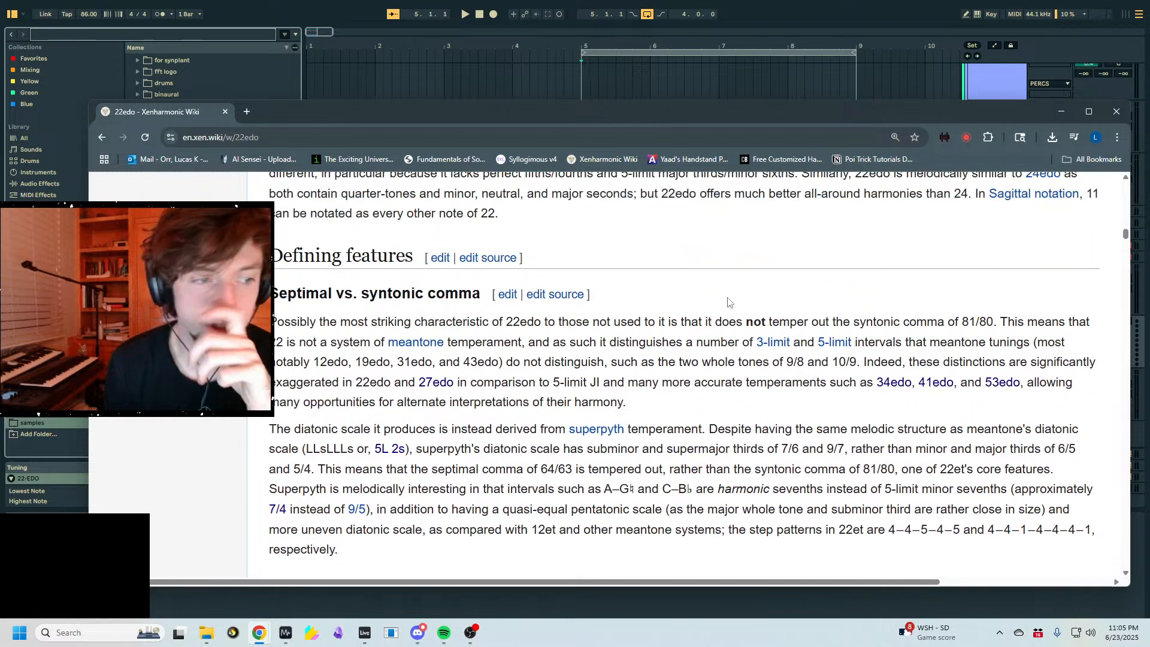
pyautogui.scroll(-20, 689, 306)
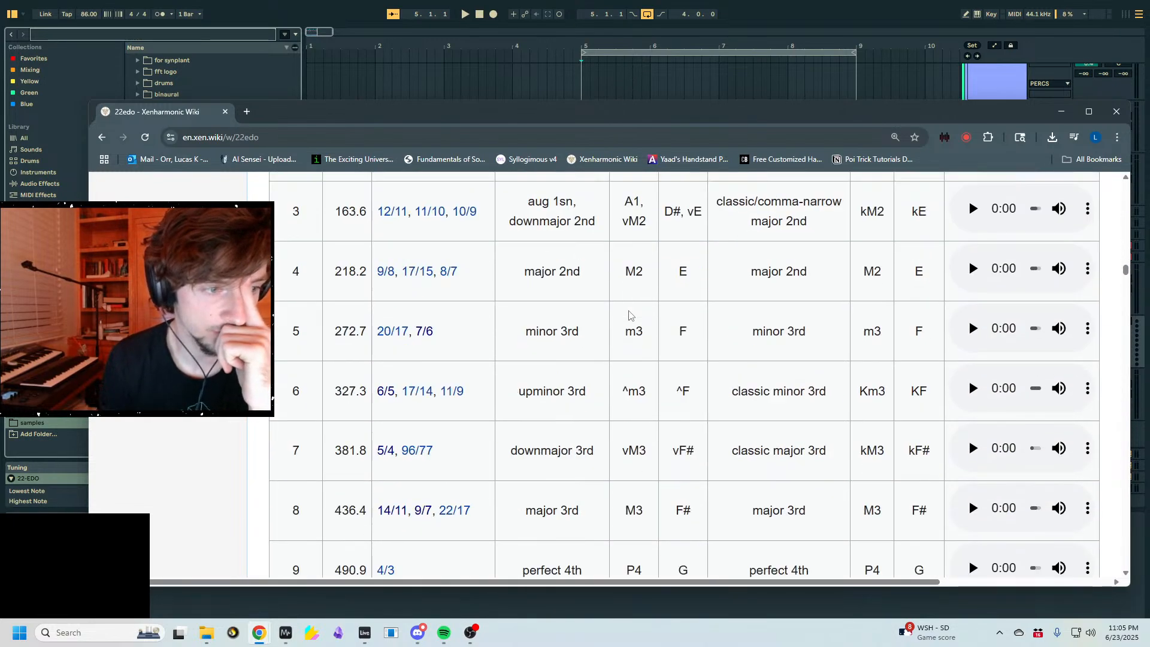
pyautogui.scroll(-2, 629, 315)
pyautogui.scroll(-20, 629, 316)
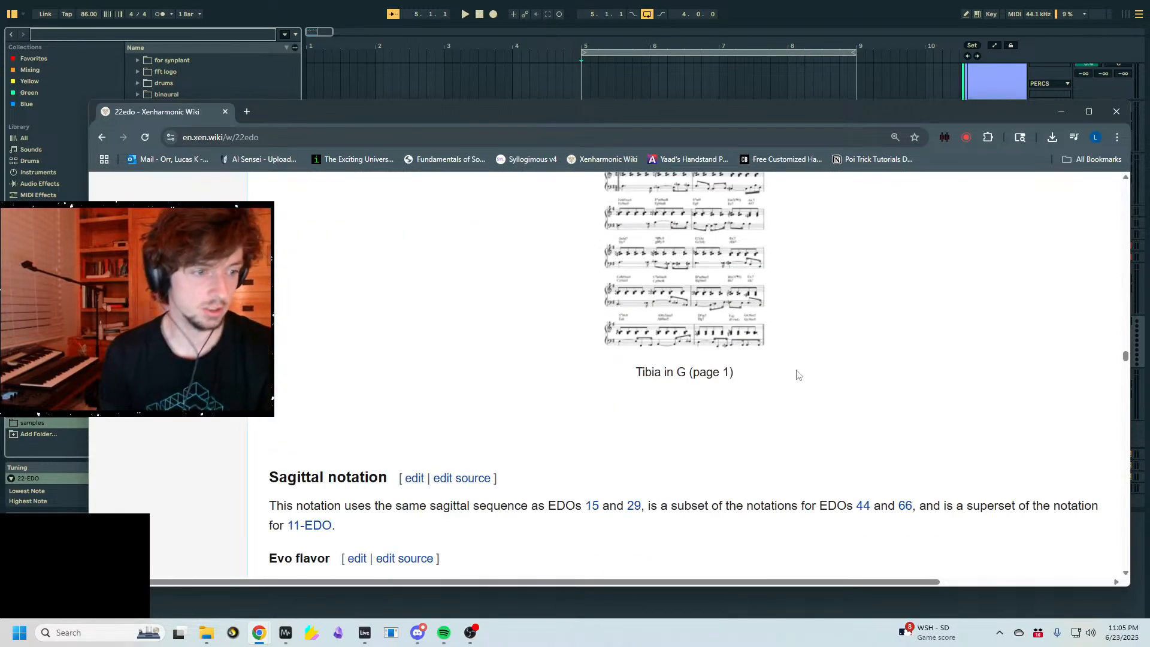
# - Find "mos" in the 22edo article and open the linked list of MOS scales in 22edo
pyautogui.hotkey('ctrl', 'f')
pyautogui.write('mos')
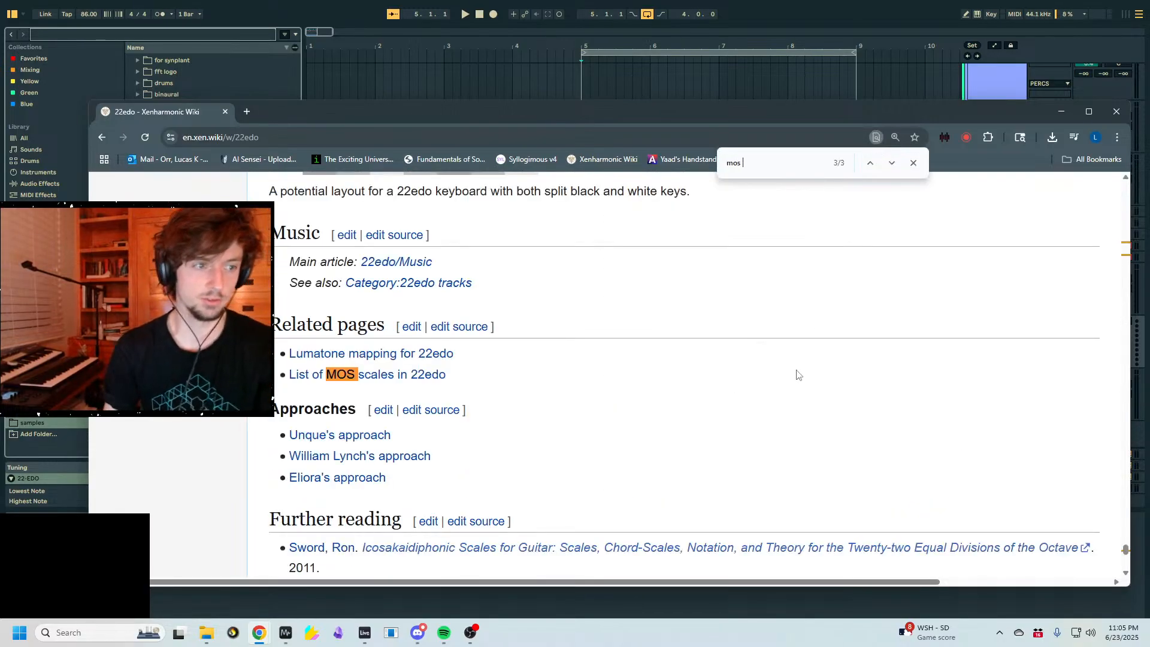
pyautogui.click(409, 379)
# - Compare the step patterns and step sizes in the single-period and multi-period MOS scale tables
pyautogui.scroll(-5, 590, 305)
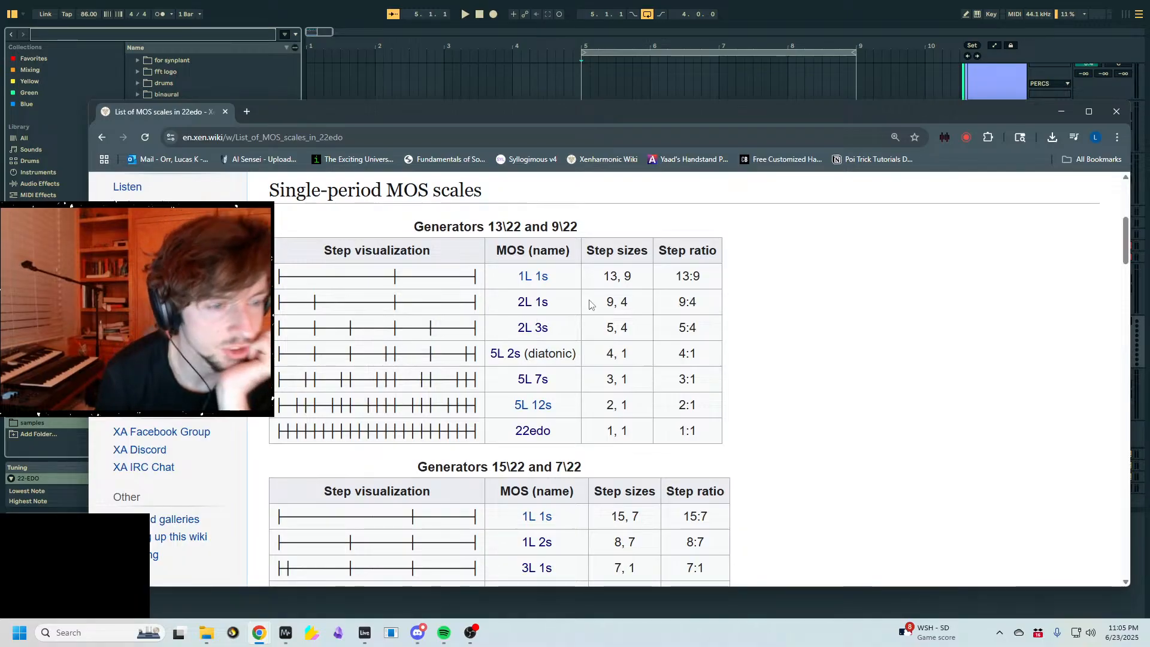
pyautogui.scroll(-3, 646, 299)
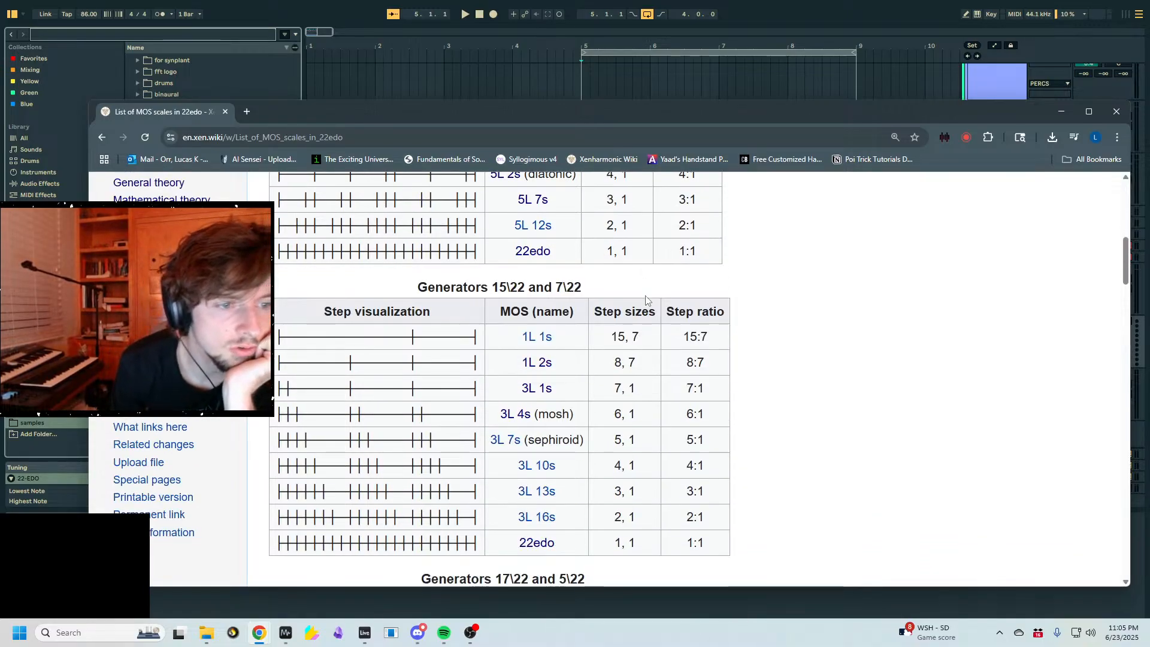
pyautogui.scroll(-2, 646, 300)
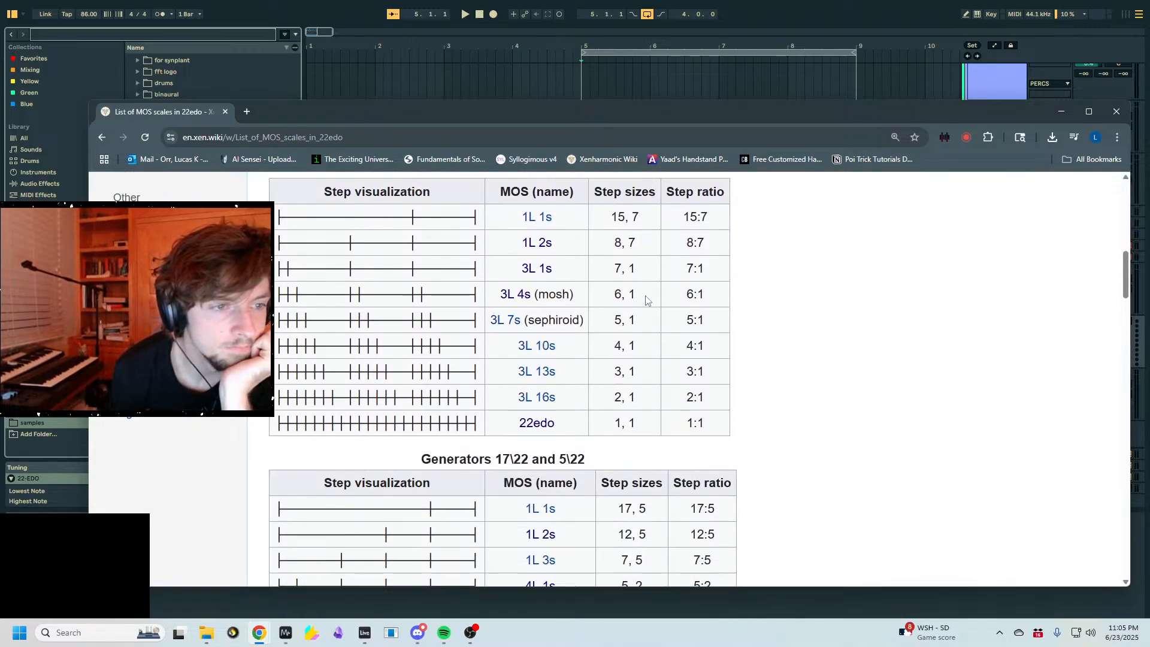
pyautogui.scroll(-2, 662, 306)
pyautogui.scroll(8, 671, 359)
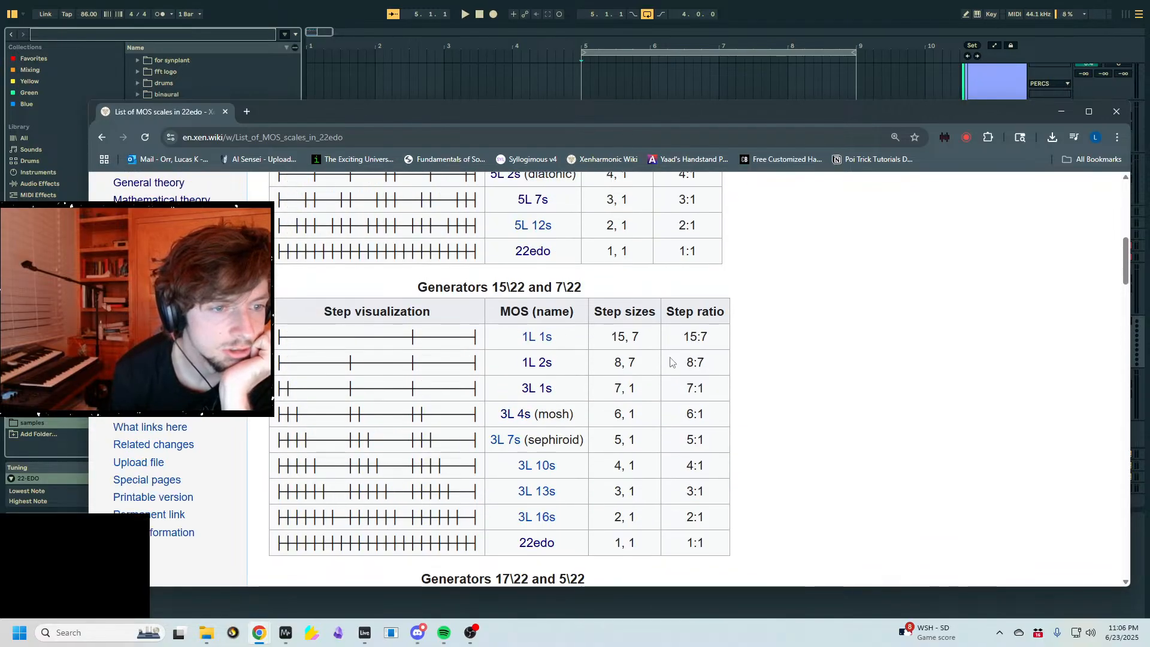
pyautogui.scroll(-4, 725, 383)
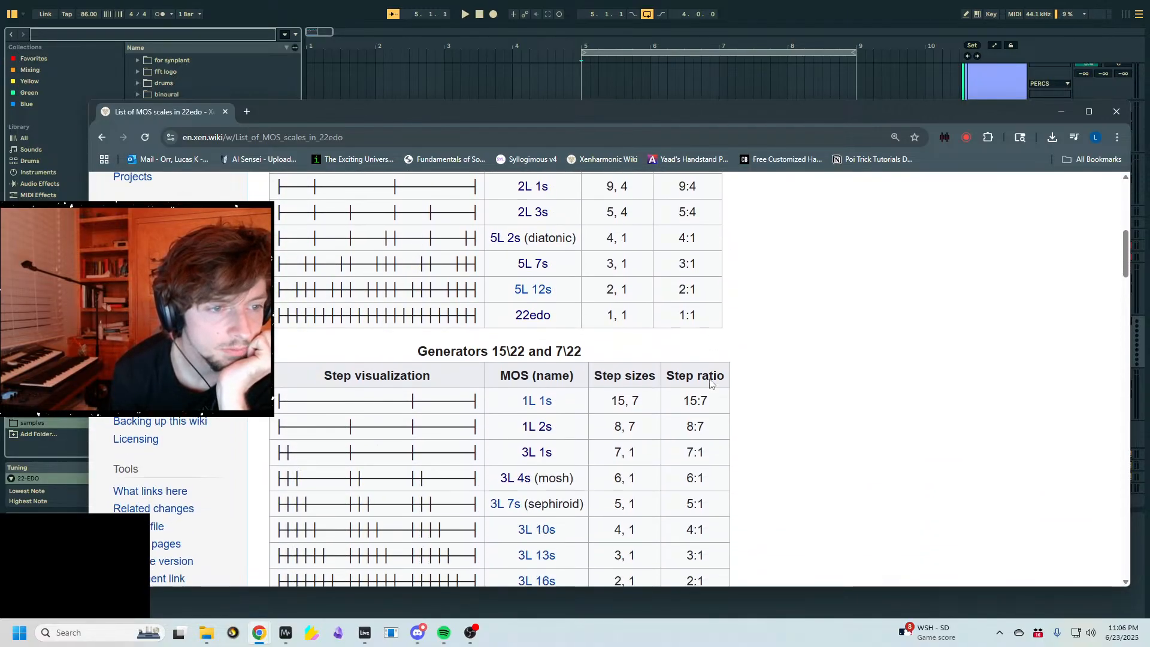
pyautogui.scroll(-7, 711, 384)
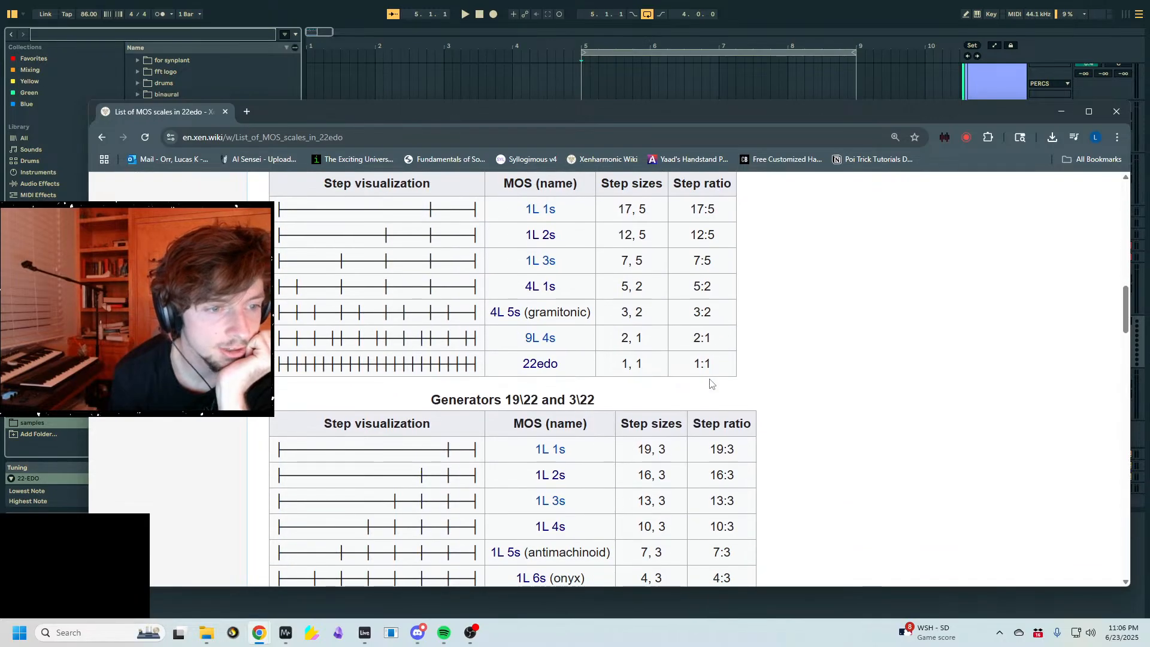
pyautogui.scroll(-4, 710, 383)
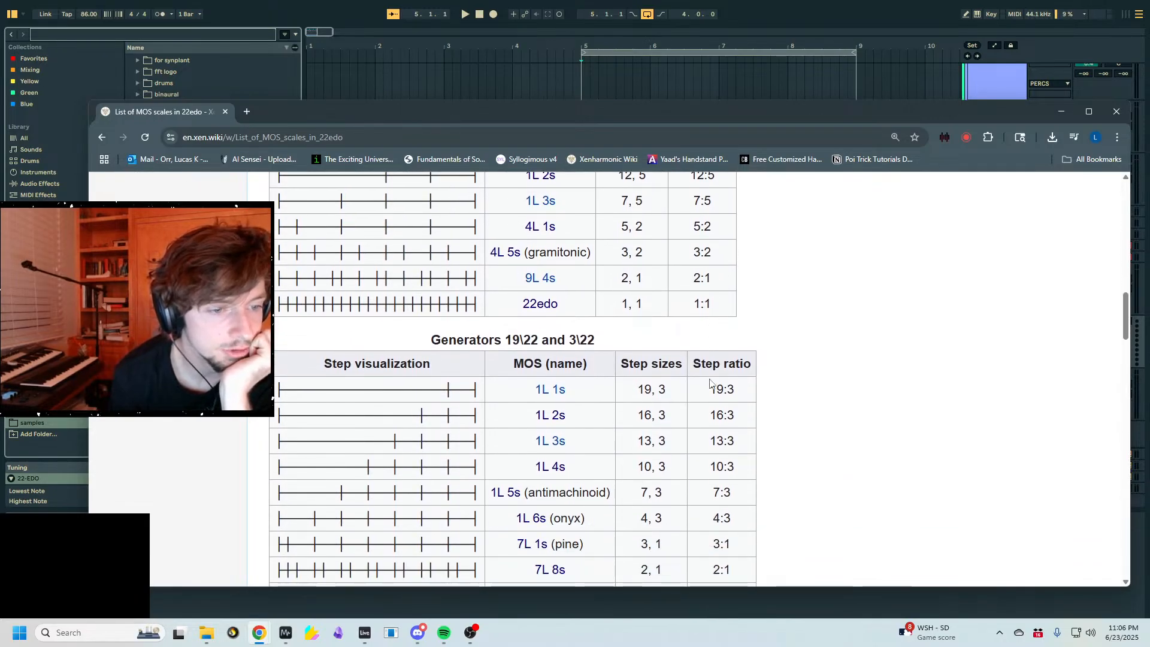
pyautogui.scroll(-4, 709, 383)
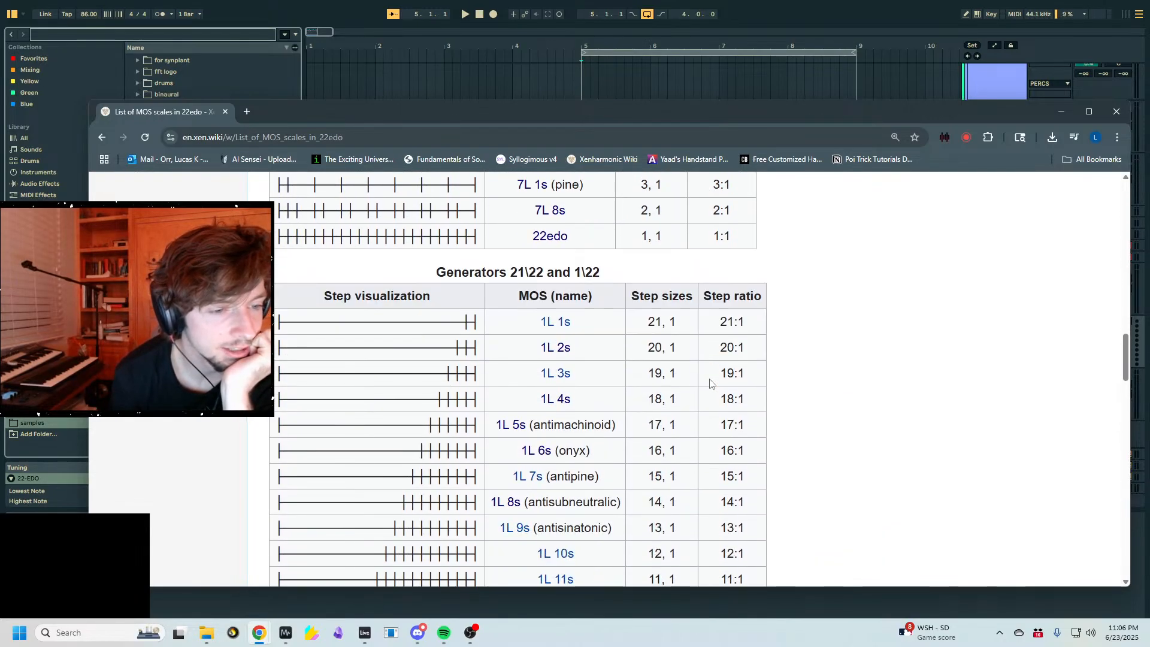
pyautogui.scroll(-12, 710, 384)
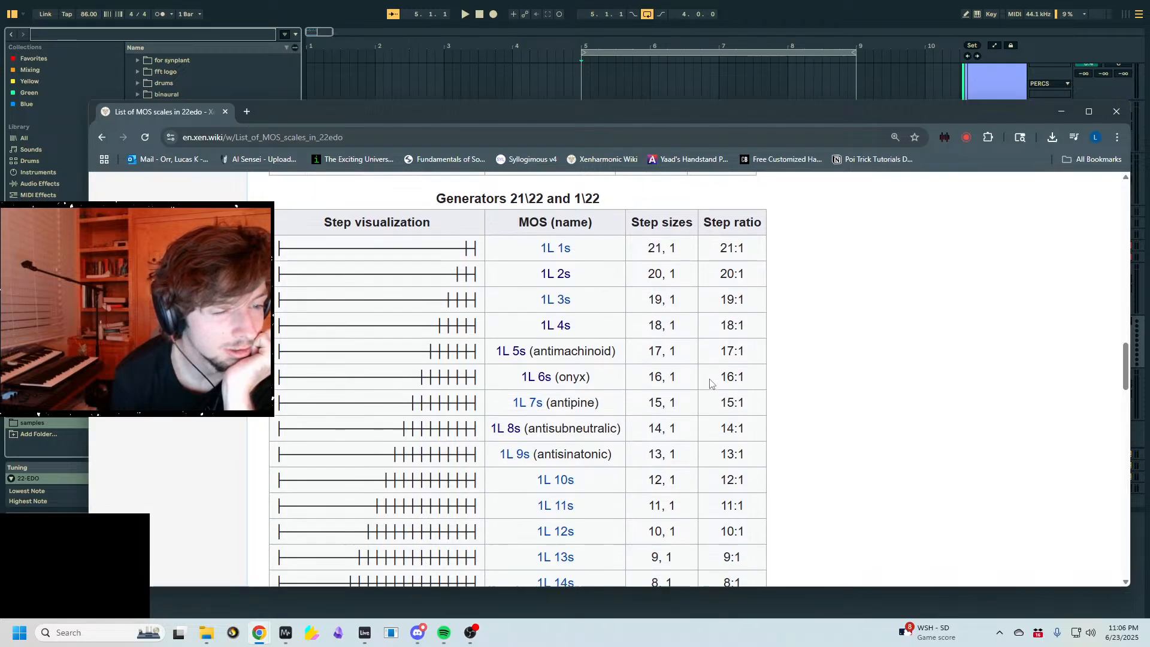
pyautogui.scroll(-5, 710, 383)
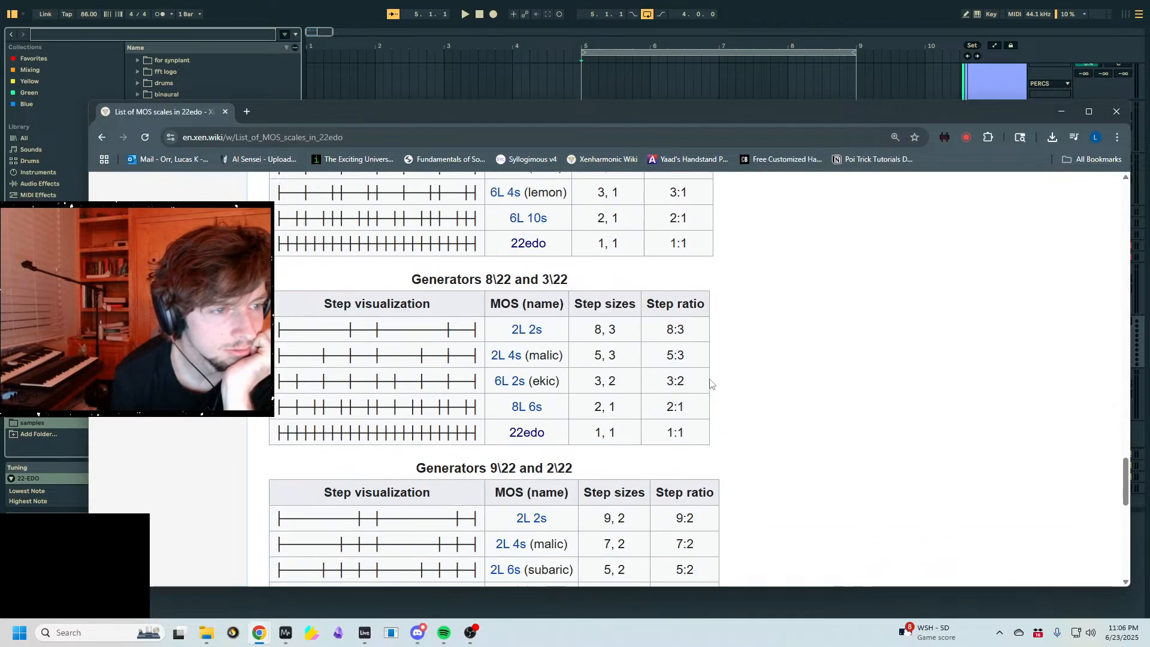
pyautogui.scroll(5, 710, 384)
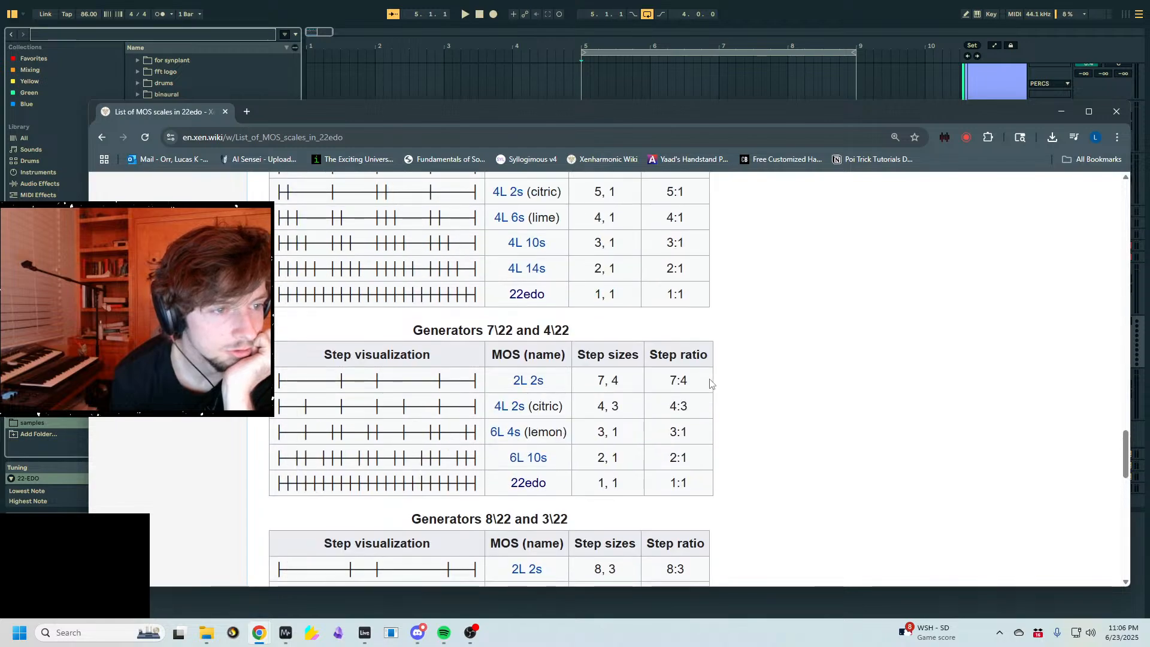
pyautogui.scroll(4, 395, 344)
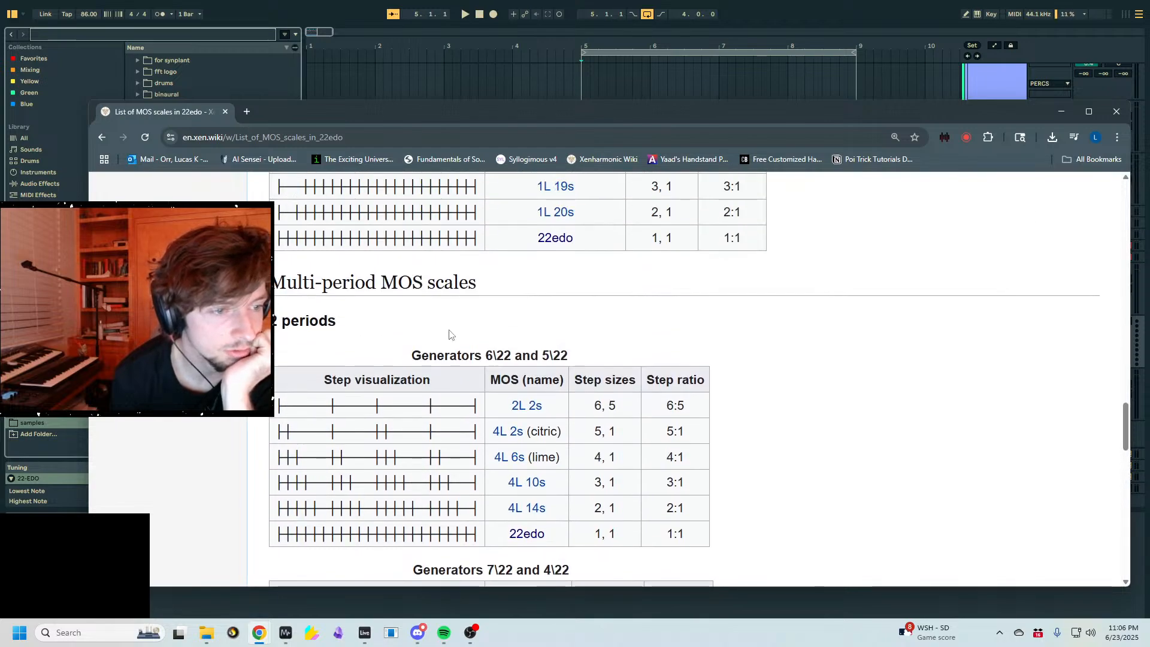
# - Review the two-period MOS tables, search the Xenharmonic Wiki for "astrology" and open the Astrology entry
pyautogui.scroll(-2, 450, 334)
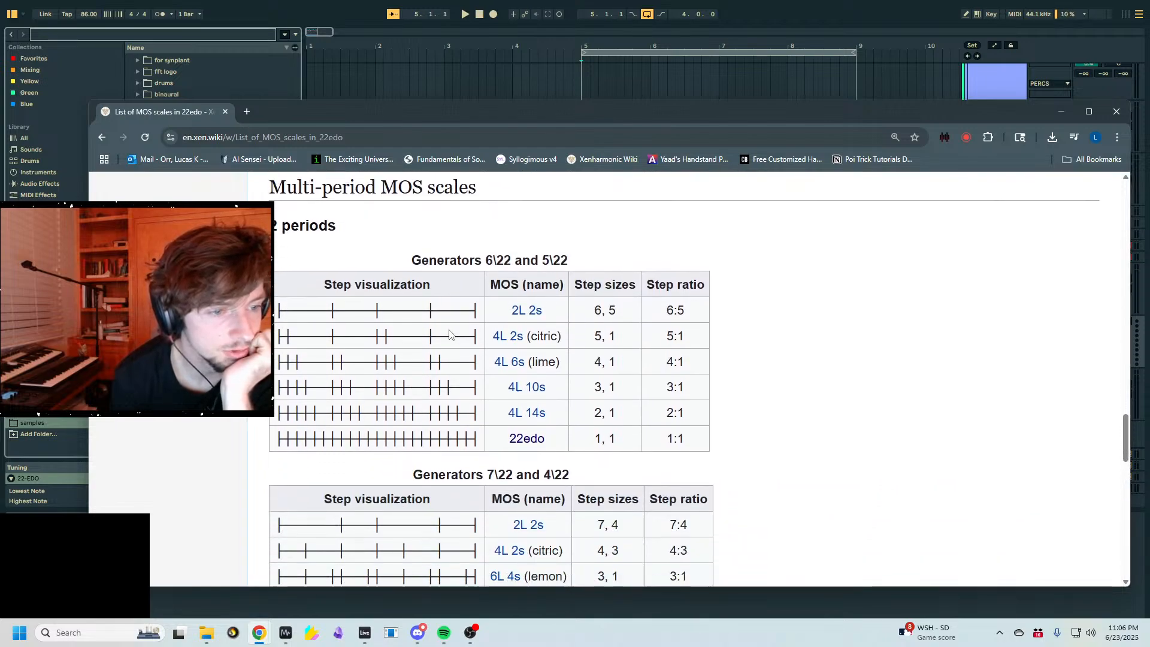
pyautogui.scroll(-3, 469, 333)
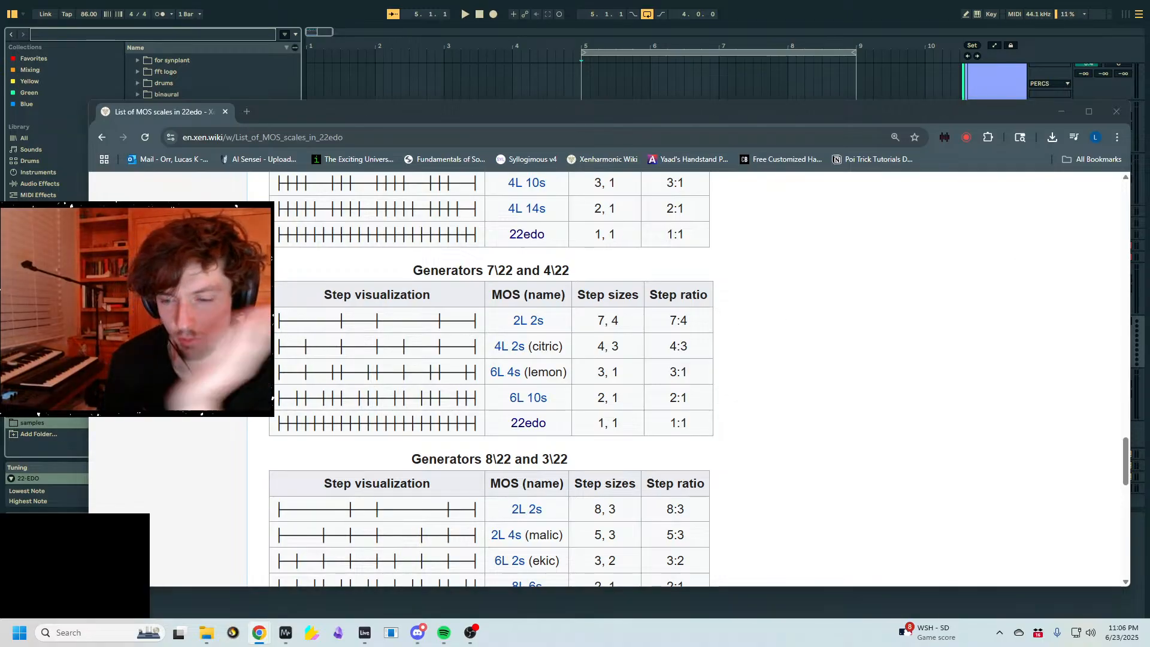
pyautogui.scroll(-2, 890, 269)
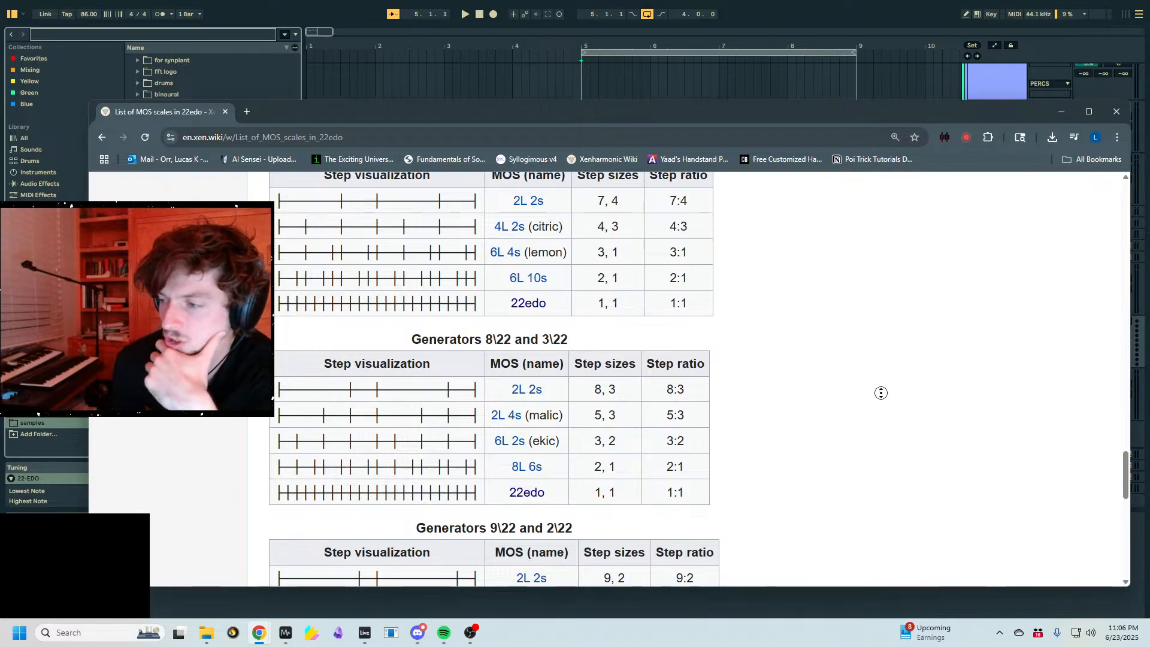
pyautogui.scroll(15, 880, 393)
pyautogui.click(994, 225)
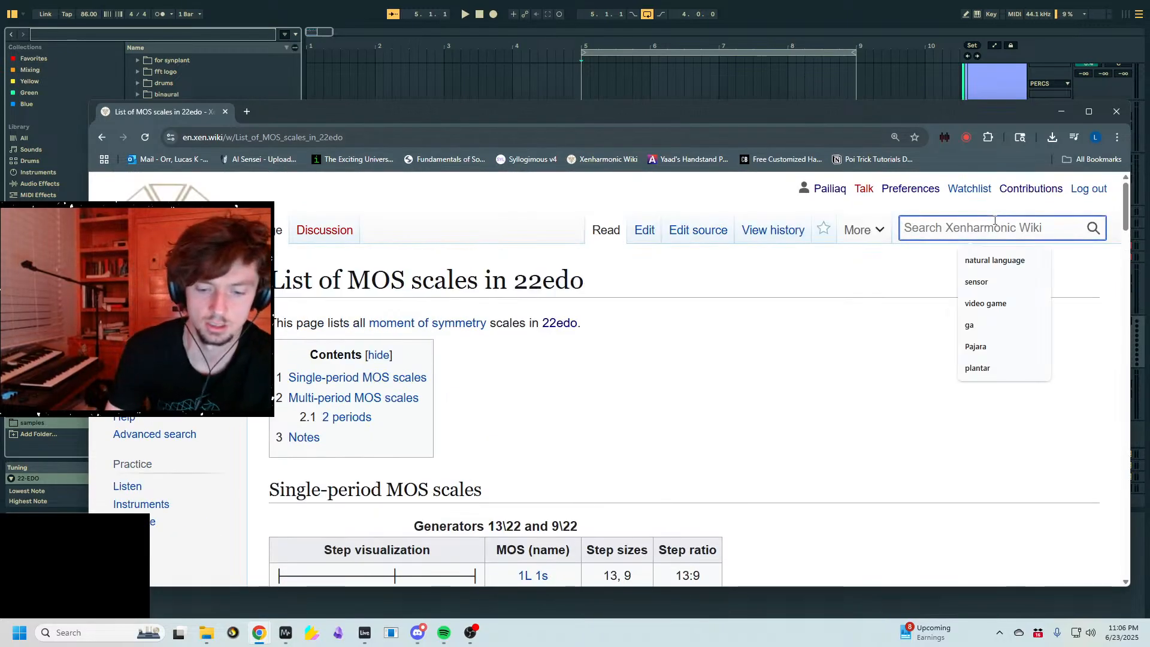
pyautogui.write('astrology')
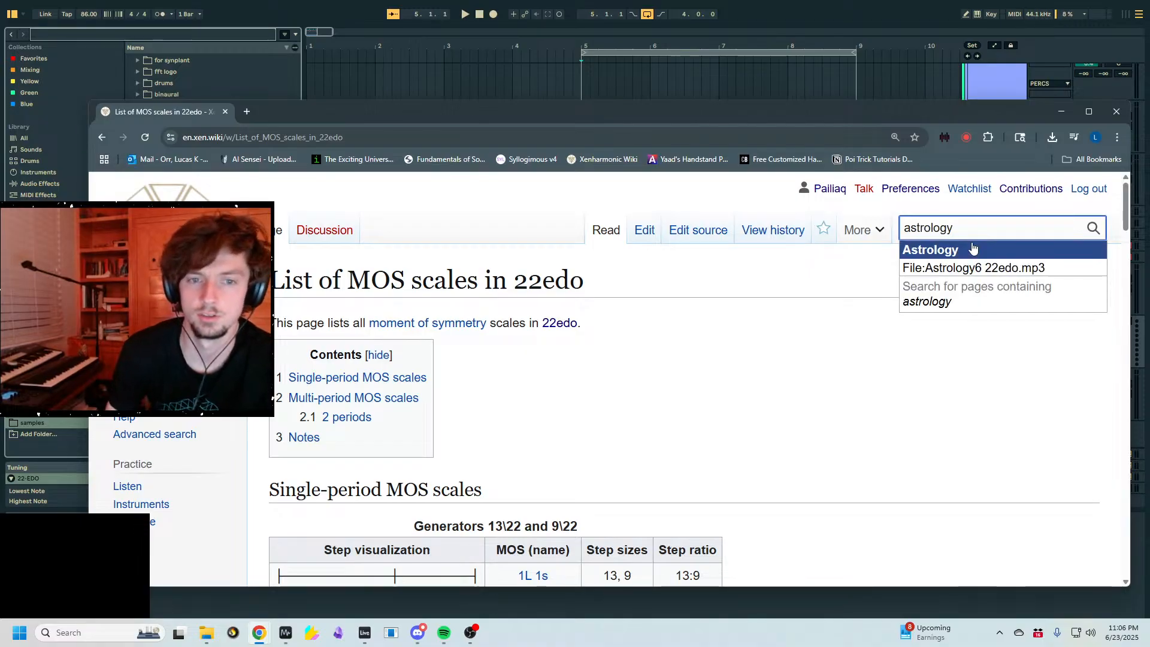
pyautogui.click(973, 249)
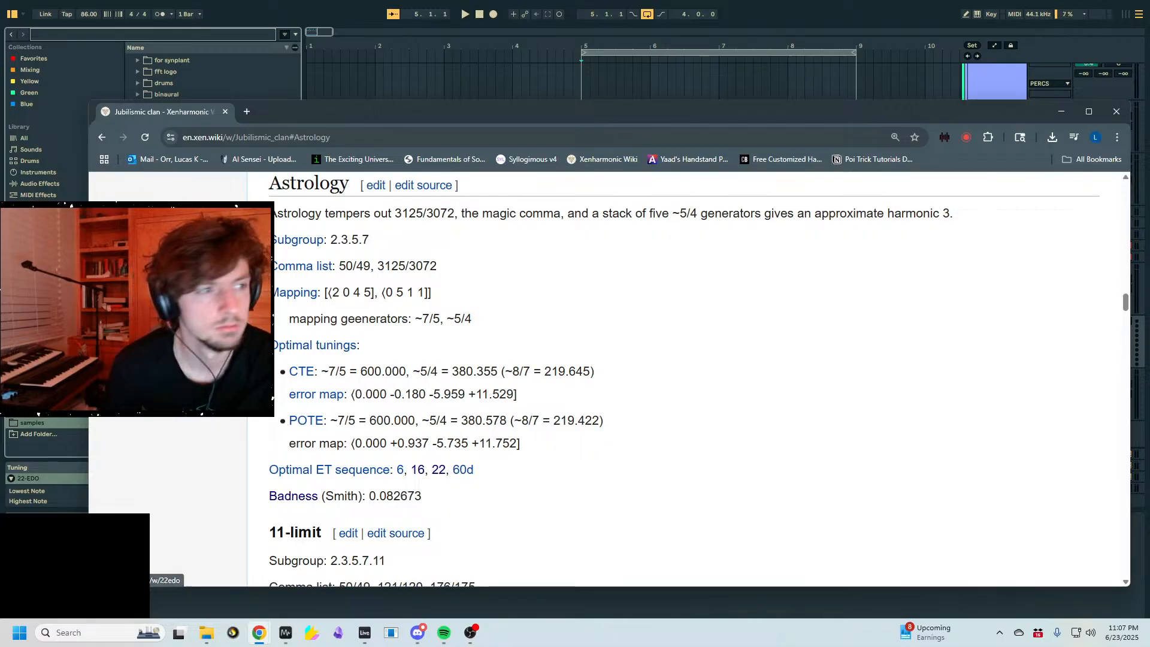
# - Return to the list of MOS scales in 22edo and review its single-period and two-period tables
pyautogui.hotkey('alt', 'Left')
pyautogui.scroll(-15, 648, 384)
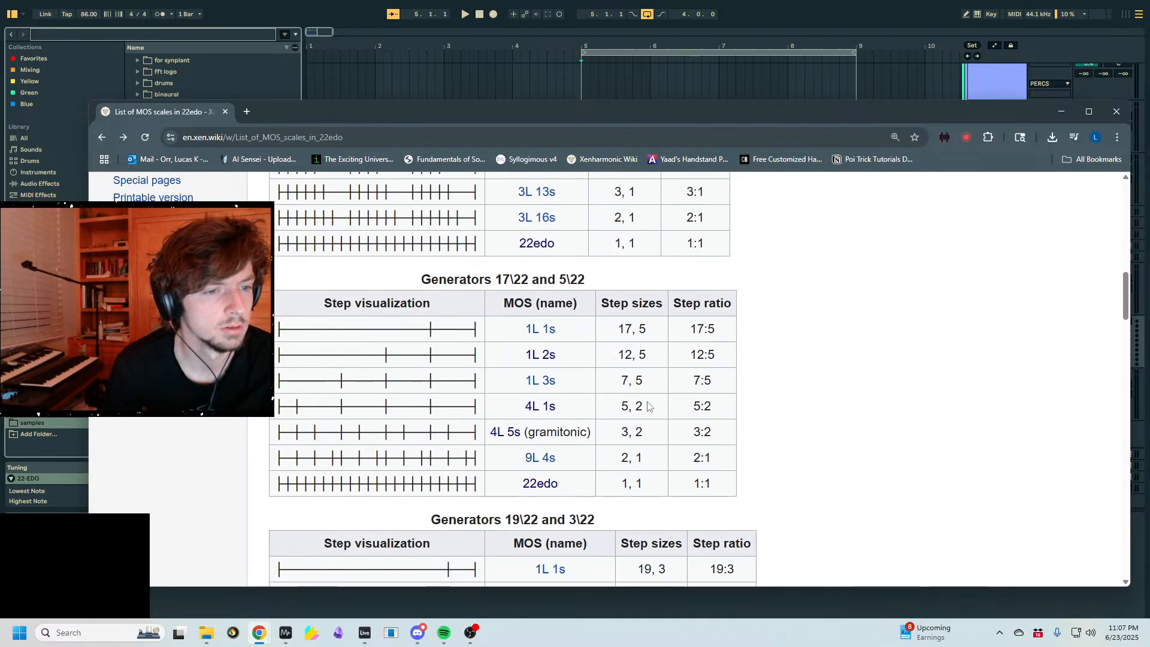
pyautogui.scroll(-12, 648, 406)
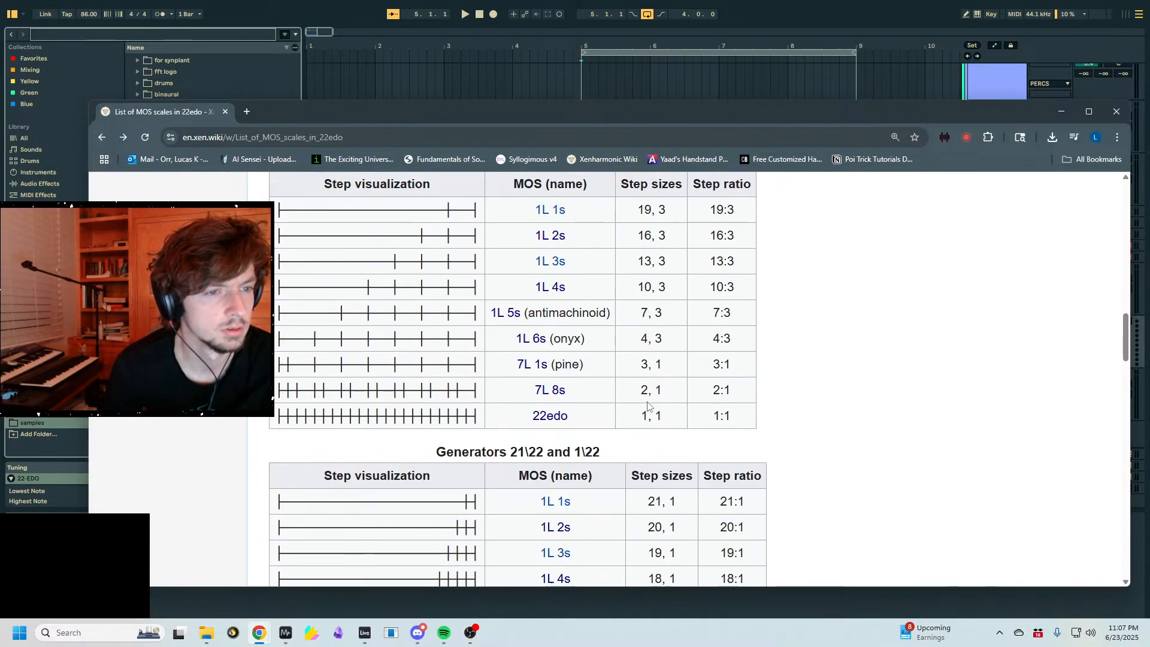
pyautogui.scroll(-20, 648, 406)
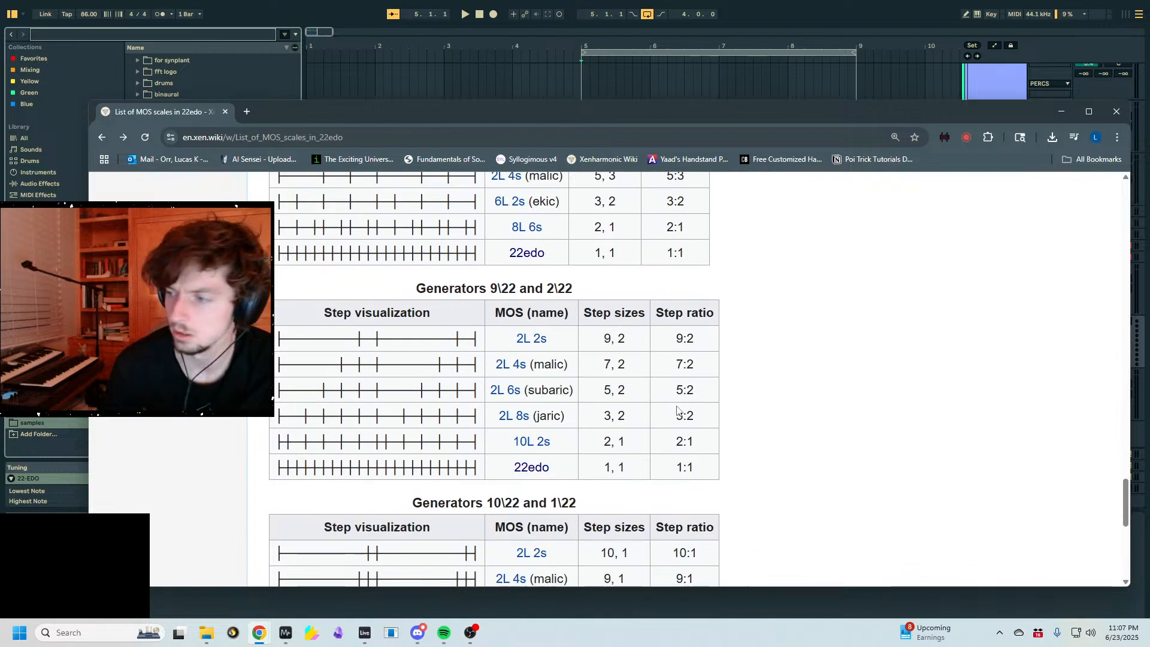
pyautogui.scroll(5, 678, 410)
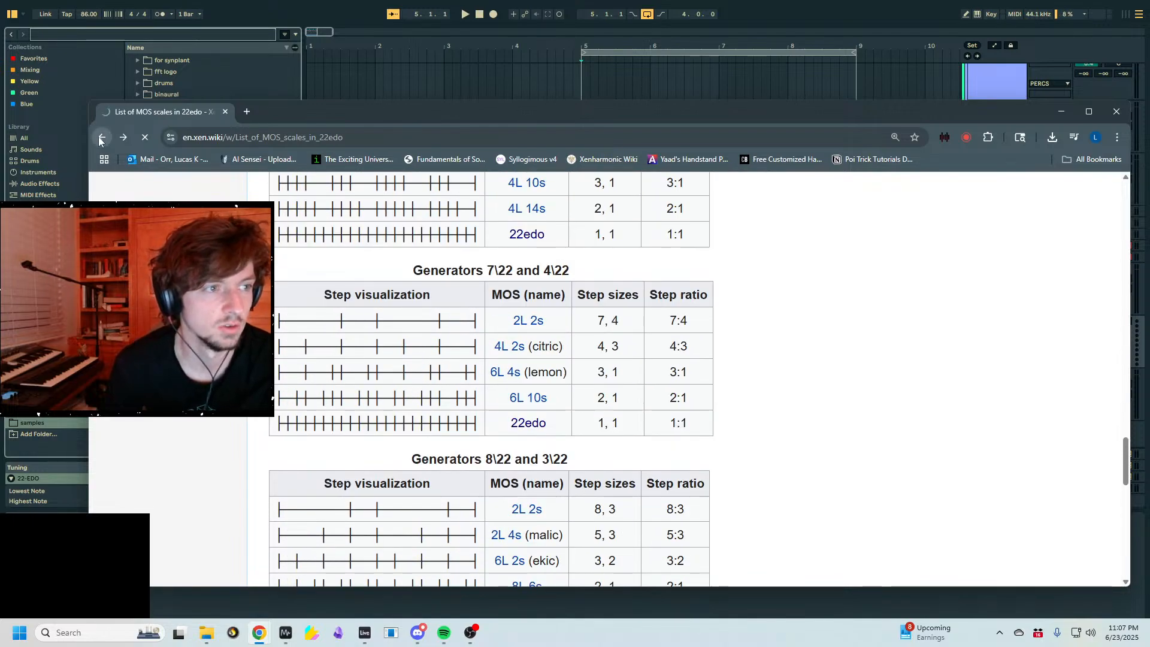
# - Go back to the 22edo article and check its mentions of "scales"
pyautogui.hotkey('ctrl', 'f')
pyautogui.write('scales')
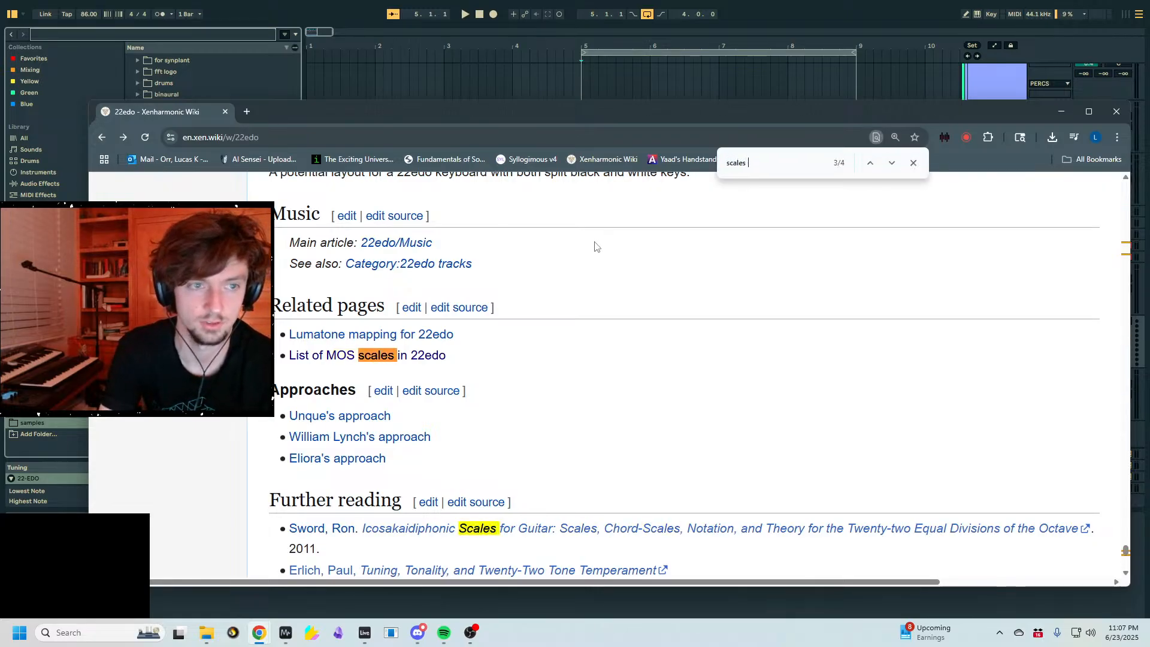
pyautogui.doubleClick(890, 166)
pyautogui.click(890, 165)
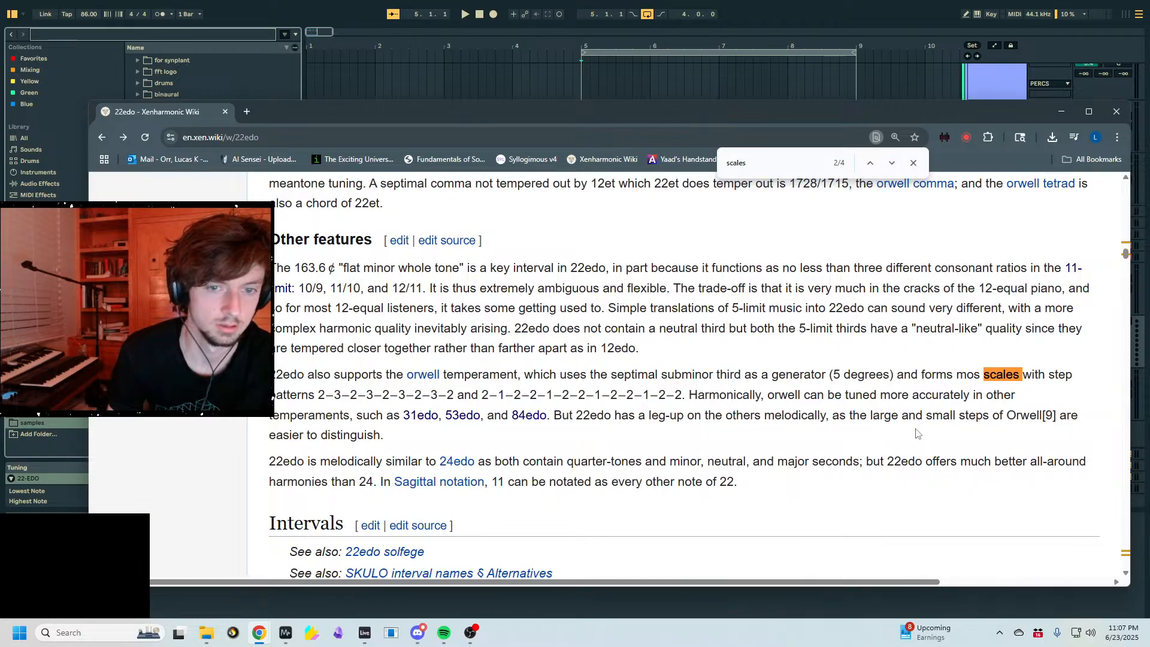
# - Search the wiki for "scales in 22edo" and open the list of MOS scales in 22edo from the results
pyautogui.scroll(15, 917, 431)
pyautogui.click(943, 231)
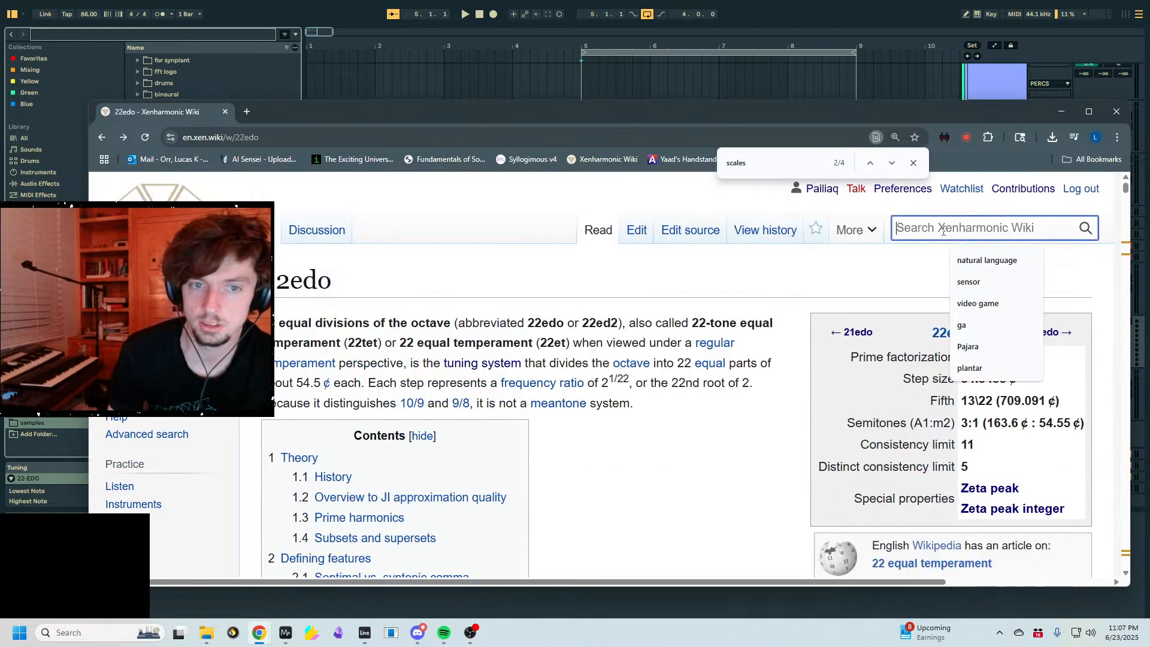
pyautogui.write('scales in 22')
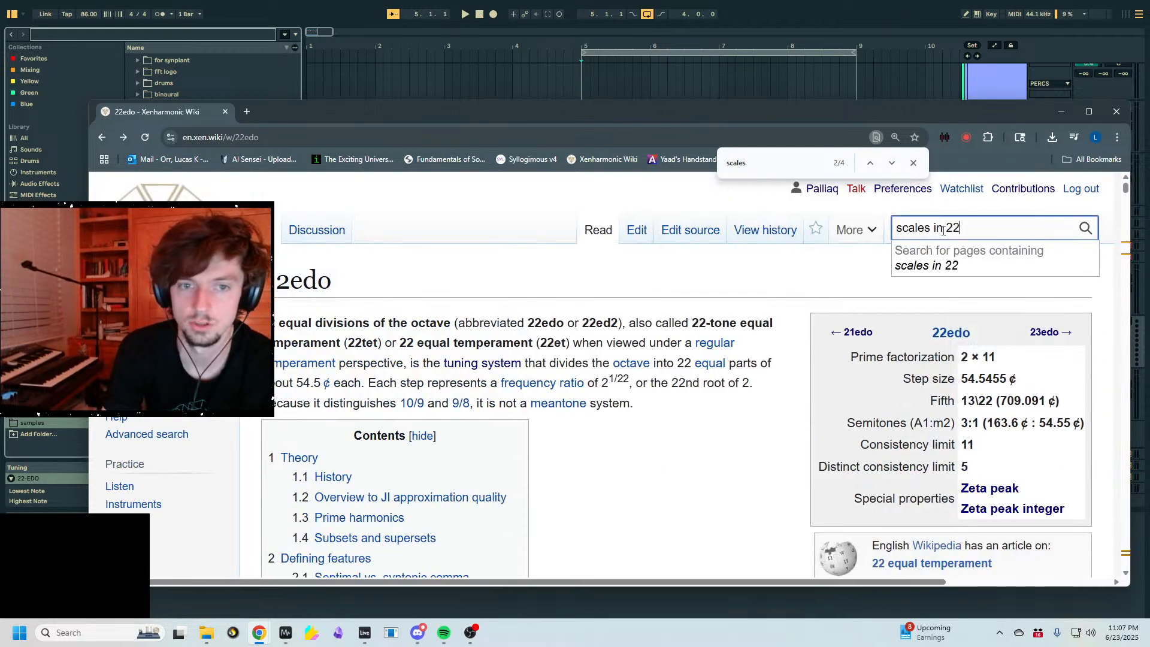
pyautogui.write('edo')
pyautogui.press('Return')
pyautogui.scroll(-1, 599, 257)
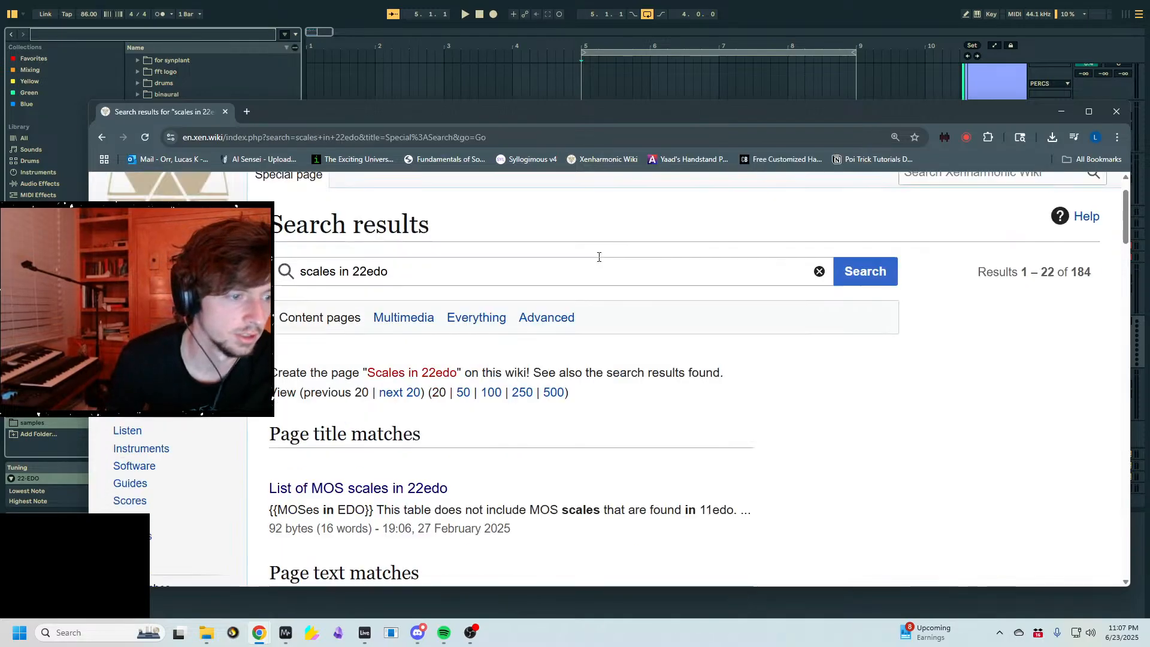
pyautogui.scroll(-2, 599, 257)
pyautogui.click(396, 367)
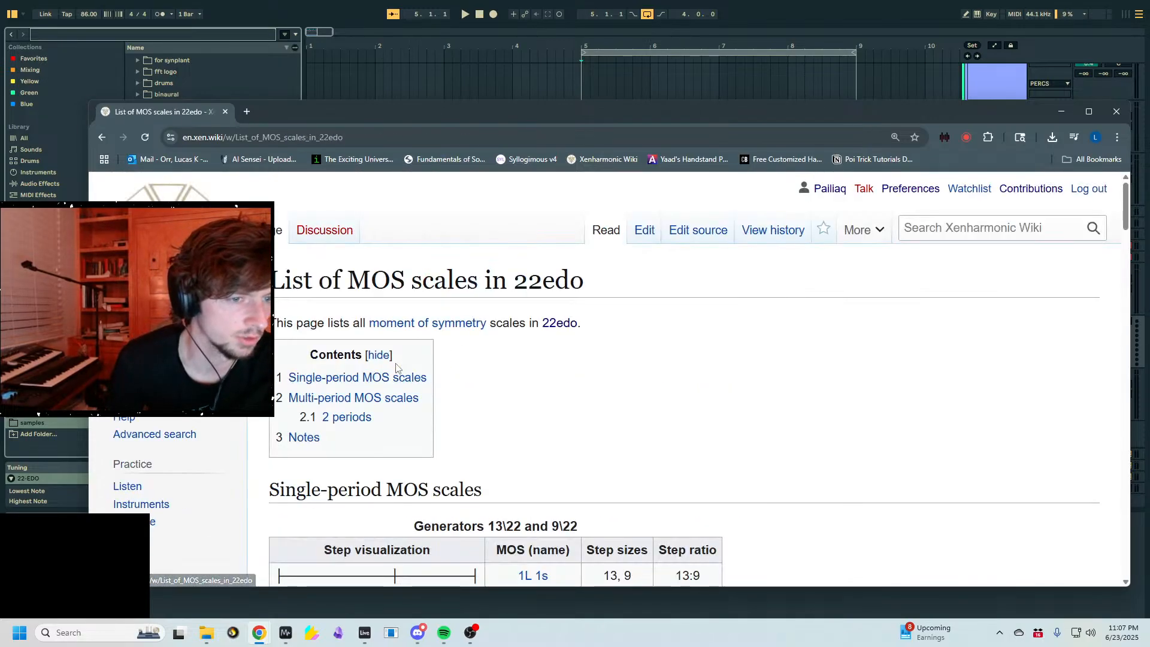
# - Compare step visualizations and step sizes across all generator tables in the MOS scale list
pyautogui.scroll(-7, 395, 367)
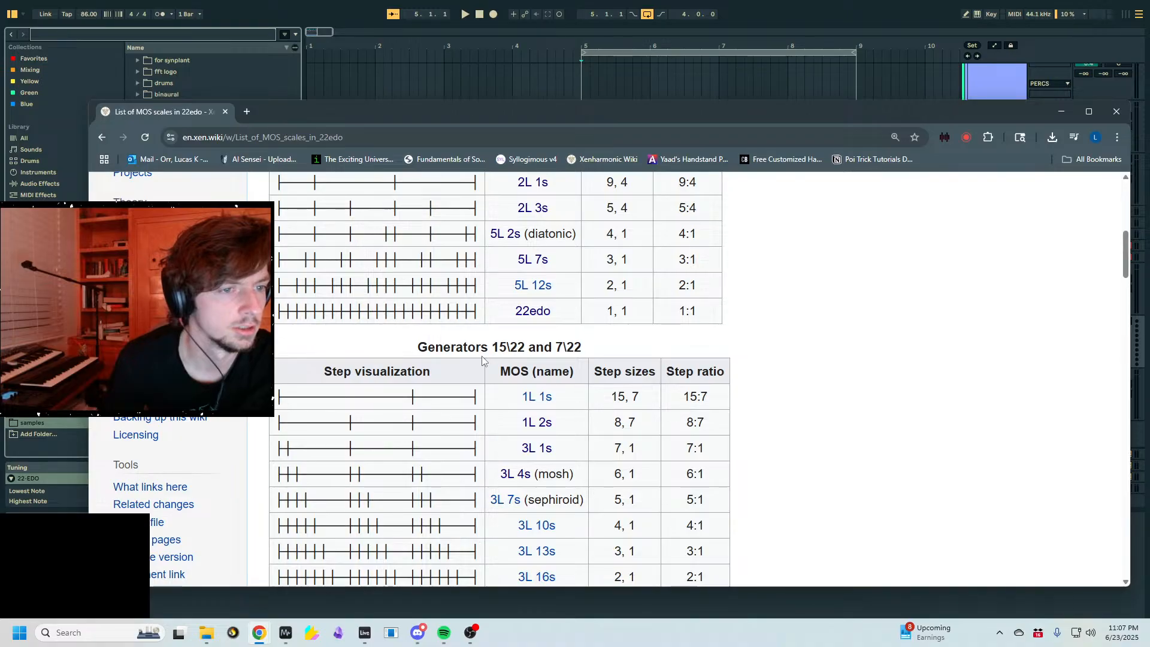
pyautogui.scroll(-2, 482, 356)
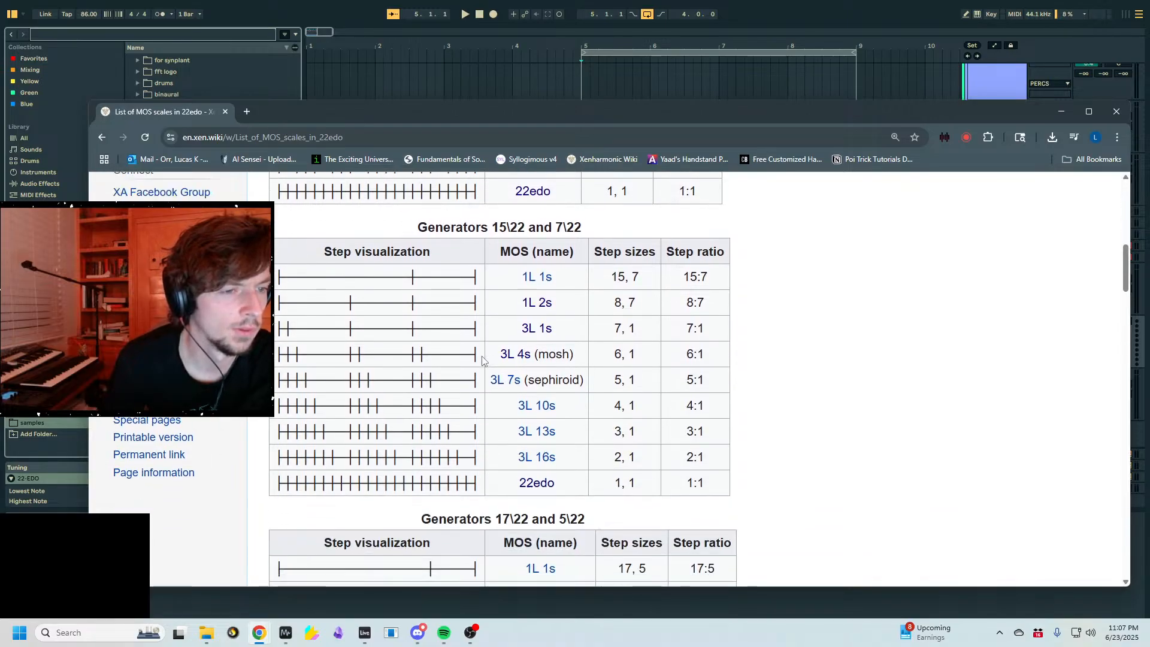
pyautogui.scroll(-14, 482, 359)
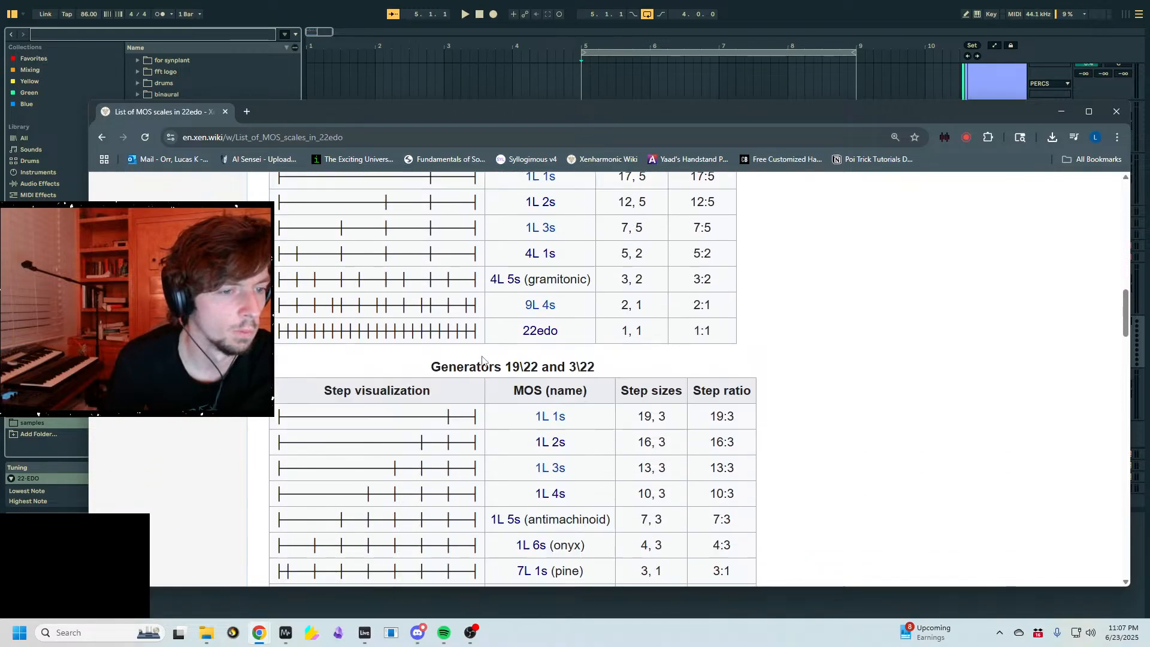
pyautogui.scroll(-6, 482, 359)
pyautogui.scroll(14, 482, 359)
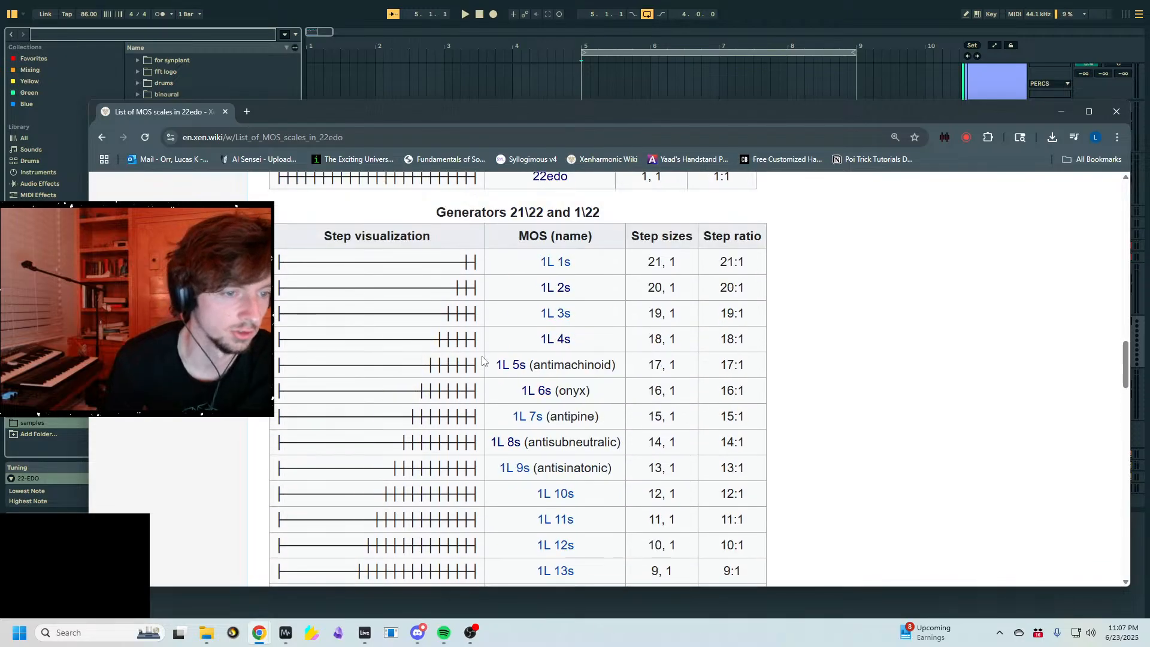
pyautogui.scroll(-16, 482, 359)
pyautogui.scroll(-15, 482, 359)
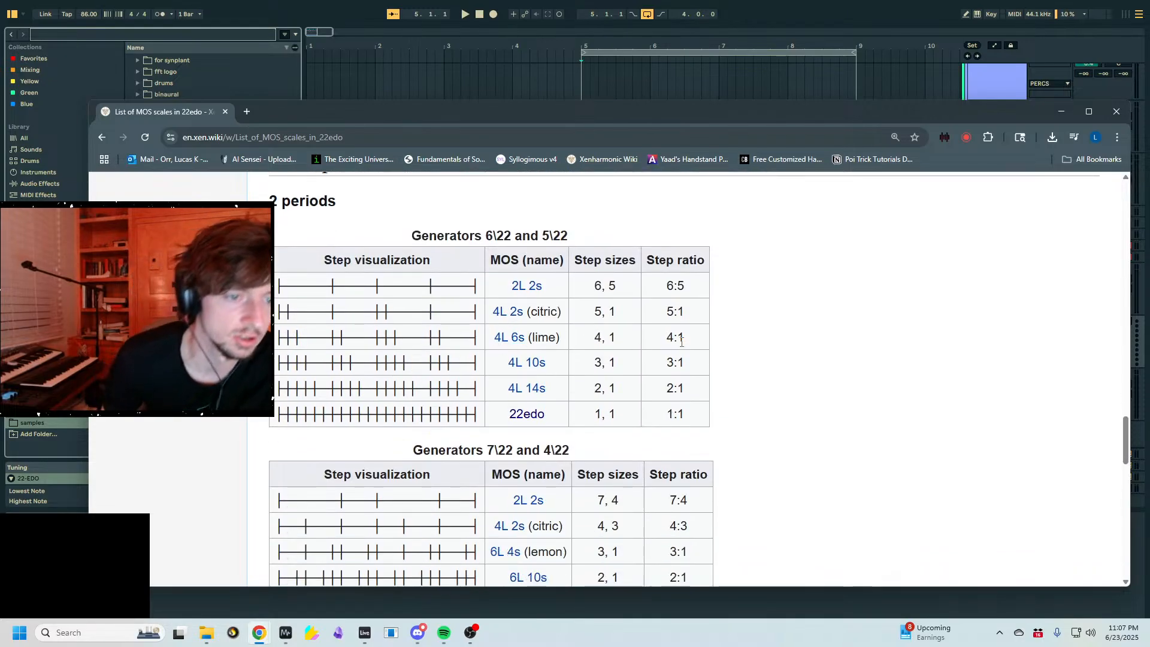
pyautogui.scroll(-5, 767, 358)
pyautogui.scroll(6, 767, 358)
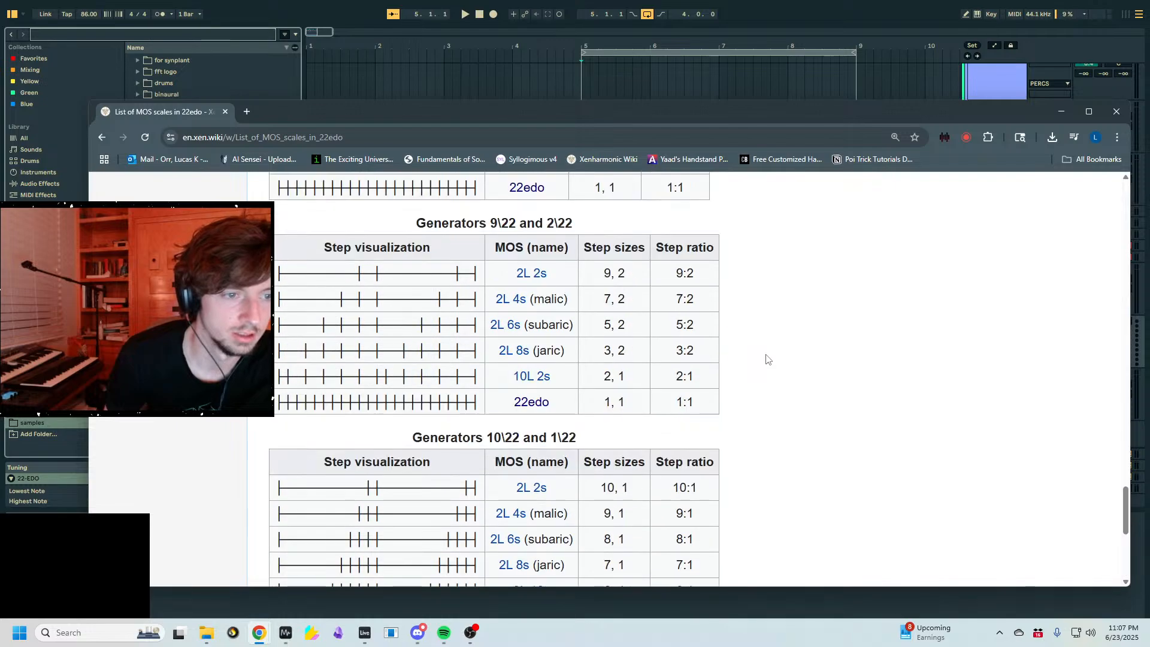
pyautogui.scroll(-6, 767, 357)
pyautogui.scroll(20, 467, 269)
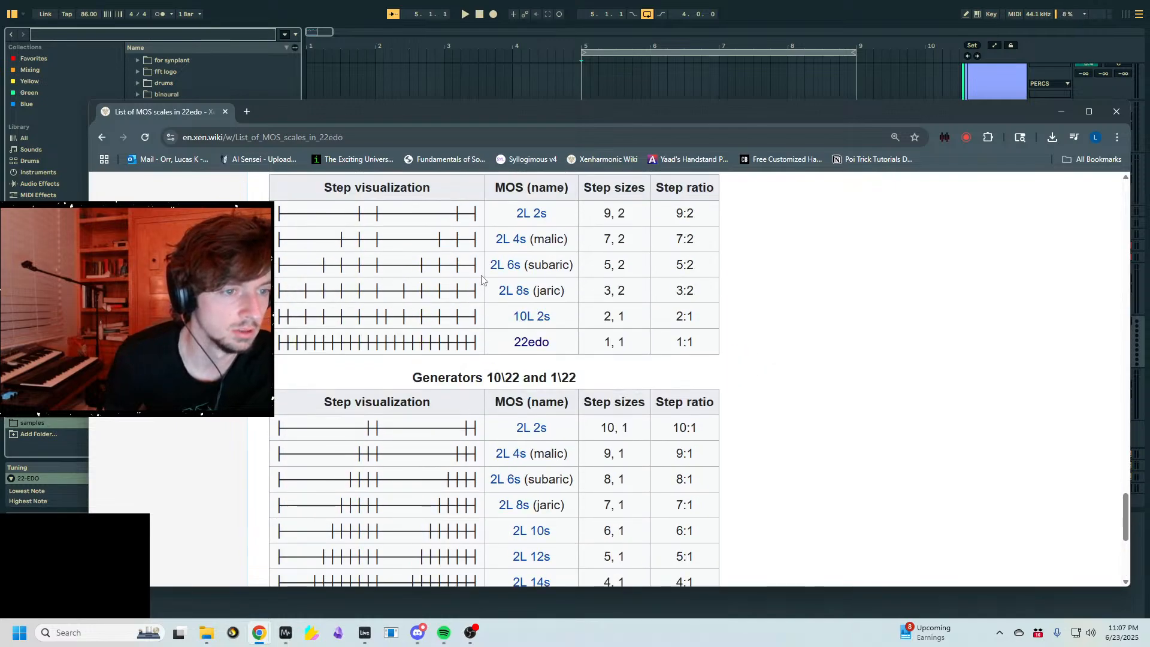
pyautogui.scroll(13, 613, 326)
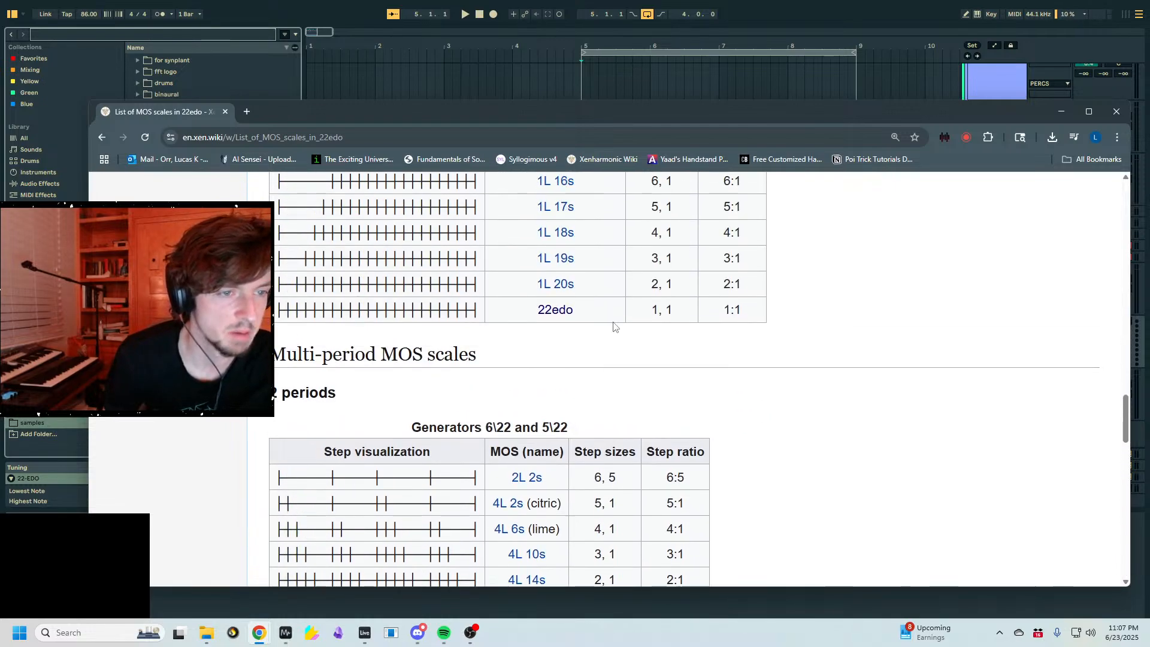
pyautogui.scroll(6, 609, 346)
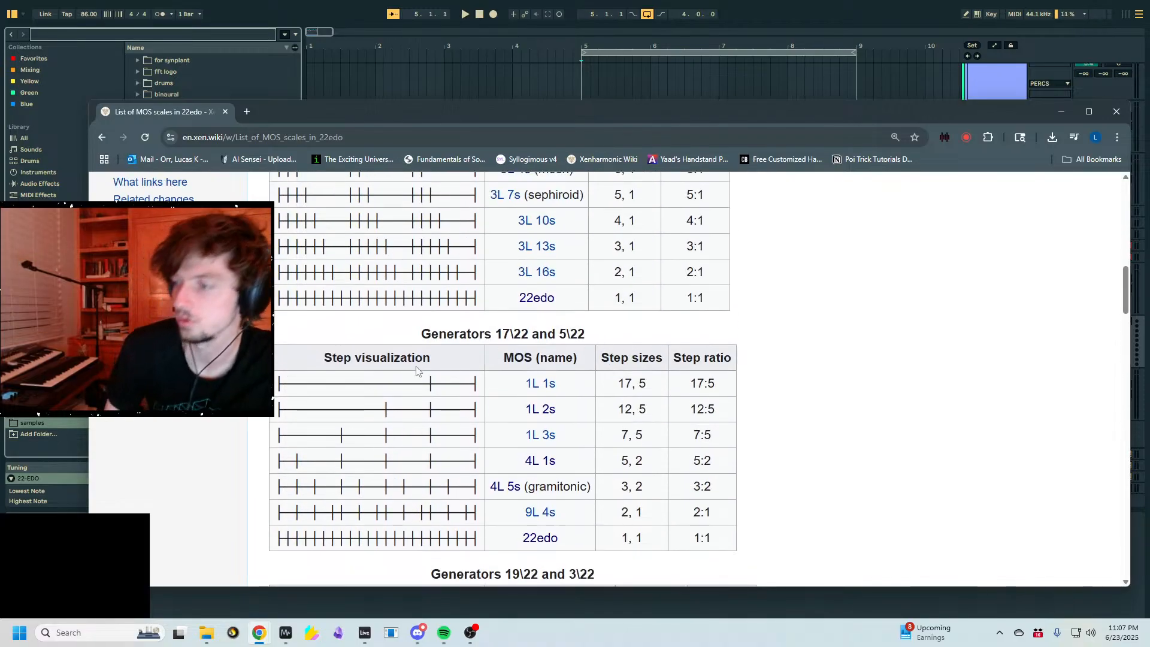
# - Switch to Ableton Live and create a one-bar MIDI clip at bar 5 on the 27 MIDI track
pyautogui.hotkey('alt', 'Tab')
pyautogui.click(595, 327)
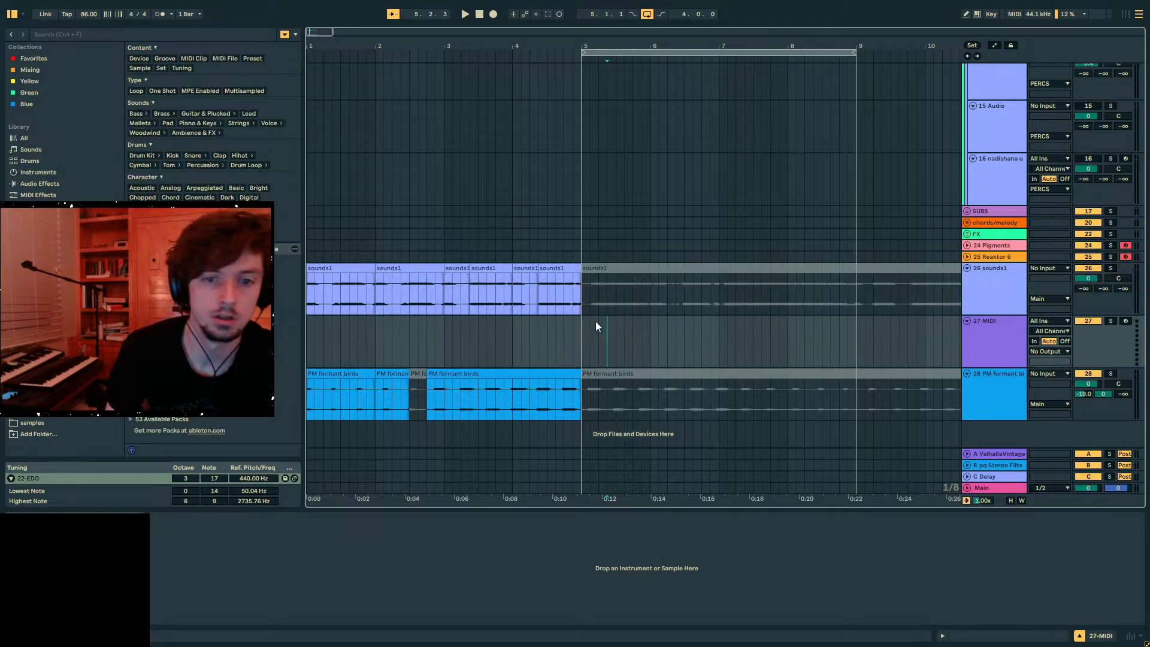
pyautogui.moveTo(585, 334); pyautogui.dragTo(655, 343)
pyautogui.hotkey('ctrl', 'shift', 'm')
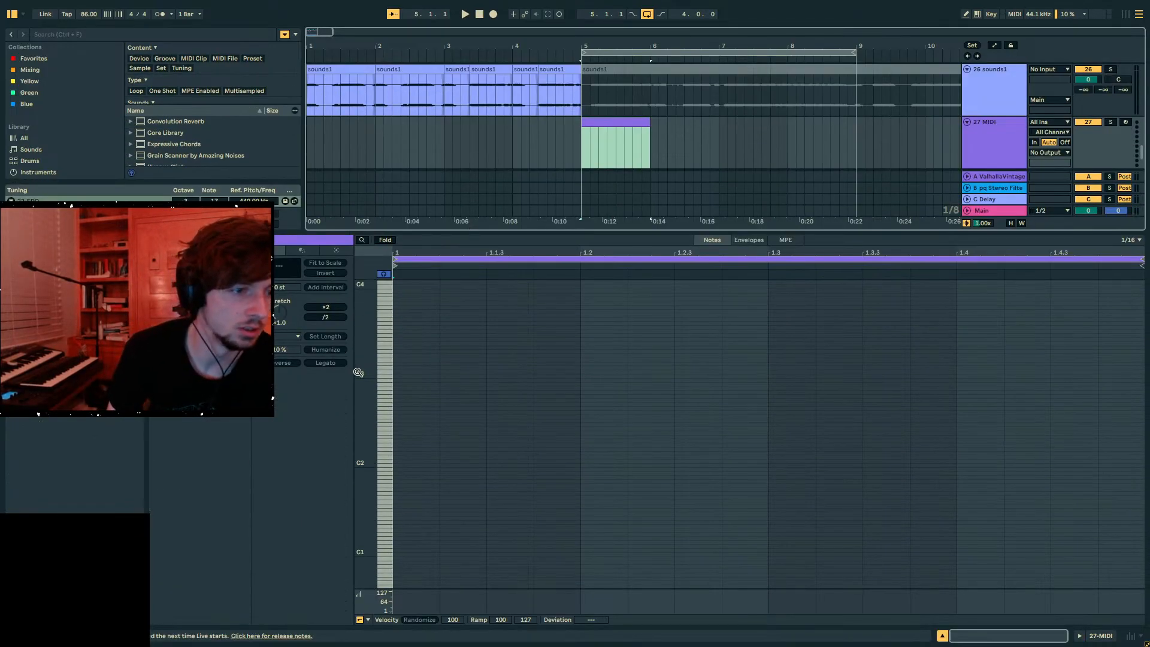
# - Draw a sixteenth note on C3 at the clip start and stack copies above it on D3 and dE3
pyautogui.moveTo(358, 373); pyautogui.dragTo(440, 391)
pyautogui.press('b')
pyautogui.click(419, 539)
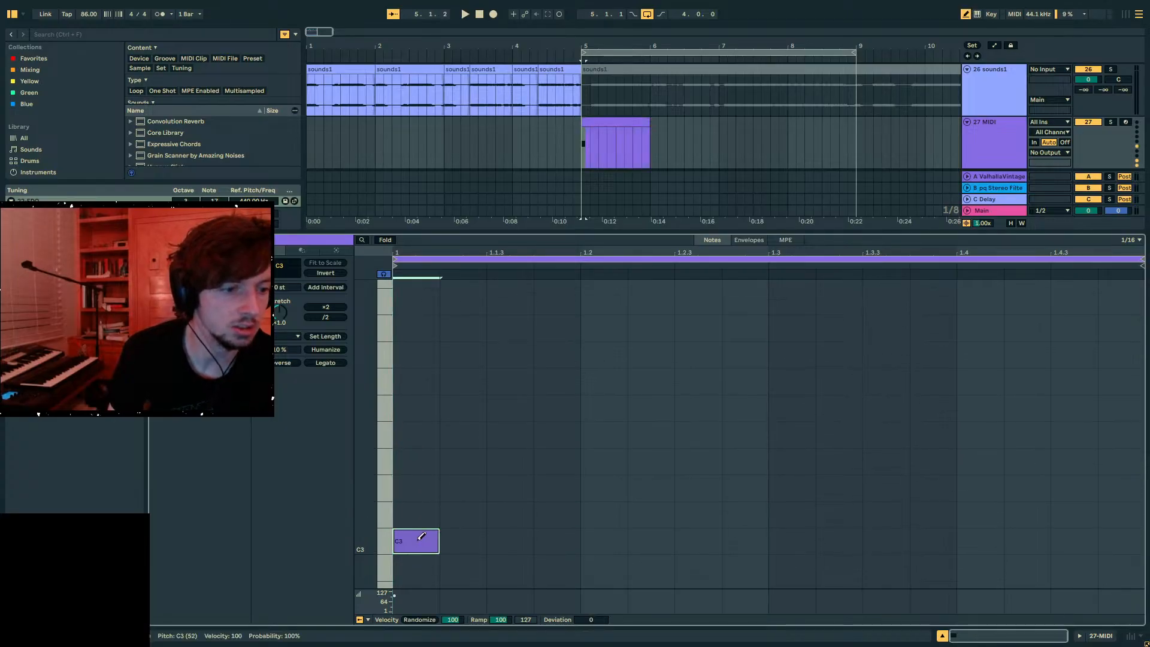
pyautogui.press('Up')
pyautogui.press('Up')
pyautogui.press('Up')
pyautogui.press('Up')
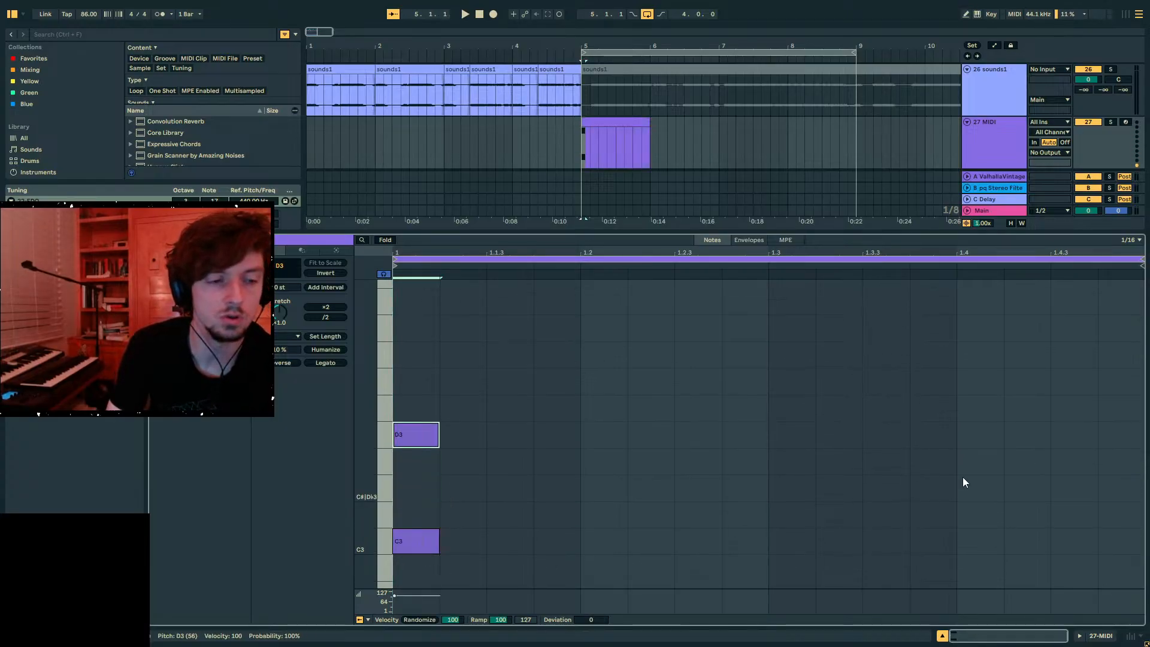
pyautogui.hotkey('ctrl', 'd')
pyautogui.press('Up')
pyautogui.press('Up')
pyautogui.press('Up')
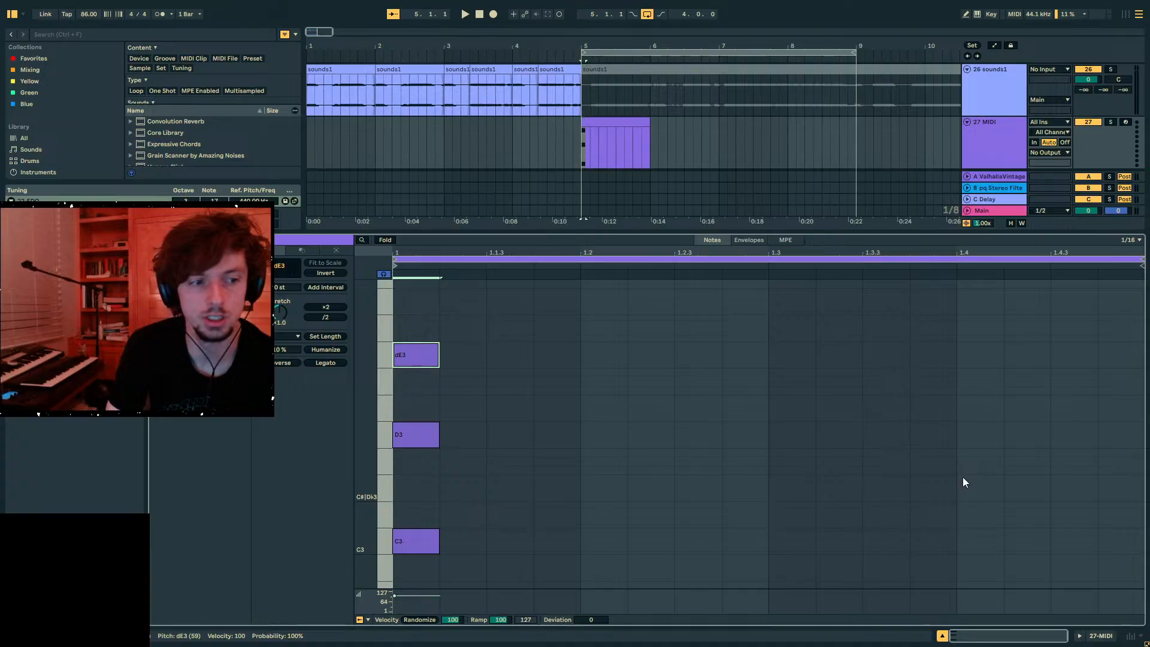
# - Add copies of the top note four steps apart, on F#|Gb3 and G#|Ab3
pyautogui.hotkey('ctrl', 'c')
pyautogui.hotkey('ctrl', 'v')
pyautogui.press('Up')
pyautogui.press('Up')
pyautogui.press('Up')
pyautogui.press('Up')
pyautogui.hotkey('ctrl', 'c')
pyautogui.hotkey('ctrl', 'v')
pyautogui.press('Up')
pyautogui.press('Up')
pyautogui.press('Up')
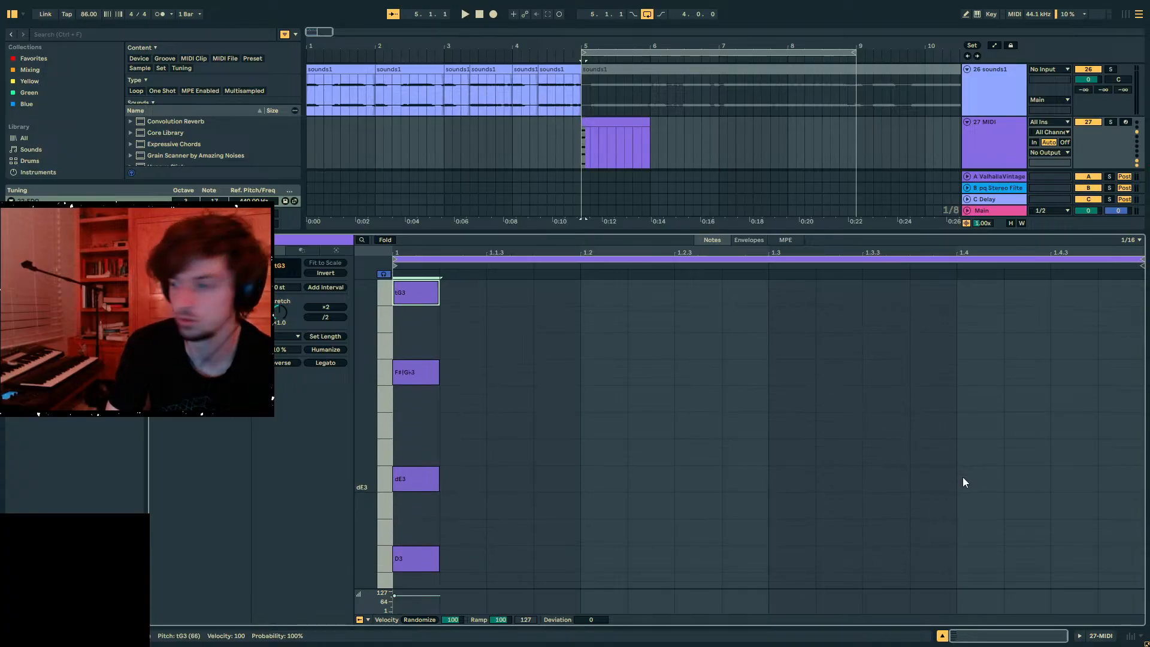
pyautogui.press('Up')
# - Complete the scale stack with copies of the top note on tA3 and C4
pyautogui.hotkey('ctrl', 'c')
pyautogui.hotkey('ctrl', 'v')
pyautogui.press('Up')
pyautogui.press('Up')
pyautogui.press('Up')
pyautogui.hotkey('ctrl', 'c')
pyautogui.hotkey('ctrl', 'v')
pyautogui.press('Up')
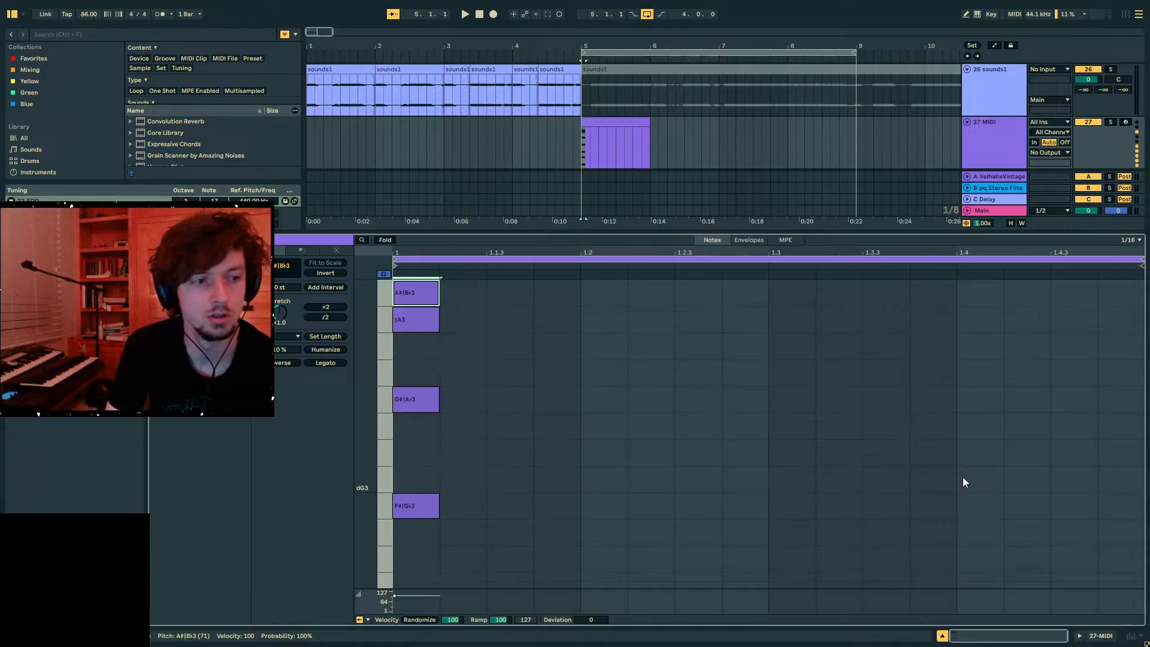
pyautogui.press('Up')
pyautogui.press('Up')
pyautogui.press('Up')
# - Move all scale notes one sixteenth ahead of the clip start and fold the piano roll to the used pitches
pyautogui.hotkey('ctrl', 'a')
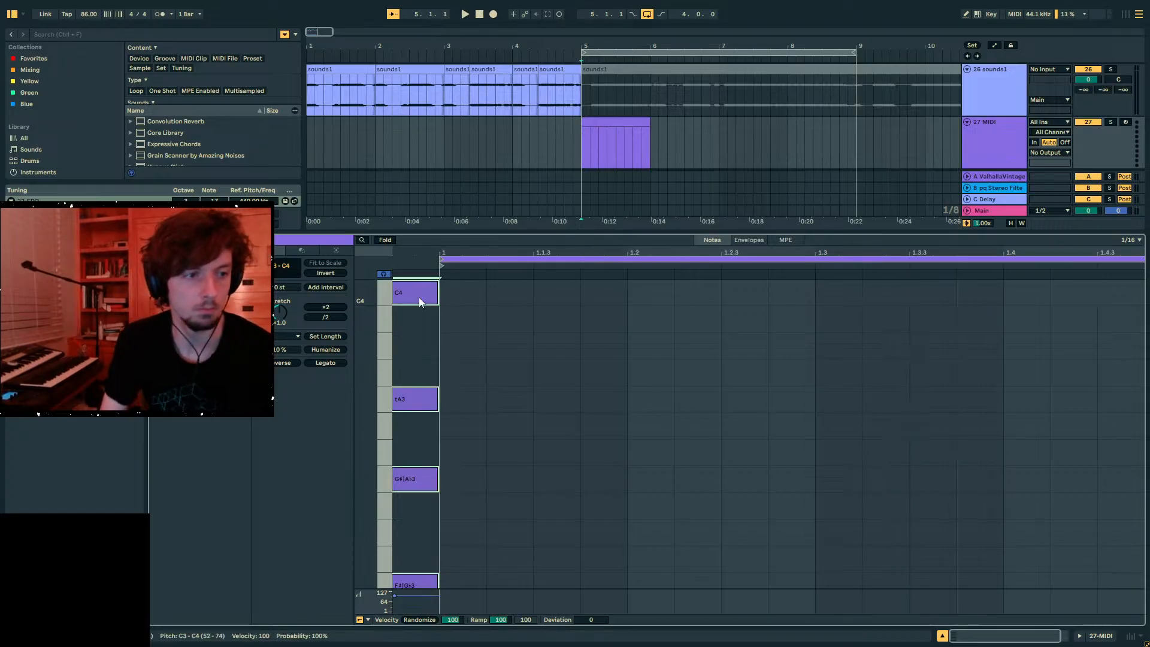
pyautogui.click(385, 239)
# - Draw a sixteenth note on C3 at the clip start and one on F#|Gb3 in the following sixteenth
pyautogui.press('b')
pyautogui.click(479, 372)
pyautogui.click(482, 344)
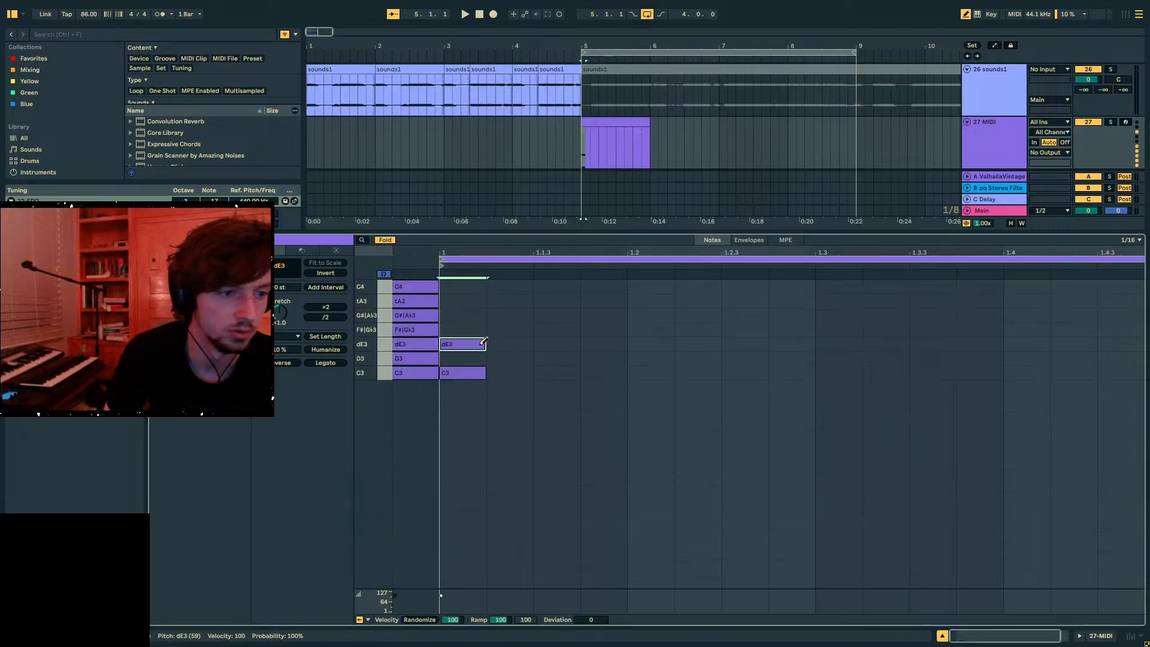
pyautogui.click(483, 343)
pyautogui.click(506, 329)
# - Find the Wavetable instrument in the browser, load it on track 27, and reopen the MIDI clip at bar 5
pyautogui.click(81, 33)
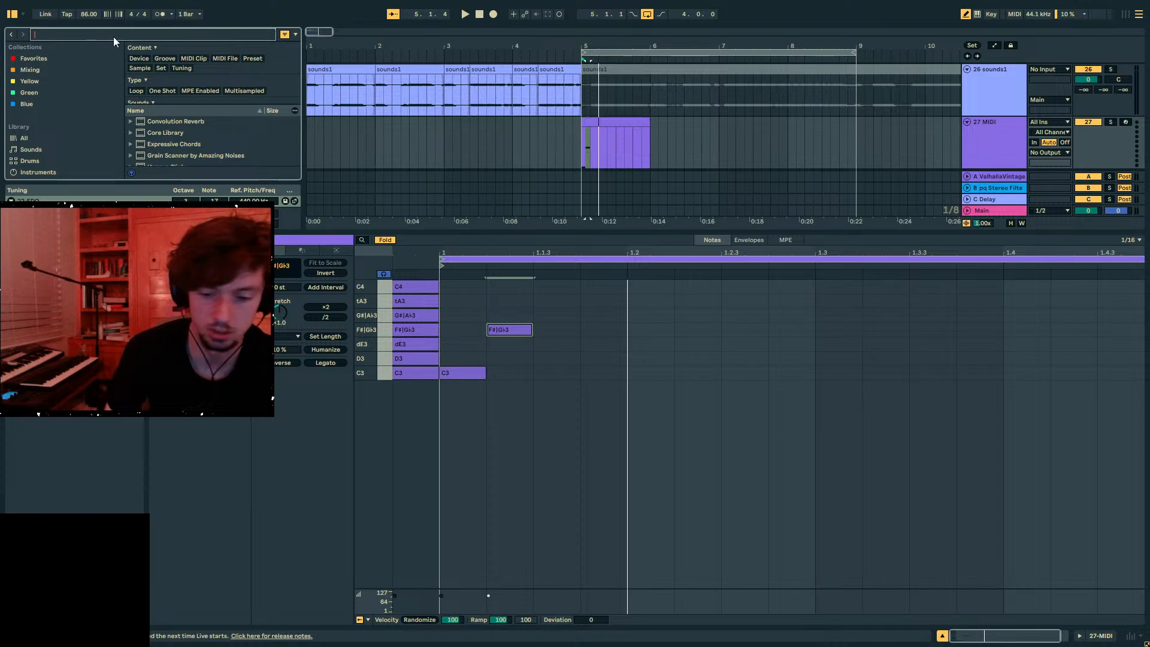
pyautogui.write('wavetab')
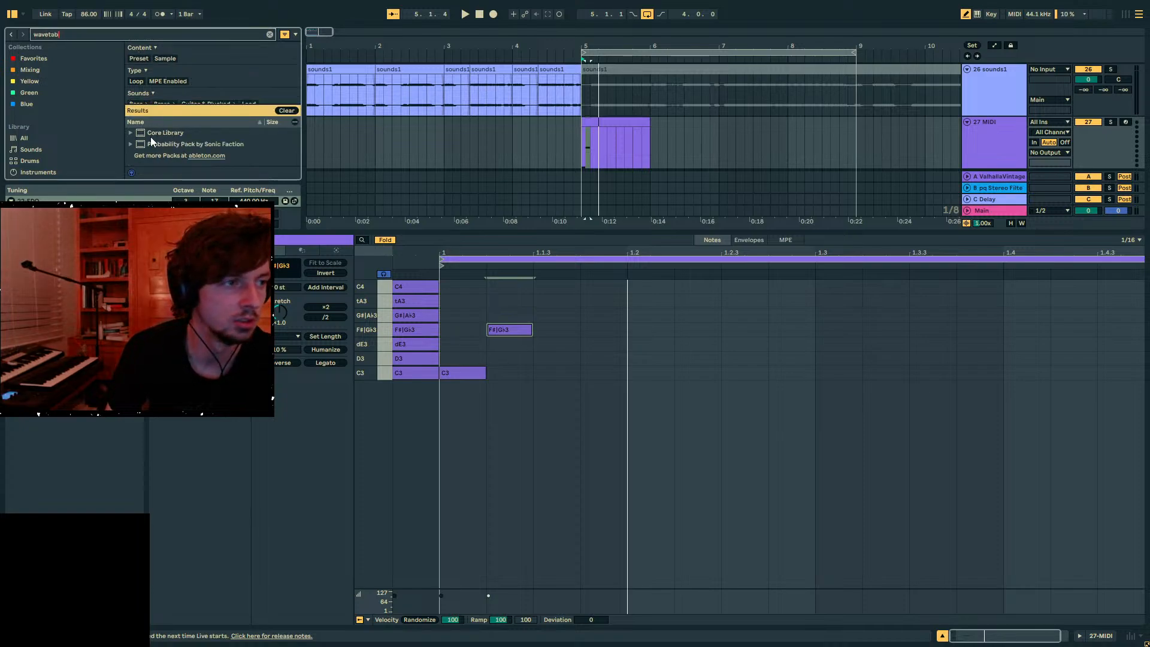
pyautogui.press('Down')
pyautogui.press('Return')
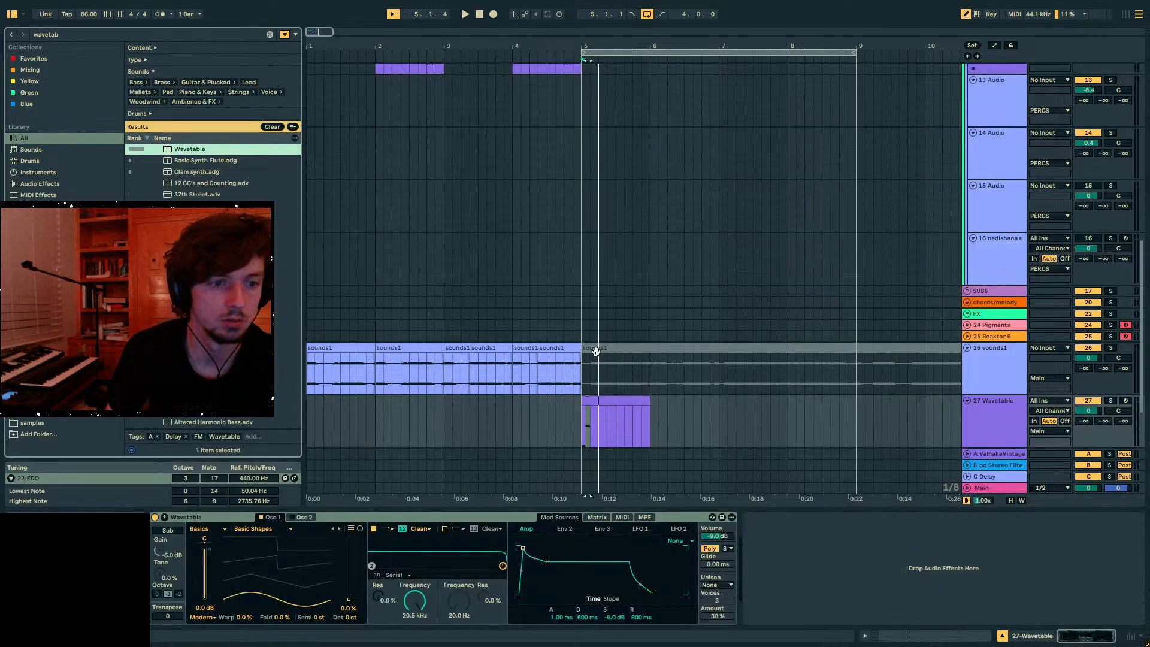
pyautogui.click(617, 419)
pyautogui.doubleClick(617, 419)
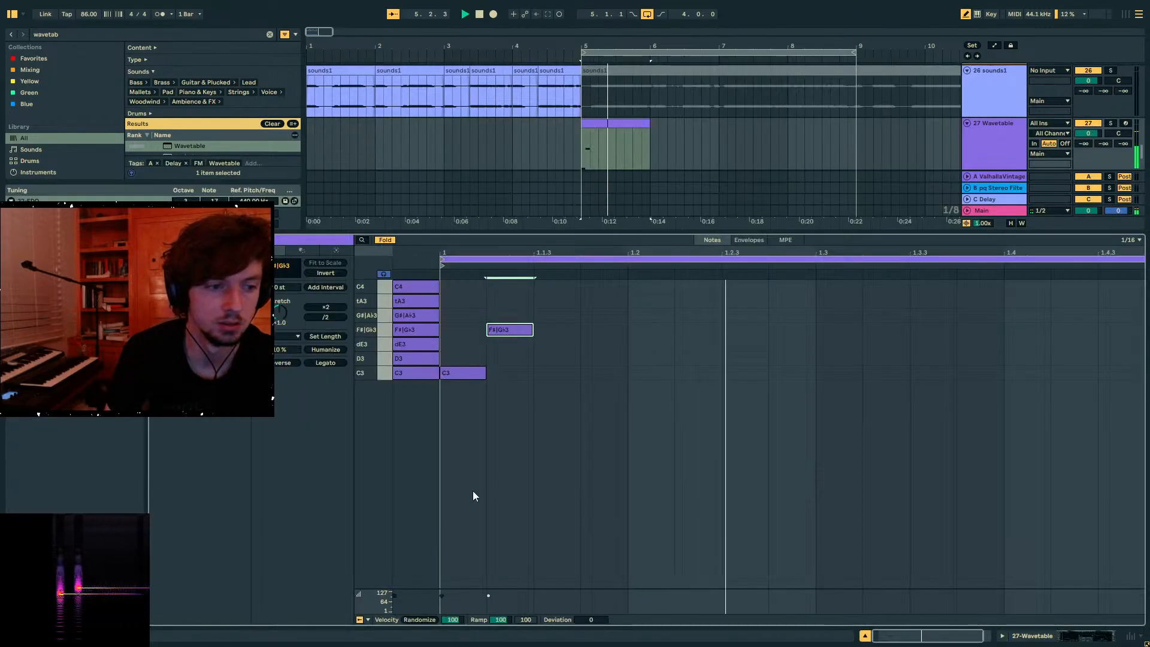
# - Try the second note on G#|Ab3 and play the clip to audition the interval against C3
pyautogui.click(502, 328)
pyautogui.click(541, 357)
pyautogui.click(520, 316)
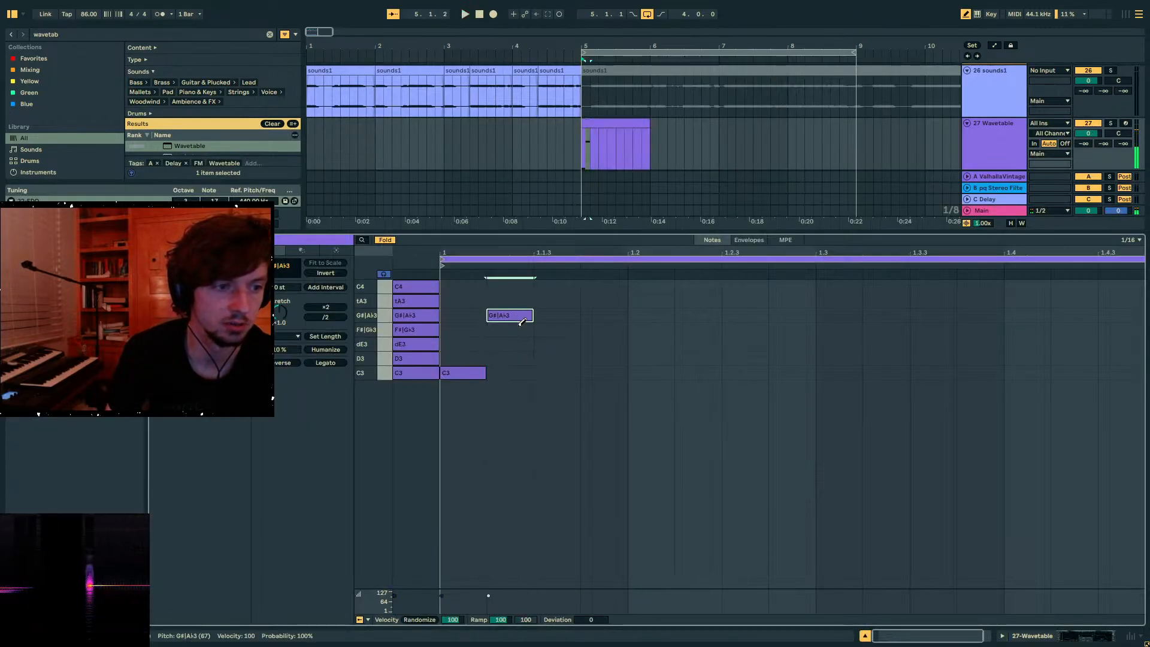
pyautogui.press('space')
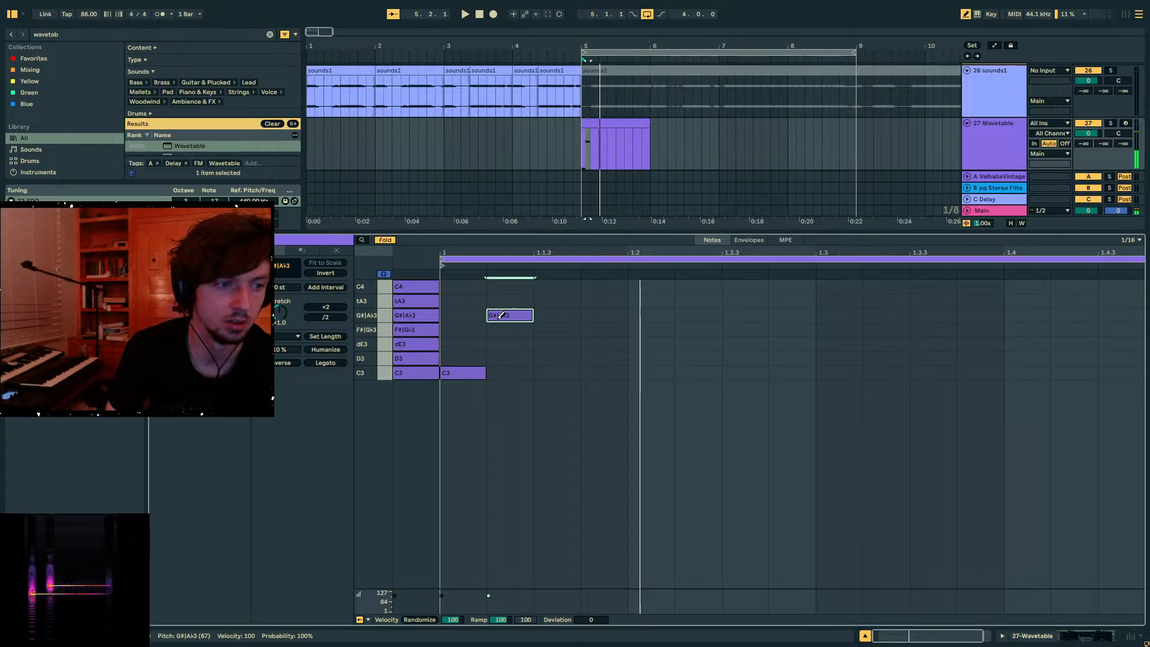
pyautogui.click(502, 315)
pyautogui.click(503, 315)
pyautogui.press('space')
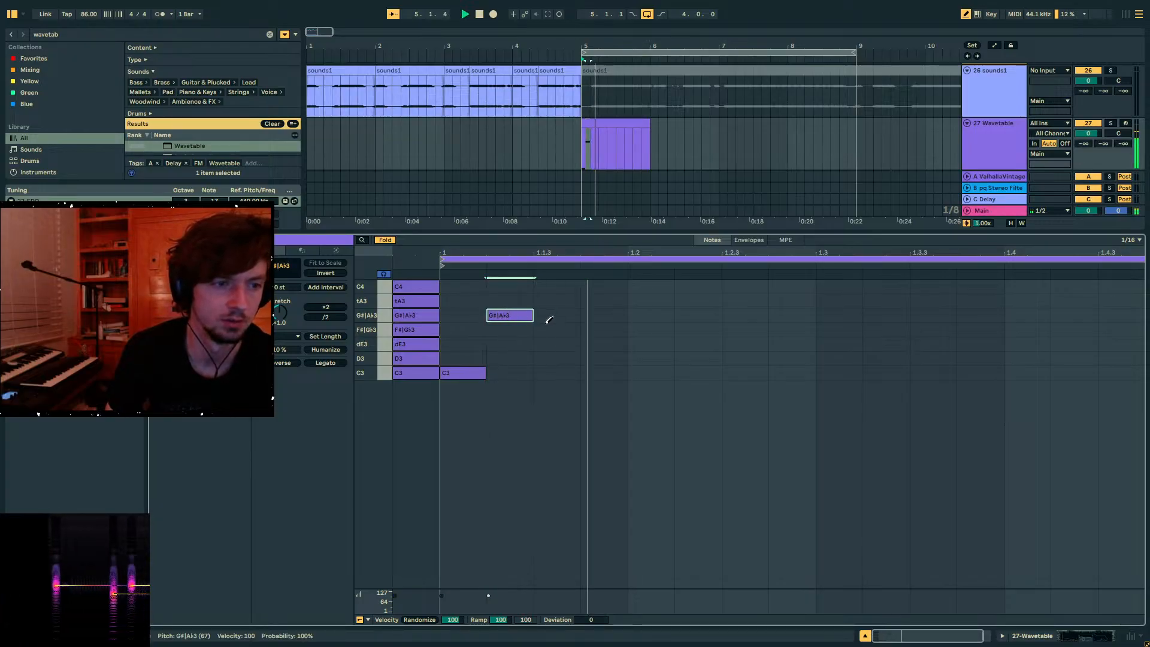
# - Stop playback, delete the note following C3, and turn draw mode off
pyautogui.click(564, 341)
pyautogui.press('space')
pyautogui.click(560, 343)
pyautogui.click(498, 314)
pyautogui.press('b')
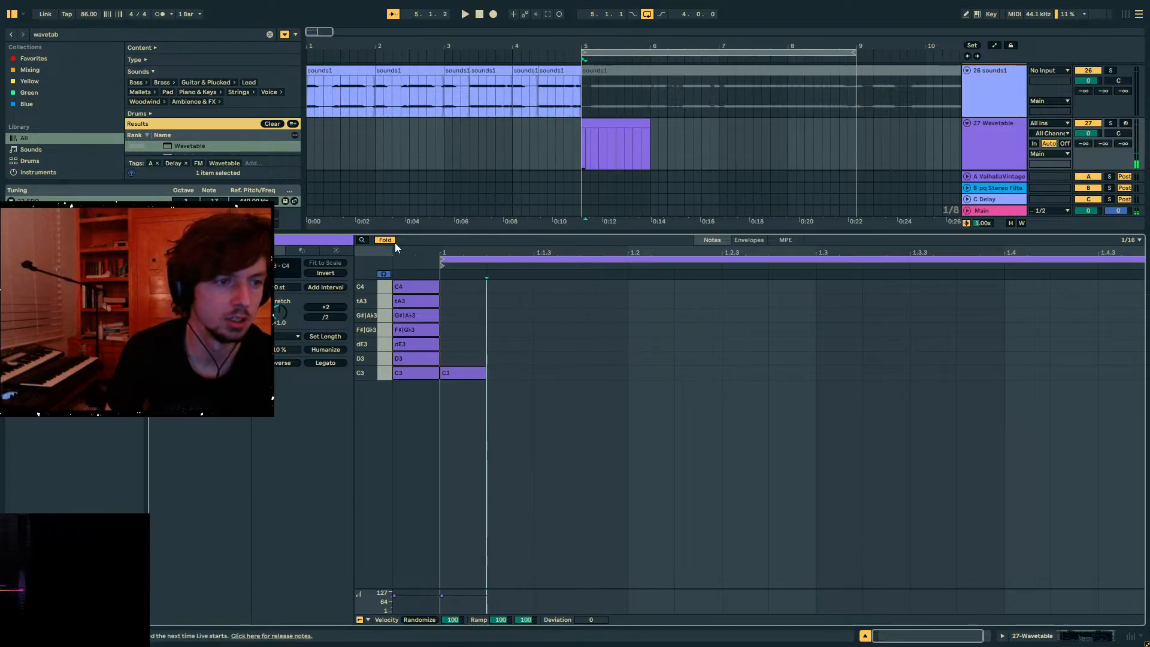
# - Unfold the piano roll and copy the guide scale stack an octave higher, extending it to C5
pyautogui.click(385, 239)
pyautogui.scroll(-2, 415, 388)
pyautogui.moveTo(369, 371)
pyautogui.mouseDown()
pyautogui.moveTo(341, 370)
pyautogui.moveTo(369, 370)
pyautogui.mouseUp()
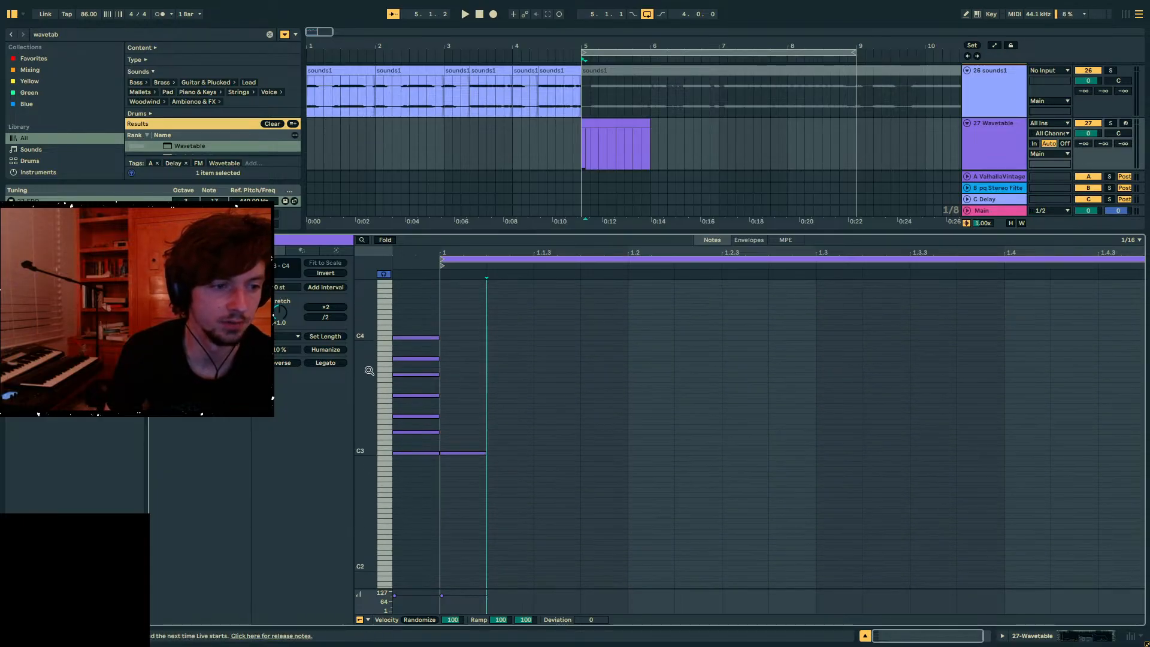
pyautogui.moveTo(422, 484); pyautogui.dragTo(390, 289)
pyautogui.hotkey('ctrl', 'c')
pyautogui.hotkey('ctrl', 'v')
pyautogui.hotkey('shift', 'Up')
# - Transpose the whole guide stack down to span tA2 to tA4 and check its pitches in folded view
pyautogui.moveTo(421, 547); pyautogui.dragTo(375, 322)
pyautogui.press('Down')
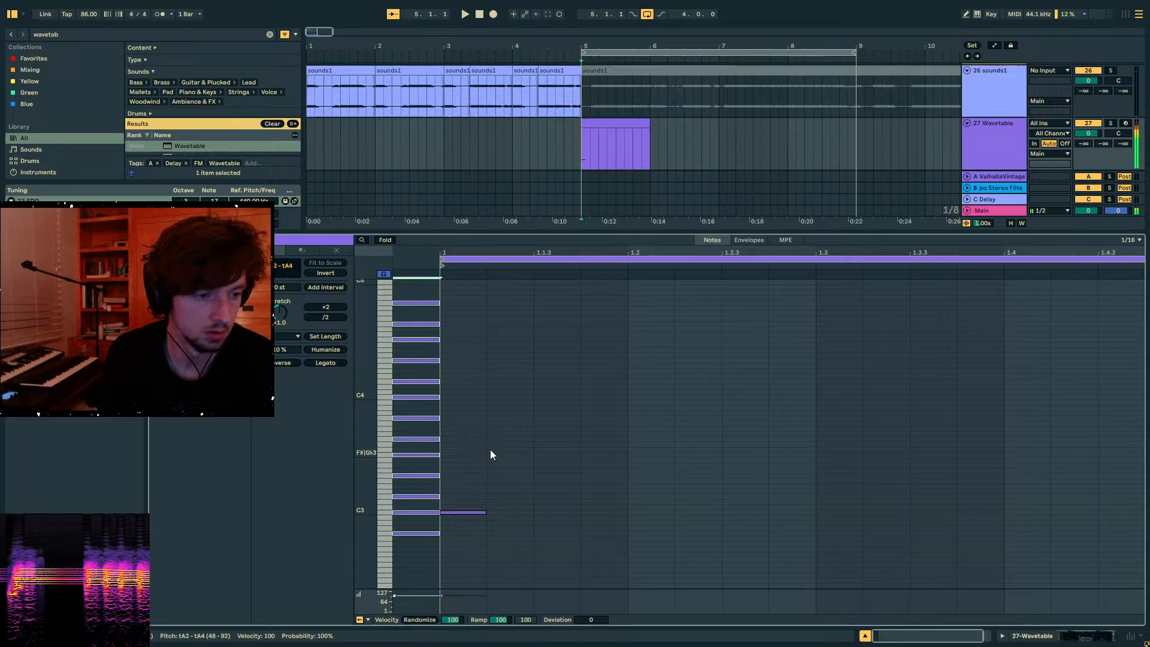
pyautogui.click(385, 240)
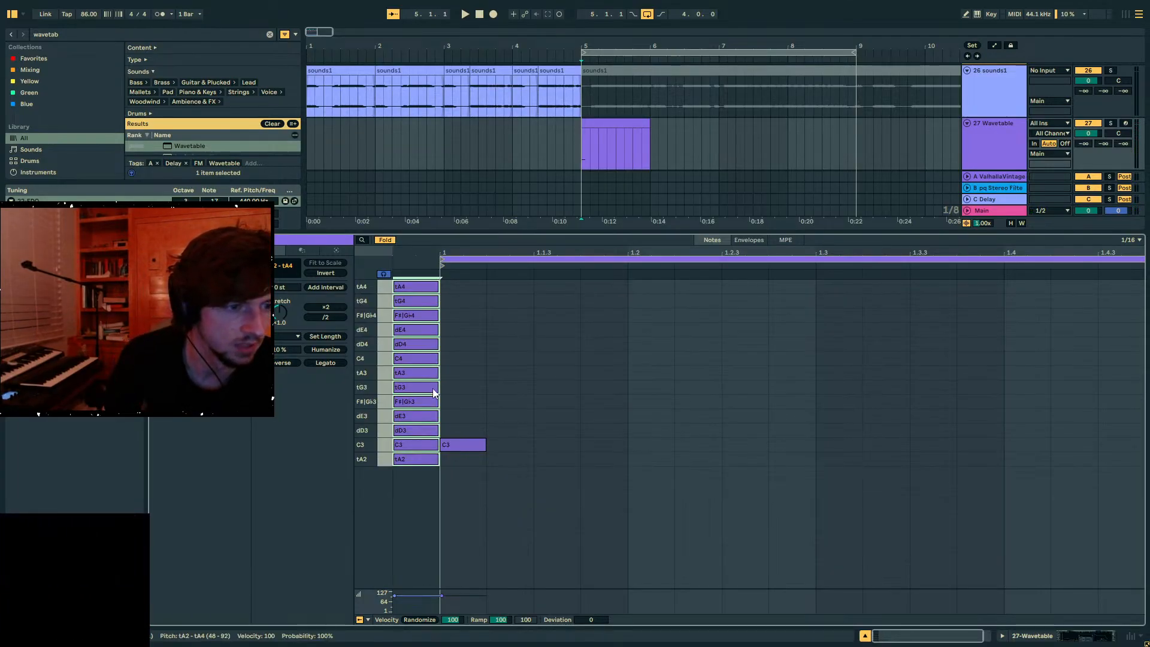
pyautogui.click(385, 239)
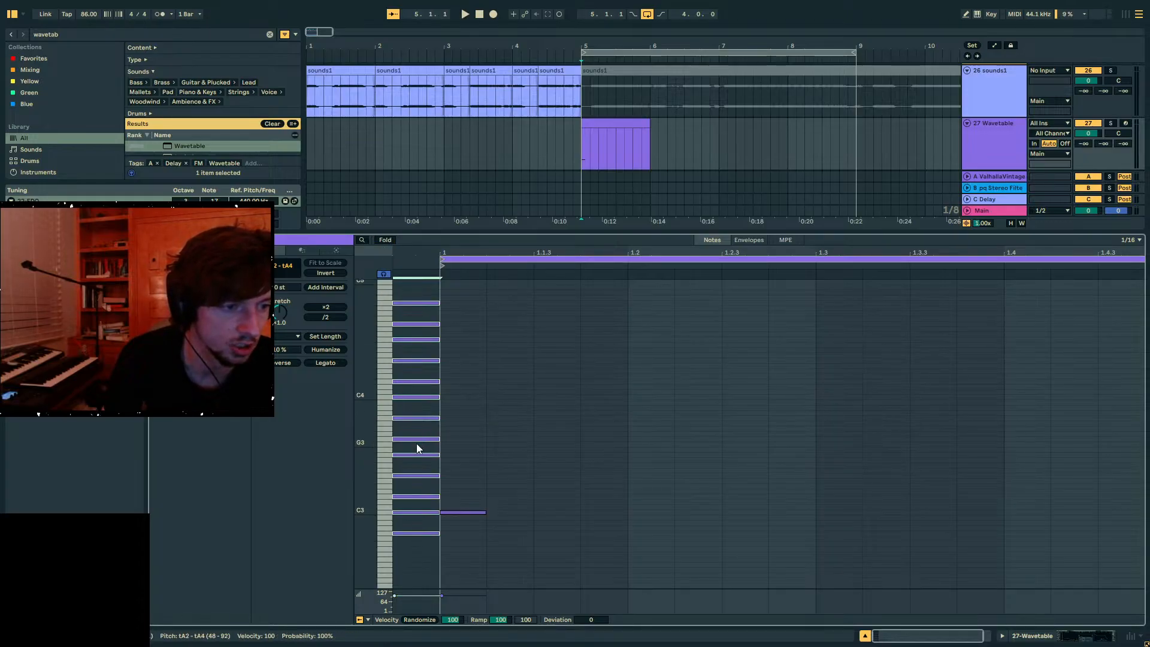
# - Transpose the guide stack further down so it spans F#|Gb2 to F#|Gb4
pyautogui.press('Down')
pyautogui.press('Down')
pyautogui.press('Down')
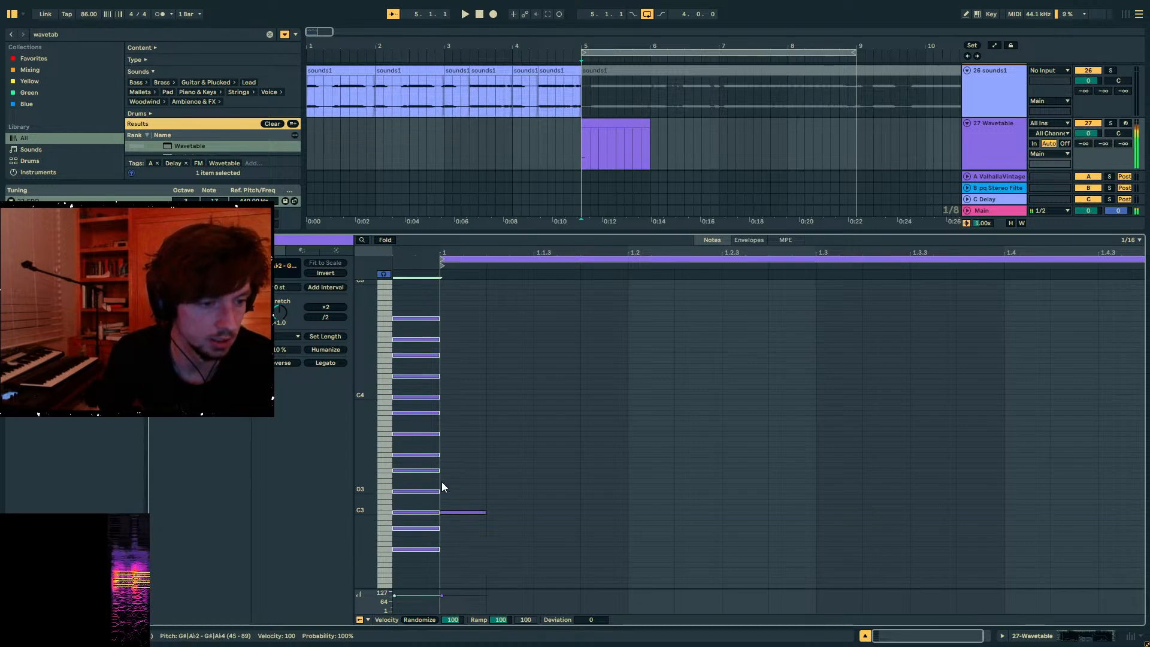
pyautogui.press('Down')
pyautogui.press('Down')
pyautogui.press('Down')
pyautogui.press('Down')
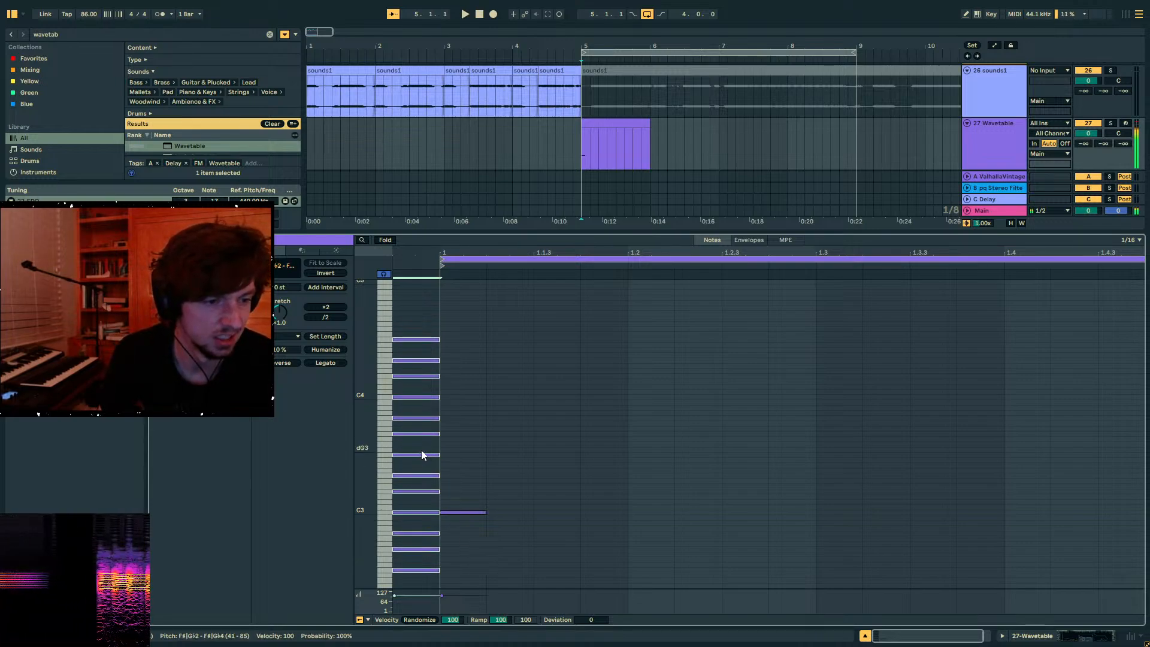
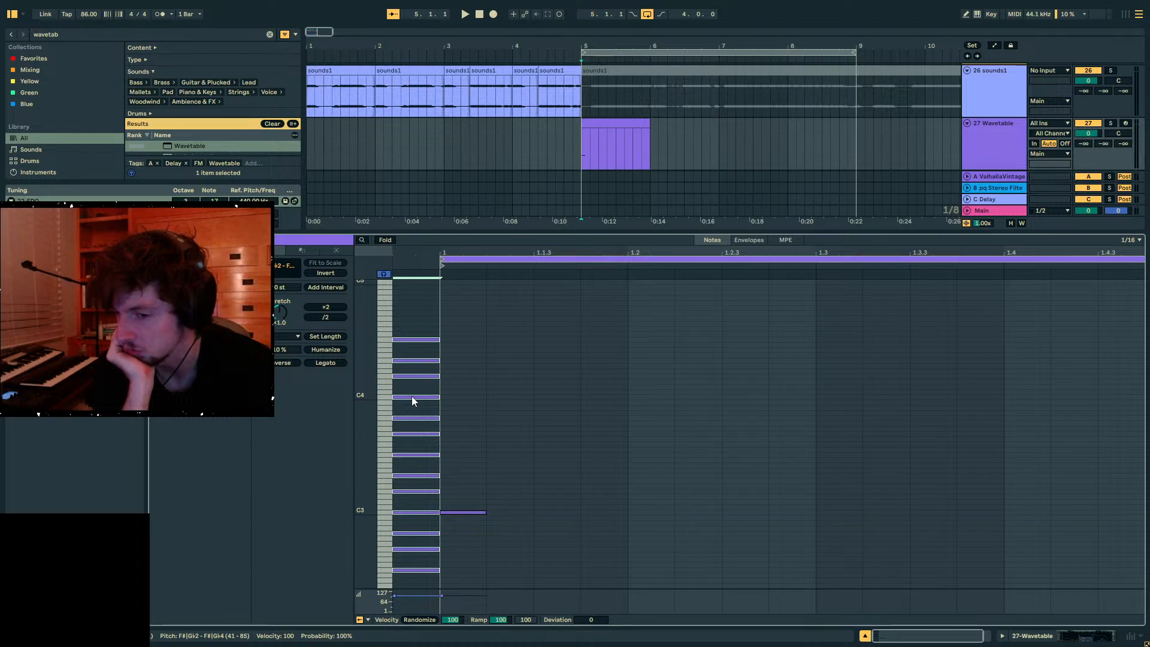
# - Transpose the guide stack back up so it spans C3 to C5
pyautogui.press('Up')
pyautogui.press('Up')
pyautogui.press('Up')
pyautogui.press('Up')
pyautogui.press('Up')
pyautogui.press('Up')
pyautogui.press('Up')
pyautogui.press('Up')
pyautogui.press('Up')
pyautogui.press('Up')
pyautogui.press('Up')
pyautogui.press('Up')
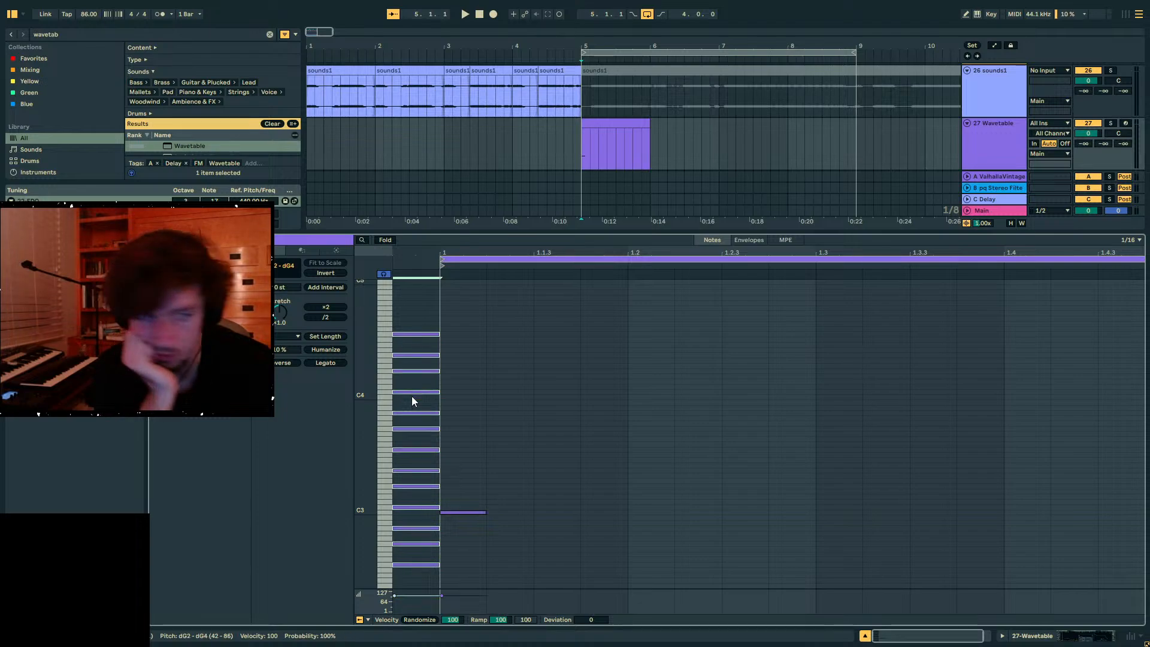
pyautogui.press('Down')
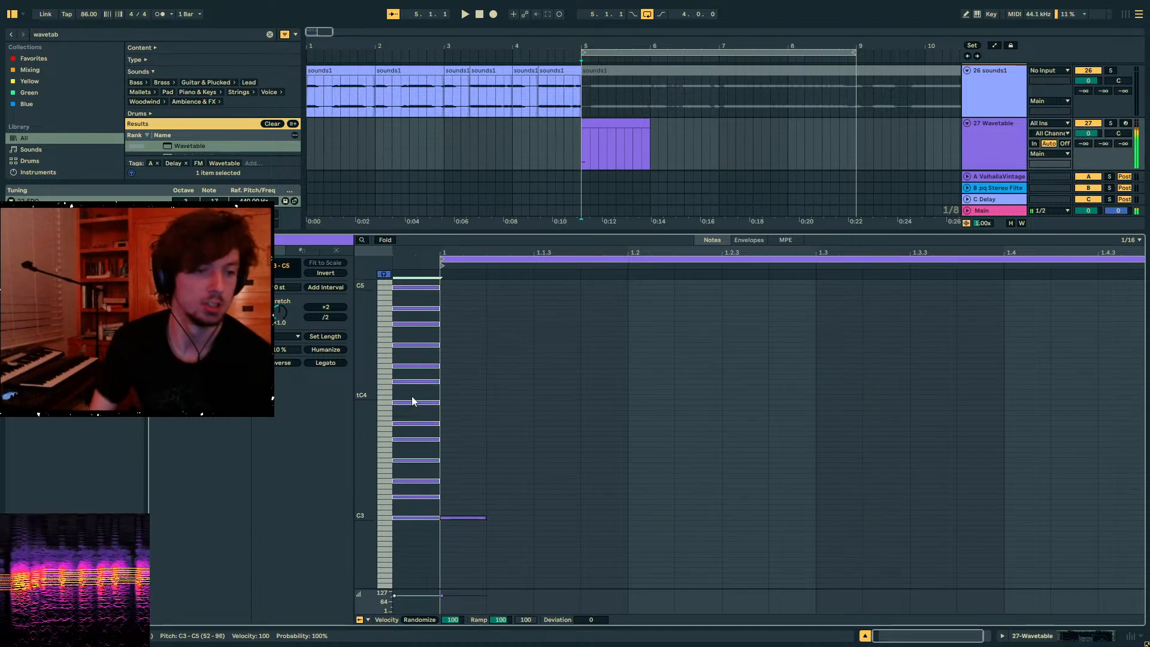
# - Add a sixteenth note on tA3, place it at 1.1.3, and audition it with C3
pyautogui.click(621, 149)
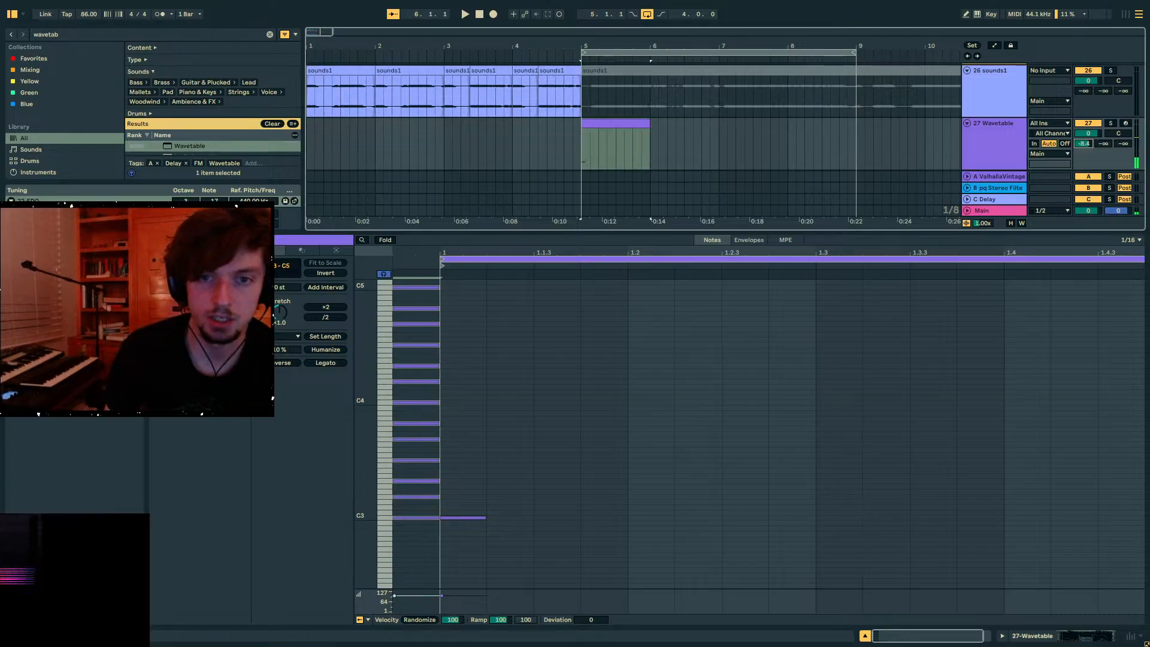
pyautogui.doubleClick(462, 423)
pyautogui.press('space')
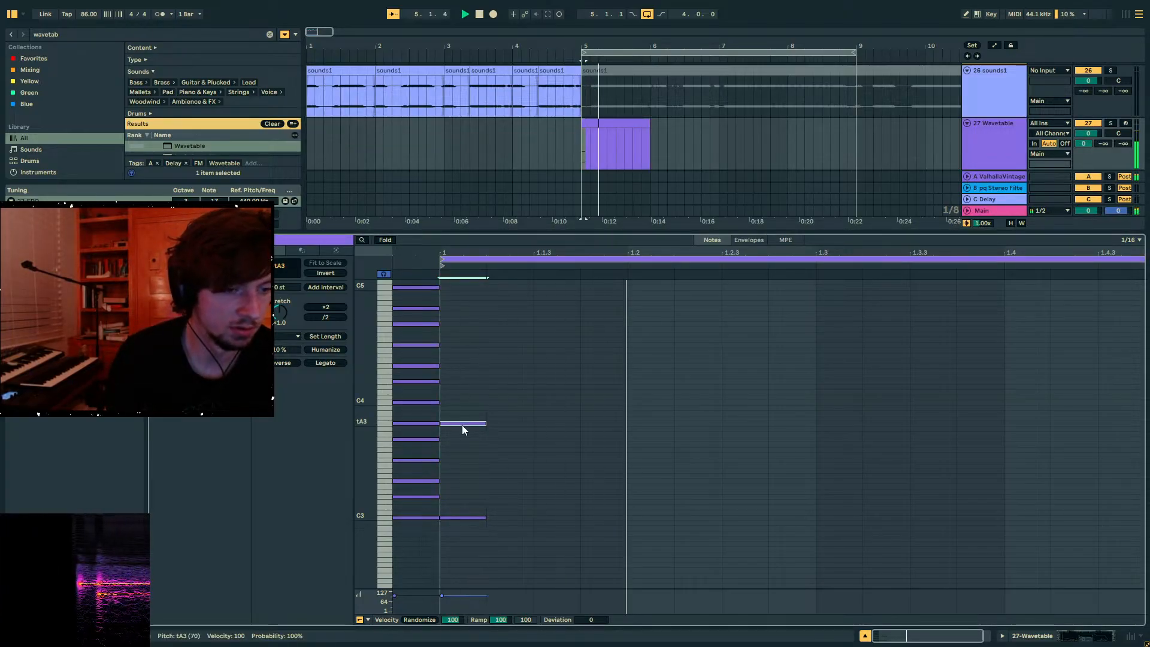
pyautogui.moveTo(462, 426); pyautogui.dragTo(565, 423)
pyautogui.click(1110, 123)
pyautogui.click(1109, 122)
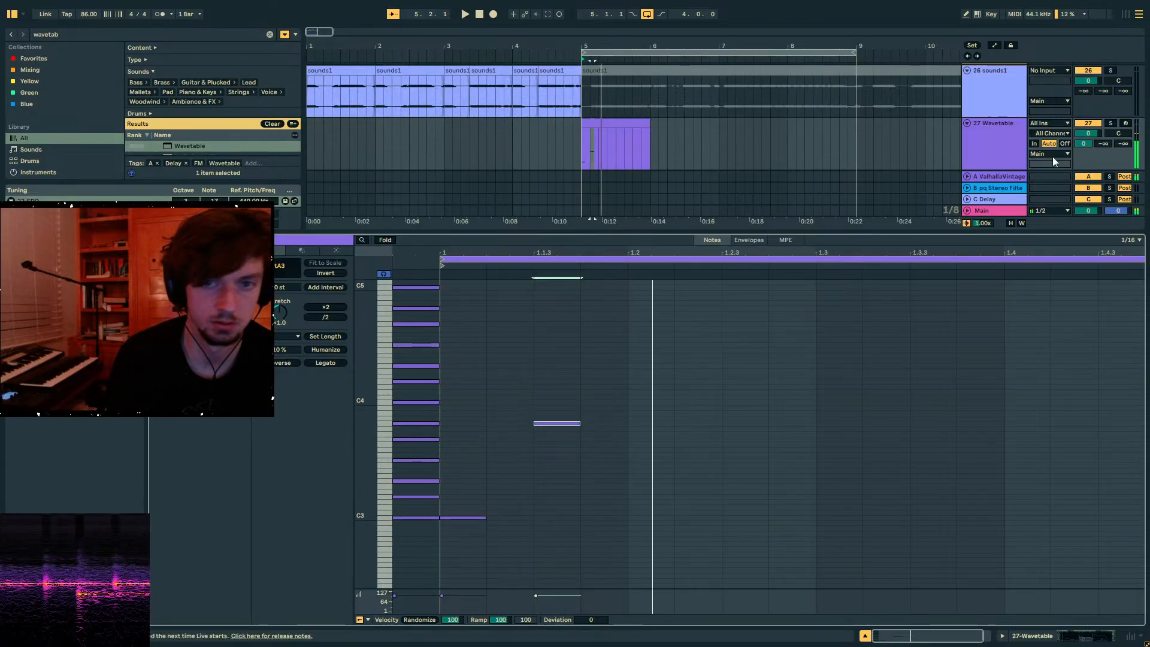
# - Copy the Wavetable clip from bar 5 to bar 3 and play it with the loop
pyautogui.click(603, 123)
pyautogui.hotkey('ctrl', 'c')
pyautogui.click(447, 136)
pyautogui.hotkey('ctrl', 'v')
pyautogui.press('space')
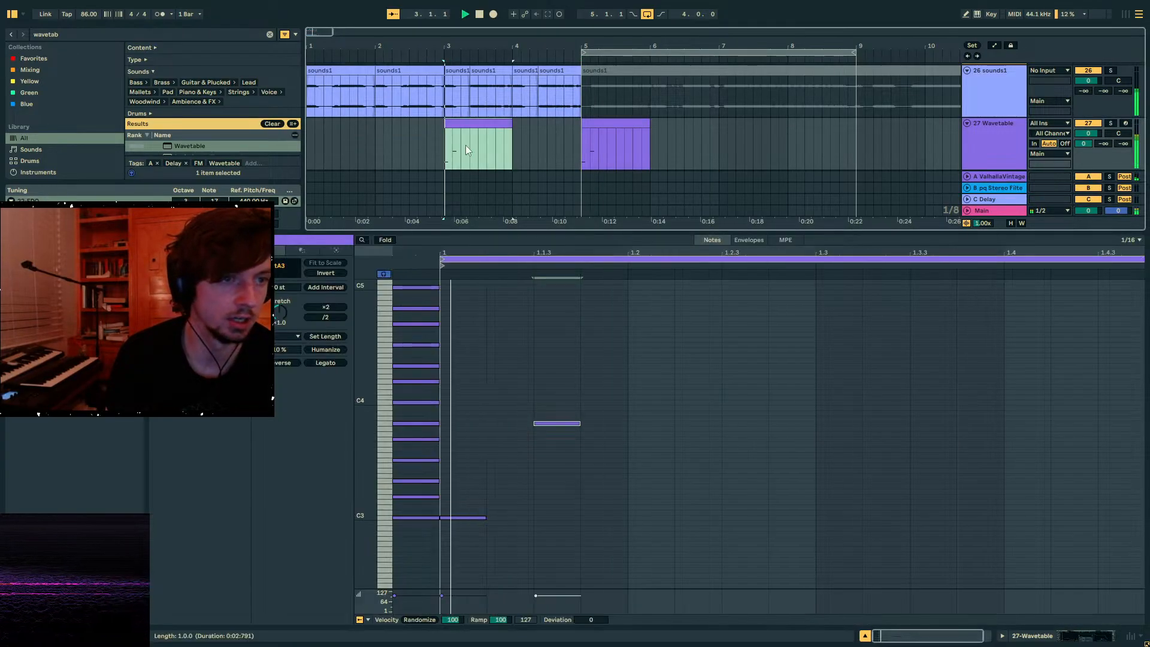
# - Stop playback and duplicate the bar 3 Wavetable clip into bar 4
pyautogui.scroll(-2, 527, 165)
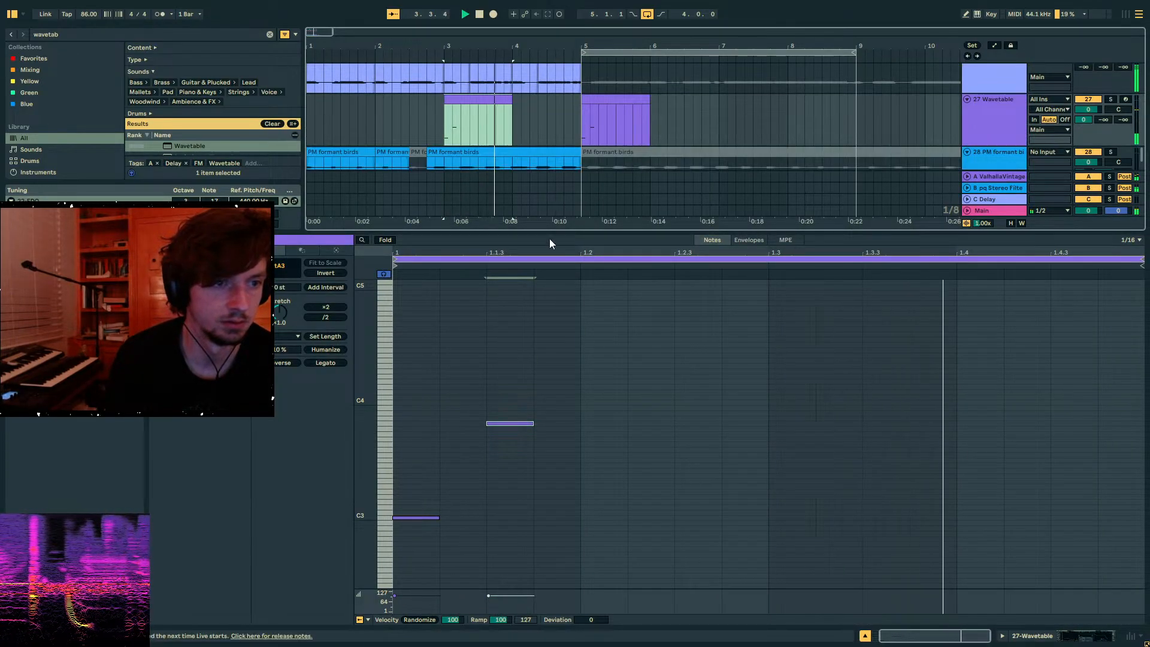
pyautogui.moveTo(549, 235); pyautogui.dragTo(518, 318)
pyautogui.press('space')
pyautogui.moveTo(511, 214); pyautogui.dragTo(580, 215)
pyautogui.click(580, 219)
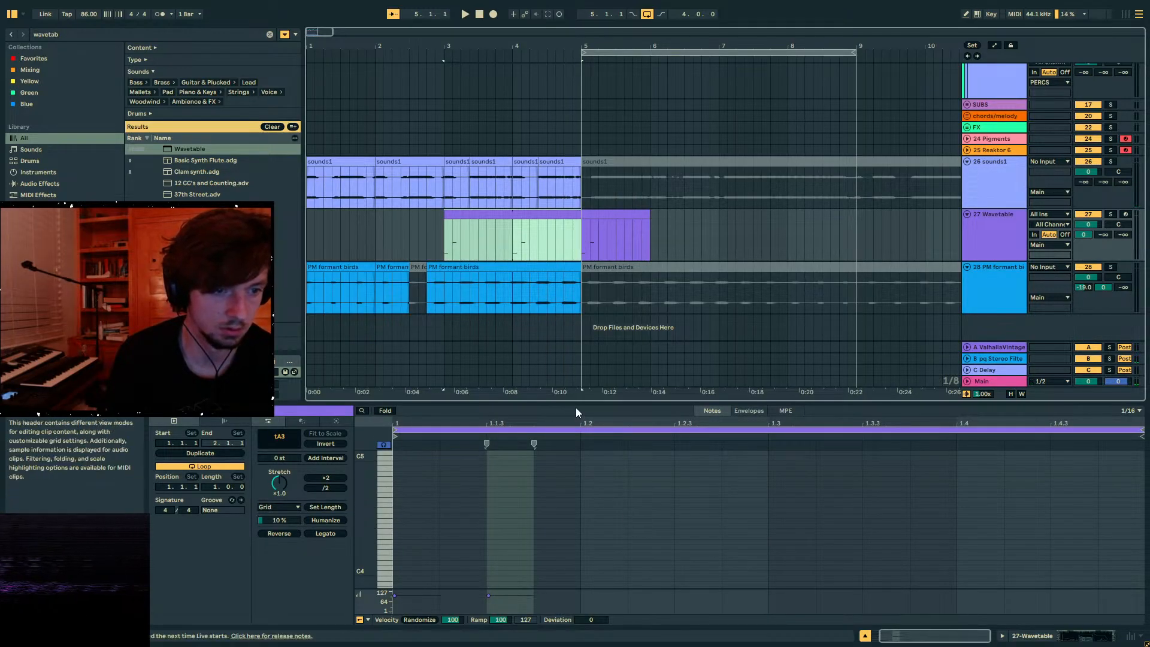
# - Open the copied Wavetable clip and copy the C3 to C5 guide notes ahead of its start
pyautogui.moveTo(570, 399); pyautogui.dragTo(571, 599)
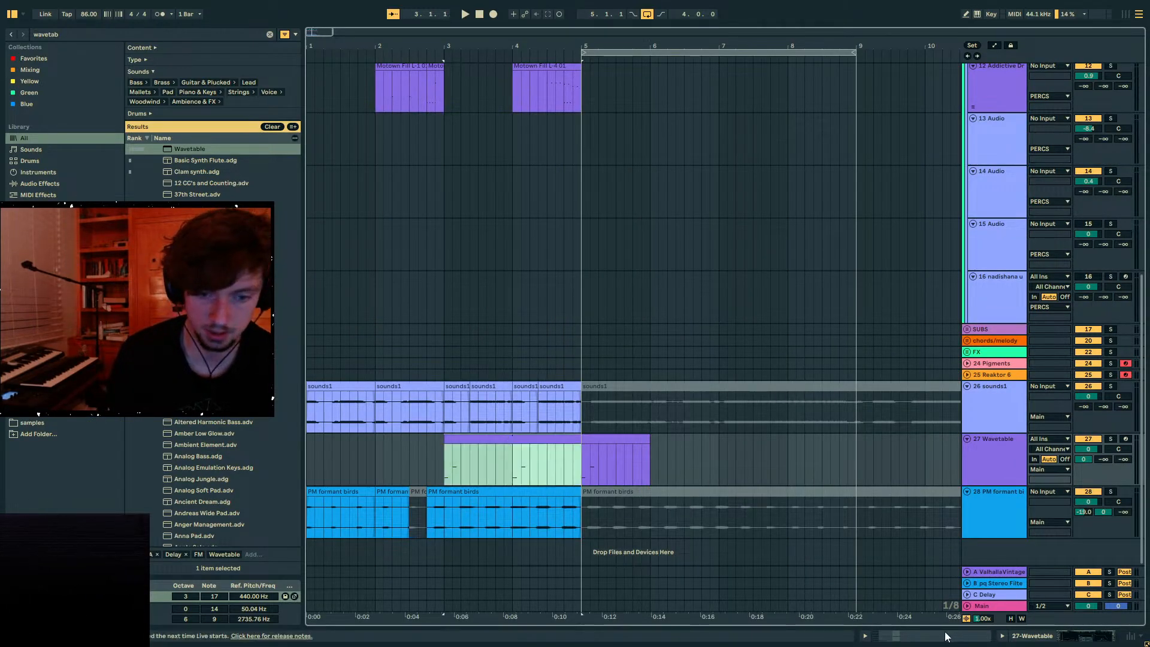
pyautogui.doubleClick(521, 440)
pyautogui.moveTo(525, 424); pyautogui.dragTo(568, 407)
pyautogui.moveTo(368, 573); pyautogui.dragTo(354, 503)
pyautogui.moveTo(419, 562); pyautogui.dragTo(418, 457)
pyautogui.press('Delete')
# - Consolidate the Wavetable clips in bars 3 and 4 into one two-bar clip
pyautogui.click(512, 294)
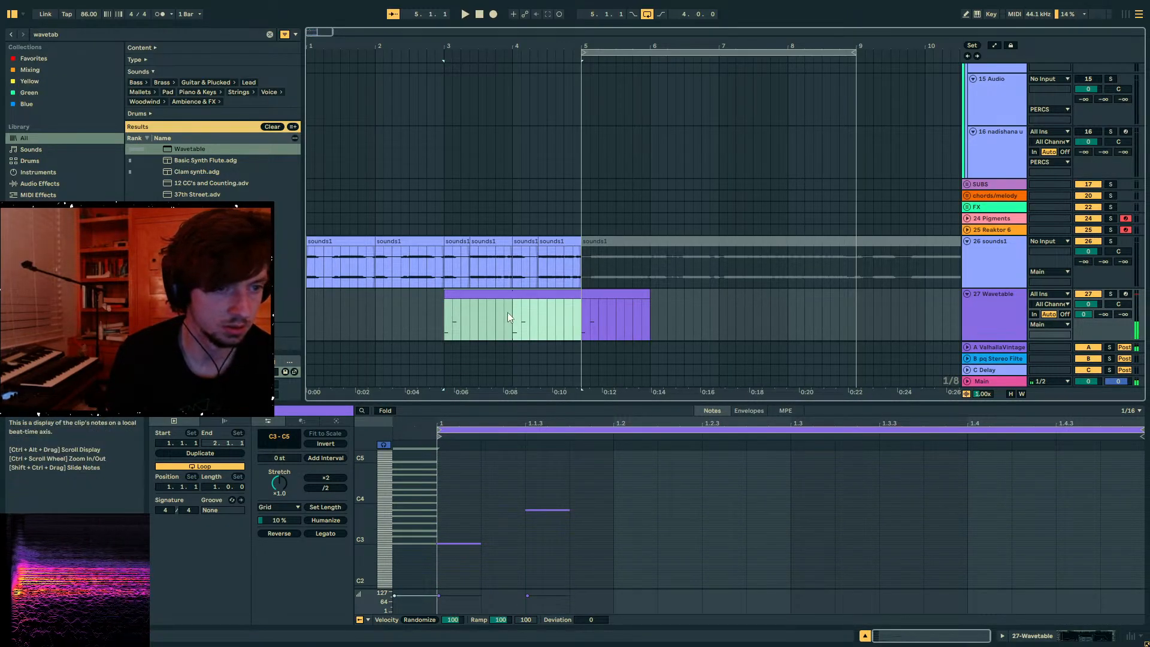
pyautogui.click(509, 295)
pyautogui.hotkey('ctrl', 'j')
# - Paste the guide notes into the consolidated clip, shift them ahead of its start, and fold the piano roll
pyautogui.click(382, 523)
pyautogui.hotkey('ctrl', 'v')
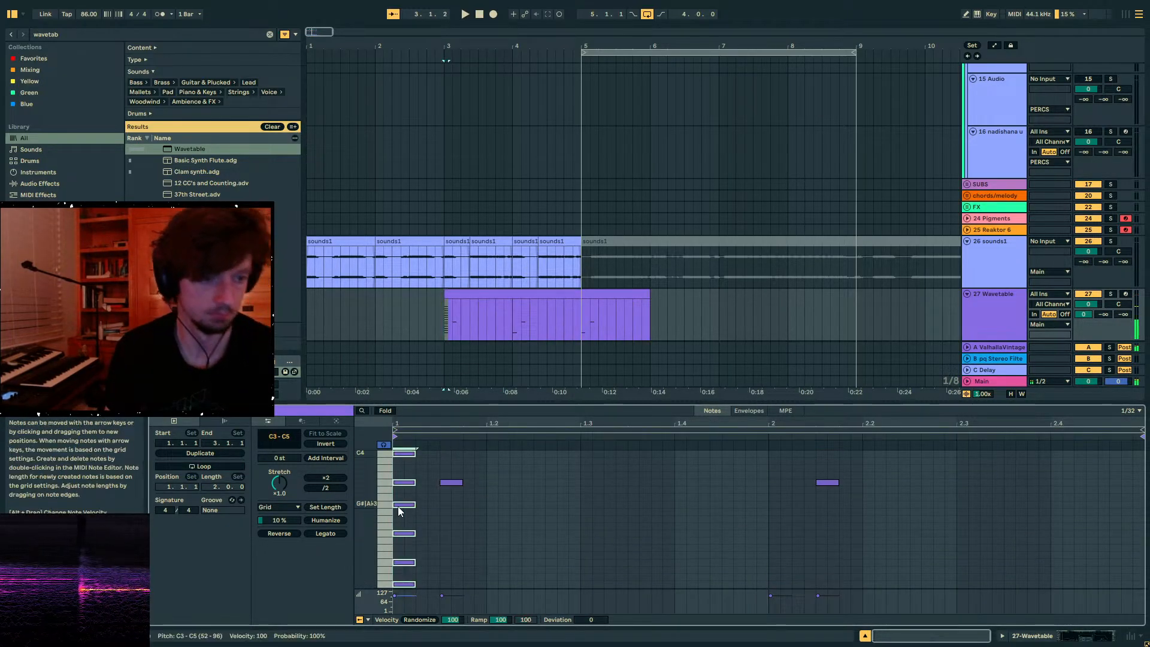
pyautogui.press('Left')
pyautogui.click(386, 411)
# - Play the two-bar clip and add a thirty-second note on D4 at beat 1.3
pyautogui.press('space')
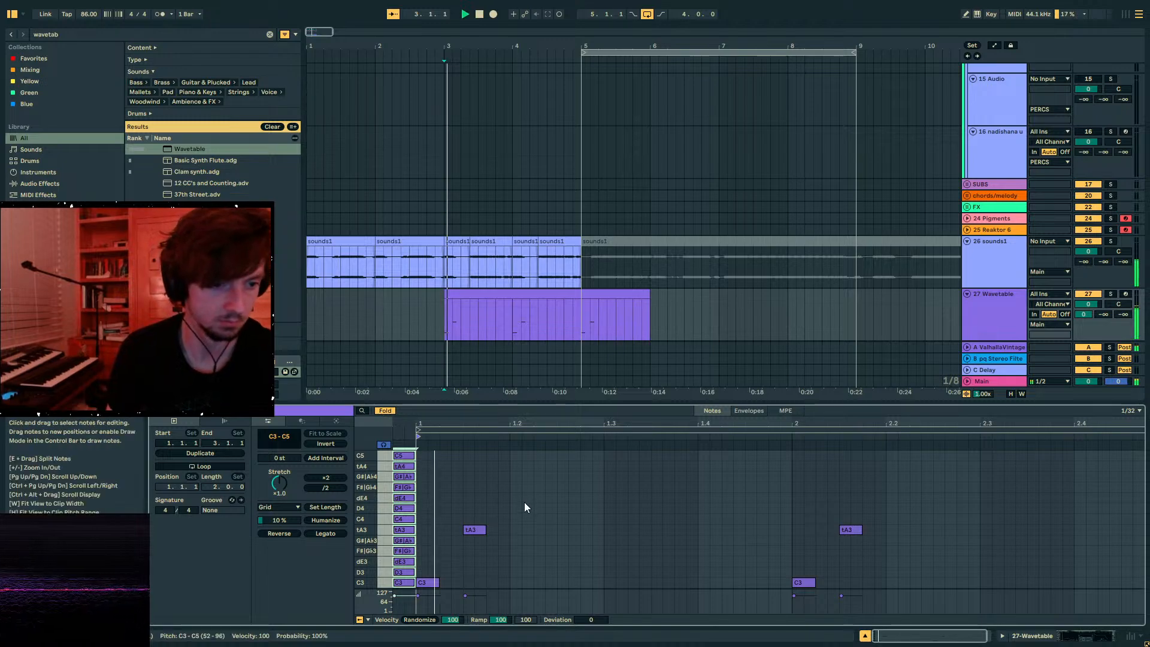
pyautogui.doubleClick(609, 508)
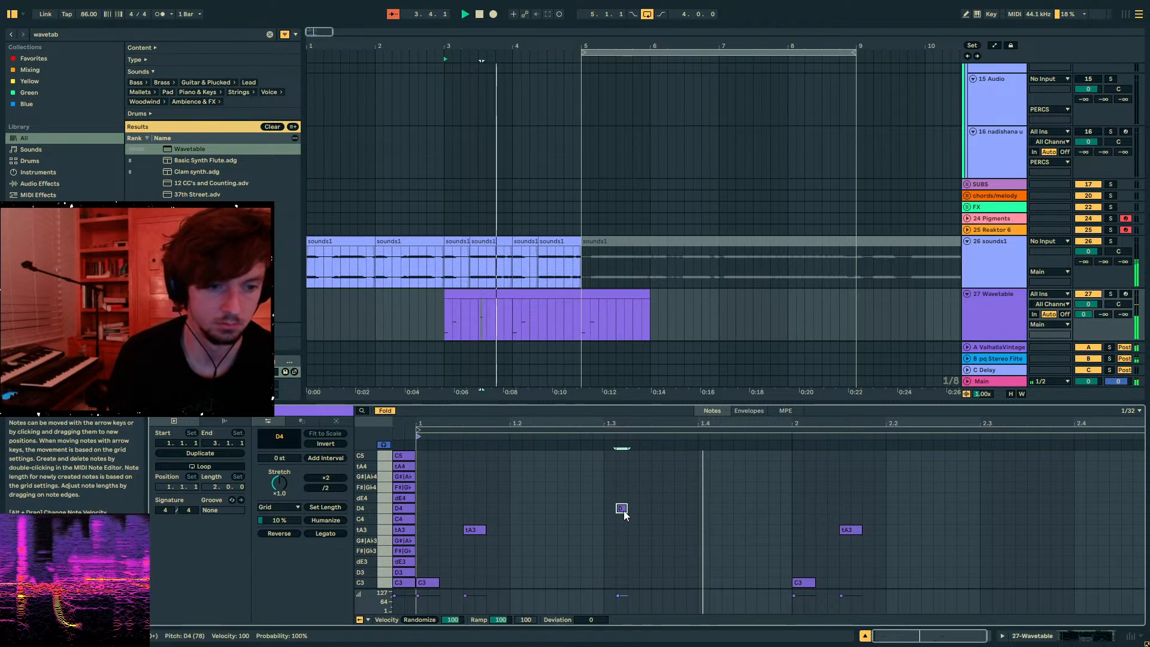
pyautogui.press('space')
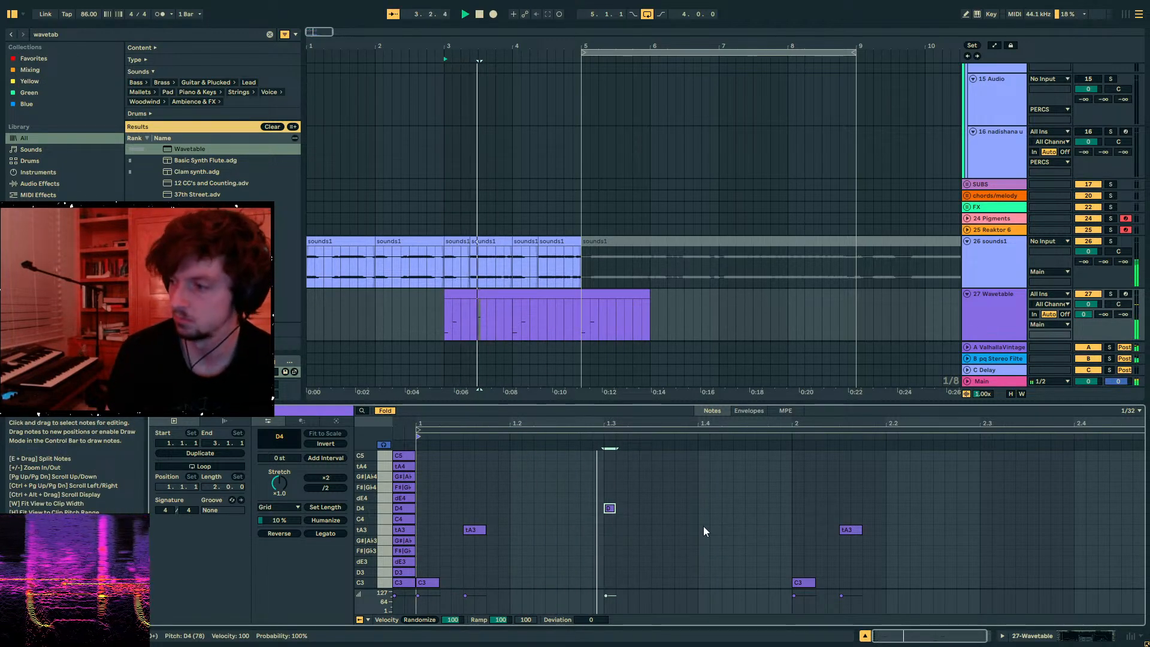
pyautogui.press('space')
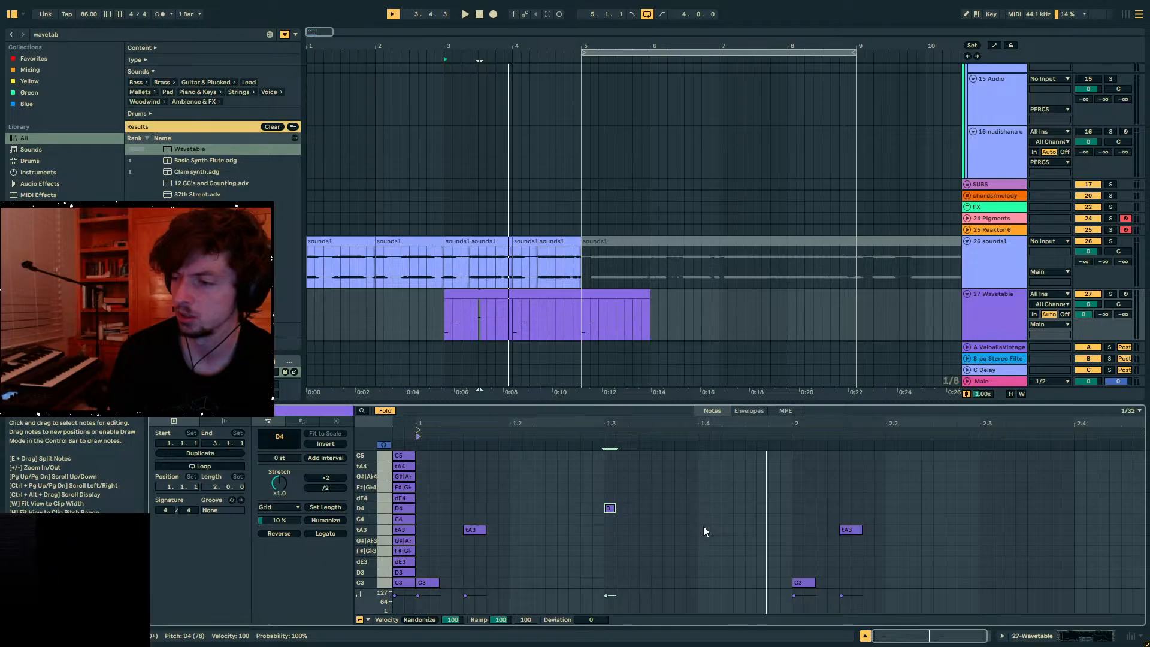
# - Enlarge and unfold the piano roll, then place a copy of the dE3 guide note on E3 ahead of the stack
pyautogui.moveTo(527, 405); pyautogui.dragTo(531, 310)
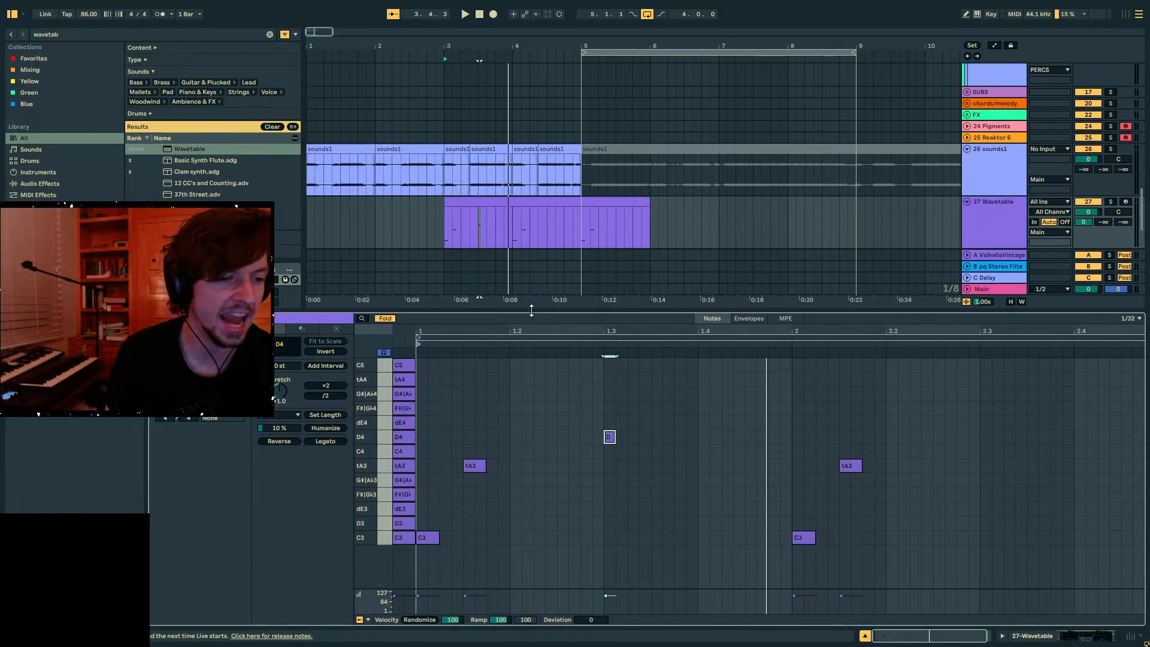
pyautogui.click(385, 320)
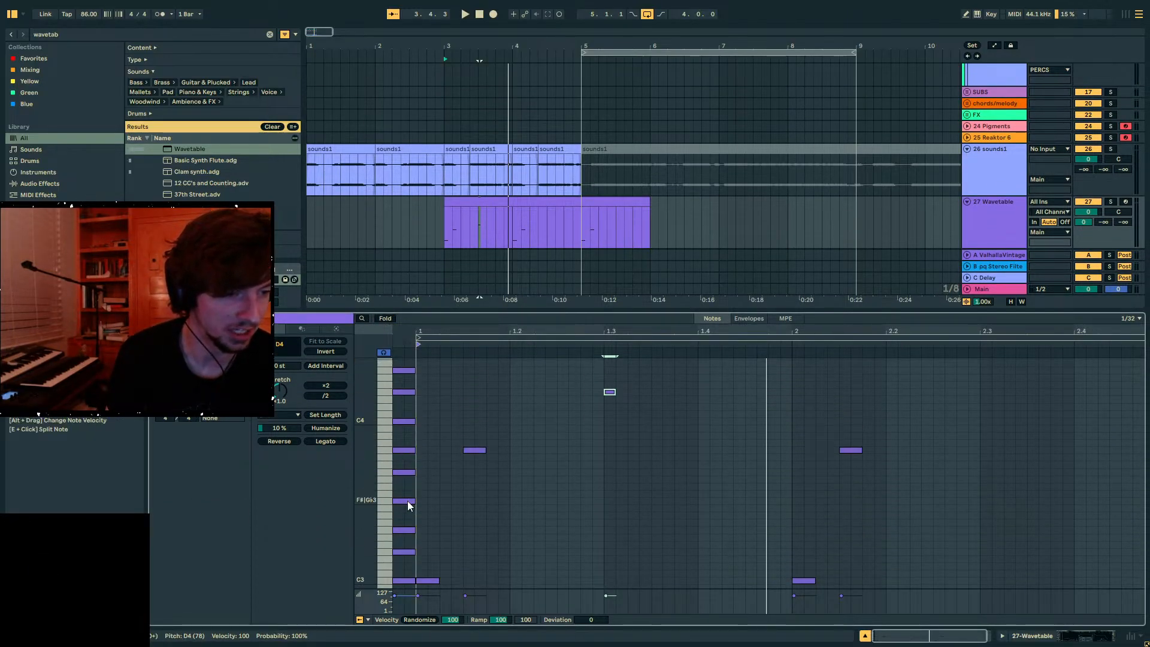
pyautogui.click(403, 551)
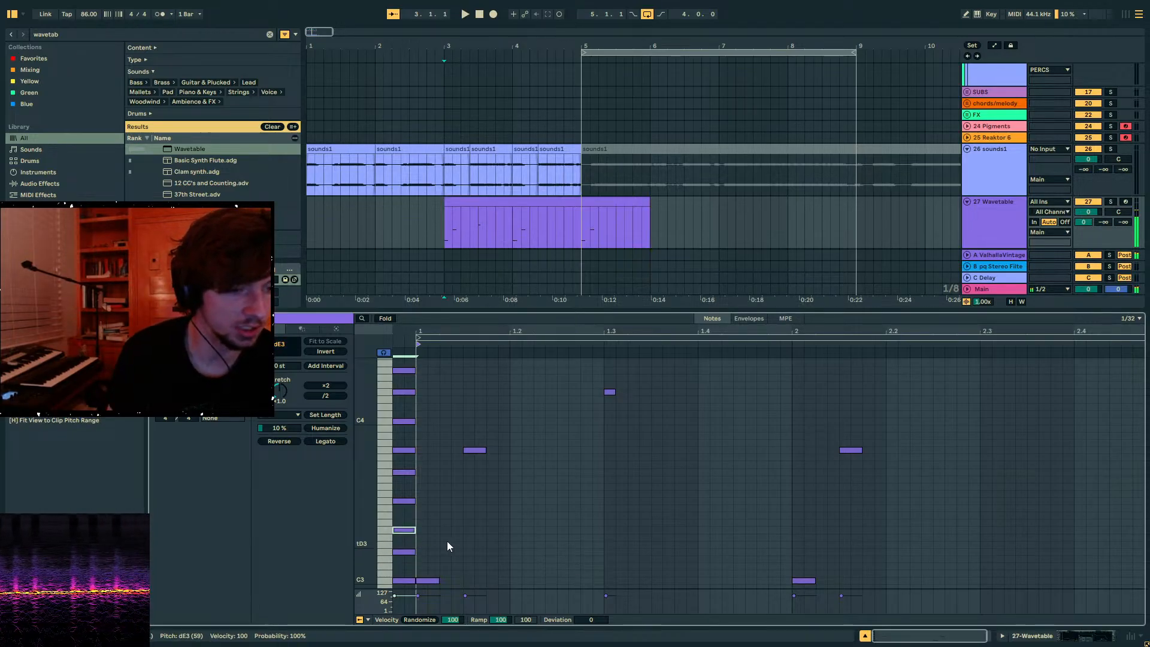
pyautogui.click(405, 530)
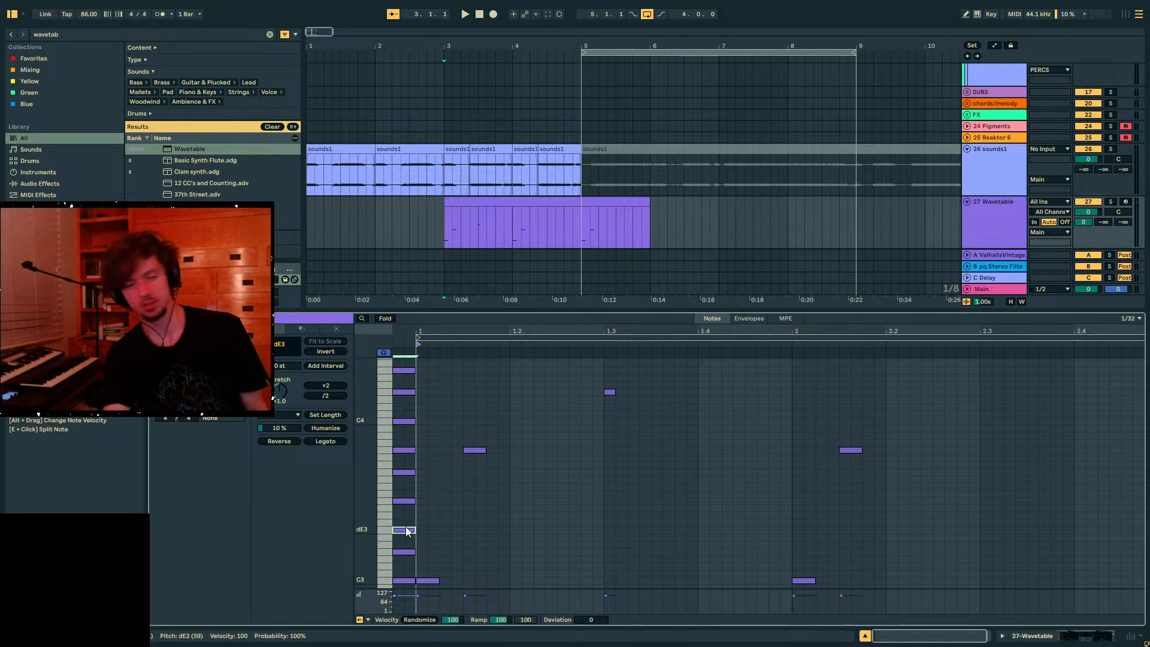
pyautogui.press('Up')
pyautogui.press('Left')
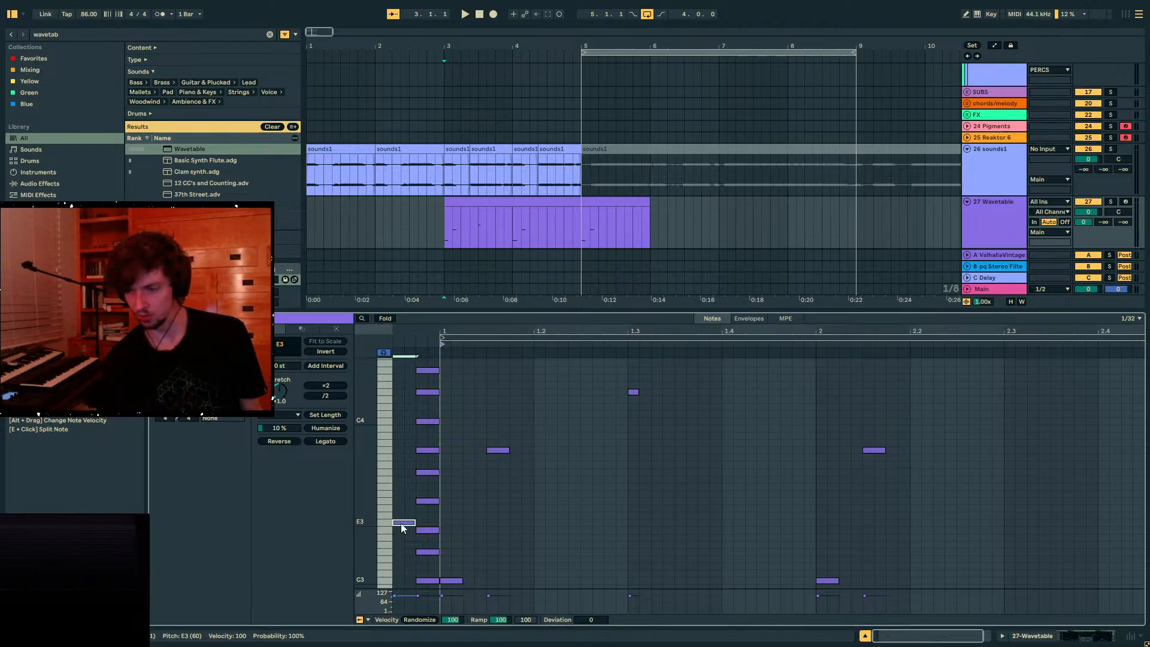
# - Try the extra guide note ahead of the stack on F3, delete it, and play the clip
pyautogui.moveTo(402, 527); pyautogui.dragTo(406, 517)
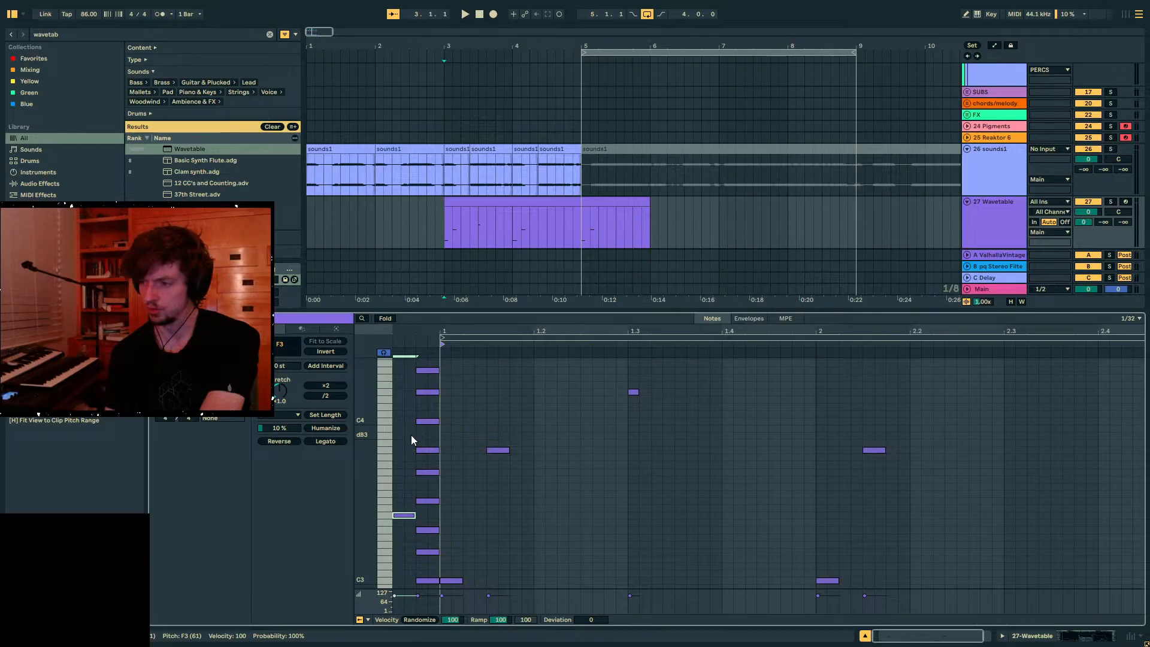
pyautogui.doubleClick(397, 515)
pyautogui.press('space')
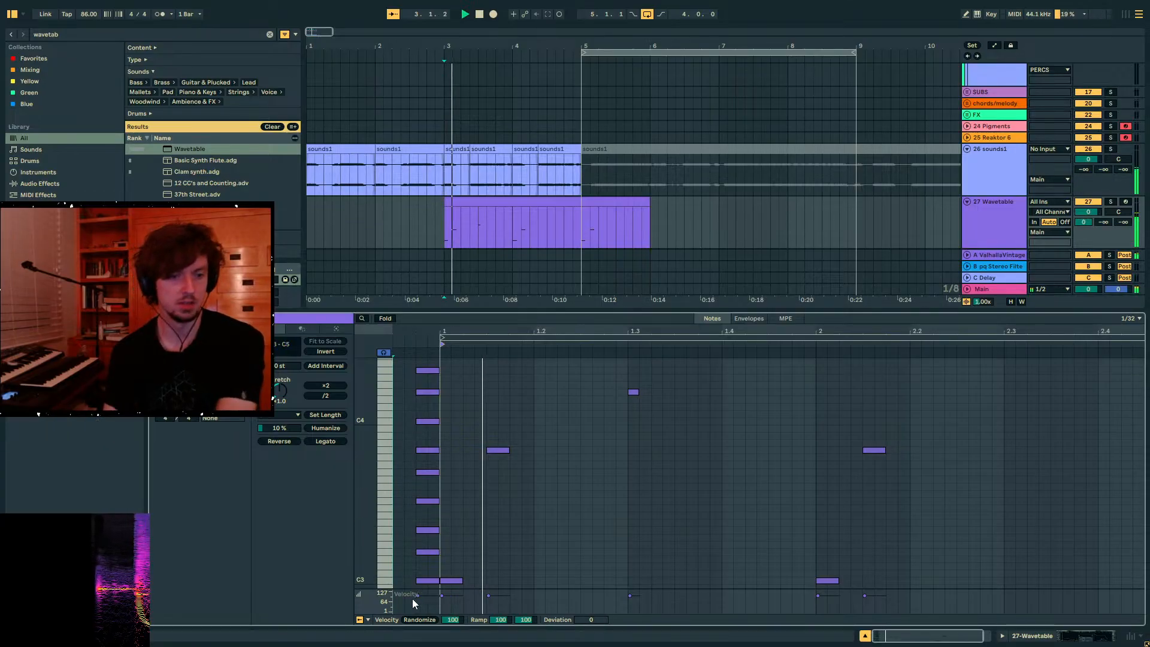
# - Deactivate the D4 note at beat 1.3 in the two-bar Wavetable clip and play it from bar 3
pyautogui.click(477, 202)
pyautogui.hotkey('ctrl', 'j')
pyautogui.moveTo(650, 400); pyautogui.dragTo(573, 380)
pyautogui.press('space')
pyautogui.press('0')
pyautogui.press('space')
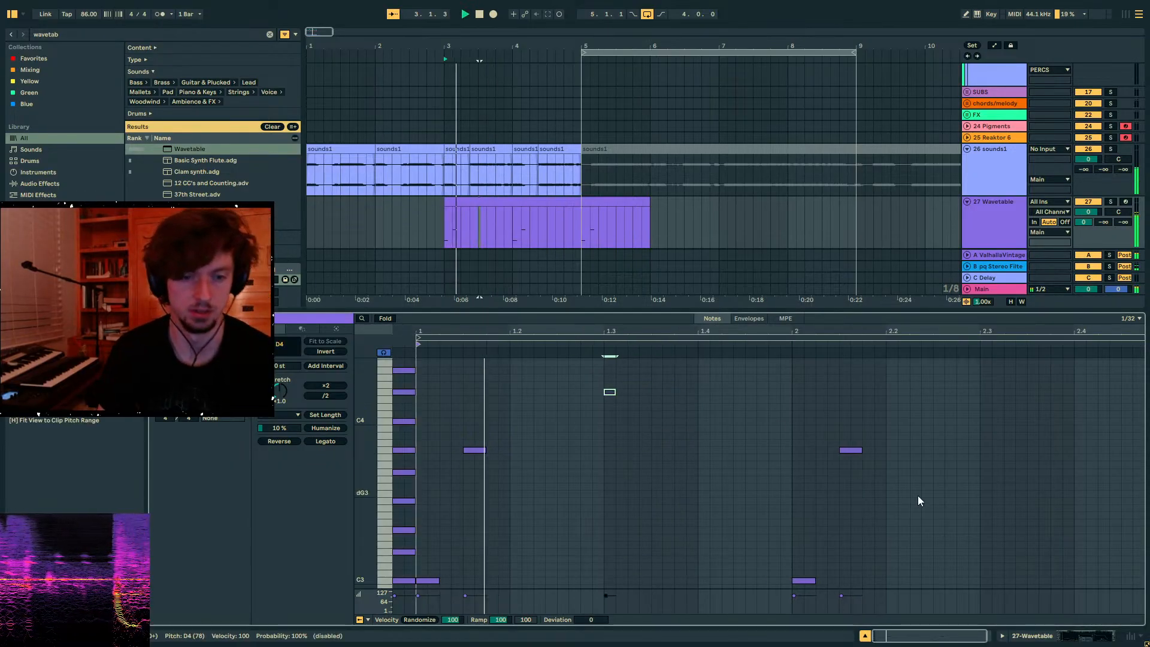
# - Shift the clip's last second-bar note a thirty-second later and down to G#|Ab3, and raise the Wavetable track's send B to 0 dB
pyautogui.moveTo(910, 494); pyautogui.dragTo(845, 442)
pyautogui.press('Right')
pyautogui.press('Down')
pyautogui.press('Down')
pyautogui.press('Down')
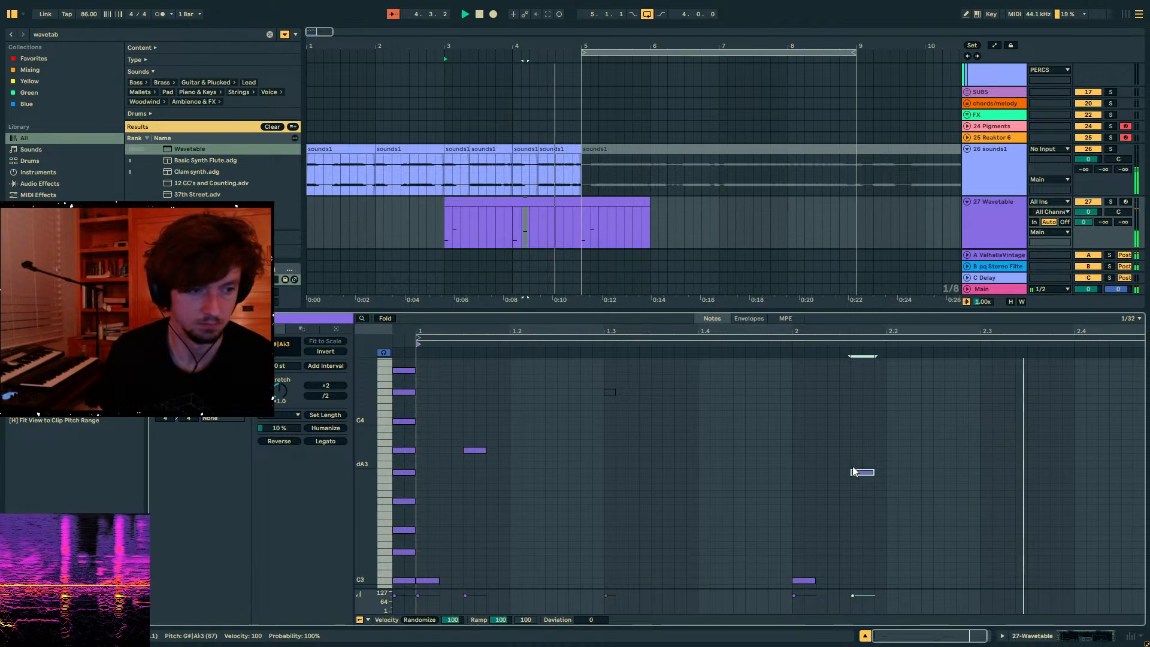
pyautogui.press('Up')
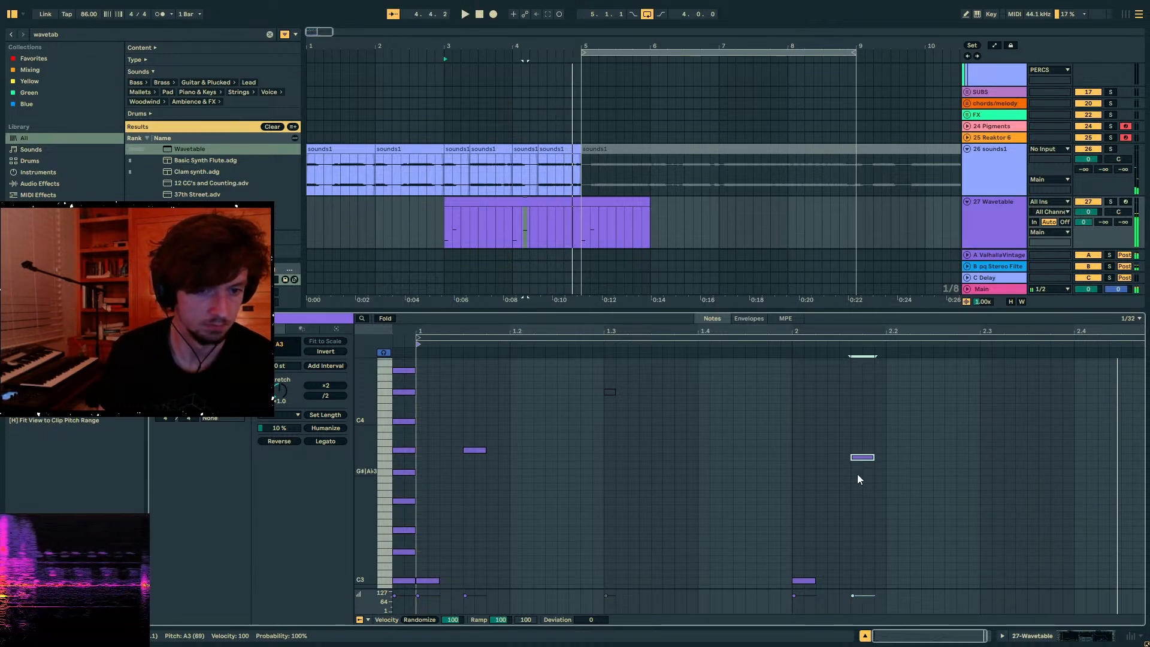
pyautogui.press('Down')
pyautogui.click(1066, 220)
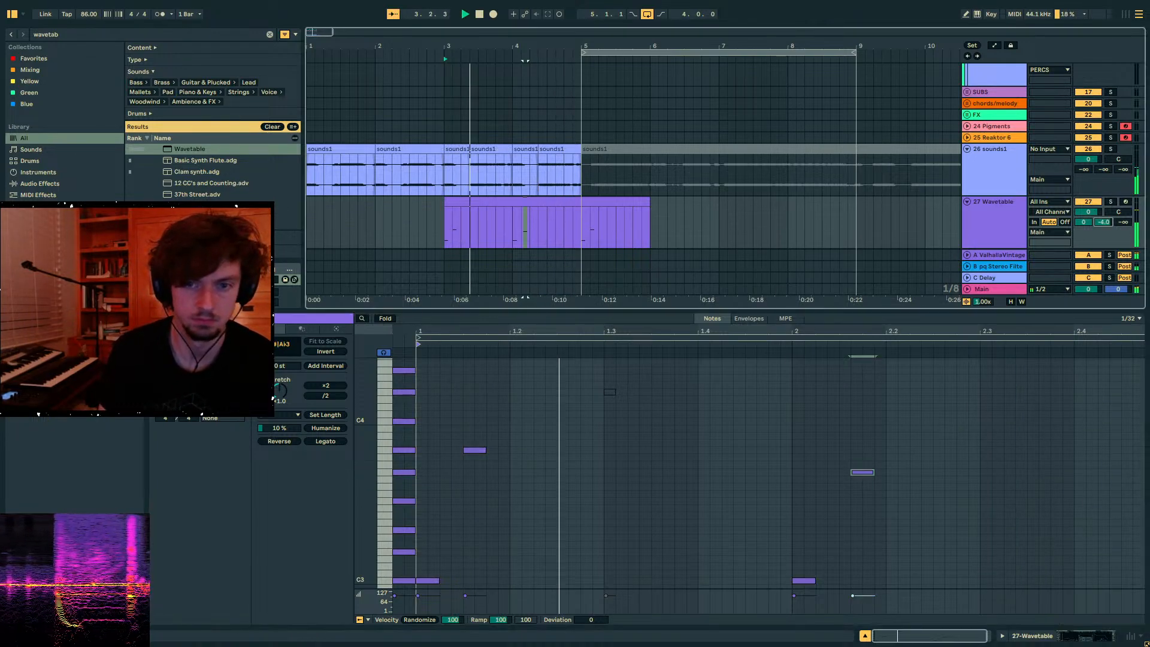
# - Stop playback and copy the two-bar Wavetable clip from bar 3 to bar 1
pyautogui.click(454, 201)
pyautogui.press('space')
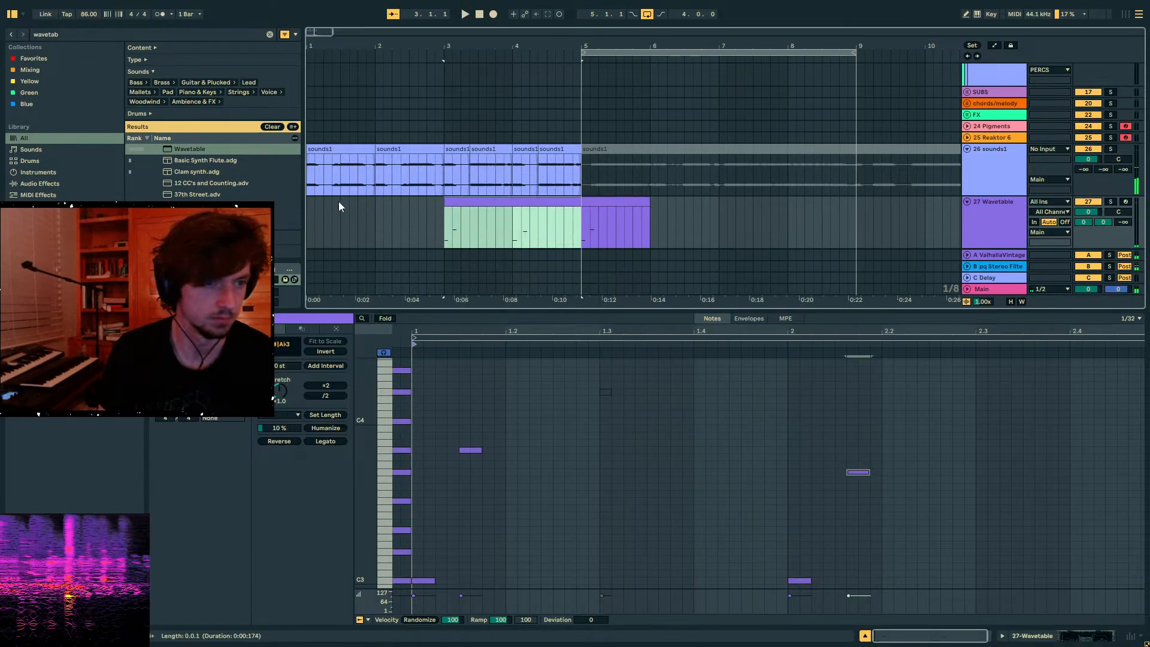
pyautogui.click(310, 207)
pyautogui.hotkey('ctrl', 'v')
# - Deactivate the first two beats of bar 2 on the Wavetable track and select the bar 1 clip
pyautogui.moveTo(405, 232); pyautogui.dragTo(377, 229)
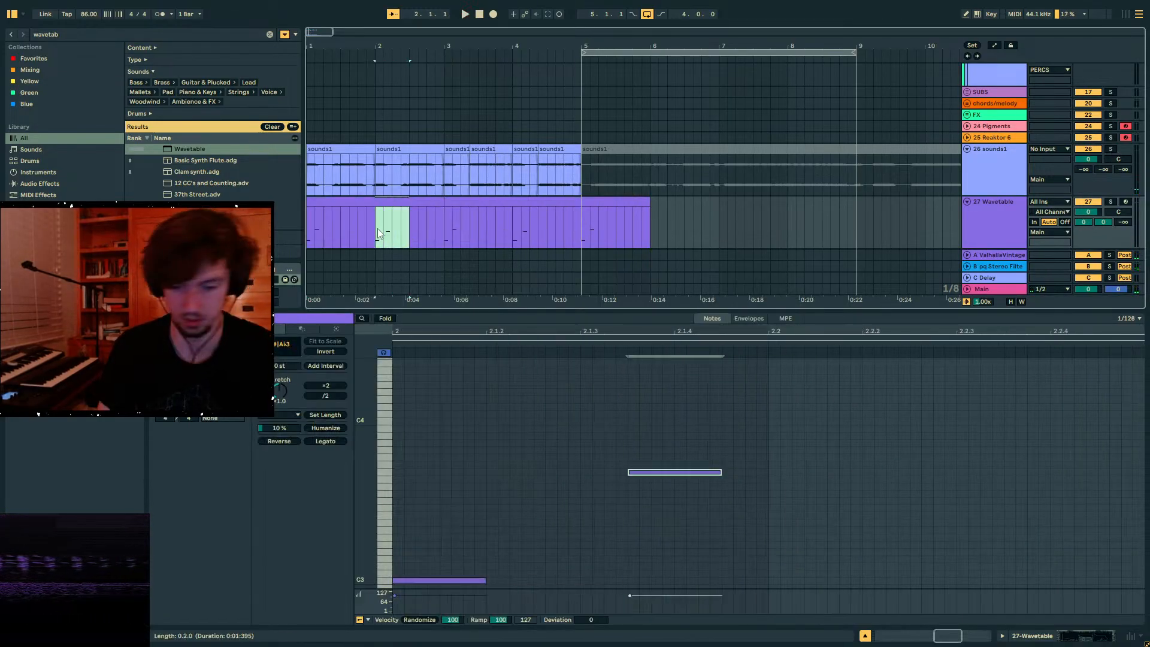
pyautogui.press('0')
pyautogui.click(343, 208)
pyautogui.click(343, 203)
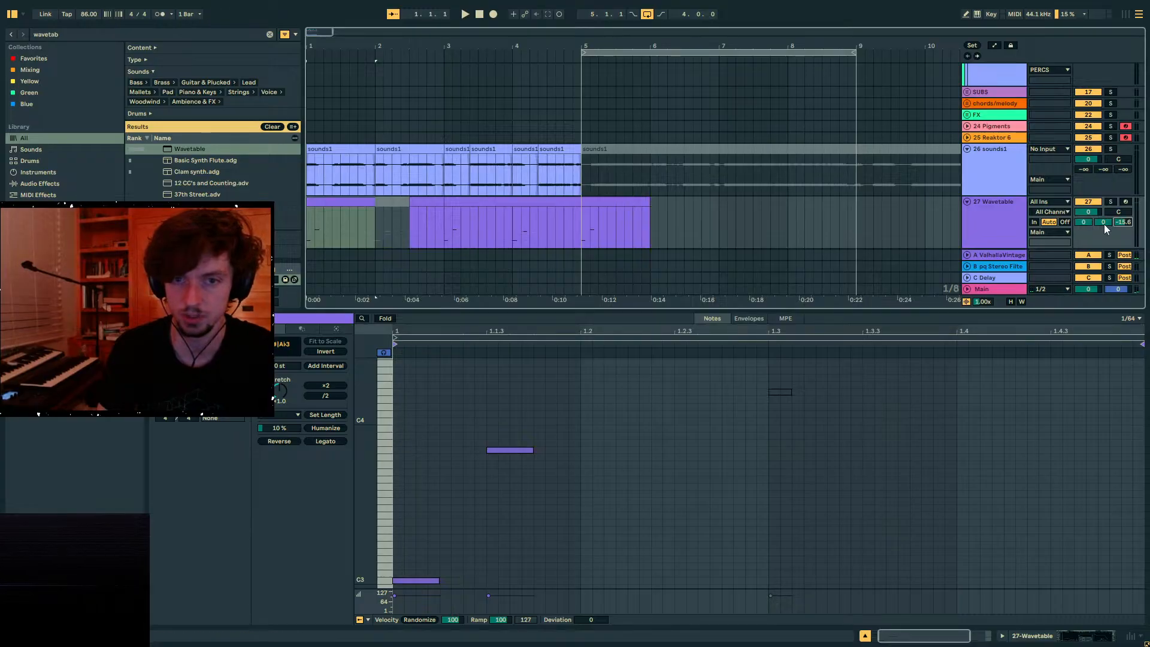
# - Set the 27 Wavetable track's second send to -14.4 and insert a new MIDI track below it
pyautogui.click(982, 219)
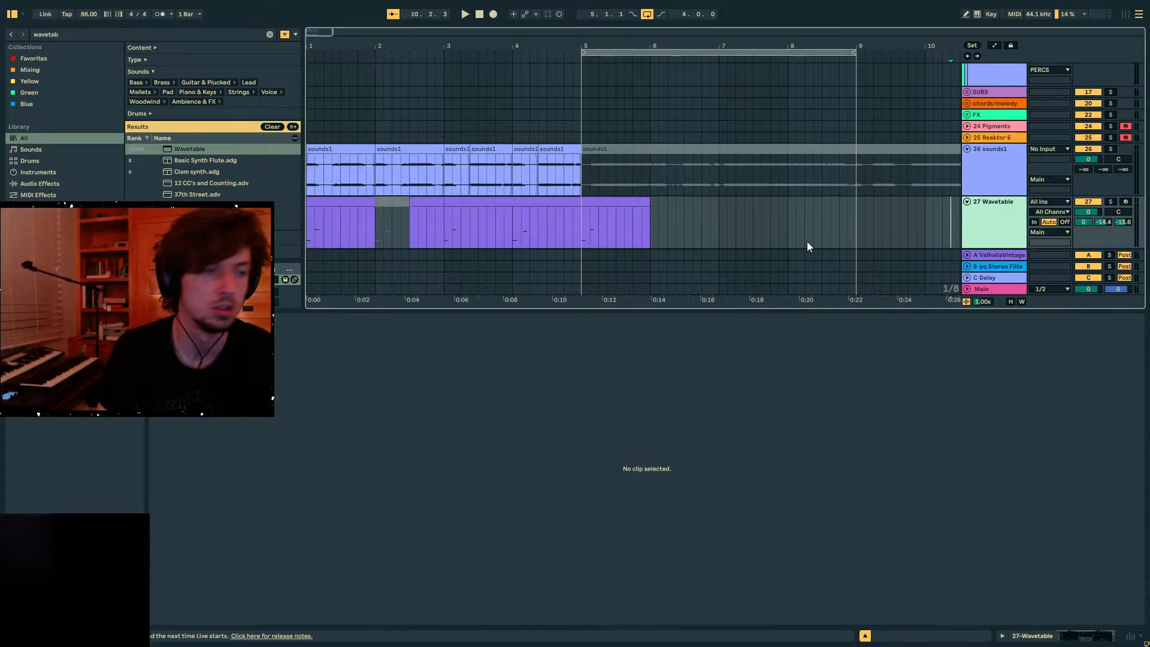
pyautogui.hotkey('ctrl', 'shift', 't')
# - Add dE3 and F#3 notes above the C3 at the start of the first Wavetable clip, matching its length, and audition the chord
pyautogui.click(337, 150)
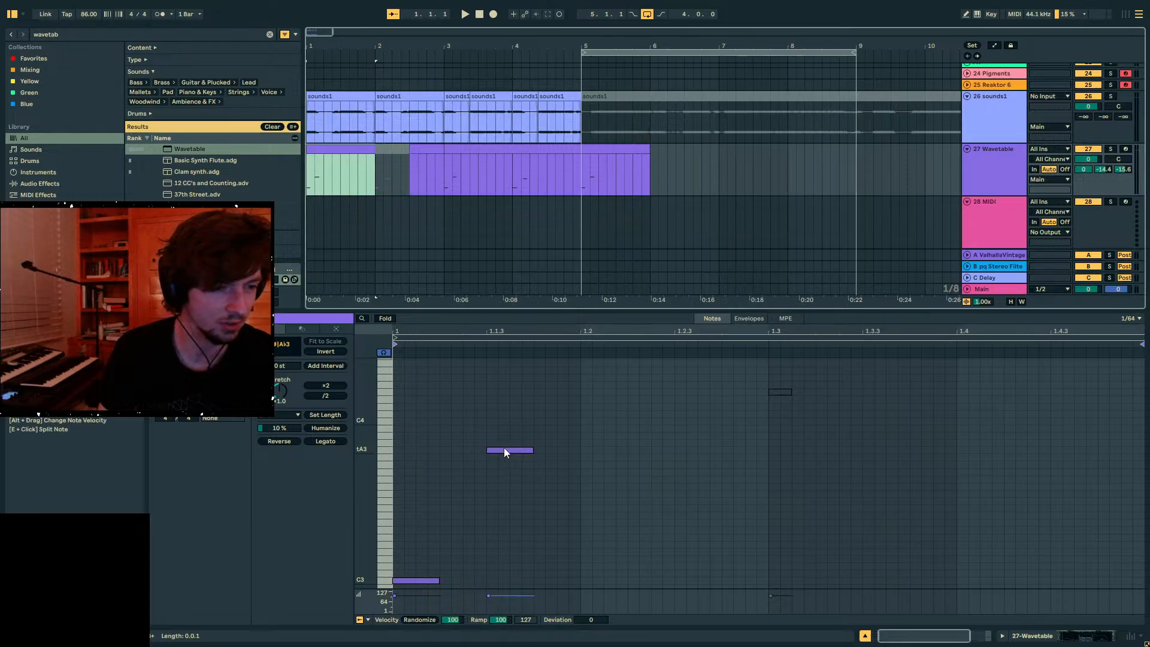
pyautogui.click(319, 149)
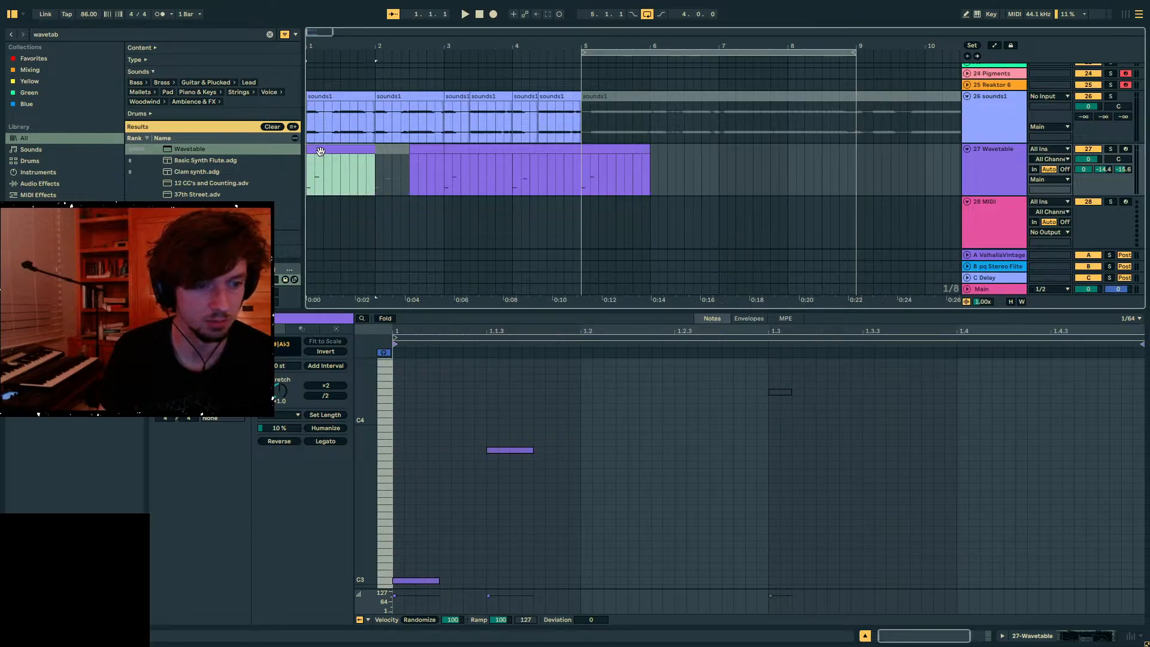
pyautogui.moveTo(469, 331); pyautogui.dragTo(517, 330)
pyautogui.click(395, 236)
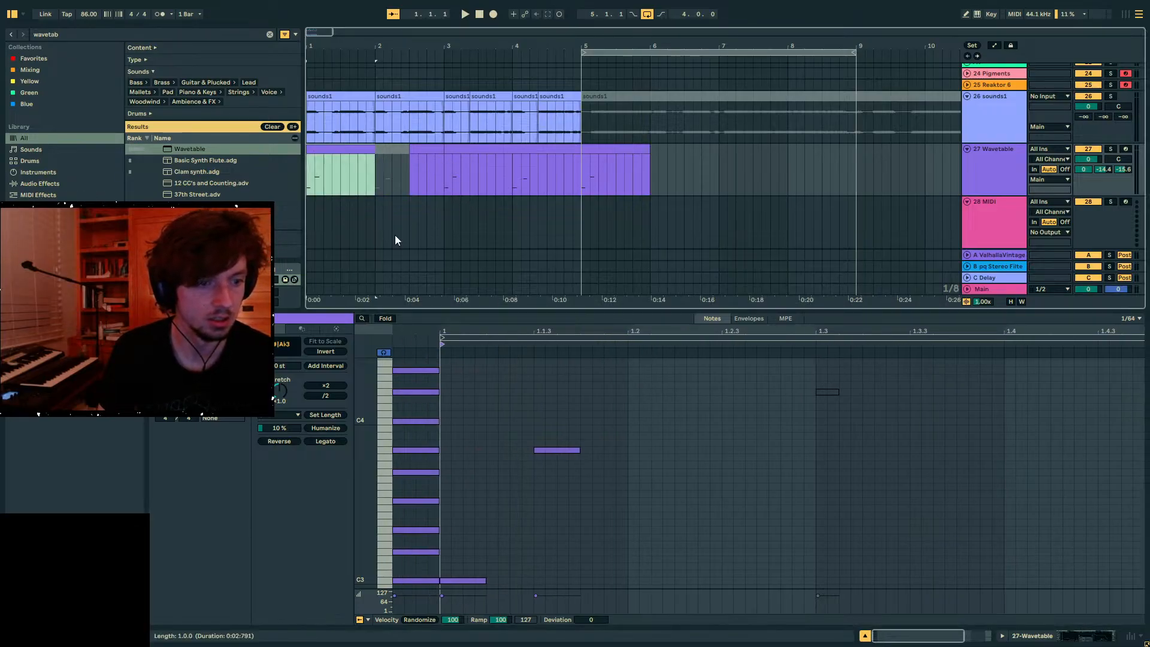
pyautogui.doubleClick(447, 530)
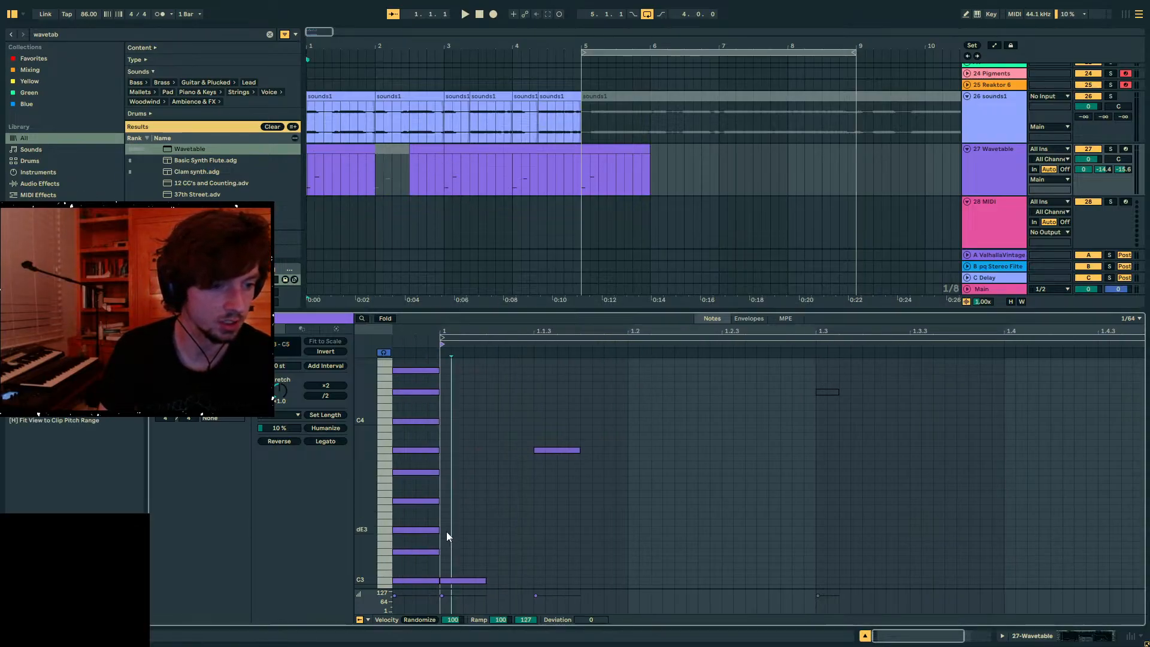
pyautogui.doubleClick(449, 501)
pyautogui.press('space')
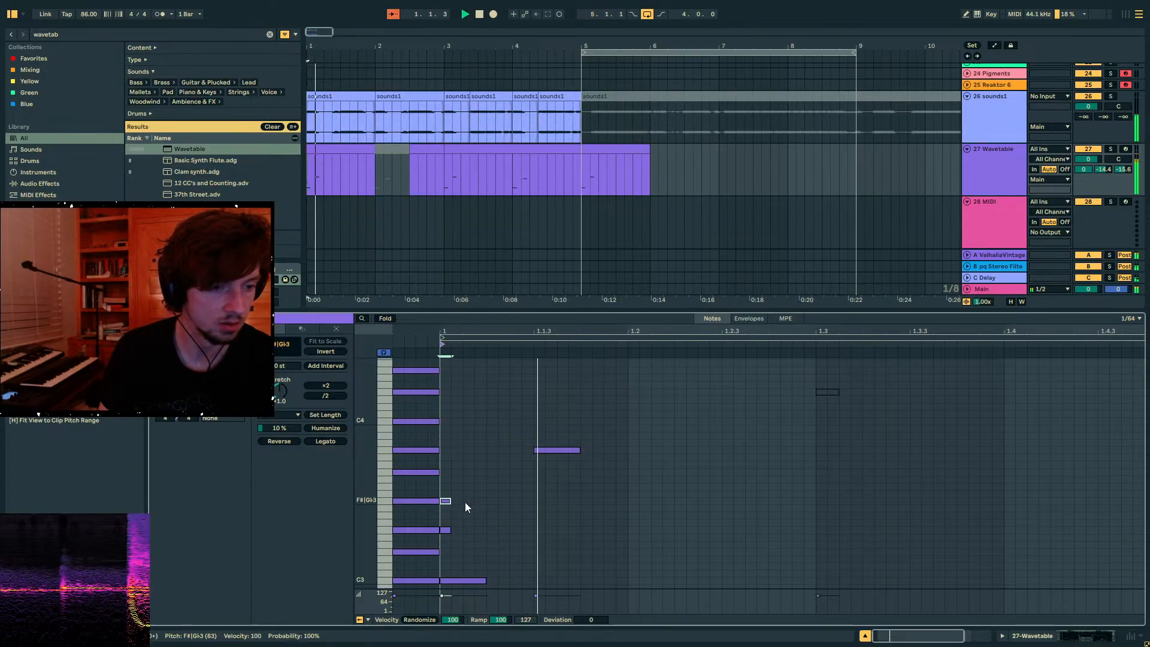
pyautogui.press('space')
# - Deactivate the tA3 note in beat 1 of the first Wavetable clip
pyautogui.moveTo(483, 491); pyautogui.dragTo(542, 407)
pyautogui.press('space')
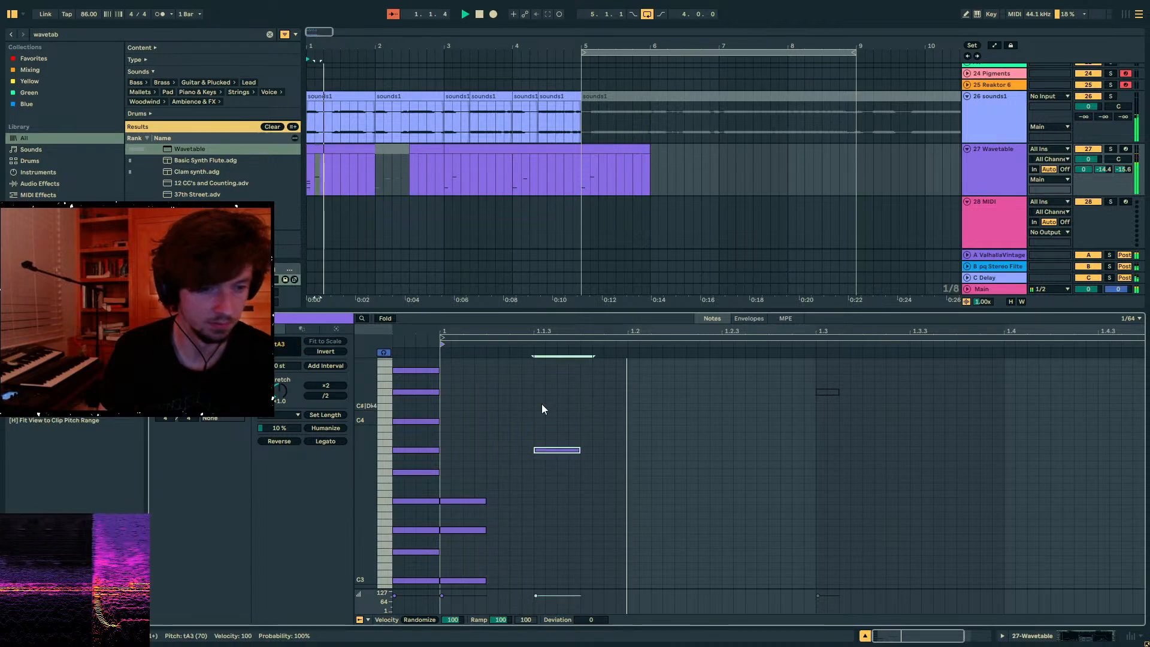
pyautogui.press('0')
# - Deactivate the sounds1 audio from 1.2.3 to the start of bar 2 and play the arrangement from the beginning
pyautogui.click(352, 149)
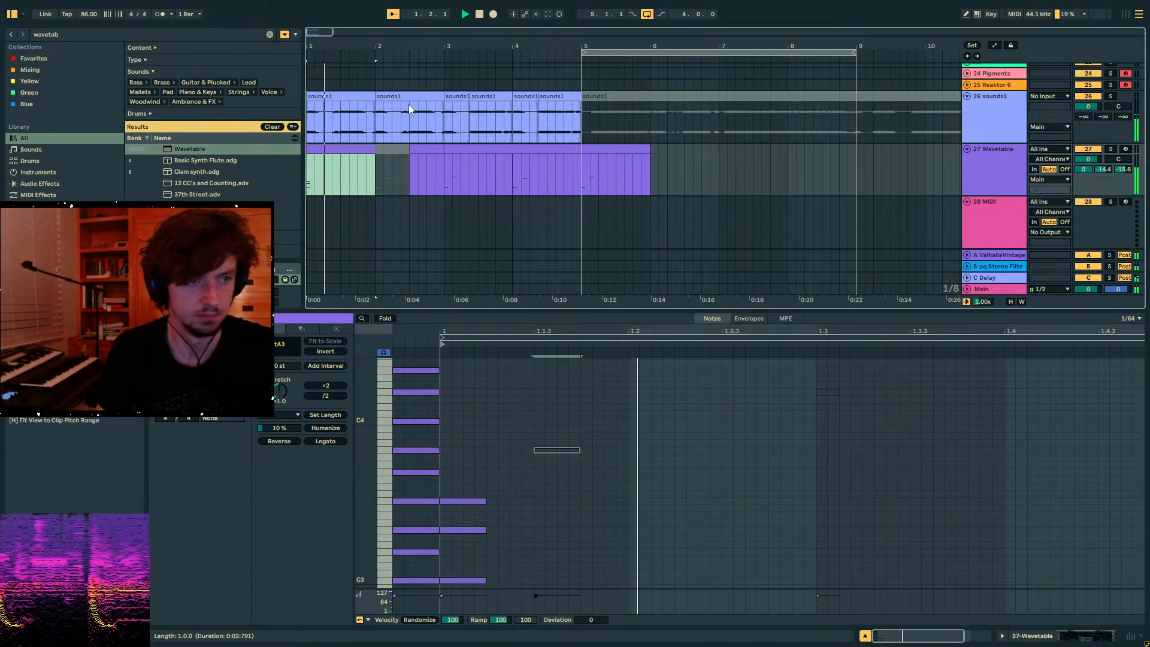
pyautogui.click(340, 89)
pyautogui.moveTo(332, 117); pyautogui.dragTo(378, 116)
pyautogui.press('0')
pyautogui.press('space')
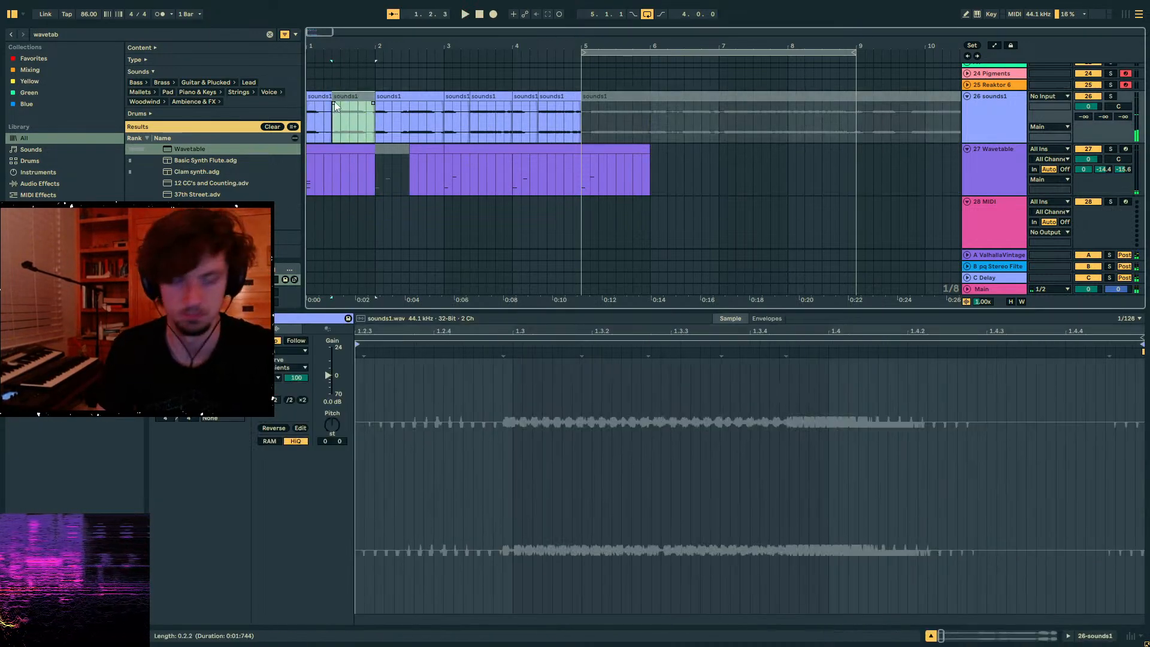
pyautogui.click(319, 97)
pyautogui.press('space')
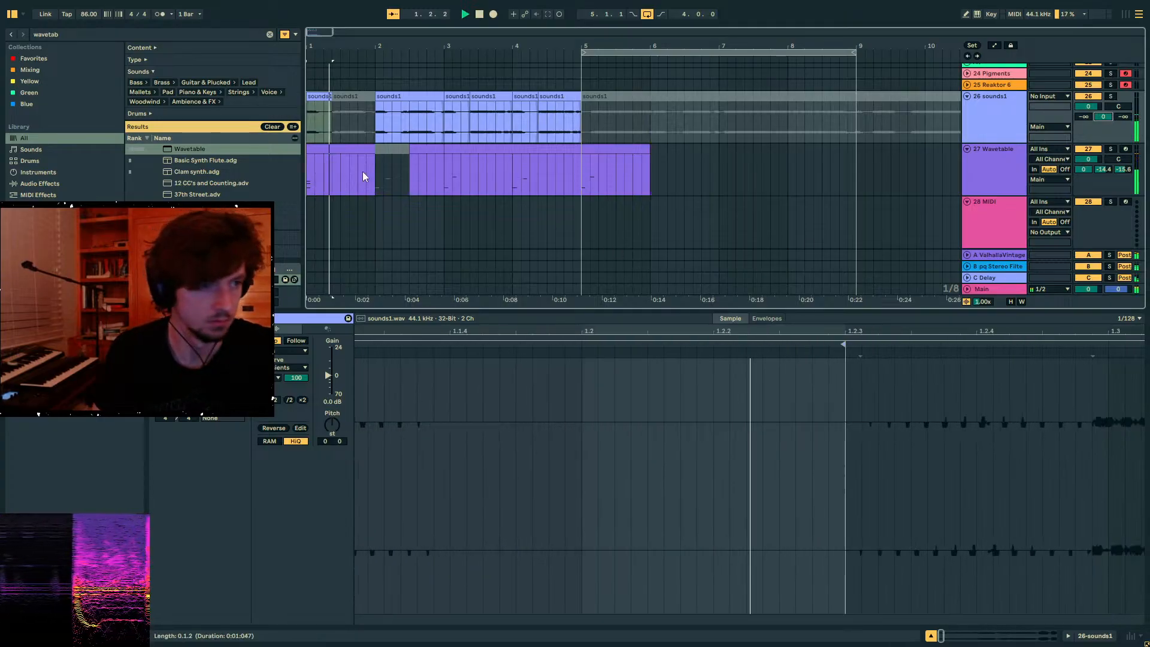
# - Trim the start of the sounds1 clip at bar 2 so that it begins at 2.3
pyautogui.click(362, 172)
pyautogui.click(391, 169)
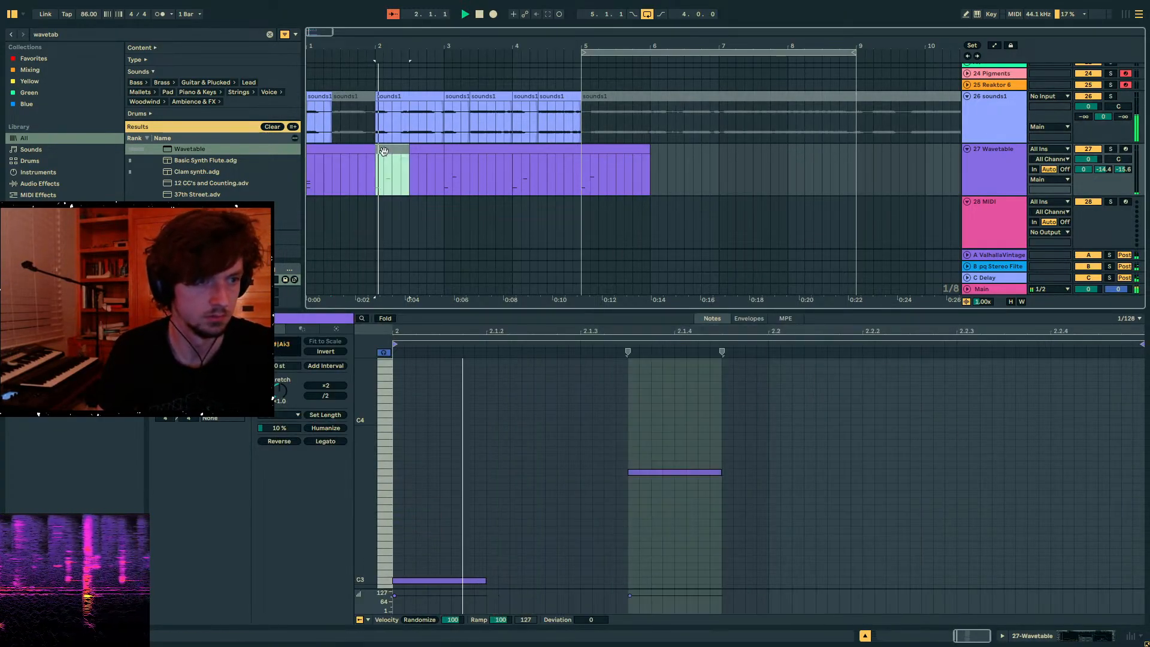
pyautogui.click(379, 97)
pyautogui.moveTo(378, 96); pyautogui.dragTo(410, 97)
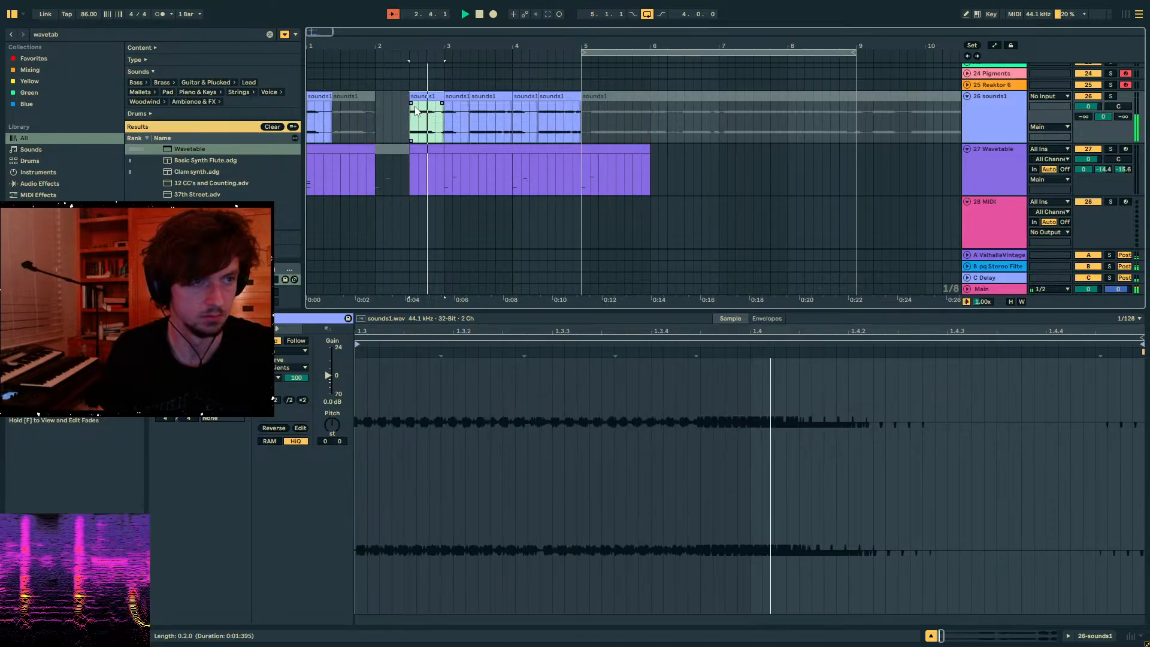
# - Duplicate the first two bars of Wavetable clips over bars 3 and 4
pyautogui.moveTo(447, 164); pyautogui.dragTo(308, 164)
pyautogui.hotkey('ctrl', 'd')
pyautogui.click(494, 127)
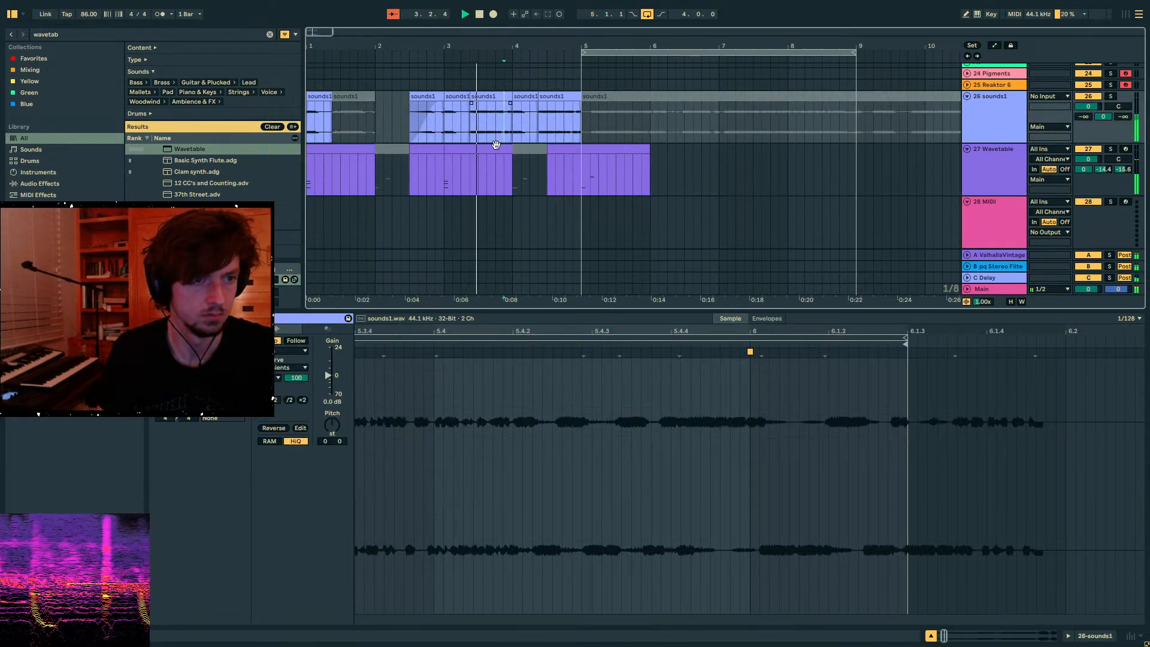
pyautogui.click(496, 149)
pyautogui.hotkey('ctrl', 'z')
pyautogui.hotkey('ctrl', 'd')
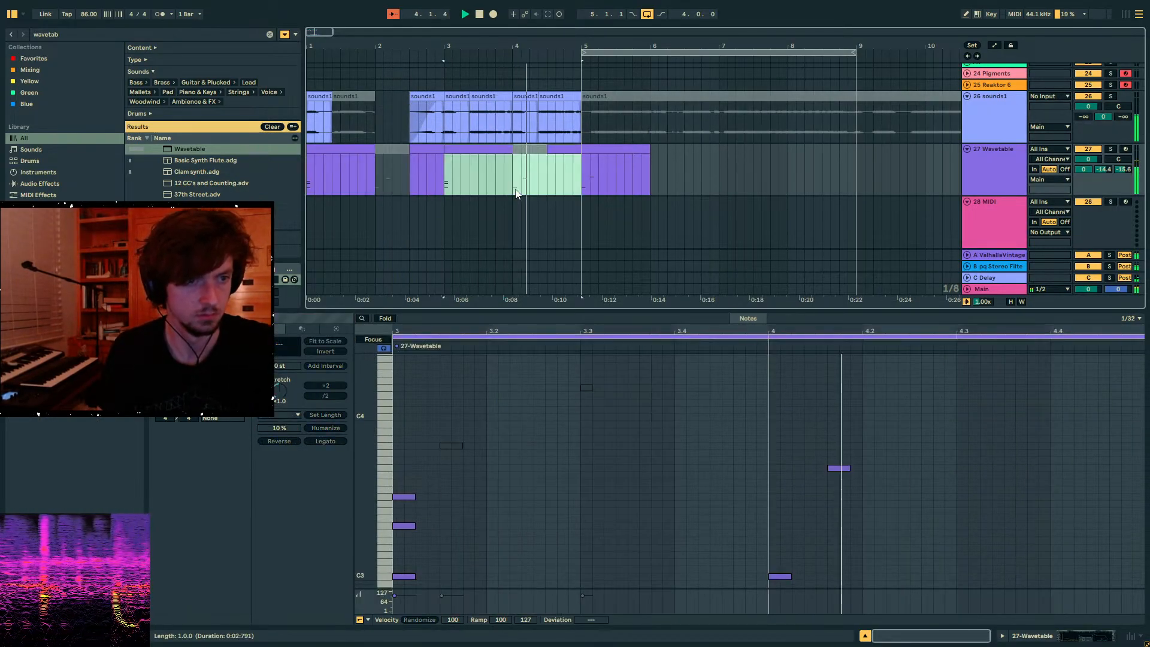
# - Loop the arrangement over bars 1 to 4
pyautogui.click(477, 150)
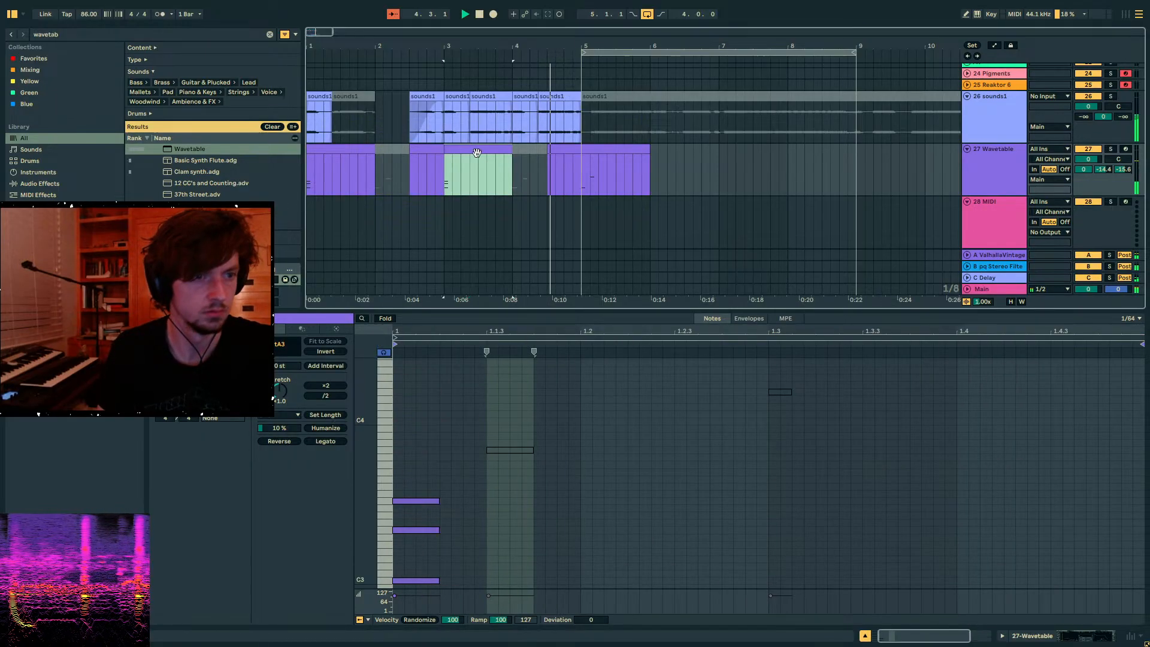
pyautogui.click(523, 156)
pyautogui.click(371, 155)
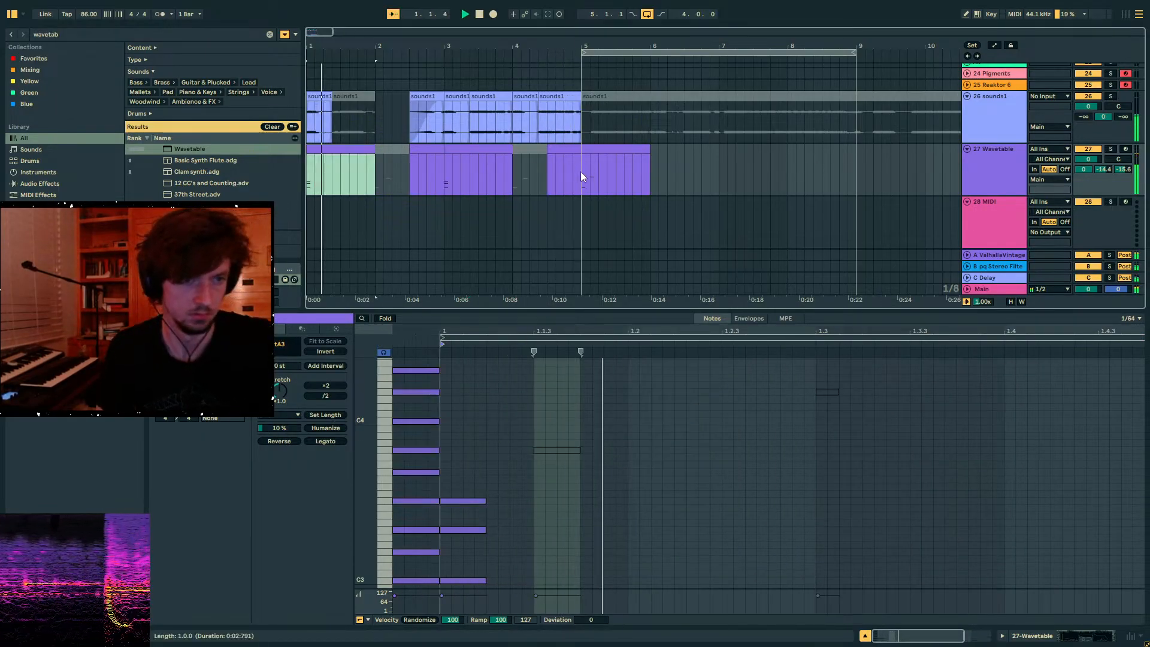
pyautogui.keyDown('shift'); pyautogui.click(581, 176); pyautogui.keyUp('shift')
pyautogui.hotkey('ctrl', 'l')
# - Extend the first Wavetable clip's end to the start of bar 3, covering the deactivated clip
pyautogui.click(378, 155)
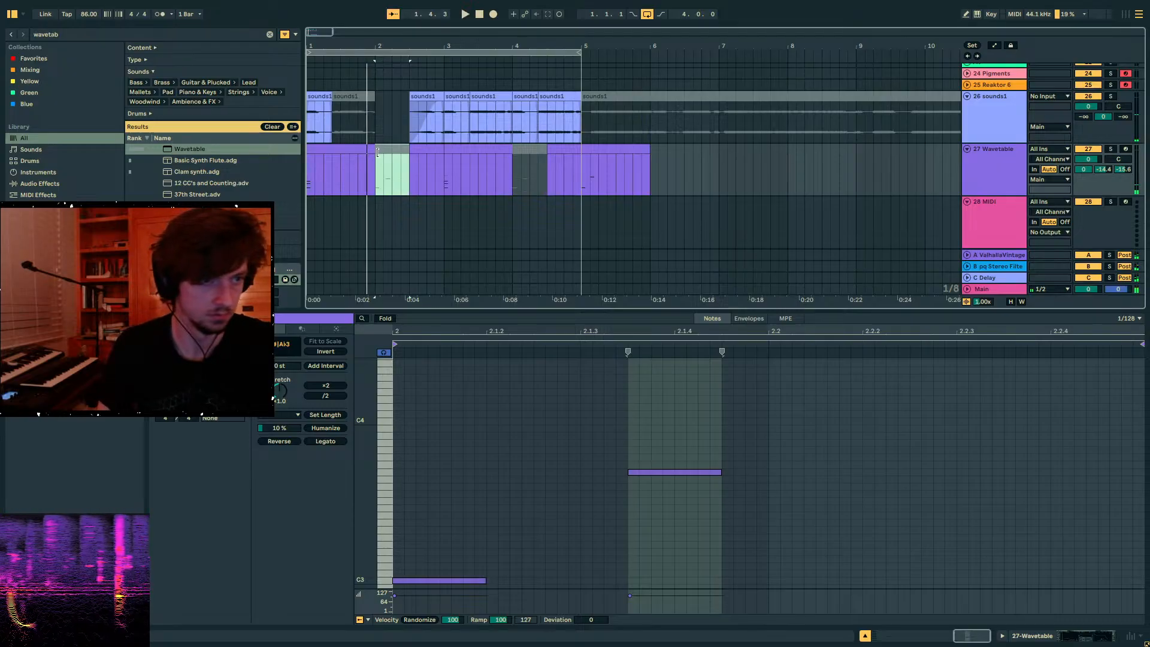
pyautogui.press('space')
pyautogui.moveTo(374, 151); pyautogui.dragTo(444, 151)
pyautogui.click(438, 151)
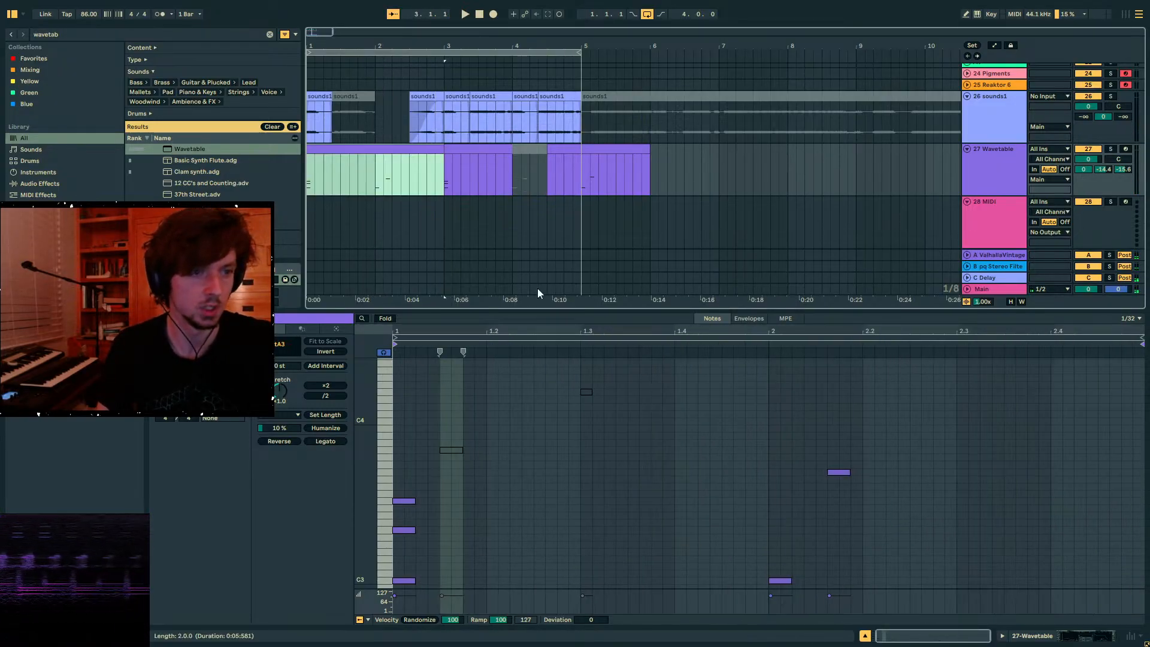
# - Delete the notes in the second bar of the extended clip, fold the note editor, and start playback
pyautogui.moveTo(740, 424); pyautogui.dragTo(857, 590)
pyautogui.press('Delete')
pyautogui.click(385, 319)
pyautogui.press('space')
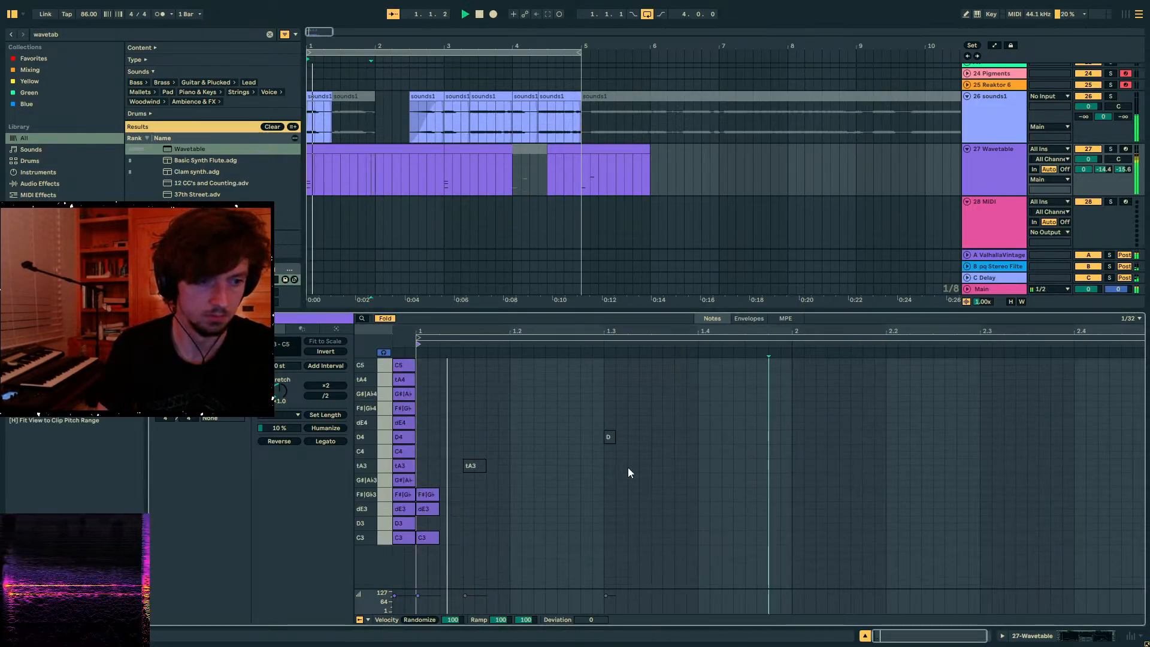
# - Draw D3, G#3 and D4 notes at the start of the clip's second bar
pyautogui.press('b')
pyautogui.click(797, 523)
pyautogui.click(797, 437)
pyautogui.click(797, 480)
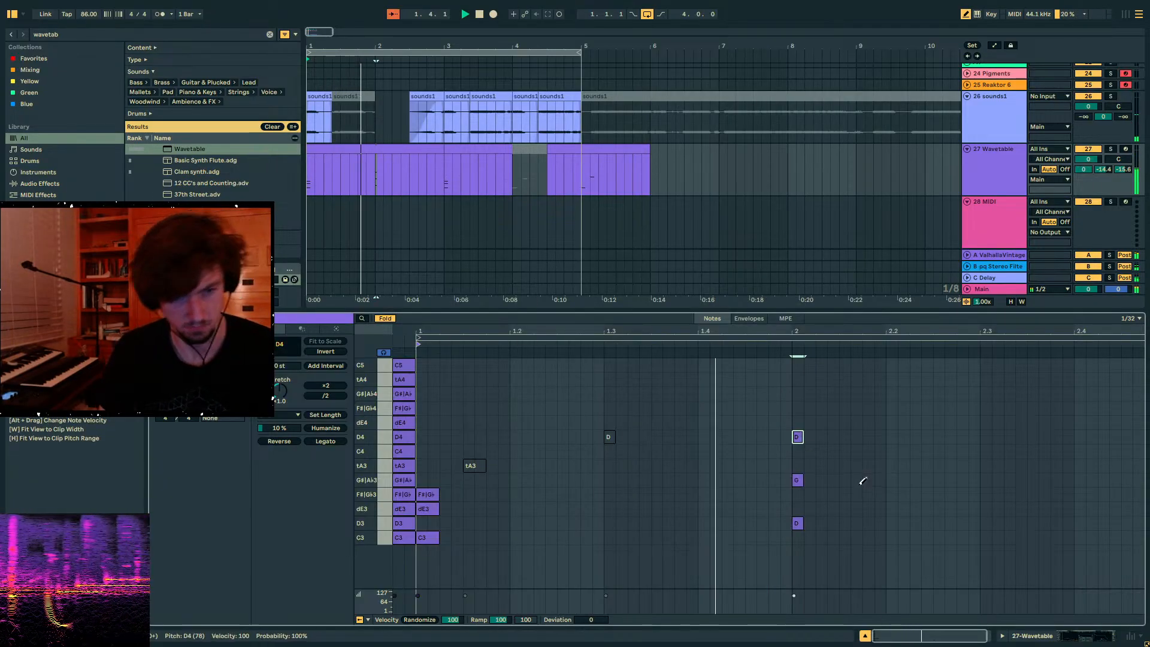
pyautogui.press('b')
# - Transpose the D4 note of the second-bar chord down to tA2
pyautogui.hotkey('shift', 'Down')
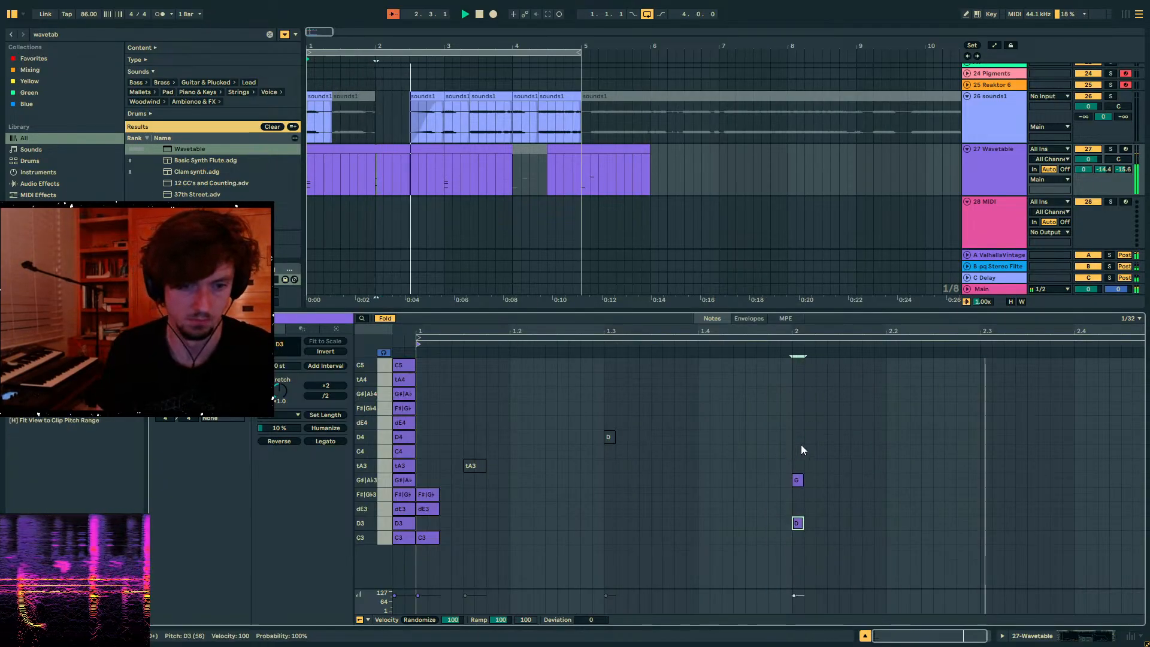
pyautogui.press('Down')
pyautogui.press('Down')
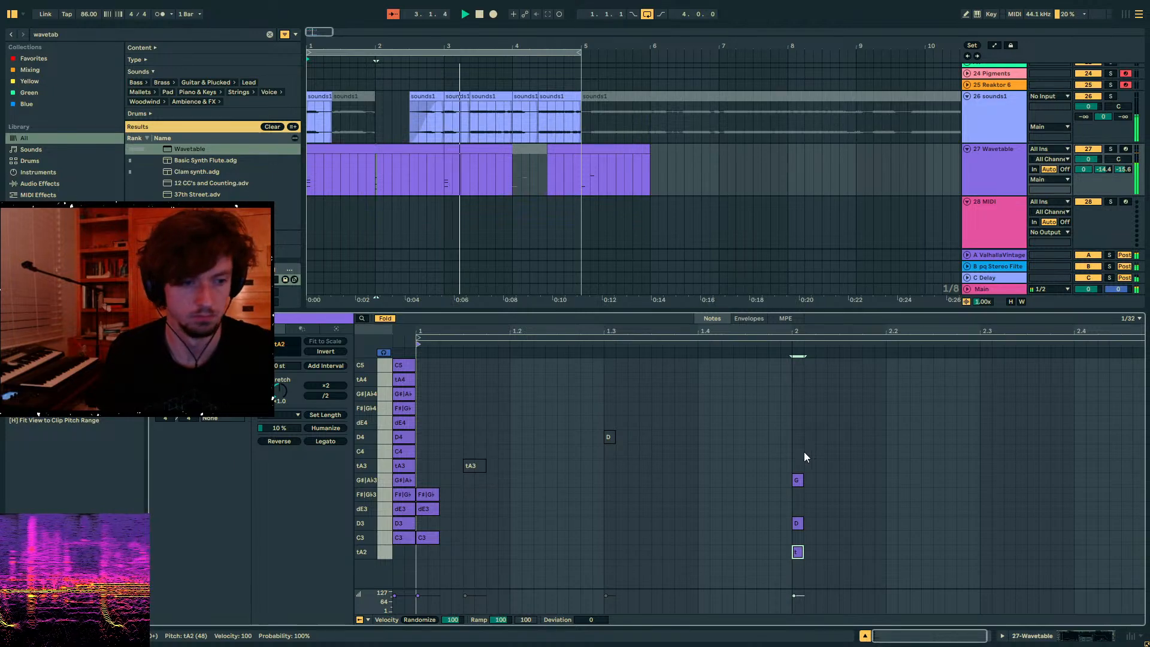
# - Copy the scale notes before the clip start an octave lower, reaching C2, turn off note preview, and restart playback
pyautogui.moveTo(408, 559); pyautogui.dragTo(389, 438)
pyautogui.hotkey('shift', 'Down')
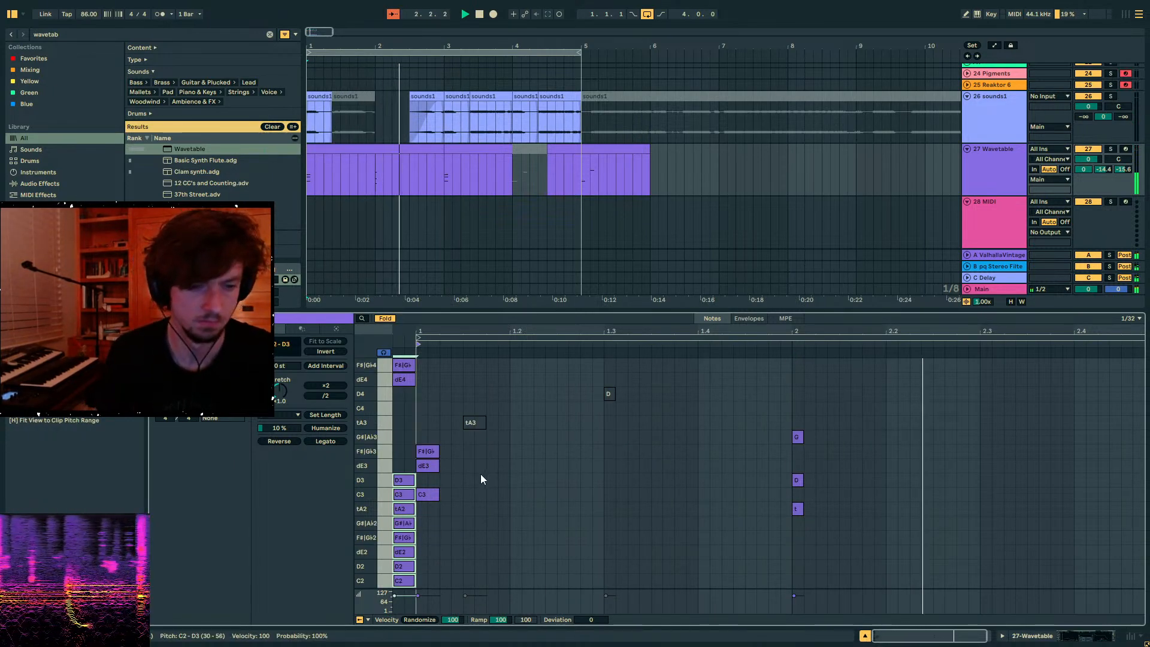
pyautogui.hotkey('ctrl', 'v')
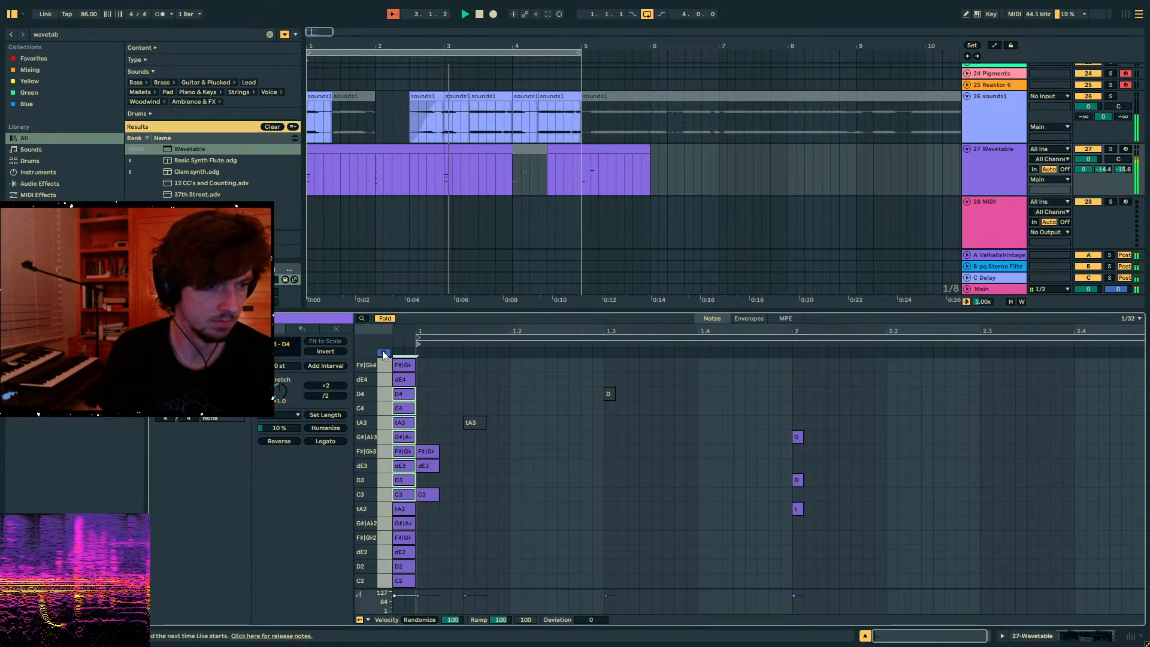
pyautogui.click(408, 146)
pyautogui.press('space')
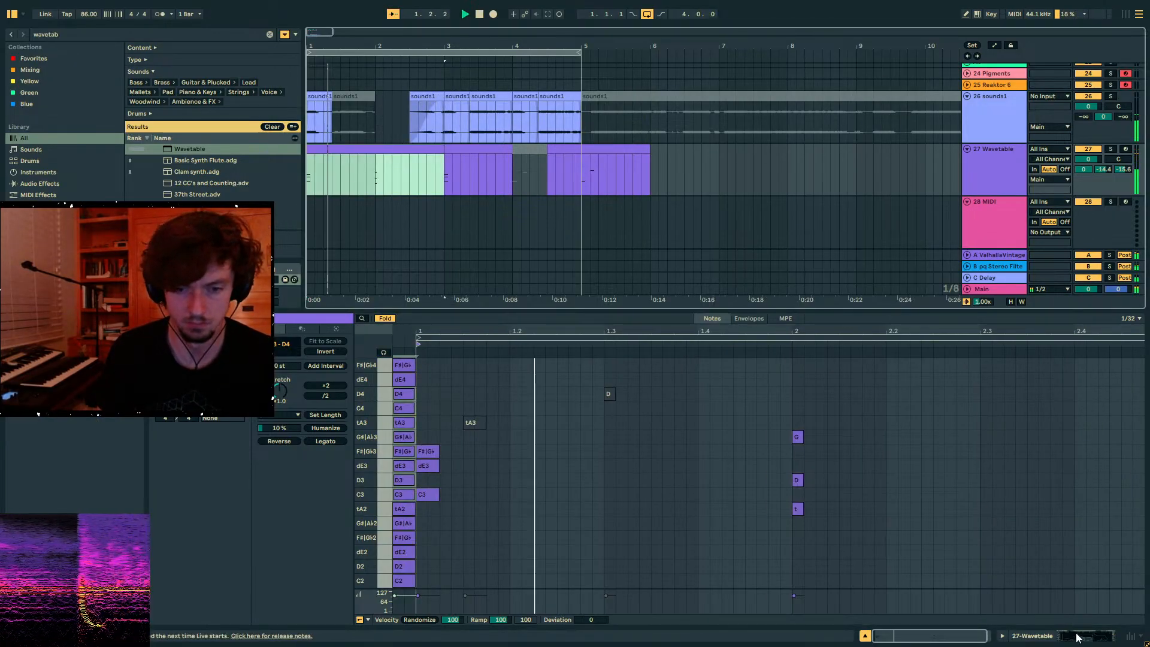
# - Duplicate the edited two-bar Wavetable clip over bars 3 and 4
pyautogui.scroll(1, 584, 439)
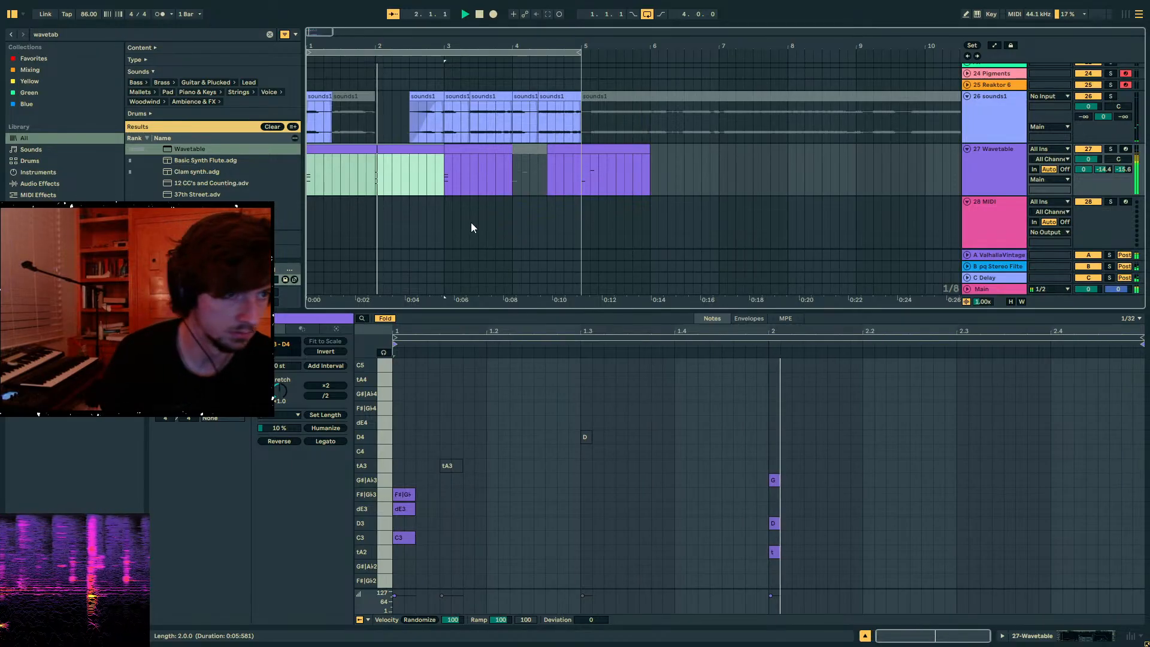
pyautogui.click(877, 470)
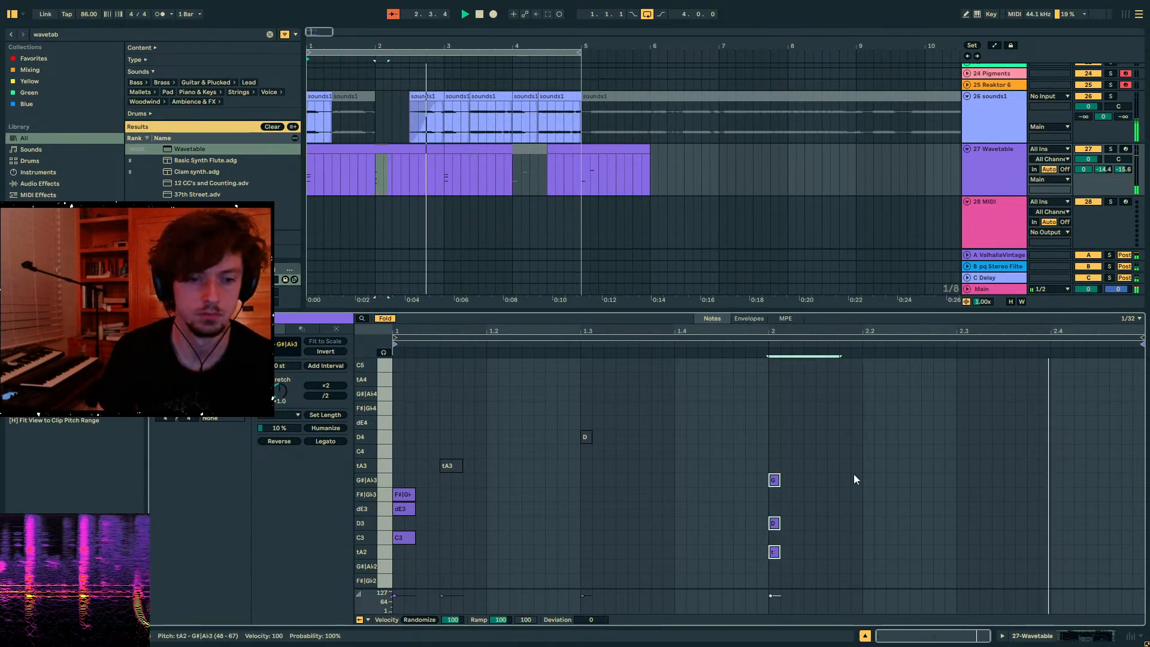
pyautogui.click(411, 148)
pyautogui.hotkey('ctrl', 'd')
pyautogui.click(411, 148)
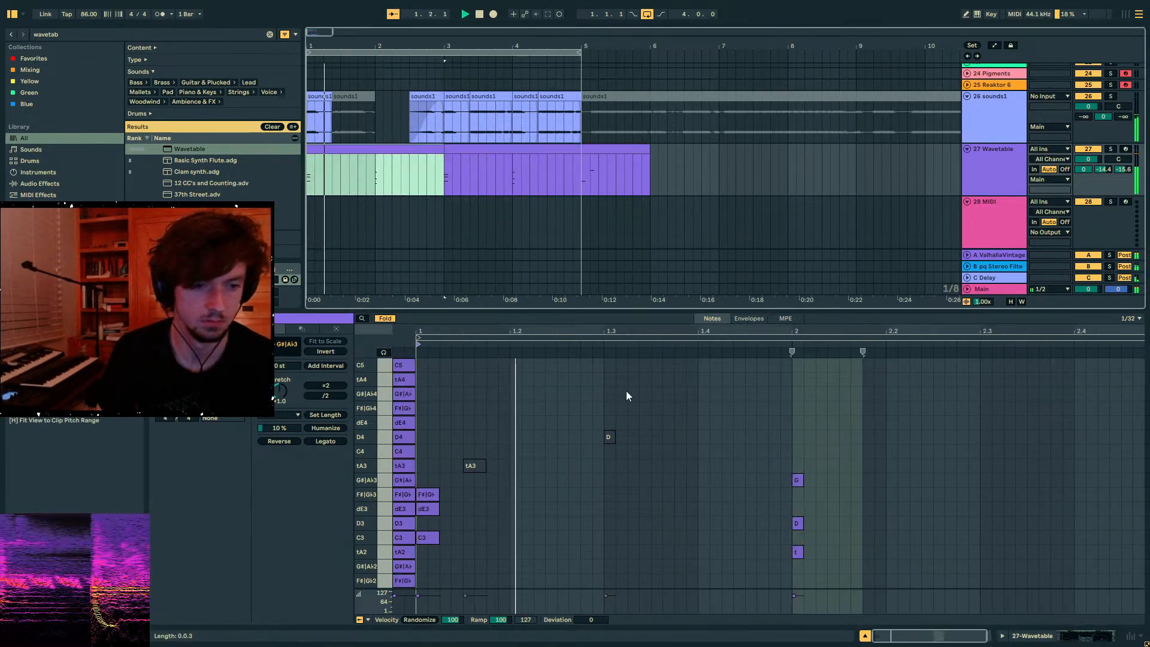
# - Revoice the second-bar chord of the duplicated clip to F#2, tA2 and dE3
pyautogui.click(483, 158)
pyautogui.click(773, 494)
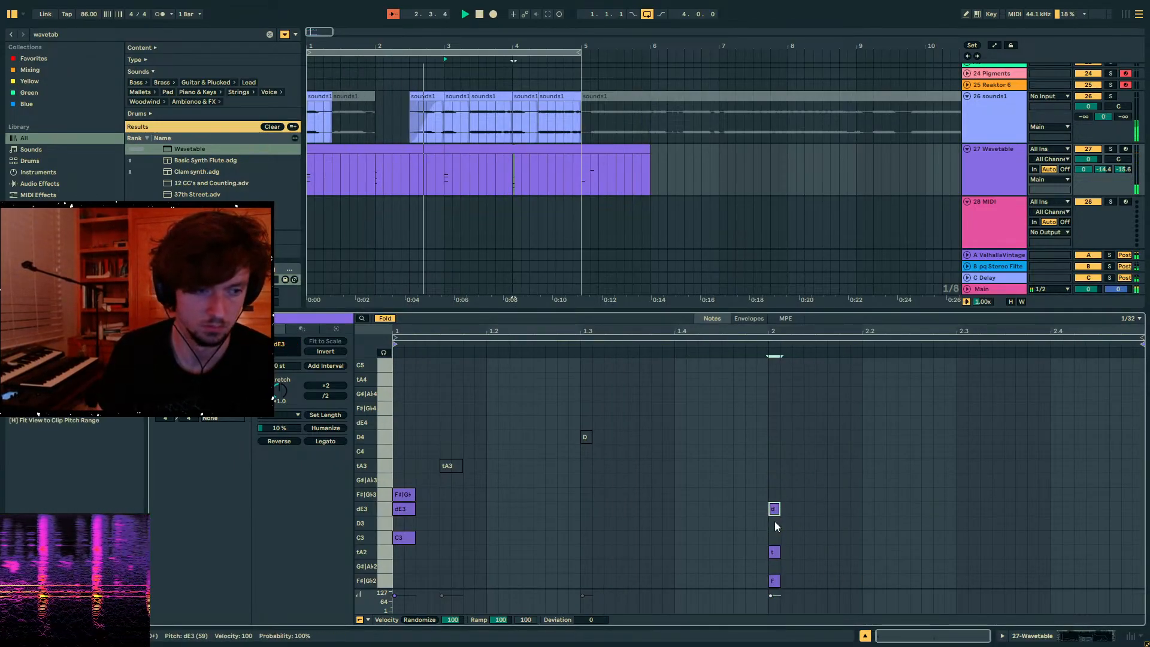
pyautogui.press('Up')
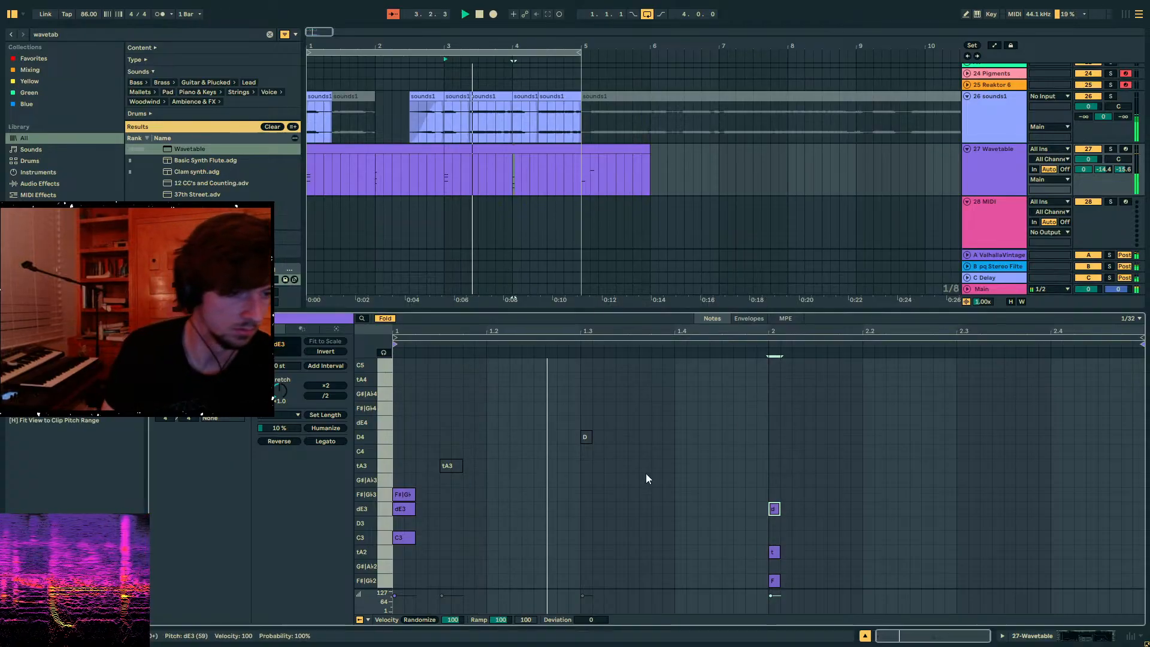
# - Add a short C4 note at 1.4 in the duplicated clip and stop playback
pyautogui.doubleClick(691, 451)
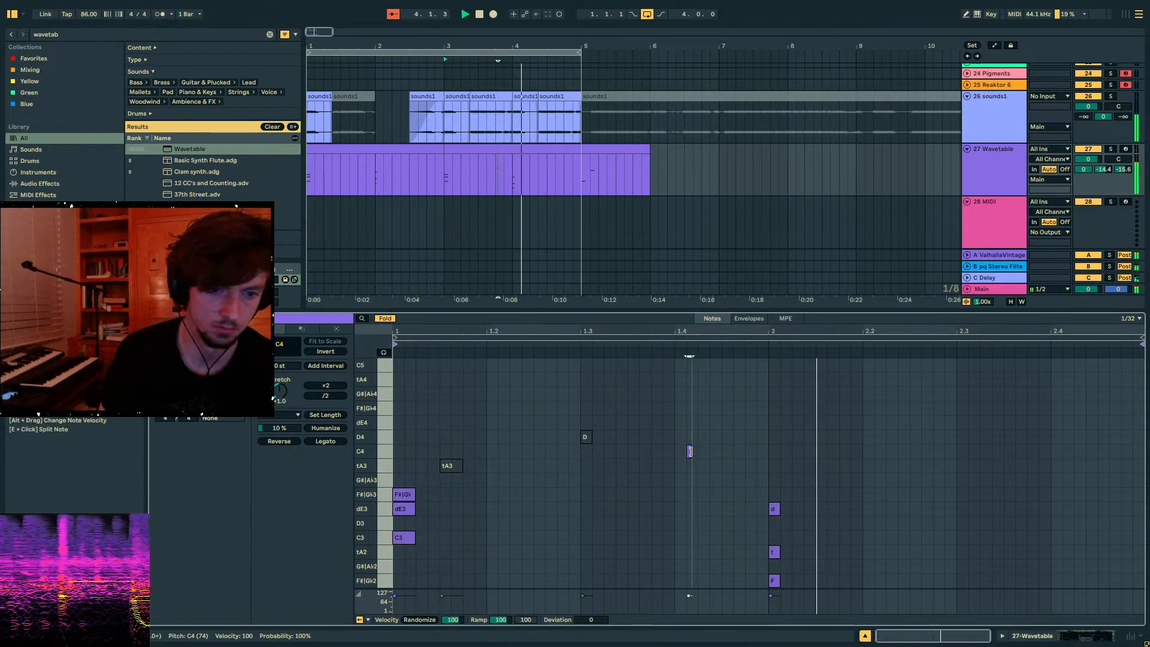
pyautogui.moveTo(690, 451); pyautogui.dragTo(678, 451)
pyautogui.press('space')
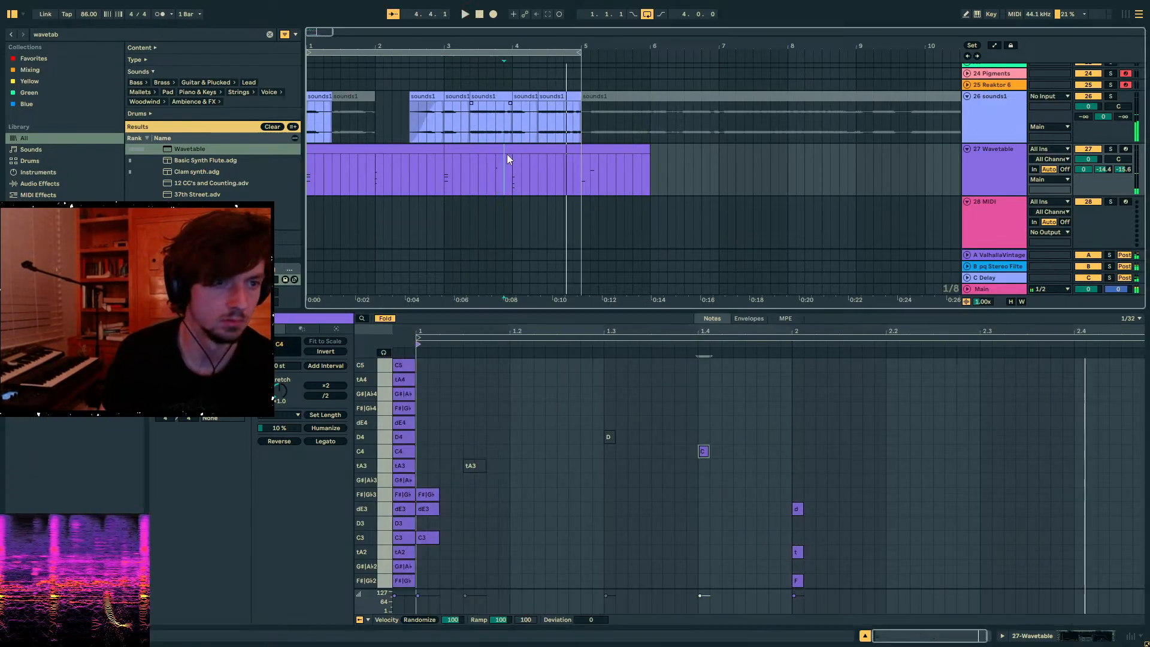
# - Open both two-bar Wavetable clips together and delete their deactivated tA3 and D4 notes
pyautogui.click(539, 160)
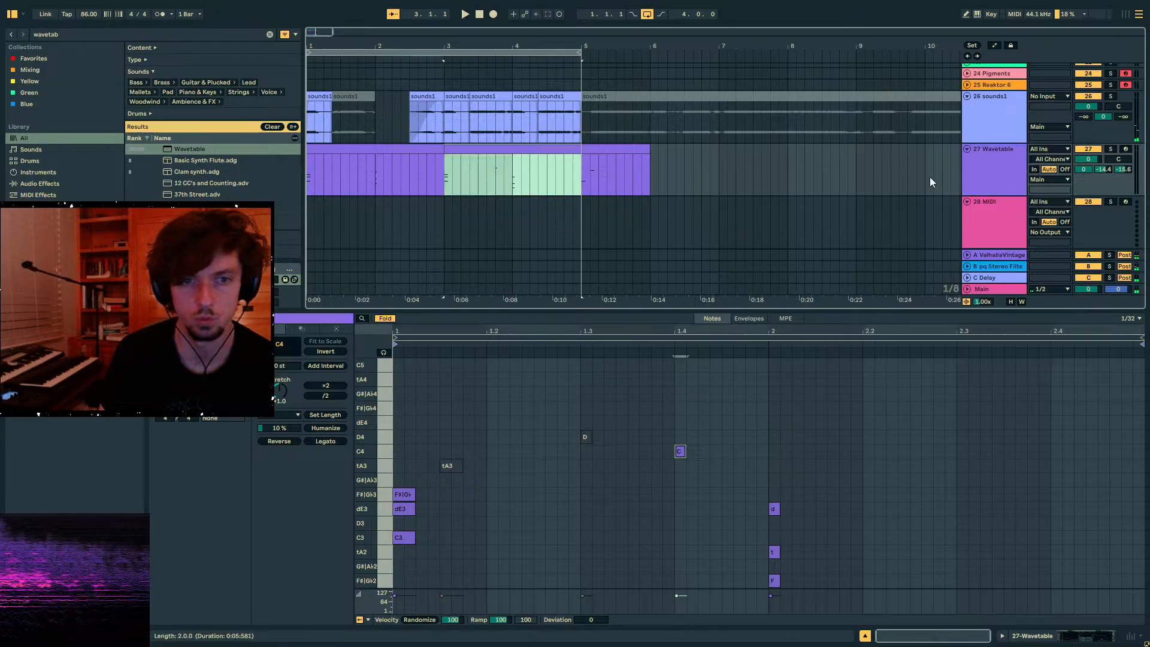
pyautogui.keyDown('shift'); pyautogui.click(348, 149); pyautogui.keyUp('shift')
pyautogui.click(745, 503)
pyautogui.hotkey('ctrl', 'a')
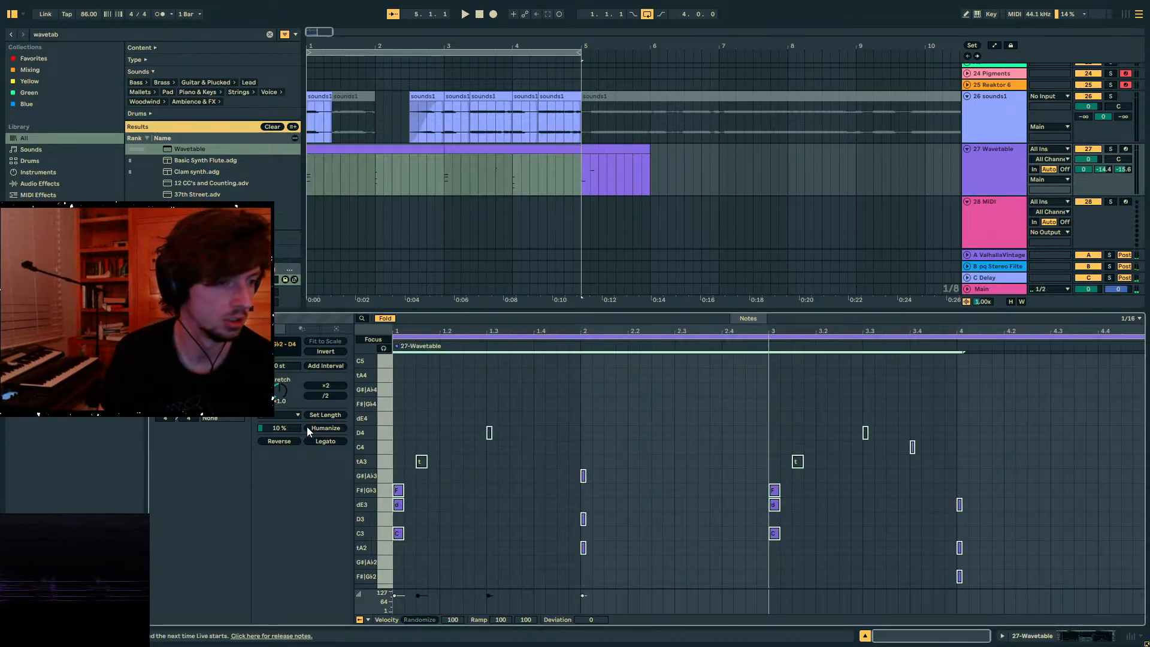
pyautogui.moveTo(526, 422); pyautogui.dragTo(439, 479)
pyautogui.hotkey('ctrl', 'a')
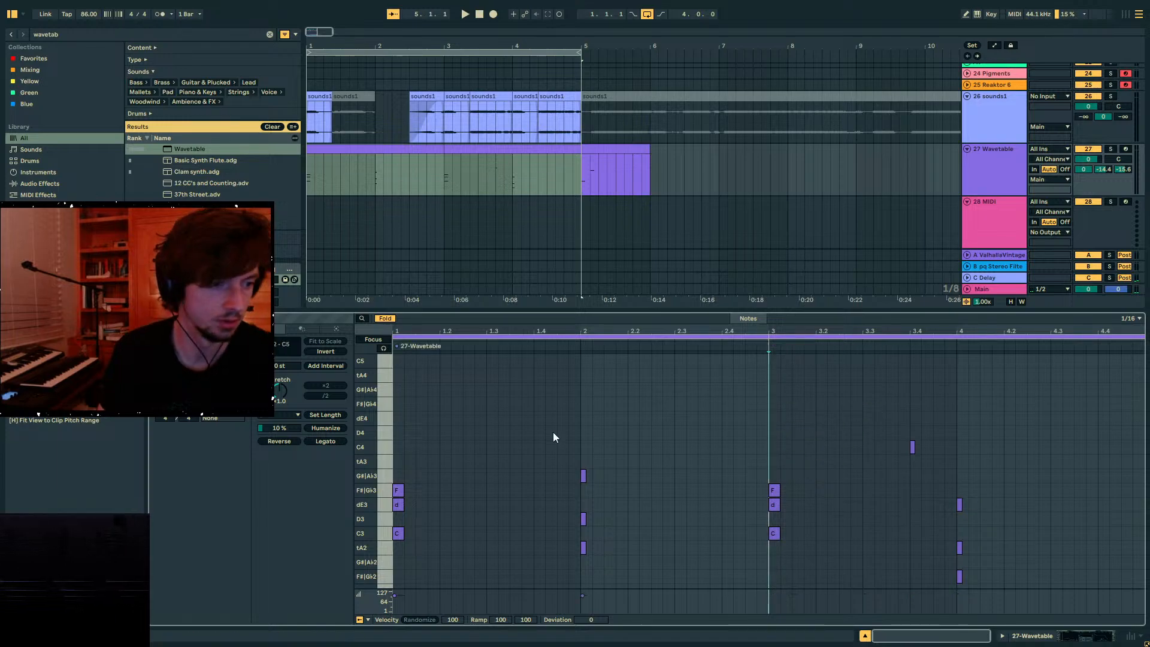
# - Apply Legato to the notes of both Wavetable clips and play back the sustained progression
pyautogui.click(324, 441)
pyautogui.press('space')
pyautogui.click(1075, 636)
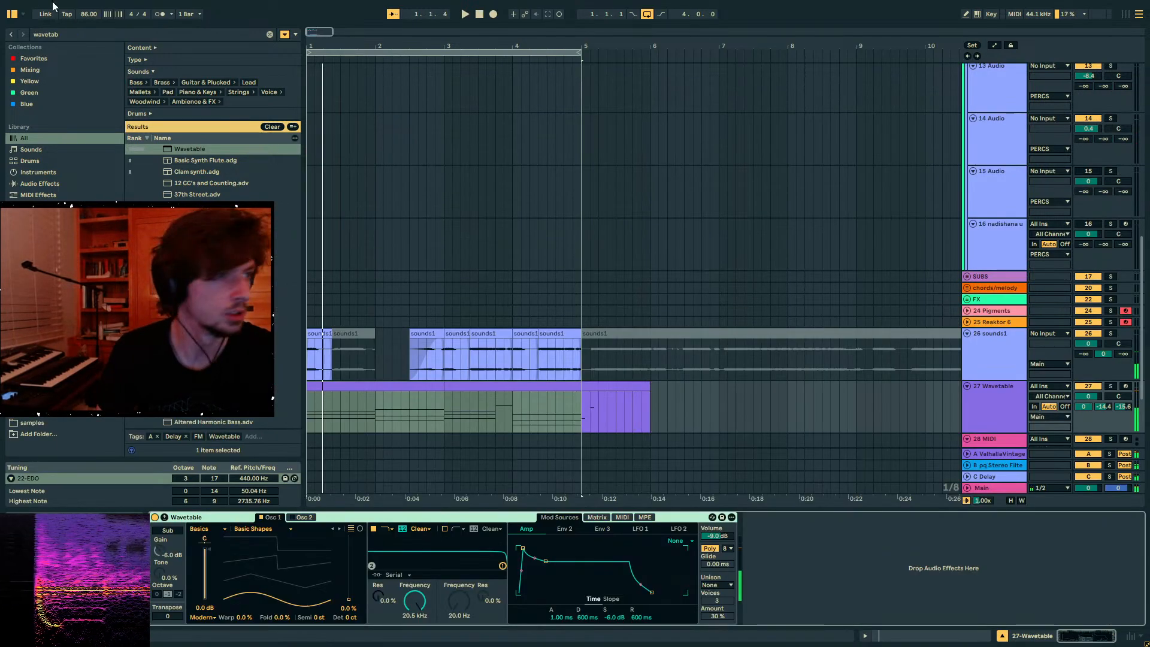
# - Search the browser for "arp" and add an Arpeggiator before Wavetable on the Wavetable track
pyautogui.click(53, 34)
pyautogui.write('arp')
pyautogui.doubleClick(192, 149)
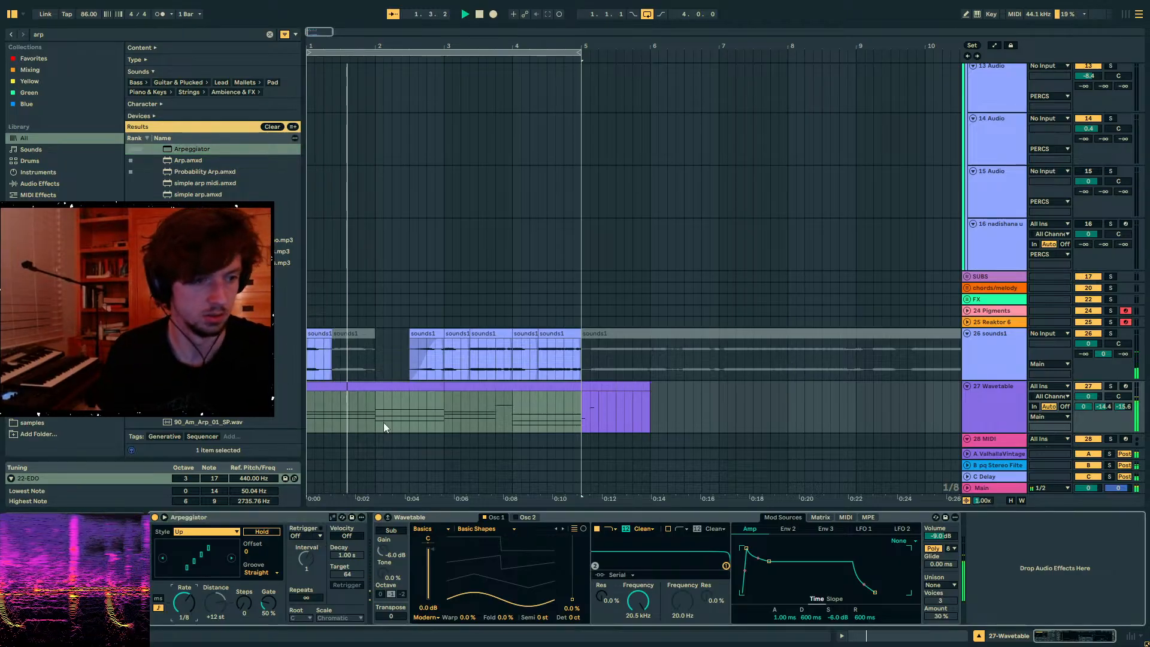
# - Set the Wavetable track's volume to -1.8 and its first send to -10.0
pyautogui.moveTo(378, 414); pyautogui.dragTo(308, 413)
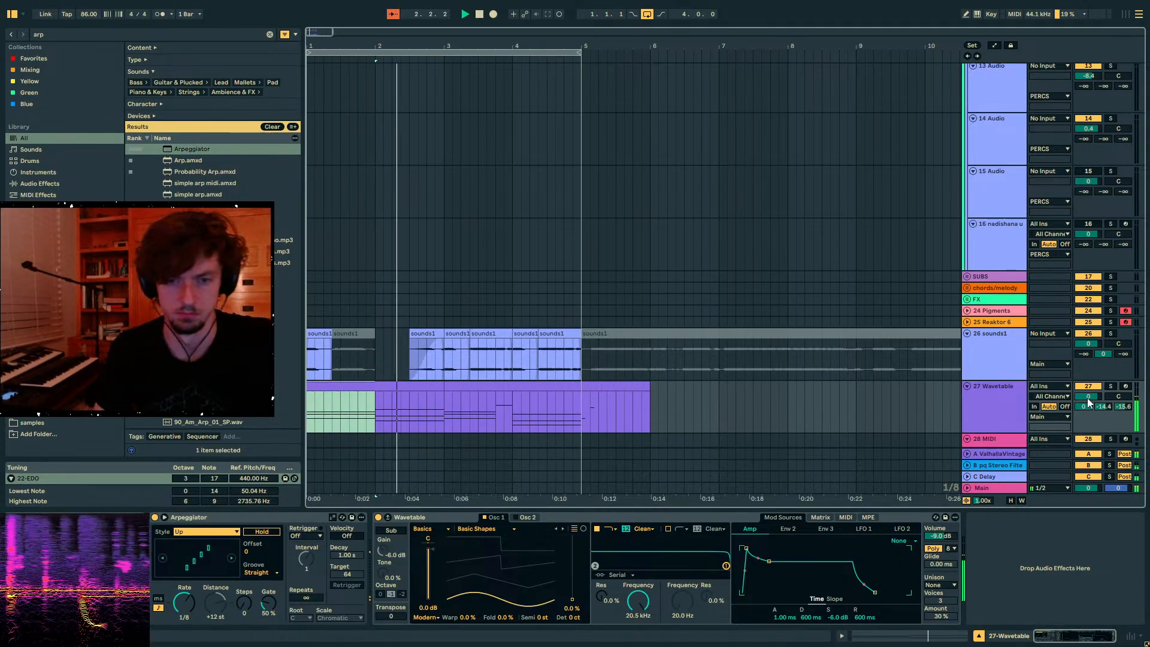
pyautogui.moveTo(1083, 406)
pyautogui.mouseDown()
pyautogui.moveTo(1083, 422)
pyautogui.moveTo(1089, 404)
pyautogui.mouseUp()
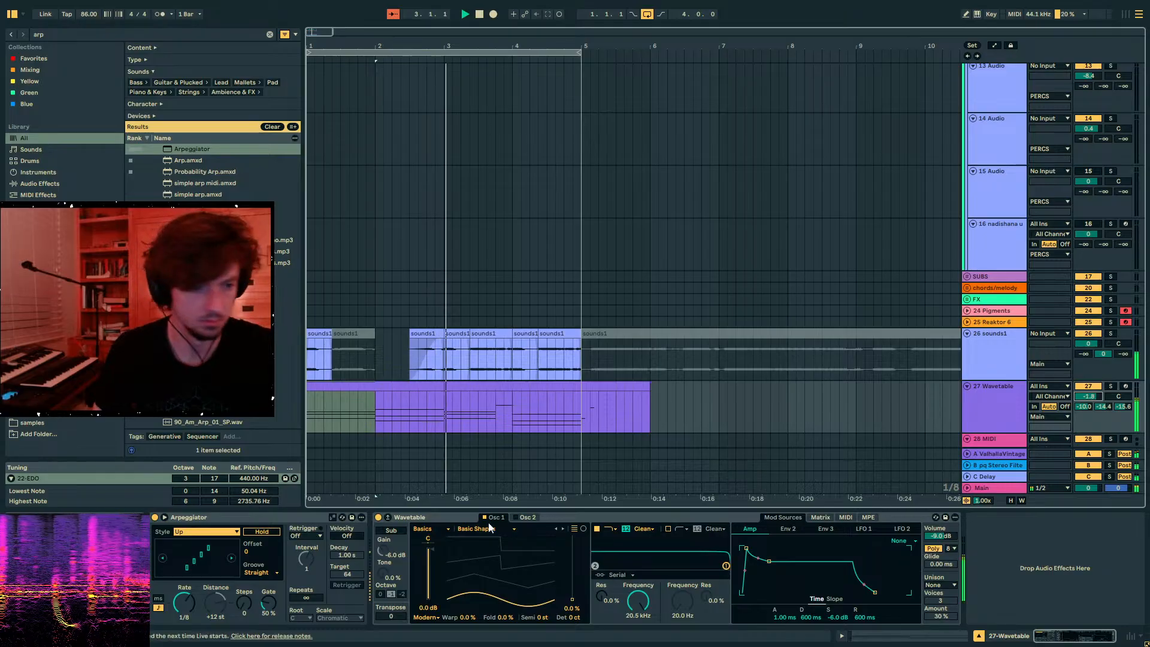
# - Open the Wavetable clip over bars 3 and 4 and lower the last chord's dE3 note to D3
pyautogui.moveTo(580, 407); pyautogui.dragTo(310, 393)
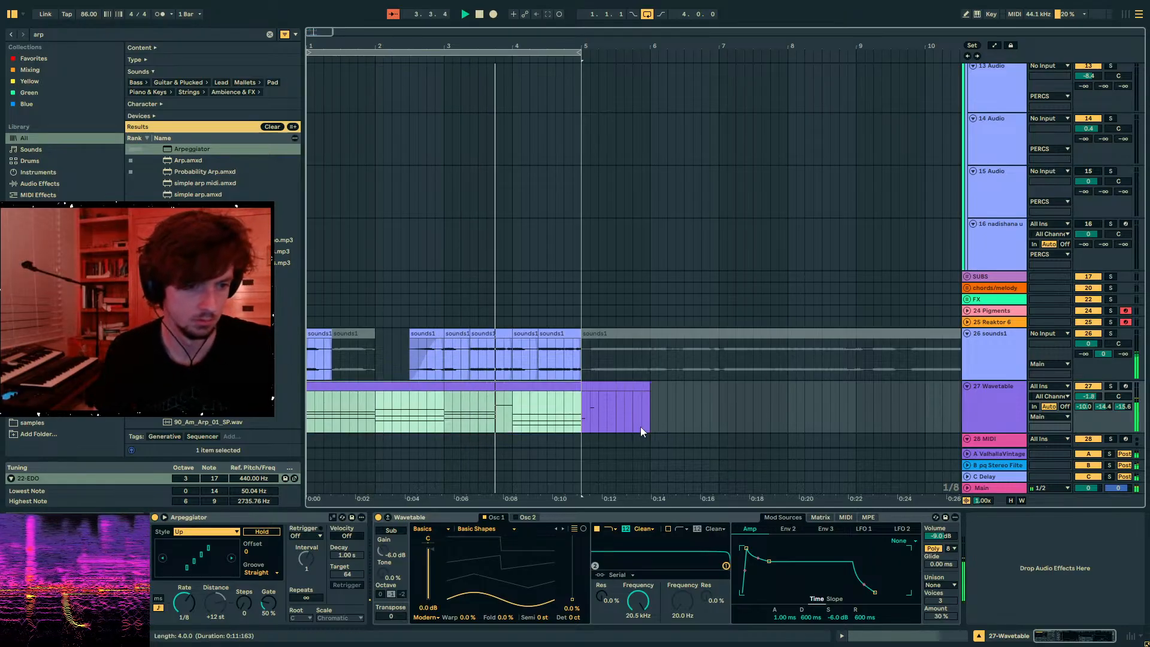
pyautogui.moveTo(585, 419); pyautogui.dragTo(483, 384)
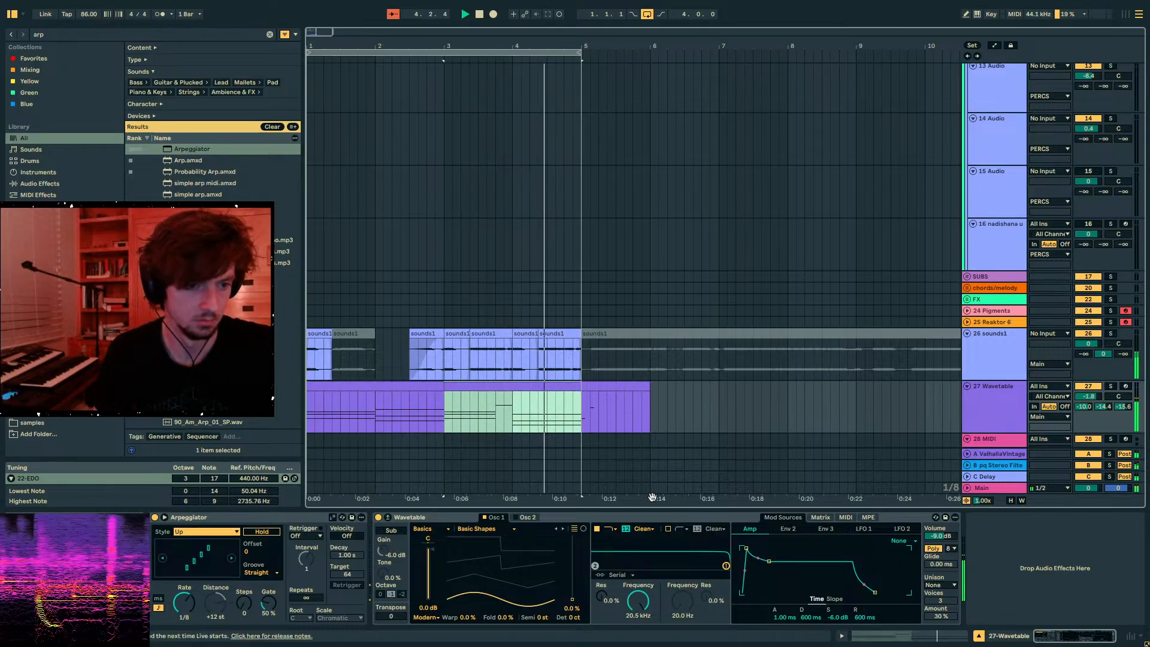
pyautogui.click(910, 634)
pyautogui.moveTo(915, 509); pyautogui.dragTo(915, 524)
pyautogui.press('space')
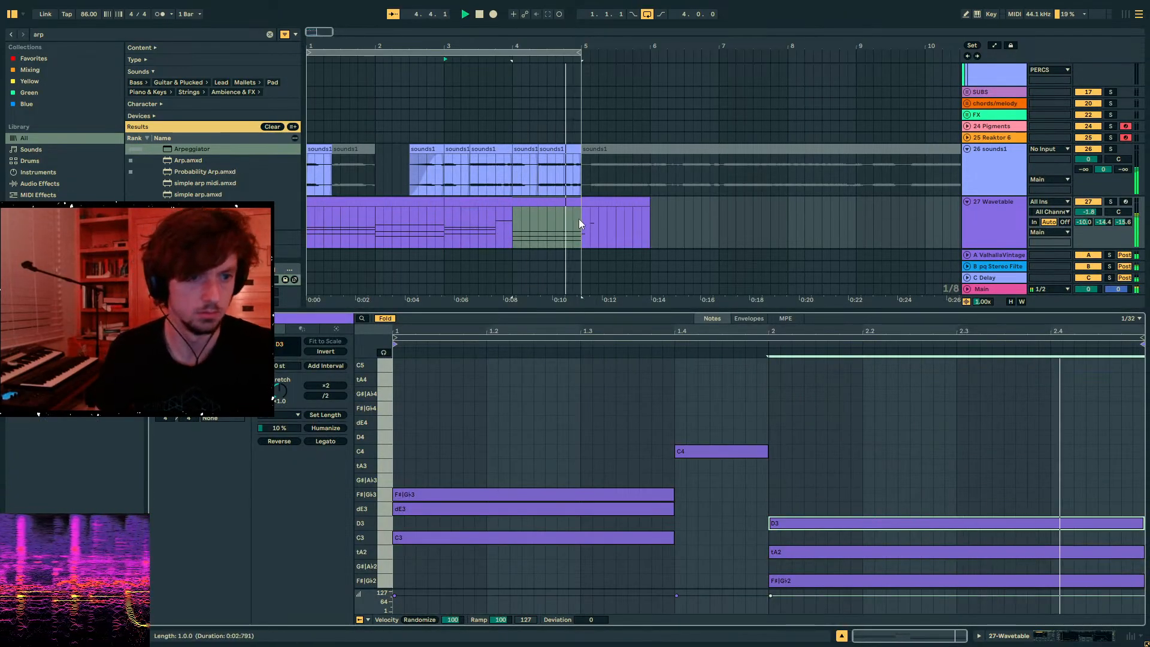
# - Audition the four-bar loop, enlarge the arrangement area to show the PM formant birds track, and stop playback
pyautogui.moveTo(579, 224); pyautogui.dragTo(307, 254)
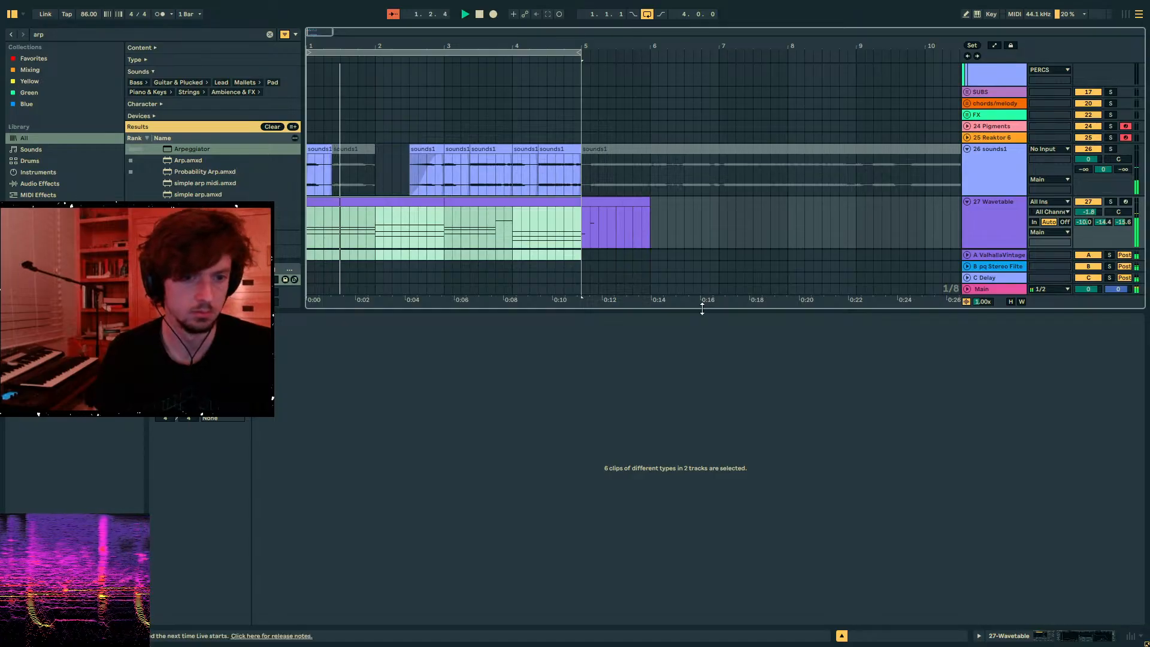
pyautogui.moveTo(702, 309); pyautogui.dragTo(698, 477)
pyautogui.click(495, 248)
pyautogui.click(352, 236)
pyautogui.press('space')
pyautogui.click(993, 257)
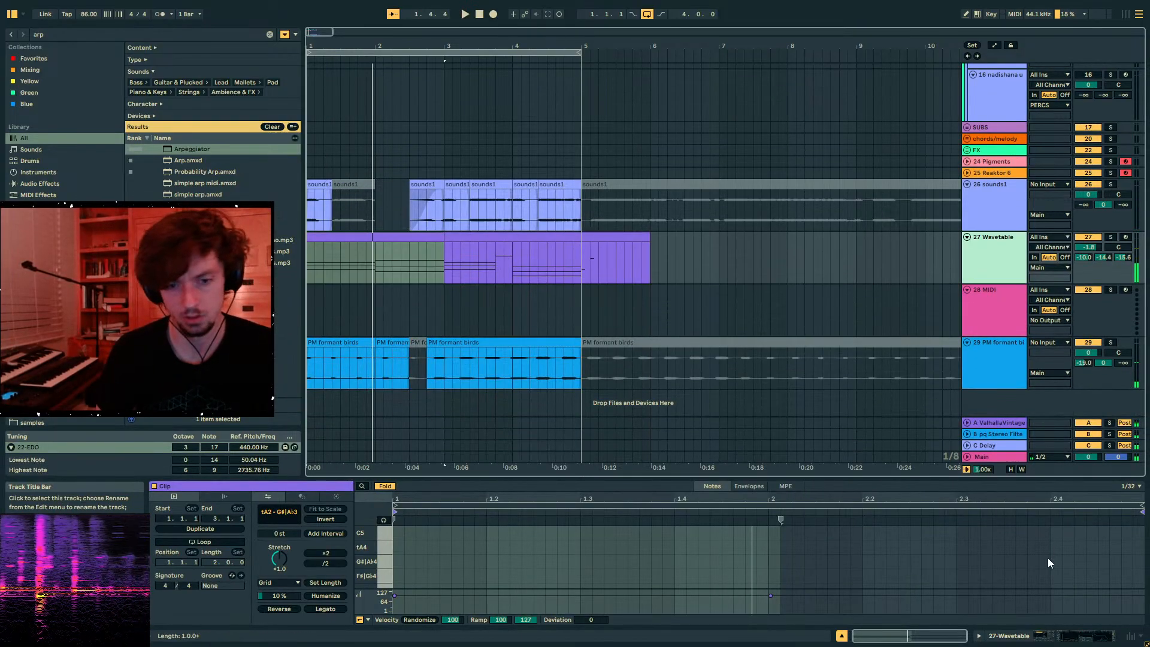
# - Insert four bars of silence at the start of the arrangement, shifting all existing material to bar 5
pyautogui.hotkey('shift', 'Tab')
pyautogui.scroll(3, 624, 264)
pyautogui.scroll(-2, 670, 285)
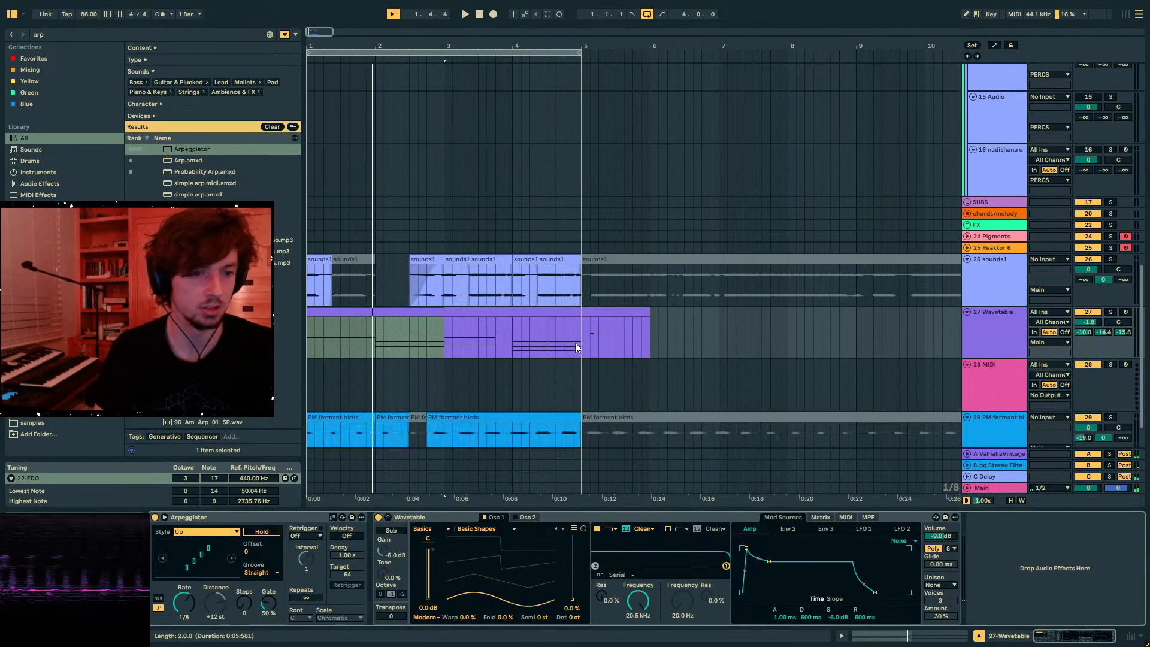
pyautogui.click(573, 314)
pyautogui.keyDown('shift'); pyautogui.click(414, 312); pyautogui.keyUp('shift')
pyautogui.hotkey('ctrl', 'i')
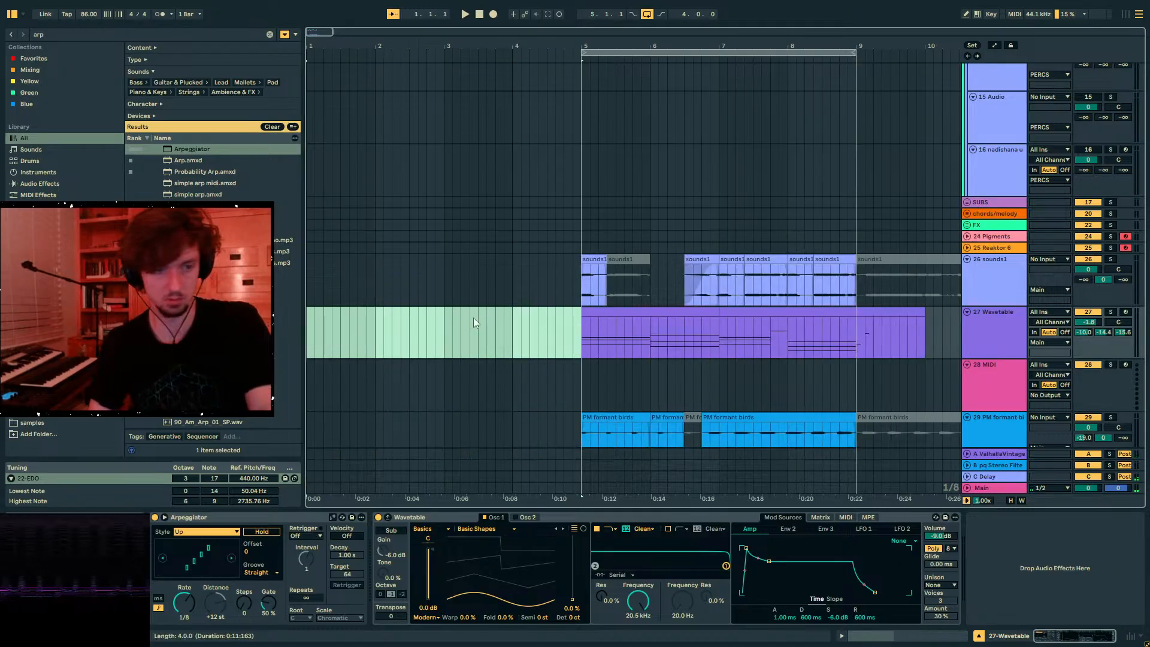
# - Copy the four-bar Wavetable progression from bar 5 and paste it at bar 1 on the same track
pyautogui.click(699, 309)
pyautogui.keyDown('shift'); pyautogui.click(799, 309); pyautogui.keyUp('shift')
pyautogui.hotkey('ctrl', 'c')
pyautogui.click(320, 326)
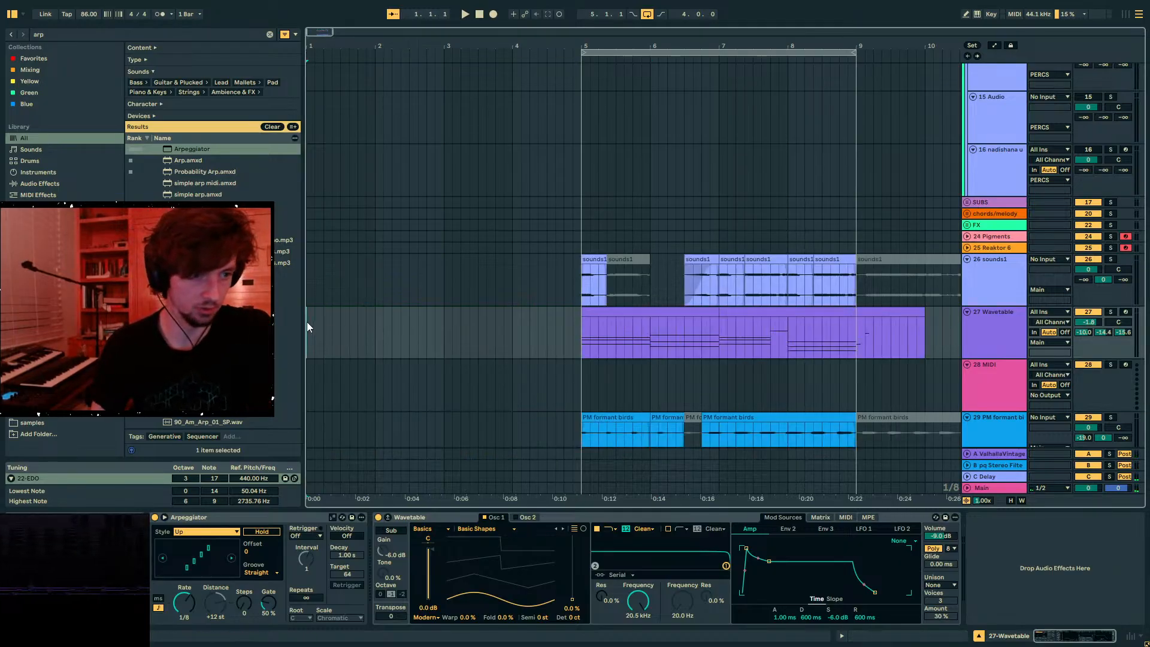
pyautogui.hotkey('ctrl', 'v')
# - Fold the KICKSNARE and PERCS groups and collapse the whole drums group
pyautogui.scroll(4, 440, 322)
pyautogui.scroll(9, 440, 318)
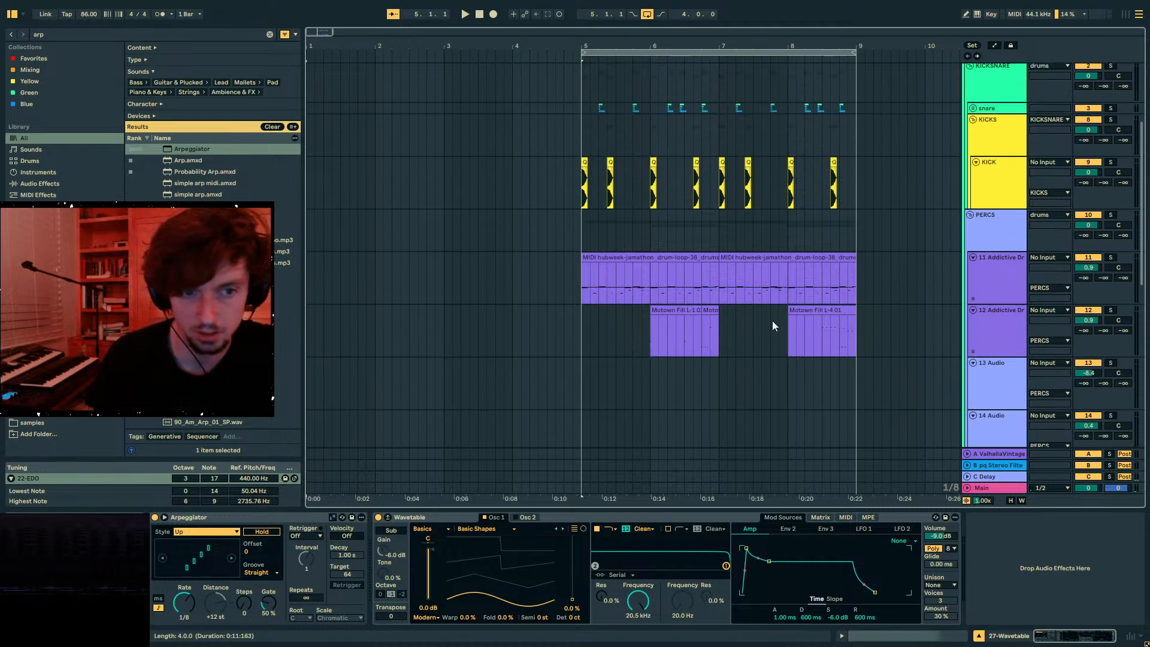
pyautogui.keyDown('alt'); pyautogui.click(970, 286); pyautogui.keyUp('alt')
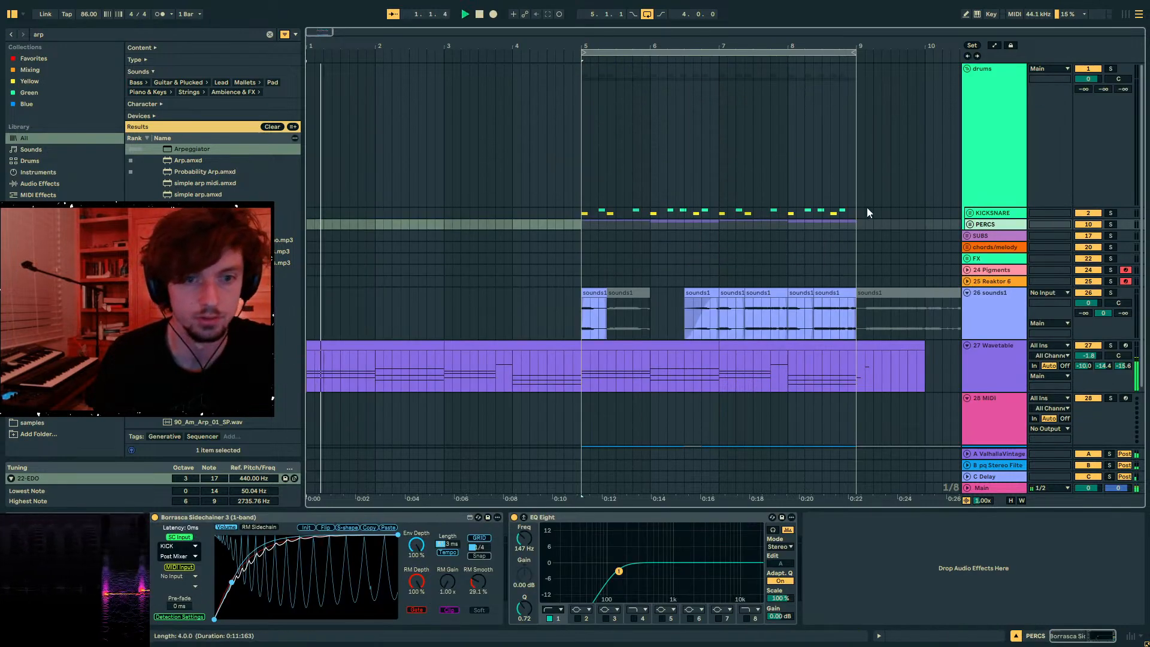
pyautogui.click(963, 176)
pyautogui.click(967, 69)
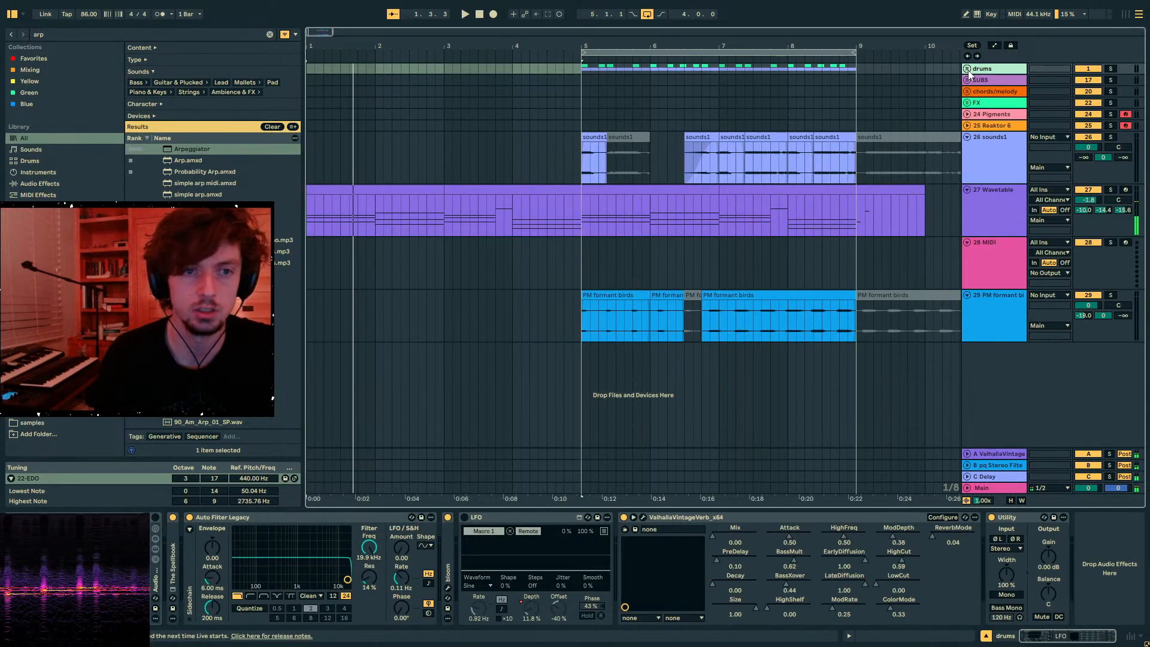
pyautogui.click(966, 69)
pyautogui.click(967, 69)
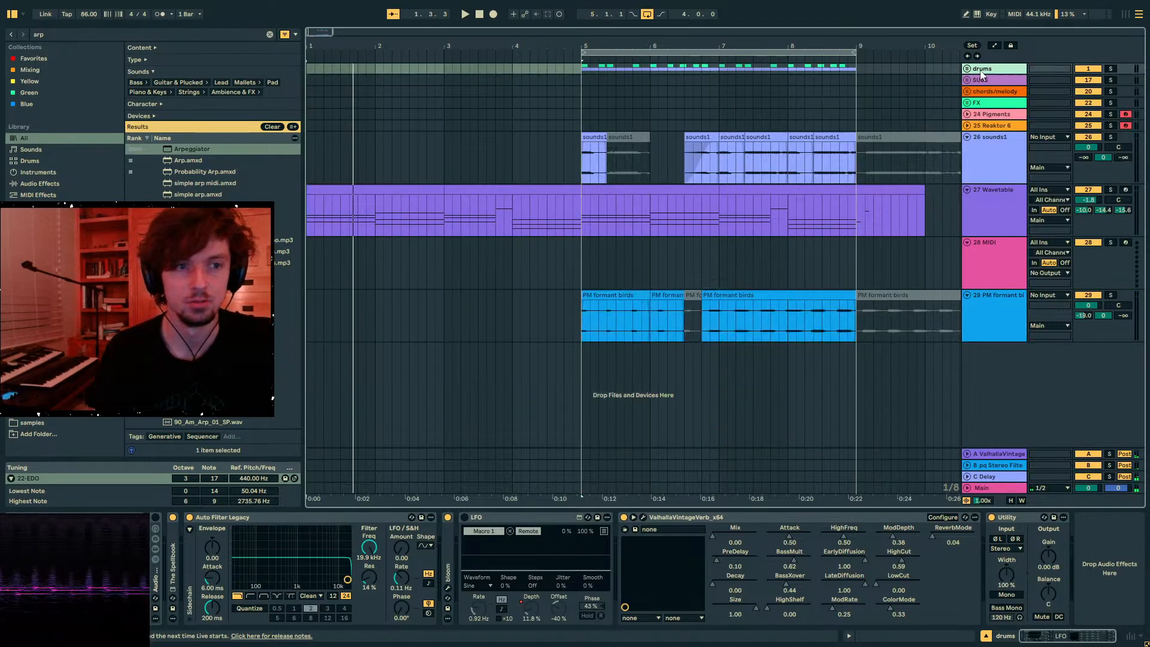
# - Insert an audio track below the drums group and add the pq Stereo Filter + Swap Delay rack to drums
pyautogui.hotkey('ctrl', 't')
pyautogui.hotkey('ctrl', 'f')
pyautogui.write('ster')
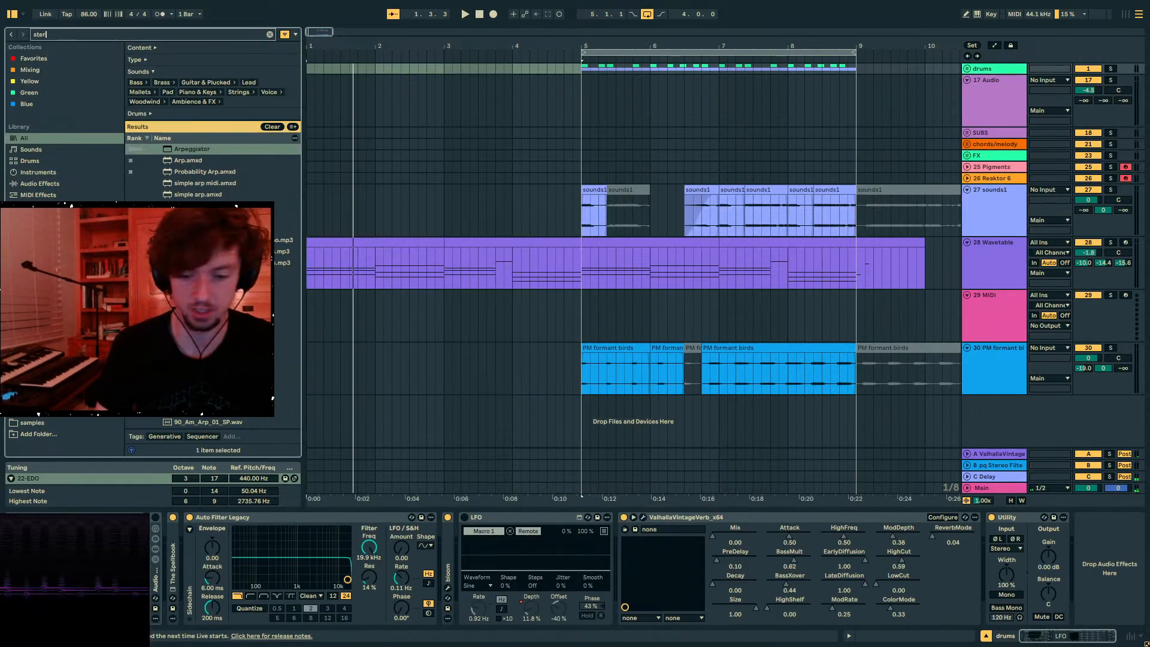
pyautogui.write('eo swap')
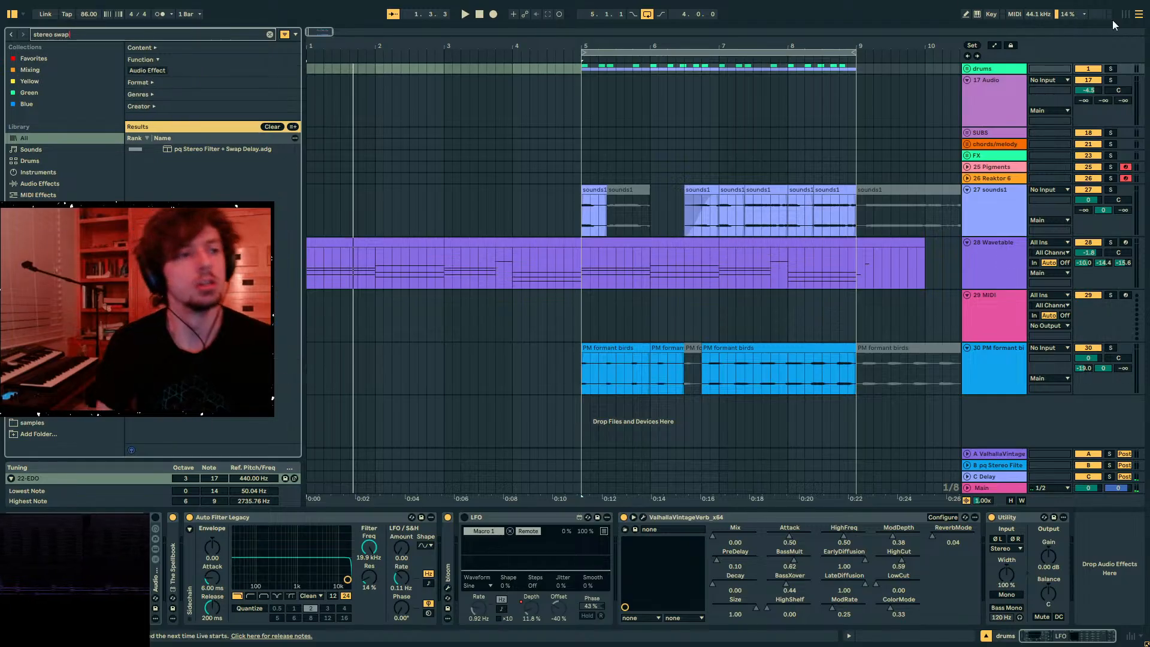
pyautogui.press('Down')
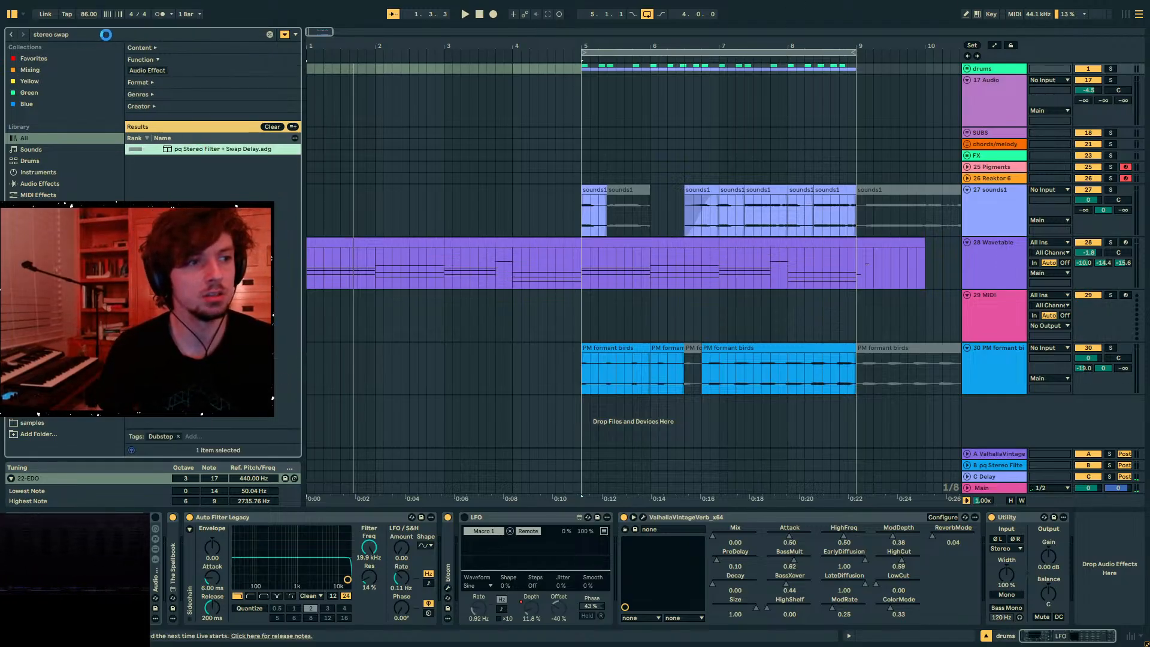
pyautogui.press('Return')
# - Add Delay before the drums group's swap-delay rack with 54% feedback and 69% dry/wet, and set the rack's Swap Delay % to 0
pyautogui.hotkey('ctrl', 'f')
pyautogui.write('delay')
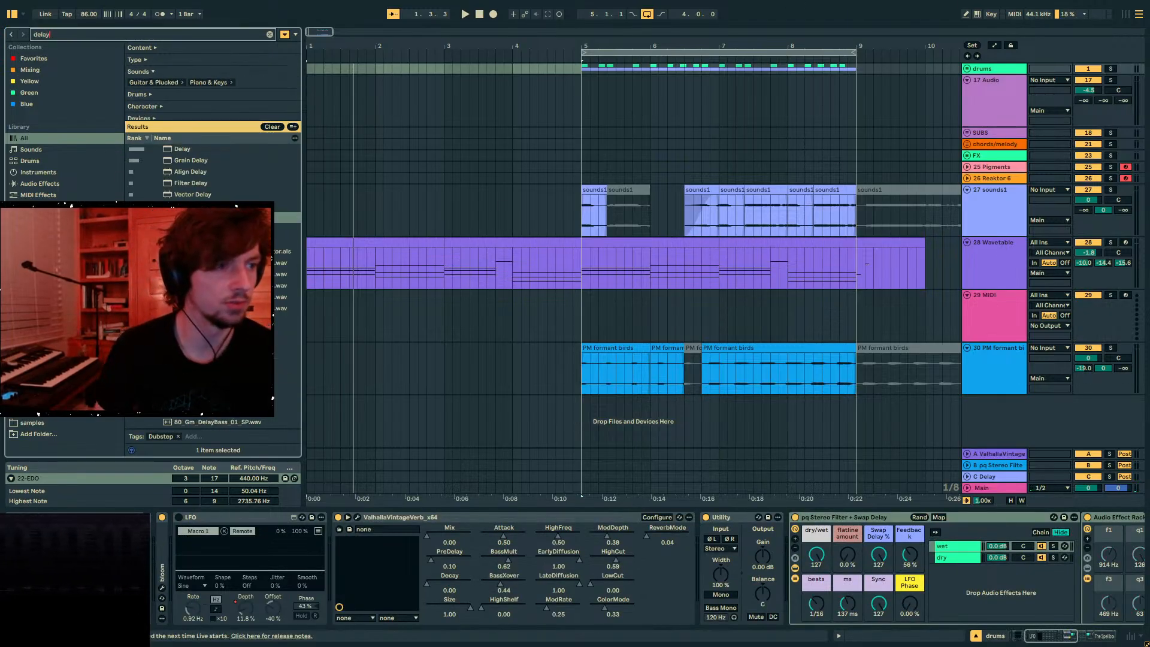
pyautogui.moveTo(187, 158); pyautogui.dragTo(842, 560)
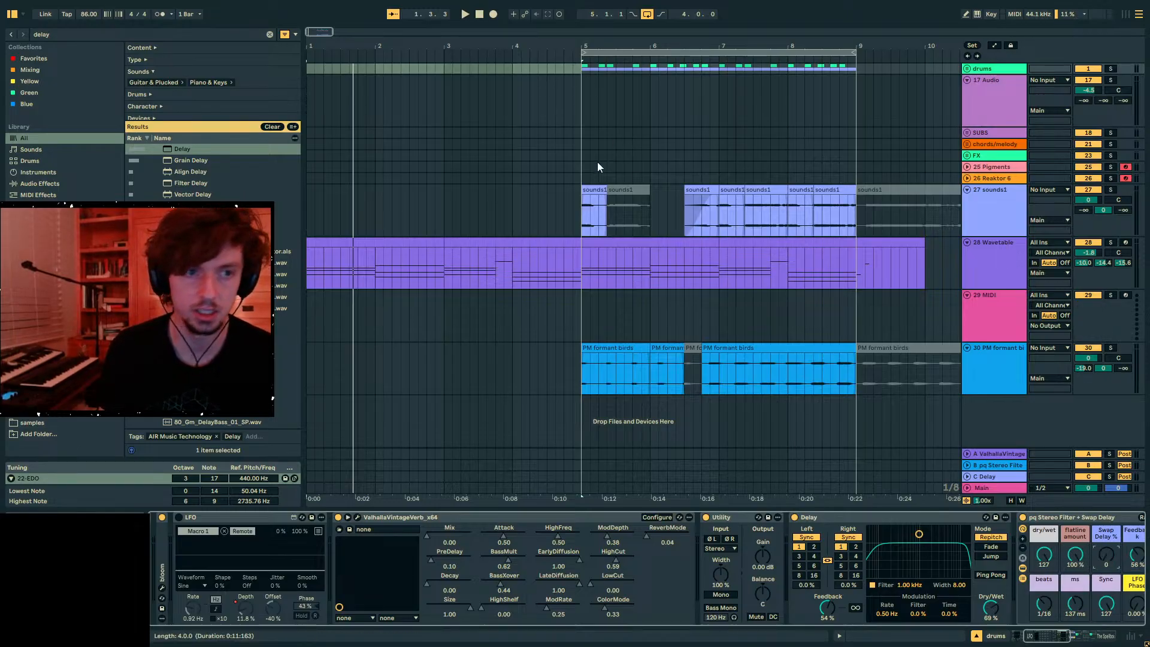
# - Search for "erosion" and add Erosion in Sine mode right after Delay on the drums group
pyautogui.click(155, 35)
pyautogui.write('erosion')
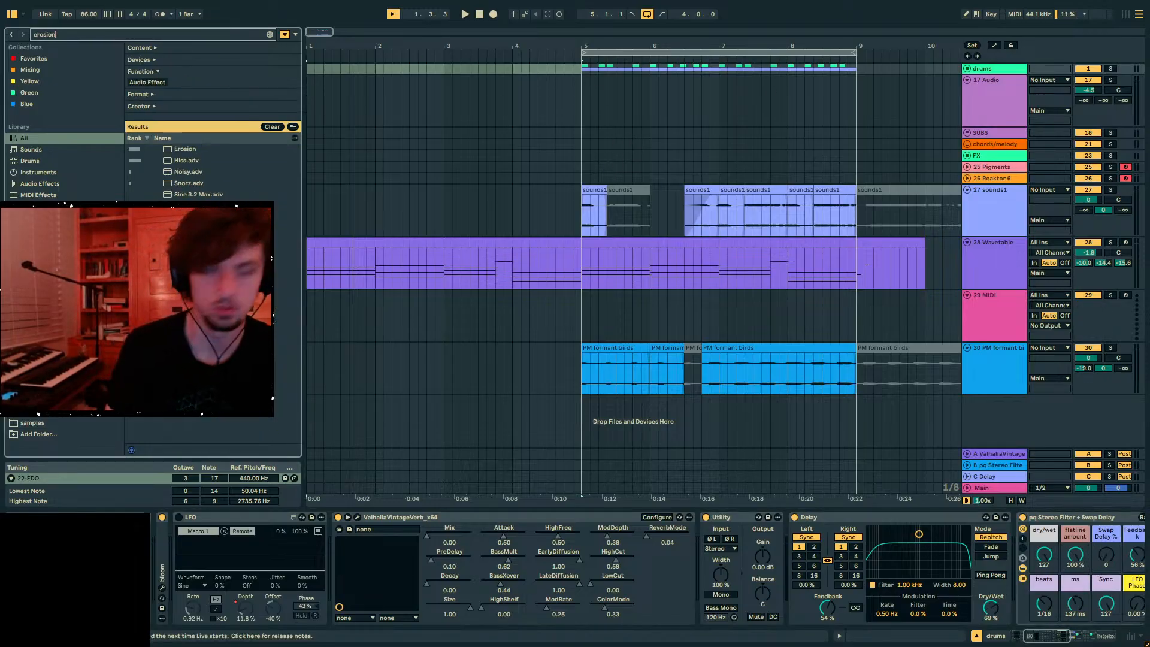
pyautogui.doubleClick(181, 150)
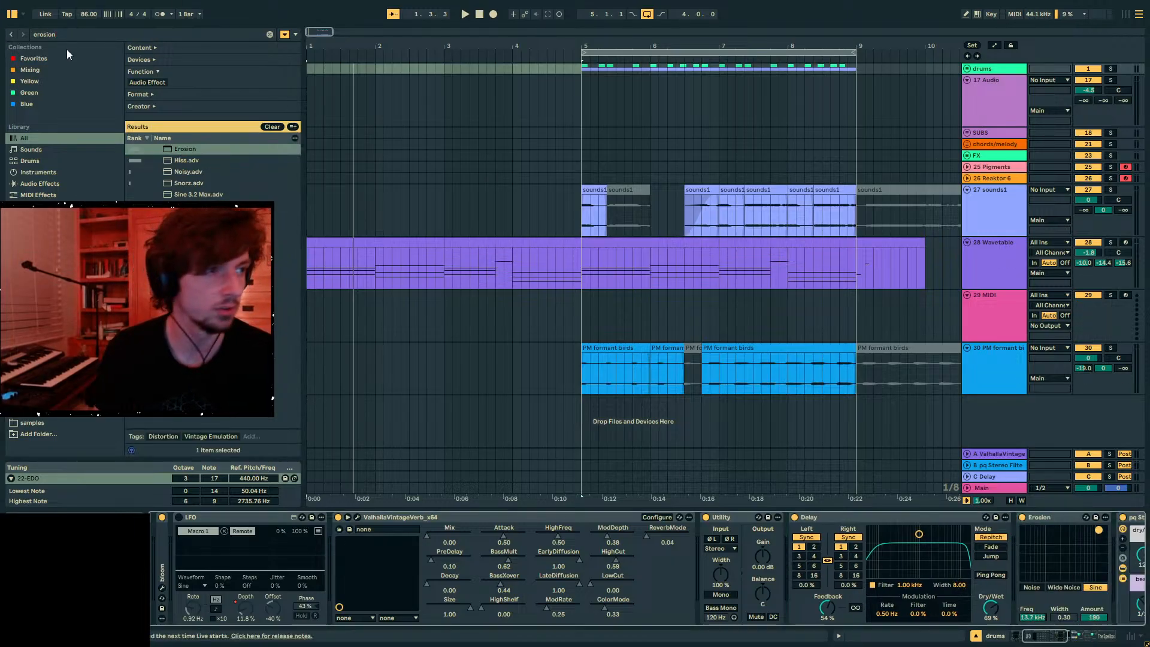
# - Modulate Erosion's frequency with The Spellbook, set its Amount to 167, and place the playback start at bar 5
pyautogui.hotkey('ctrl', 'f')
pyautogui.hscroll(10, 1066, 520)
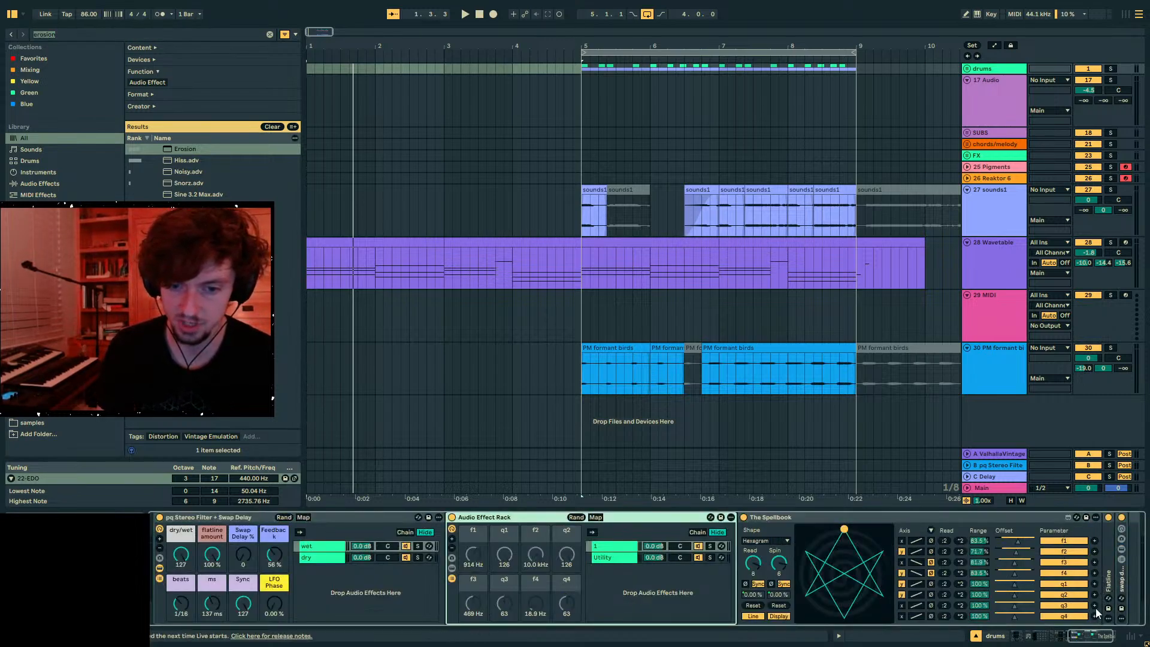
pyautogui.hscroll(-2, 370, 563)
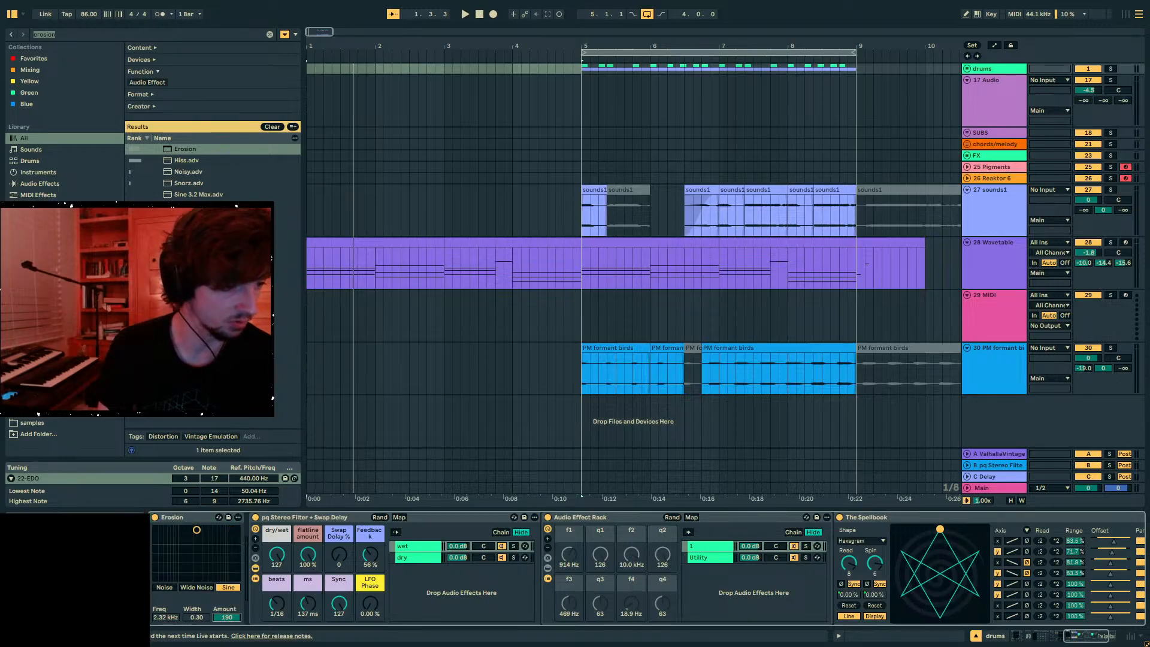
pyautogui.click(637, 494)
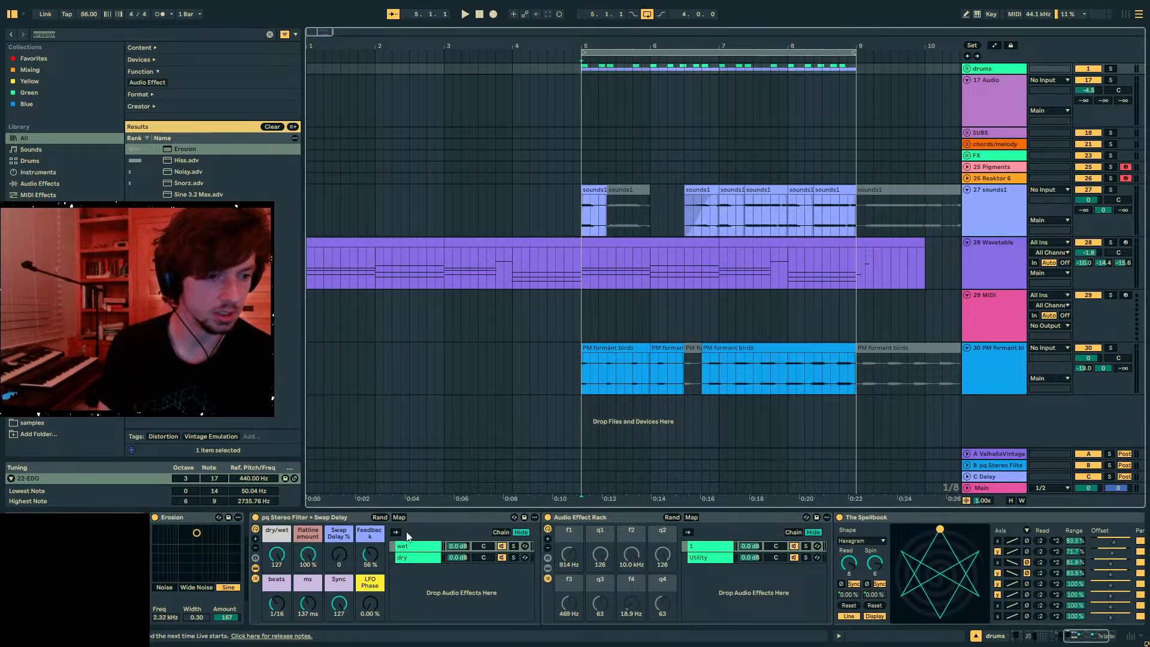
# - Set the 17 Audio track's input to drums, arm it, and record the soloed drums over bars 5 to 8
pyautogui.click(1063, 81)
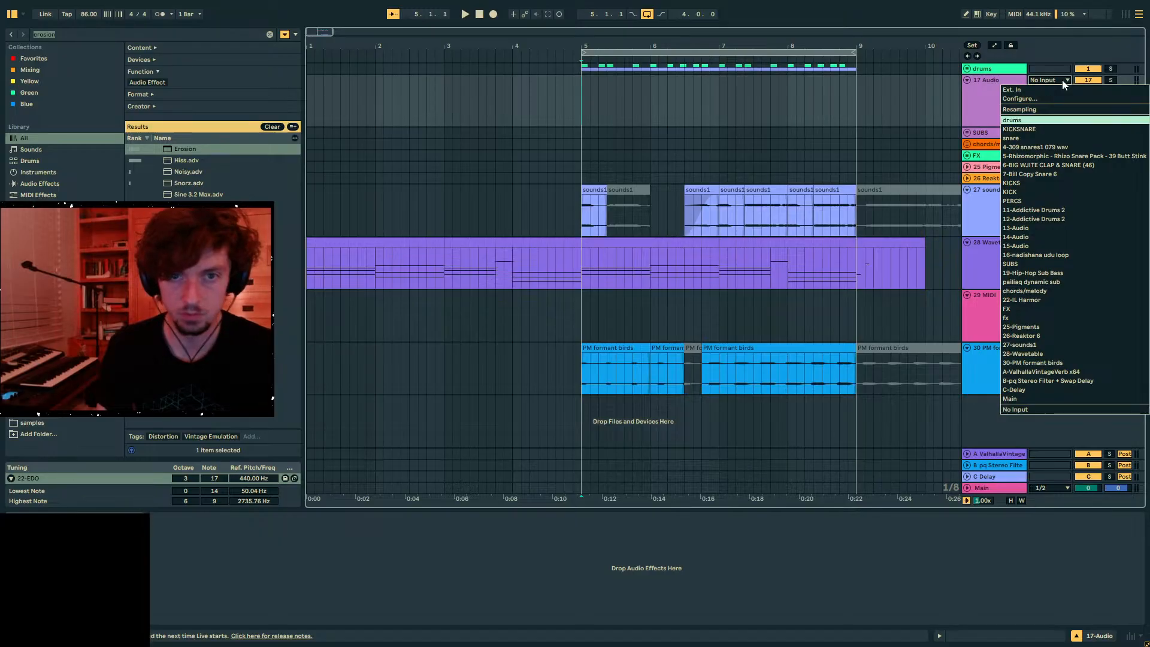
pyautogui.click(1109, 83)
pyautogui.click(494, 14)
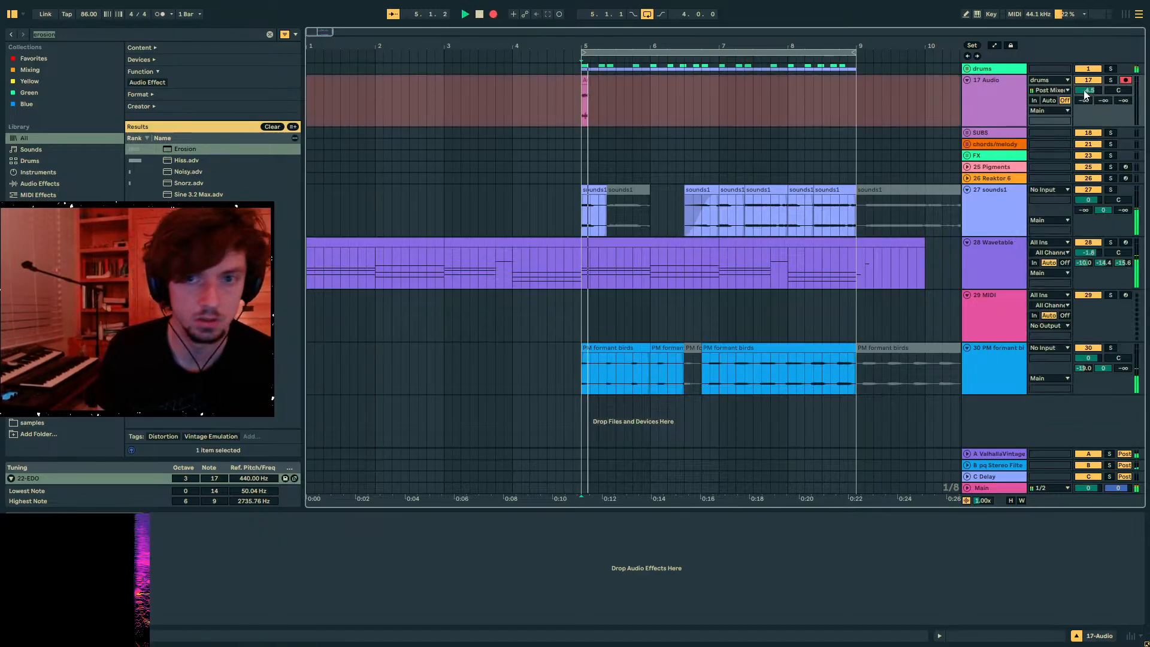
pyautogui.click(1110, 68)
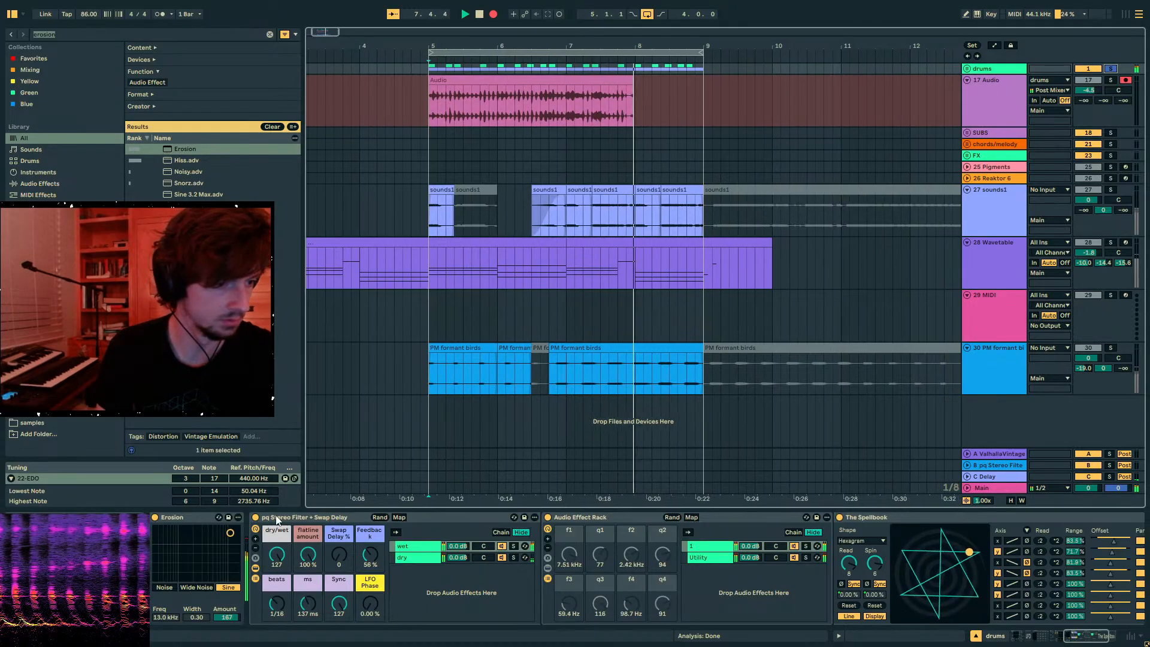
pyautogui.click(466, 125)
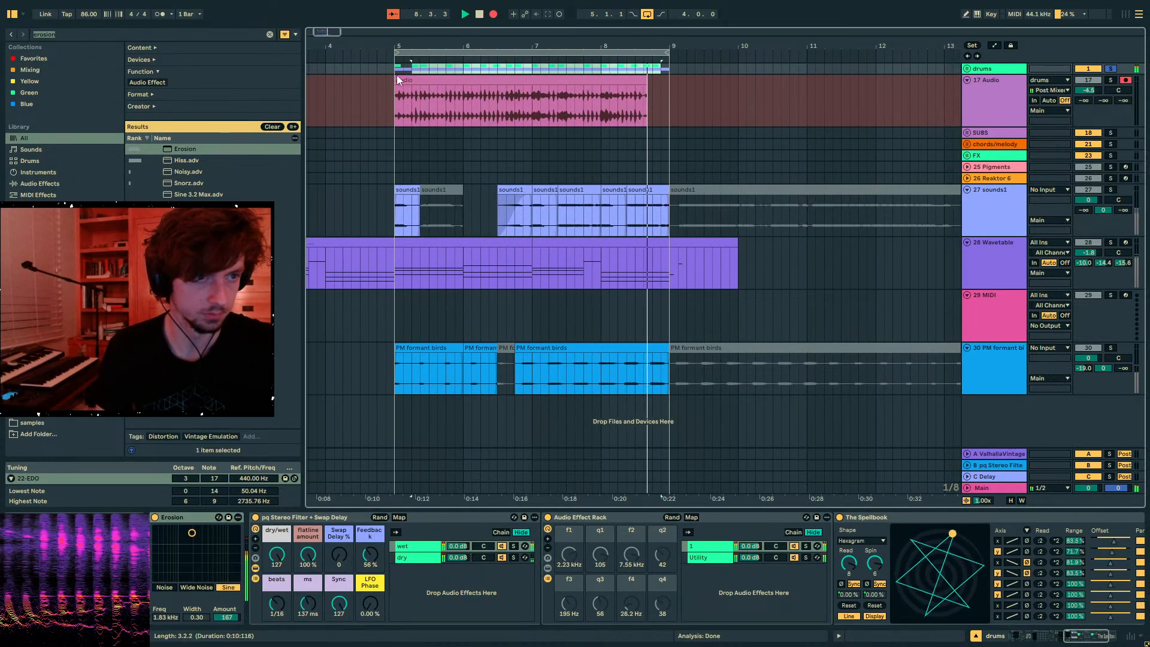
pyautogui.press('space')
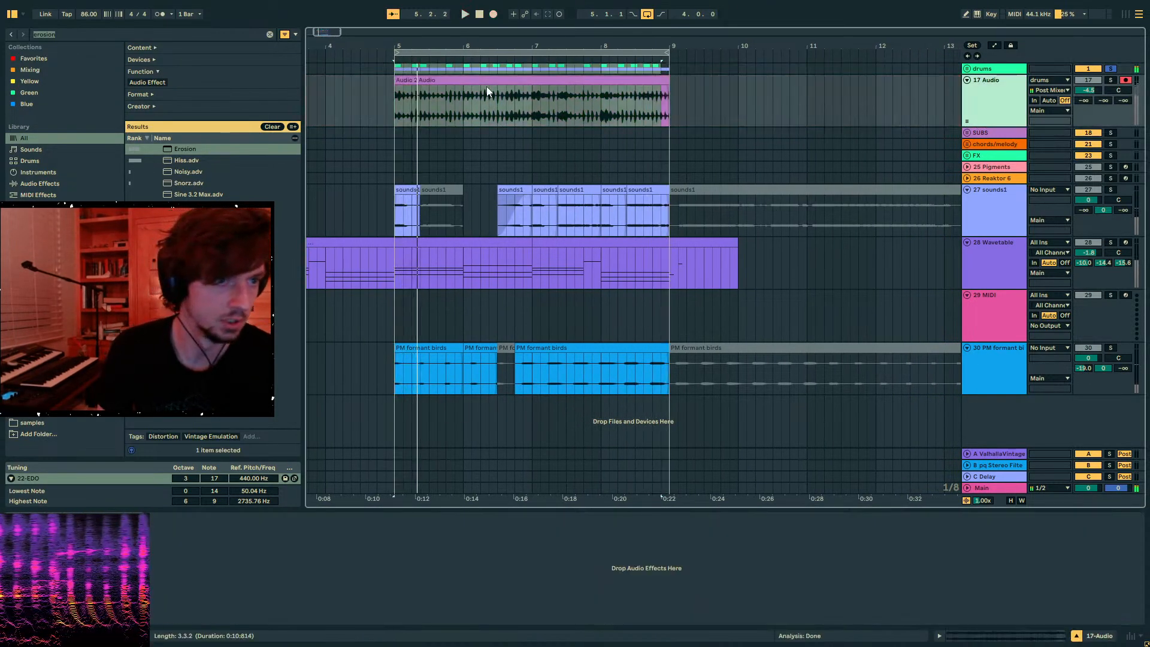
# - Clean up the drum recording into one clip over bars 5 to 8 and move it to bar 9
pyautogui.click(420, 77)
pyautogui.click(425, 77)
pyautogui.moveTo(424, 78); pyautogui.dragTo(384, 72)
pyautogui.click(408, 80)
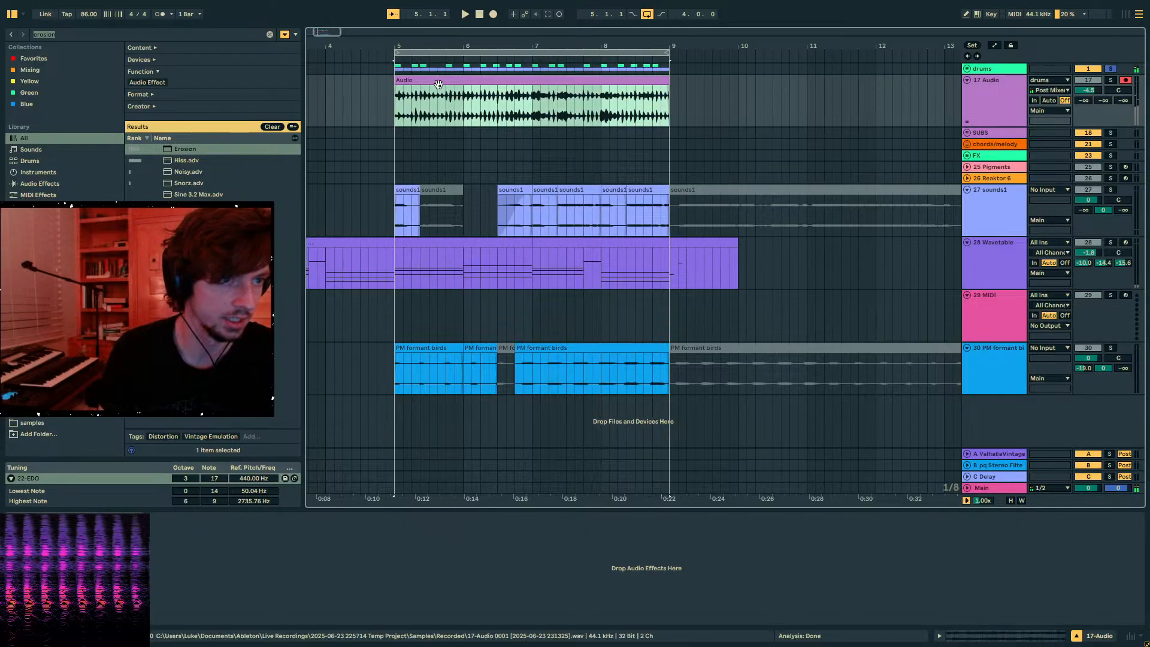
pyautogui.moveTo(477, 35); pyautogui.dragTo(599, 31)
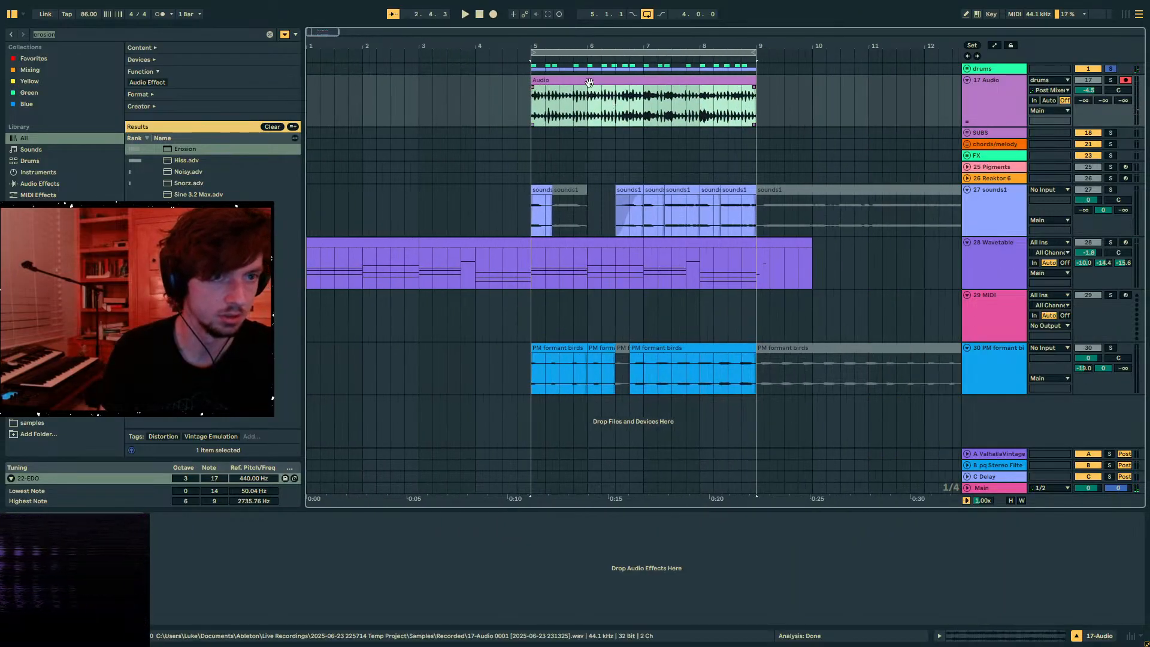
pyautogui.moveTo(598, 80); pyautogui.dragTo(824, 101)
# - Show the Delay on the drums group, set the project tempo to 70 BPM, and play from bar 5
pyautogui.click(535, 68)
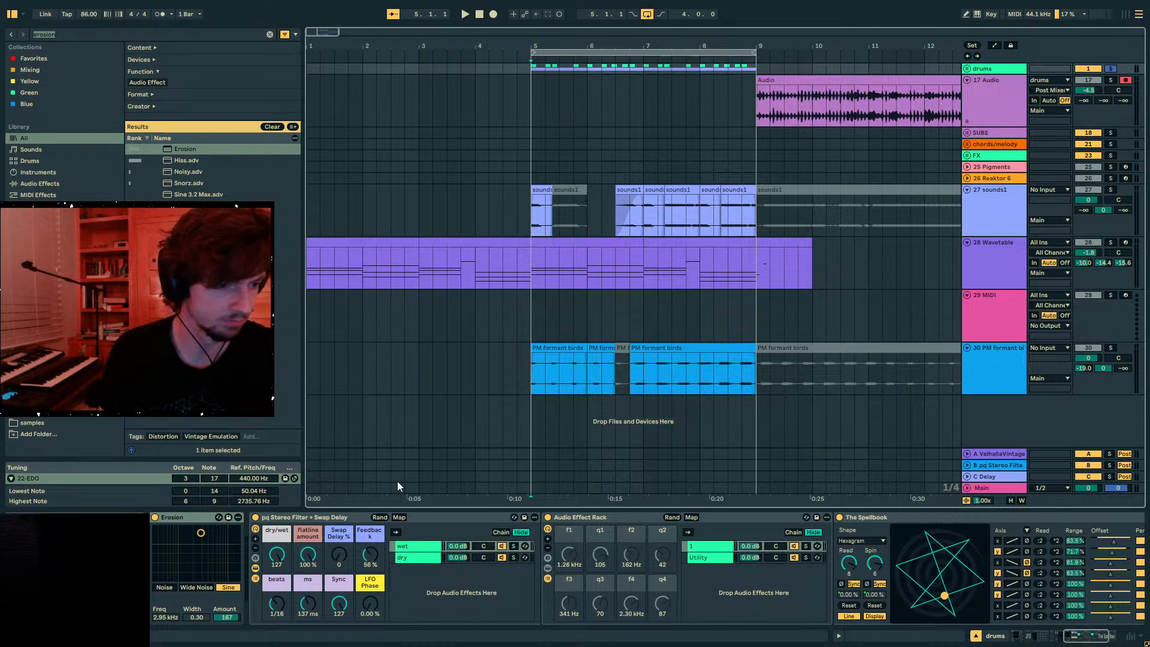
pyautogui.click(309, 516)
pyautogui.press('Left')
pyautogui.press('Left')
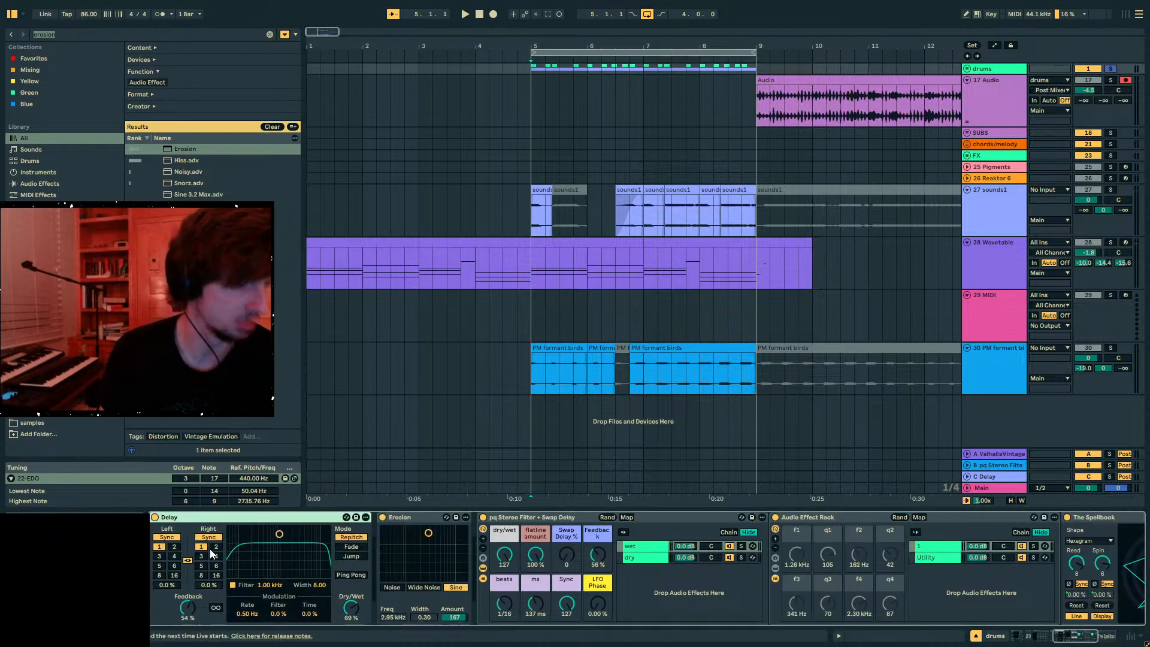
pyautogui.click(93, 14)
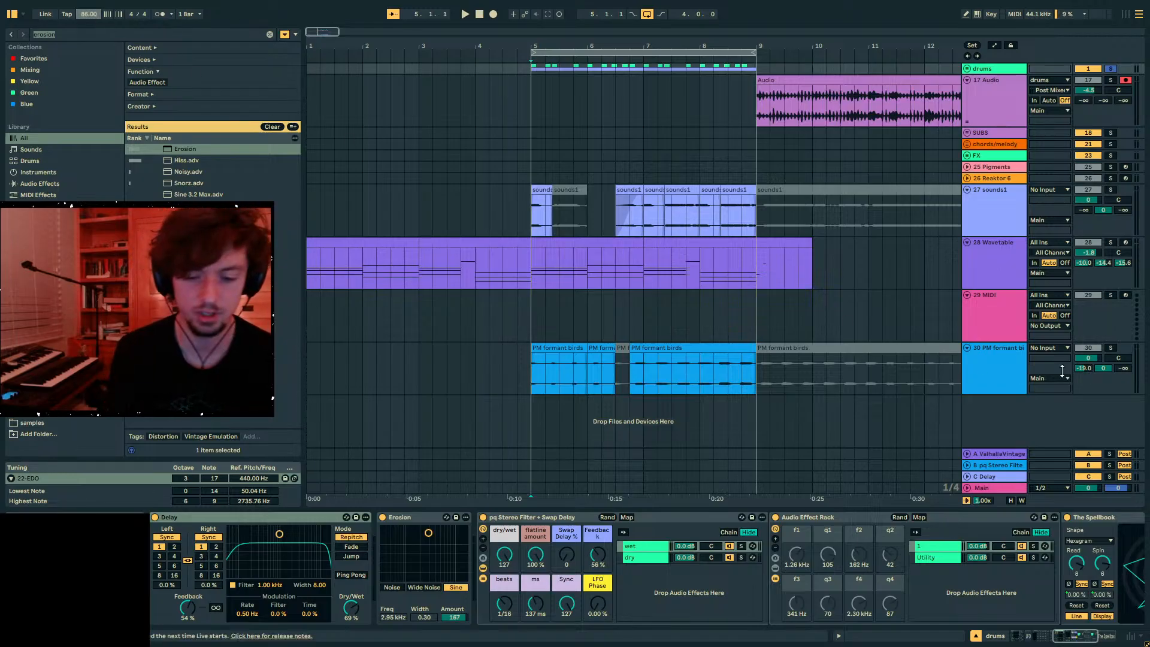
pyautogui.press('space')
pyautogui.write('709')
pyautogui.press('Return')
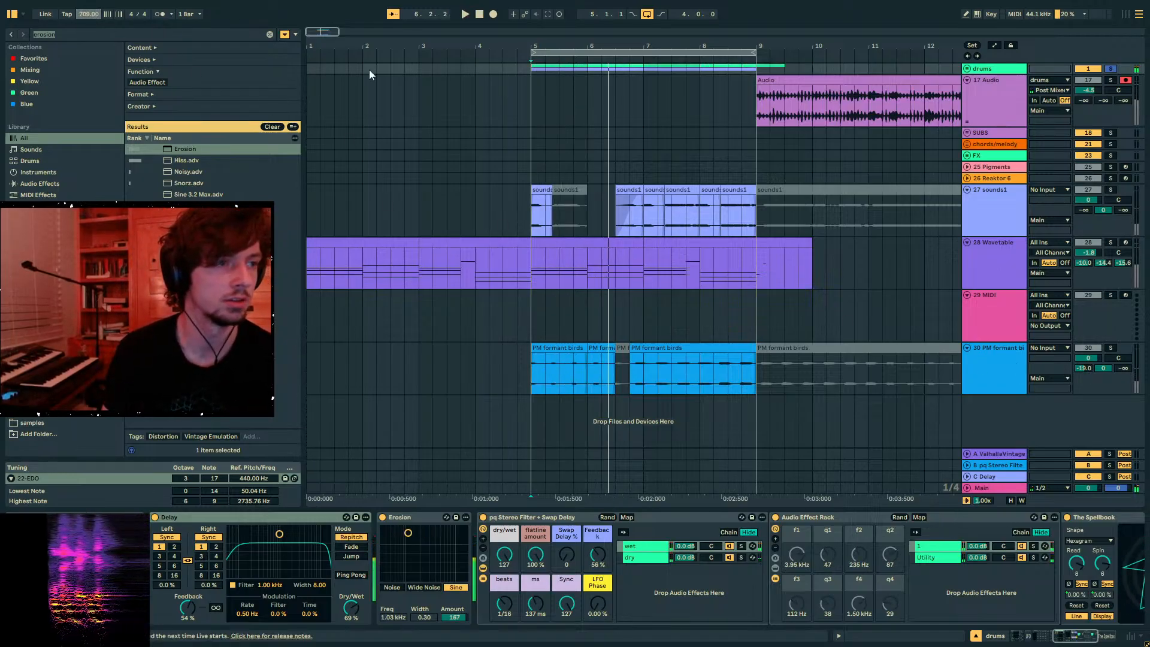
pyautogui.write('0')
pyautogui.press('Return')
pyautogui.press('space')
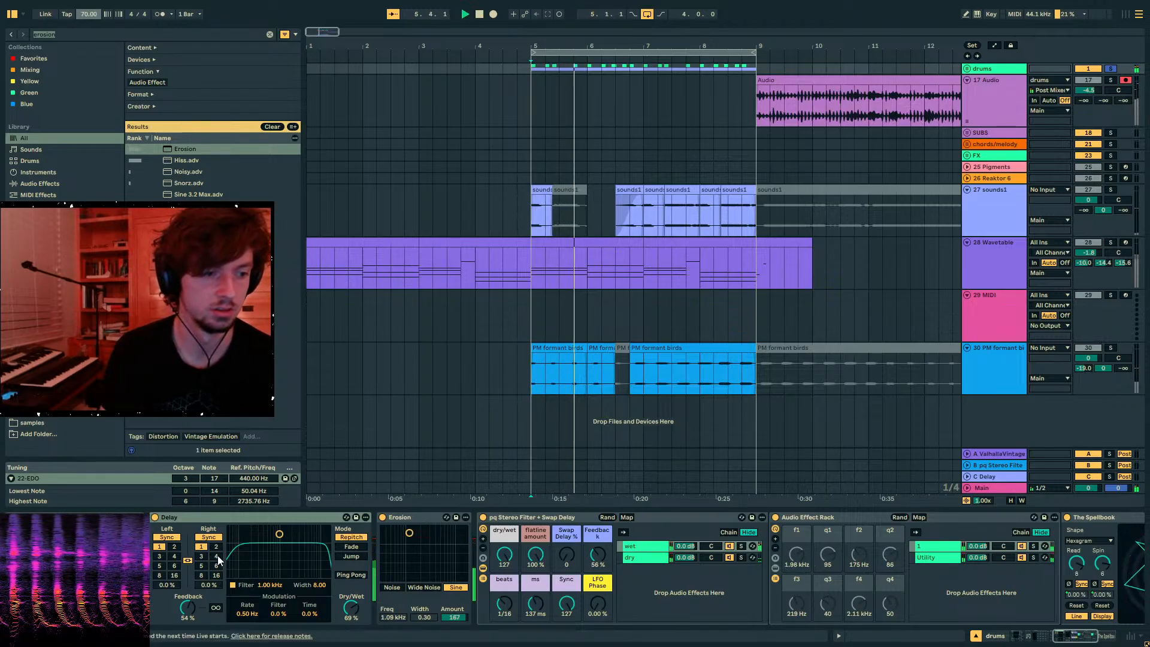
# - Try free millisecond times instead of synced beat divisions on the drums group's Delay
pyautogui.click(209, 538)
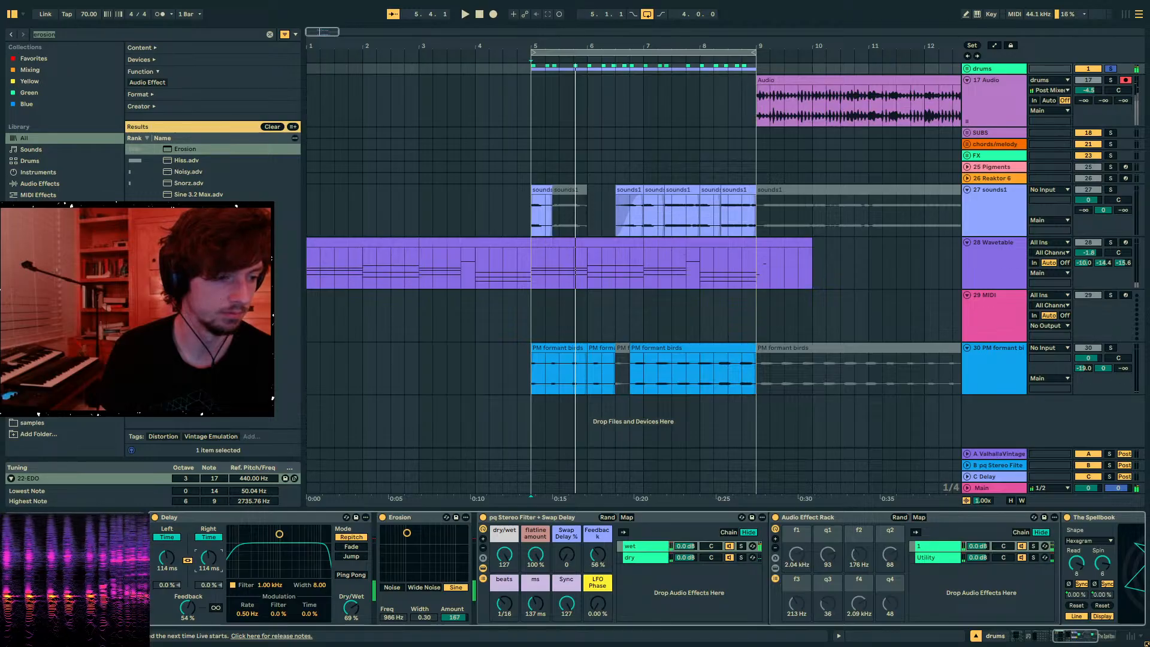
pyautogui.press('space')
pyautogui.press('space')
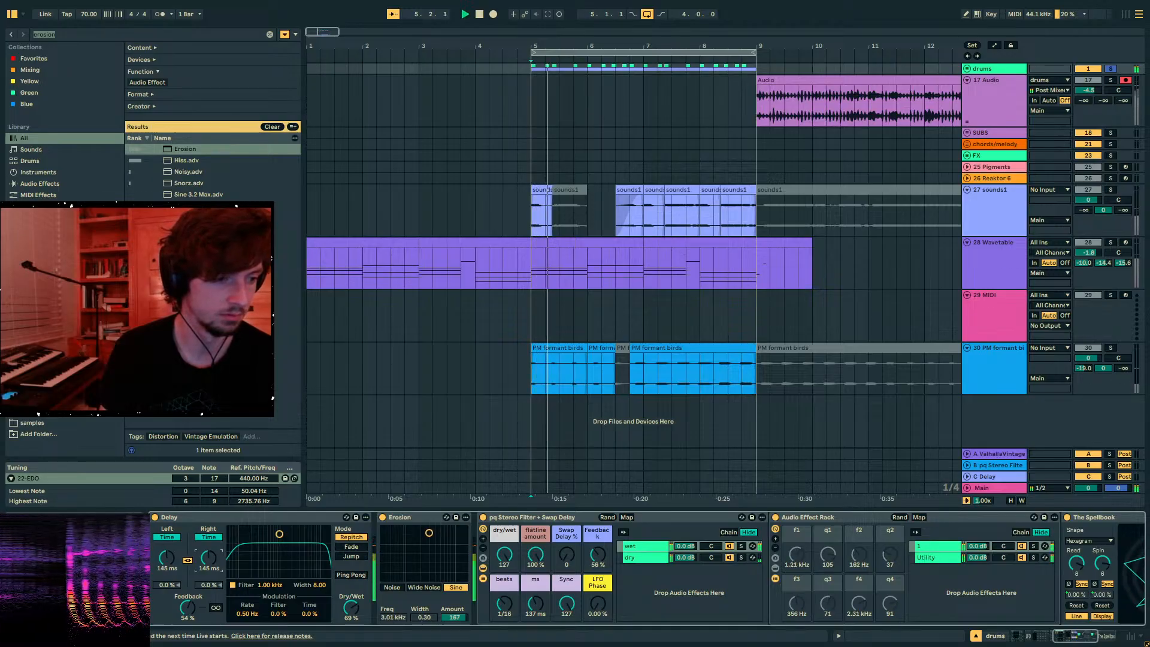
pyautogui.click(493, 15)
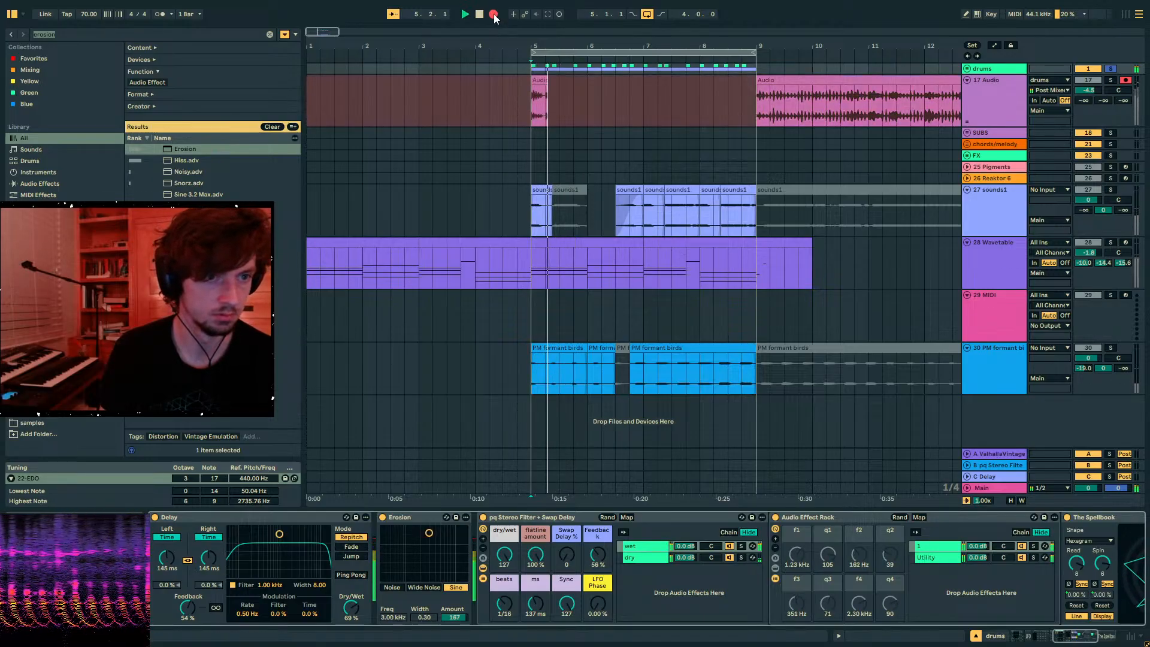
pyautogui.press('space')
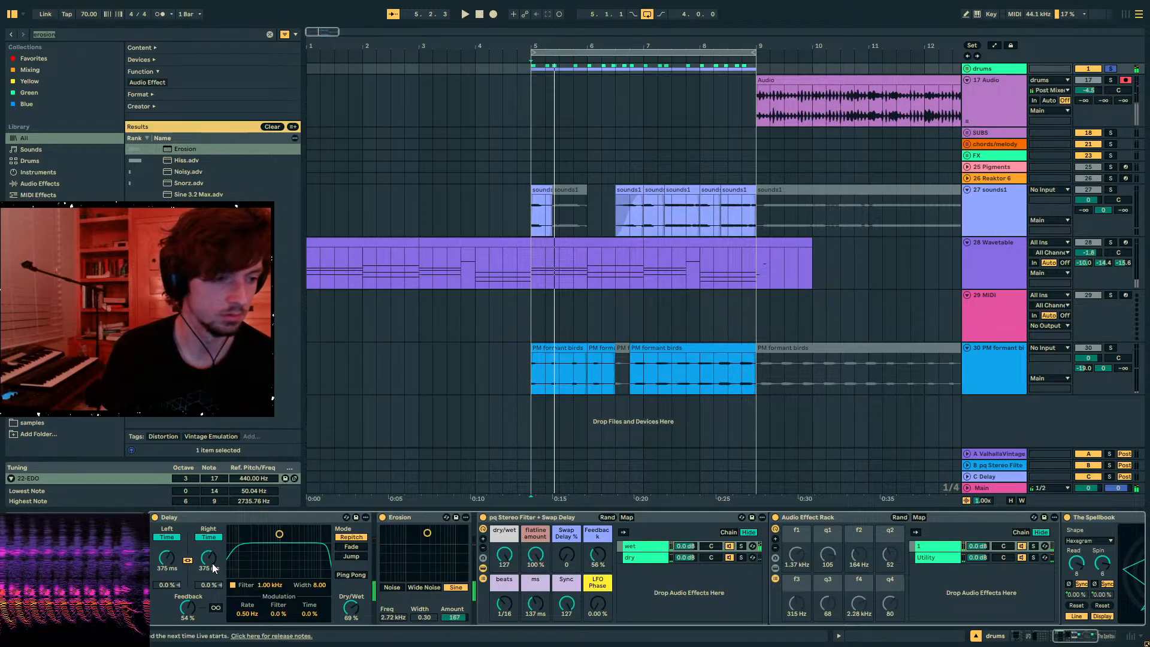
pyautogui.click(210, 537)
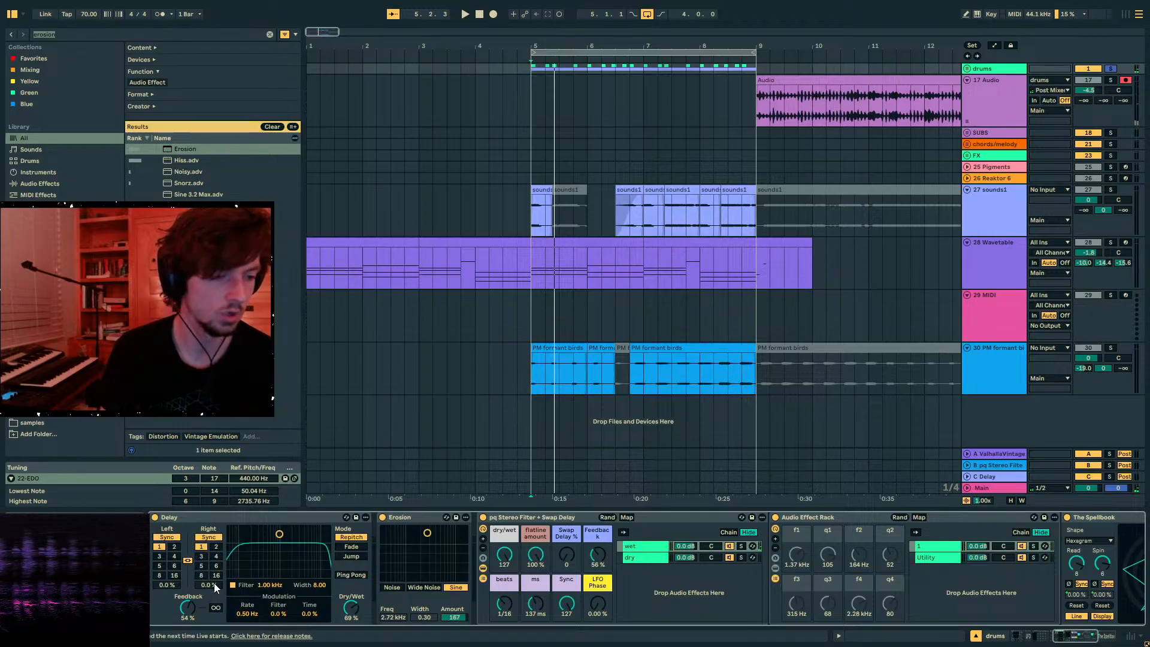
# - Move the drum recording clip on 17 Audio from bar 9 to bar 1 and play it soloed
pyautogui.press('space')
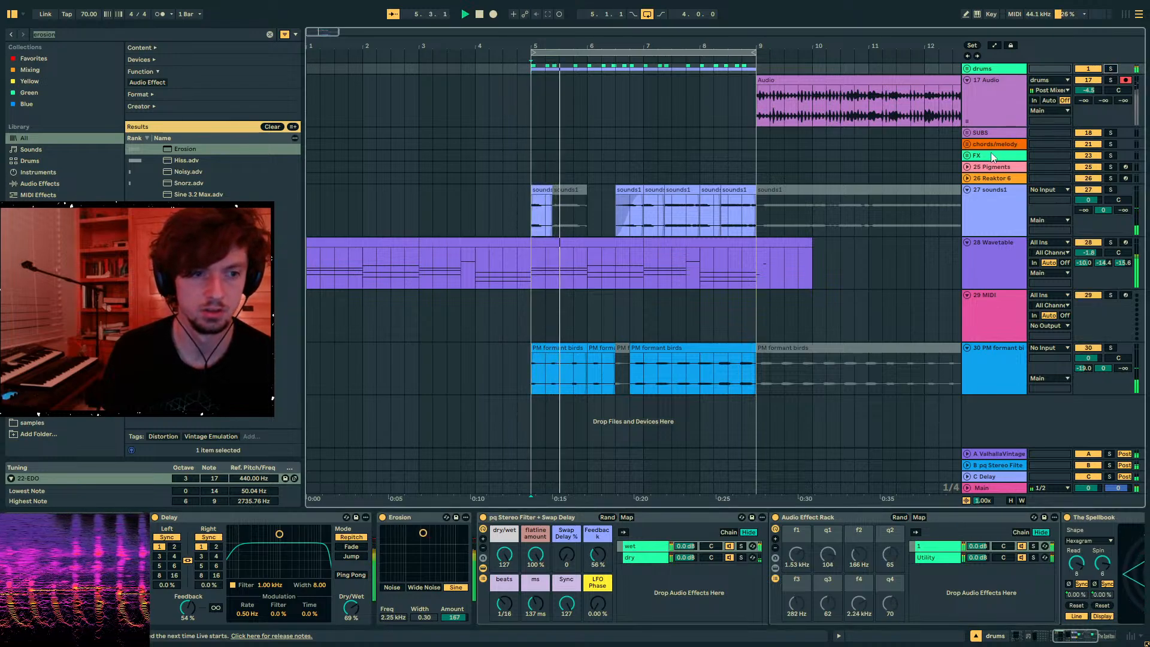
pyautogui.click(872, 79)
pyautogui.scroll(-5, 873, 79)
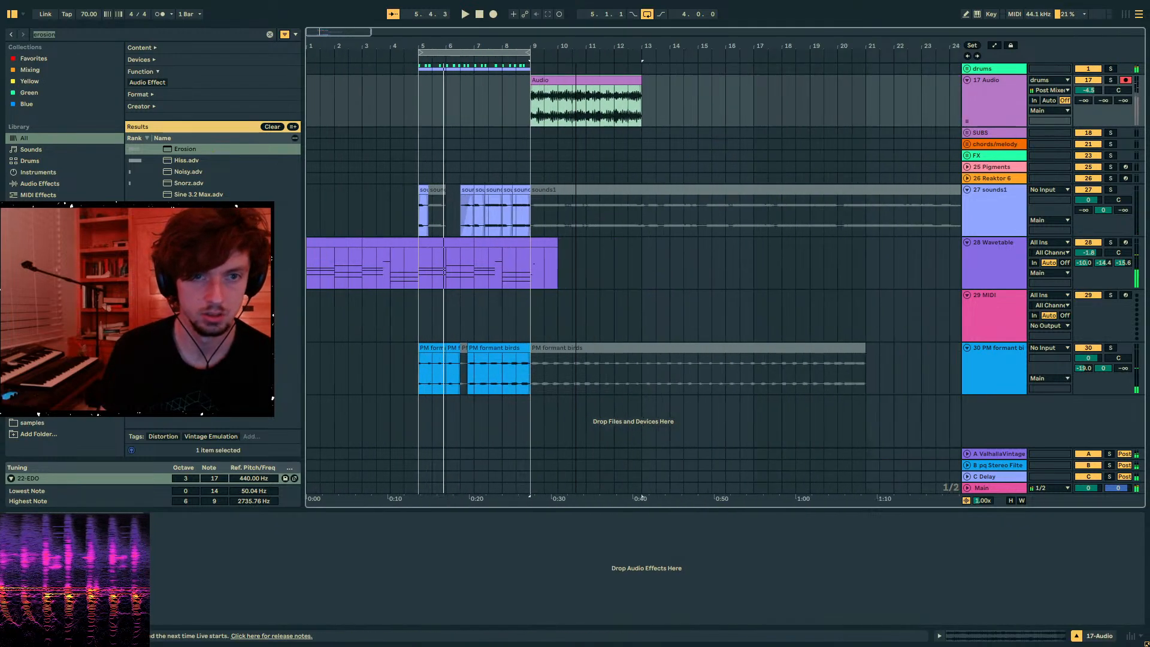
pyautogui.press('space')
pyautogui.moveTo(537, 80); pyautogui.dragTo(357, 91)
pyautogui.click(1111, 80)
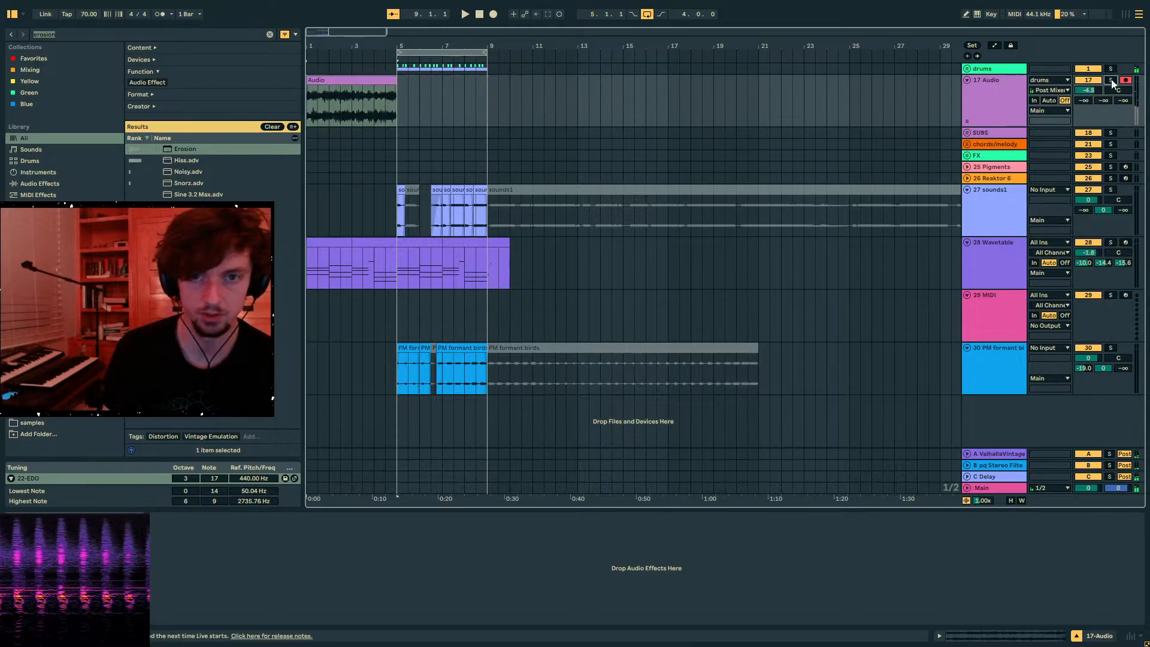
pyautogui.press('space')
# - Set the recorded drum clip's warp mode to Beats and pitch the clip up 12 semitones
pyautogui.click(978, 636)
pyautogui.click(281, 519)
pyautogui.click(278, 554)
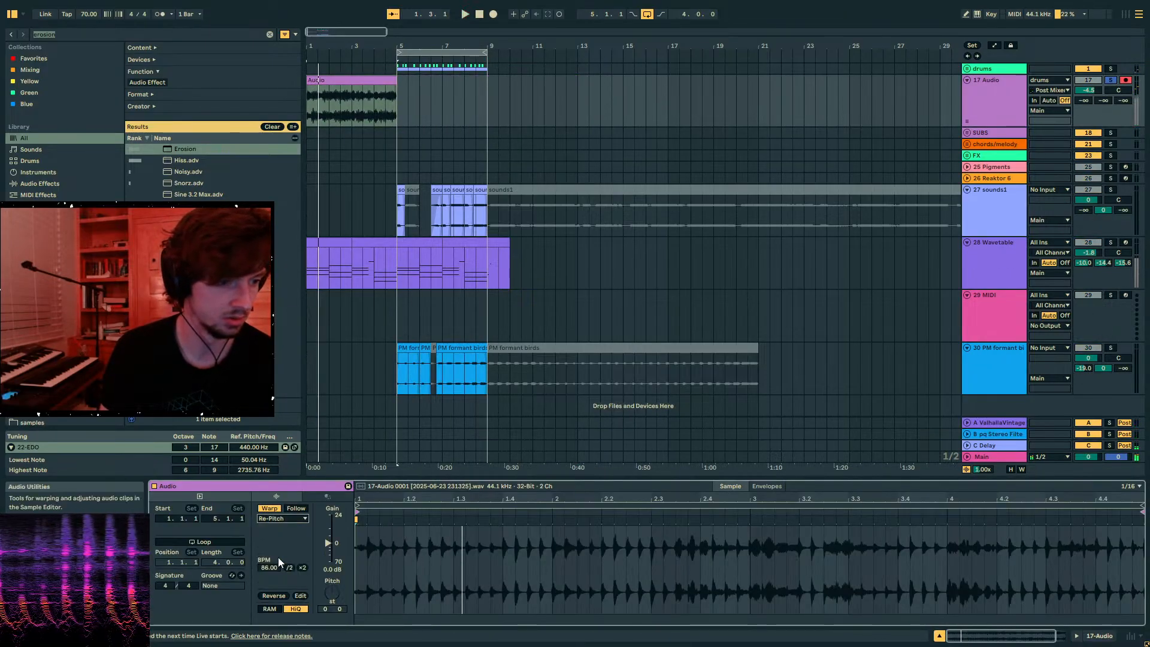
pyautogui.click(282, 518)
pyautogui.click(281, 519)
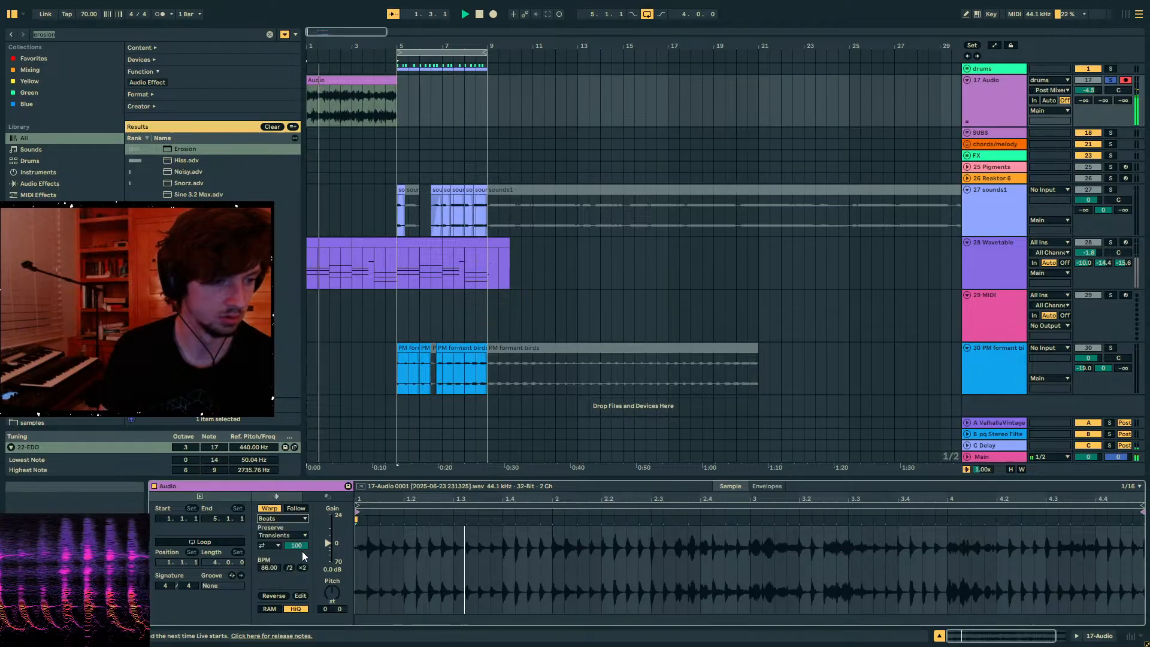
pyautogui.moveTo(339, 591); pyautogui.dragTo(335, 592)
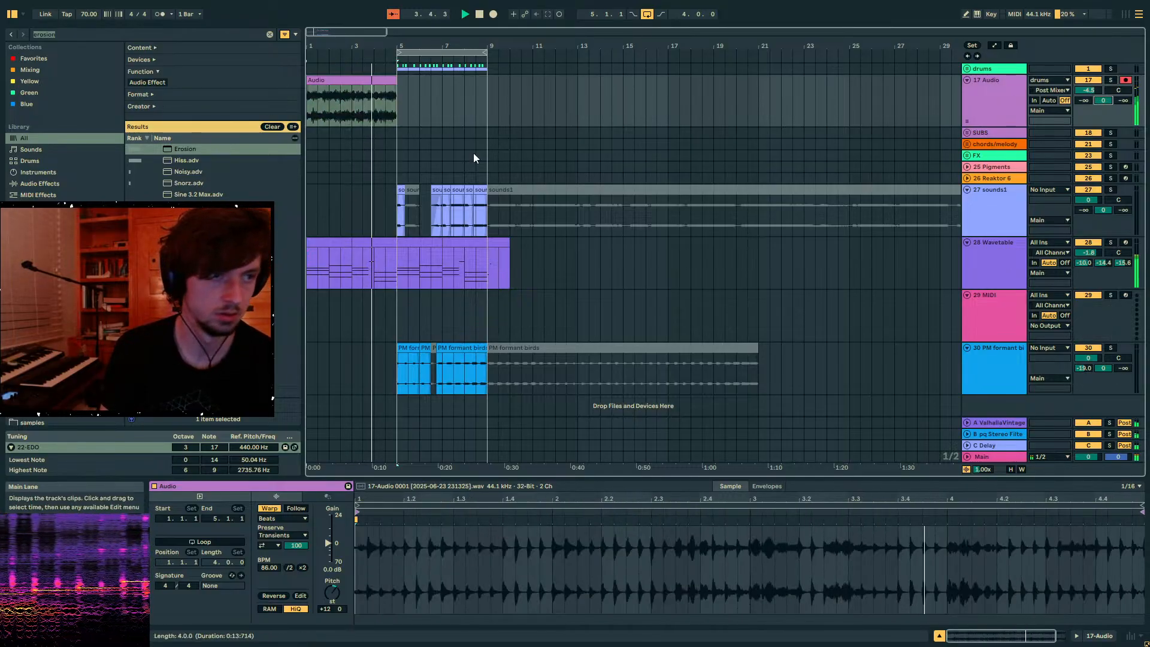
pyautogui.click(395, 109)
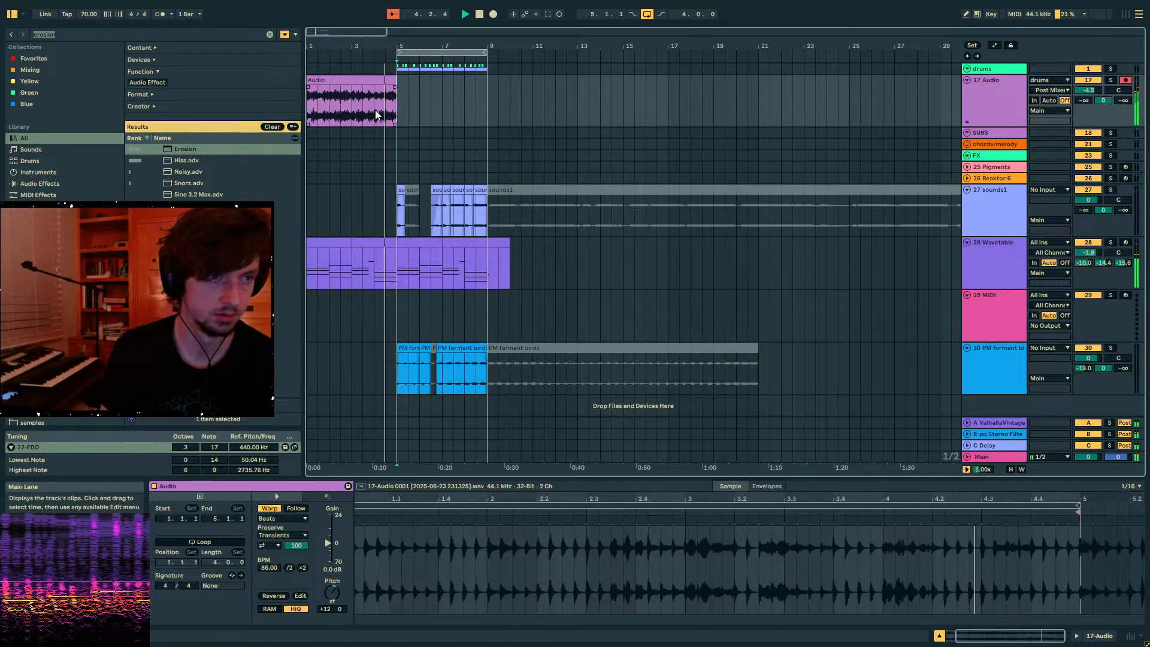
# - Bypass Erosion on the drums group and bring its Delay Dry/Wet to 0%
pyautogui.click(996, 69)
pyautogui.hotkey('shift', 'Tab')
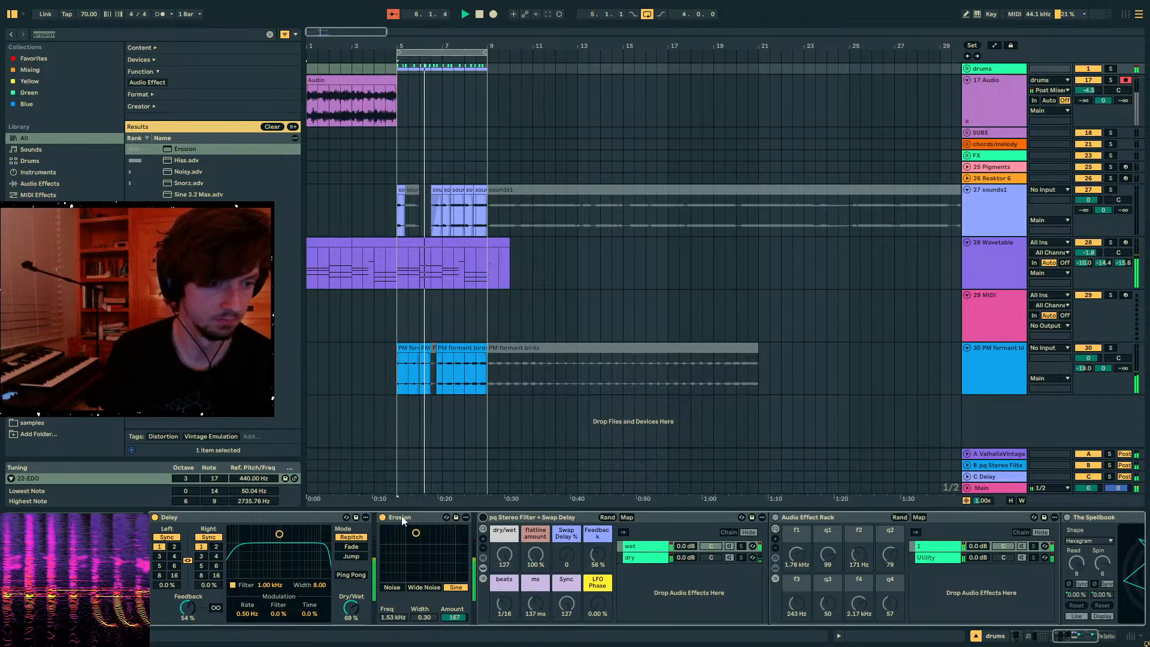
pyautogui.click(382, 518)
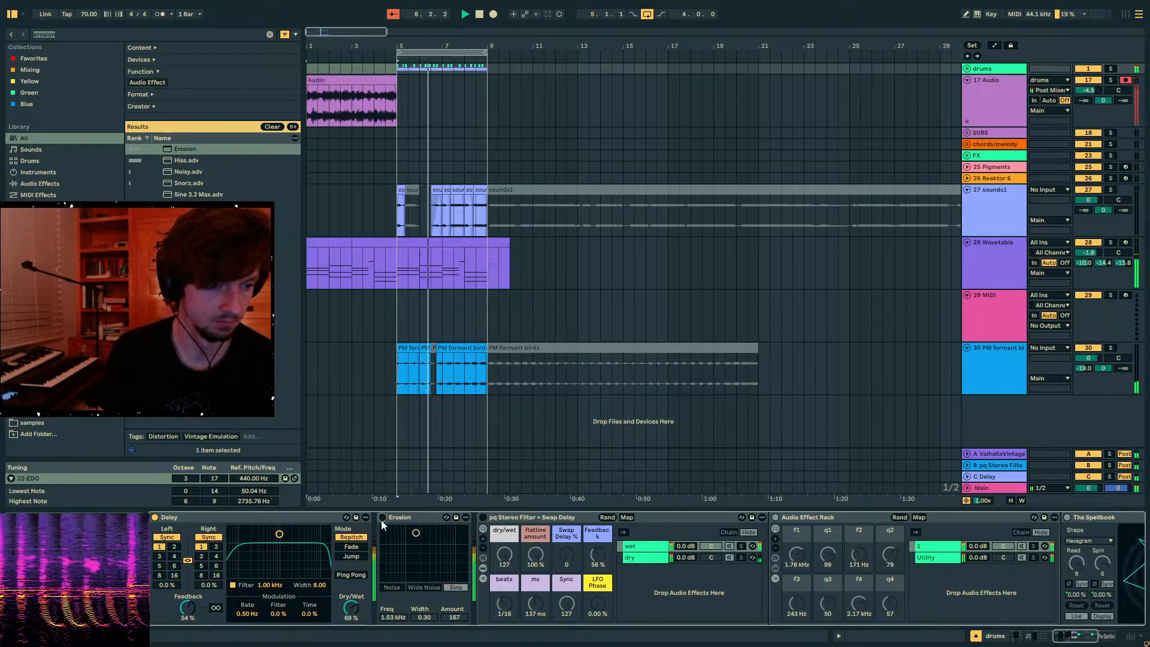
pyautogui.click(405, 70)
pyautogui.moveTo(400, 72)
pyautogui.mouseDown()
pyautogui.moveTo(486, 83)
pyautogui.moveTo(400, 71)
pyautogui.mouseUp()
pyautogui.press('space')
# - Duplicate the arrangement of bars 5 to 8 into bars 9 to 12, and repeat the recorded drum clip at bar 5
pyautogui.click(476, 53)
pyautogui.hotkey('ctrl', 'd')
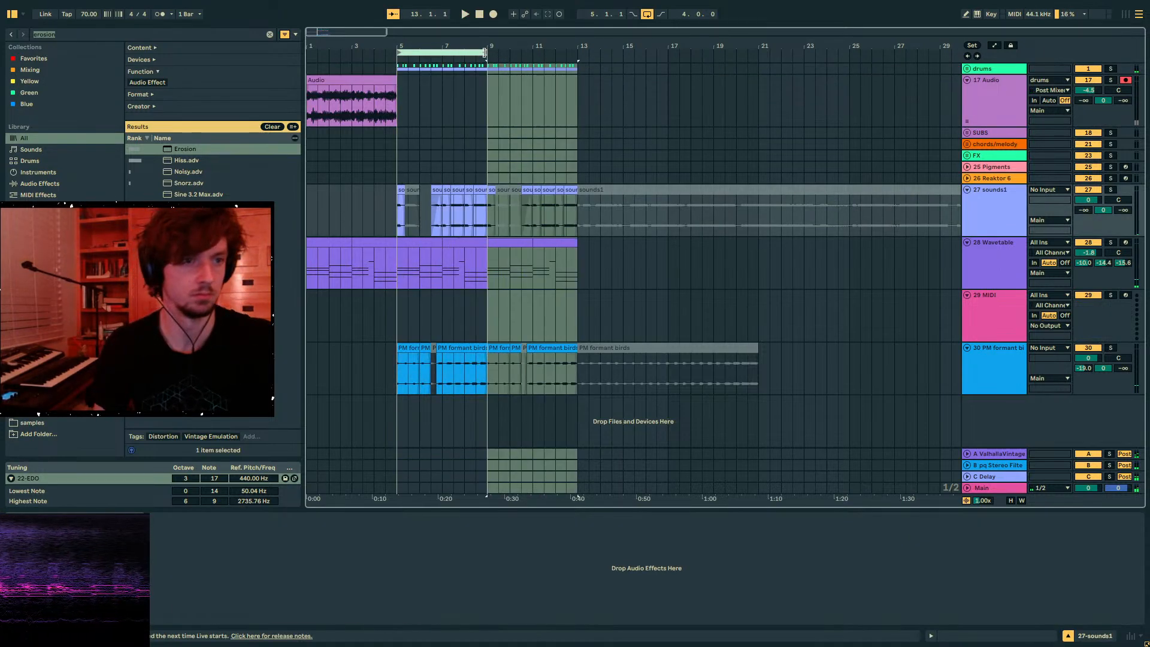
pyautogui.click(476, 53)
pyautogui.click(329, 77)
pyautogui.press('space')
pyautogui.hotkey('ctrl', 'd')
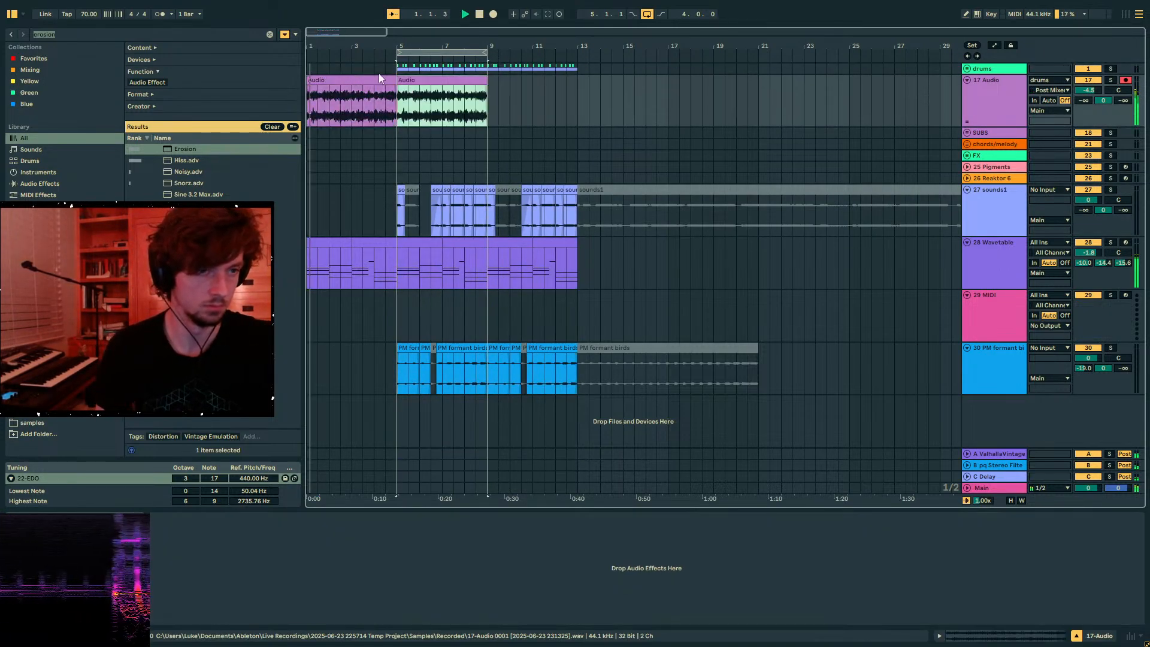
pyautogui.click(436, 53)
# - Automate the dry/wet of the pq Stereo Filter + Swap Delay rack on the drums group, pulling it down near bar 9
pyautogui.click(993, 69)
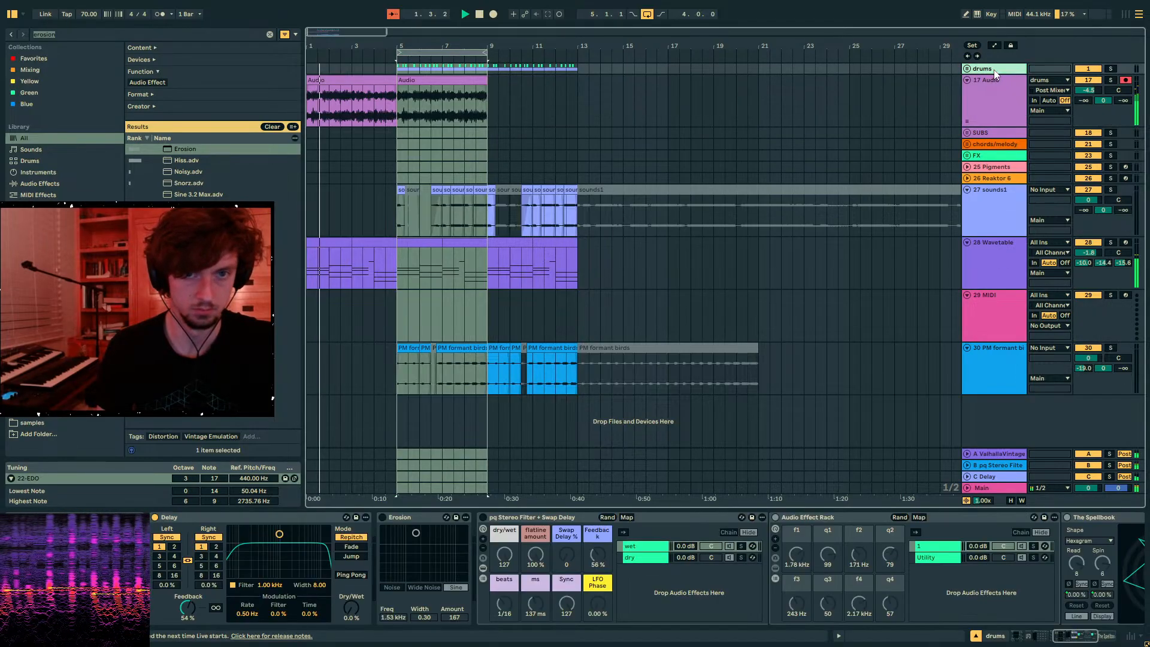
pyautogui.doubleClick(503, 519)
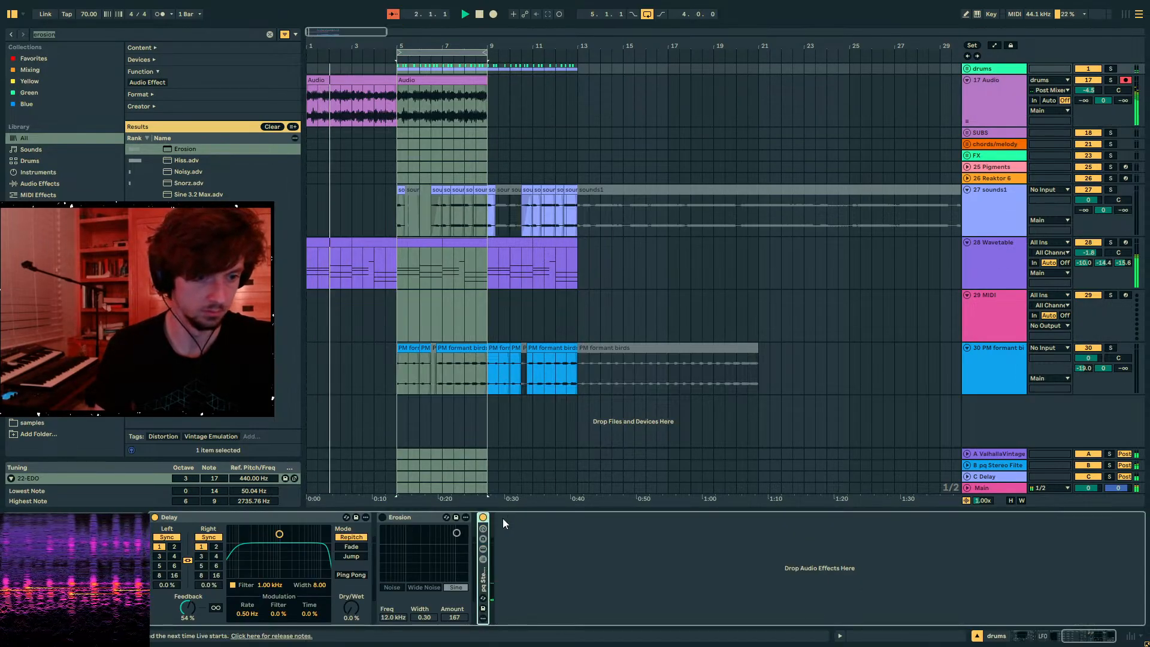
pyautogui.click(983, 72)
pyautogui.doubleClick(483, 580)
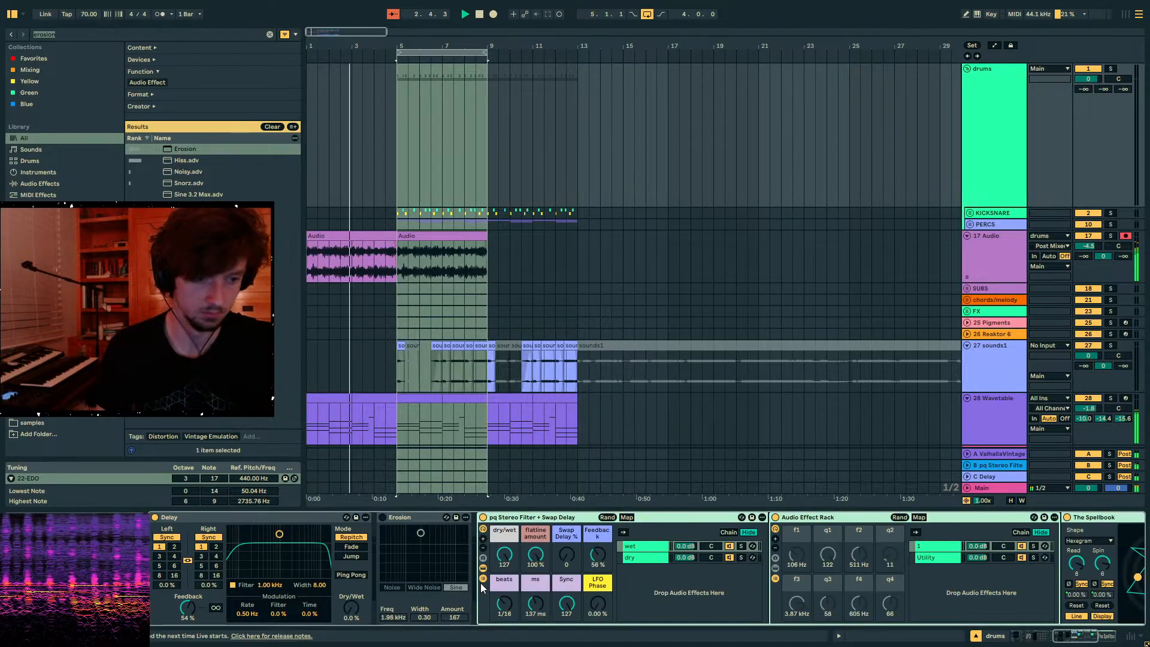
pyautogui.click(504, 554)
pyautogui.press('a')
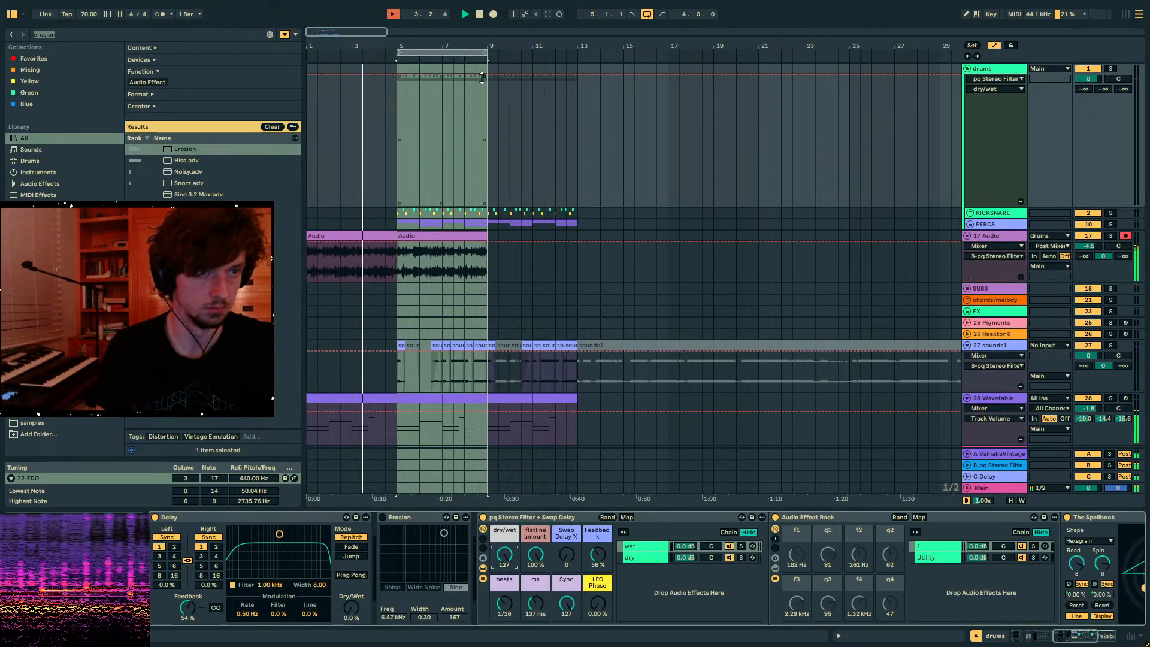
pyautogui.moveTo(479, 76); pyautogui.dragTo(493, 175)
pyautogui.press('a')
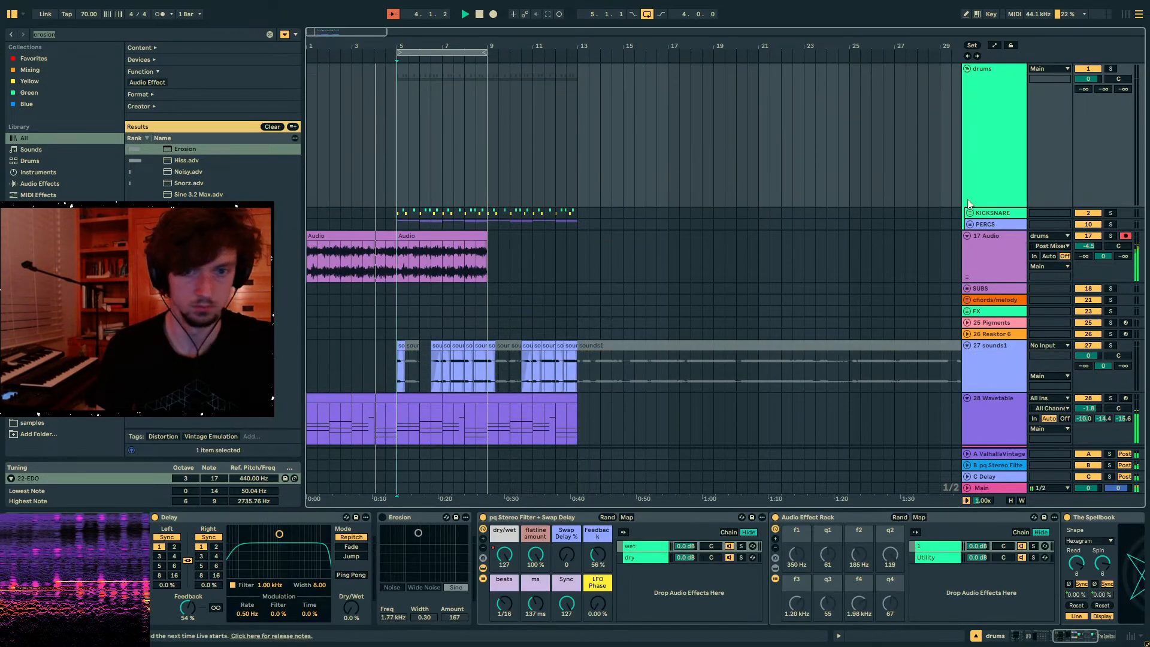
# - Copy the Wetable chord clip section of bars 9 to 12 onto the Hip-Hop Sub Bass track at bar 9
pyautogui.click(982, 267)
pyautogui.scroll(-1, 983, 266)
pyautogui.click(967, 217)
pyautogui.scroll(-3, 701, 262)
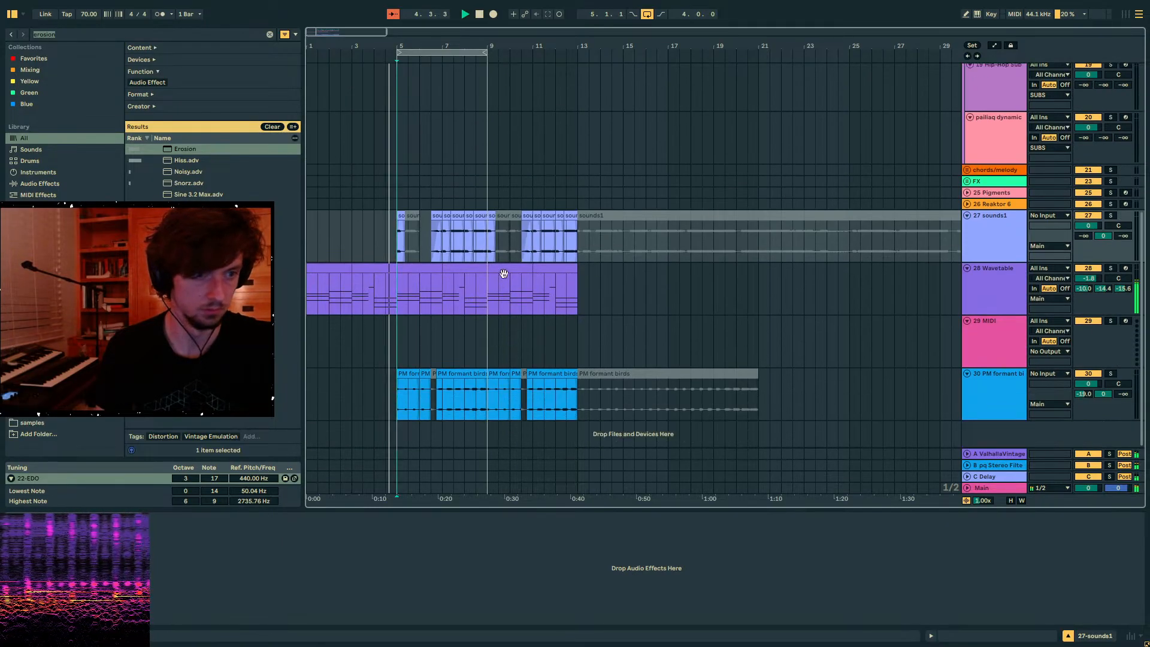
pyautogui.click(507, 272)
pyautogui.keyDown('shift'); pyautogui.click(541, 269); pyautogui.keyUp('shift')
pyautogui.hotkey('ctrl', 'c')
pyautogui.scroll(2, 493, 231)
pyautogui.click(487, 166)
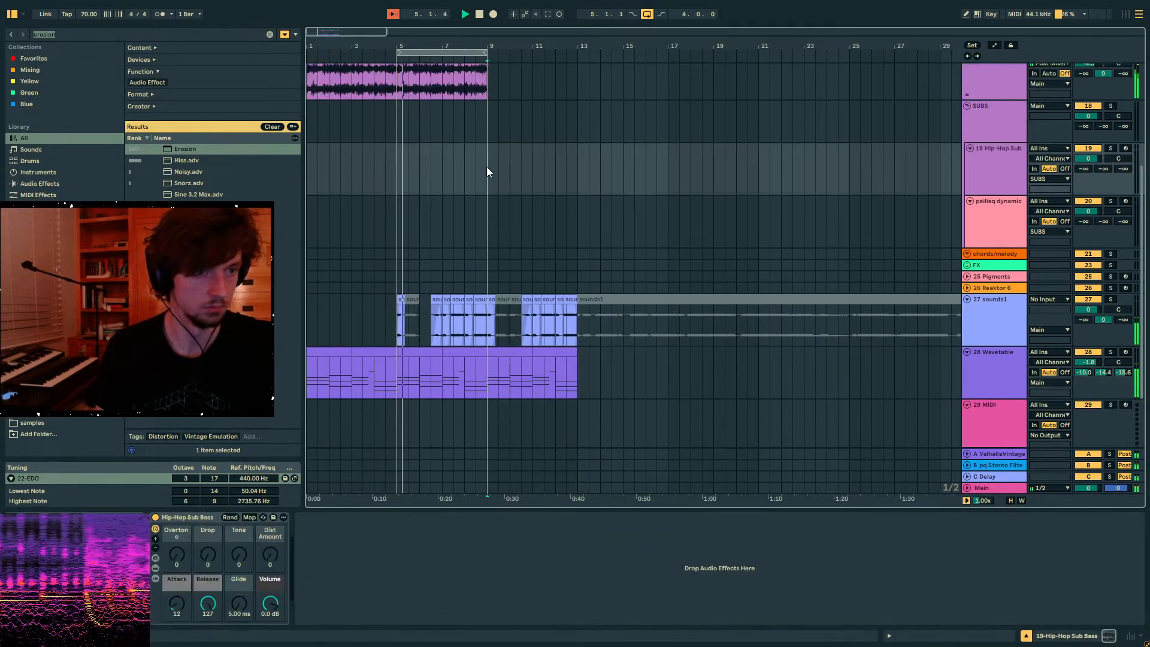
pyautogui.hotkey('ctrl', 'v')
# - Deactivate the sounds1 clips over bars 5 to 8 and turn off the arrangement loop
pyautogui.scroll(-2, 462, 207)
pyautogui.click(390, 221)
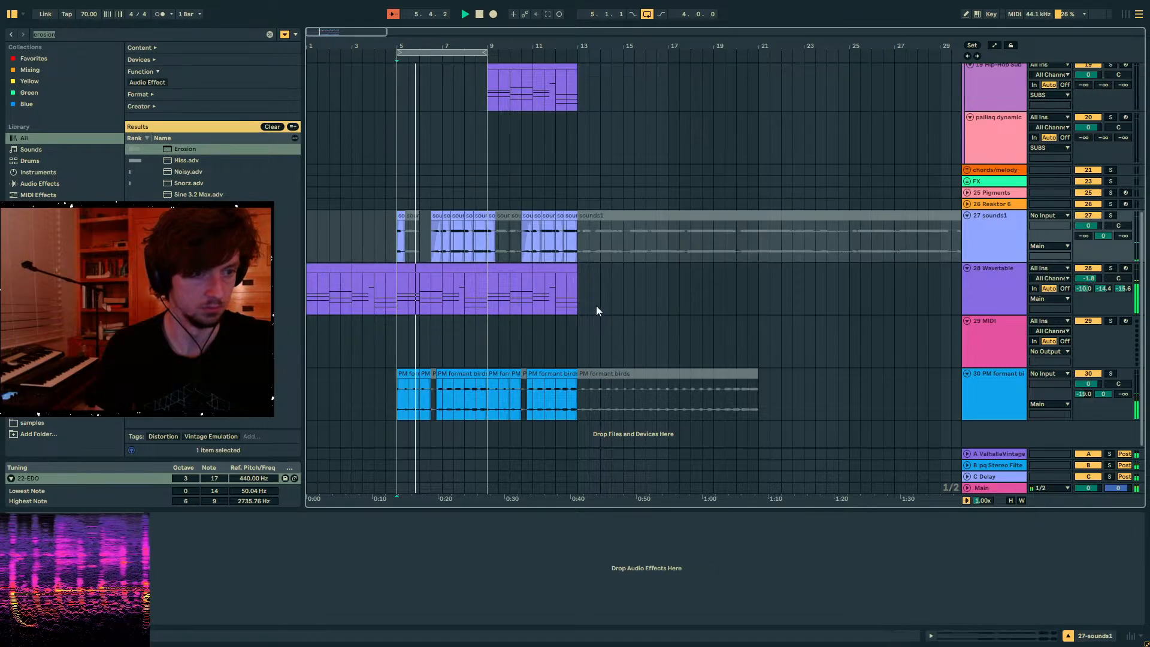
pyautogui.moveTo(491, 241); pyautogui.dragTo(397, 244)
pyautogui.press('0')
pyautogui.click(473, 161)
pyautogui.click(472, 182)
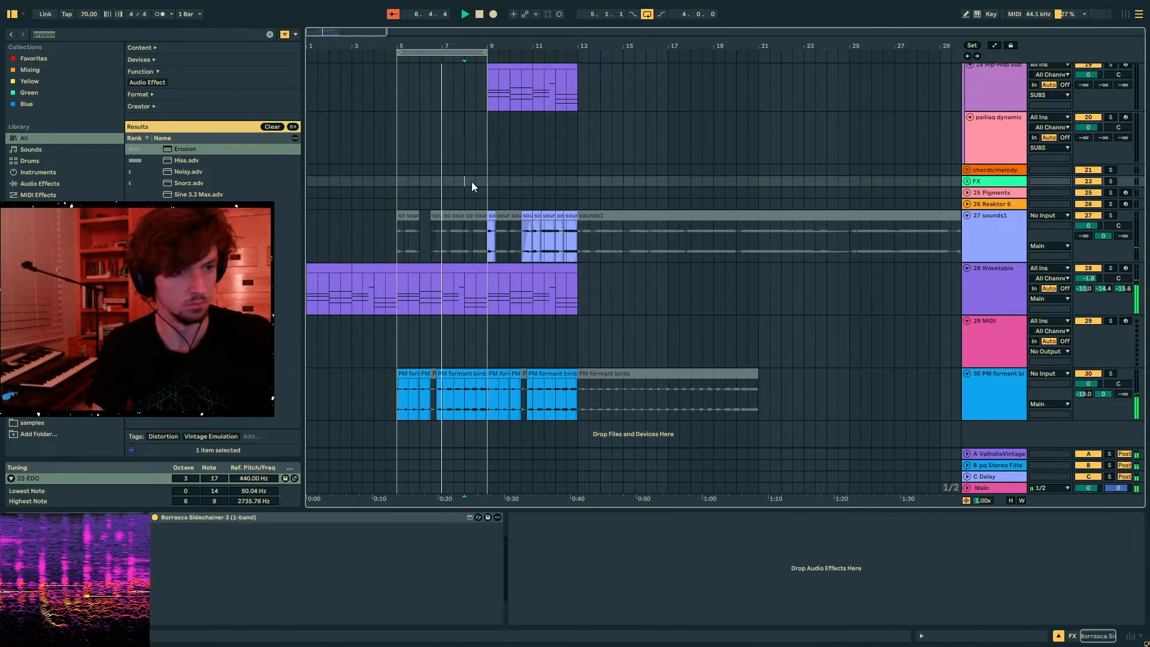
pyautogui.hotkey('ctrl', 'l')
pyautogui.click(482, 191)
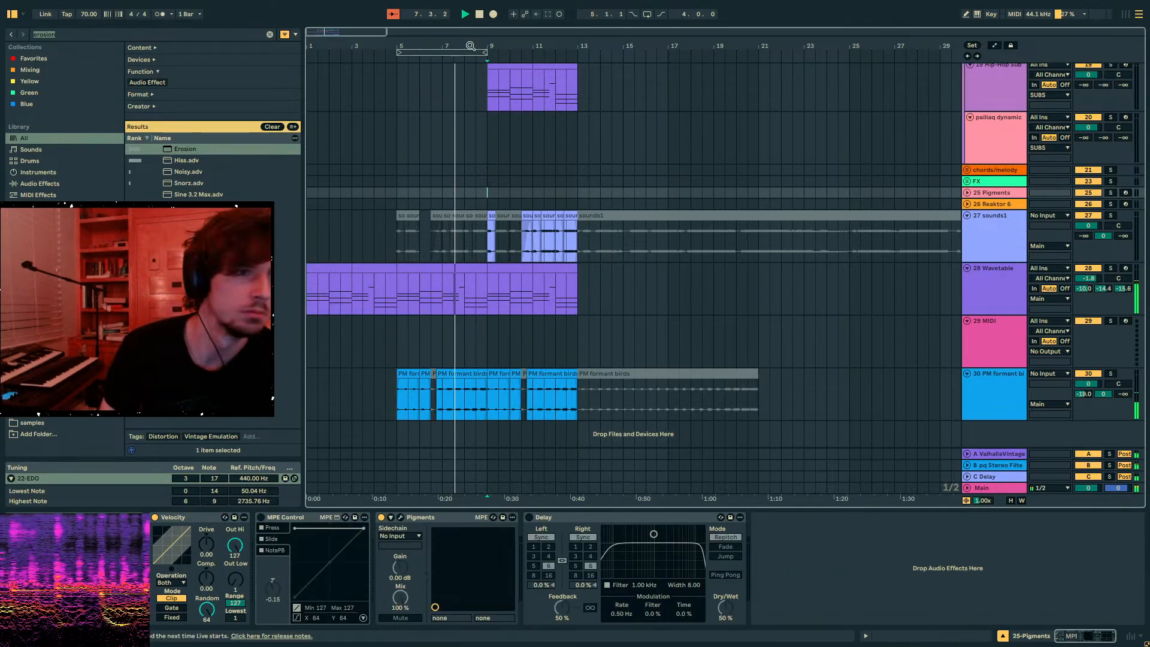
# - Transpose all notes of the Hip-Hop Sub Bass clip at bar 9 down one octave
pyautogui.scroll(5, 471, 82)
pyautogui.click(671, 216)
pyautogui.scroll(2, 723, 225)
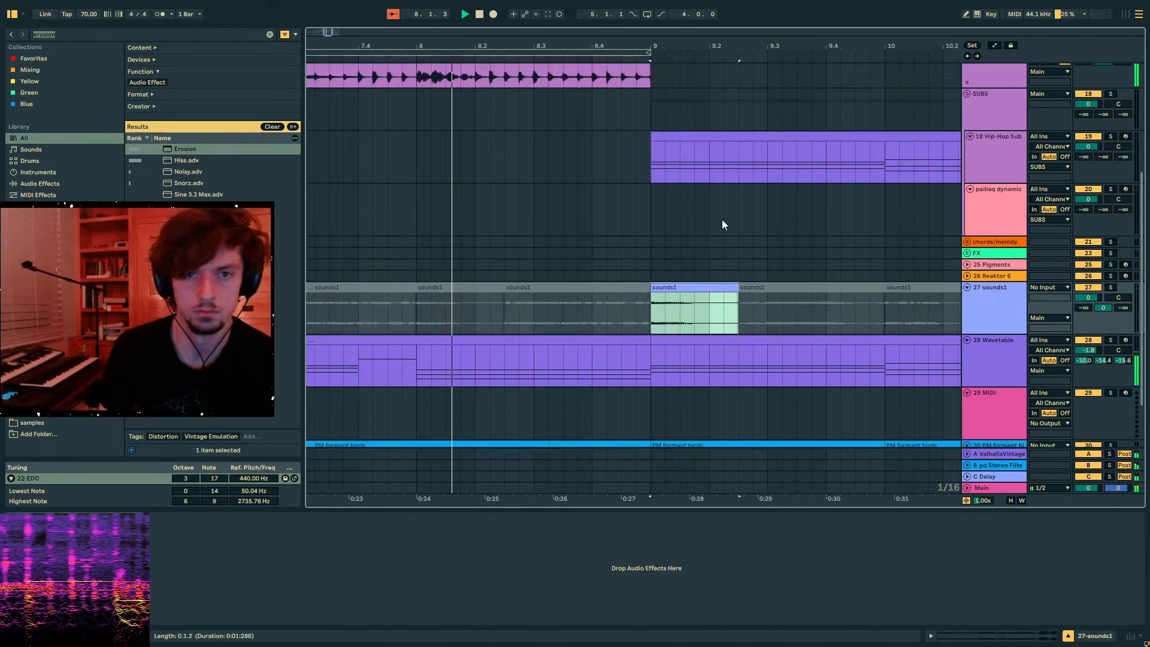
pyautogui.click(699, 136)
pyautogui.moveTo(530, 478); pyautogui.dragTo(488, 250)
pyautogui.moveTo(481, 372); pyautogui.dragTo(478, 457)
pyautogui.press('space')
pyautogui.moveTo(526, 390); pyautogui.dragTo(1063, 534)
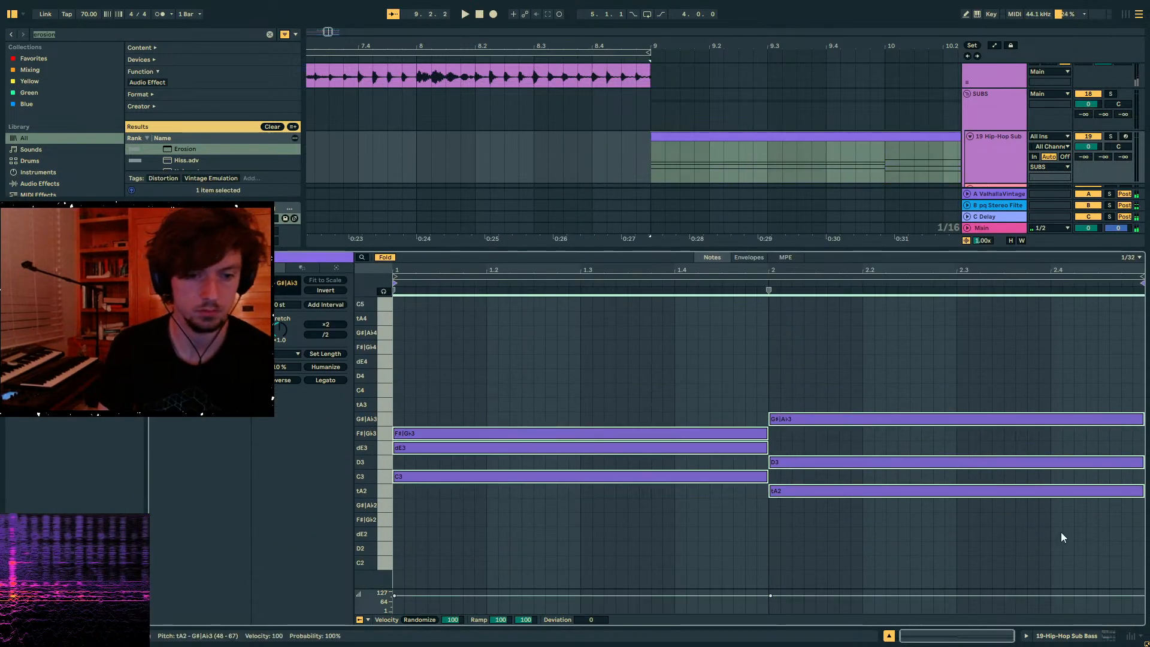
pyautogui.hotkey('shift', 'Down')
# - Reveal the devices inside the Hip-Hop Sub Bass rack, and transpose the bar 9 clip's notes down another octave
pyautogui.click(1079, 635)
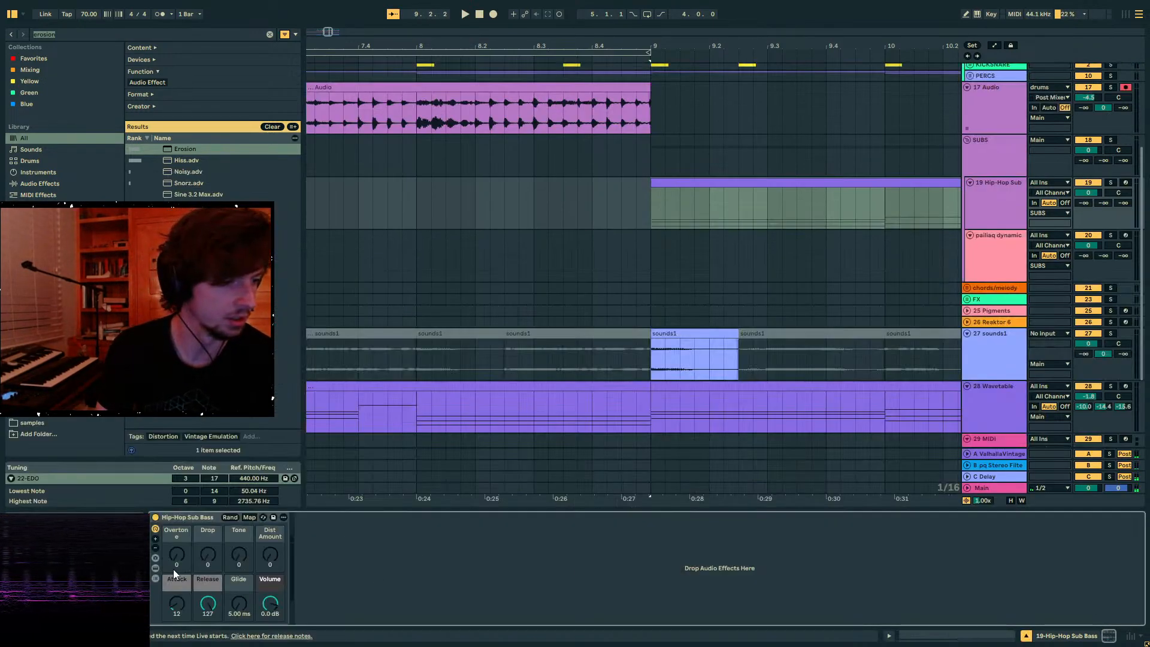
pyautogui.click(155, 579)
pyautogui.click(309, 547)
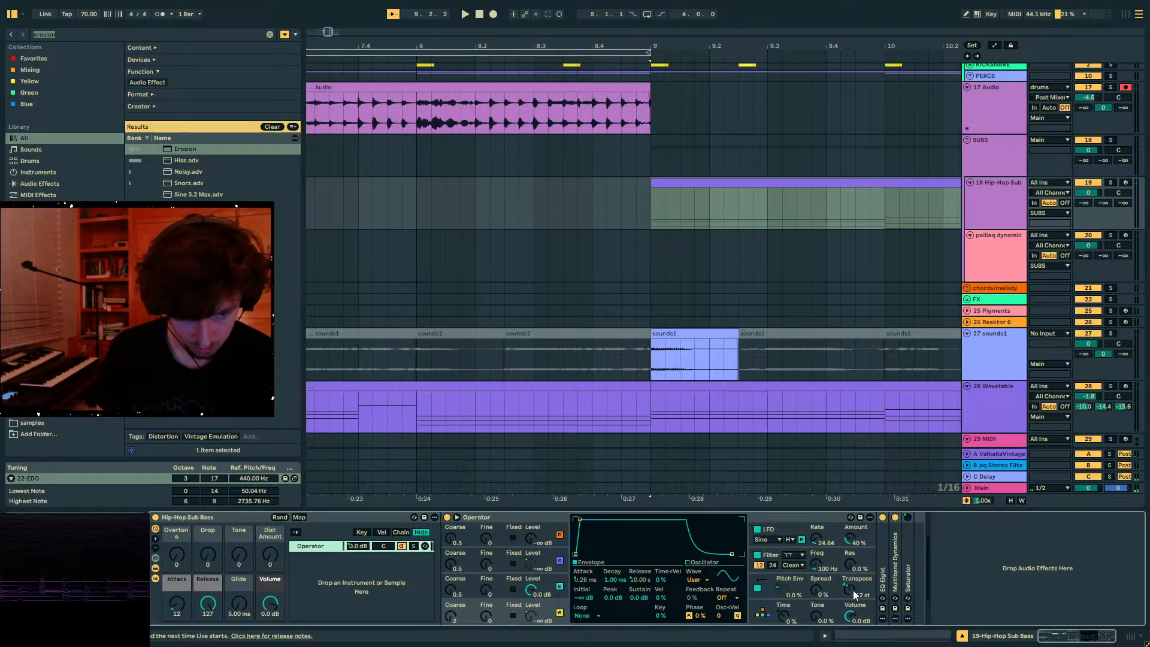
pyautogui.click(941, 637)
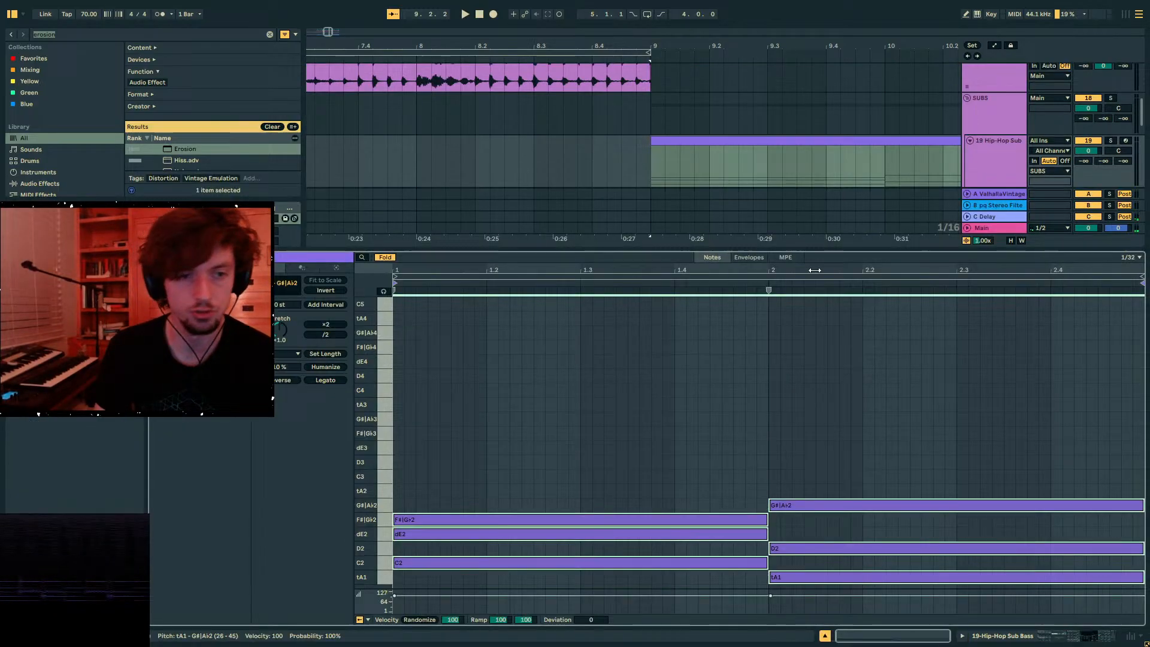
# - Deactivate the C2, dE2, tA1 and D2 notes in the sub bass clip, keeping only each chord's highest note active
pyautogui.click(708, 156)
pyautogui.click(441, 560)
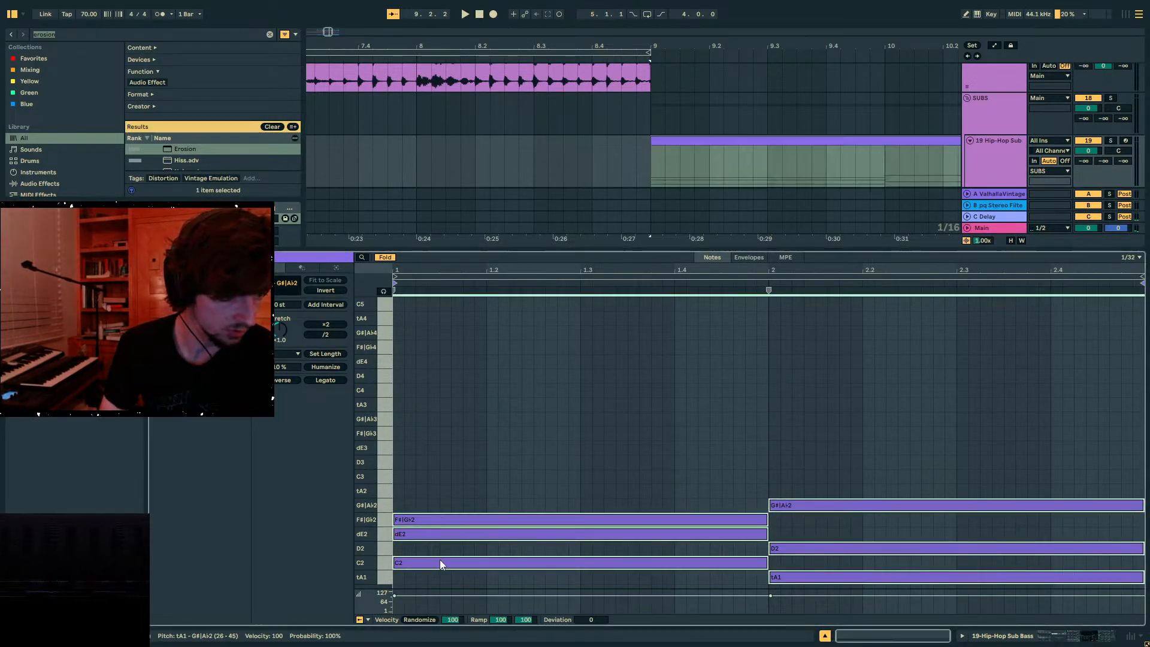
pyautogui.click(446, 554)
pyautogui.click(447, 562)
pyautogui.press('0')
pyautogui.click(440, 536)
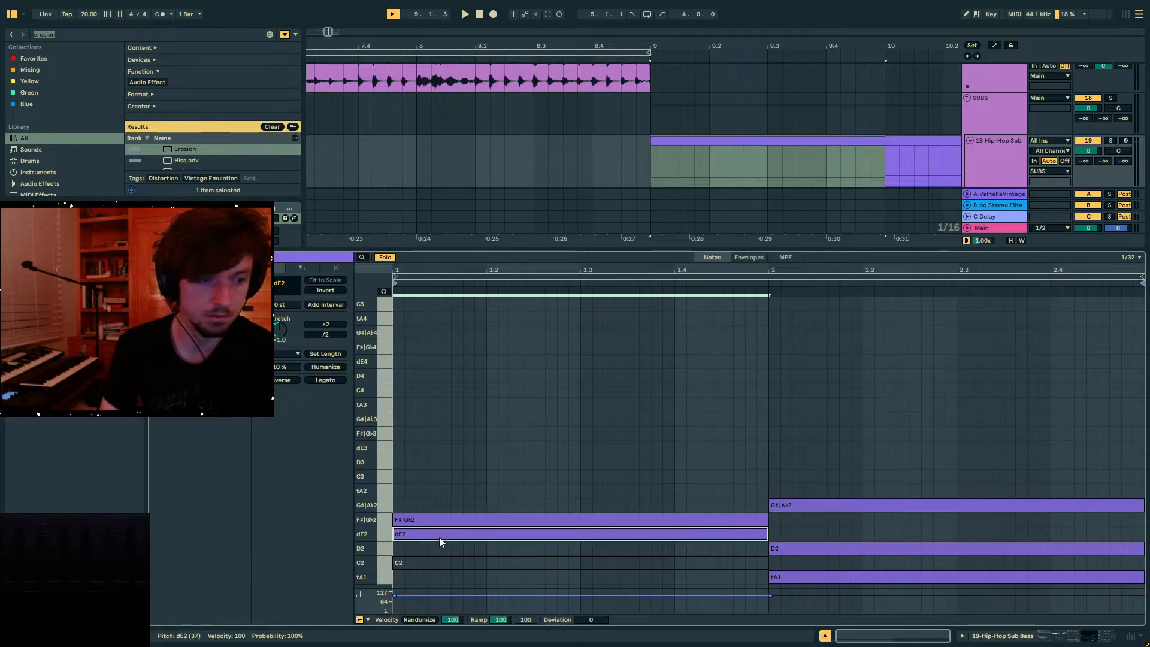
pyautogui.press('0')
pyautogui.click(826, 575)
pyautogui.press('0')
pyautogui.click(823, 547)
pyautogui.press('0')
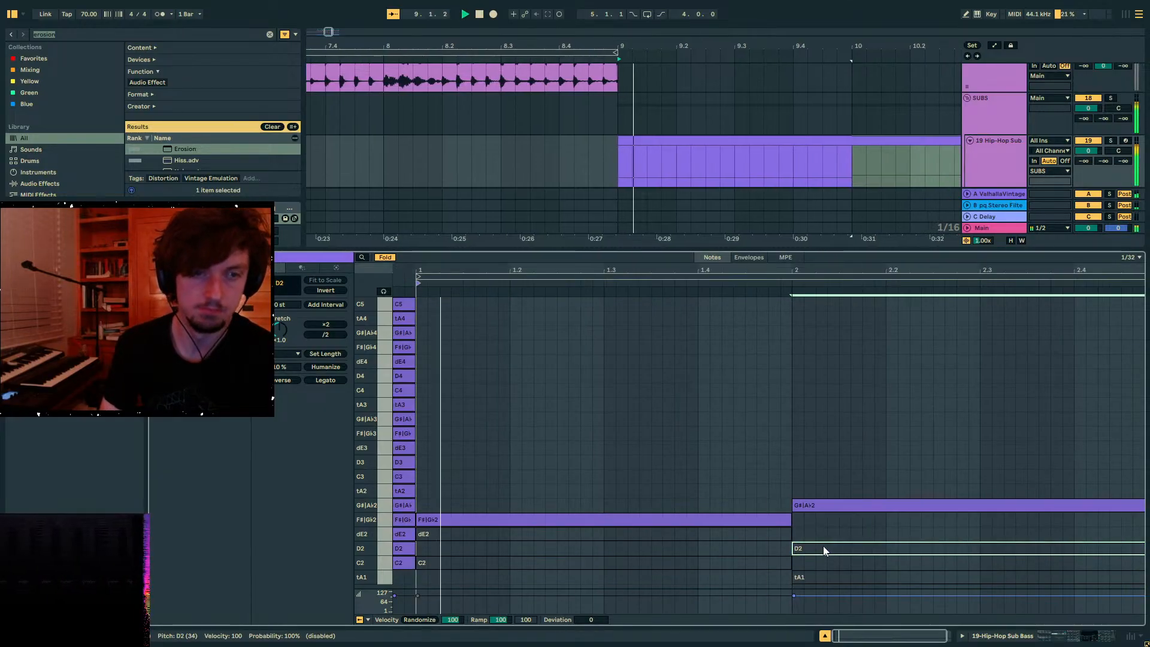
# - Play the drop and lower the Hip-Hop Sub Bass track volume to -7.8 dB
pyautogui.press('space')
pyautogui.moveTo(707, 450); pyautogui.dragTo(738, 524)
pyautogui.moveTo(1088, 151); pyautogui.dragTo(1088, 170)
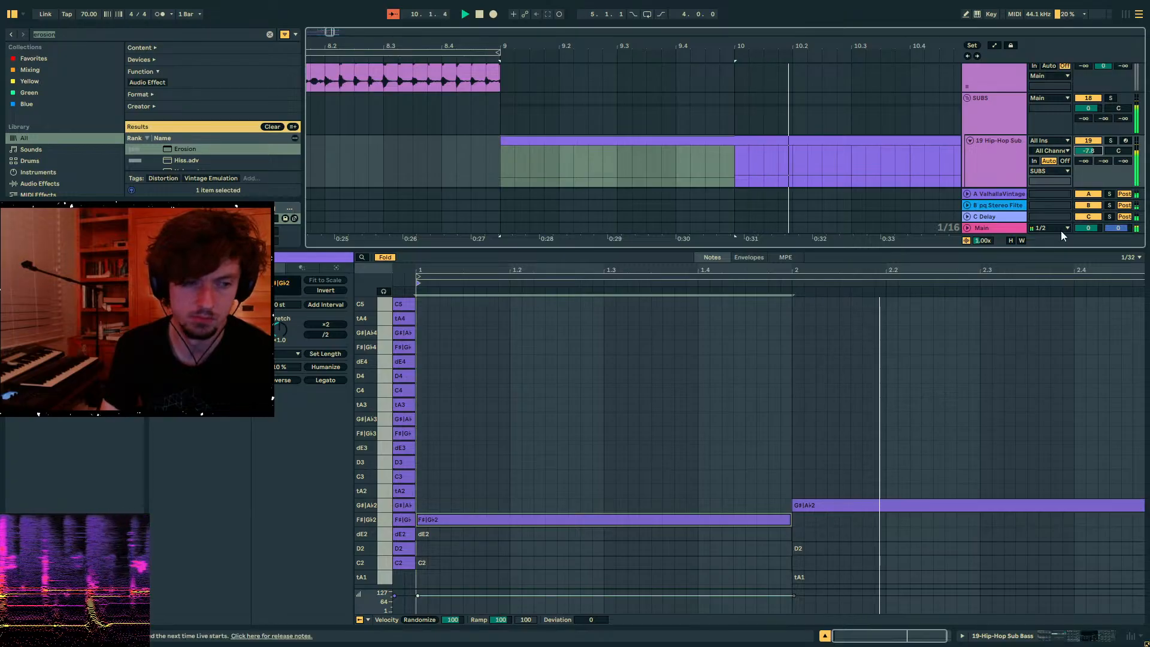
pyautogui.press('space')
# - Move the G#2 note in the sub clip's second bar down to D2 and play the drop from bar 9
pyautogui.click(886, 505)
pyautogui.press('Down')
pyautogui.press('Down')
pyautogui.press('Down')
pyautogui.press('Down')
pyautogui.press('Down')
pyautogui.press('Down')
pyautogui.press('space')
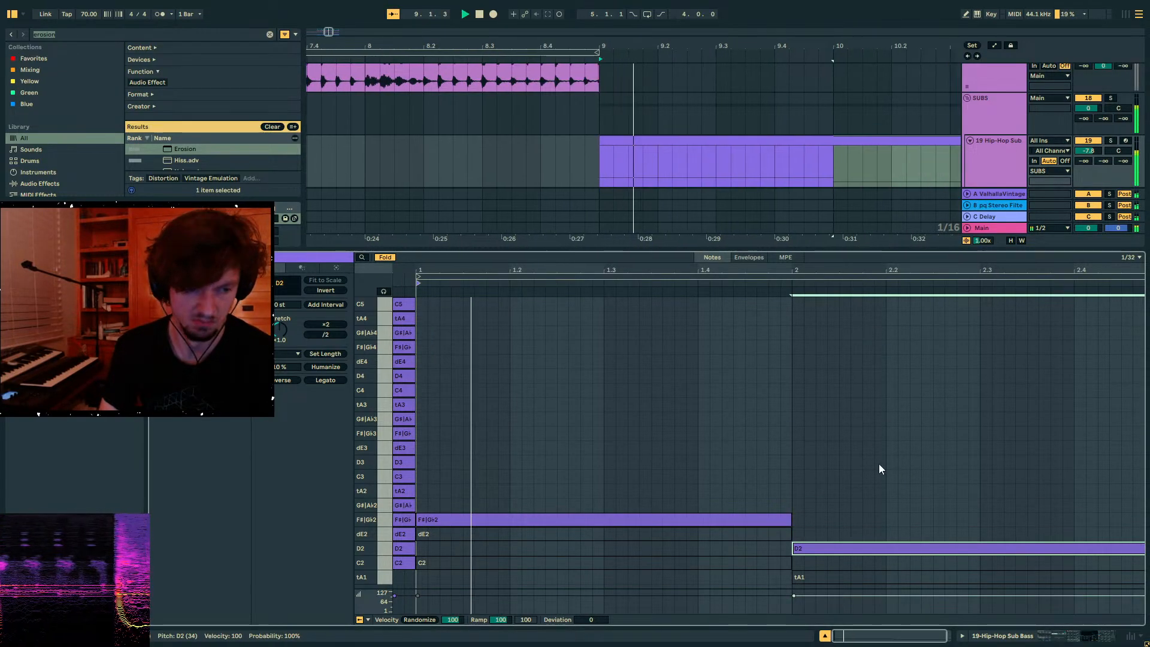
# - Shorten the sub's F#2 note to end midway through beat 1.3 and its D2 note to end at 2.3
pyautogui.moveTo(790, 520); pyautogui.dragTo(662, 519)
pyautogui.click(1118, 547)
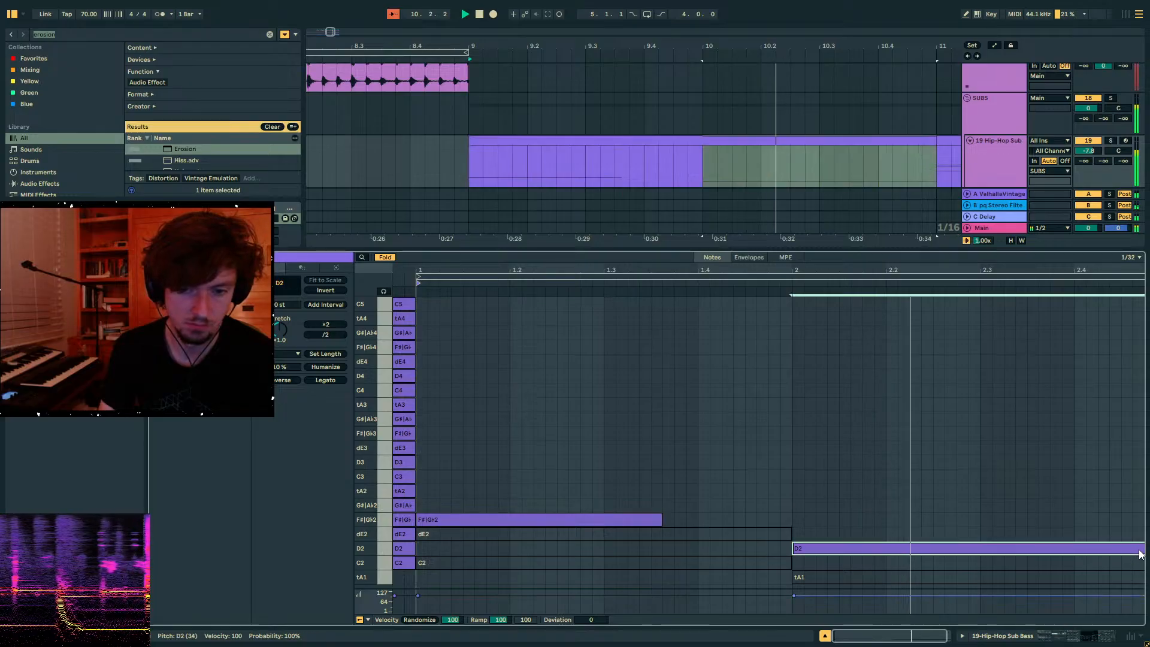
pyautogui.click(320, 334)
pyautogui.press('space')
pyautogui.press('space')
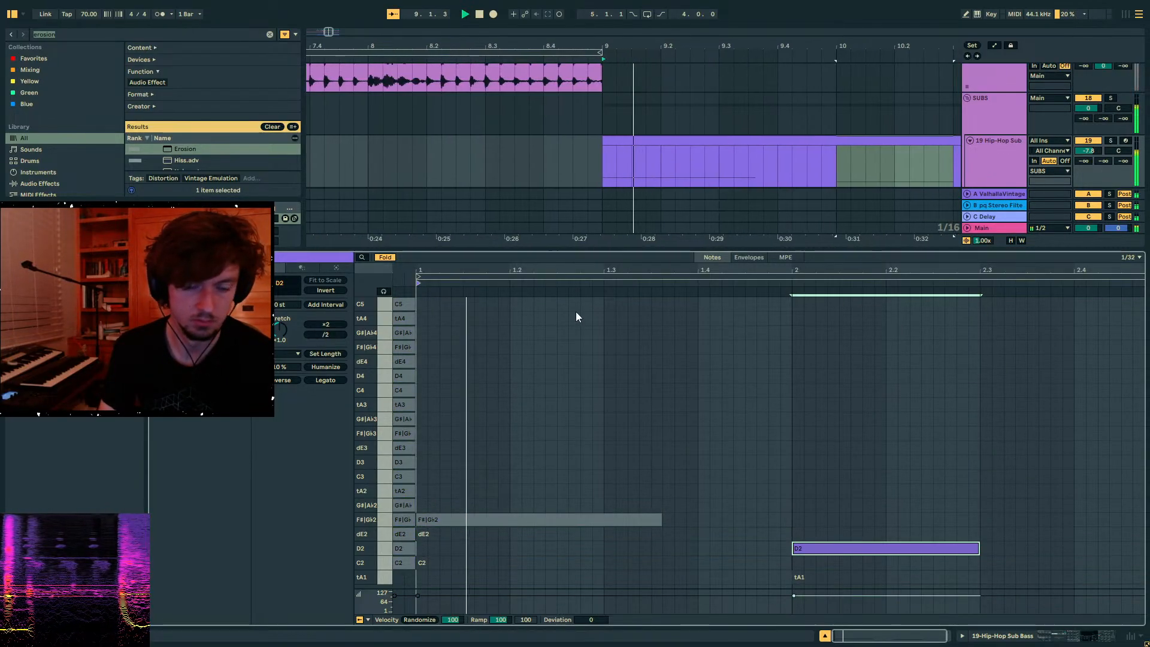
# - Duplicate the edited two-bar sub bass clip repeatedly so it fills bars 9 to 16
pyautogui.scroll(-6, 620, 145)
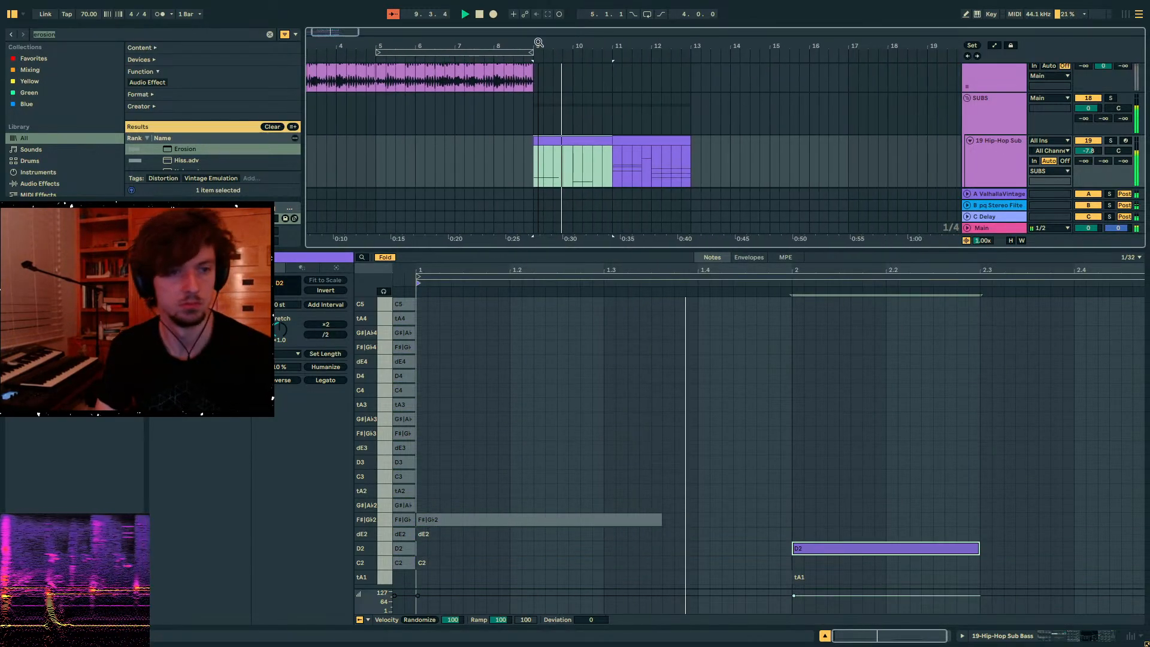
pyautogui.hotkey('ctrl', 'd')
pyautogui.click(649, 142)
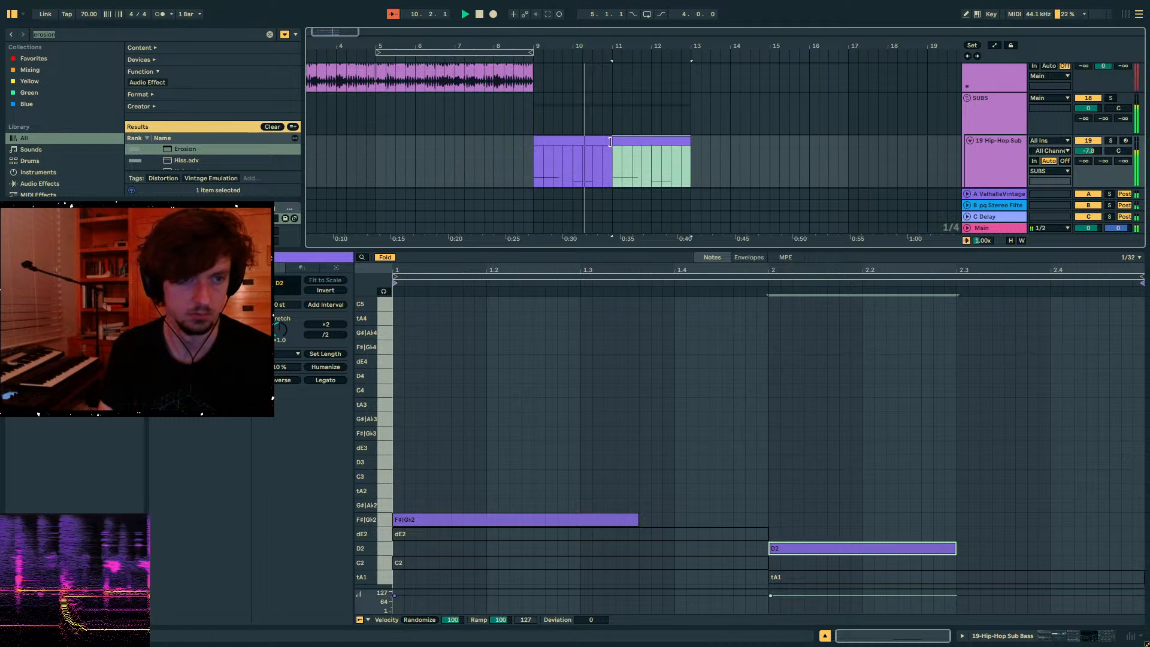
pyautogui.keyDown('shift'); pyautogui.click(603, 142); pyautogui.keyUp('shift')
pyautogui.hotkey('ctrl', 'd')
pyautogui.click(604, 141)
pyautogui.click(654, 143)
pyautogui.click(729, 144)
pyautogui.click(793, 143)
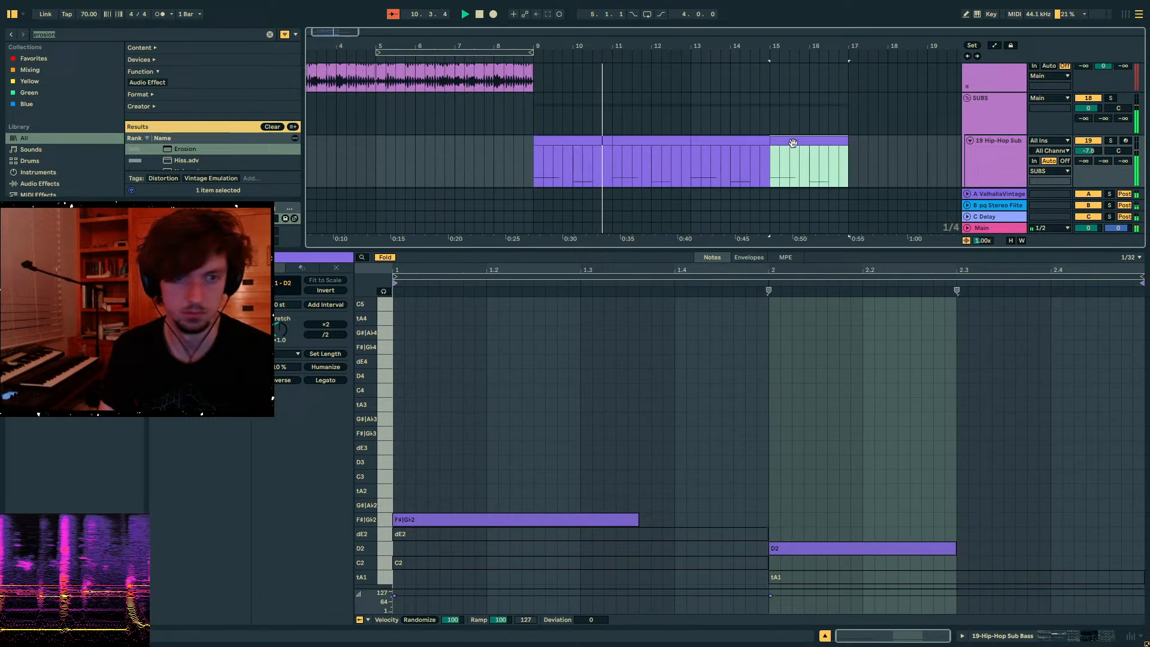
# - Search the browser for "auto pan" and load Auto Pan onto the Hip-Hop Sub Bass track
pyautogui.click(1068, 640)
pyautogui.hotkey('ctrl', 'f')
pyautogui.write('auto p')
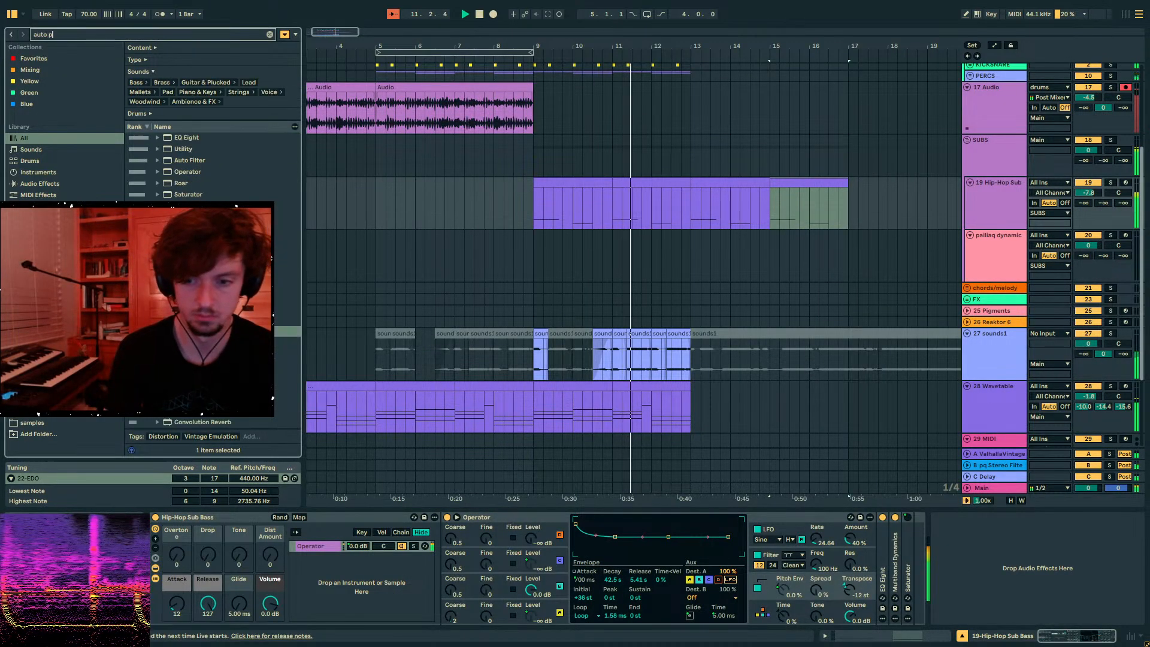
pyautogui.write('an')
pyautogui.press('Down')
pyautogui.press('Return')
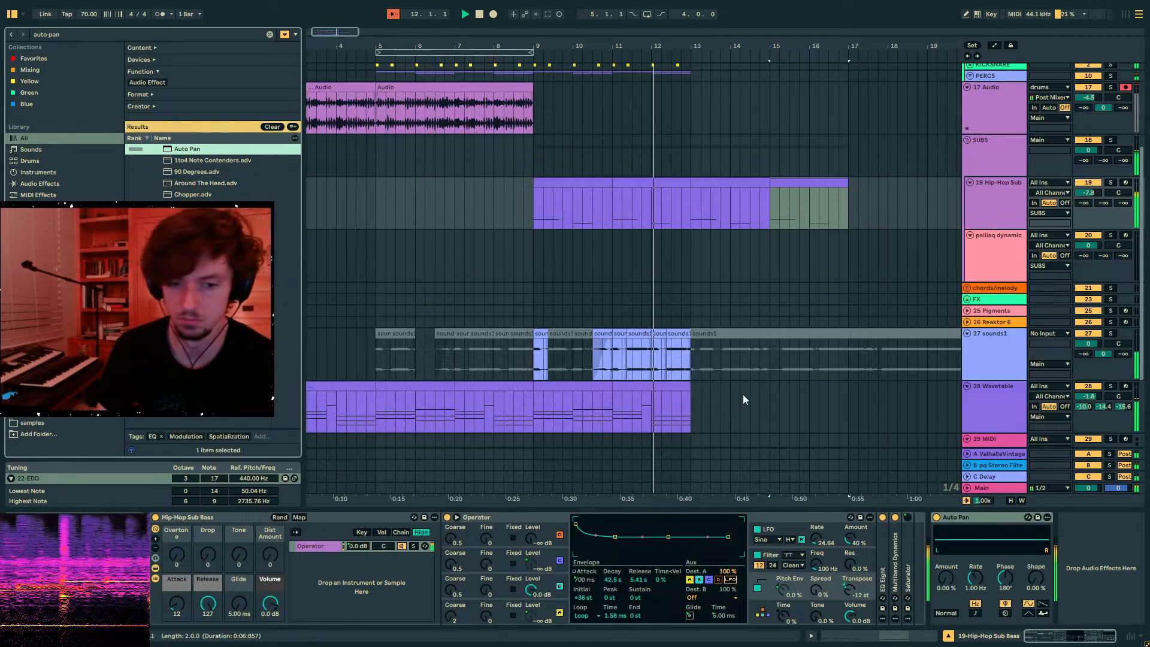
# - Set Auto Pan to a tempo-synced 1/6 rate with 0° phase and 18.3% amount while auditioning the sub from bar 13
pyautogui.click(976, 613)
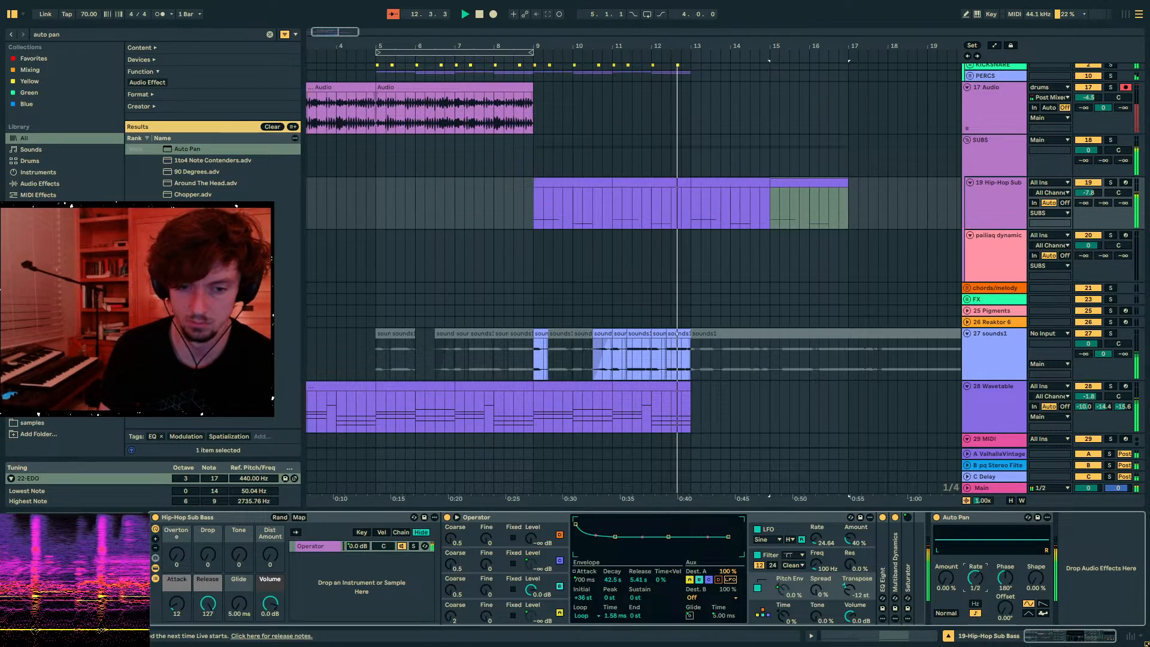
pyautogui.moveTo(975, 578); pyautogui.dragTo(945, 515)
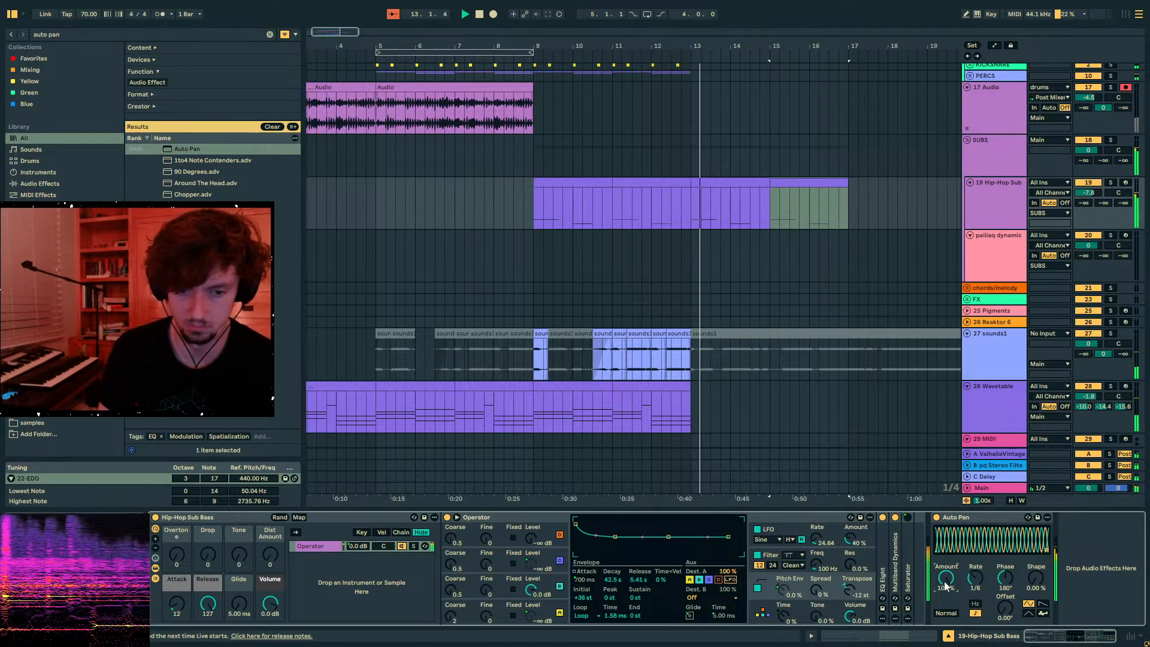
pyautogui.moveTo(1005, 578); pyautogui.dragTo(1005, 629)
pyautogui.click(691, 201)
pyautogui.press('space')
pyautogui.press('space')
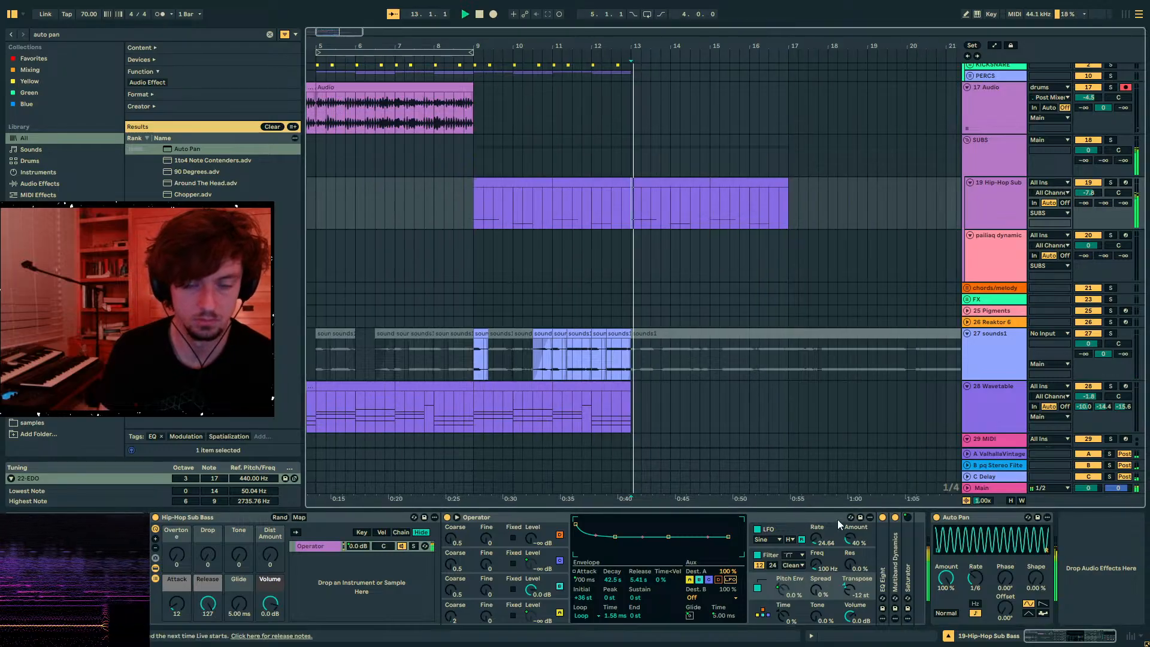
pyautogui.moveTo(945, 578); pyautogui.dragTo(945, 605)
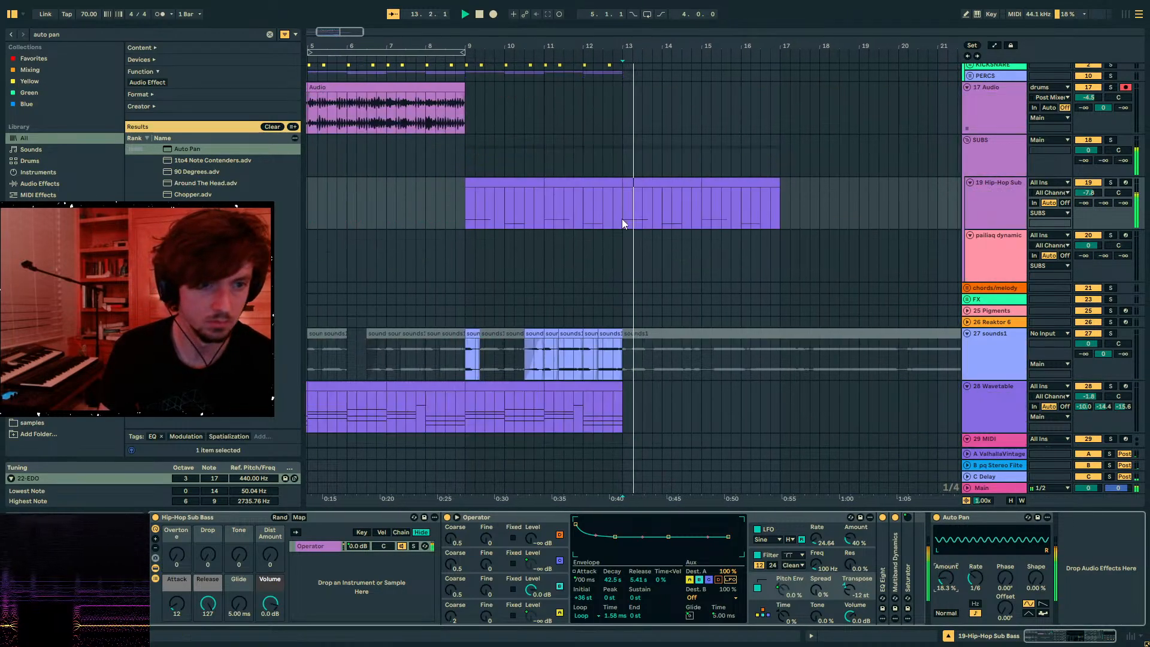
# - Collapse all tracks and duplicate the bars 9 to 12 material of the drums, sounds1, Wavetable and PM formant birds tracks to bar 13
pyautogui.scroll(2, 614, 74)
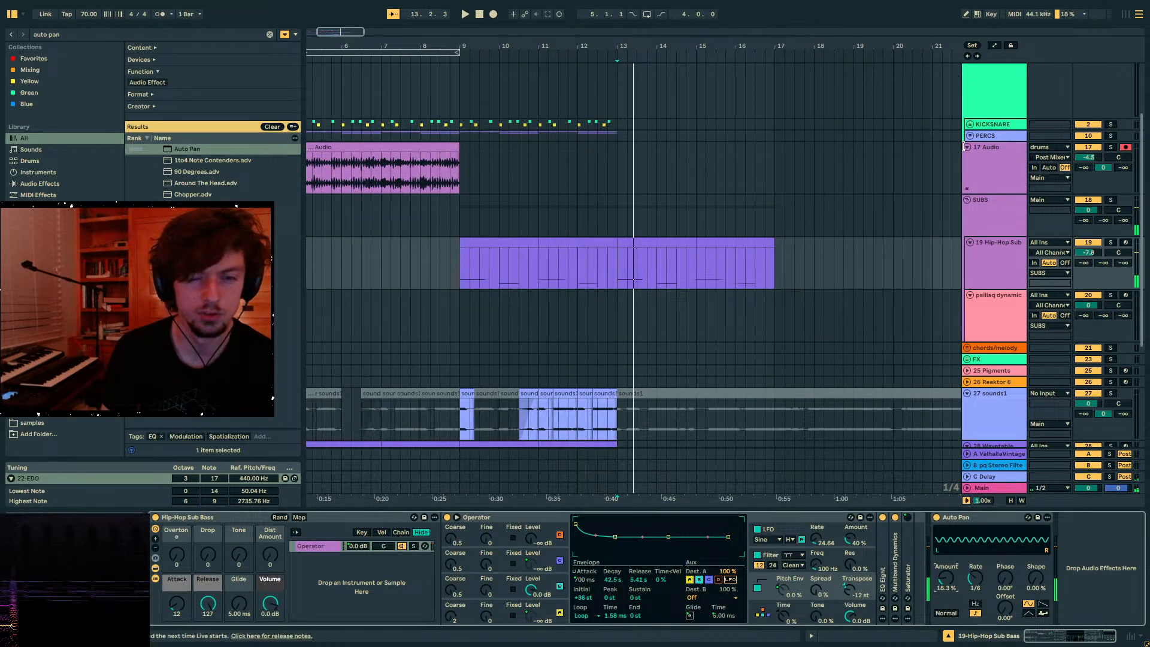
pyautogui.keyDown('alt'); pyautogui.click(970, 147); pyautogui.keyUp('alt')
pyautogui.moveTo(613, 71); pyautogui.dragTo(463, 67)
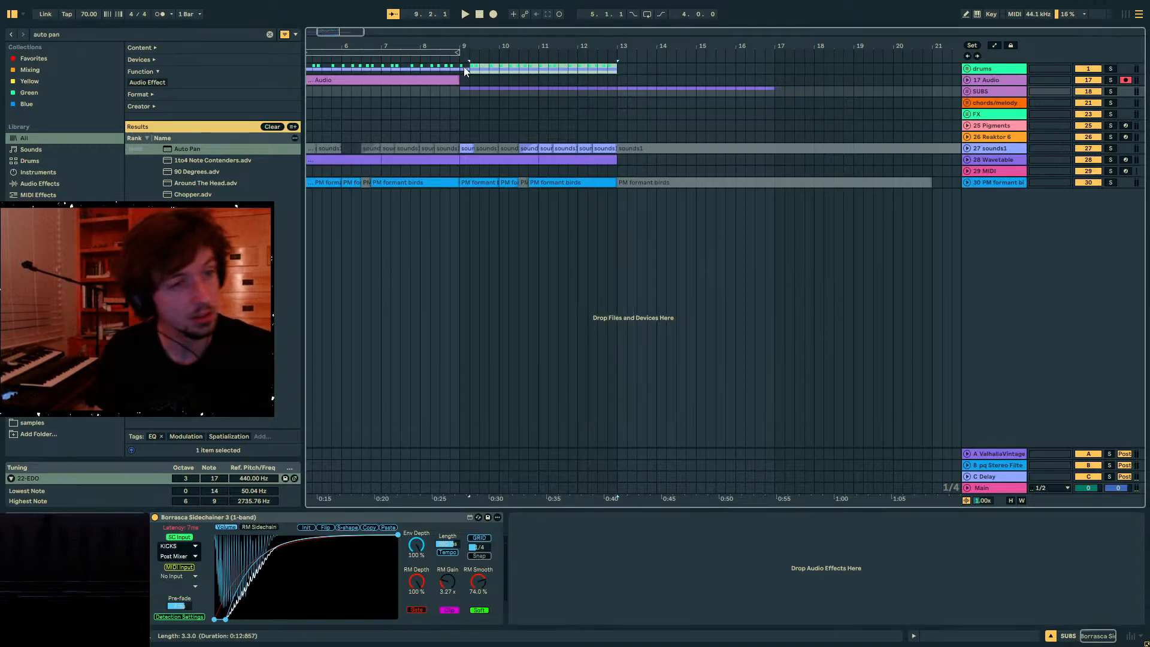
pyautogui.hotkey('ctrl', 'd')
pyautogui.moveTo(617, 139); pyautogui.dragTo(467, 198)
pyautogui.hotkey('ctrl', 'd')
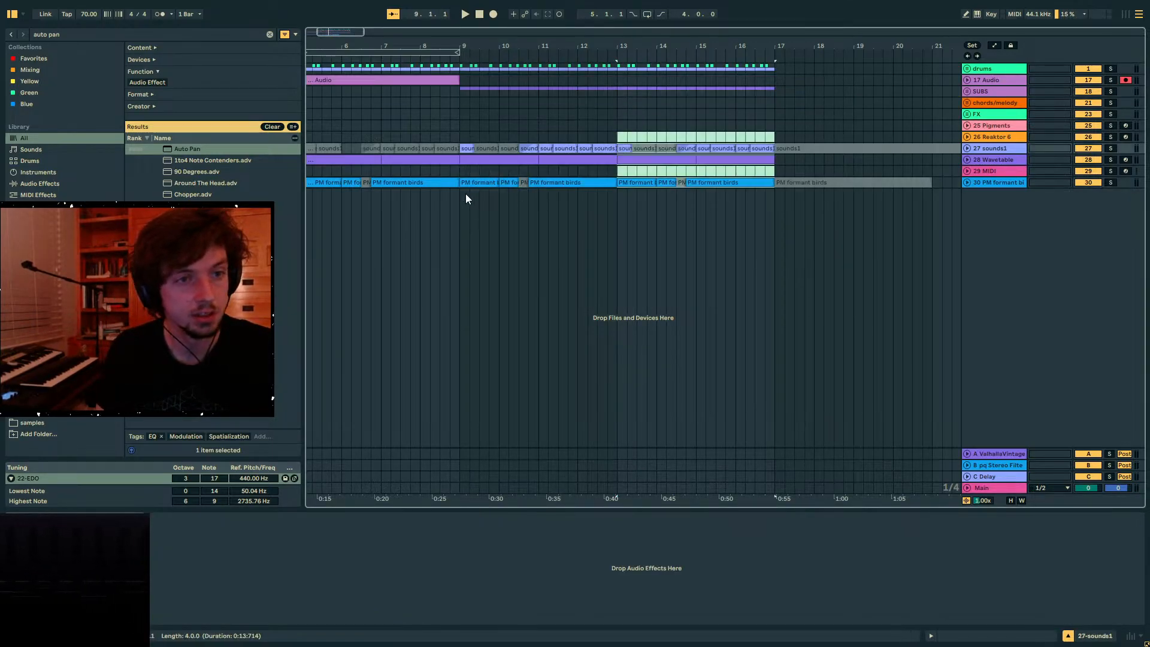
pyautogui.click(968, 69)
pyautogui.click(968, 69)
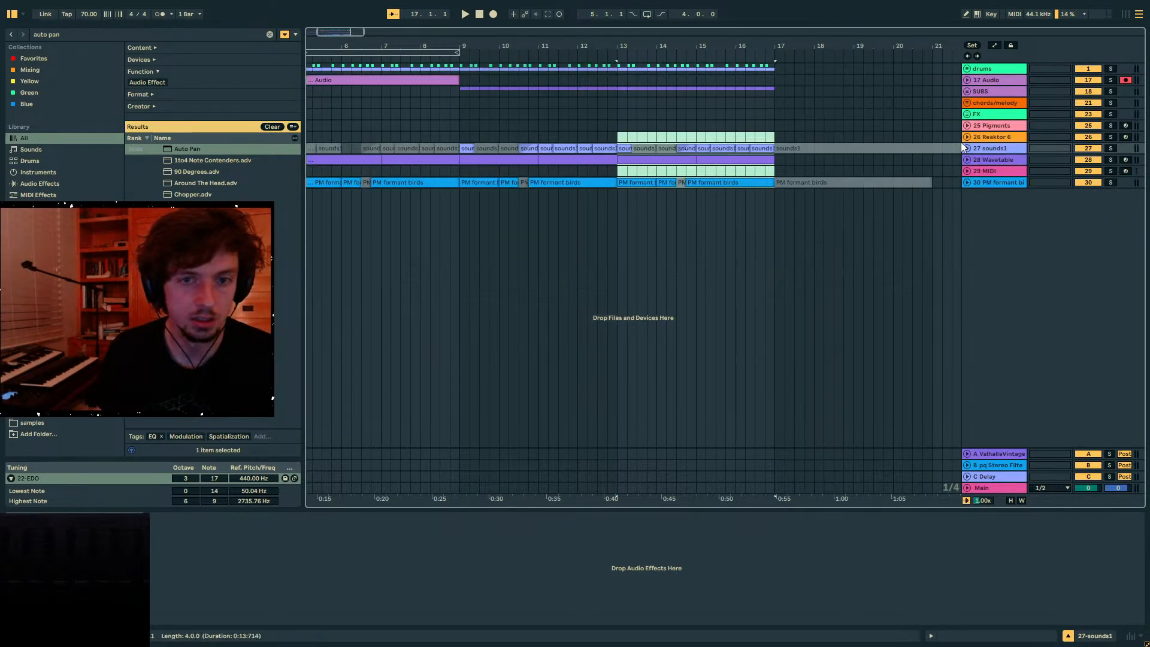
# - Automate the sub's Auto Pan amount to ramp up to 42.1% at bar 13 and audition it
pyautogui.click(967, 91)
pyautogui.click(612, 171)
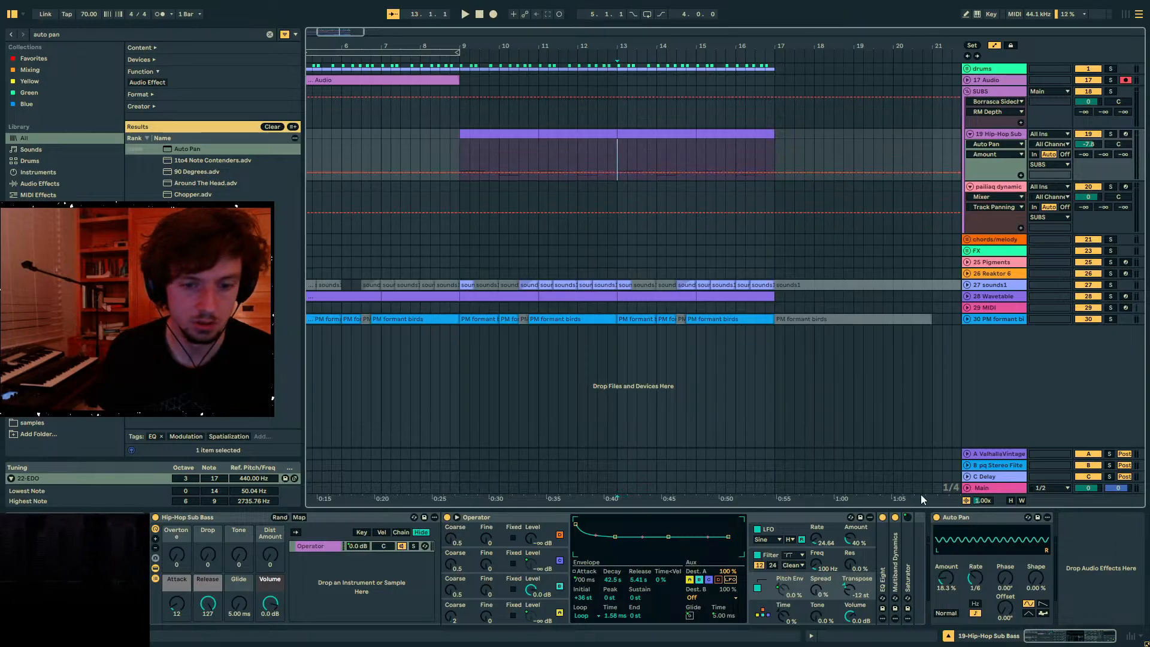
pyautogui.click(951, 577)
pyautogui.click(599, 172)
pyautogui.moveTo(607, 172); pyautogui.dragTo(617, 162)
pyautogui.press('space')
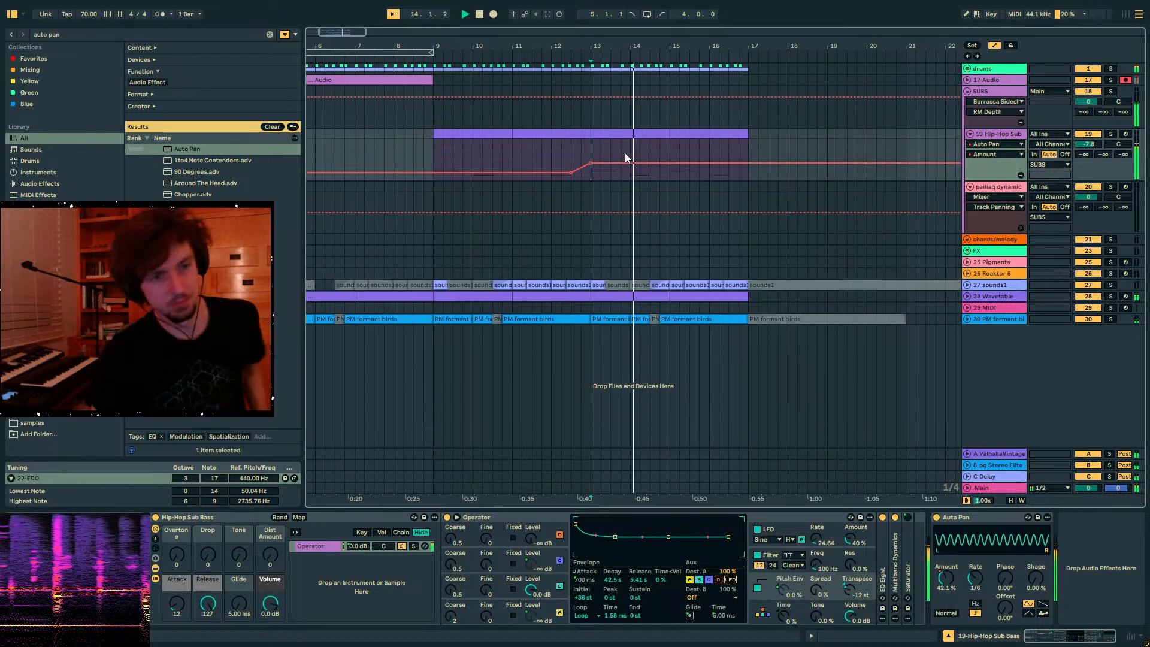
pyautogui.press('a')
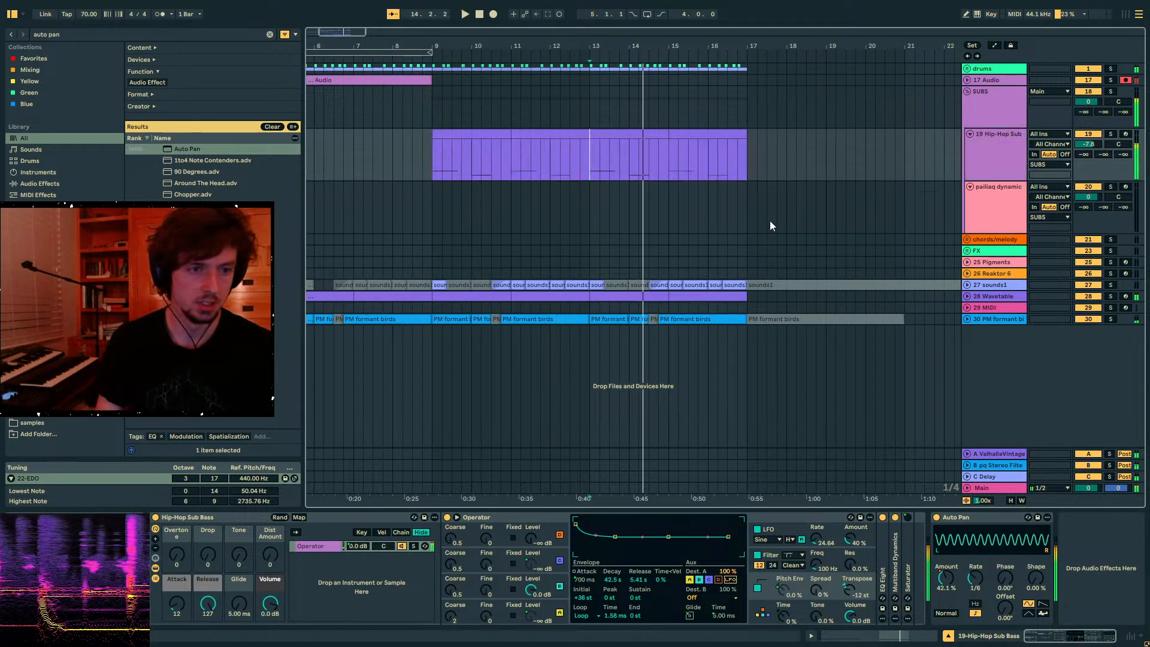
# - Duplicate the Wavetable track and delete the copy's clips over bars 1 to 8
pyautogui.click(967, 296)
pyautogui.click(987, 300)
pyautogui.hotkey('ctrl', 'd')
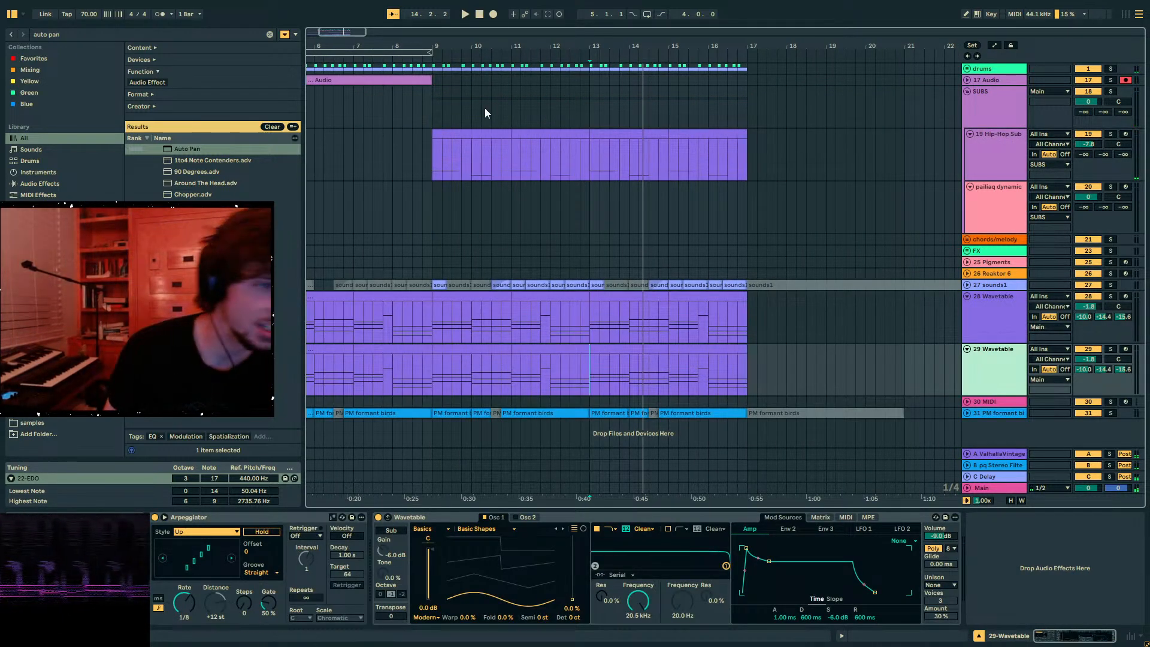
pyautogui.moveTo(475, 46); pyautogui.dragTo(478, 18)
pyautogui.moveTo(438, 377); pyautogui.dragTo(309, 371)
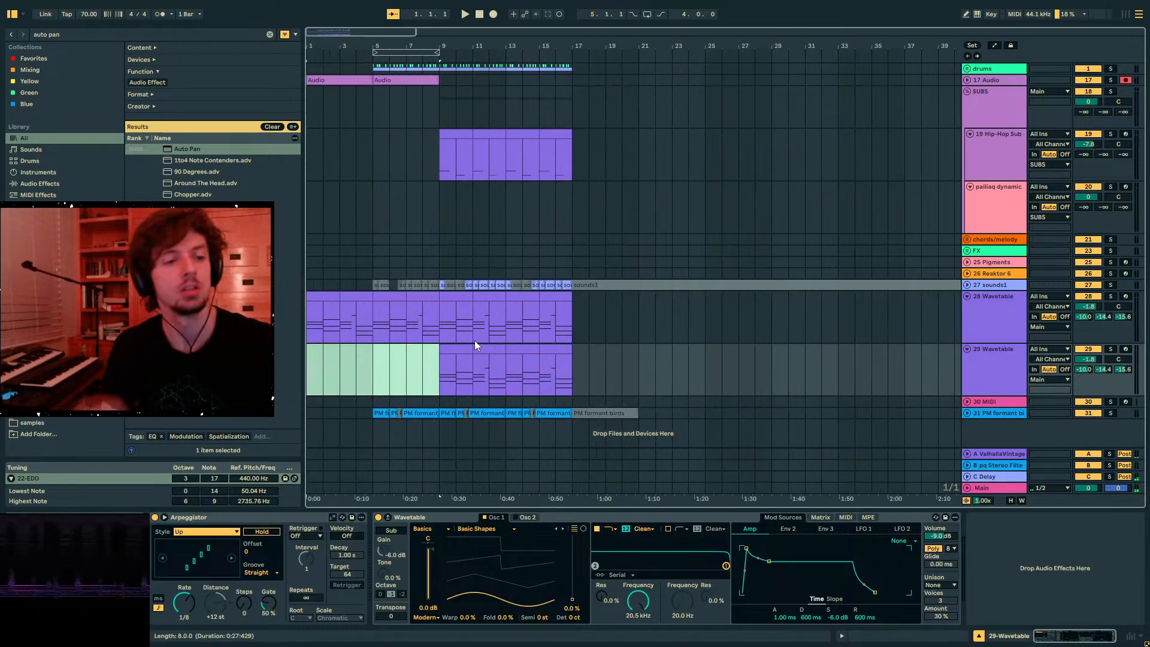
pyautogui.press('Delete')
# - Replace the duplicated track's Wavetable instrument with Operator and solo the track
pyautogui.click(464, 371)
pyautogui.hotkey('ctrl', 'f')
pyautogui.write('o')
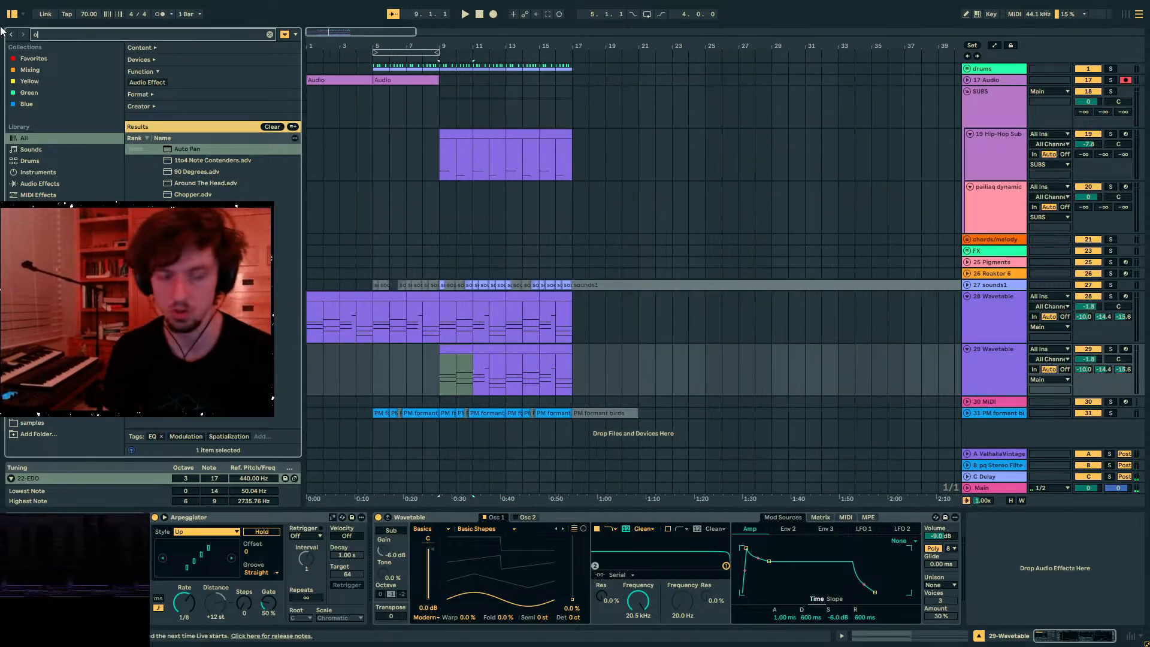
pyautogui.write('p')
pyautogui.doubleClick(181, 148)
pyautogui.click(463, 348)
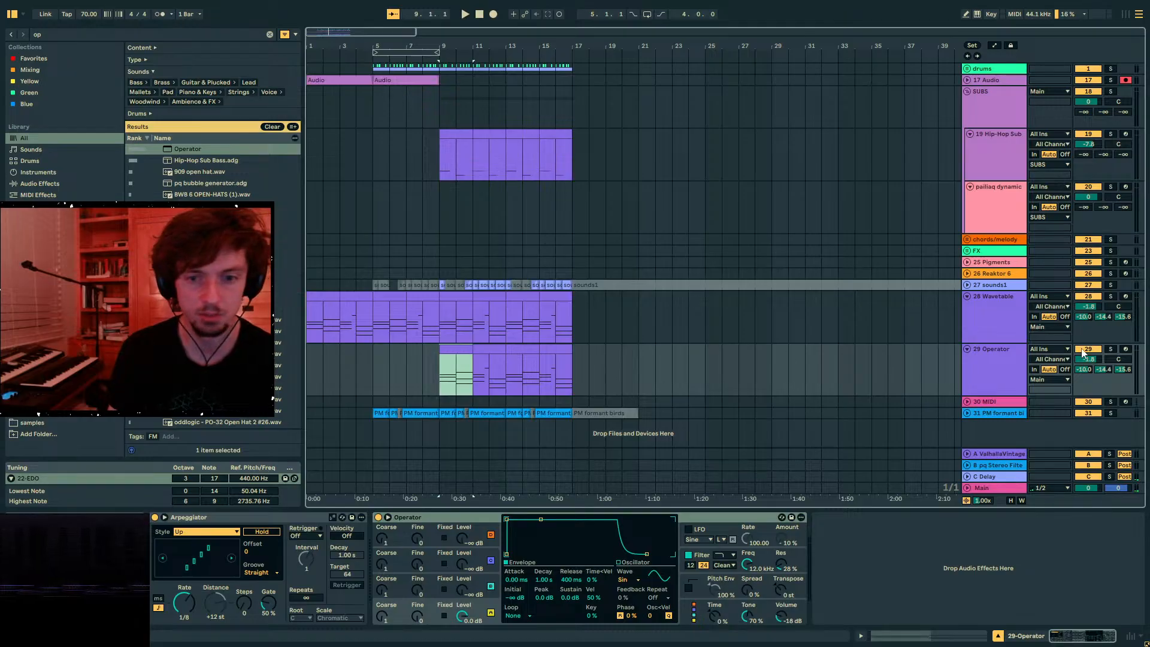
pyautogui.click(1111, 348)
# - Open the Operator track's chord clip at bar 13 and raise its C4 note one octave
pyautogui.click(528, 349)
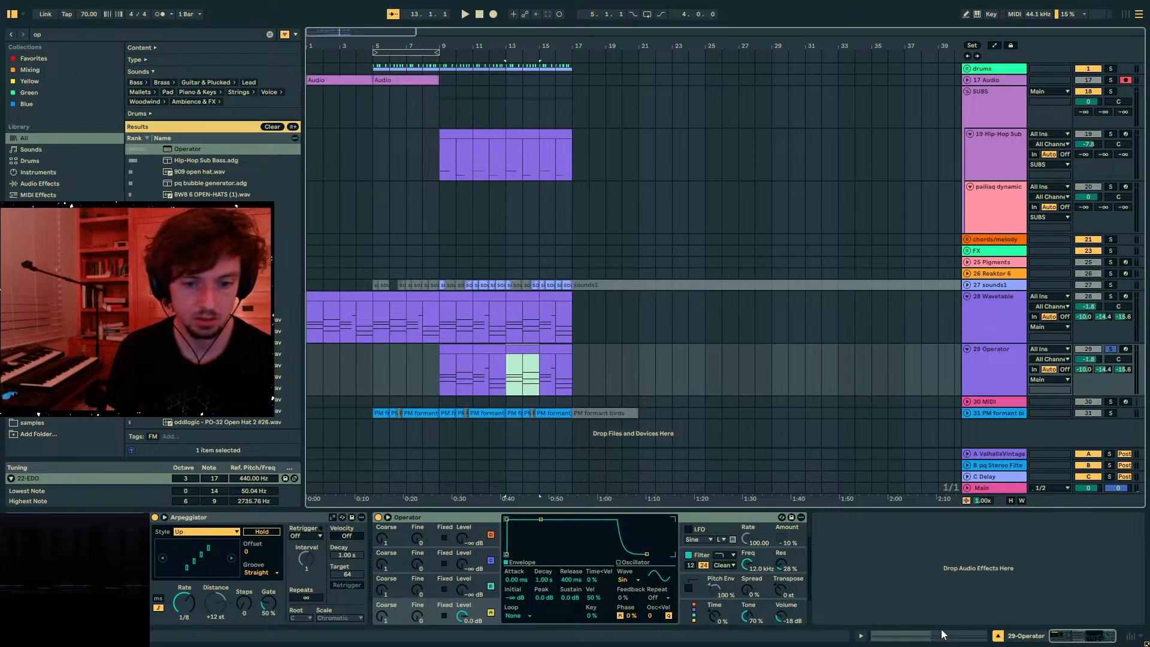
pyautogui.click(938, 633)
pyautogui.click(613, 559)
pyautogui.hotkey('ctrl', 'a')
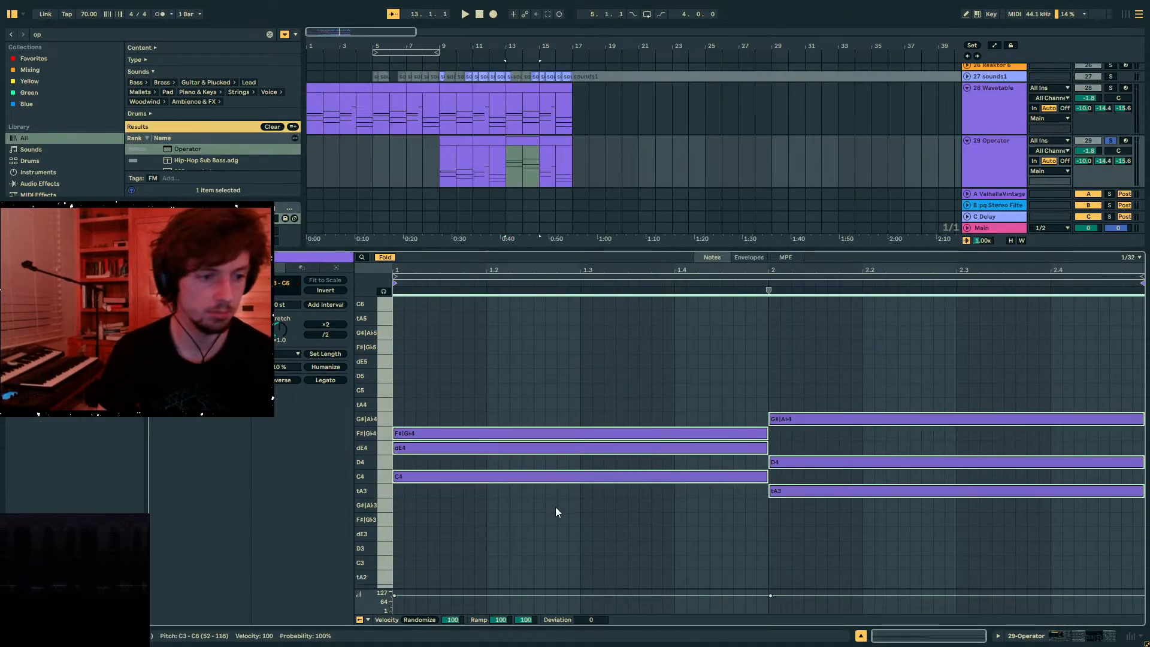
pyautogui.click(487, 475)
pyautogui.hotkey('shift', 'Up')
# - Replace the clip's first sustained chord with short C5 and F#4 notes, leaving dE4 deactivated, and play it
pyautogui.moveTo(452, 424); pyautogui.dragTo(475, 455)
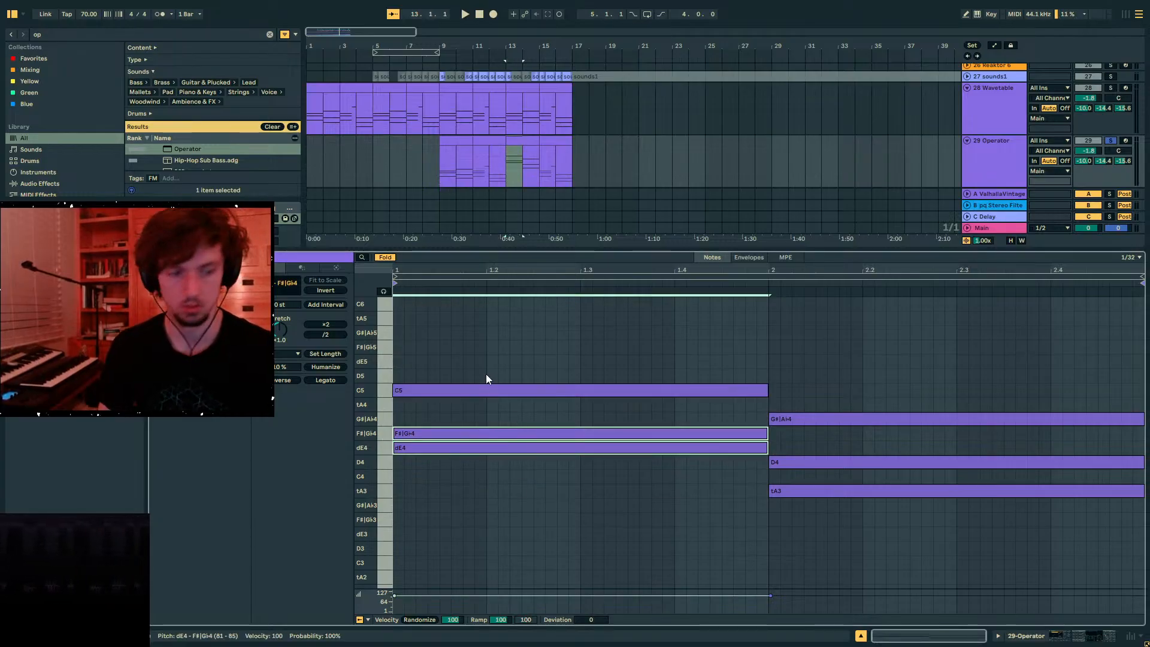
pyautogui.moveTo(762, 390); pyautogui.dragTo(407, 395)
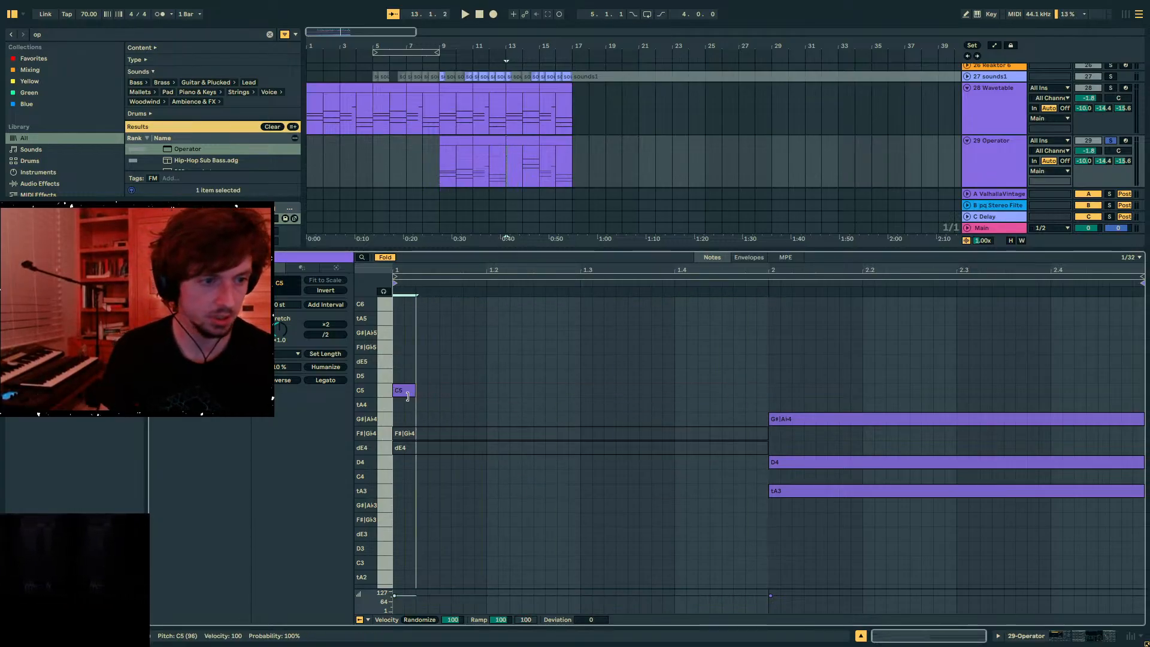
pyautogui.doubleClick(423, 431)
pyautogui.doubleClick(423, 431)
pyautogui.press('space')
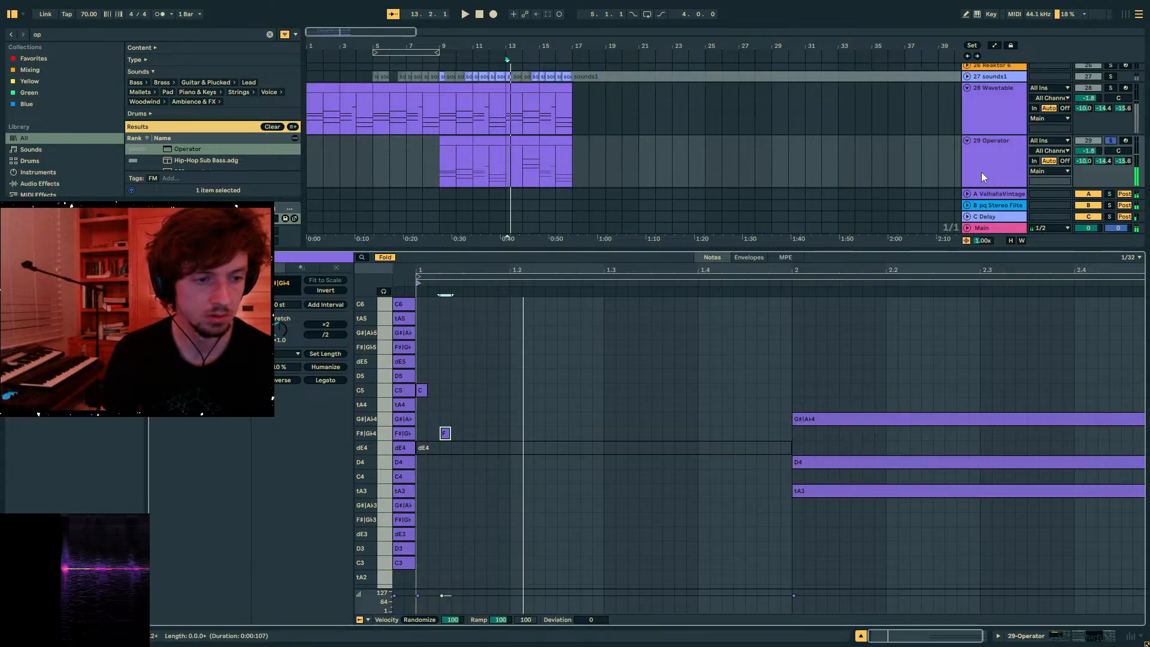
# - Turn off the Operator track's Arpeggiator, raise oscillator B to -17 dB and set its envelope attack to 17.7 ms
pyautogui.click(1053, 643)
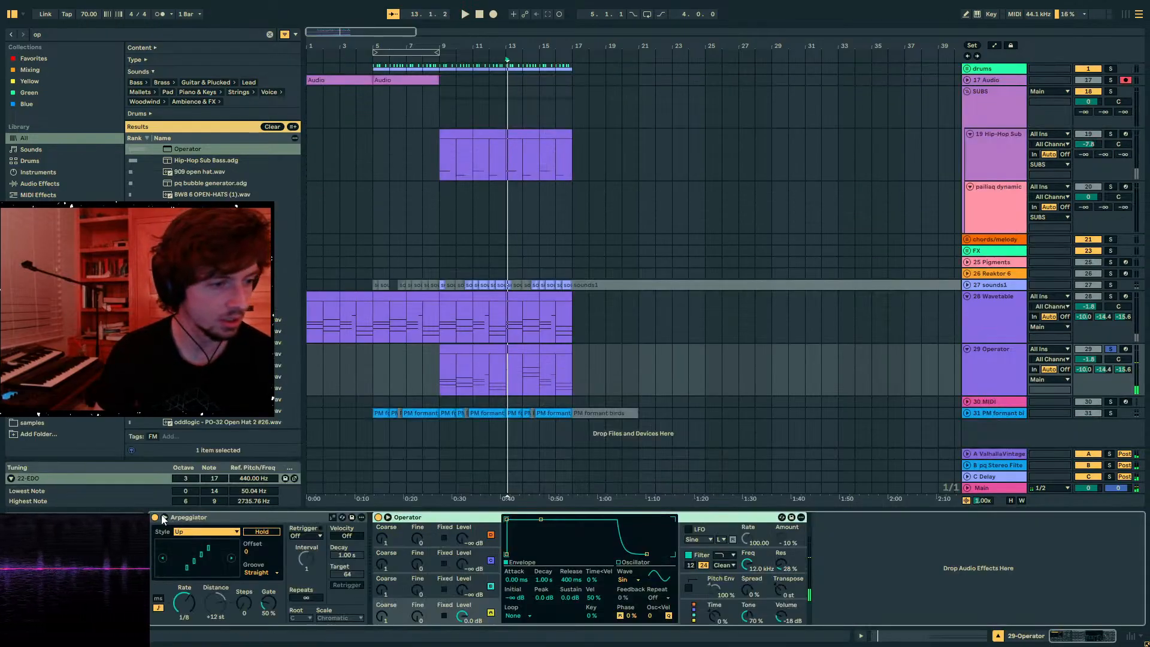
pyautogui.press('space')
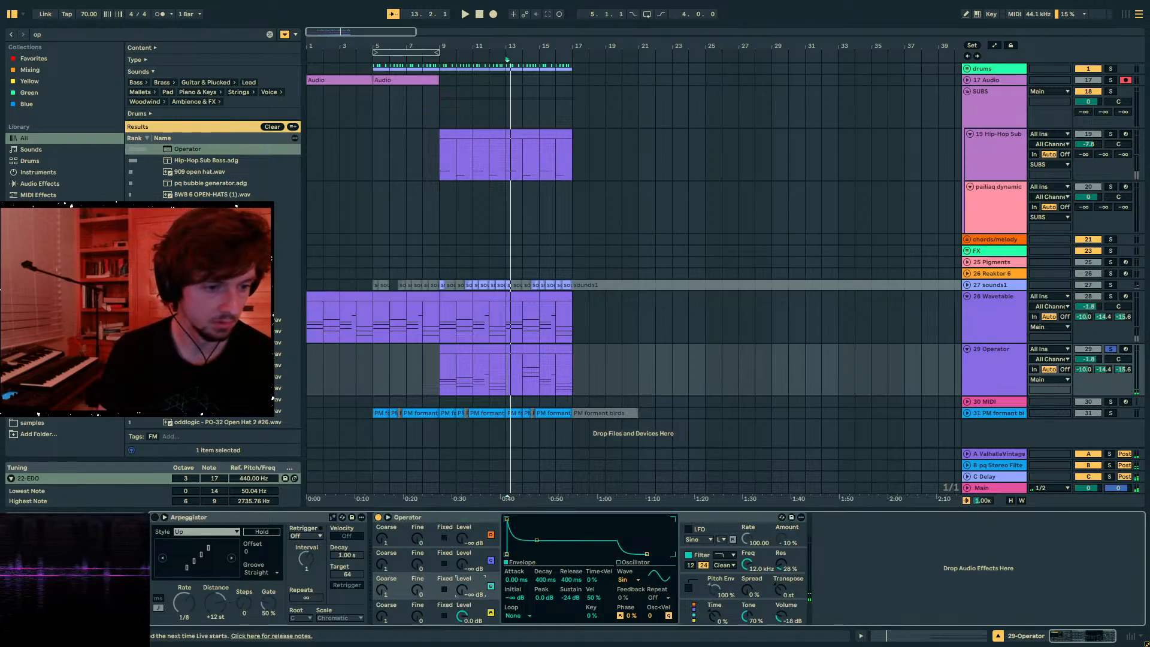
pyautogui.press('space')
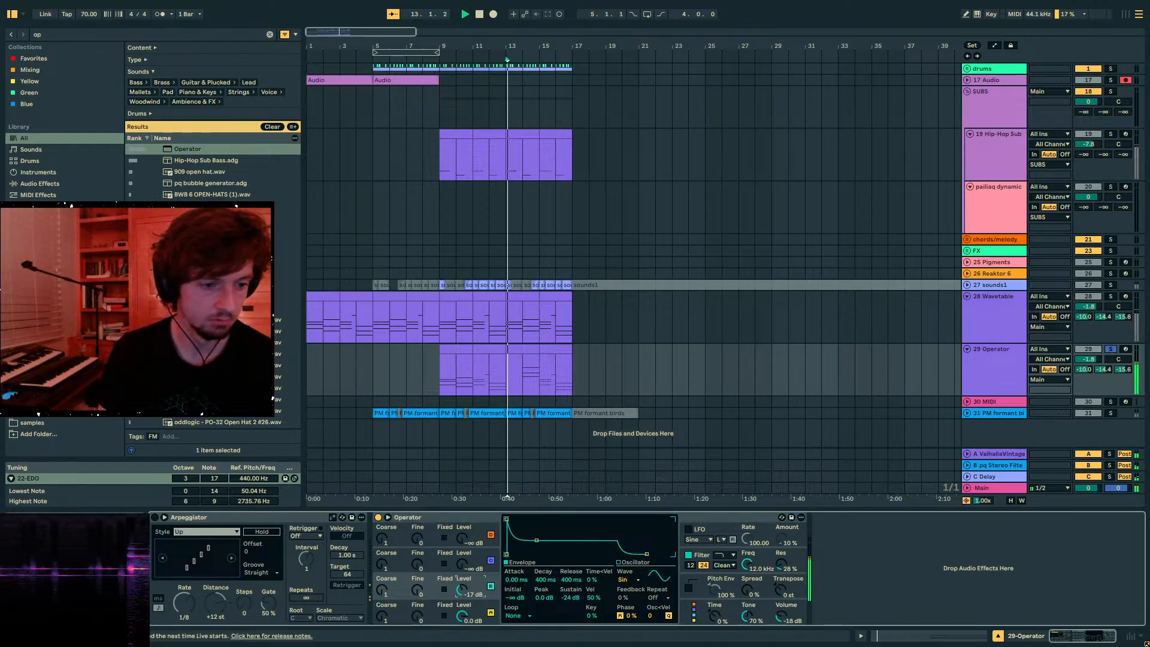
pyautogui.moveTo(507, 519); pyautogui.dragTo(531, 520)
pyautogui.press('space')
pyautogui.press('space')
pyautogui.press('space')
pyautogui.press('space')
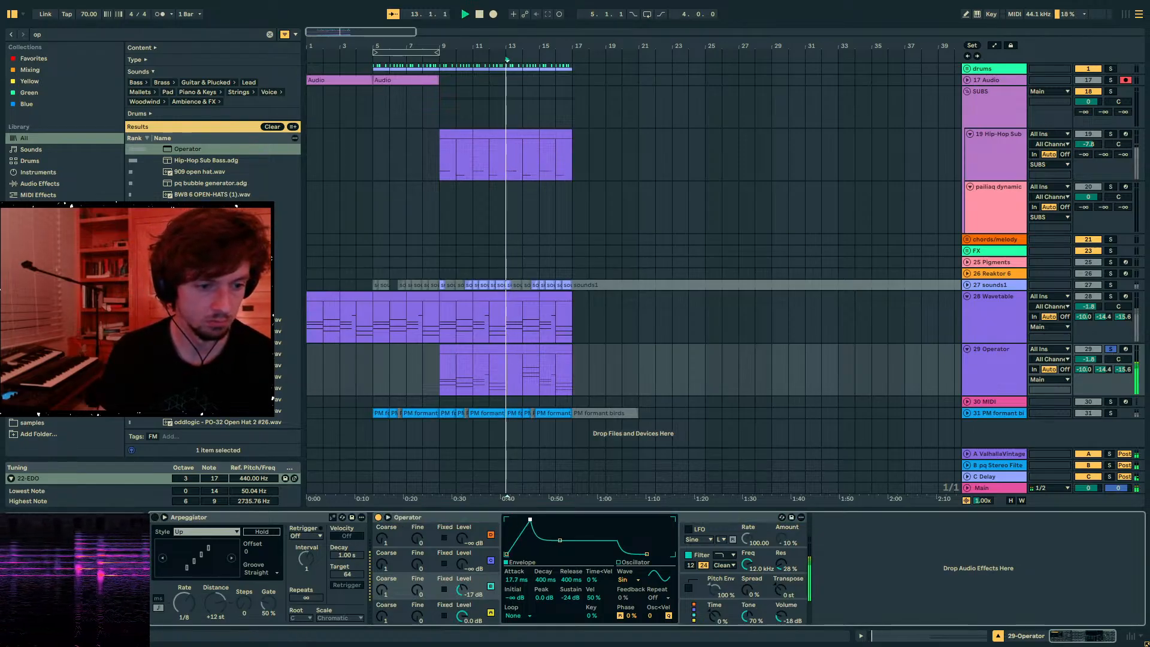
# - Unsolo the Operator track, play the mix from bar 13 and open the Operator clip there for note editing
pyautogui.click(1112, 349)
pyautogui.press('space')
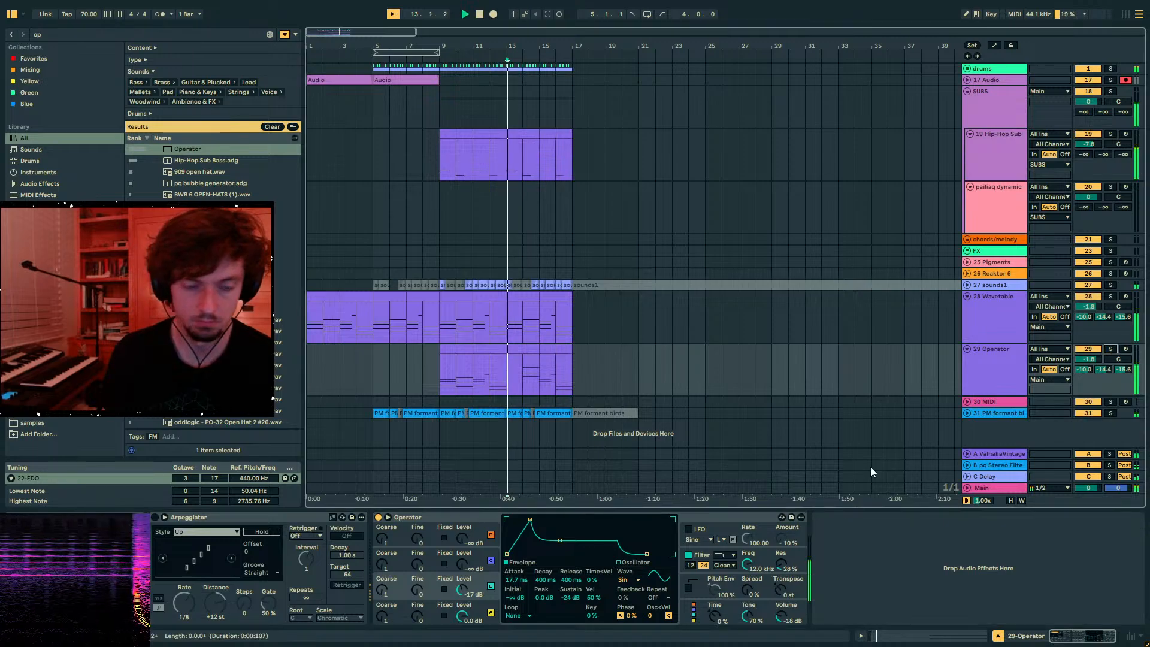
pyautogui.moveTo(518, 346); pyautogui.dragTo(539, 354)
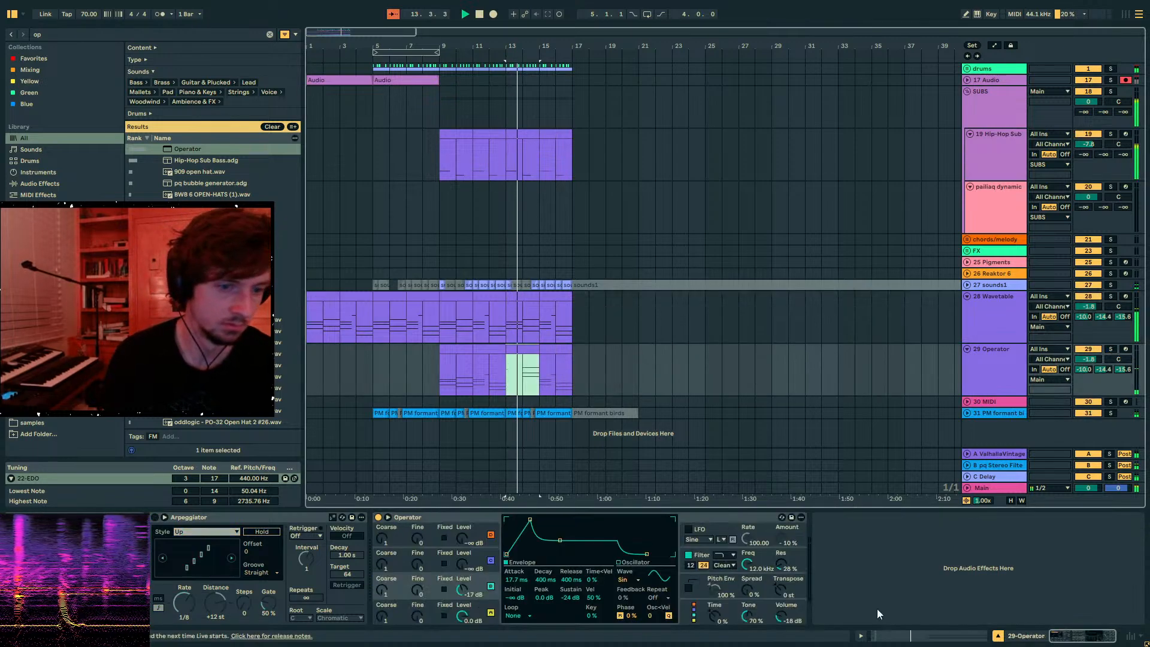
pyautogui.click(930, 642)
pyautogui.press('space')
# - Swap the clip's opening C5 note for a short dE4, remove the deactivated long dE4 and delete the second bar's chord
pyautogui.moveTo(423, 369); pyautogui.dragTo(393, 434)
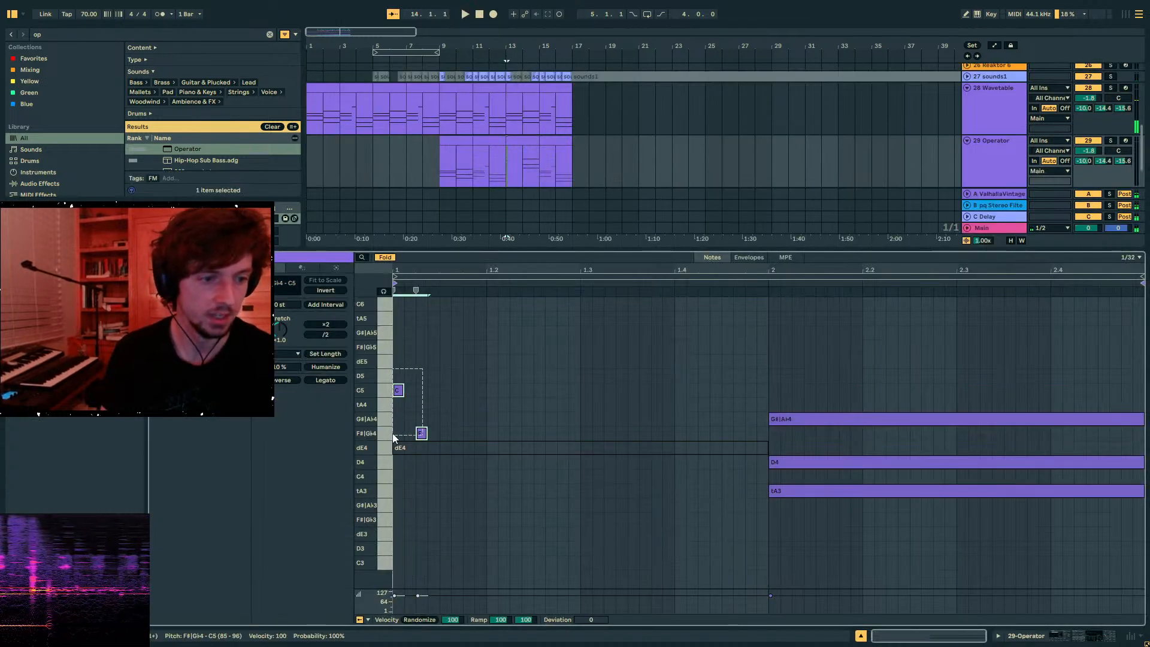
pyautogui.moveTo(424, 269); pyautogui.dragTo(450, 273)
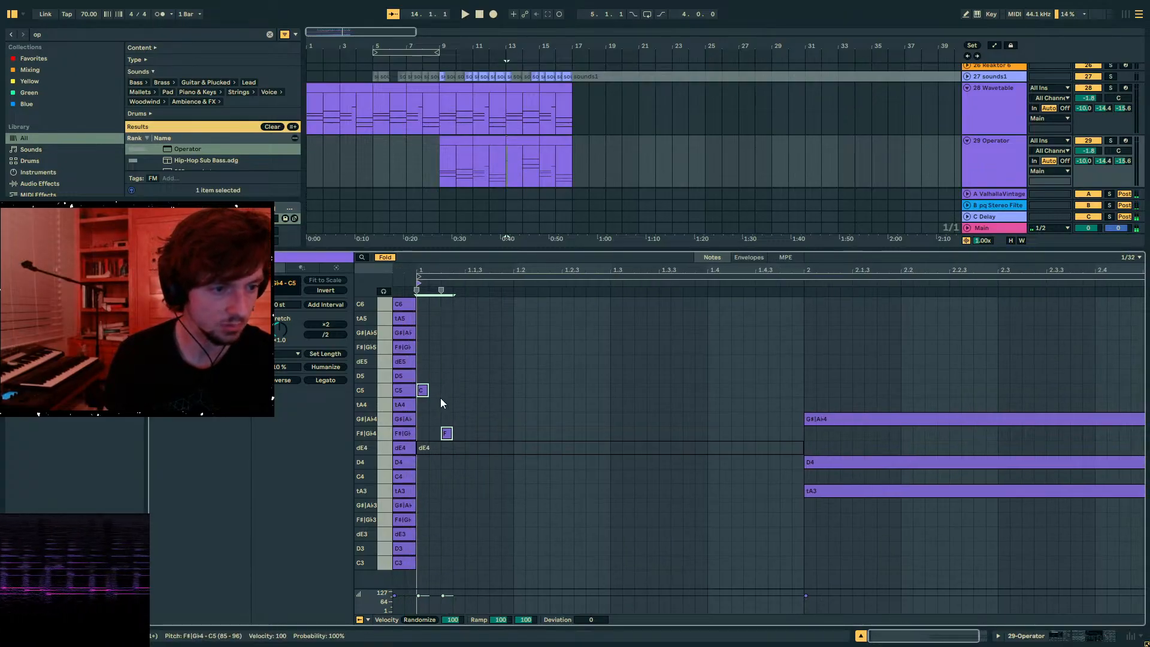
pyautogui.click(440, 398)
pyautogui.moveTo(426, 393)
pyautogui.mouseDown()
pyautogui.moveTo(425, 449)
pyautogui.moveTo(432, 424)
pyautogui.mouseUp()
pyautogui.press('space')
pyautogui.moveTo(821, 390); pyautogui.dragTo(1007, 600)
pyautogui.press('Delete')
pyautogui.click(474, 465)
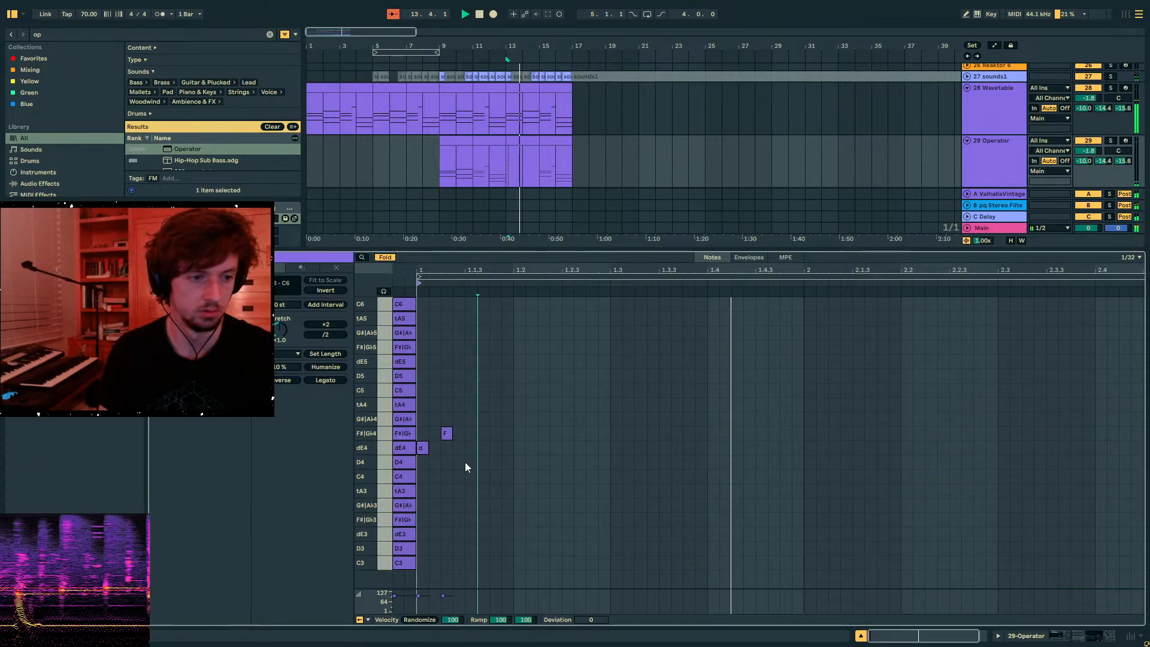
# - Copy the two short notes to the start of the clip's second bar and repitch them to C4 and D4
pyautogui.press('space')
pyautogui.hotkey('ctrl', 'a')
pyautogui.press('space')
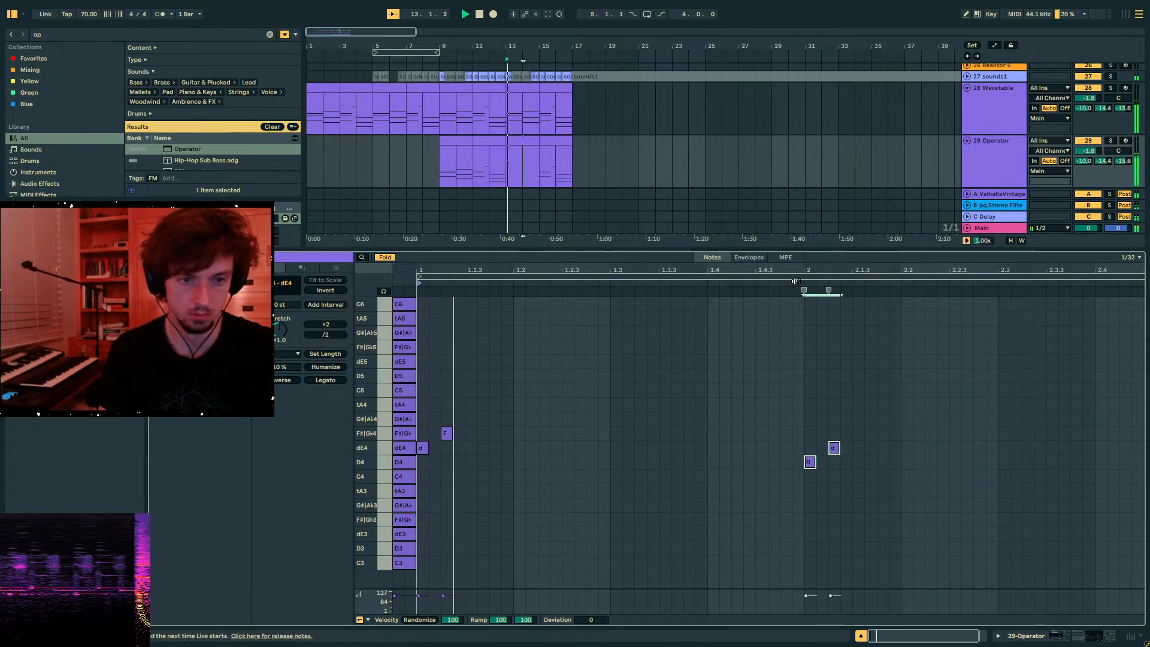
pyautogui.click(793, 281)
pyautogui.click(759, 437)
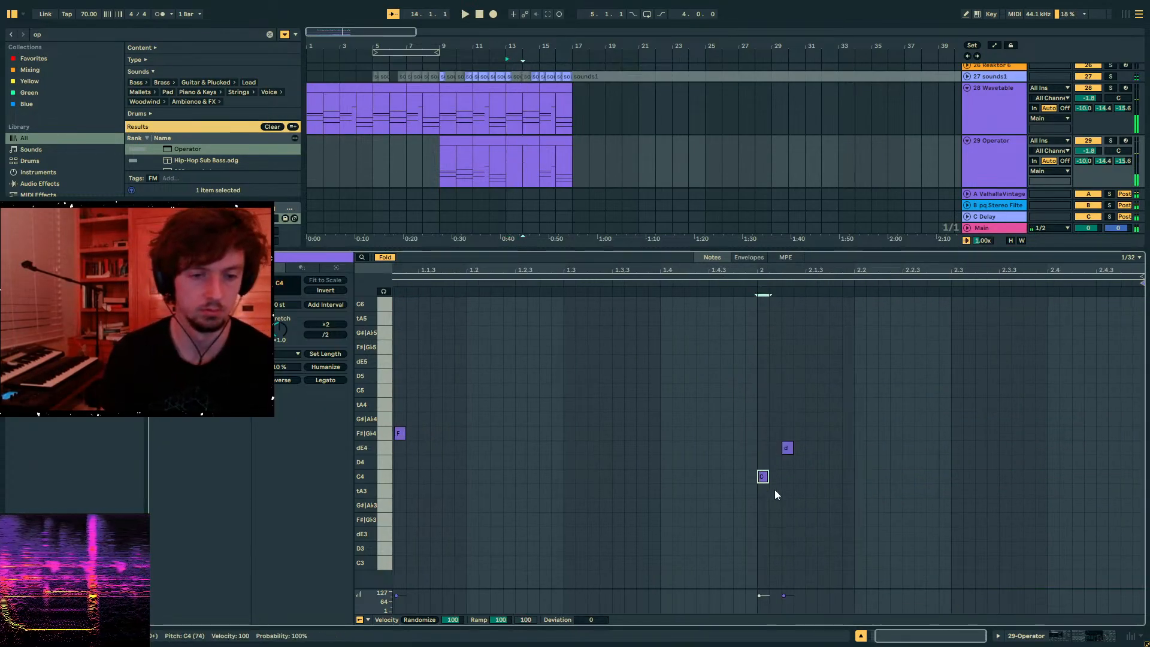
pyautogui.press('space')
pyautogui.press('space')
pyautogui.moveTo(813, 457); pyautogui.dragTo(773, 443)
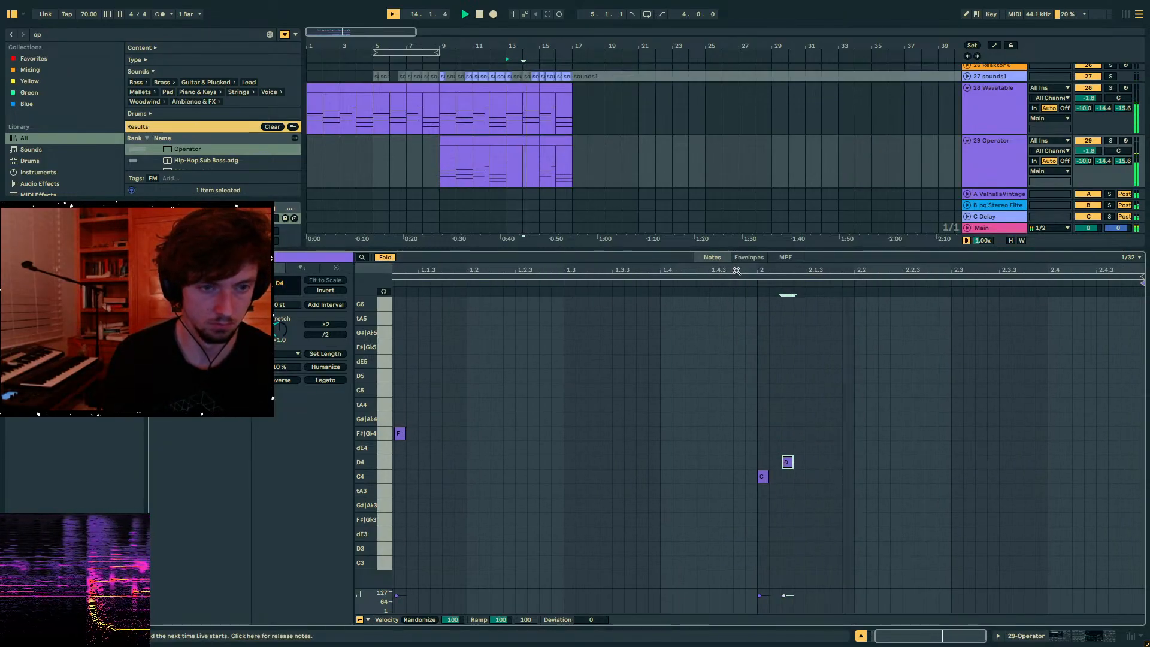
# - Deactivate the Operator track's clips over bars 9 to 12
pyautogui.click(520, 151)
pyautogui.click(520, 141)
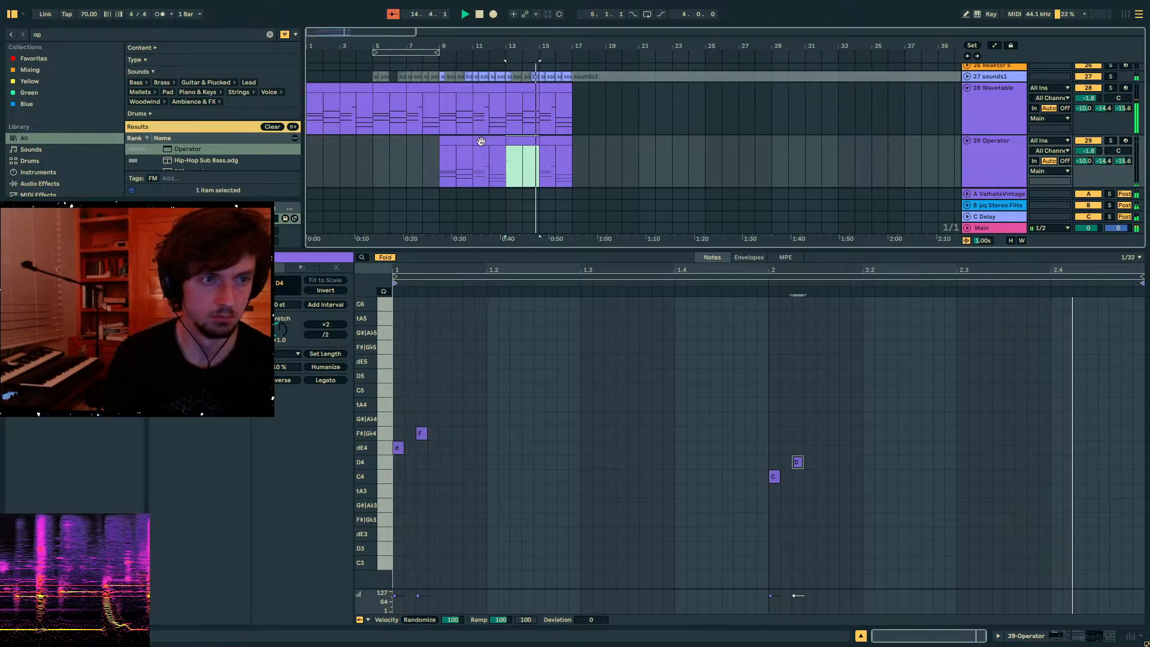
pyautogui.keyDown('shift'); pyautogui.click(480, 141); pyautogui.keyUp('shift')
pyautogui.keyDown('shift'); pyautogui.click(450, 141); pyautogui.keyUp('shift')
pyautogui.click(495, 144)
pyautogui.click(520, 143)
pyautogui.click(476, 148)
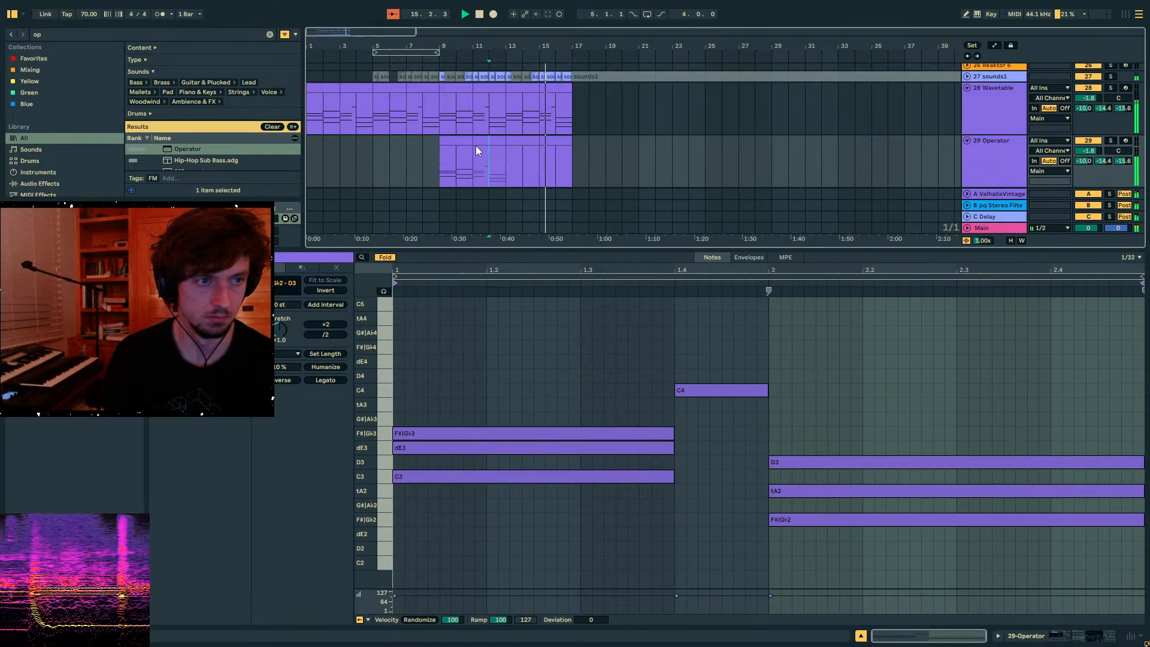
pyautogui.click(484, 143)
pyautogui.keyDown('shift'); pyautogui.click(460, 142); pyautogui.keyUp('shift')
pyautogui.press('0')
# - Insert an empty MIDI track below the Wavetable track and duplicate the Wavetable track with its clips
pyautogui.click(534, 90)
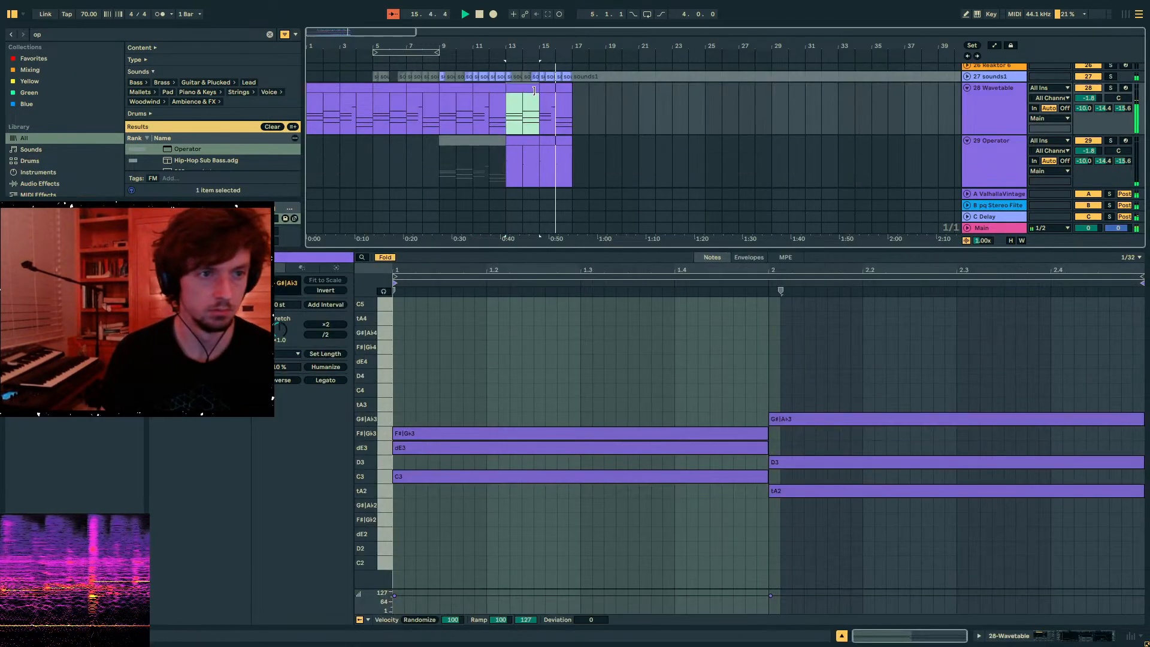
pyautogui.keyDown('shift'); pyautogui.click(558, 90); pyautogui.keyUp('shift')
pyautogui.click(998, 109)
pyautogui.hotkey('ctrl', 'shift', 't')
pyautogui.click(982, 148)
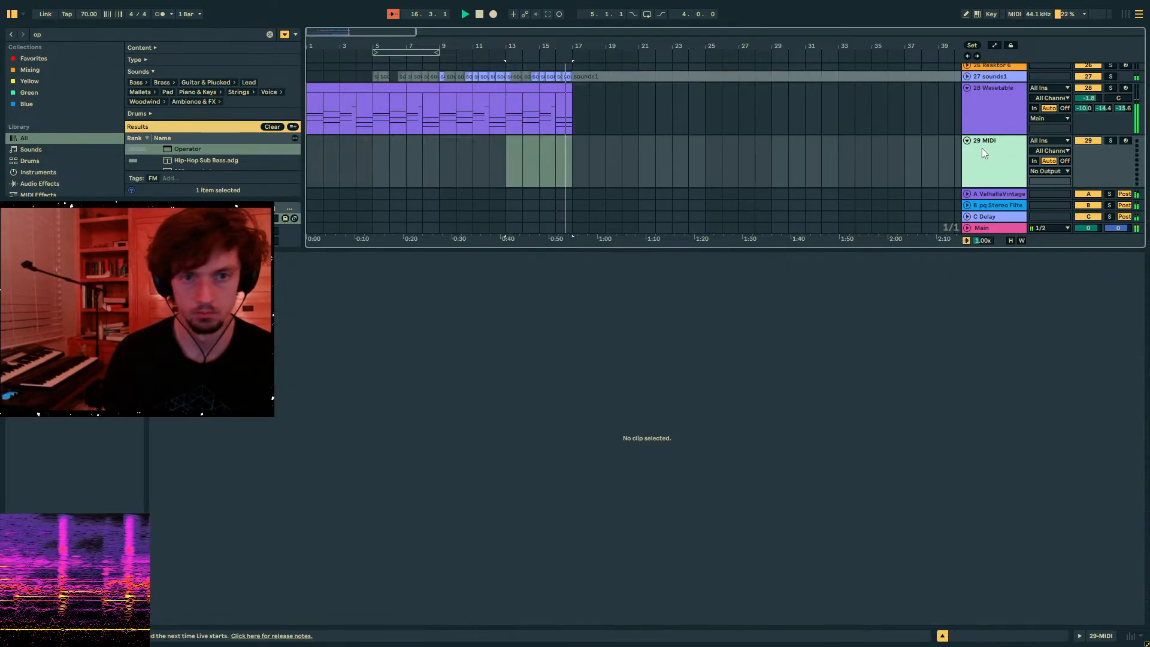
pyautogui.click(994, 117)
pyautogui.hotkey('ctrl', 'd')
# - Shorten all chord notes in the duplicated Wavetable track's bar 9 clip to 1/32 stabs
pyautogui.click(438, 163)
pyautogui.press('space')
pyautogui.click(469, 140)
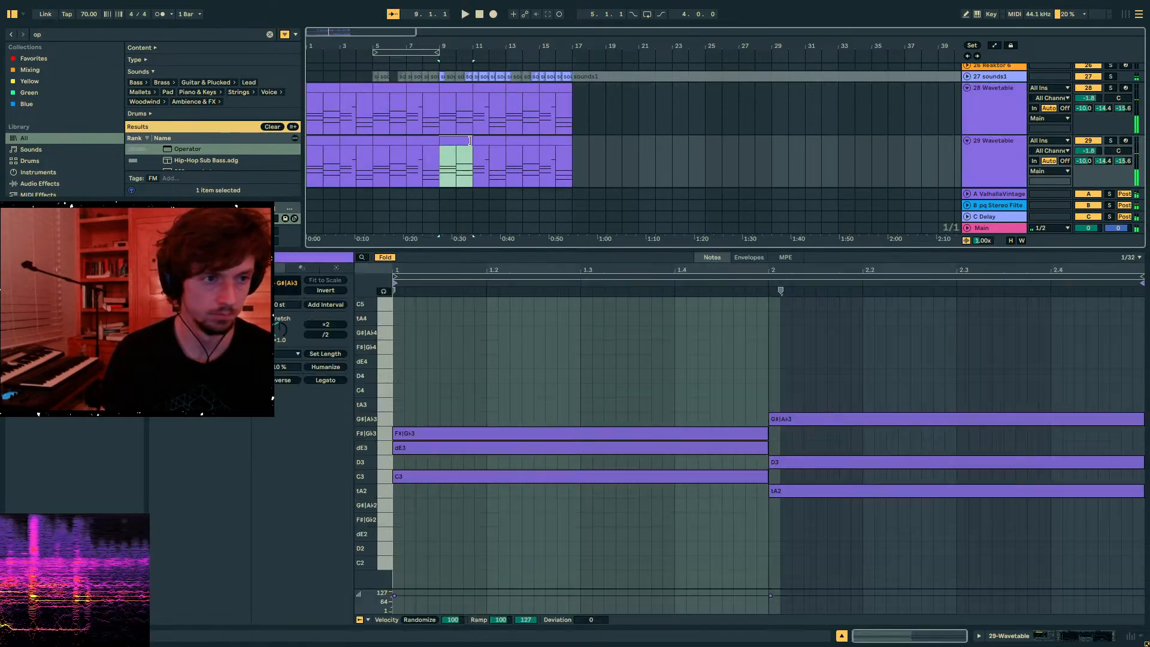
pyautogui.click(740, 477)
pyautogui.click(746, 507)
pyautogui.hotkey('ctrl', 'a')
pyautogui.moveTo(768, 435); pyautogui.dragTo(405, 435)
# - Turn off the duplicated Wavetable track's Arpeggiator, solo the track and play the stabs from bar 9
pyautogui.click(1067, 642)
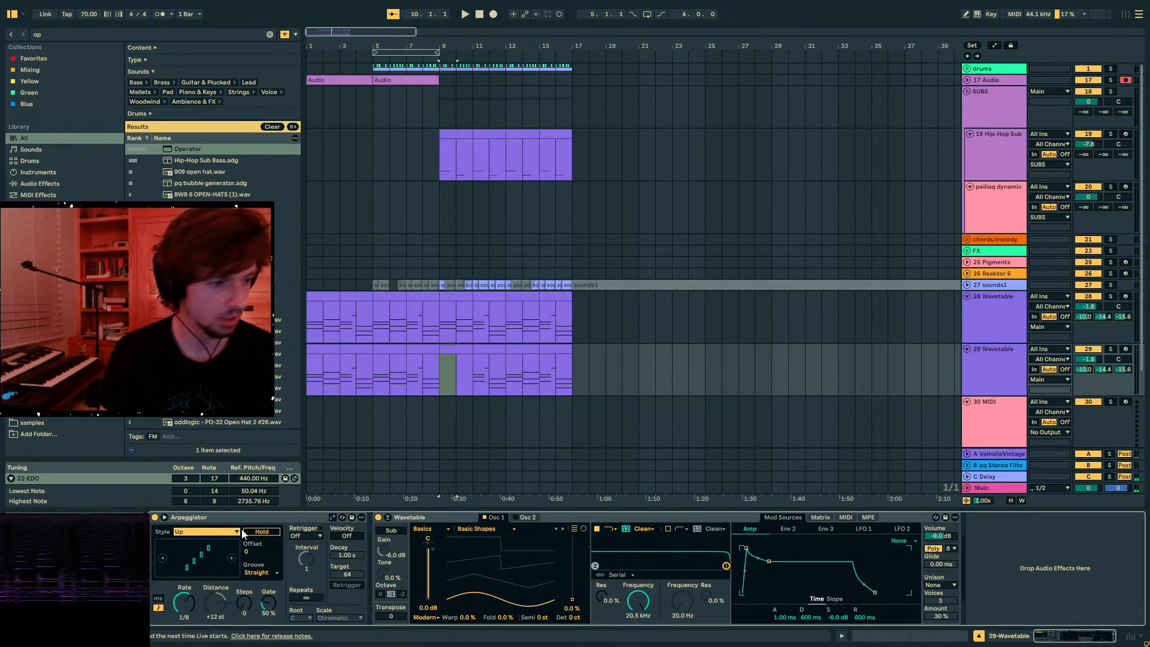
pyautogui.click(156, 518)
pyautogui.press('space')
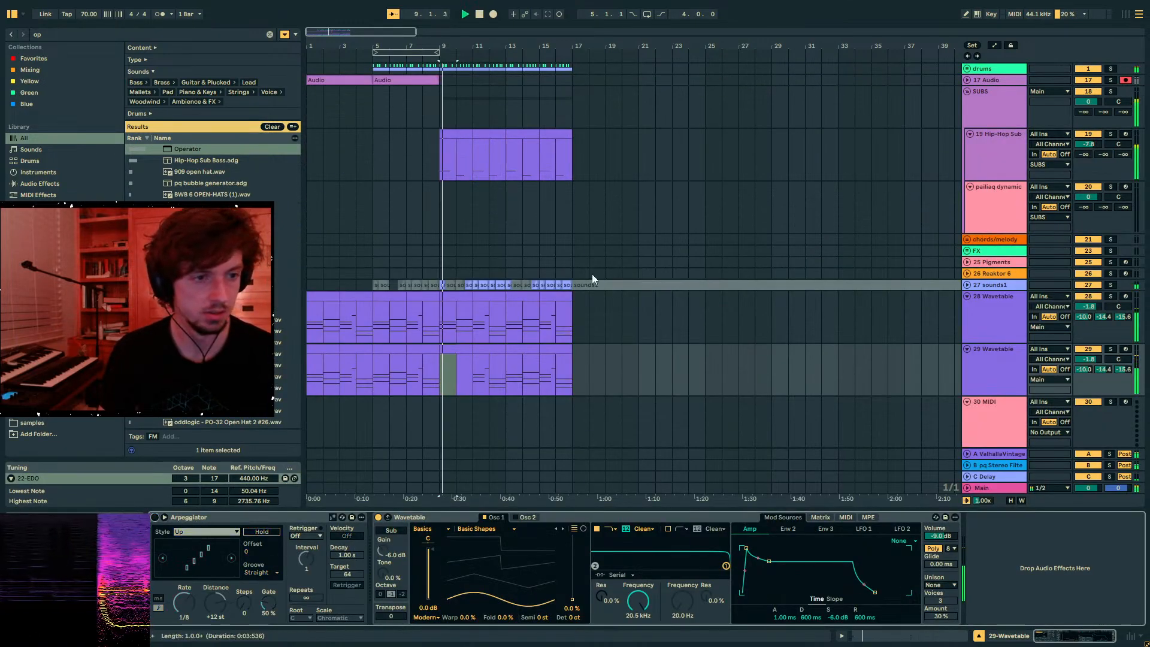
pyautogui.scroll(-2, 593, 285)
pyautogui.moveTo(450, 284); pyautogui.dragTo(470, 291)
pyautogui.click(1111, 277)
pyautogui.press('space')
pyautogui.press('space')
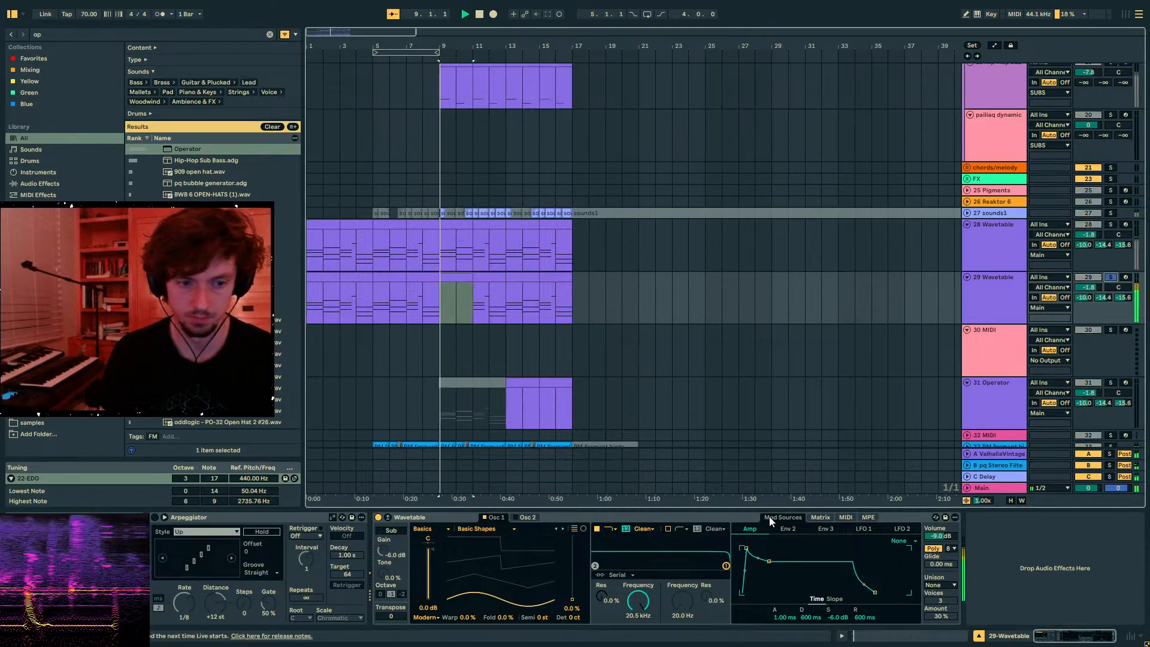
# - Enable Osc 2 in the duplicated Wavetable, transpose it up 24 semitones and lower its gain to -5.1 dB
pyautogui.click(524, 517)
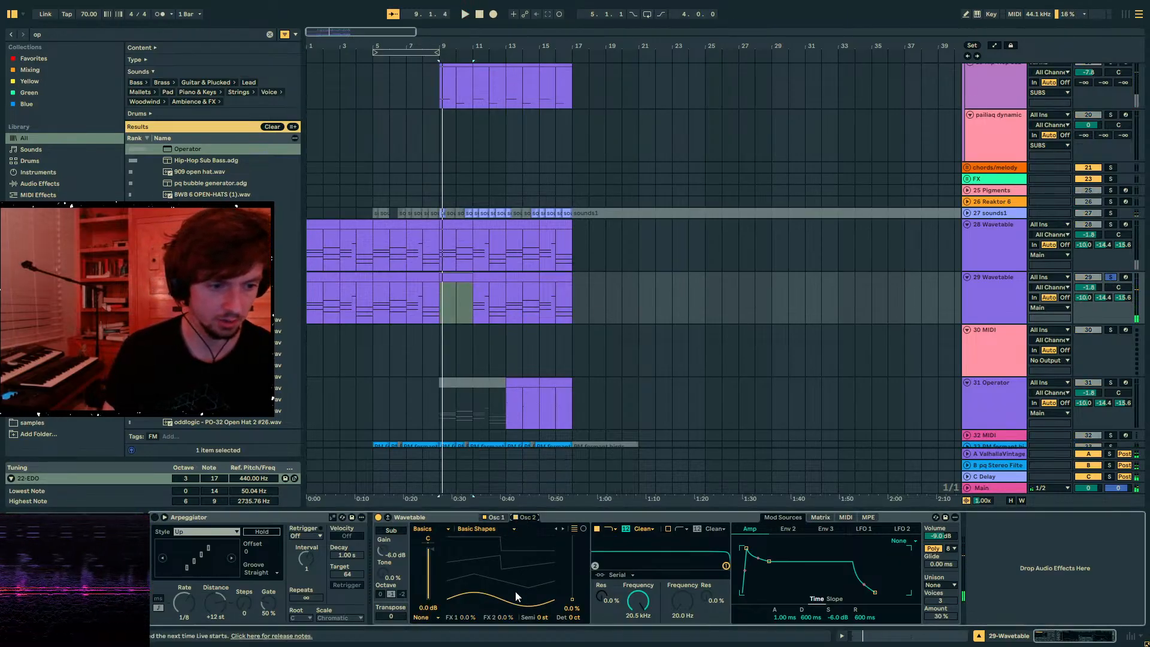
pyautogui.press('space')
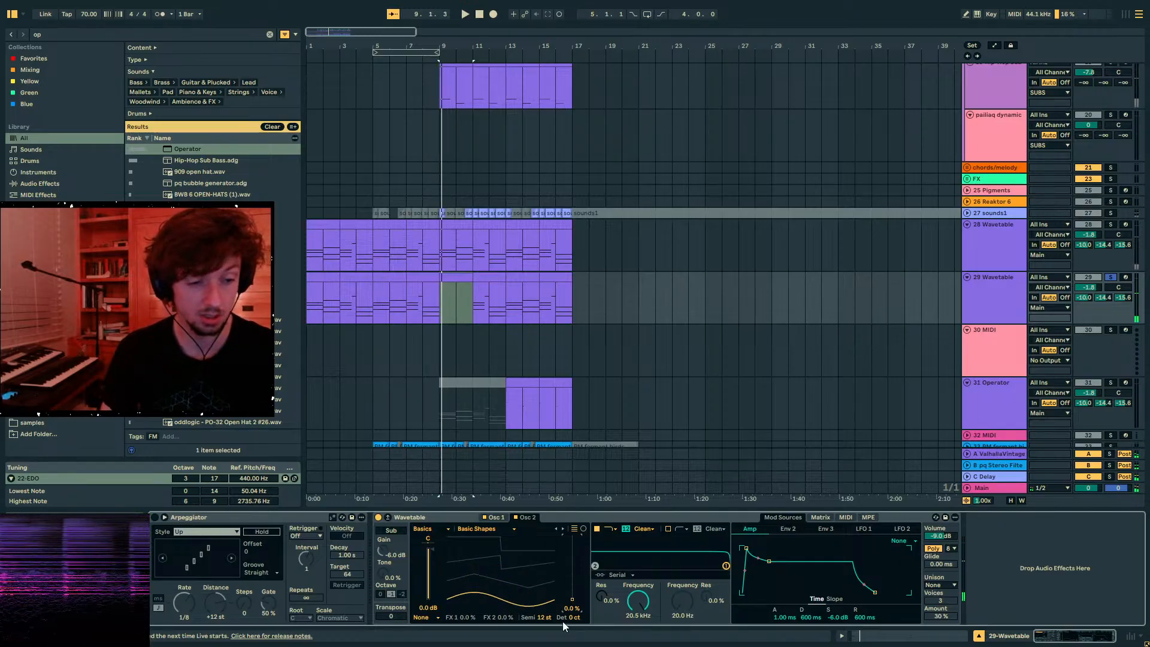
pyautogui.press('space')
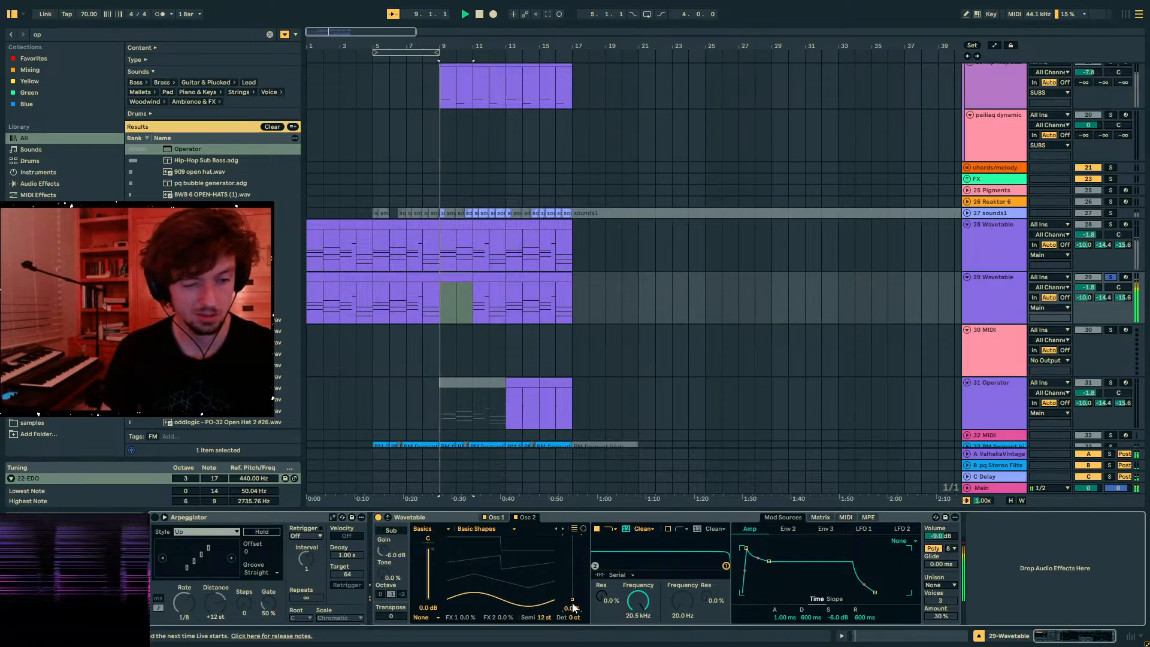
pyautogui.press('space')
pyautogui.moveTo(436, 564); pyautogui.dragTo(436, 578)
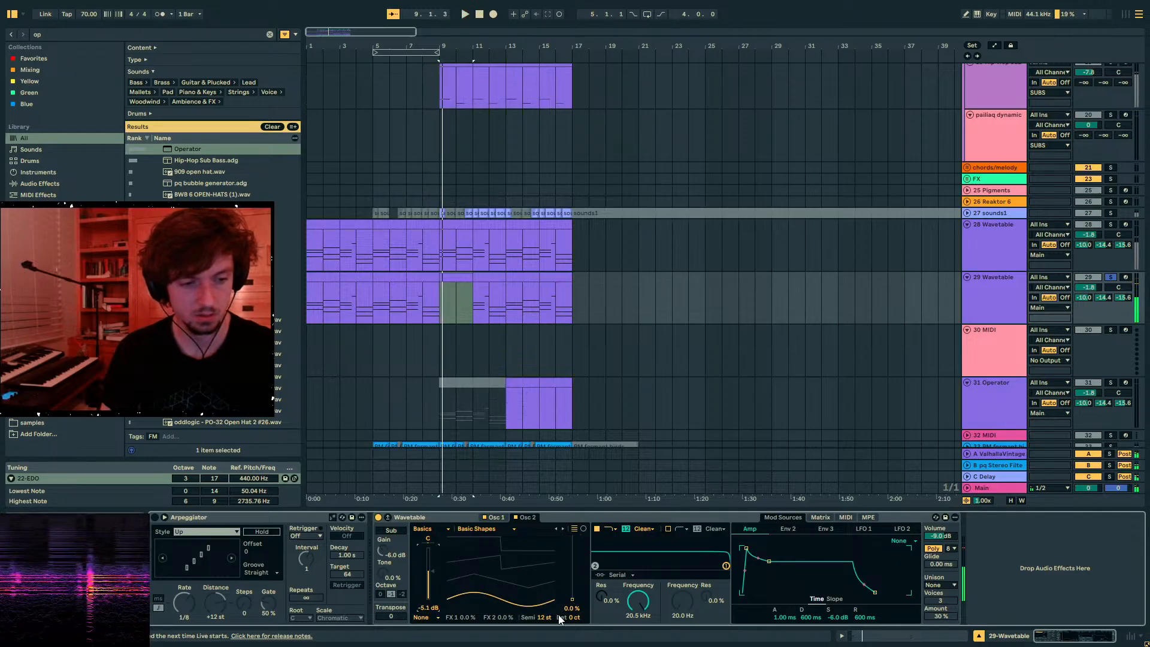
pyautogui.moveTo(548, 619); pyautogui.dragTo(548, 606)
pyautogui.press('space')
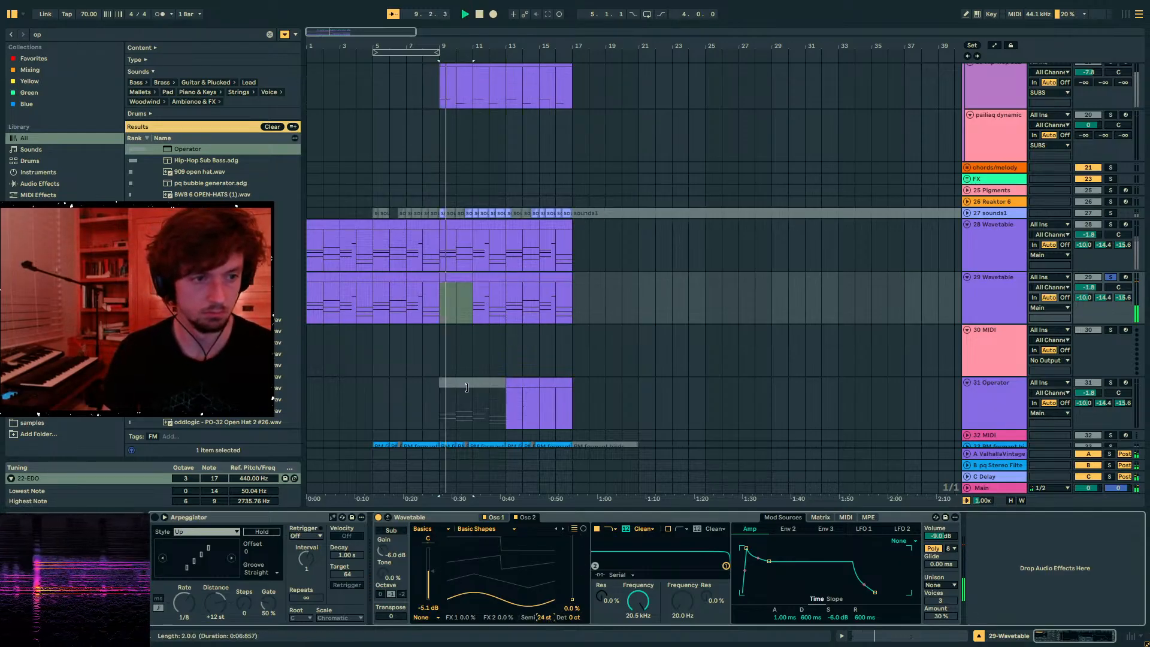
# - Switch Osc 1 to the Harmonics wavetable Sines 1, set its wavetable position to 26% and play it
pyautogui.click(474, 531)
pyautogui.click(431, 532)
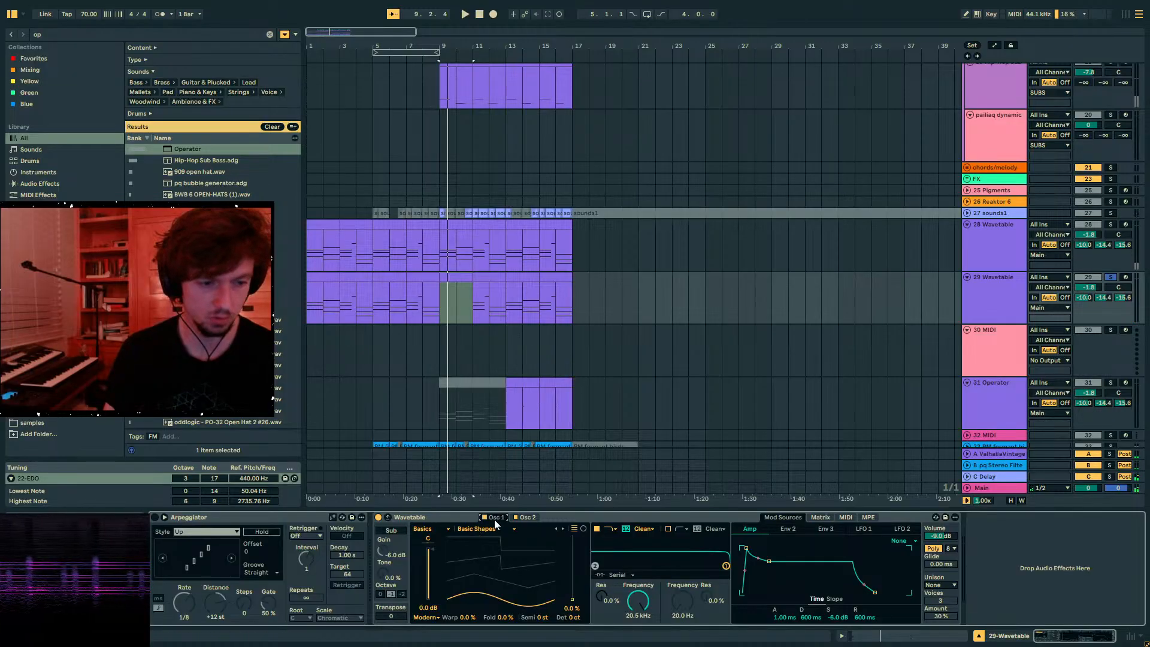
pyautogui.click(448, 528)
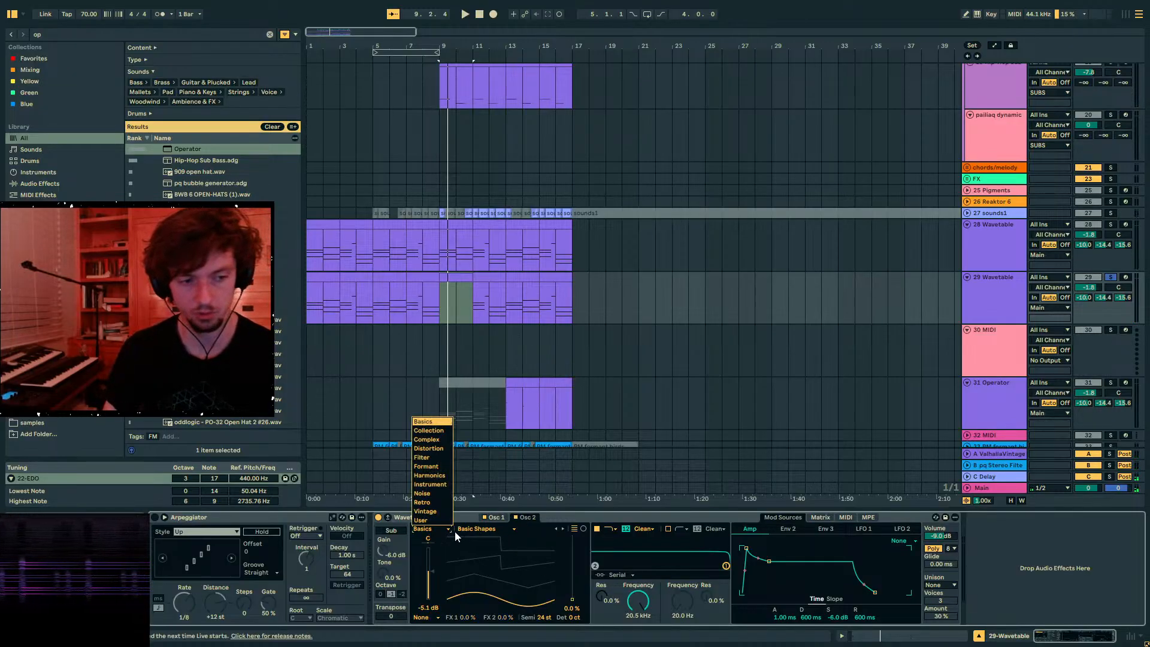
pyautogui.click(502, 519)
pyautogui.click(503, 517)
pyautogui.click(436, 532)
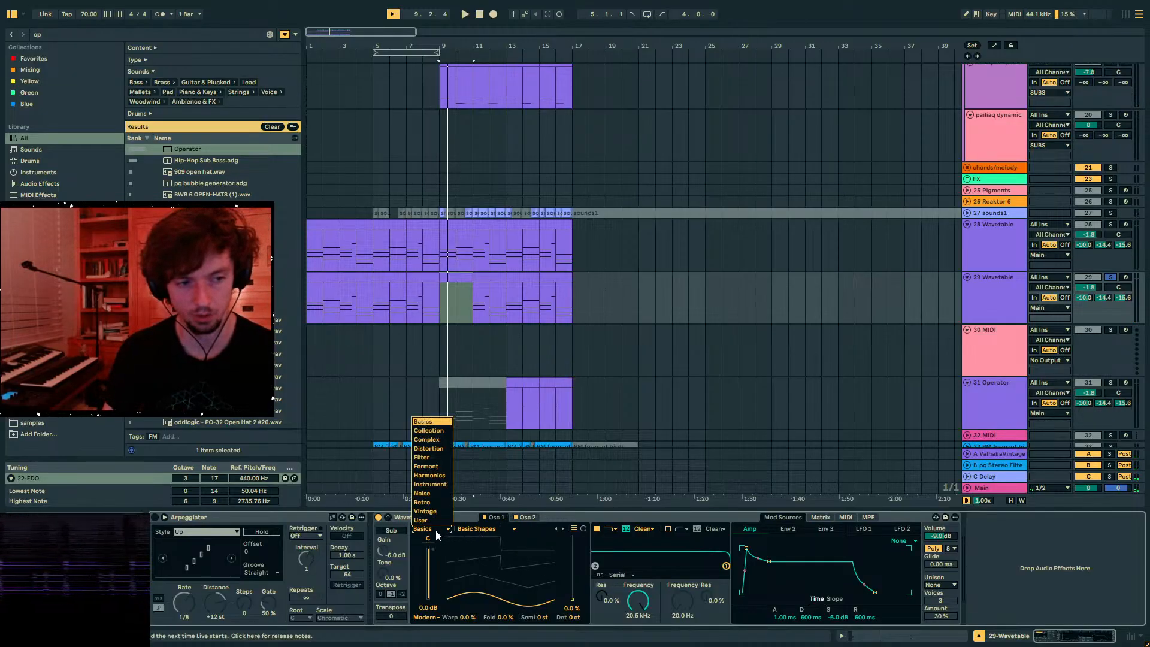
pyautogui.click(437, 475)
pyautogui.press('space')
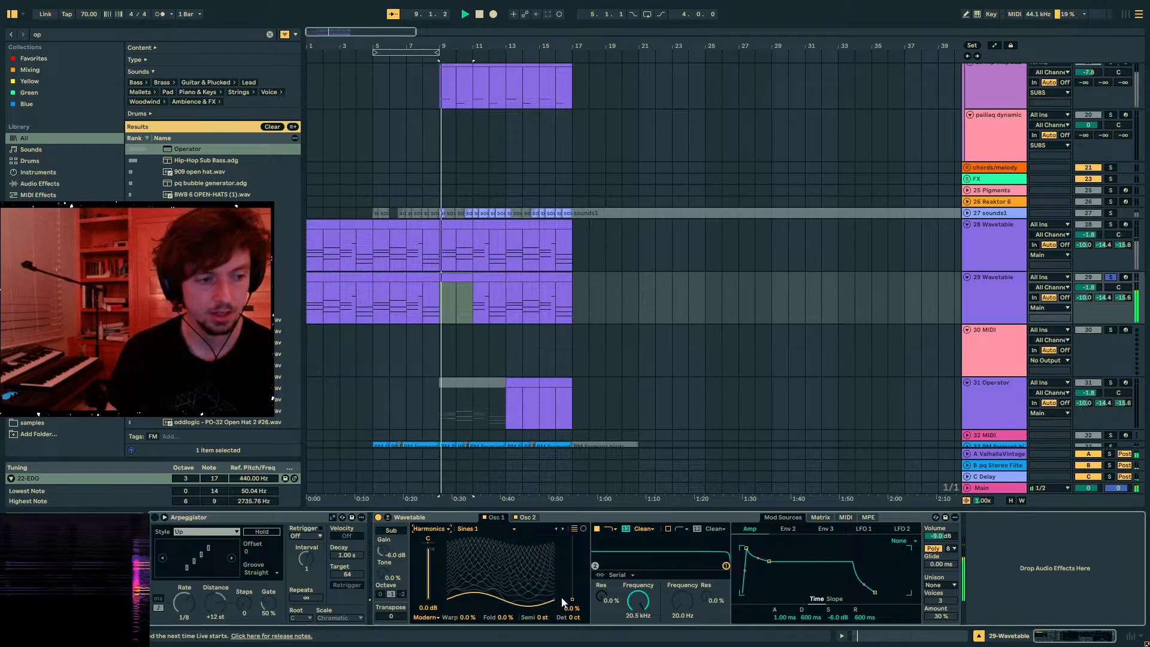
pyautogui.press('space')
pyautogui.moveTo(572, 597); pyautogui.dragTo(572, 581)
pyautogui.press('space')
pyautogui.press('space')
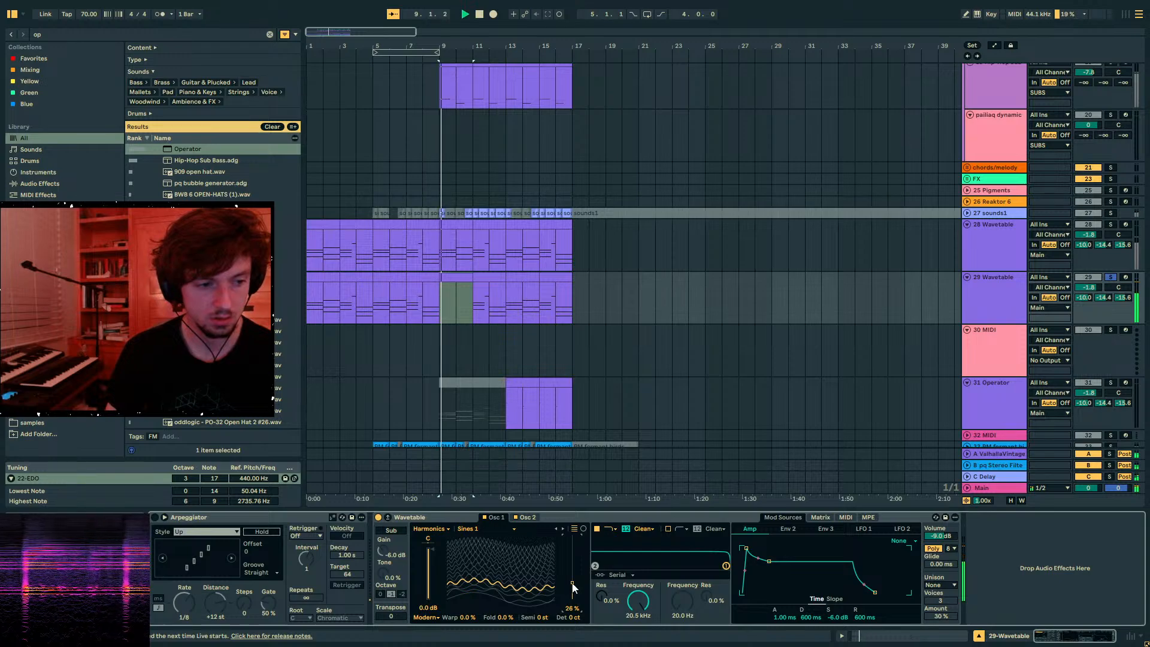
# - Try Osc 1 transposed to -12 semitones and lower its wavetable position to 5.6% while auditioning the stabs
pyautogui.moveTo(544, 619); pyautogui.dragTo(543, 627)
pyautogui.press('space')
pyautogui.press('space')
pyautogui.press('space')
pyautogui.moveTo(574, 590); pyautogui.dragTo(573, 600)
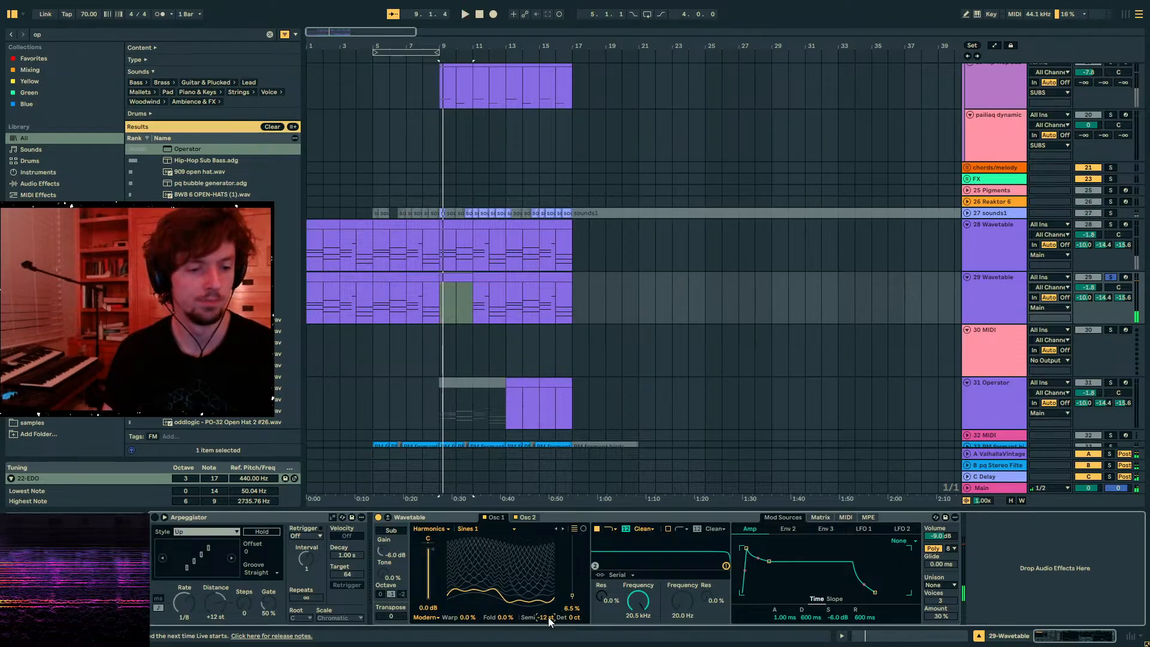
pyautogui.press('space')
pyautogui.press('space')
pyautogui.moveTo(573, 597); pyautogui.dragTo(573, 597)
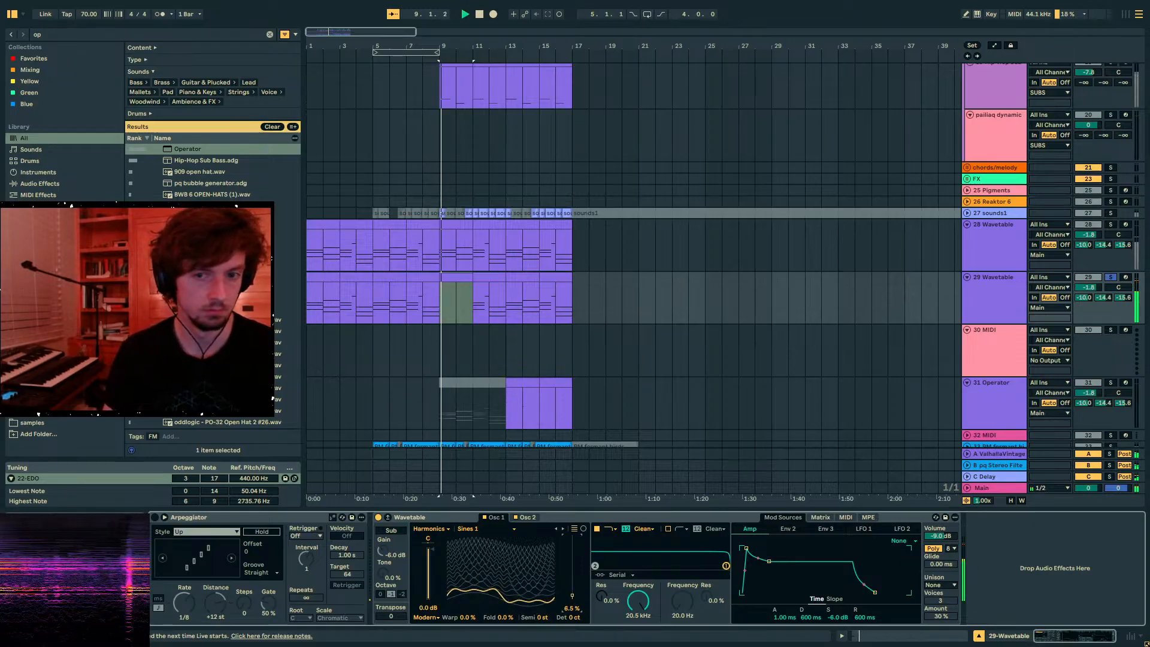
pyautogui.press('space')
# - Unsolo the duplicated Wavetable track and deactivate its clips over bars 1 to 8 during playback
pyautogui.click(1110, 278)
pyautogui.press('space')
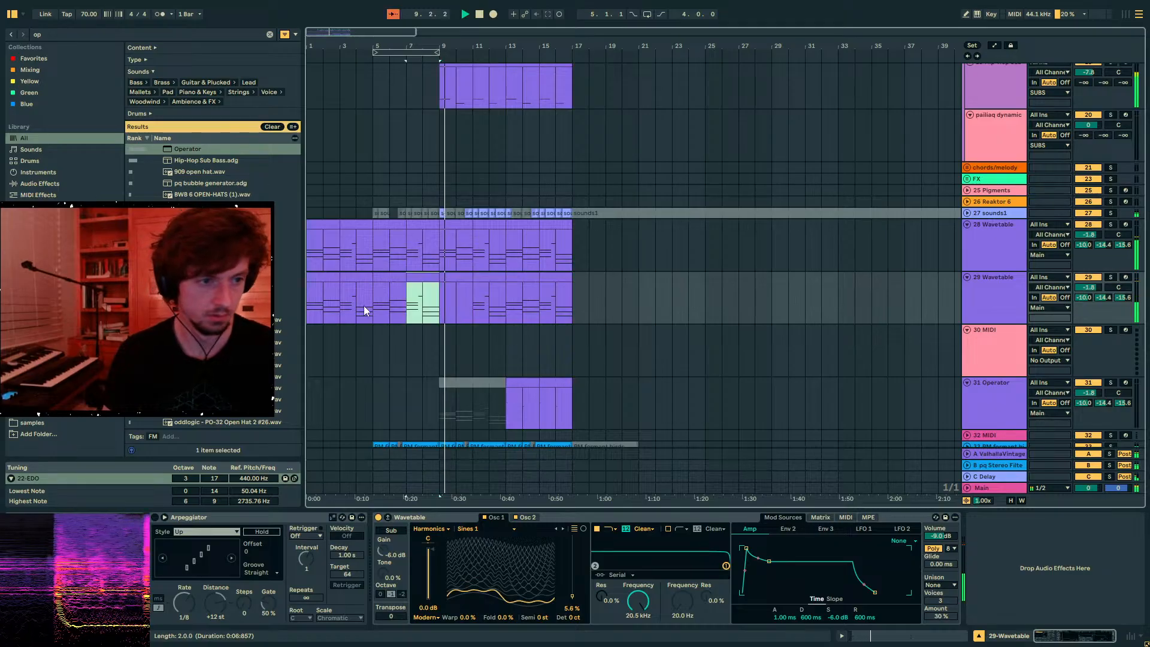
pyautogui.moveTo(364, 305); pyautogui.dragTo(309, 305)
pyautogui.press('0')
# - Open the duplicated Wavetable track's bar 9 clip and lower the second stab's G#3 note one octave
pyautogui.click(489, 300)
pyautogui.click(467, 277)
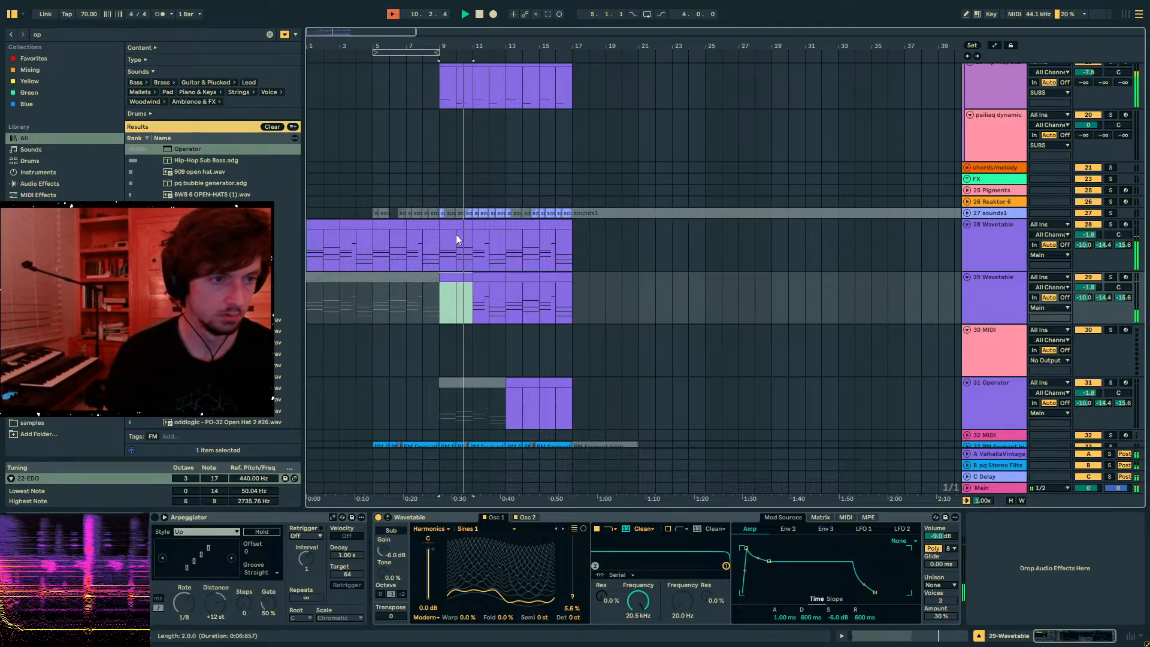
pyautogui.click(906, 635)
pyautogui.moveTo(811, 434); pyautogui.dragTo(751, 403)
pyautogui.hotkey('shift', 'Down')
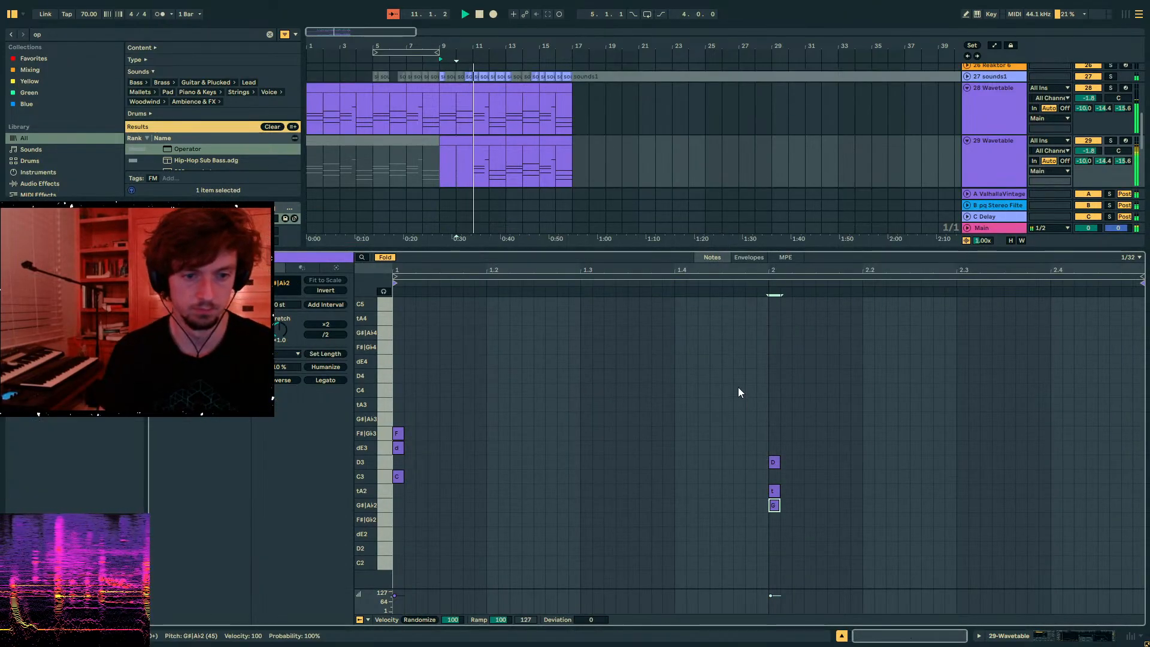
# - Duplicate the duplicated Wavetable track's edited two-bar stab clips from bar 9 so the pattern fills bars 11 to 16
pyautogui.click(459, 138)
pyautogui.hotkey('ctrl', 'd')
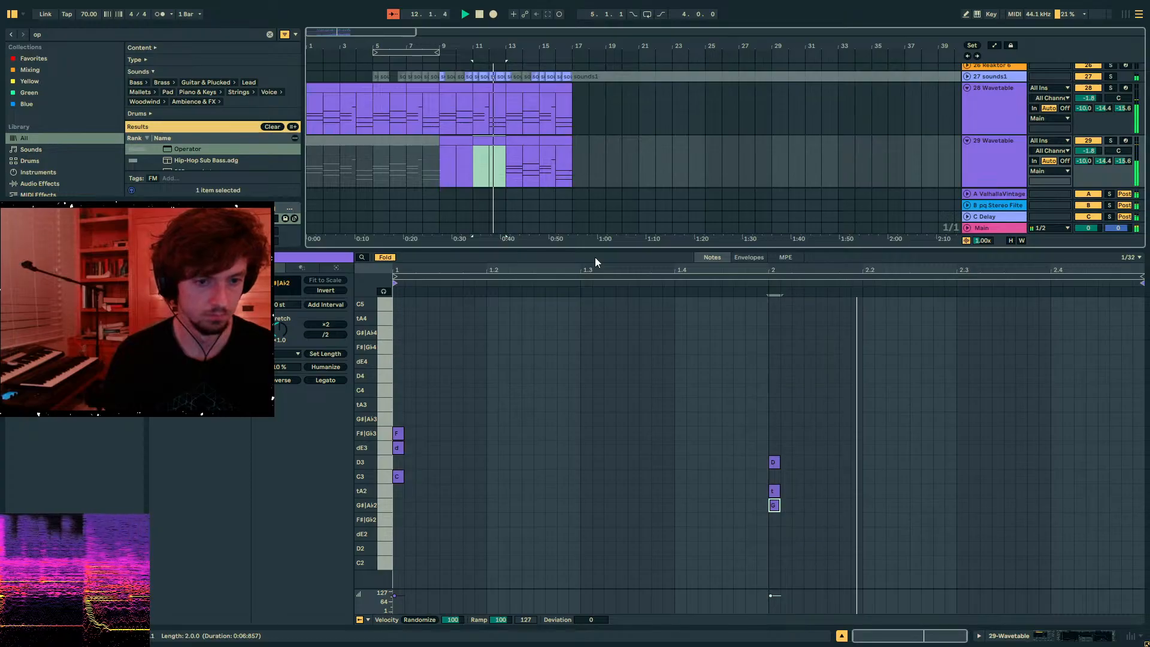
pyautogui.keyDown('shift'); pyautogui.click(456, 139); pyautogui.keyUp('shift')
pyautogui.hotkey('ctrl', 'd')
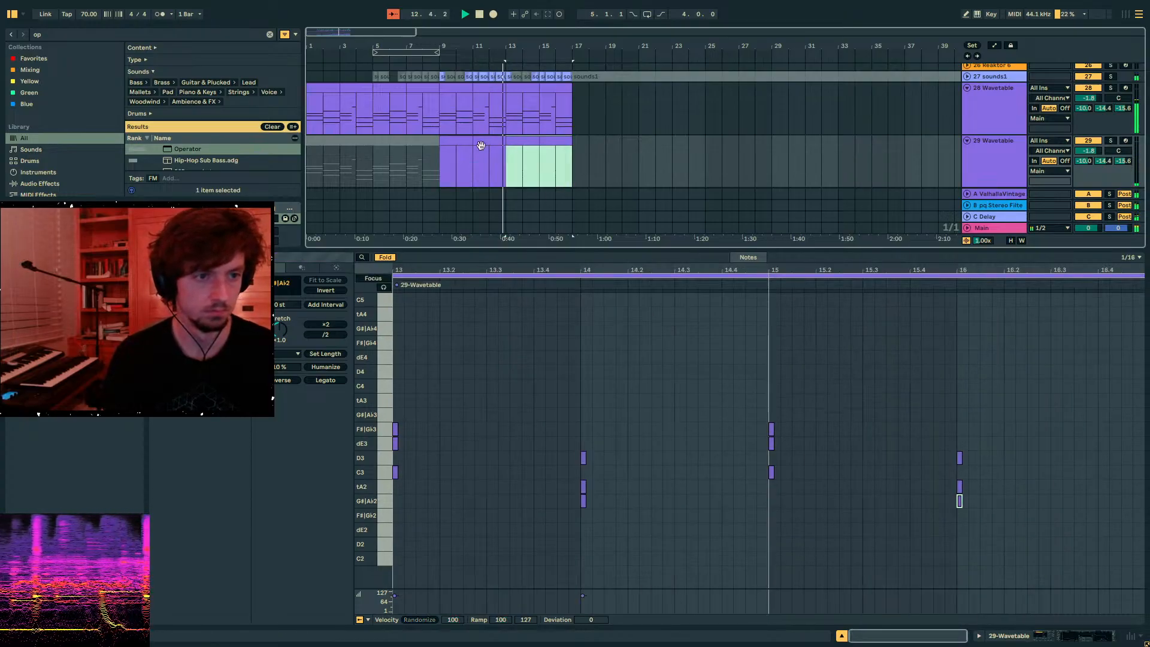
# - In bar 14, raise the stab's G#2 note to F#3 and lower the other two notes to C3 and G#2
pyautogui.moveTo(583, 500); pyautogui.dragTo(583, 429)
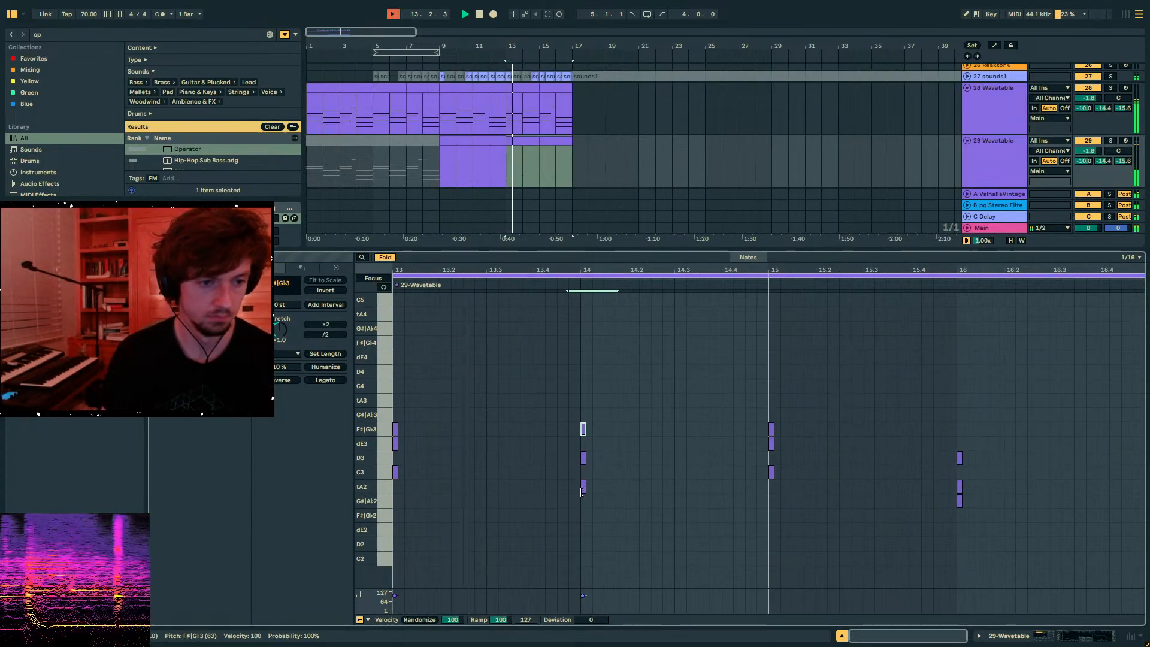
pyautogui.moveTo(613, 495); pyautogui.dragTo(561, 450)
pyautogui.press('Down')
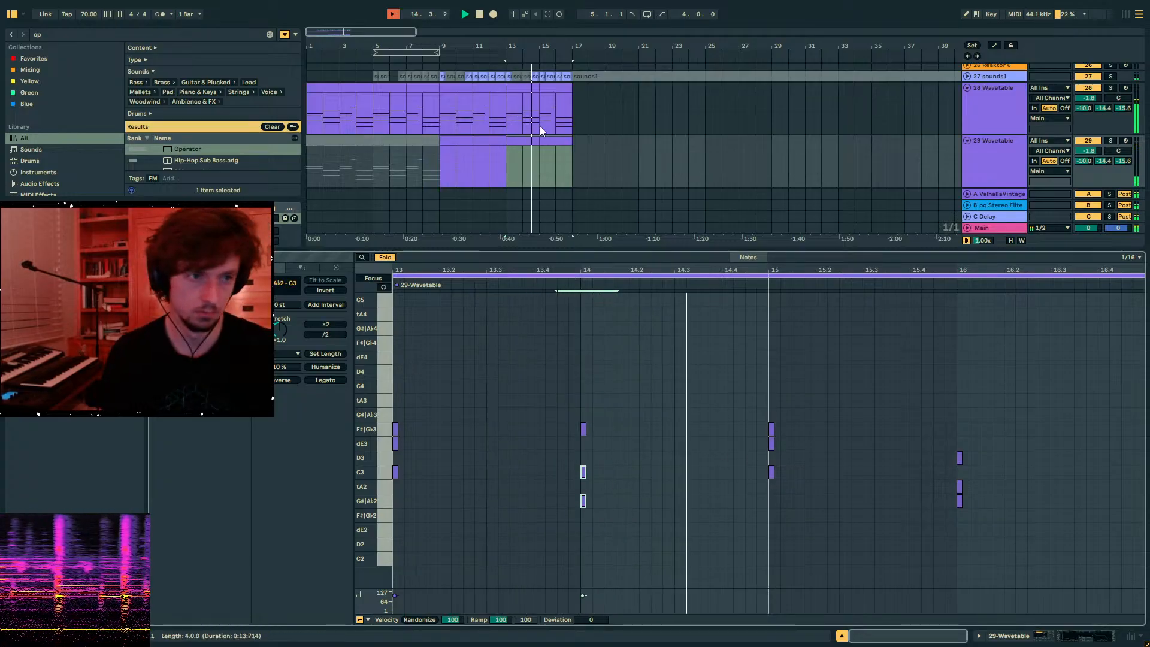
# - Lengthen all stab notes together across the duplicated Wavetable track's clips in bars 9 to 16
pyautogui.click(527, 138)
pyautogui.click(569, 137)
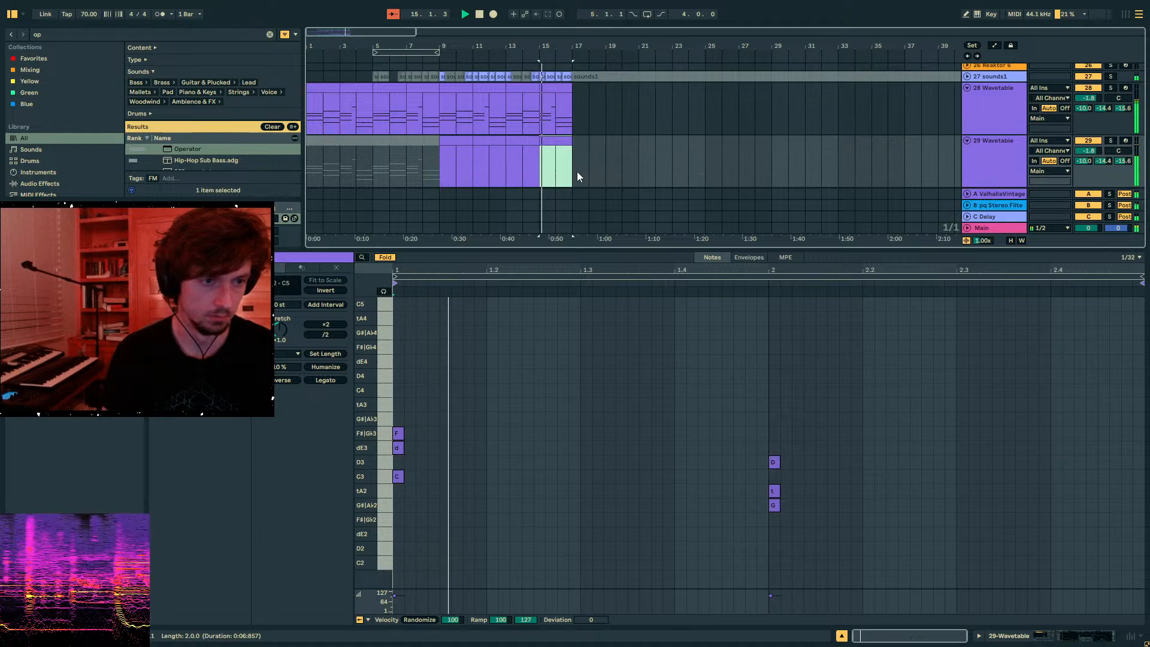
pyautogui.moveTo(577, 171); pyautogui.dragTo(429, 174)
pyautogui.click(986, 150)
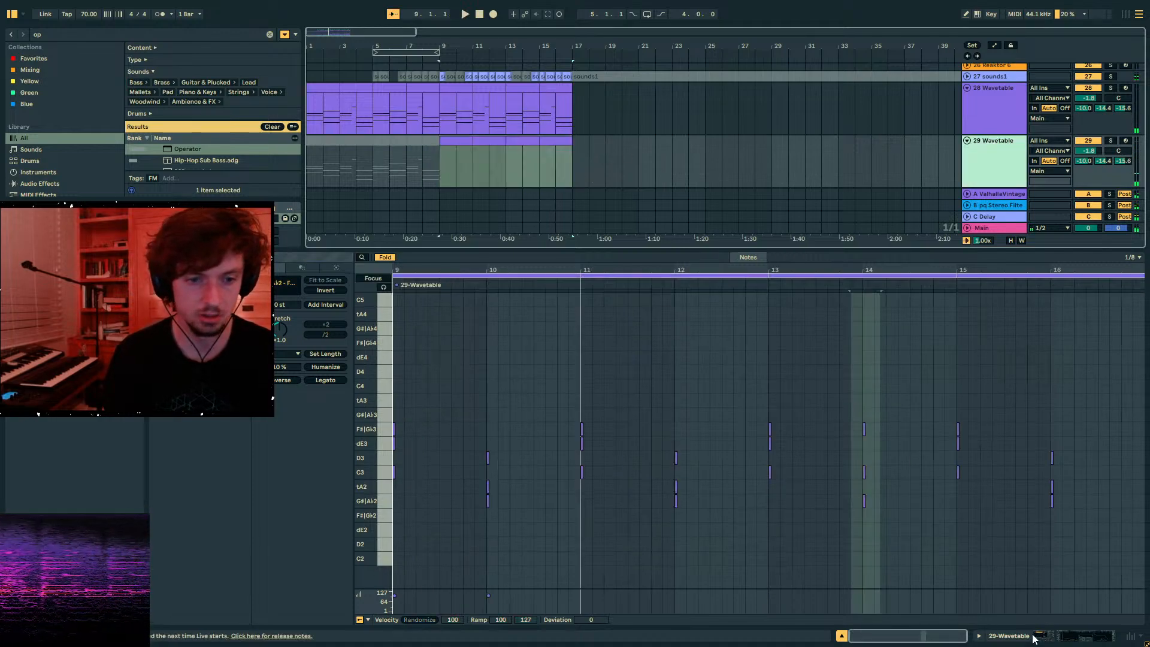
pyautogui.click(606, 484)
pyautogui.hotkey('ctrl', 'a')
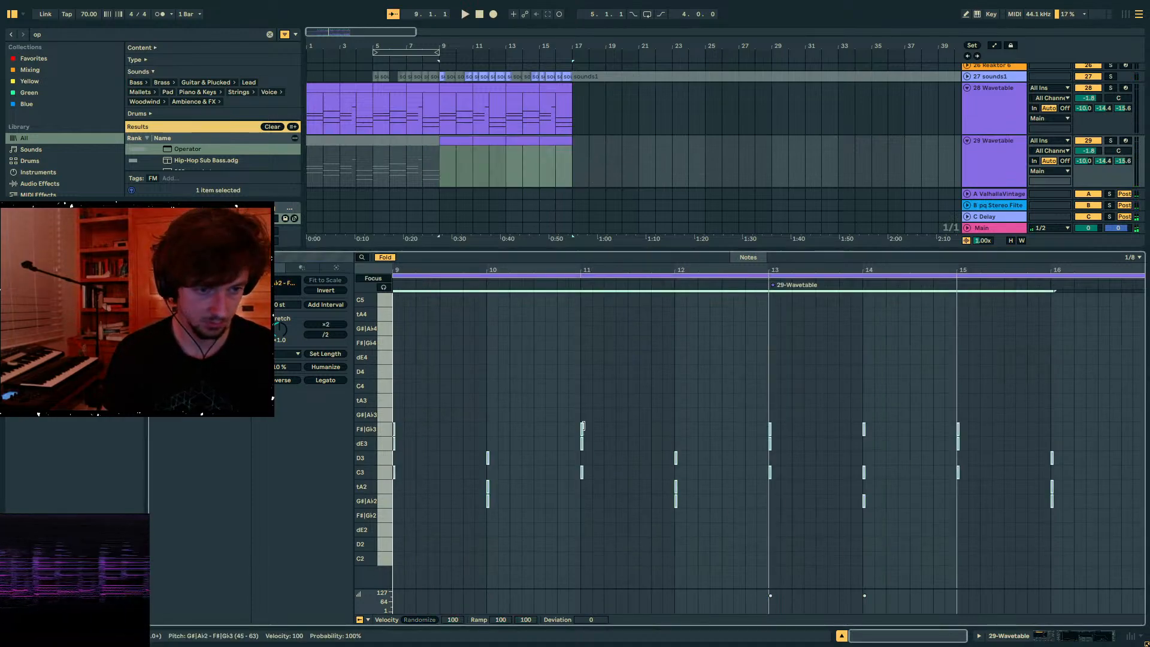
pyautogui.moveTo(584, 428); pyautogui.dragTo(620, 425)
# - Raise the stabs' amp envelope attack to 4.13 s during playback and set the track volume to -10.4 dB
pyautogui.click(1024, 636)
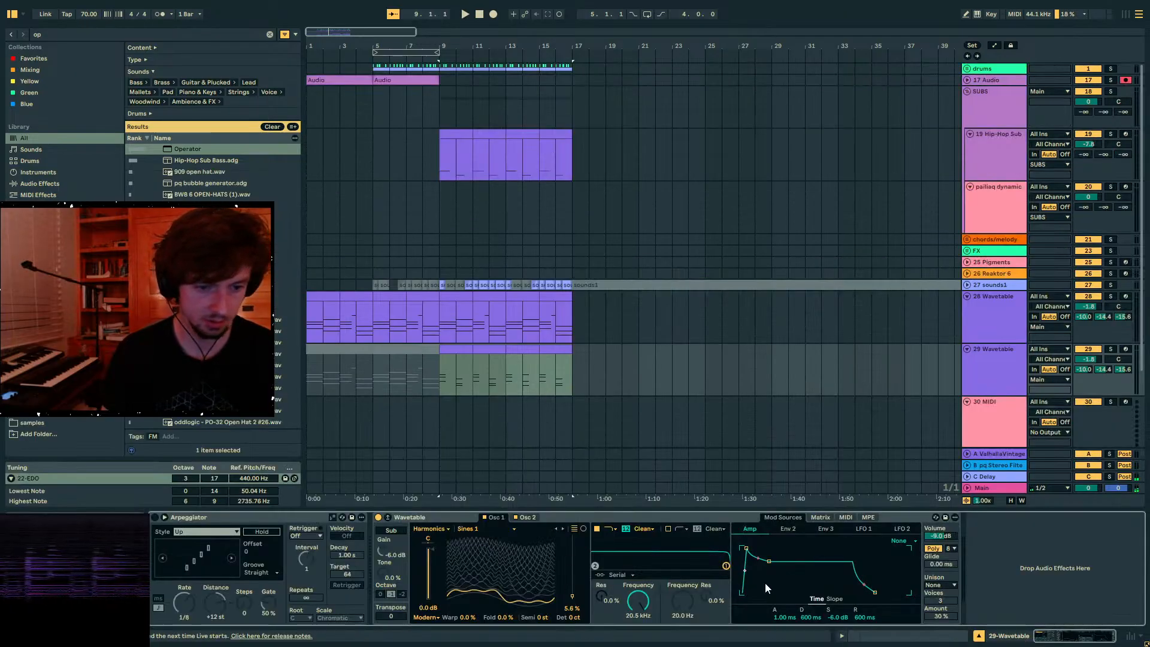
pyautogui.press('space')
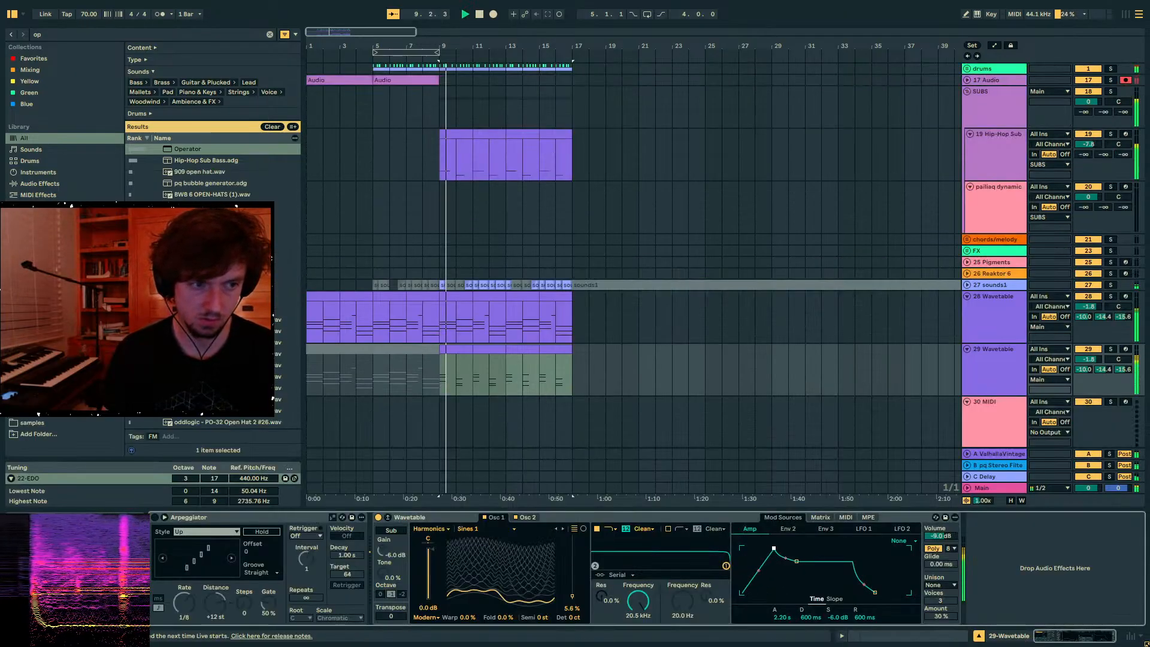
pyautogui.moveTo(774, 548); pyautogui.dragTo(779, 548)
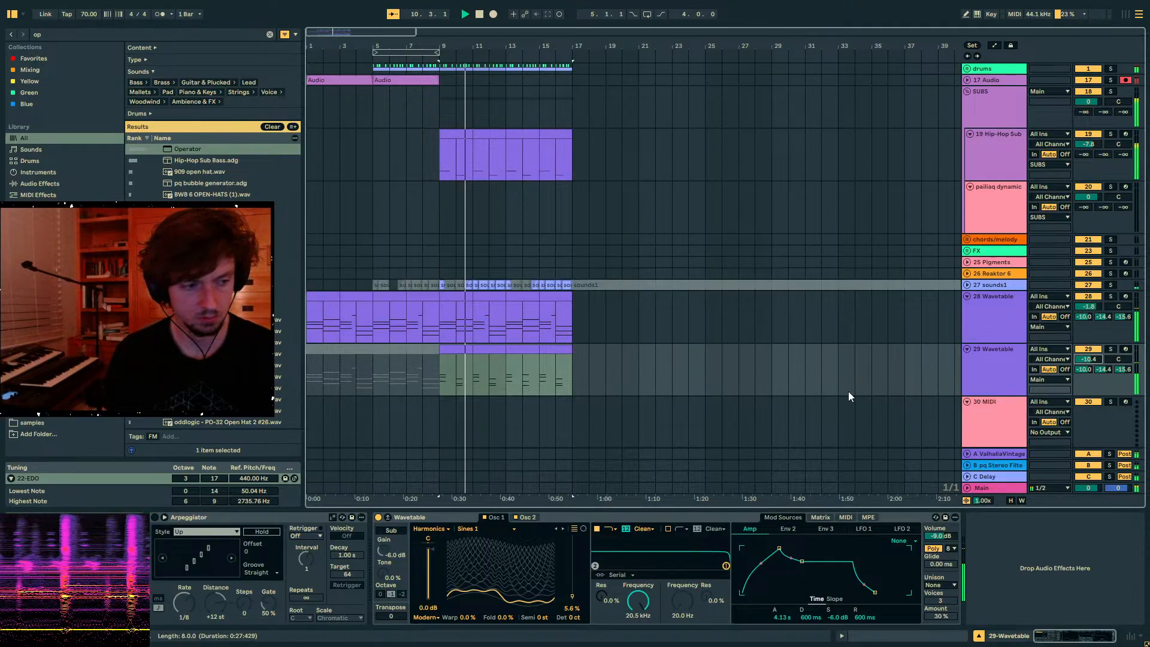
# - Find Auto Filter in the browser and add it to the duplicated Wavetable track
pyautogui.click(986, 356)
pyautogui.hotkey('ctrl', 'f')
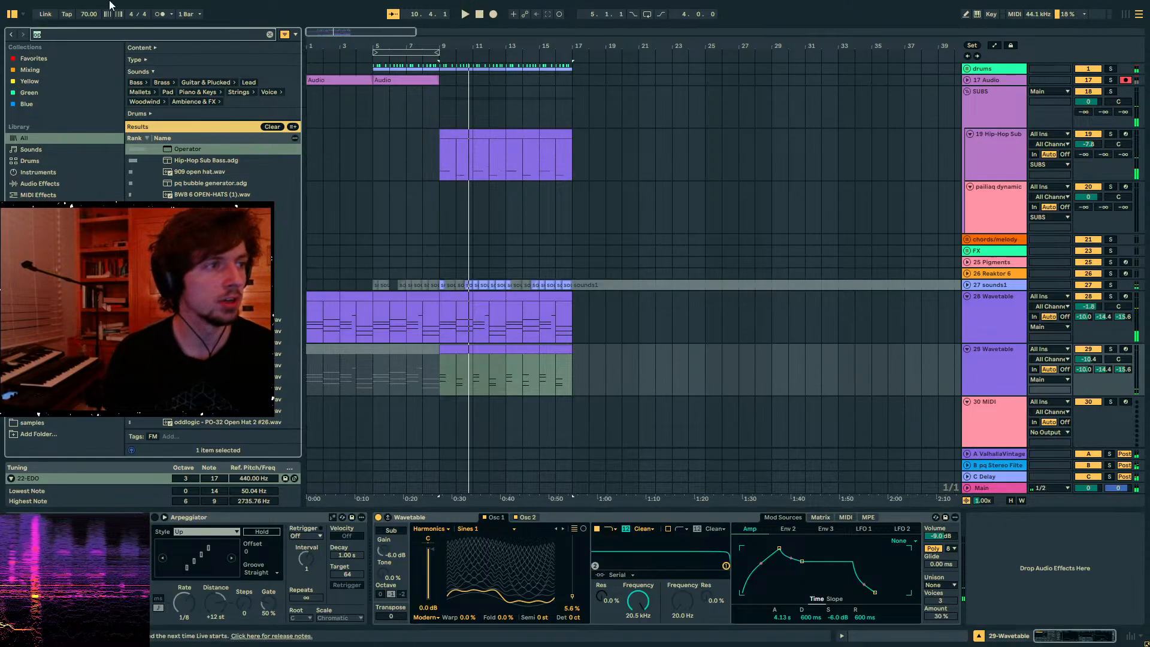
pyautogui.write('auto p')
pyautogui.press('BackSpace')
pyautogui.write('fil')
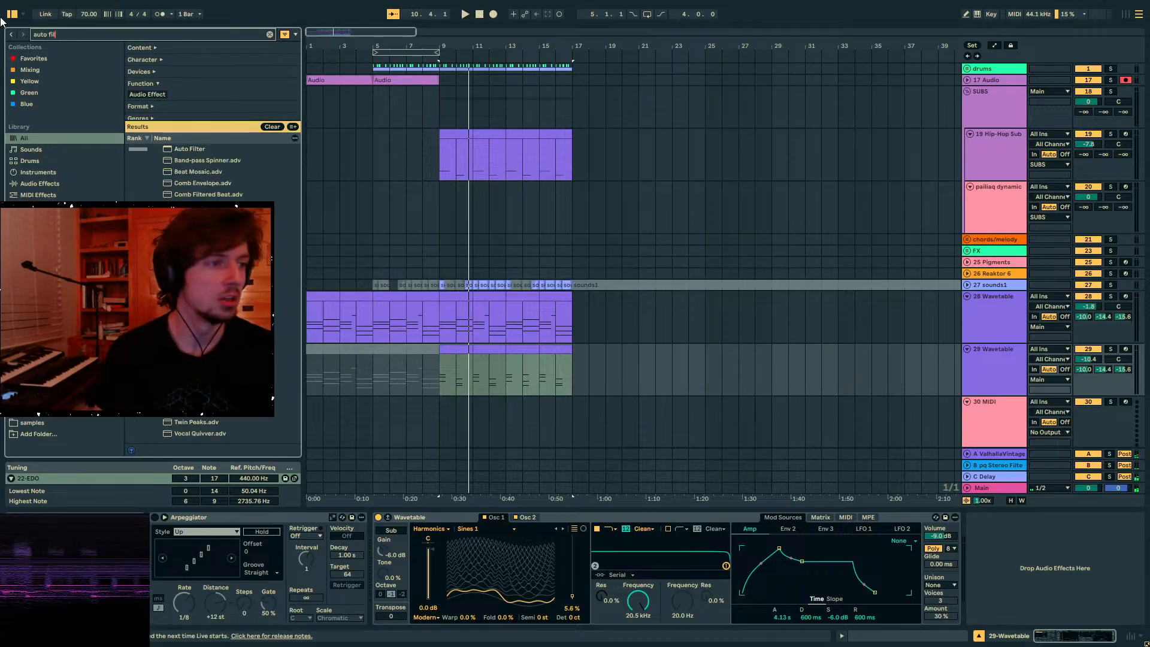
pyautogui.press('Down')
pyautogui.press('Return')
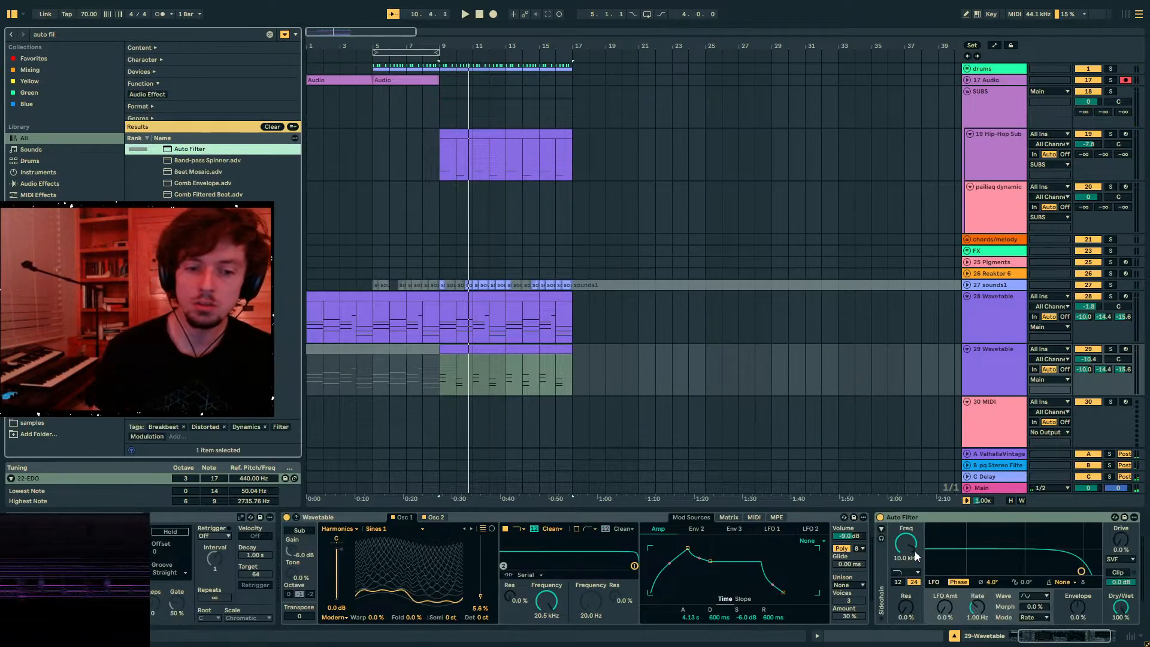
# - Set the Auto Filter to 294 Hz with 27% LFO amount, synced rate 5/16 and LFO phase 104°, auditioning it
pyautogui.moveTo(915, 555); pyautogui.dragTo(1144, 580)
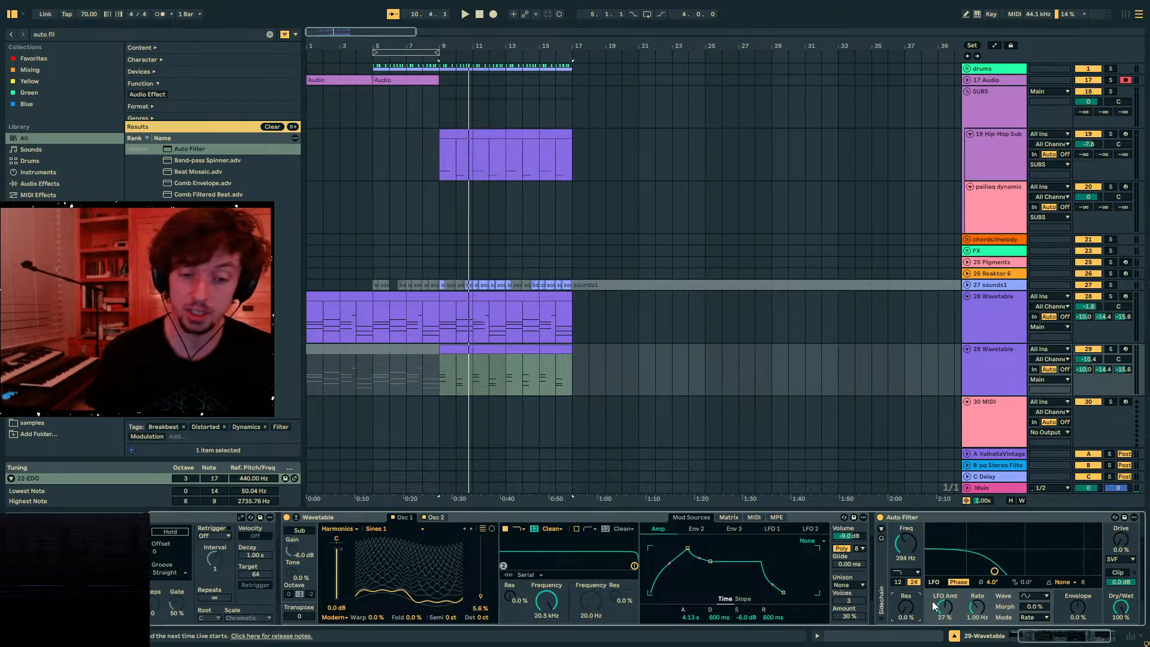
pyautogui.click(1026, 616)
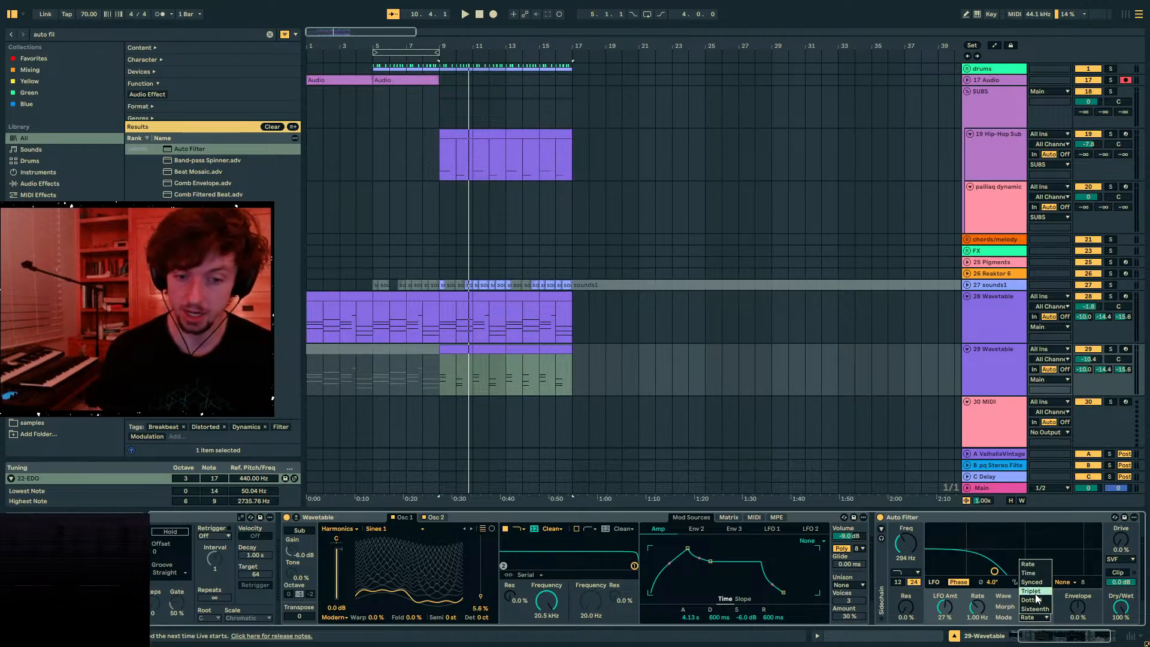
pyautogui.click(1028, 582)
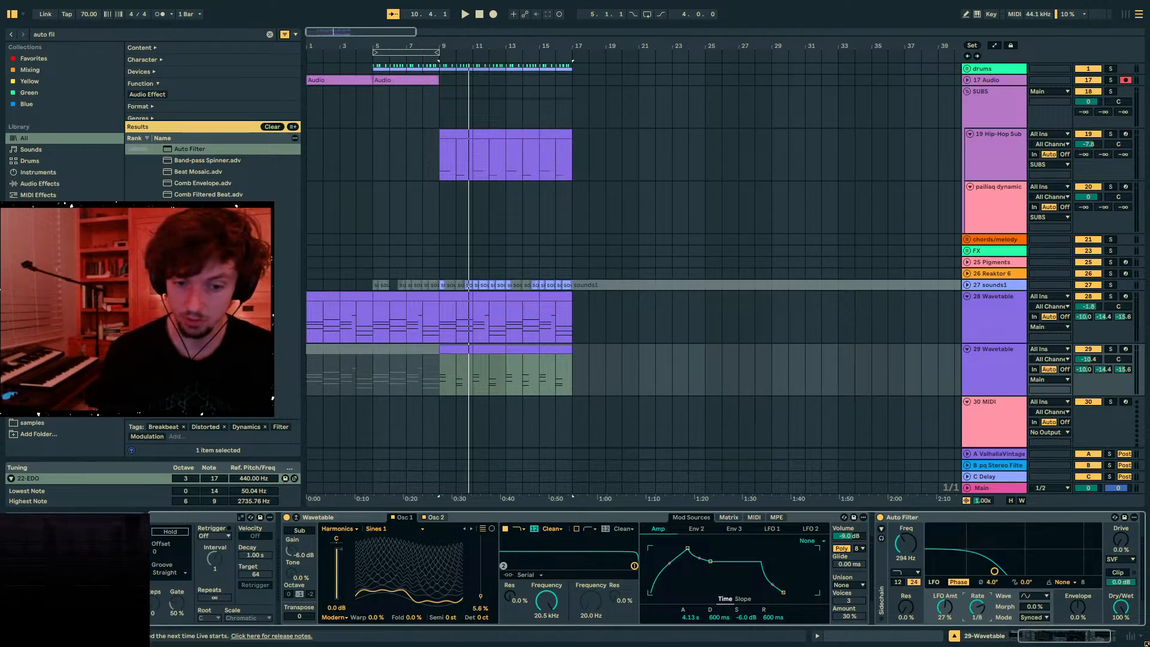
pyautogui.press('space')
pyautogui.moveTo(972, 610); pyautogui.dragTo(972, 623)
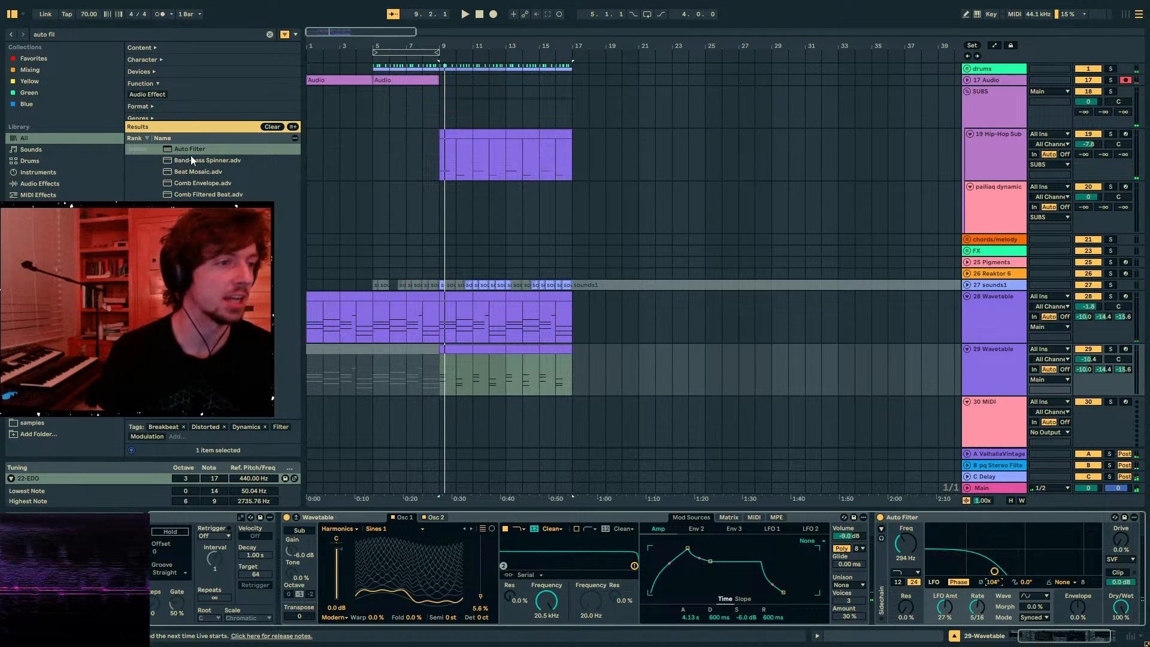
# - Search the browser for "auto filter legacy" and shorten the query back to "auto filter"
pyautogui.click(108, 34)
pyautogui.write('ter ')
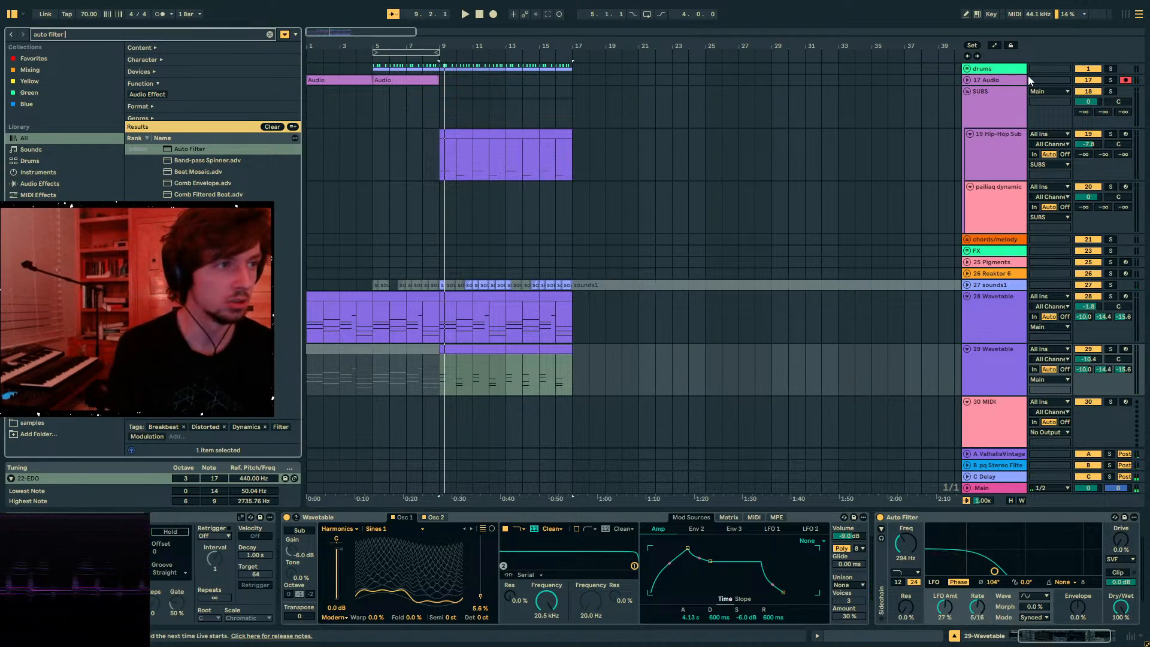
pyautogui.write('l,e')
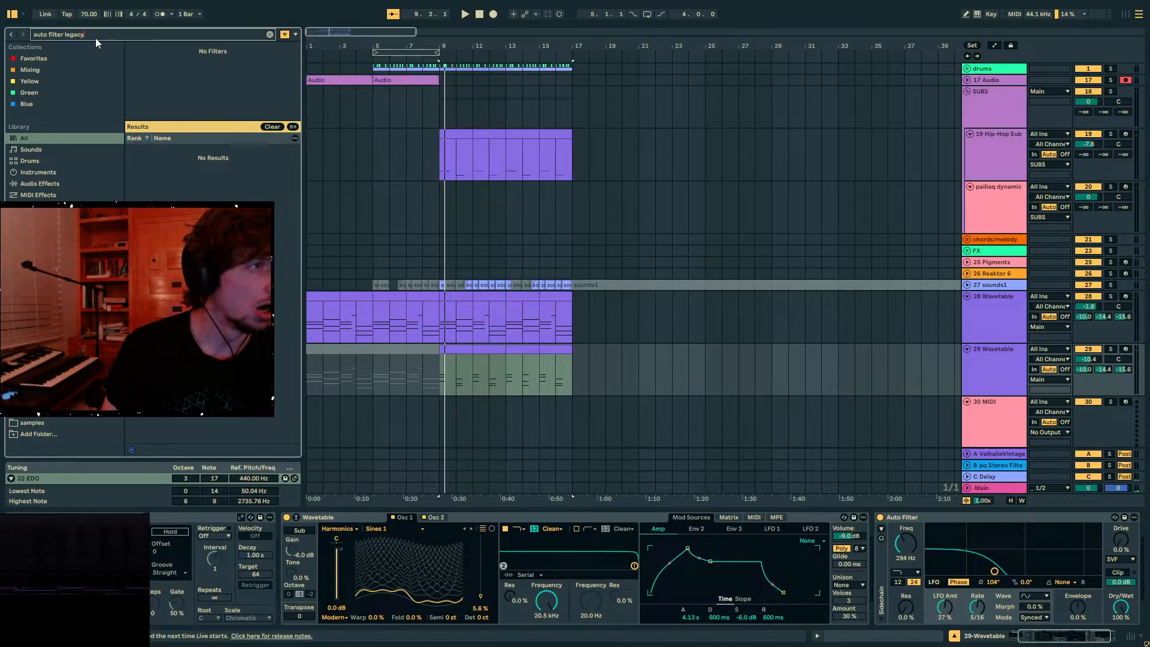
pyautogui.moveTo(95, 38); pyautogui.dragTo(62, 37)
pyautogui.press('BackSpace')
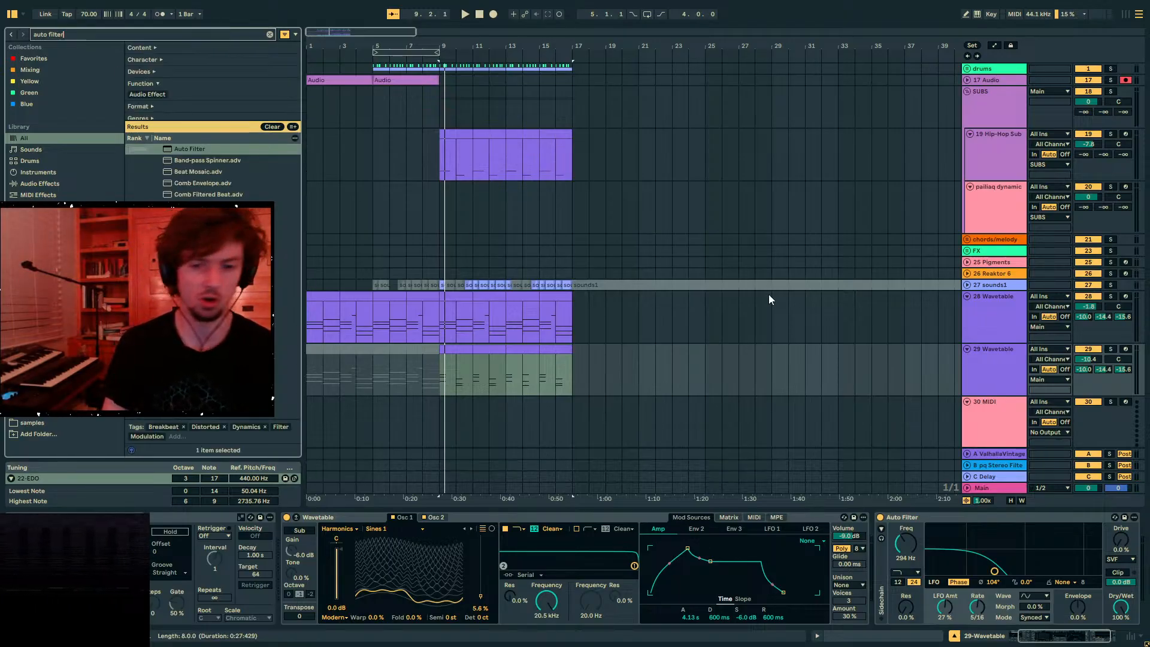
# - Set the Auto Filter's LFO phase to 180° and resonance to 20%, and play the drop
pyautogui.moveTo(994, 584); pyautogui.dragTo(994, 567)
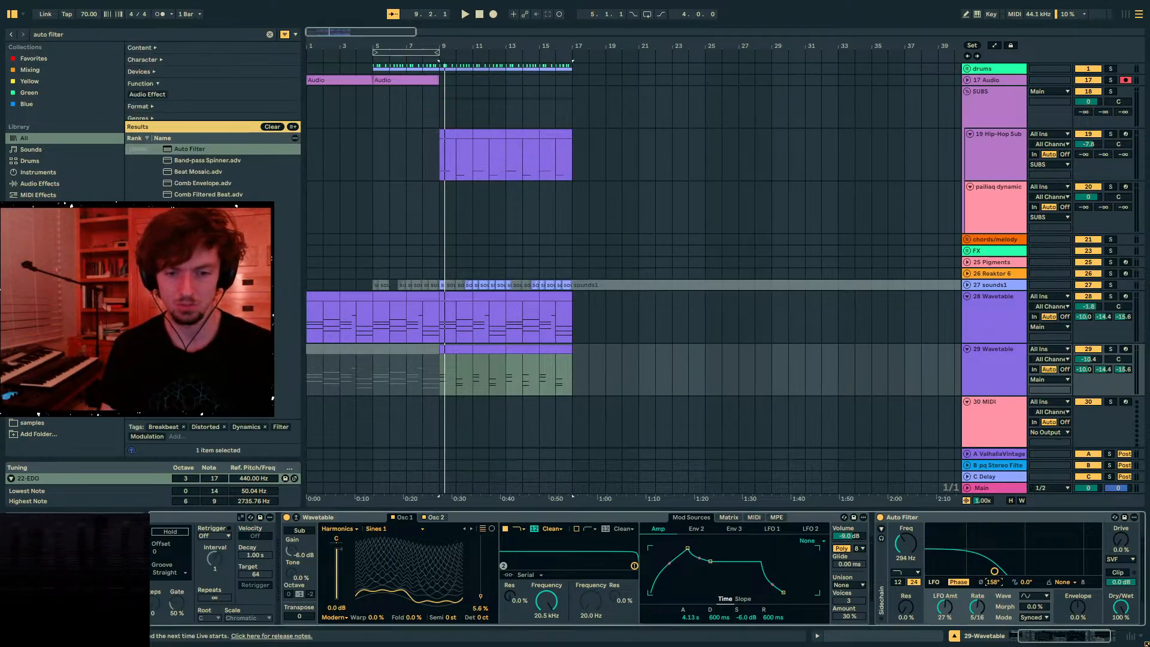
pyautogui.moveTo(907, 608); pyautogui.dragTo(907, 593)
pyautogui.press('space')
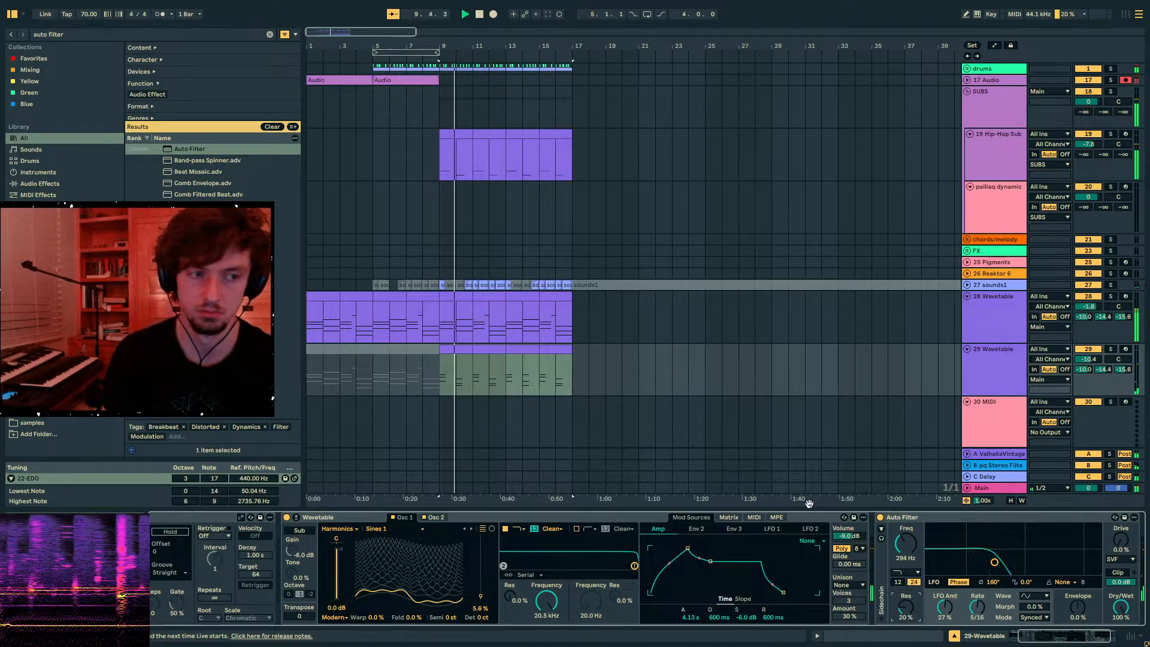
# - Audition the drop with the filtered stabs while looking through the Wavetable and sounds1 clips from bar 9
pyautogui.click(461, 360)
pyautogui.click(463, 349)
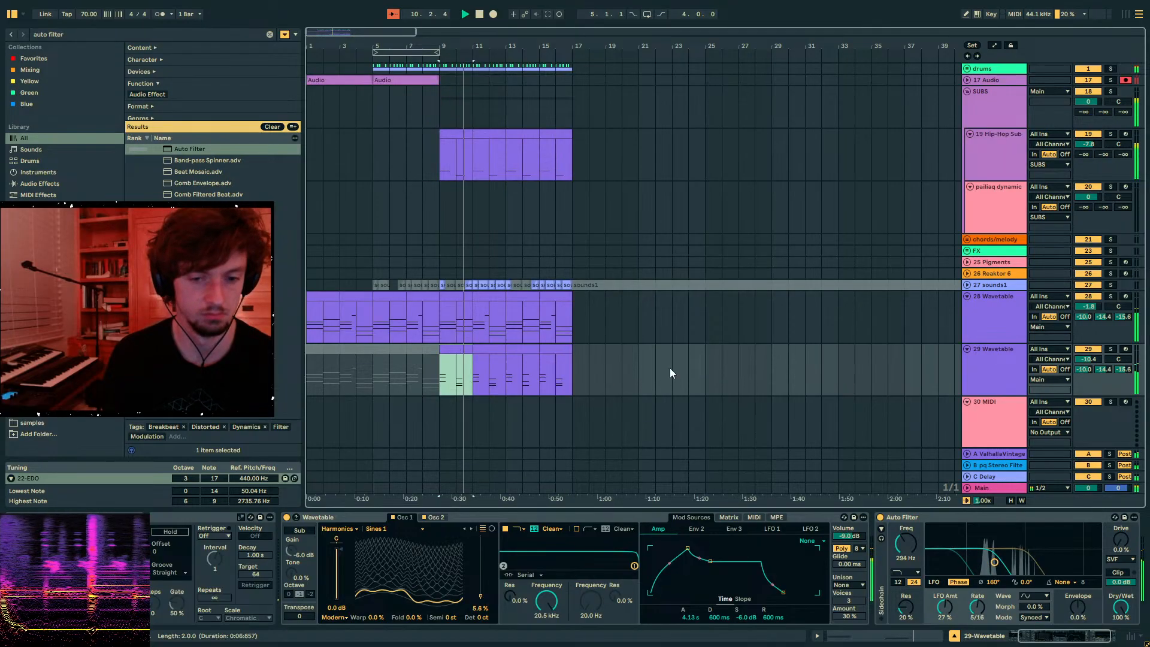
pyautogui.click(993, 370)
pyautogui.click(466, 348)
pyautogui.click(554, 348)
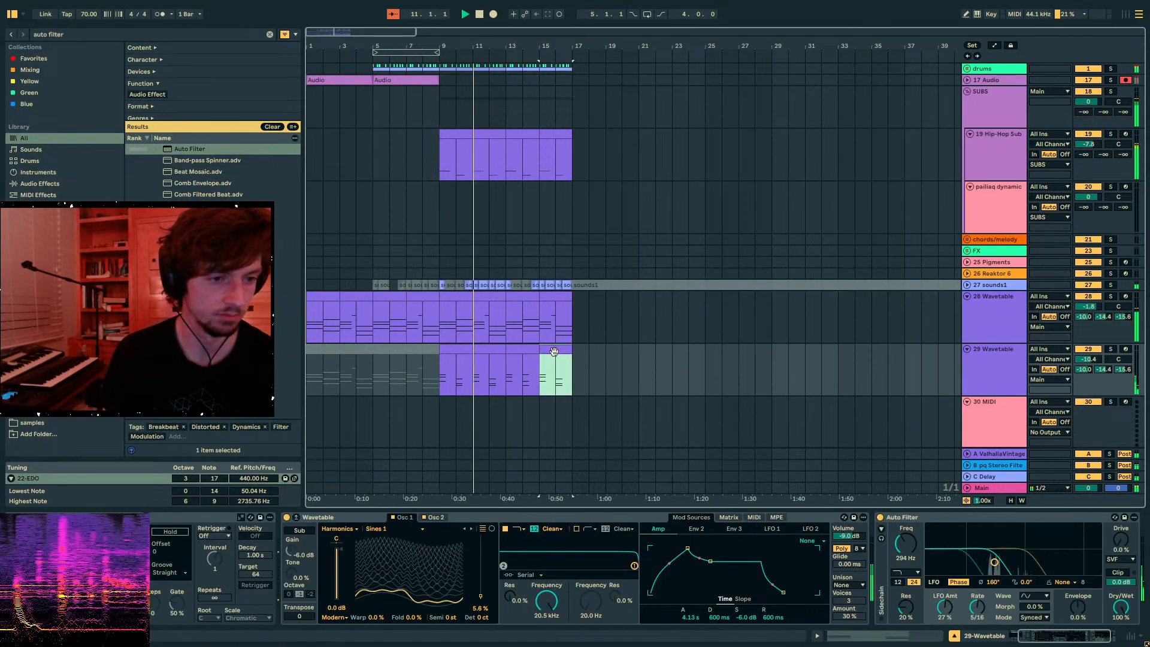
pyautogui.keyDown('shift'); pyautogui.click(456, 349); pyautogui.keyUp('shift')
pyautogui.click(979, 311)
pyautogui.click(448, 285)
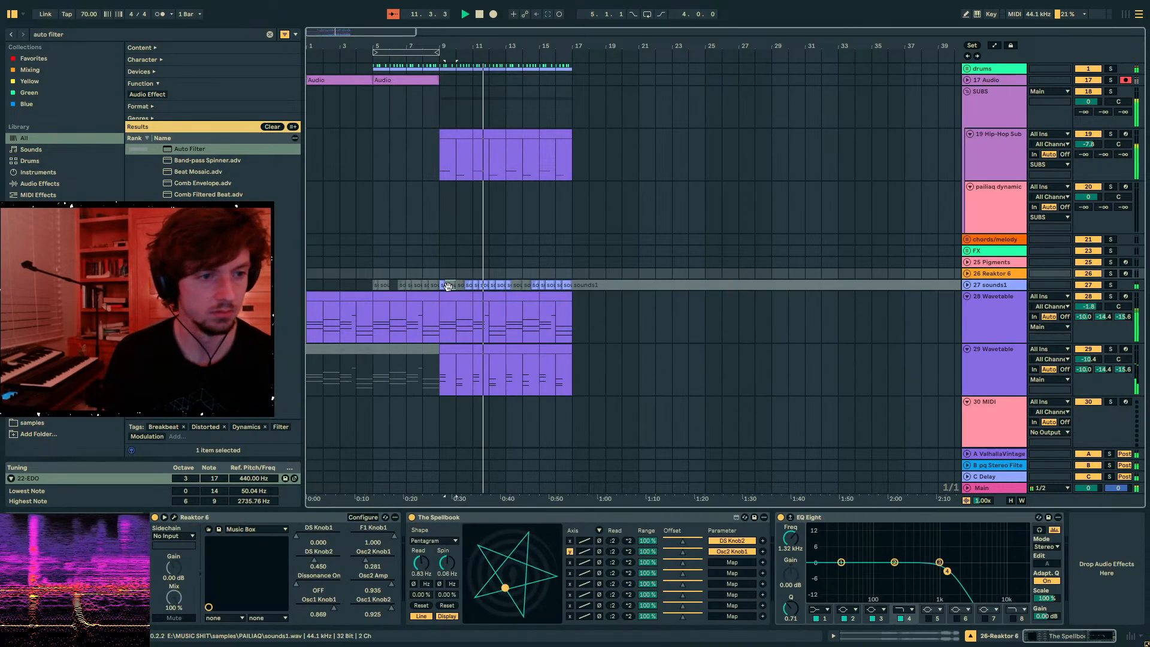
pyautogui.click(457, 297)
pyautogui.press('space')
# - Open the original Wavetable track's bar 9 chord clip and unfold its note view to show all pitches
pyautogui.click(460, 134)
pyautogui.click(461, 296)
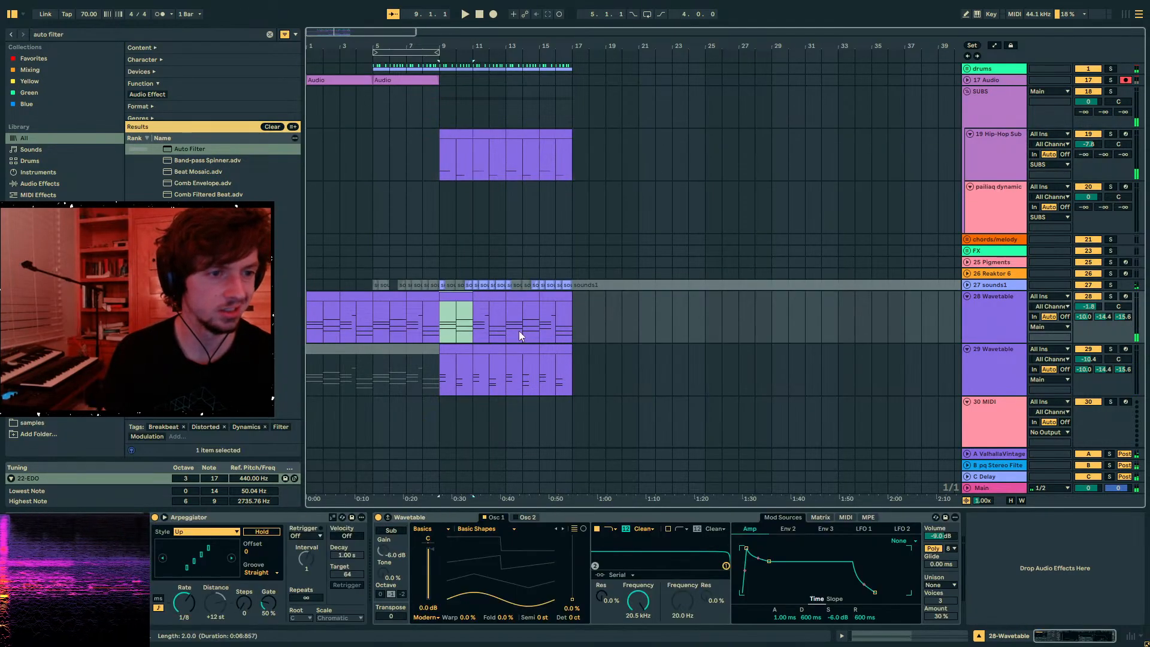
pyautogui.click(917, 636)
pyautogui.click(514, 473)
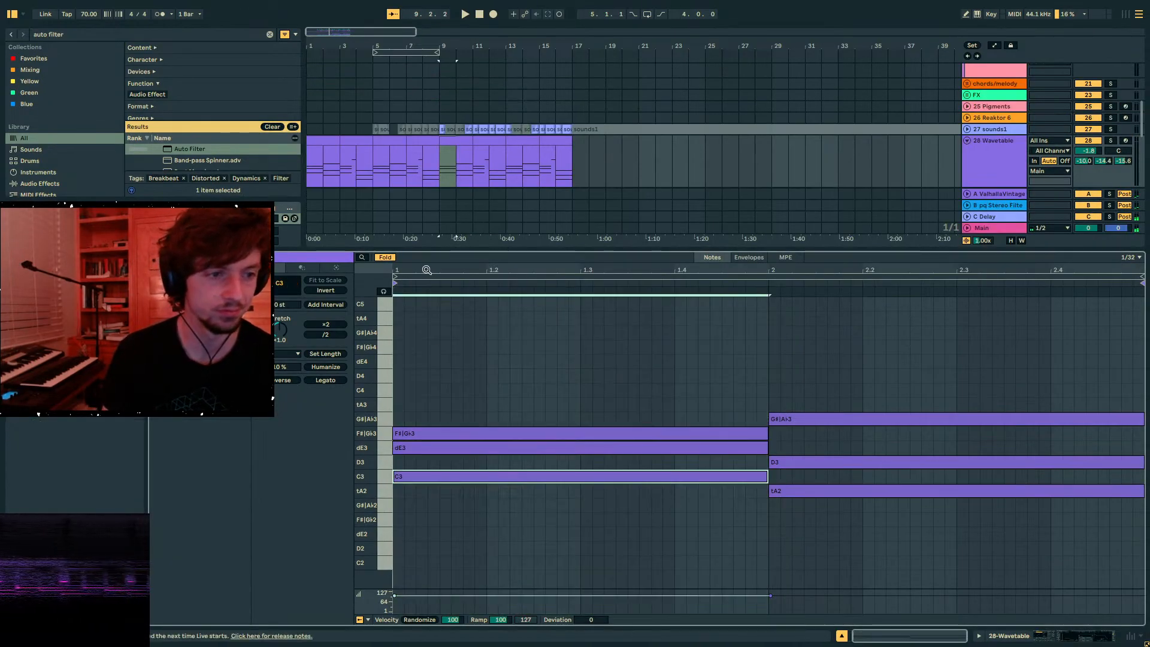
pyautogui.moveTo(426, 269); pyautogui.dragTo(453, 269)
pyautogui.click(384, 258)
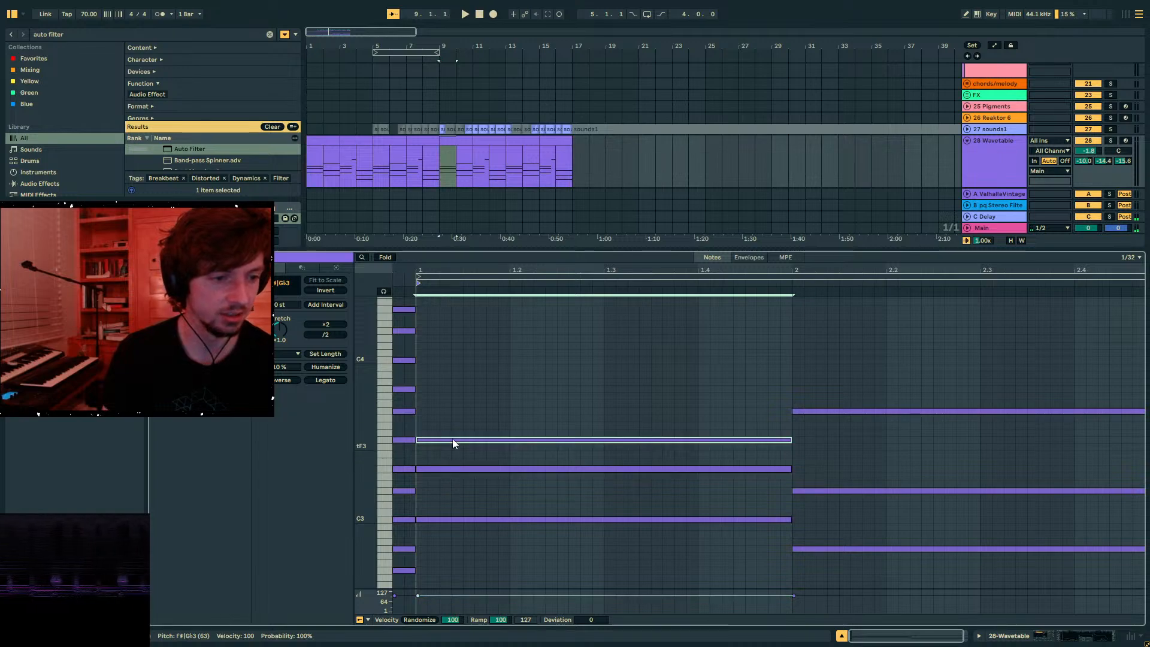
# - Try shortening the original Wavetable track's first bar 9 chord to about half a beat and play it
pyautogui.moveTo(745, 388); pyautogui.dragTo(462, 519)
pyautogui.press('space')
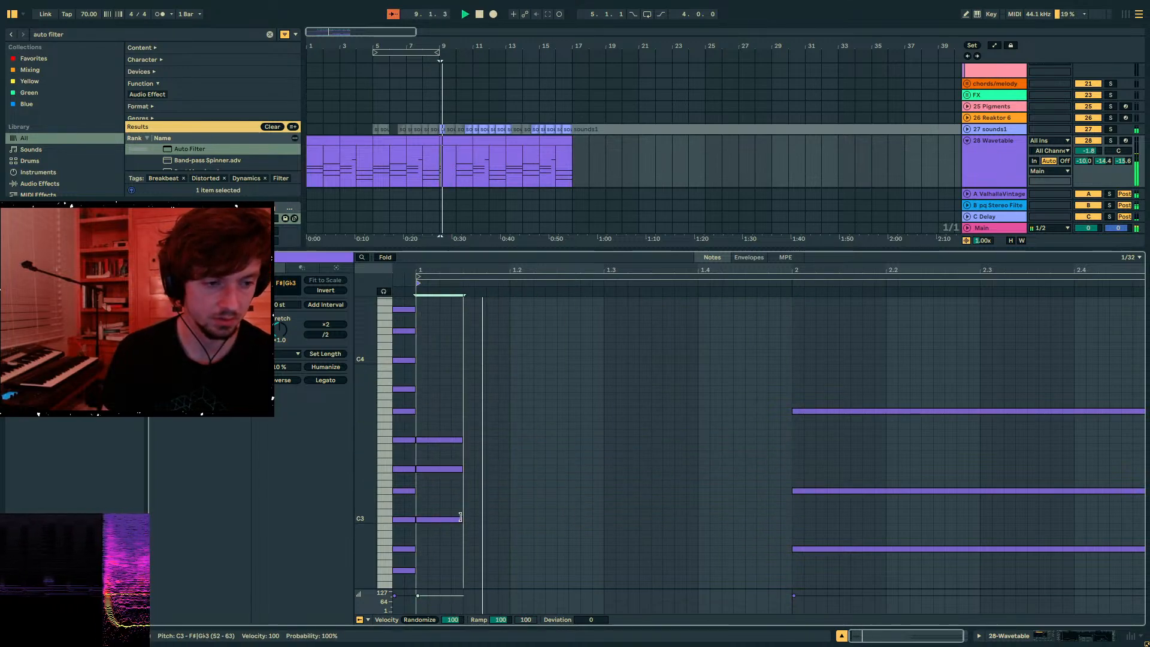
pyautogui.click(1032, 636)
pyautogui.press('space')
pyautogui.click(447, 299)
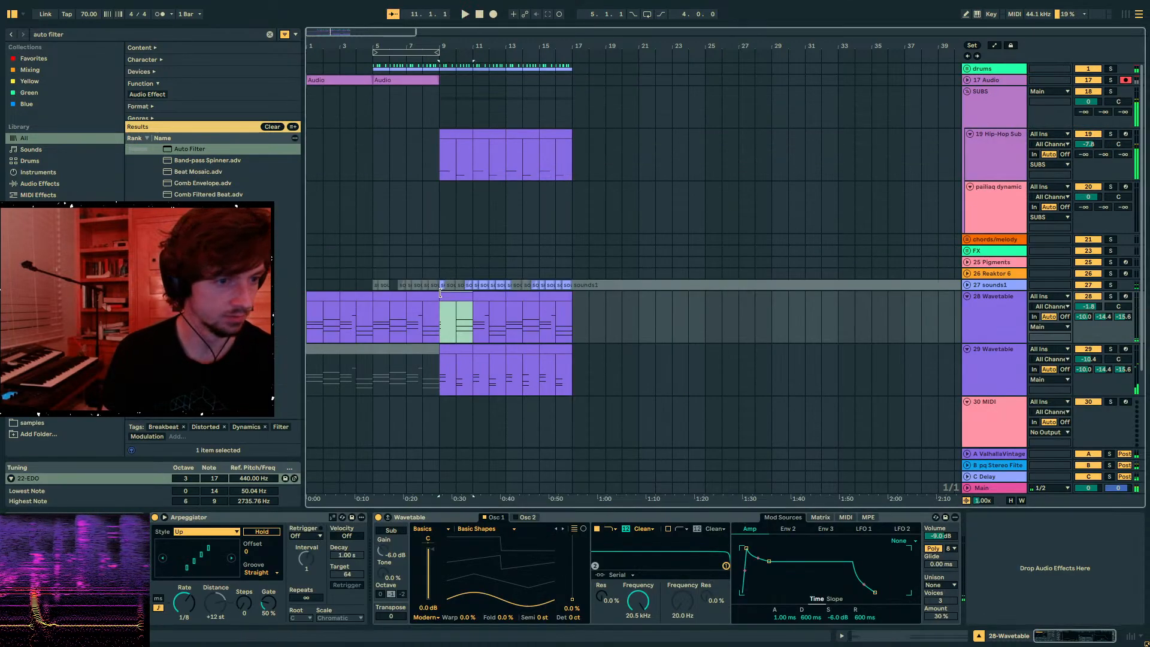
pyautogui.click(1004, 328)
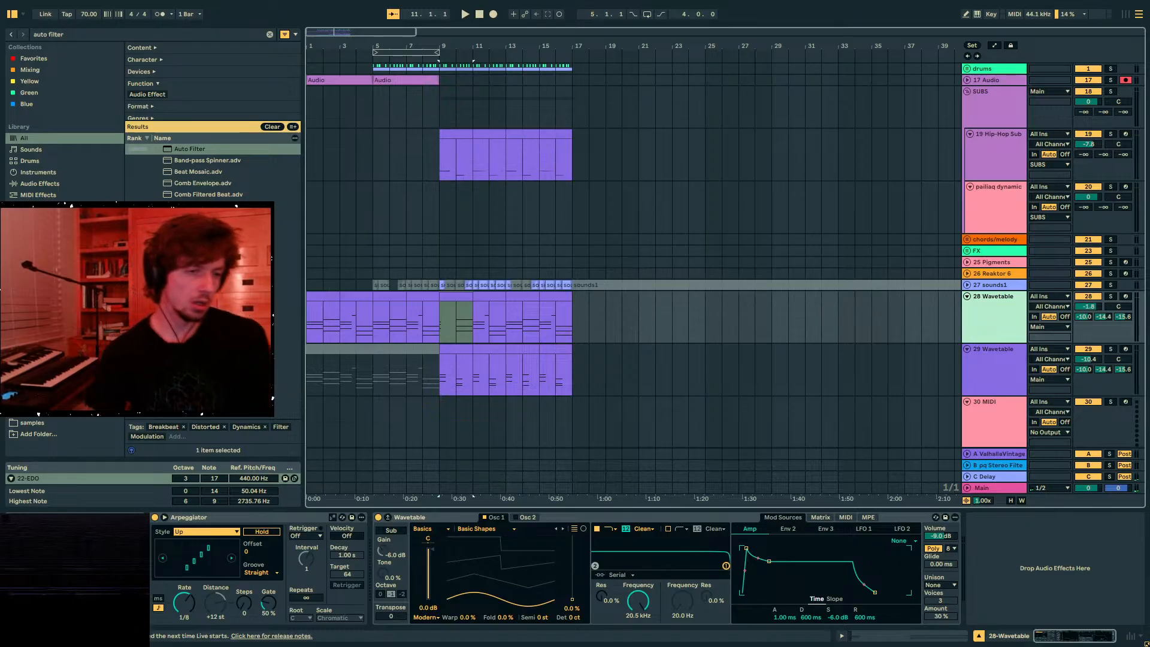
# - Reopen the bar 9 chord clip and add a G3 note spanning the whole first chord, auditioning it
pyautogui.click(445, 297)
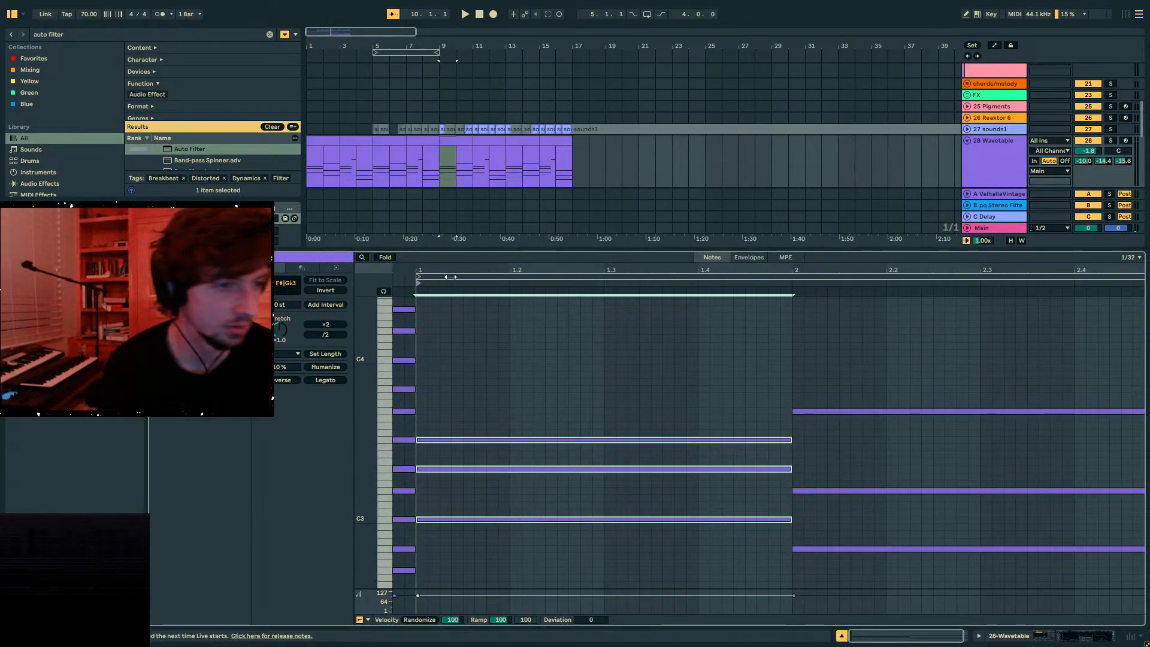
pyautogui.moveTo(449, 275); pyautogui.dragTo(450, 277)
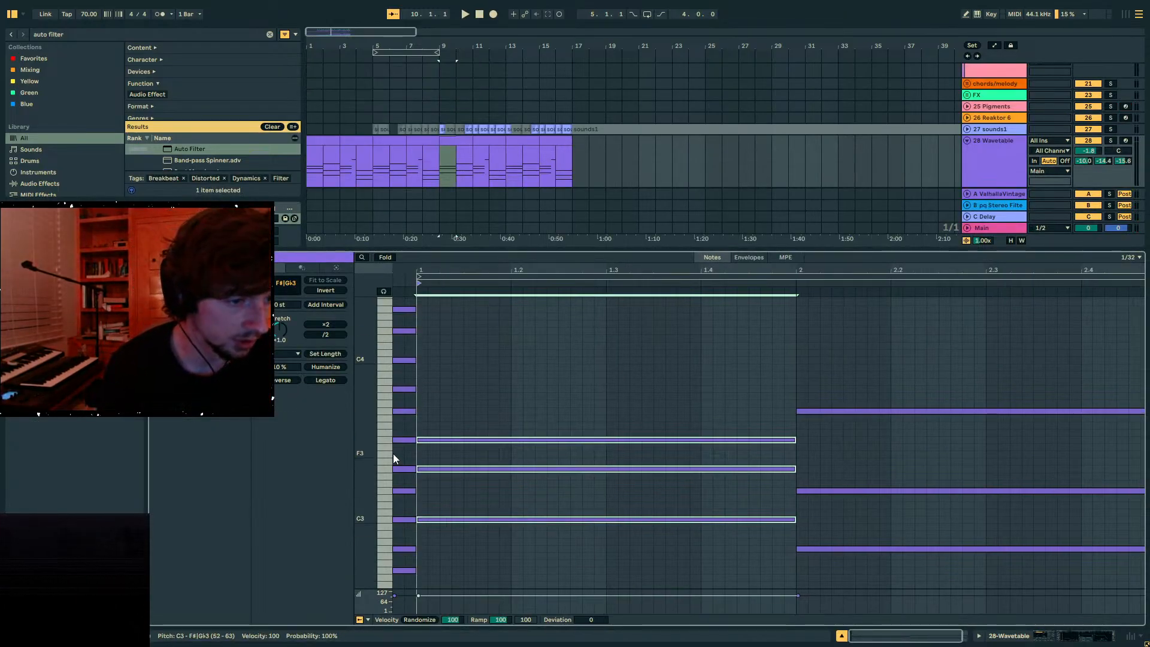
pyautogui.doubleClick(397, 426)
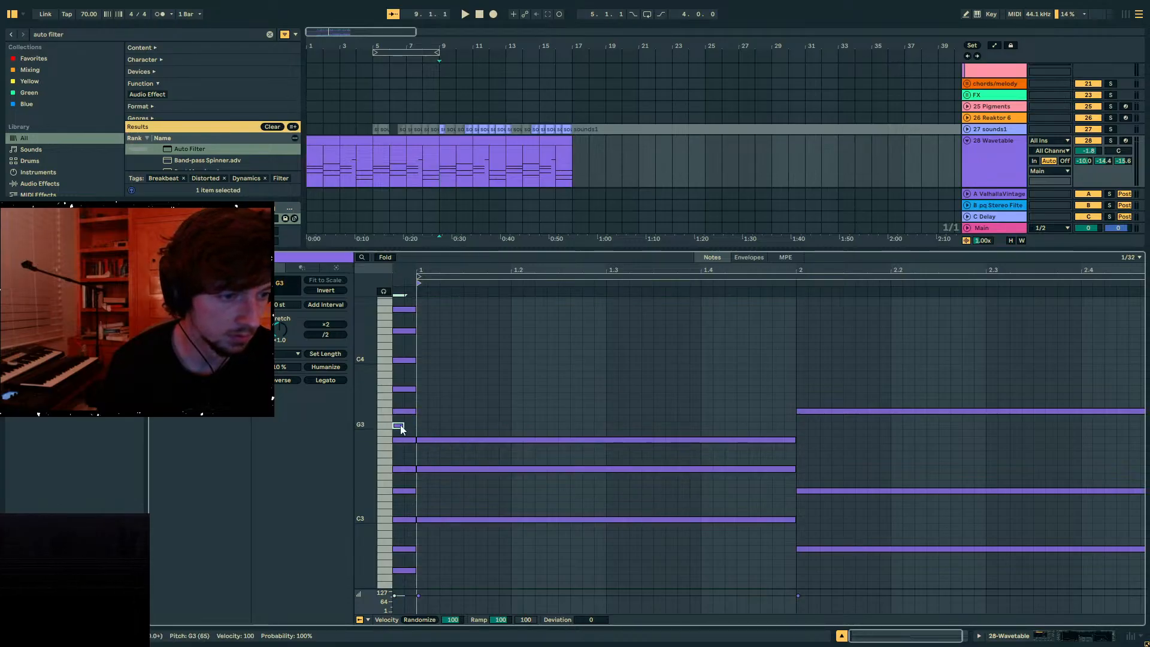
pyautogui.moveTo(426, 423)
pyautogui.mouseDown()
pyautogui.moveTo(793, 426)
pyautogui.moveTo(760, 409)
pyautogui.moveTo(762, 424)
pyautogui.mouseUp()
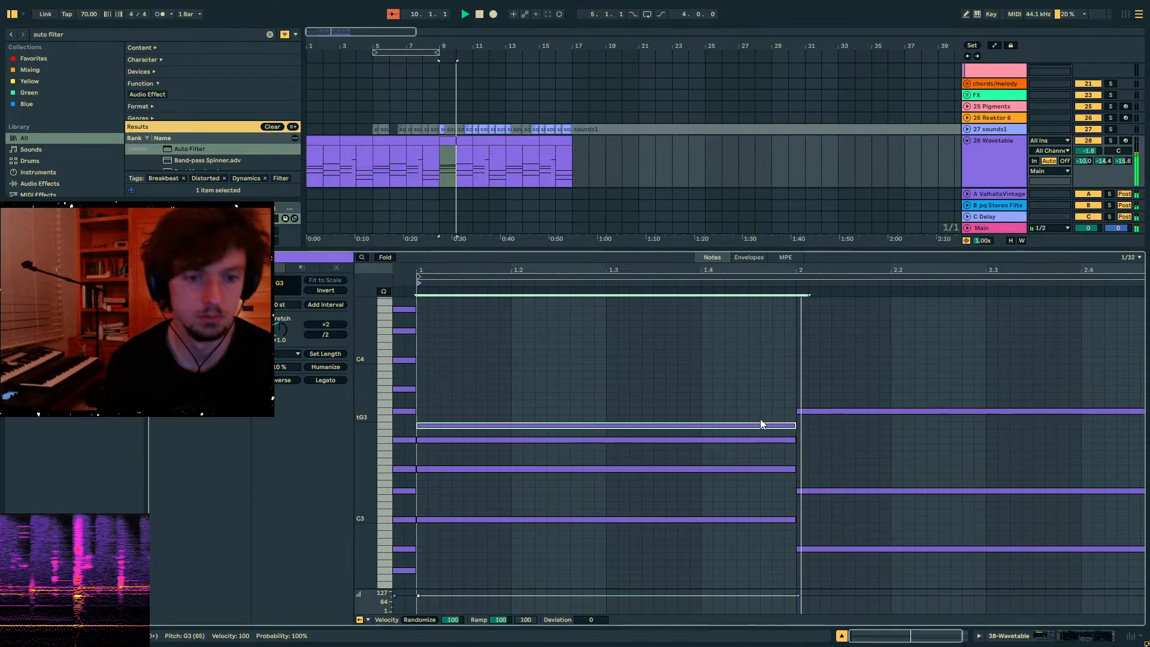
# - Duplicate the added G3 note into the second chord and lower the copy to F3, auditioning it
pyautogui.hotkey('ctrl', 'd')
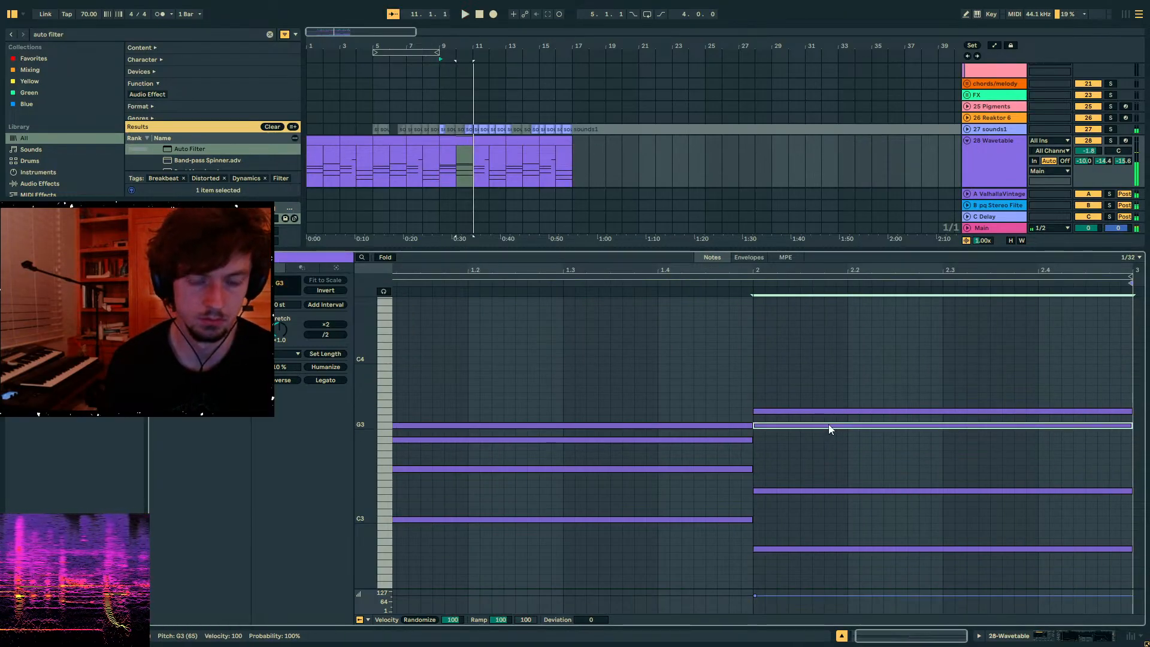
pyautogui.moveTo(830, 425); pyautogui.dragTo(831, 453)
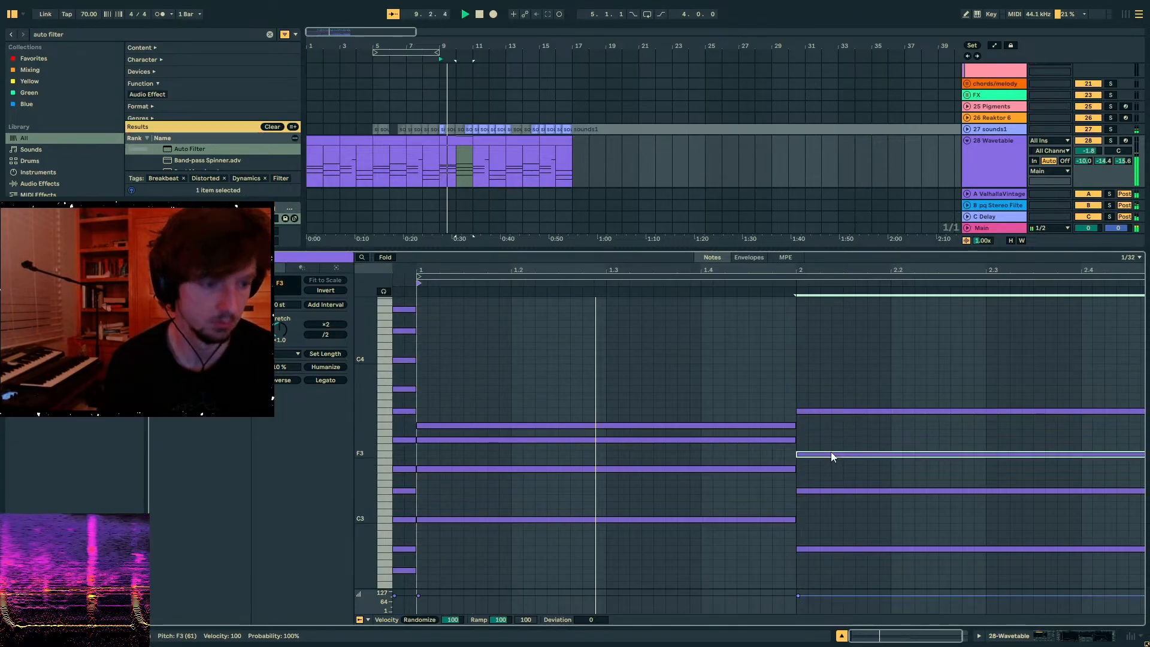
pyautogui.scroll(-3, 809, 472)
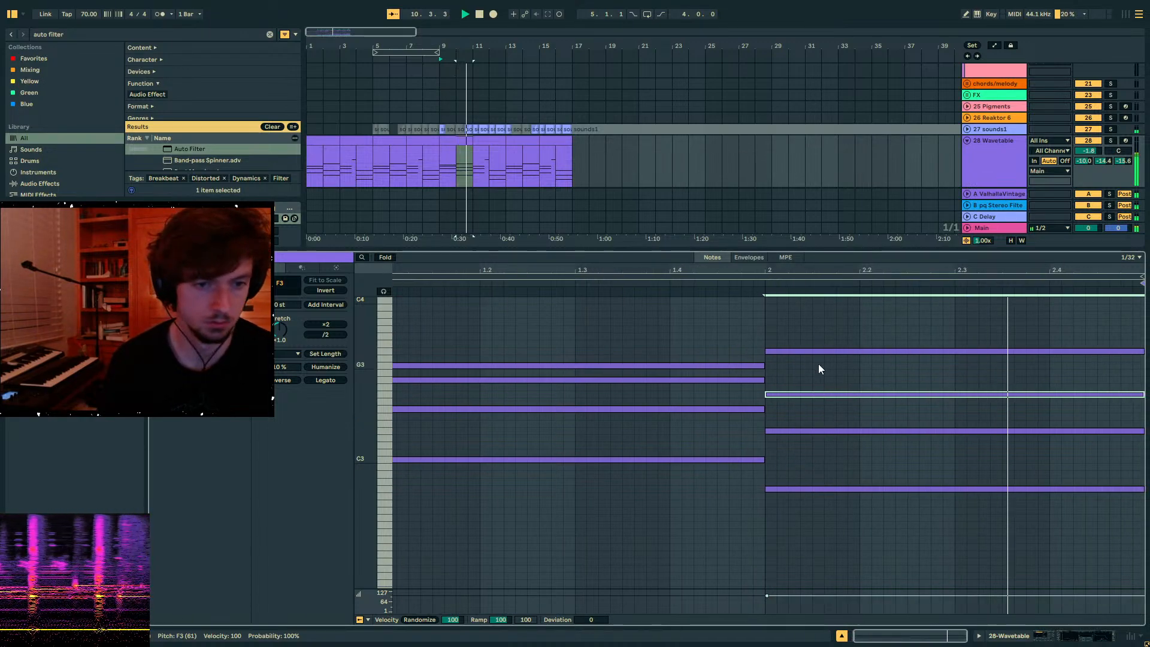
# - Lower the second chord's top note to dG3, trying G3 on the way, and audition both chords
pyautogui.click(800, 351)
pyautogui.moveTo(800, 351); pyautogui.dragTo(801, 366)
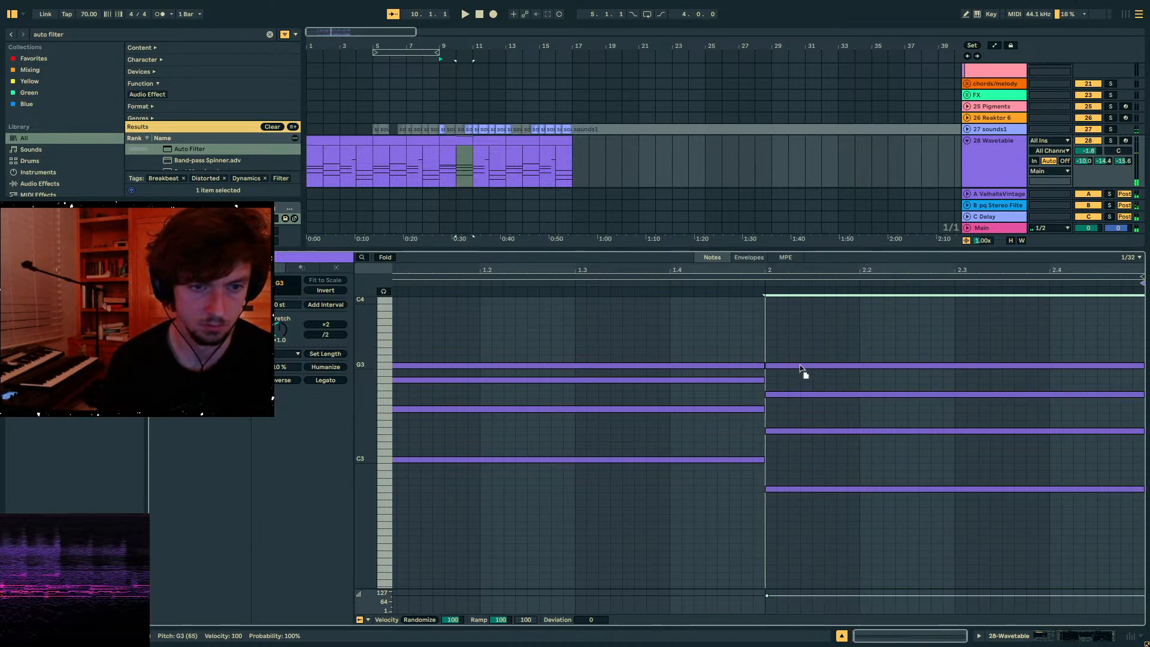
pyautogui.press('space')
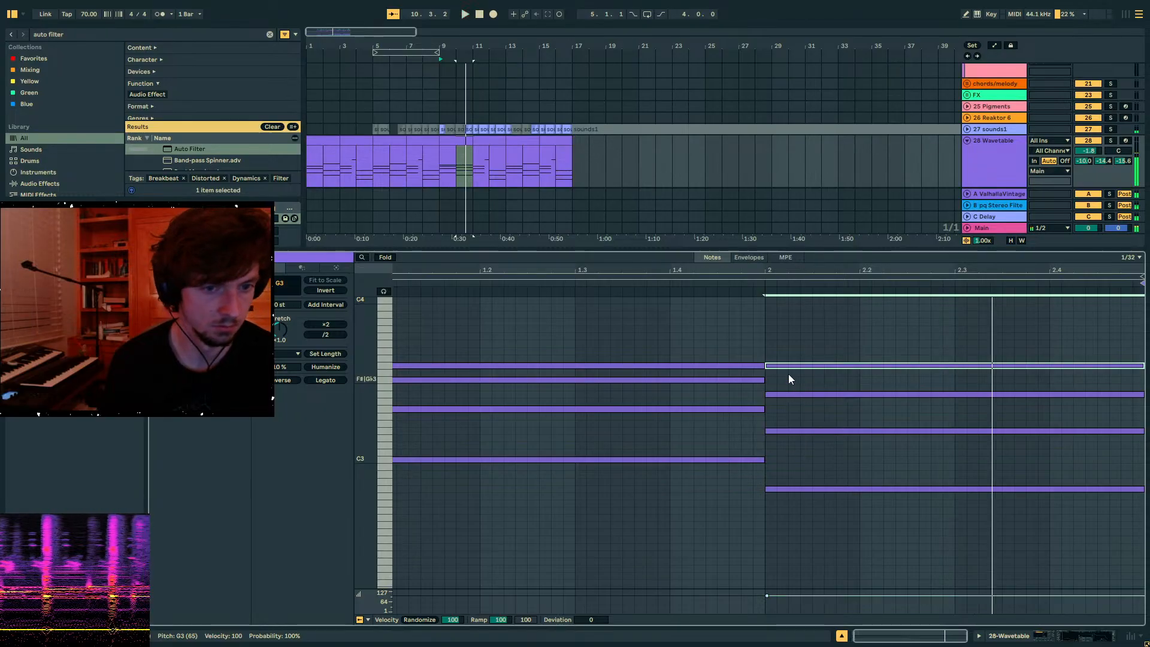
pyautogui.moveTo(790, 366); pyautogui.dragTo(790, 376)
pyautogui.press('space')
pyautogui.click(760, 279)
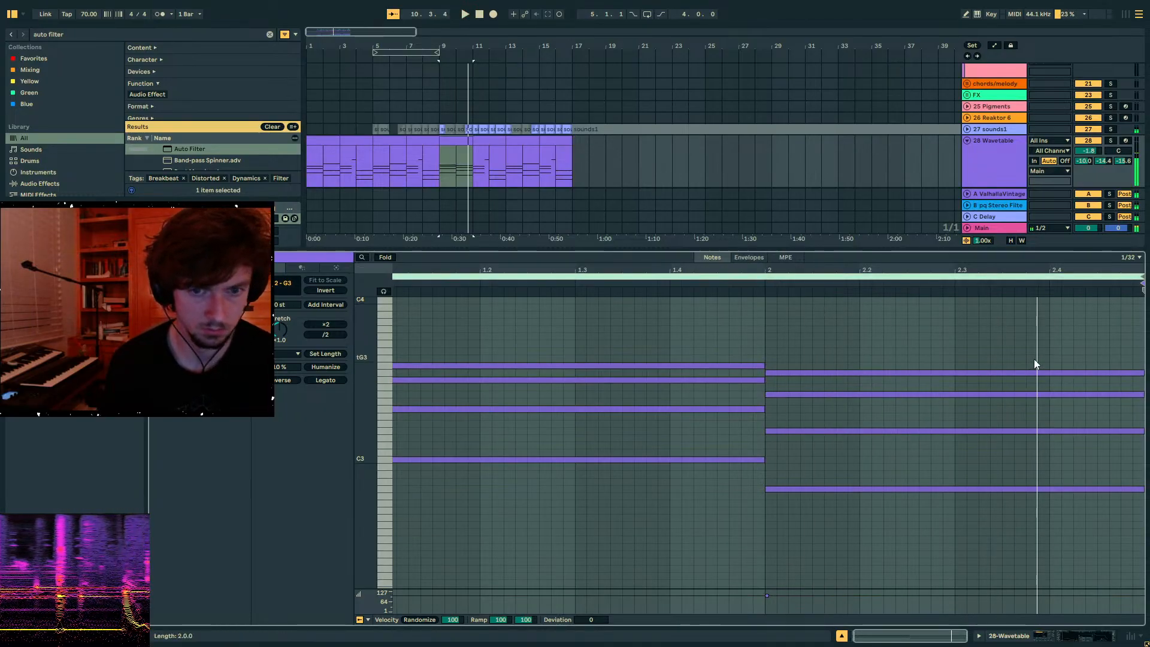
pyautogui.press('space')
# - Halve the second chord's top note and fill the bar's other half with a copy at F#|Gb3, auditioning it
pyautogui.click(1083, 372)
pyautogui.moveTo(1142, 372); pyautogui.dragTo(954, 372)
pyautogui.hotkey('ctrl', 'd')
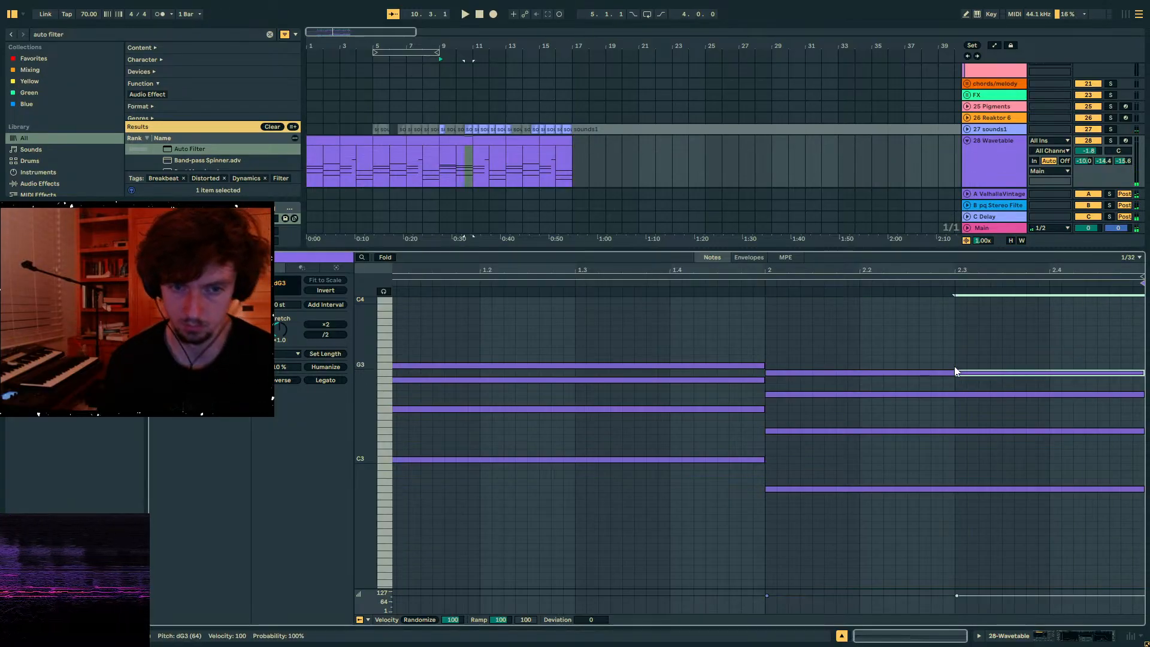
pyautogui.press('Down')
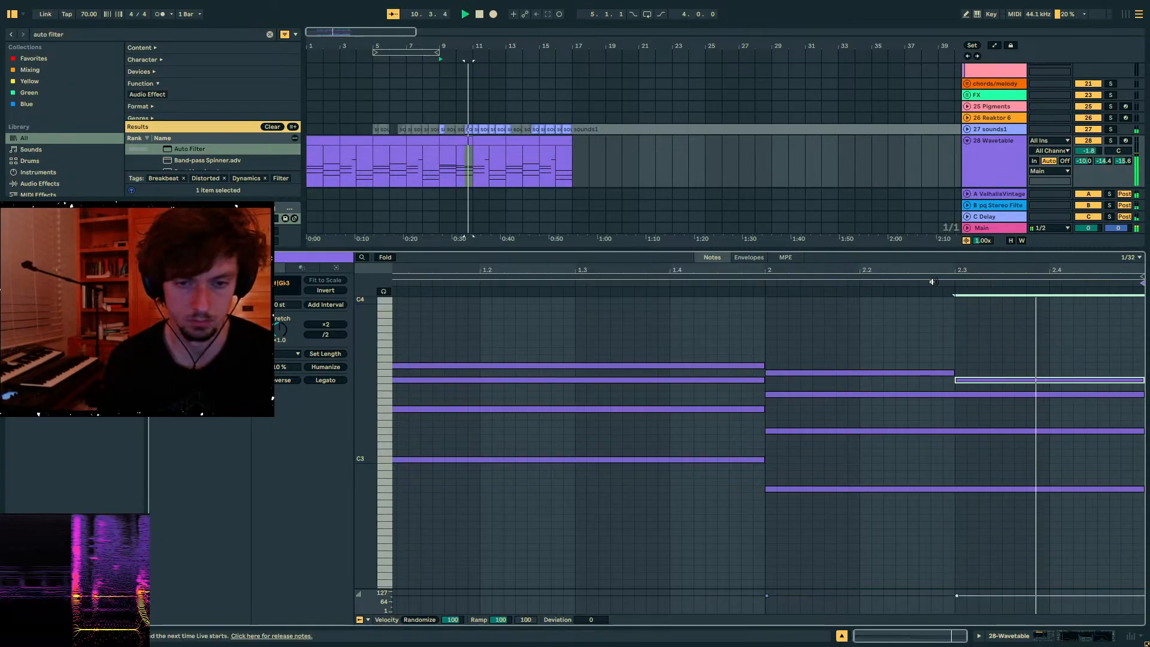
pyautogui.press('space')
# - Try lower pitches down to dE3 for the second-half top note and put it back at F#|Gb3
pyautogui.press('Down')
pyautogui.press('Down')
pyautogui.press('Down')
pyautogui.press('Down')
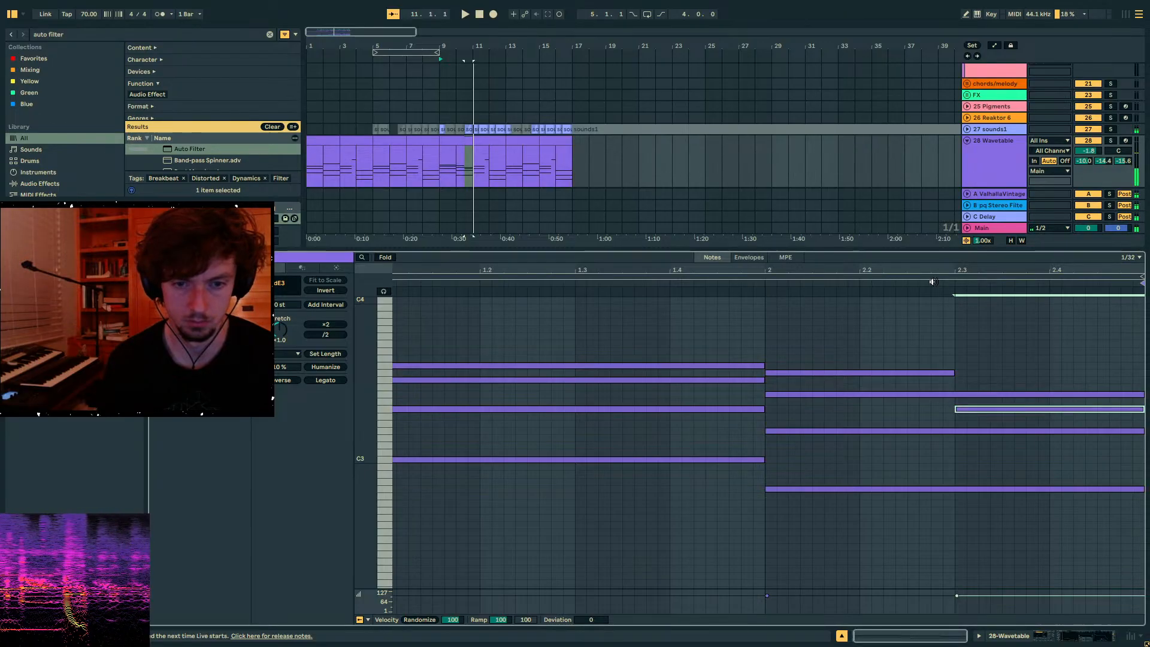
pyautogui.press('Up')
pyautogui.press('Up')
pyautogui.press('Up')
pyautogui.press('Up')
pyautogui.press('Up')
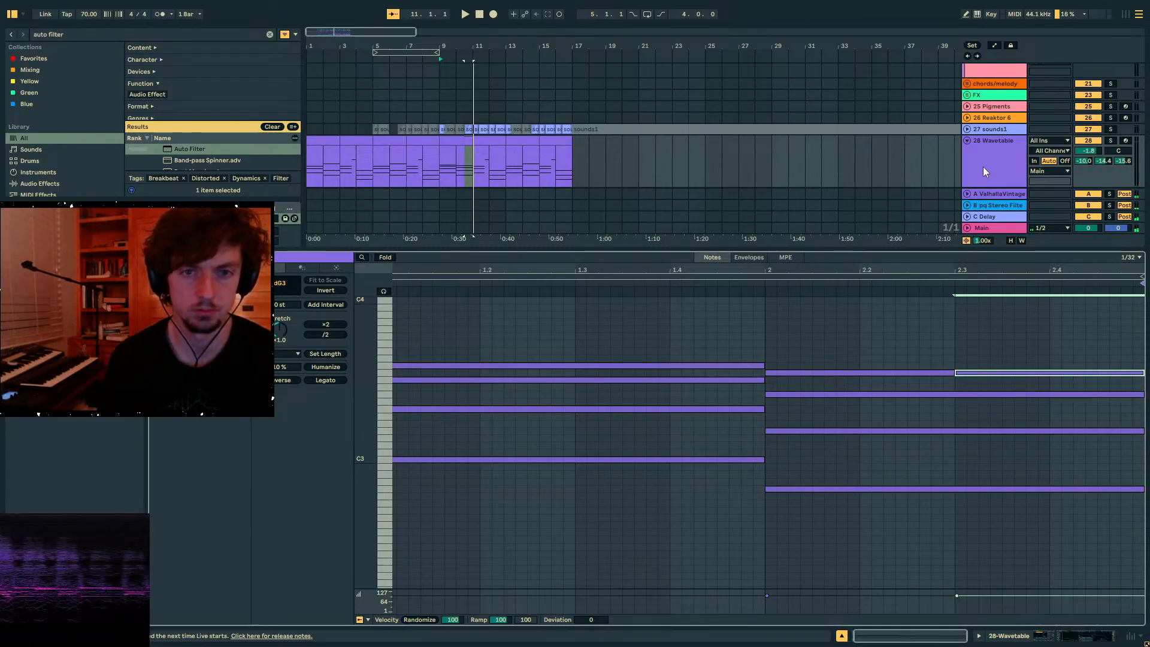
pyautogui.press('Down')
# - Check the original Wavetable track's devices and deactivate all four held notes of the first chord
pyautogui.click(987, 146)
pyautogui.moveTo(665, 345); pyautogui.dragTo(645, 490)
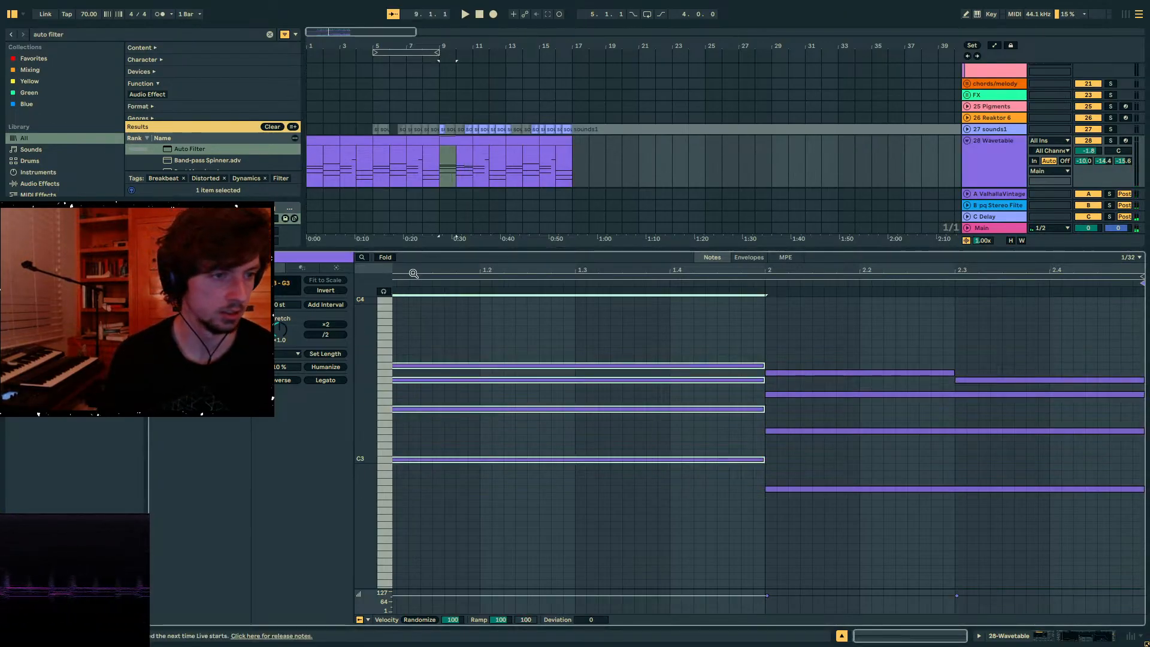
pyautogui.moveTo(413, 273); pyautogui.dragTo(444, 273)
pyautogui.hotkey('shift', 'Tab')
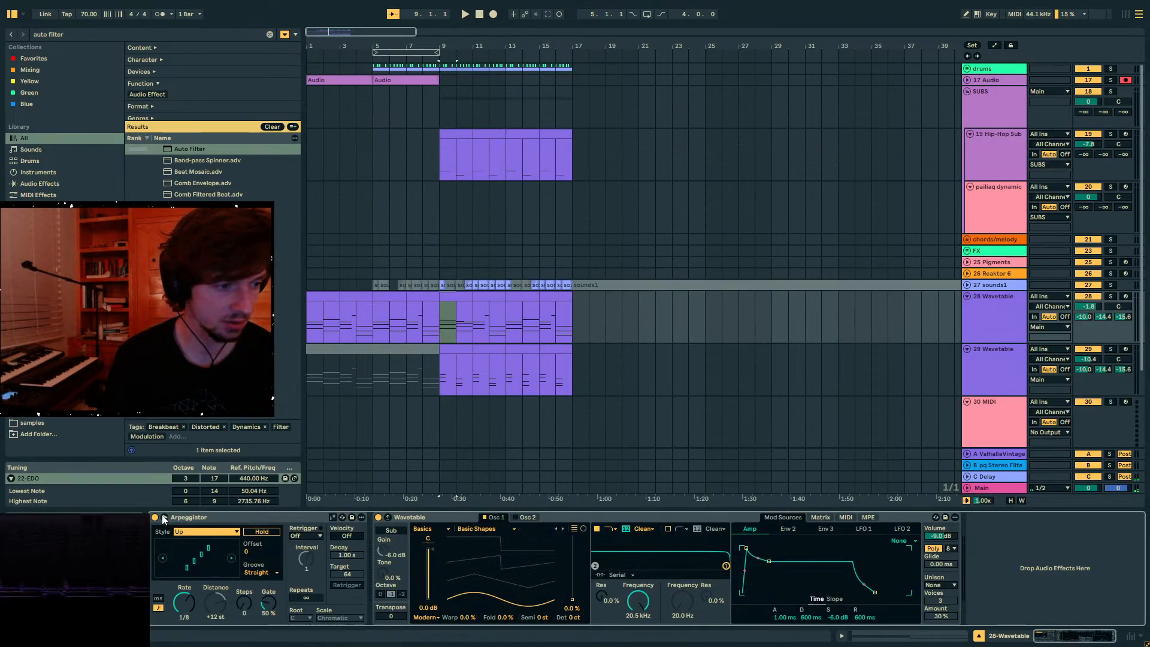
pyautogui.hotkey('shift', 'Tab')
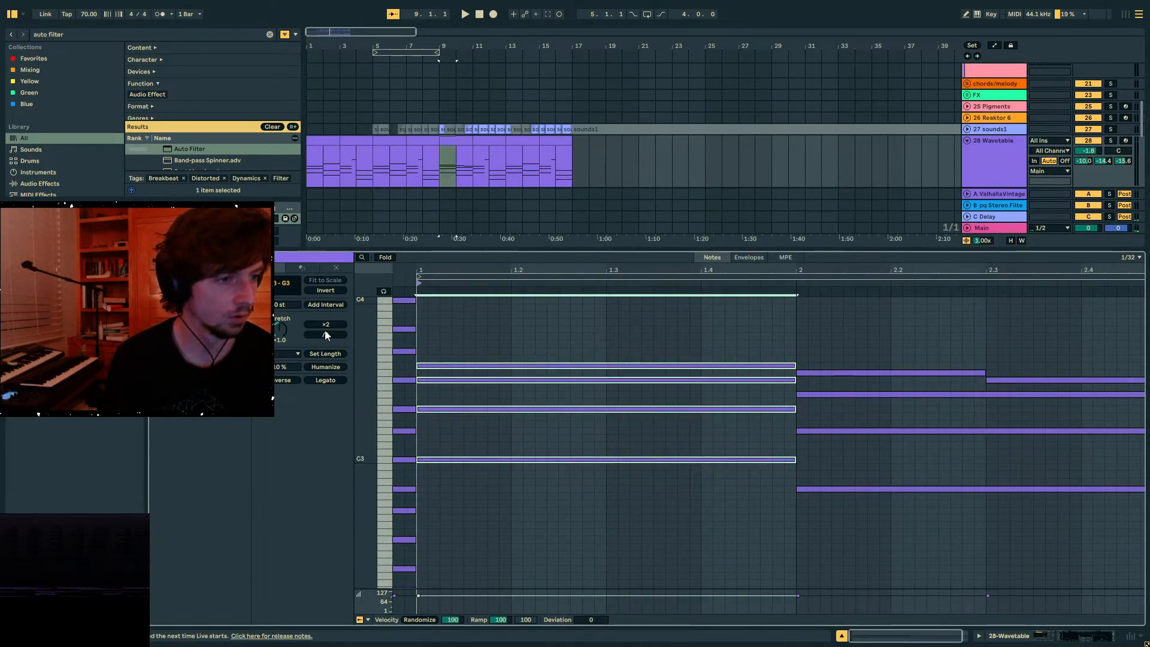
pyautogui.press('0')
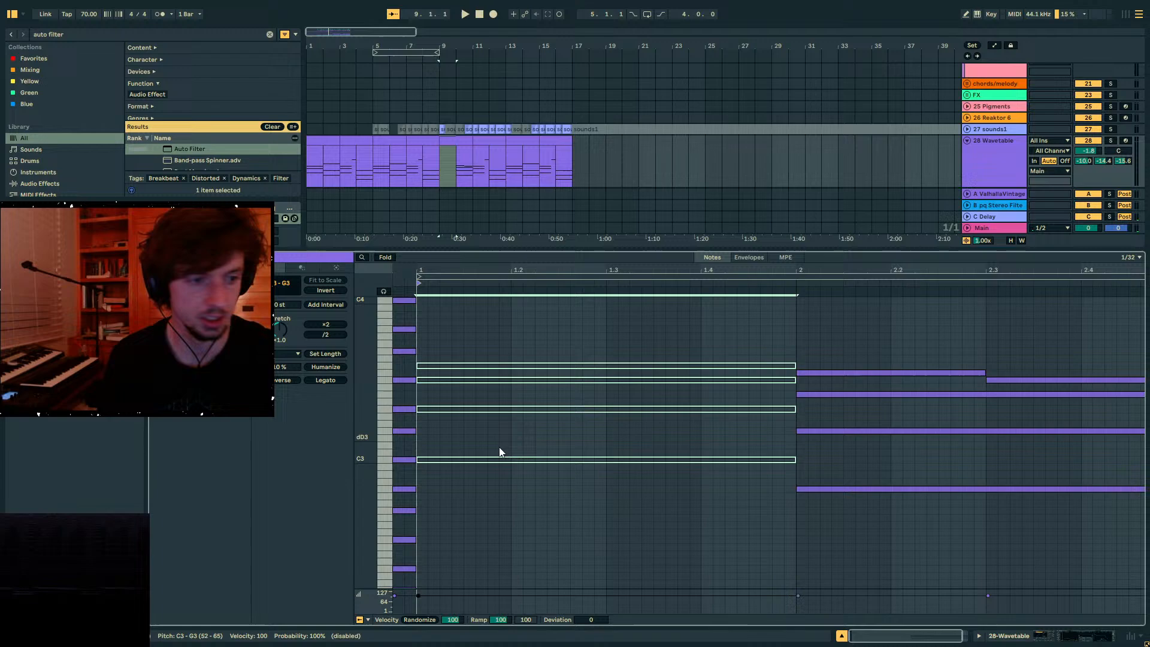
# - Add a rising arpeggio of 1/32 notes C3, dE3, F#|Gb3 and G3, spaced half a beat apart from the first bar's start
pyautogui.doubleClick(425, 460)
pyautogui.doubleClick(423, 460)
pyautogui.doubleClick(460, 410)
pyautogui.doubleClick(470, 409)
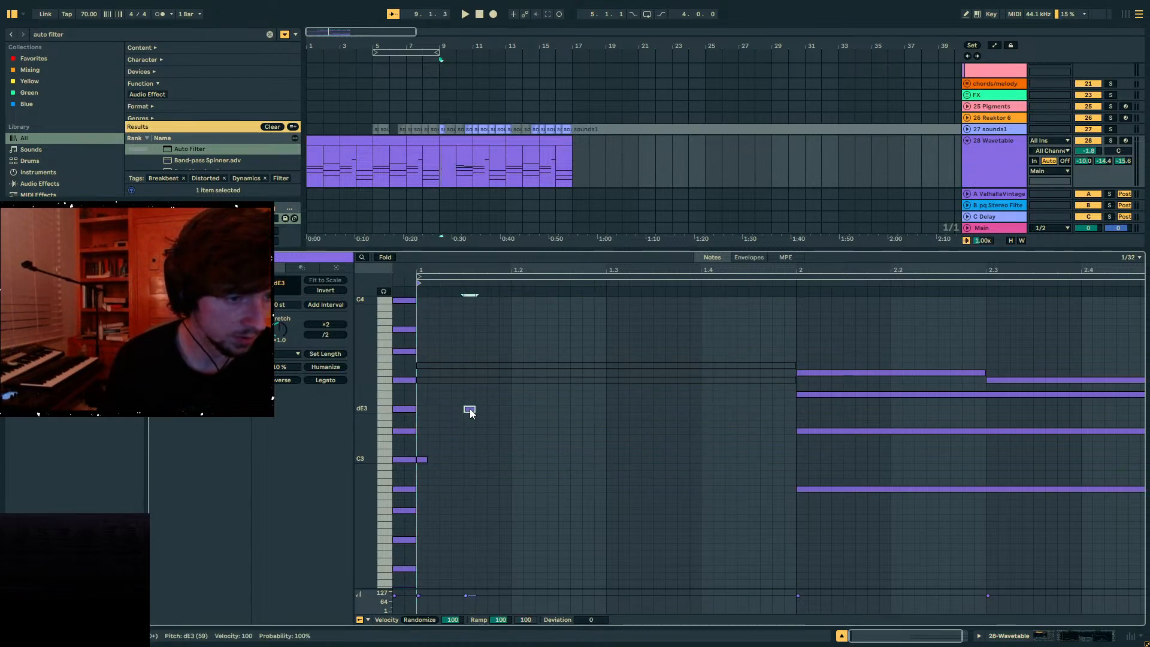
pyautogui.doubleClick(519, 380)
pyautogui.doubleClick(519, 380)
pyautogui.doubleClick(564, 365)
pyautogui.doubleClick(564, 365)
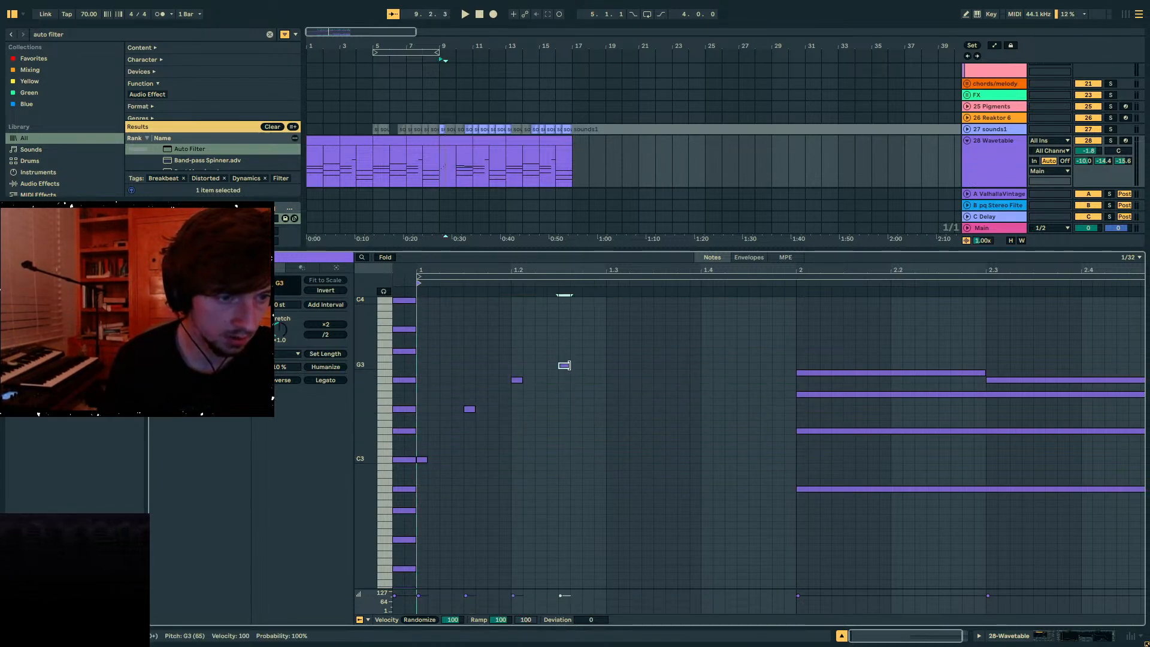
pyautogui.press('space')
# - Duplicate the four-note arpeggio twice, onto beat 3 and onto the start of the second bar
pyautogui.moveTo(605, 358); pyautogui.dragTo(424, 478)
pyautogui.hotkey('ctrl', 'd')
pyautogui.hotkey('ctrl', 'd')
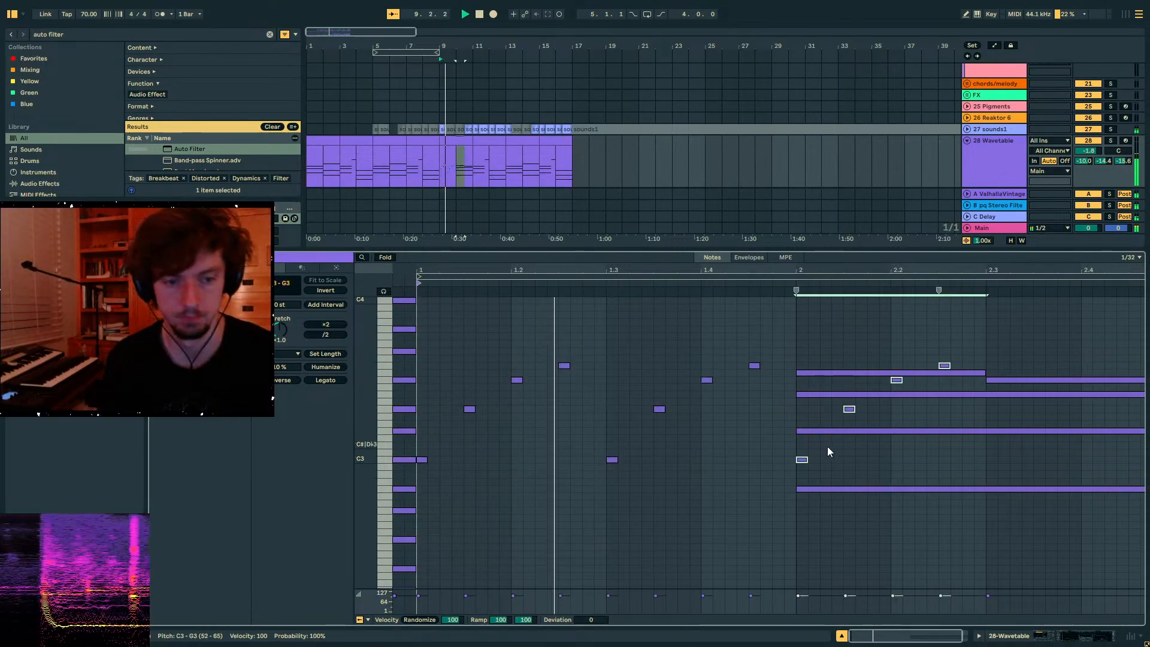
# - Shift the second bar's arpeggio notes to tA2, D3, F3 and dG3 to follow the second chord
pyautogui.press('Down')
pyautogui.press('Down')
pyautogui.press('Down')
pyautogui.press('Down')
pyautogui.click(849, 438)
pyautogui.press('Up')
pyautogui.click(896, 408)
pyautogui.press('Up')
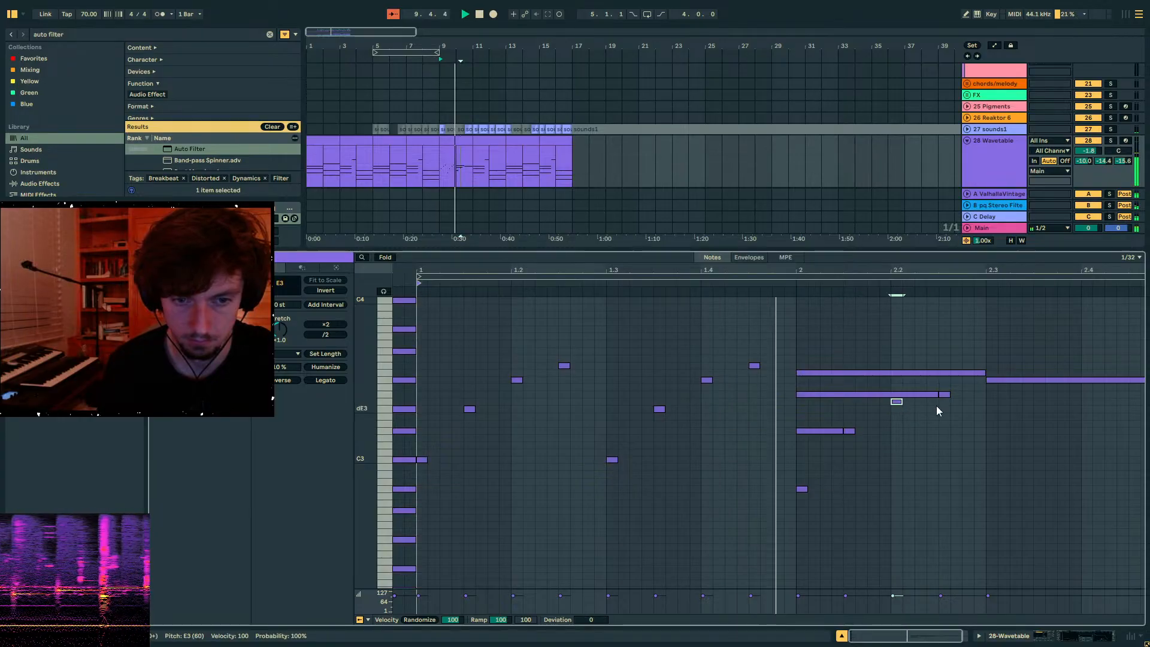
pyautogui.press('Up')
pyautogui.click(946, 395)
pyautogui.press('Up')
pyautogui.press('Up')
pyautogui.press('Up')
# - Deactivate the held notes left under the second bar's arpeggio and duplicate that arpeggio onto beat 3
pyautogui.moveTo(828, 446); pyautogui.dragTo(851, 360)
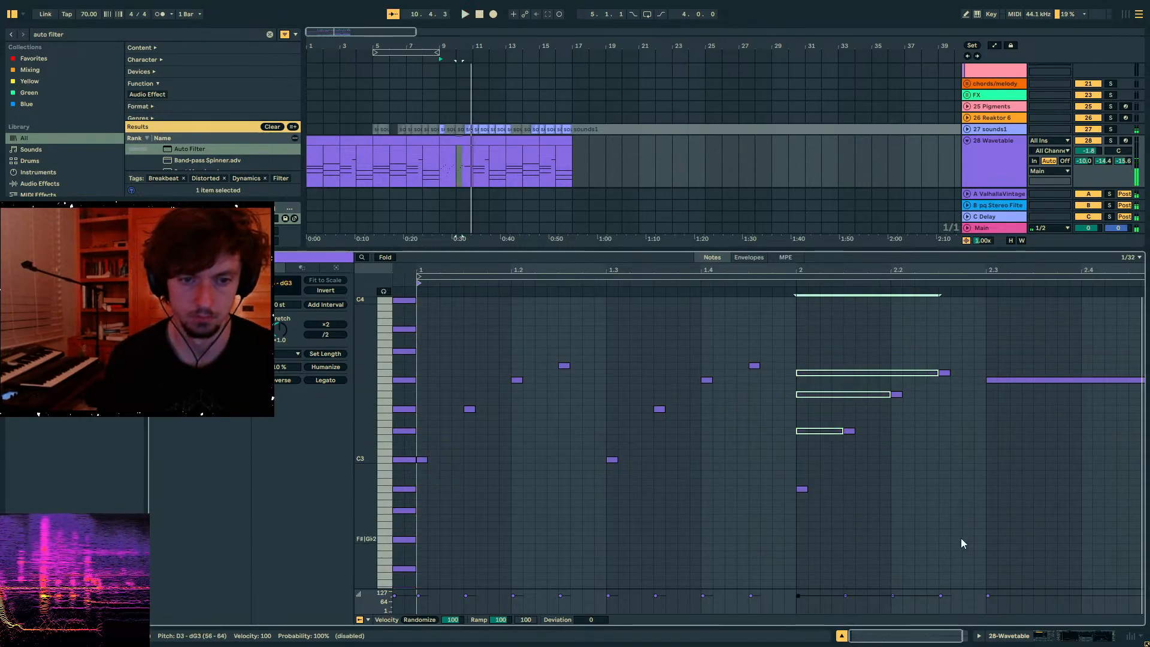
pyautogui.moveTo(977, 530); pyautogui.dragTo(774, 335)
pyautogui.hotkey('ctrl', 'd')
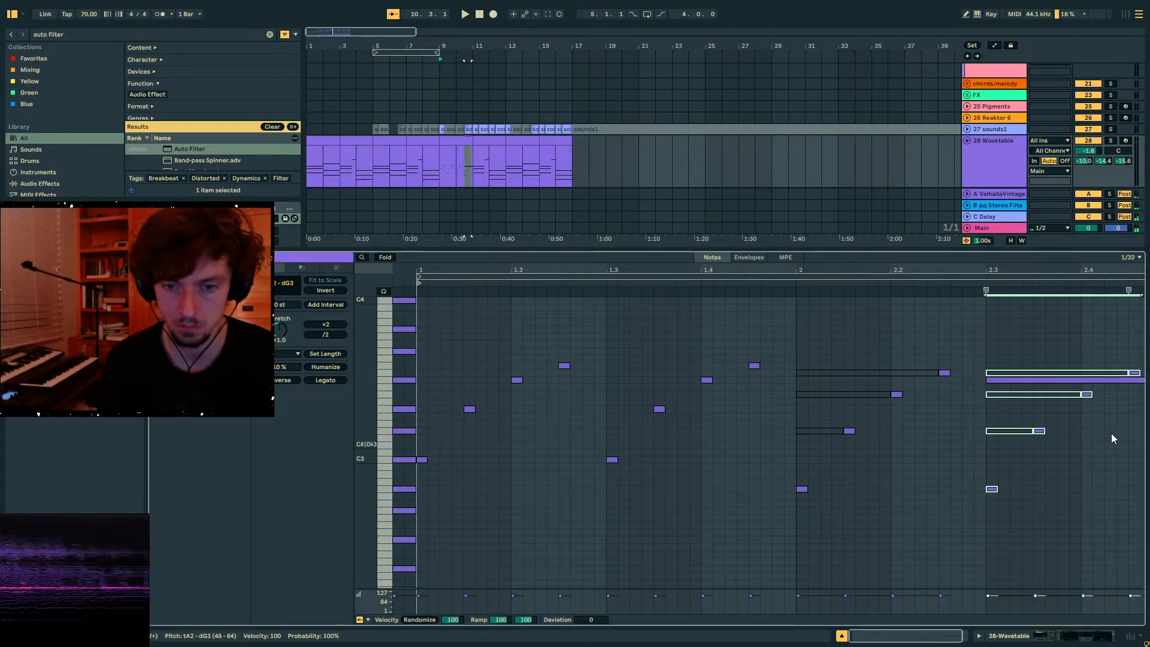
# - Delete the leftover held note in the second bar's last half, lower the final arpeggio note to tD3 and play it
pyautogui.moveTo(1124, 407); pyautogui.dragTo(1128, 360)
pyautogui.click(1126, 382)
pyautogui.press('Delete')
pyautogui.click(1135, 372)
pyautogui.press('Down')
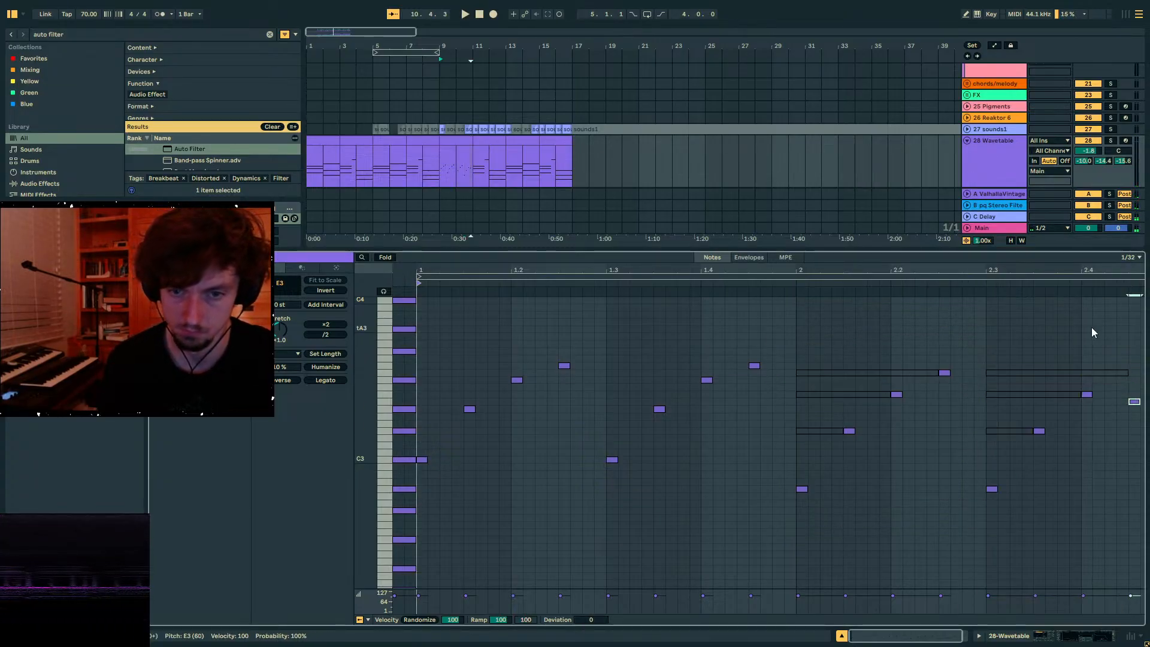
pyautogui.press('space')
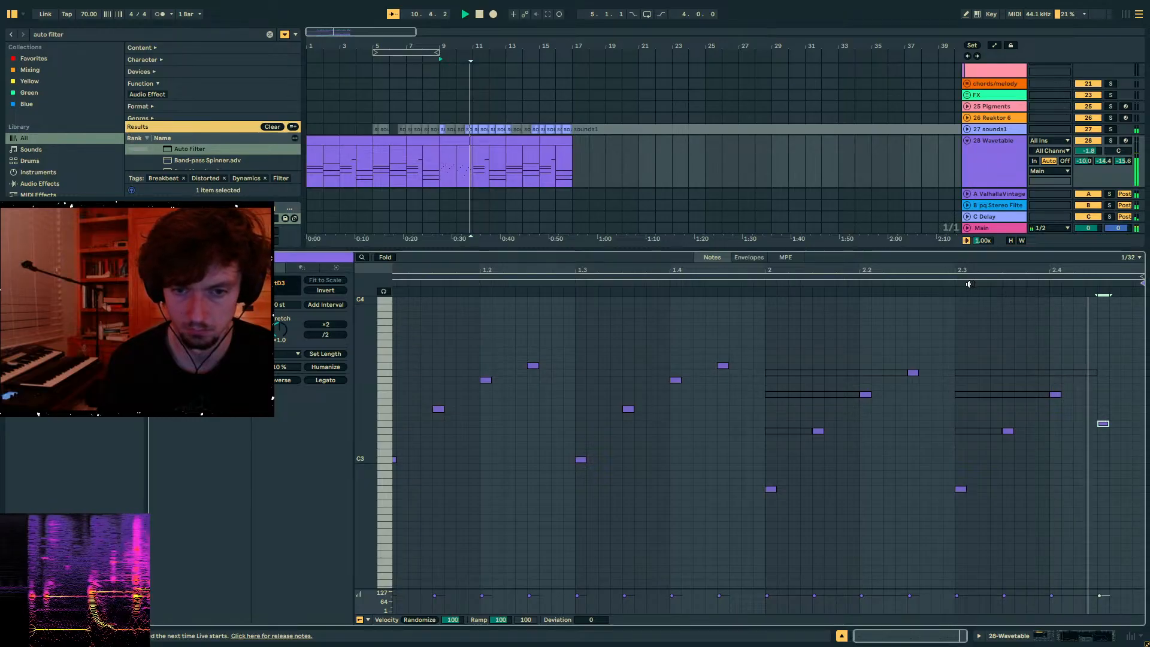
# - Duplicate the arpeggio clips of bars 9 and 10 along the original Wavetable track up to bar 17
pyautogui.moveTo(441, 143); pyautogui.dragTo(475, 143)
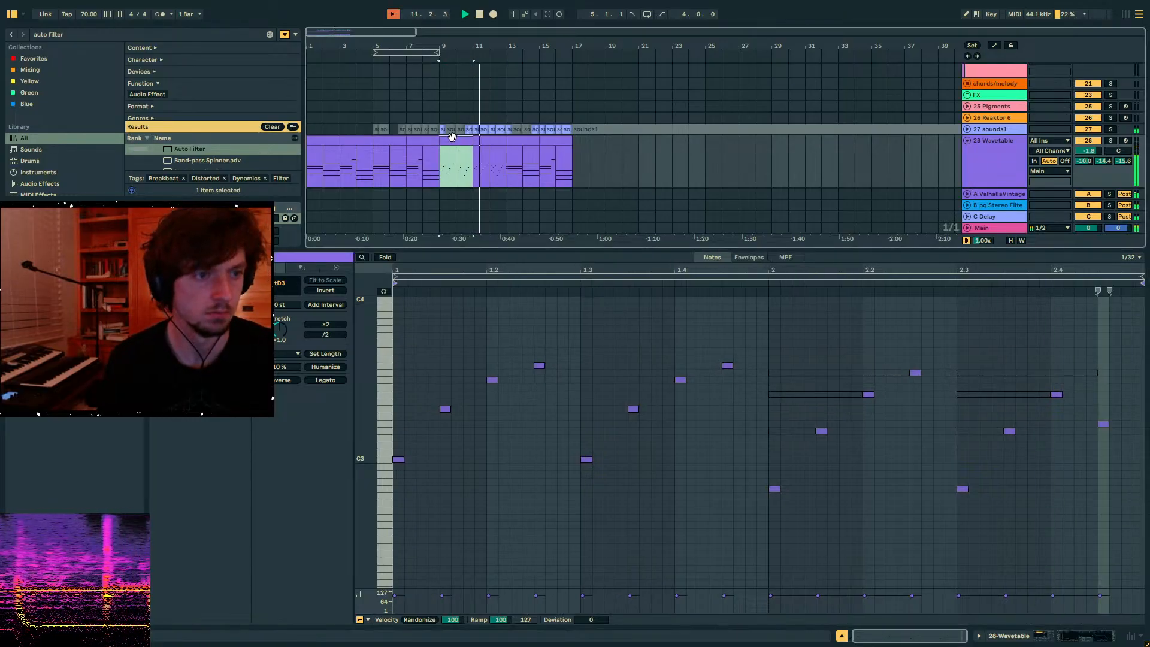
pyautogui.keyDown('shift'); pyautogui.click(478, 143); pyautogui.keyUp('shift')
pyautogui.hotkey('ctrl', 'd')
pyautogui.click(460, 143)
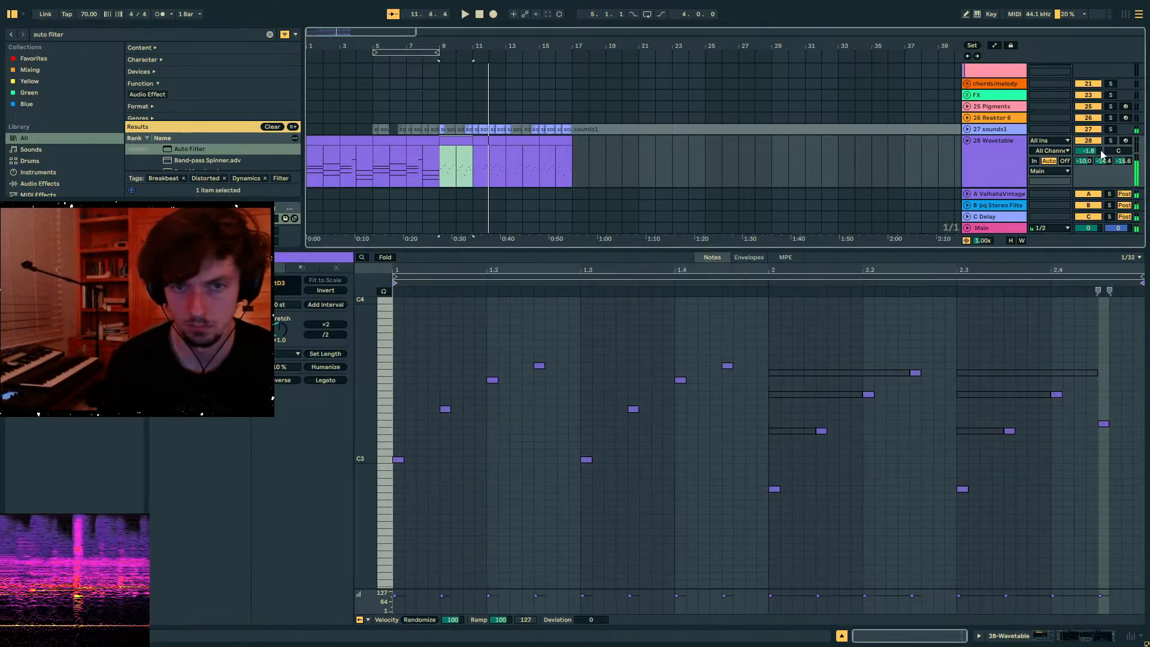
# - Audition the arpeggio soloed and in the mix with oscillator 1's wavetable position at 64%, and reset the position to 0%
pyautogui.click(1110, 141)
pyautogui.press('space')
pyautogui.press('space')
pyautogui.click(1034, 637)
pyautogui.moveTo(572, 599); pyautogui.dragTo(572, 557)
pyautogui.click(1111, 296)
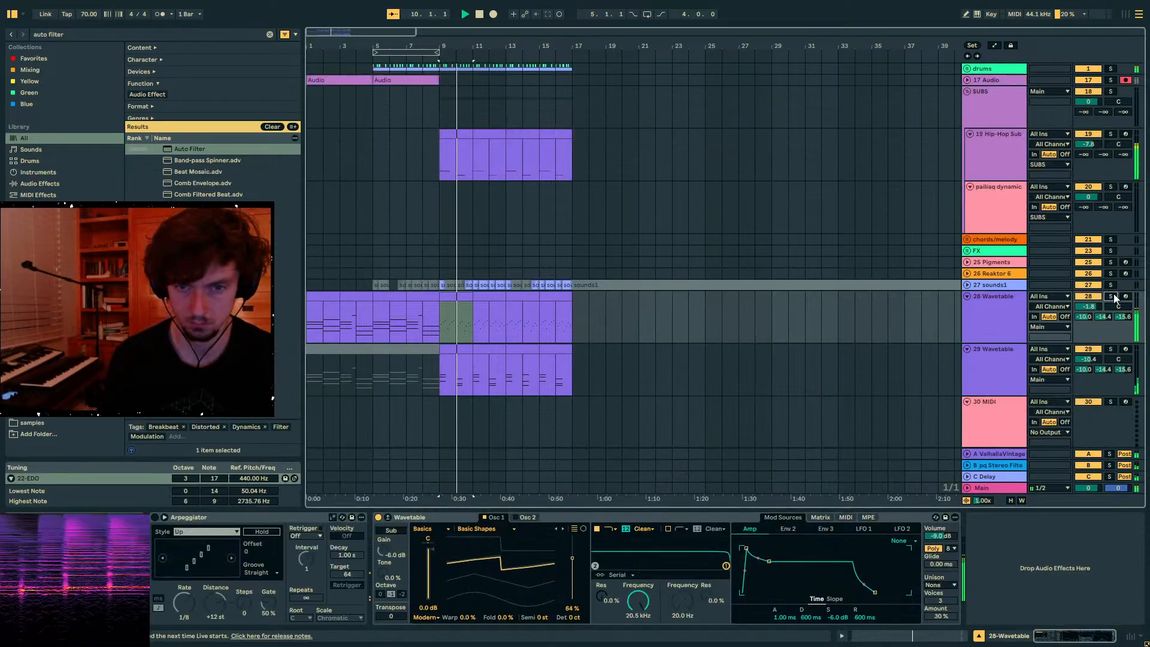
pyautogui.press('space')
pyautogui.press('space')
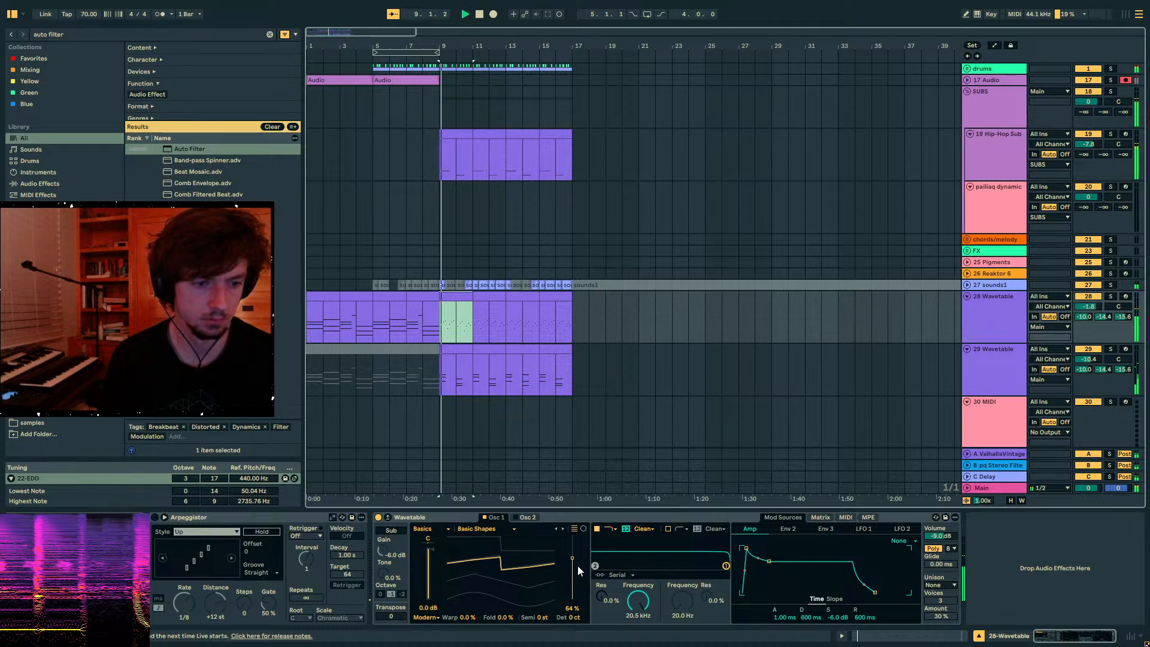
pyautogui.doubleClick(574, 563)
# - Automate the original Wavetable track's Arpeggiator to switch off at bar 9 and play through the transition
pyautogui.click(69, 33)
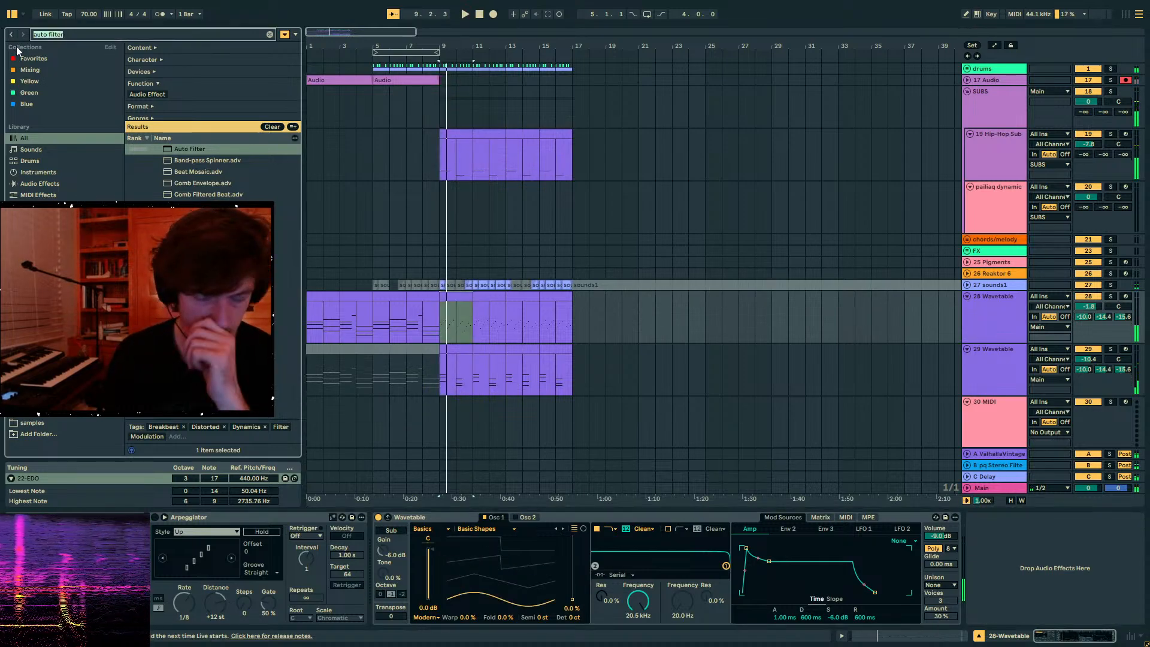
pyautogui.click(417, 337)
pyautogui.click(408, 322)
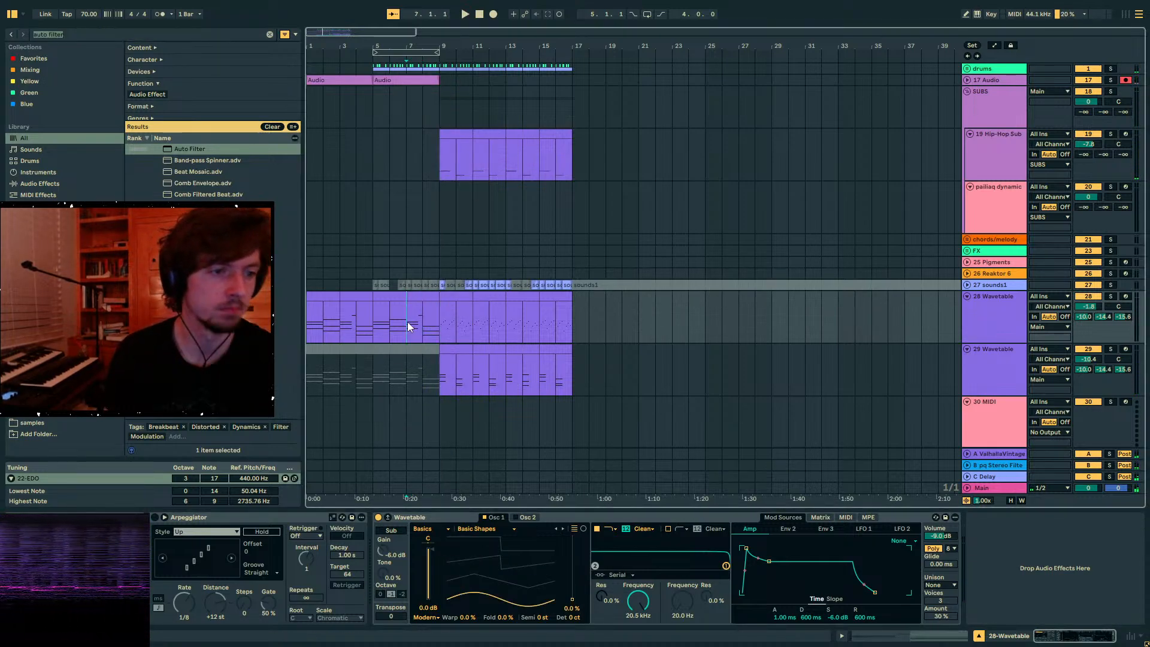
pyautogui.press('space')
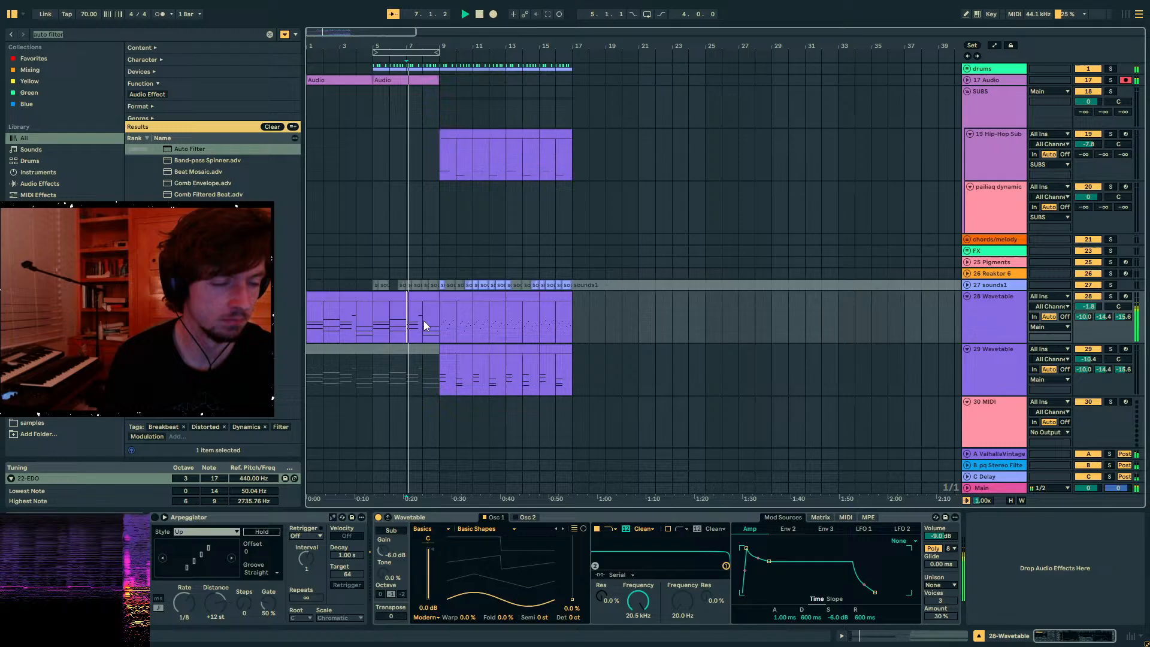
pyautogui.click(154, 516)
pyautogui.press('a')
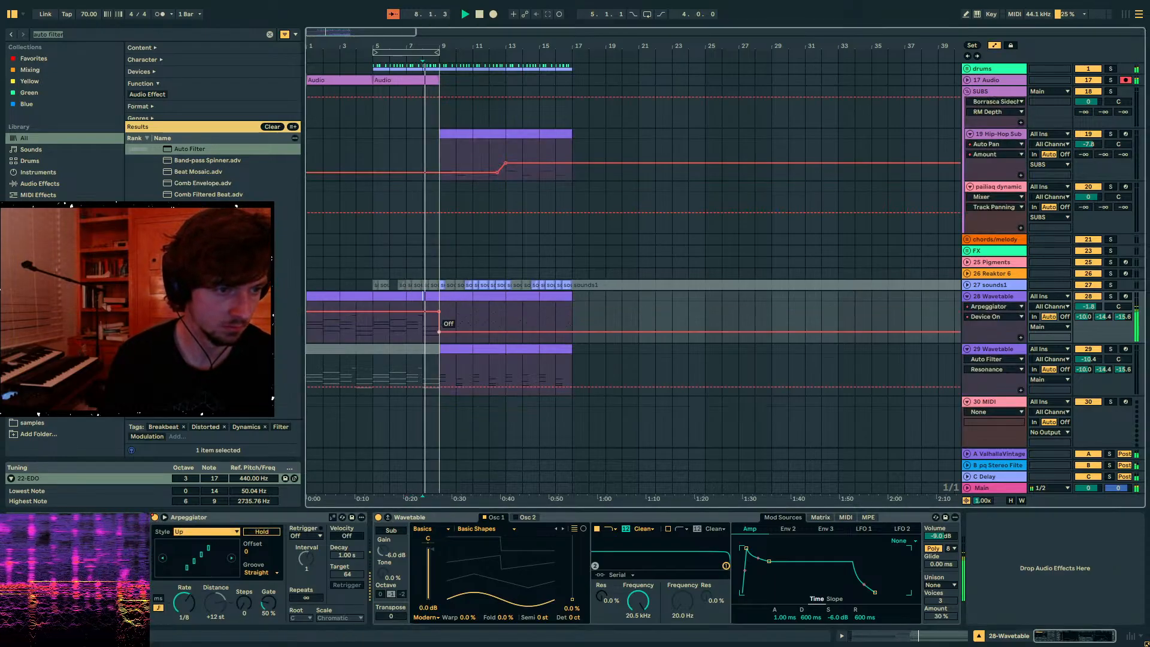
pyautogui.press('a')
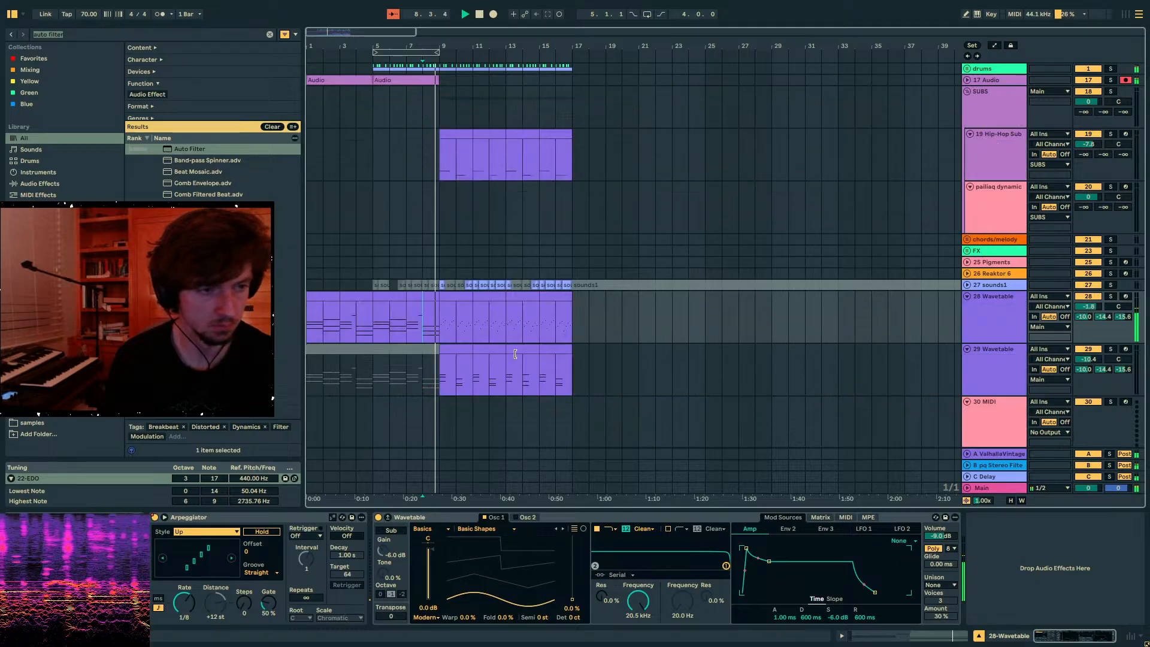
pyautogui.press('0')
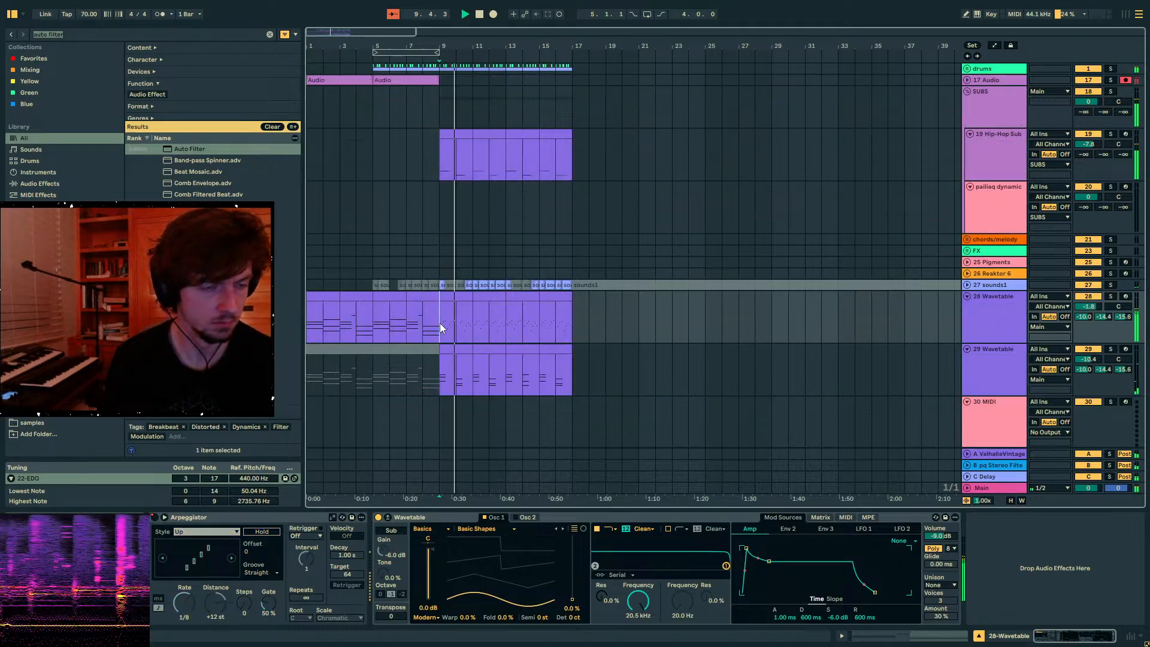
# - In the bar 9 arpeggio, deactivate the first G3 note and move the first F#|Gb3 note half a beat later, auditioning it
pyautogui.moveTo(440, 322); pyautogui.dragTo(473, 318)
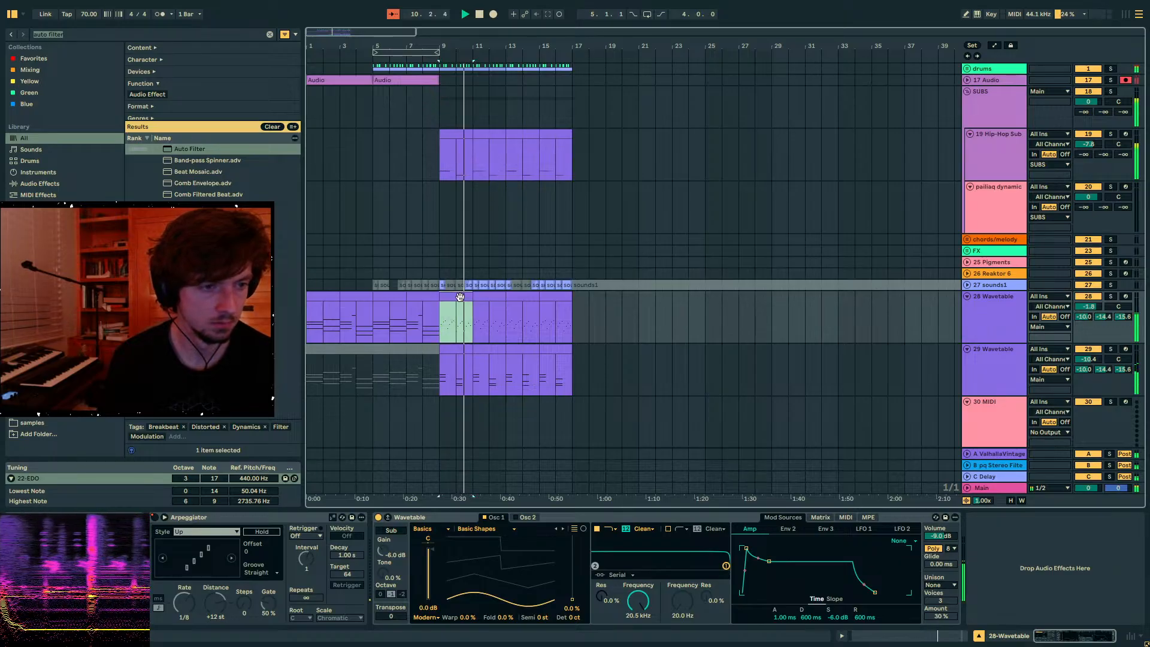
pyautogui.click(872, 635)
pyautogui.click(539, 365)
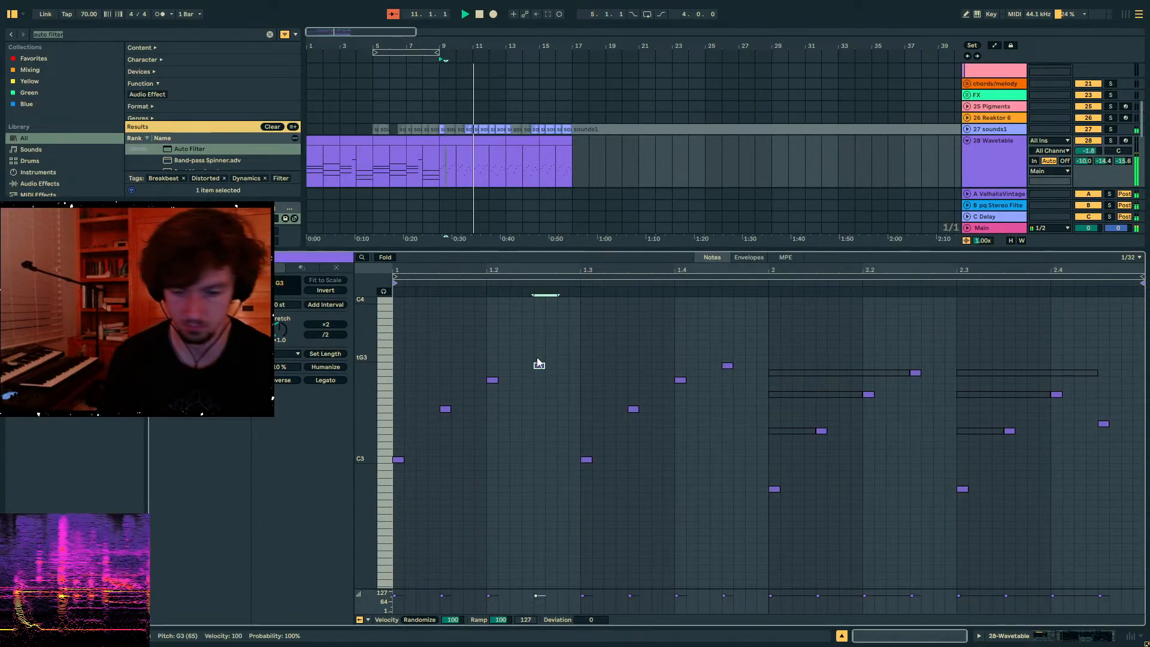
pyautogui.press('0')
pyautogui.press('space')
pyautogui.press('space')
pyautogui.moveTo(516, 380); pyautogui.dragTo(561, 379)
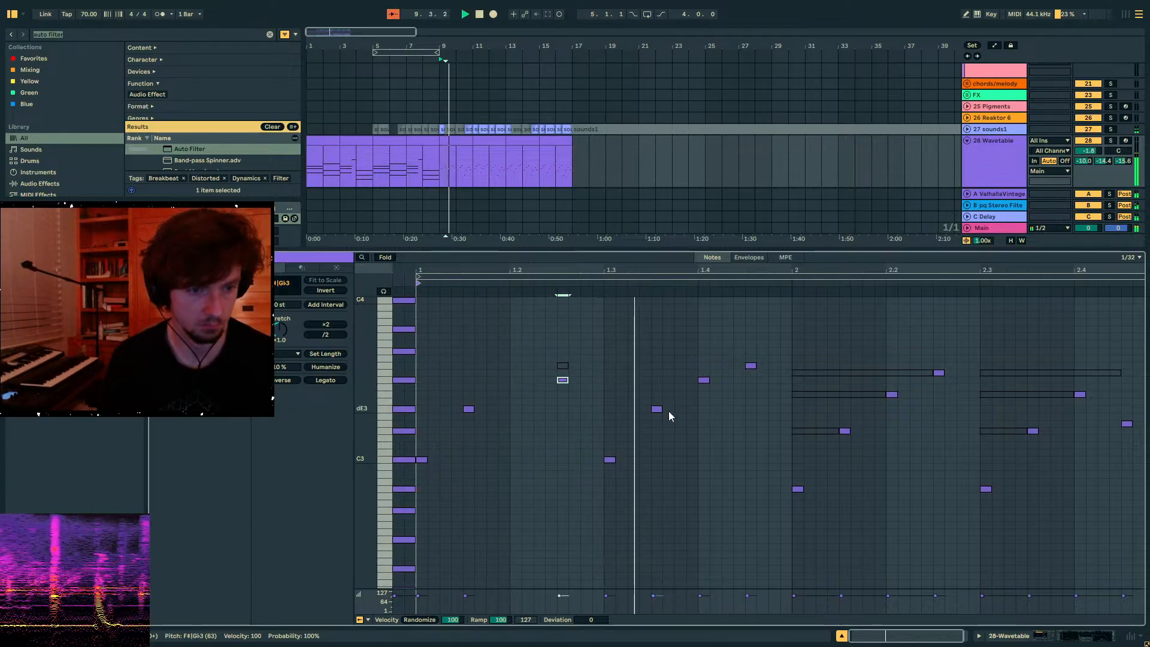
# - In the bar 9 arpeggio, move the second F#|Gb3 note half a beat later and deactivate the second G3 and first dE3 notes while auditioning
pyautogui.click(704, 379)
pyautogui.press('space')
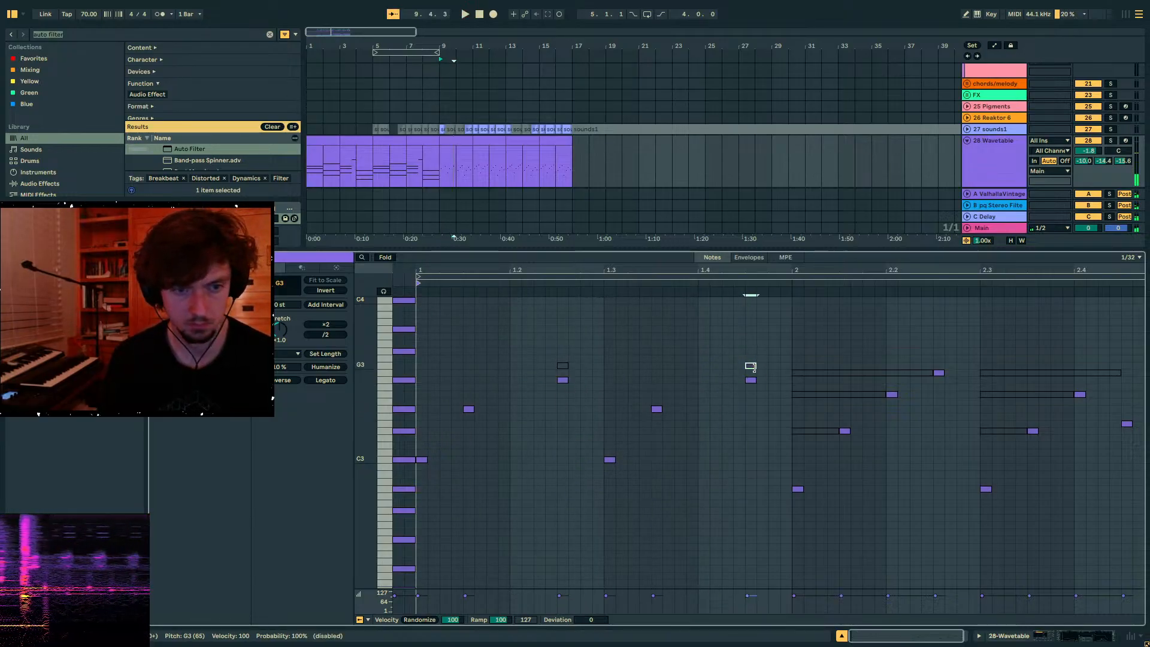
pyautogui.press('space')
pyautogui.click(469, 409)
pyautogui.press('0')
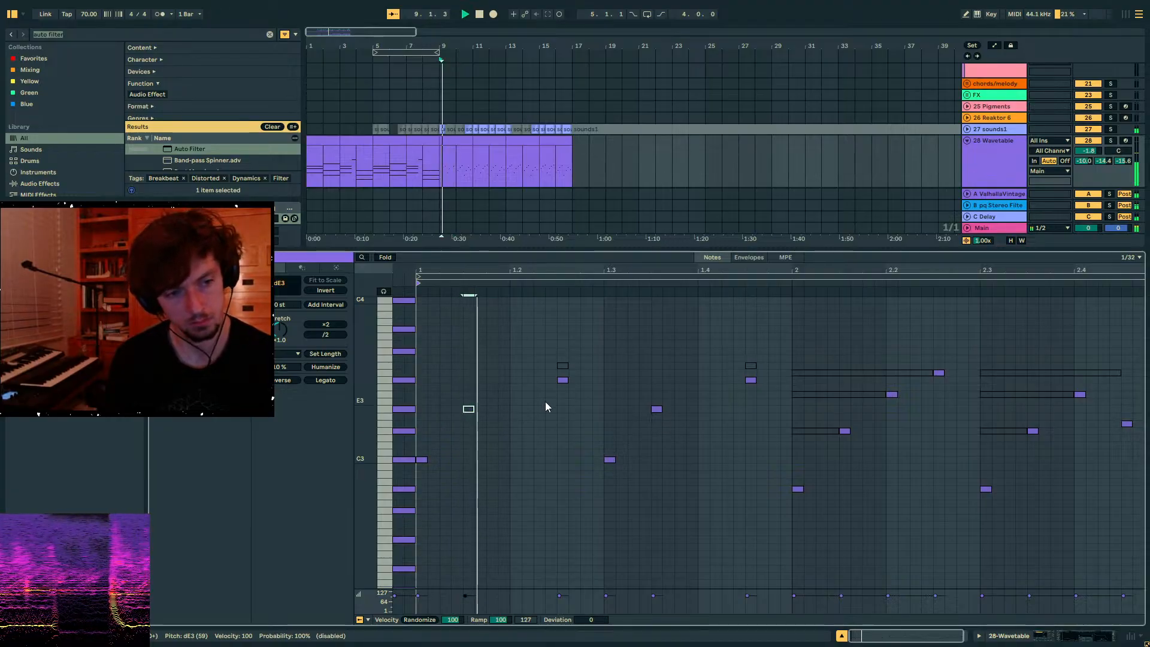
pyautogui.click(563, 380)
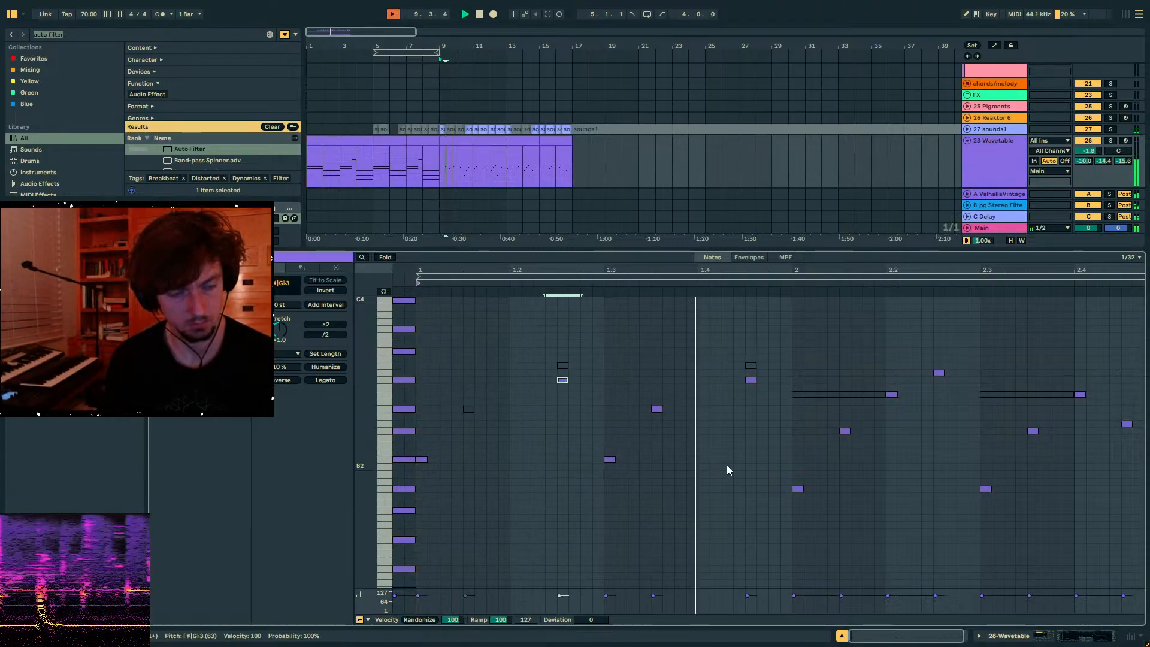
# - Stop playback and deactivate all arpeggio clips from bar 9 to bar 17 on the original Wavetable track
pyautogui.click(468, 135)
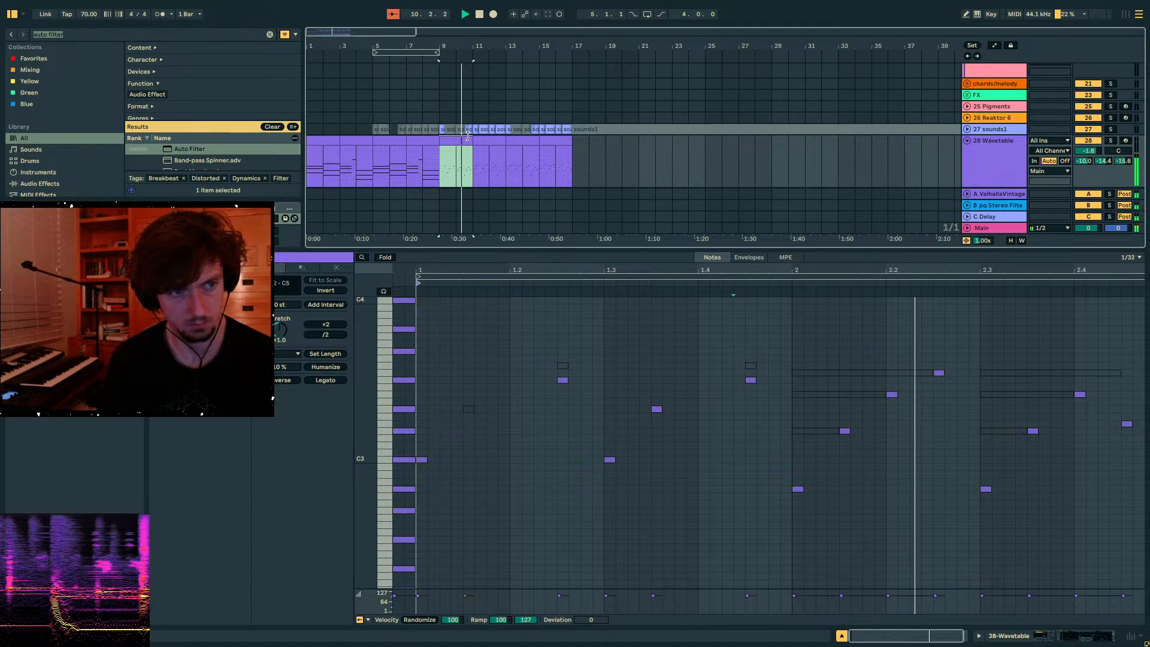
pyautogui.press('space')
pyautogui.press('0')
pyautogui.moveTo(589, 161); pyautogui.dragTo(459, 160)
pyautogui.press('0')
pyautogui.click(451, 148)
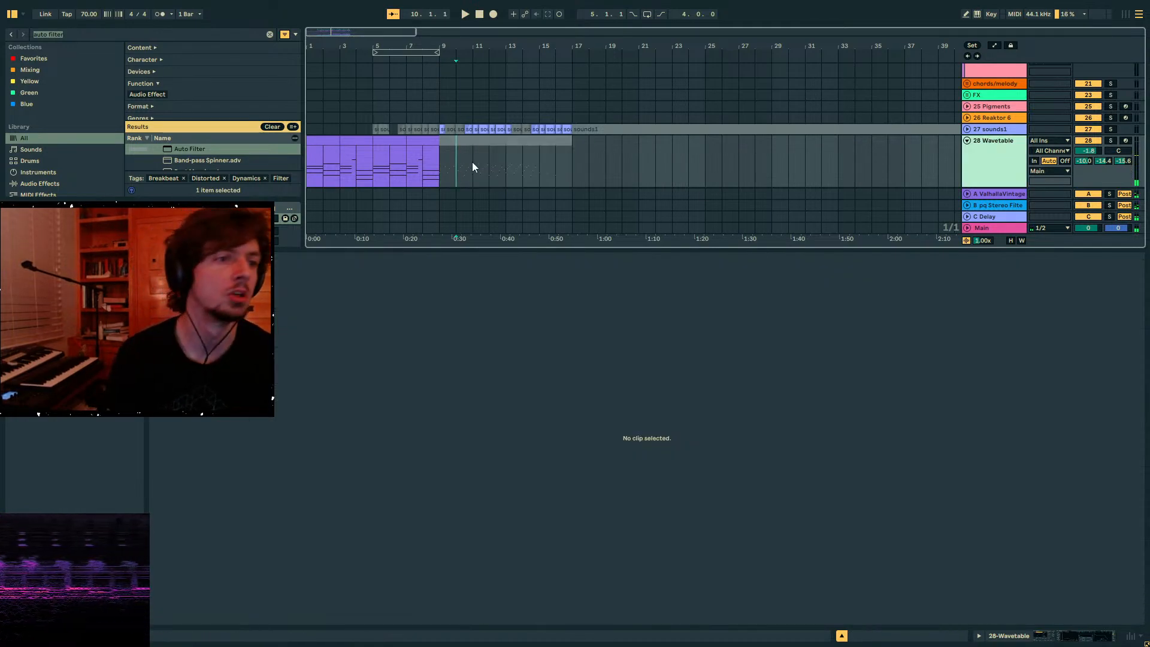
# - Insert a new MIDI track below the original Wavetable track and load a default Wavetable instrument on it
pyautogui.click(446, 173)
pyautogui.hotkey('ctrl', 'shift', 't')
pyautogui.hotkey('ctrl', 'f')
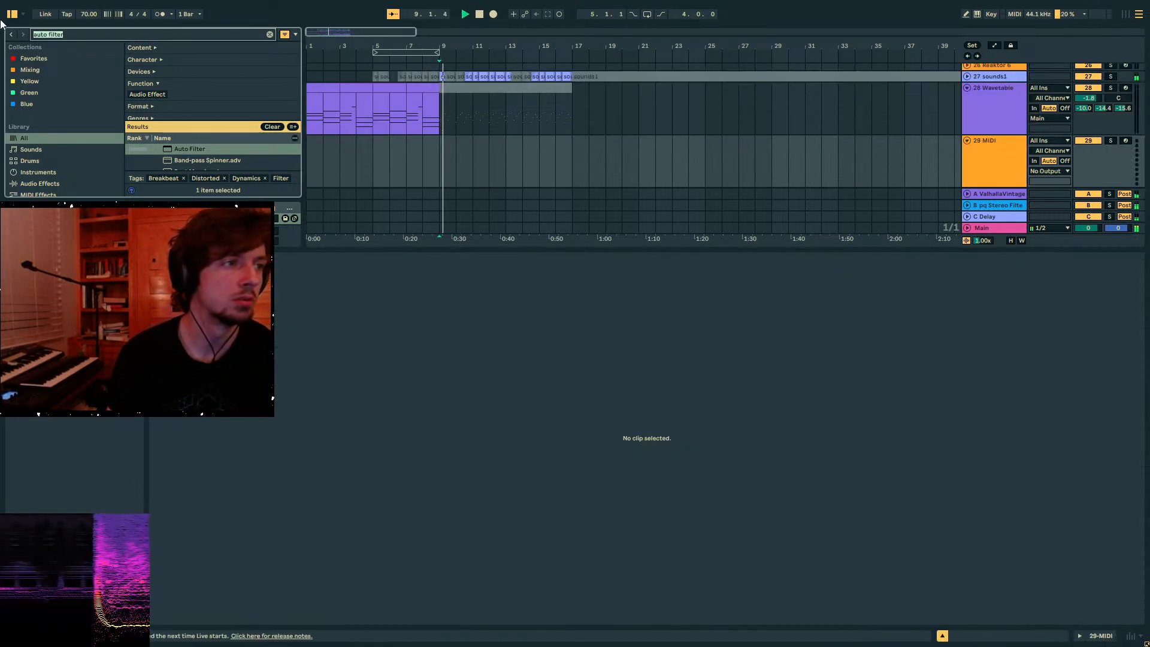
pyautogui.write('wavetab')
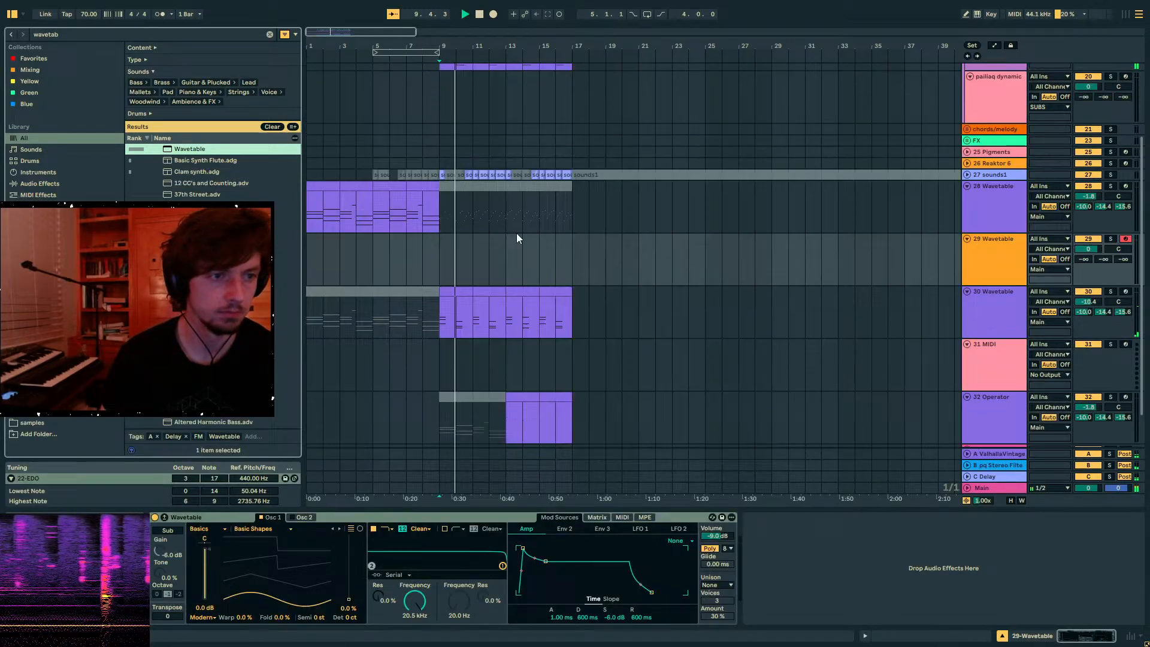
# - Deactivate the filtered stab clips from bar 9 to bar 17 on the Wavetable track below the new one
pyautogui.scroll(-2, 462, 271)
pyautogui.moveTo(447, 267); pyautogui.dragTo(572, 346)
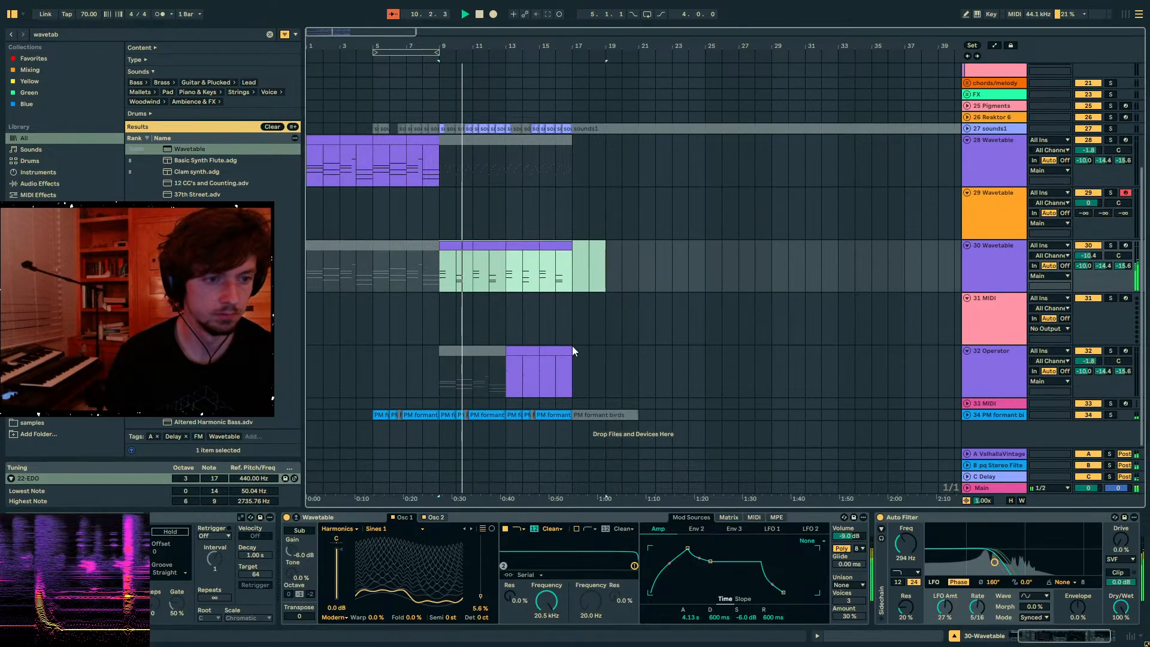
pyautogui.press('space')
pyautogui.press('0')
# - Create an empty four-bar MIDI clip from bar 9 to bar 13 on the new Wavetable track and enable note drawing
pyautogui.click(454, 211)
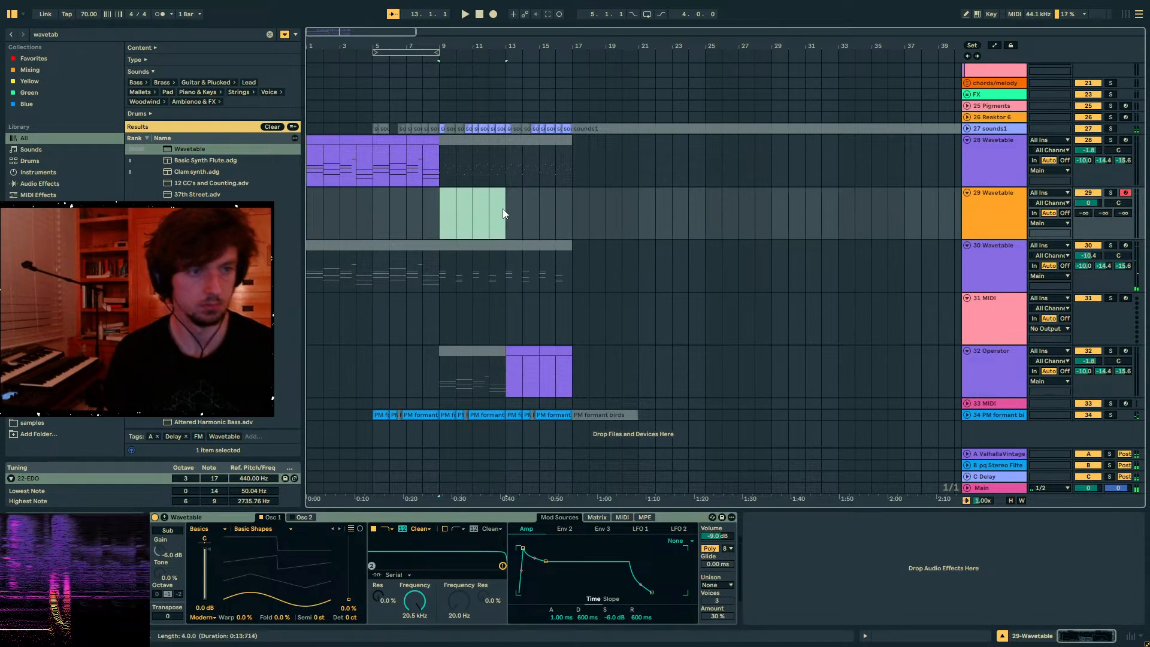
pyautogui.doubleClick(503, 213)
pyautogui.press('b')
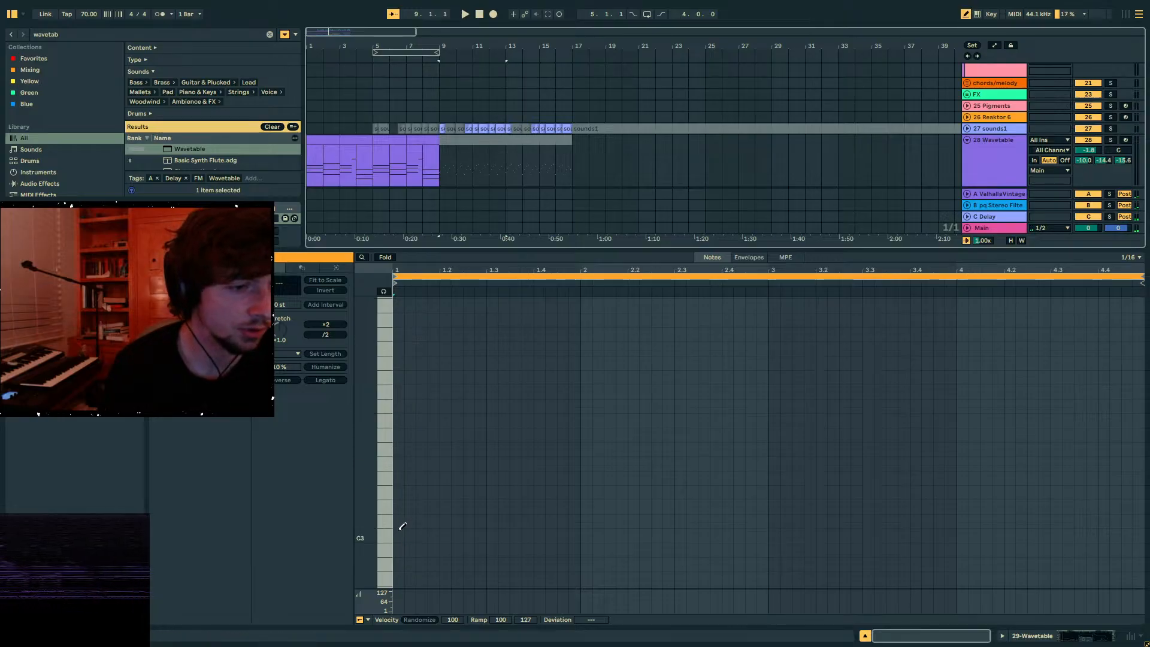
# - Try a tC3, E3 and G3 chord followed by a few sixteenth notes at the clip start, and remove them after auditioning
pyautogui.click(397, 521)
pyautogui.click(398, 420)
pyautogui.press('space')
pyautogui.moveTo(433, 350); pyautogui.dragTo(403, 566)
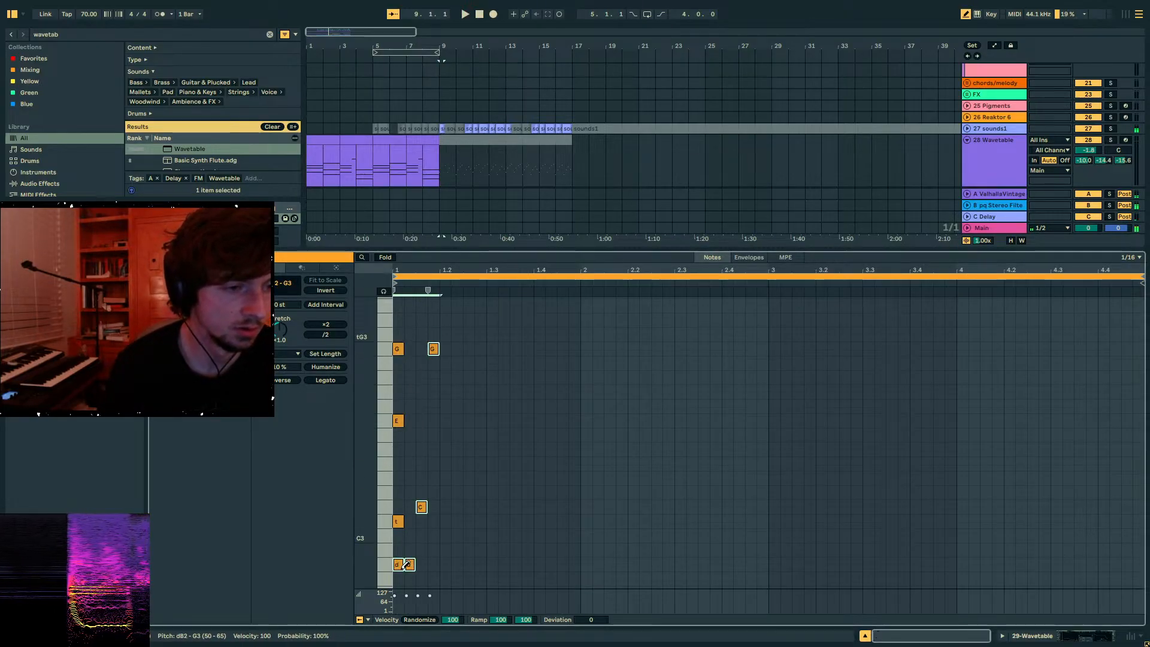
pyautogui.hotkey('ctrl', 'z')
pyautogui.press('b')
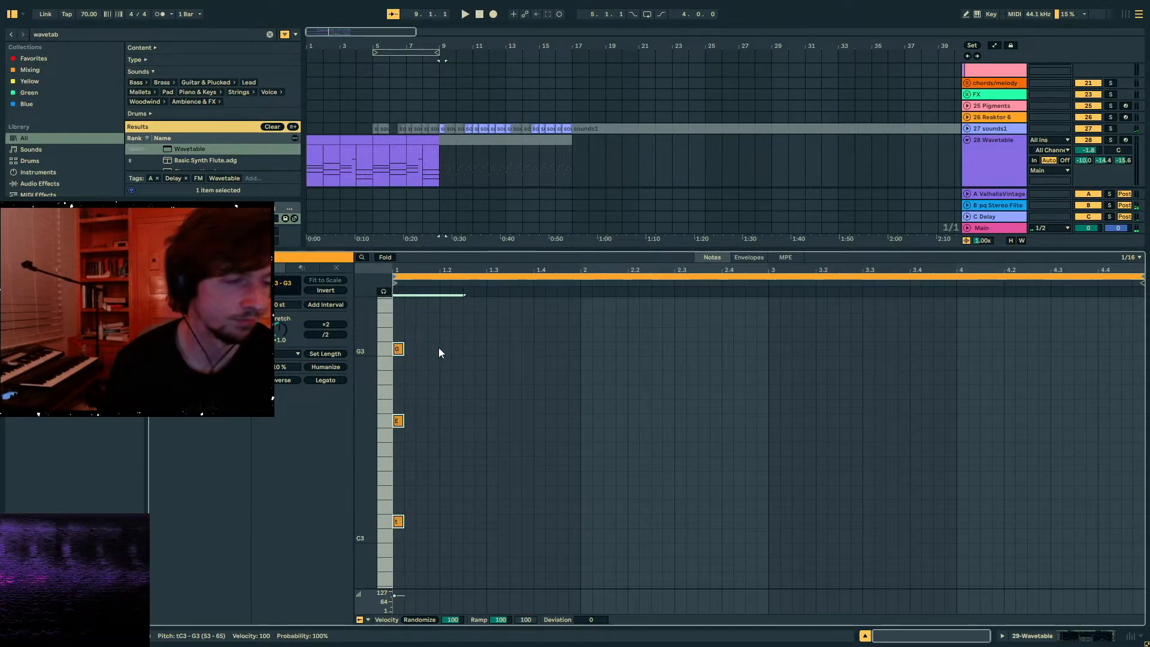
pyautogui.press('Delete')
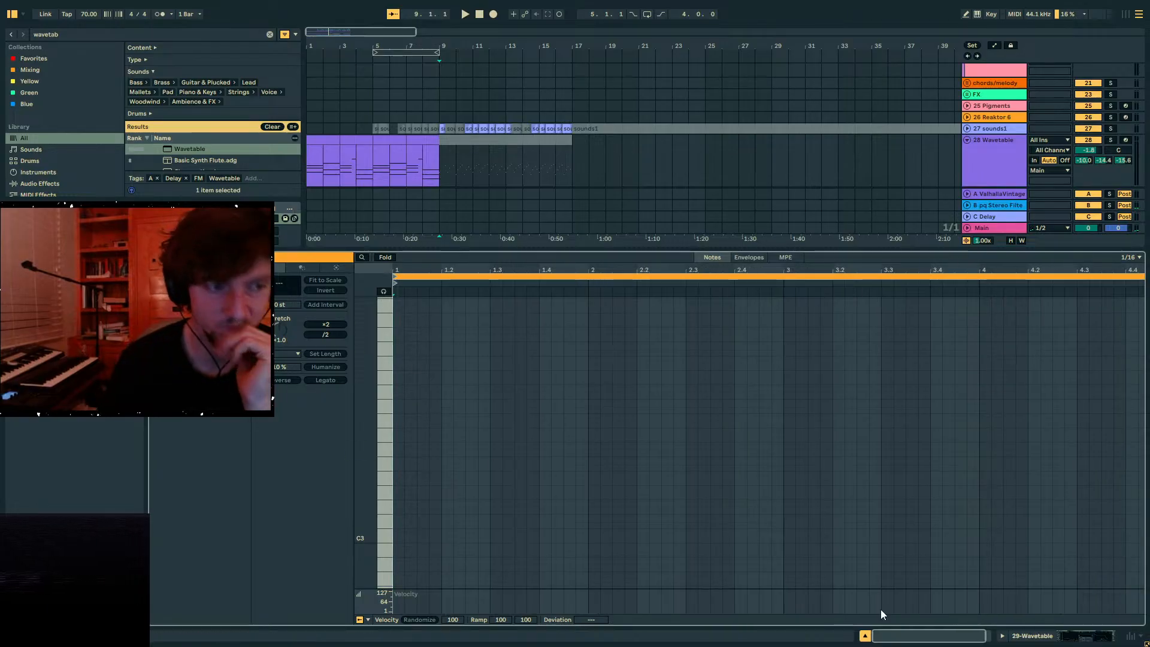
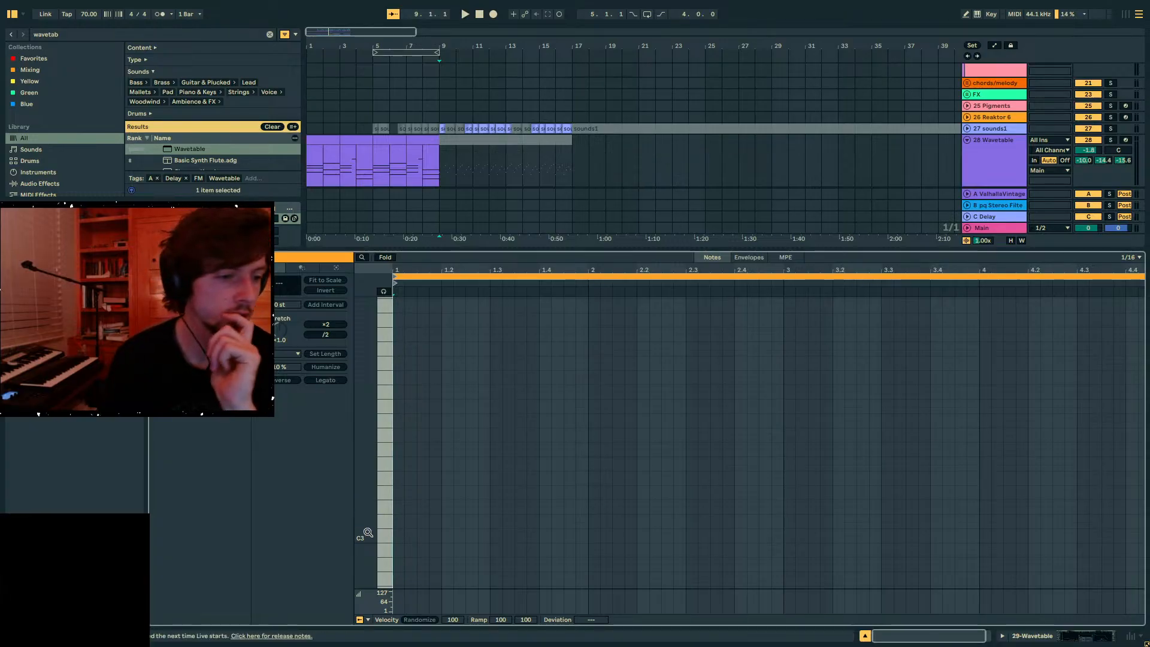
# - Enter a column of sixteenth notes at the clip start as a scale reference from C3 up to C4
pyautogui.doubleClick(396, 536)
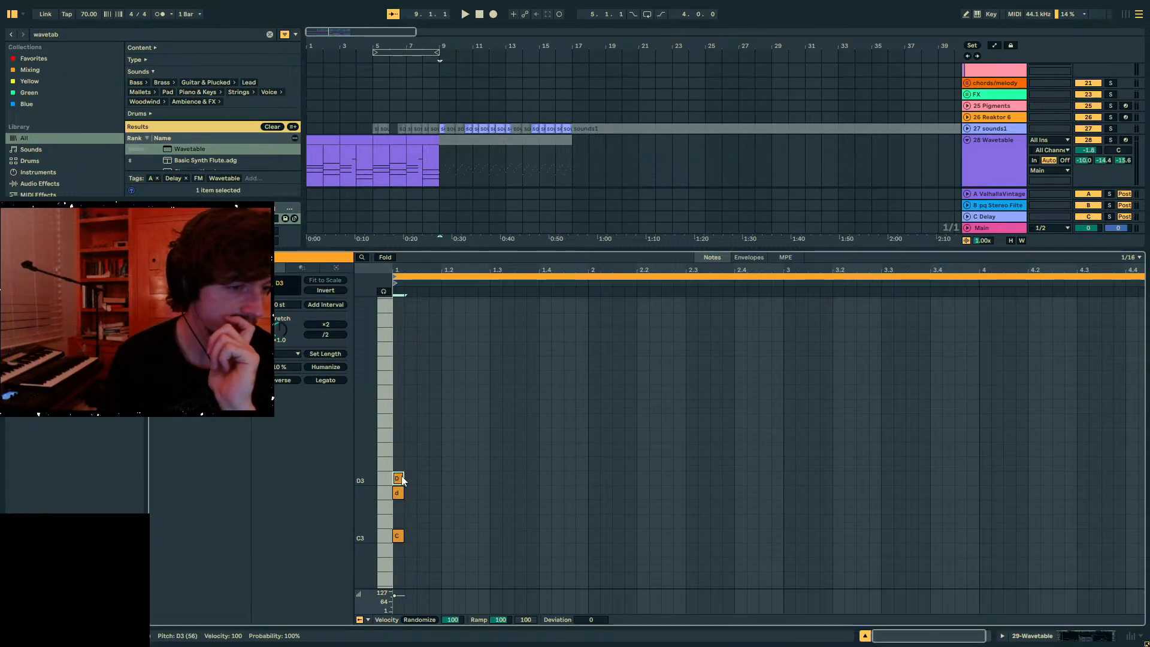
pyautogui.moveTo(415, 547); pyautogui.dragTo(396, 514)
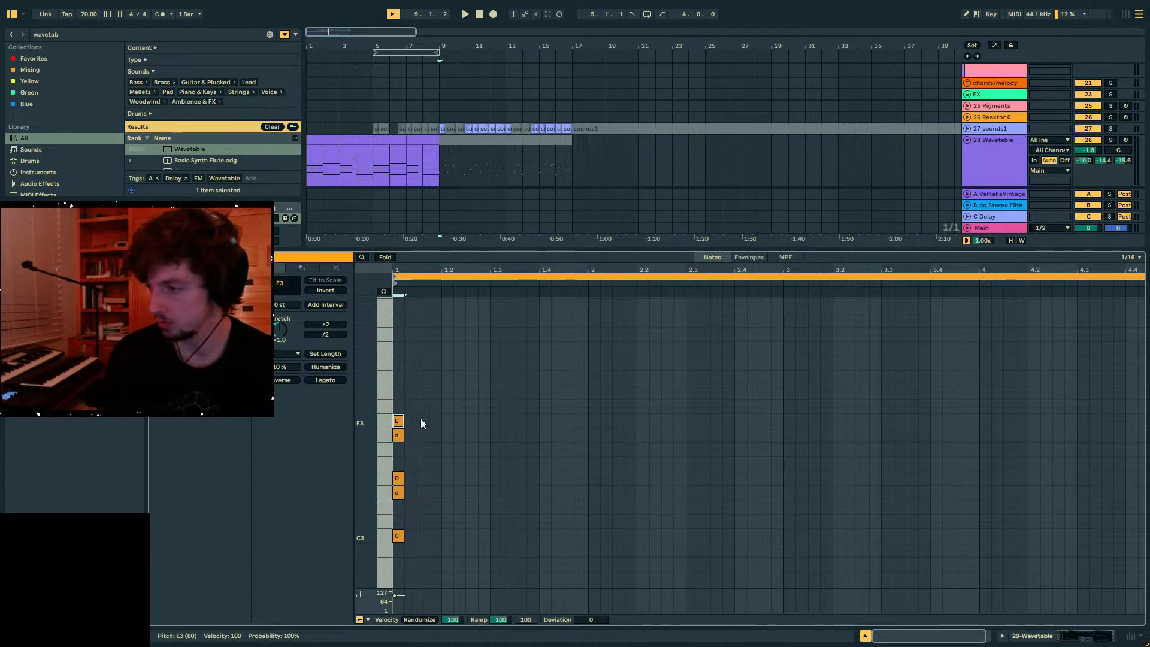
pyautogui.doubleClick(397, 378)
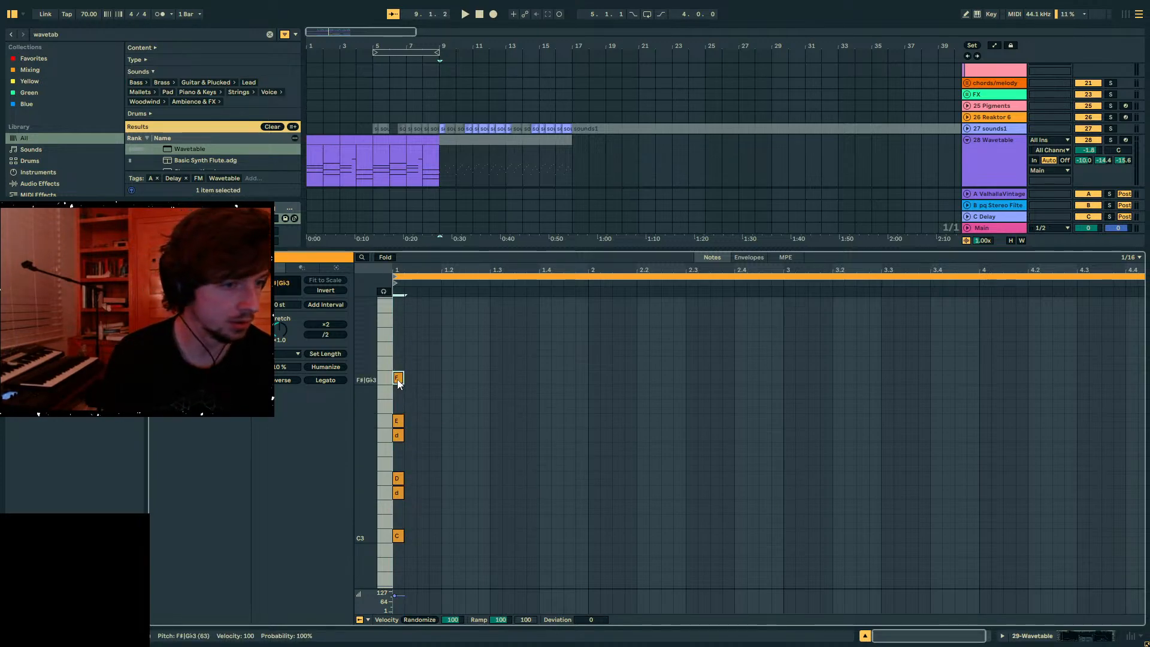
pyautogui.doubleClick(398, 320)
pyautogui.scroll(2, 398, 320)
pyautogui.doubleClick(401, 313)
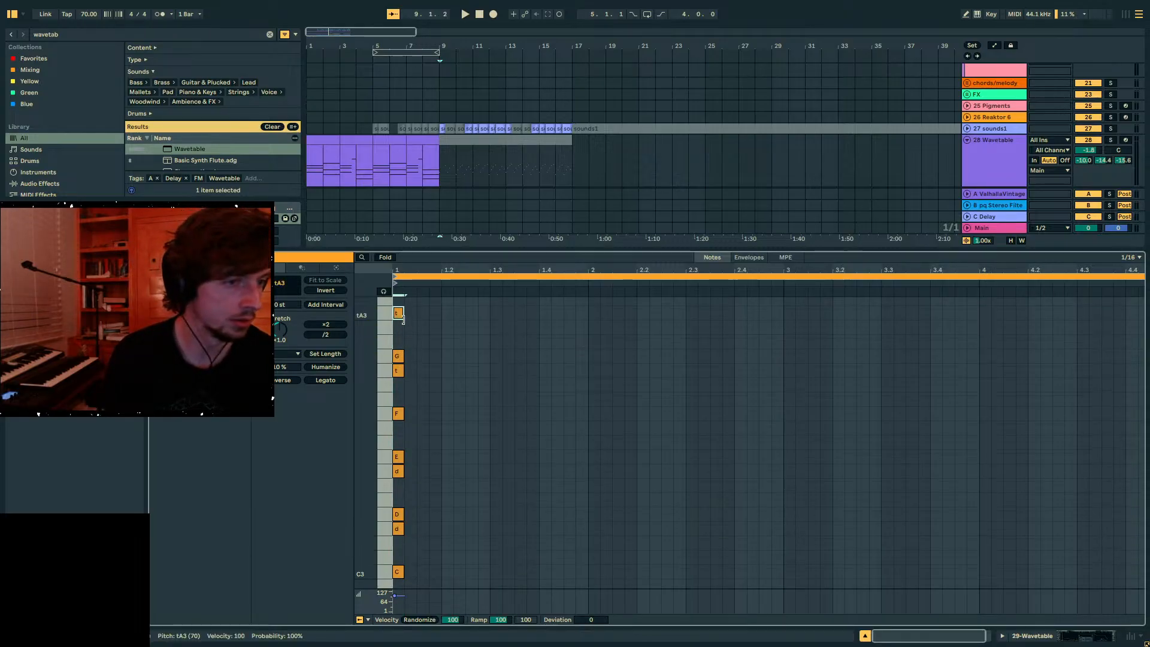
pyautogui.scroll(3, 407, 326)
pyautogui.doubleClick(398, 358)
pyautogui.doubleClick(396, 319)
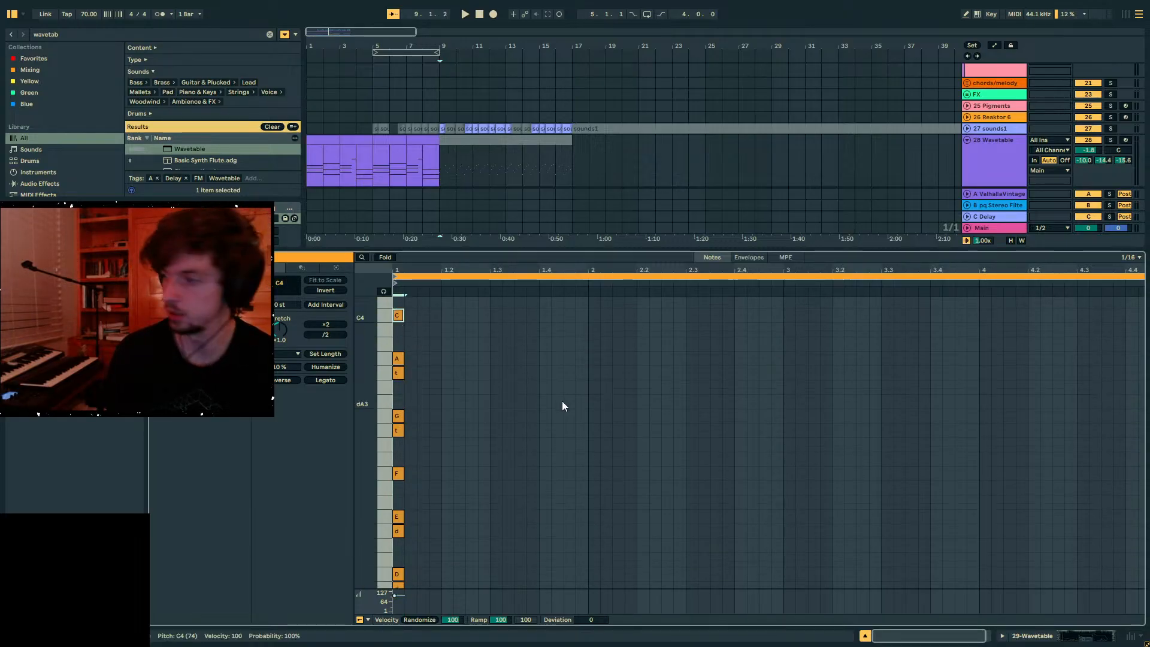
# - Shift the scale notes ahead of the clip start, transpose them to span F#|Gb3 to F#|Gb4, and fold the note editor to these pitches
pyautogui.click(562, 401)
pyautogui.hotkey('ctrl', 'a')
pyautogui.press('Left')
pyautogui.press('Up')
pyautogui.press('Up')
pyautogui.press('Up')
pyautogui.press('Up')
pyautogui.press('Up')
pyautogui.press('Up')
pyautogui.press('Up')
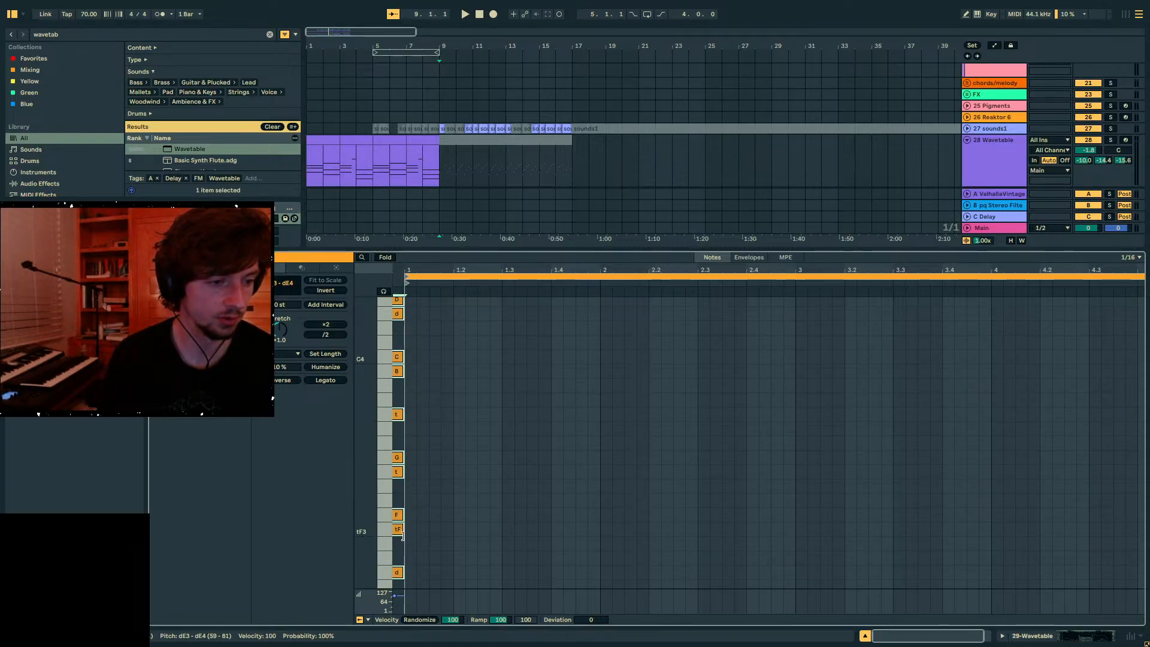
pyautogui.press('Up')
pyautogui.press('Up')
pyautogui.press('Up')
pyautogui.press('Up')
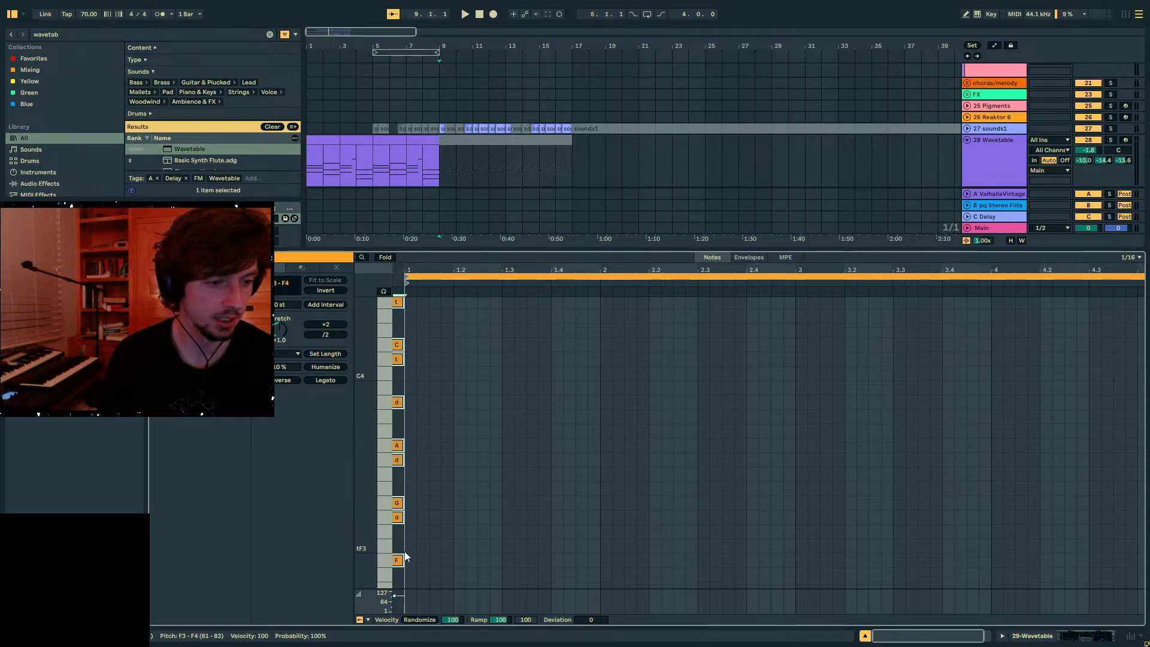
pyautogui.scroll(-3, 400, 551)
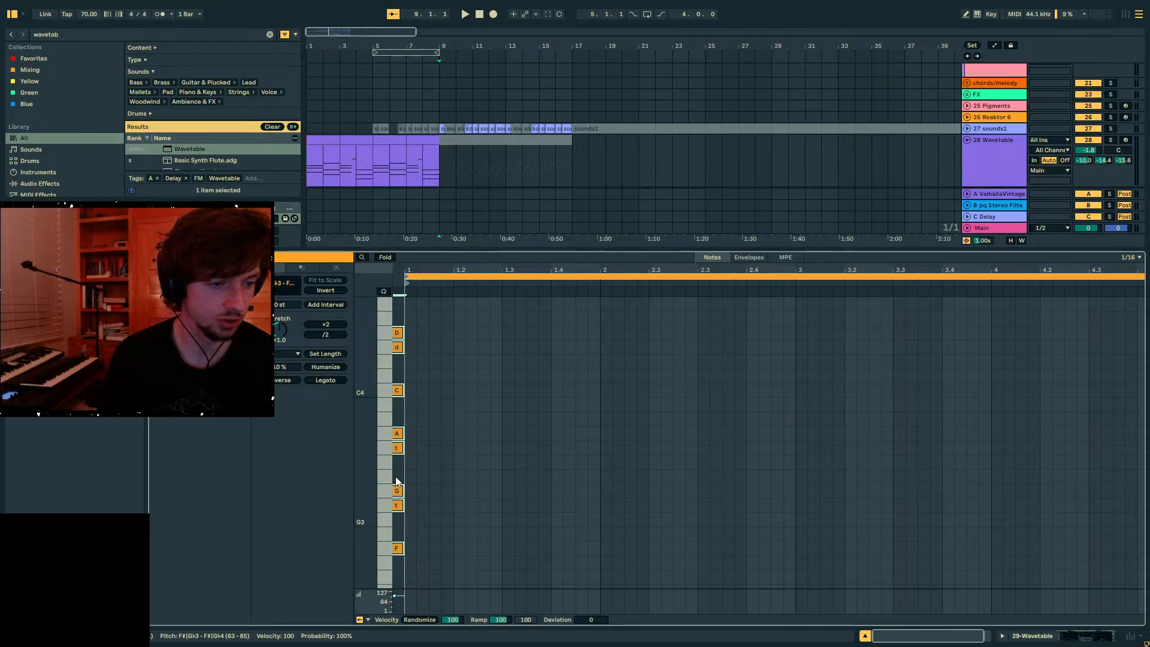
pyautogui.click(387, 257)
# - Try sixteenth-note chords over F#|Gb3 on the first beat, settling on A#|Bb3 and D4 as upper notes and auditioning them
pyautogui.press('space')
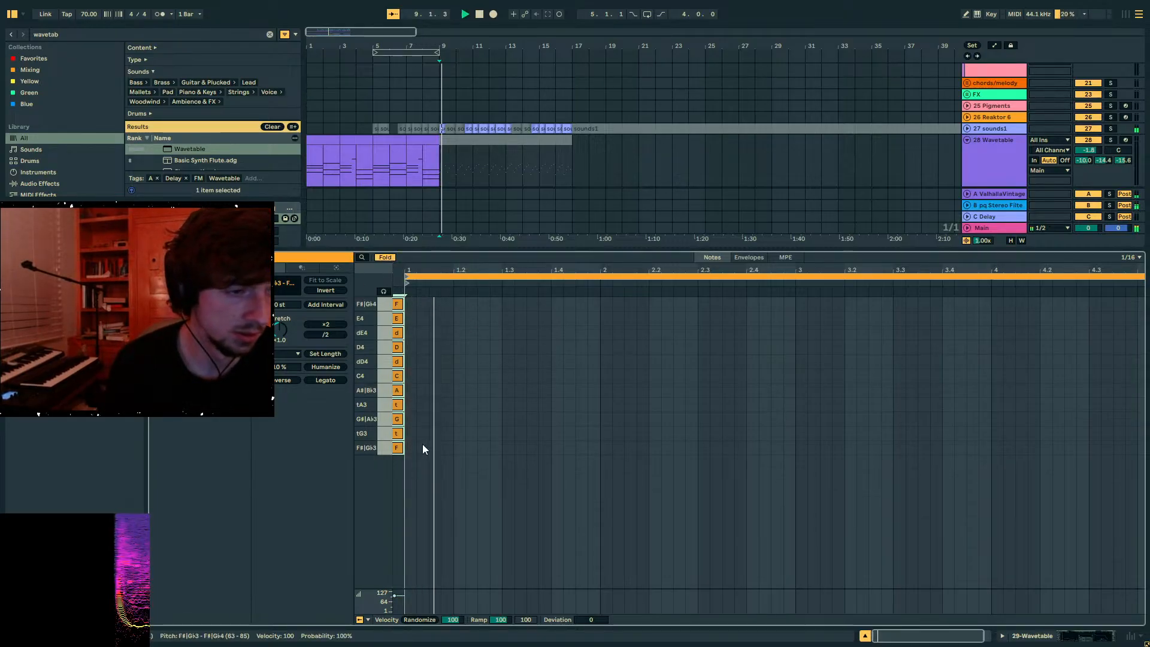
pyautogui.doubleClick(414, 381)
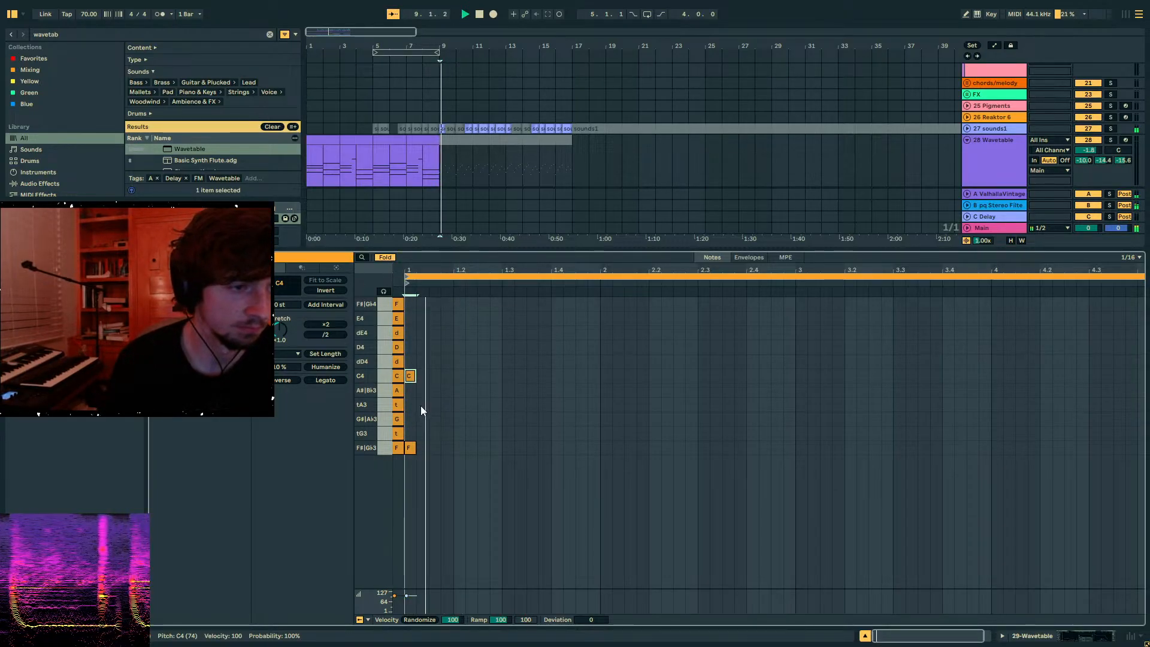
pyautogui.doubleClick(411, 408)
pyautogui.click(412, 380)
pyautogui.moveTo(412, 379); pyautogui.dragTo(412, 350)
pyautogui.press('space')
pyautogui.press('space')
pyautogui.press('space')
pyautogui.press('space')
pyautogui.moveTo(413, 418); pyautogui.dragTo(414, 390)
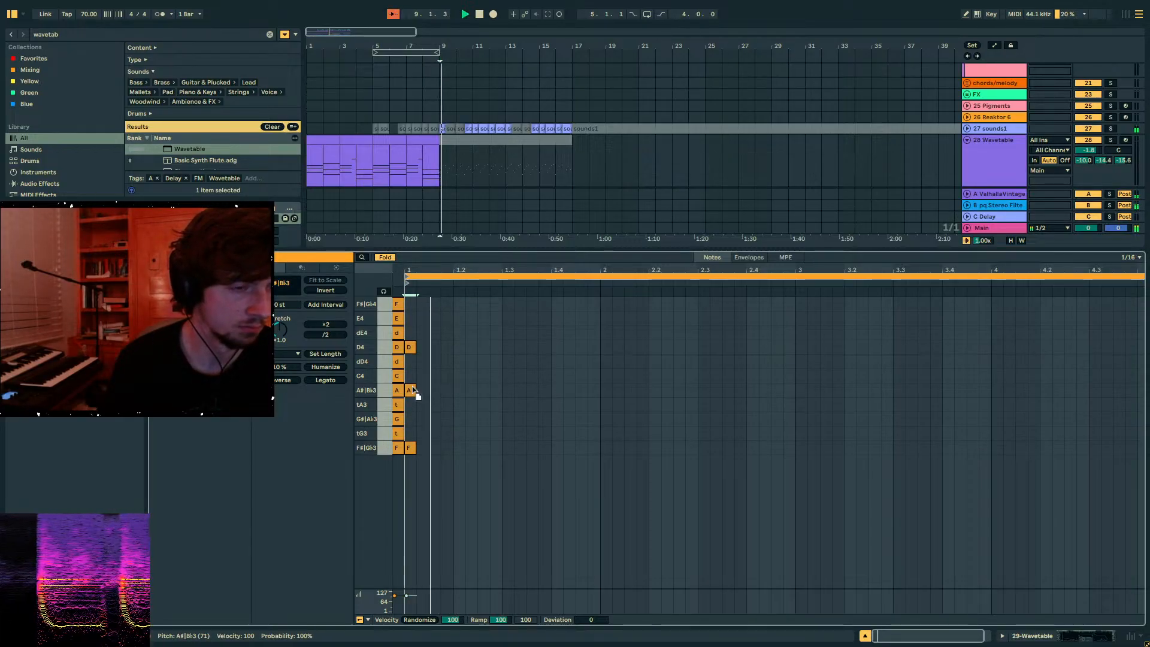
pyautogui.press('space')
# - Spread the chord into four successive sixteenths on F#|Gb3, G#|Ab3, C4 and dE4
pyautogui.moveTo(414, 350); pyautogui.dragTo(438, 355)
pyautogui.moveTo(414, 394); pyautogui.dragTo(426, 422)
pyautogui.moveTo(448, 377); pyautogui.dragTo(436, 379)
pyautogui.doubleClick(450, 336)
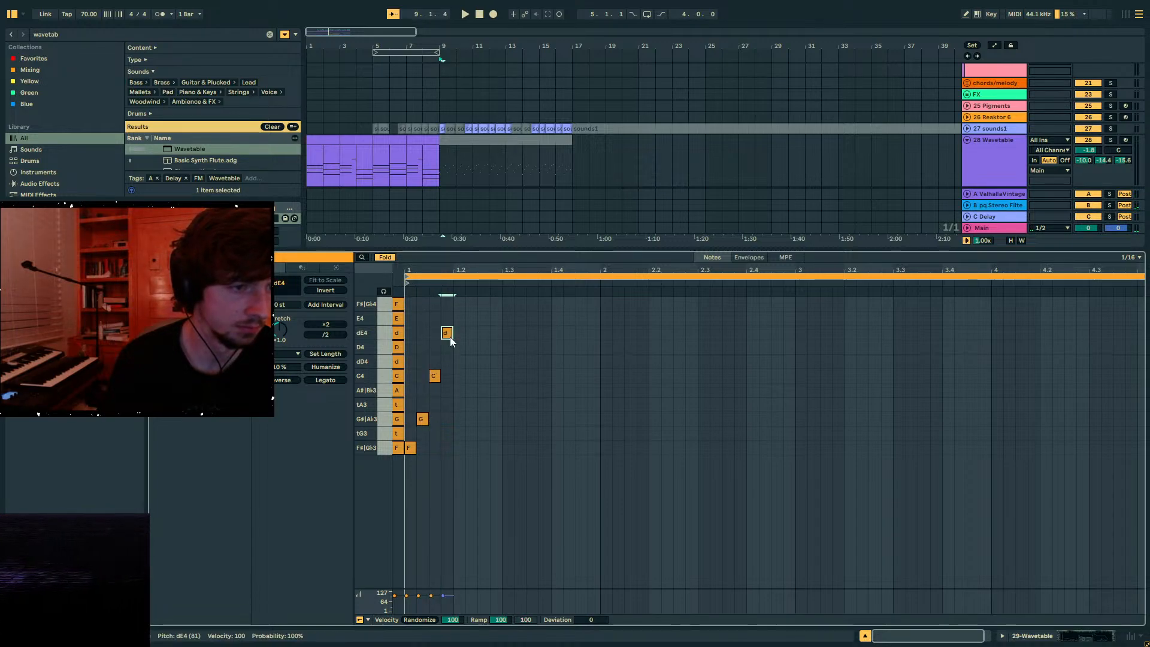
pyautogui.press('space')
# - Compress the four-note arpeggio into about one third of its length and audition the faster run
pyautogui.moveTo(468, 307)
pyautogui.mouseDown()
pyautogui.moveTo(447, 387)
pyautogui.moveTo(411, 445)
pyautogui.mouseUp()
pyautogui.press('space')
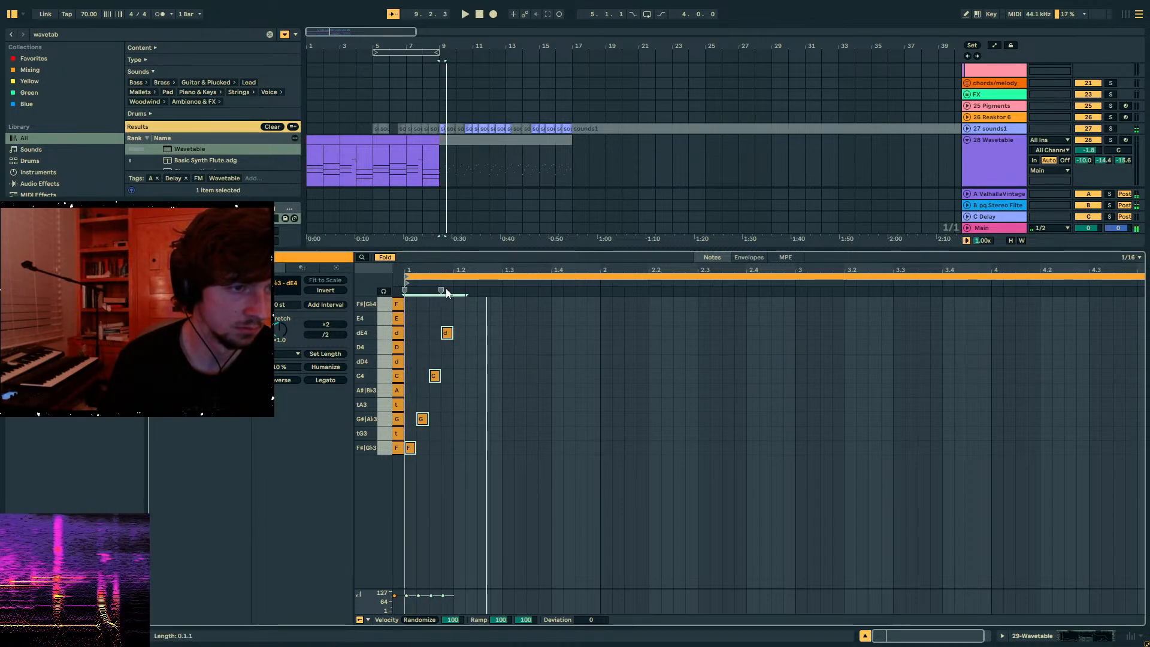
pyautogui.moveTo(445, 290); pyautogui.dragTo(422, 289)
pyautogui.press('space')
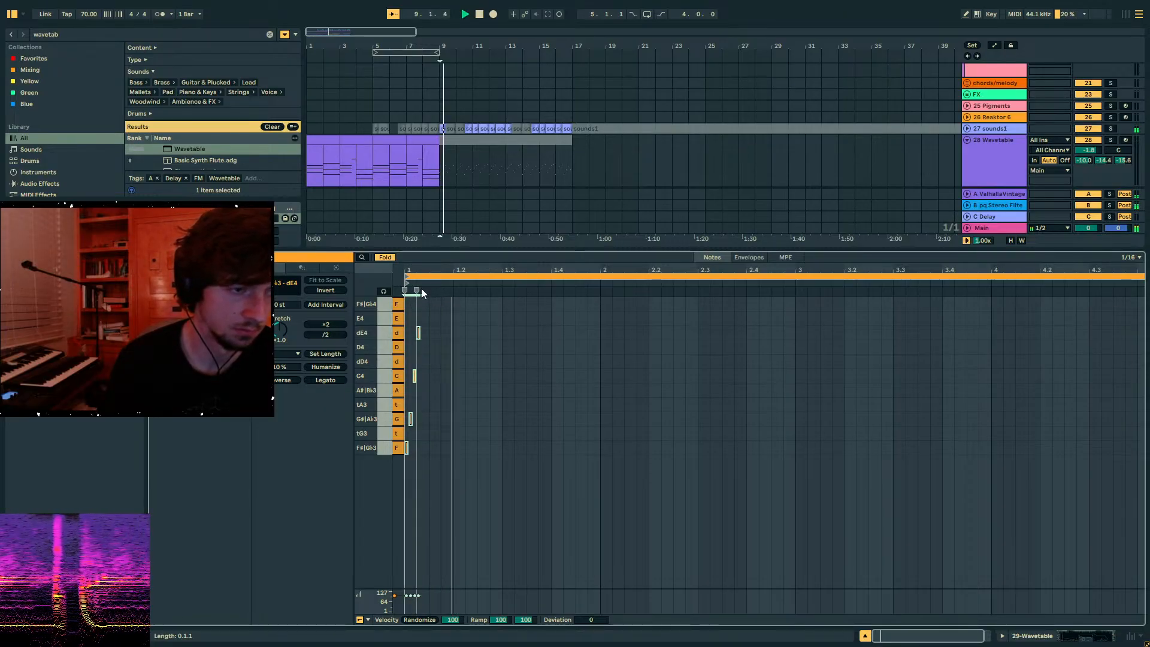
pyautogui.press('space')
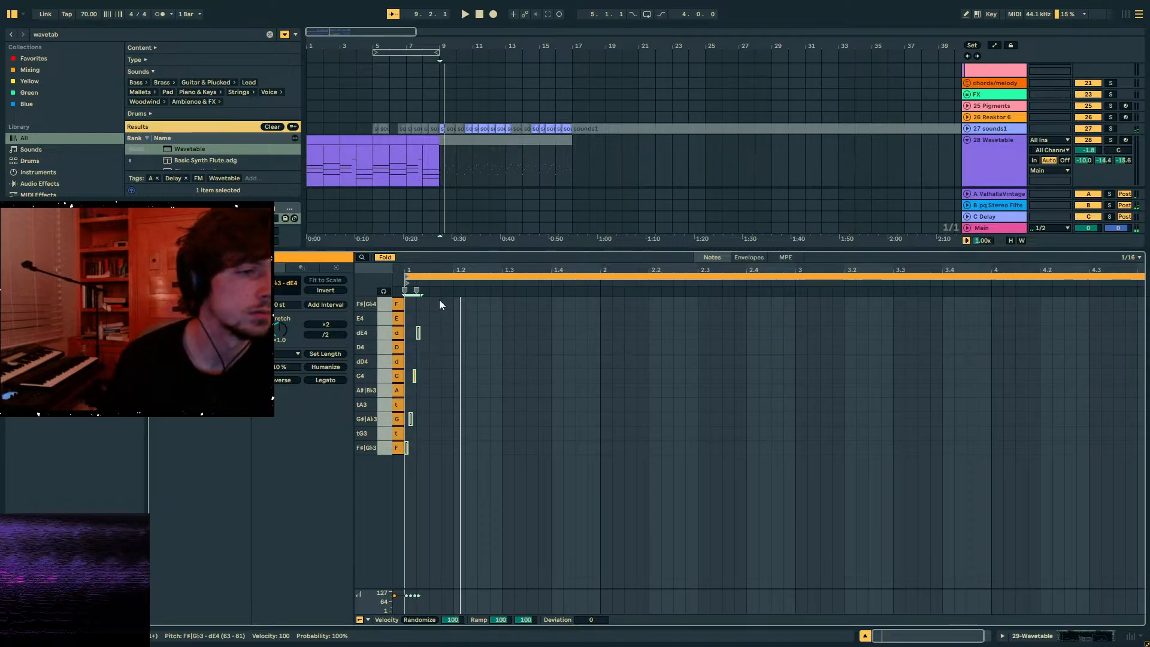
# - Replace the arpeggio with an F#|Gb3, tA3 and D4 chord lasting slightly over one bar, and audition it
pyautogui.press('Delete')
pyautogui.press('b')
pyautogui.click(411, 446)
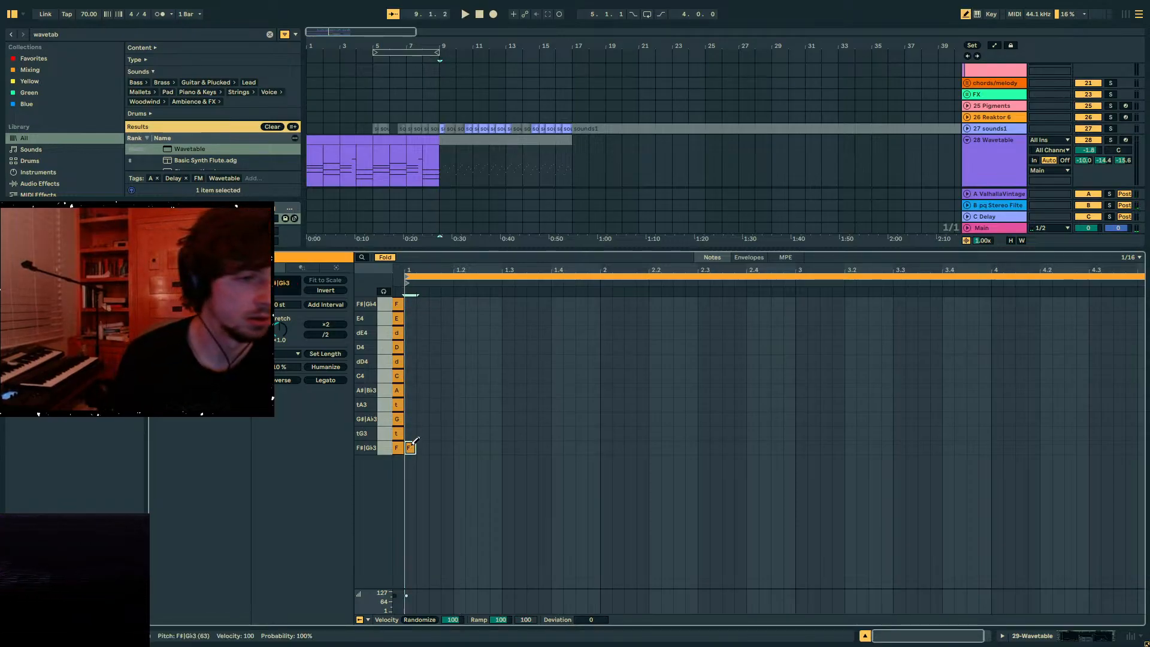
pyautogui.click(411, 404)
pyautogui.click(413, 345)
pyautogui.press('b')
pyautogui.moveTo(442, 319)
pyautogui.mouseDown()
pyautogui.moveTo(424, 445)
pyautogui.moveTo(408, 450)
pyautogui.mouseUp()
pyautogui.moveTo(415, 450); pyautogui.dragTo(623, 440)
pyautogui.press('space')
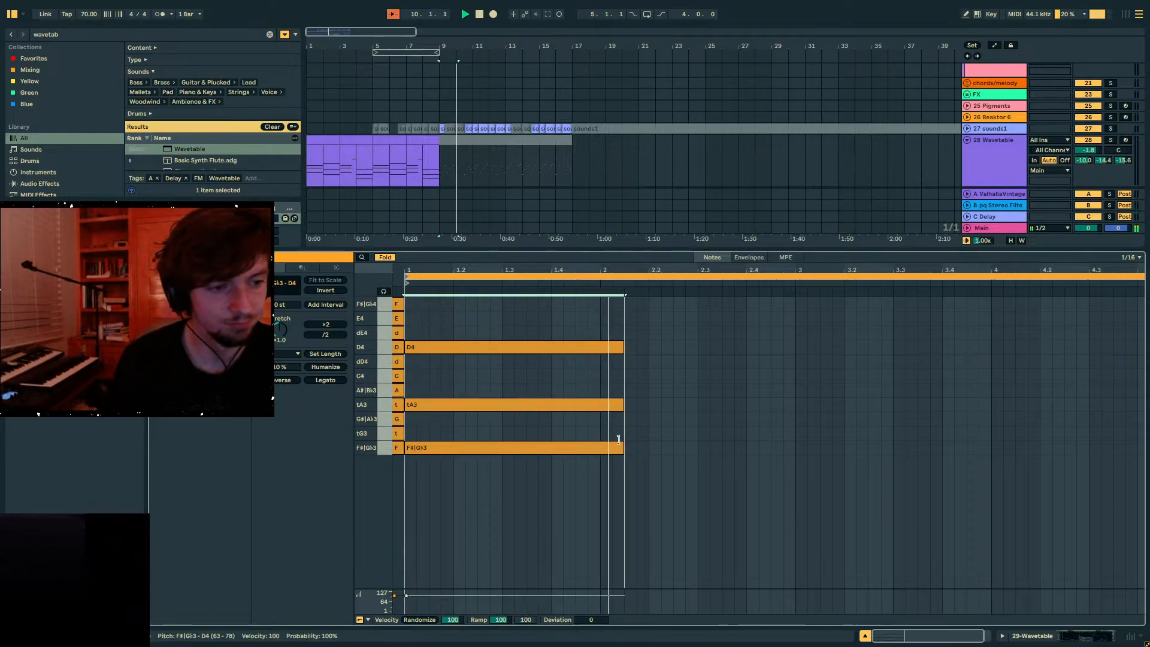
# - Delete the chord and the scale reference notes to empty the new clip
pyautogui.moveTo(674, 330); pyautogui.dragTo(614, 442)
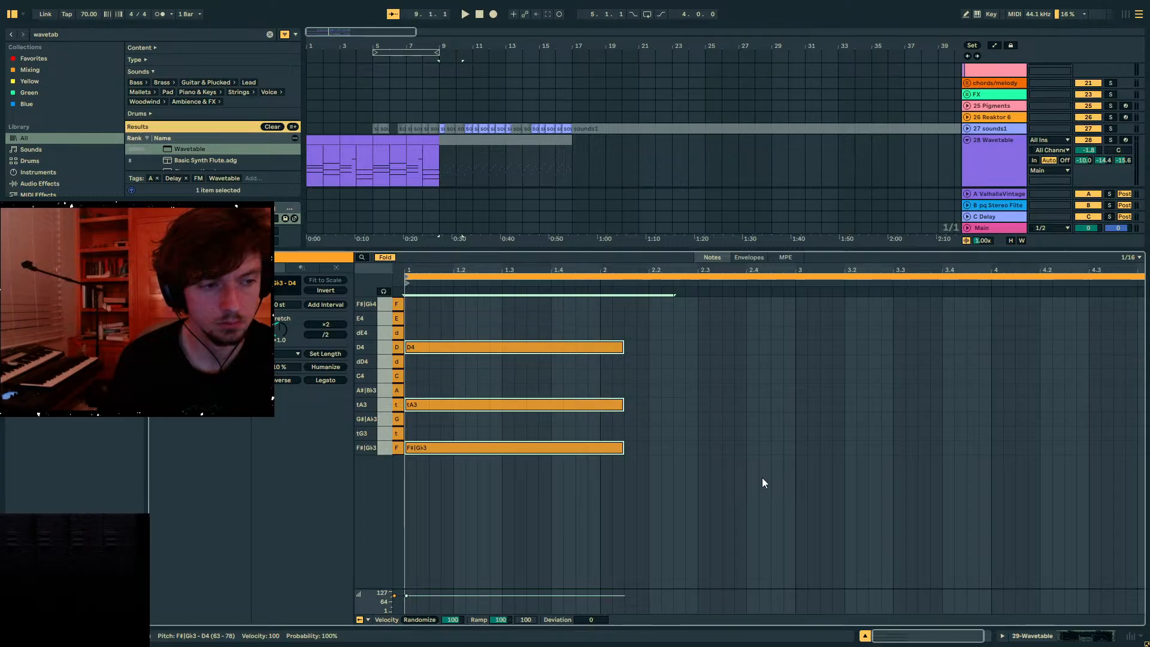
pyautogui.moveTo(752, 502); pyautogui.dragTo(368, 260)
pyautogui.press('Delete')
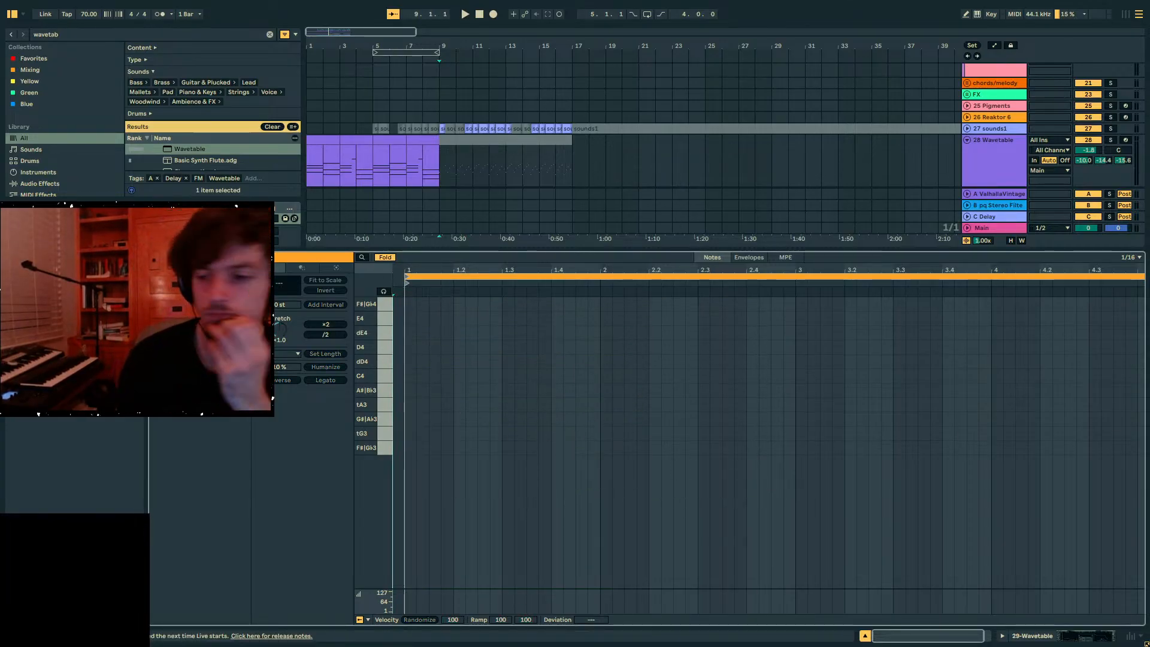
# - Switch to the browser and open the Xenharmonic Wiki page listing the MOS scales in 22edo
pyautogui.hotkey('alt', 'Tab')
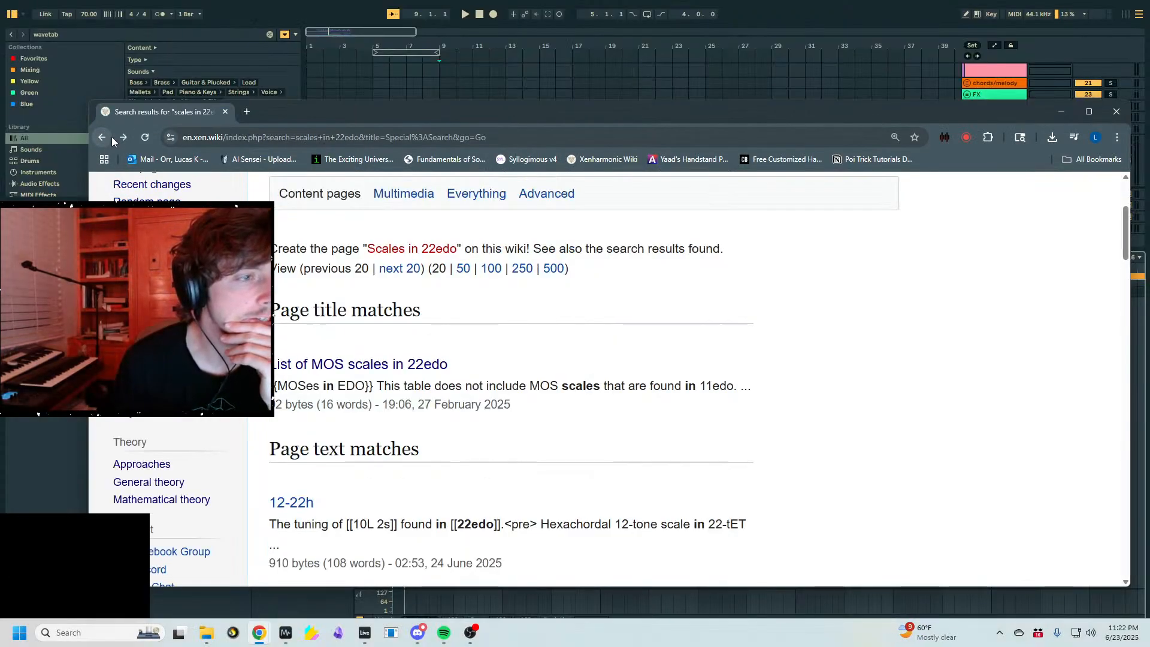
pyautogui.click(119, 138)
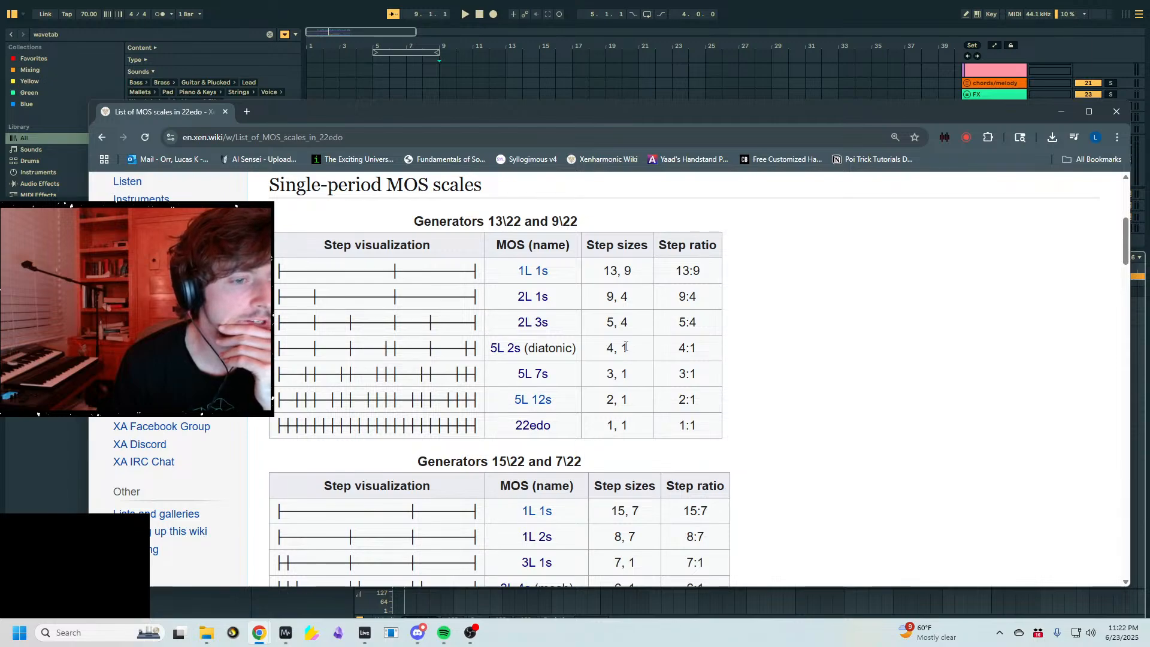
# - Open the 3L 4s (mosh) page from the 22edo MOS scale list, skim it, and go back to the main 22edo article
pyautogui.scroll(-3, 625, 348)
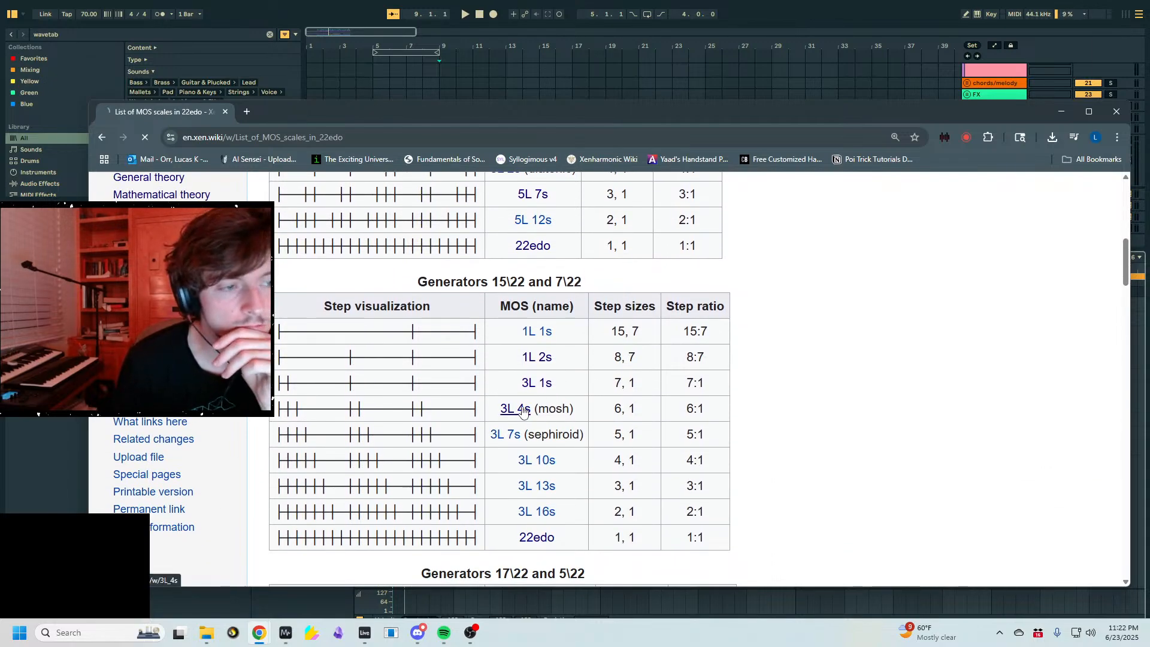
pyautogui.scroll(-5, 649, 387)
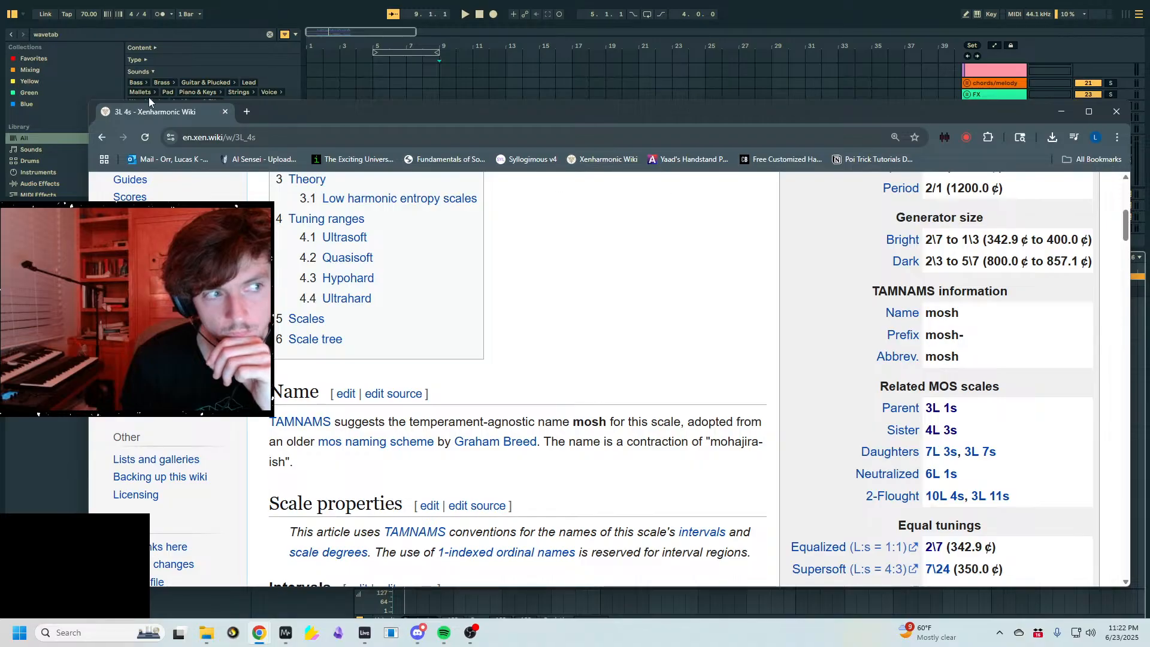
pyautogui.click(101, 138)
pyautogui.click(102, 138)
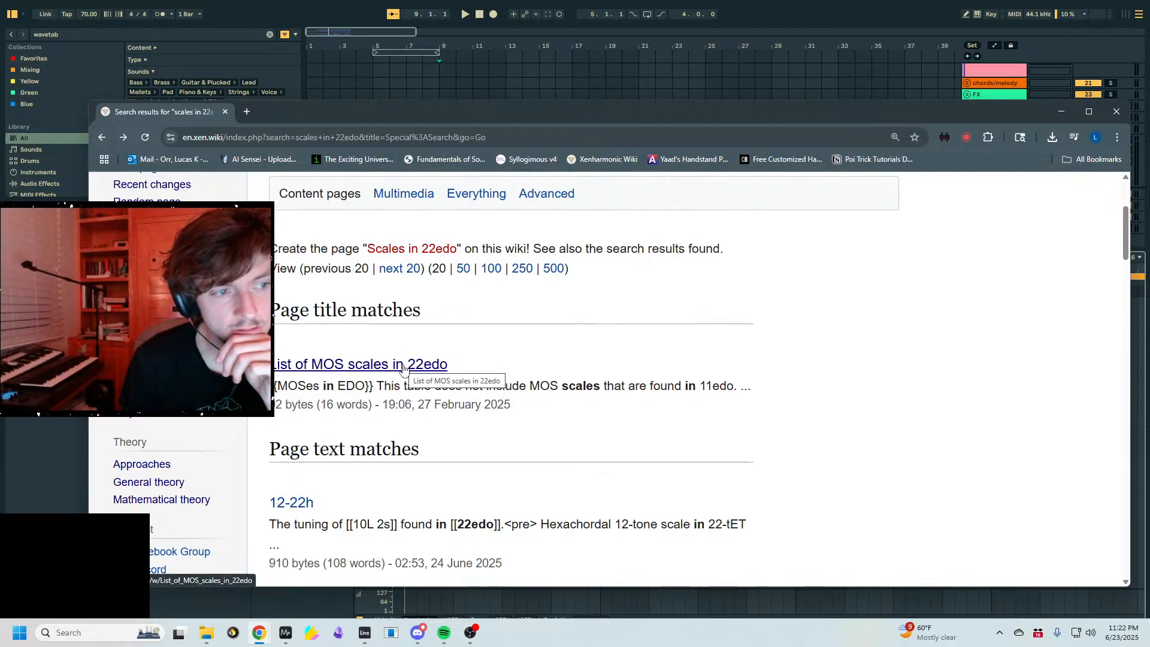
pyautogui.click(103, 138)
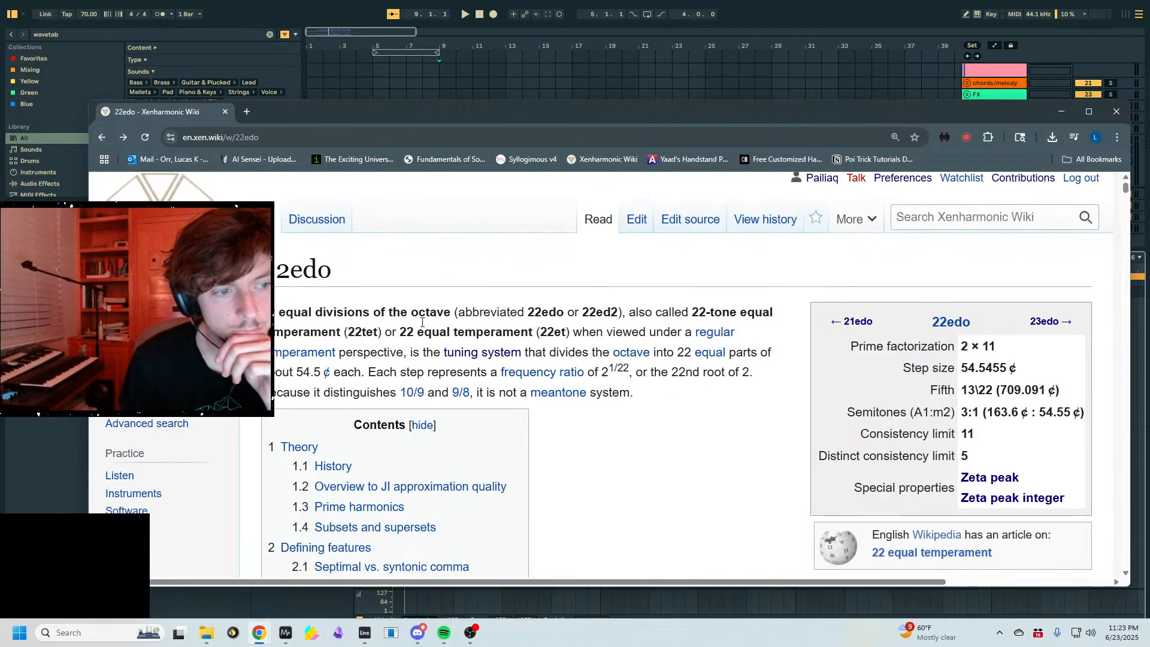
# - Examine the prime harmonics approximation table in the 22edo article and return to the list of MOS scales
pyautogui.scroll(-10, 497, 347)
pyautogui.scroll(-5, 496, 348)
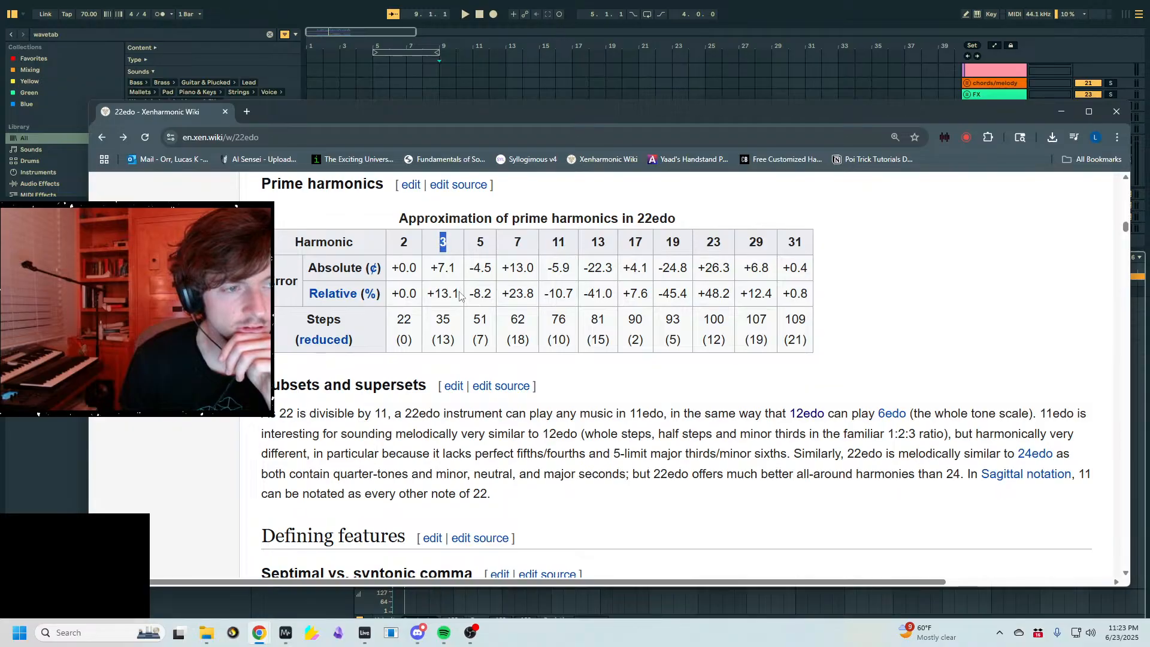
pyautogui.moveTo(460, 296); pyautogui.dragTo(430, 270)
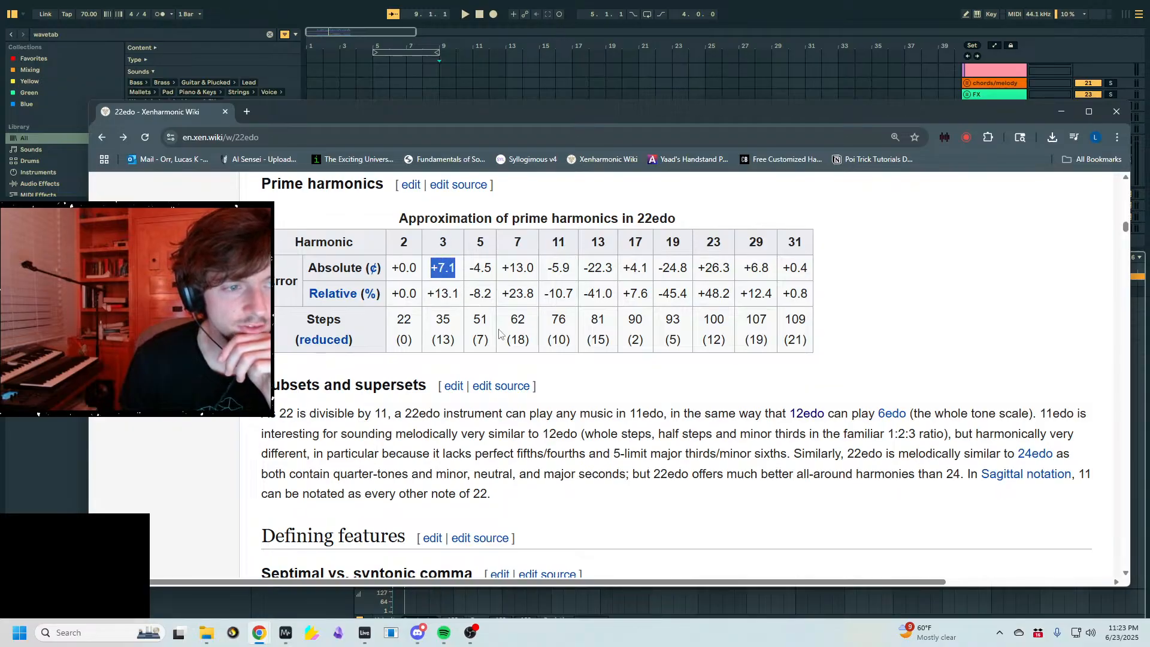
pyautogui.scroll(-10, 499, 333)
pyautogui.scroll(20, 509, 341)
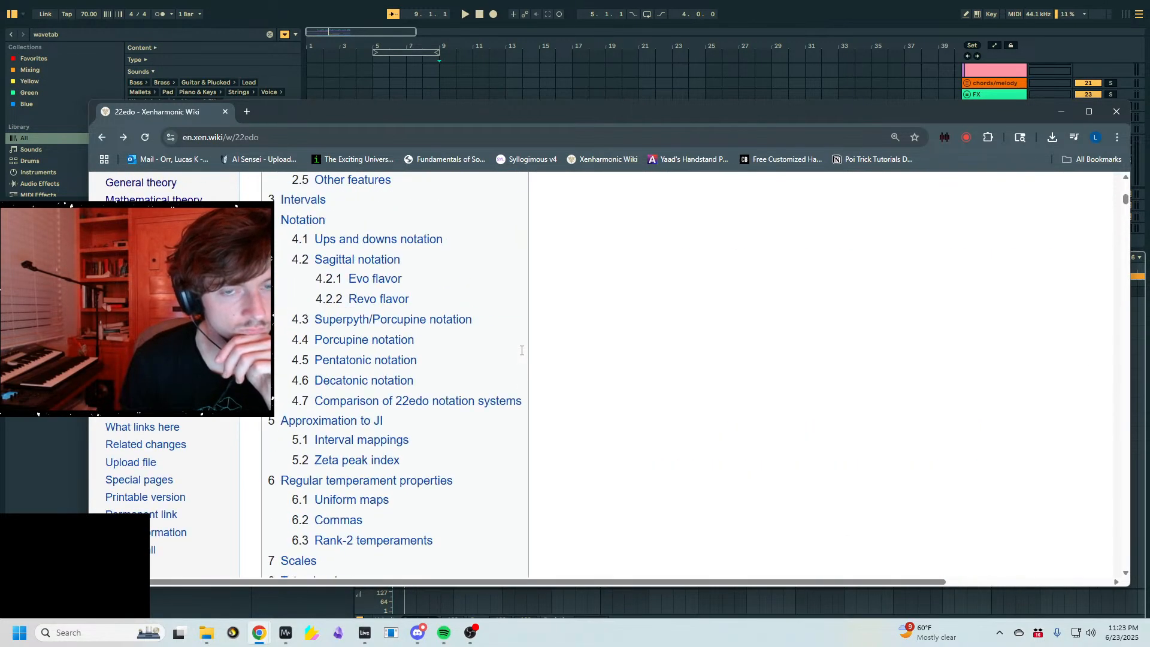
pyautogui.scroll(6, 521, 351)
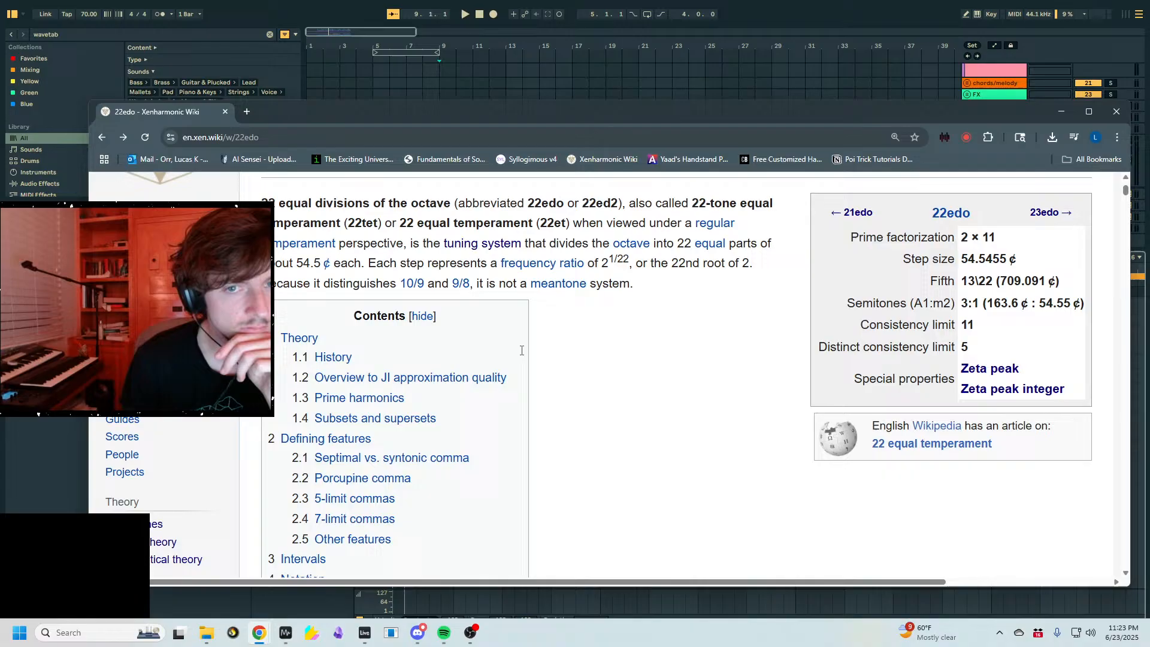
pyautogui.click(123, 137)
pyautogui.click(123, 138)
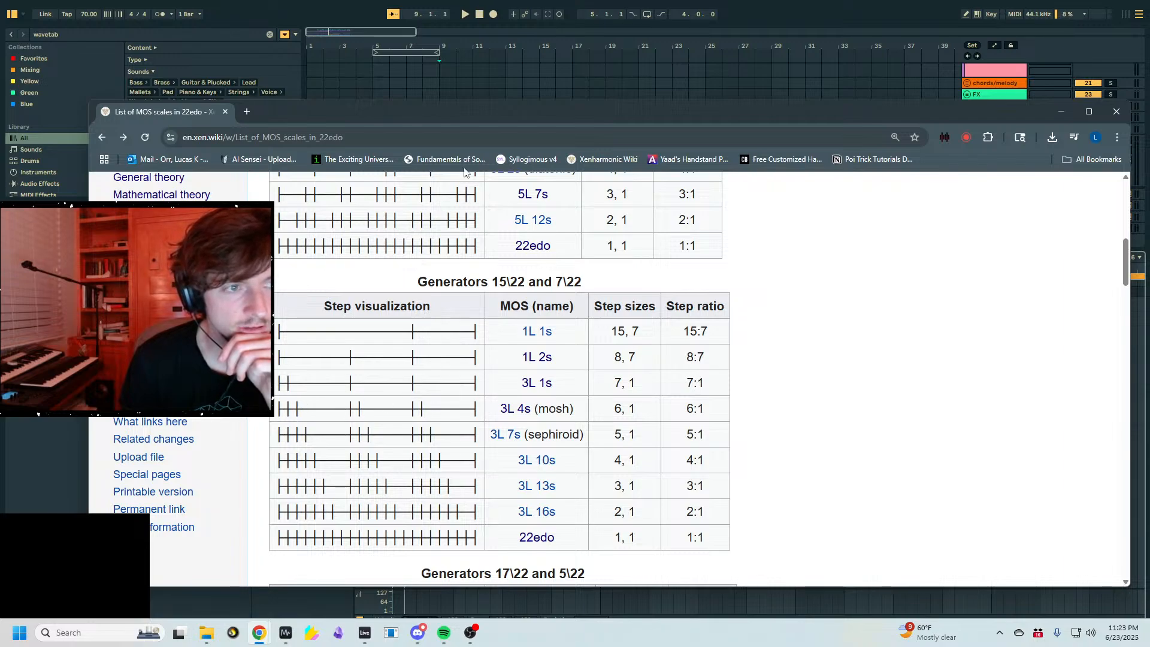
# - Move the MOS scales browser window out of the way and switch back to Ableton Live
pyautogui.moveTo(444, 110); pyautogui.dragTo(1148, 36)
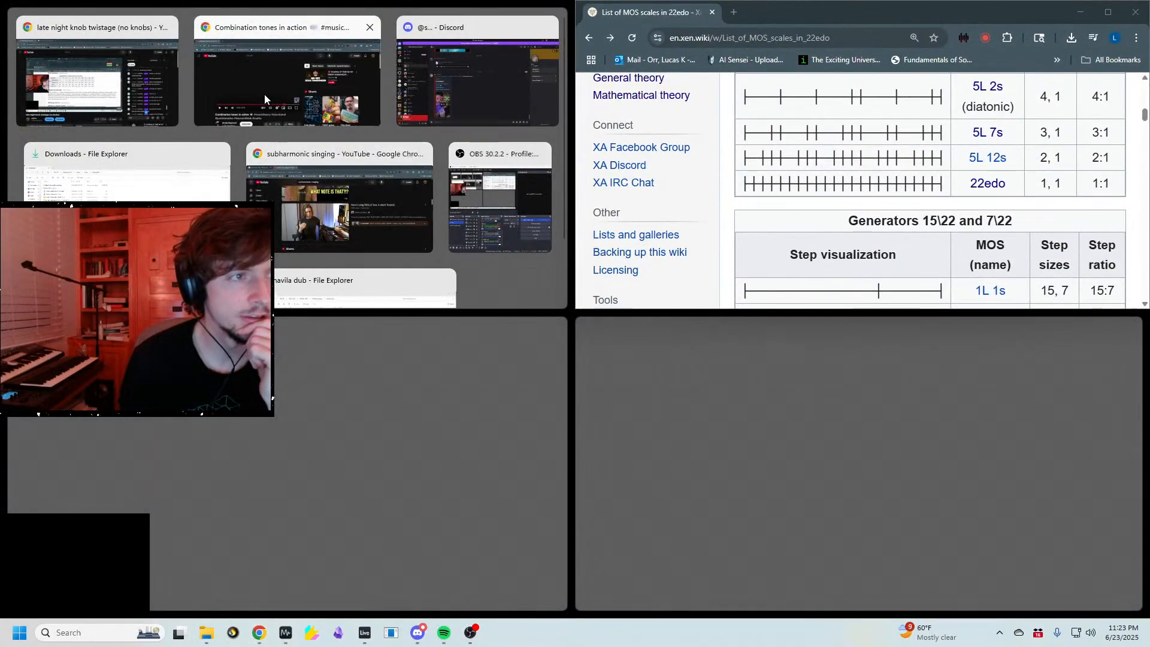
pyautogui.moveTo(783, 122); pyautogui.dragTo(758, 123)
pyautogui.hotkey('alt', 'Tab')
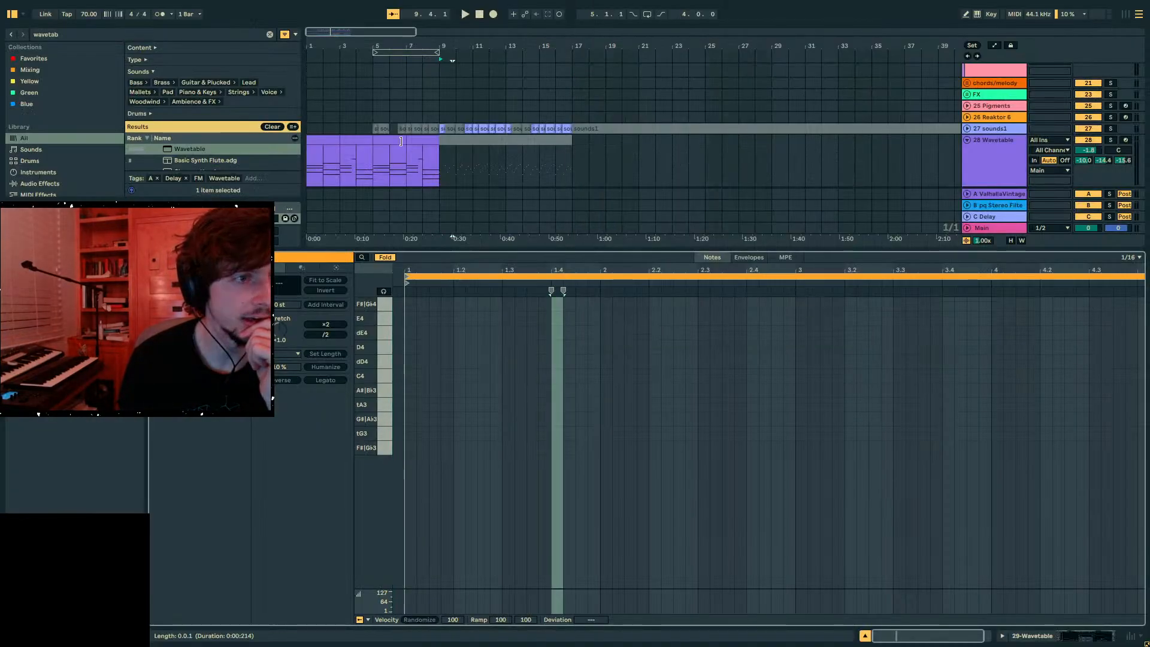
# - Insert an empty one-bar MIDI clip at bar 17 on the Wavetable track with note folding off
pyautogui.click(447, 161)
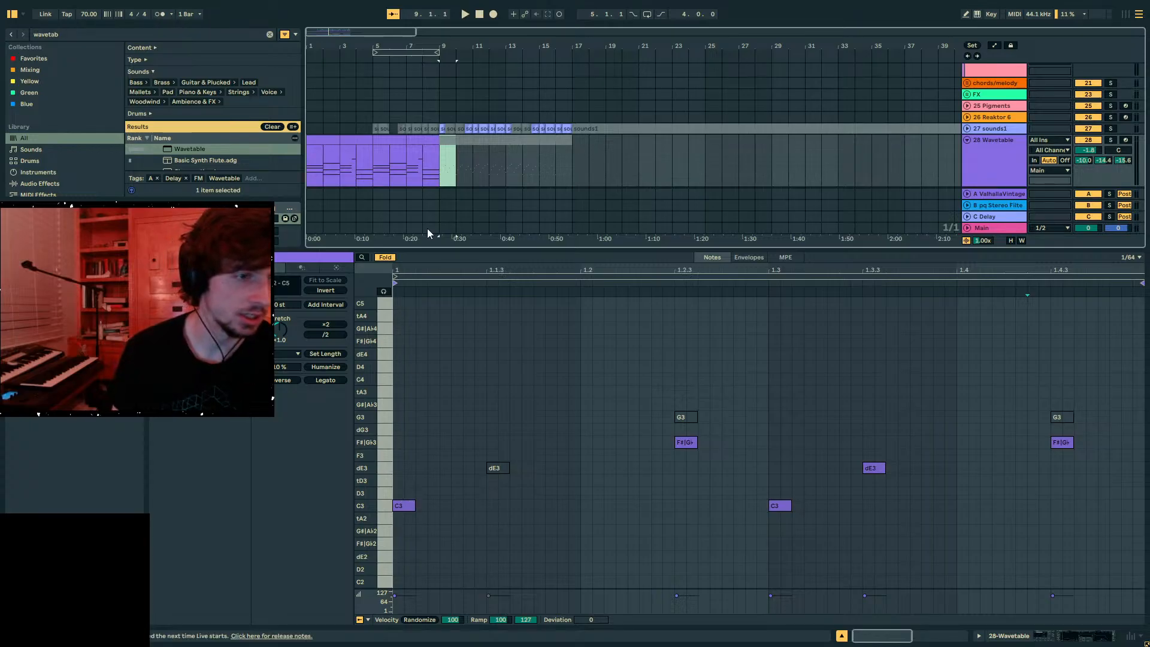
pyautogui.click(385, 258)
pyautogui.click(447, 142)
pyautogui.click(565, 141)
pyautogui.click(577, 142)
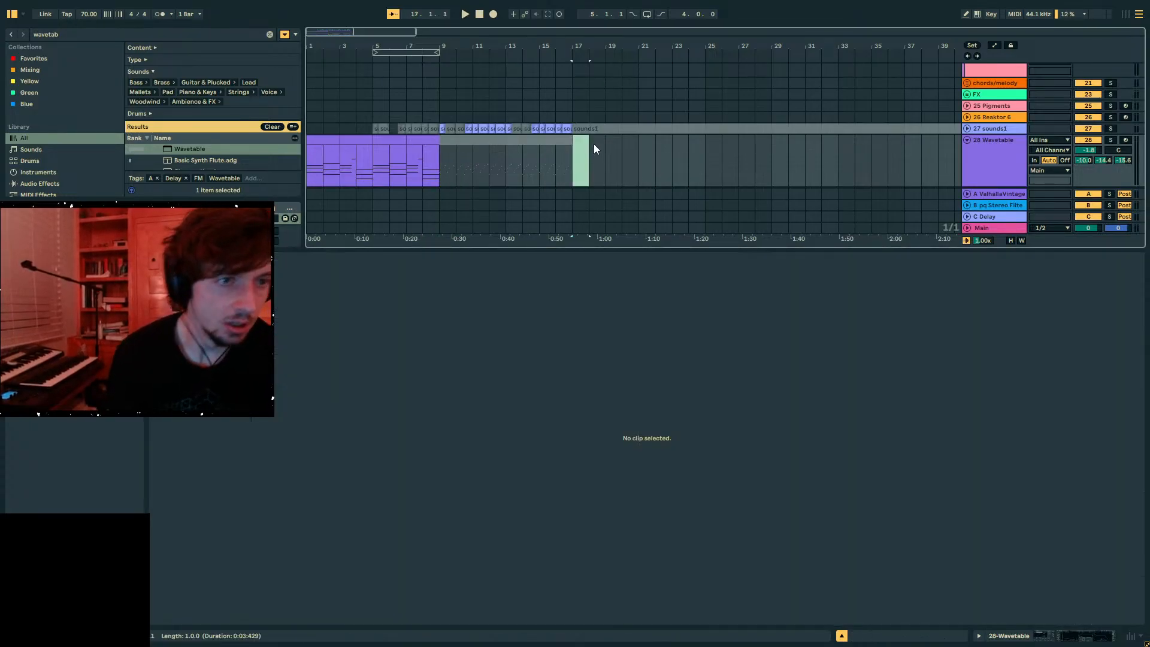
pyautogui.hotkey('ctrl', 'shift', 'm')
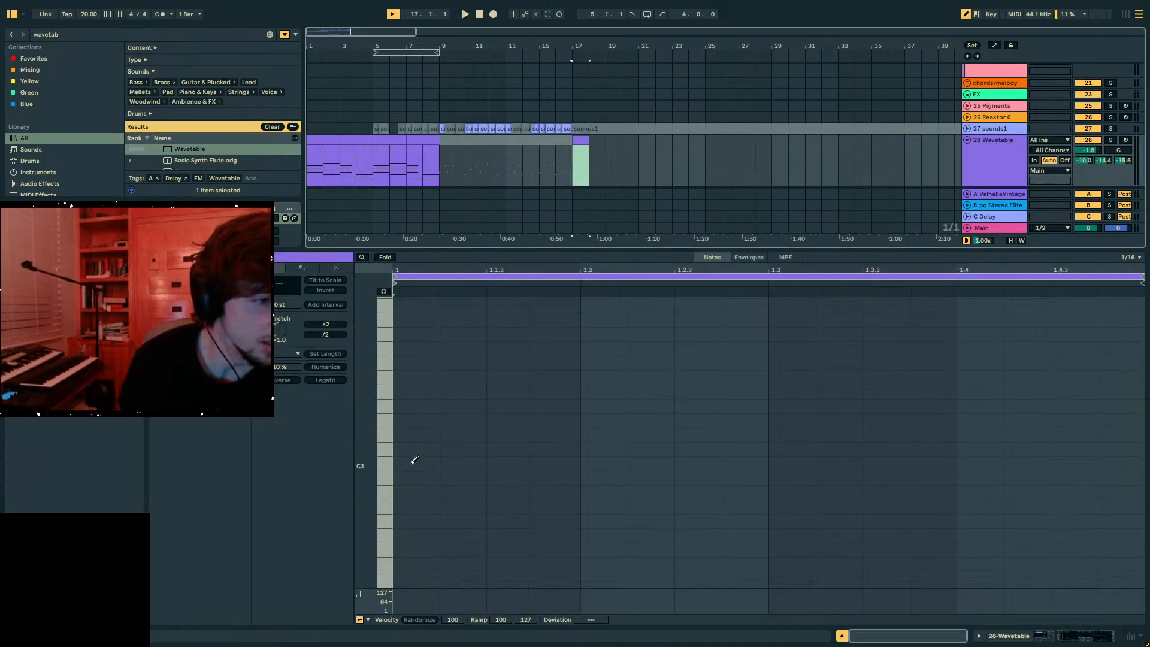
# - Stack C3, tC3 and C#|Db3 sixteenth notes at the clip start and duplicate the top one six steps up to E3
pyautogui.click(415, 463)
pyautogui.click(417, 449)
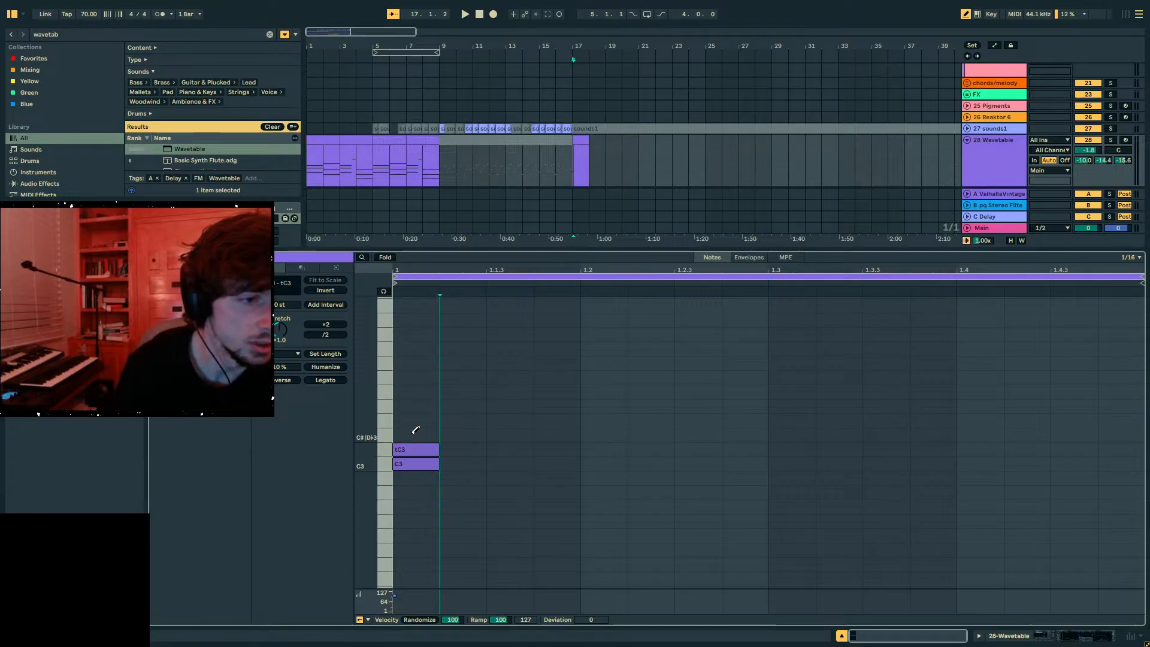
pyautogui.click(414, 434)
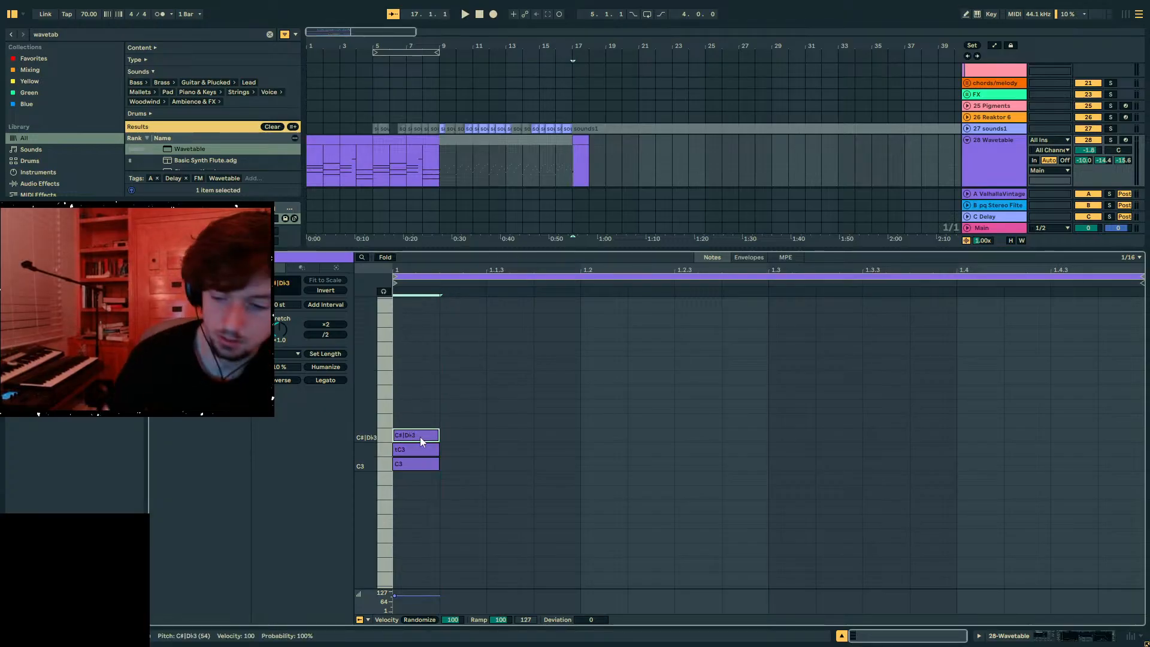
pyautogui.hotkey('ctrl', 'c')
pyautogui.hotkey('ctrl', 'v')
pyautogui.press('Up')
pyautogui.press('Up')
pyautogui.press('Up')
pyautogui.press('Up')
pyautogui.press('Up')
pyautogui.press('Up')
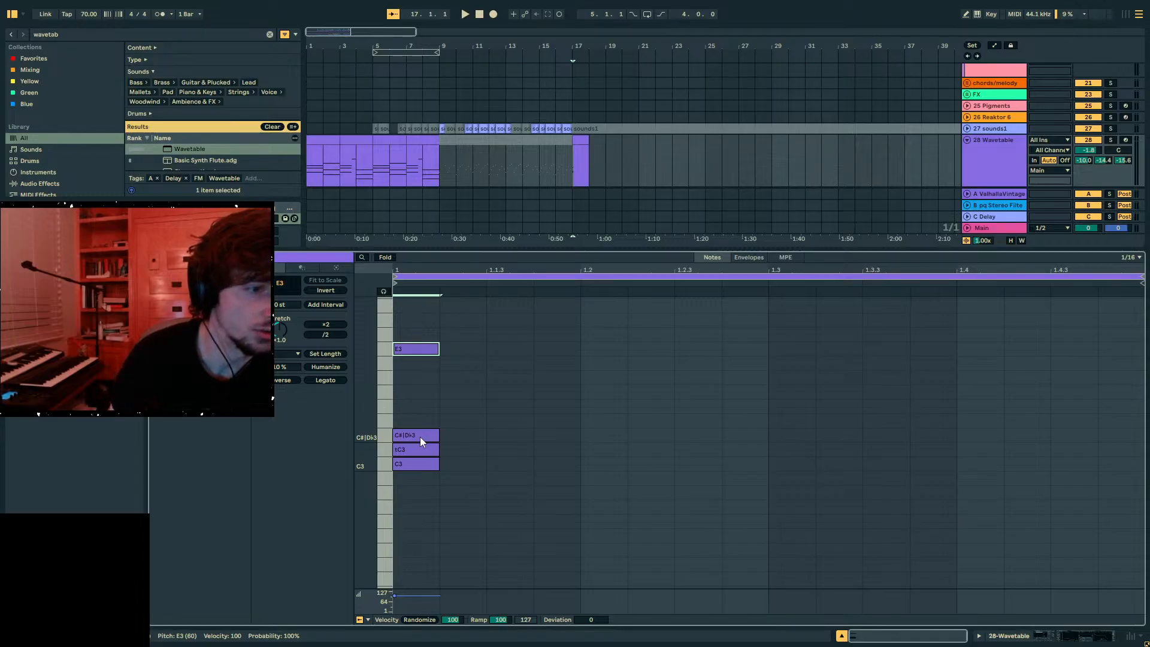
# - Add F3 above E3 and duplicate F3 six steps up to G#|Ab3
pyautogui.scroll(2, 419, 436)
pyautogui.click(422, 369)
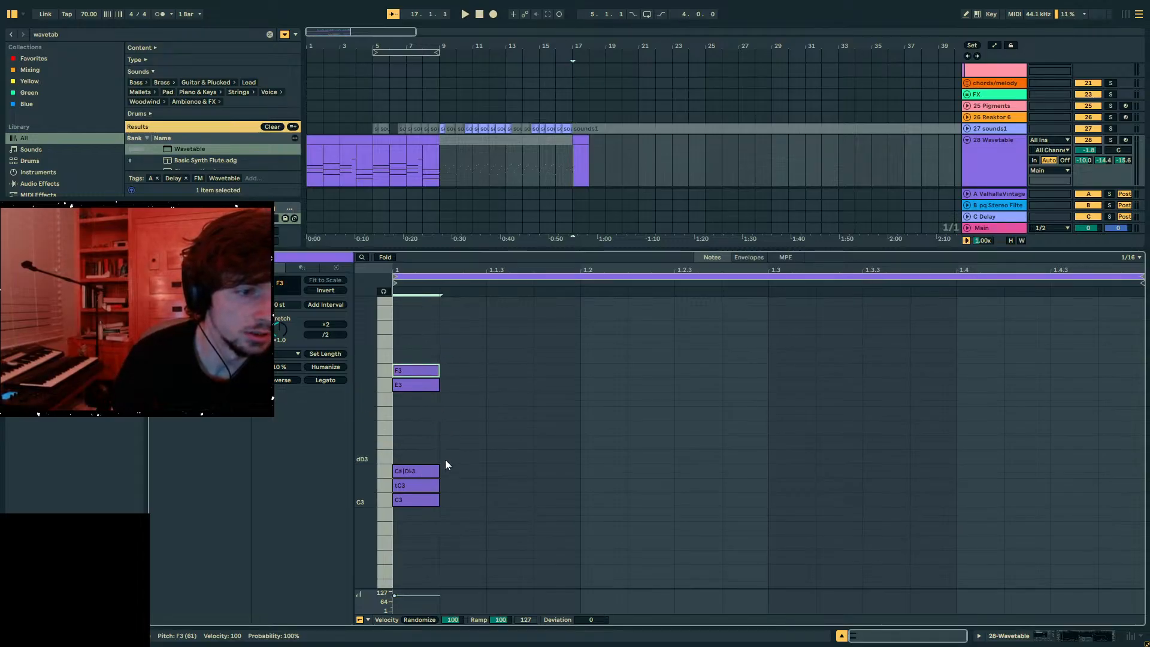
pyautogui.moveTo(447, 466); pyautogui.dragTo(405, 383)
pyautogui.hotkey('ctrl', 'c')
pyautogui.hotkey('ctrl', 'v')
pyautogui.press('Up')
pyautogui.press('Up')
pyautogui.press('Up')
pyautogui.press('Up')
pyautogui.press('Up')
pyautogui.press('Up')
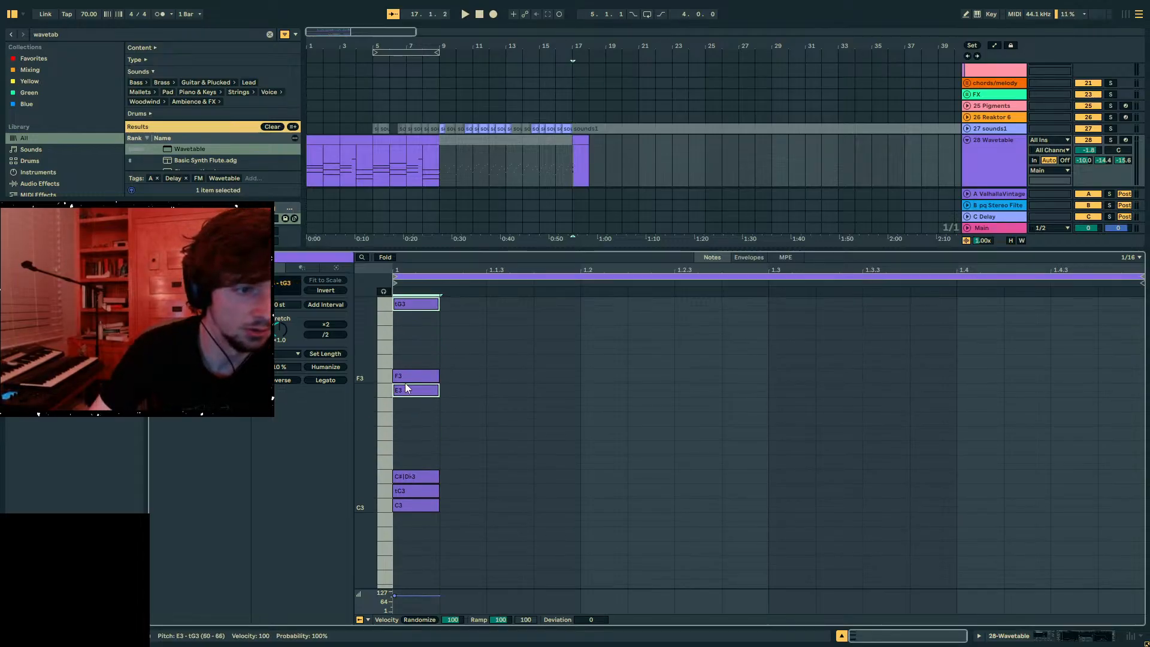
pyautogui.scroll(2, 405, 389)
pyautogui.press('Up')
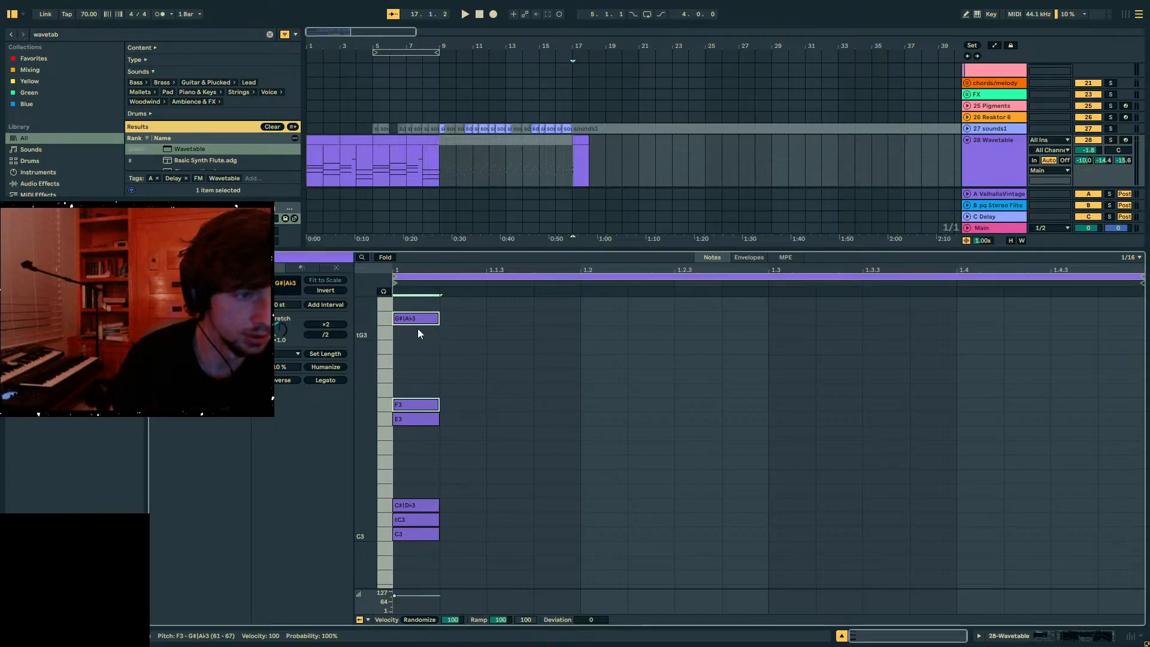
# - Add dA3 above G#|Ab3 and duplicate dA3 six steps up to C4
pyautogui.doubleClick(419, 304)
pyautogui.moveTo(453, 408); pyautogui.dragTo(424, 347)
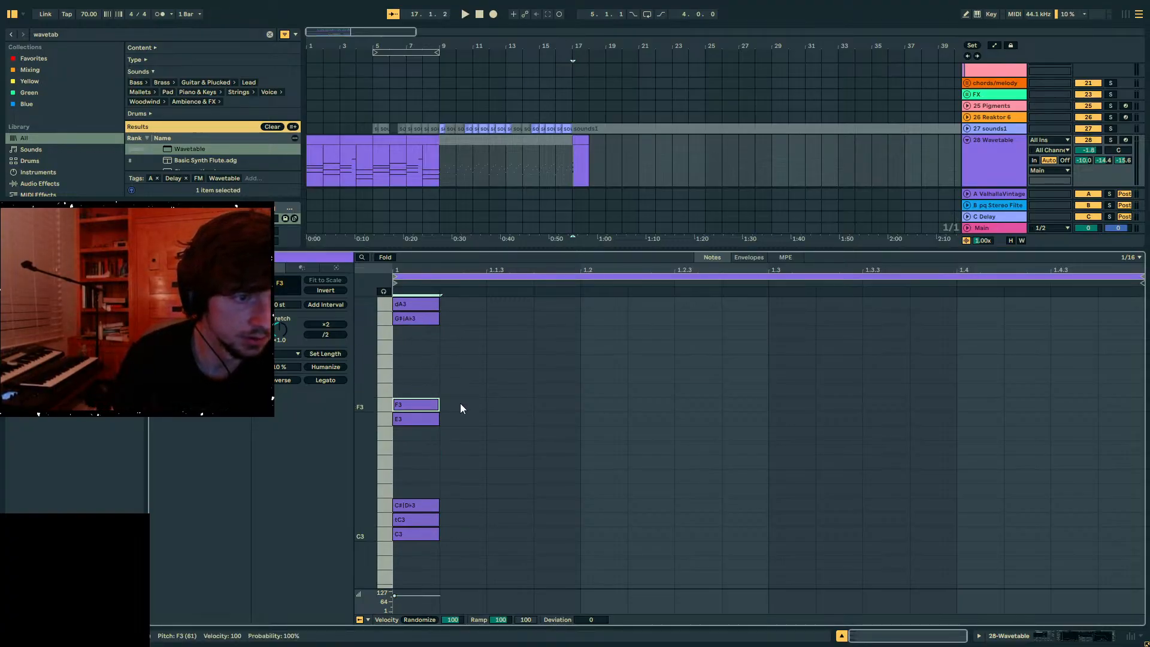
pyautogui.moveTo(460, 404); pyautogui.dragTo(408, 322)
pyautogui.hotkey('ctrl', 'c')
pyautogui.hotkey('ctrl', 'v')
pyautogui.press('Up')
pyautogui.press('Up')
pyautogui.press('Up')
pyautogui.press('Up')
pyautogui.press('Up')
pyautogui.press('Up')
pyautogui.press('Up')
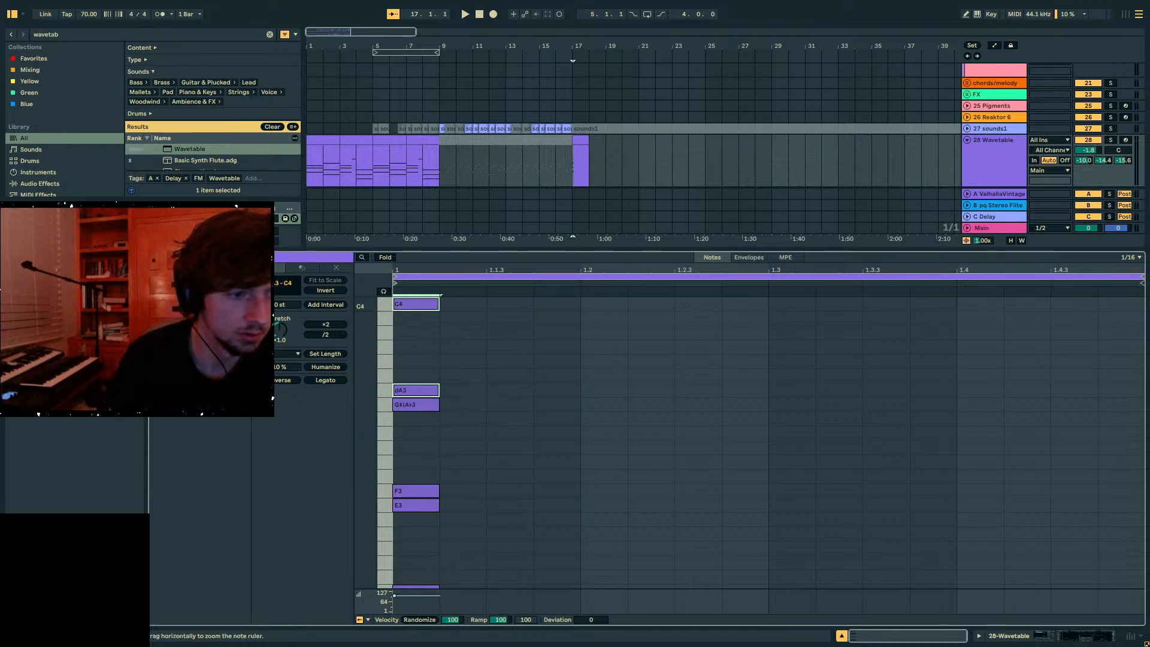
# - Transpose the entire note stack down two steps
pyautogui.scroll(-5, 440, 415)
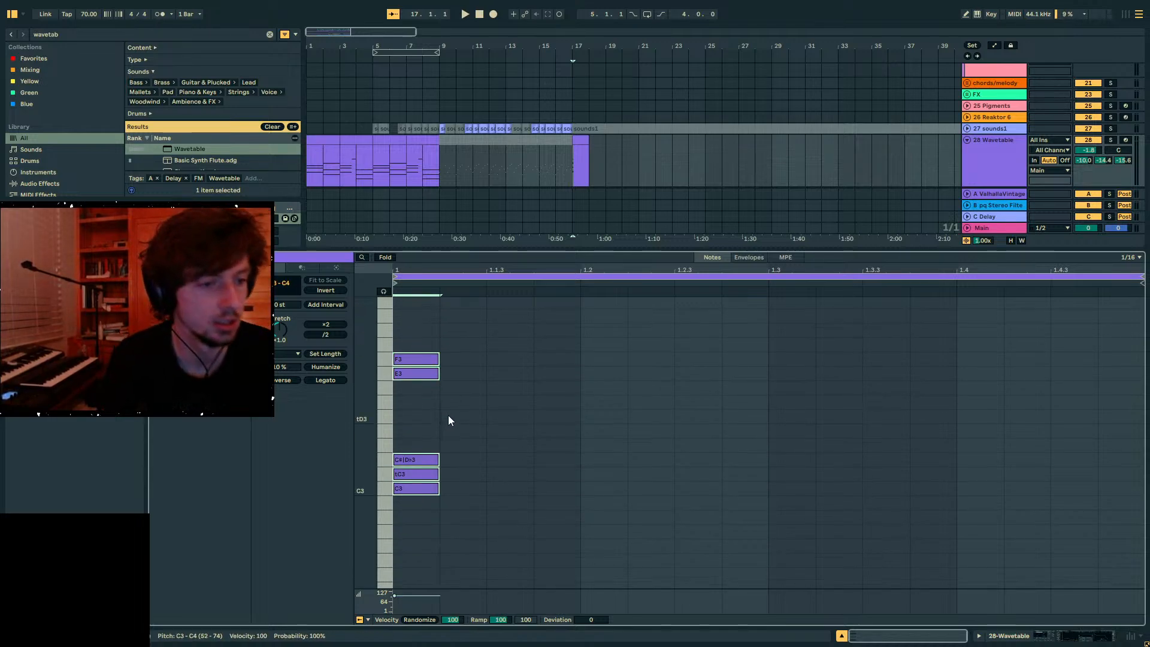
pyautogui.hotkey('ctrl', 'a')
pyautogui.press('Down')
pyautogui.press('Down')
pyautogui.scroll(6, 465, 426)
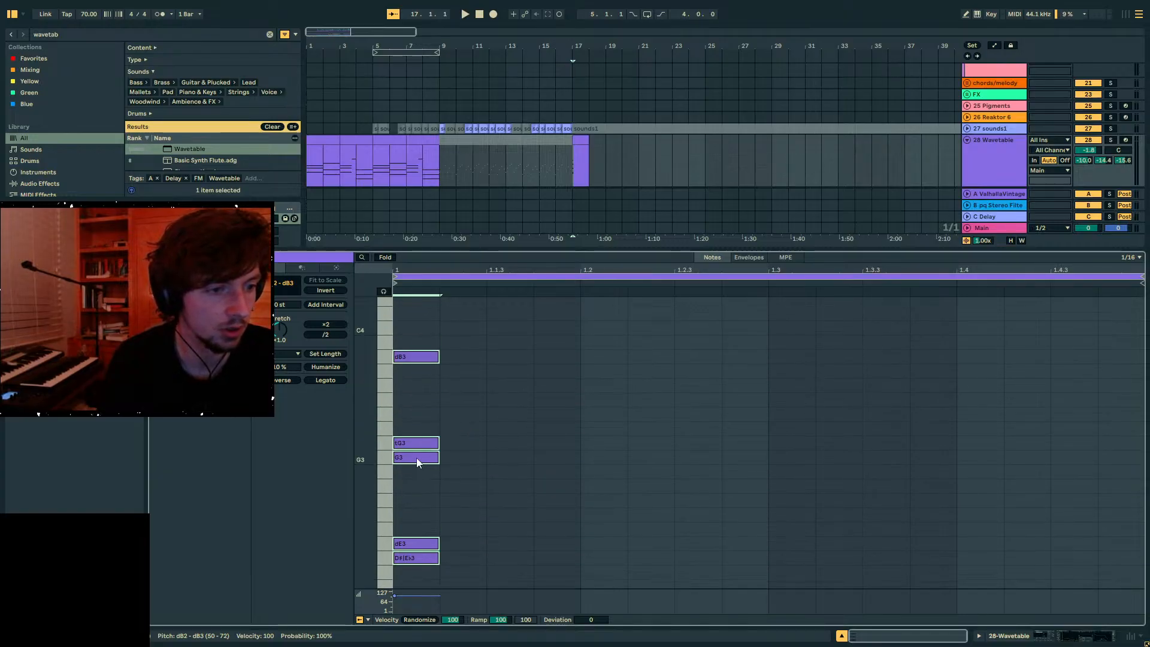
# - Raise the two lowest notes an octave to dB3 and B3, and add C4 to complete the scale stack
pyautogui.scroll(-5, 415, 459)
pyautogui.moveTo(451, 506); pyautogui.dragTo(397, 464)
pyautogui.scroll(6, 437, 461)
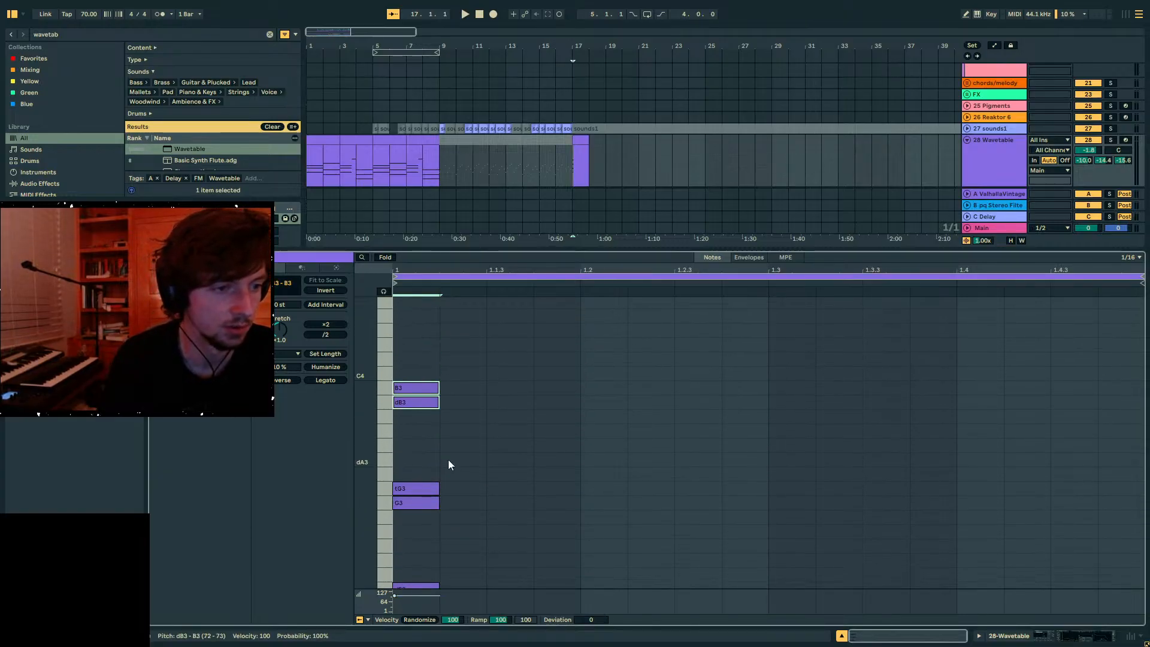
pyautogui.click(408, 375)
pyautogui.scroll(-4, 408, 375)
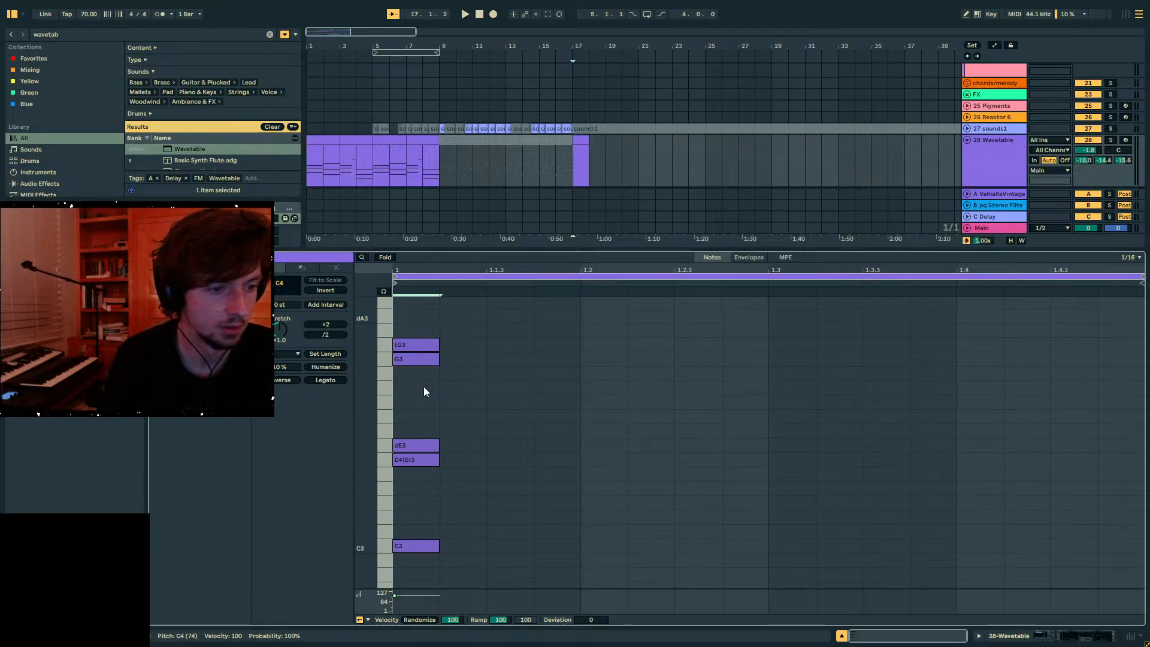
# - Fold the bar 17 clip to its used notes and shift the scale stack to just before the clip start
pyautogui.click(385, 257)
pyautogui.click(458, 144)
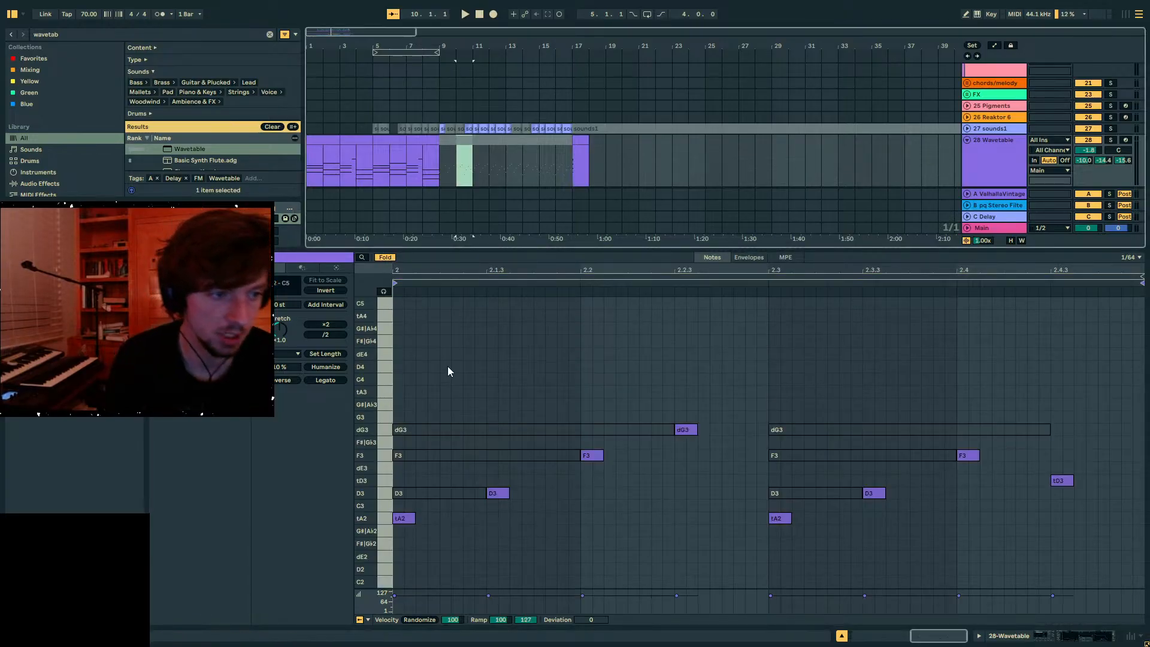
pyautogui.click(571, 138)
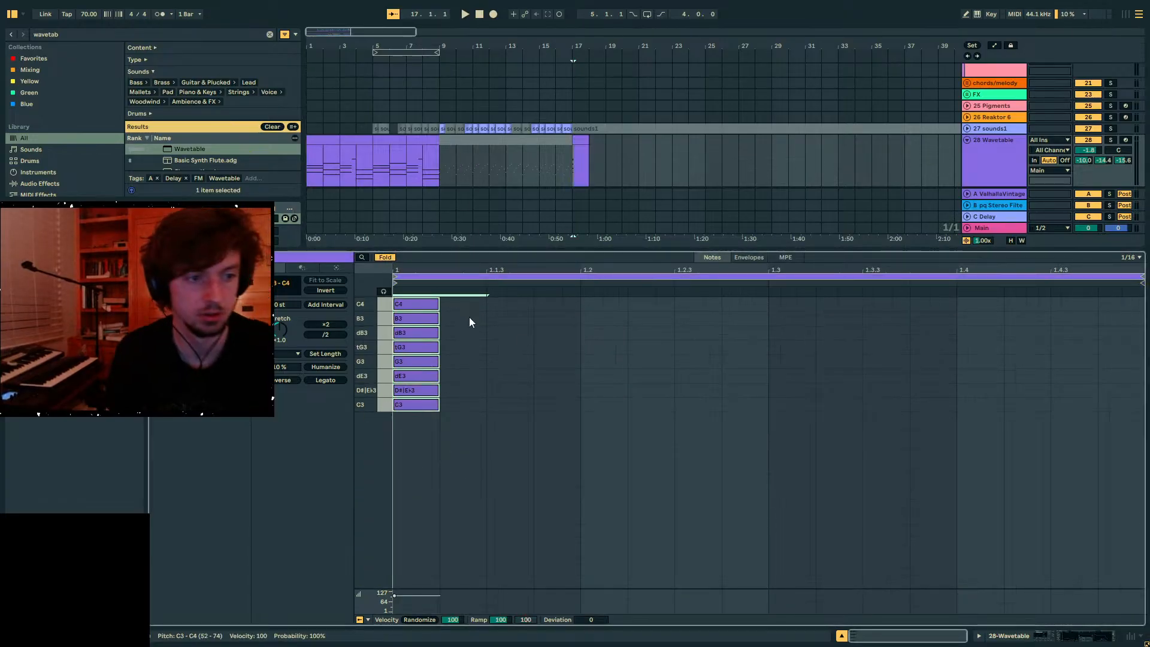
# - Enter C3, tG3 and C4 sixteenth notes together at the start of the clip
pyautogui.doubleClick(463, 404)
pyautogui.doubleClick(470, 347)
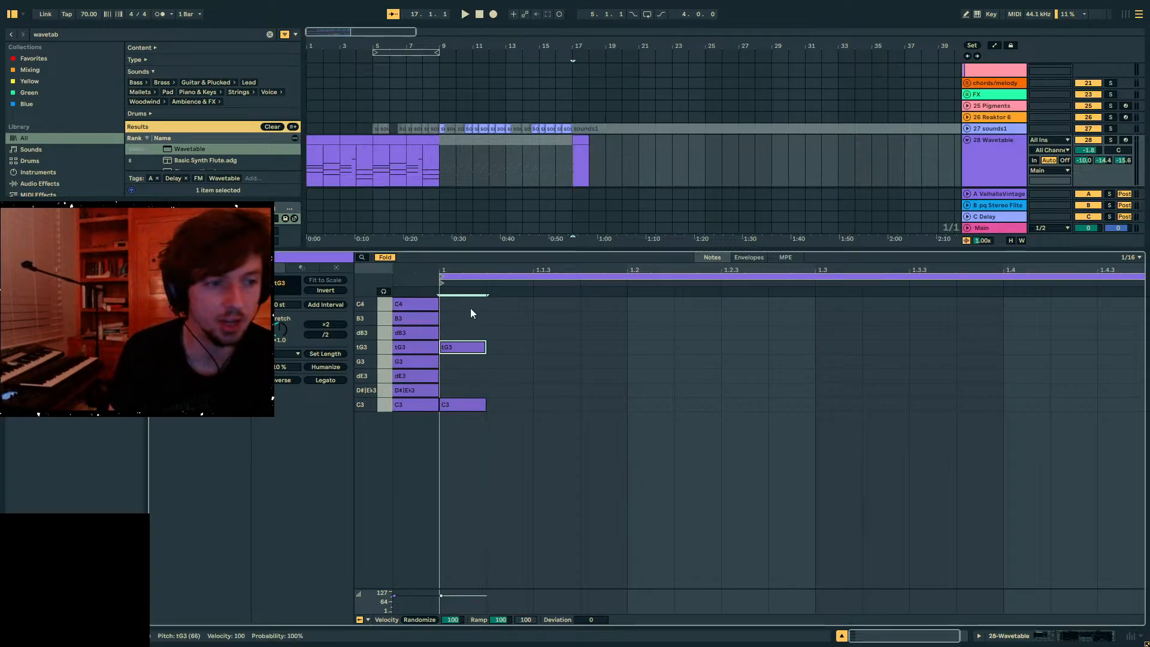
pyautogui.doubleClick(470, 307)
pyautogui.moveTo(522, 431); pyautogui.dragTo(469, 306)
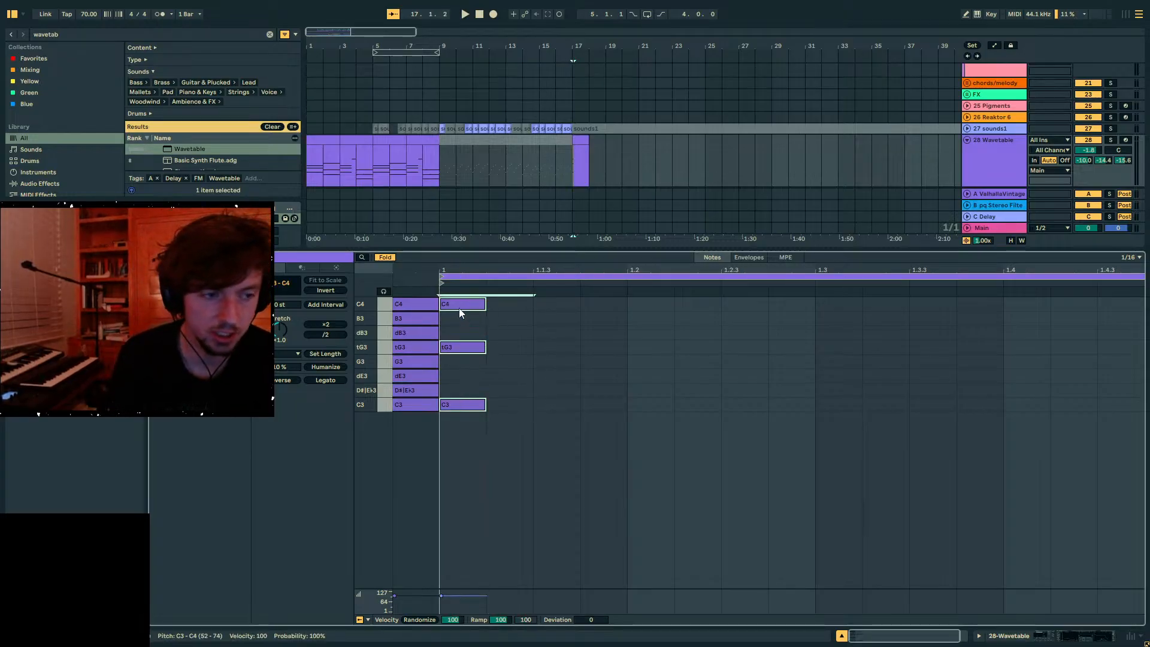
# - Lower the chord's middle note to dE3 and its top note to dB3
pyautogui.click(462, 348)
pyautogui.moveTo(462, 348); pyautogui.dragTo(470, 376)
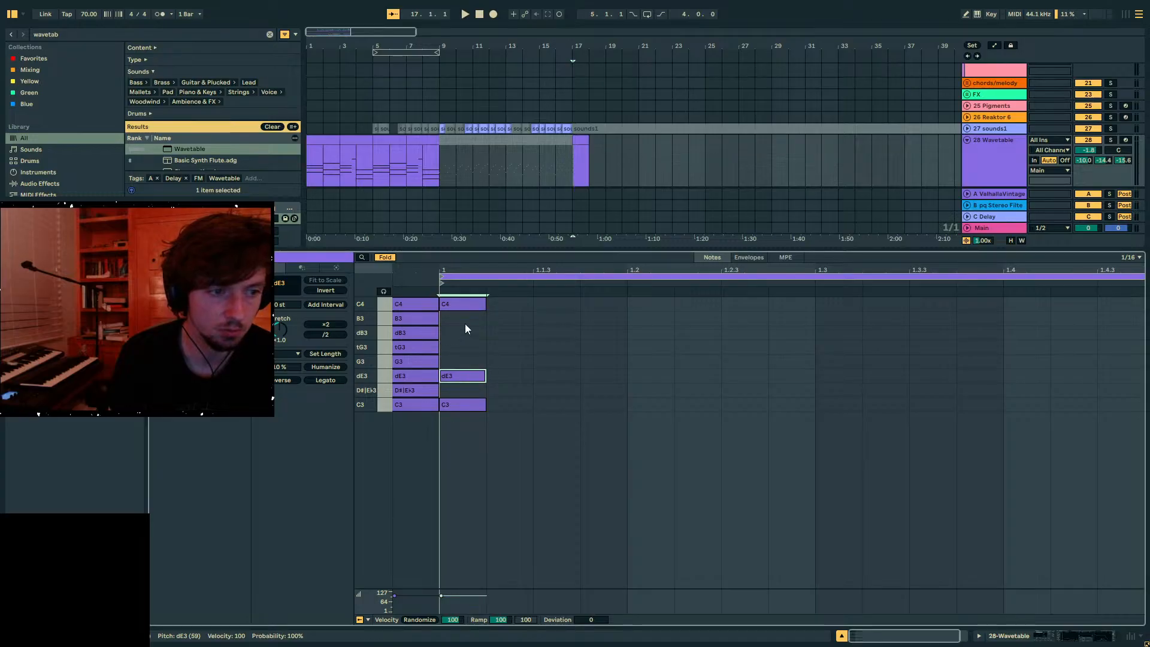
pyautogui.moveTo(466, 298); pyautogui.dragTo(474, 328)
pyautogui.click(461, 377)
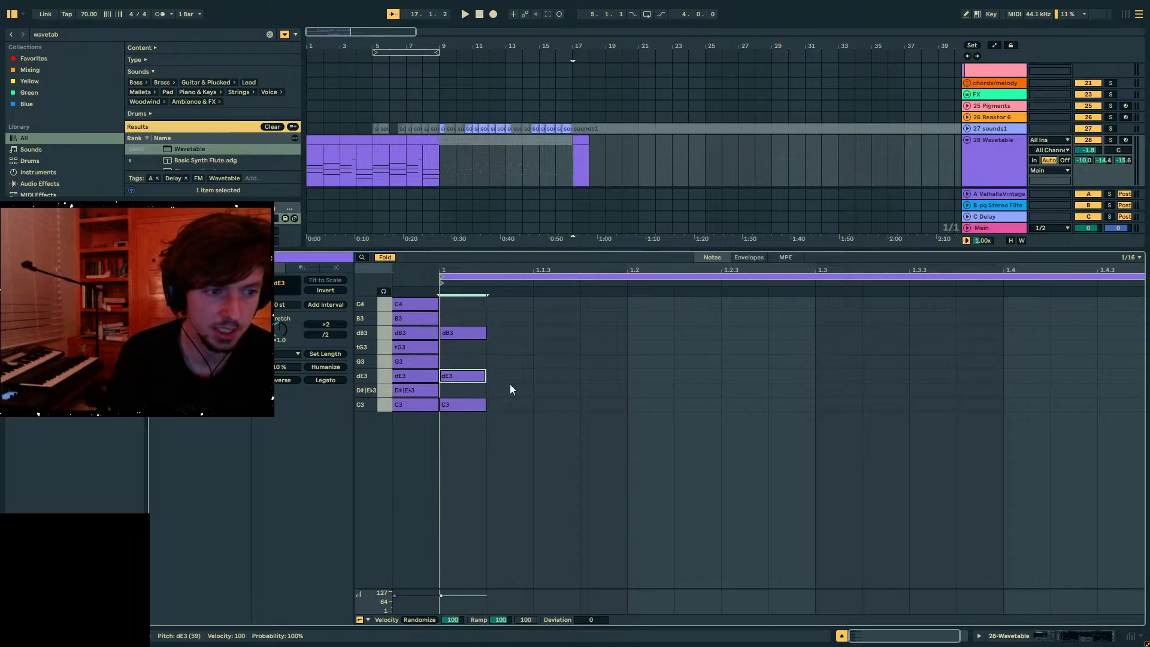
pyautogui.moveTo(525, 386); pyautogui.dragTo(433, 381)
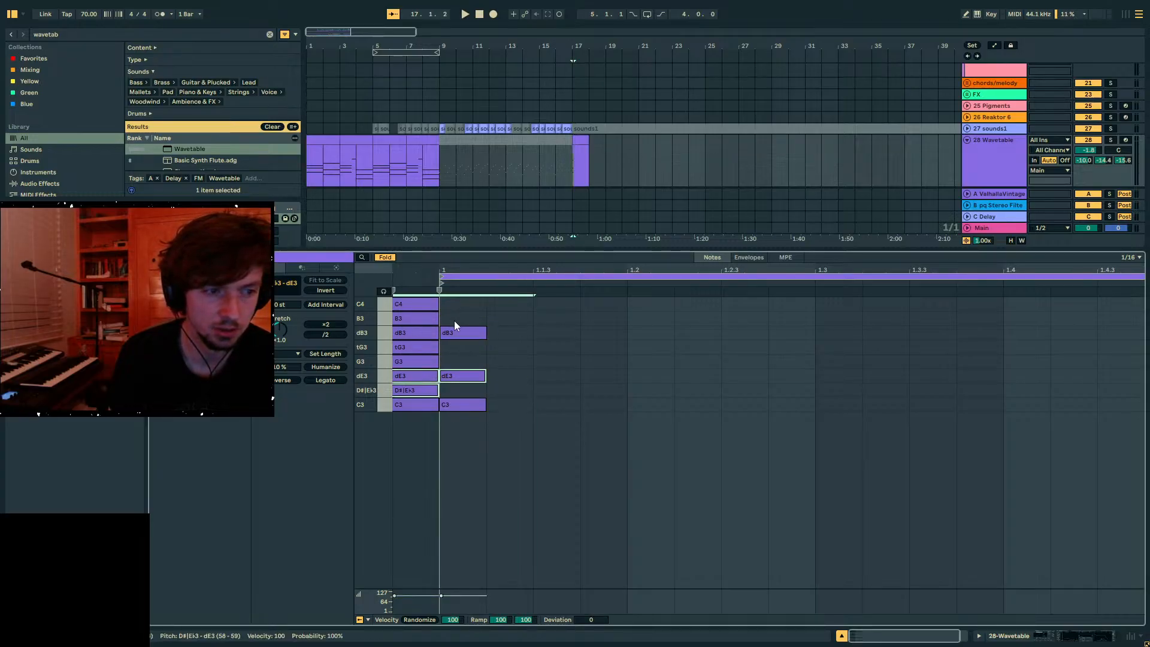
# - Move the chord's top note to G3 and shift dE3 to 1.1.3, auditioning the change
pyautogui.moveTo(456, 332); pyautogui.dragTo(549, 378)
pyautogui.press('space')
pyautogui.press('space')
pyautogui.click(518, 349)
pyautogui.press('space')
pyautogui.click(479, 378)
# - Solo the Wavetable track and audition the C3 and G3 pair followed by dE3
pyautogui.press('space')
pyautogui.press('space')
pyautogui.press('space')
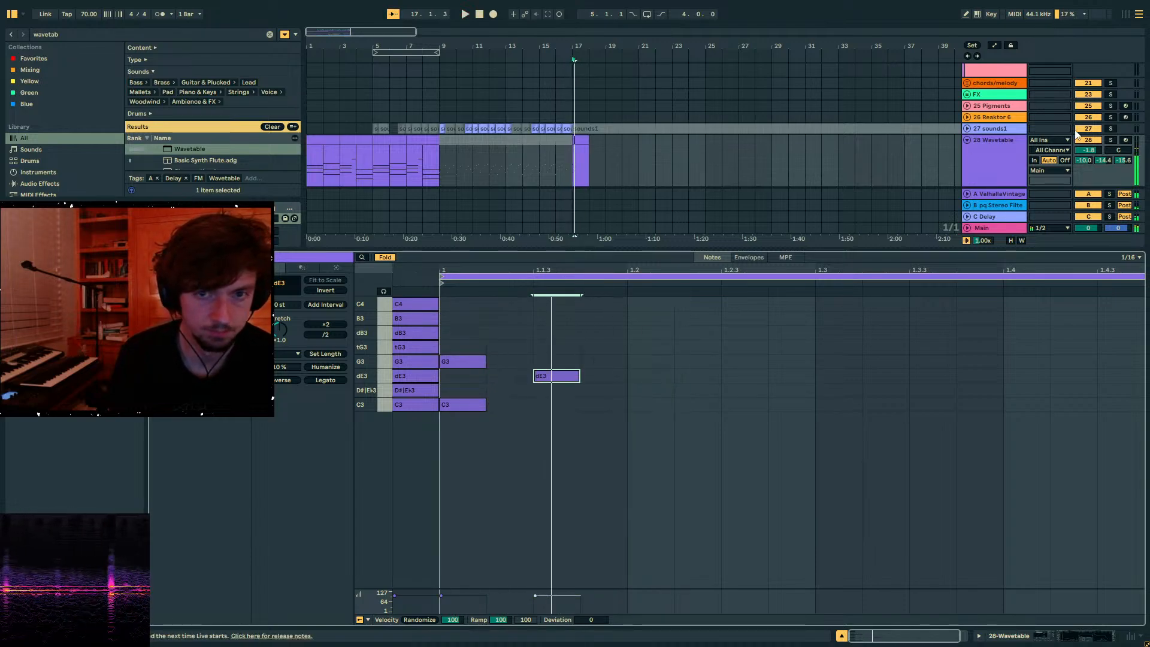
pyautogui.click(1110, 140)
pyautogui.moveTo(480, 358)
pyautogui.mouseDown()
pyautogui.moveTo(516, 367)
pyautogui.moveTo(473, 364)
pyautogui.mouseUp()
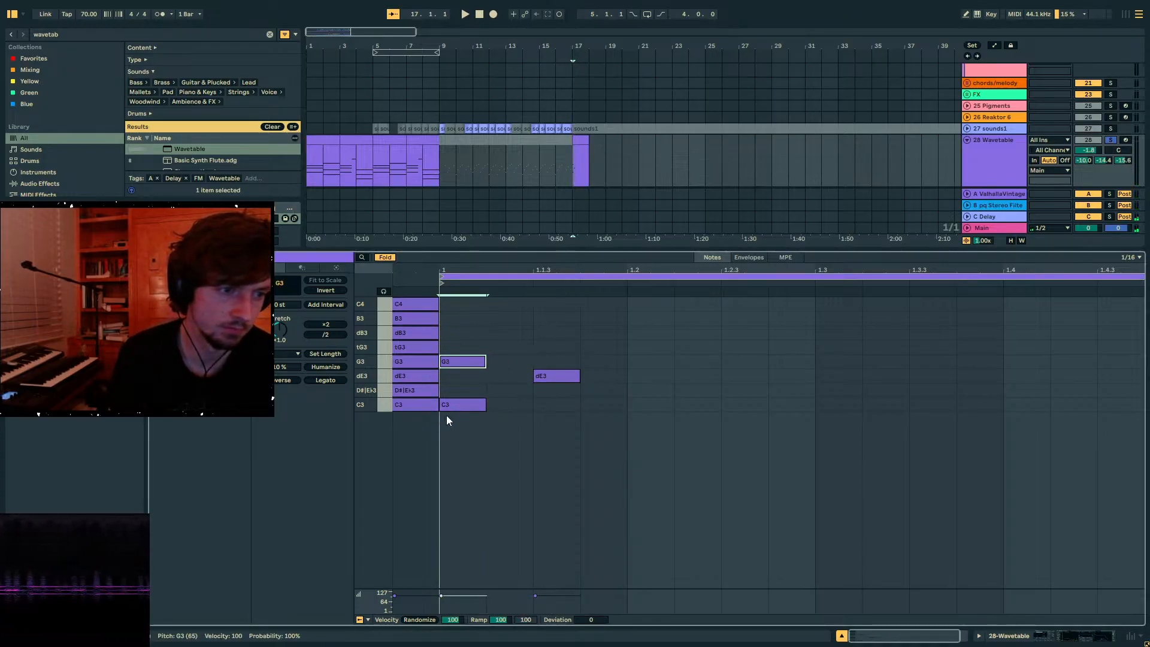
# - Show all pitches and extend the G3 reference note before the clip start back to -1.4.3
pyautogui.click(384, 257)
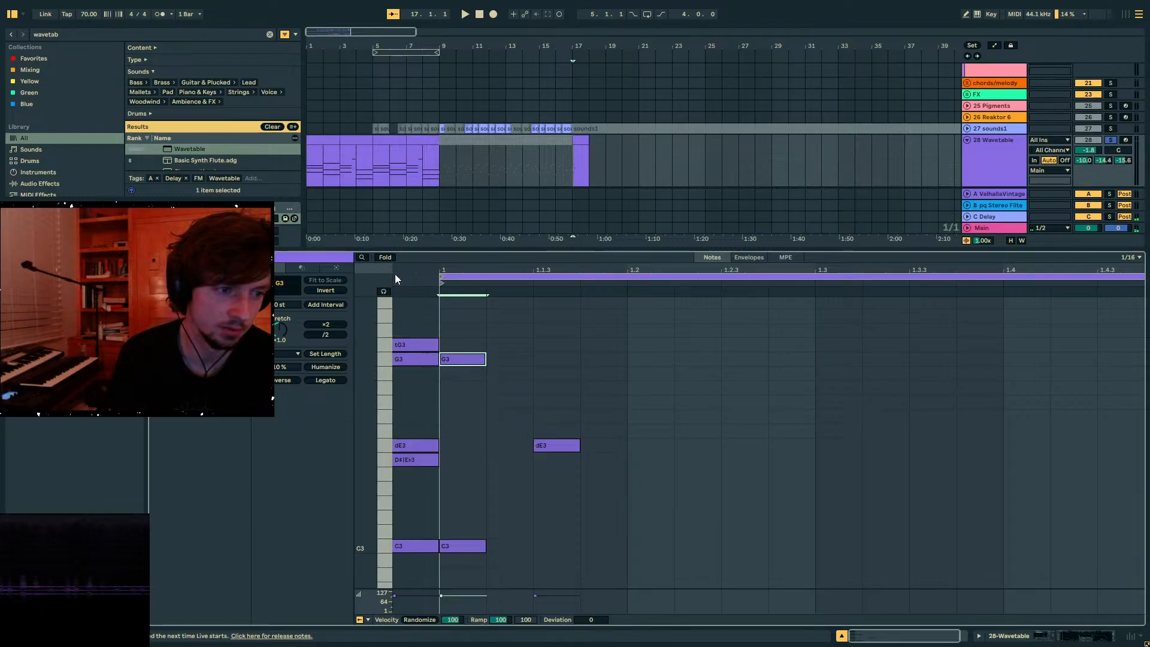
pyautogui.scroll(-5, 403, 380)
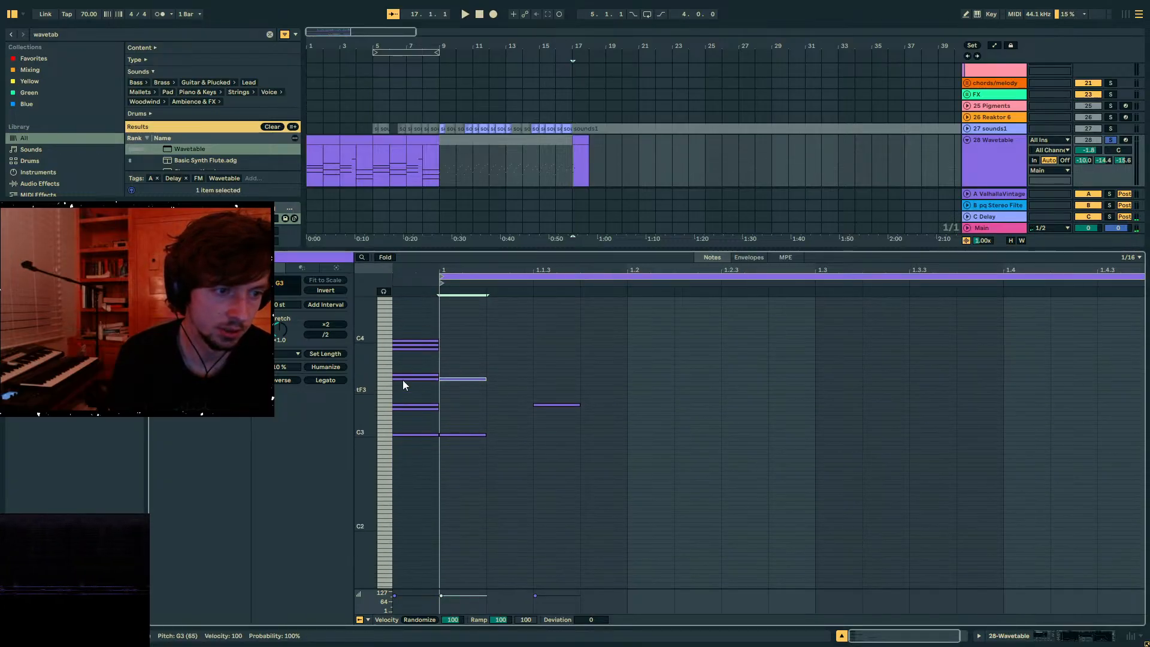
pyautogui.scroll(1, 403, 380)
pyautogui.click(400, 415)
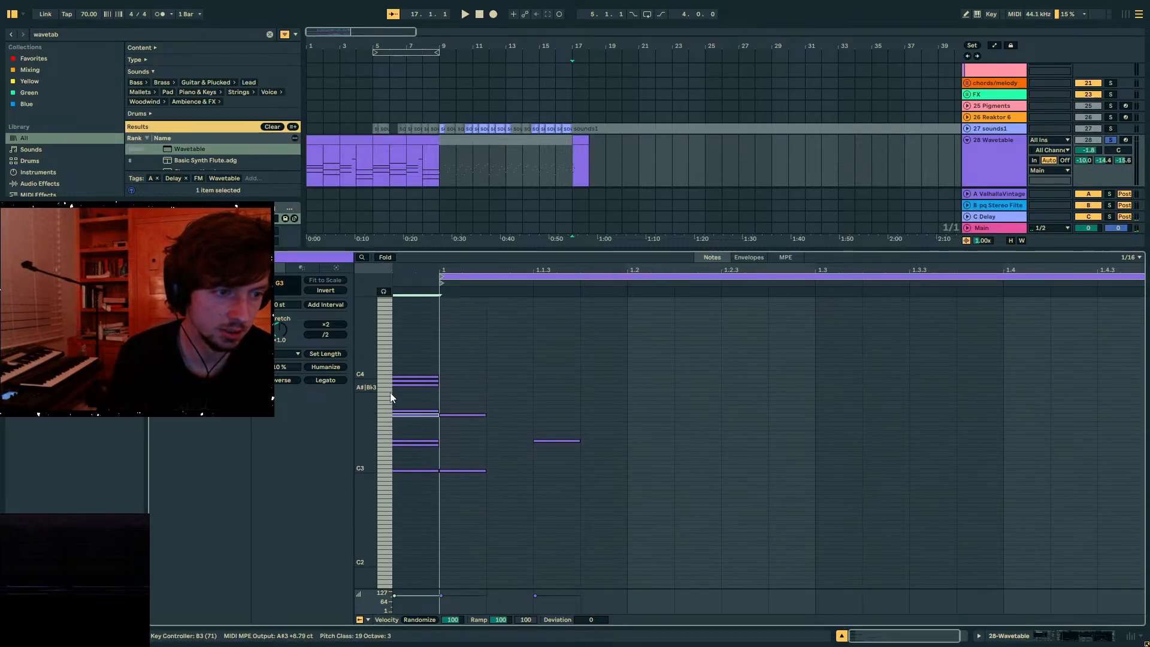
pyautogui.moveTo(393, 415); pyautogui.dragTo(380, 415)
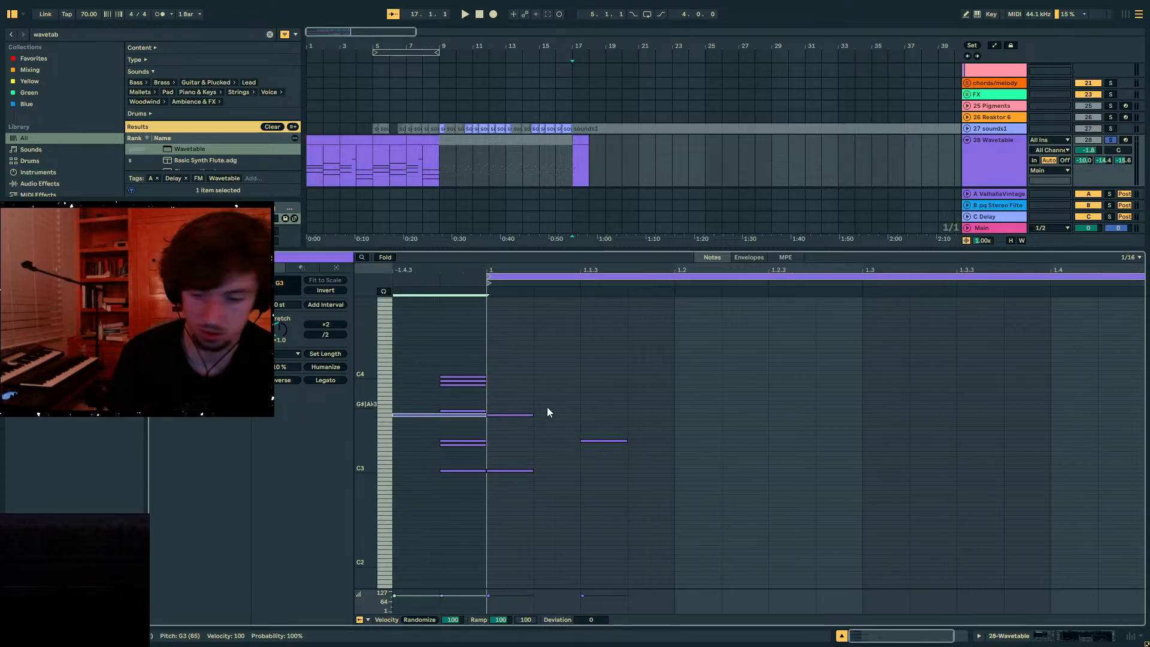
pyautogui.hotkey('shift', 'Up')
pyautogui.hotkey('shift', 'Down')
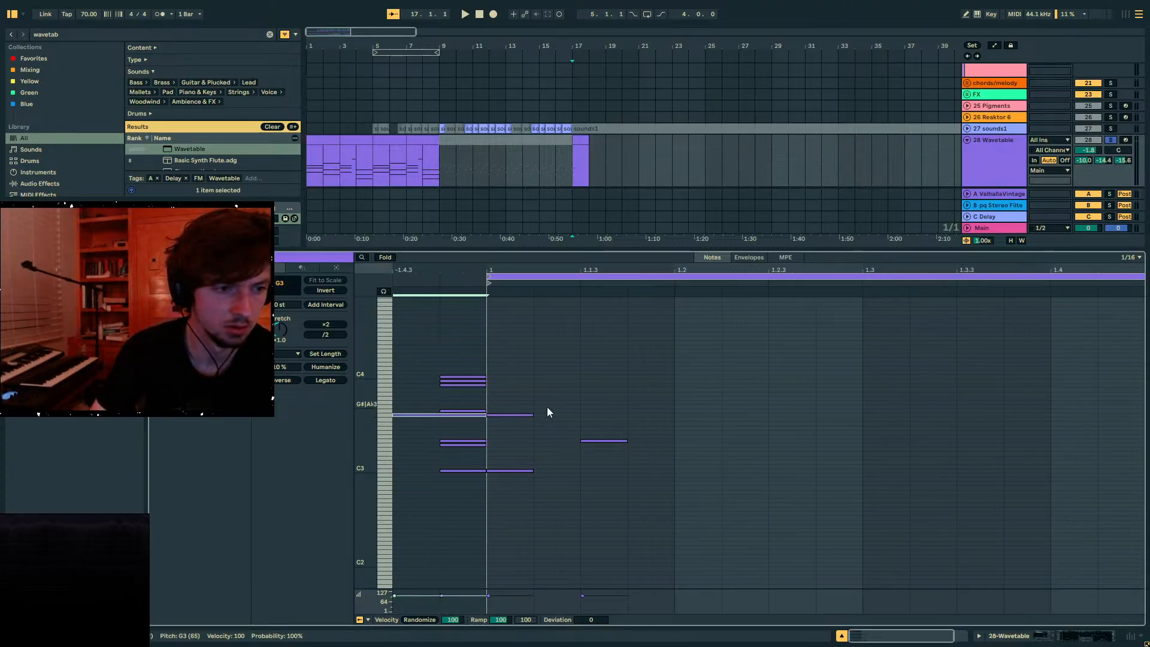
# - Extend the C3 reference note to match G3, and copy the pair up to G3 and D4
pyautogui.moveTo(441, 470); pyautogui.dragTo(393, 470)
pyautogui.moveTo(411, 488); pyautogui.dragTo(400, 362)
pyautogui.hotkey('ctrl', 'c')
pyautogui.hotkey('ctrl', 'v')
pyautogui.press('Up')
pyautogui.press('Up')
pyautogui.press('Up')
pyautogui.press('Up')
pyautogui.press('Up')
pyautogui.press('Up')
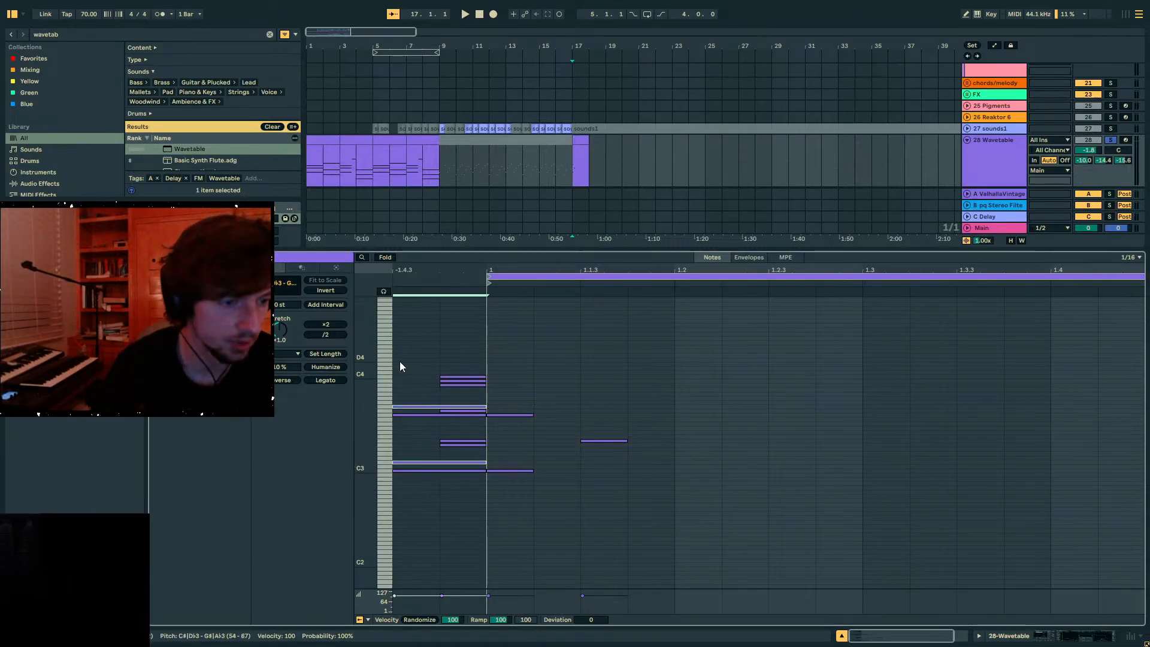
pyautogui.press('Up')
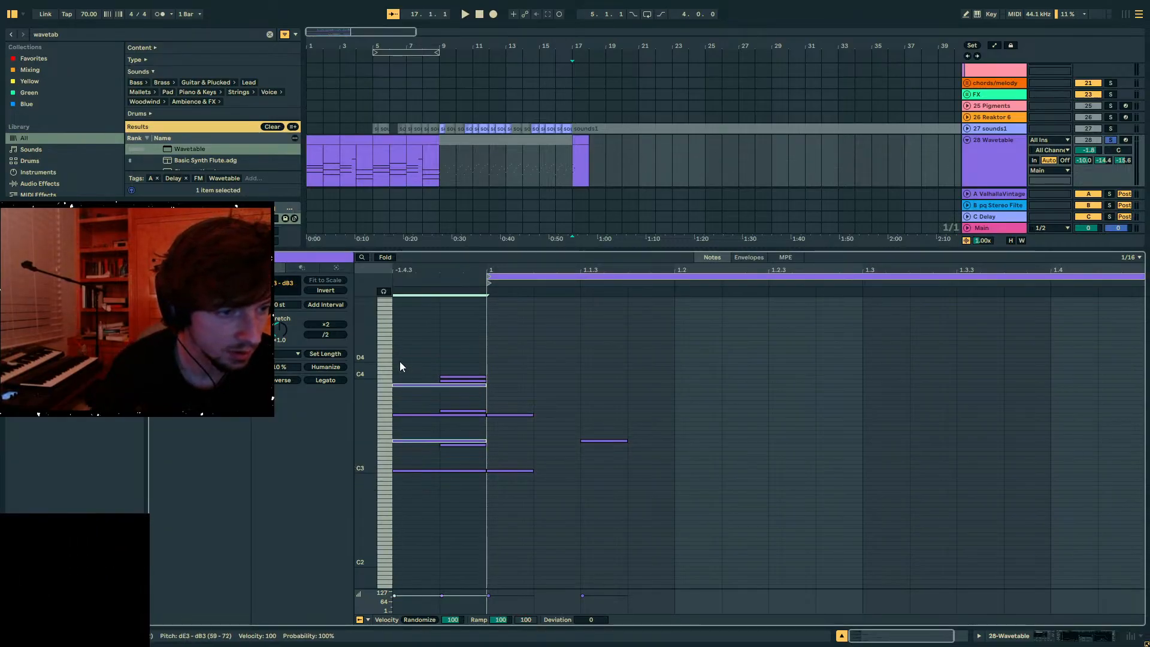
pyautogui.press('Up')
pyautogui.press('Up')
pyautogui.press('Up')
pyautogui.press('Up')
pyautogui.press('Up')
pyautogui.press('Up')
pyautogui.press('Up')
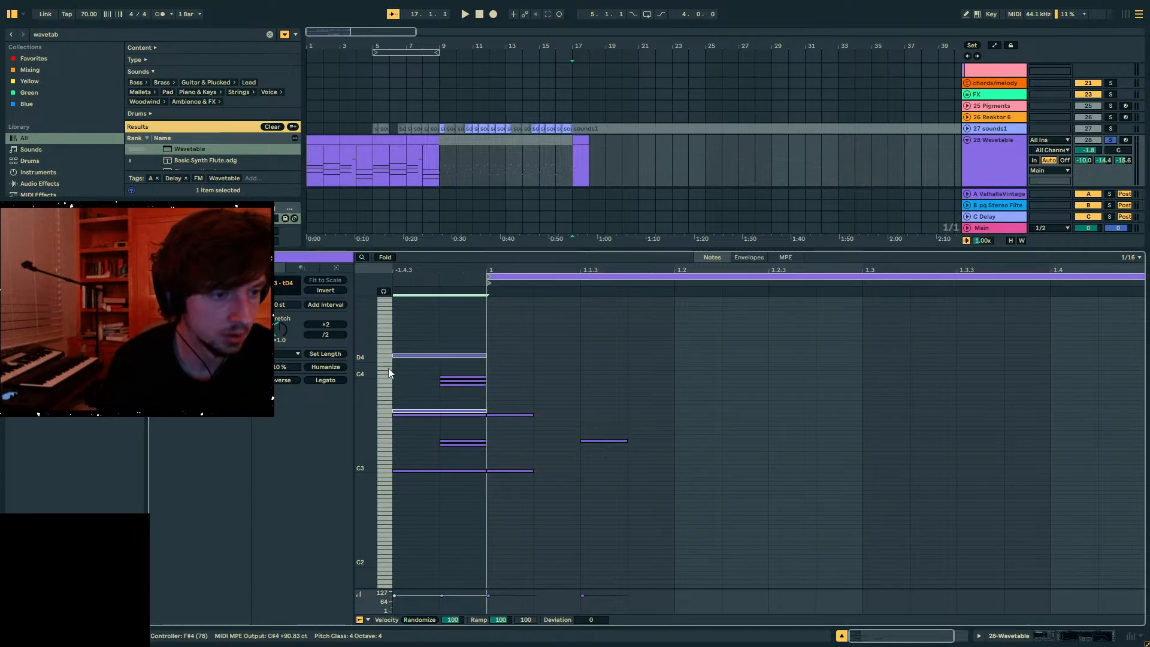
pyautogui.press('Down')
# - Lower the copied D4 reference note an octave to D3 and fold the editor to used pitches
pyautogui.moveTo(398, 370); pyautogui.dragTo(406, 331)
pyautogui.hotkey('shift', 'Down')
pyautogui.hotkey('shift', 'Up')
pyautogui.hotkey('shift', 'Down')
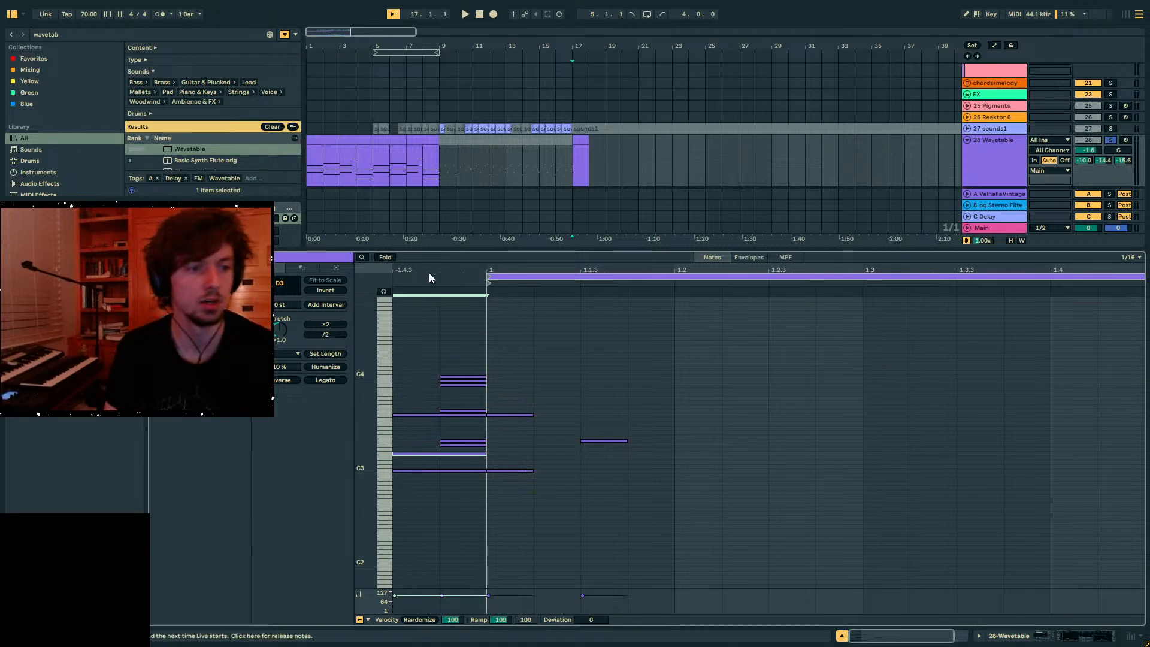
pyautogui.click(385, 257)
# - Delete dE3 at 1.1.3, move the opening G3 into its place as dE3, and audition the result
pyautogui.click(599, 404)
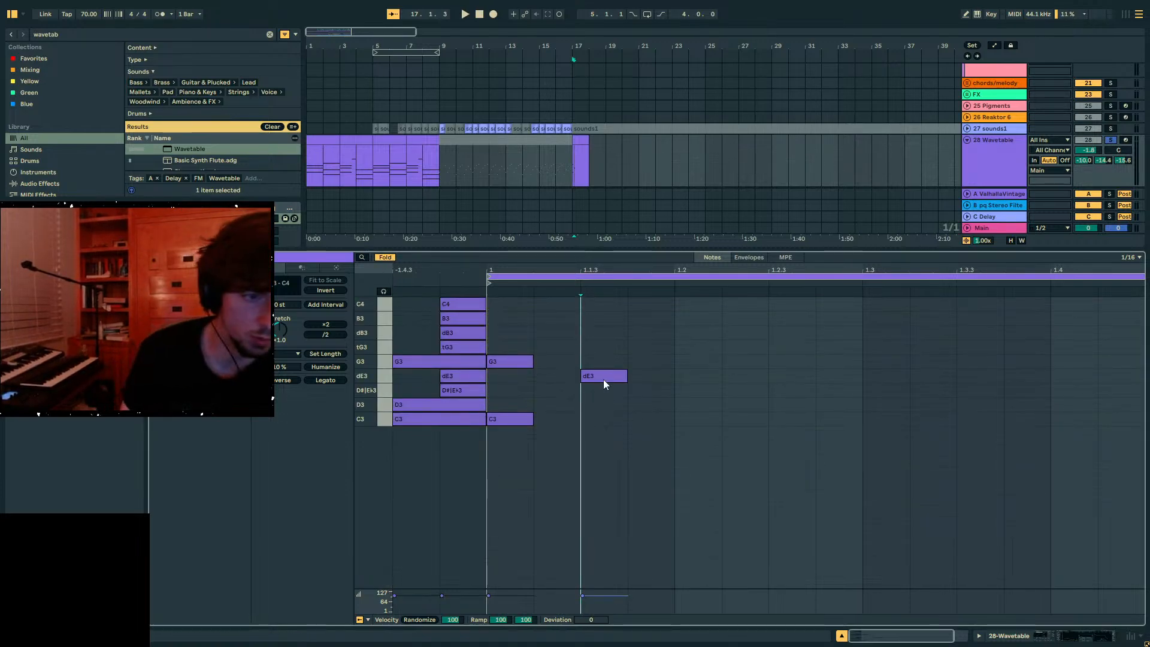
pyautogui.moveTo(603, 379)
pyautogui.mouseDown()
pyautogui.moveTo(493, 340)
pyautogui.moveTo(623, 335)
pyautogui.moveTo(530, 419)
pyautogui.moveTo(737, 424)
pyautogui.moveTo(675, 414)
pyautogui.mouseUp()
pyautogui.press('Delete')
pyautogui.hotkey('ctrl', 'z')
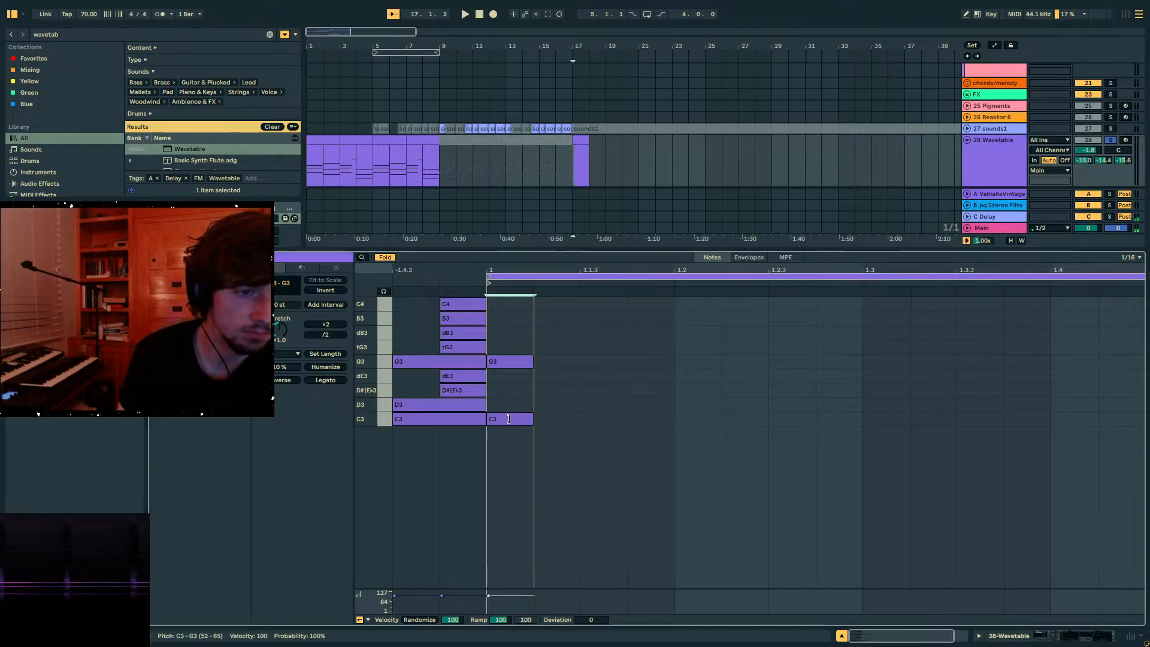
pyautogui.moveTo(517, 362); pyautogui.dragTo(610, 378)
pyautogui.press('space')
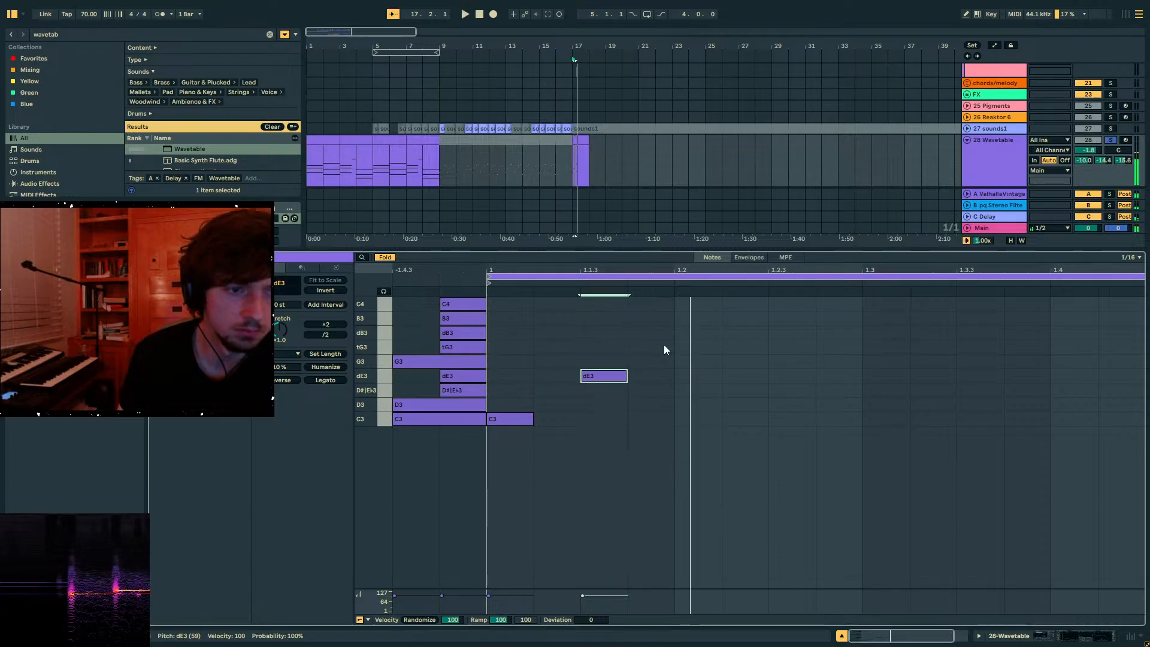
# - Add a G3 sixteenth at 1.2 and duplicate the C3, dE3, G3 figure to 1.3
pyautogui.doubleClick(659, 335)
pyautogui.moveTo(659, 335); pyautogui.dragTo(708, 369)
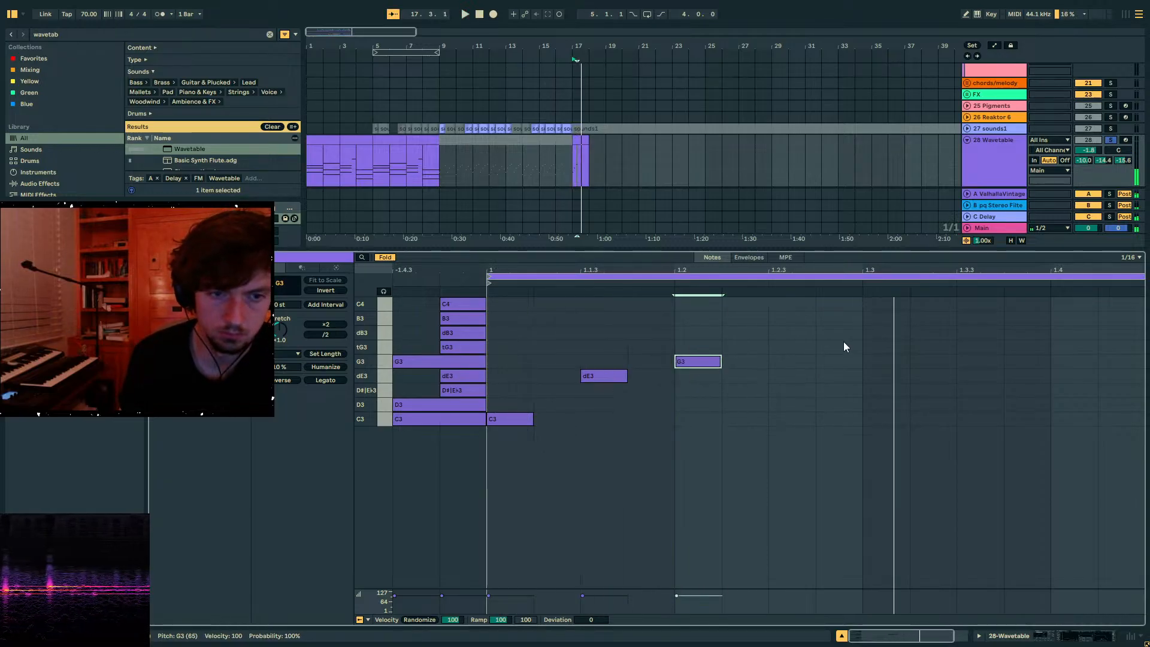
pyautogui.moveTo(843, 341); pyautogui.dragTo(517, 496)
pyautogui.hotkey('ctrl', 'd')
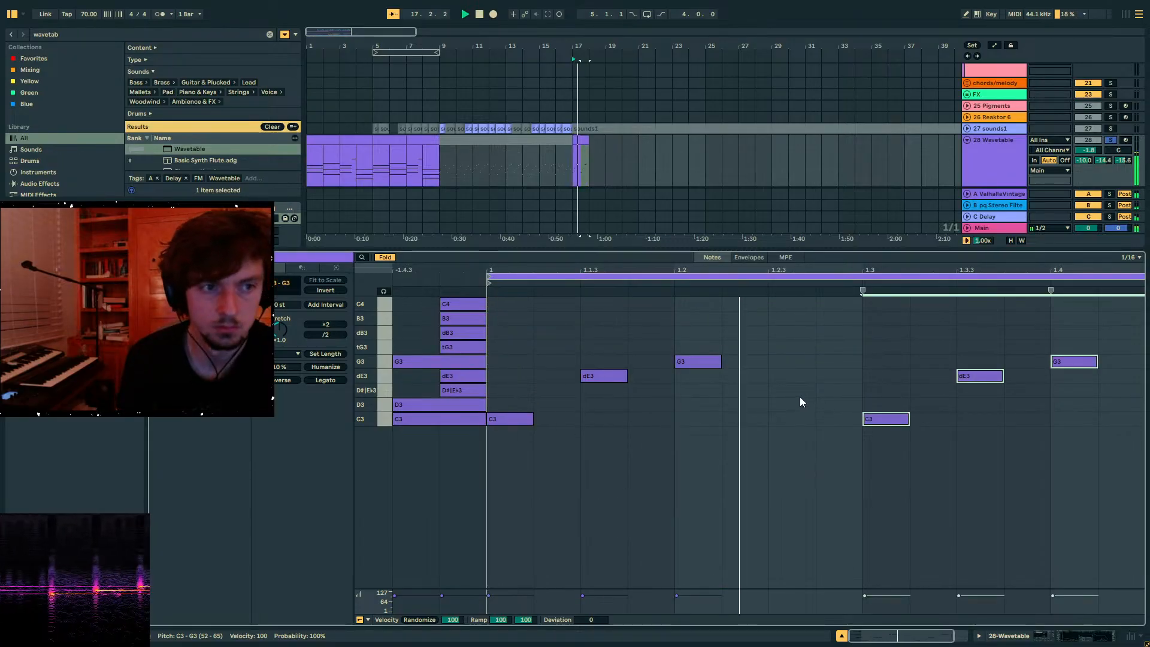
# - Extend the melody clip and its editable length to two bars, ending at bar 19, and audition it
pyautogui.moveTo(588, 139); pyautogui.dragTo(601, 139)
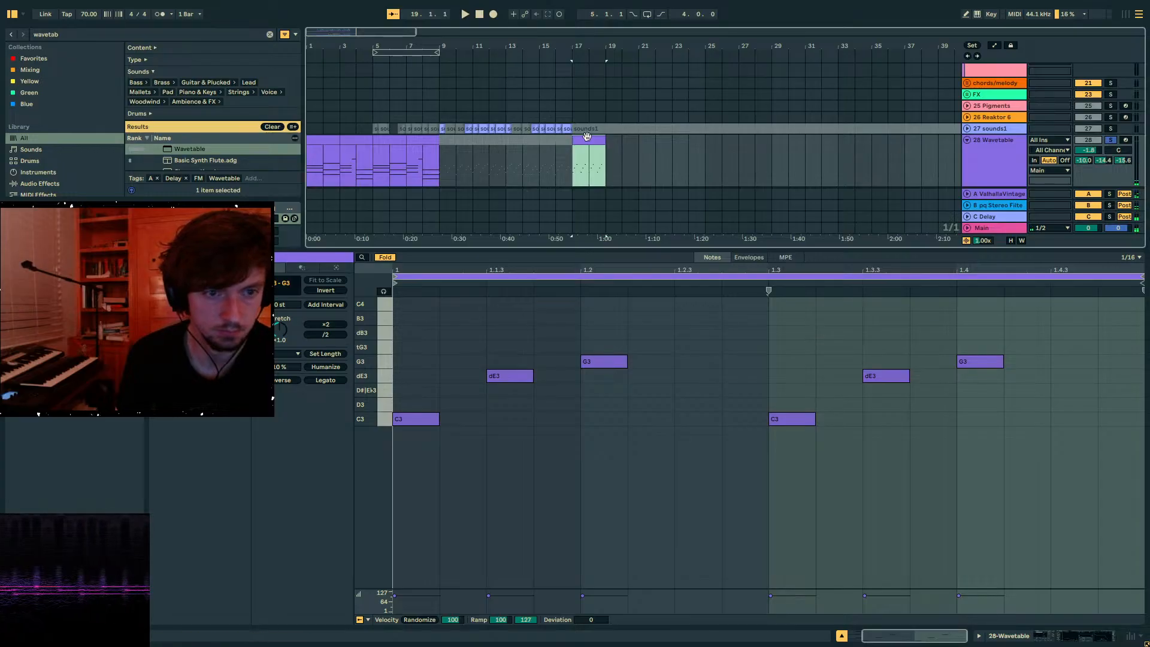
pyautogui.press('space')
pyautogui.moveTo(1079, 502); pyautogui.dragTo(836, 319)
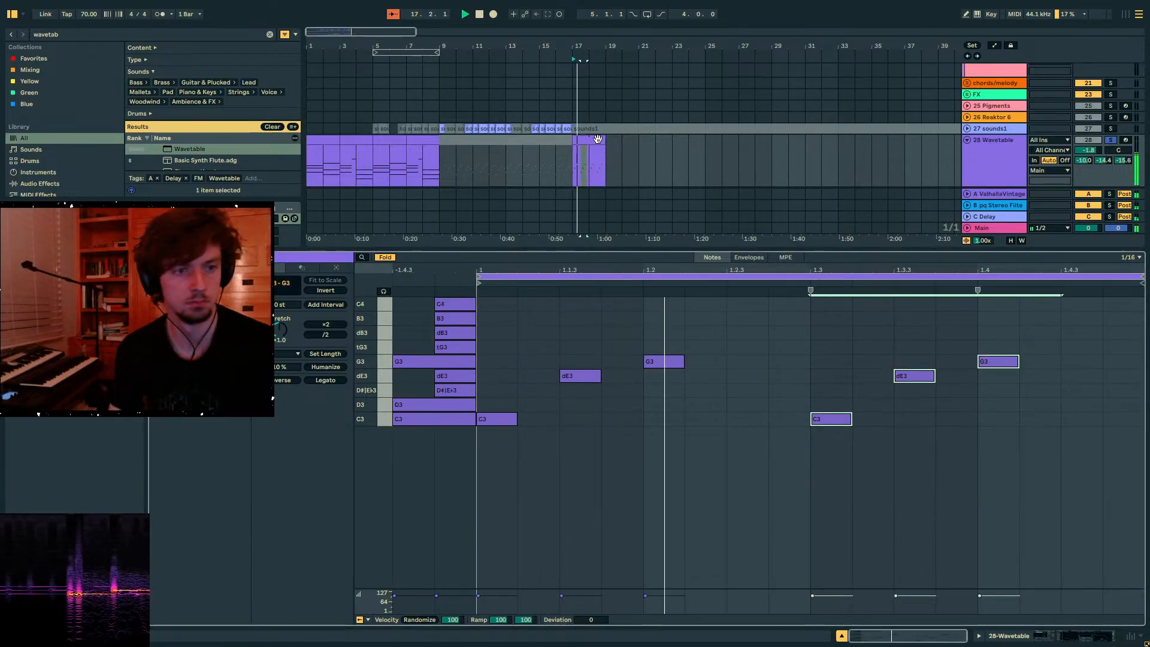
pyautogui.click(600, 140)
pyautogui.moveTo(1142, 276)
pyautogui.mouseDown()
pyautogui.moveTo(1149, 368)
pyautogui.moveTo(1148, 335)
pyautogui.moveTo(1119, 299)
pyautogui.moveTo(1142, 297)
pyautogui.mouseUp()
pyautogui.press('space')
pyautogui.moveTo(683, 269); pyautogui.dragTo(779, 198)
pyautogui.click(720, 424)
# - Add D3 at beat 2, dB3 at 2.1.3 and tG3 at 2.2, and audition the phrase
pyautogui.doubleClick(797, 407)
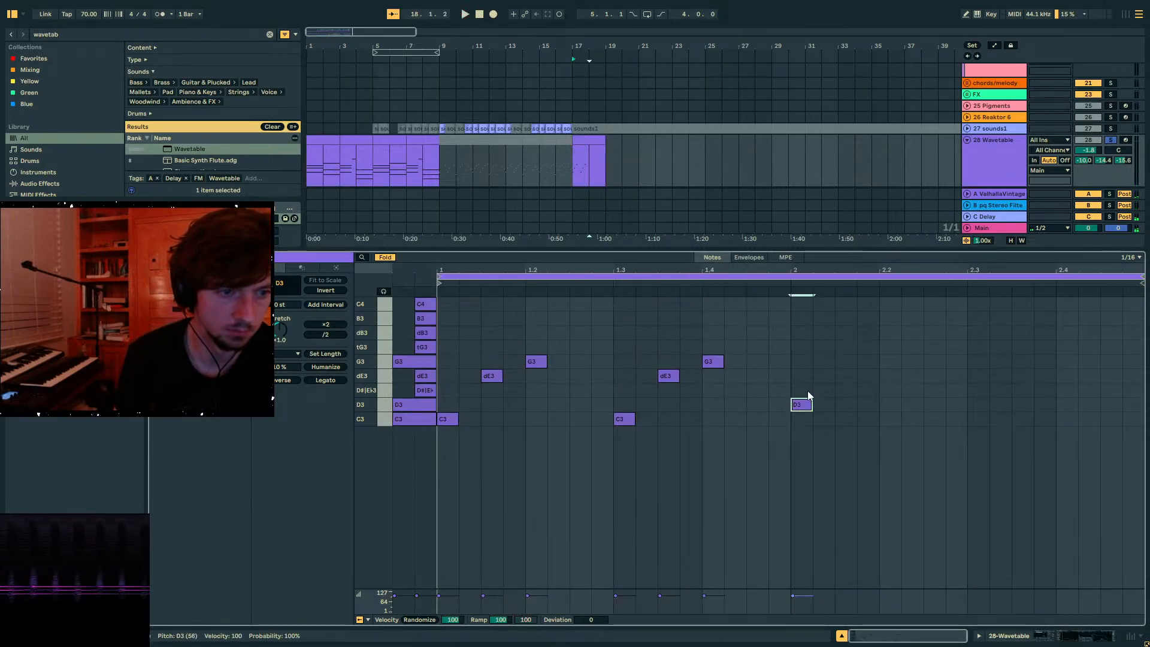
pyautogui.doubleClick(799, 337)
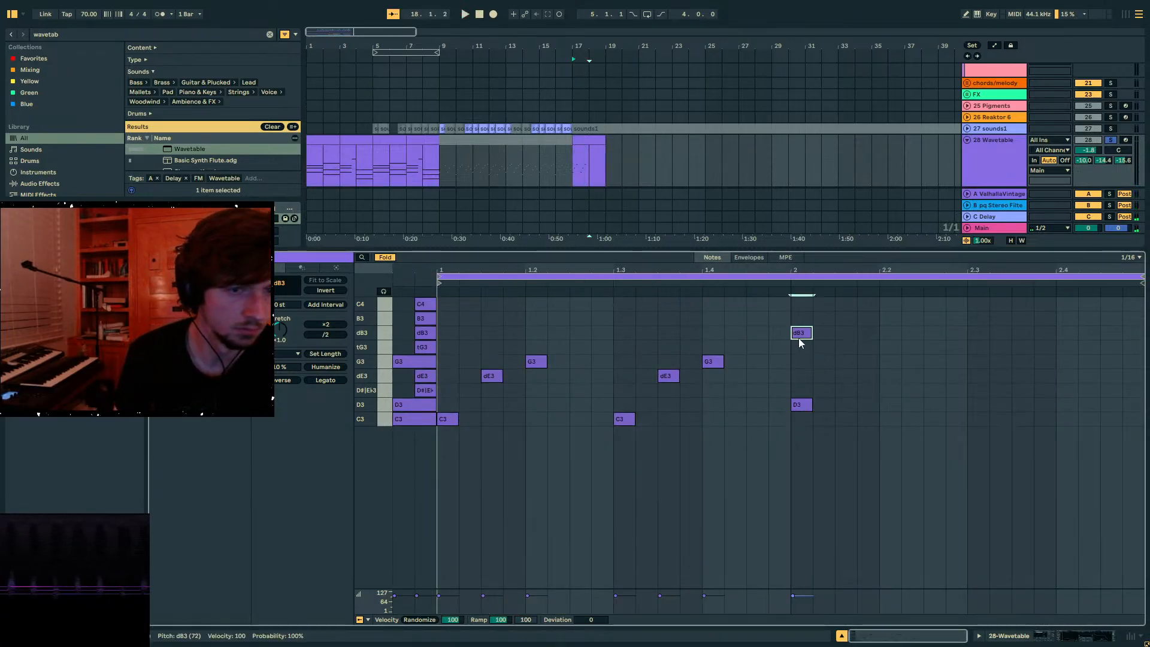
pyautogui.doubleClick(883, 349)
pyautogui.moveTo(805, 331); pyautogui.dragTo(849, 333)
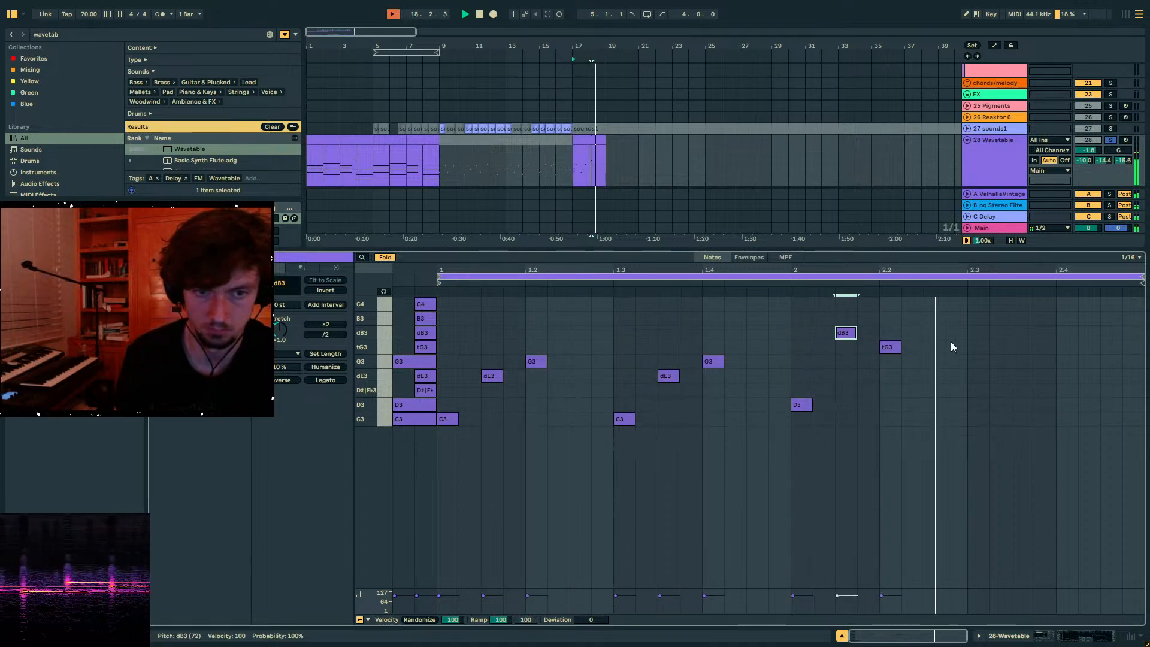
pyautogui.press('space')
# - Finish the second bar with G3 at 2.3, D#|Eb3 at 2.4 and dE3 at 2.4.3, and play the clip
pyautogui.doubleClick(982, 362)
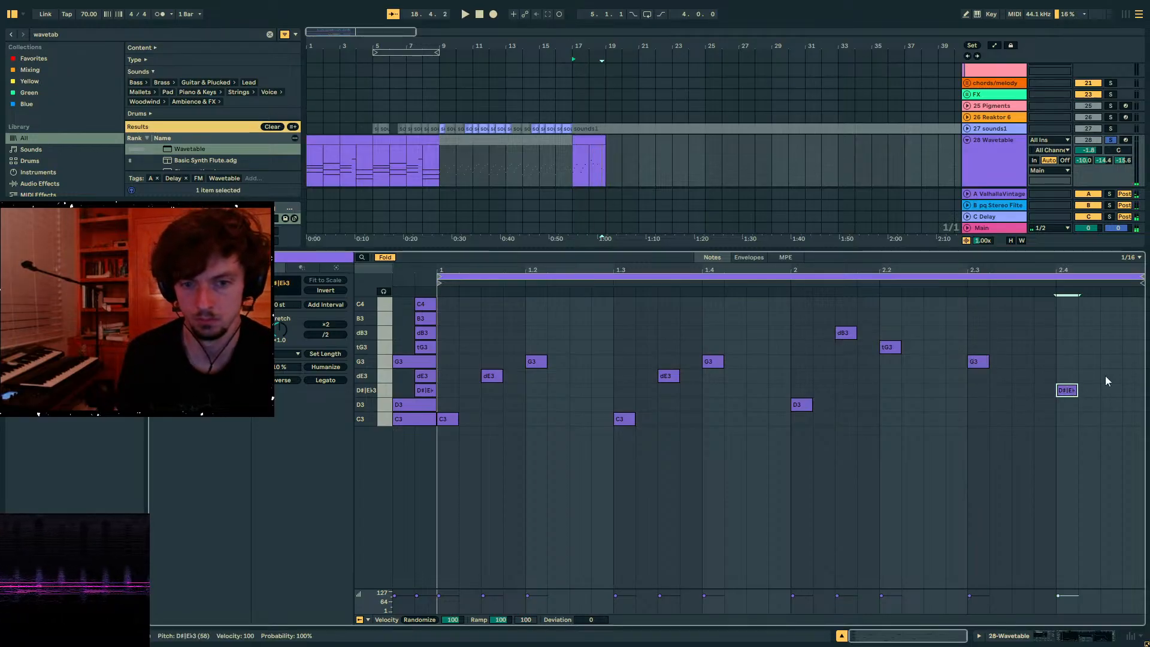
pyautogui.doubleClick(1106, 378)
pyautogui.press('space')
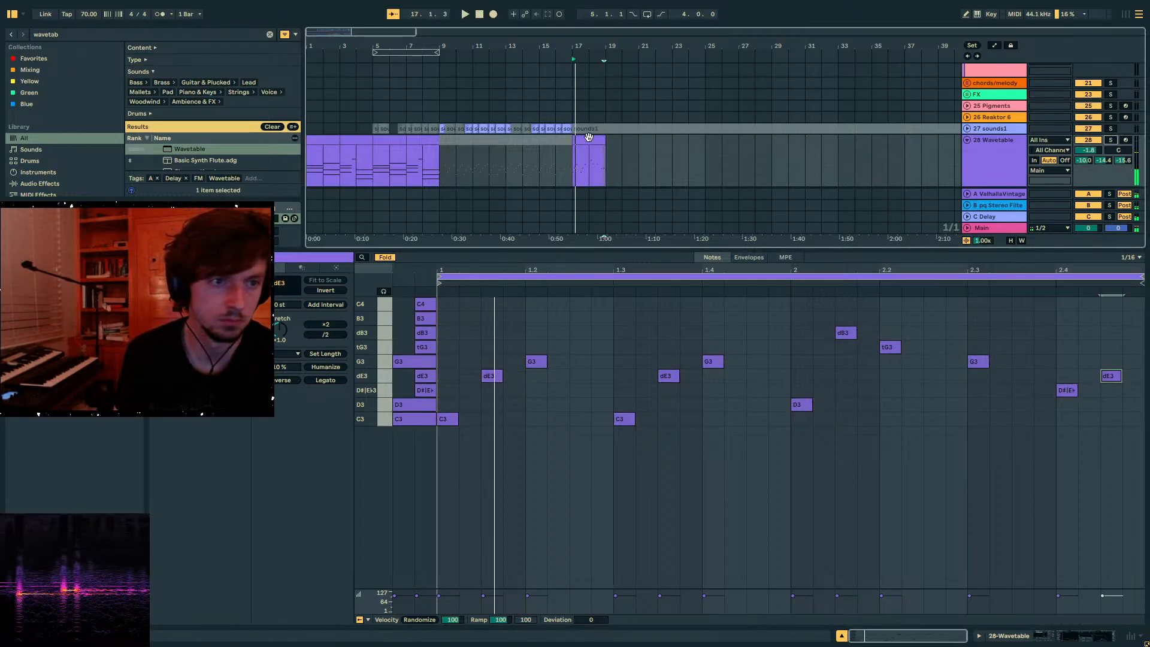
# - Move the two-bar melody clip to bar 9 and play it with the arrangement
pyautogui.moveTo(589, 138); pyautogui.dragTo(453, 151)
pyautogui.press('space')
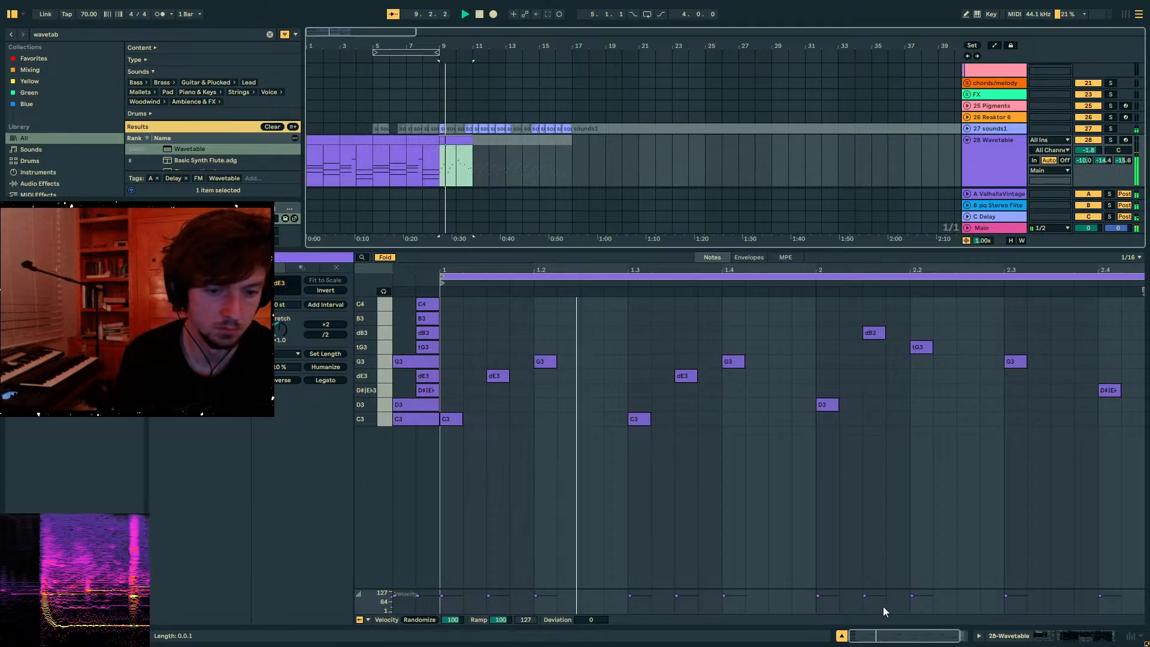
# - Enlarge the arrangement area, check the Hip-Hop Sub Bass clip, and reopen the Wavetable clip at bar 9
pyautogui.scroll(5, 562, 221)
pyautogui.click(491, 128)
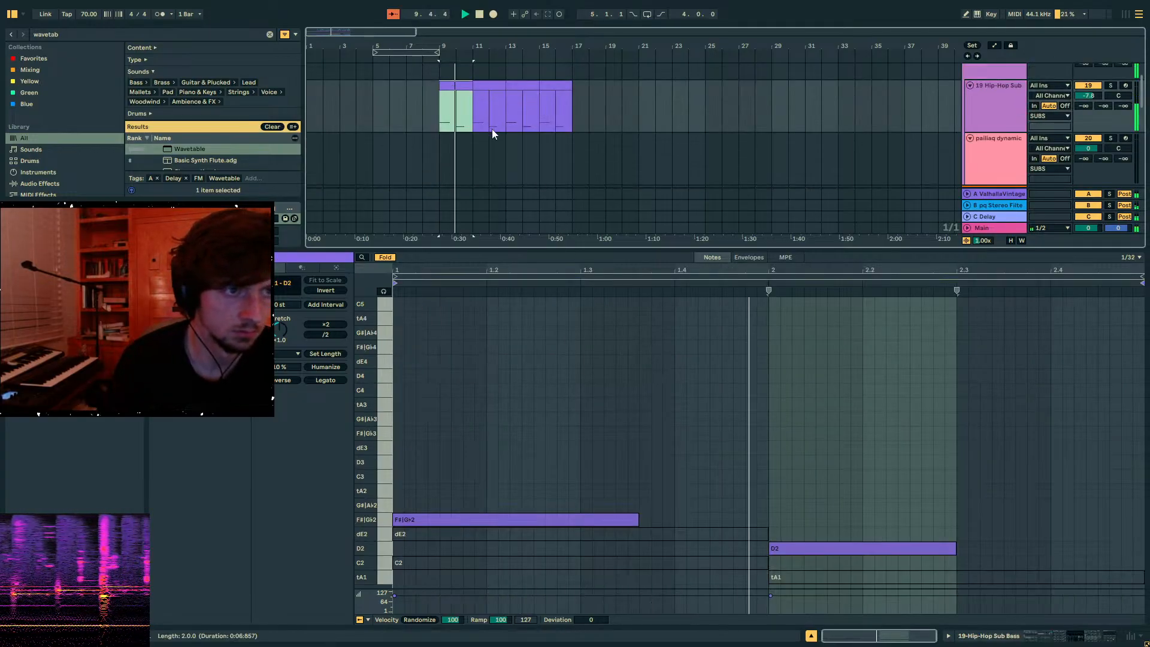
pyautogui.moveTo(516, 249); pyautogui.dragTo(509, 397)
pyautogui.scroll(-2, 460, 244)
pyautogui.click(430, 188)
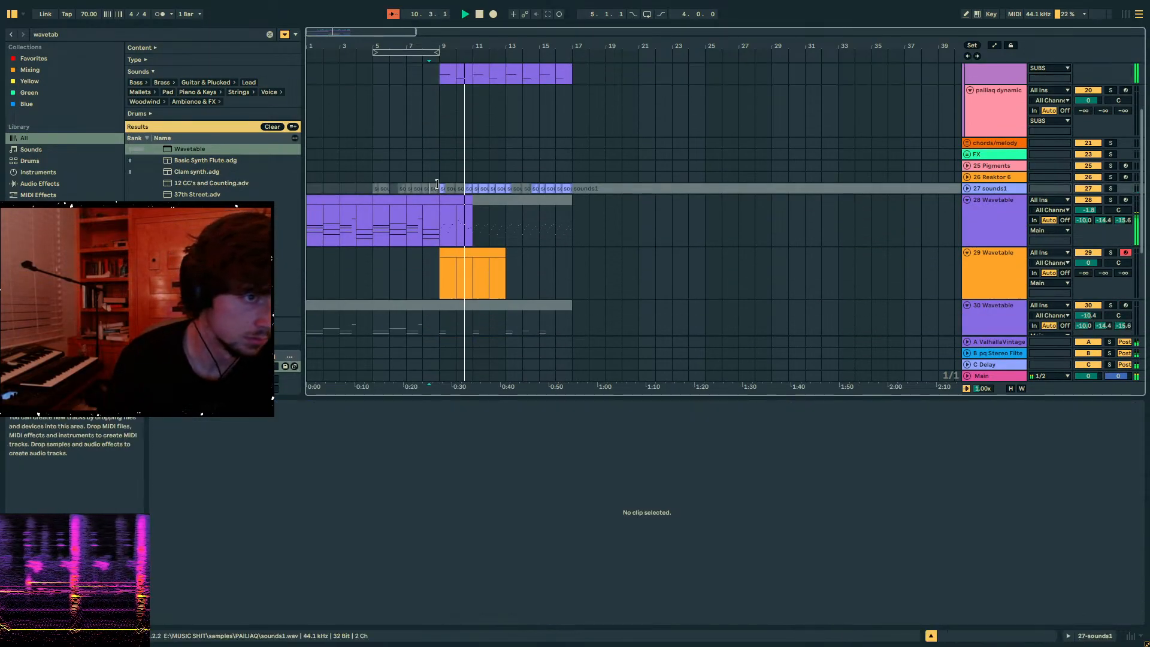
pyautogui.click(437, 187)
pyautogui.click(465, 222)
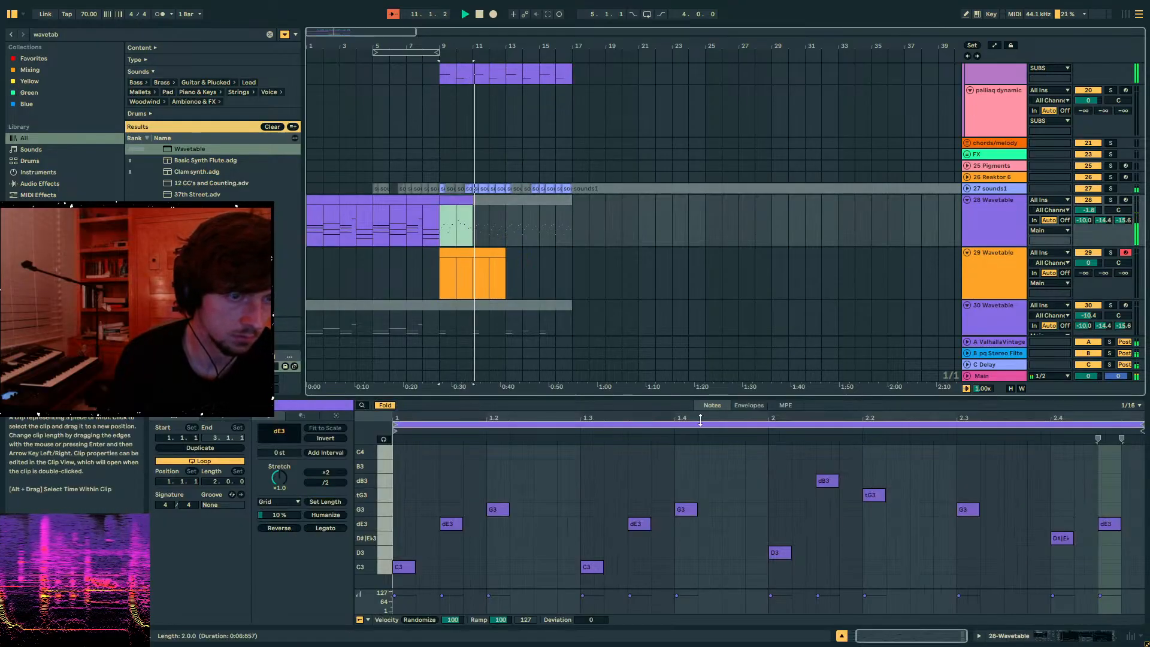
# - Deactivate the dB3 note at 2.1.3 and replay the passage from bar 9
pyautogui.press('space')
pyautogui.click(901, 526)
pyautogui.moveTo(911, 516); pyautogui.dragTo(832, 464)
pyautogui.press('0')
pyautogui.press('space')
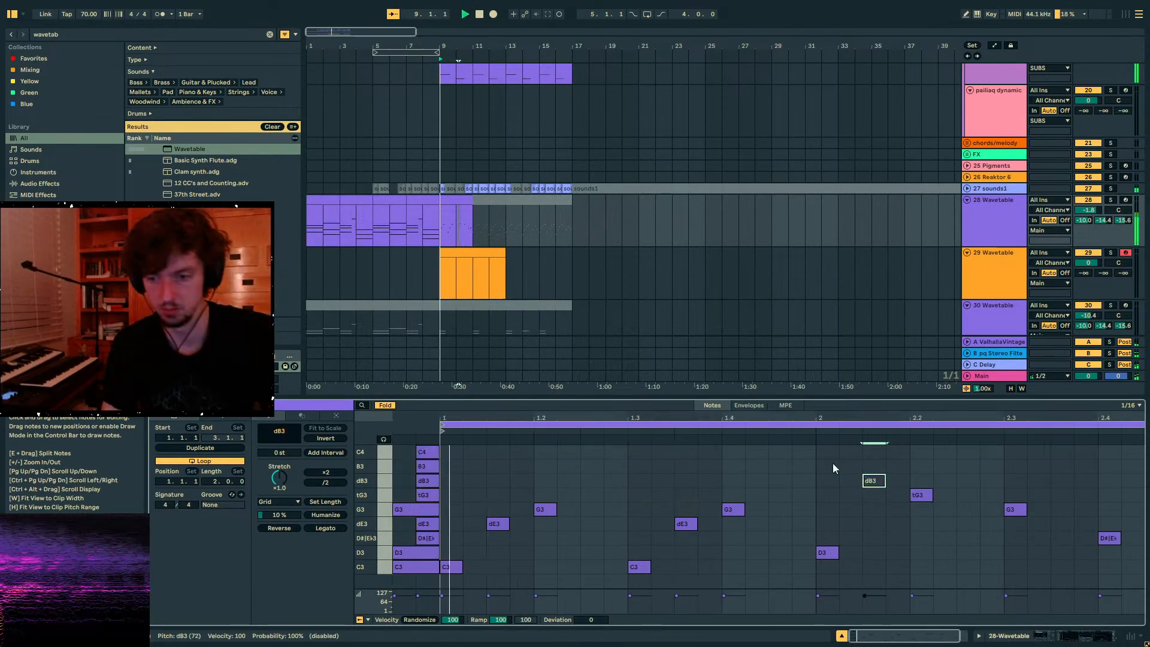
# - Mute the sounds1 track, select the Wavetable clip at bar 9 again, and stop playback
pyautogui.scroll(3, 887, 258)
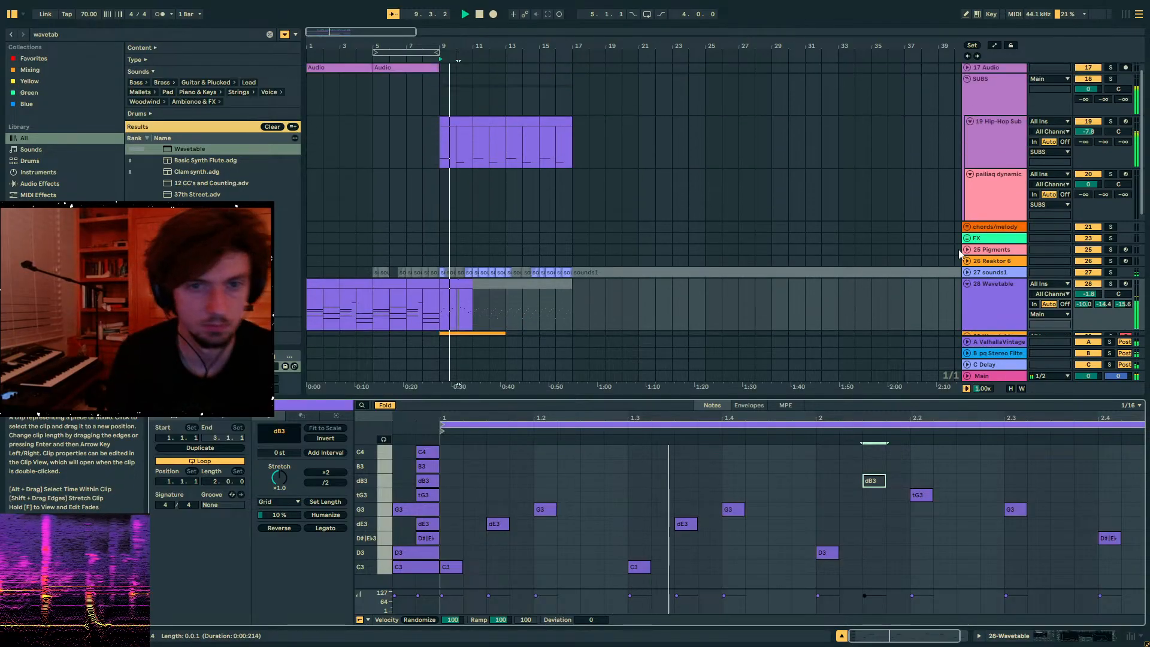
pyautogui.scroll(-4, 959, 246)
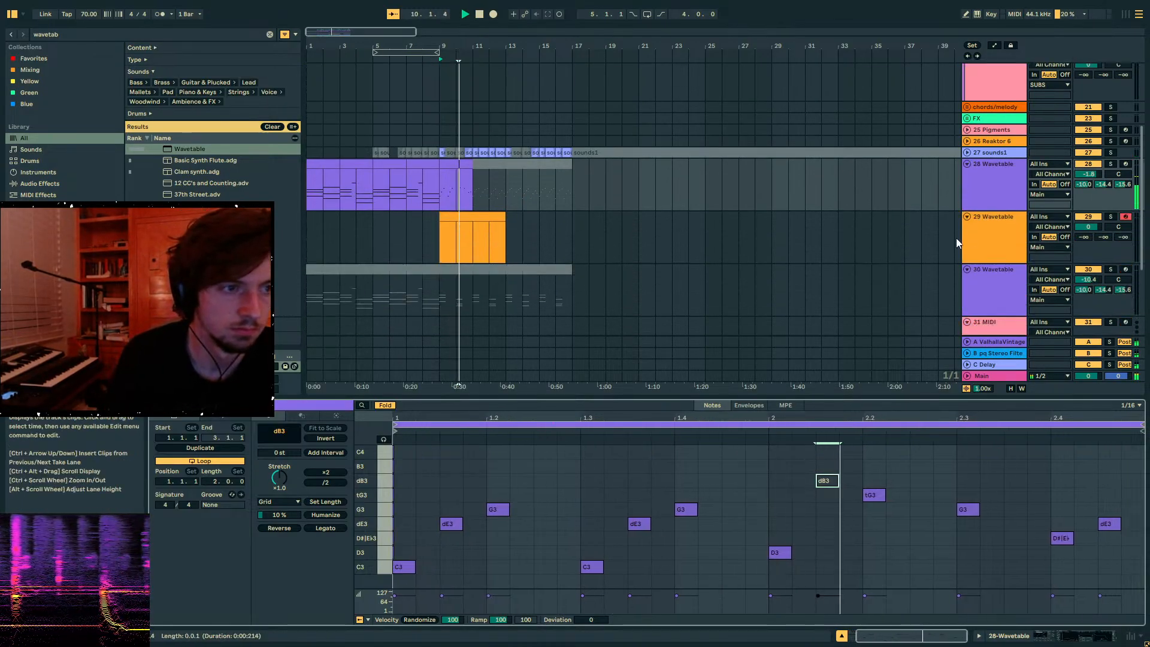
pyautogui.scroll(-5, 955, 241)
pyautogui.scroll(4, 995, 264)
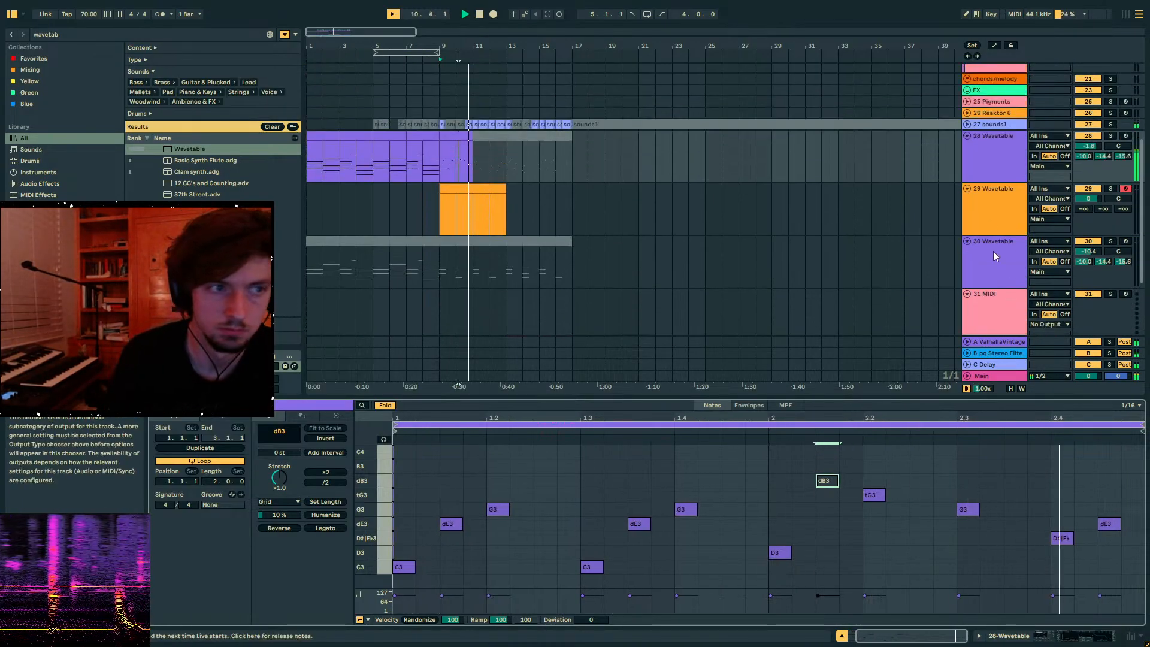
pyautogui.click(1088, 124)
pyautogui.click(455, 136)
pyautogui.press('space')
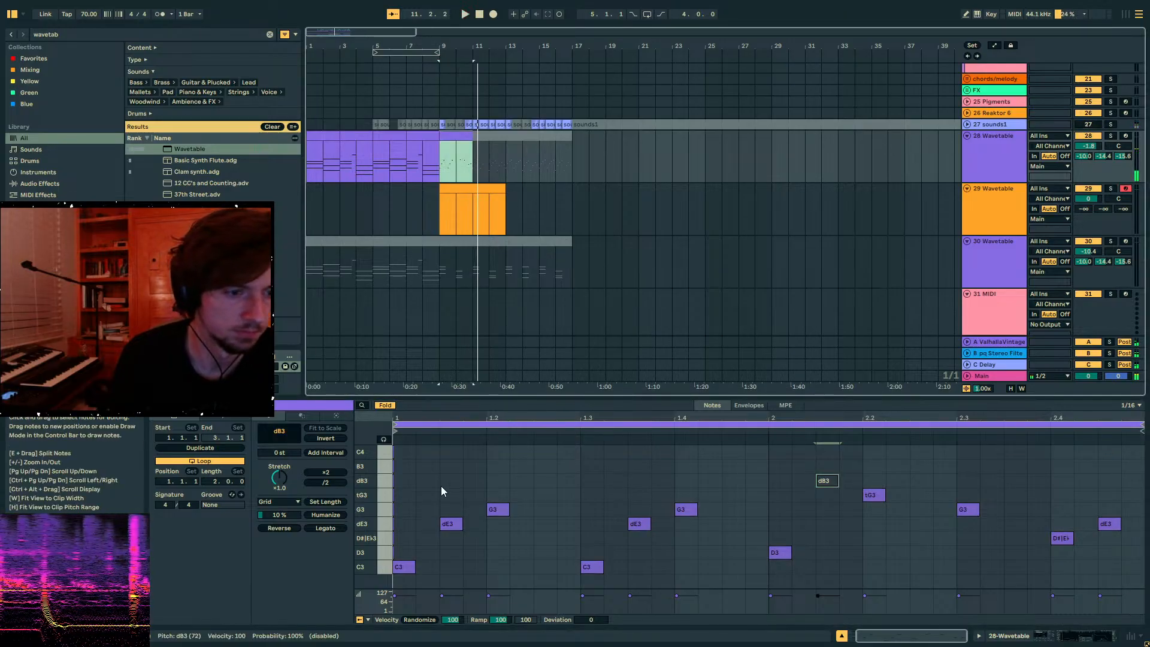
# - Add dB3 and dE3 sixteenths above C3 at the clip's start and audition the chord
pyautogui.doubleClick(407, 482)
pyautogui.press('space')
pyautogui.doubleClick(454, 525)
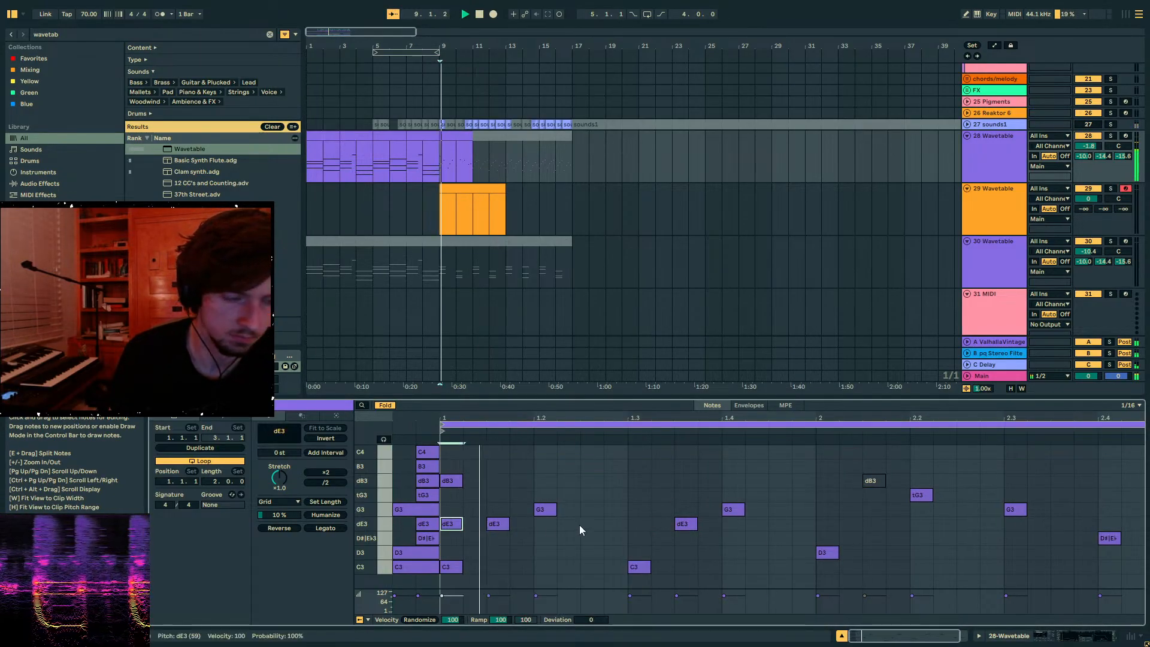
pyautogui.press('space')
# - Deactivate dE3 at 1.1.3 and G3 at 1.2, and lower the opening chord's dB3 to dB2
pyautogui.moveTo(570, 565); pyautogui.dragTo(491, 502)
pyautogui.press('0')
pyautogui.press('space')
pyautogui.click(451, 477)
pyautogui.hotkey('shift', 'Down')
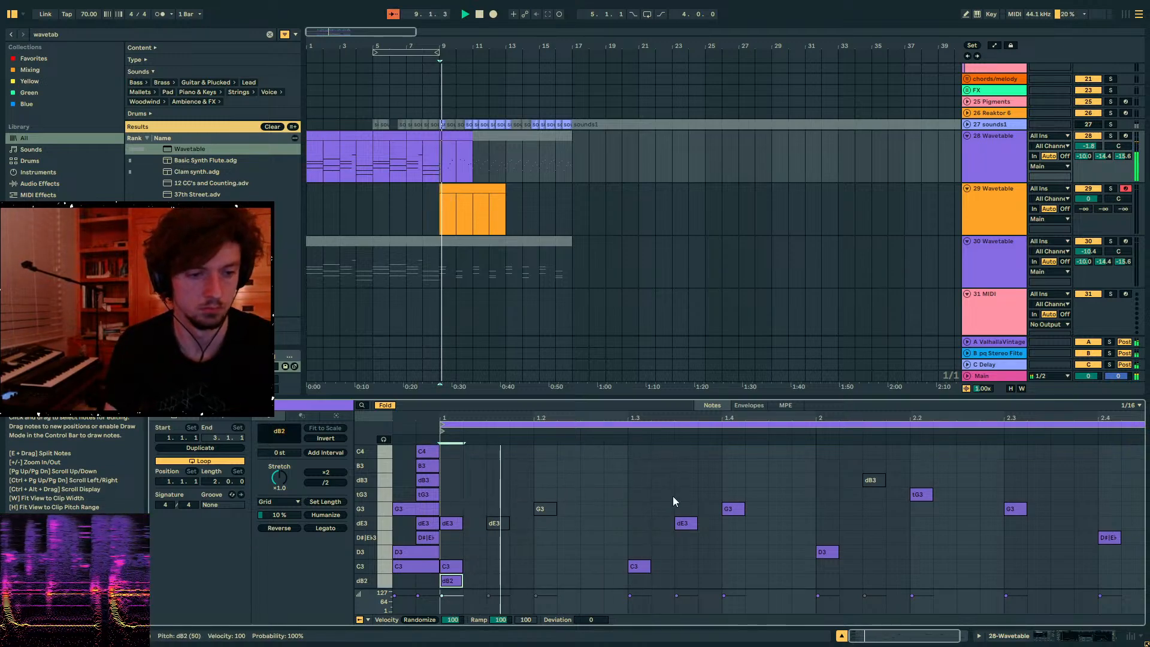
# - Stop playback and delete all melody notes from 1.3 to the end of the clip
pyautogui.press('space')
pyautogui.moveTo(614, 487); pyautogui.dragTo(1141, 587)
pyautogui.press('Delete')
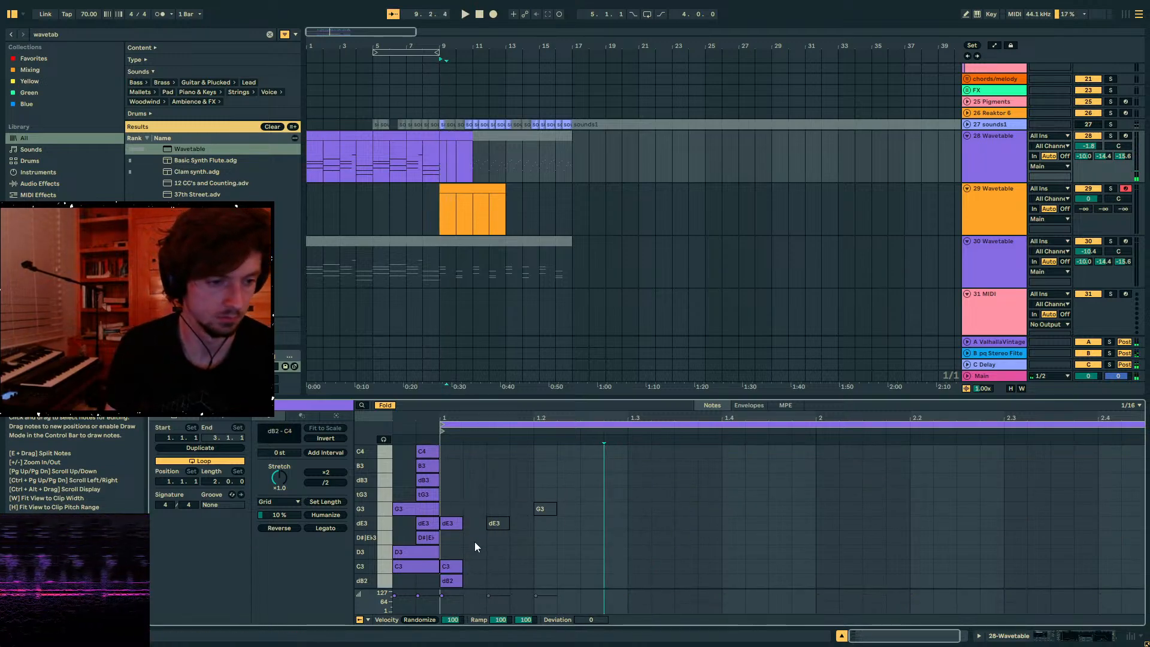
# - Move the opening chord to 1.1.3 and raise its upper two notes to D3 and G3
pyautogui.moveTo(474, 572); pyautogui.dragTo(455, 517)
pyautogui.press('Right')
pyautogui.press('Right')
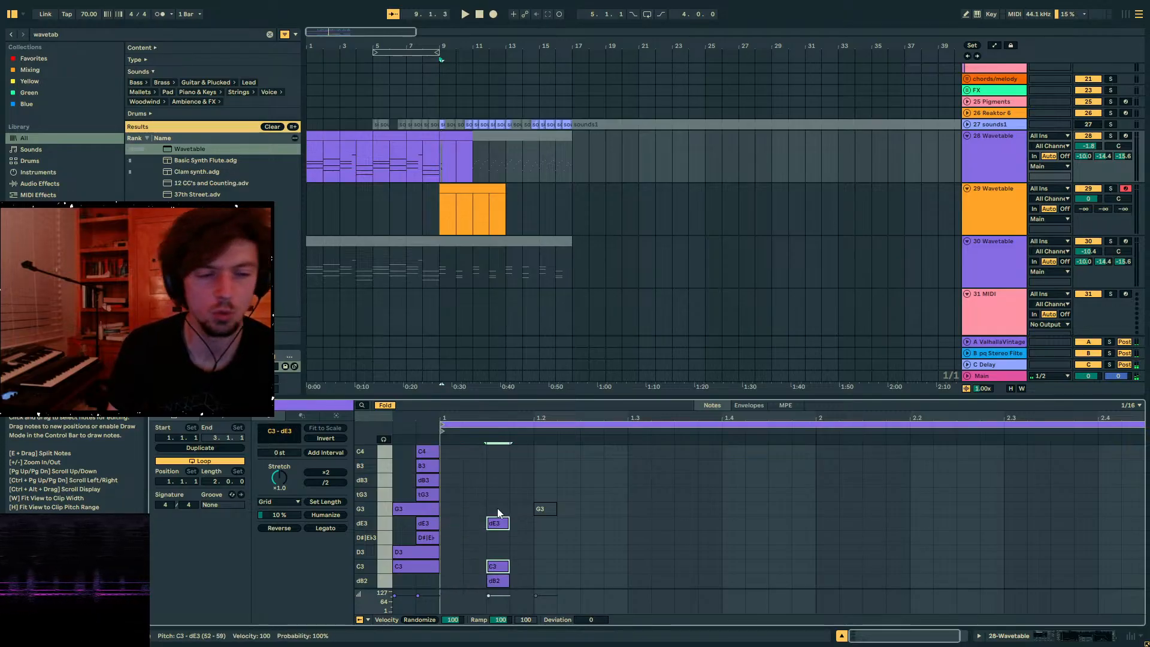
pyautogui.press('Up')
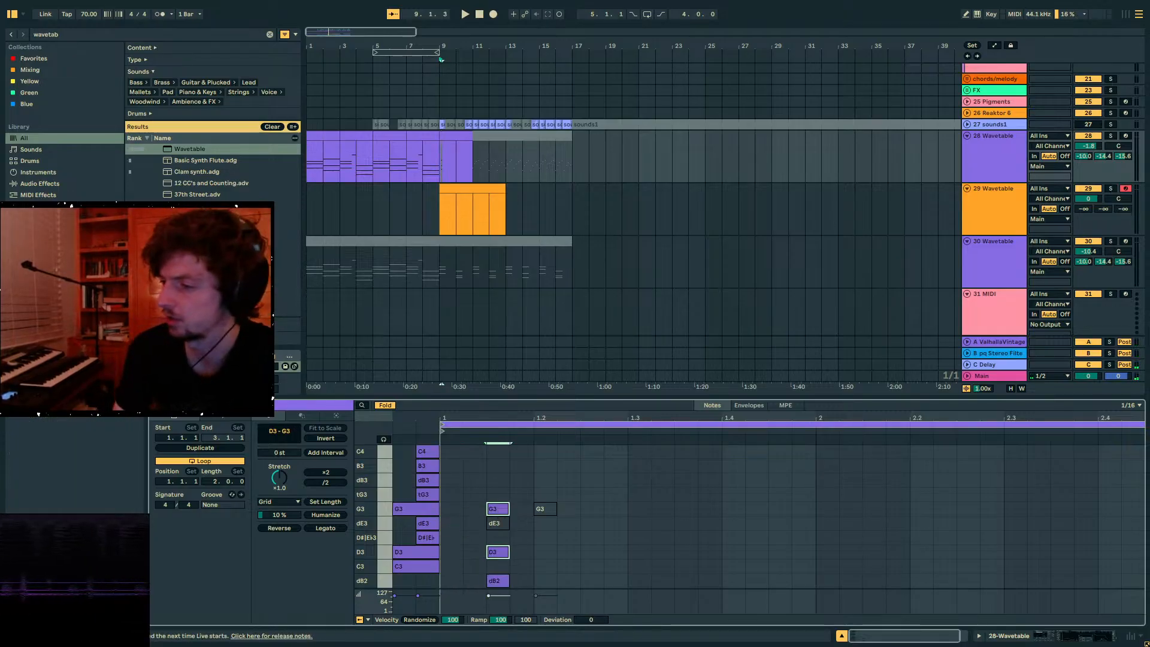
# - Start playback and duplicate the chord at 1.1.3, with its deactivated notes, placing the copy at 1.4.3
pyautogui.press('space')
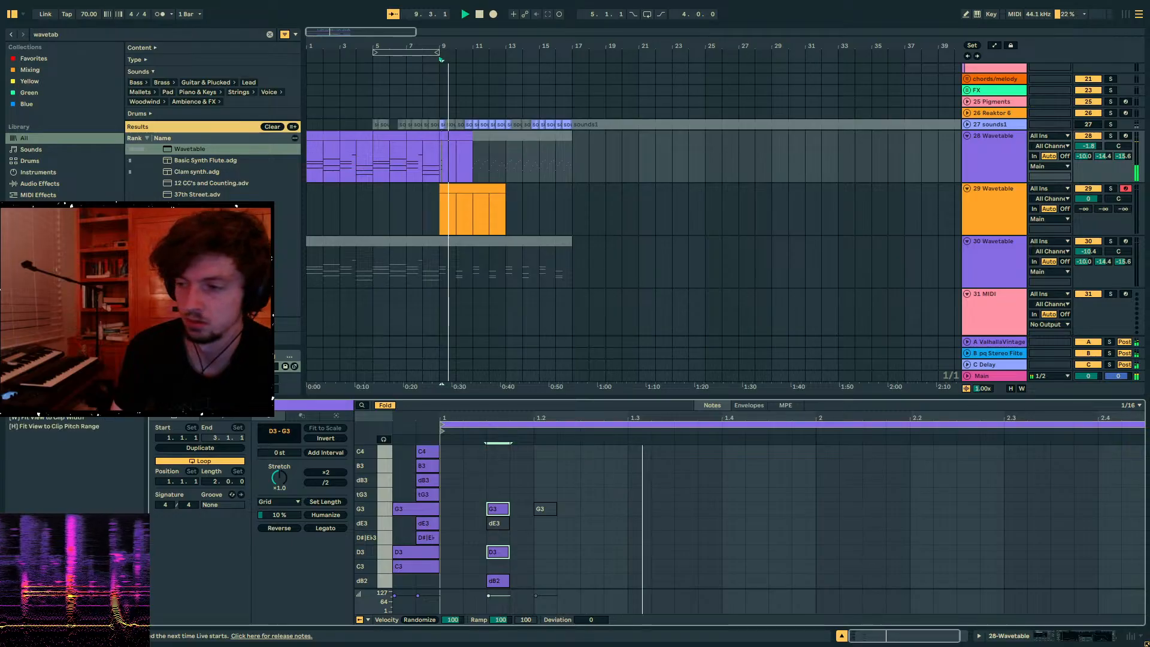
pyautogui.moveTo(619, 492); pyautogui.dragTo(454, 589)
pyautogui.hotkey('ctrl', 'd')
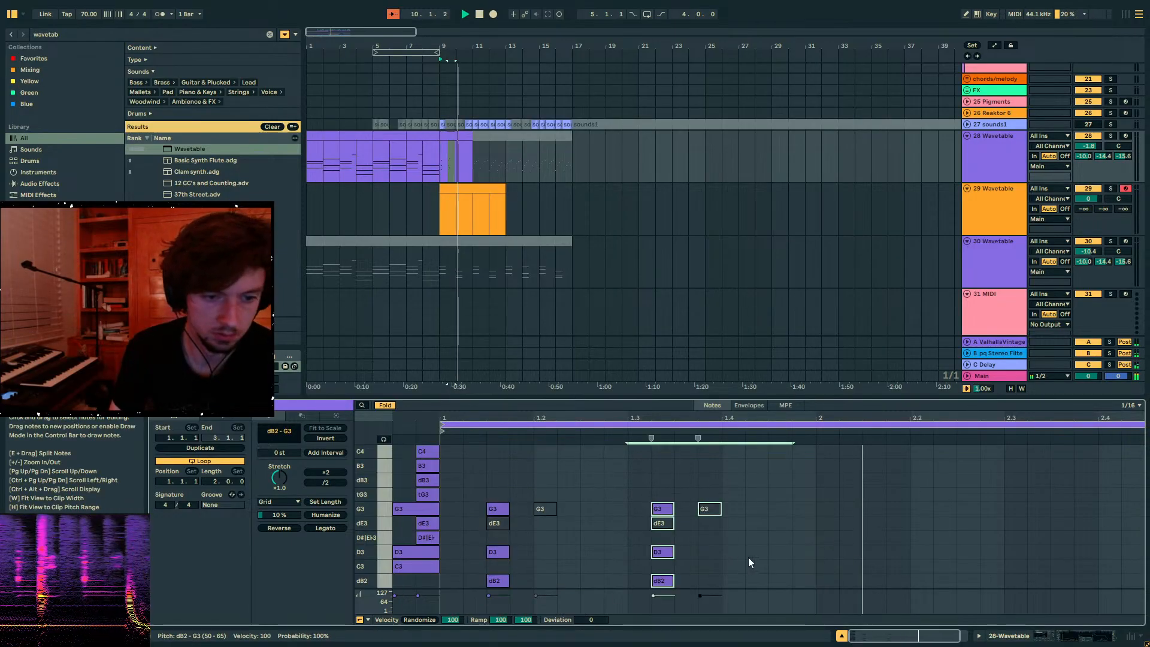
pyautogui.moveTo(665, 522); pyautogui.dragTo(809, 534)
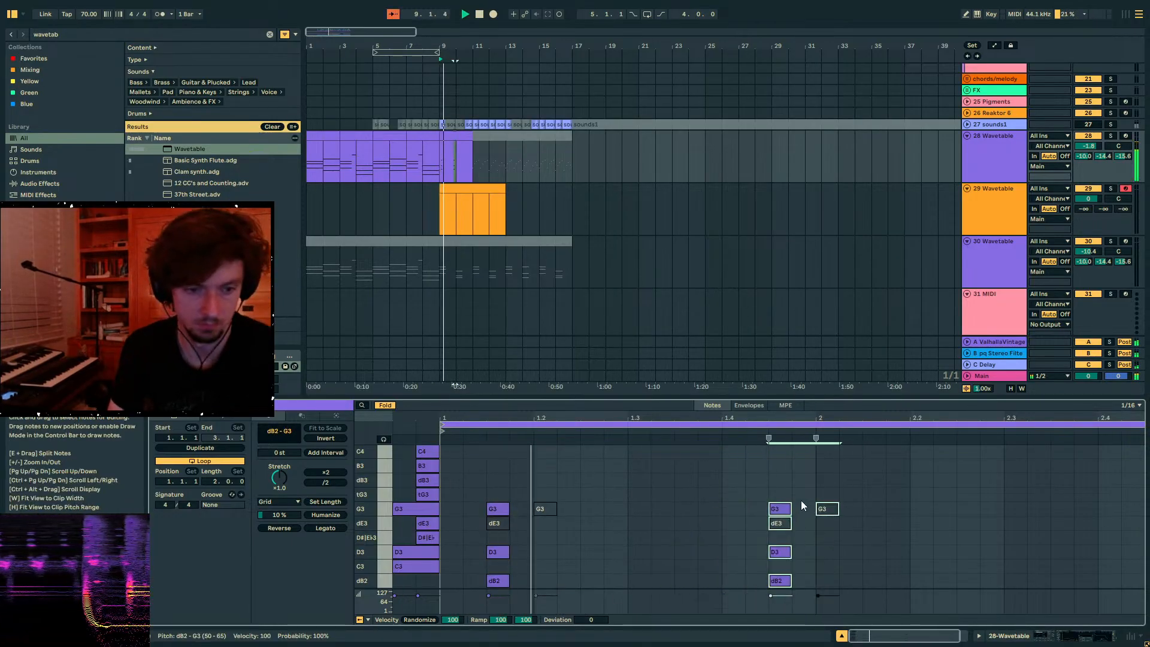
# - Raise the copied chord's G3 to dB3 and its D3 to dE3
pyautogui.click(780, 509)
pyautogui.press('Up')
pyautogui.press('Up')
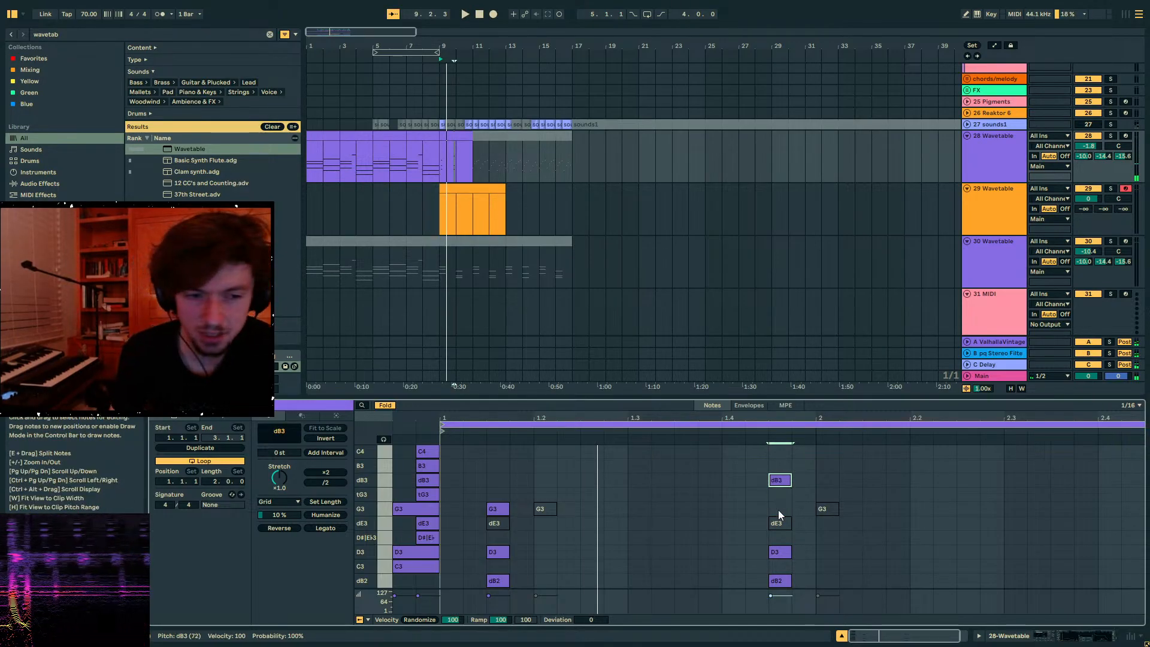
pyautogui.click(794, 551)
pyautogui.click(785, 552)
pyautogui.press('Up')
pyautogui.press('Up')
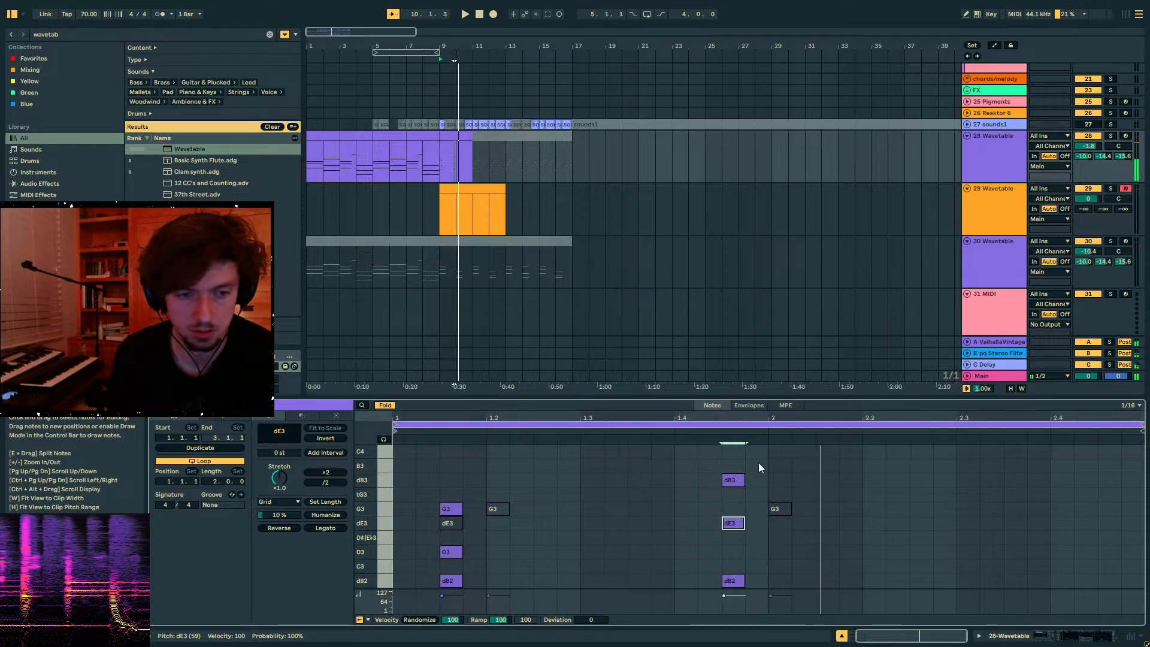
# - Move the raised dB2, dE3 and dB3 chord to 2.1.3
pyautogui.moveTo(759, 463); pyautogui.dragTo(796, 593)
pyautogui.press('Left')
pyautogui.press('Left')
pyautogui.press('Left')
pyautogui.press('Right')
pyautogui.press('Right')
pyautogui.press('Right')
pyautogui.press('Right')
pyautogui.press('Right')
pyautogui.press('Right')
pyautogui.press('Right')
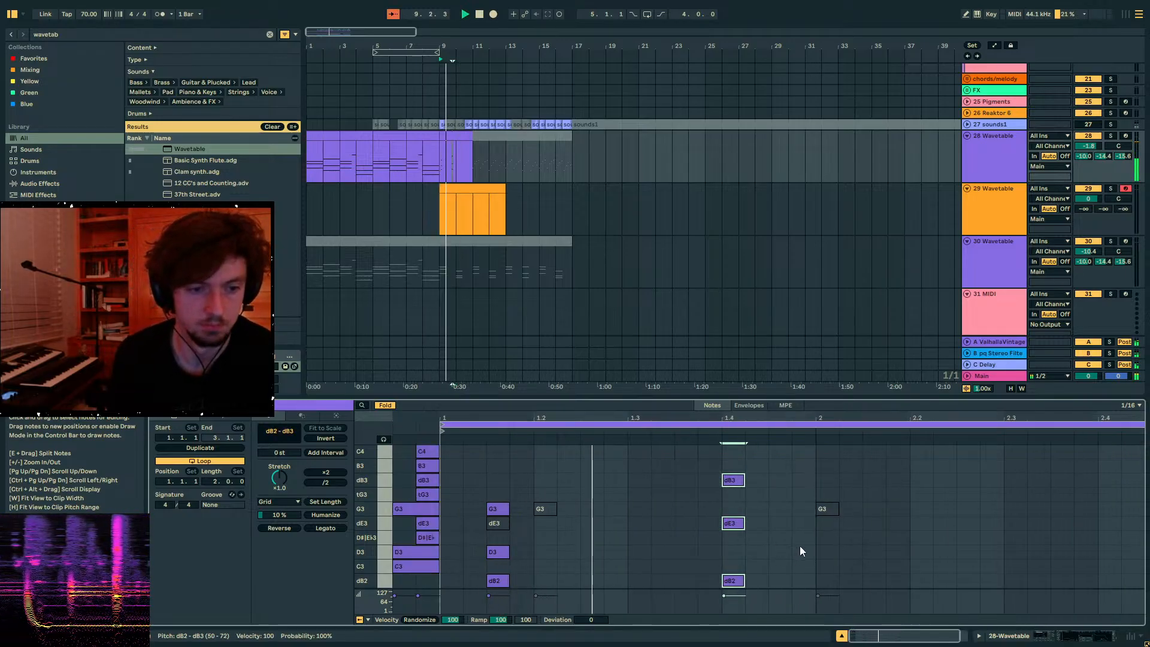
# - Lower the 2.1.3 chord's middle note to D#|Eb3 and its top note to tG3, and audition it
pyautogui.click(874, 523)
pyautogui.press('Down')
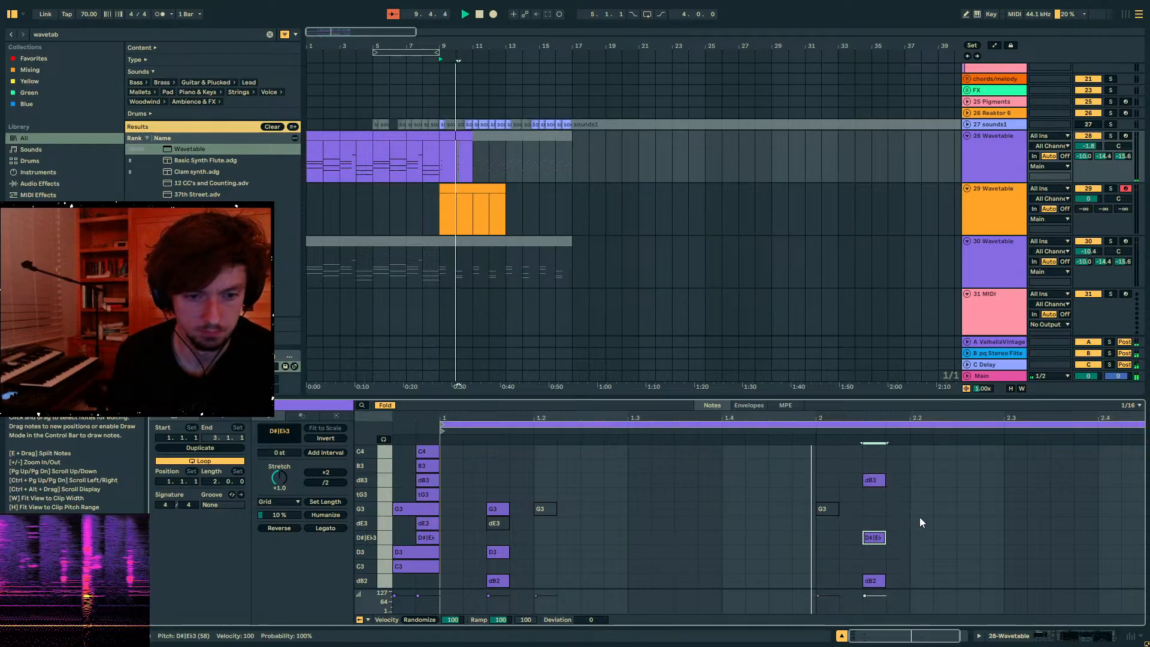
pyautogui.moveTo(918, 518); pyautogui.dragTo(859, 468)
pyautogui.press('Down')
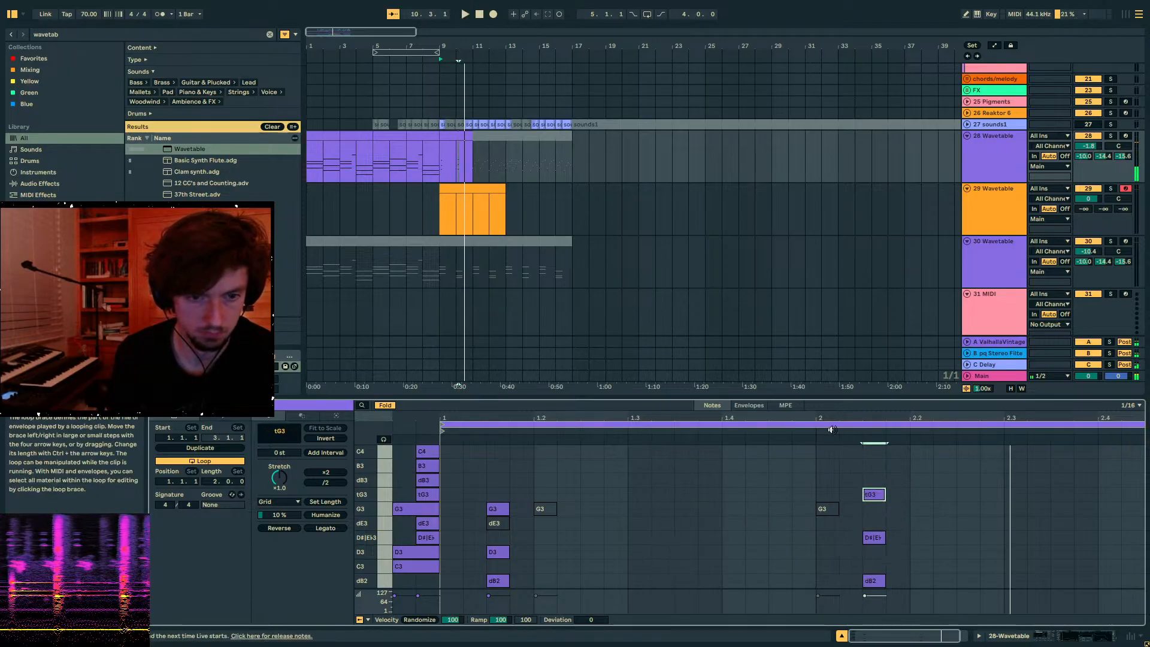
pyautogui.click(830, 431)
pyautogui.moveTo(819, 418); pyautogui.dragTo(837, 414)
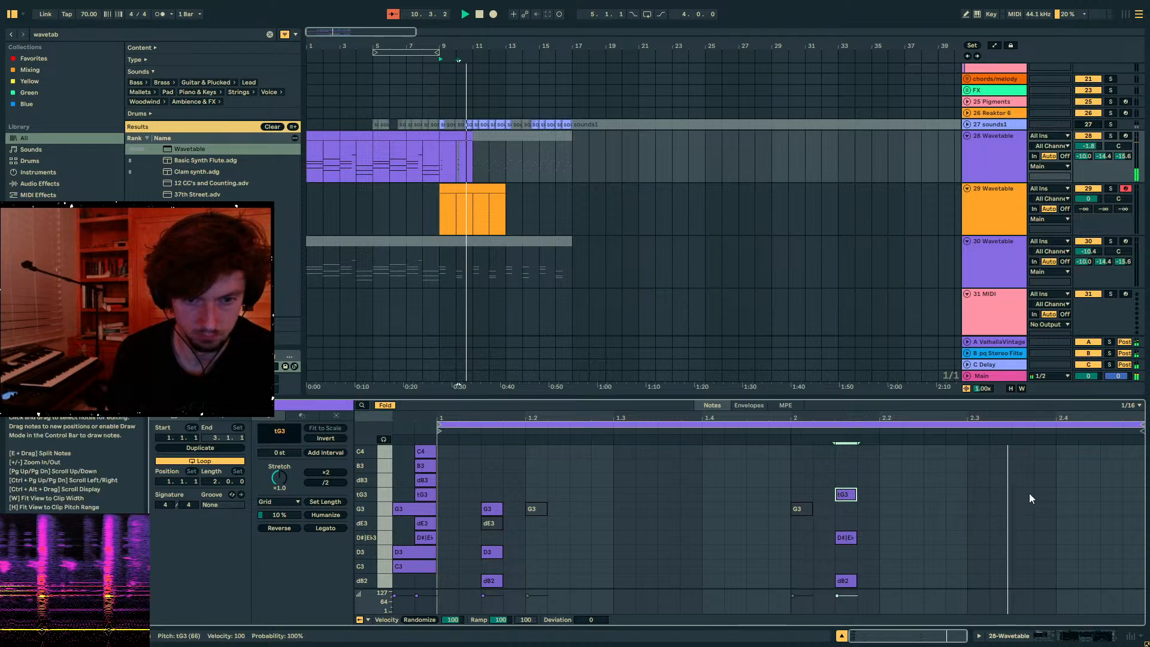
# - Stop playback and duplicate the 2.1.3 chord to 2.4.3
pyautogui.press('space')
pyautogui.moveTo(972, 471); pyautogui.dragTo(849, 617)
pyautogui.hotkey('ctrl', 'd')
pyautogui.press('Right')
pyautogui.press('Right')
pyautogui.press('Right')
pyautogui.press('Right')
pyautogui.press('Right')
pyautogui.press('Right')
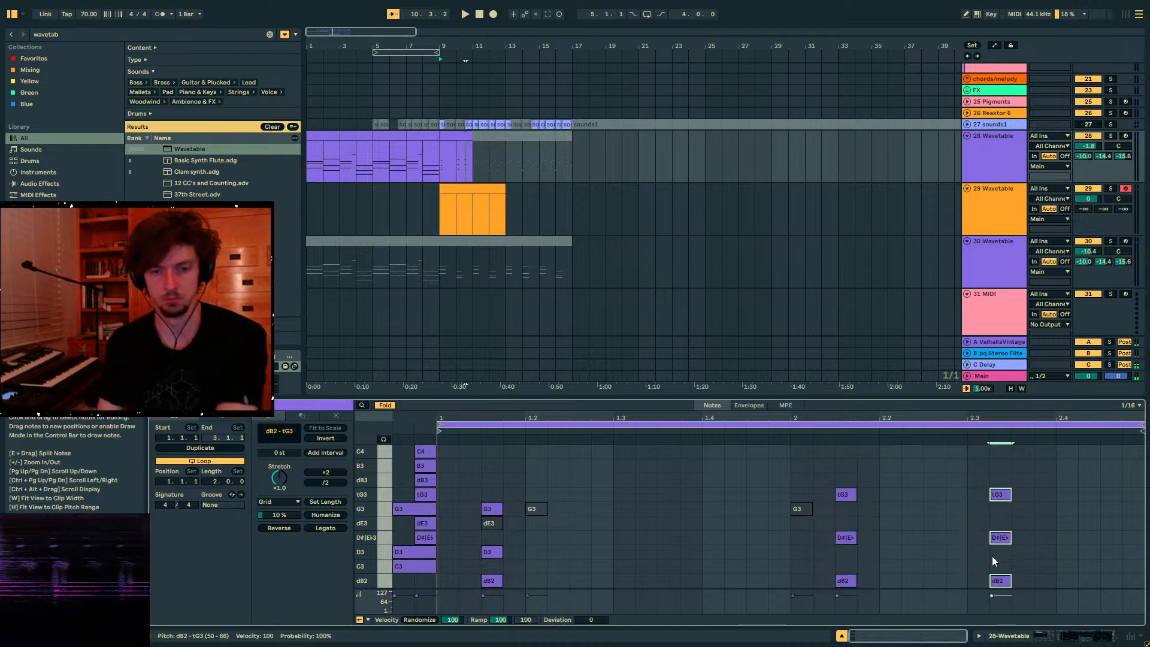
# - Lower the 2.4.3 chord's top note to G3 and its middle note to D3
pyautogui.moveTo(1129, 517); pyautogui.dragTo(1101, 474)
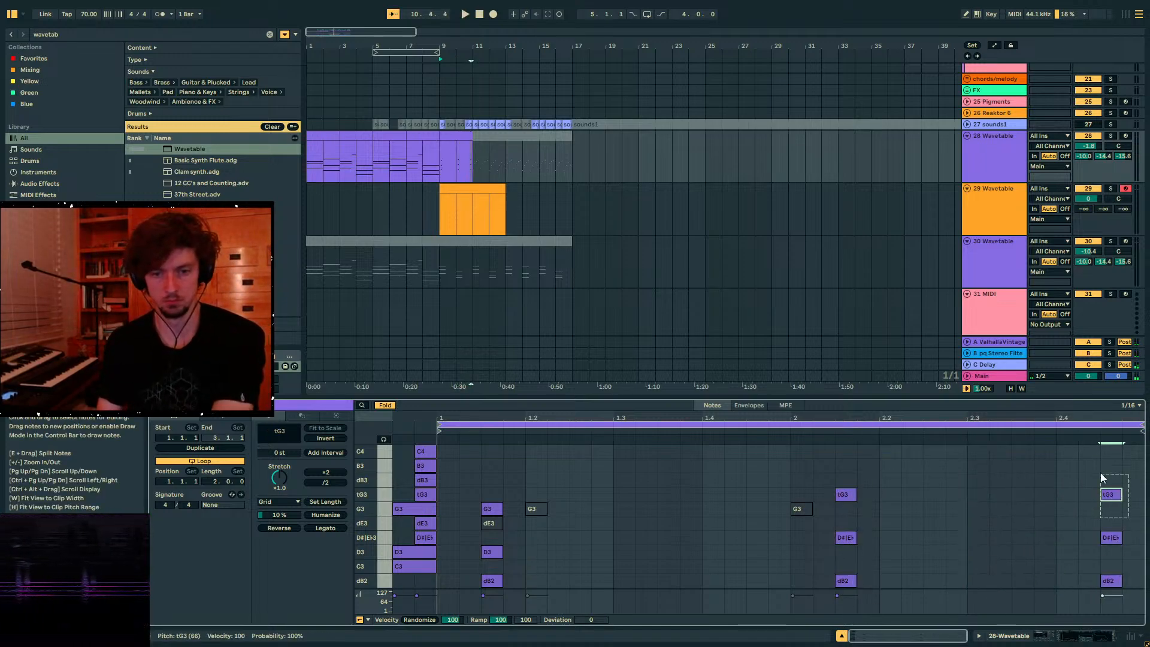
pyautogui.click(1111, 537)
pyautogui.press('Down')
# - Unfold the note editor to show all pitches and enlarge it vertically
pyautogui.moveTo(504, 482); pyautogui.dragTo(488, 588)
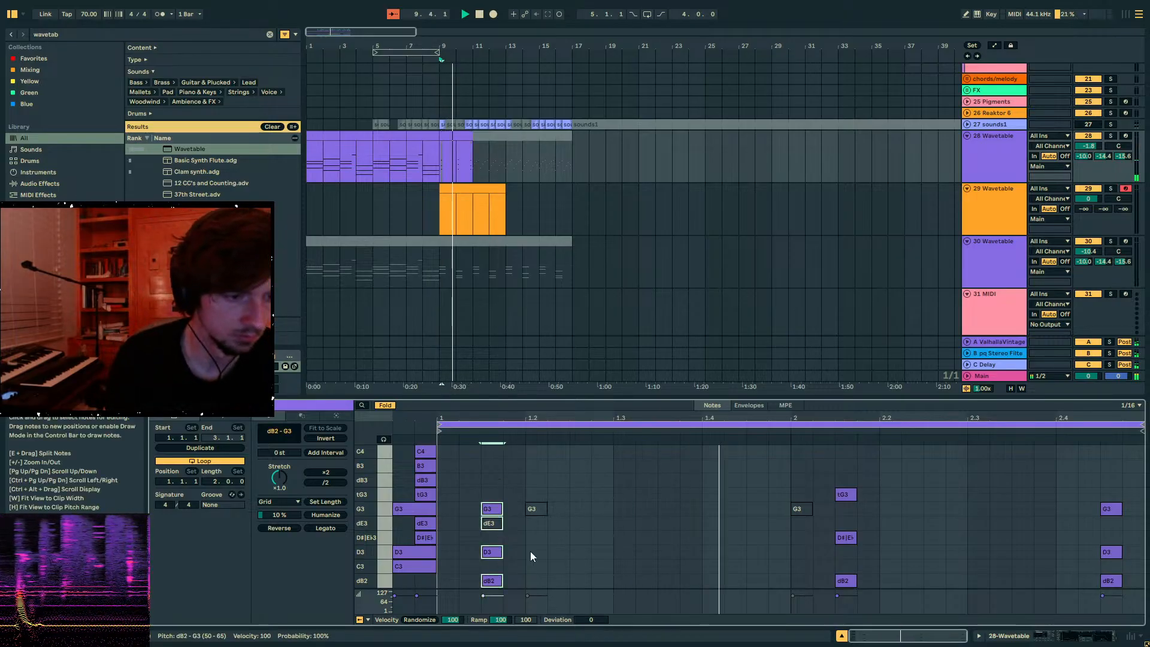
pyautogui.click(388, 406)
pyautogui.moveTo(499, 398); pyautogui.dragTo(499, 233)
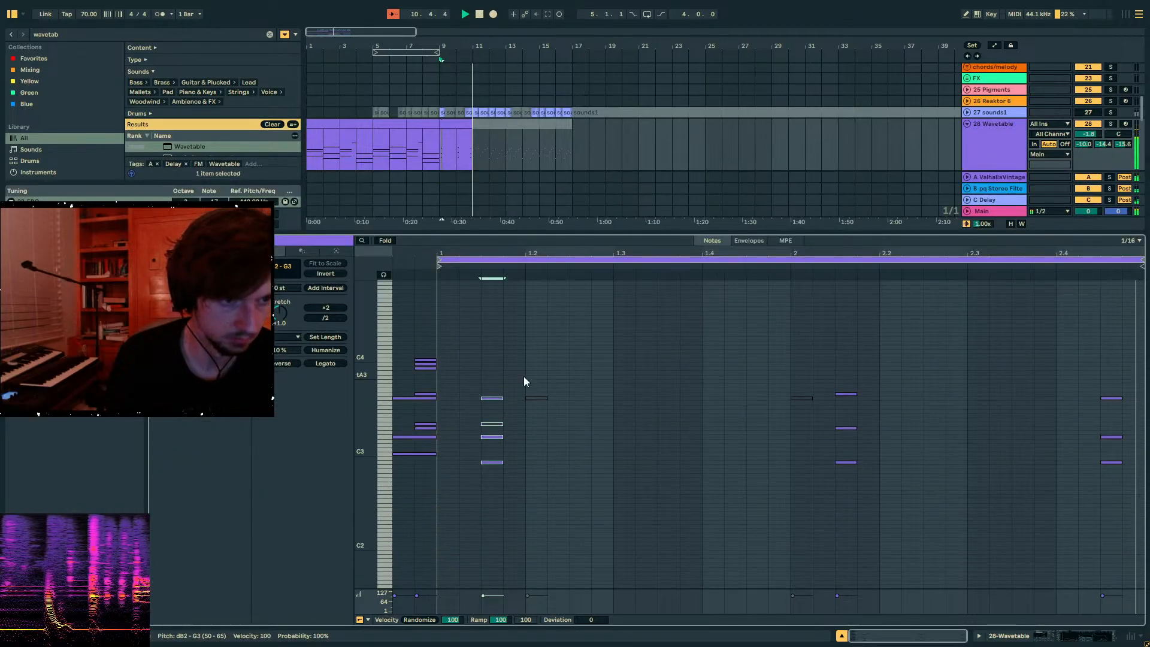
# - Extend the track 28 clip and its loop to four bars, ending at bar 13
pyautogui.press('space')
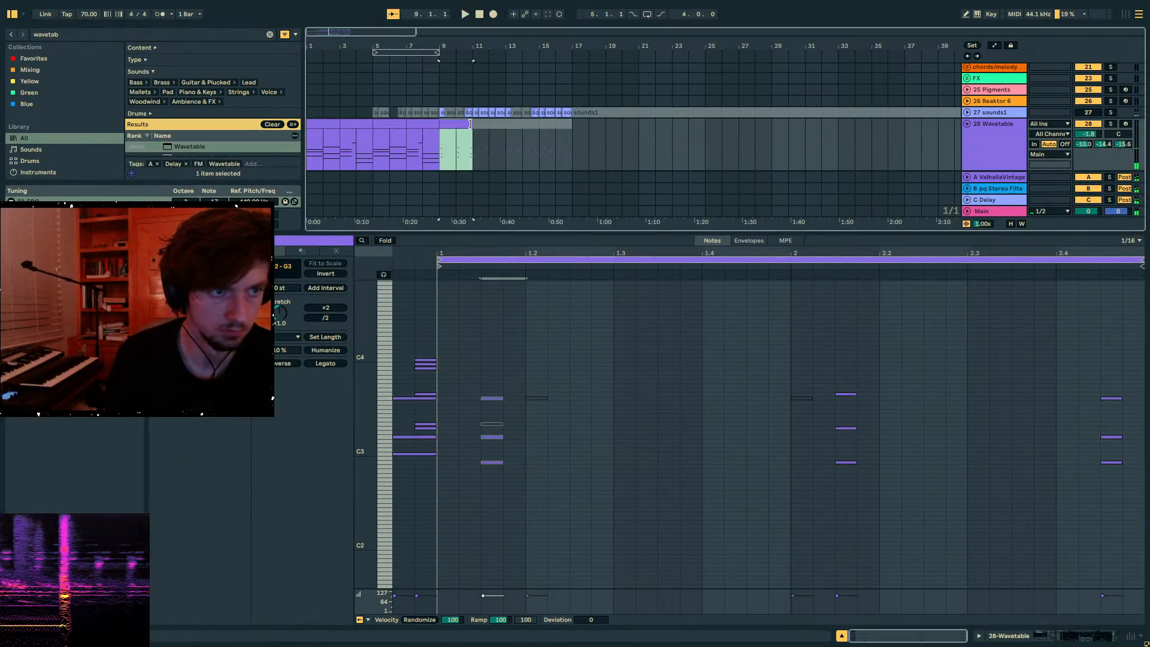
pyautogui.keyDown('shift'); pyautogui.click(507, 142); pyautogui.keyUp('shift')
pyautogui.press('space')
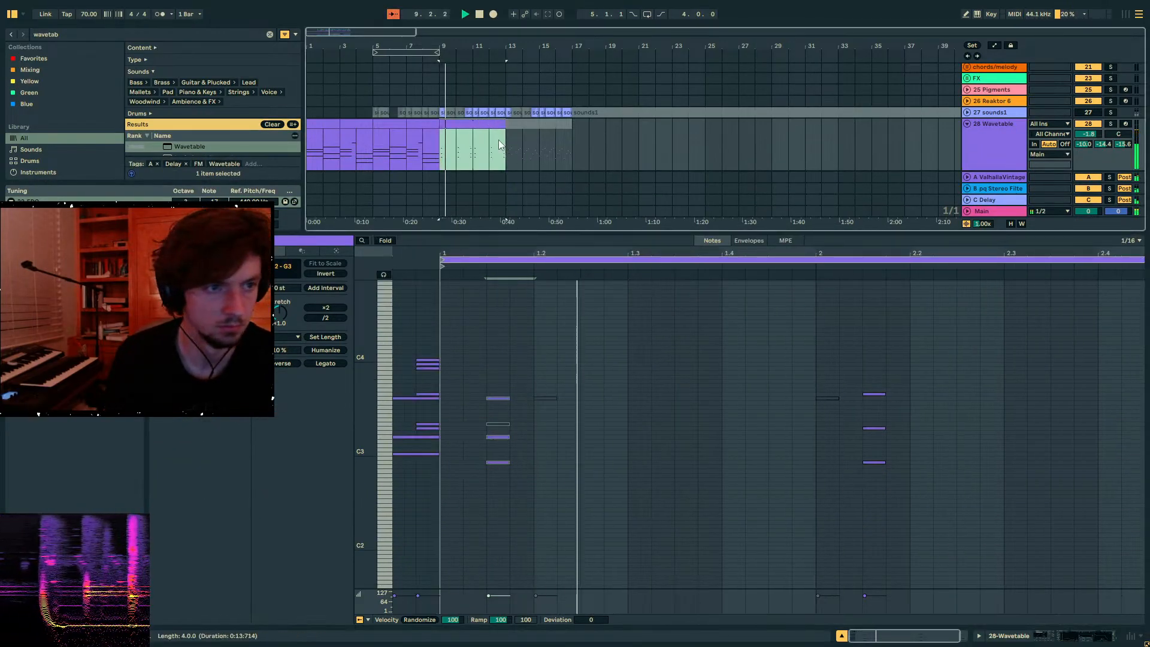
pyautogui.moveTo(862, 250); pyautogui.dragTo(844, 251)
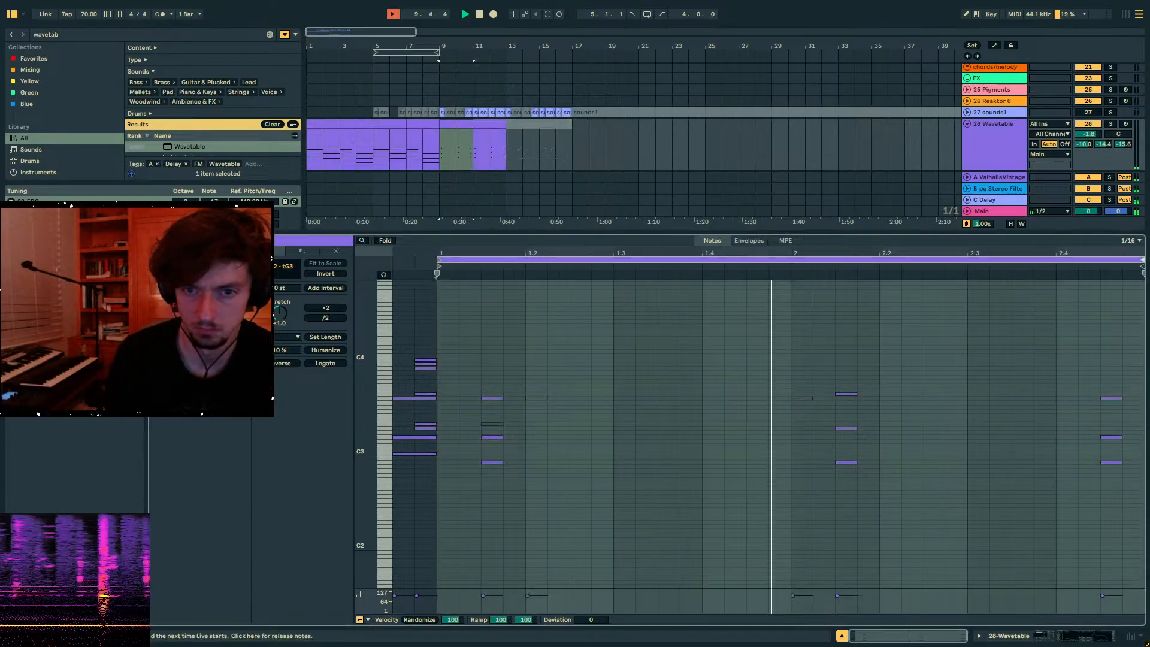
pyautogui.hscroll(10, 1080, 271)
pyautogui.moveTo(1080, 267); pyautogui.dragTo(1080, 267)
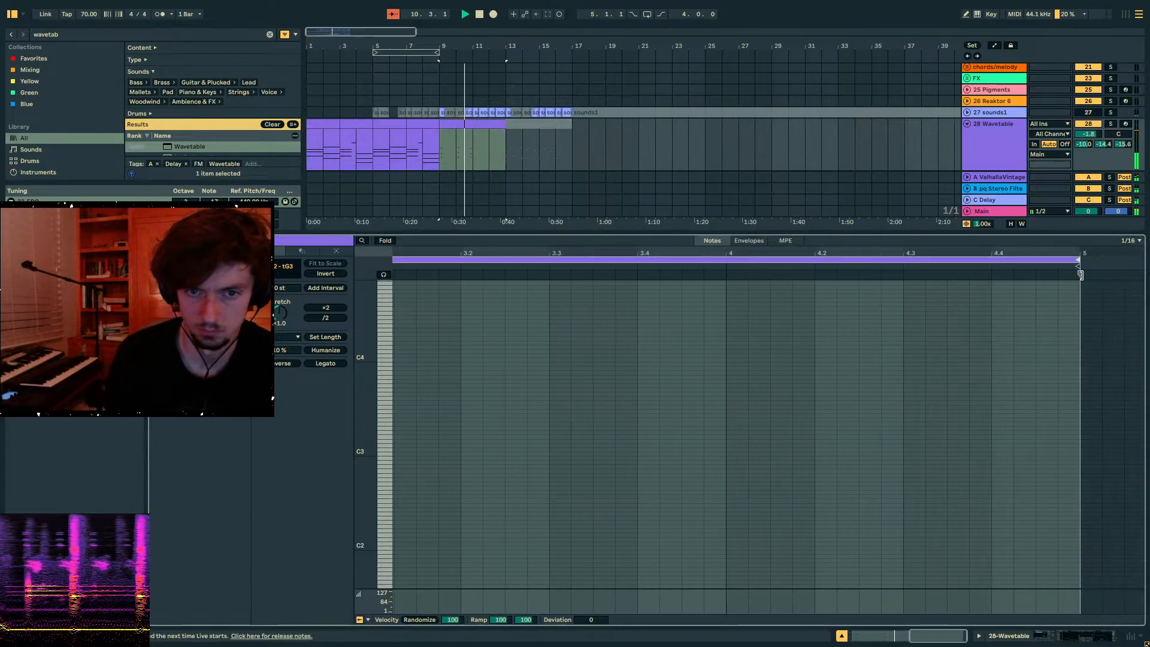
# - Raise the 2.4.3 chord's lowest note an octave to dB3 and audition it
pyautogui.moveTo(968, 250); pyautogui.dragTo(1142, 248)
pyautogui.press('space')
pyautogui.click(664, 463)
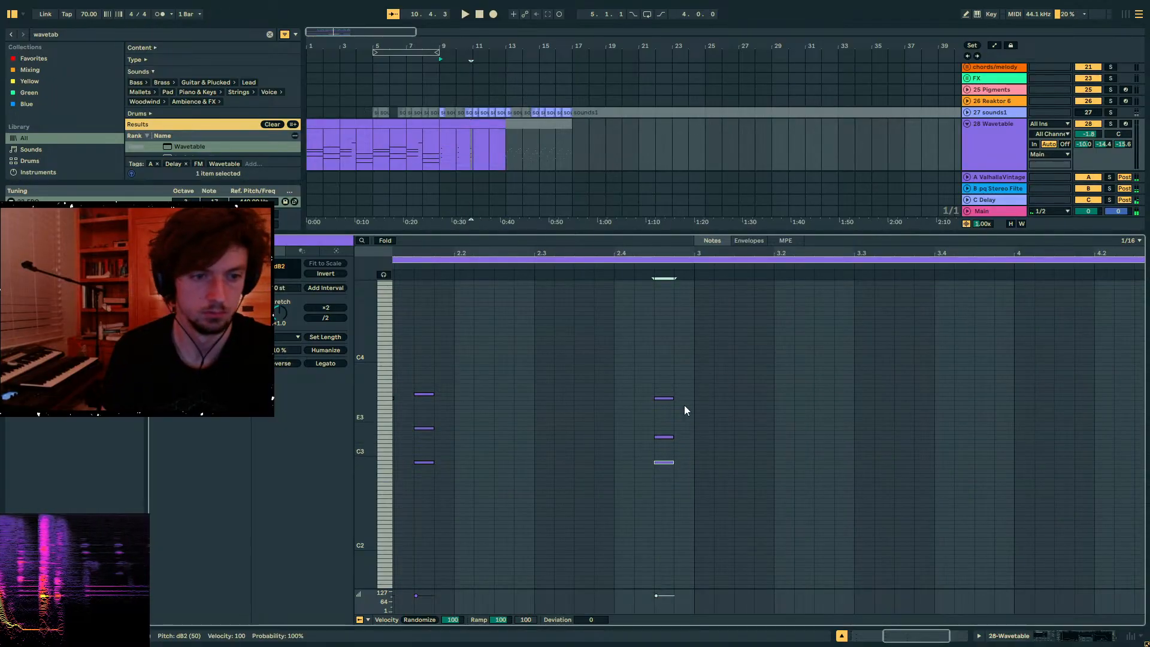
pyautogui.hotkey('shift', 'Up')
pyautogui.click(631, 265)
pyautogui.moveTo(702, 253); pyautogui.dragTo(742, 244)
pyautogui.press('space')
# - Duplicate all notes of the clip's first two bars into bars 3 and 4, and play the clip from its start
pyautogui.moveTo(780, 346)
pyautogui.mouseDown()
pyautogui.moveTo(562, 472)
pyautogui.moveTo(406, 514)
pyautogui.mouseUp()
pyautogui.click(794, 359)
pyautogui.hotkey('ctrl', 'd')
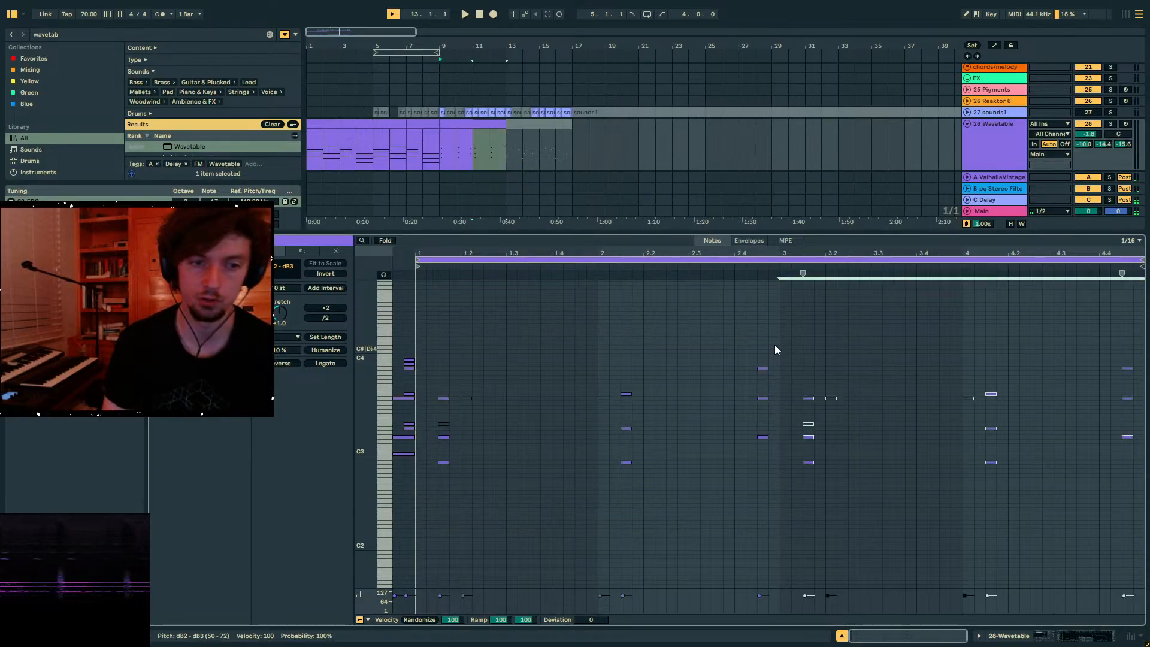
pyautogui.click(473, 124)
pyautogui.press('space')
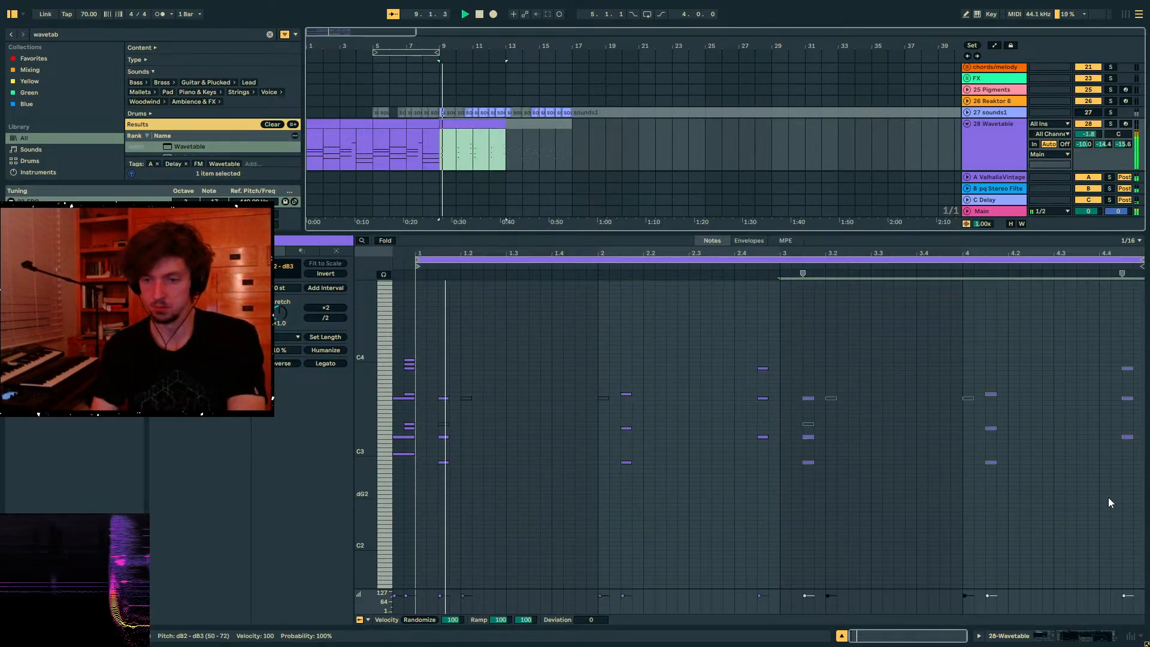
# - Copy the four-bar clip at bar 9 on track 28 over the orange clip on track 29
pyautogui.click(1048, 635)
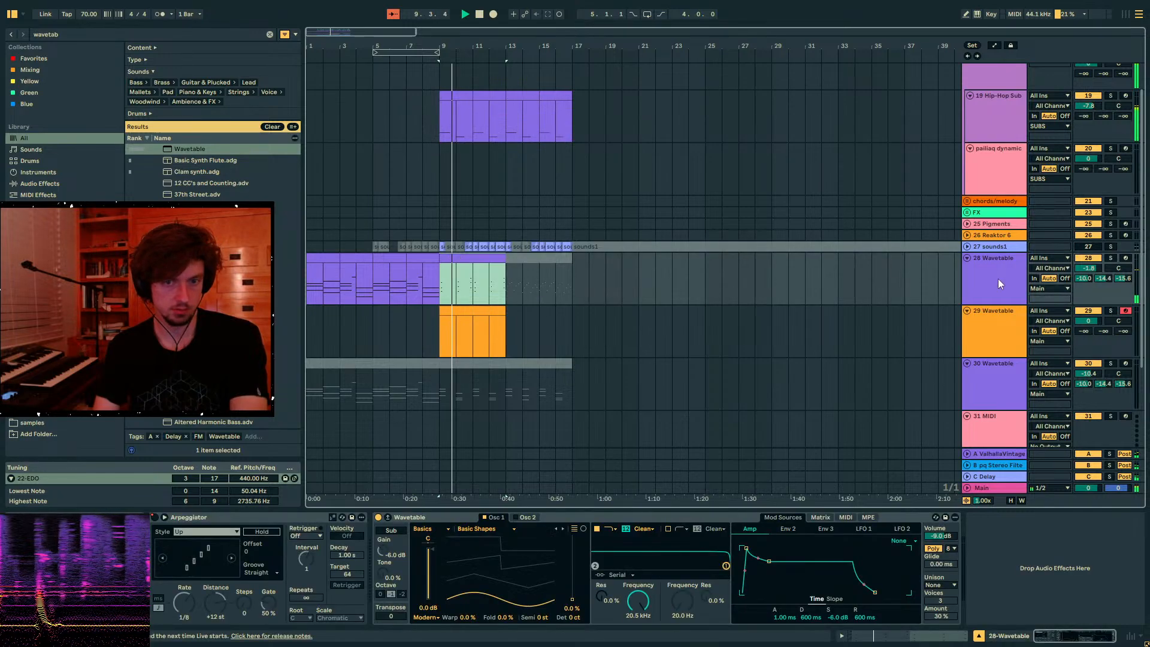
pyautogui.click(457, 304)
pyautogui.click(458, 259)
pyautogui.hotkey('ctrl', 'c')
pyautogui.click(465, 311)
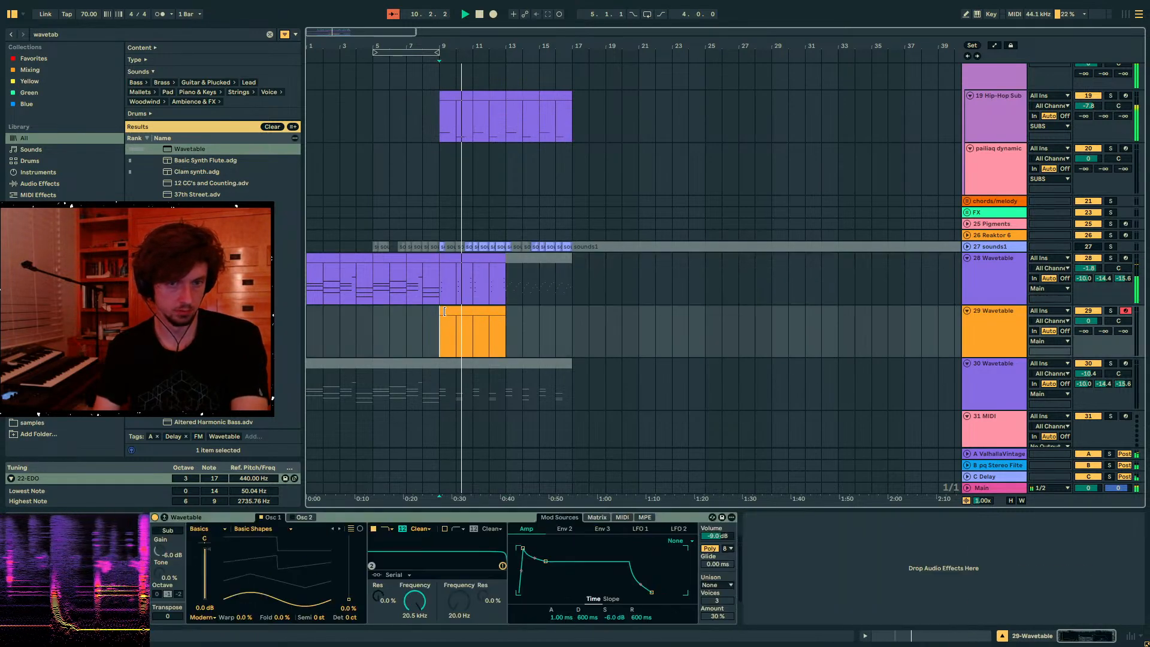
pyautogui.hotkey('ctrl', 'v')
# - Open the copied clip on track 29 in the note editor and stop playback
pyautogui.click(985, 324)
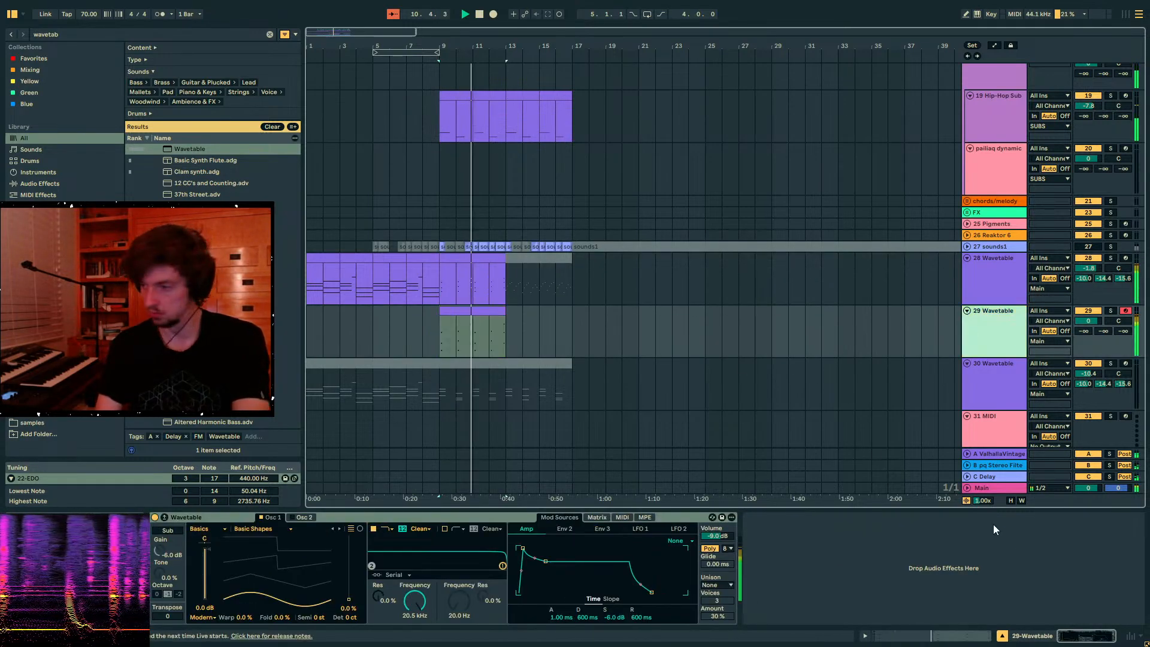
pyautogui.click(963, 635)
pyautogui.click(442, 345)
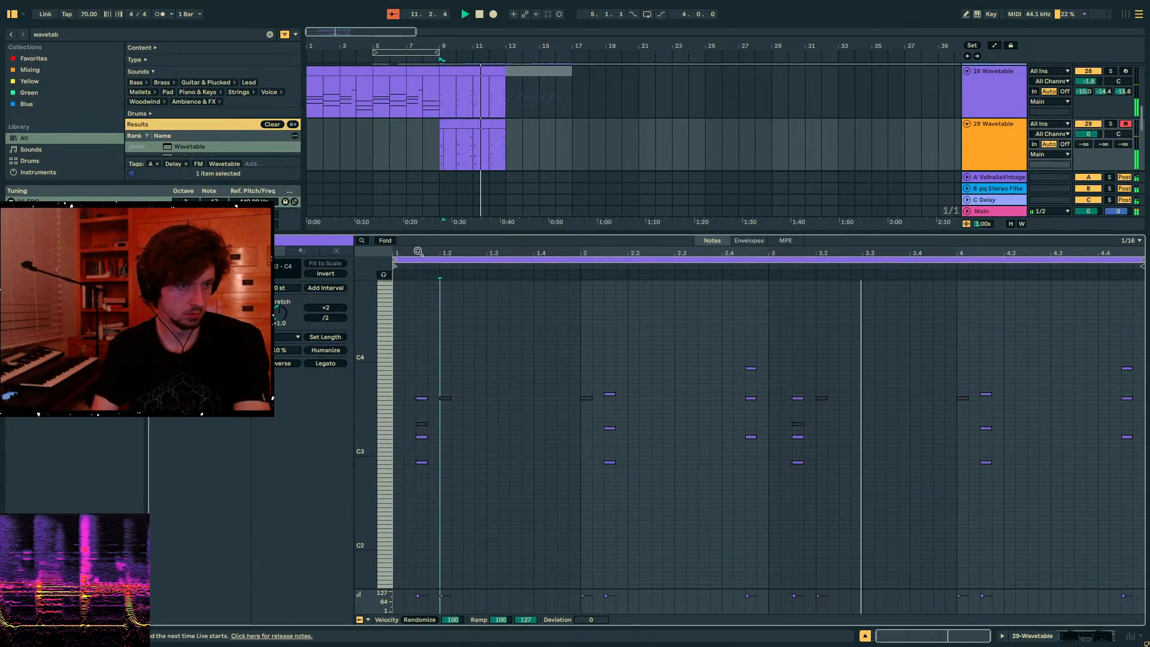
pyautogui.click(386, 242)
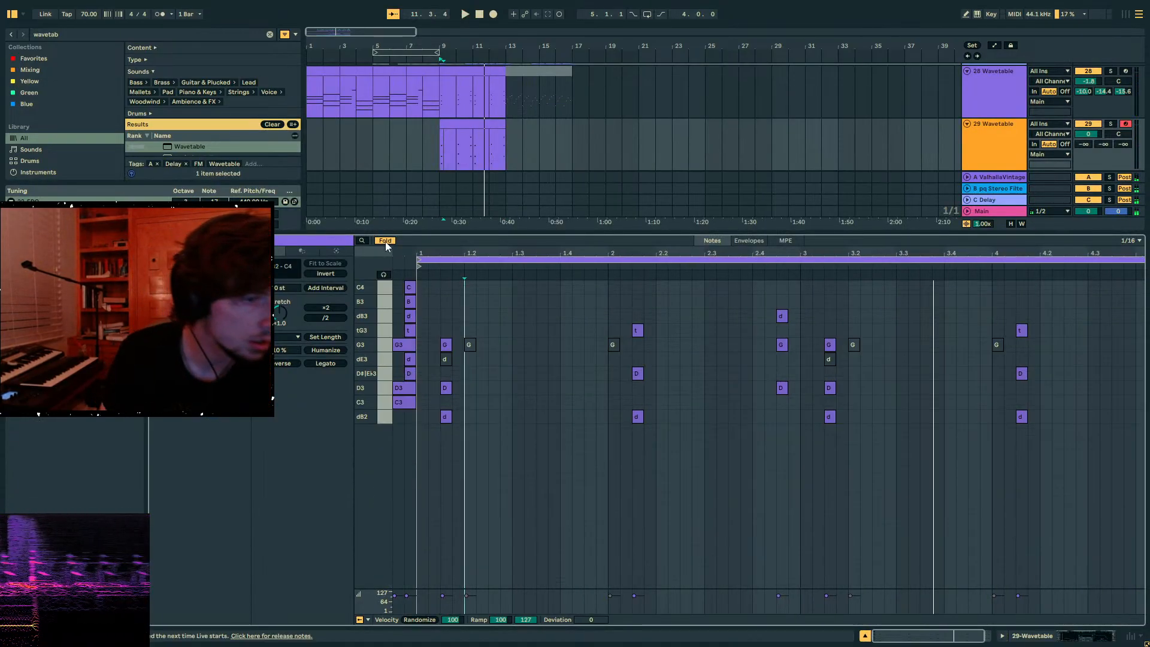
pyautogui.click(385, 242)
# - Copy the scale guide notes before the clip's start an octave below and above, covering C2 to C5, and fold the editor
pyautogui.moveTo(422, 519)
pyautogui.mouseDown()
pyautogui.moveTo(391, 432)
pyautogui.moveTo(390, 361)
pyautogui.mouseUp()
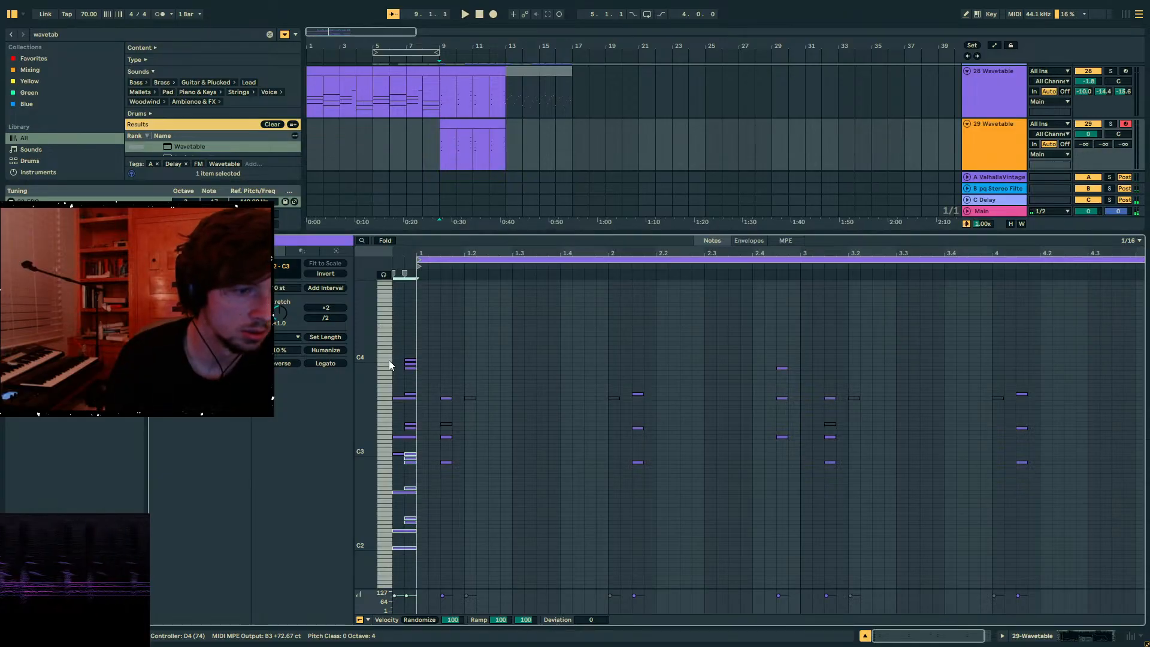
pyautogui.hotkey('shift', 'Up')
pyautogui.click(385, 241)
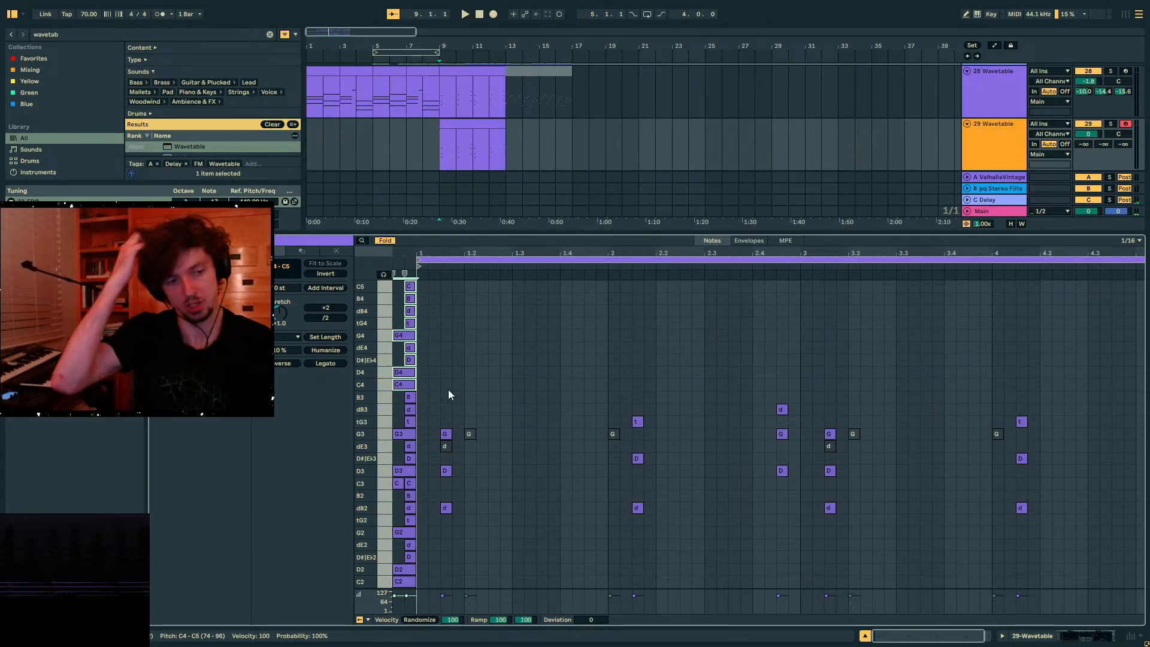
# - Delete all deactivated dE3 and G3 notes from the track 29 clip
pyautogui.moveTo(478, 384); pyautogui.dragTo(448, 477)
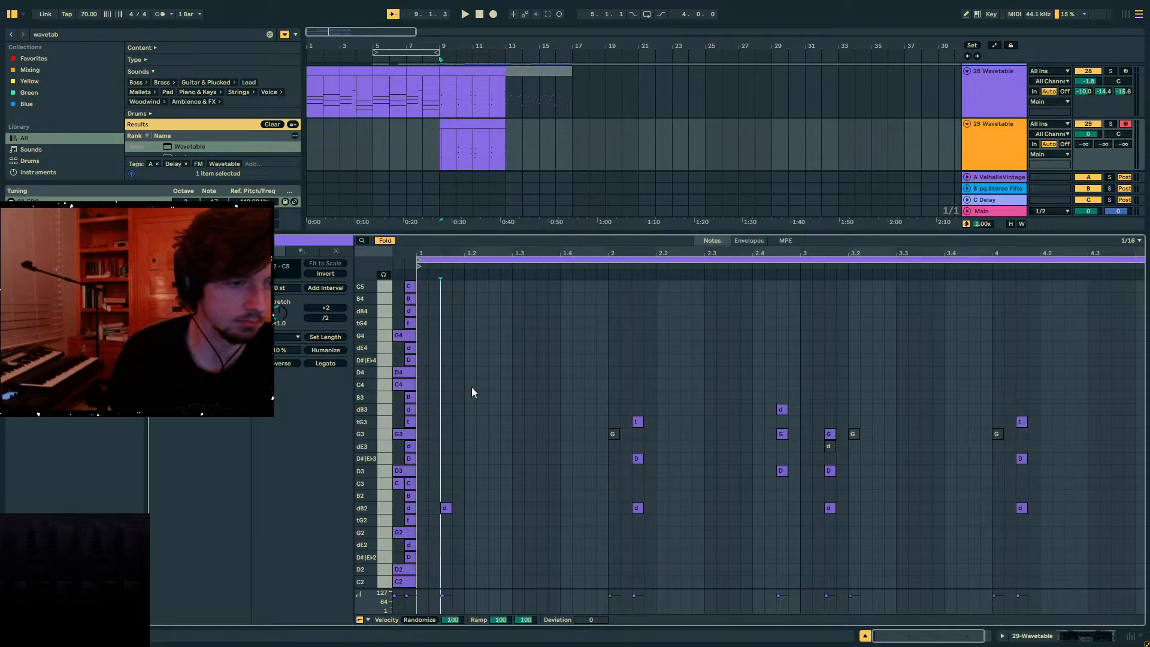
pyautogui.moveTo(479, 446)
pyautogui.mouseDown()
pyautogui.moveTo(449, 447)
pyautogui.moveTo(468, 433)
pyautogui.mouseUp()
pyautogui.press('Delete')
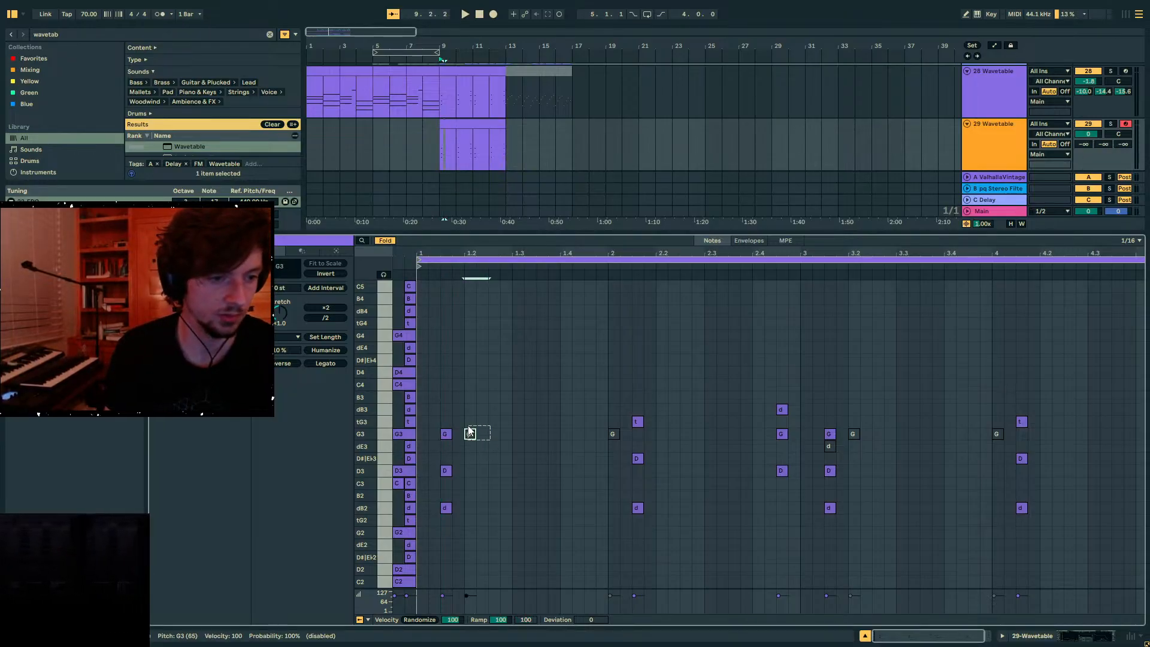
pyautogui.press('Delete')
pyautogui.moveTo(592, 432); pyautogui.dragTo(624, 432)
pyautogui.press('Delete')
pyautogui.click(562, 397)
pyautogui.click(850, 434)
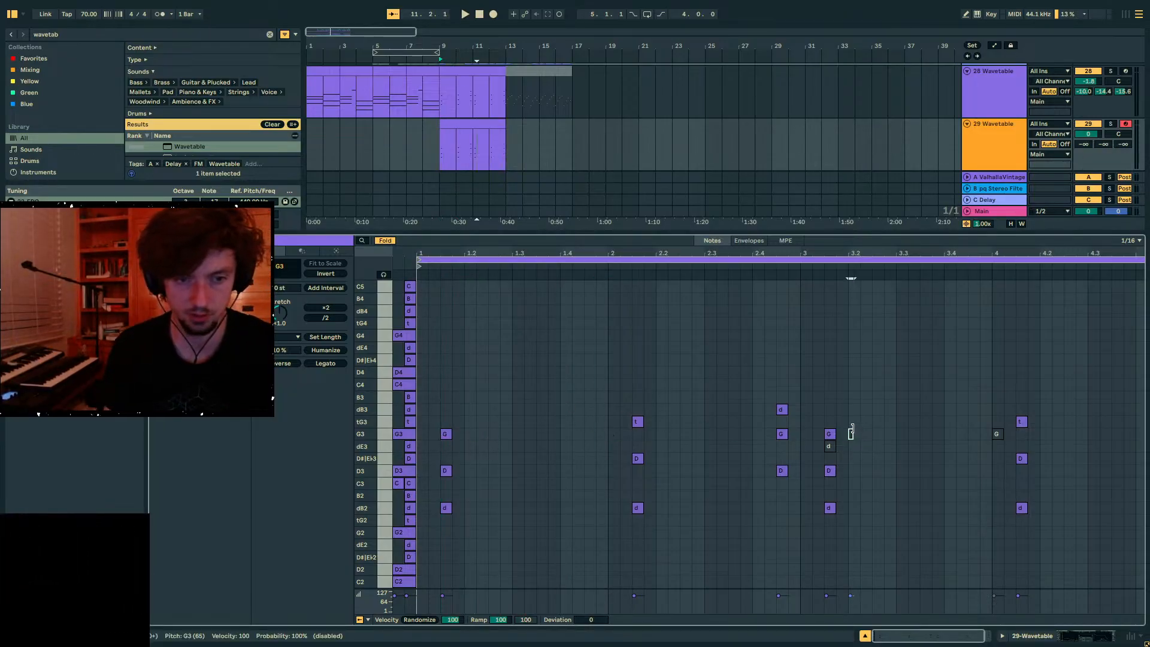
pyautogui.press('Delete')
pyautogui.moveTo(846, 454); pyautogui.dragTo(821, 446)
pyautogui.press('Delete')
pyautogui.click(999, 434)
# - Deactivate all chord notes in the track 29 clip and add a tG3 sixteenth at 1.2.3 during playback
pyautogui.moveTo(1064, 372); pyautogui.dragTo(439, 587)
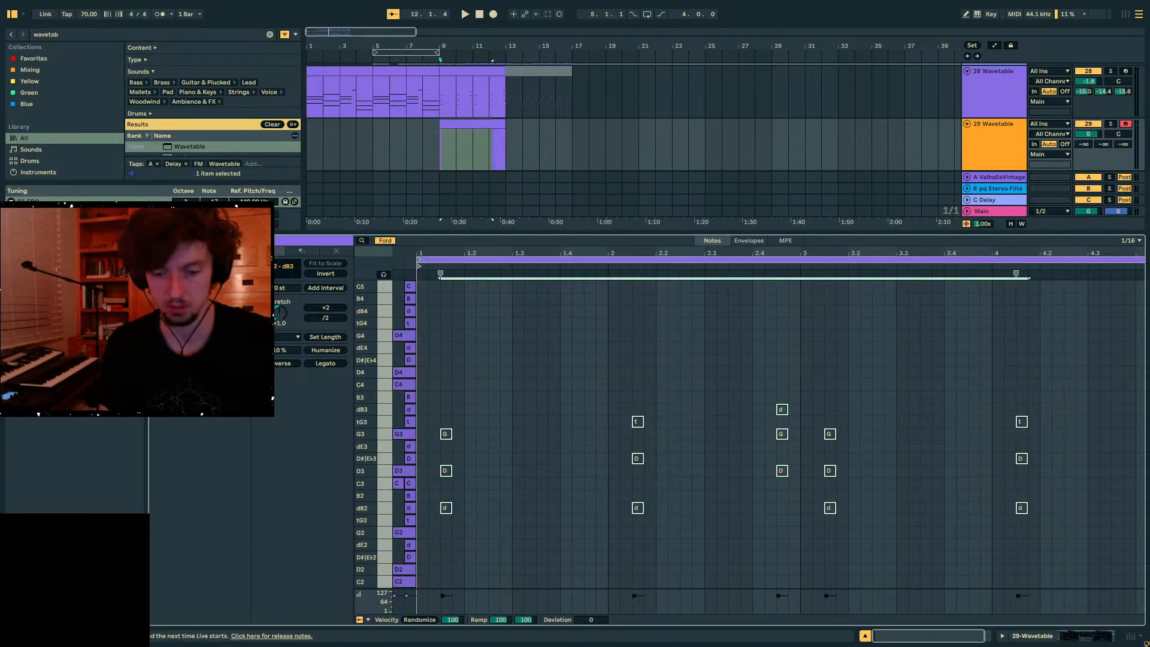
pyautogui.click(450, 399)
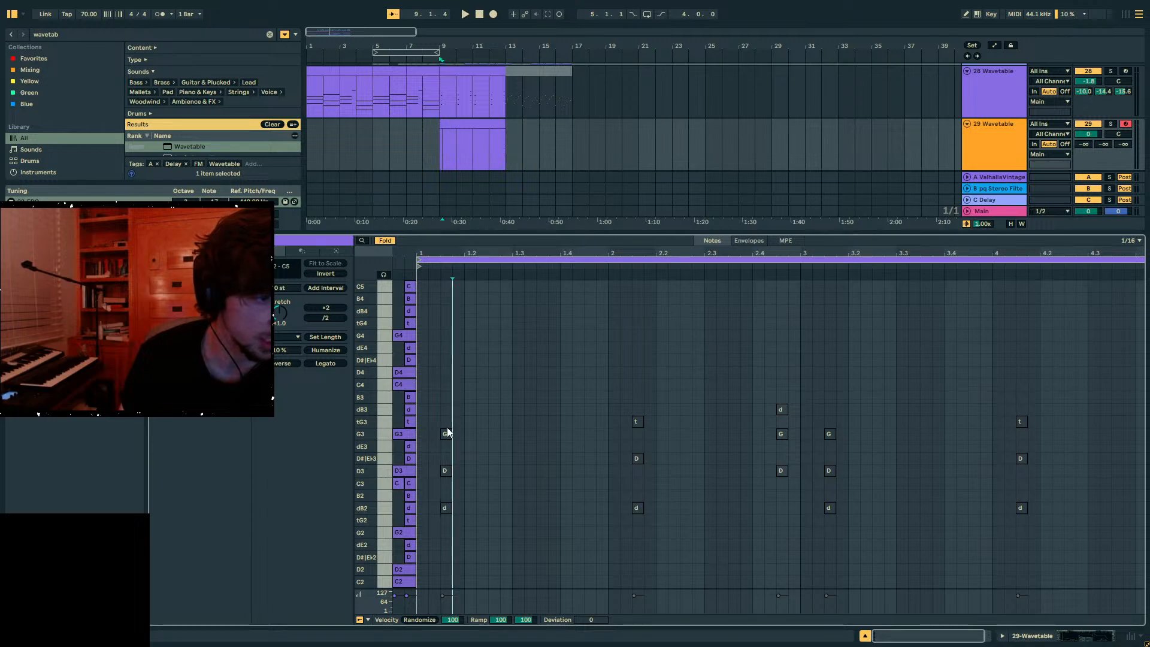
pyautogui.click(446, 470)
pyautogui.press('space')
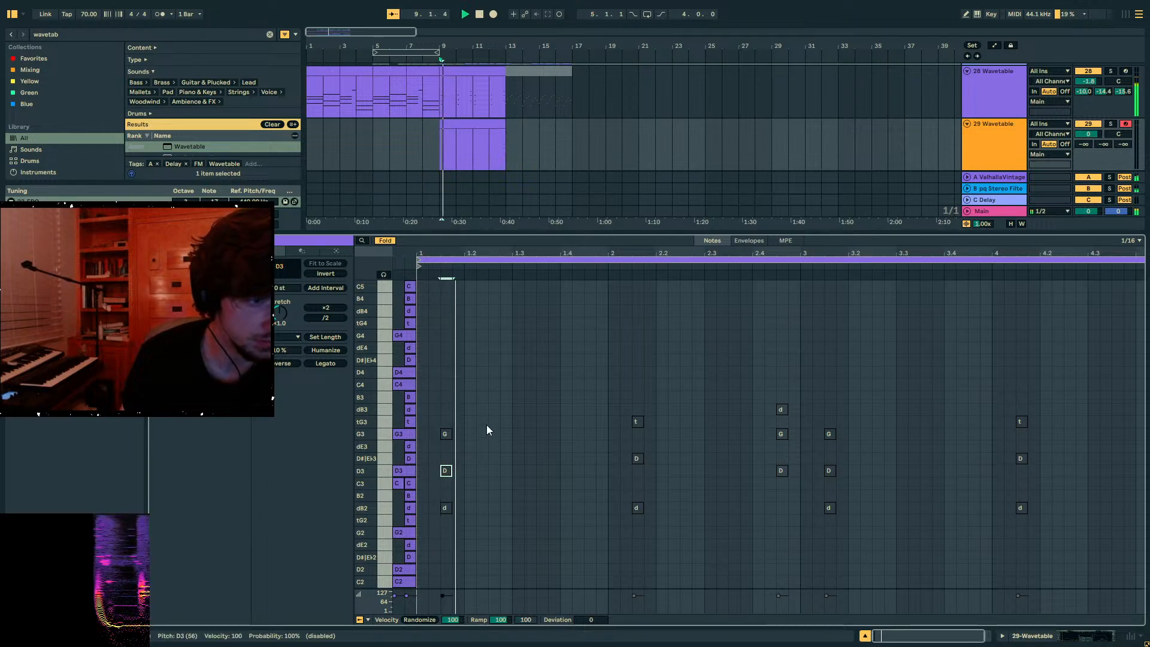
pyautogui.doubleClick(492, 421)
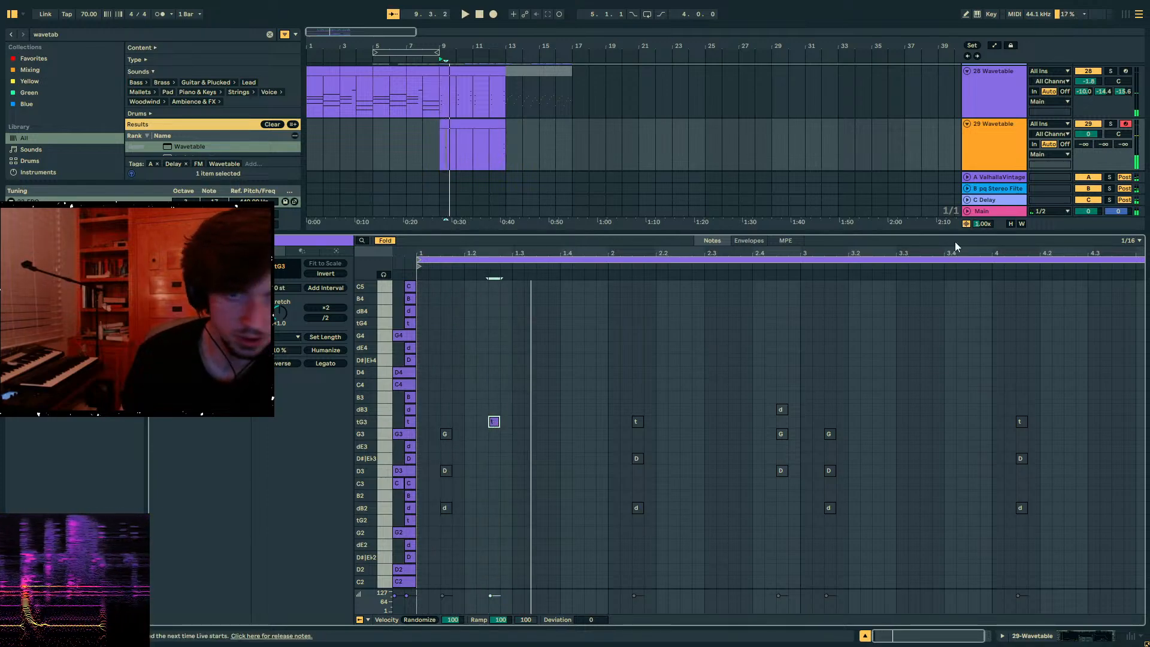
# - Replace track 29's Wavetable with Operator, enable its pitch envelope and set the amount to -63%
pyautogui.hotkey('ctrl', 'f')
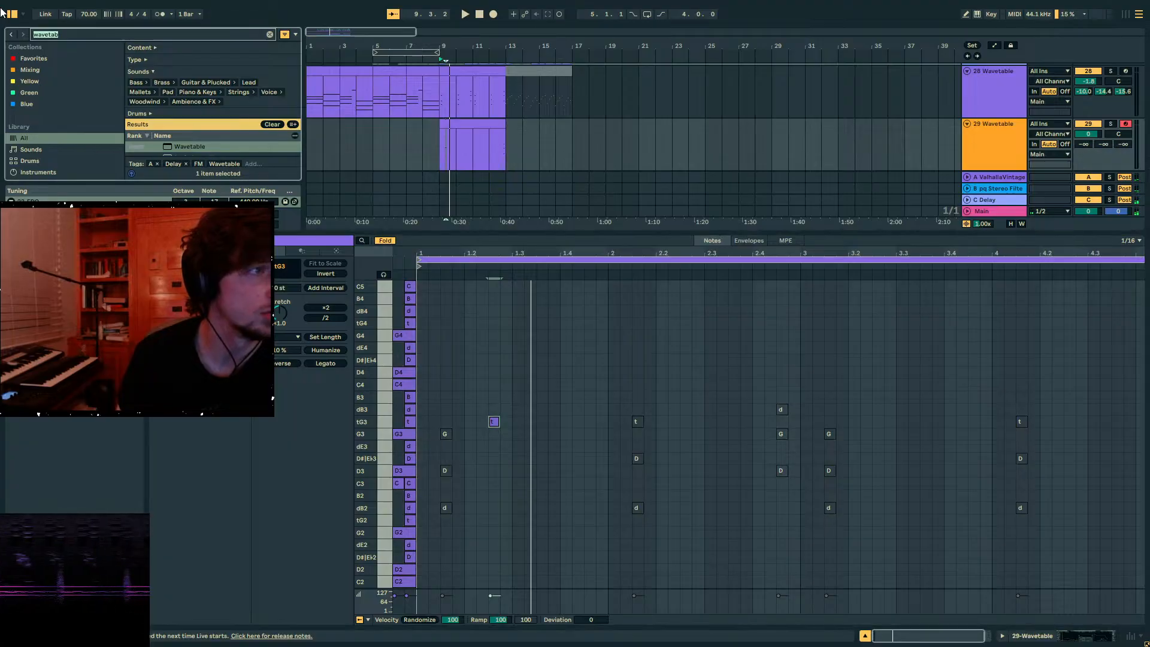
pyautogui.write('operator')
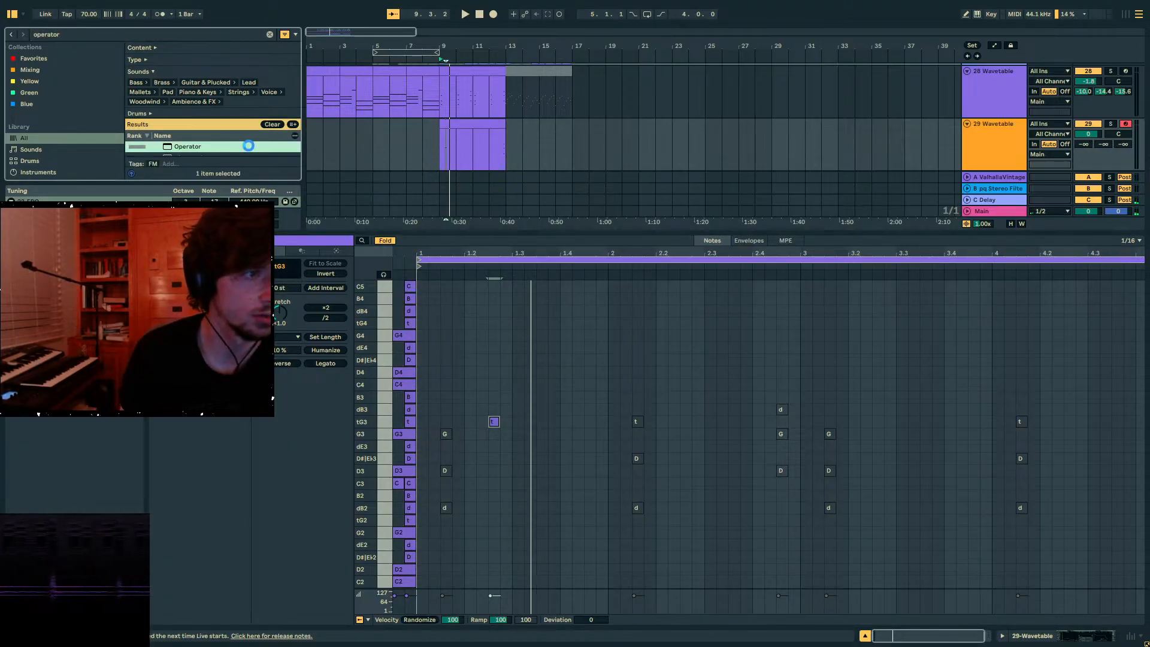
pyautogui.press('Return')
pyautogui.click(465, 588)
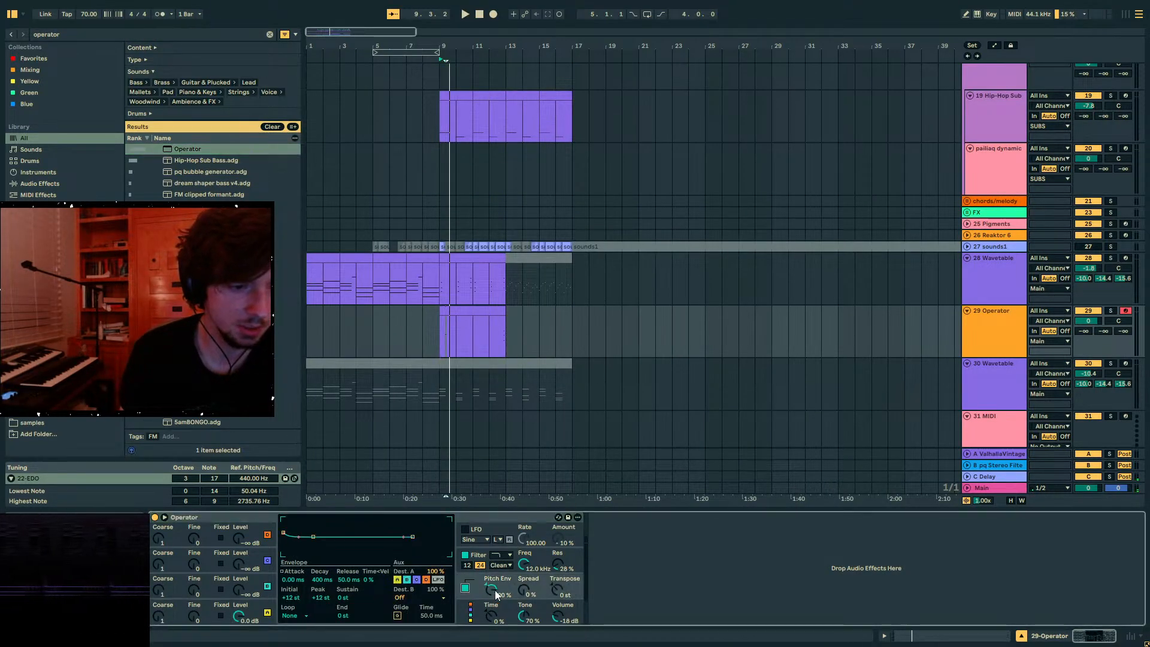
pyautogui.moveTo(496, 590); pyautogui.dragTo(496, 638)
pyautogui.press('space')
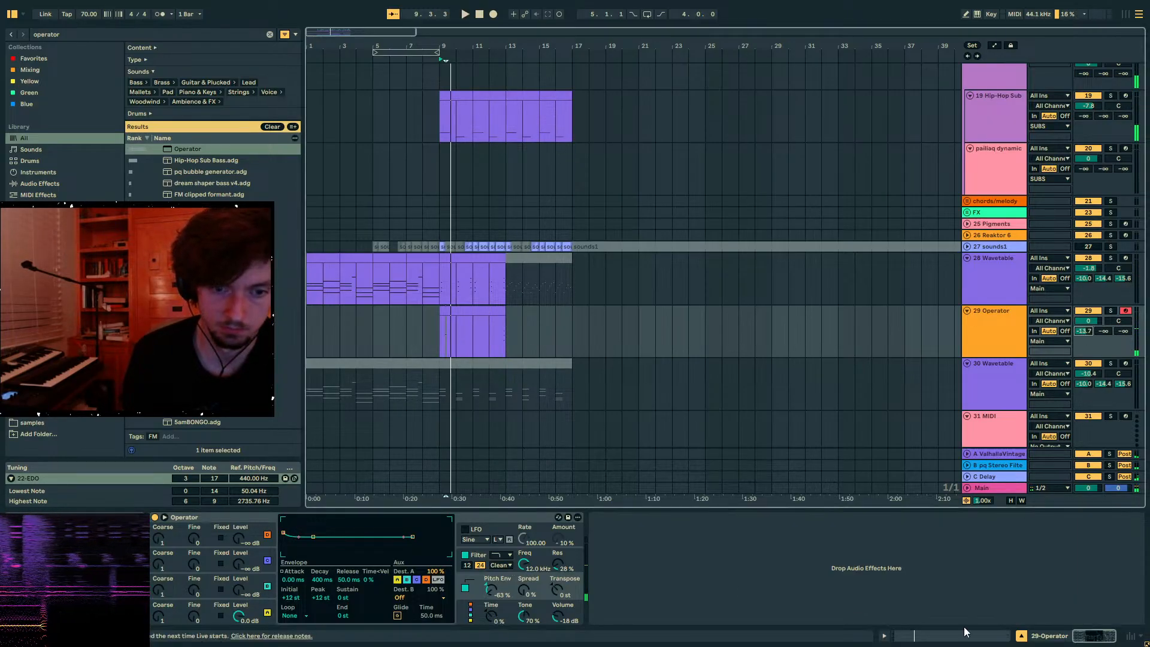
# - Continue the track 29 melody with a dB3 sixteenth at 1.3.1 and a B3 sixteenth at 1.3.3
pyautogui.hotkey('shift', 'Tab')
pyautogui.doubleClick(530, 422)
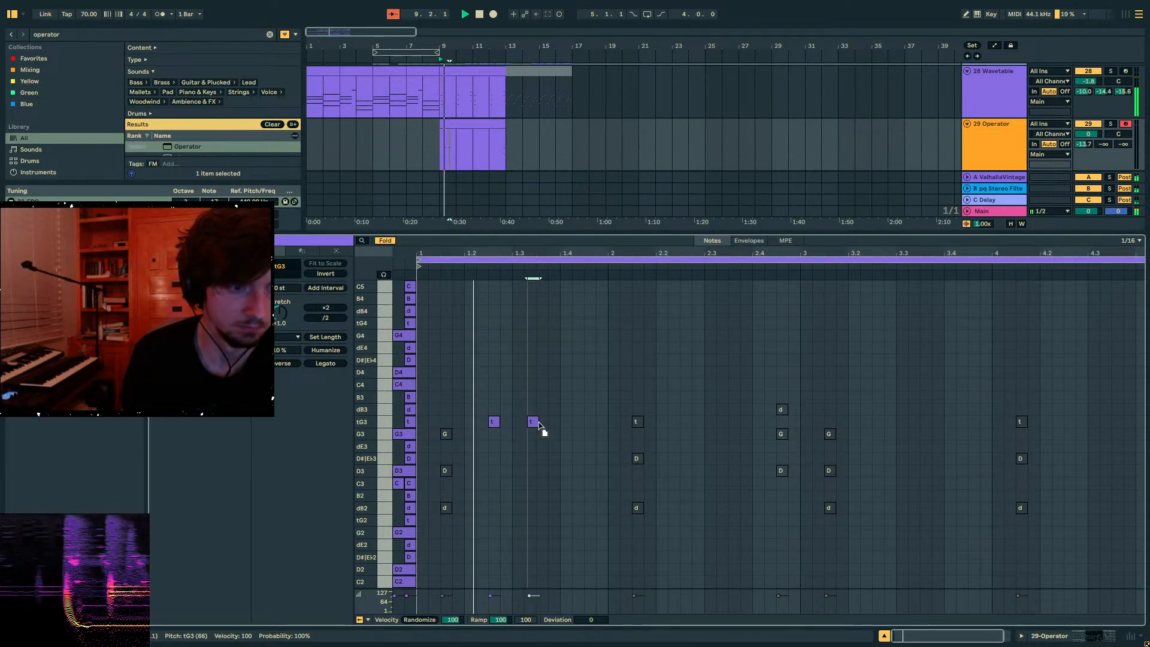
pyautogui.moveTo(537, 423)
pyautogui.mouseDown()
pyautogui.moveTo(546, 429)
pyautogui.moveTo(527, 430)
pyautogui.moveTo(524, 411)
pyautogui.mouseUp()
pyautogui.doubleClick(541, 397)
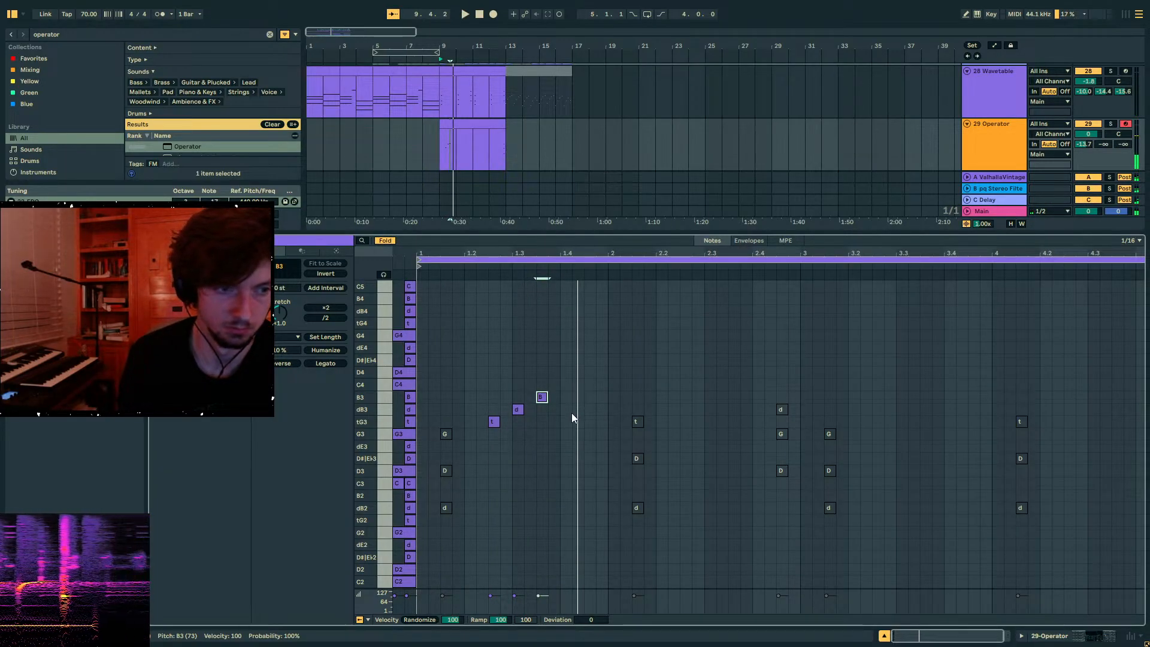
# - Add a tG3 note near the end of the clip's first bar and duplicate the bar's phrase into the second bar
pyautogui.doubleClick(589, 398)
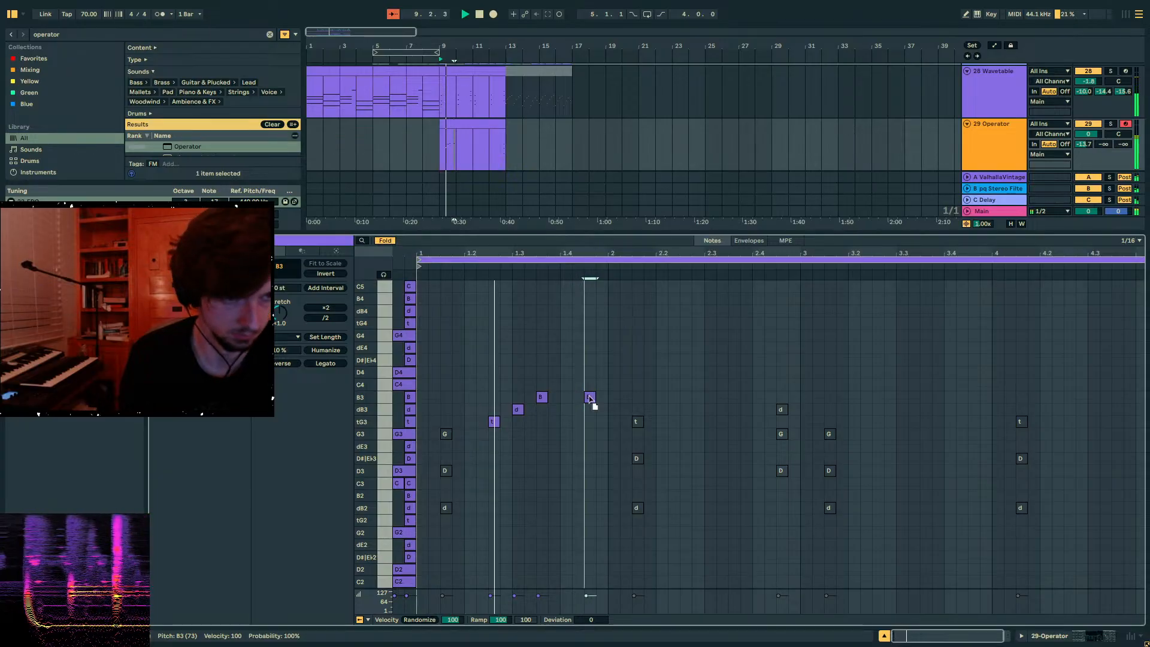
pyautogui.moveTo(589, 398); pyautogui.dragTo(589, 429)
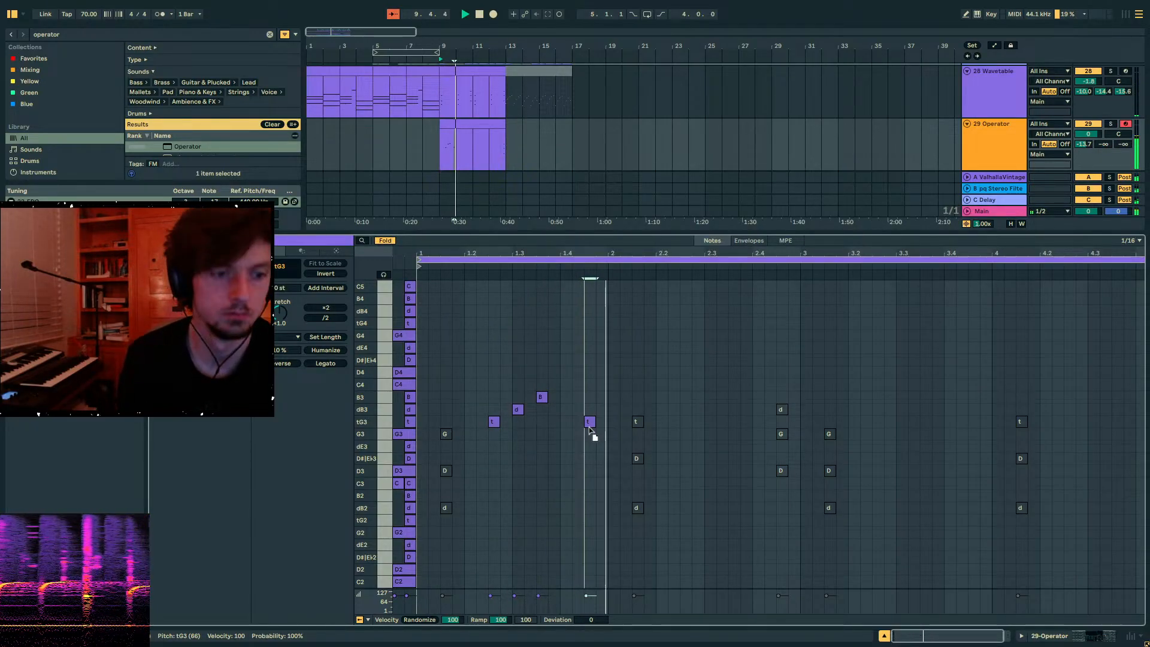
pyautogui.moveTo(607, 360); pyautogui.dragTo(424, 489)
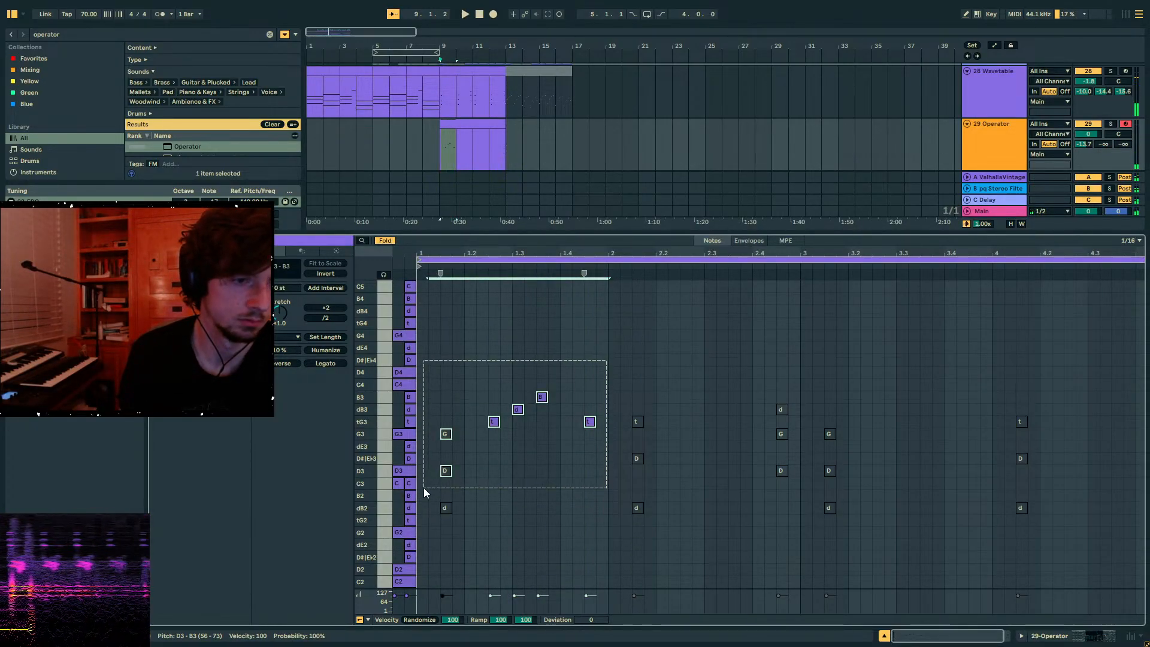
pyautogui.hotkey('ctrl', 'd')
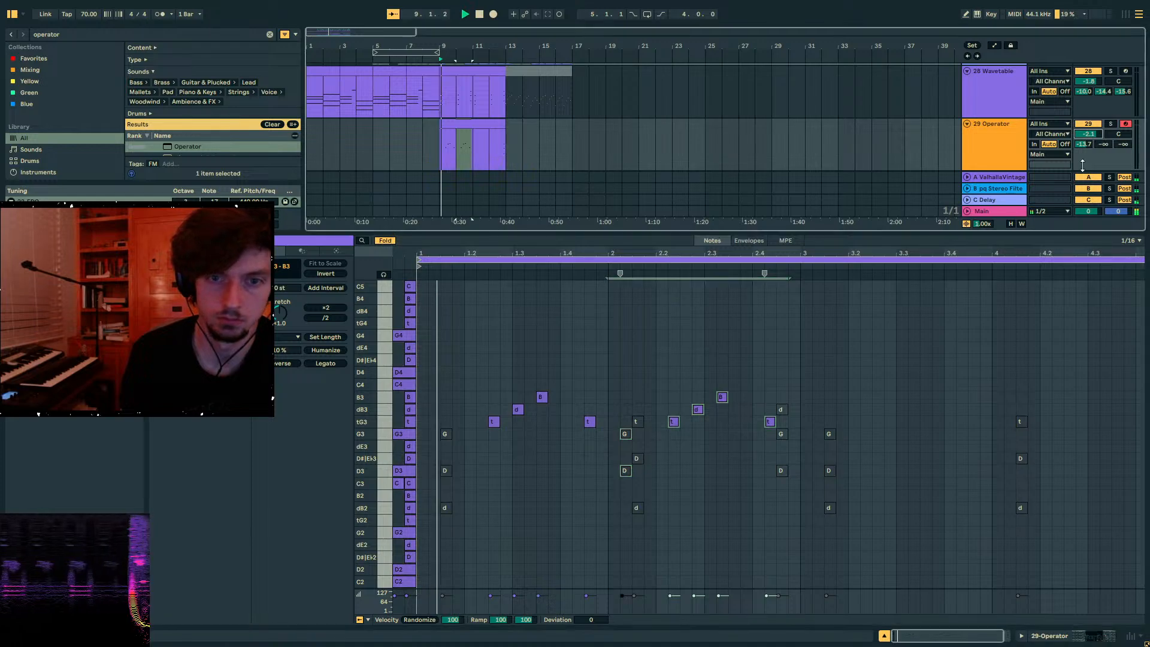
# - Set the transpose of the Operator's pitch envelope to -12 st and return to the clip's notes
pyautogui.hotkey('shift', 'Tab')
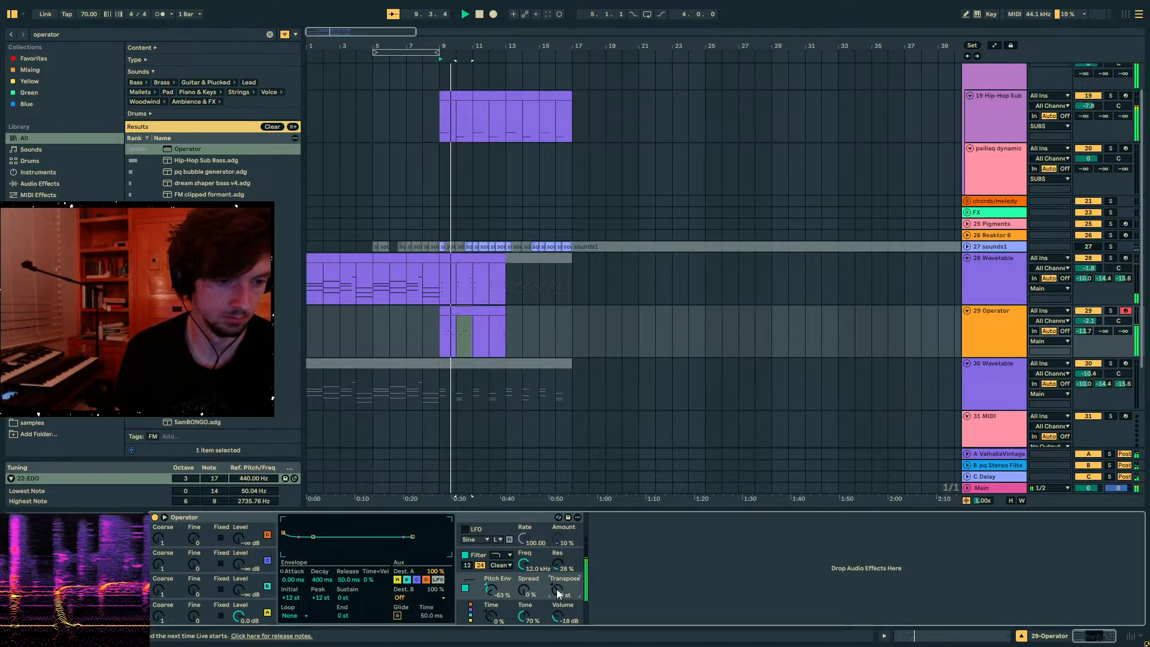
pyautogui.click(443, 330)
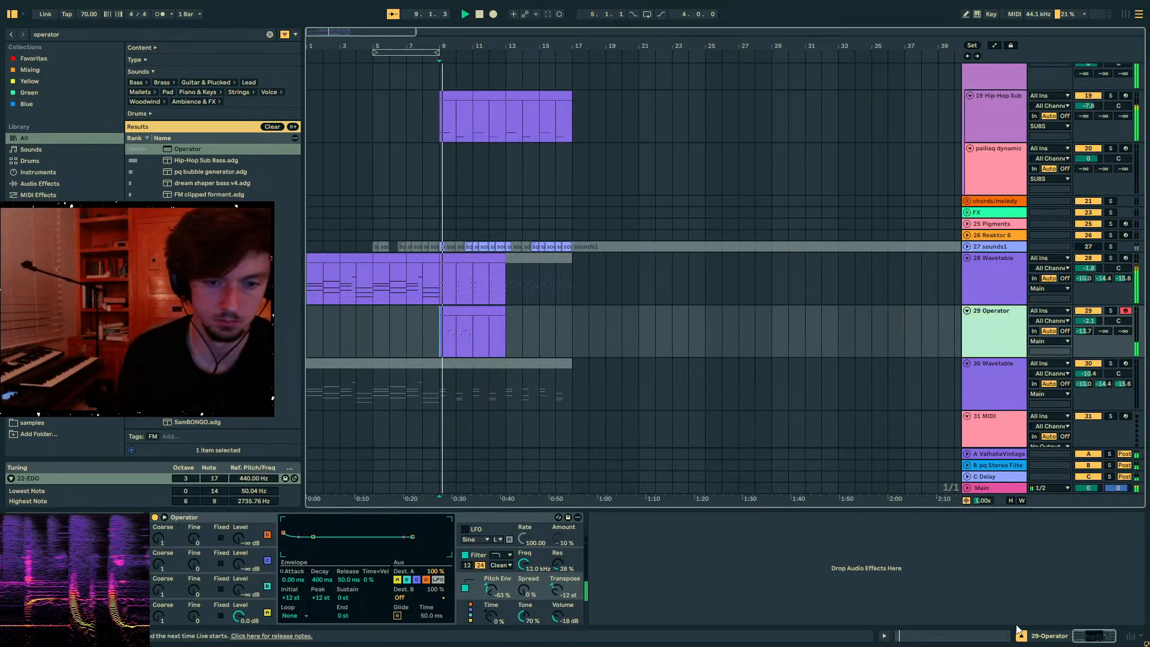
pyautogui.hotkey('shift', 'Tab')
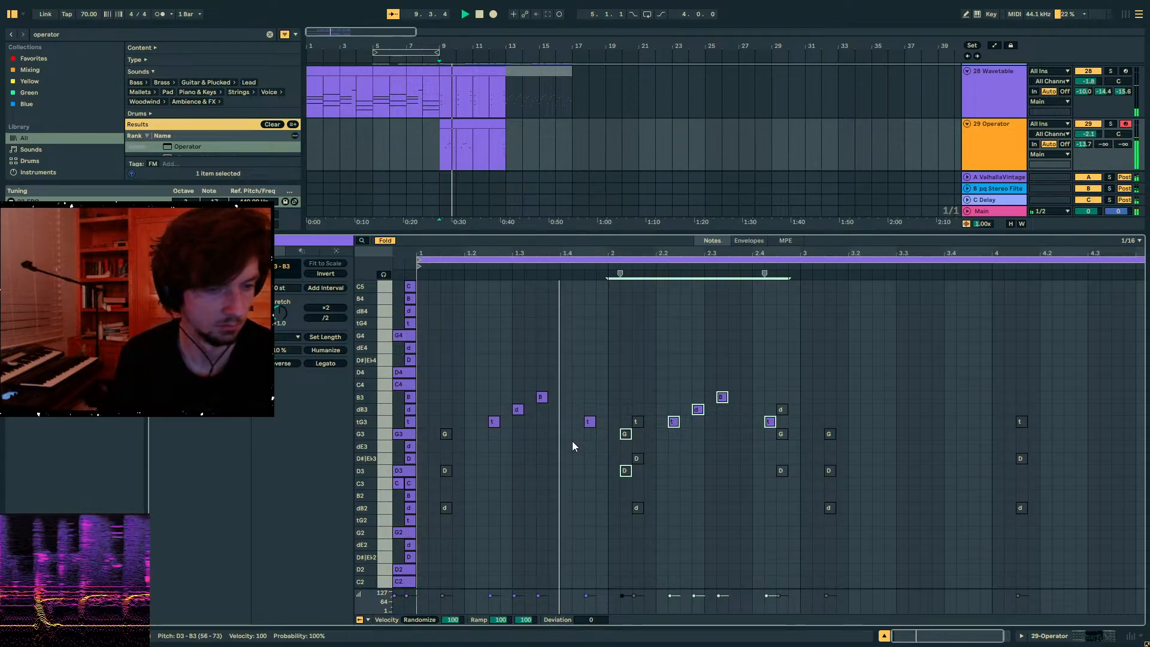
# - Lower the dB3 and B3 notes of the copied second-bar phrase to G3 and tG3
pyautogui.moveTo(737, 446); pyautogui.dragTo(698, 387)
pyautogui.press('Down')
pyautogui.press('Down')
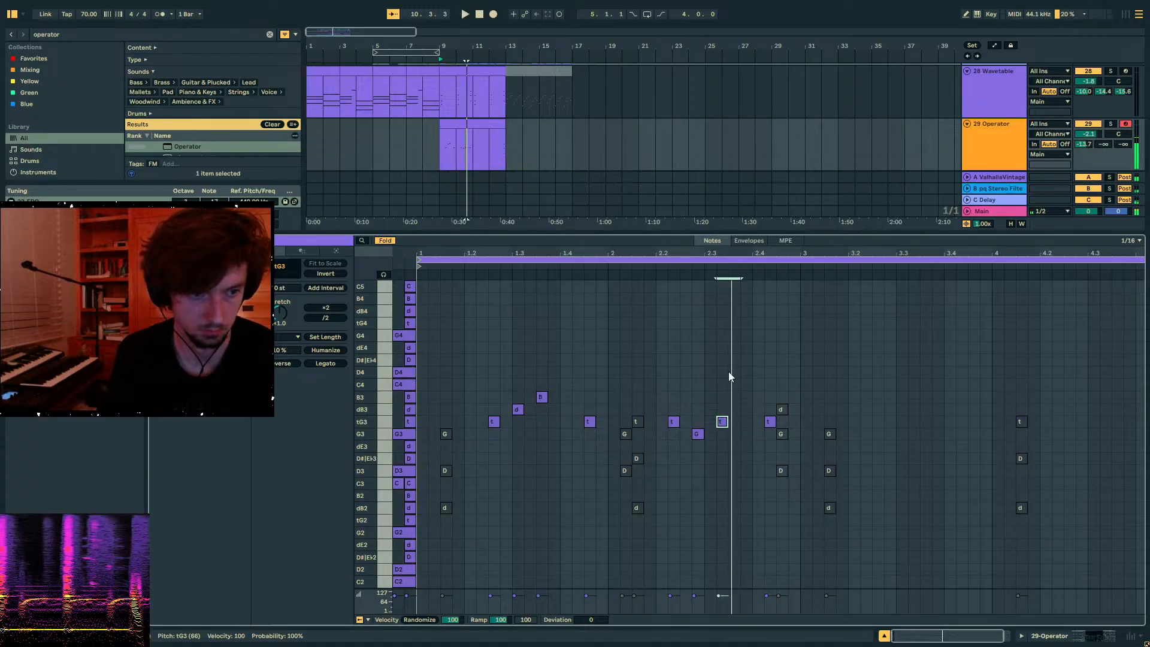
# - Shift the second-bar phrase and the notes after it later to start at 2.3, and add a dB3 note after 2.4
pyautogui.moveTo(689, 380); pyautogui.dragTo(655, 362)
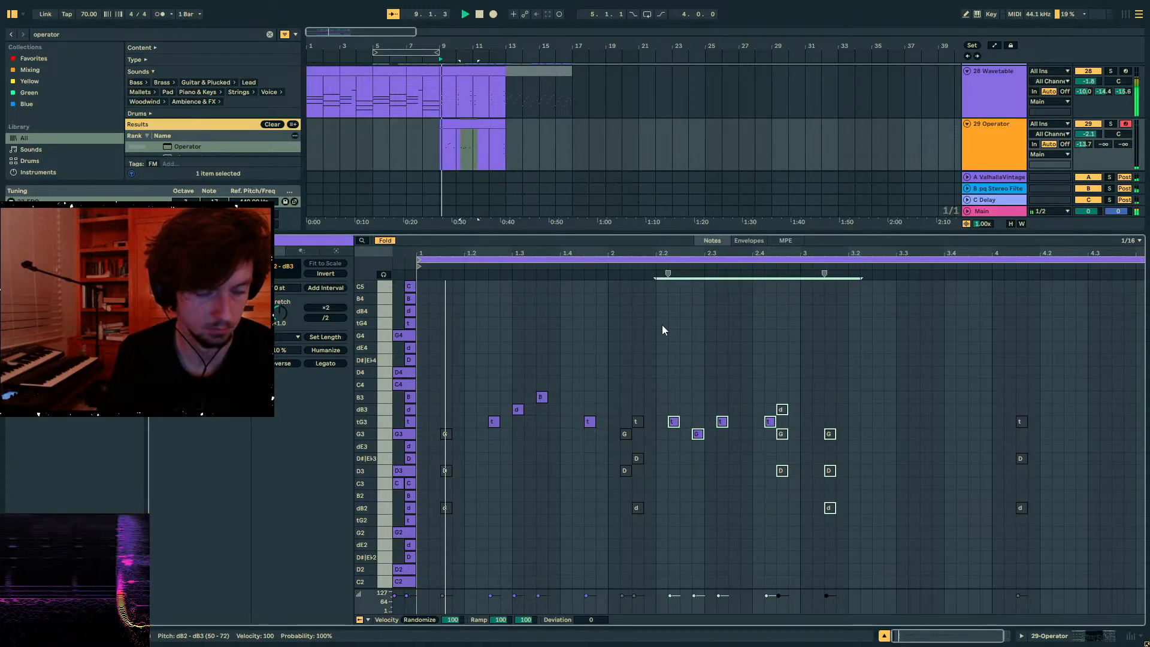
pyautogui.press('Right')
pyautogui.press('Right')
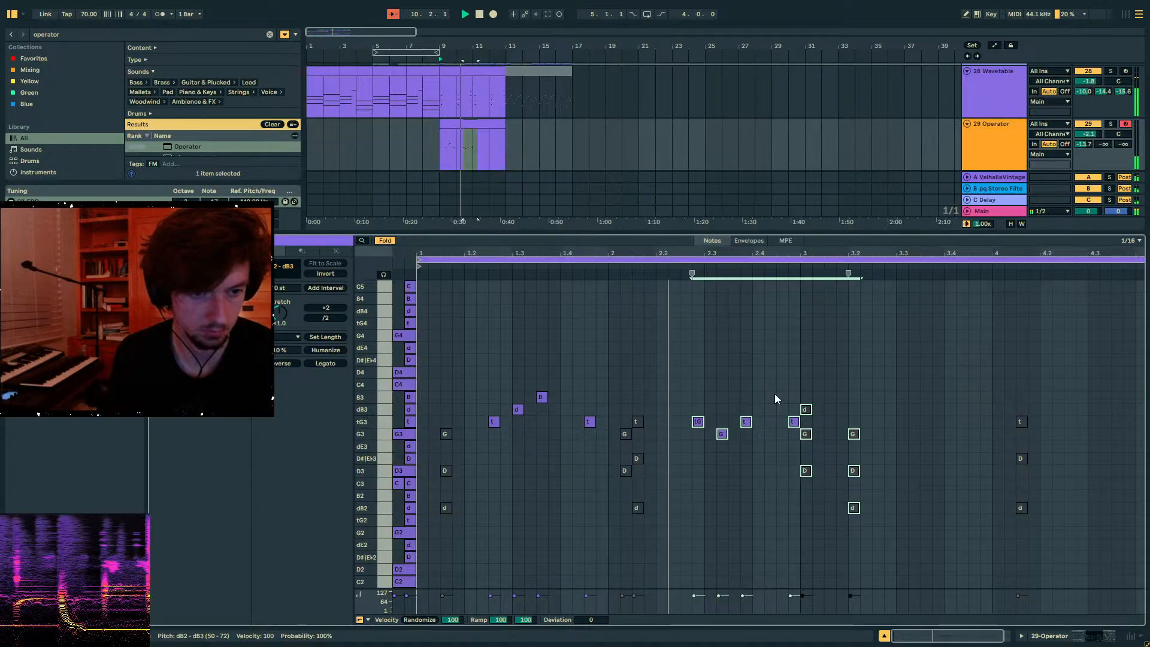
pyautogui.press('Right')
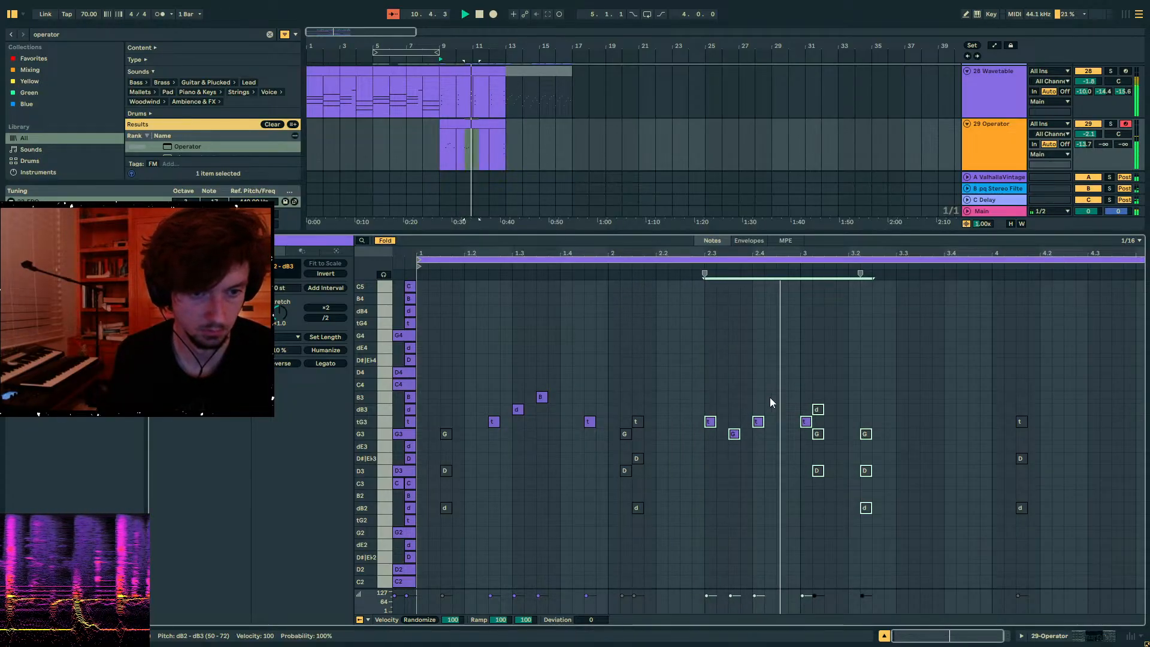
pyautogui.click(776, 411)
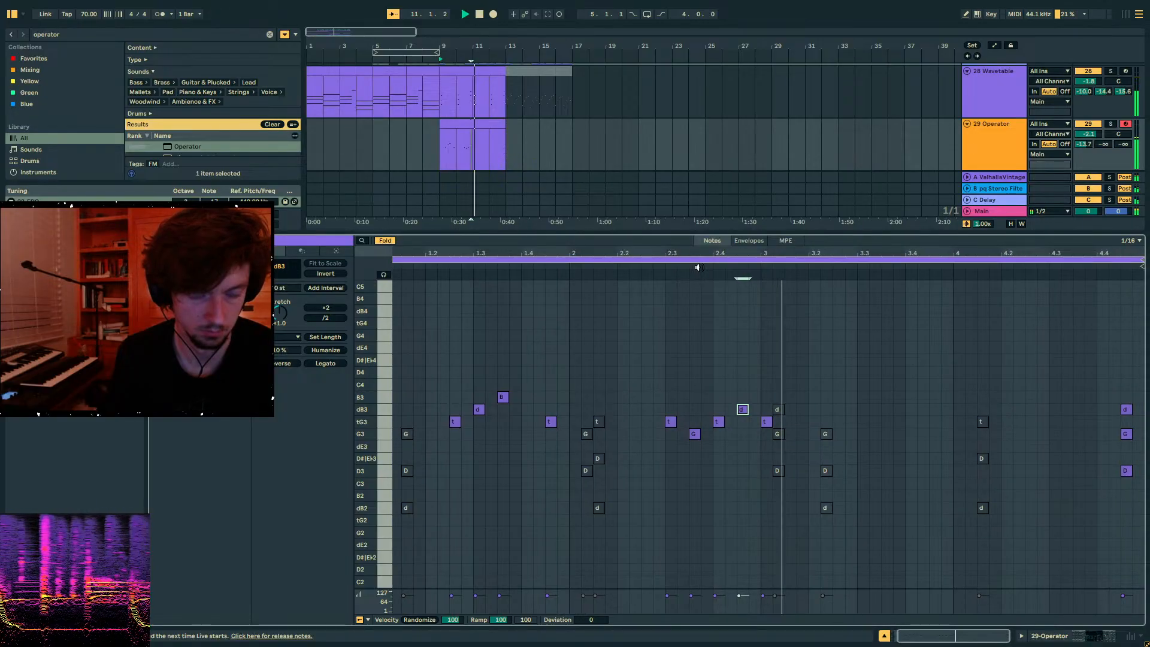
# - Duplicate the melody of the first two bars into bars three and four and play it back
pyautogui.press('space')
pyautogui.moveTo(762, 314); pyautogui.dragTo(393, 484)
pyautogui.hotkey('ctrl', 'd')
pyautogui.press('space')
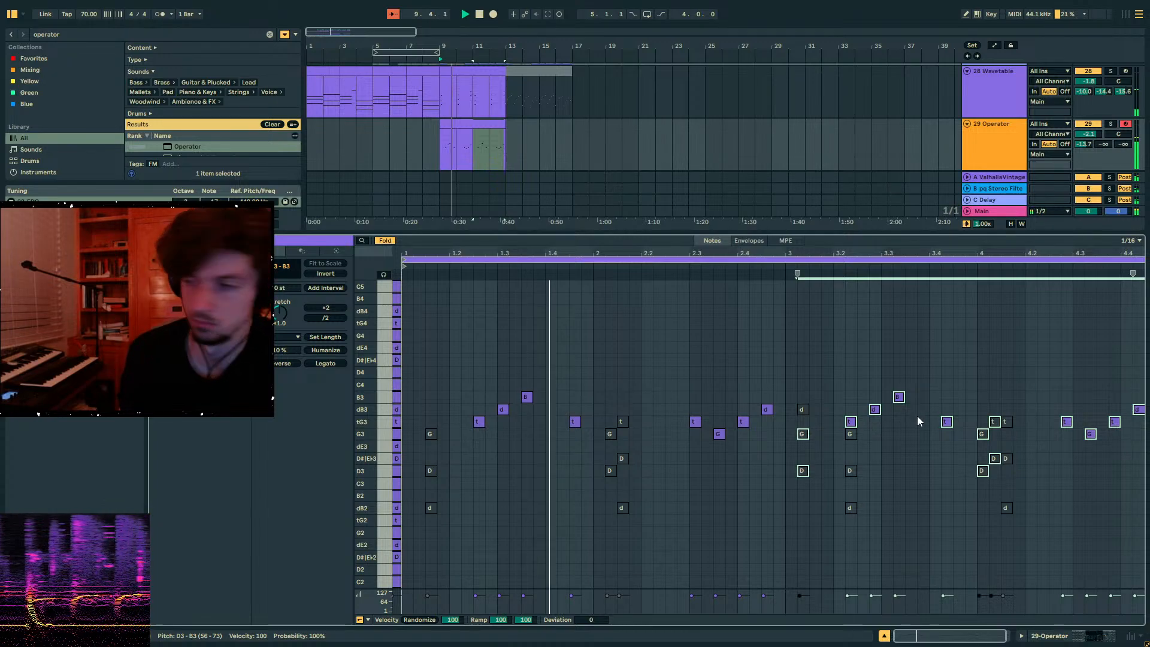
# - Lower the G3 note in the second-bar phrase to D#|Eb3 and play the passage
pyautogui.moveTo(925, 386); pyautogui.dragTo(849, 423)
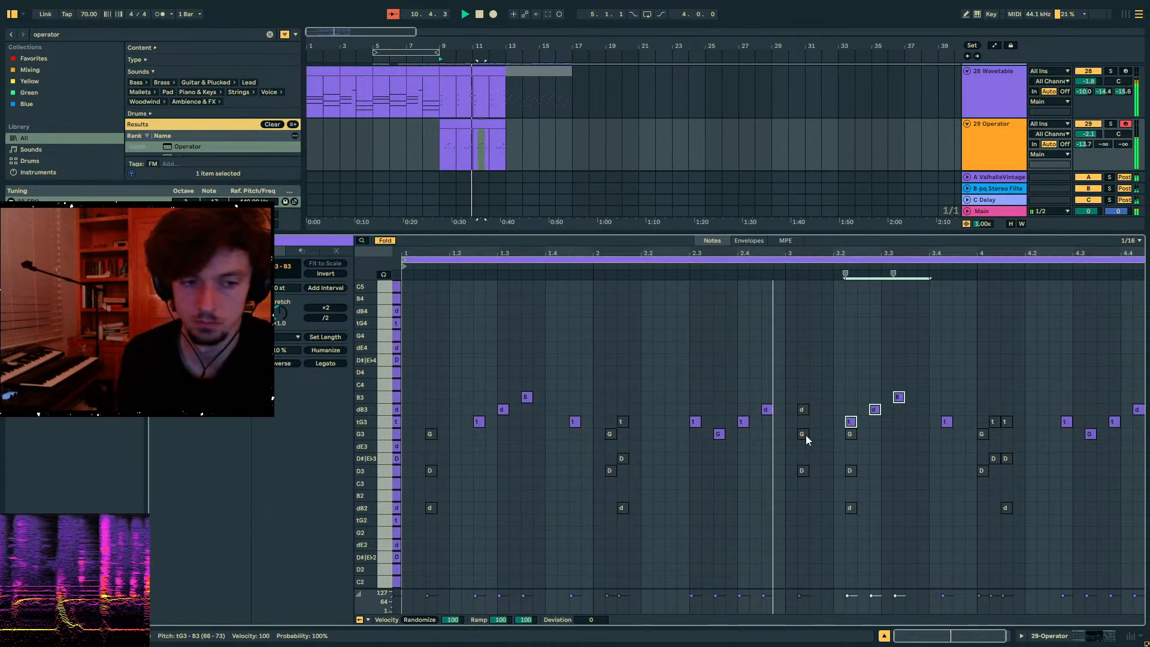
pyautogui.press('space')
pyautogui.click(695, 422)
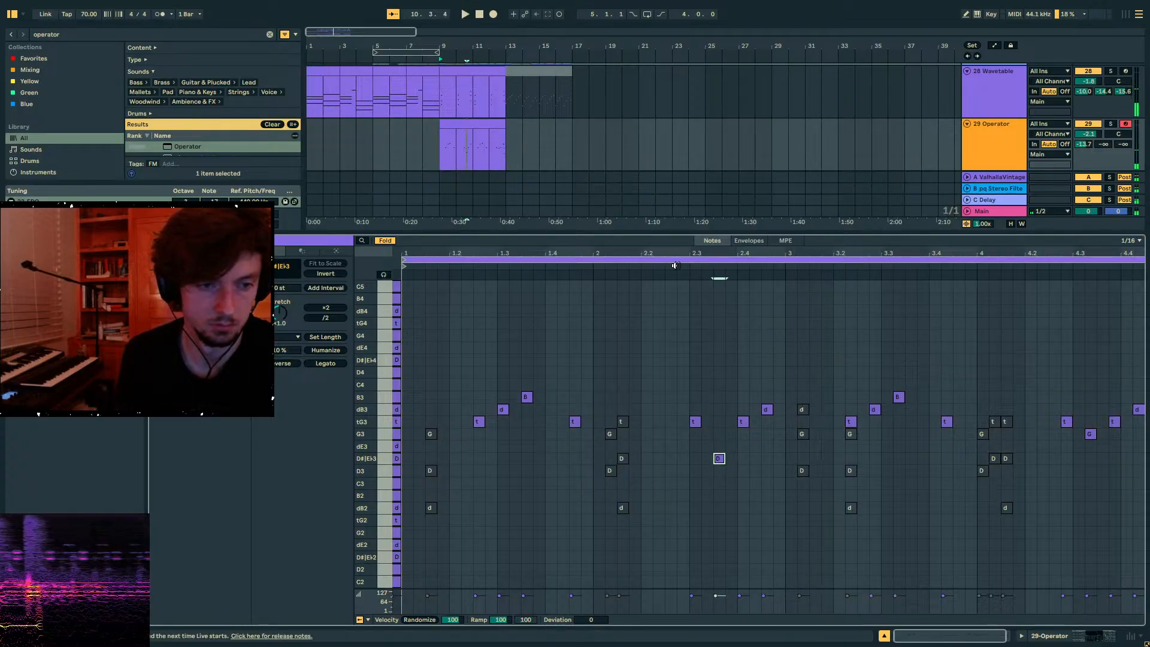
pyautogui.click(665, 266)
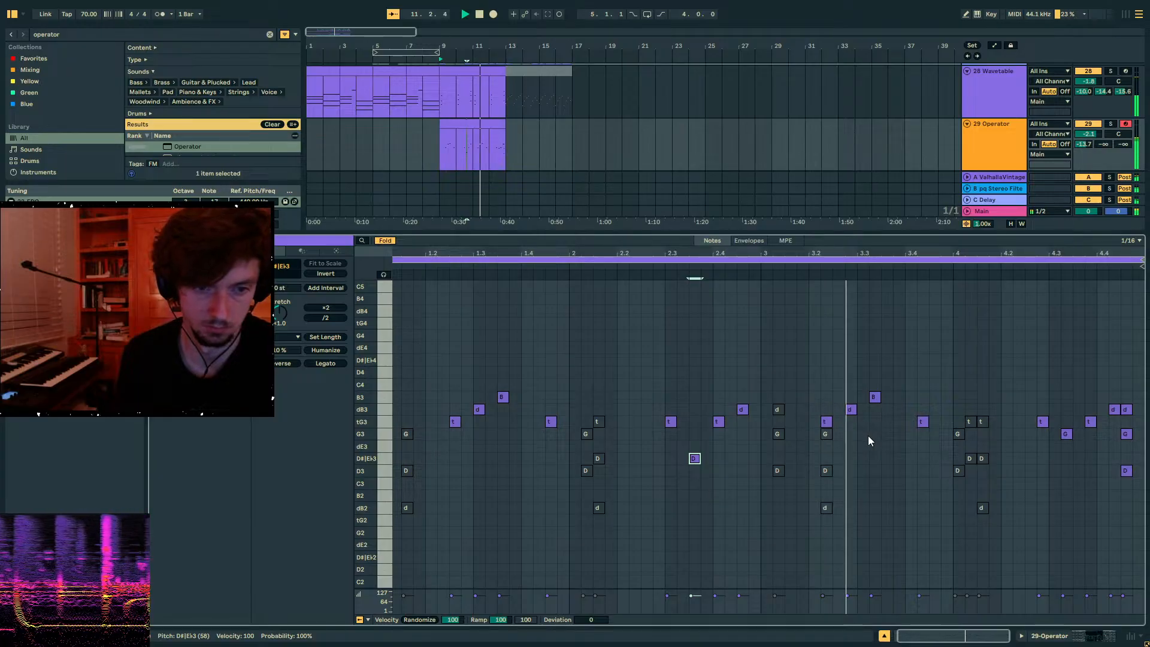
# - Move the active dB3, B3 and tG3 notes in the third bar slightly later
pyautogui.press('space')
pyautogui.moveTo(890, 434); pyautogui.dragTo(891, 395)
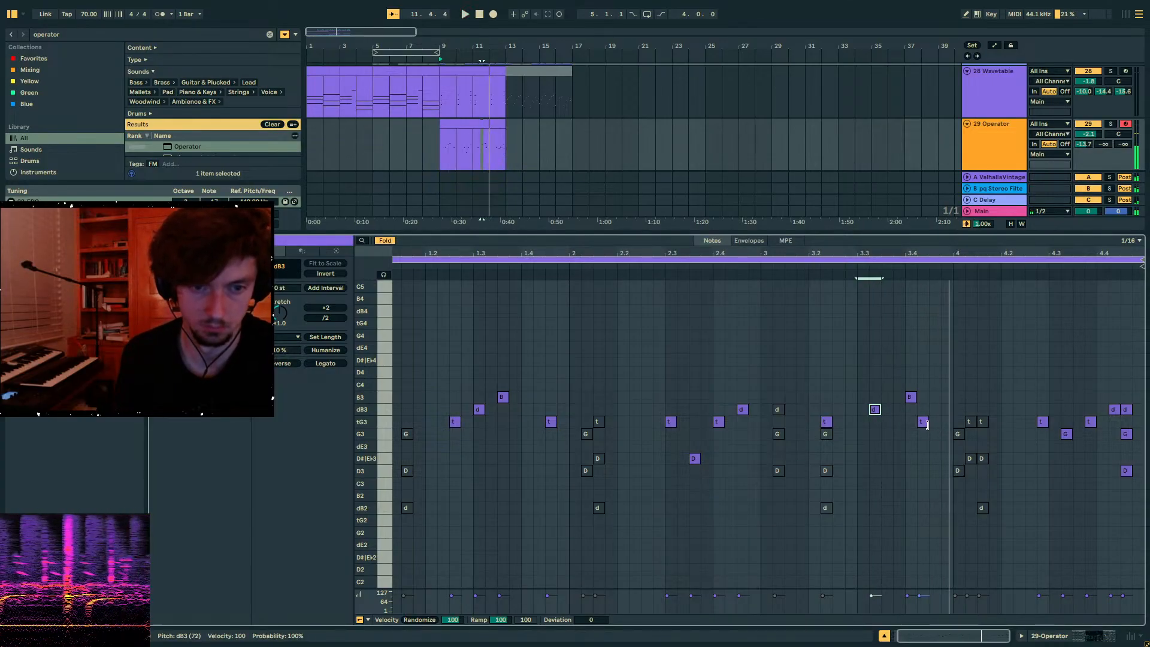
pyautogui.moveTo(923, 422); pyautogui.dragTo(934, 422)
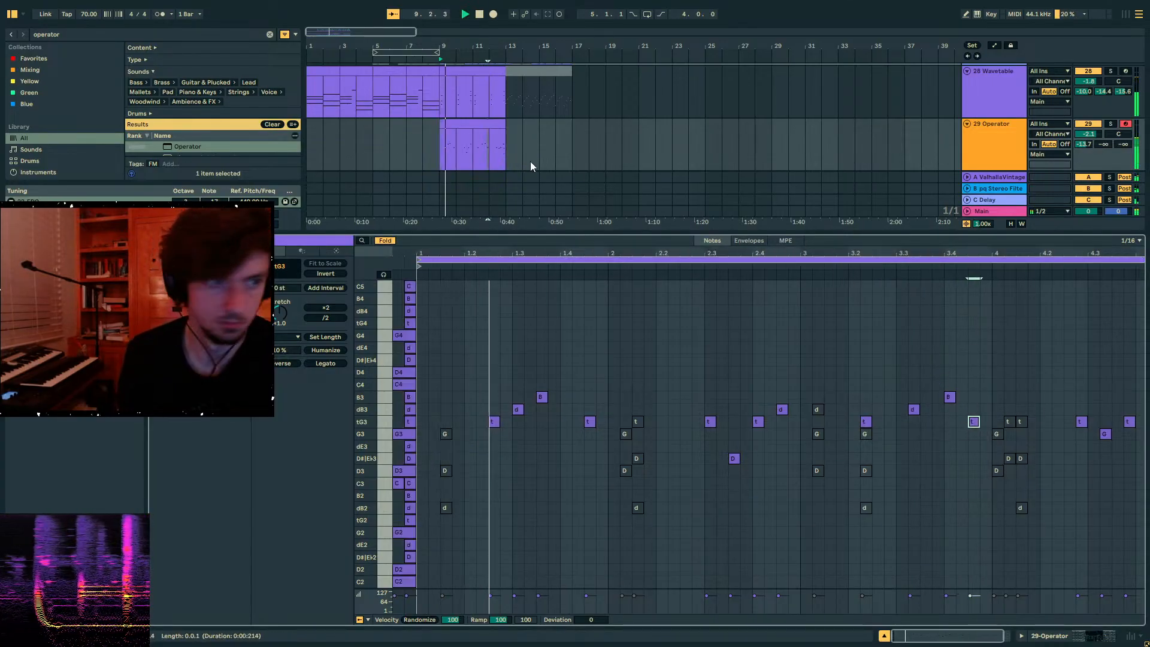
# - Insert a new MIDI track below the Operator track and copy the Operator clip onto it at bar 9
pyautogui.click(999, 135)
pyautogui.click(466, 123)
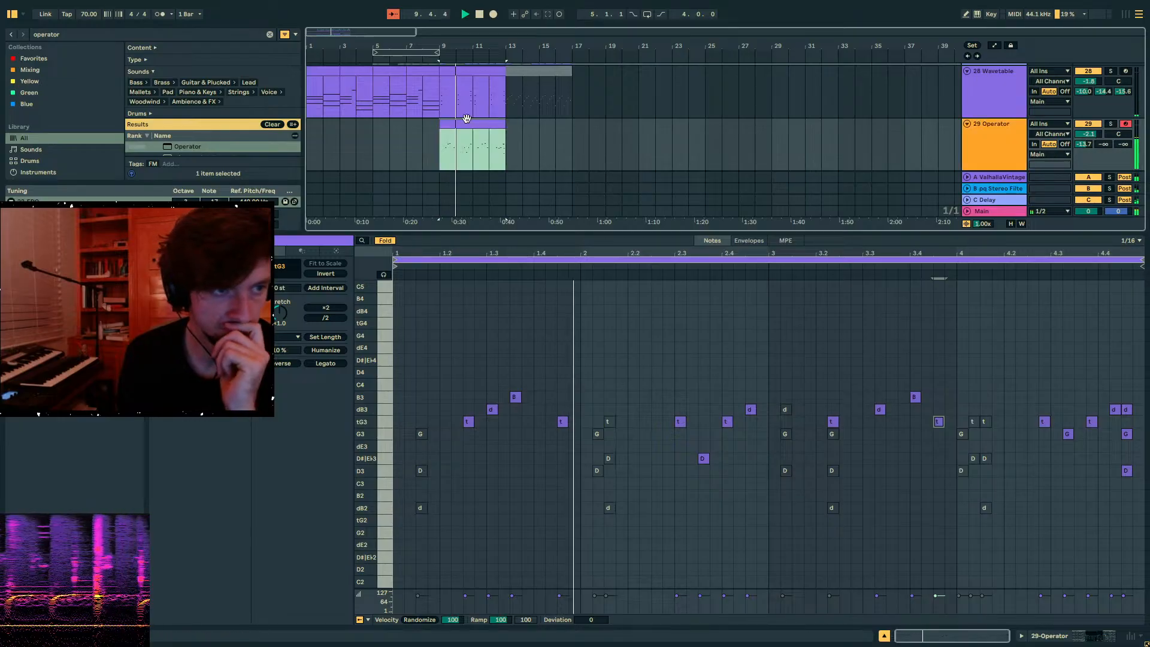
pyautogui.press('space')
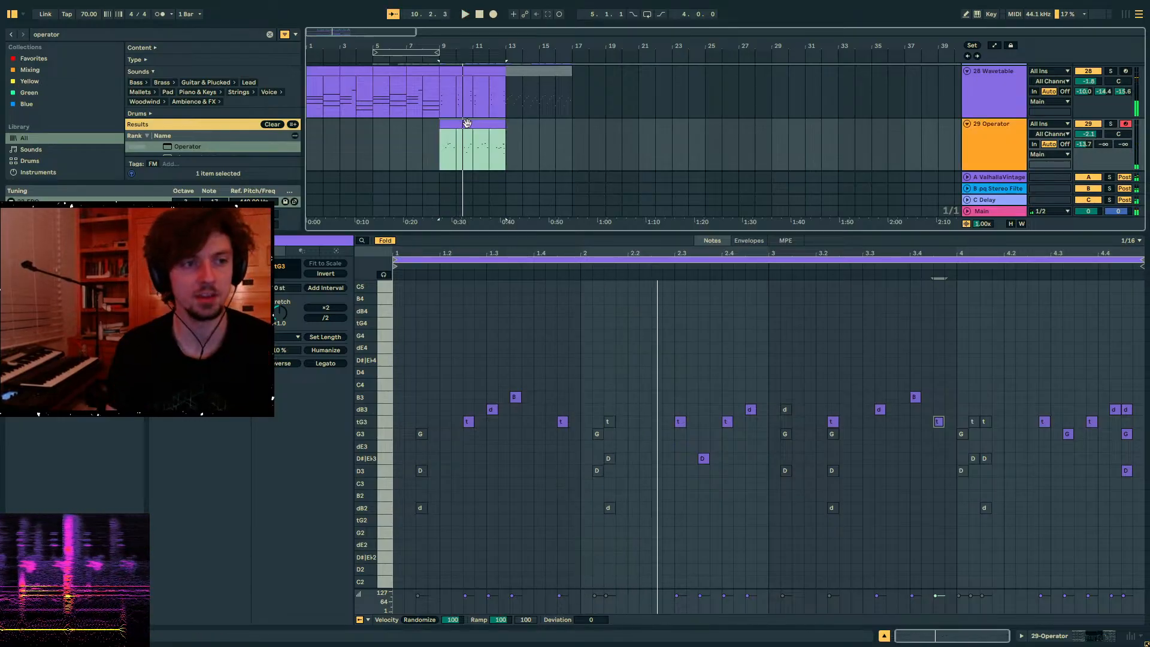
pyautogui.click(1000, 143)
pyautogui.hotkey('ctrl', 'shift', 't')
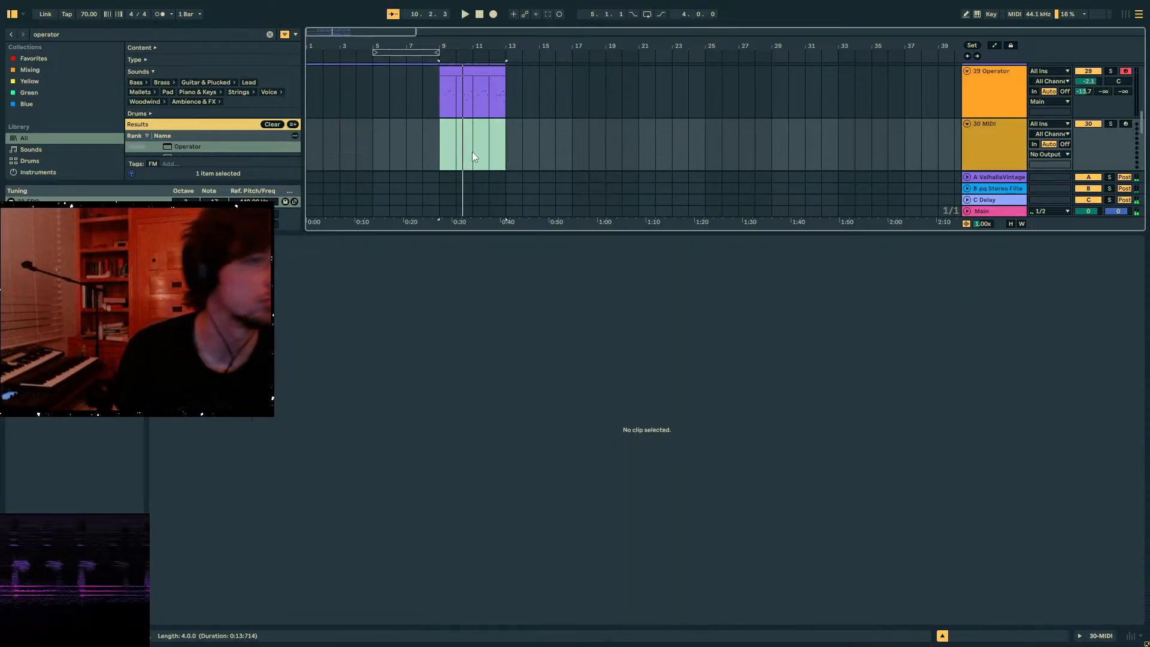
pyautogui.click(454, 71)
pyautogui.hotkey('ctrl', 'c')
pyautogui.click(447, 154)
pyautogui.hotkey('ctrl', 'v')
# - Find the Wavetable instrument in the browser and load it onto the new MIDI track
pyautogui.click(100, 35)
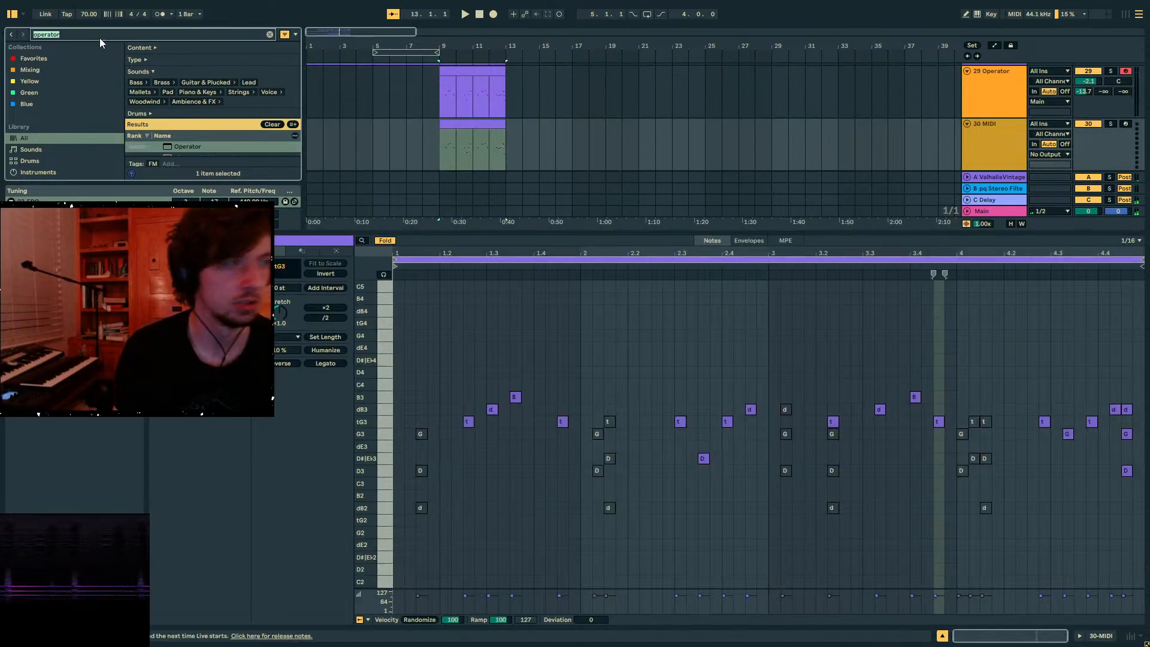
pyautogui.write('wavetab')
pyautogui.doubleClick(191, 149)
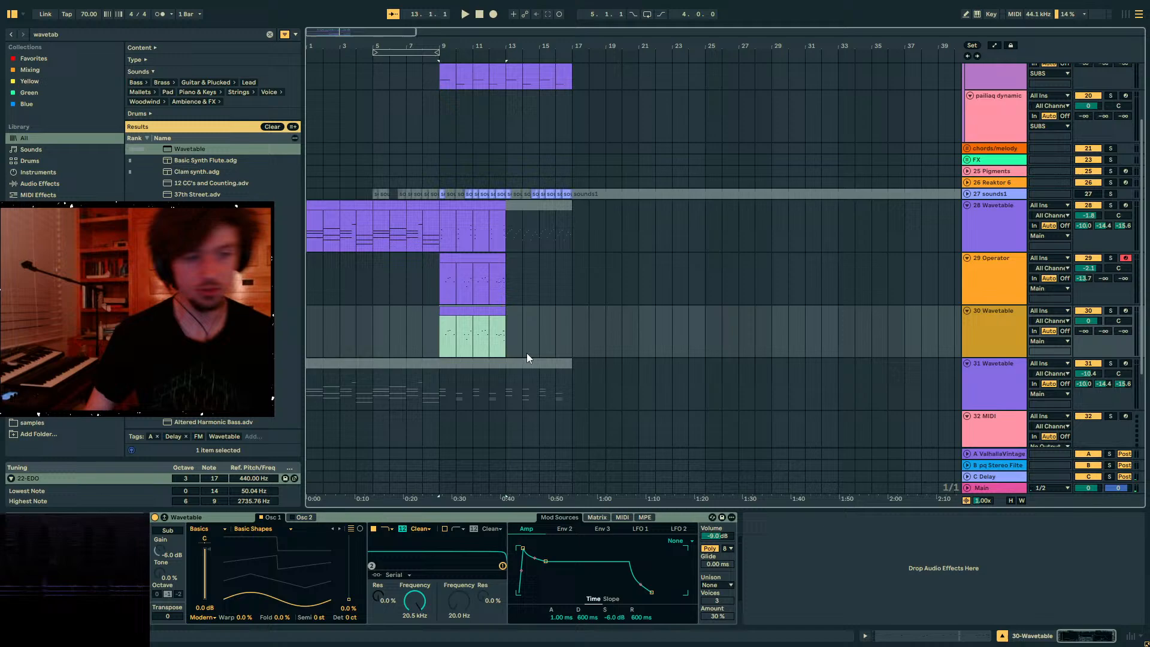
# - Try deleting the deactivated notes in the first two bars of the copied clip, and undo the deletions
pyautogui.click(934, 633)
pyautogui.click(464, 383)
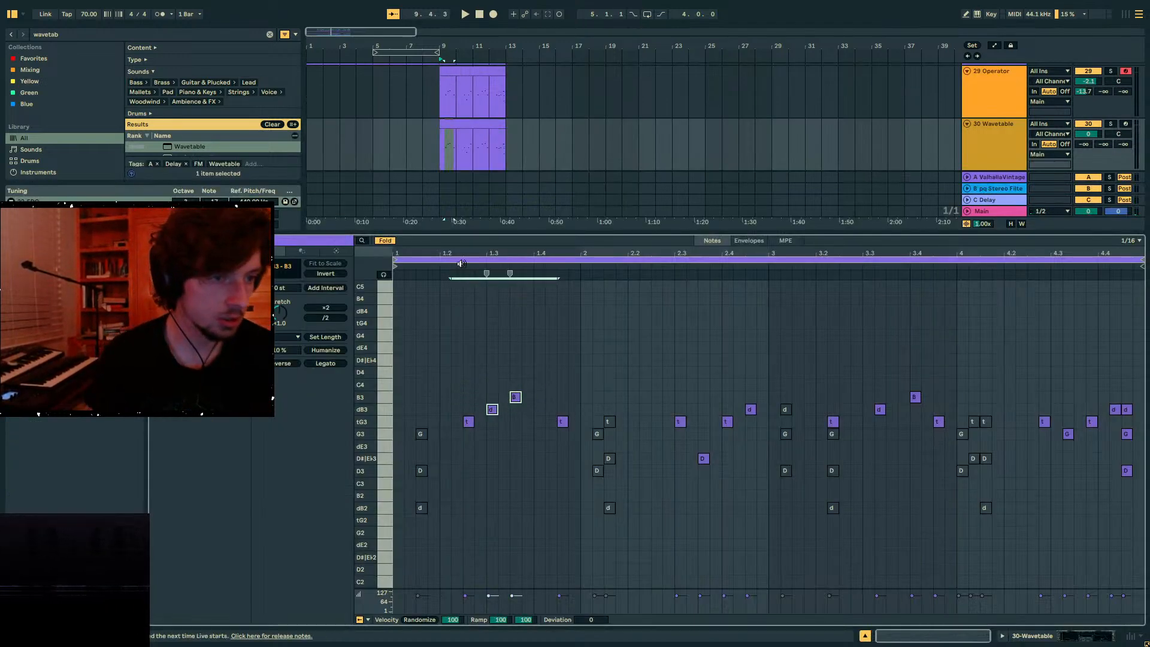
pyautogui.moveTo(460, 252); pyautogui.dragTo(481, 249)
pyautogui.moveTo(466, 368); pyautogui.dragTo(1129, 442)
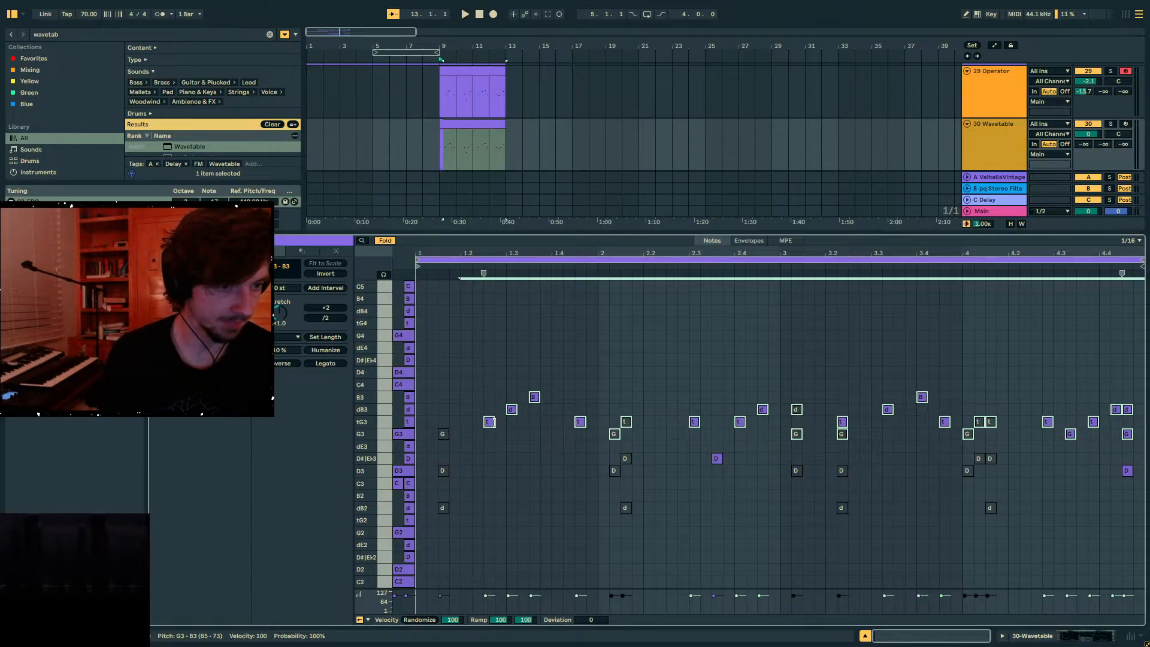
pyautogui.moveTo(462, 526); pyautogui.dragTo(437, 425)
pyautogui.press('Delete')
pyautogui.moveTo(653, 549); pyautogui.dragTo(609, 413)
pyautogui.press('Delete')
pyautogui.moveTo(822, 455); pyautogui.dragTo(819, 455)
pyautogui.hotkey('ctrl', 'z')
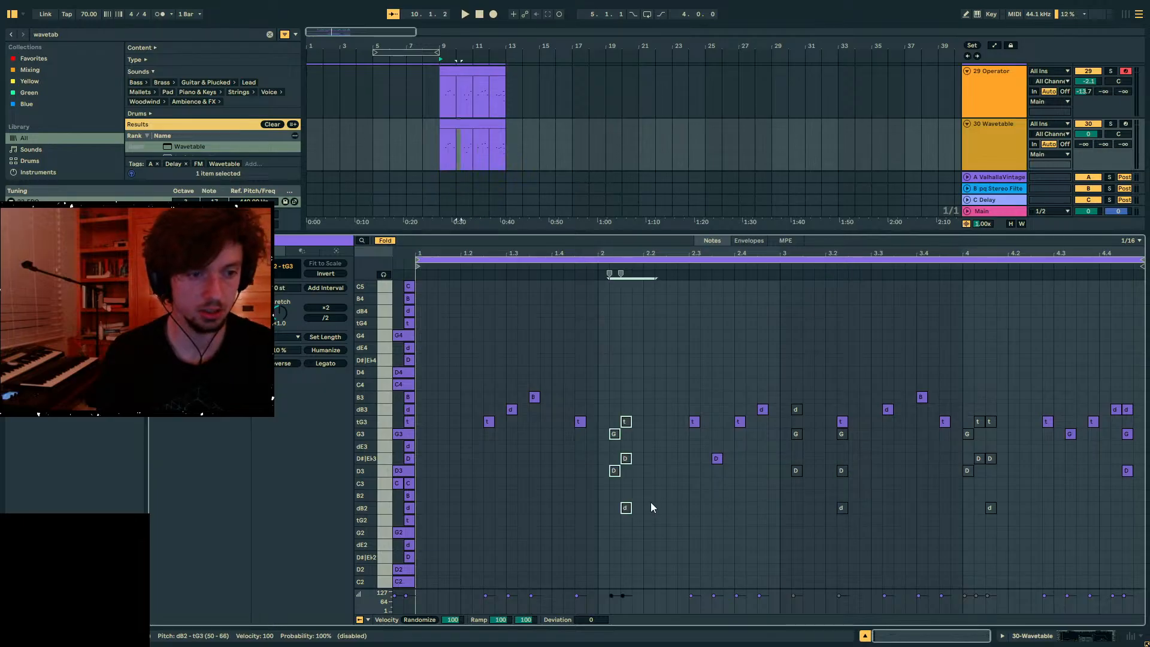
# - Deactivate all notes in the copied clip, add a G2 note near the start of the first bar, and audition it
pyautogui.click(595, 507)
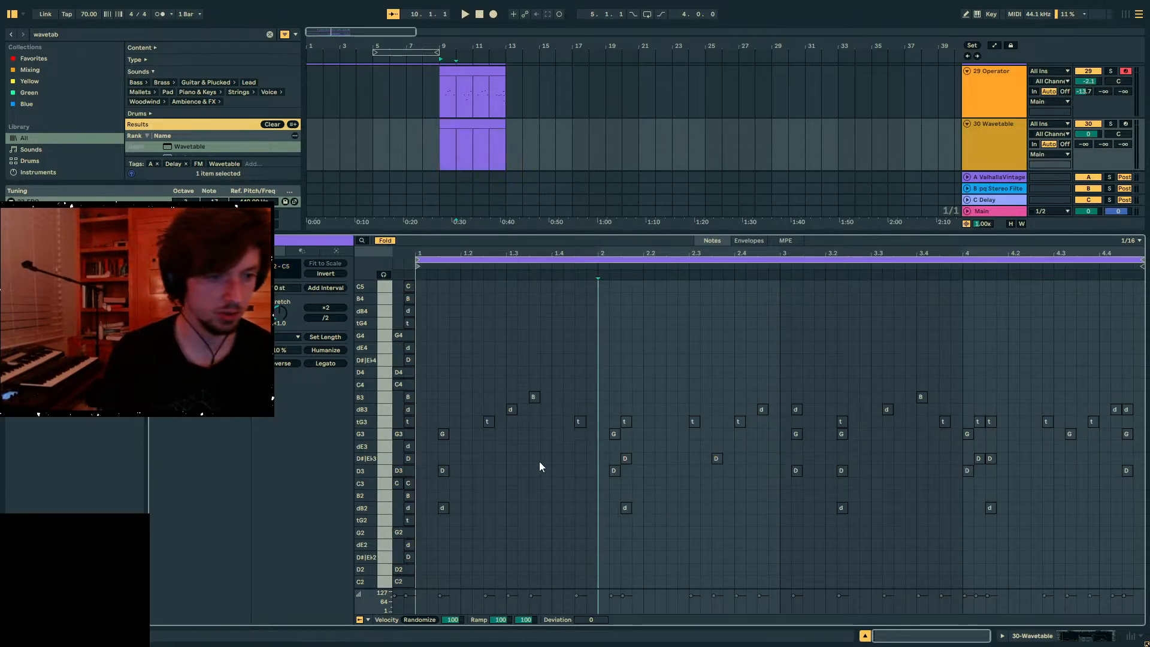
pyautogui.doubleClick(441, 532)
pyautogui.press('space')
pyautogui.moveTo(451, 532)
pyautogui.mouseDown()
pyautogui.moveTo(478, 532)
pyautogui.moveTo(436, 535)
pyautogui.mouseUp()
pyautogui.press('space')
# - Replace the Wavetable on track 30 with an Operator instrument from the browser
pyautogui.click(1033, 636)
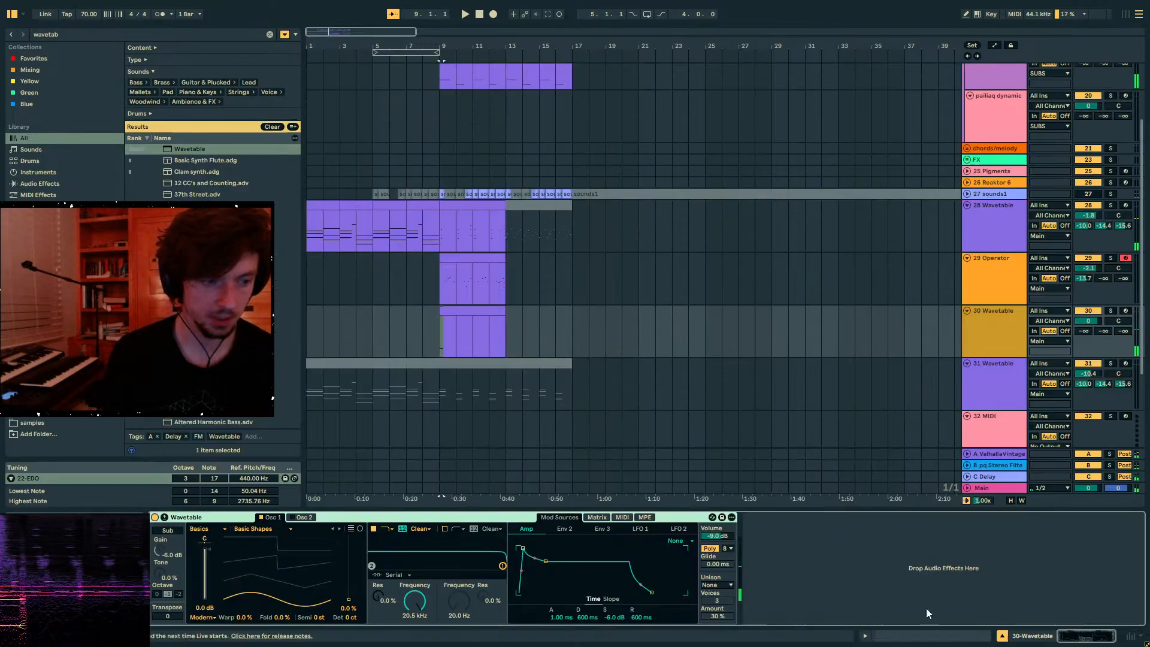
pyautogui.click(79, 36)
pyautogui.write('operator')
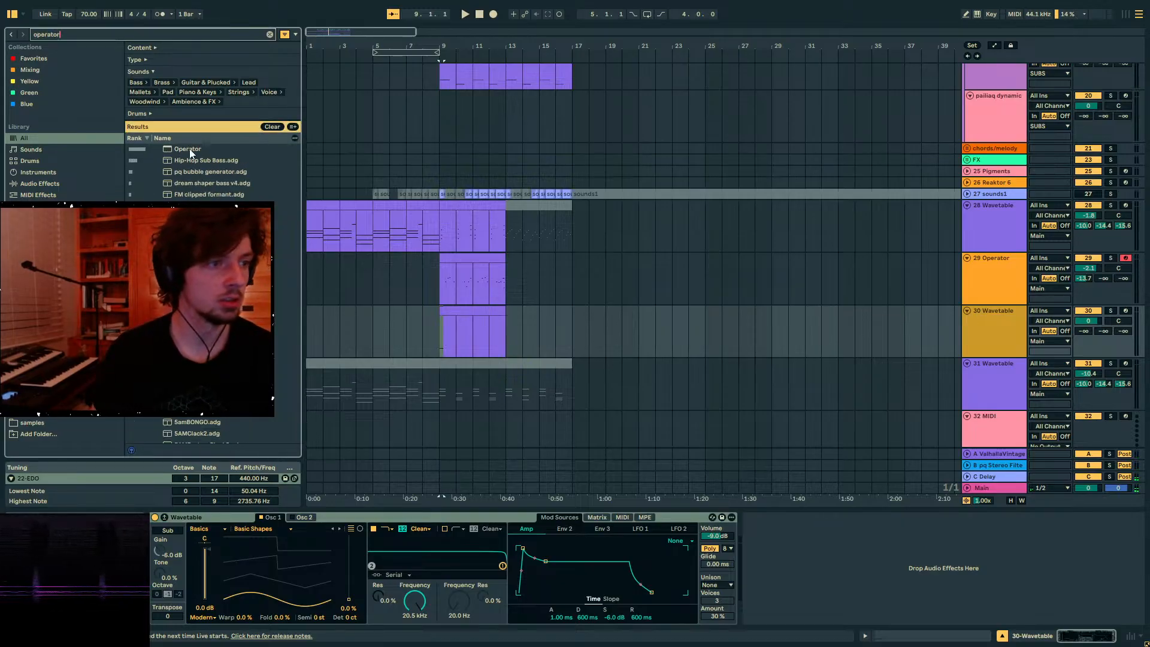
pyautogui.doubleClick(189, 148)
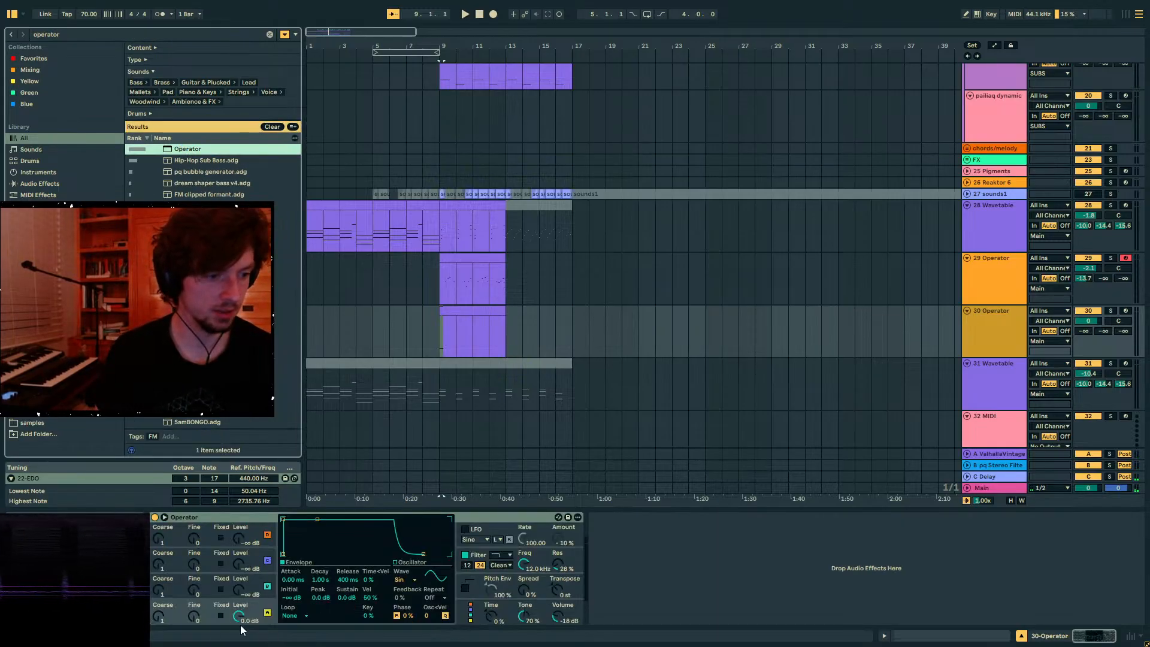
# - Set oscillator B's level to -17 dB and oscillator A's envelope to a 445 ms decay with -∞ dB sustain
pyautogui.moveTo(237, 593); pyautogui.dragTo(209, 595)
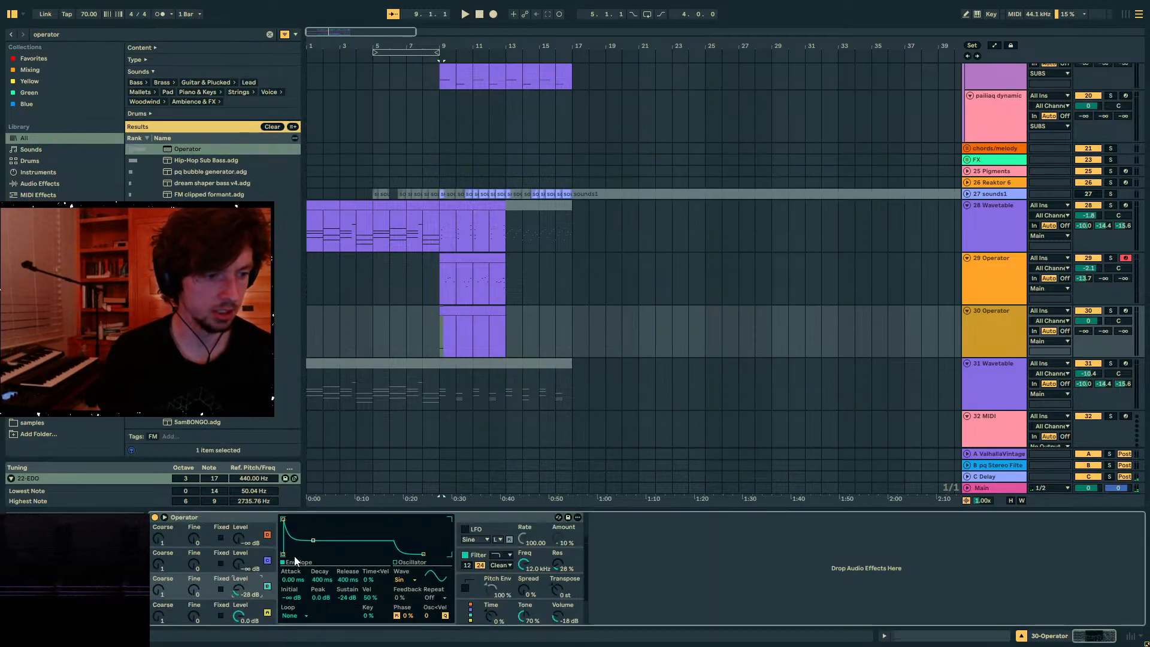
pyautogui.click(245, 607)
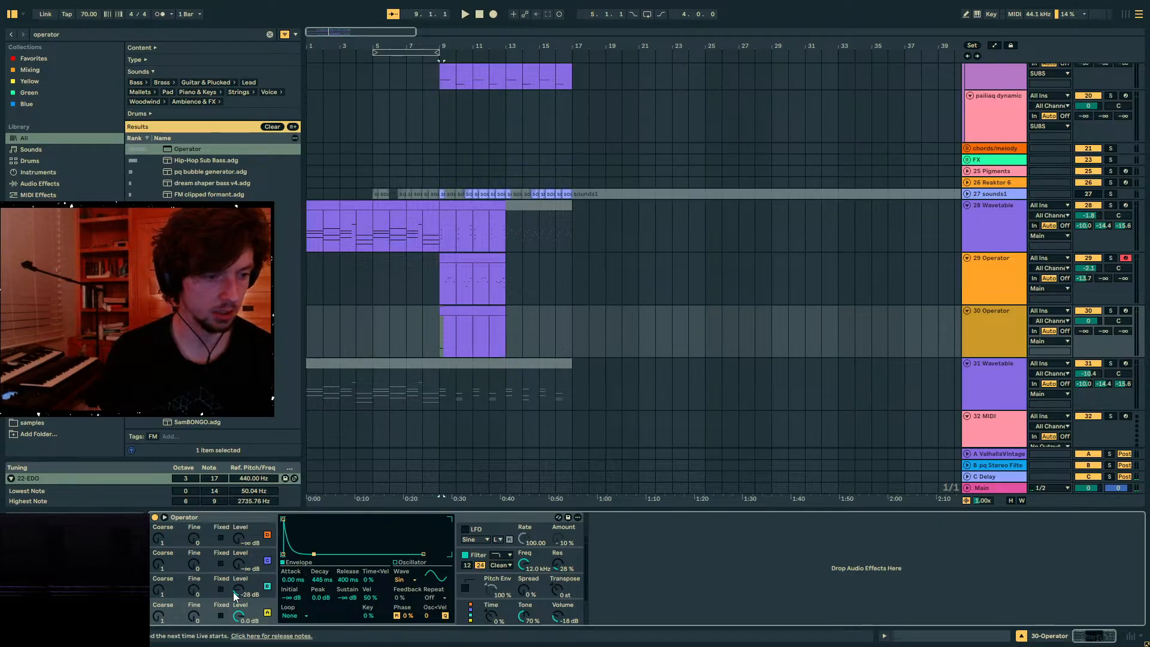
pyautogui.moveTo(235, 596); pyautogui.dragTo(192, 576)
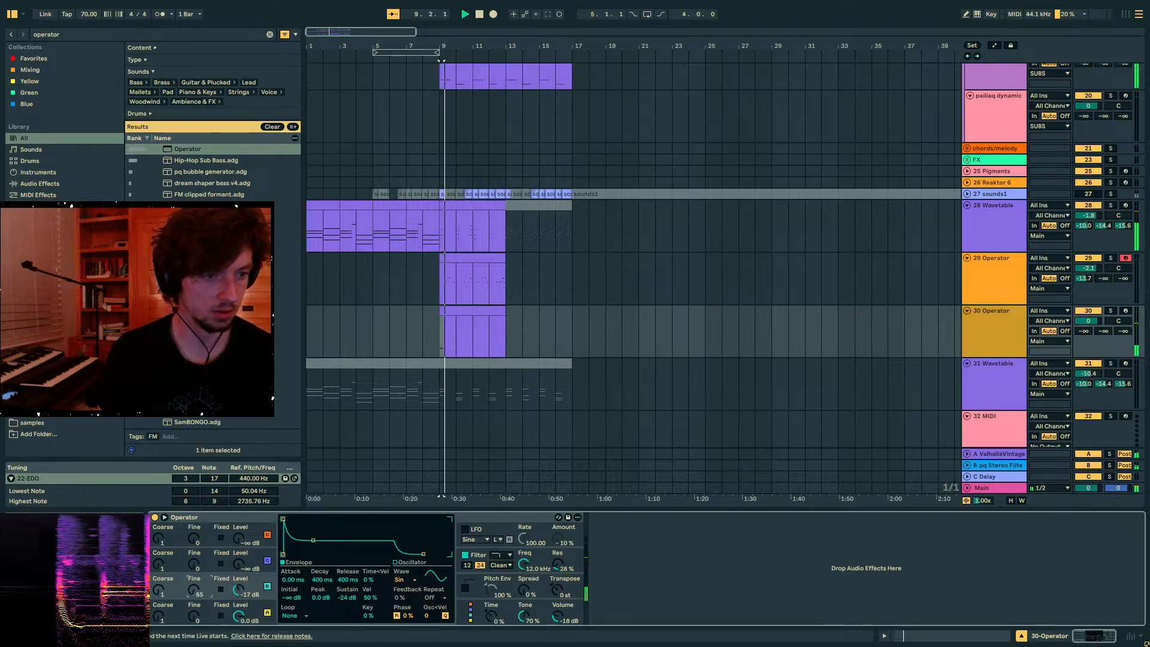
# - Solo the new Operator track and play its note from bar 9
pyautogui.press('space')
pyautogui.press('space')
pyautogui.press('space')
pyautogui.click(1115, 311)
pyautogui.click(1112, 311)
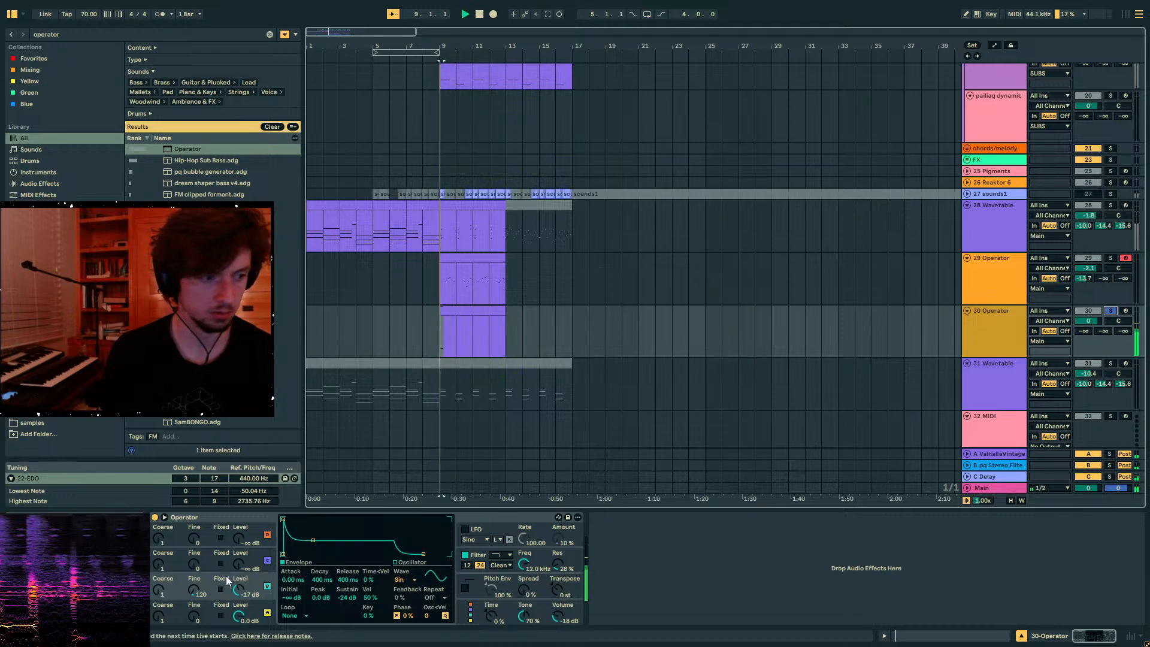
# - Set oscillator B's coarse tuning to 2 and fine tuning to 443 while repeatedly replaying the note
pyautogui.moveTo(192, 590); pyautogui.dragTo(157, 595)
pyautogui.press('space')
pyautogui.press('space')
pyautogui.press('space')
pyautogui.press('space')
pyautogui.press('space')
pyautogui.press('space')
pyautogui.press('space')
pyautogui.press('space')
pyautogui.press('space')
pyautogui.press('space')
pyautogui.click(178, 604)
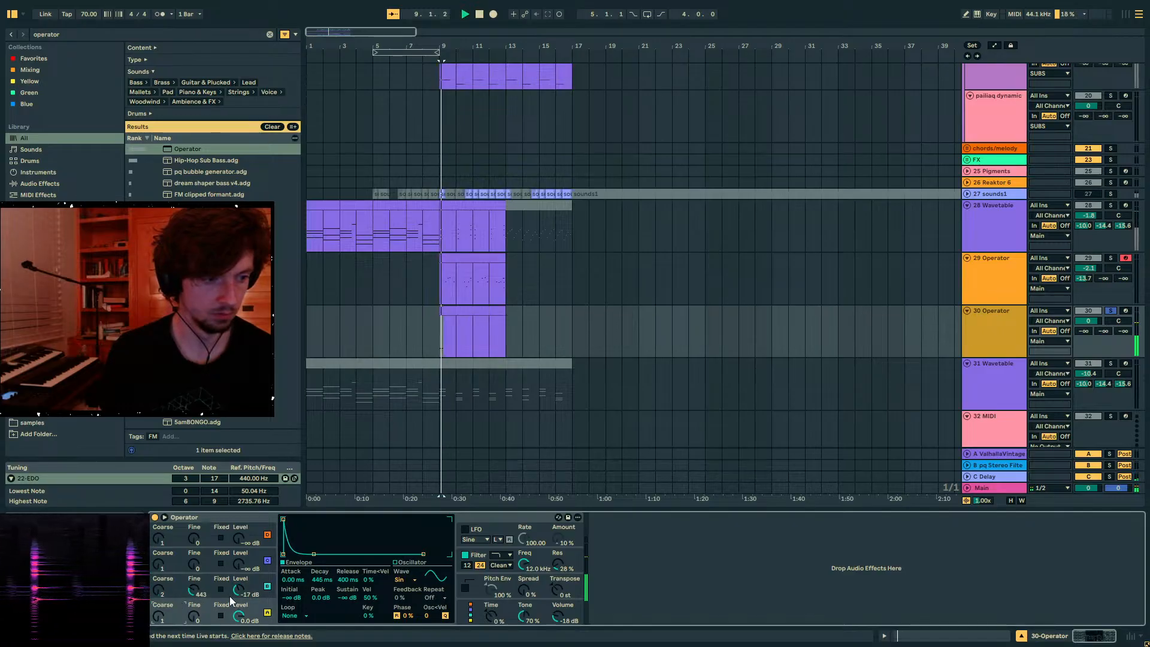
# - Set oscillator B's level to -23 dB and its envelope to a 1.03 s decay with -∞ dB sustain, replaying the note
pyautogui.moveTo(239, 591); pyautogui.dragTo(239, 598)
pyautogui.moveTo(312, 540); pyautogui.dragTo(318, 554)
pyautogui.press('space')
pyautogui.press('space')
pyautogui.press('space')
pyautogui.press('space')
pyautogui.press('space')
# - Set the Operator's spread to 28%, replay the note, and unsolo track 30
pyautogui.click(524, 590)
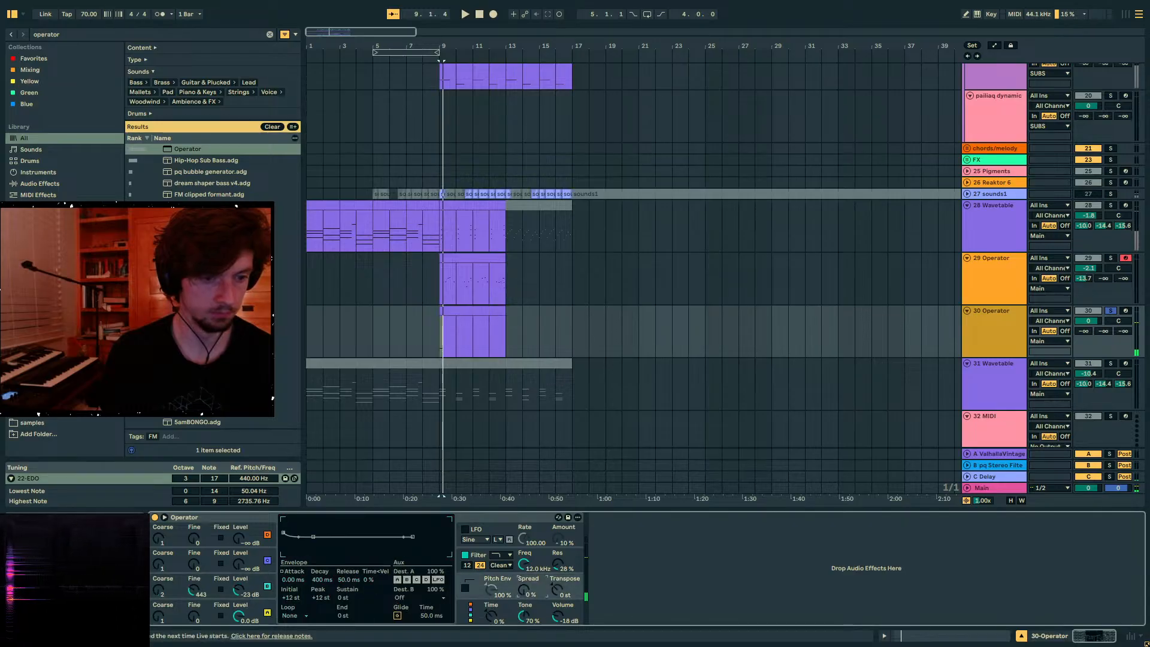
pyautogui.press('space')
pyautogui.press('space')
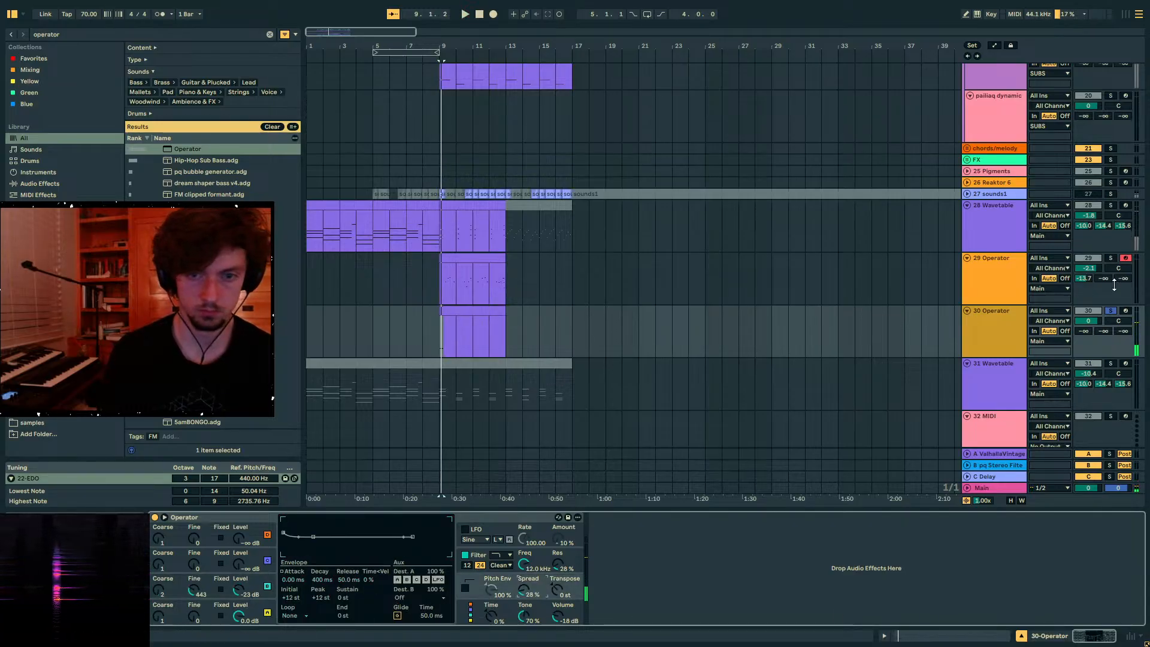
pyautogui.click(1111, 310)
# - Replace the opening G2 note in track 30's clip with G2, tG2 and dB2 notes from 1.2.3, disabling the guide notes above them
pyautogui.click(927, 636)
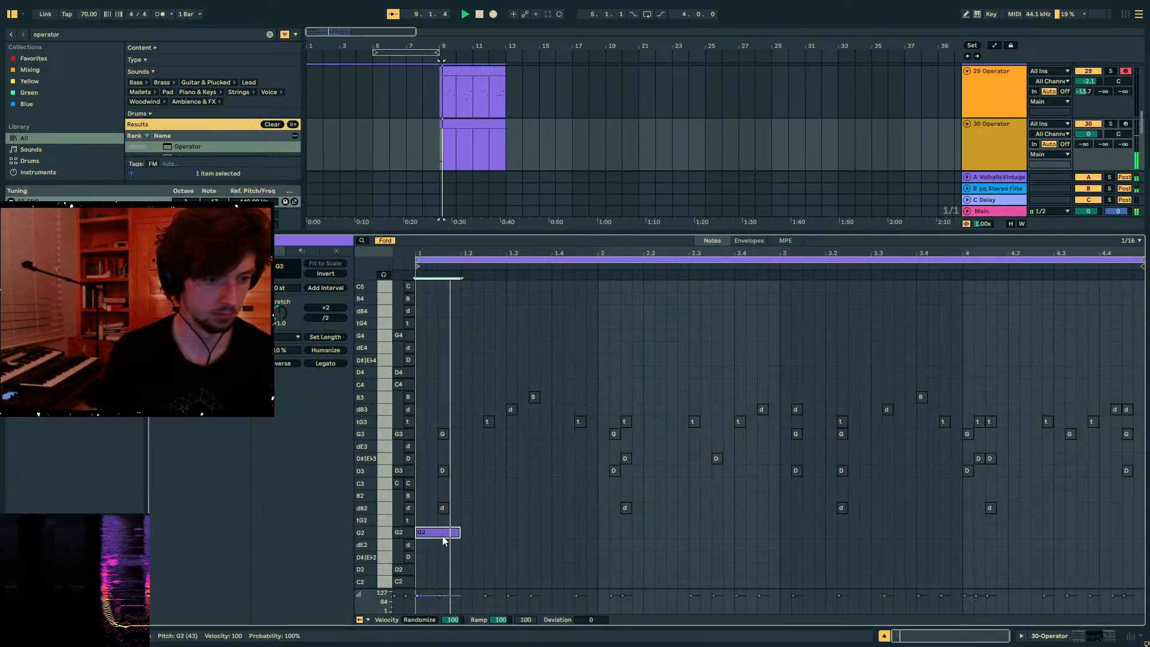
pyautogui.moveTo(442, 535); pyautogui.dragTo(528, 537)
pyautogui.moveTo(554, 464); pyautogui.dragTo(491, 378)
pyautogui.press('0')
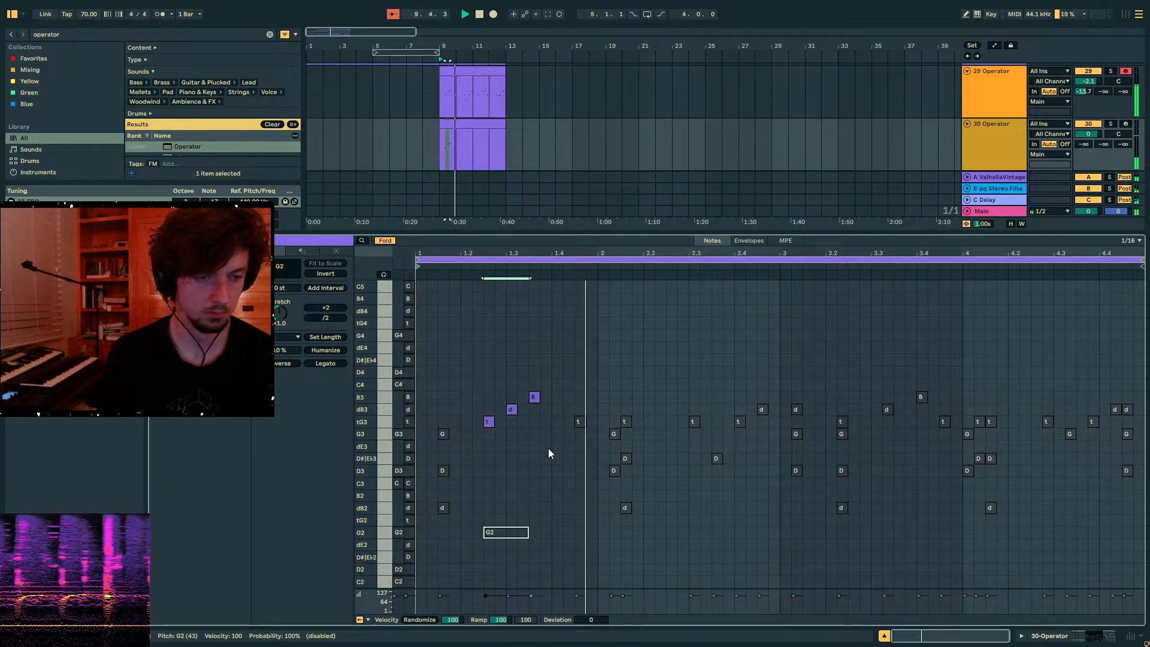
pyautogui.click(579, 423)
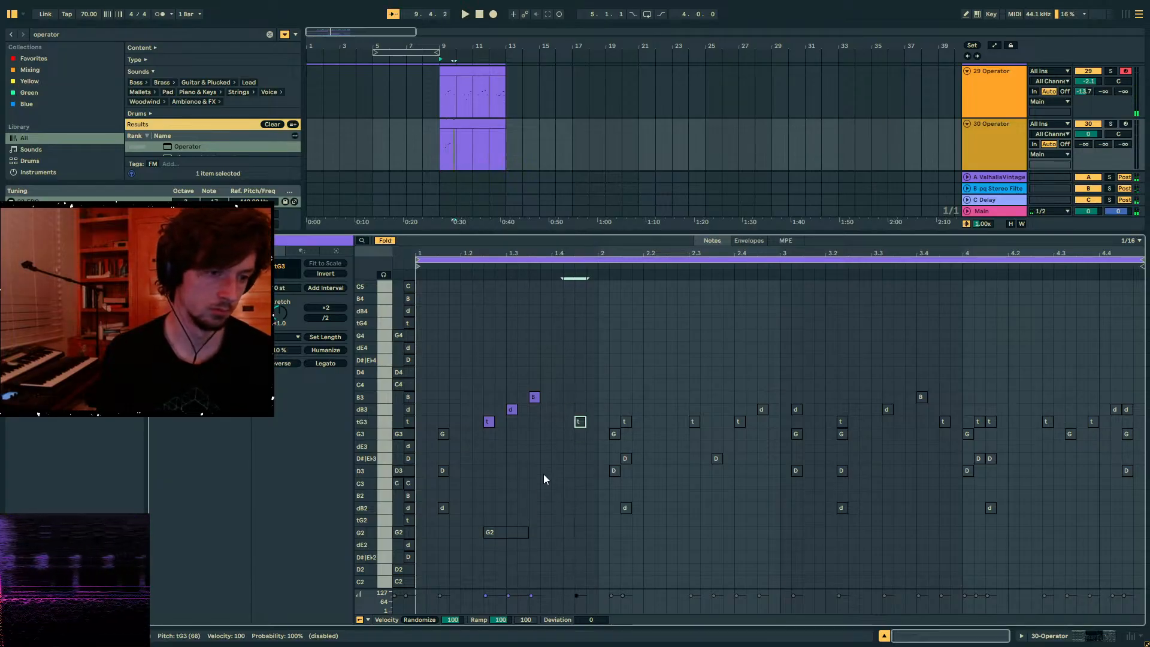
pyautogui.hotkey('ctrl', 'z')
pyautogui.hotkey('ctrl', 'z')
pyautogui.press('space')
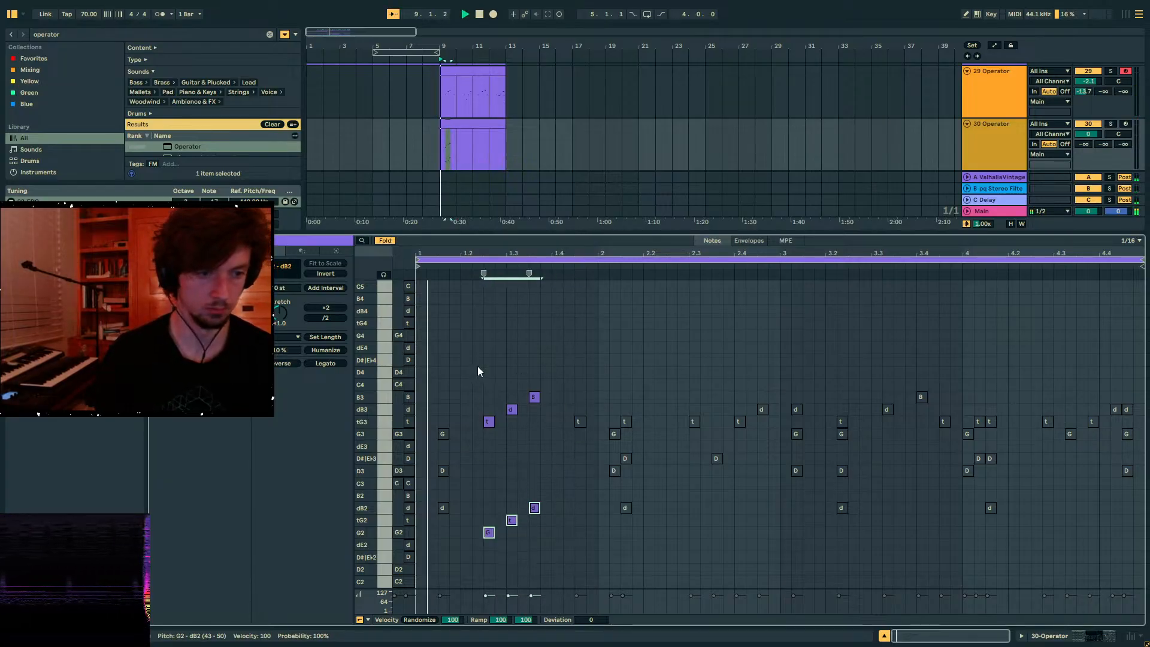
pyautogui.moveTo(555, 449); pyautogui.dragTo(485, 393)
pyautogui.press('0')
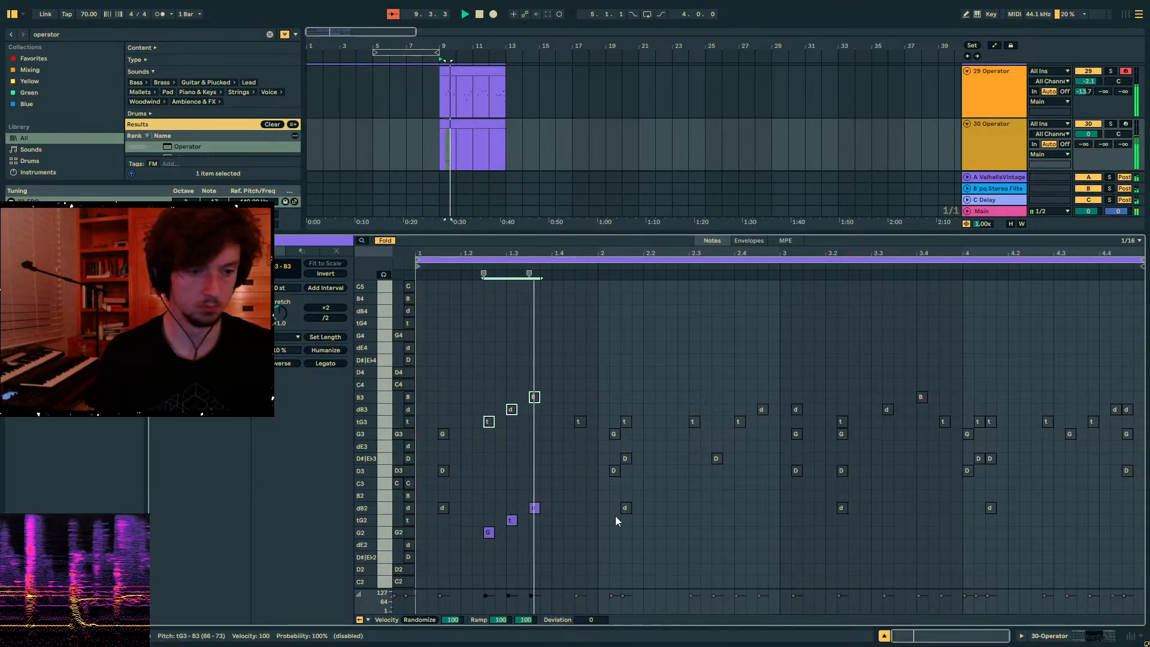
# - Lower oscillator B's level to -34 dB in track 30's Operator and listen to the result
pyautogui.click(1061, 636)
pyautogui.click(234, 586)
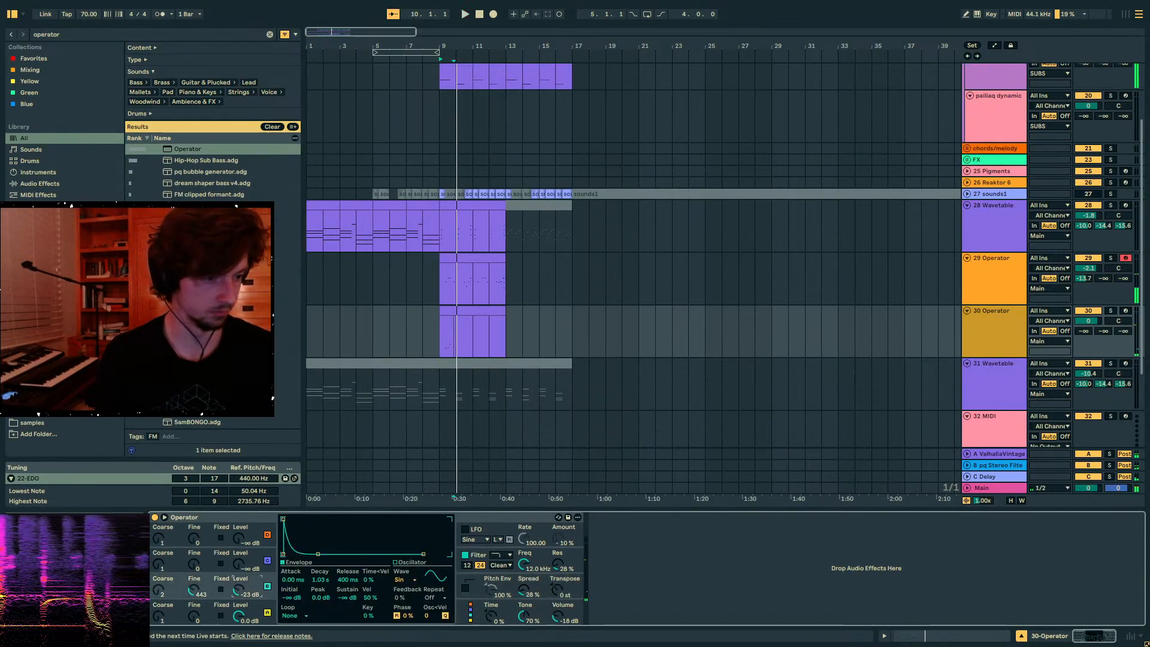
pyautogui.click(161, 617)
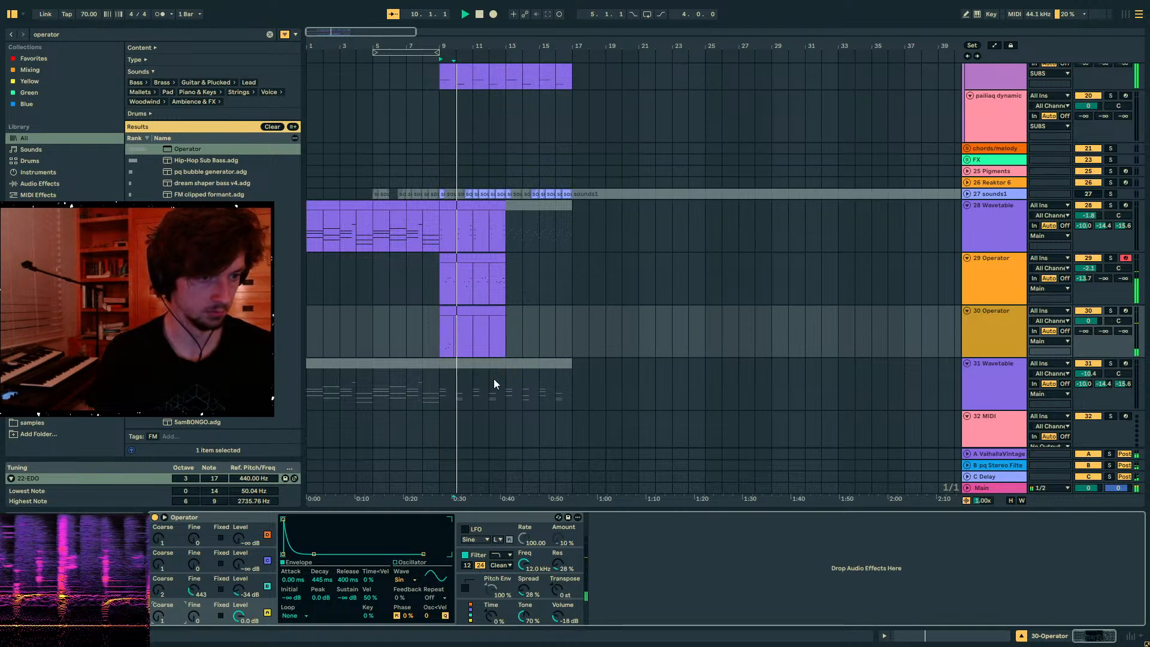
# - Draw short G4, dE4 and D4 notes half a beat apart from the start of track 30's clip and play it
pyautogui.click(470, 324)
pyautogui.click(950, 640)
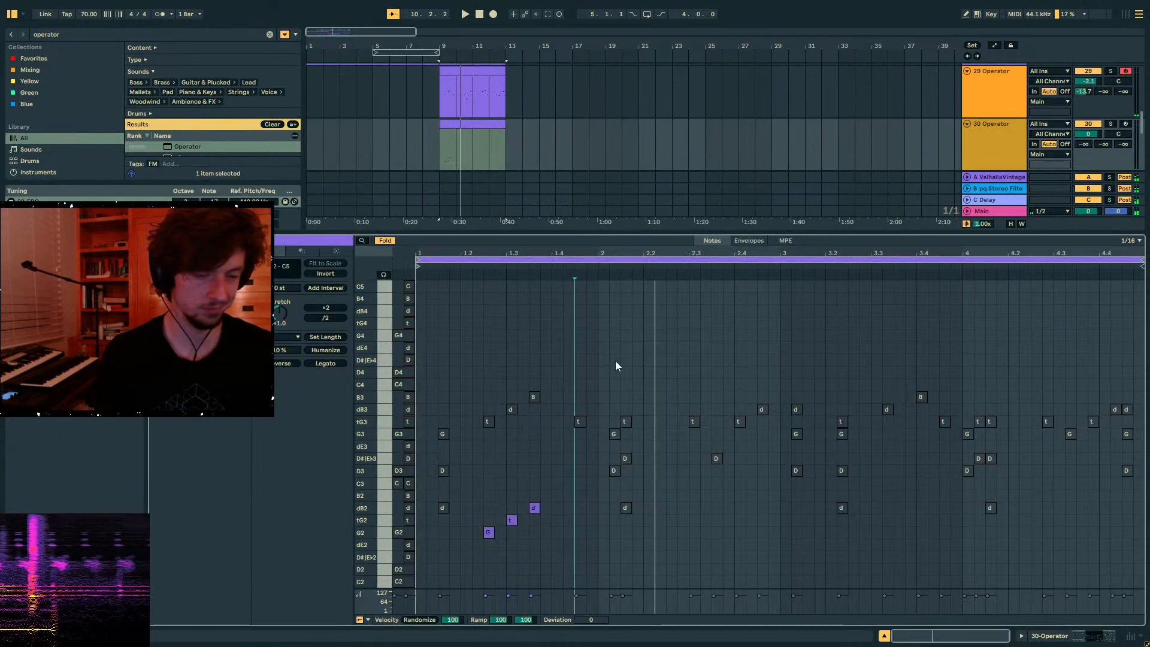
pyautogui.press('space')
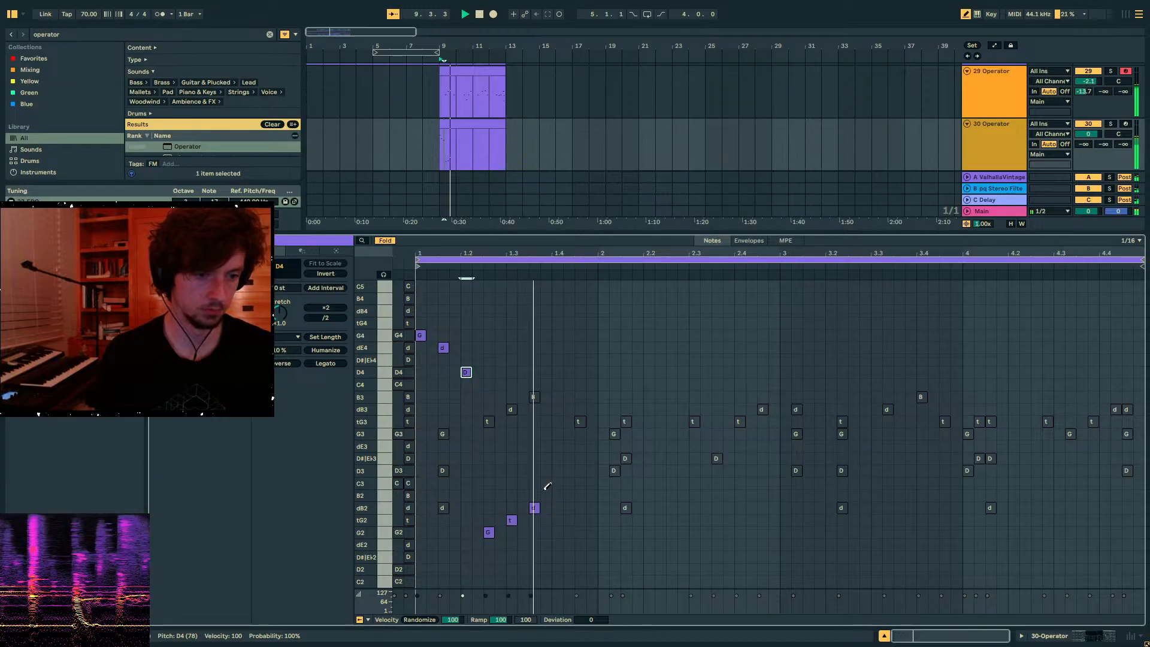
# - Duplicate the three opening notes into the clip's second bar and set track 30's send B to 0 dB
pyautogui.moveTo(600, 372); pyautogui.dragTo(470, 375)
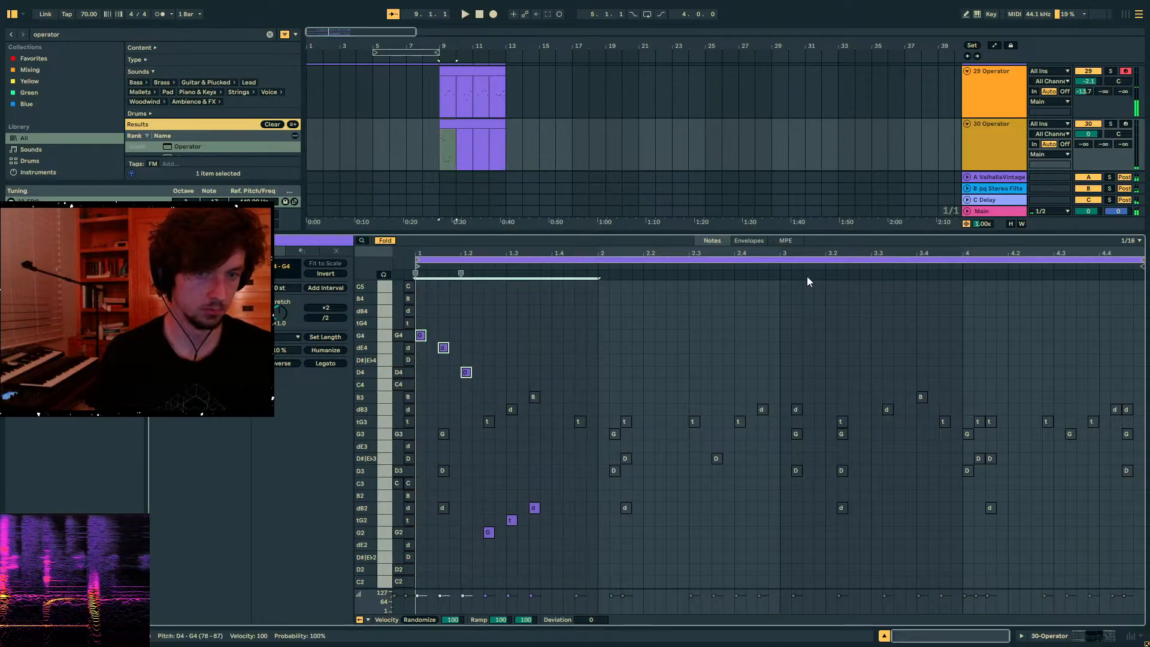
pyautogui.hotkey('ctrl', 'd')
pyautogui.moveTo(1102, 144); pyautogui.dragTo(1103, 72)
pyautogui.press('space')
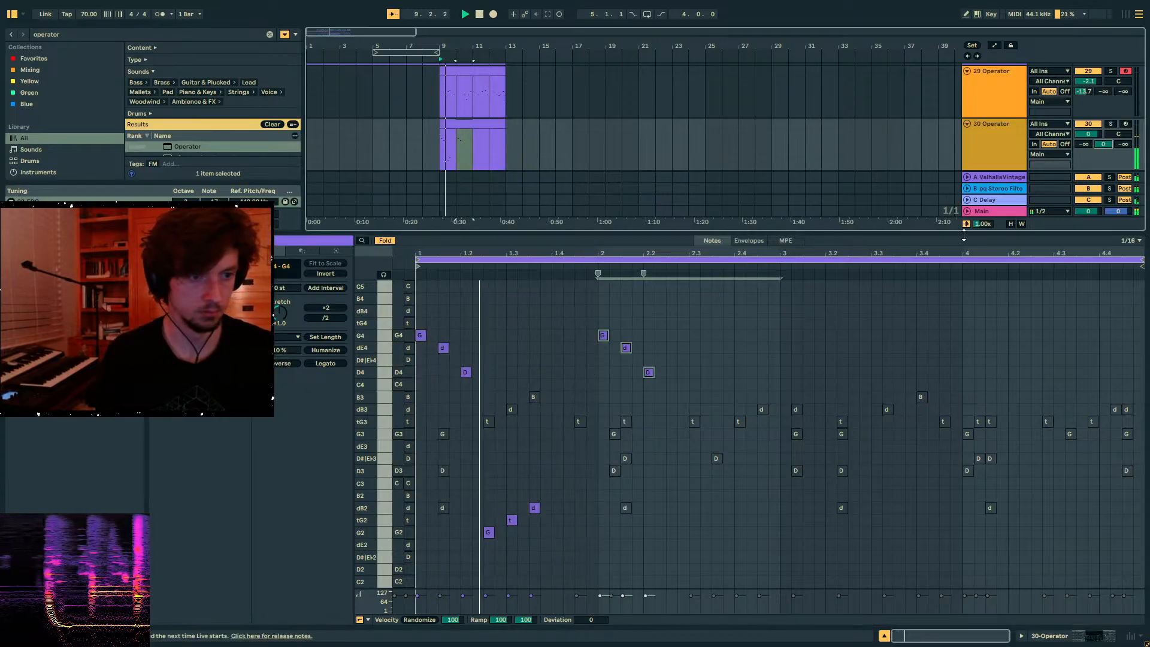
# - Raise the three low notes an octave to G3, tG3 and dB3, and add a C4 note at 1.4.3
pyautogui.moveTo(551, 534); pyautogui.dragTo(479, 511)
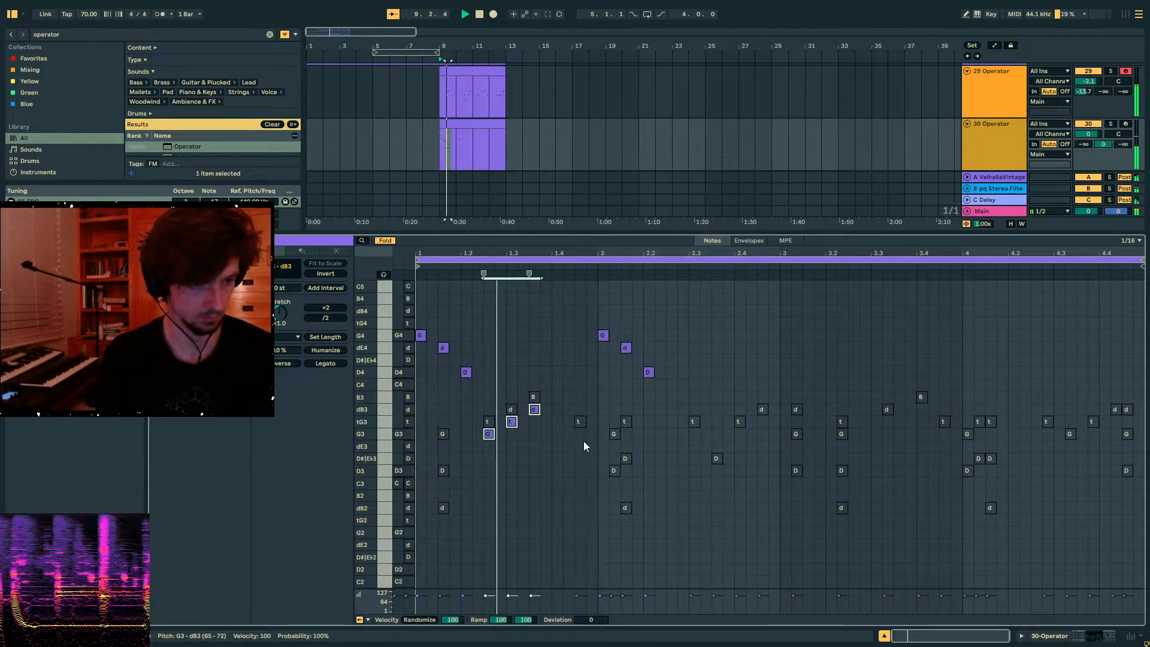
pyautogui.doubleClick(580, 384)
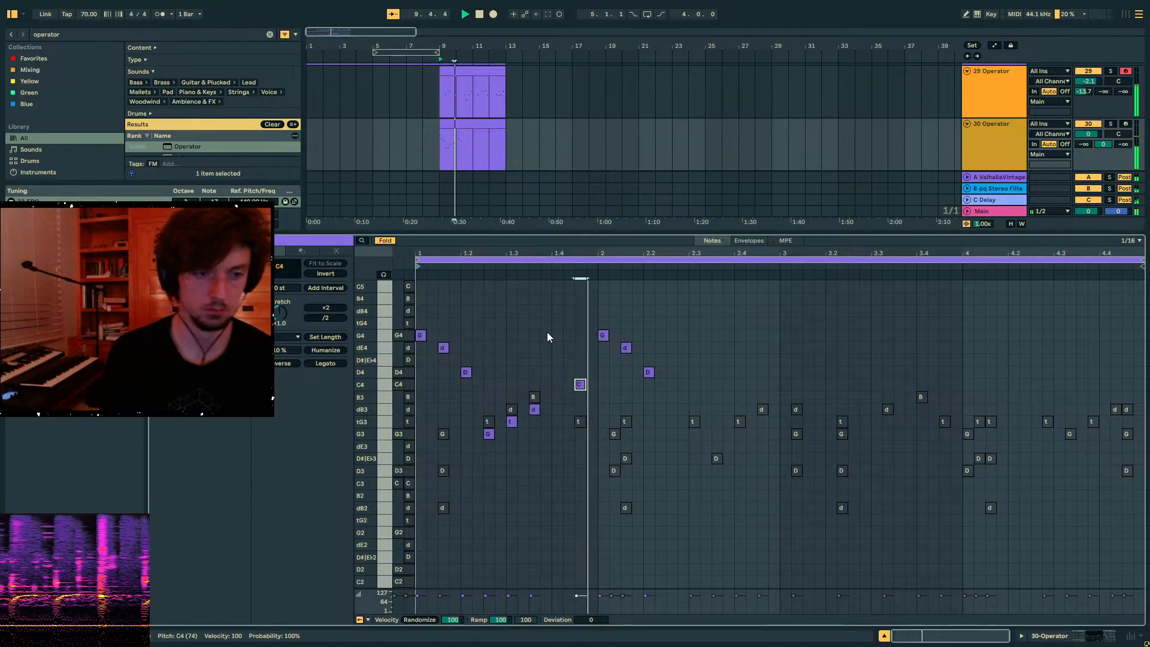
pyautogui.press('space')
# - Shift the three duplicated notes in the second bar one beat later, invert them, and play the clip
pyautogui.moveTo(685, 384); pyautogui.dragTo(605, 330)
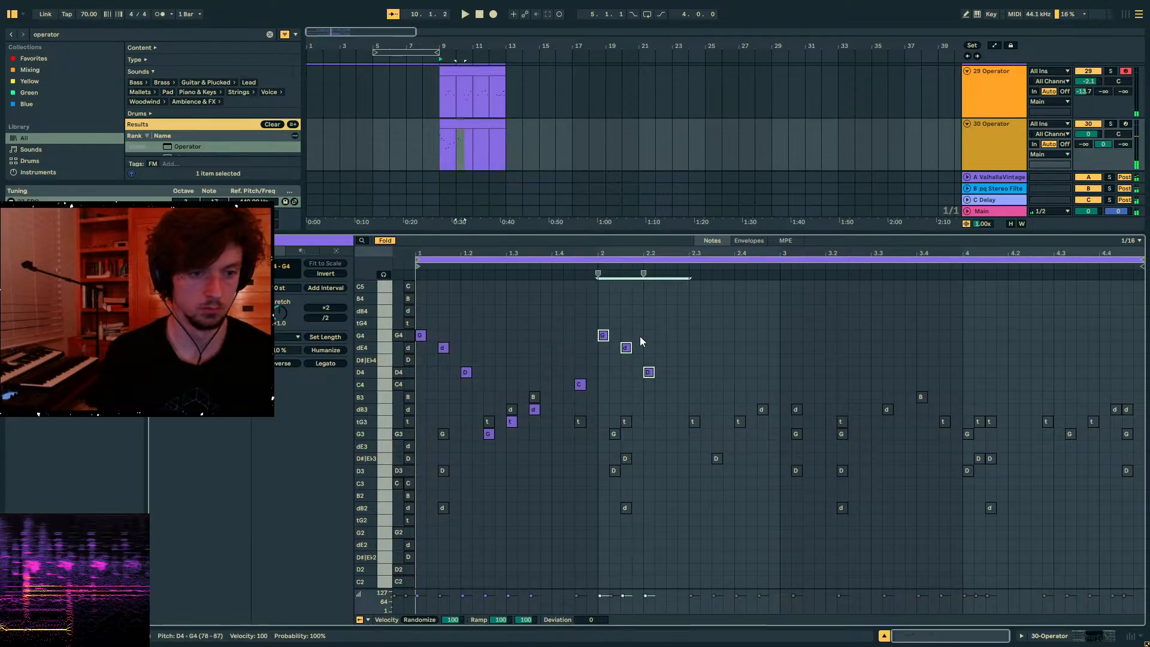
pyautogui.press('Right')
pyautogui.press('Right')
pyautogui.press('Right')
pyautogui.press('Right')
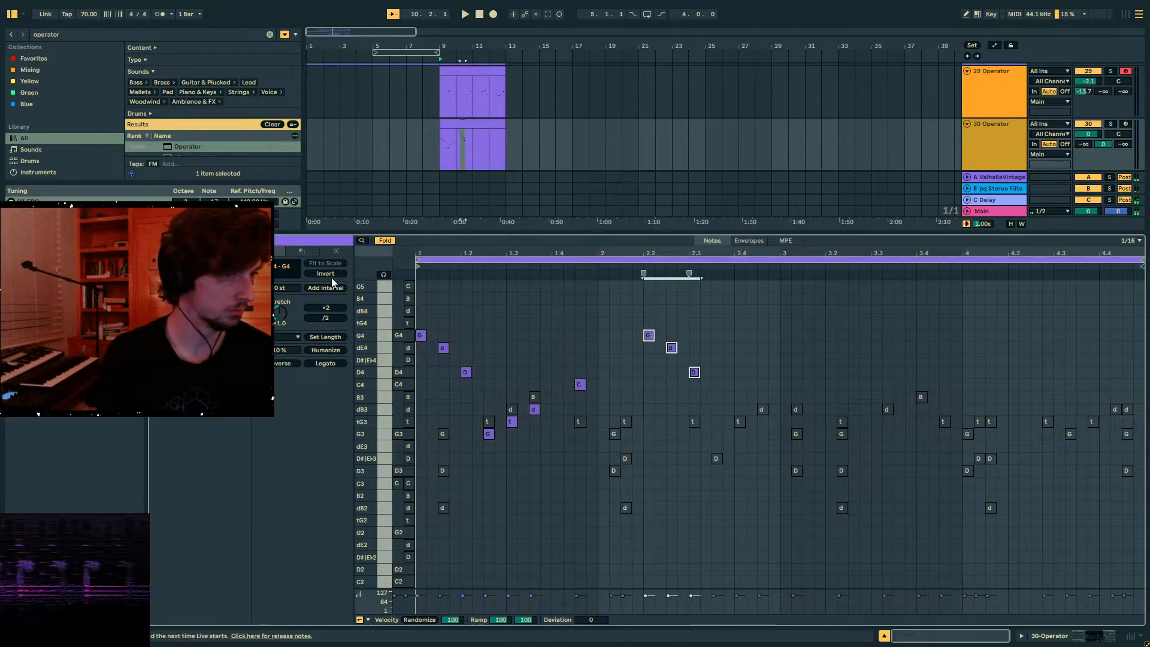
pyautogui.click(326, 273)
pyautogui.press('space')
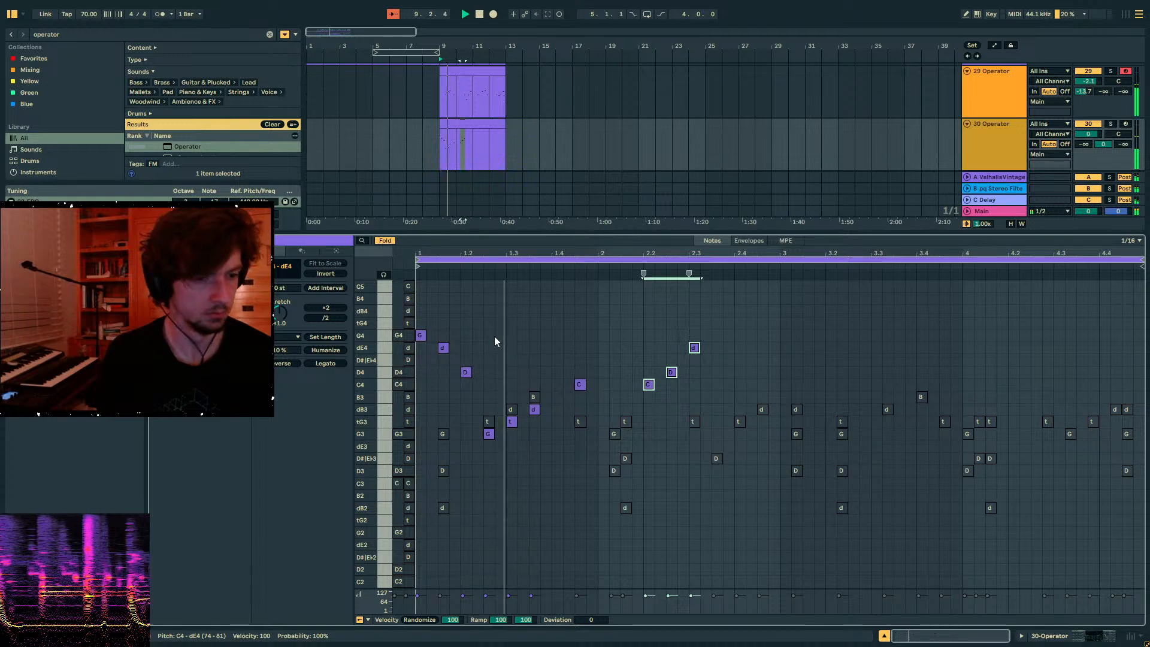
pyautogui.press('space')
# - Raise the three notes from 1.2.3 to tG3, dB3 and B3, and delete the disabled notes above them
pyautogui.moveTo(545, 458); pyautogui.dragTo(490, 426)
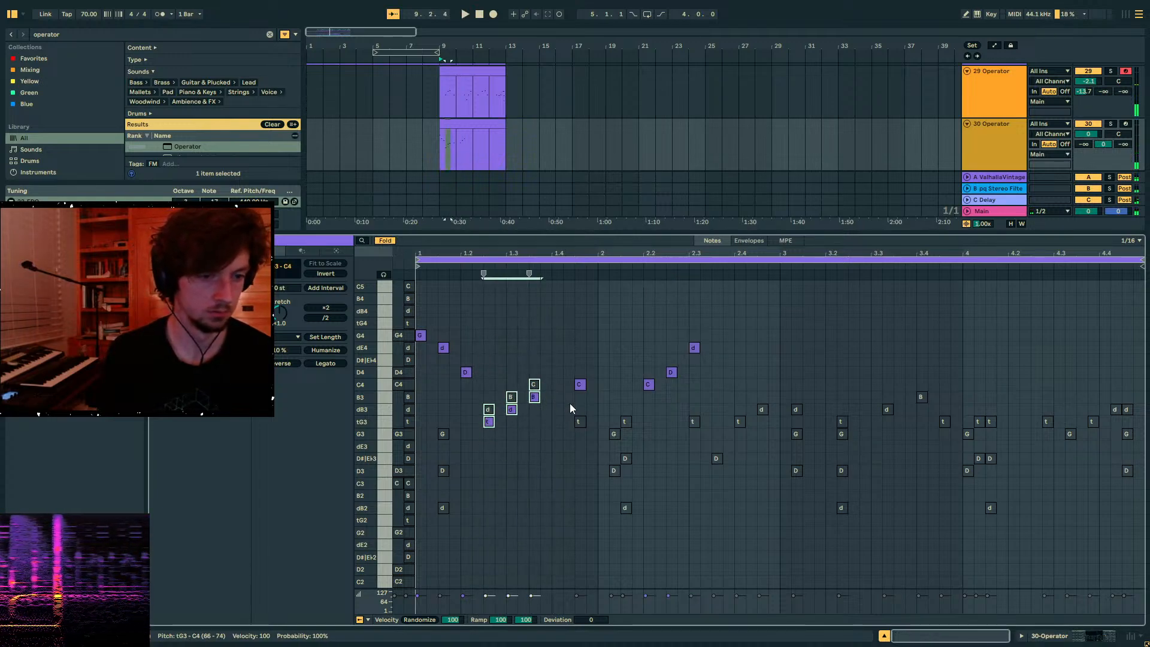
pyautogui.press('space')
pyautogui.click(549, 383)
pyautogui.doubleClick(535, 384)
pyautogui.doubleClick(511, 397)
pyautogui.doubleClick(488, 409)
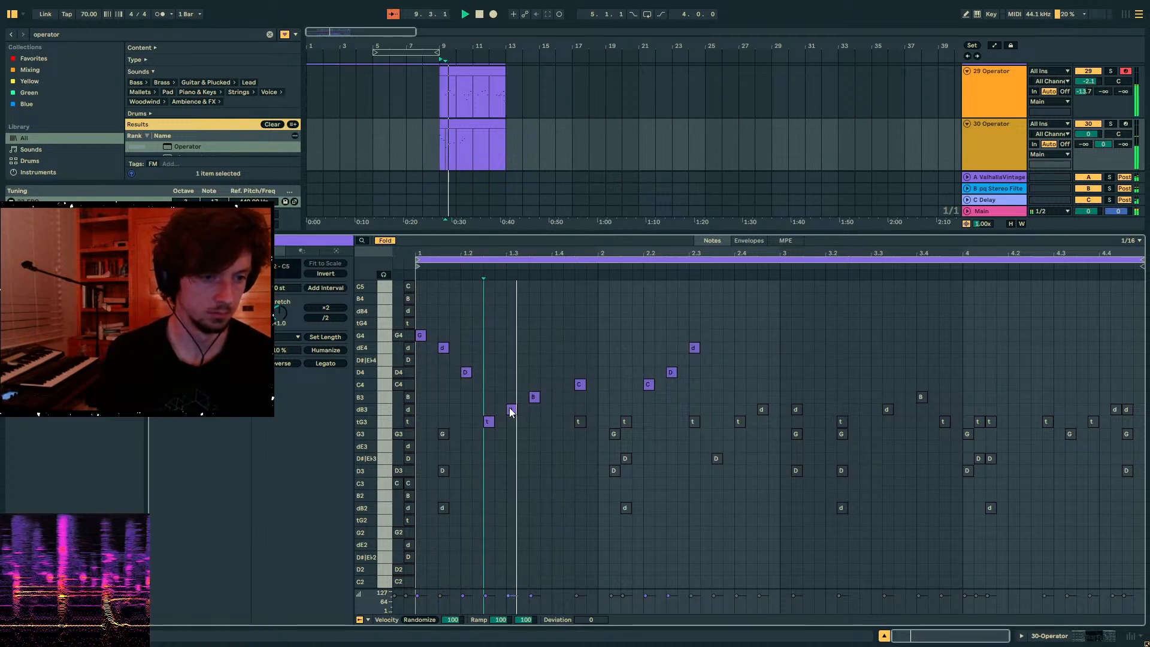
# - Lower the C4 note at 1.4.3 to tG3 and listen to the phrase
pyautogui.moveTo(580, 389); pyautogui.dragTo(580, 423)
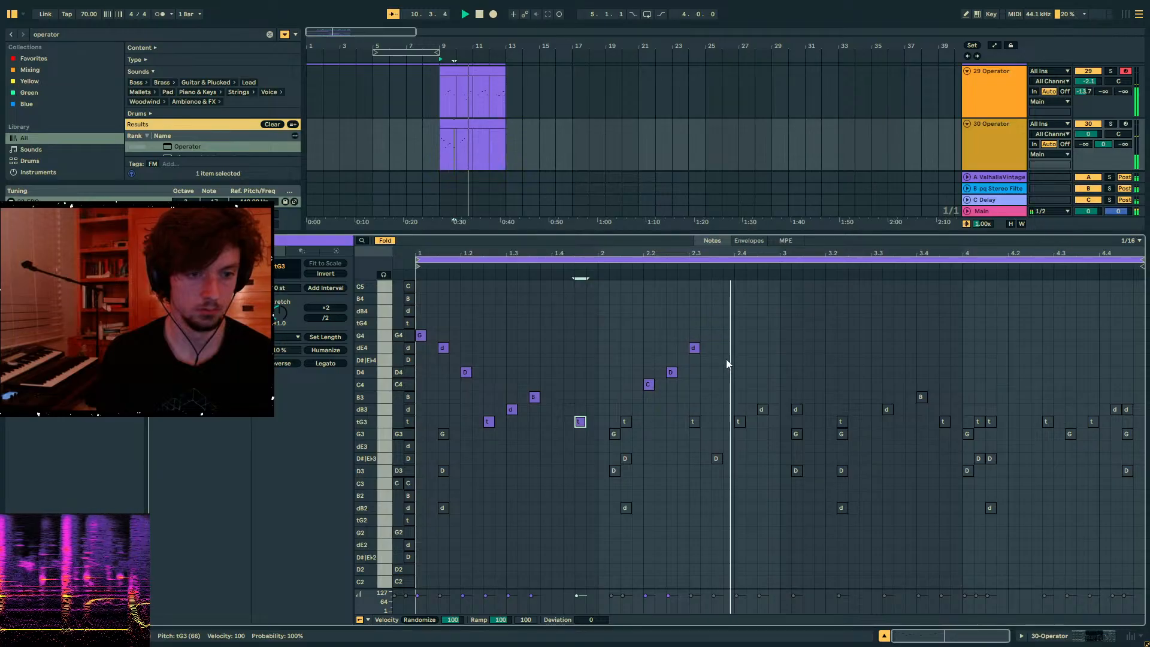
pyautogui.press('space')
# - Delete the three inverted notes in the second bar and paste copies of the opening G4, dE4 and D4 at bar 3
pyautogui.moveTo(723, 392)
pyautogui.mouseDown()
pyautogui.moveTo(678, 377)
pyautogui.moveTo(629, 330)
pyautogui.moveTo(425, 368)
pyautogui.mouseUp()
pyautogui.press('Delete')
pyautogui.press('space')
pyautogui.hotkey('ctrl', 'c')
pyautogui.click(777, 343)
pyautogui.hotkey('ctrl', 'v')
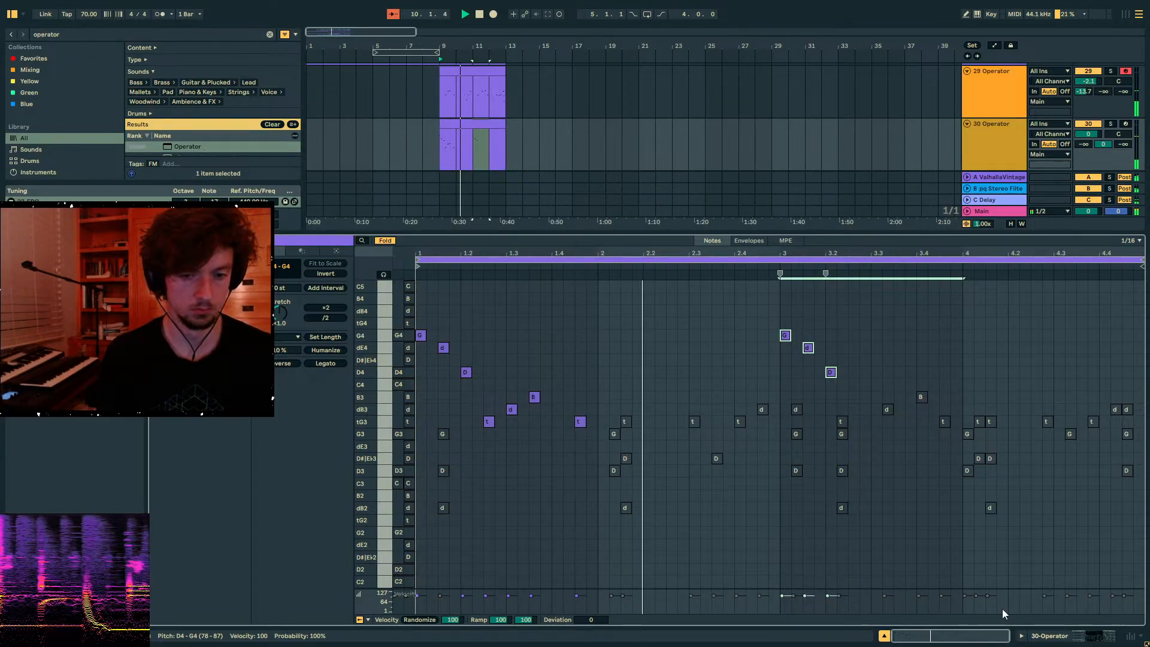
# - Insert a new MIDI track below track 30 and load an Operator instrument onto it
pyautogui.click(495, 148)
pyautogui.hotkey('ctrl', 'shift', 't')
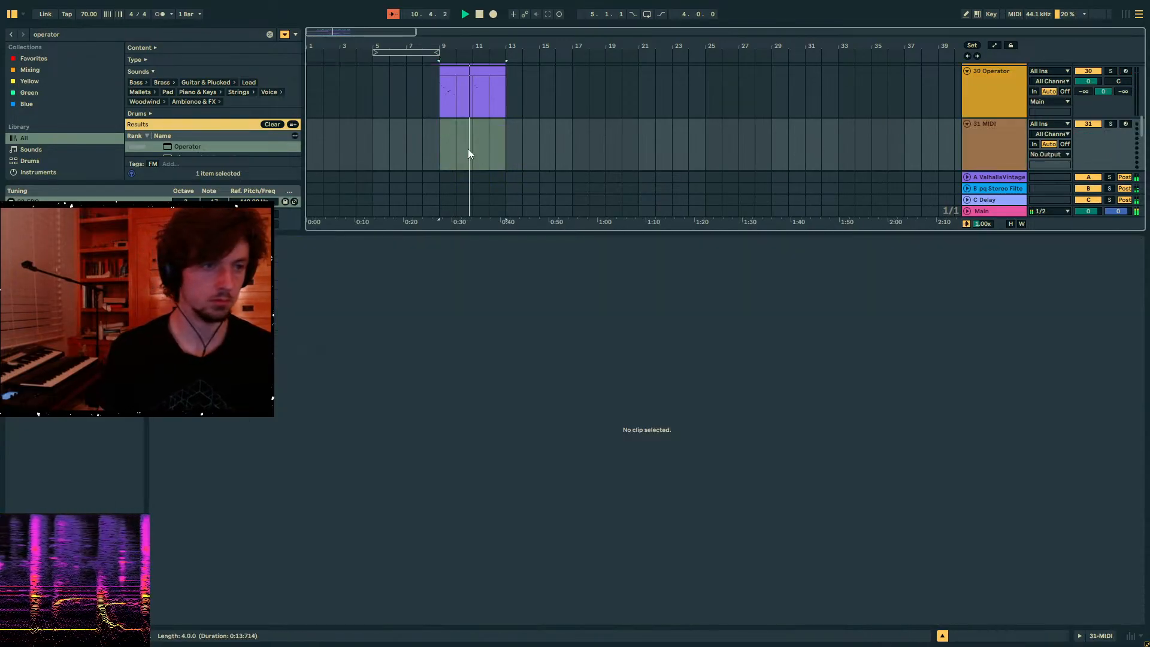
pyautogui.hotkey('ctrl', 'f')
pyautogui.moveTo(168, 149); pyautogui.dragTo(448, 126)
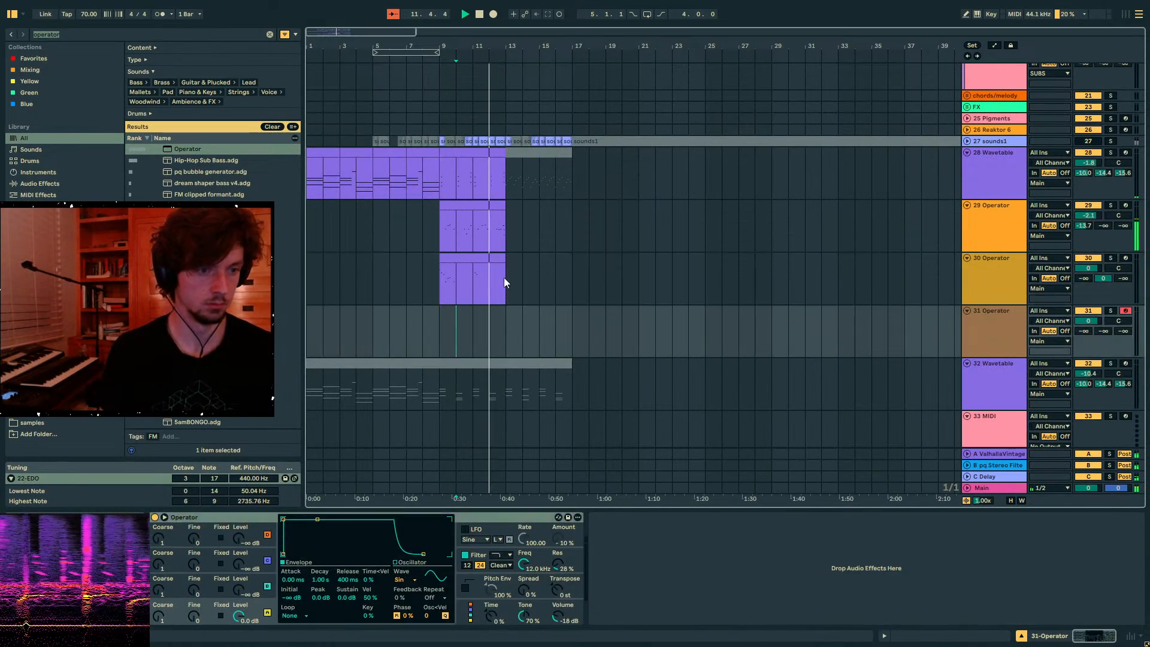
# - Raise track 30's send A while playing its clip from bar 11
pyautogui.click(458, 258)
pyautogui.press('space')
pyautogui.click(475, 289)
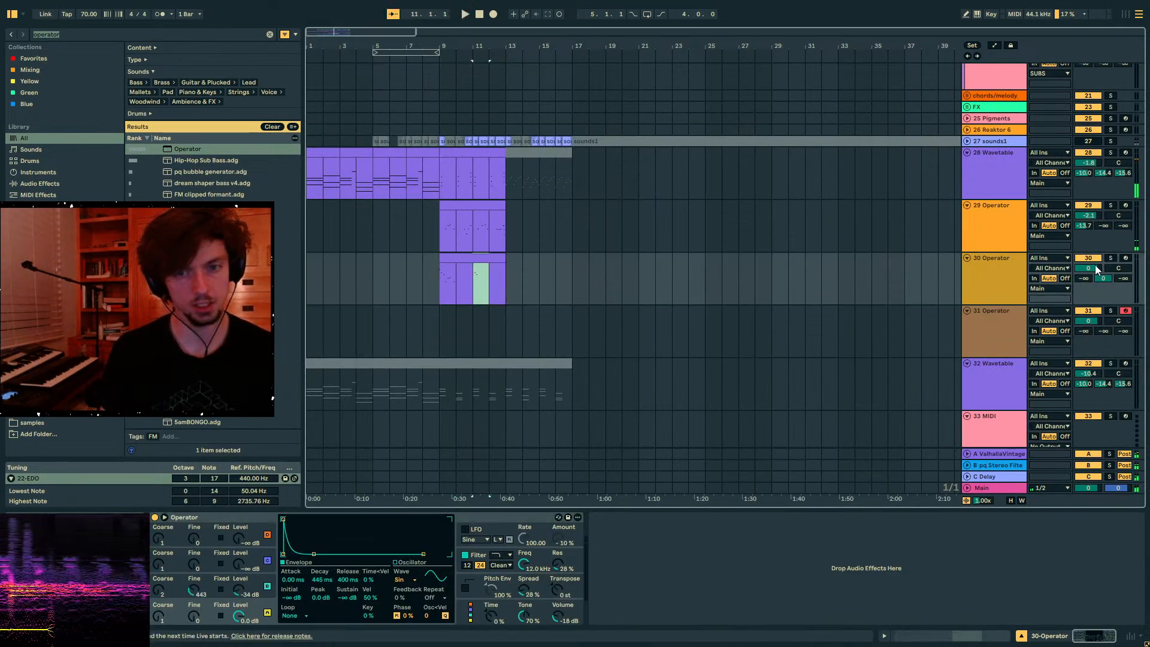
pyautogui.moveTo(1084, 278); pyautogui.dragTo(1084, 269)
pyautogui.press('space')
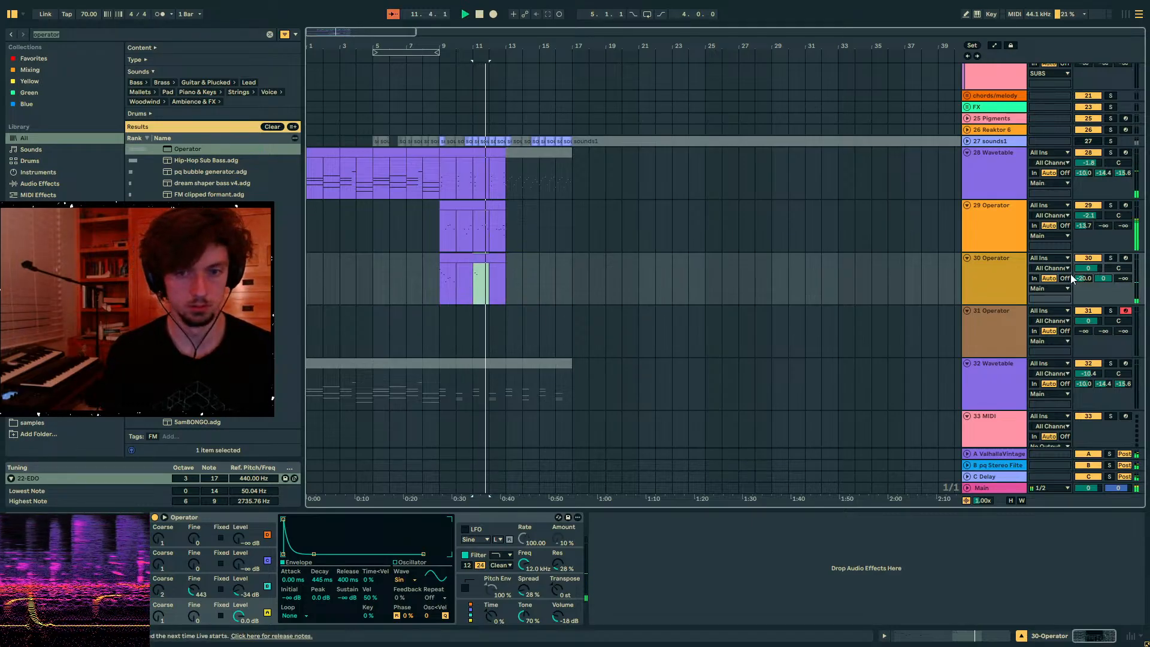
pyautogui.press('space')
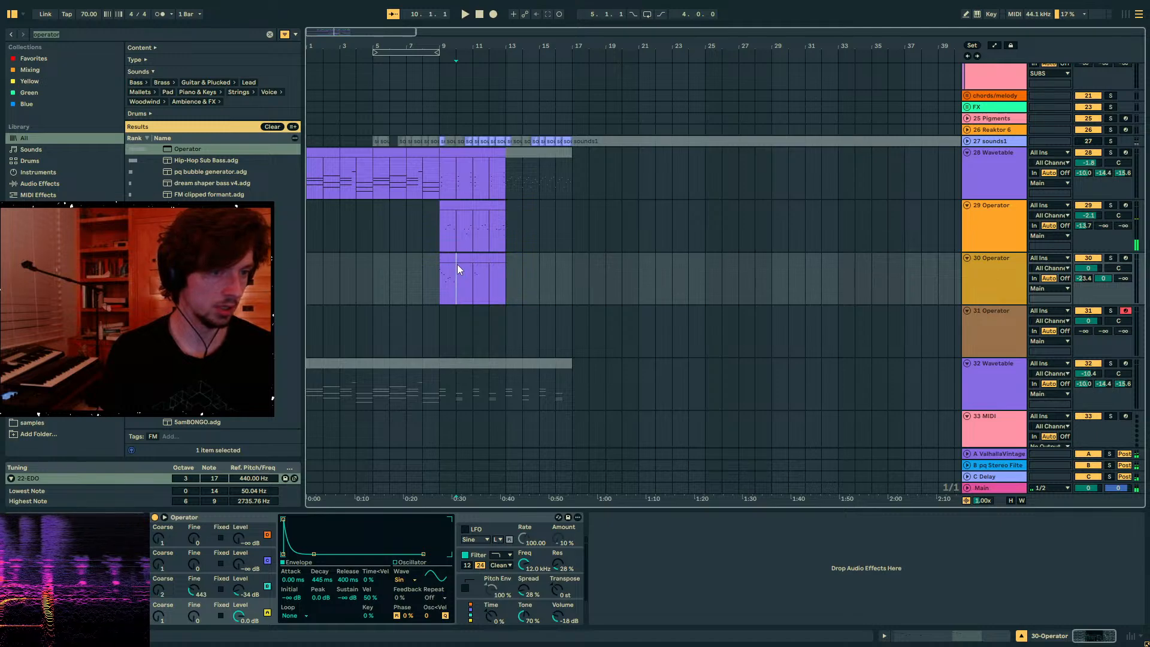
# - Copy the bar 10 section of track 30's clip onto the new Operator track 31
pyautogui.click(458, 264)
pyautogui.moveTo(455, 281); pyautogui.dragTo(458, 322)
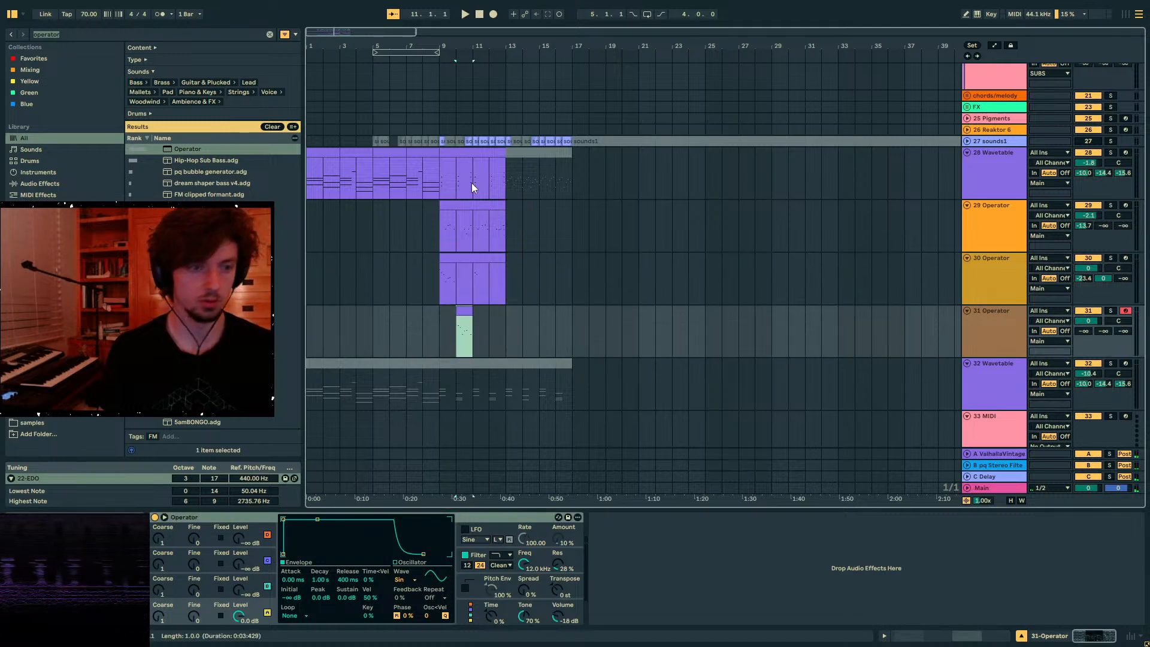
pyautogui.click(90, 34)
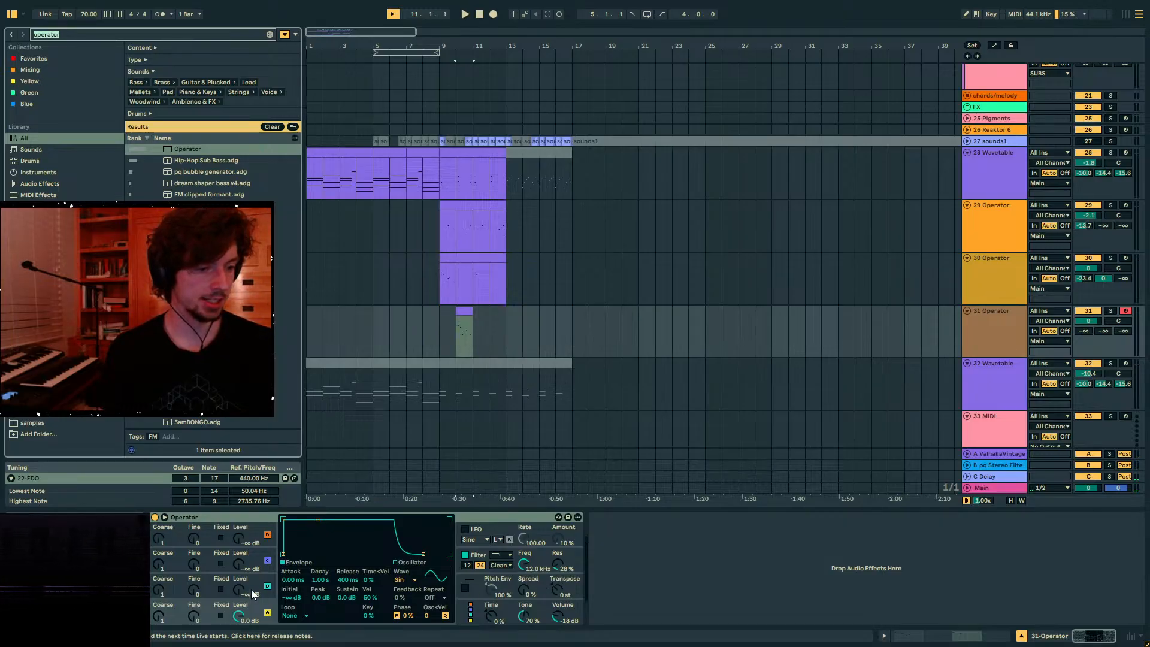
# - Set oscillator A's coarse tuning to 8 and oscillator B's level to -17 dB in track 31's Operator
pyautogui.click(163, 596)
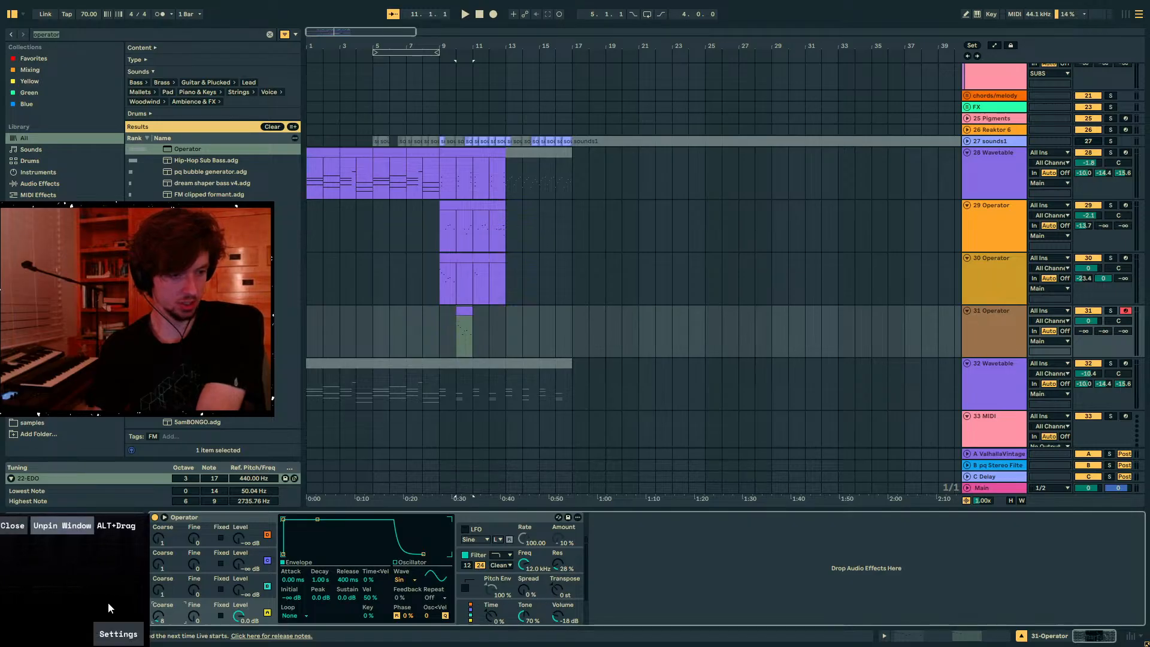
pyautogui.click(159, 593)
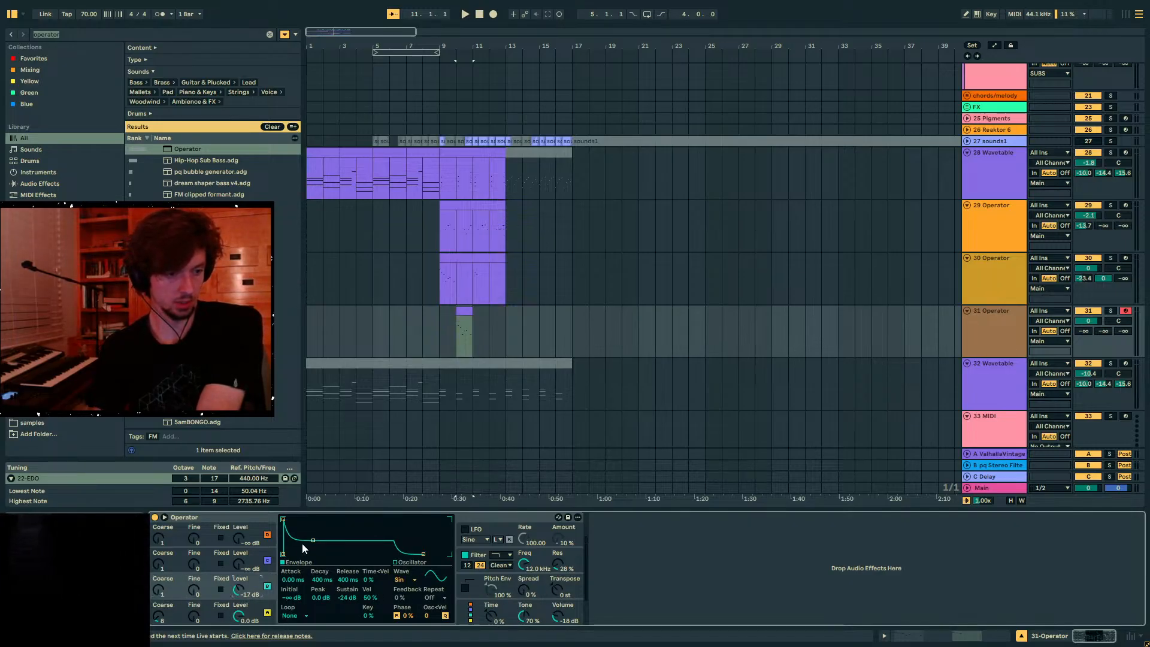
# - Set oscillator A's attack to 11.8 ms and the Operator's transpose to -36 st, and play from bar 10
pyautogui.click(271, 607)
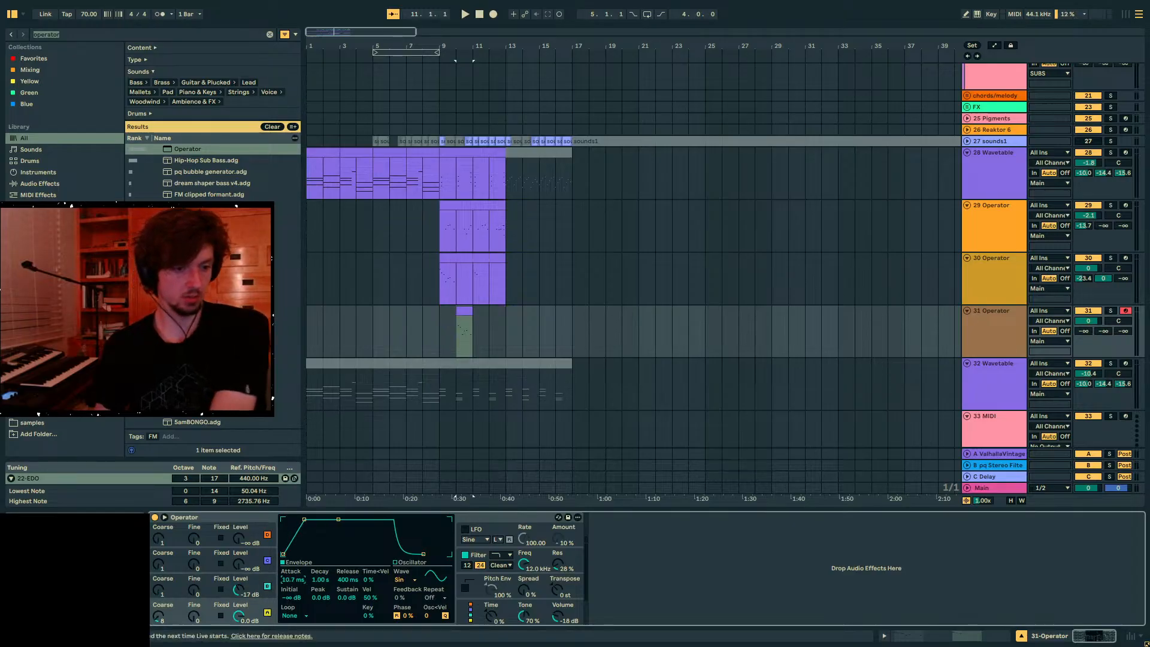
pyautogui.click(533, 580)
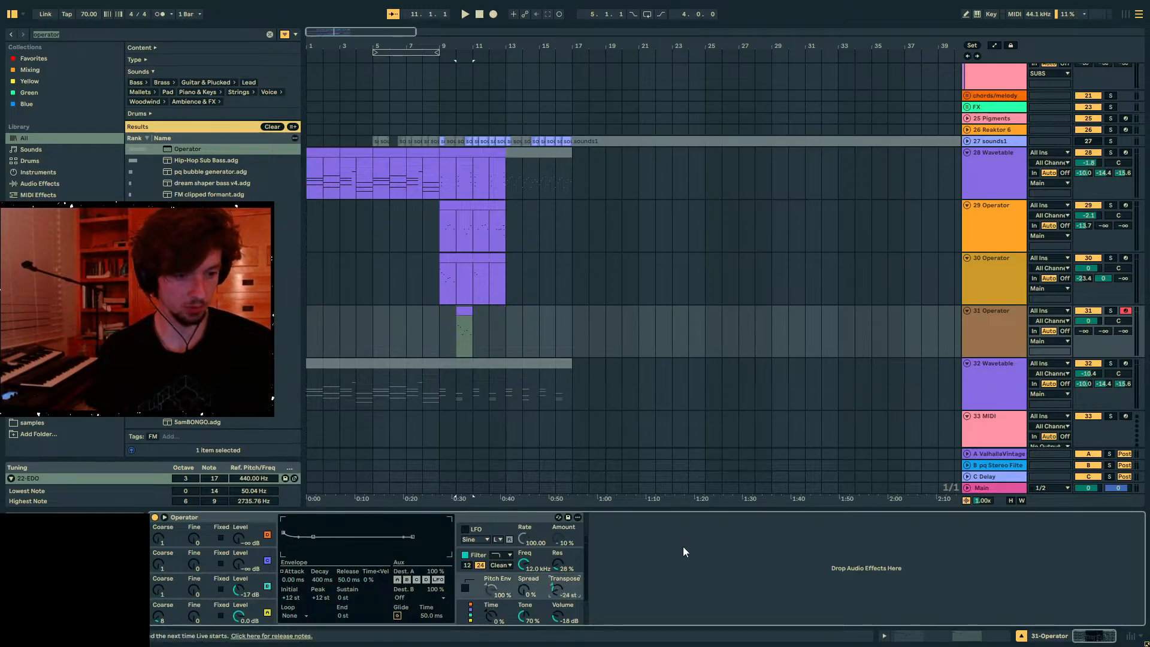
pyautogui.click(160, 622)
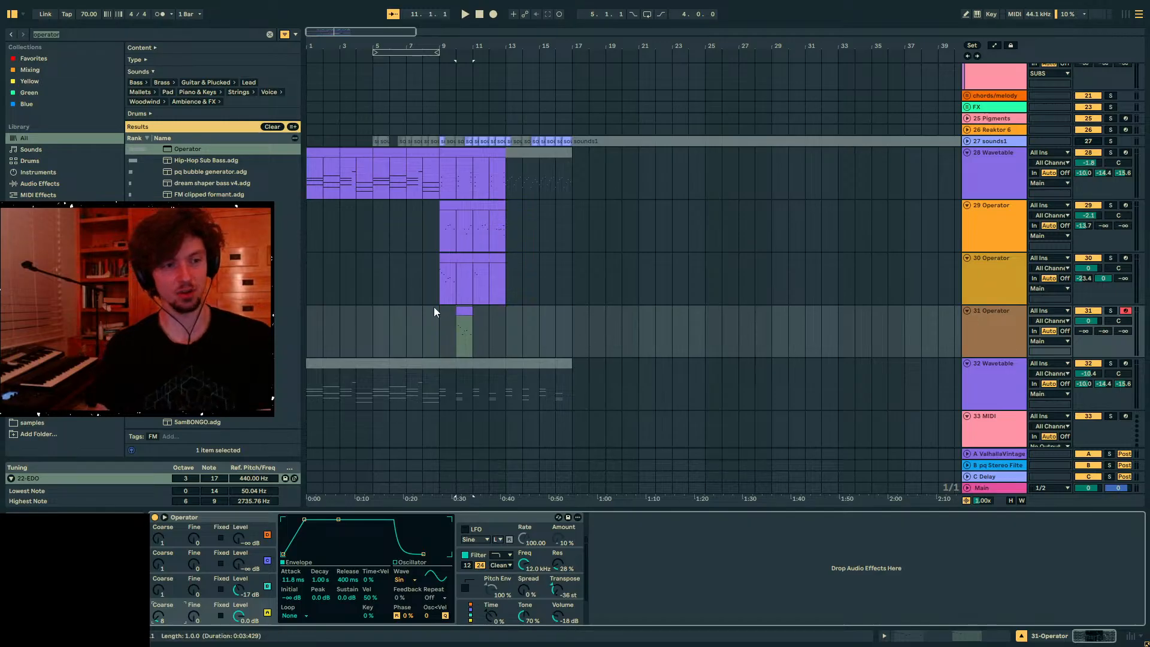
pyautogui.press('space')
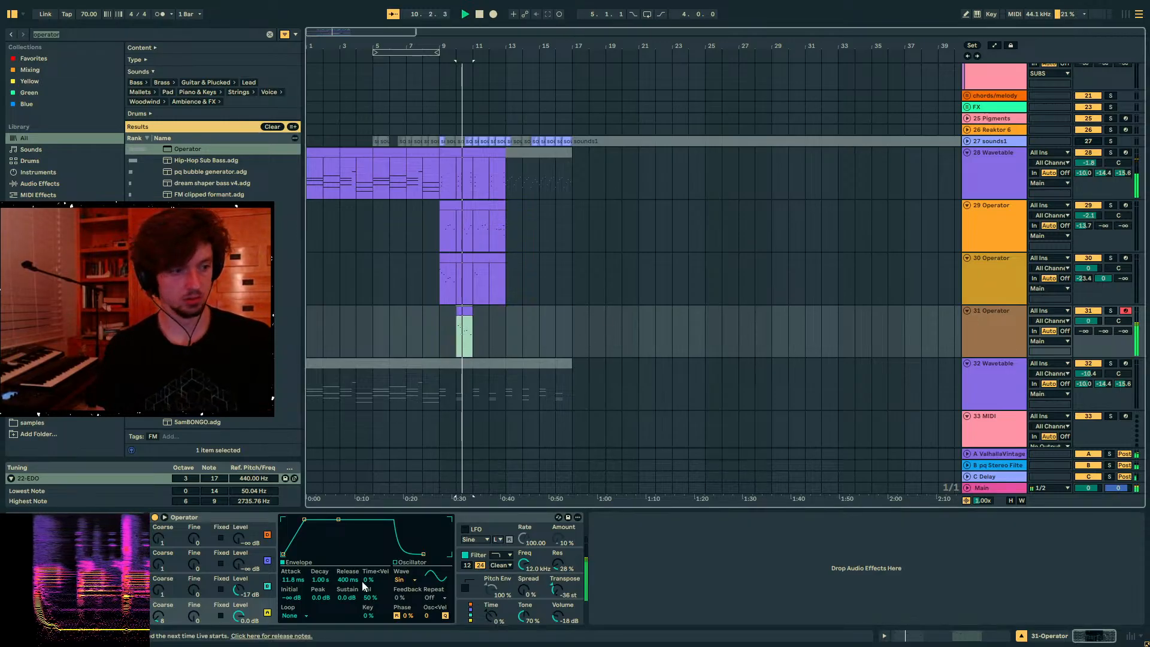
# - Set oscillator B's level to -28 dB in track 31's Operator and play the arrangement from bar 9
pyautogui.moveTo(239, 590); pyautogui.dragTo(238, 603)
pyautogui.press('space')
pyautogui.press('space')
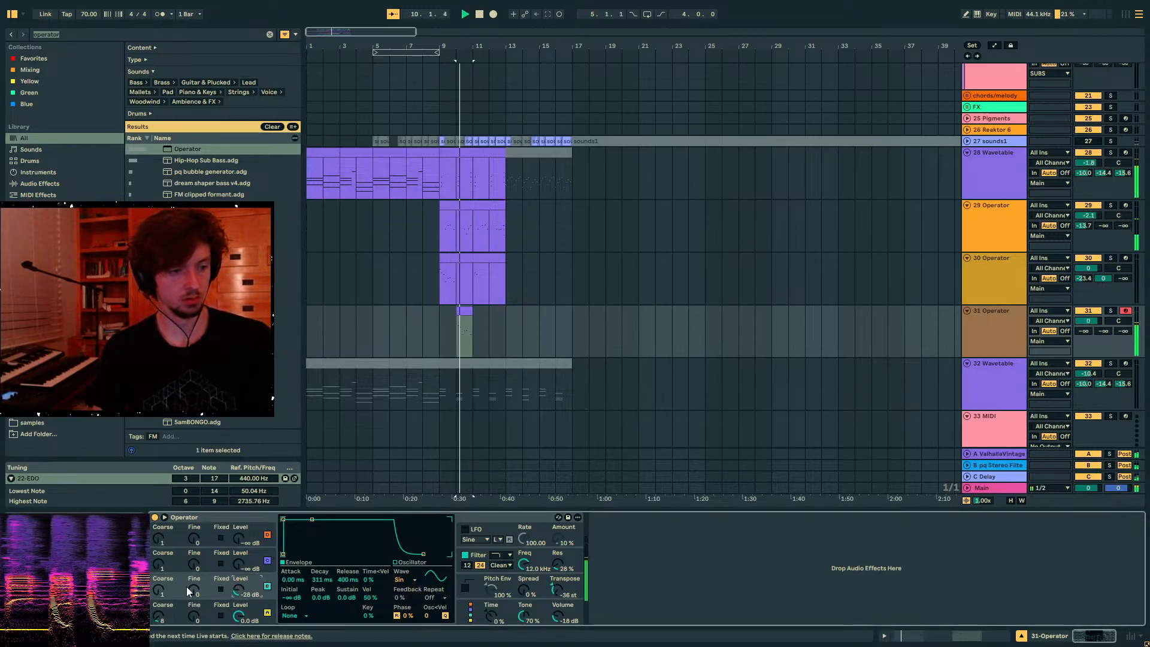
pyautogui.click(186, 588)
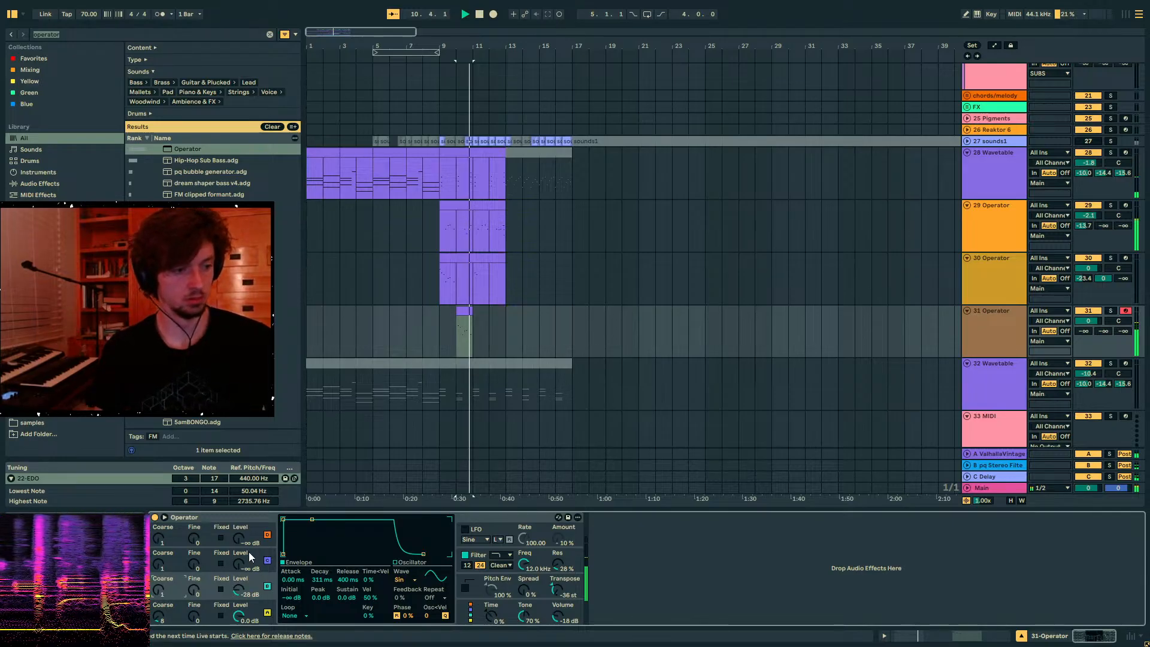
pyautogui.click(460, 311)
pyautogui.click(443, 315)
pyautogui.press('space')
pyautogui.press('space')
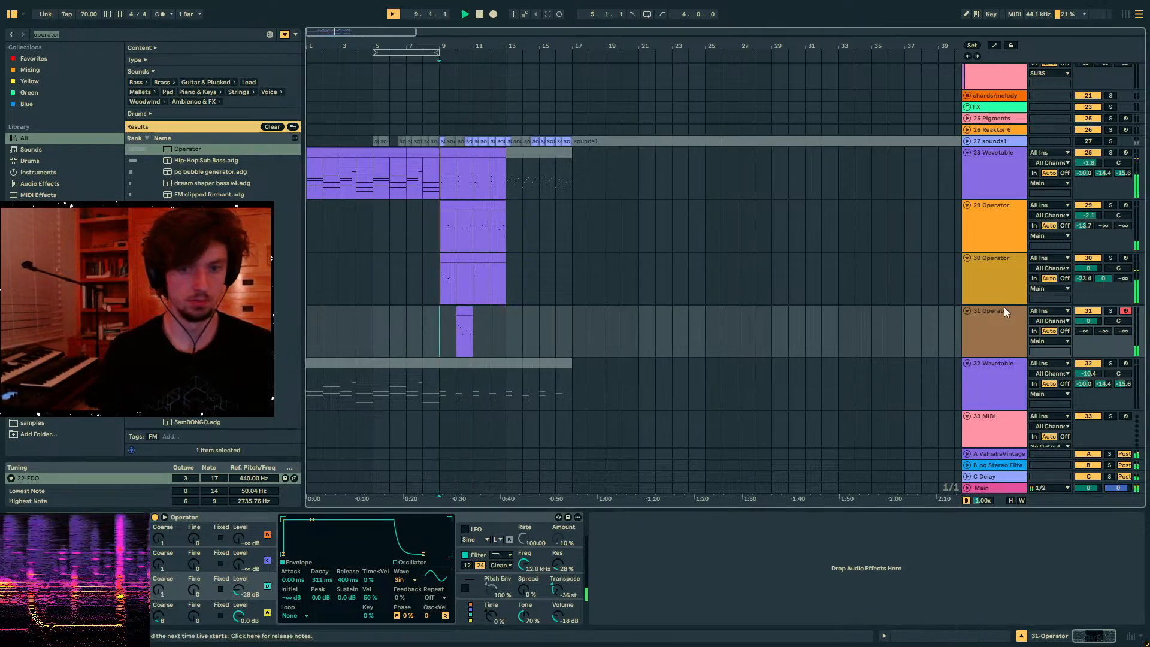
# - Enable the Operator's pitch envelope with an amount of 22%, and undo a trial raise of track 31's send A
pyautogui.moveTo(491, 590); pyautogui.dragTo(491, 620)
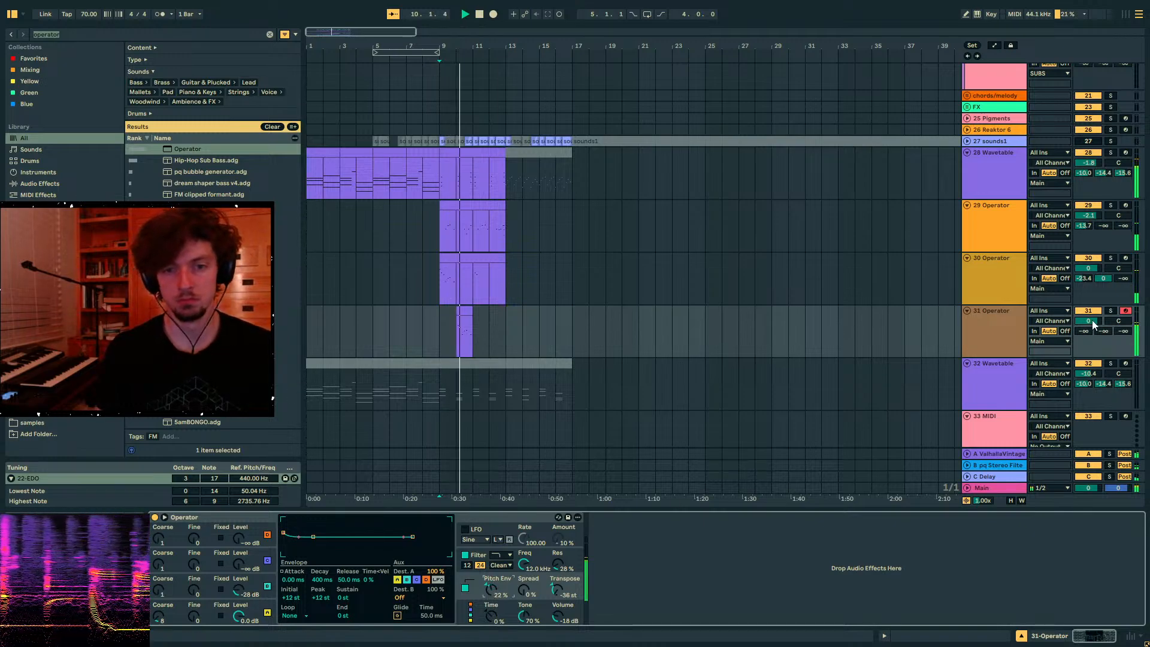
pyautogui.moveTo(1084, 331); pyautogui.dragTo(1084, 294)
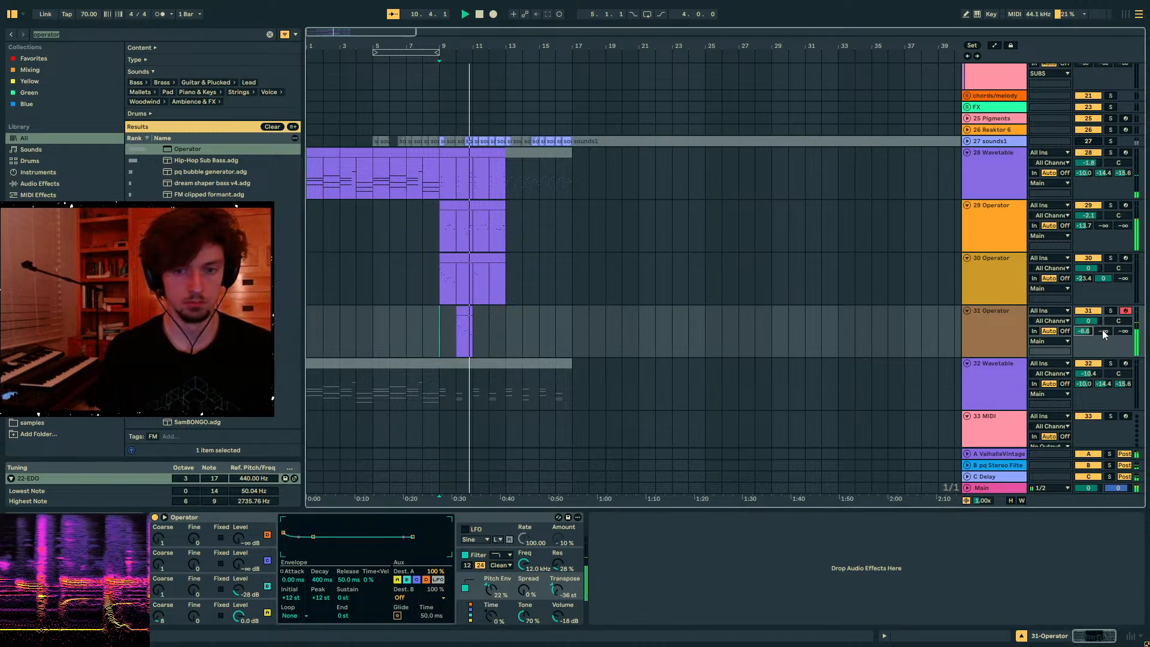
pyautogui.hotkey('ctrl', 'z')
# - Solo track 31, play its bar 10 clip and set oscillator B's coarse tuning to 3
pyautogui.click(1111, 311)
pyautogui.click(464, 311)
pyautogui.press('space')
pyautogui.press('space')
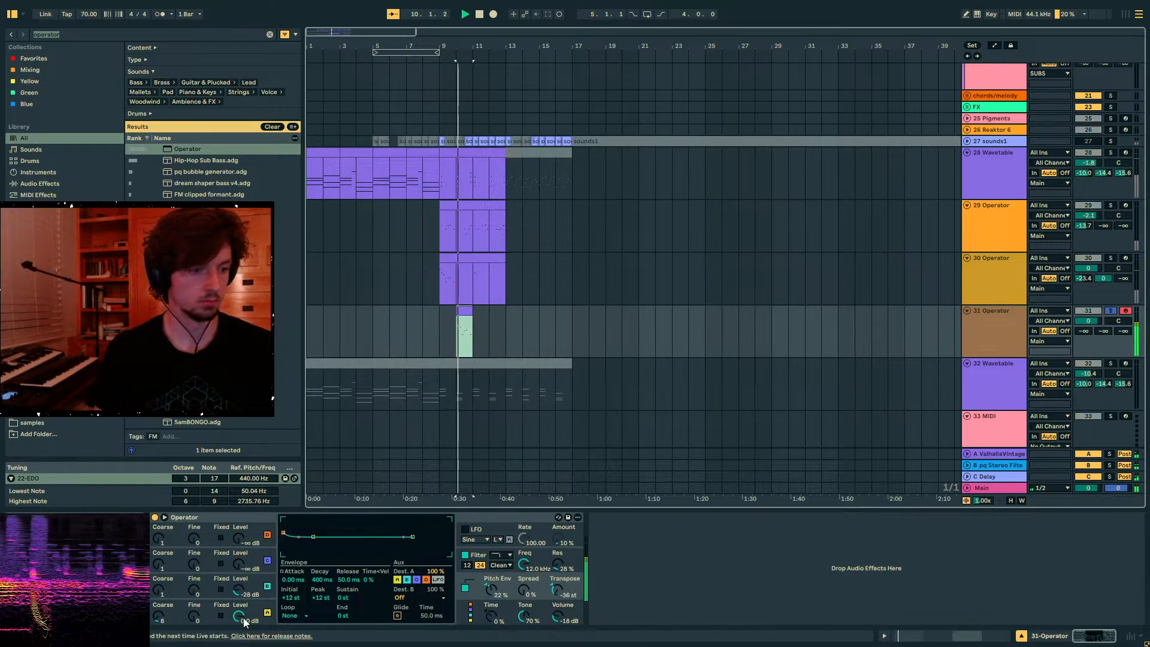
pyautogui.moveTo(158, 590); pyautogui.dragTo(158, 578)
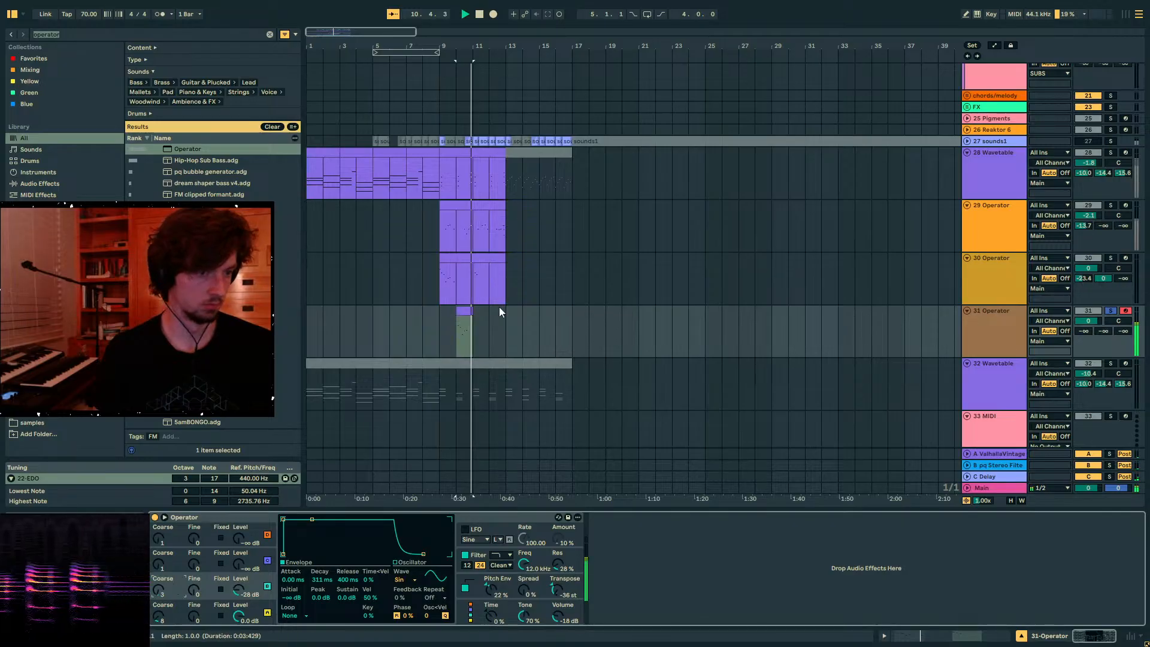
# - Set the Operator's spread to 52% and, with track 31 unsoloed, lower the track volume to -8.0 dB
pyautogui.press('space')
pyautogui.press('space')
pyautogui.moveTo(526, 590); pyautogui.dragTo(526, 569)
pyautogui.click(1110, 310)
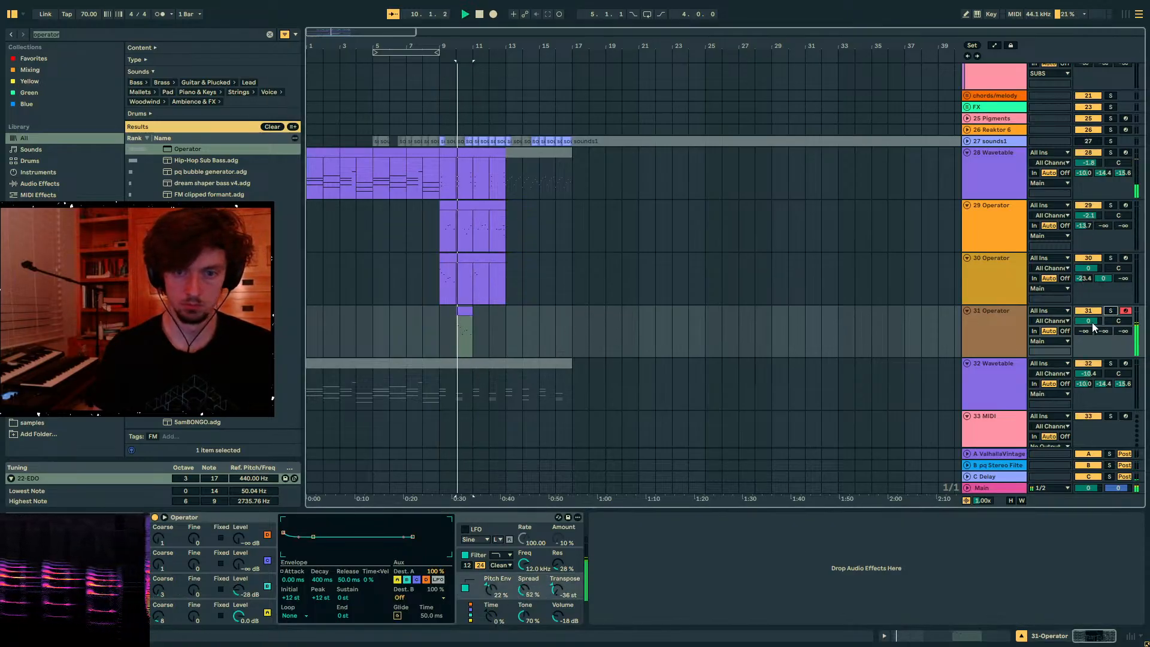
pyautogui.moveTo(1091, 322); pyautogui.dragTo(1091, 332)
pyautogui.click(232, 562)
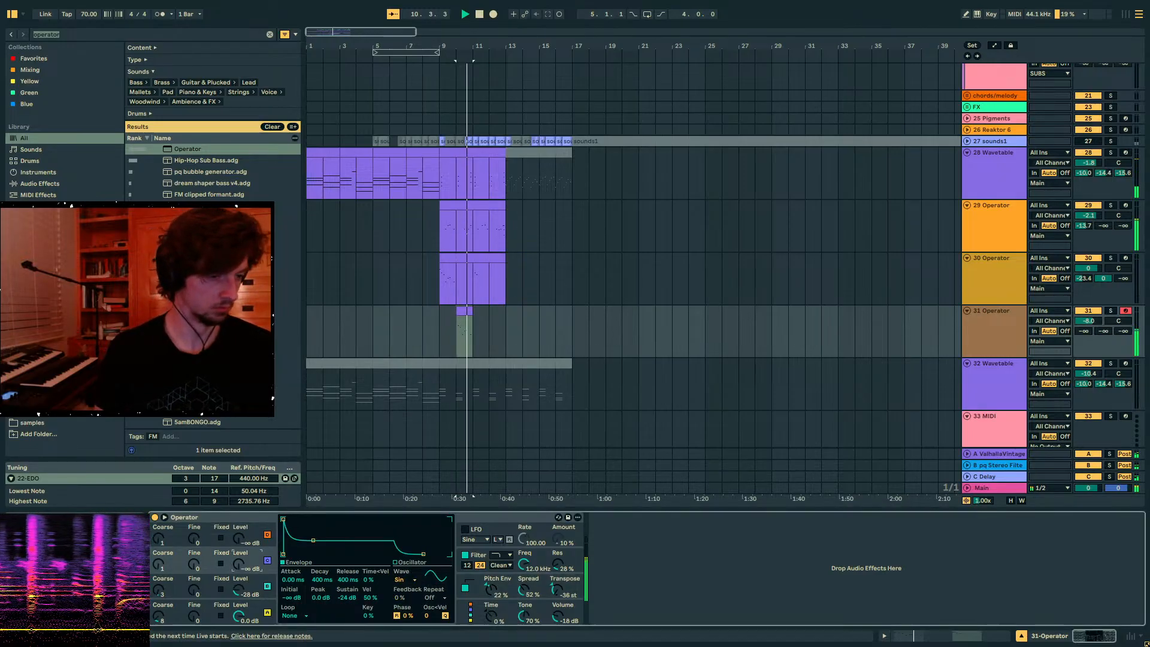
pyautogui.click(163, 591)
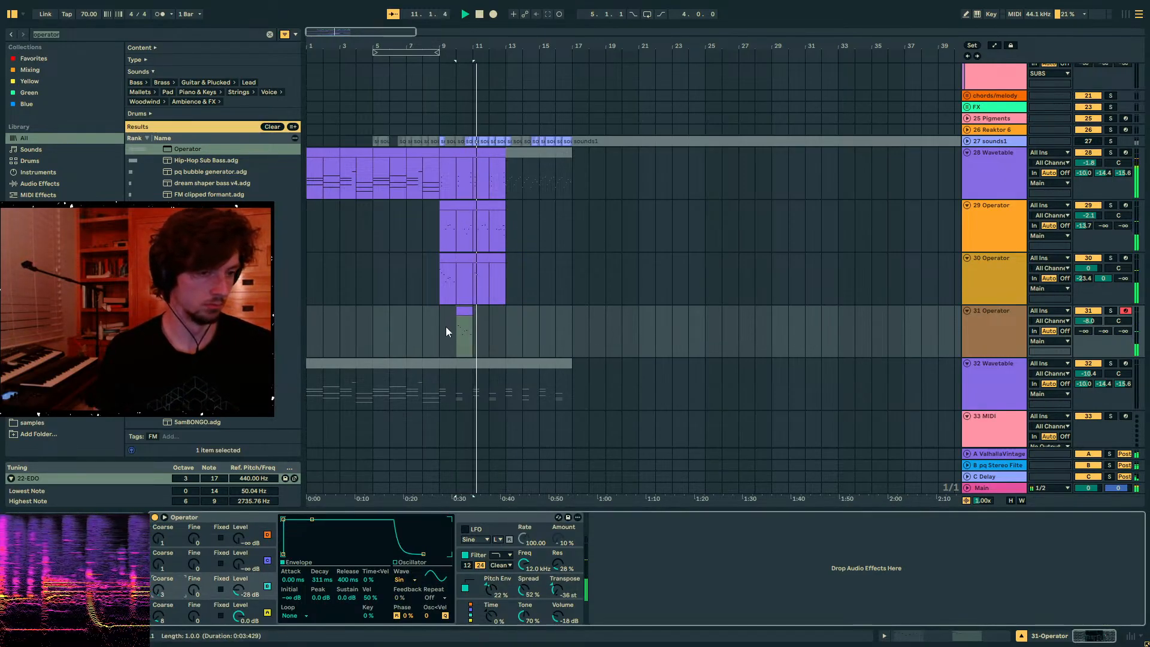
# - Delete the deactivated G3, D3 and dB2 notes from track 31's bar 10 clip
pyautogui.click(464, 333)
pyautogui.hotkey('shift', 'Tab')
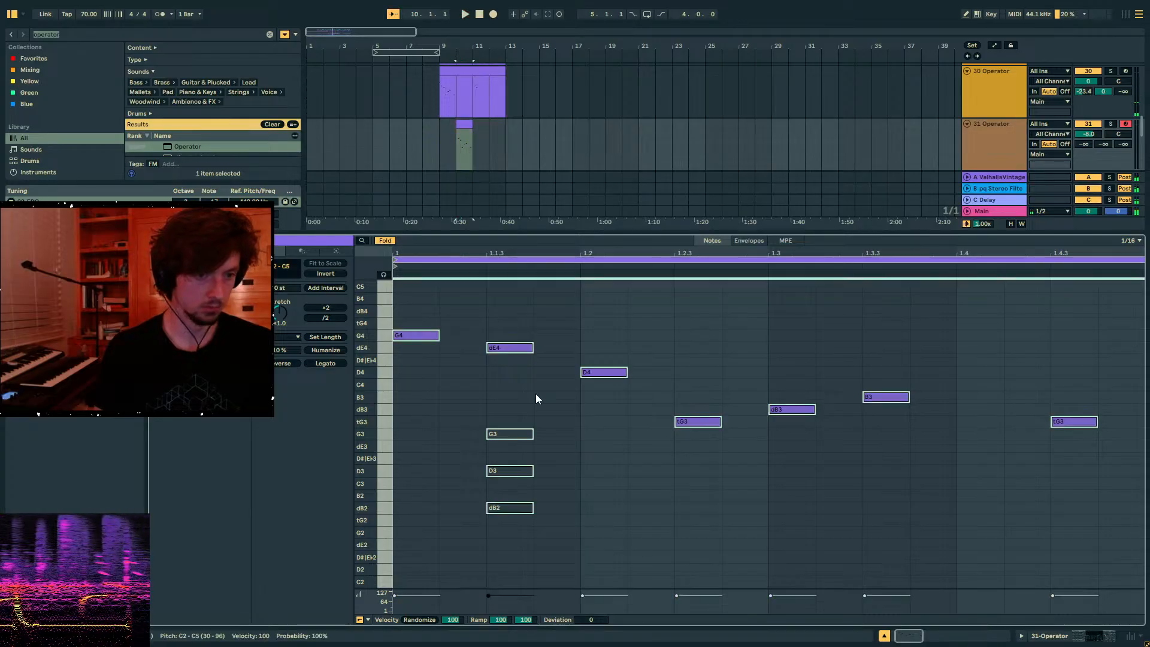
pyautogui.moveTo(539, 397); pyautogui.dragTo(457, 569)
pyautogui.press('Delete')
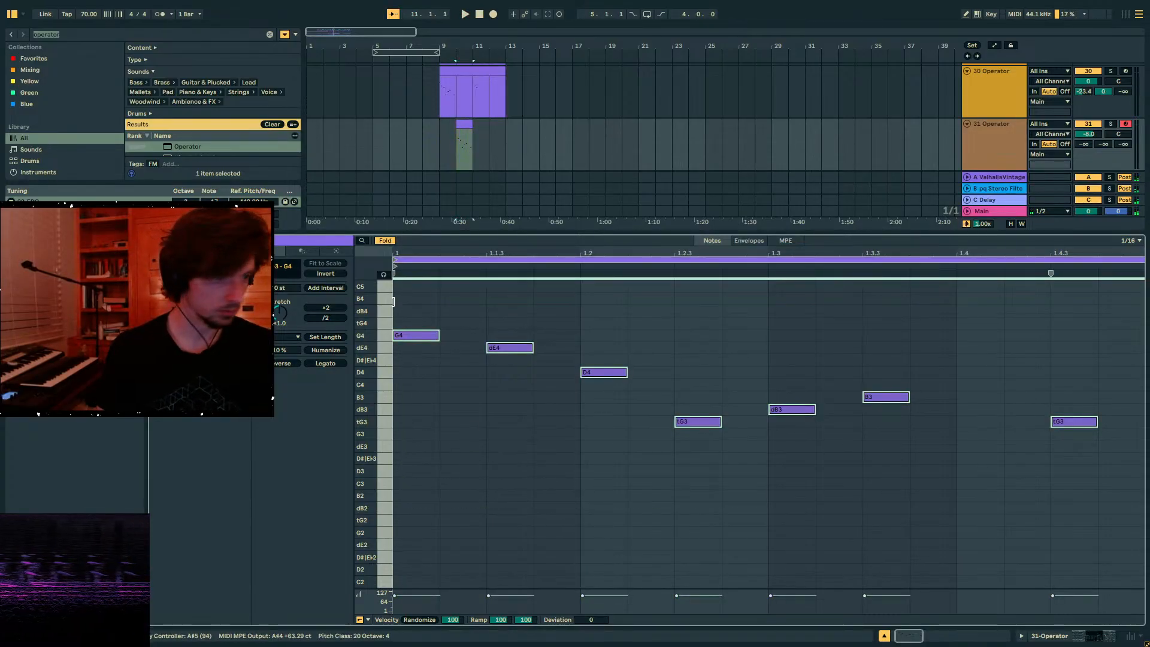
# - Audition the bar 10 melody inverted, restore its pitches, and reverse the notes in time, aligned to the clip start
pyautogui.click(326, 274)
pyautogui.press('space')
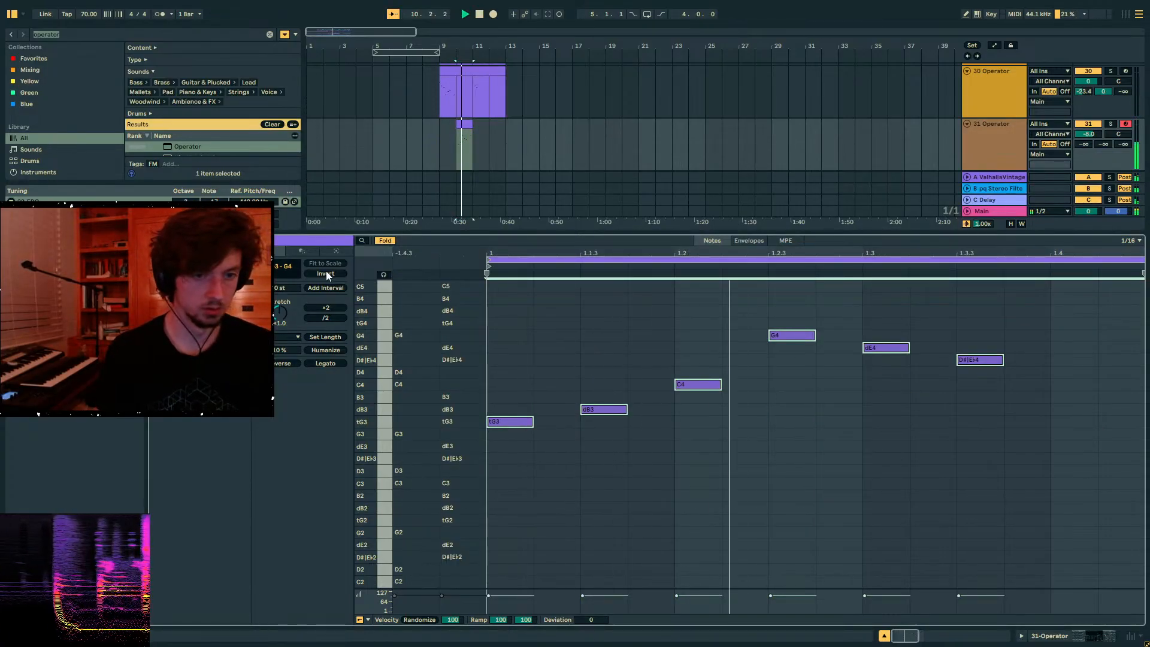
pyautogui.click(326, 273)
pyautogui.click(282, 363)
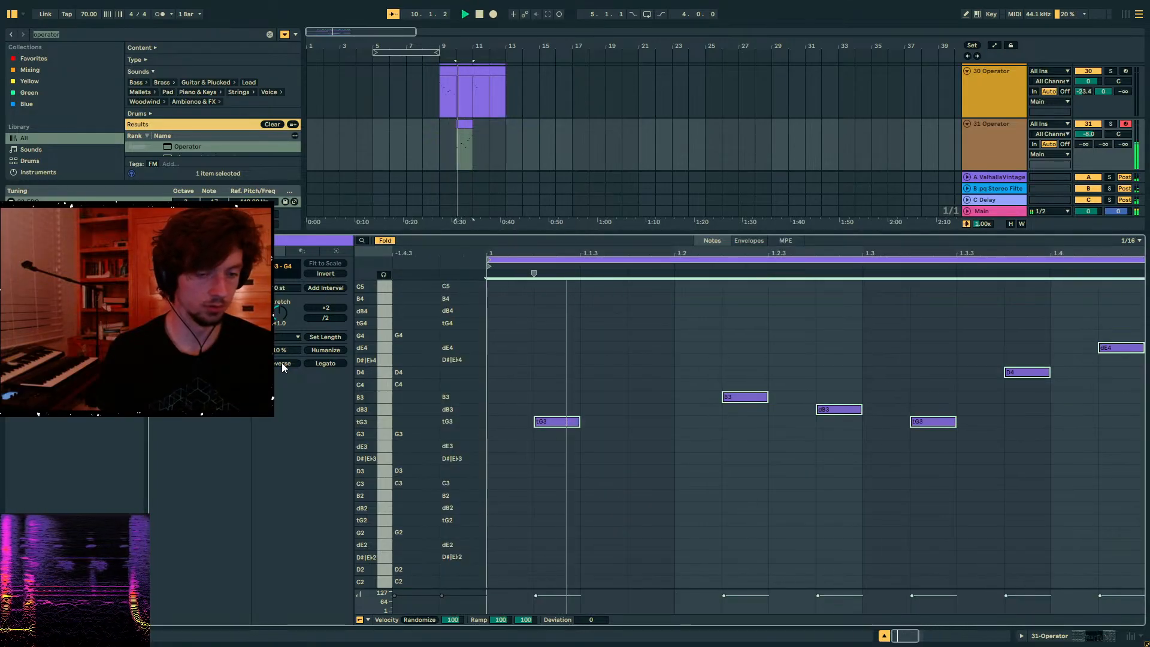
pyautogui.press('Left')
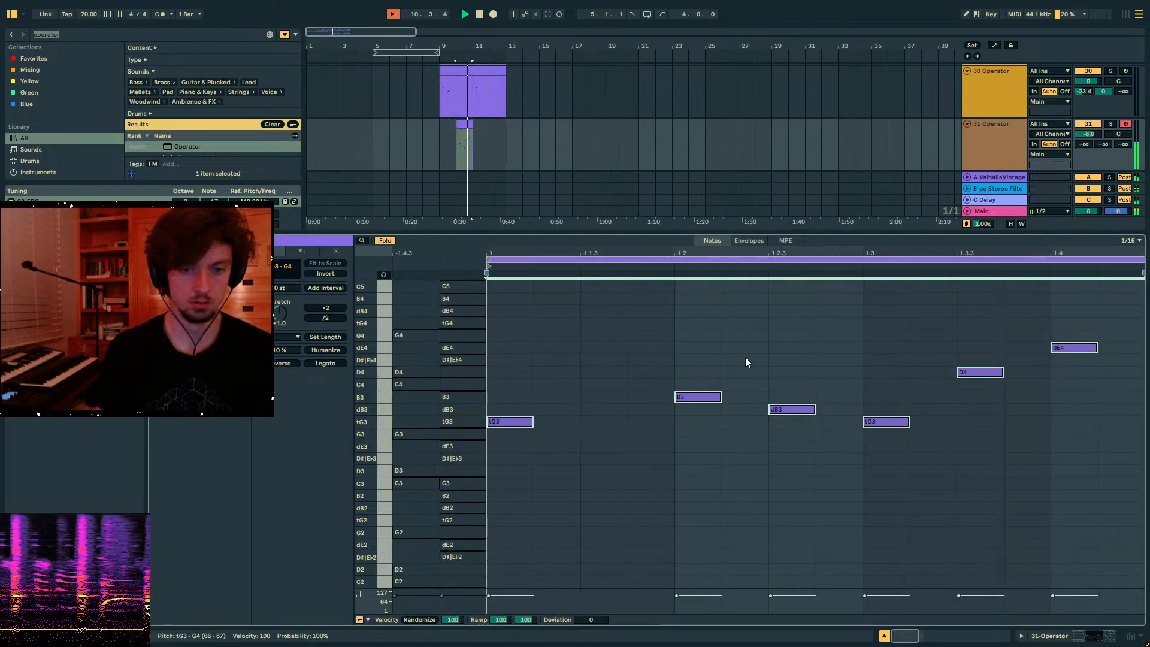
# - Duplicate the bars 9–10 section of track 31 onto bars 11–12 and play from bar 9
pyautogui.moveTo(859, 254); pyautogui.dragTo(859, 209)
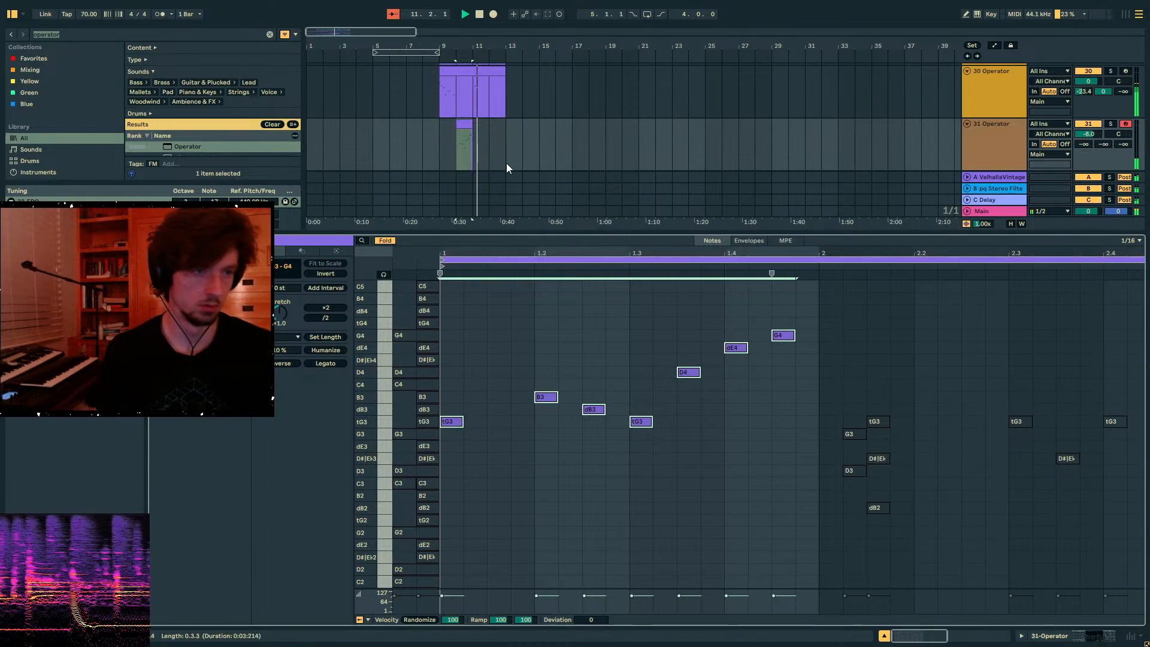
pyautogui.moveTo(474, 137); pyautogui.dragTo(442, 142)
pyautogui.hotkey('ctrl', 'd')
pyautogui.click(442, 142)
pyautogui.click(438, 88)
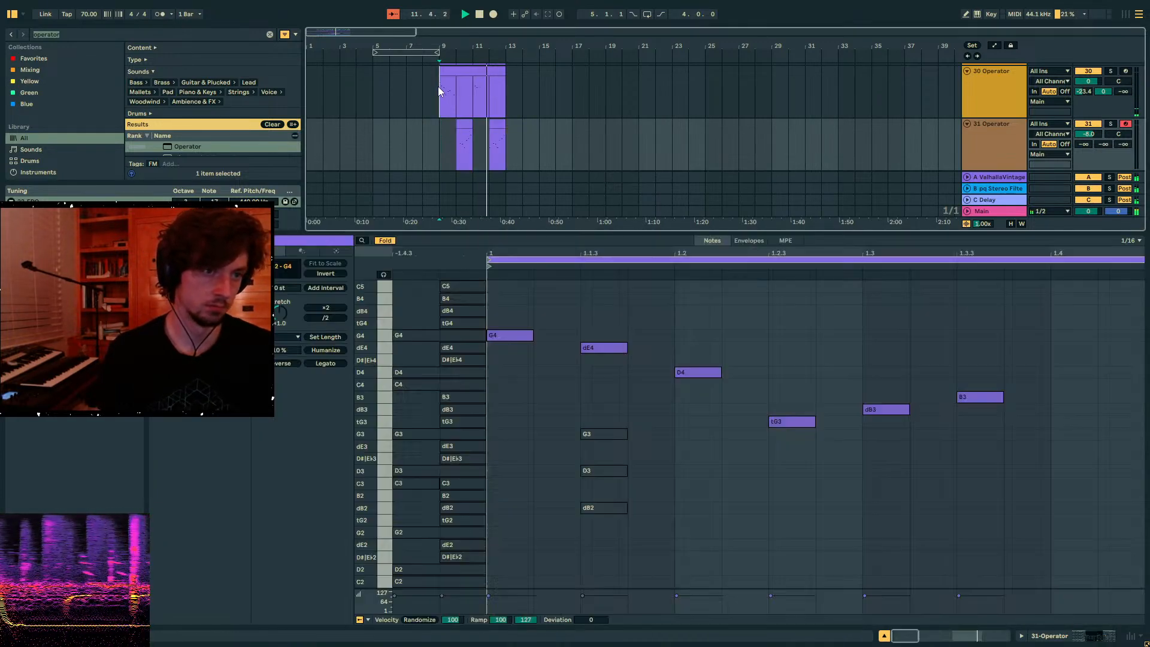
pyautogui.press('space')
pyautogui.press('space')
# - Reverse the notes of track 31's bar 10 clip again, keeping the original pitches, and shift them back to the clip start
pyautogui.scroll(1, 491, 171)
pyautogui.moveTo(463, 110); pyautogui.dragTo(492, 165)
pyautogui.scroll(-2, 492, 165)
pyautogui.click(466, 89)
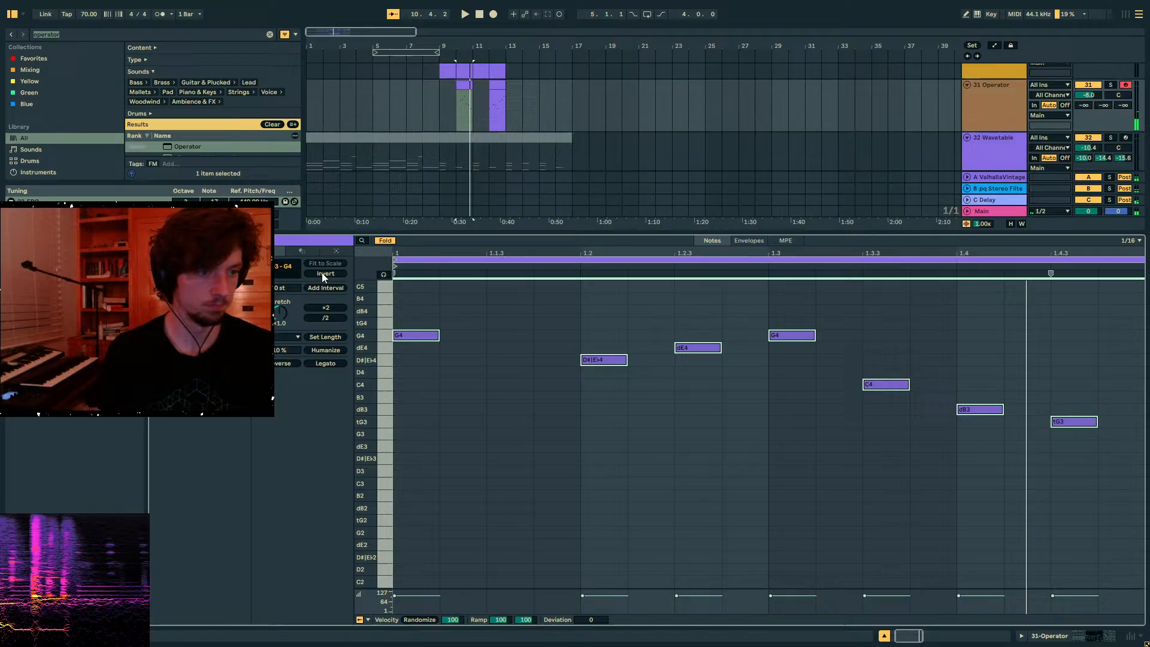
pyautogui.click(323, 273)
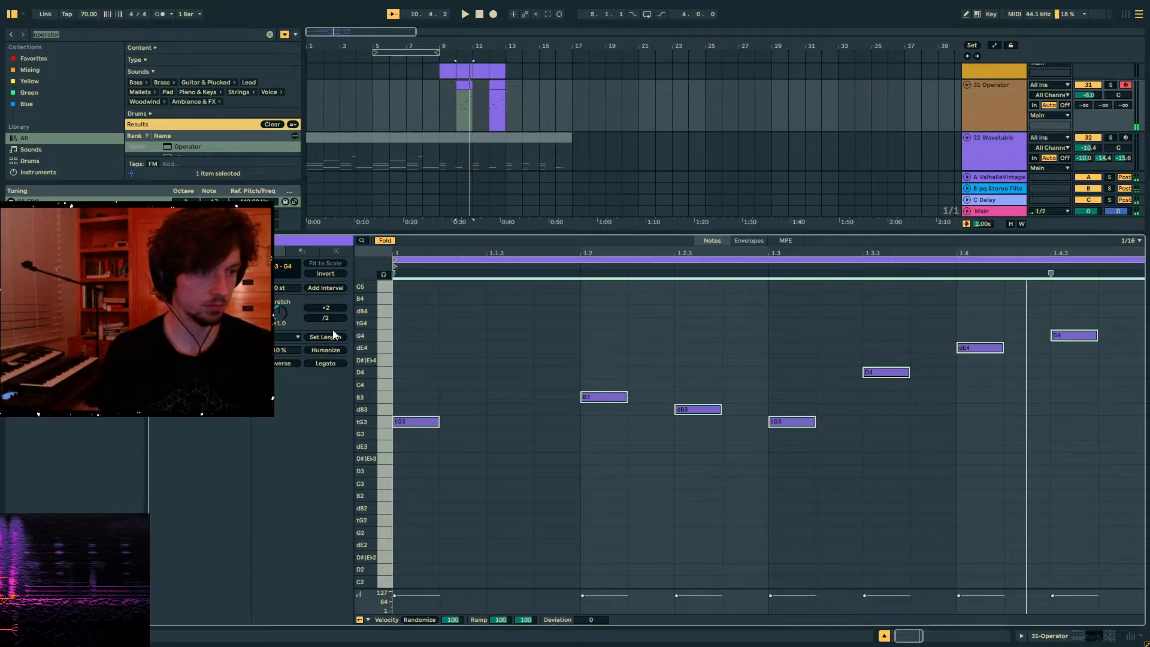
pyautogui.click(291, 363)
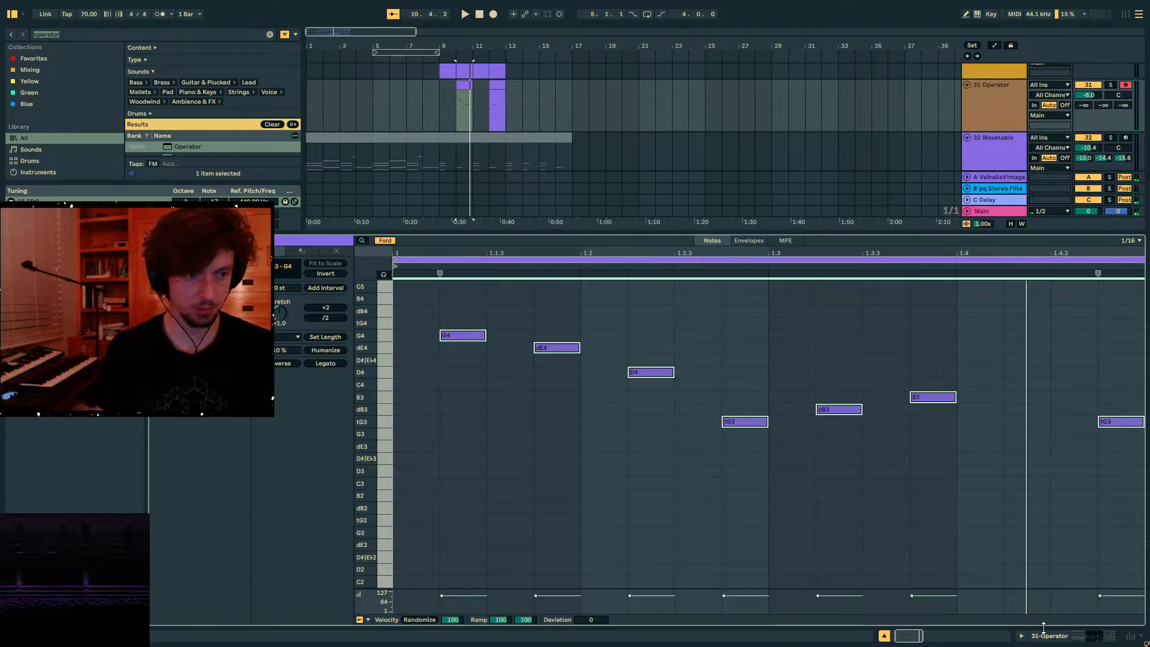
pyautogui.press('Left')
# - Set oscillator B's coarse tuning to 2 and its level to -30 dB in track 31's Operator
pyautogui.hotkey('shift', 'Tab')
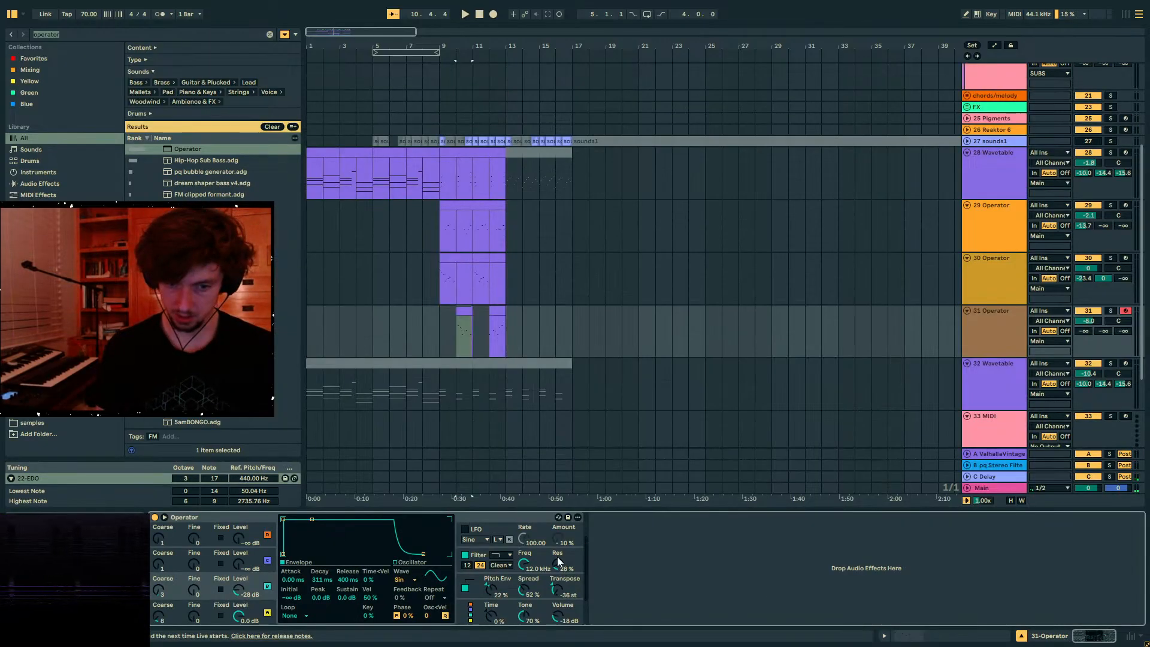
pyautogui.scroll(-2, 238, 590)
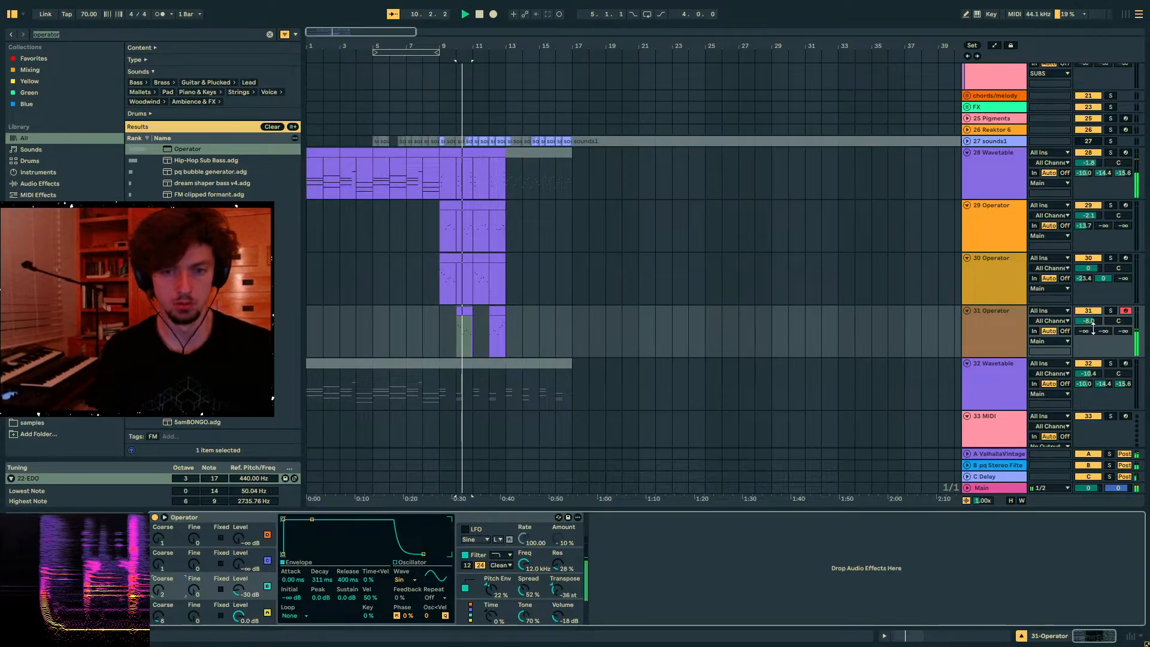
# - Transpose the first three notes of track 31's bar 10 clip up an octave to G5, dE5 and D5, and play them
pyautogui.click(966, 634)
pyautogui.press('space')
pyautogui.moveTo(639, 403); pyautogui.dragTo(598, 328)
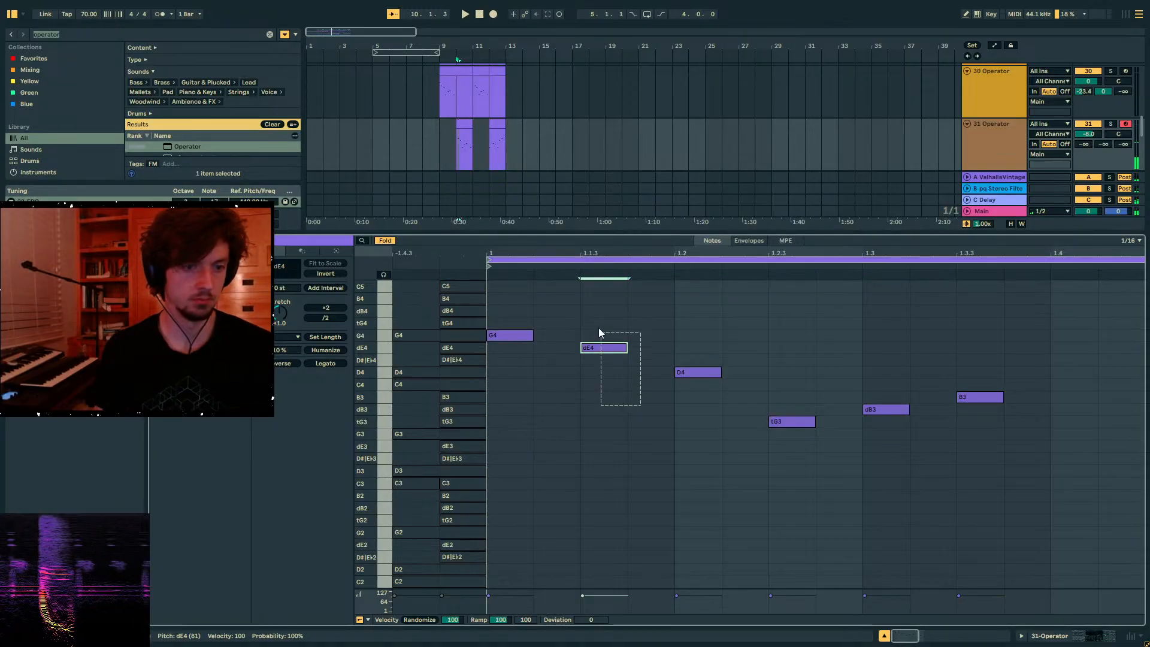
pyautogui.moveTo(763, 495); pyautogui.dragTo(516, 318)
pyautogui.hotkey('shift', 'Up')
pyautogui.press('space')
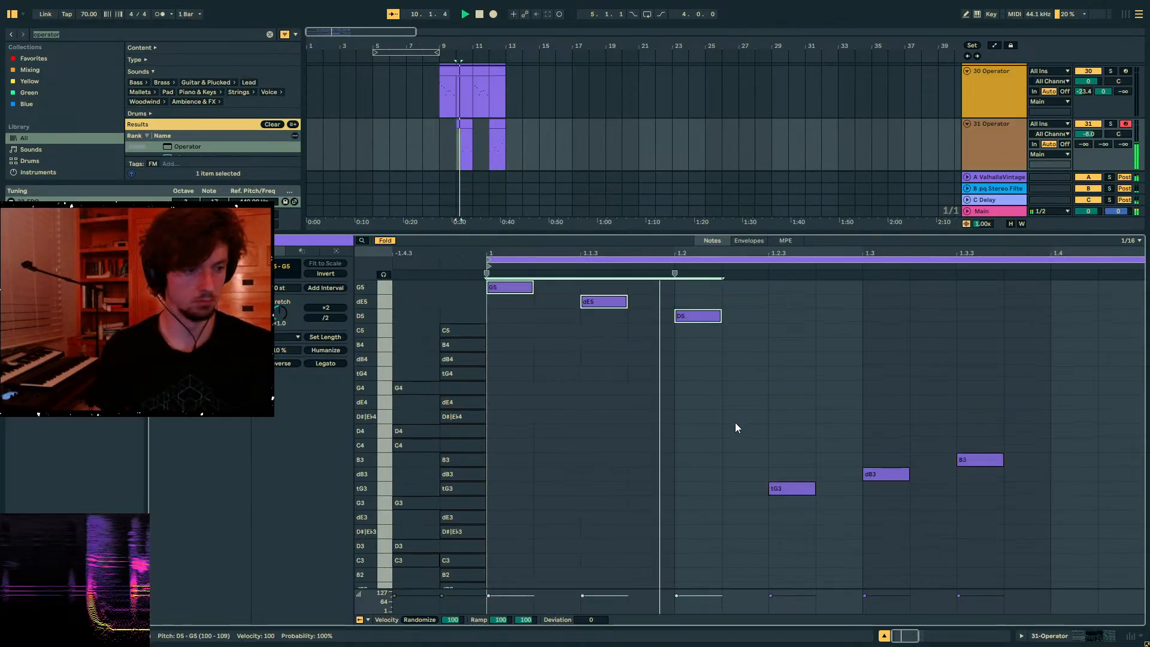
# - Delete the middle tG3, dB3 and B3 notes from track 31's bar 10 clip
pyautogui.moveTo(1005, 499); pyautogui.dragTo(772, 397)
pyautogui.press('space')
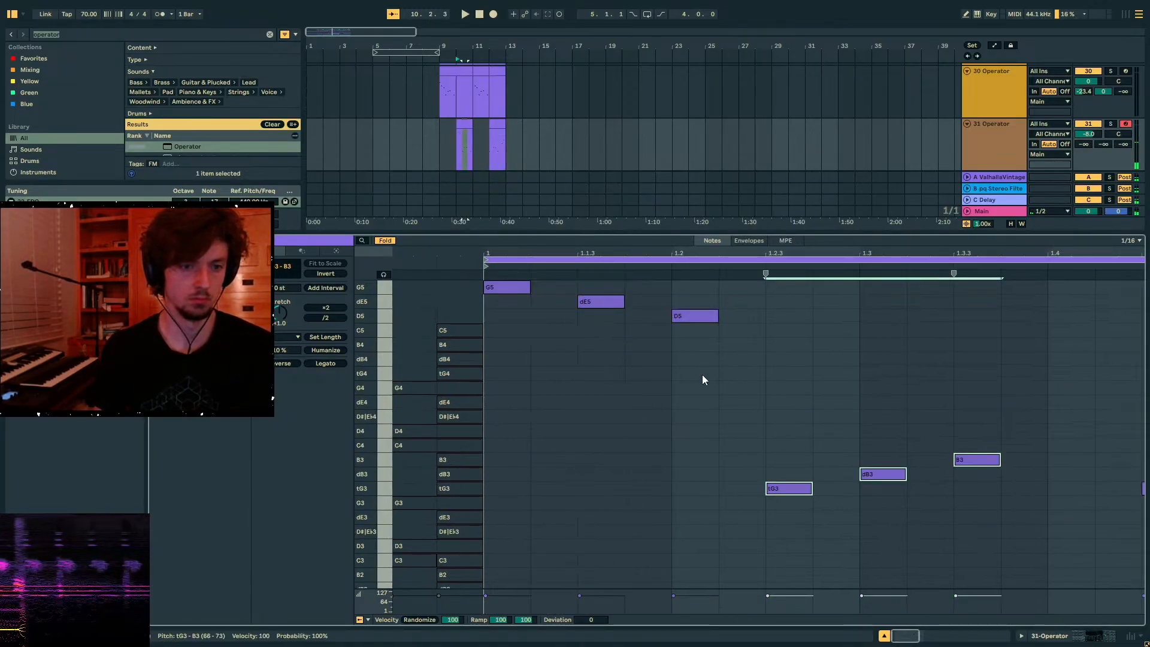
pyautogui.press('Delete')
# - Raise track 31's send A to 0 dB and oscillator B's level slightly during playback
pyautogui.press('space')
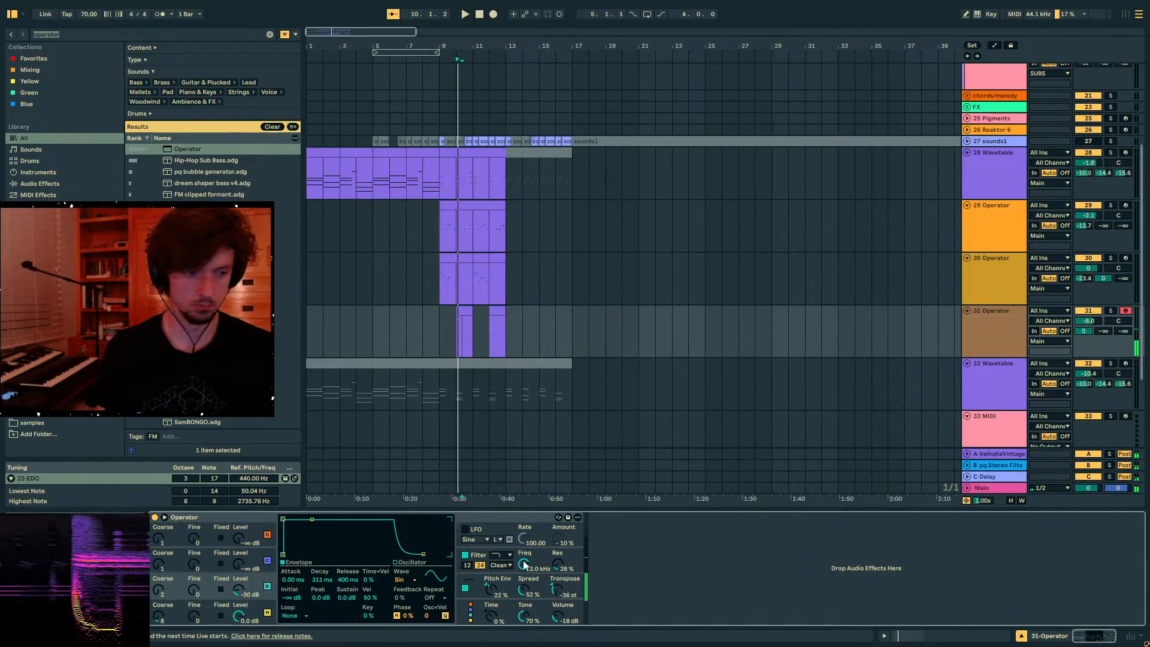
pyautogui.moveTo(239, 590); pyautogui.dragTo(239, 584)
# - Duplicate track 31's edited bars 9–10 onto bars 11–12, replacing the existing bar 12 clip
pyautogui.click(982, 637)
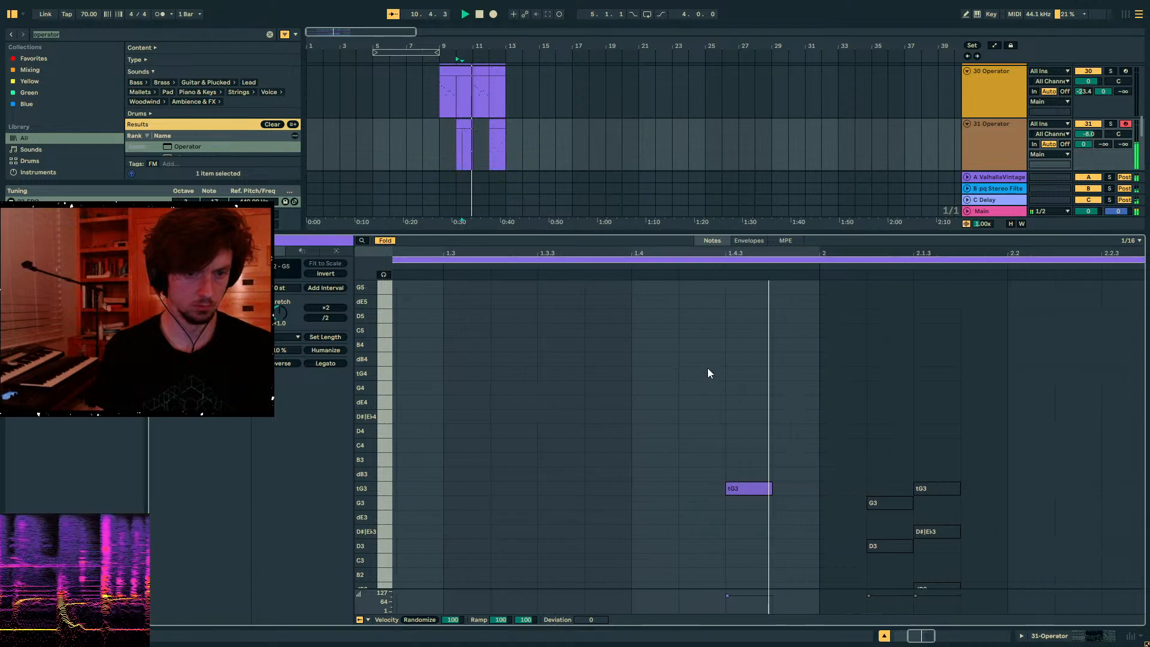
pyautogui.click(473, 132)
pyautogui.moveTo(474, 133); pyautogui.dragTo(440, 149)
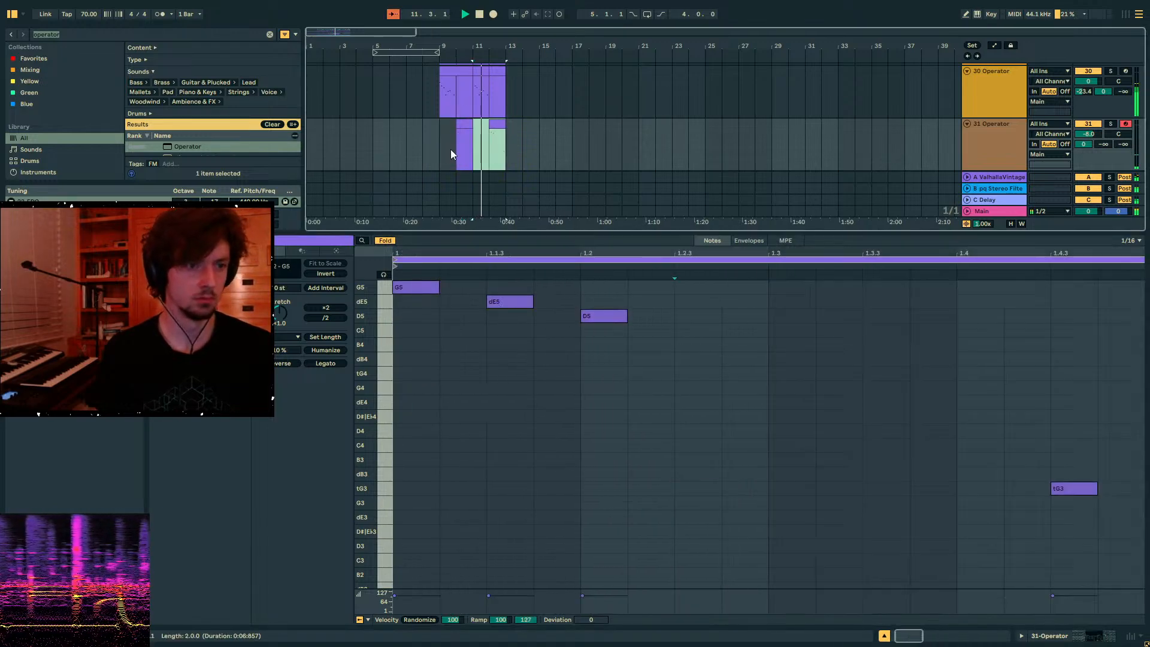
# - Change the first three notes of track 31's bar 12 clip to a rising G4, tG4 and dB4, and play them
pyautogui.click(498, 126)
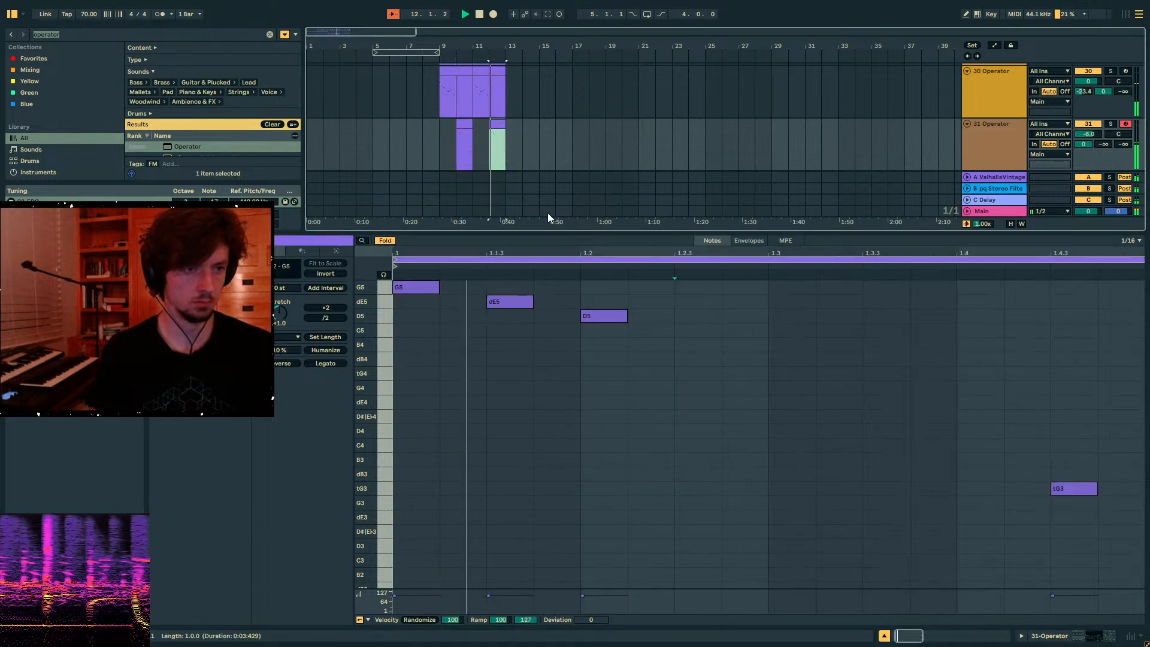
pyautogui.moveTo(584, 358); pyautogui.dragTo(423, 292)
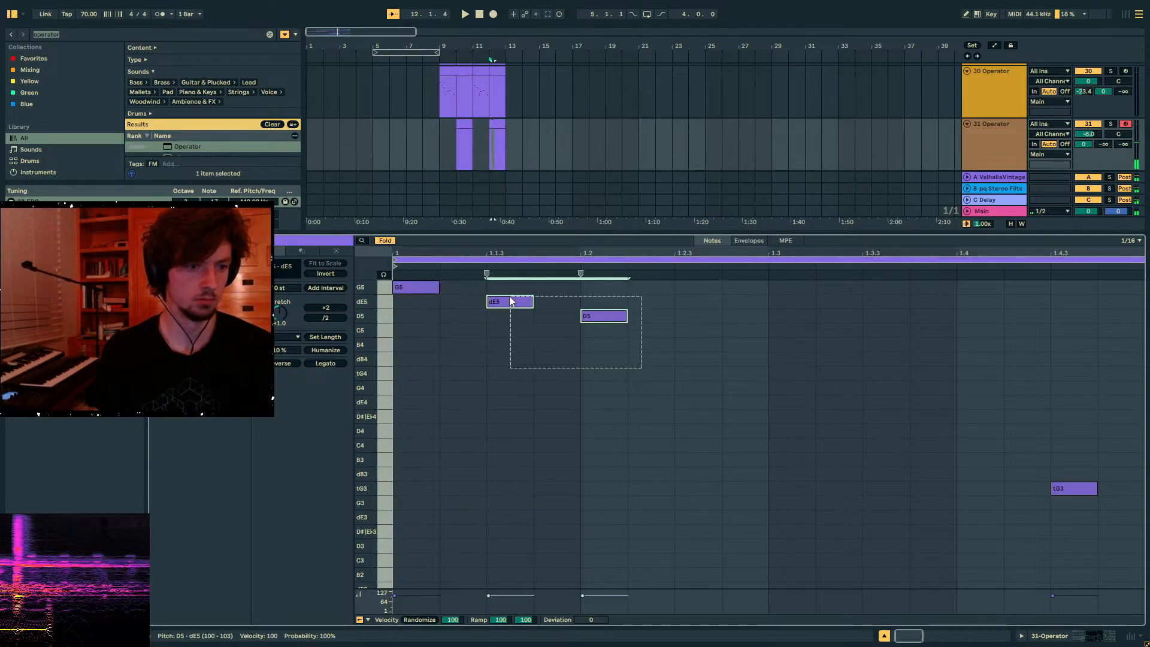
pyautogui.moveTo(513, 301); pyautogui.dragTo(514, 303)
pyautogui.hotkey('shift', 'Down')
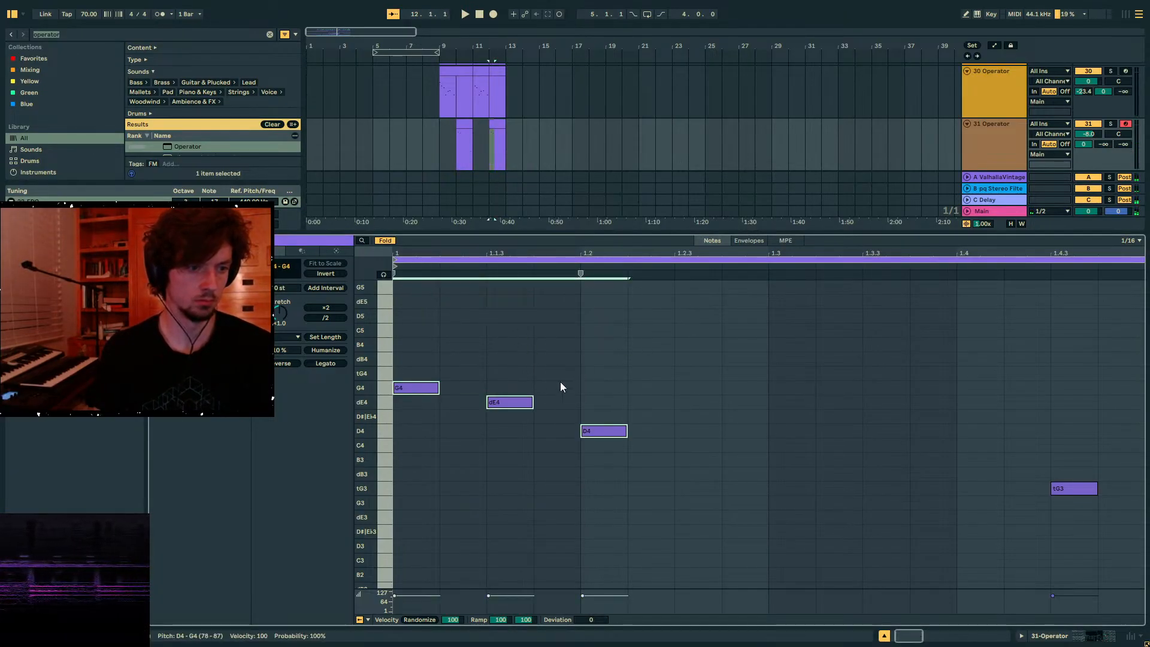
pyautogui.press('Up')
pyautogui.press('Up')
pyautogui.press('Up')
pyautogui.press('space')
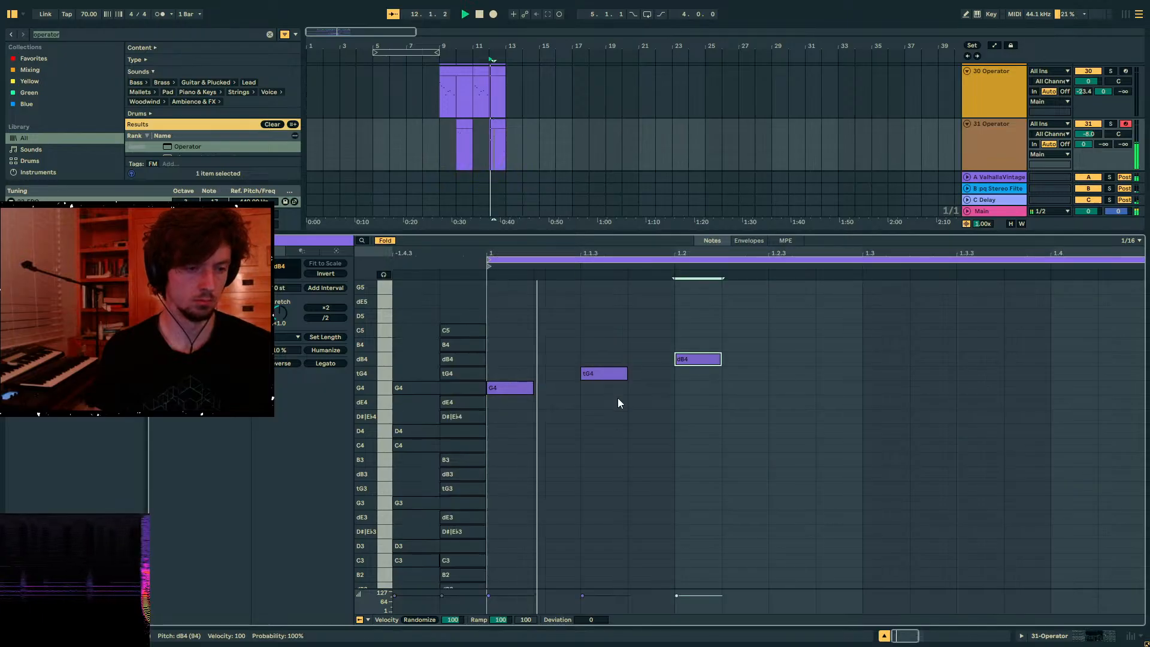
# - Lower track 31's send A to -16.0 dB, deactivate the bar 12 clip's last tG3 note, and play from bar 9
pyautogui.moveTo(1083, 145); pyautogui.dragTo(1083, 162)
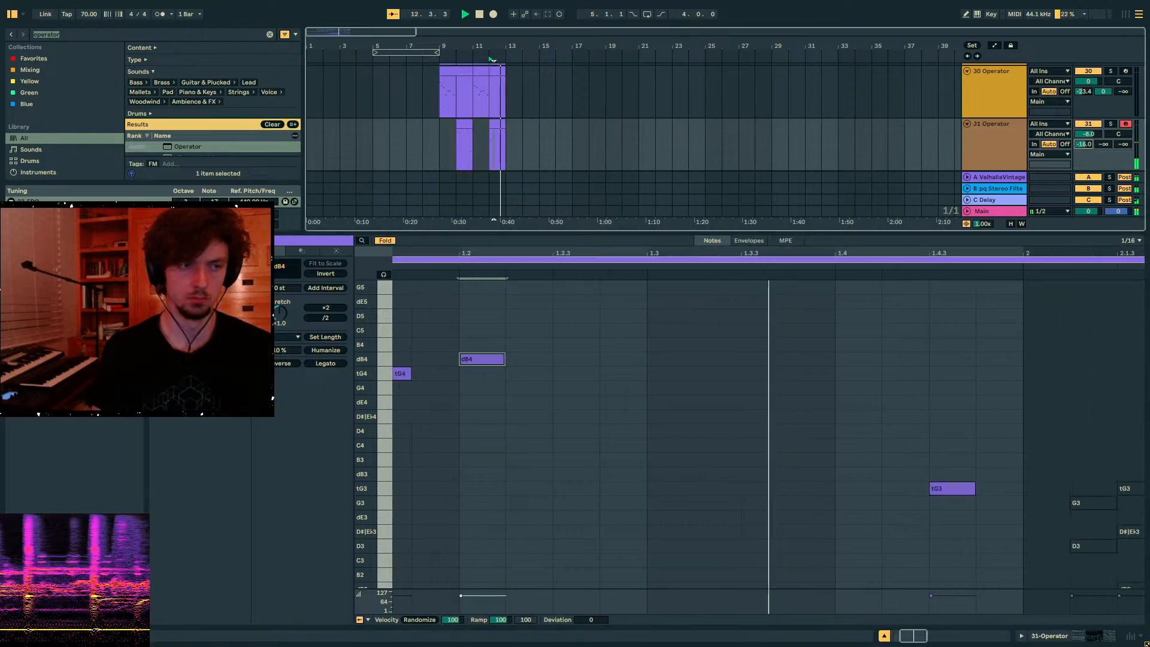
pyautogui.click(728, 488)
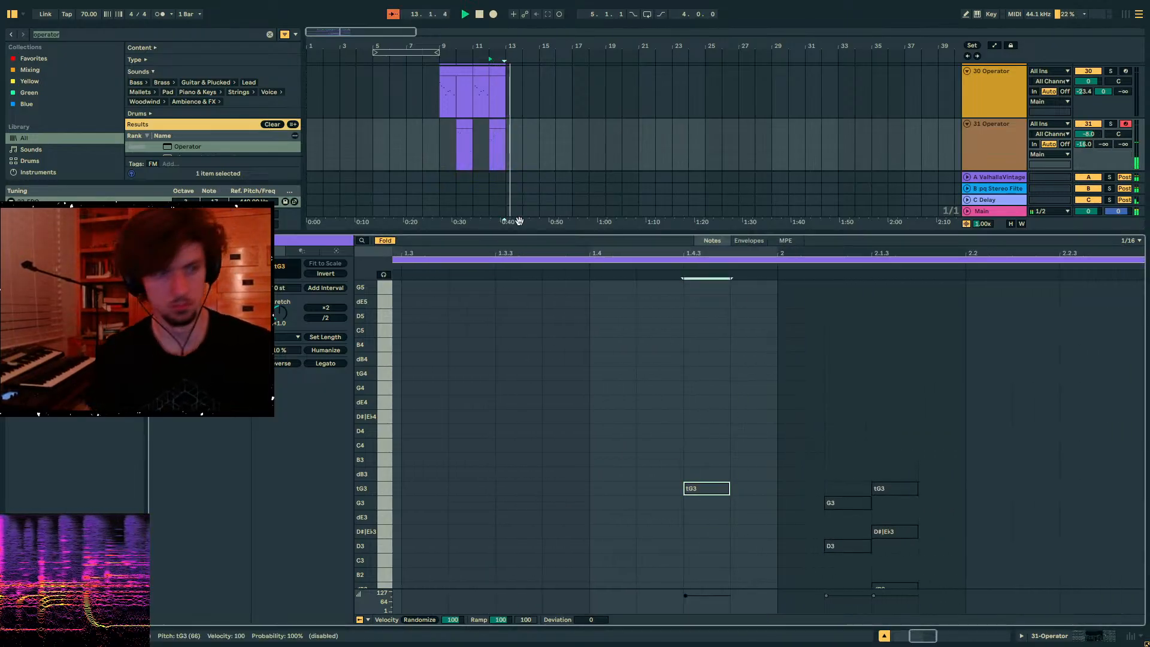
pyautogui.press('space')
pyautogui.click(438, 144)
pyautogui.moveTo(509, 141); pyautogui.dragTo(441, 147)
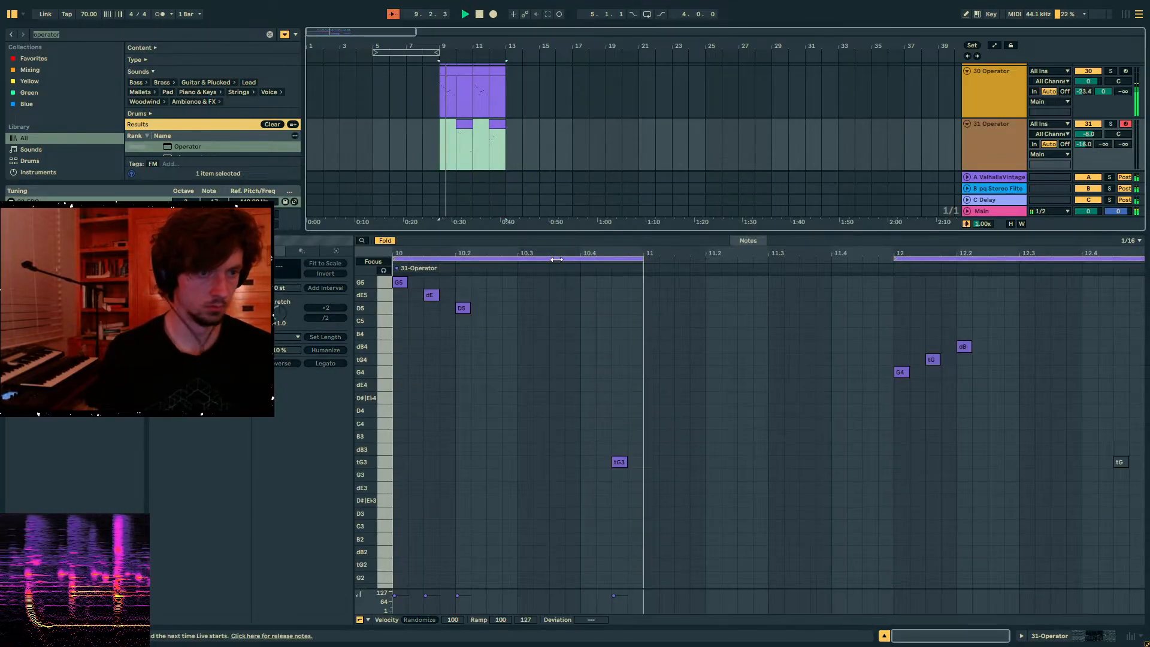
# - Add an audio track below track 31 and search the browser for "wobb"
pyautogui.moveTo(523, 230); pyautogui.dragTo(530, 457)
pyautogui.scroll(3, 624, 274)
pyautogui.click(1023, 271)
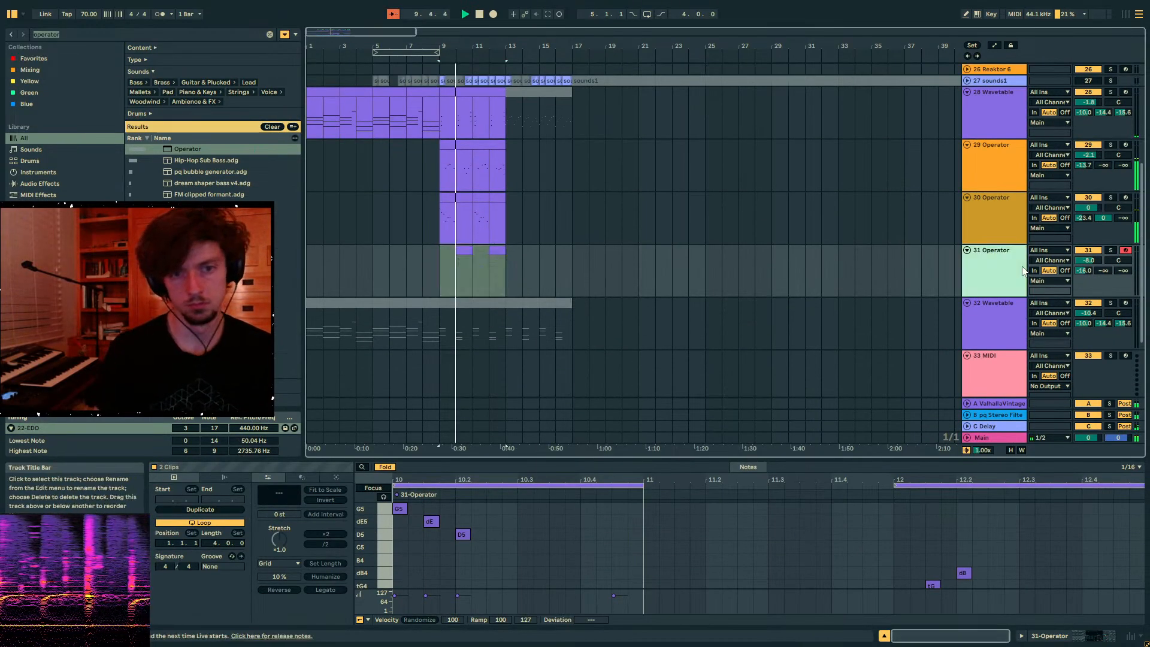
pyautogui.hotkey('ctrl', 't')
pyautogui.write('wolb')
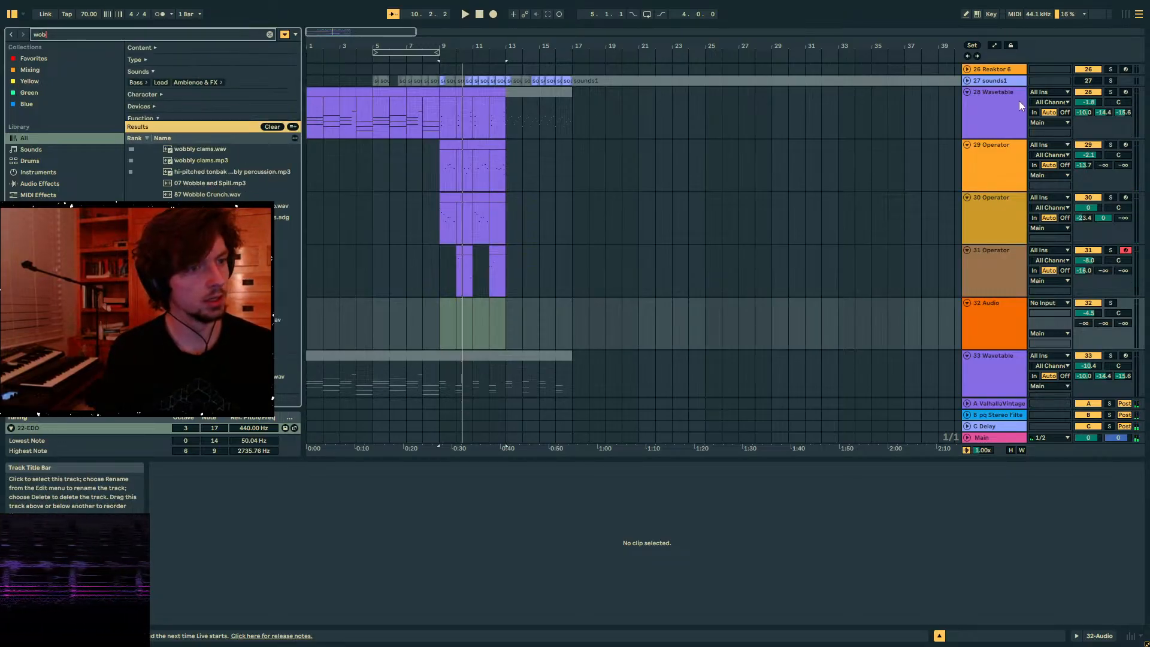
# - Group tracks 28 to 31, from the Wavetable to the last Operator, and fold the group
pyautogui.click(995, 114)
pyautogui.keyDown('shift'); pyautogui.click(1007, 253); pyautogui.keyUp('shift')
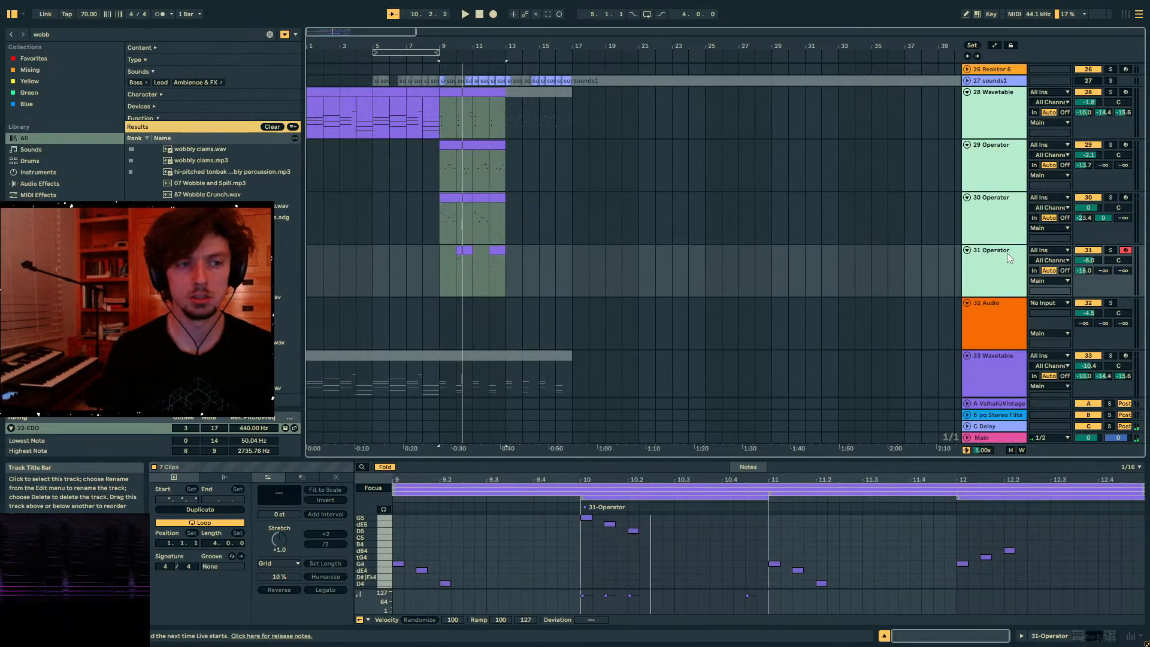
pyautogui.hotkey('ctrl', 'g')
pyautogui.click(980, 135)
pyautogui.click(994, 99)
pyautogui.click(970, 82)
pyautogui.click(967, 92)
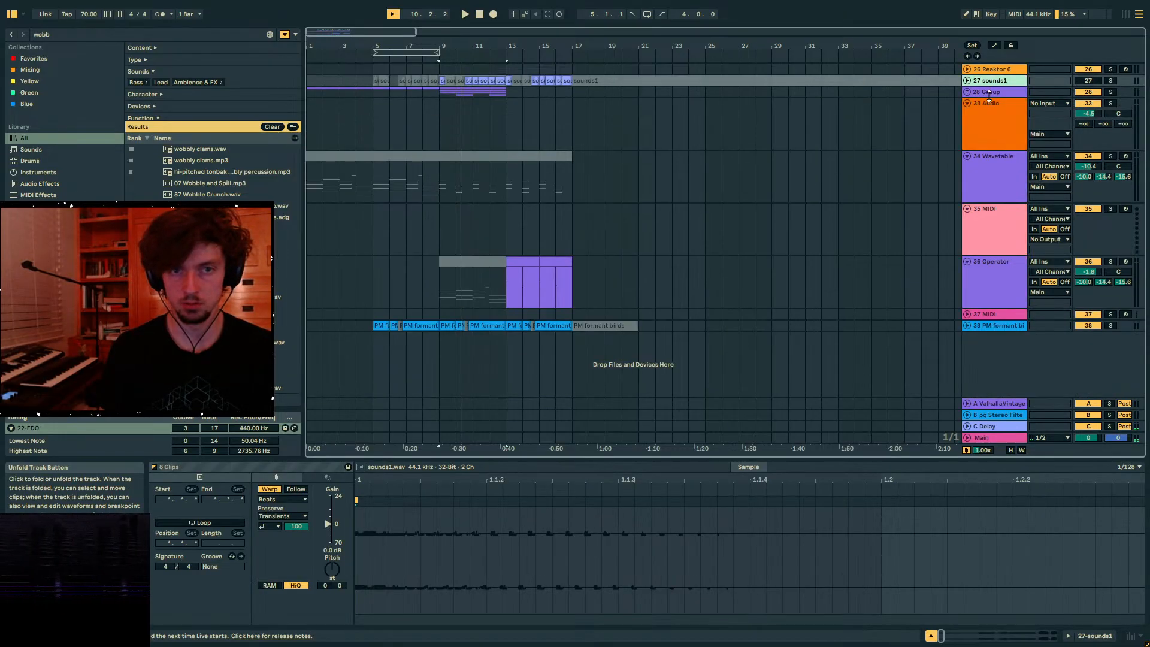
# - Insert another audio track directly below the group and set its audio input to 28-Group
pyautogui.click(989, 92)
pyautogui.hotkey('ctrl', 't')
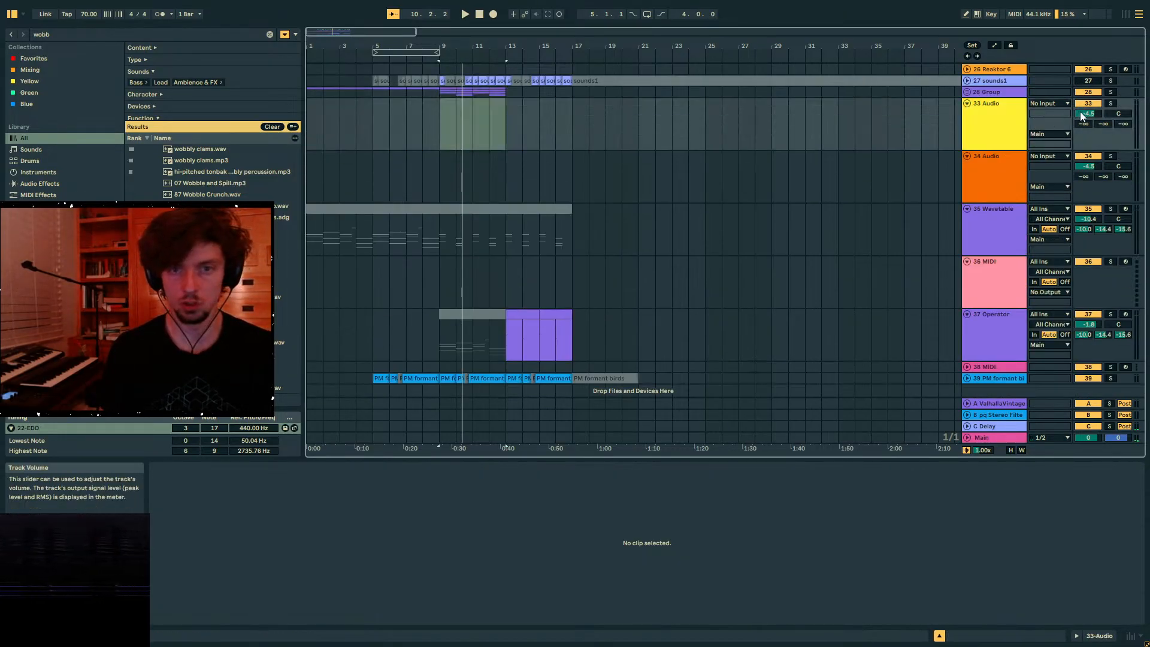
pyautogui.click(1049, 105)
pyautogui.press('Return')
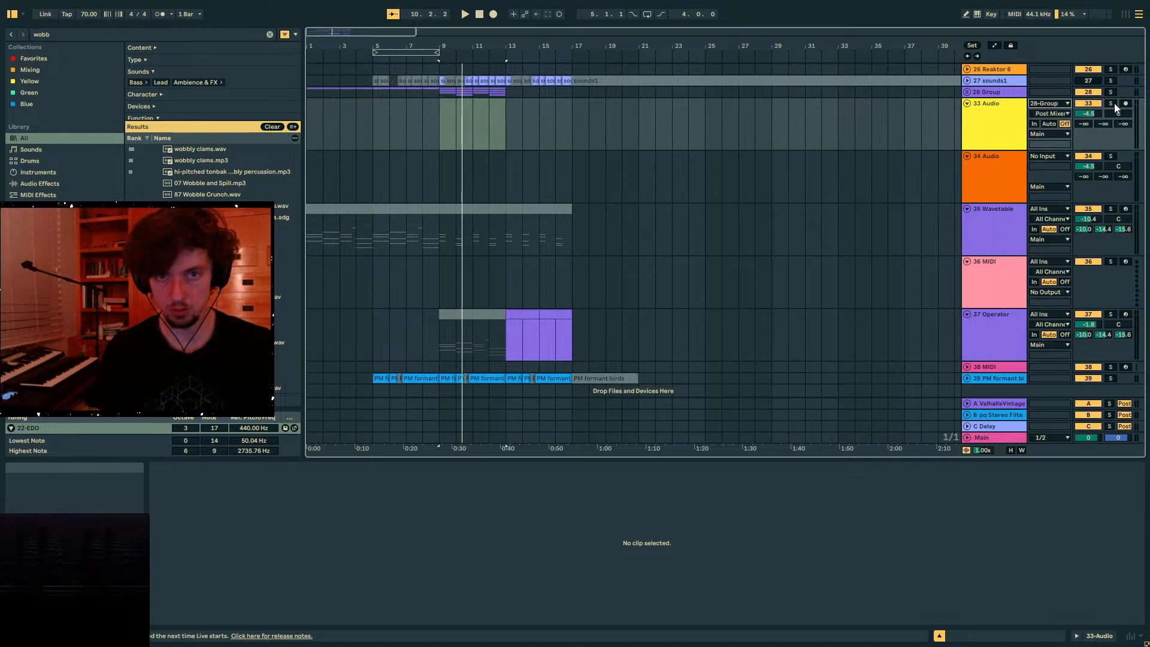
# - Record the group over bars 9–12 onto track 33 while raising track 32's send A to -4.4 dB
pyautogui.click(493, 17)
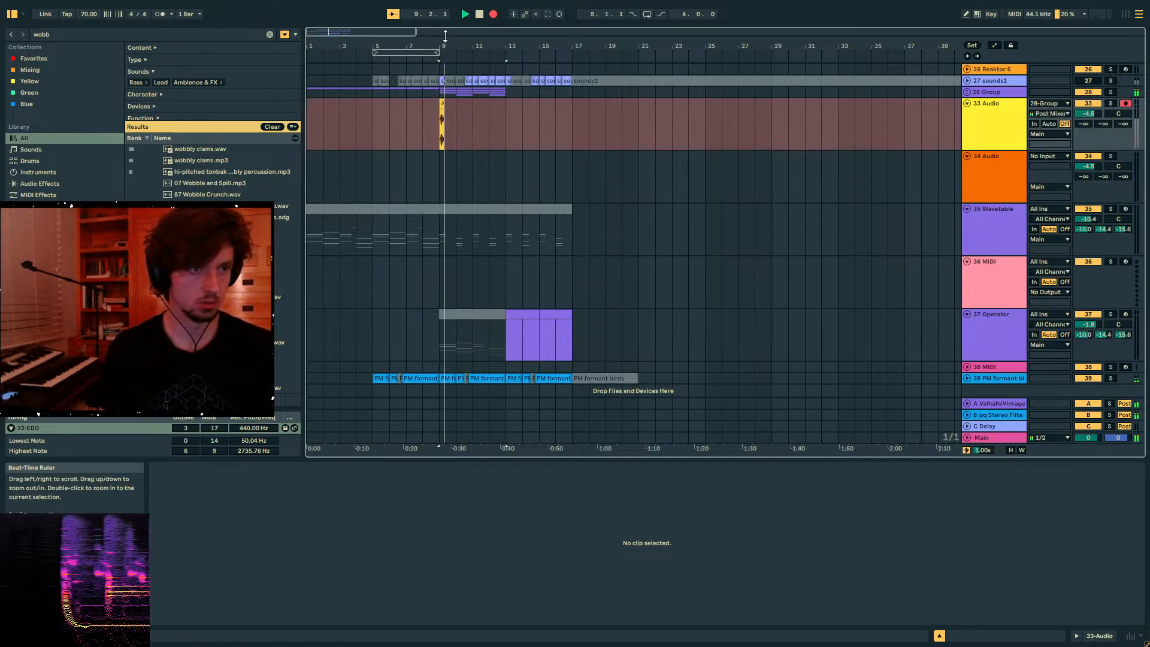
pyautogui.moveTo(445, 36); pyautogui.dragTo(443, 102)
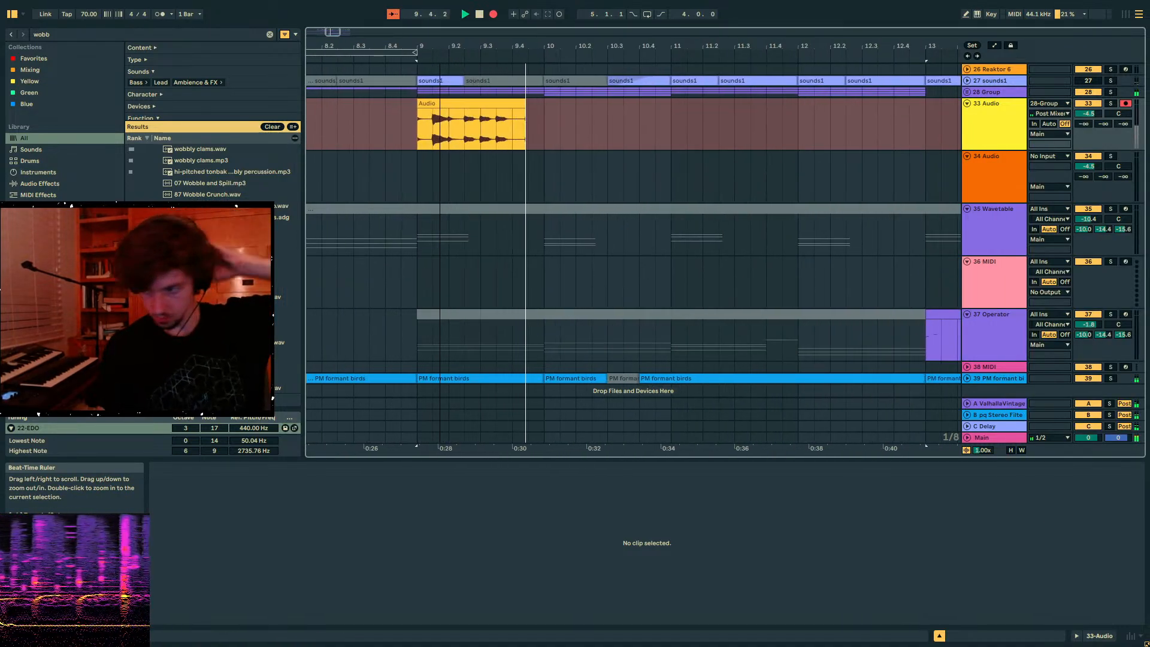
pyautogui.click(967, 92)
pyautogui.scroll(-3, 1031, 189)
pyautogui.moveTo(1071, 193); pyautogui.dragTo(1083, 170)
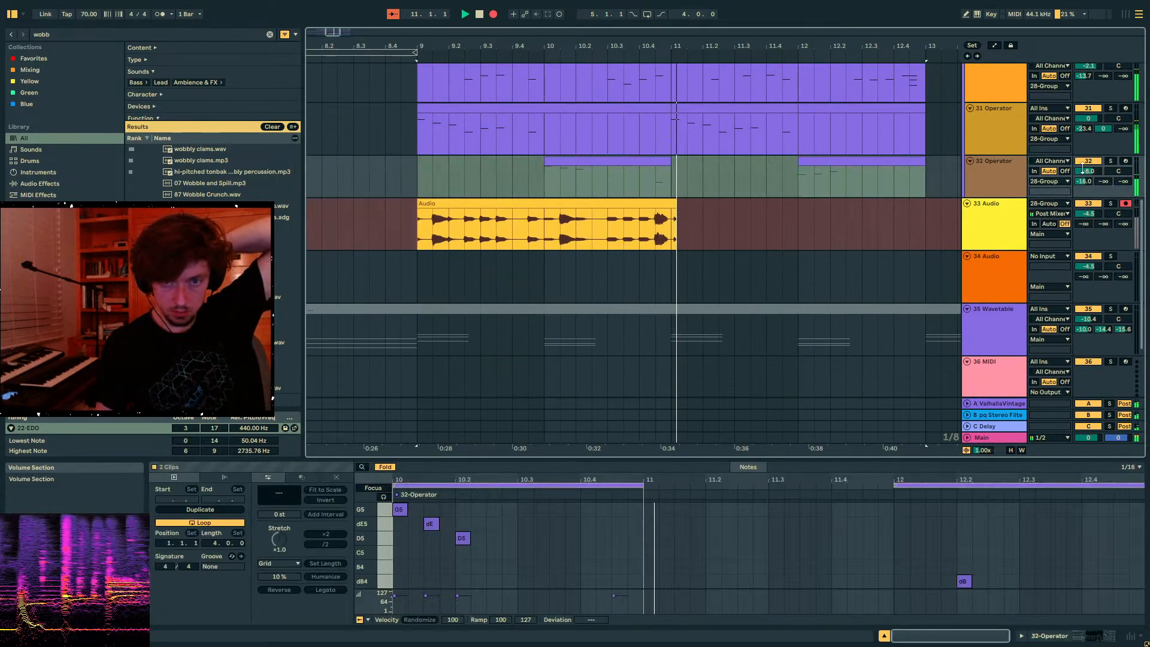
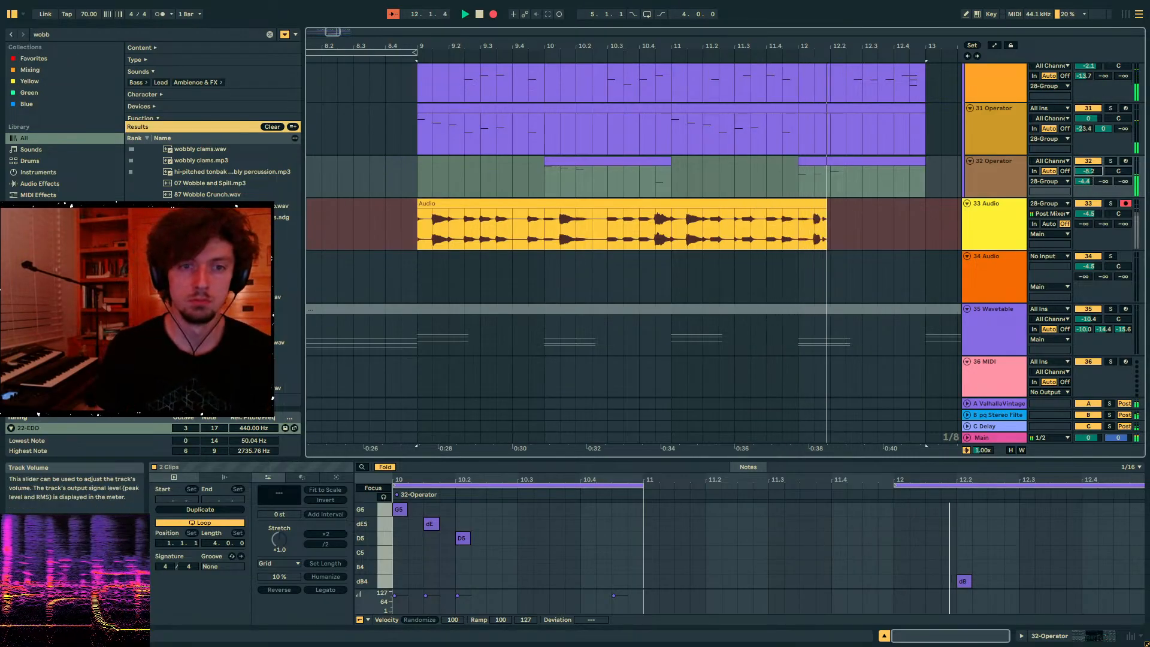
pyautogui.press('Escape')
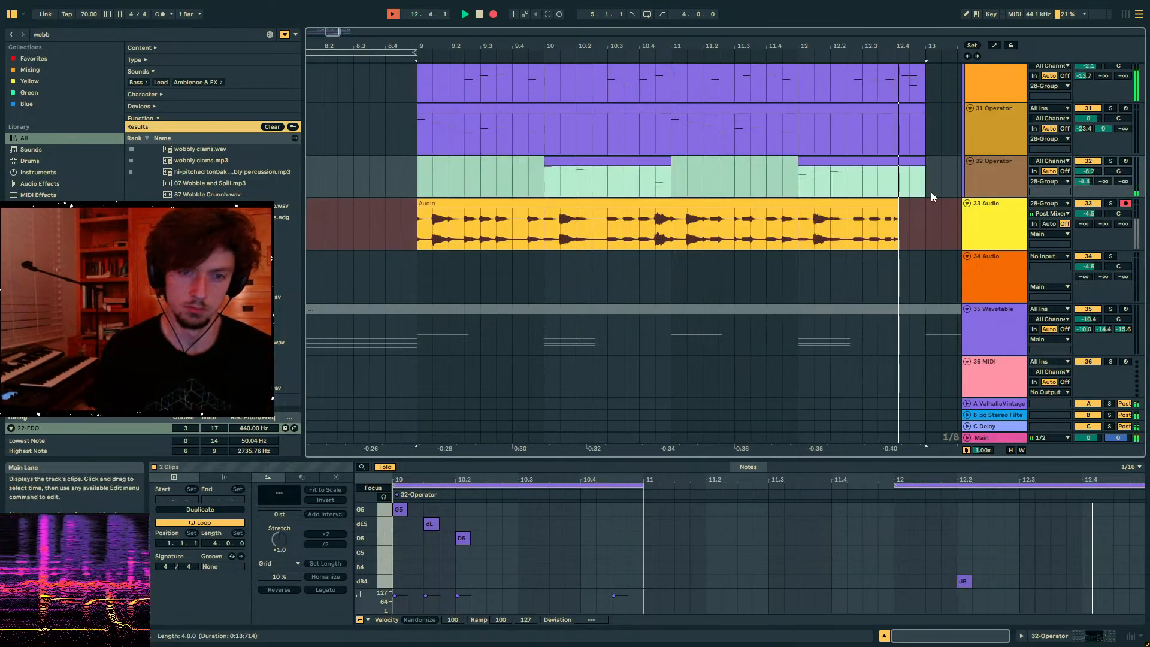
pyautogui.press('space')
# - Reverse the recorded clip, play it with track 33 soloed, and set send A to -9.4 dB and send B to 0 dB
pyautogui.click(907, 204)
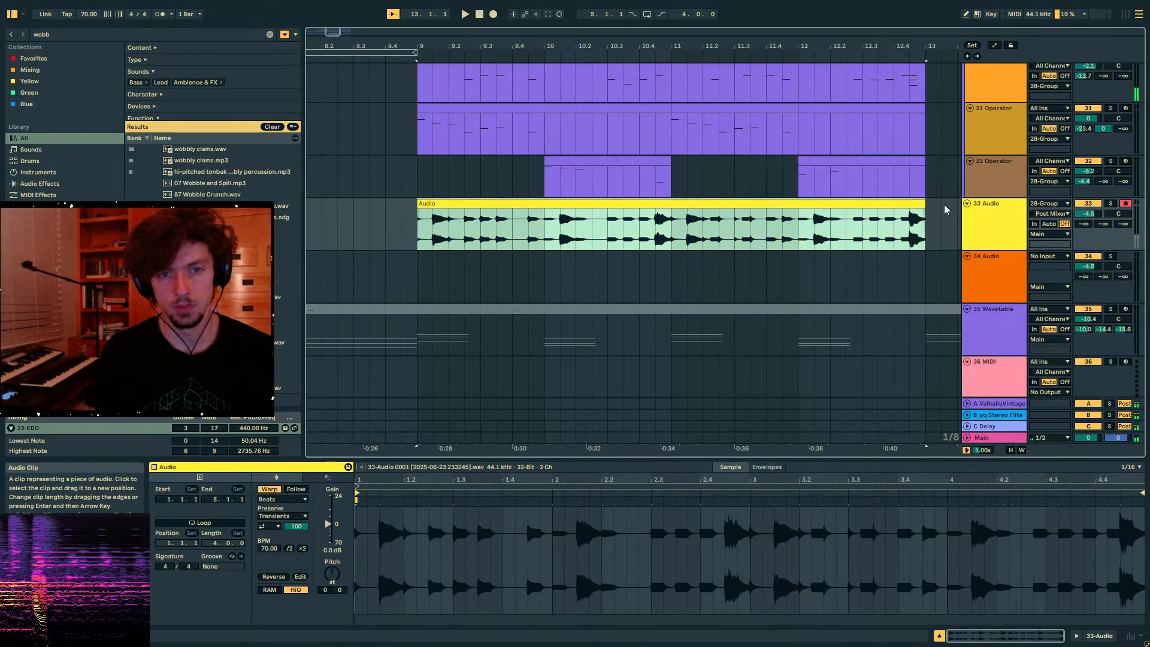
pyautogui.click(945, 207)
pyautogui.press('space')
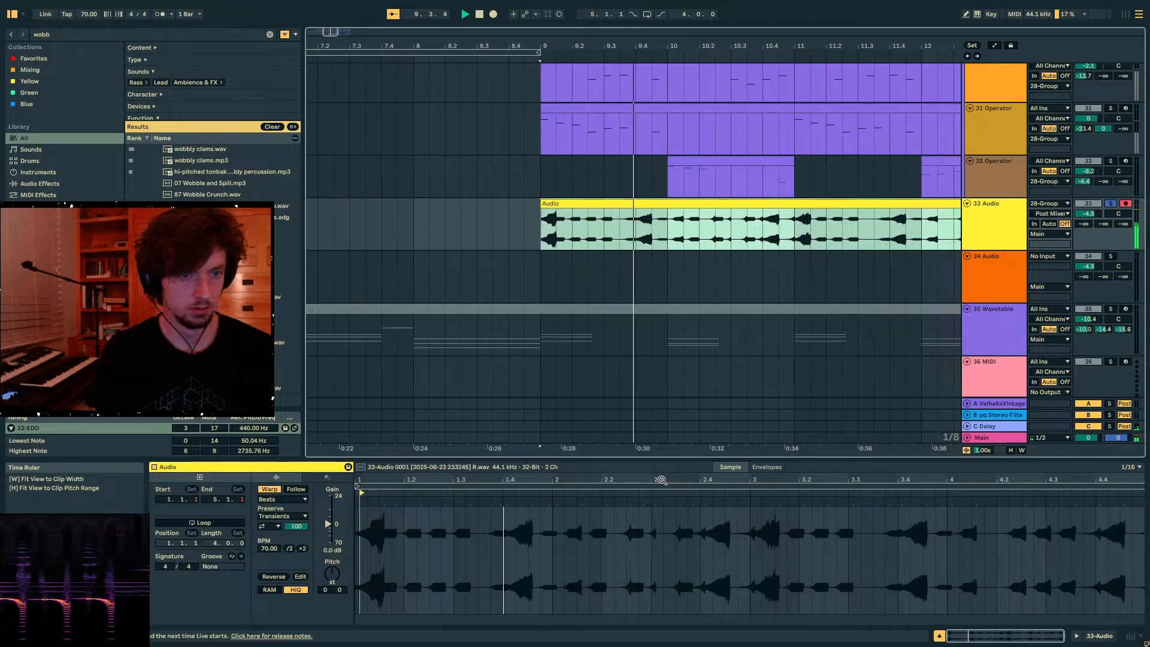
pyautogui.moveTo(1084, 224); pyautogui.dragTo(1104, 168)
pyautogui.press('space')
pyautogui.press('space')
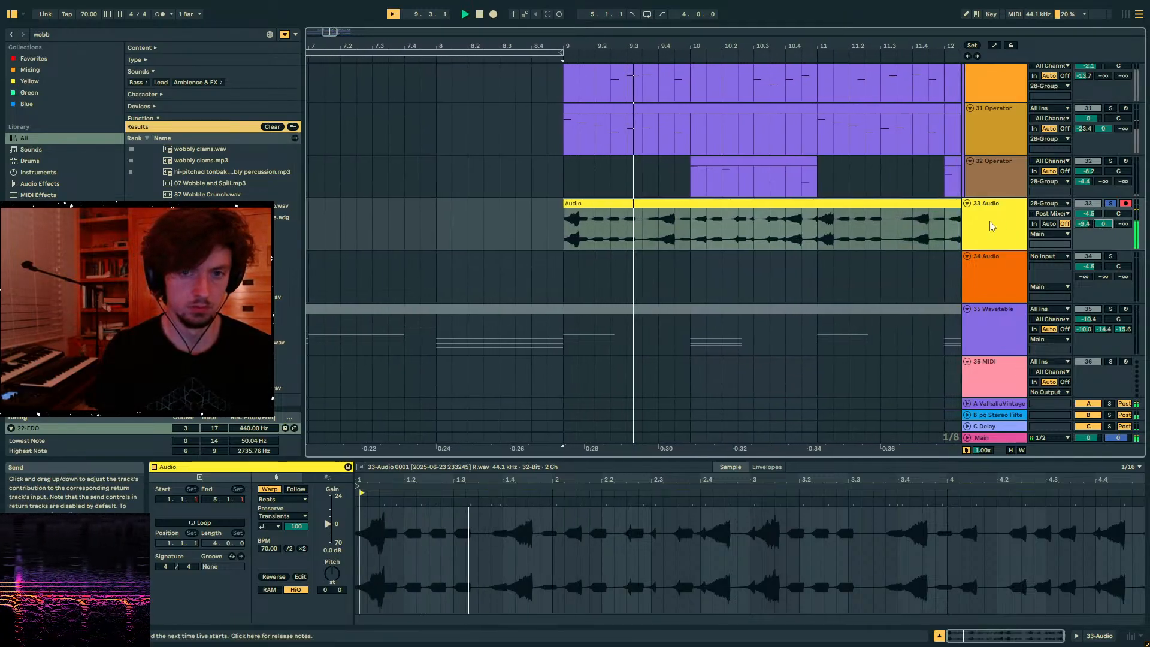
# - Stop playback, search the browser for "flatline" and load the Flatline.adv preset on track 33
pyautogui.press('space')
pyautogui.moveTo(33, 35); pyautogui.dragTo(266, 77)
pyautogui.write('flatline')
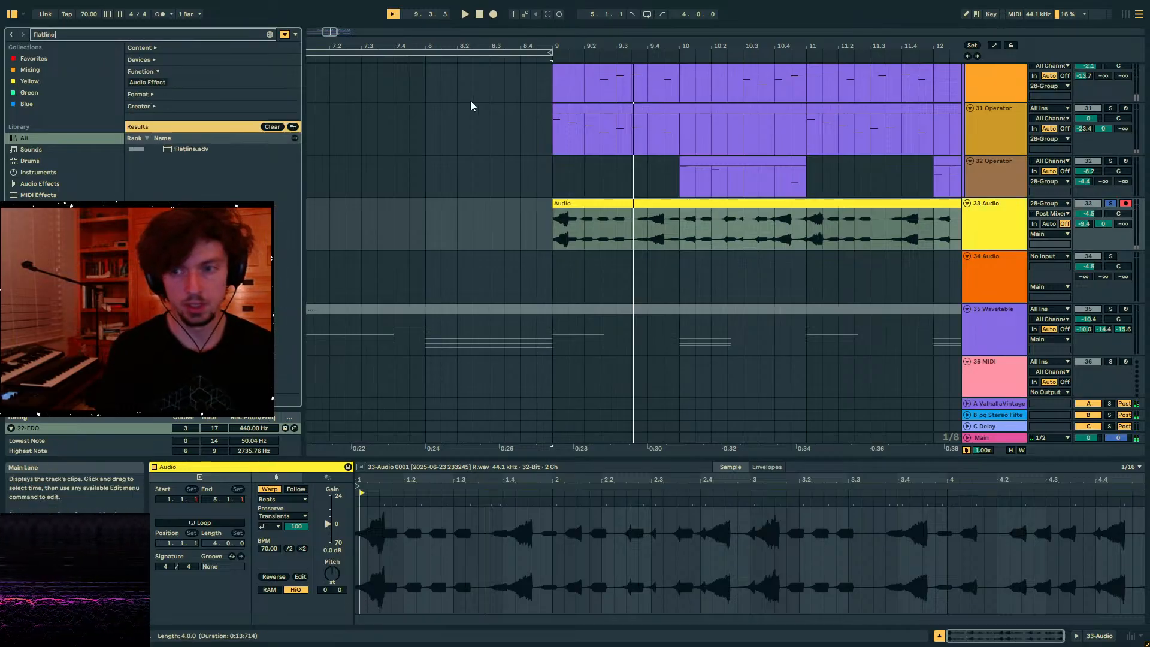
pyautogui.doubleClick(180, 152)
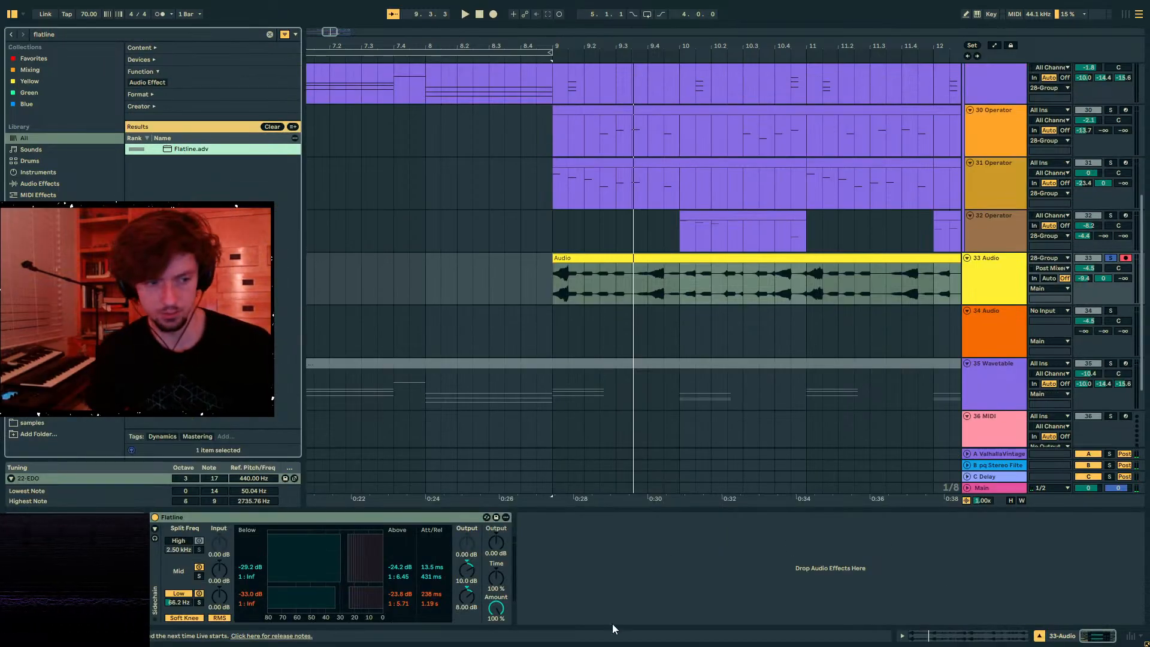
# - Double the reversed clip's BPM twice to 280, transpose it up 24 semitones and play it
pyautogui.click(942, 632)
pyautogui.click(303, 548)
pyautogui.click(303, 548)
pyautogui.press('space')
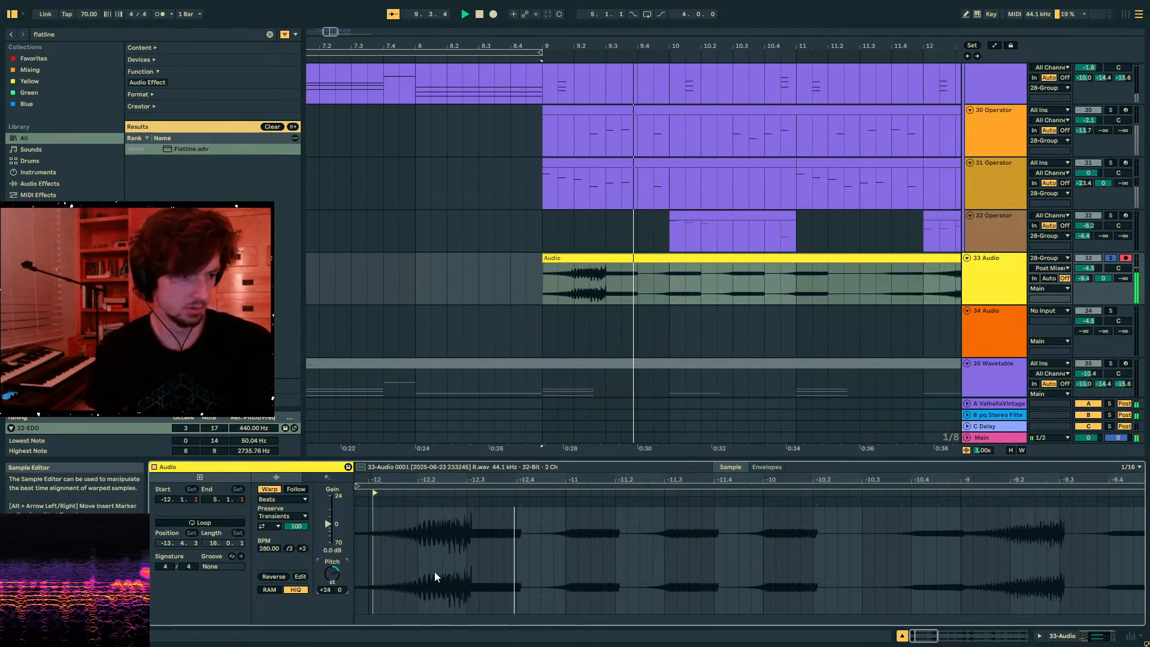
pyautogui.write('24')
pyautogui.press('Return')
pyautogui.click(607, 273)
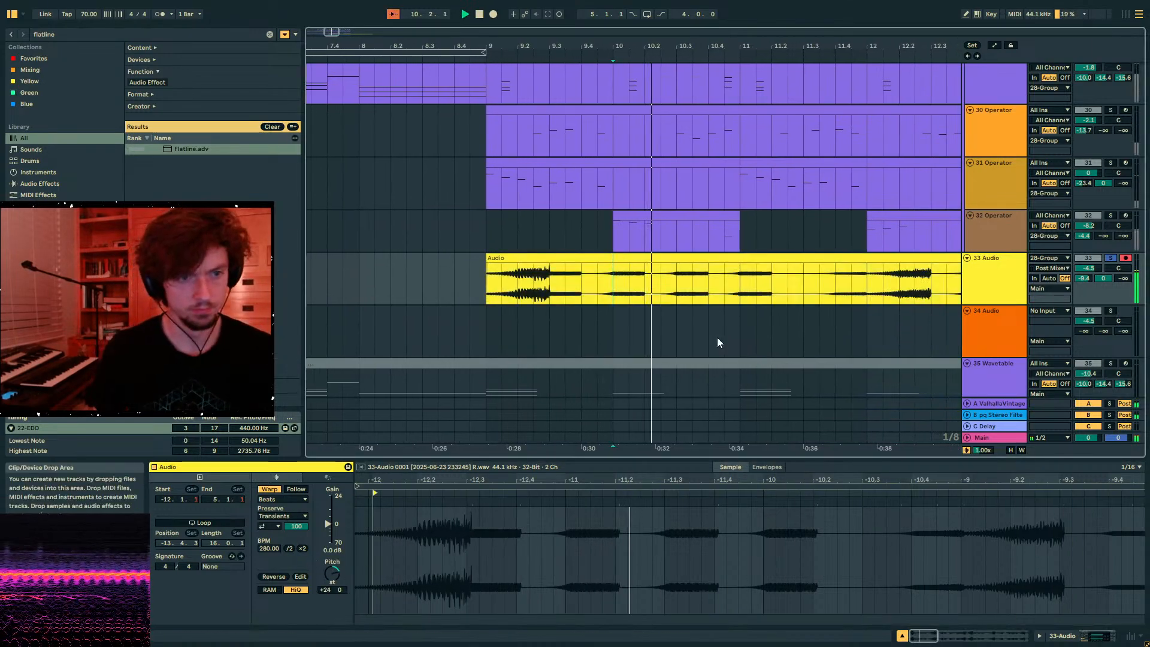
# - Halve track 33's clip BPM to 140
pyautogui.click(1080, 638)
pyautogui.moveTo(73, 35); pyautogui.dragTo(1, 18)
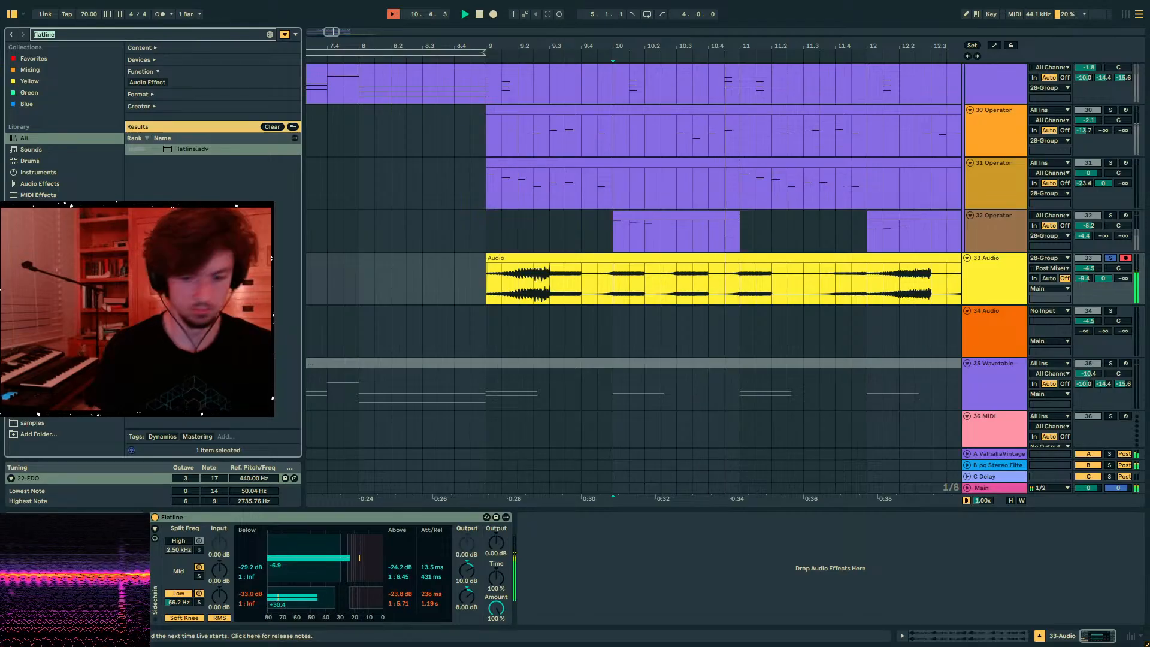
pyautogui.click(644, 270)
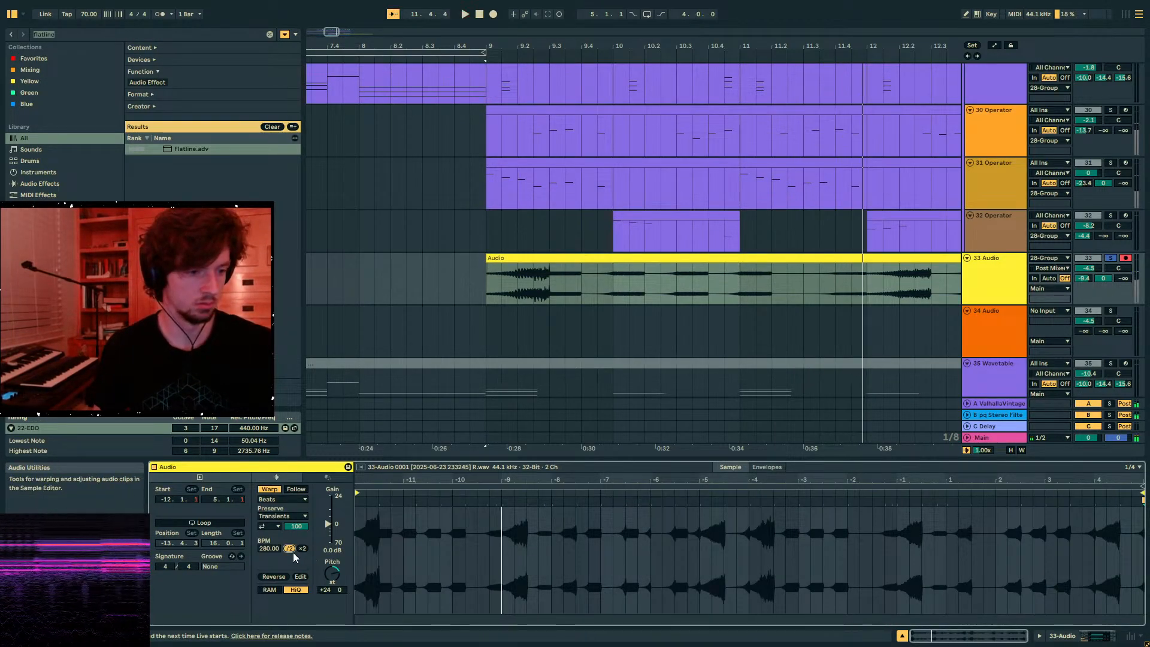
pyautogui.click(290, 548)
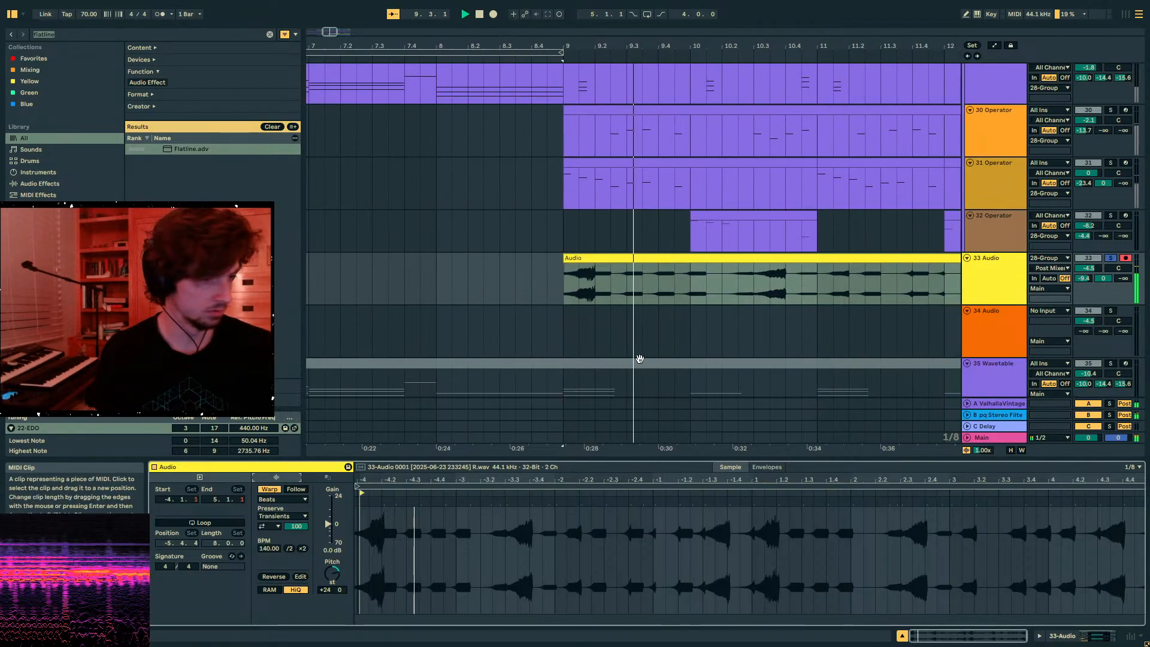
# - Try duplicating bar 9 of track 33's clip onto bar 10
pyautogui.moveTo(679, 281); pyautogui.dragTo(552, 287)
pyautogui.hotkey('ctrl', 'd')
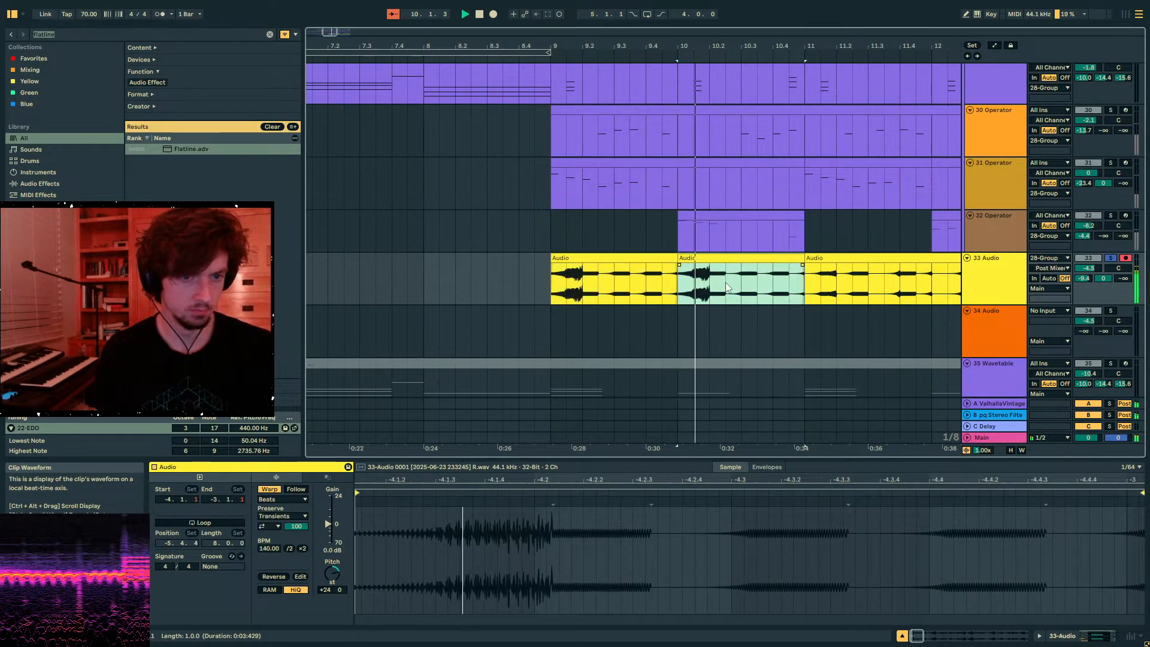
pyautogui.hotkey('ctrl', 'z')
# - Audition track 33's clip, split it at bar 11 and play the second part
pyautogui.click(773, 283)
pyautogui.press('space')
pyautogui.click(806, 284)
pyautogui.press('space')
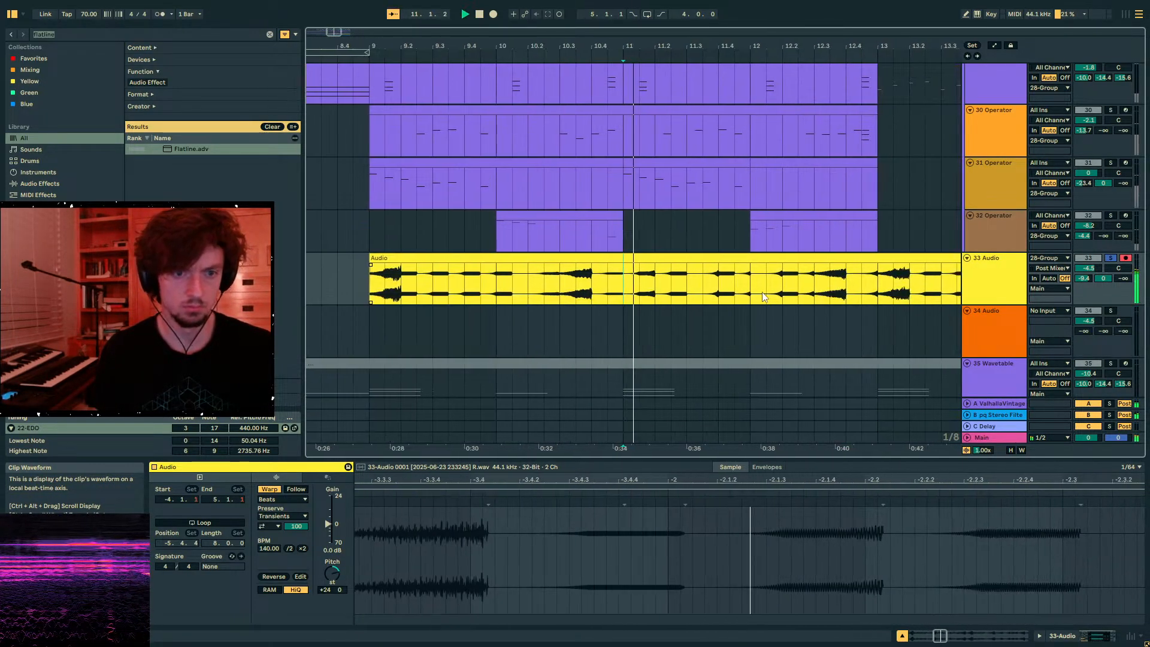
pyautogui.hotkey('ctrl', 'e')
pyautogui.click(630, 258)
pyautogui.press('space')
pyautogui.press('space')
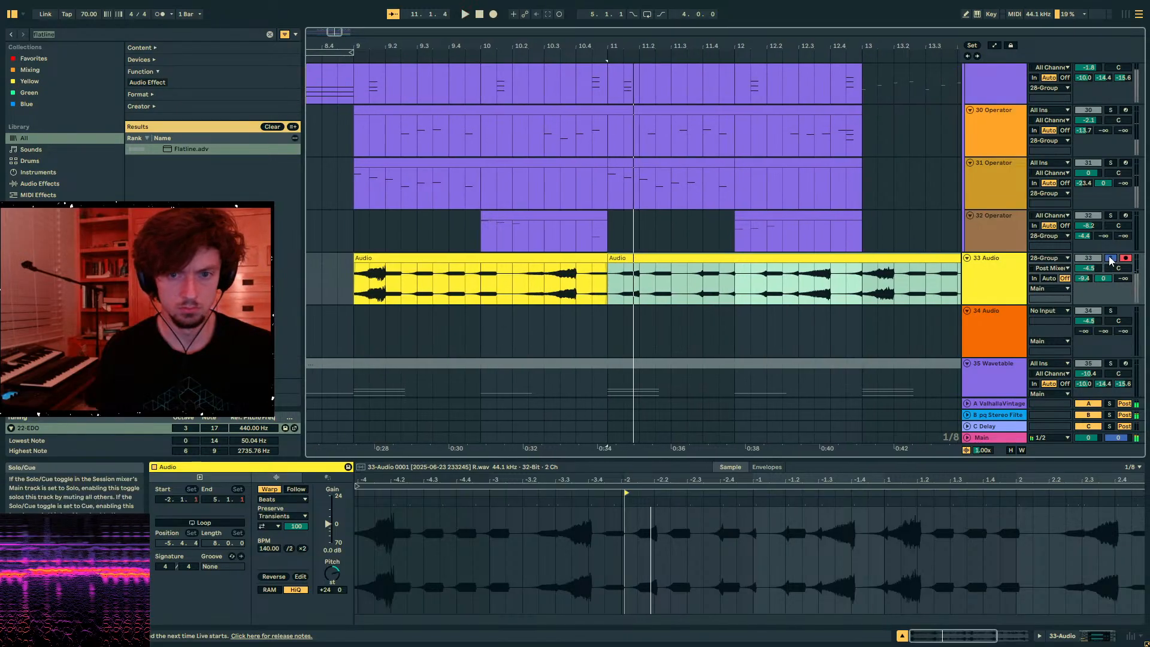
# - Unsolo track 33 and play it together with the other tracks
pyautogui.click(1111, 258)
pyautogui.press('space')
pyautogui.press('space')
pyautogui.press('space')
# - Deactivate track 33's audio from 11.2 to just past bar 12 and over all of bars 9–10
pyautogui.click(671, 259)
pyautogui.moveTo(639, 278); pyautogui.dragTo(741, 278)
pyautogui.press('0')
pyautogui.moveTo(601, 277); pyautogui.dragTo(333, 272)
# - Try copying track 33's active one-beat clip from bar 11 to bar 9 and play it
pyautogui.moveTo(604, 265); pyautogui.dragTo(355, 269)
pyautogui.press('space')
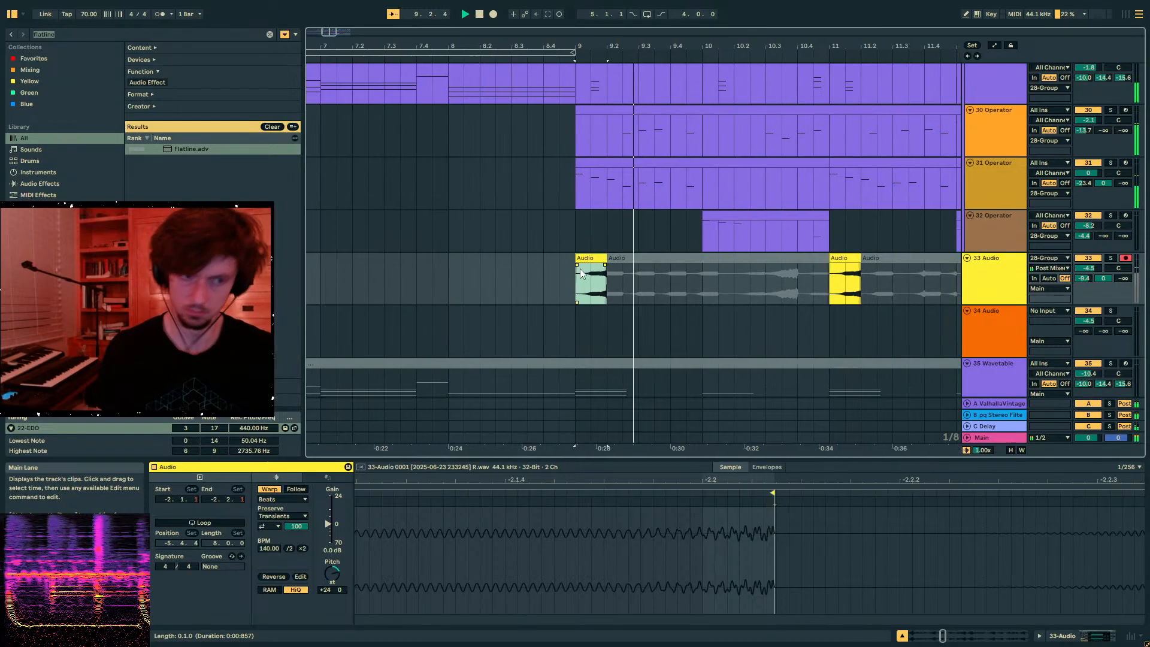
pyautogui.click(581, 262)
pyautogui.hotkey('ctrl', 'z')
# - Stop playback and move track 33's long active clip from bar 12 to about 13.4
pyautogui.moveTo(791, 47)
pyautogui.mouseDown()
pyautogui.moveTo(628, 48)
pyautogui.moveTo(542, 30)
pyautogui.mouseUp()
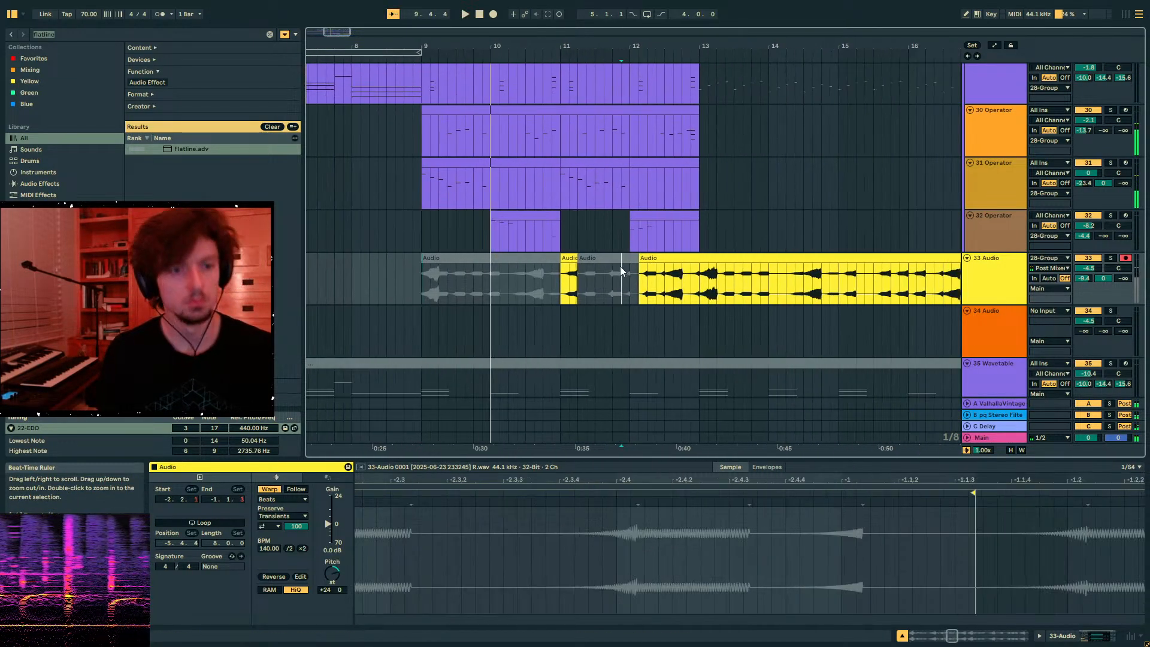
pyautogui.press('space')
pyautogui.moveTo(683, 259); pyautogui.dragTo(796, 262)
# - Copy track 33's one-beat clip from bar 11 and paste it at bar 13
pyautogui.click(562, 269)
pyautogui.click(568, 259)
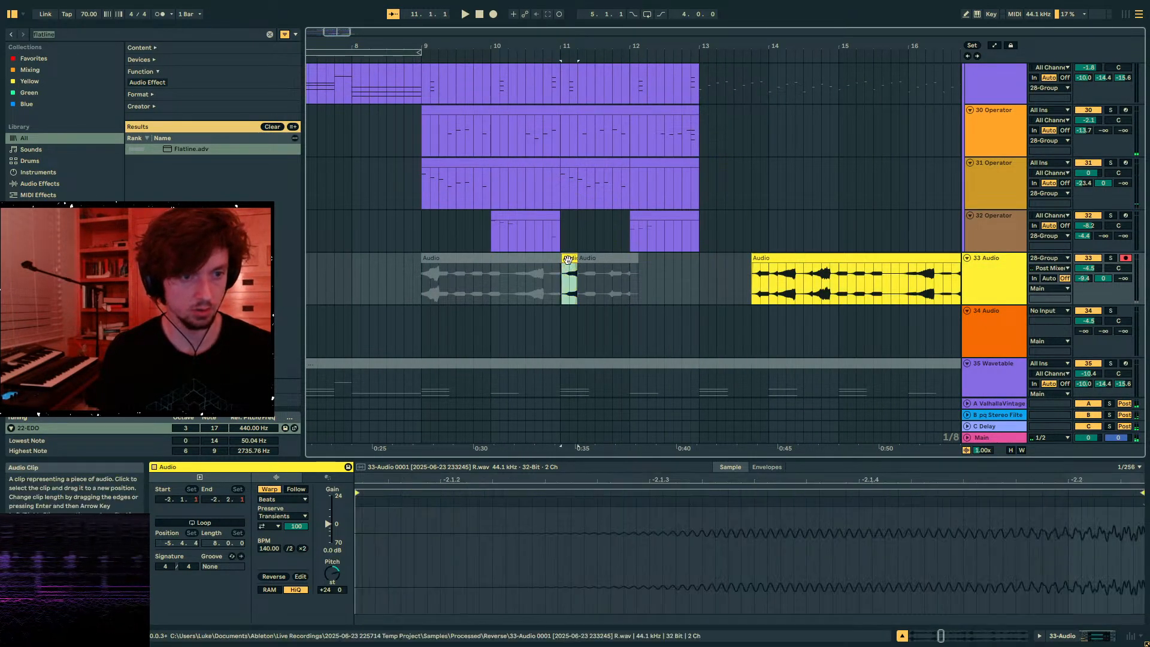
pyautogui.moveTo(699, 283); pyautogui.dragTo(421, 278)
pyautogui.click(568, 258)
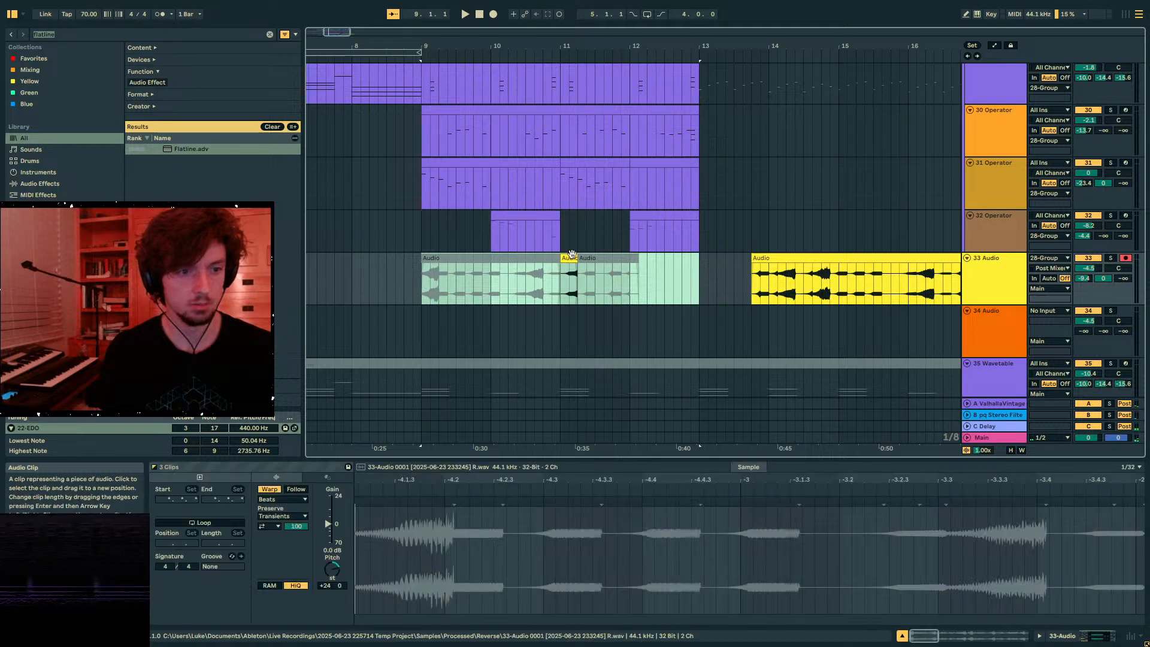
pyautogui.click(702, 278)
pyautogui.hotkey('ctrl', 'v')
# - Set the loop to bars 9–12 and duplicate that section across all tracks onto bars 13–16
pyautogui.moveTo(702, 278); pyautogui.dragTo(421, 292)
pyautogui.hotkey('ctrl', 'l')
pyautogui.click(542, 53)
pyautogui.hotkey('ctrl', 'd')
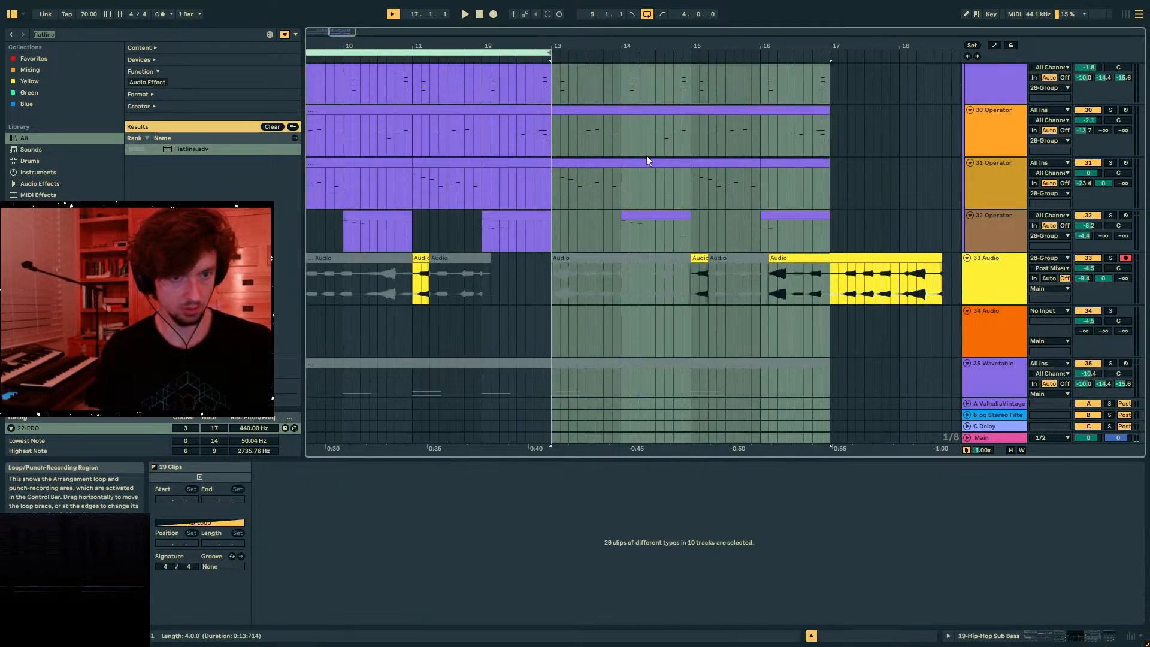
# - Move track 33's one-beat clip from bar 15 to bar 13 and play from just before bar 12
pyautogui.click(526, 278)
pyautogui.moveTo(701, 258); pyautogui.dragTo(564, 272)
pyautogui.click(474, 275)
pyautogui.press('space')
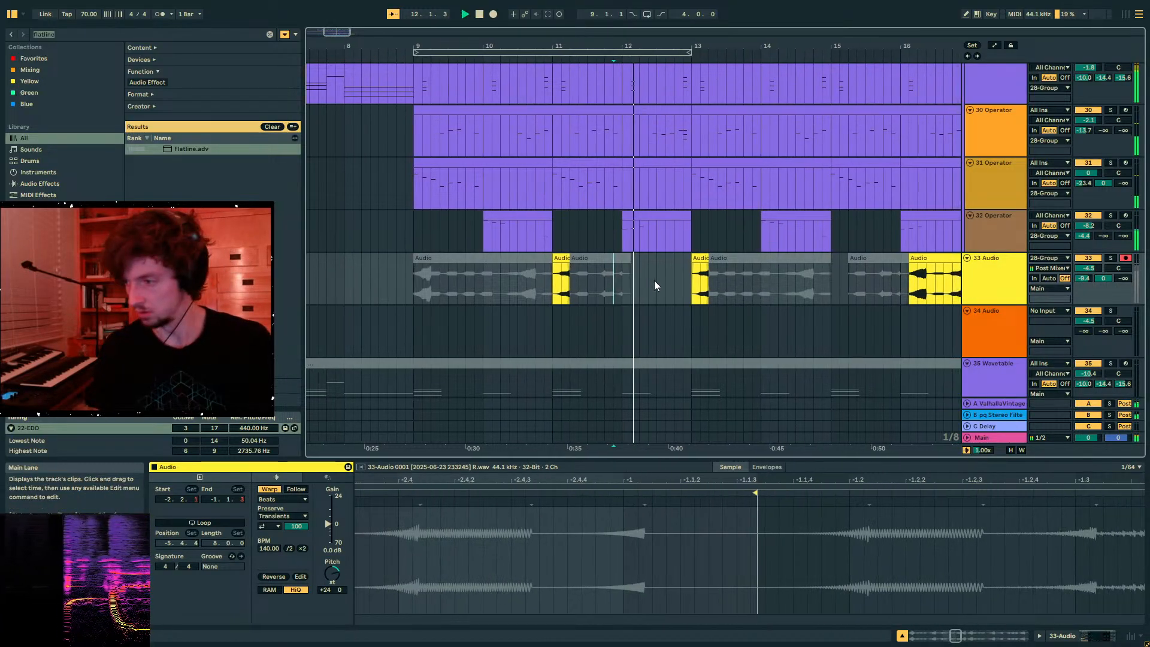
pyautogui.click(654, 280)
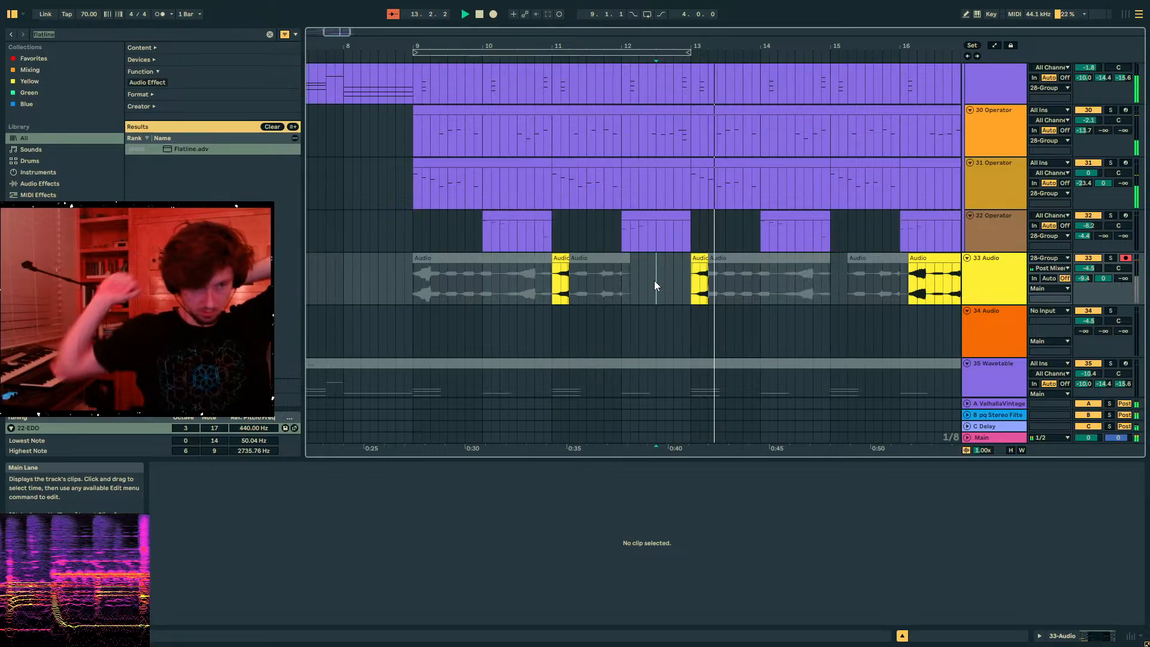
# - Split two short segments out of track 33's deactivated audio, around the start of bar 14 and from 14.3
pyautogui.moveTo(761, 288); pyautogui.dragTo(753, 286)
pyautogui.hotkey('ctrl', 'e')
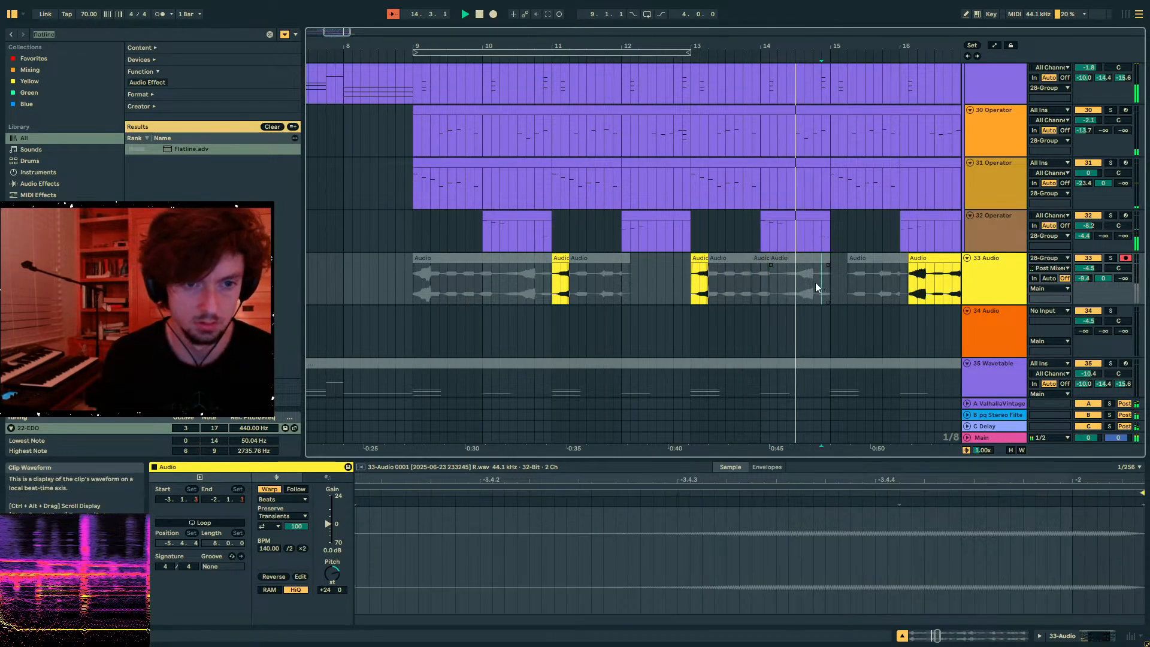
pyautogui.moveTo(820, 288); pyautogui.dragTo(796, 289)
pyautogui.hotkey('ctrl', 'e')
# - Move track 33's active bar 16 clip to 15.2, replacing the deactivated one, and consolidate its beat at 15.3
pyautogui.click(855, 260)
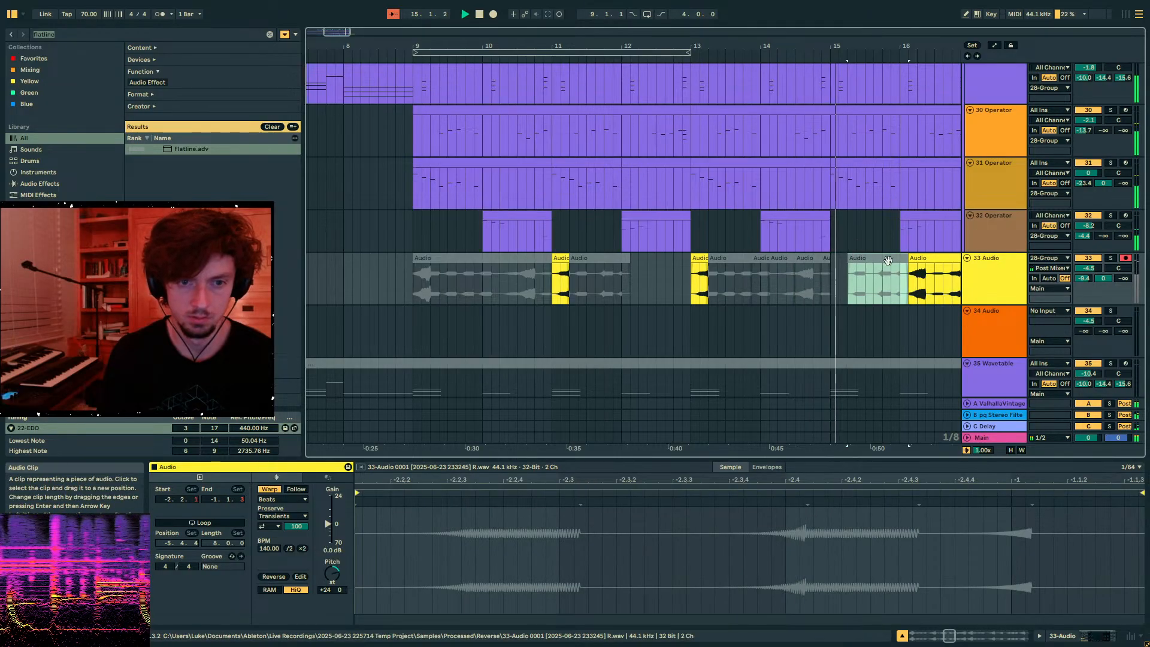
pyautogui.press('r')
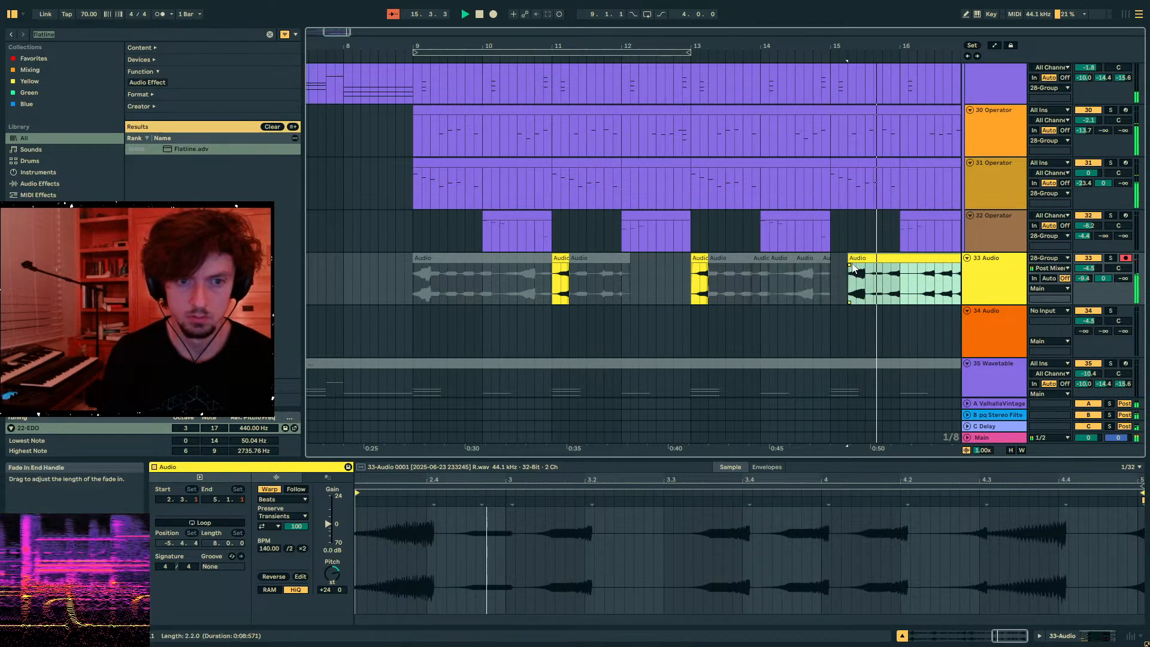
pyautogui.press('space')
pyautogui.moveTo(887, 281); pyautogui.dragTo(871, 280)
pyautogui.hotkey('ctrl', 'j')
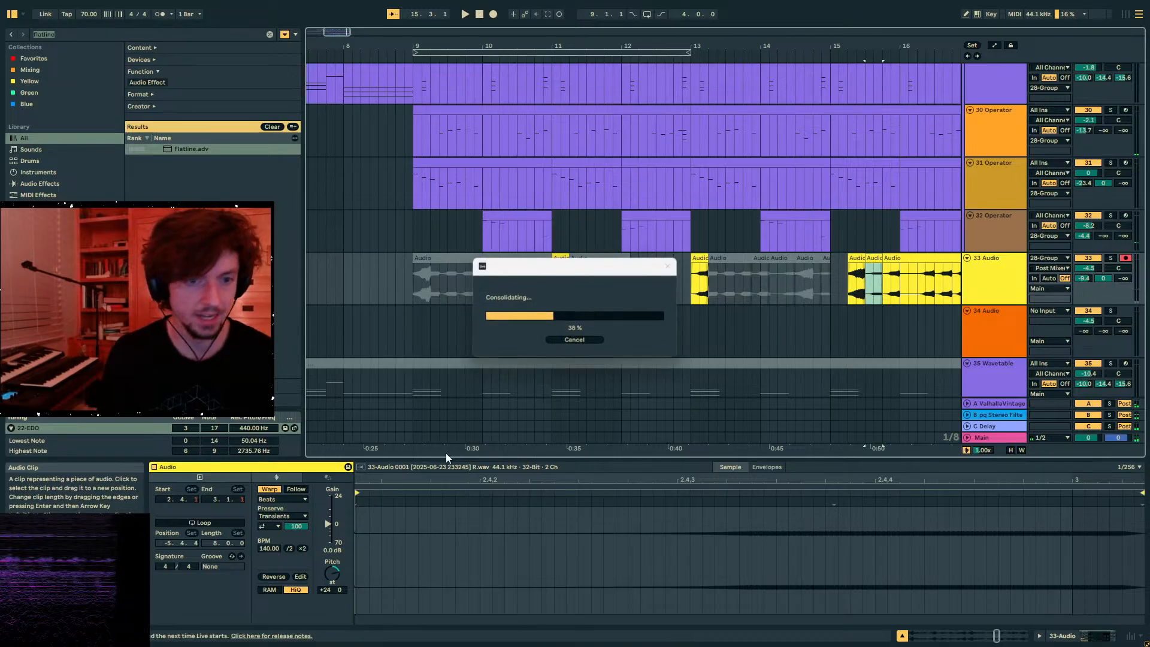
# - Transpose track 33's consolidated clip at 15.3 to -24 semitones and audition it with the track soloed
pyautogui.moveTo(332, 573); pyautogui.dragTo(332, 611)
pyautogui.press('space')
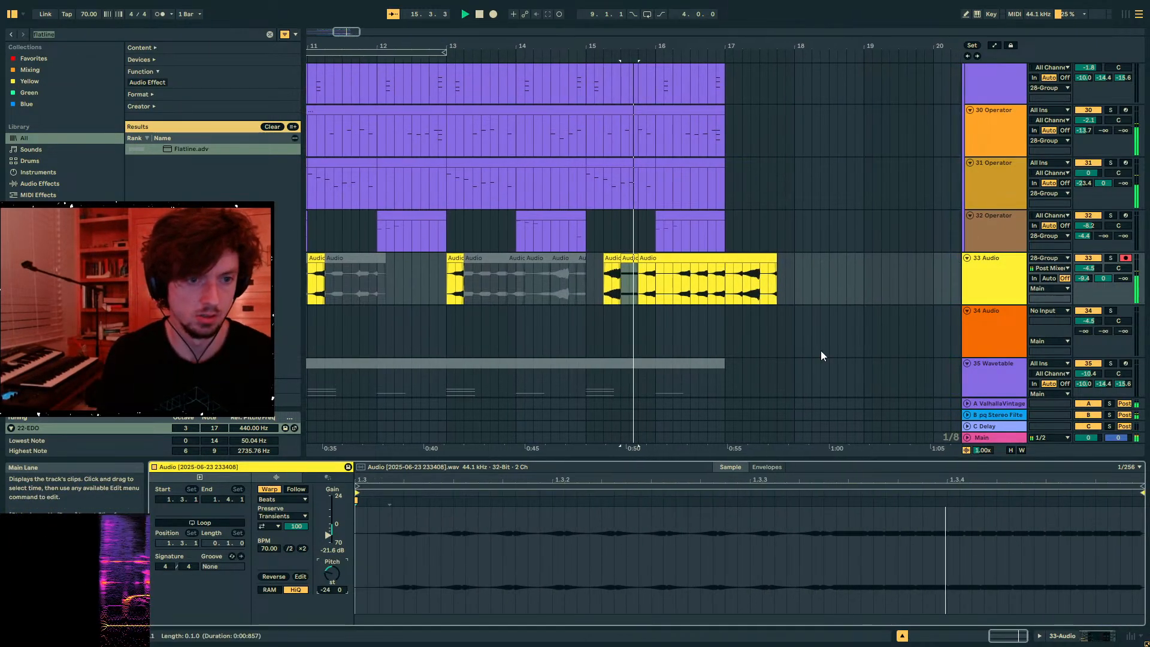
pyautogui.click(1110, 258)
pyautogui.moveTo(325, 573); pyautogui.dragTo(336, 579)
# - Split track 33's last audio clip at bar 16 and consolidate the part from bar 16 to 17.4
pyautogui.click(695, 259)
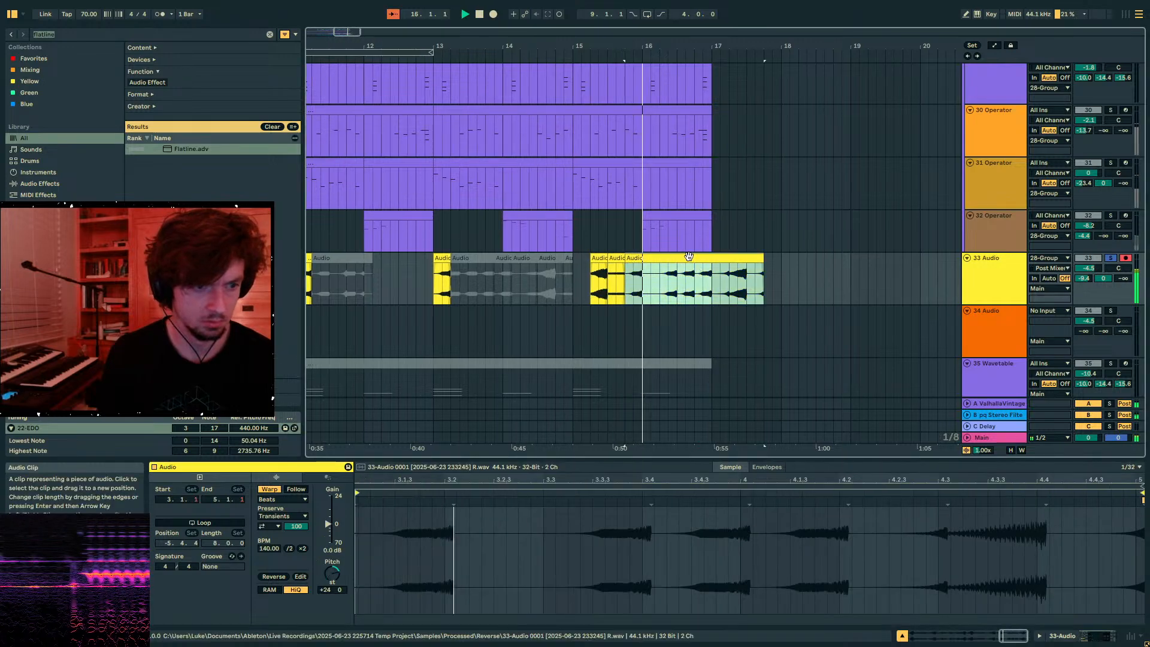
pyautogui.click(268, 527)
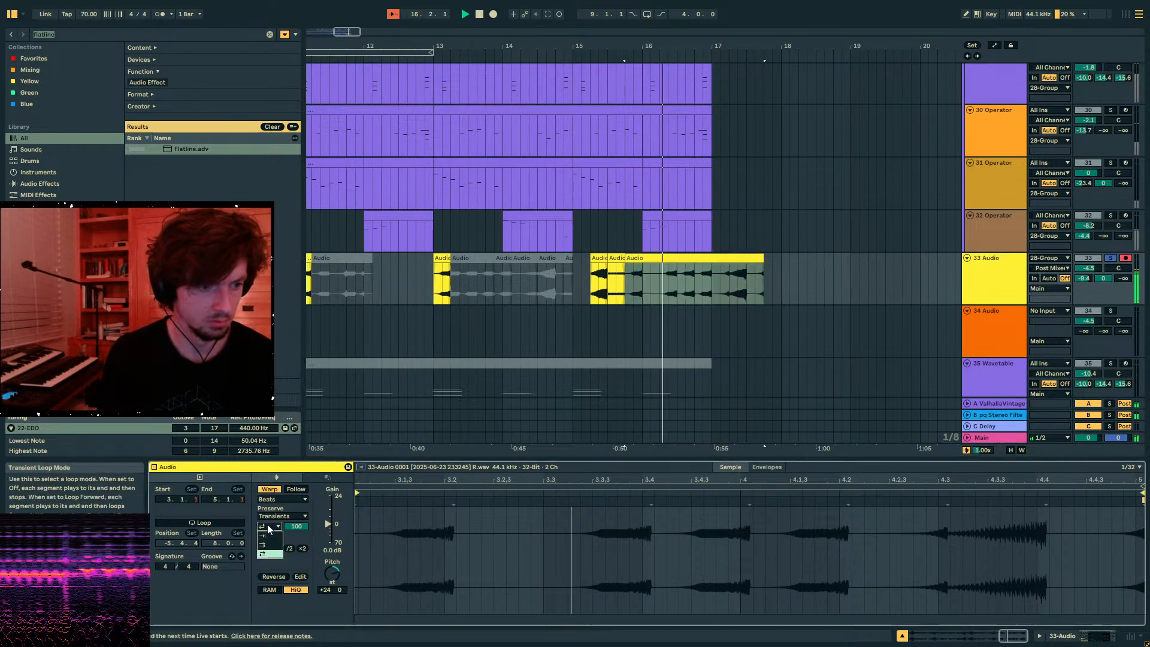
pyautogui.click(660, 281)
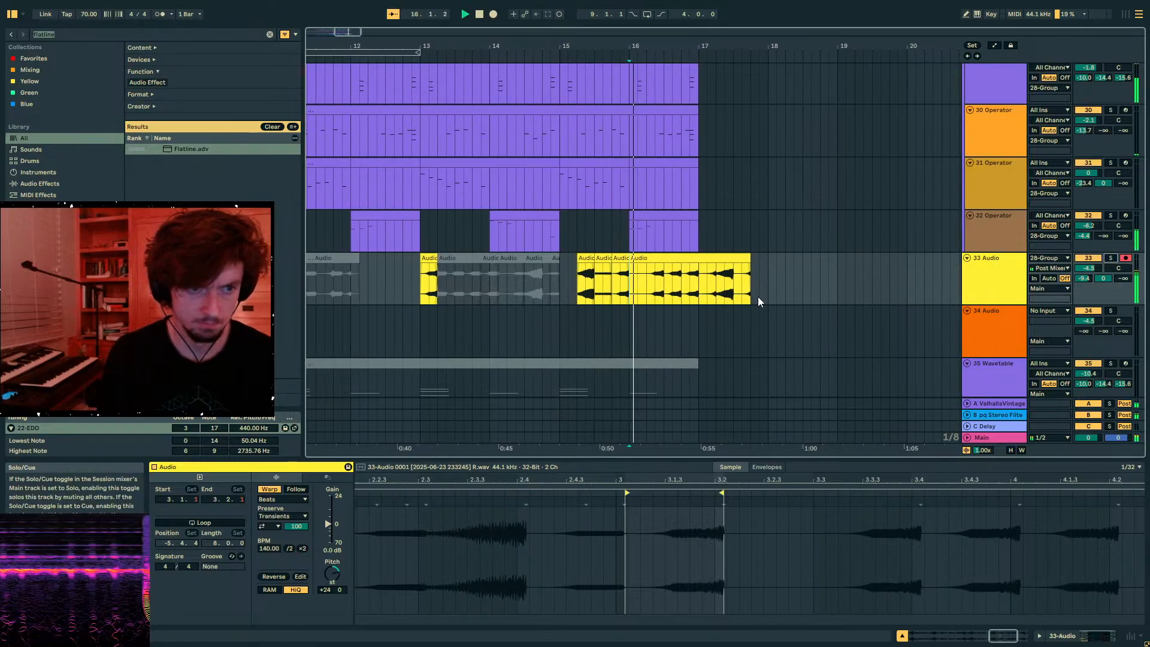
pyautogui.click(695, 278)
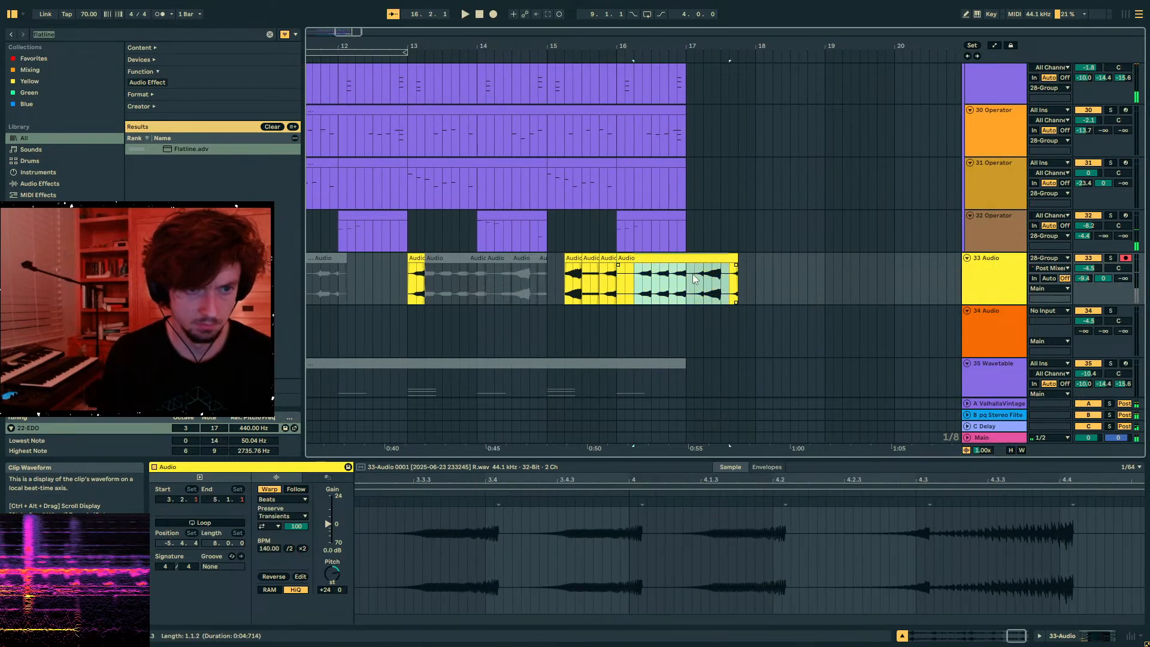
pyautogui.hotkey('ctrl', 'j')
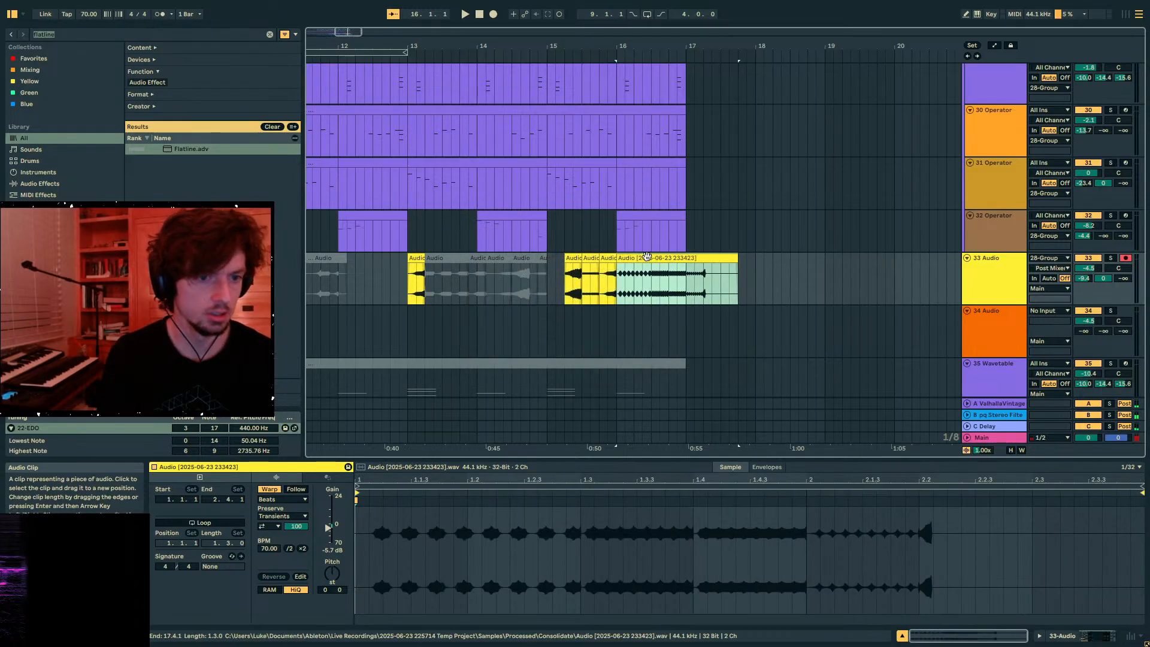
# - Split the consolidated clip at 16.3 and delete everything after the split, keeping the two-beat pulse clip
pyautogui.click(652, 277)
pyautogui.hotkey('ctrl', 'e')
pyautogui.click(668, 257)
pyautogui.press('Delete')
pyautogui.click(641, 257)
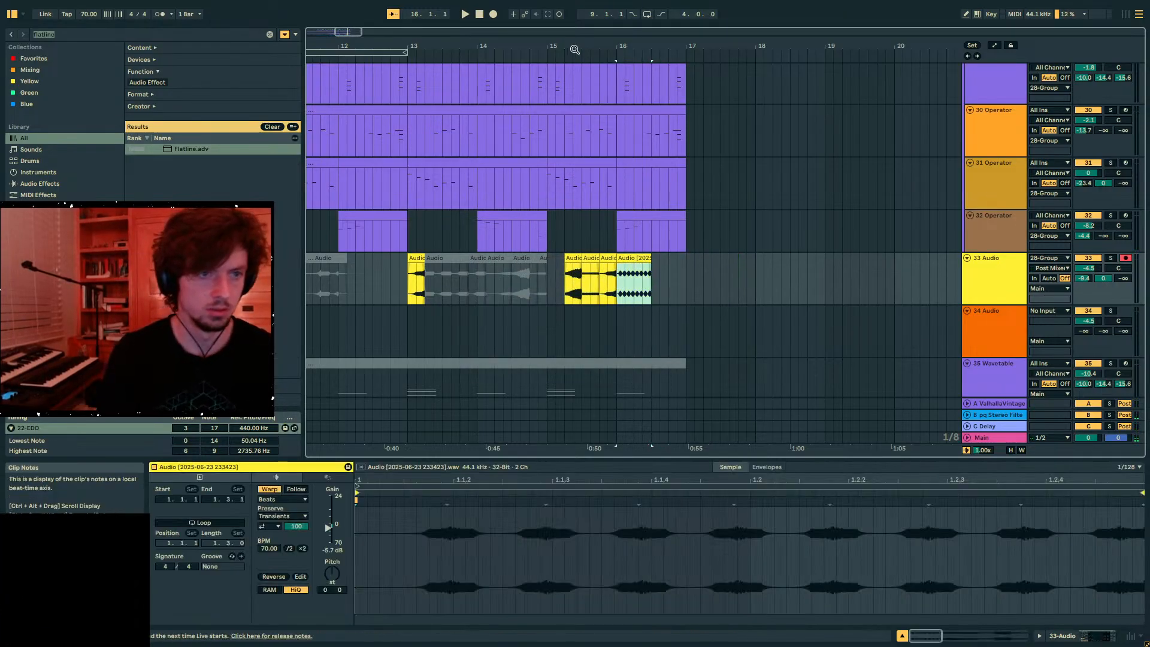
# - Insert a new audio track below track 33 and paste the two-beat pulse clip on it at 11.2.3
pyautogui.moveTo(574, 49); pyautogui.dragTo(892, 50)
pyautogui.click(538, 279)
pyautogui.press('space')
pyautogui.click(978, 273)
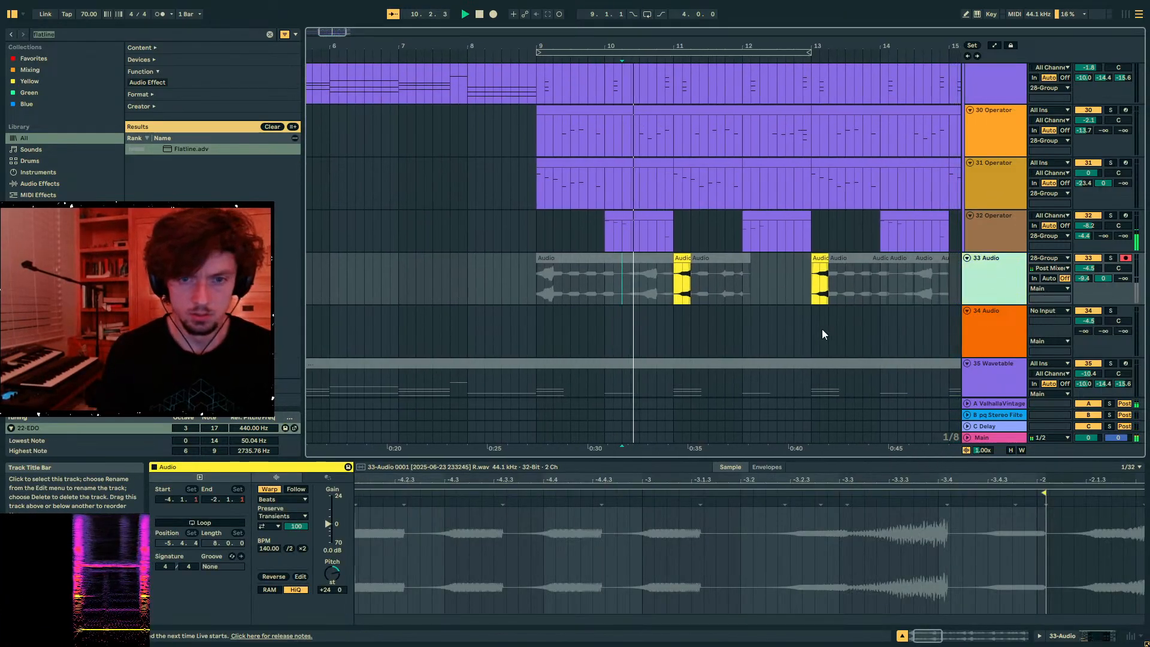
pyautogui.hotkey('ctrl', 't')
pyautogui.click(682, 324)
pyautogui.hotkey('ctrl', 'v')
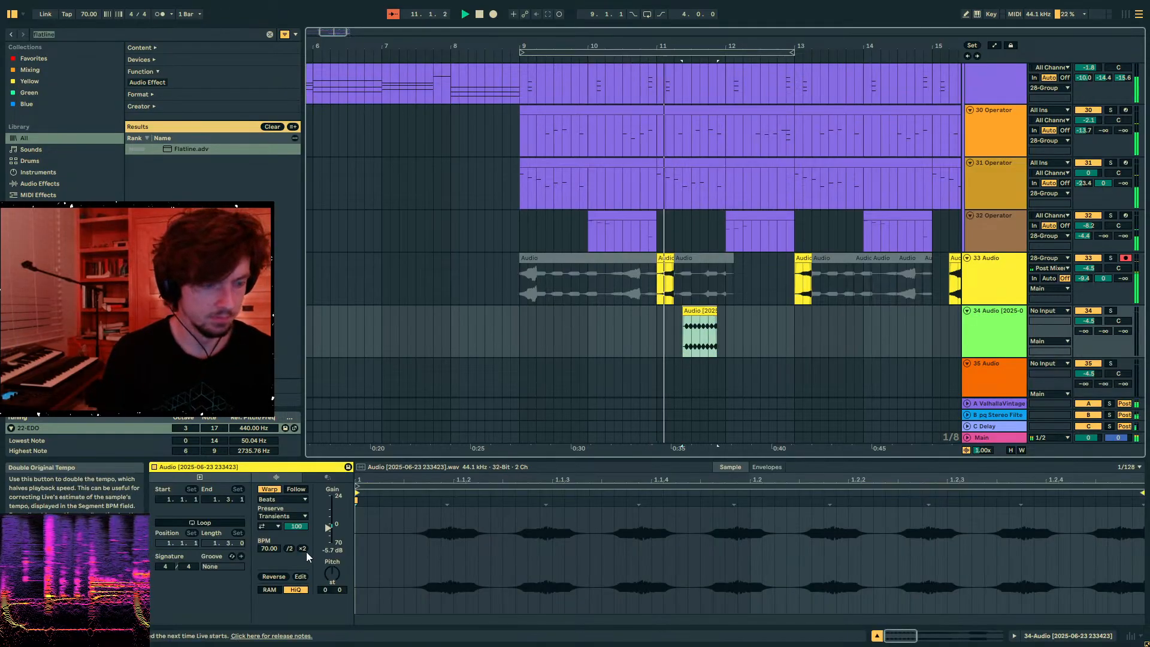
# - Extend track 34's clip to bar 12 and shift its warp markers so the first pulse begins at the clip start
pyautogui.click(695, 309)
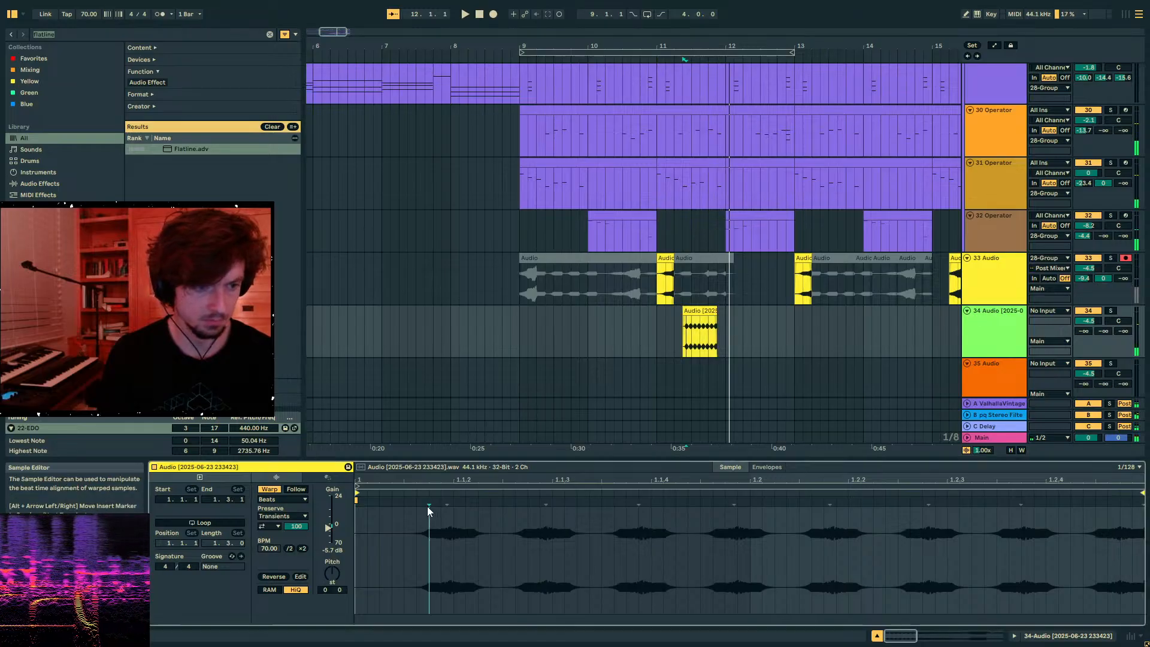
pyautogui.moveTo(717, 309); pyautogui.dragTo(728, 309)
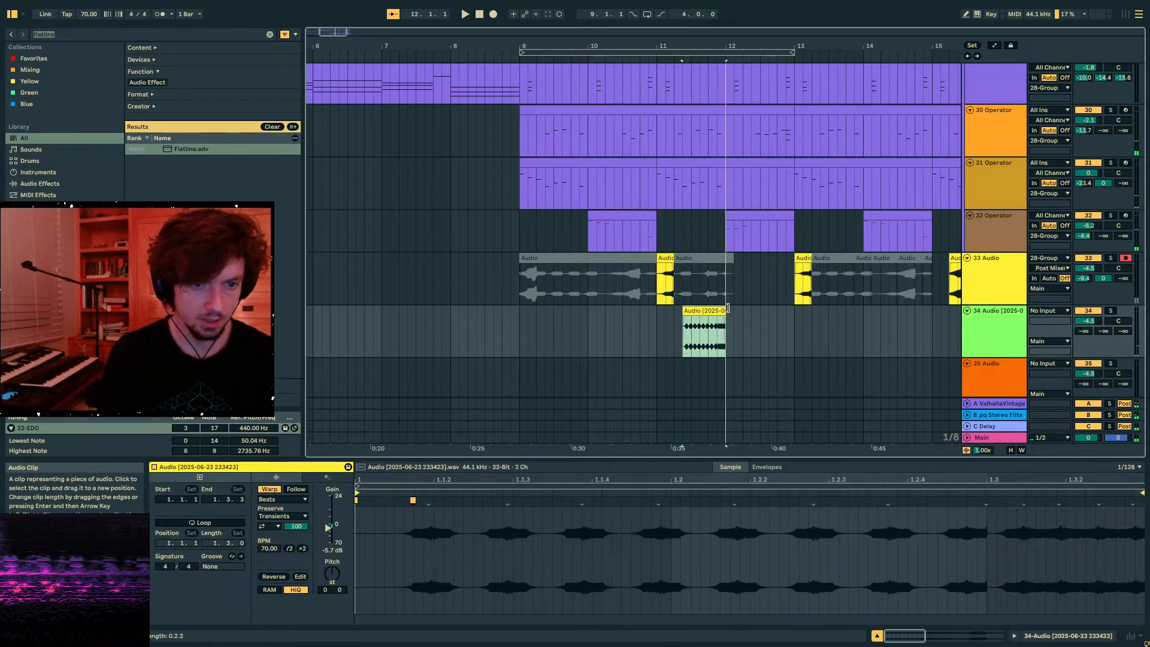
pyautogui.click(986, 501)
pyautogui.moveTo(987, 501); pyautogui.dragTo(997, 500)
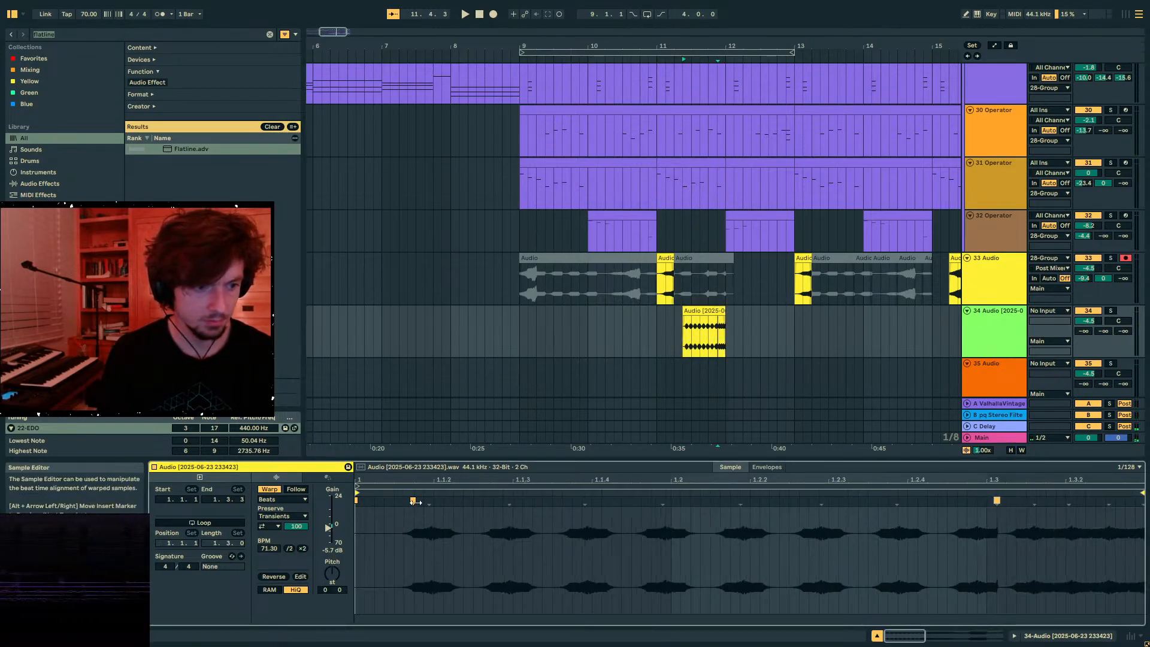
pyautogui.moveTo(413, 502); pyautogui.dragTo(358, 503)
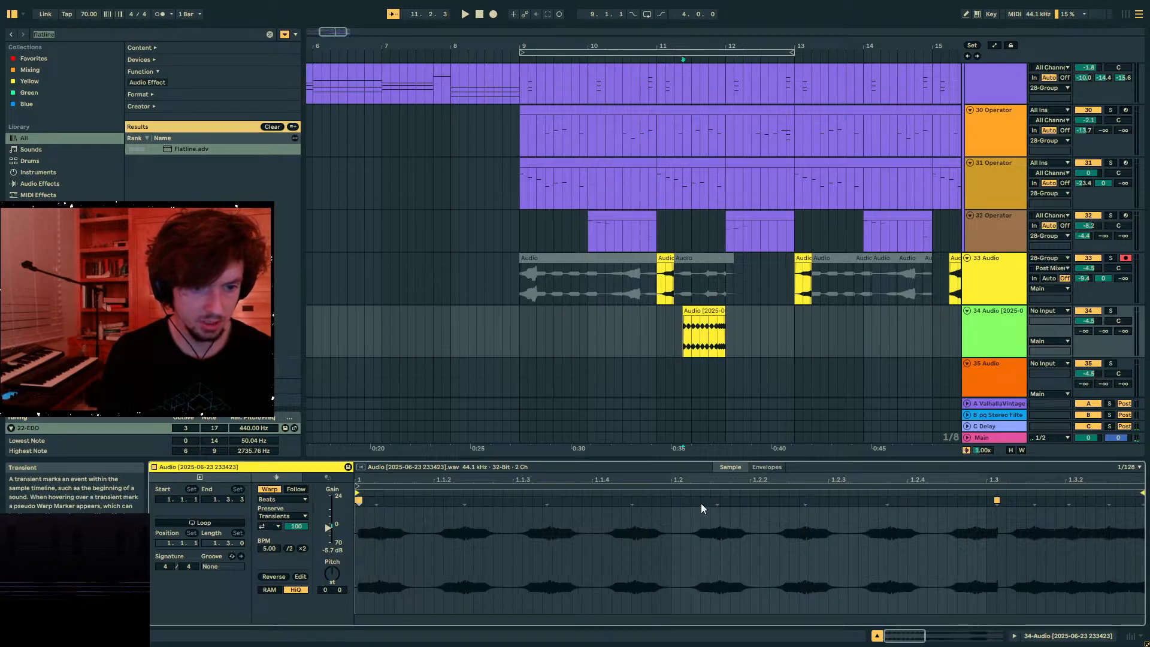
pyautogui.moveTo(994, 502); pyautogui.dragTo(948, 502)
# - Play track 34's clip in context from around bar 11 and set the track's send B to about -1.8 dB
pyautogui.press('space')
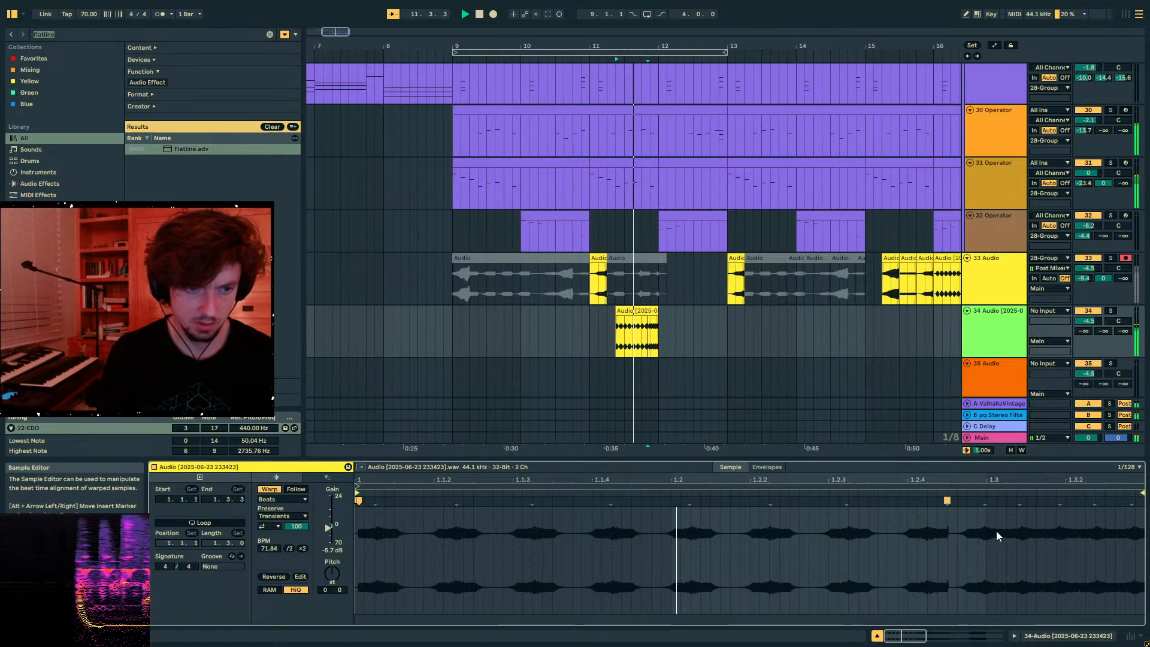
pyautogui.click(602, 332)
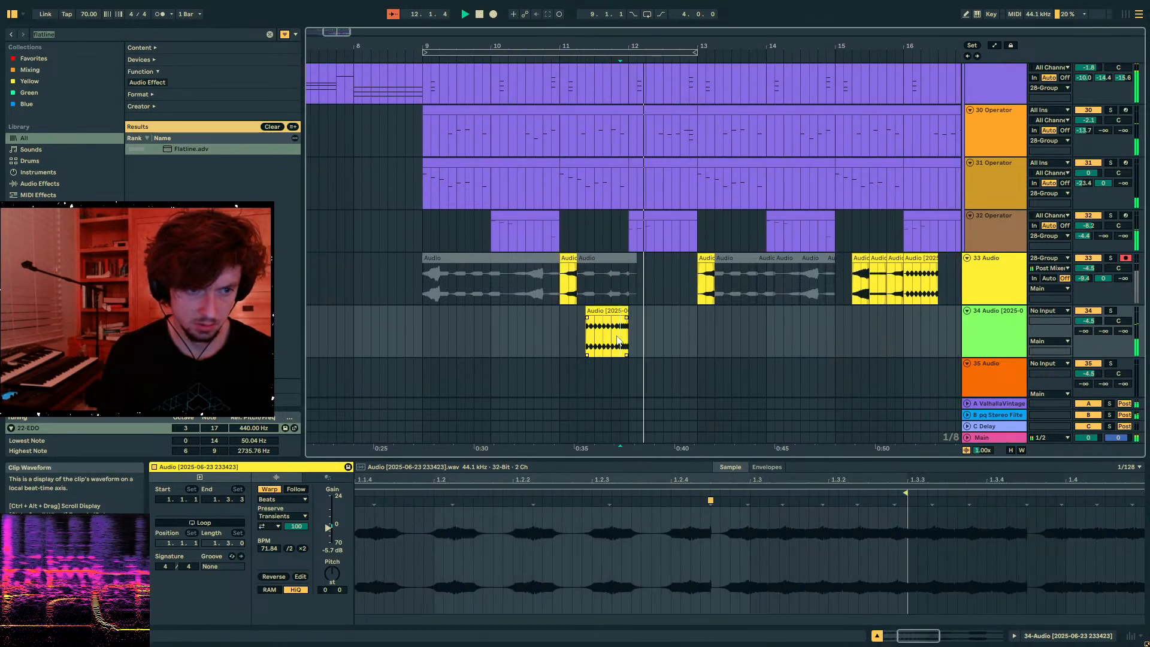
pyautogui.click(560, 331)
pyautogui.press('space')
pyautogui.press('space')
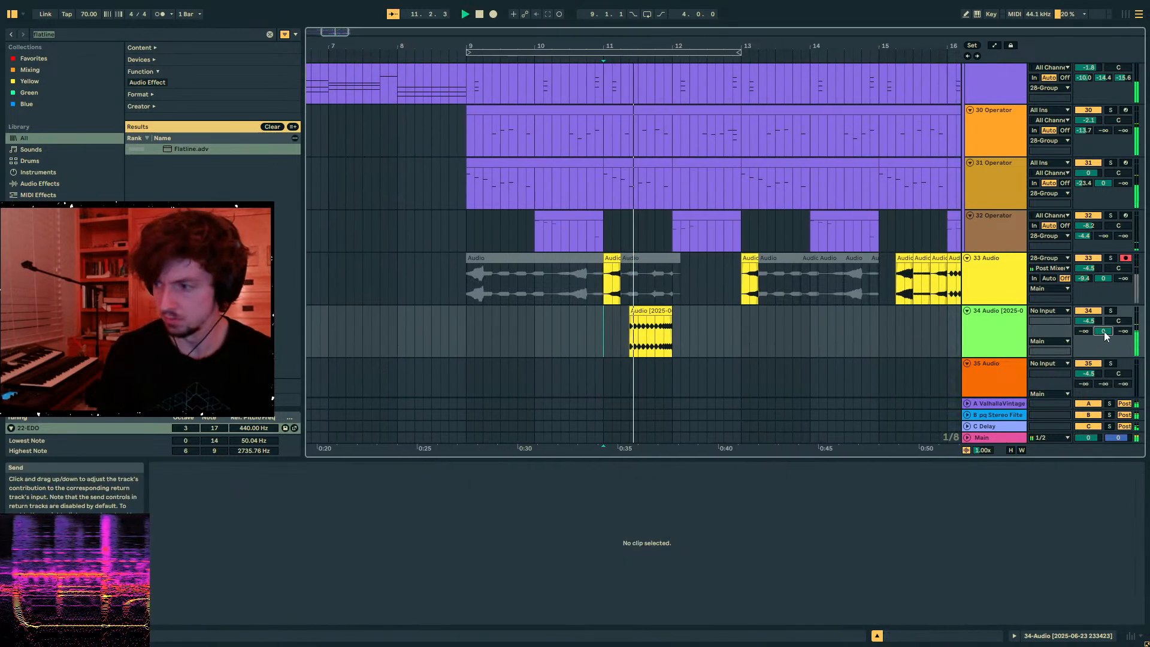
pyautogui.moveTo(1105, 332); pyautogui.dragTo(1104, 298)
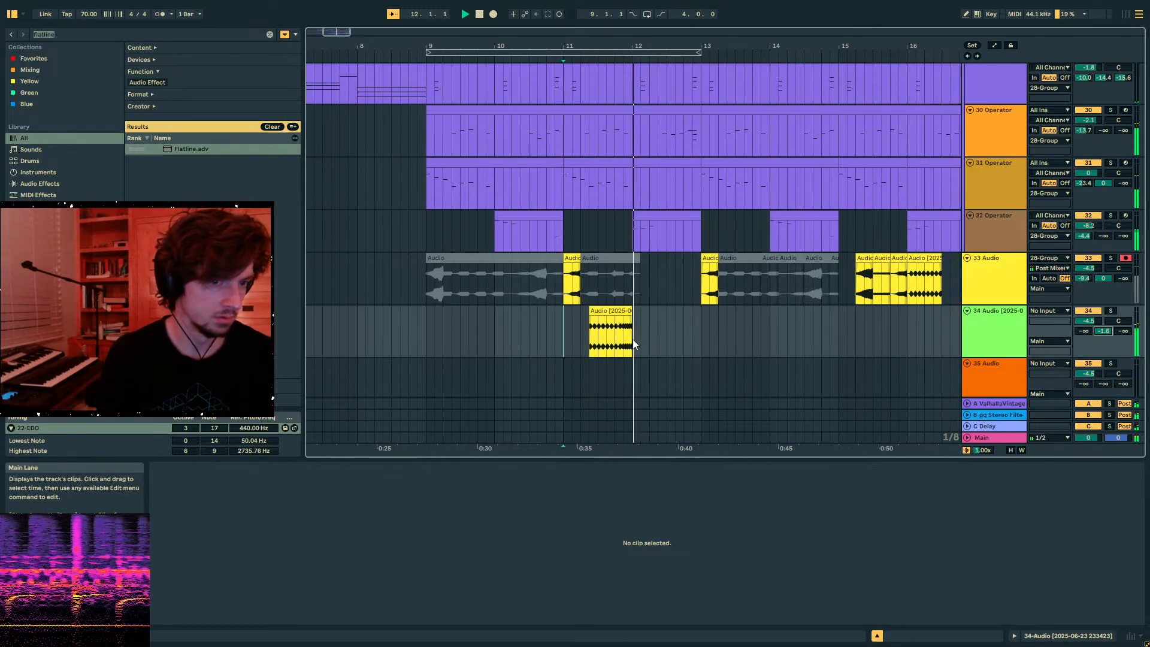
# - Duplicate track 34's clip and place the copy at 13.2.3
pyautogui.click(620, 340)
pyautogui.moveTo(617, 337); pyautogui.dragTo(544, 337)
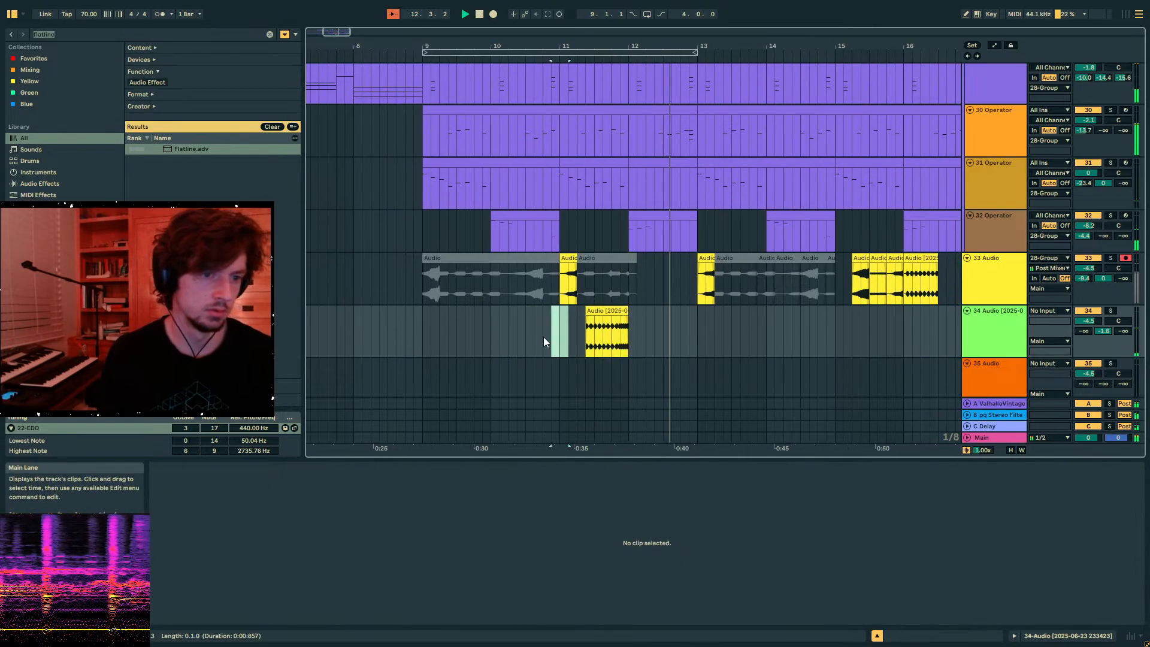
pyautogui.moveTo(418, 335); pyautogui.dragTo(632, 334)
pyautogui.hotkey('ctrl', 'd')
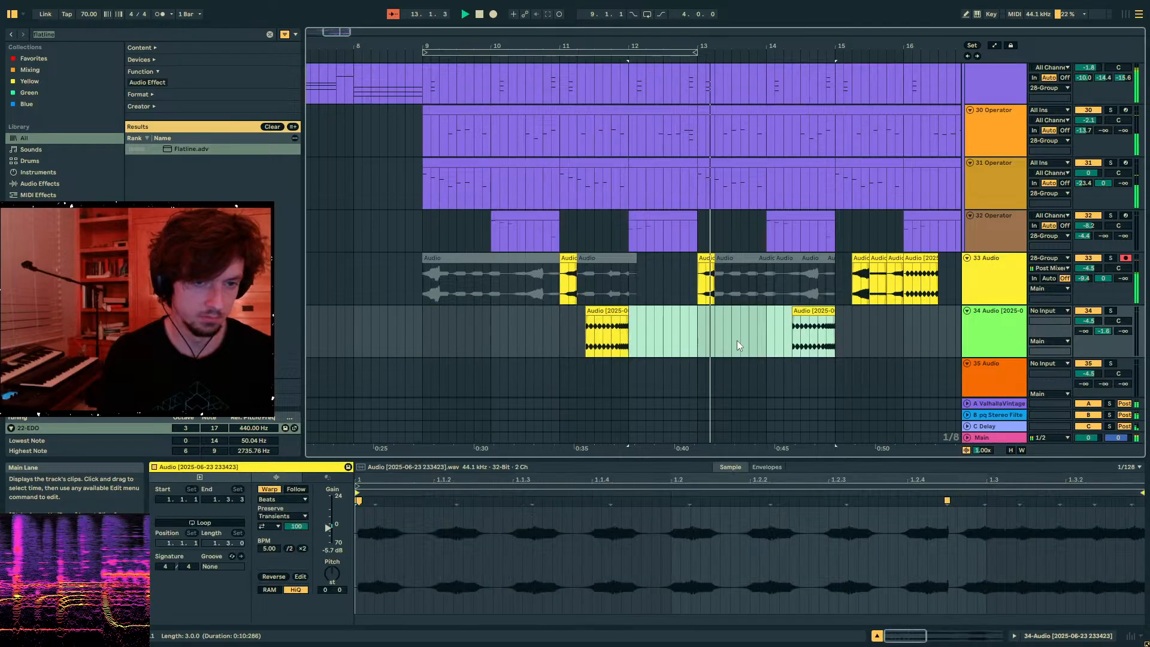
pyautogui.moveTo(818, 306); pyautogui.dragTo(516, 340)
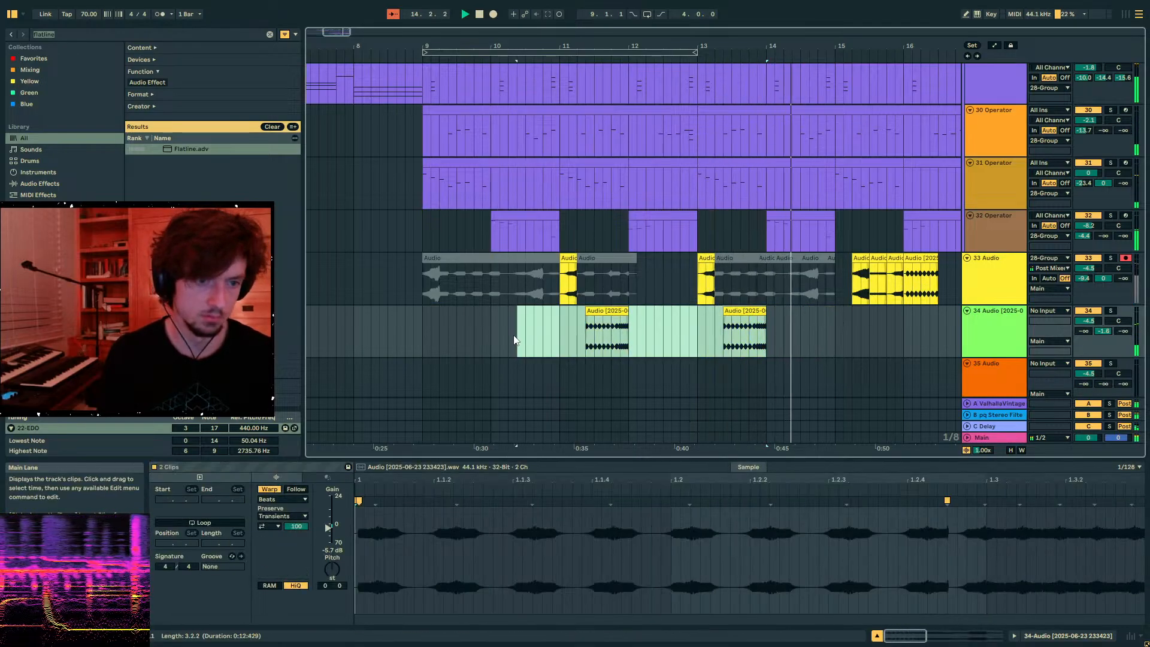
pyautogui.click(563, 327)
pyautogui.press('space')
# - Copy track 34's first clip to bar 12 on a new audio track below and transpose it to +24 semitones
pyautogui.click(605, 311)
pyautogui.click(1015, 331)
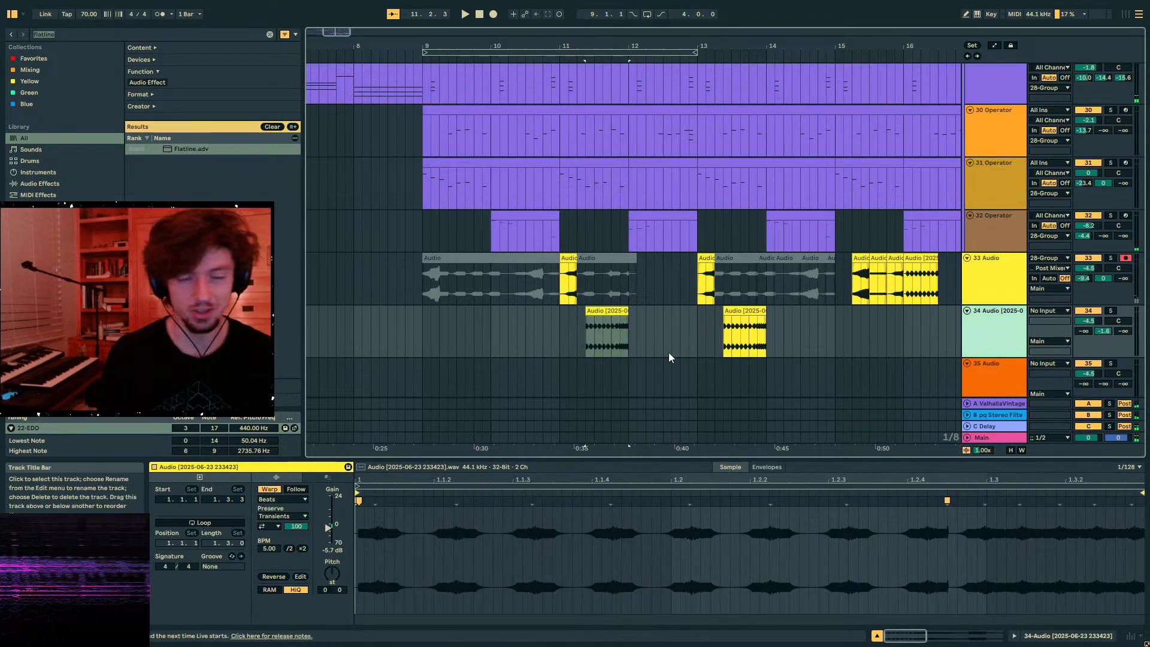
pyautogui.hotkey('ctrl', 't')
pyautogui.hotkey('ctrl', 'v')
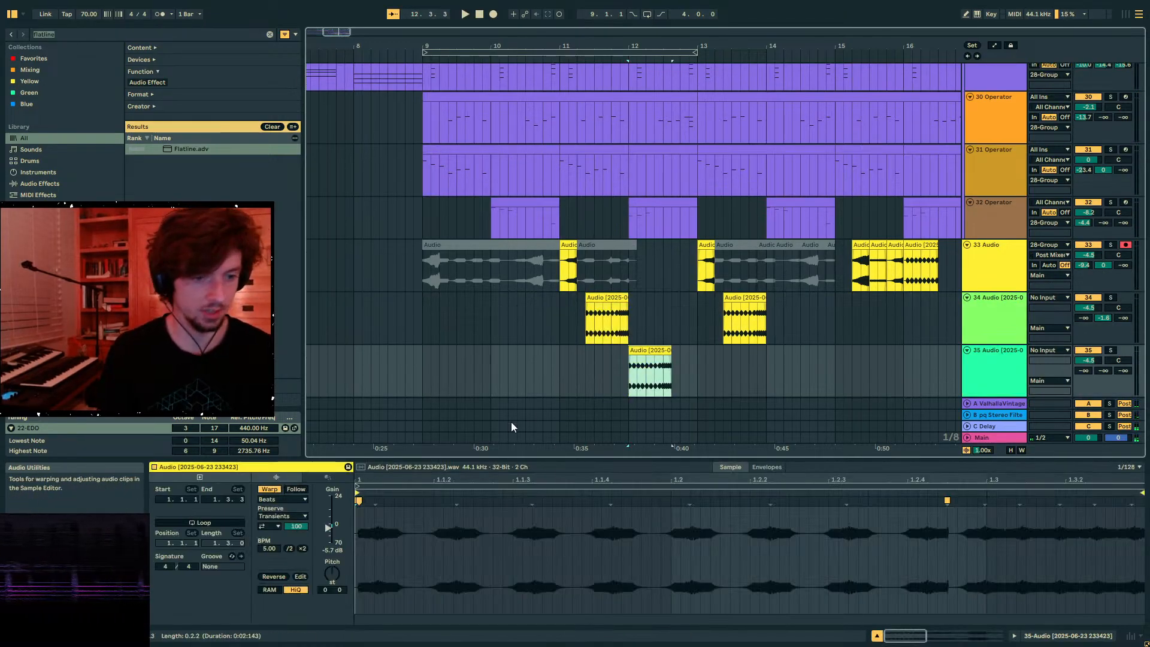
pyautogui.moveTo(327, 578); pyautogui.dragTo(326, 563)
pyautogui.press('space')
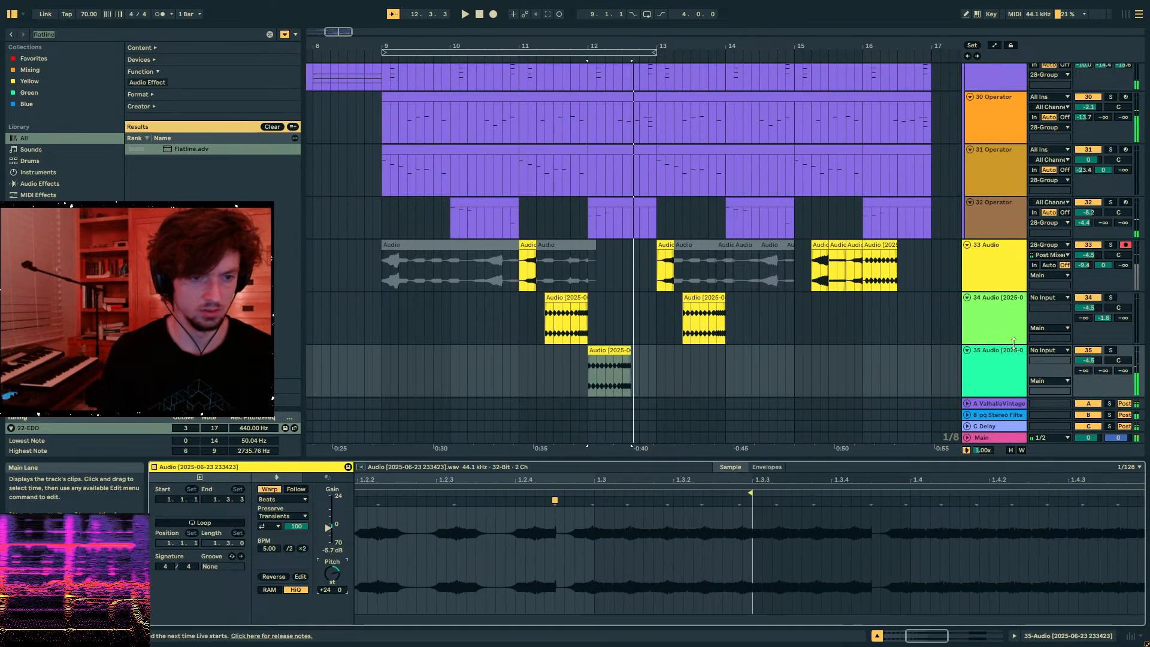
# - Solo track 35, switch the solo to track 33, and audition track 33's clip at bar 16
pyautogui.click(1110, 351)
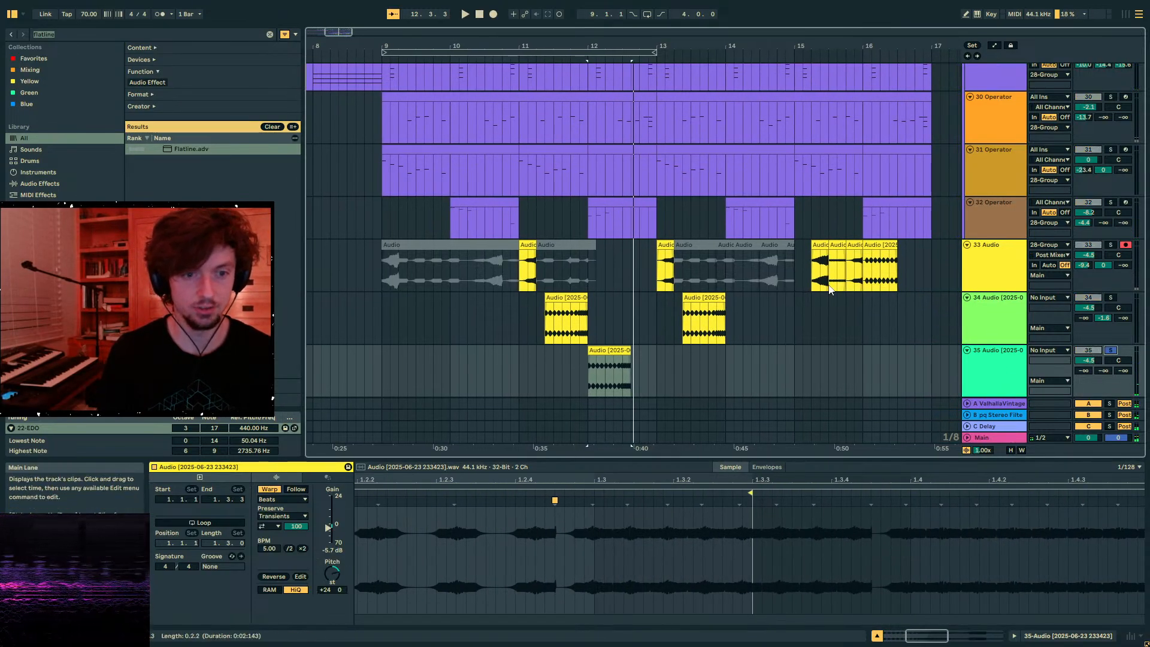
pyautogui.click(879, 270)
pyautogui.press('space')
pyautogui.click(1111, 245)
pyautogui.press('space')
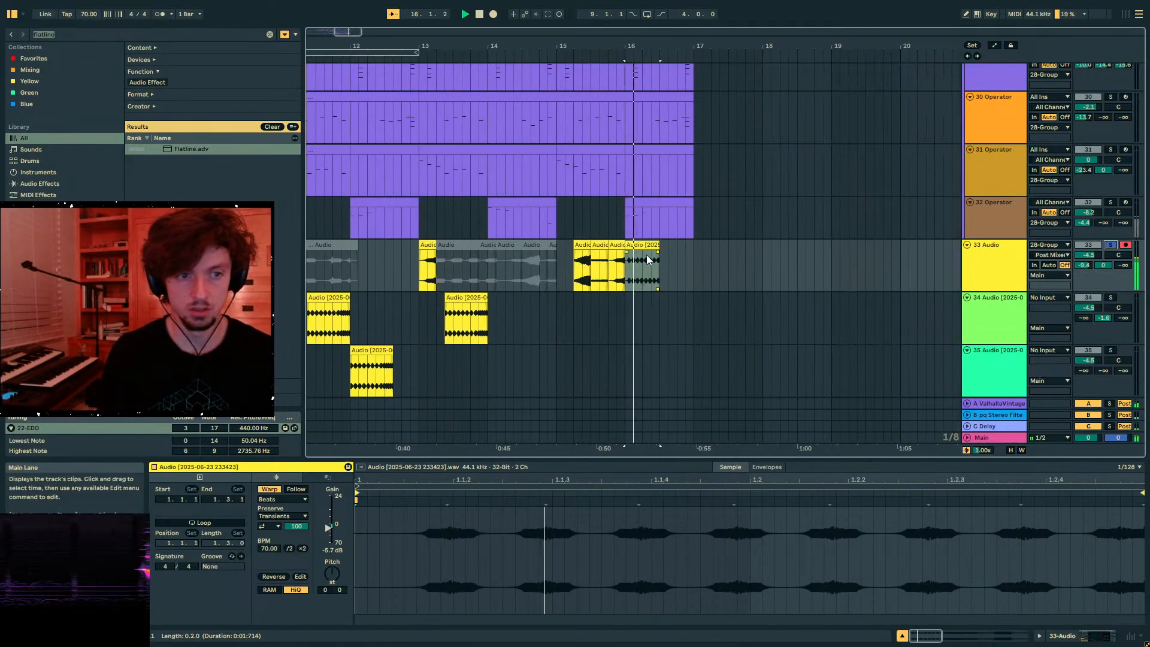
# - Copy track 33's clip at 15.2 to bar 18 and extend the copy's start back to 16.4
pyautogui.click(576, 245)
pyautogui.press('space')
pyautogui.press('space')
pyautogui.click(813, 267)
pyautogui.hotkey('ctrl', 'v')
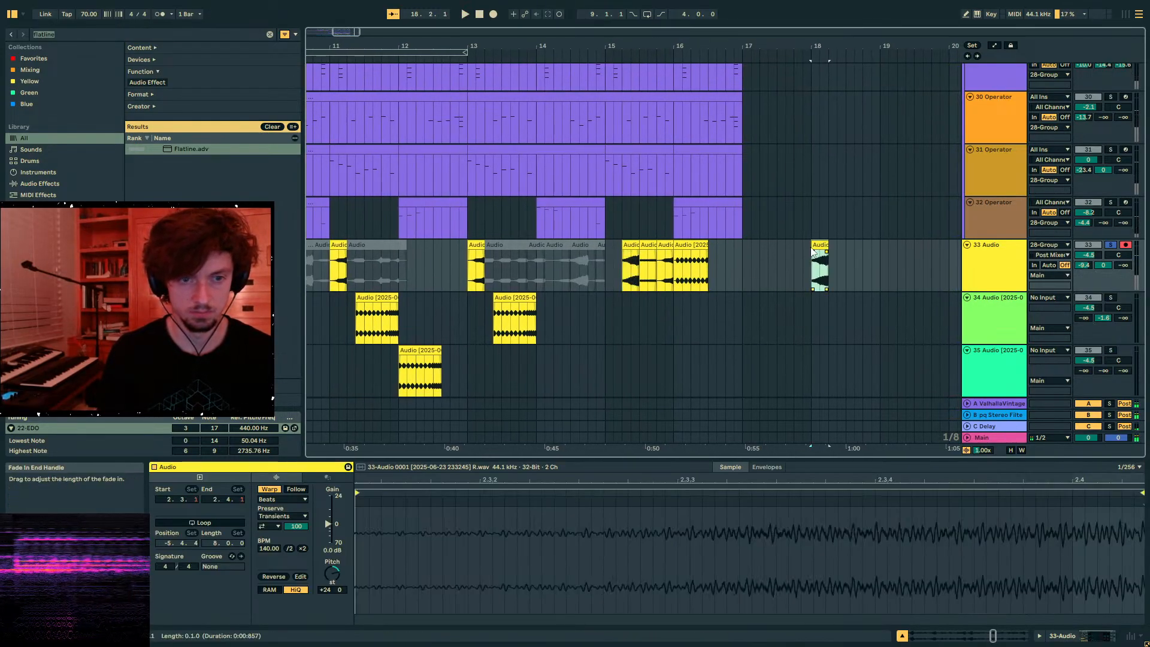
pyautogui.moveTo(812, 246); pyautogui.dragTo(726, 245)
# - Change the extended clip's warp mode to Re-Pitch and audition it from its start
pyautogui.press('space')
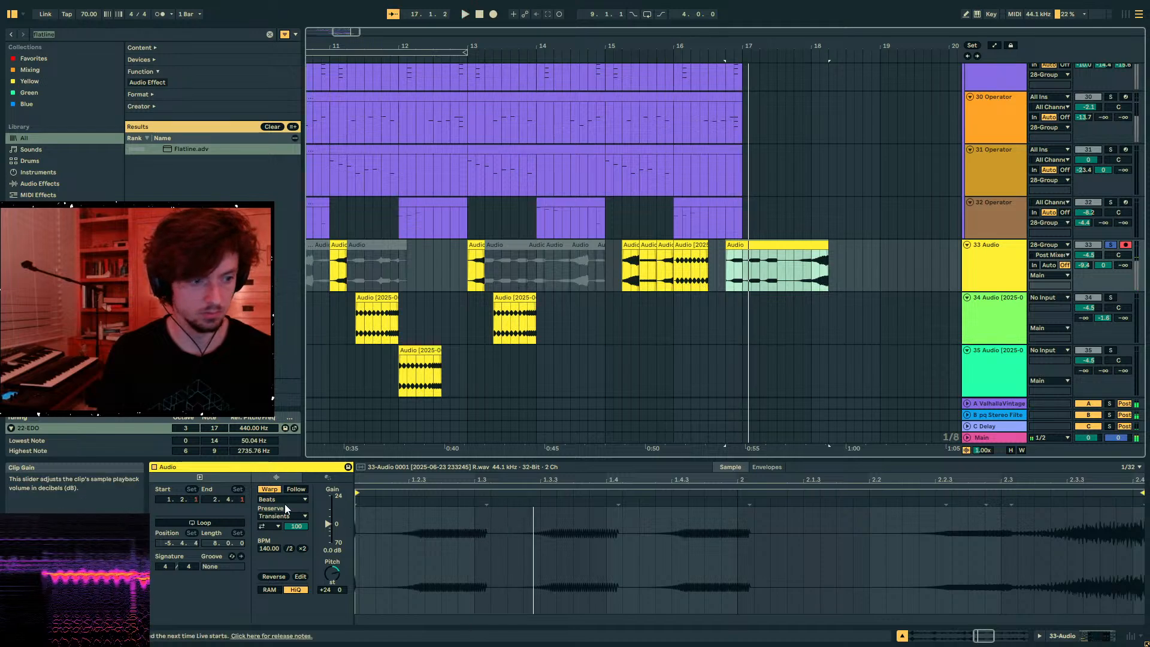
pyautogui.click(284, 500)
pyautogui.click(282, 537)
pyautogui.press('space')
pyautogui.press('space')
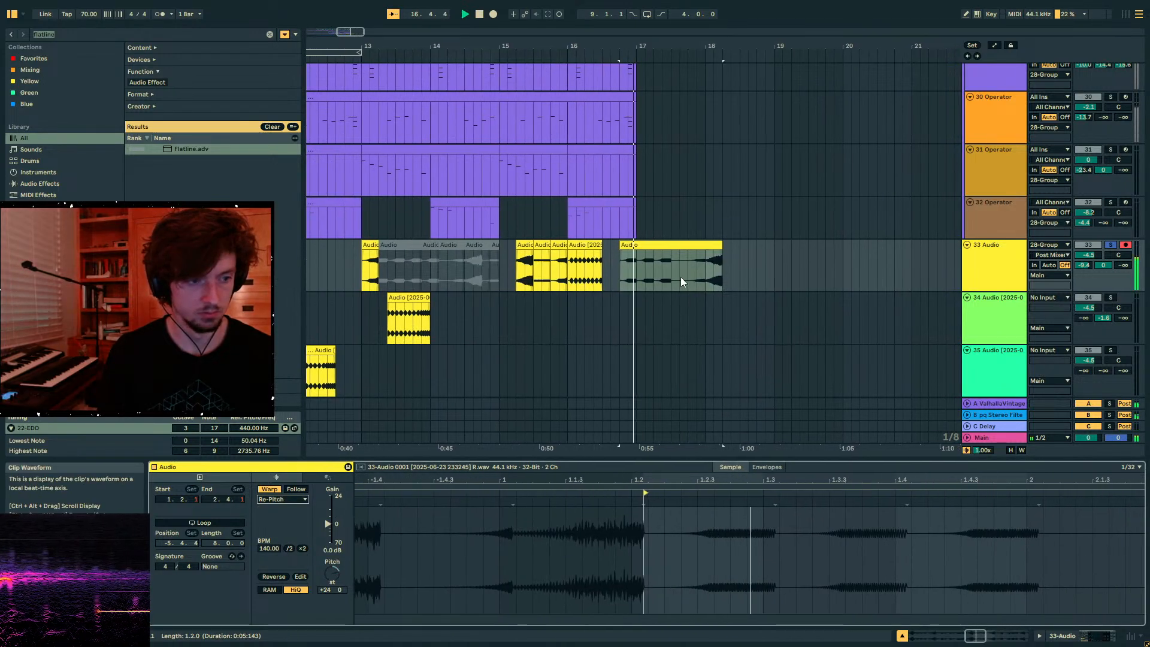
pyautogui.click(644, 261)
pyautogui.moveTo(643, 43); pyautogui.dragTo(647, 12)
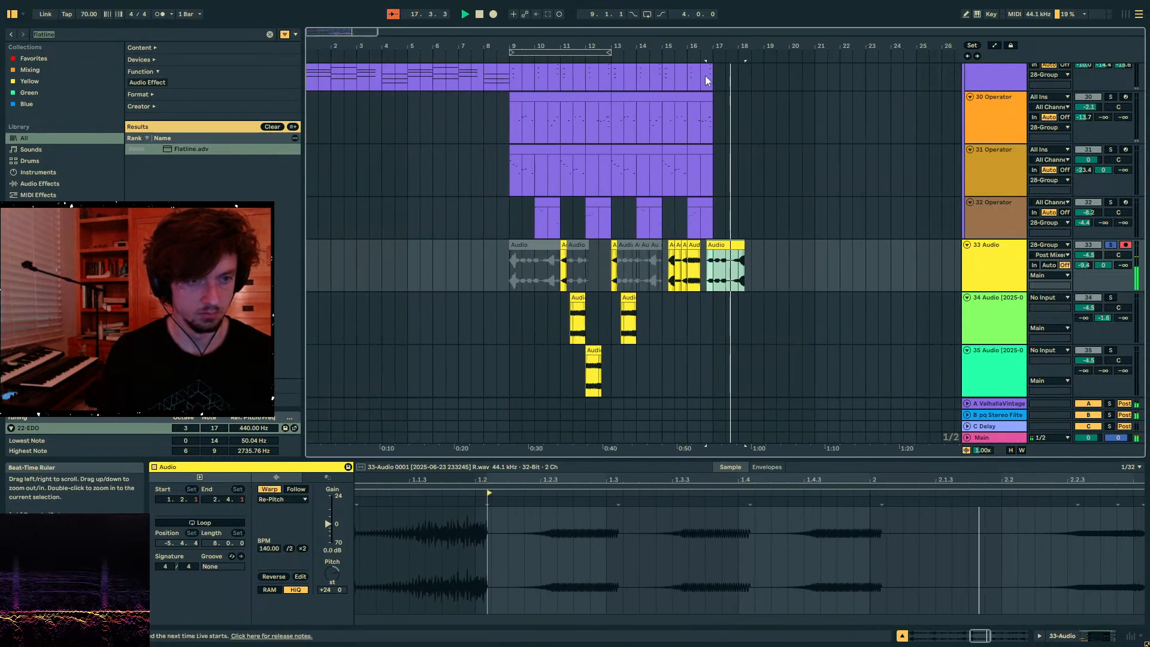
# - Insert a new audio track below track 33 and move the Re-Pitch clip onto it at bar 13
pyautogui.press('space')
pyautogui.click(1006, 270)
pyautogui.hotkey('ctrl', 't')
pyautogui.moveTo(728, 245); pyautogui.dragTo(633, 322)
# - Add the Roar effect to the new track 34 and set its routing to Single
pyautogui.write('roar')
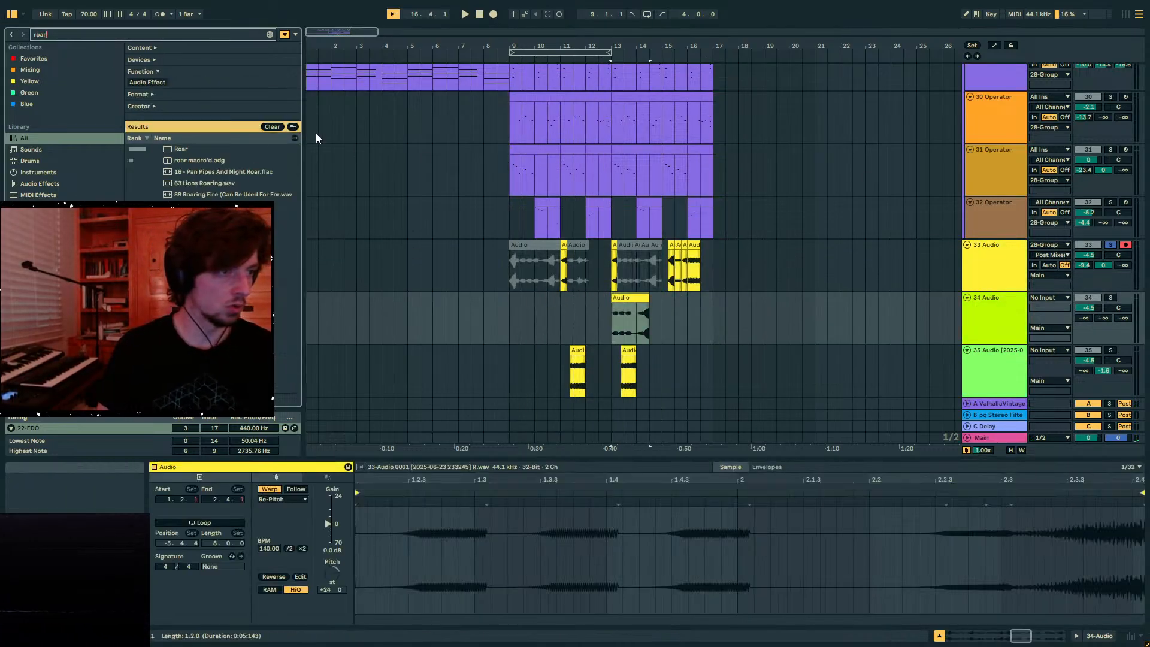
pyautogui.click(202, 149)
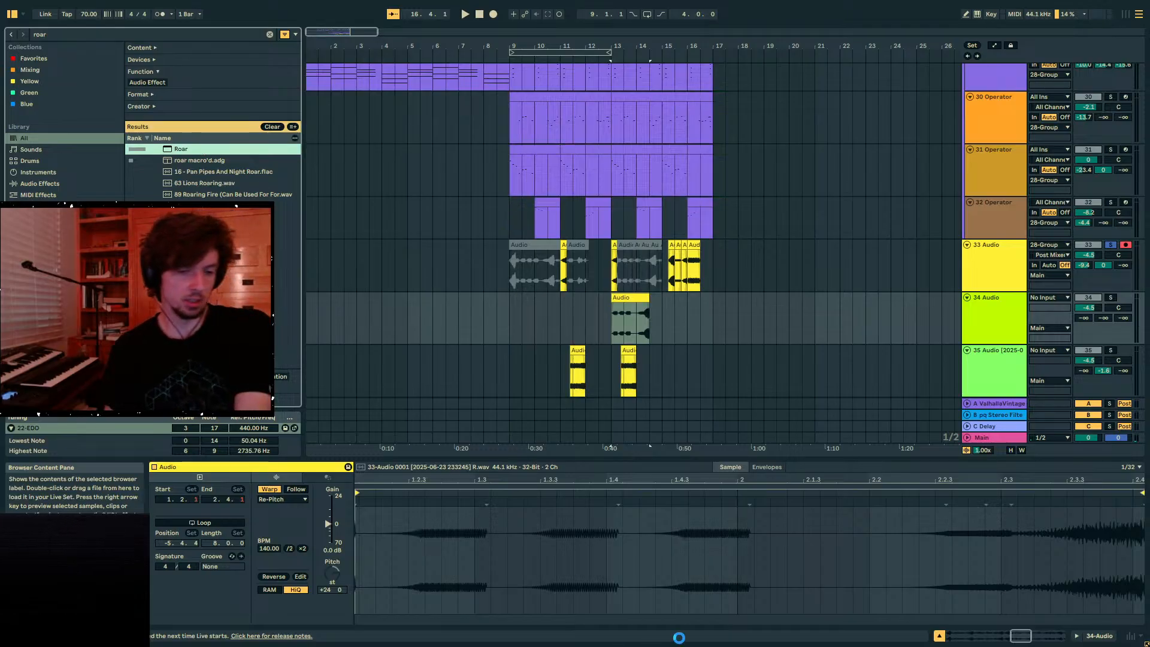
pyautogui.click(183, 595)
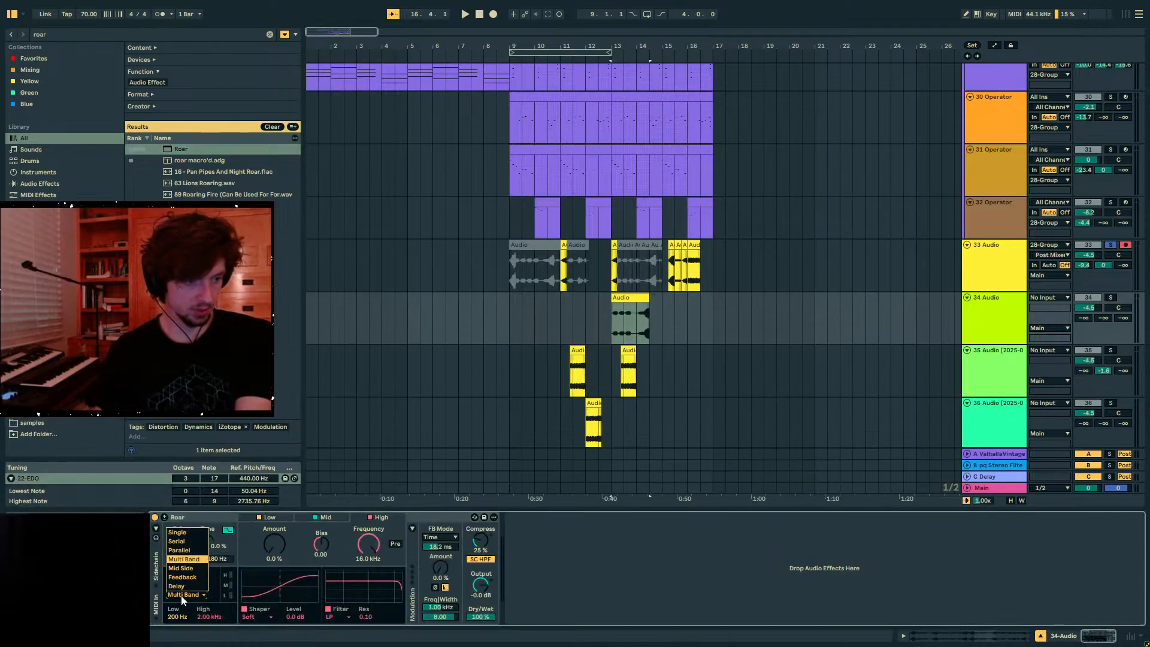
# - Set Roar's shaper amount to 48% and bias to 0.35 while playing track 34 soloed
pyautogui.moveTo(276, 543); pyautogui.dragTo(275, 507)
pyautogui.press('space')
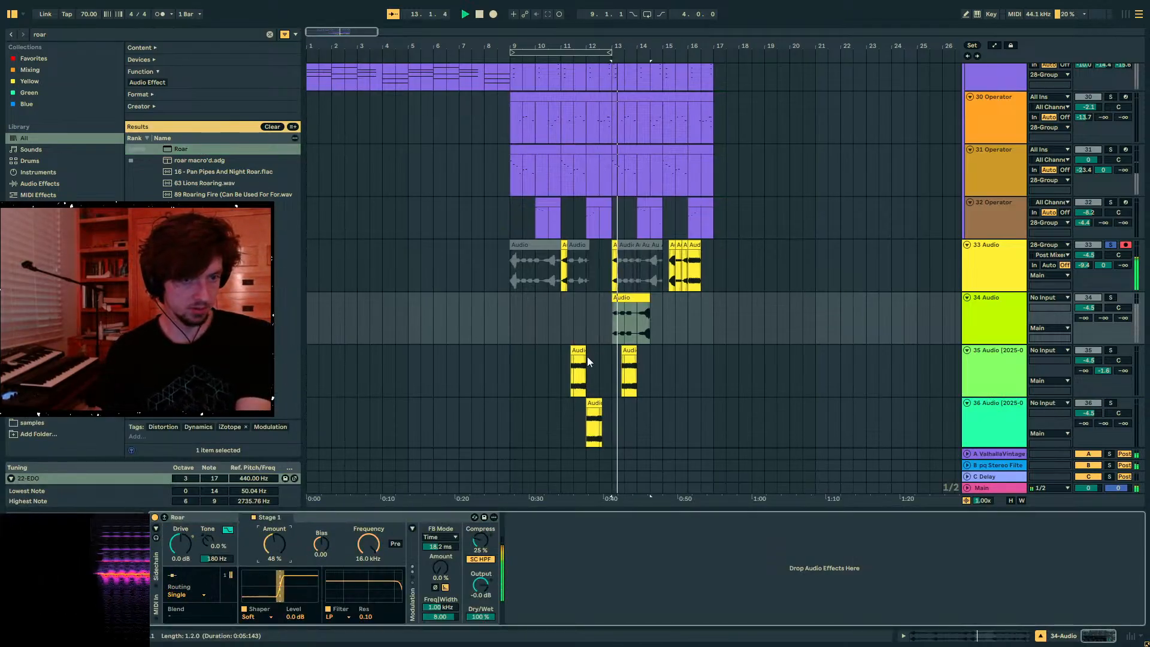
pyautogui.click(1111, 297)
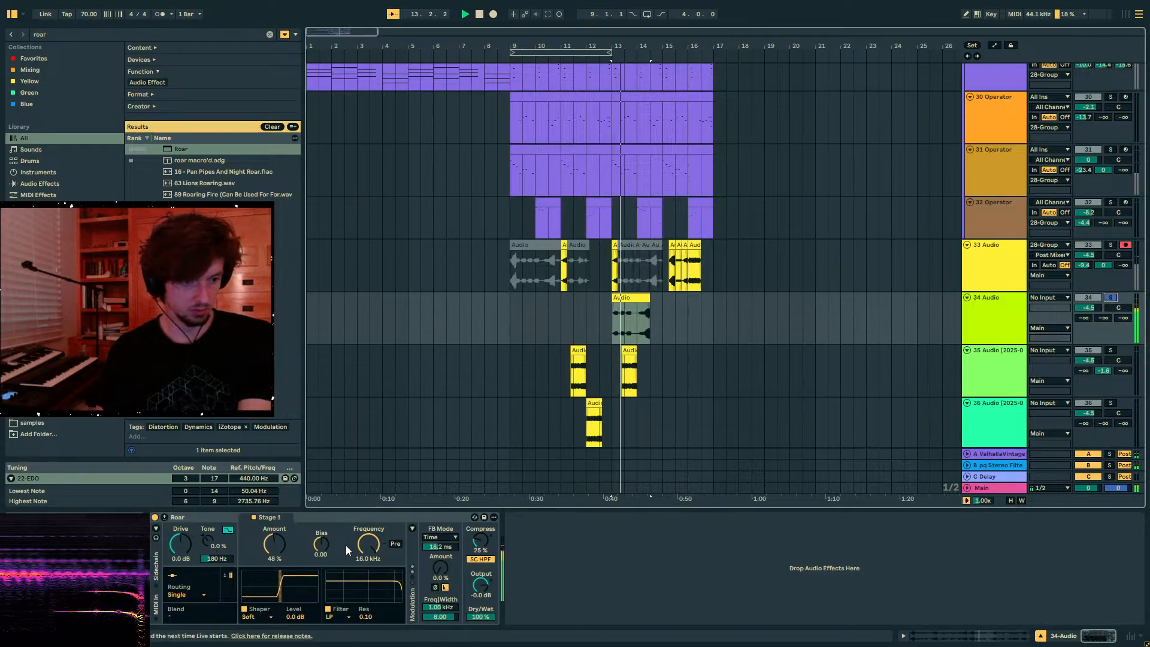
pyautogui.moveTo(321, 544); pyautogui.dragTo(321, 527)
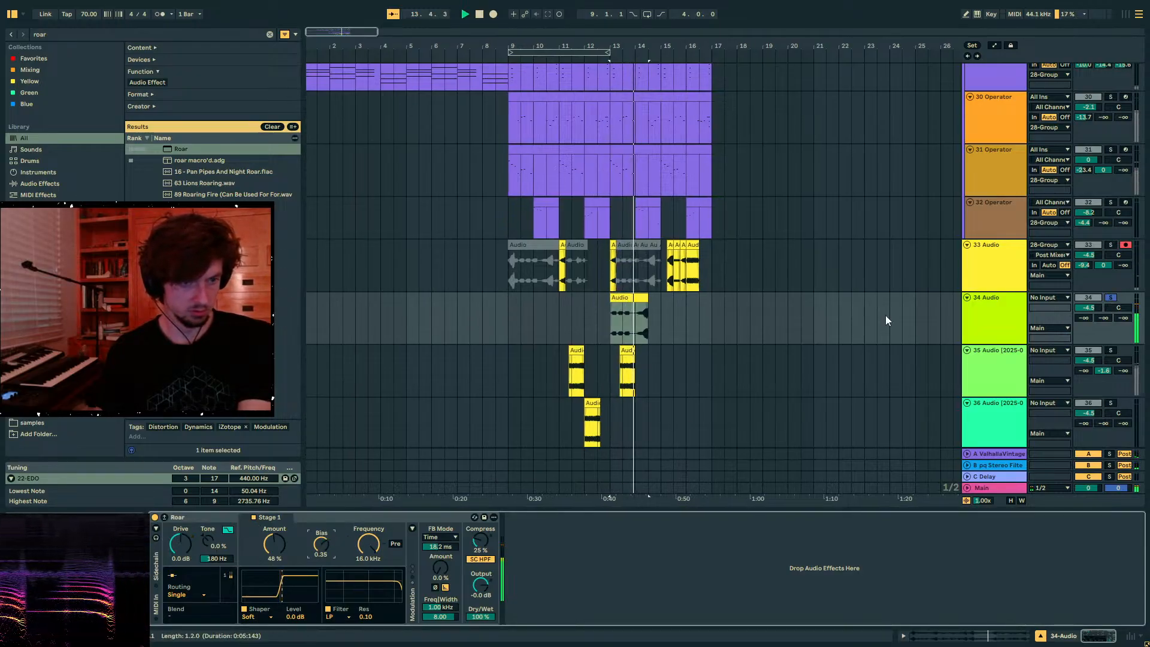
# - Unsolo track 34, audition its Re-Pitch clip in the mix, and split the clip at 13.4.1
pyautogui.click(1109, 297)
pyautogui.press('space')
pyautogui.press('space')
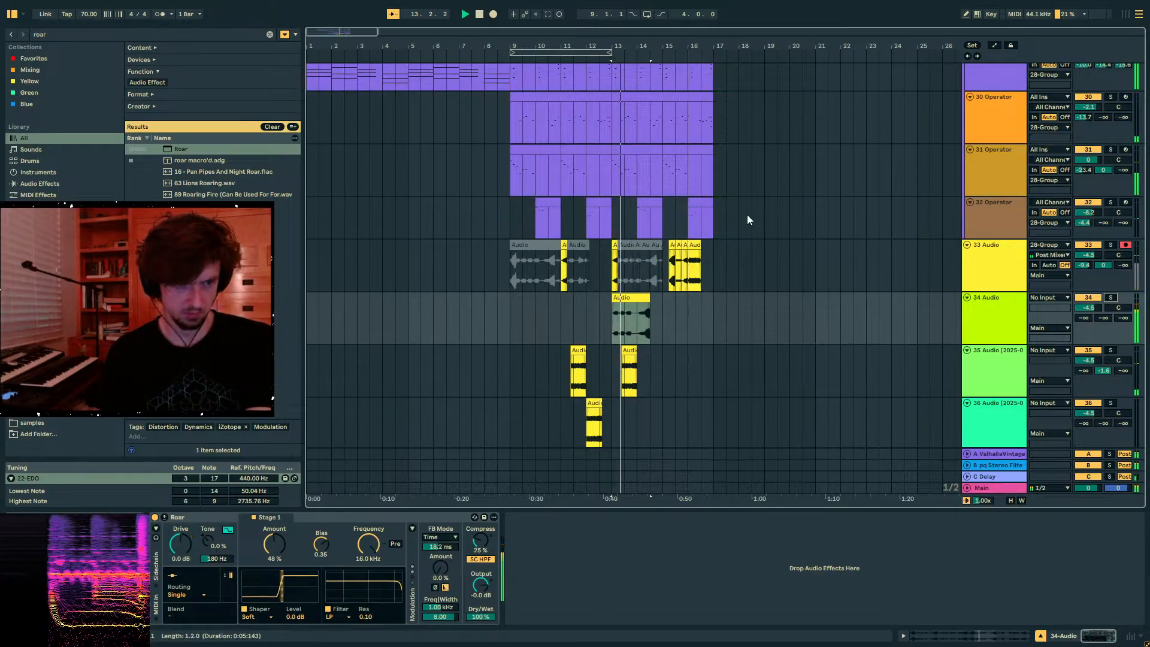
pyautogui.moveTo(633, 41); pyautogui.dragTo(633, 120)
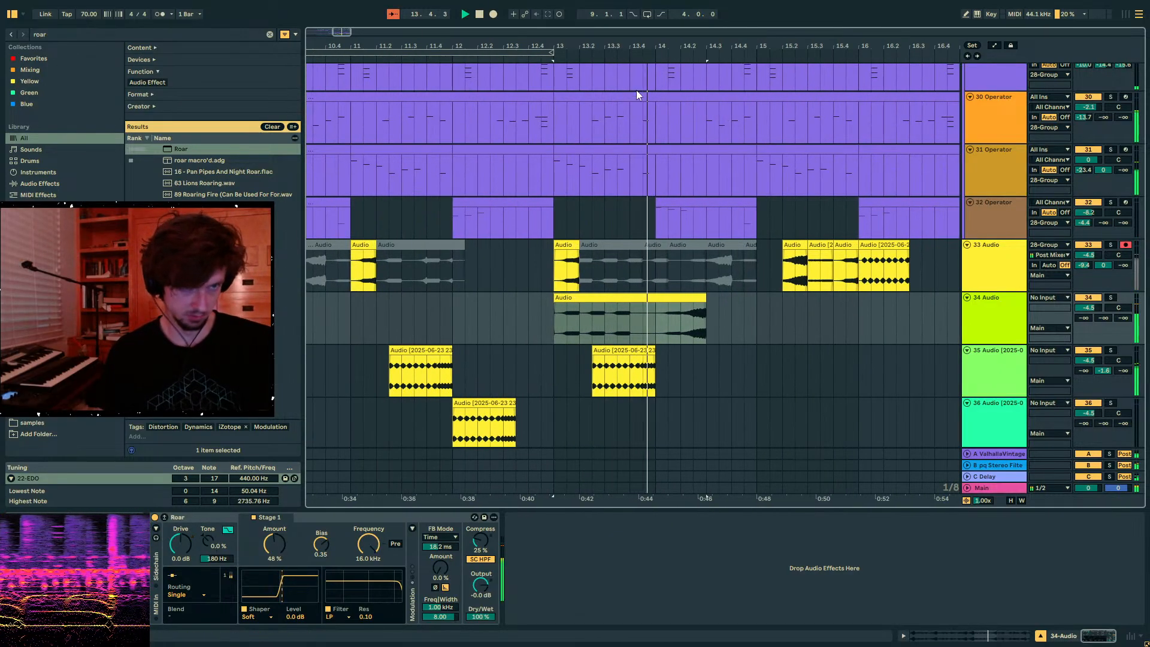
pyautogui.press('space')
pyautogui.moveTo(641, 45); pyautogui.dragTo(718, 9)
pyautogui.click(717, 325)
pyautogui.hotkey('ctrl', 'e')
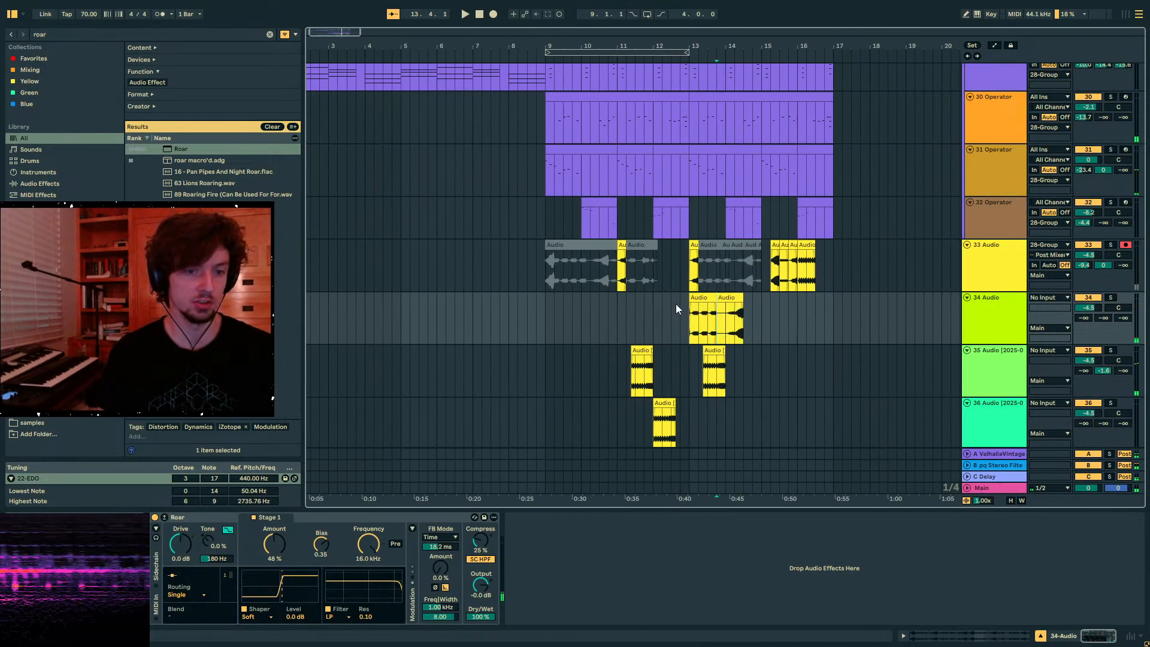
# - Copy the first part of track 34's split clip to bars 9 and 11 and audition the copies
pyautogui.click(700, 298)
pyautogui.click(547, 309)
pyautogui.hotkey('ctrl', 'v')
pyautogui.press('space')
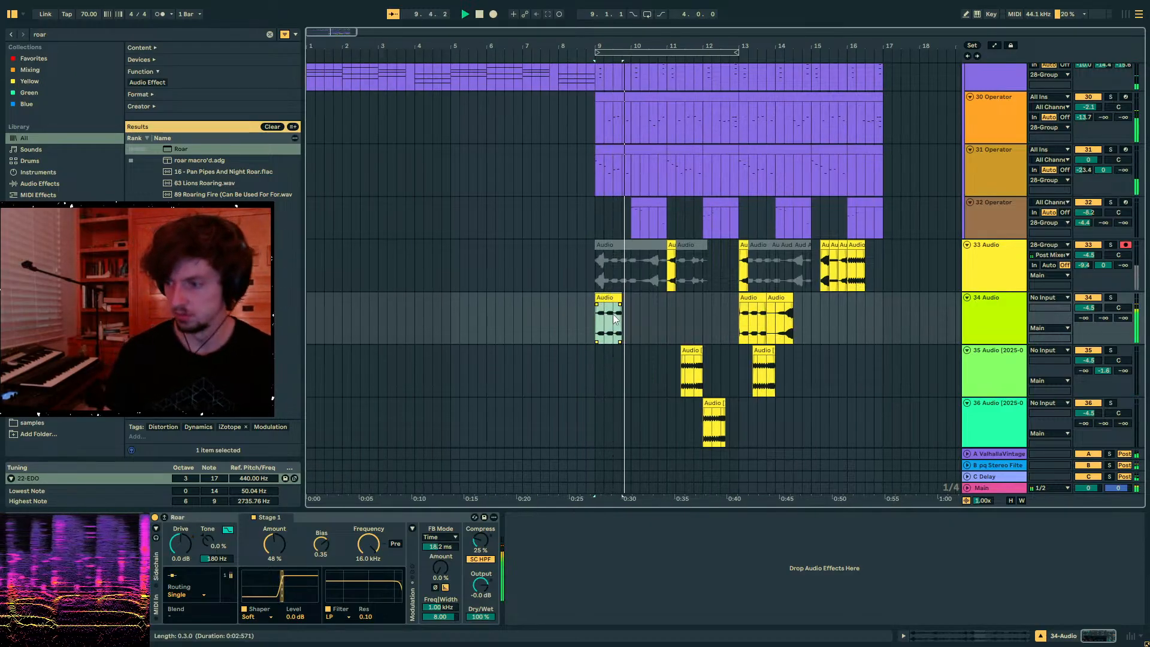
pyautogui.click(663, 314)
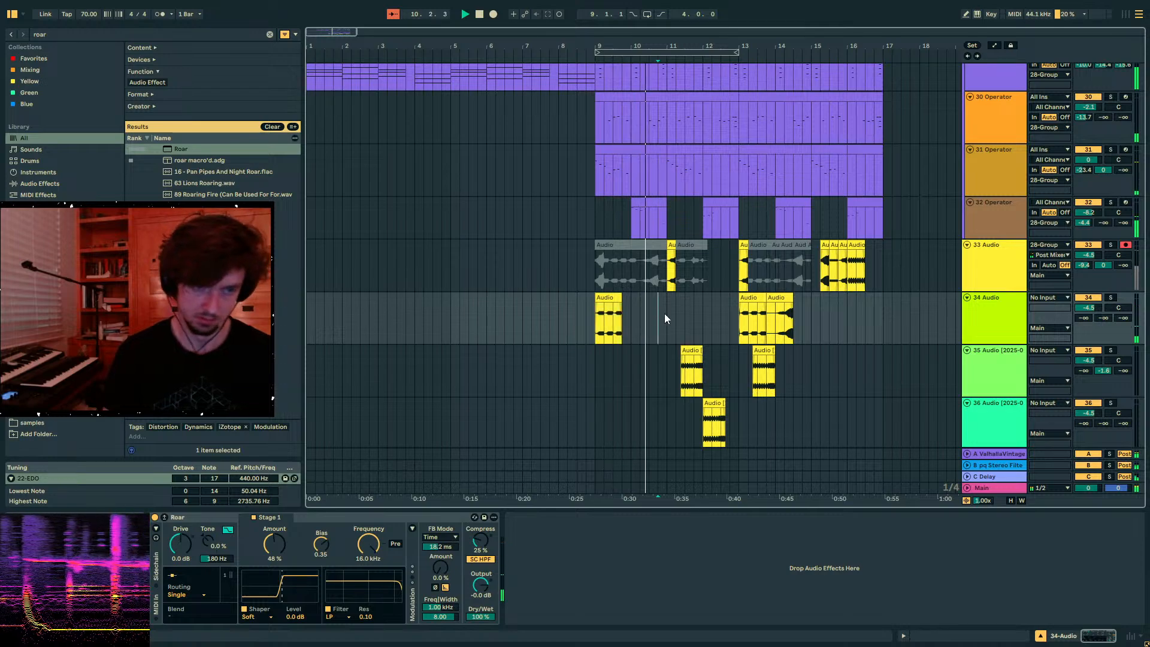
pyautogui.hotkey('ctrl', 'v')
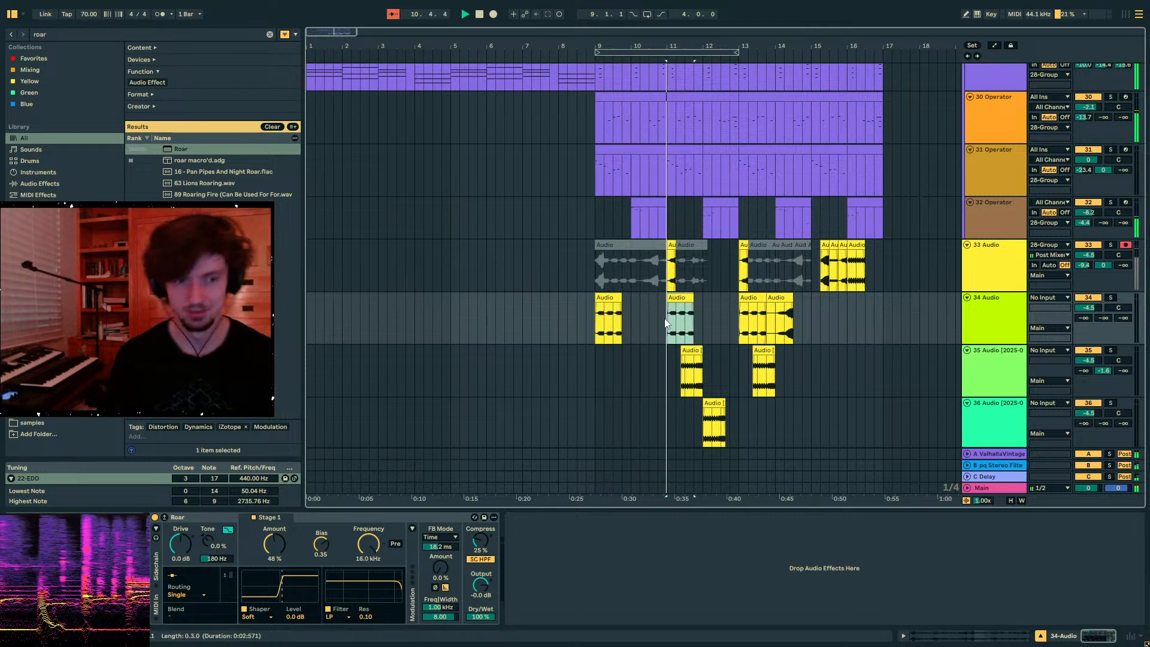
pyautogui.click(673, 320)
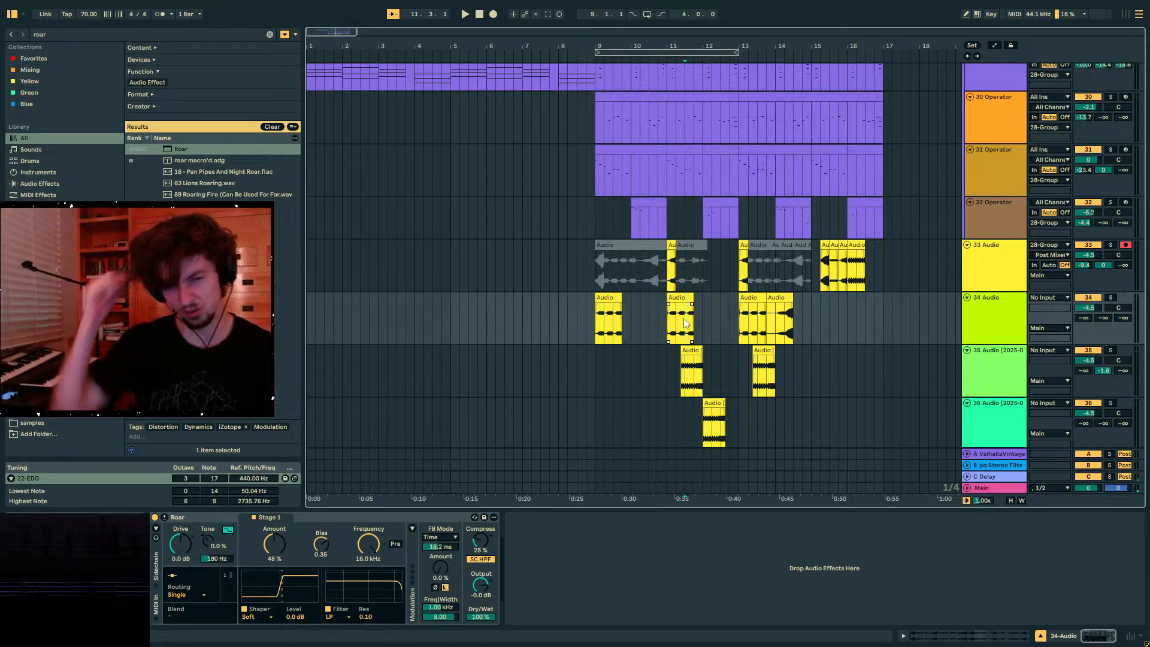
pyautogui.press('space')
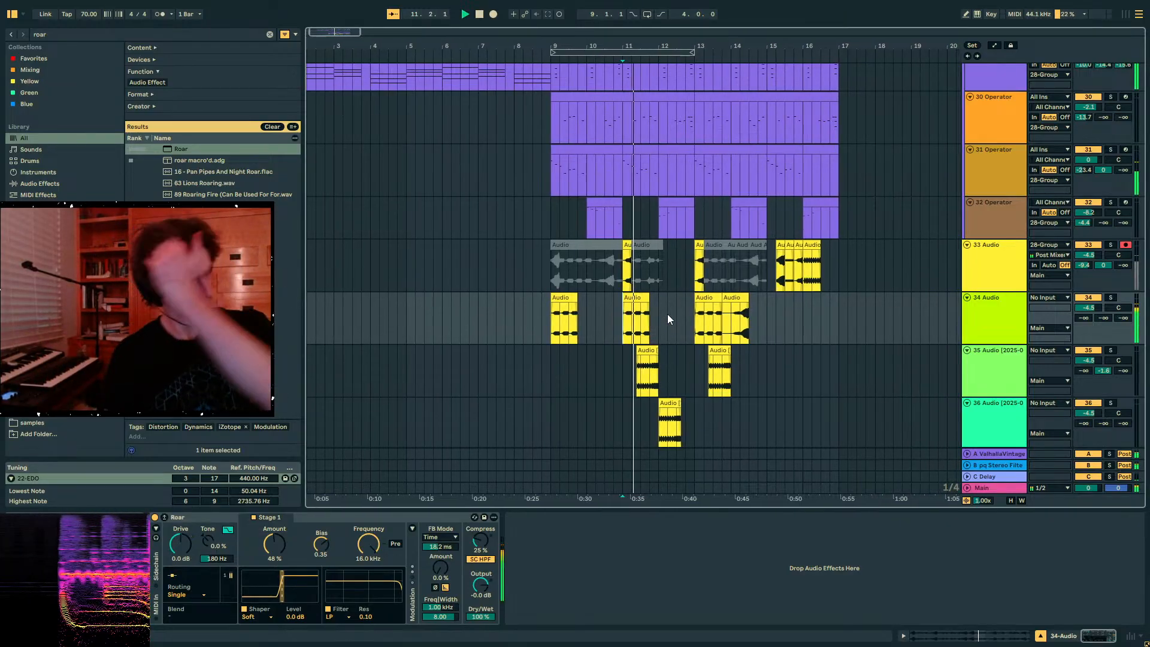
pyautogui.click(623, 300)
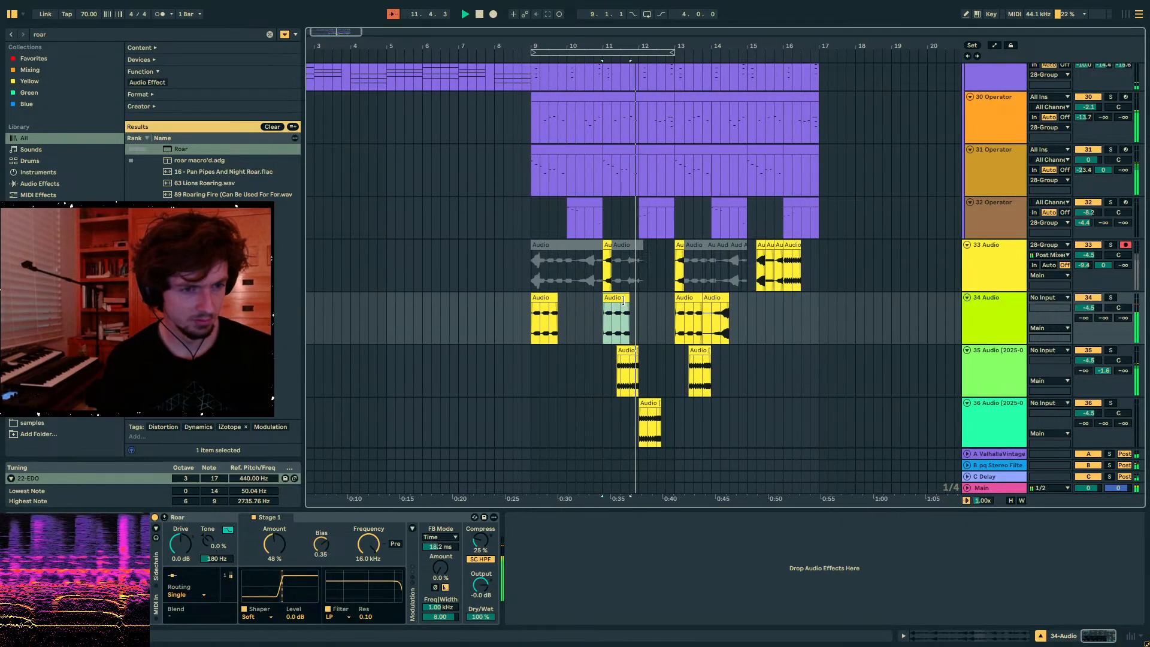
# - Deactivate the clip at bar 12 on track 36
pyautogui.scroll(-3, 671, 324)
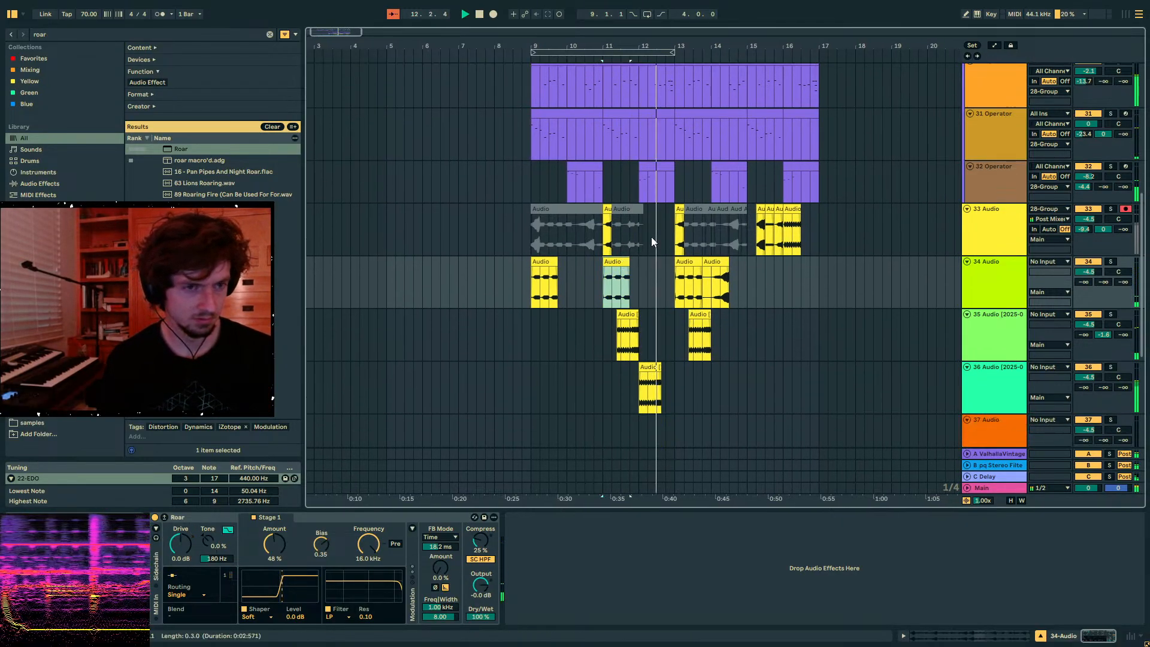
pyautogui.click(646, 297)
pyautogui.scroll(1, 666, 315)
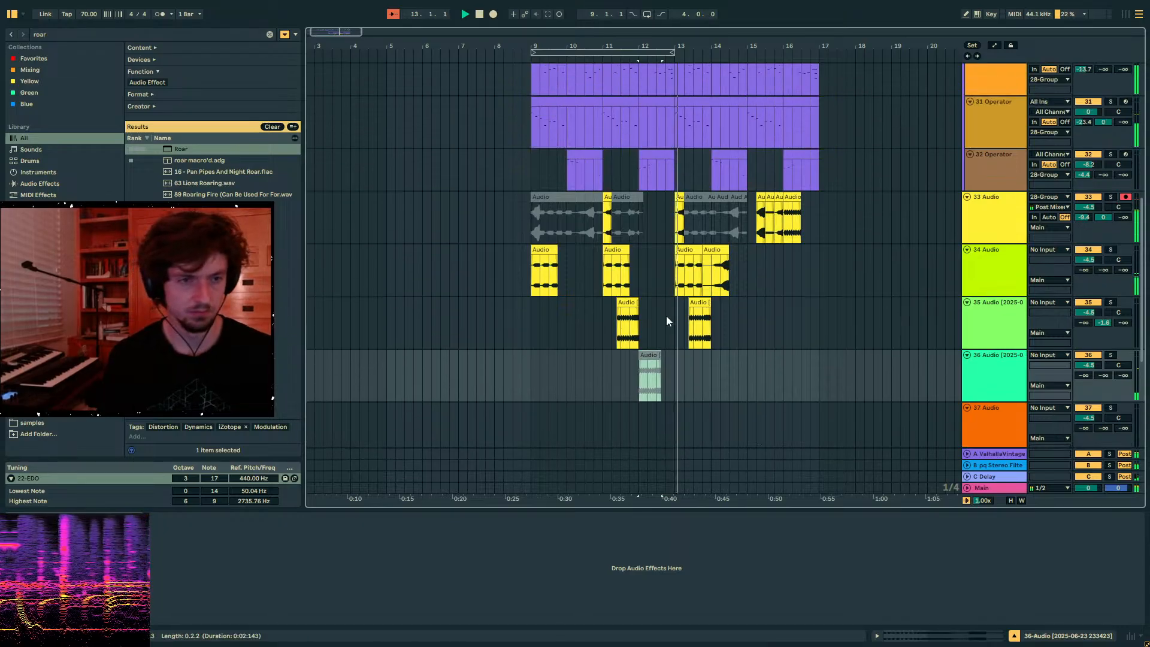
# - Try Roar's shaper amount at 69% on track 34 while playing from bar 11
pyautogui.click(684, 250)
pyautogui.click(613, 250)
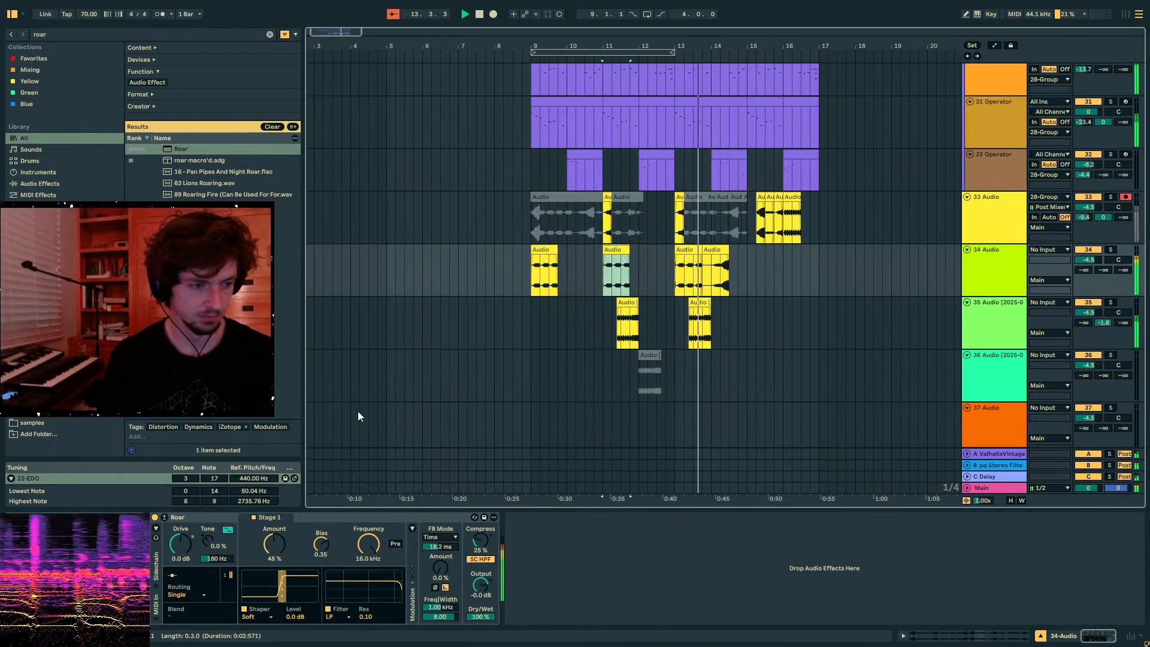
pyautogui.press('space')
pyautogui.press('space')
pyautogui.moveTo(275, 542); pyautogui.dragTo(275, 524)
pyautogui.keyDown('shift'); pyautogui.click(710, 269); pyautogui.keyUp('shift')
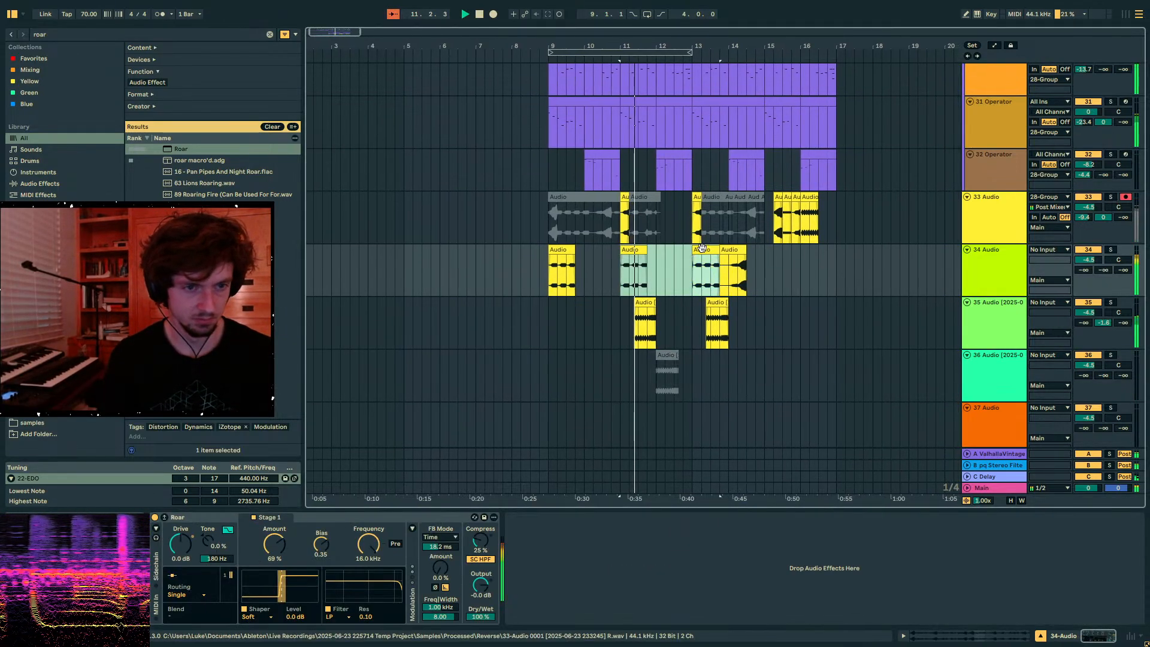
# - Automate Roar's shaper amount on track 34 to rise from 48% to 85% at bar 13, and audition it
pyautogui.press('a')
pyautogui.press('space')
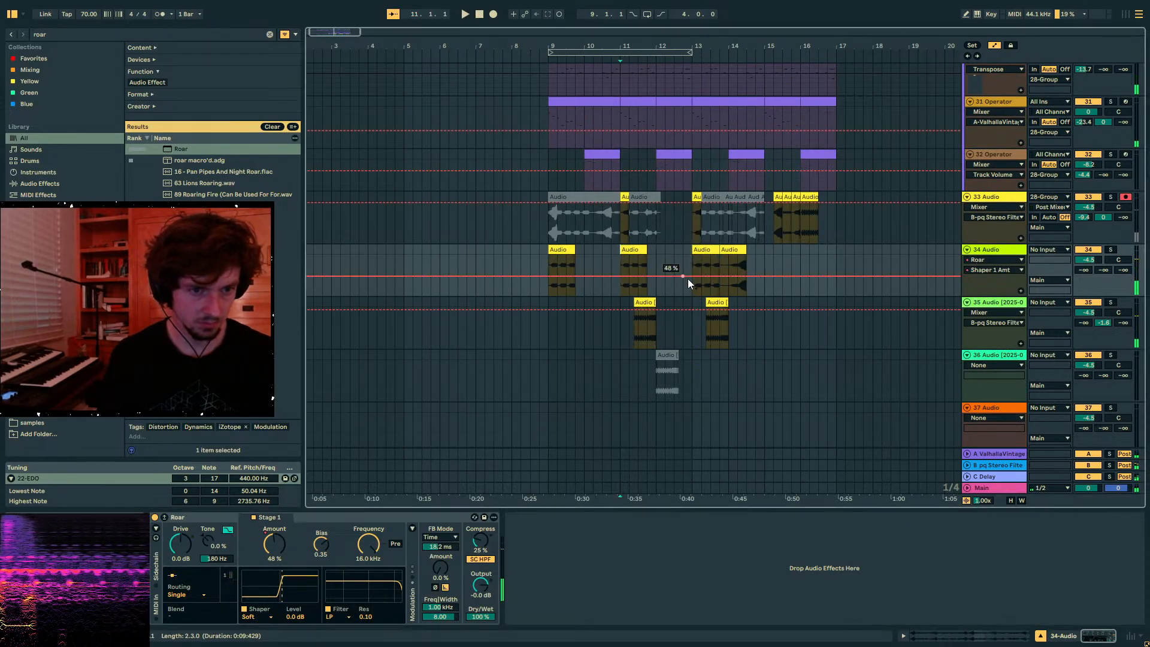
pyautogui.press('space')
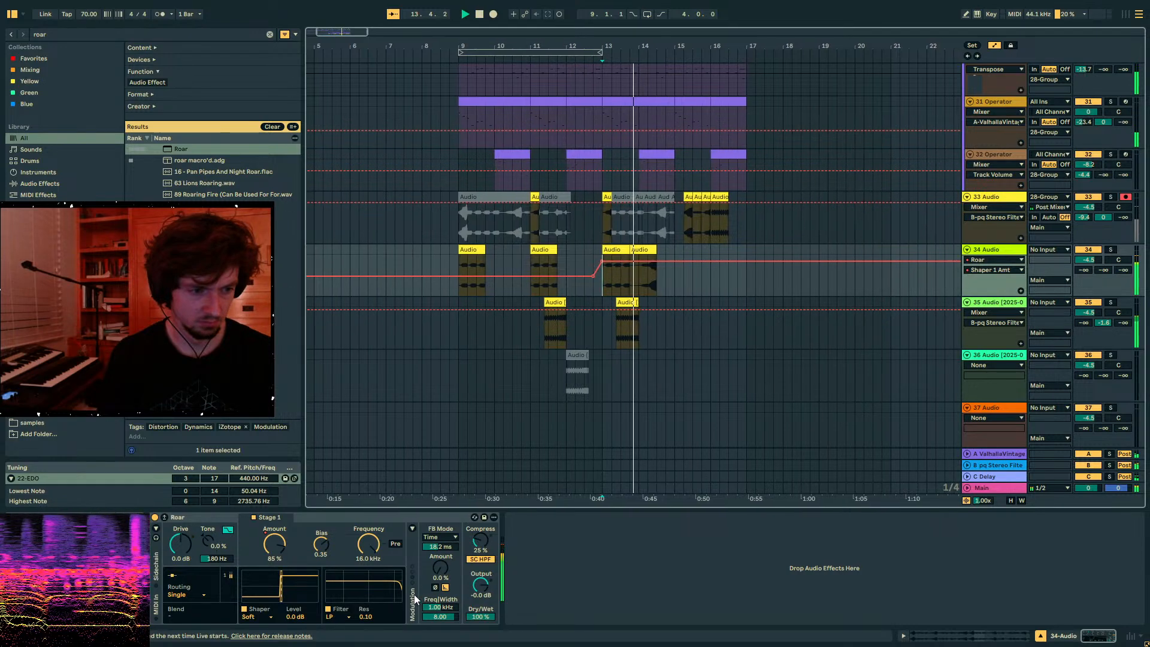
pyautogui.press('space')
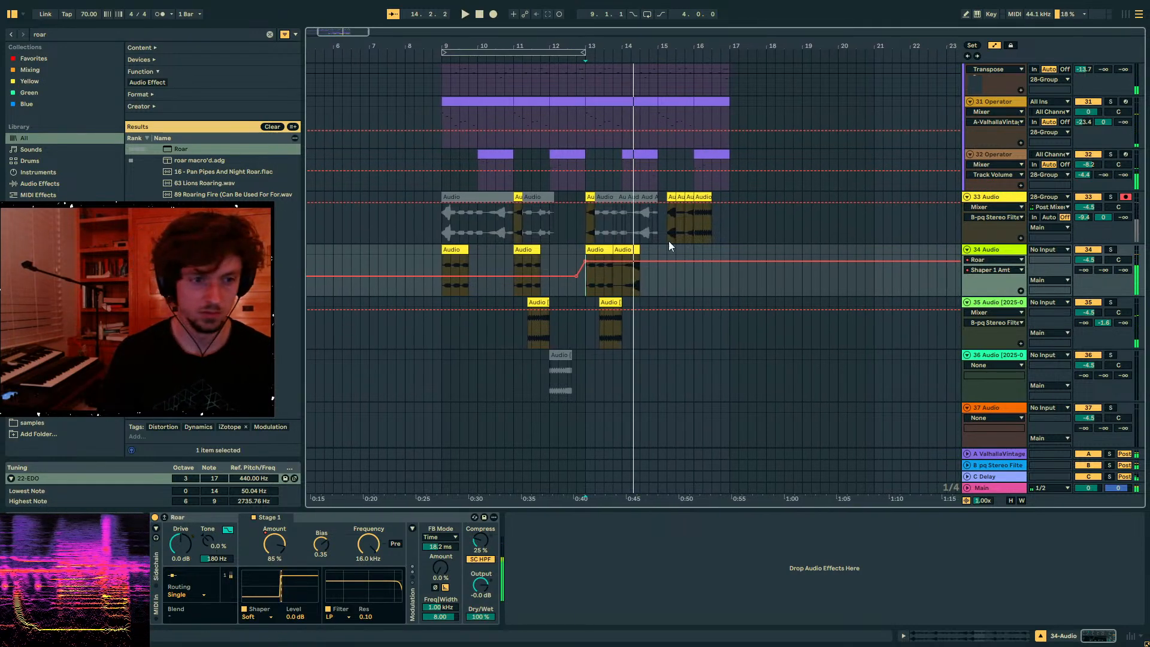
# - Ramp the shaper amount automation down to 49% just after bar 14, following the first split clip
pyautogui.click(624, 283)
pyautogui.press('a')
pyautogui.press('a')
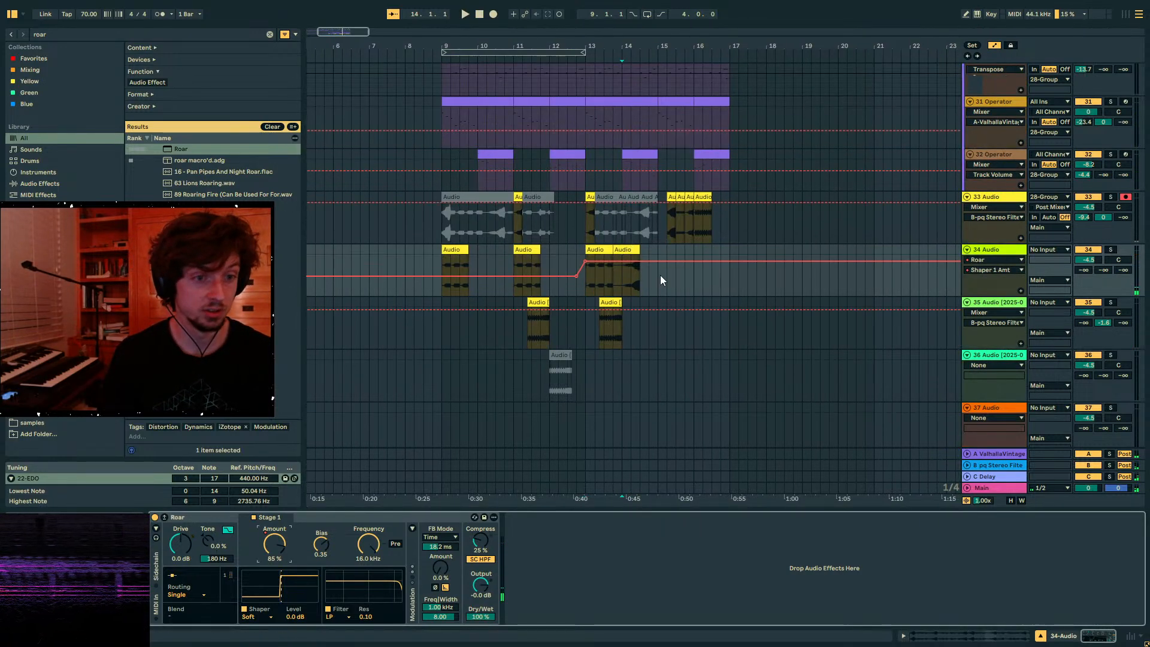
pyautogui.press('space')
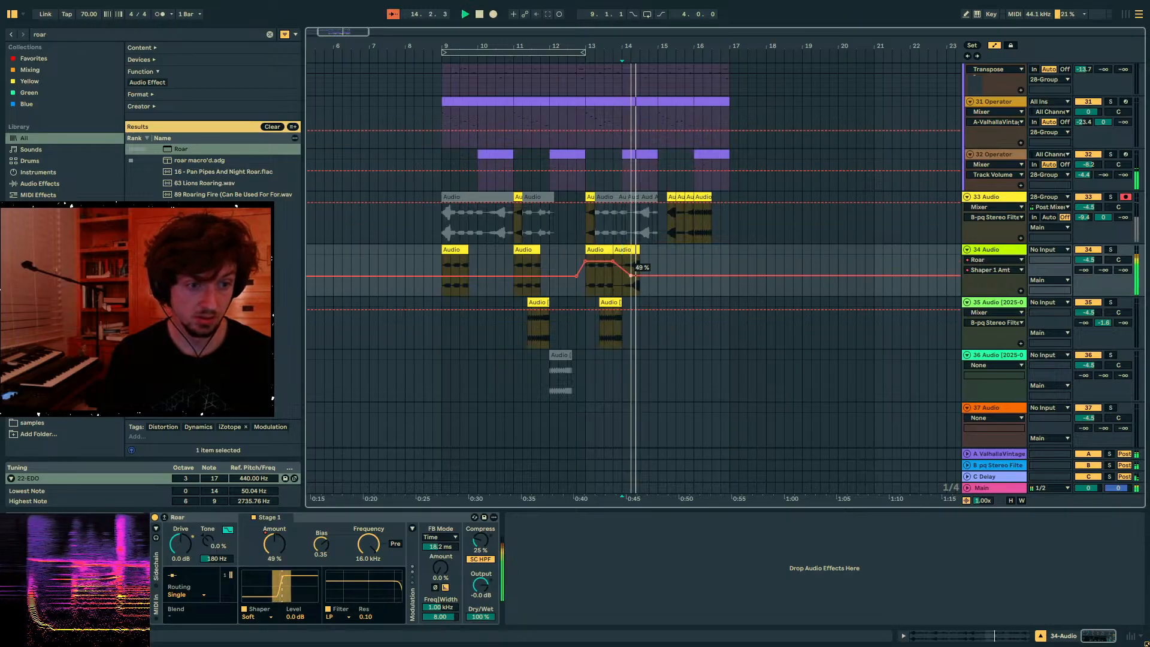
# - Extend track 34's second split clip to about 15.4 and duplicate the bars 13–14 material into bars 15–16
pyautogui.moveTo(639, 249); pyautogui.dragTo(685, 248)
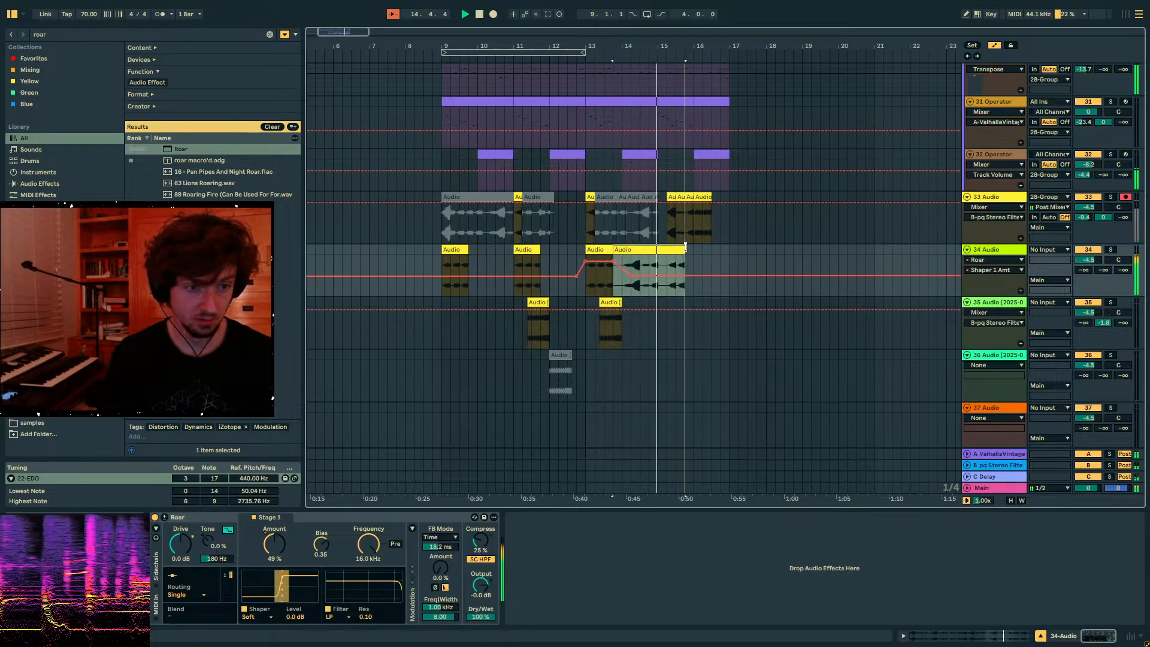
pyautogui.press('a')
pyautogui.hotkey('ctrl', 'd')
pyautogui.click(590, 277)
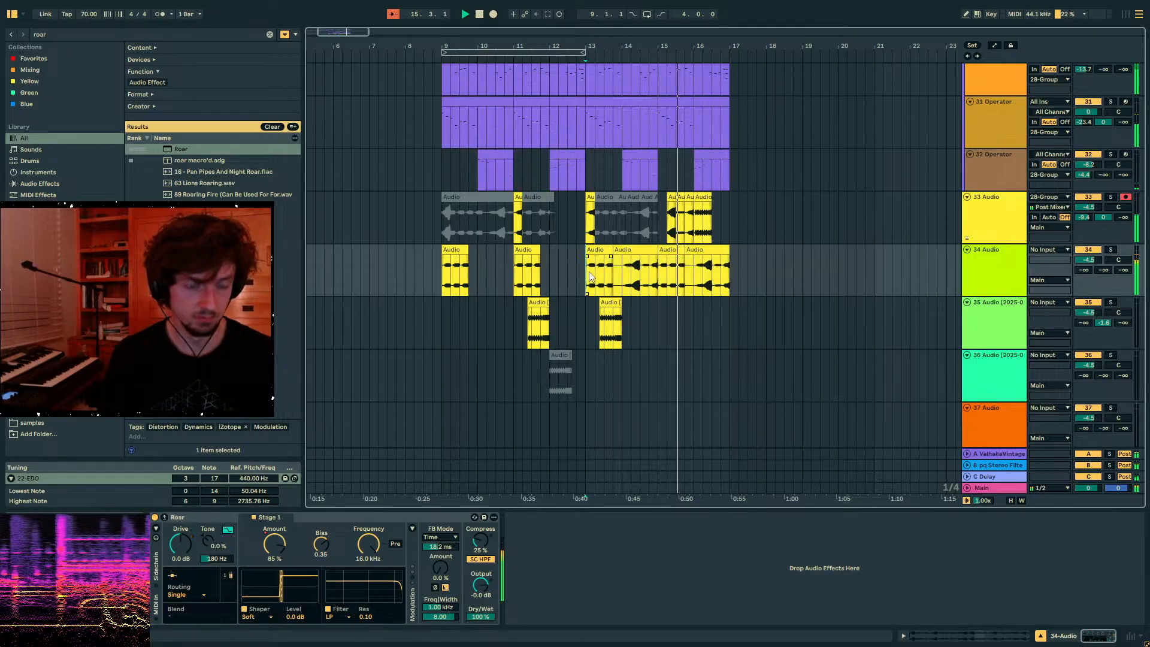
# - Check the duplicated shaper automation and set track 34's send to the ValhallaVintage return to -9.0 dB
pyautogui.press('a')
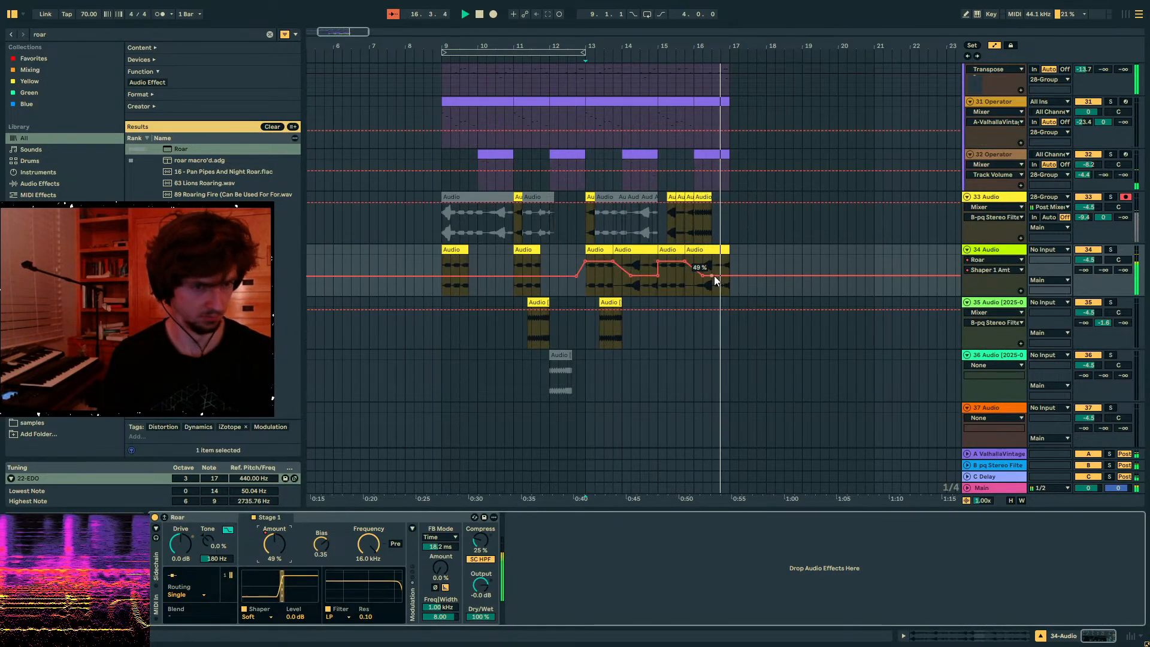
pyautogui.press('a')
pyautogui.moveTo(727, 281); pyautogui.dragTo(597, 288)
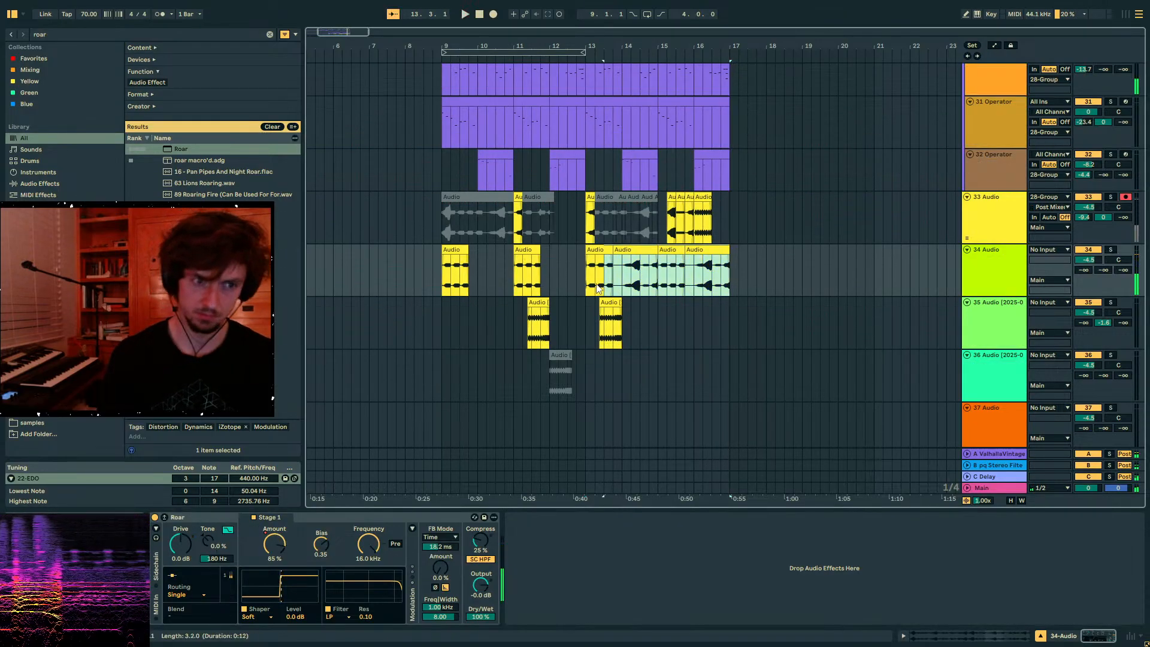
pyautogui.moveTo(1081, 271); pyautogui.dragTo(1081, 225)
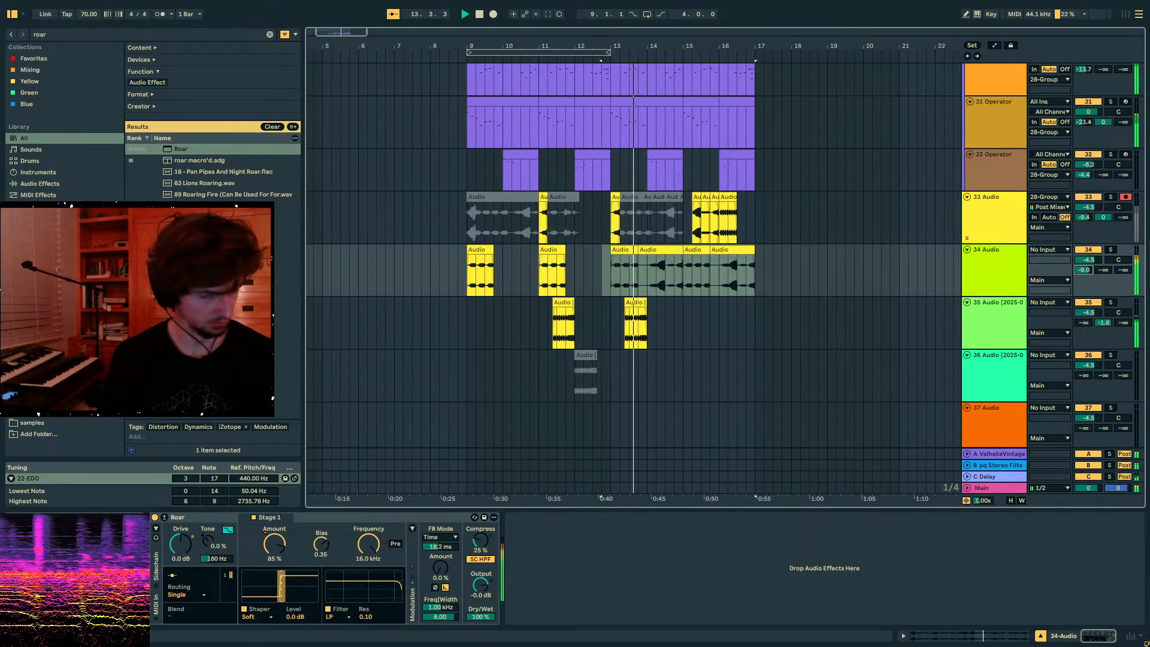
# - Copy track 35's clip in bar 13, including the gap before it, to bar 15
pyautogui.scroll(3, 656, 299)
pyautogui.click(617, 400)
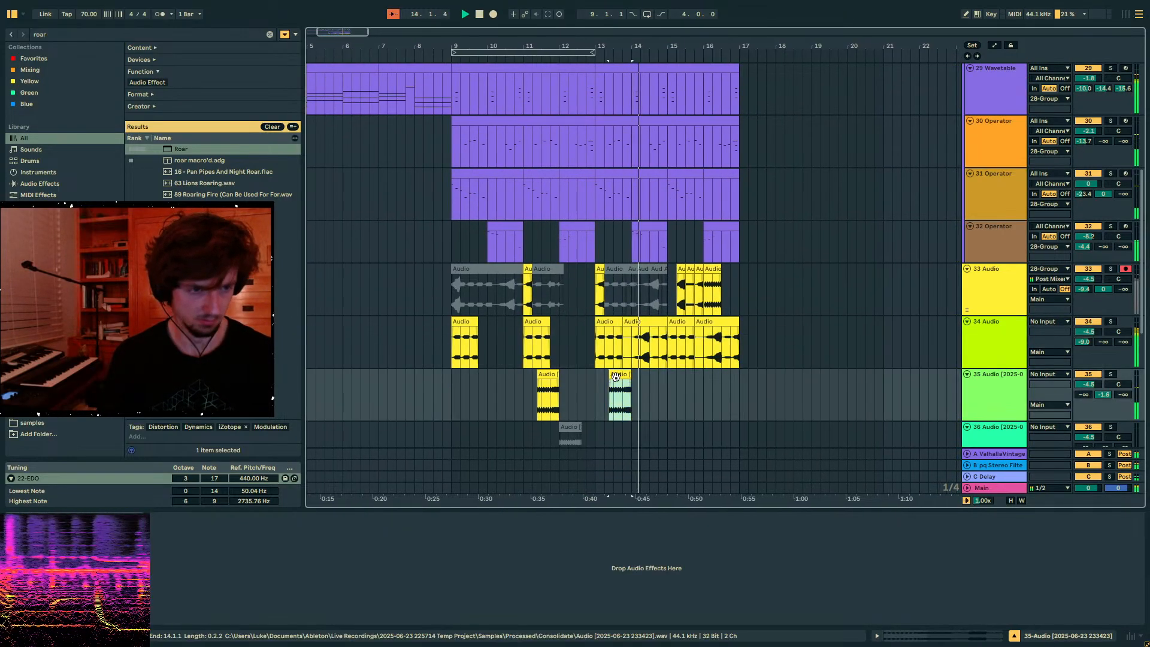
pyautogui.moveTo(607, 401); pyautogui.dragTo(594, 399)
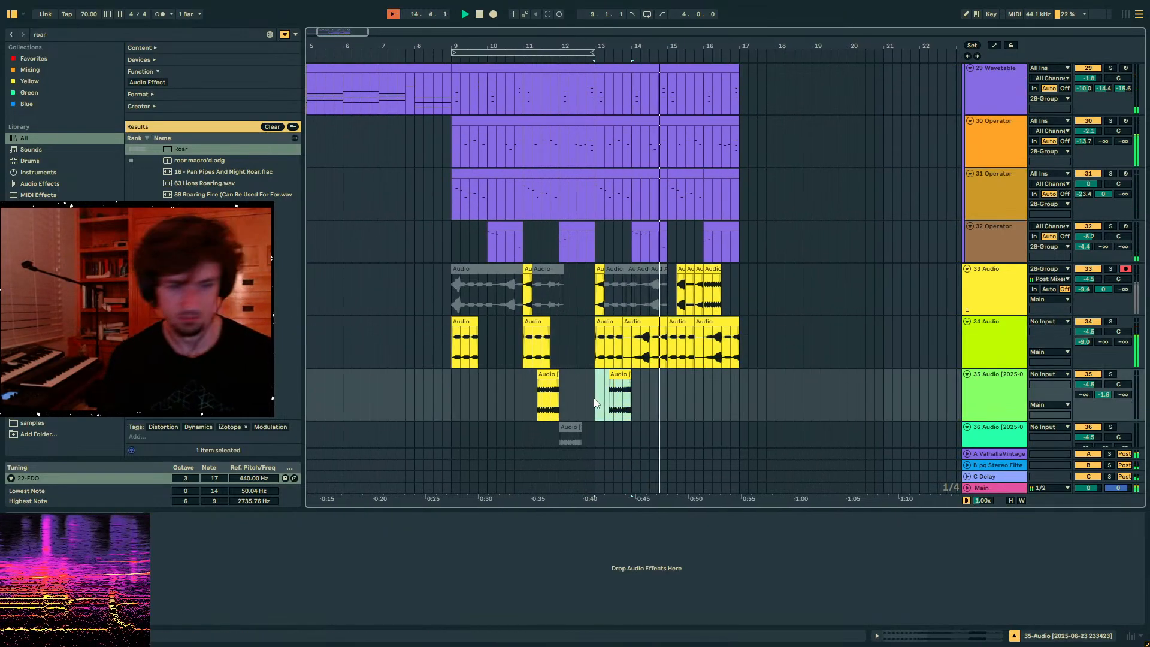
pyautogui.hotkey('ctrl', 'c')
pyautogui.click(660, 400)
pyautogui.hotkey('ctrl', 'v')
pyautogui.hotkey('ctrl', 'z')
pyautogui.click(666, 400)
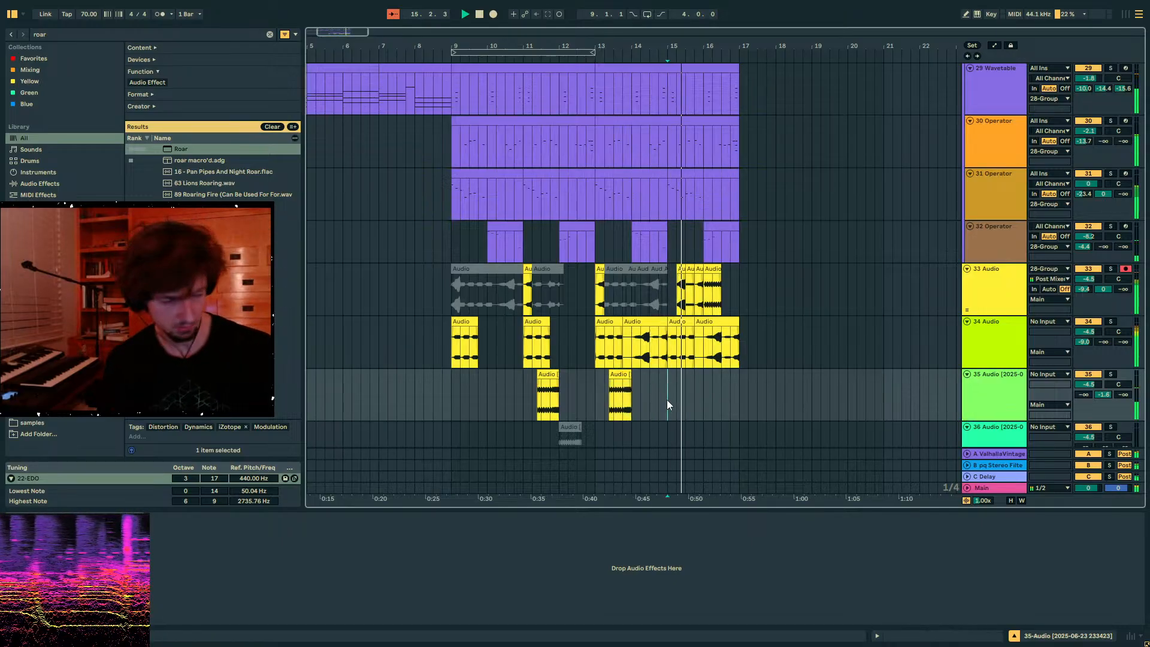
pyautogui.hotkey('ctrl', 'v')
pyautogui.click(709, 392)
# - Deactivate the track 33 clips in bars 15–16 and keep track 35's copied clip active
pyautogui.moveTo(679, 288); pyautogui.dragTo(729, 288)
pyautogui.press('0')
pyautogui.press('0')
pyautogui.moveTo(682, 389); pyautogui.dragTo(704, 386)
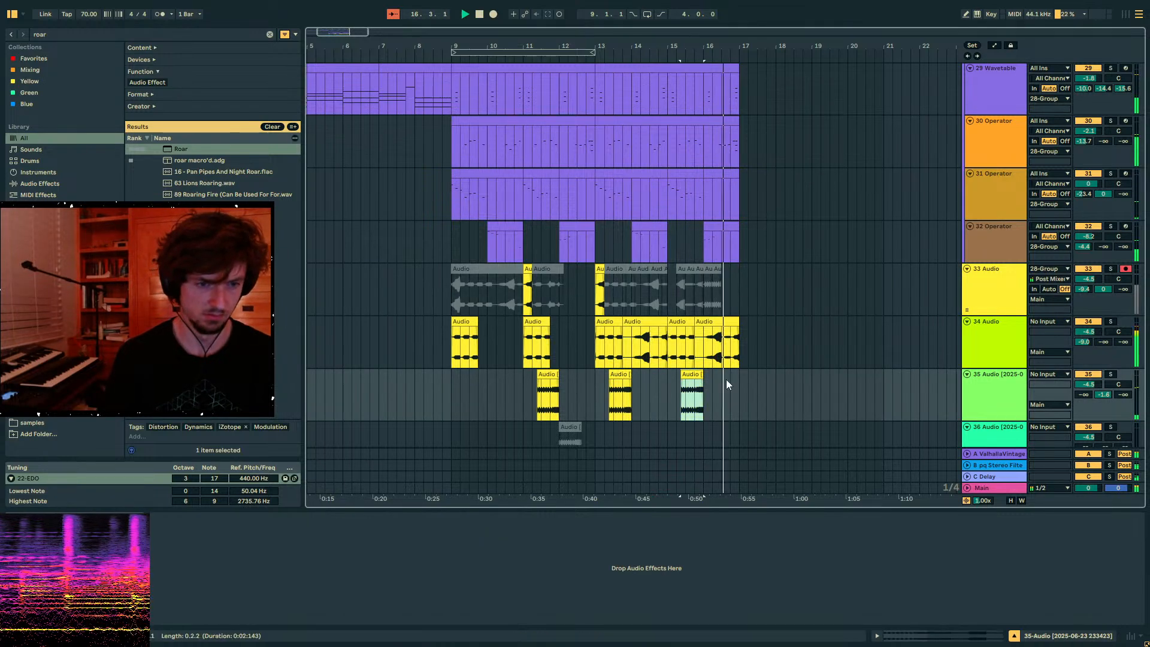
pyautogui.moveTo(737, 345); pyautogui.dragTo(597, 353)
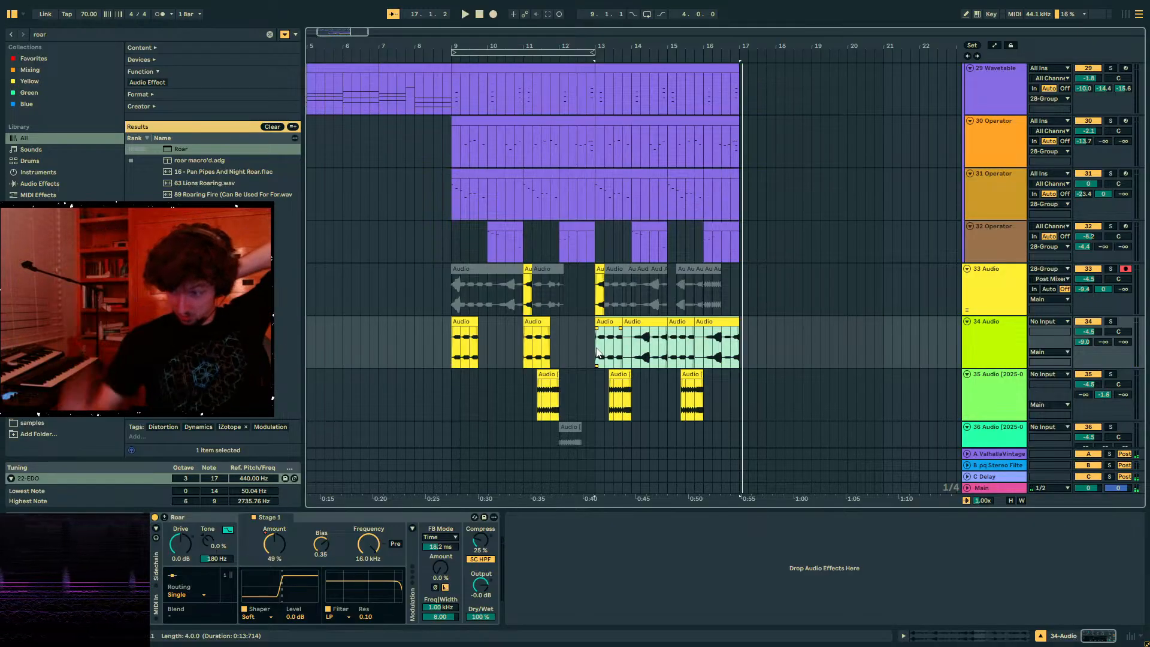
# - Audition the PM formant birds track 42 soloed, unfold it, and listen to it in the full mix
pyautogui.scroll(-4, 517, 329)
pyautogui.scroll(-5, 520, 323)
pyautogui.click(469, 414)
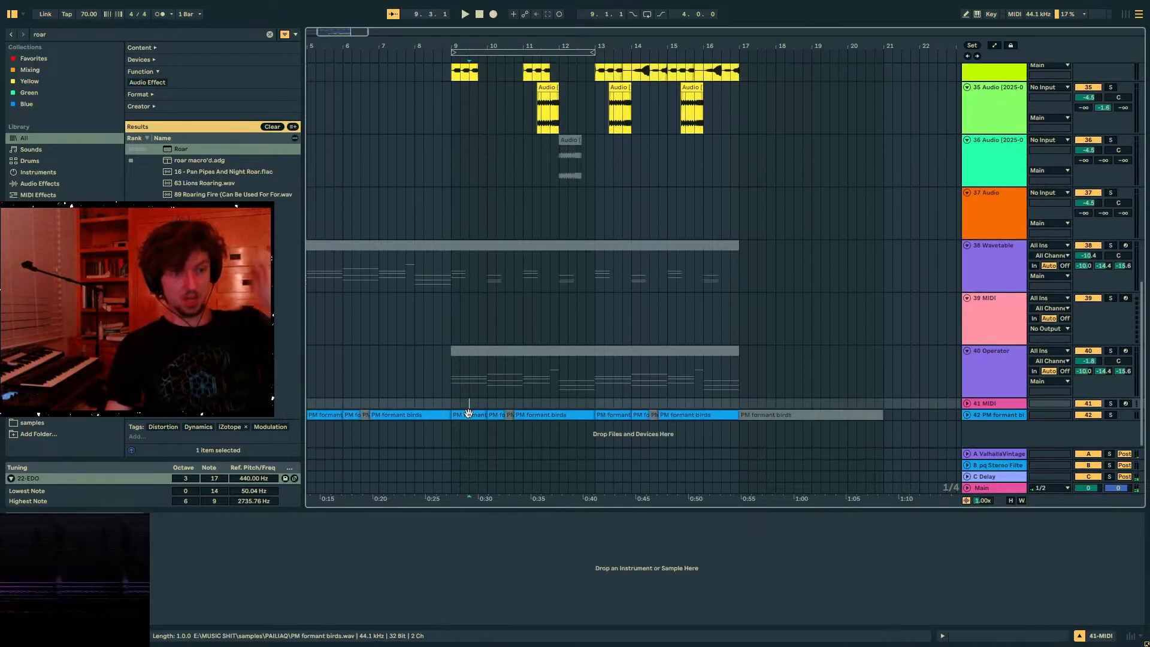
pyautogui.click(1112, 415)
pyautogui.press('space')
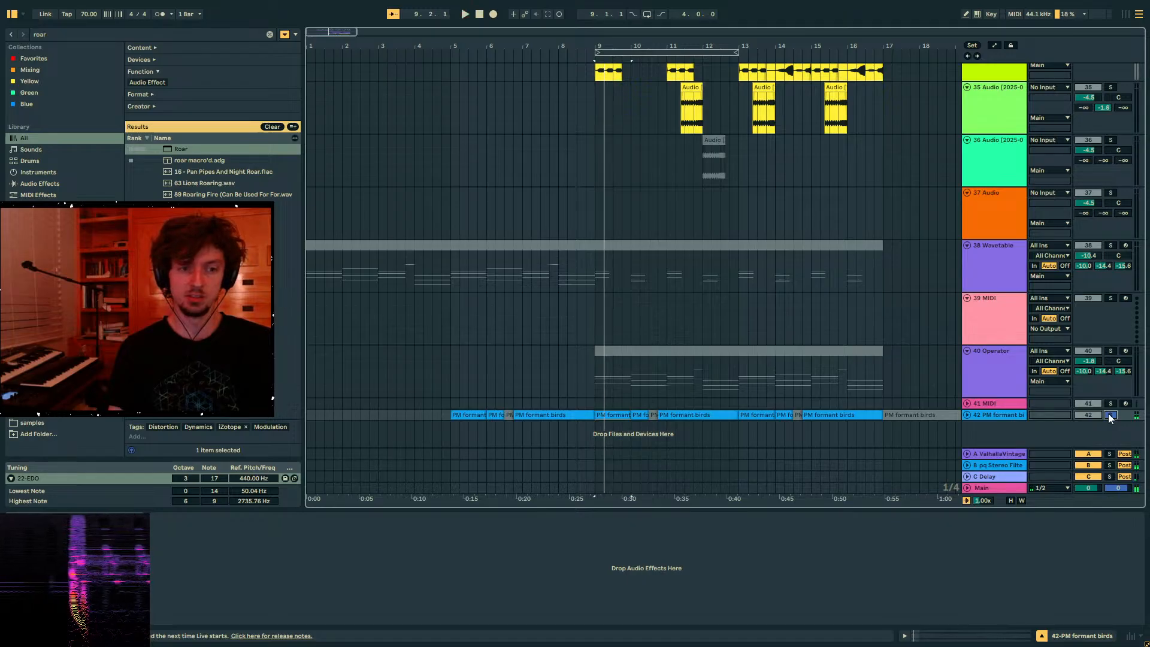
pyautogui.click(966, 416)
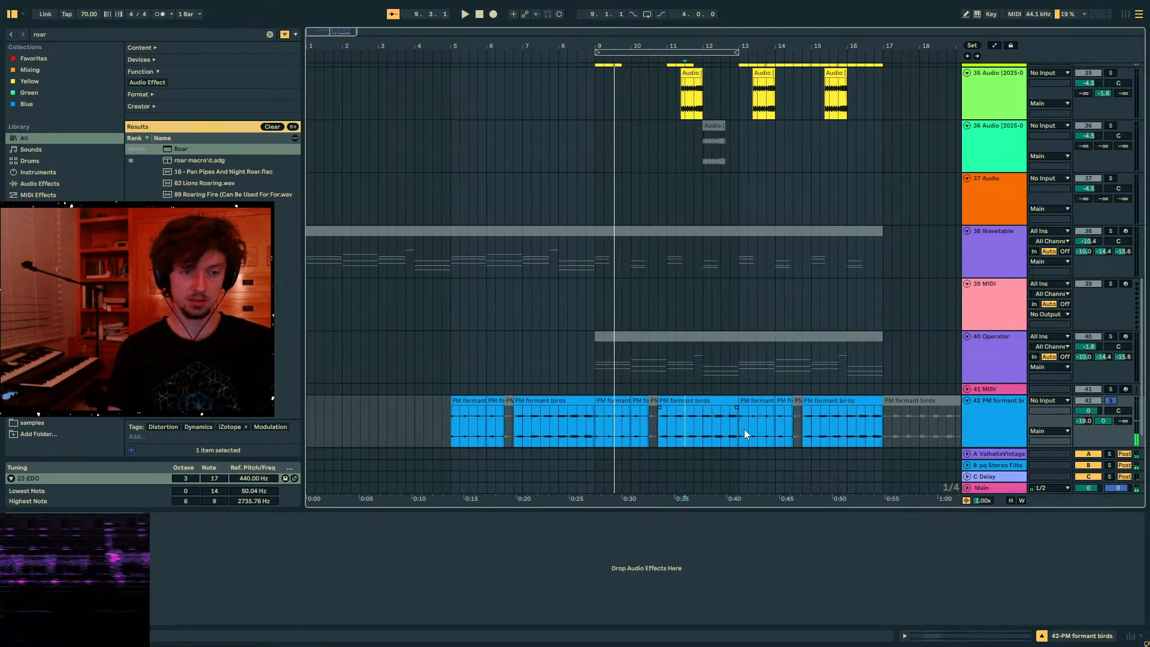
pyautogui.click(1112, 400)
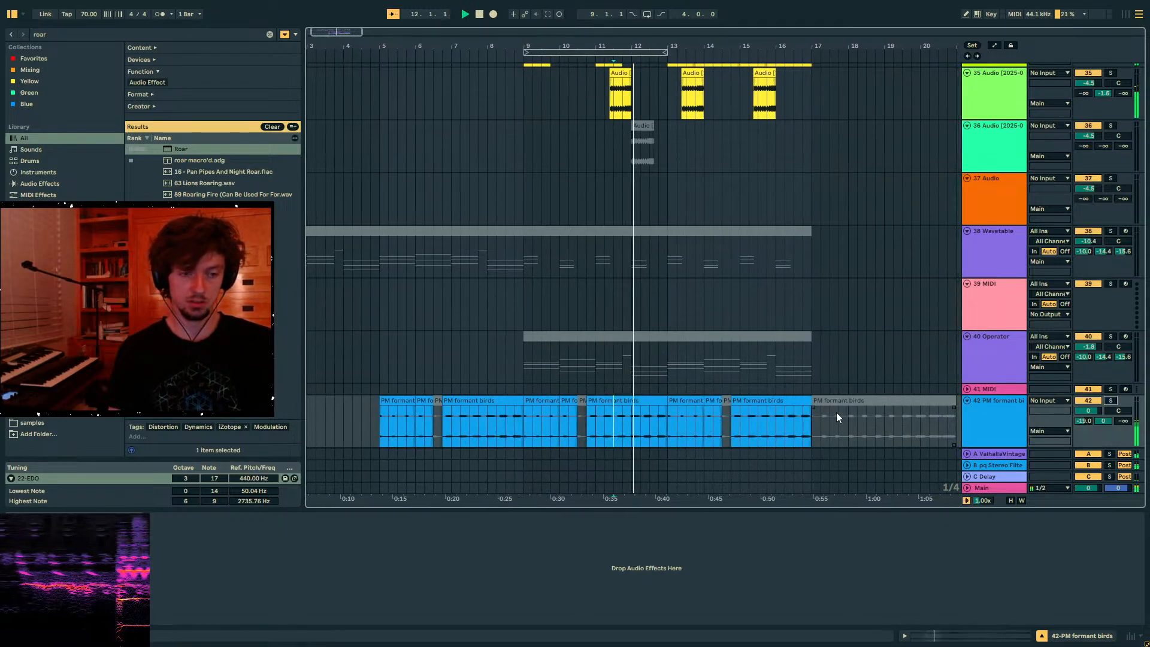
# - Add Auto Pan to the PM formant birds track 42 and set its amount to 62.7%
pyautogui.hotkey('ctrl', 'f')
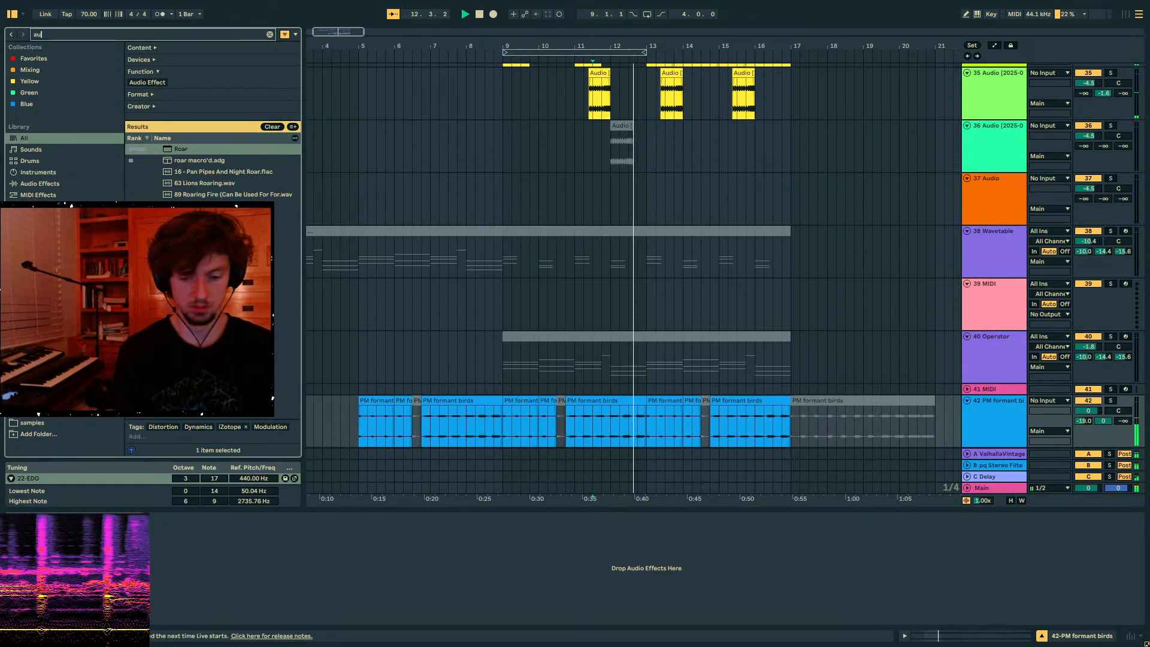
pyautogui.write('auto pan')
pyautogui.moveTo(191, 149); pyautogui.dragTo(164, 537)
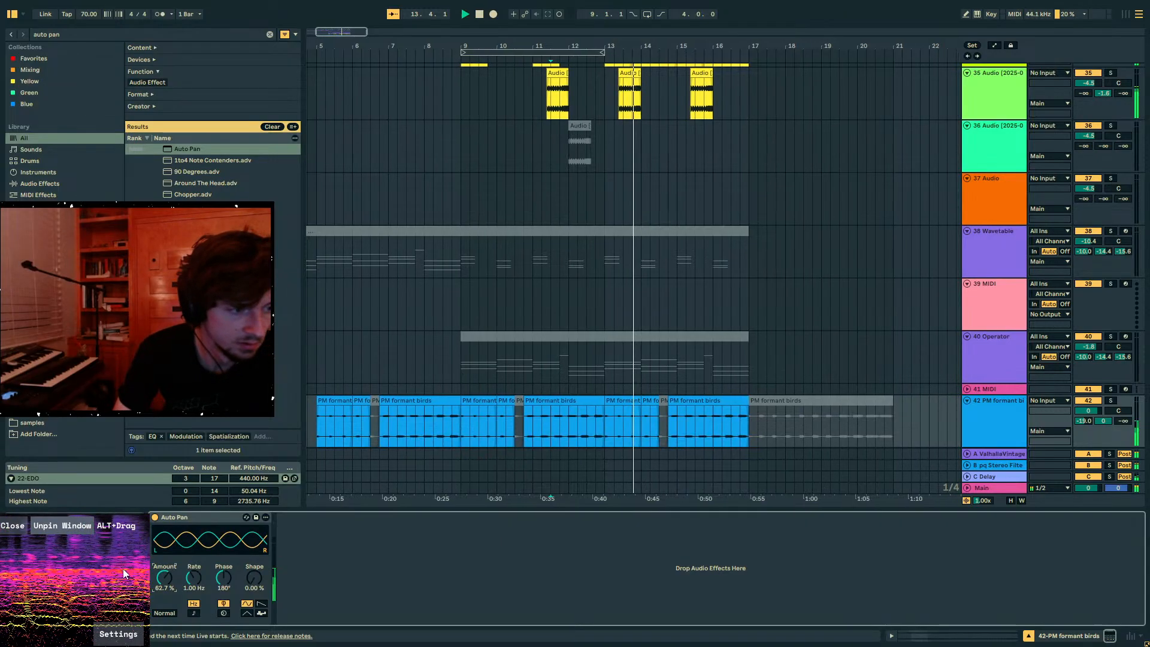
pyautogui.moveTo(73, 535); pyautogui.dragTo(78, 517)
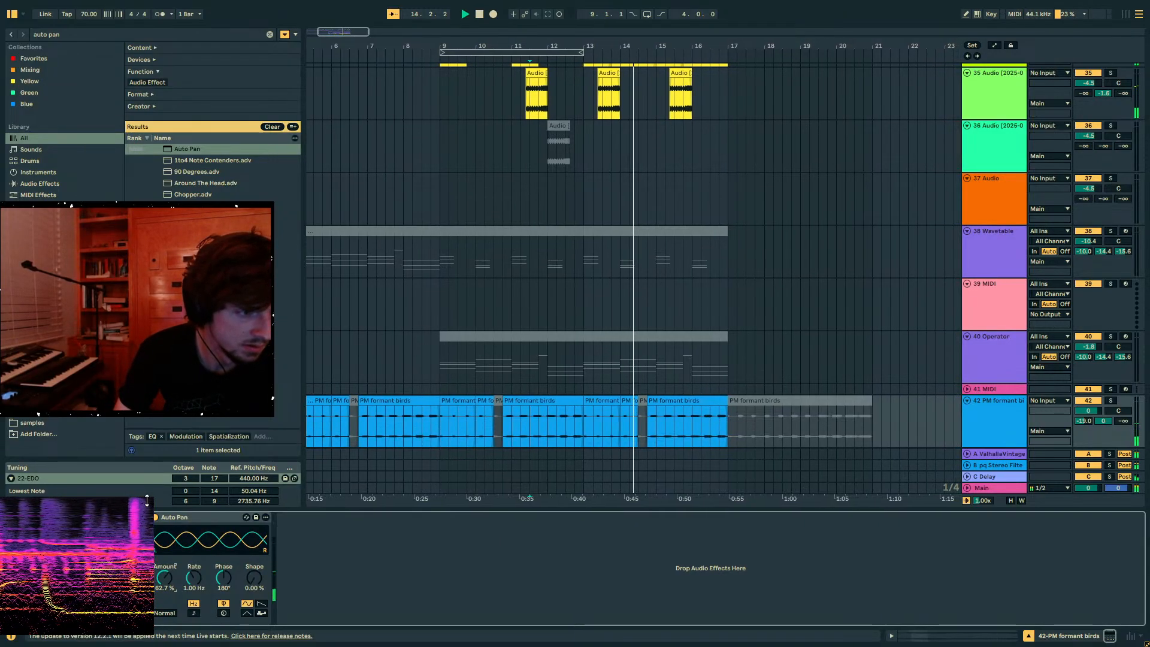
# - Set the Auto Pan on the PM formant birds track to 70.6% amount and a tempo-synced rate of 1.5
pyautogui.moveTo(153, 497); pyautogui.dragTo(144, 514)
pyautogui.click(590, 422)
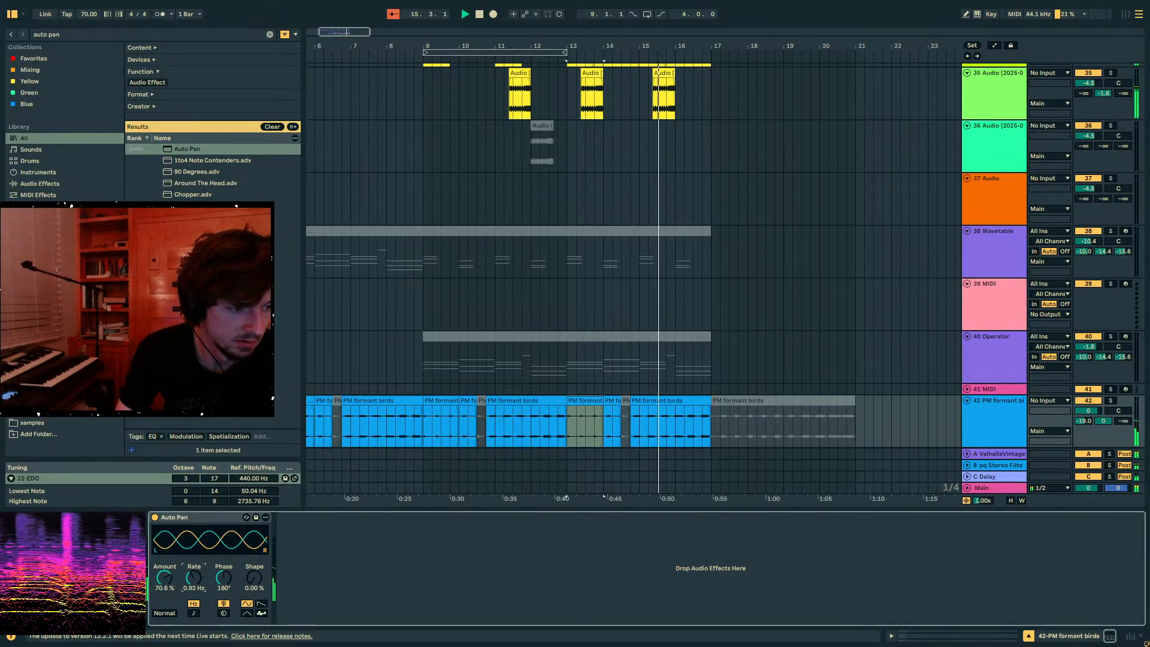
pyautogui.click(194, 613)
pyautogui.moveTo(194, 579); pyautogui.dragTo(193, 537)
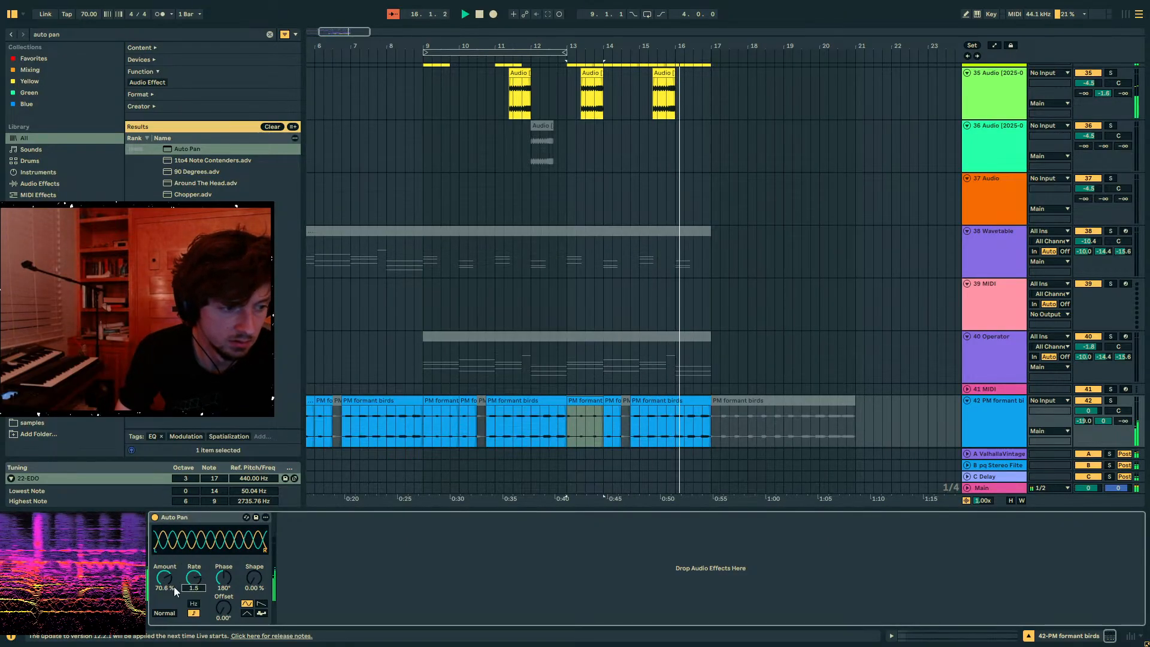
pyautogui.click(167, 583)
# - Solo track 34 to audition its first accent clip in bar 9, then unsolo it and stop playback
pyautogui.scroll(2, 699, 347)
pyautogui.scroll(6, 693, 328)
pyautogui.moveTo(711, 282); pyautogui.dragTo(424, 296)
pyautogui.click(436, 254)
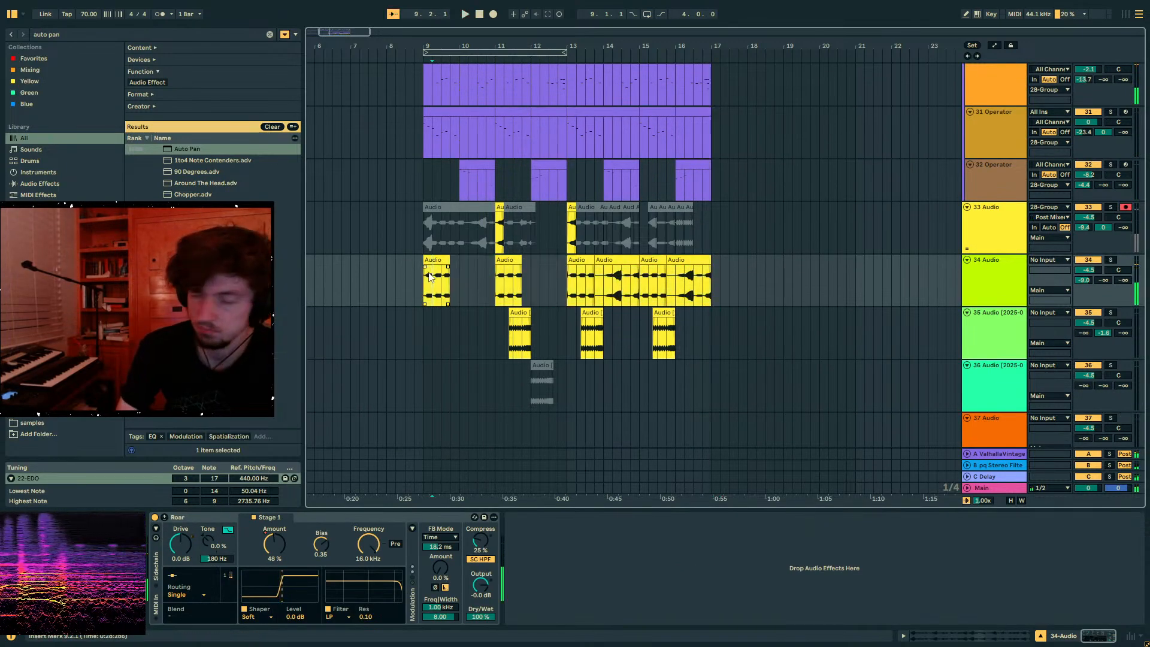
pyautogui.click(437, 260)
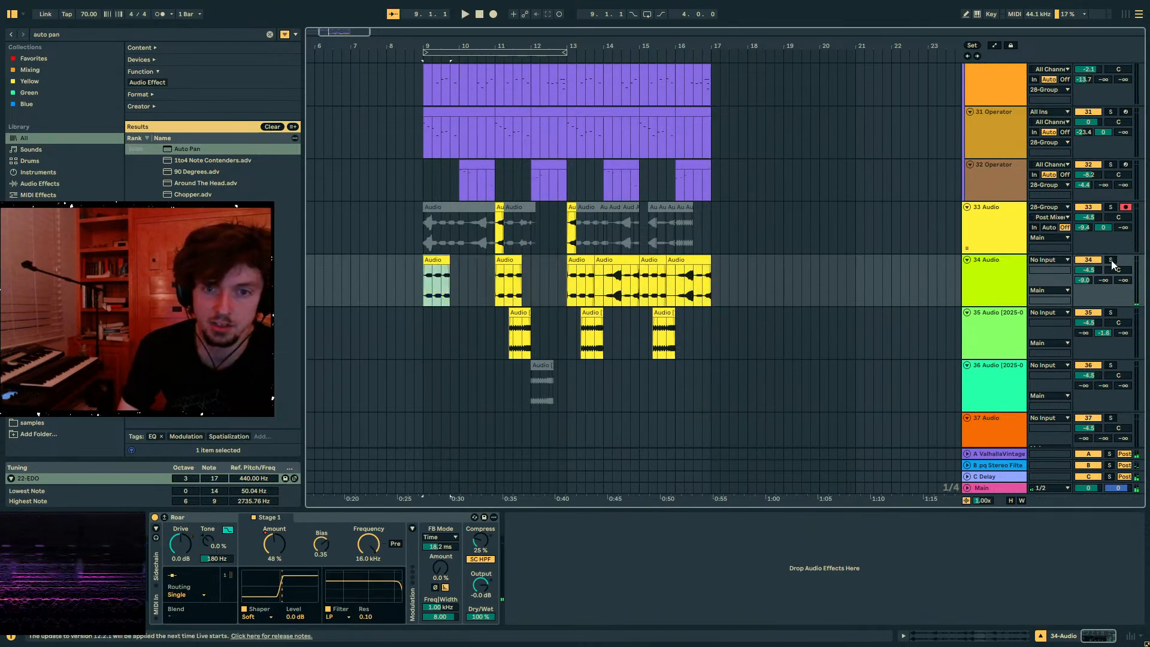
pyautogui.click(1111, 261)
pyautogui.press('space')
pyautogui.click(1111, 262)
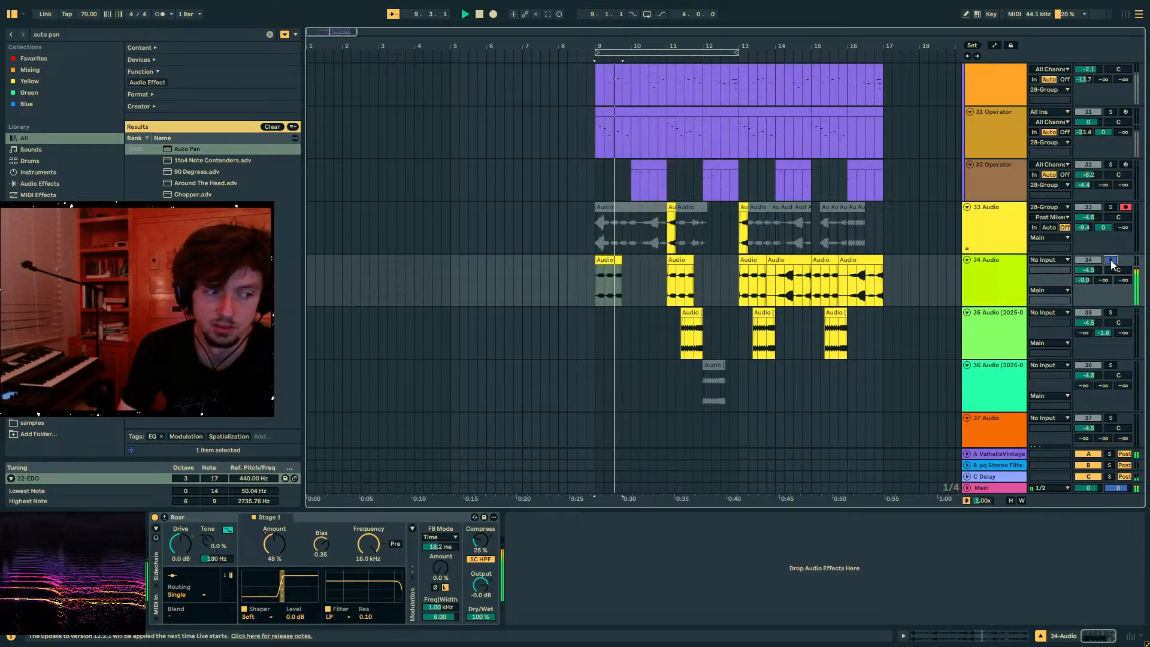
pyautogui.click(610, 260)
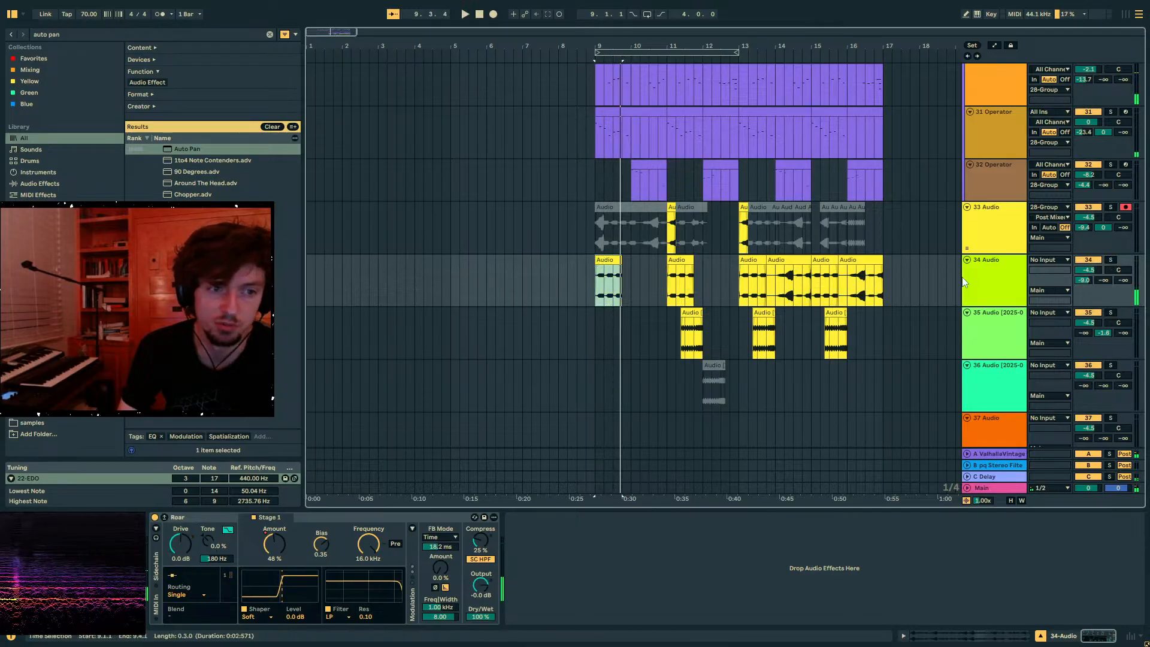
pyautogui.press('space')
# - Extend the loop to cover bars 9–16 and duplicate that eight-bar section across the tracks into bars 17–24
pyautogui.moveTo(883, 288); pyautogui.dragTo(602, 296)
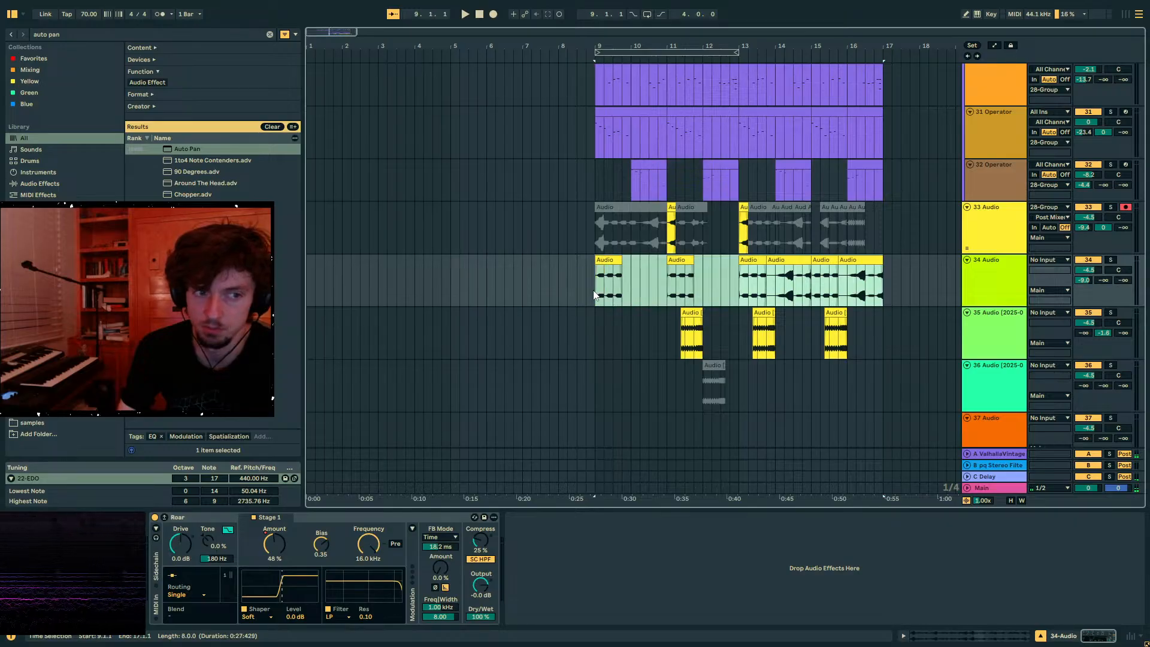
pyautogui.scroll(5, 662, 310)
pyautogui.scroll(6, 667, 309)
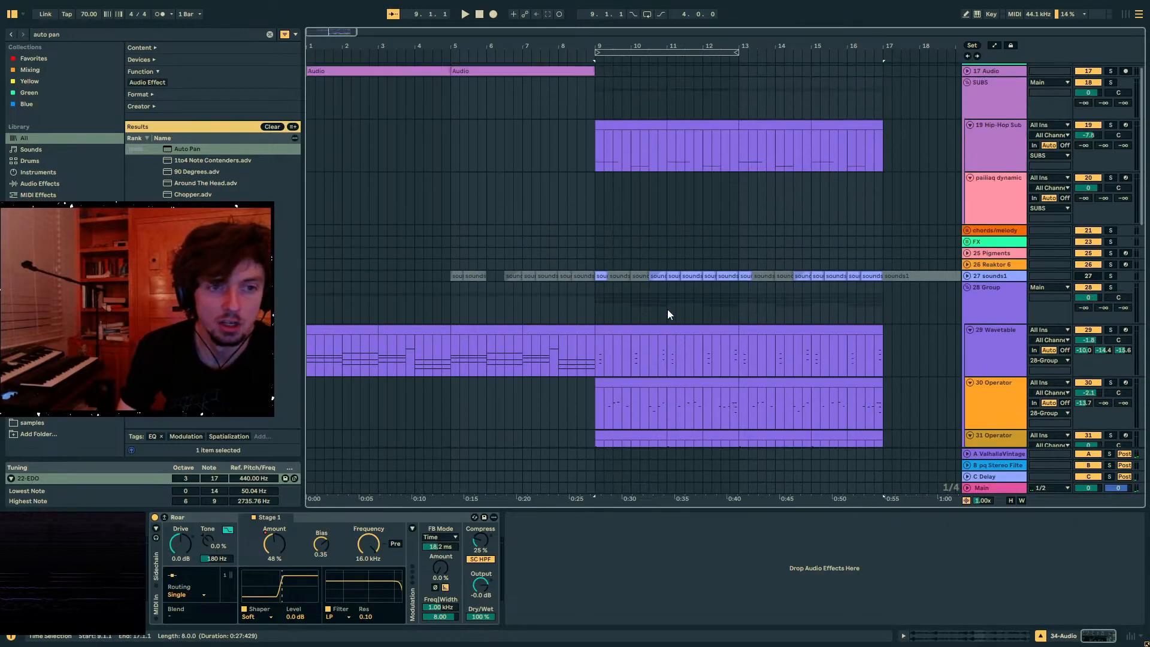
pyautogui.scroll(-10, 668, 310)
pyautogui.click(893, 303)
pyautogui.moveTo(893, 303); pyautogui.dragTo(574, 312)
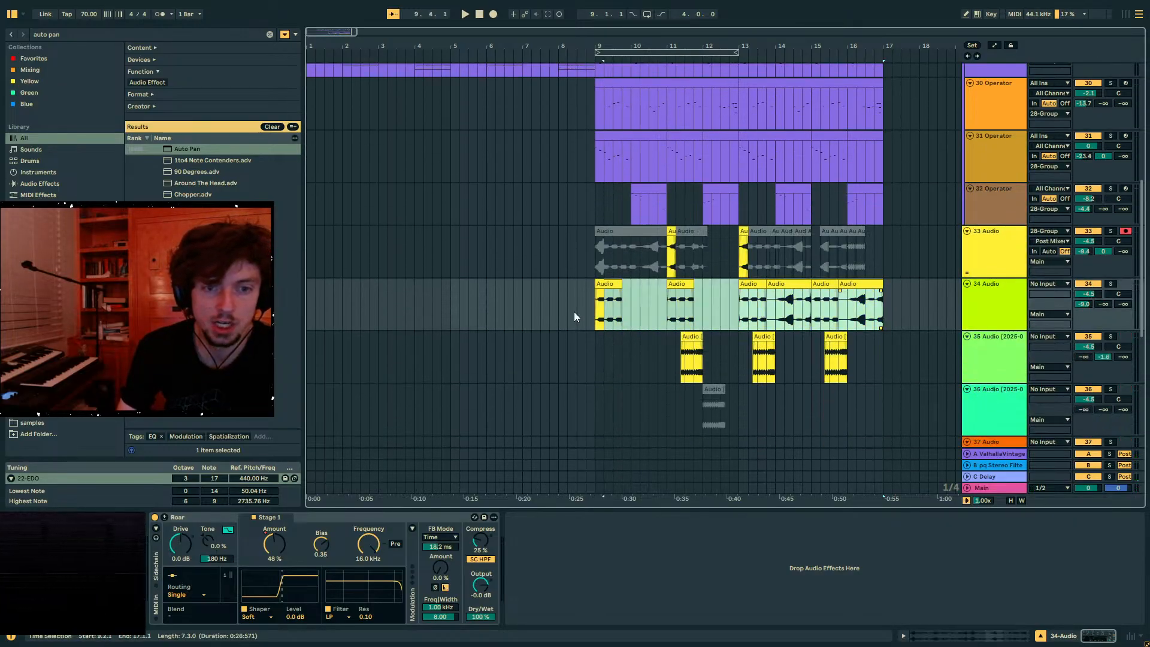
pyautogui.moveTo(721, 55); pyautogui.dragTo(883, 54)
pyautogui.hotkey('ctrl', 'd')
# - Deactivate the copied Operator clips on tracks 30 and 31 in bars 17–24 and start playback at bar 17
pyautogui.click(581, 268)
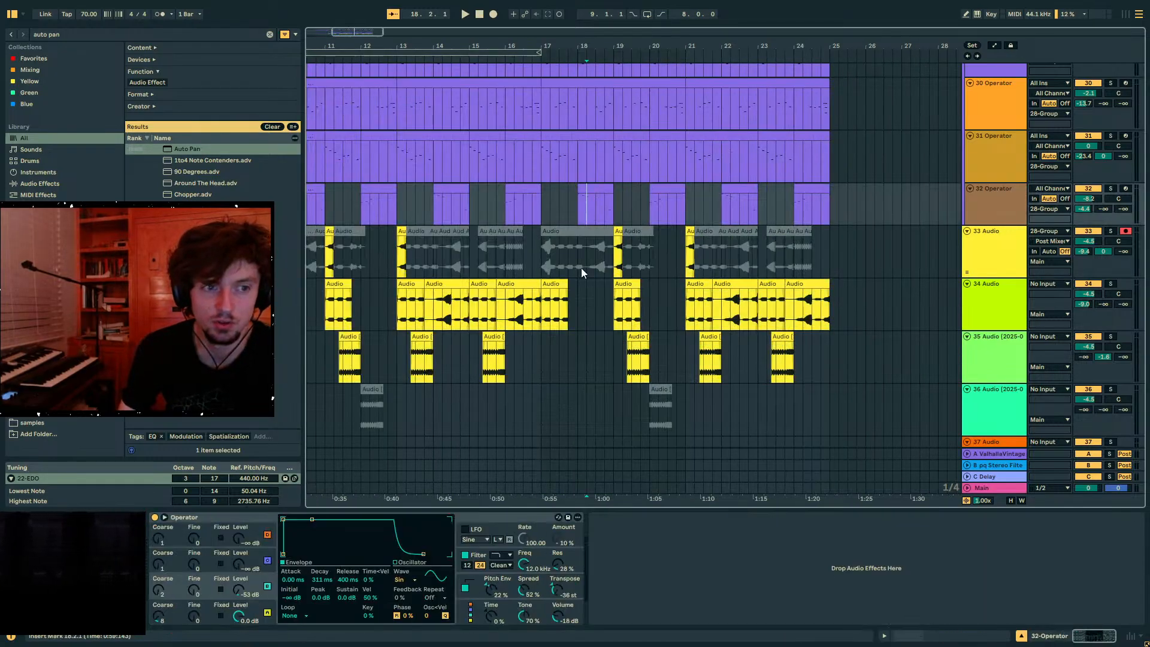
pyautogui.scroll(5, 552, 251)
pyautogui.click(535, 249)
pyautogui.moveTo(536, 250); pyautogui.dragTo(846, 287)
pyautogui.scroll(-3, 749, 280)
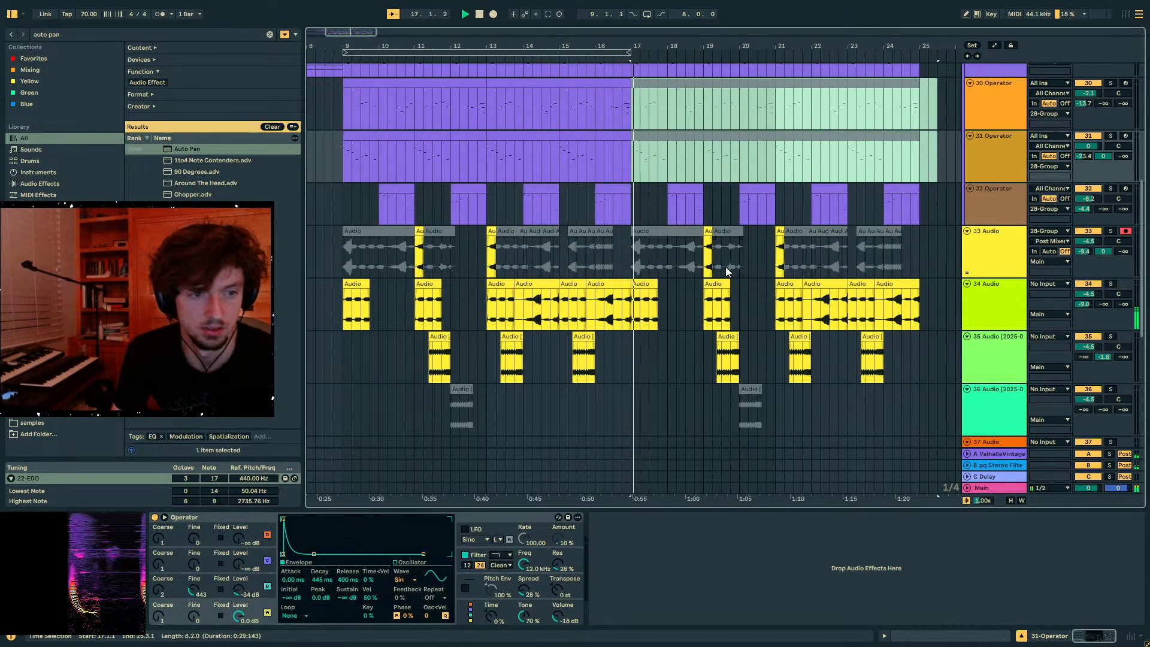
# - Listen to the duplicated section from bar 17 while reviewing its PM formant birds and track 32 clips
pyautogui.scroll(-8, 707, 266)
pyautogui.click(633, 376)
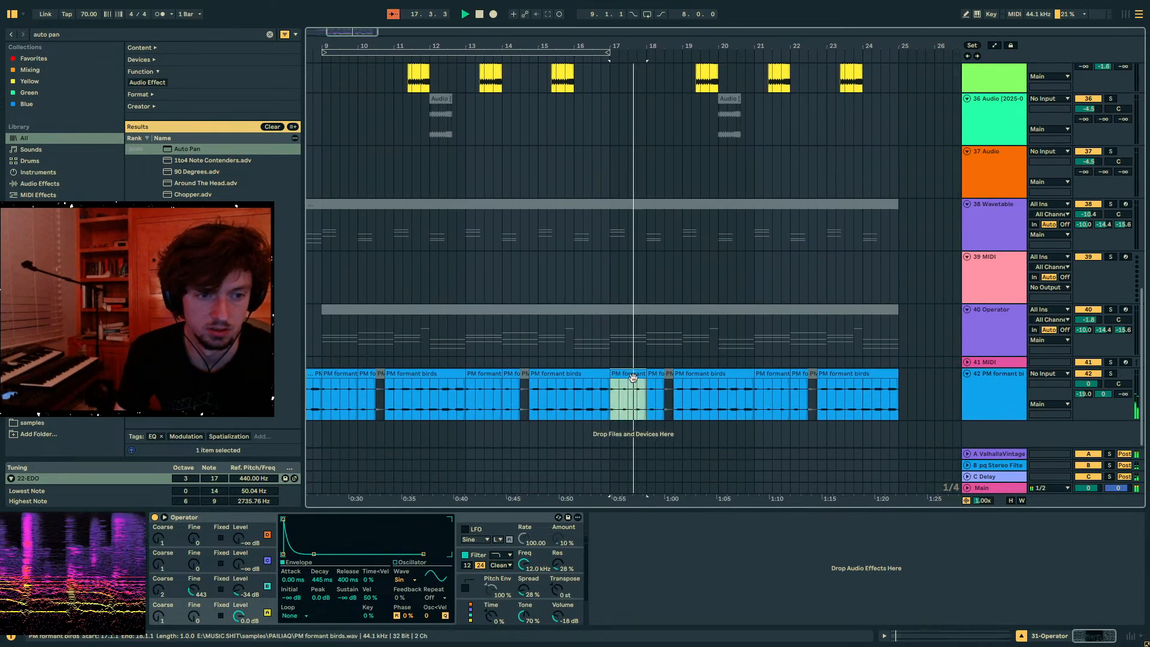
pyautogui.click(651, 376)
pyautogui.click(651, 395)
pyautogui.scroll(6, 677, 347)
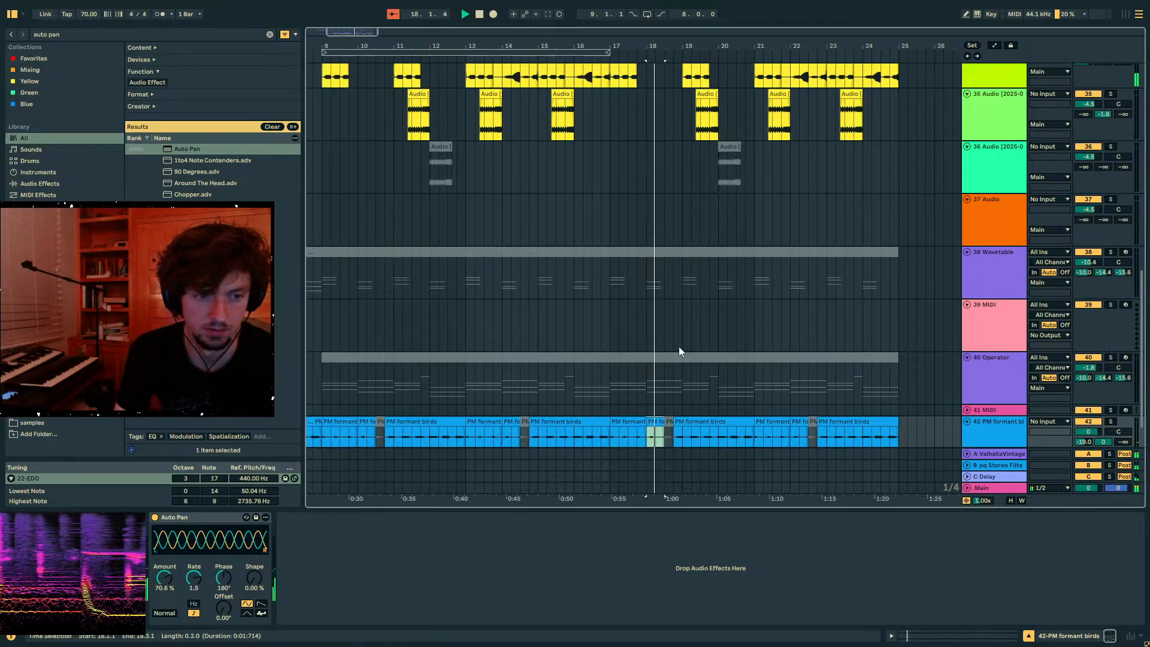
pyautogui.moveTo(674, 201); pyautogui.dragTo(686, 202)
pyautogui.scroll(2, 695, 210)
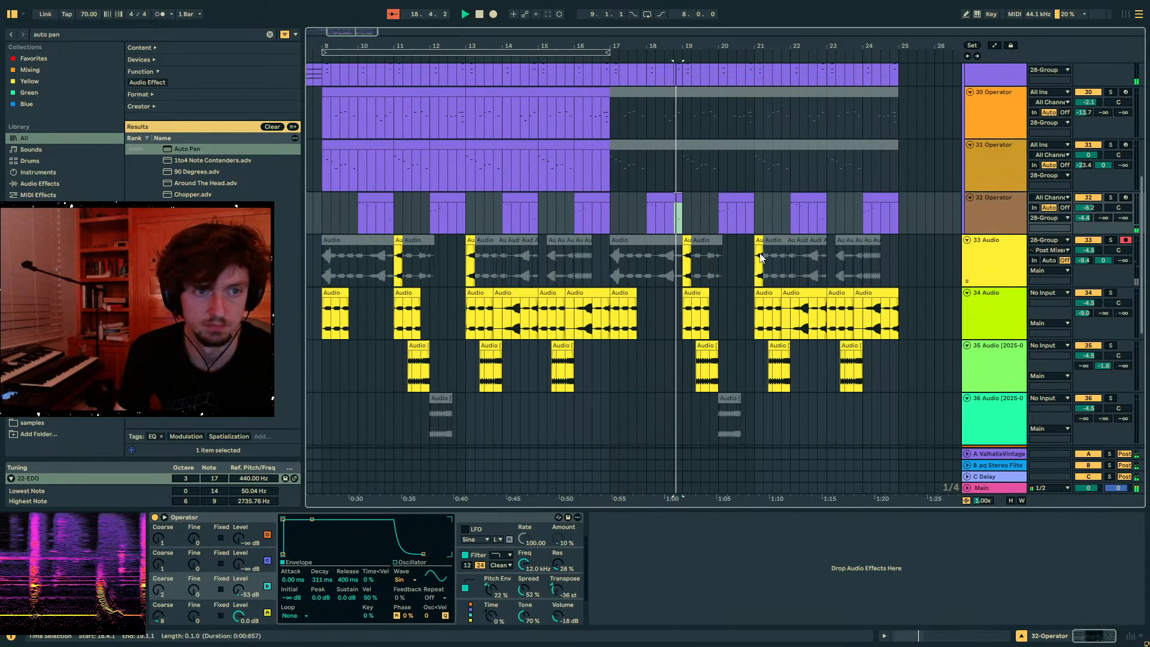
pyautogui.scroll(-2, 689, 284)
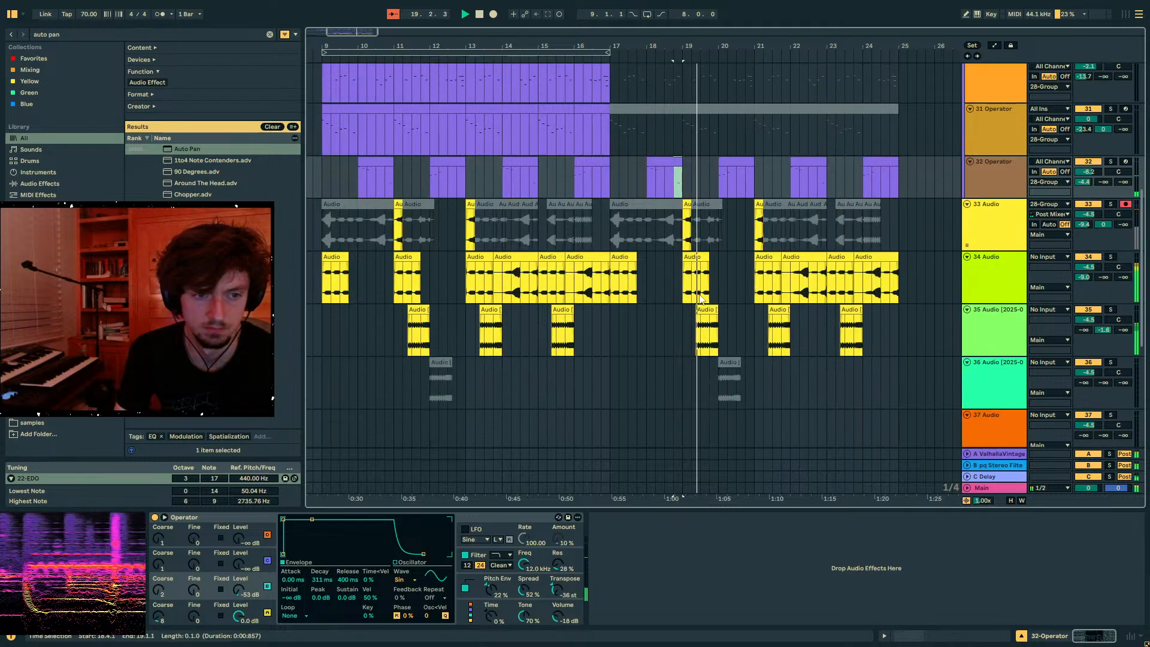
# - Deactivate track 35's copied clips in bars 19–24 and track 33's short clip at the start of bar 21
pyautogui.click(709, 324)
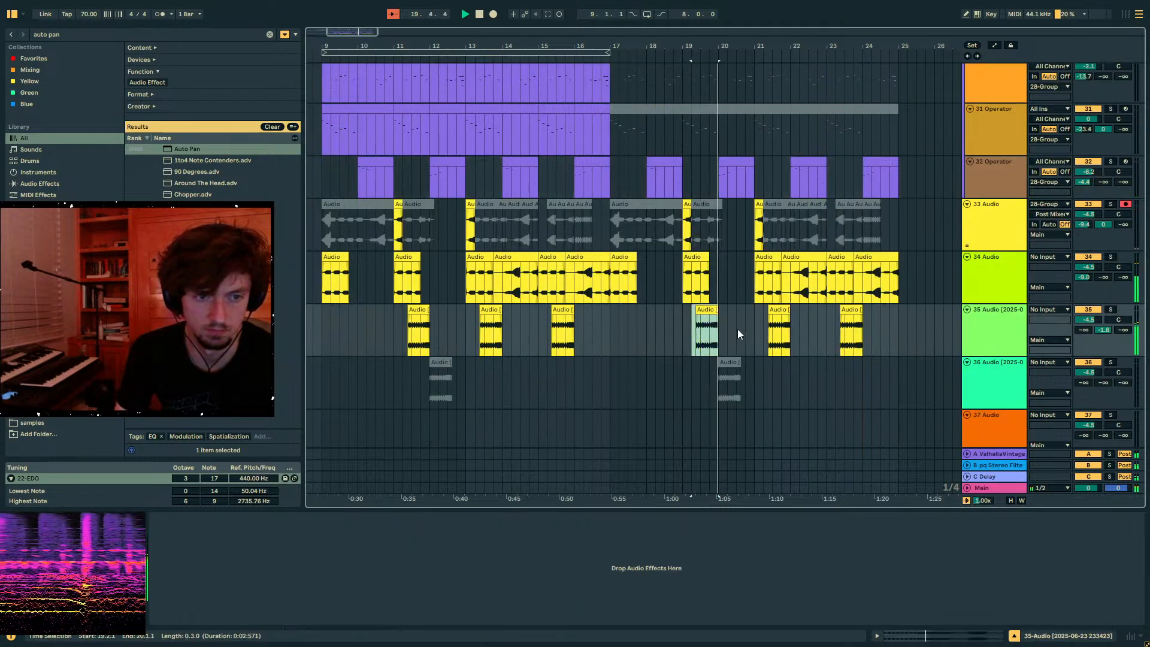
pyautogui.press('0')
pyautogui.moveTo(737, 329); pyautogui.dragTo(959, 328)
pyautogui.press('0')
pyautogui.click(738, 326)
pyautogui.scroll(1, 756, 274)
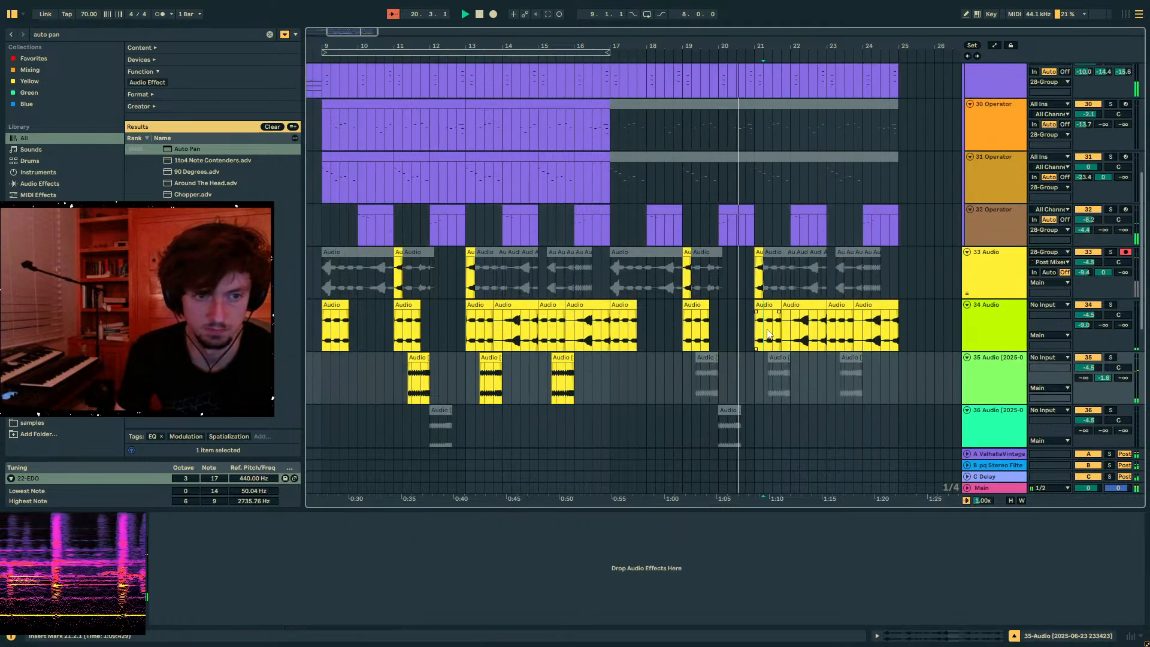
pyautogui.click(757, 273)
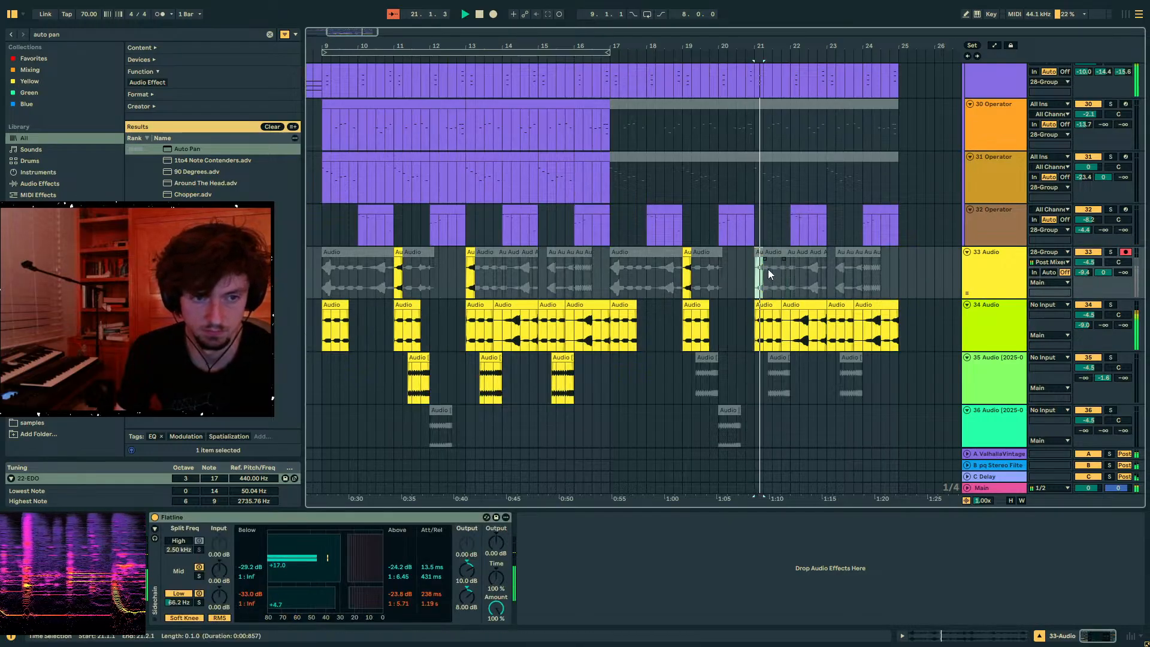
# - Select bars 17–24 on track 34 and loop that range
pyautogui.click(896, 316)
pyautogui.moveTo(897, 316); pyautogui.dragTo(595, 331)
pyautogui.press('a')
pyautogui.press('a')
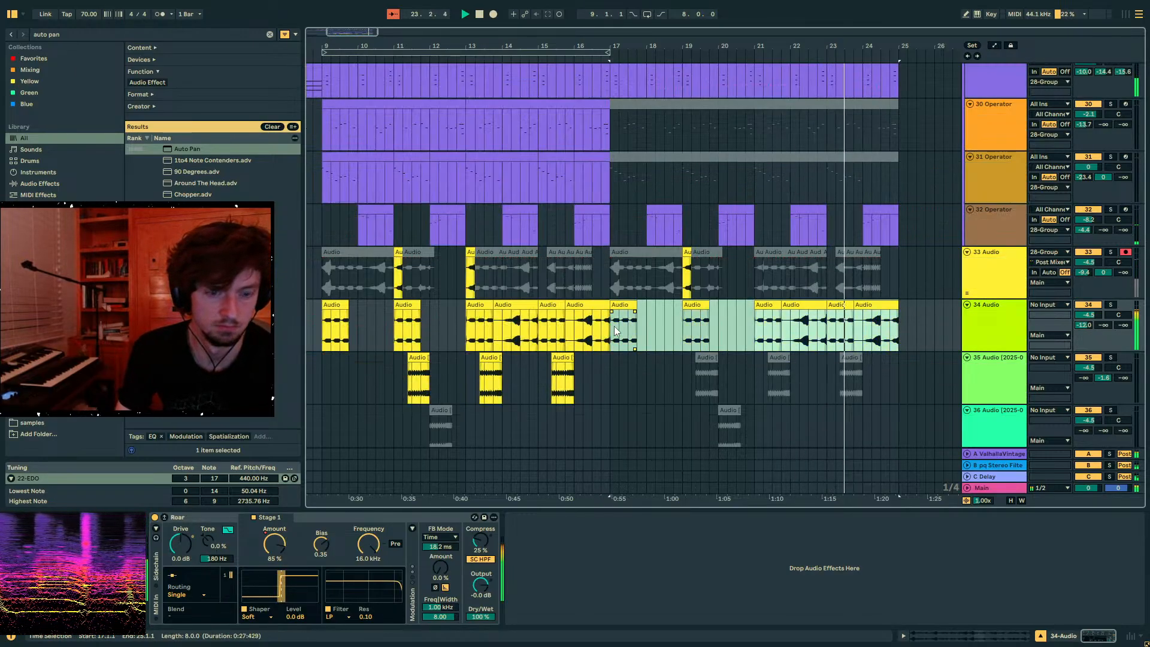
pyautogui.hotkey('ctrl', 'l')
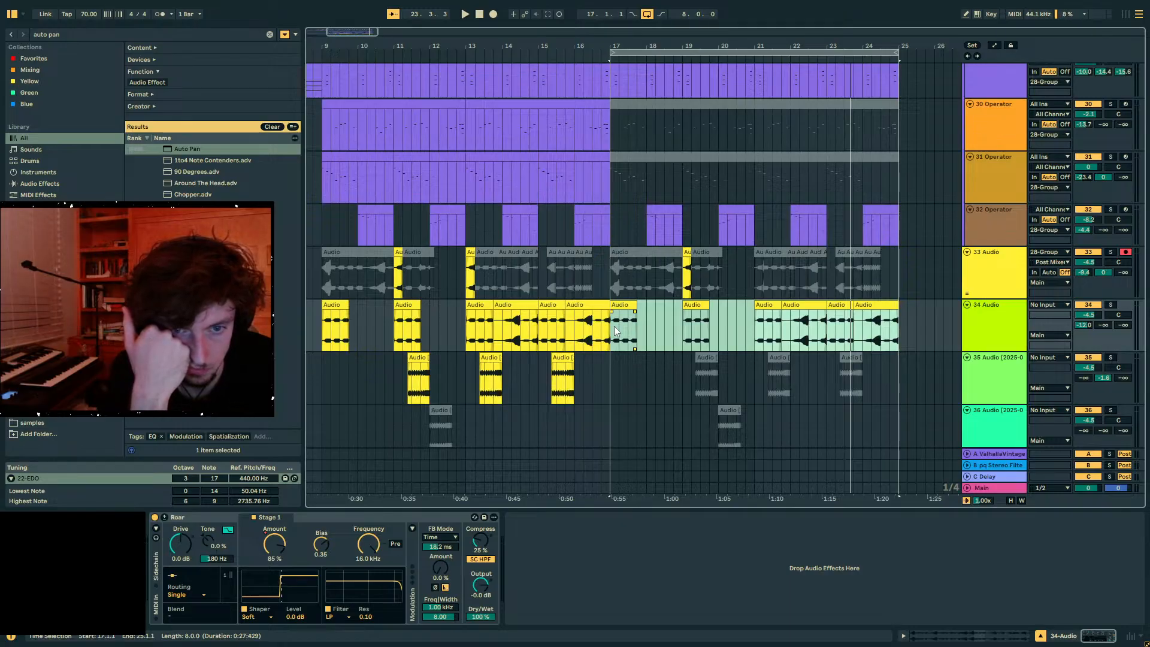
# - Insert a MIDI track below track 34, load Serum 2 on it, and dismiss the update notice
pyautogui.click(1000, 343)
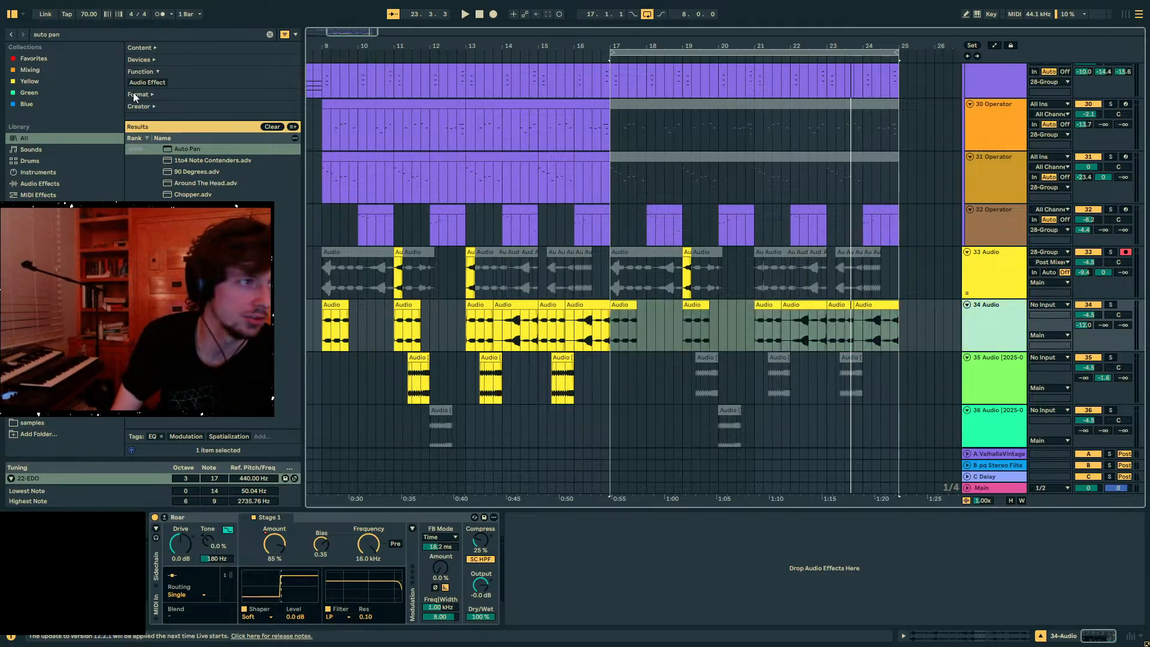
pyautogui.hotkey('ctrl', 'shift', 't')
pyautogui.hotkey('ctrl', 'f')
pyautogui.write('serum 2')
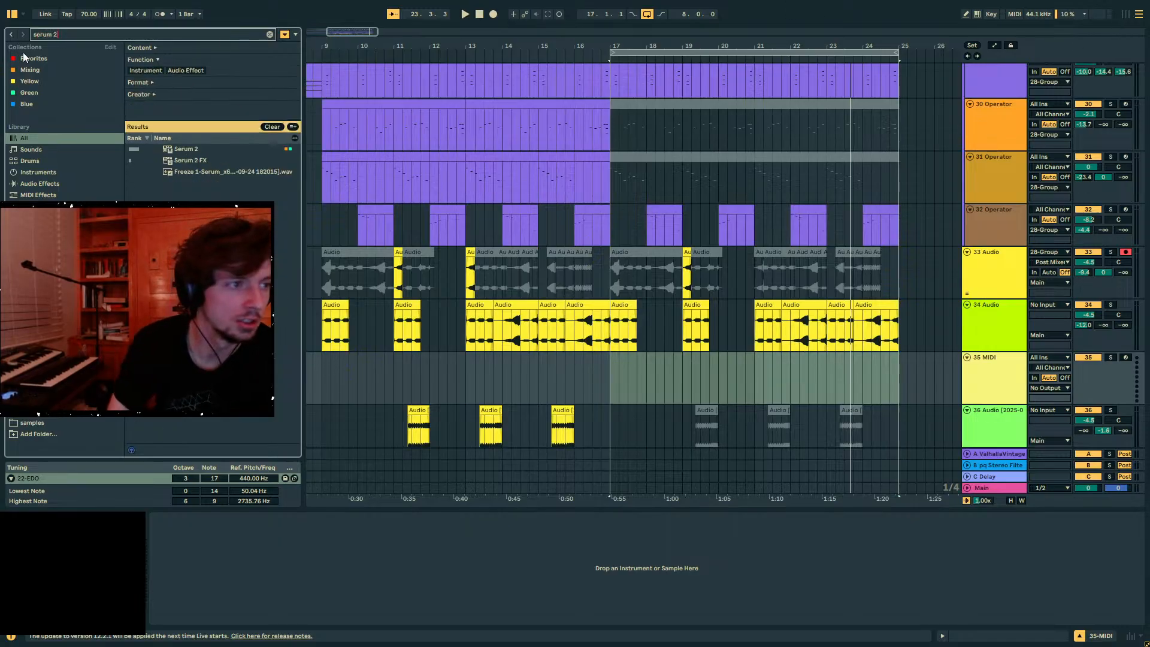
pyautogui.moveTo(183, 150); pyautogui.dragTo(634, 398)
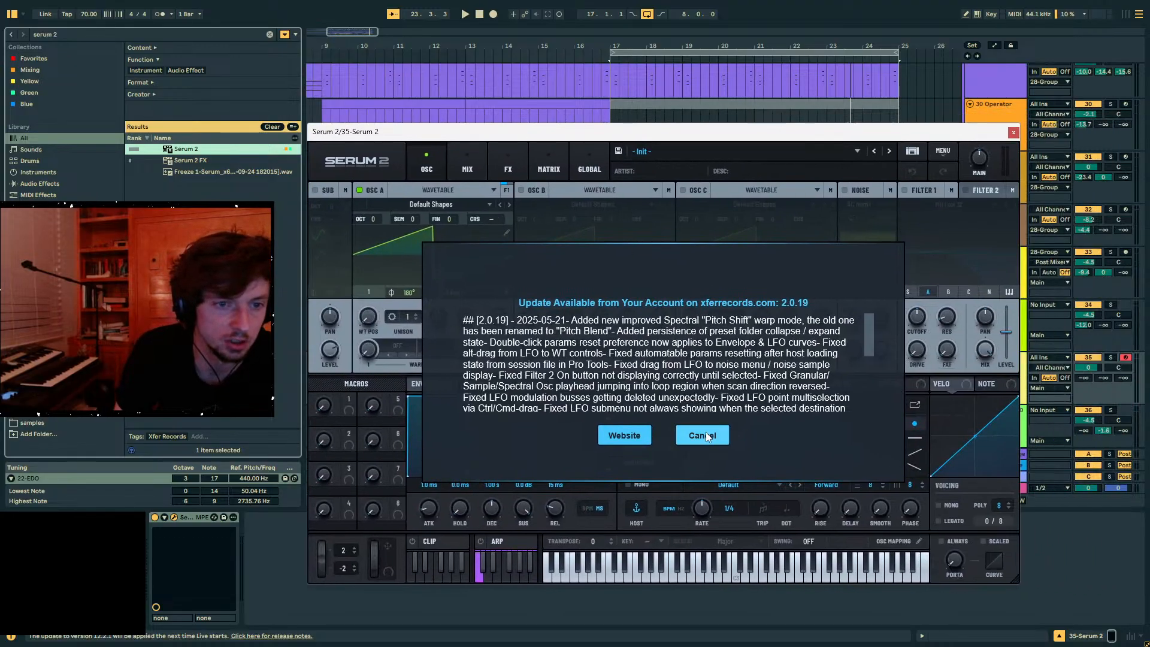
pyautogui.click(705, 435)
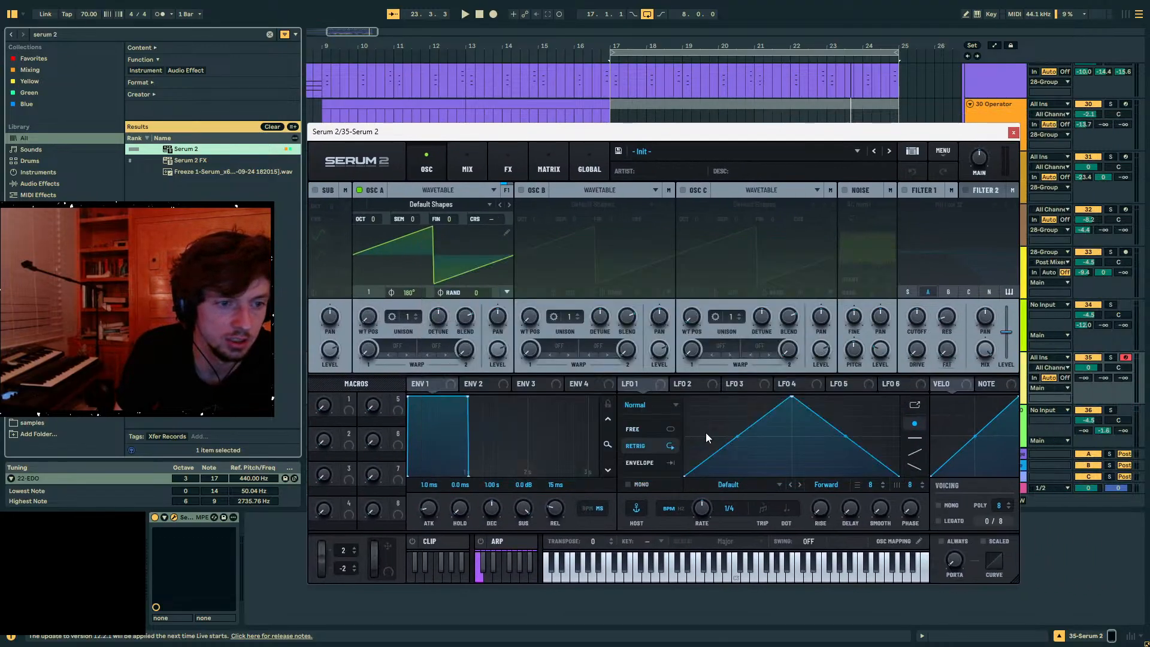
# - Load the user preset "xen flute" in Serum 2
pyautogui.moveTo(599, 137); pyautogui.dragTo(616, 135)
pyautogui.click(693, 152)
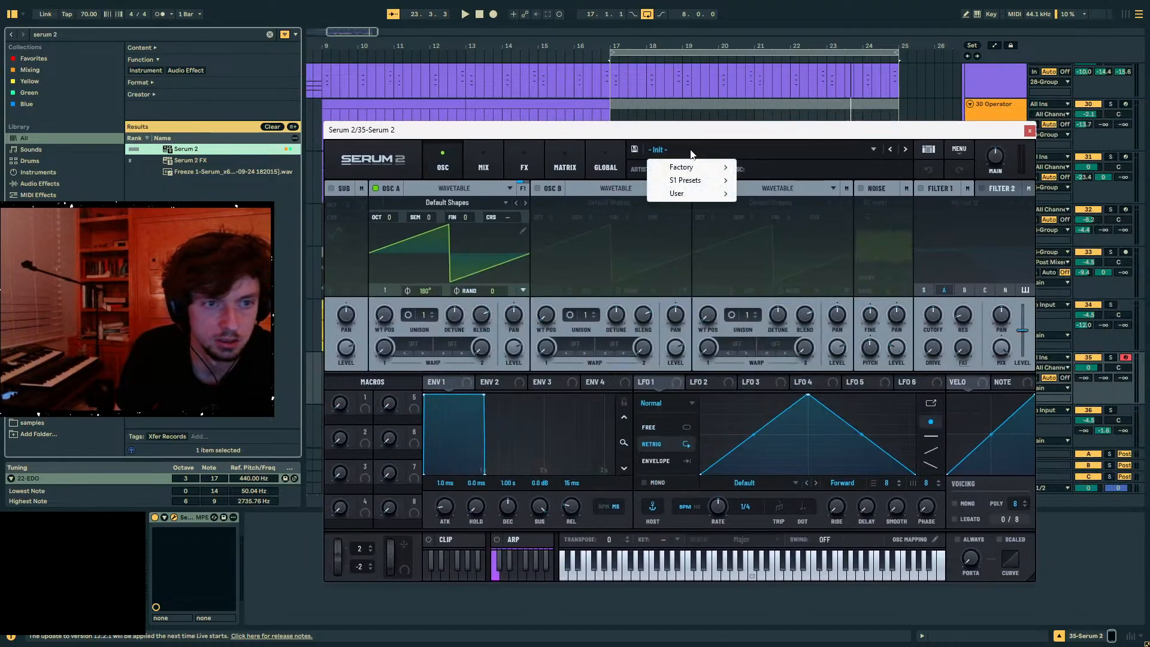
pyautogui.moveTo(707, 191)
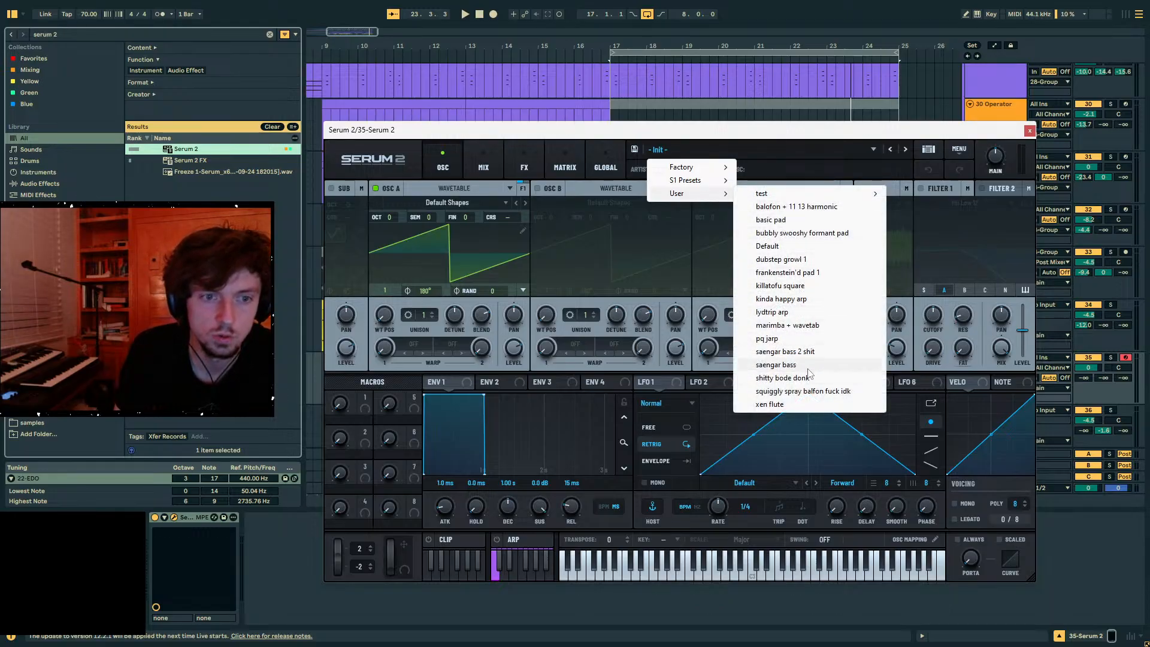
pyautogui.click(802, 405)
pyautogui.moveTo(929, 133); pyautogui.dragTo(905, 126)
pyautogui.click(905, 143)
pyautogui.click(905, 144)
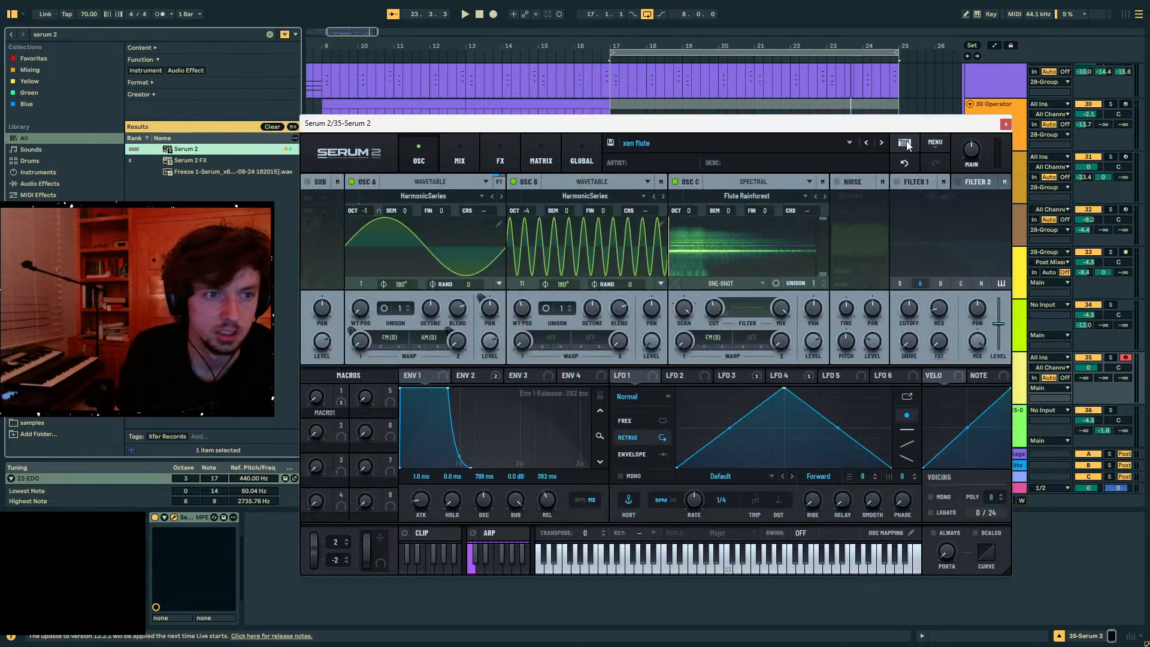
# - Open Serum 2's global tuning settings and check the desktop for a tuning file
pyautogui.click(550, 153)
pyautogui.click(578, 155)
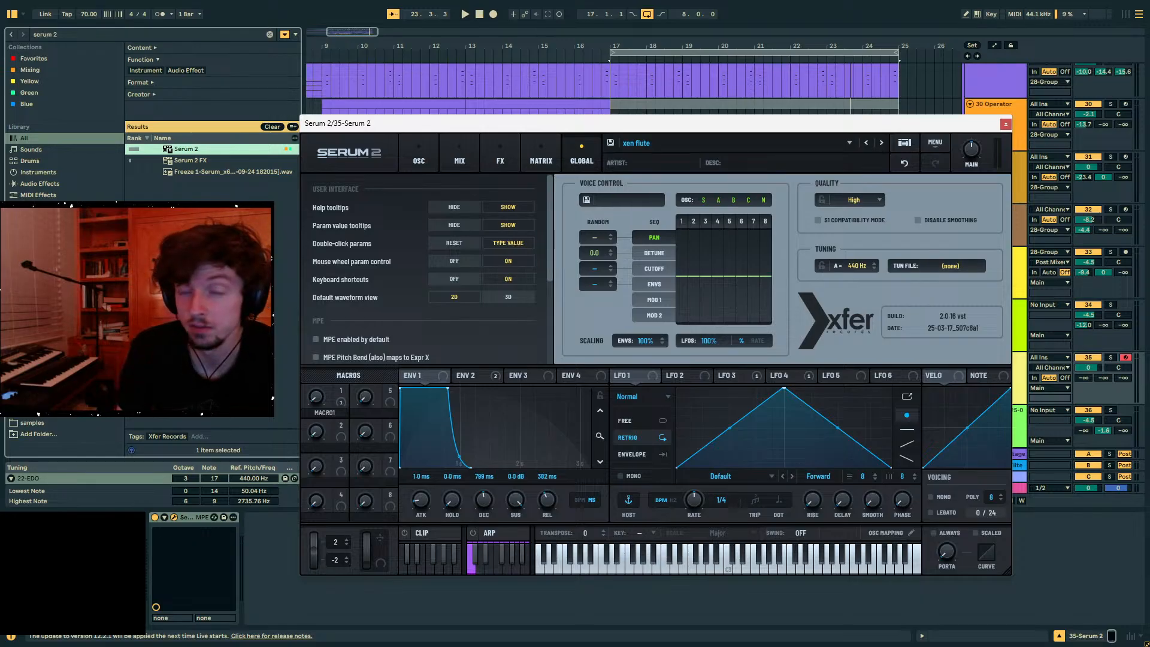
pyautogui.press('super+d')
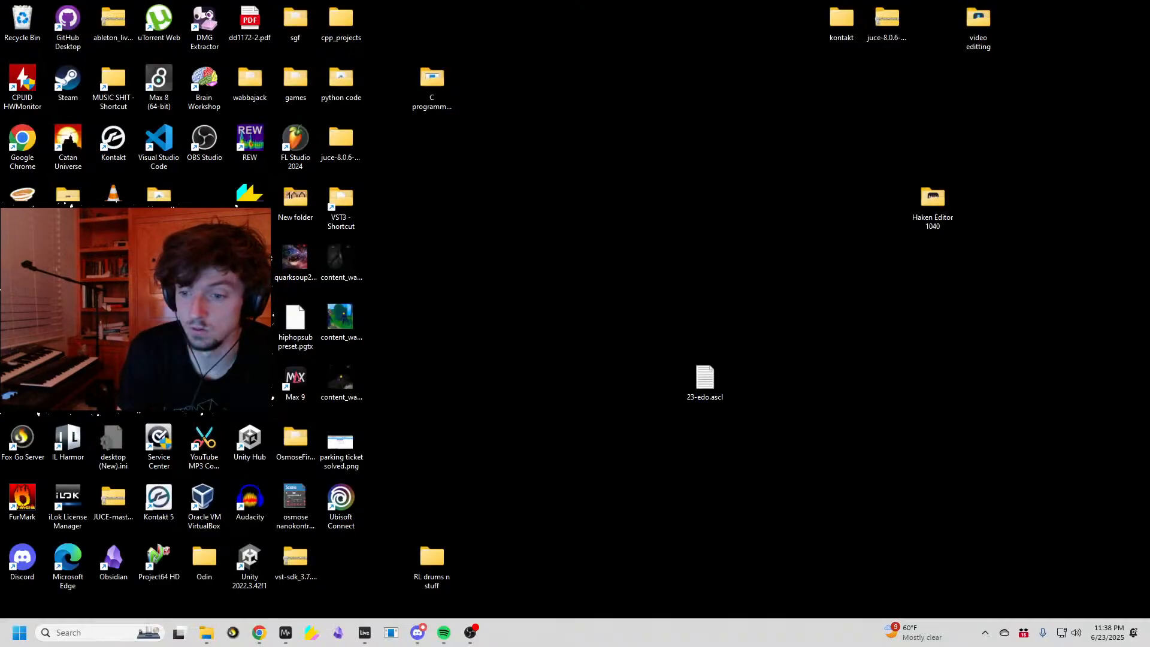
pyautogui.press('super+d')
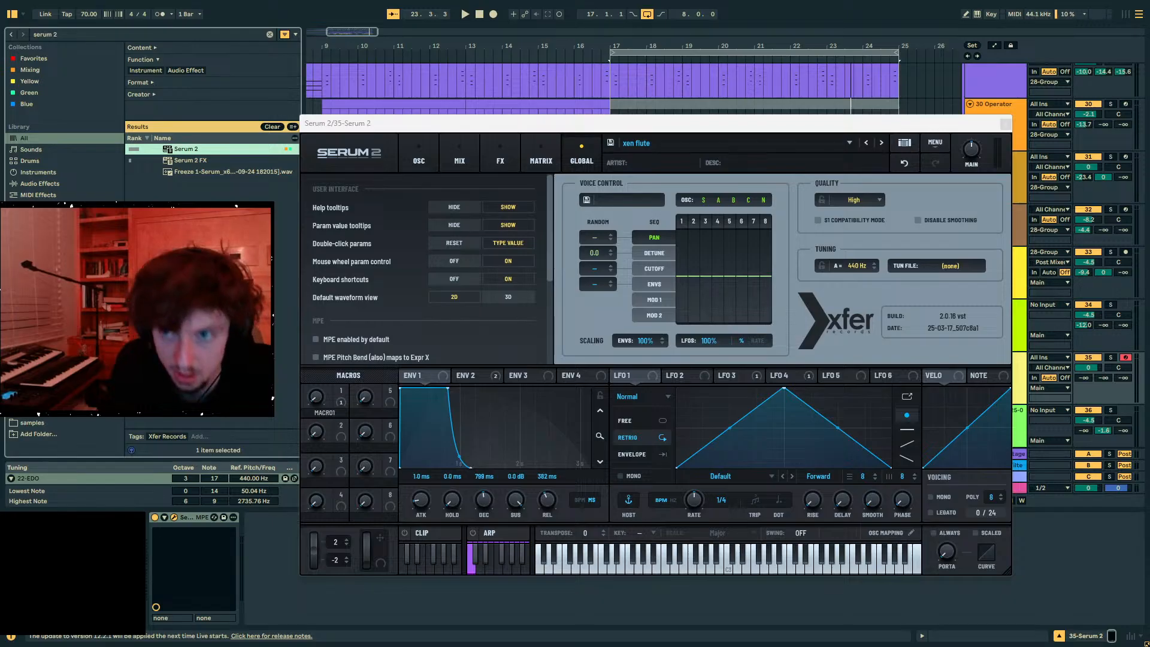
# - Switch to Scale Workshop in the browser and generate an equal temperament with 22 divisions of 2/1
pyautogui.moveTo(1149, 121); pyautogui.dragTo(574, 122)
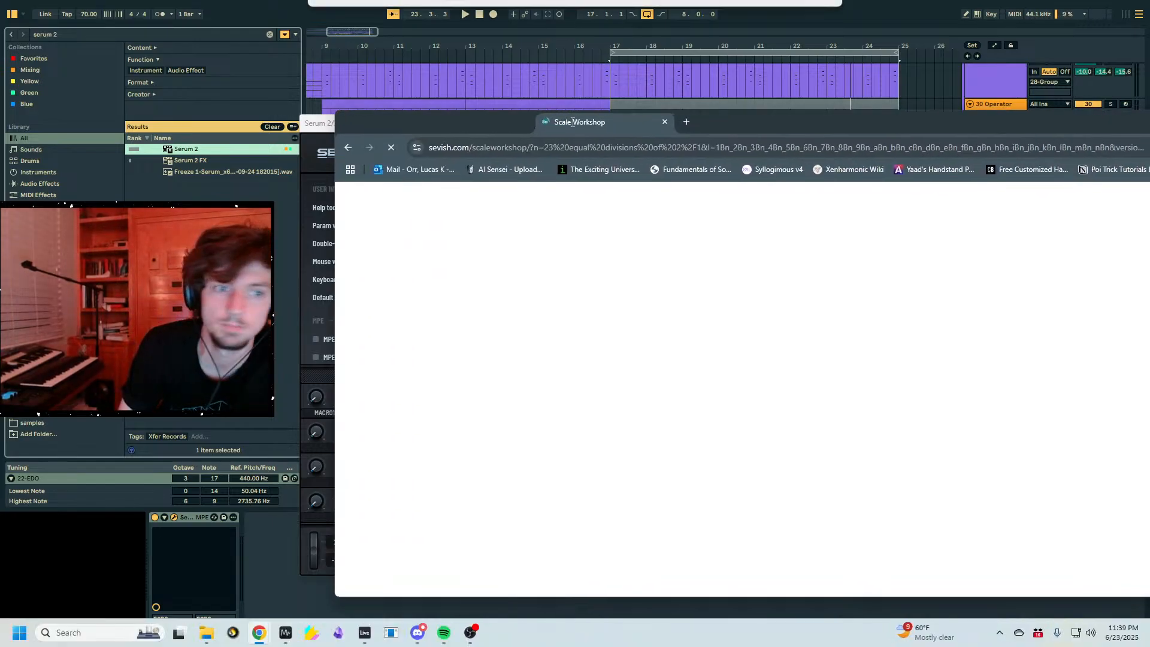
pyautogui.tripleClick(510, 236)
pyautogui.click(375, 273)
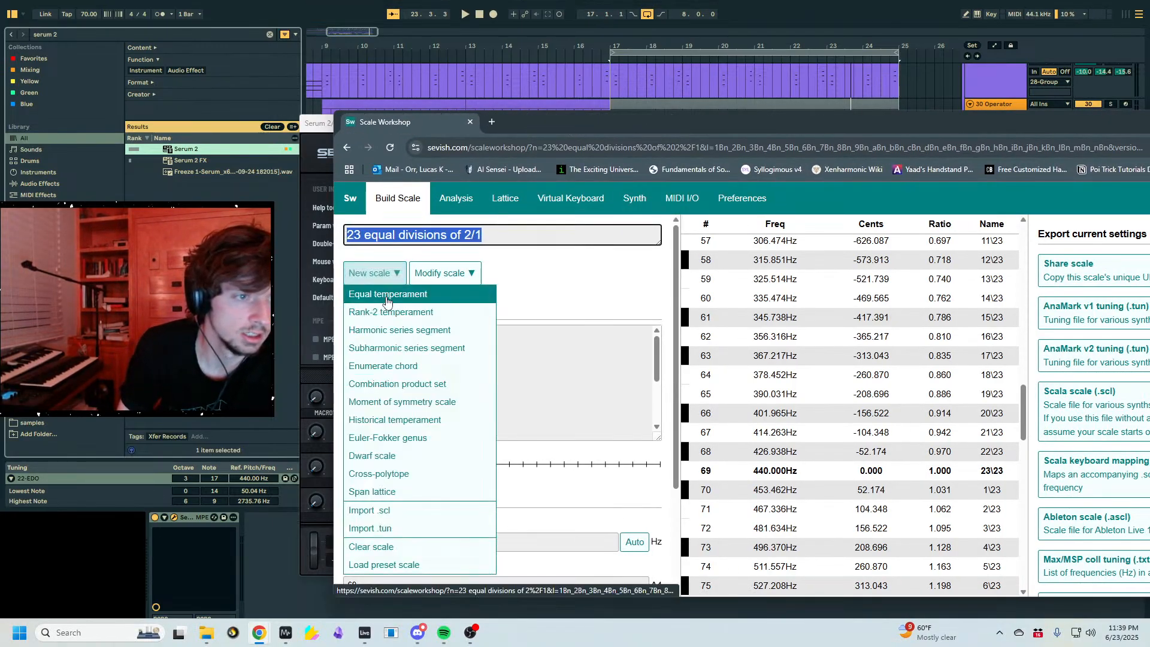
pyautogui.click(395, 293)
pyautogui.click(781, 313)
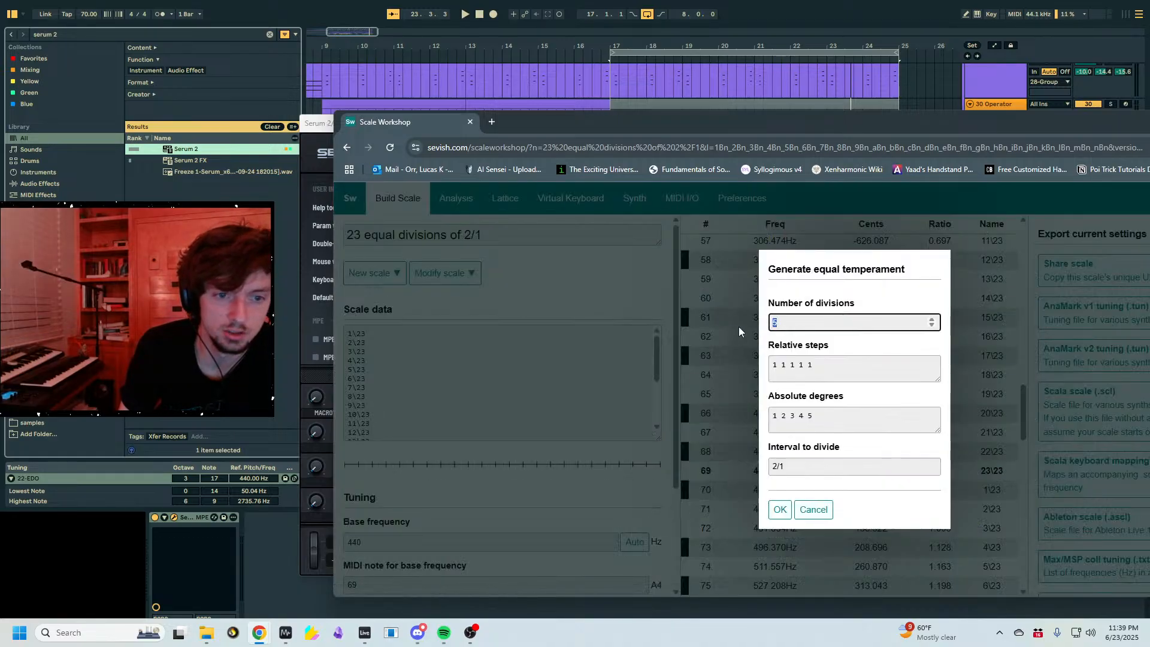
pyautogui.write('22')
pyautogui.click(781, 509)
# - Export the 22-division scale from Scale Workshop as an AnaMark v2 tuning file (.tun)
pyautogui.moveTo(1013, 123); pyautogui.dragTo(845, 113)
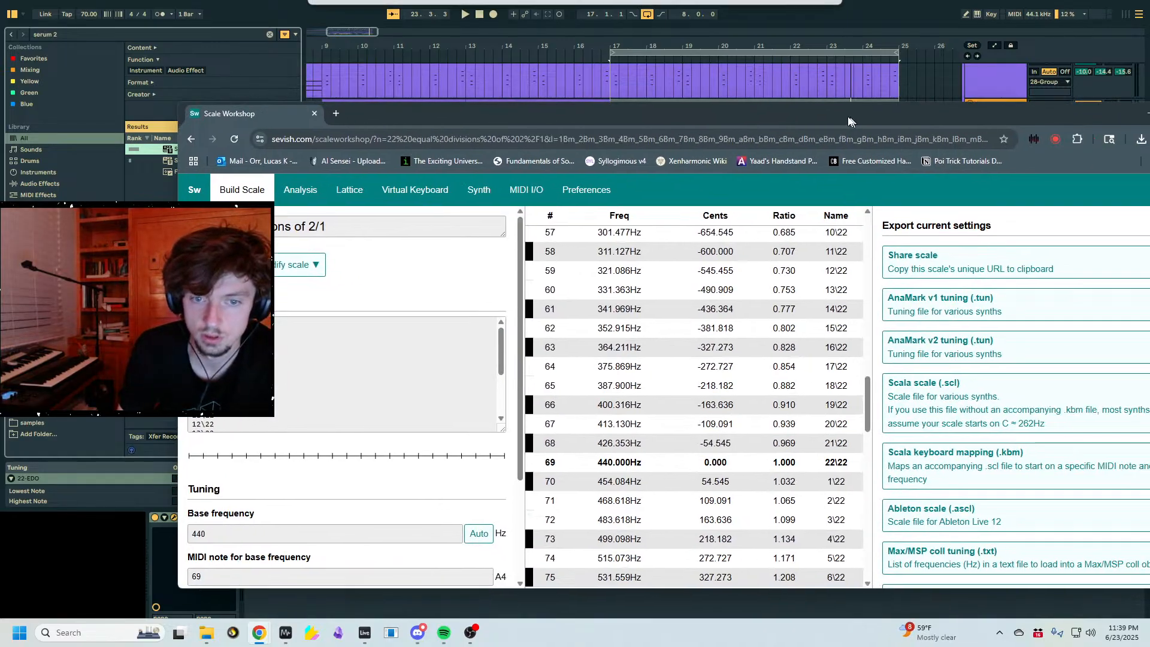
pyautogui.scroll(-5, 972, 382)
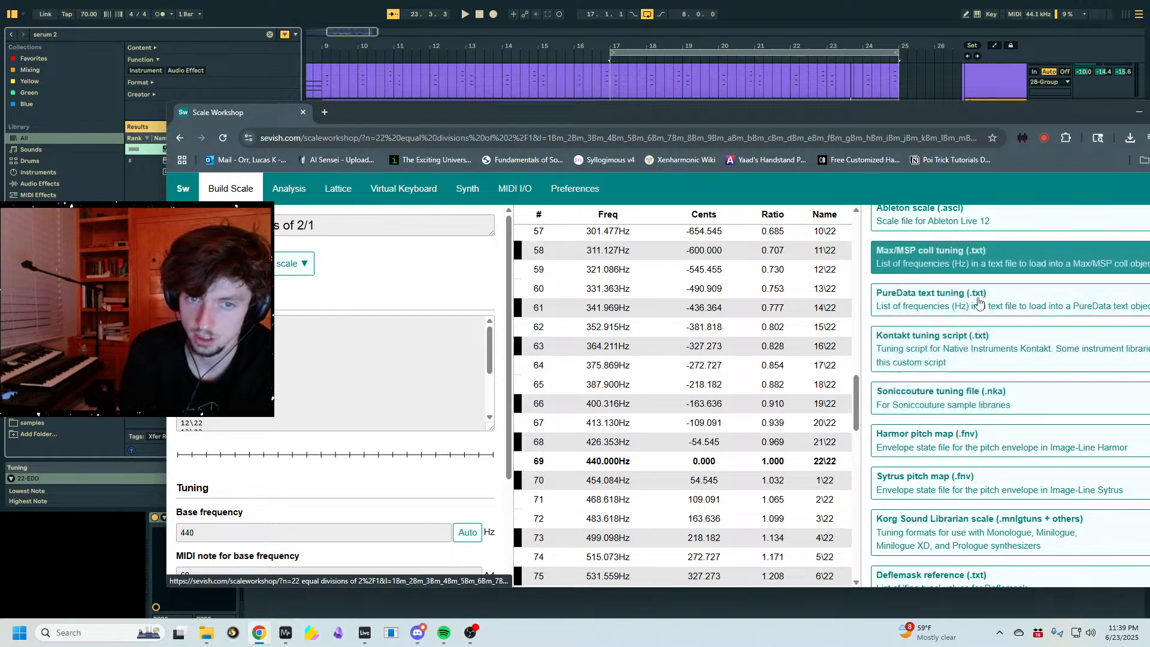
pyautogui.scroll(-3, 982, 392)
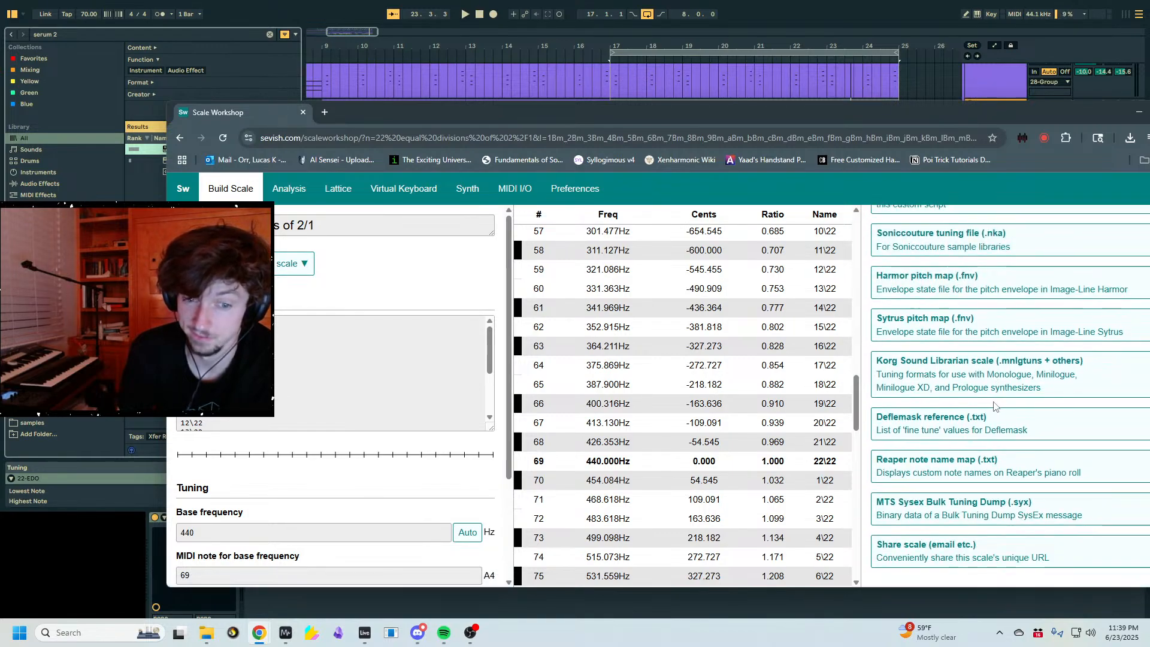
pyautogui.scroll(8, 994, 406)
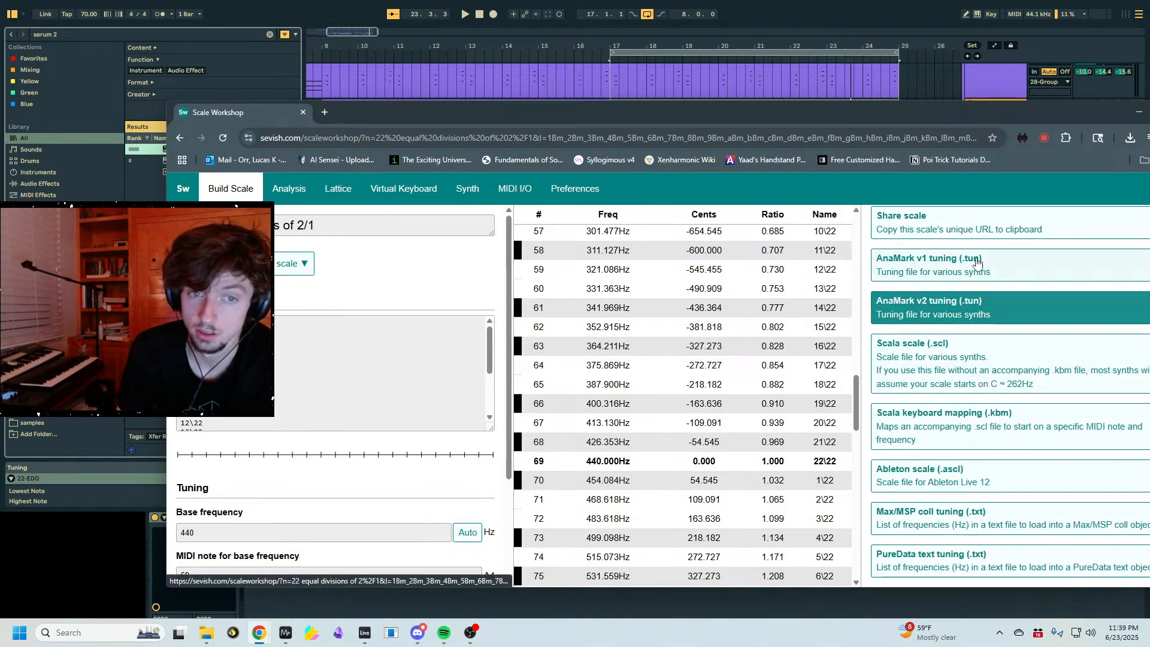
pyautogui.click(975, 312)
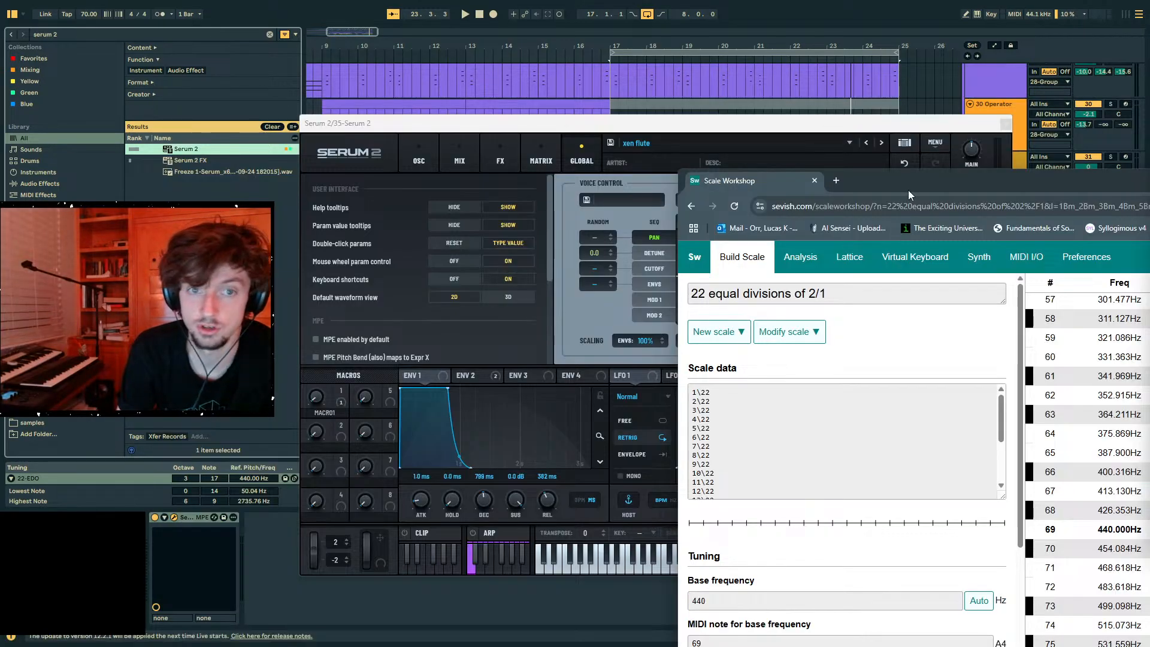
# - Return to Serum 2 and load the "22 equal divisions of 2_1" TUN file from Downloads as its tuning
pyautogui.moveTo(909, 191); pyautogui.dragTo(1149, 276)
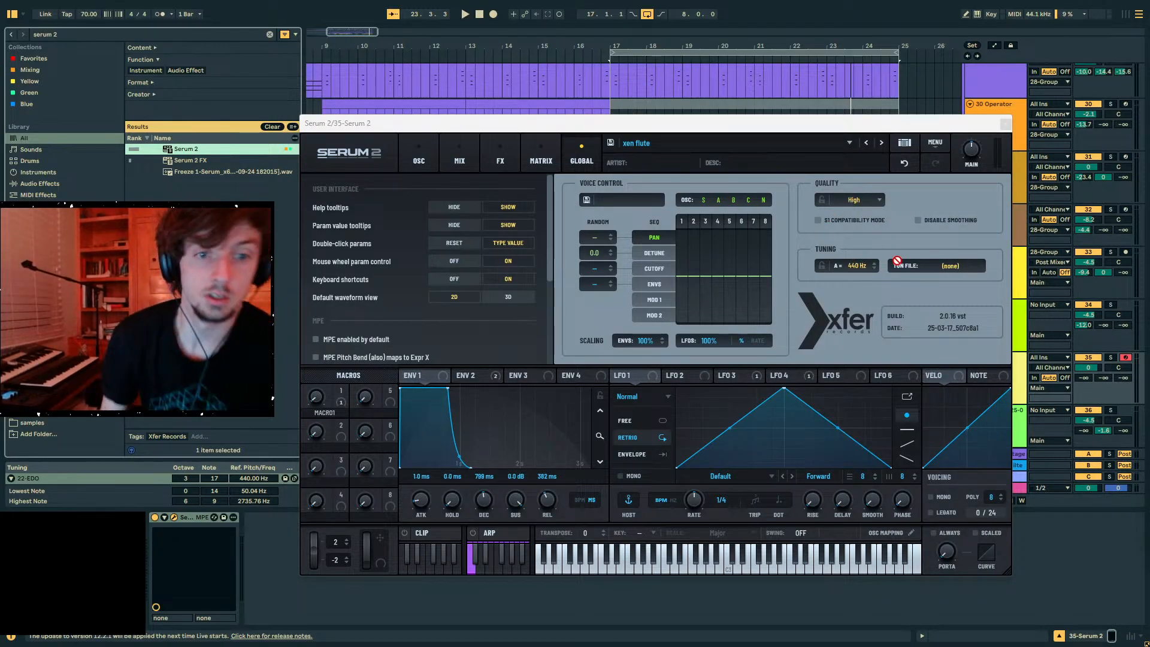
pyautogui.moveTo(898, 261); pyautogui.dragTo(953, 268)
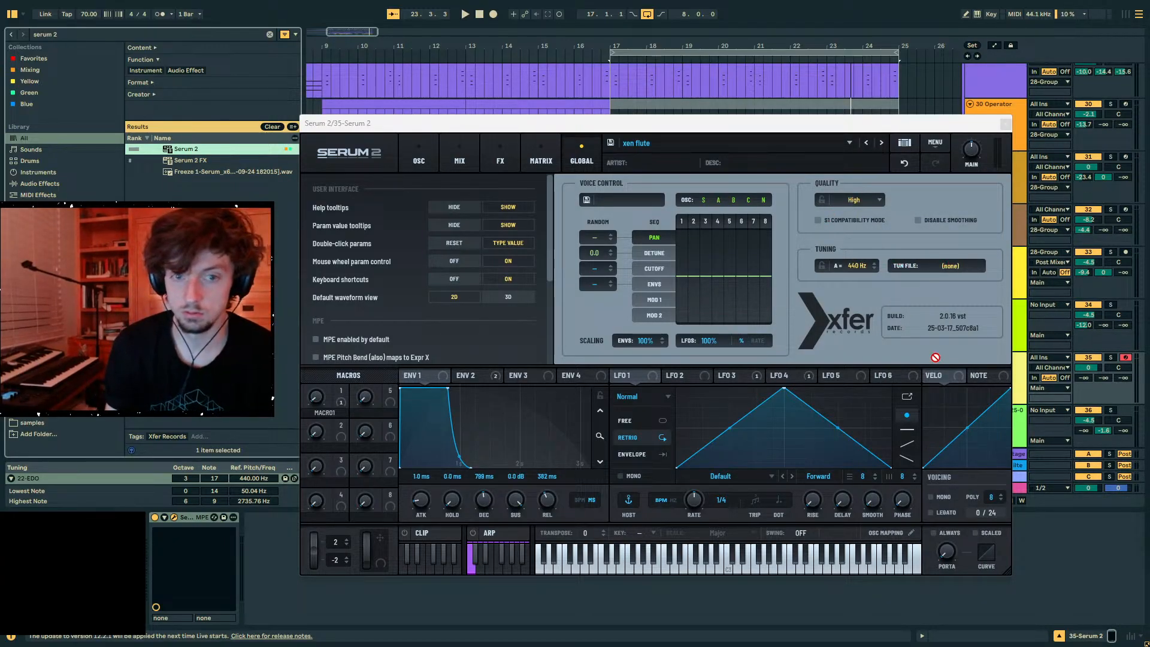
pyautogui.click(959, 267)
pyautogui.click(965, 281)
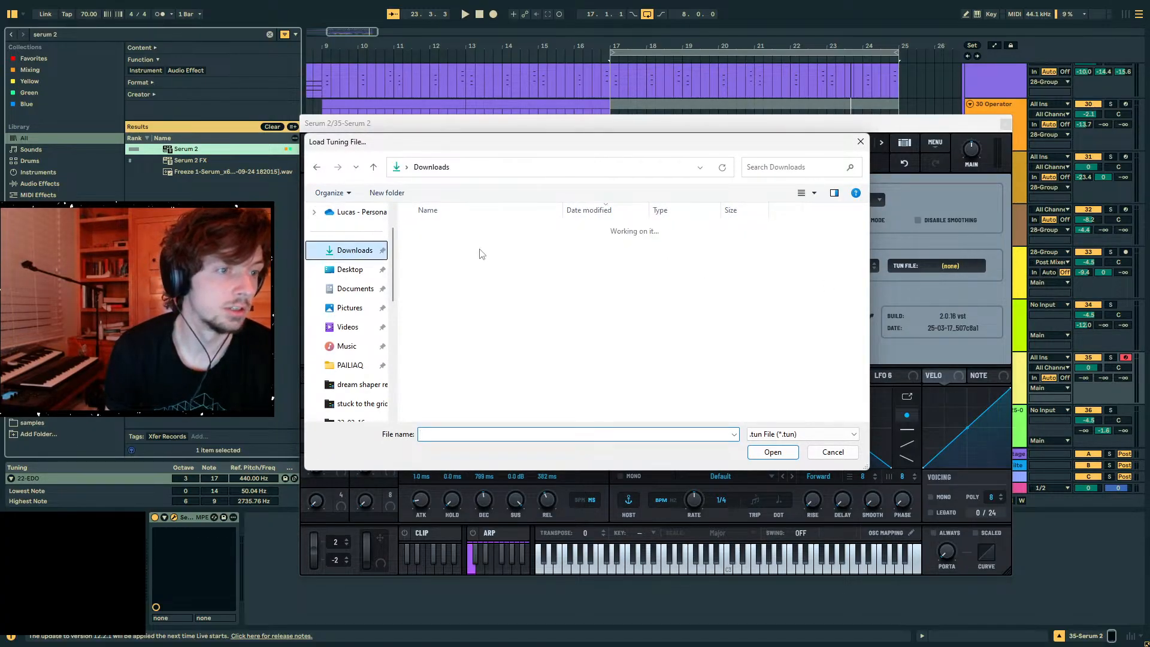
pyautogui.click(479, 247)
pyautogui.scroll(-4, 512, 383)
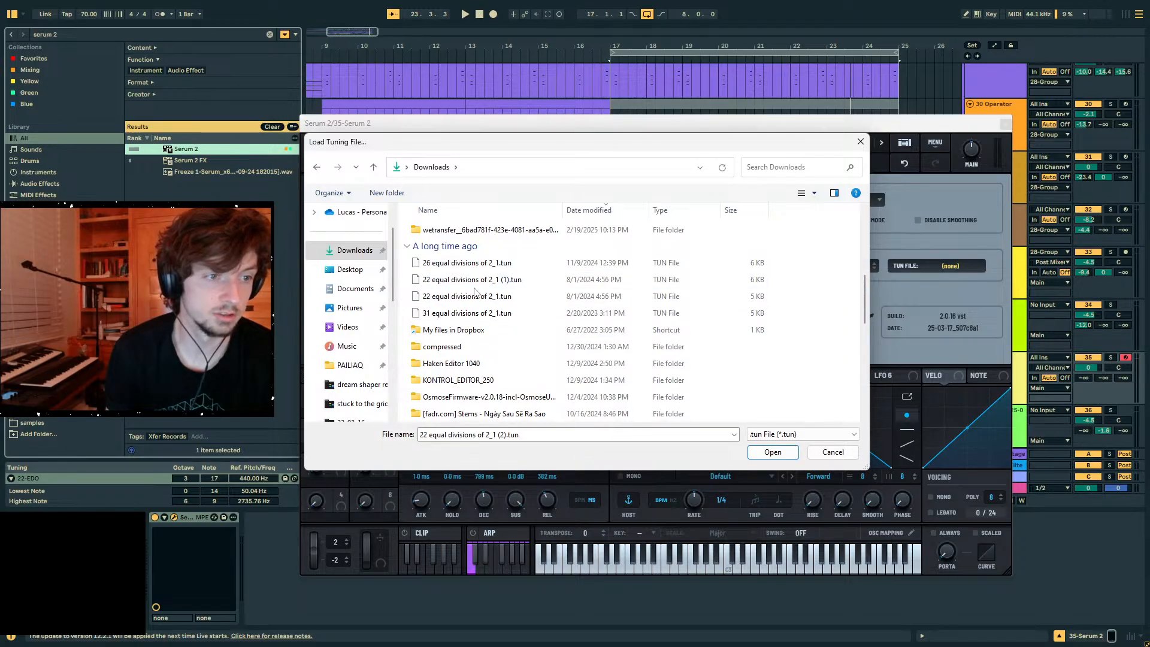
pyautogui.scroll(2, 468, 296)
pyautogui.click(467, 392)
pyautogui.click(773, 451)
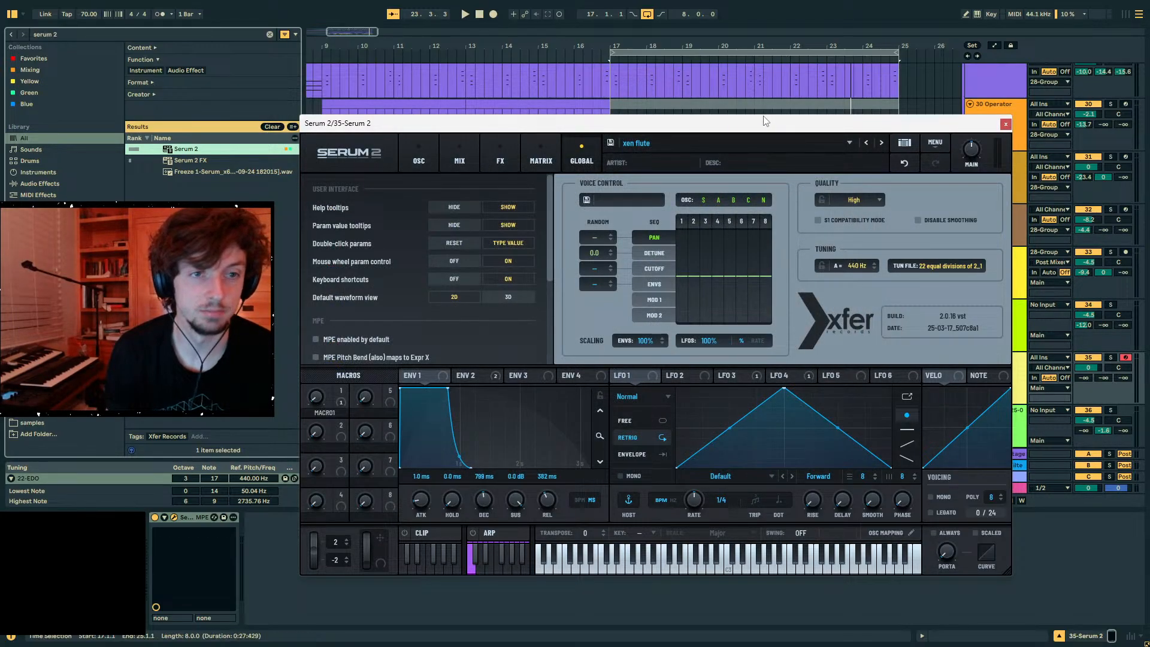
# - Close Serum 2, create a short MIDI clip at bar 25 on its track with a sustained F3 note, and play it soloed
pyautogui.moveTo(765, 121); pyautogui.dragTo(660, 203)
pyautogui.click(306, 231)
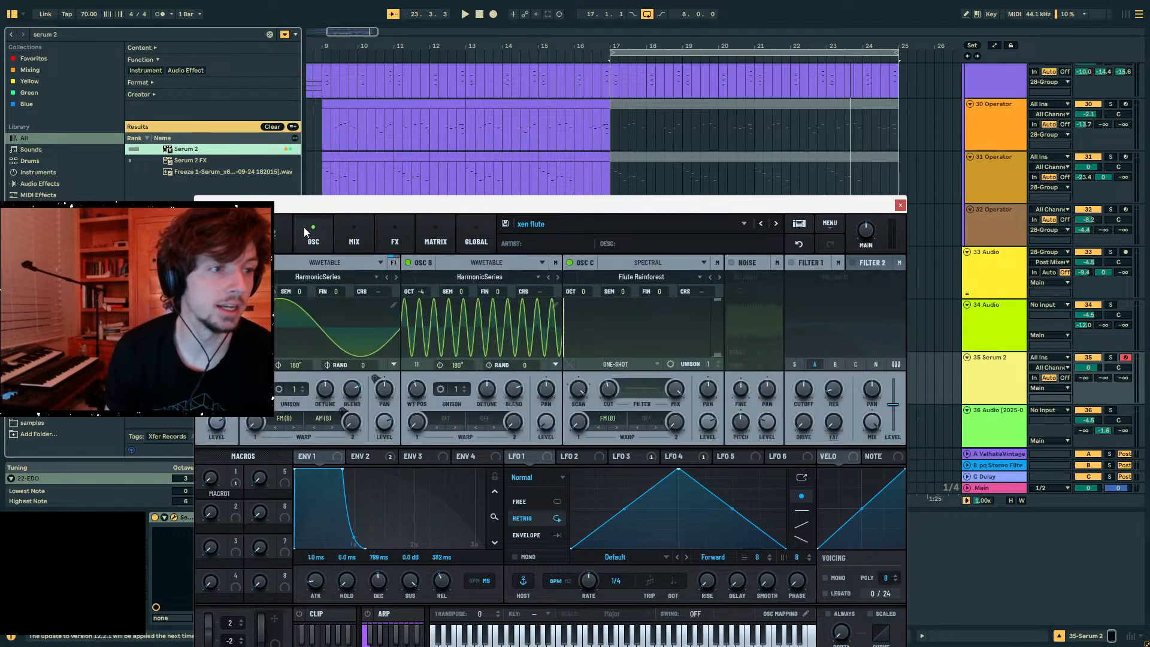
pyautogui.click(900, 205)
pyautogui.moveTo(904, 380); pyautogui.dragTo(932, 379)
pyautogui.hotkey('ctrl', 'shift', 'm')
pyautogui.press('b')
pyautogui.moveTo(420, 582); pyautogui.dragTo(893, 582)
pyautogui.press('space')
pyautogui.click(1113, 358)
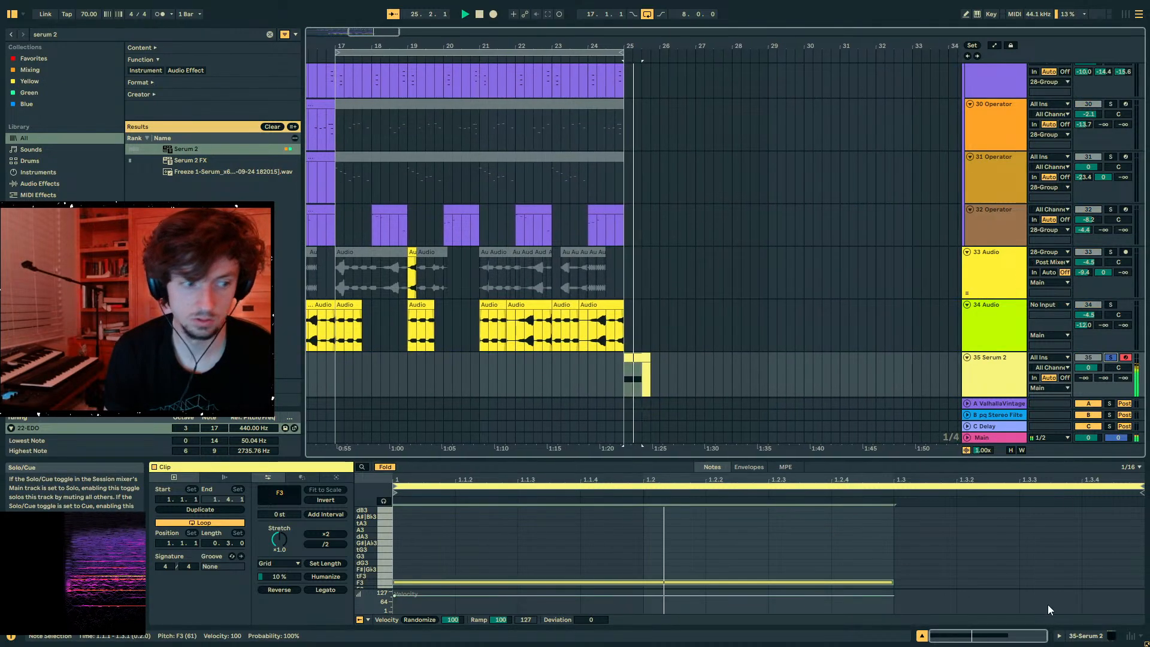
pyautogui.click(1092, 637)
pyautogui.press('space')
# - Add a Tuner after Serum 2 on its track and play the test note through it
pyautogui.hotkey('ctrl', 'f')
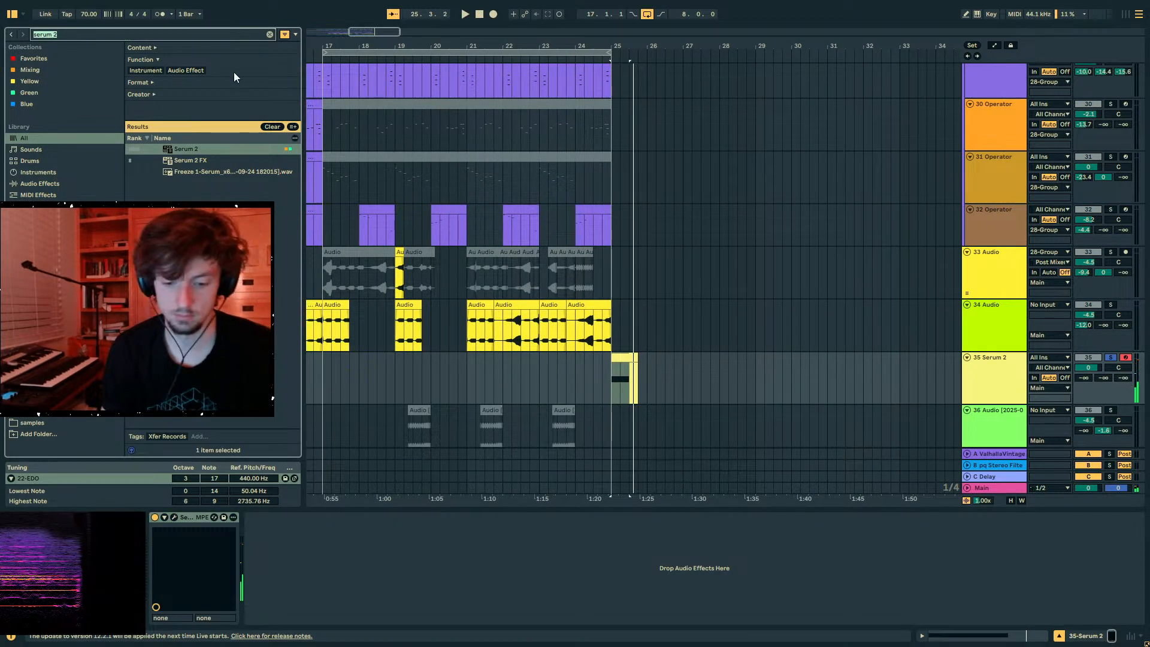
pyautogui.write('tun')
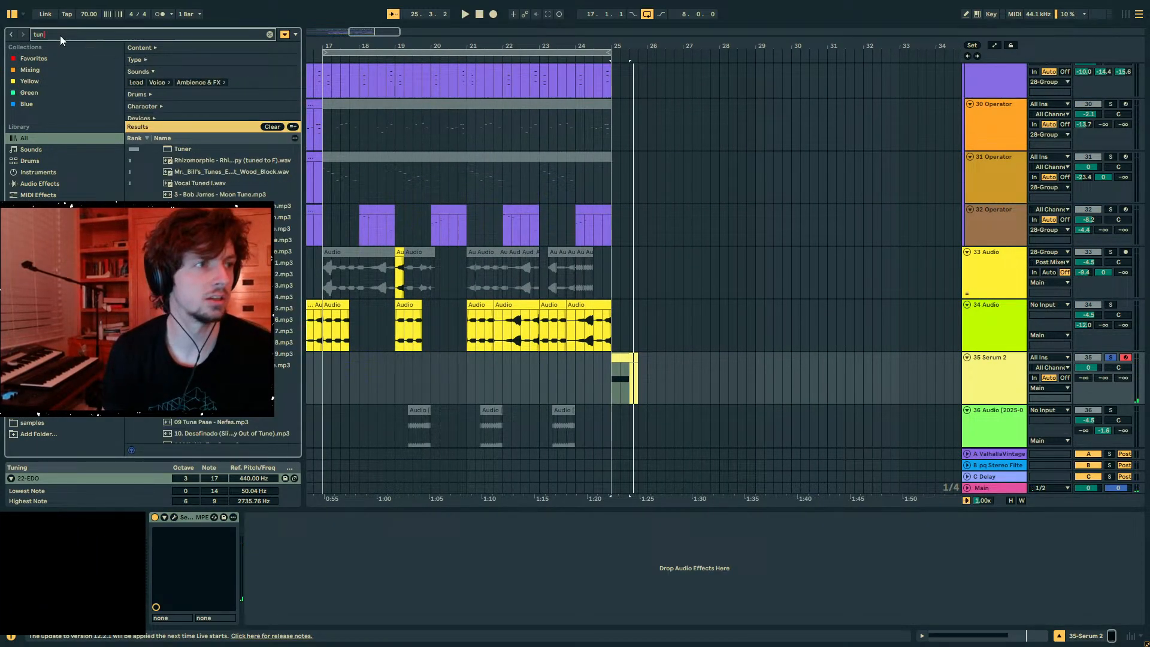
pyautogui.doubleClick(183, 149)
pyautogui.press('space')
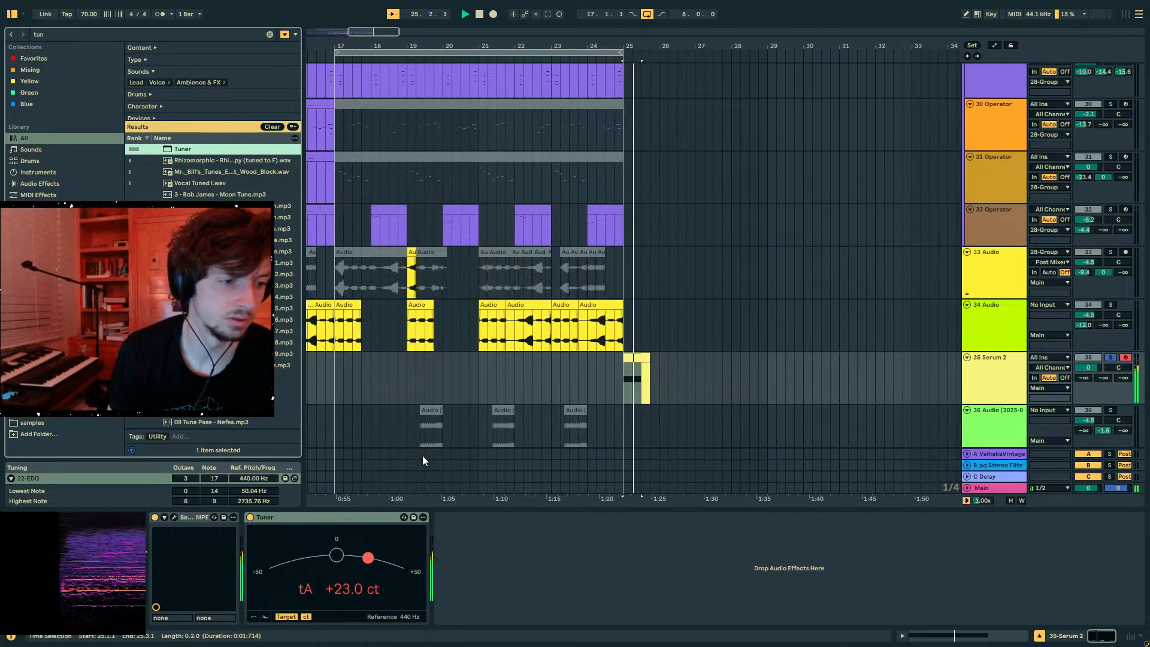
pyautogui.press('space')
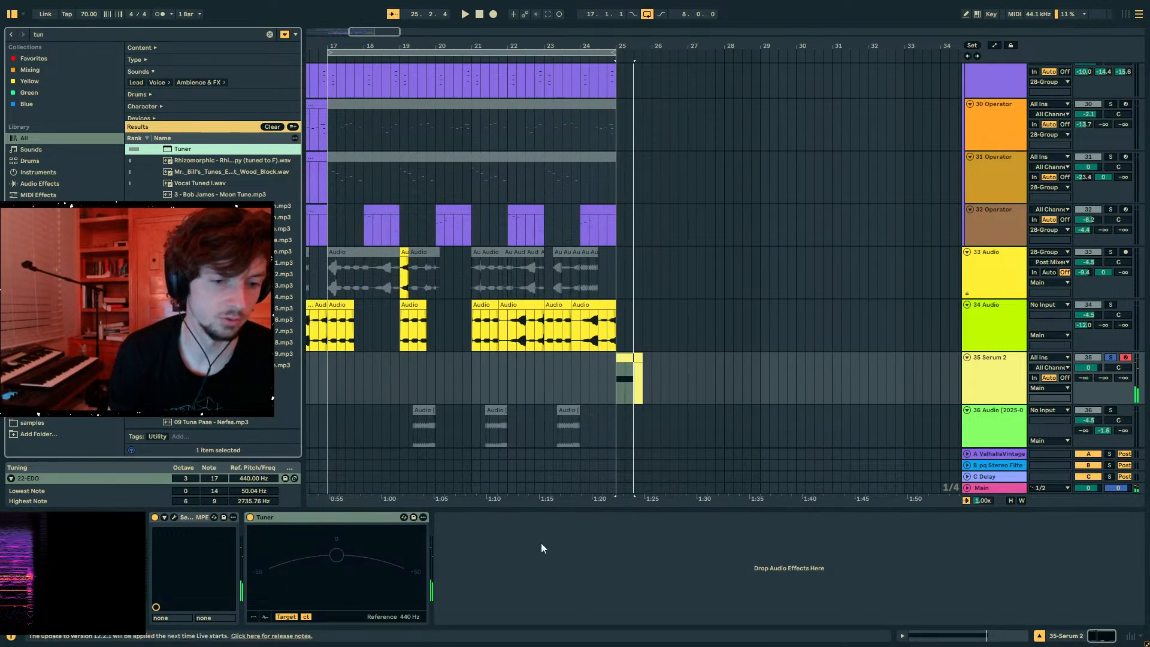
# - Audition the test note with Serum 2's oscillators B and C switched off, and switch both back on
pyautogui.click(174, 517)
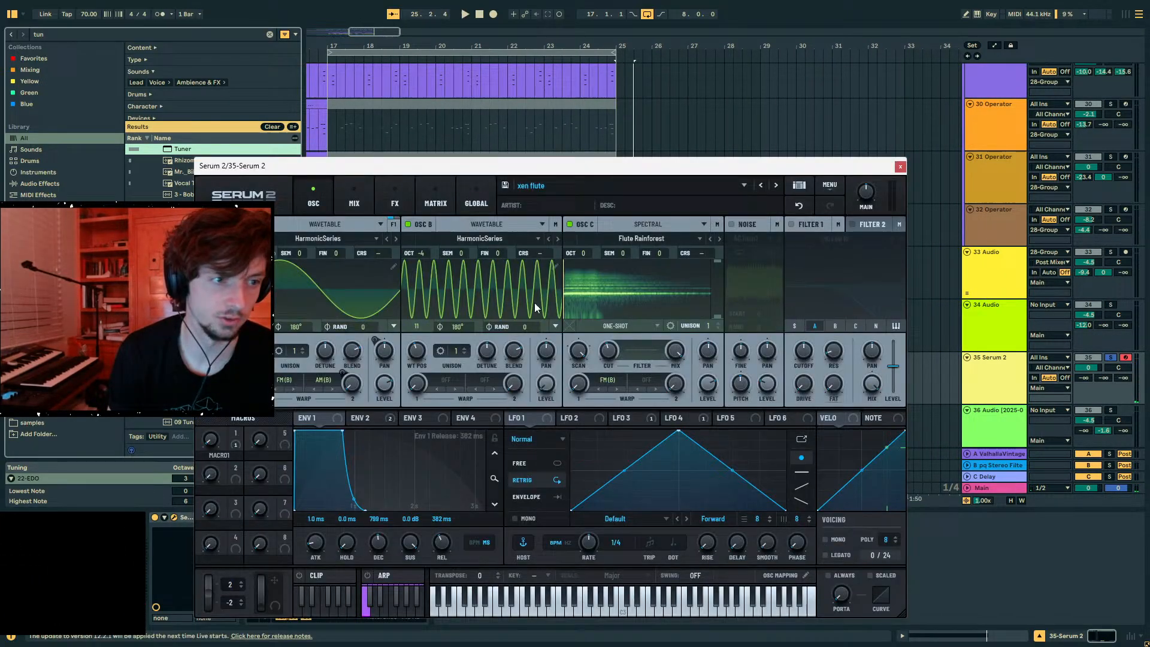
pyautogui.click(408, 224)
pyautogui.press('space')
pyautogui.click(568, 225)
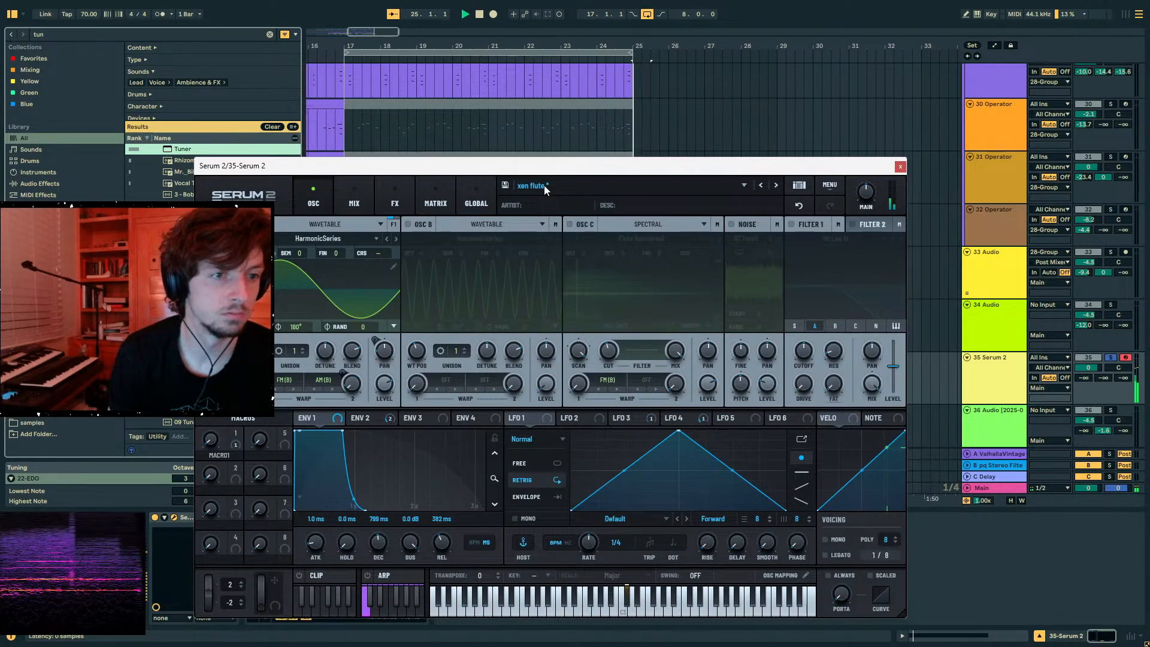
pyautogui.moveTo(533, 171); pyautogui.dragTo(701, 127)
pyautogui.click(578, 180)
pyautogui.click(737, 180)
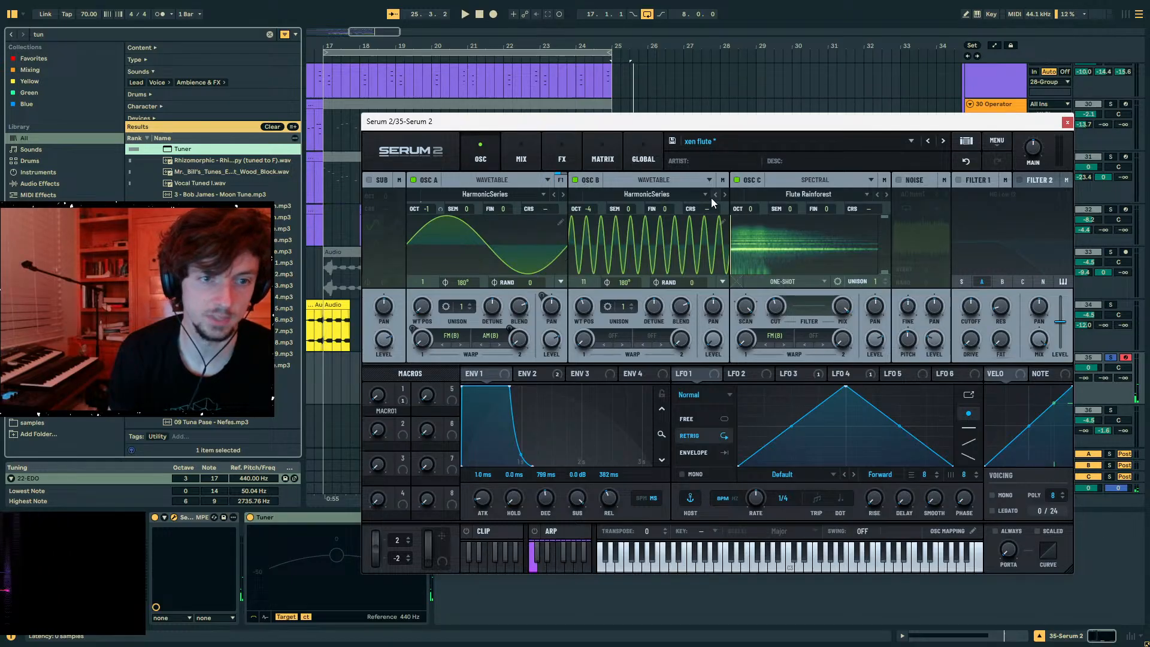
# - Close Serum 2, recheck the test note in the Tuner, and play the unsoloed arrangement from just before bar 17
pyautogui.click(1067, 123)
pyautogui.press('space')
pyautogui.click(637, 358)
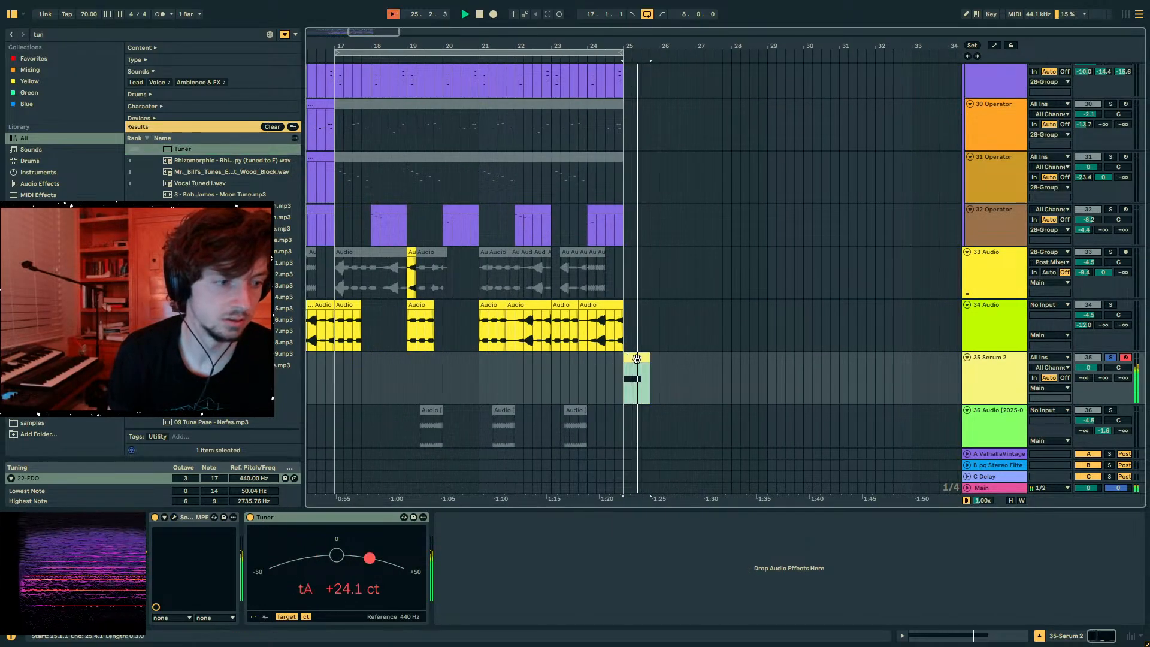
pyautogui.click(326, 376)
pyautogui.press('space')
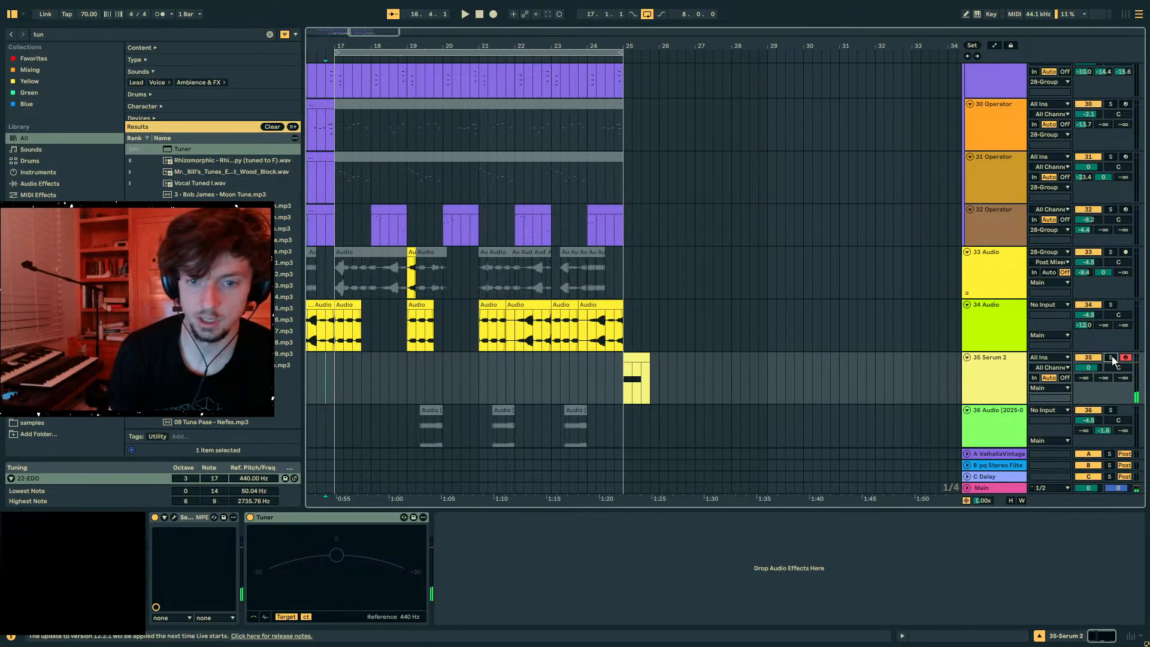
pyautogui.press('space')
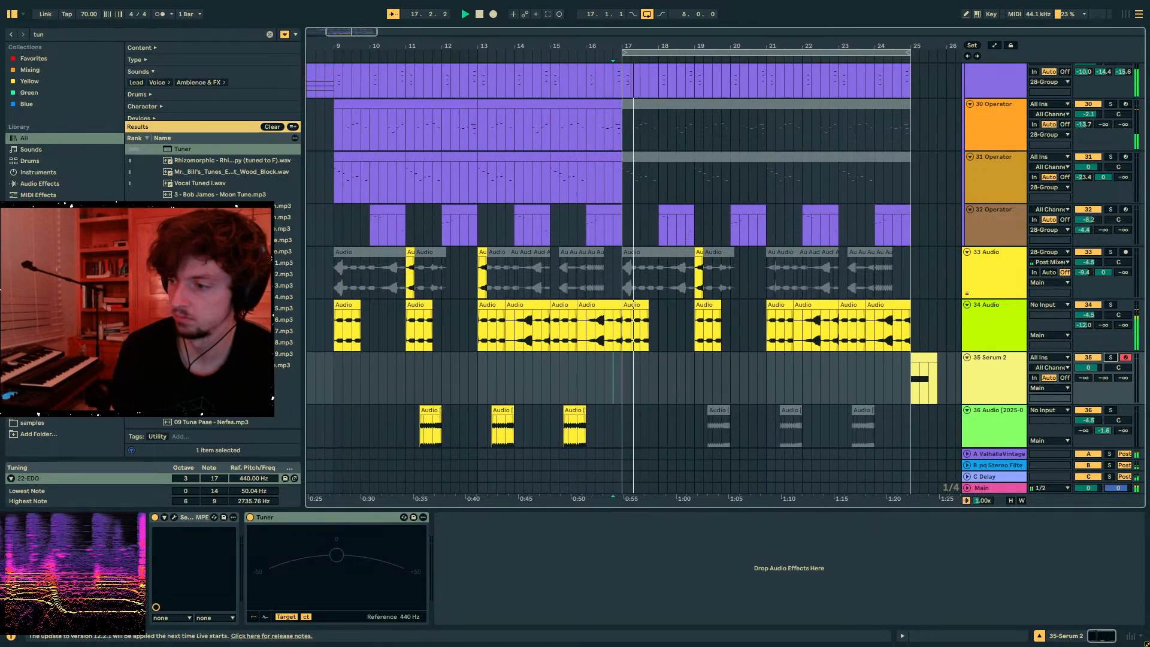
pyautogui.click(617, 334)
pyautogui.press('space')
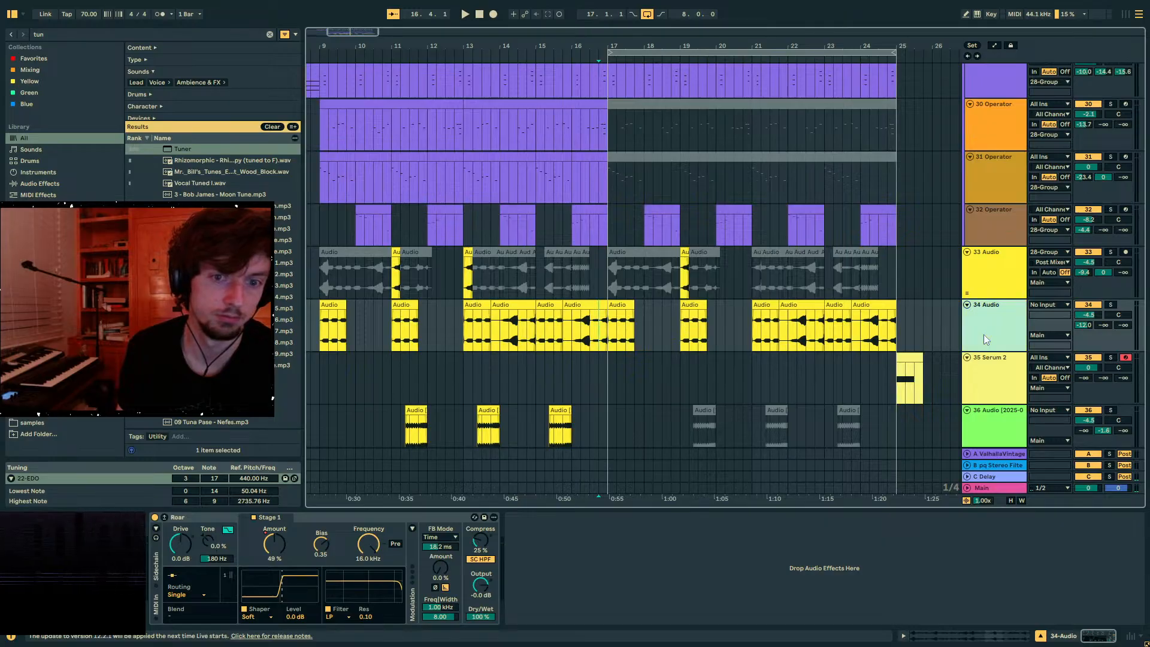
pyautogui.scroll(-3, 984, 334)
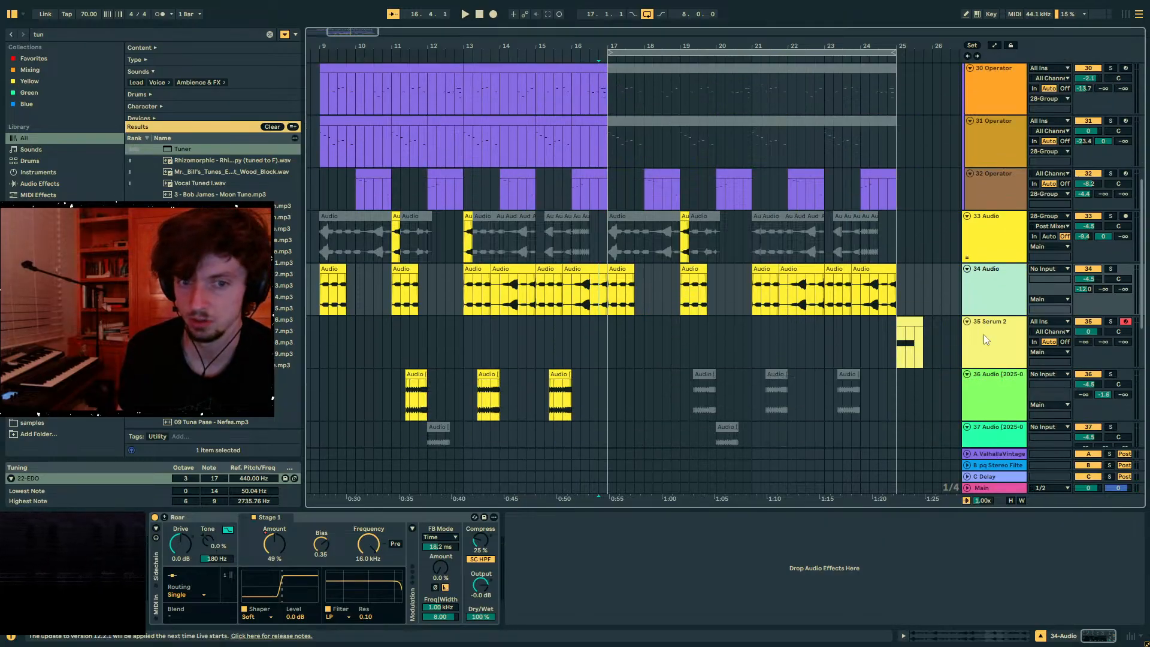
pyautogui.click(984, 334)
pyautogui.click(1007, 307)
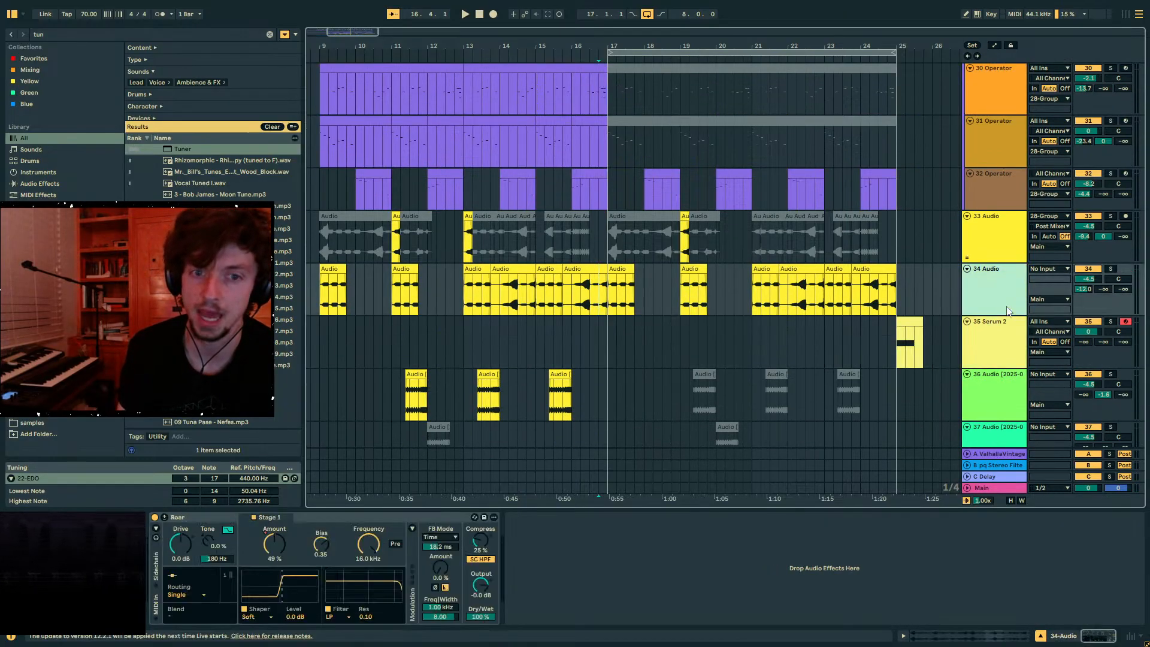
pyautogui.click(999, 353)
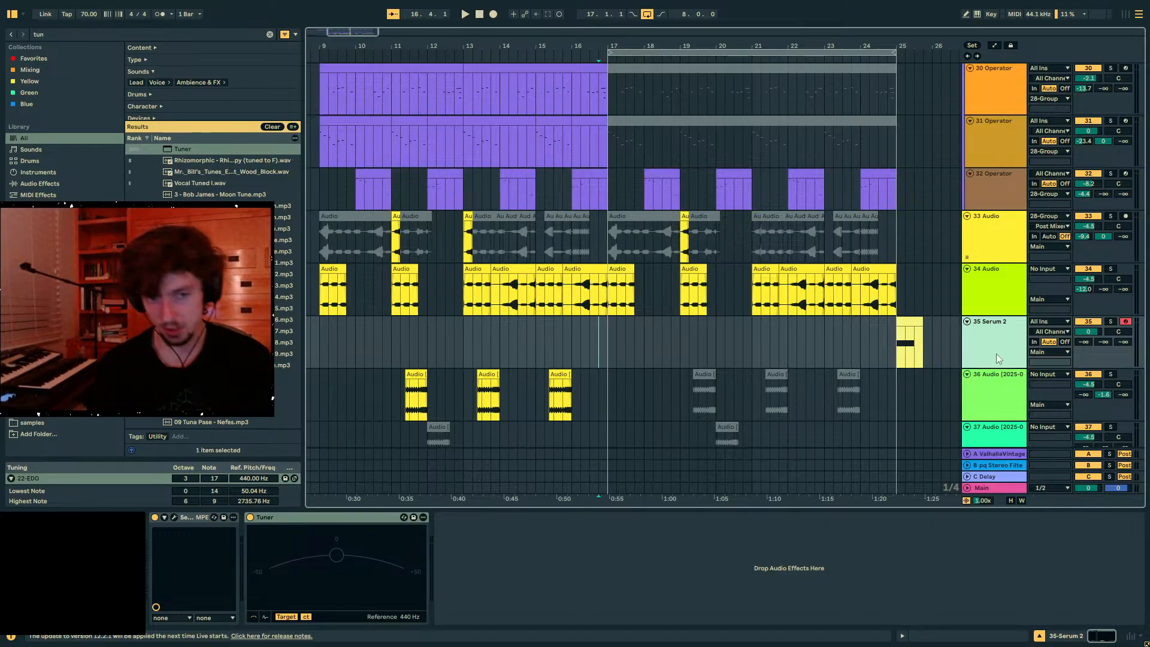
pyautogui.click(908, 319)
pyautogui.click(617, 349)
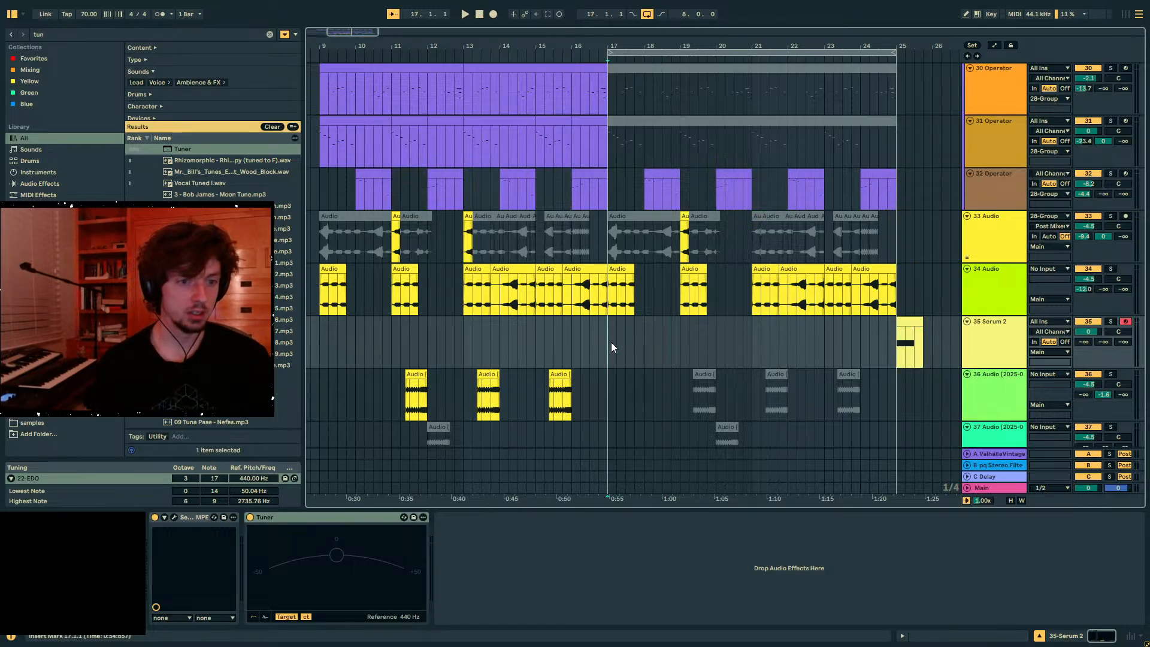
pyautogui.hotkey('ctrl', 'v')
pyautogui.hotkey('ctrl', 'z')
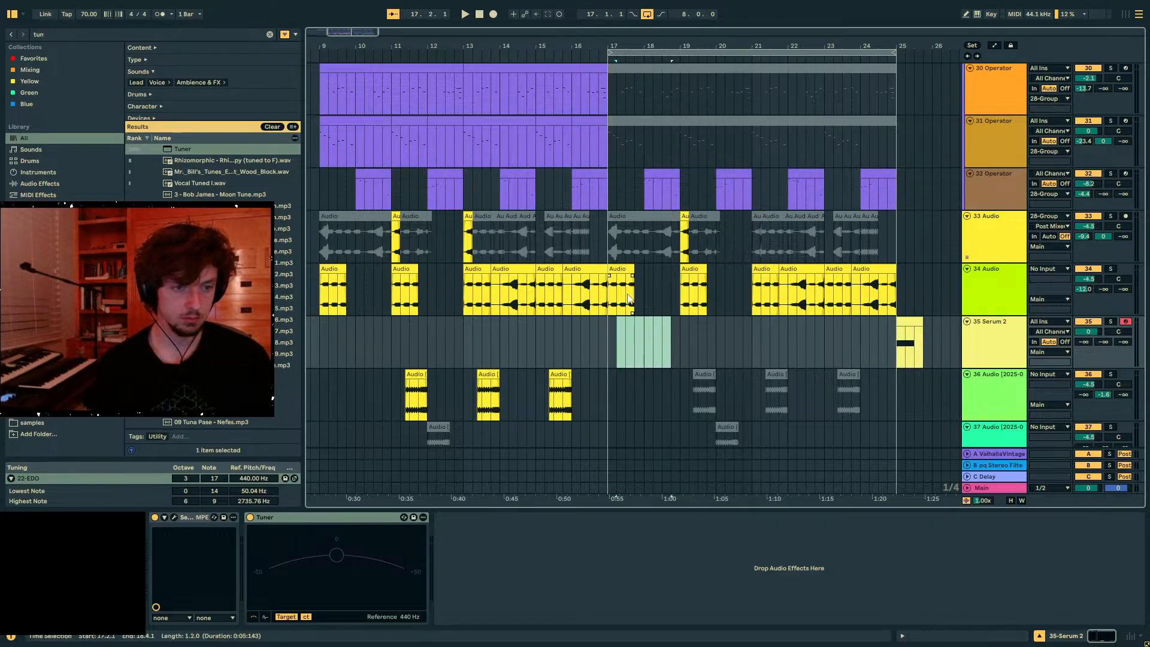
# - Copy the four-bar clip at bar 17 of the 29 Wavetable track to bar 17 of the Serum 2 track
pyautogui.scroll(3, 593, 217)
pyautogui.click(593, 217)
pyautogui.scroll(2, 601, 196)
pyautogui.click(641, 148)
pyautogui.scroll(-1, 764, 280)
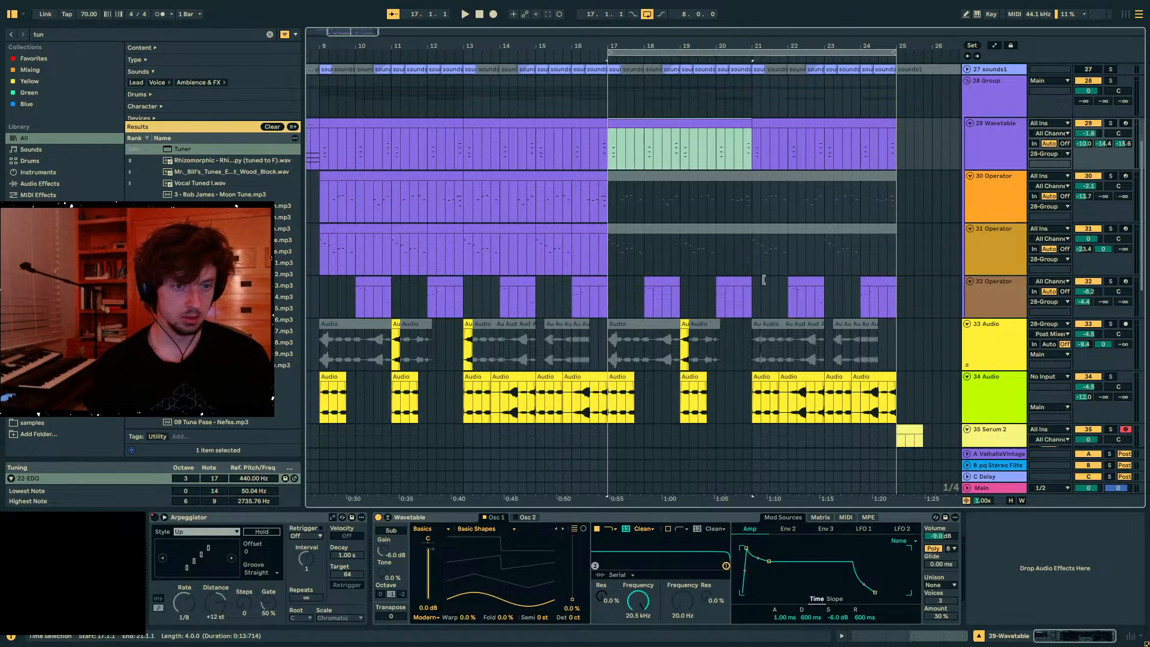
pyautogui.scroll(-5, 598, 261)
pyautogui.click(606, 249)
pyautogui.hotkey('ctrl', 'v')
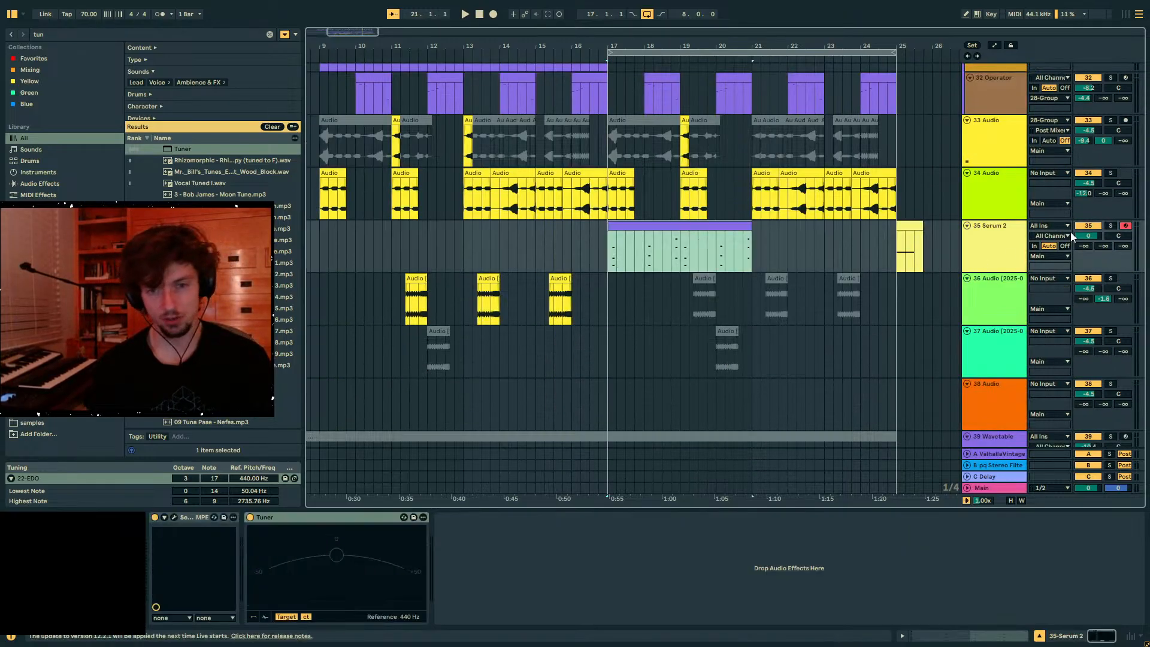
pyautogui.scroll(3, 1072, 236)
# - Play the copied clip with the Serum 2 track soloed, and open its notes in an enlarged editor
pyautogui.press('space')
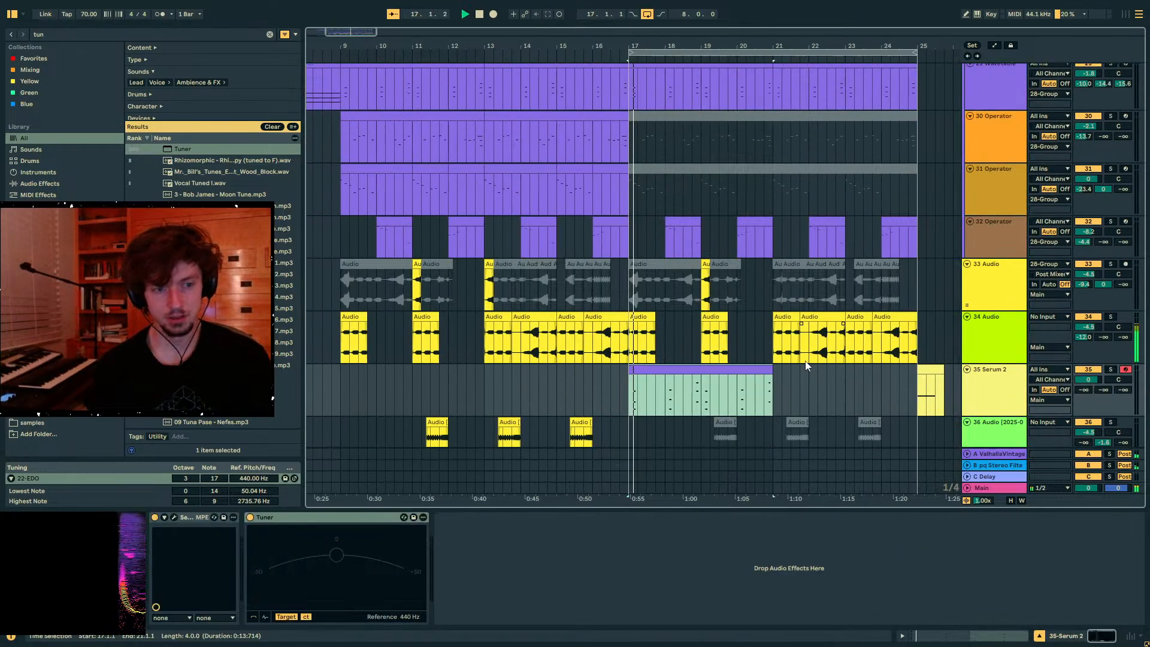
pyautogui.click(958, 637)
pyautogui.press('space')
pyautogui.press('space')
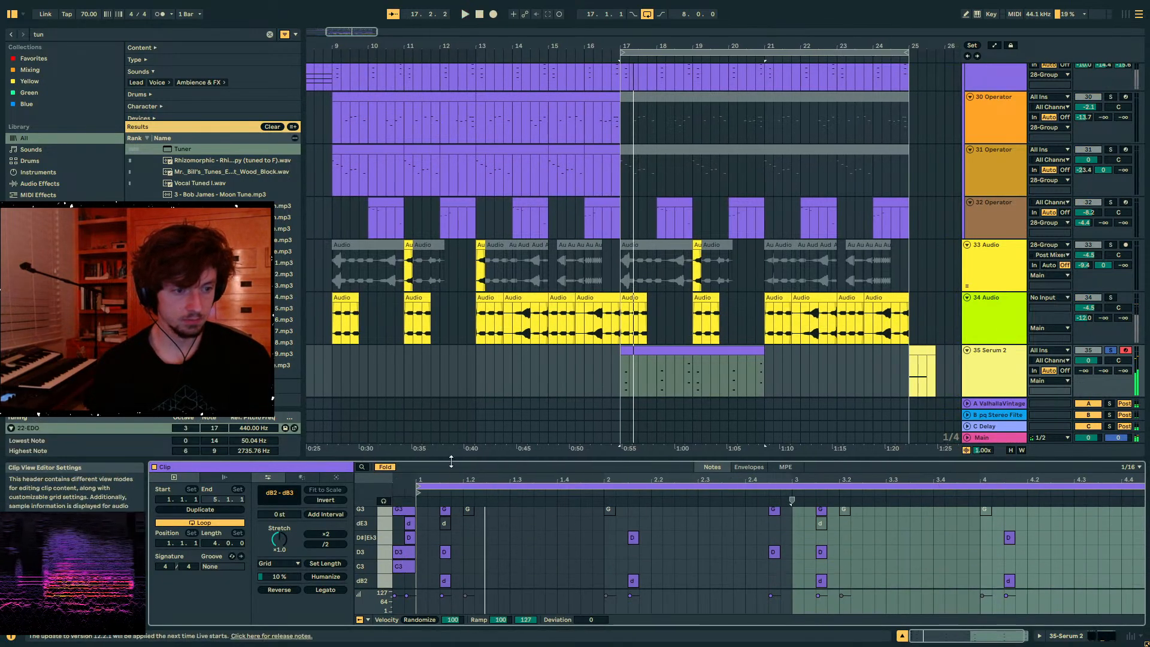
pyautogui.moveTo(445, 448); pyautogui.dragTo(478, 283)
# - Duplicate the clip's first chord and the G3 after it so the copy starts at 1.2.4, and play it
pyautogui.moveTo(466, 490); pyautogui.dragTo(421, 386)
pyautogui.hotkey('ctrl', 'd')
pyautogui.press('space')
pyautogui.click(505, 395)
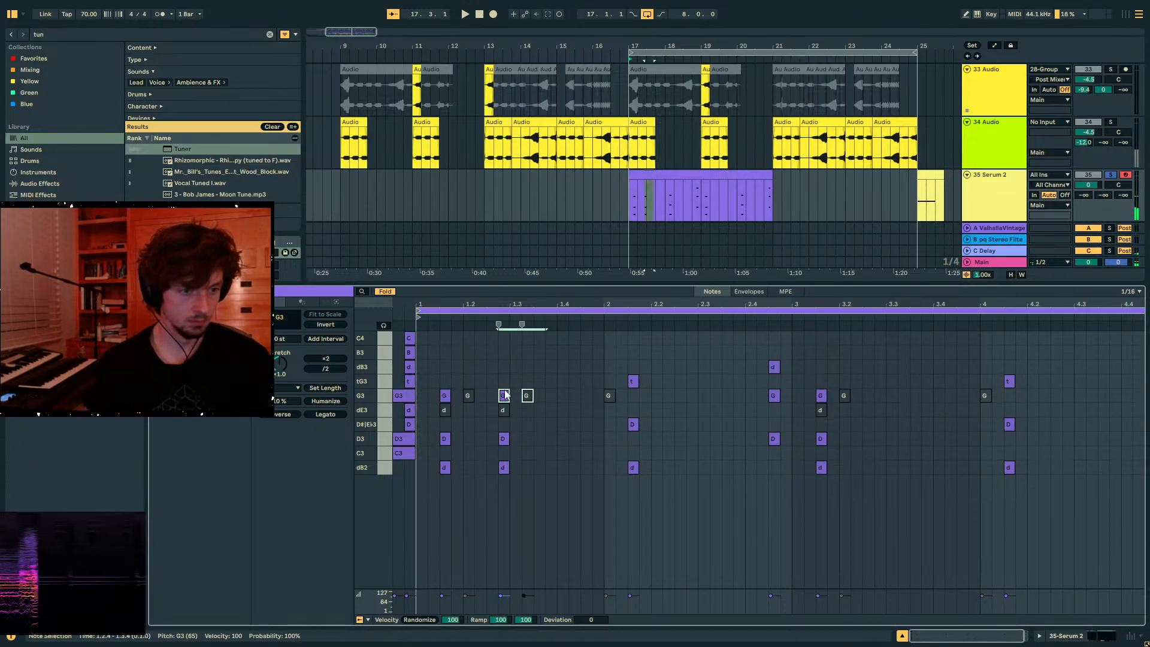
# - Copy the group of scale notes before the clip start and transpose the copy down an octave, to C2–C3
pyautogui.moveTo(413, 490); pyautogui.dragTo(372, 308)
pyautogui.hotkey('ctrl', 'c')
pyautogui.hotkey('ctrl', 'v')
pyautogui.hotkey('shift', 'Down')
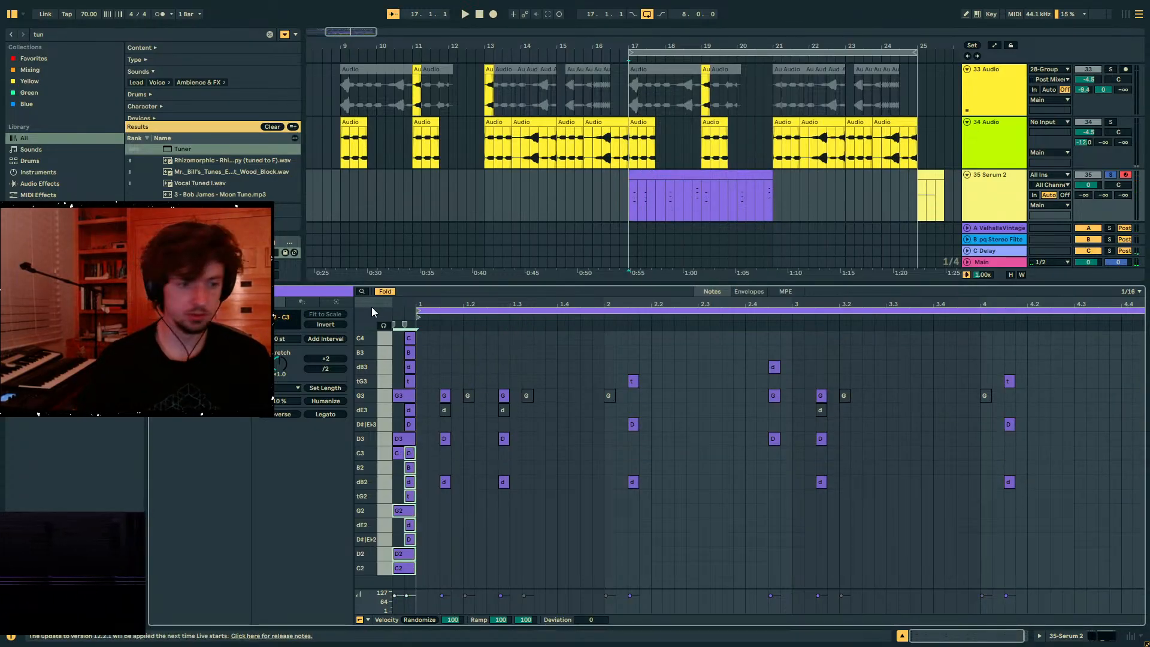
# - Lower the duplicated chord at 1.2.4 to dE3, C3 and tG2, and play the passage
pyautogui.click(505, 440)
pyautogui.press('Down')
pyautogui.press('Down')
pyautogui.press('space')
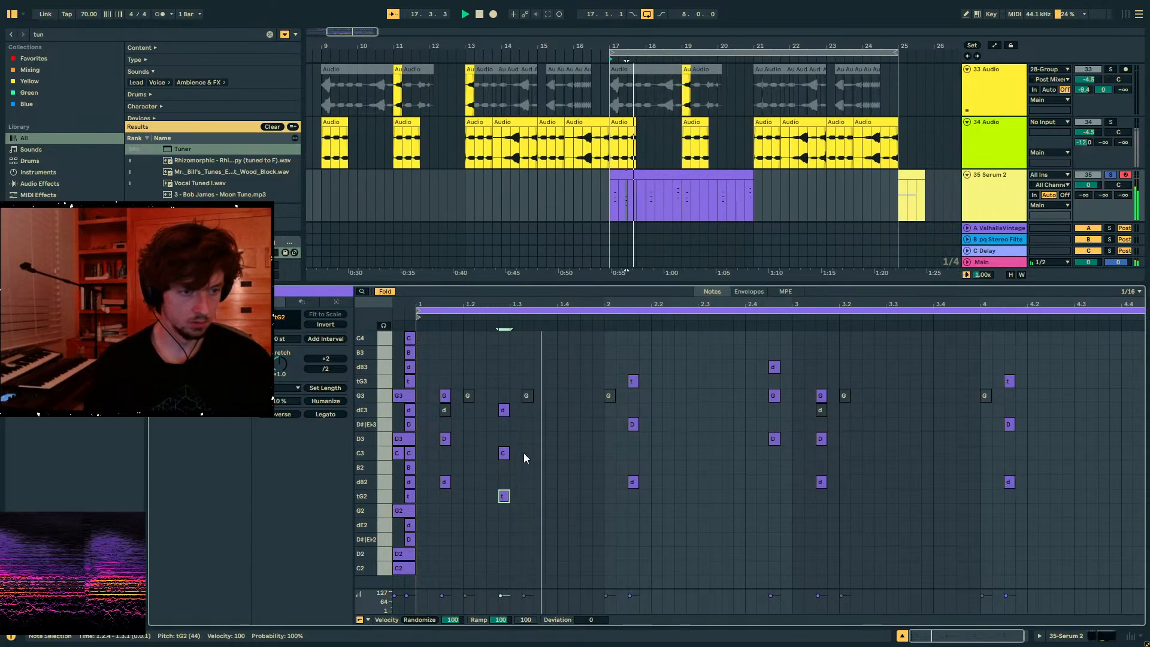
# - Duplicate the dE3–C3–tG2 chord at 1.2.4 and place the copy at 1.4.1
pyautogui.moveTo(522, 408); pyautogui.dragTo(505, 509)
pyautogui.hotkey('ctrl', 'd')
pyautogui.press('Right')
pyautogui.press('Right')
pyautogui.press('Right')
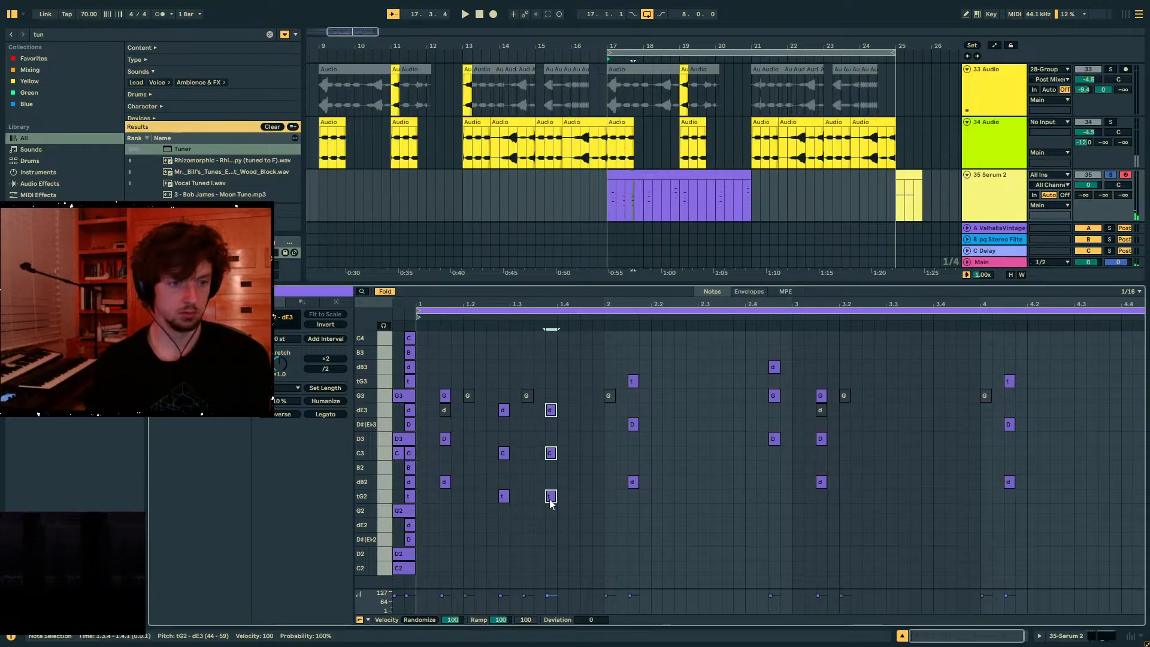
# - Try G3 as the top note of the chord at 1.2.4, restore dE3, lower its bottom note to G2, and play it
pyautogui.doubleClick(499, 397)
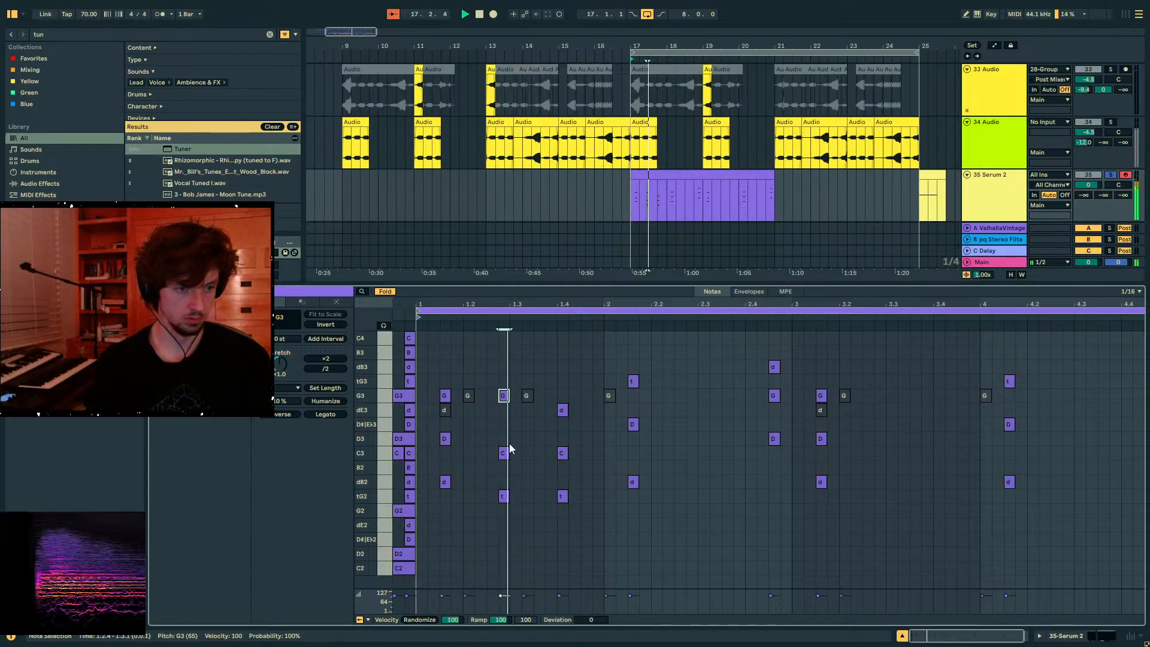
pyautogui.press('space')
pyautogui.moveTo(519, 419); pyautogui.dragTo(495, 386)
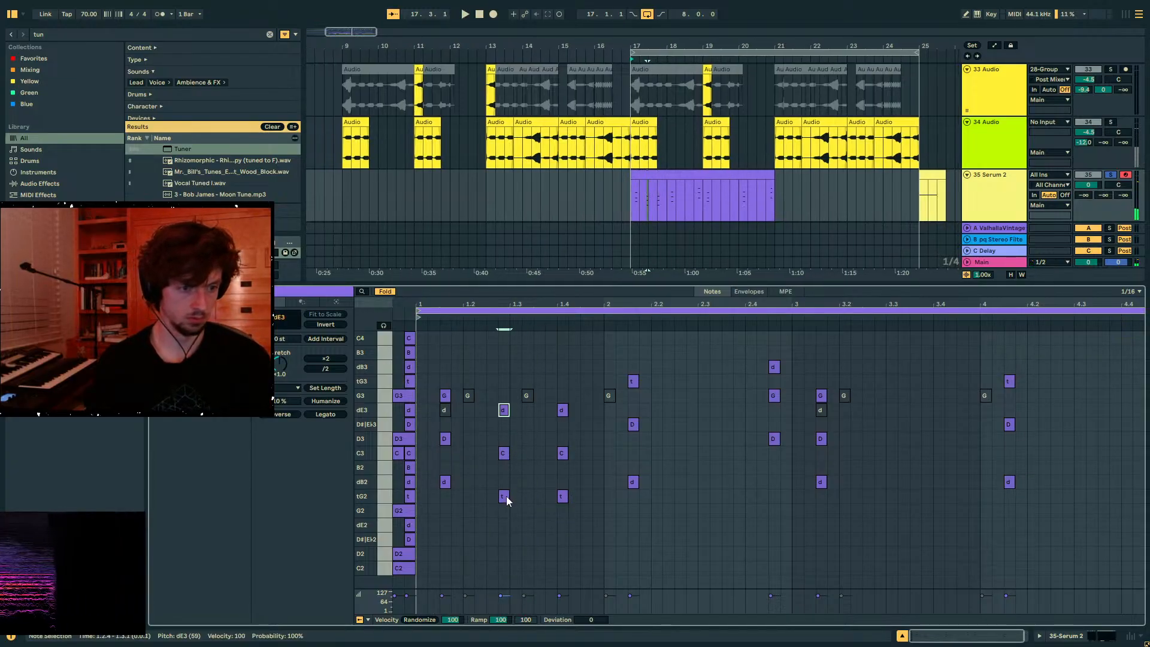
pyautogui.click(506, 496)
pyautogui.press('Down')
pyautogui.press('space')
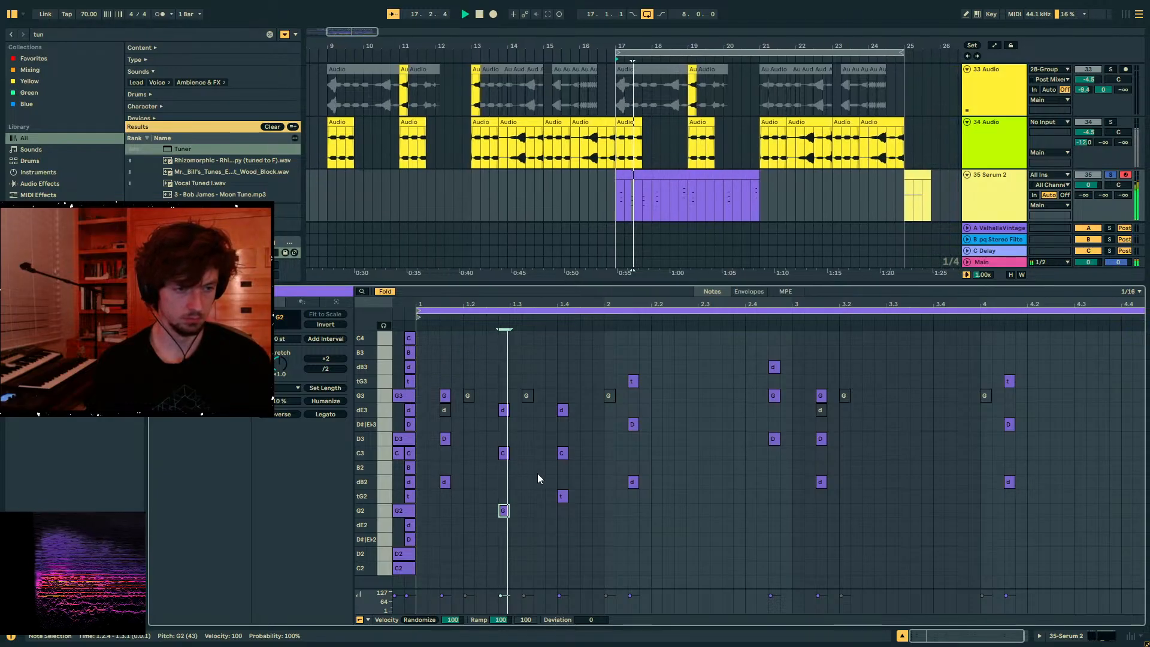
# - Change the chord at 1.4.1 to G3, D3 and dE2, and deactivate the notes from 2.1.3 to 3.2.1
pyautogui.press('space')
pyautogui.moveTo(582, 424); pyautogui.dragTo(557, 404)
pyautogui.press('Up')
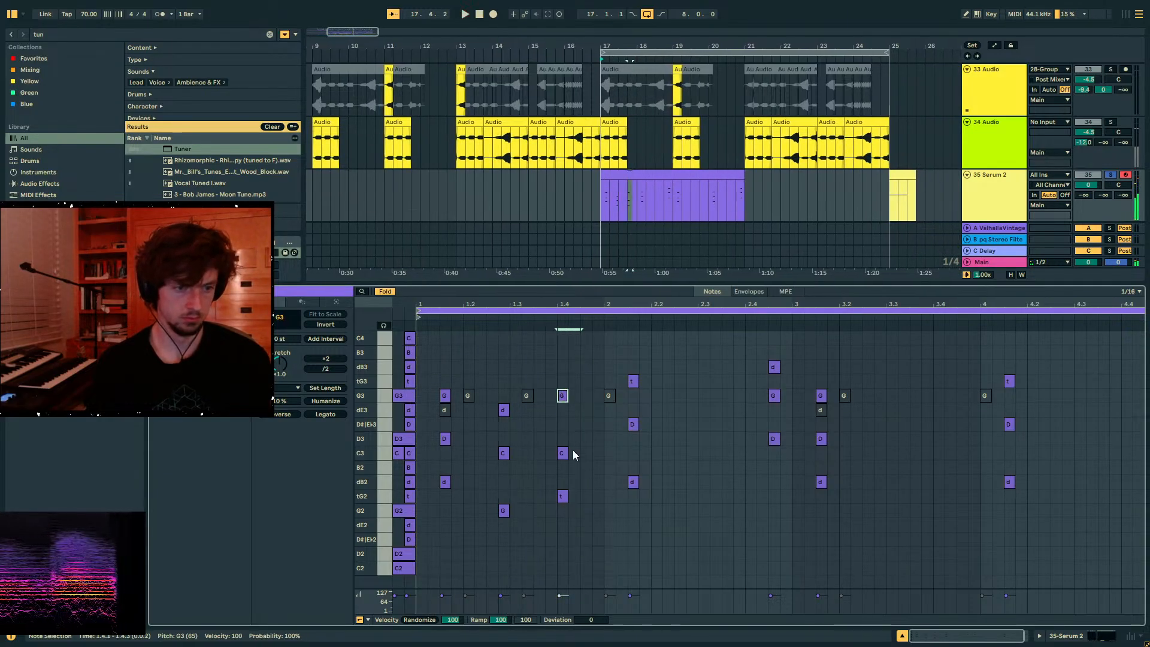
pyautogui.press('space')
pyautogui.click(563, 498)
pyautogui.press('Down')
pyautogui.press('Down')
pyautogui.click(563, 453)
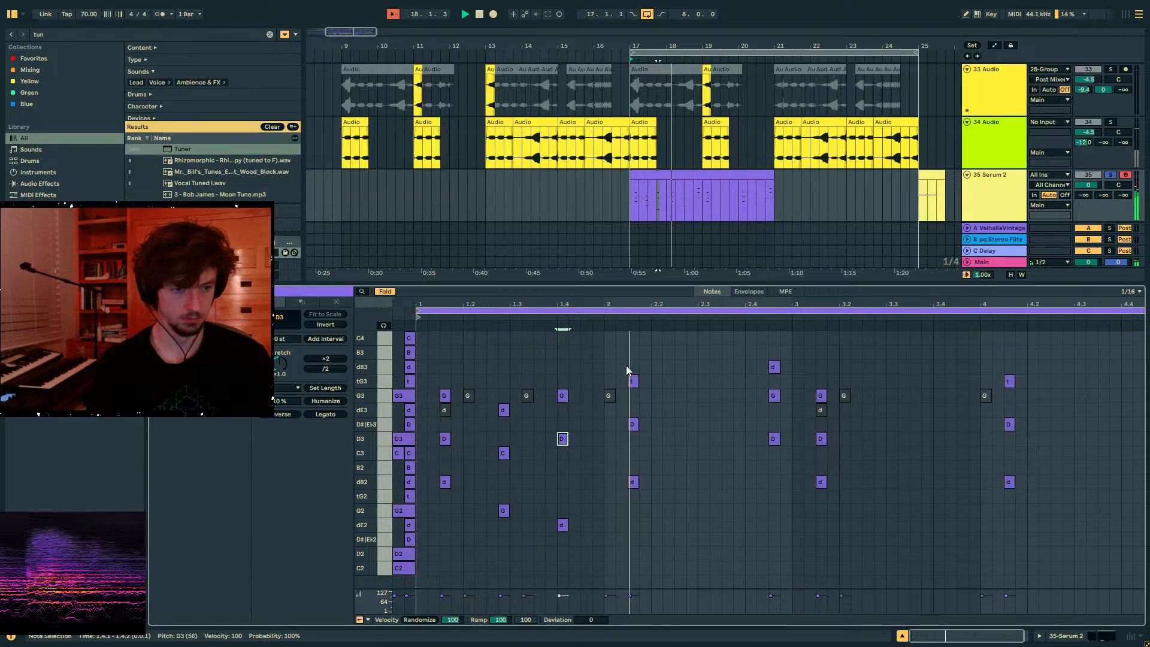
pyautogui.moveTo(625, 365); pyautogui.dragTo(860, 527)
pyautogui.press('0')
# - Unsolo the Serum 2 track and set its volume to 0.9 dB
pyautogui.click(1087, 187)
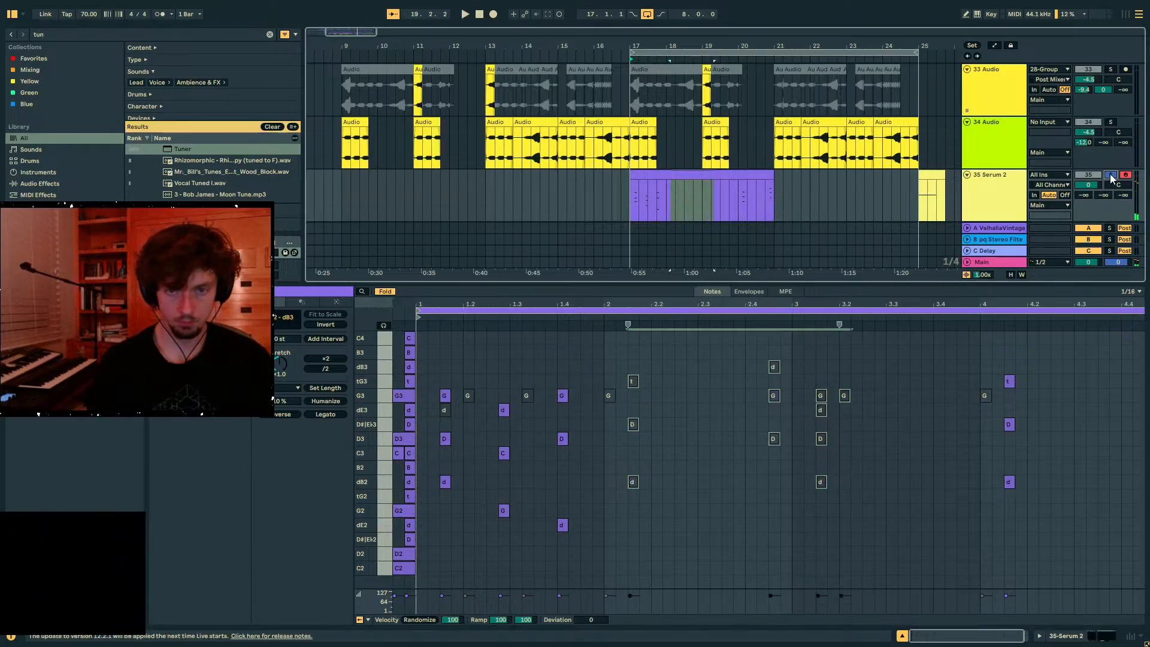
pyautogui.moveTo(1087, 187); pyautogui.dragTo(1088, 182)
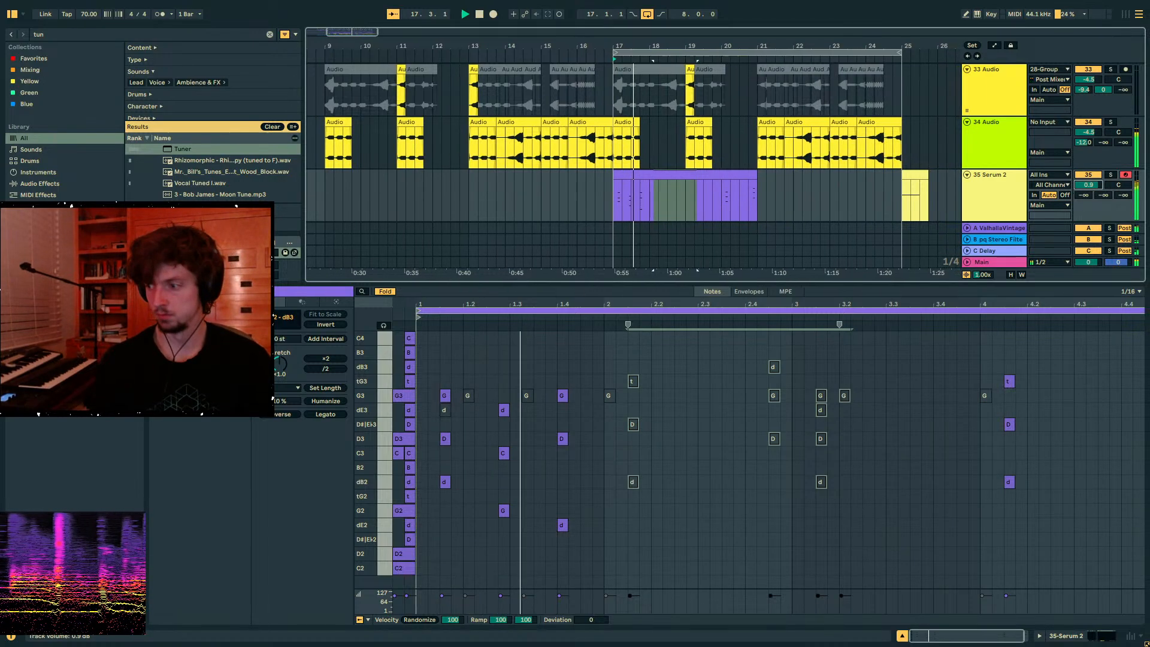
# - Shift the second chord and its following G3 earlier to 1.2.3, and the third chord earlier to 1.3.3
pyautogui.moveTo(530, 519); pyautogui.dragTo(504, 400)
pyautogui.press('Left')
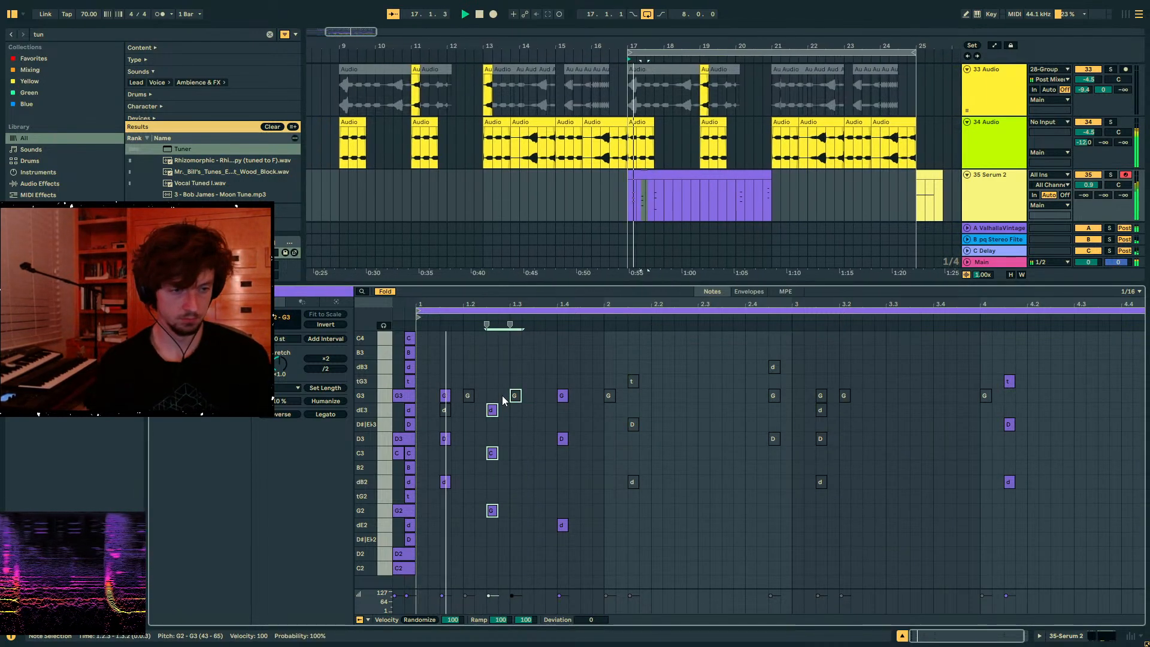
pyautogui.moveTo(578, 538); pyautogui.dragTo(549, 383)
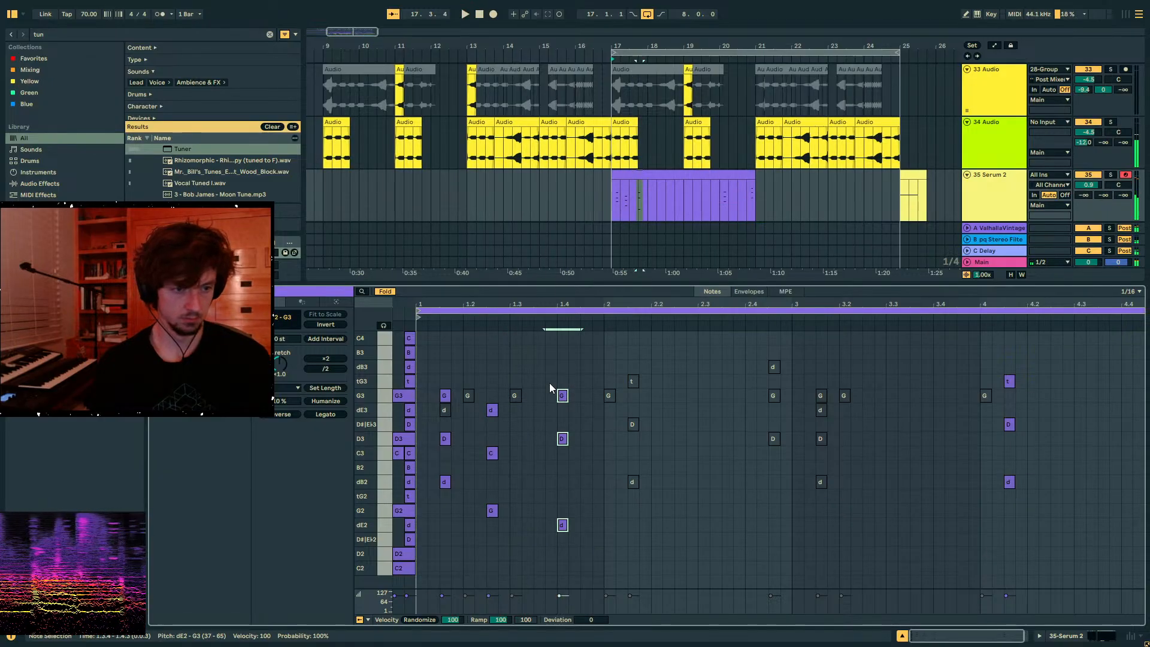
pyautogui.press('Left')
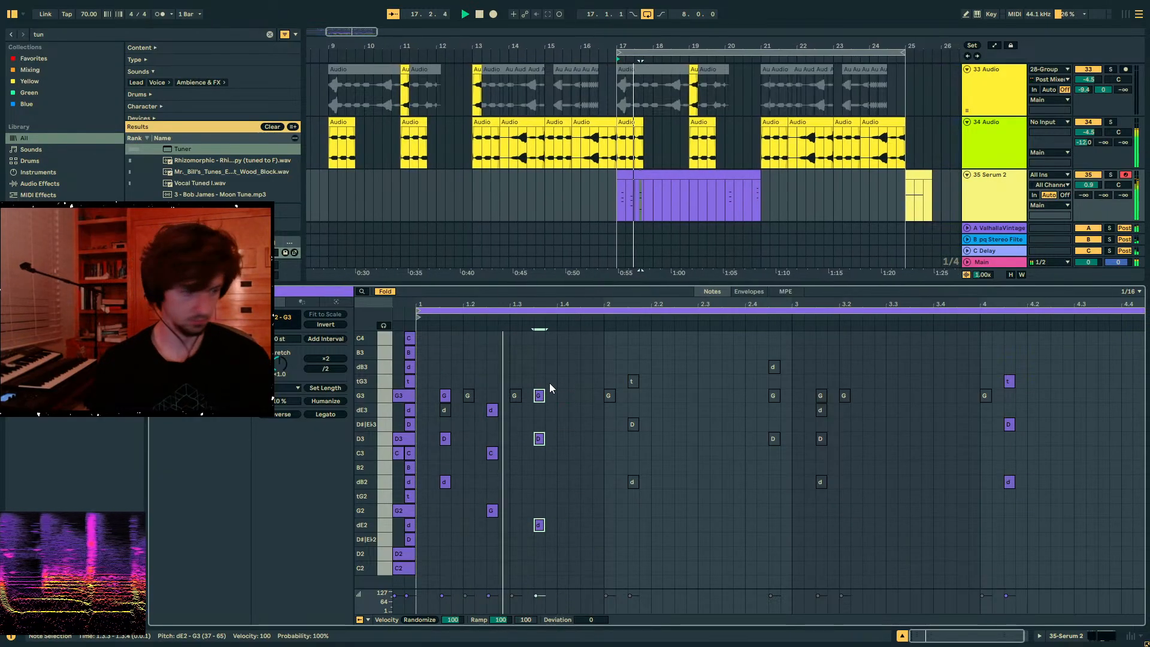
pyautogui.click(548, 382)
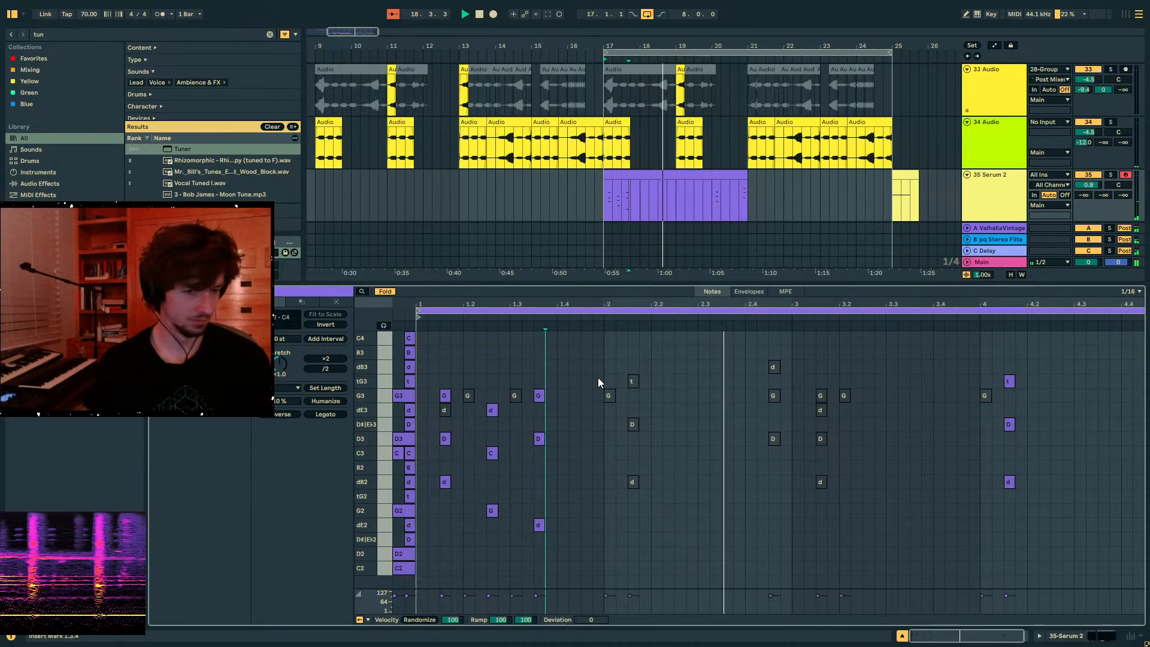
# - Copy the bar 1 phrase to 3.1.1 and raise the copied first chord's dB2 an octave to dB3
pyautogui.press('space')
pyautogui.moveTo(598, 377); pyautogui.dragTo(423, 581)
pyautogui.click(792, 401)
pyautogui.hotkey('ctrl', 'v')
pyautogui.press('space')
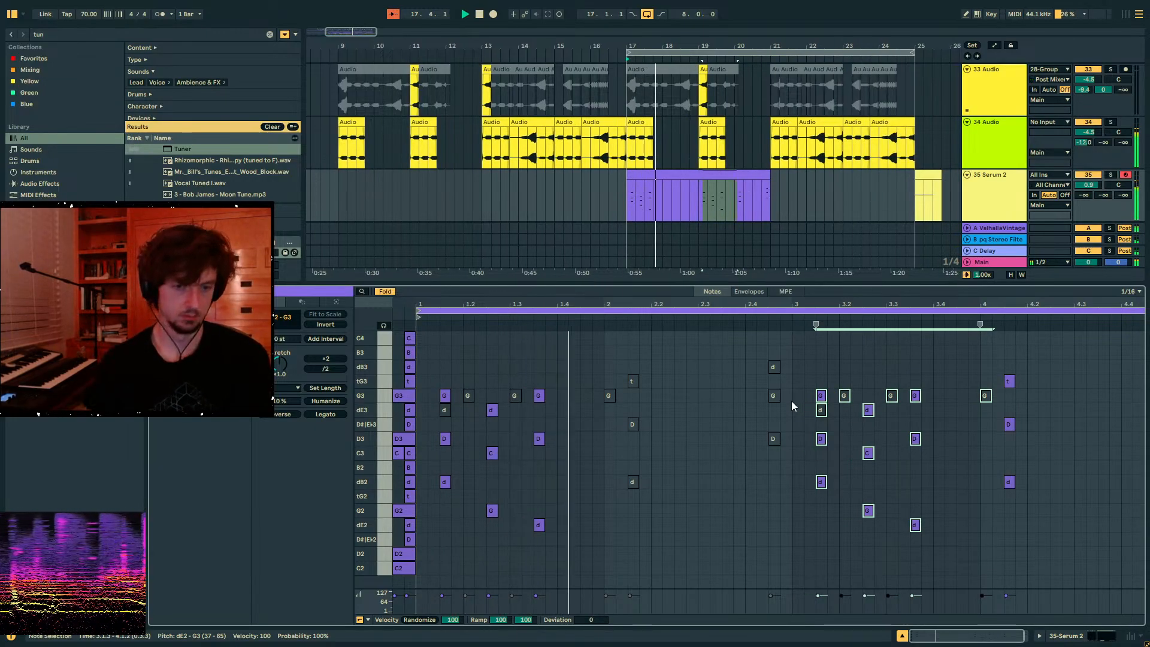
pyautogui.press('Left')
pyautogui.moveTo(806, 510); pyautogui.dragTo(797, 473)
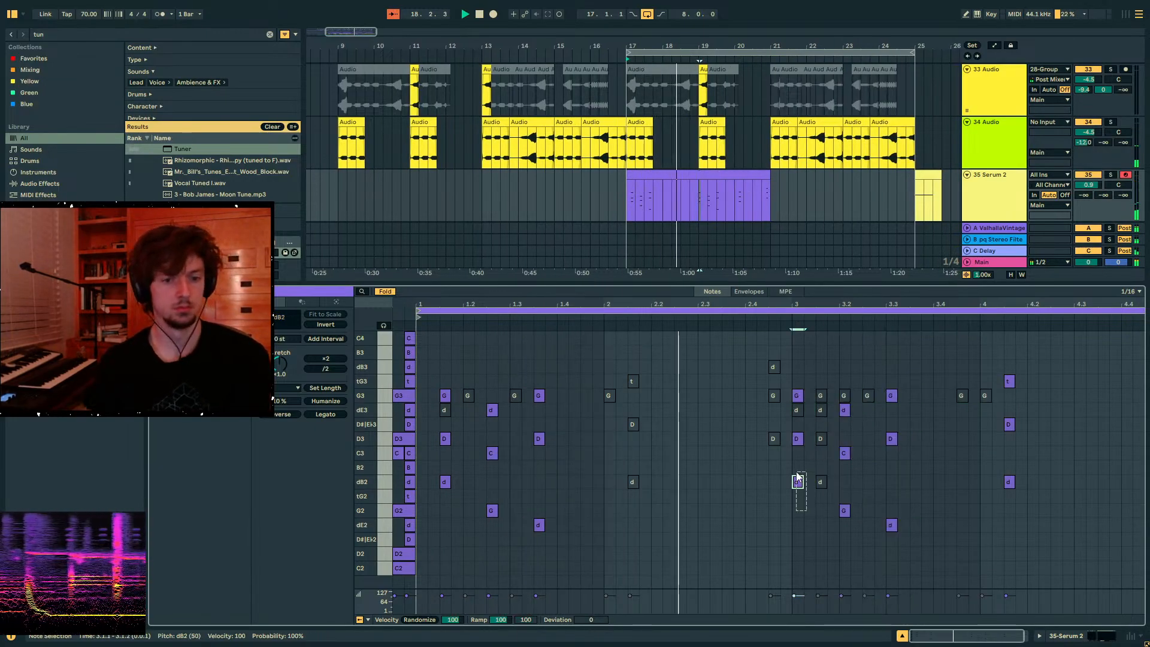
pyautogui.hotkey('shift', 'Up')
# - Play the arrangement and examine the active 33 Audio clip at bar 19, and reopen the Serum 2 clip's notes
pyautogui.click(842, 510)
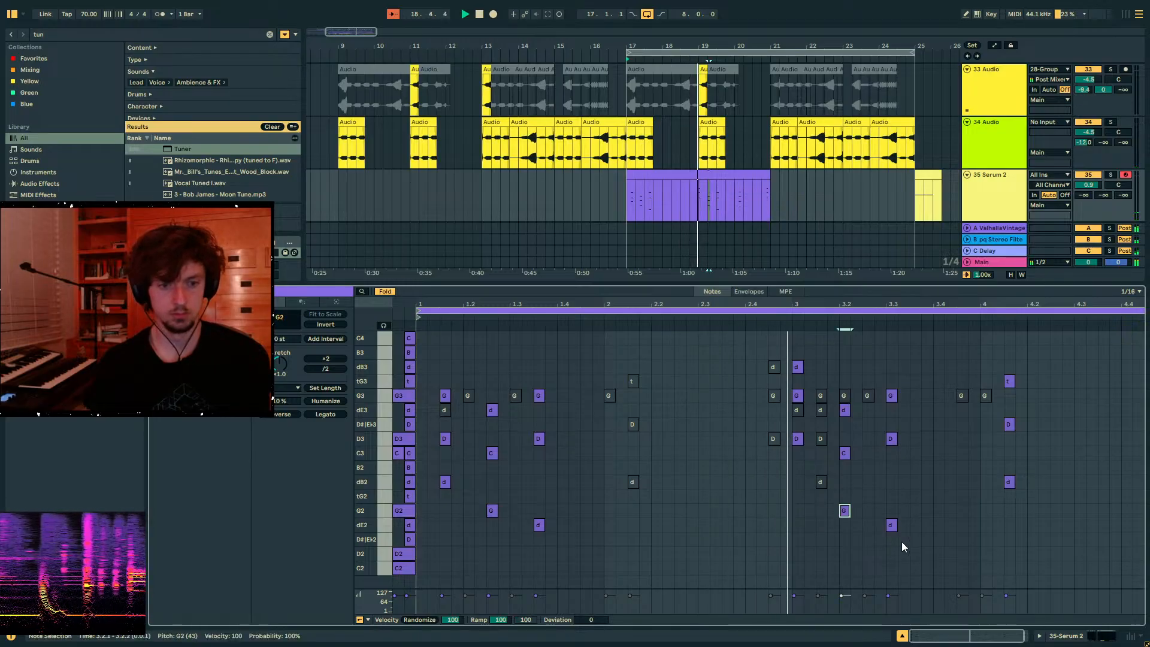
pyautogui.scroll(2, 701, 120)
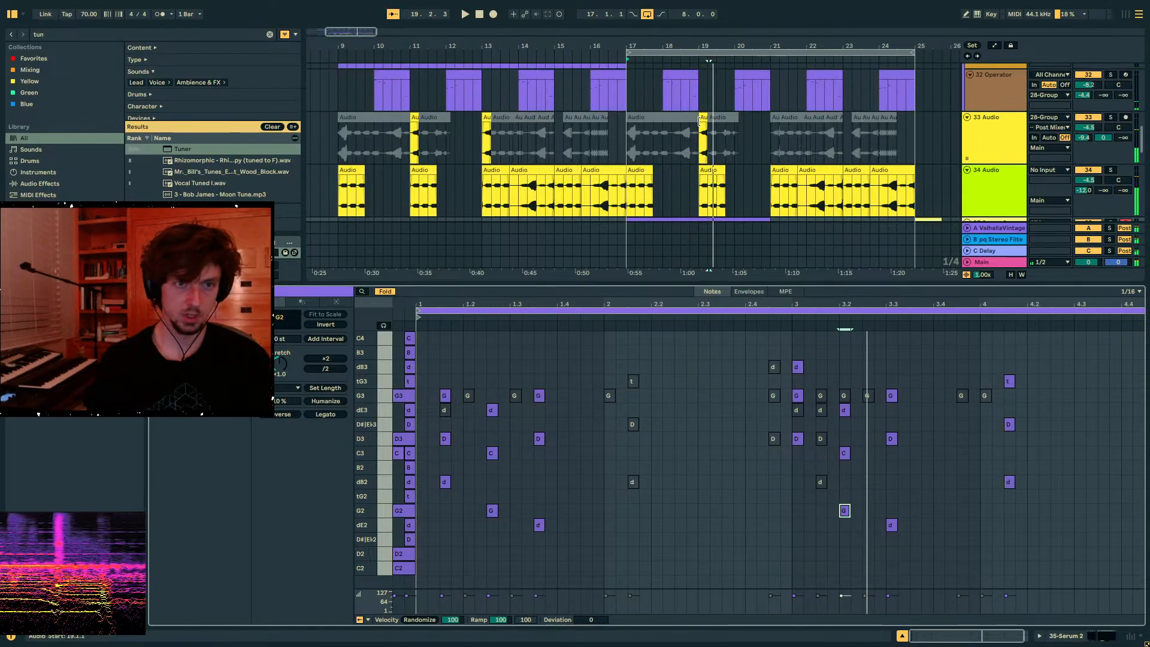
pyautogui.click(703, 120)
pyautogui.press('space')
pyautogui.press('space')
pyautogui.scroll(-3, 700, 123)
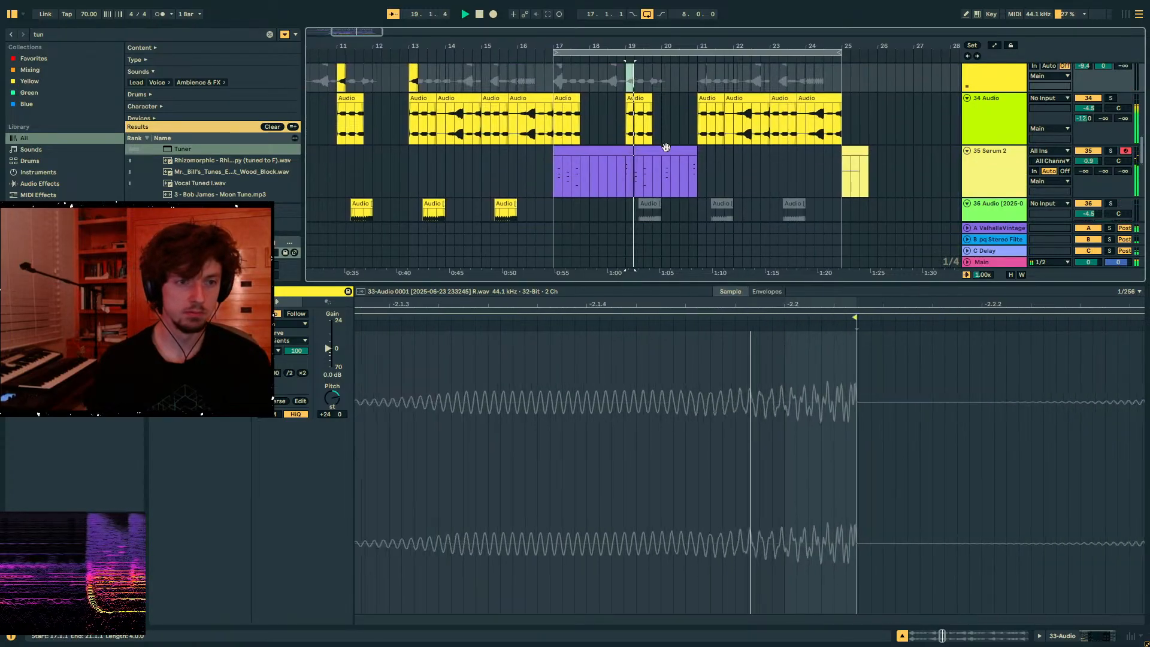
pyautogui.click(666, 149)
pyautogui.press('space')
# - Add a C4 to the chord at 3.2.1 by copying its C3 up an octave, and play the passage
pyautogui.click(838, 473)
pyautogui.click(817, 453)
pyautogui.hotkey('ctrl', 'c')
pyautogui.hotkey('ctrl', 'v')
pyautogui.hotkey('shift', 'Up')
pyautogui.press('space')
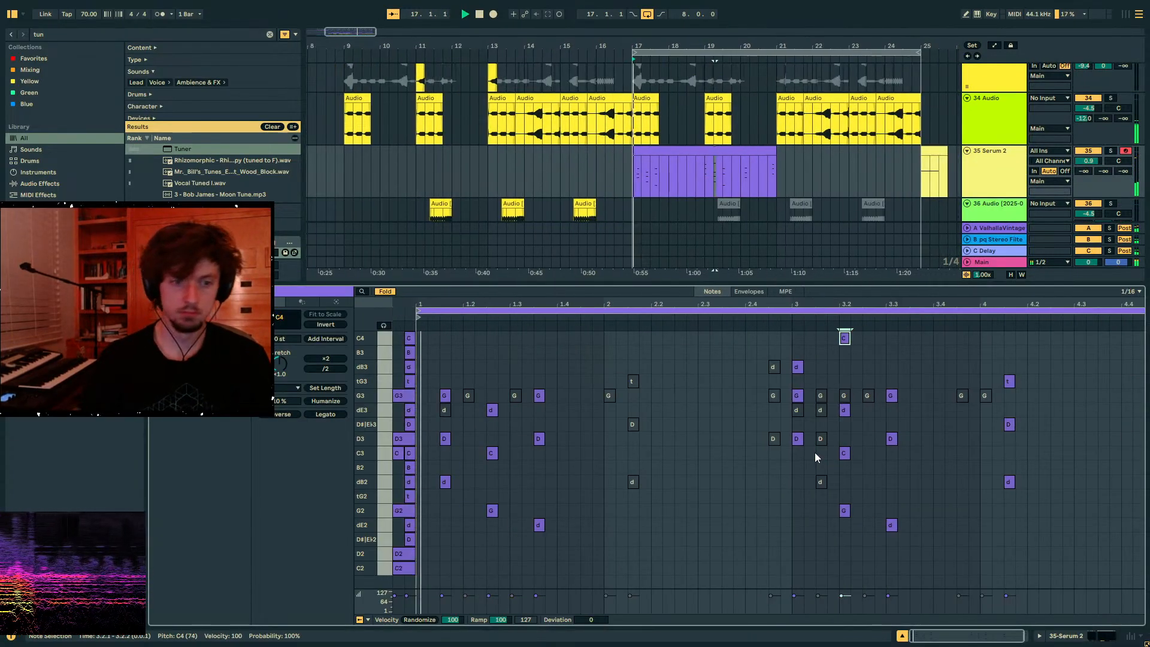
# - Add a D4 to the chord at 3.3.1 by copying its D3 up an octave
pyautogui.click(890, 438)
pyautogui.hotkey('ctrl', 'c')
pyautogui.hotkey('ctrl', 'v')
pyautogui.hotkey('shift', 'Up')
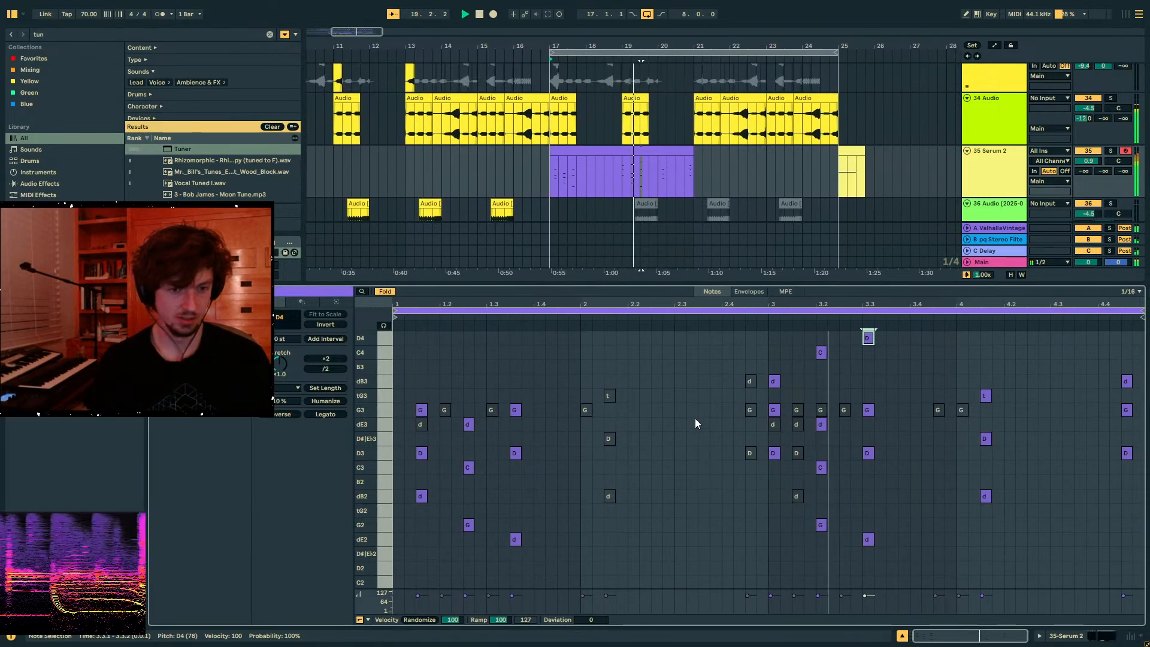
pyautogui.moveTo(897, 378); pyautogui.dragTo(868, 340)
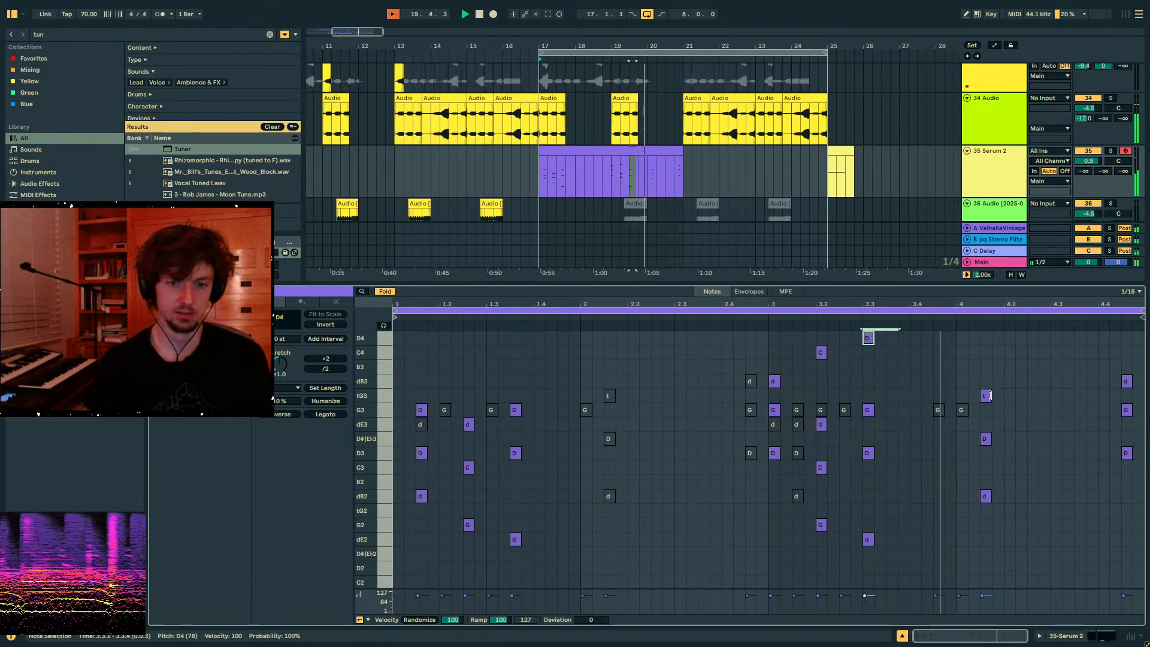
# - Lengthen the chord at 4.1.3 to end at 4.4.1 along with the G3 before it, and play the clip
pyautogui.click(968, 362)
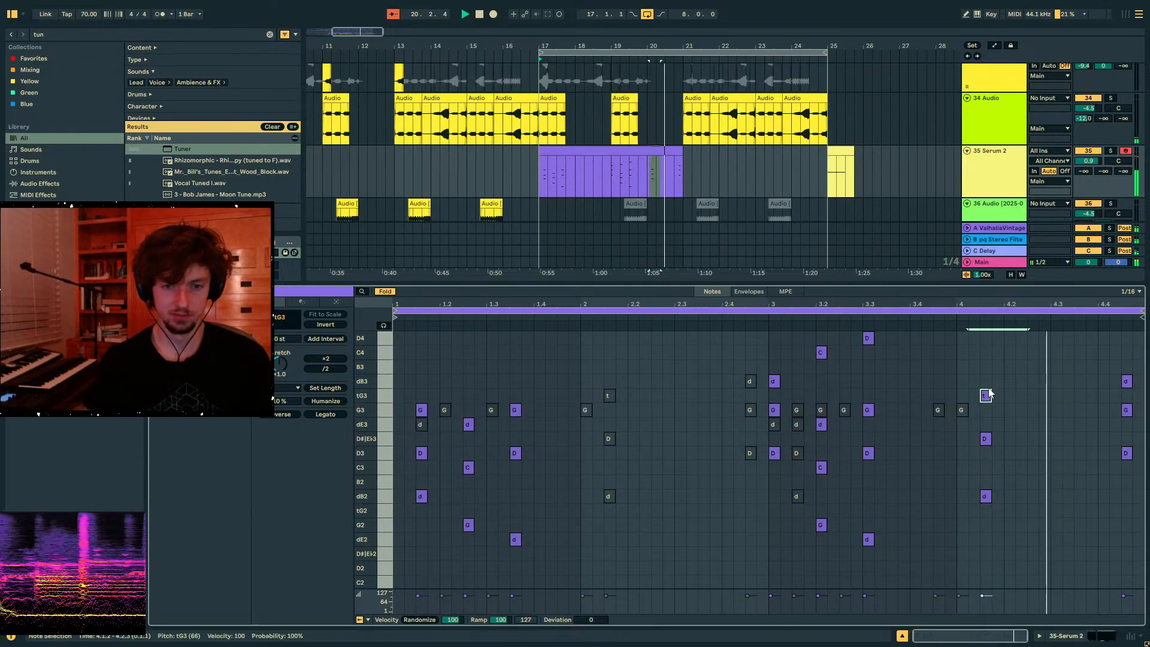
pyautogui.moveTo(985, 388); pyautogui.dragTo(961, 541)
pyautogui.moveTo(989, 396); pyautogui.dragTo(1096, 397)
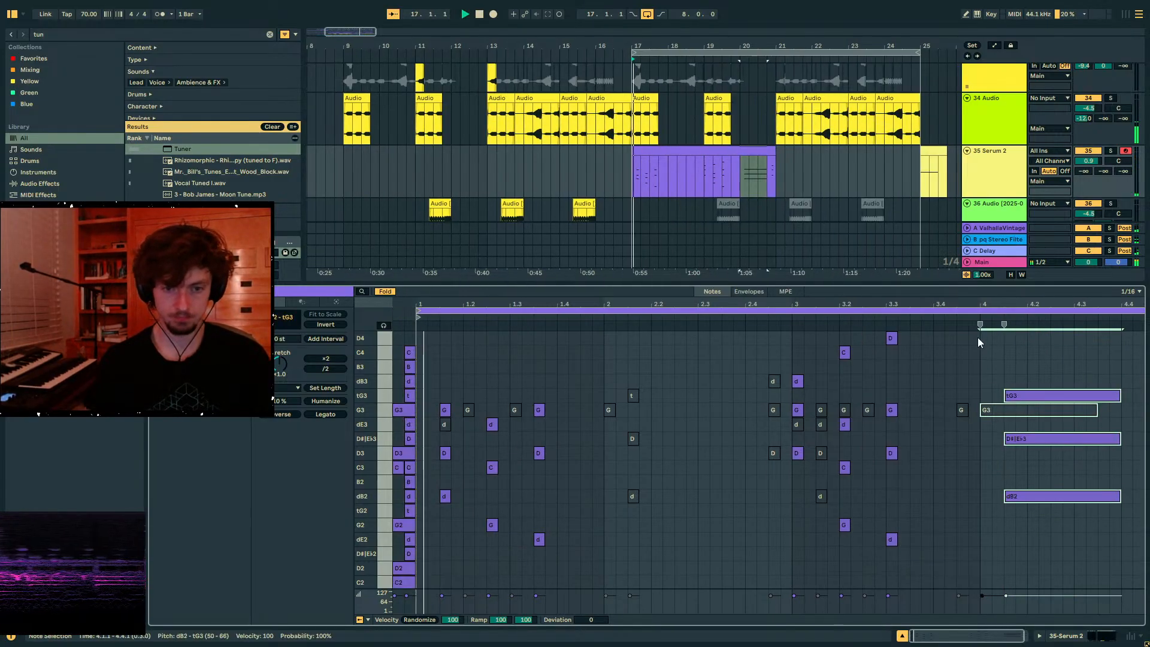
pyautogui.press('space')
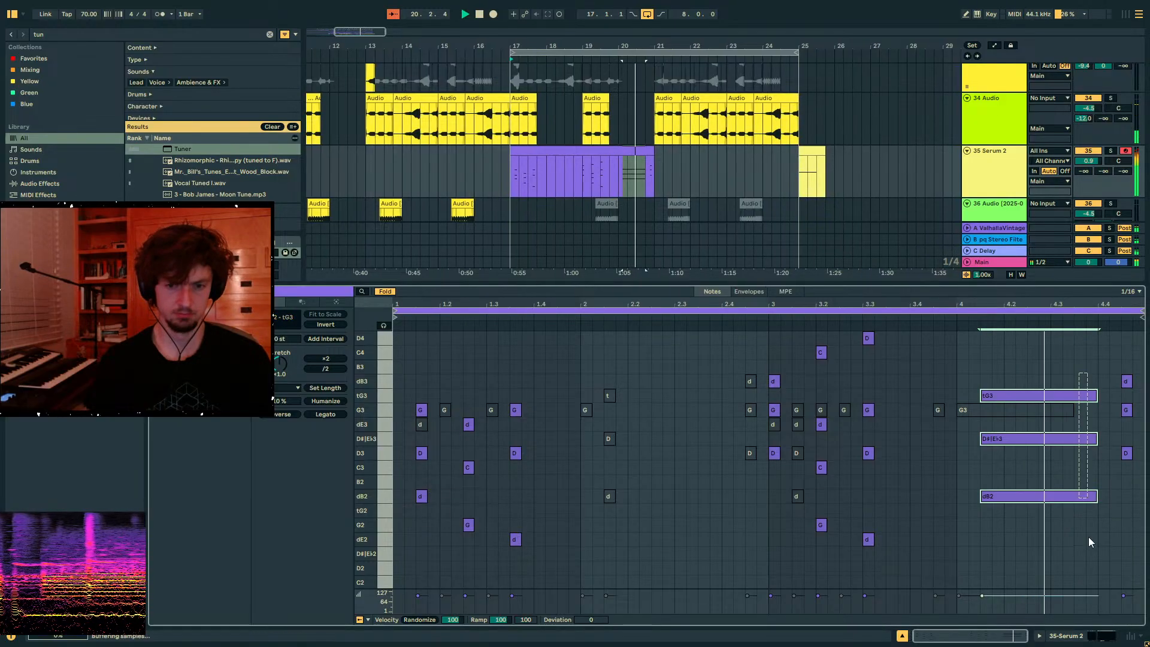
# - Set the Serum 2 track's volume to -1.1 dB and its second send to -5.6 dB, and play from bar 17
pyautogui.moveTo(1090, 162)
pyautogui.mouseDown()
pyautogui.moveTo(1090, 175)
pyautogui.moveTo(1090, 146)
pyautogui.mouseUp()
pyautogui.click(515, 175)
pyautogui.press('space')
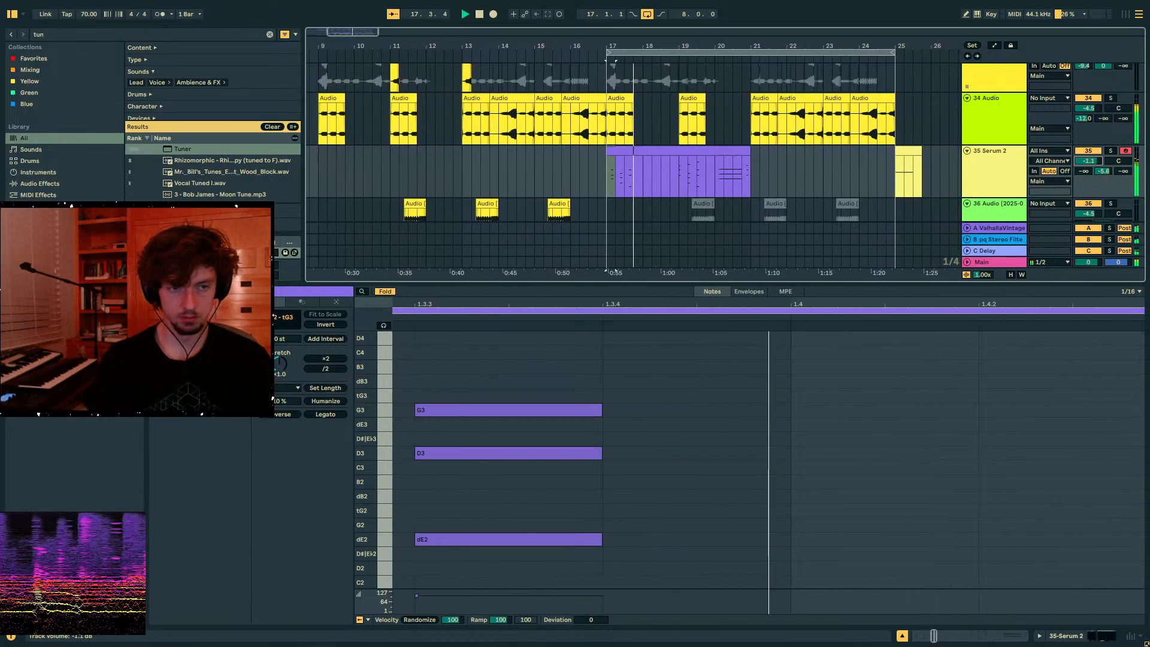
# - Open the Serum 2 instrument to examine Envelope 2 and its modulation targets, and close it
pyautogui.click(1064, 634)
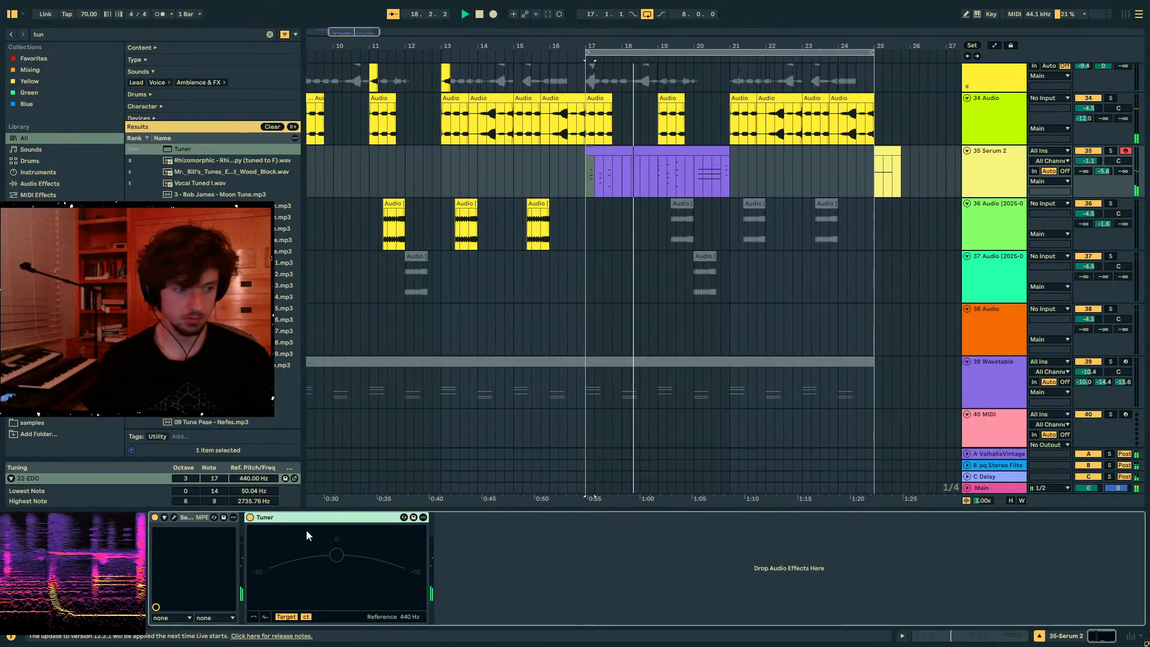
pyautogui.click(175, 519)
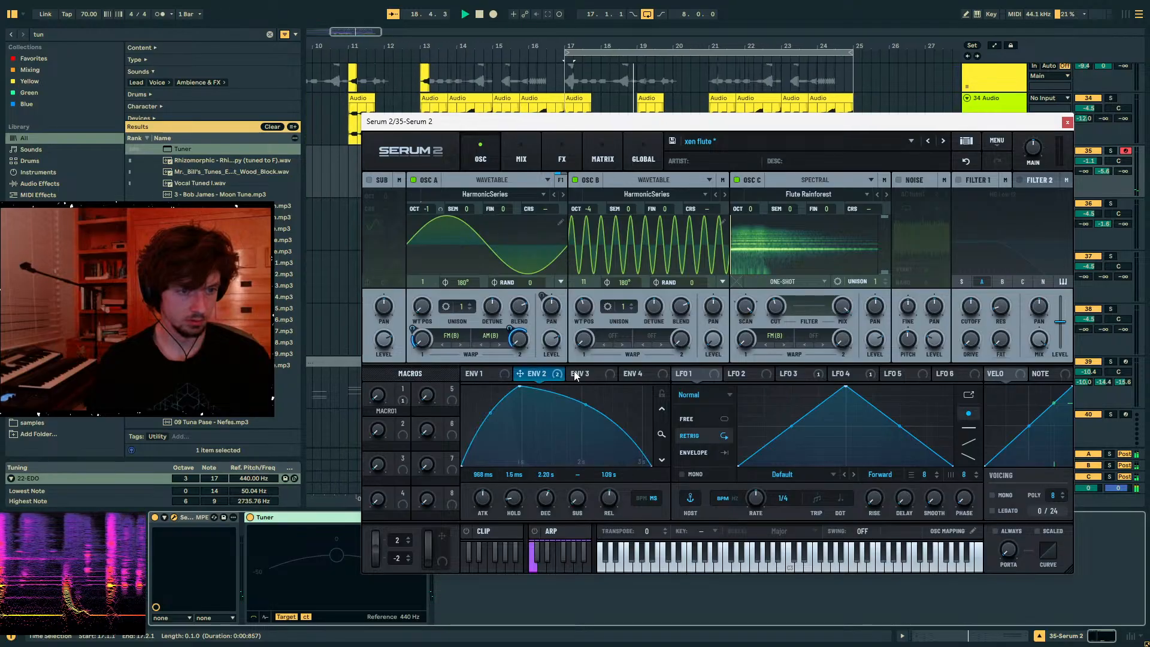
pyautogui.click(538, 374)
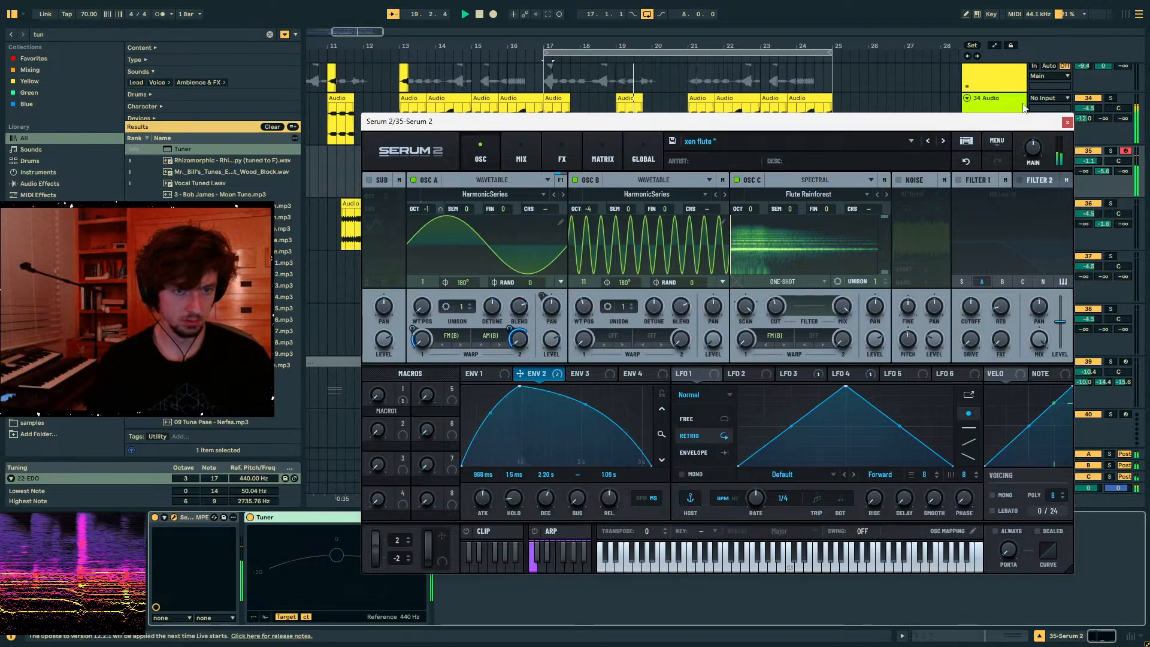
pyautogui.click(1068, 122)
# - Set the velocity of the sustained bar 4 chord and its leading G3 to 39, and play them
pyautogui.doubleClick(649, 174)
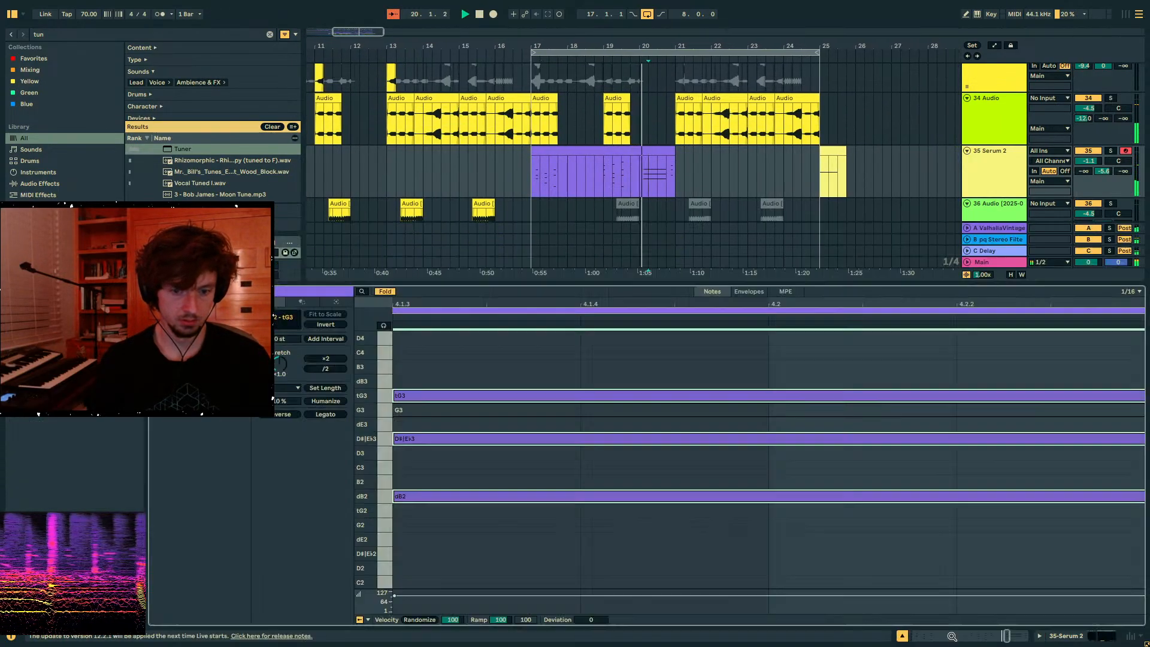
pyautogui.click(639, 174)
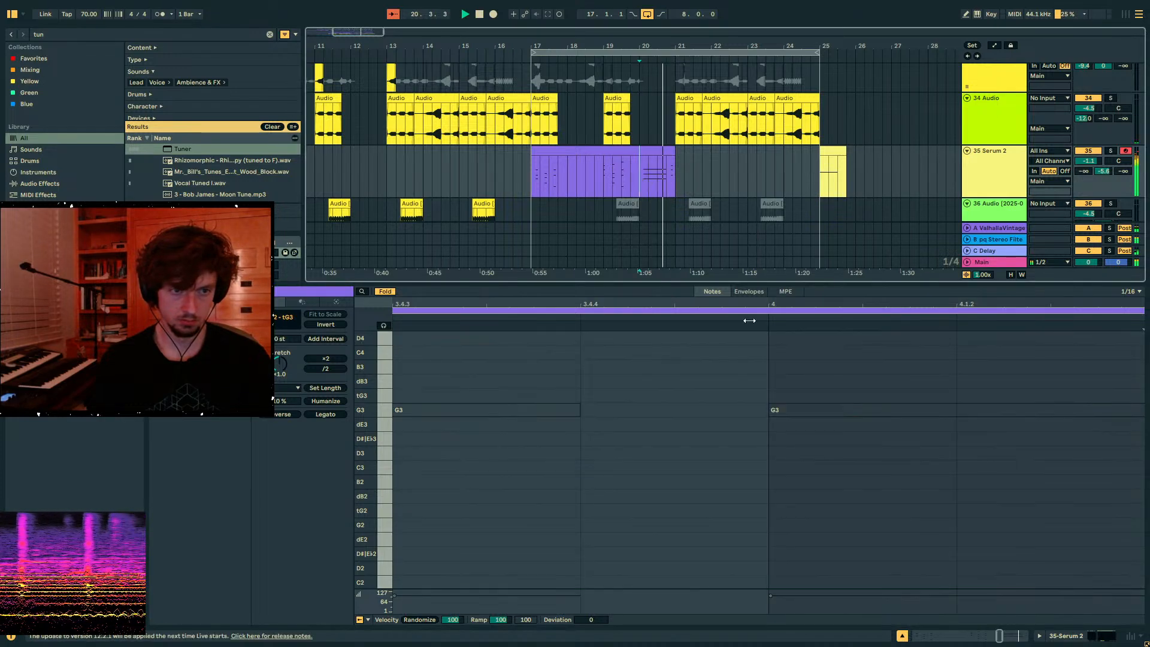
pyautogui.moveTo(728, 304); pyautogui.dragTo(959, 198)
pyautogui.moveTo(1050, 569); pyautogui.dragTo(1091, 382)
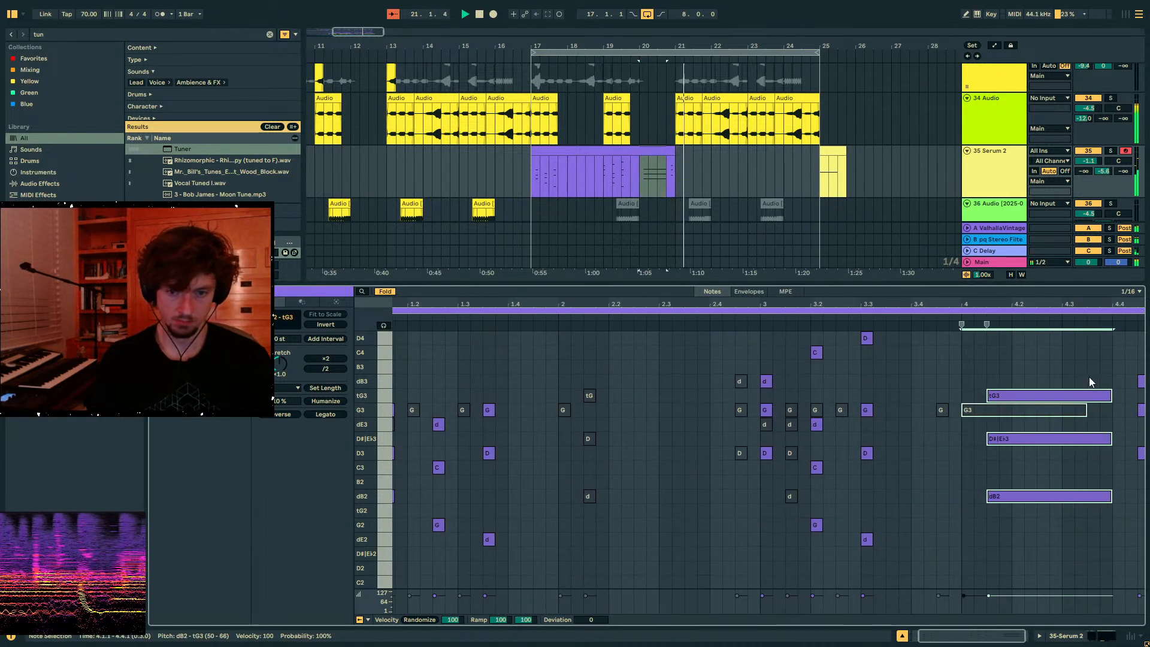
pyautogui.moveTo(1046, 597); pyautogui.dragTo(1045, 606)
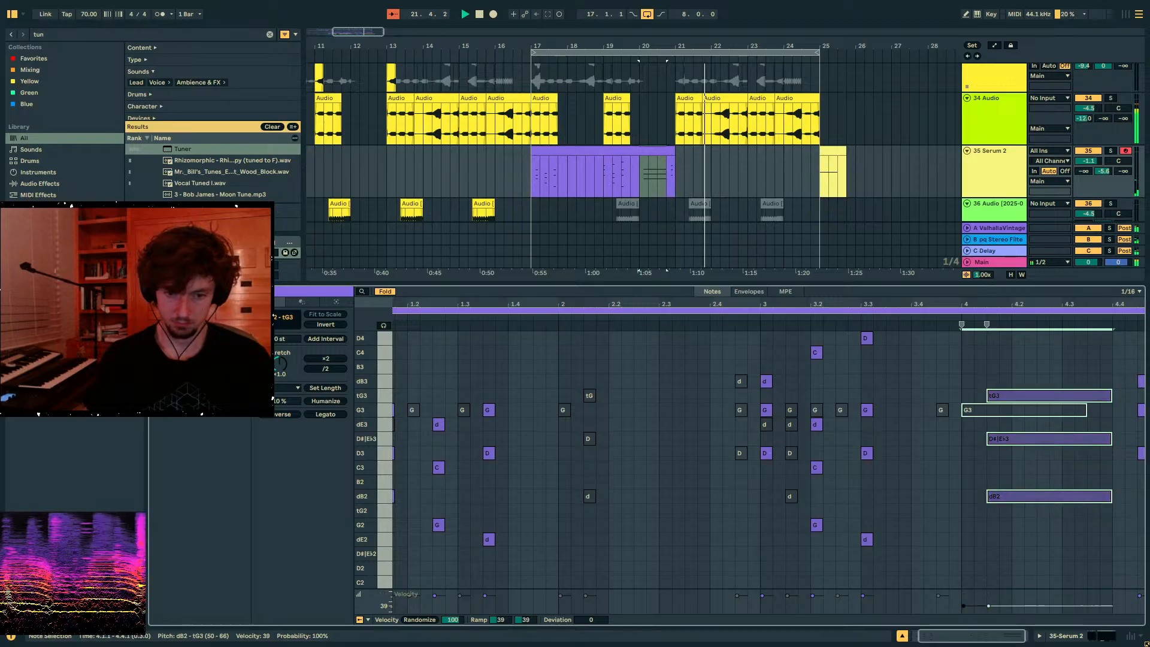
pyautogui.press('space')
pyautogui.press('space')
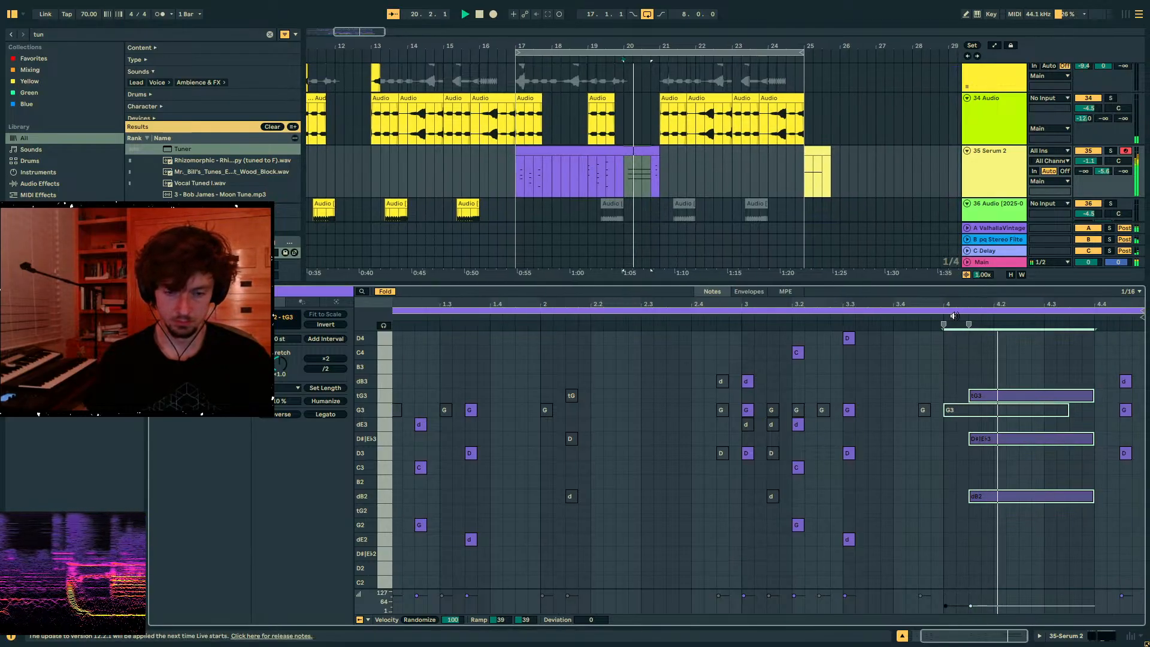
pyautogui.press('space')
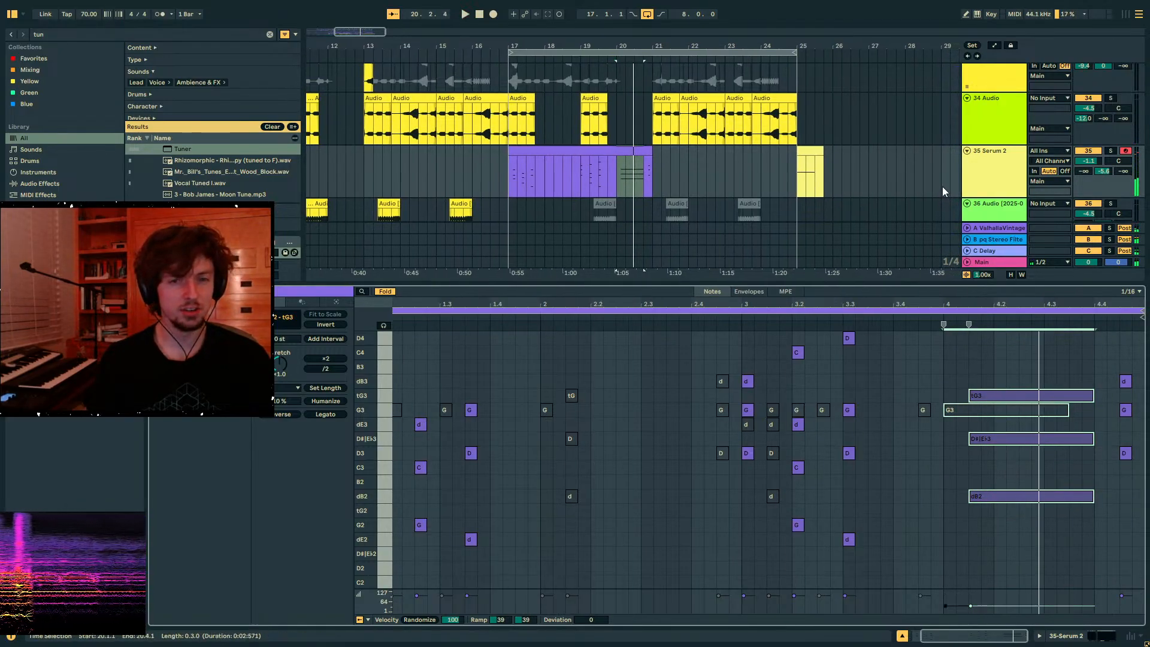
# - Reopen Serum 2 and assign velocity to oscillator A's level with an amount of 96%
pyautogui.doubleClick(989, 179)
pyautogui.click(175, 517)
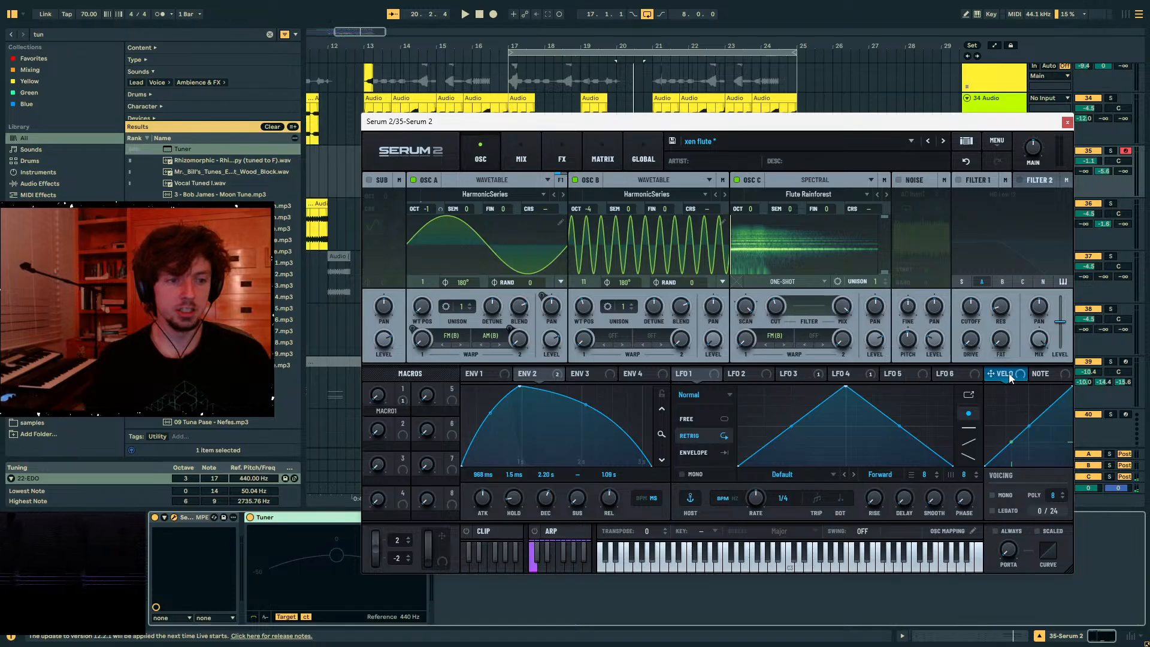
pyautogui.moveTo(1008, 372); pyautogui.dragTo(551, 279)
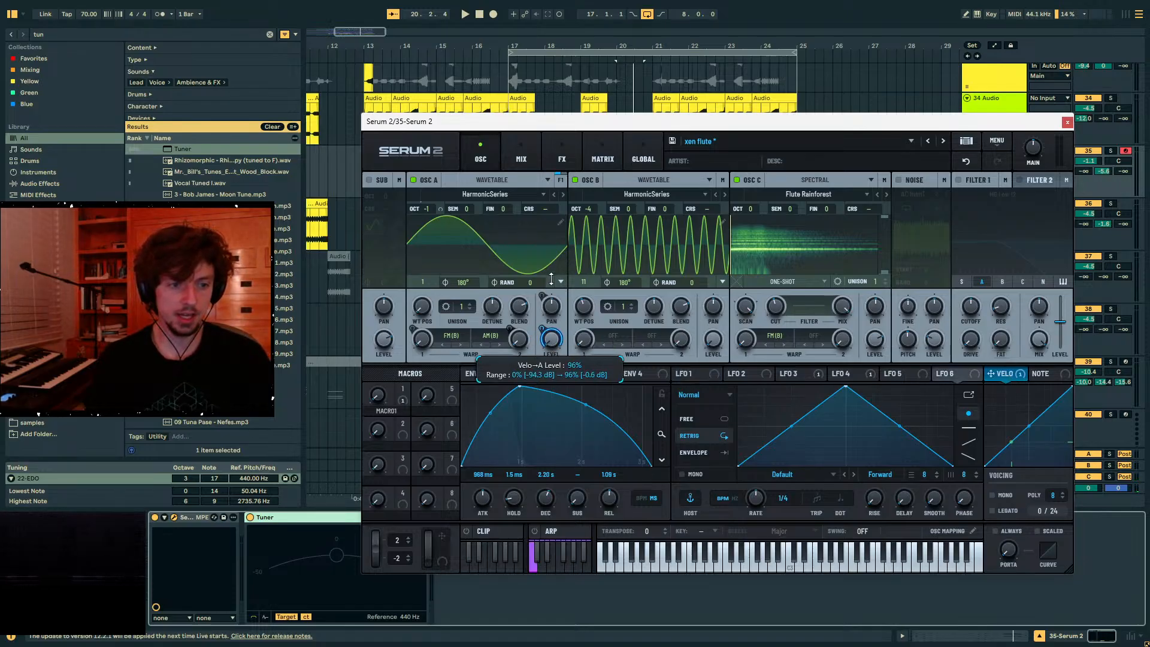
# - Close the Serum 2 instrument and set the velocity of the sustained bar 4 chord and its leading G3 to 67
pyautogui.moveTo(873, 342); pyautogui.dragTo(867, 282)
pyautogui.press('space')
pyautogui.click(1067, 122)
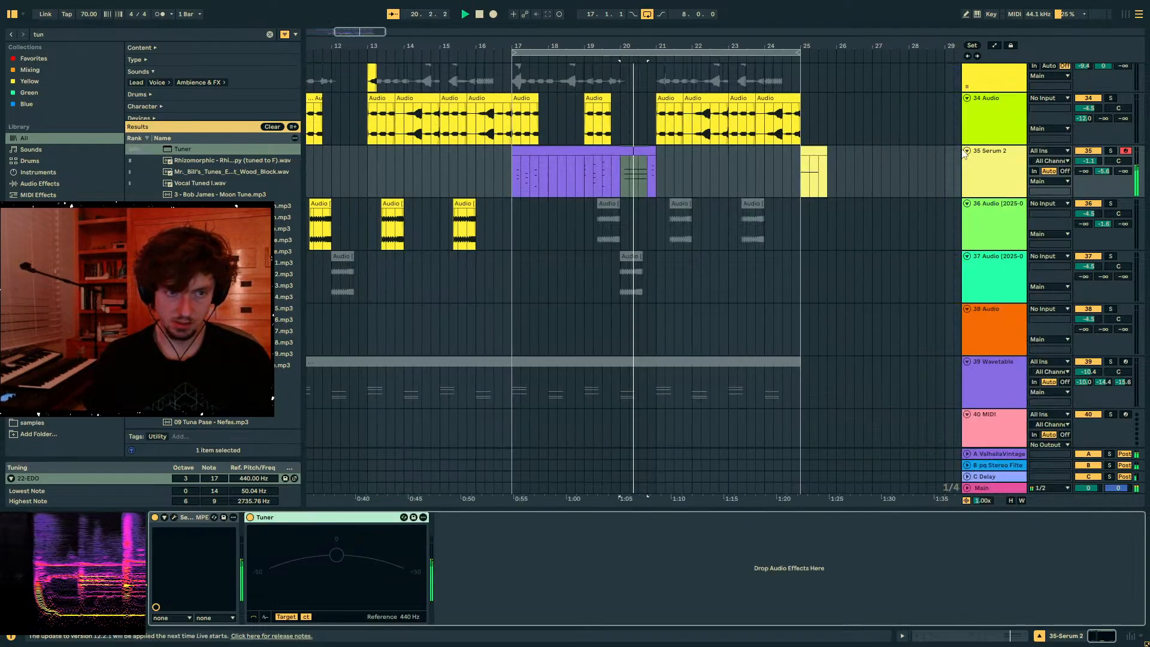
pyautogui.doubleClick(591, 177)
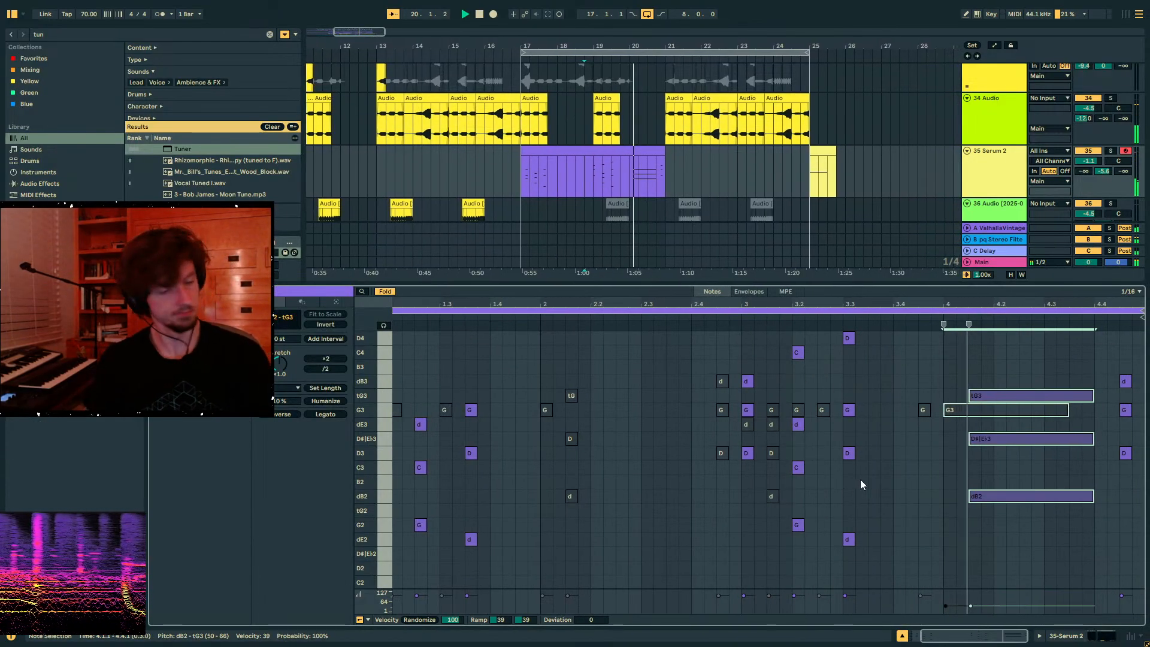
pyautogui.moveTo(1040, 605); pyautogui.dragTo(1041, 600)
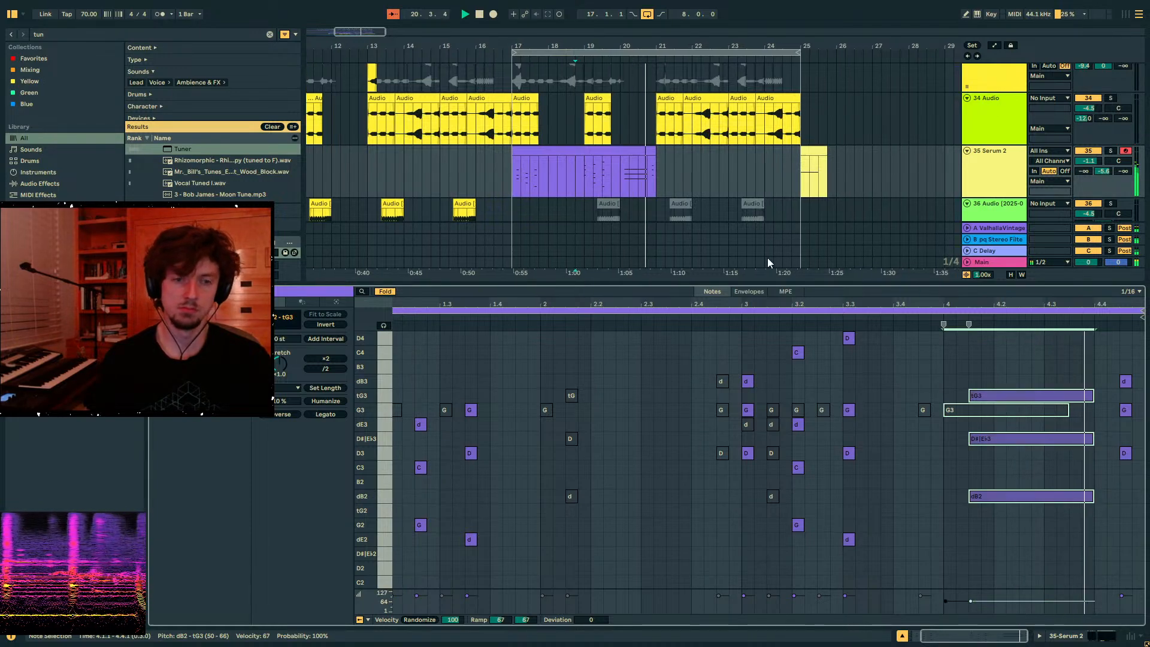
# - Duplicate the four-bar Serum 2 clip from bar 17 so the copy starts at bar 21
pyautogui.click(513, 179)
pyautogui.hotkey('ctrl', 'd')
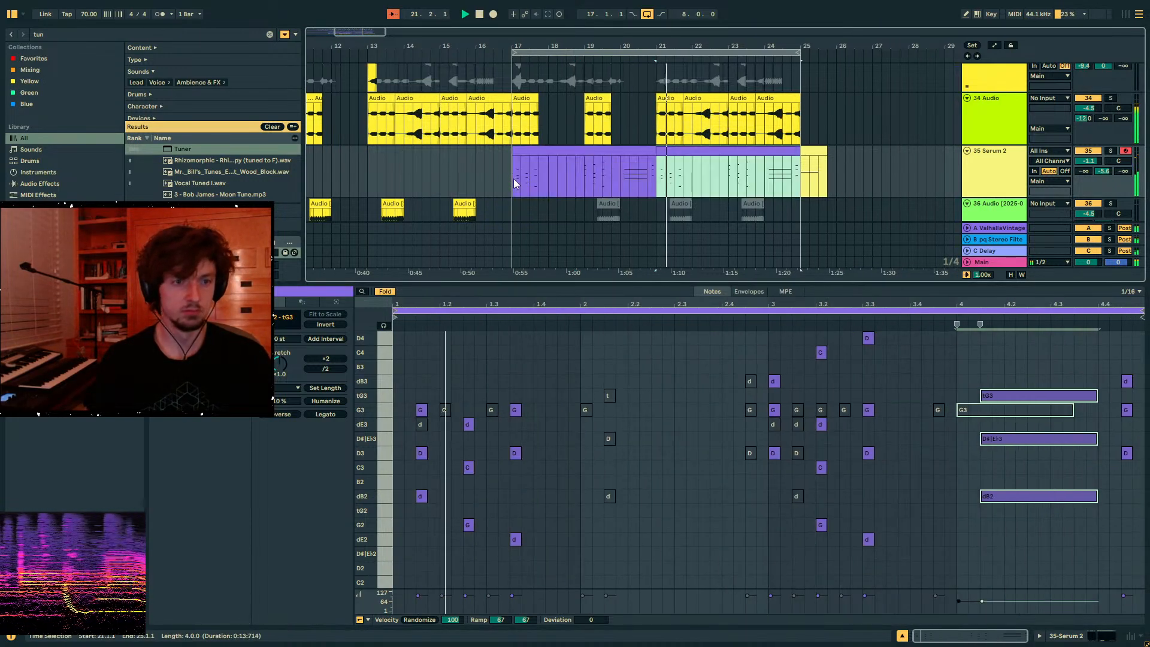
pyautogui.click(527, 501)
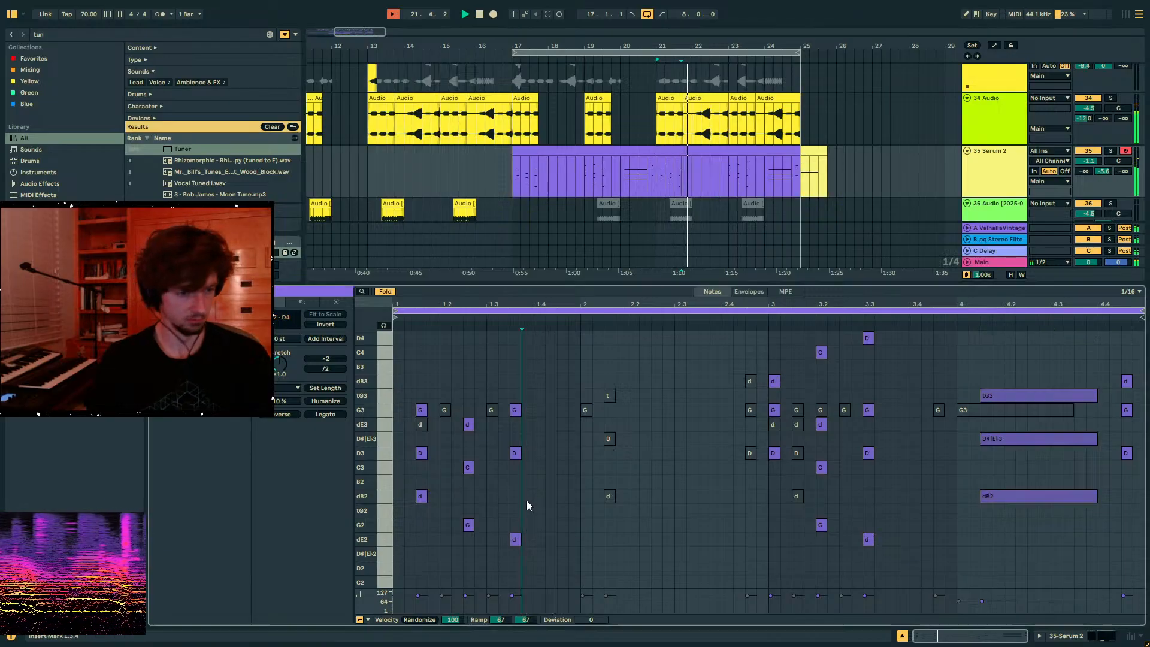
# - Add a dB3 three sixteenths long at 2.1 and a one-beat B3 at 2.2 in the copied clip, auditioning them
pyautogui.doubleClick(585, 382)
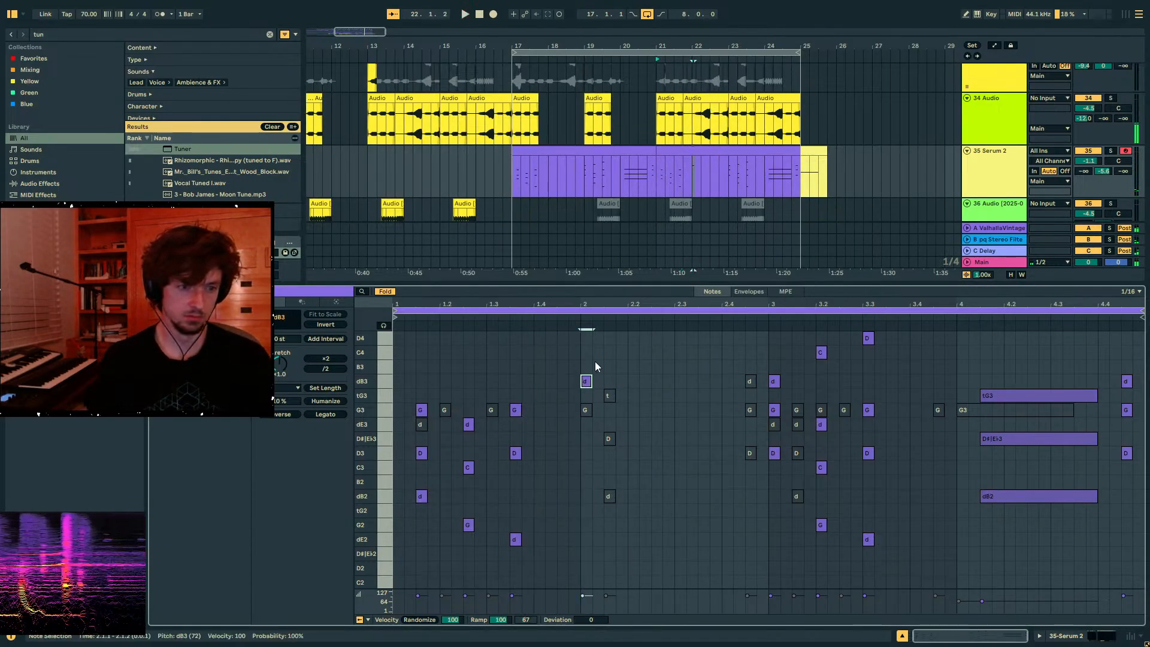
pyautogui.click(582, 319)
pyautogui.press('space')
pyautogui.press('space')
pyautogui.moveTo(615, 382)
pyautogui.mouseDown()
pyautogui.moveTo(662, 382)
pyautogui.moveTo(637, 382)
pyautogui.mouseUp()
pyautogui.doubleClick(657, 367)
pyautogui.press('space')
pyautogui.click(607, 323)
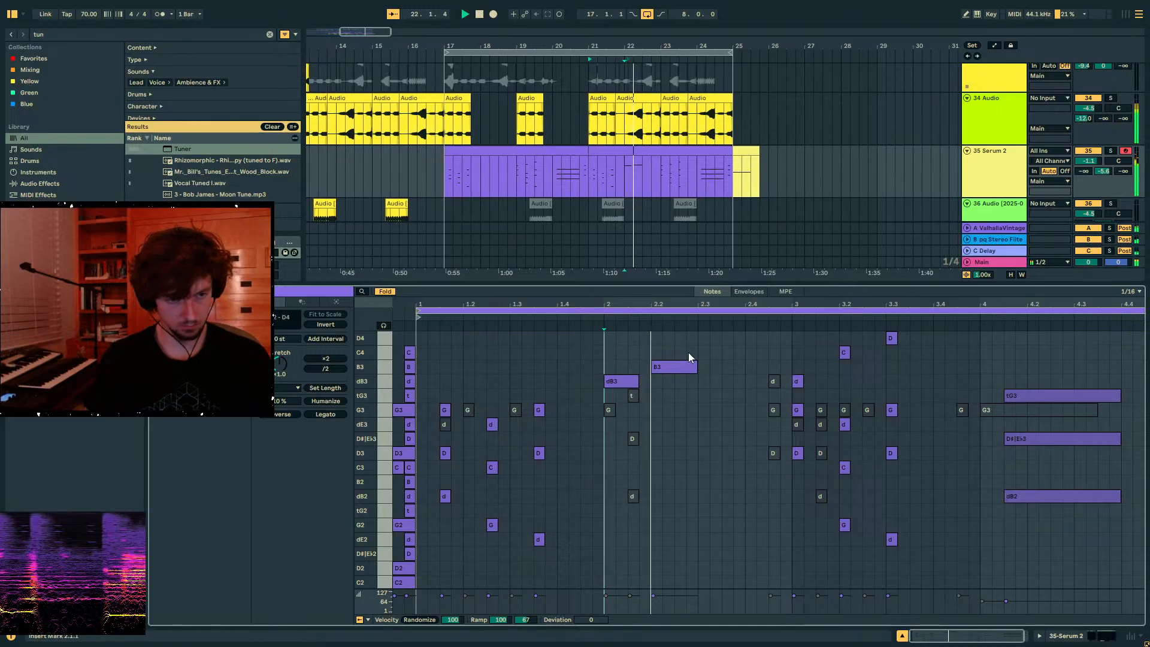
# - Add a one-beat C4 at 2.3 and shorten the B3 at 2.2 to two sixteenths
pyautogui.doubleClick(706, 353)
pyautogui.moveTo(708, 353); pyautogui.dragTo(744, 354)
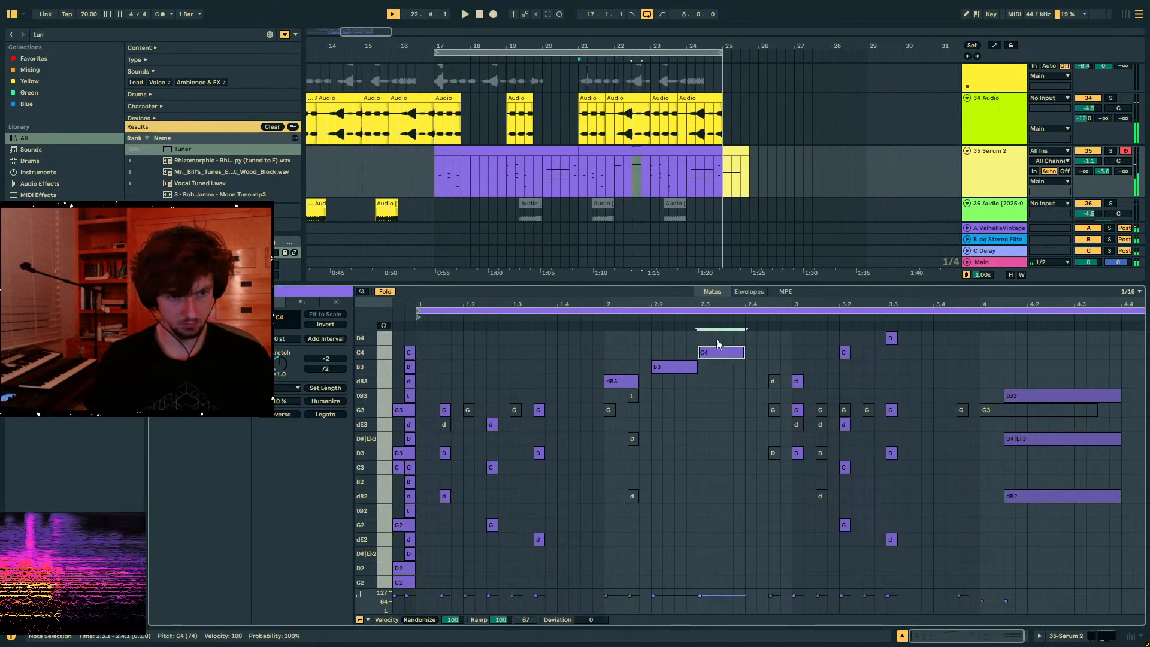
pyautogui.click(609, 323)
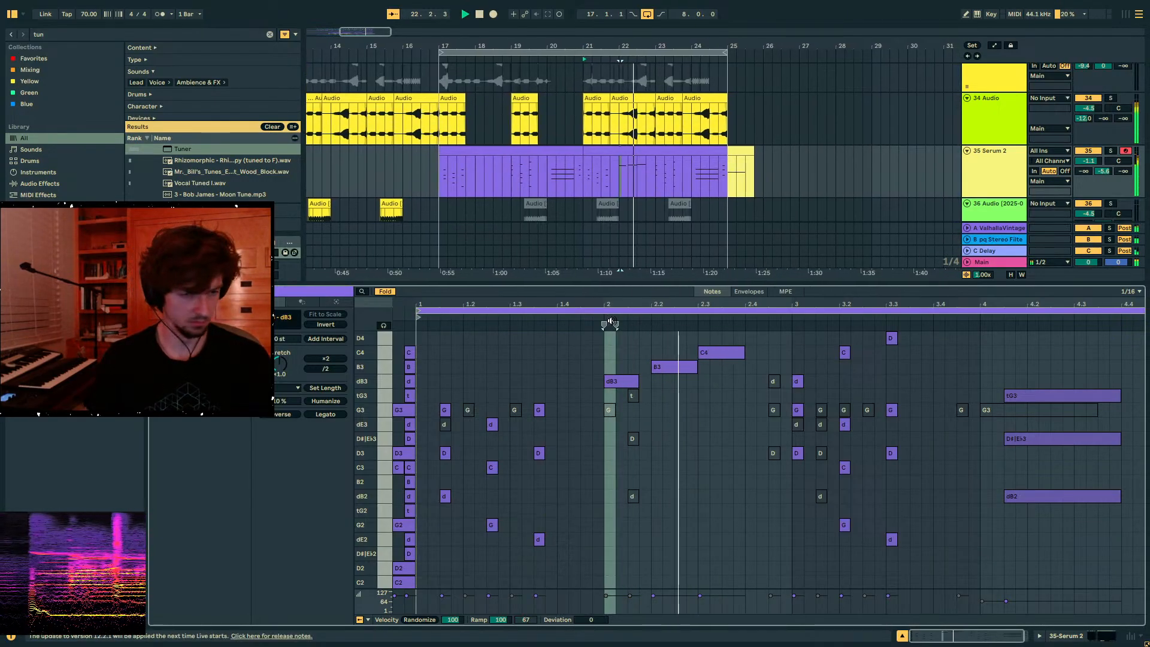
pyautogui.click(746, 394)
pyautogui.moveTo(697, 367); pyautogui.dragTo(675, 367)
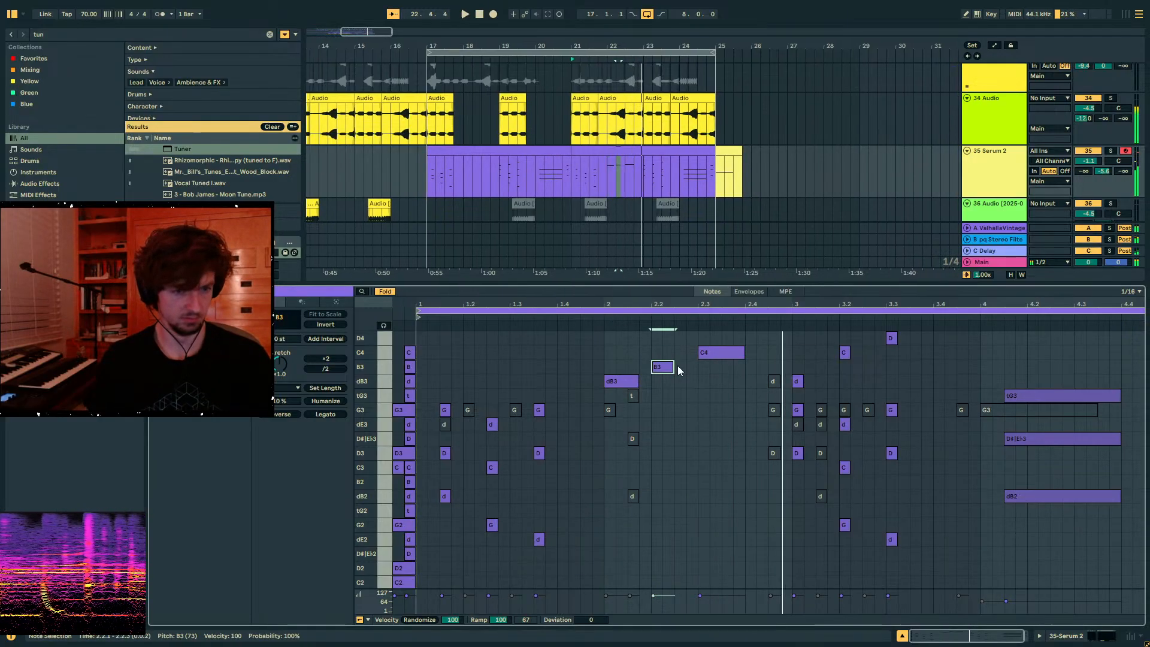
pyautogui.press('space')
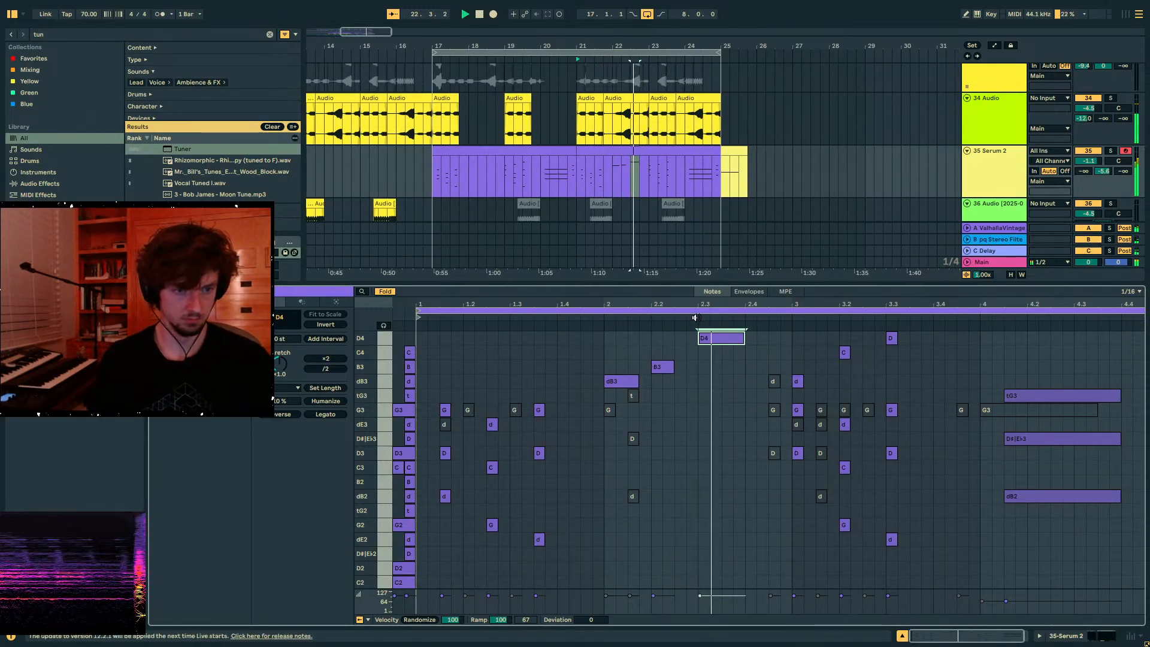
# - Transpose the melody note at 2.3 to tG4, play it in context and set its velocity to 65
pyautogui.press('Down')
pyautogui.press('Down')
pyautogui.press('Down')
pyautogui.press('Down')
pyautogui.hotkey('shift', 'Up')
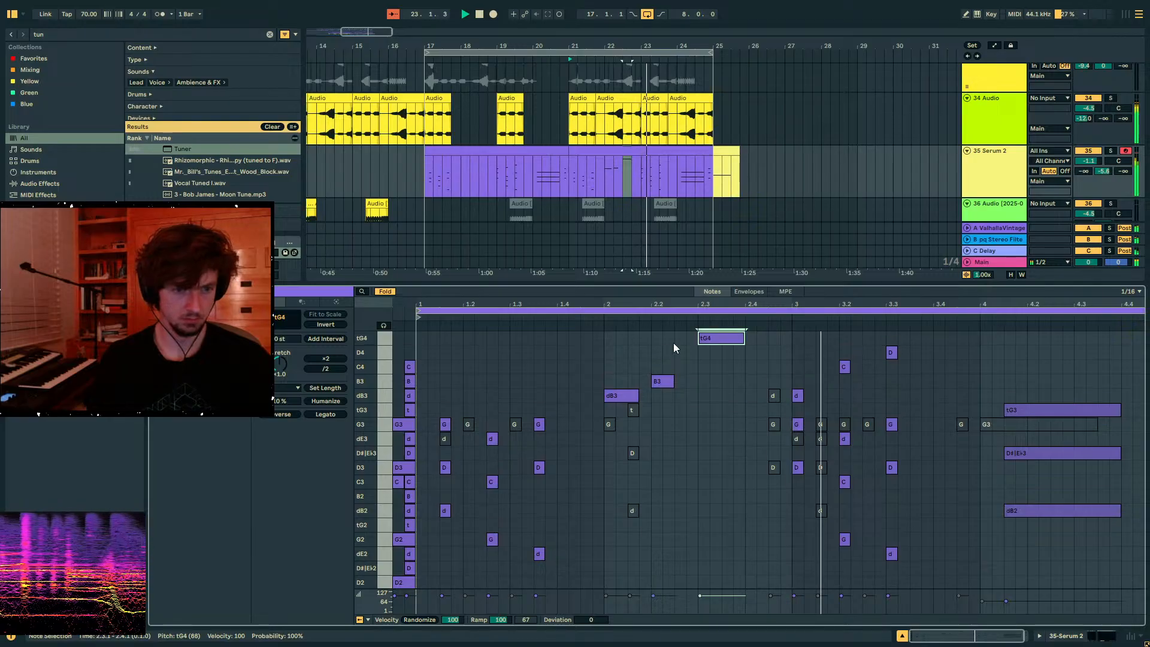
pyautogui.press('space')
pyautogui.press('space')
pyautogui.click(687, 318)
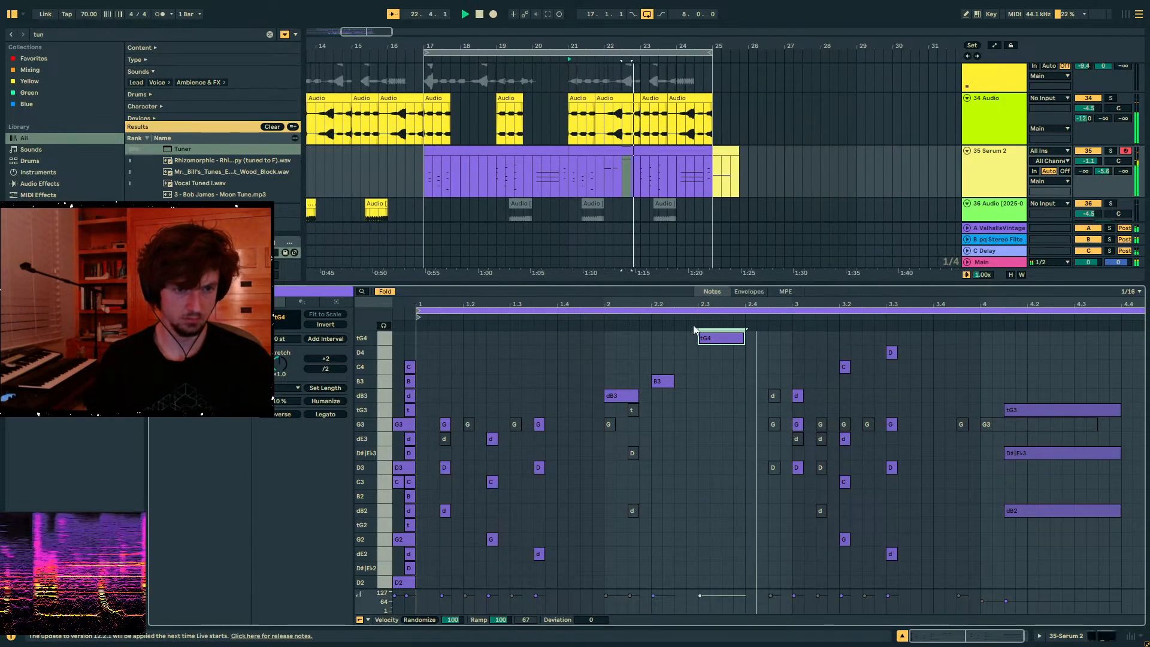
pyautogui.moveTo(677, 595); pyautogui.dragTo(677, 601)
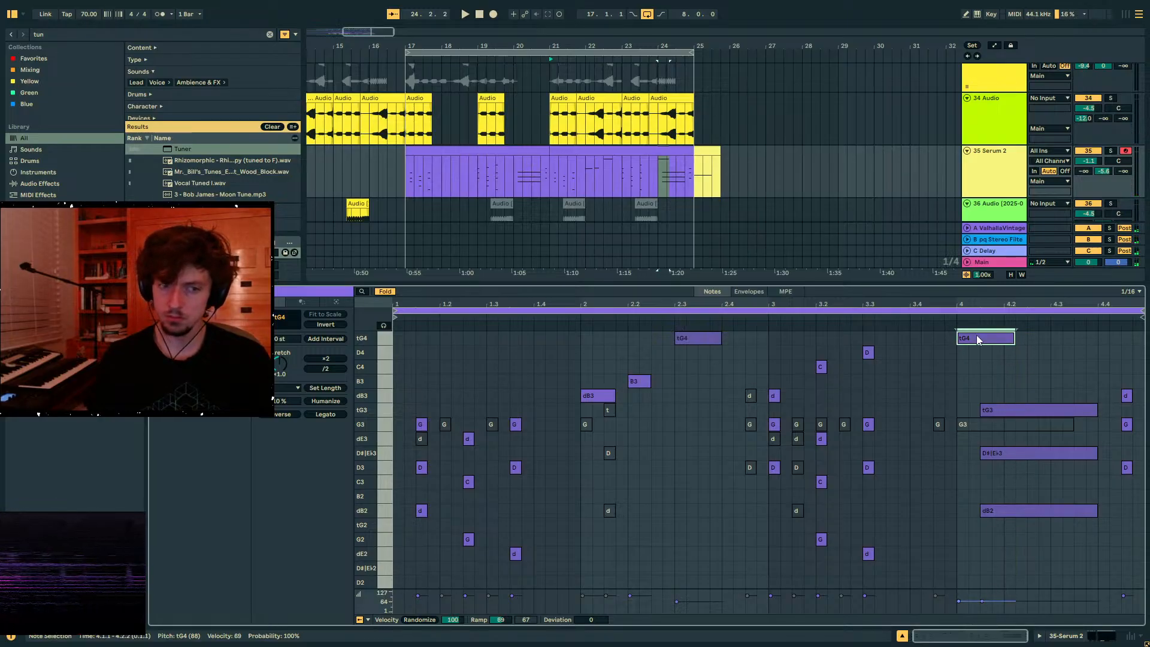
# - Add a C4 at 4.2 and a sustained B3 at 4.3 in the clip's last bar, and play from bar 21
pyautogui.doubleClick(1057, 366)
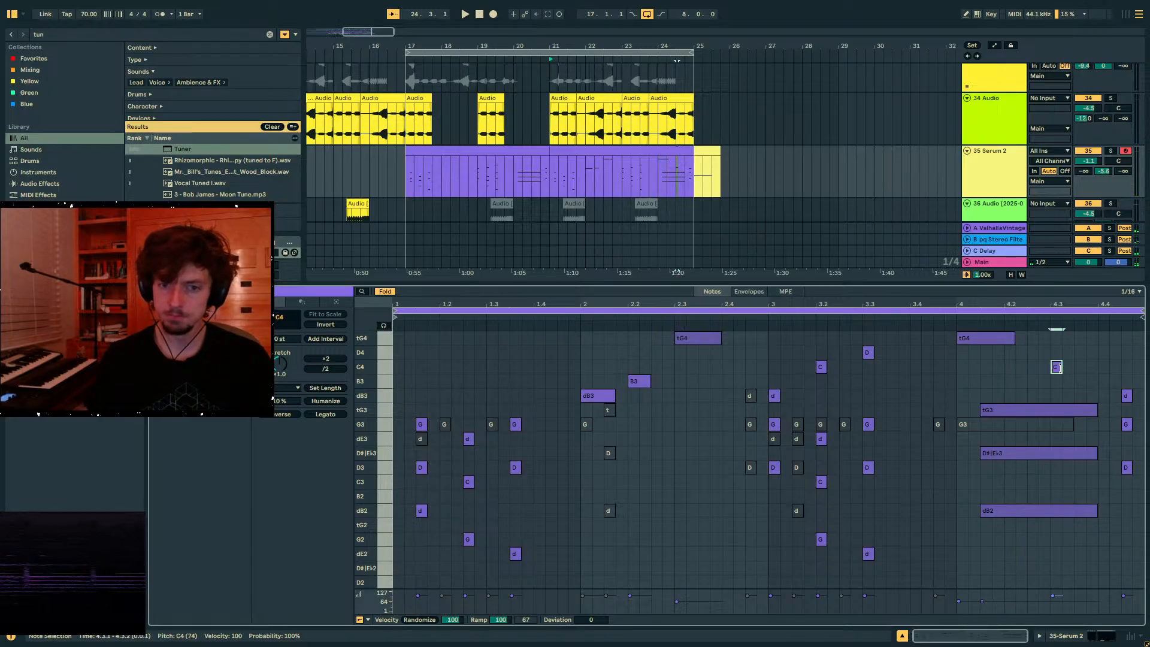
pyautogui.doubleClick(1123, 382)
pyautogui.press('space')
pyautogui.moveTo(1126, 382)
pyautogui.mouseDown()
pyautogui.moveTo(1104, 381)
pyautogui.moveTo(1145, 381)
pyautogui.mouseUp()
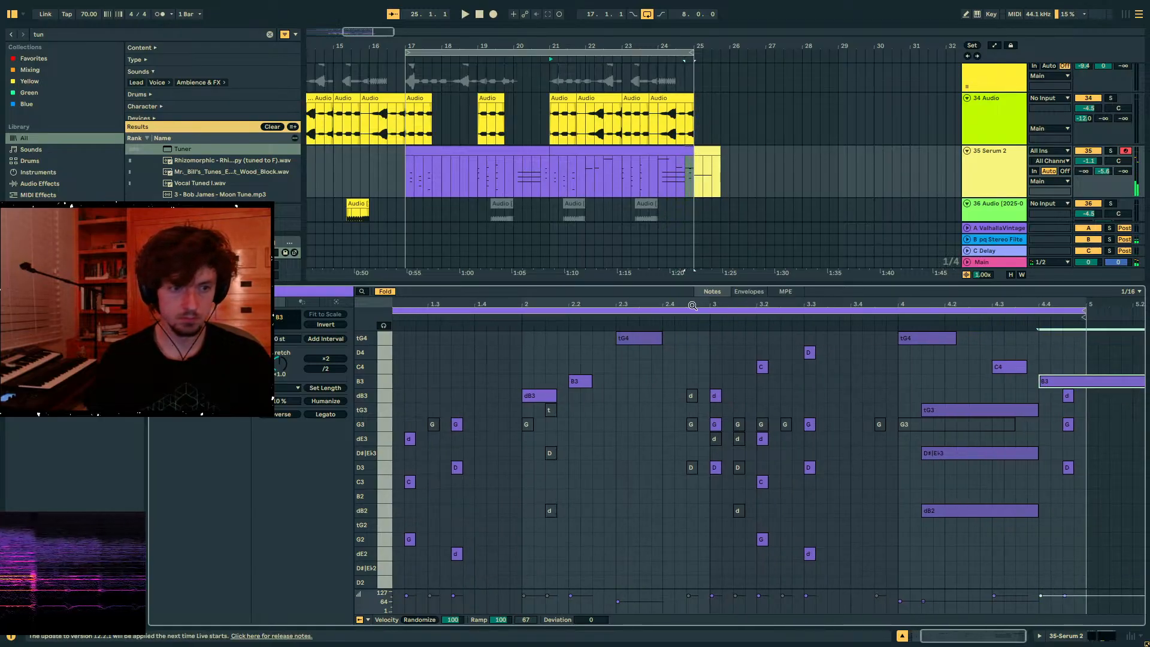
pyautogui.moveTo(1005, 366); pyautogui.dragTo(964, 368)
pyautogui.click(1076, 384)
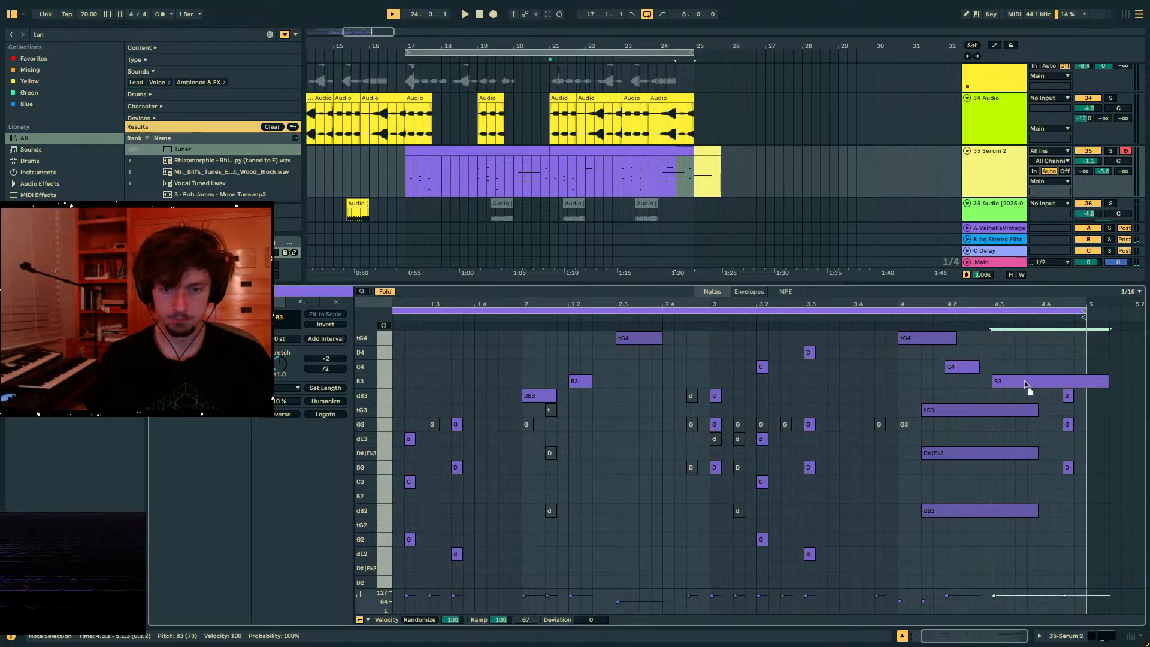
pyautogui.press('space')
pyautogui.click(656, 152)
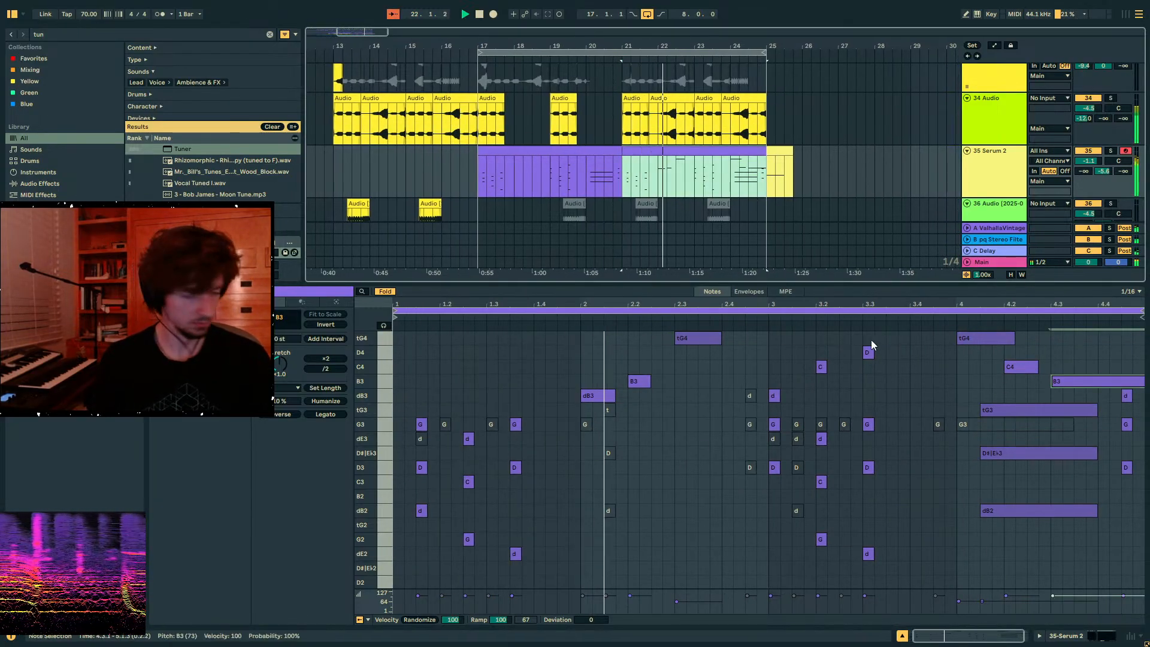
# - Lower the velocities of the dB3, B3 and tG4 melody notes in bar 2, and set the long closing B3's velocity to 18
pyautogui.moveTo(744, 396); pyautogui.dragTo(568, 333)
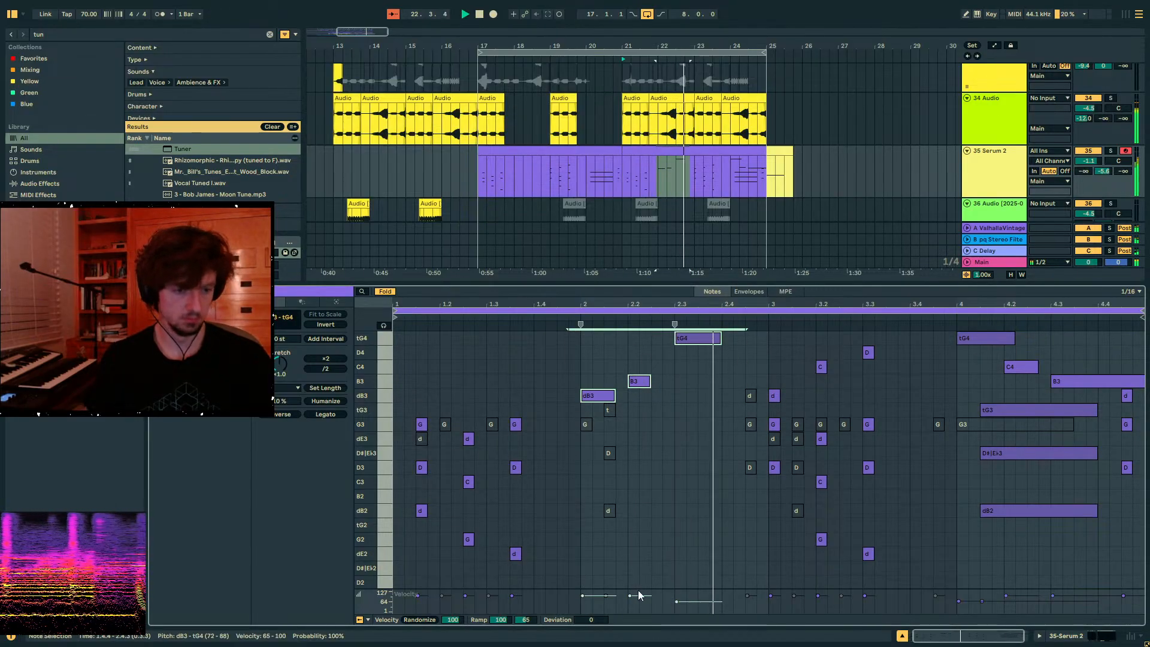
pyautogui.moveTo(640, 595); pyautogui.dragTo(640, 601)
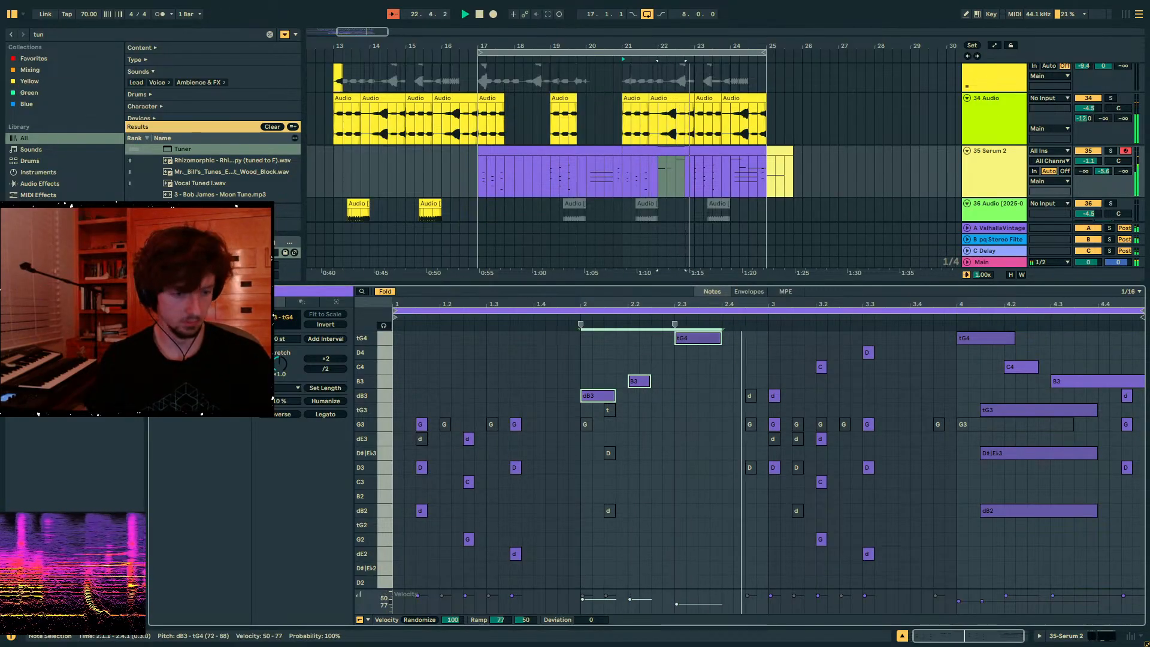
pyautogui.click(1069, 380)
pyautogui.moveTo(1060, 595); pyautogui.dragTo(1060, 609)
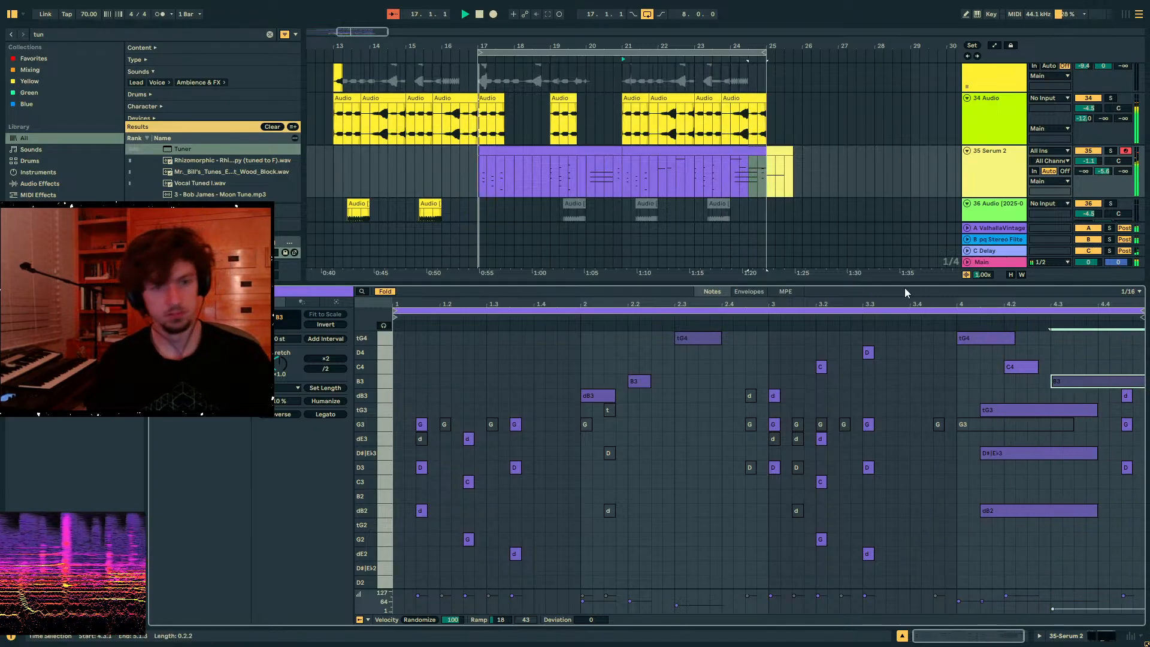
# - Review the other tracks during playback from bar 17 and collapse the 28 Group
pyautogui.click(497, 152)
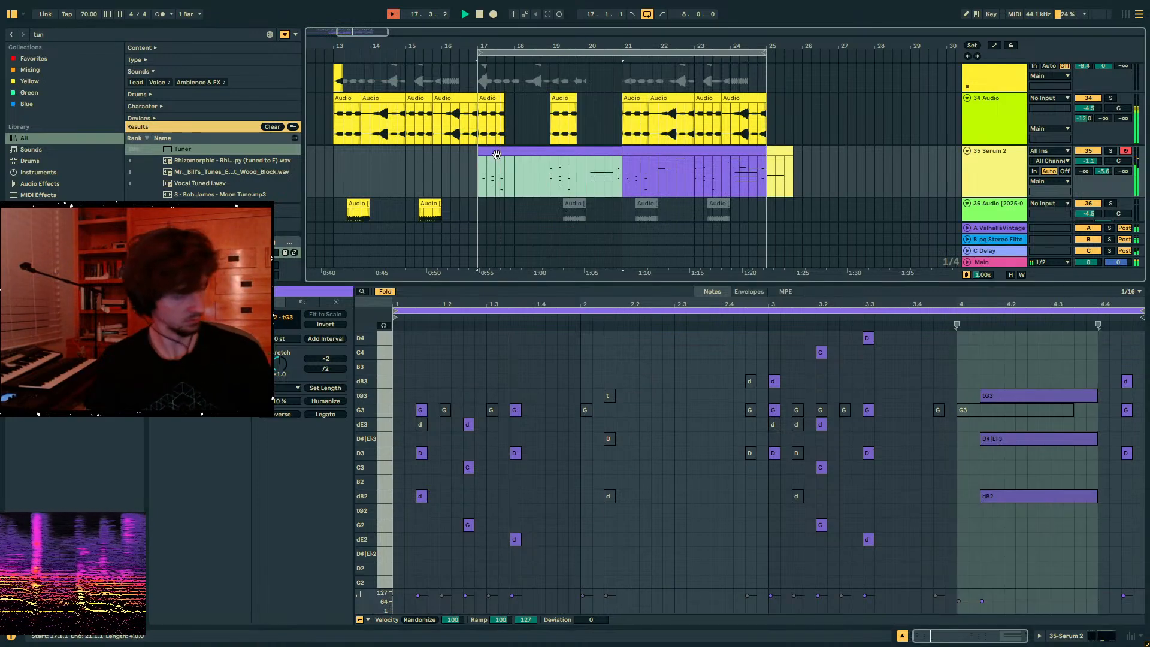
pyautogui.click(982, 179)
pyautogui.click(1073, 639)
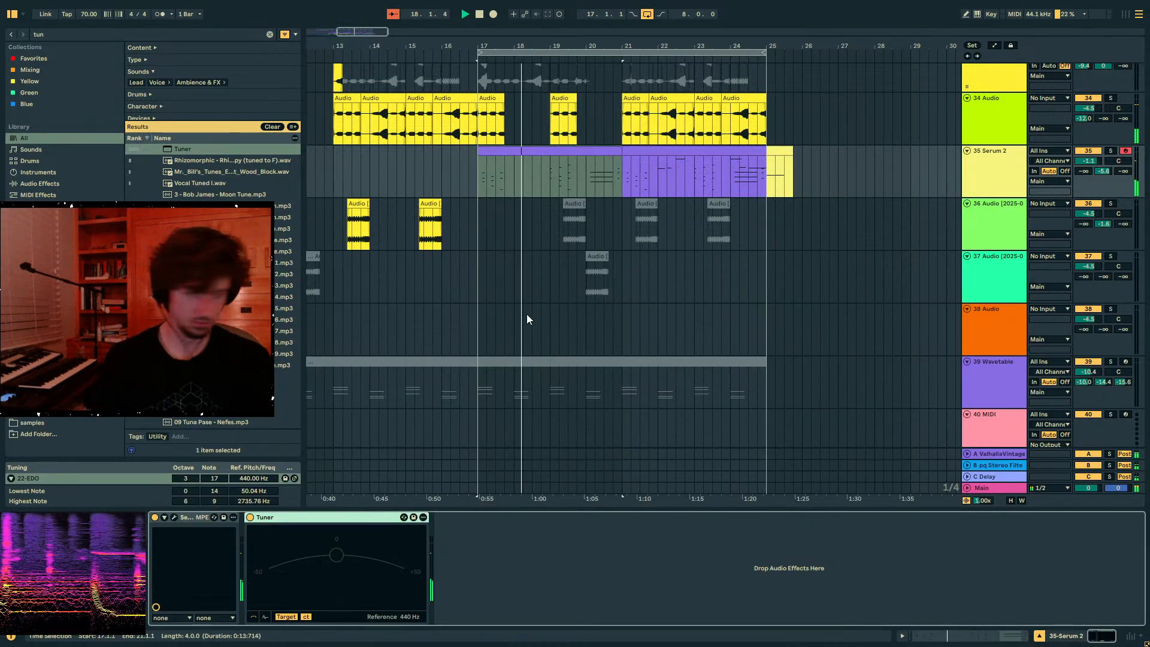
pyautogui.scroll(-5, 530, 313)
pyautogui.scroll(12, 595, 321)
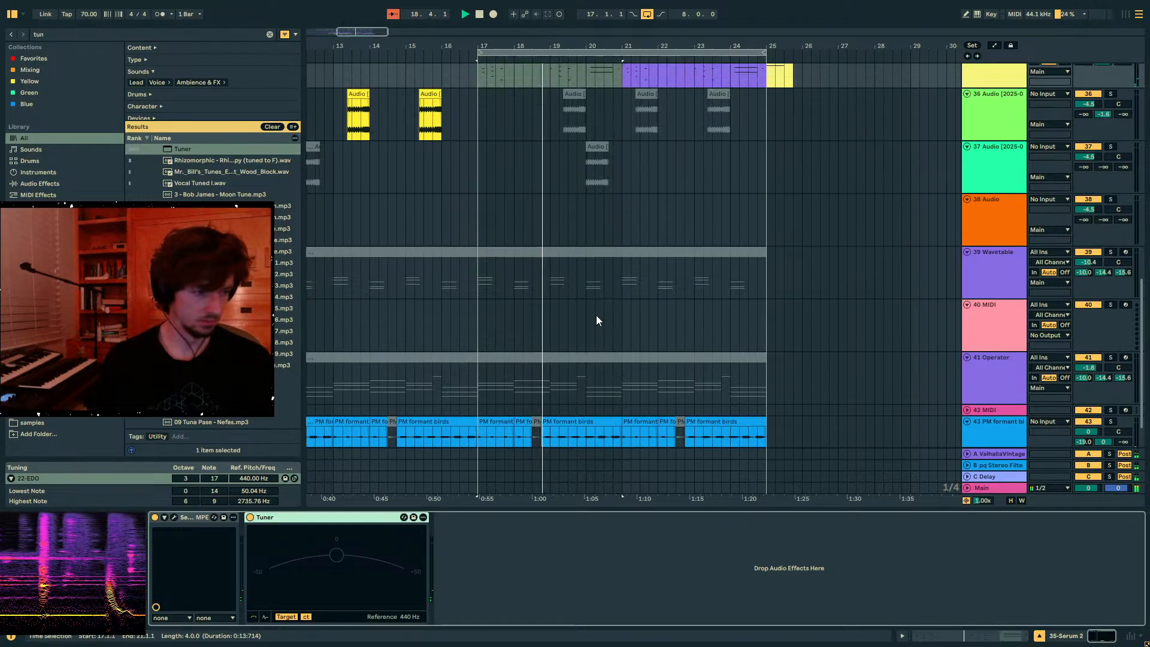
pyautogui.scroll(5, 595, 315)
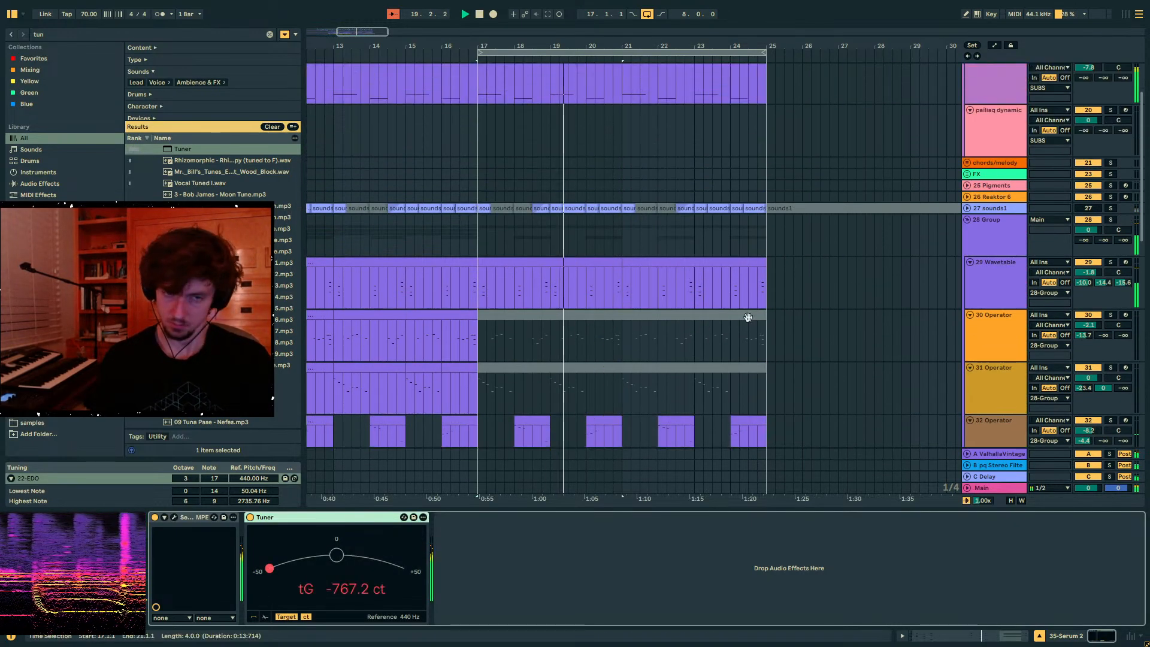
pyautogui.click(985, 315)
pyautogui.click(967, 297)
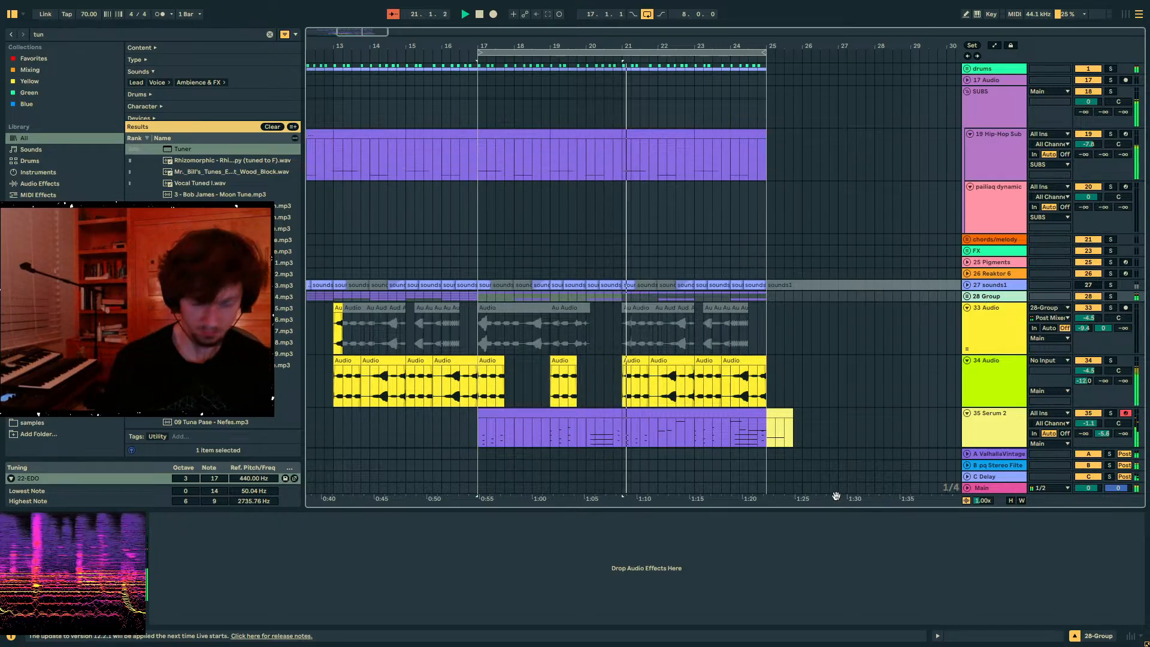
# - Insert a new MIDI track directly below the Serum 2 track and reduce the height of the clip editor
pyautogui.click(645, 437)
pyautogui.scroll(-2, 951, 398)
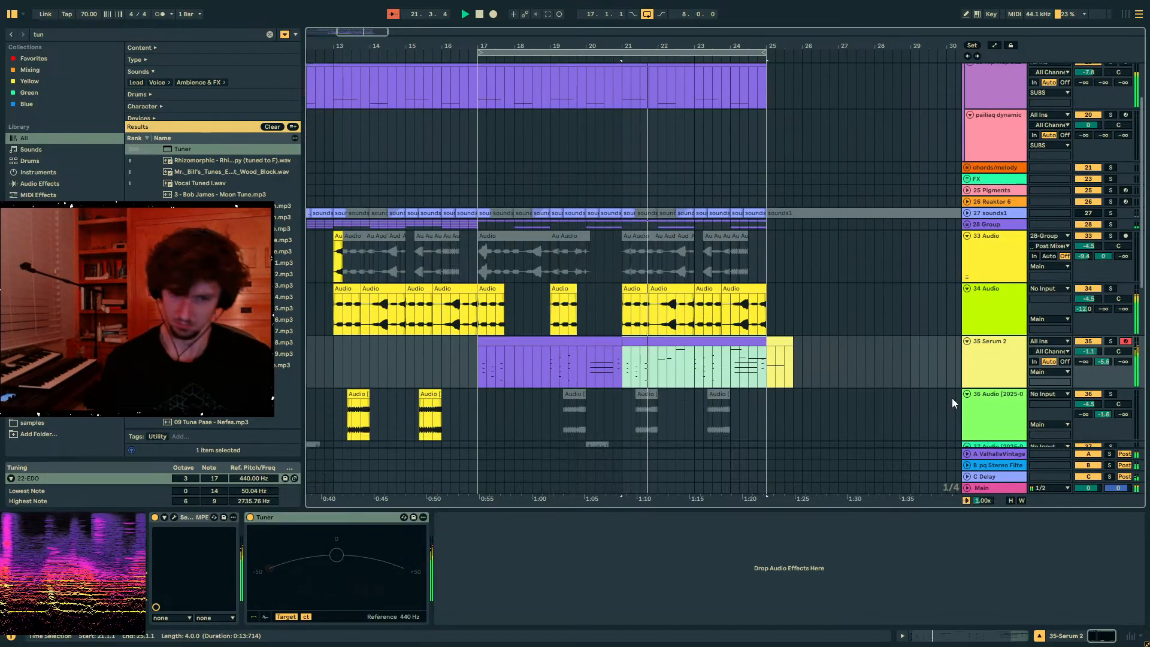
pyautogui.hotkey('ctrl', 'shift', 't')
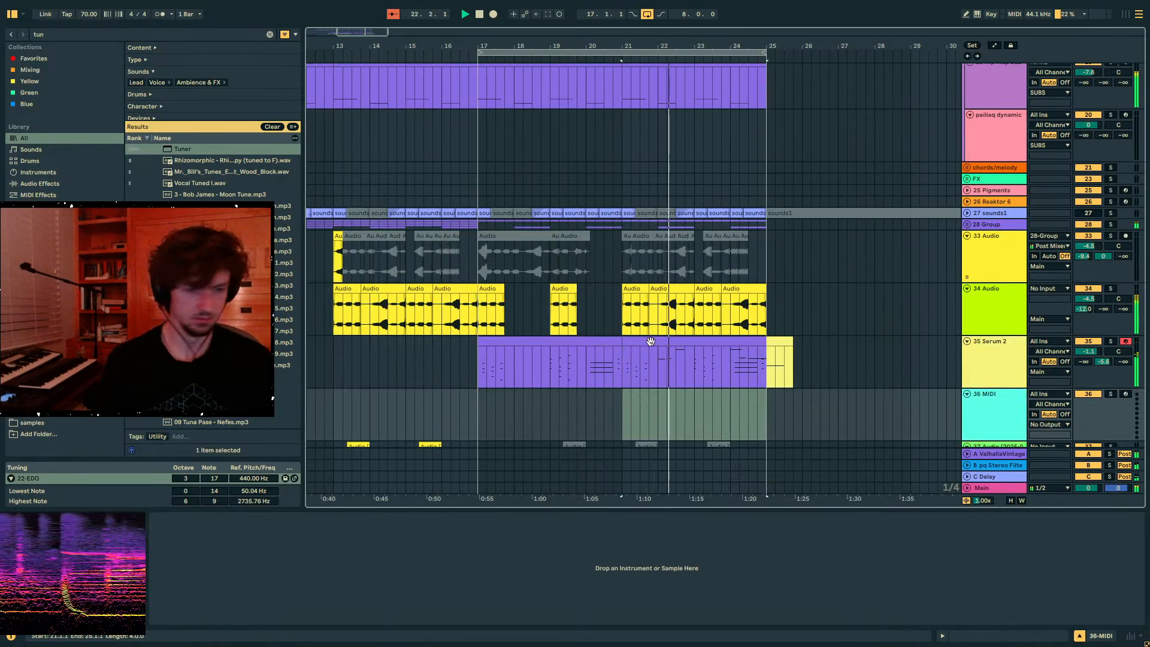
pyautogui.doubleClick(651, 341)
pyautogui.moveTo(704, 284); pyautogui.dragTo(708, 412)
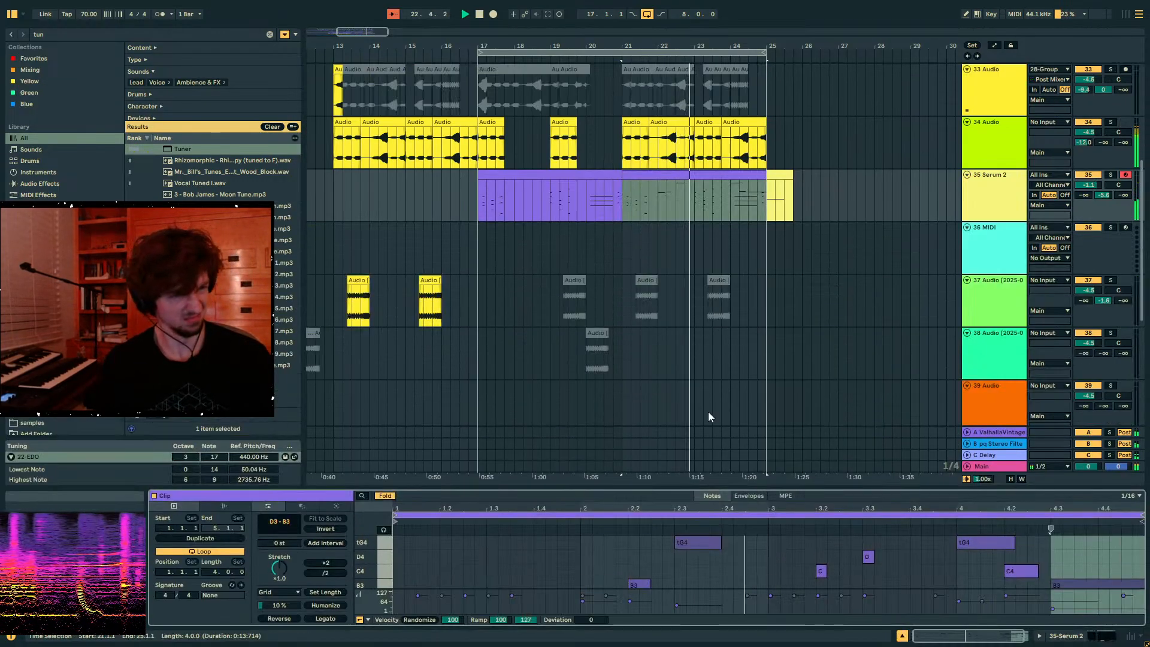
pyautogui.click(632, 191)
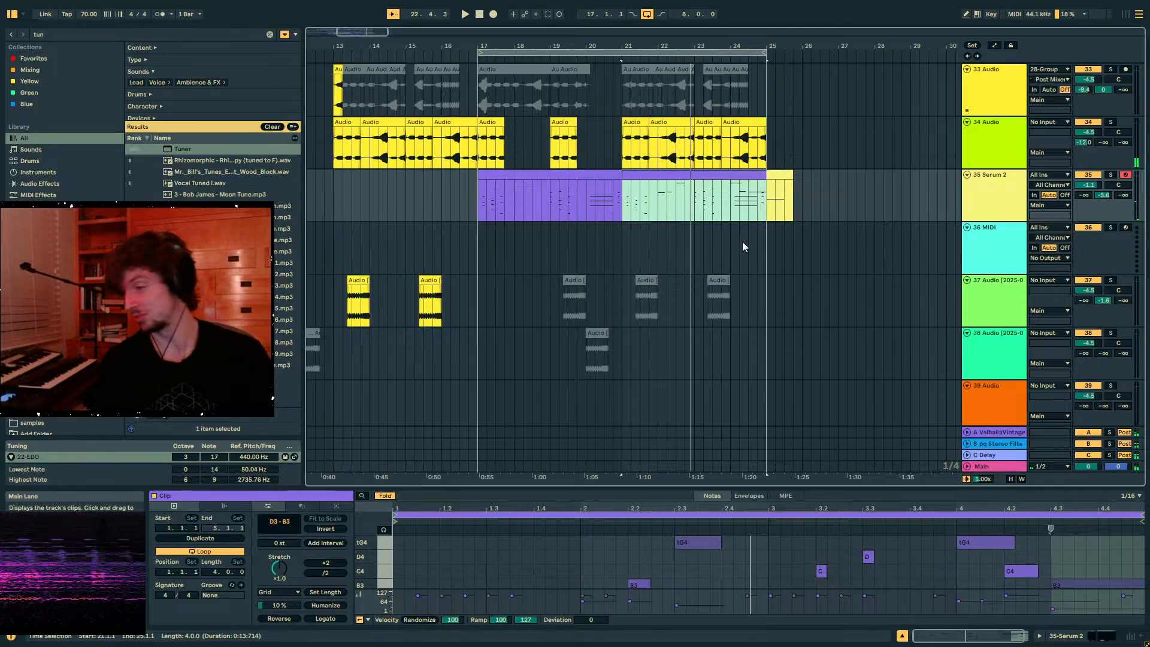
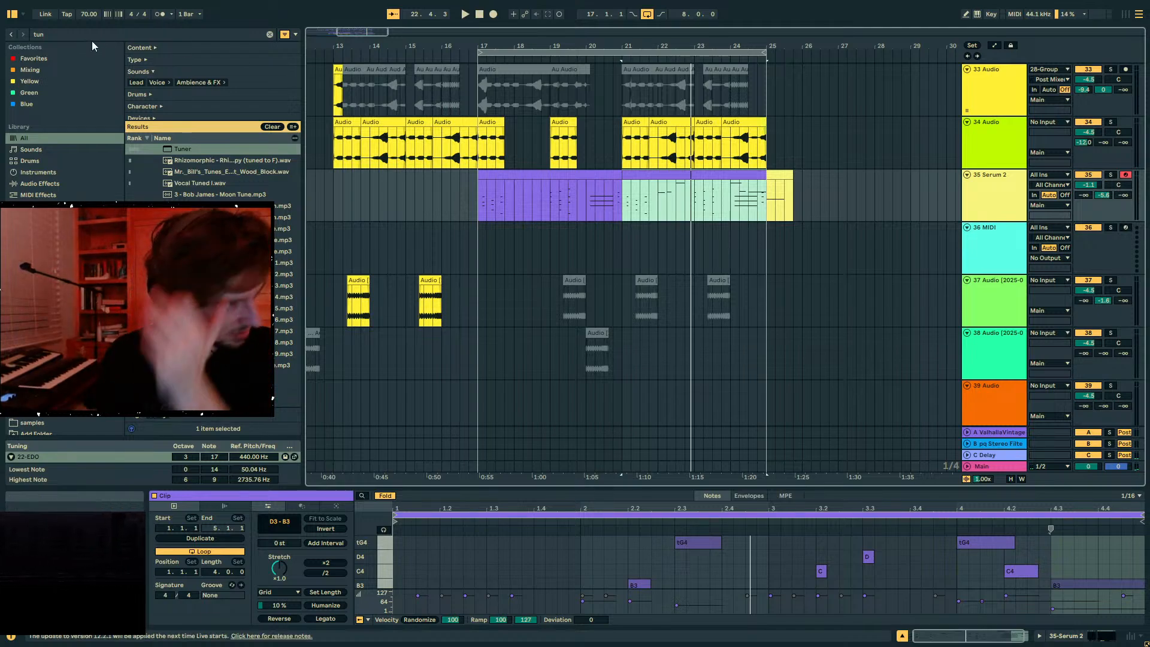
# - Search the browser for "tambourine", place 105 Tambourine.wav at bar 17 on the new track 36, and play it
pyautogui.moveTo(72, 34); pyautogui.dragTo(1, 22)
pyautogui.write('tambourine')
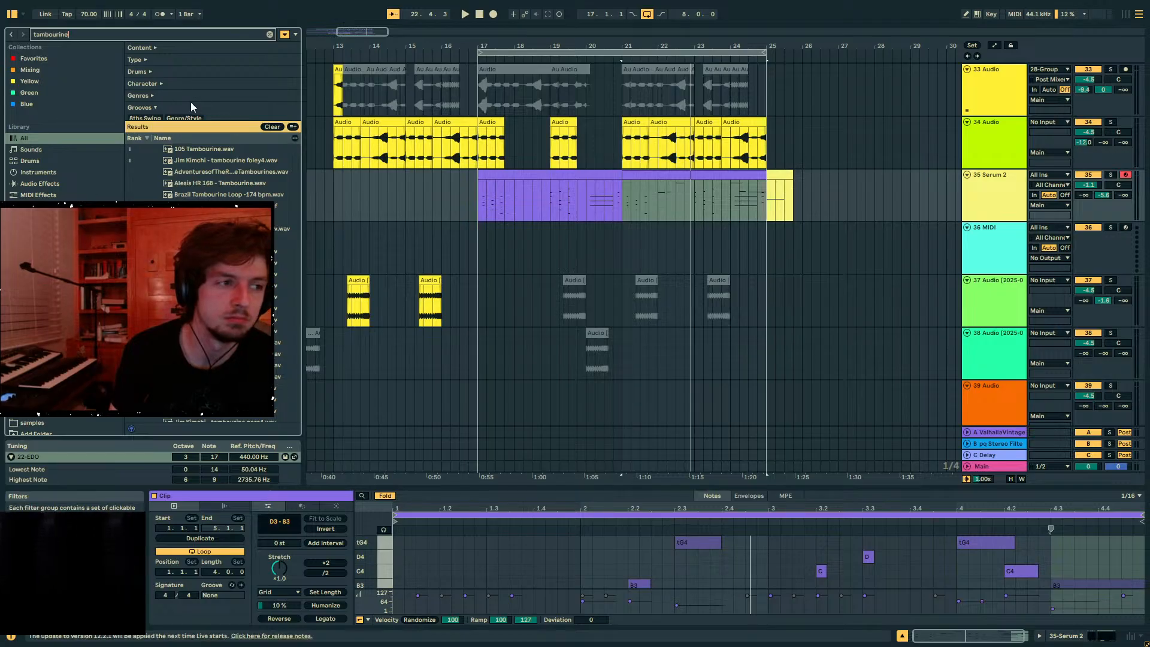
pyautogui.click(215, 151)
pyautogui.moveTo(202, 151); pyautogui.dragTo(838, 247)
pyautogui.moveTo(479, 244); pyautogui.dragTo(476, 243)
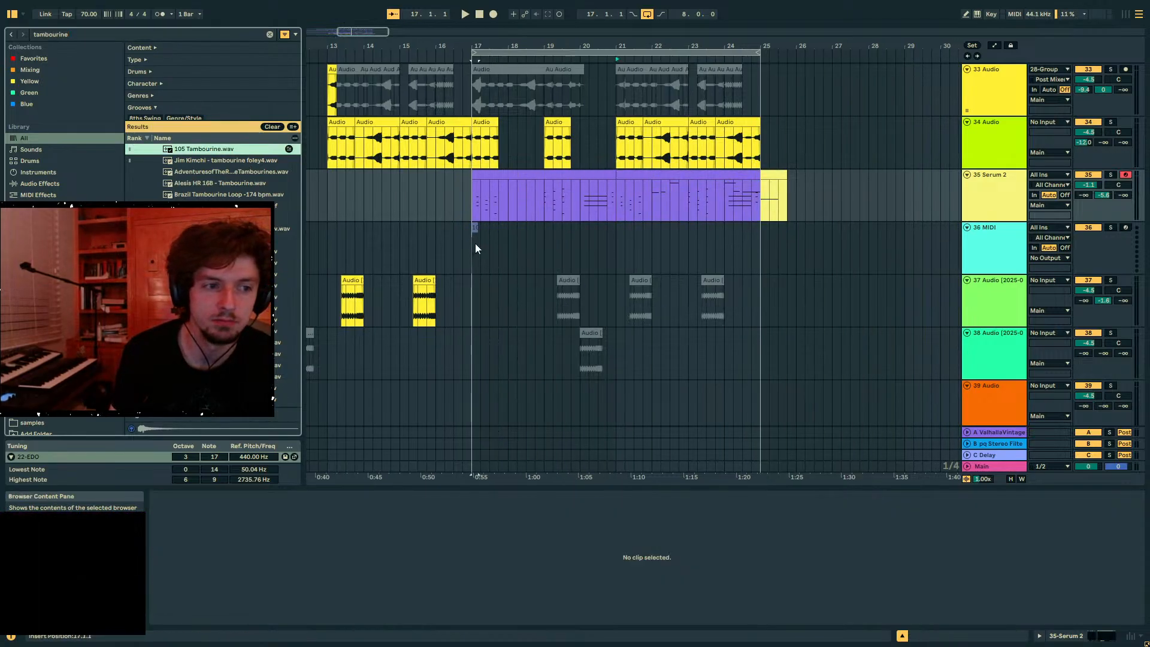
pyautogui.press('space')
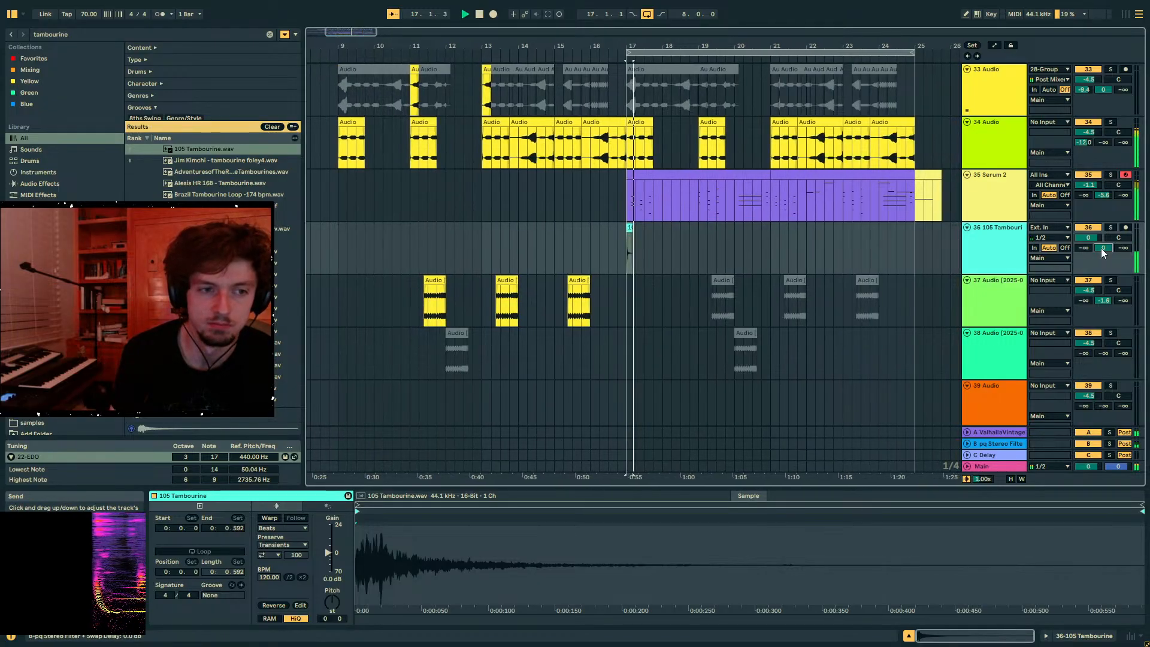
pyautogui.click(761, 246)
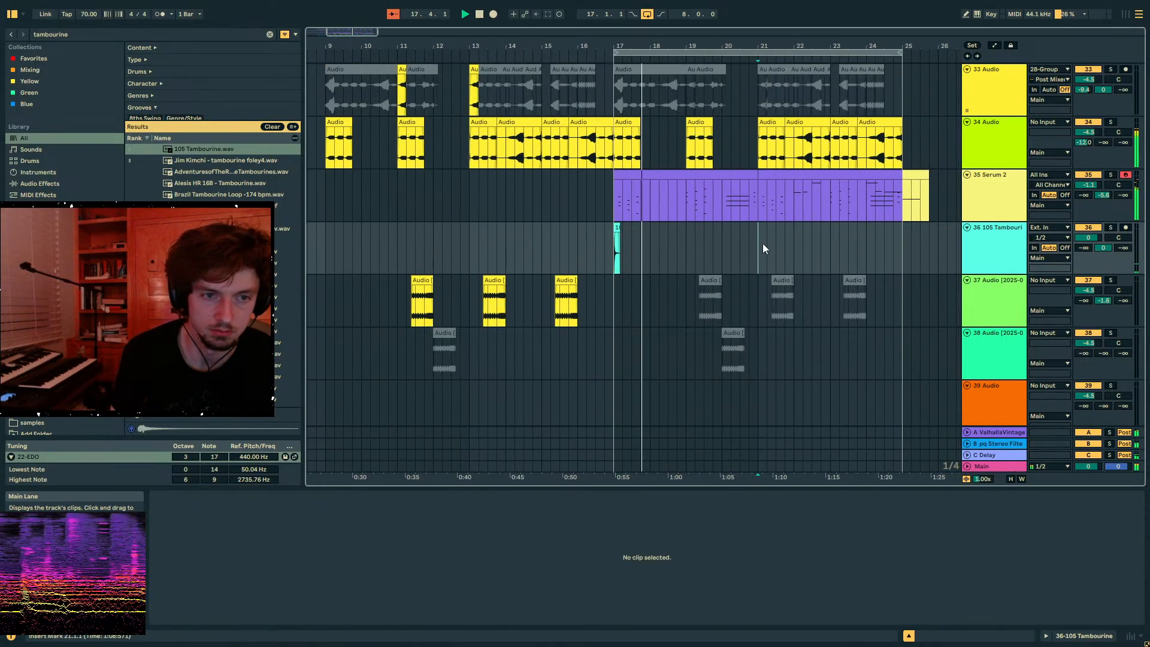
# - Paste a copy of the tambourine clip at bar 21 on track 36
pyautogui.hotkey('ctrl', 'v')
pyautogui.scroll(3, 928, 279)
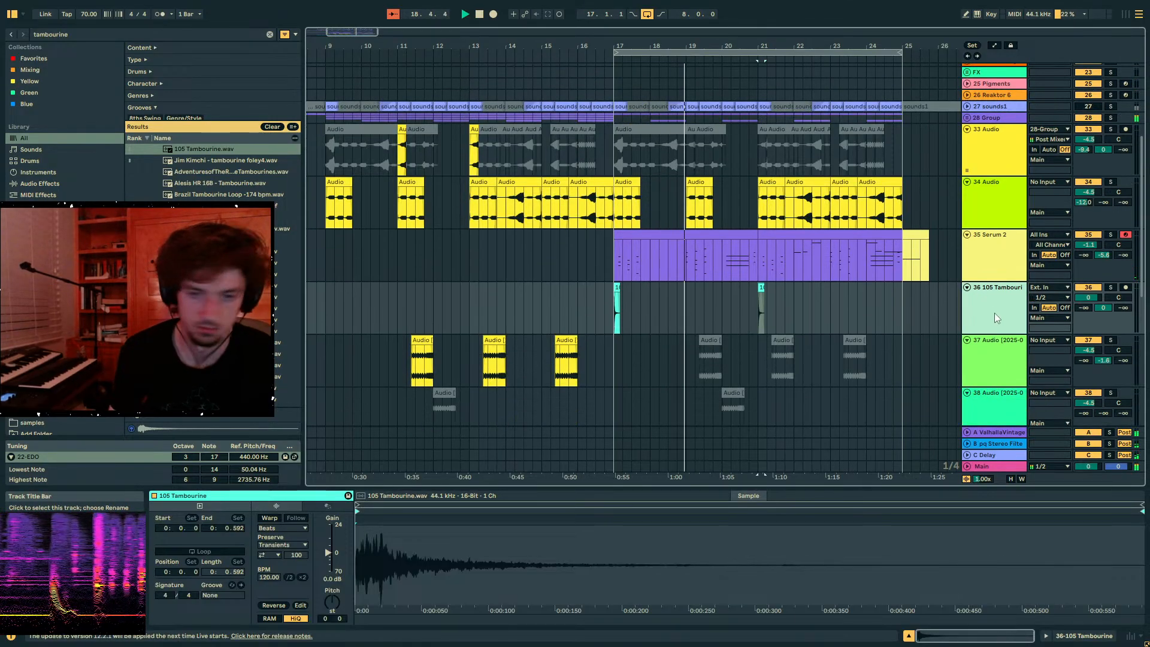
# - Search the browser for "aang" and look in one of the browser's places
pyautogui.click(102, 33)
pyautogui.write('aangk')
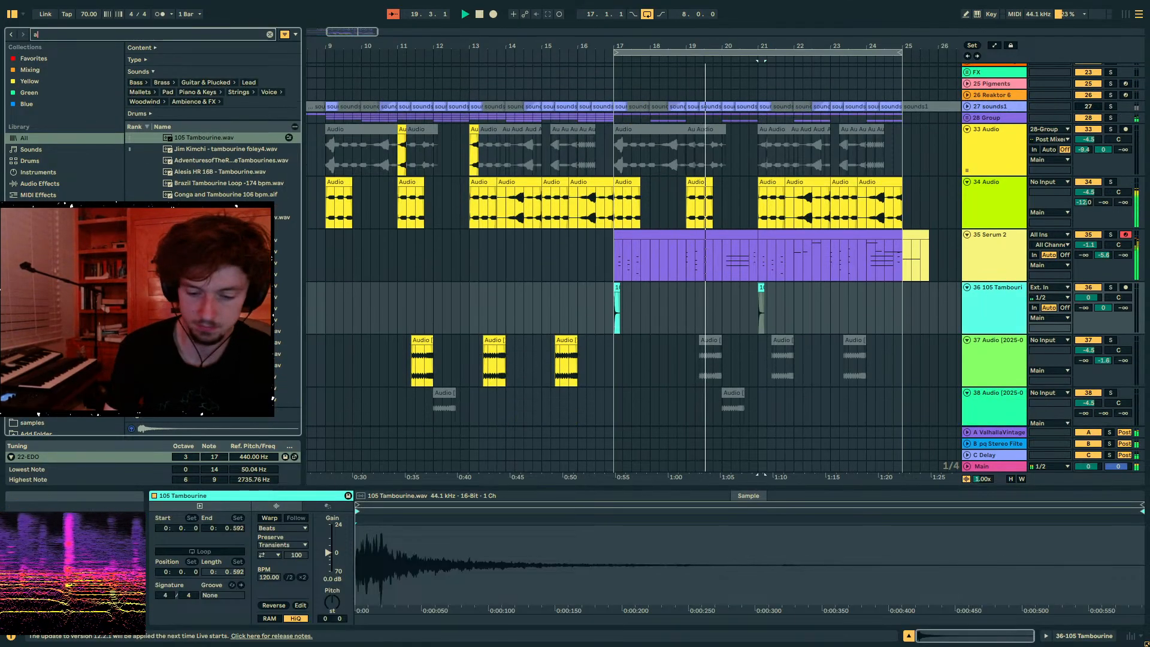
pyautogui.press('BackSpace')
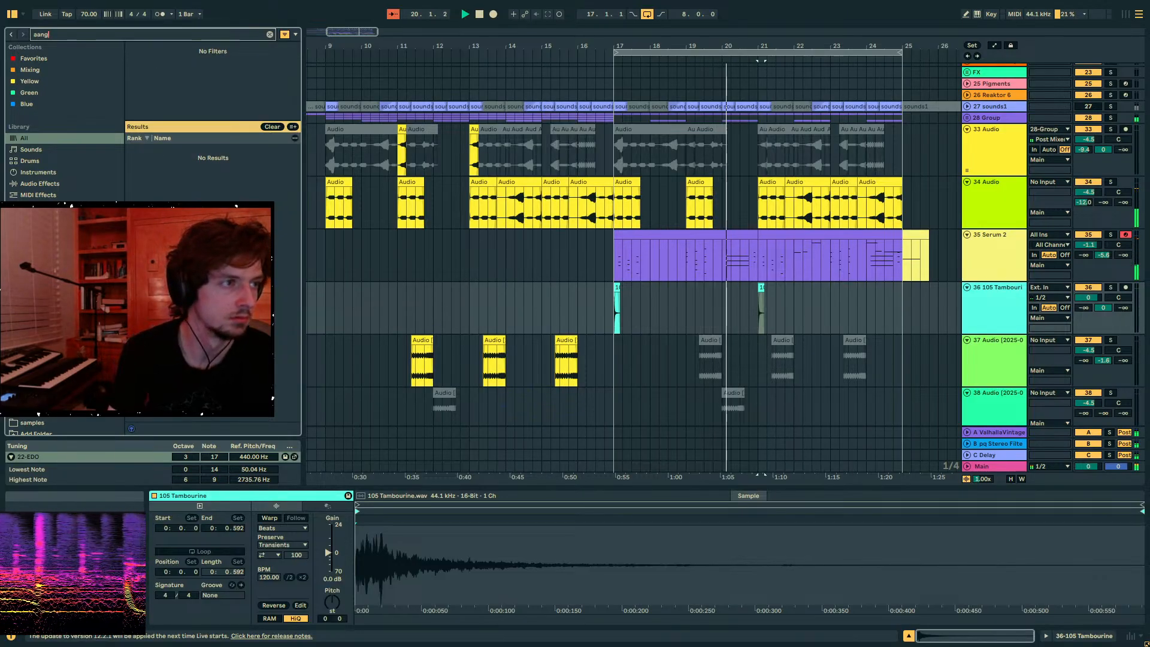
pyautogui.click(54, 384)
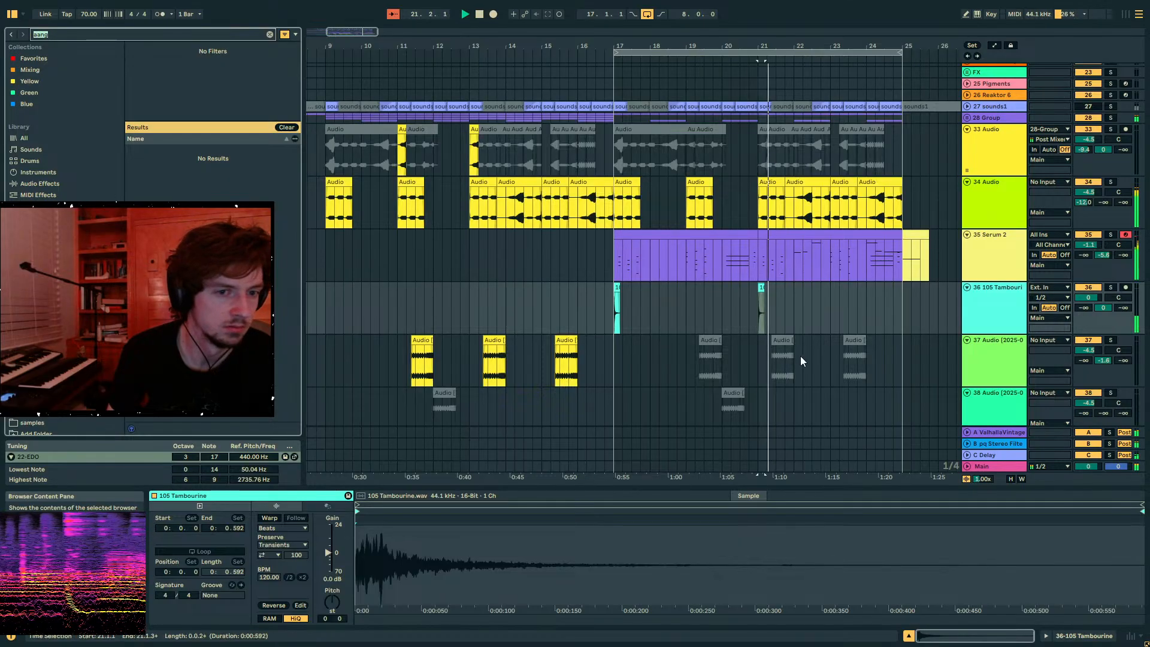
# - Set the volume of the 105 Tambourine track to -4.0 dB
pyautogui.click(1088, 297)
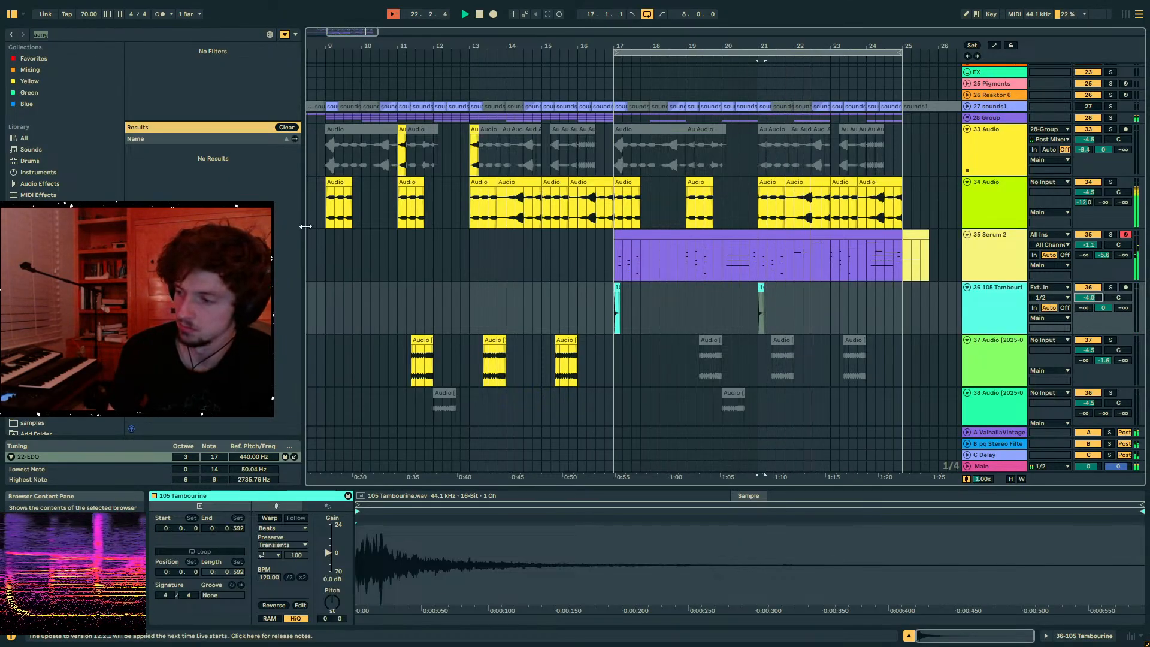
pyautogui.click(760, 290)
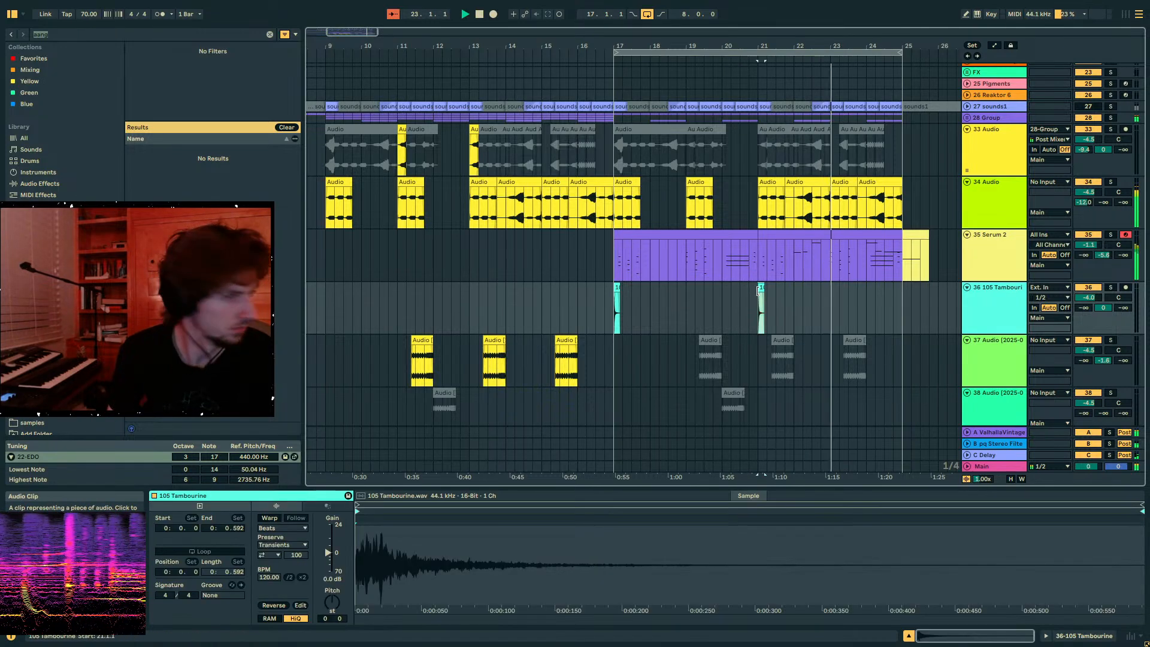
# - Open the samples folder in the browser, clear the search text, and look through its subfolders
pyautogui.scroll(-2, 27, 420)
pyautogui.click(27, 420)
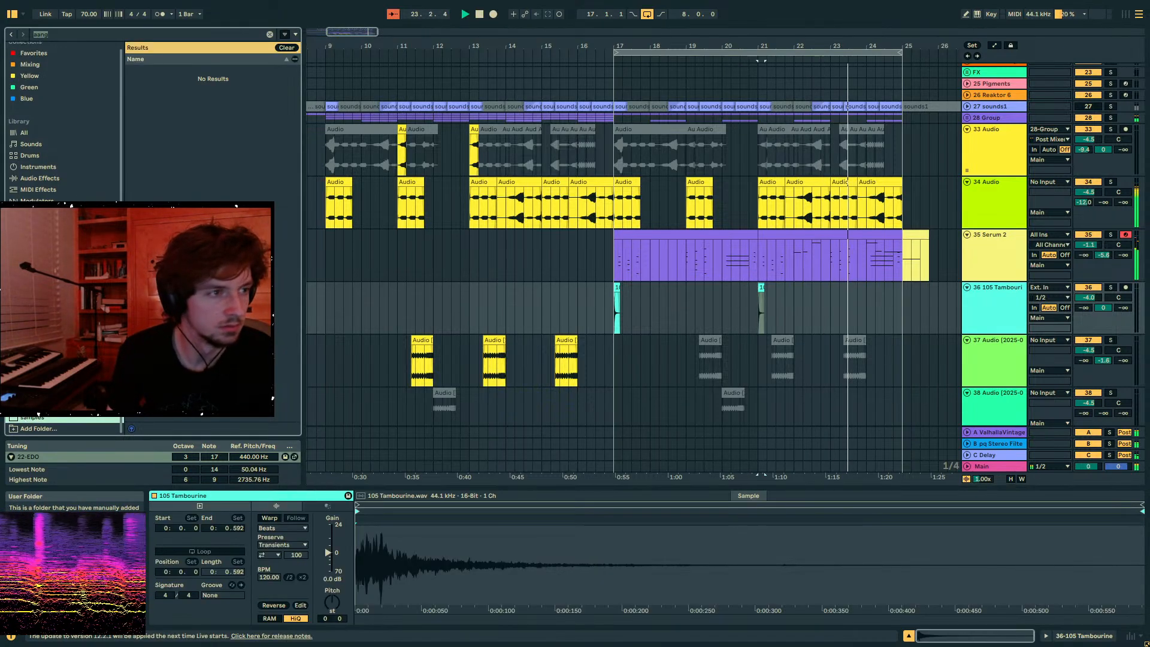
pyautogui.press('BackSpace')
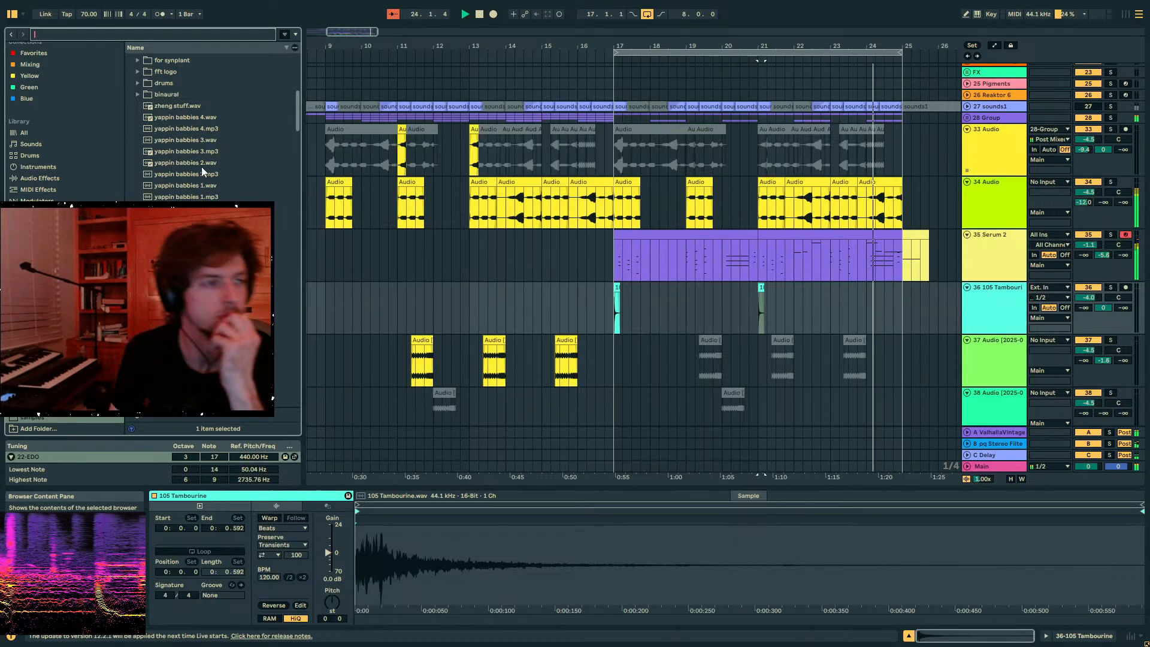
pyautogui.scroll(5, 200, 178)
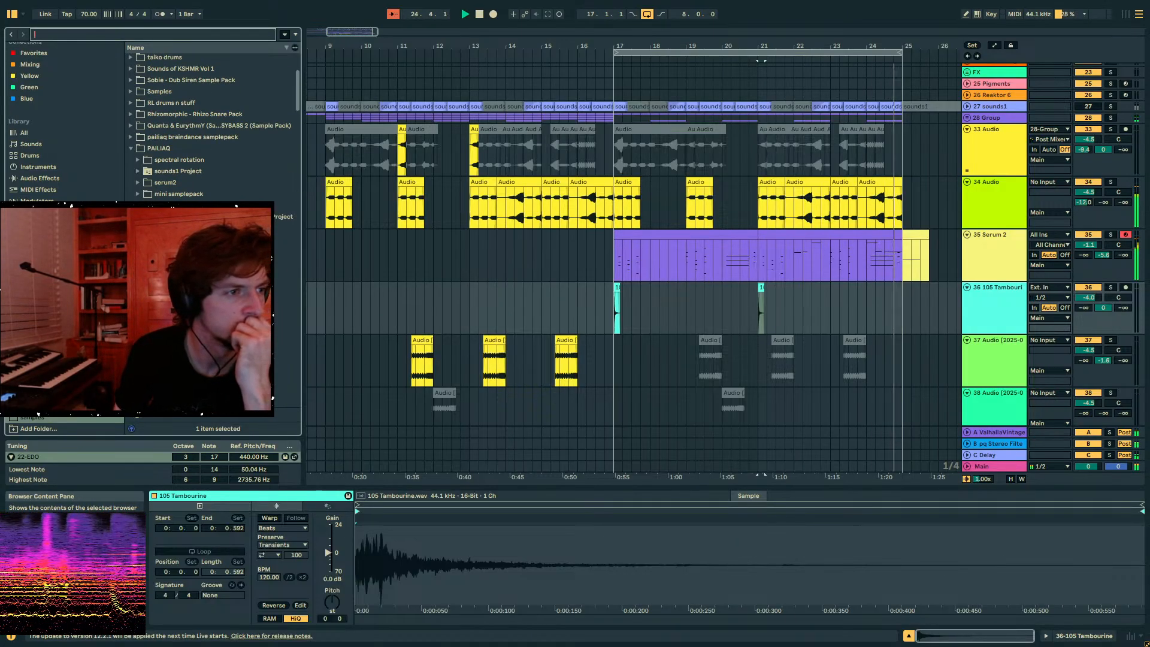
# - Stop playback and search the samples folder for "angk"
pyautogui.click(725, 290)
pyautogui.press('space')
pyautogui.click(133, 33)
pyautogui.write('aa')
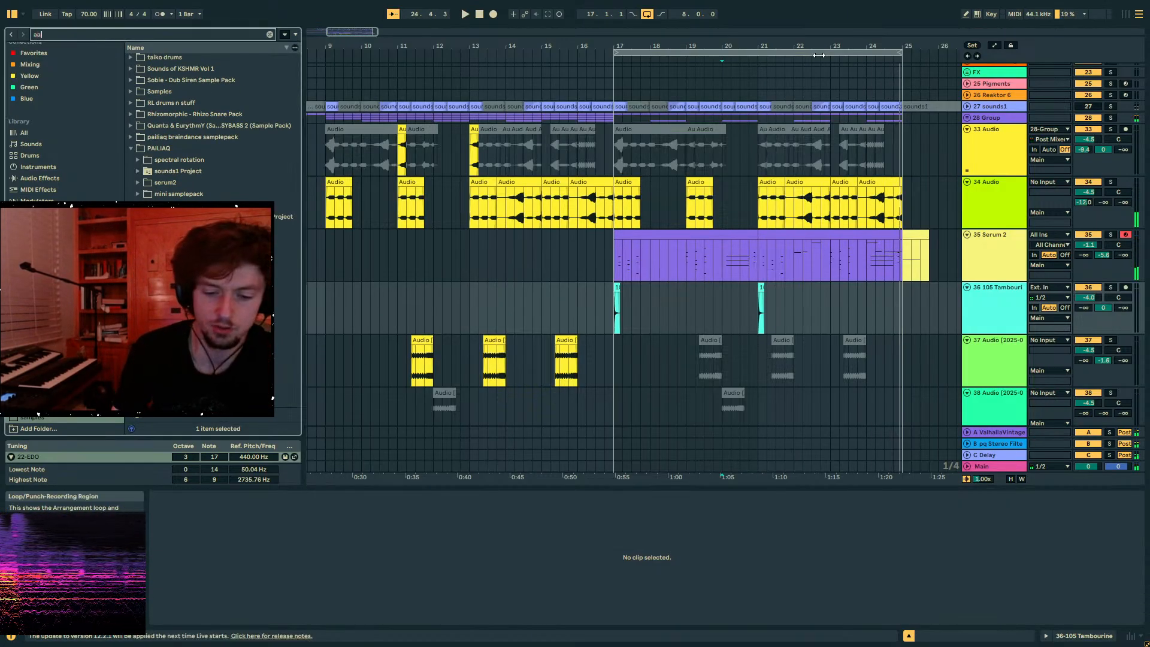
pyautogui.write('ng')
pyautogui.press('BackSpace')
pyautogui.press('BackSpace')
pyautogui.write('ng')
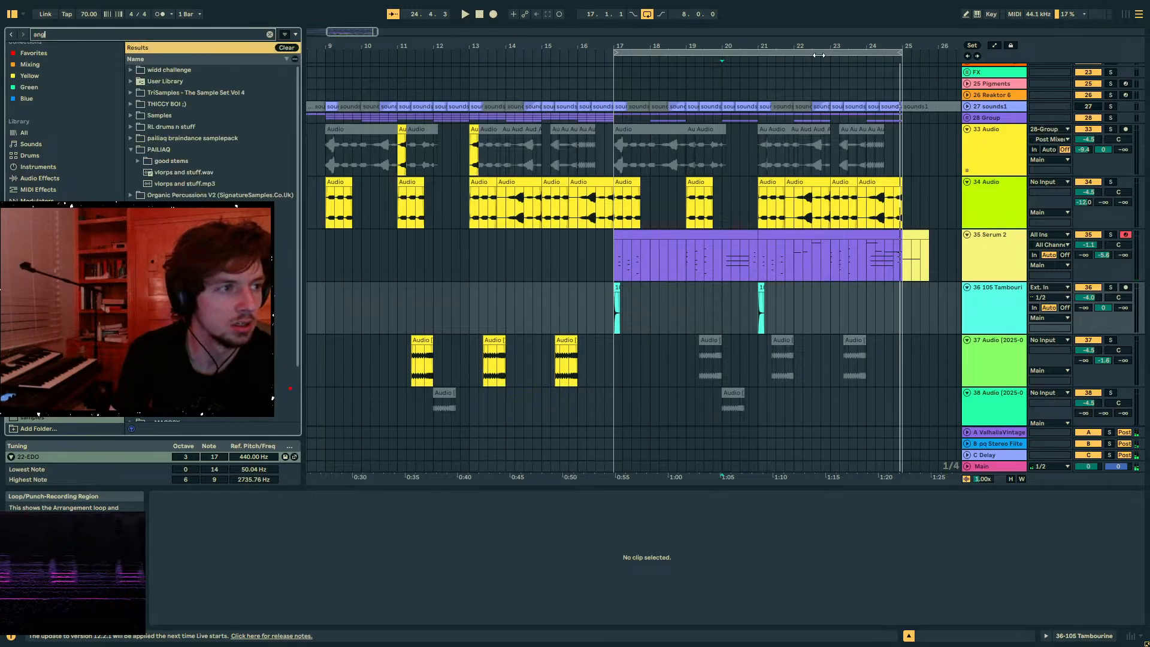
pyautogui.write('k')
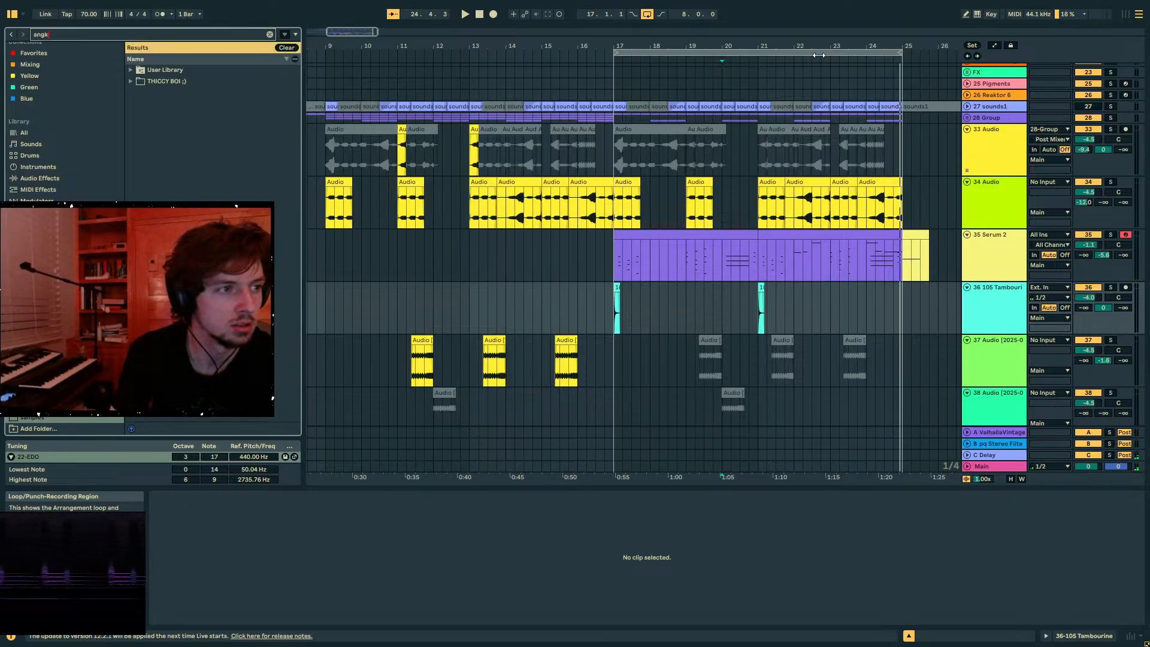
# - Expand THICCY BOI ;), its Percussion folder and Samplephonics Asia Perc to list the angklung folders
pyautogui.click(130, 81)
pyautogui.click(138, 92)
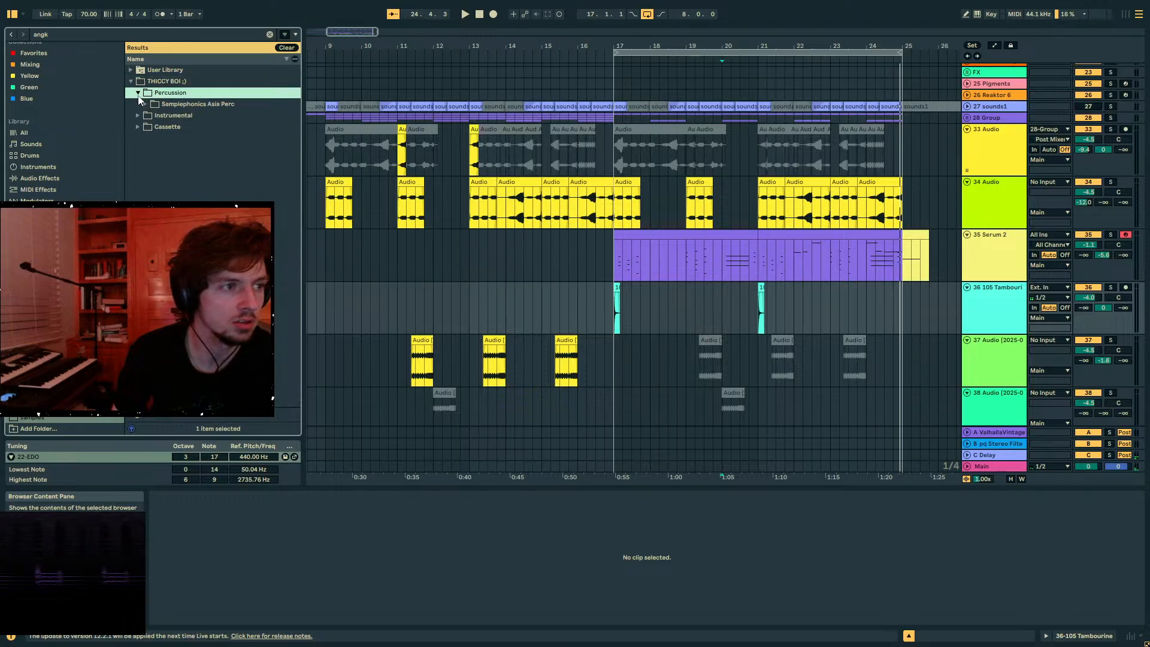
pyautogui.click(145, 103)
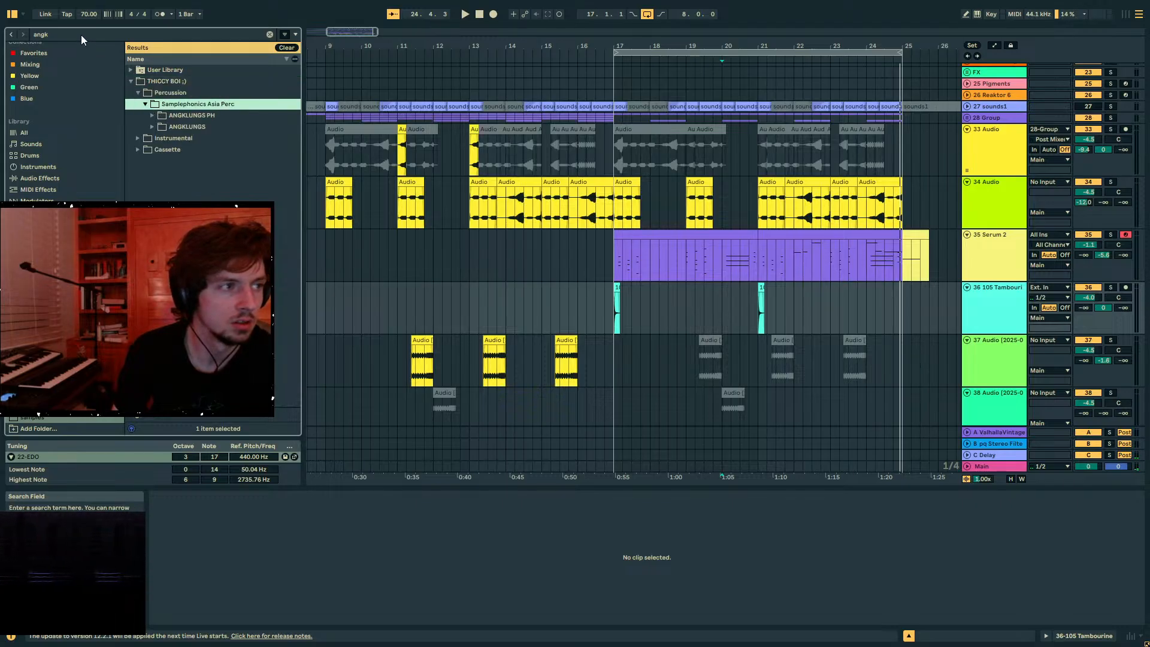
# - Load pq angklung.als from A12 tracks in the User Library between the Serum 2 and tambourine tracks
pyautogui.click(131, 70)
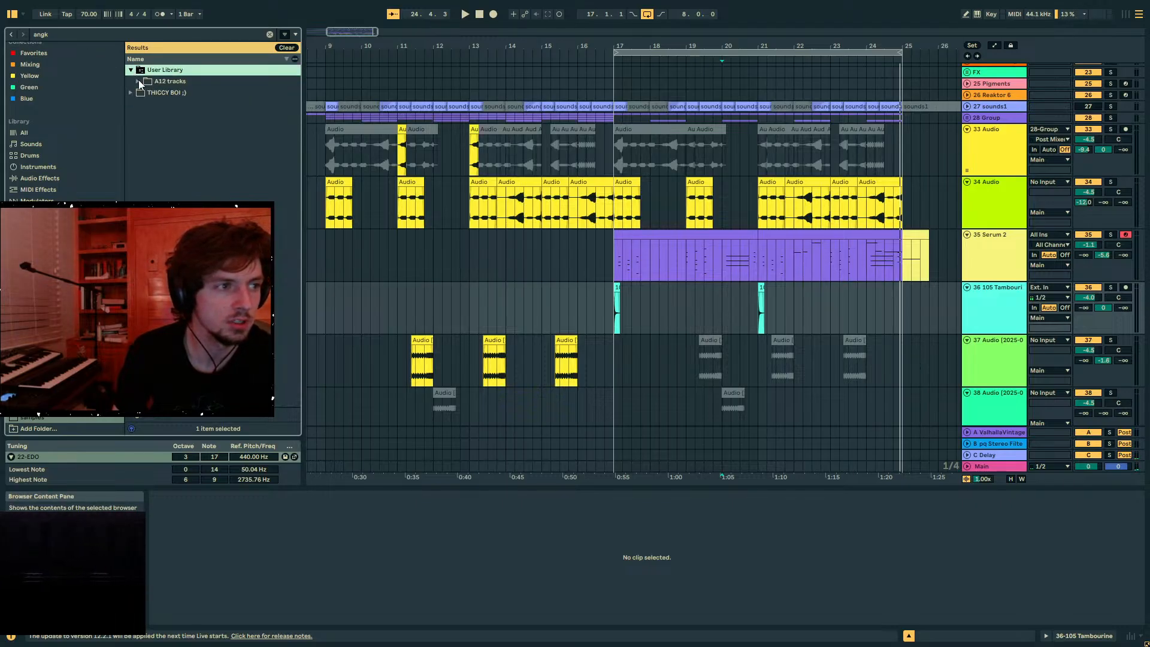
pyautogui.click(138, 81)
pyautogui.click(169, 93)
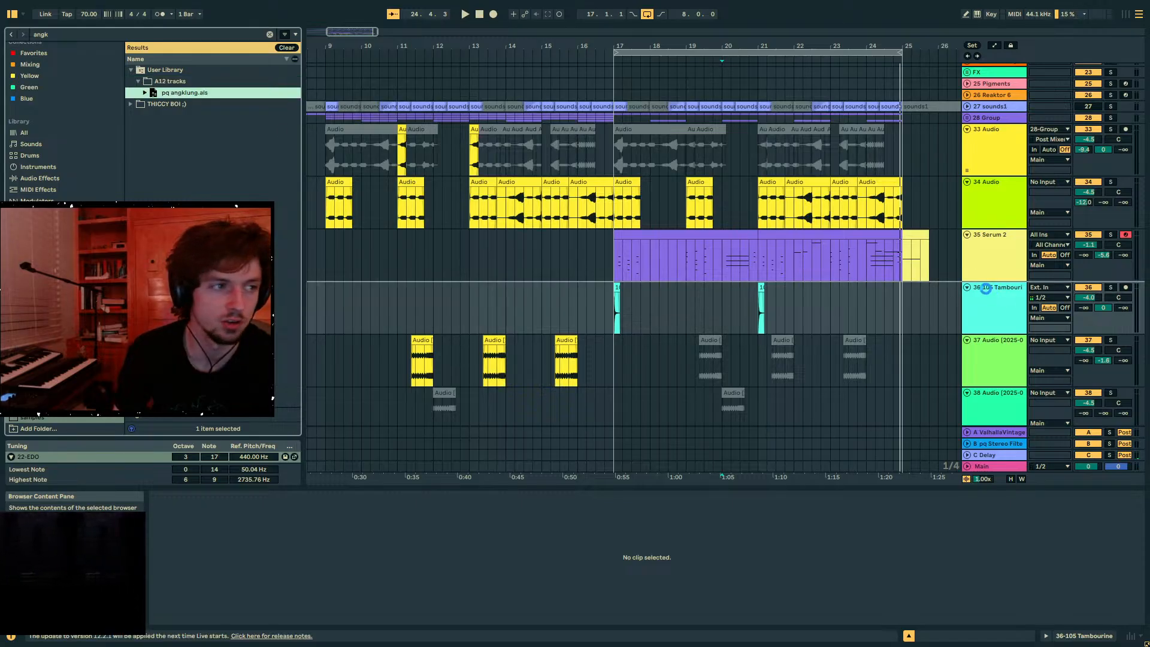
pyautogui.moveTo(690, 276); pyautogui.dragTo(693, 282)
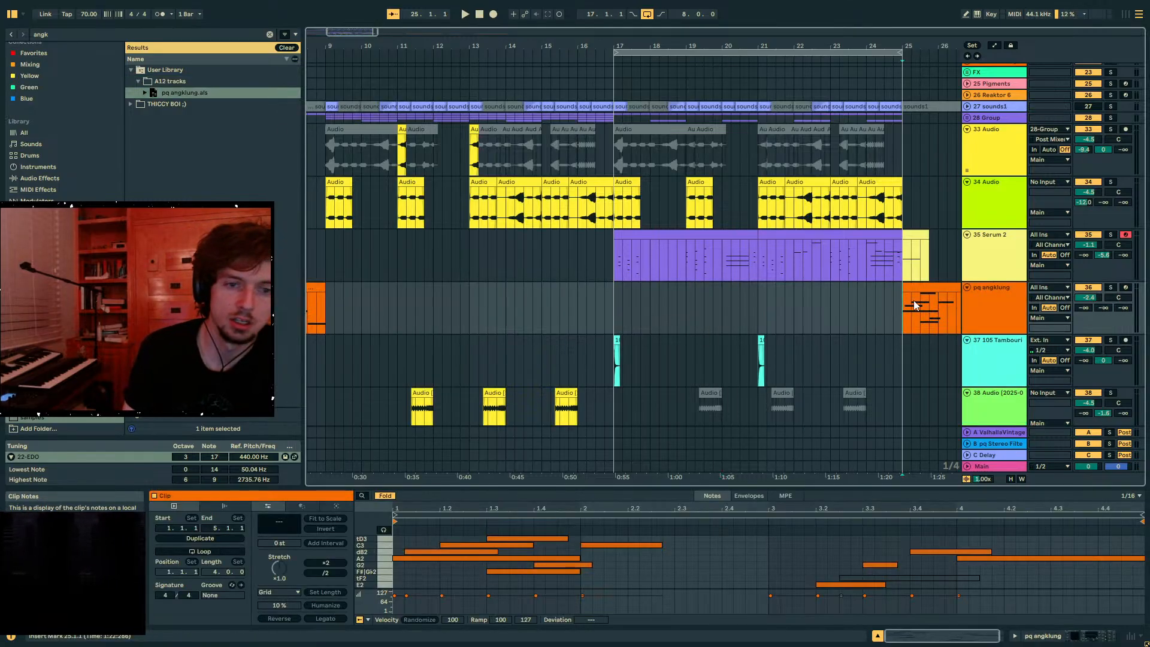
# - Open Pigments on the pq angklung track, ignore its missing samples, and delete the track
pyautogui.click(1042, 637)
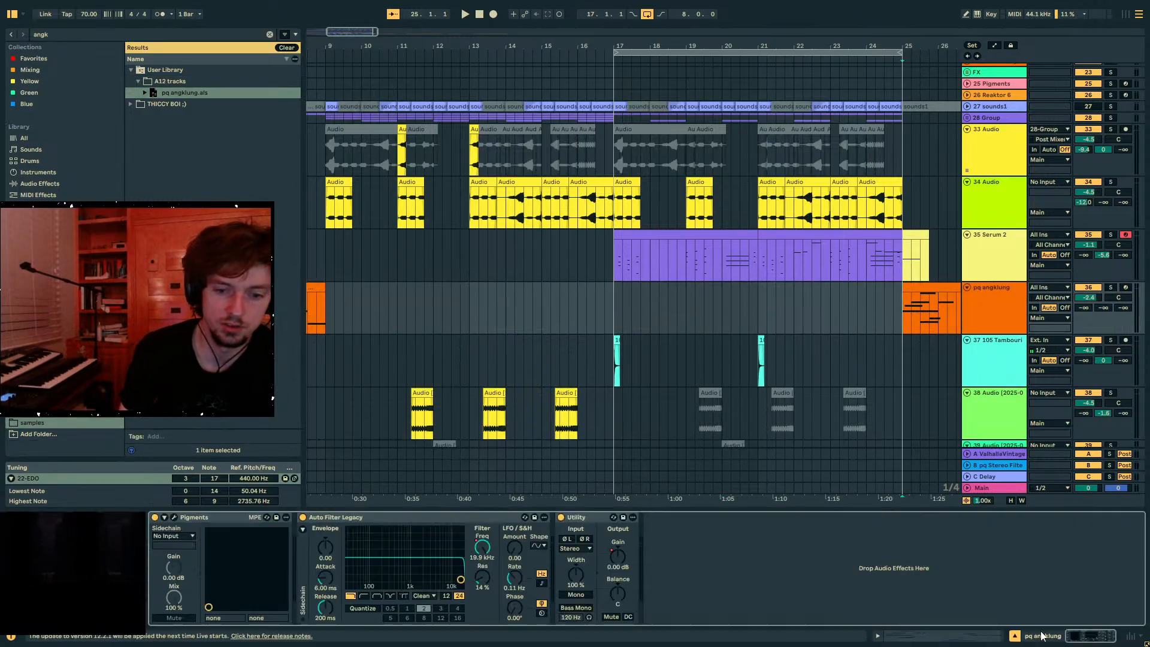
pyautogui.click(175, 518)
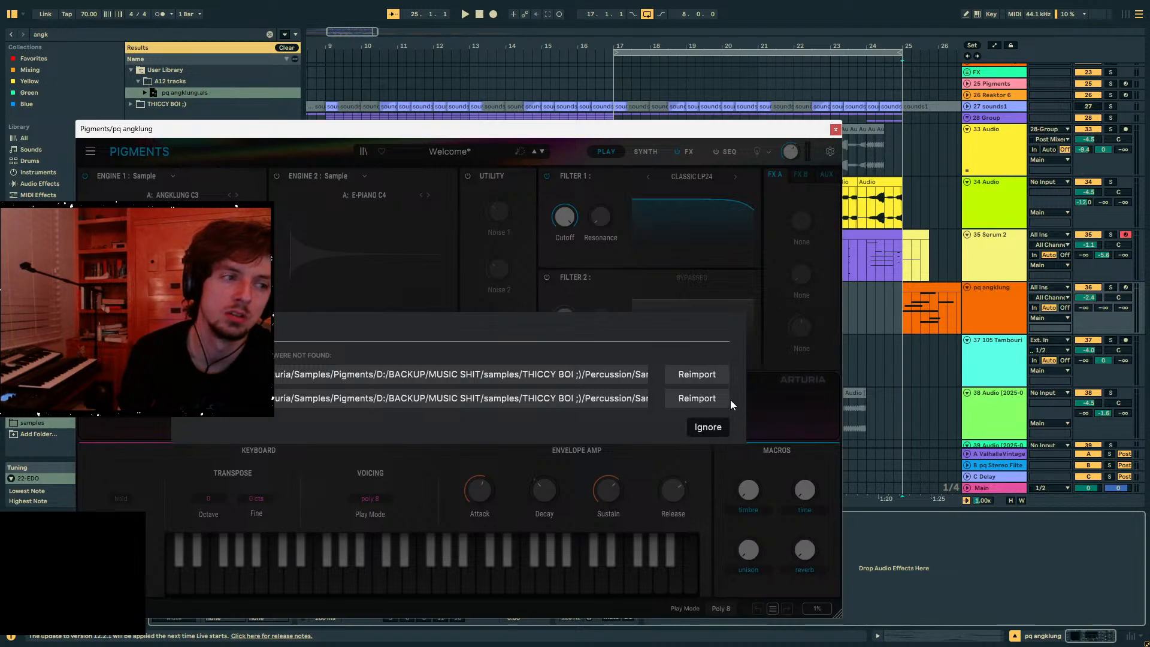
pyautogui.click(708, 427)
pyautogui.click(997, 290)
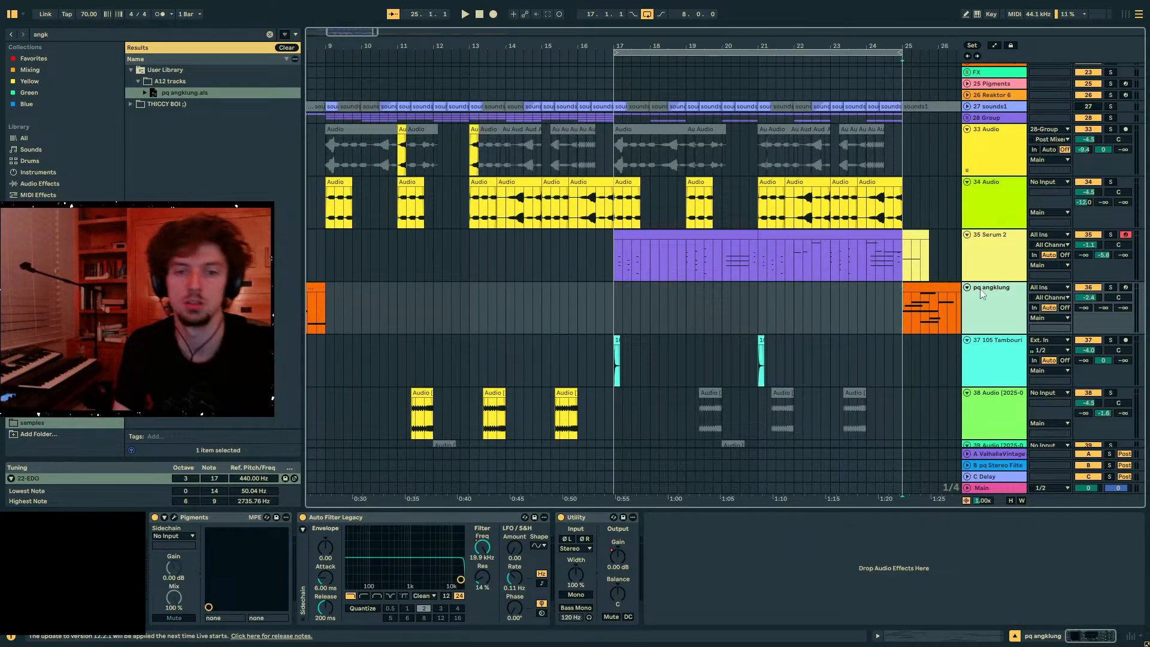
pyautogui.press('Delete')
# - Expand the ANGKLUNGS folder in Samplephonics Asia Perc and audition the ANGKLUNG E3 and G3 samples
pyautogui.click(99, 34)
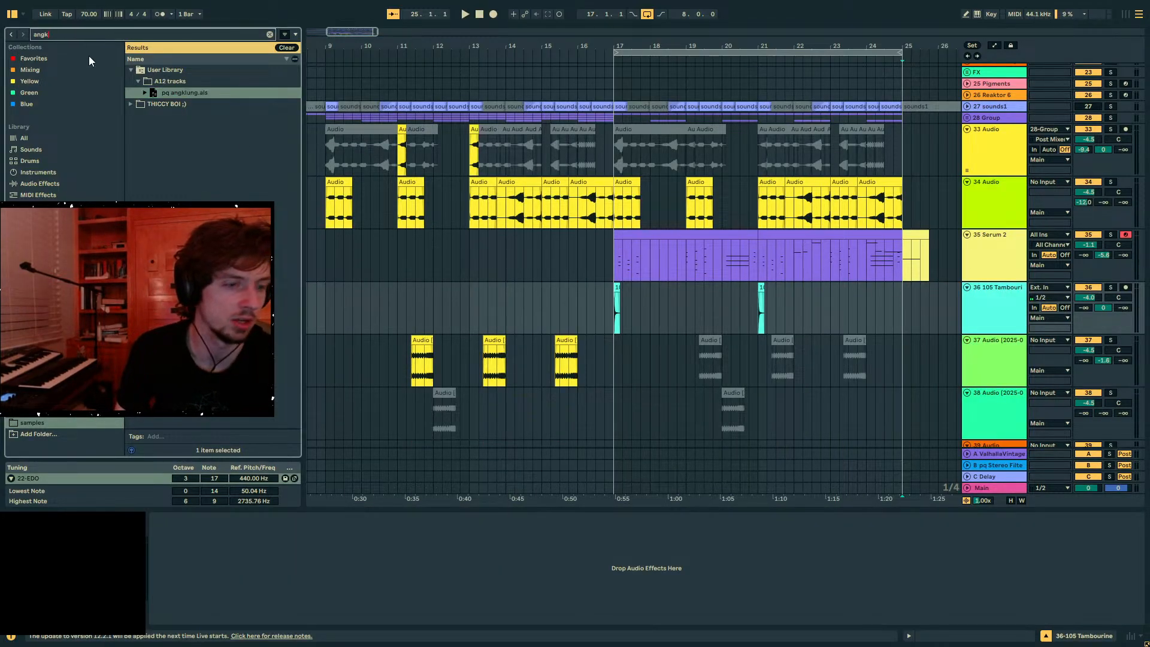
pyautogui.click(130, 103)
pyautogui.click(153, 127)
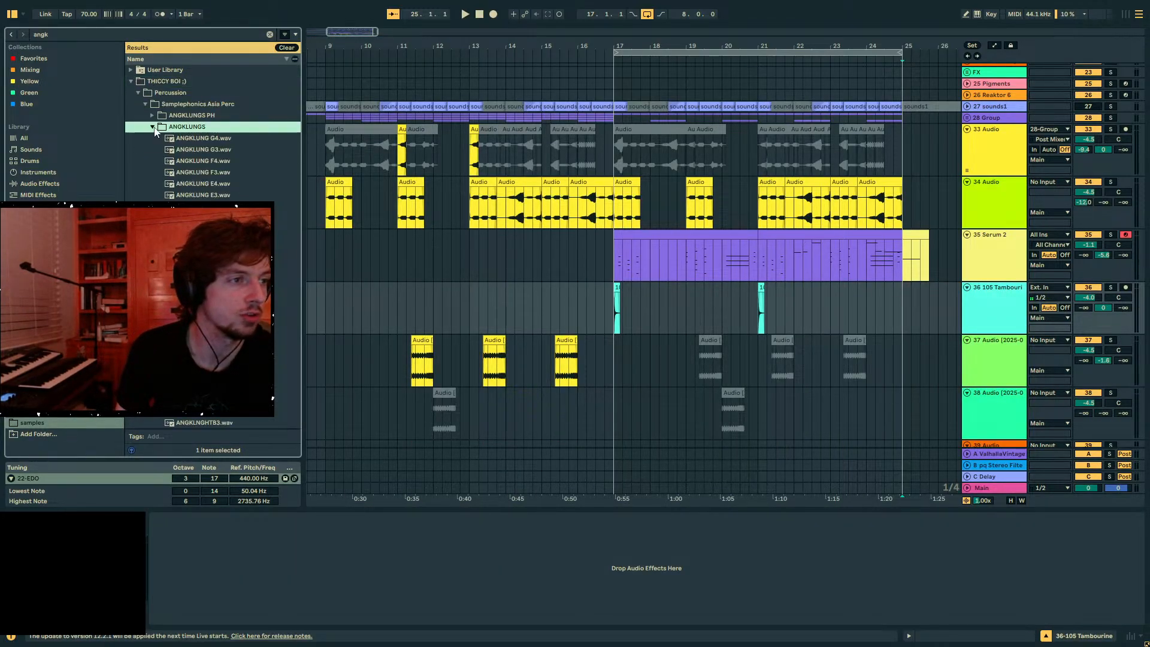
pyautogui.click(200, 195)
pyautogui.click(198, 151)
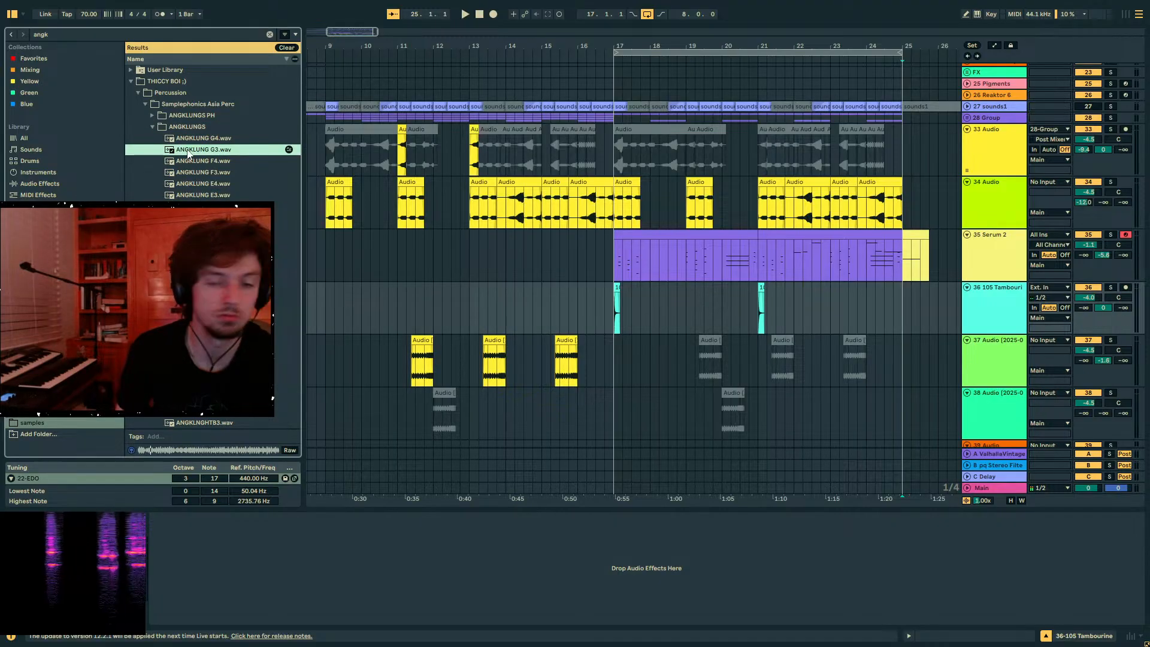
# - Place ANGKLUNG G3.wav at bar 17 on a new track below the tambourine and detune it by 28 cents
pyautogui.click(800, 282)
pyautogui.moveTo(213, 150); pyautogui.dragTo(639, 341)
pyautogui.click(1008, 635)
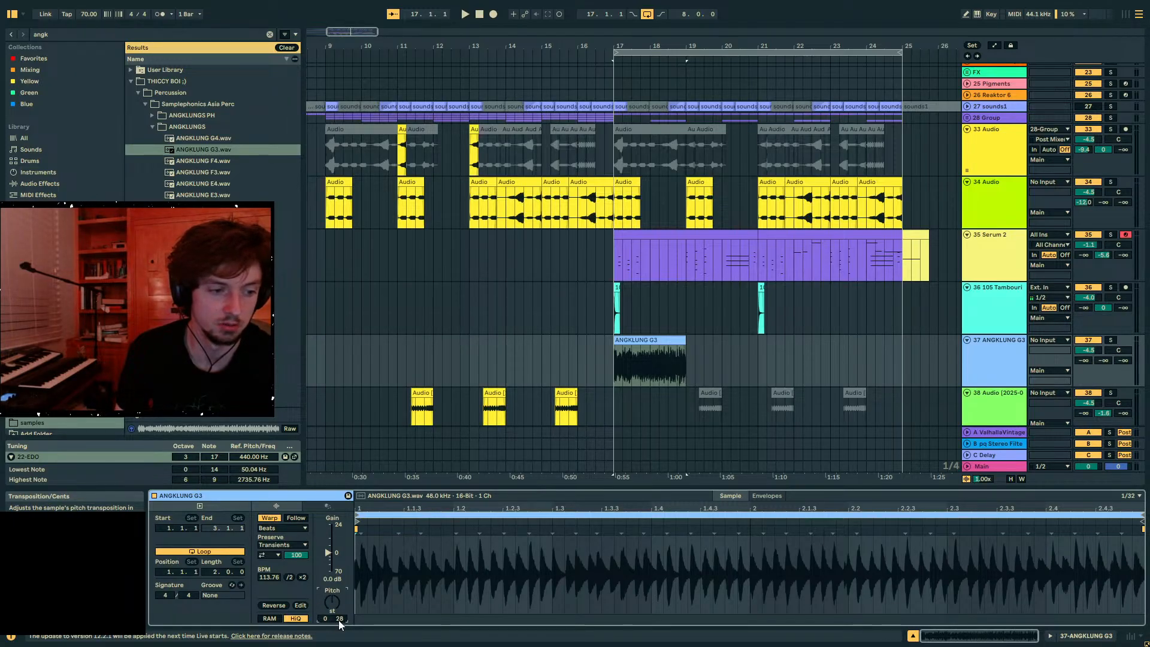
# - Audition the angklung track soloed and in the mix, and set its volume to -12.0 dB
pyautogui.click(678, 340)
pyautogui.click(1112, 341)
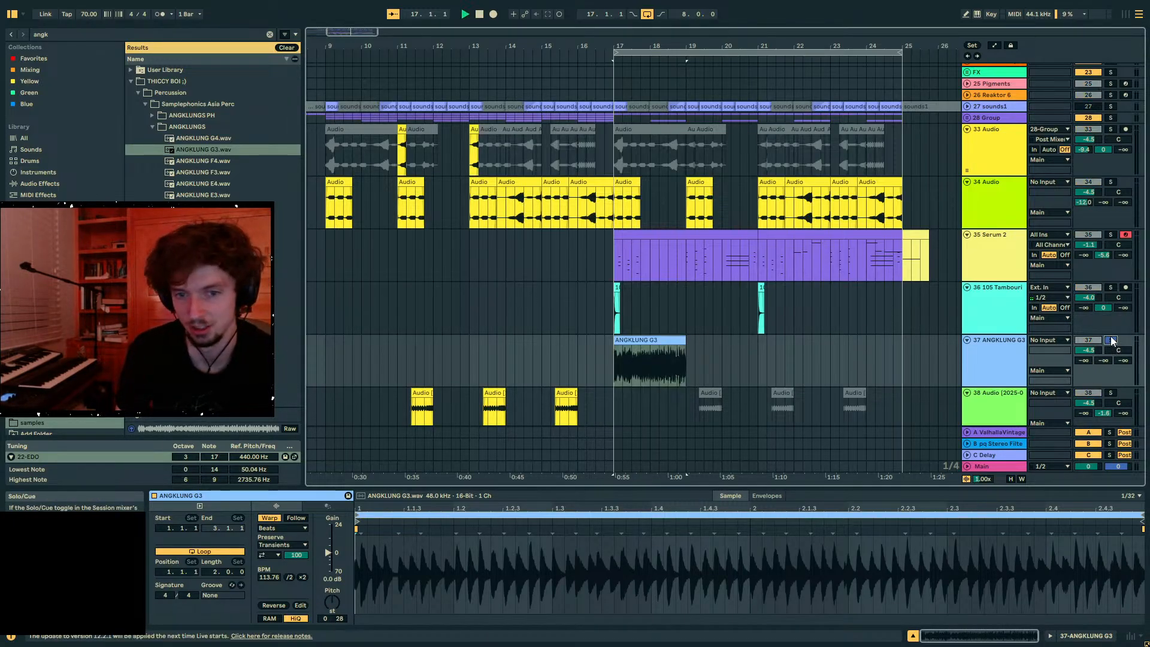
pyautogui.press('space')
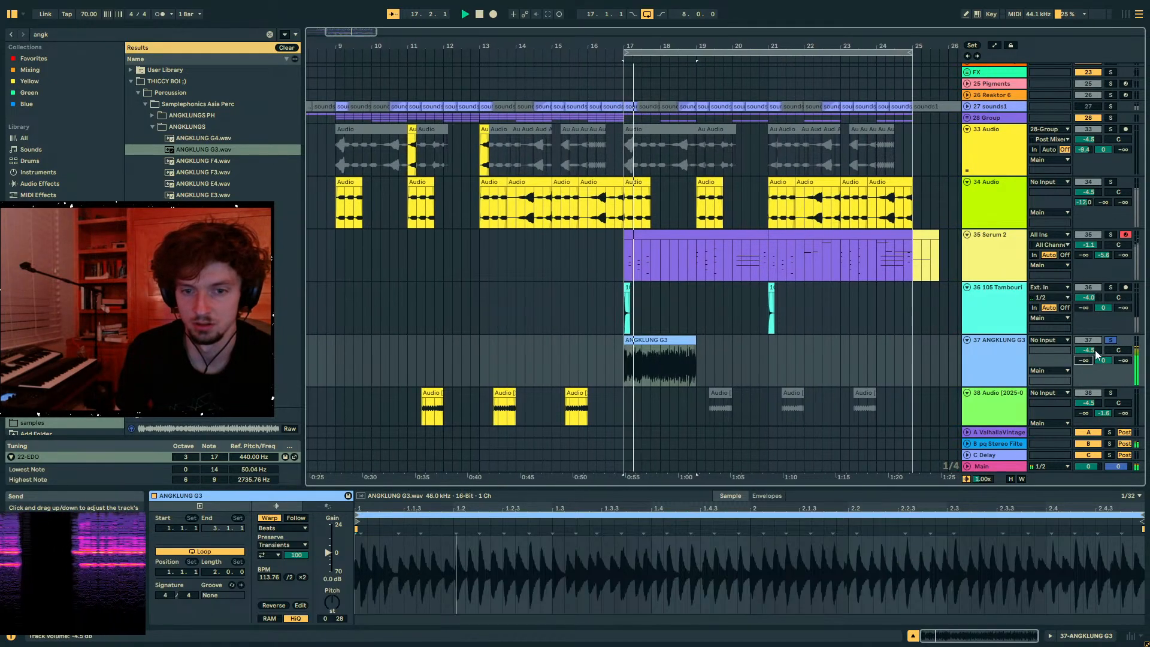
pyautogui.press('space')
pyautogui.moveTo(1095, 350); pyautogui.dragTo(1095, 366)
pyautogui.click(1111, 340)
pyautogui.press('space')
pyautogui.press('space')
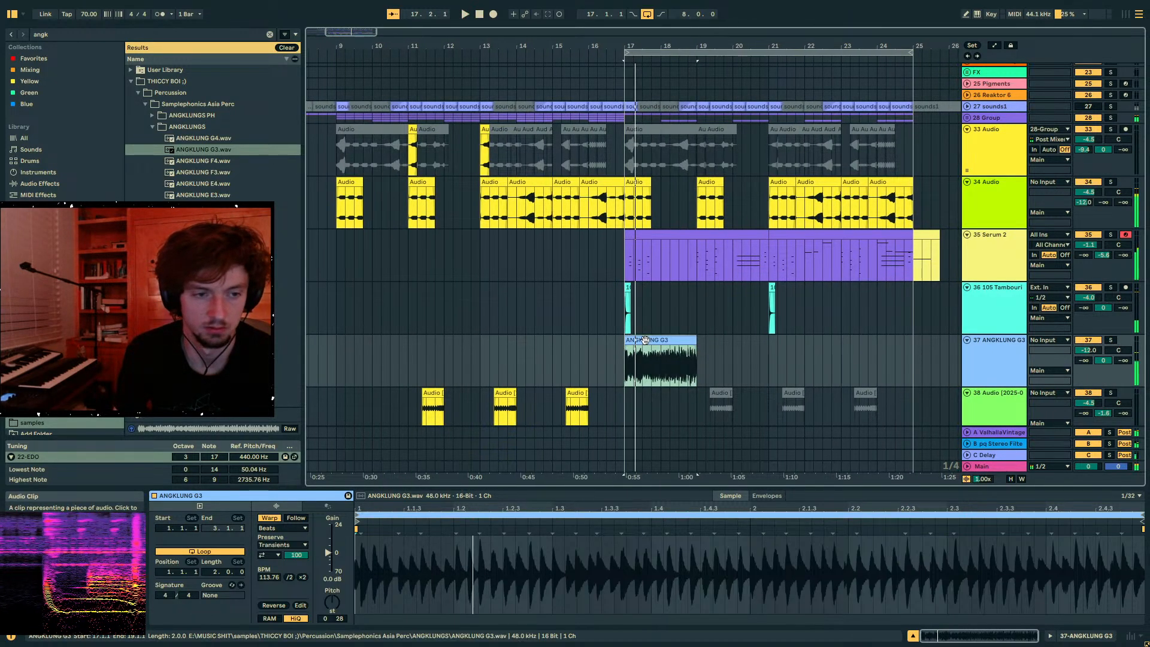
# - Arrange the angklung as two-beat clips, one at bar 21 and one with a fade-in from 24.3 to bar 25
pyautogui.moveTo(635, 349); pyautogui.dragTo(786, 340)
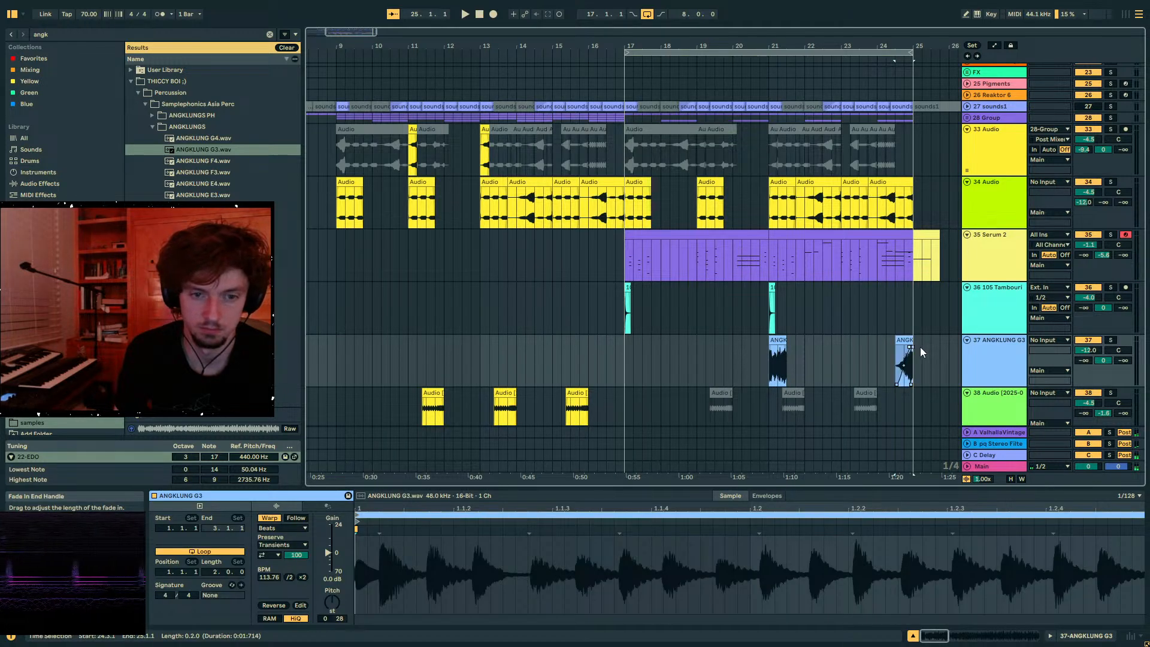
# - Add pan automation to the angklung track across bars 17–24 and check it during playback
pyautogui.hscroll(5, 921, 352)
pyautogui.moveTo(653, 369); pyautogui.dragTo(361, 370)
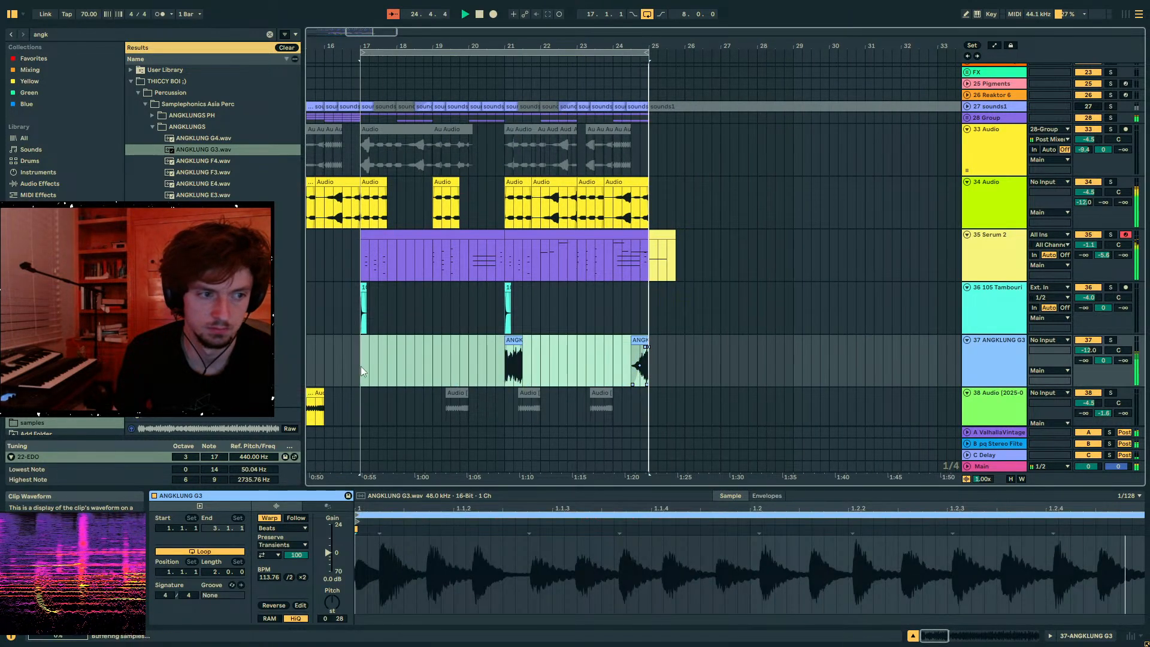
pyautogui.press('space')
pyautogui.press('a')
pyautogui.moveTo(631, 365)
pyautogui.mouseDown()
pyautogui.moveTo(632, 386)
pyautogui.moveTo(649, 346)
pyautogui.moveTo(484, 360)
pyautogui.moveTo(638, 371)
pyautogui.mouseUp()
pyautogui.click(626, 354)
pyautogui.press('space')
pyautogui.press('space')
pyautogui.press('a')
# - Copy the fade-in angklung clip from bar 24 to 20.3 so that it ends at bar 21
pyautogui.click(638, 354)
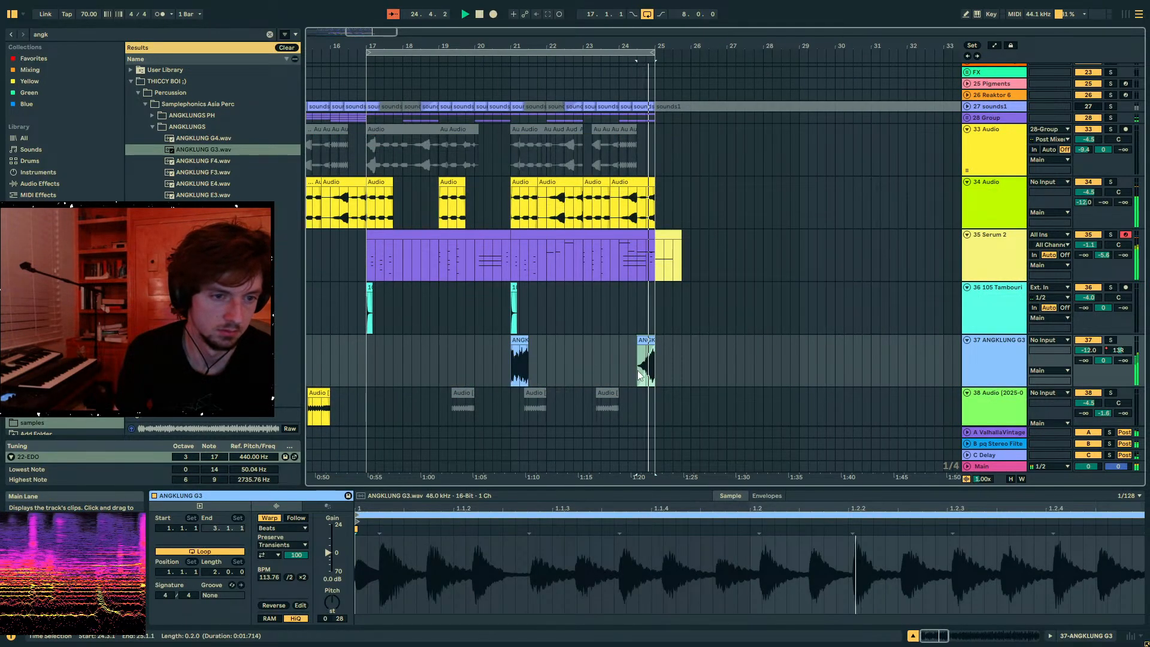
pyautogui.click(481, 361)
pyautogui.hotkey('ctrl', 'v')
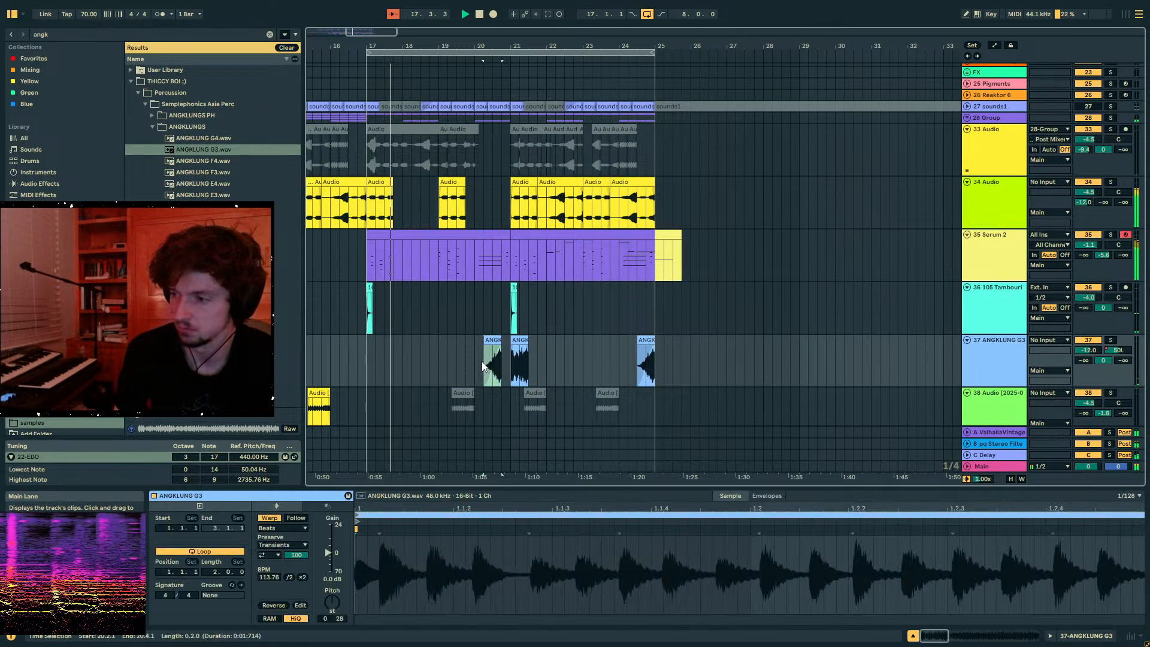
pyautogui.moveTo(489, 341); pyautogui.dragTo(498, 342)
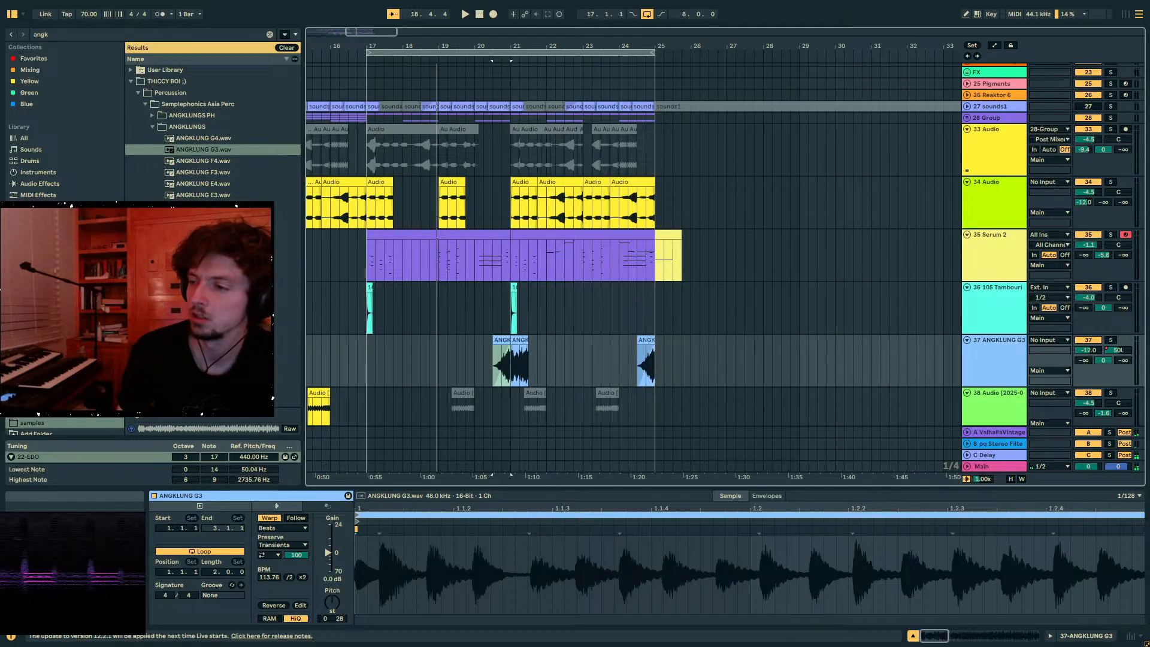
# - Search the browser for "oddsoun", check Packs for it, and return to the unfiltered All list
pyautogui.hotkey('ctrl', 'f')
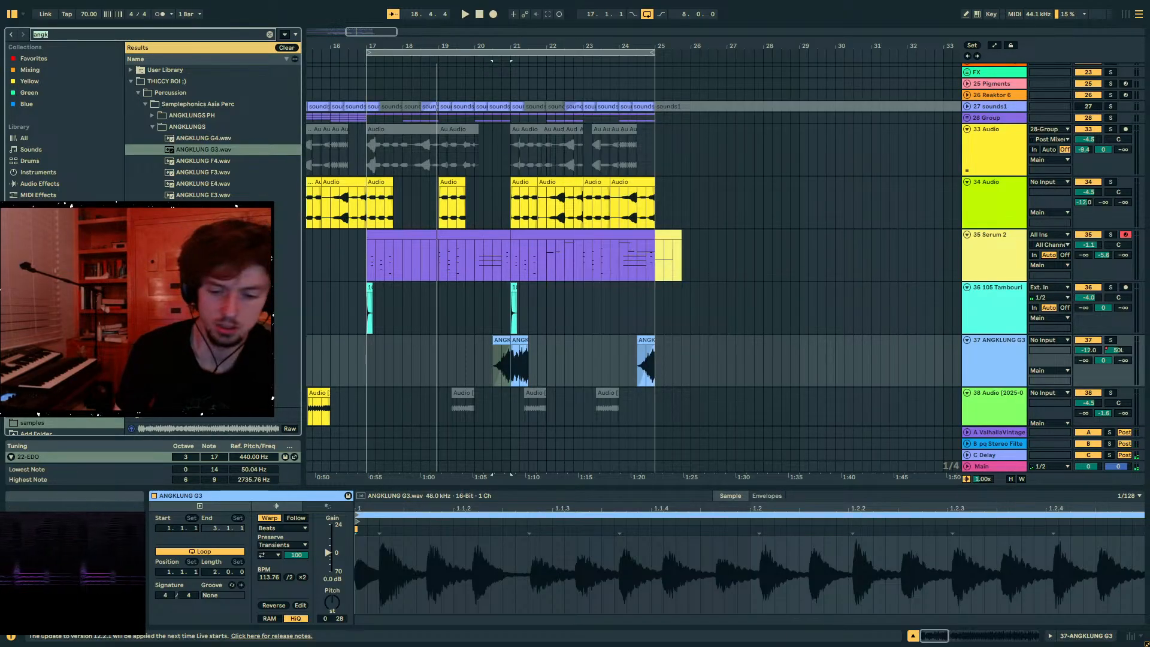
pyautogui.write('oddsoun')
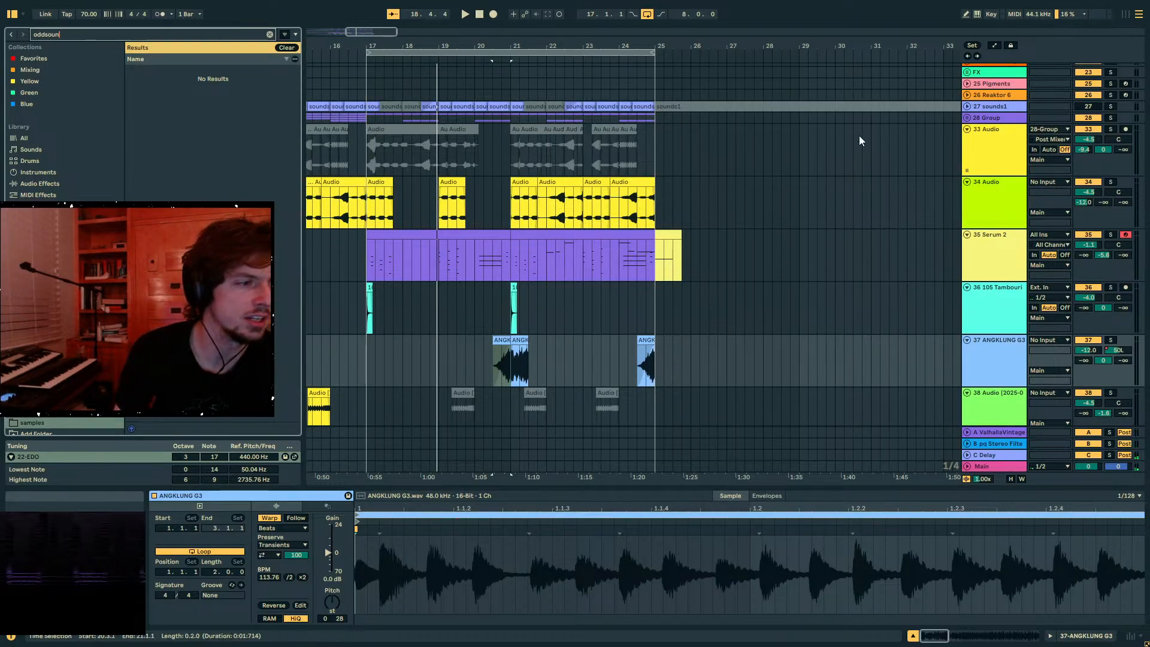
pyautogui.click(30, 320)
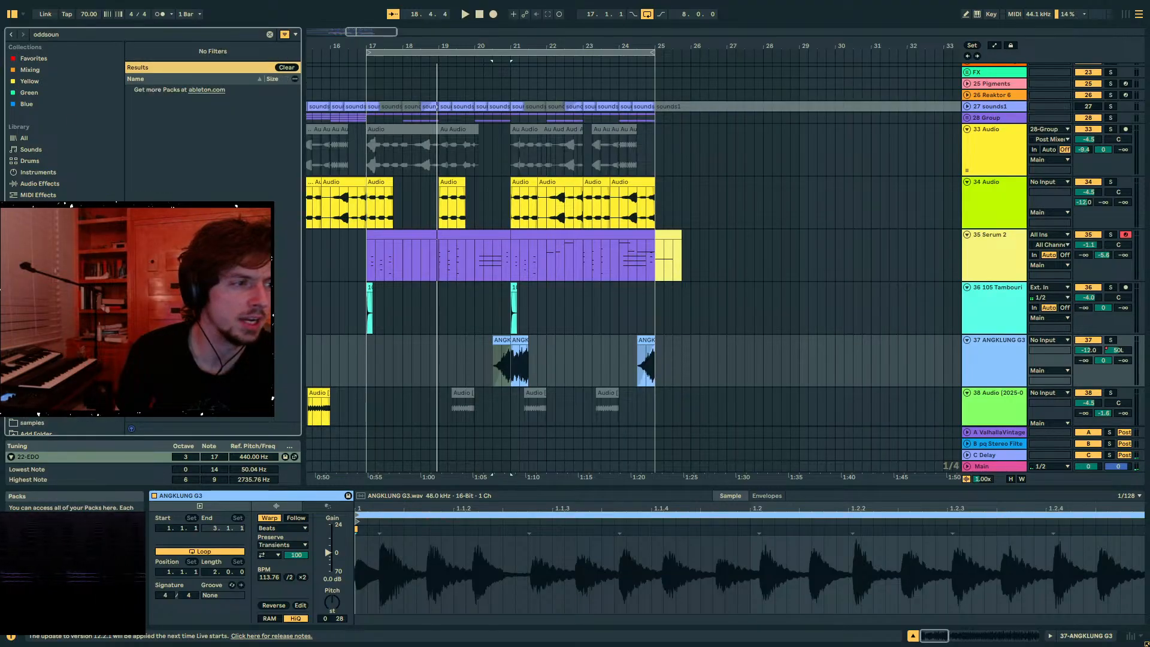
pyautogui.click(24, 139)
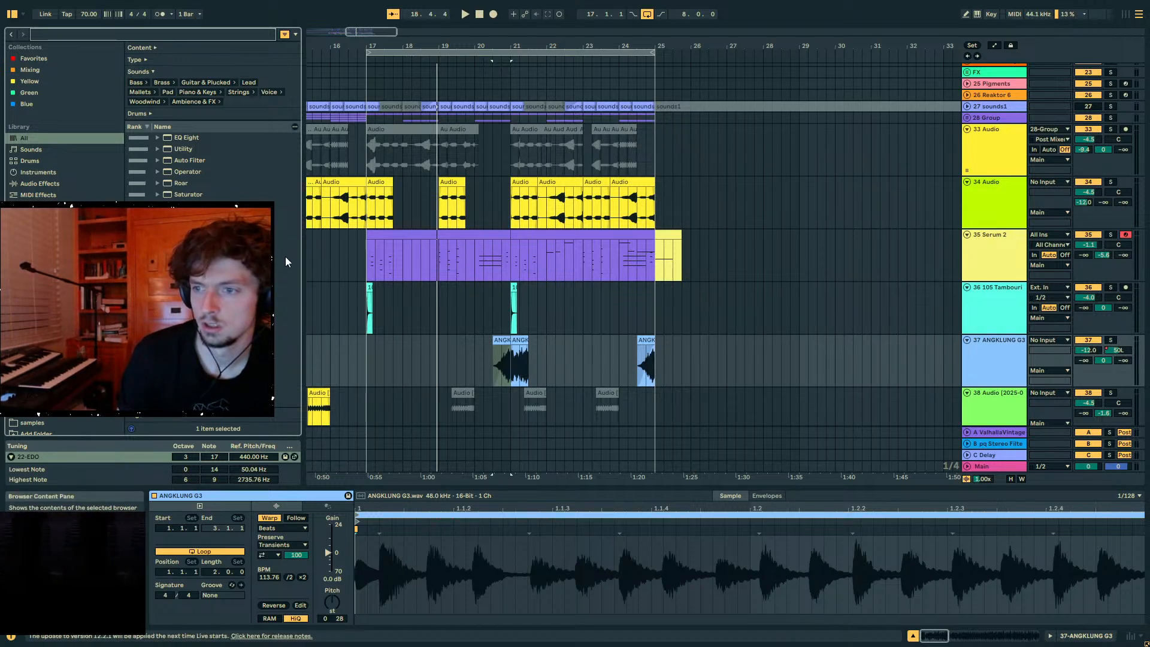
pyautogui.click(360, 357)
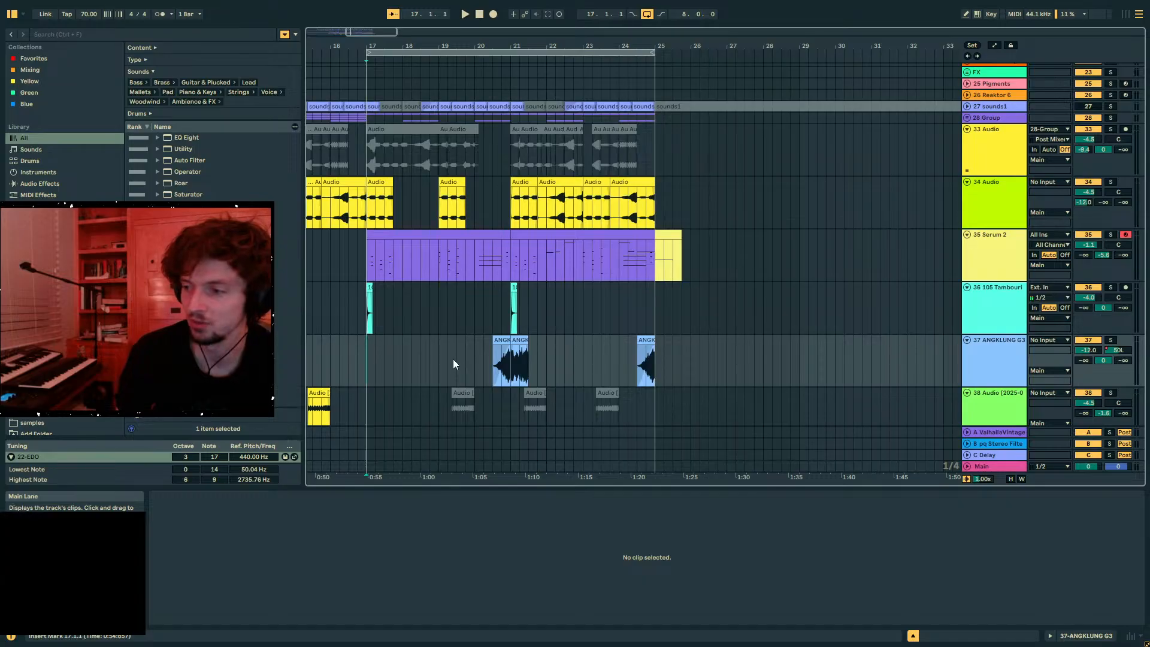
pyautogui.moveTo(368, 46); pyautogui.dragTo(571, 312)
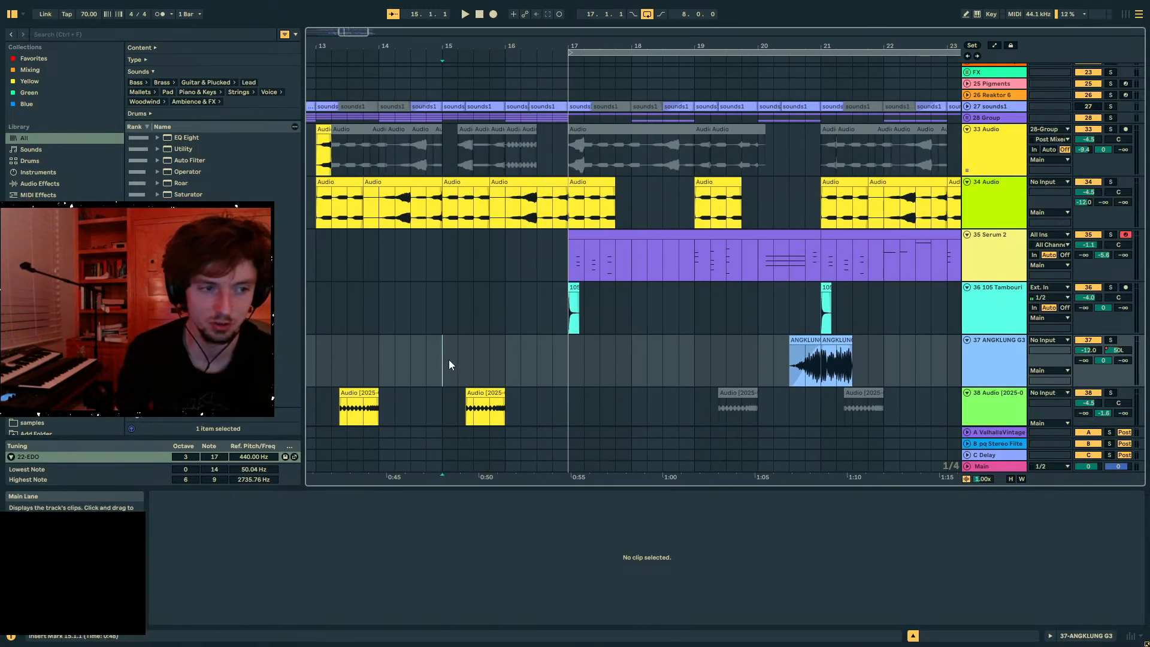
# - Play the arrangement from bar 16.4 to hear the transition into bar 17
pyautogui.click(566, 367)
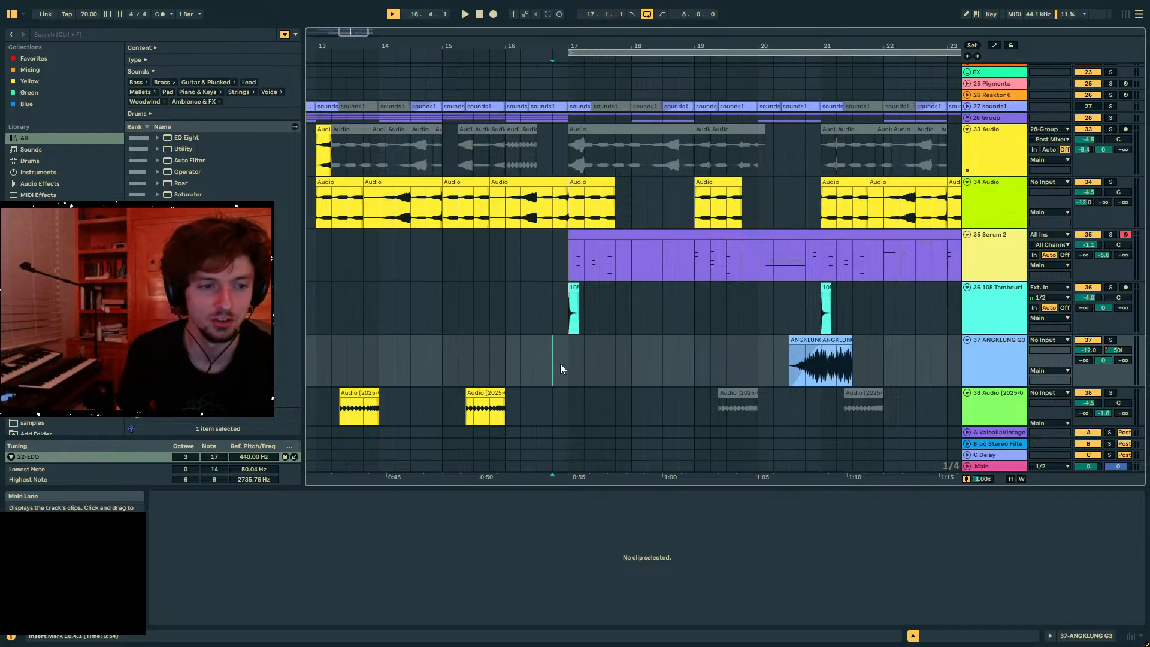
pyautogui.click(556, 361)
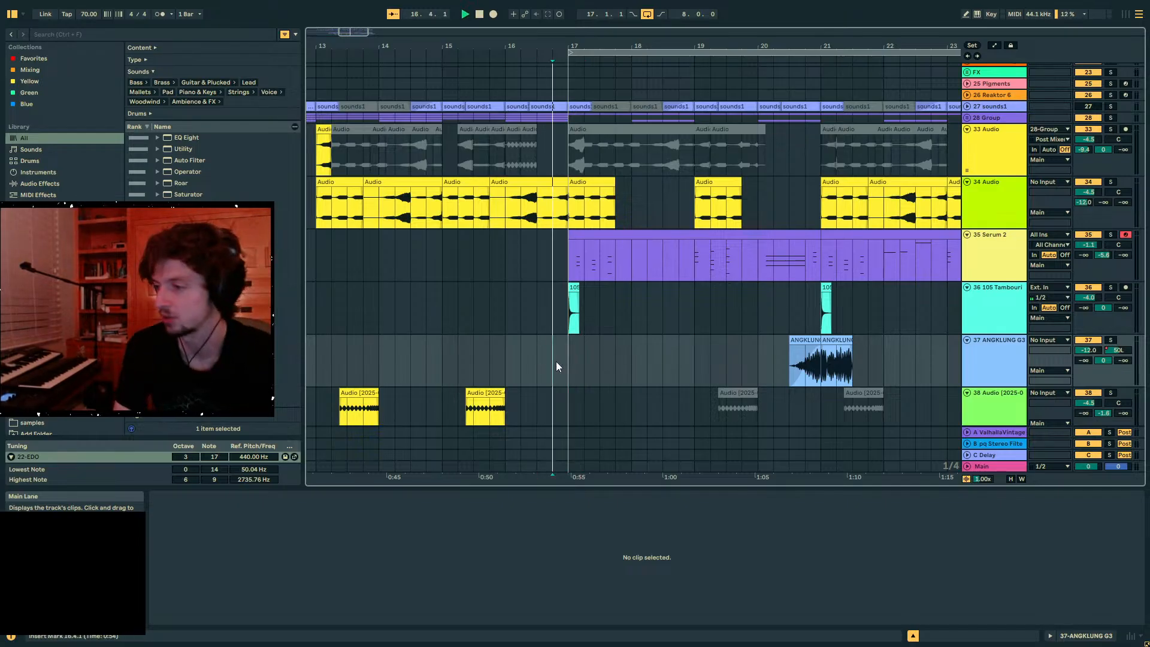
pyautogui.press('space')
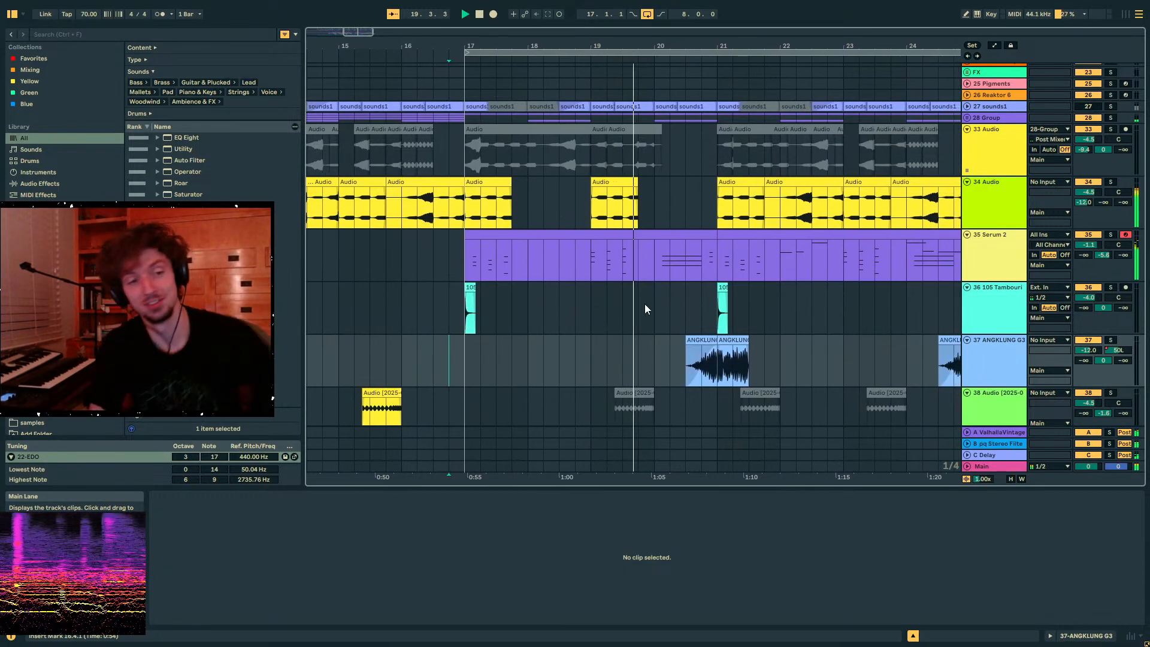
# - Transpose the two ANGKLUNG G3 clips around bar 21 down 12 semitones and set the second clip's warp mode to Complex
pyautogui.click(689, 360)
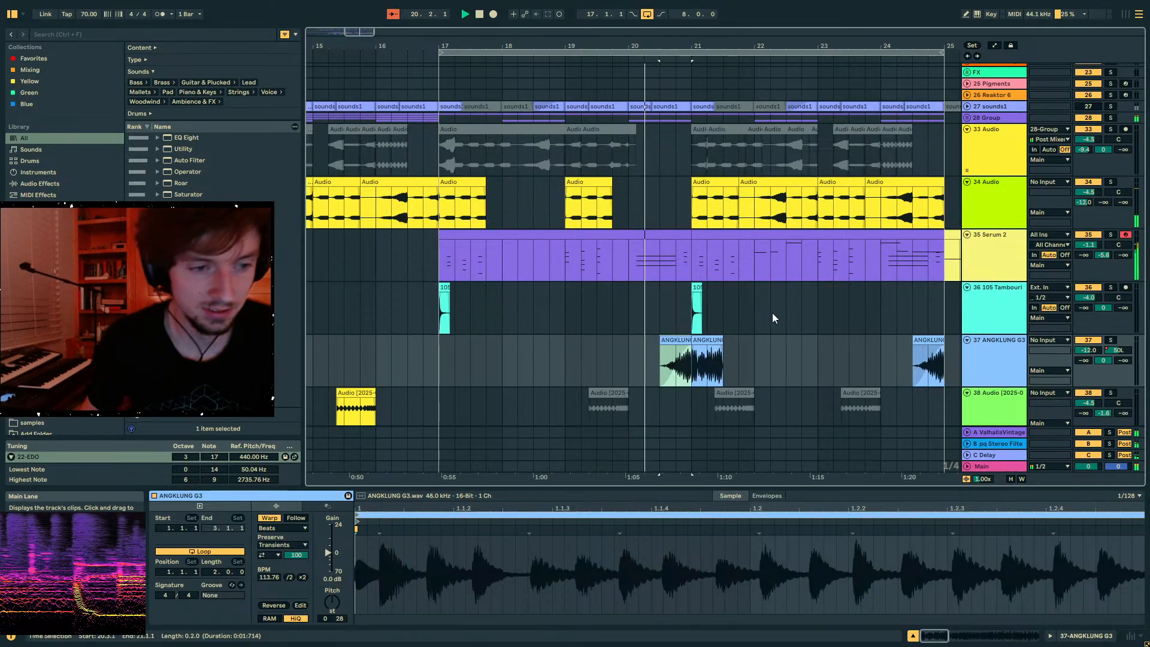
pyautogui.moveTo(329, 607); pyautogui.dragTo(330, 617)
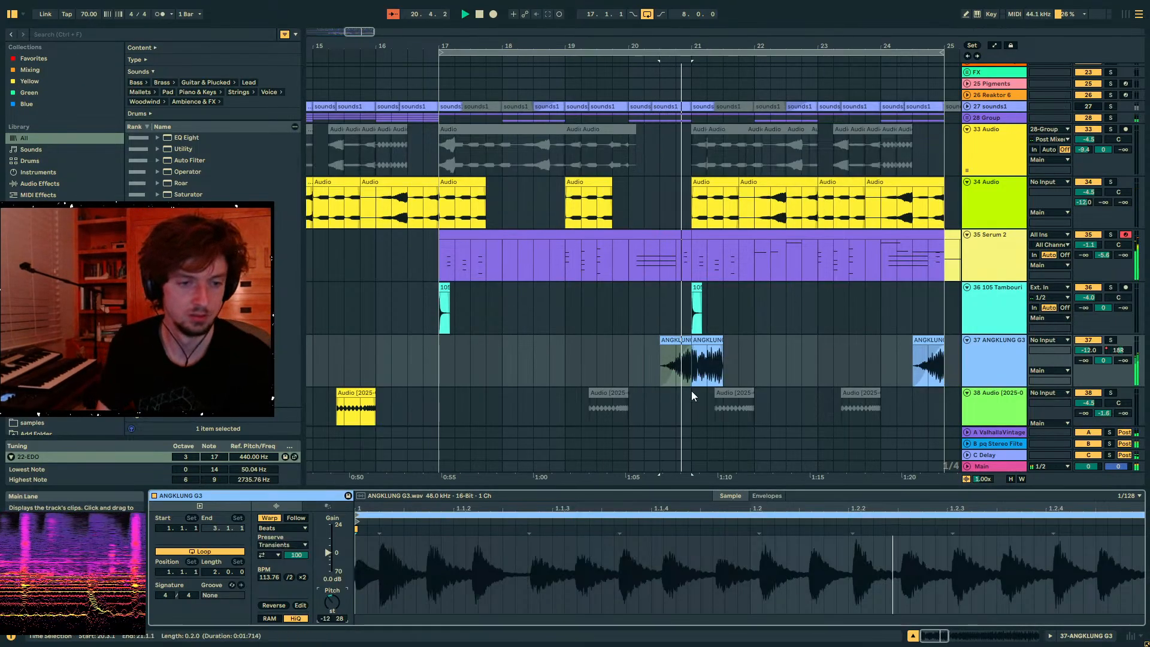
pyautogui.click(701, 339)
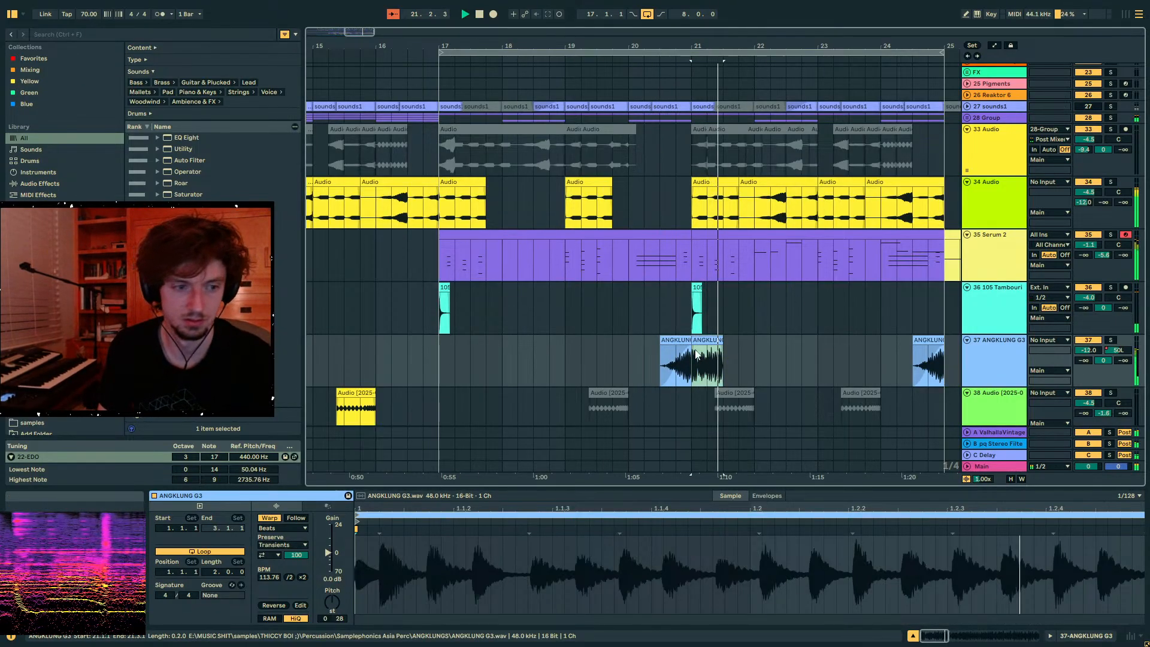
pyautogui.moveTo(327, 603); pyautogui.dragTo(327, 612)
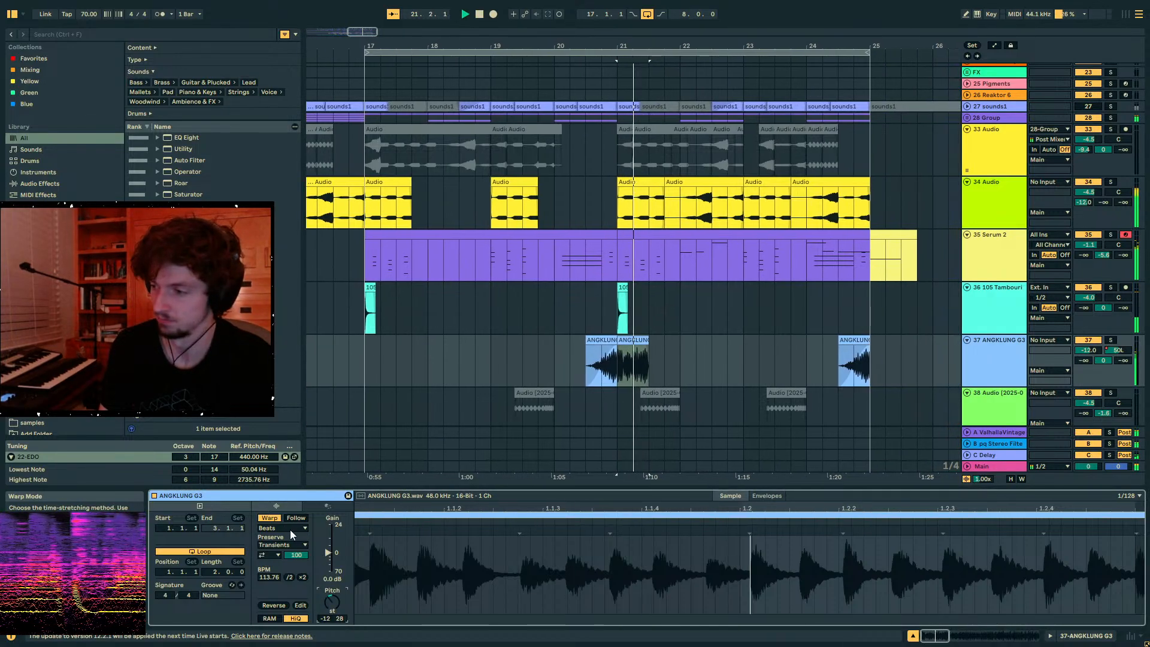
pyautogui.click(291, 529)
pyautogui.click(287, 574)
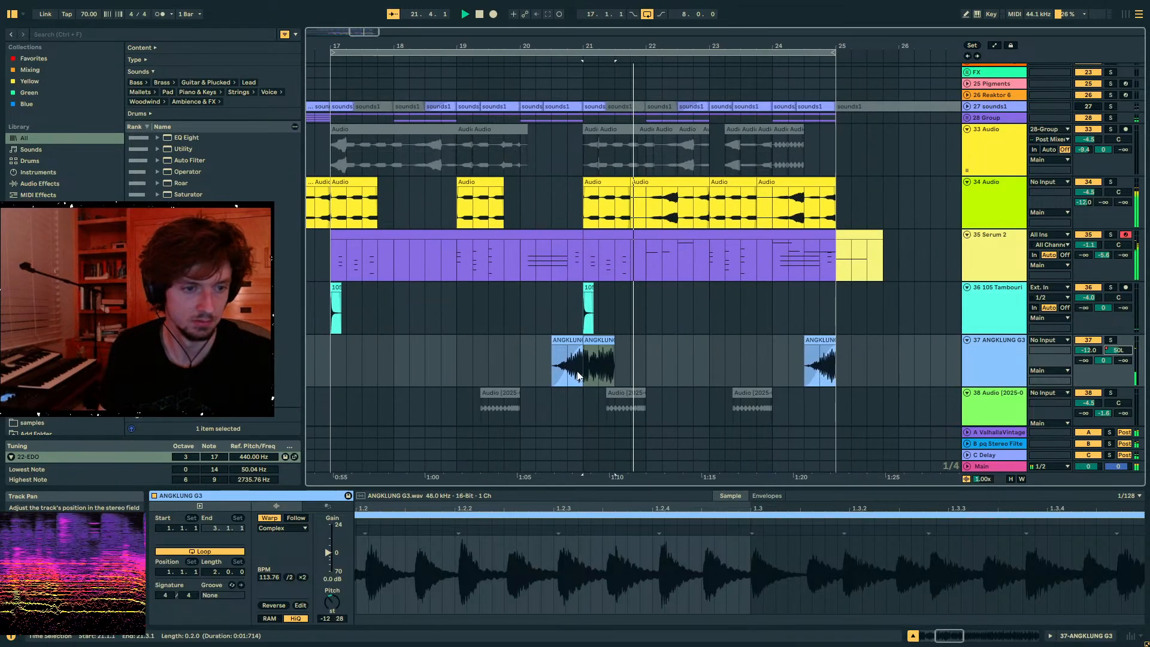
# - Check the ANGKLUNG G3 track's panning automation and add a short fade-out to its clip starting at bar 21
pyautogui.press('a')
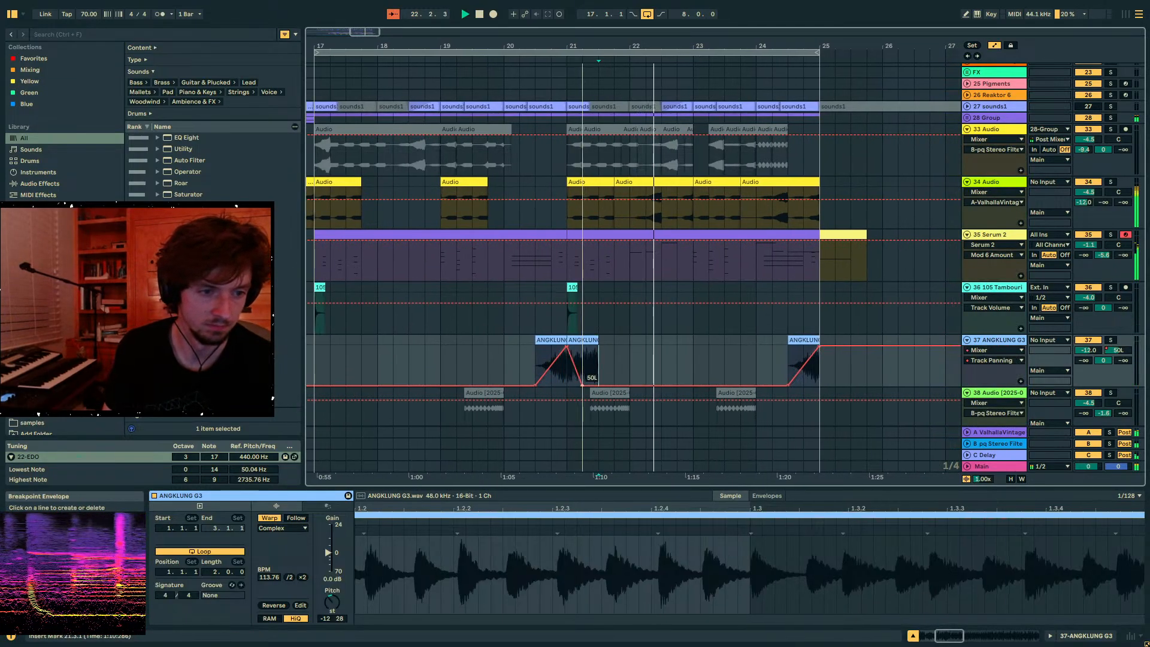
pyautogui.press('a')
pyautogui.press('space')
pyautogui.press('space')
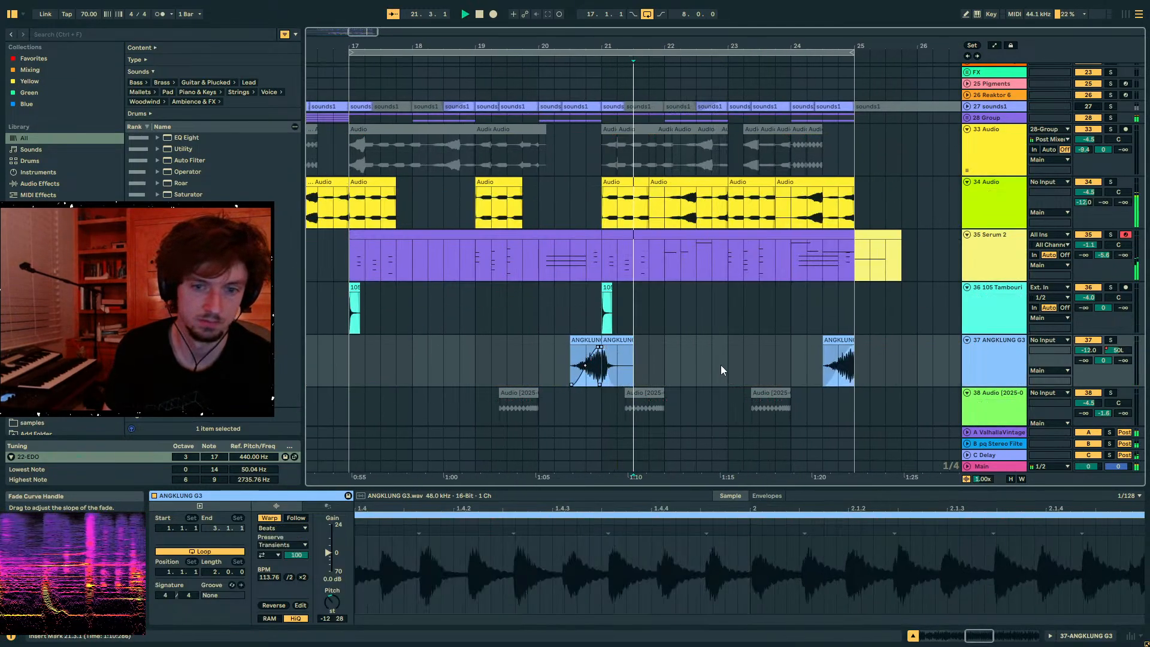
pyautogui.click(565, 354)
# - Replay the ANGKLUNG G3 passage and raise the track's first send to -26.5 dB
pyautogui.press('space')
pyautogui.press('space')
pyautogui.moveTo(1091, 360); pyautogui.dragTo(1090, 335)
pyautogui.click(620, 331)
pyautogui.moveTo(620, 338); pyautogui.dragTo(655, 358)
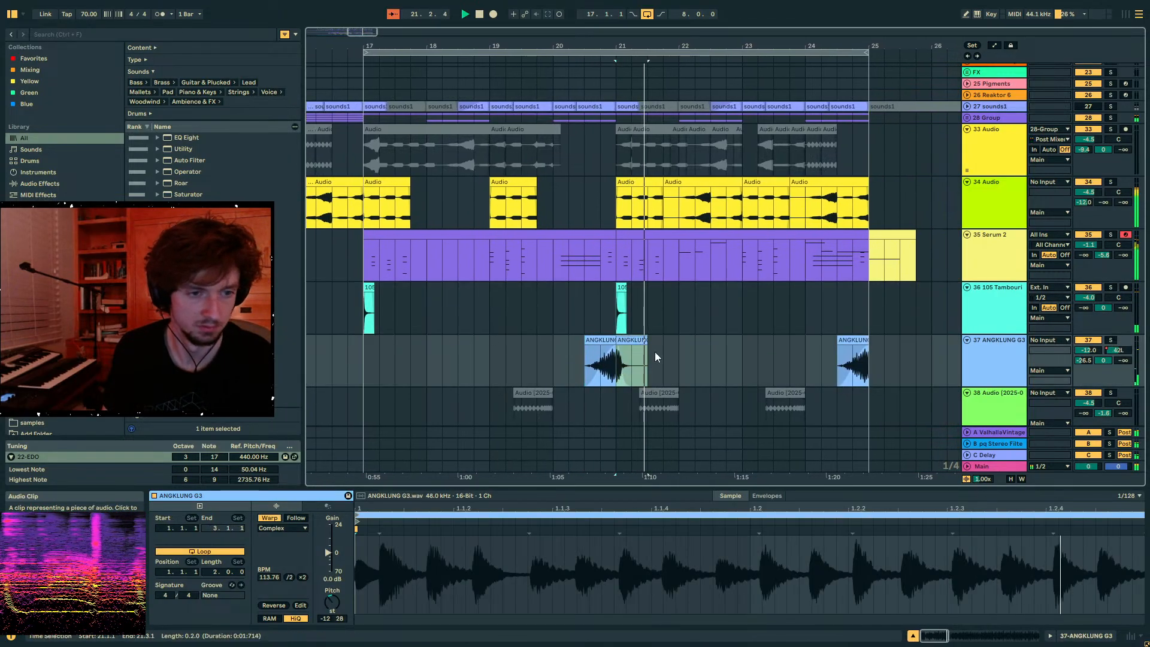
# - Duplicate the drums group's clips from bars 17–25 into bars 25–33
pyautogui.click(873, 360)
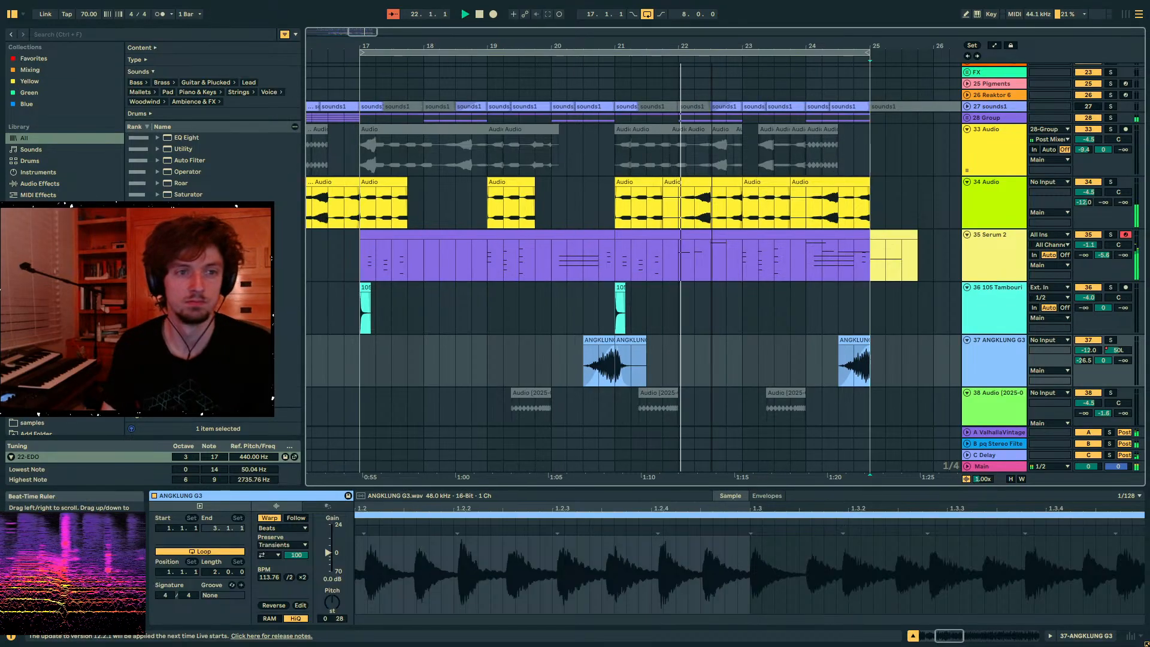
pyautogui.scroll(-3, 775, 292)
pyautogui.scroll(5, 775, 293)
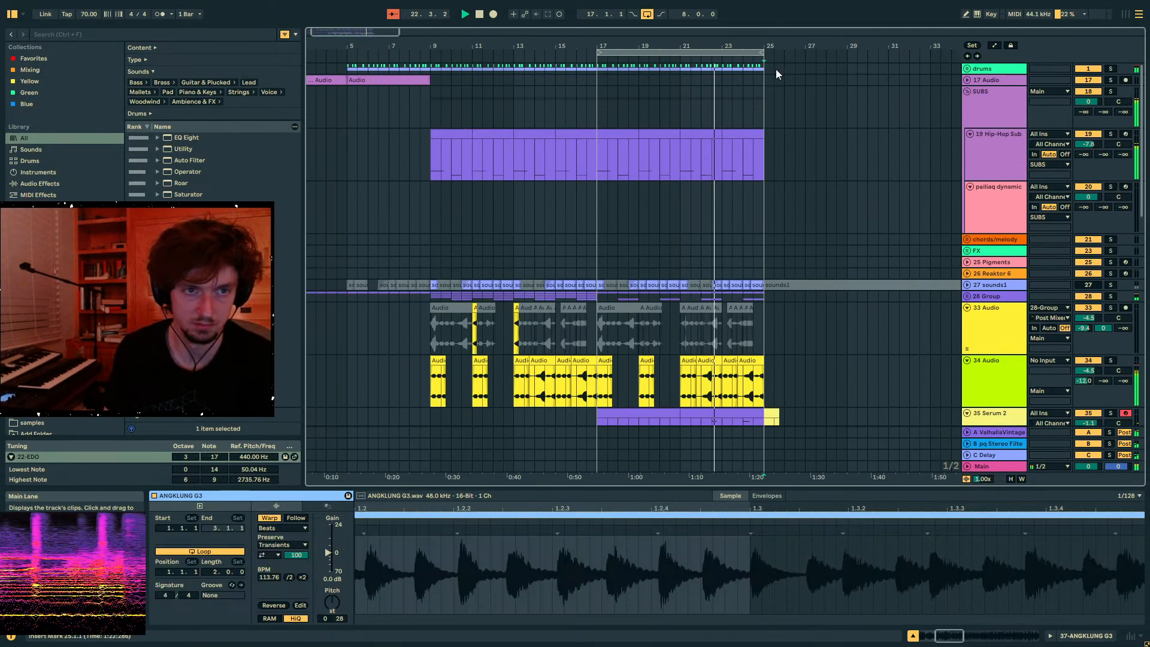
pyautogui.moveTo(765, 70); pyautogui.dragTo(598, 73)
pyautogui.hotkey('ctrl', 'd')
pyautogui.click(768, 106)
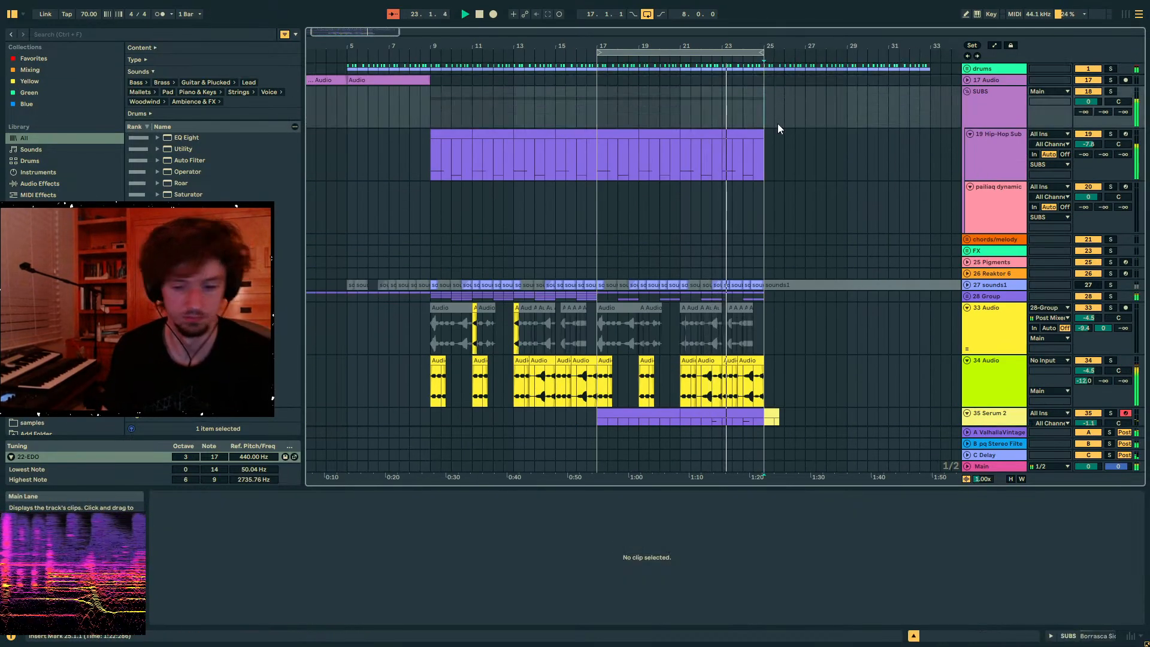
# - Duplicate the Serum 2 track's clips from bars 17–25 into bars 25–33
pyautogui.scroll(-8, 784, 150)
pyautogui.click(738, 138)
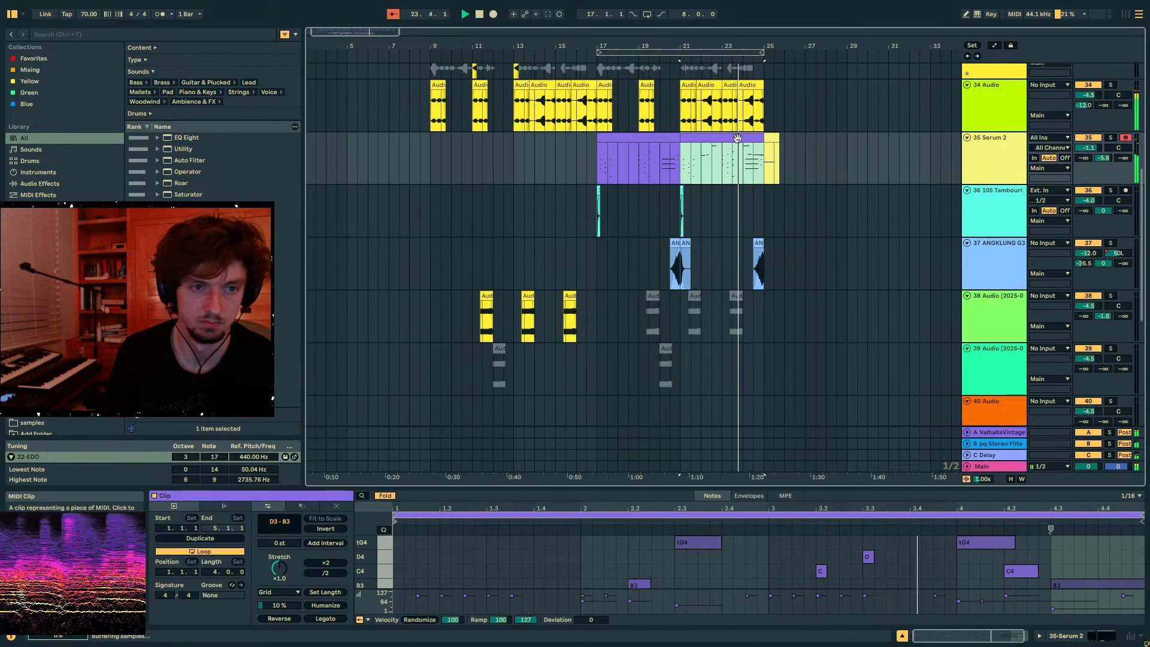
pyautogui.moveTo(620, 137); pyautogui.dragTo(597, 137)
pyautogui.hotkey('ctrl', 'd')
# - Search the browser library for "tabla"
pyautogui.scroll(6, 970, 254)
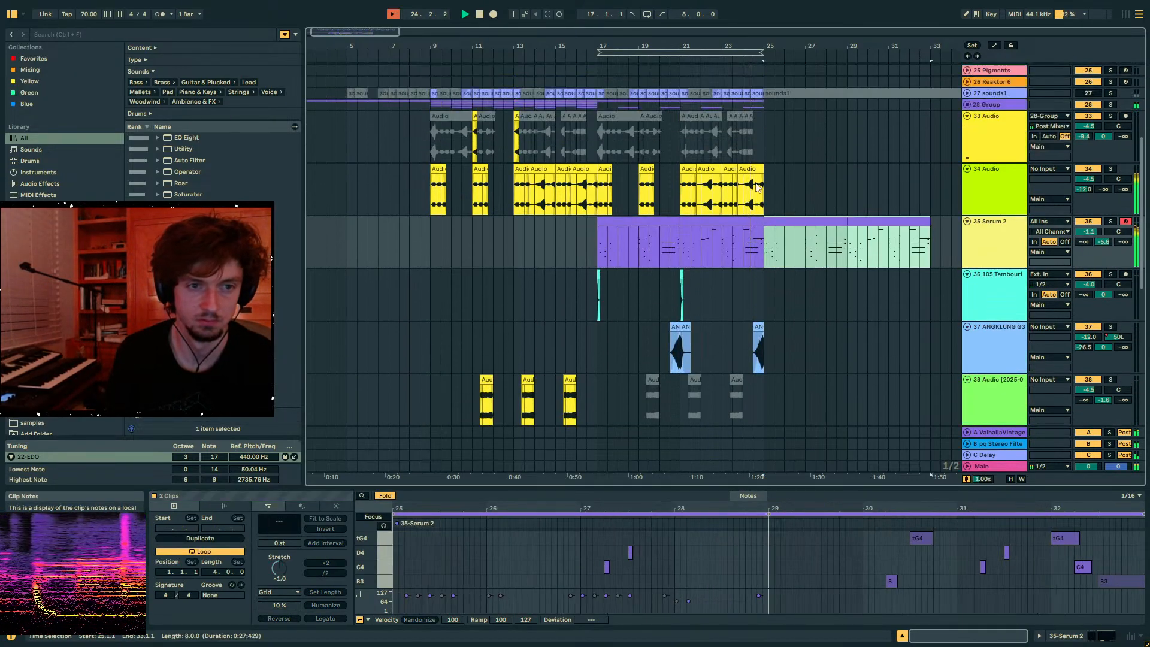
pyautogui.scroll(2, 970, 254)
pyautogui.press('Up')
pyautogui.press('Up')
pyautogui.hotkey('ctrl', 'f')
pyautogui.write('tabla')
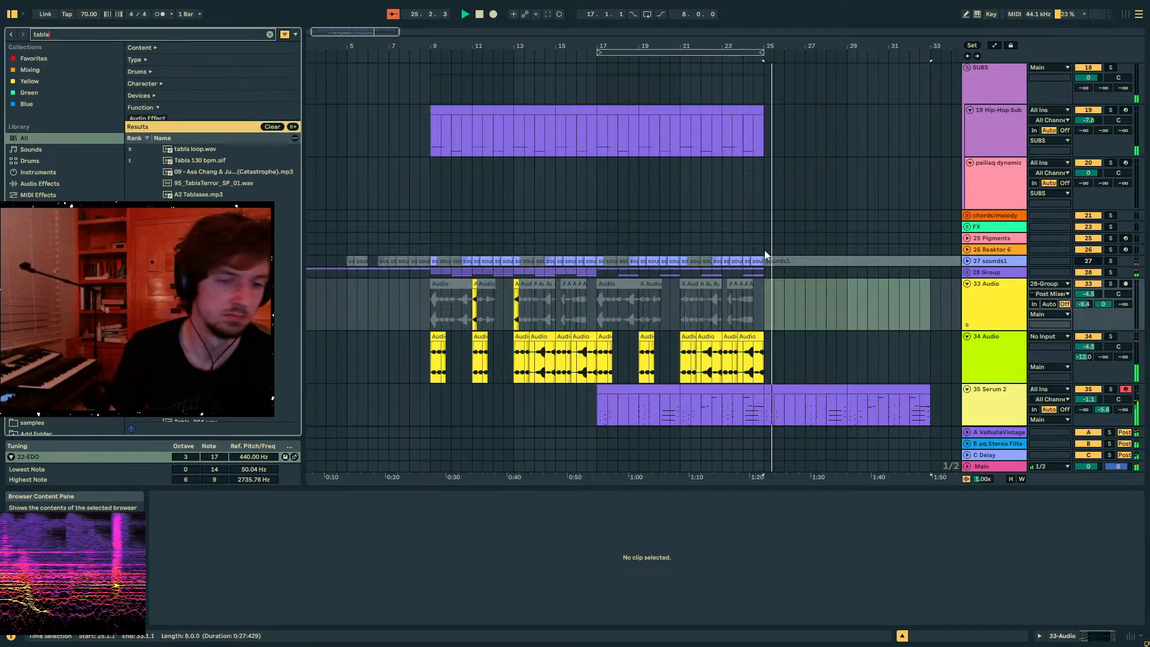
# - Insert a new audio track below Serum 2 and place tabla loop.wav on it at bar 25
pyautogui.scroll(-2, 839, 288)
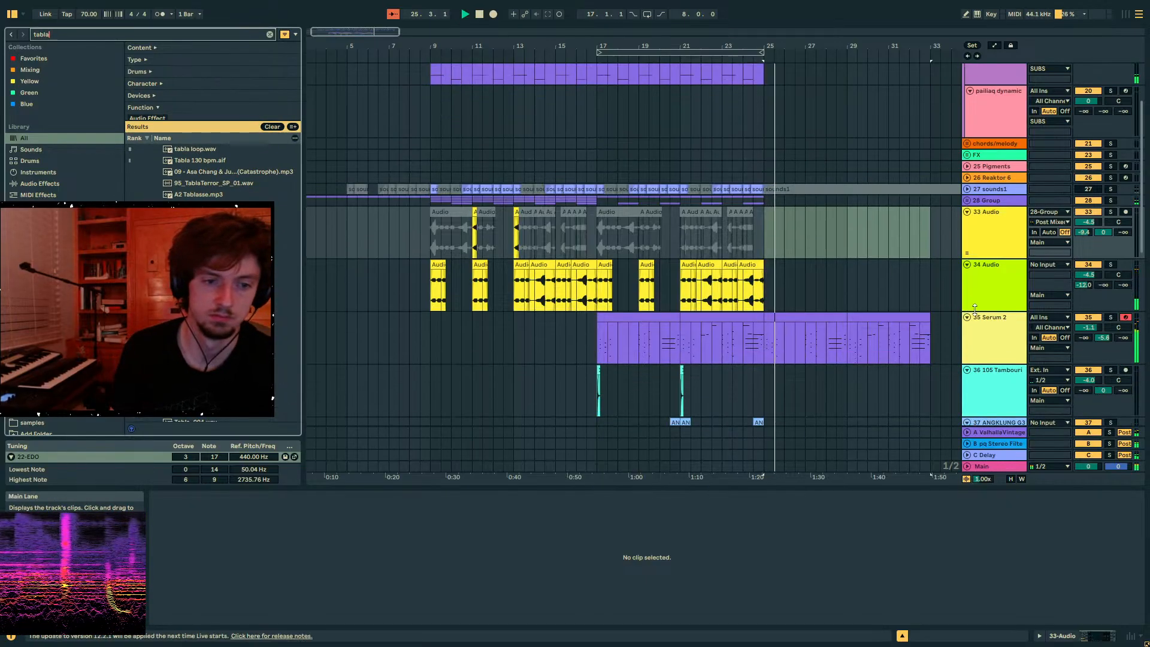
pyautogui.click(999, 341)
pyautogui.hotkey('ctrl', 't')
pyautogui.click(784, 317)
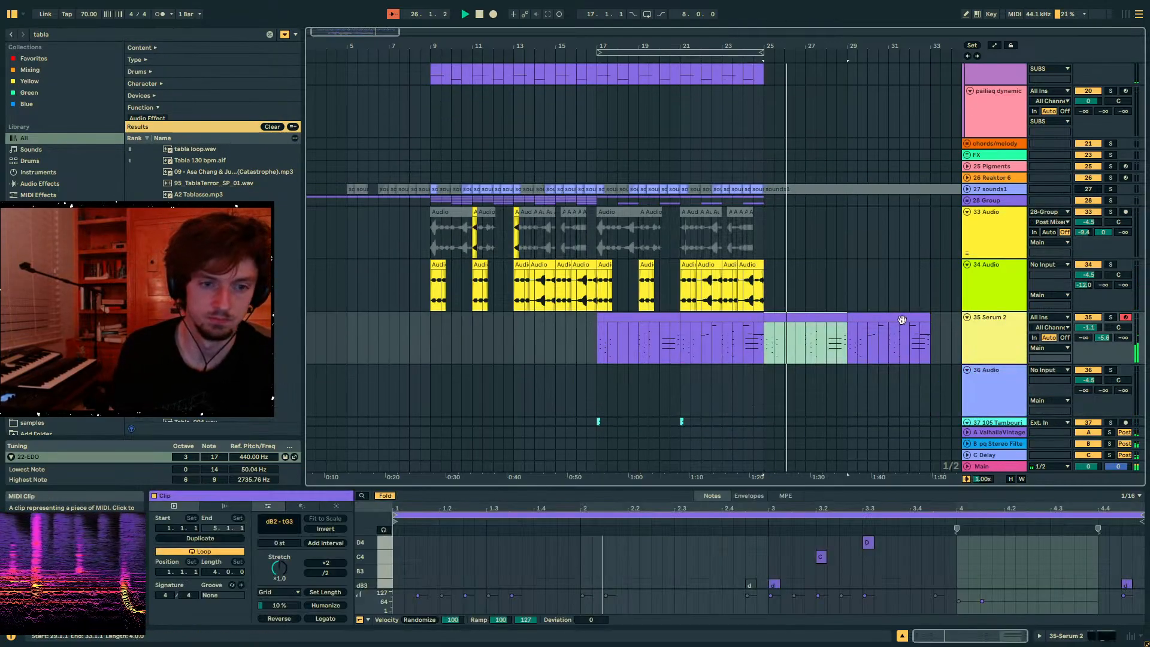
pyautogui.moveTo(191, 151); pyautogui.dragTo(766, 398)
# - Audition the tabla loop in solo, trying it at half its clip tempo, and set its warp mode to Complex
pyautogui.press('space')
pyautogui.click(1110, 370)
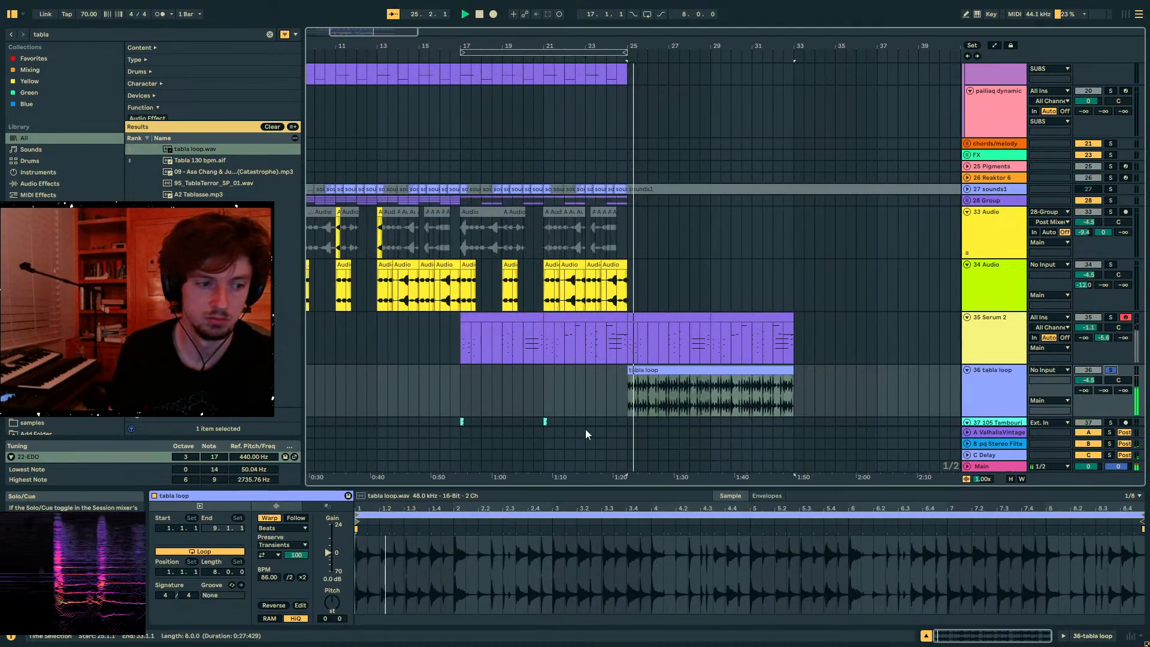
pyautogui.click(290, 578)
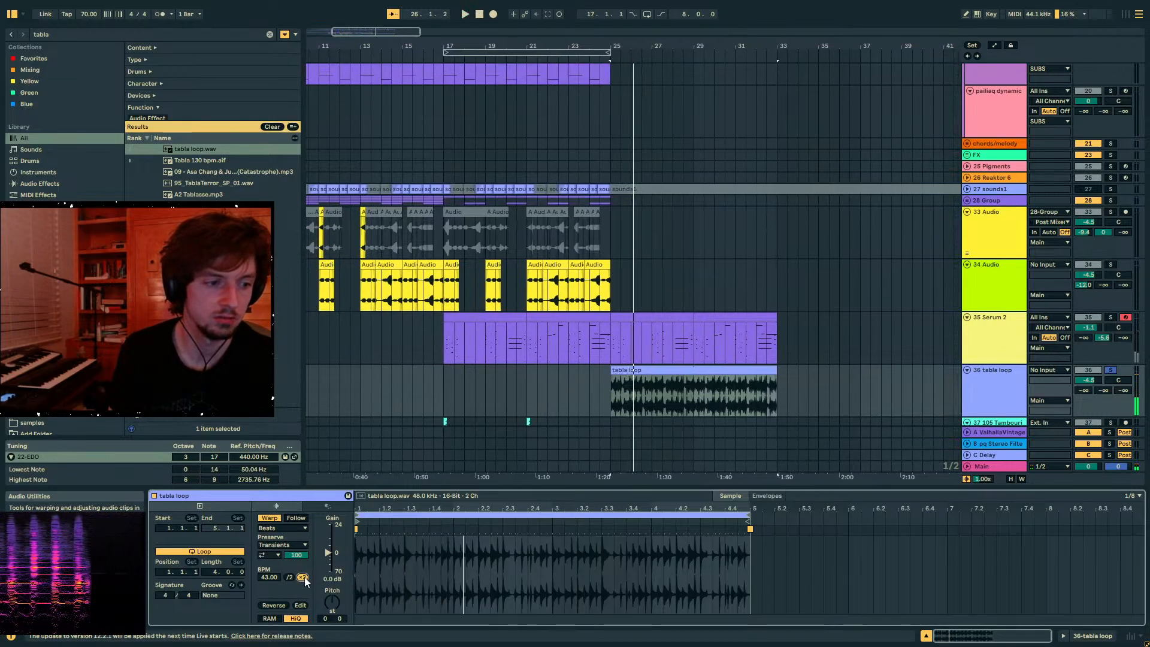
pyautogui.click(302, 578)
pyautogui.click(281, 574)
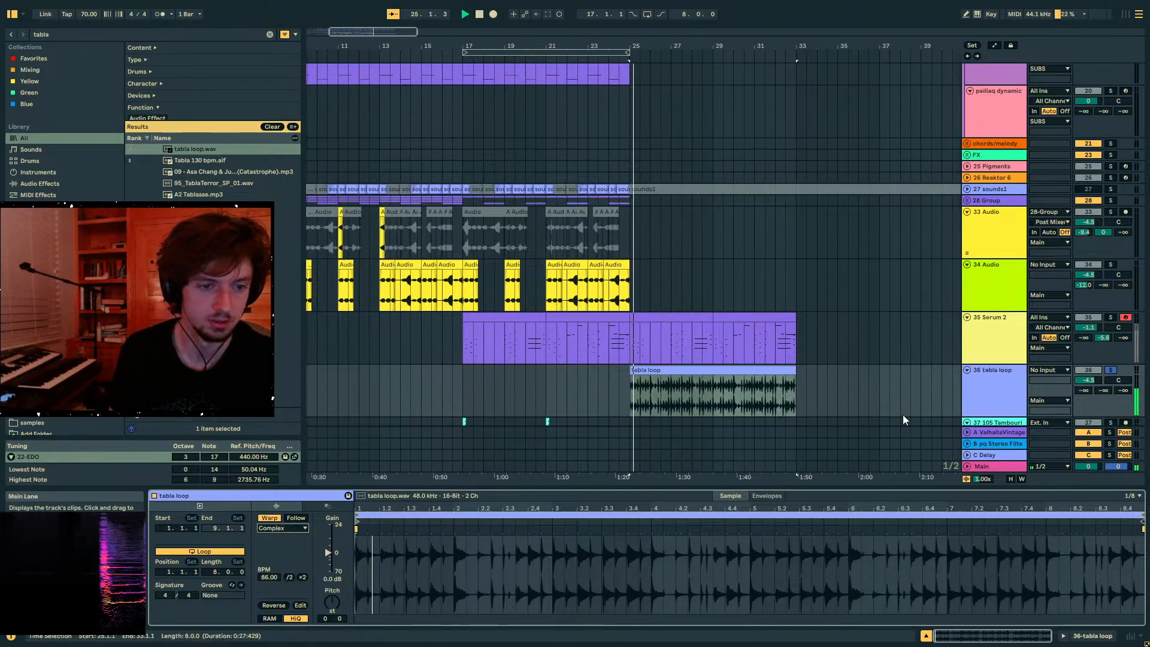
pyautogui.click(1111, 370)
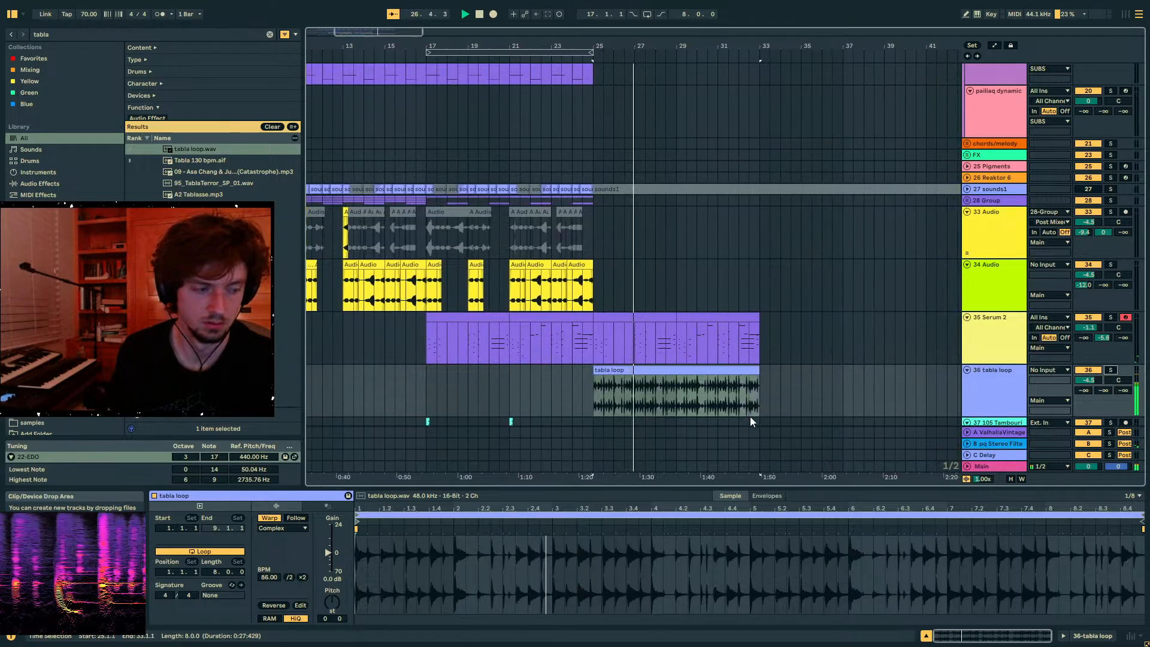
# - Add pq Stereo Filter + Swap Delay to the tabla loop track with flatline amount 100%, Swap Delay 41, Sync 0 and ms at 17.3
pyautogui.click(617, 381)
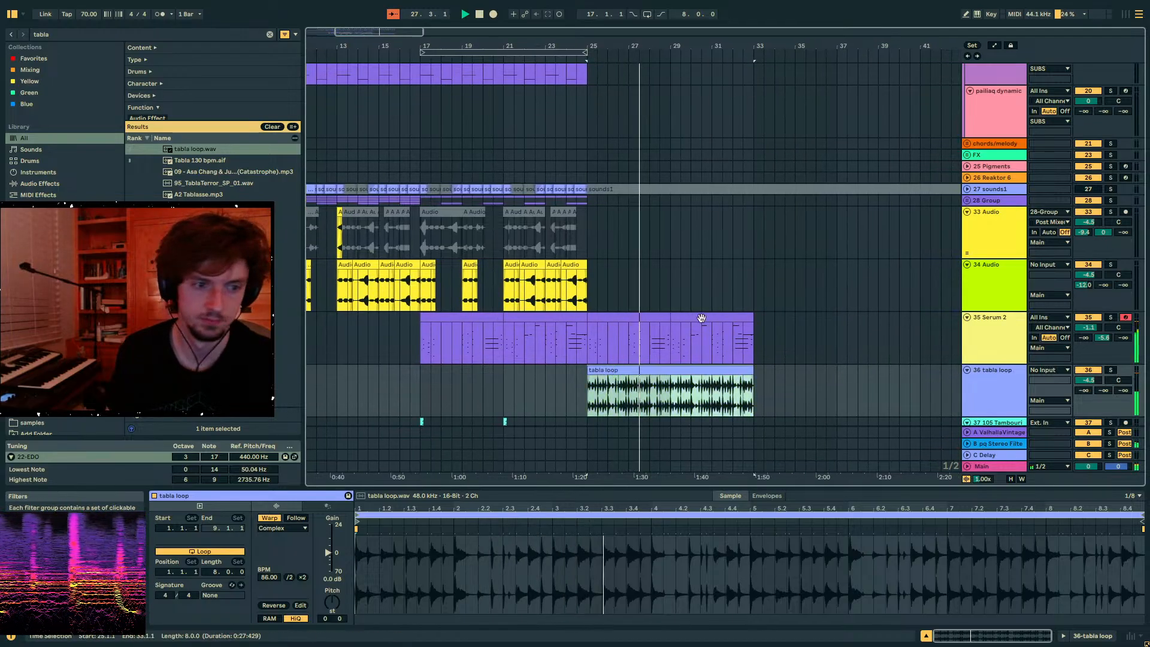
pyautogui.hotkey('ctrl', 'f')
pyautogui.write('ste')
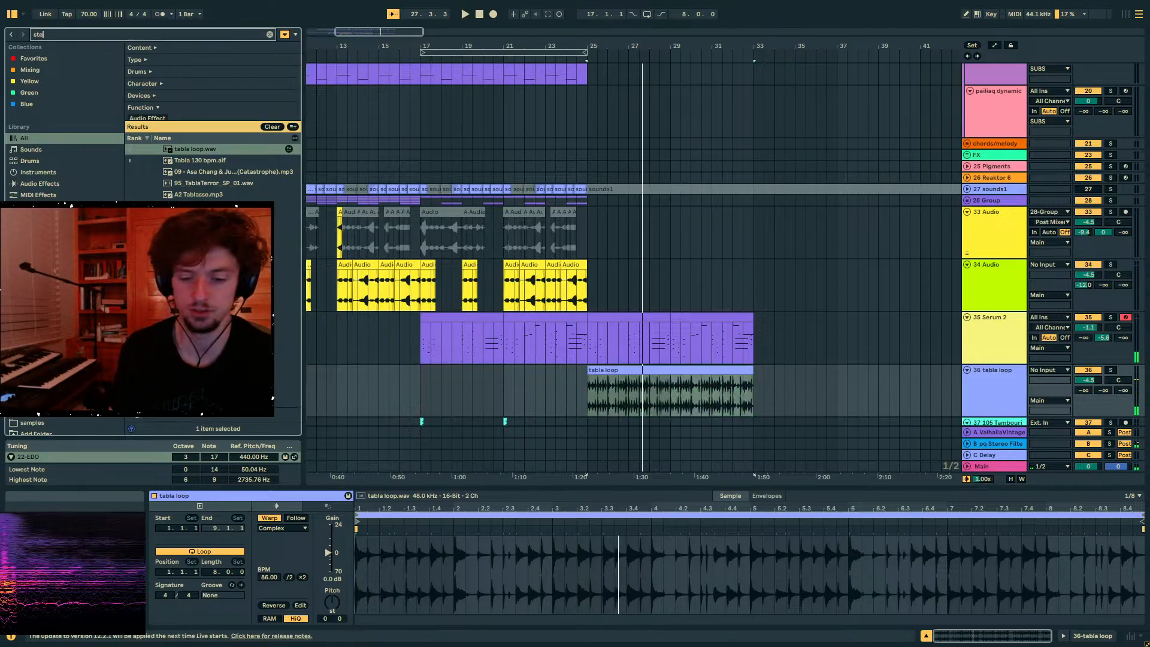
pyautogui.write('reo swap')
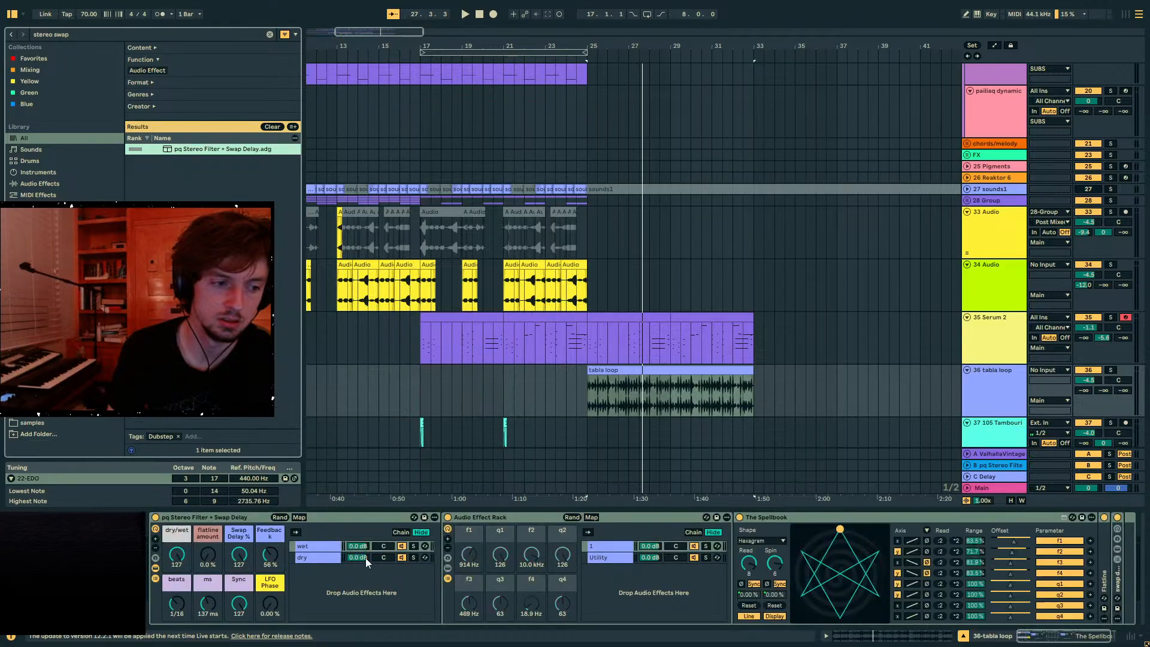
pyautogui.press('space')
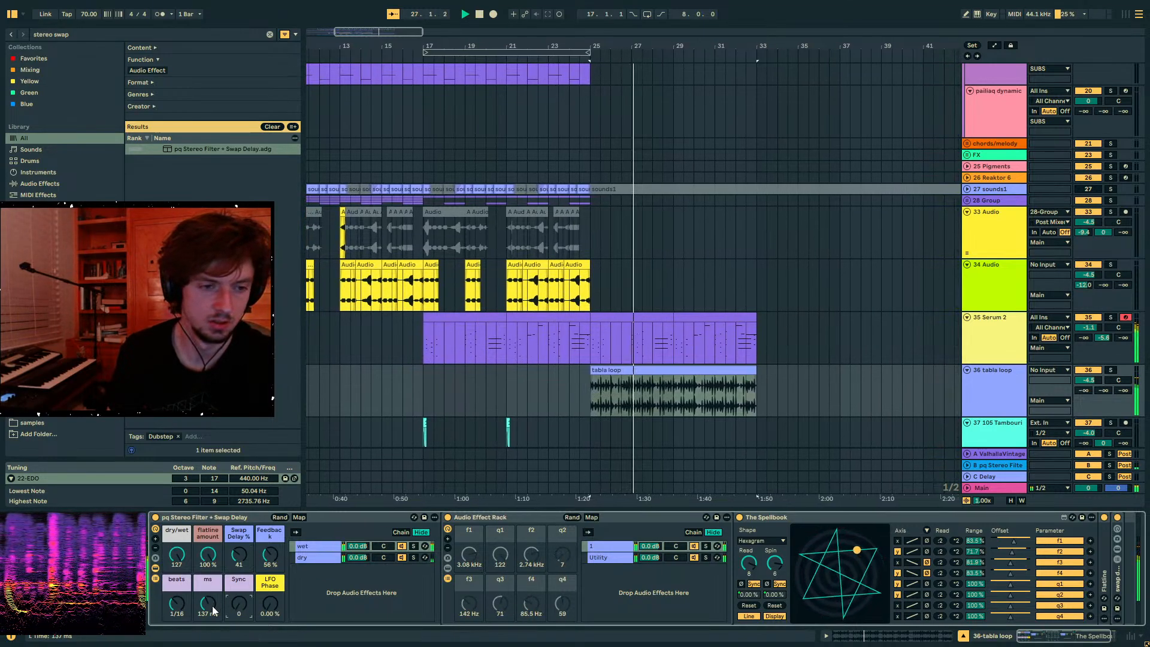
pyautogui.moveTo(212, 610); pyautogui.dragTo(213, 642)
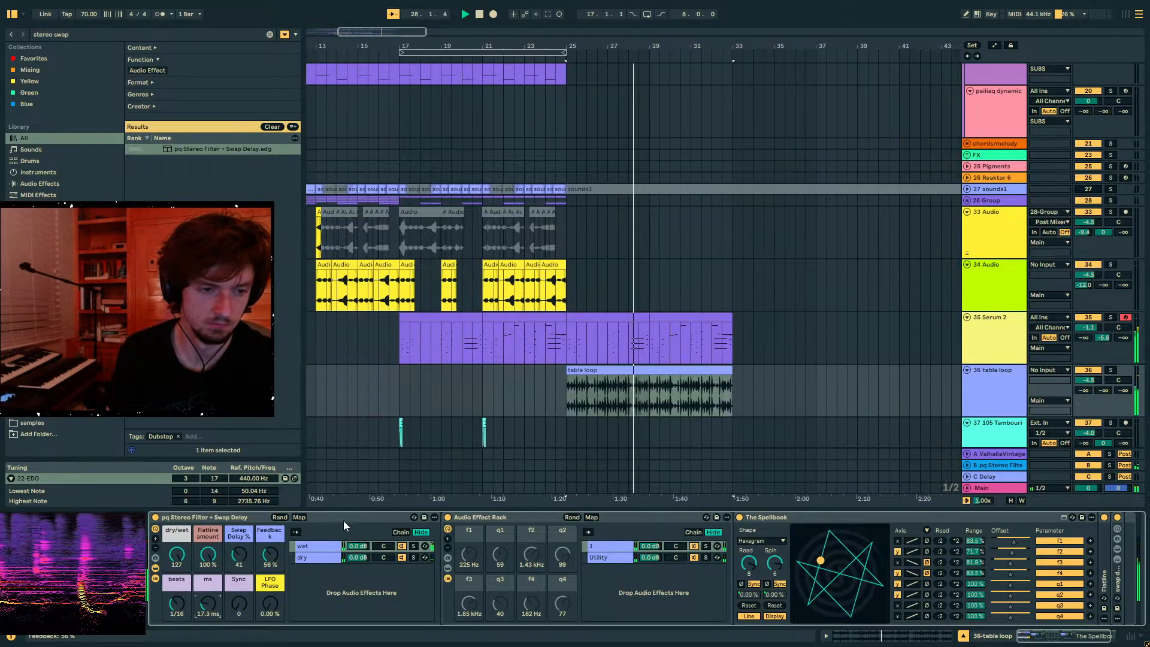
# - Automate the tabla rack's ms parameter to ramp down to 17.3 ms over bars 25–29 and again over bars 29–33
pyautogui.press('a')
pyautogui.click(623, 408)
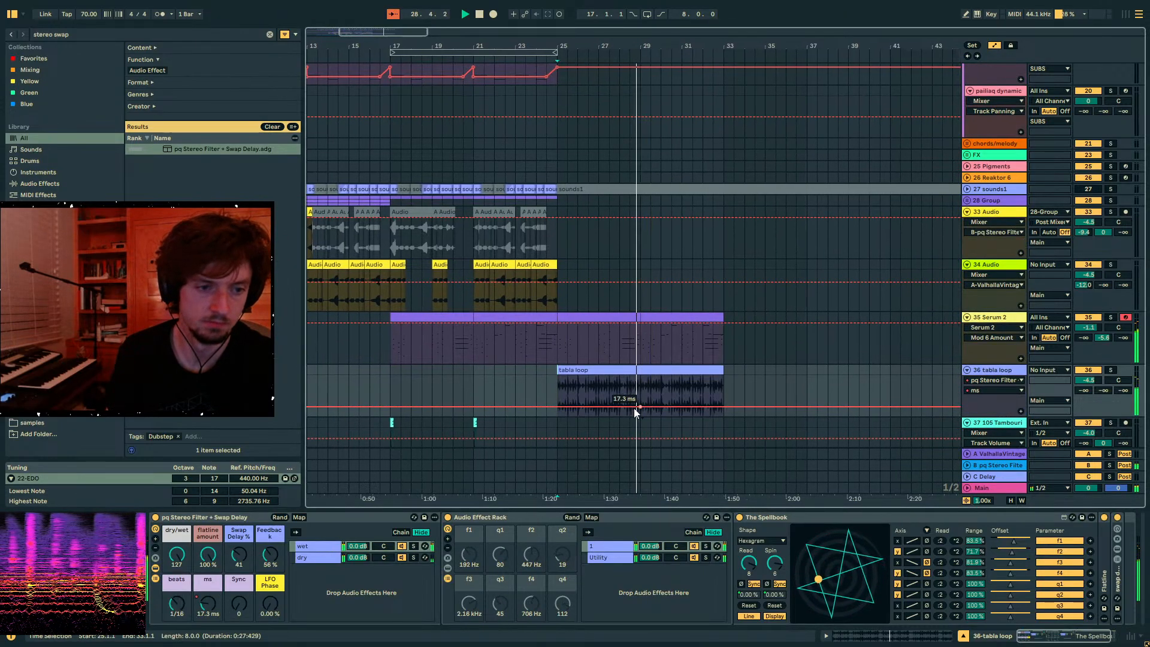
pyautogui.click(637, 390)
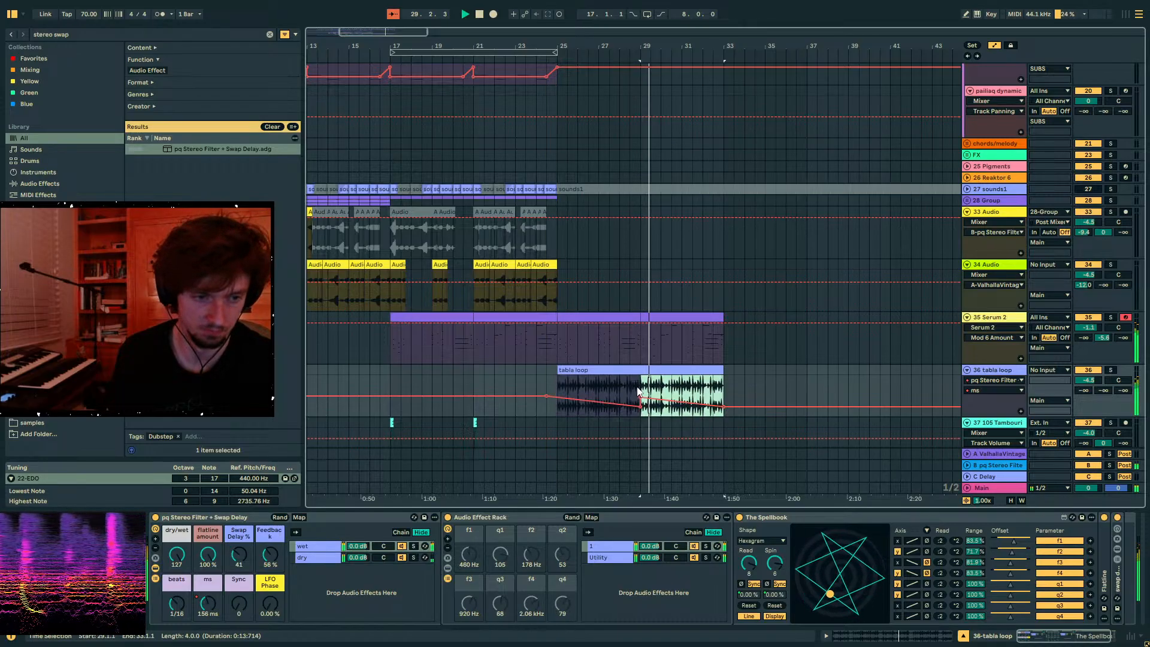
pyautogui.moveTo(724, 387); pyautogui.dragTo(574, 389)
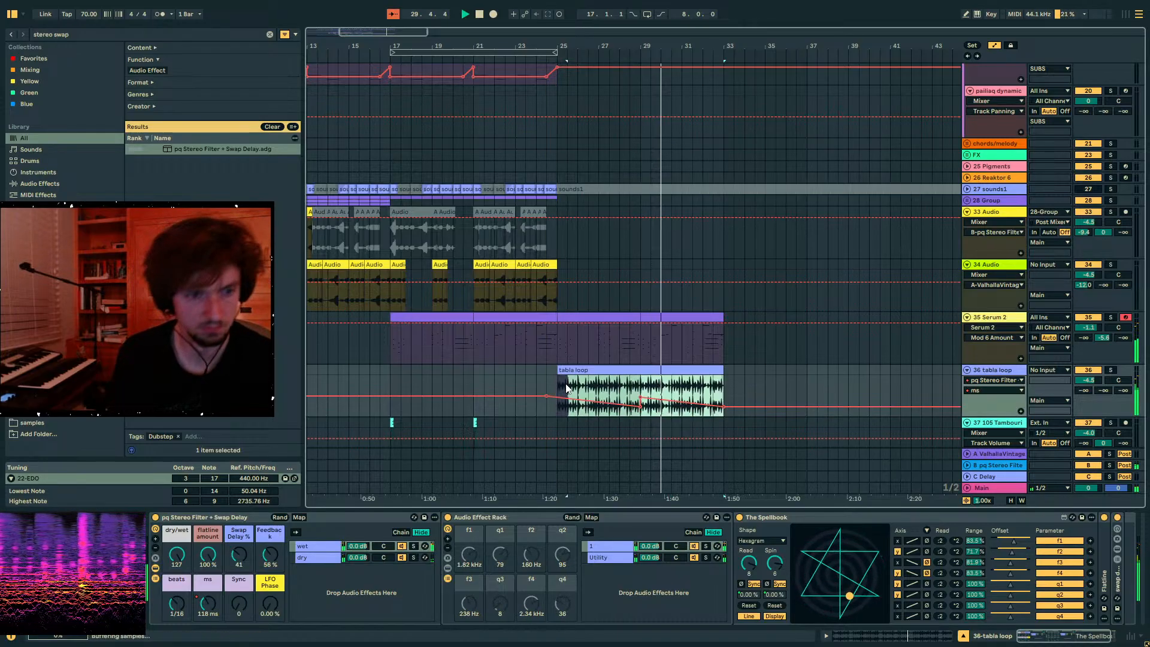
pyautogui.press('a')
# - Unfold the drums group, select its bars 25–33 and show the group's effect chain
pyautogui.scroll(3, 622, 357)
pyautogui.click(966, 69)
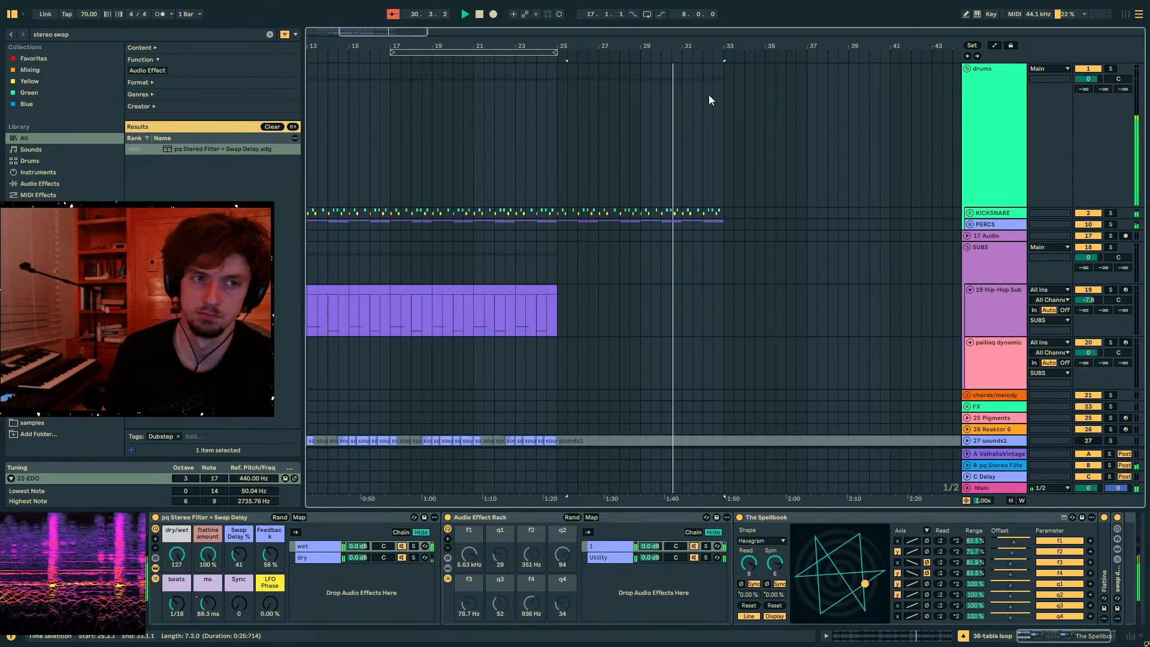
pyautogui.moveTo(726, 214); pyautogui.dragTo(553, 218)
pyautogui.click(987, 114)
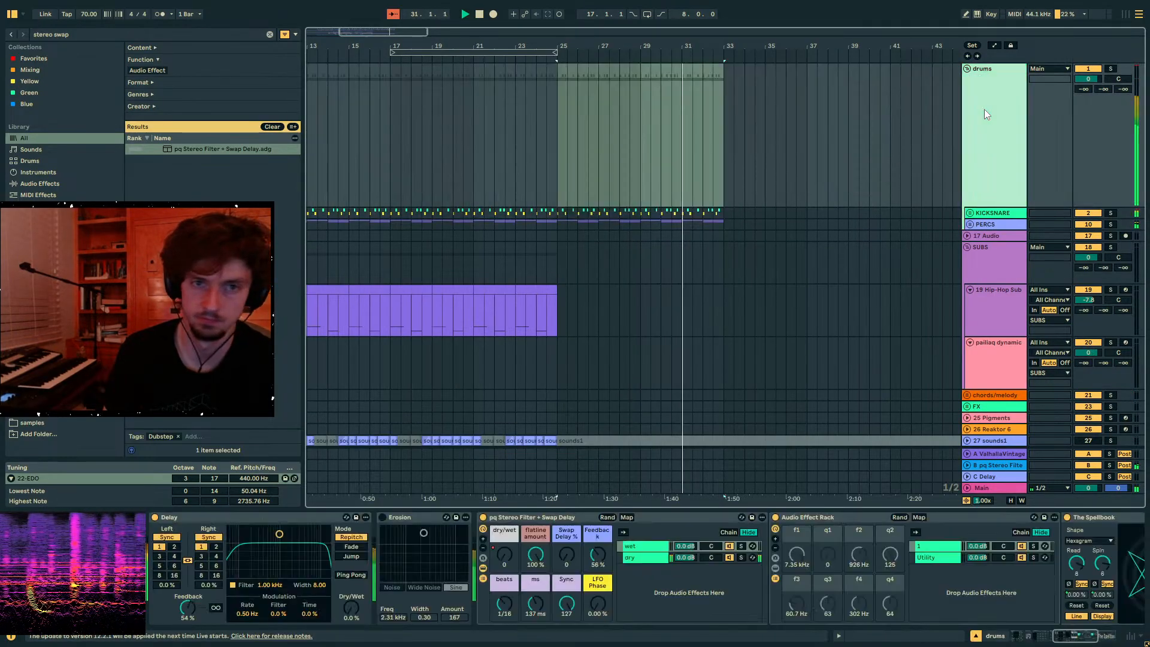
# - Collapse all tracks and loop the arrangement from bar 9 to bar 33
pyautogui.keyDown('alt'); pyautogui.click(966, 69); pyautogui.keyUp('alt')
pyautogui.scroll(-4, 617, 81)
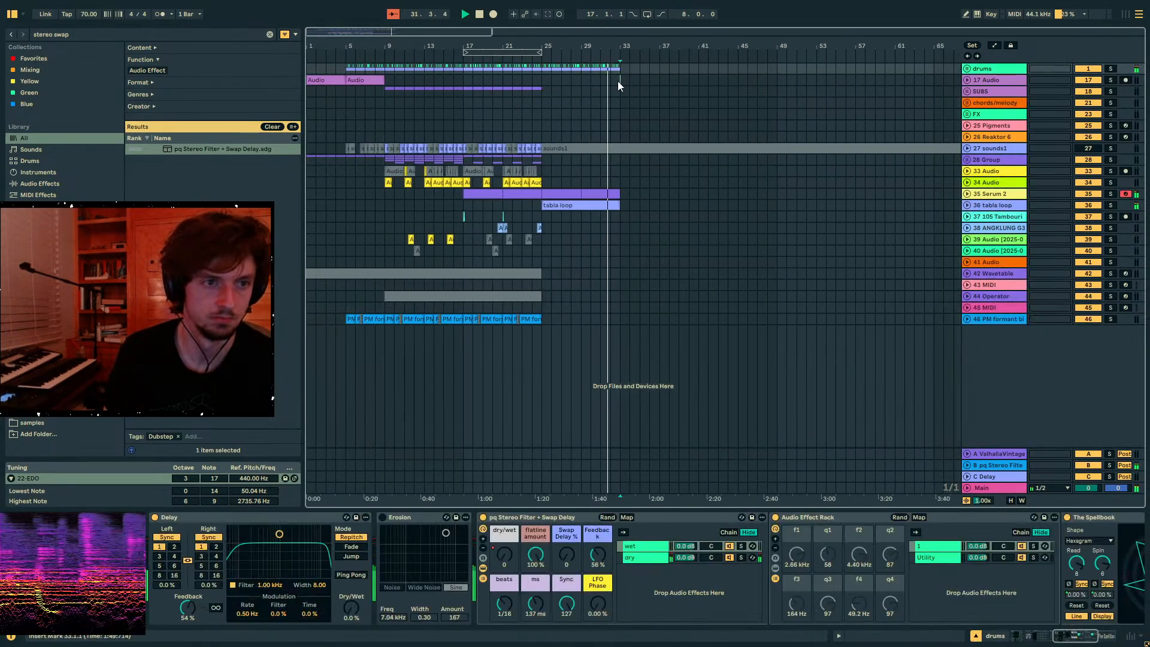
pyautogui.keyDown('shift'); pyautogui.click(386, 83); pyautogui.keyUp('shift')
pyautogui.hotkey('ctrl', 'l')
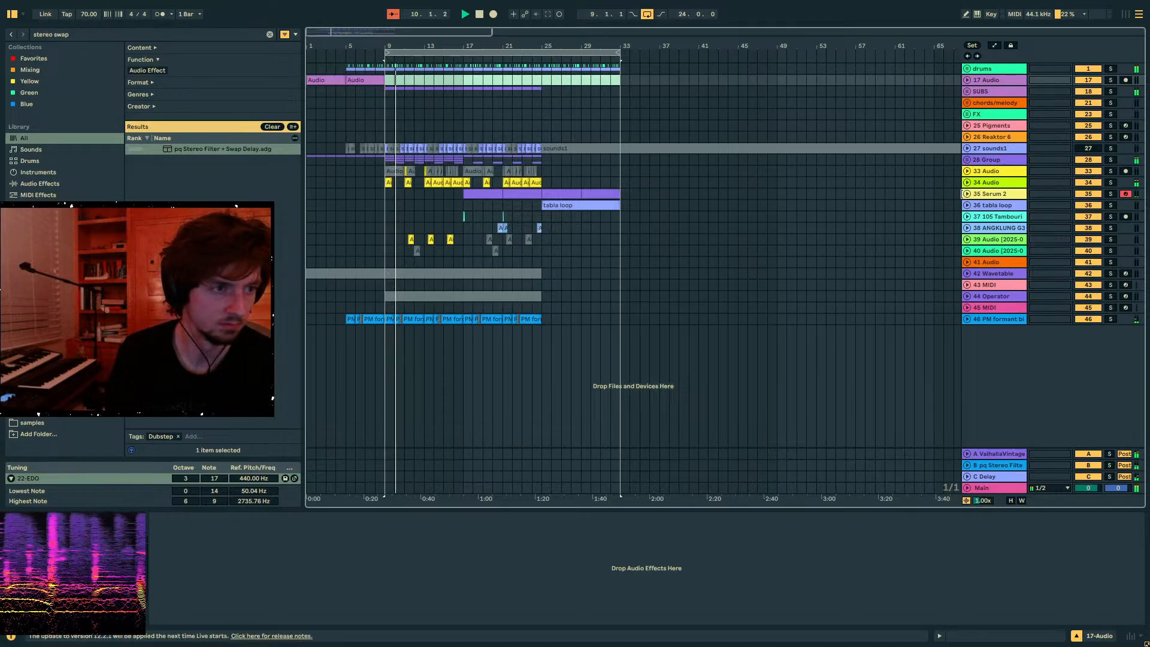
# - Unfold the 28 Group and deactivate the short clip at bar 11 on track 33 Audio
pyautogui.click(966, 159)
pyautogui.scroll(-4, 369, 110)
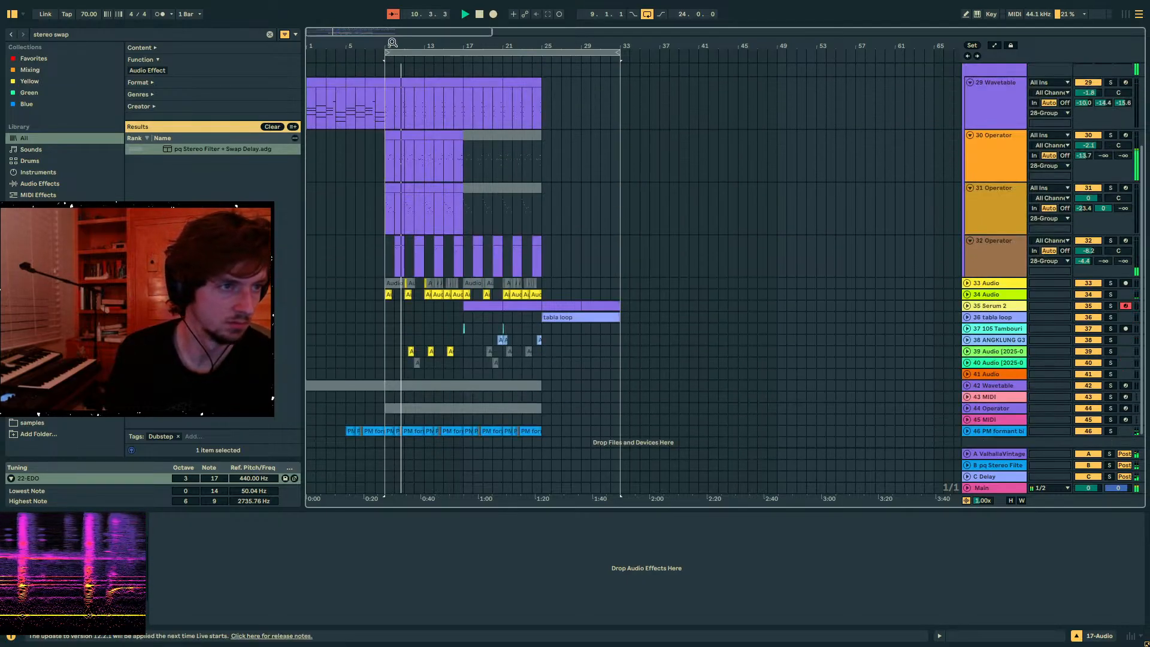
pyautogui.moveTo(392, 43); pyautogui.dragTo(457, 45)
pyautogui.click(455, 136)
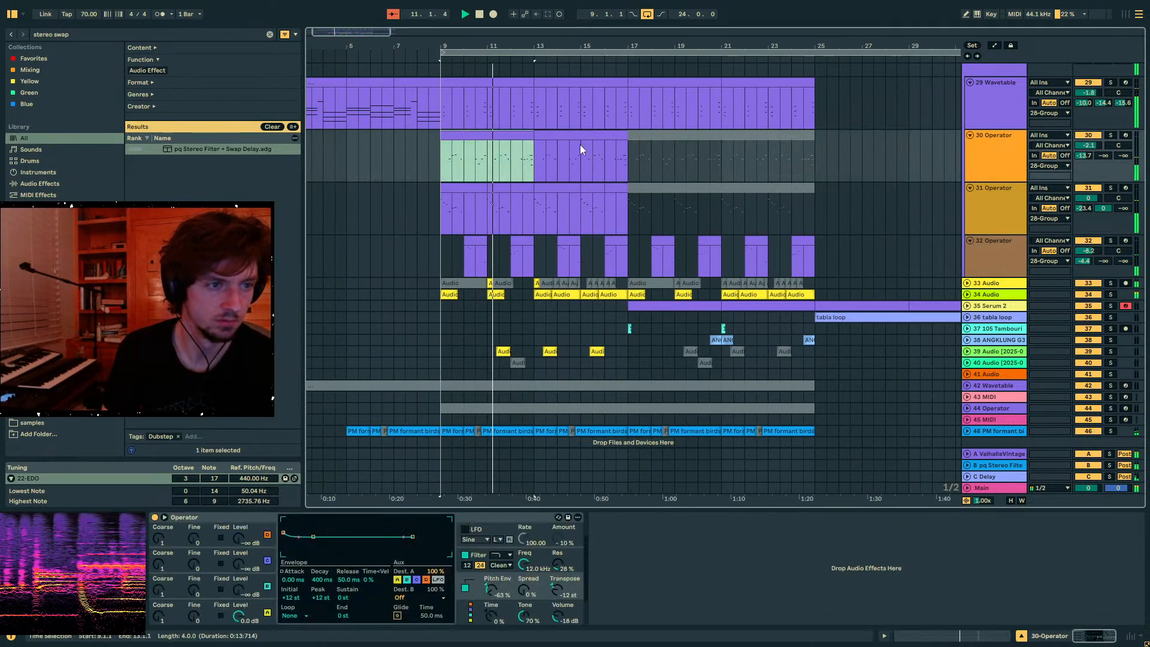
pyautogui.click(509, 294)
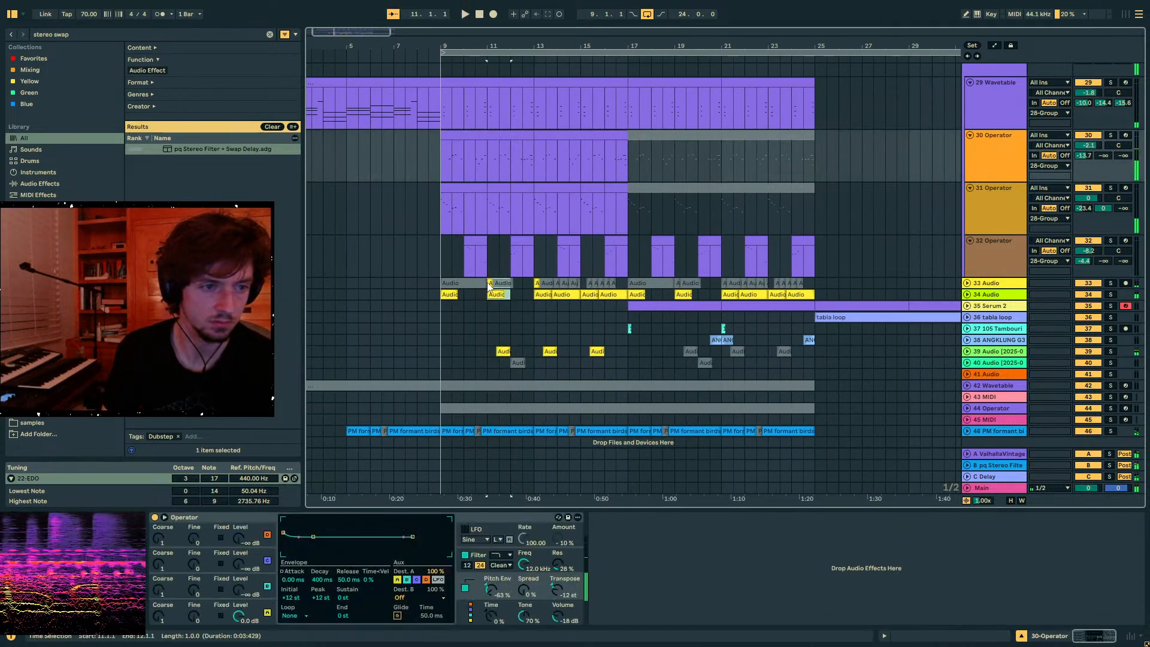
pyautogui.press('space')
pyautogui.hscroll(-3, 488, 283)
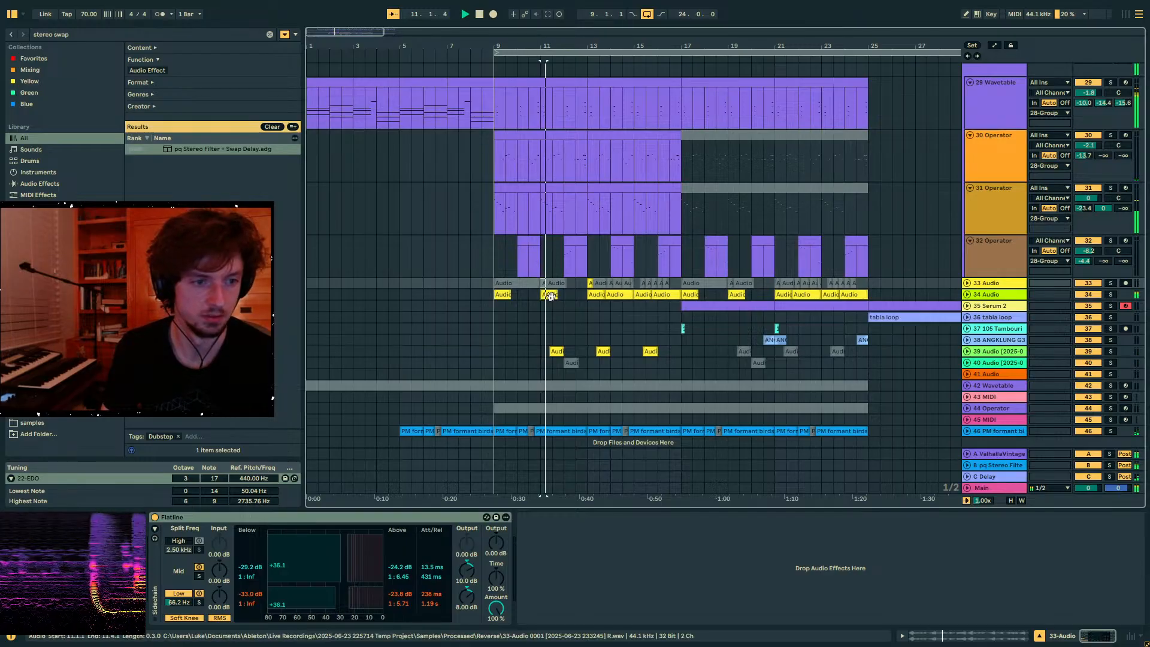
# - Unfold track 34 Audio and deactivate the clip in bar 11 on track 39 Audio
pyautogui.click(966, 294)
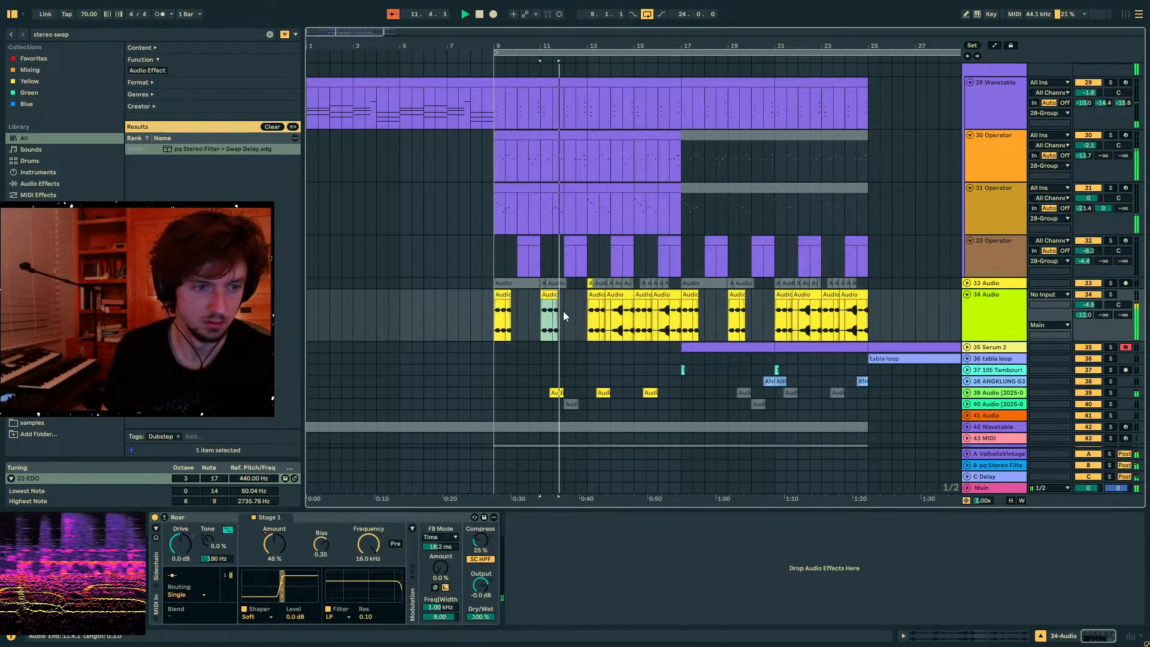
pyautogui.click(557, 392)
pyautogui.scroll(-3, 608, 362)
pyautogui.click(584, 326)
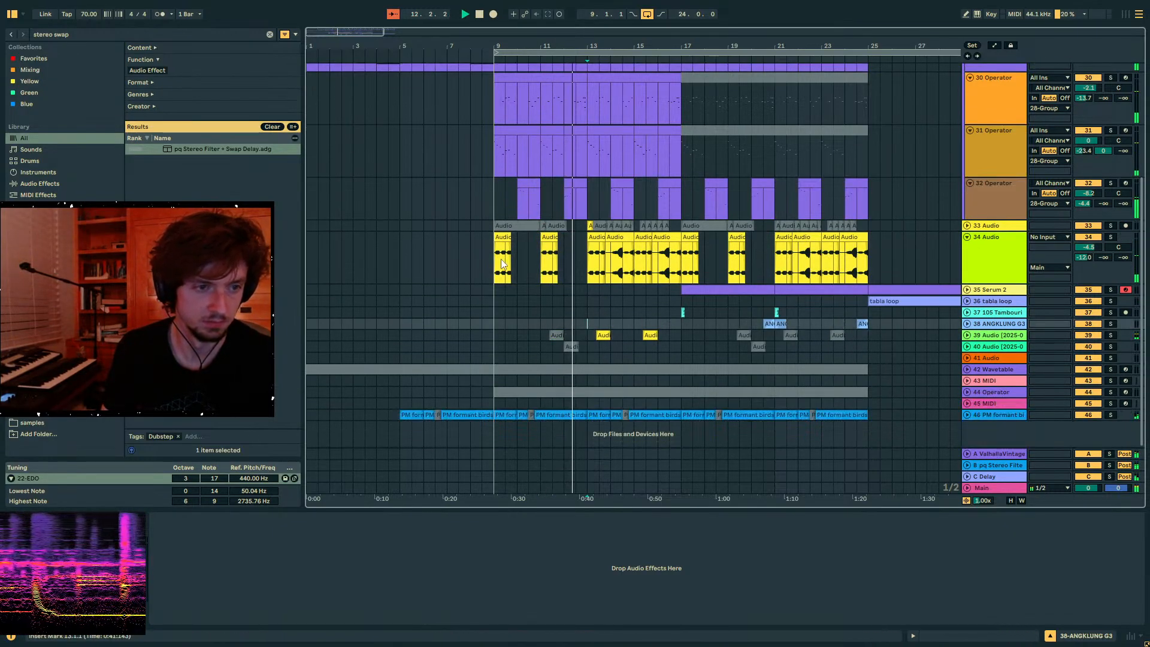
# - Copy the clips in bars 9–17 of tracks 30 Operator and 31 Operator and paste them at bar 25
pyautogui.click(482, 210)
pyautogui.press('space')
pyautogui.press('space')
pyautogui.scroll(3, 709, 182)
pyautogui.keyDown('shift'); pyautogui.click(497, 212); pyautogui.keyUp('shift')
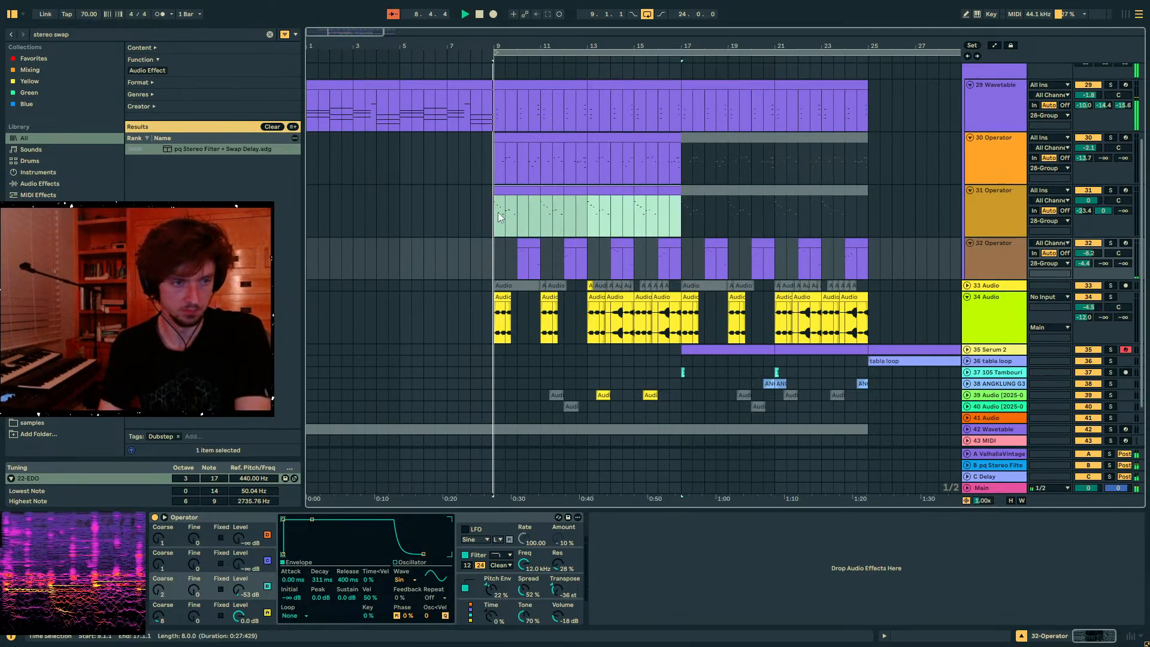
pyautogui.moveTo(498, 212); pyautogui.dragTo(681, 168)
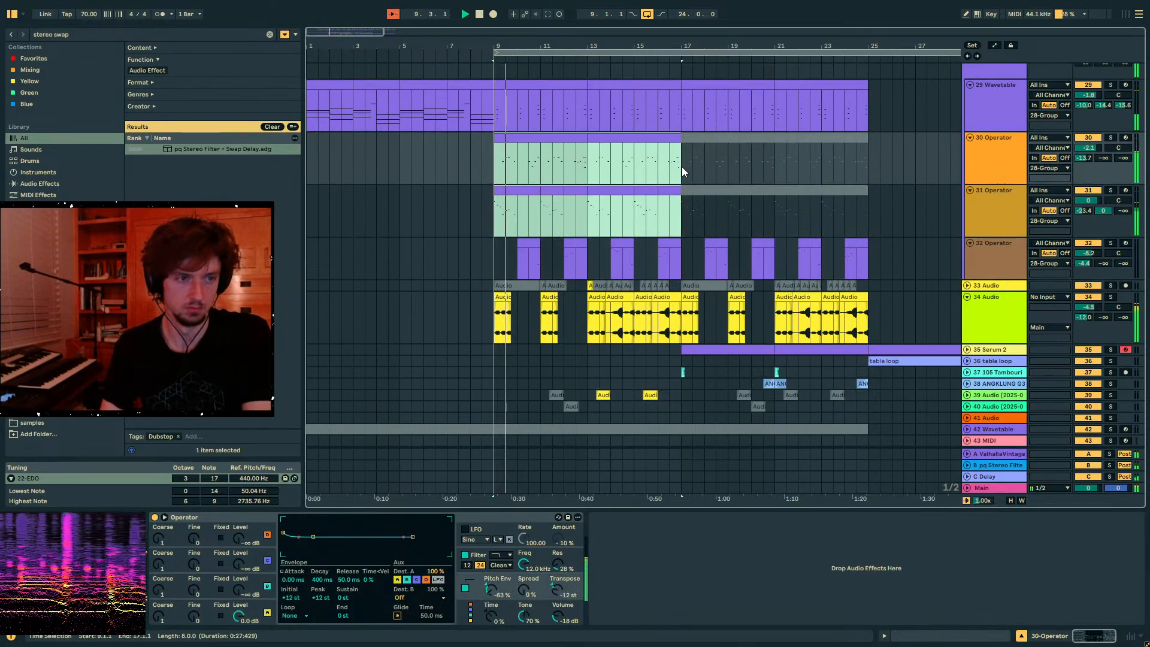
pyautogui.click(873, 160)
pyautogui.hotkey('ctrl', 'v')
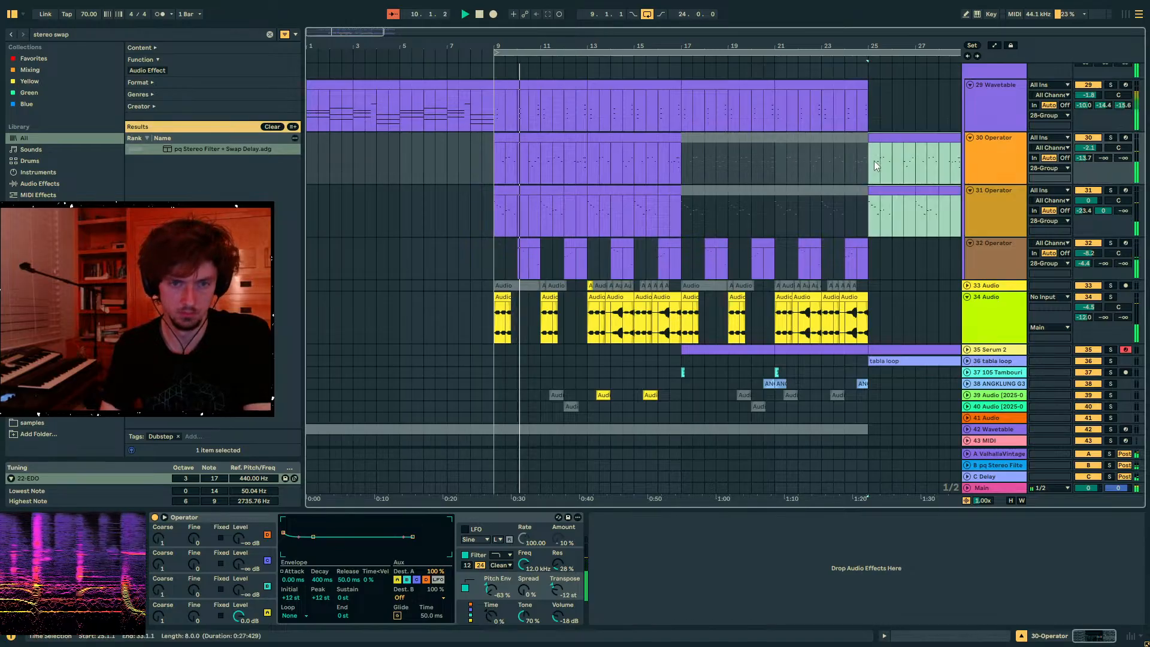
# - Audition track 30 Operator in solo, then play both Operator tracks from bar 25 with the full arrangement
pyautogui.click(957, 201)
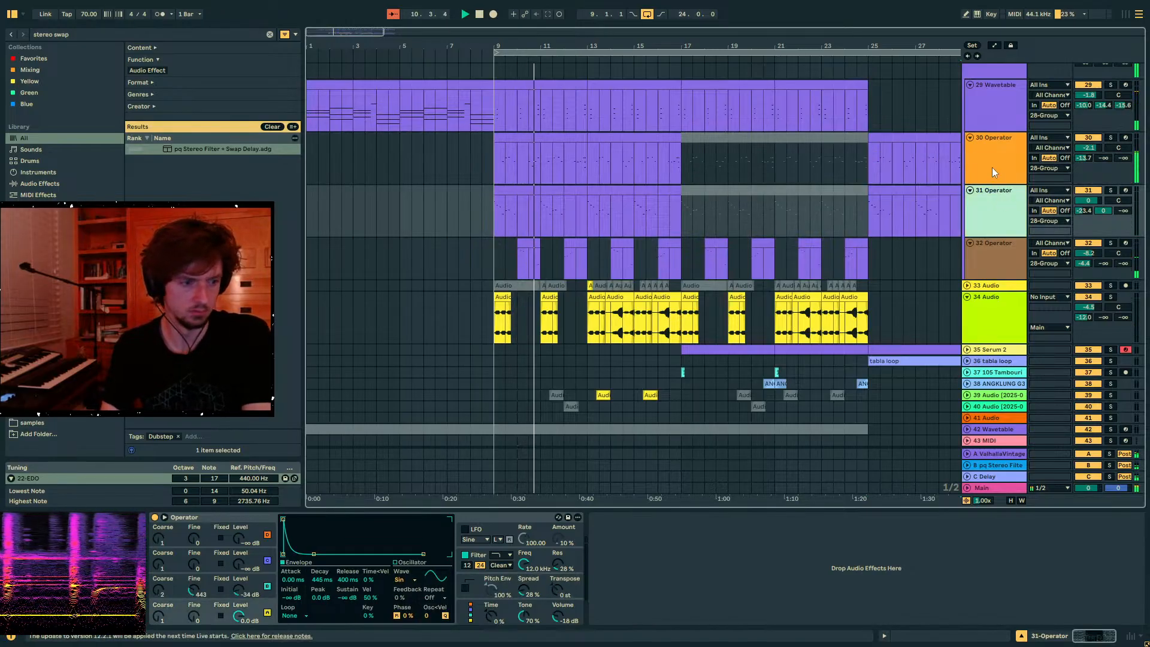
pyautogui.click(992, 167)
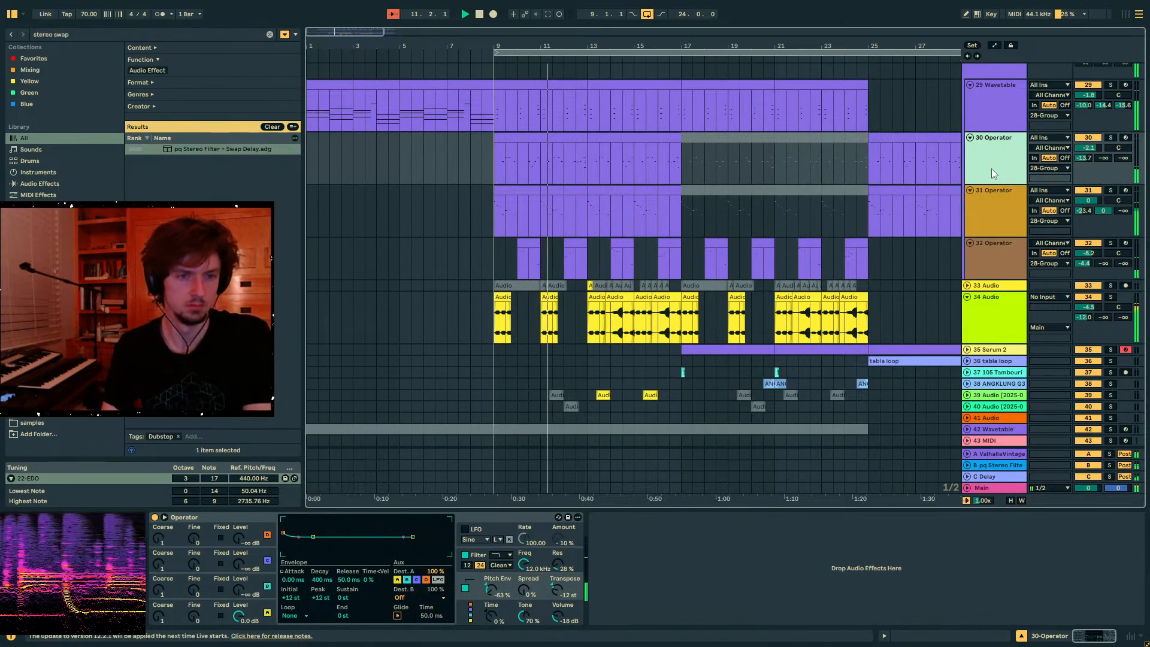
pyautogui.click(1110, 137)
pyautogui.click(552, 160)
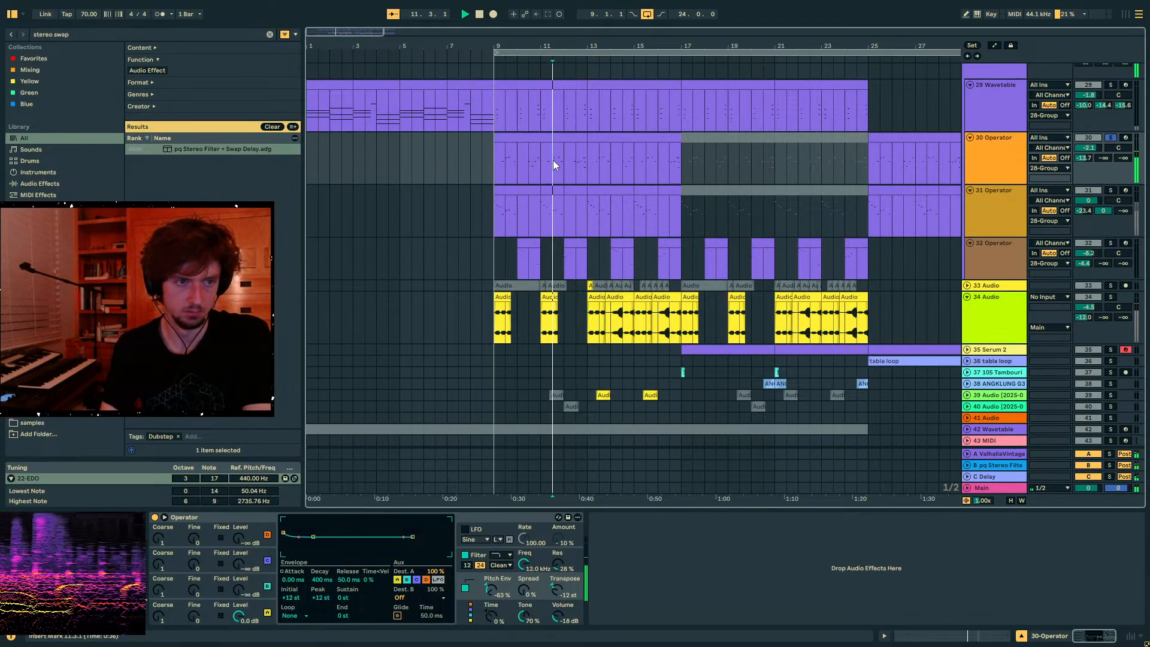
pyautogui.hscroll(5, 866, 164)
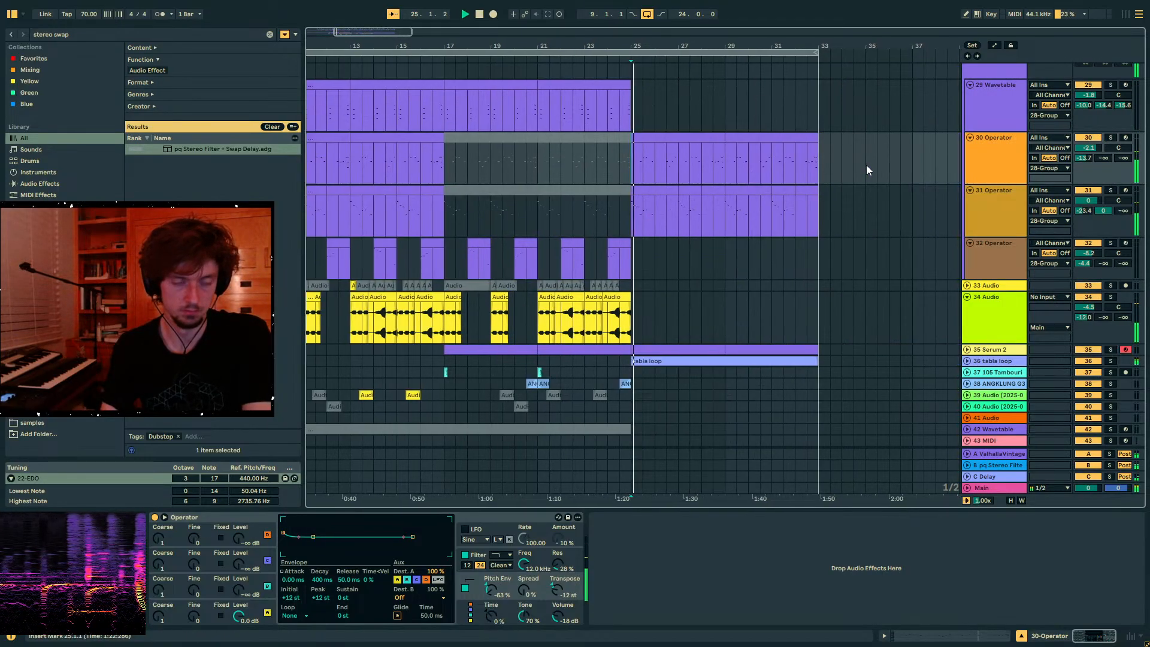
pyautogui.click(634, 217)
pyautogui.click(611, 229)
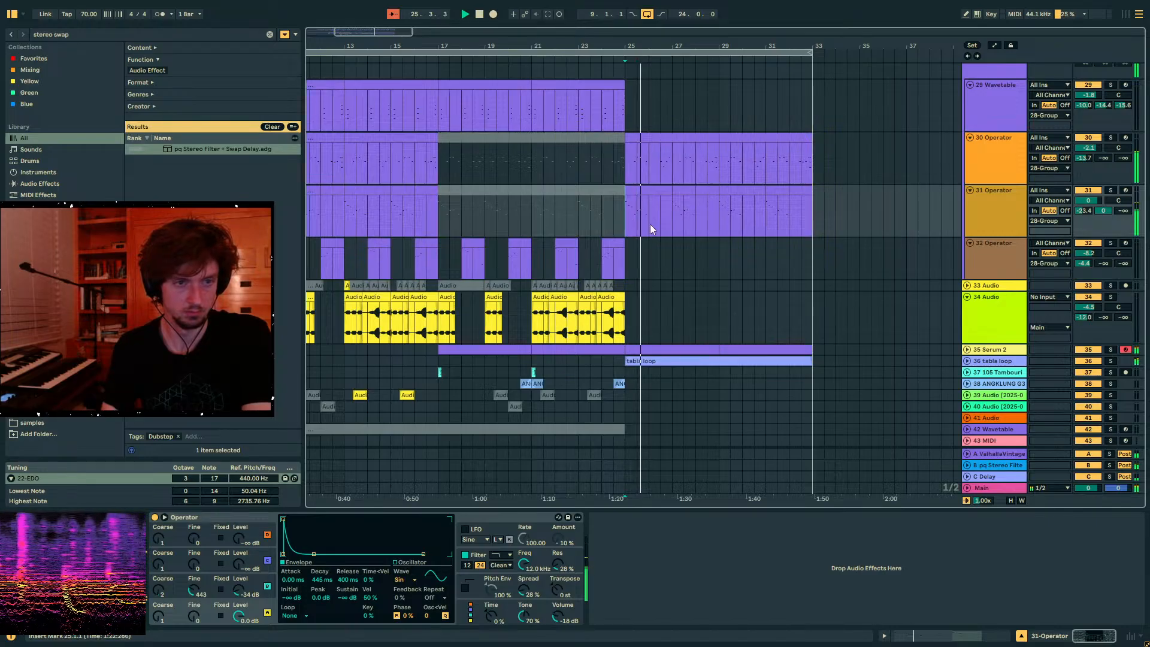
# - Show the drums group's effect chain and collapse the device after Erosion
pyautogui.scroll(4, 768, 254)
pyautogui.scroll(3, 853, 250)
pyautogui.scroll(3, 976, 71)
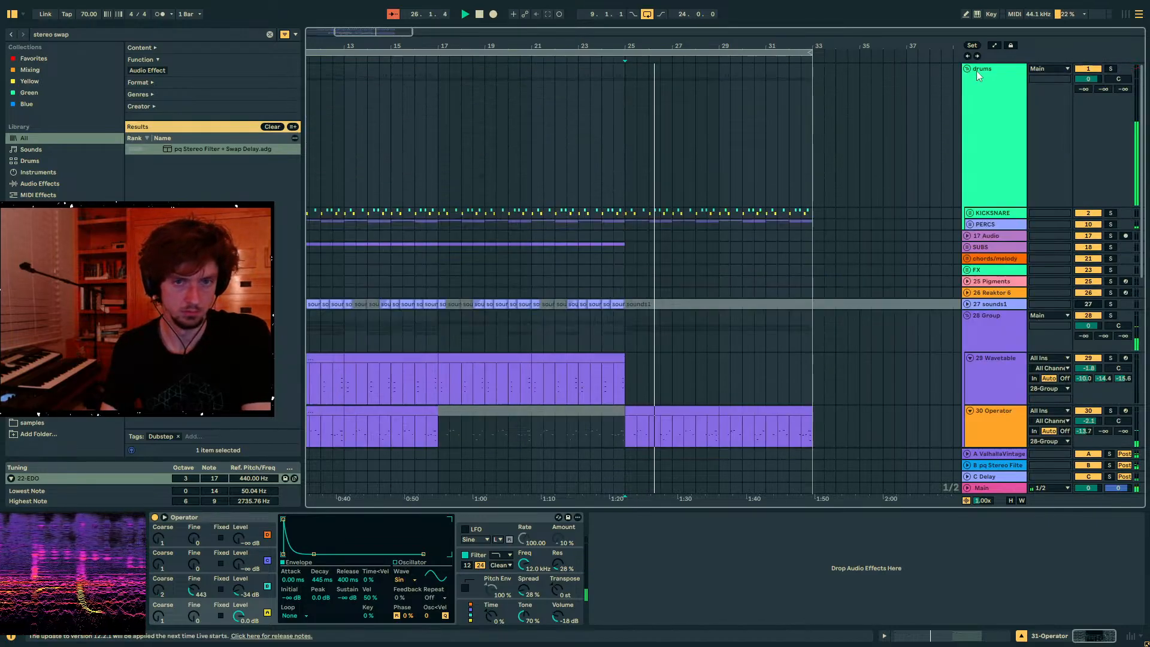
pyautogui.click(977, 71)
pyautogui.doubleClick(516, 515)
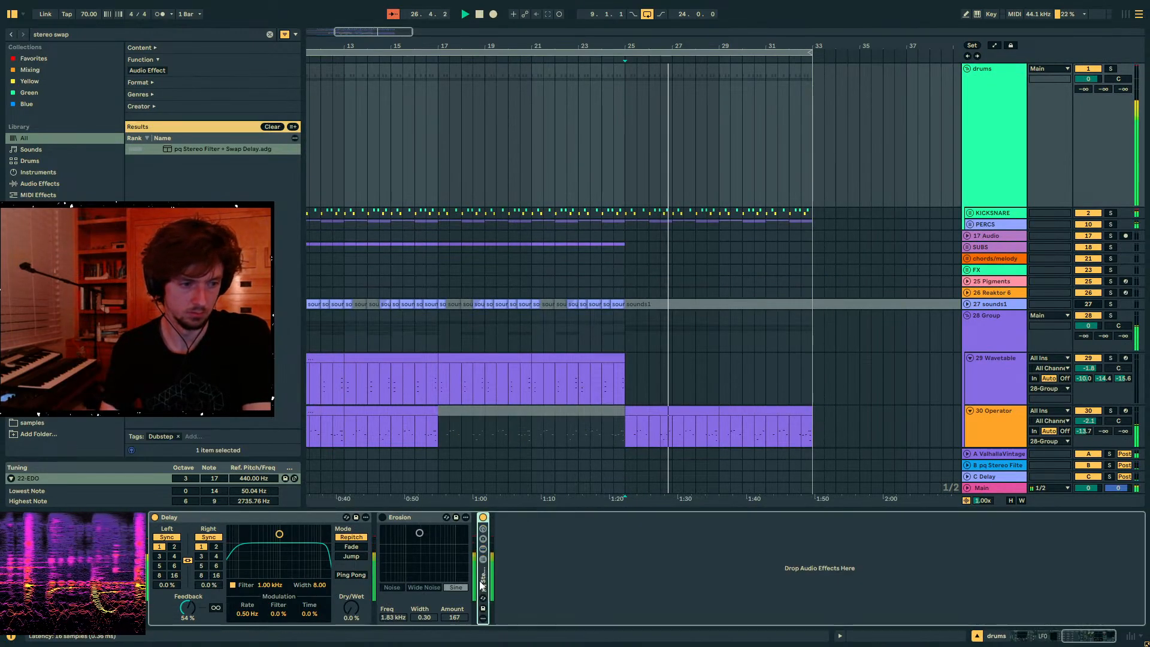
pyautogui.click(92, 33)
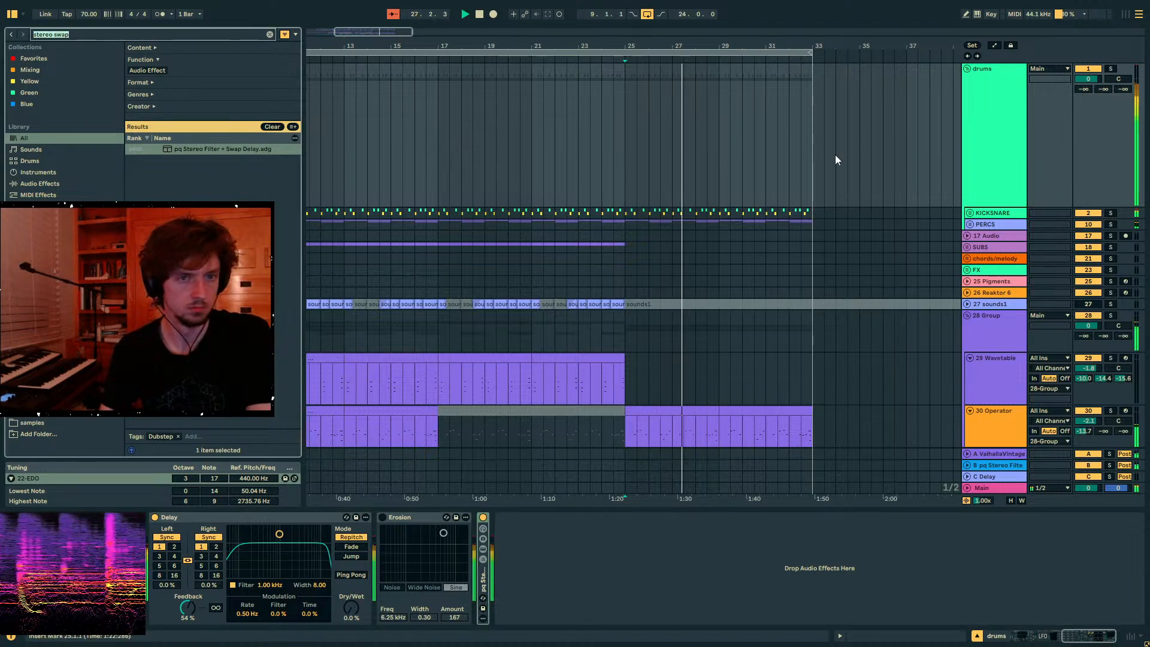
# - Fold the drums group and delete the content of the drums and 17 Audio tracks in bars 25–35
pyautogui.click(966, 69)
pyautogui.moveTo(802, 70); pyautogui.dragTo(858, 81)
pyautogui.press('Delete')
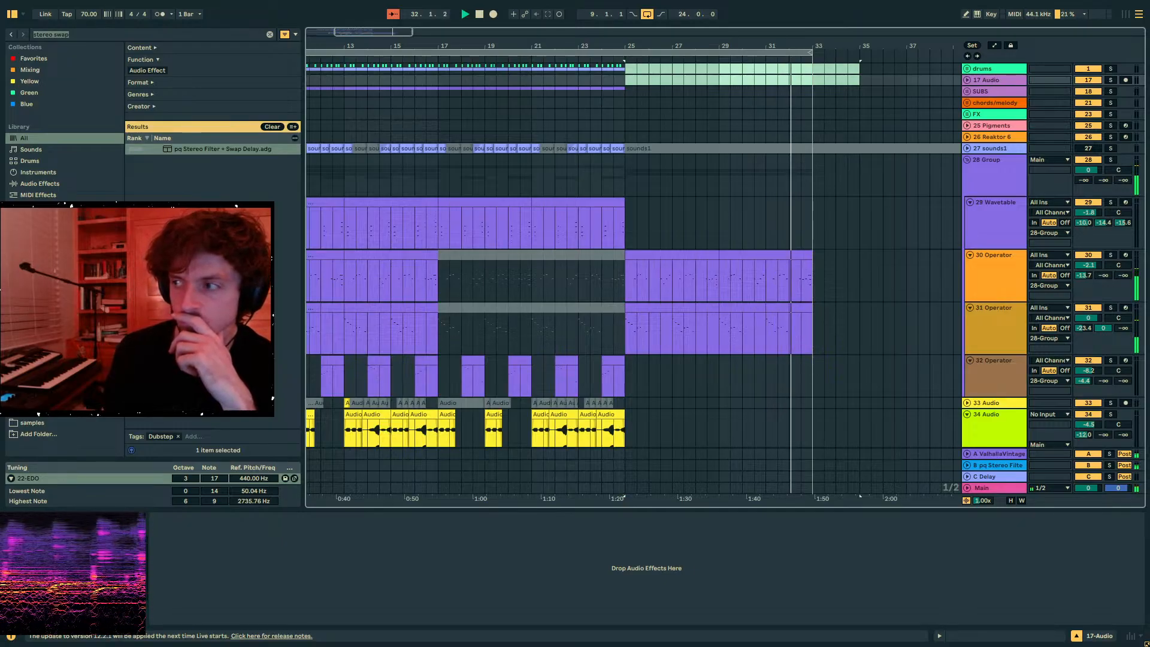
# - Move the Serum 2 track into the 28 Group directly below 31 Operator and rename it "floots"
pyautogui.moveTo(801, 48); pyautogui.dragTo(572, 51)
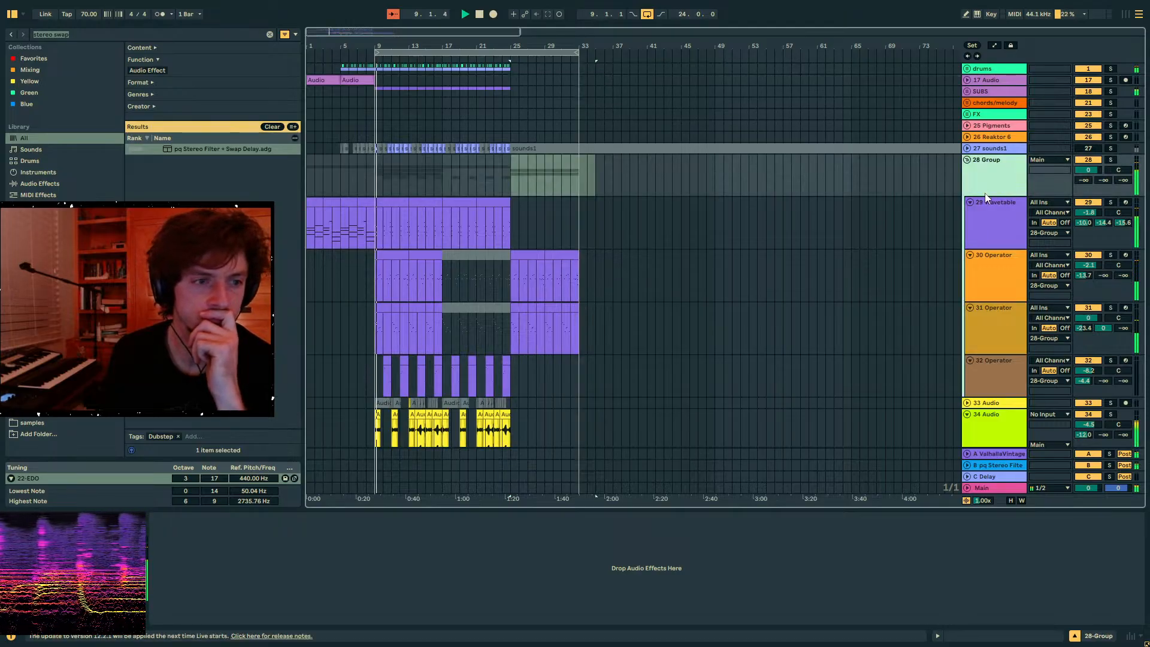
pyautogui.scroll(-5, 553, 240)
pyautogui.click(515, 270)
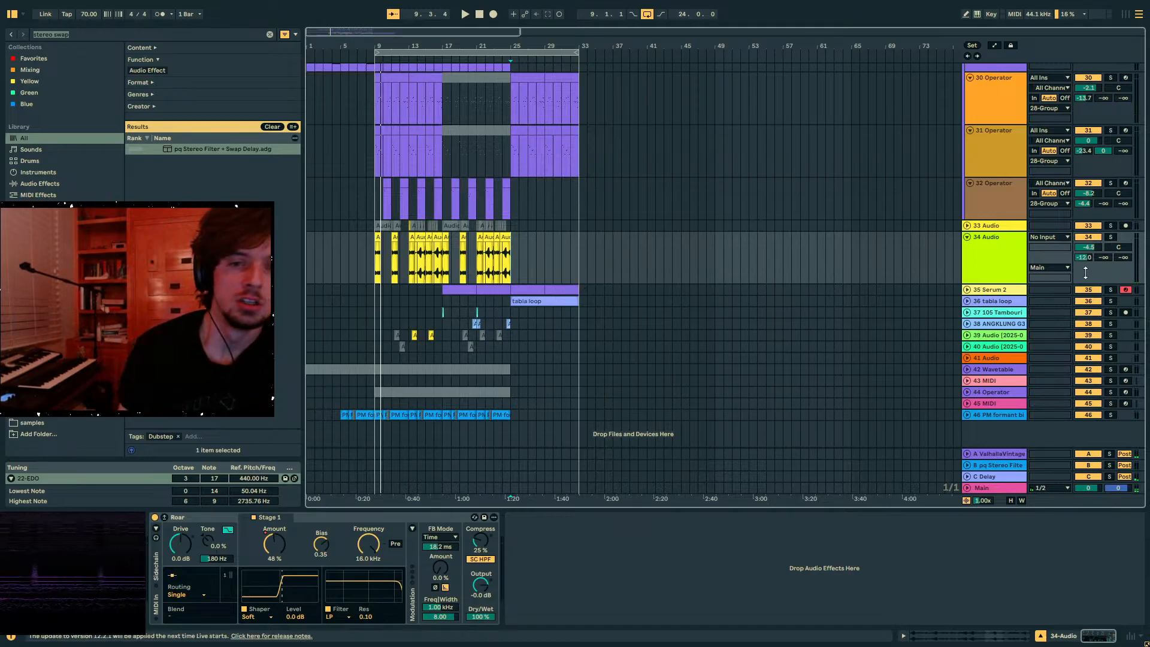
pyautogui.click(988, 292)
pyautogui.scroll(3, 988, 298)
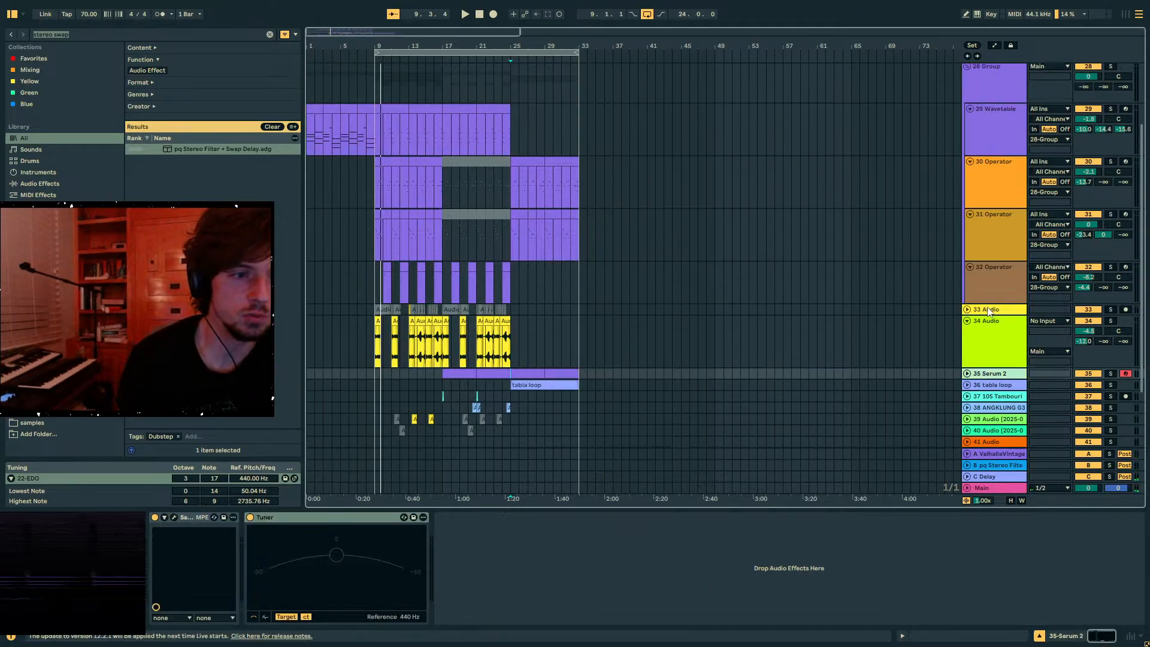
pyautogui.moveTo(992, 379); pyautogui.dragTo(991, 273)
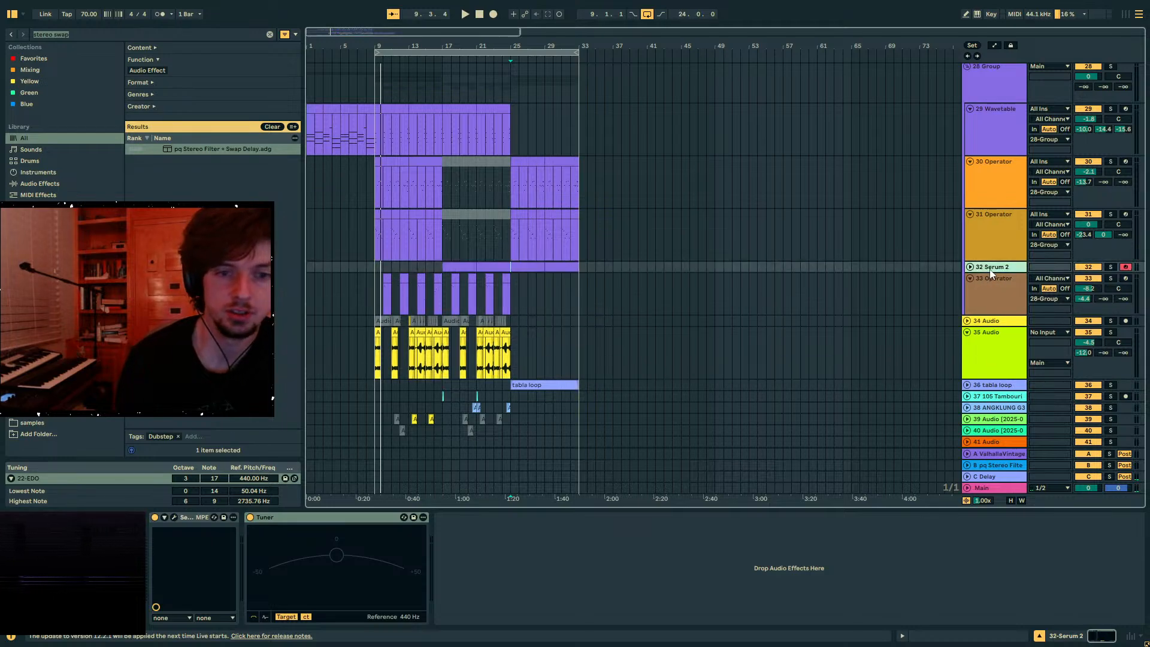
pyautogui.write('floots')
pyautogui.press('Return')
# - Search the browser for "sooth" and add soothe2 to the 28 Group
pyautogui.scroll(3, 991, 269)
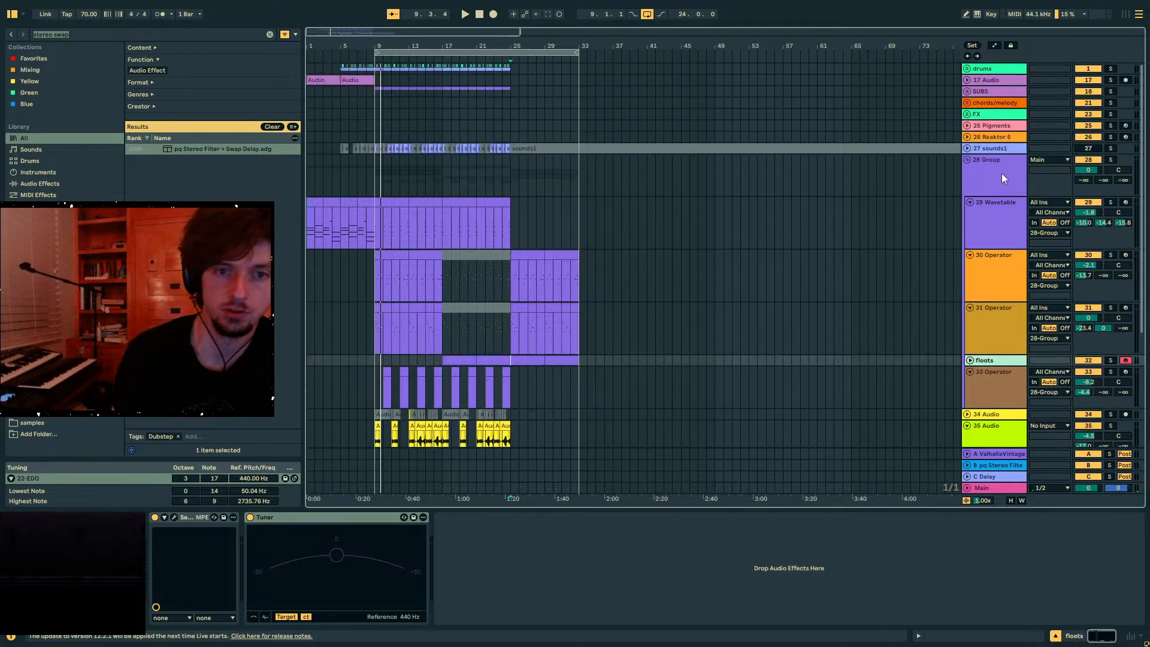
pyautogui.click(1001, 173)
pyautogui.click(74, 35)
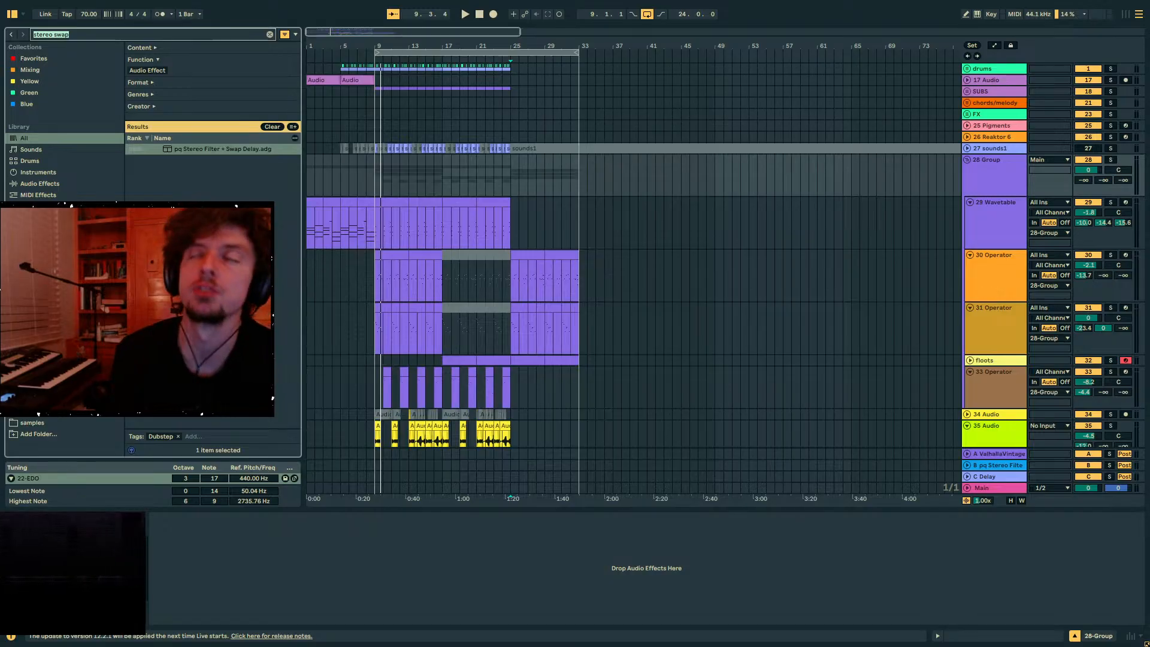
pyautogui.write('sooth')
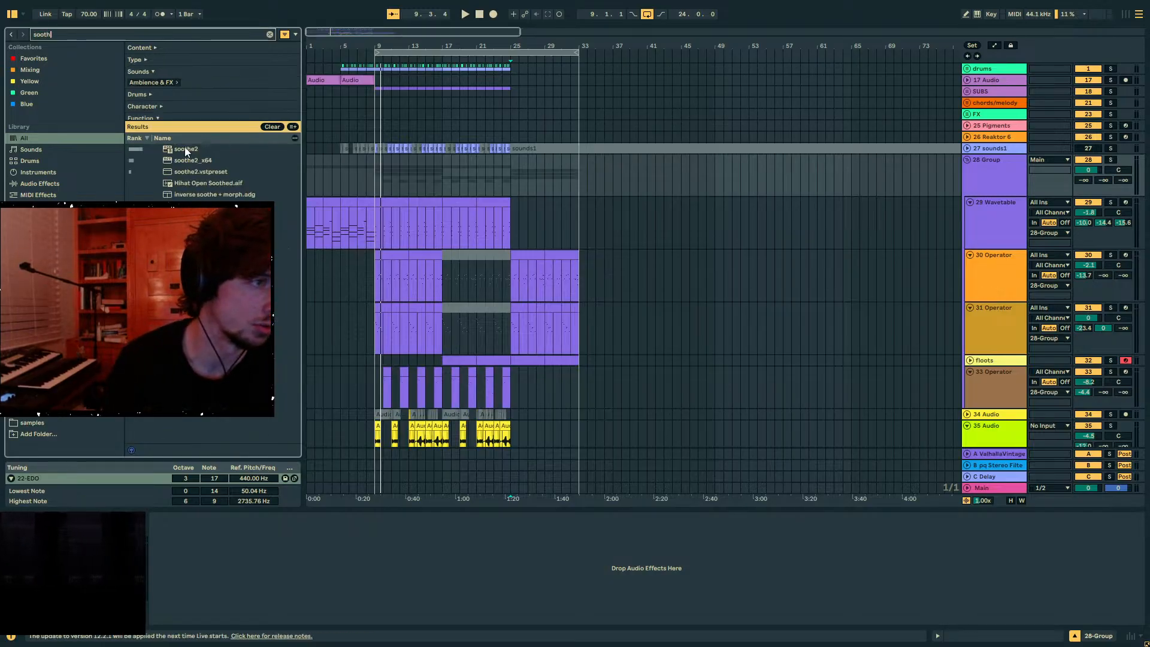
pyautogui.moveTo(559, 166); pyautogui.dragTo(545, 169)
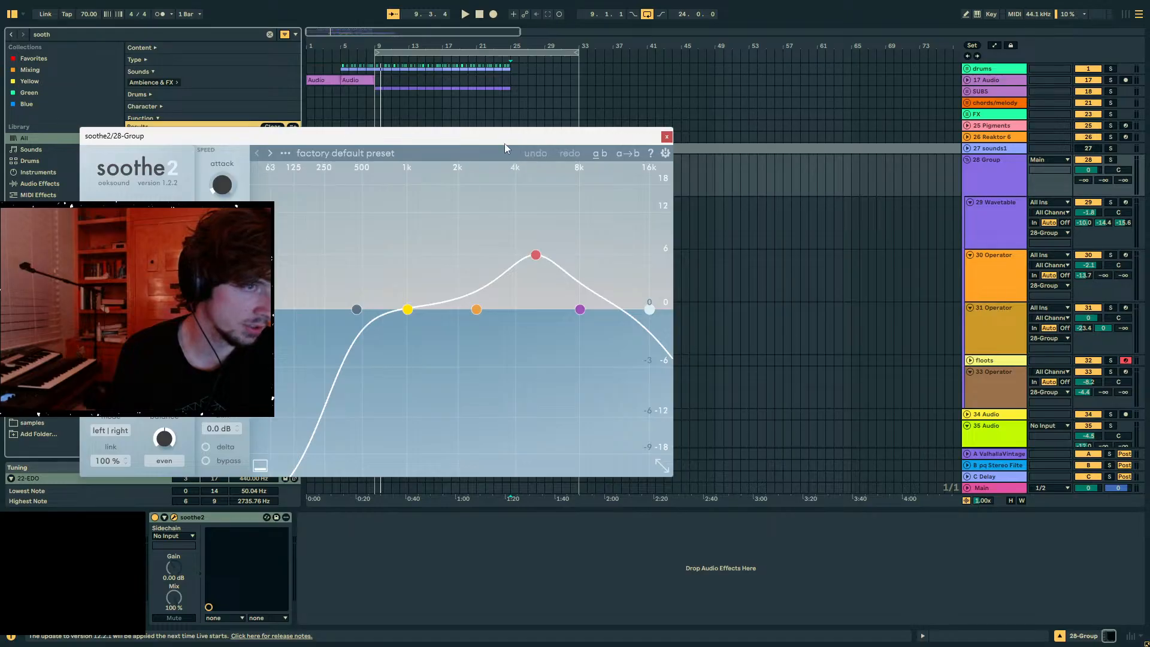
# - Shift soothe2's low-cut and yellow band to lower frequencies, raise the yellow band slightly and close the plug-in window
pyautogui.moveTo(505, 144); pyautogui.dragTo(776, 145)
pyautogui.moveTo(627, 311); pyautogui.dragTo(594, 312)
pyautogui.moveTo(677, 313); pyautogui.dragTo(645, 289)
pyautogui.click(937, 139)
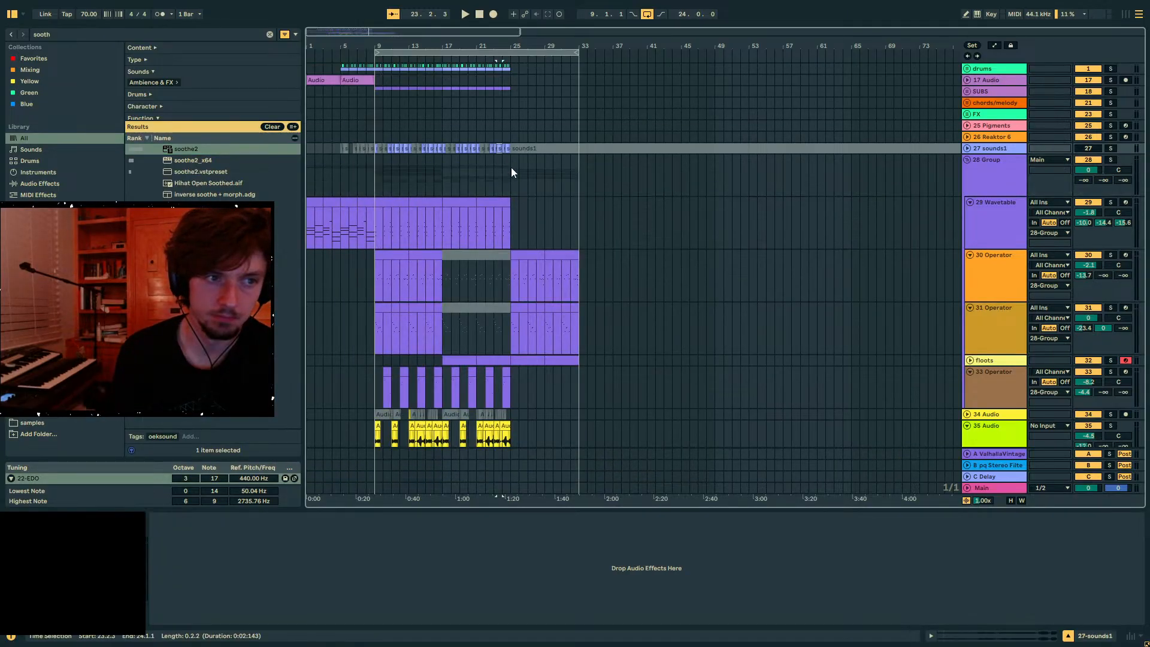
# - Unfold the floots track, search for "auto filt" and add an Auto Filter after its Tuner
pyautogui.click(511, 167)
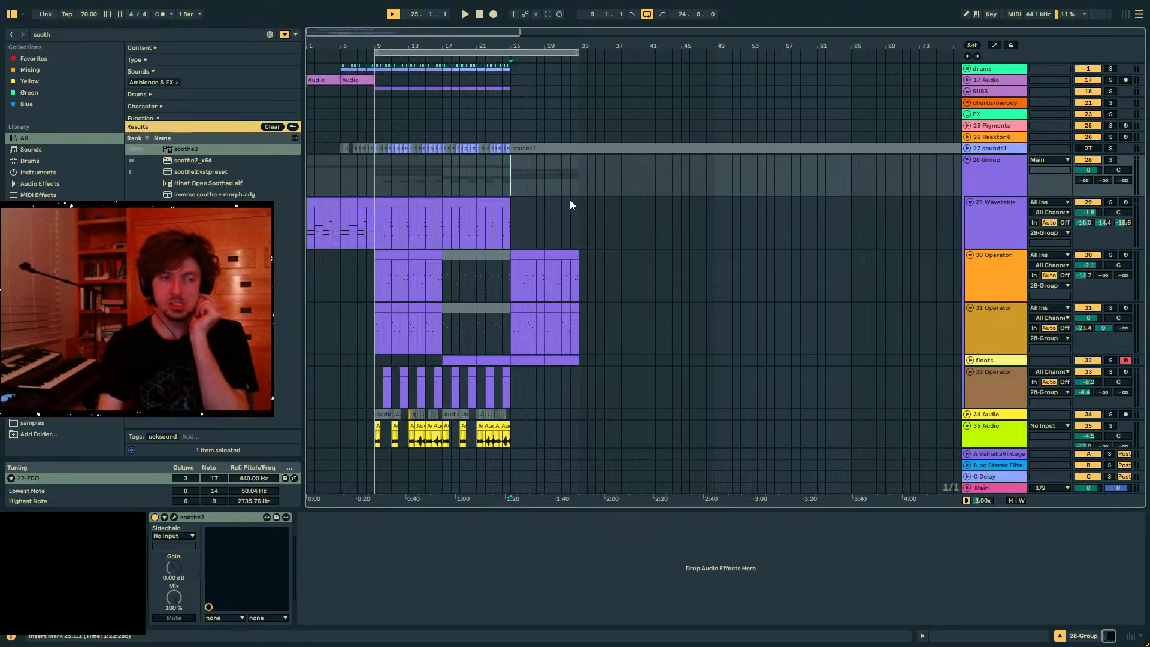
pyautogui.scroll(-3, 570, 200)
pyautogui.click(511, 251)
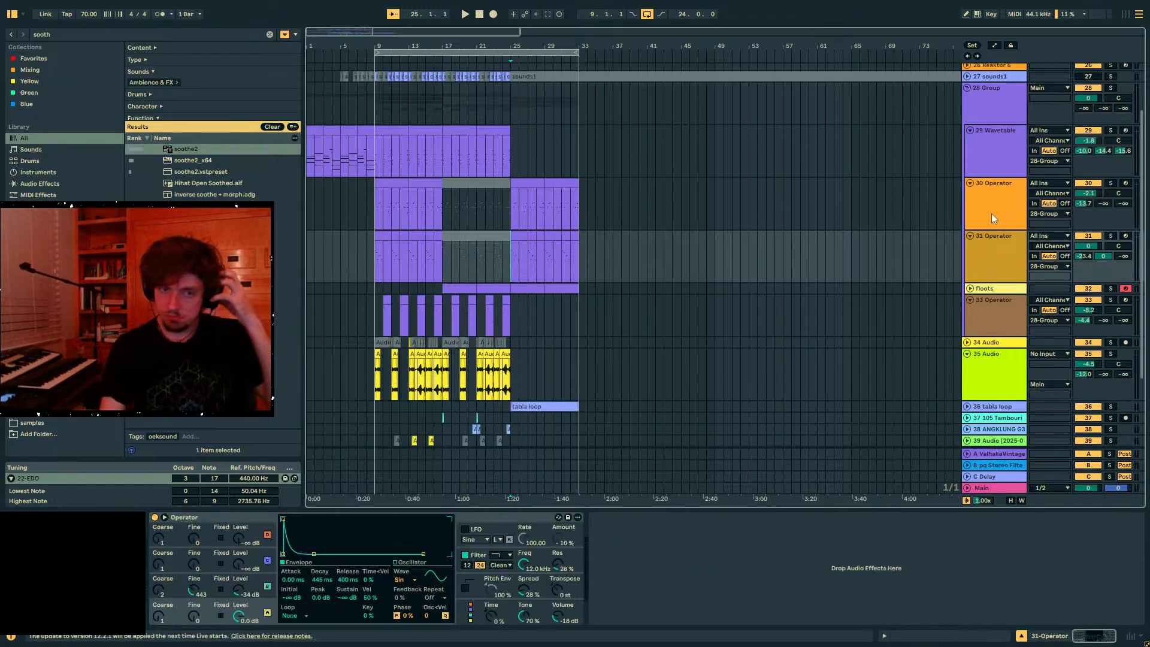
pyautogui.click(985, 288)
pyautogui.click(969, 288)
pyautogui.click(27, 31)
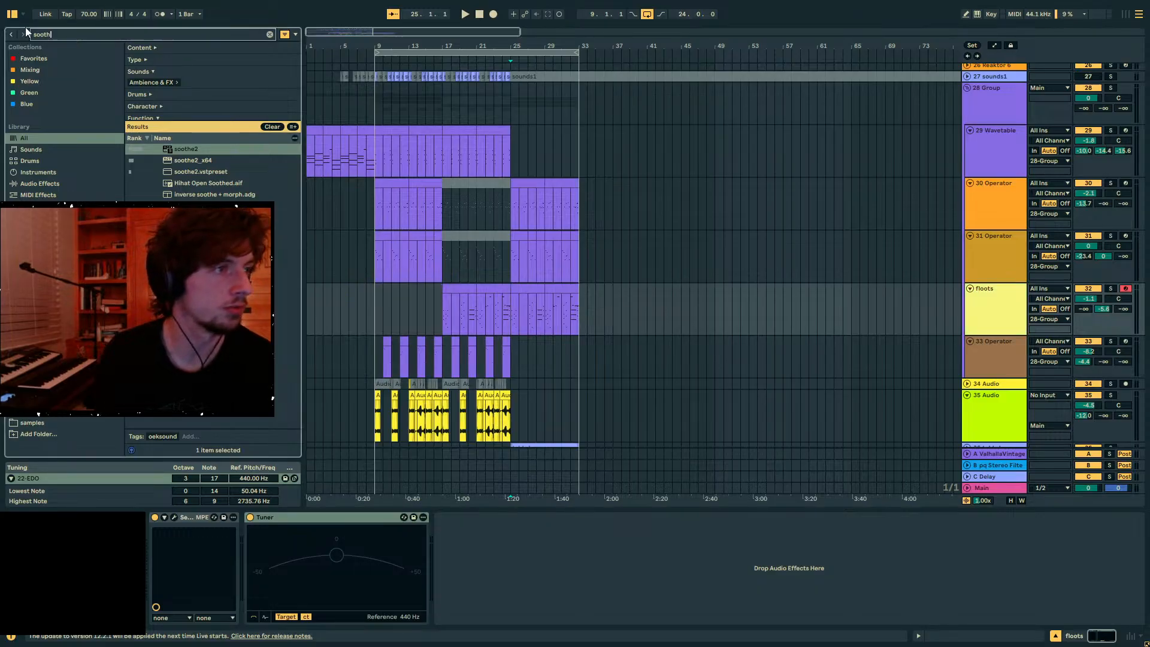
pyautogui.write('auto filt')
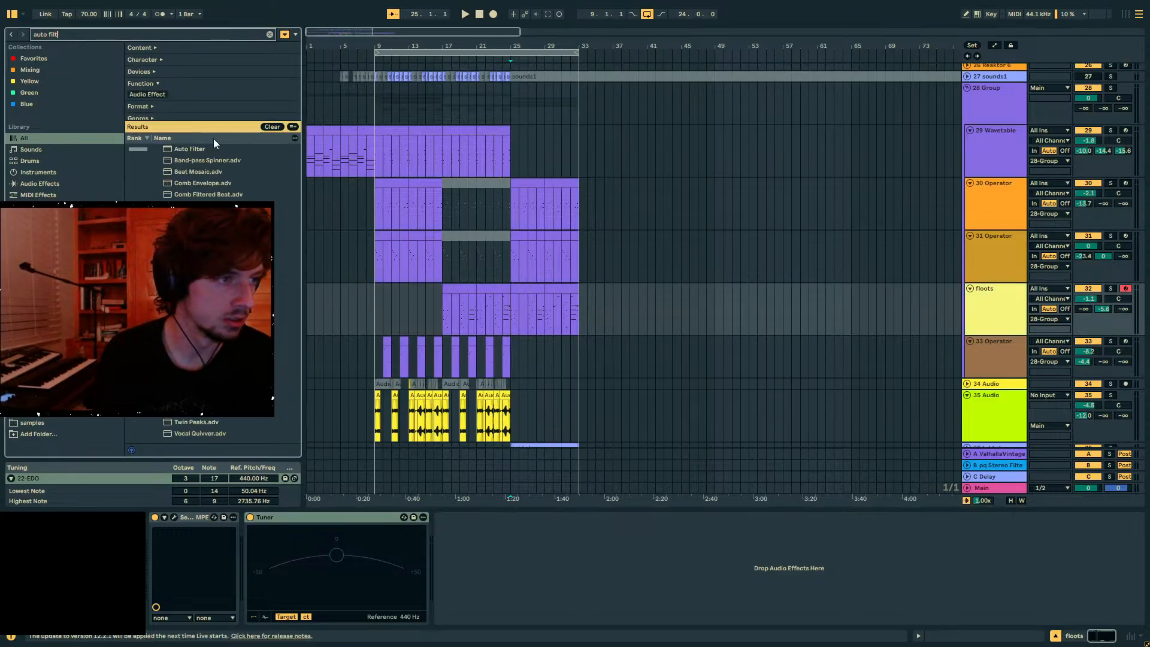
pyautogui.doubleClick(198, 149)
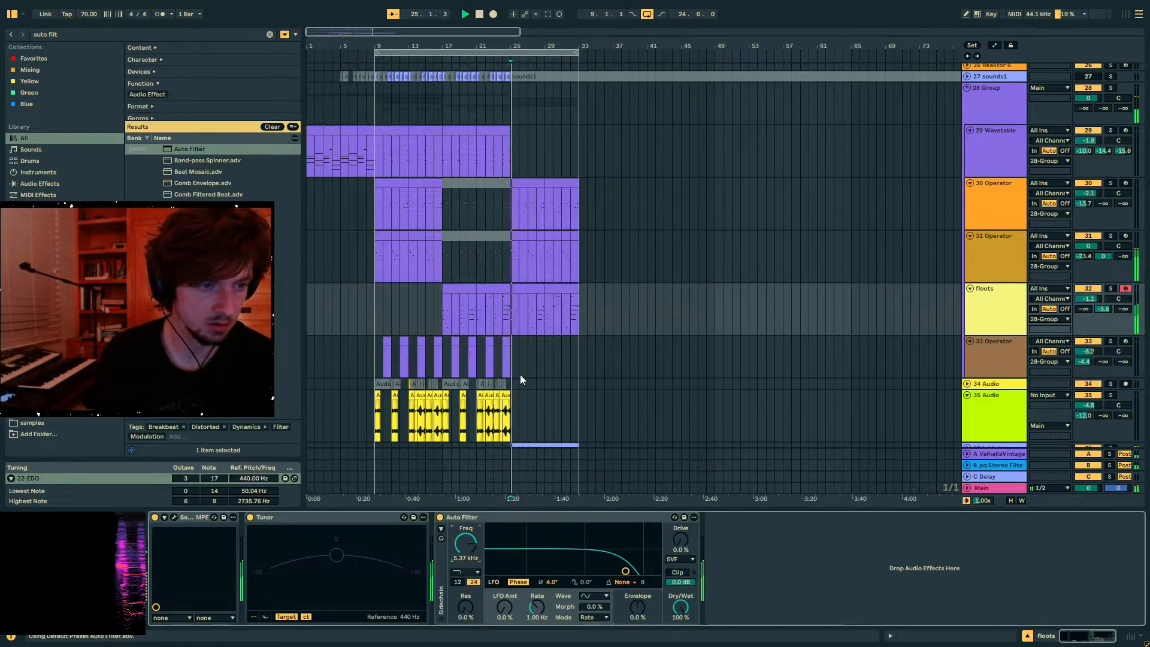
# - Lower the floots Auto Filter frequency to 3.88 kHz and automate it to stay at 20.0 kHz until bar 25
pyautogui.moveTo(466, 543); pyautogui.dragTo(465, 548)
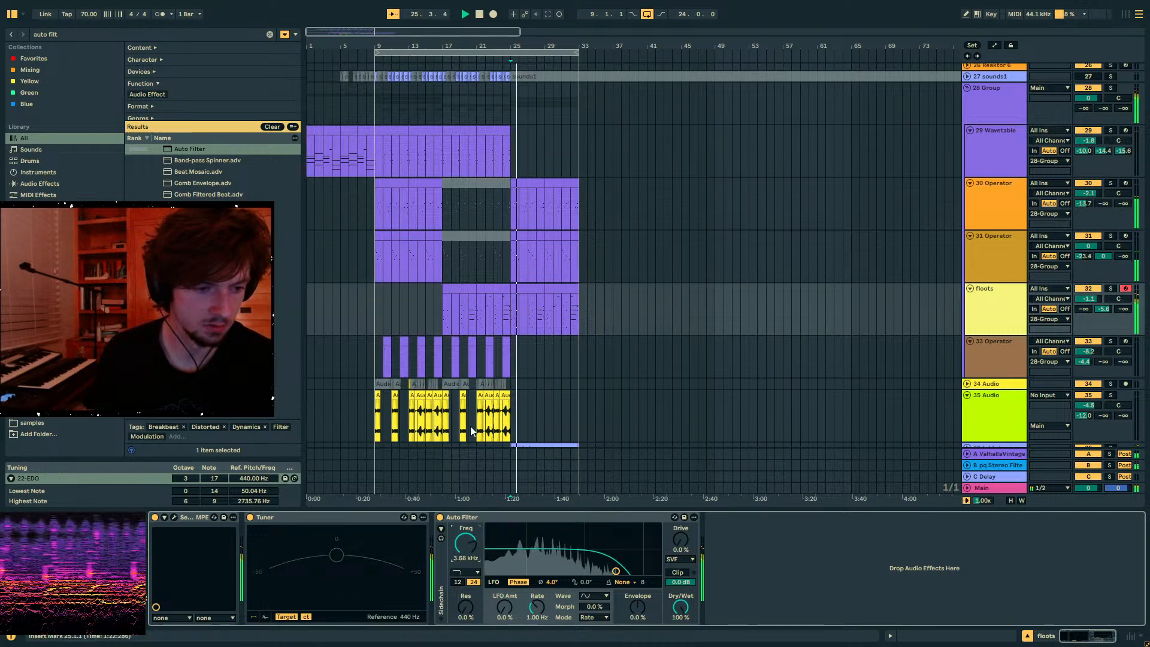
pyautogui.press('a')
pyautogui.moveTo(500, 304); pyautogui.dragTo(506, 295)
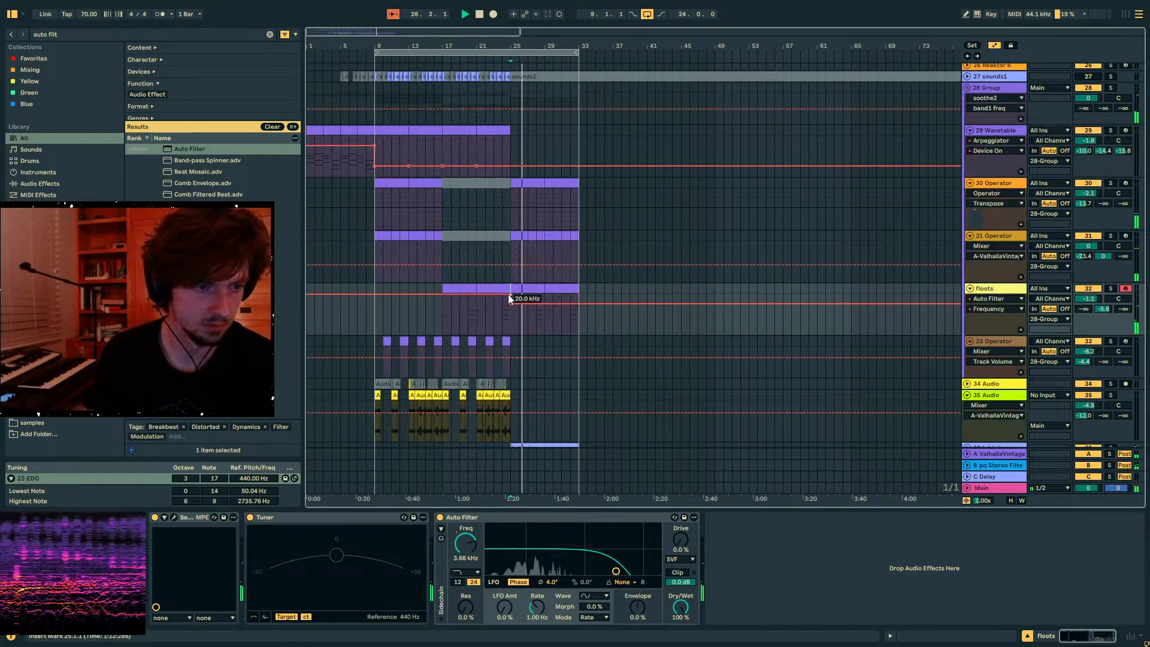
# - Unfold the tabla loop track and raise its pq Stereo Filter send to 0 dB
pyautogui.scroll(-5, 518, 329)
pyautogui.click(1006, 342)
pyautogui.click(968, 340)
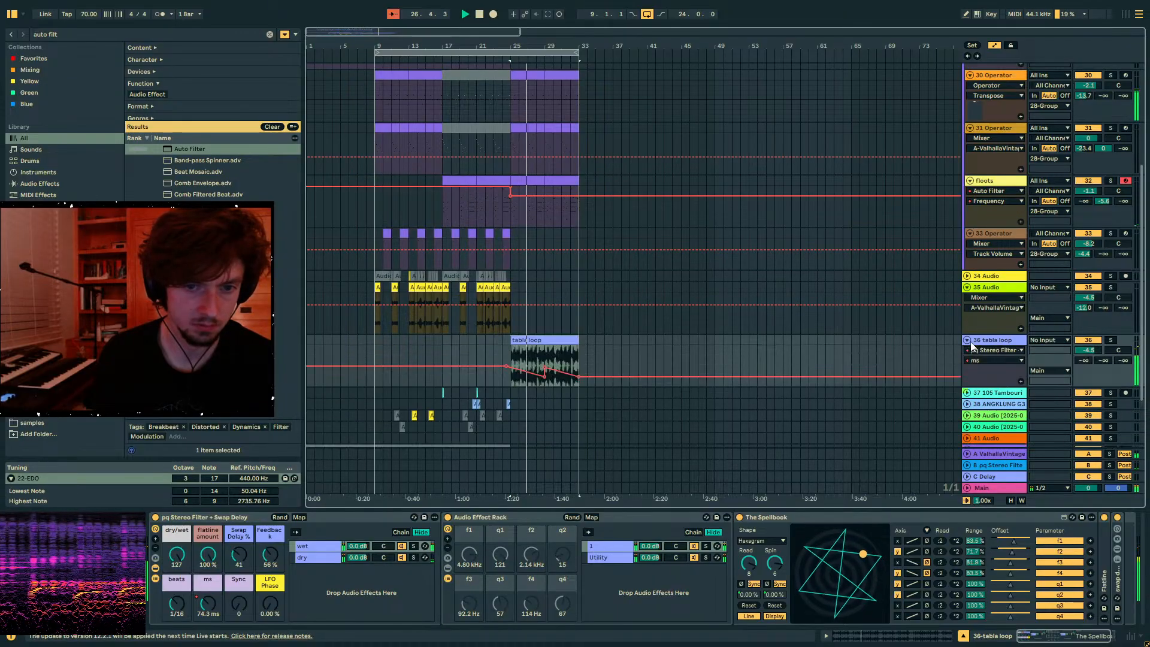
pyautogui.moveTo(1104, 361); pyautogui.dragTo(1103, 326)
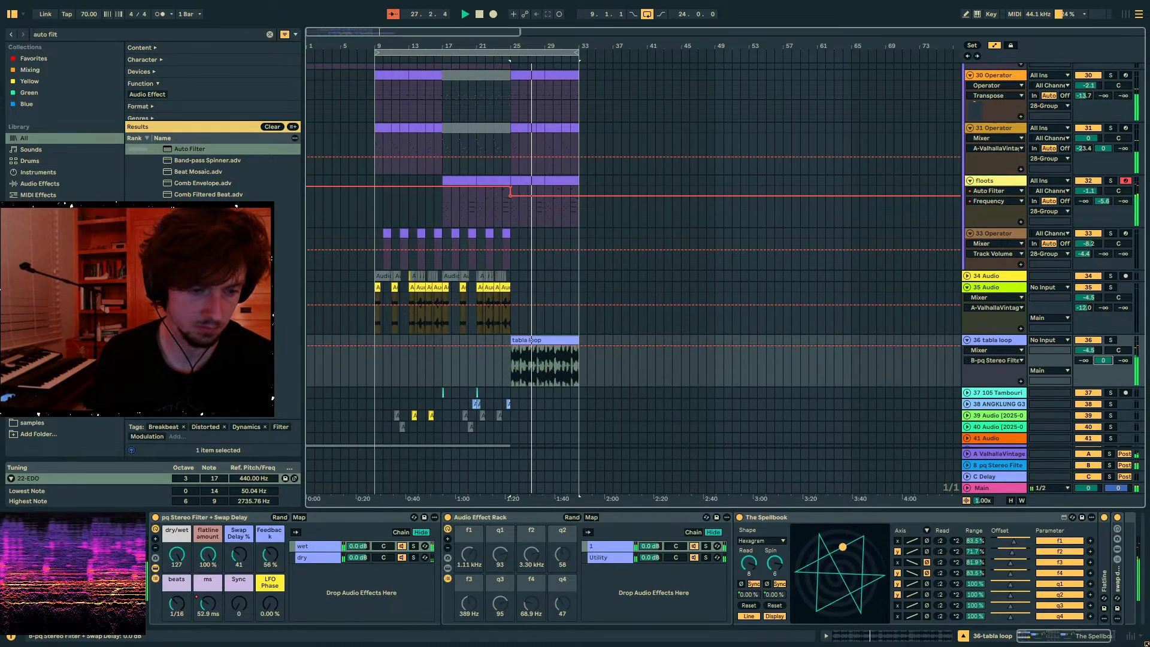
# - Automate the tabla loop's pq Stereo Filter send to rise from its minimum at bar 25 to 0 dB at bar 29
pyautogui.click(537, 346)
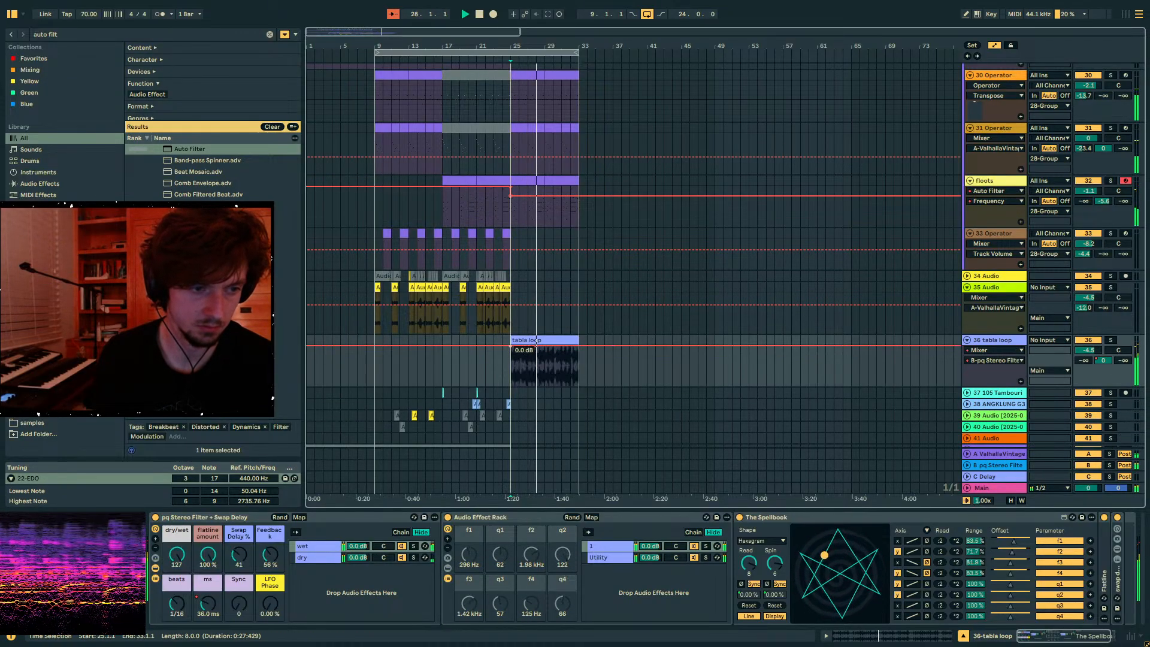
pyautogui.moveTo(511, 346)
pyautogui.mouseDown()
pyautogui.moveTo(511, 385)
pyautogui.moveTo(518, 355)
pyautogui.mouseUp()
pyautogui.press('a')
pyautogui.click(549, 371)
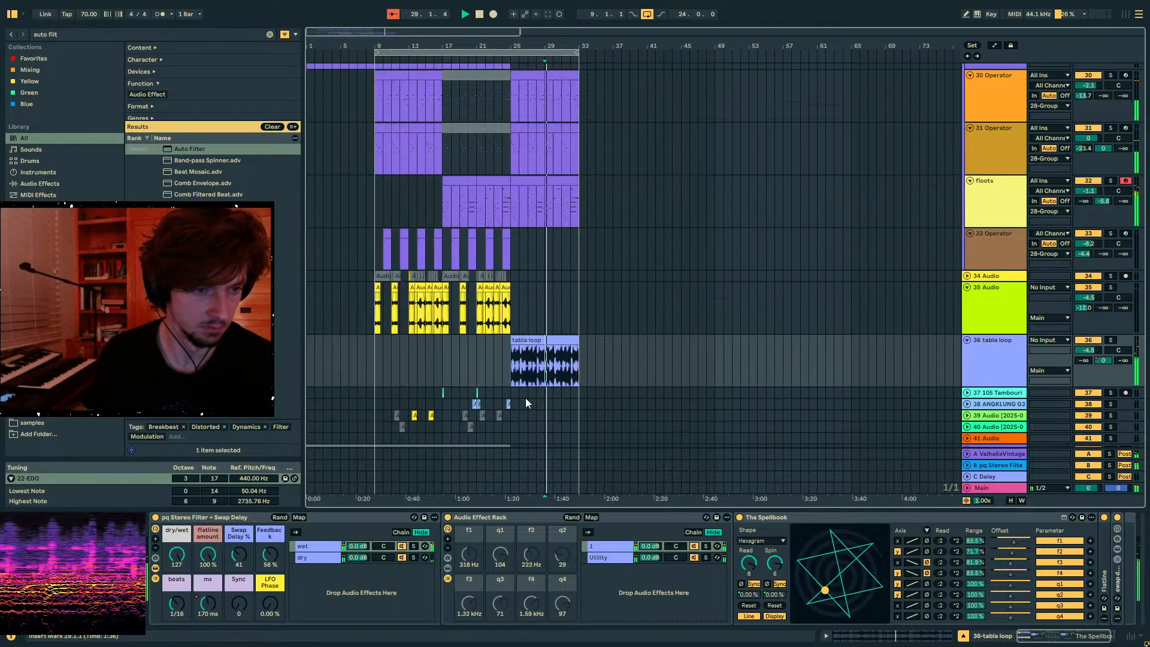
pyautogui.press('a')
pyautogui.moveTo(556, 351); pyautogui.dragTo(556, 365)
pyautogui.press('a')
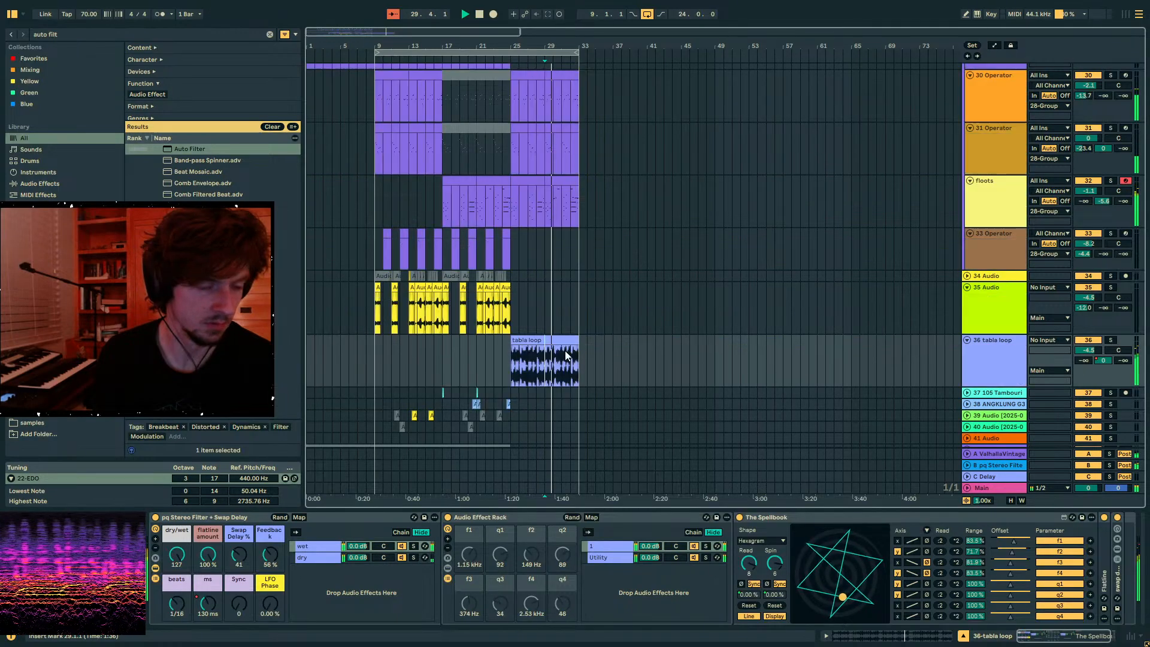
# - Try deactivating the tabla loop clip and undo the deactivation
pyautogui.press('space')
pyautogui.click(563, 340)
pyautogui.press('0')
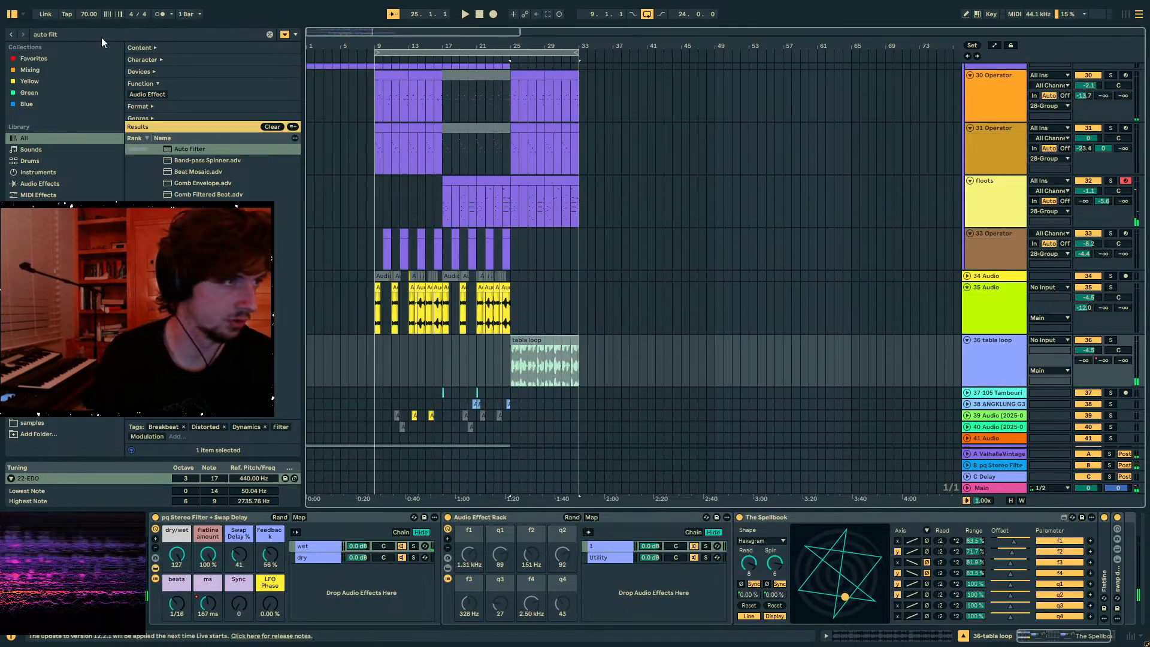
pyautogui.hotkey('ctrl', 'f')
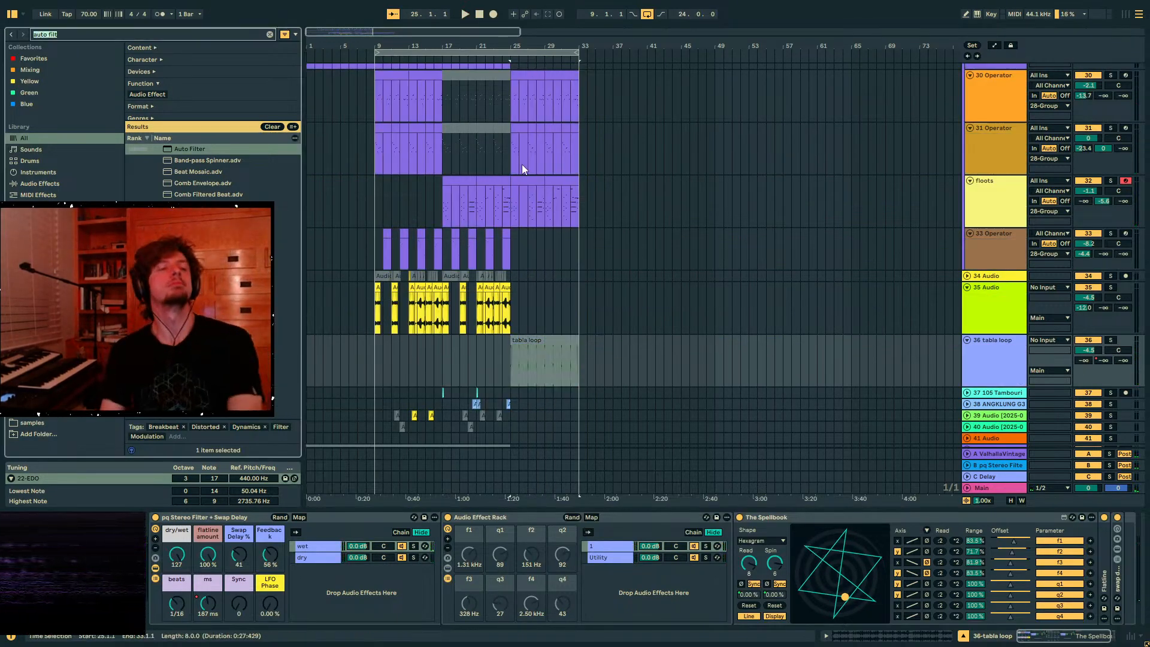
pyautogui.hotkey('ctrl', 'z')
# - Search the browser for "bubbl", add udu bubble percs.mp3 on a new track below tabla loop at bar 28 and trim its end to bar 33
pyautogui.click(571, 380)
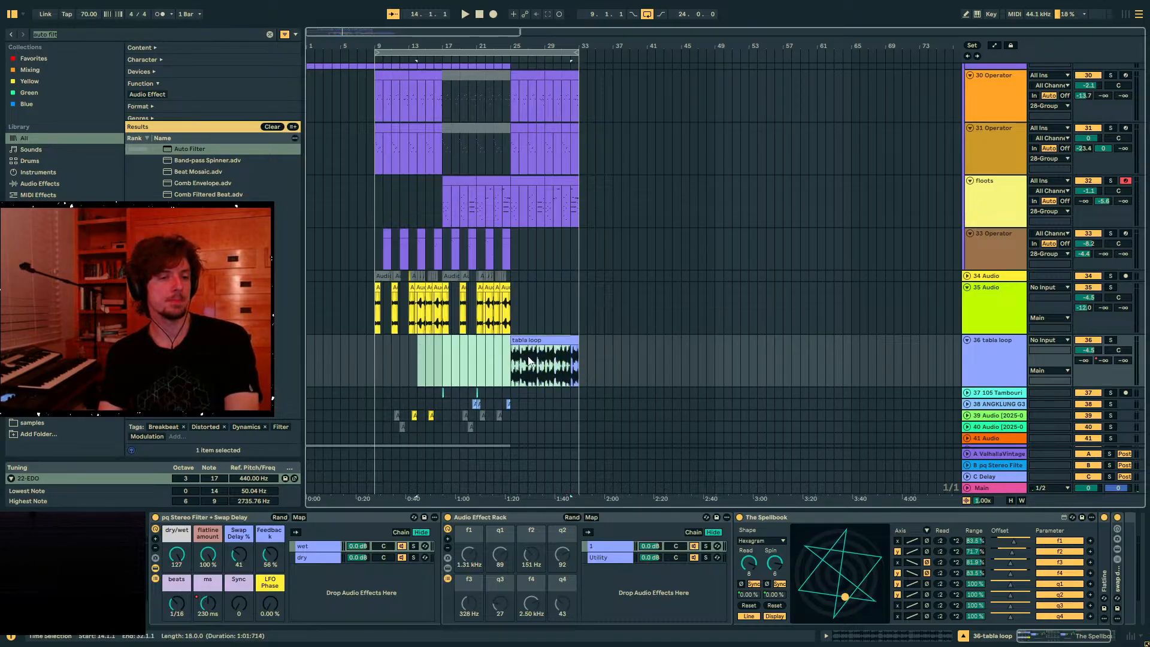
pyautogui.scroll(-3, 501, 324)
pyautogui.hotkey('ctrl', 'f')
pyautogui.write('bubbl')
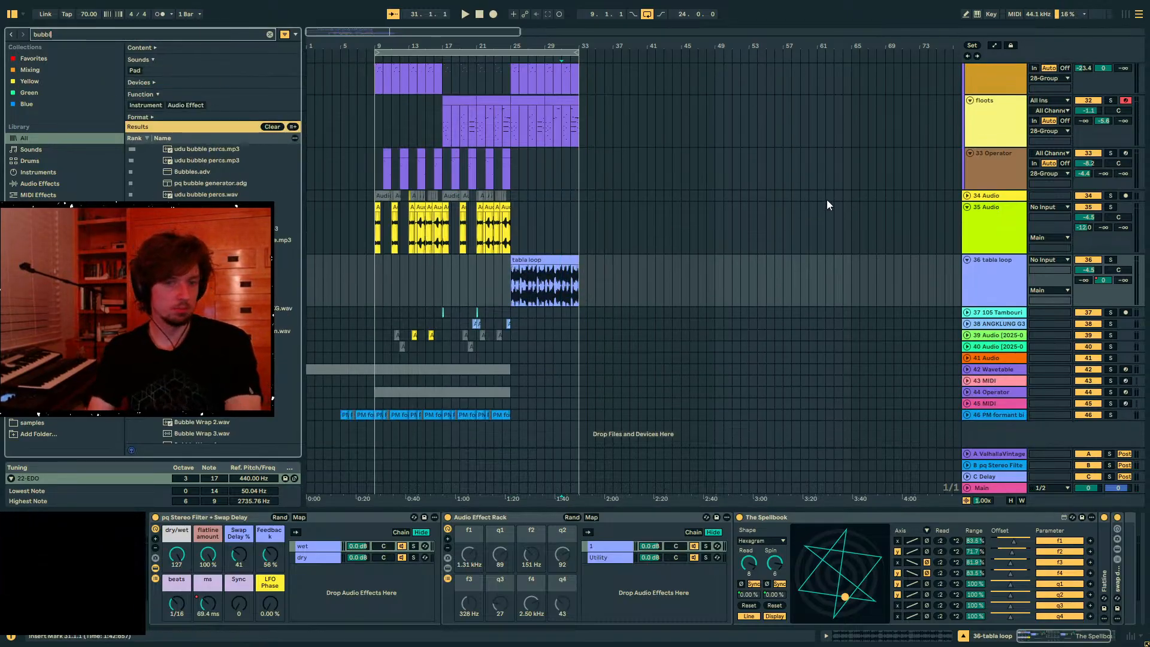
pyautogui.click(941, 278)
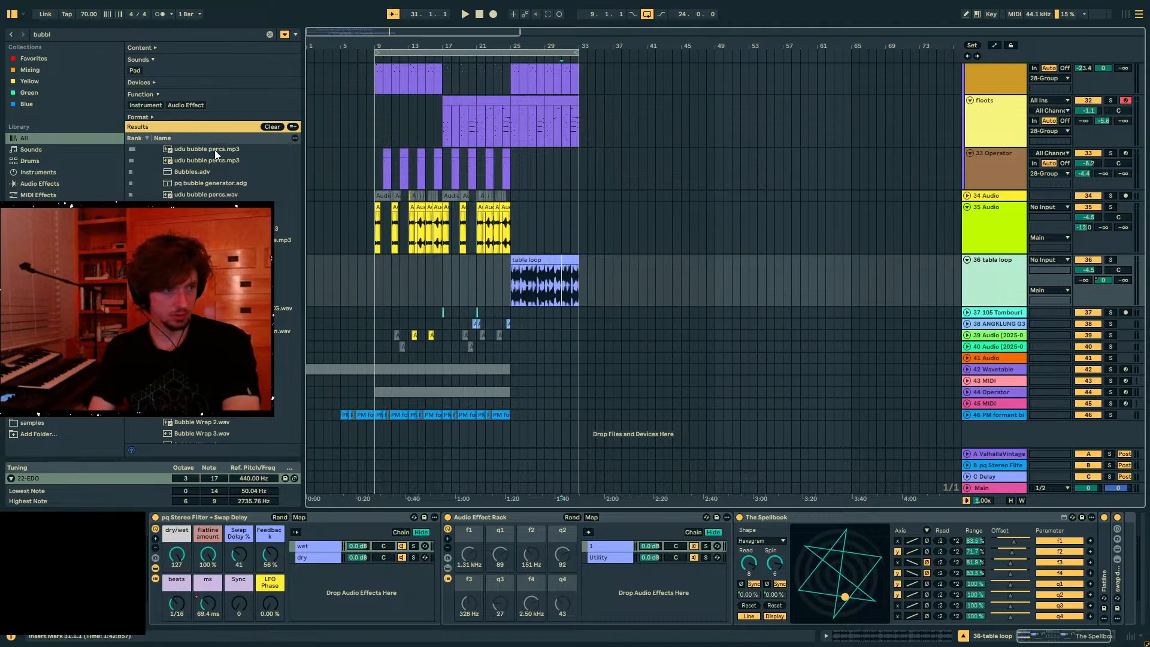
pyautogui.moveTo(215, 149); pyautogui.dragTo(533, 327)
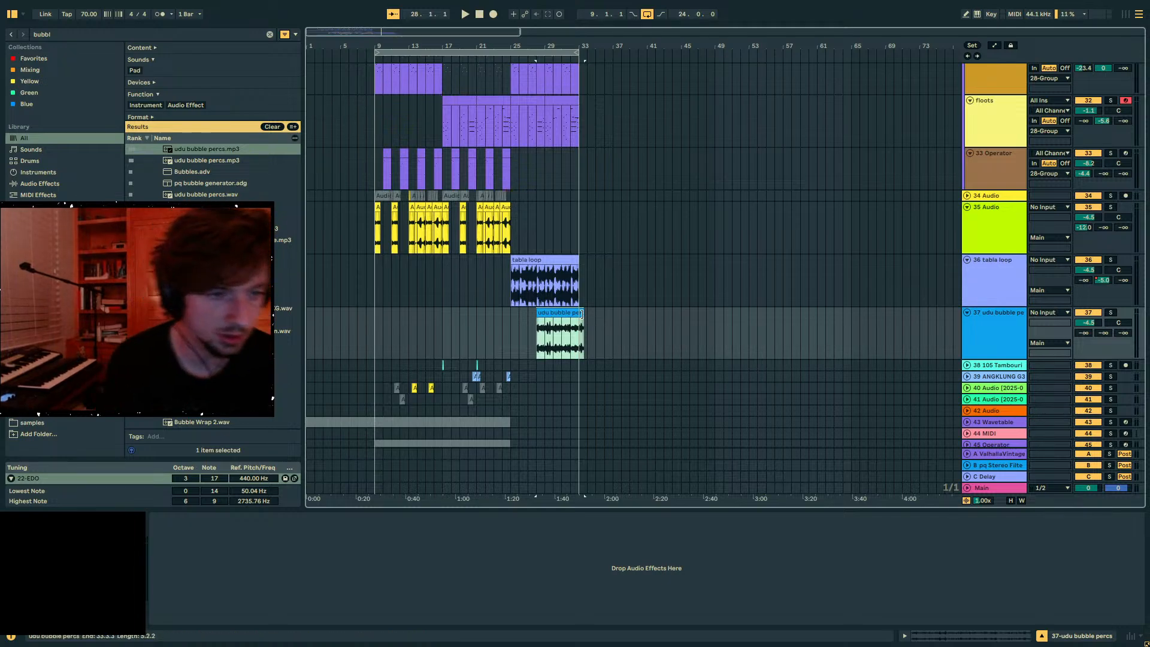
pyautogui.moveTo(583, 313); pyautogui.dragTo(575, 313)
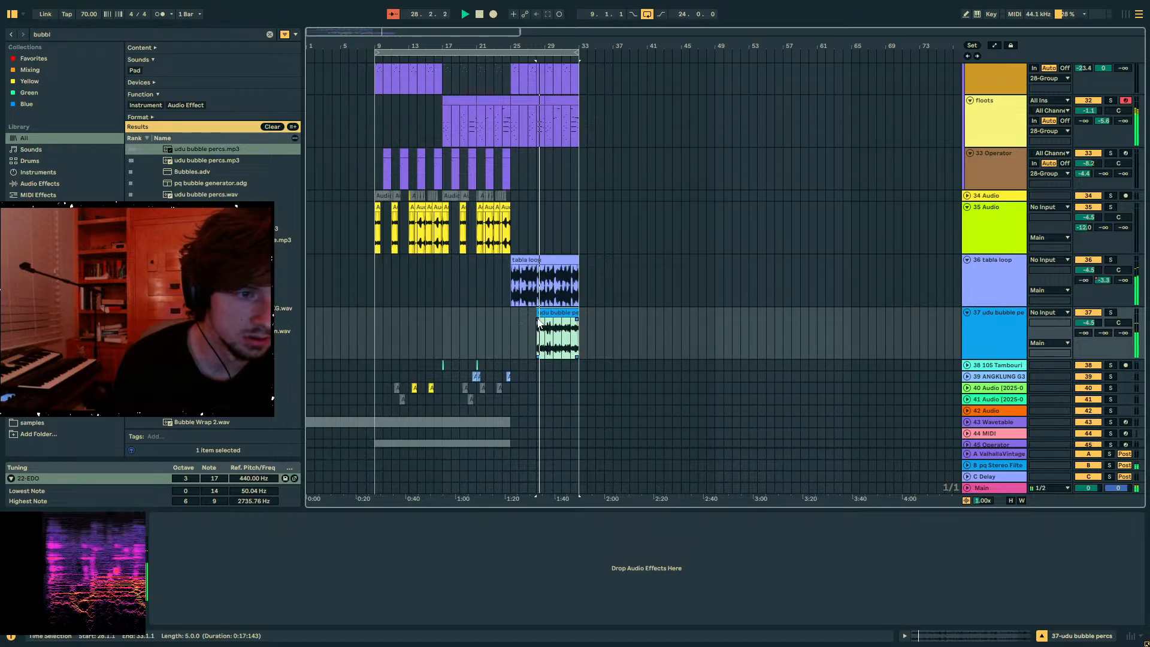
# - Deactivate the tabla loop clip, and solo the udu bubble percs track with its clip moved to start at bar 25
pyautogui.click(552, 260)
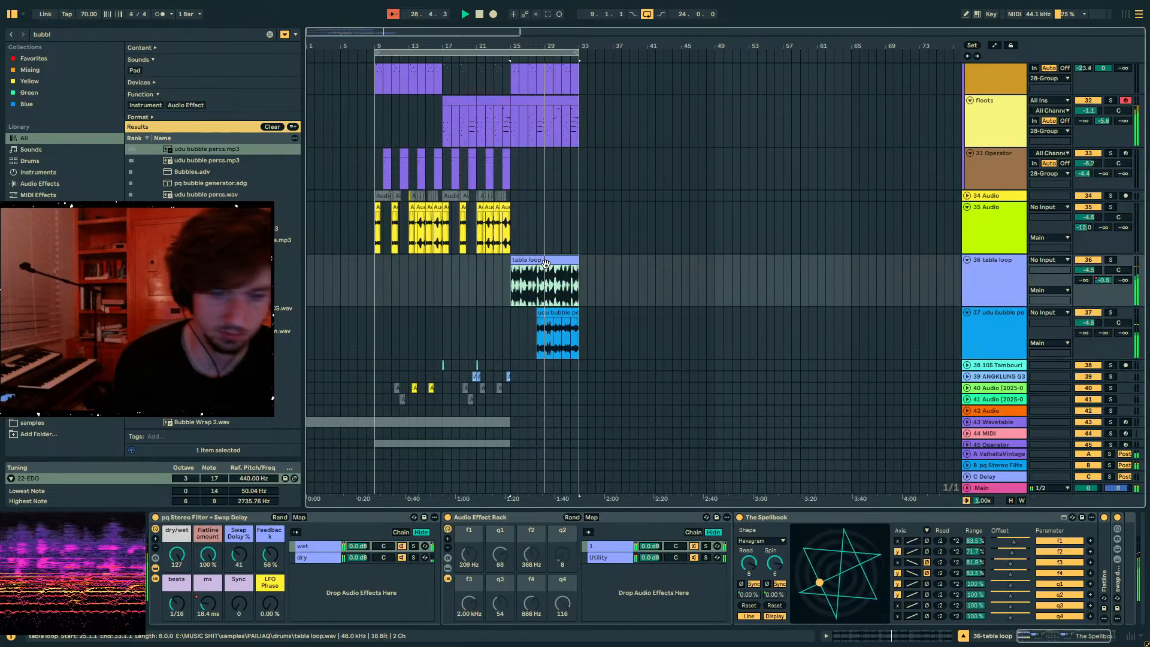
pyautogui.press('0')
pyautogui.click(565, 311)
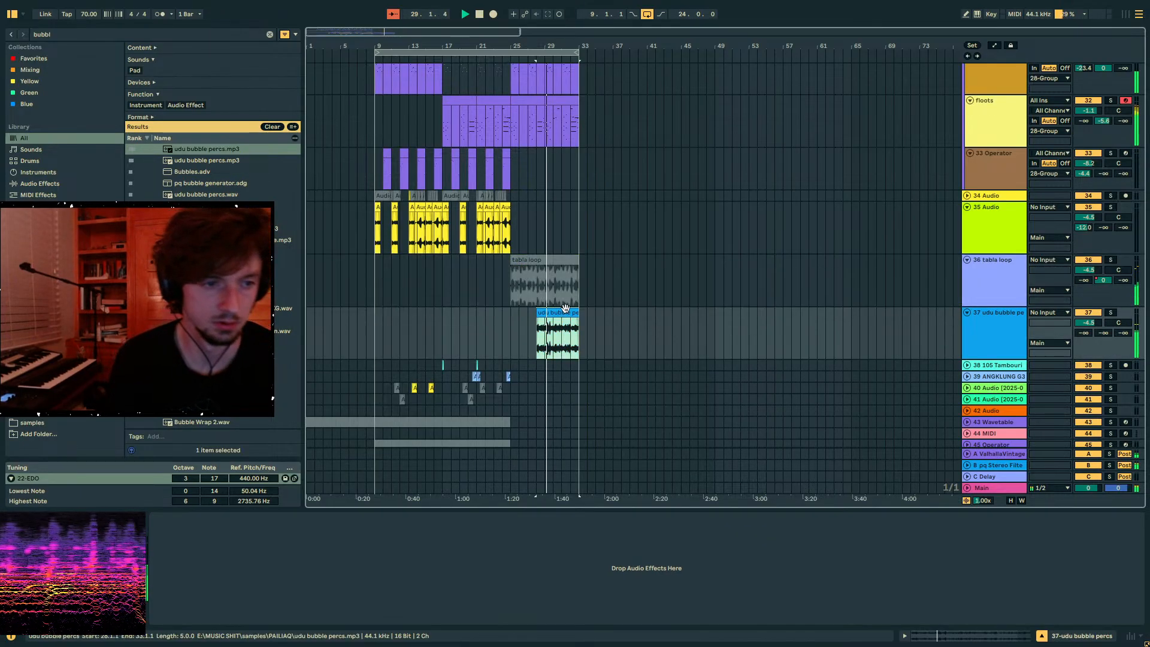
pyautogui.click(1111, 312)
pyautogui.moveTo(563, 312); pyautogui.dragTo(536, 315)
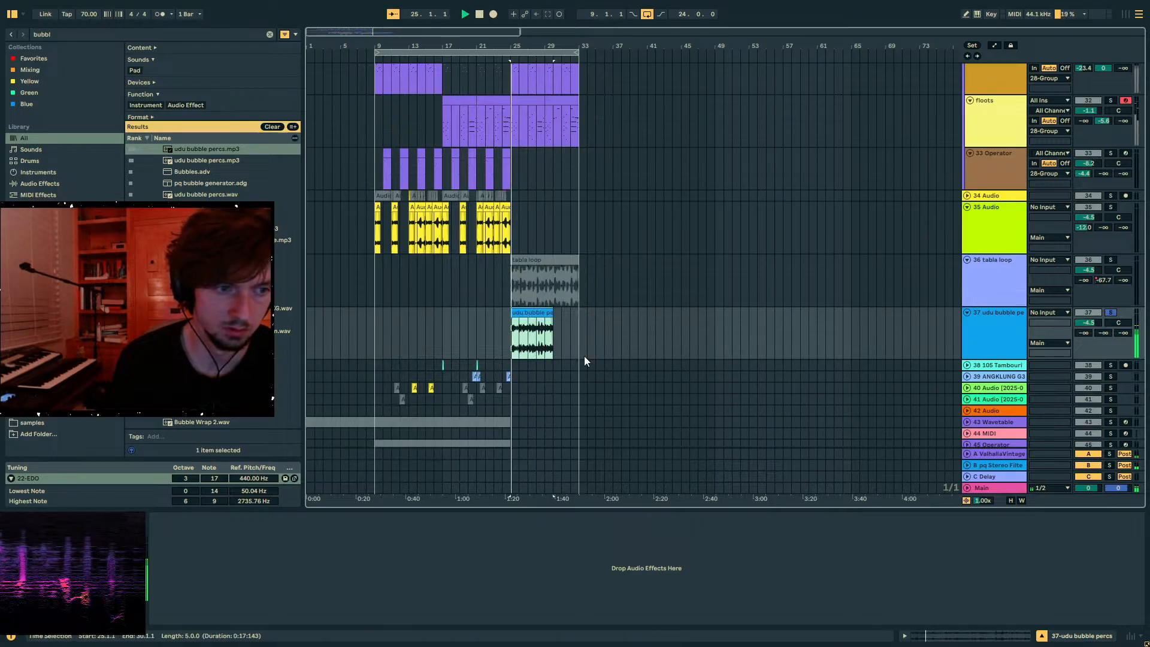
# - Duplicate the first two bars of the udu bubble percs clip, bars 25 to 27, to bar 27 and play from just before bar 25
pyautogui.click(961, 637)
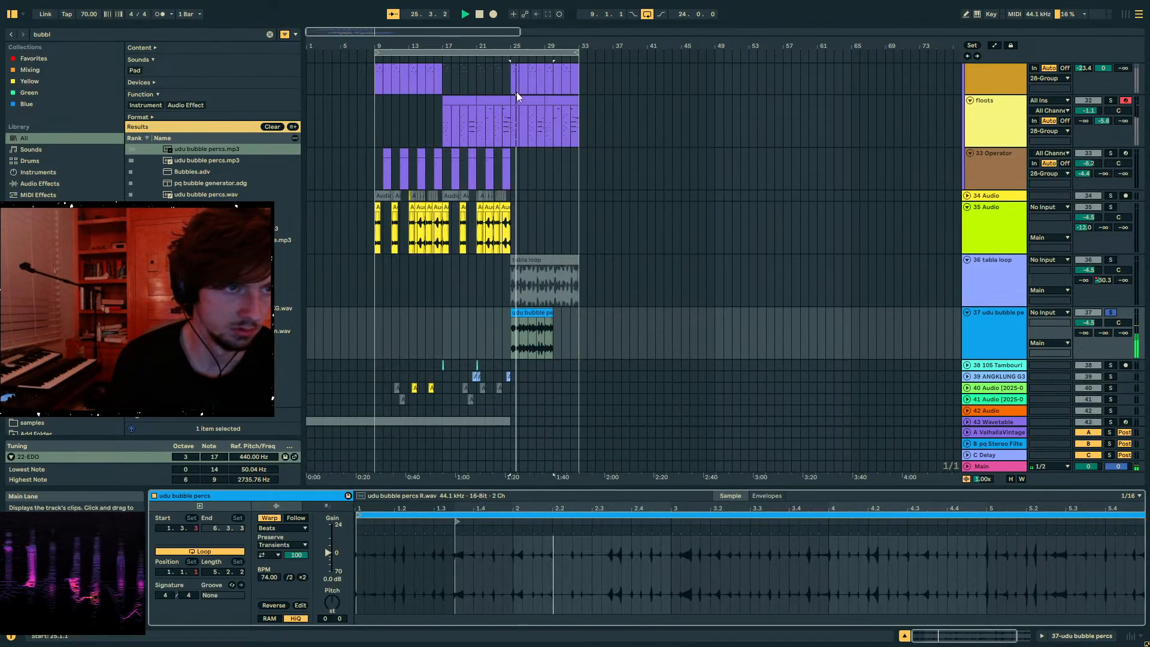
pyautogui.moveTo(512, 46); pyautogui.dragTo(512, 180)
pyautogui.moveTo(600, 340); pyautogui.dragTo(500, 343)
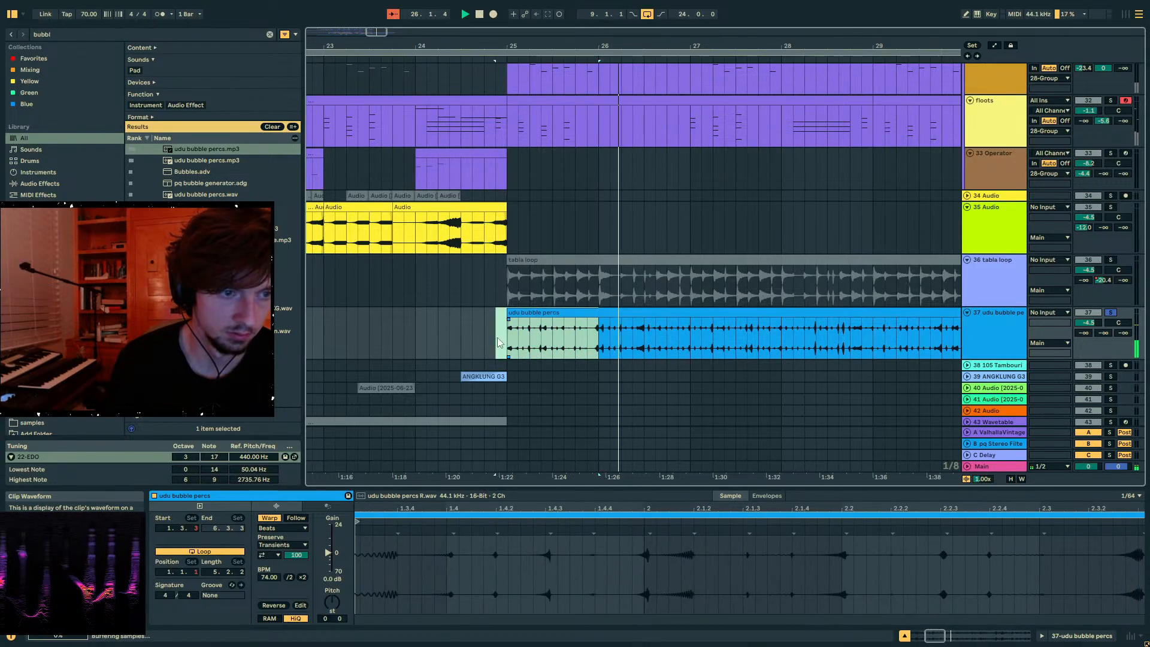
pyautogui.click(989, 339)
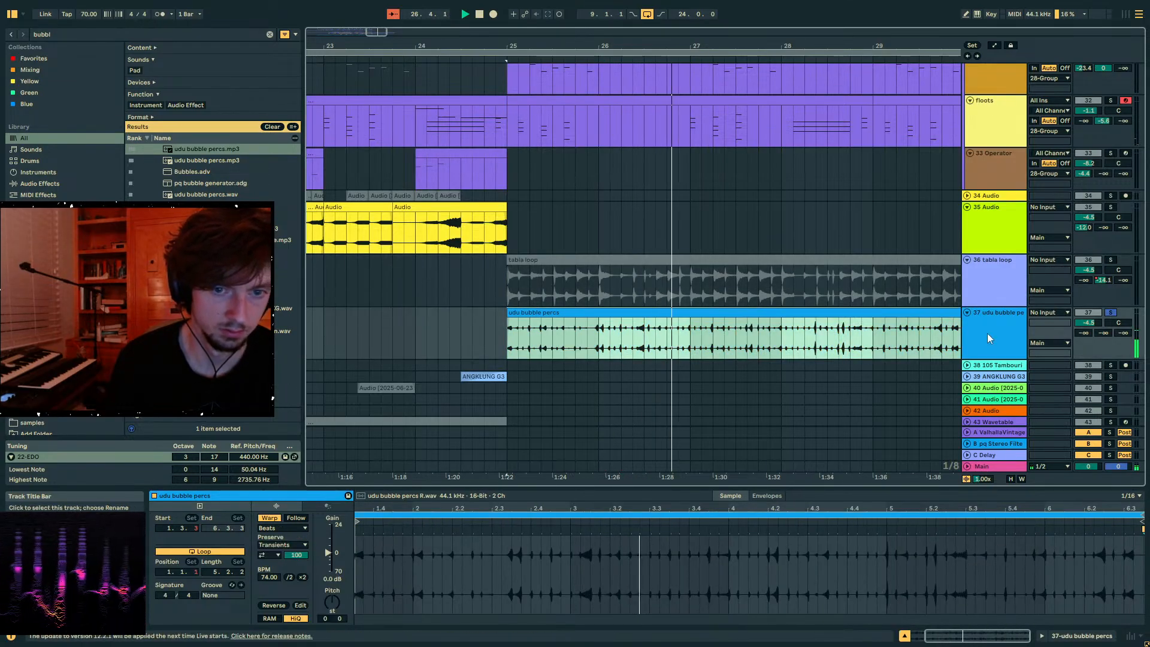
pyautogui.moveTo(691, 339); pyautogui.dragTo(504, 340)
pyautogui.hotkey('ctrl', 'd')
pyautogui.click(501, 340)
pyautogui.press('space')
pyautogui.press('space')
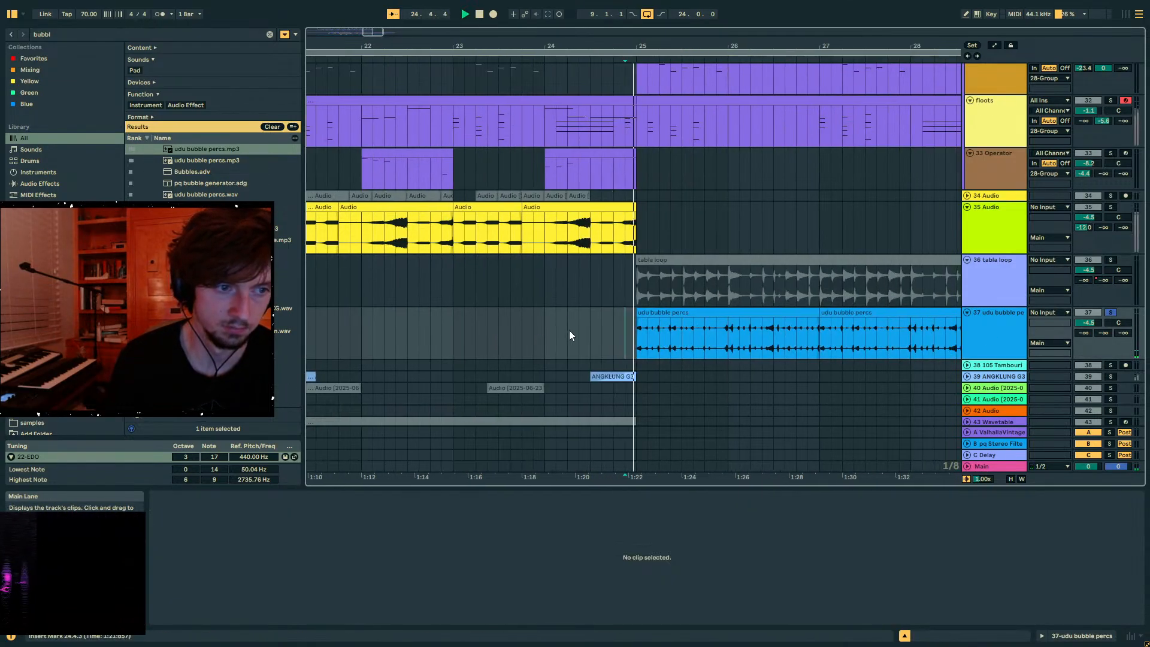
# - Search the browser for "roar" and add the Roar effect to the udu bubble percs track
pyautogui.hotkey('ctrl', 'f')
pyautogui.write('roar')
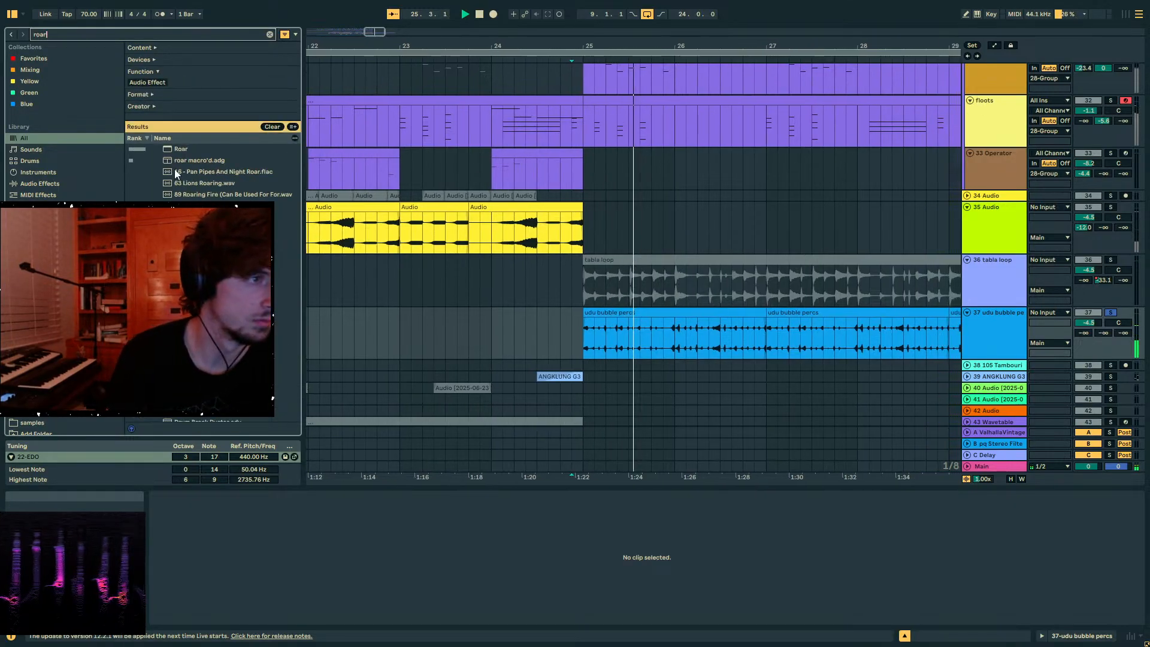
pyautogui.doubleClick(179, 149)
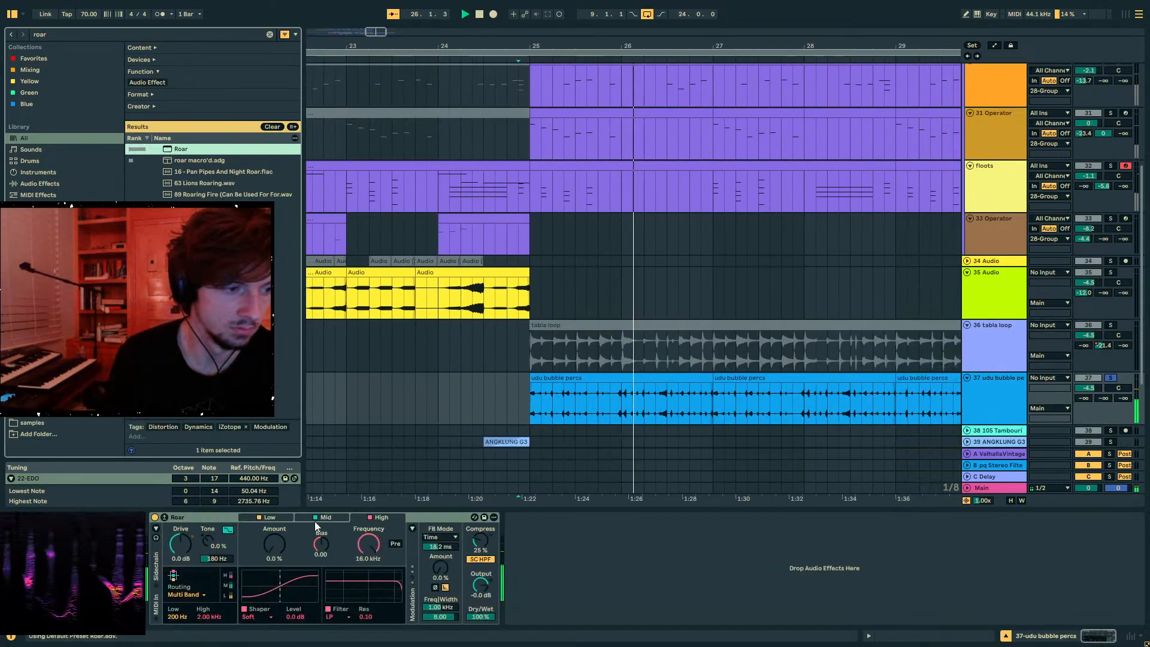
# - Set Roar's Low band Amount to 45% and High band Amount to 24%, and unsolo the track to hear it in the mix
pyautogui.click(270, 516)
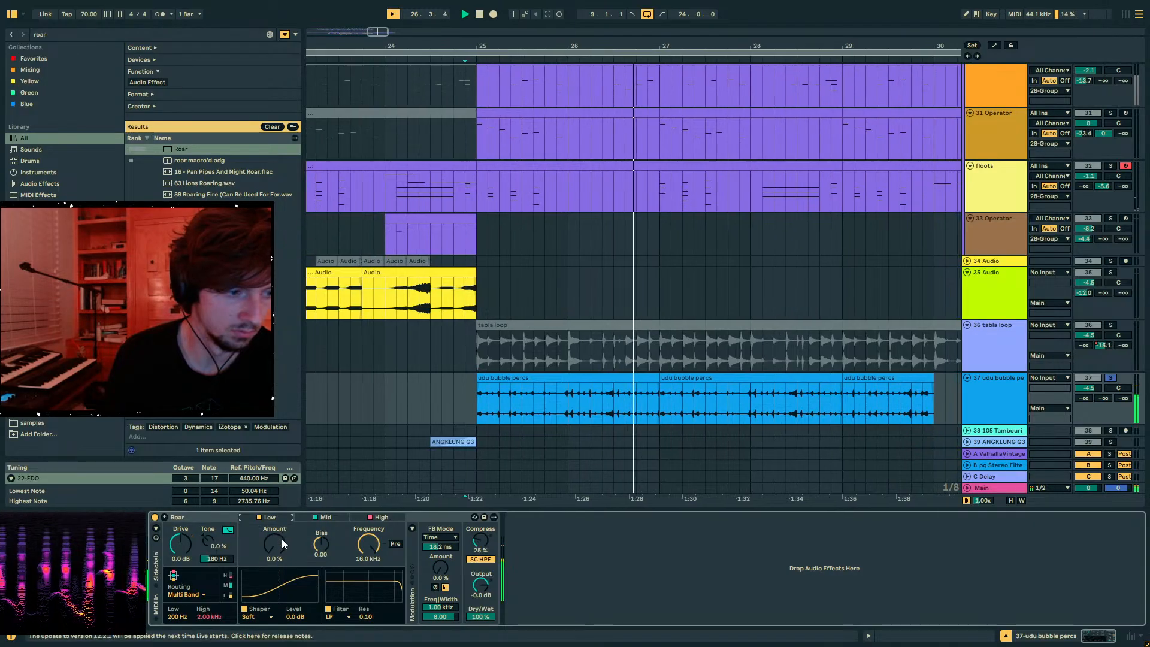
pyautogui.moveTo(284, 543); pyautogui.dragTo(284, 490)
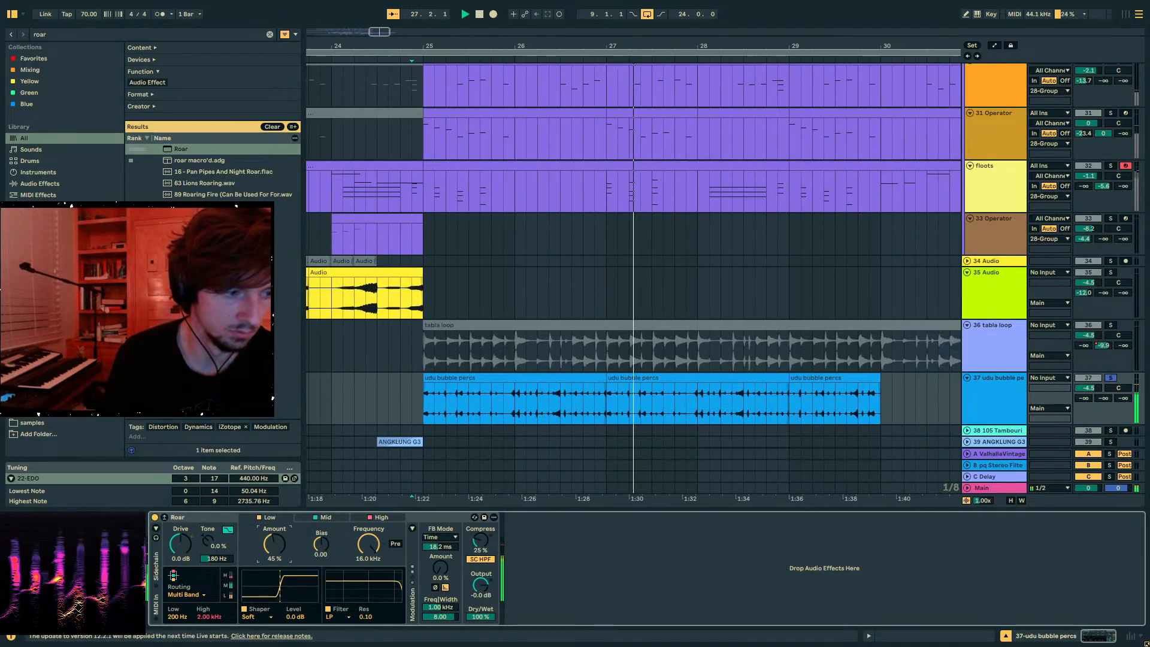
pyautogui.click(378, 518)
pyautogui.moveTo(266, 545); pyautogui.dragTo(267, 516)
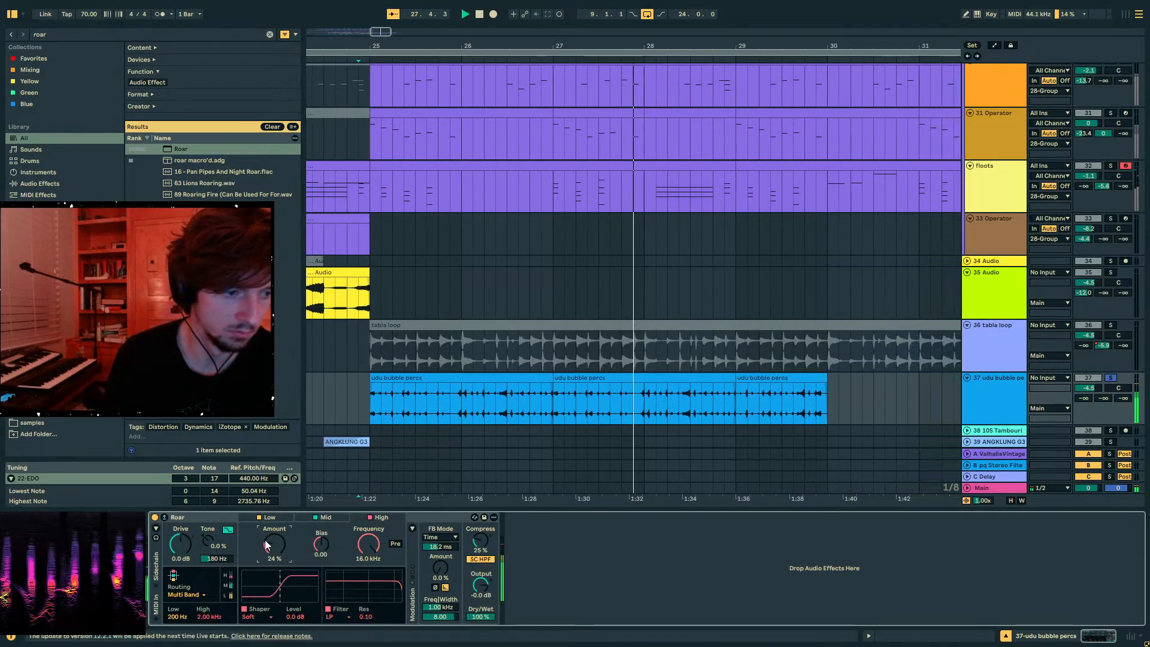
pyautogui.click(178, 150)
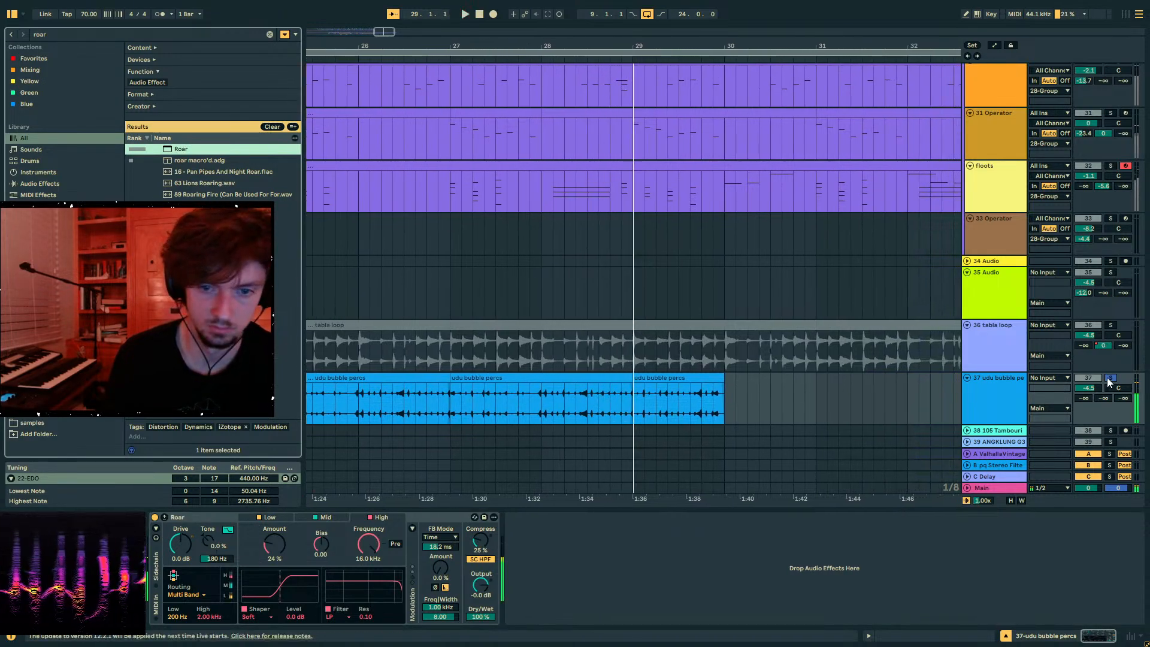
pyautogui.click(649, 376)
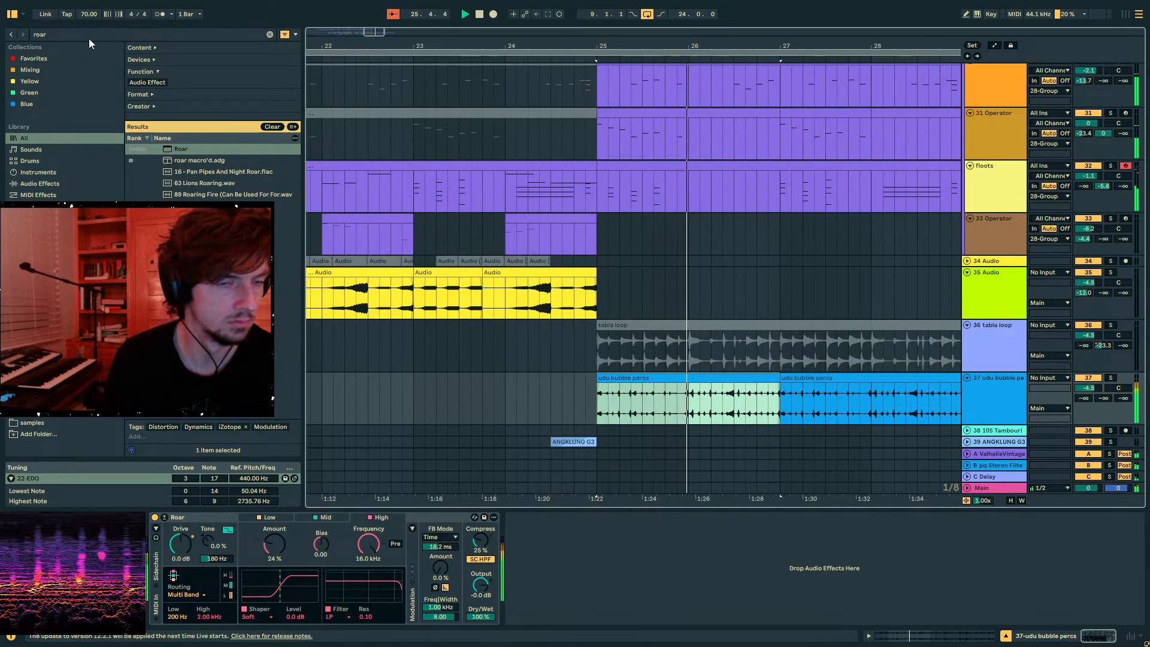
# - Search the browser for "stereo swap" and add pq Stereo Filter + Swap Delay after Roar on the udu bubble percs track
pyautogui.click(63, 31)
pyautogui.write('stereo swap')
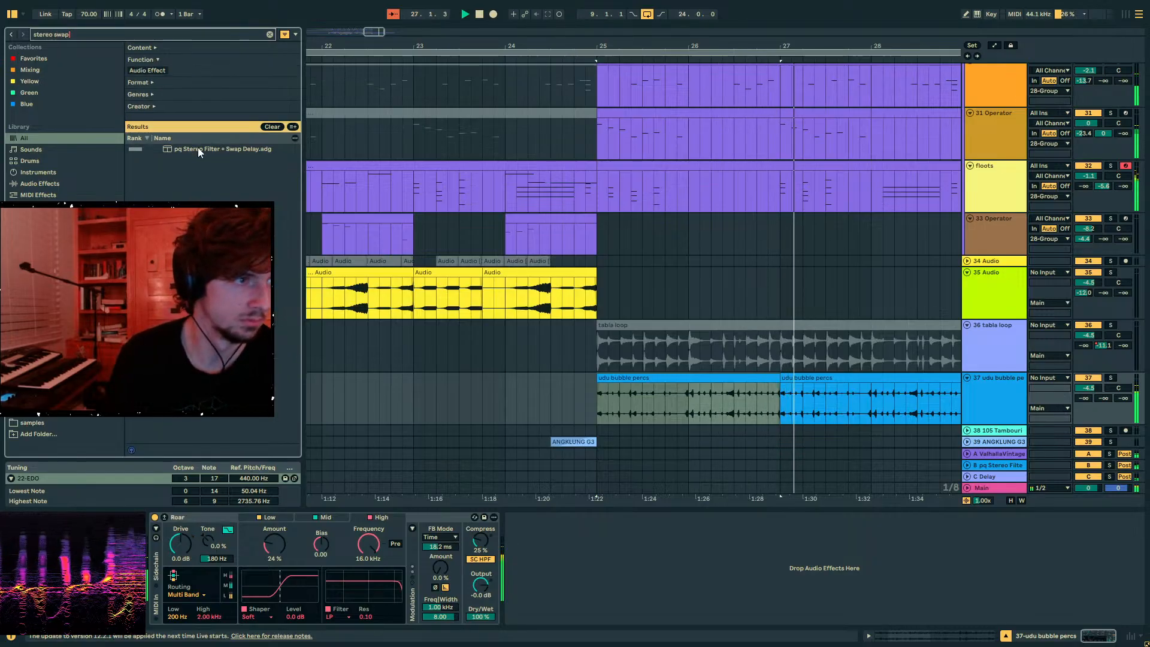
pyautogui.click(198, 149)
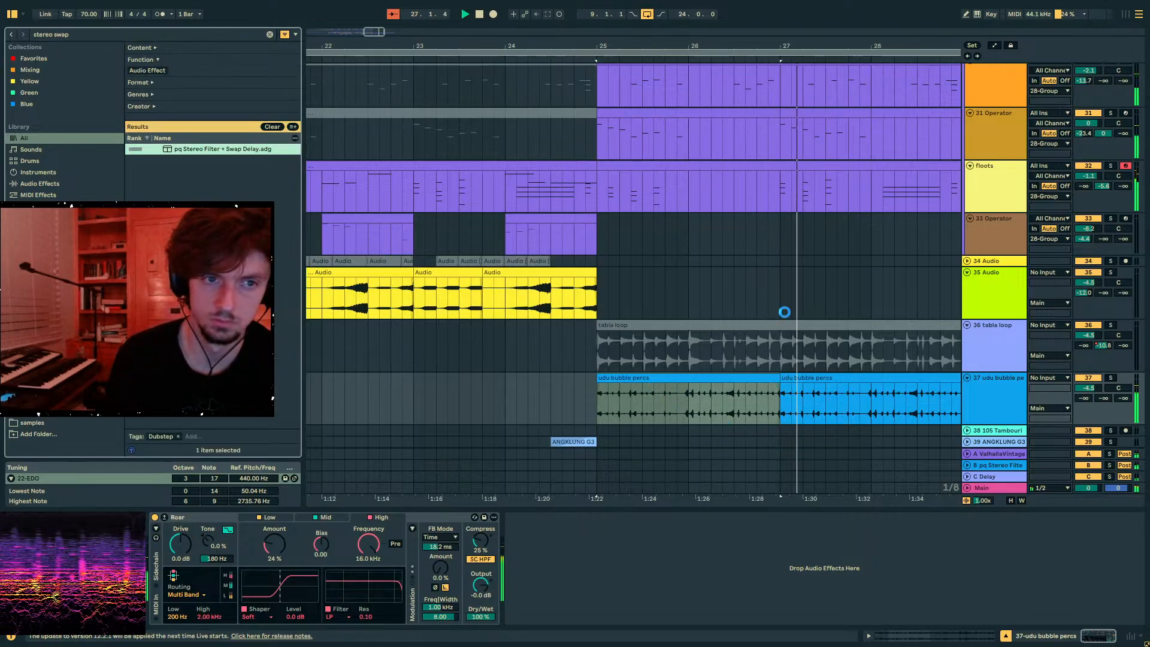
# - Deactivate the part of the 30 Operator clip from 26.2.3 to 27.1.1
pyautogui.scroll(1, 786, 269)
pyautogui.moveTo(720, 150); pyautogui.dragTo(774, 140)
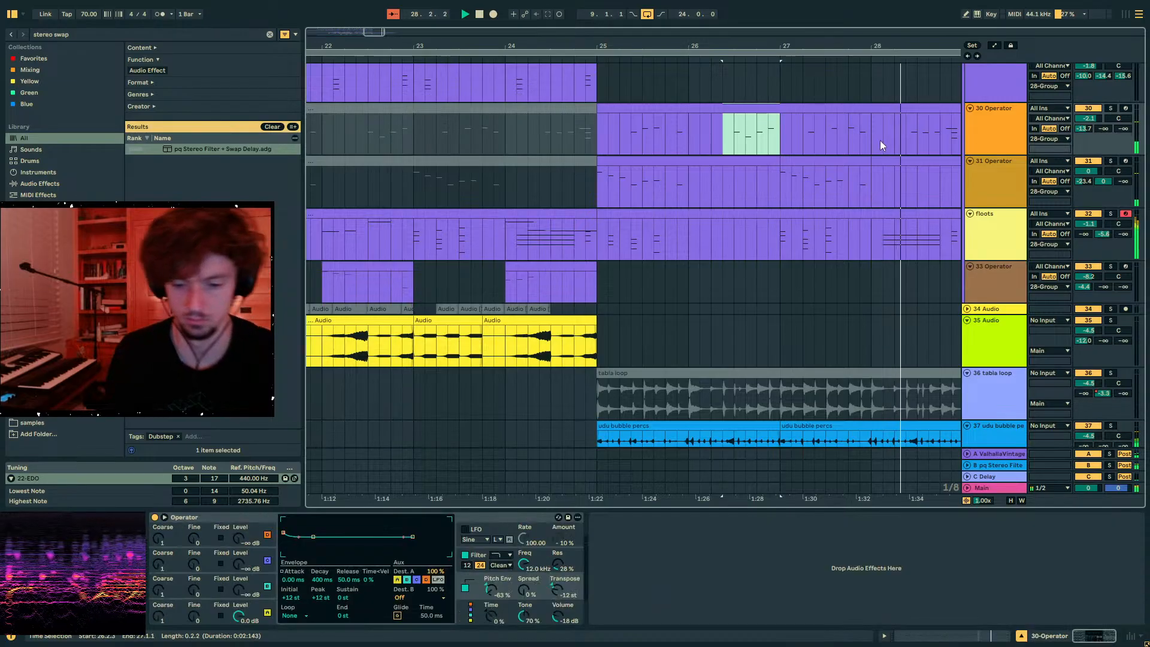
pyautogui.press('0')
pyautogui.moveTo(917, 136); pyautogui.dragTo(964, 135)
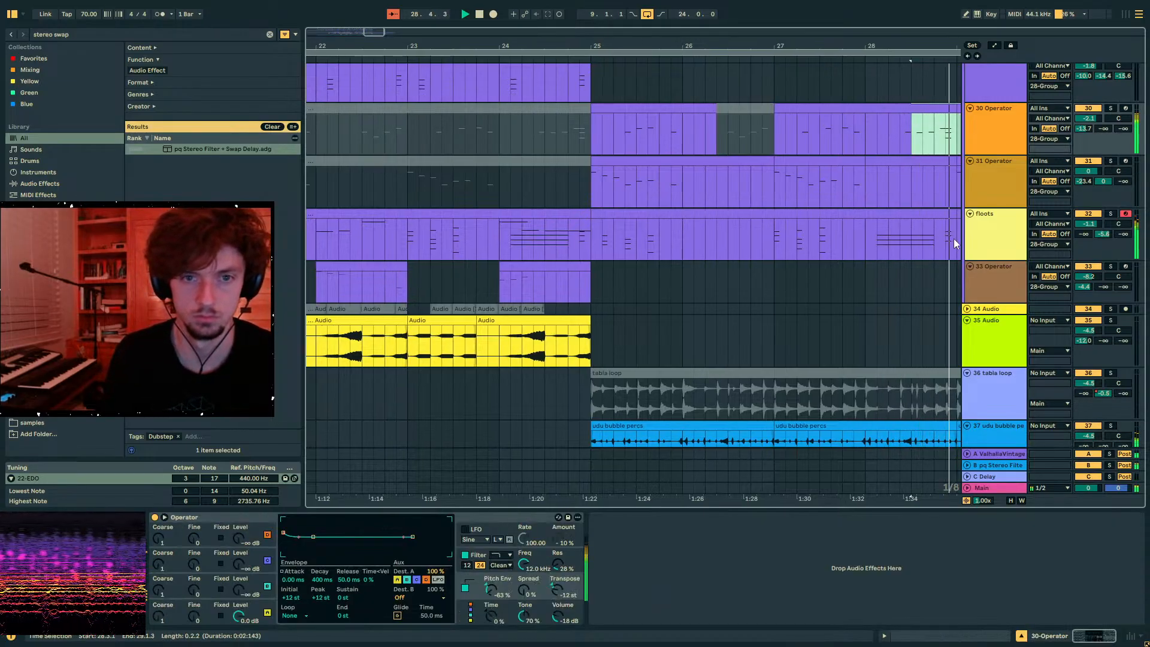
pyautogui.scroll(1, 954, 238)
pyautogui.scroll(-1, 953, 238)
pyautogui.scroll(-1, 954, 238)
# - On the udu track's pq Stereo Filter rack, set Swap Delay % to 1 and flatline amount to 100%
pyautogui.click(682, 359)
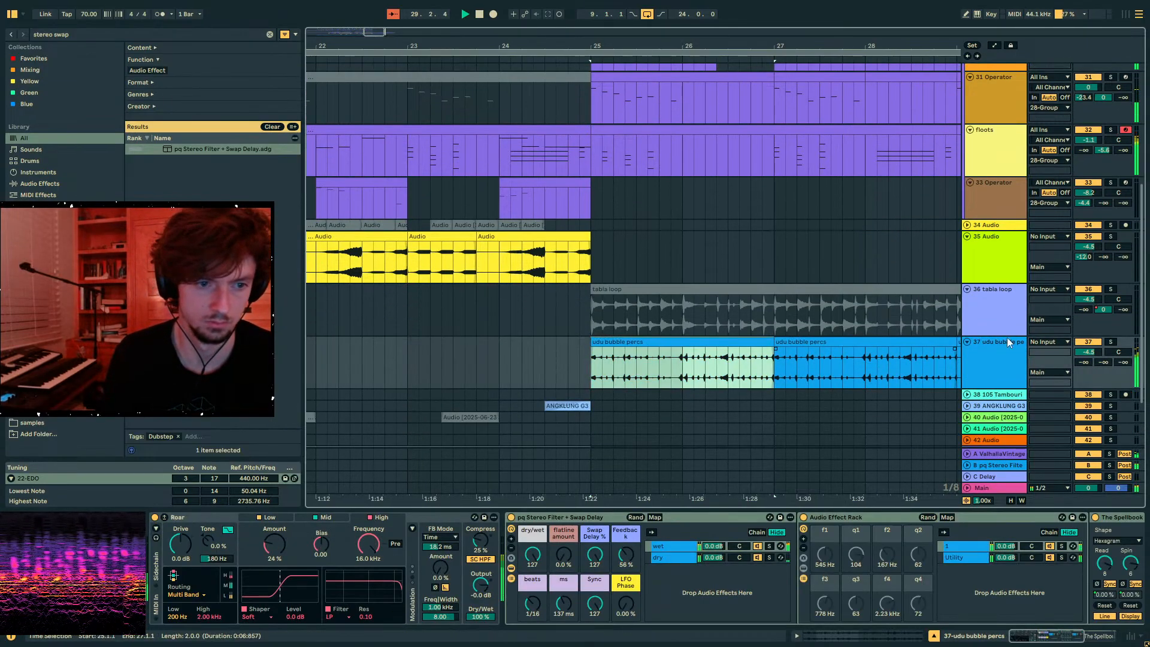
pyautogui.click(589, 563)
pyautogui.write('1')
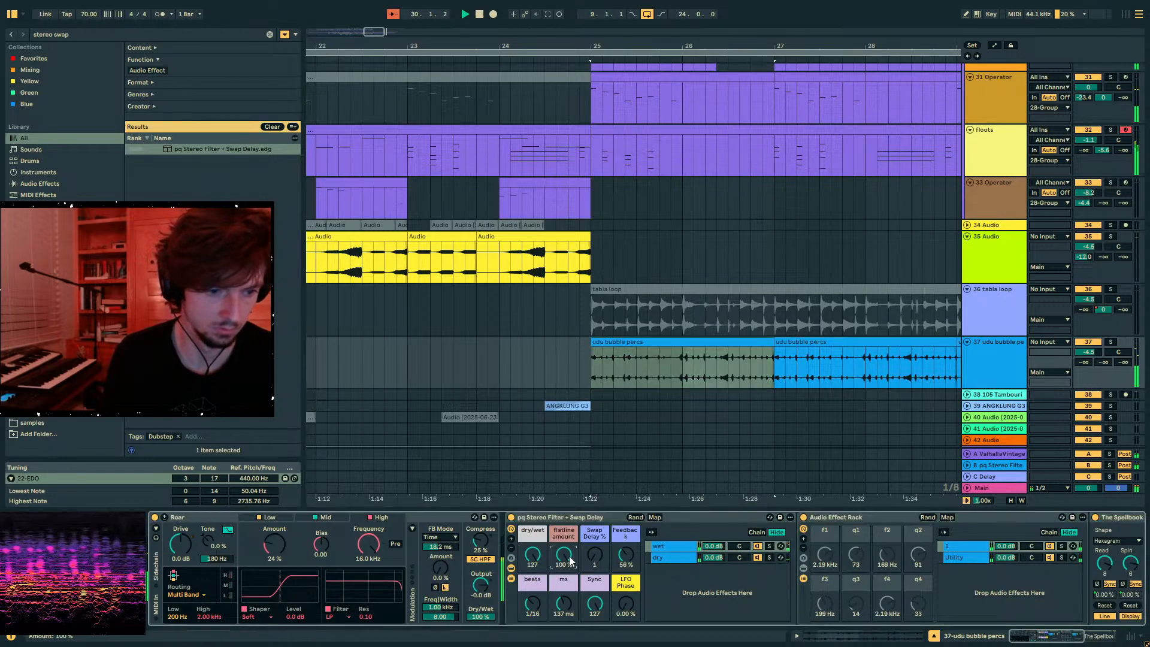
# - Solo the udu track briefly and duplicate its two clips from bars 25–29 so the percussion fills up to bar 33
pyautogui.click(1112, 343)
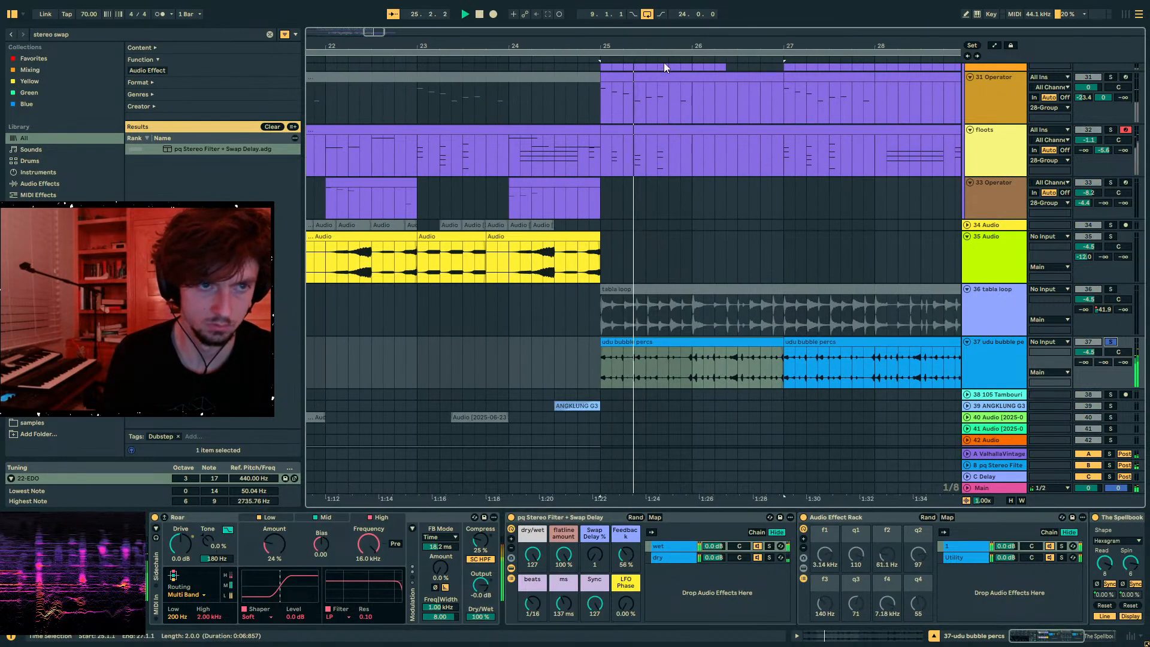
pyautogui.moveTo(627, 47); pyautogui.dragTo(628, 18)
pyautogui.click(693, 331)
pyautogui.click(684, 343)
pyautogui.click(647, 342)
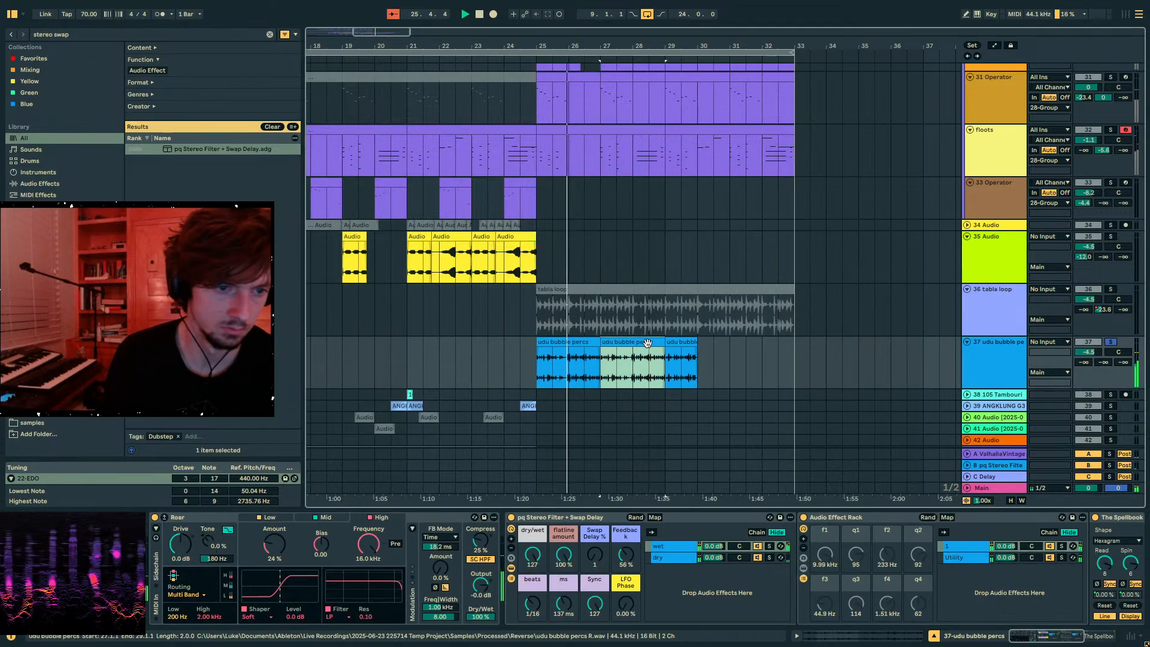
pyautogui.keyDown('shift'); pyautogui.click(573, 343); pyautogui.keyUp('shift')
pyautogui.hotkey('ctrl', 'd')
pyautogui.click(573, 343)
pyautogui.click(1111, 342)
pyautogui.scroll(3, 760, 297)
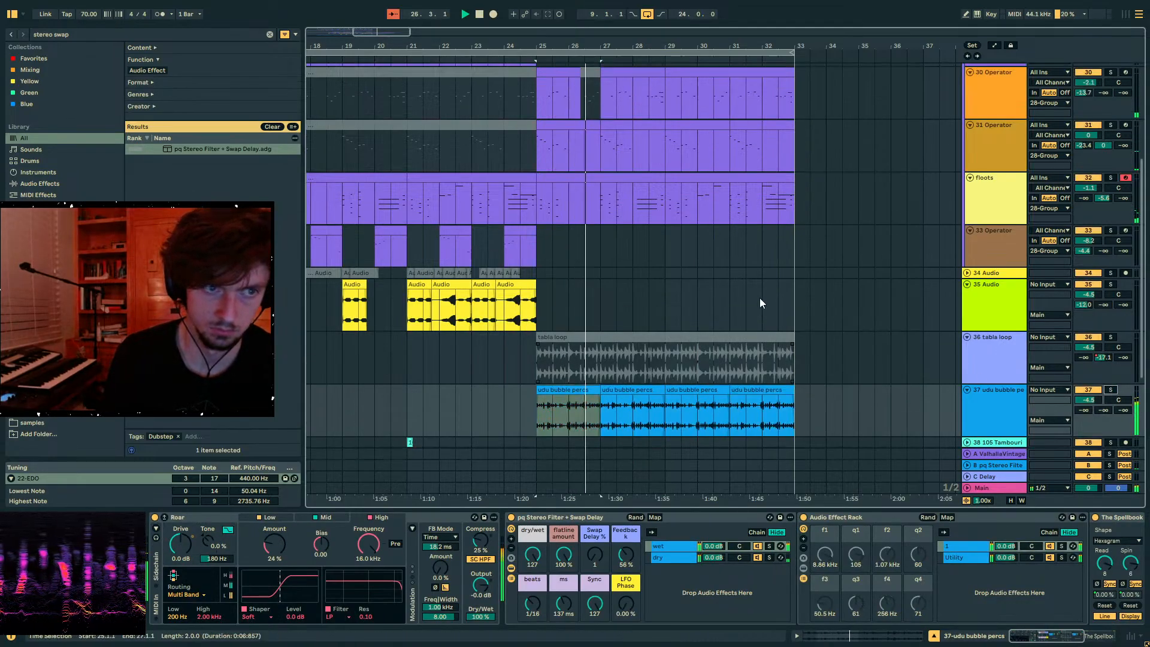
pyautogui.scroll(2, 741, 272)
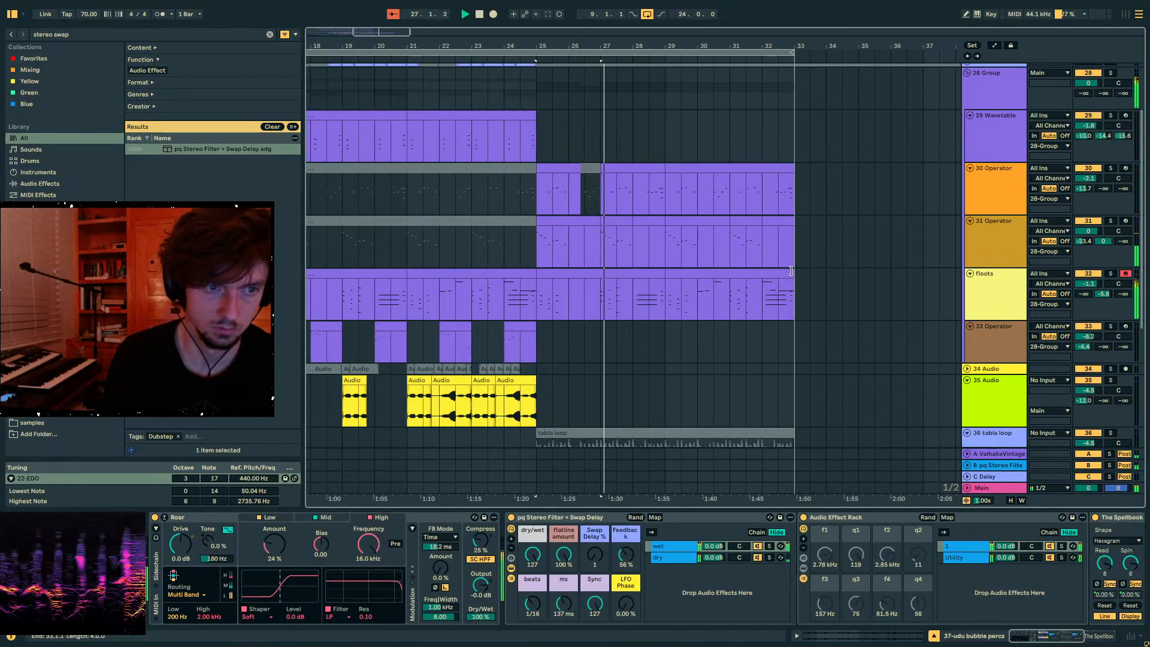
pyautogui.moveTo(791, 264); pyautogui.dragTo(641, 260)
pyautogui.scroll(3, 641, 269)
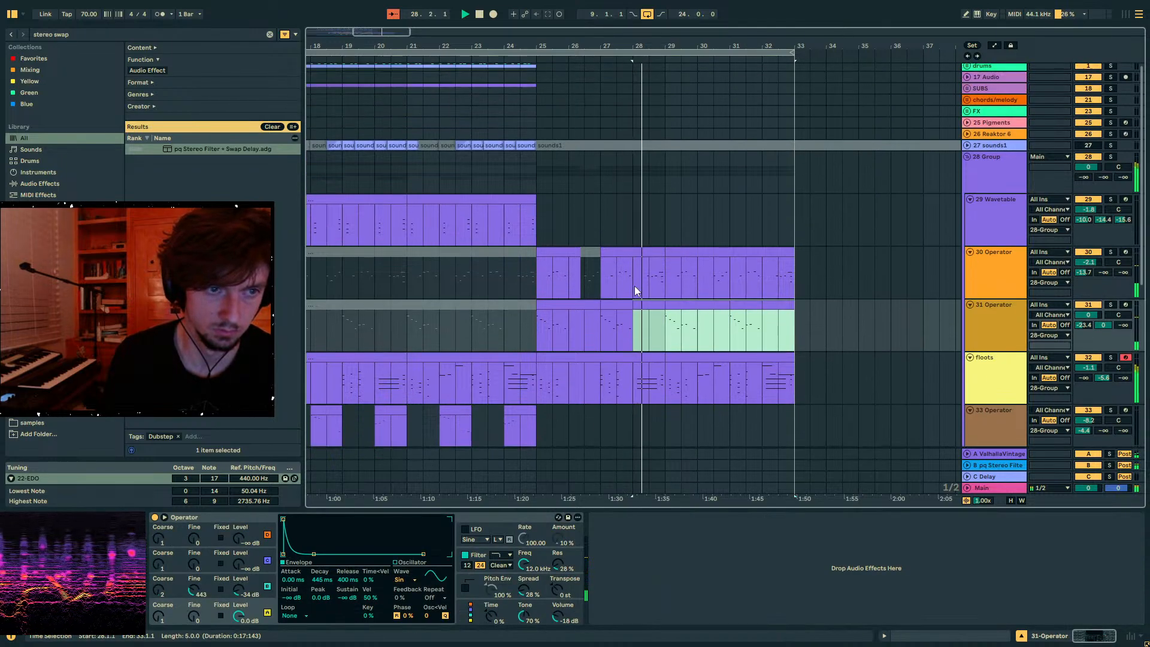
# - On the udu bubble percs track's pq Stereo Filter rack, set Swap Delay % to 81 and beats to 1/32
pyautogui.scroll(-9, 634, 286)
pyautogui.scroll(3, 640, 297)
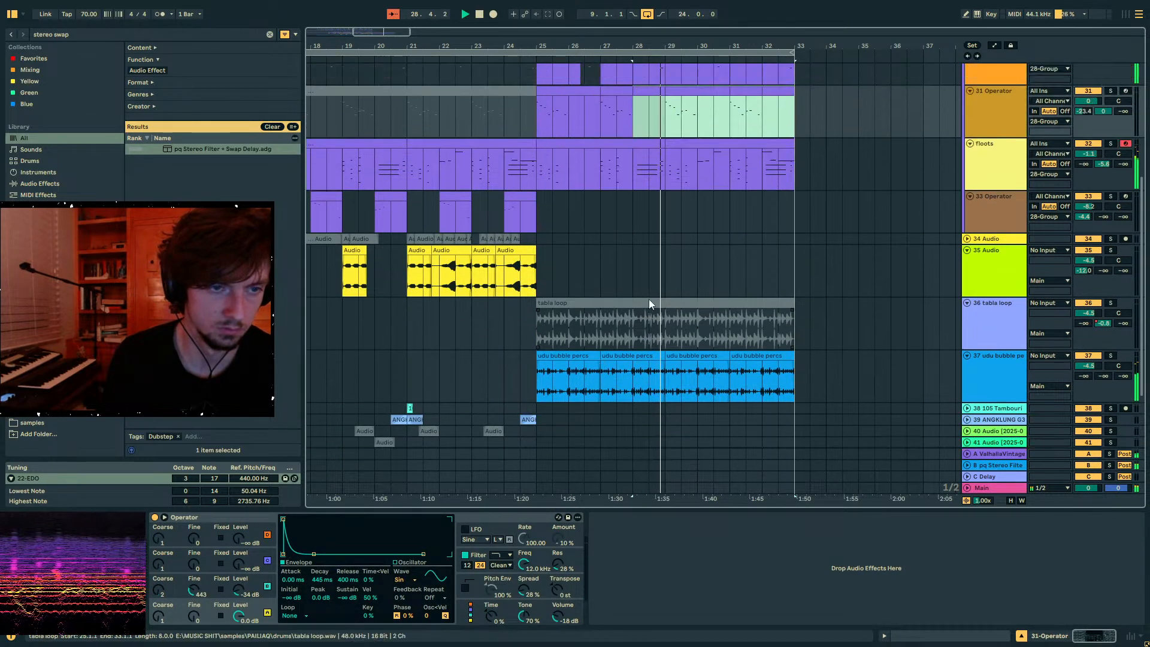
pyautogui.moveTo(668, 360); pyautogui.dragTo(532, 365)
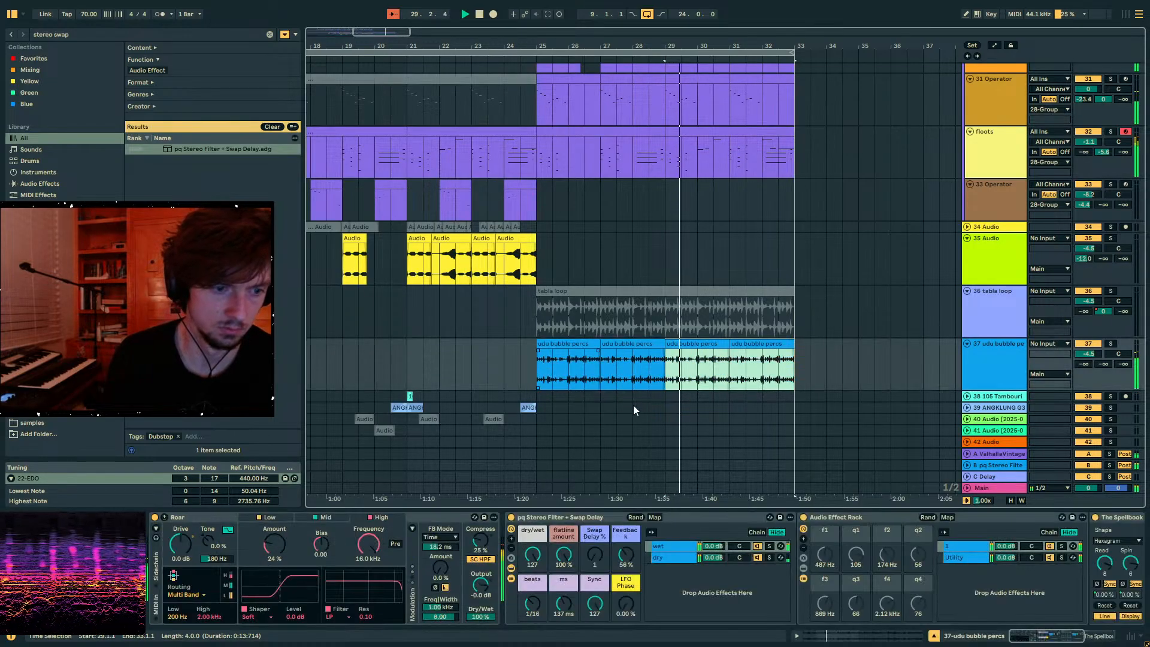
pyautogui.click(602, 563)
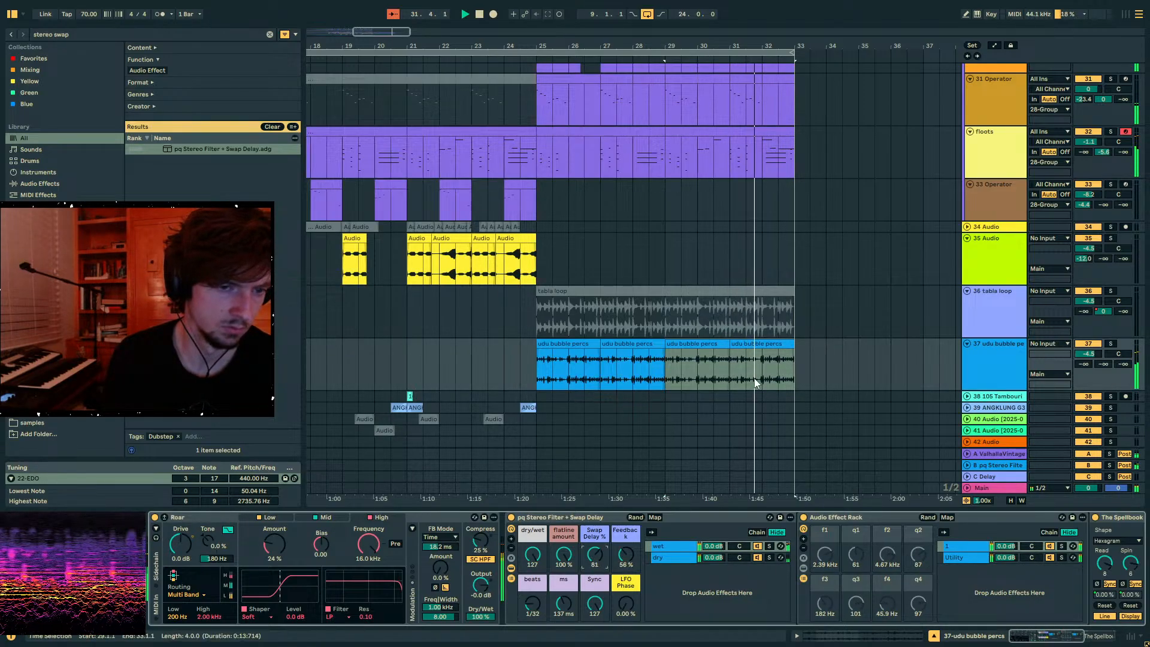
# - Duplicate the udu bubble percs clips from bars 29–33 so they continue to bar 37
pyautogui.click(795, 376)
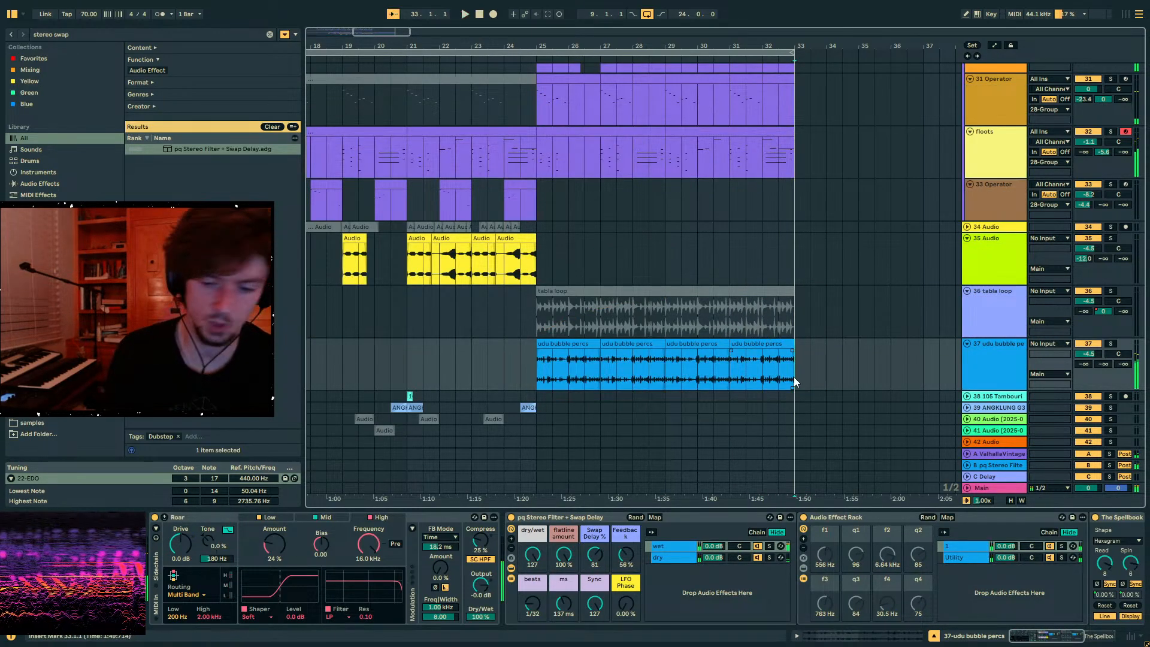
pyautogui.moveTo(793, 376); pyautogui.dragTo(669, 370)
pyautogui.hotkey('ctrl', 'd')
# - Copy the bars 9–17 section across the tracks to bar 33 and loop bars 33–41
pyautogui.scroll(5, 695, 362)
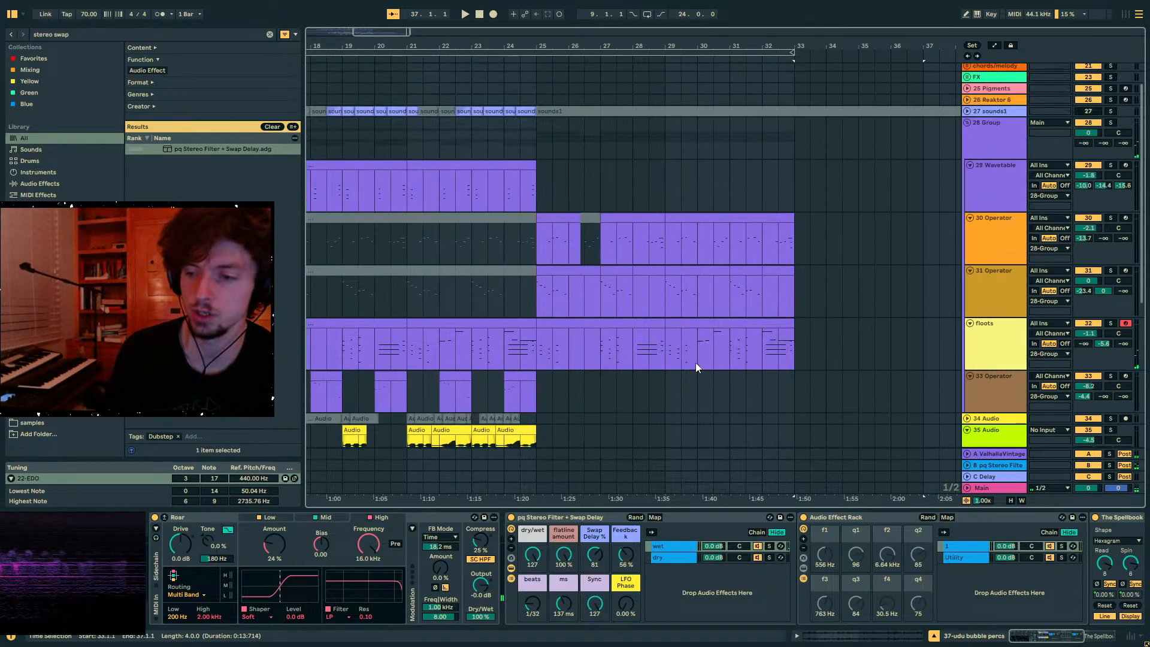
pyautogui.press('a')
pyautogui.scroll(-5, 593, 89)
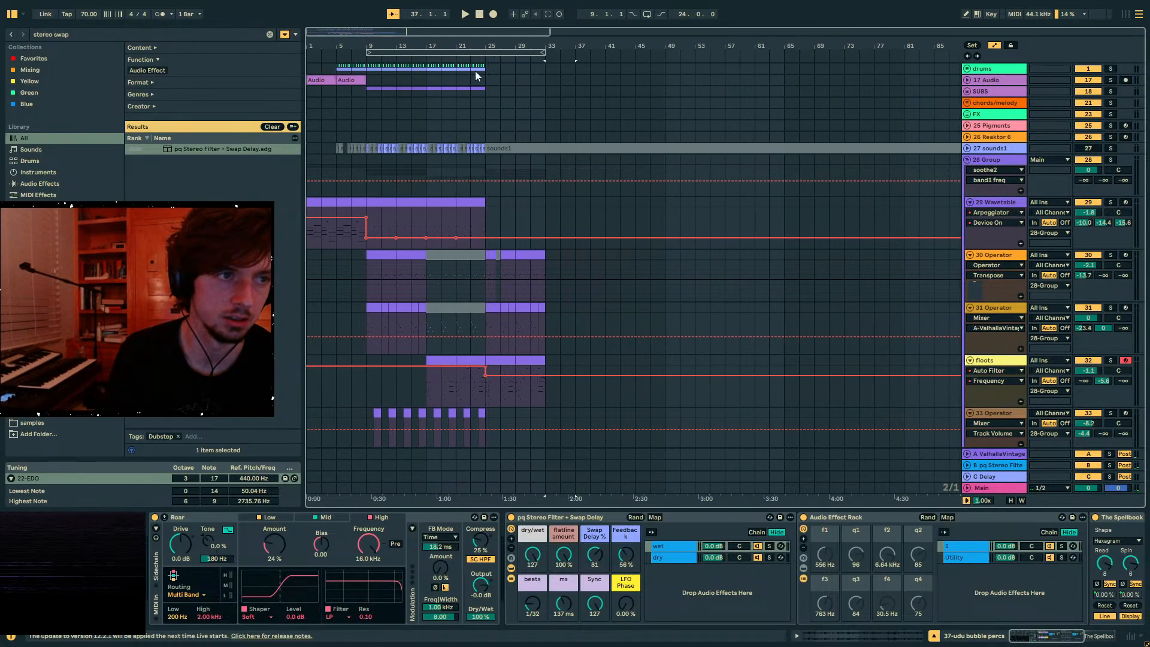
pyautogui.hotkey('ctrl', 'l')
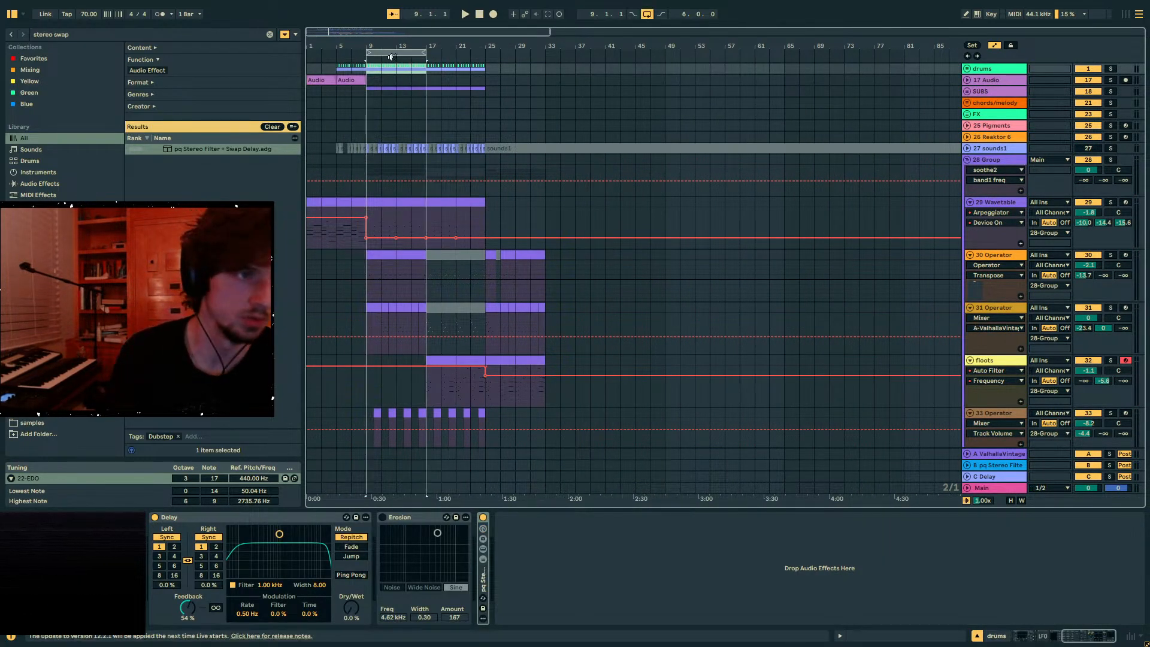
pyautogui.click(395, 54)
pyautogui.moveTo(606, 64)
pyautogui.mouseDown()
pyautogui.moveTo(590, 64)
pyautogui.moveTo(647, 62)
pyautogui.moveTo(587, 62)
pyautogui.mouseUp()
pyautogui.scroll(-3, 587, 246)
pyautogui.scroll(-10, 587, 246)
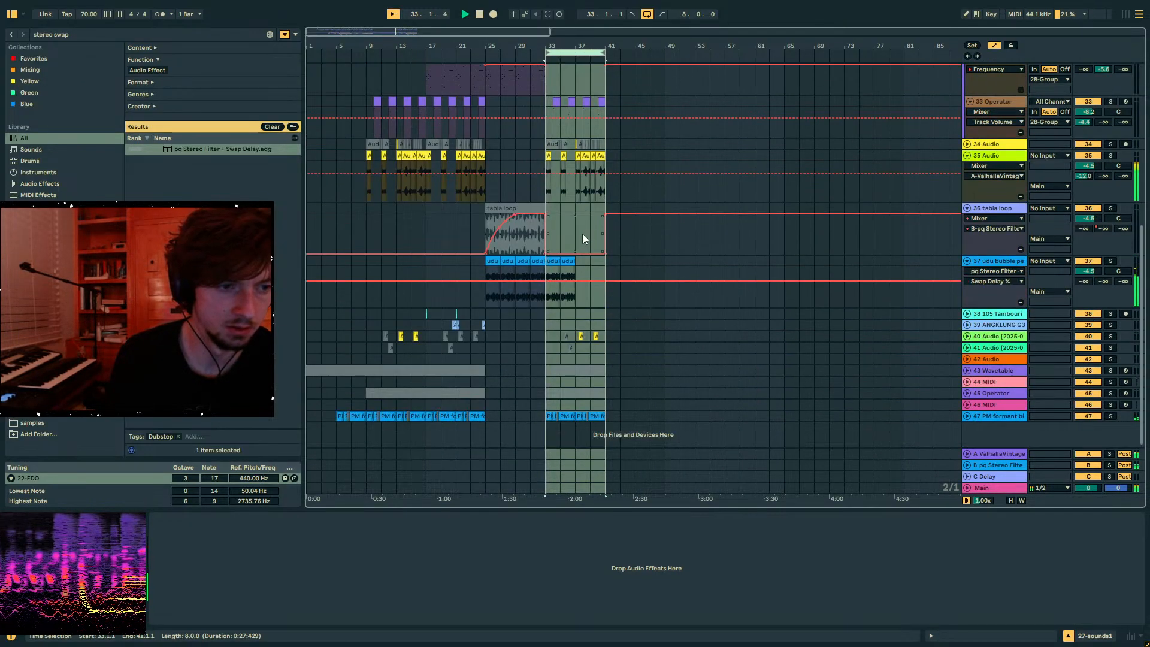
# - Deactivate the udu bubble percs clips from about 33.4.1 to bar 37 and play back the transition into bar 33
pyautogui.click(560, 282)
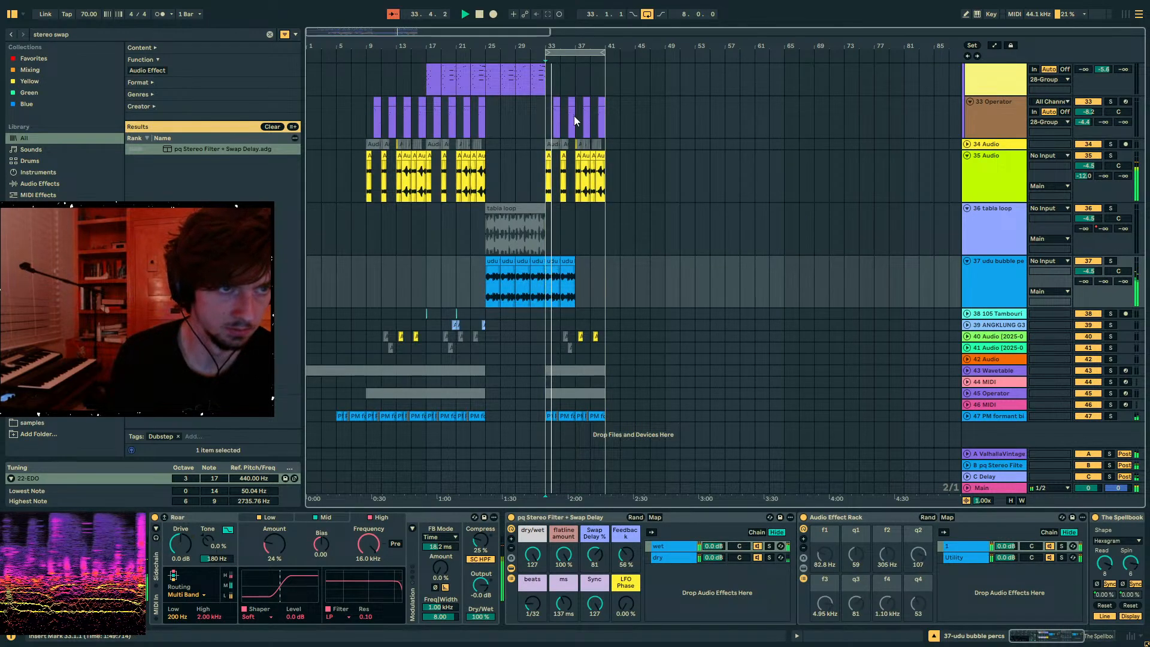
pyautogui.scroll(8, 542, 274)
pyautogui.moveTo(541, 292); pyautogui.dragTo(789, 281)
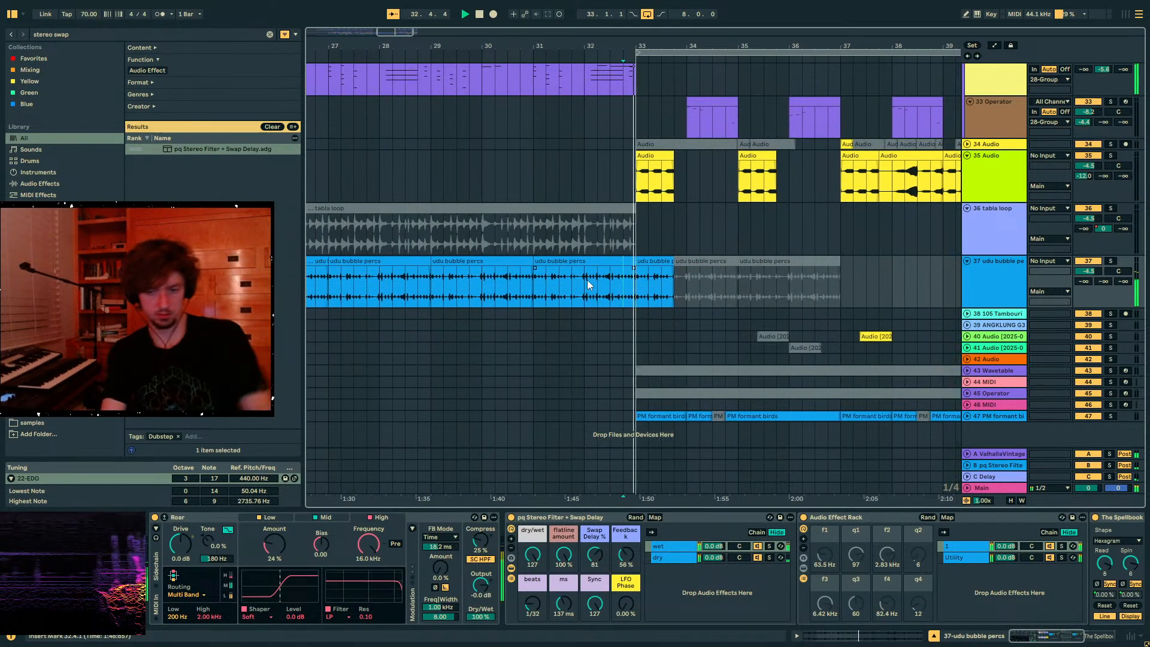
pyautogui.press('space')
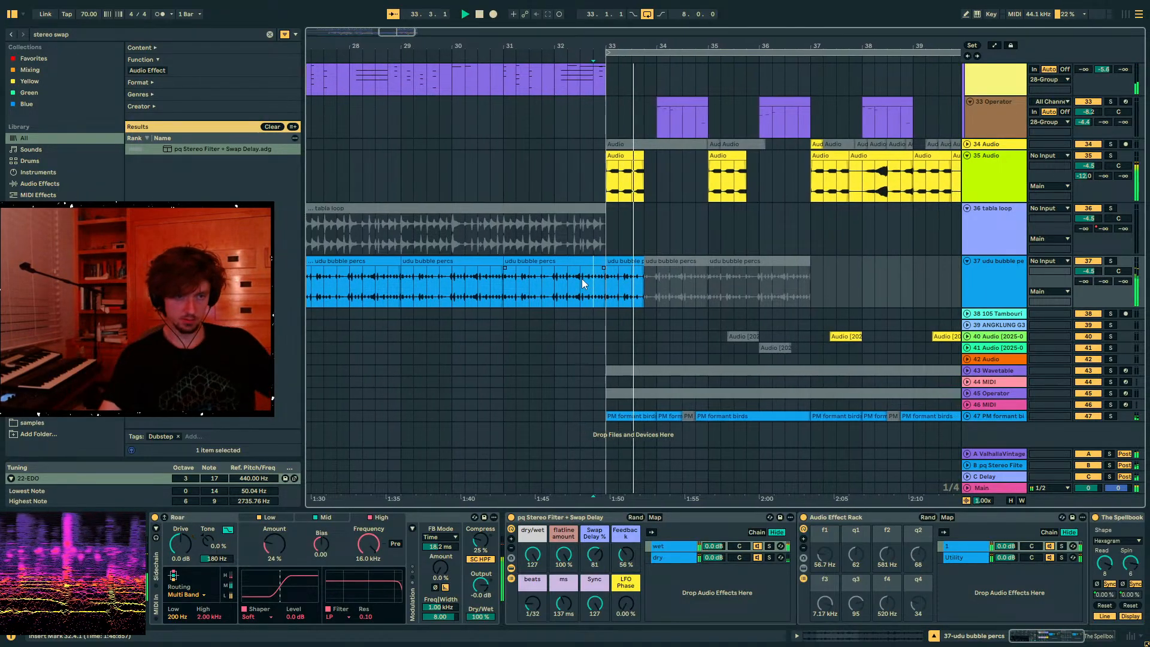
# - Open the 31 Operator clip at bar 33 in an enlarged note editor and solo its track for playback
pyautogui.scroll(5, 658, 273)
pyautogui.click(618, 183)
pyautogui.click(617, 236)
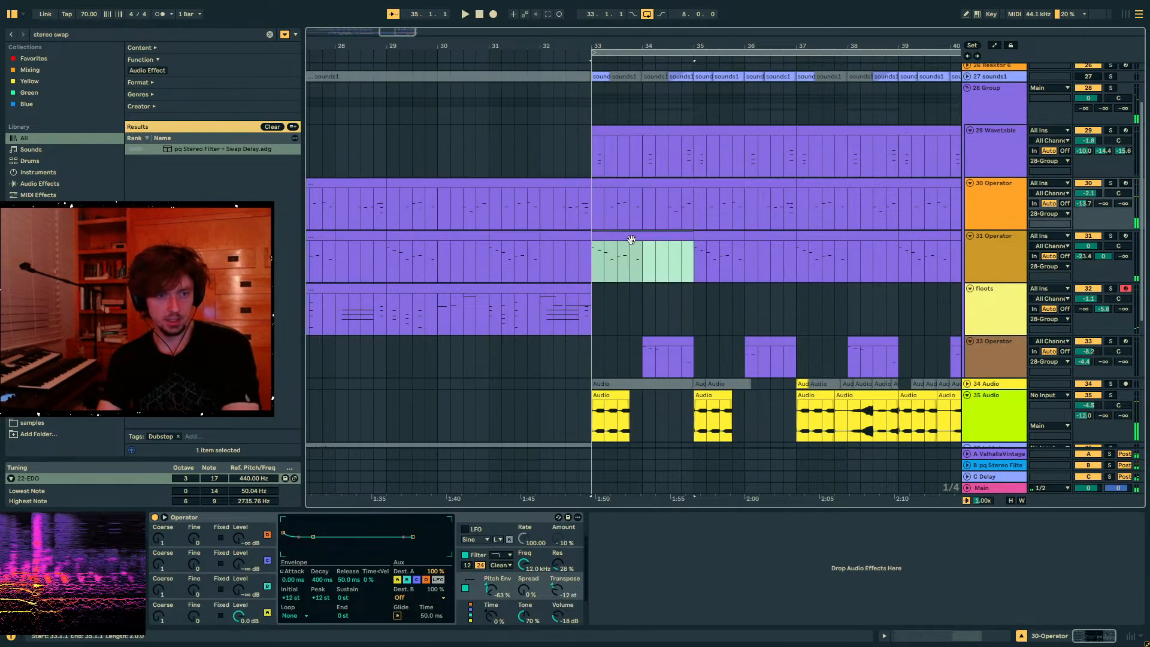
pyautogui.click(942, 640)
pyautogui.moveTo(567, 490); pyautogui.dragTo(567, 331)
pyautogui.click(1112, 234)
pyautogui.press('space')
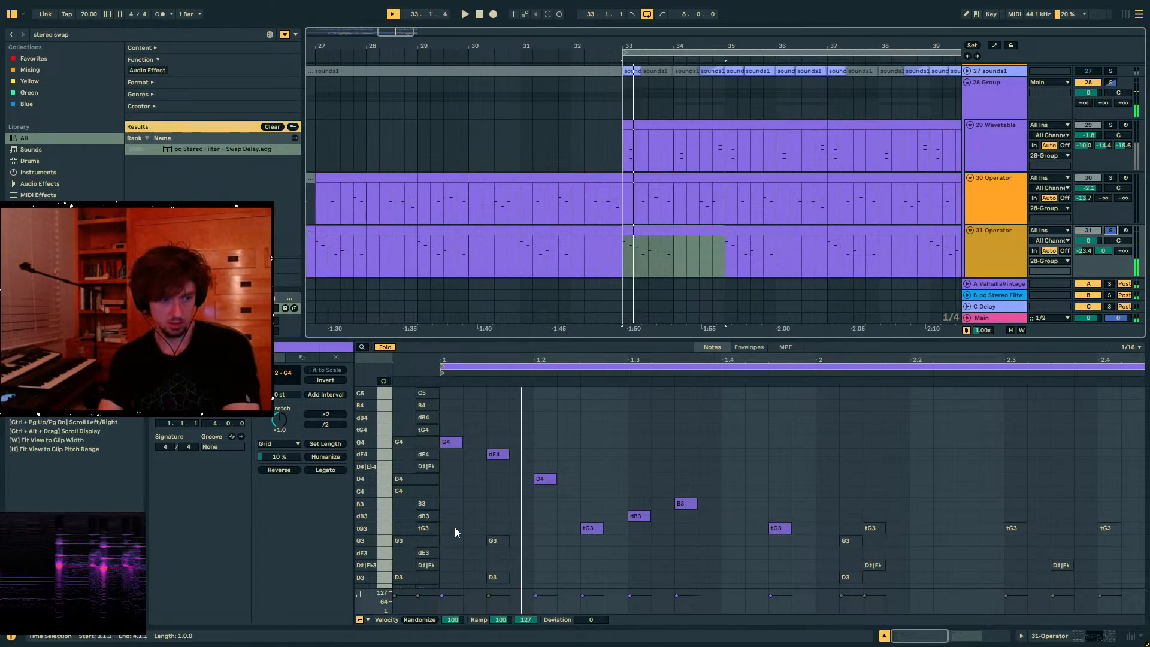
# - In the 31 Operator clip, add tG3 at 1, dB3 at 1.1.3 and B3 at 1.2, and change the notes above the last two to tG4 and G4
pyautogui.doubleClick(450, 529)
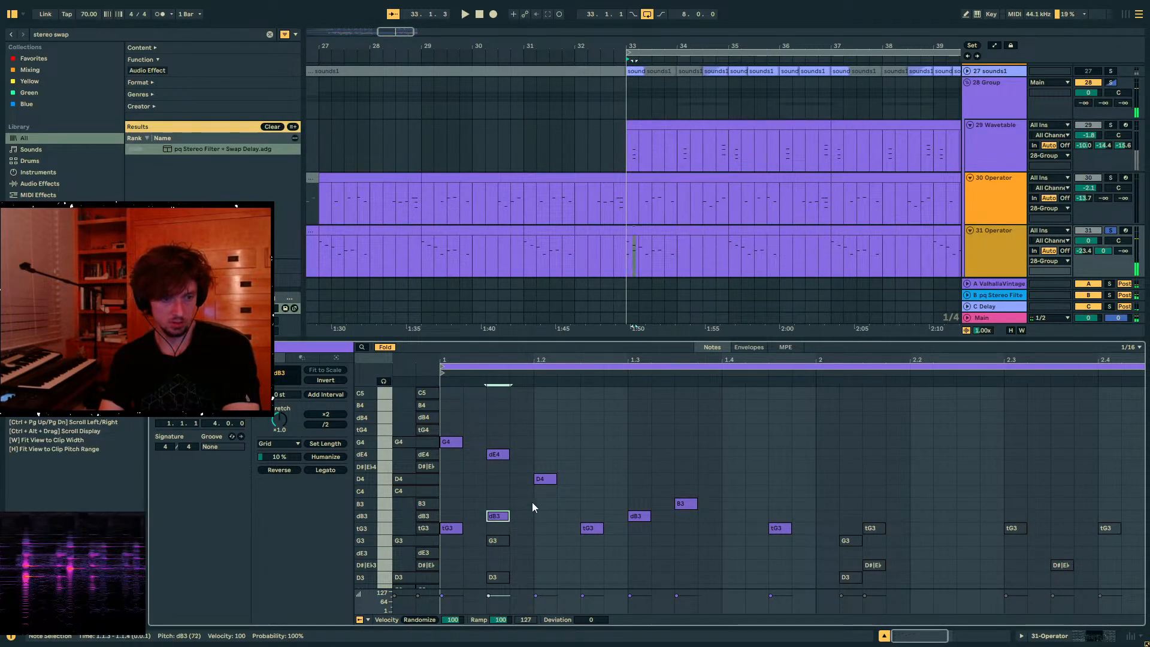
pyautogui.doubleClick(545, 441)
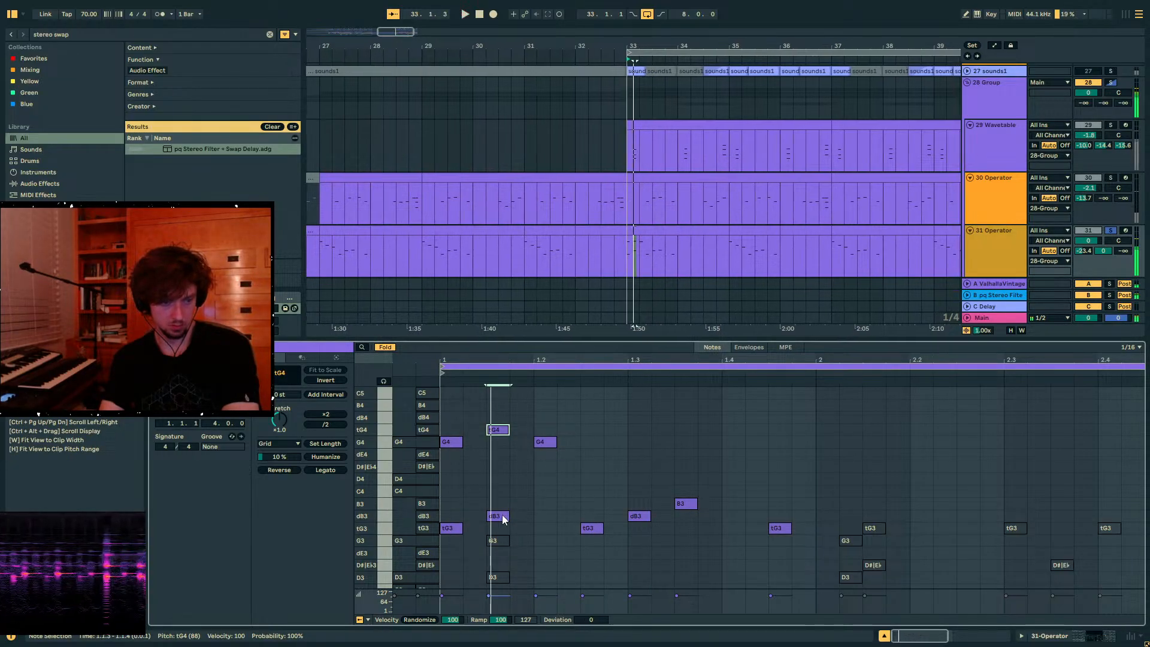
pyautogui.click(537, 497)
pyautogui.doubleClick(544, 508)
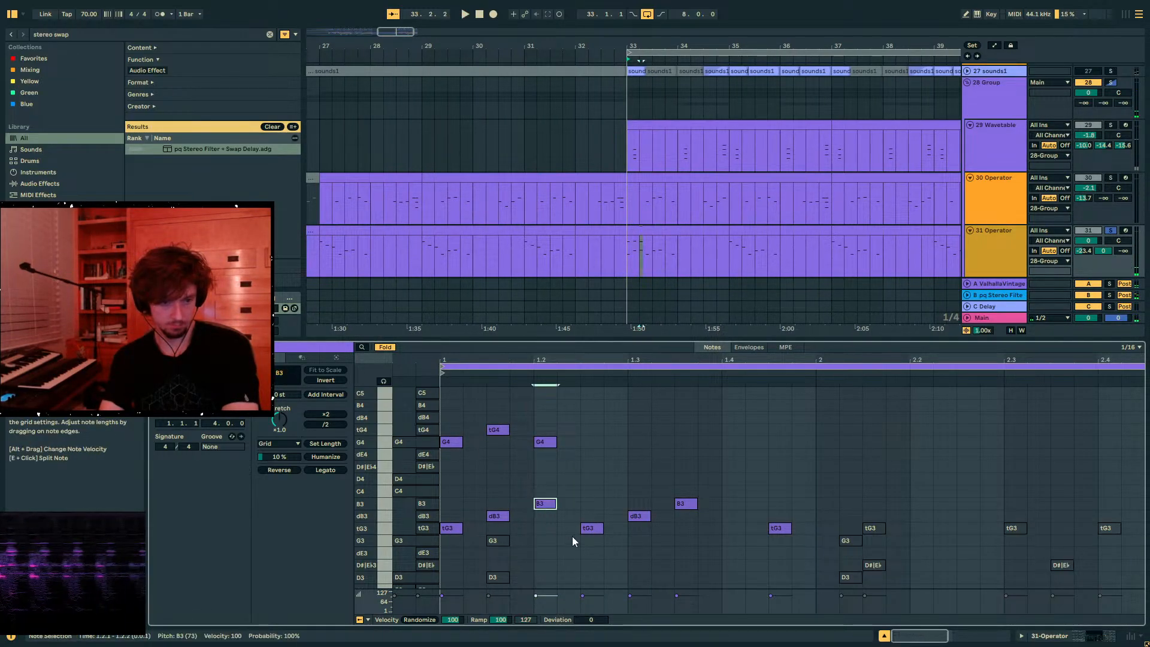
# - Add a low line to the 31 Operator clip: dB2 at 1, G2 at 1.1.3, D#2 at 1.2 and tG2 at 1.3
pyautogui.scroll(-2, 573, 537)
pyautogui.doubleClick(452, 527)
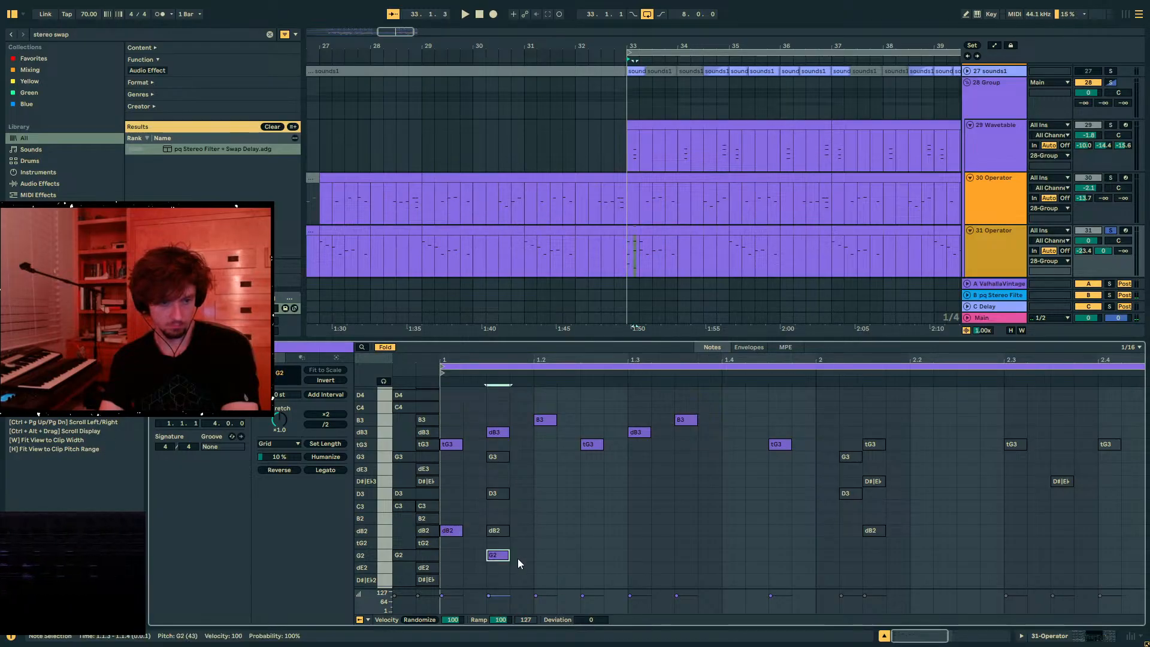
pyautogui.scroll(-2, 563, 581)
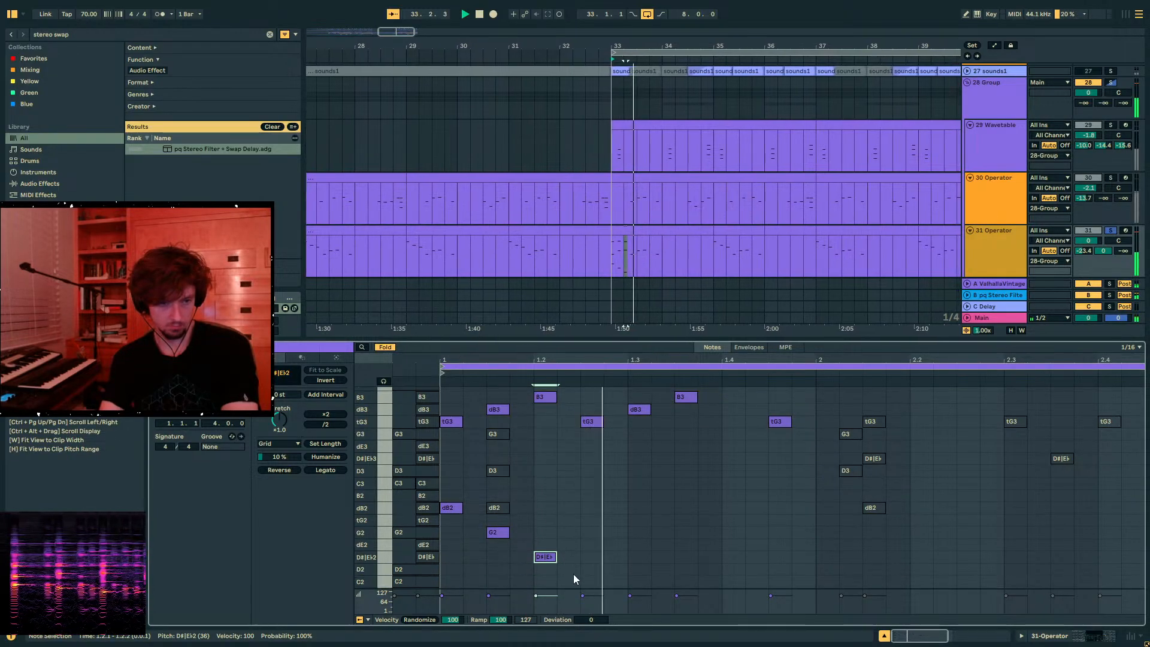
pyautogui.click(597, 568)
pyautogui.doubleClick(639, 520)
# - Lower the 31 Operator clip's B3 note at 1.3.3 to G3 and delete its tG3 note at 1.4.3
pyautogui.scroll(4, 655, 465)
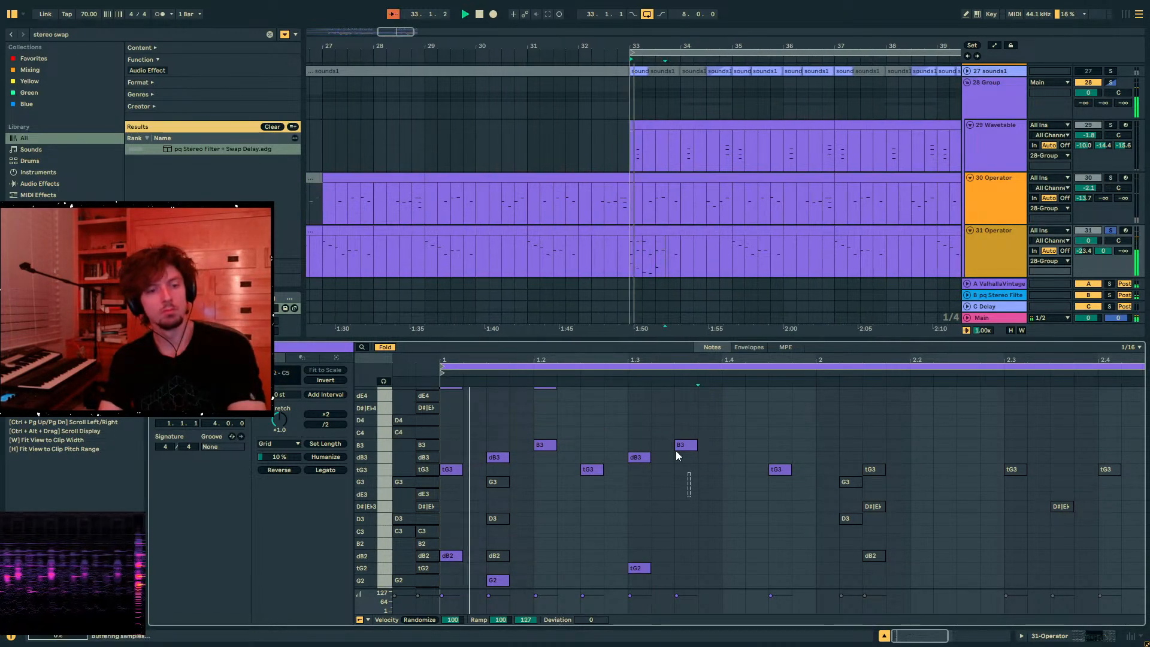
pyautogui.moveTo(688, 445); pyautogui.dragTo(689, 469)
pyautogui.press('Down')
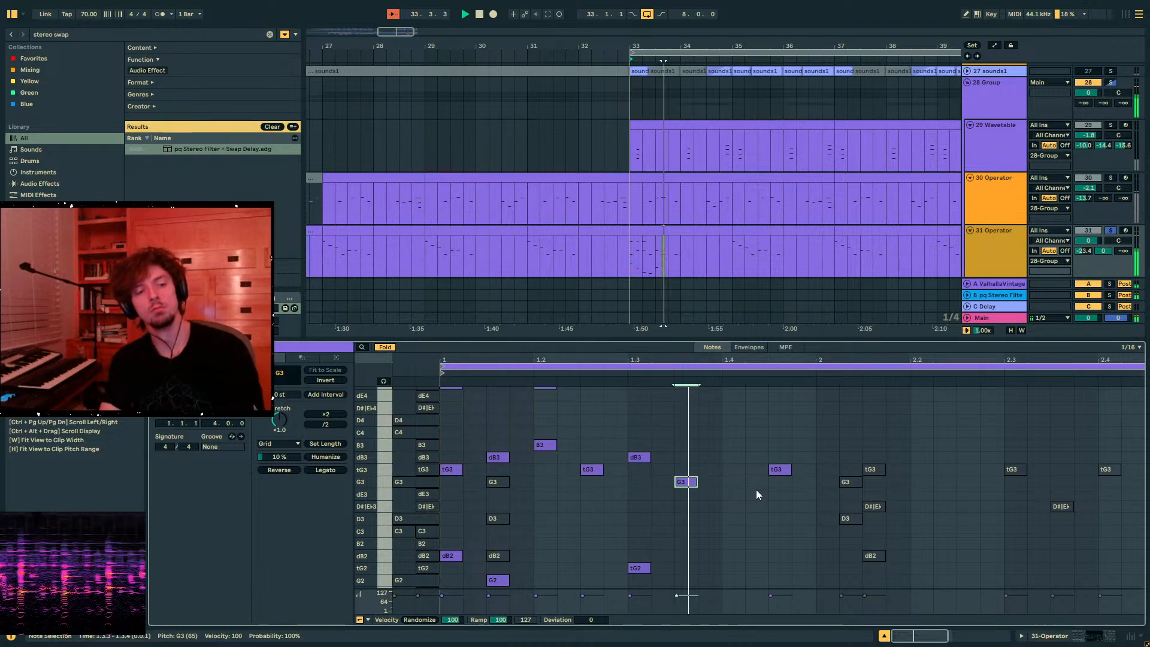
pyautogui.scroll(5, 719, 506)
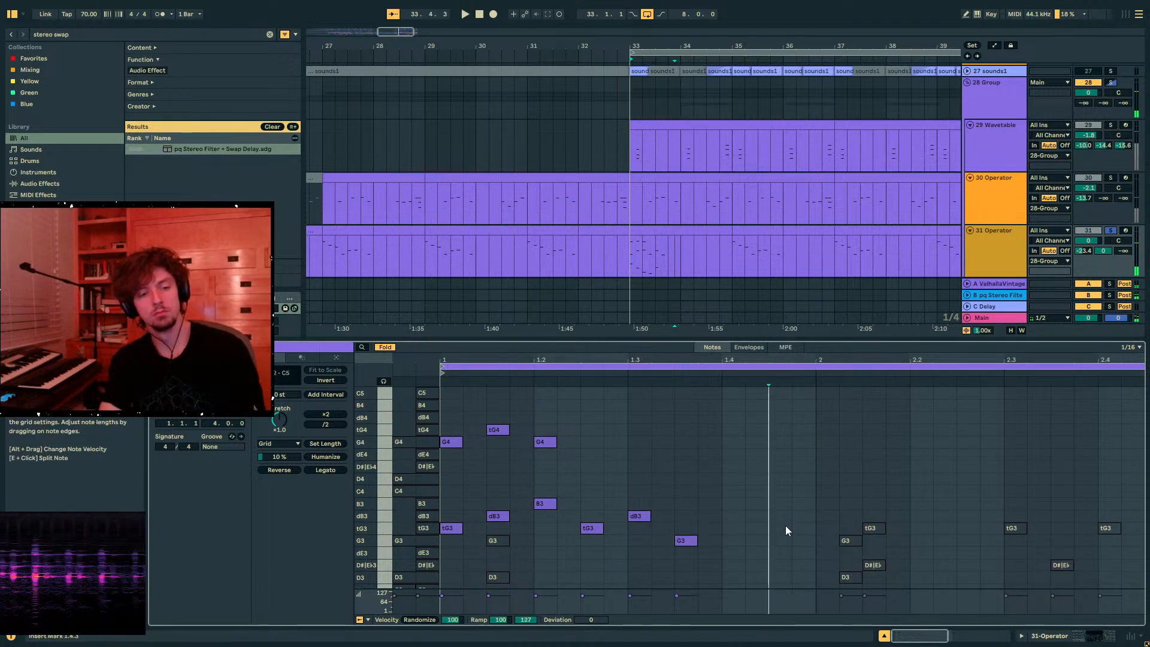
pyautogui.doubleClick(783, 527)
# - Add a dE4 note at 1.3 in the 31 Operator clip and unsolo its track
pyautogui.doubleClick(649, 456)
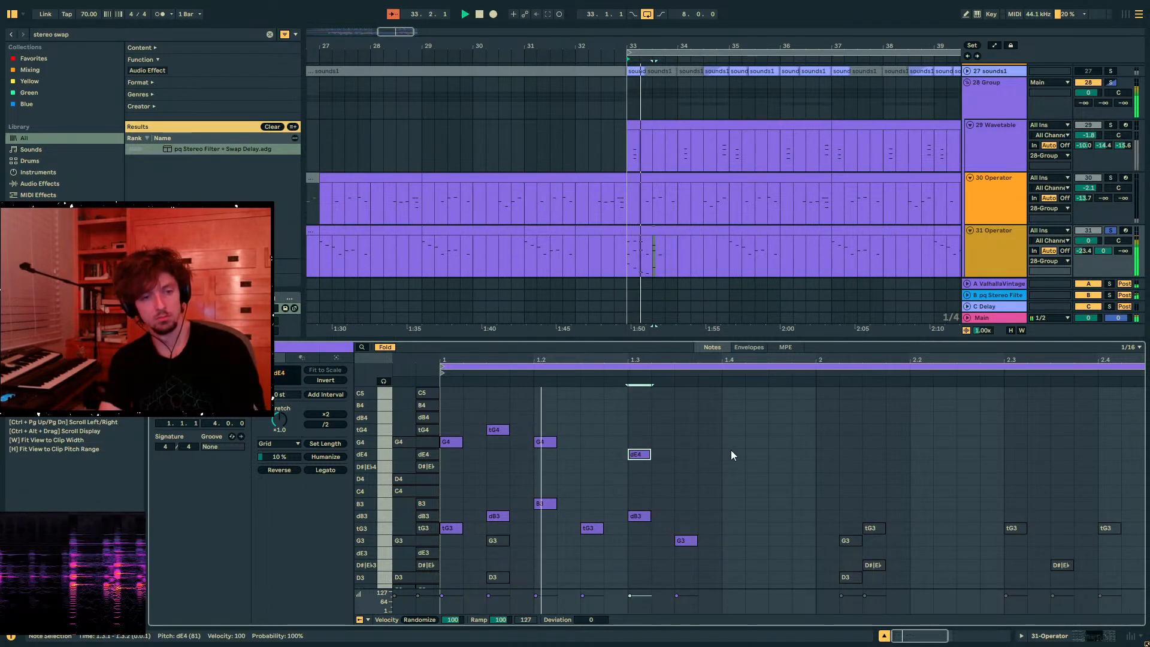
pyautogui.click(1112, 234)
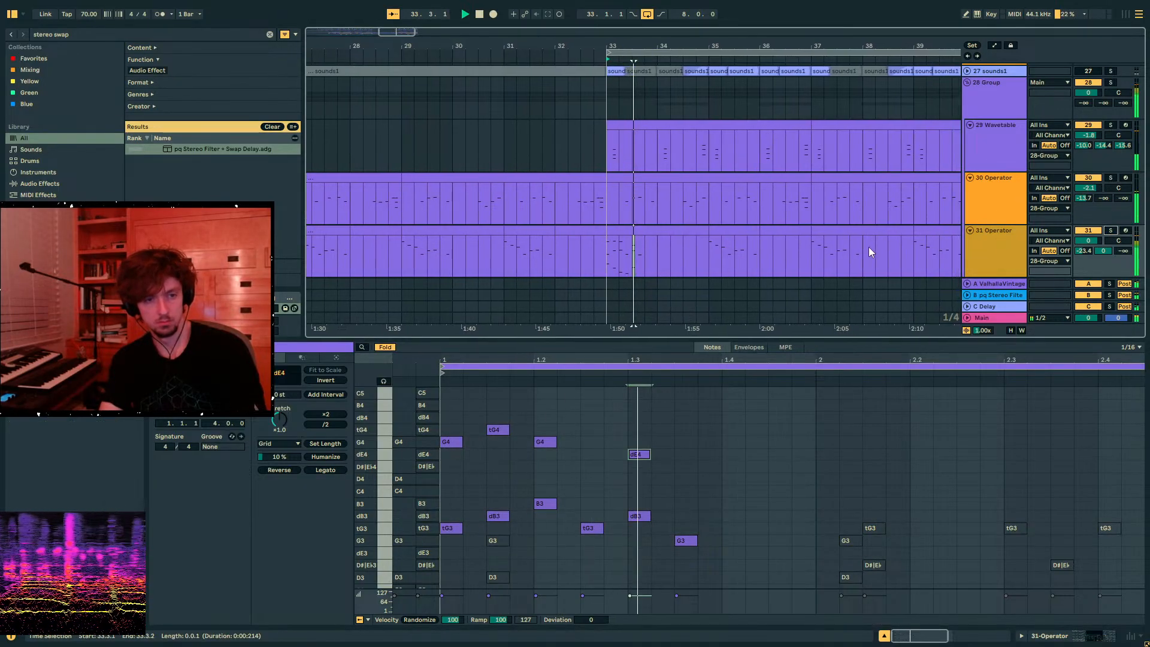
pyautogui.scroll(5, 588, 243)
pyautogui.scroll(-6, 590, 242)
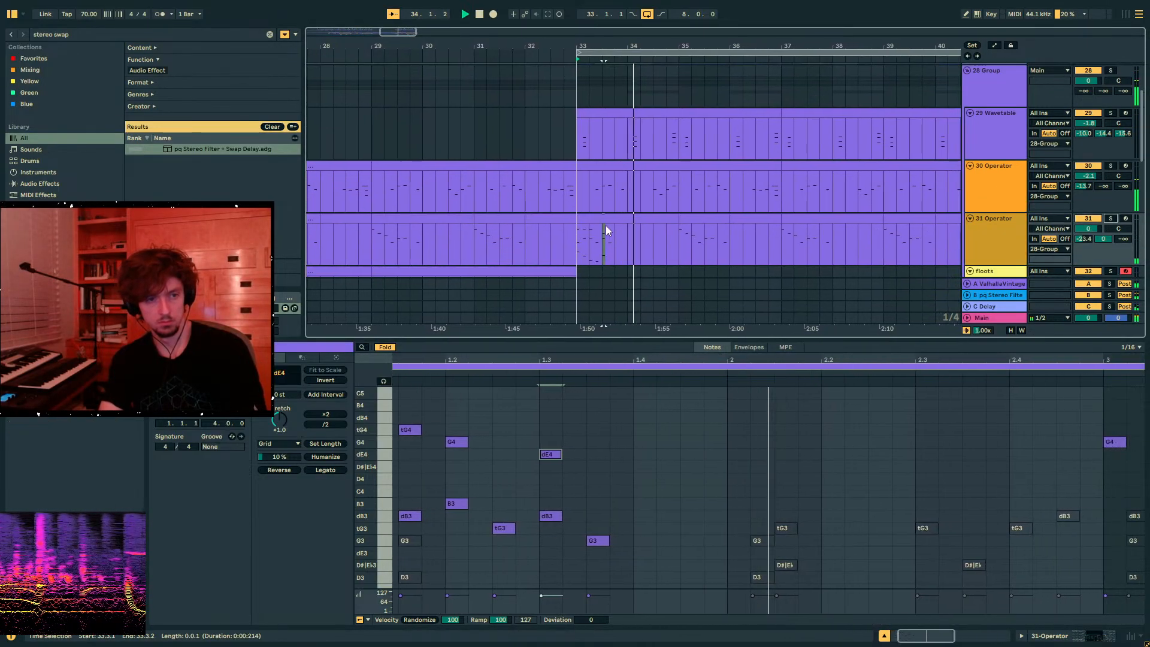
# - In the 30 Operator clip at bar 33, lower the note at 1.3 to G3 and the one at 1.3.3 to dE3
pyautogui.click(589, 167)
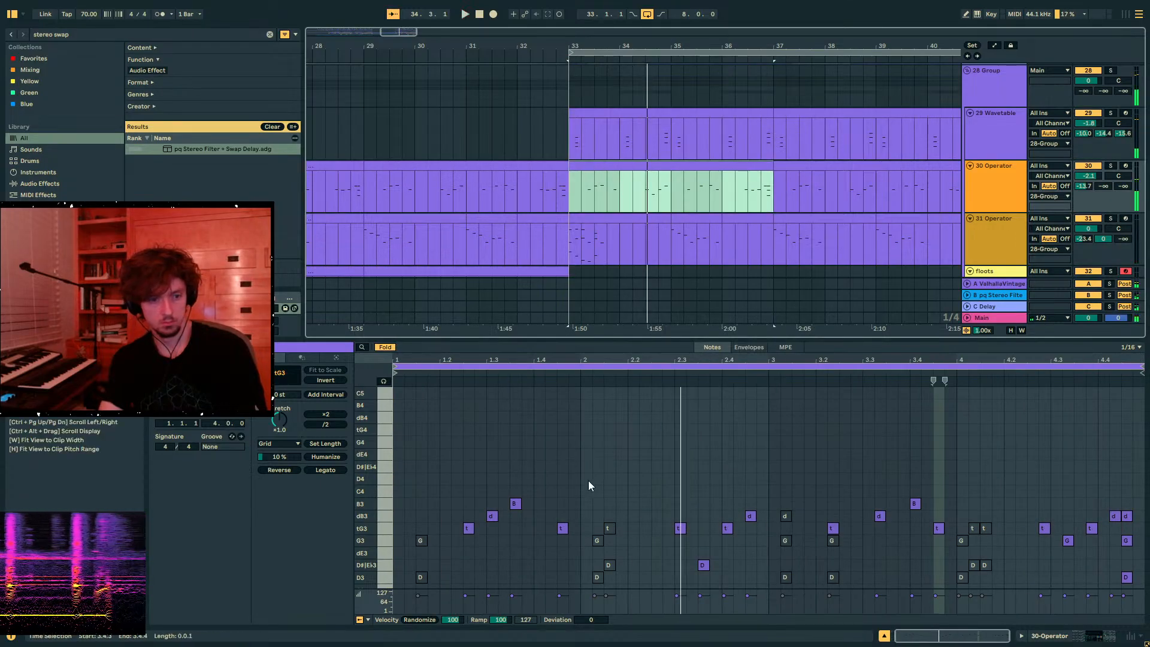
pyautogui.click(515, 503)
pyautogui.press('Down')
pyautogui.press('space')
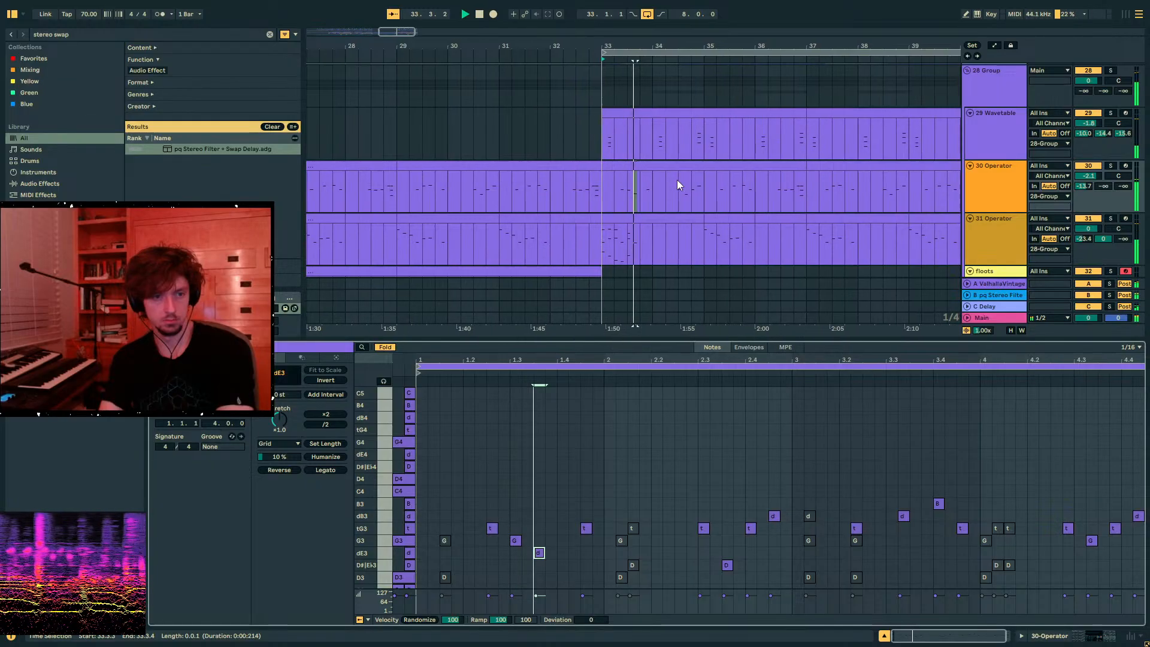
# - Deactivate the 33 Operator clip at bar 34 and that track's clips from about 36.2.1 to 40.2.1
pyautogui.scroll(-4, 628, 191)
pyautogui.scroll(3, 642, 199)
pyautogui.scroll(-3, 644, 204)
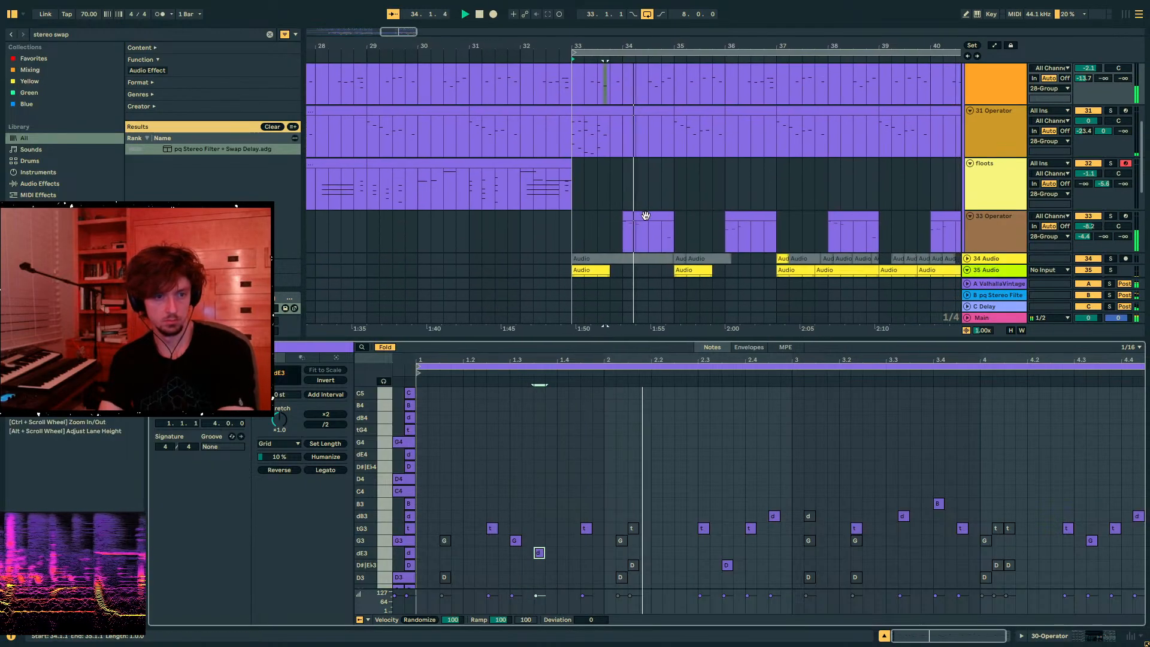
pyautogui.click(647, 217)
pyautogui.press('0')
pyautogui.moveTo(737, 233); pyautogui.dragTo(943, 233)
pyautogui.press('0')
pyautogui.press('space')
# - In the 29 Wavetable clip at bar 33, lower the chord's G3 note at 1.1.3 to dE3
pyautogui.click(536, 226)
pyautogui.scroll(6, 623, 200)
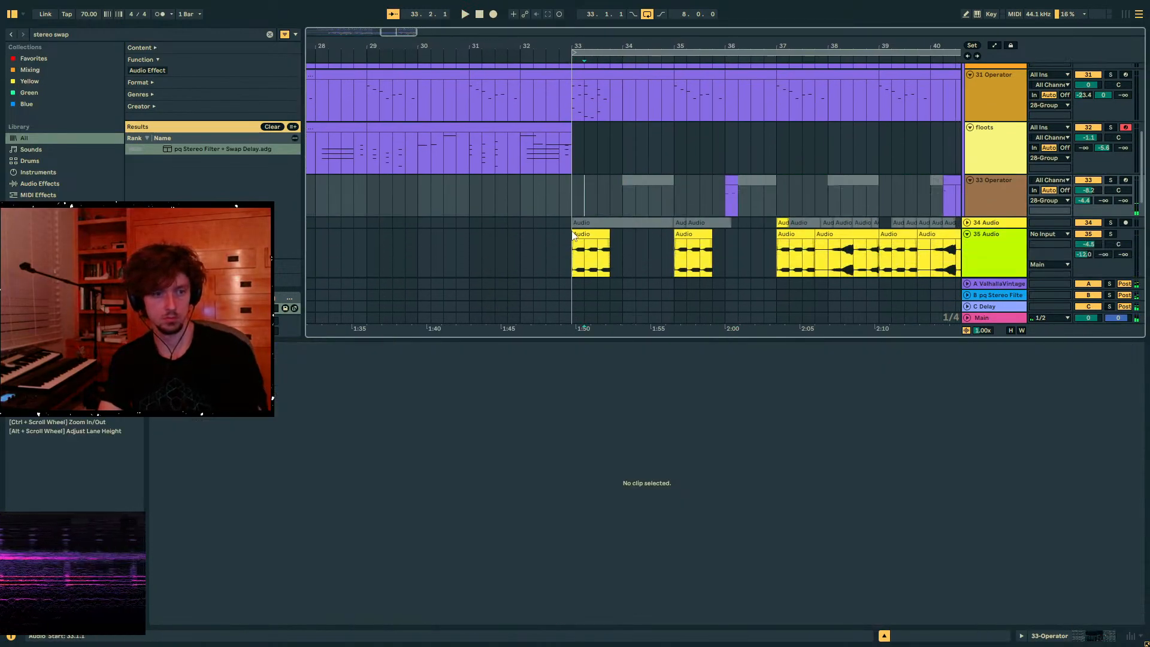
pyautogui.click(593, 171)
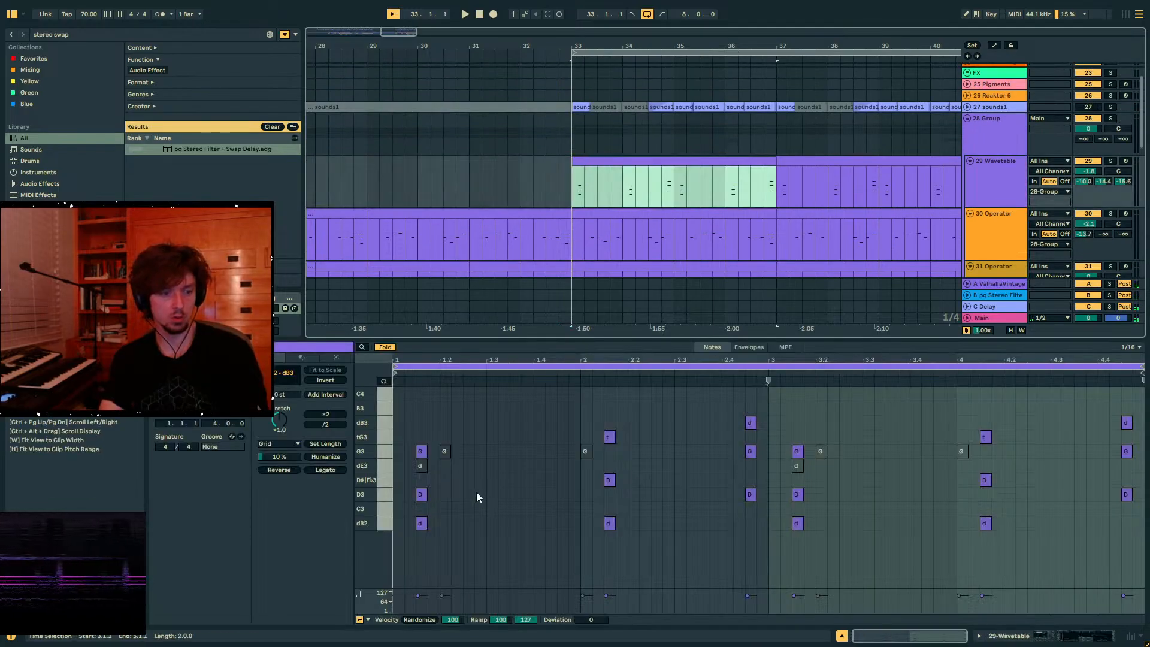
pyautogui.click(422, 452)
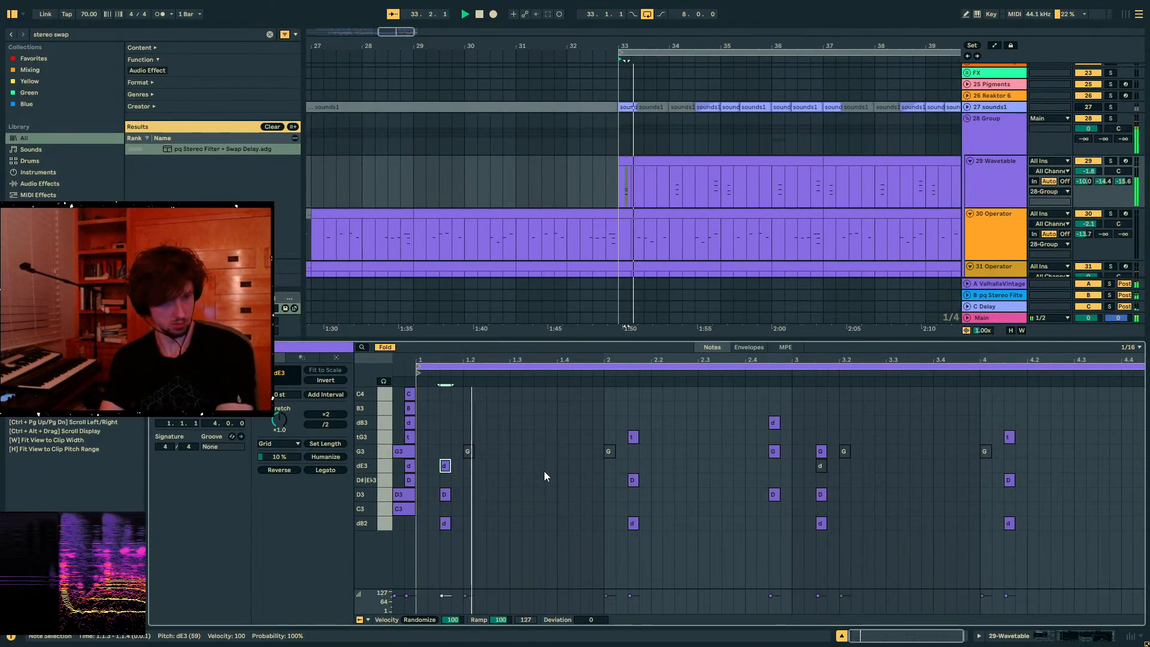
# - Lower the upper two notes of the 29 Wavetable clip's chord at 2.1.3 to dE3 and D3
pyautogui.click(632, 436)
pyautogui.press('Down')
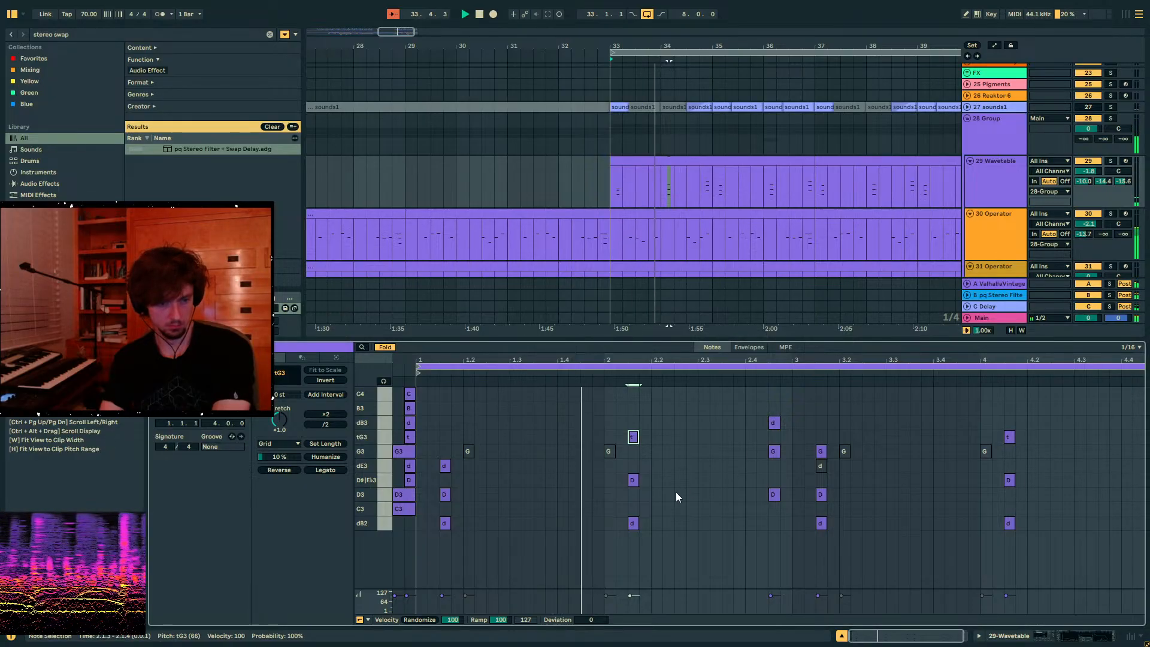
pyautogui.click(632, 435)
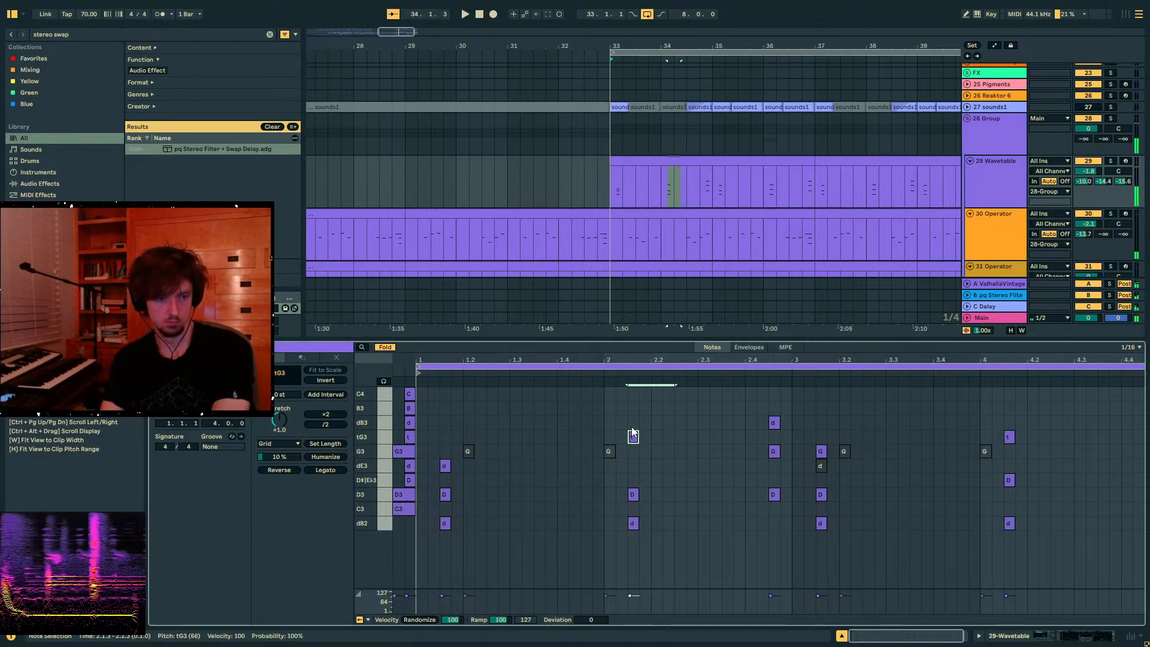
pyautogui.press('Down')
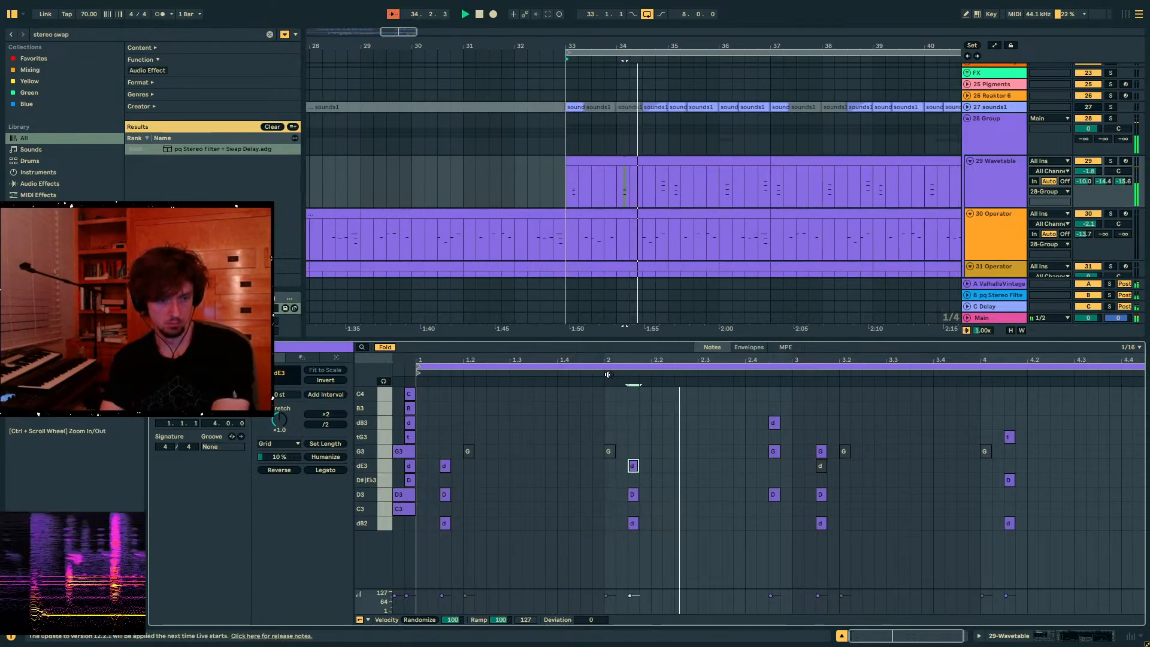
# - In the 29 Wavetable clip at bar 33, unfold the note view and raise the dE3 notes at 1.1.3 and 2.1.3 to dG3
pyautogui.click(385, 347)
pyautogui.scroll(-2, 411, 446)
pyautogui.moveTo(370, 442); pyautogui.dragTo(402, 449)
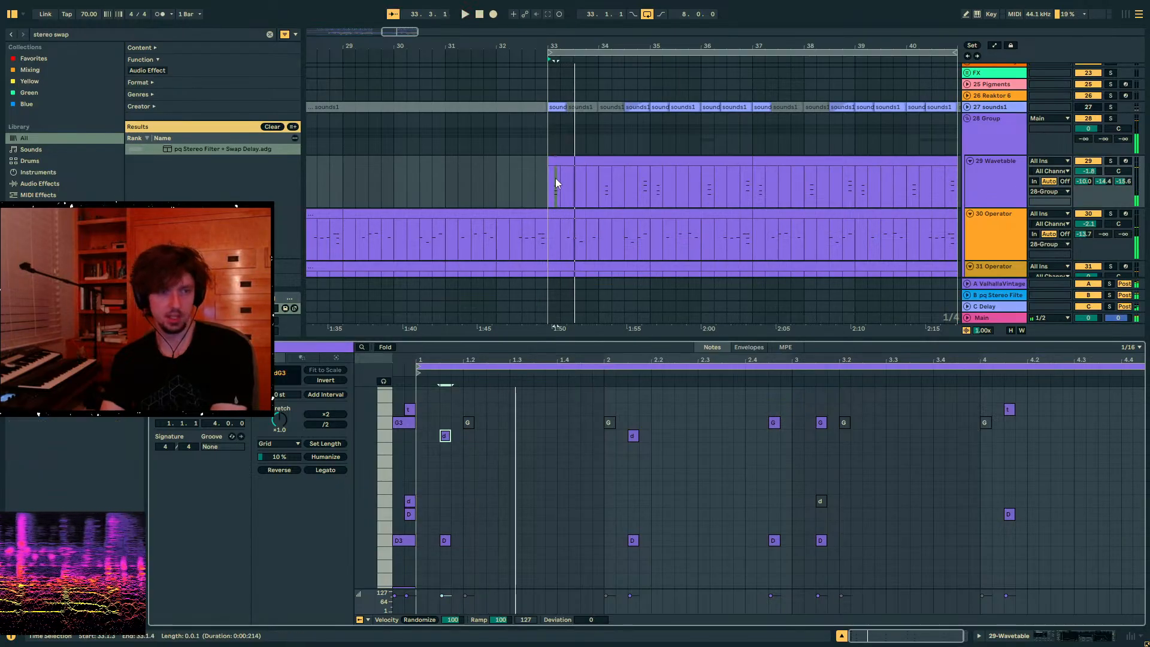
pyautogui.click(535, 185)
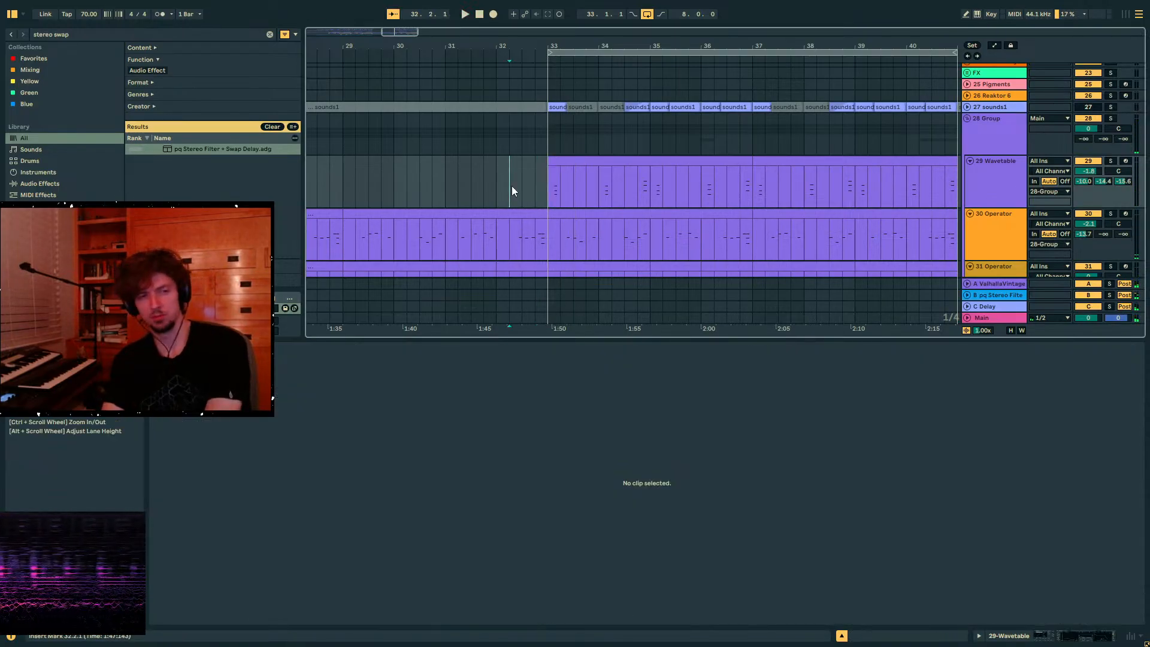
pyautogui.click(522, 182)
pyautogui.press('space')
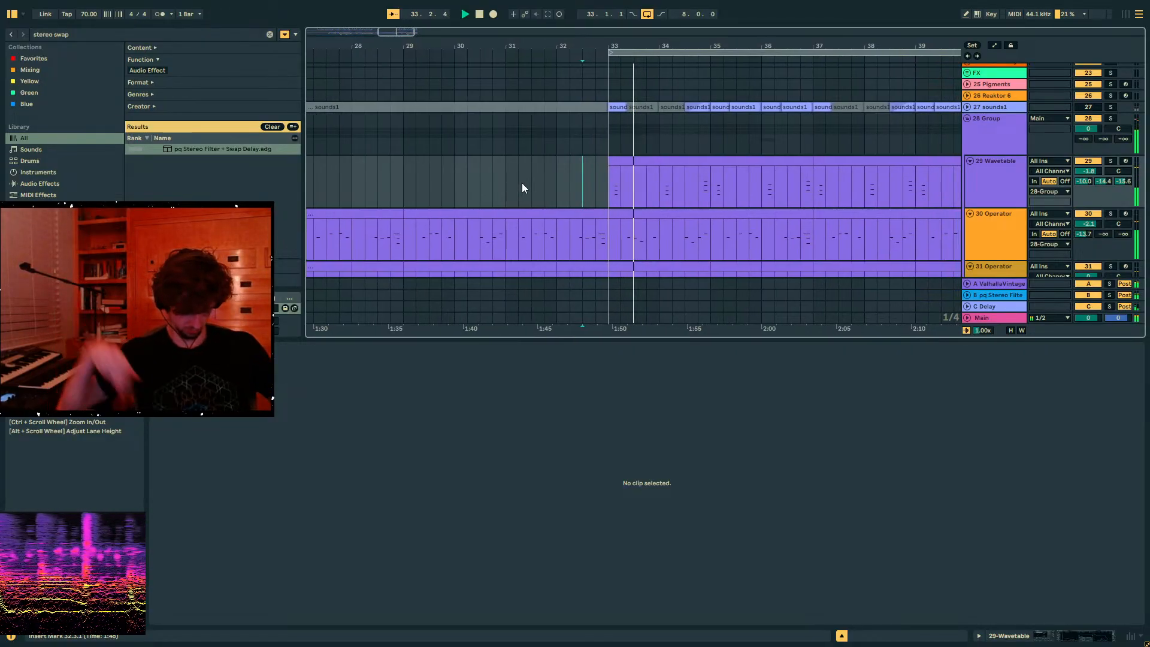
# - Deactivate the 37 udu bubble percs audio from 33.1.1 to 33.4.1
pyautogui.scroll(-10, 527, 179)
pyautogui.click(599, 101)
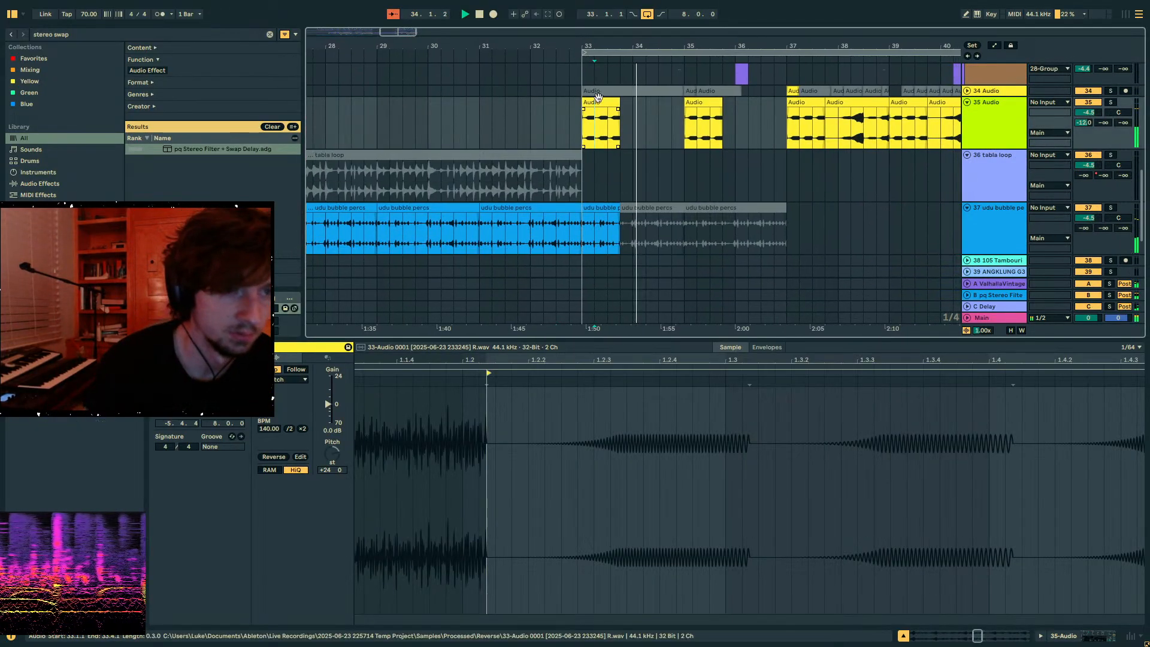
pyautogui.click(593, 200)
# - Lower the 29 Wavetable clip's bottom note at 4.1.3 to tD3 and duplicate the four-bar clip to bar 37
pyautogui.scroll(5, 659, 186)
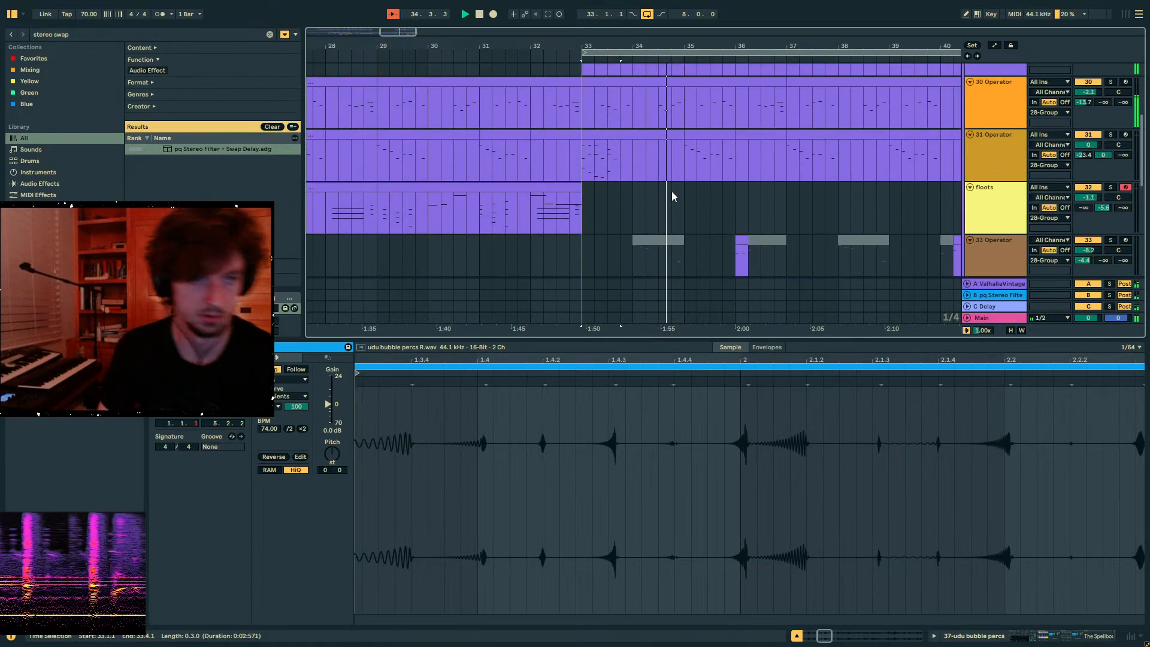
pyautogui.scroll(4, 671, 192)
pyautogui.click(680, 181)
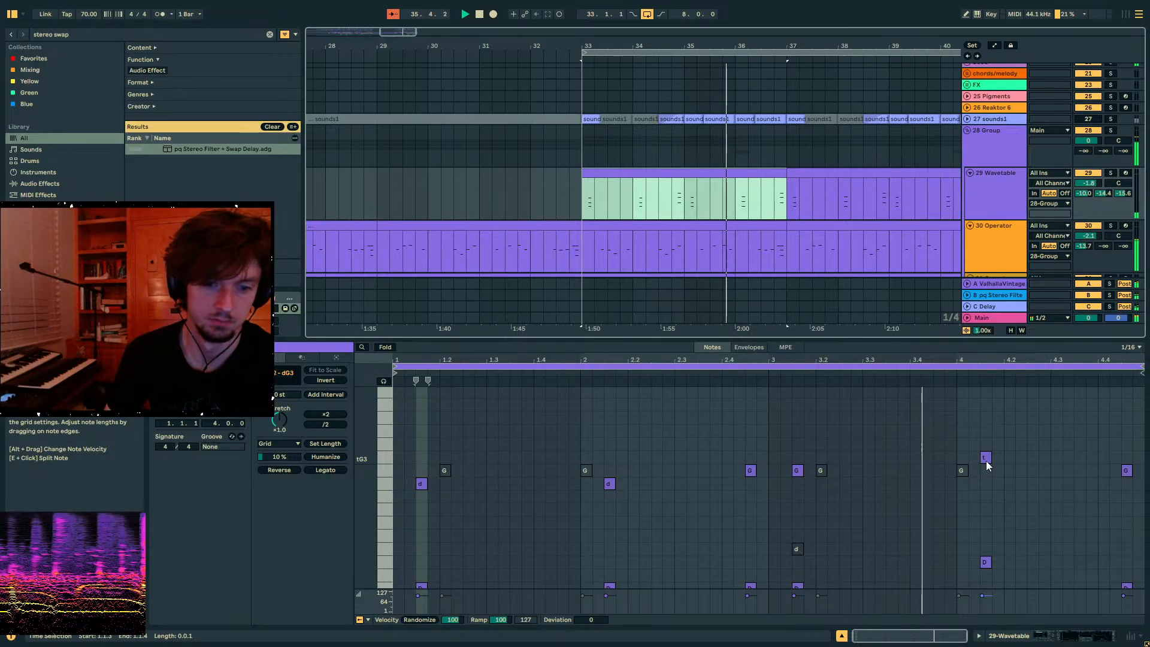
pyautogui.moveTo(987, 462); pyautogui.dragTo(990, 509)
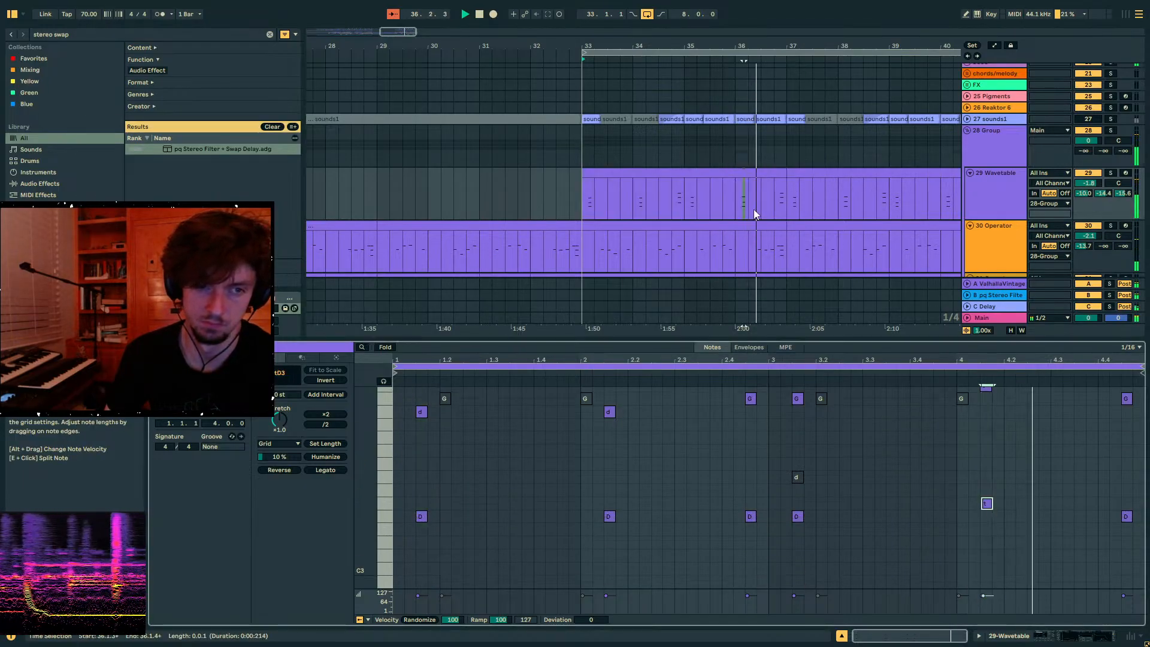
pyautogui.click(776, 188)
pyautogui.click(746, 172)
pyautogui.hotkey('ctrl', 'd')
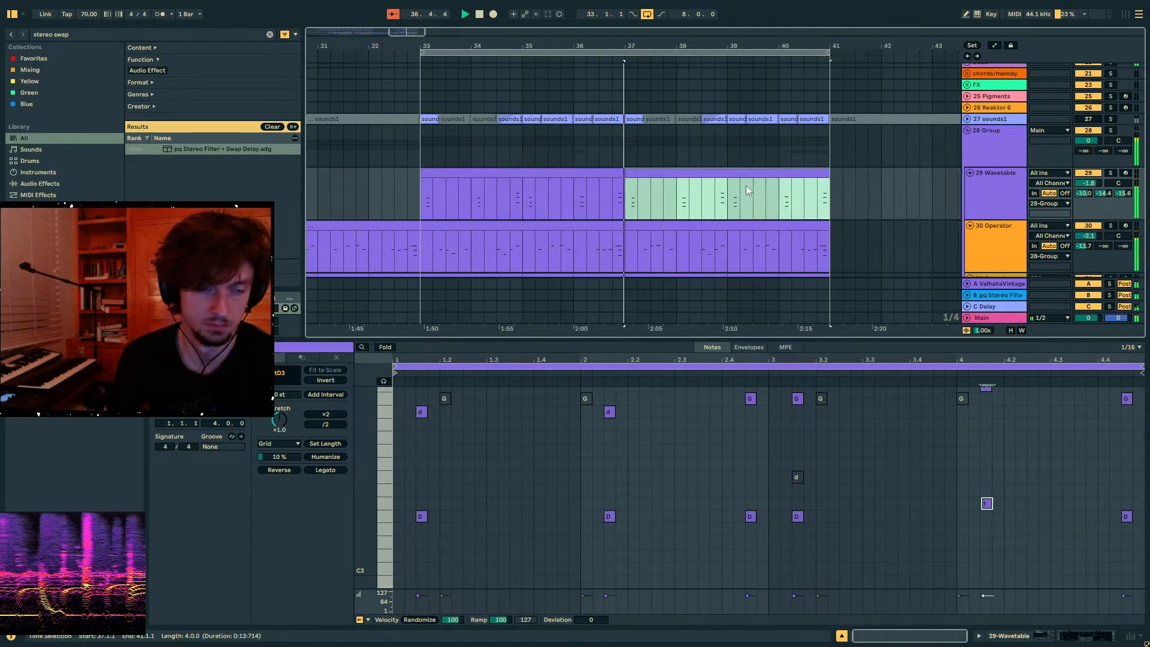
# - Stop playback and fold the 28 Group track
pyautogui.scroll(-8, 613, 243)
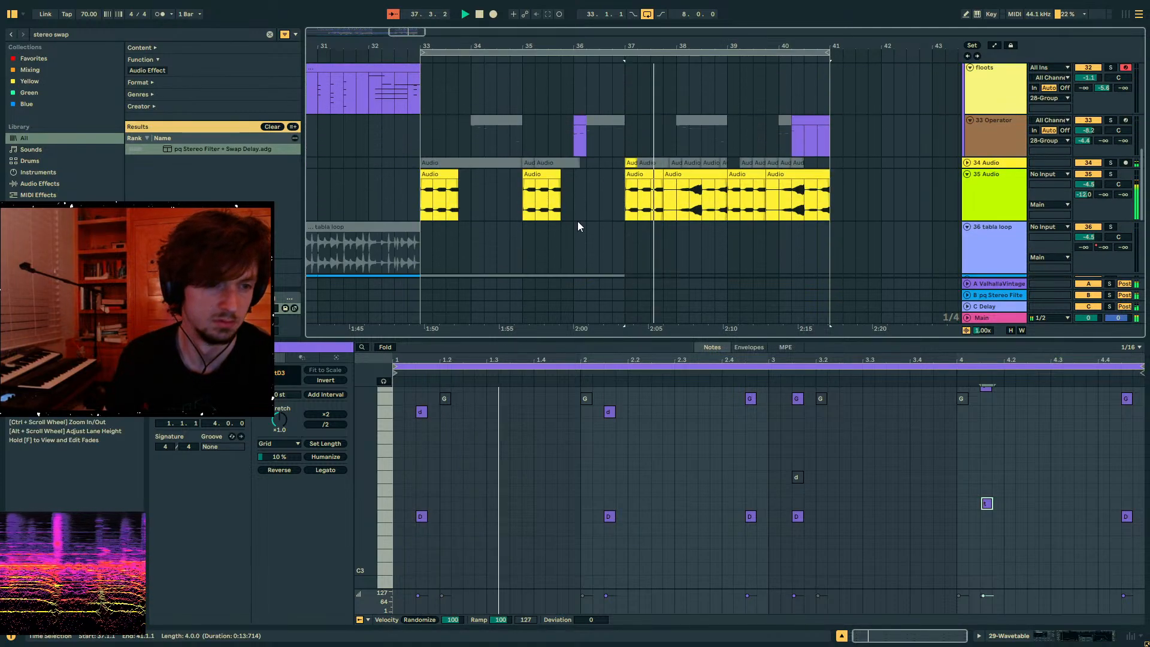
pyautogui.click(643, 163)
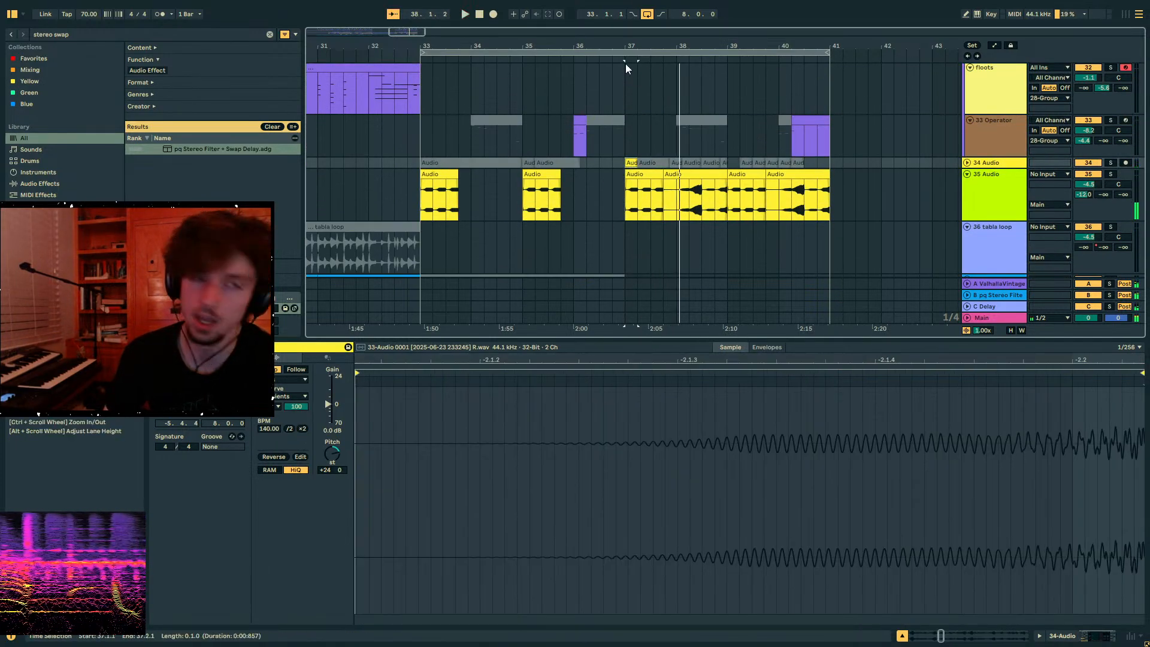
pyautogui.scroll(10, 669, 144)
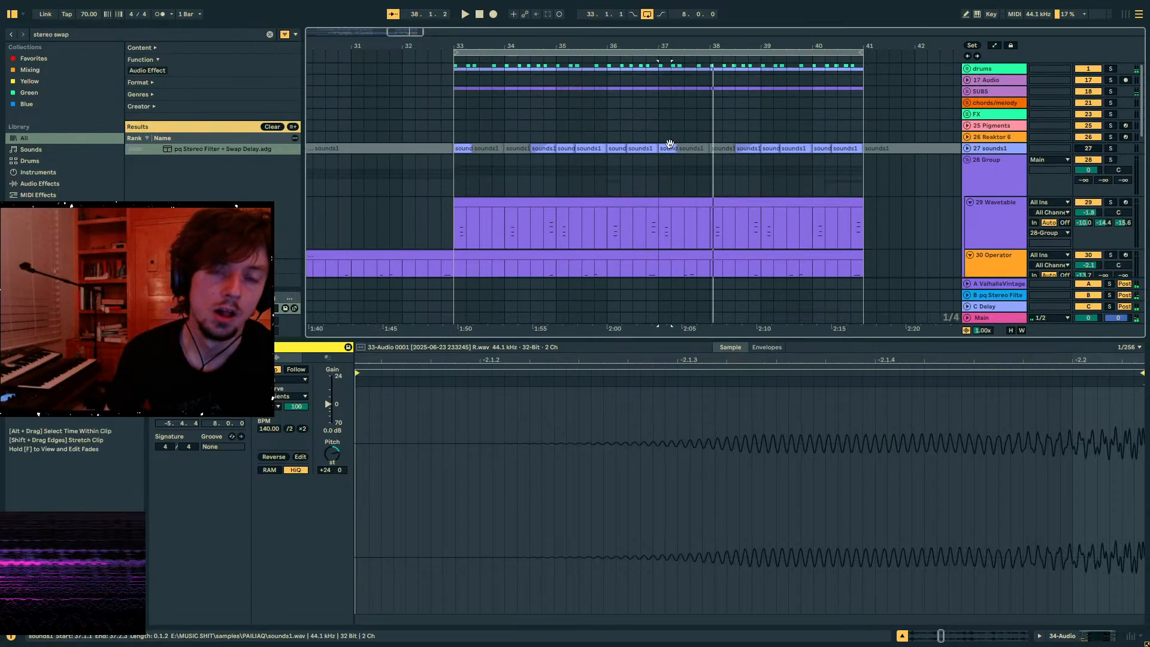
pyautogui.click(969, 168)
pyautogui.click(969, 160)
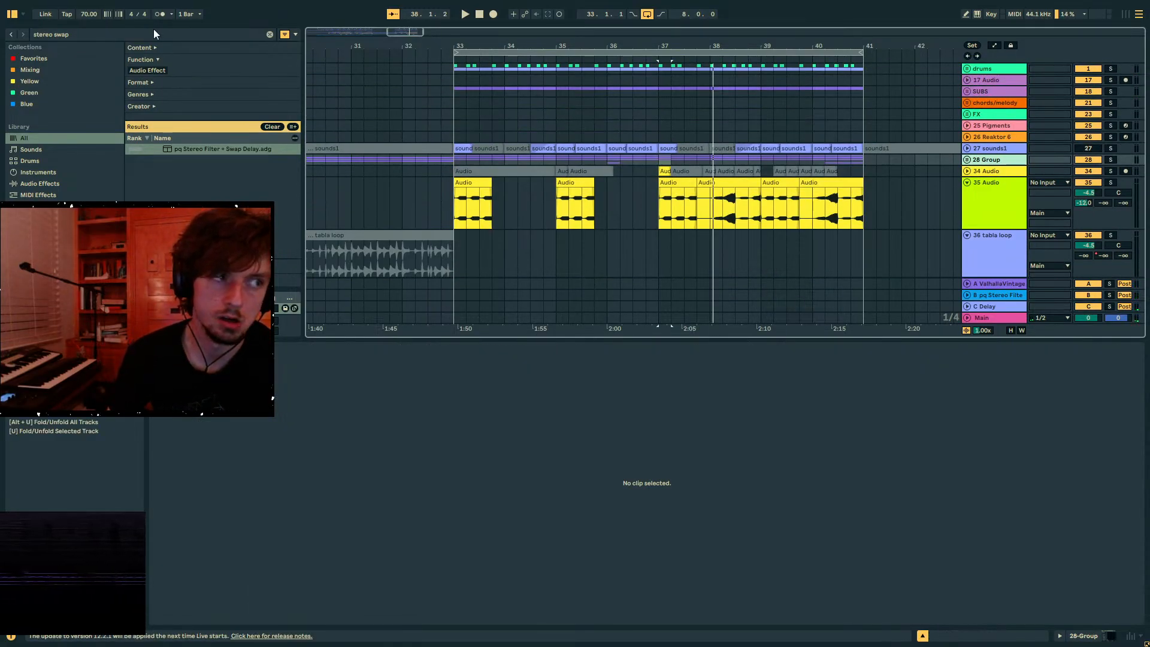
# - Search the browser for udu and place Udu 02.wav at bar 33 on a new track below 35 Audio
pyautogui.hotkey('ctrl', 'f')
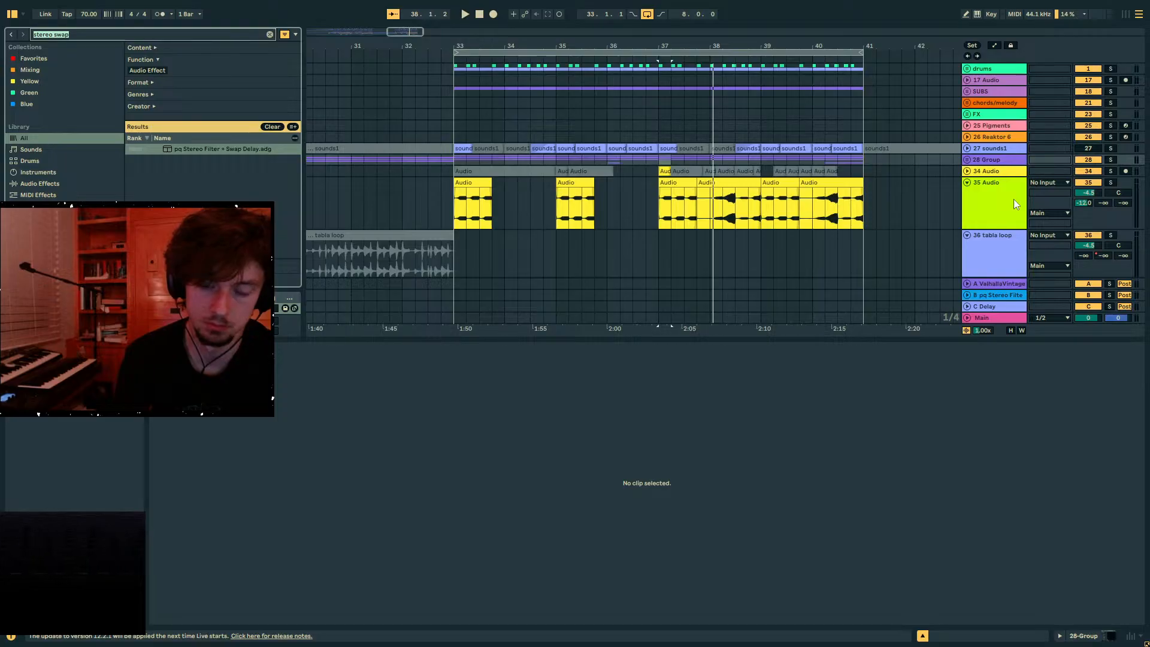
pyautogui.write('udu')
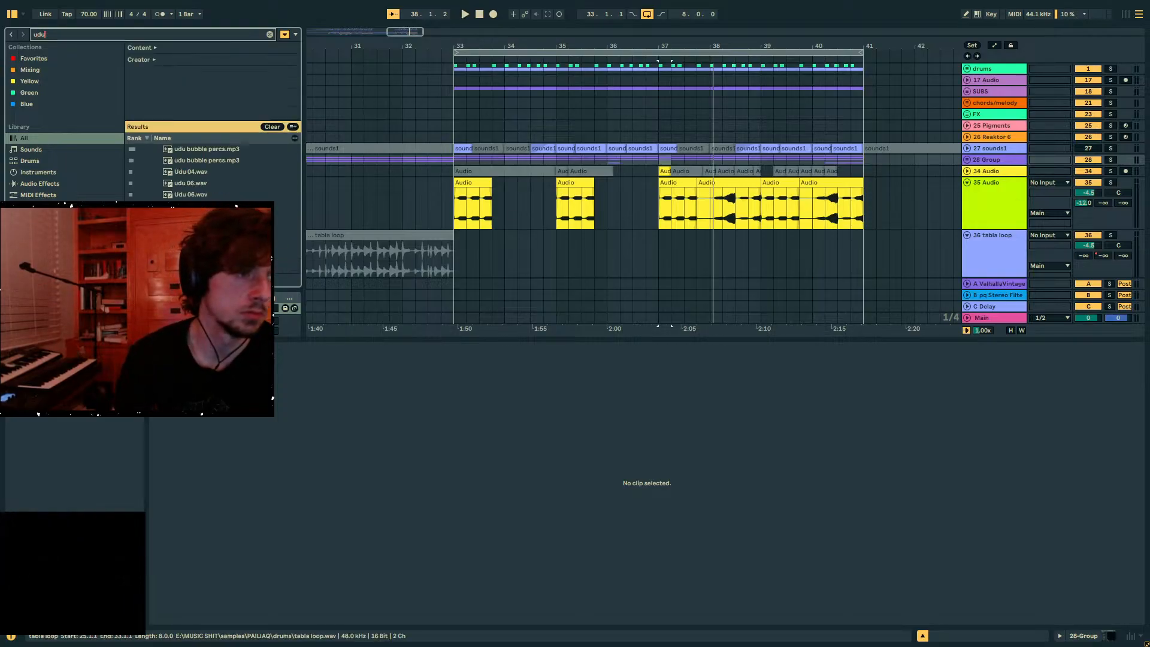
pyautogui.scroll(-4, 206, 214)
pyautogui.click(207, 214)
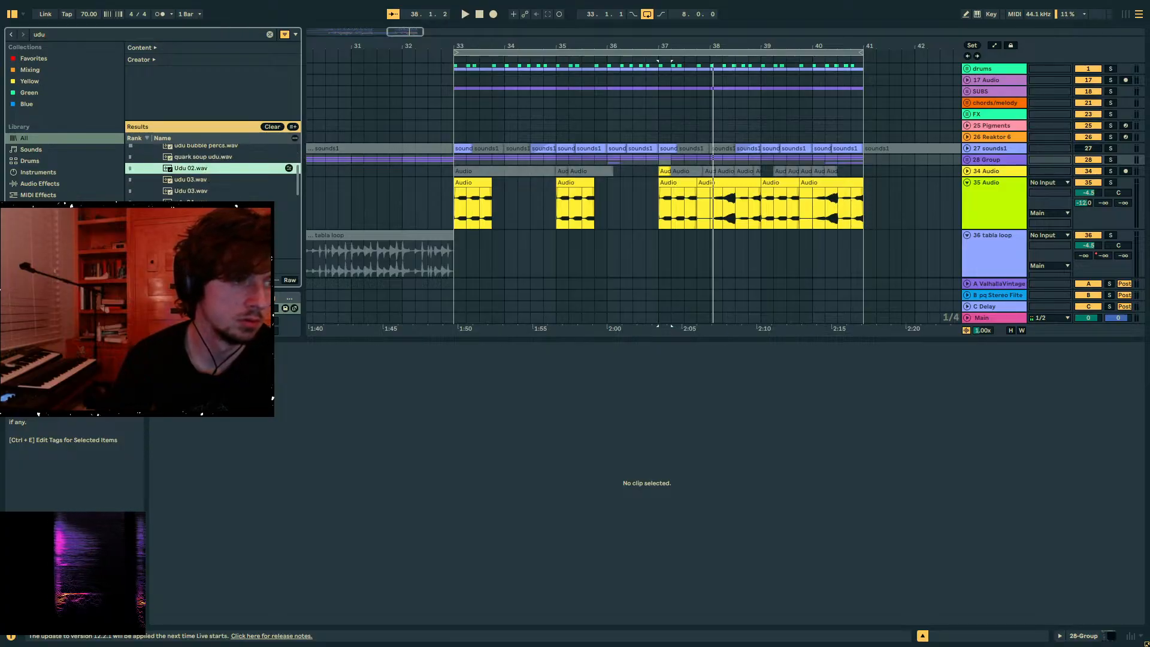
pyautogui.scroll(2, 210, 171)
pyautogui.click(987, 212)
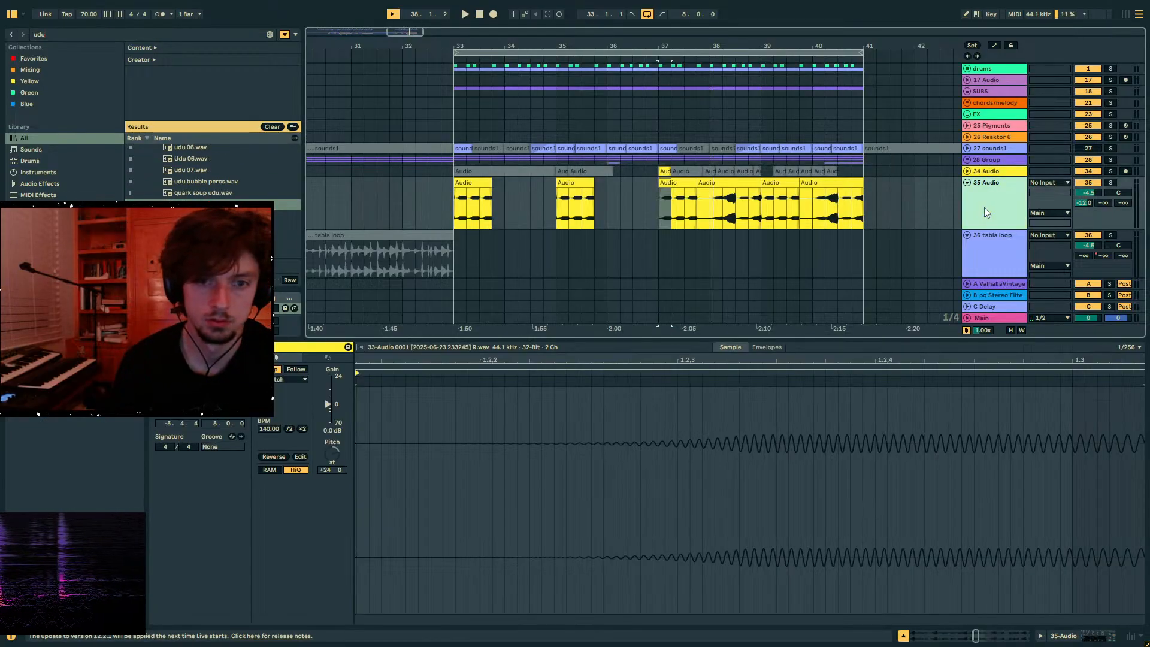
pyautogui.moveTo(210, 204); pyautogui.dragTo(514, 244)
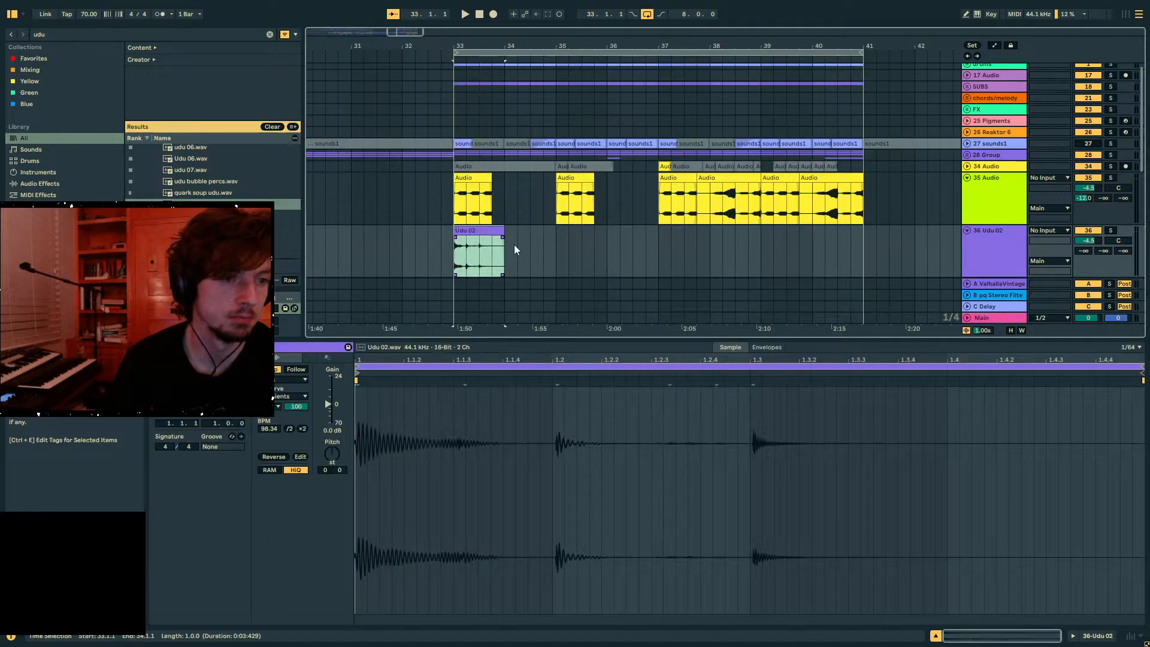
# - Solo the Udu 02 track, audition its clip in other warp modes and set the warp mode to Complex
pyautogui.press('space')
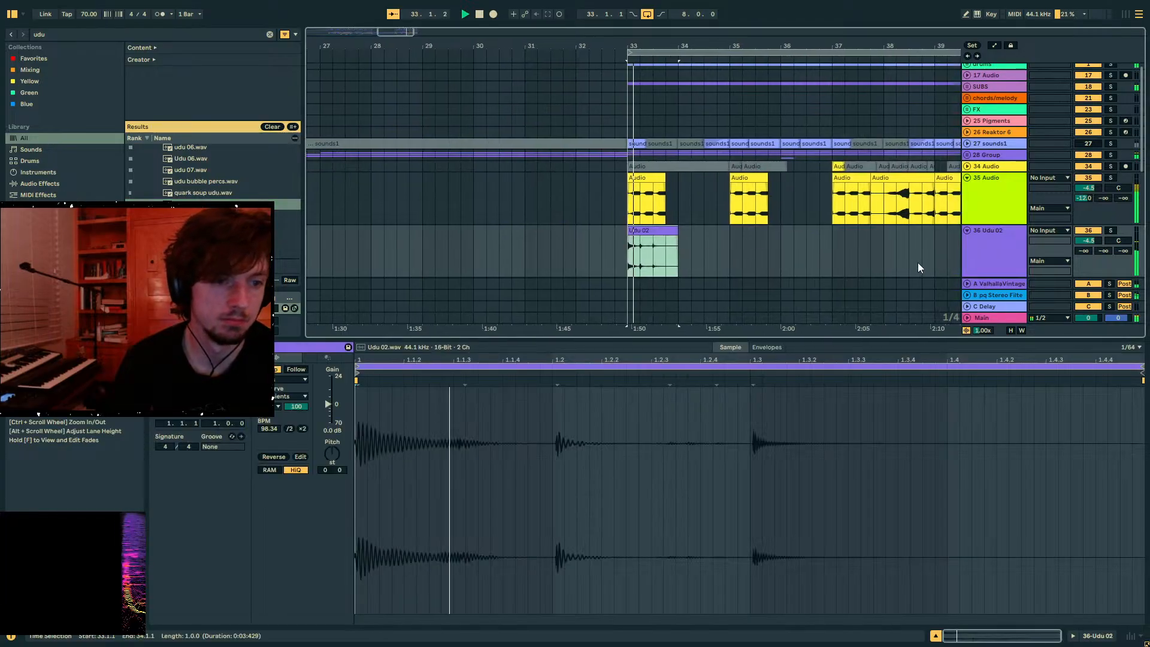
pyautogui.click(1111, 230)
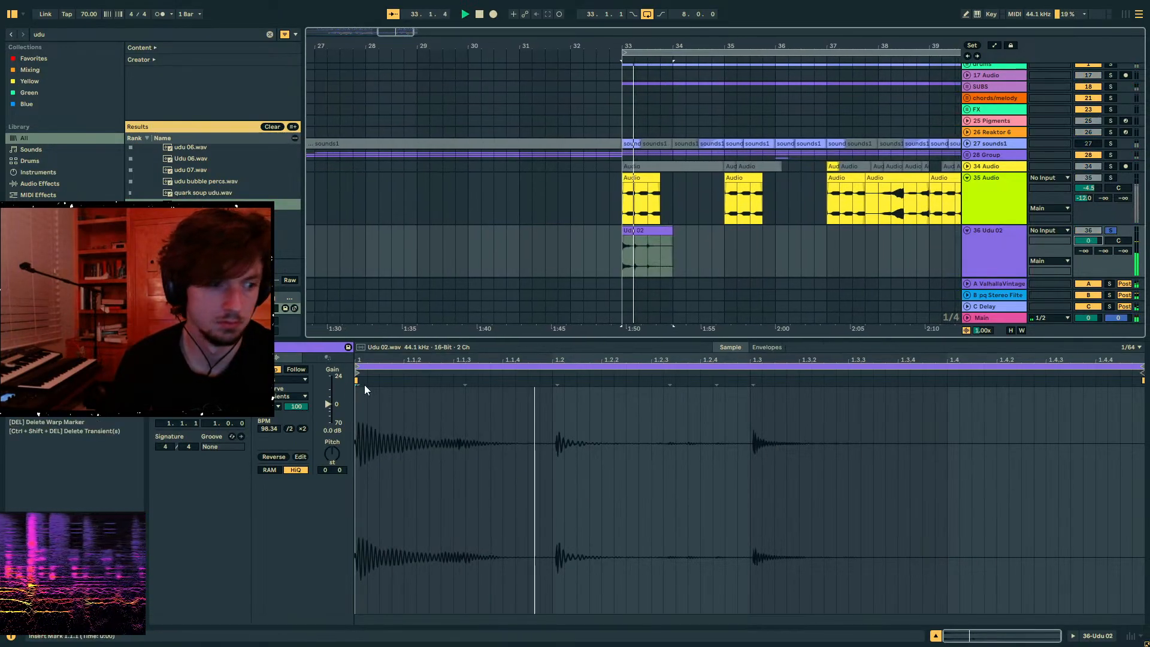
pyautogui.click(294, 379)
pyautogui.click(279, 416)
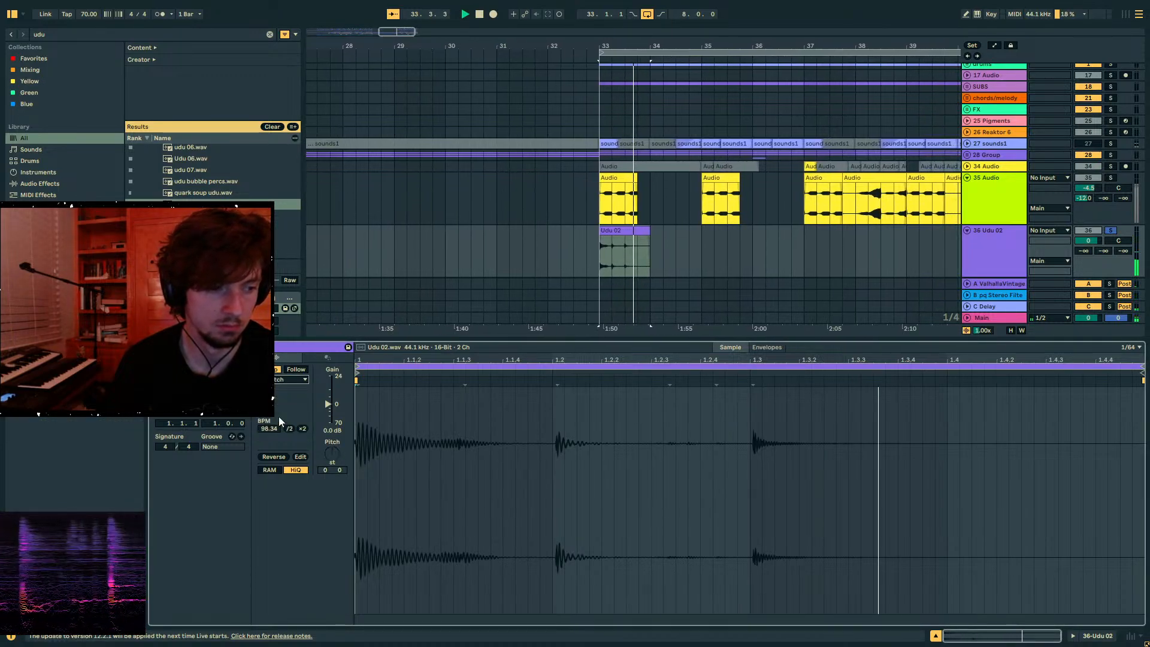
pyautogui.click(282, 381)
pyautogui.click(274, 410)
pyautogui.press('space')
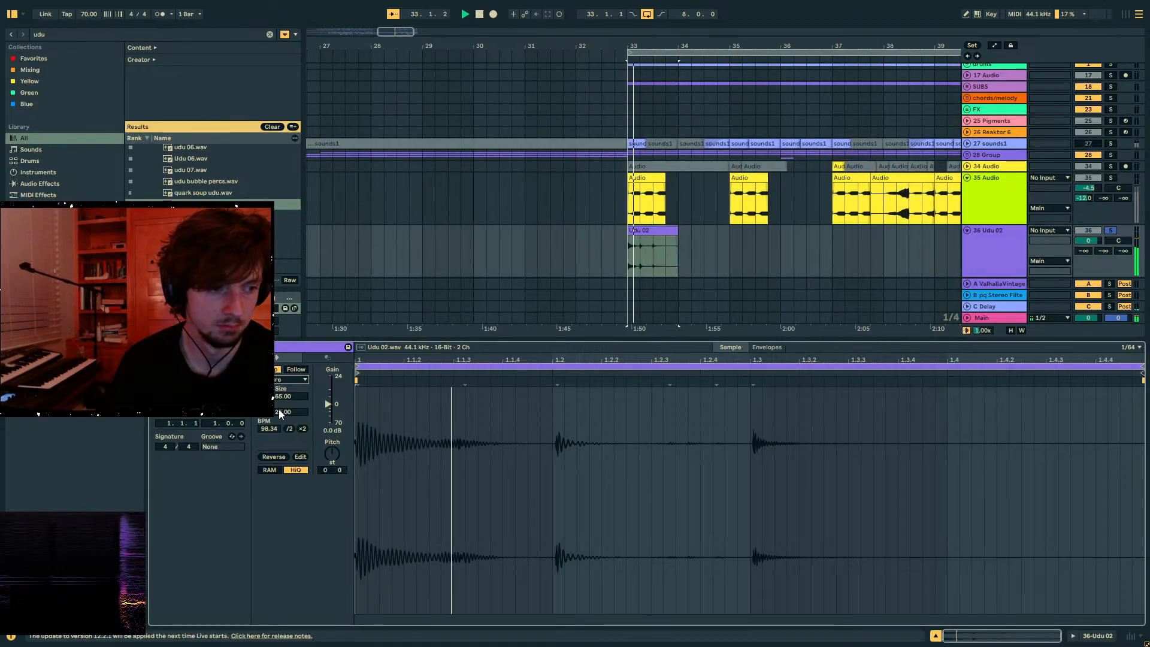
pyautogui.click(281, 381)
pyautogui.click(281, 425)
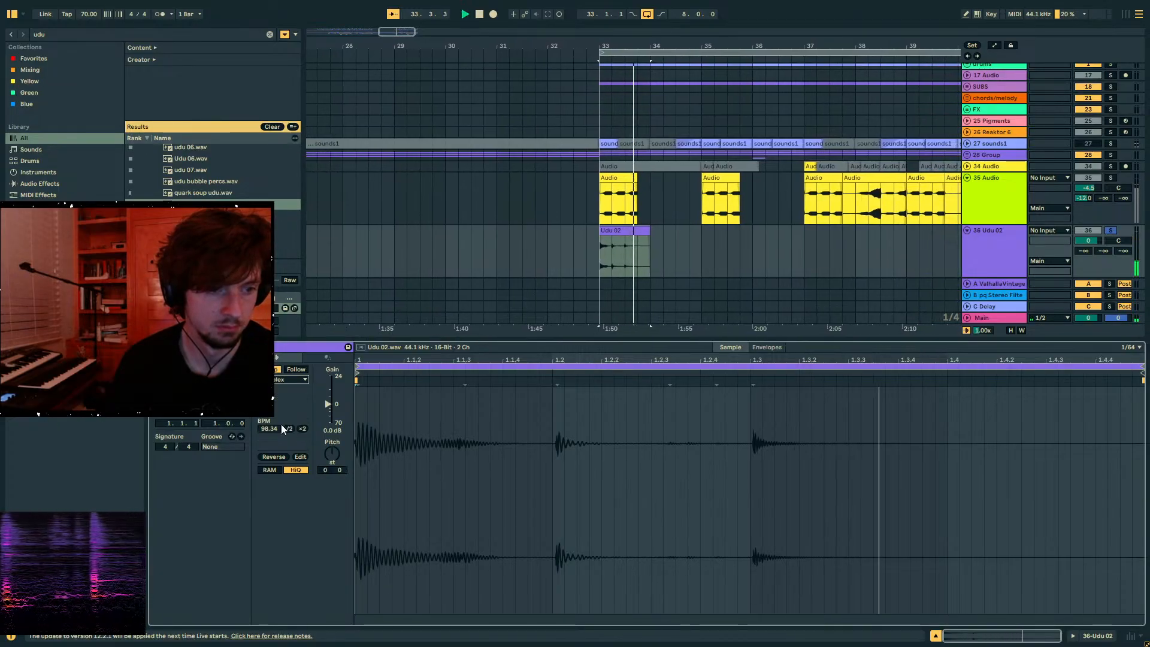
# - Unsolo the Udu 02 track, then set its volume to 6.0 and its pan to 37R
pyautogui.click(641, 244)
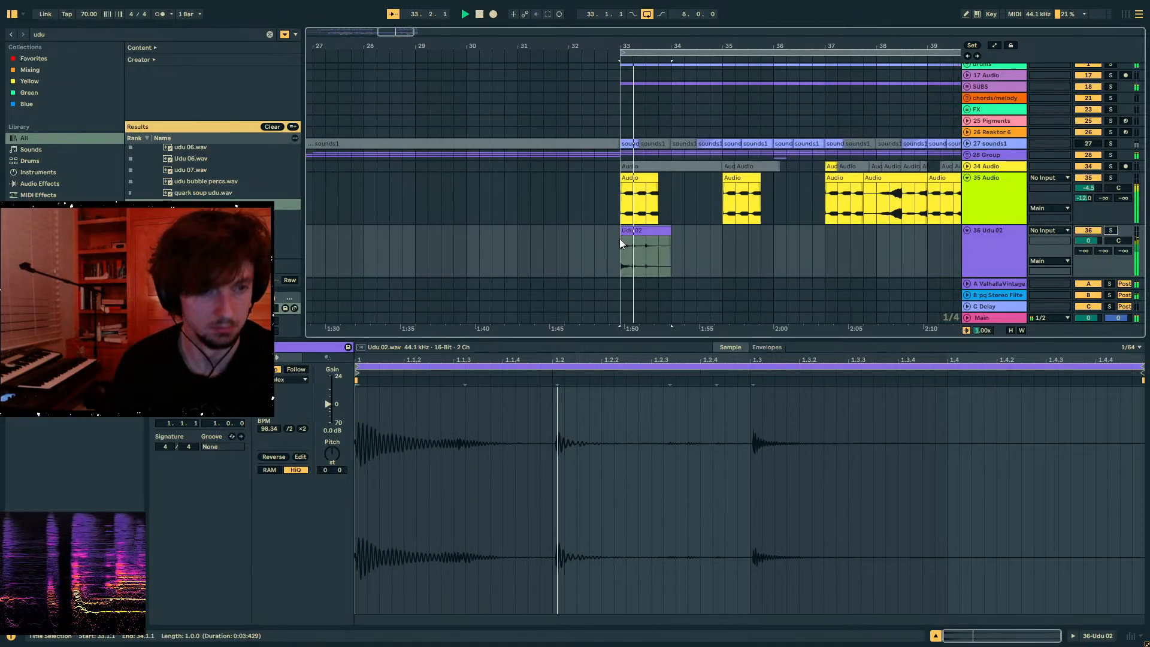
pyautogui.click(620, 237)
pyautogui.click(640, 234)
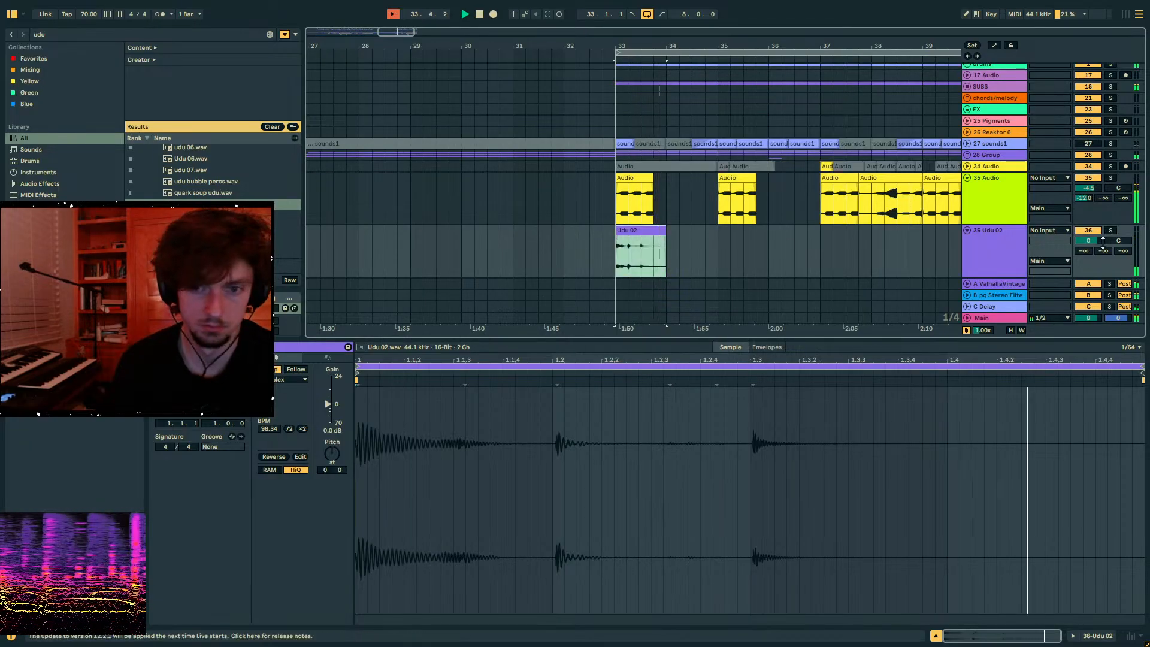
pyautogui.press('space')
pyautogui.moveTo(1118, 241)
pyautogui.mouseDown()
pyautogui.moveTo(1118, 209)
pyautogui.moveTo(1089, 209)
pyautogui.moveTo(1117, 247)
pyautogui.mouseUp()
pyautogui.press('space')
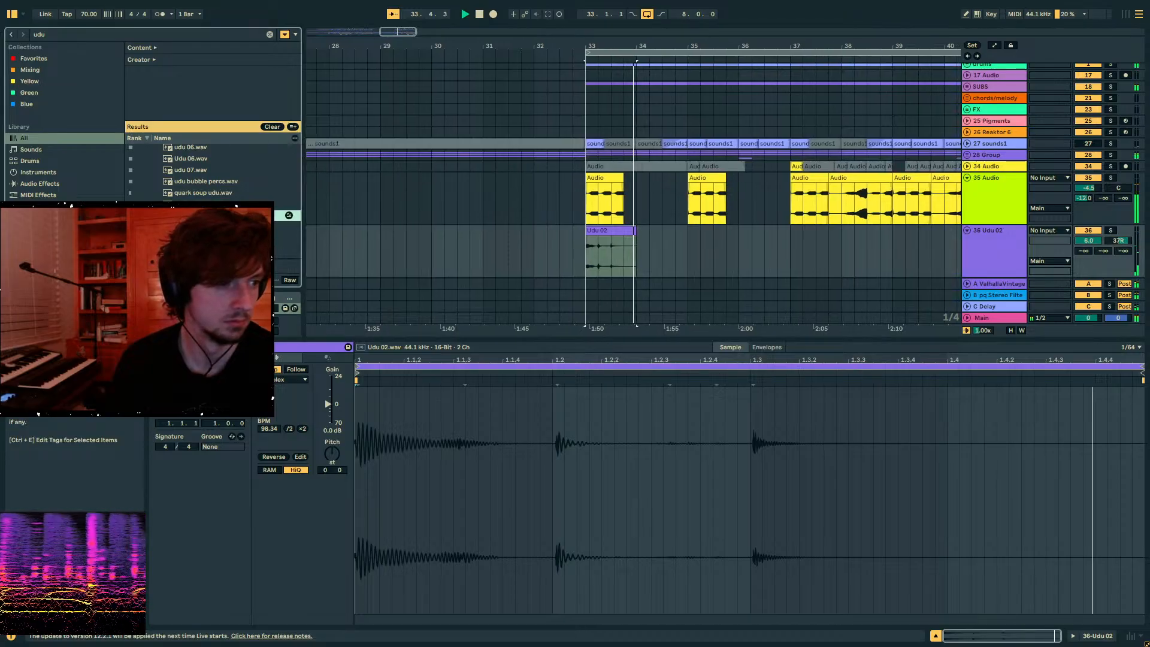
# - Place udu 03.wav at 34.4.1 on the Udu 02 track and reverse it
pyautogui.moveTo(198, 216); pyautogui.dragTo(683, 239)
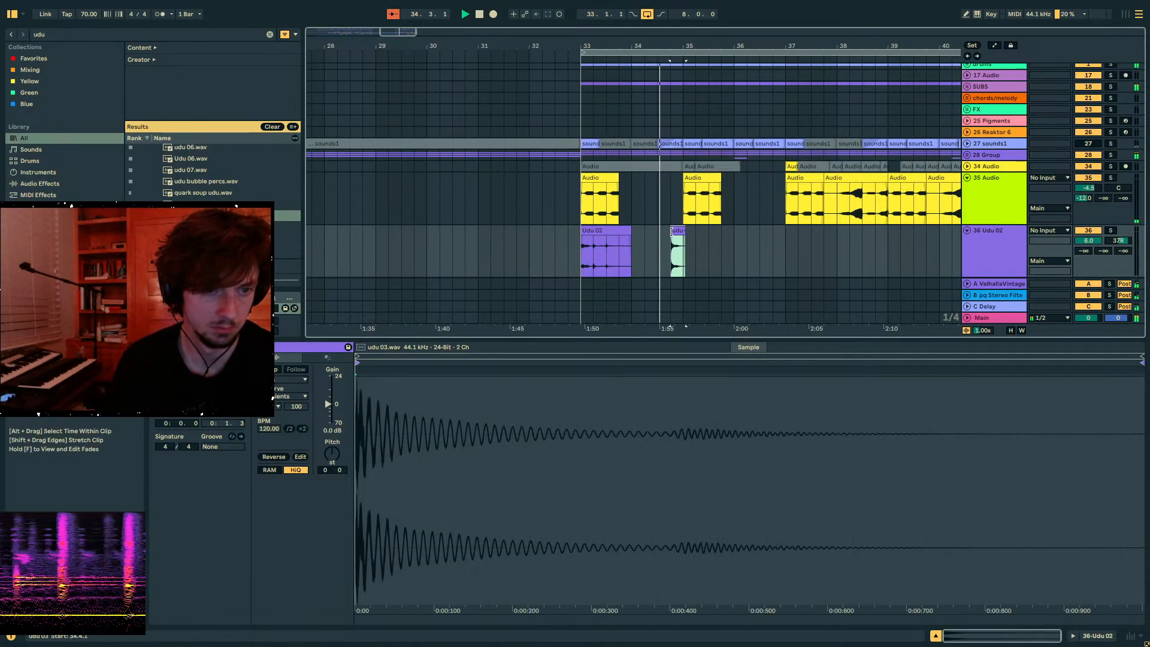
pyautogui.press('r')
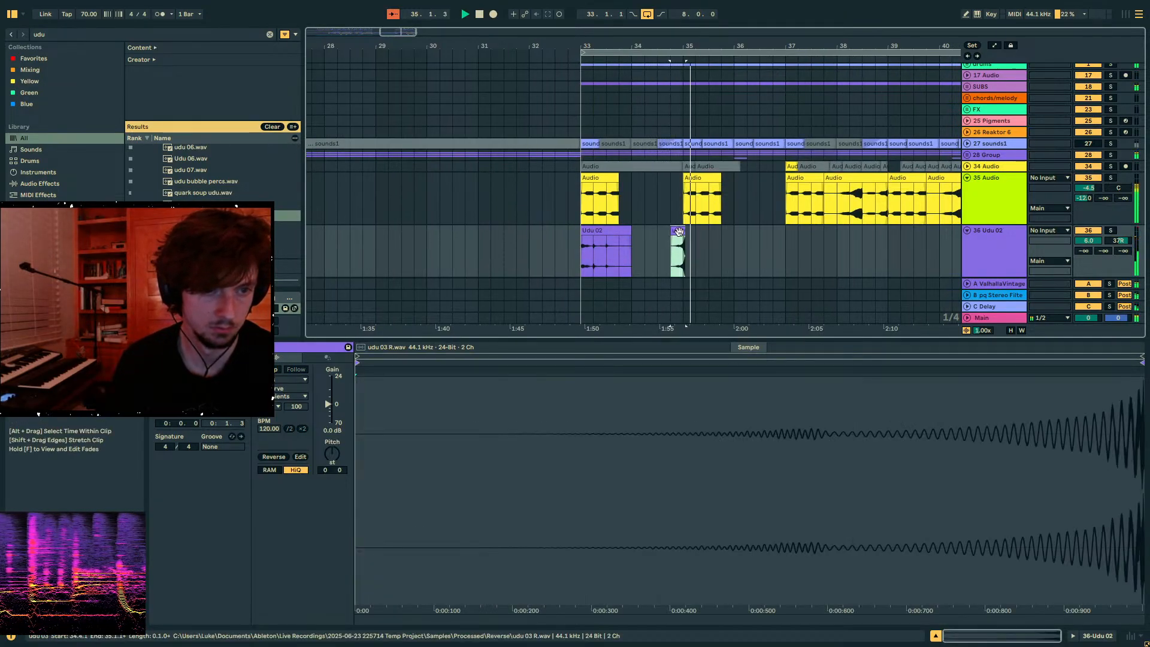
# - Centre the Udu 02 track's pan and set its send to return B to 0
pyautogui.moveTo(643, 45); pyautogui.dragTo(639, 264)
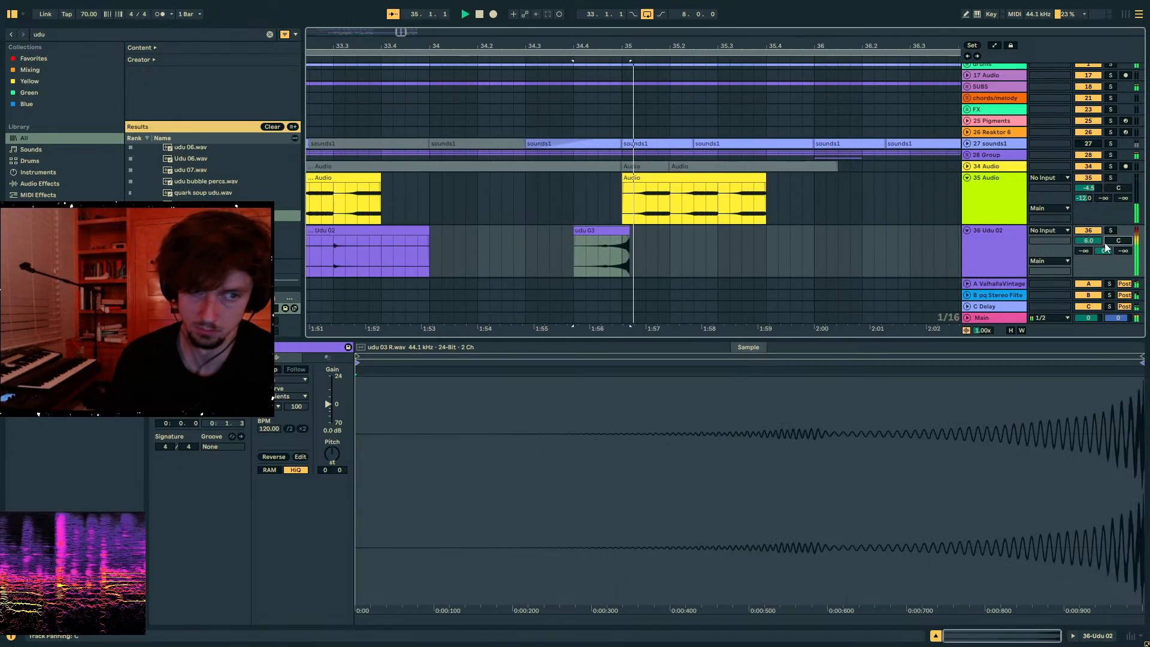
pyautogui.click(534, 269)
pyautogui.moveTo(598, 46); pyautogui.dragTo(597, 2)
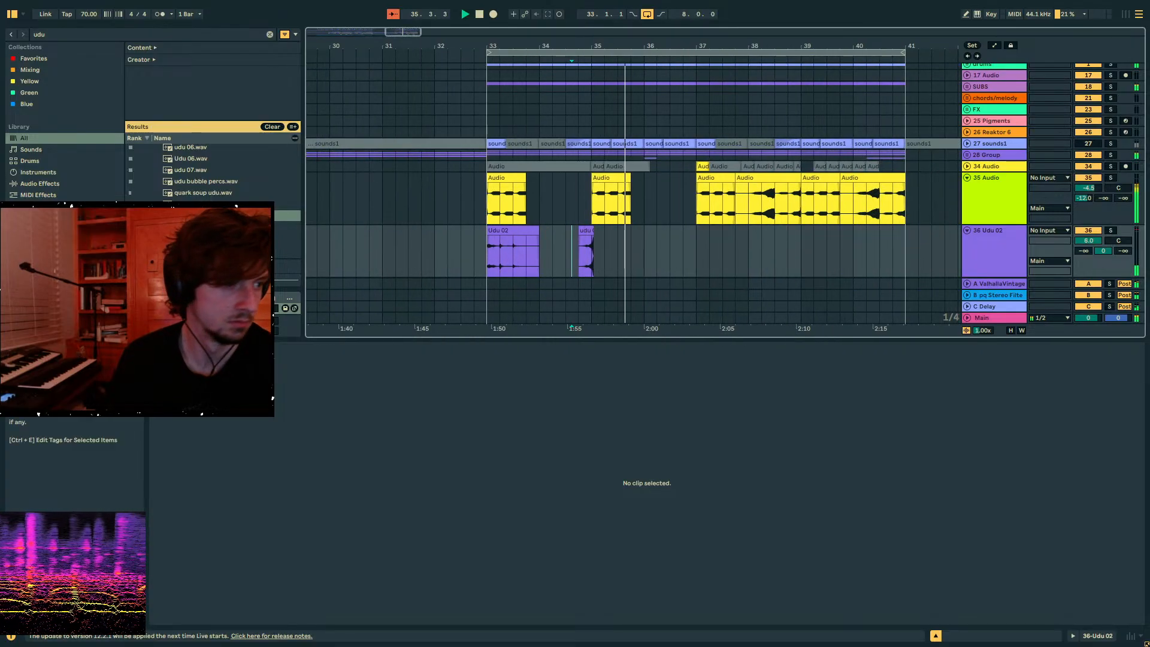
# - Add udu 04.wav at 36.3.1 and Udu 05.wav at bar 37 on the Udu 02 track
pyautogui.click(204, 238)
pyautogui.moveTo(647, 250); pyautogui.dragTo(671, 251)
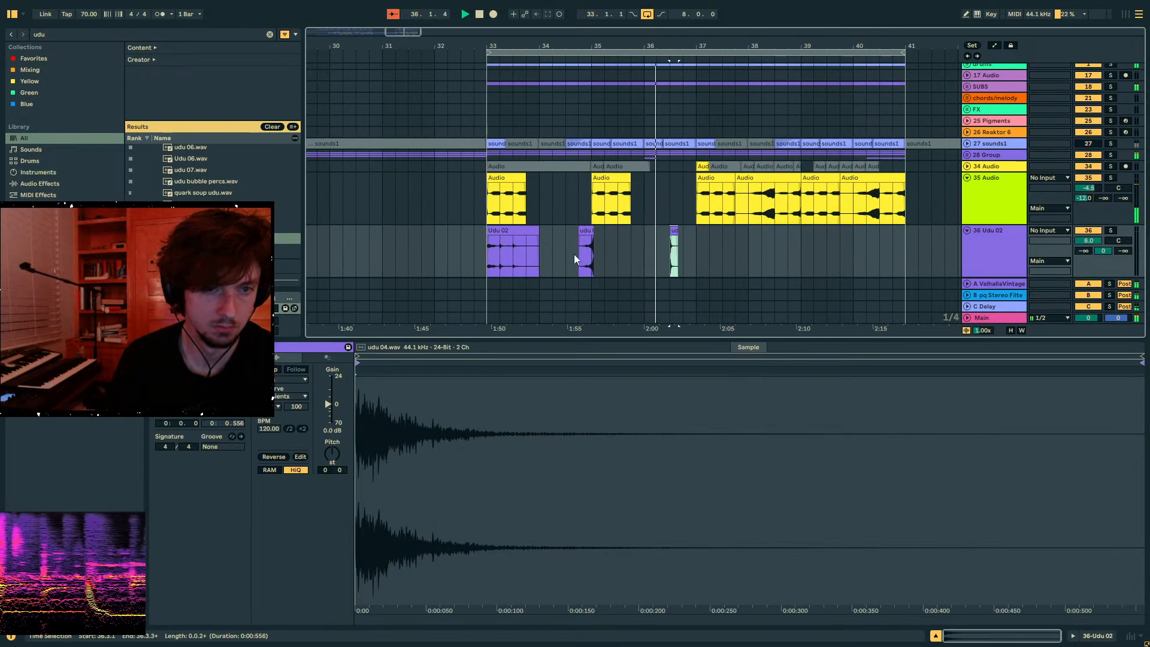
pyautogui.click(289, 236)
pyautogui.moveTo(203, 225); pyautogui.dragTo(705, 258)
pyautogui.moveTo(741, 224); pyautogui.dragTo(717, 230)
pyautogui.press('Right')
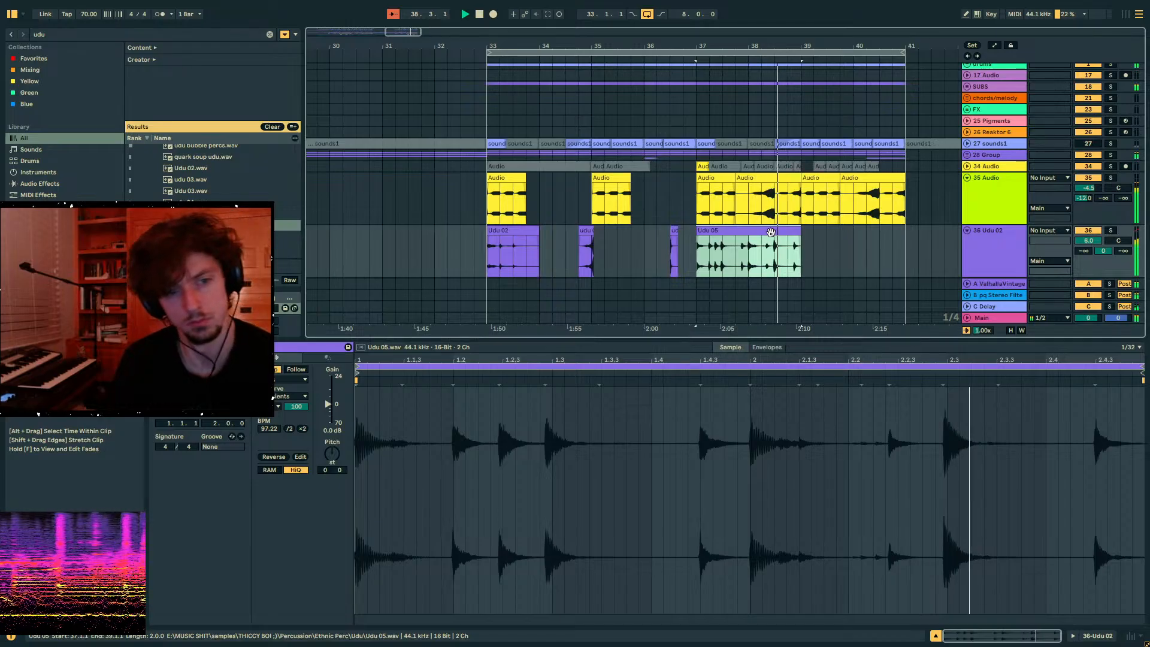
# - Set the Udu 05 clip's warp mode to Complex and duplicate the clip to bar 39
pyautogui.click(297, 380)
pyautogui.click(291, 425)
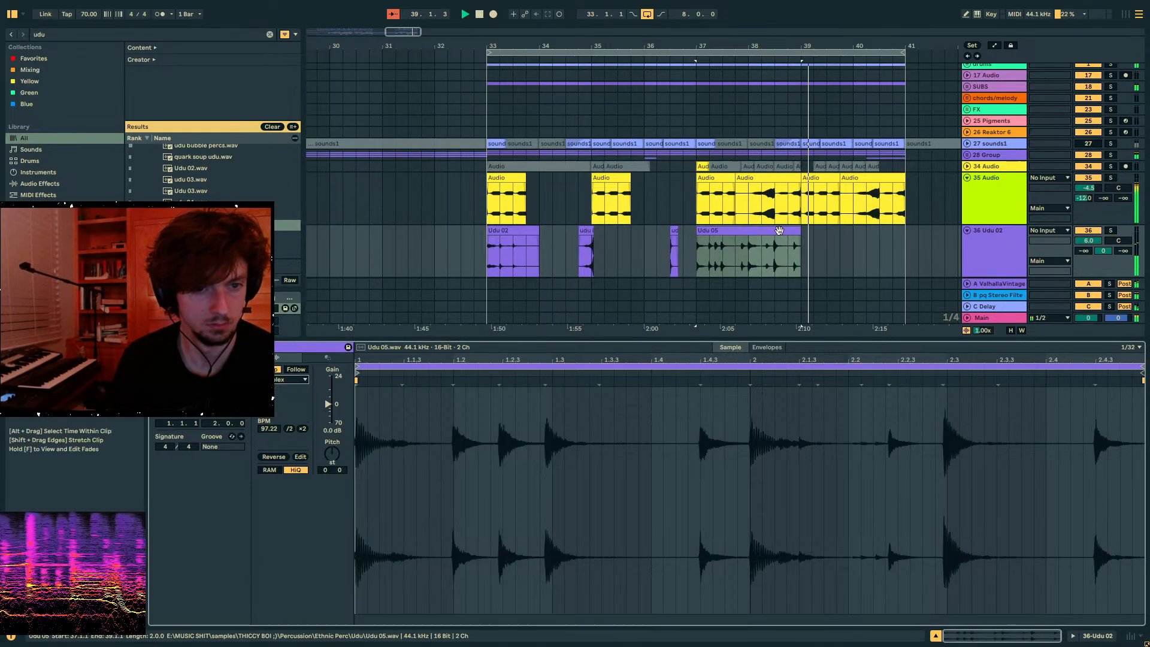
pyautogui.hotkey('ctrl', 'd')
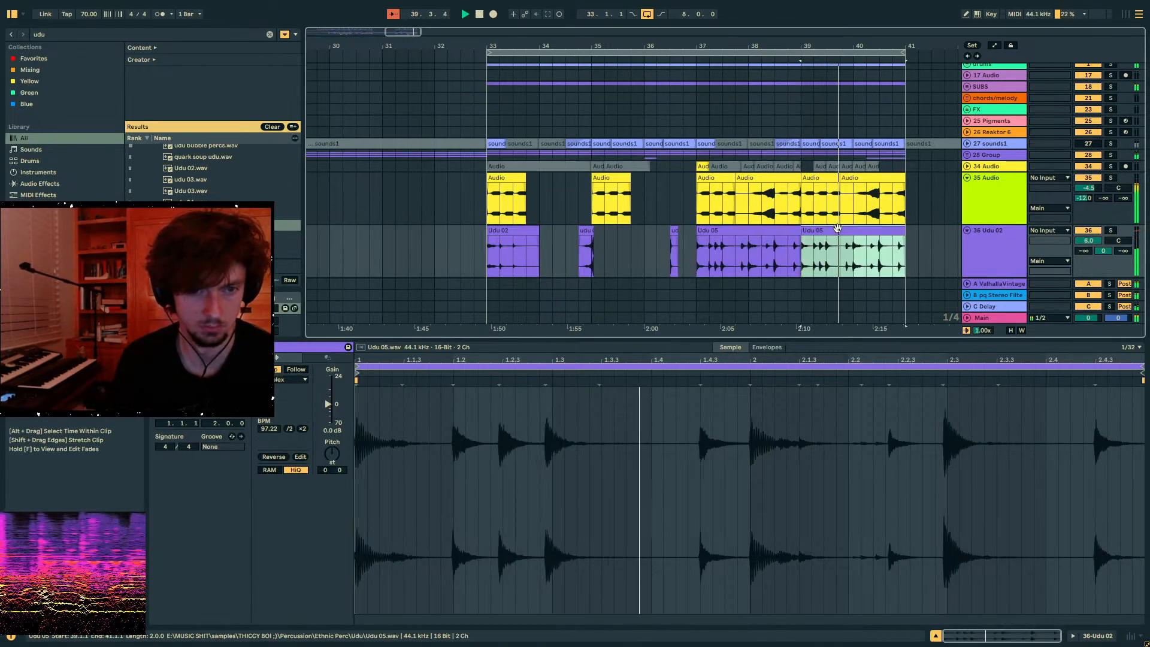
# - In the Udu 05 clip at bar 39, add warp markers that align its hits to 1.3, 2.1 and 2.3
pyautogui.click(549, 391)
pyautogui.moveTo(549, 391)
pyautogui.mouseDown()
pyautogui.moveTo(562, 385)
pyautogui.moveTo(542, 382)
pyautogui.moveTo(555, 381)
pyautogui.mouseUp()
pyautogui.click(753, 381)
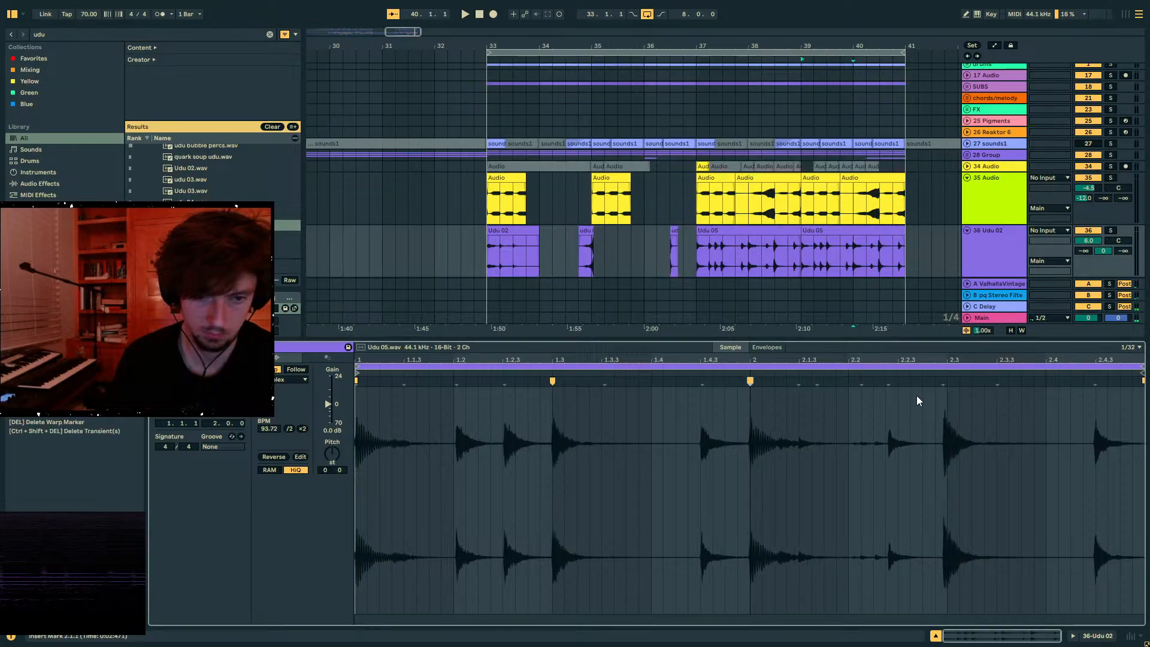
pyautogui.press('space')
pyautogui.click(948, 383)
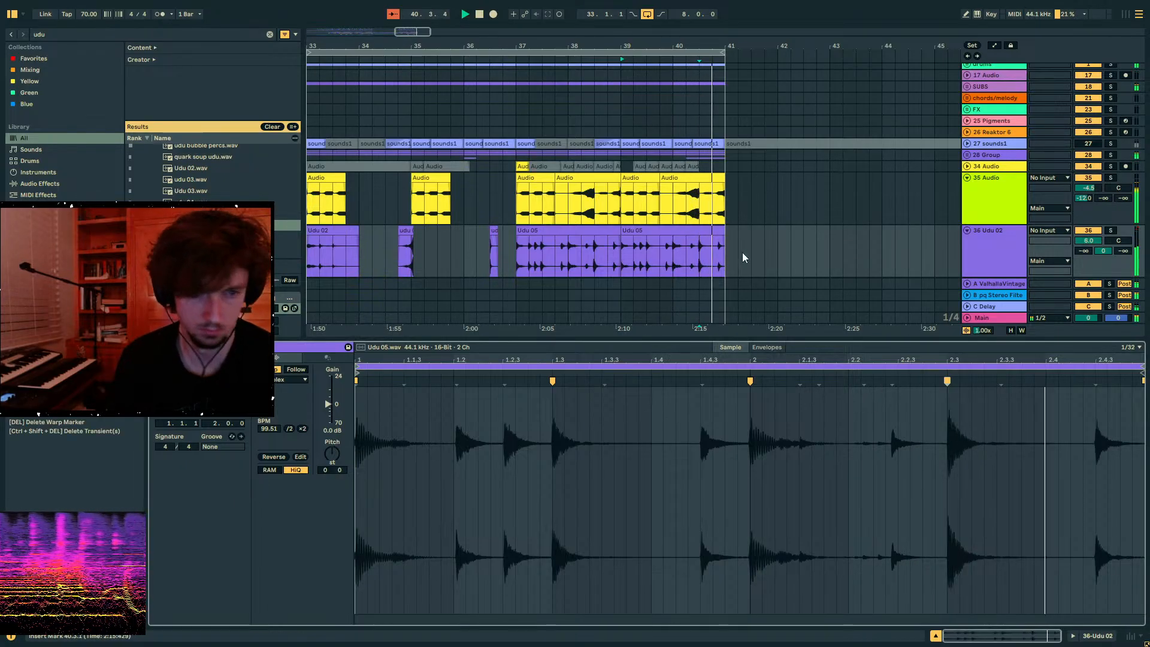
# - Copy the Udu 05 clip at bar 39 to bar 34 on the Udu 02 track
pyautogui.click(709, 256)
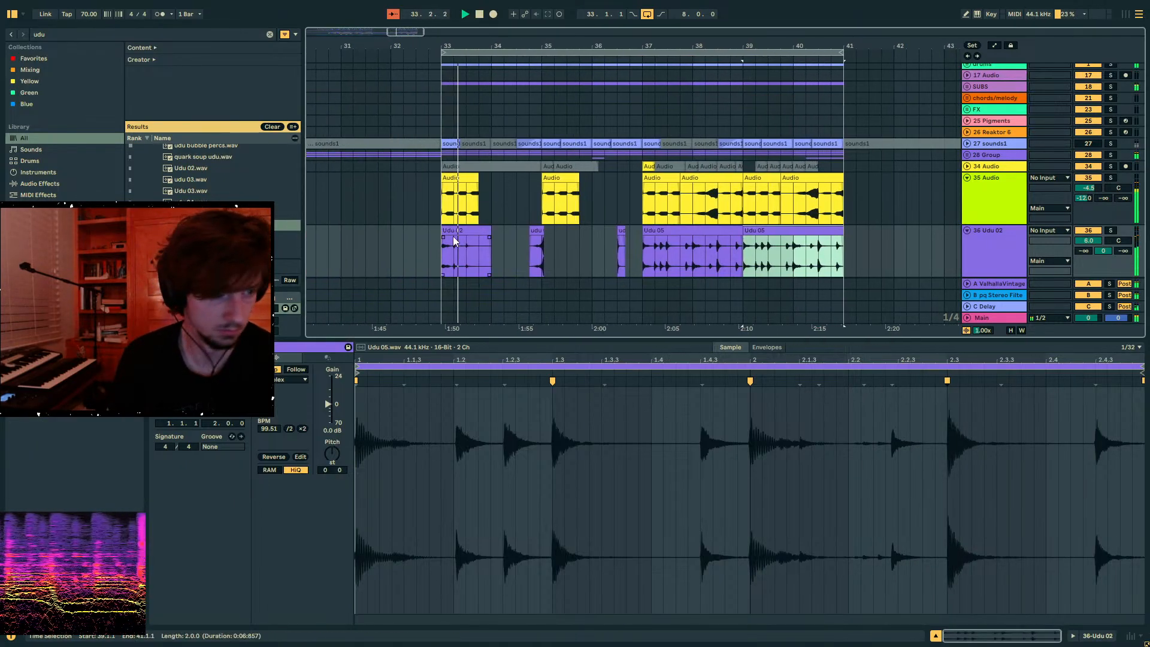
pyautogui.click(454, 240)
pyautogui.click(494, 250)
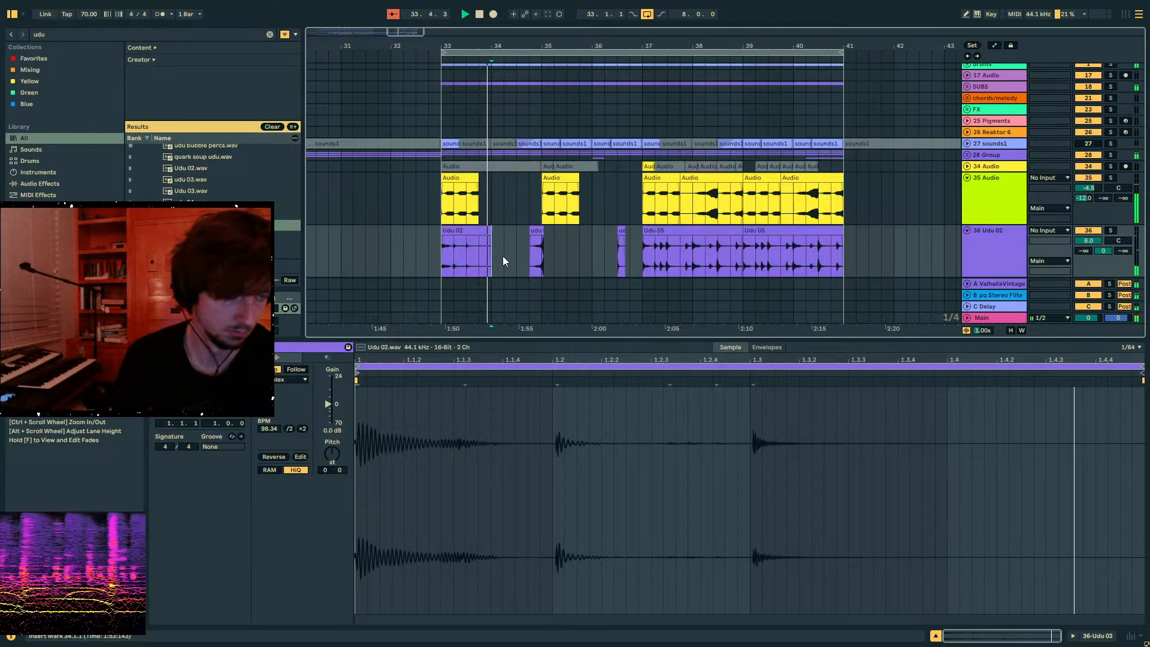
pyautogui.hotkey('ctrl', 'v')
# - Deactivate the Udu 05 section from 34.2.1 to 34.3.1 and duplicate the two-bar udu pattern from bar 33 to bar 35
pyautogui.moveTo(505, 258); pyautogui.dragTo(519, 258)
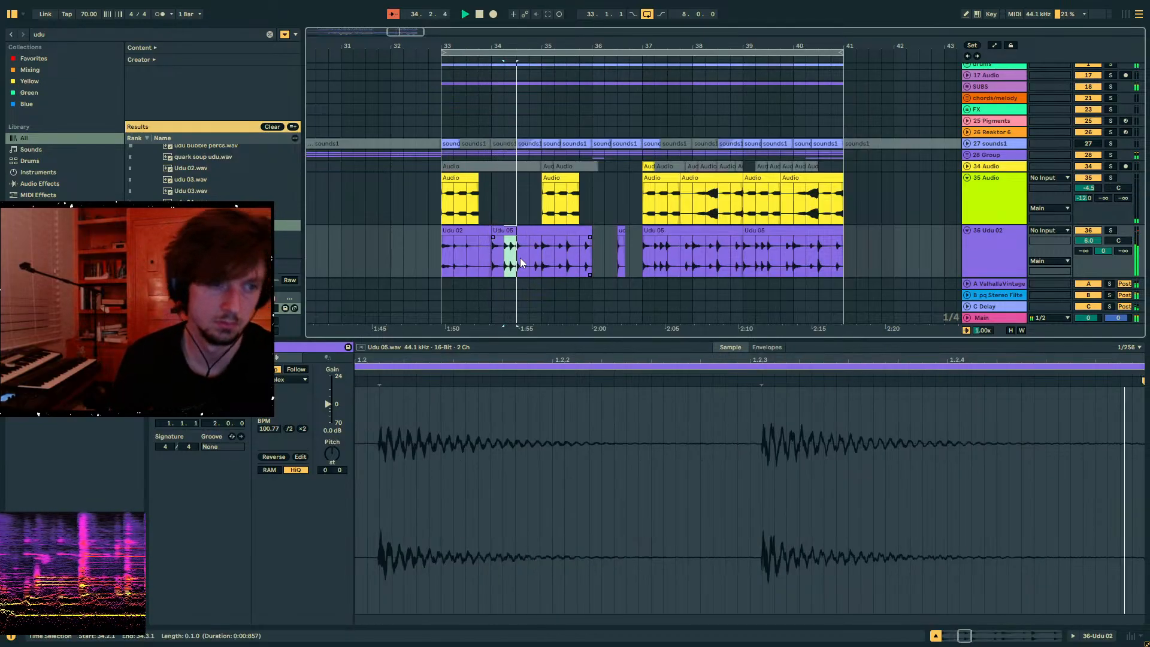
pyautogui.hotkey('ctrl', 'e')
pyautogui.press('0')
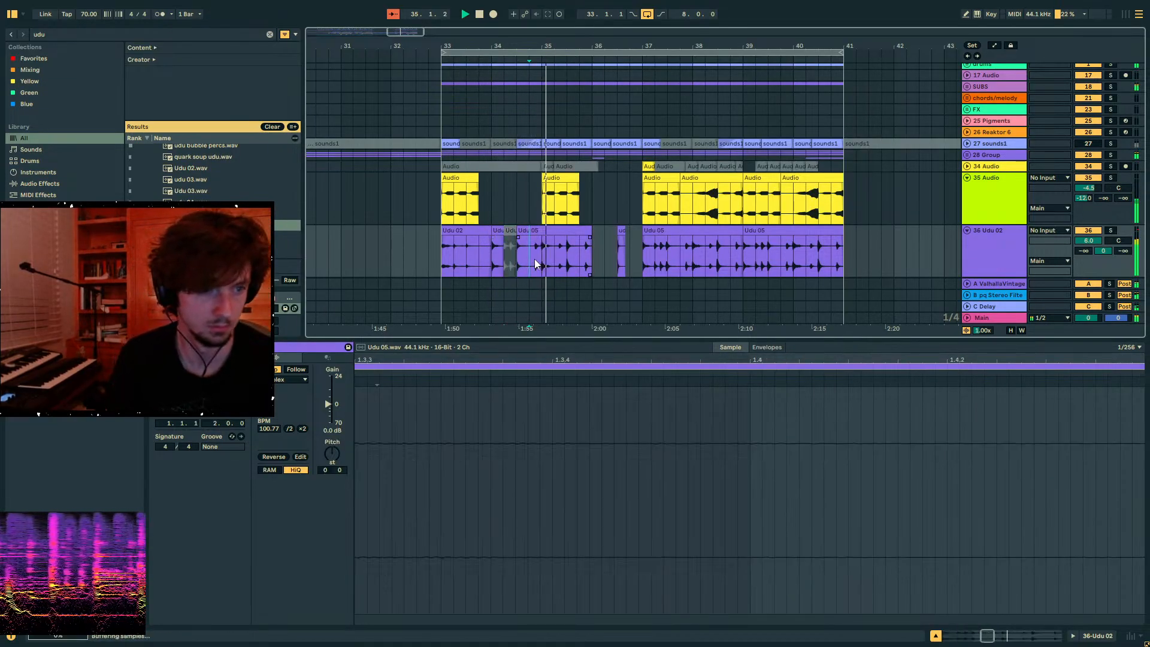
pyautogui.moveTo(542, 257); pyautogui.dragTo(448, 253)
pyautogui.hotkey('ctrl', 'd')
# - Raise the gain of the Udu 02 clips at bars 33 and 35 to 5.4 dB
pyautogui.click(458, 229)
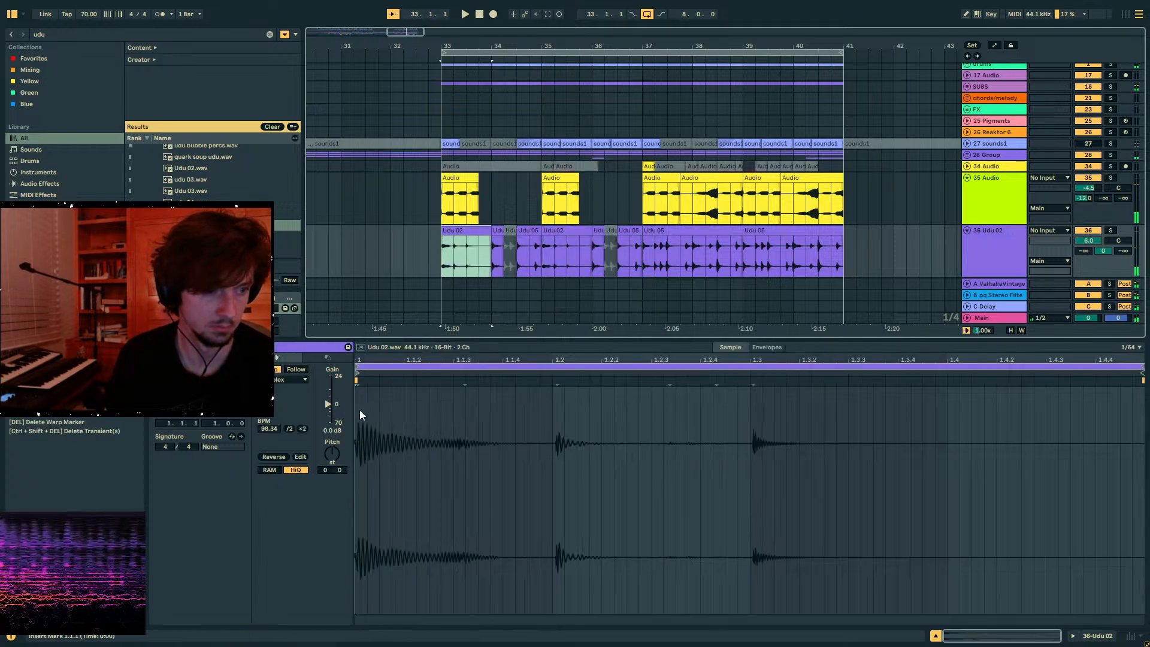
pyautogui.press('space')
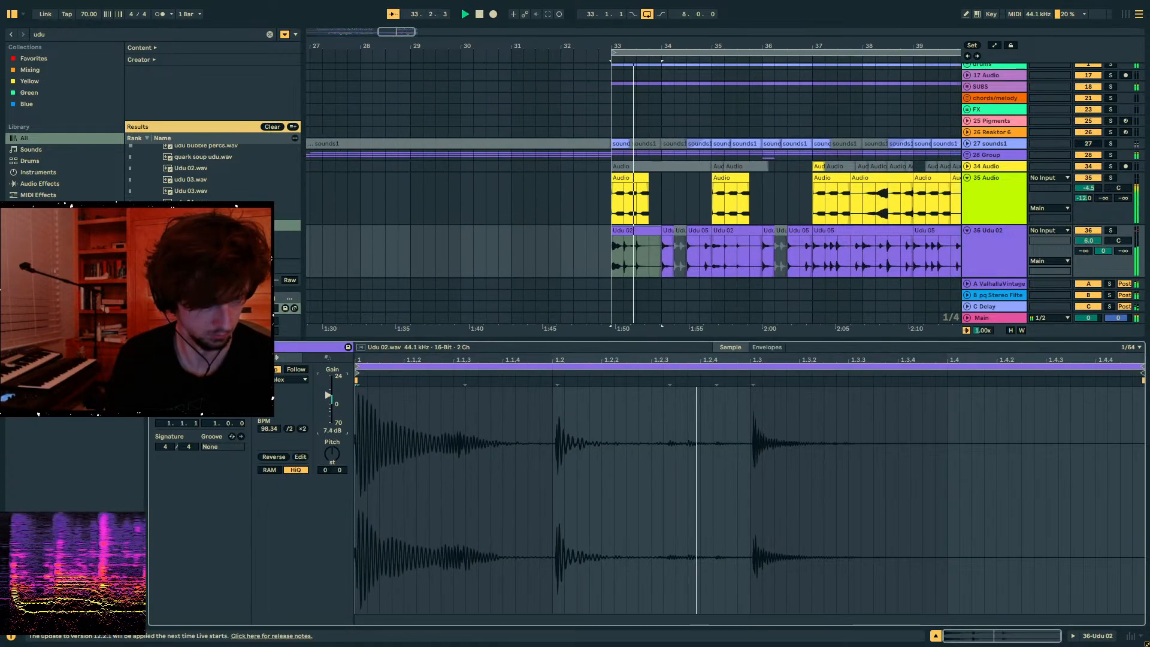
pyautogui.click(605, 232)
pyautogui.click(610, 234)
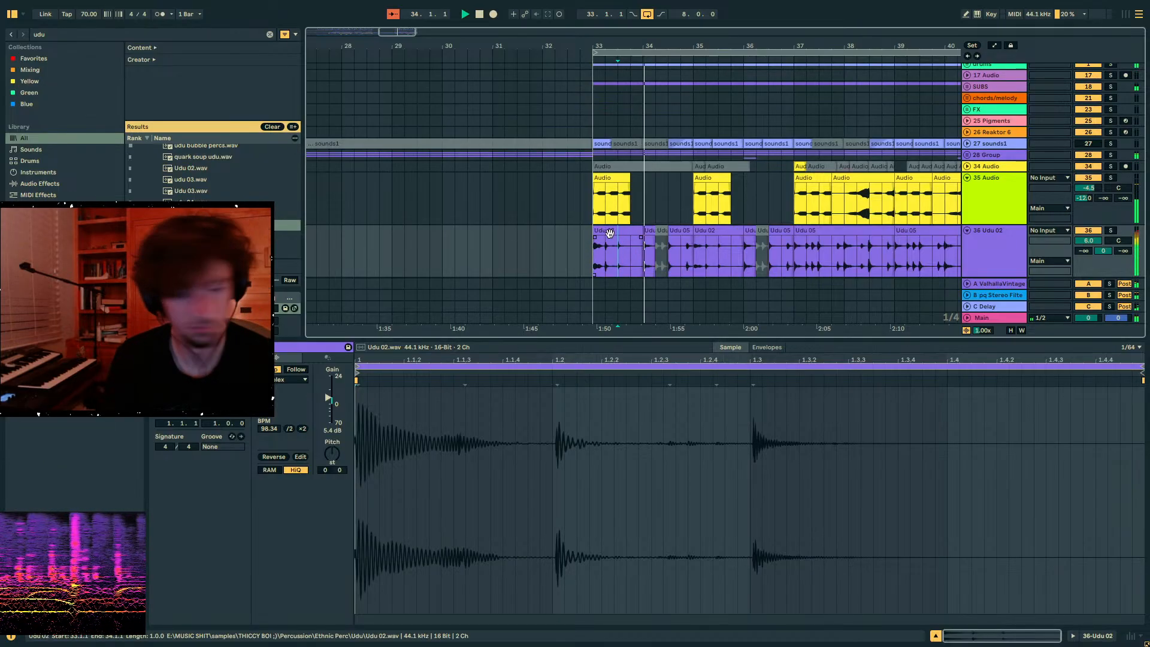
pyautogui.click(611, 229)
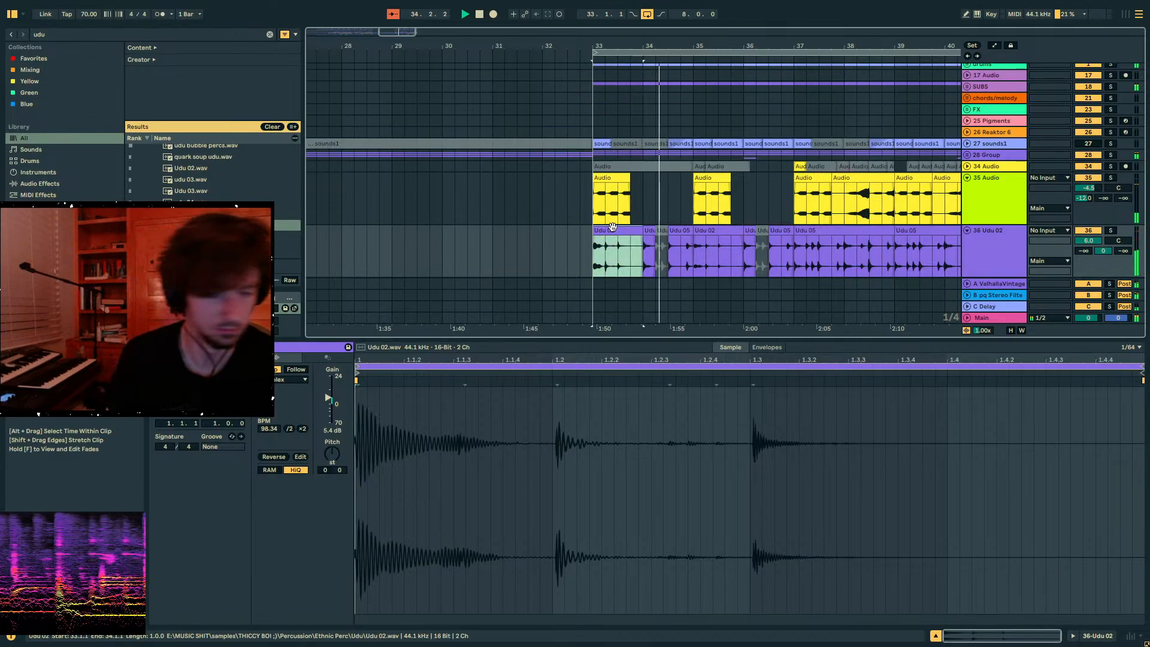
pyautogui.click(675, 234)
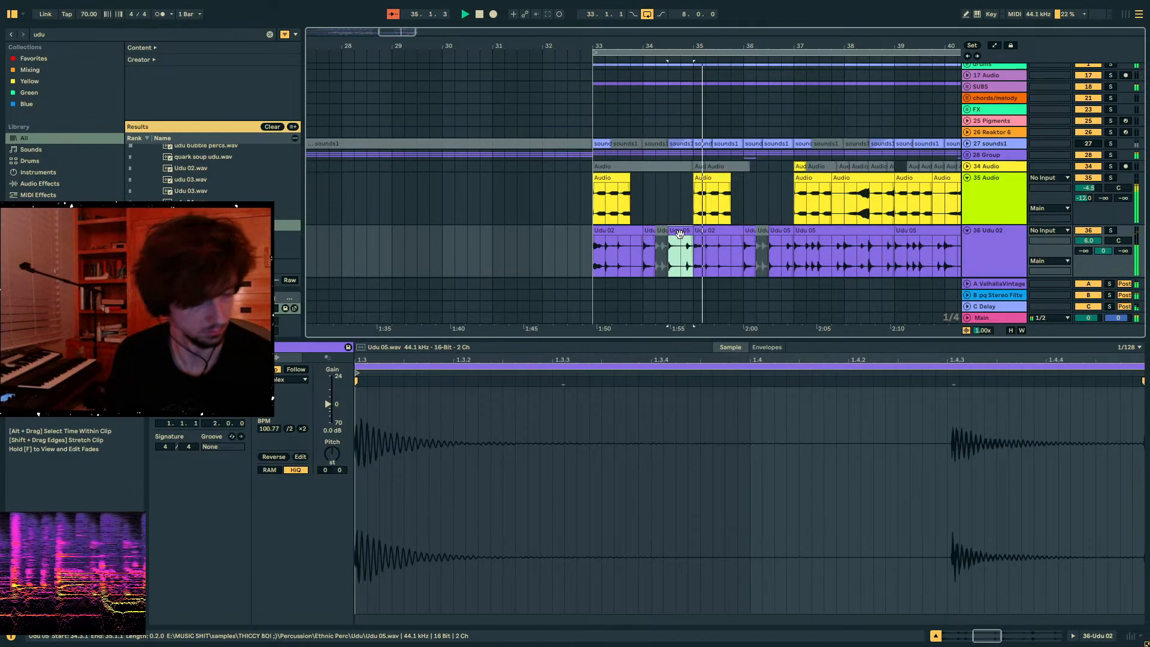
pyautogui.click(722, 234)
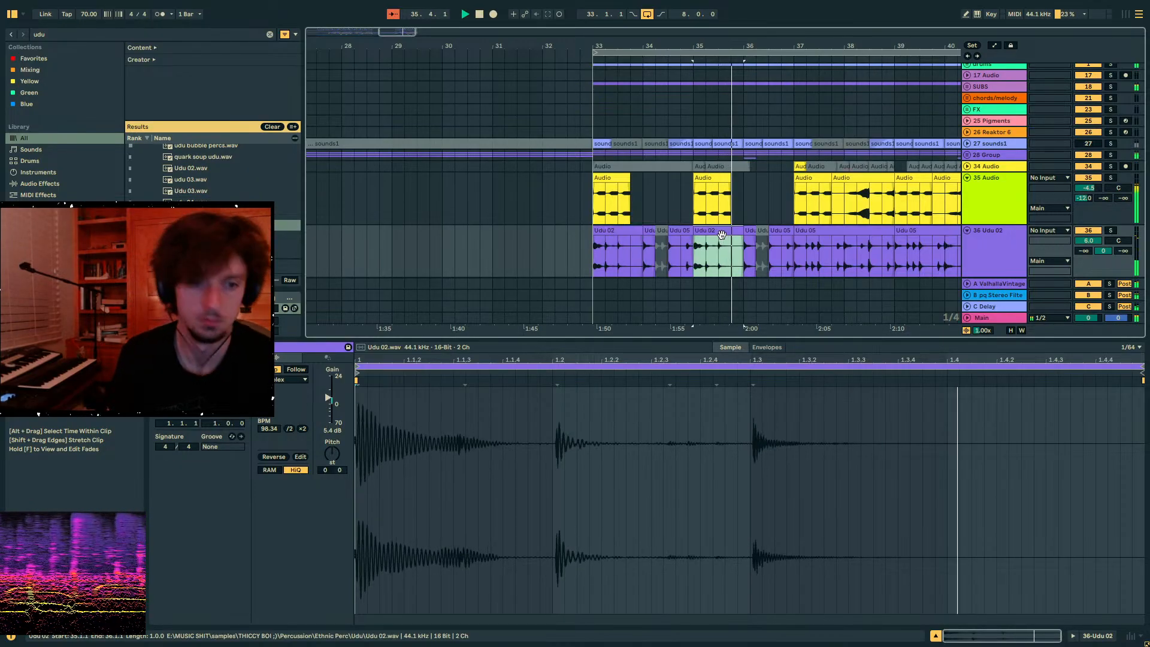
# - Keep only 36.2.1 to 36.2.3 of the muted Udu 05 slice deactivated and set the reactivated second half's gain to -7.3 dB
pyautogui.click(761, 233)
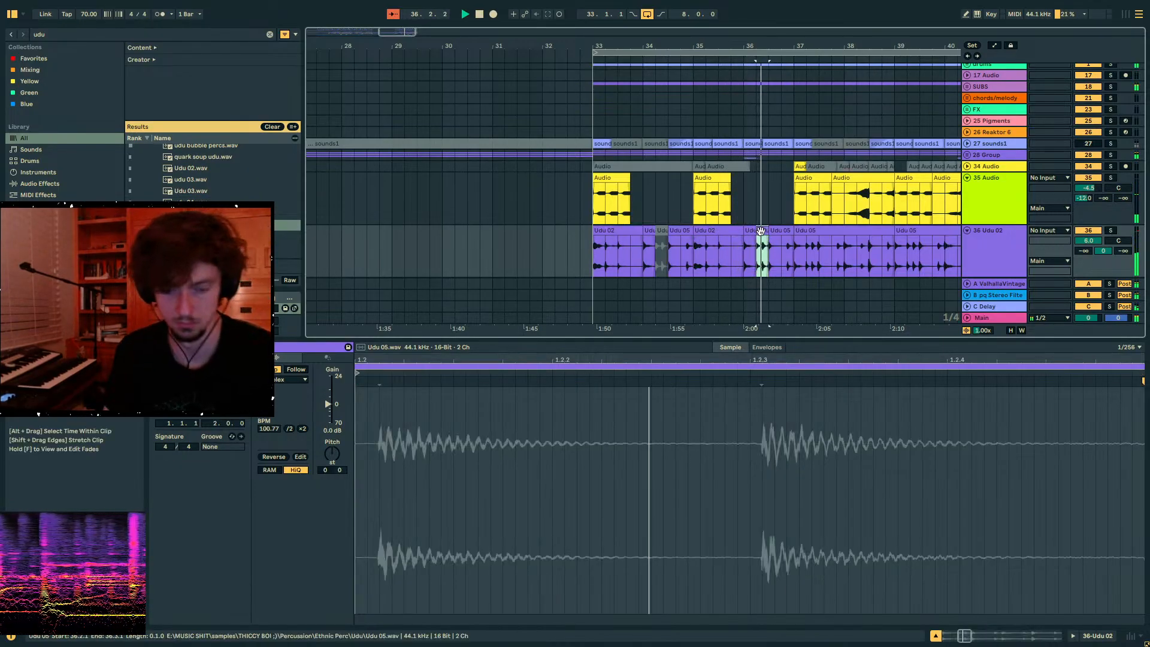
pyautogui.scroll(5, 718, 250)
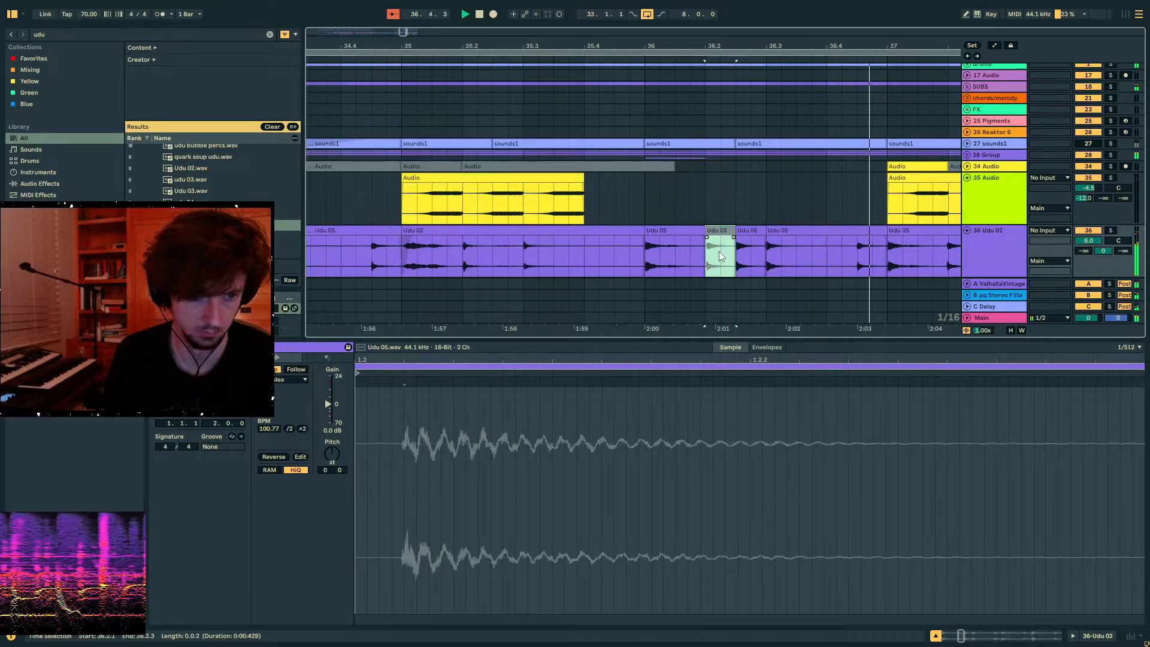
pyautogui.click(749, 231)
pyautogui.moveTo(328, 405); pyautogui.dragTo(328, 410)
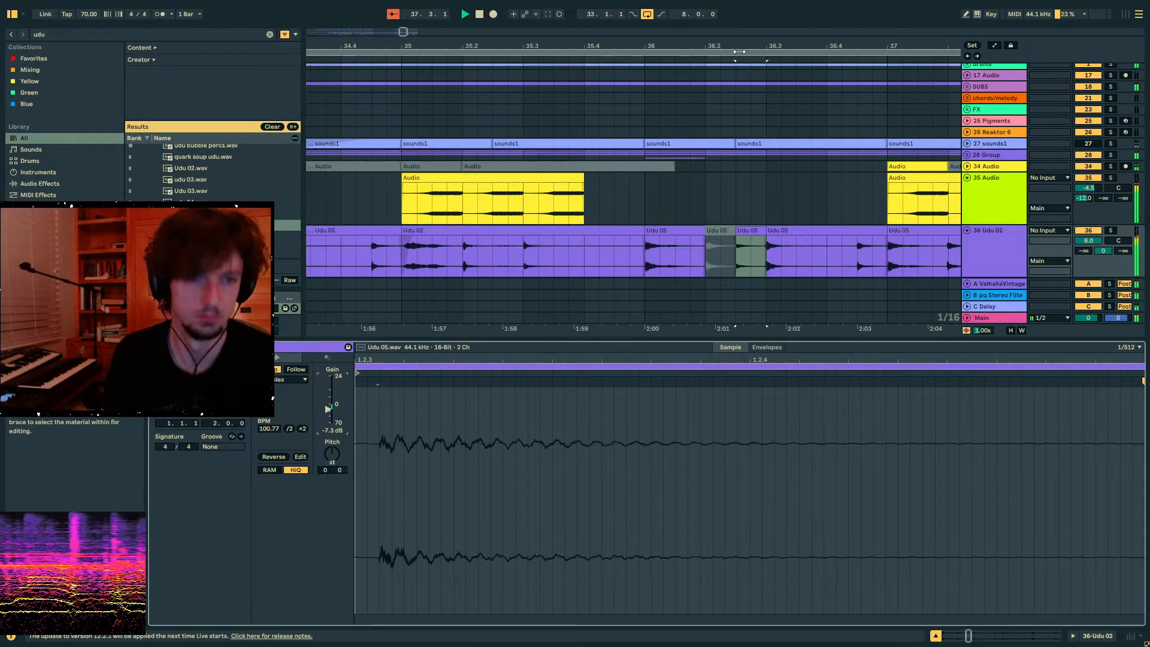
# - Deactivate the Udu 05 section from 37.2.1 to 37.3.3
pyautogui.moveTo(740, 50); pyautogui.dragTo(573, 27)
pyautogui.moveTo(680, 251); pyautogui.dragTo(646, 253)
pyautogui.press('0')
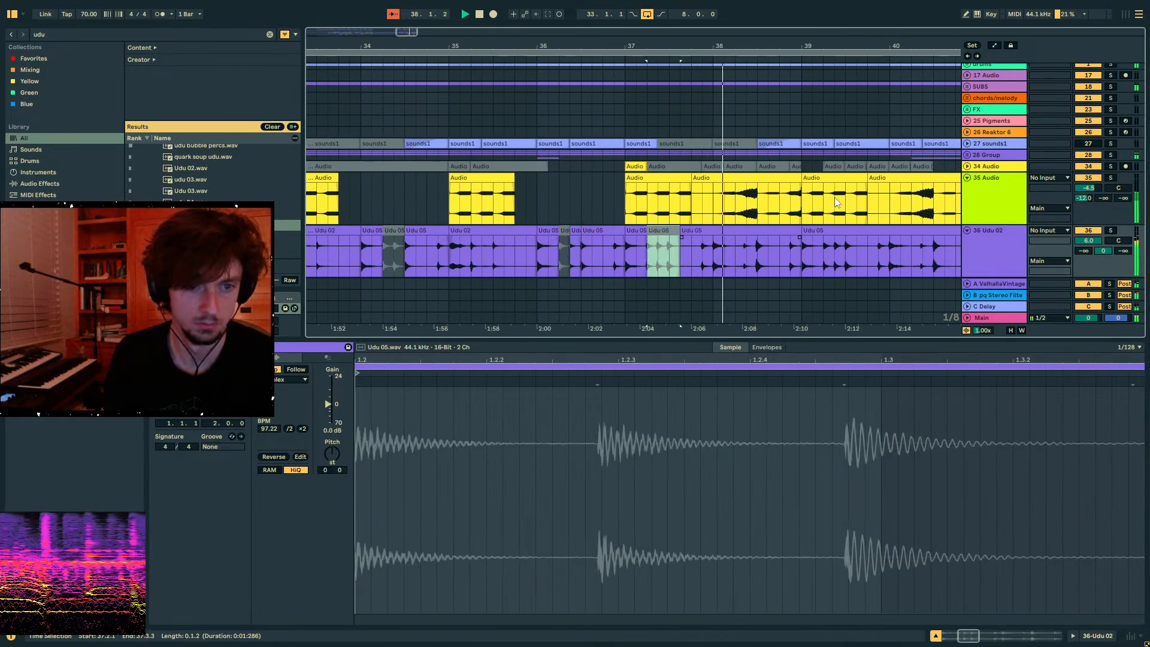
# - Replace the Udu 05 clip at bar 37 with a copy of the warp-aligned clip at bar 39
pyautogui.click(855, 231)
pyautogui.hotkey('ctrl', 'c')
pyautogui.click(640, 233)
pyautogui.hotkey('ctrl', 'v')
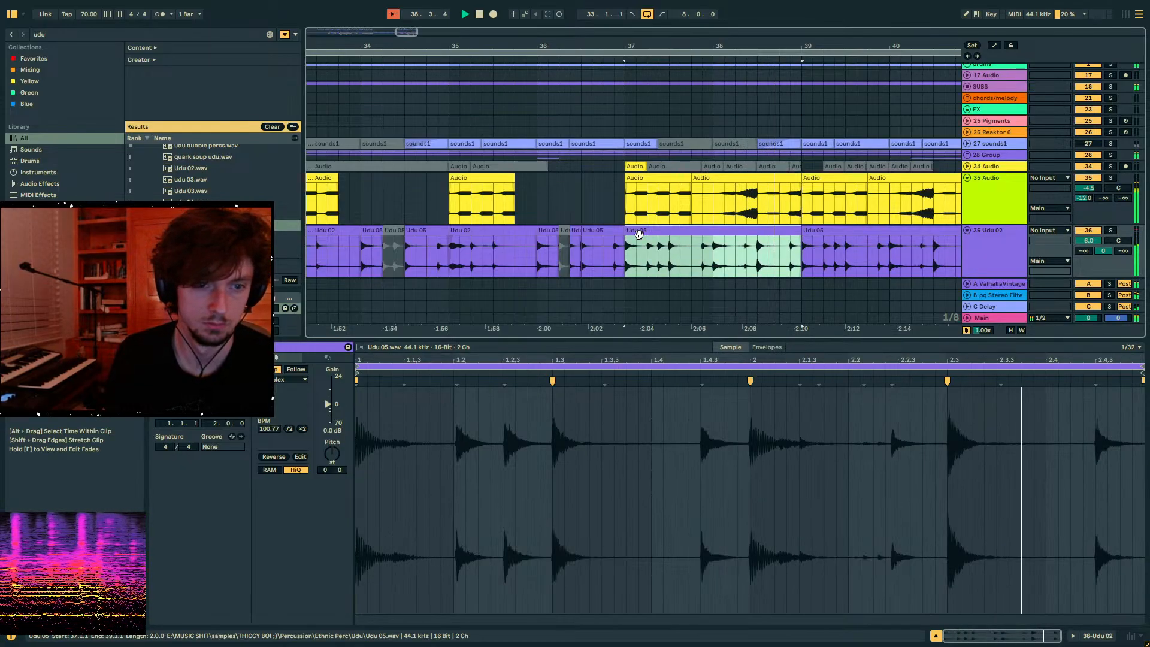
# - Lower the gain of the Udu 05 clips at bars 37 and 39 to -4.2 dB
pyautogui.moveTo(675, 255); pyautogui.dragTo(670, 255)
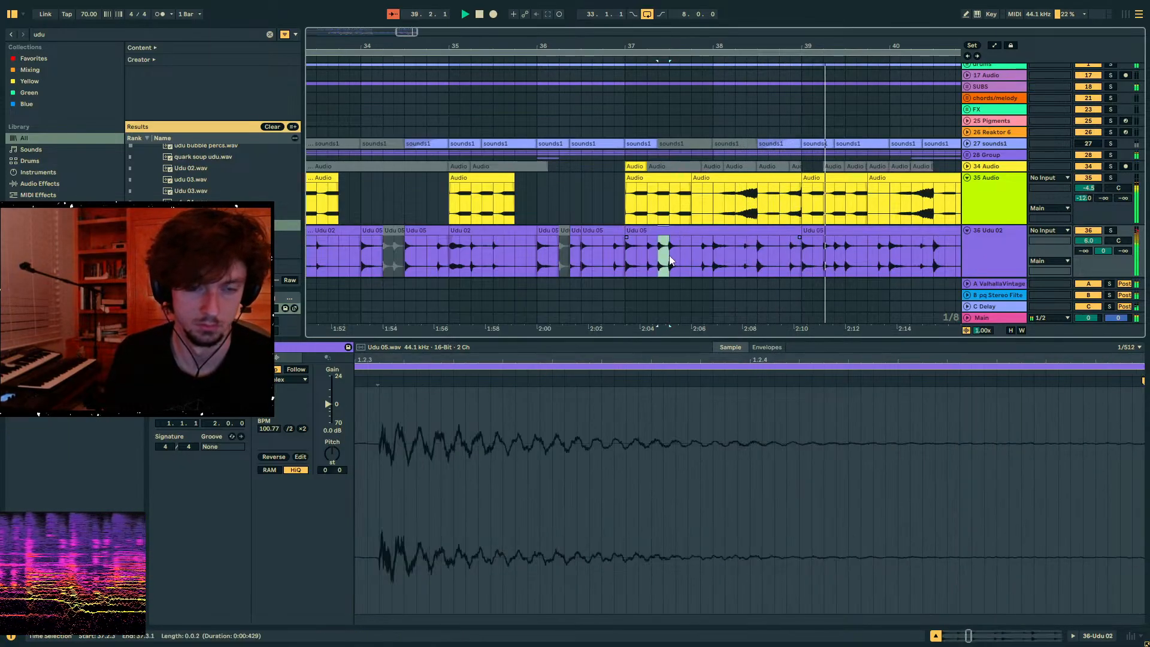
pyautogui.click(860, 232)
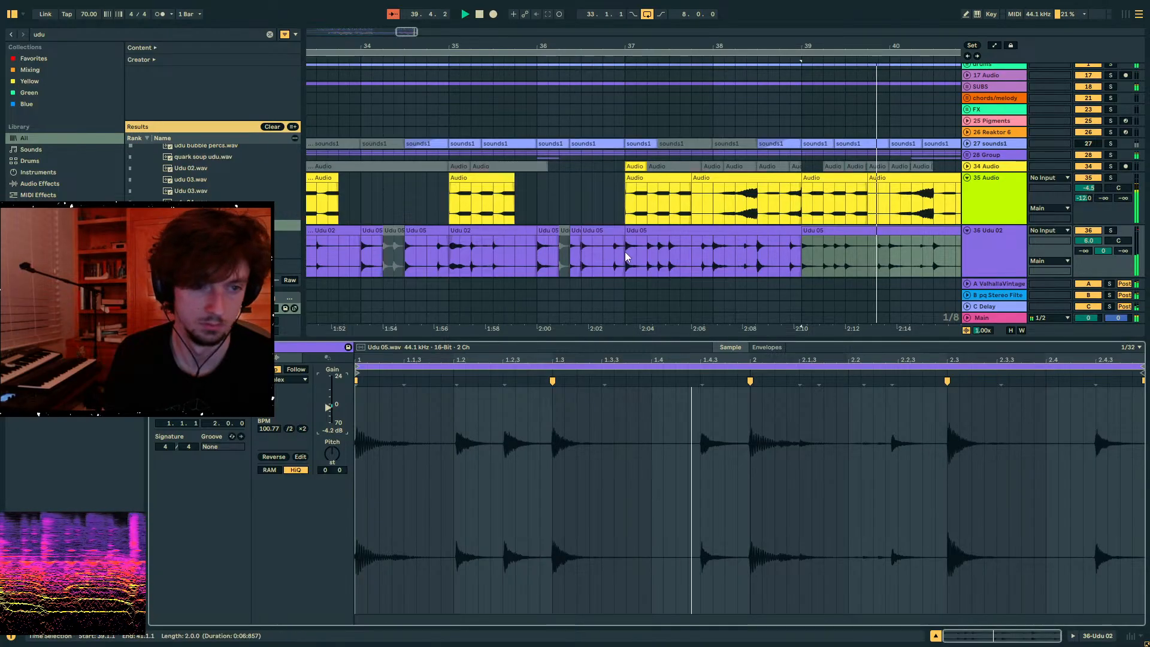
pyautogui.click(626, 257)
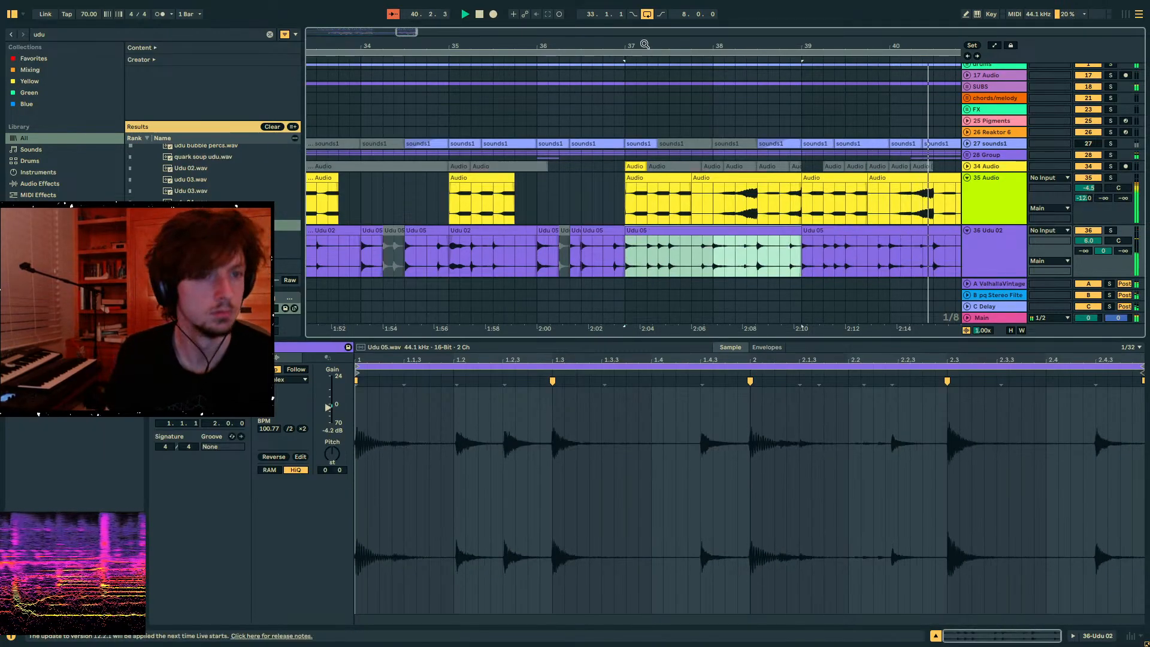
# - Play back the earlier arrangement from bar 9 and bar 17 to compare it with the new section
pyautogui.moveTo(645, 45)
pyautogui.mouseDown()
pyautogui.moveTo(649, 12)
pyautogui.moveTo(720, 12)
pyautogui.mouseUp()
pyautogui.click(811, 216)
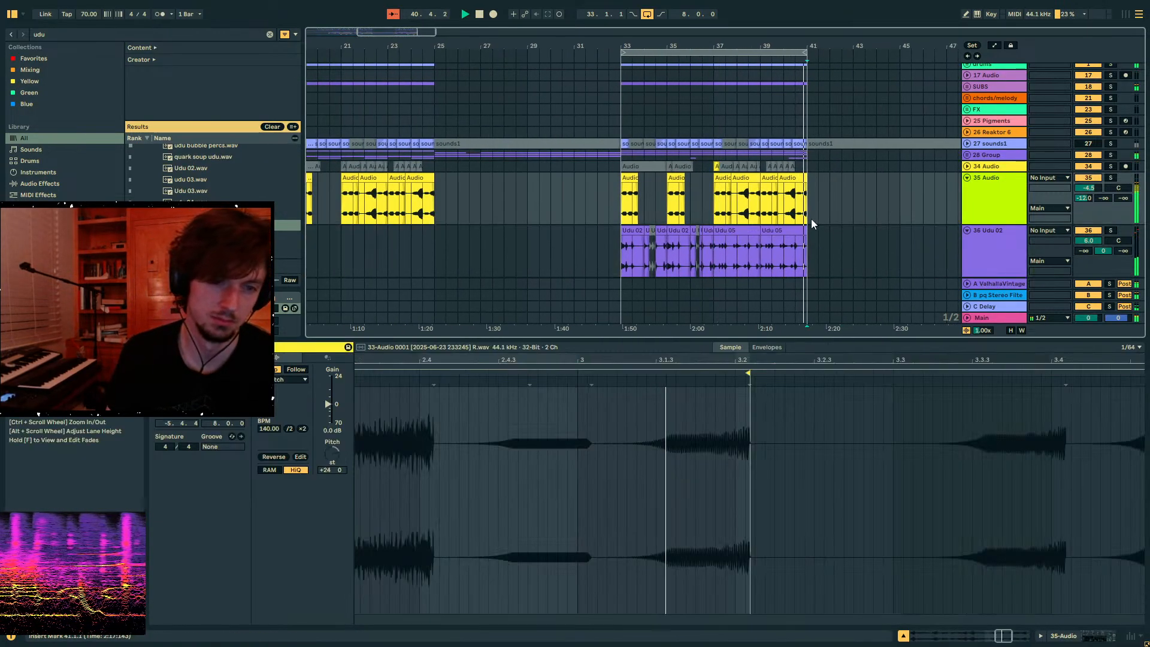
pyautogui.click(612, 244)
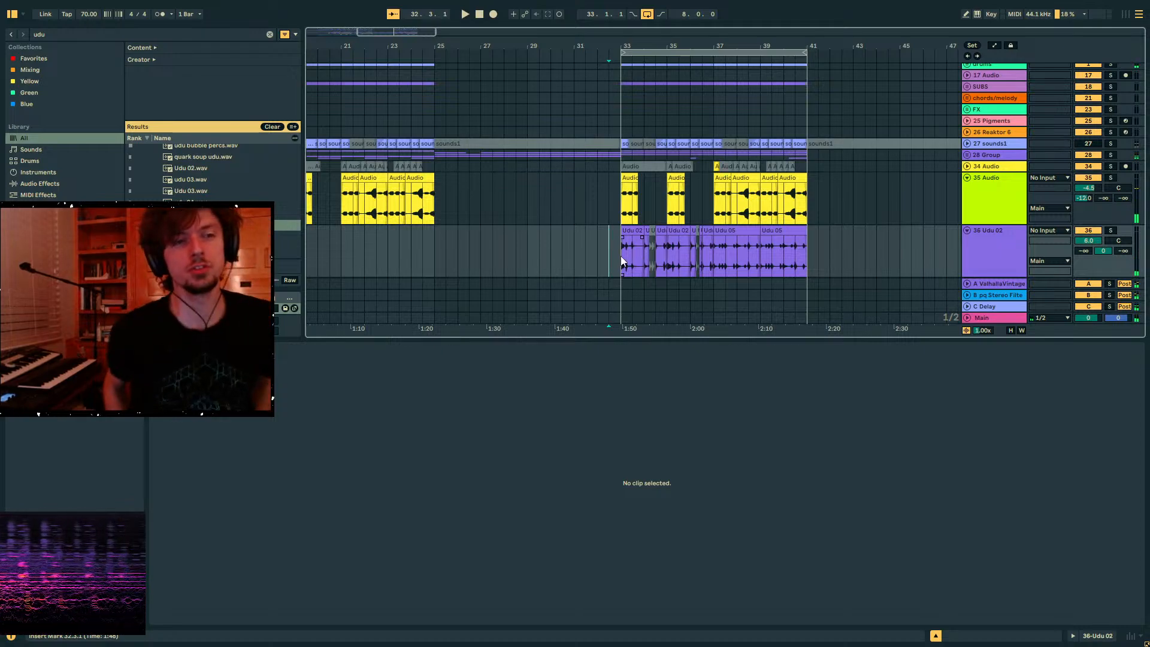
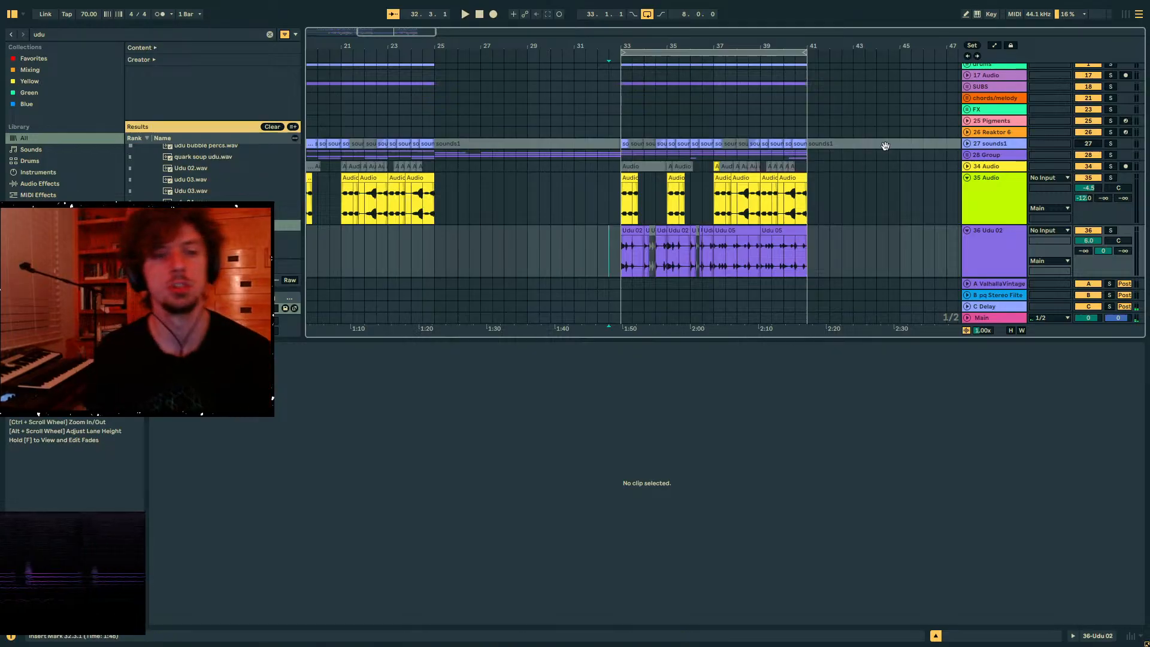
pyautogui.moveTo(792, 42); pyautogui.dragTo(778, 7)
pyautogui.click(385, 243)
pyautogui.press('space')
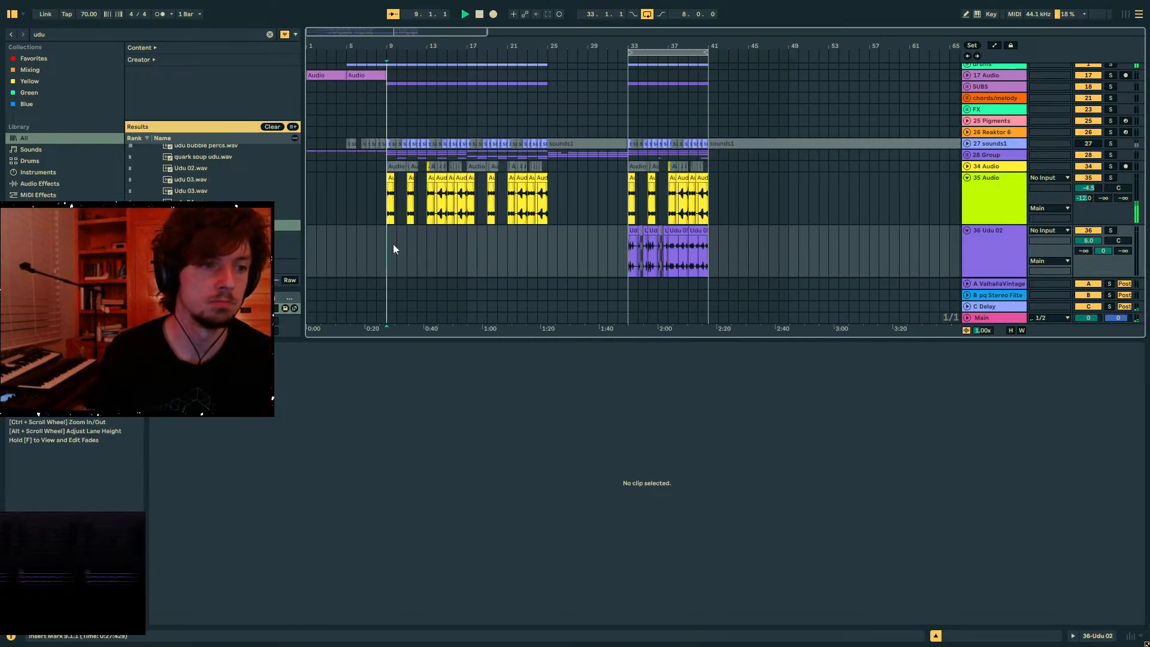
pyautogui.click(469, 251)
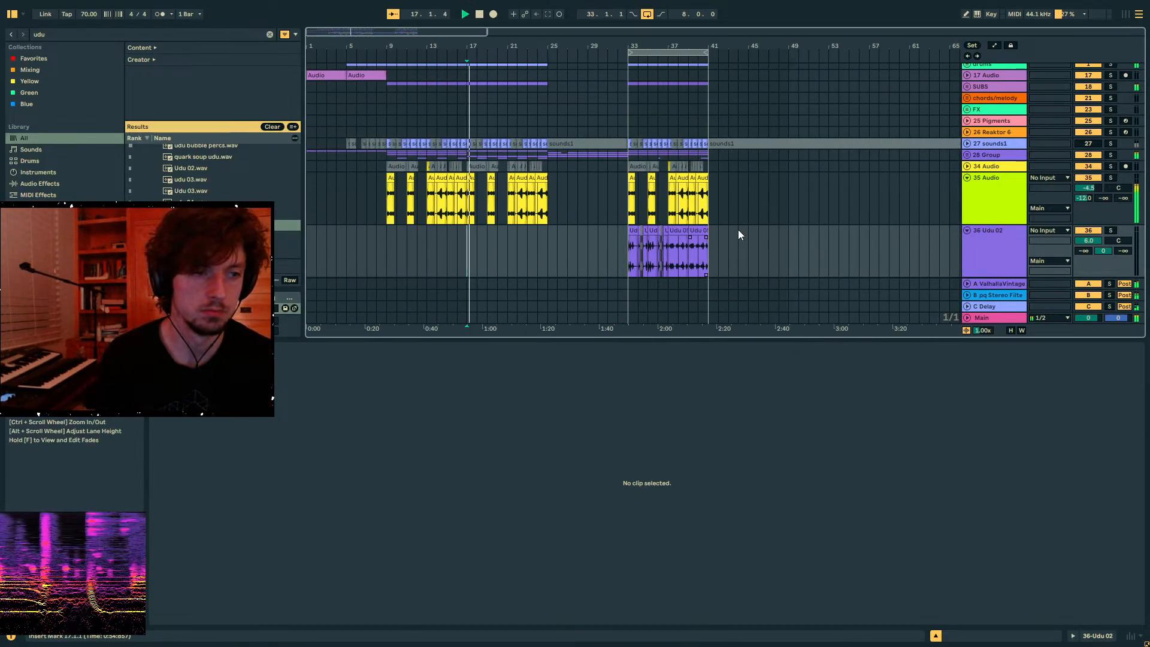
# - Unfold the 28-Group and set the floots track's volume to 1.6 dB and its send to return A to -39.0 dB
pyautogui.click(968, 155)
pyautogui.scroll(-3, 540, 213)
pyautogui.click(490, 150)
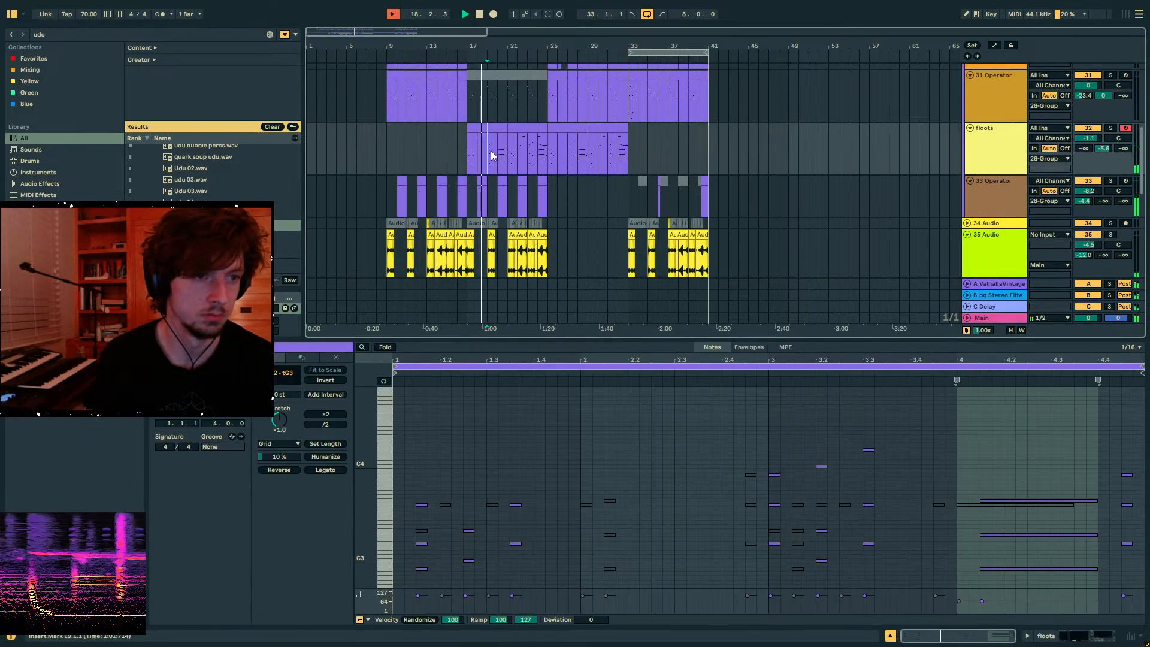
pyautogui.moveTo(1083, 148); pyautogui.dragTo(1083, 146)
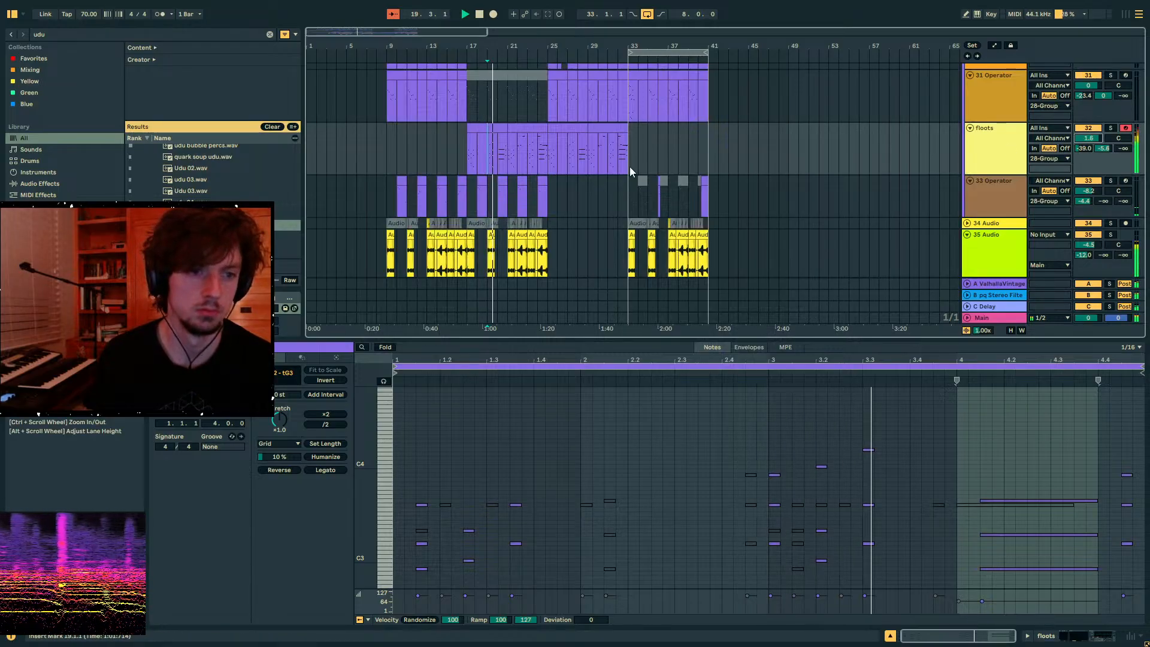
pyautogui.moveTo(588, 142); pyautogui.dragTo(627, 139)
pyautogui.scroll(3, 651, 203)
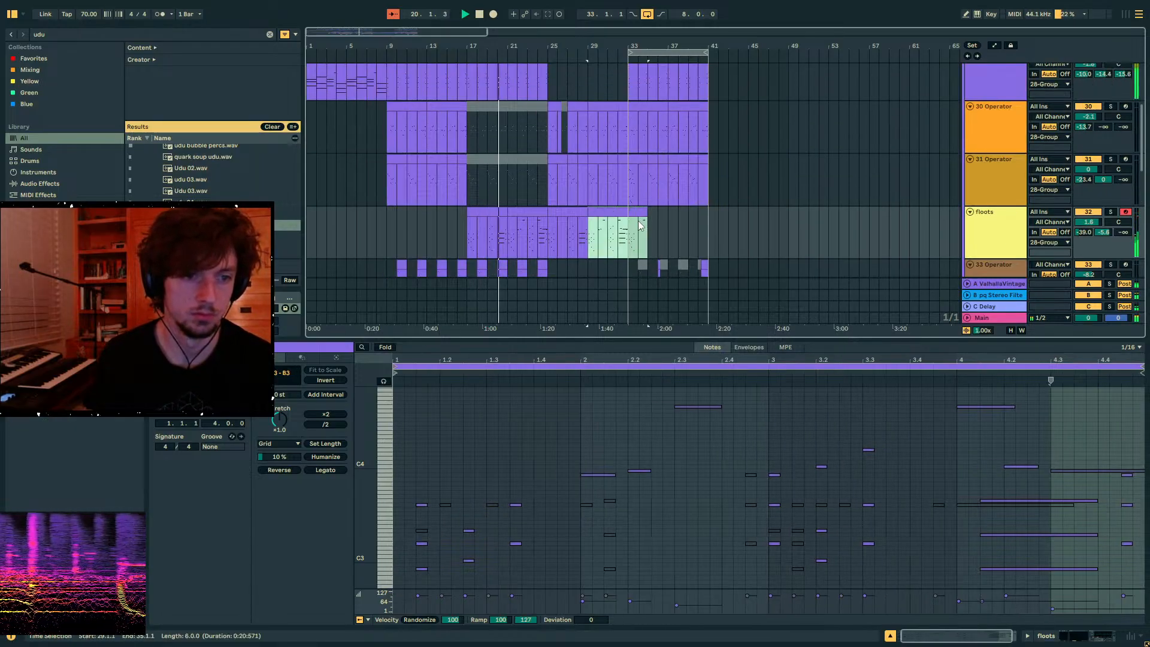
pyautogui.hotkey('ctrl', 'z')
pyautogui.press('space')
# - Insert an empty eight-bar MIDI clip at bar 33 on the floots track
pyautogui.scroll(2, 651, 144)
pyautogui.scroll(-3, 641, 168)
pyautogui.moveTo(632, 192); pyautogui.dragTo(644, 198)
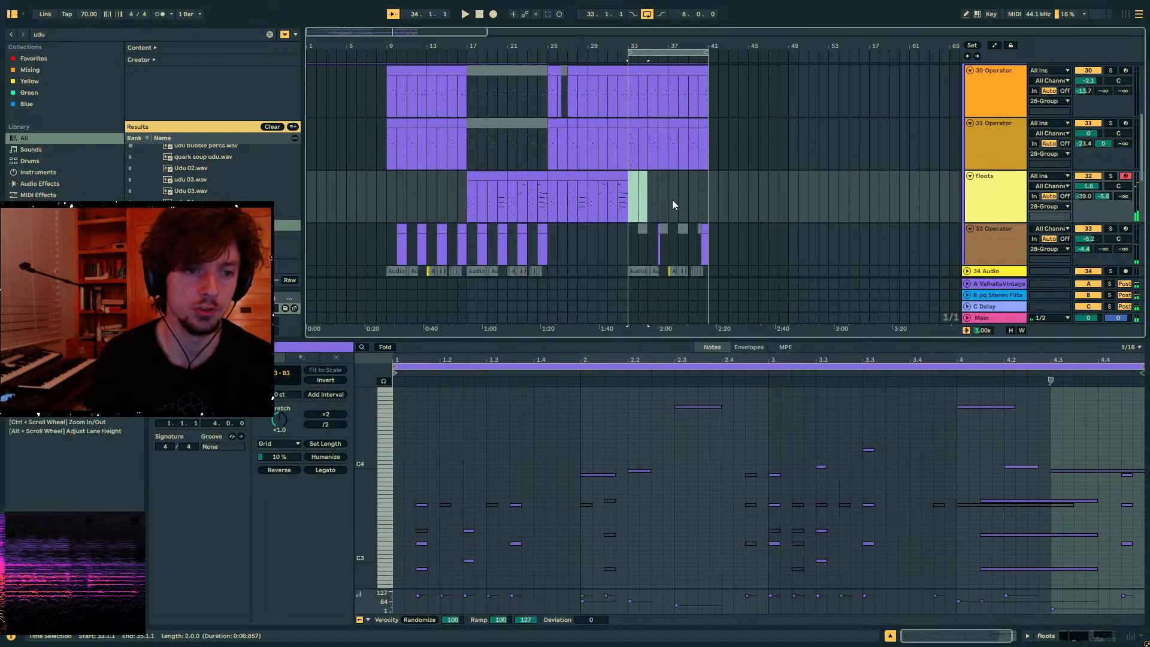
pyautogui.hotkey('ctrl', 'shift', 'm')
pyautogui.scroll(3, 694, 195)
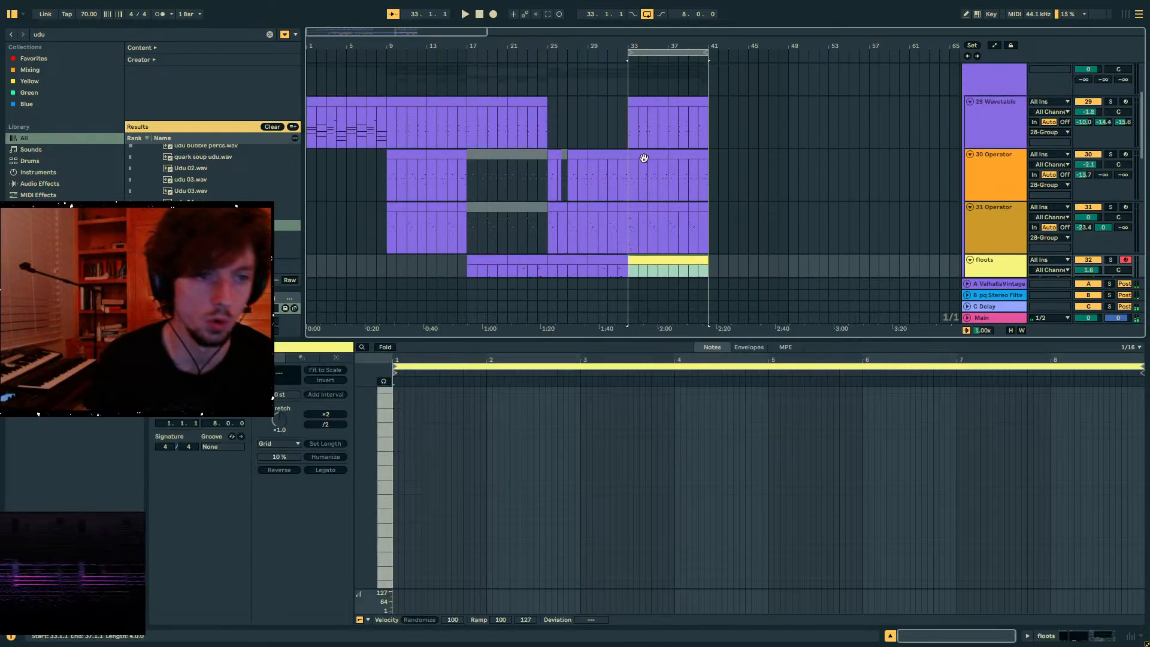
# - Copy the four-bar Wavetable clip at bar 33 onto the floots track at bar 33
pyautogui.click(643, 157)
pyautogui.scroll(-2, 646, 157)
pyautogui.click(648, 76)
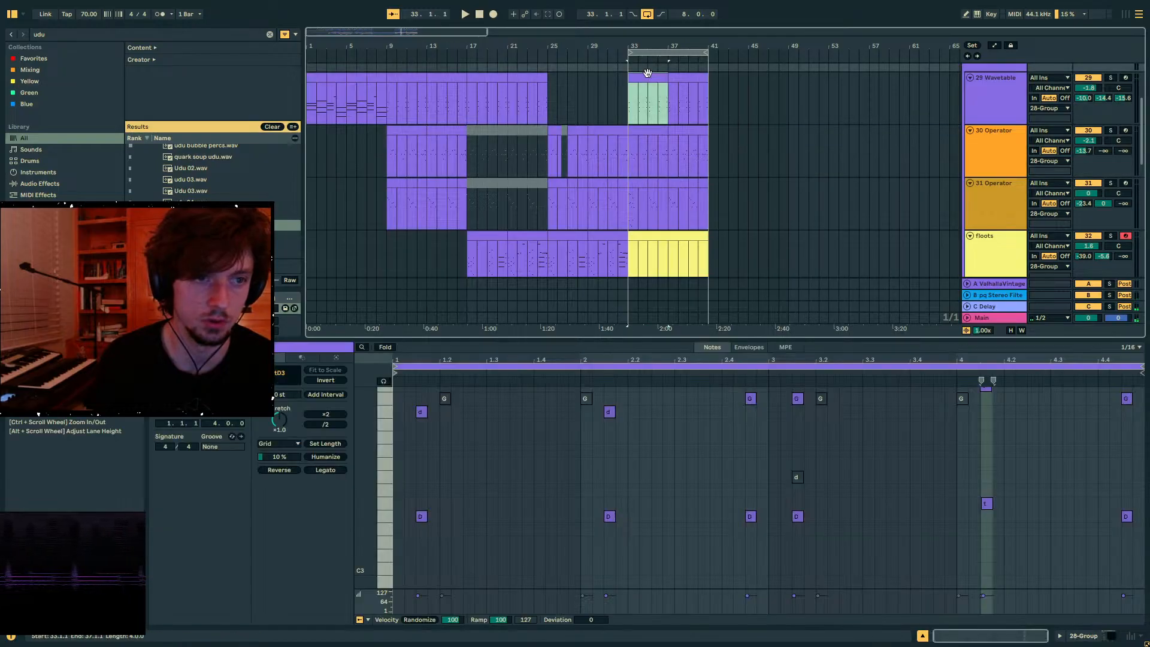
pyautogui.hotkey('ctrl', 'c')
pyautogui.click(638, 237)
pyautogui.hotkey('ctrl', 'v')
pyautogui.click(638, 237)
# - Solo the floots track and transpose the chord at 1.1.3 of the copied clip up one octave
pyautogui.press('space')
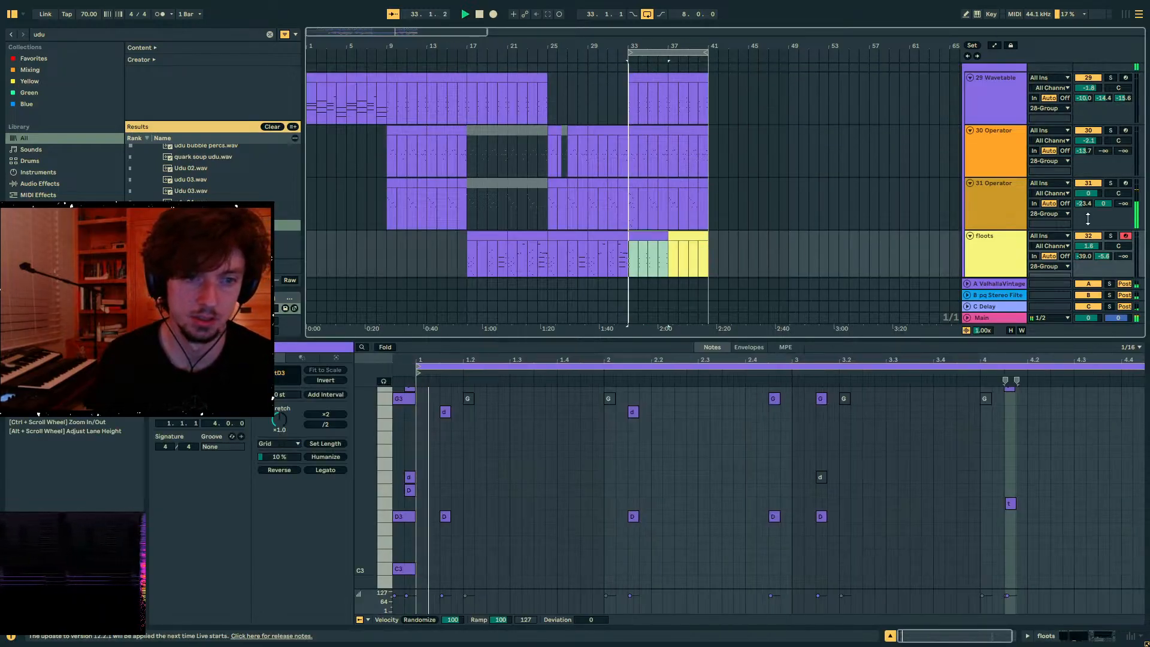
pyautogui.scroll(3, 526, 442)
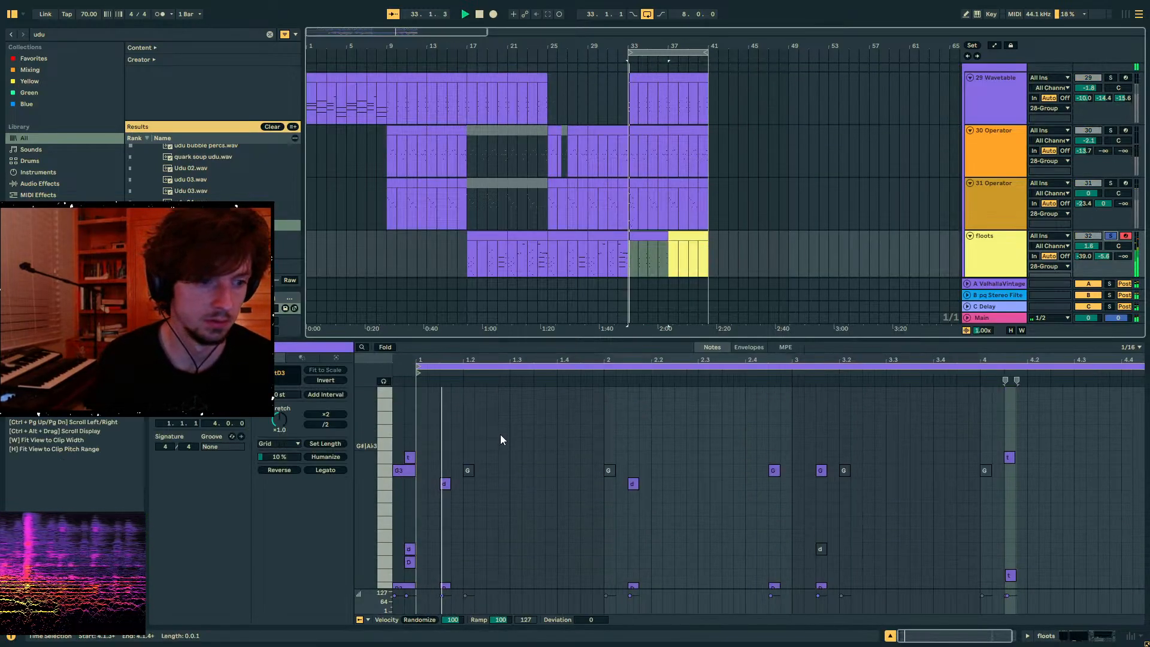
pyautogui.moveTo(370, 428); pyautogui.dragTo(339, 427)
pyautogui.moveTo(462, 519); pyautogui.dragTo(430, 420)
pyautogui.hotkey('shift', 'Up')
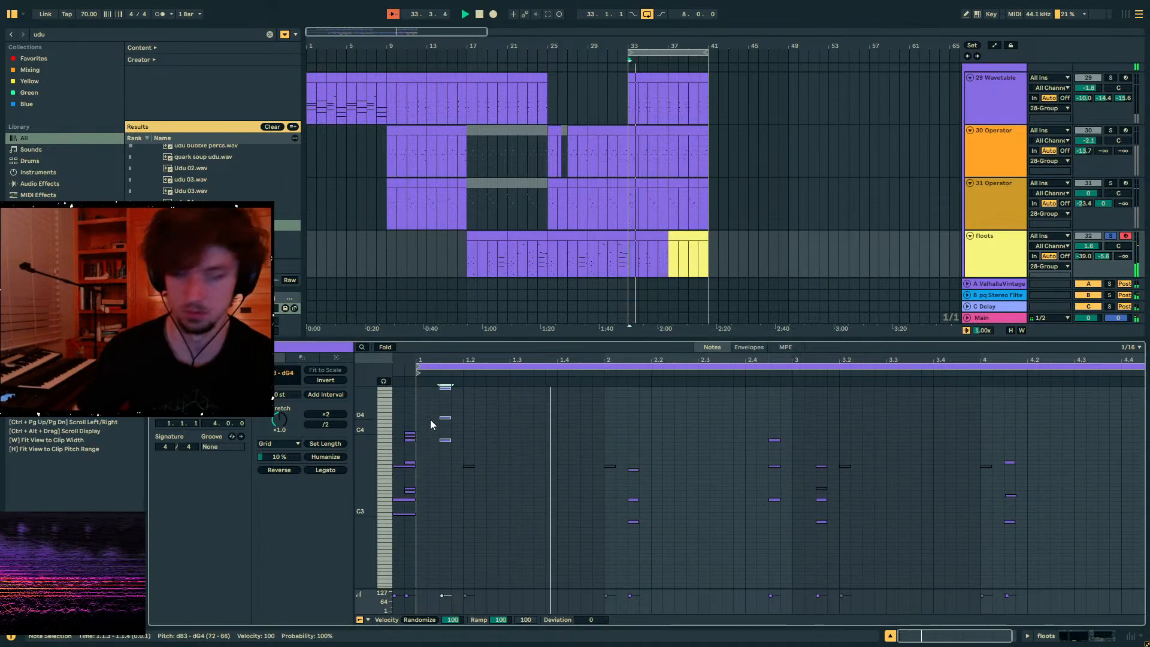
# - Transpose the notes before the clip start and those from bar 2 through bar 4 up one octave, and unsolo floots
pyautogui.moveTo(405, 539); pyautogui.dragTo(364, 370)
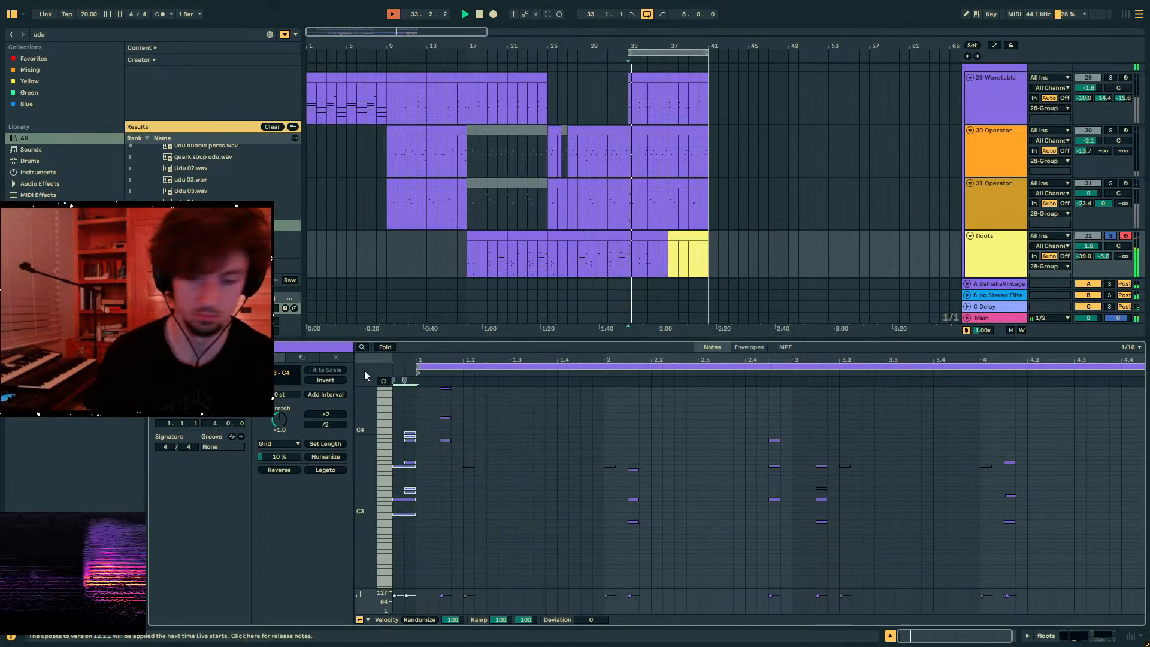
pyautogui.hotkey('shift', 'Up')
pyautogui.press('space')
pyautogui.moveTo(603, 425); pyautogui.dragTo(1148, 593)
pyautogui.hotkey('shift', 'Up')
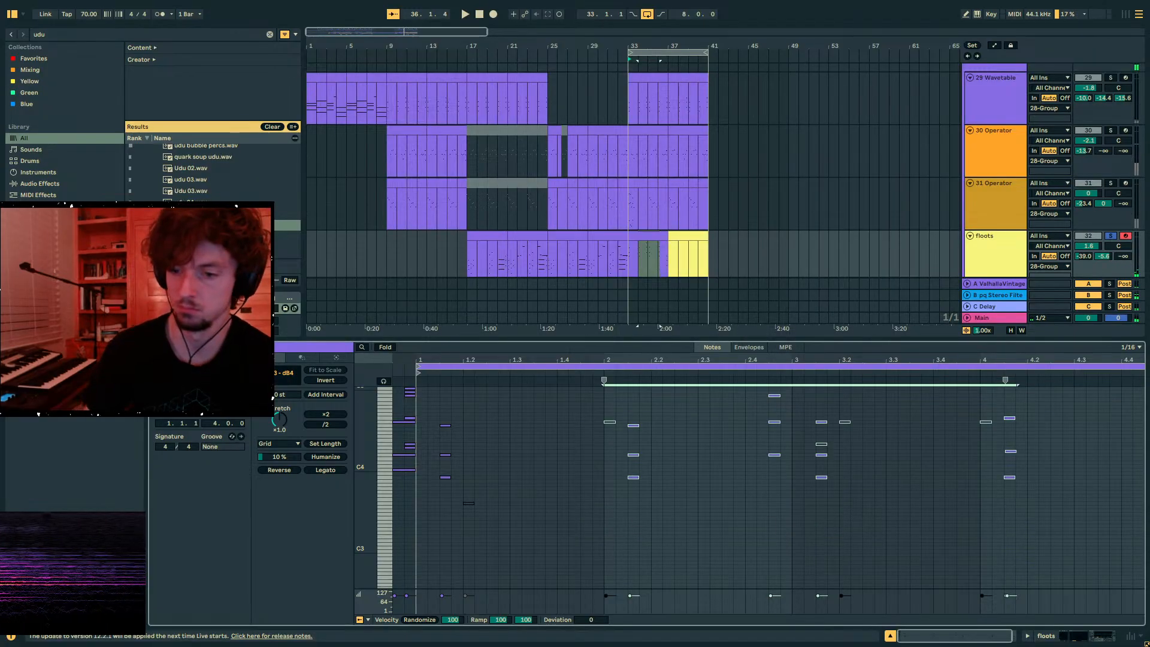
pyautogui.press('space')
pyautogui.press('space')
pyautogui.scroll(3, 490, 433)
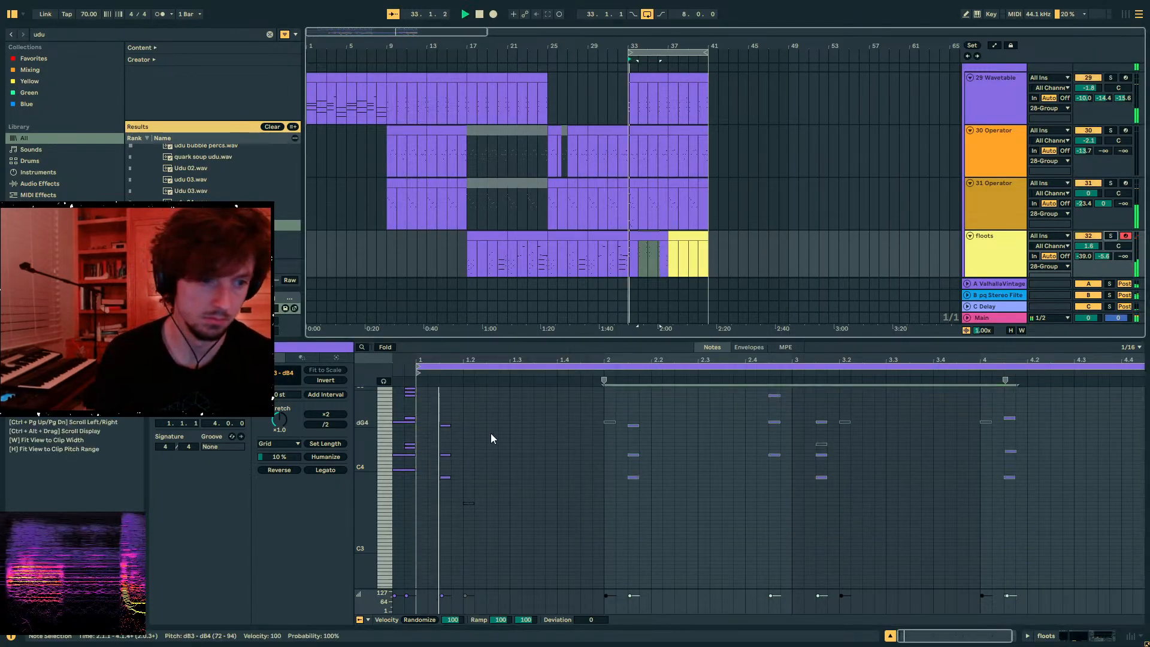
# - Break up the chord at 1.1.3 of the floots clip, shifting its lowest note to 1.1.1 and removing its D4 note
pyautogui.click(445, 538)
pyautogui.press('Left')
pyautogui.press('Left')
pyautogui.moveTo(438, 538); pyautogui.dragTo(436, 514)
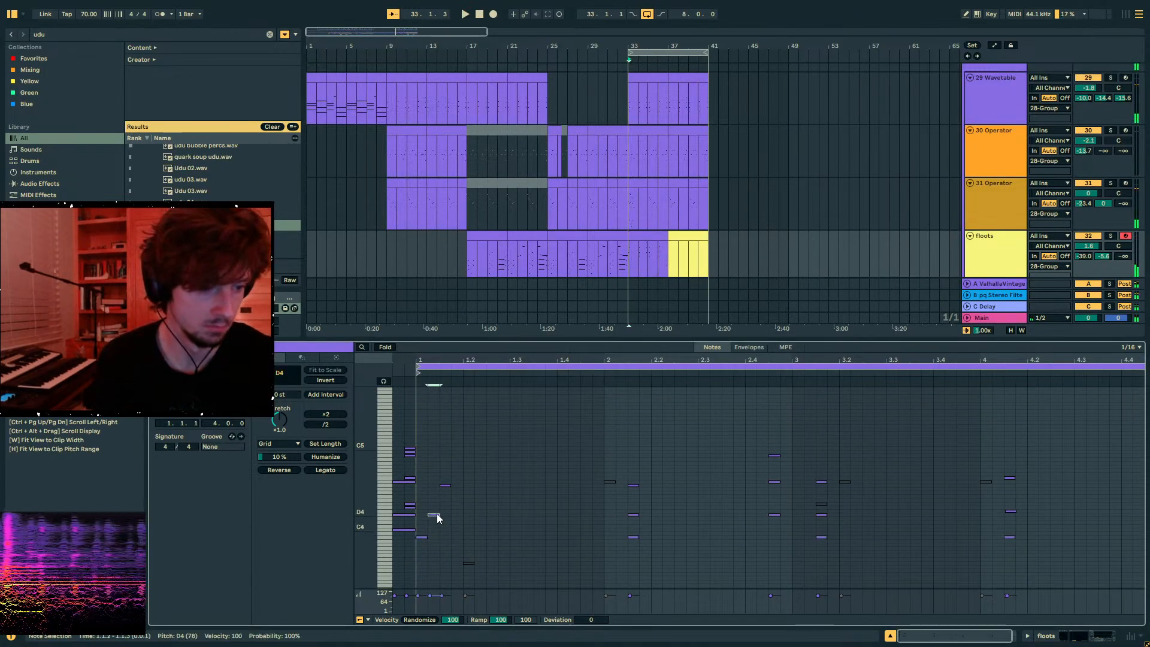
pyautogui.press('Left')
pyautogui.press('space')
pyautogui.moveTo(368, 465); pyautogui.dragTo(407, 466)
pyautogui.scroll(-3, 449, 541)
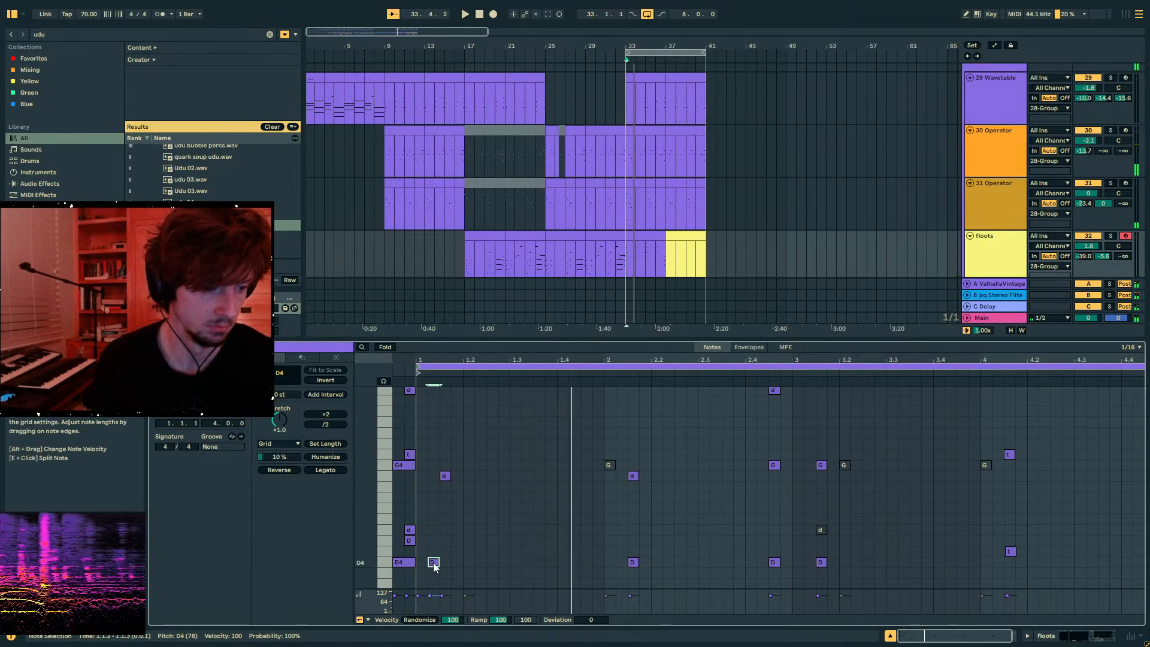
pyautogui.press('Delete')
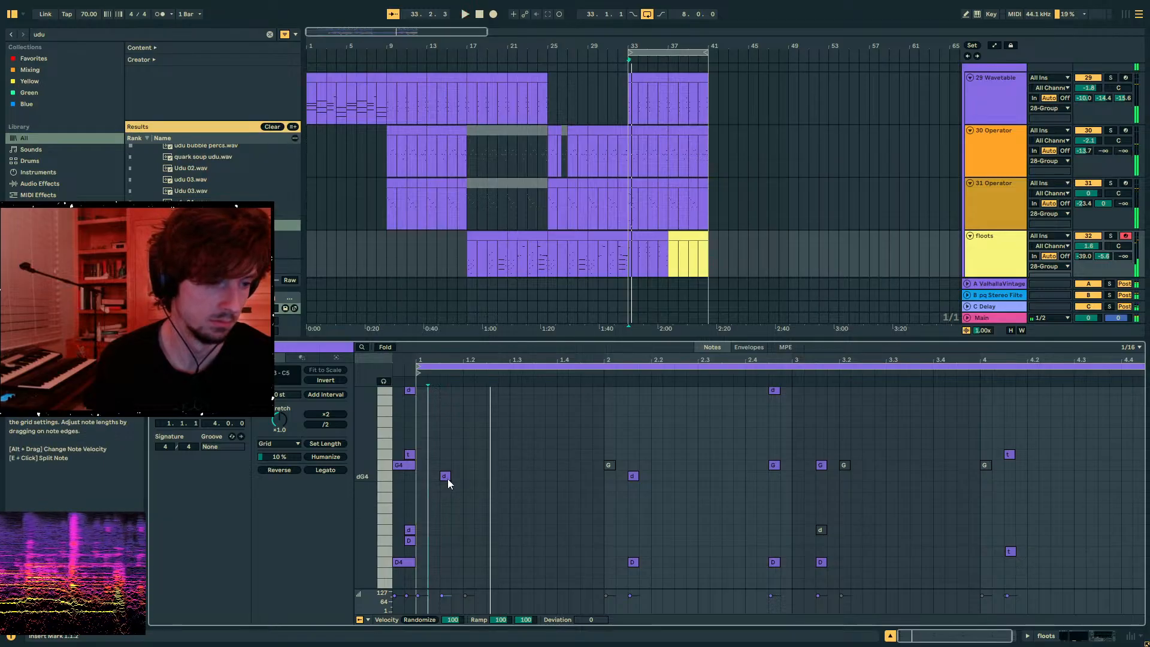
# - Lower the remaining note at 1.1.3 to D#|Eb4 and add a D4 note at 1.3
pyautogui.moveTo(448, 479); pyautogui.dragTo(446, 533)
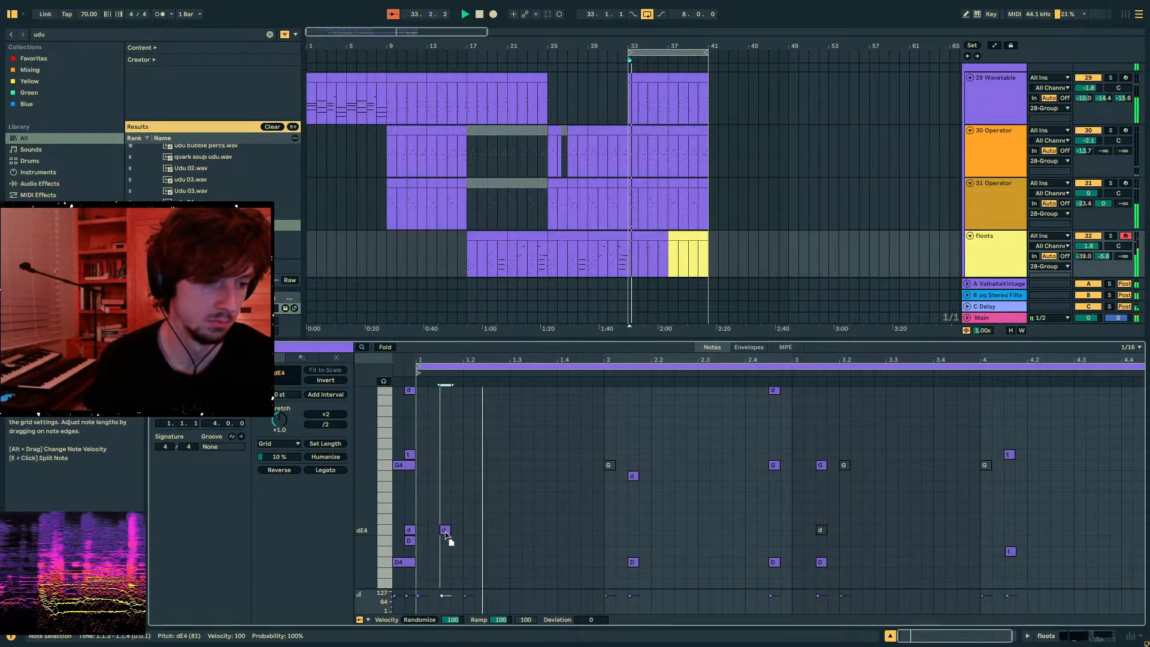
pyautogui.scroll(-4, 494, 535)
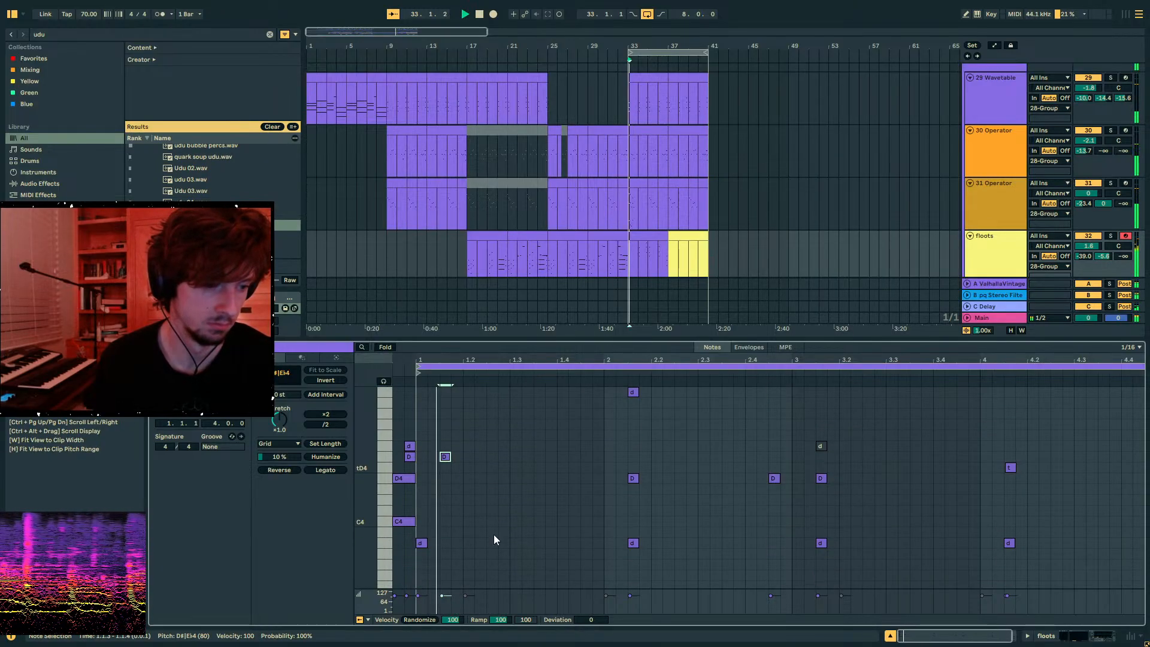
pyautogui.click(432, 551)
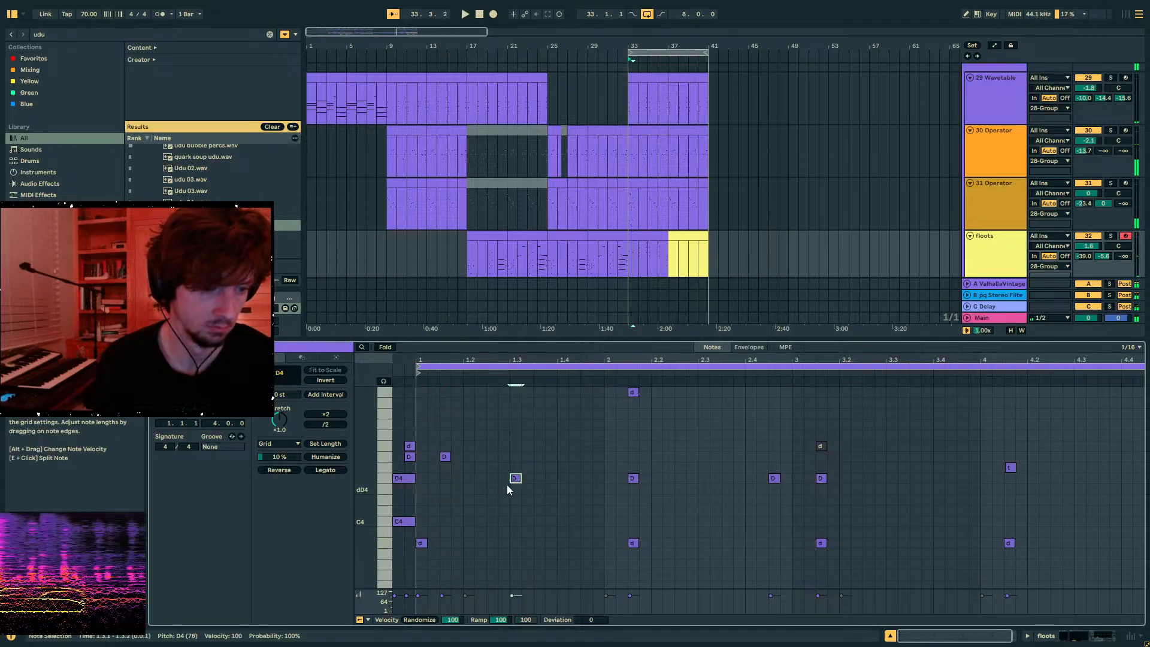
pyautogui.scroll(-2, 593, 203)
# - Copy the two-bar 31 Operator clip at bar 33 onto the floots track at bar 33 and play it
pyautogui.moveTo(637, 54); pyautogui.dragTo(621, 182)
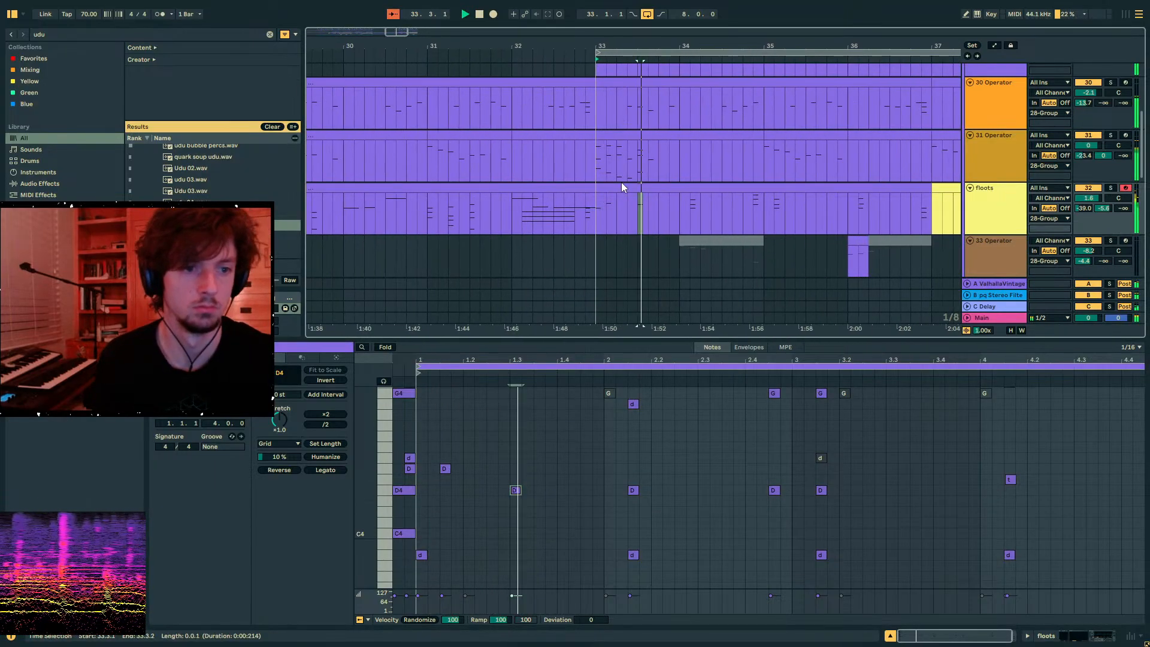
pyautogui.doubleClick(635, 173)
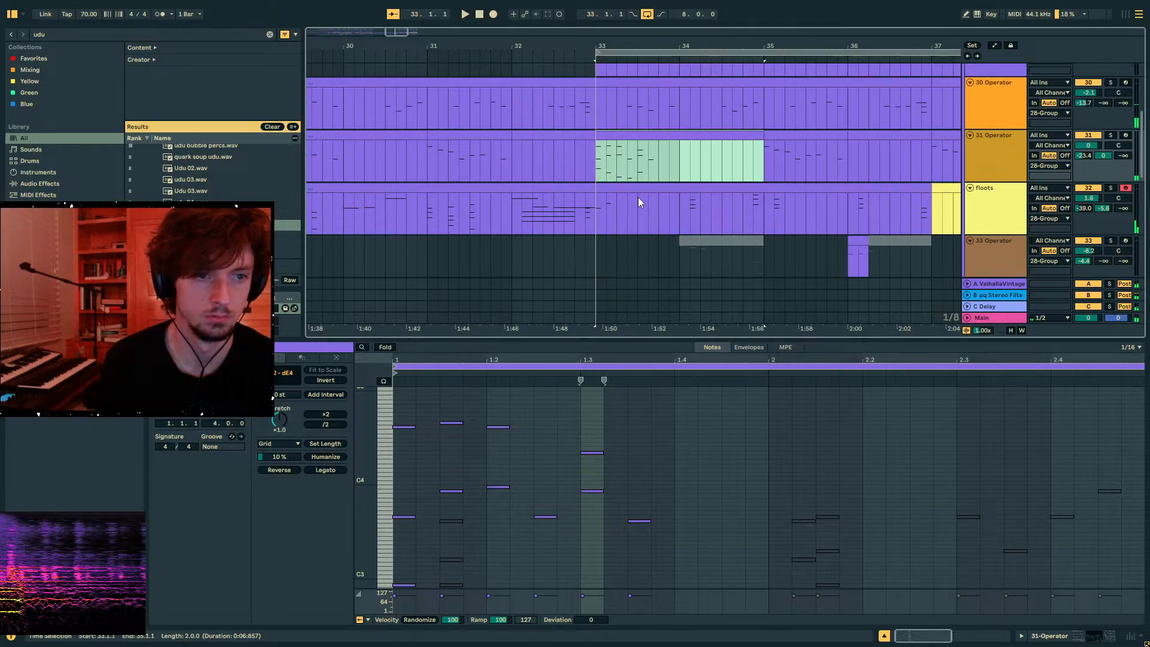
pyautogui.scroll(2, 635, 192)
pyautogui.scroll(-3, 633, 187)
pyautogui.click(627, 200)
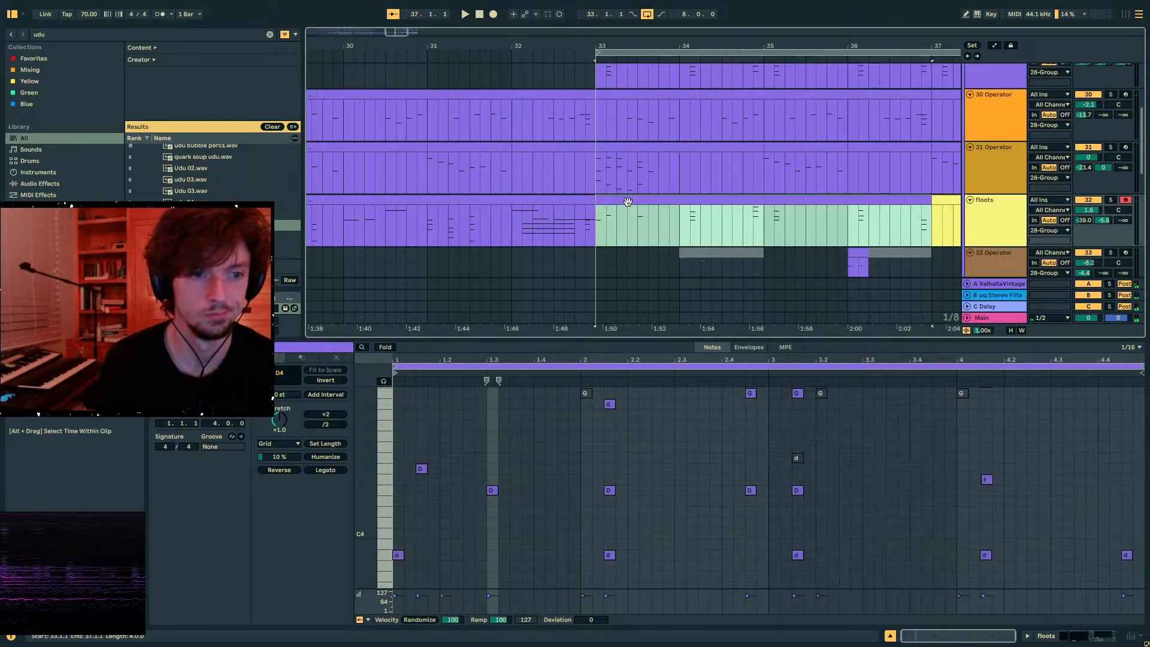
pyautogui.scroll(1, 627, 202)
pyautogui.click(648, 220)
pyautogui.press('space')
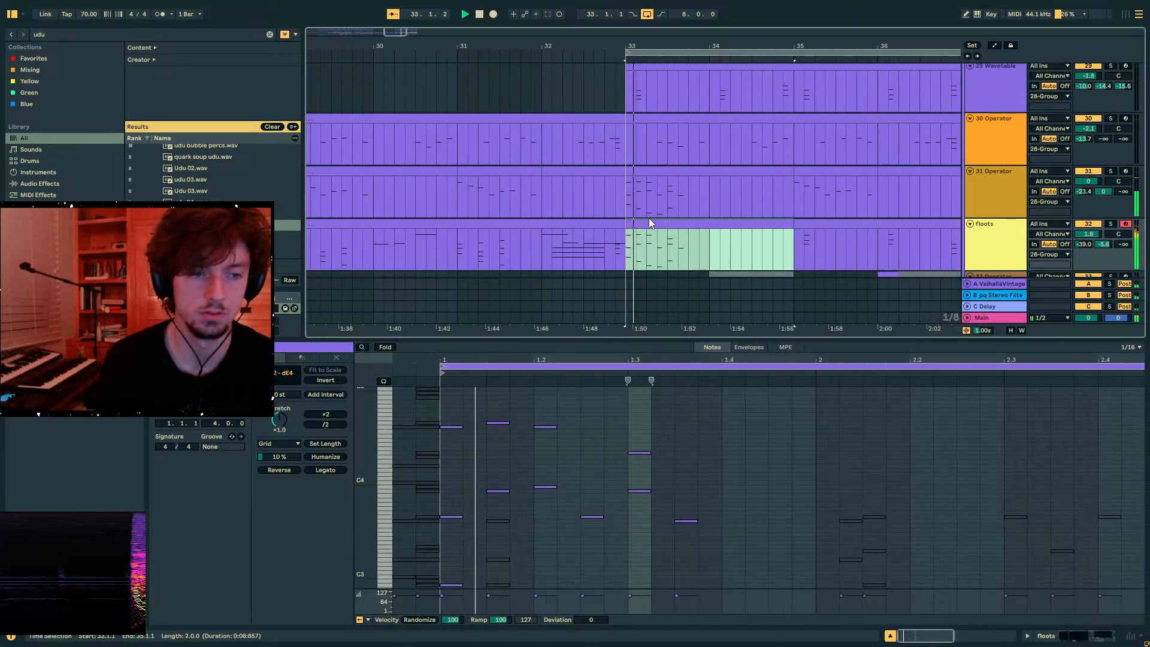
# - Solo floots, stagger the tG3 note to 1.1.2 and the dB3 note to 1.1.4, and delete the low notes beneath them
pyautogui.click(1110, 224)
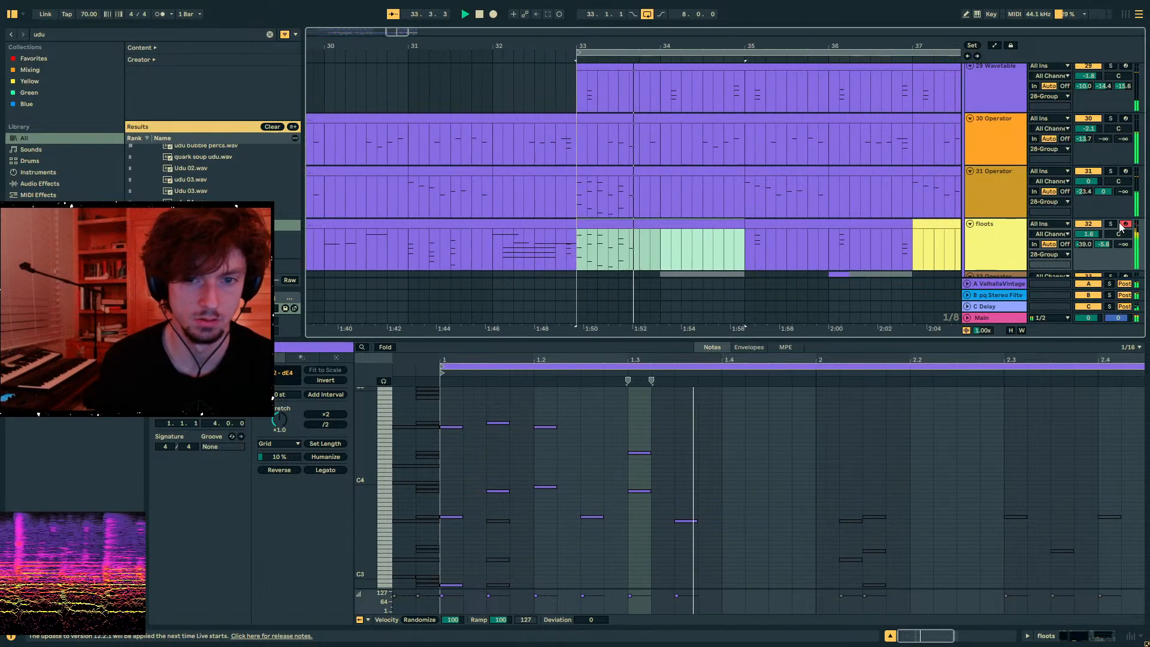
pyautogui.scroll(-1, 480, 484)
pyautogui.click(454, 481)
pyautogui.press('Right')
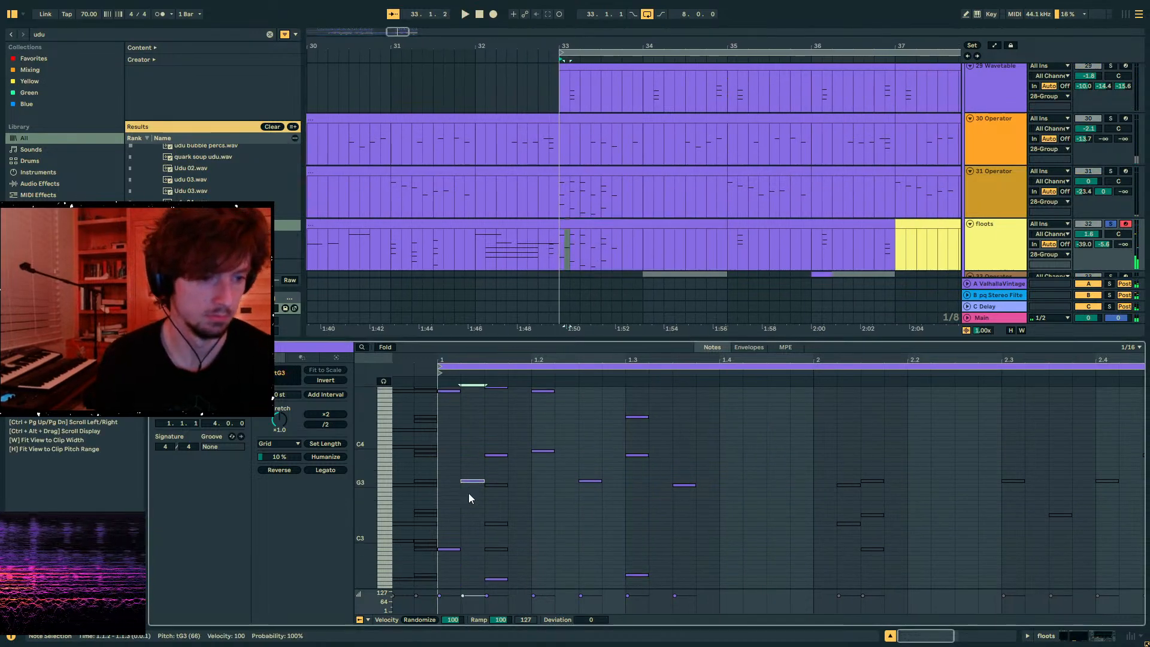
pyautogui.scroll(1, 532, 483)
pyautogui.scroll(-2, 531, 514)
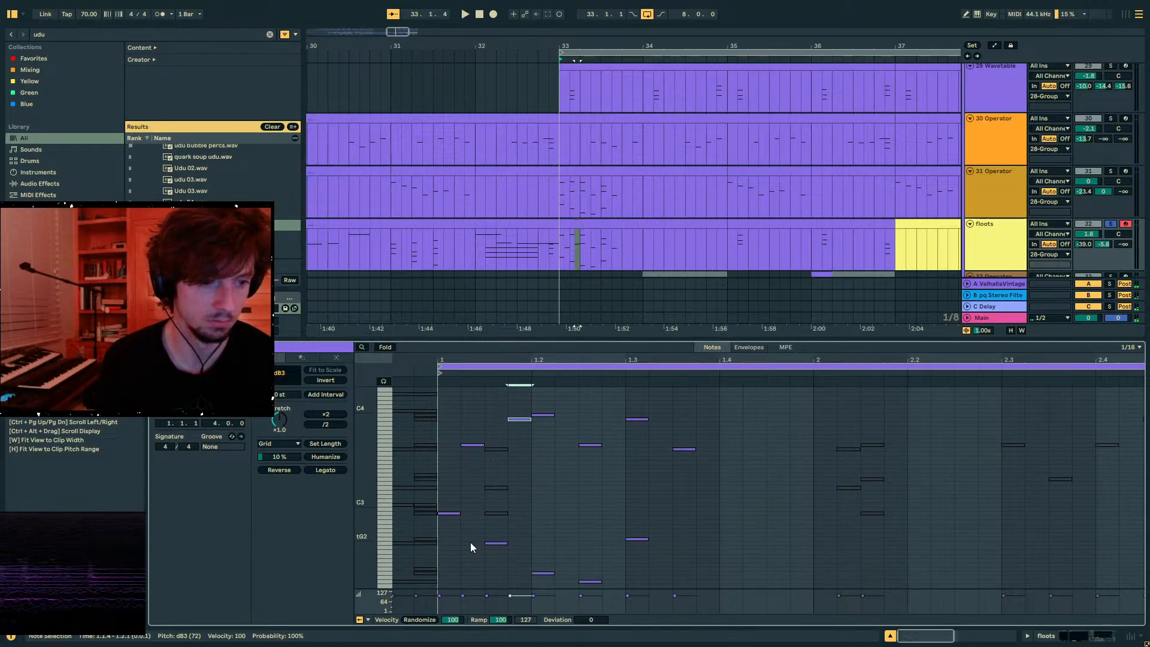
pyautogui.moveTo(499, 563); pyautogui.dragTo(449, 513)
pyautogui.press('Delete')
pyautogui.press('space')
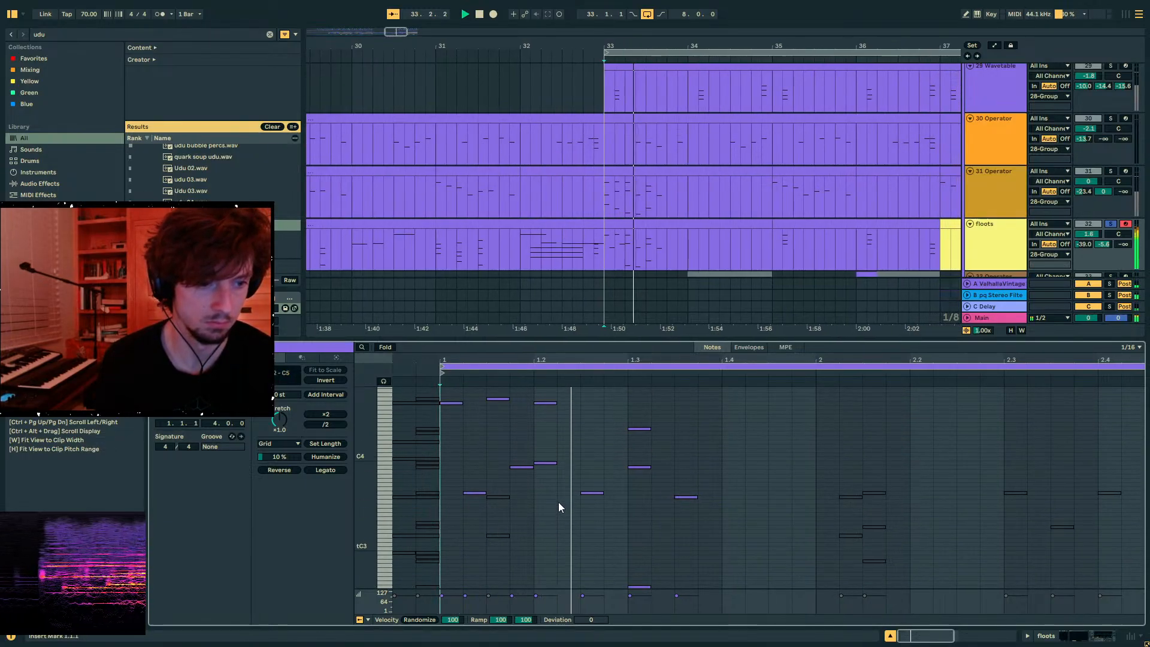
# - Delete the low notes between 1.2 and 1.3 and shift the B3 note at 1.2 to 1.2.2
pyautogui.click(534, 593)
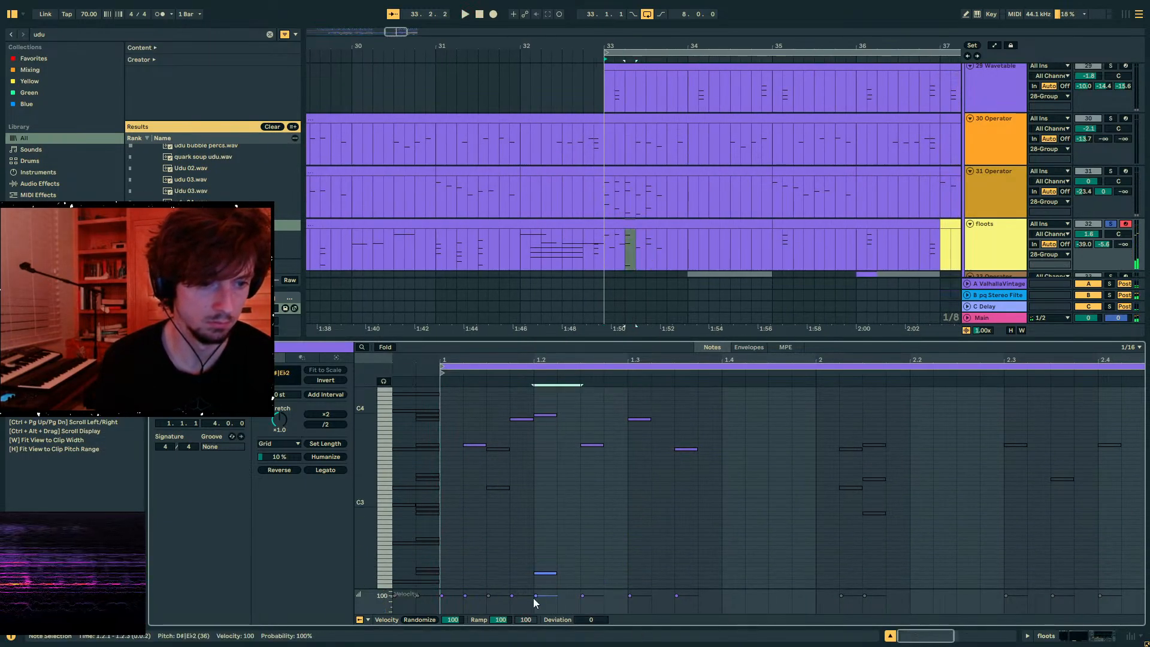
pyautogui.scroll(2, 542, 539)
pyautogui.click(591, 506)
pyautogui.scroll(2, 618, 520)
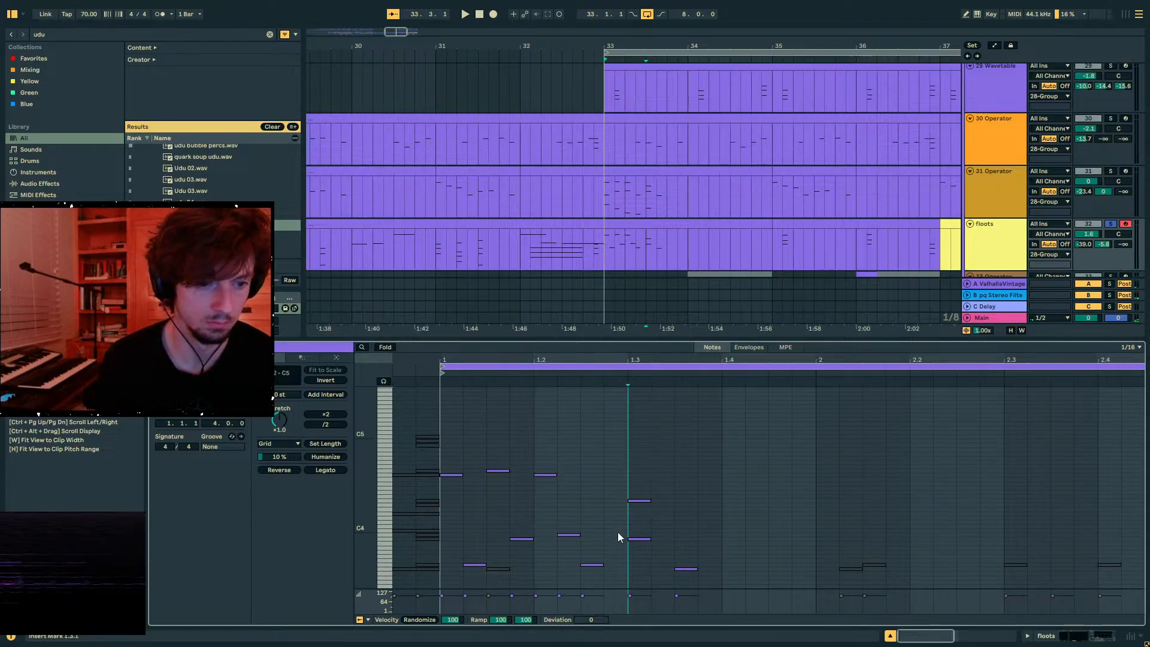
# - Add a C3 note at 1.2.4 and play the phrase
pyautogui.doubleClick(618, 532)
pyautogui.hotkey('shift', 'Down')
pyautogui.press('space')
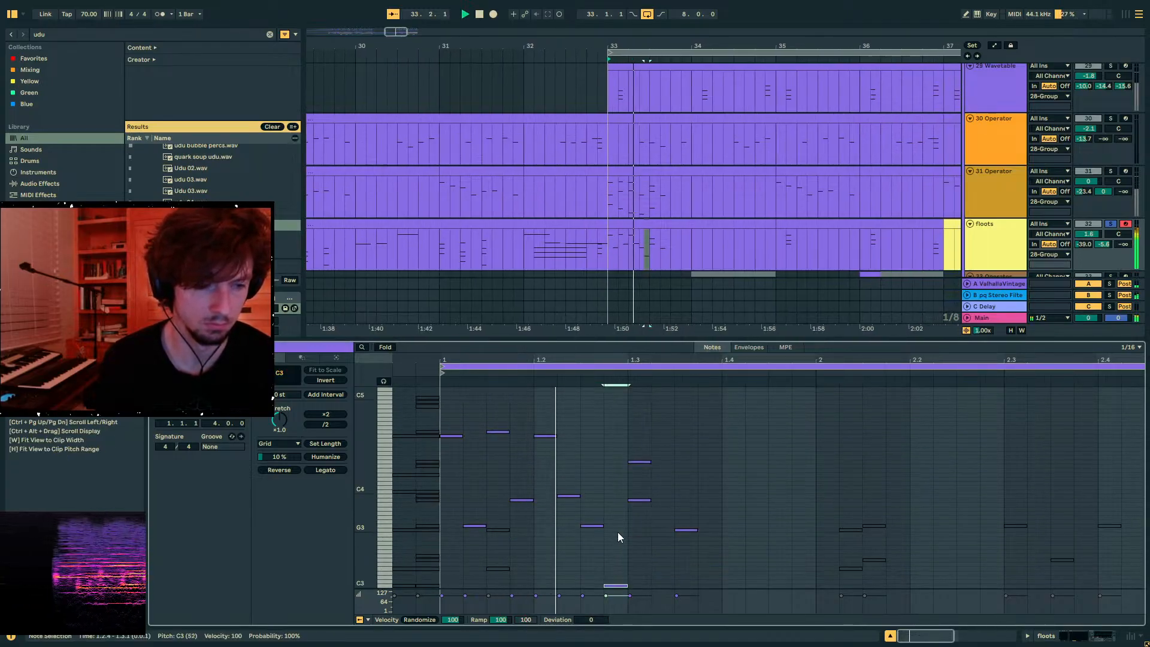
# - Shift the dB3 note at 1.3 to 1.3.2, add a note at 1.3.3 raised to D#|Eb4, and play
pyautogui.click(656, 501)
pyautogui.press('space')
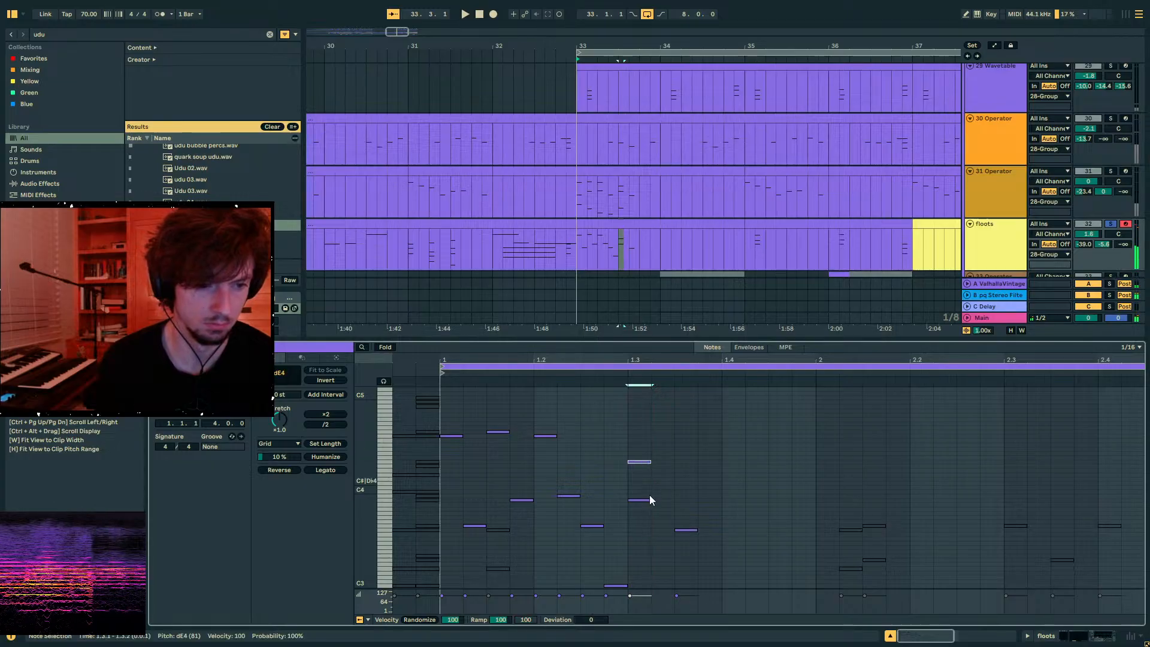
pyautogui.doubleClick(690, 478)
pyautogui.press('Up')
pyautogui.press('Up')
pyautogui.press('Up')
pyautogui.press('space')
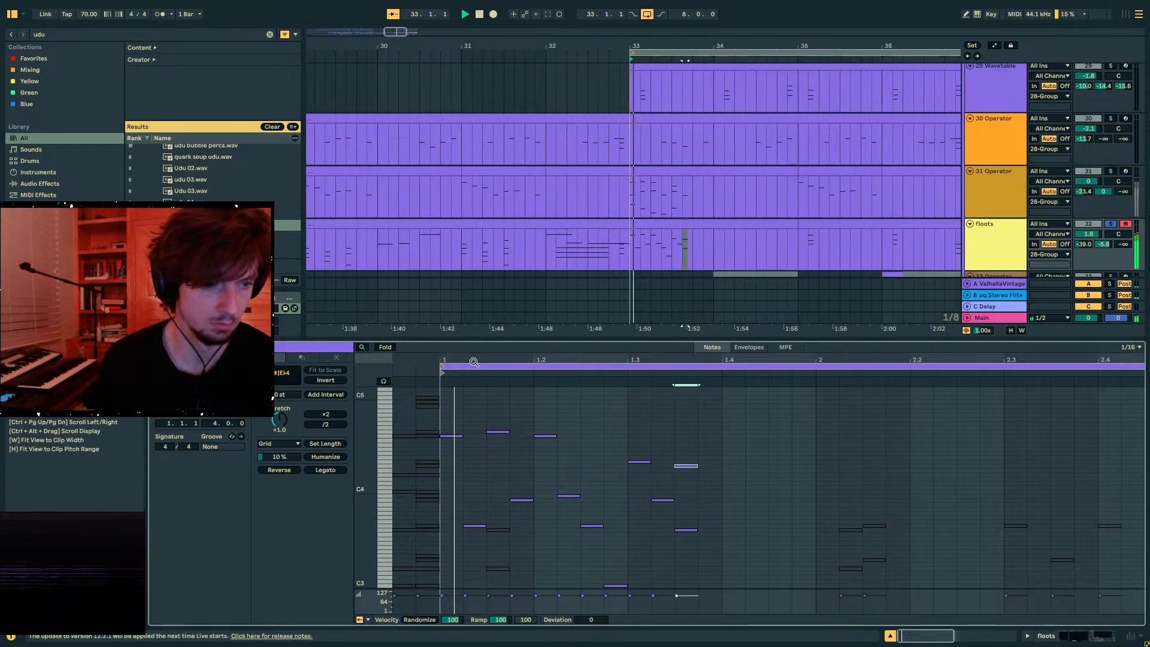
# - Fold the editor to the used pitches, delete the G3 note at 1.3.3 and retune the added note there to tG3
pyautogui.click(384, 347)
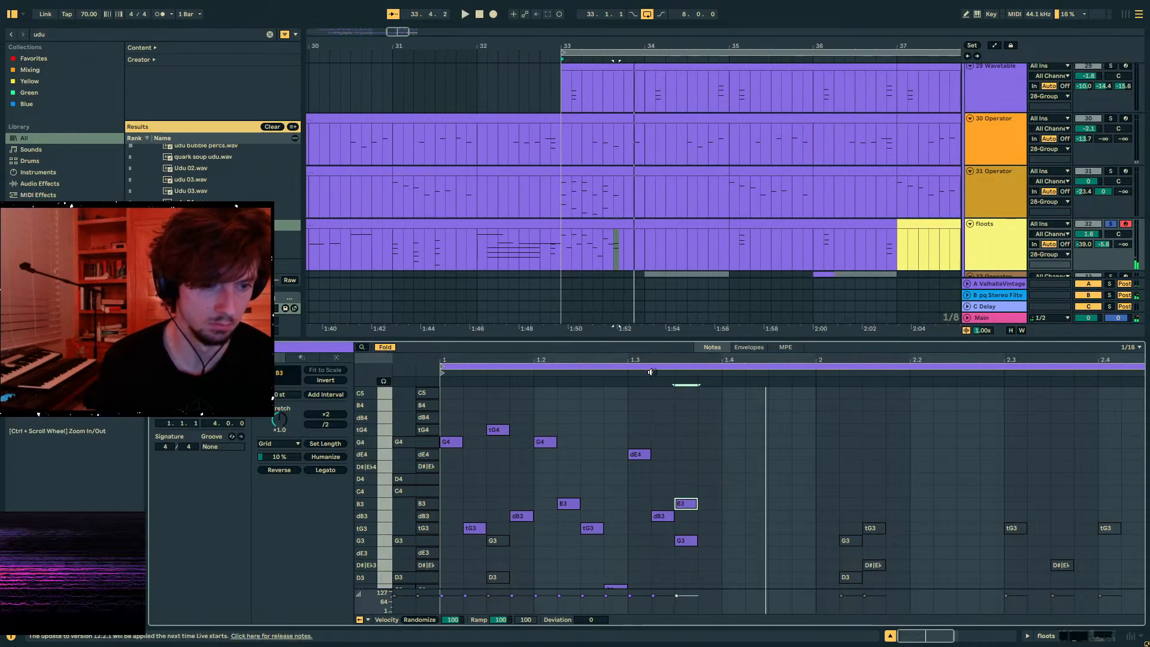
pyautogui.press('space')
pyautogui.doubleClick(688, 542)
pyautogui.click(687, 491)
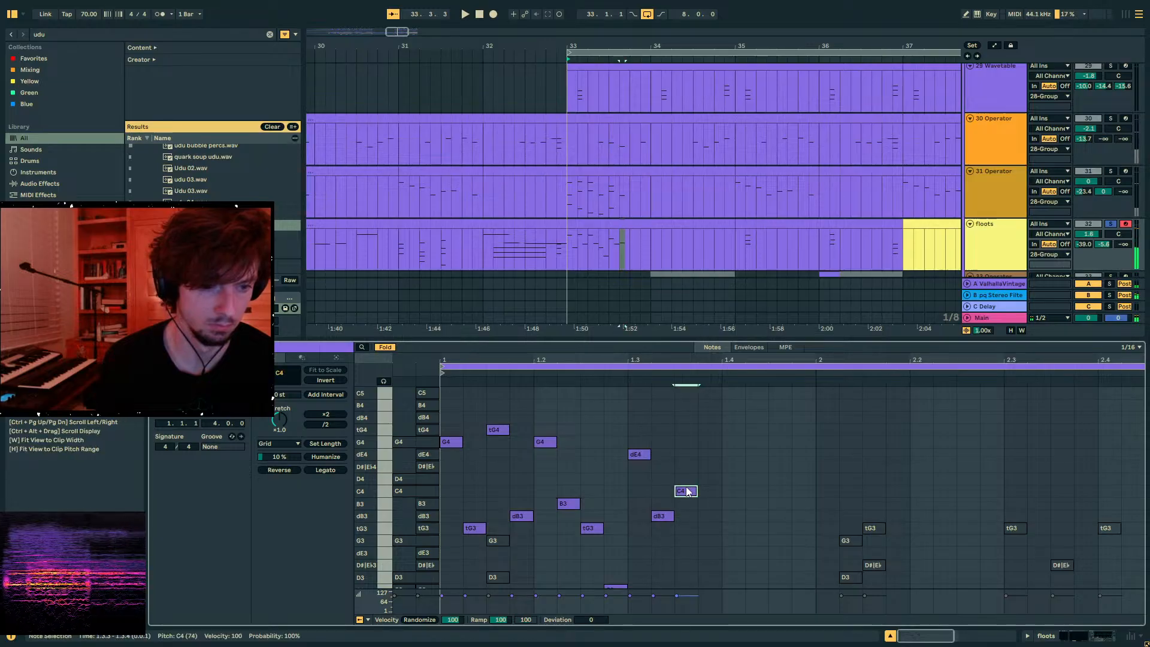
pyautogui.press('Down')
pyautogui.click(629, 372)
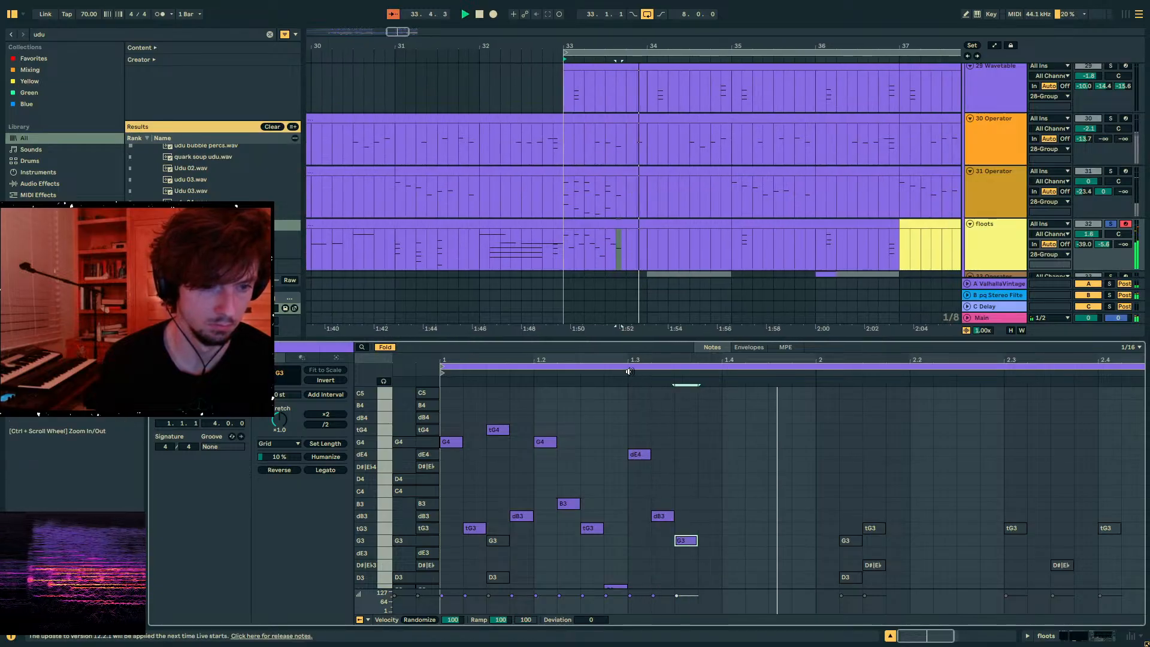
pyautogui.press('space')
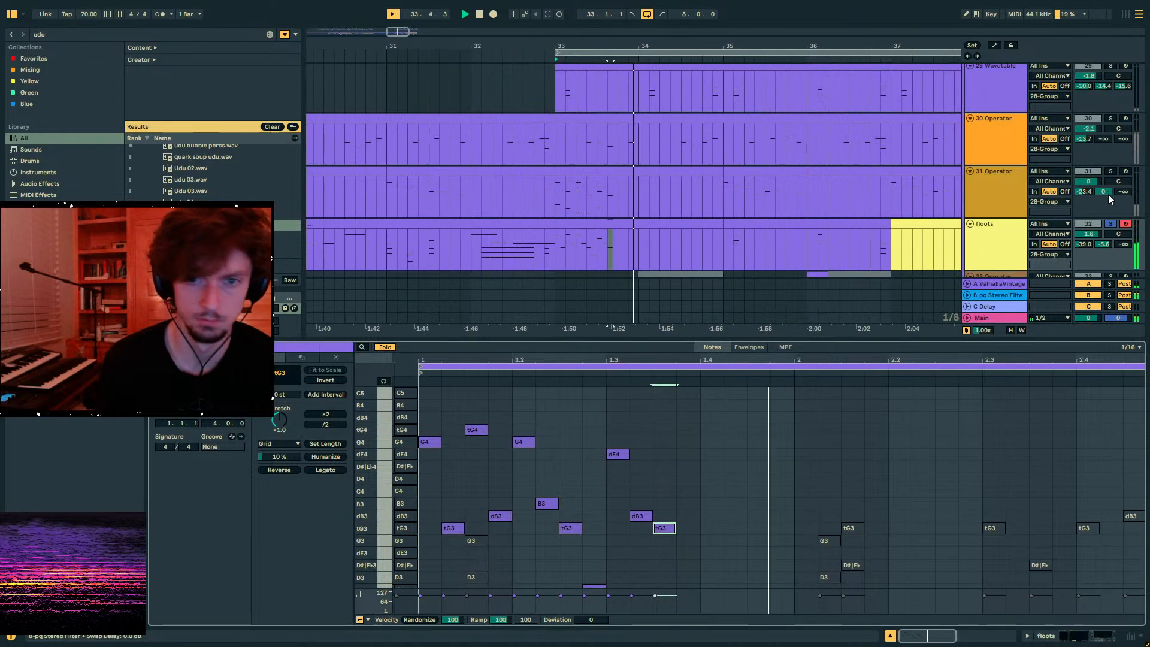
# - Unsolo floots and copy the edited phrase at the start of bar 33, 0.3.2 long
pyautogui.click(1110, 223)
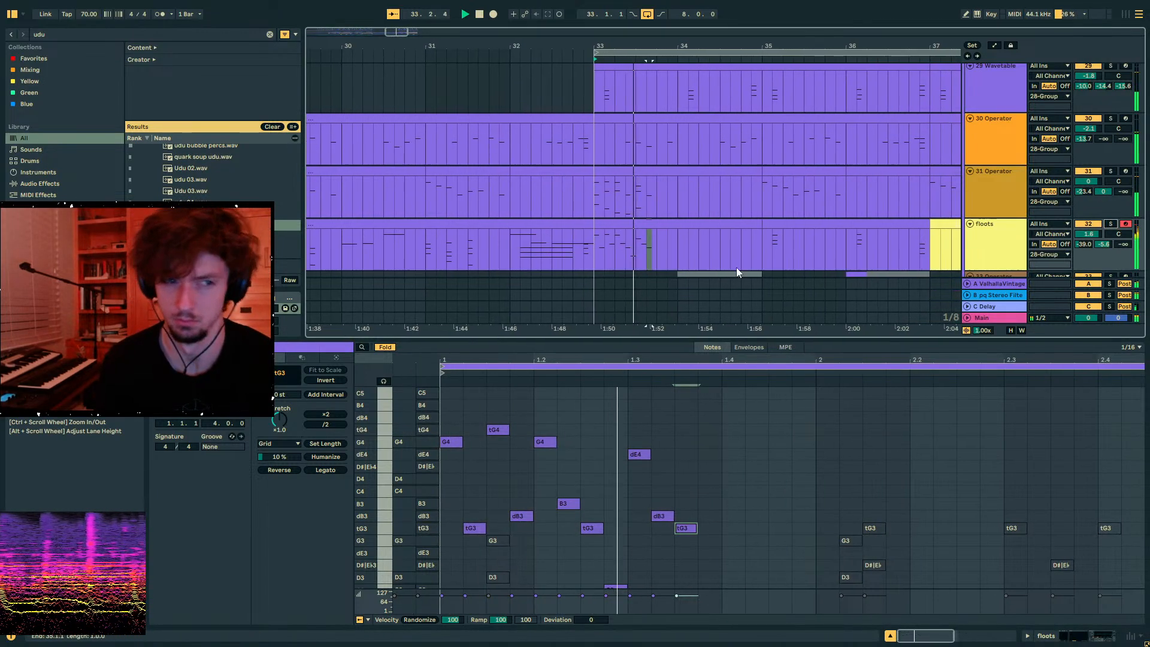
pyautogui.moveTo(639, 241); pyautogui.dragTo(575, 235)
pyautogui.hotkey('ctrl', 'c')
pyautogui.click(574, 182)
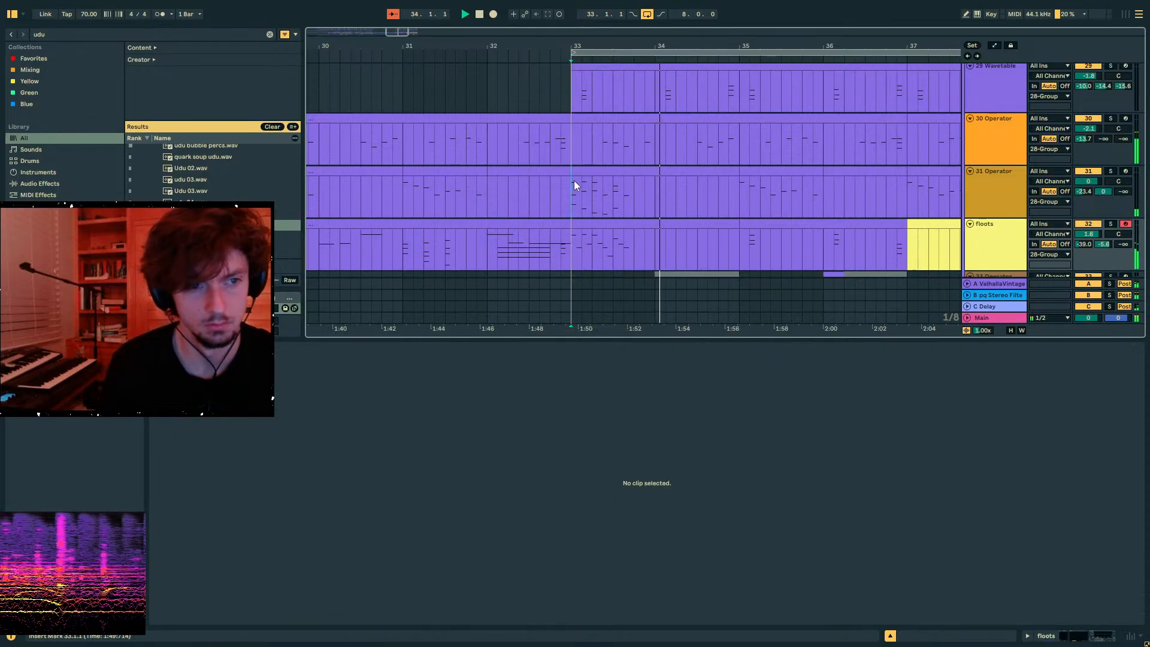
pyautogui.hotkey('ctrl', 'v')
pyautogui.hotkey('ctrl', 'z')
pyautogui.click(742, 205)
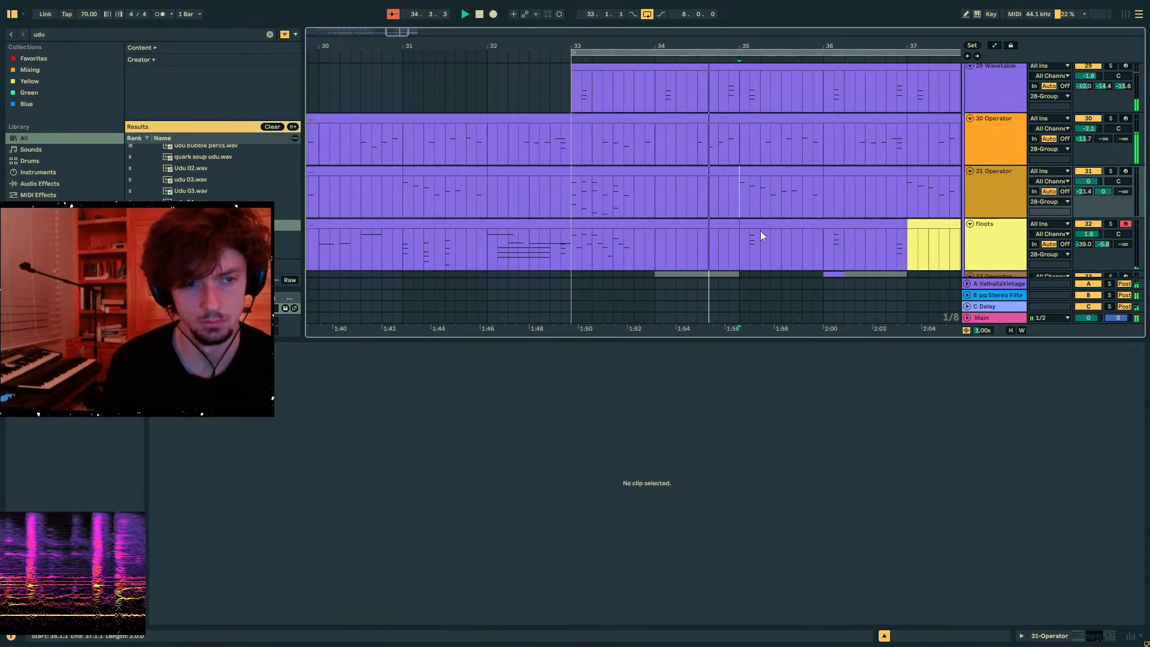
pyautogui.hotkey('ctrl', 'v')
pyautogui.hotkey('ctrl', 'z')
# - Paste the copied phrase onto the floots track at bar 35
pyautogui.click(740, 242)
pyautogui.hotkey('ctrl', 'v')
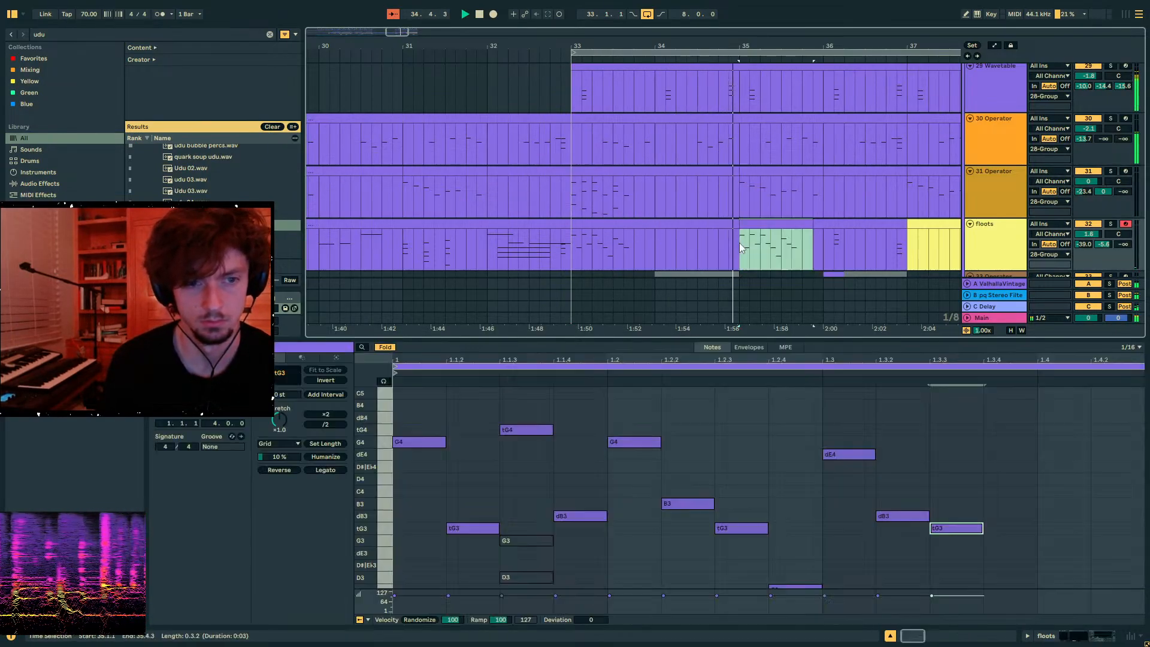
pyautogui.click(881, 245)
# - Raise the last two notes of the phrase at bar 35 to G4 at 1.3.2 and tG4 at 1.3.3
pyautogui.click(936, 507)
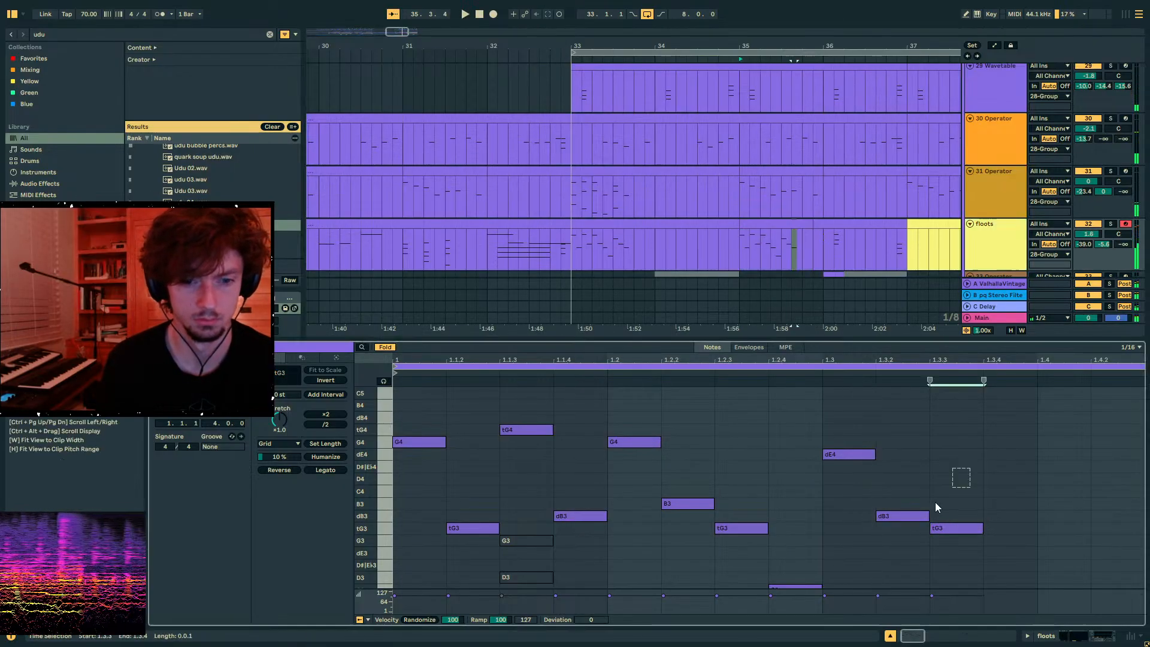
pyautogui.press('Up')
pyautogui.press('Up')
pyautogui.press('Up')
pyautogui.press('Up')
pyautogui.press('Up')
pyautogui.press('Up')
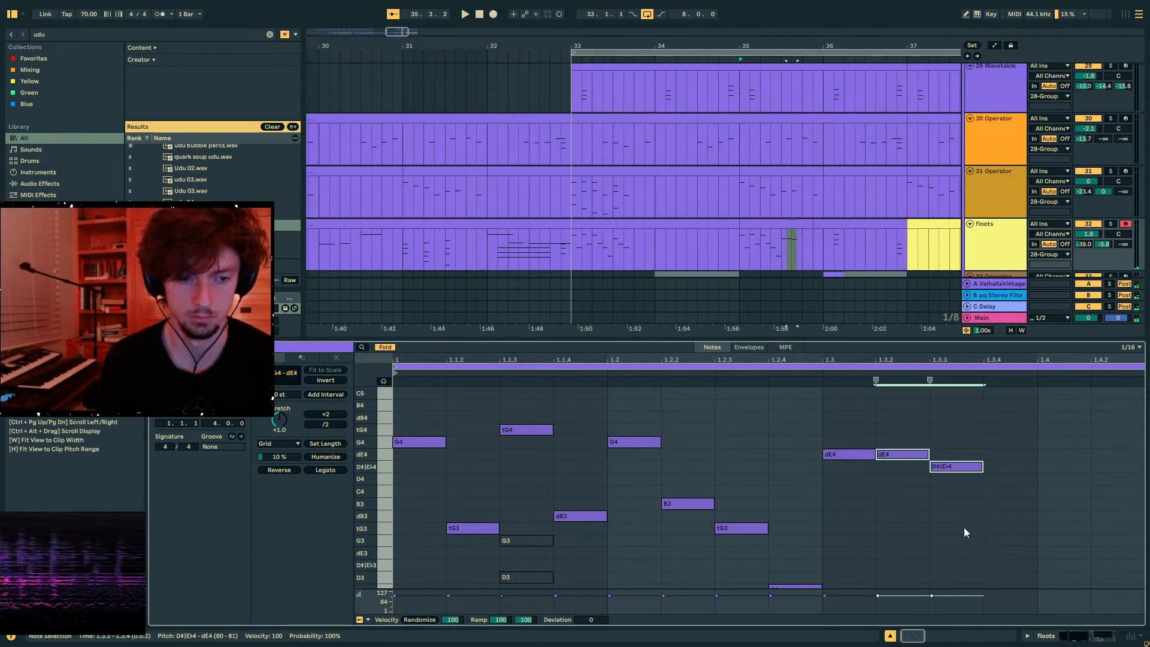
pyautogui.click(959, 441)
pyautogui.press('Up')
pyautogui.click(900, 430)
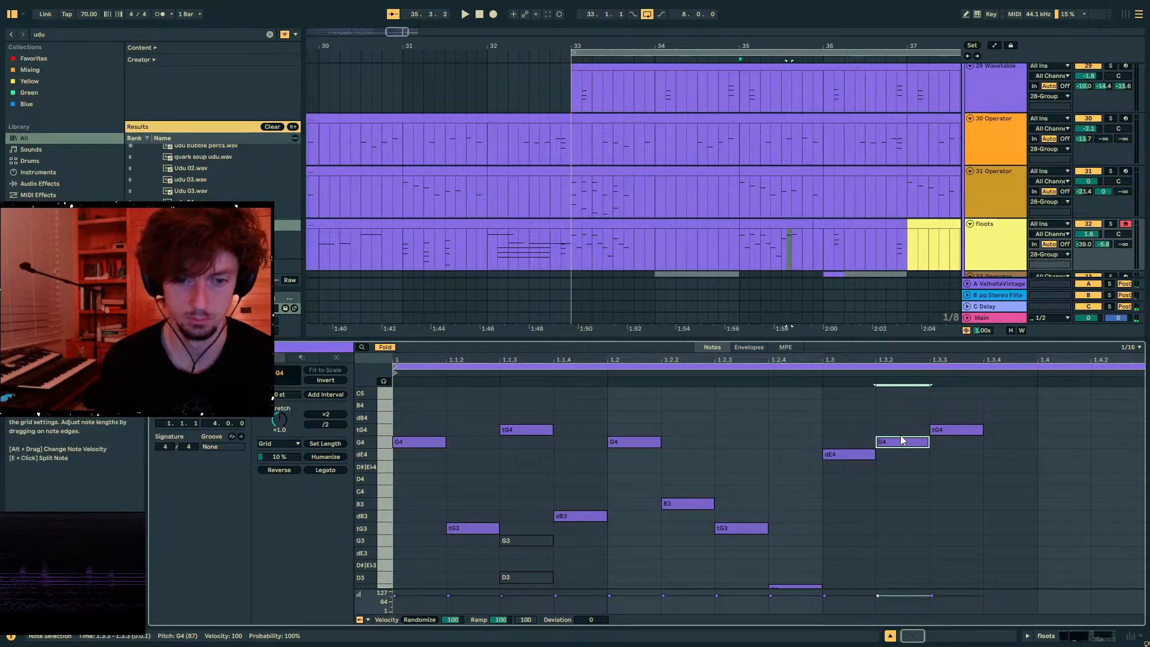
pyautogui.press('Down')
# - Nudge the G4 and tG4 ending notes together slightly earlier off the grid and play the result
pyautogui.click(815, 372)
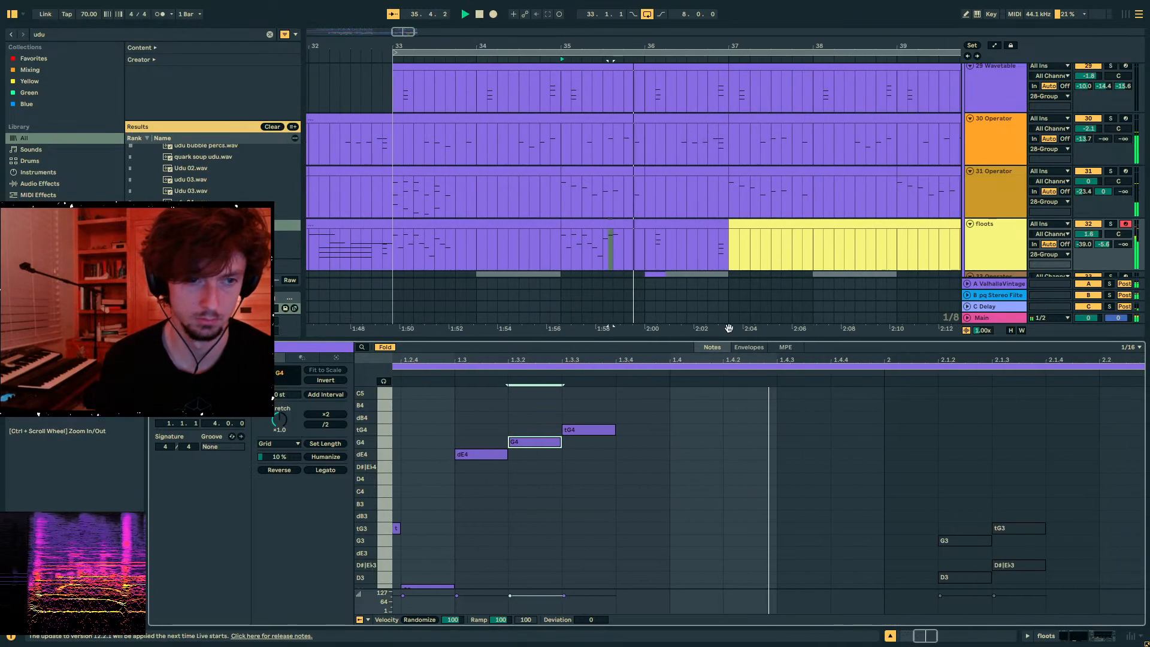
pyautogui.press('space')
pyautogui.moveTo(630, 457); pyautogui.dragTo(519, 446)
pyautogui.press('space')
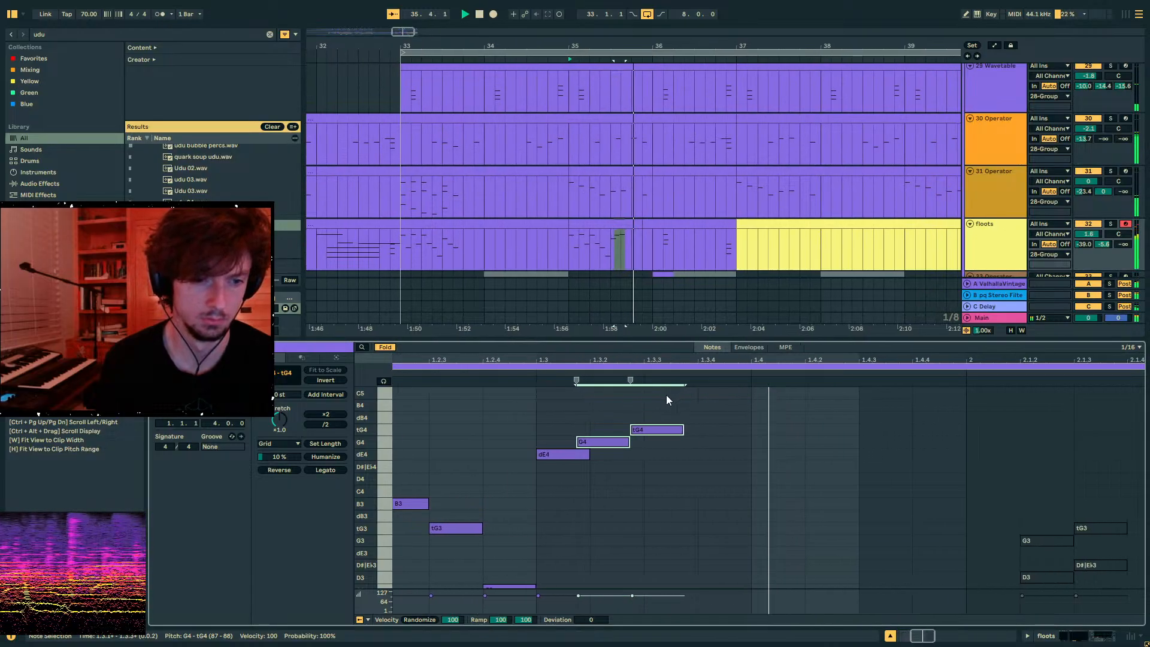
# - Duplicate the floots section from 33.1.1 to 35.4.3 at bar 37 and deactivate the leftover clip between 35.4.3 and 37.1.1
pyautogui.moveTo(623, 237); pyautogui.dragTo(381, 230)
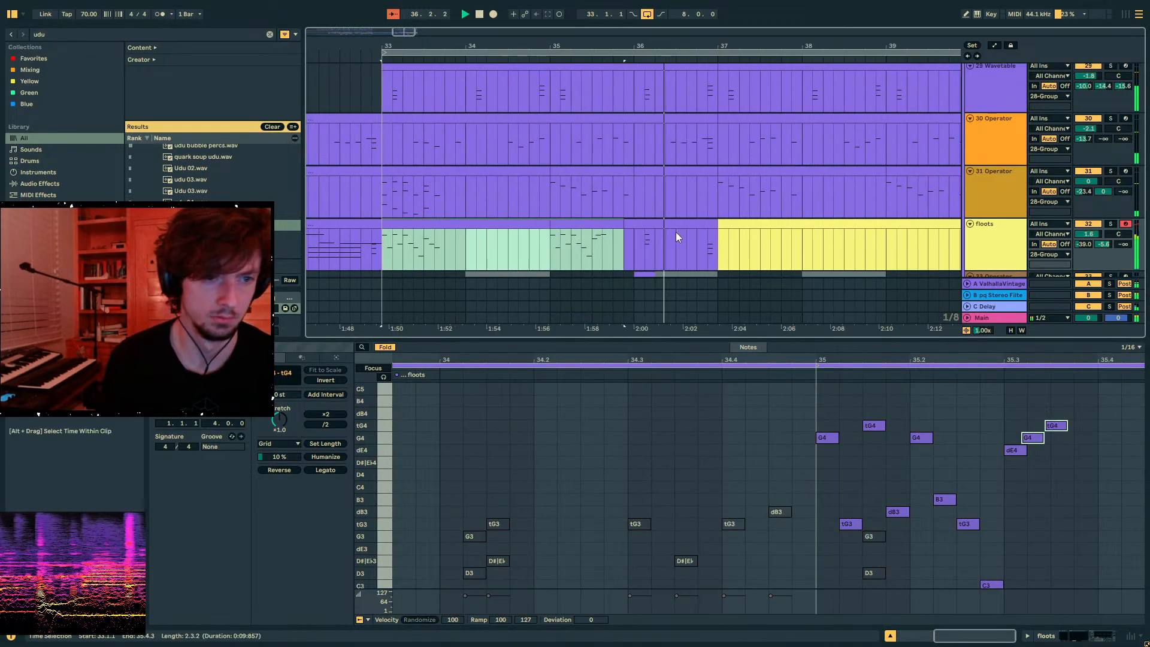
pyautogui.click(728, 242)
pyautogui.click(672, 225)
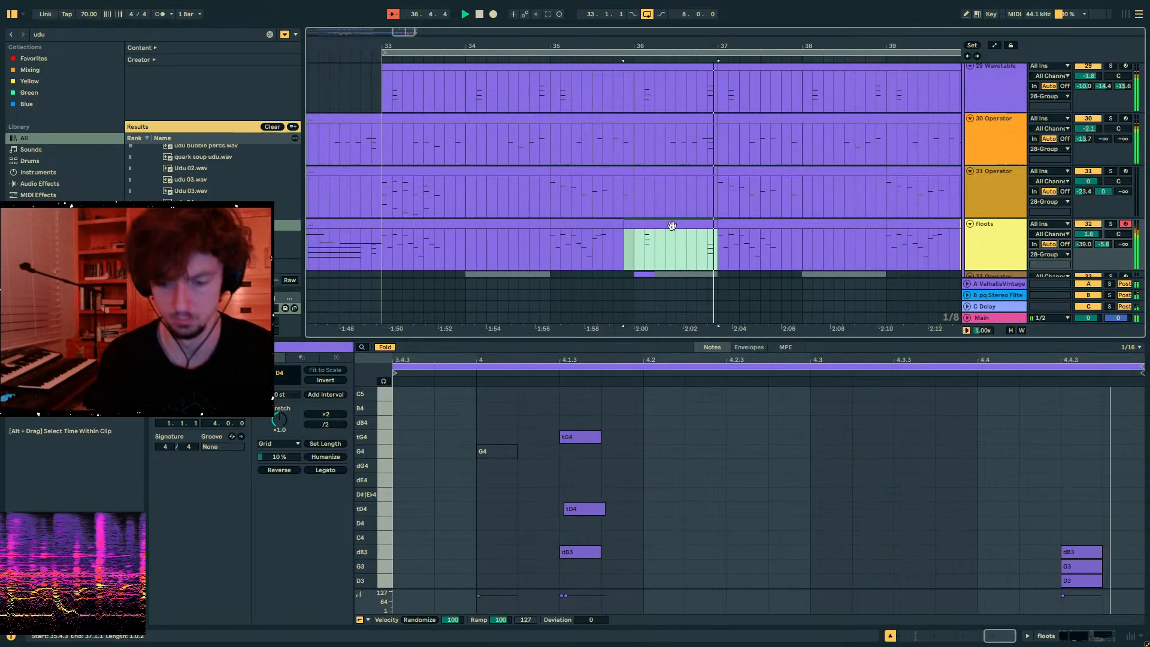
pyautogui.click(542, 220)
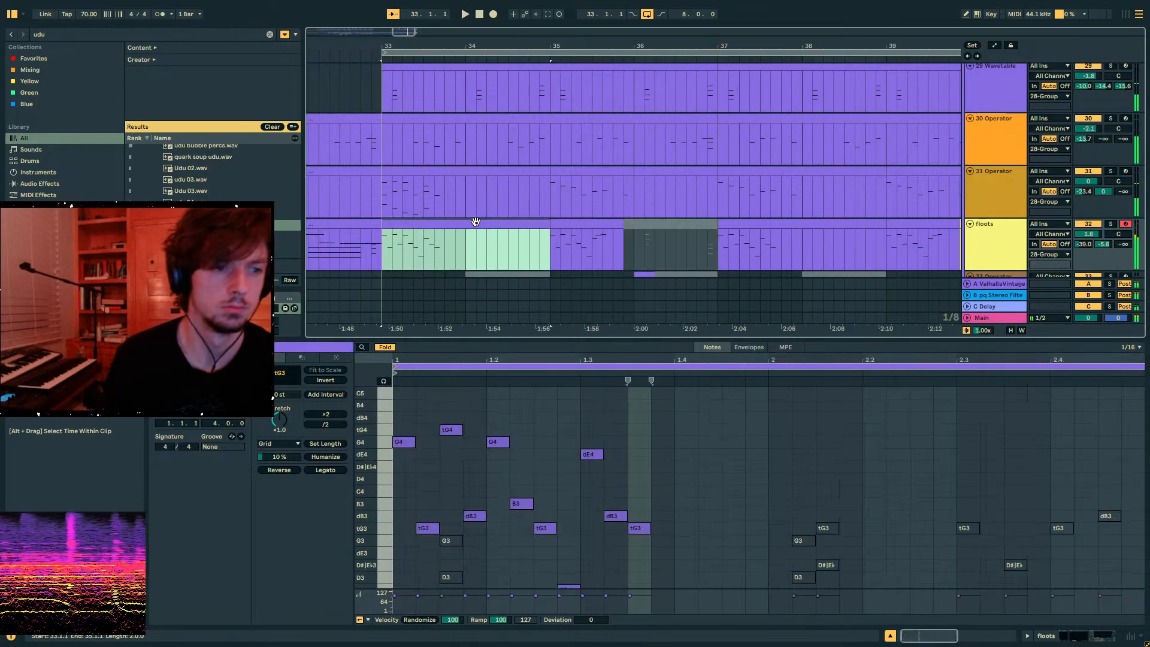
# - Play the section from bar 33 with the floots track soloed, then unsolo it and stop playback
pyautogui.click(1113, 225)
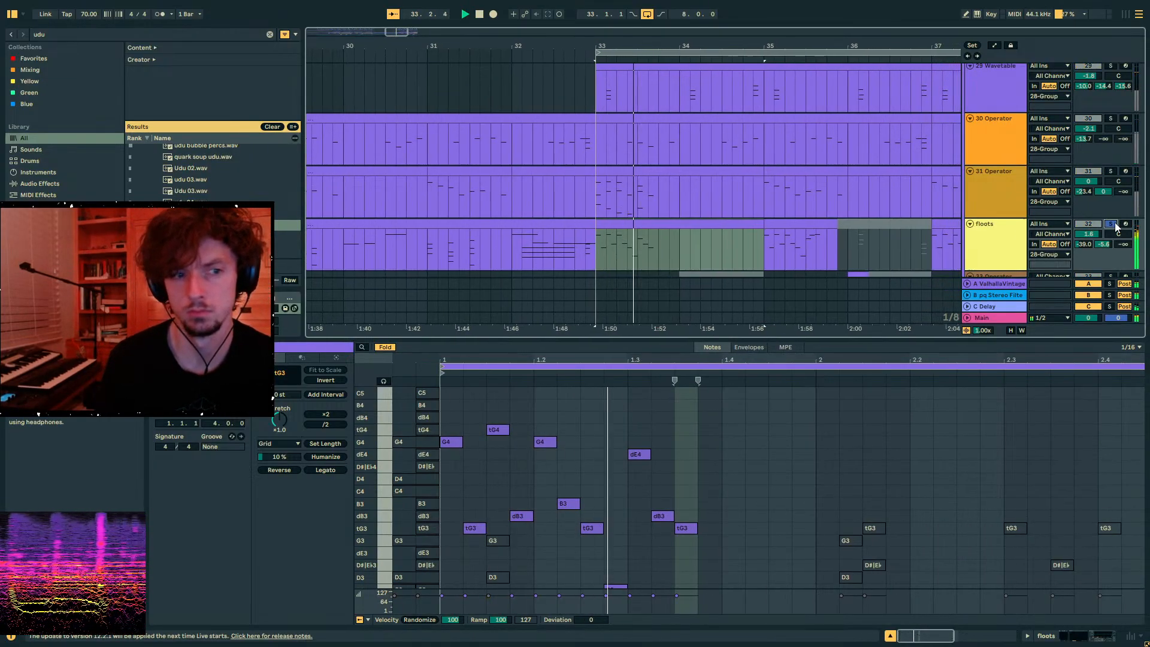
pyautogui.click(1115, 225)
pyautogui.press('space')
# - Enlarge the arrangement area and insert an audio track directly below the floots track
pyautogui.moveTo(978, 339); pyautogui.dragTo(965, 471)
pyautogui.click(619, 171)
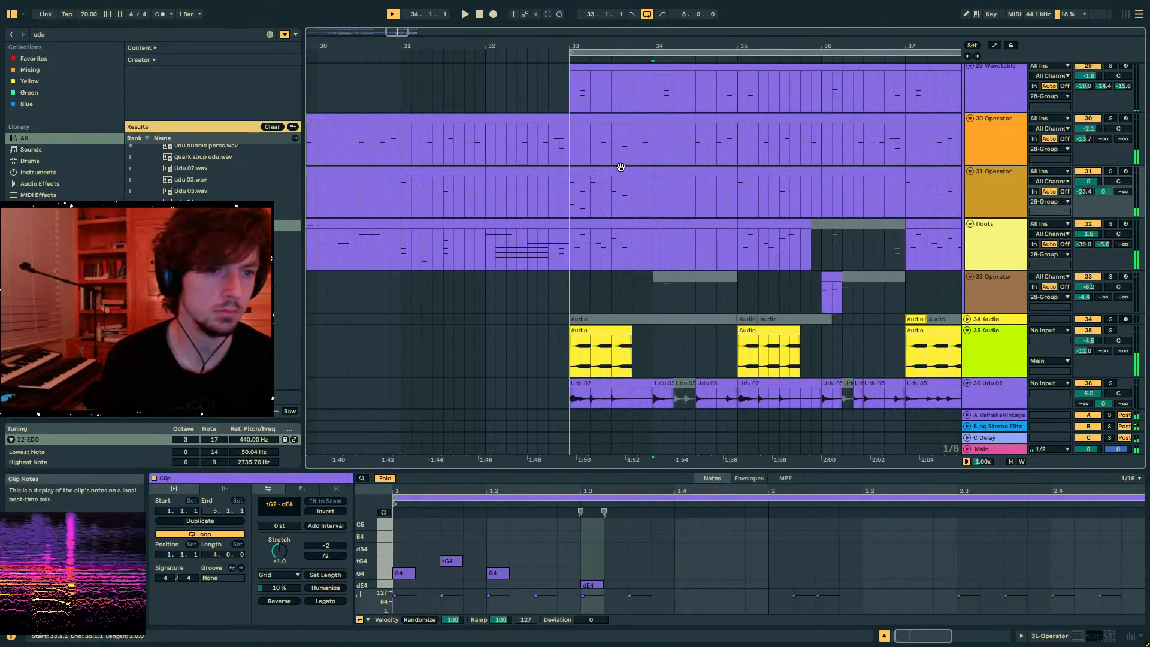
pyautogui.scroll(-3, 779, 215)
pyautogui.scroll(2, 898, 235)
pyautogui.click(994, 216)
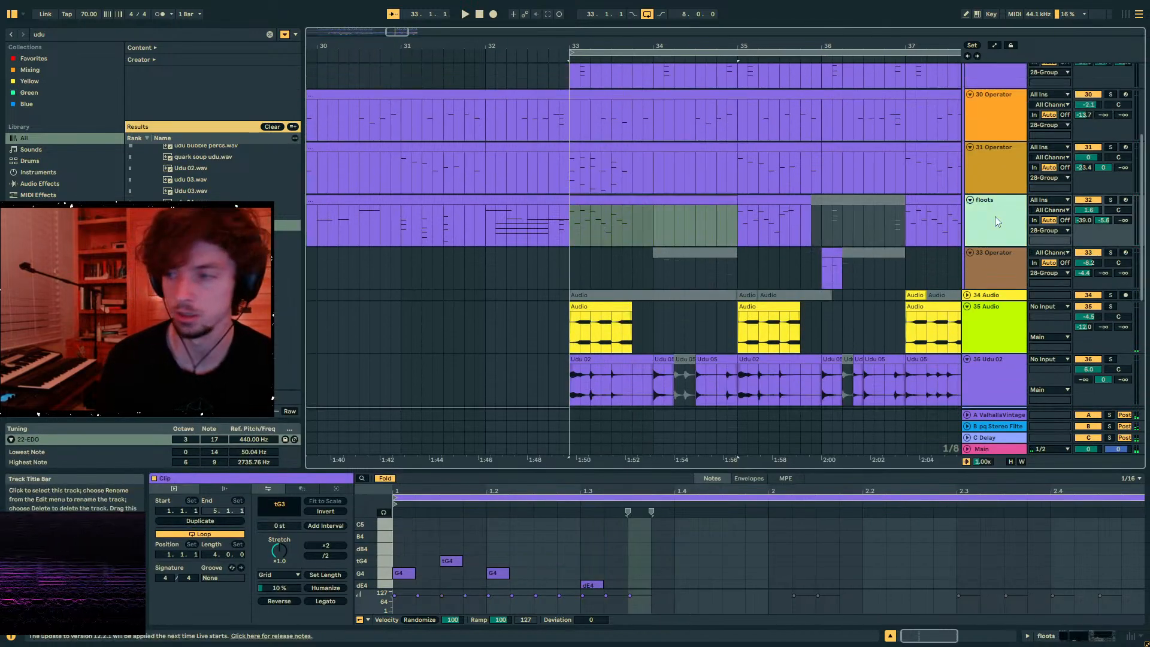
pyautogui.click(537, 227)
pyautogui.click(496, 228)
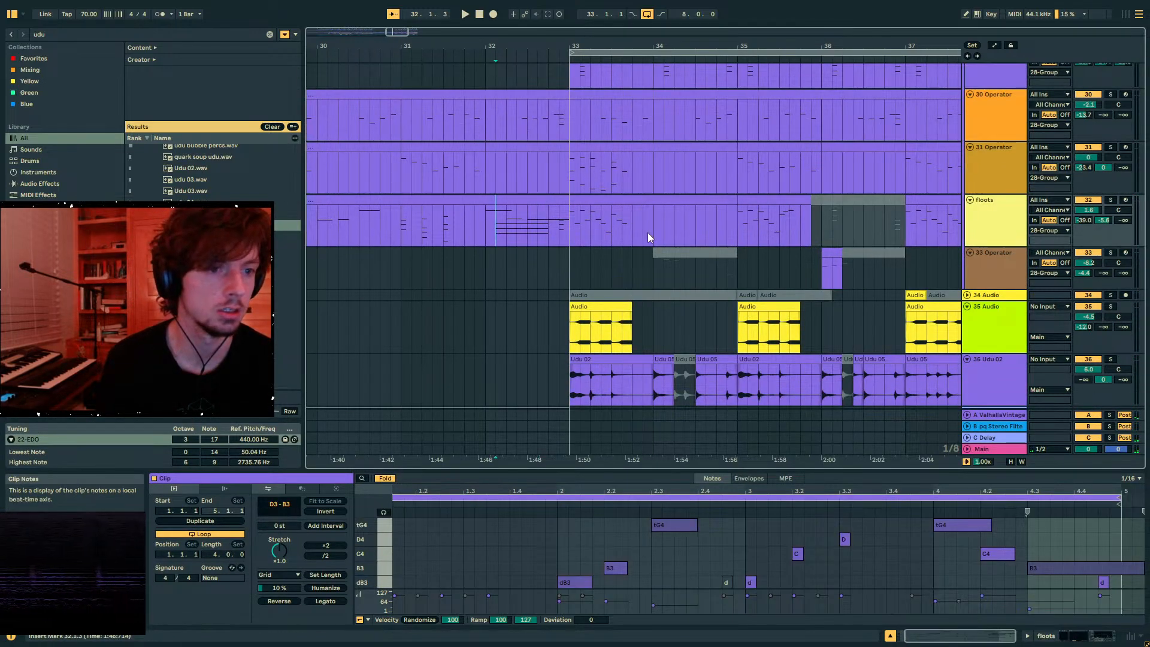
pyautogui.click(1002, 225)
pyautogui.hotkey('ctrl', 't')
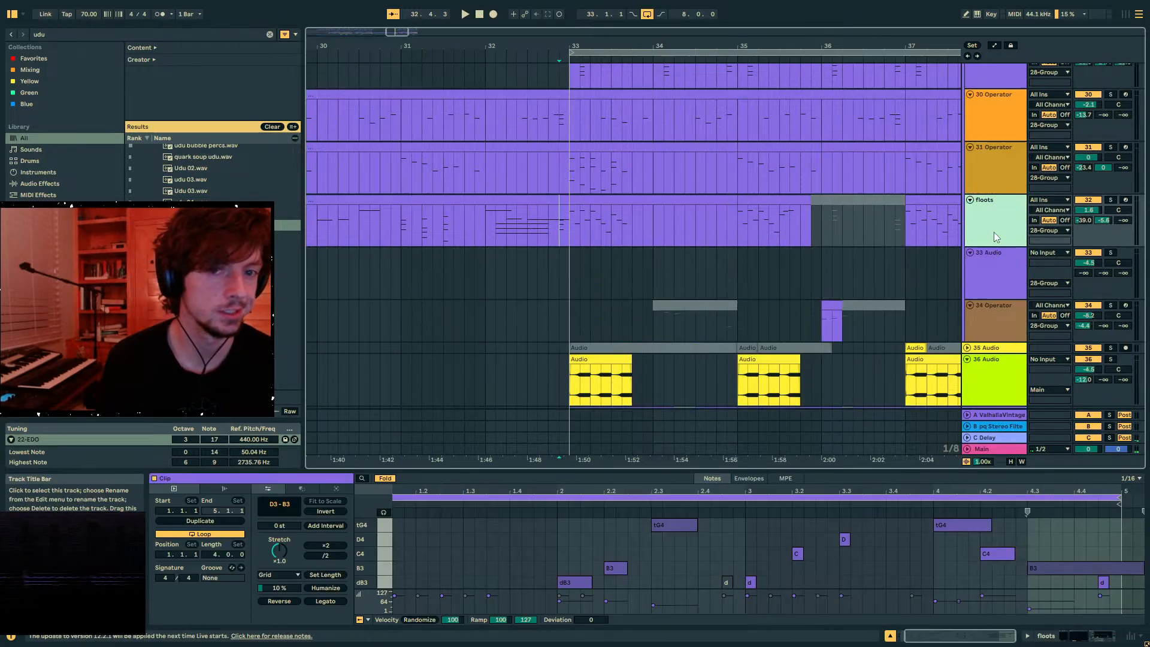
# - Copy the floots clips from 32.4.3 to 35.4.3 and search the browser for "op"
pyautogui.click(623, 201)
pyautogui.keyDown('shift'); pyautogui.click(782, 201); pyautogui.keyUp('shift')
pyautogui.hotkey('ctrl', 'f')
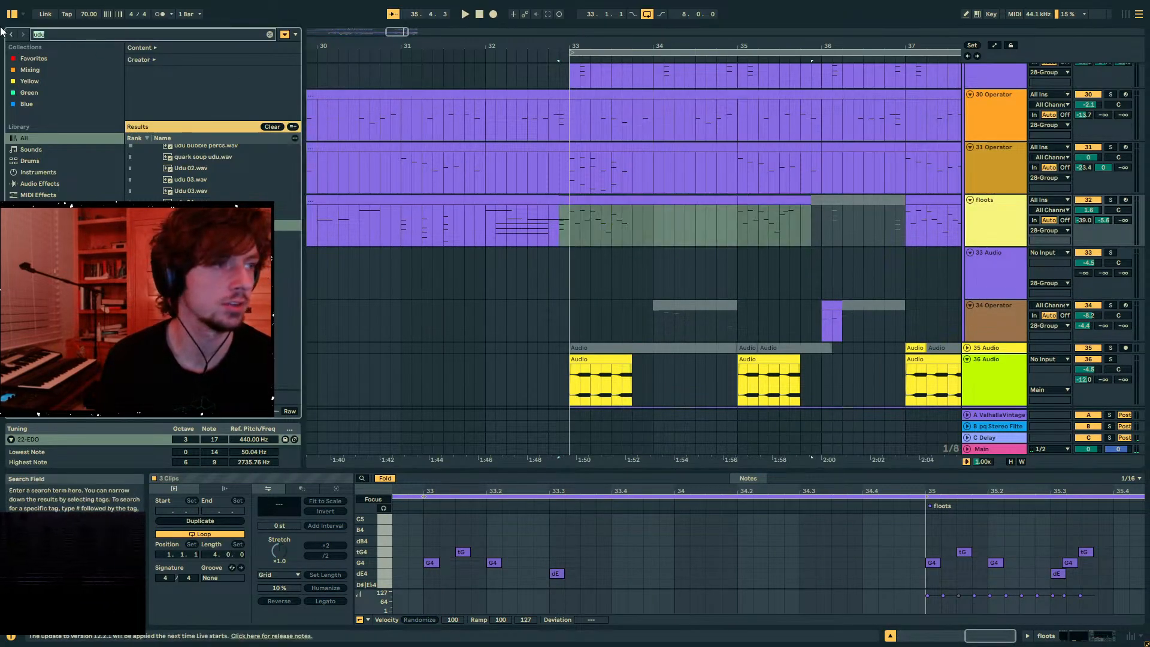
pyautogui.write('op')
pyautogui.press('Down')
pyautogui.click(574, 270)
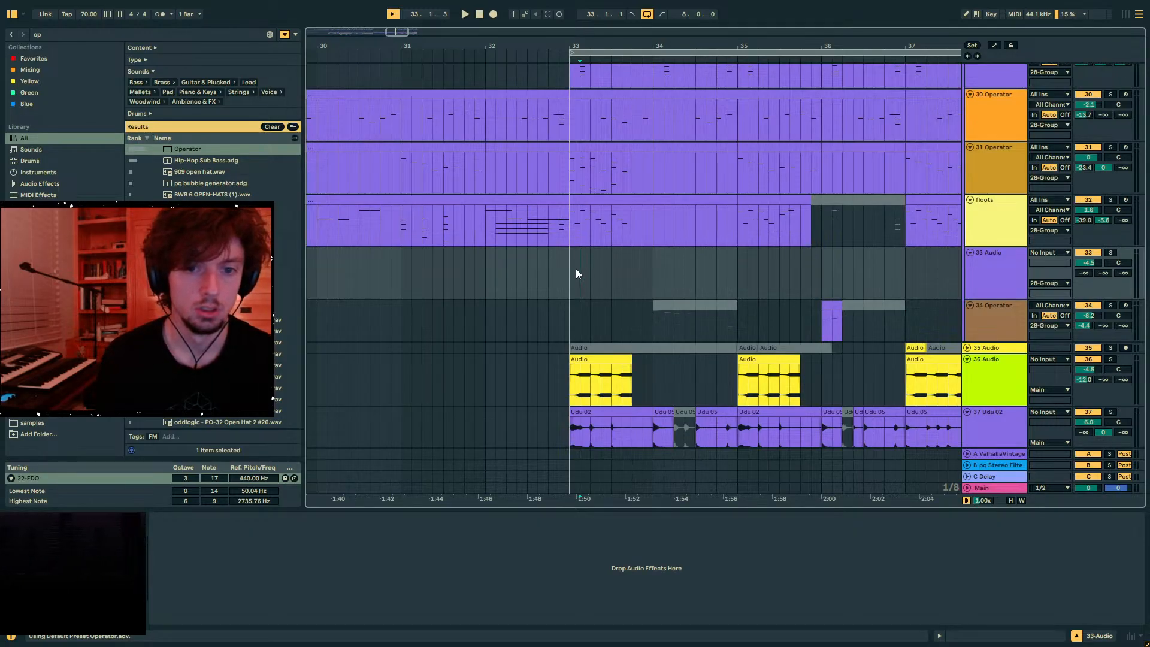
pyautogui.press('Up')
pyautogui.press('Down')
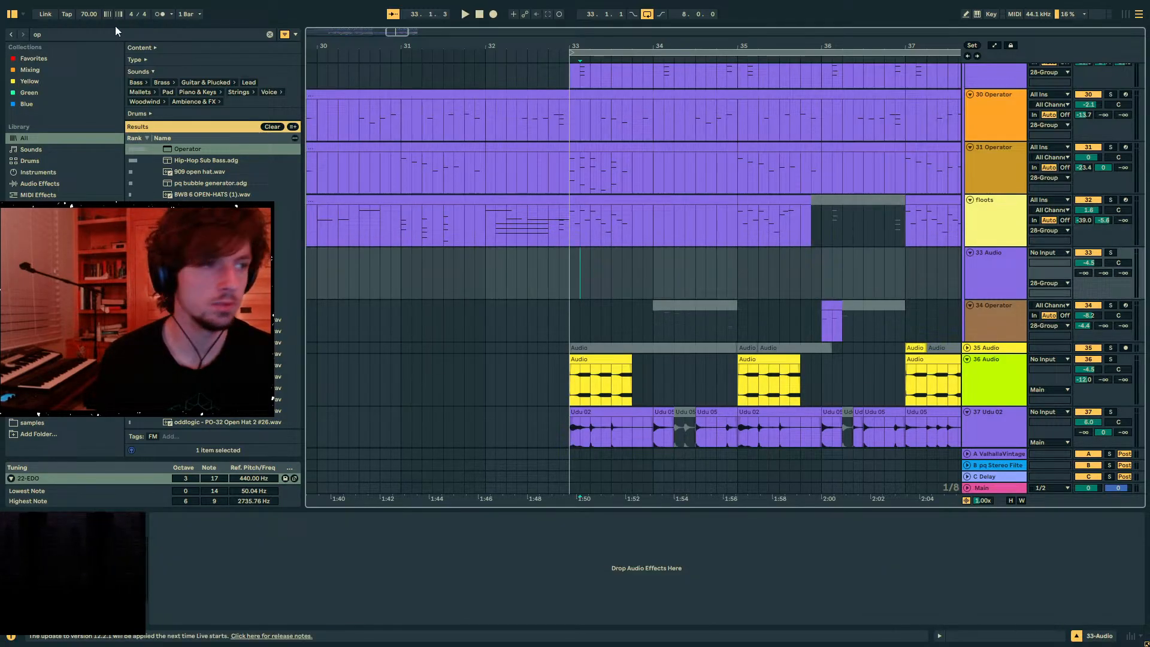
pyautogui.doubleClick(173, 149)
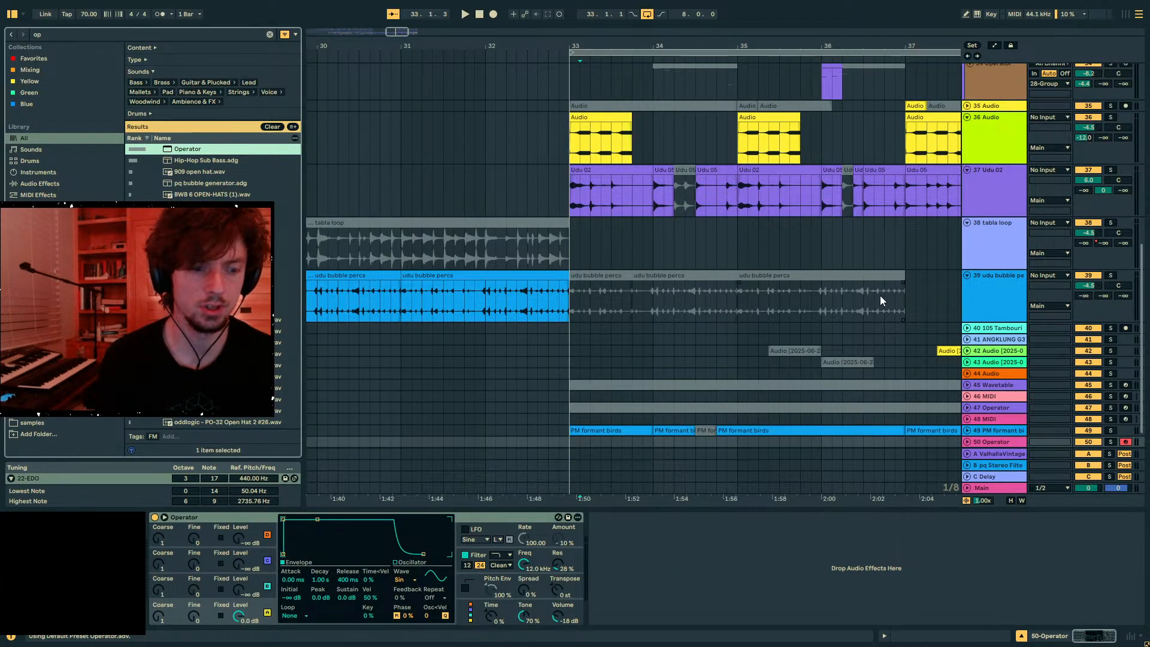
pyautogui.press('Up')
# - Insert a MIDI track below the empty 33 Audio track and load Operator onto it
pyautogui.scroll(3, 857, 293)
pyautogui.scroll(1, 856, 293)
pyautogui.scroll(-2, 867, 298)
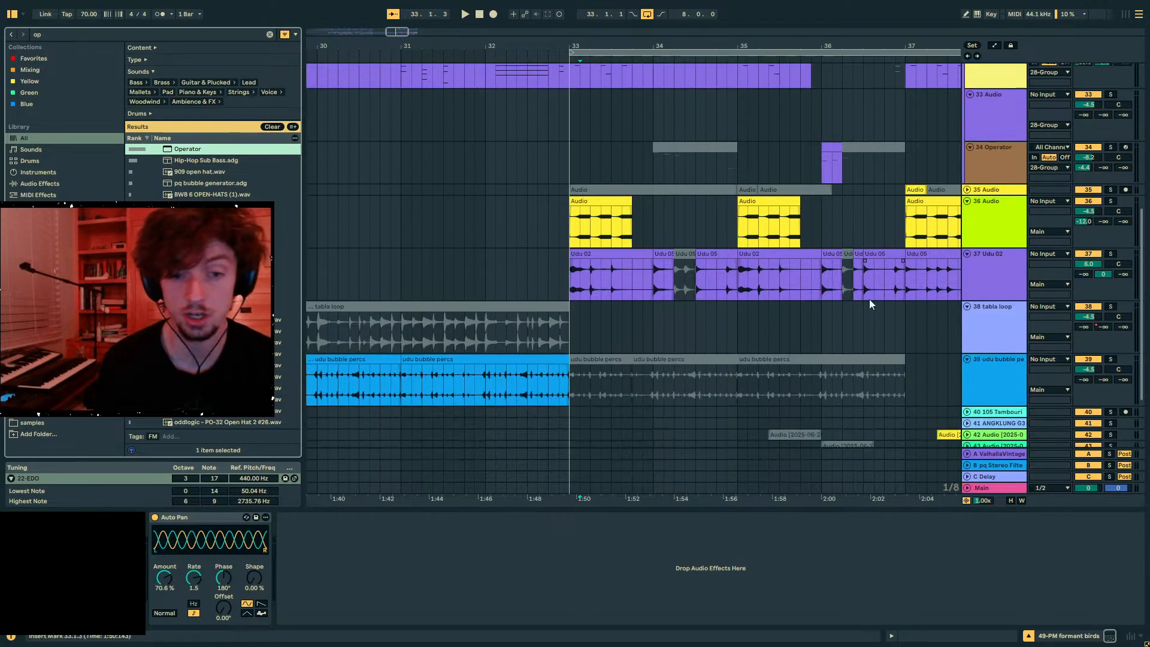
pyautogui.scroll(4, 868, 299)
pyautogui.click(994, 234)
pyautogui.click(997, 279)
pyautogui.hotkey('ctrl', 'shift', 't')
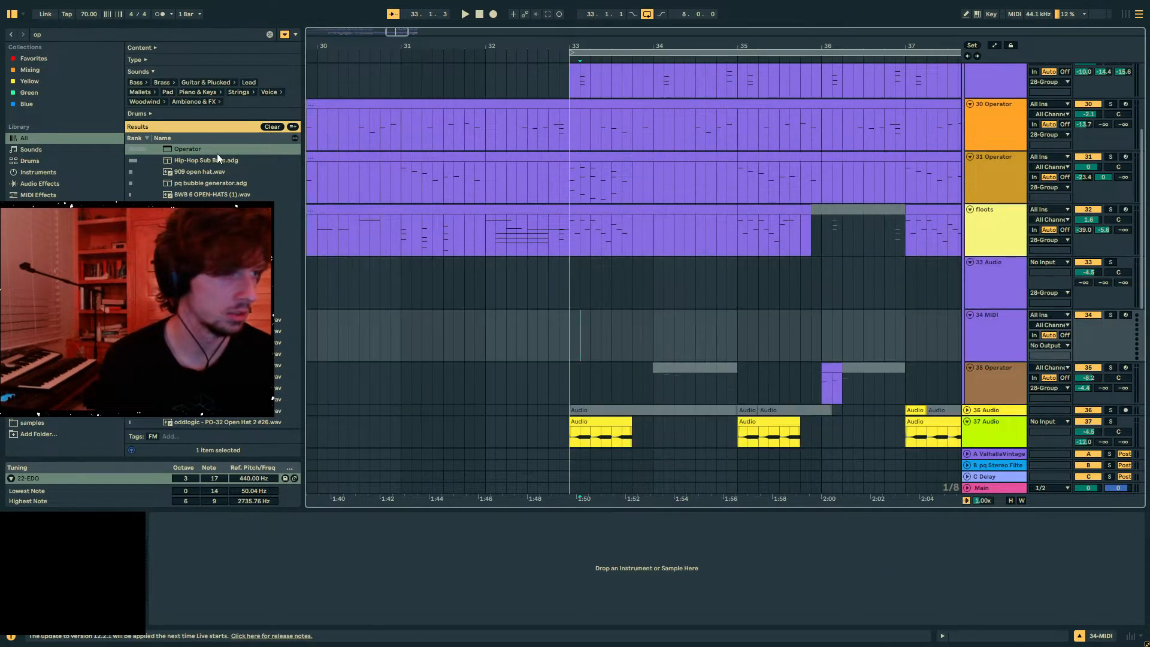
pyautogui.moveTo(217, 153); pyautogui.dragTo(575, 319)
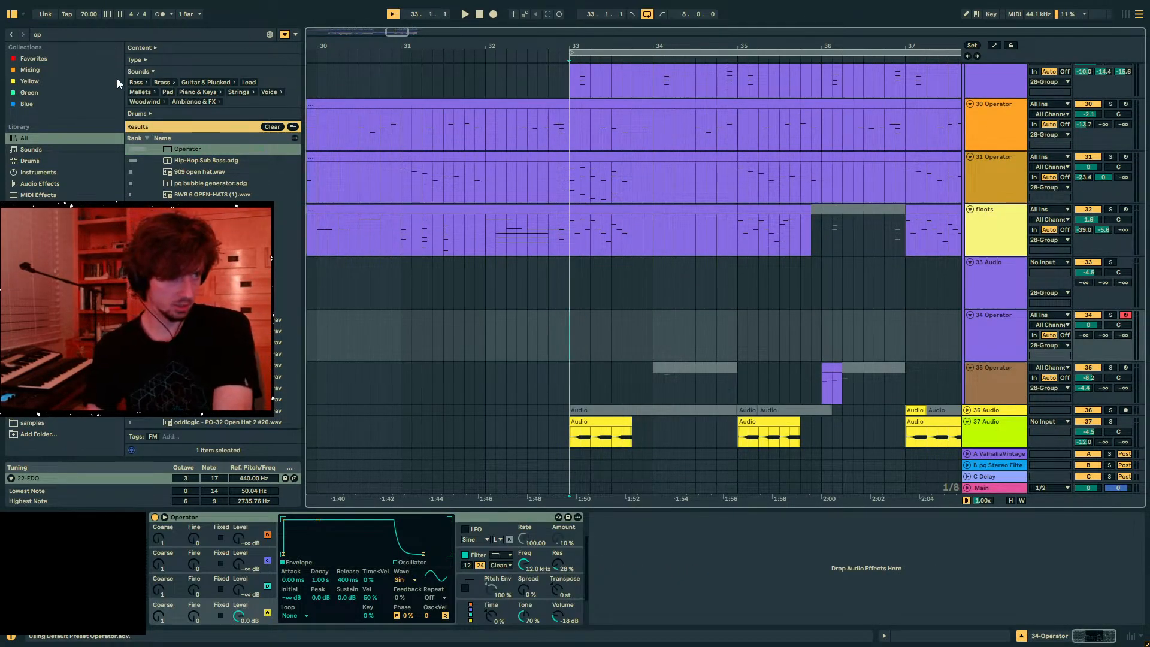
# - Paste the copied floots clips at bar 33 on the new Operator track and solo that track
pyautogui.hotkey('ctrl', 'v')
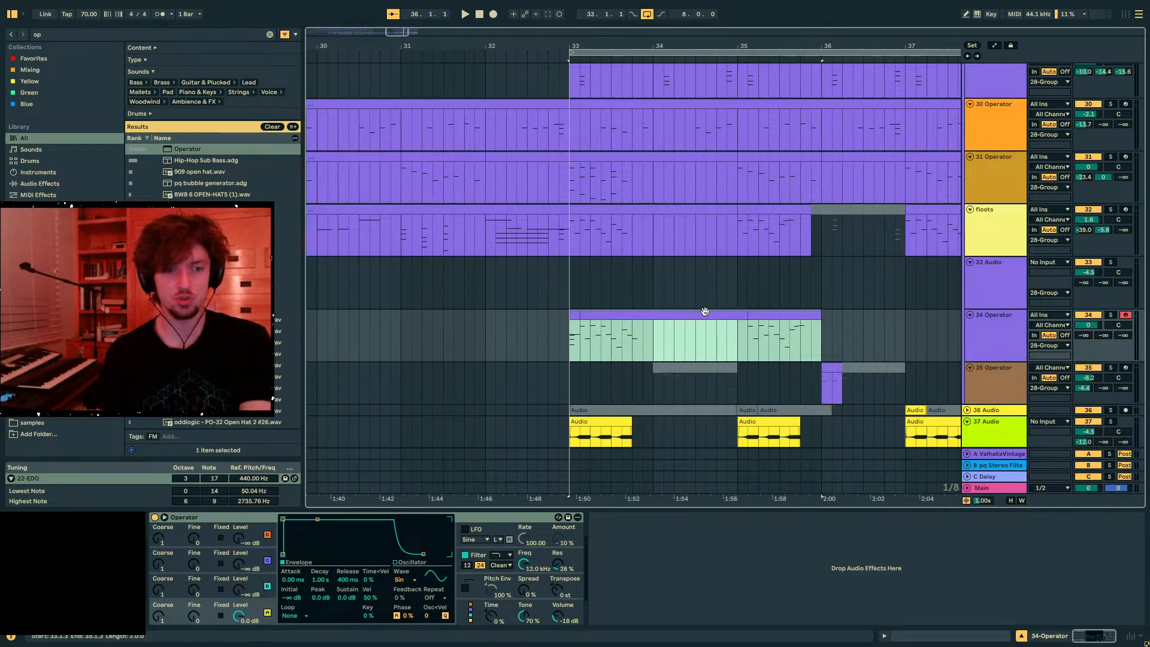
pyautogui.click(589, 312)
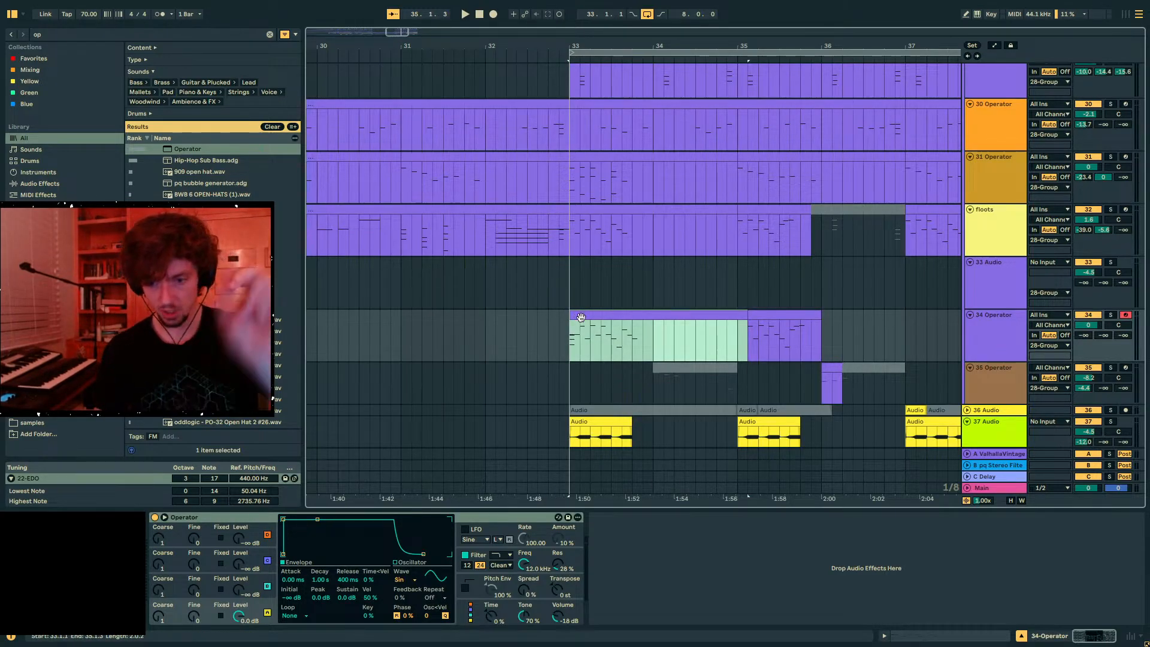
pyautogui.click(1099, 314)
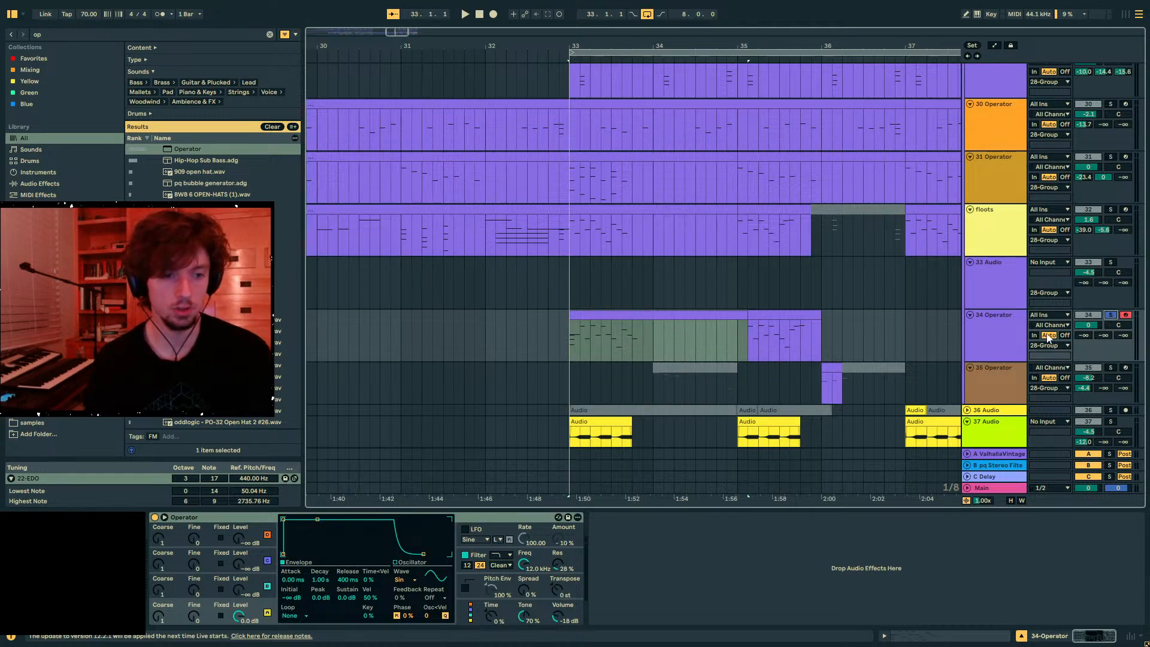
# - Extend the opening B3 note in the pasted Operator clip, select all its notes, play the result and unsolo the track
pyautogui.hotkey('shift', 'Tab')
pyautogui.click(427, 537)
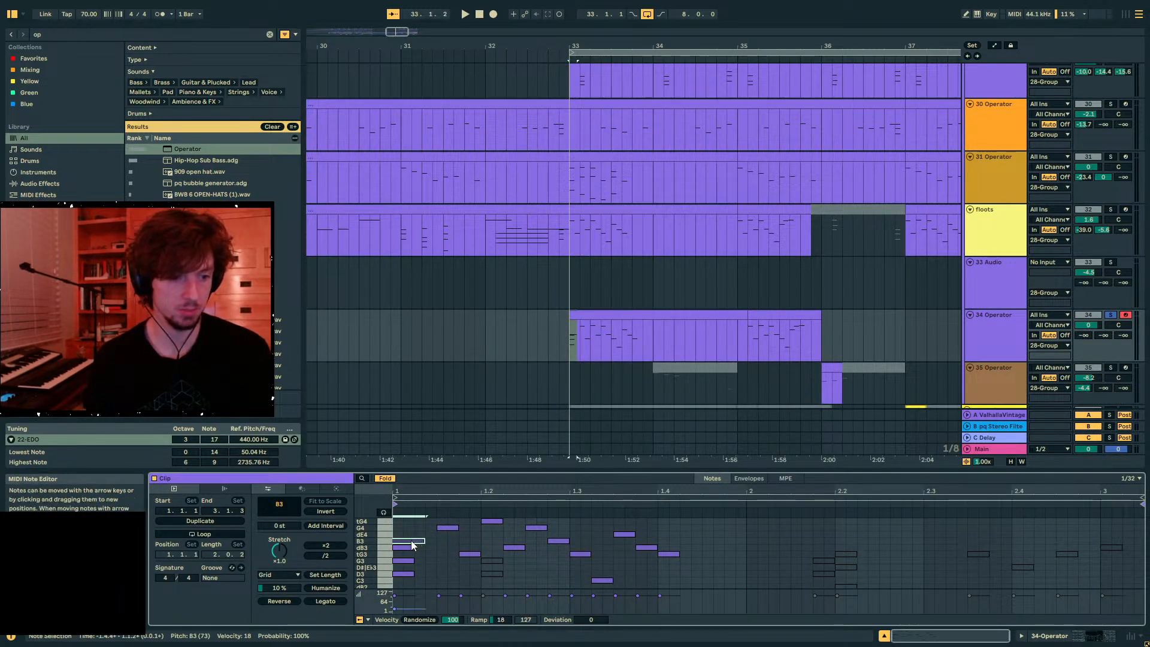
pyautogui.press('space')
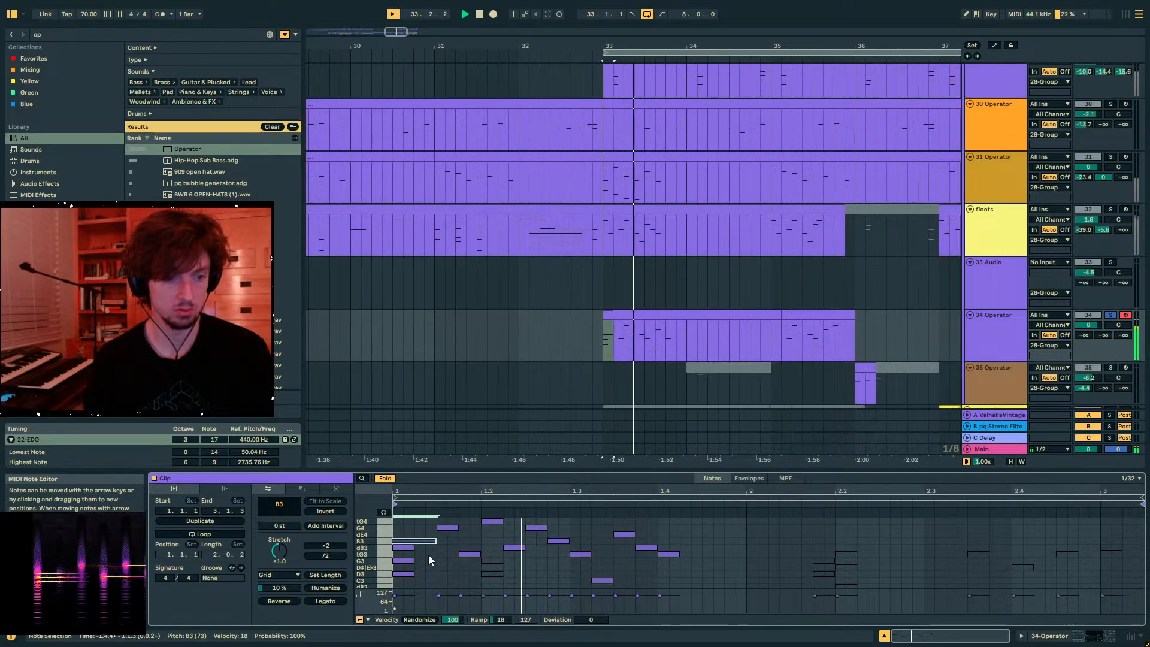
pyautogui.hotkey('ctrl', 'a')
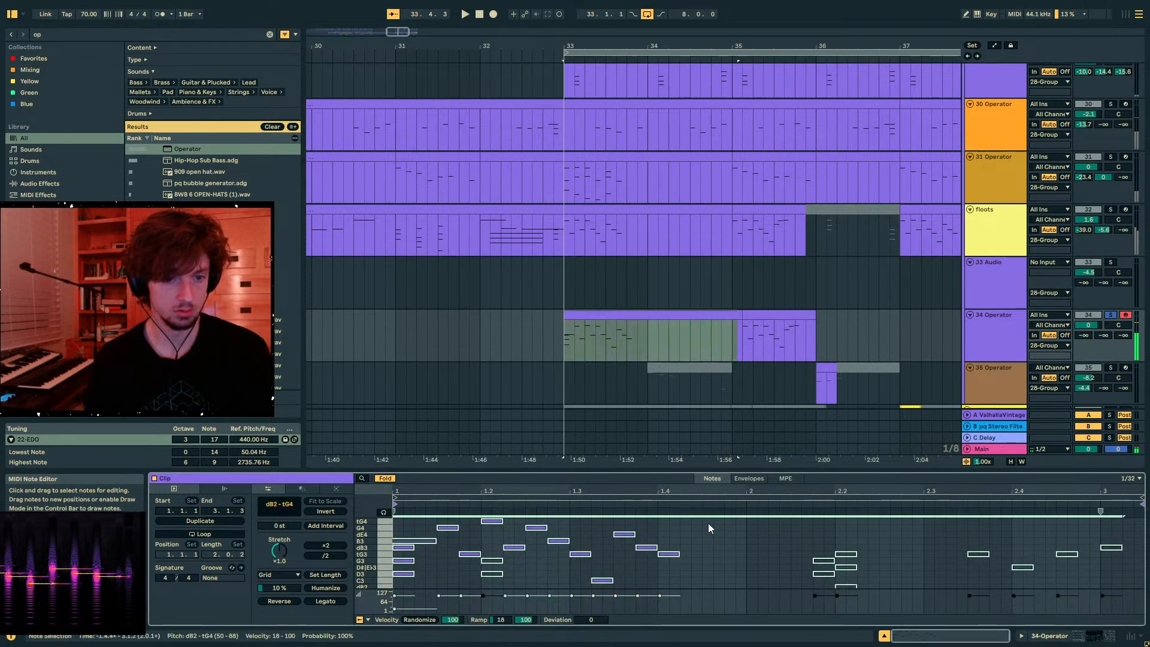
pyautogui.press('space')
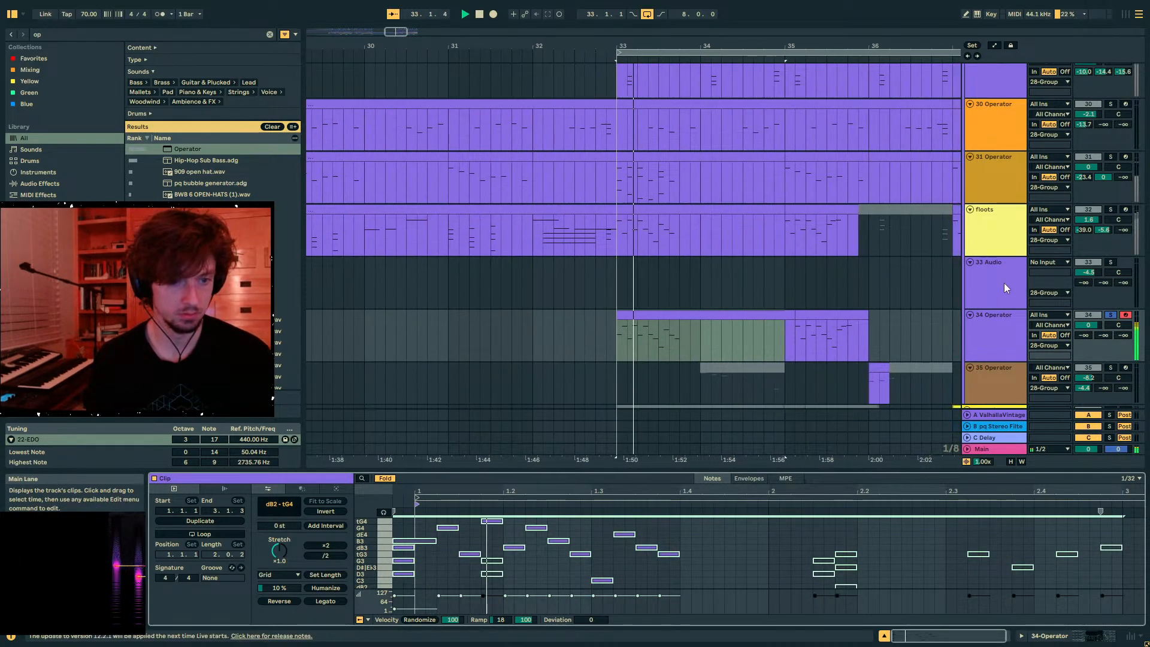
pyautogui.click(1111, 314)
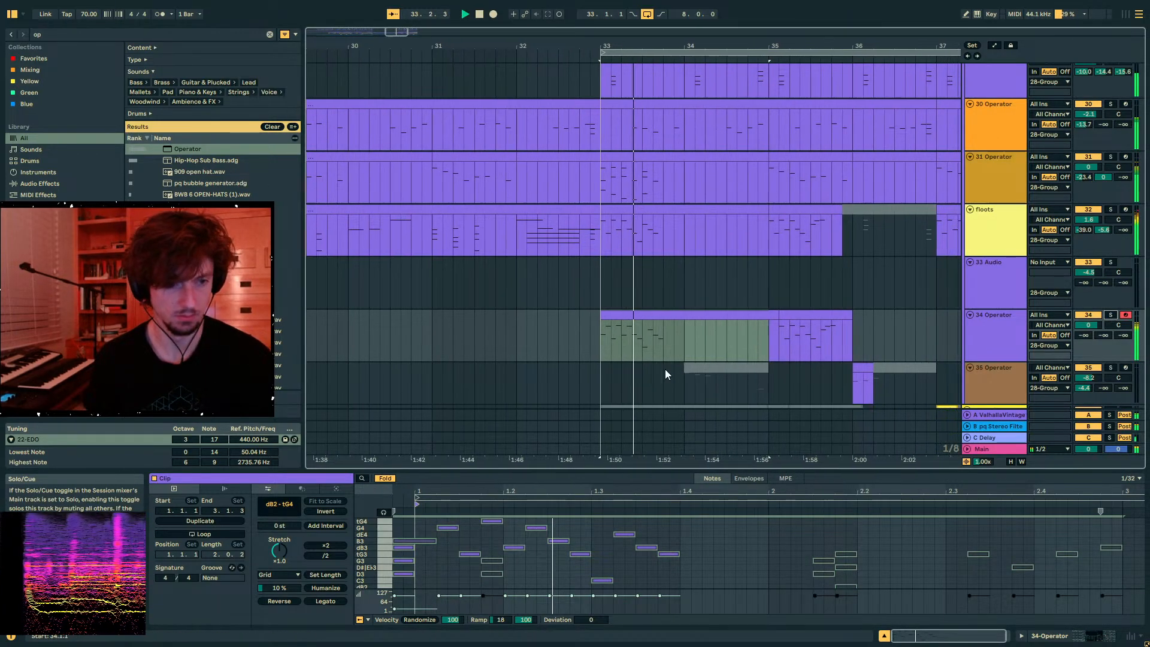
# - Copy the floots clip from 33.1.1 to 35.1.1 onto the 34 Operator track at bar 33 and play it
pyautogui.click(644, 159)
pyautogui.press('space')
pyautogui.click(645, 213)
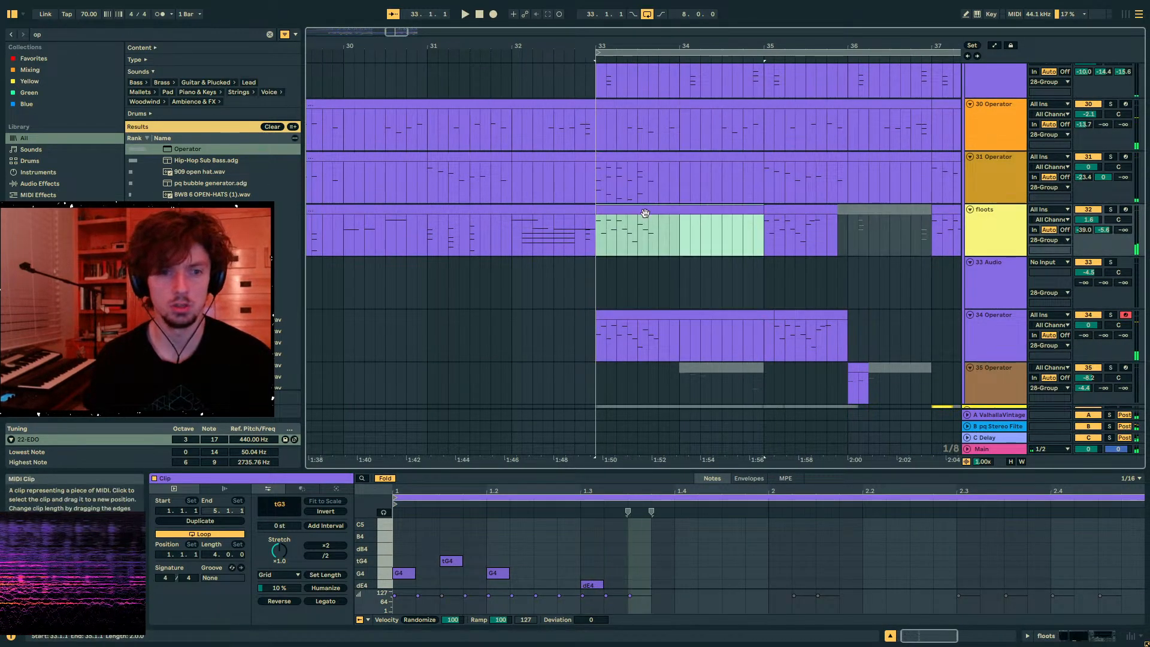
pyautogui.click(651, 318)
pyautogui.press('space')
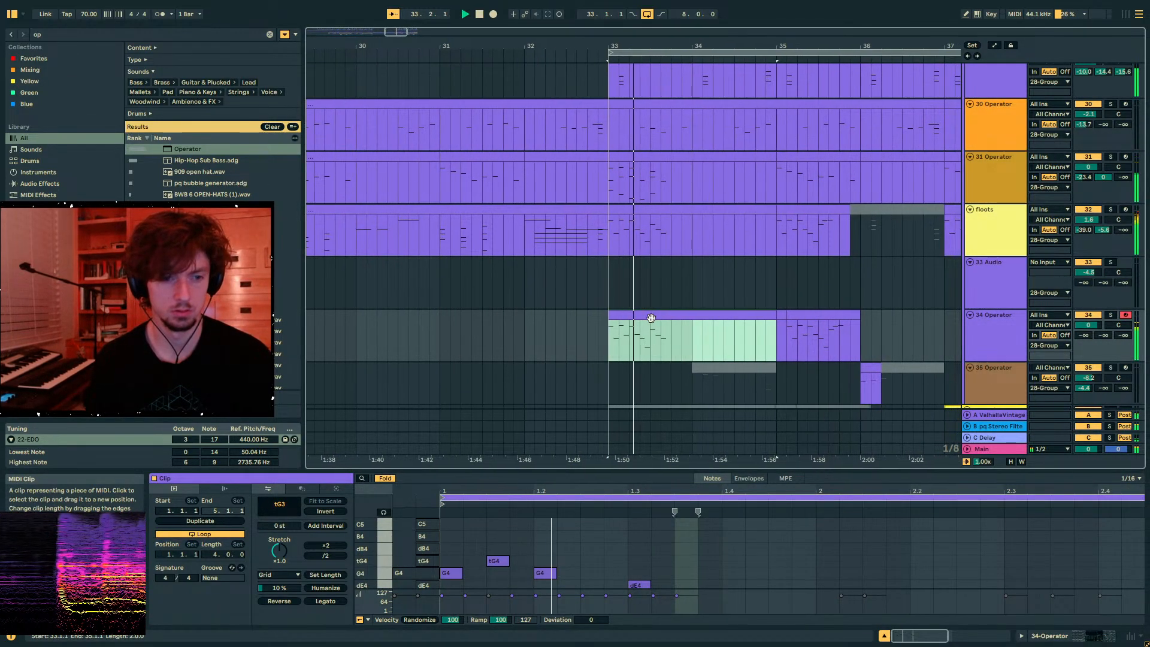
# - Add a fade-in over about the first three beats of the Udu 02 clip at bar 33 and play it
pyautogui.scroll(-5, 560, 342)
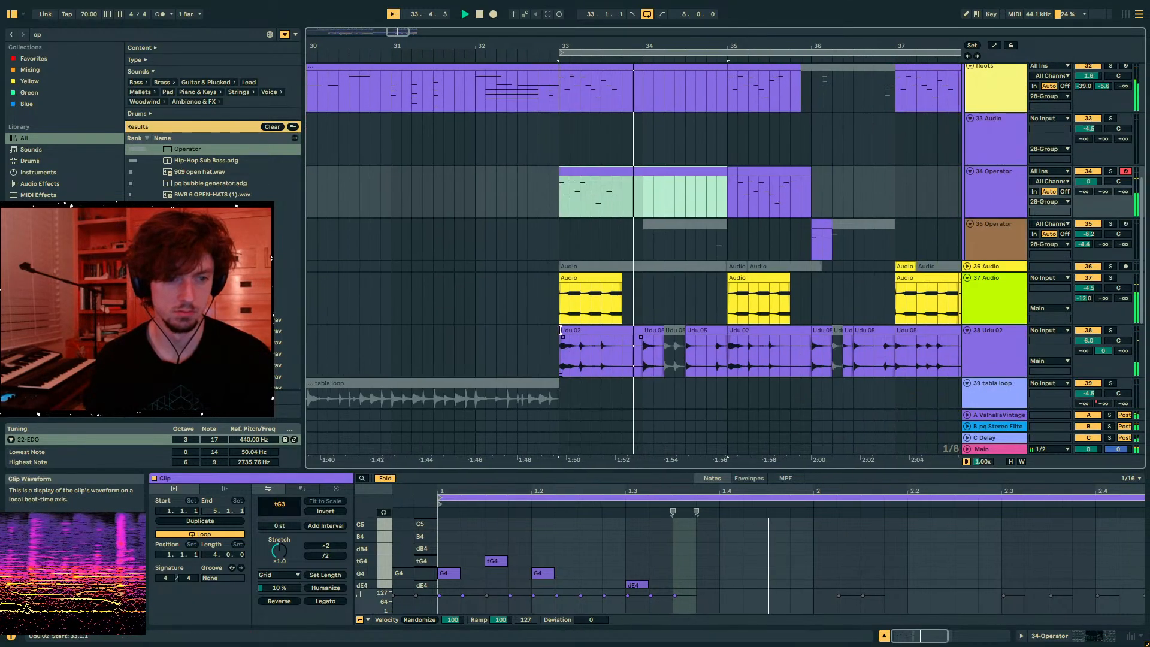
pyautogui.moveTo(559, 338); pyautogui.dragTo(612, 340)
pyautogui.press('space')
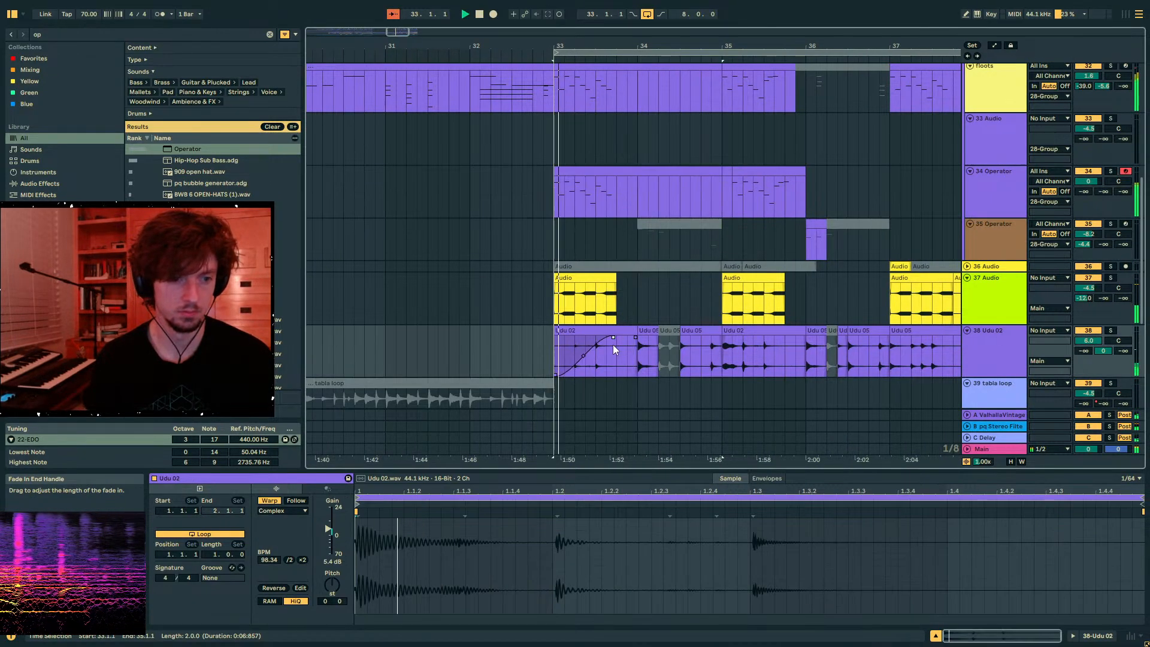
# - Deactivate the 29 Wavetable and 30 Operator parts from 33.1.1 to 33.4.3 and play the result
pyautogui.click(590, 294)
pyautogui.scroll(1, 596, 333)
pyautogui.scroll(6, 596, 335)
pyautogui.press('space')
pyautogui.moveTo(627, 251); pyautogui.dragTo(556, 182)
pyautogui.press('space')
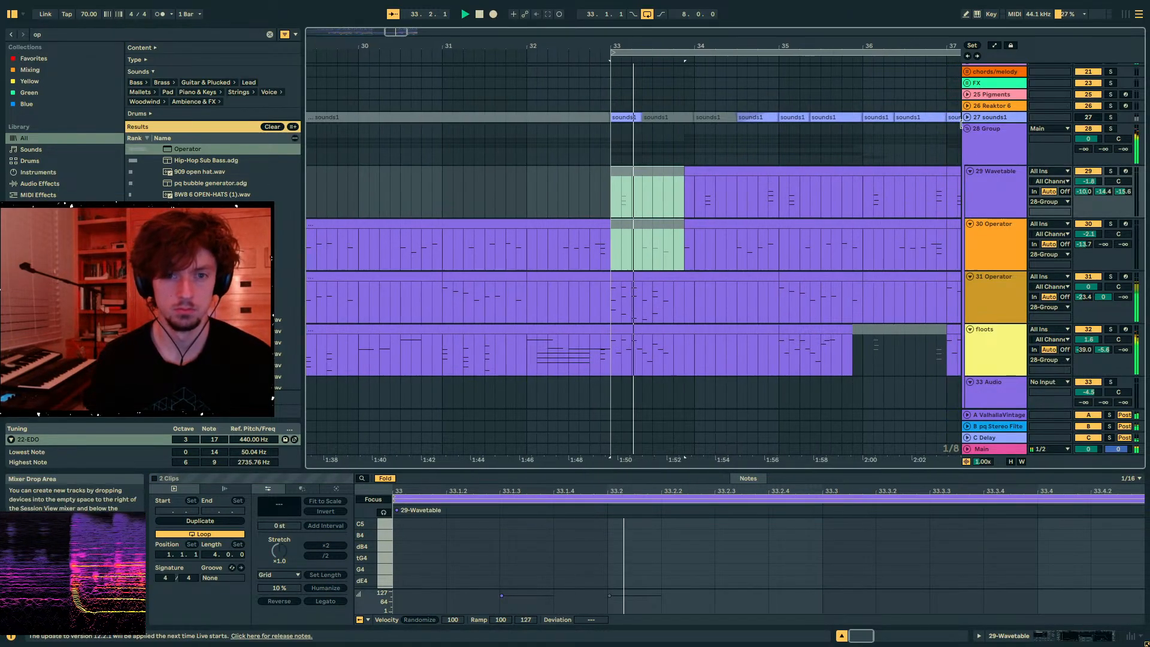
# - Deactivate the 37 Audio clip at bar 33 and play the section again
pyautogui.scroll(-3, 806, 228)
pyautogui.scroll(-5, 646, 231)
pyautogui.click(592, 278)
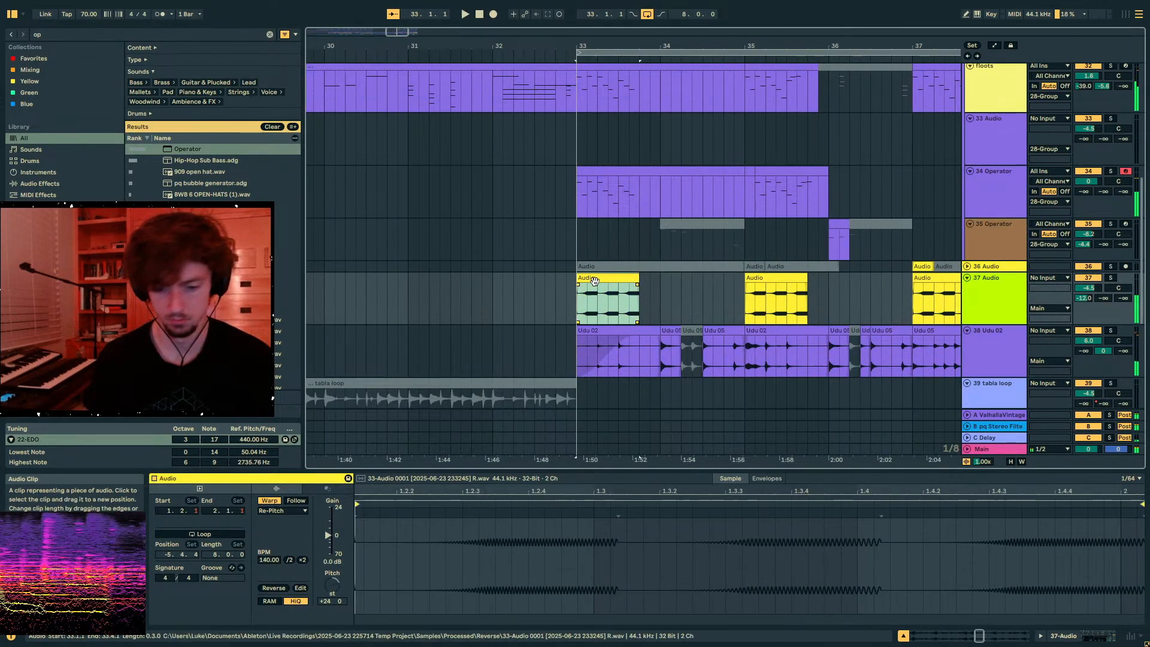
pyautogui.press('0')
pyautogui.click(561, 284)
pyautogui.press('space')
pyautogui.press('space')
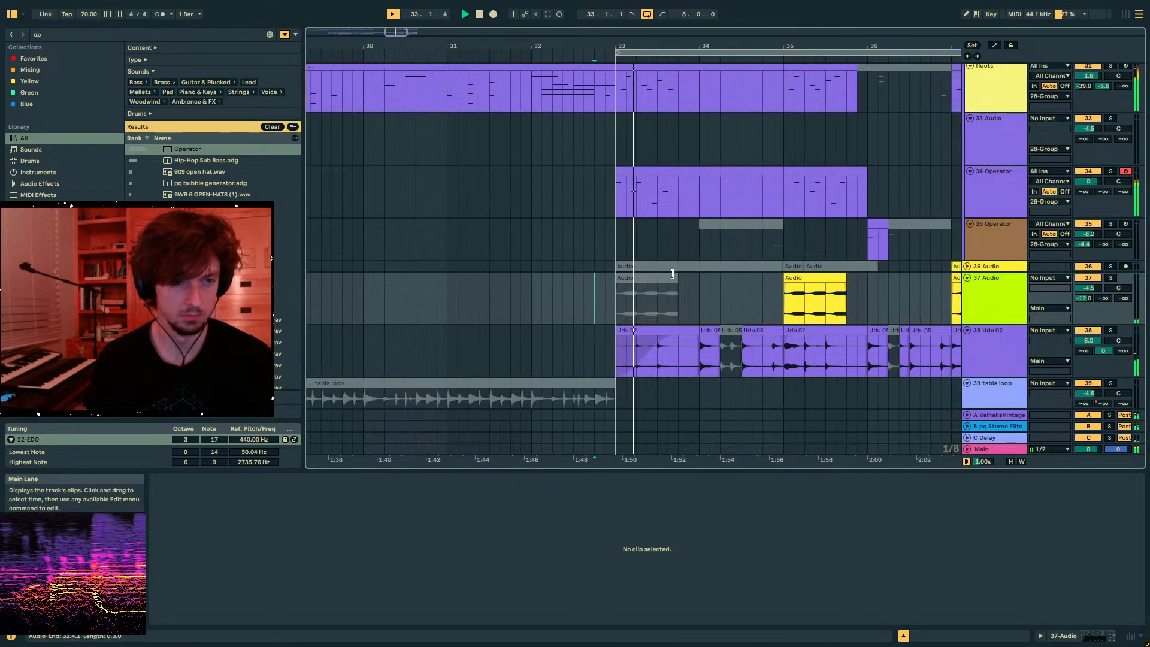
# - Deactivate the 31 Operator and floots parts from 33.1.1 to 35.1.1 to audition the 34 Operator clip
pyautogui.scroll(-3, 616, 267)
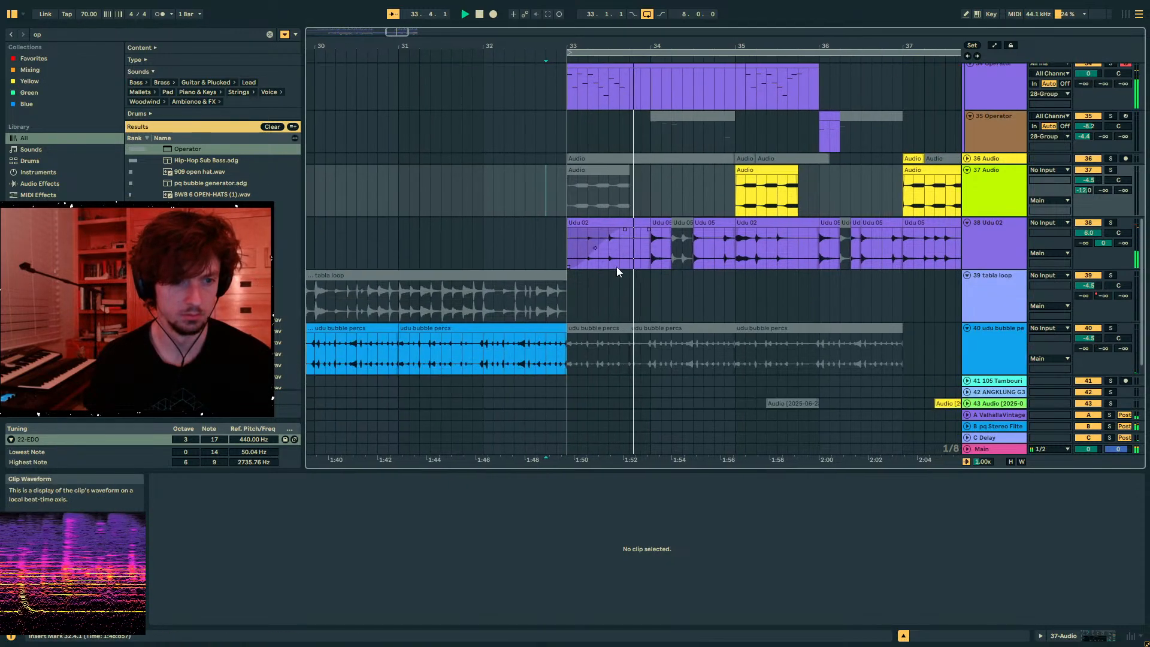
pyautogui.scroll(6, 609, 259)
pyautogui.scroll(3, 609, 259)
pyautogui.click(679, 225)
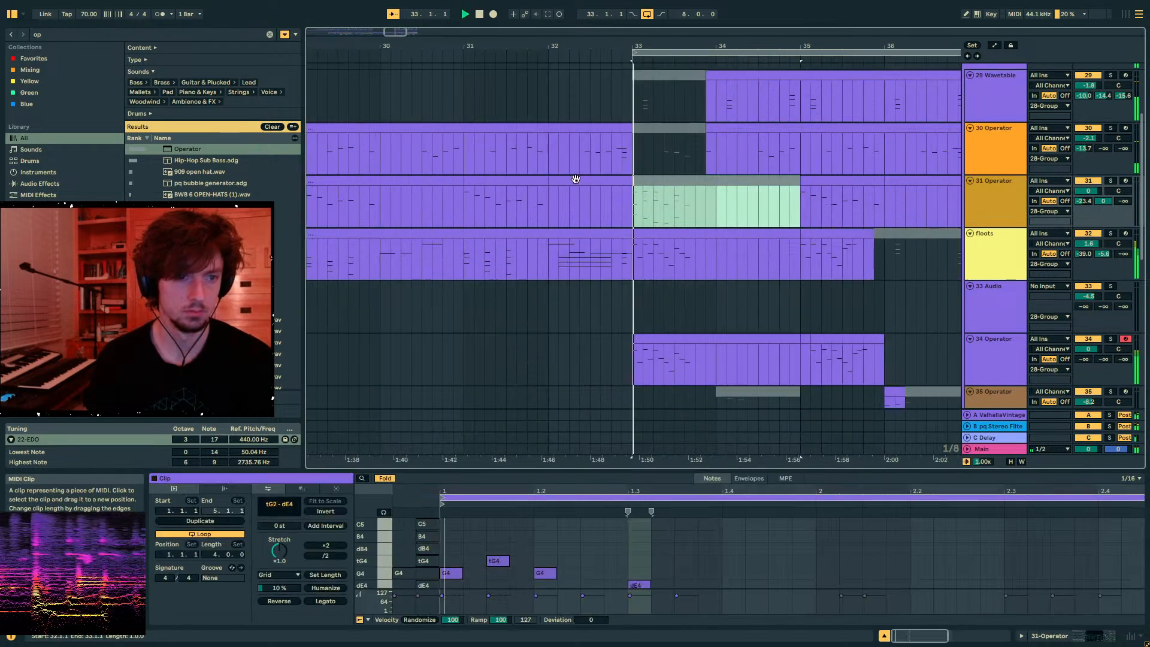
pyautogui.scroll(-2, 679, 229)
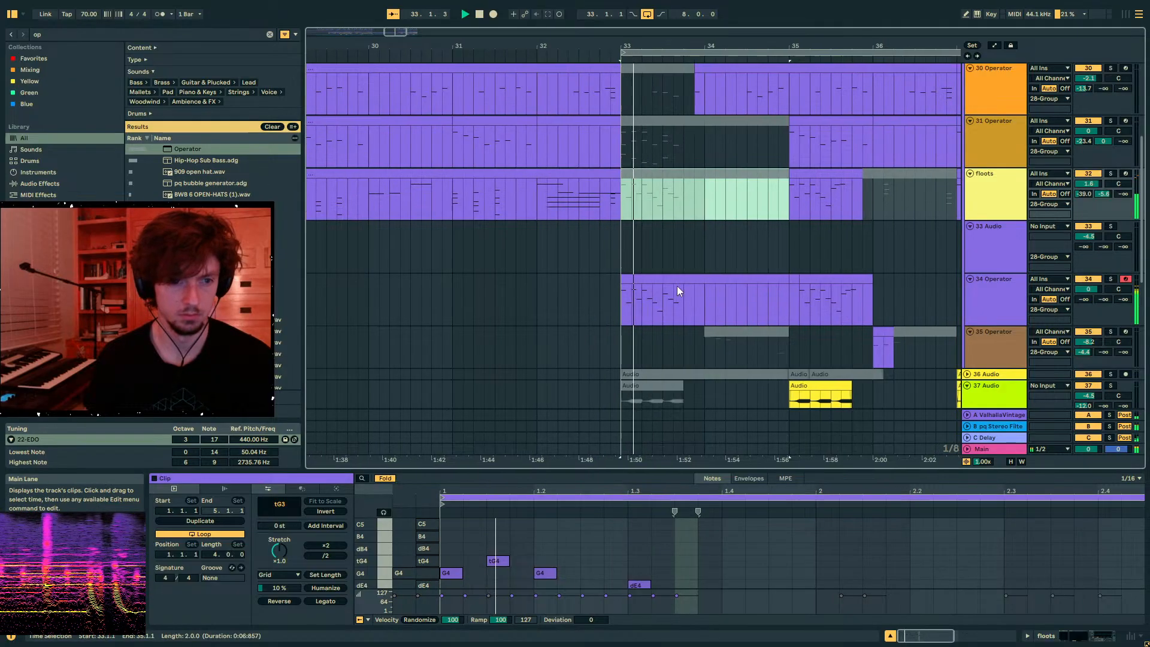
pyautogui.click(655, 277)
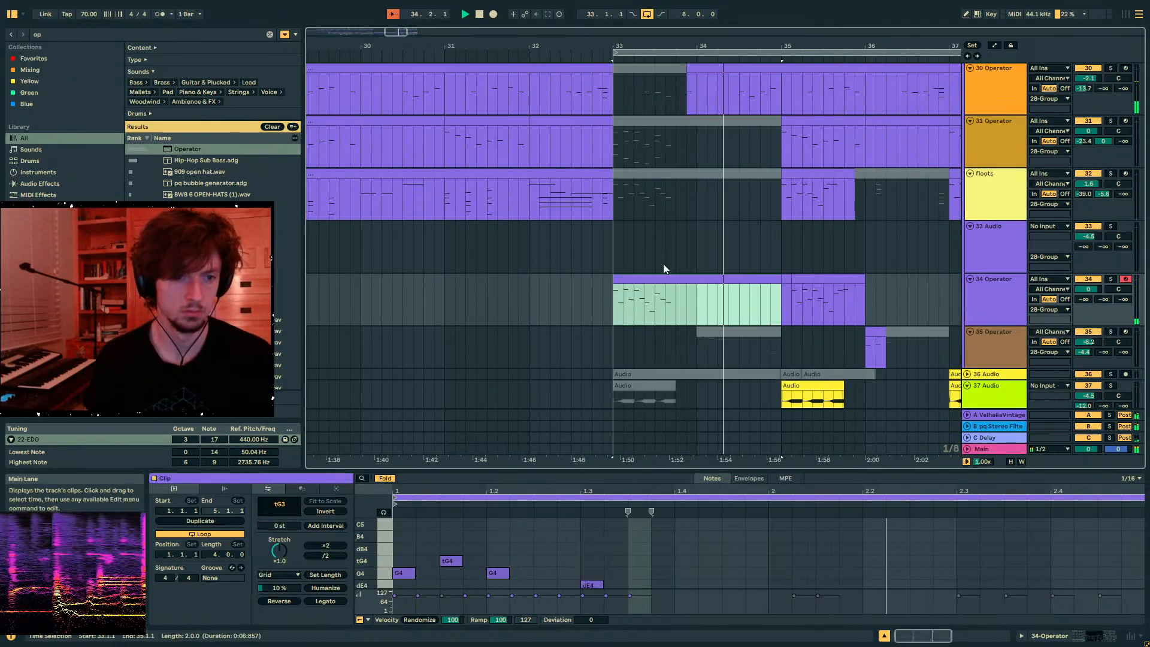
# - Reactivate the 31 Operator and floots parts from 33.1.1 to 35.1.1 during playback
pyautogui.click(642, 118)
pyautogui.press('space')
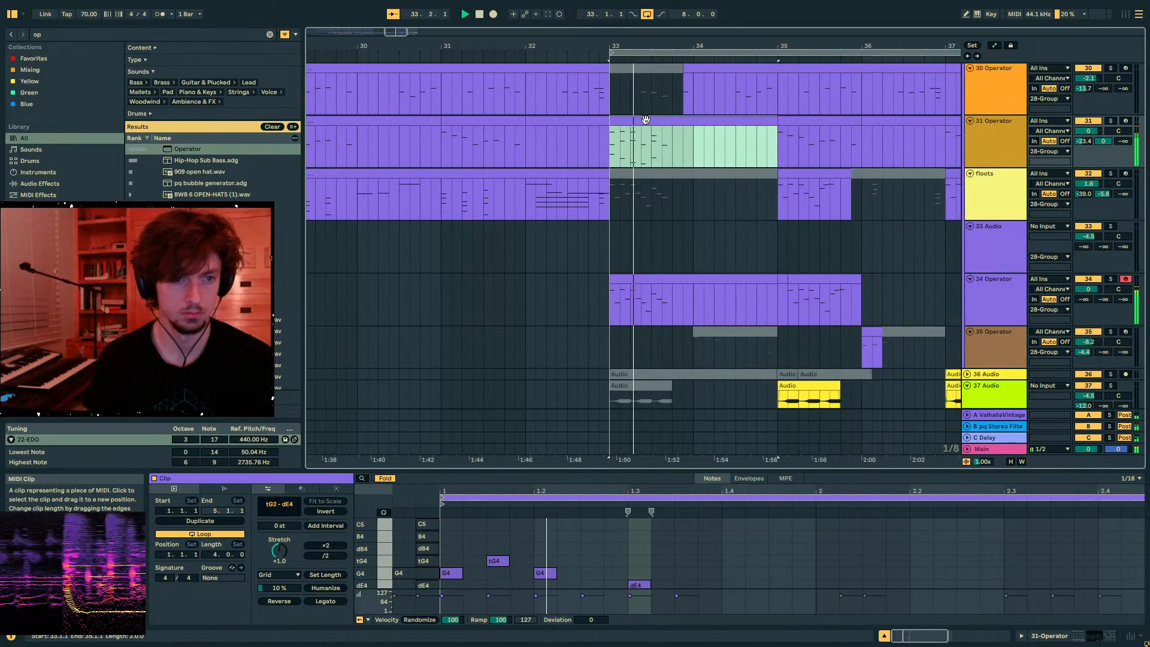
pyautogui.click(602, 183)
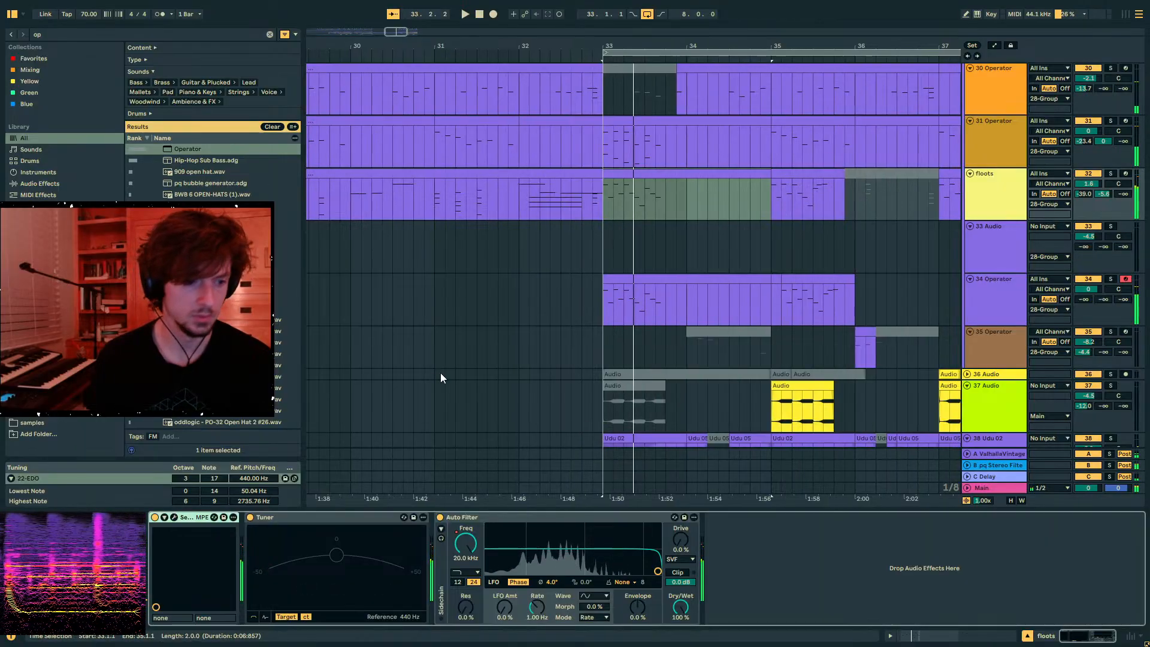
# - Lower the floots track volume to -0.2 dB while playing the section from bar 33
pyautogui.scroll(2, 440, 372)
pyautogui.press('space')
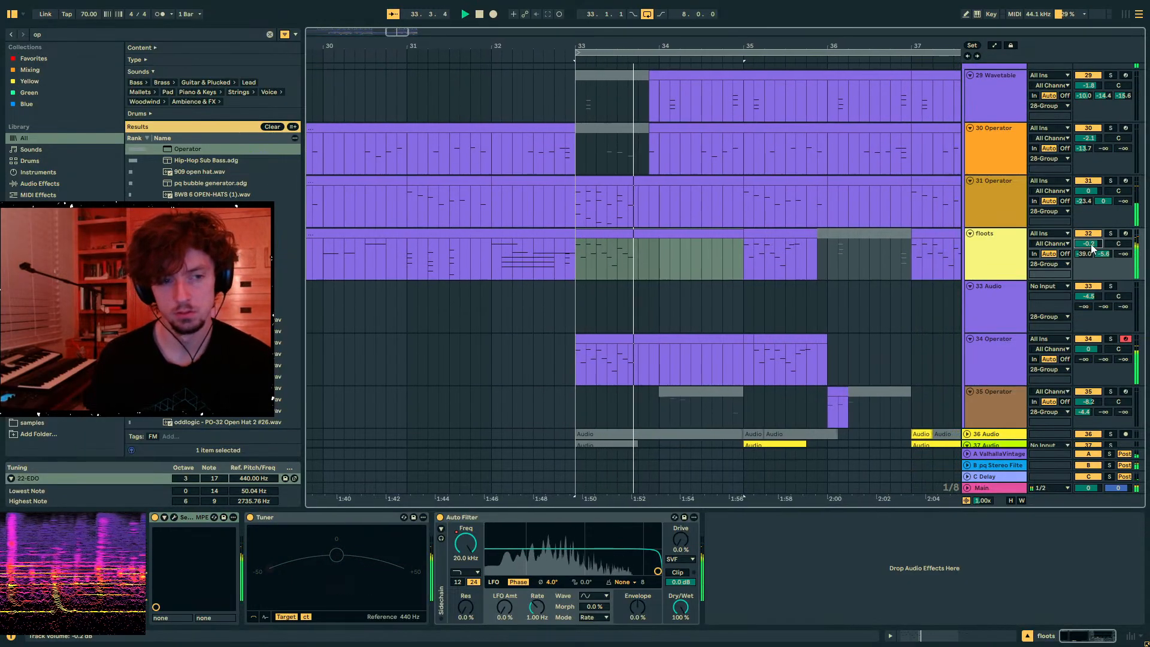
pyautogui.scroll(-5, 686, 301)
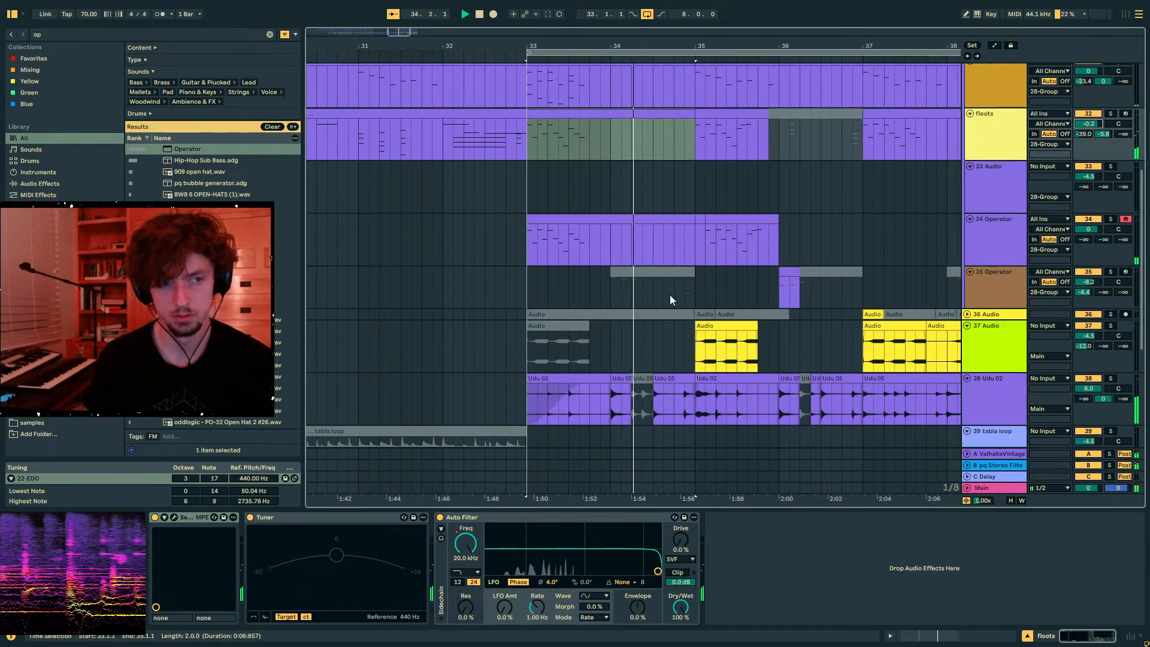
# - Copy the floots clip at bar 35 onto 34 Operator and duplicate that track's bars 33 to 37 at bar 37
pyautogui.scroll(1, 670, 295)
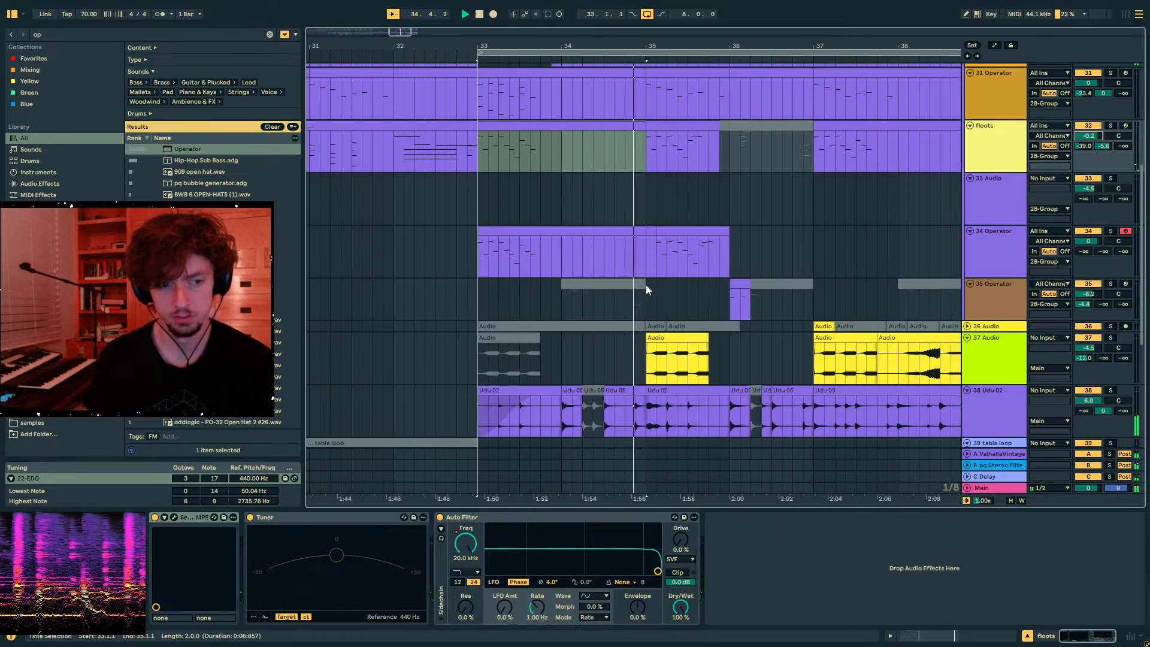
pyautogui.scroll(3, 646, 285)
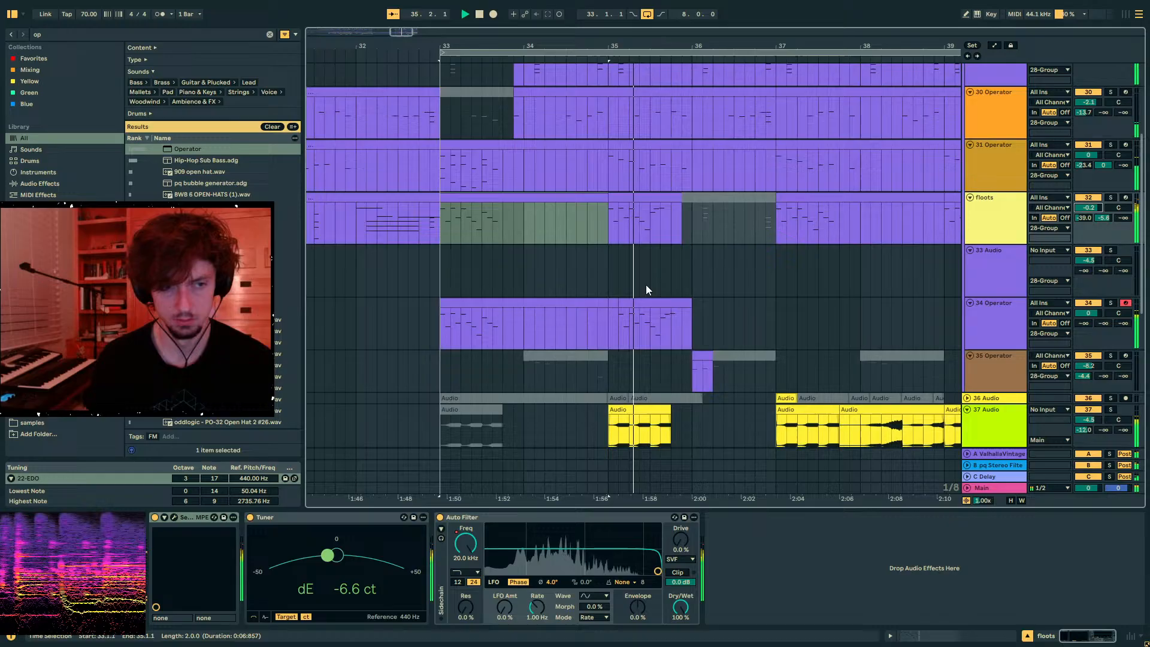
pyautogui.click(626, 197)
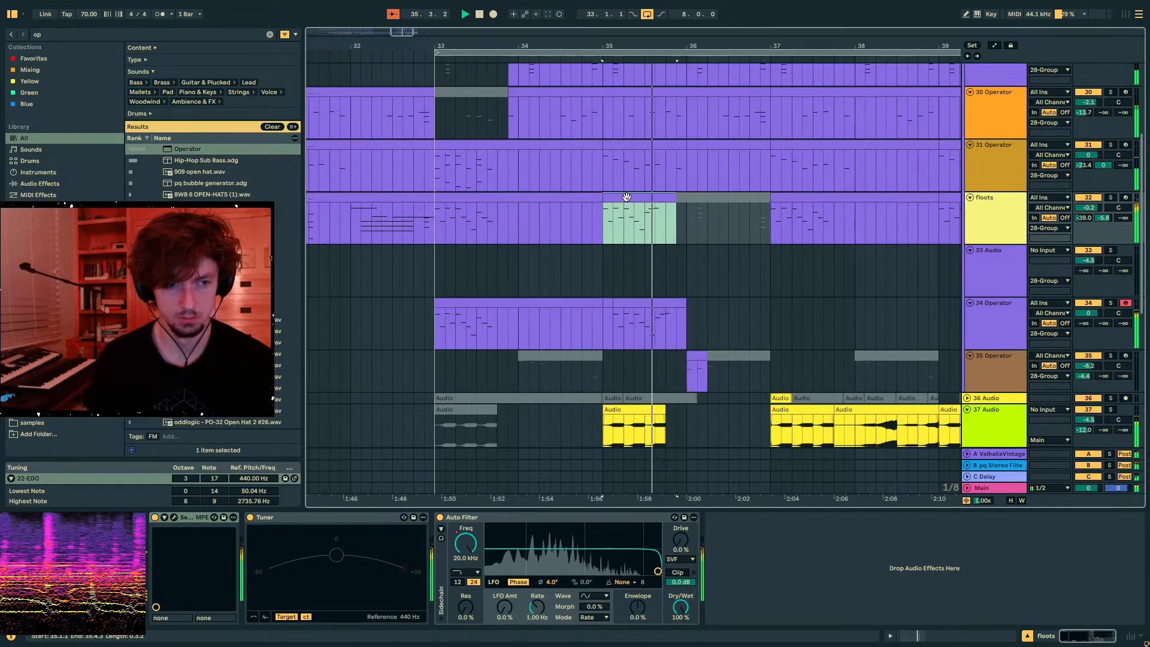
pyautogui.click(606, 306)
pyautogui.hotkey('ctrl', 'v')
pyautogui.moveTo(767, 321); pyautogui.dragTo(443, 318)
pyautogui.hotkey('ctrl', 'd')
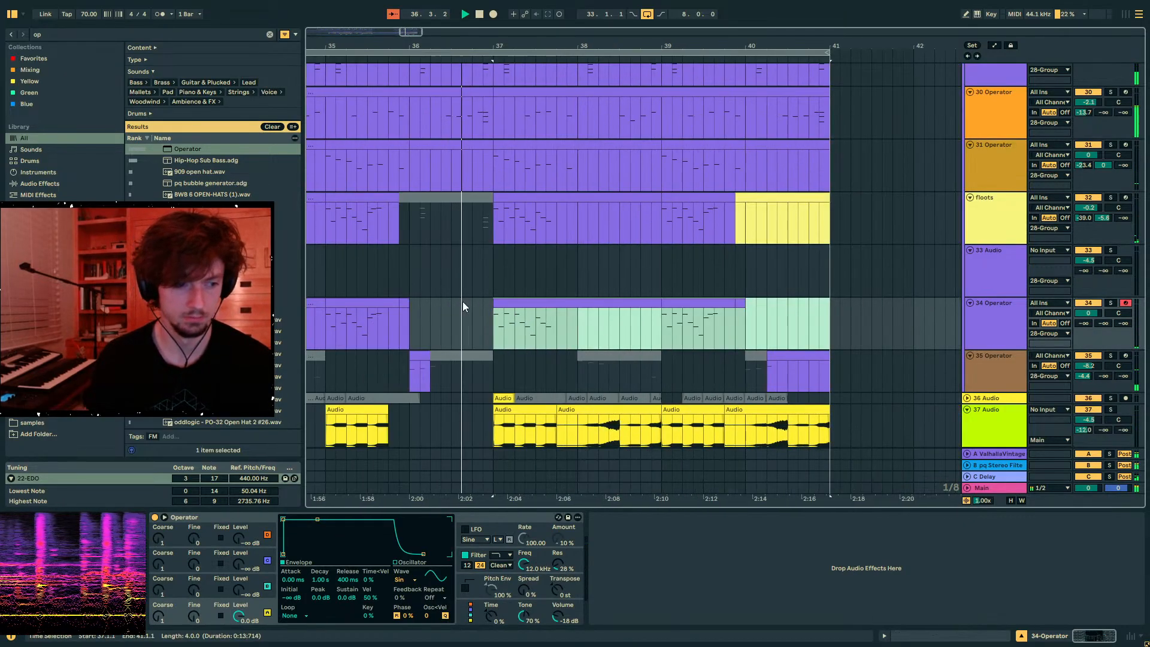
# - Enable the pitch envelope on 34 Operator at -75%
pyautogui.click(465, 588)
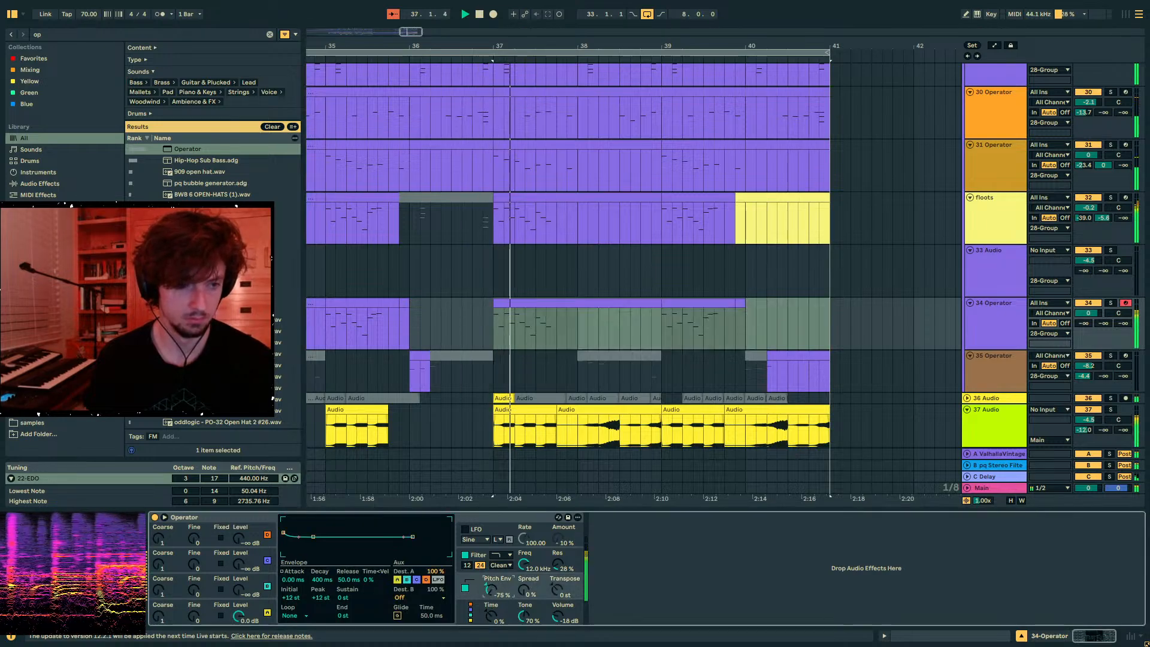
# - Deactivate the 36 Audio clip at 37.1.1 and the 43 Audio clips between 37.2.1 and 40.1.3
pyautogui.scroll(-3, 539, 300)
pyautogui.click(496, 326)
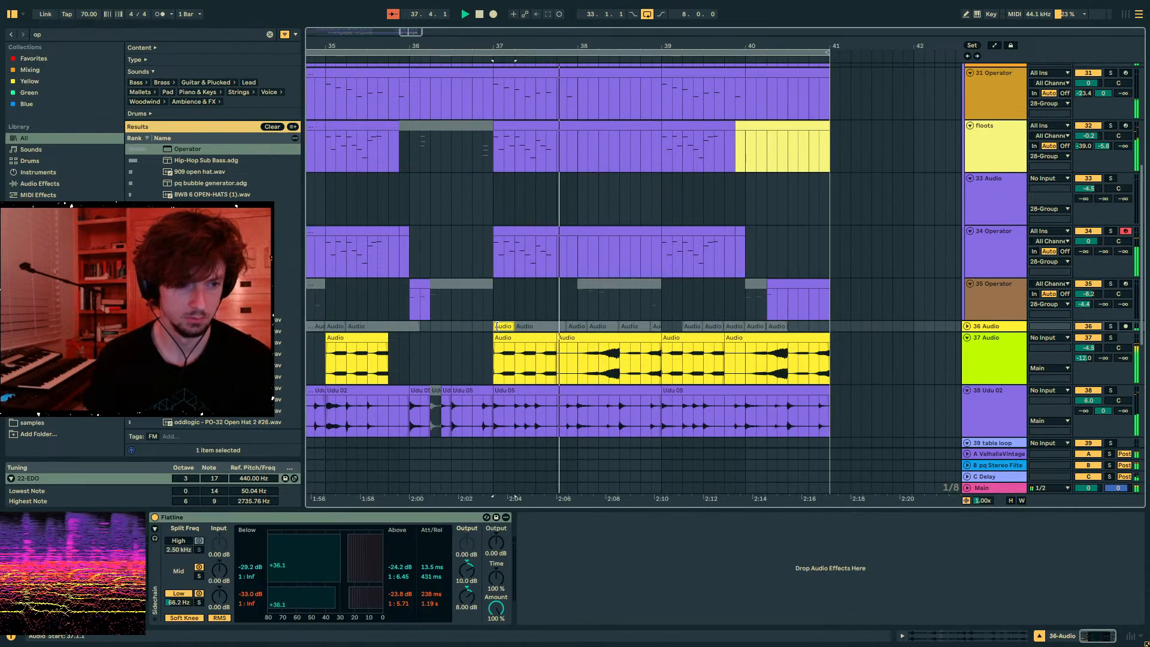
pyautogui.scroll(-8, 767, 344)
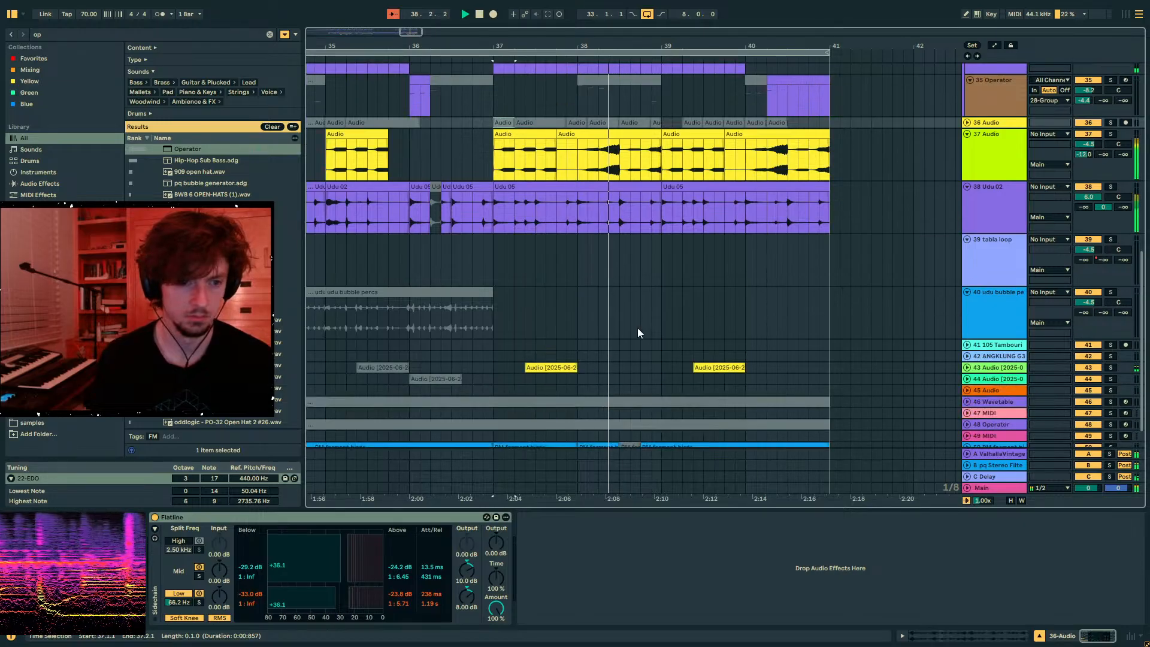
pyautogui.click(546, 344)
pyautogui.moveTo(513, 353); pyautogui.dragTo(760, 365)
pyautogui.scroll(7, 644, 279)
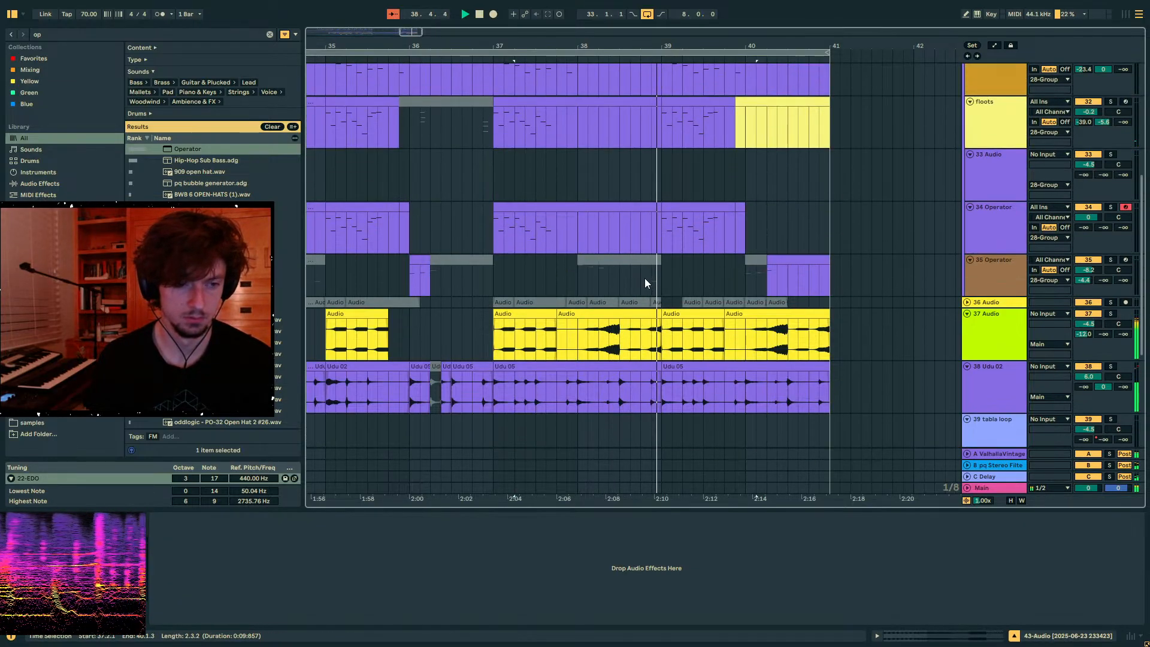
# - Deactivate the 37 Audio clips starting at 37.4.1 and 39.4.1
pyautogui.click(566, 312)
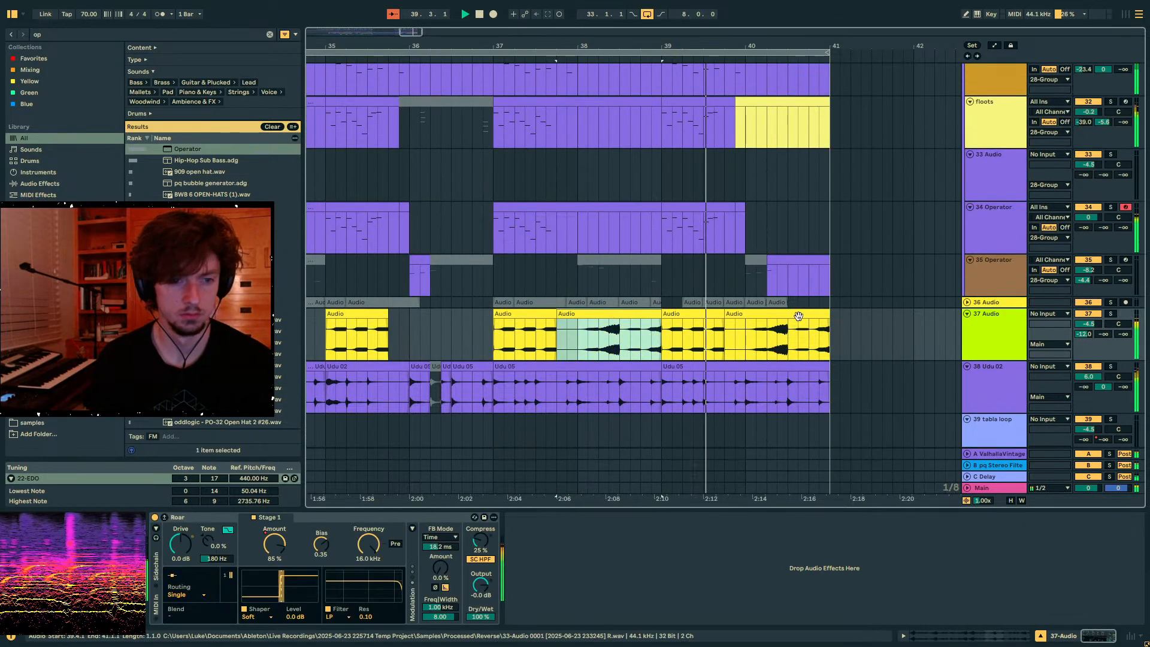
pyautogui.press('0')
pyautogui.click(593, 313)
pyautogui.click(688, 313)
pyautogui.press('0')
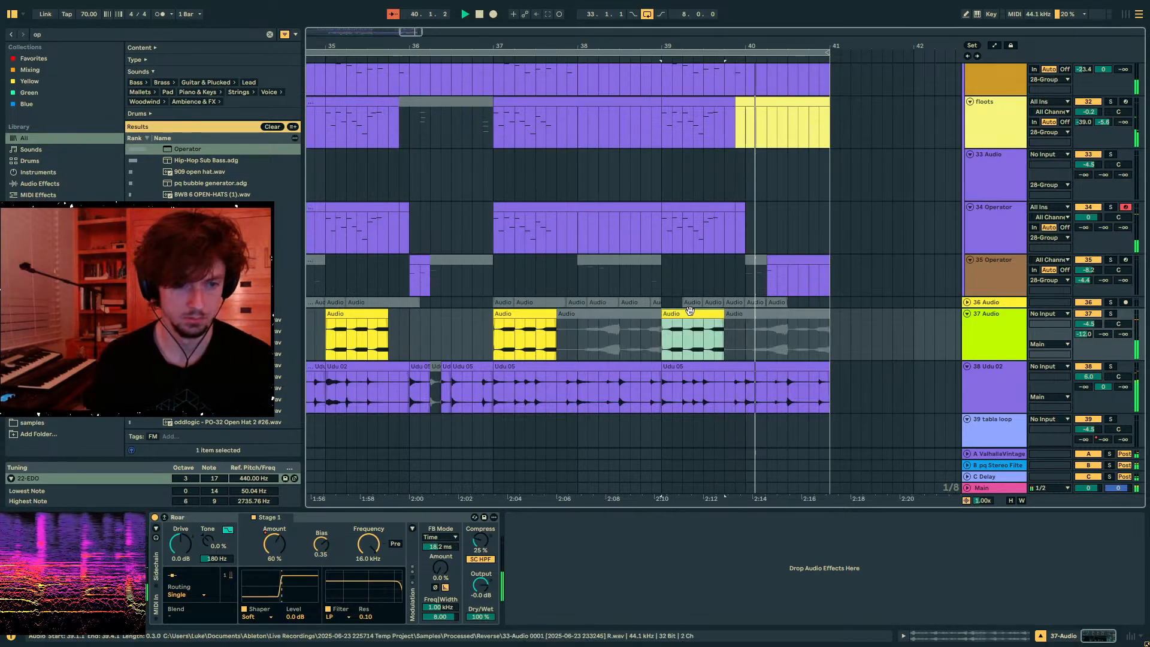
# - Lower the 38 Udu 02 track's send to the pq Stereo Filter return to -7.5 dB
pyautogui.scroll(3, 734, 133)
pyautogui.moveTo(672, 44); pyautogui.dragTo(779, 43)
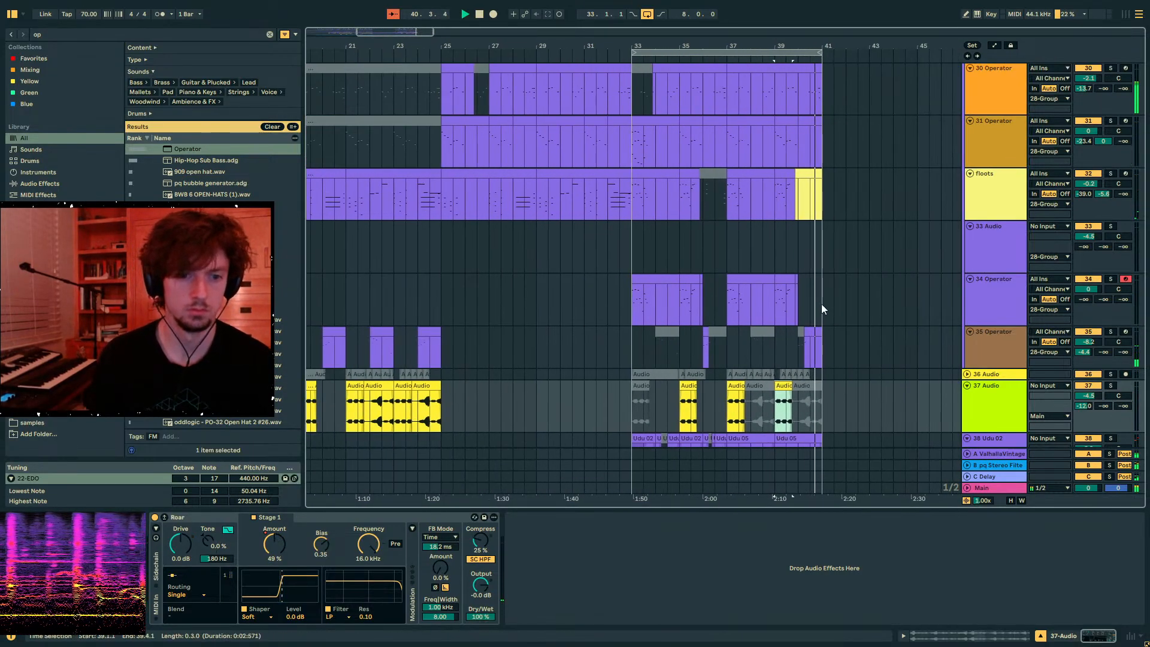
pyautogui.scroll(-8, 821, 311)
pyautogui.click(759, 236)
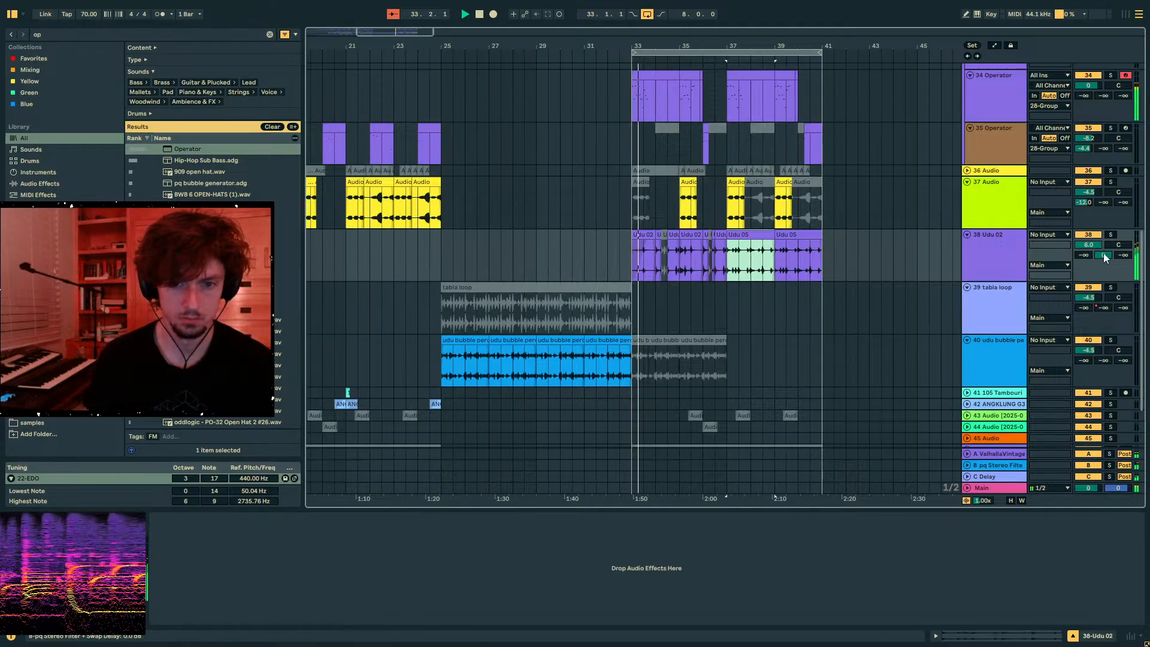
pyautogui.moveTo(1106, 257); pyautogui.dragTo(1106, 272)
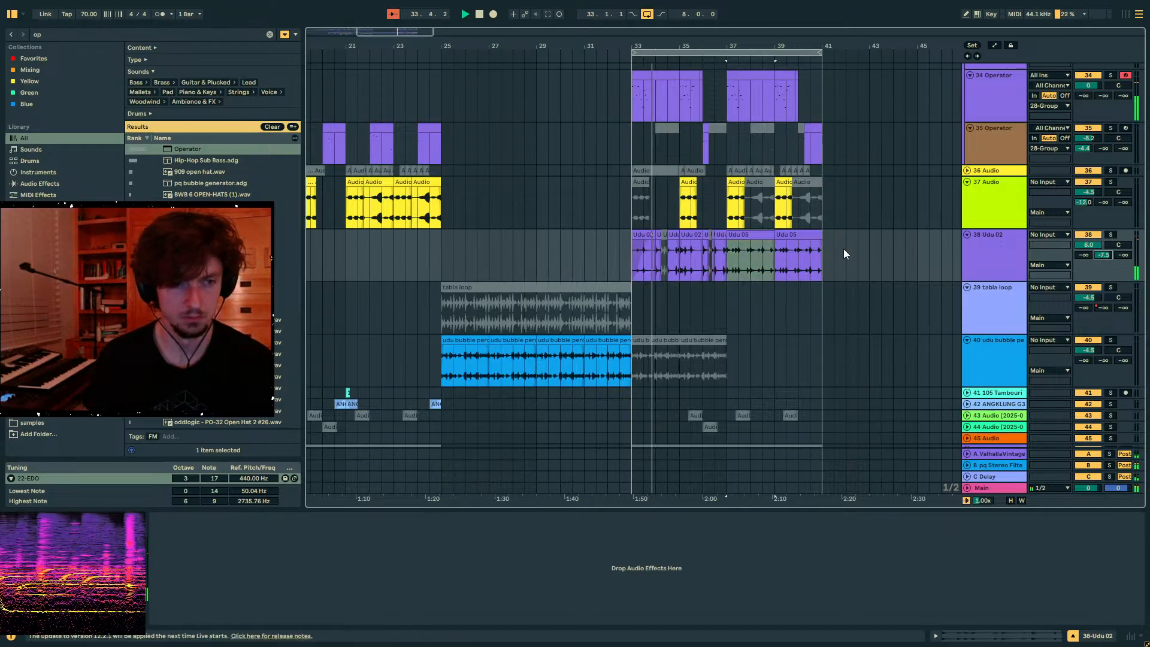
# - Deactivate the short 29 Wavetable section from 34.1.3 to 34.2.1
pyautogui.scroll(3, 710, 296)
pyautogui.moveTo(822, 300); pyautogui.dragTo(629, 295)
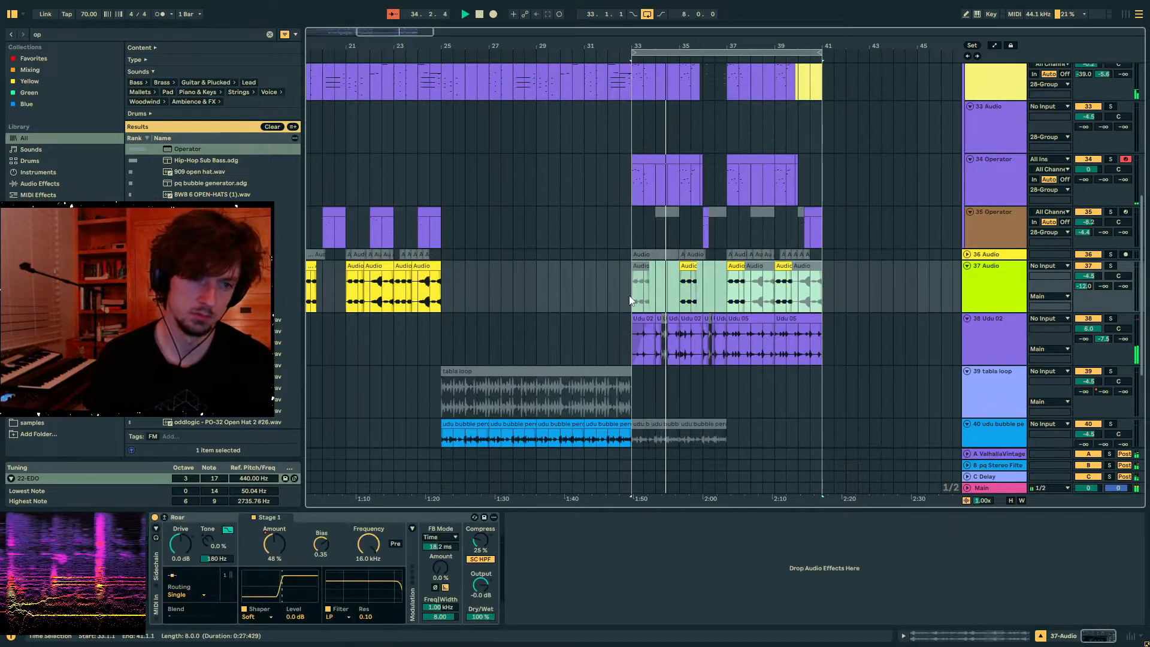
pyautogui.scroll(10, 727, 297)
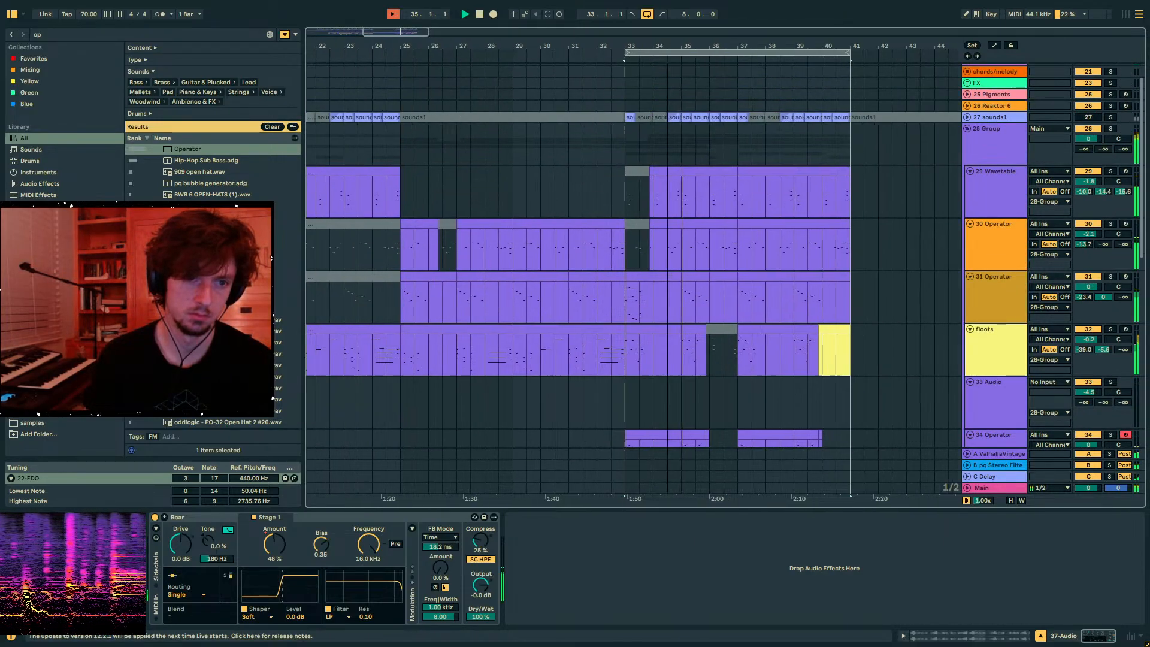
pyautogui.scroll(5, 666, 157)
pyautogui.click(637, 173)
pyautogui.moveTo(631, 191); pyautogui.dragTo(607, 194)
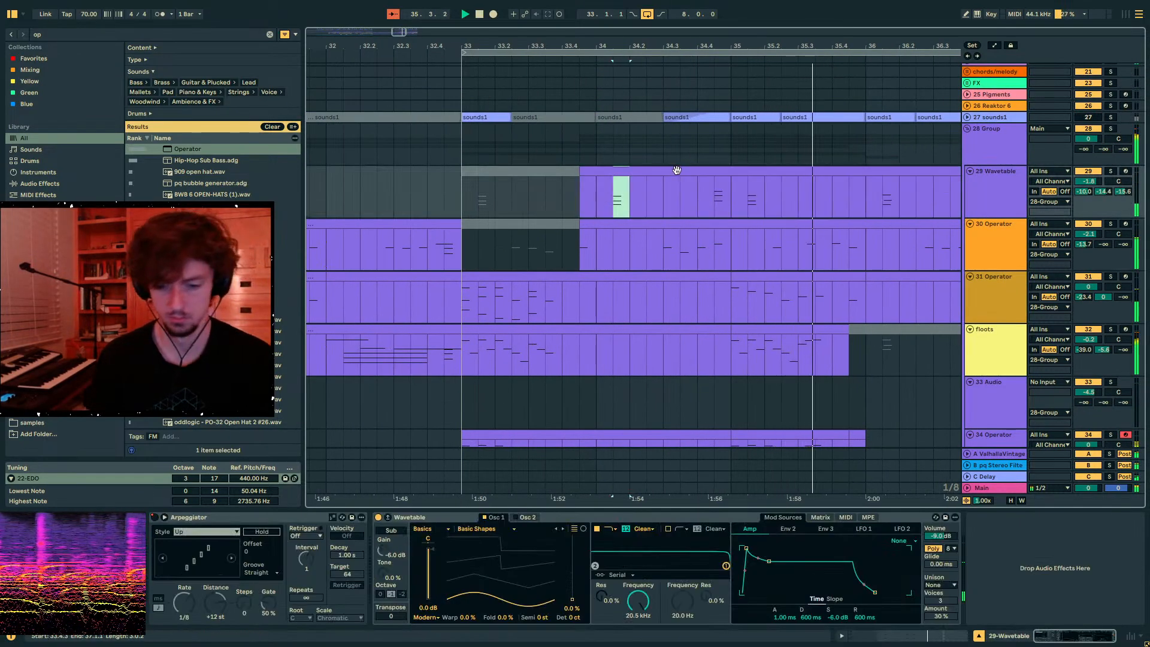
# - Edit the floots clip at bar 35 so that an overlapping tG4 note follows the G4 at 1.3.2
pyautogui.scroll(-6, 692, 223)
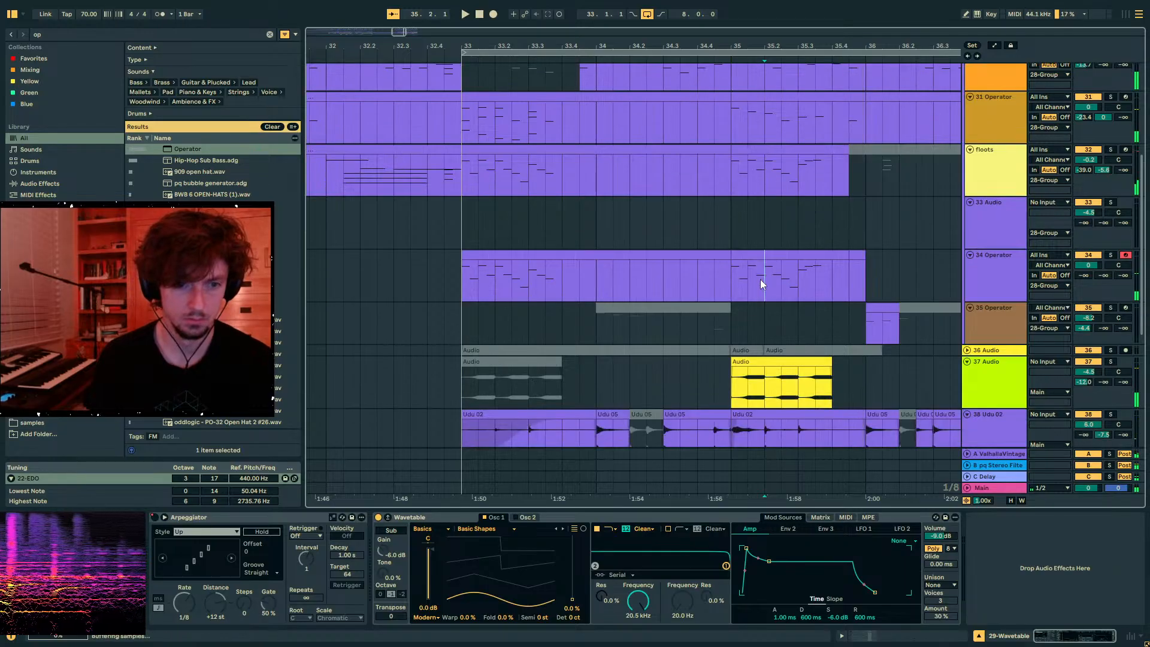
pyautogui.click(732, 272)
pyautogui.click(709, 256)
pyautogui.click(674, 158)
pyautogui.press('space')
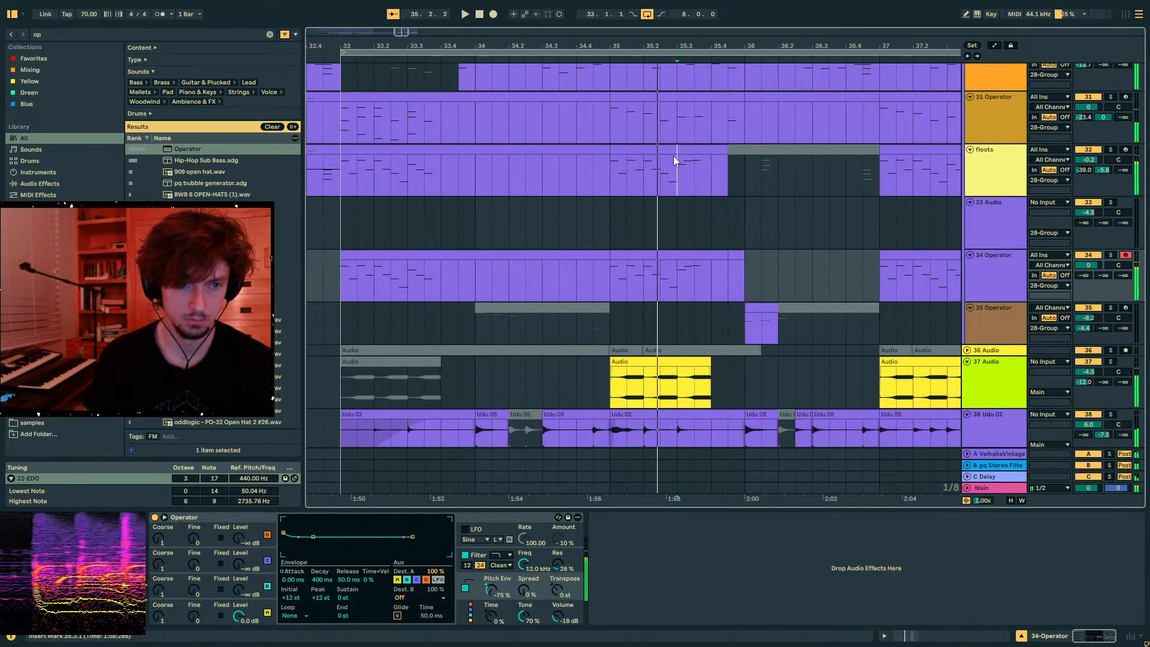
pyautogui.click(956, 633)
pyautogui.click(941, 529)
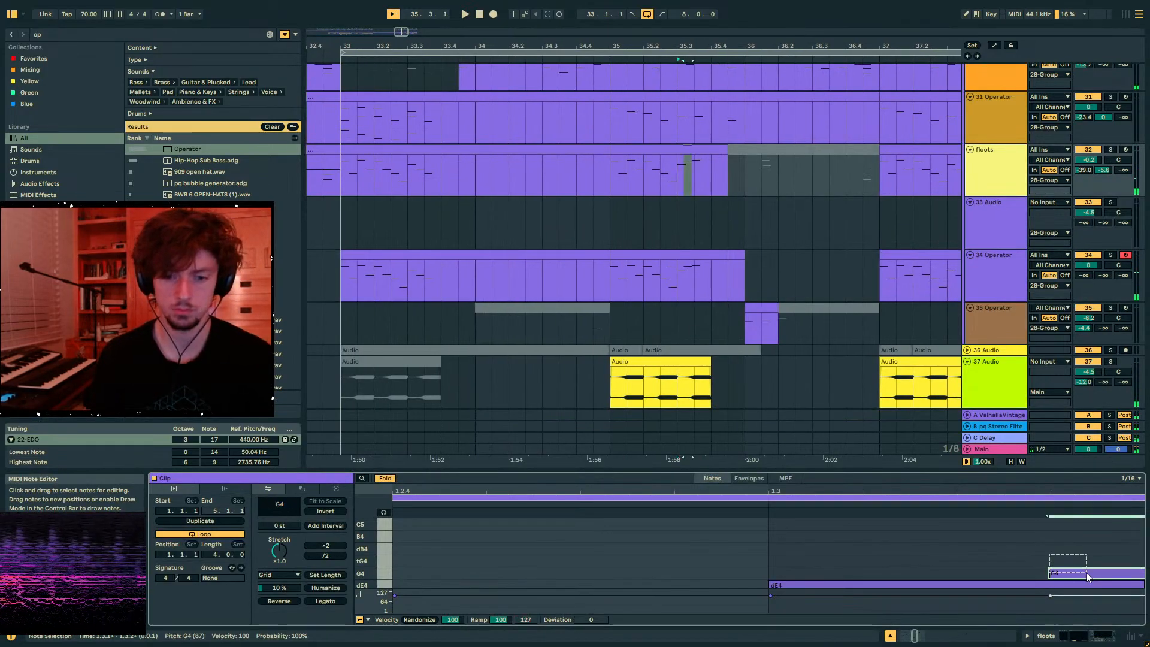
pyautogui.moveTo(991, 485); pyautogui.dragTo(992, 474)
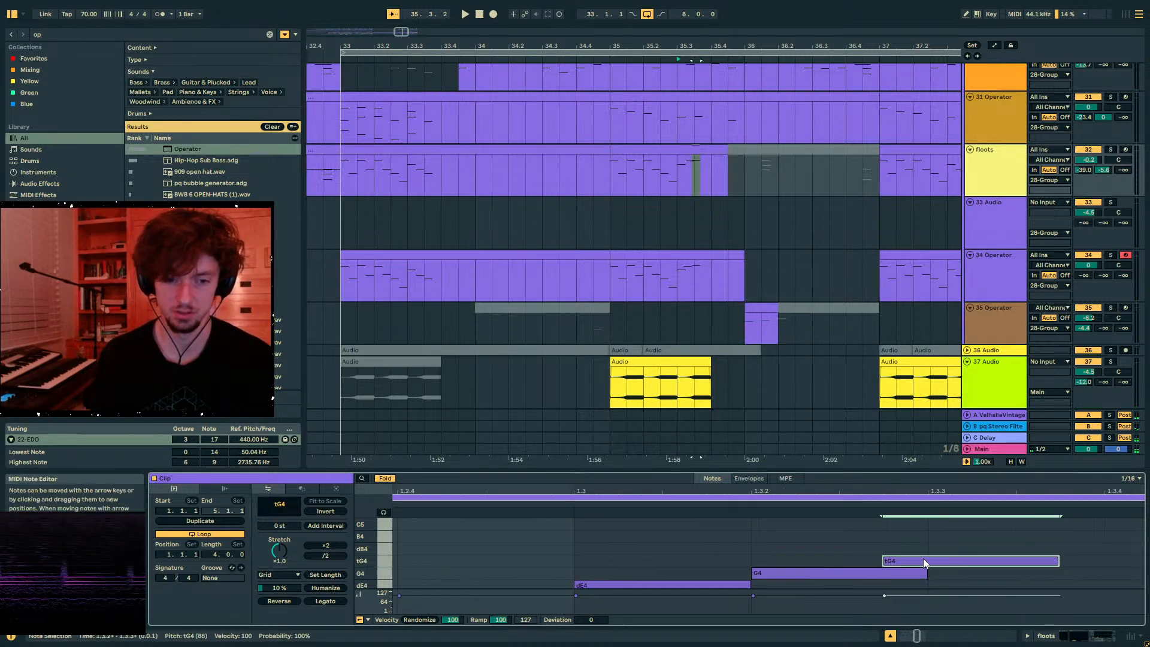
# - Copy the edited floots clip onto 34 Operator at 35.1.1 and play it back
pyautogui.click(689, 150)
pyautogui.hotkey('ctrl', 'c')
pyautogui.click(651, 258)
pyautogui.hotkey('ctrl', 'v')
pyautogui.press('space')
pyautogui.press('space')
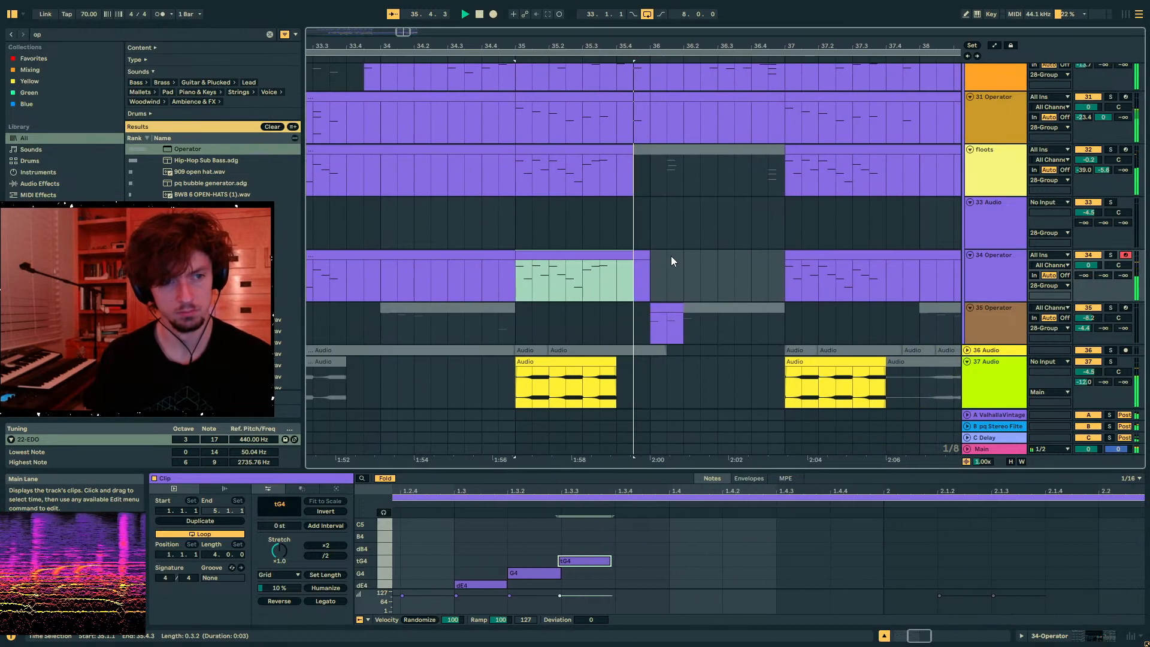
# - Duplicate the updated 34 Operator bars 33 to 37 over bars 37 to 41
pyautogui.moveTo(642, 46); pyautogui.dragTo(641, 8)
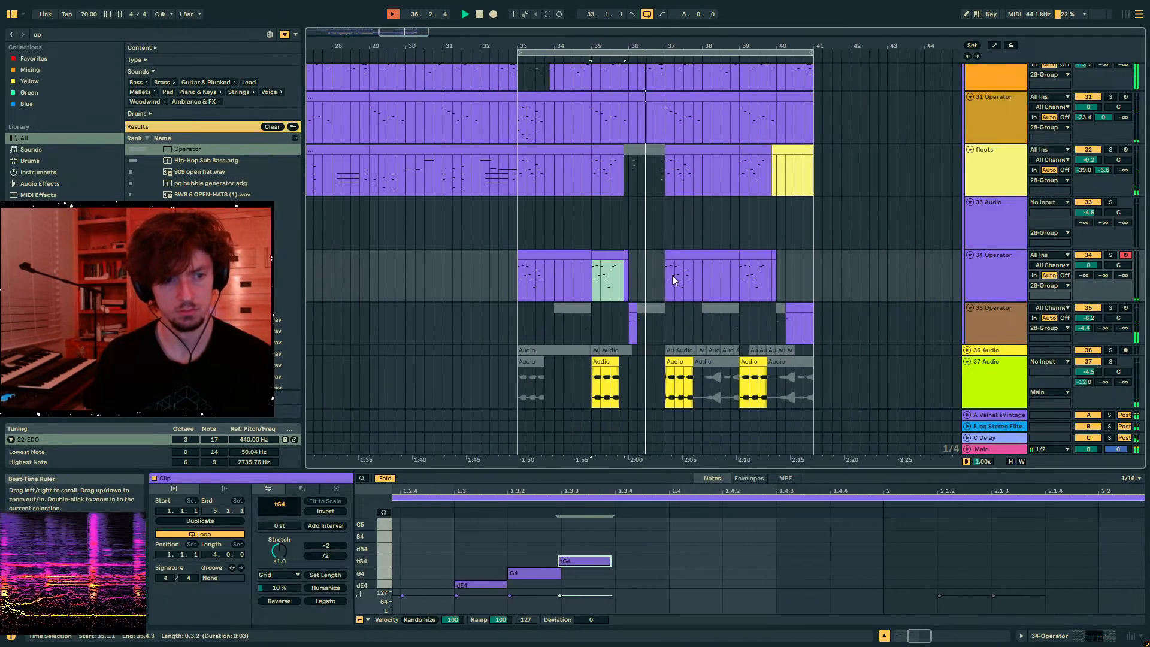
pyautogui.click(673, 256)
pyautogui.moveTo(664, 278); pyautogui.dragTo(519, 279)
pyautogui.hotkey('ctrl', 'd')
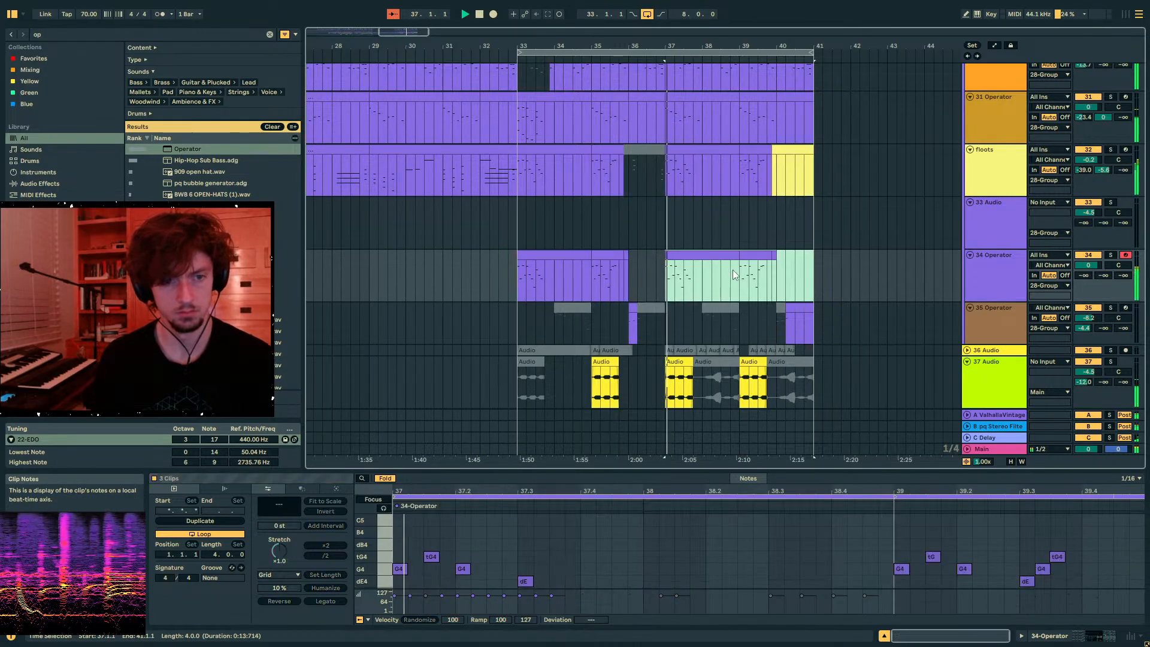
# - Play the section from bar 37, split the final Udu 05 clip and deactivate its part from about 40.2.1 to 40.4.1
pyautogui.click(803, 274)
pyautogui.scroll(-3, 833, 304)
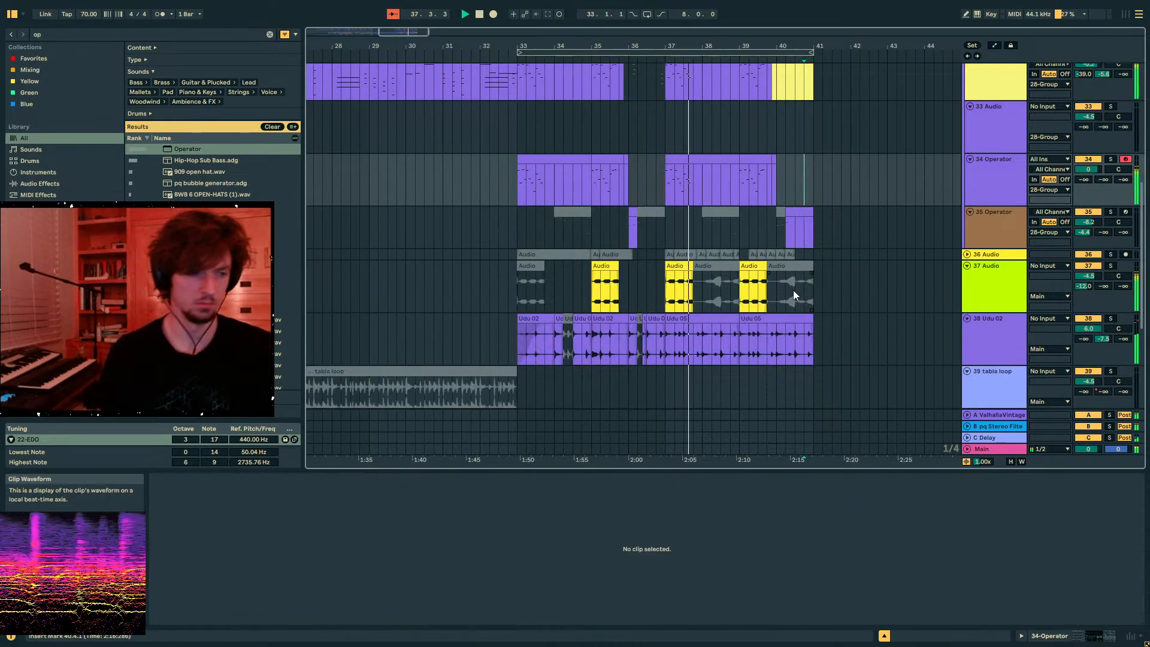
pyautogui.scroll(2, 728, 263)
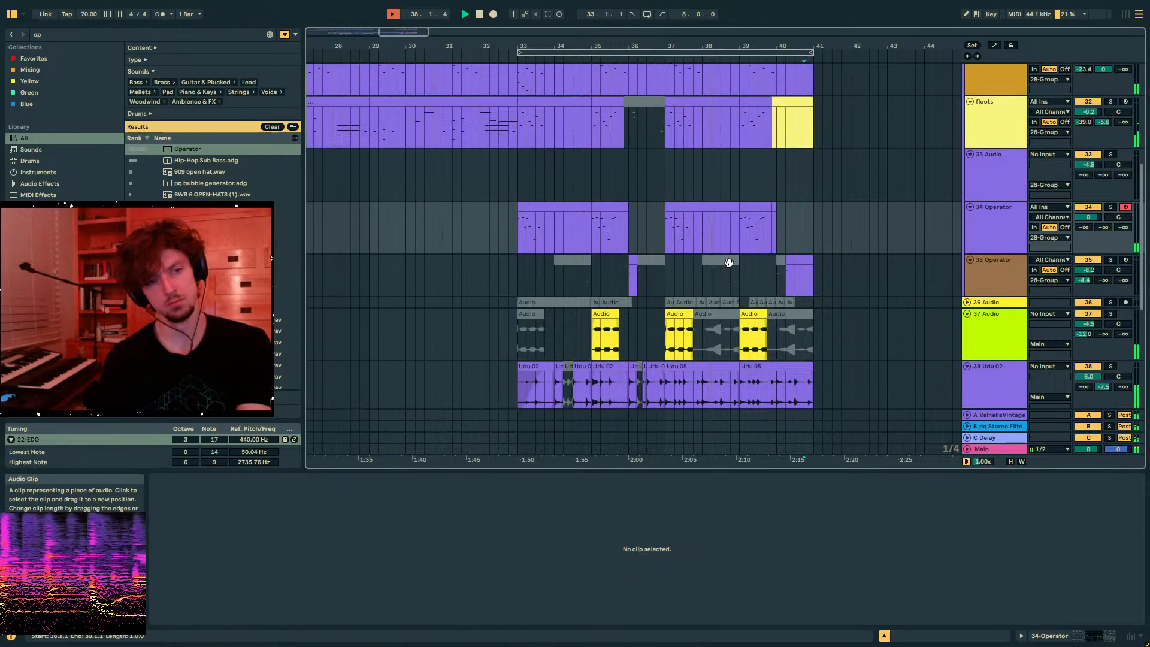
pyautogui.scroll(-3, 775, 242)
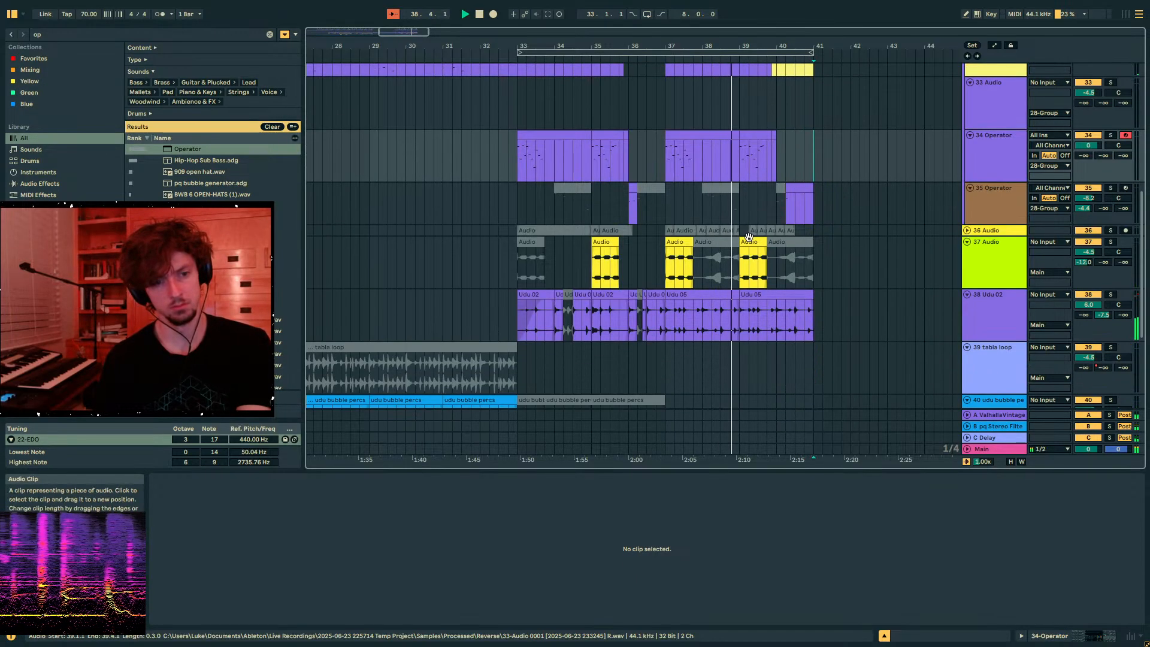
pyautogui.click(706, 318)
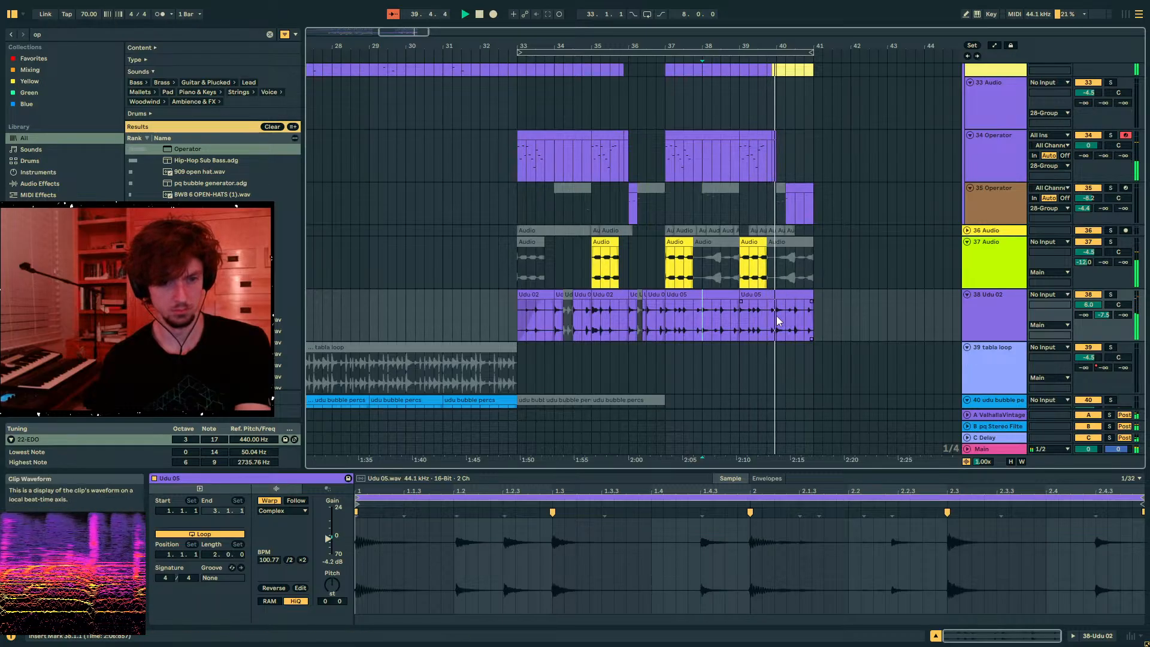
pyautogui.moveTo(785, 314); pyautogui.dragTo(520, 304)
pyautogui.hotkey('ctrl', 'e')
pyautogui.press('space')
# - Duplicate bars 33 to 41 of 27 sounds1 and all tracks below it, extending the arrangement to bar 49
pyautogui.scroll(3, 868, 304)
pyautogui.click(812, 207)
pyautogui.scroll(6, 847, 321)
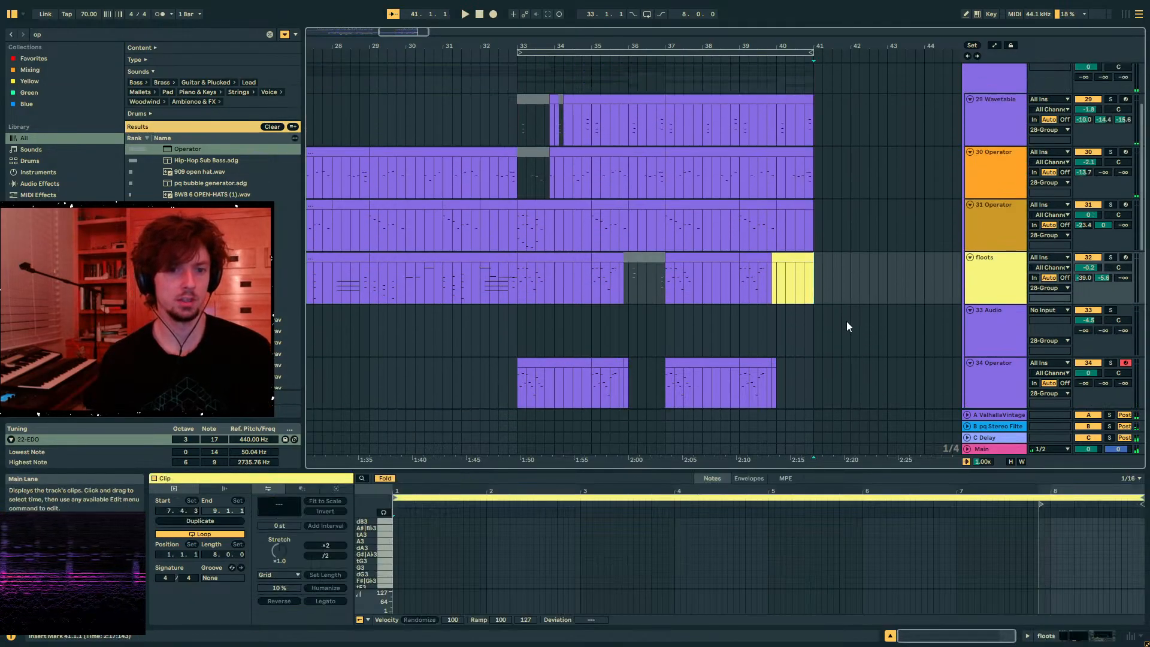
pyautogui.click(519, 209)
pyautogui.click(519, 209)
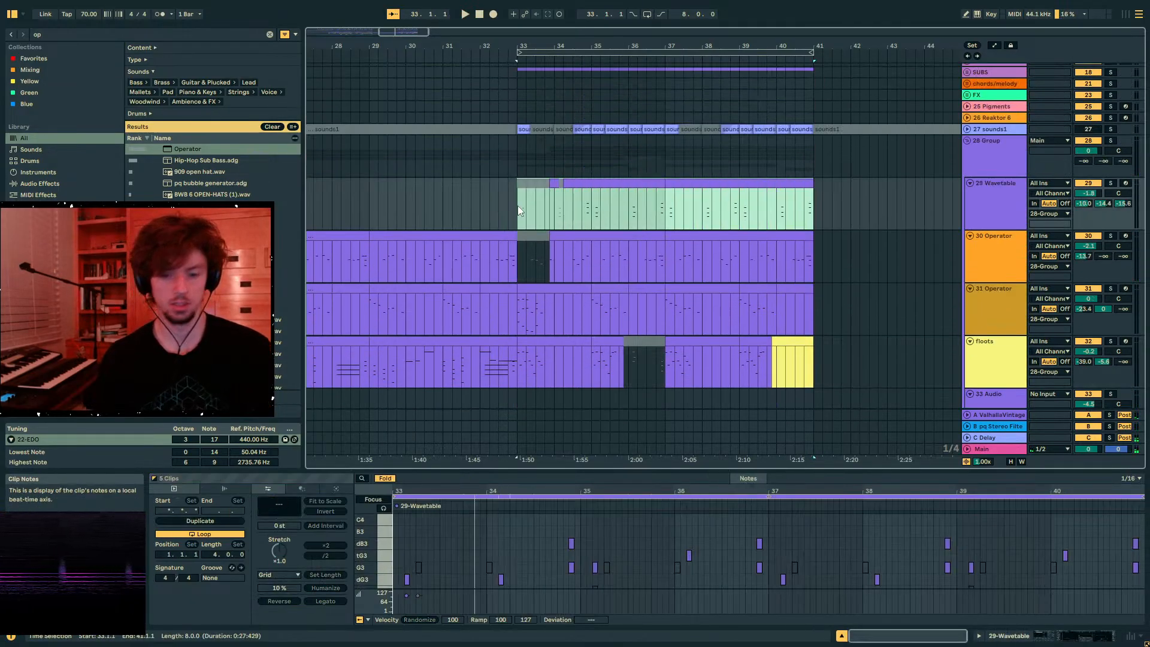
pyautogui.click(588, 52)
pyautogui.hotkey('ctrl', 'd')
pyautogui.scroll(-5, 732, 206)
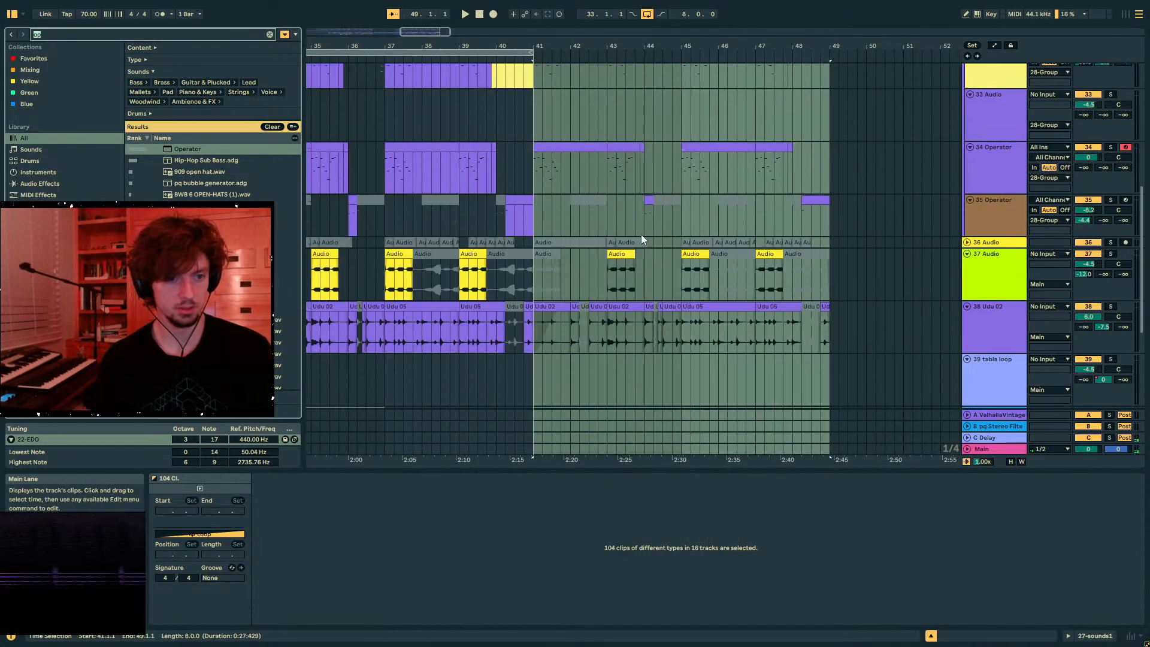
# - Unfold the 36 Audio track and try its clips from bar 41 onward by activating them during playback
pyautogui.click(560, 232)
pyautogui.scroll(-2, 546, 232)
pyautogui.scroll(2, 547, 236)
pyautogui.click(546, 236)
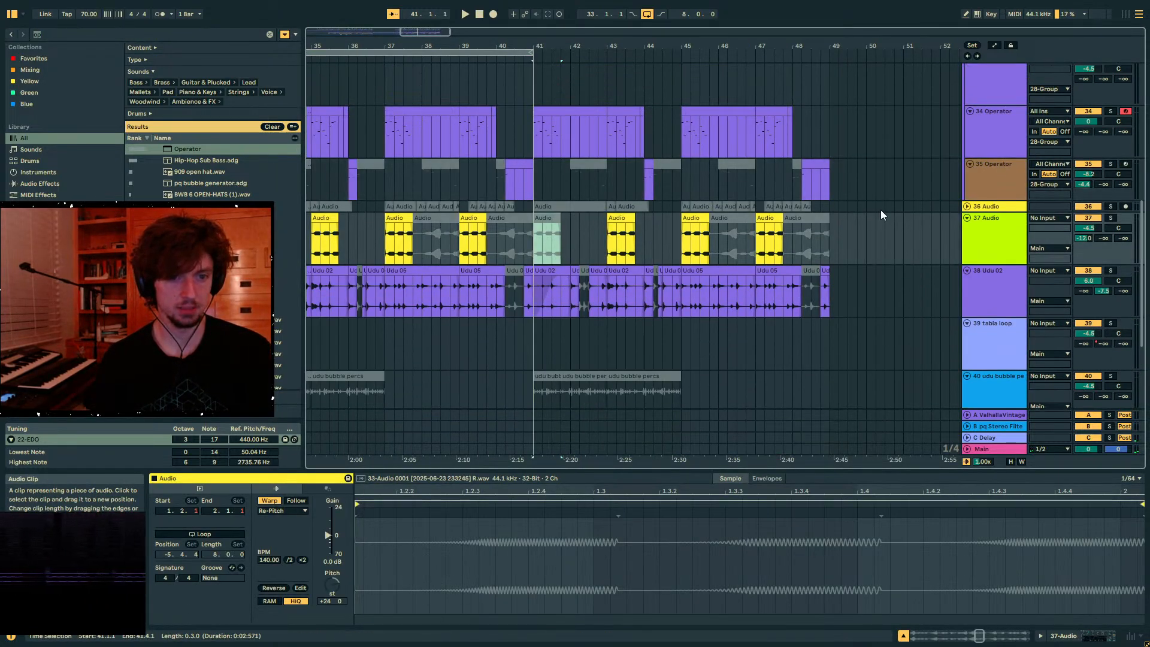
pyautogui.click(967, 206)
pyautogui.moveTo(847, 225); pyautogui.dragTo(532, 214)
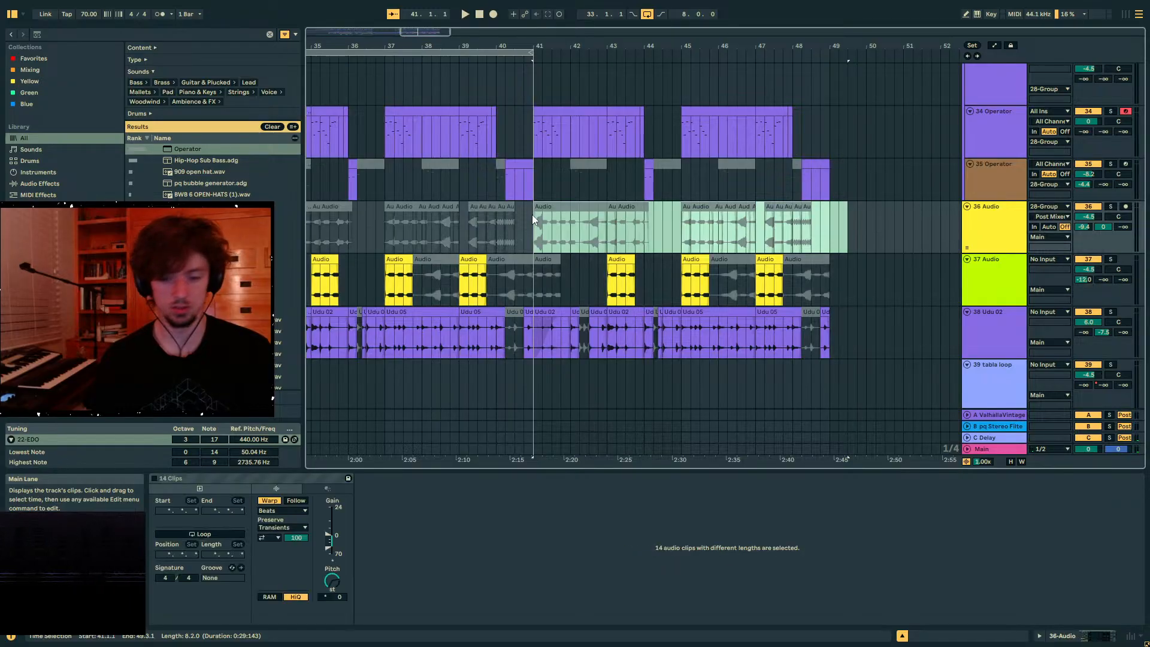
pyautogui.press('0')
pyautogui.press('space')
pyautogui.press('0')
pyautogui.press('space')
# - Try the 36 Audio clips from bar 45 to 49 by activating them and soloing the track during playback
pyautogui.moveTo(766, 234); pyautogui.dragTo(908, 233)
pyautogui.press('0')
pyautogui.press('space')
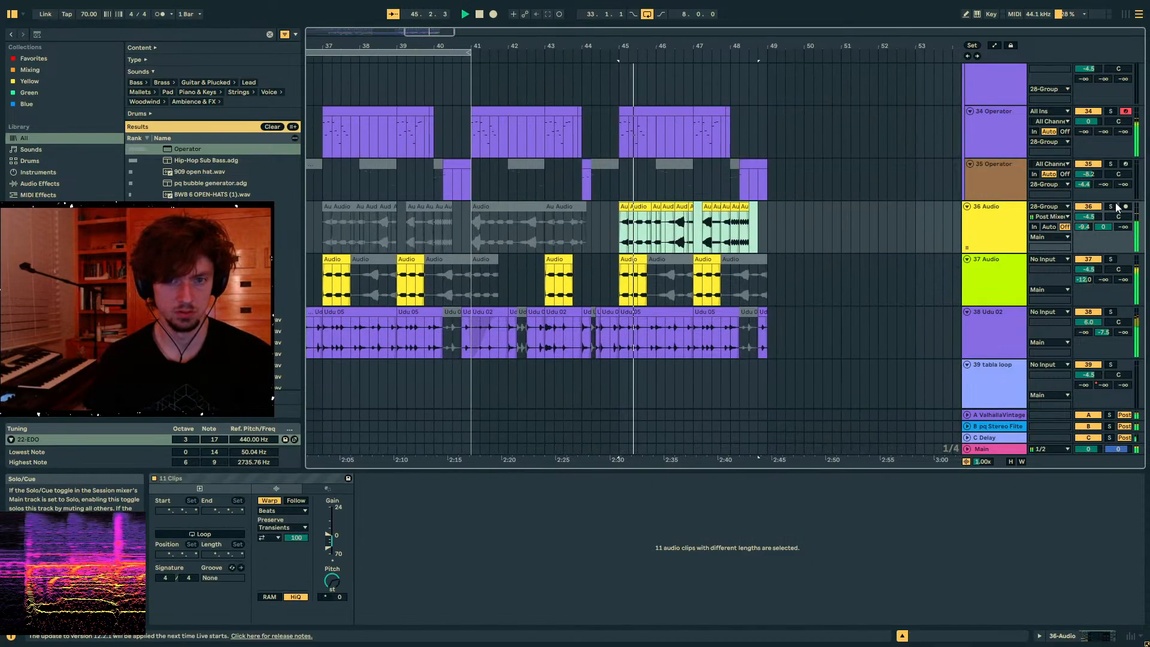
pyautogui.click(1110, 206)
pyautogui.moveTo(771, 227); pyautogui.dragTo(625, 231)
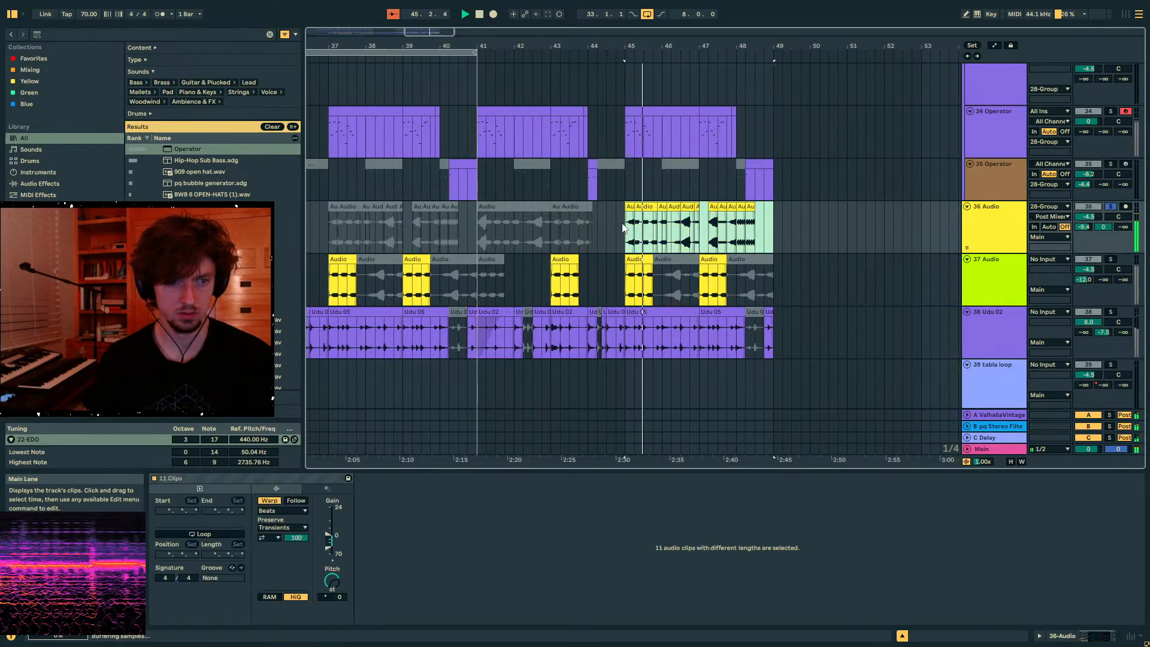
pyautogui.press('0')
pyautogui.press('space')
# - Reactivate the 43 Audio clips between 45.1.1 and 49.1.1 and copy that range
pyautogui.scroll(-2, 699, 254)
pyautogui.scroll(-3, 865, 299)
pyautogui.press('0')
pyautogui.moveTo(765, 296); pyautogui.dragTo(569, 293)
pyautogui.click(623, 294)
pyautogui.hotkey('ctrl', 'c')
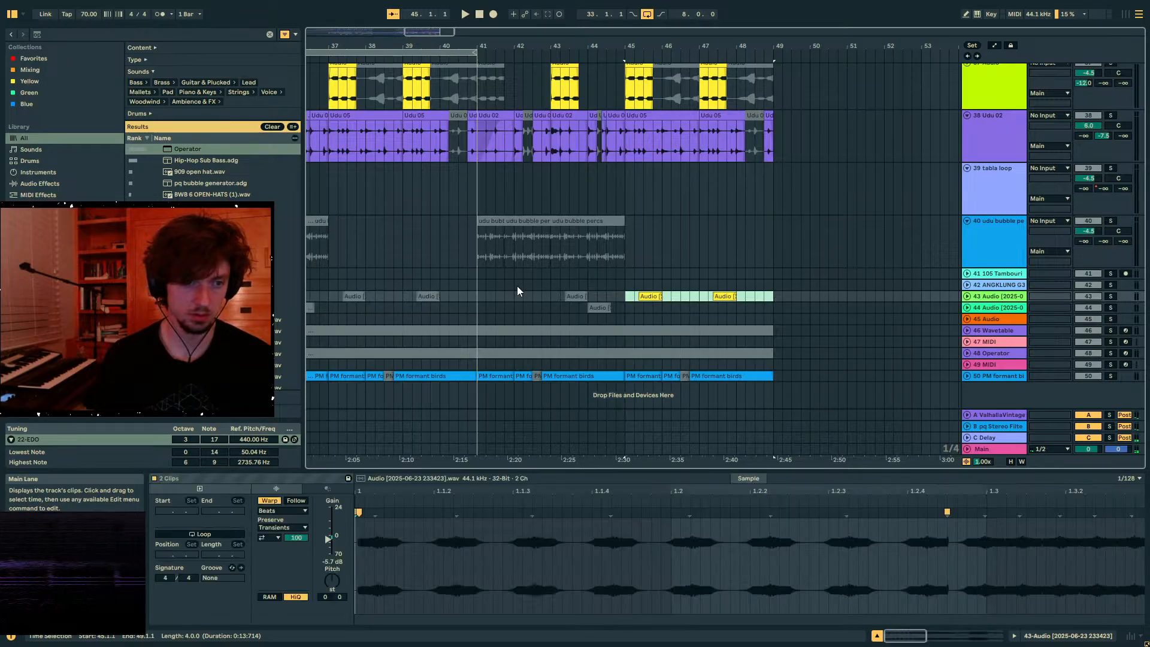
# - Paste the copied 43 Audio clips at 41.1.1 and play the section from bar 41
pyautogui.click(478, 295)
pyautogui.hotkey('ctrl', 'v')
pyautogui.press('space')
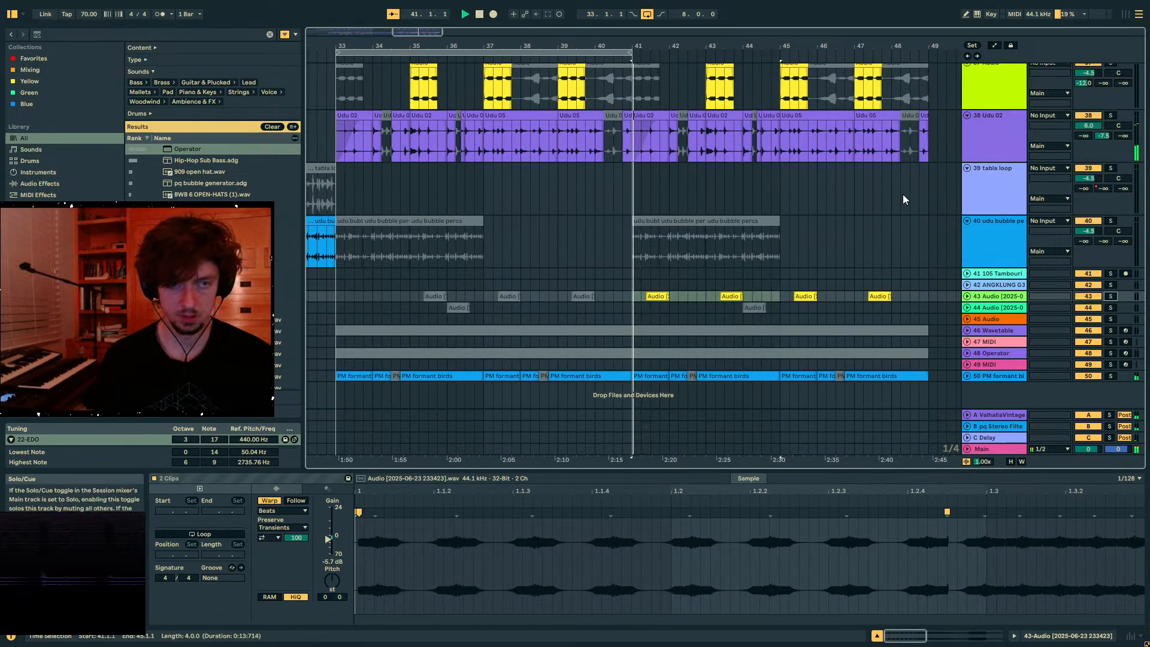
# - Activate the 37 Audio clip at bar 41 and play it in context
pyautogui.scroll(4, 903, 194)
pyautogui.click(635, 208)
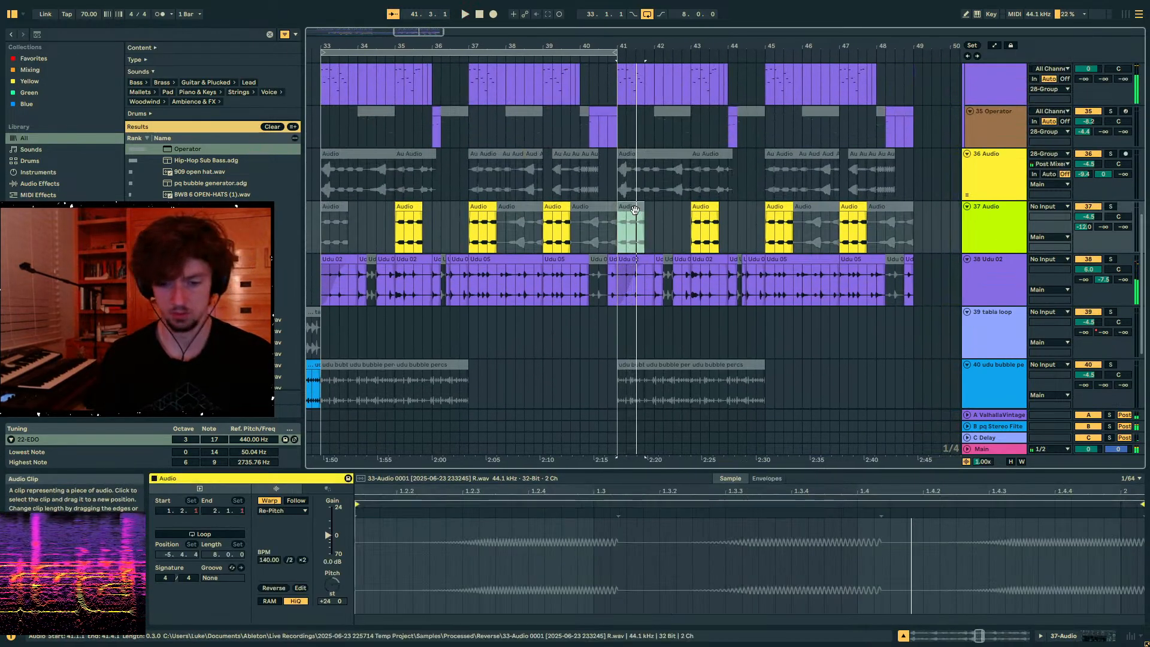
pyautogui.press('space')
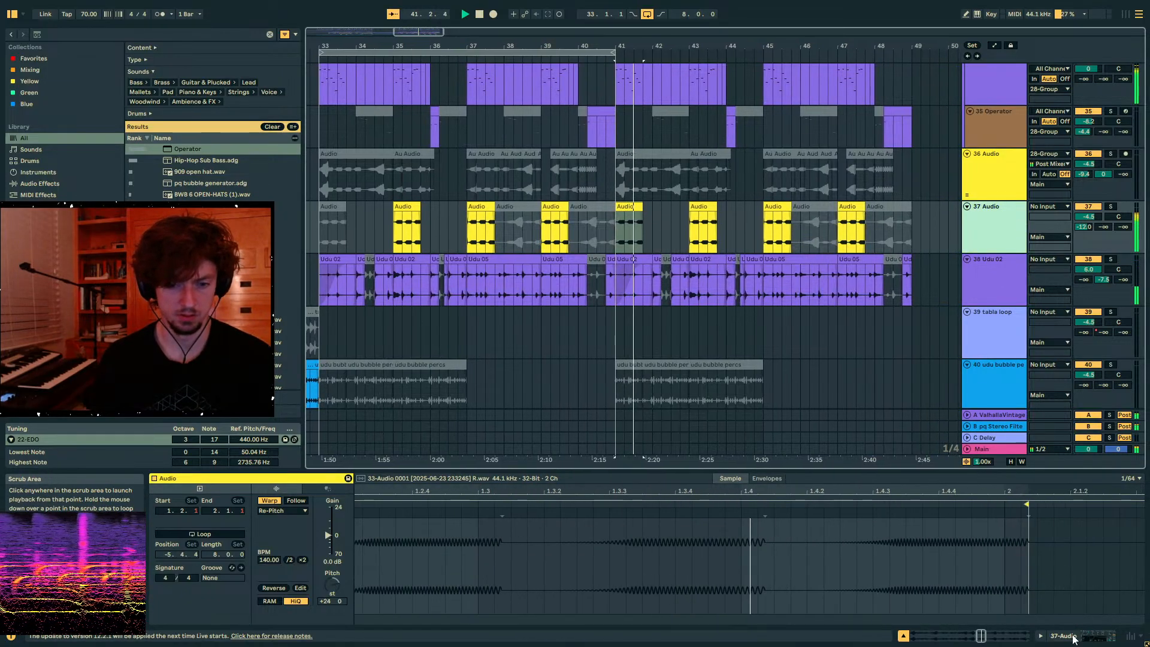
# - Shape 37 Audio's Roar Shaper 1 Amt automation from 41.1.1 to 44.3.1, rising to 85% over the active clips
pyautogui.click(1072, 637)
pyautogui.press('a')
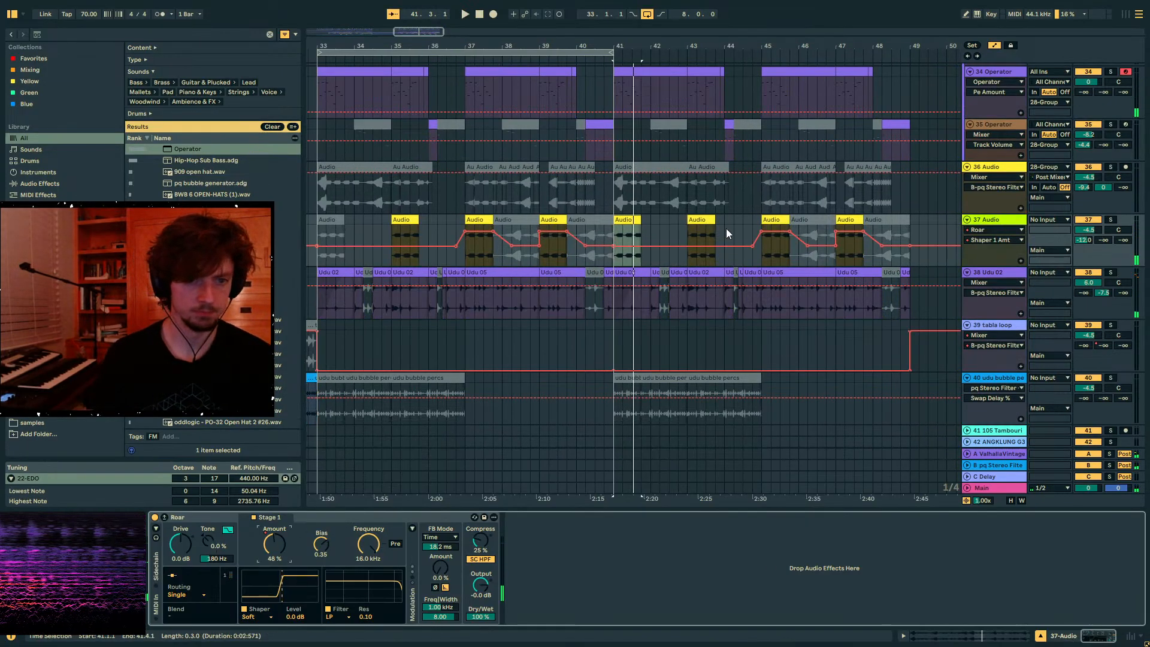
pyautogui.click(762, 235)
pyautogui.moveTo(619, 257); pyautogui.dragTo(742, 257)
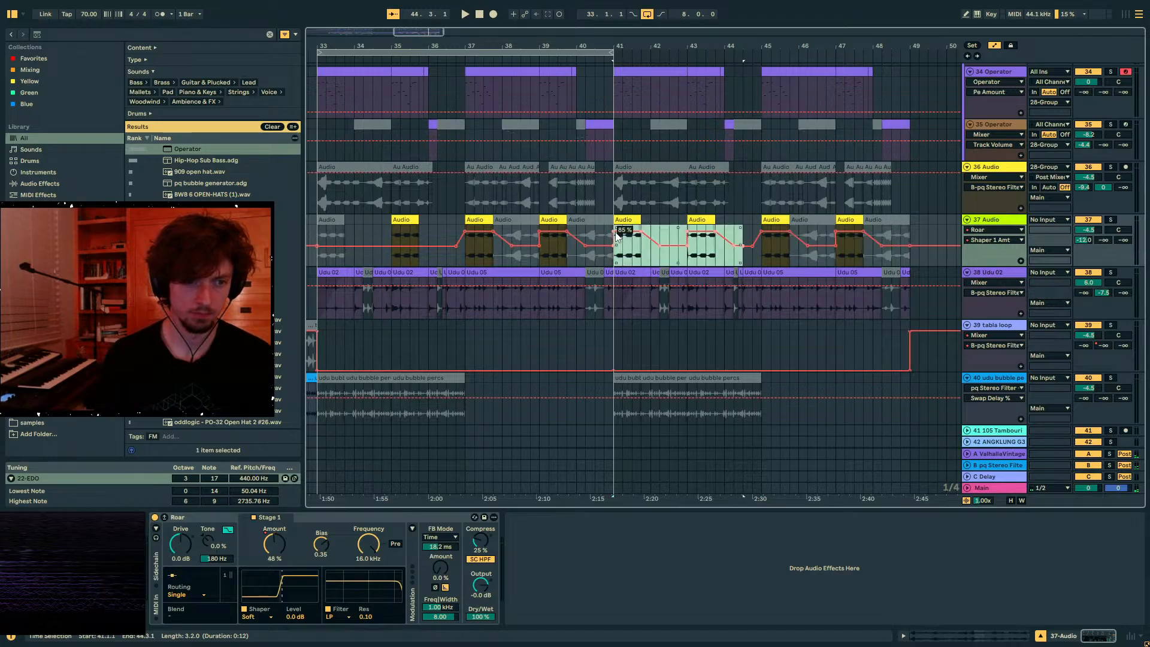
pyautogui.press('space')
pyautogui.hscroll(-1, 692, 257)
pyautogui.hscroll(1, 683, 263)
pyautogui.press('a')
pyautogui.scroll(2, 669, 280)
pyautogui.scroll(-5, 660, 286)
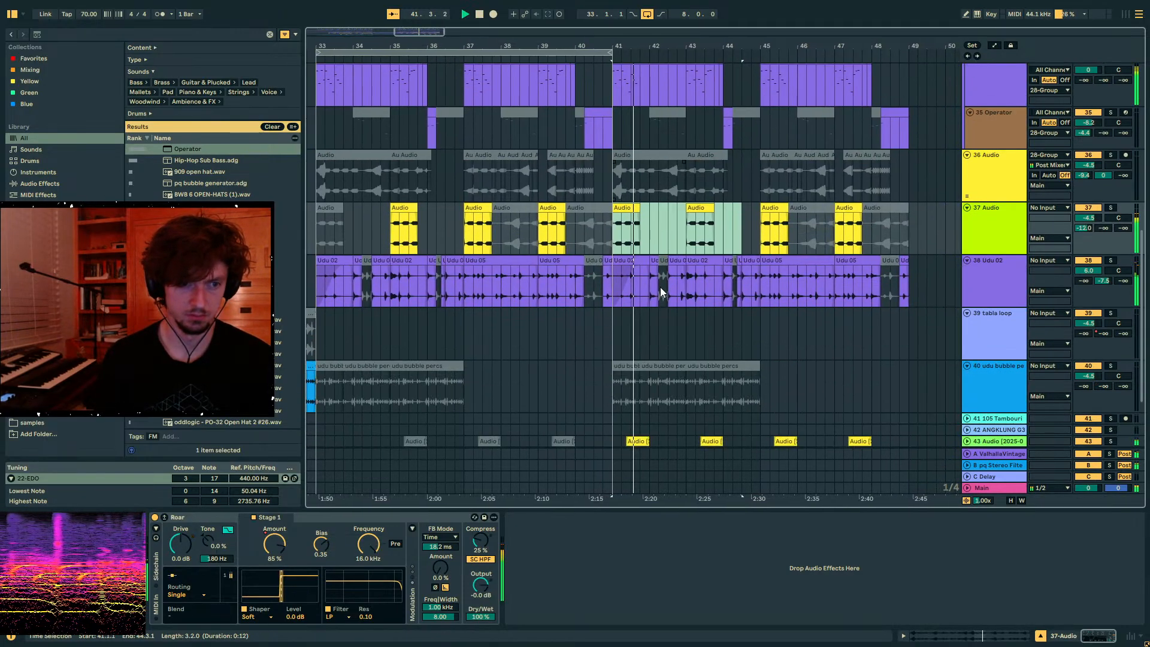
# - Unfold the 43 Audio track and deactivate its clips from bar 41 to 49
pyautogui.scroll(7, 647, 317)
pyautogui.hscroll(1, 635, 342)
pyautogui.scroll(-5, 635, 344)
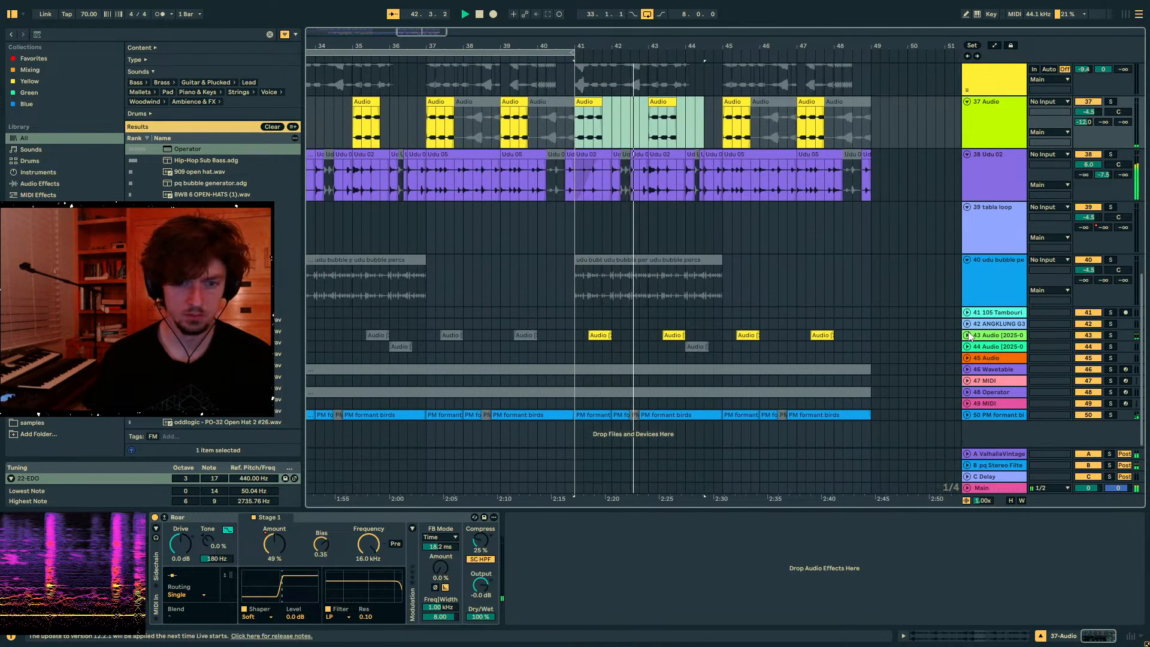
pyautogui.click(968, 335)
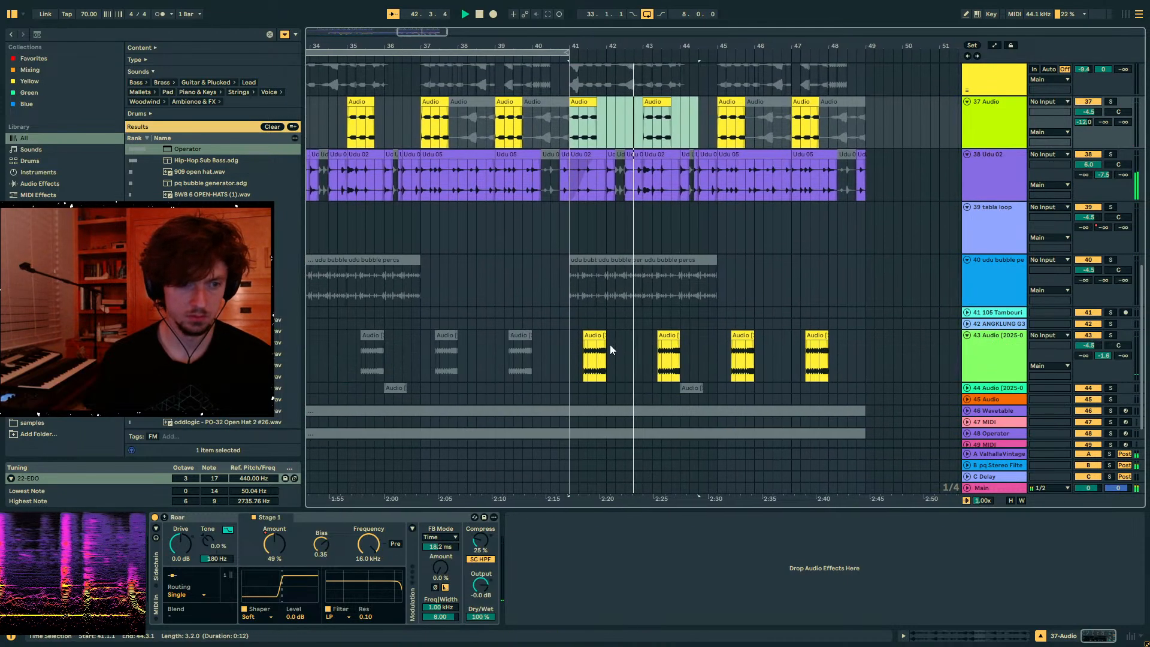
pyautogui.moveTo(568, 359); pyautogui.dragTo(855, 362)
pyautogui.press('space')
# - Duplicate 37 Audio's bars 37 to 41 onto bars 41 to 45 and activate all the copied clips
pyautogui.moveTo(473, 48)
pyautogui.mouseDown()
pyautogui.moveTo(702, 48)
pyautogui.moveTo(466, 43)
pyautogui.mouseUp()
pyautogui.click(584, 127)
pyautogui.press('space')
pyautogui.scroll(2, 651, 175)
pyautogui.press('space')
pyautogui.click(493, 188)
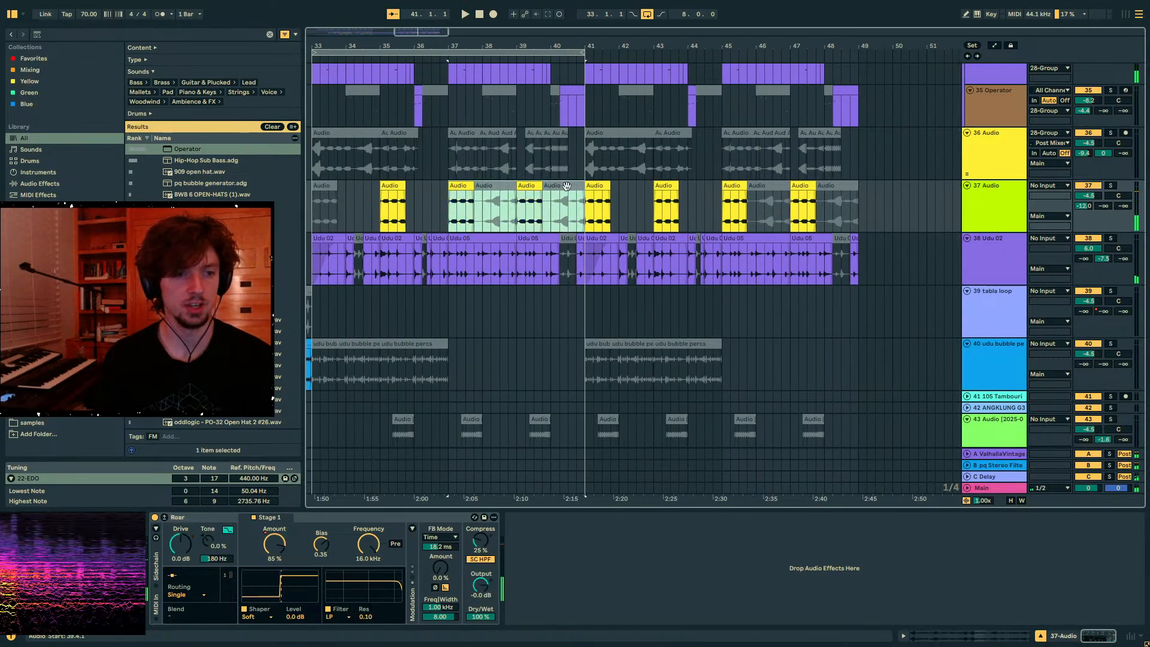
pyautogui.hotkey('ctrl', 'd')
pyautogui.press('space')
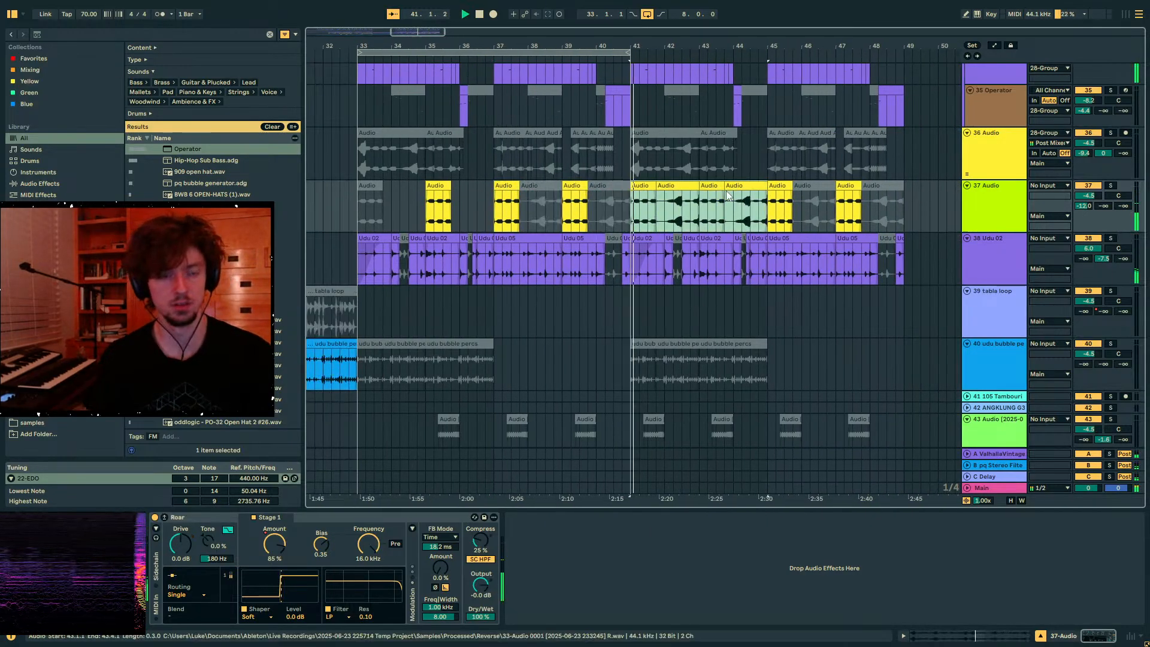
# - Deactivate the floots clips from bar 41 to the end of the arrangement
pyautogui.scroll(2, 747, 276)
pyautogui.scroll(4, 747, 277)
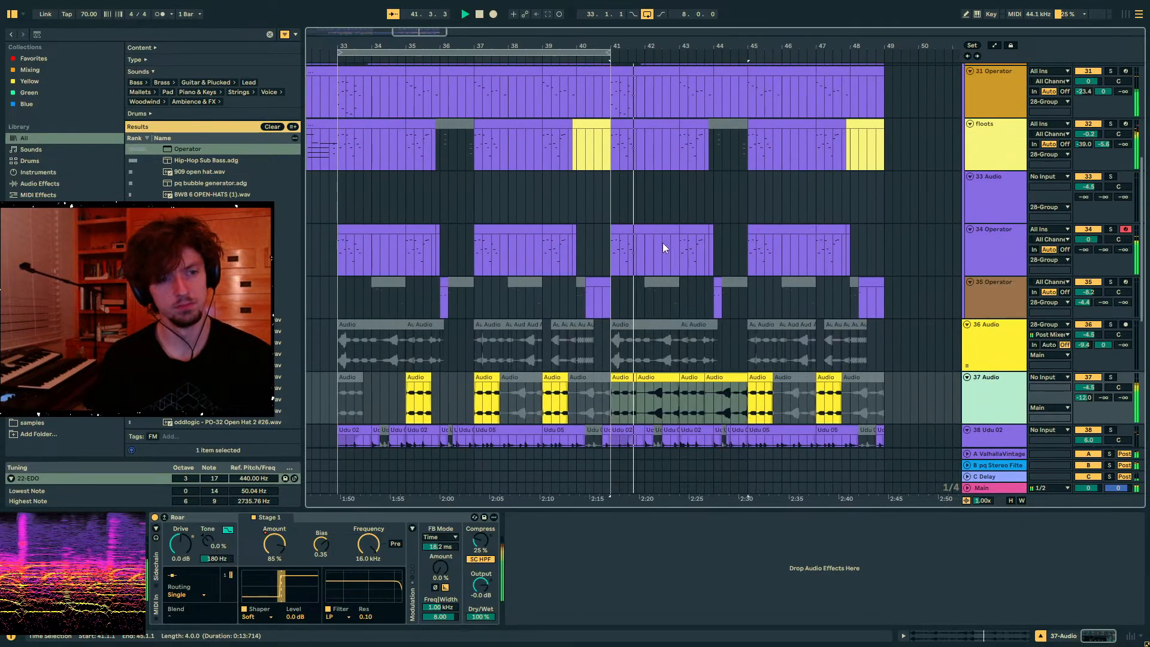
pyautogui.click(702, 278)
pyautogui.click(607, 241)
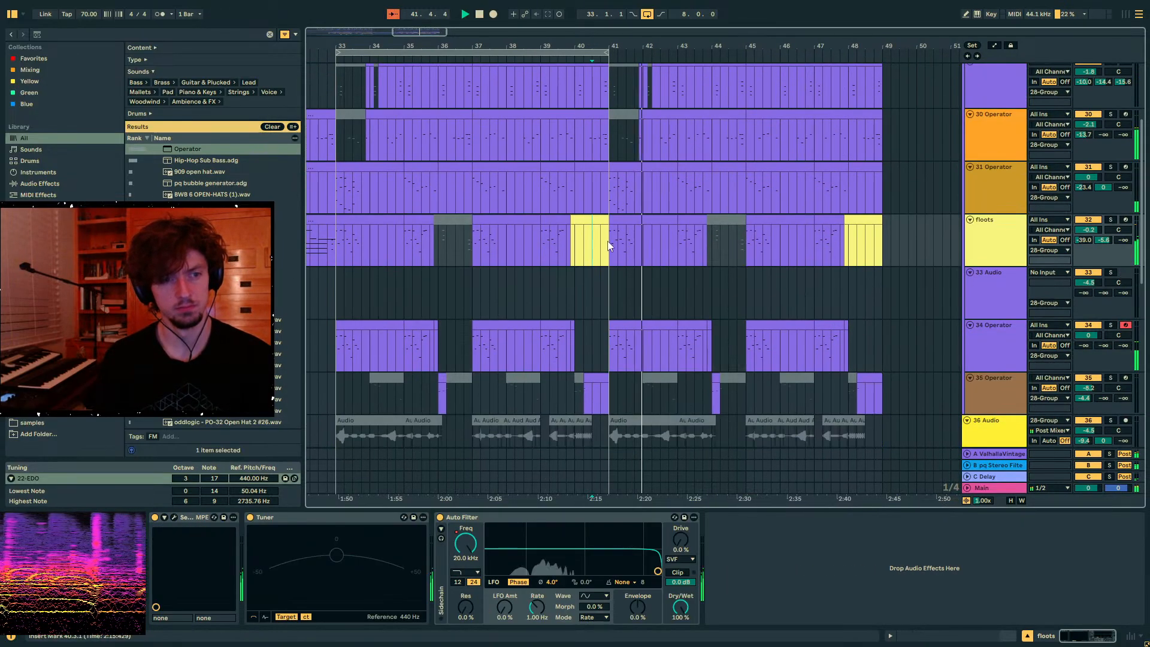
pyautogui.click(609, 188)
pyautogui.moveTo(609, 239); pyautogui.dragTo(911, 246)
pyautogui.scroll(2, 799, 261)
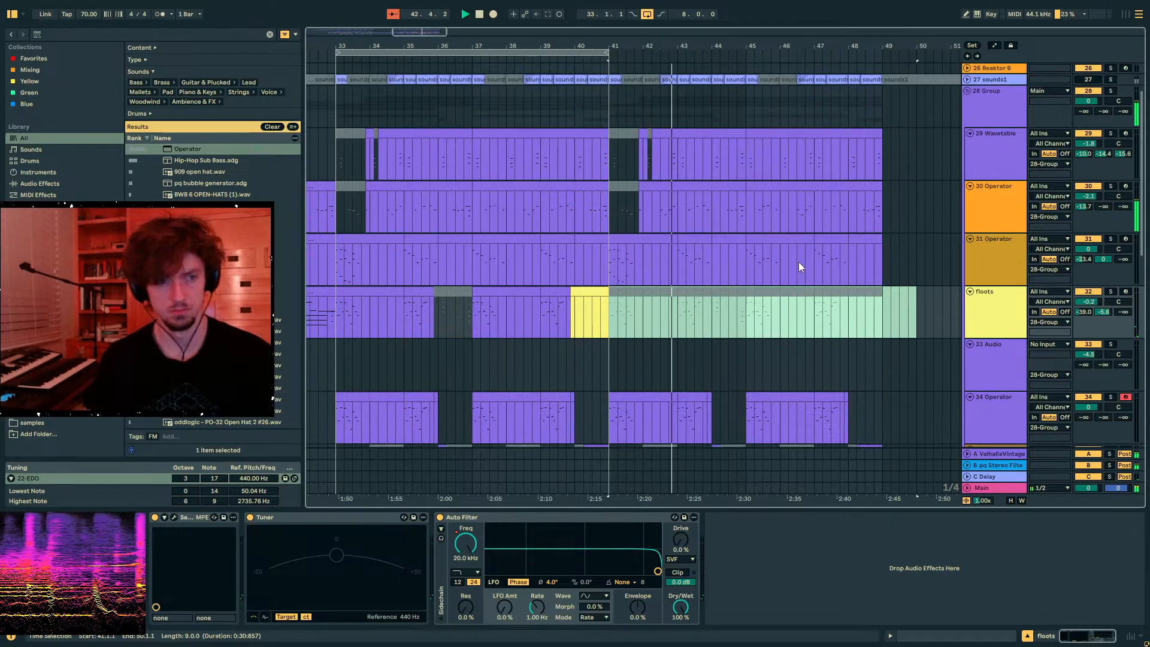
# - Find Roar in the browser, add it to the 31 Operator track and set its Amount to 33%
pyautogui.click(694, 240)
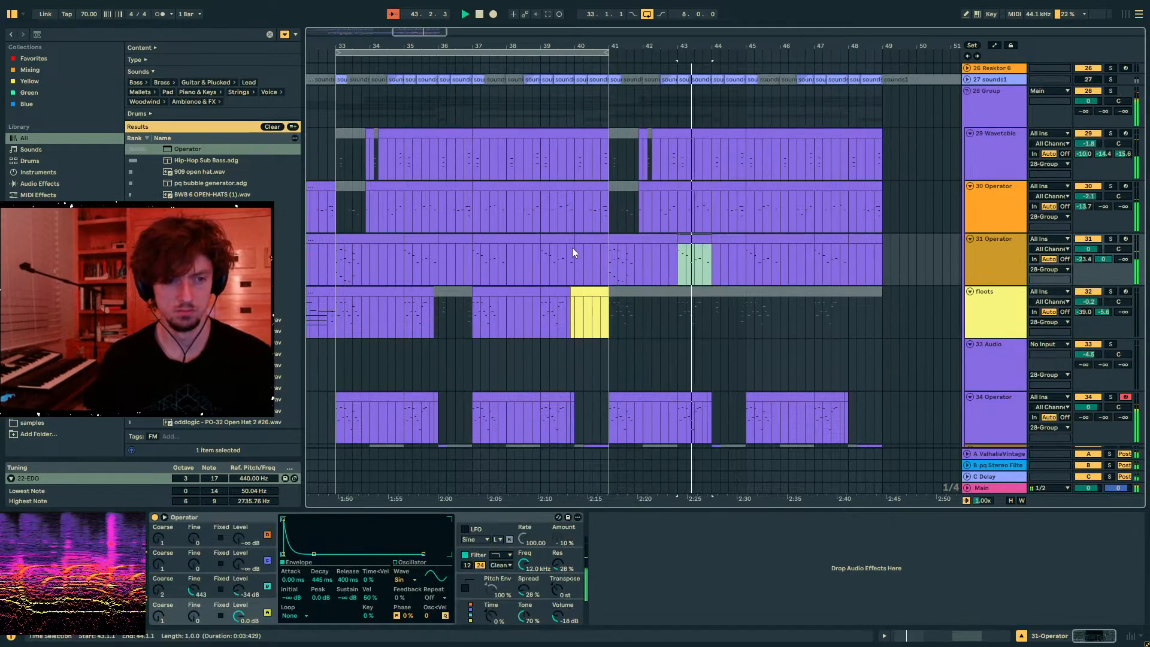
pyautogui.click(629, 242)
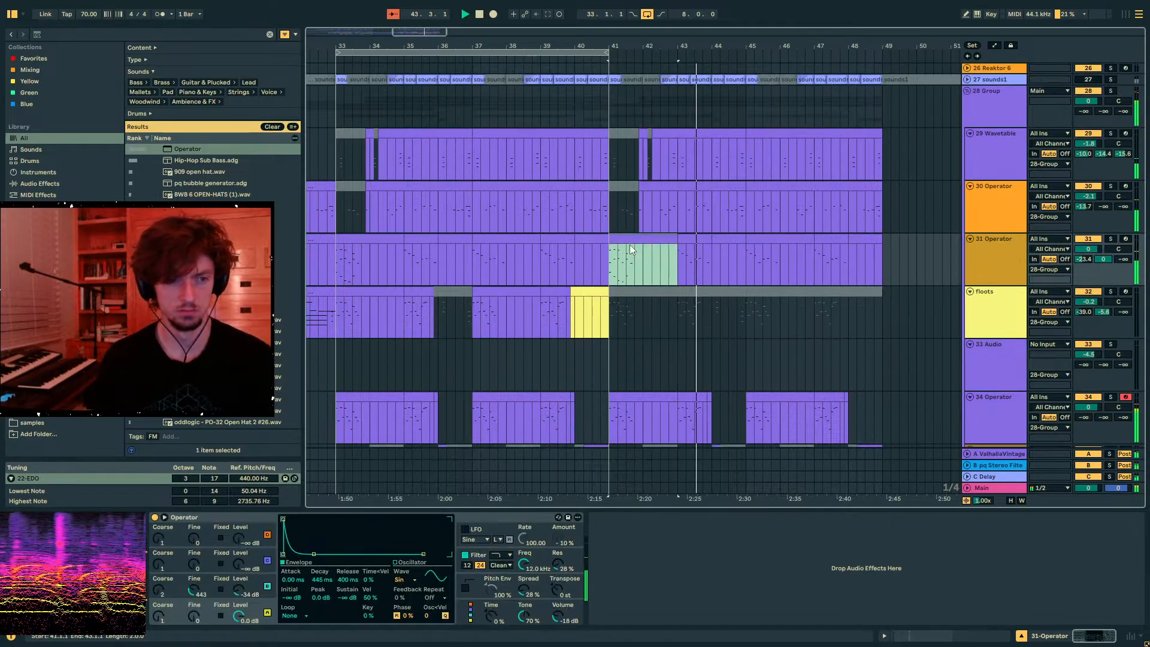
pyautogui.keyDown('shift'); pyautogui.click(868, 239); pyautogui.keyUp('shift')
pyautogui.click(1004, 259)
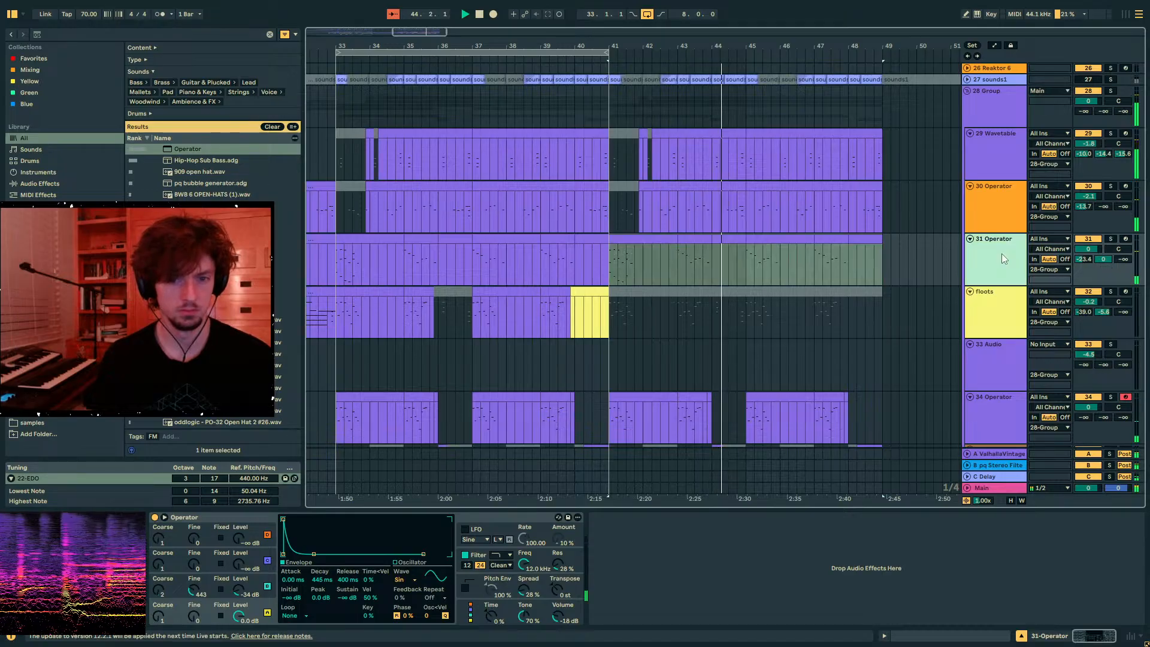
pyautogui.click(73, 34)
pyautogui.write('roar')
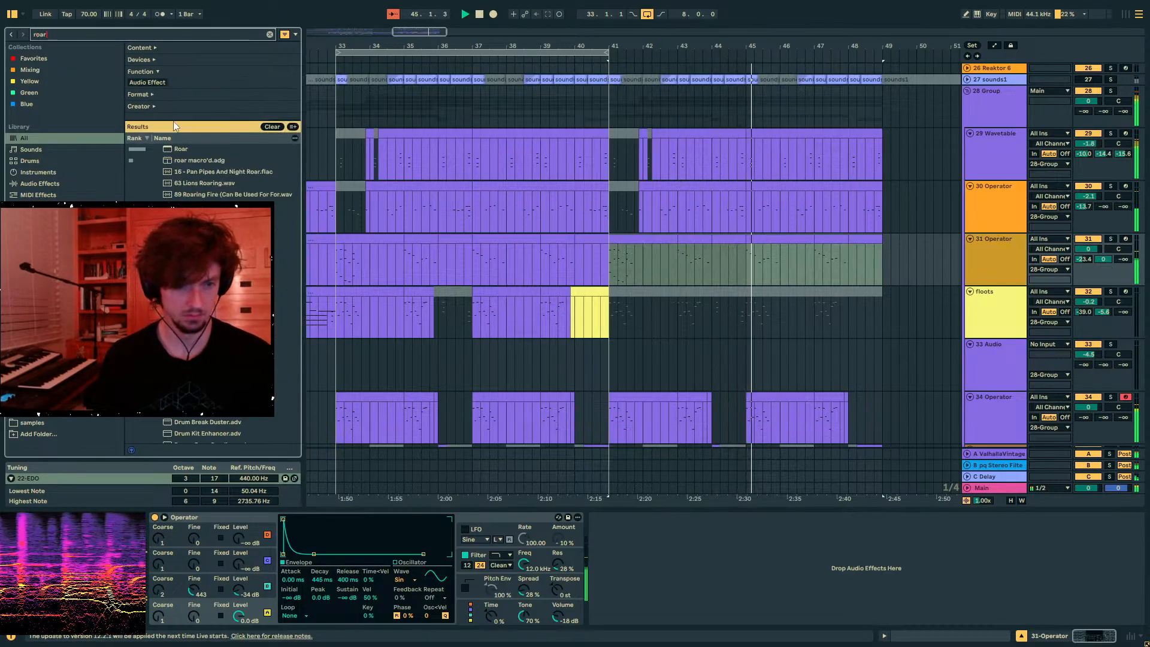
pyautogui.doubleClick(179, 150)
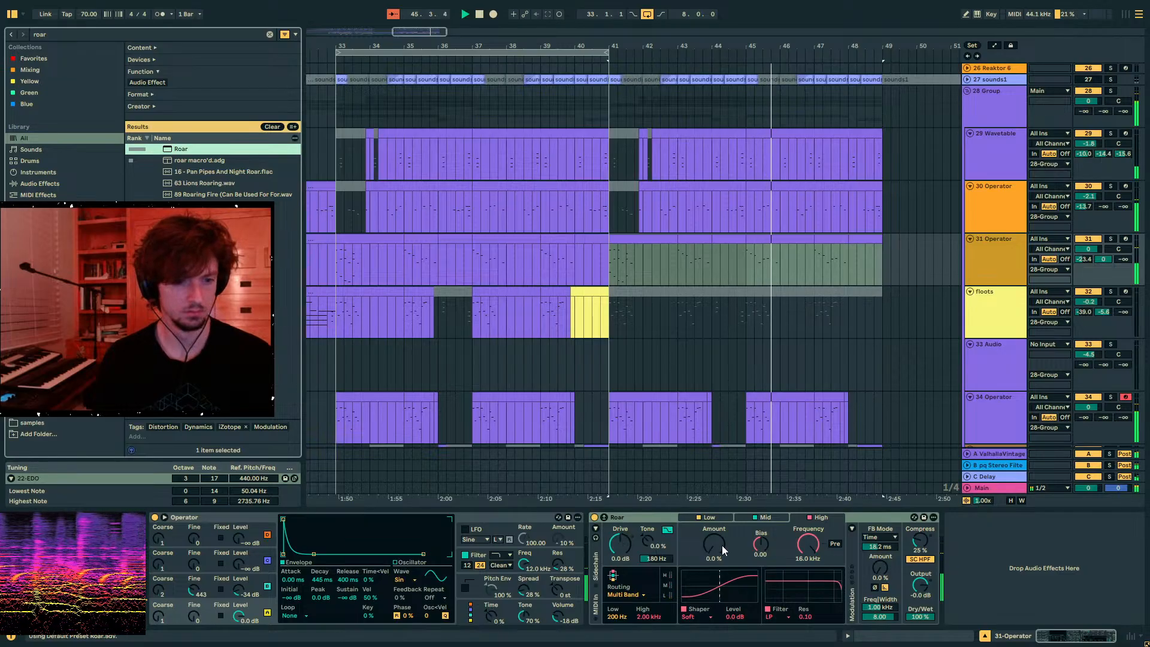
pyautogui.moveTo(721, 546); pyautogui.dragTo(721, 518)
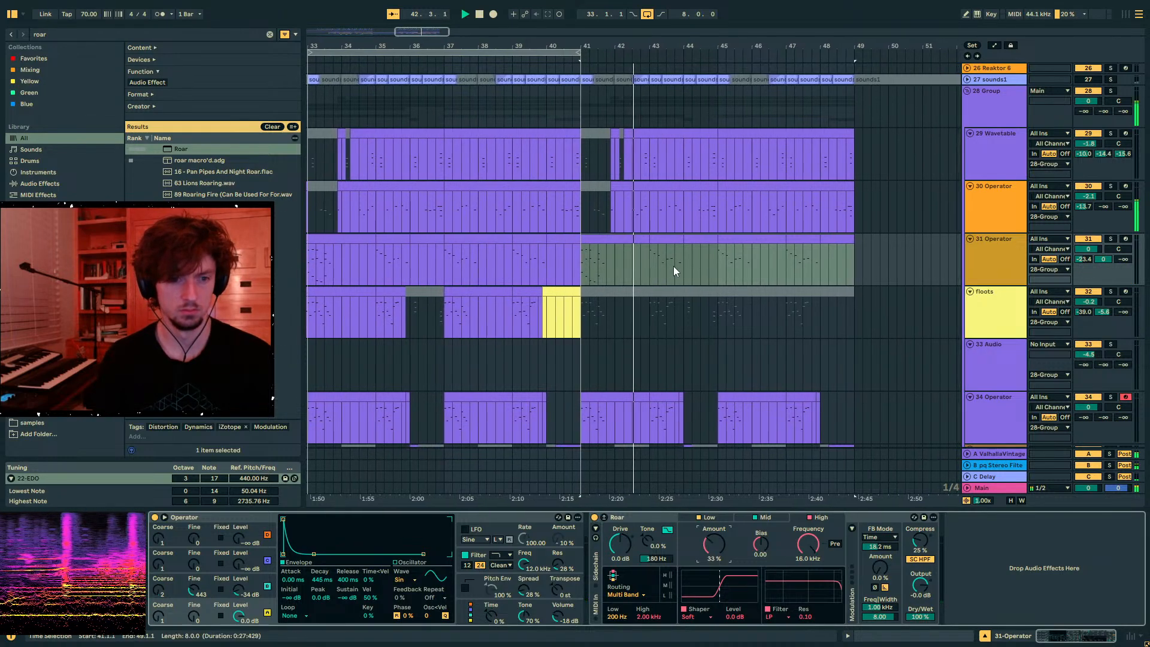
# - Duplicate 31 Operator's bars 41 to 43 onto bars 43 to 45, lower Roar's Amount to 13% and switch Roar off
pyautogui.moveTo(578, 258); pyautogui.dragTo(647, 258)
pyautogui.hotkey('ctrl', 'd')
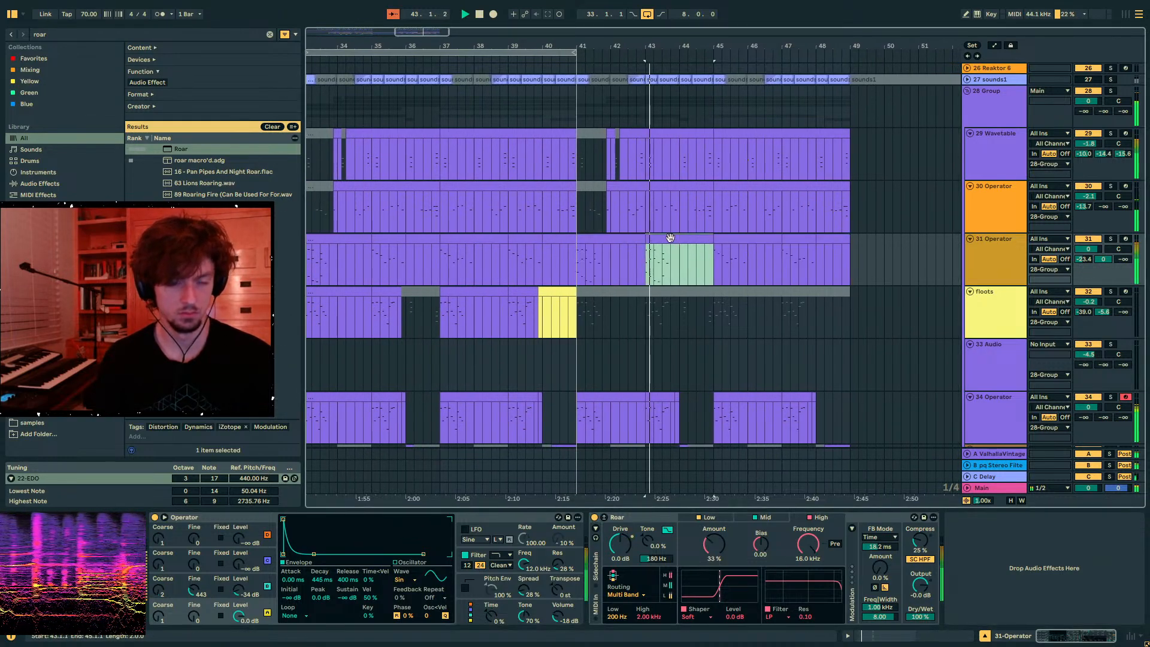
pyautogui.moveTo(713, 544); pyautogui.dragTo(713, 557)
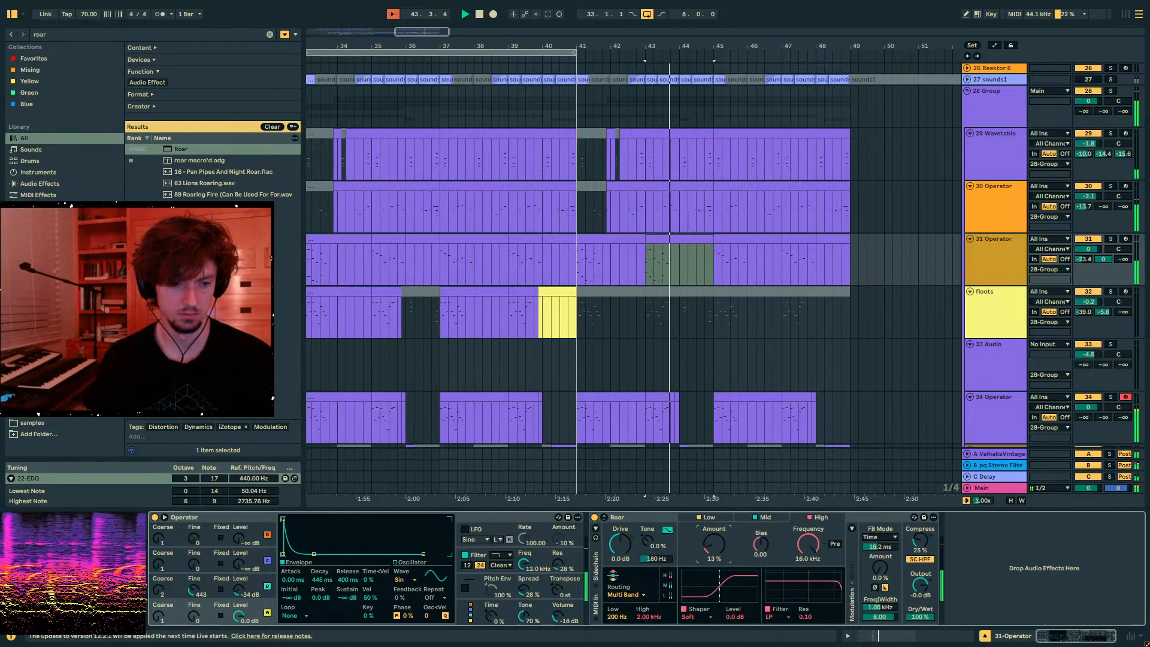
pyautogui.click(594, 517)
# - In the 34 Operator synth, bring in oscillator B with Coarse at 0.5 and its envelope Peak at -36 dB
pyautogui.click(680, 207)
pyautogui.click(623, 184)
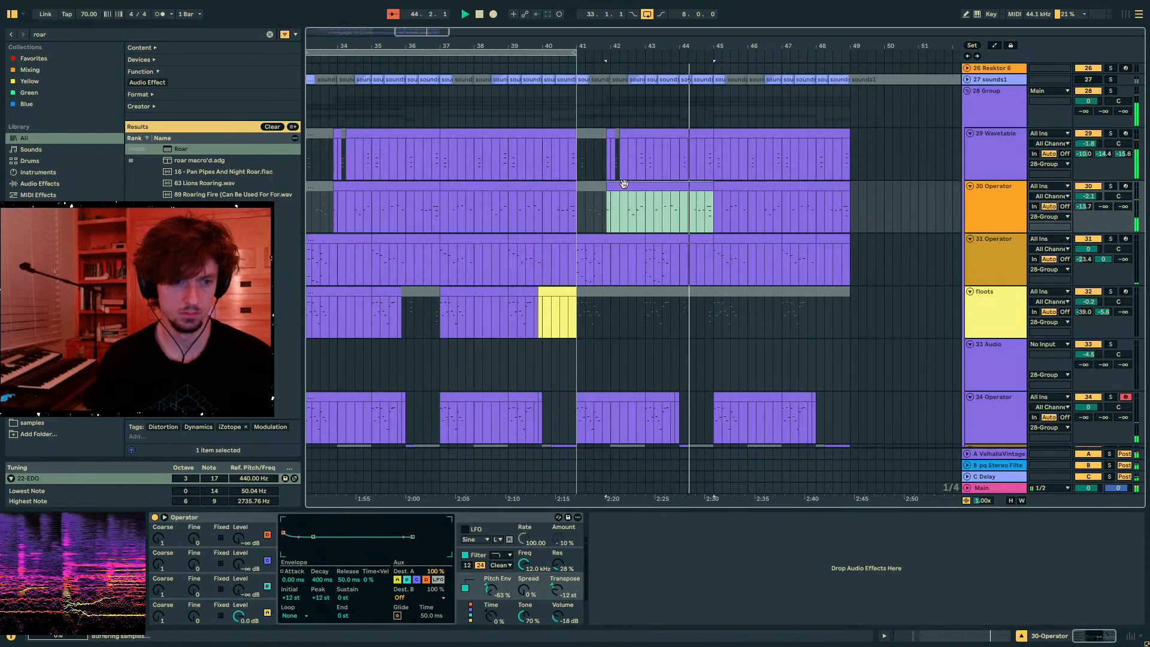
pyautogui.scroll(-3, 635, 252)
pyautogui.moveTo(579, 328); pyautogui.dragTo(645, 335)
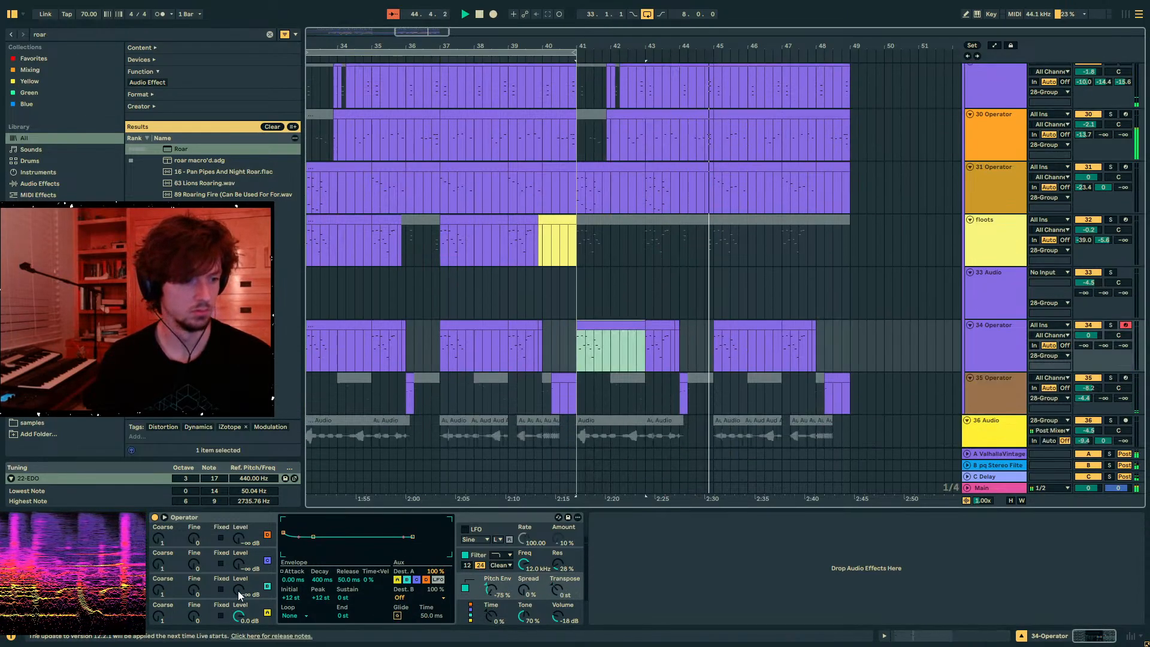
pyautogui.moveTo(238, 590); pyautogui.dragTo(238, 579)
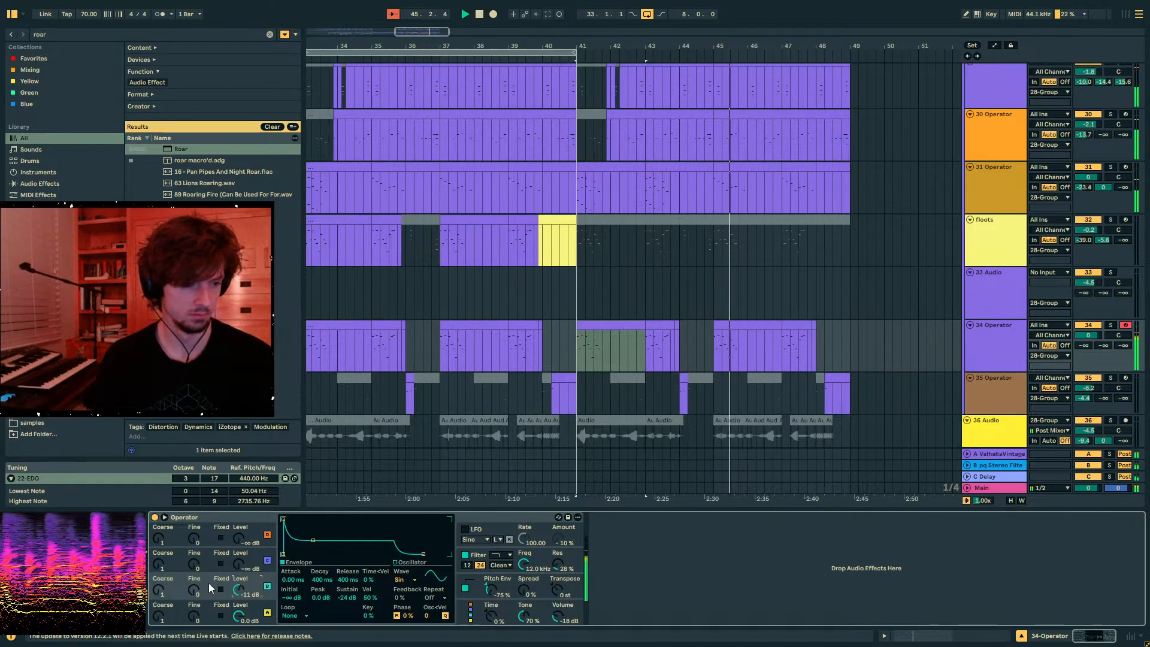
pyautogui.press('space')
pyautogui.moveTo(284, 519); pyautogui.dragTo(283, 546)
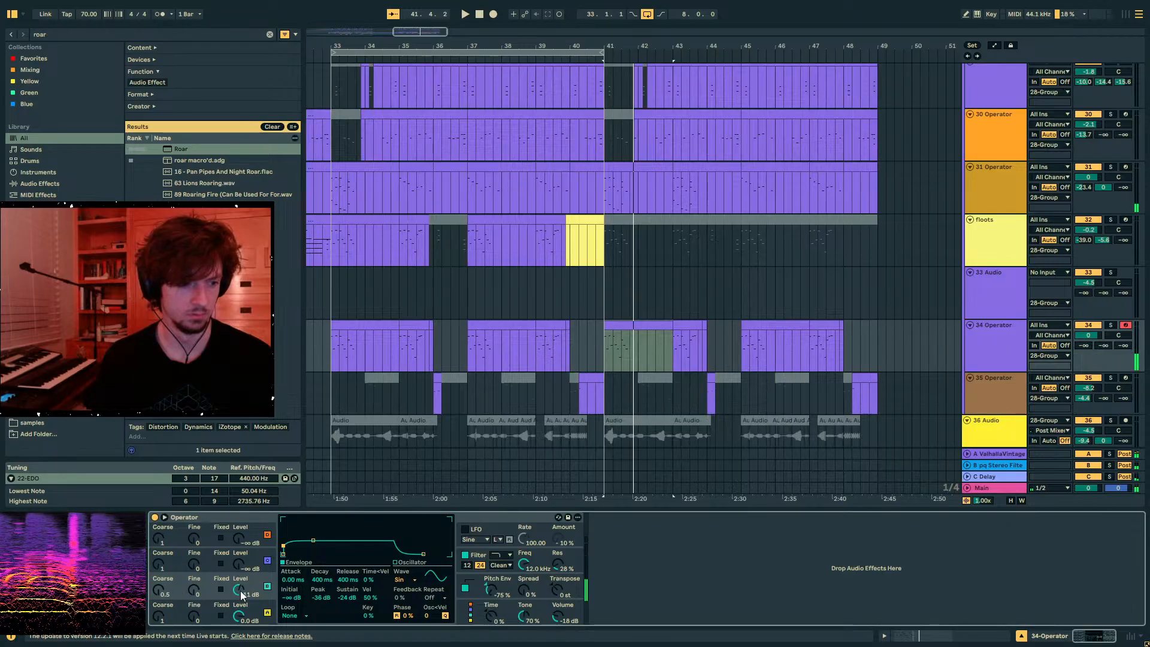
# - Set oscillator B's level to -24 dB and raise the 34 Operator track volume to 1.4 dB
pyautogui.press('space')
pyautogui.moveTo(239, 592); pyautogui.dragTo(240, 611)
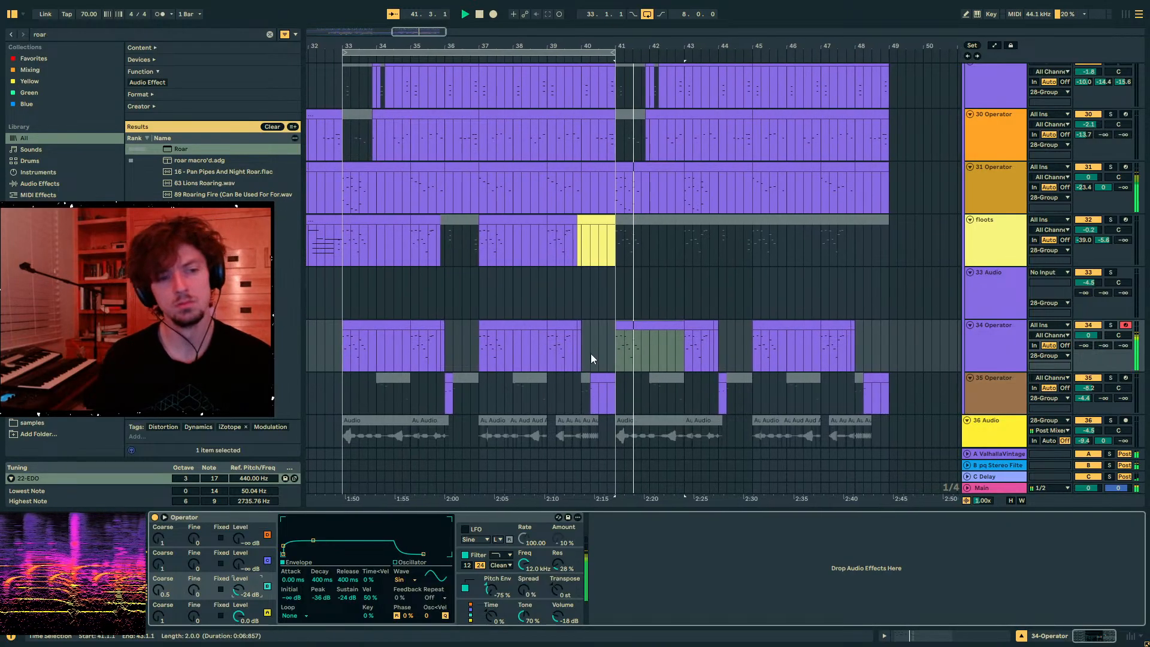
pyautogui.click(606, 353)
pyautogui.moveTo(1088, 335); pyautogui.dragTo(1088, 331)
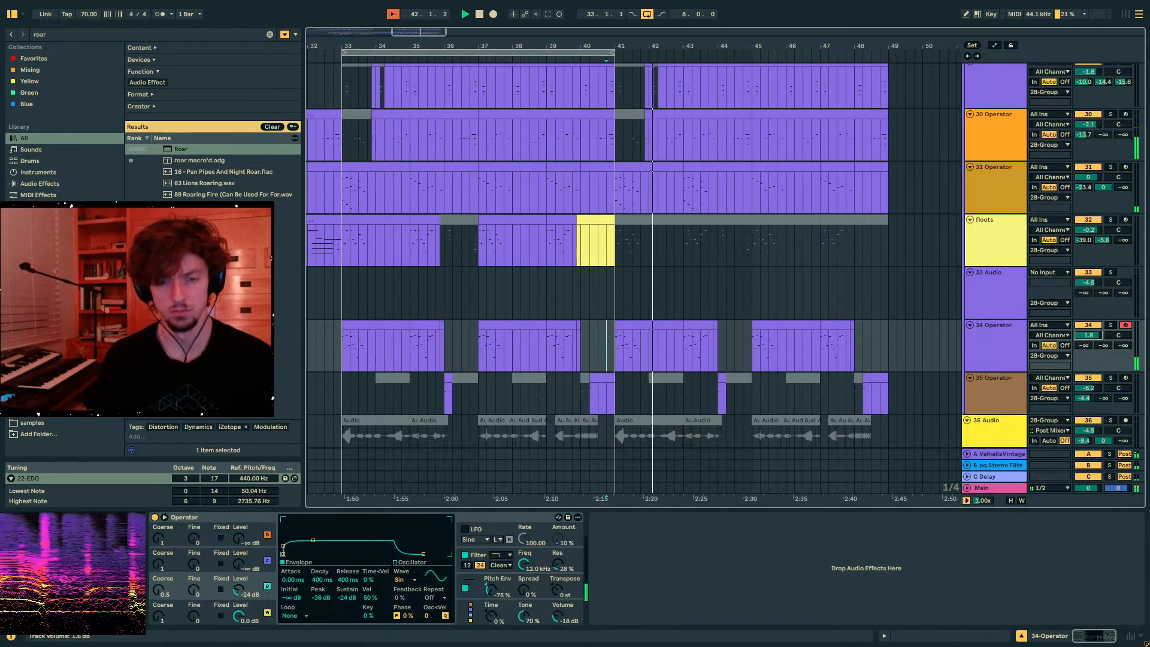
# - Listen through the repeat from bar 41 and look over the tracks across the whole arrangement
pyautogui.scroll(-3, 1056, 345)
pyautogui.click(995, 487)
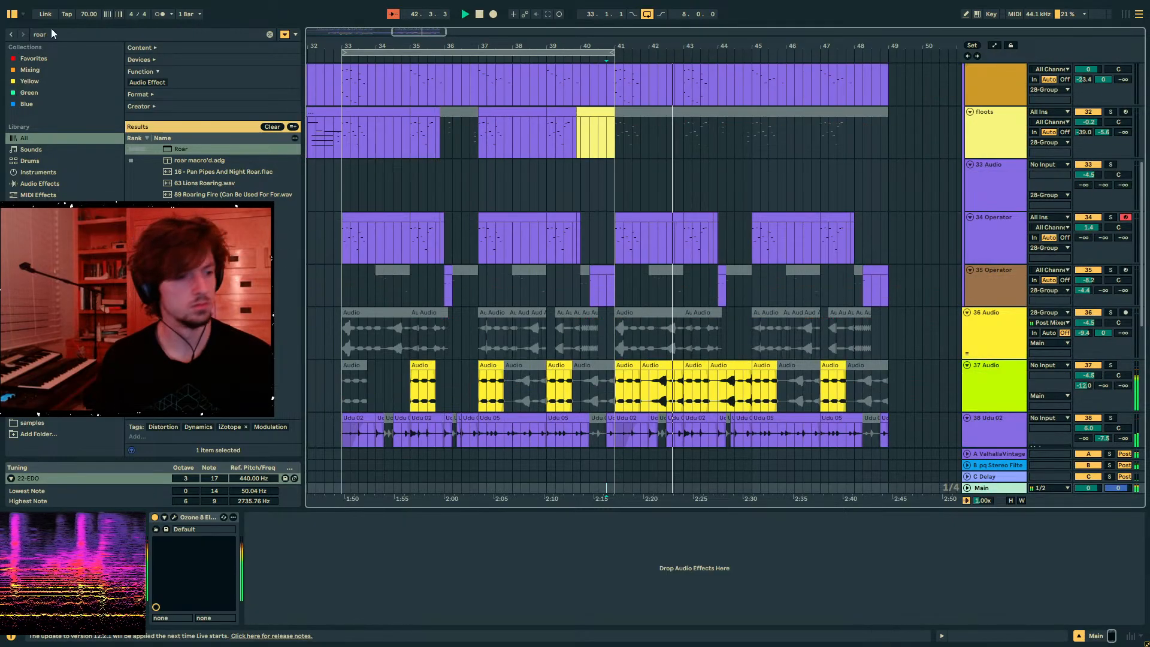
pyautogui.click(79, 33)
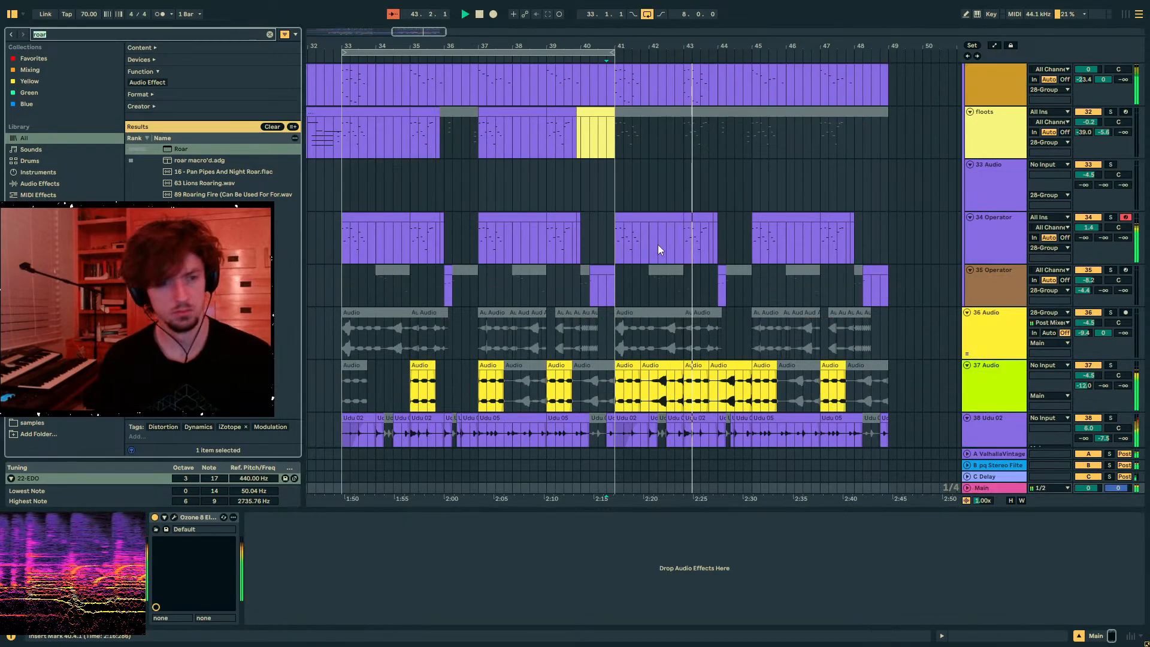
pyautogui.click(688, 250)
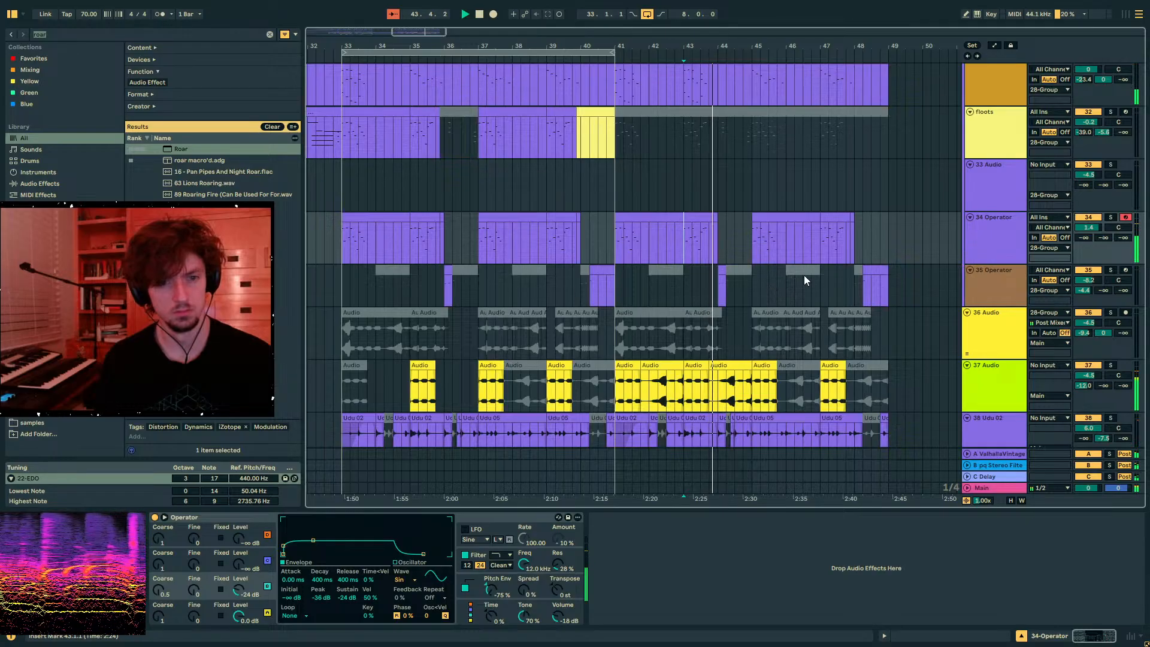
pyautogui.scroll(-3, 988, 272)
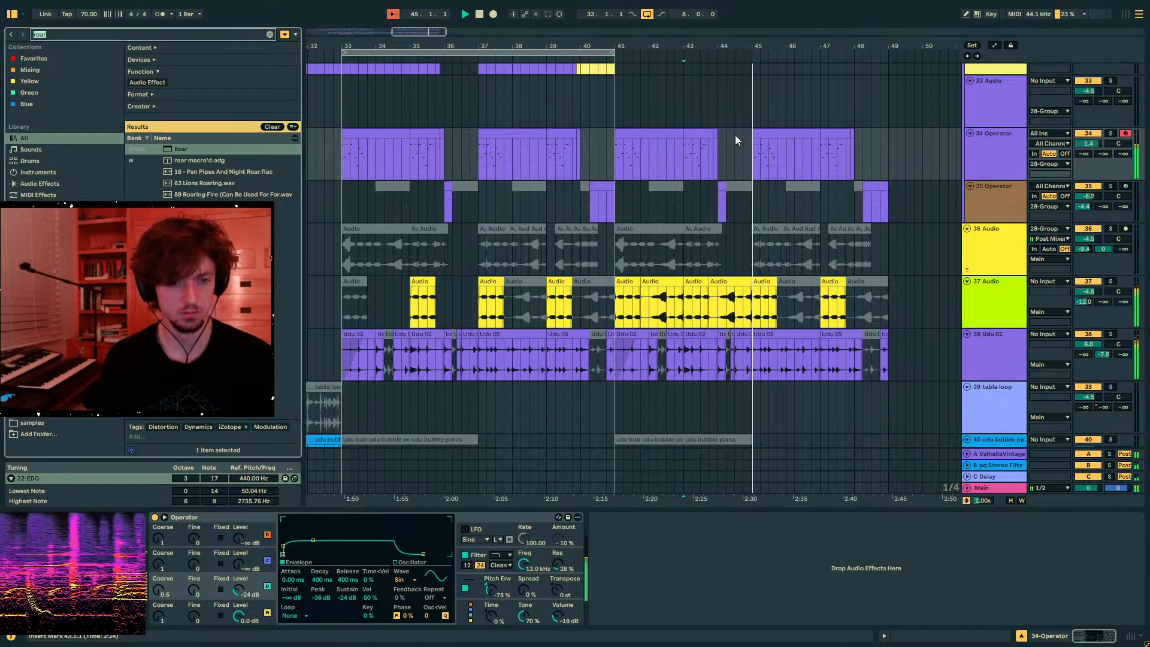
pyautogui.click(754, 202)
pyautogui.scroll(3, 713, 177)
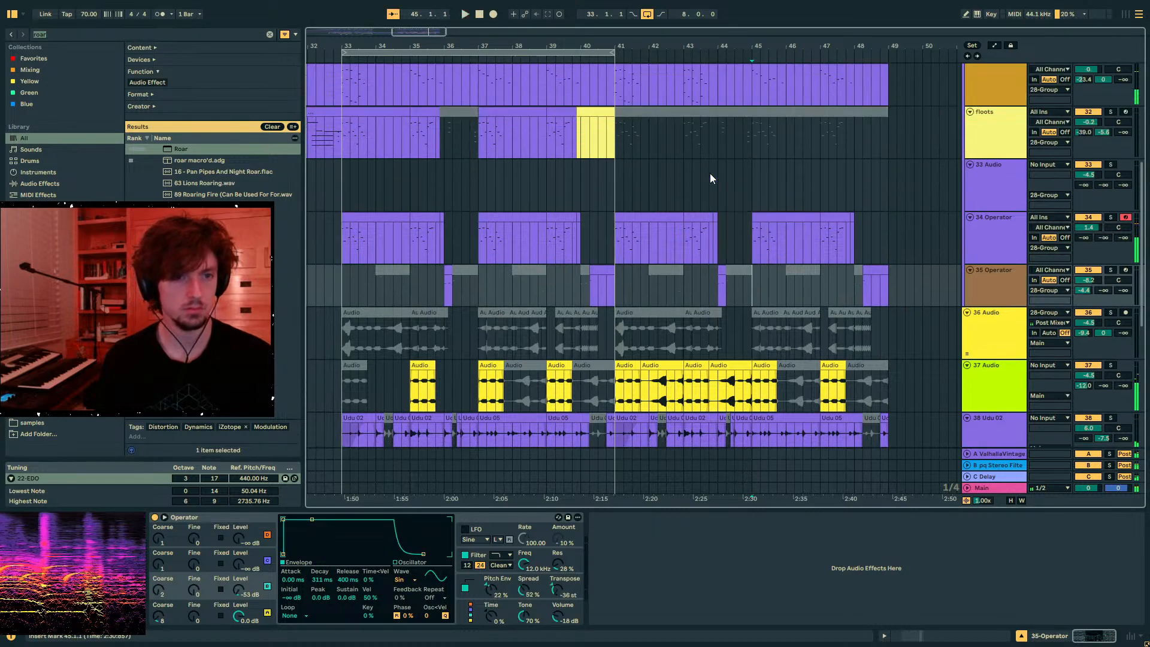
pyautogui.scroll(-8, 710, 178)
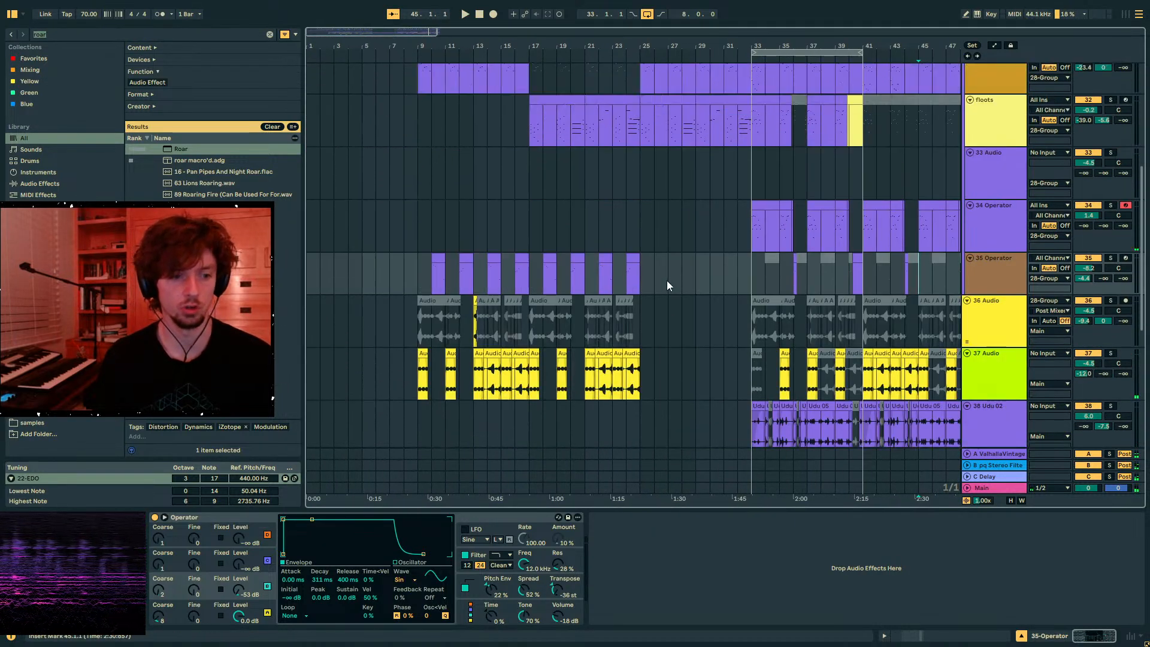
pyautogui.scroll(6, 667, 281)
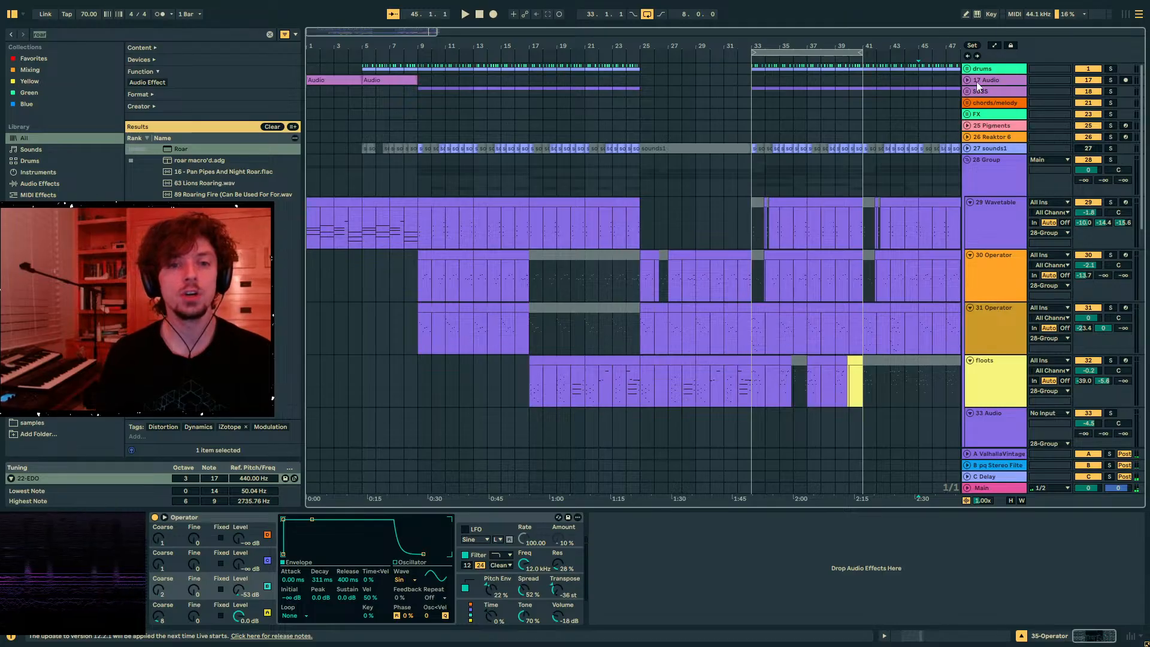
pyautogui.scroll(-2, 773, 241)
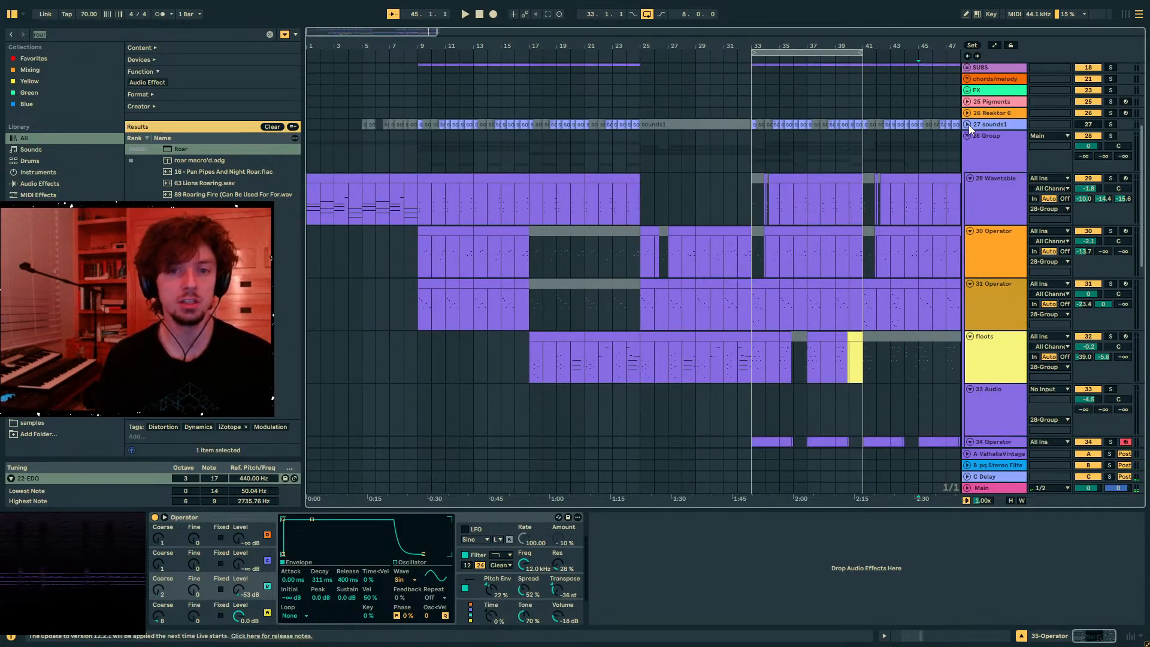
# - Copy the two 105 Tambourine hits at bars 17 and 21 to bars 41 and 45, and unfold the track
pyautogui.scroll(-10, 929, 228)
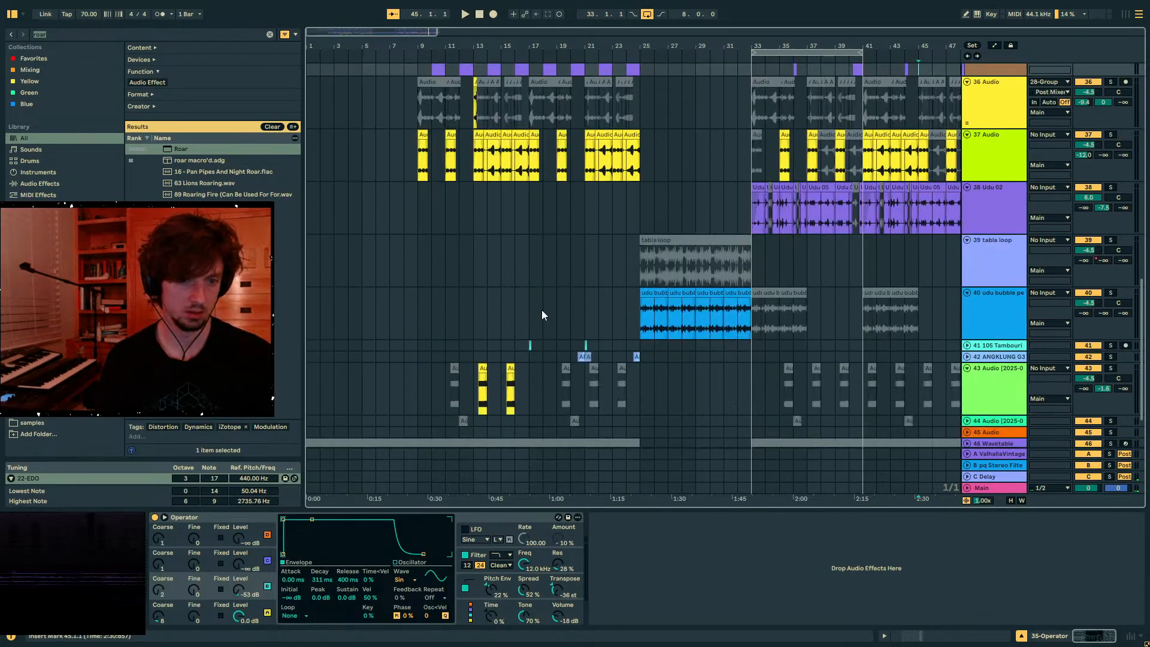
pyautogui.moveTo(526, 350); pyautogui.dragTo(864, 350)
pyautogui.press('space')
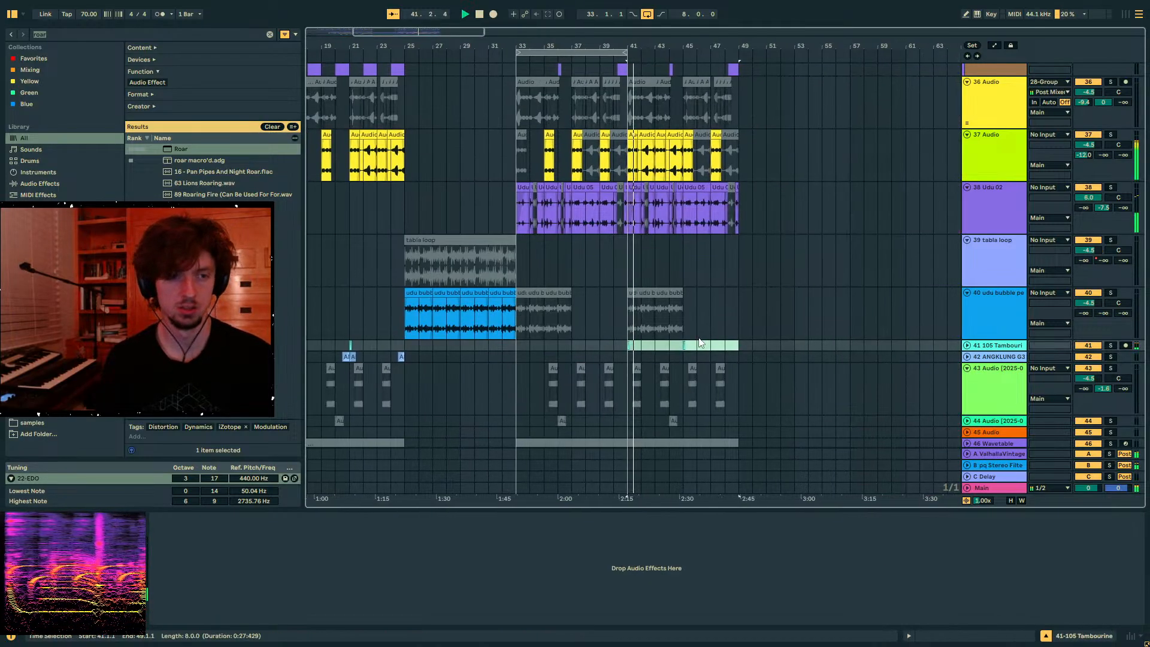
pyautogui.click(625, 345)
pyautogui.click(967, 346)
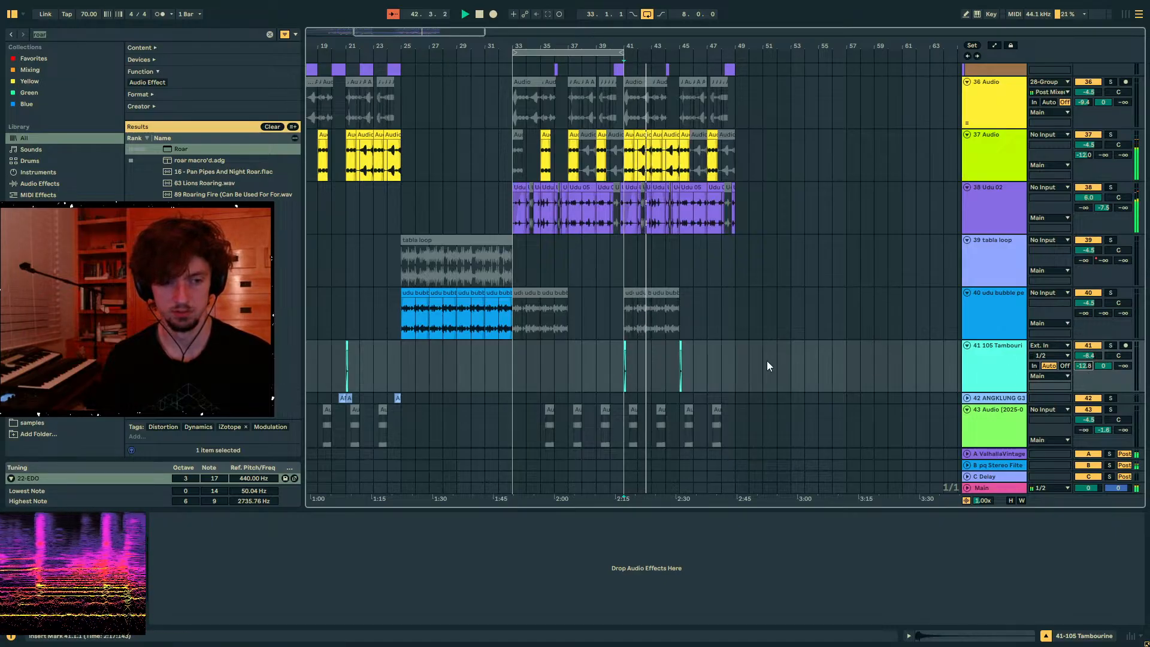
# - Listen through the repeat from bar 41 and examine the 37 Audio clips around bars 43 to 45
pyautogui.scroll(-3, 712, 358)
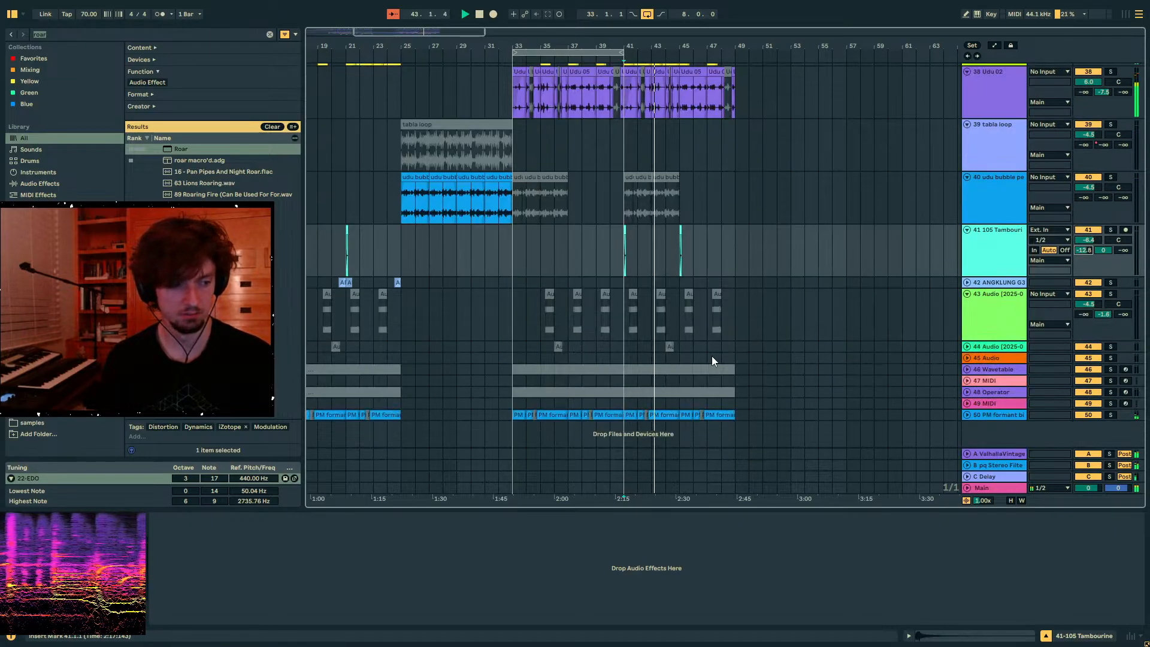
pyautogui.scroll(8, 681, 357)
pyautogui.scroll(-3, 679, 239)
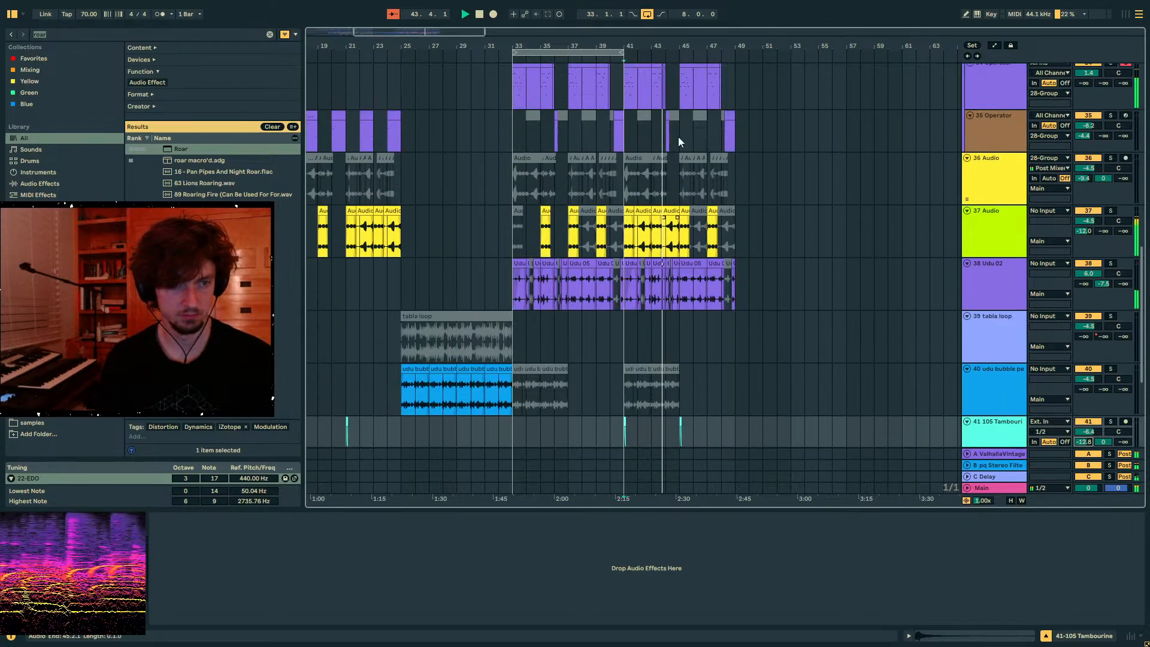
pyautogui.scroll(5, 686, 254)
pyautogui.moveTo(680, 211); pyautogui.dragTo(704, 211)
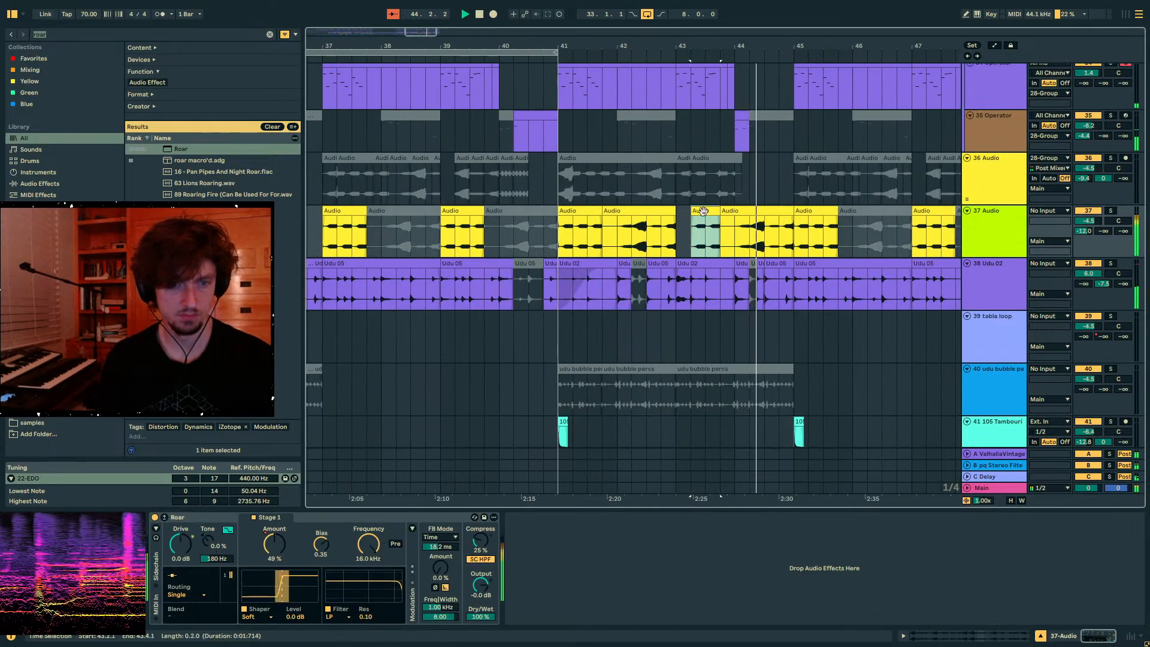
pyautogui.moveTo(801, 214); pyautogui.dragTo(810, 214)
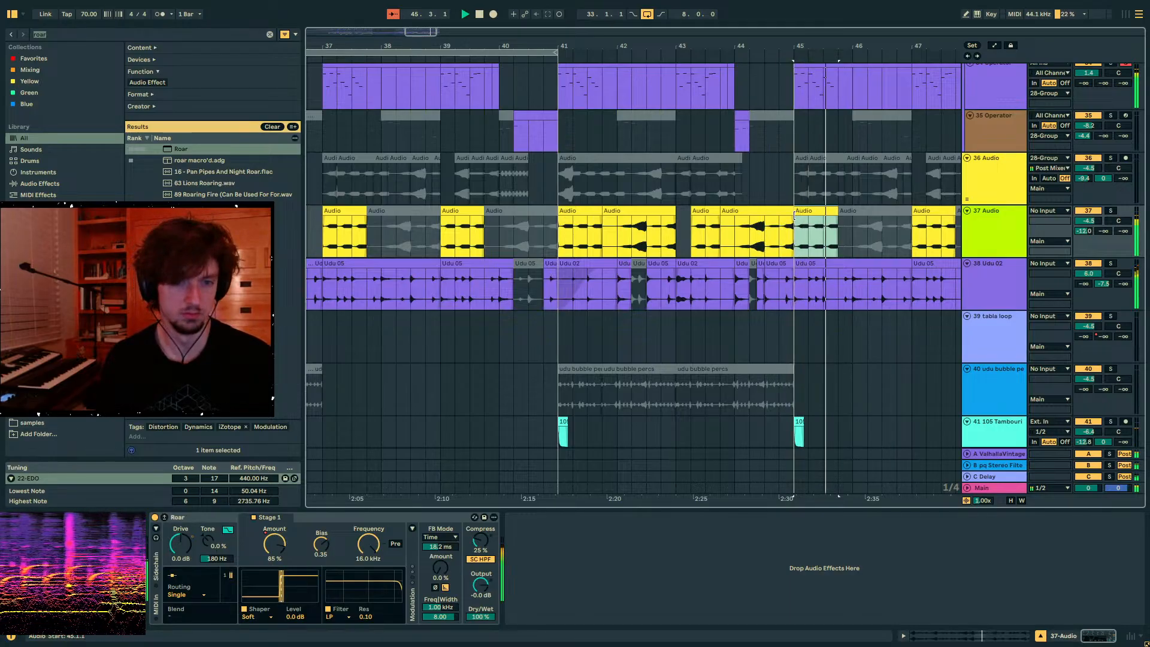
# - Copy 34 Operator's MIDI between bars 45 and 49 onto a new MIDI track directly below it
pyautogui.scroll(5, 797, 222)
pyautogui.click(807, 220)
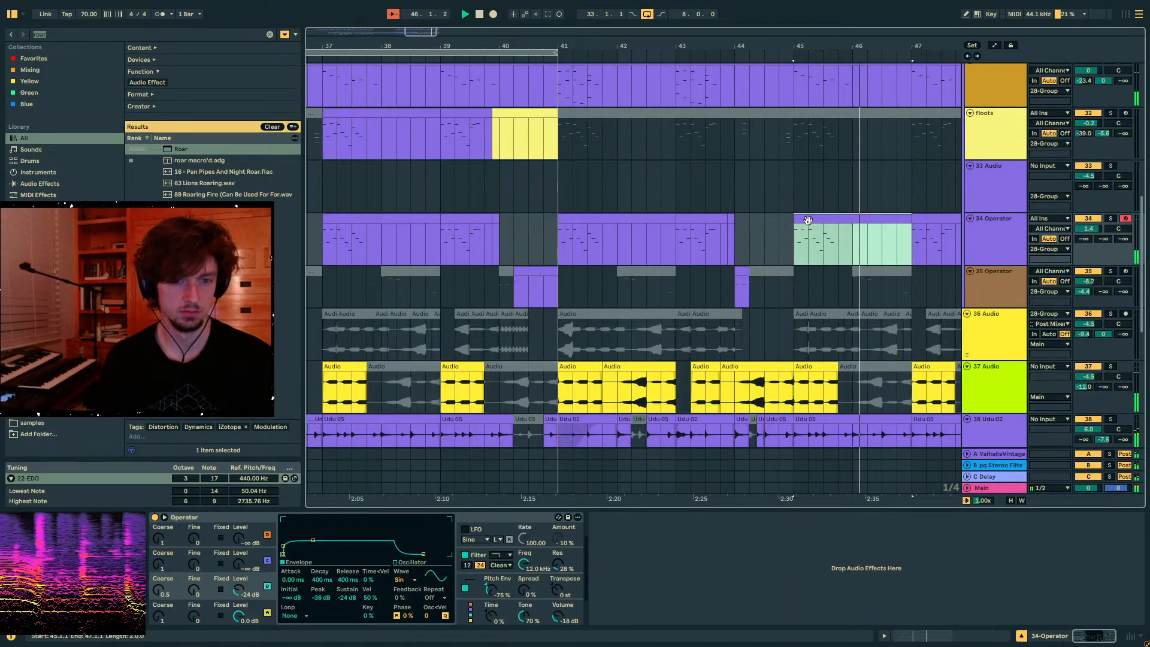
pyautogui.scroll(3, 868, 215)
pyautogui.moveTo(772, 45); pyautogui.dragTo(624, 199)
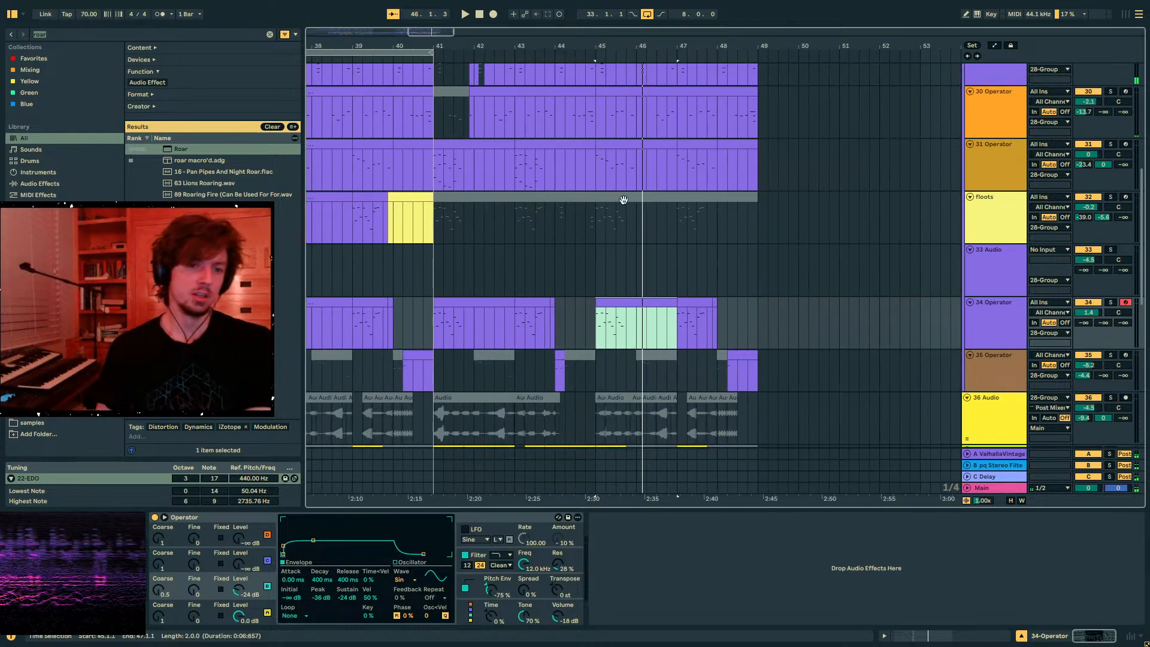
pyautogui.click(975, 325)
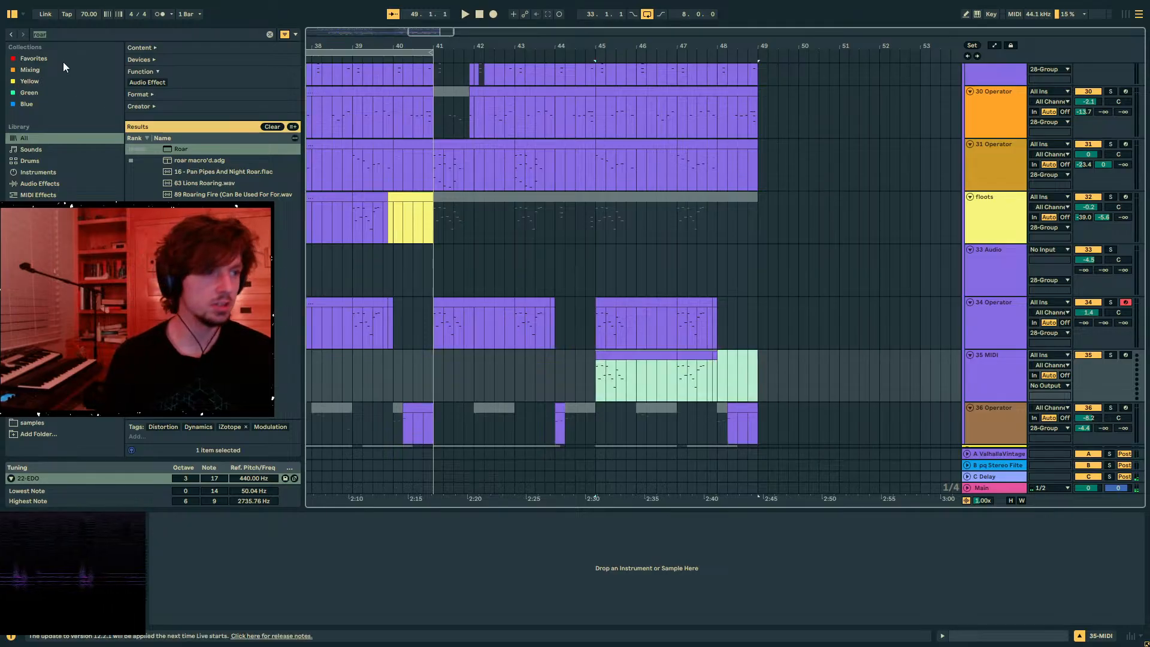
# - Load the Wavetable instrument on the new MIDI track and audition it in solo from bar 45
pyautogui.hotkey('ctrl', 'f')
pyautogui.write('wavetab')
pyautogui.doubleClick(182, 151)
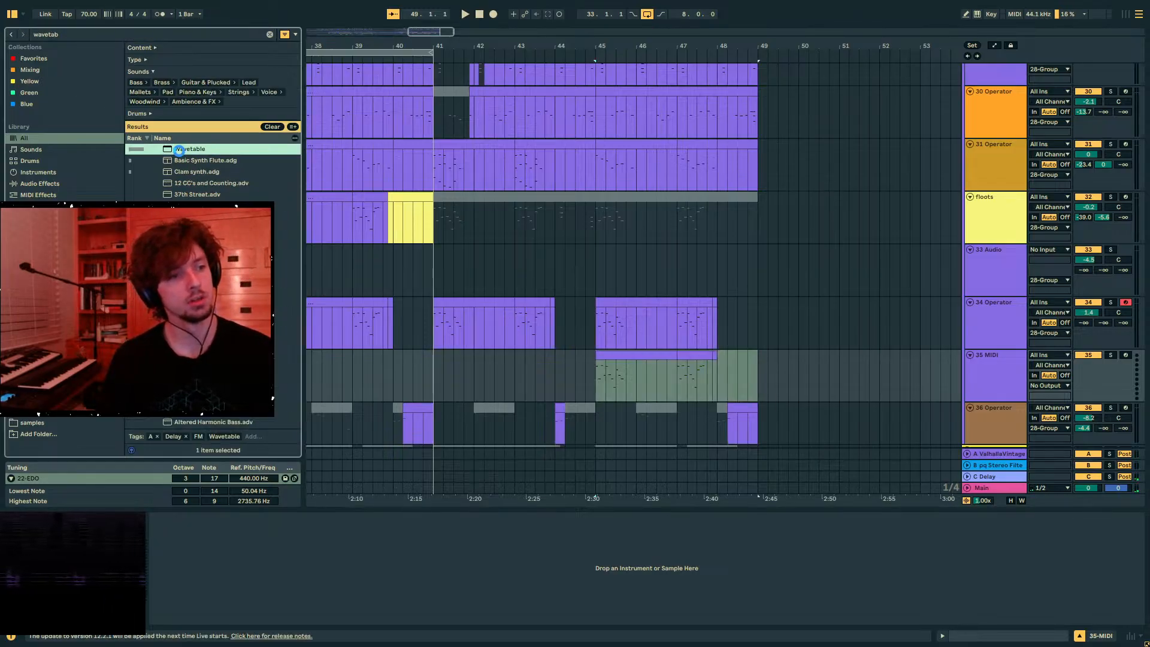
pyautogui.click(1110, 346)
pyautogui.click(1111, 354)
pyautogui.press('space')
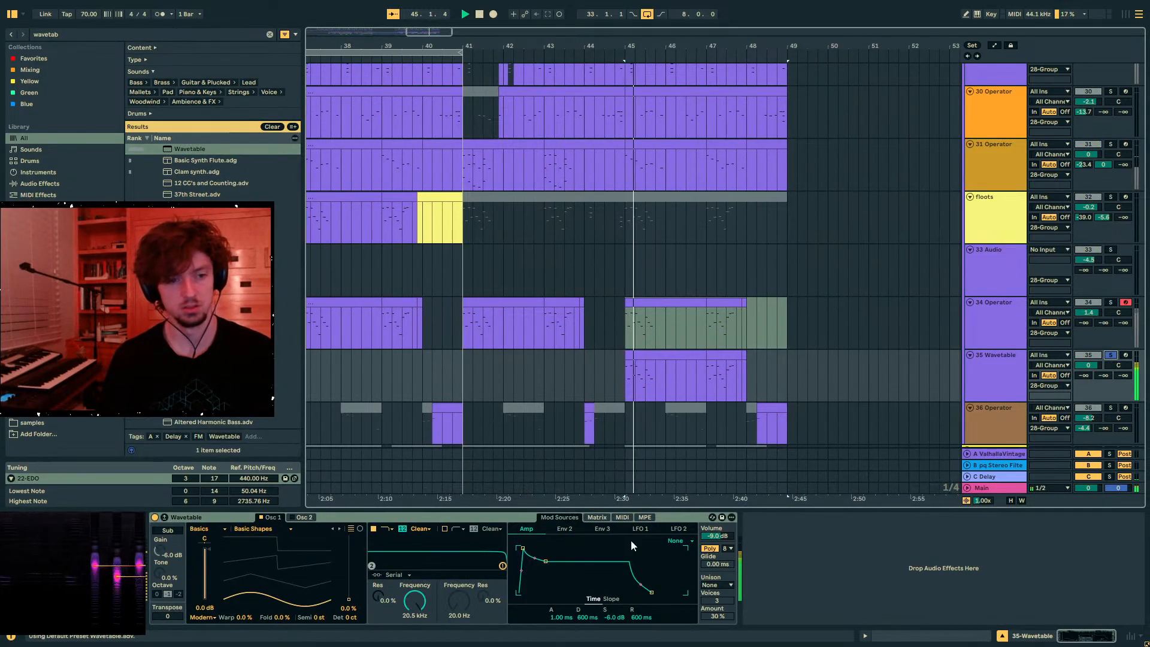
pyautogui.click(1111, 354)
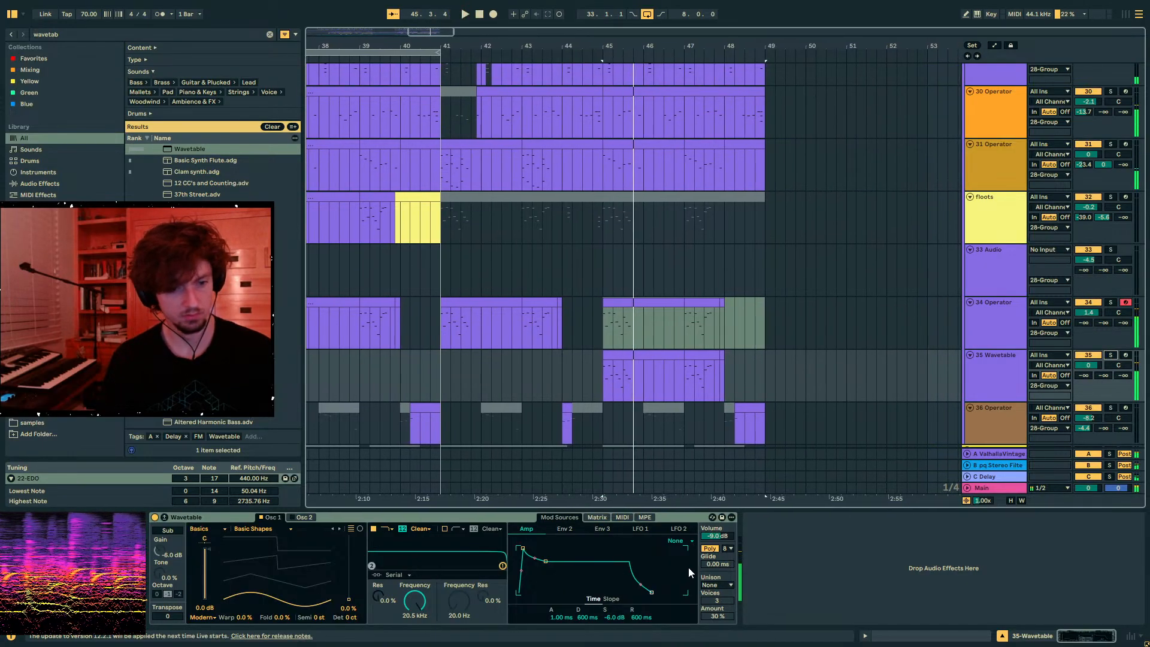
# - Set Wavetable's Unison mode to Noise and raise its Volume to -5.9 dB
pyautogui.click(717, 584)
pyautogui.press('space')
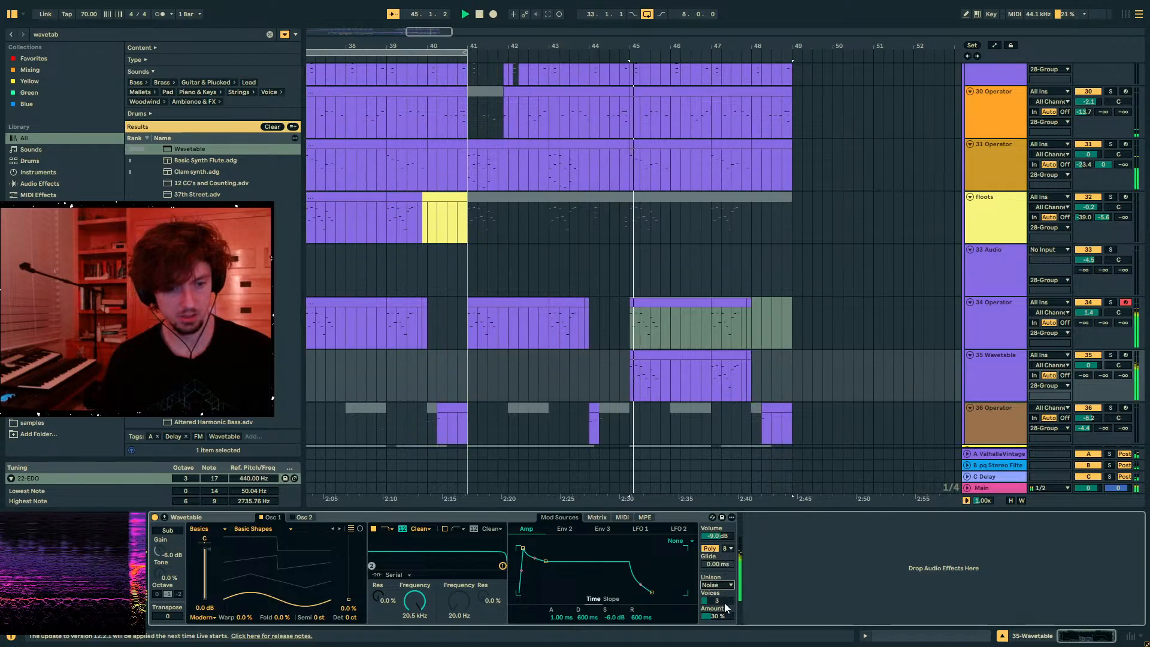
pyautogui.moveTo(717, 536); pyautogui.dragTo(717, 526)
pyautogui.press('space')
pyautogui.press('space')
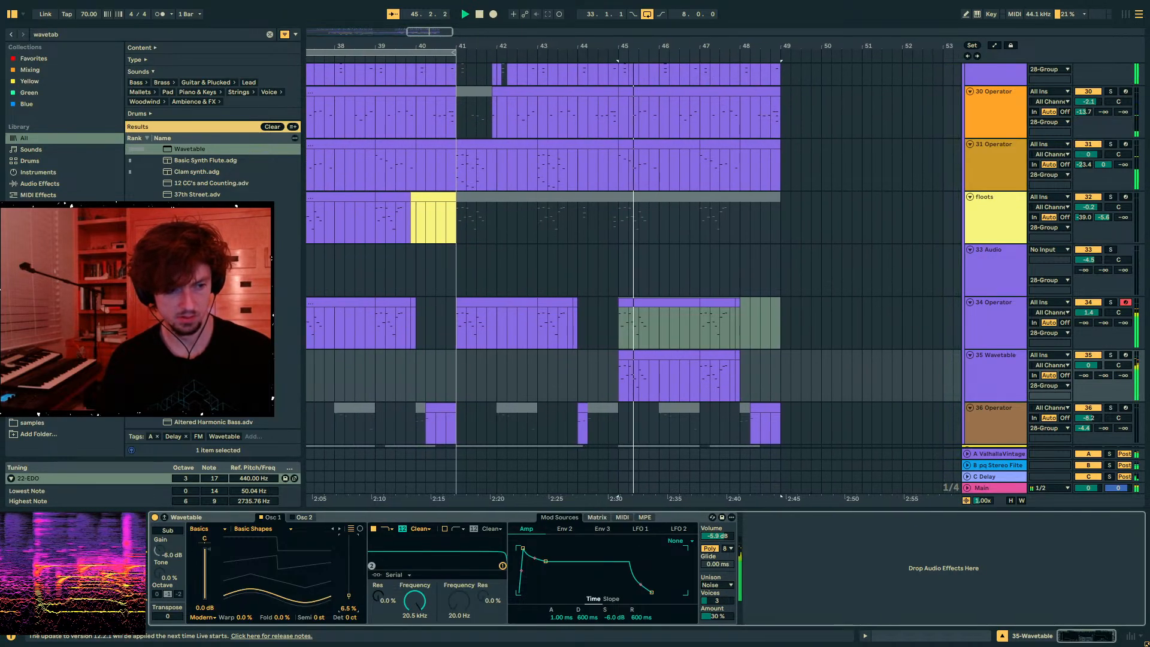
# - Try oscillator 1 at wavetable position 26% with Warp at 20%, and reset Warp to 0%
pyautogui.moveTo(350, 599); pyautogui.dragTo(349, 582)
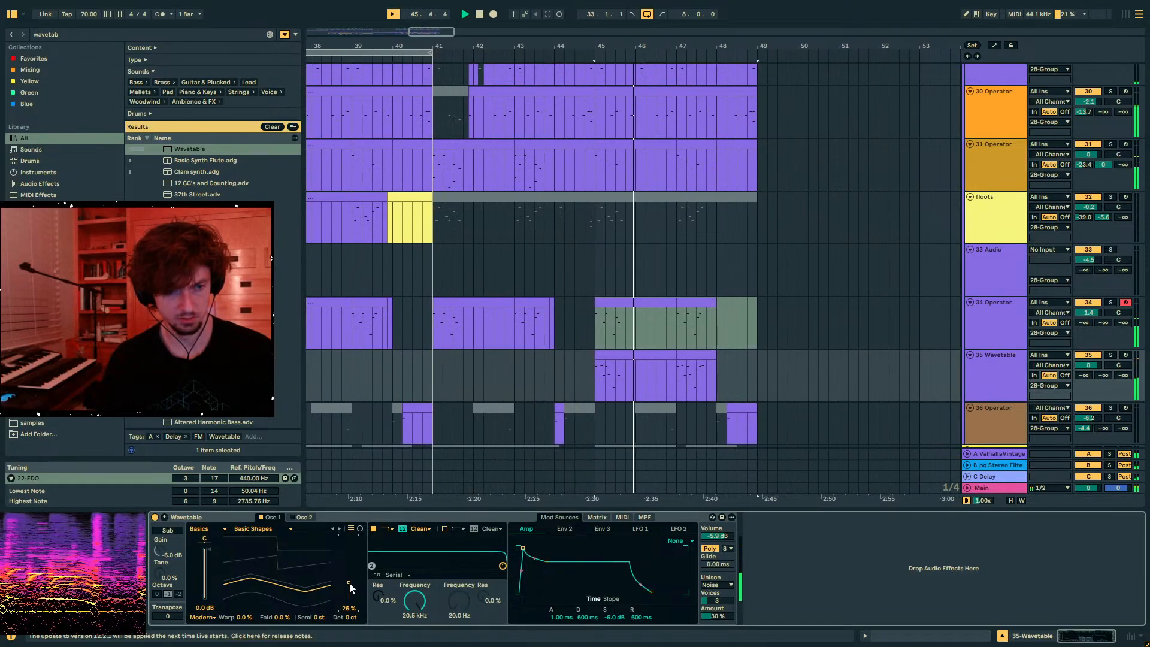
pyautogui.click(648, 356)
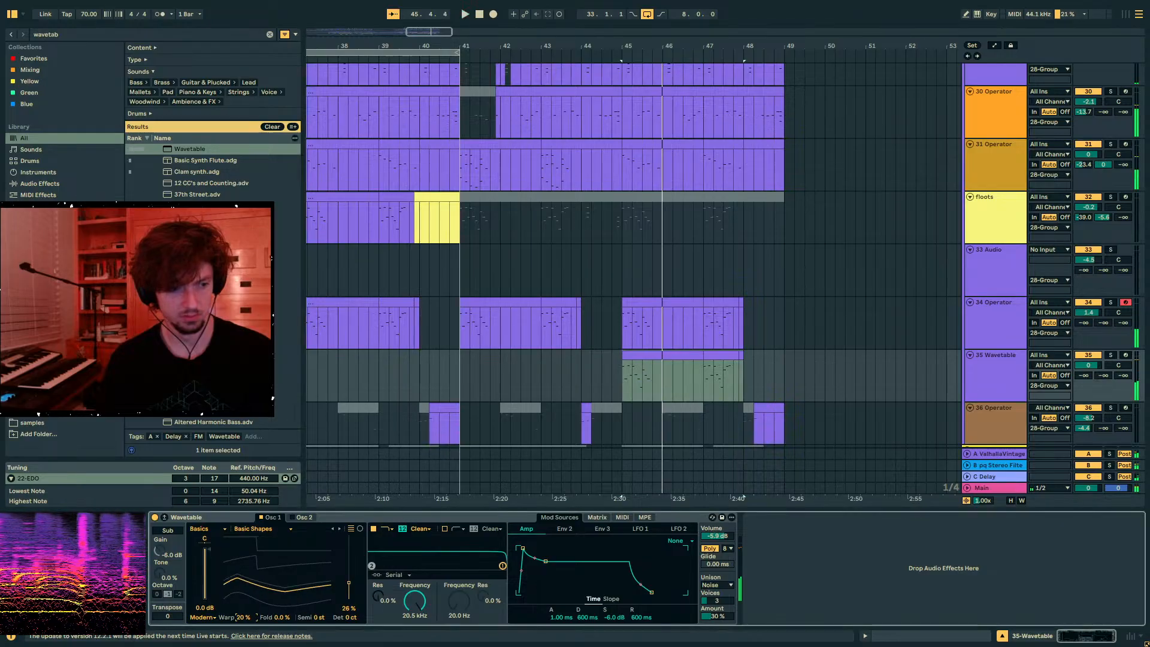
pyautogui.moveTo(245, 611)
pyautogui.mouseDown()
pyautogui.moveTo(245, 569)
pyautogui.moveTo(247, 622)
pyautogui.mouseUp()
pyautogui.doubleClick(246, 619)
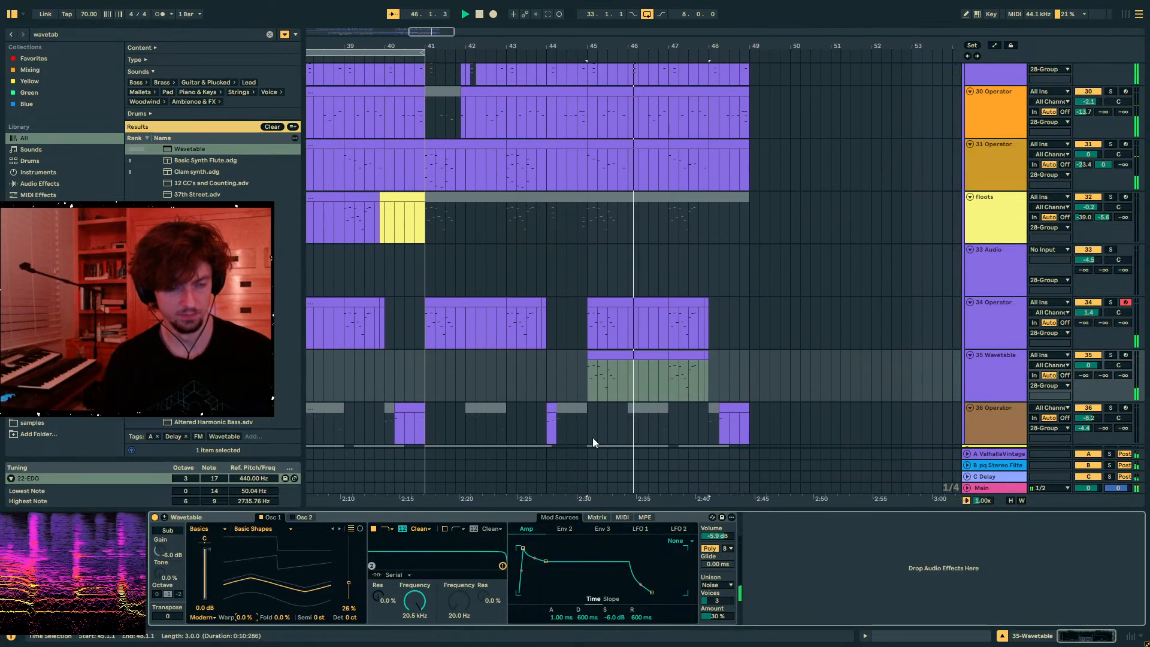
# - Deactivate the half-bar section of the Udu 02 track from 46.1 to 46.3
pyautogui.scroll(-3, 594, 434)
pyautogui.scroll(-8, 597, 328)
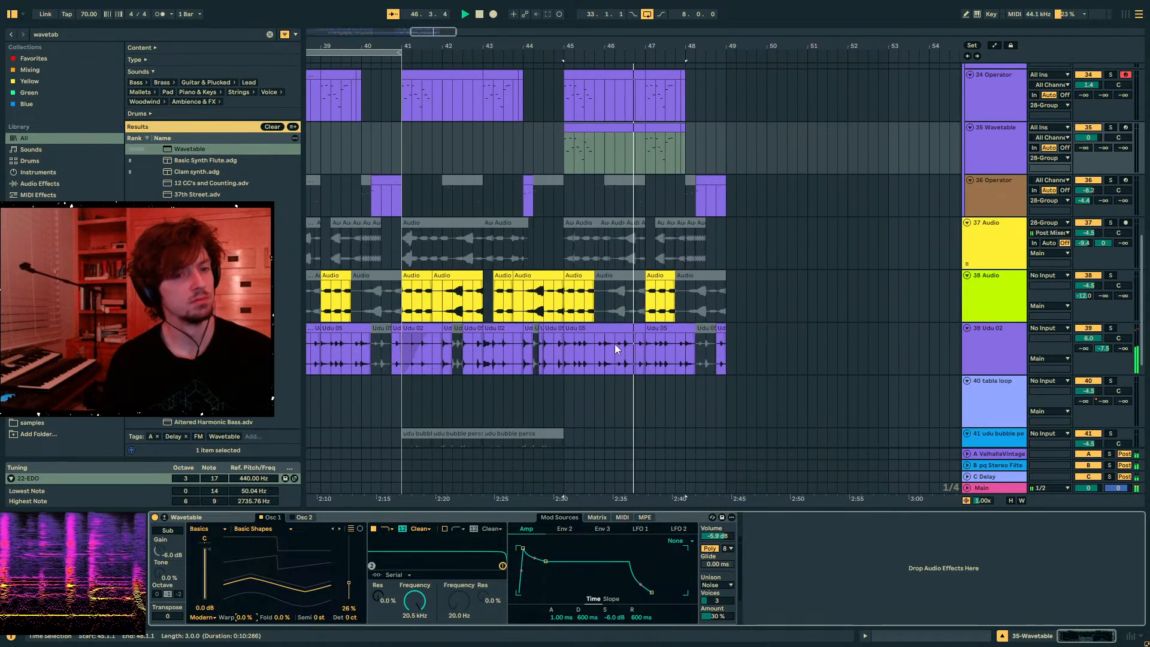
pyautogui.moveTo(597, 177); pyautogui.dragTo(590, 180)
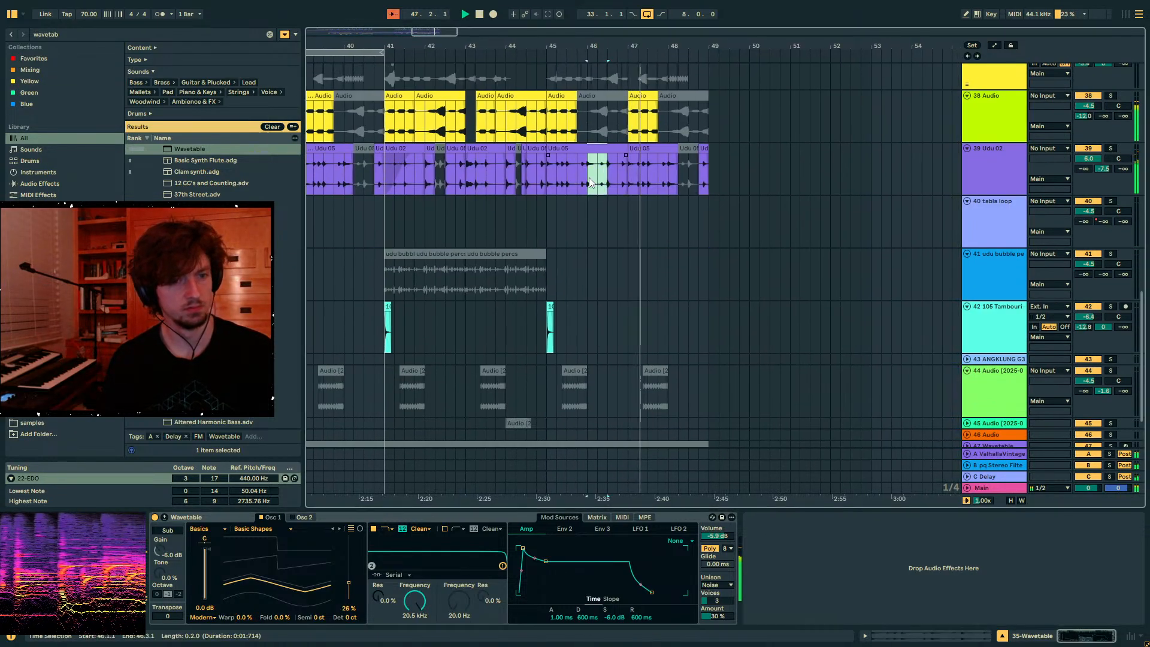
pyautogui.scroll(5, 660, 261)
# - Try the Formant category's AEIOU wavetable on oscillator 1 of 35 Wavetable
pyautogui.click(545, 206)
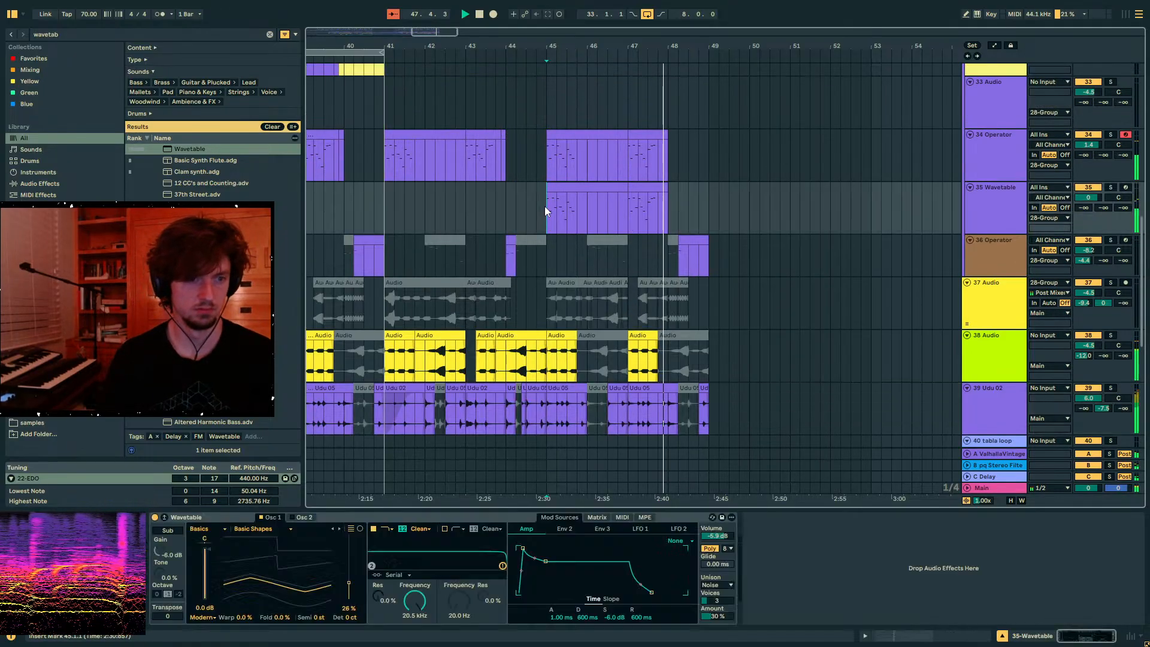
pyautogui.click(204, 529)
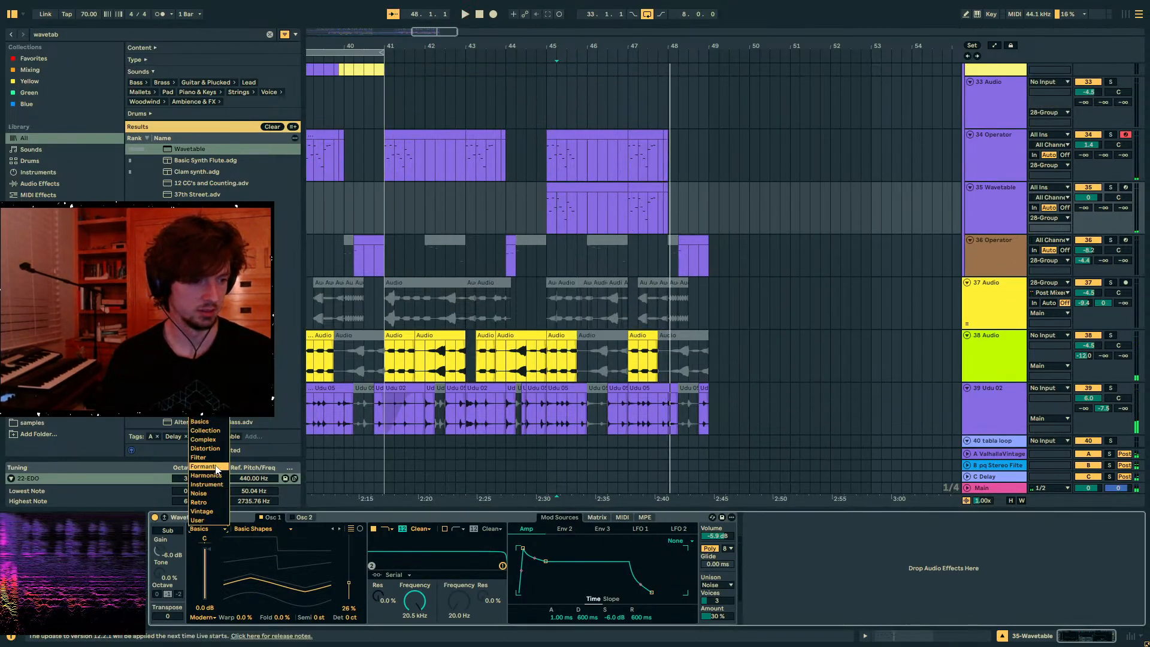
pyautogui.click(216, 467)
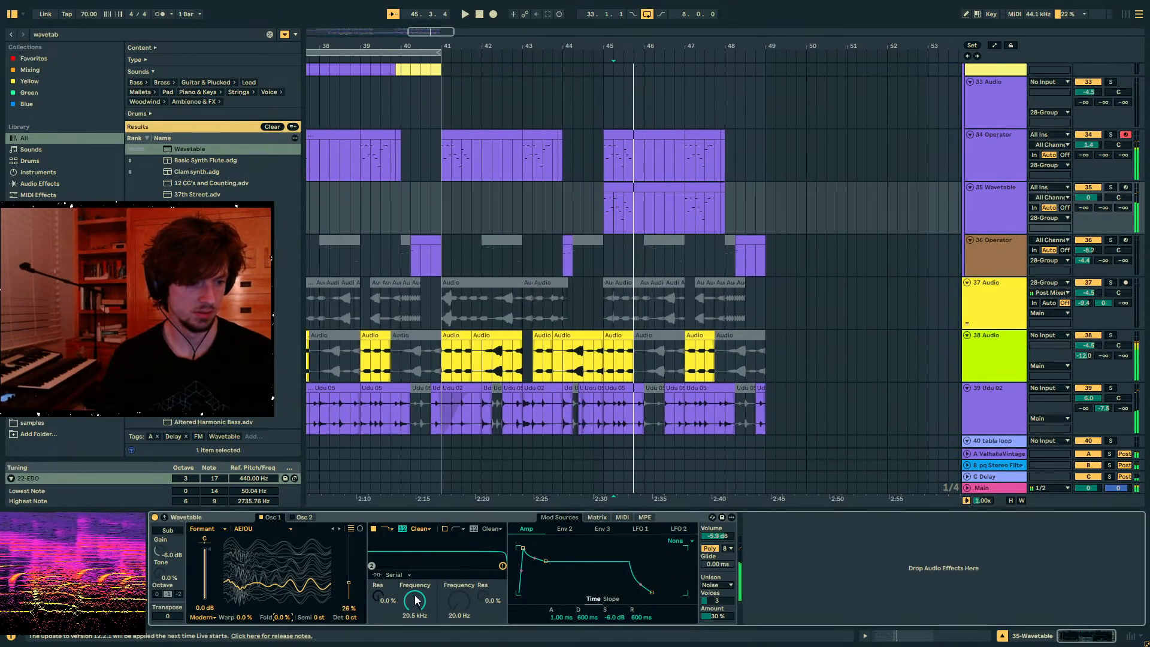
# - Set oscillator 1's Warp to -6.2%, and filter 1's Res to 1.0% and Frequency to 251 Hz
pyautogui.moveTo(417, 601); pyautogui.dragTo(416, 637)
pyautogui.moveTo(379, 597)
pyautogui.mouseDown()
pyautogui.moveTo(379, 555)
pyautogui.moveTo(379, 595)
pyautogui.mouseUp()
pyautogui.press('space')
pyautogui.moveTo(242, 617)
pyautogui.mouseDown()
pyautogui.moveTo(243, 580)
pyautogui.moveTo(242, 620)
pyautogui.mouseUp()
pyautogui.press('space')
pyautogui.moveTo(413, 599); pyautogui.dragTo(413, 622)
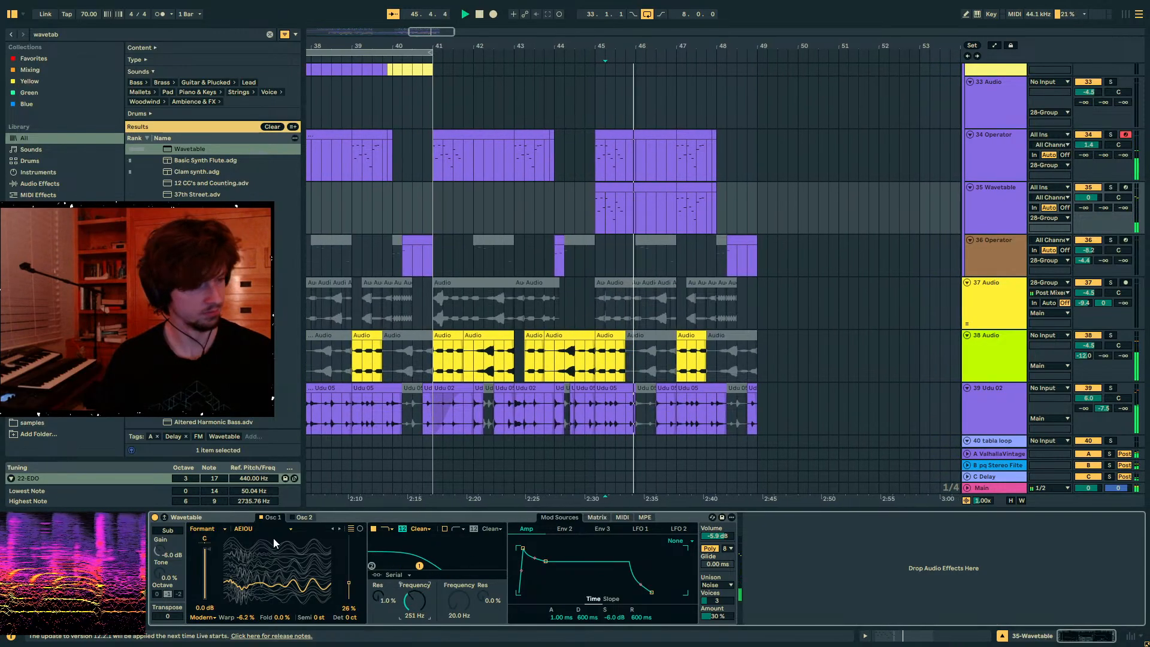
# - Return oscillator 1 to the Basic Shapes wavetable at position 0% and open filter 1's Frequency to 20.5 kHz
pyautogui.click(207, 529)
pyautogui.click(207, 422)
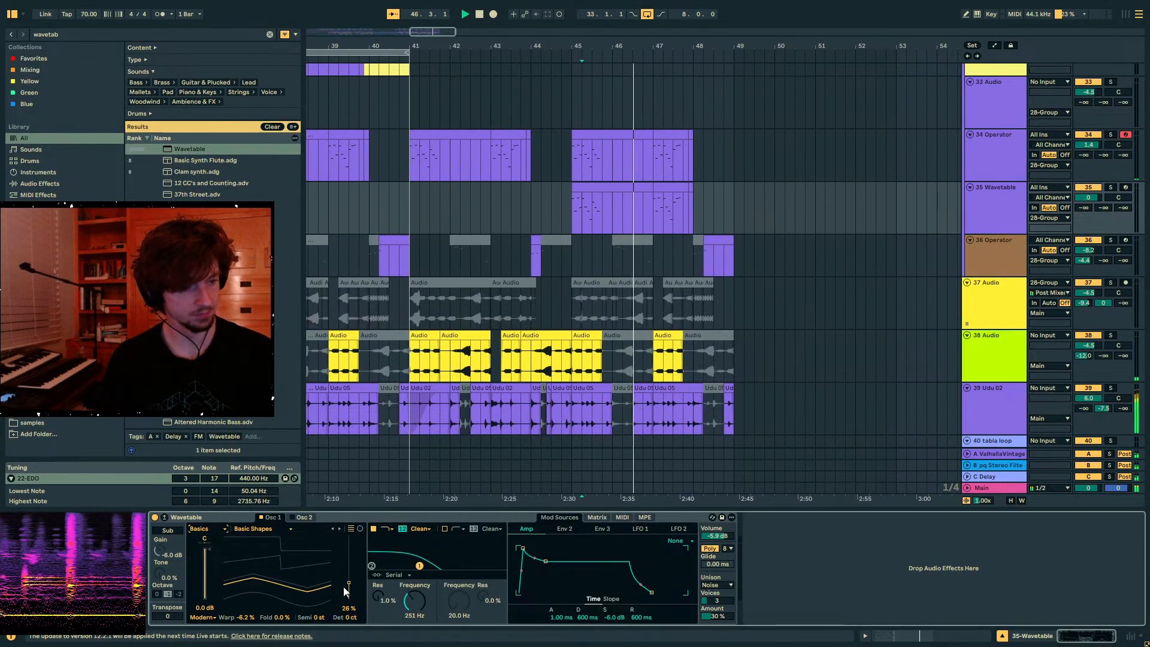
pyautogui.moveTo(349, 585); pyautogui.dragTo(414, 527)
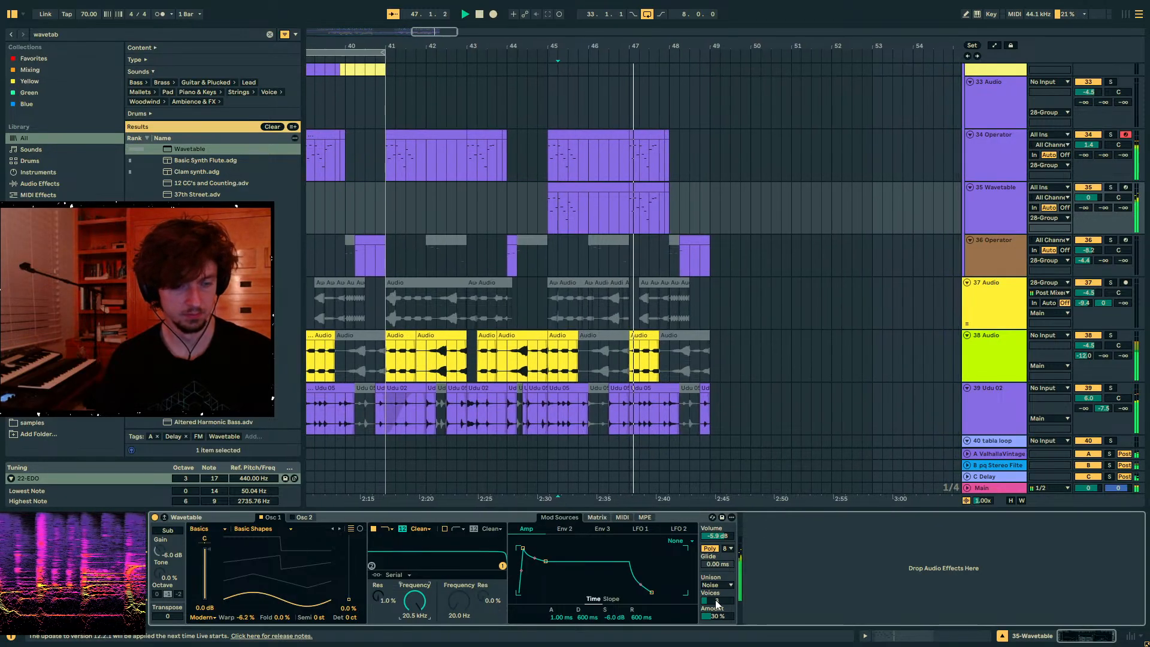
# - Raise the 35 Wavetable track volume to 1.4 dB and audition the part from bar 45
pyautogui.moveTo(1073, 234)
pyautogui.mouseDown()
pyautogui.moveTo(1072, 192)
pyautogui.moveTo(1072, 244)
pyautogui.mouseUp()
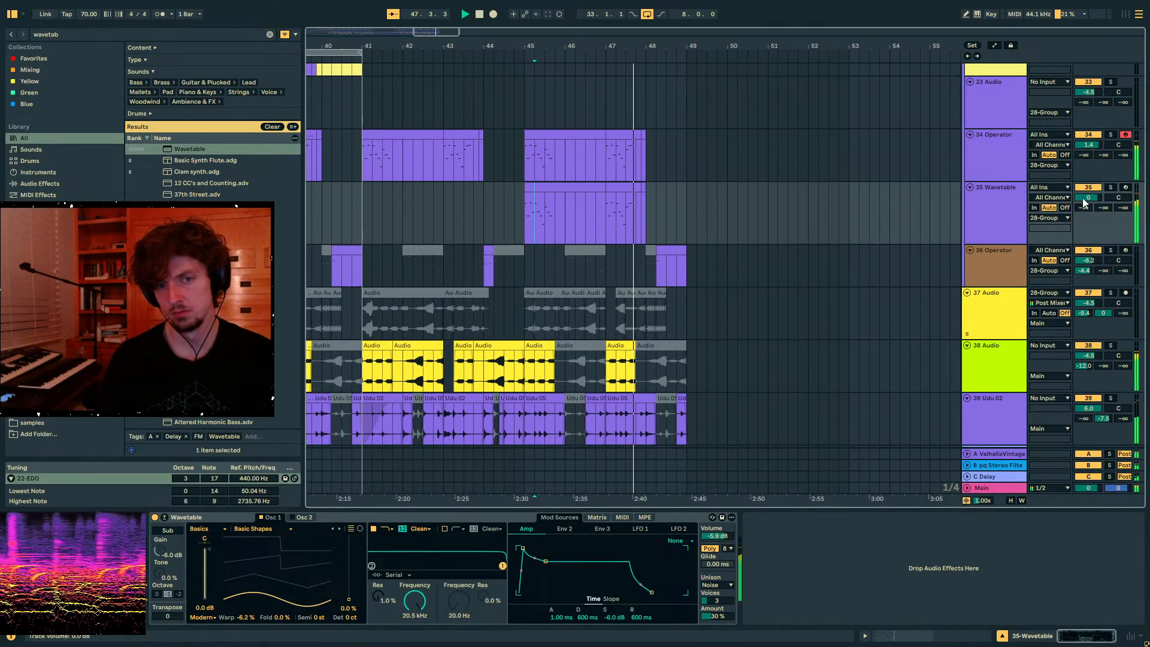
pyautogui.moveTo(1083, 197); pyautogui.dragTo(1083, 190)
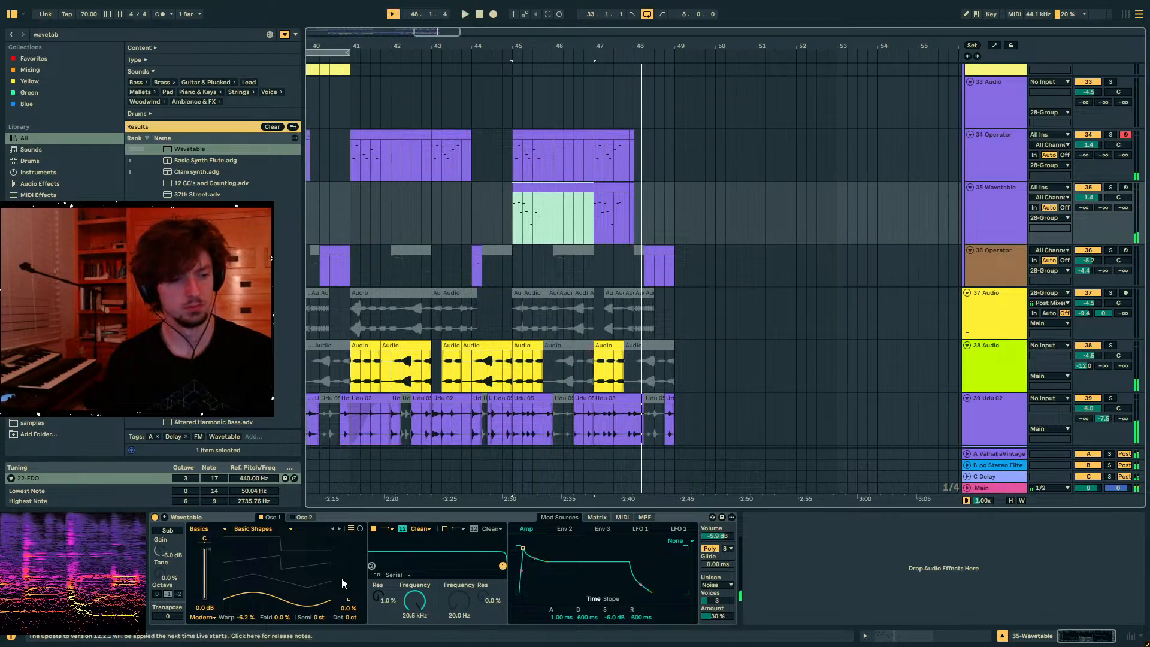
pyautogui.click(322, 618)
pyautogui.press('space')
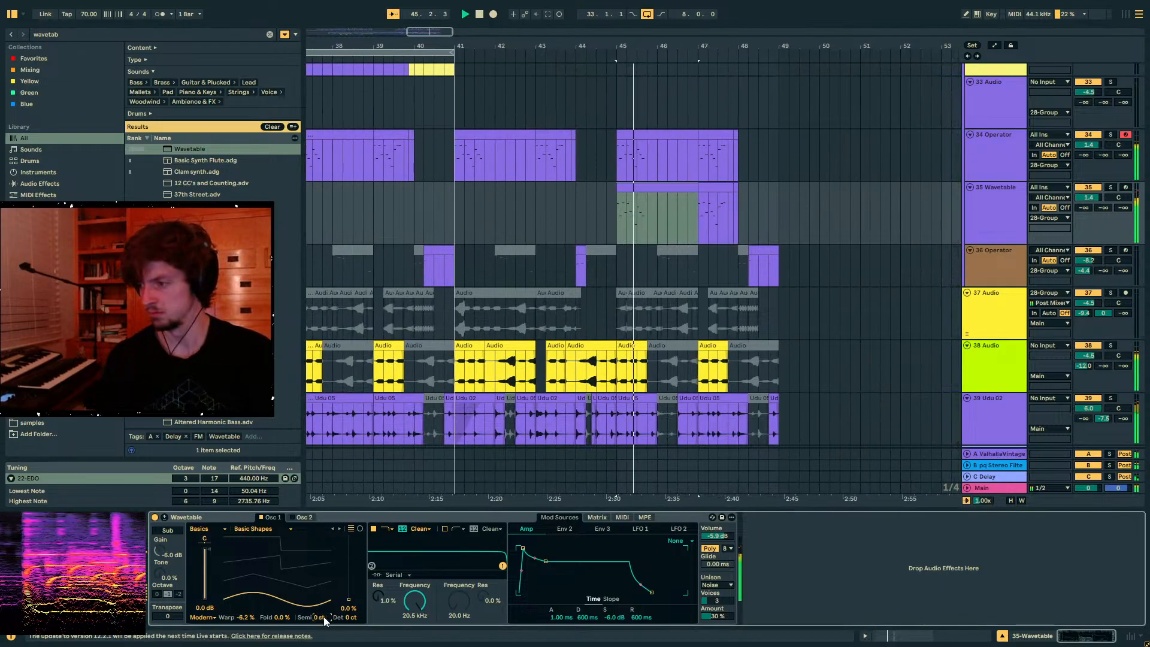
pyautogui.press('space')
# - Add a locator named "breakdown" at bar 25
pyautogui.click(515, 264)
pyautogui.moveTo(531, 36); pyautogui.dragTo(551, 73)
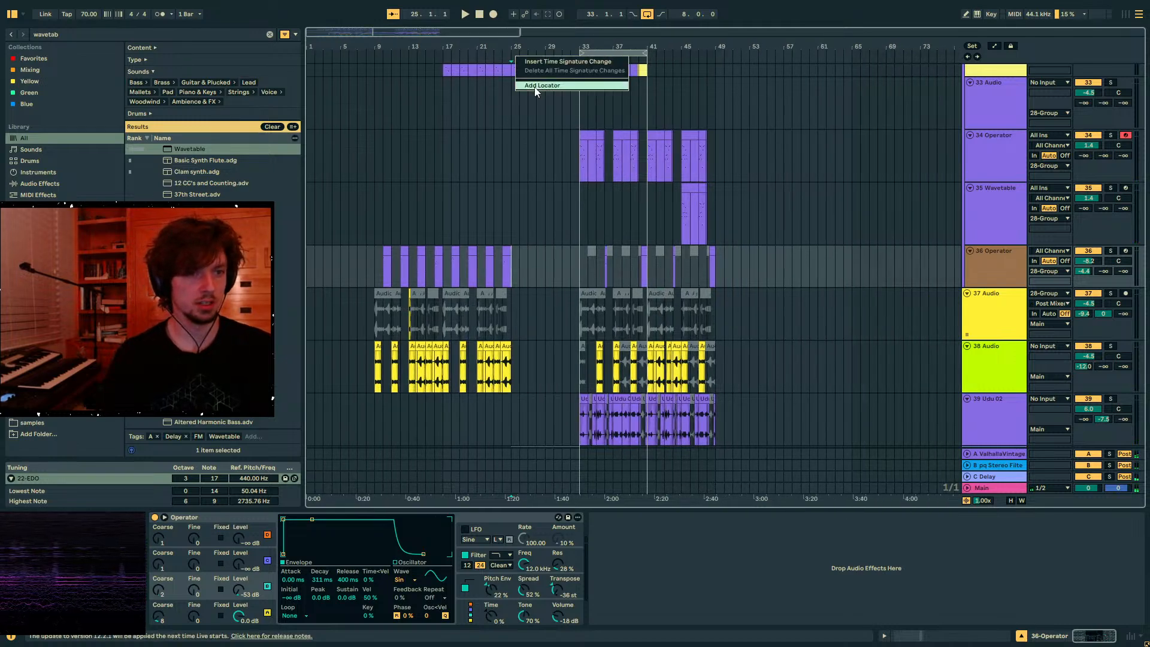
pyautogui.click(534, 85)
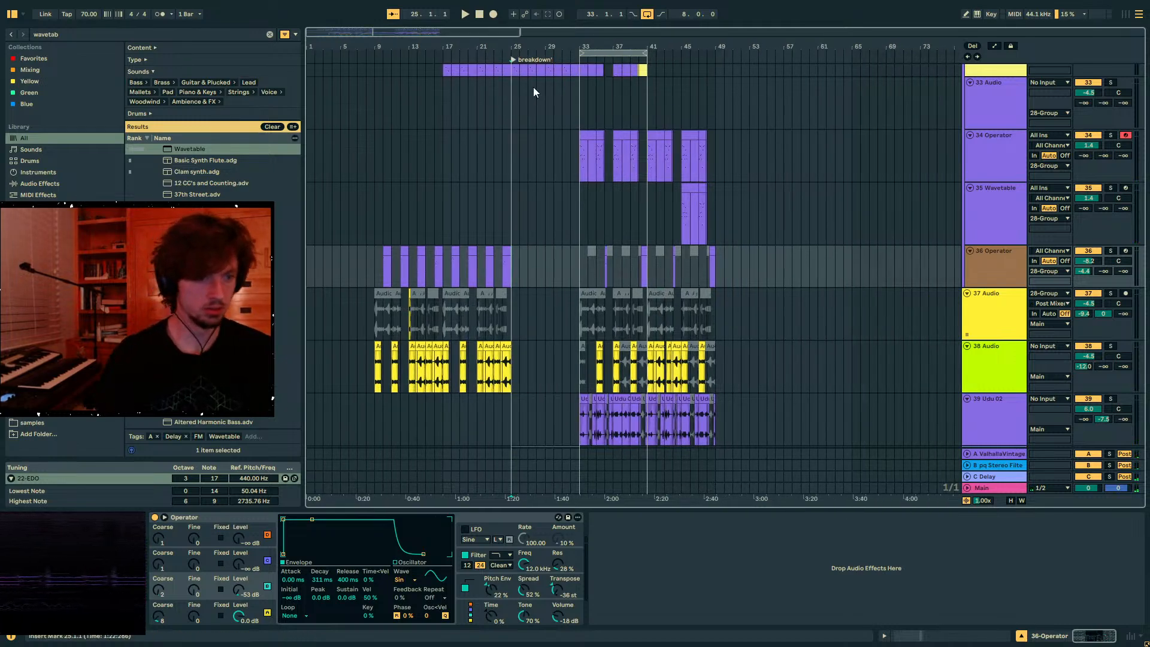
# - Play the track from bar 1 and look over all tracks across the whole arrangement
pyautogui.click(308, 131)
pyautogui.press('space')
pyautogui.scroll(-3, 442, 177)
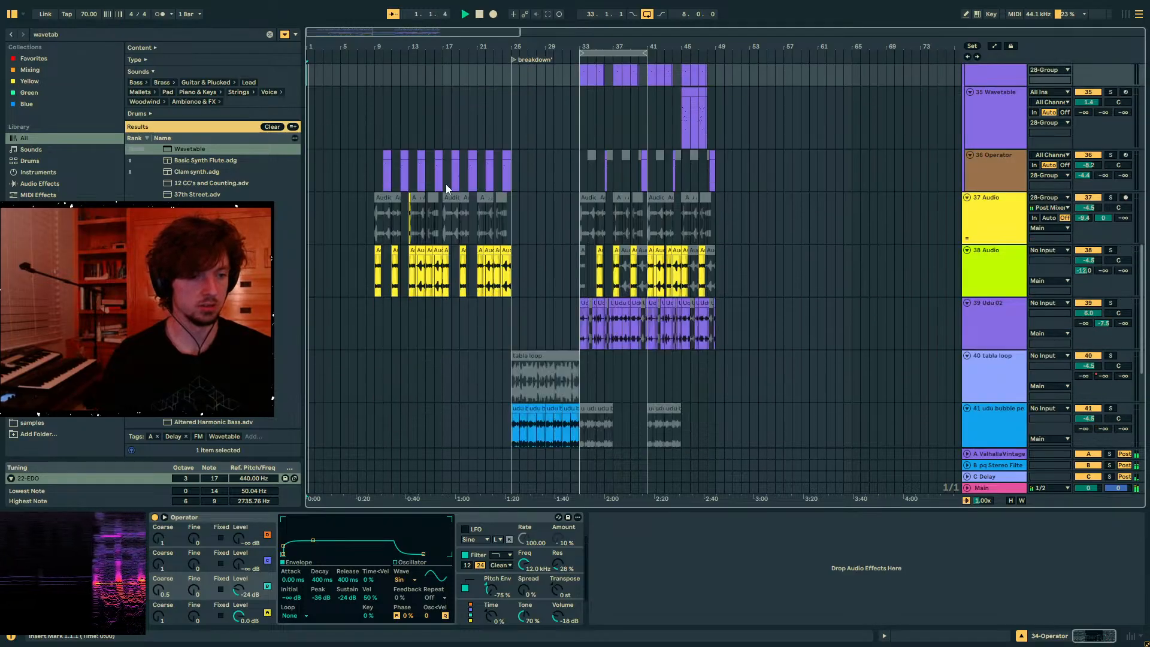
pyautogui.scroll(-5, 445, 185)
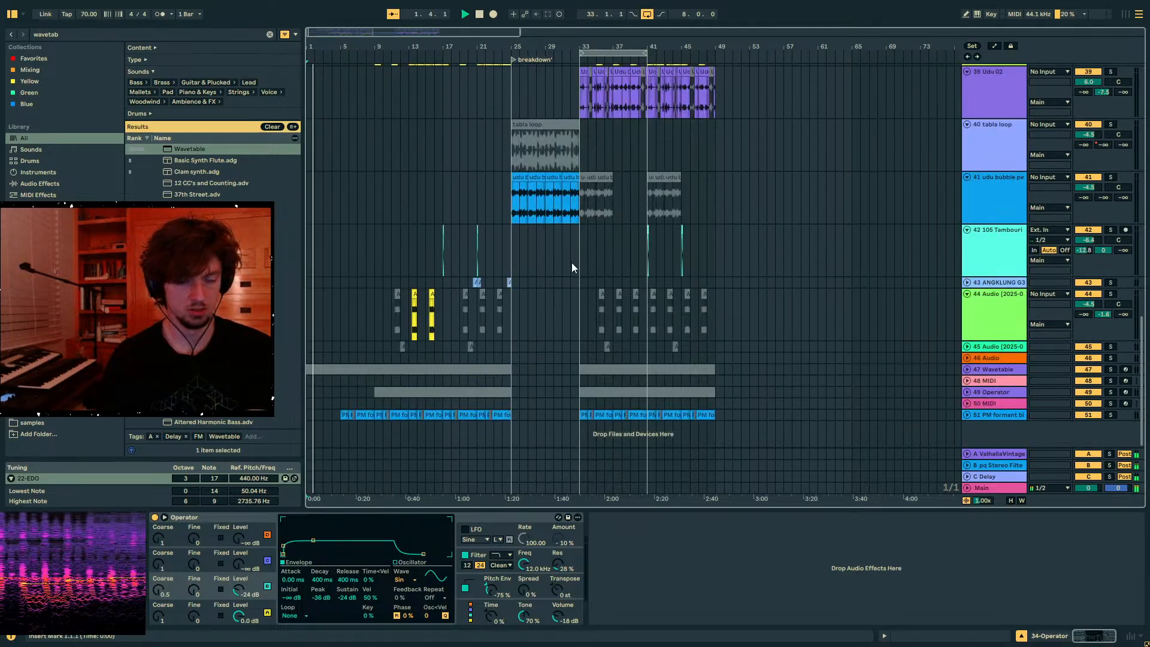
pyautogui.scroll(4, 571, 262)
pyautogui.scroll(-4, 571, 262)
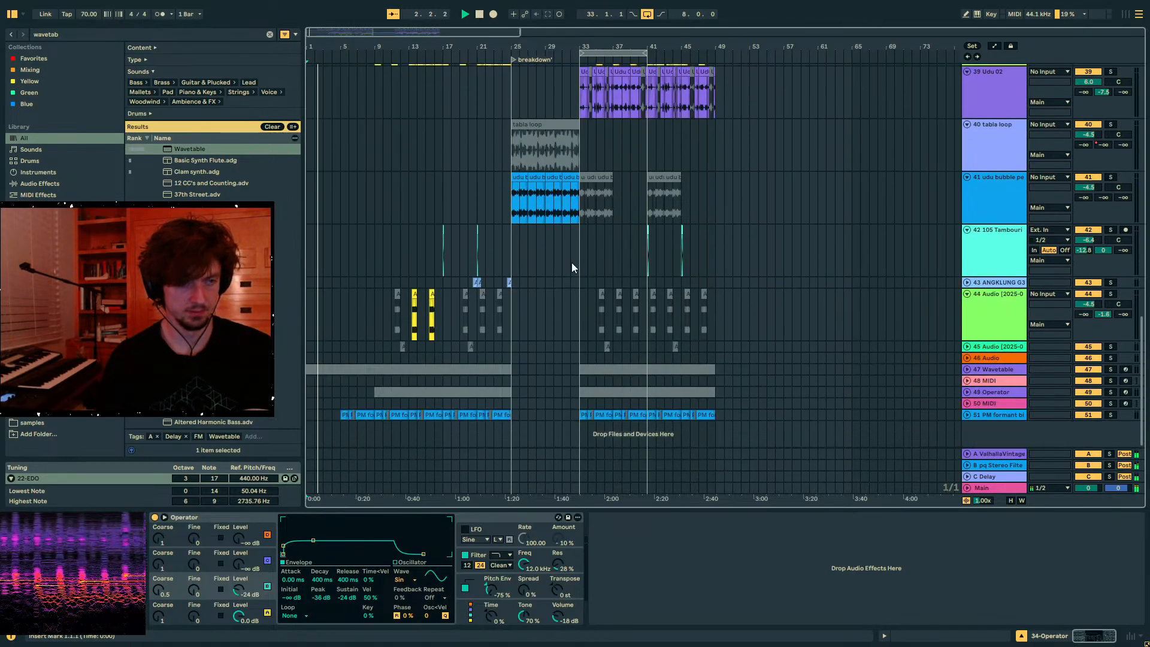
pyautogui.scroll(10, 571, 262)
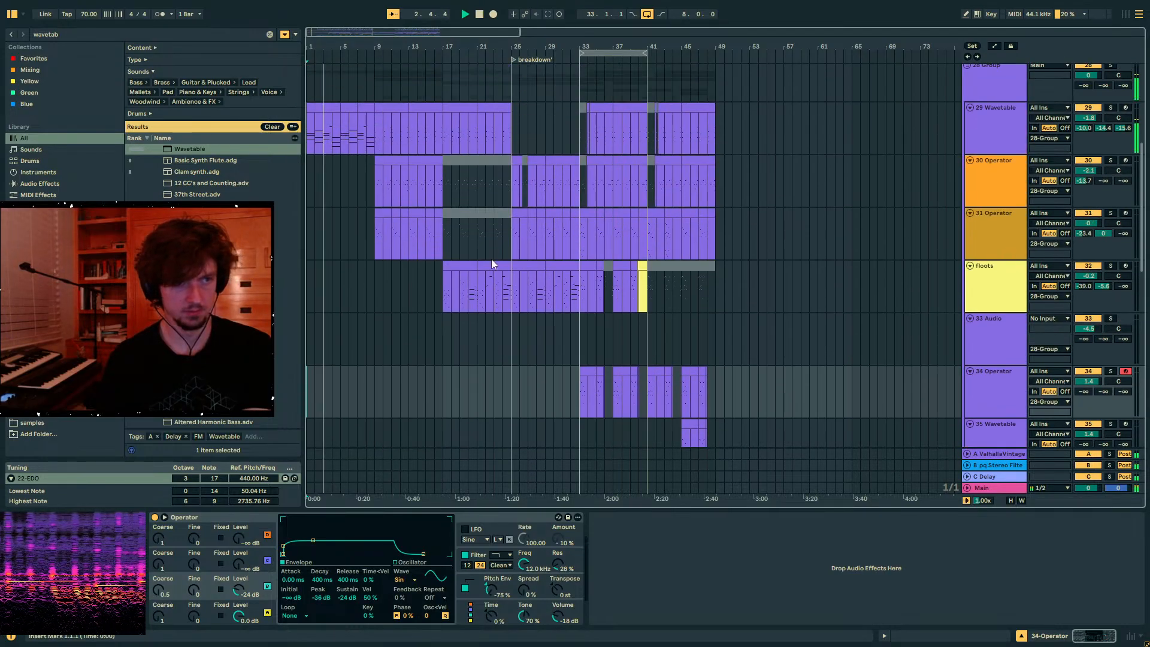
pyautogui.click(367, 321)
pyautogui.press('-')
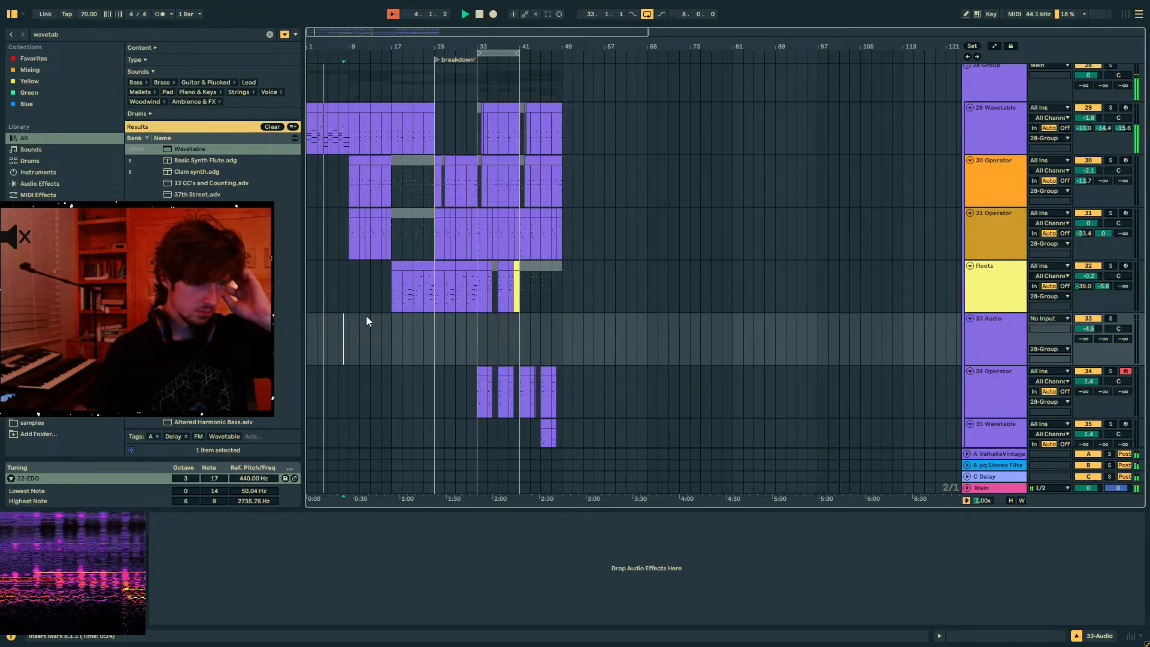
# - Add the bloom plug-in to the Main track, ahead of Ozone 8 Elements
pyautogui.scroll(2, 366, 318)
pyautogui.click(328, 224)
pyautogui.click(979, 488)
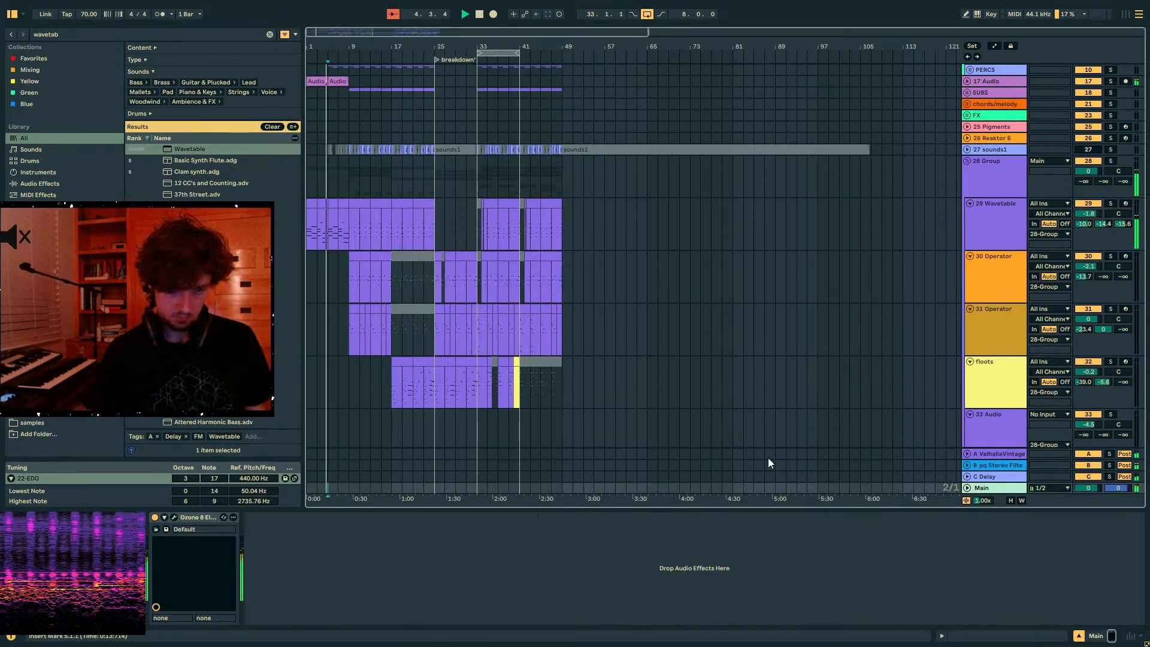
pyautogui.click(91, 35)
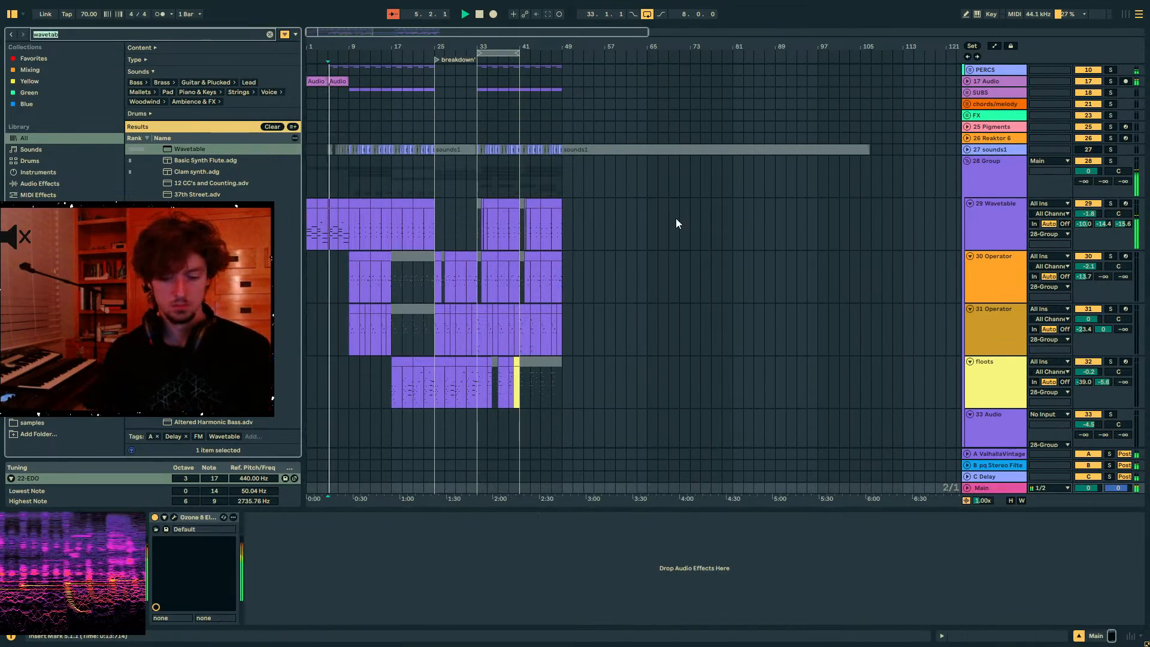
pyautogui.write('bloom')
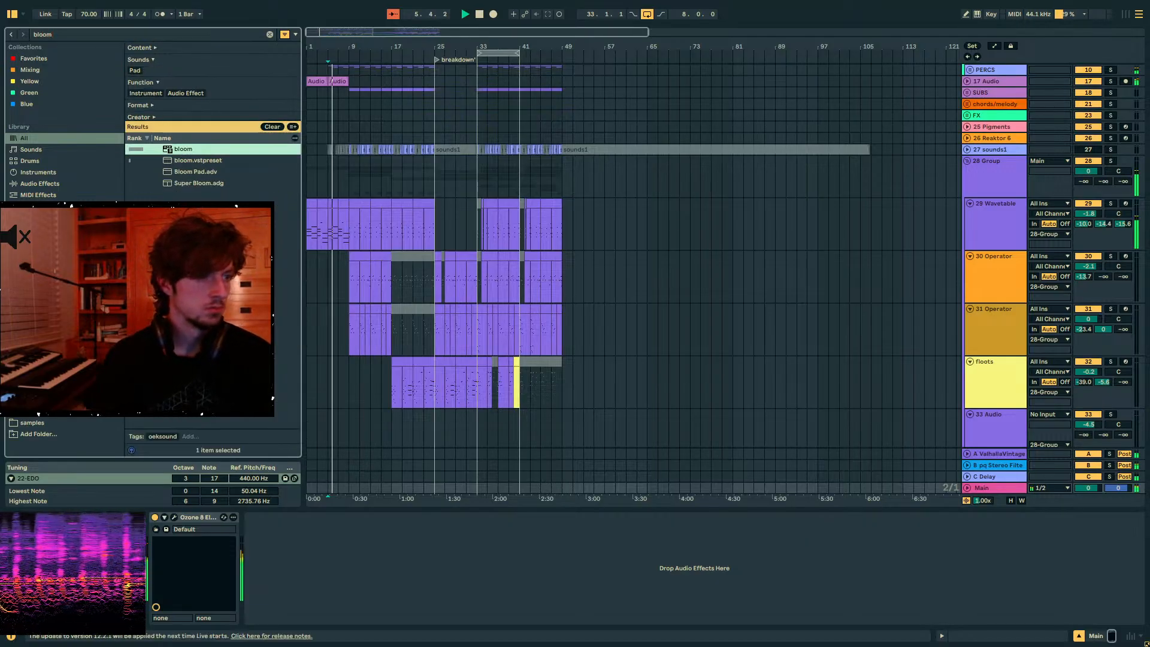
pyautogui.press('Return')
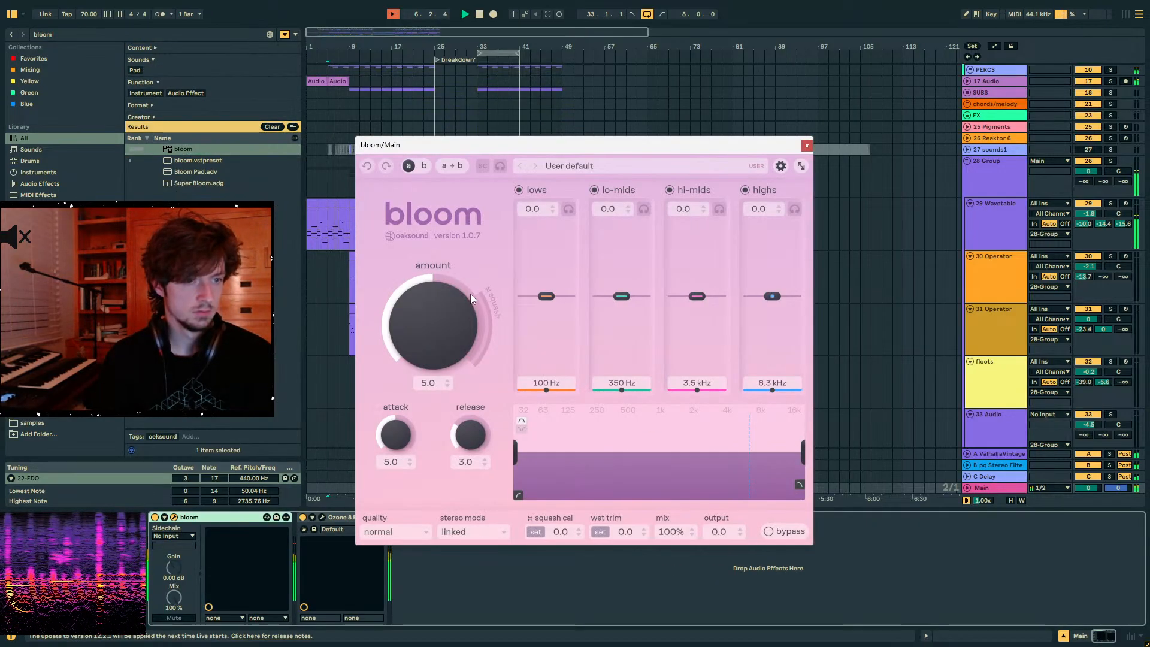
# - Load the Smiley curve preset from bloom's Master bus category and close the plug-in window
pyautogui.click(566, 166)
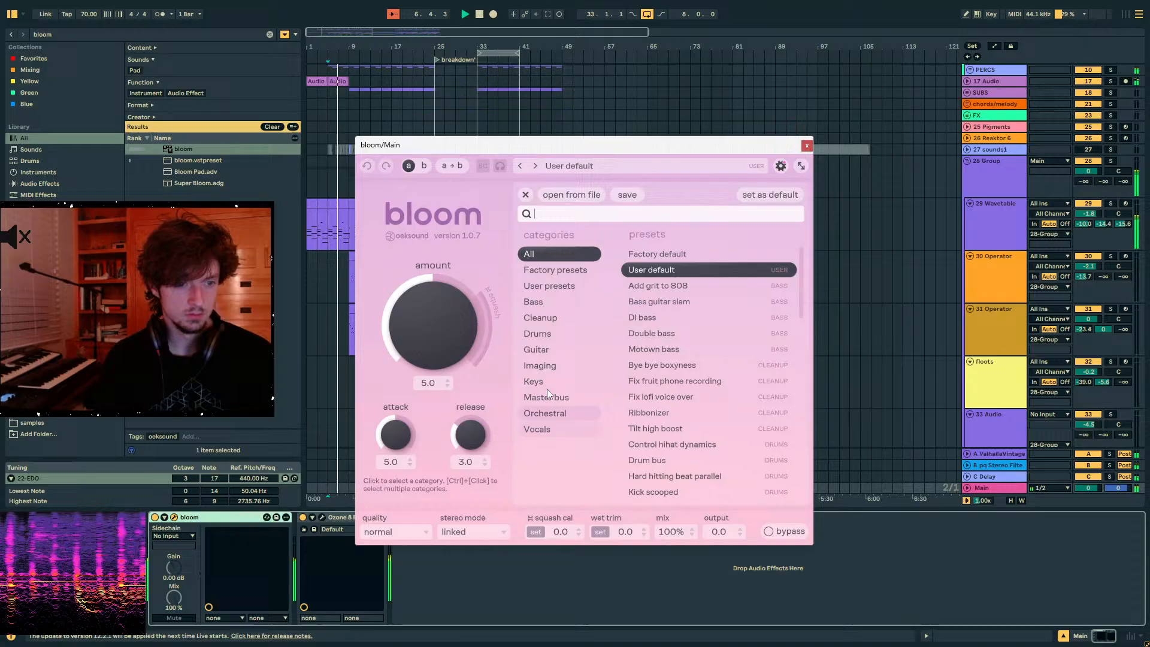
pyautogui.click(548, 335)
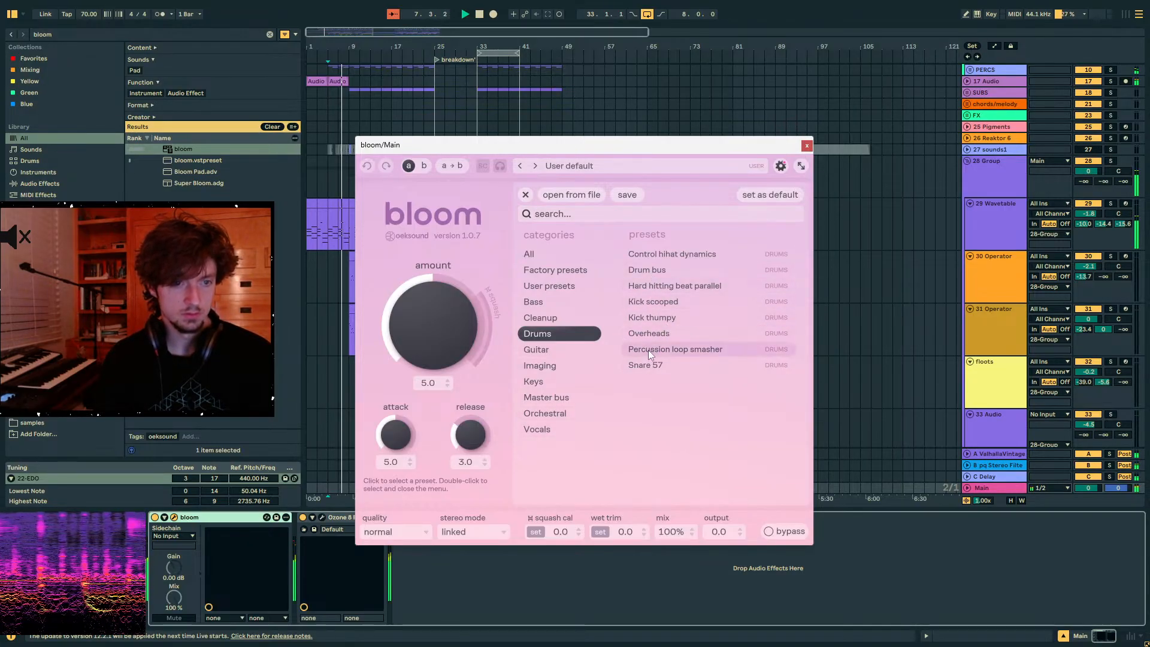
pyautogui.click(545, 399)
pyautogui.click(671, 387)
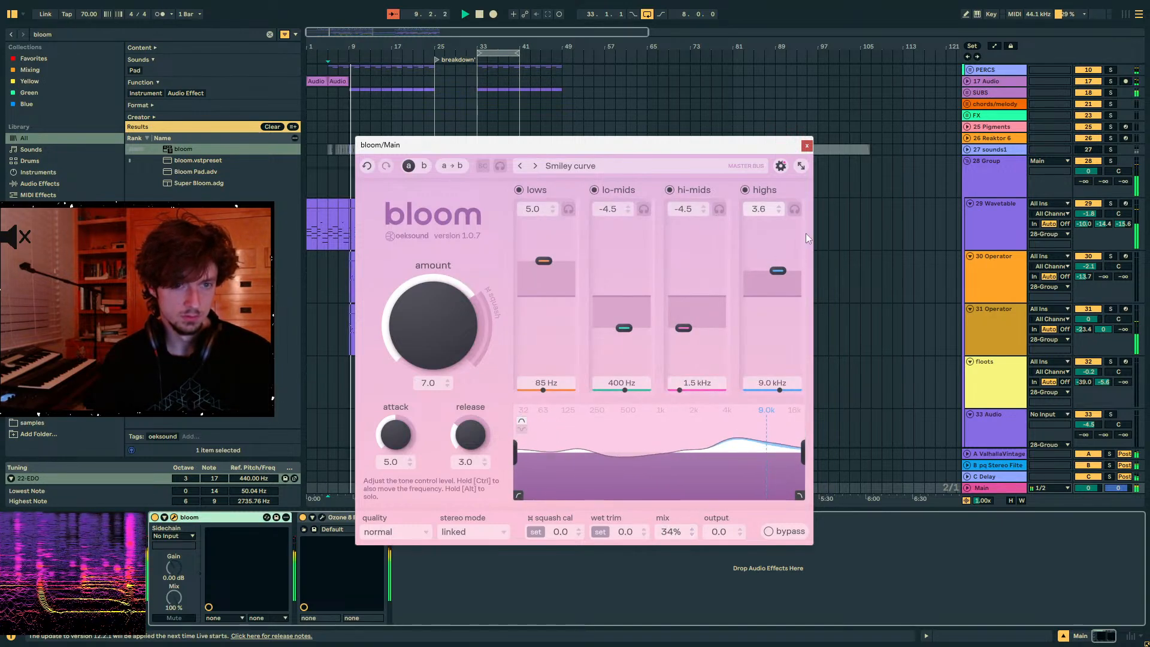
pyautogui.click(807, 146)
# - Play the arrangement from just before bar 9 to hear the mix
pyautogui.click(351, 181)
pyautogui.scroll(2, 351, 181)
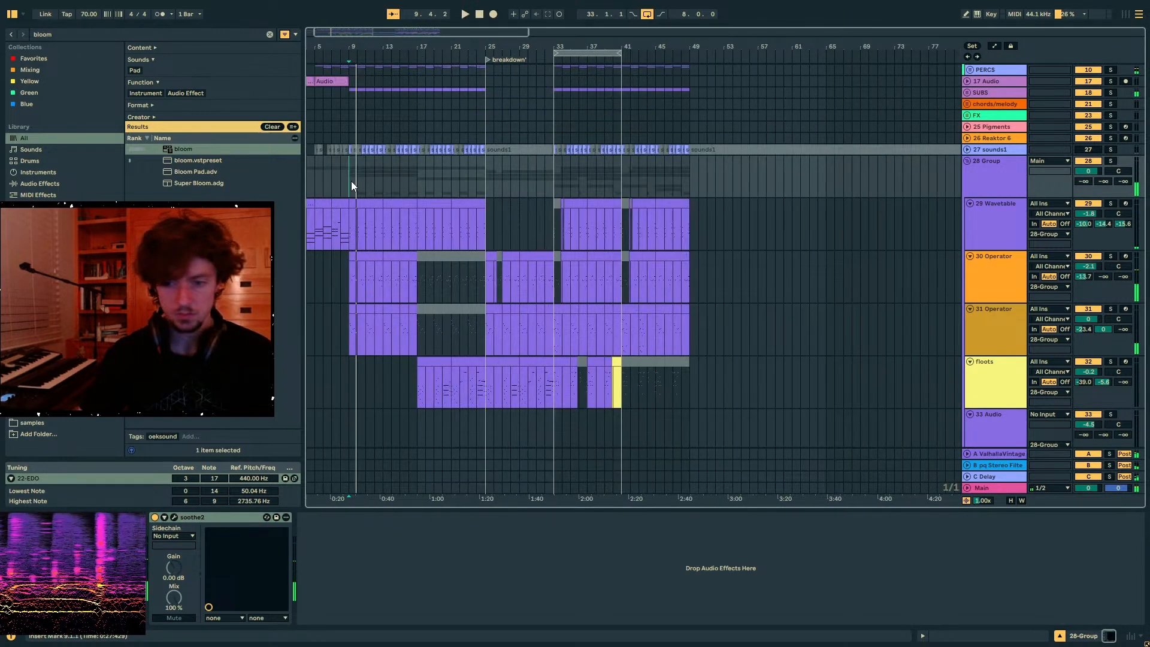
pyautogui.click(351, 181)
pyautogui.scroll(3, 351, 181)
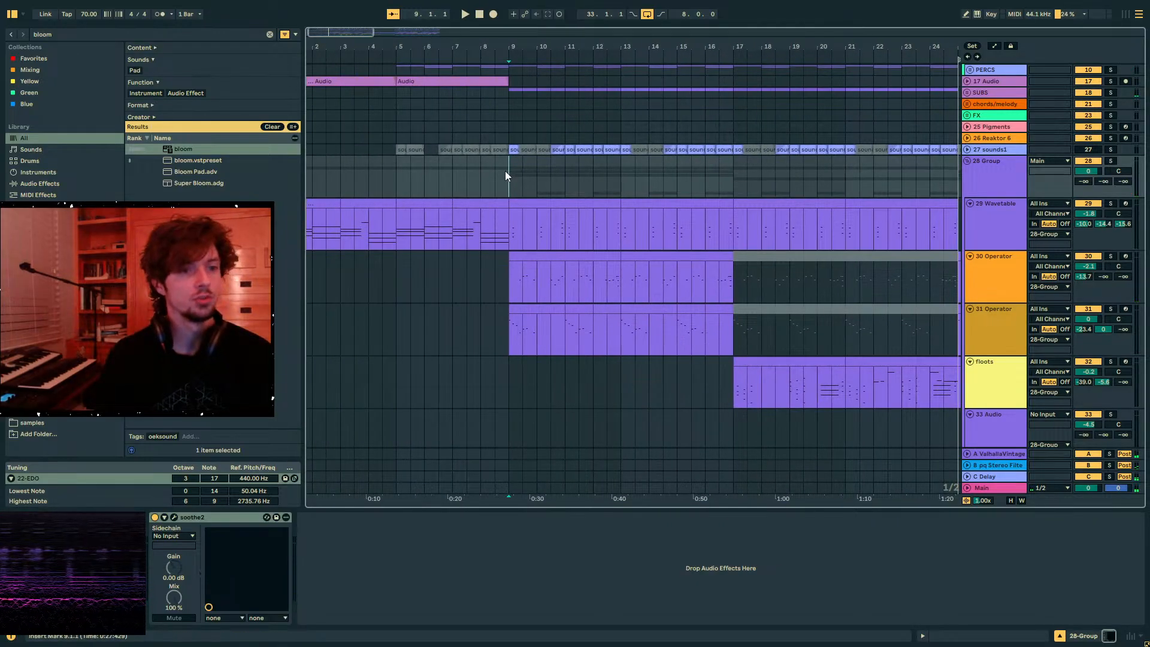
pyautogui.scroll(-3, 494, 177)
pyautogui.press('space')
# - Add an EQ Eight to audio track 38 and lower its first band to -4.83 dB at 150 Hz
pyautogui.scroll(-5, 591, 271)
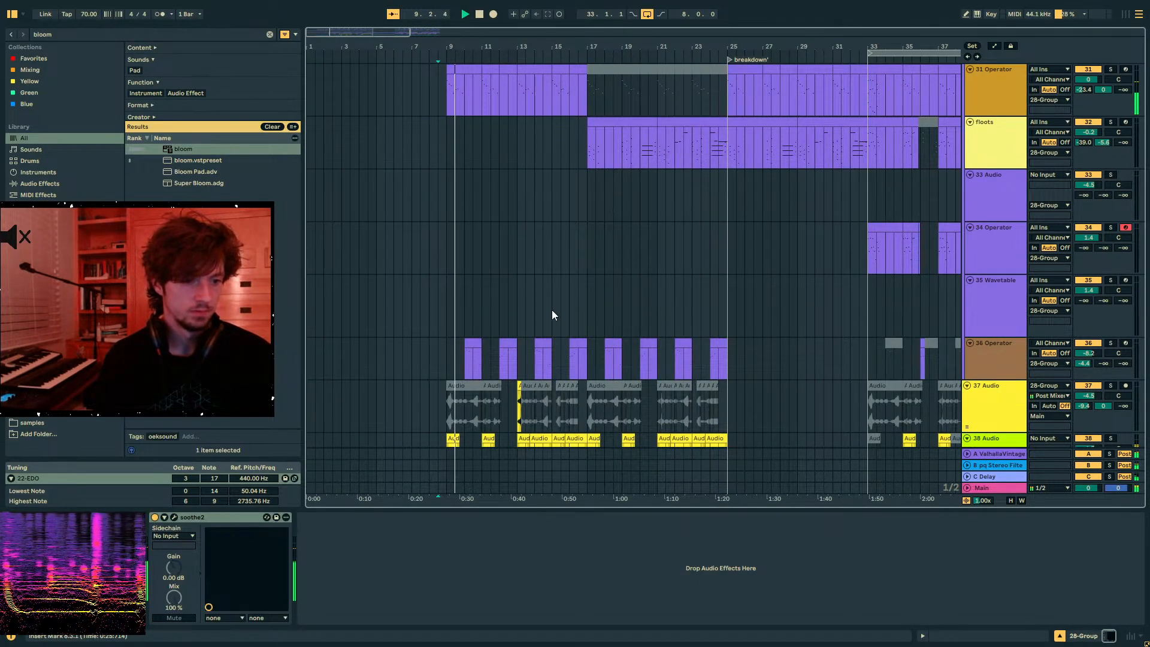
pyautogui.scroll(-3, 539, 324)
pyautogui.click(452, 390)
pyautogui.hotkey('ctrl', 'f')
pyautogui.write('eq 8')
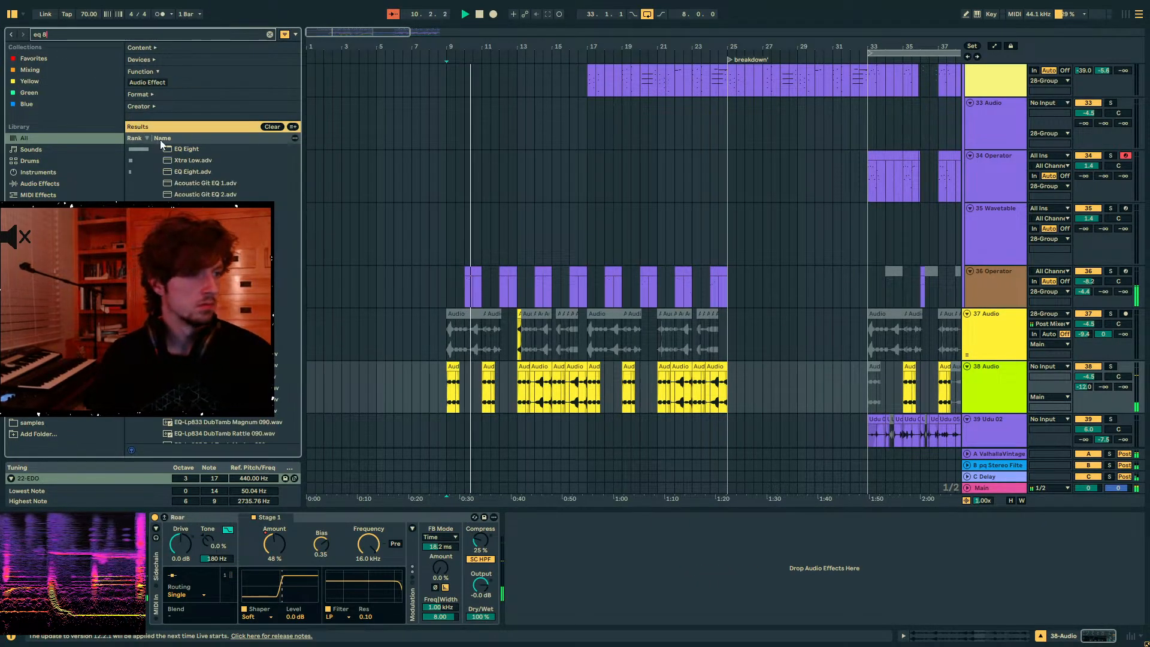
pyautogui.doubleClick(165, 148)
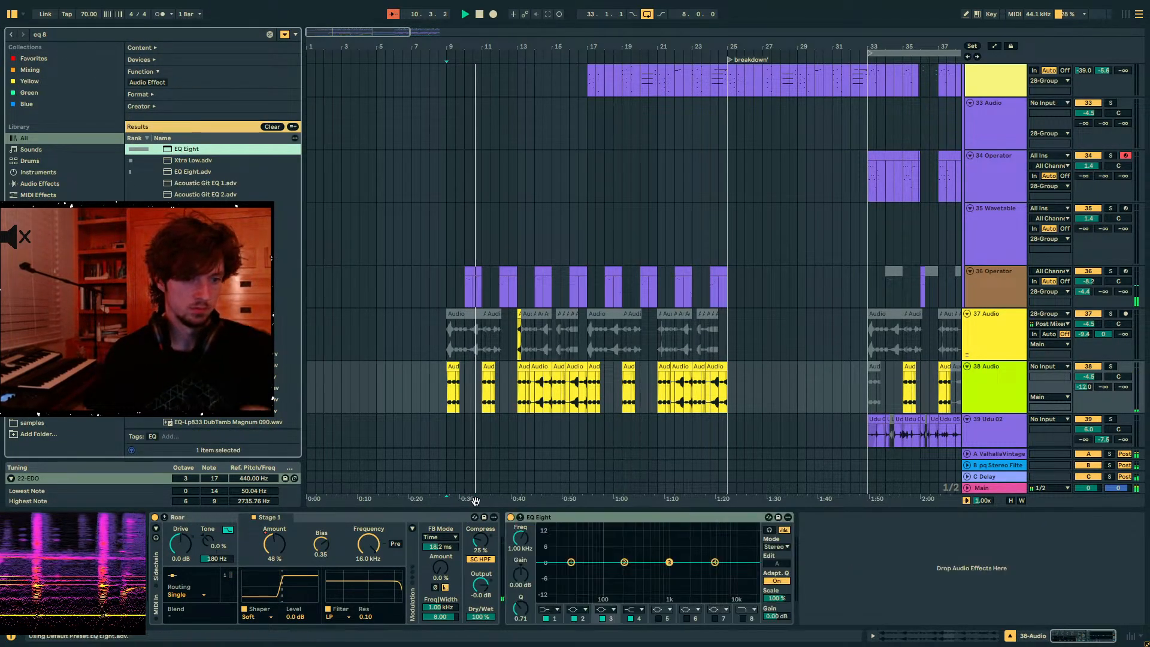
pyautogui.moveTo(570, 562); pyautogui.dragTo(616, 574)
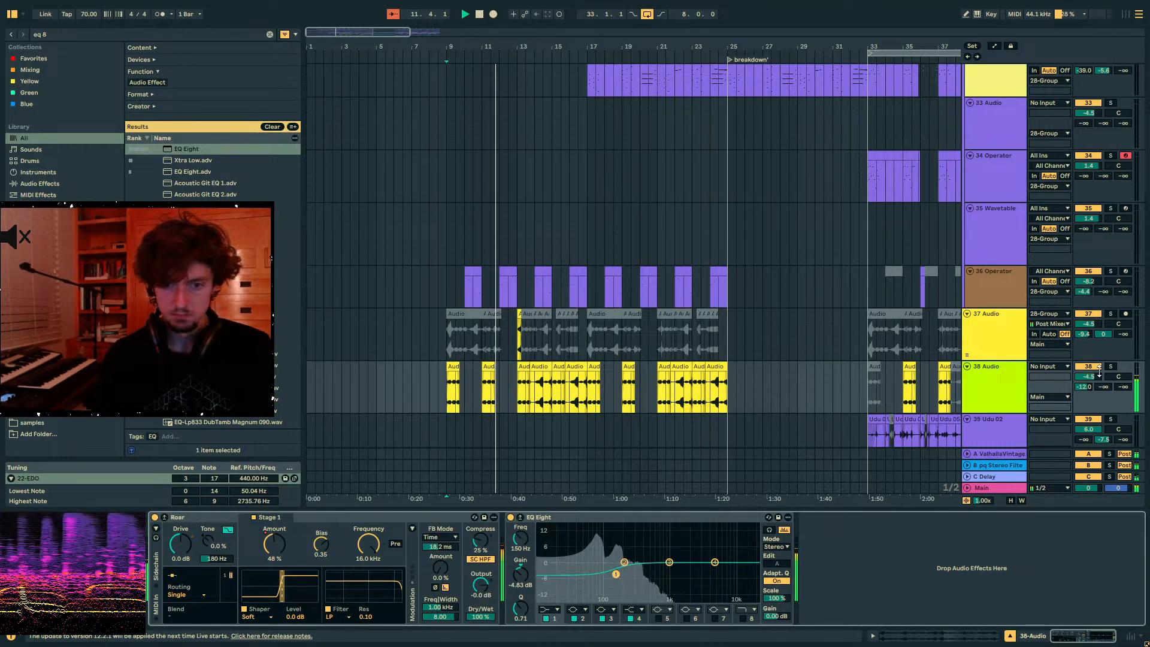
pyautogui.click(986, 394)
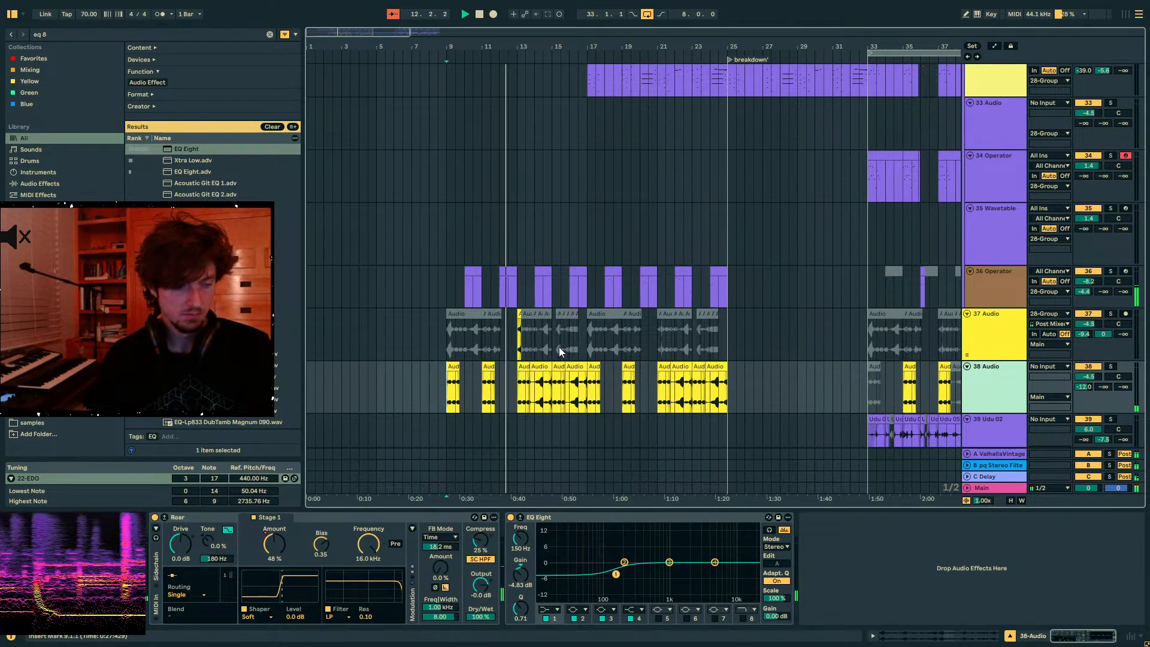
# - Unfold the SUBS group and set the Dist Amount of the Hip-Hop Sub Bass rack to 32
pyautogui.scroll(8, 559, 347)
pyautogui.scroll(2, 562, 346)
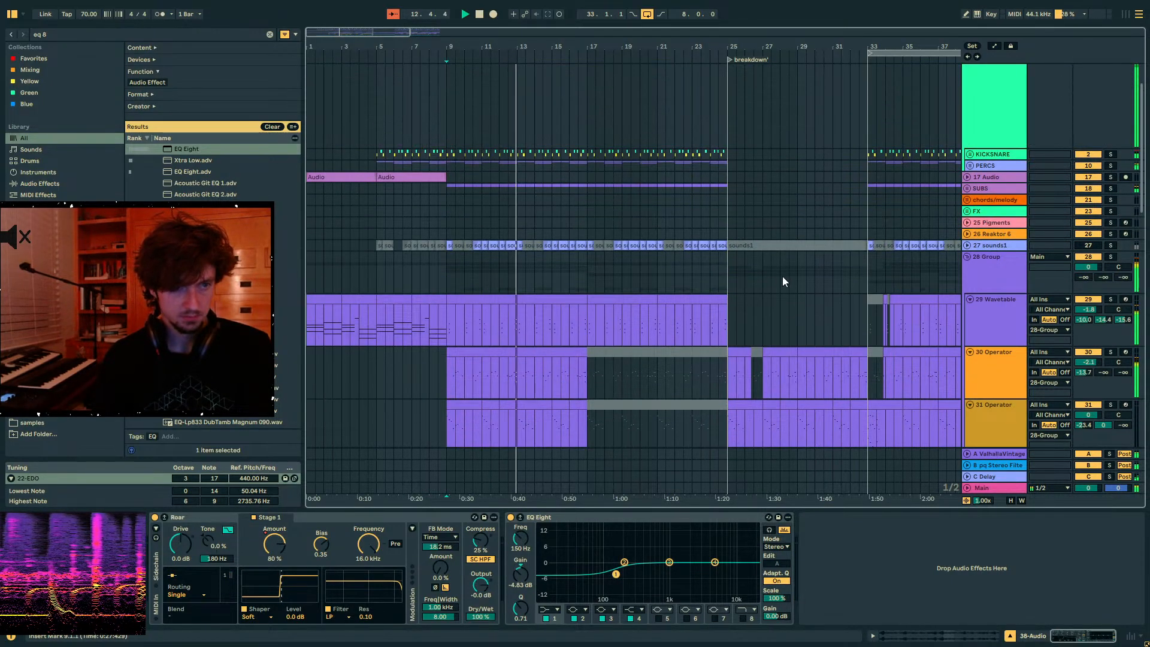
pyautogui.click(967, 188)
pyautogui.click(991, 197)
pyautogui.click(1015, 249)
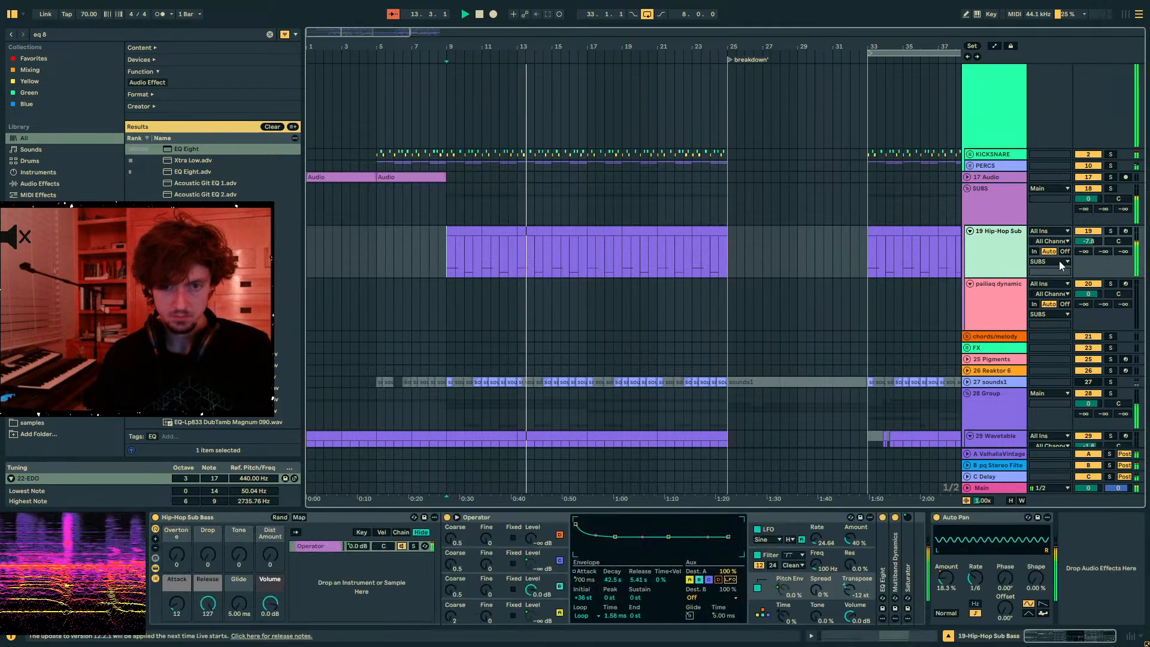
pyautogui.moveTo(270, 554); pyautogui.dragTo(270, 541)
# - Set the volume of audio track 44 to -10.0 dB
pyautogui.scroll(-15, 504, 306)
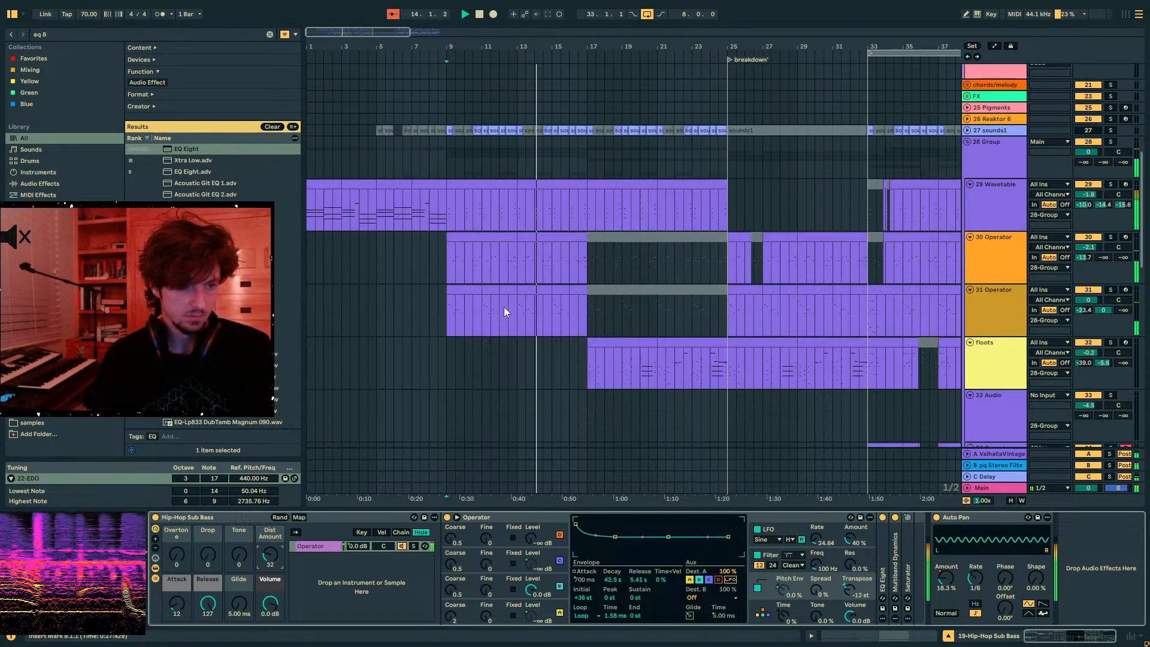
pyautogui.scroll(-4, 575, 303)
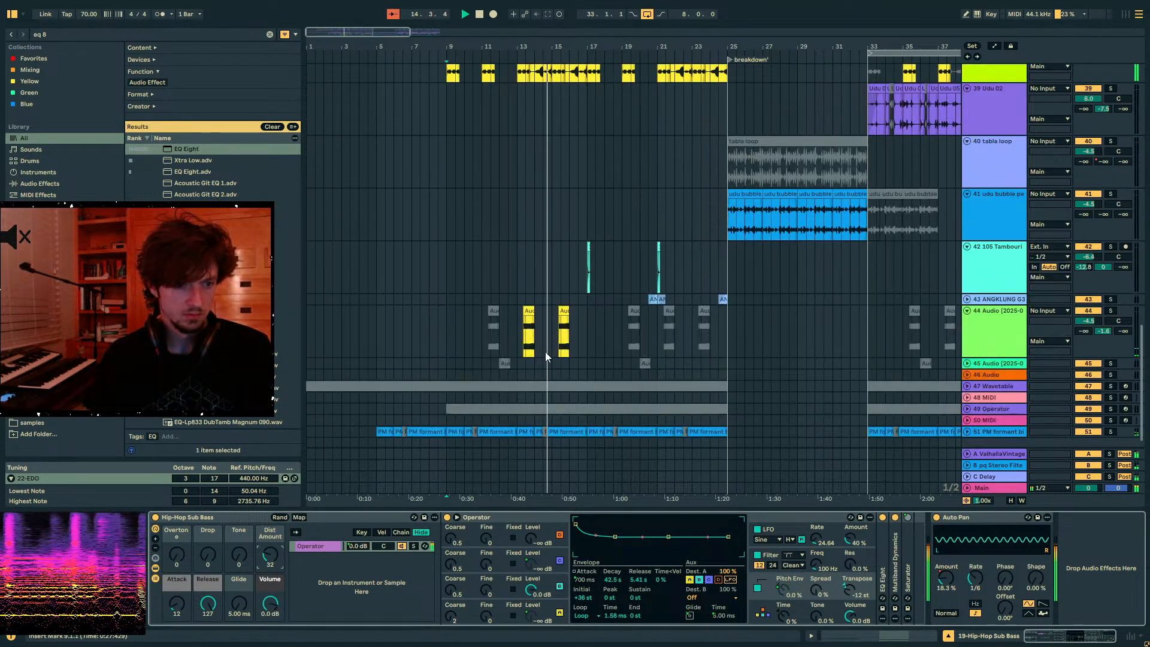
pyautogui.click(545, 351)
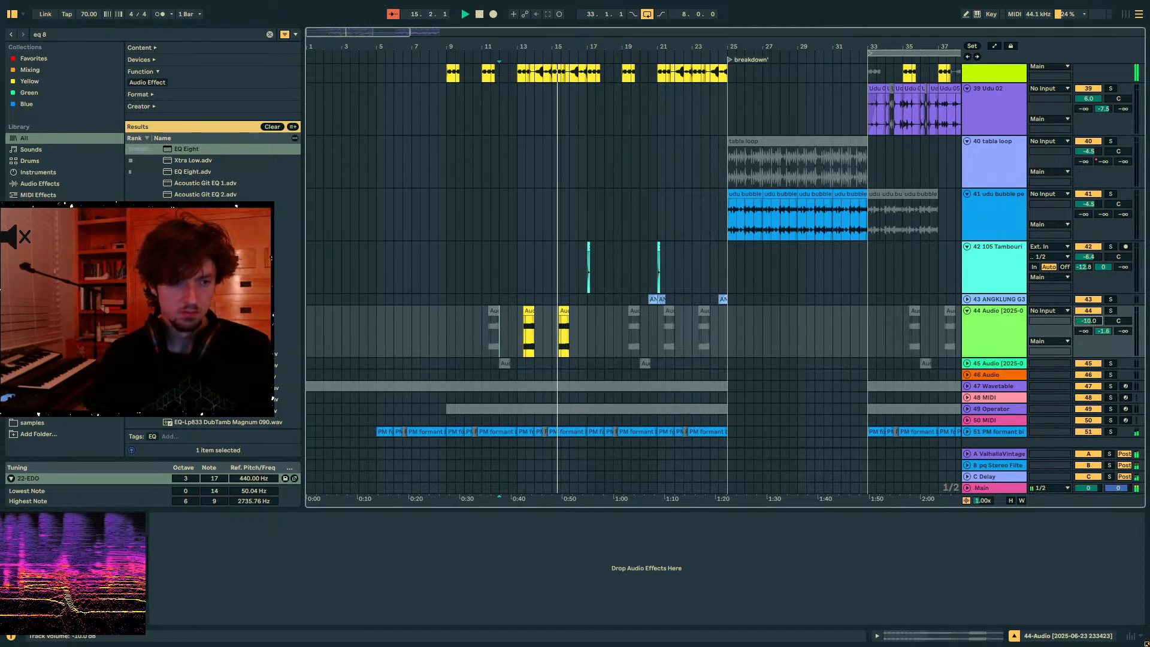
# - Add a Spectrum analyzer to the Main track and lower the Ozone Maximizer threshold to -4.6 dB
pyautogui.click(910, 488)
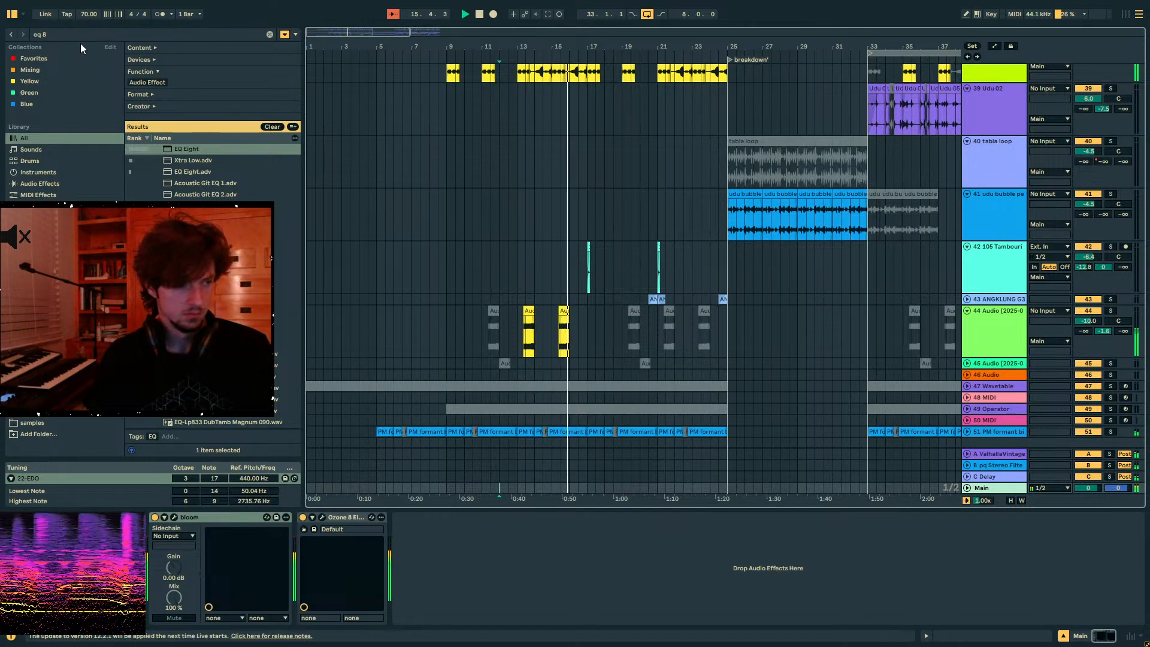
pyautogui.hotkey('ctrl', 'f')
pyautogui.write('spectru')
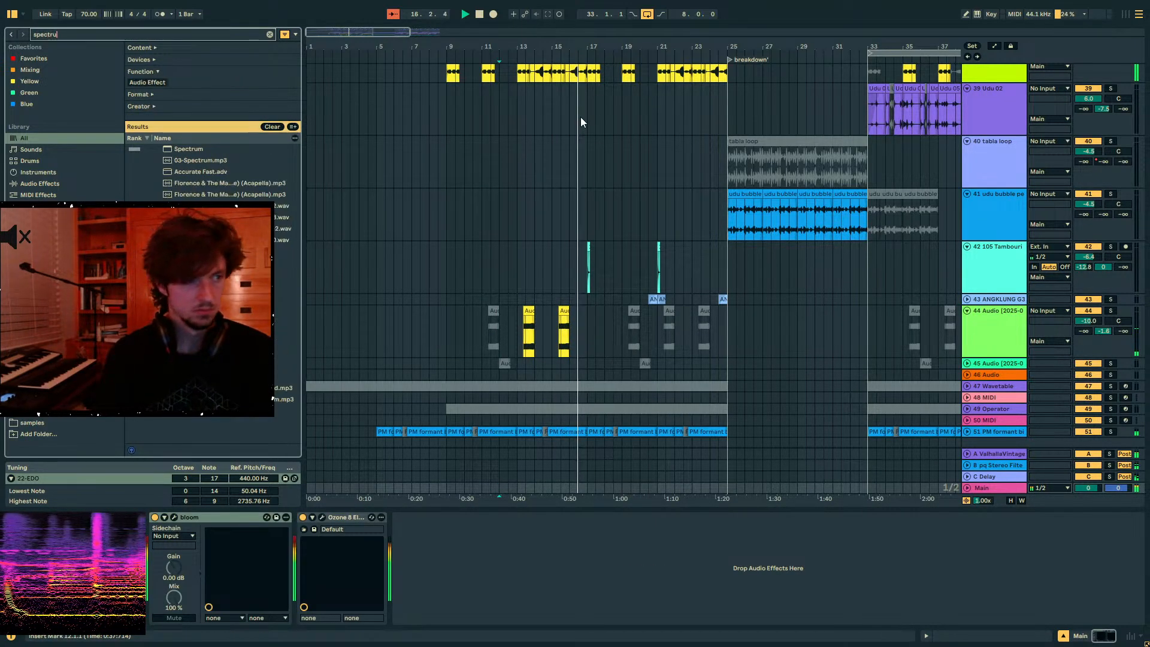
pyautogui.click(168, 150)
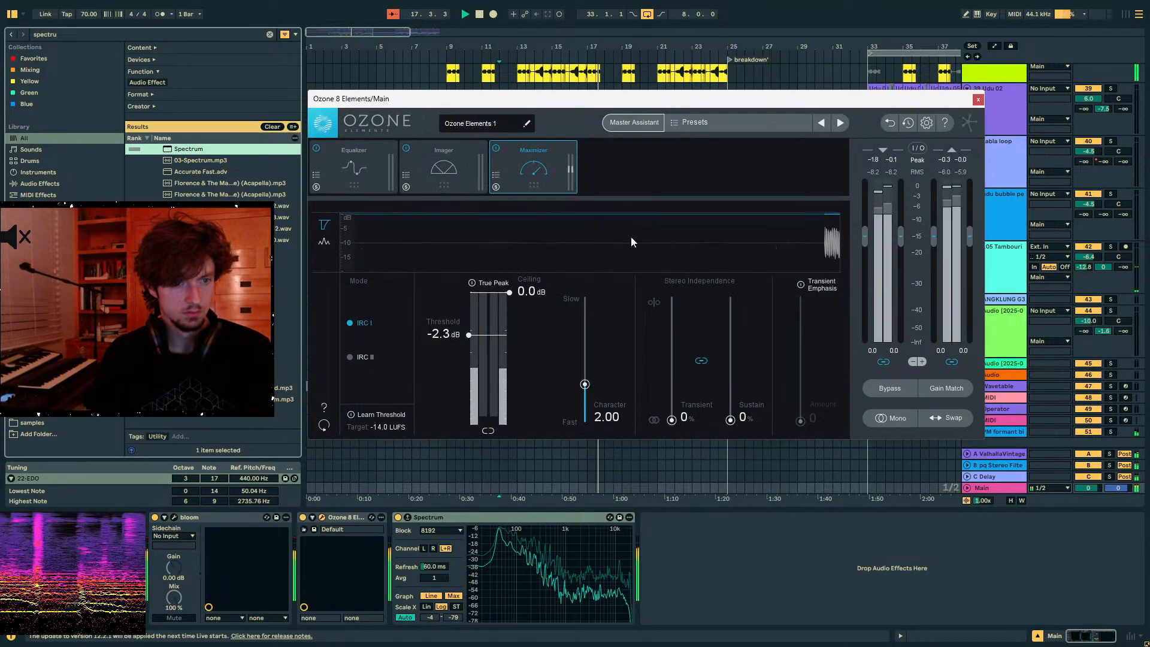
pyautogui.moveTo(469, 333); pyautogui.dragTo(470, 359)
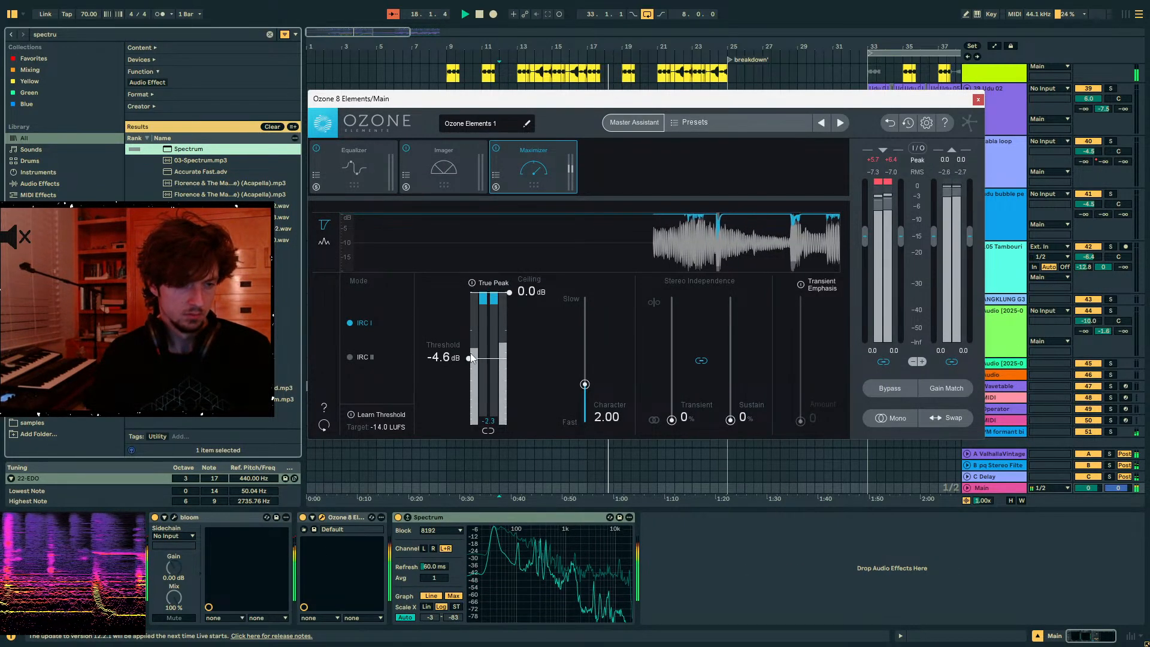
pyautogui.hotkey('ctrl', 'alt', 'p')
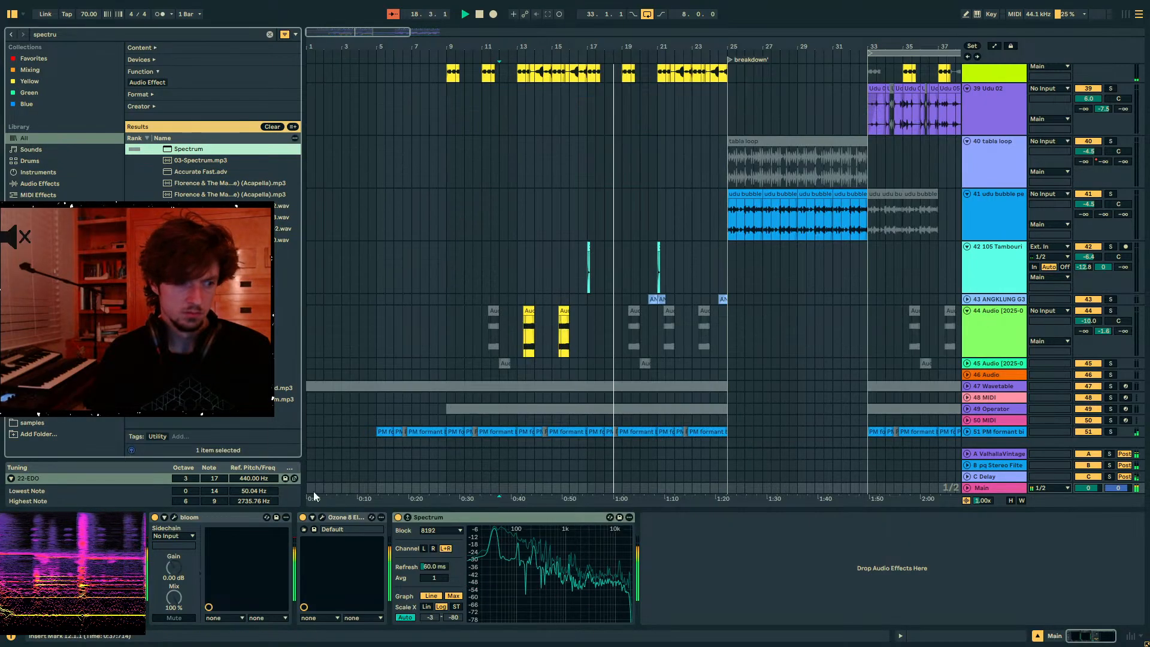
# - In bloom on the Main track, set highs to 2.5, hi-mids to -2.7 at 1.4 kHz, and quality to high
pyautogui.click(175, 517)
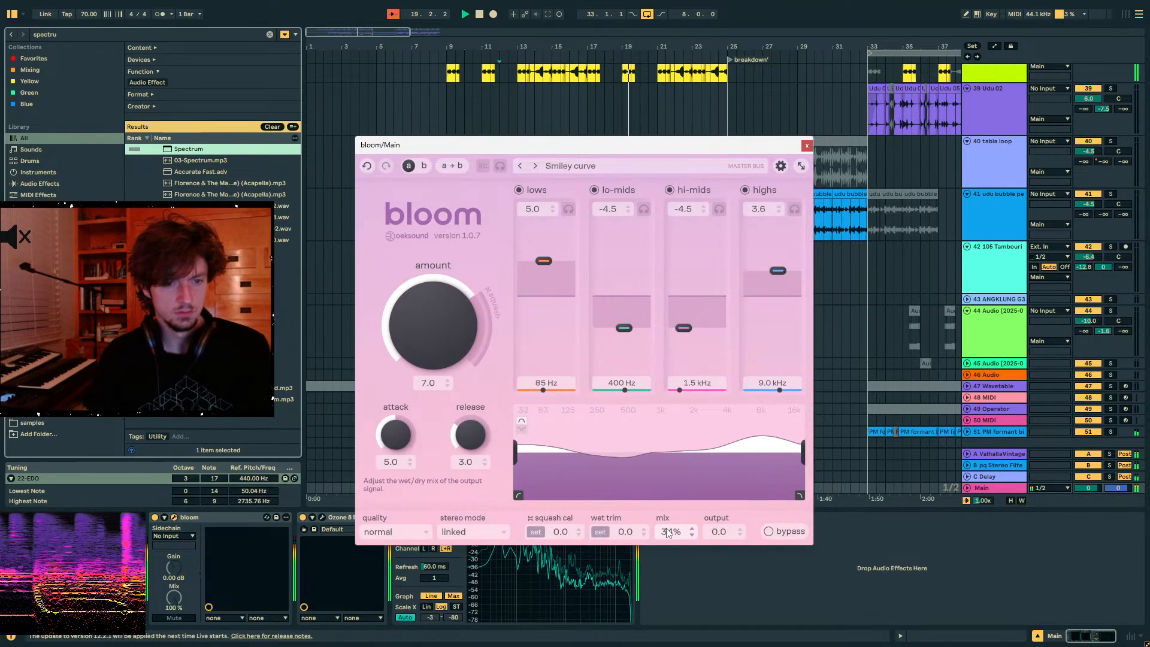
pyautogui.moveTo(777, 271); pyautogui.dragTo(777, 278)
pyautogui.moveTo(695, 324); pyautogui.dragTo(694, 311)
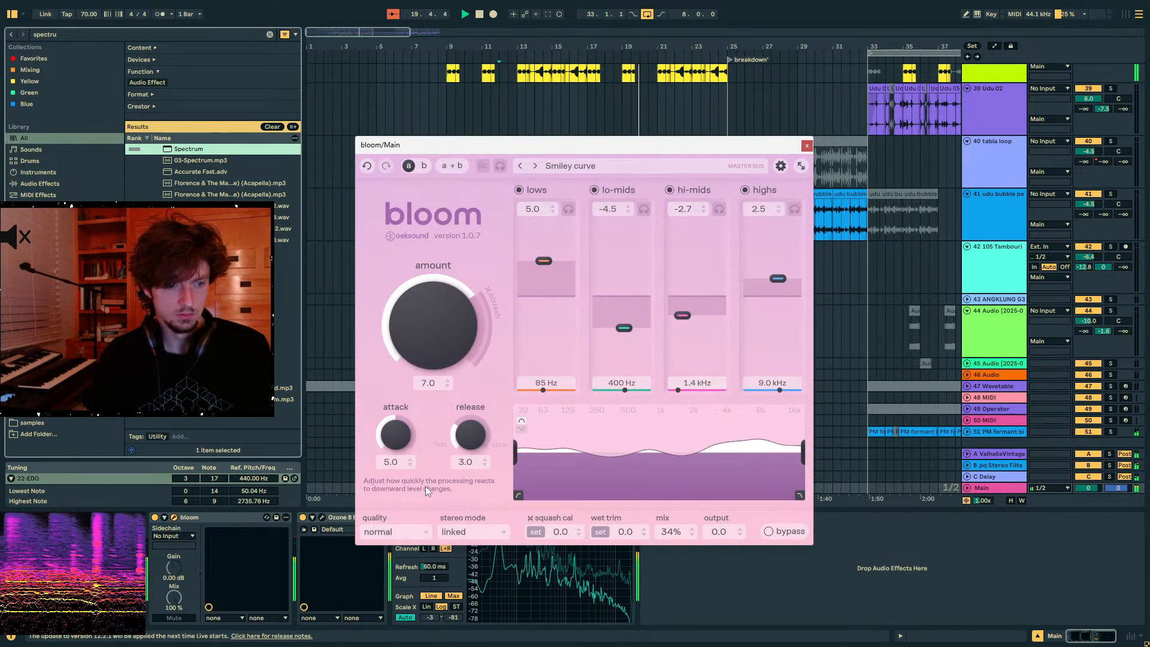
pyautogui.click(395, 532)
pyautogui.click(395, 564)
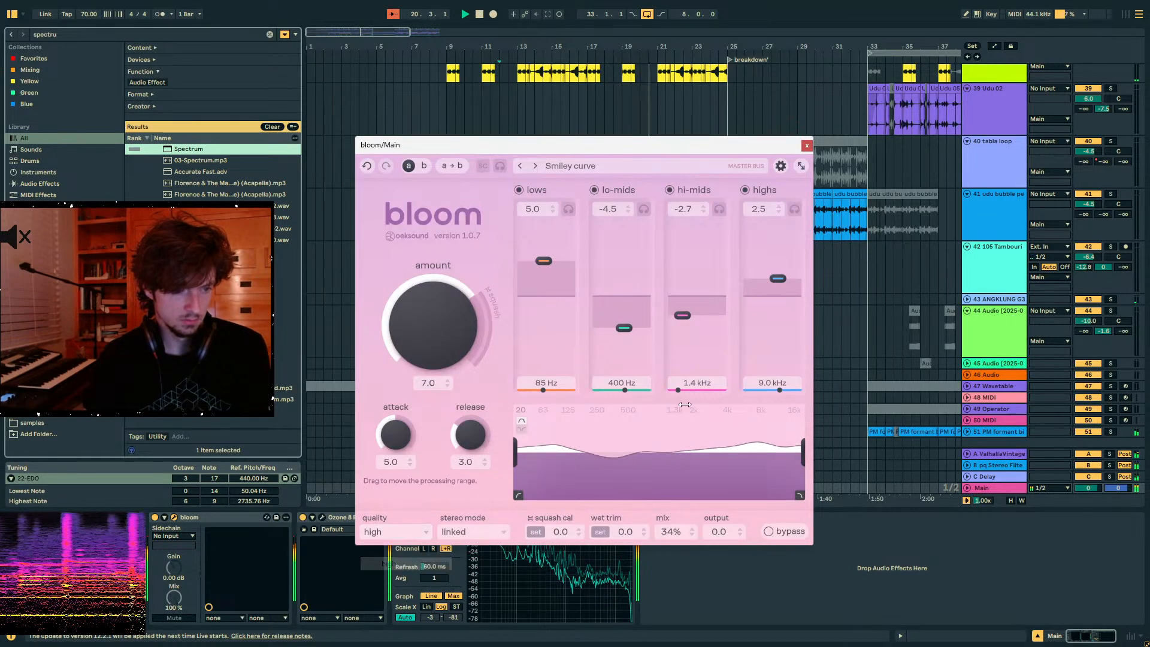
pyautogui.click(807, 145)
# - Fold all tracks and copy the ANGKLUNG clip that leads into the breakdown to just before bar 33
pyautogui.scroll(5, 708, 286)
pyautogui.scroll(10, 708, 286)
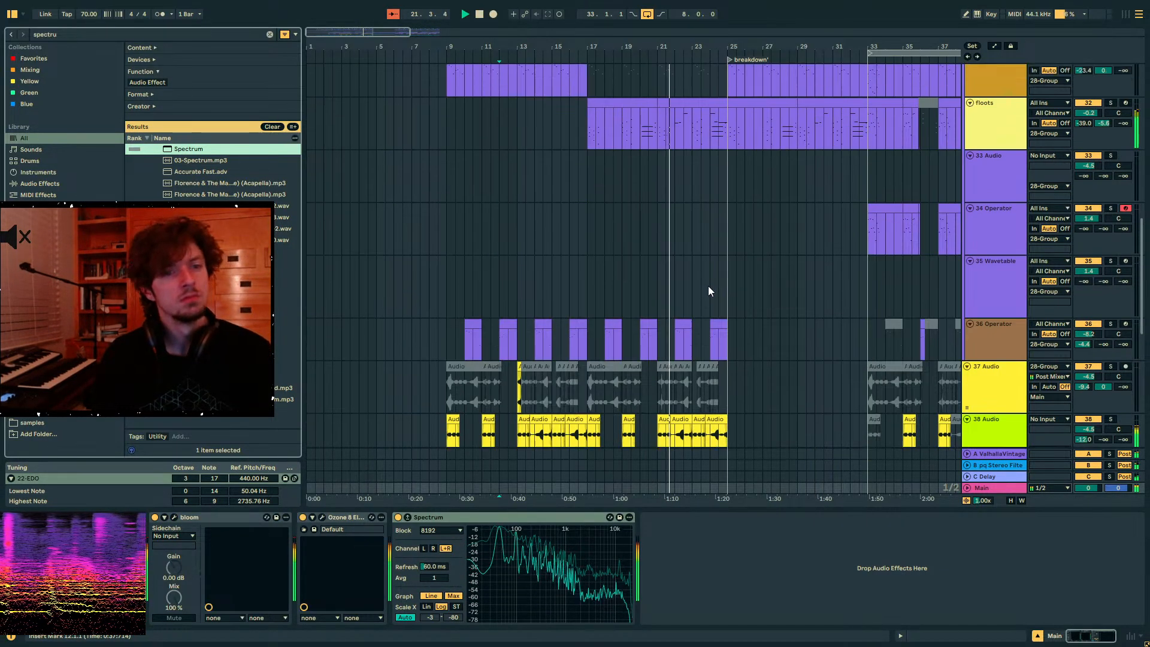
pyautogui.scroll(4, 717, 310)
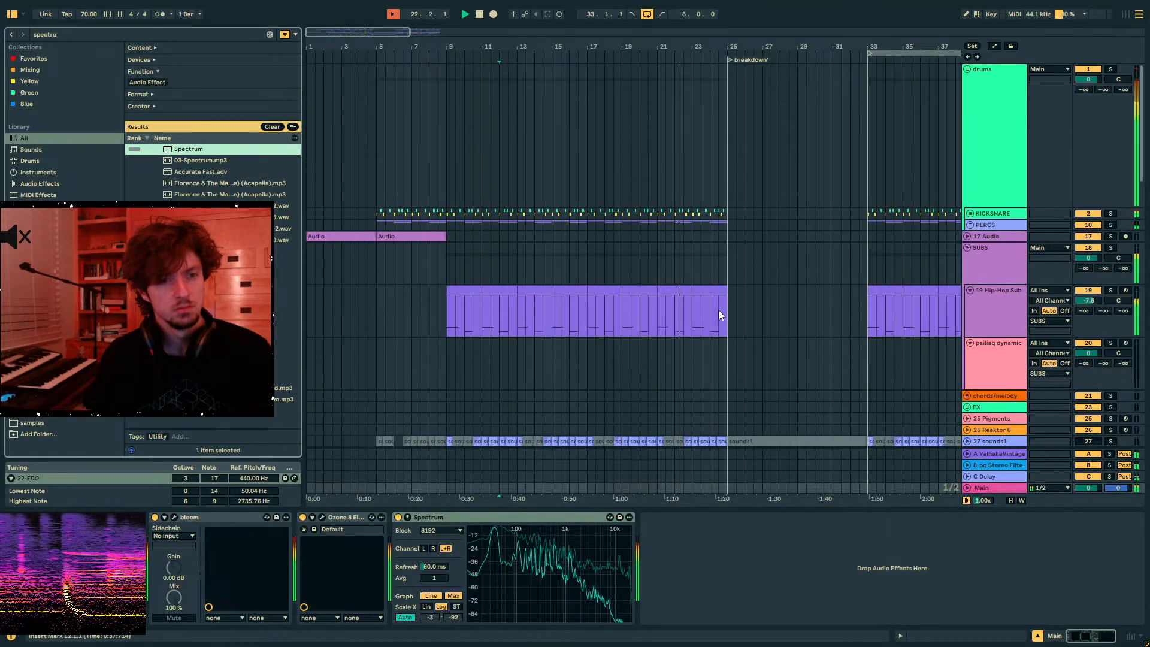
pyautogui.keyDown('alt'); pyautogui.click(967, 247); pyautogui.keyUp('alt')
pyautogui.moveTo(724, 241); pyautogui.dragTo(864, 243)
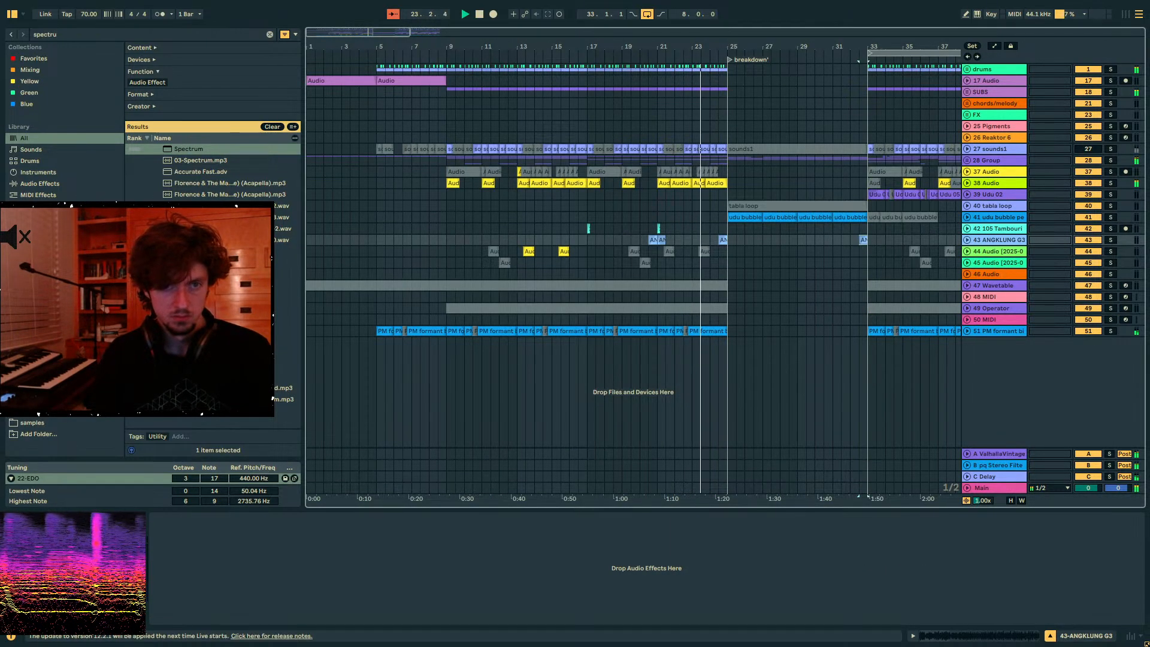
# - Turn off the arrangement loop and place the insert marker at bar 25, at the start of the breakdown
pyautogui.hscroll(5, 731, 216)
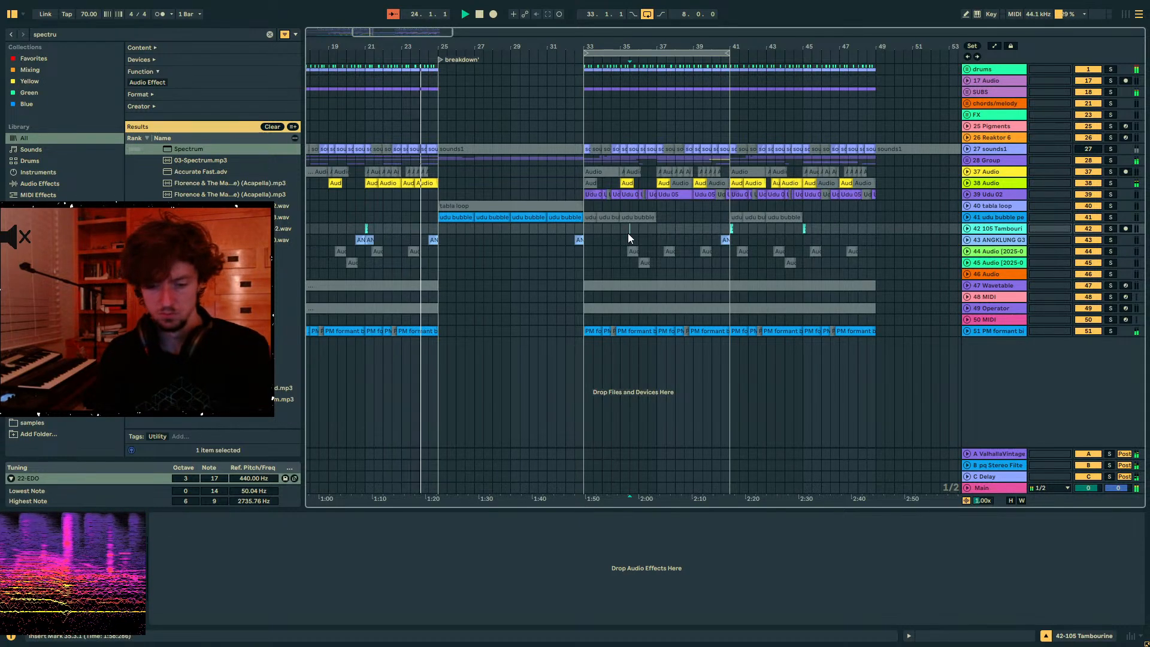
pyautogui.hotkey('ctrl', 'l')
pyautogui.click(436, 239)
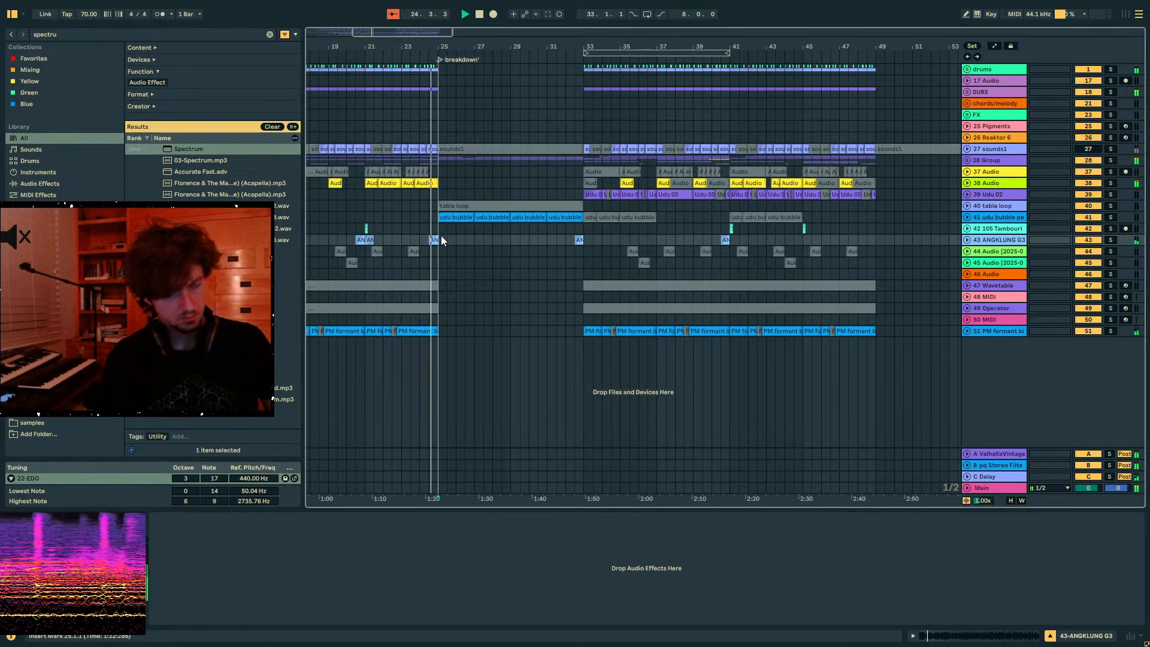
pyautogui.click(456, 250)
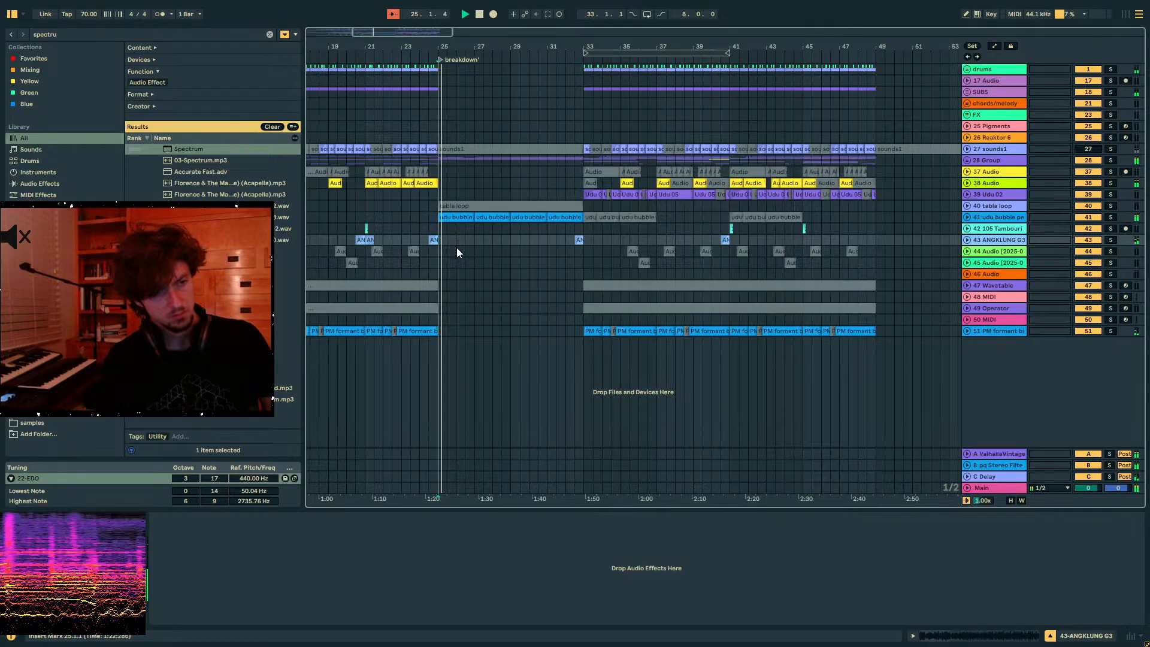
# - Unfold the udu bubble percs track and collapse its pq Stereo Filter + Swap Delay rack
pyautogui.click(968, 220)
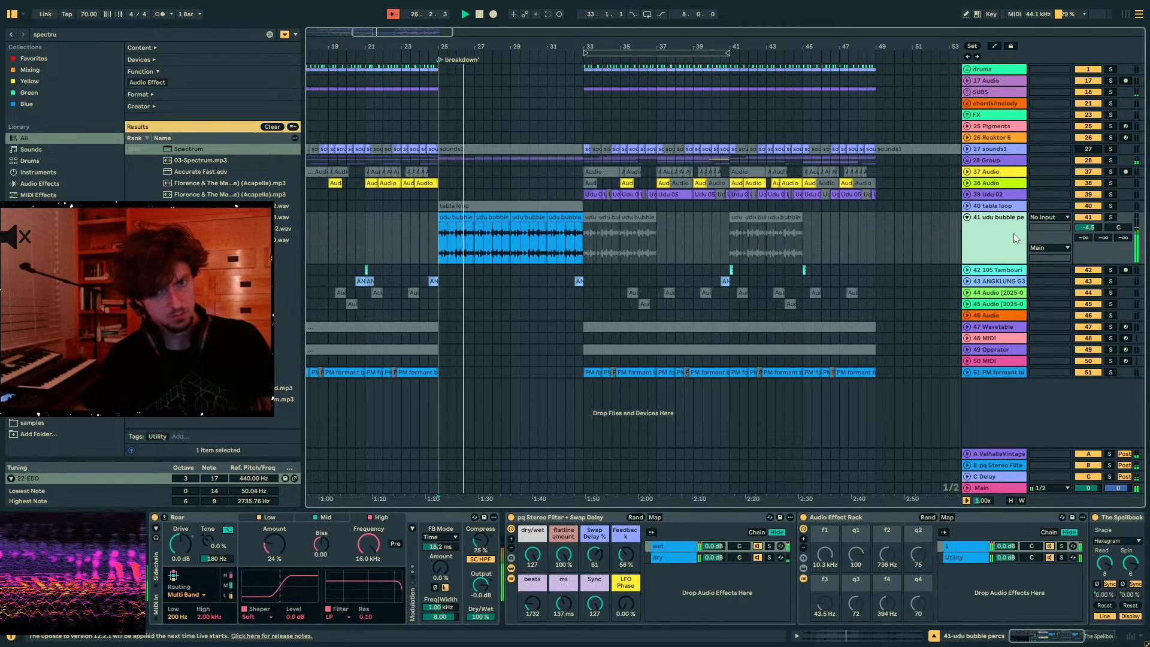
pyautogui.doubleClick(558, 517)
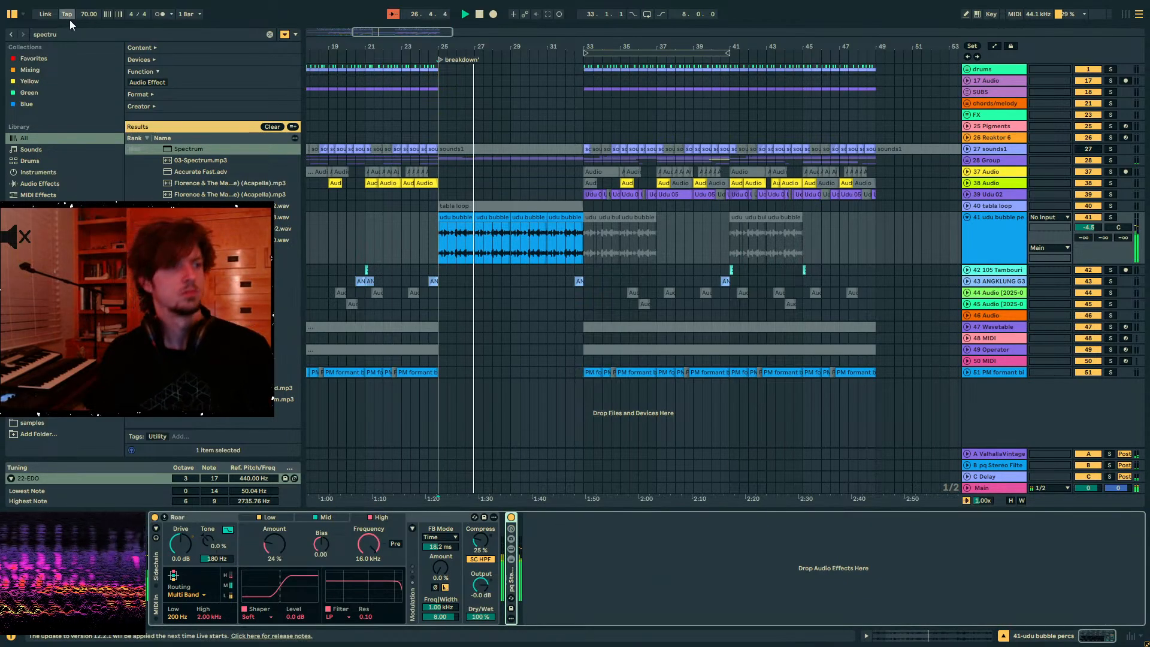
# - Add the Hvshbrown Fletcher Mastering EQ preset to the udu bubble percs track and set its Scale to 87%
pyautogui.hotkey('ctrl', 'f')
pyautogui.write('hvsh')
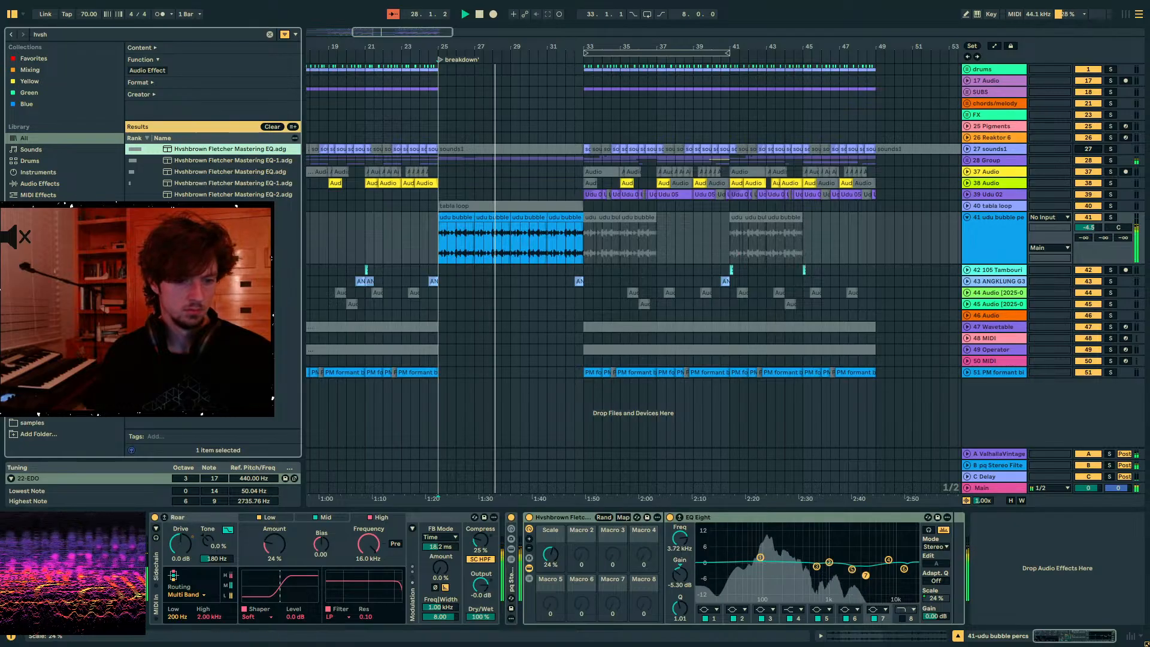
pyautogui.moveTo(549, 554); pyautogui.dragTo(550, 527)
# - Add an EQ Eight to the end of the udu bubble percs chain and make band 1 a low cut at 147 Hz
pyautogui.hotkey('ctrl', 'f')
pyautogui.write('eq 8')
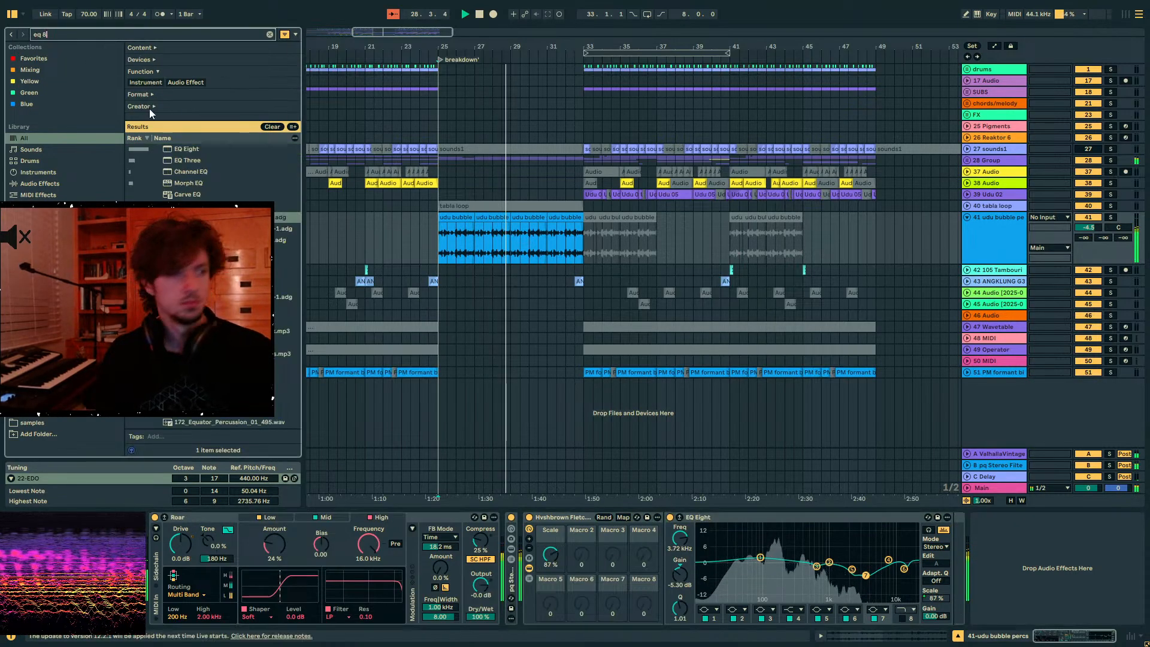
pyautogui.click(896, 611)
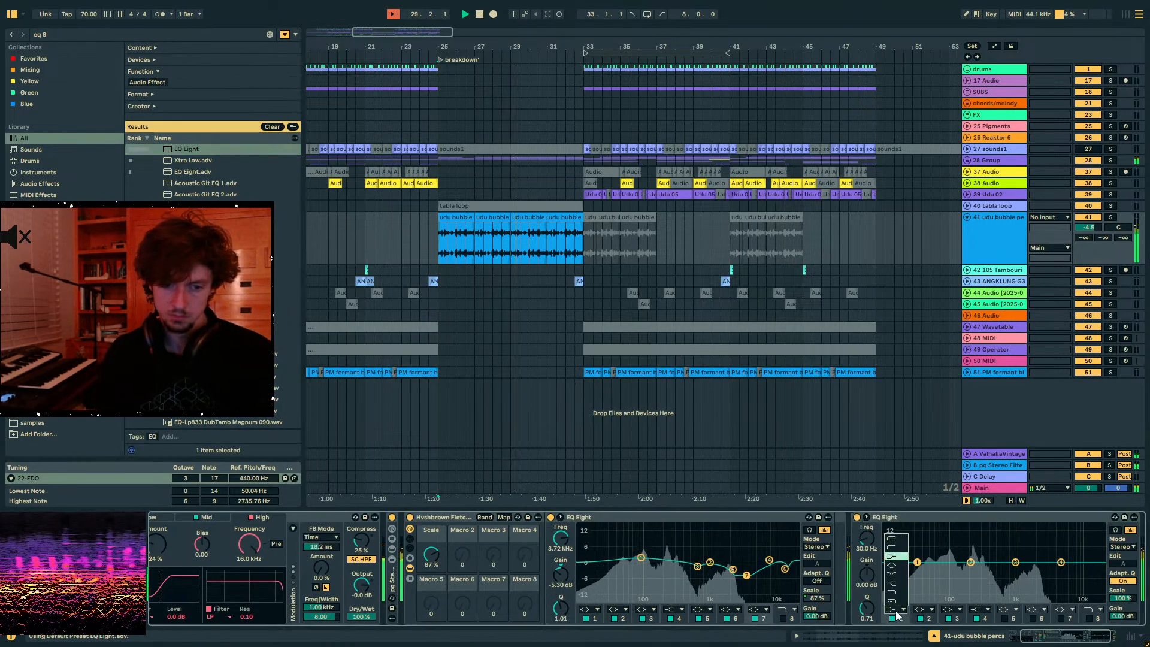
pyautogui.click(897, 546)
pyautogui.moveTo(916, 571); pyautogui.dragTo(950, 571)
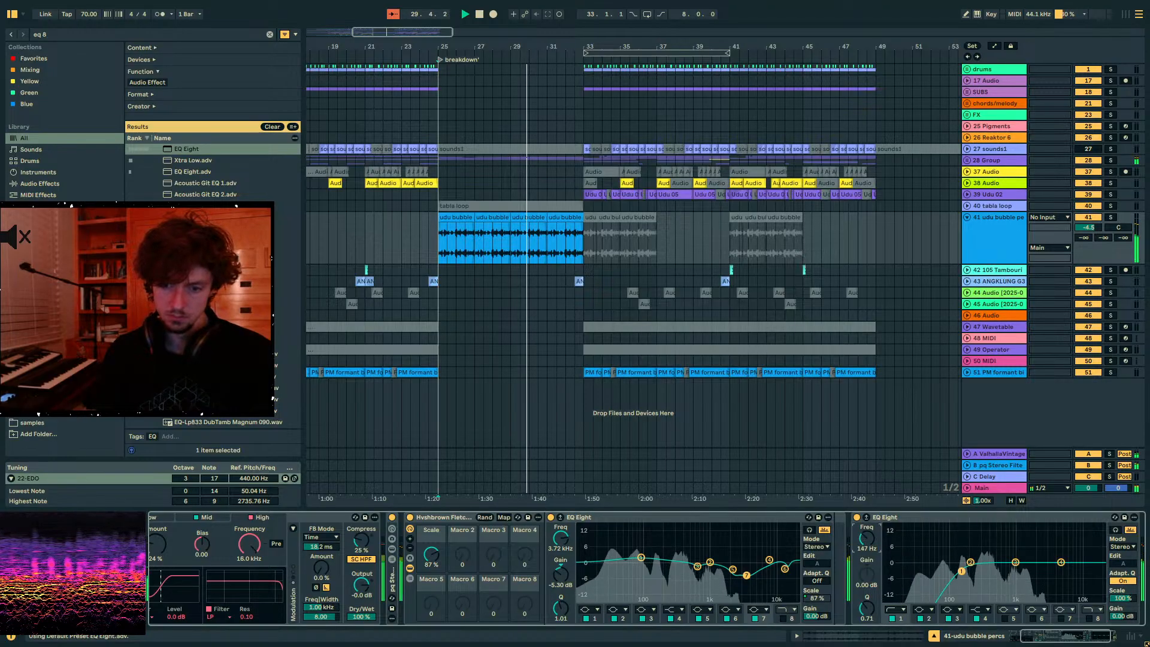
# - Unfold the ANGKLUNG track and deactivate its clip just before bar 33
pyautogui.click(522, 256)
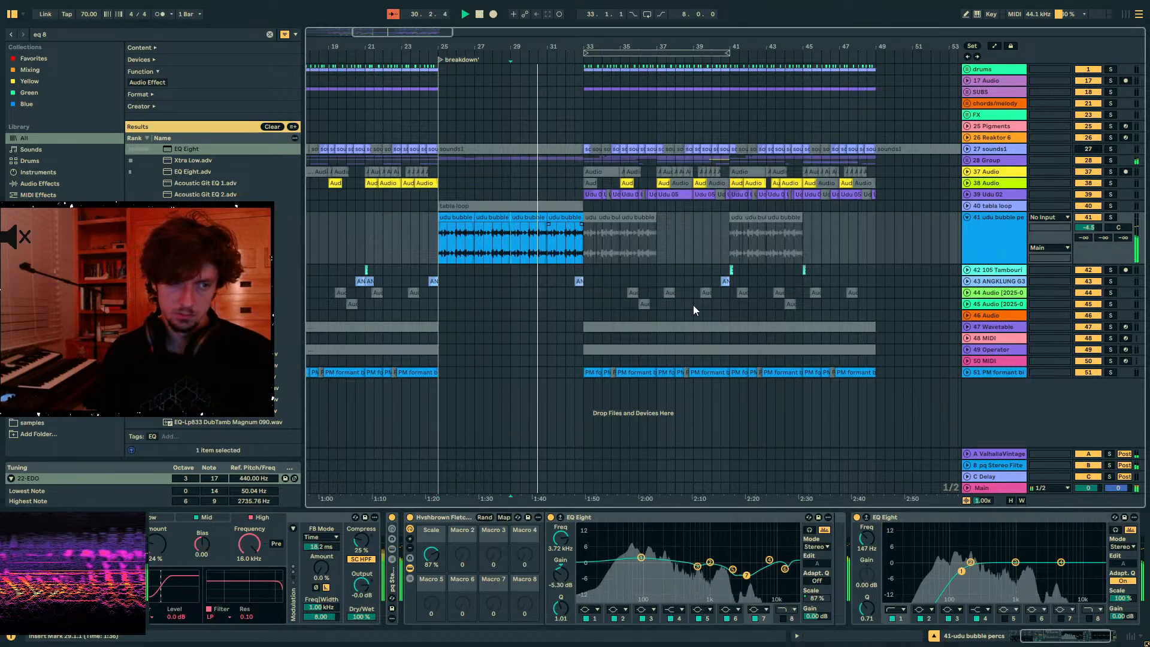
pyautogui.click(1004, 490)
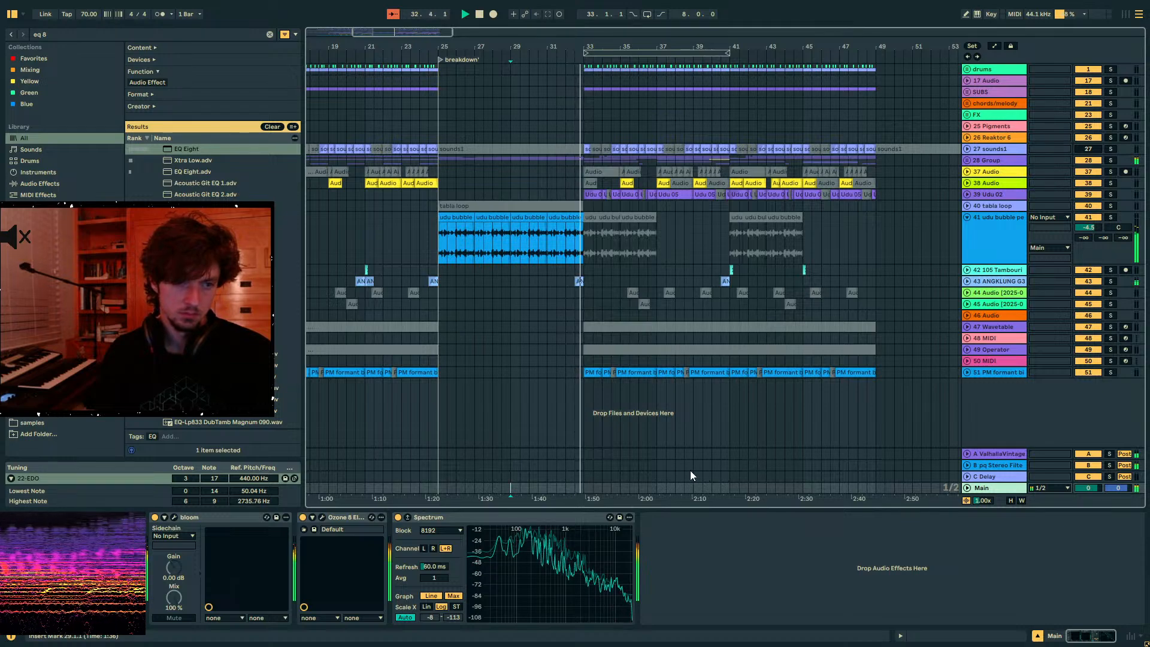
pyautogui.click(967, 281)
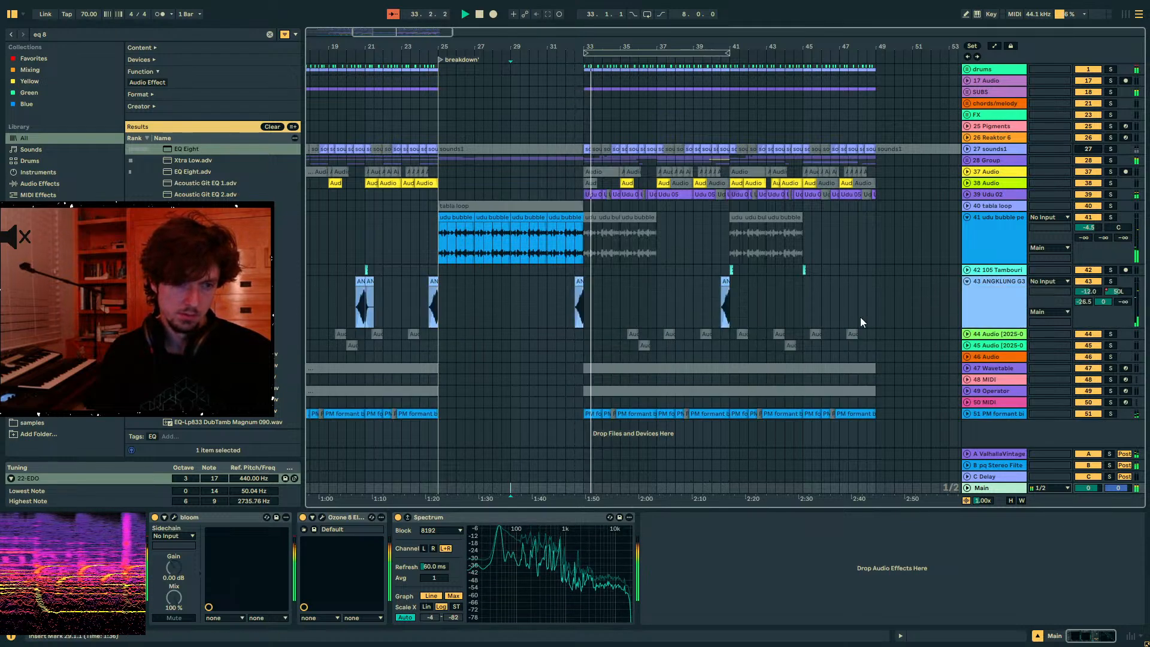
pyautogui.click(569, 297)
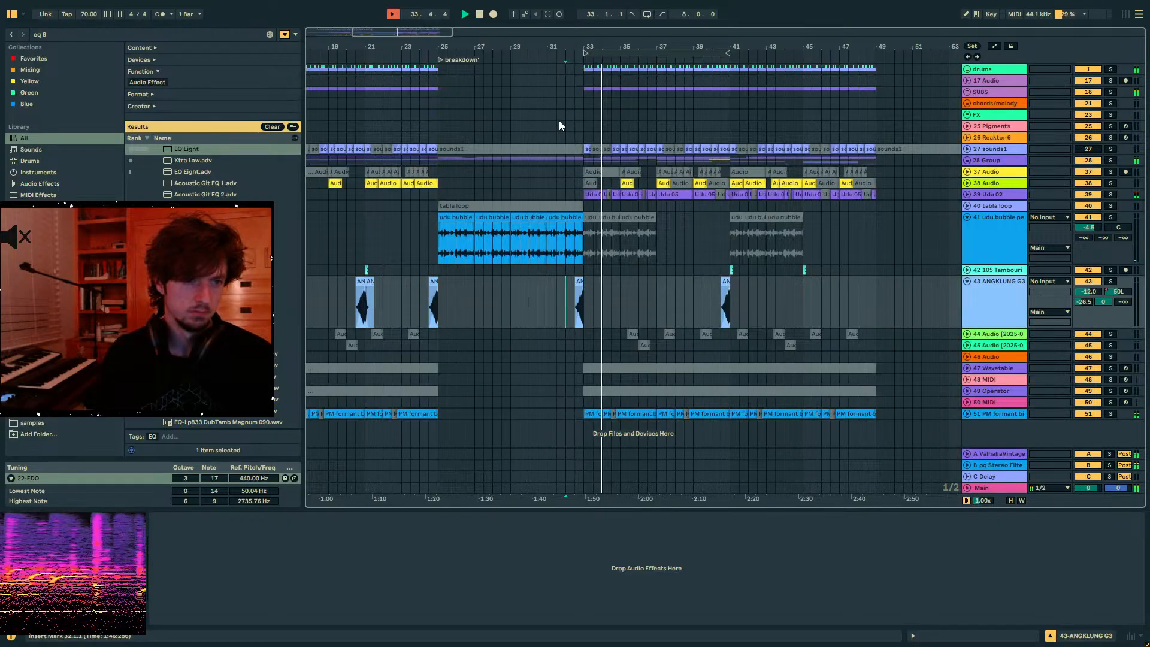
pyautogui.moveTo(575, 41); pyautogui.dragTo(616, 298)
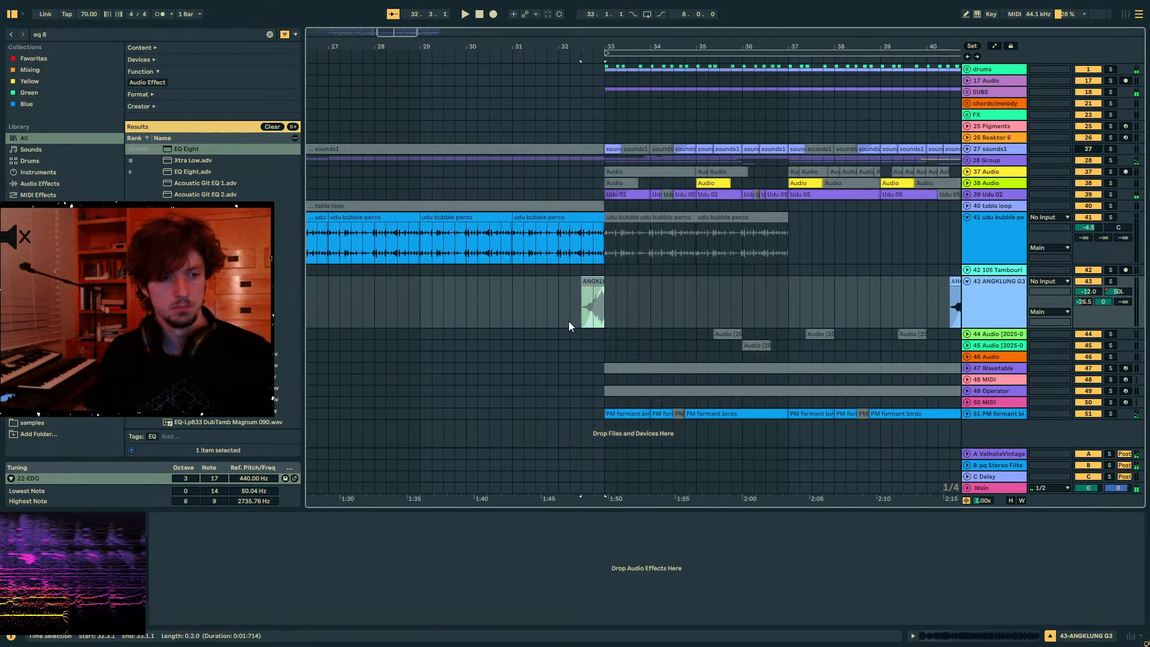
pyautogui.hscroll(-2, 627, 236)
# - End the last breakdown udu bubble percs clip at 32.4.1 and deactivate the same final beat on 30 Operator, 31 Operator and floots
pyautogui.click(643, 242)
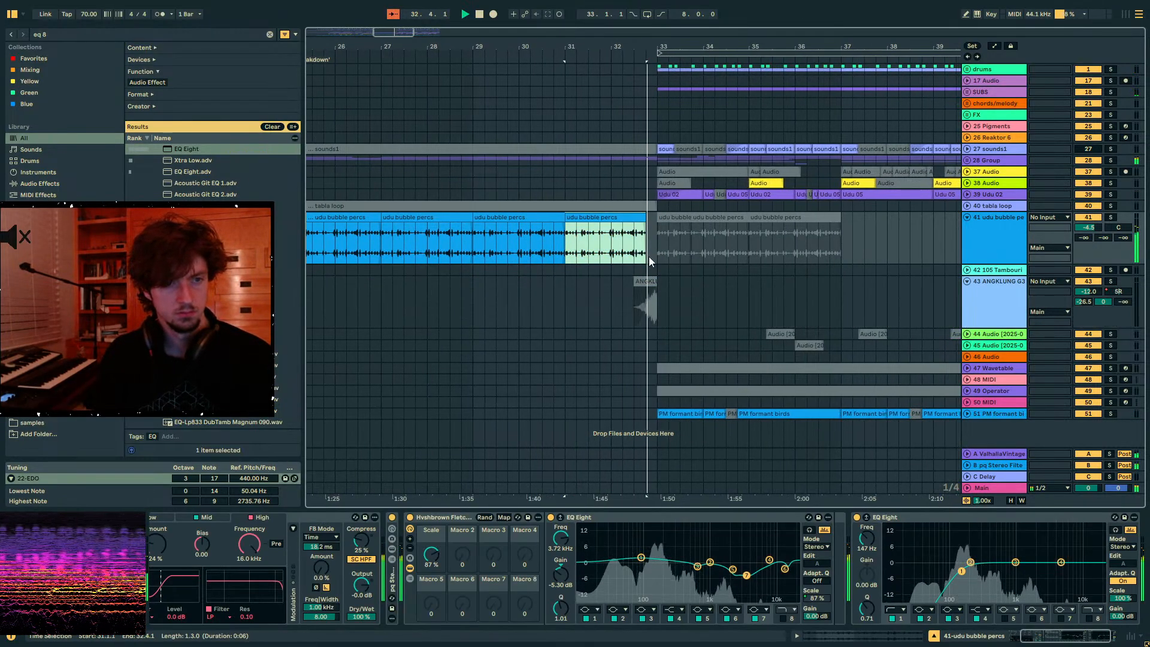
pyautogui.click(967, 161)
pyautogui.moveTo(643, 244); pyautogui.dragTo(645, 290)
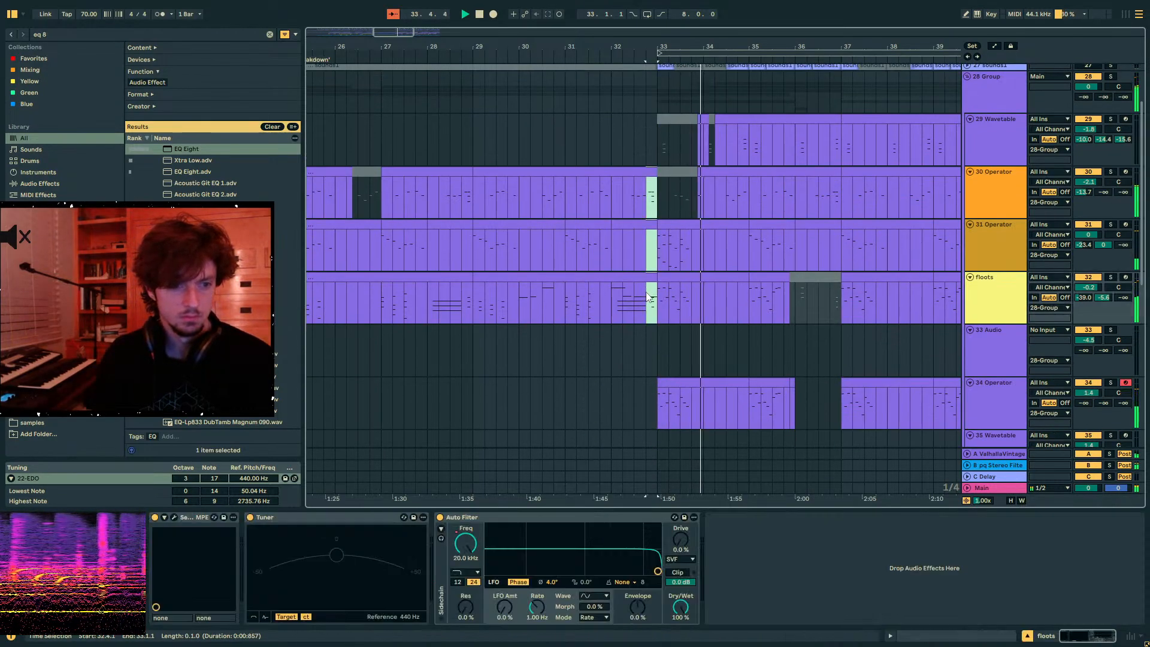
pyautogui.press('0')
pyautogui.press('space')
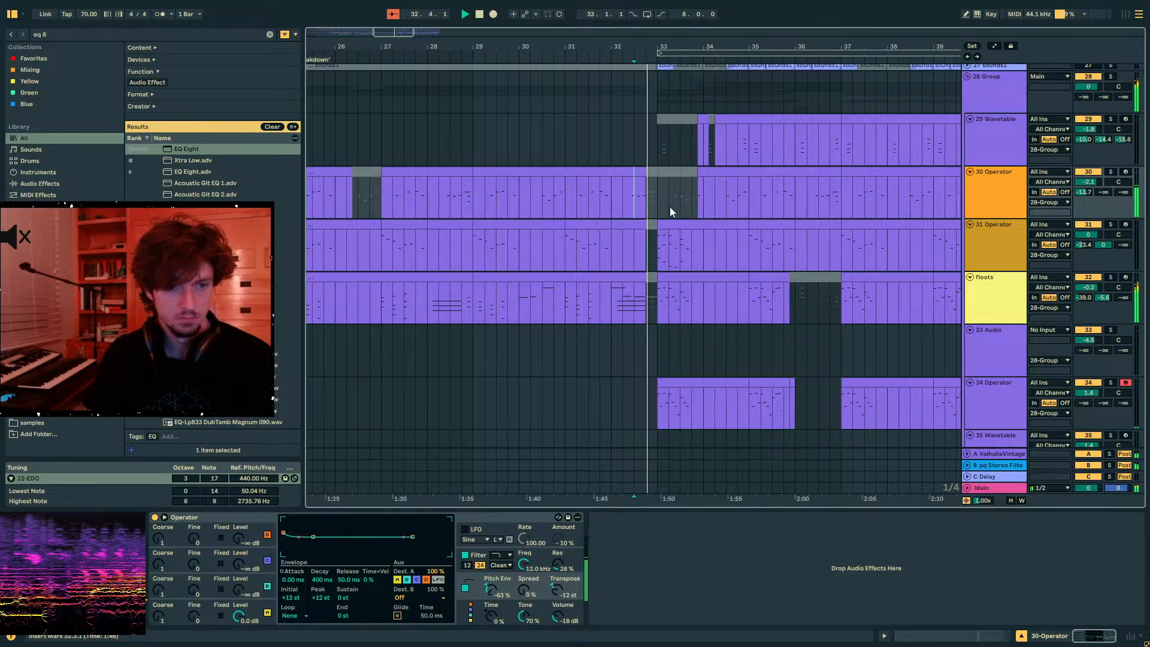
# - Listen to the section from bar 33 and select the first 34 Operator clip there
pyautogui.click(662, 206)
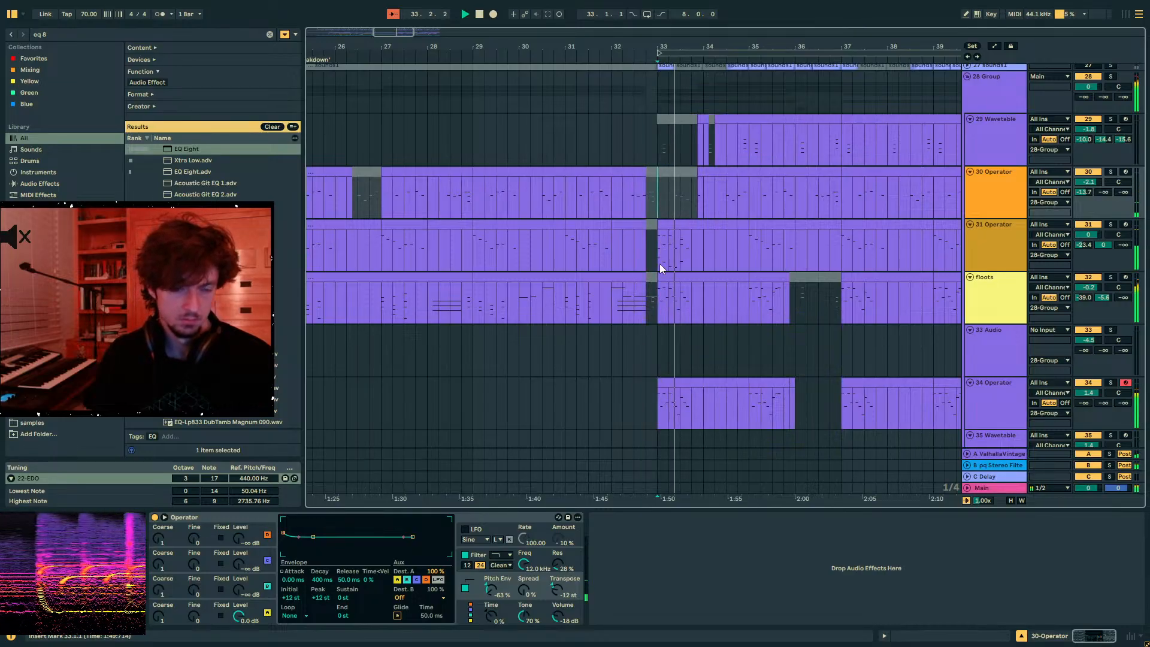
pyautogui.scroll(3, 659, 264)
pyautogui.scroll(-4, 734, 318)
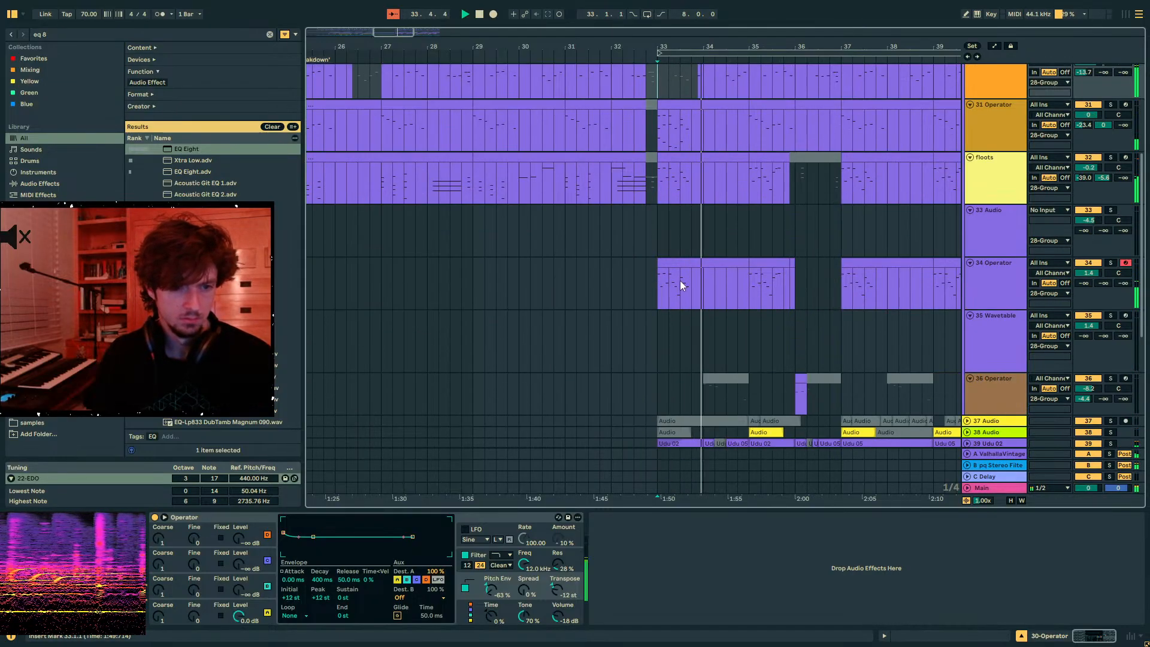
pyautogui.click(680, 260)
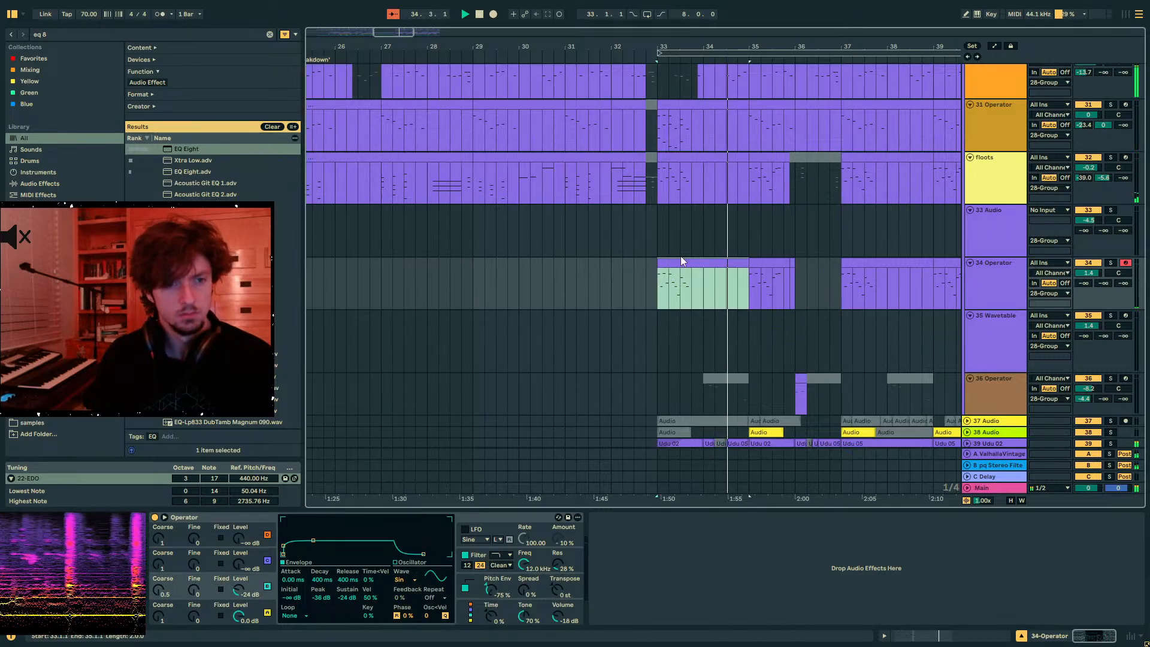
pyautogui.moveTo(734, 43); pyautogui.dragTo(671, 7)
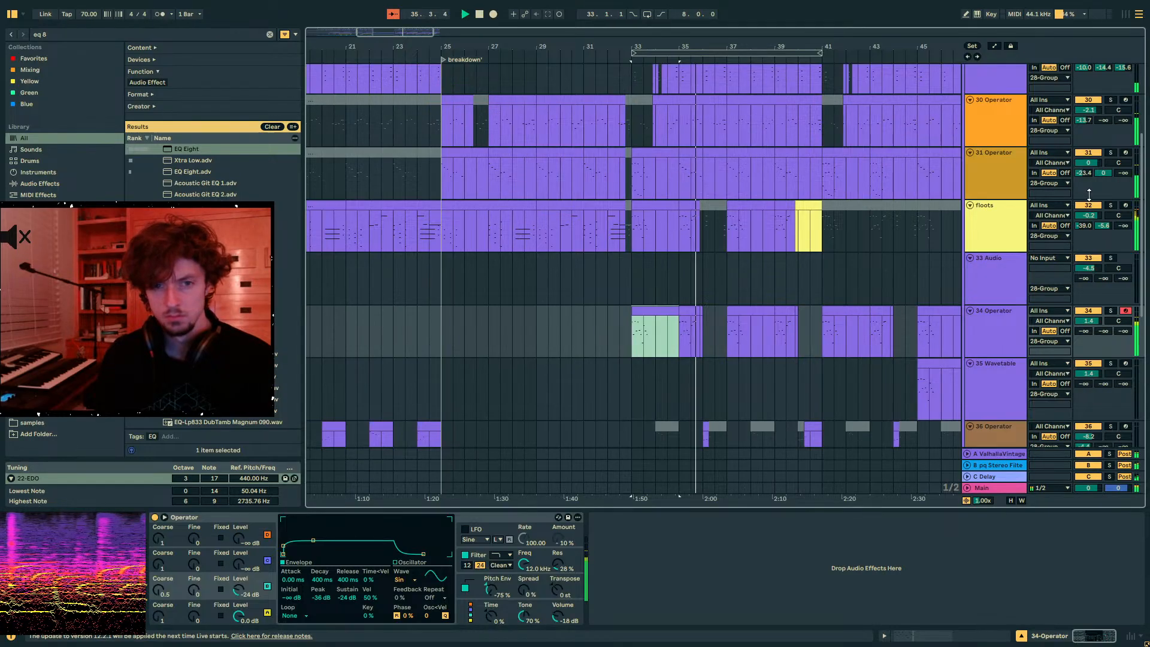
# - Audition bar 33 onward with the floots track muted and unmuted, and deactivate the floots clips between bars 33 and 37
pyautogui.press('space')
pyautogui.press('space')
pyautogui.click(1092, 207)
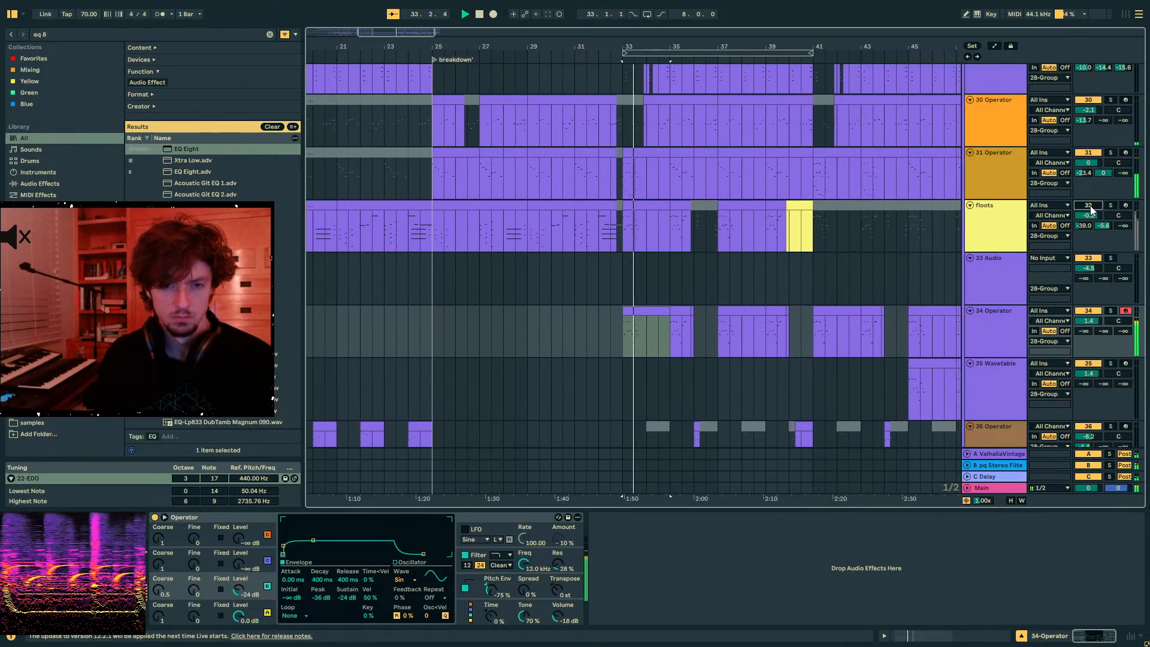
pyautogui.click(1091, 208)
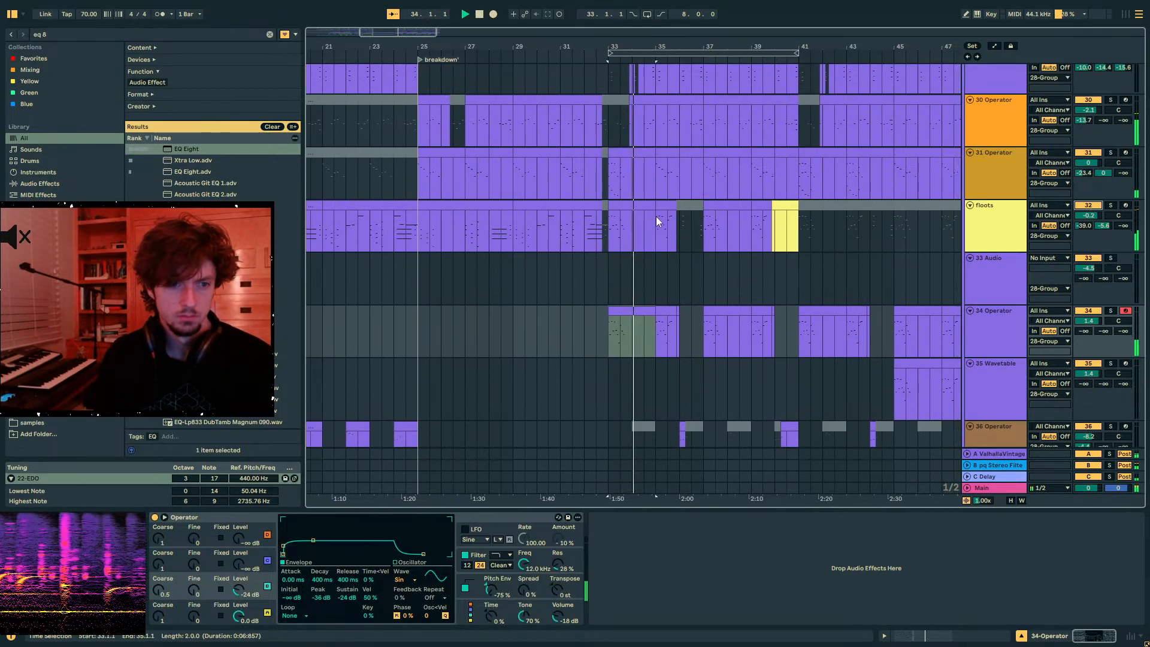
pyautogui.click(652, 206)
pyautogui.click(593, 250)
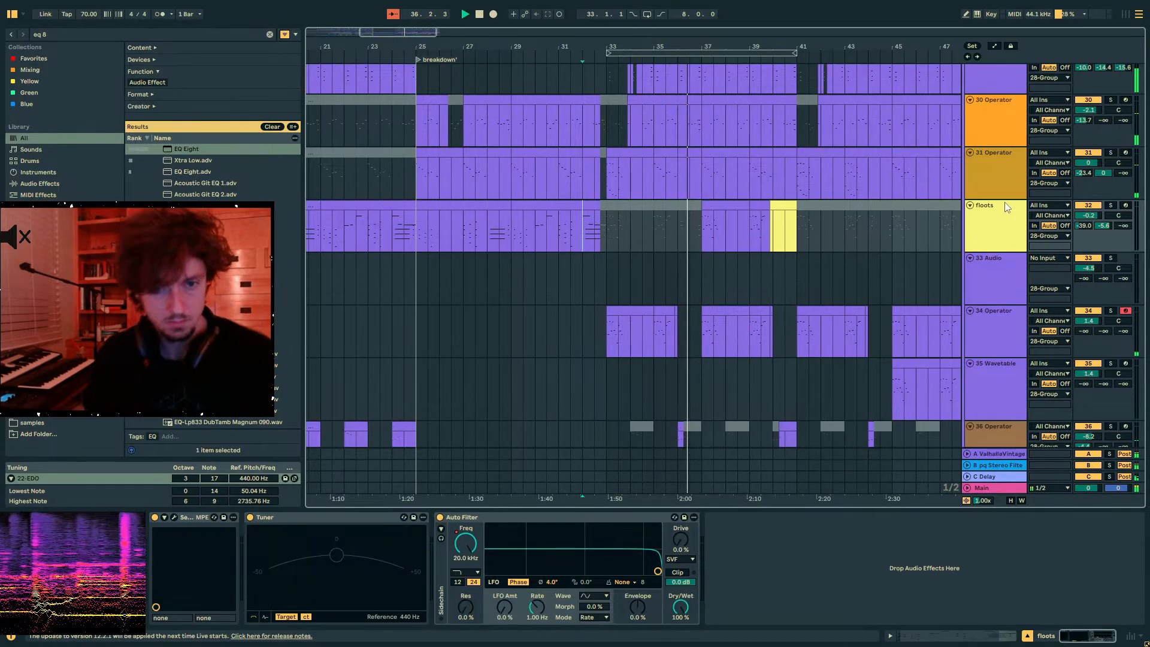
# - Place noisy dream sweep.wav on a new audio track at bar 33 and duplicate the clip to bar 37
pyautogui.click(130, 34)
pyautogui.write('noisy dream sweep')
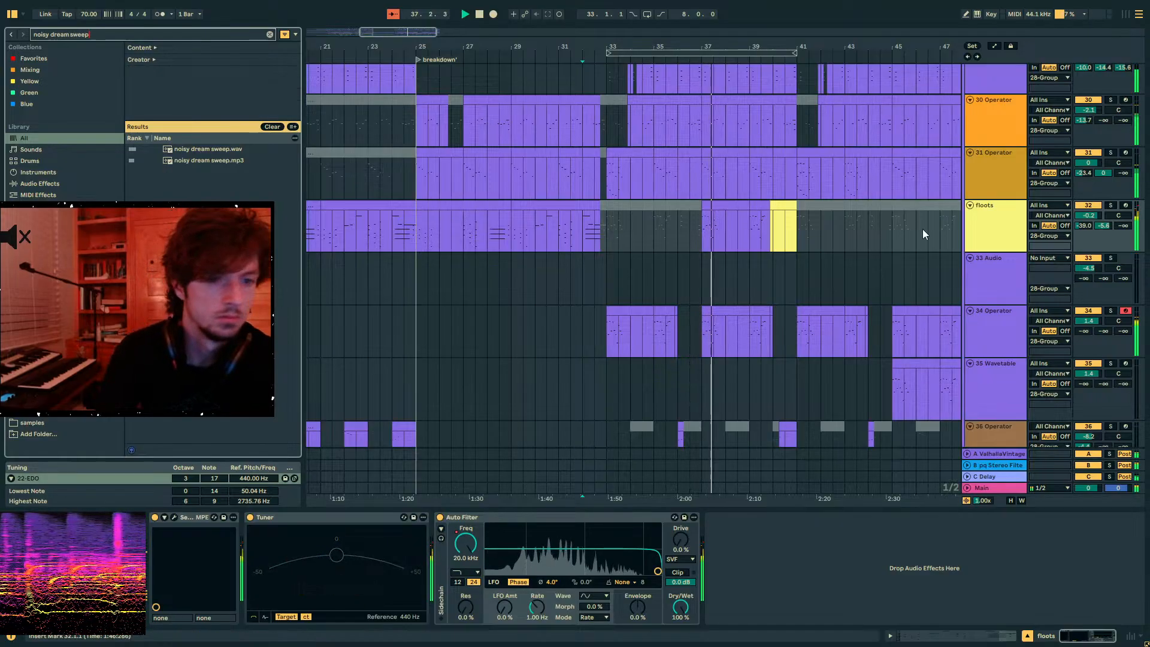
pyautogui.scroll(-5, 729, 282)
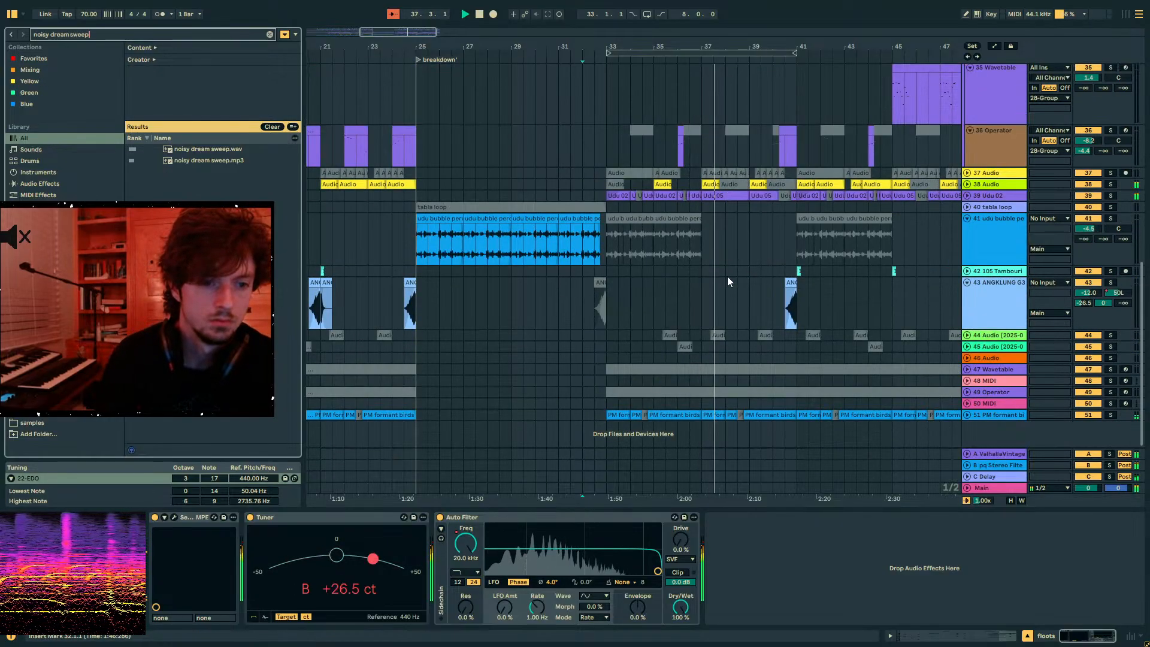
pyautogui.moveTo(173, 144); pyautogui.dragTo(610, 428)
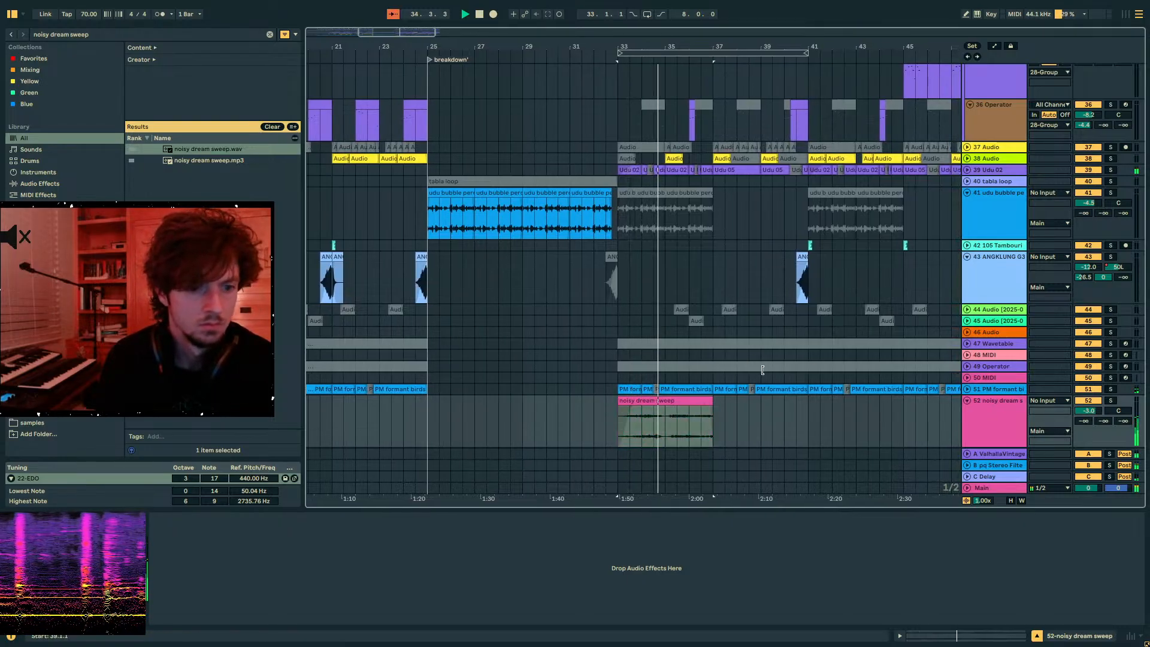
pyautogui.hotkey('ctrl', 'd')
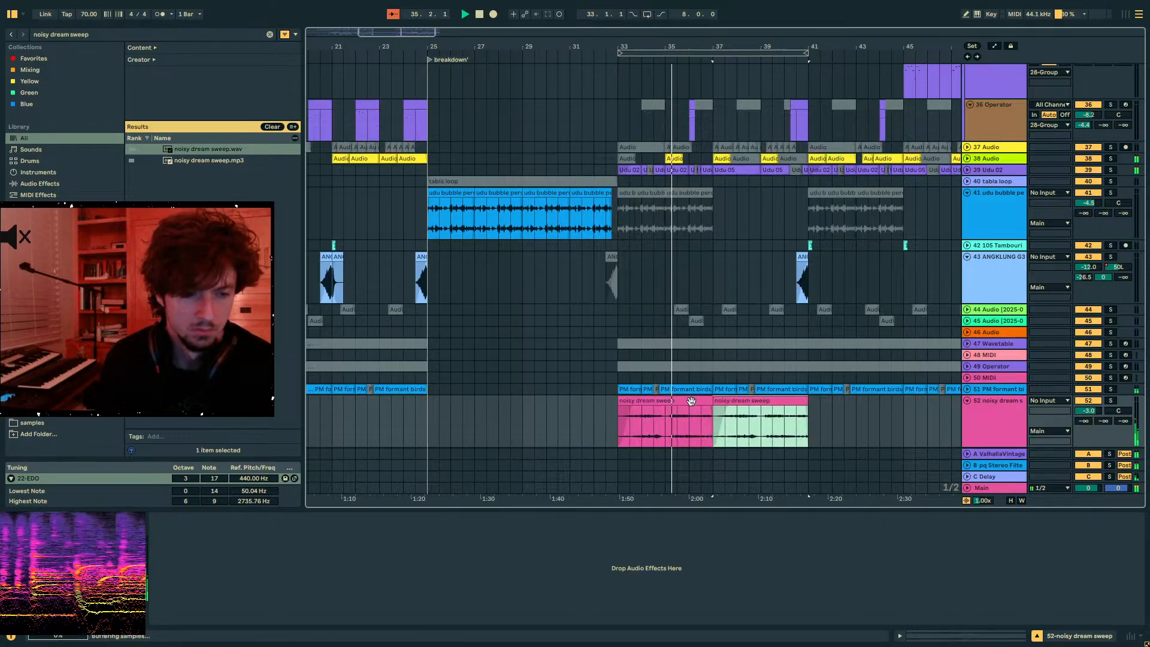
# - Split the first sweep clip at bar 35, shift its shortened second part to end at bar 37, and deactivate half a bar from bar 39
pyautogui.click(722, 400)
pyautogui.click(667, 415)
pyautogui.hotkey('ctrl', 'e')
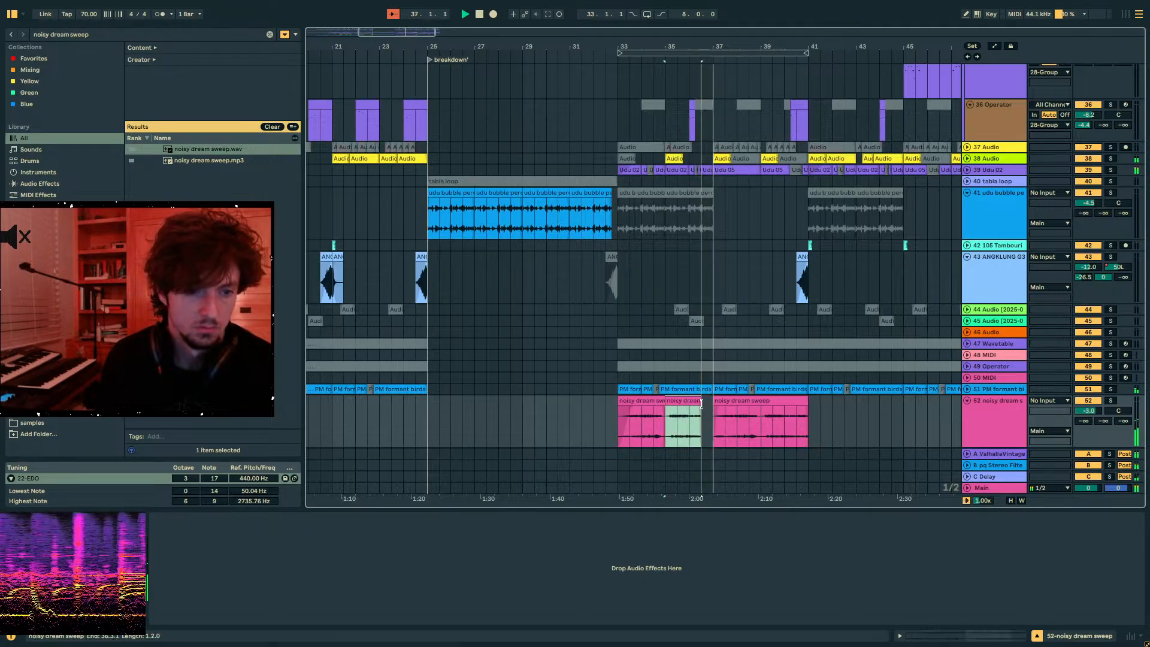
pyautogui.moveTo(692, 401); pyautogui.dragTo(705, 404)
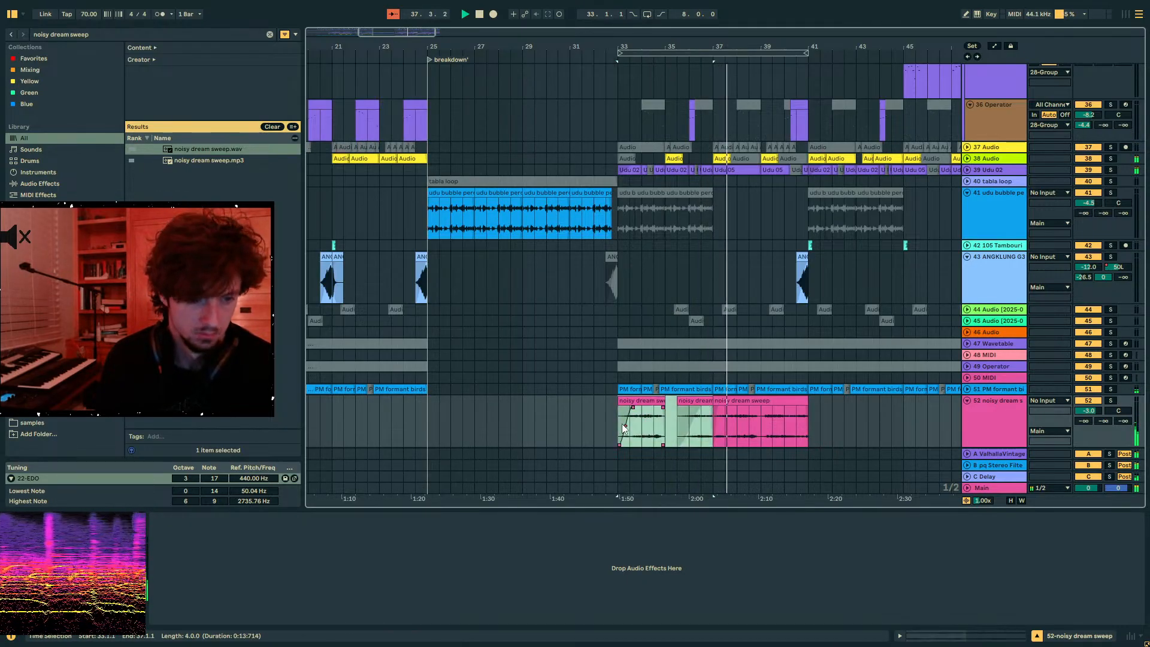
pyautogui.click(762, 400)
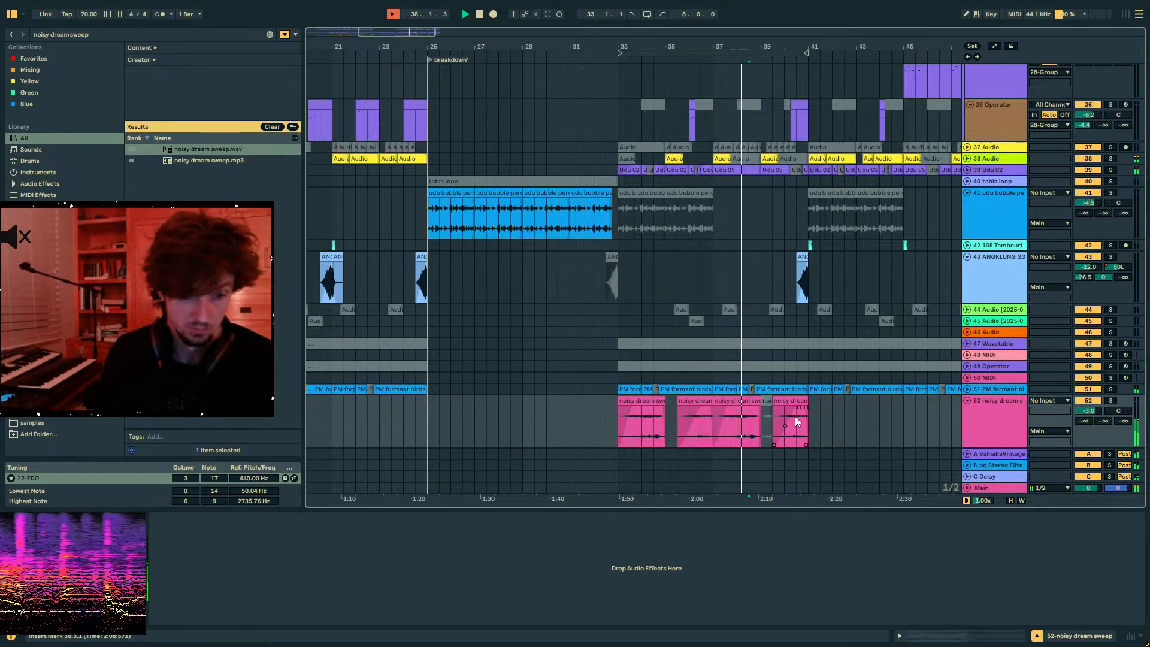
# - Set send B of the noisy dream sweep track to 0 and duplicate its clips from bars 33–41 to bar 41
pyautogui.moveTo(796, 419); pyautogui.dragTo(615, 429)
pyautogui.click(1104, 422)
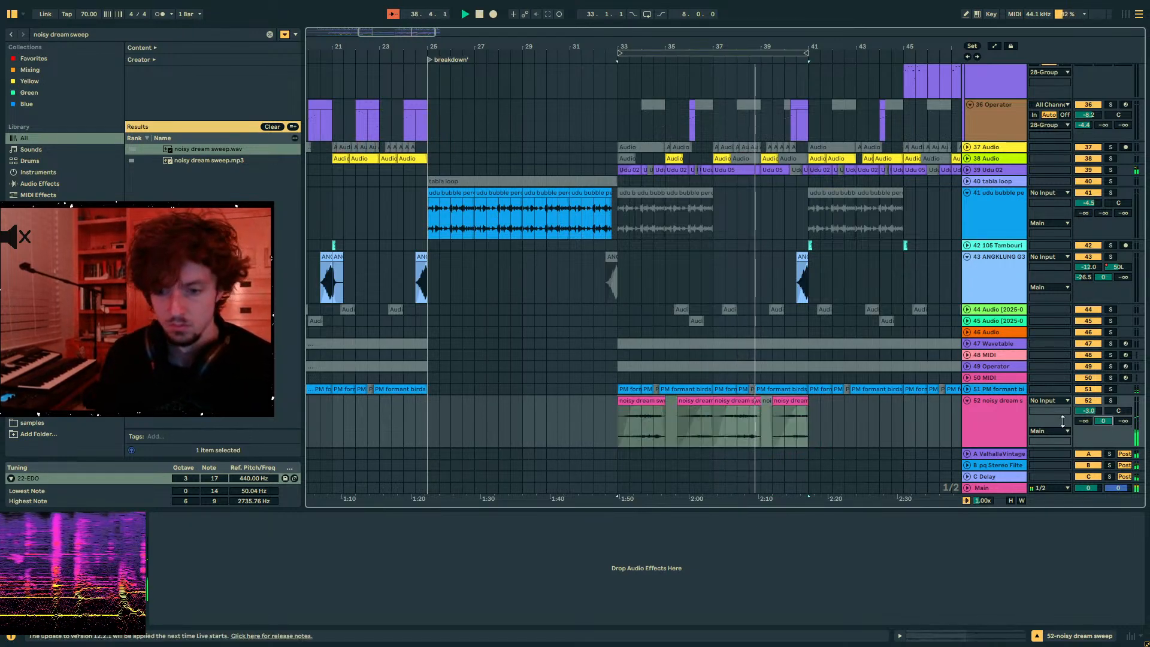
pyautogui.click(1018, 417)
pyautogui.moveTo(808, 436); pyautogui.dragTo(622, 424)
pyautogui.hotkey('ctrl', 'd')
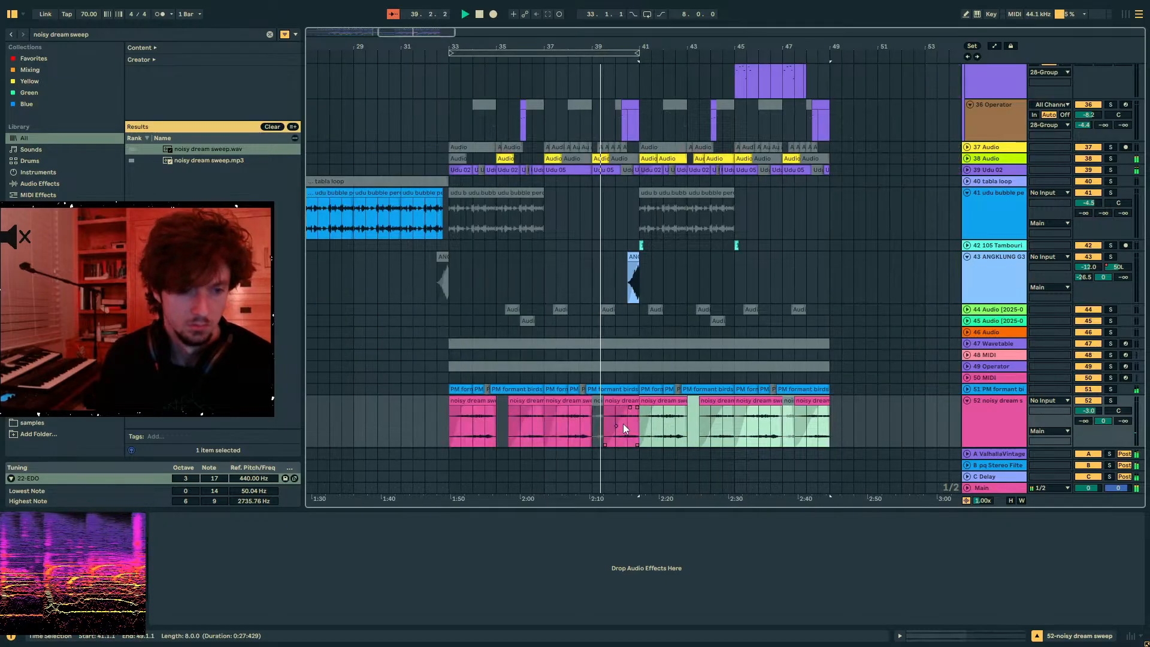
# - Open the ANGKLUNG clip that leads into bar 41 to view its sample and pitch settings
pyautogui.hotkey('ctrl', 'f')
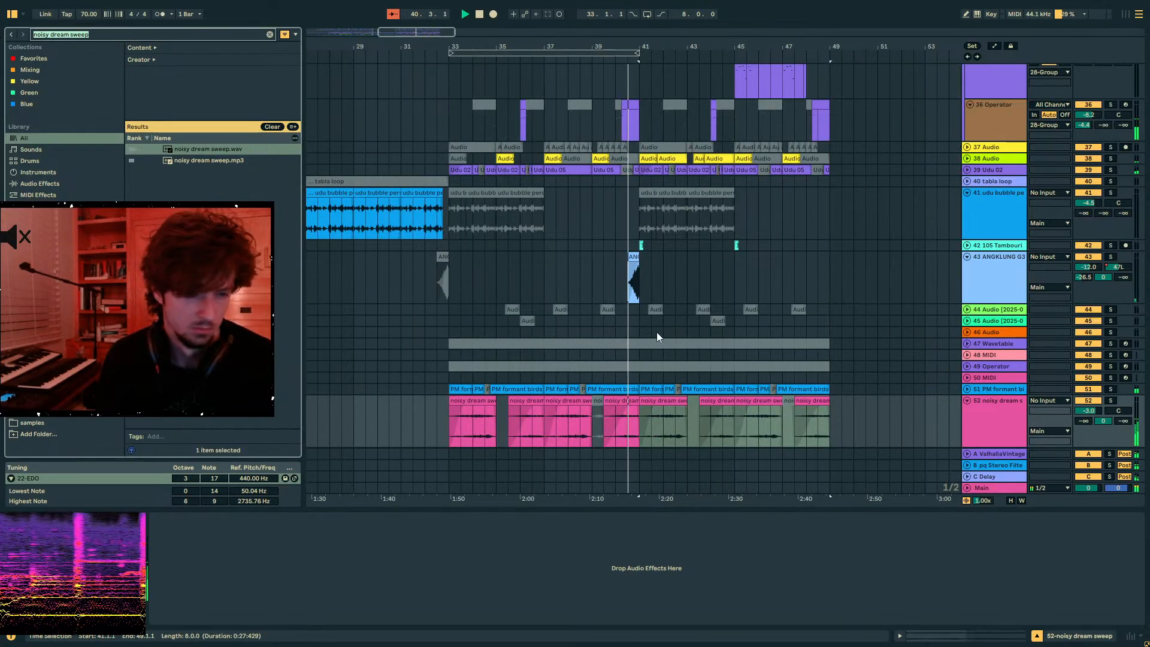
pyautogui.scroll(-1, 998, 387)
pyautogui.click(998, 392)
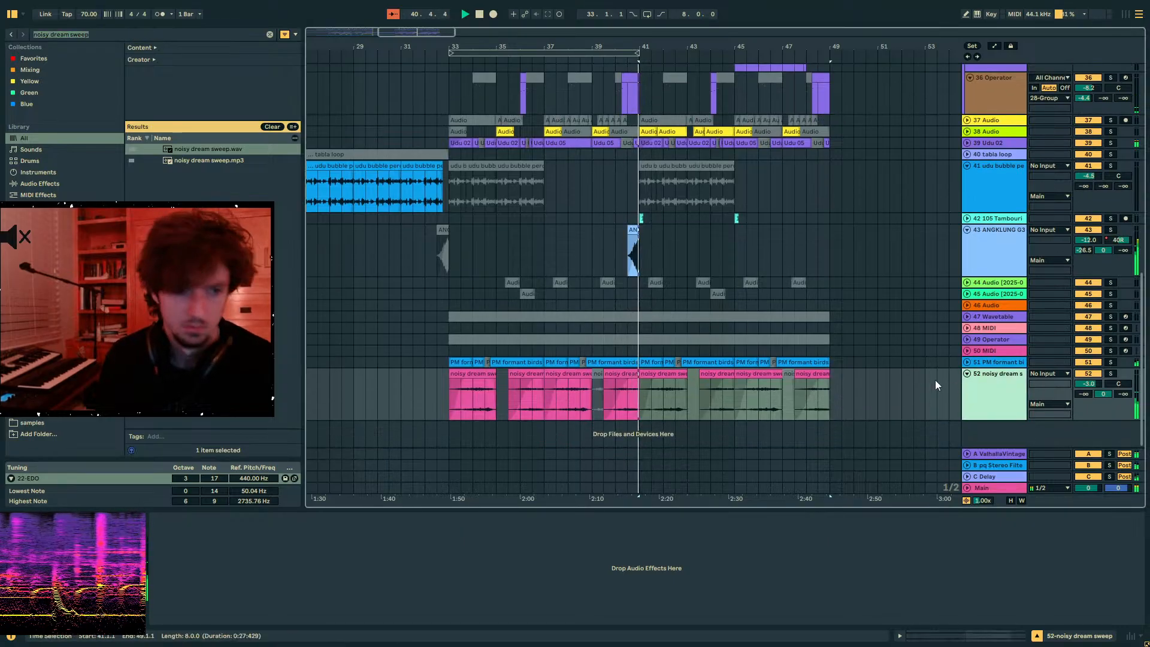
pyautogui.doubleClick(633, 227)
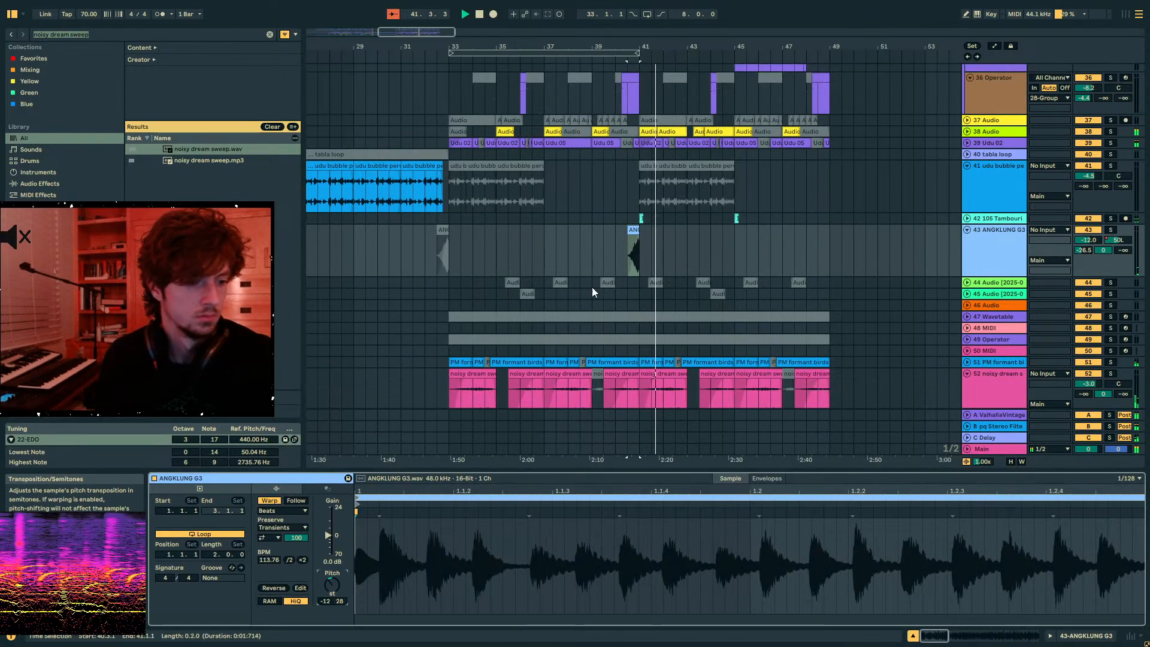
# - Transpose all notes of the 34 Operator clips between bars 41 and 49 down one octave
pyautogui.scroll(8, 599, 285)
pyautogui.click(653, 243)
pyautogui.click(1058, 641)
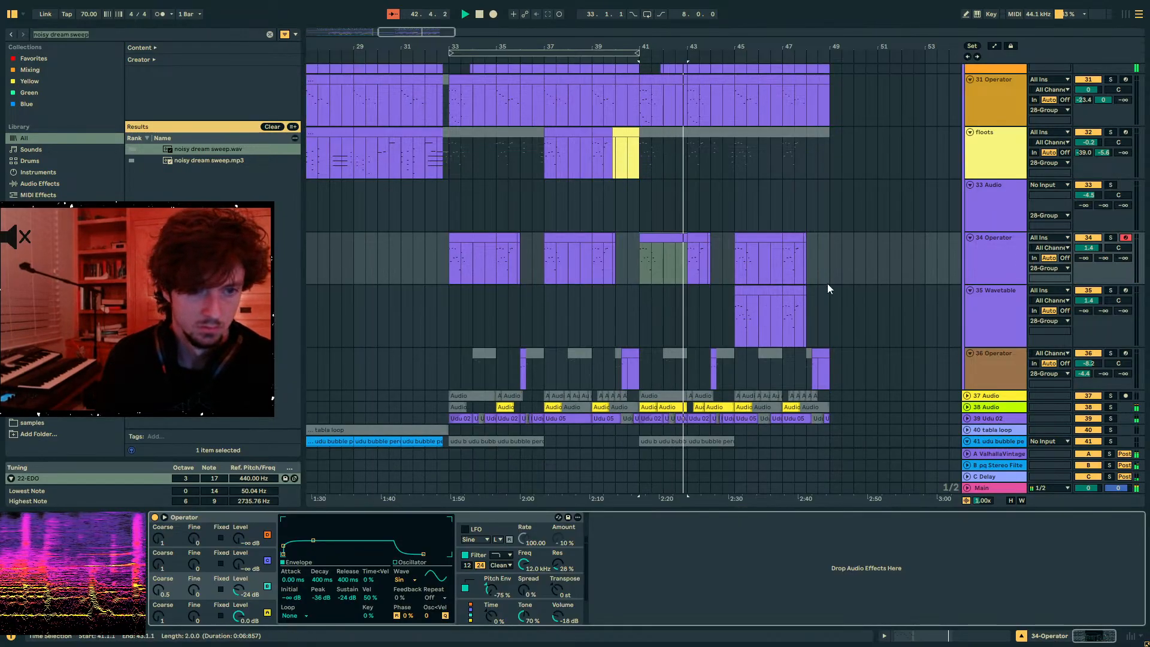
pyautogui.keyDown('shift'); pyautogui.click(829, 262); pyautogui.keyUp('shift')
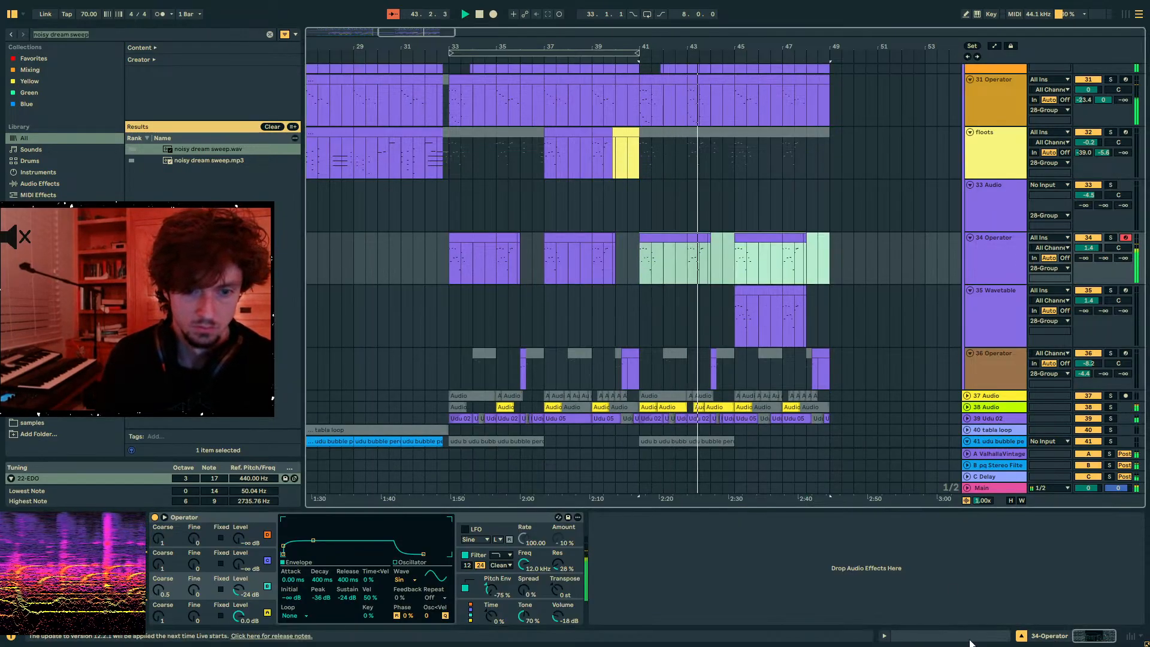
pyautogui.click(970, 640)
pyautogui.hotkey('ctrl', 'a')
pyautogui.hotkey('shift', 'Down')
# - Play the 34 Operator part from bar 41 and place the insert marker at 40.3.1 to audition the transition
pyautogui.press('space')
pyautogui.press('space')
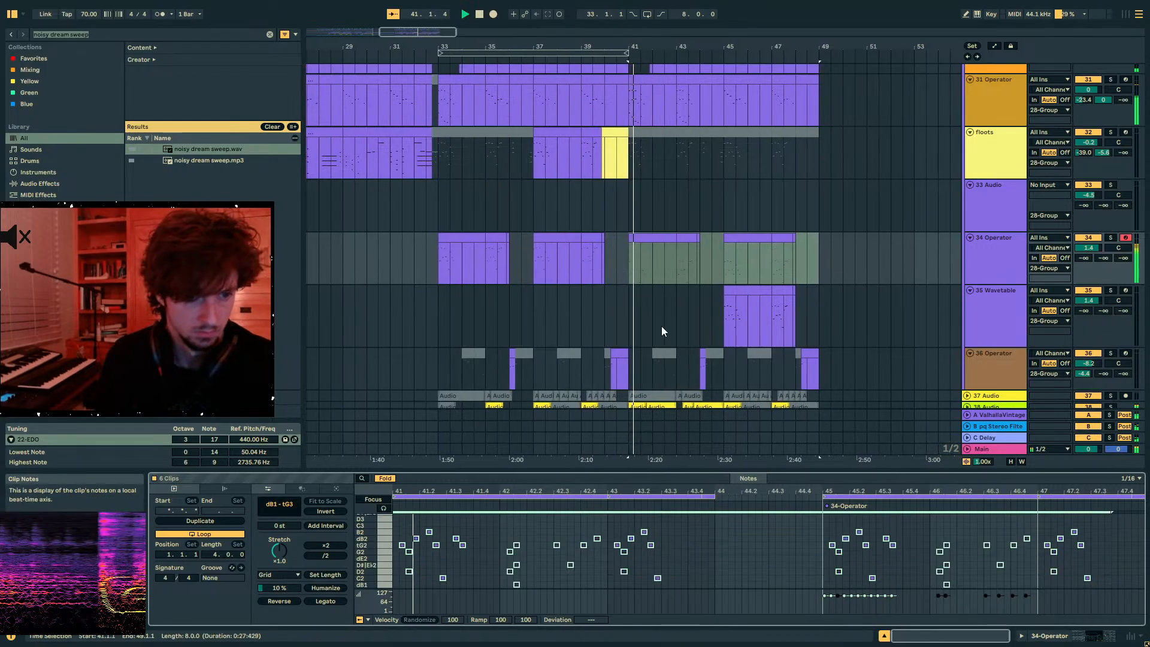
pyautogui.scroll(3, 653, 288)
pyautogui.click(618, 174)
pyautogui.click(617, 339)
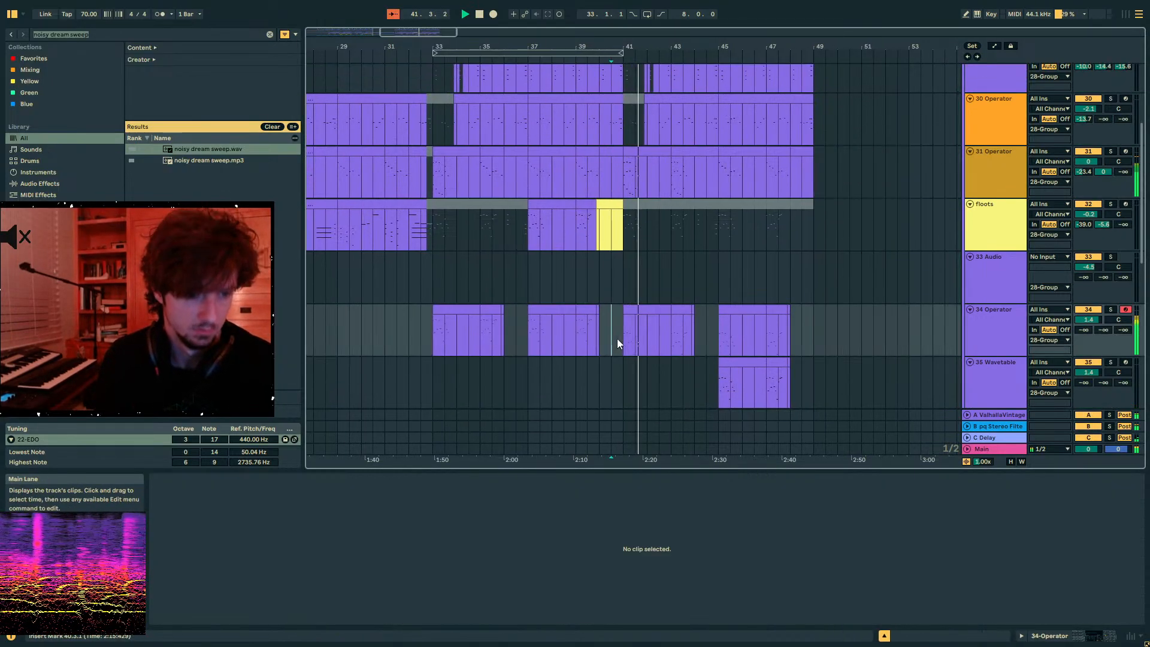
# - Add Roar to the 34 Operator track and raise its low band's amount to 71%
pyautogui.click(1061, 640)
pyautogui.hotkey('ctrl', 'f')
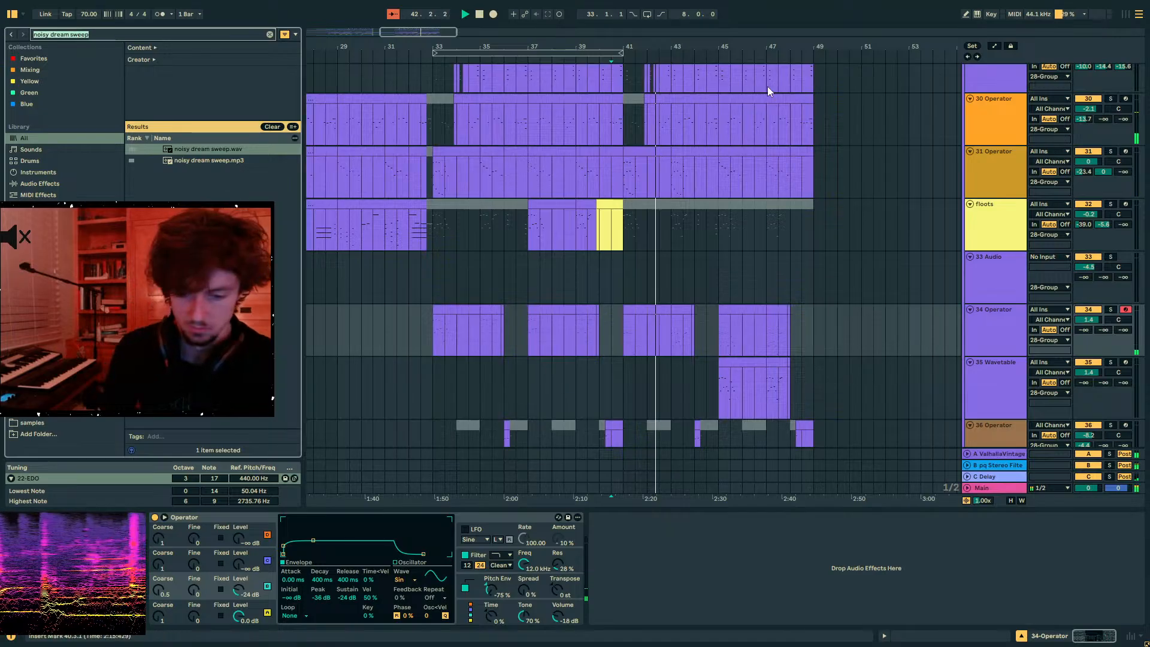
pyautogui.write('roar')
pyautogui.moveTo(199, 151); pyautogui.dragTo(634, 523)
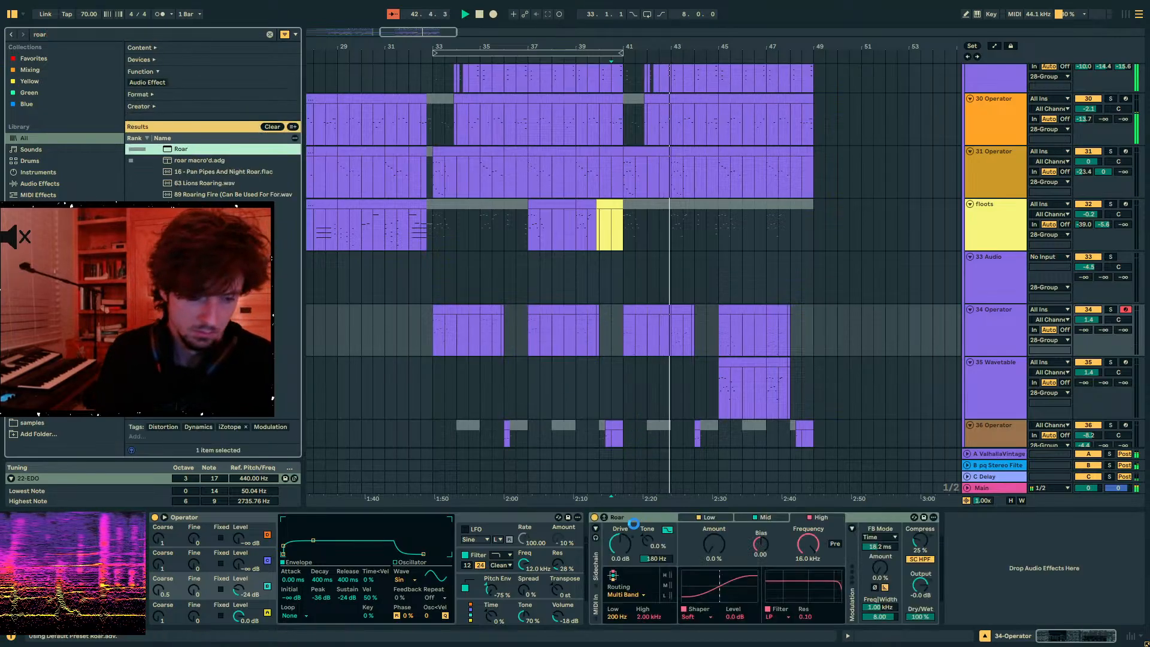
pyautogui.click(718, 518)
pyautogui.moveTo(714, 544); pyautogui.dragTo(714, 520)
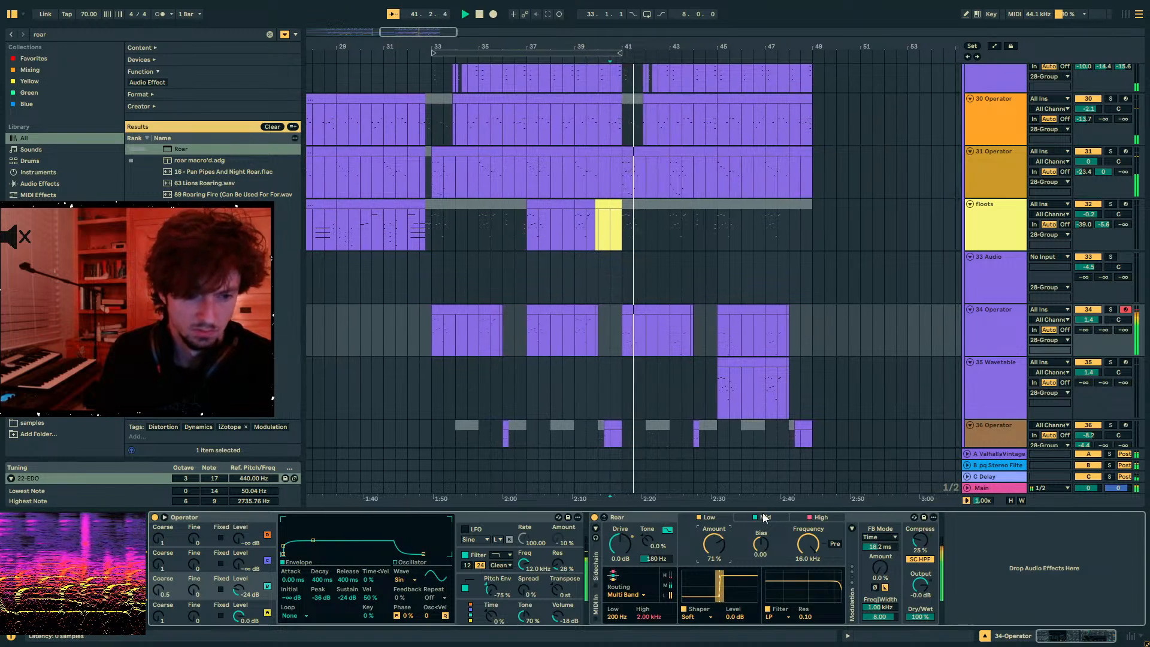
# - Adjust Roar's low band amount and check its mid band while auditioning the transition into bar 41
pyautogui.click(763, 519)
pyautogui.press('space')
pyautogui.press('space')
pyautogui.click(709, 517)
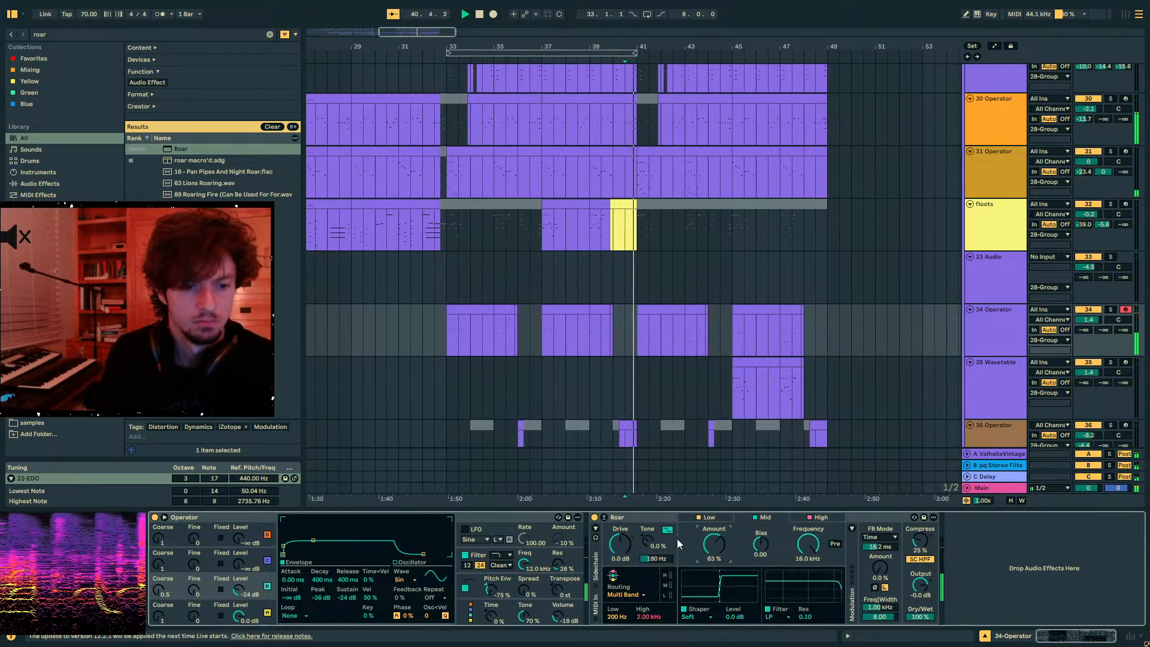
pyautogui.moveTo(714, 545); pyautogui.dragTo(714, 530)
pyautogui.click(770, 517)
pyautogui.click(723, 517)
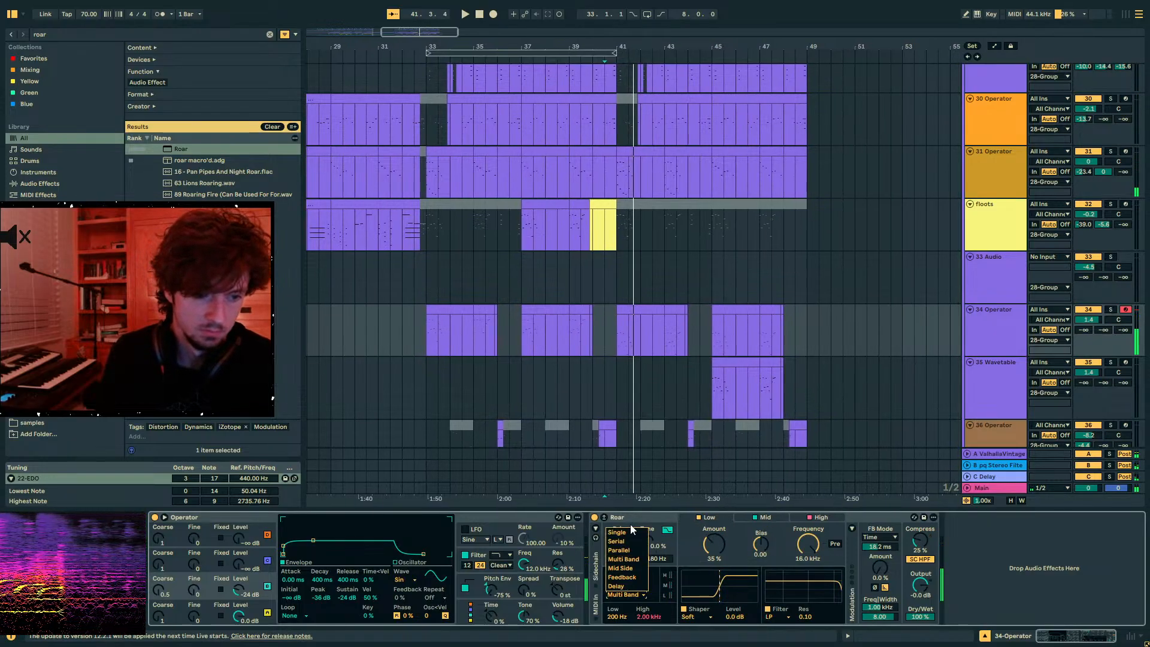
# - Switch Roar to Single routing with the amount at 28%, and bypass and collapse the device
pyautogui.click(629, 531)
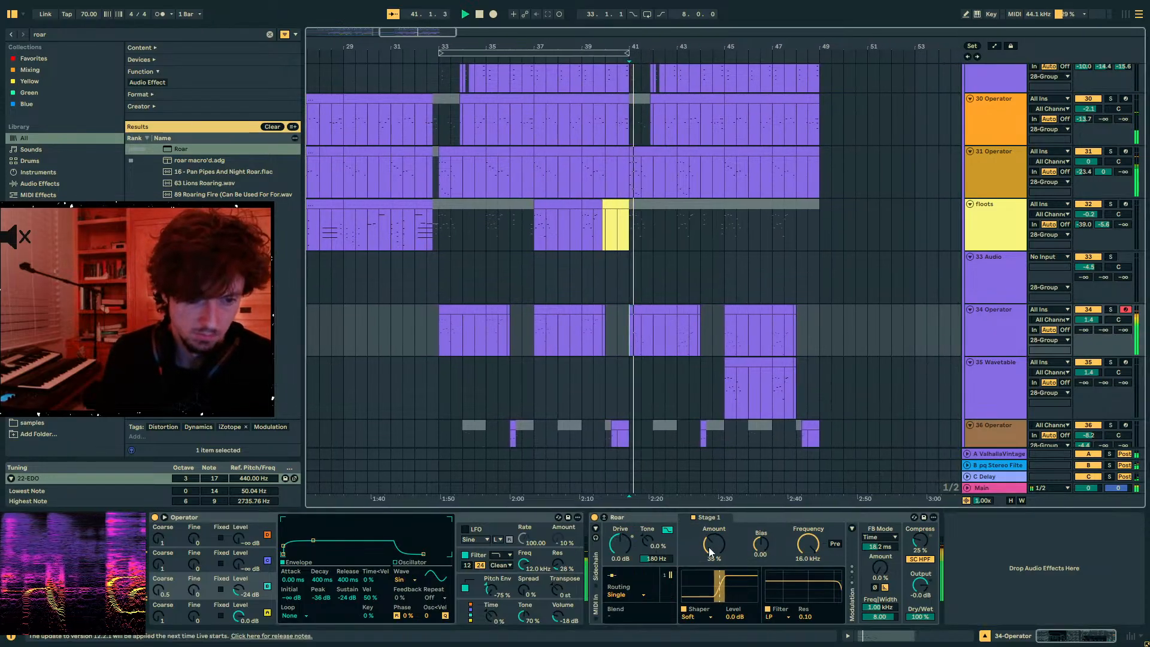
pyautogui.moveTo(710, 546); pyautogui.dragTo(710, 557)
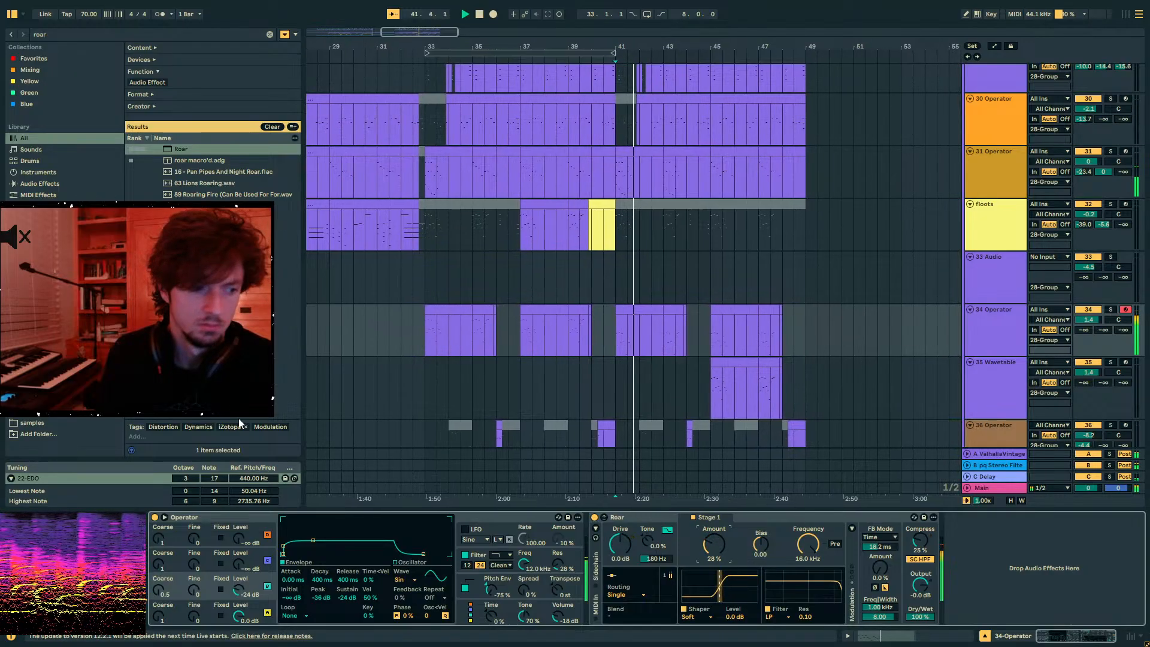
pyautogui.doubleClick(596, 519)
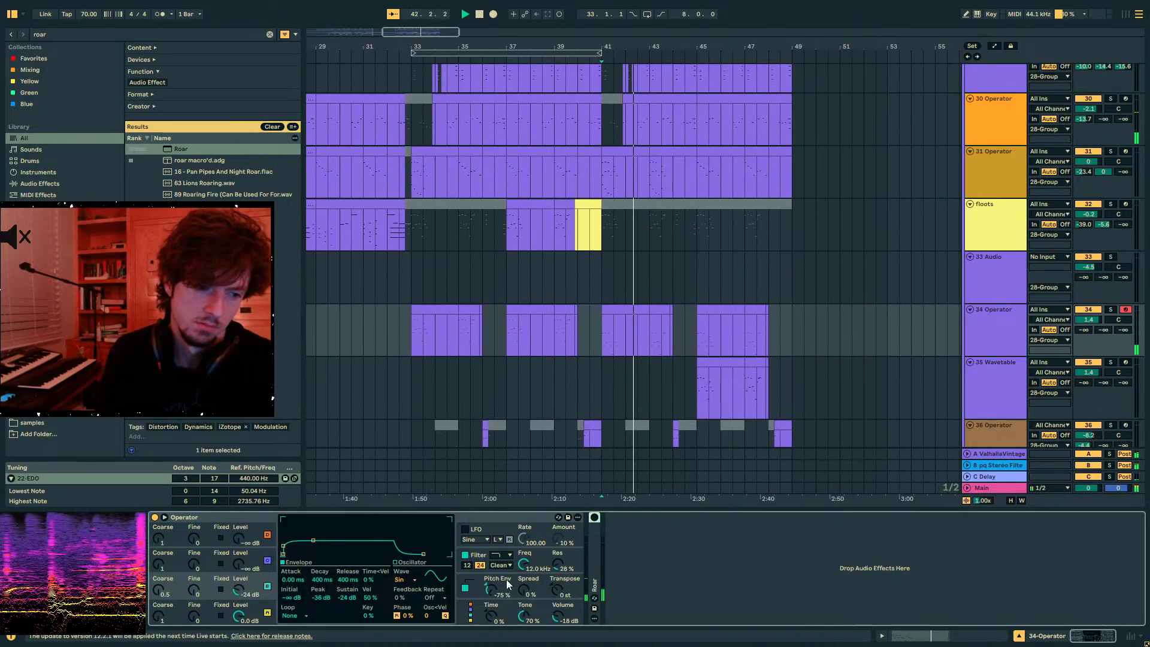
# - Add Saturator to the 34 Operator chain with the Sinoid Fold curve and 12 dB of drive
pyautogui.hotkey('ctrl', 'f')
pyautogui.write('sat')
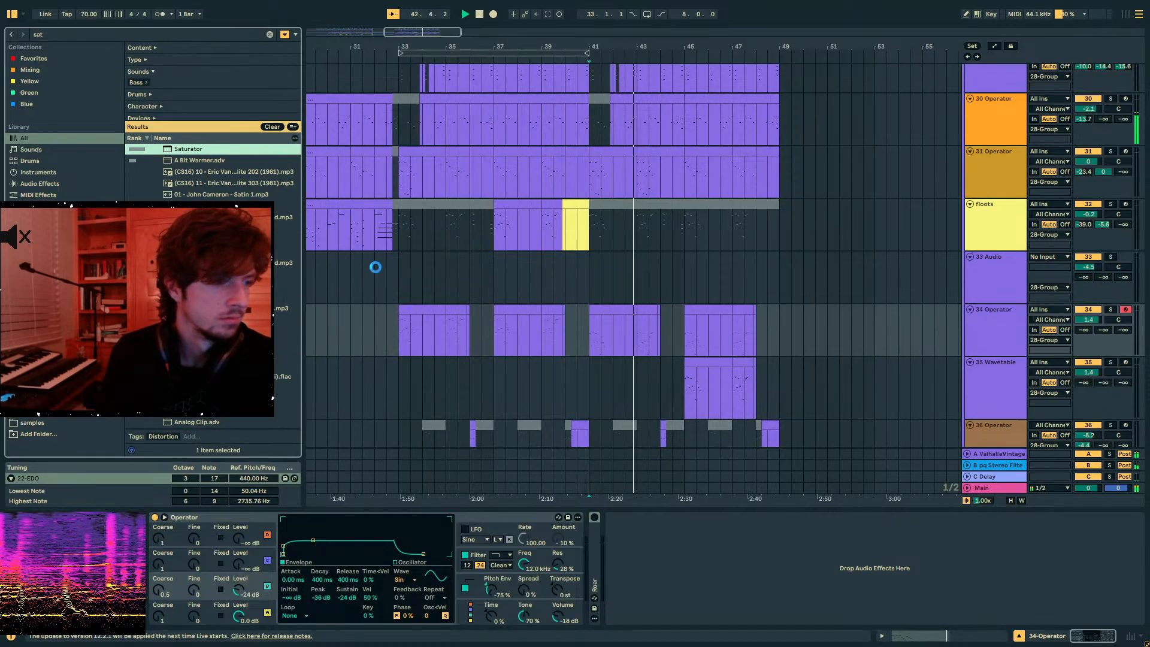
pyautogui.moveTo(633, 606); pyautogui.dragTo(633, 587)
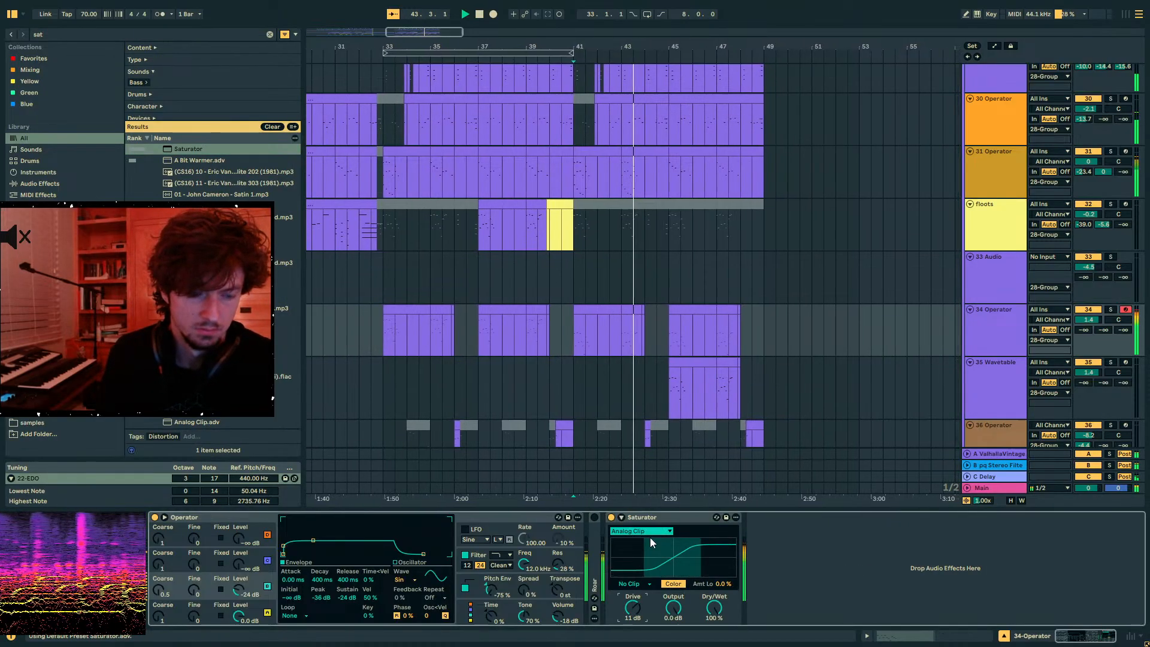
pyautogui.click(649, 532)
pyautogui.click(646, 588)
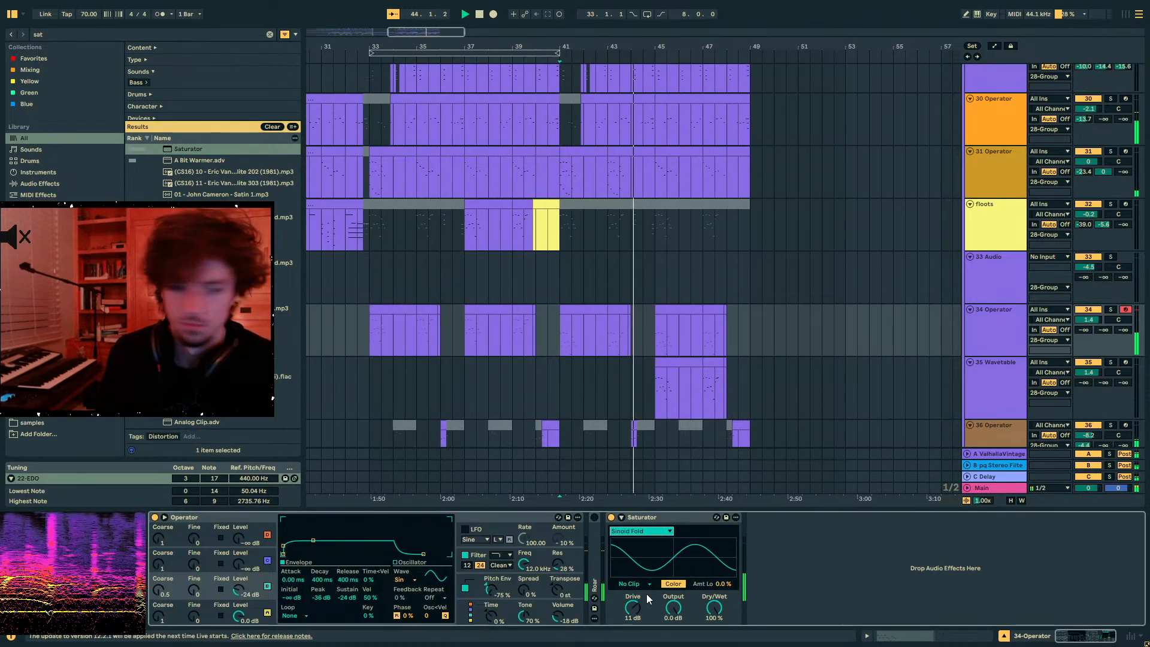
pyautogui.click(564, 324)
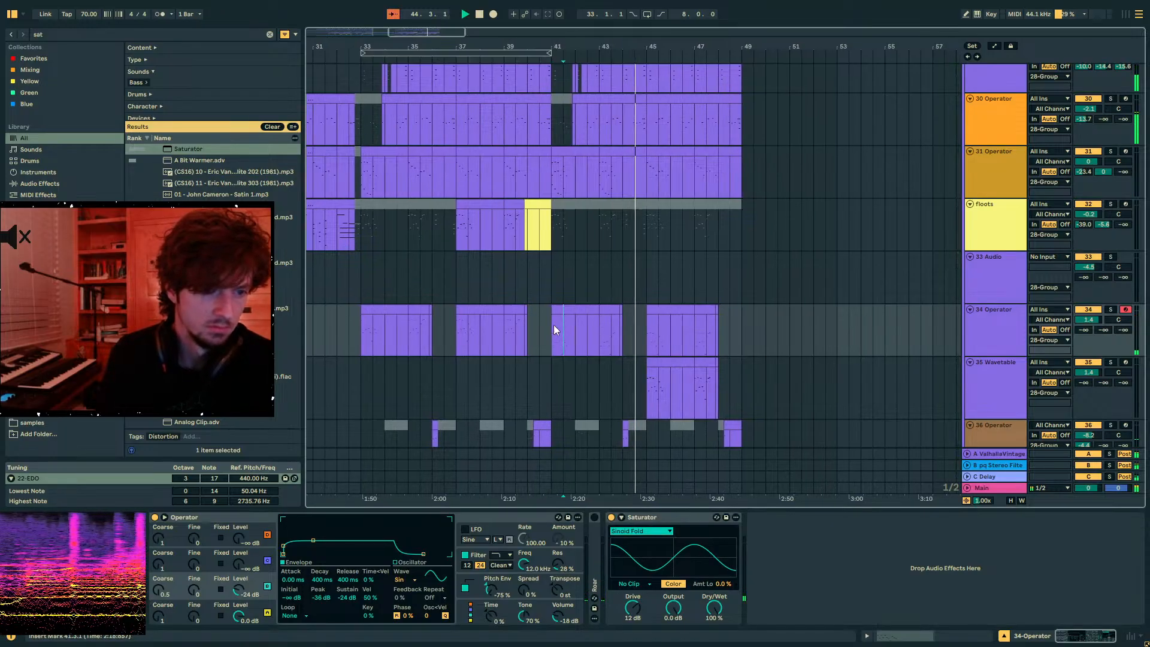
# - Reactivate the muted floots clips between bars 45 and 49
pyautogui.click(668, 363)
pyautogui.scroll(3, 718, 378)
pyautogui.keyDown('shift'); pyautogui.click(669, 305); pyautogui.keyUp('shift')
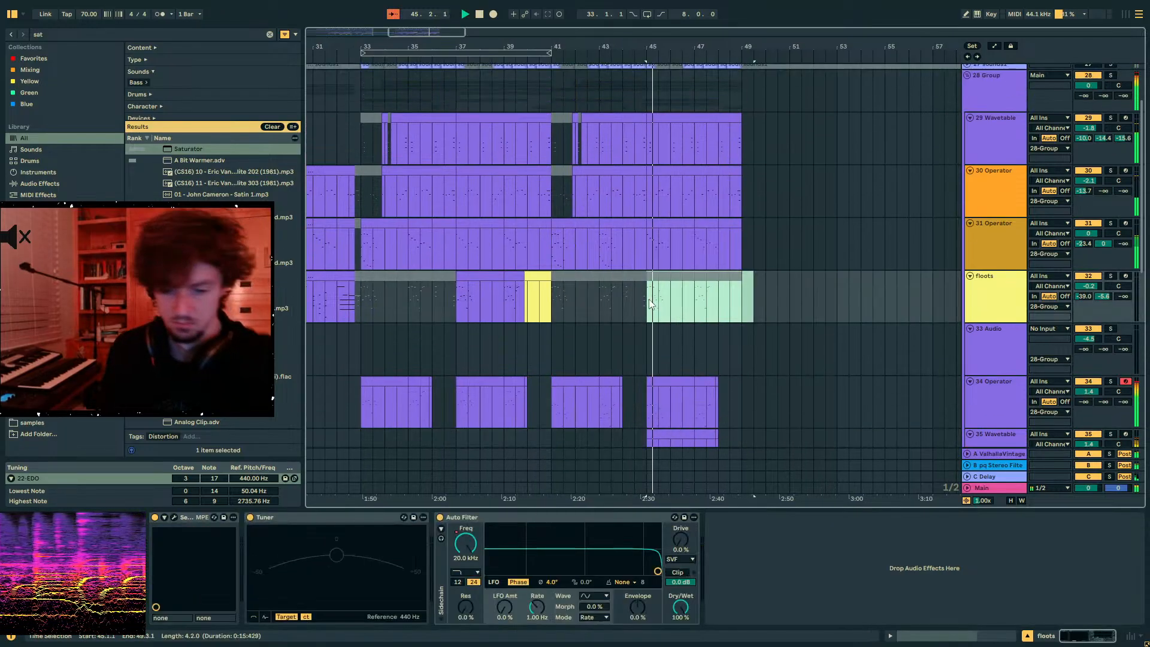
pyautogui.scroll(-3, 677, 323)
# - Lower the Saturator output on 34 Operator to -10 dB and play the transition into bar 41
pyautogui.click(562, 318)
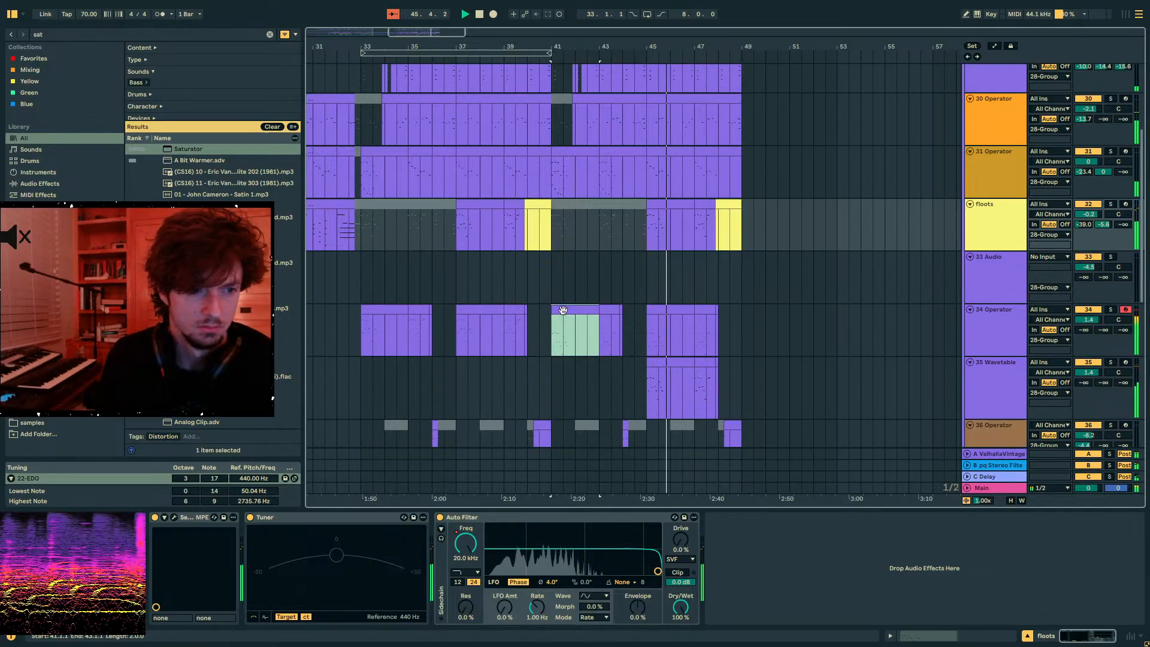
pyautogui.moveTo(673, 607); pyautogui.dragTo(673, 611)
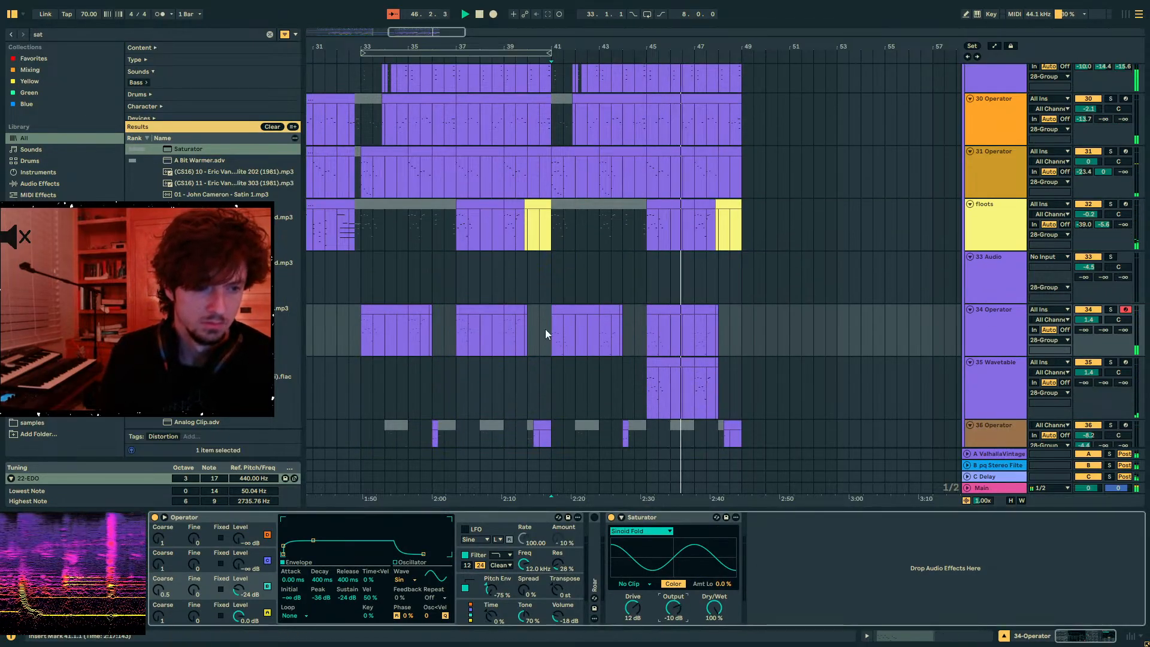
pyautogui.click(541, 330)
pyautogui.press('space')
pyautogui.press('space')
# - Unfold the 38 Audio track and duplicate its clips from bars 41–45 to bar 45
pyautogui.scroll(-4, 756, 366)
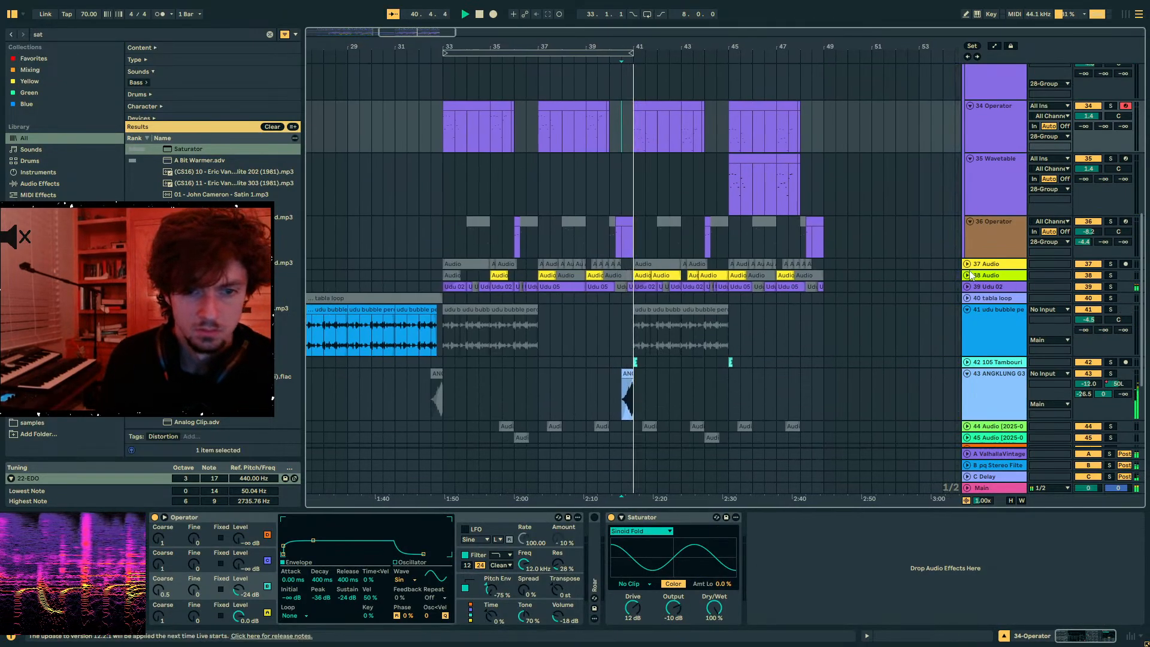
pyautogui.click(968, 274)
pyautogui.moveTo(725, 309); pyautogui.dragTo(631, 310)
pyautogui.hotkey('ctrl', 'd')
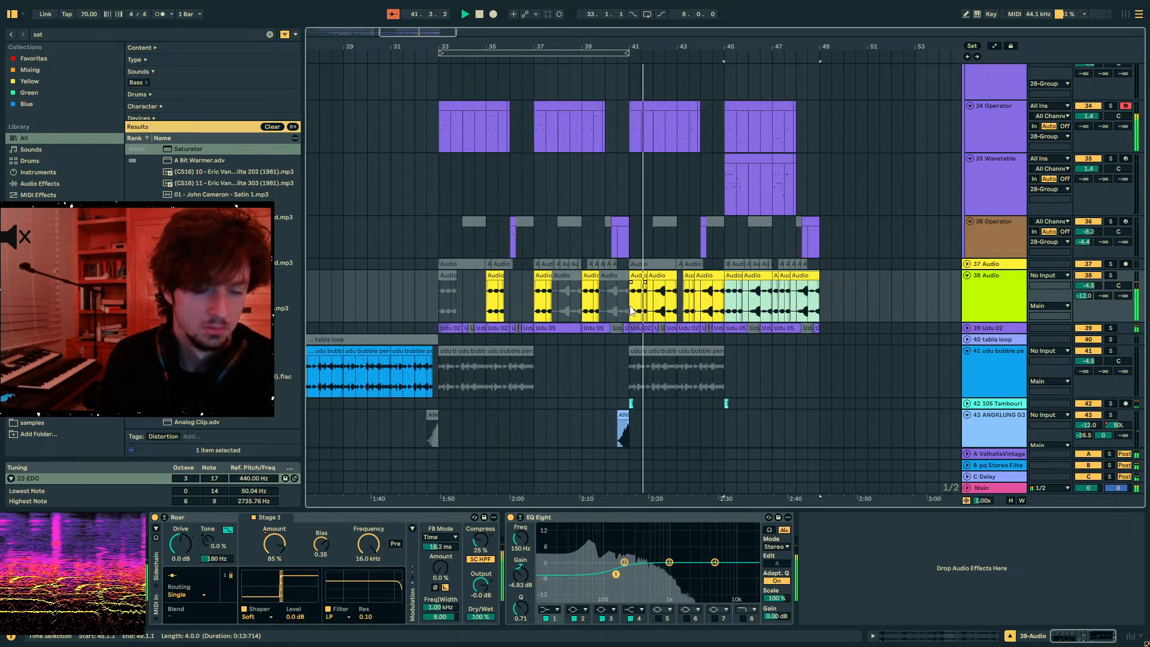
# - Find the pq VOCOTT rack in the browser and add it after Saturator on the 34 Operator track
pyautogui.scroll(5, 668, 328)
pyautogui.click(633, 309)
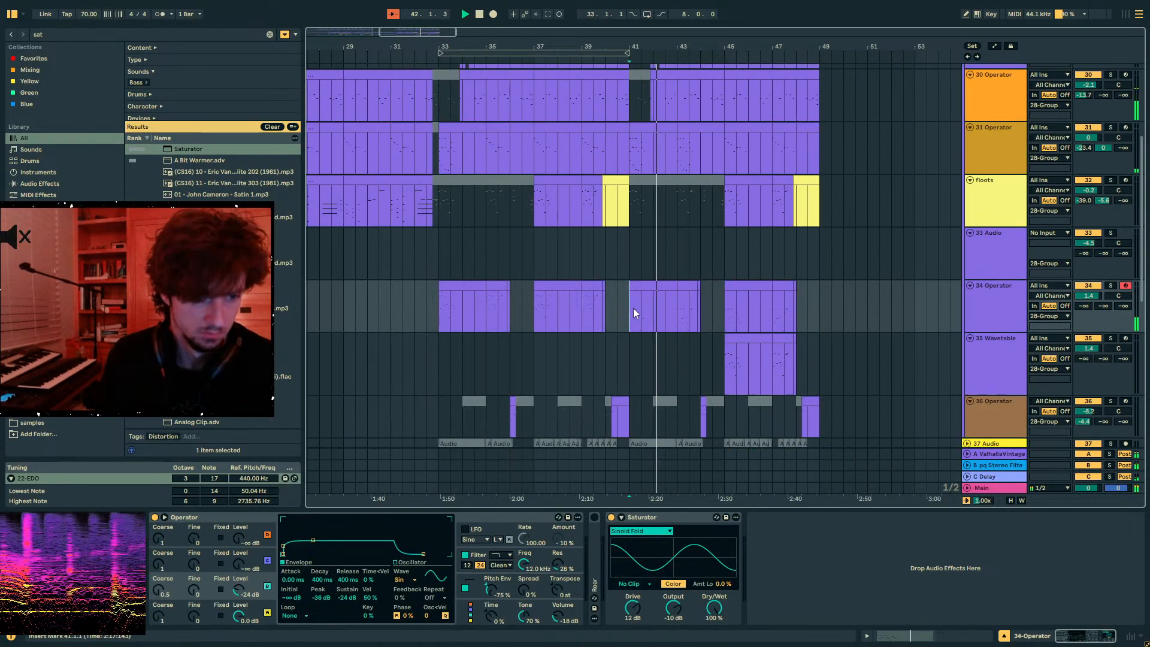
pyautogui.click(78, 35)
pyautogui.write('v')
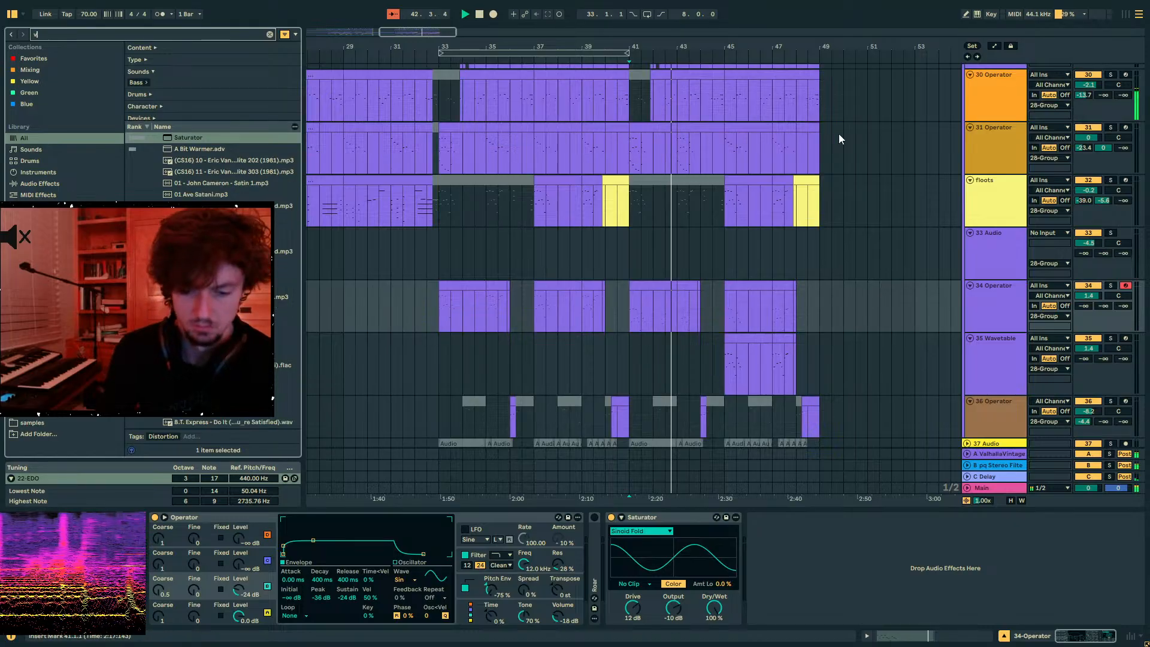
pyautogui.write('ocott')
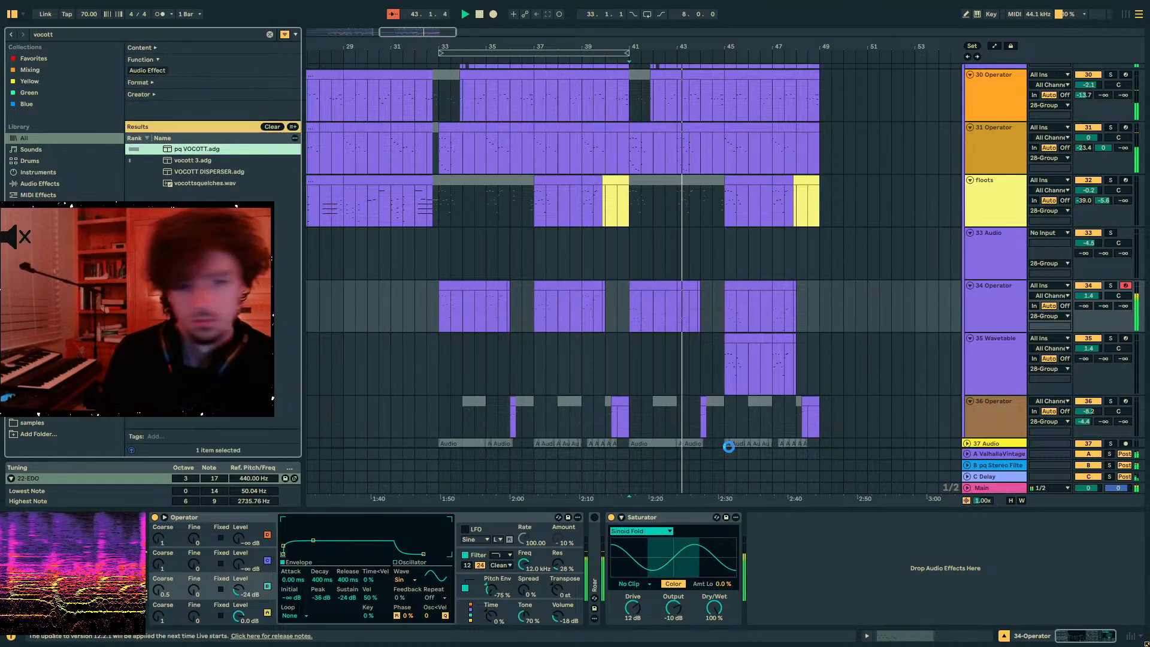
# - Set pq VOCOTT's master output to 14.6 dB, formant shift to -16.7, envelope depth to 178% and filter bandwidth to 200%
pyautogui.press('space')
pyautogui.press('space')
pyautogui.moveTo(806, 553); pyautogui.dragTo(839, 569)
pyautogui.press('space')
pyautogui.moveTo(806, 604); pyautogui.dragTo(837, 588)
pyautogui.press('space')
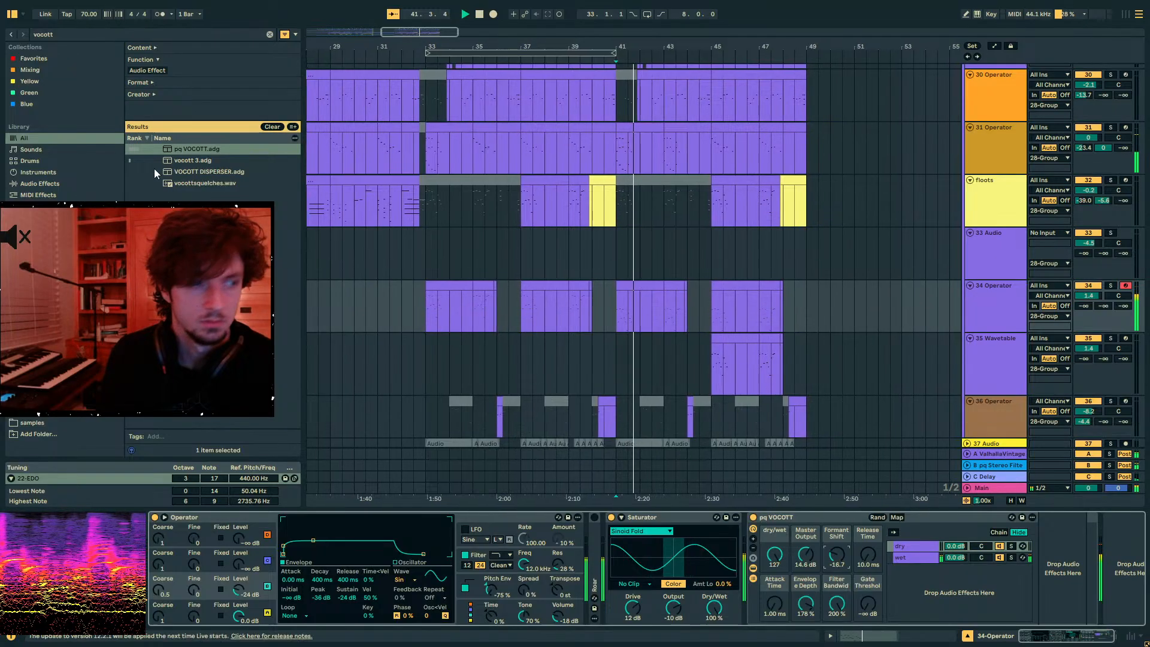
# - Add The Spellbook after pq VOCOTT and map it to Formant Shift, Release Time, Envelope Depth and Filter Bandwidth
pyautogui.click(89, 30)
pyautogui.press('BackSpace')
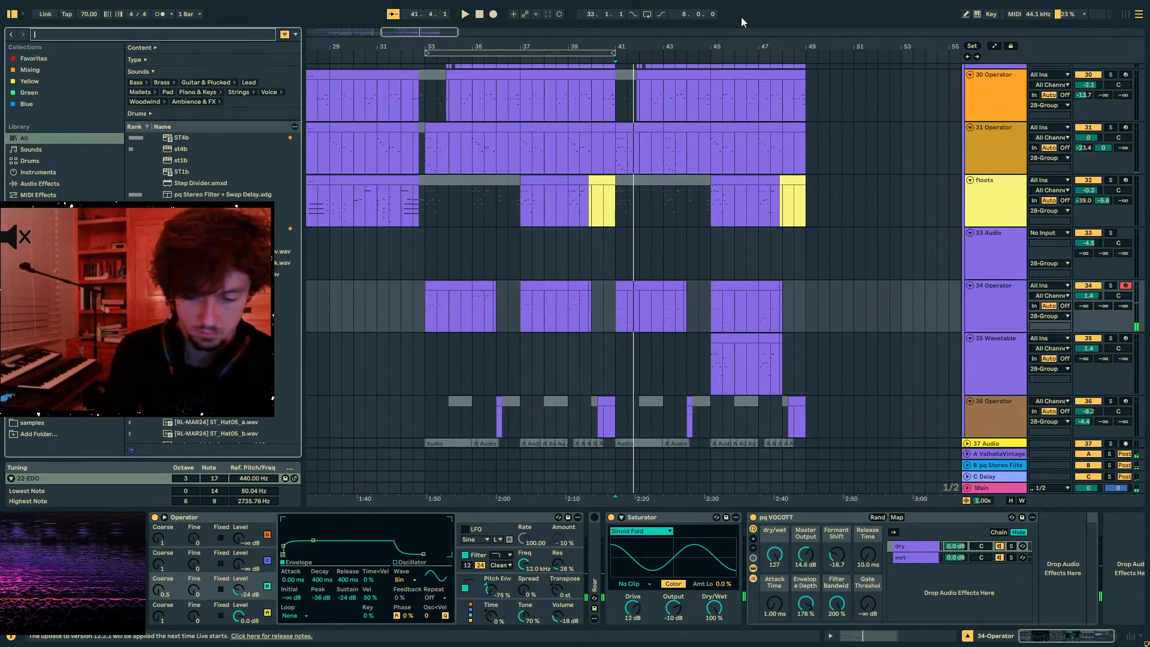
pyautogui.write('spellbook')
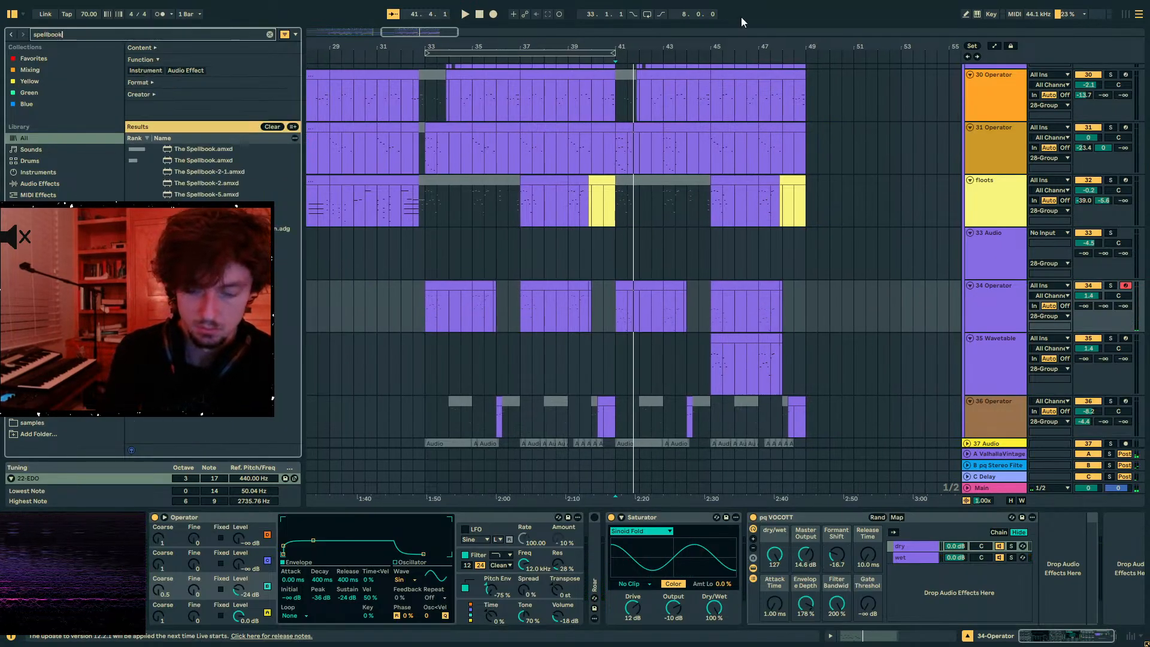
pyautogui.doubleClick(181, 149)
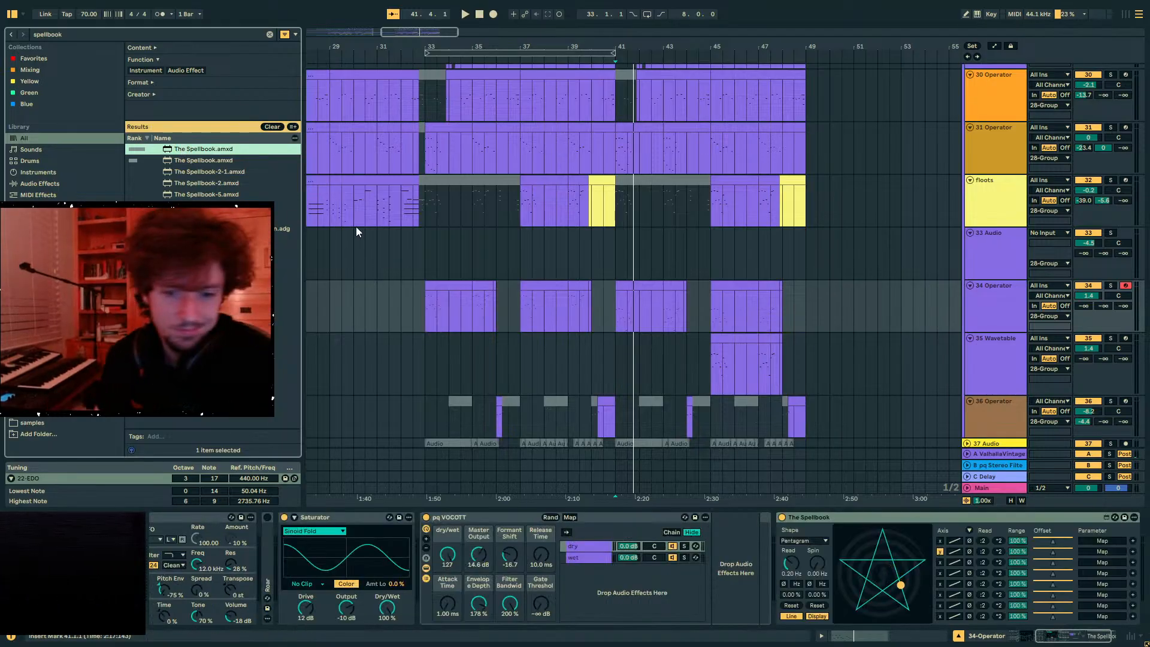
pyautogui.click(1114, 541)
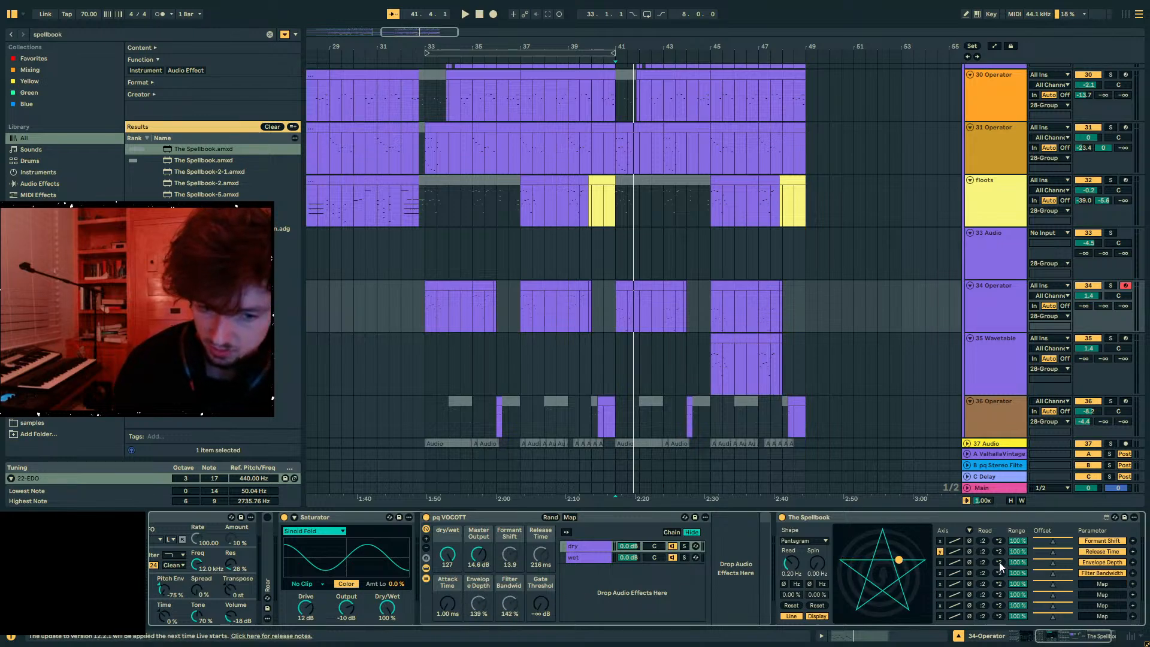
# - Give the Envelope Depth and Filter Bandwidth mappings peaked curves, enable Ø for them and Formant Shift, and expand the mapping settings
pyautogui.click(955, 562)
pyautogui.click(955, 573)
pyautogui.click(970, 563)
pyautogui.click(970, 574)
pyautogui.click(969, 541)
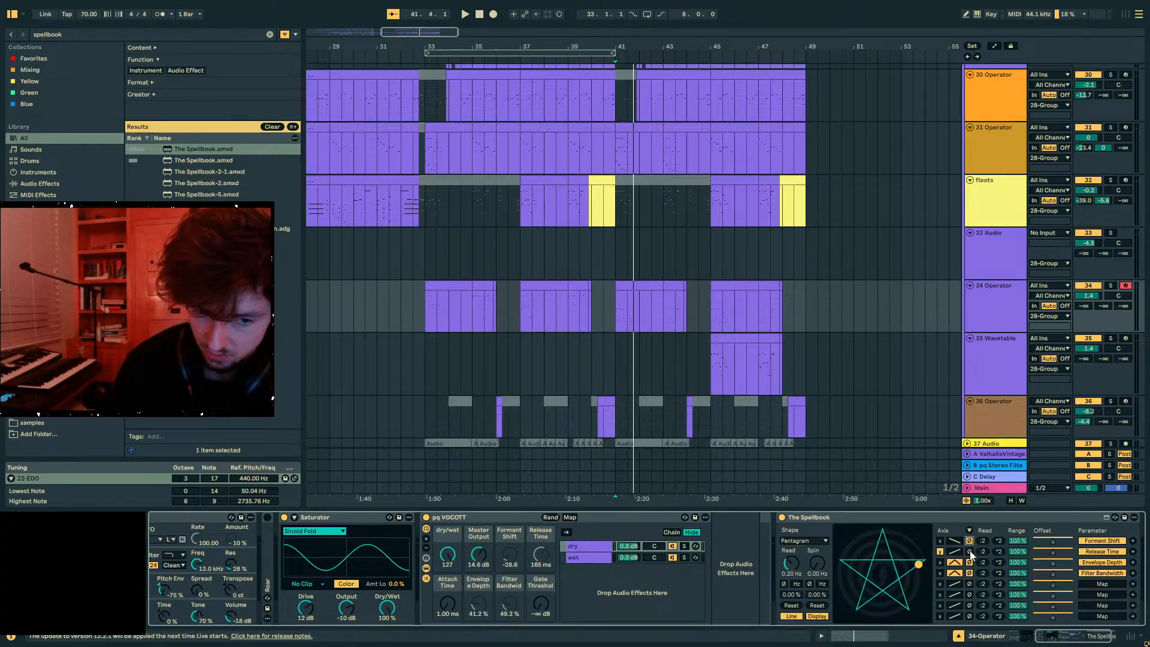
pyautogui.click(970, 530)
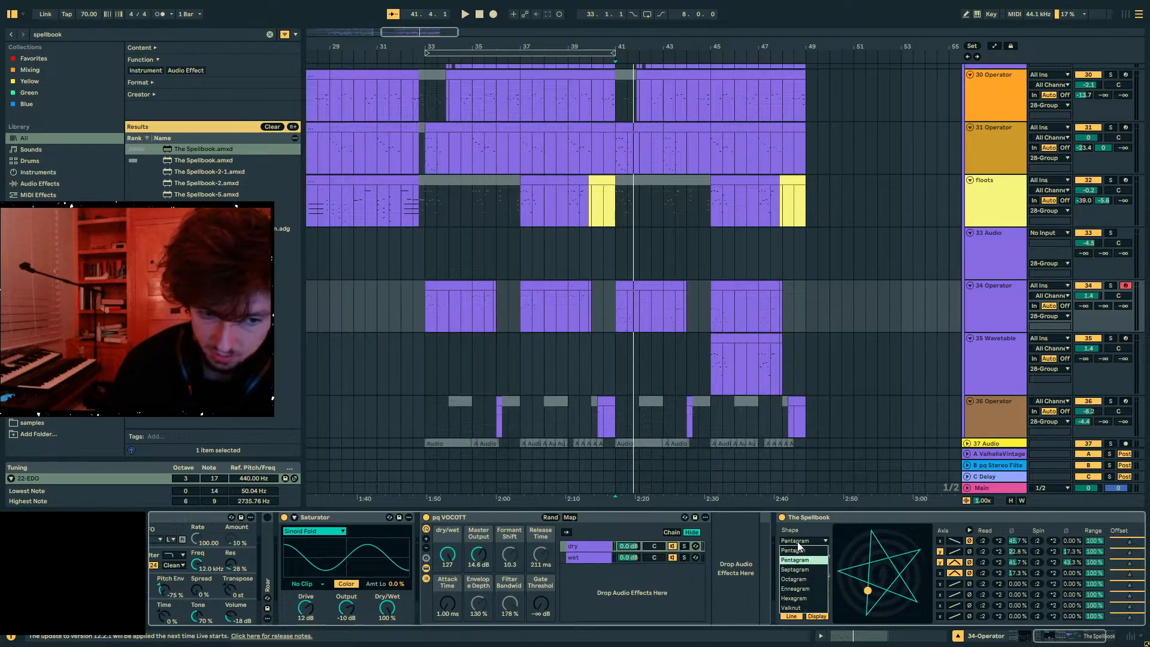
# - Set The Spellbook's shape to Valknut, with Read and Spin synced at 1 and a spin offset of 33.9%
pyautogui.click(797, 609)
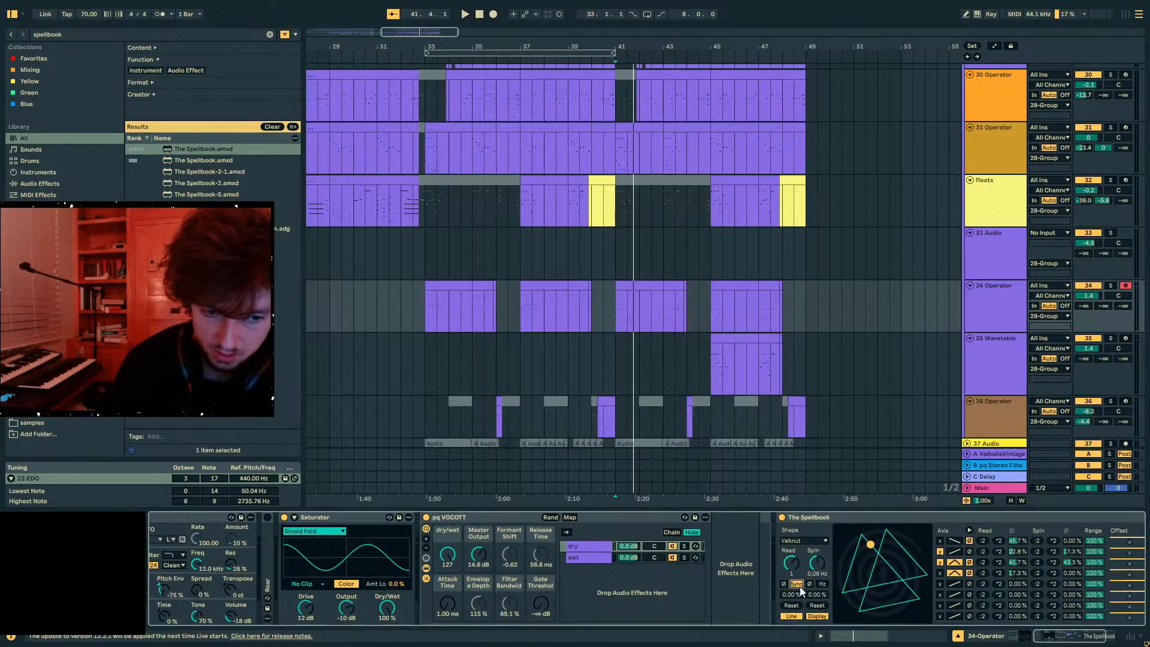
pyautogui.press('space')
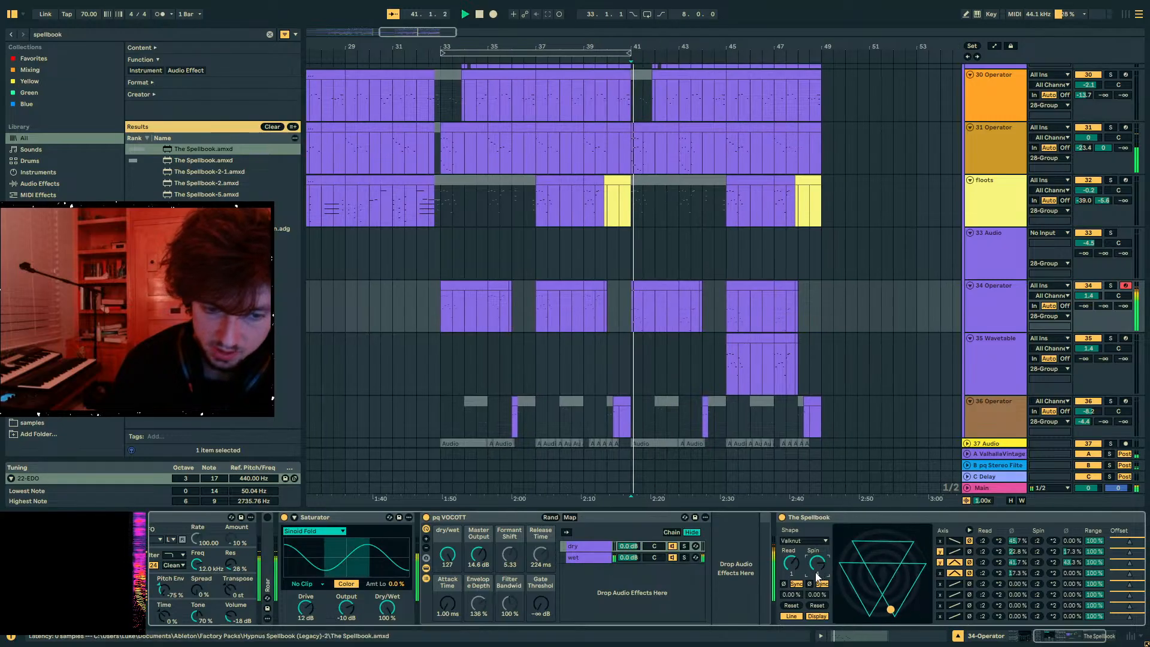
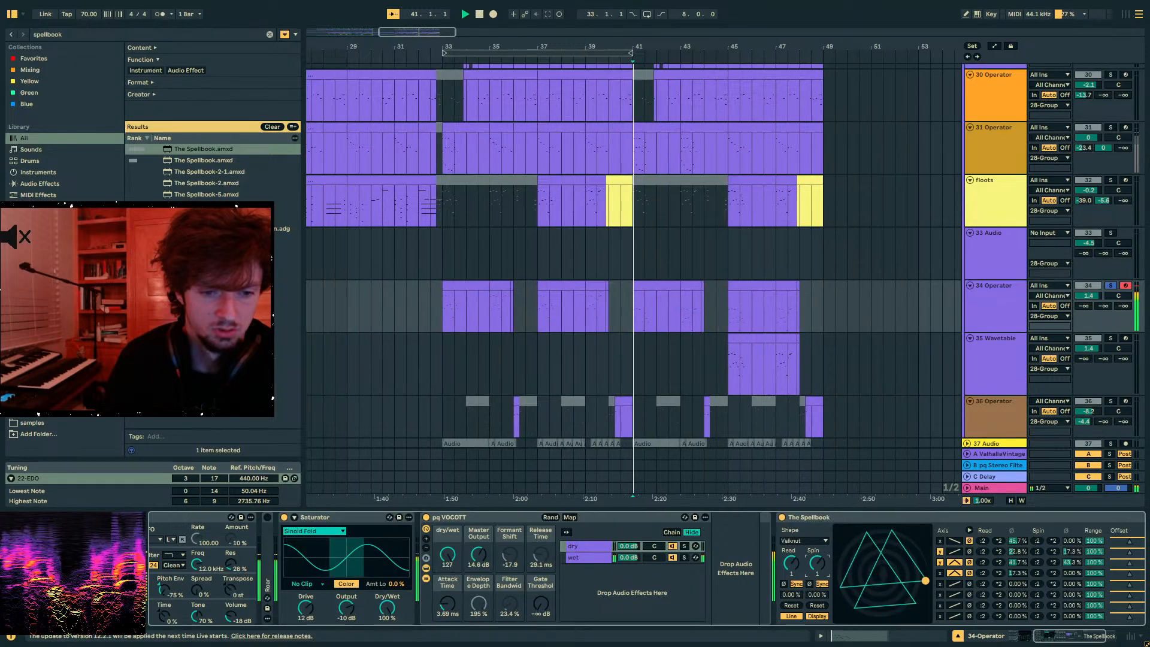
pyautogui.moveTo(813, 573); pyautogui.dragTo(812, 557)
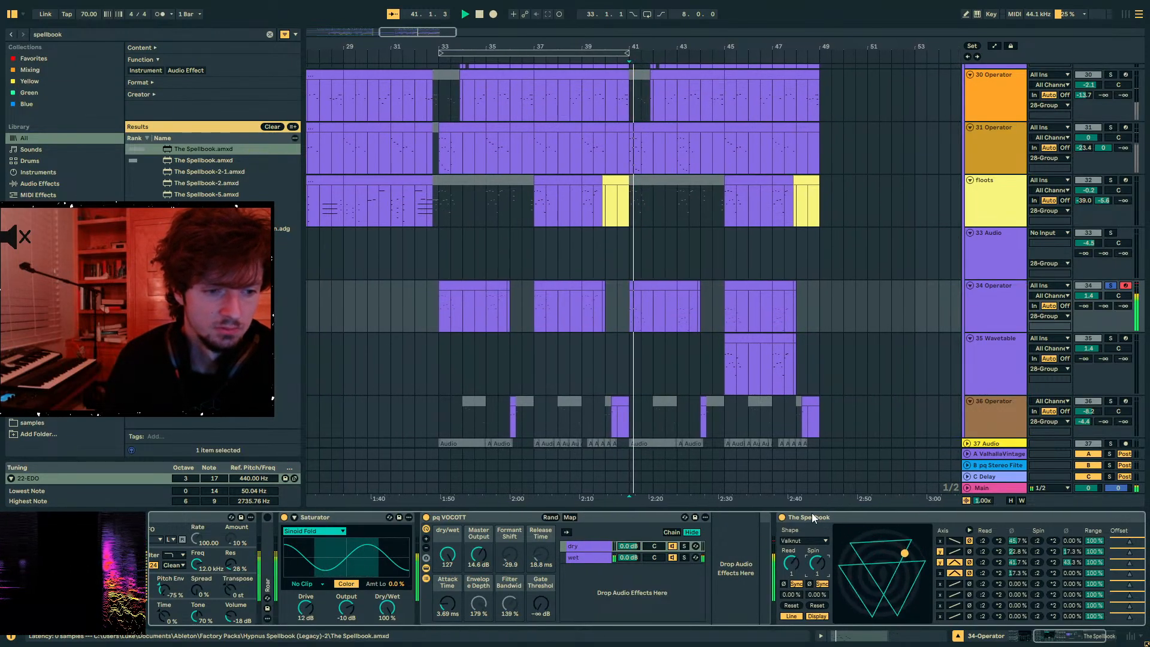
pyautogui.moveTo(817, 594); pyautogui.dragTo(817, 574)
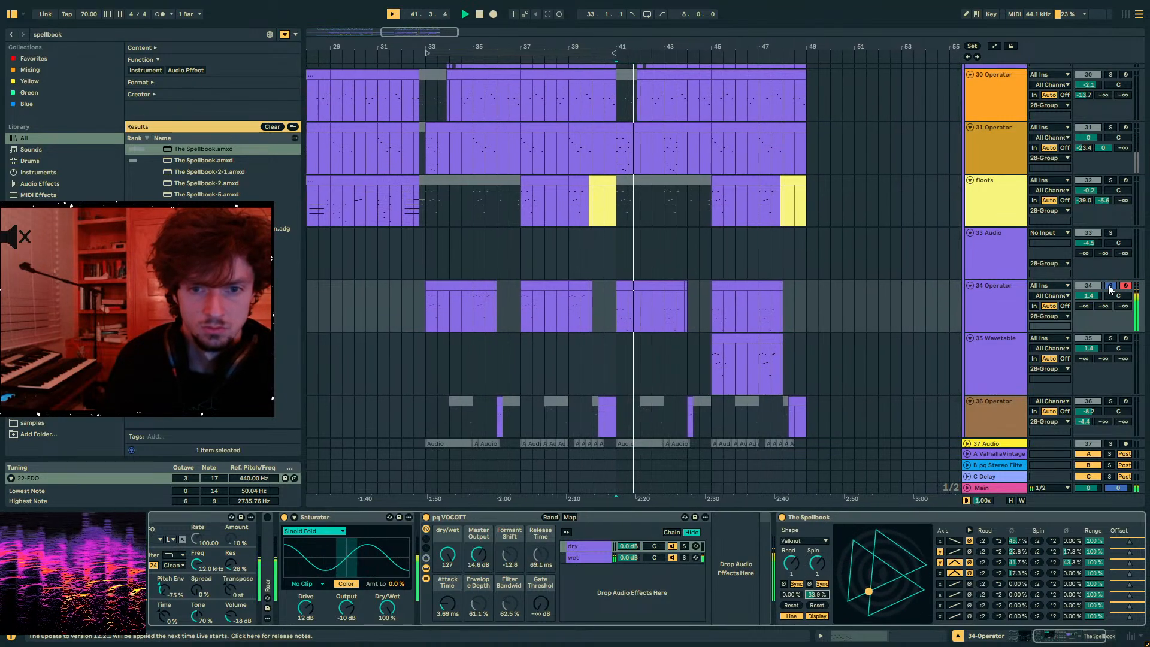
# - Raise send B of the 34 Operator track to -5.6 dB and collapse The Spellbook
pyautogui.moveTo(1103, 306); pyautogui.dragTo(1103, 283)
pyautogui.doubleClick(823, 523)
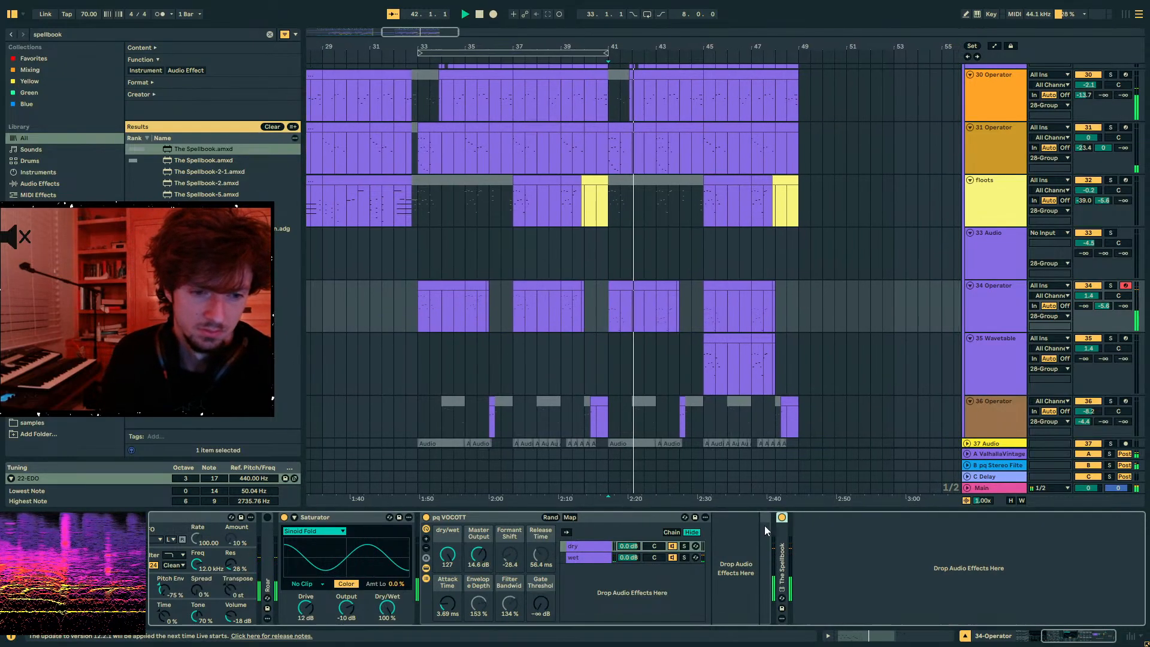
pyautogui.press('a')
pyautogui.press('a')
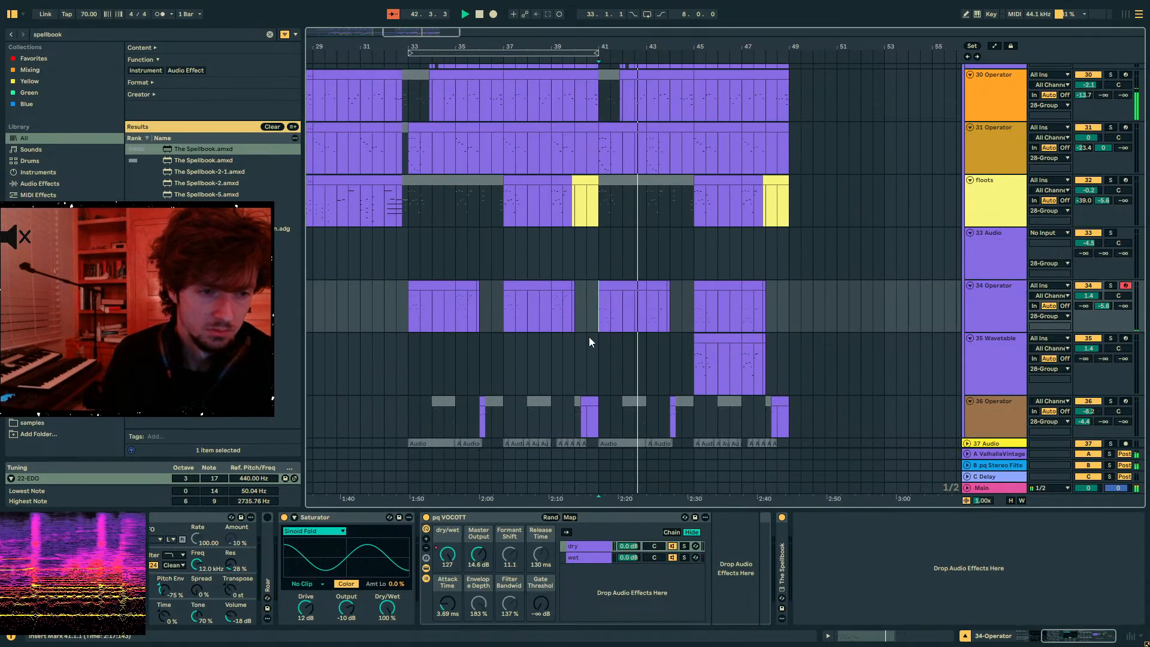
# - Add EQ Eight after The Spellbook on the 34 Operator track and expand The Spellbook
pyautogui.hotkey('ctrl', 'f')
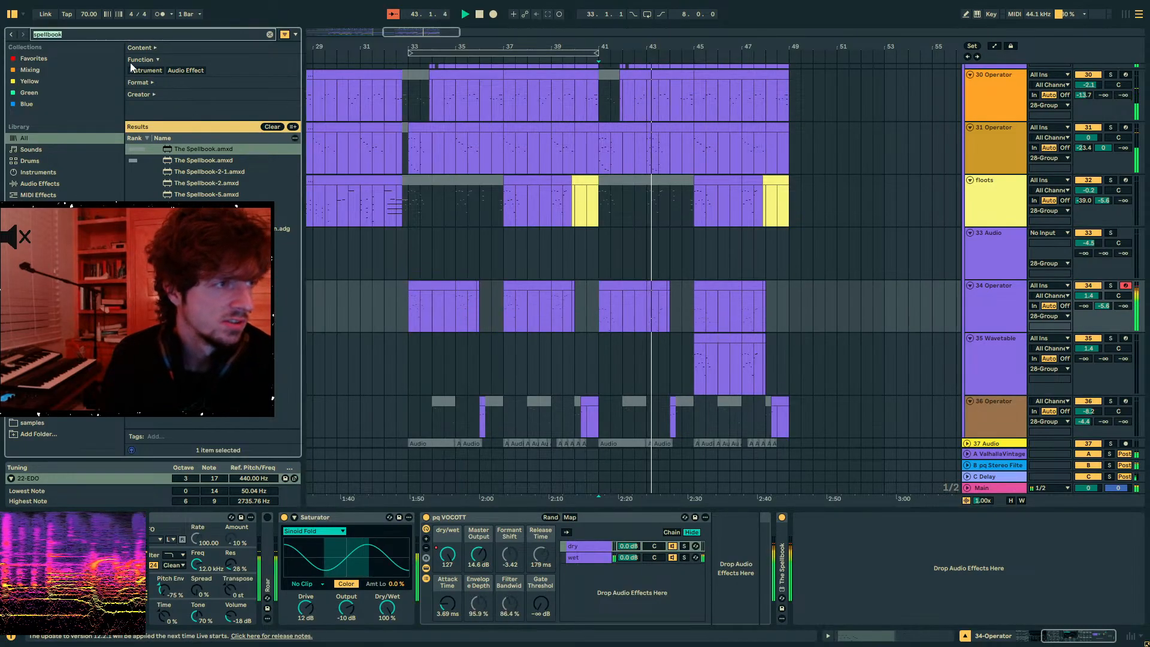
pyautogui.write('eq 8')
pyautogui.doubleClick(179, 150)
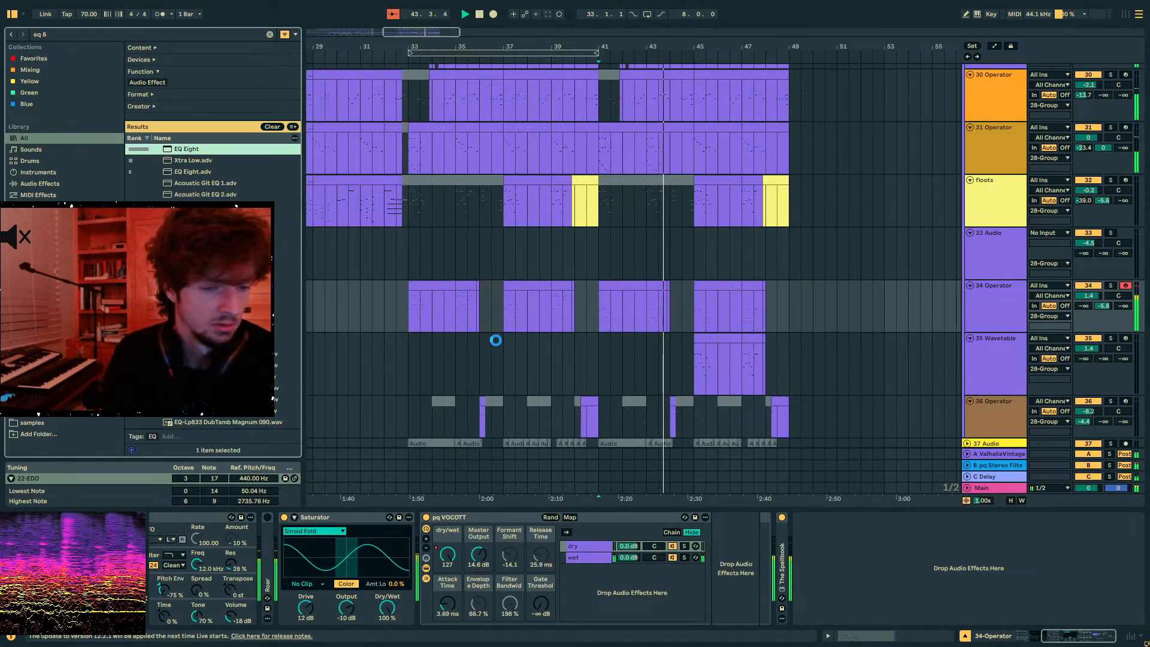
pyautogui.click(837, 609)
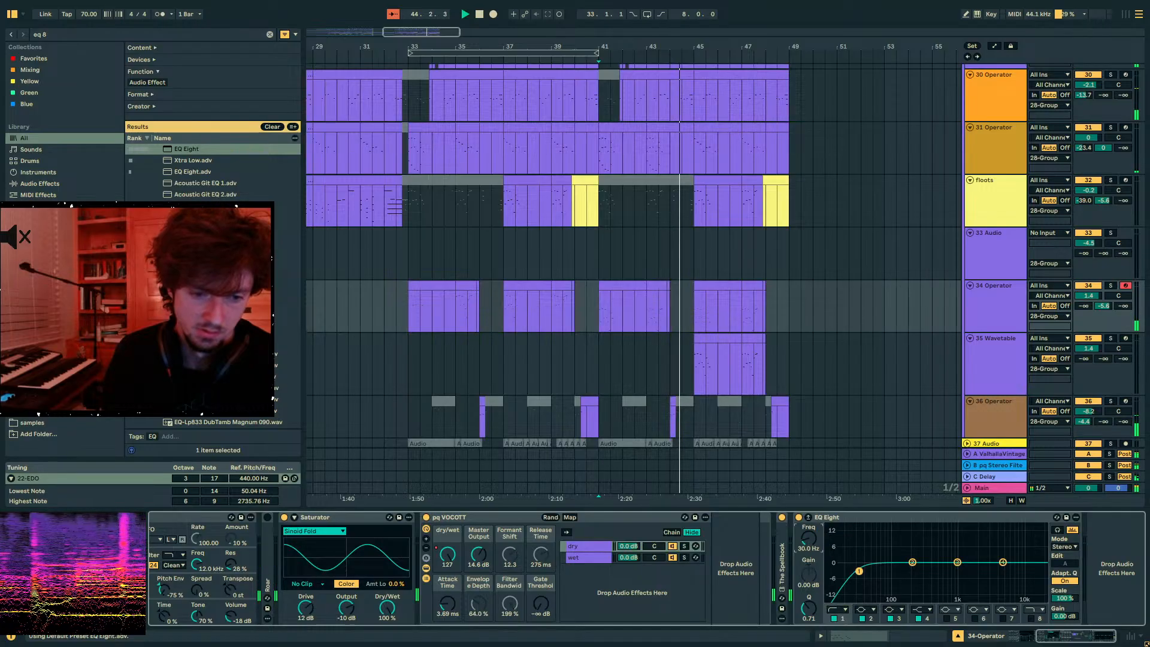
pyautogui.doubleClick(779, 565)
pyautogui.click(1059, 522)
pyautogui.hscroll(-5, 1059, 523)
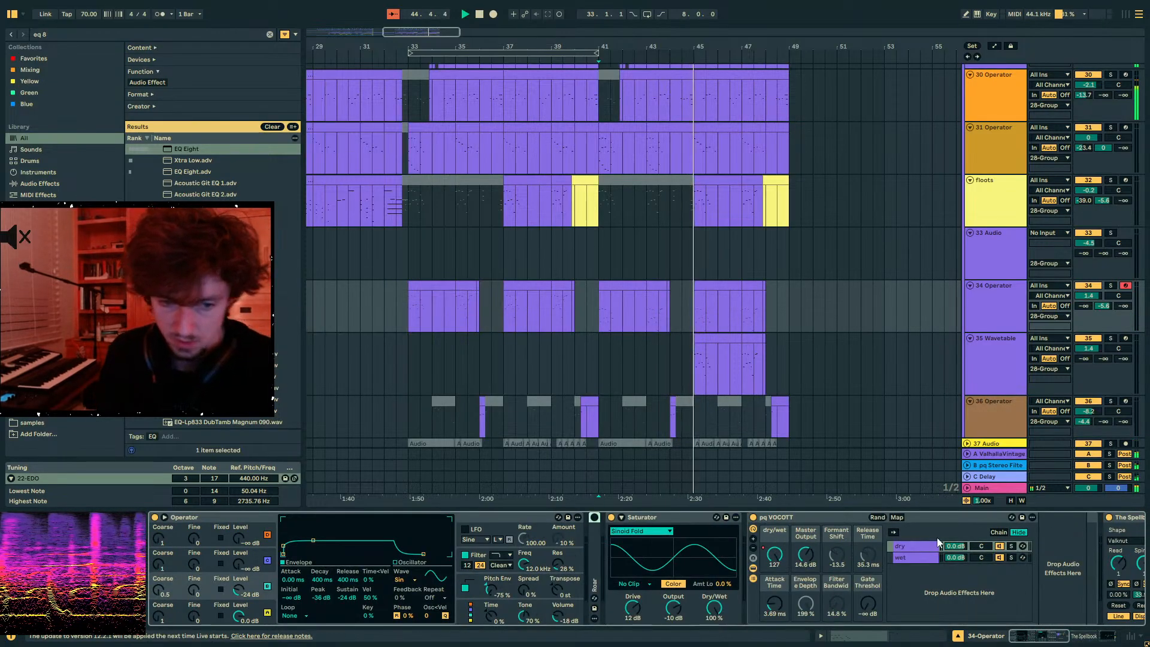
# - Set EQ Eight's low cut to 186 Hz and narrow The Spellbook's Formant Shift mapping to about 60% range with a raised offset
pyautogui.click(801, 517)
pyautogui.press('Right')
pyautogui.press('Right')
pyautogui.press('Right')
pyautogui.press('Left')
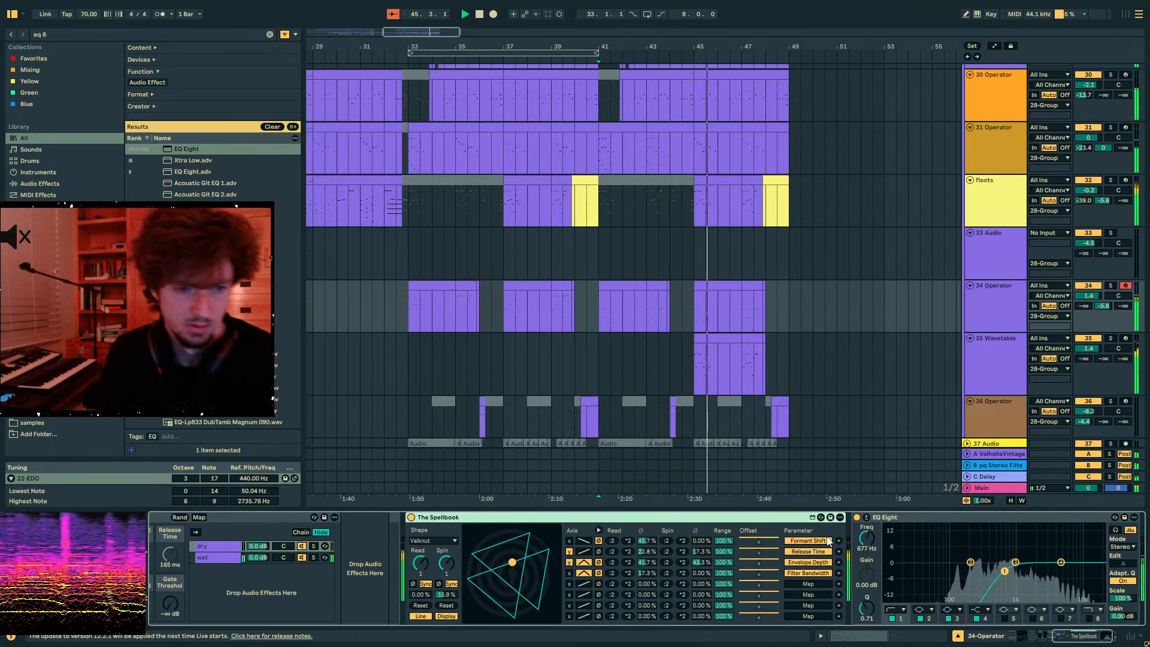
pyautogui.moveTo(693, 318); pyautogui.dragTo(596, 311)
pyautogui.hotkey('ctrl', 'd')
pyautogui.click(596, 311)
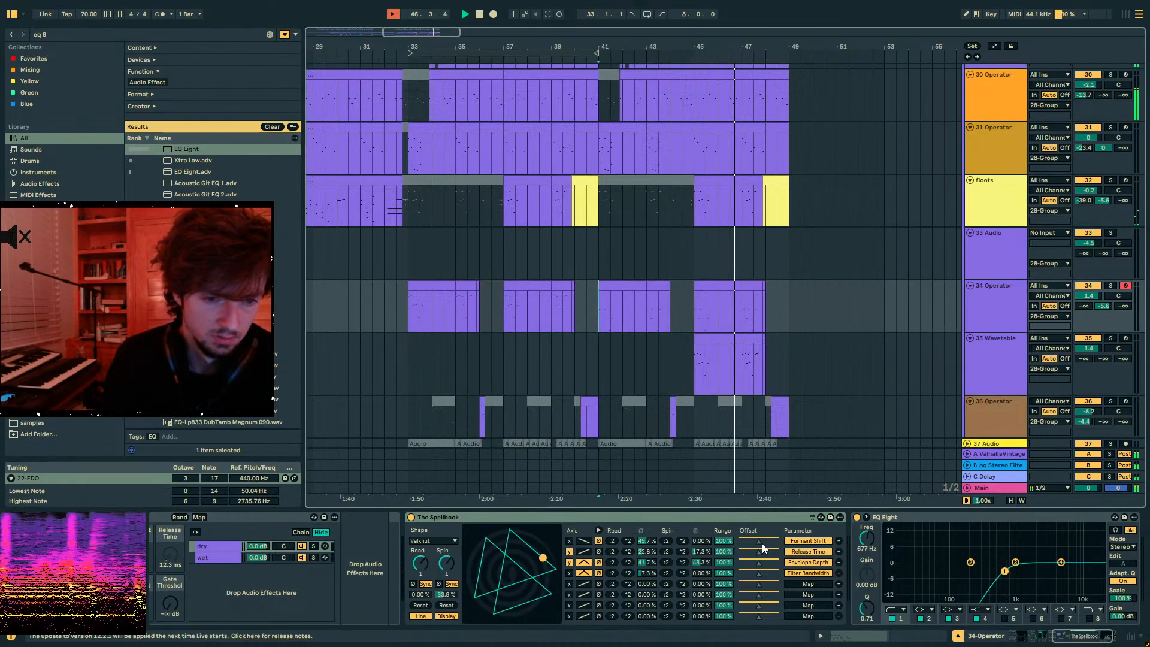
pyautogui.moveTo(754, 543); pyautogui.dragTo(763, 543)
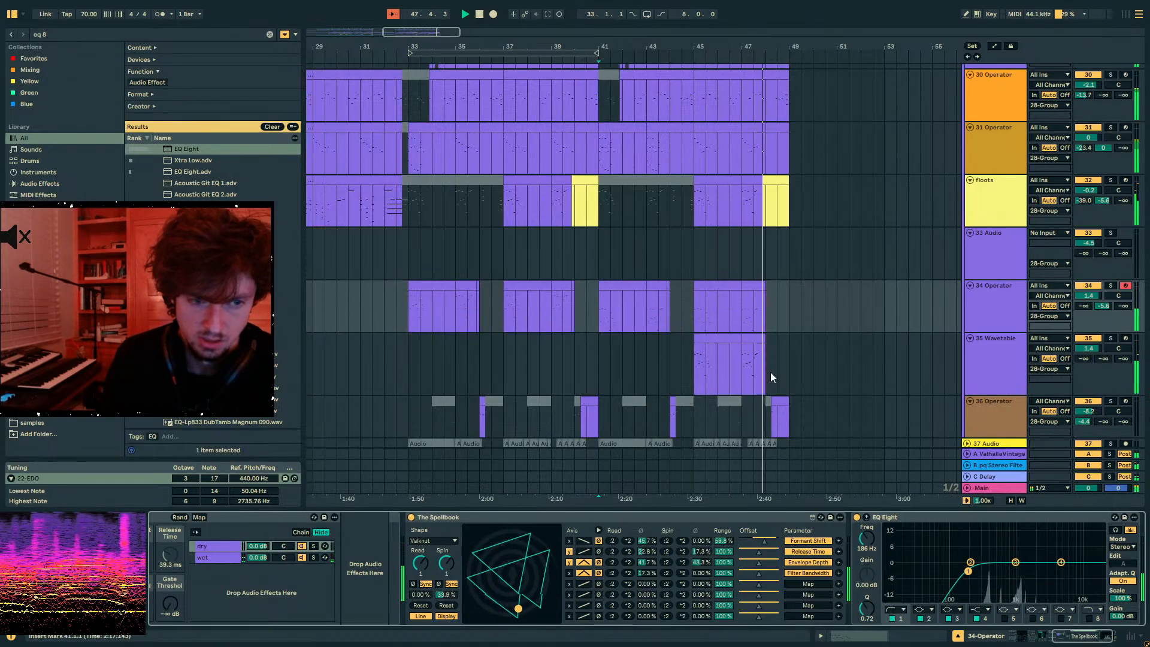
# - Set pq VOCOTT's Attack Time to 9.82 ms and reset send B of 34 Operator while briefly soloing it from bar 41
pyautogui.click(618, 313)
pyautogui.hscroll(-3, 318, 602)
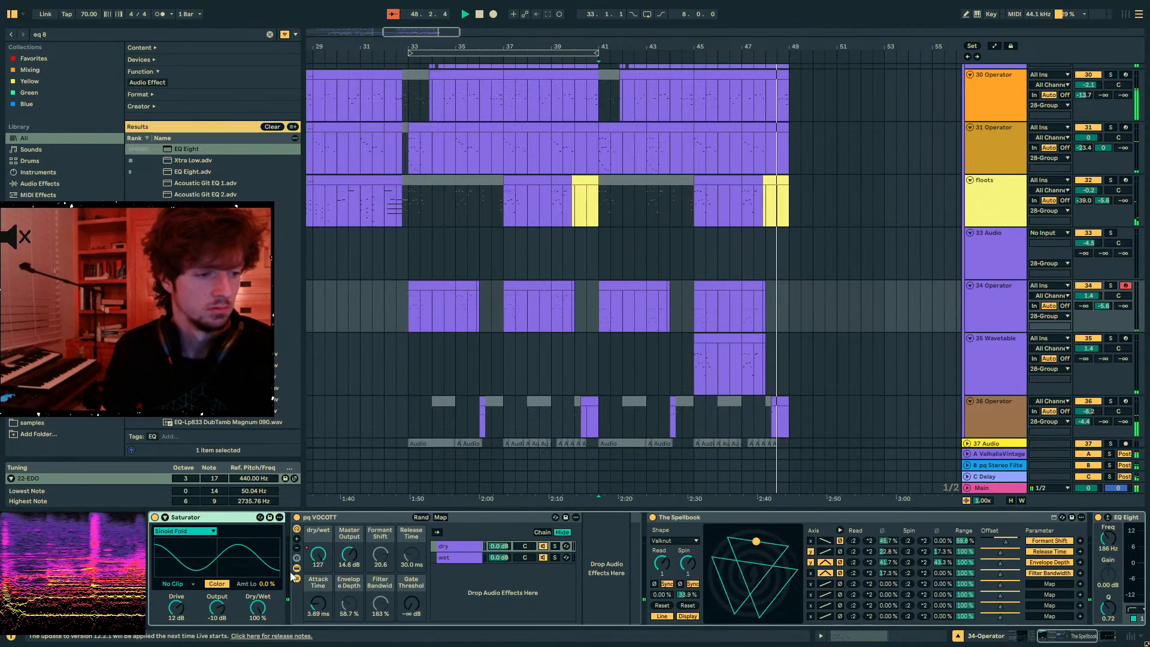
pyautogui.click(683, 315)
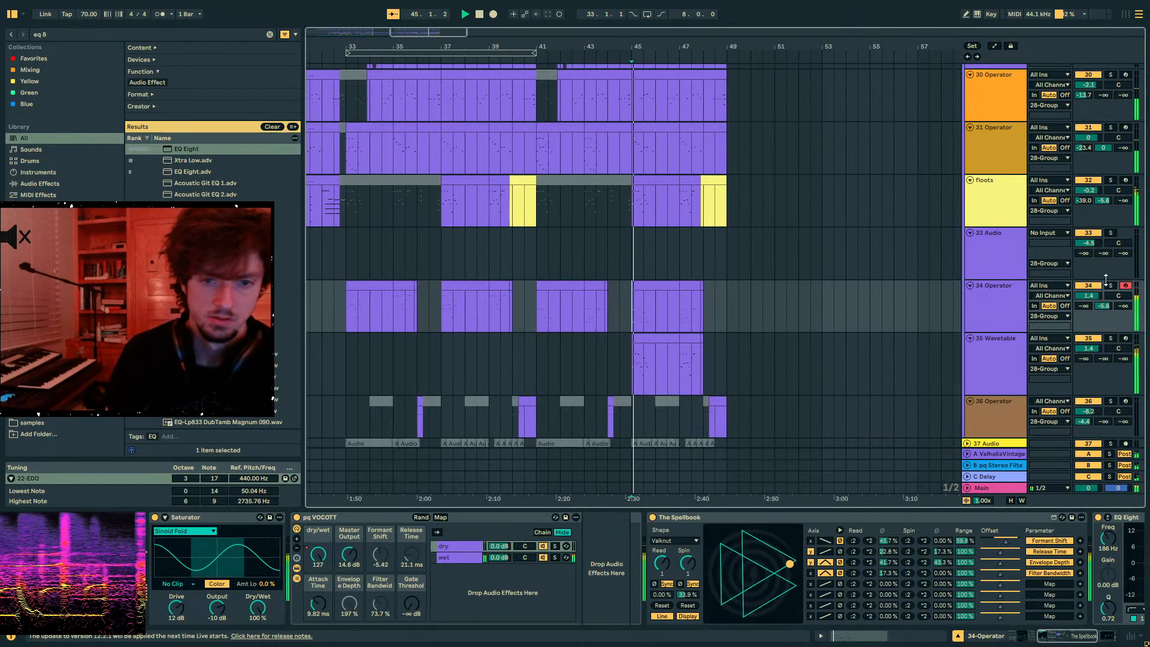
pyautogui.moveTo(534, 291); pyautogui.dragTo(575, 296)
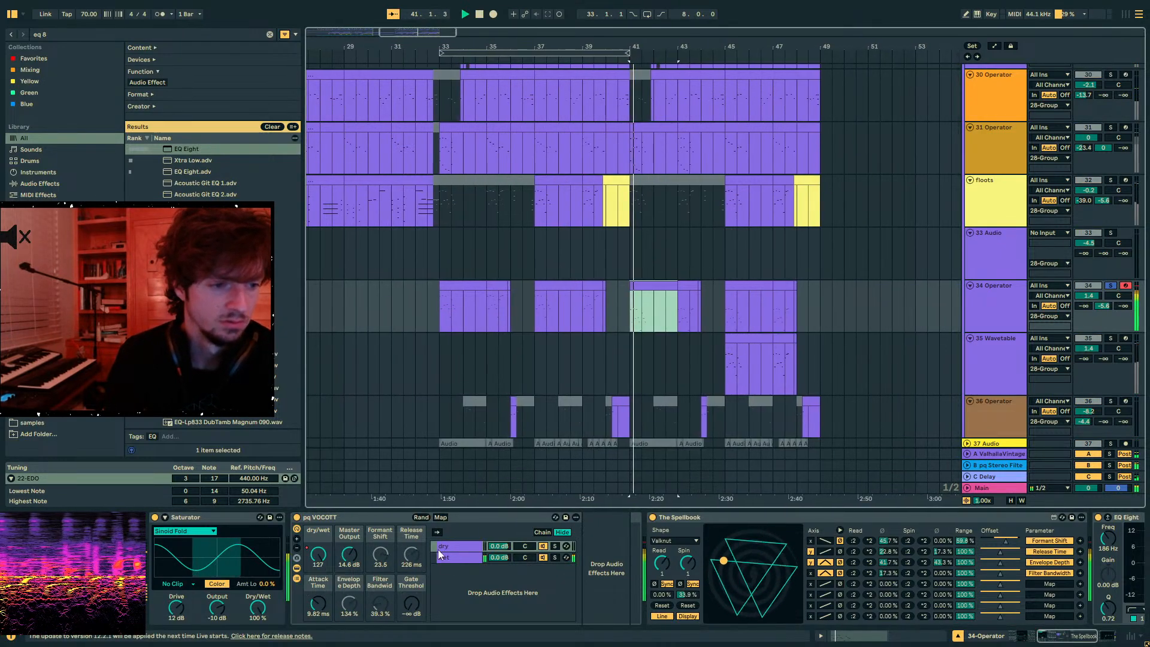
pyautogui.click(1104, 306)
pyautogui.press('Delete')
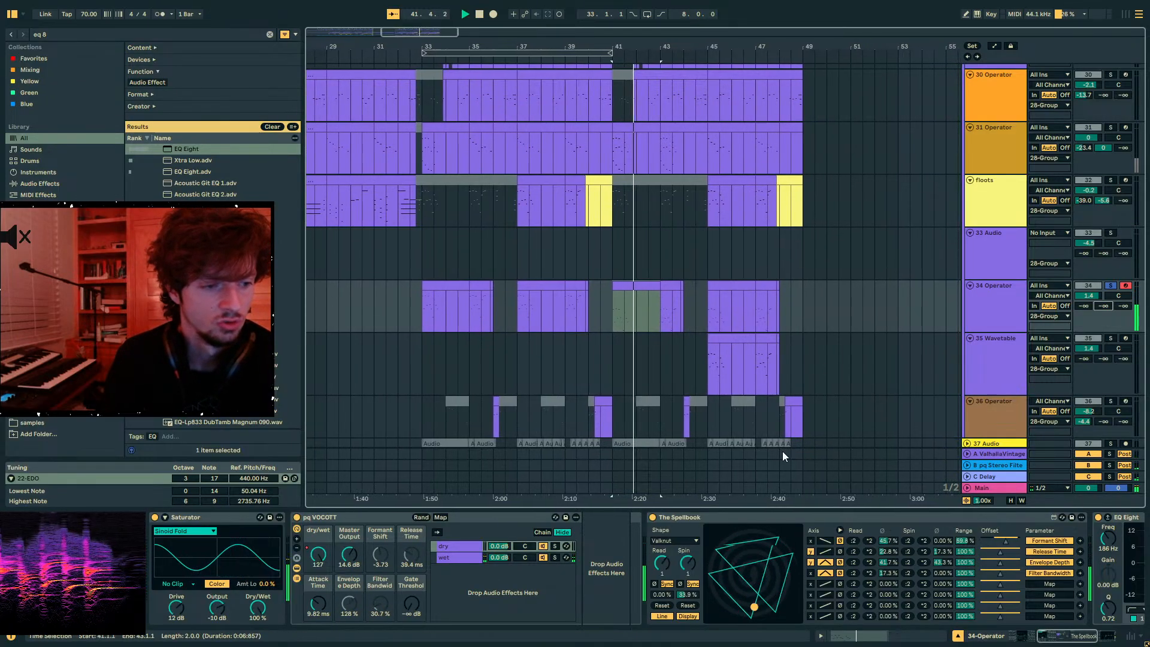
pyautogui.click(1110, 286)
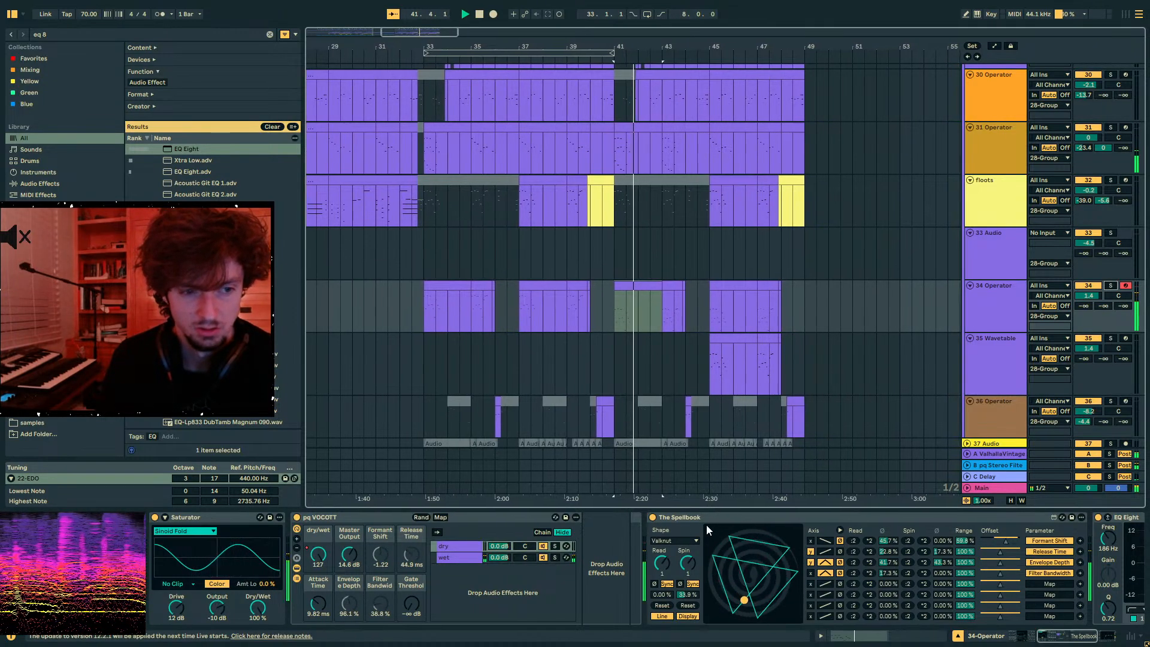
# - Reactivate the floots clip section from 43.1.1 to 43.4.3 and select the stretch up to 45.1.1
pyautogui.scroll(2, 553, 306)
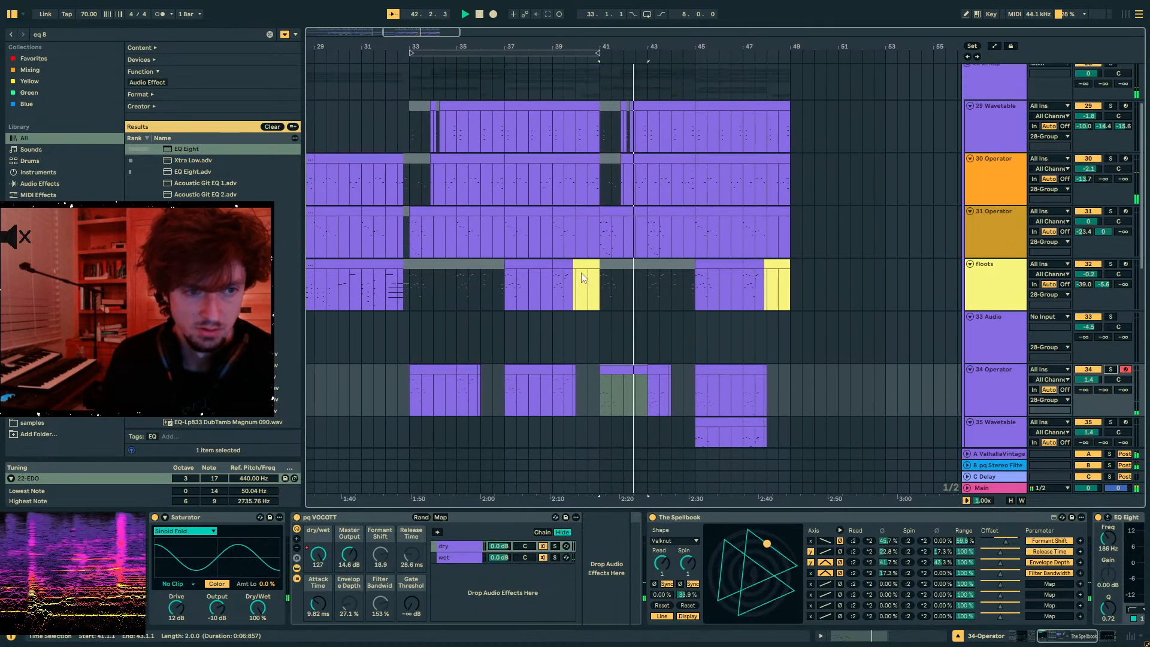
pyautogui.click(644, 262)
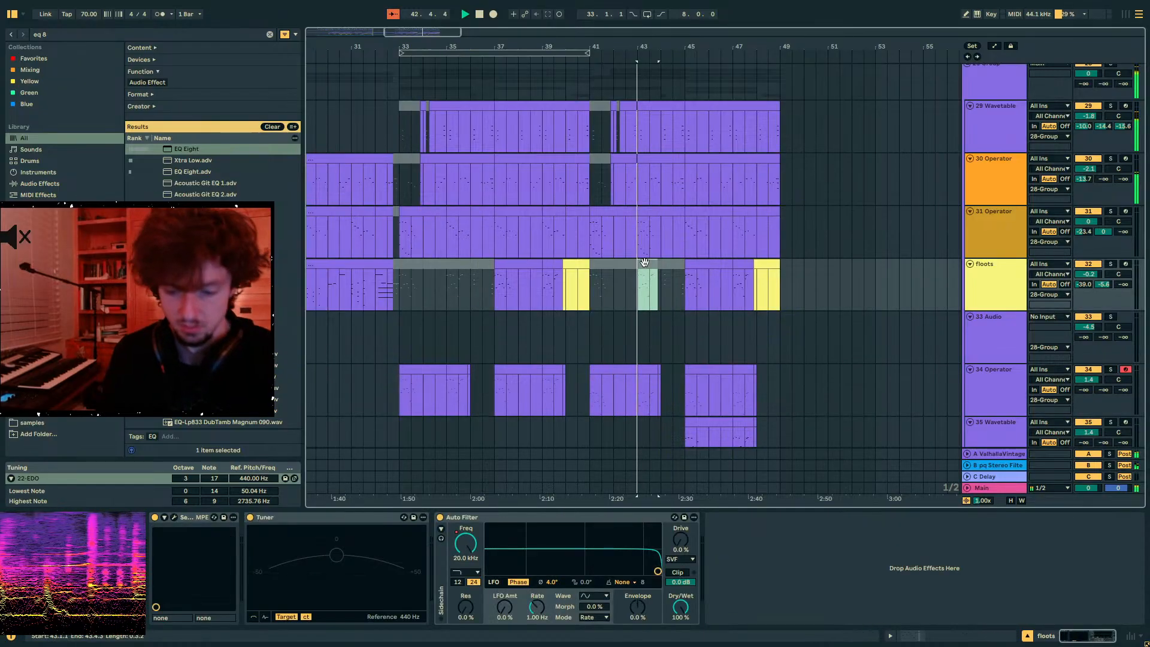
pyautogui.moveTo(645, 263); pyautogui.dragTo(670, 264)
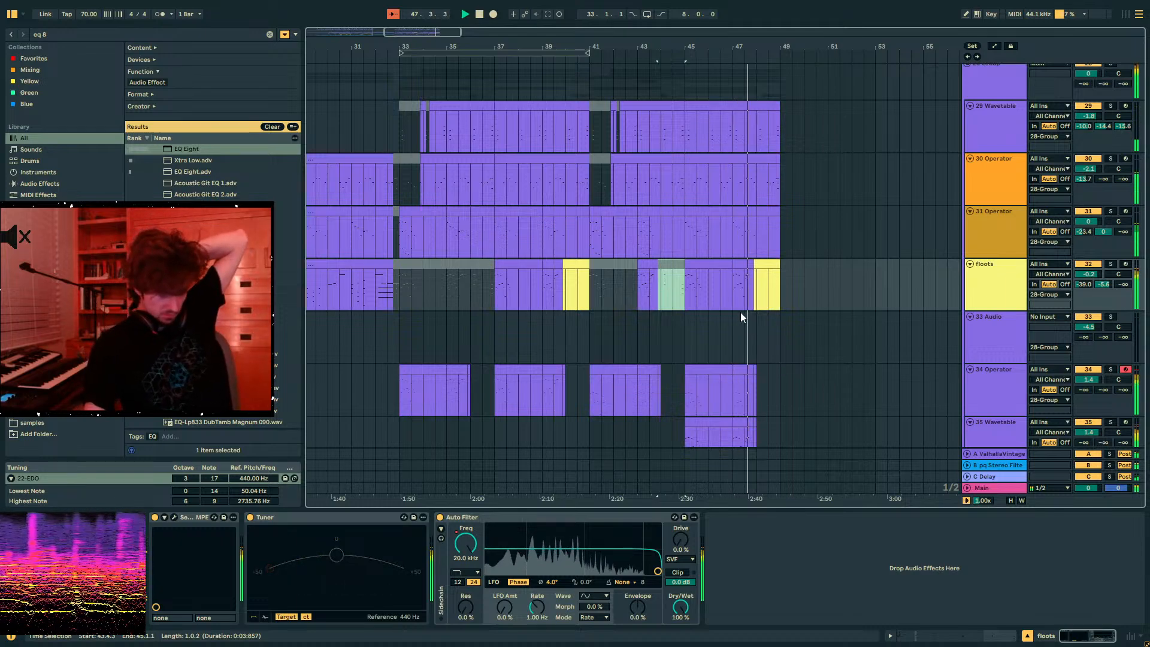
# - Listen through the end of the arrangement around bar 48, stop playback and view the sections before it
pyautogui.scroll(-3, 741, 314)
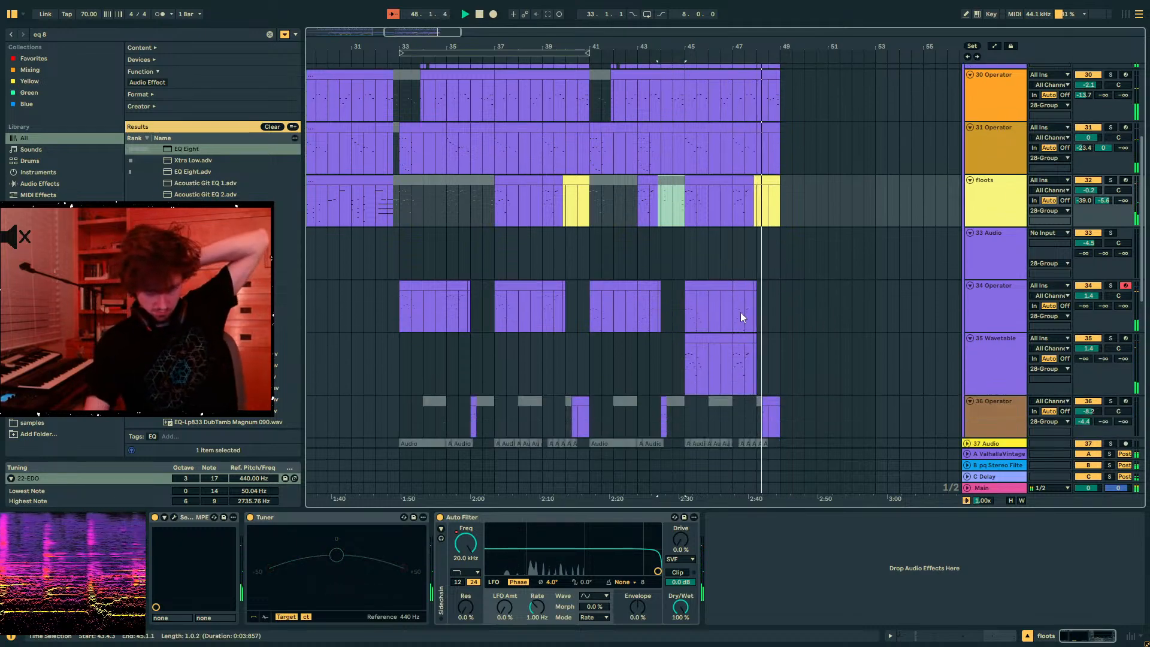
pyautogui.click(774, 262)
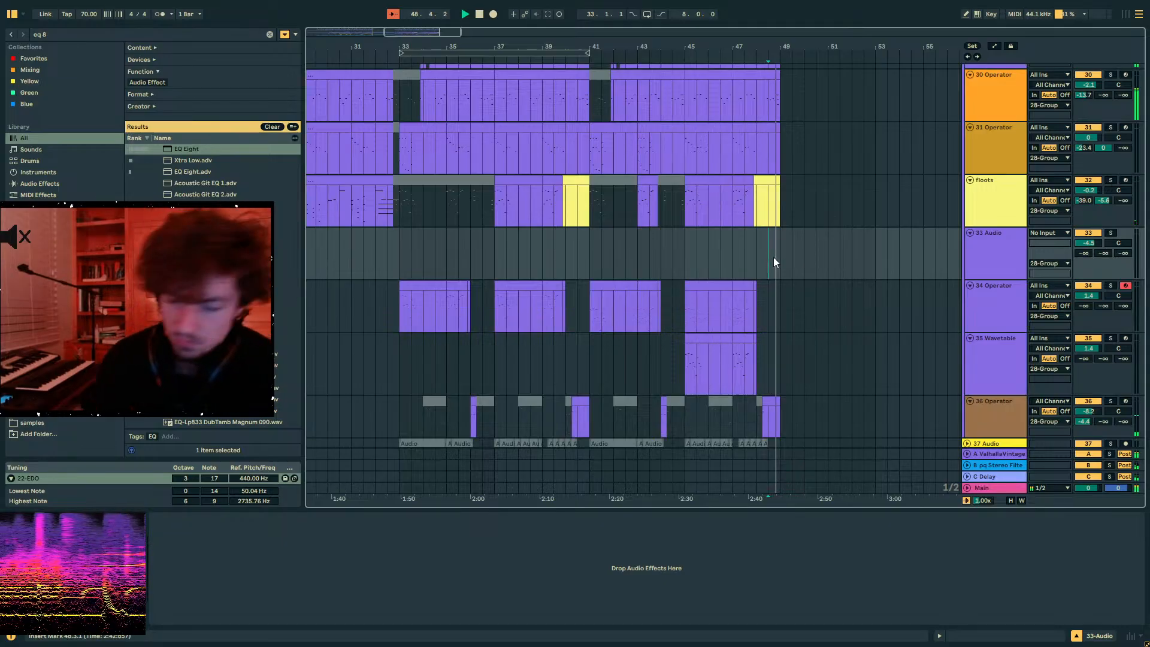
pyautogui.press('+')
pyautogui.click(776, 262)
pyautogui.press('space')
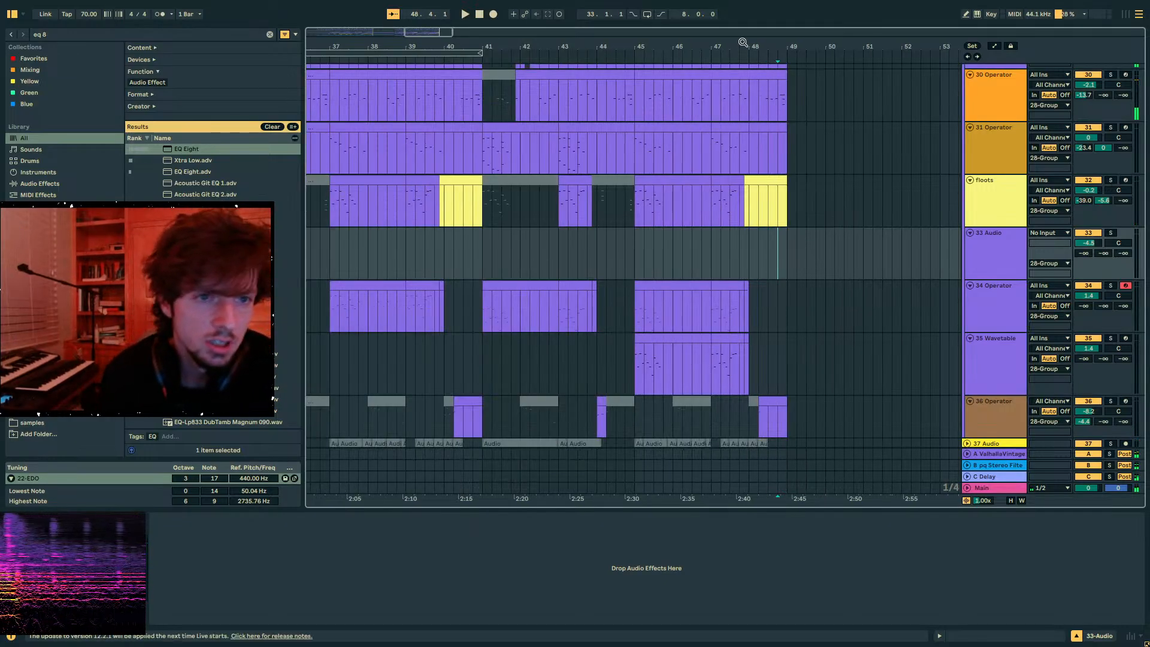
pyautogui.moveTo(743, 43); pyautogui.dragTo(839, 19)
pyautogui.click(869, 249)
pyautogui.click(841, 252)
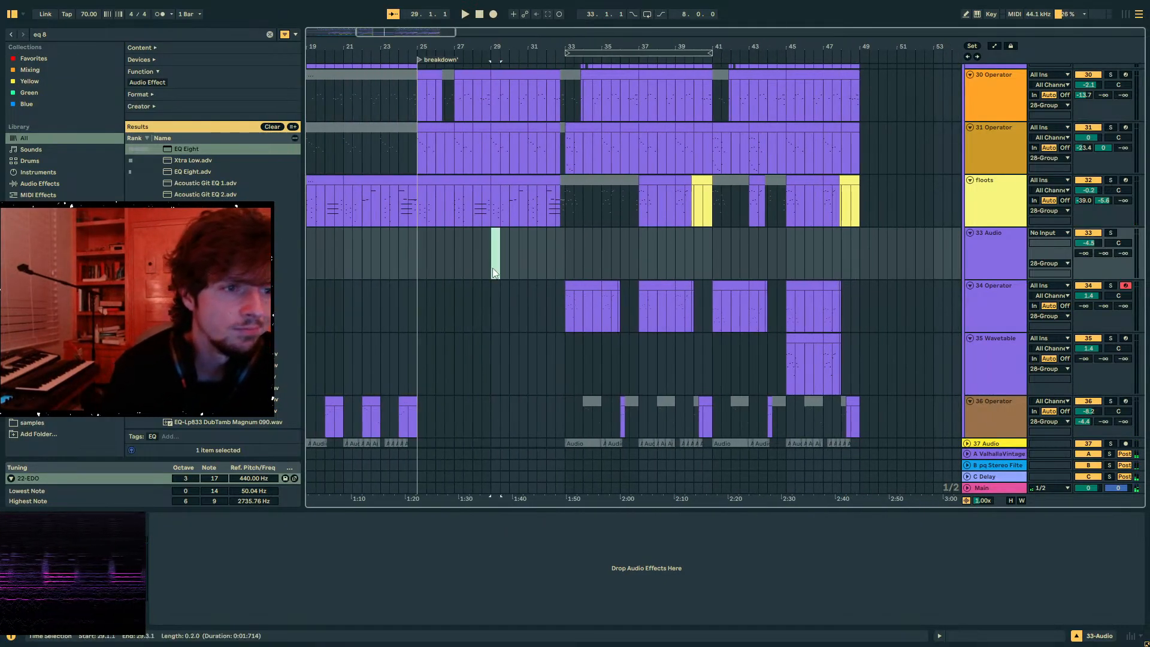
pyautogui.hotkey('ctrl', 'shift', 's')
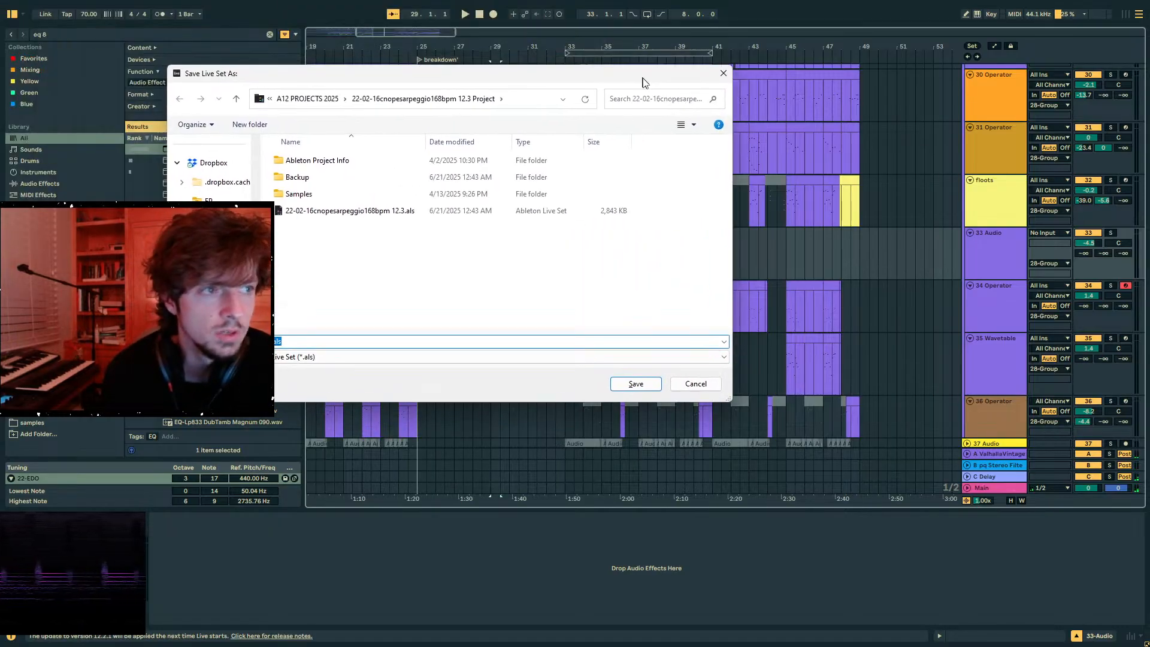
pyautogui.press('Escape')
pyautogui.scroll(2, 627, 269)
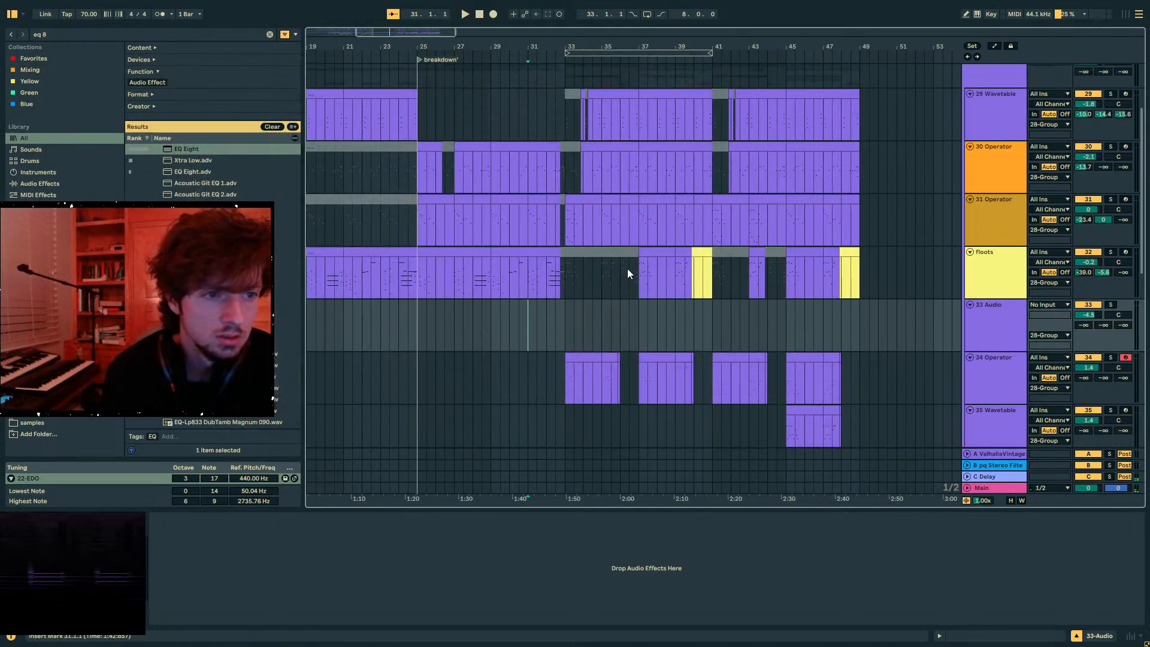
# - Review the arrangement from its beginning, examining the 28 Group, 33 Audio and 29 Wavetable tracks
pyautogui.moveTo(551, 41); pyautogui.dragTo(774, 30)
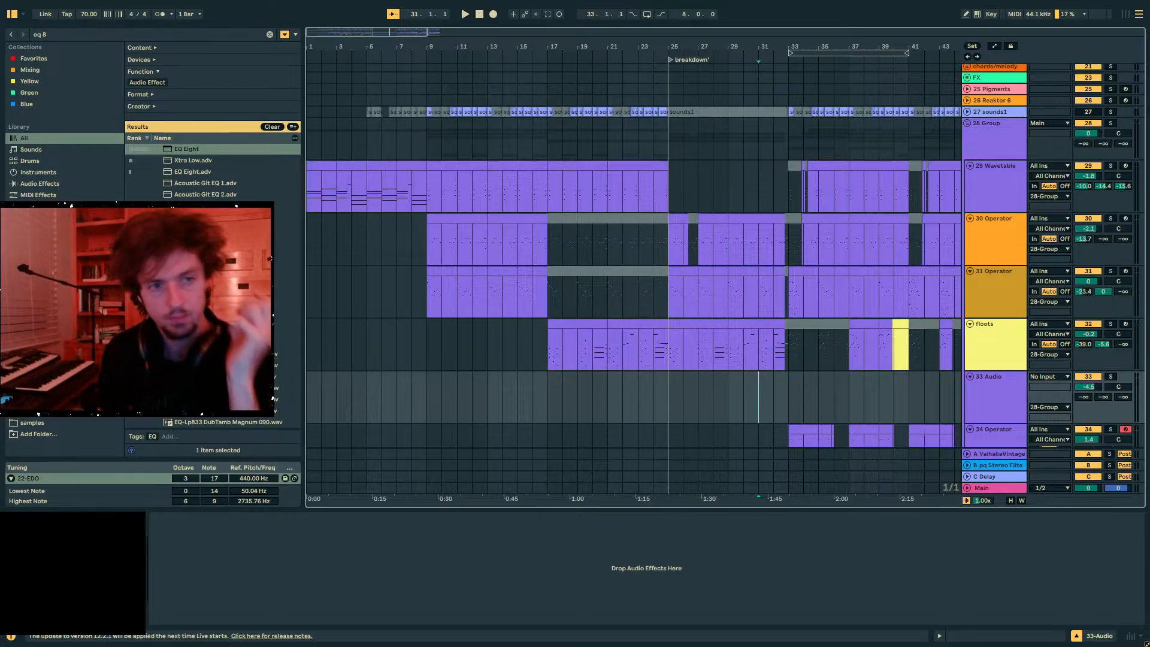
pyautogui.scroll(2, 1011, 175)
pyautogui.click(1011, 175)
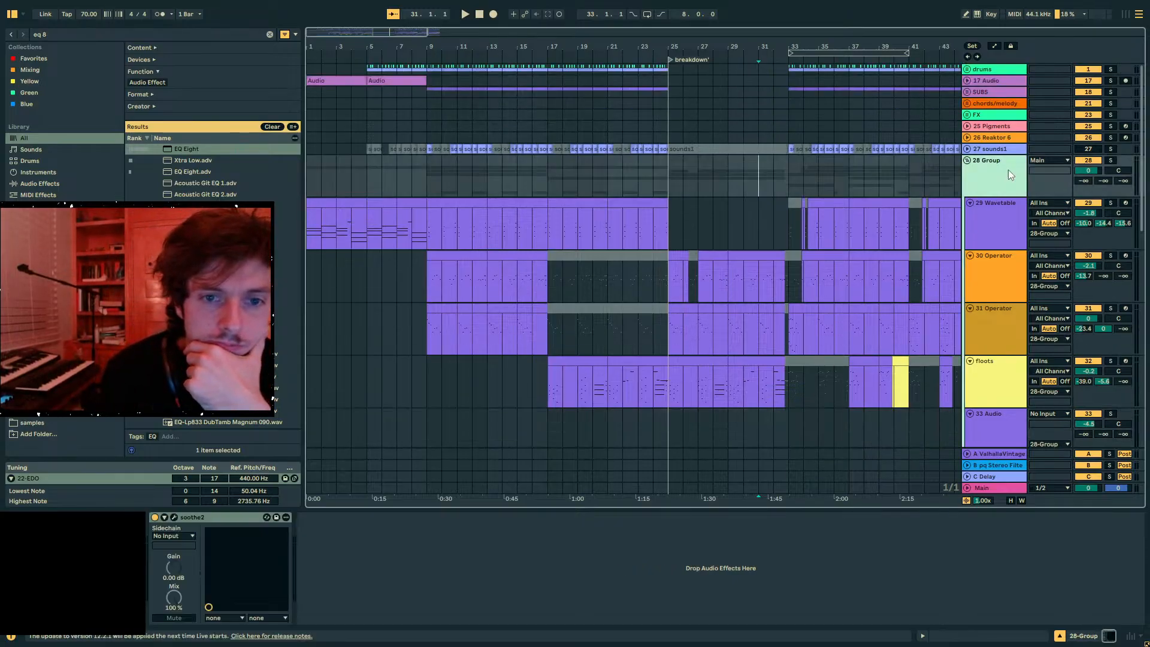
pyautogui.click(968, 161)
pyautogui.click(968, 161)
pyautogui.scroll(-2, 973, 322)
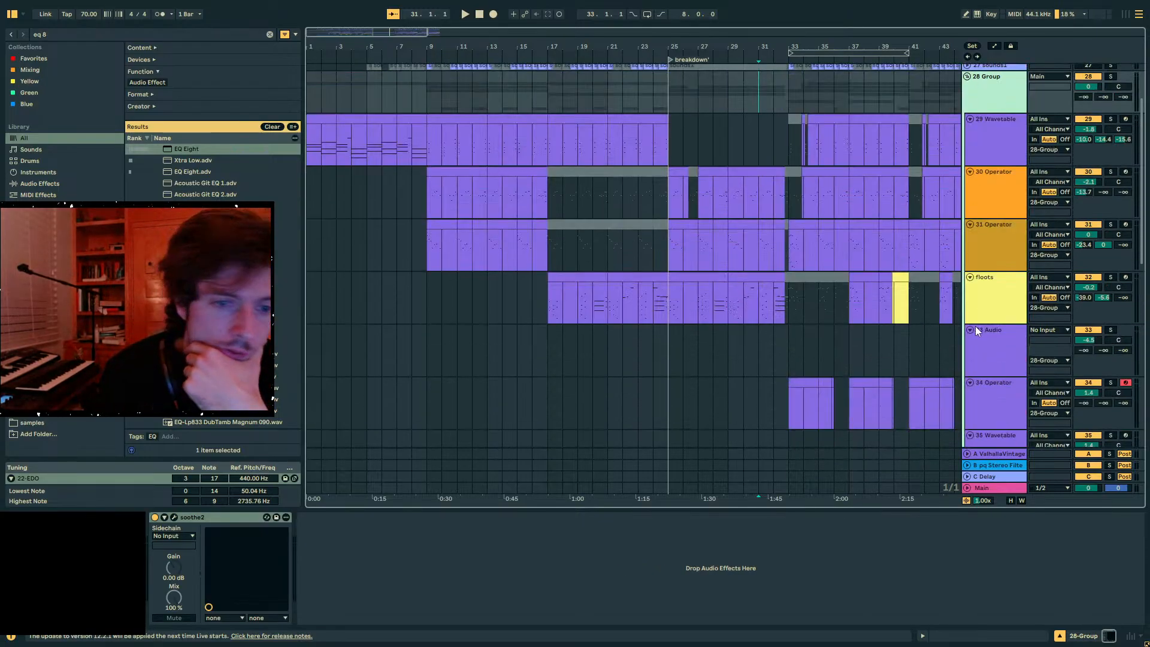
pyautogui.click(994, 340)
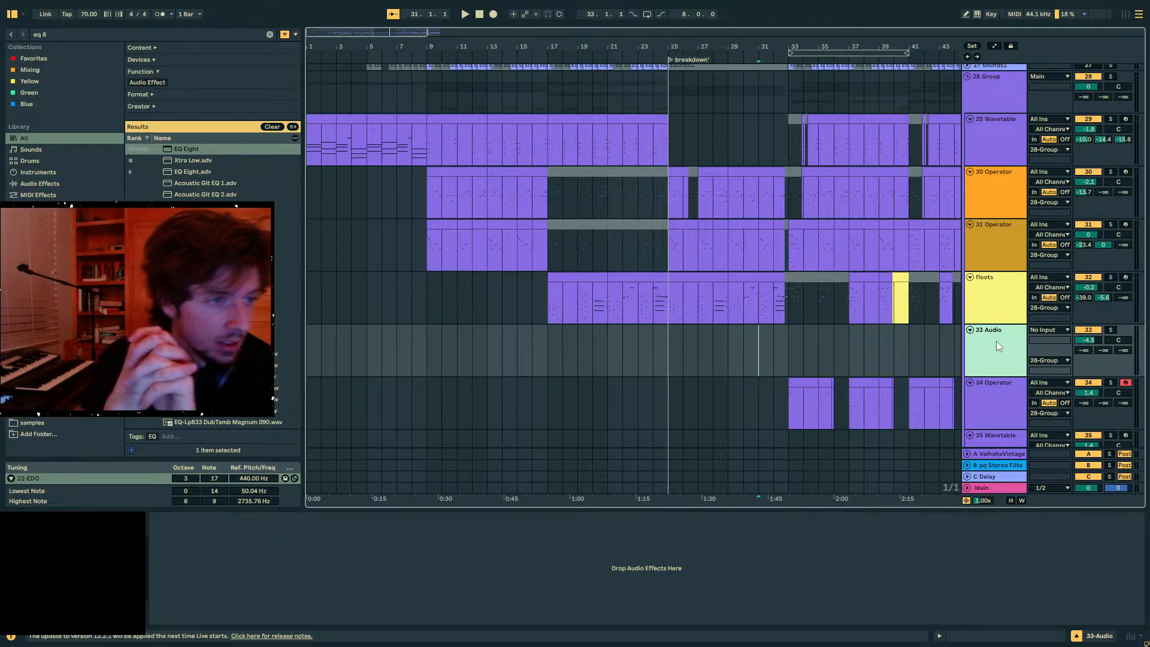
pyautogui.moveTo(369, 48); pyautogui.dragTo(394, 72)
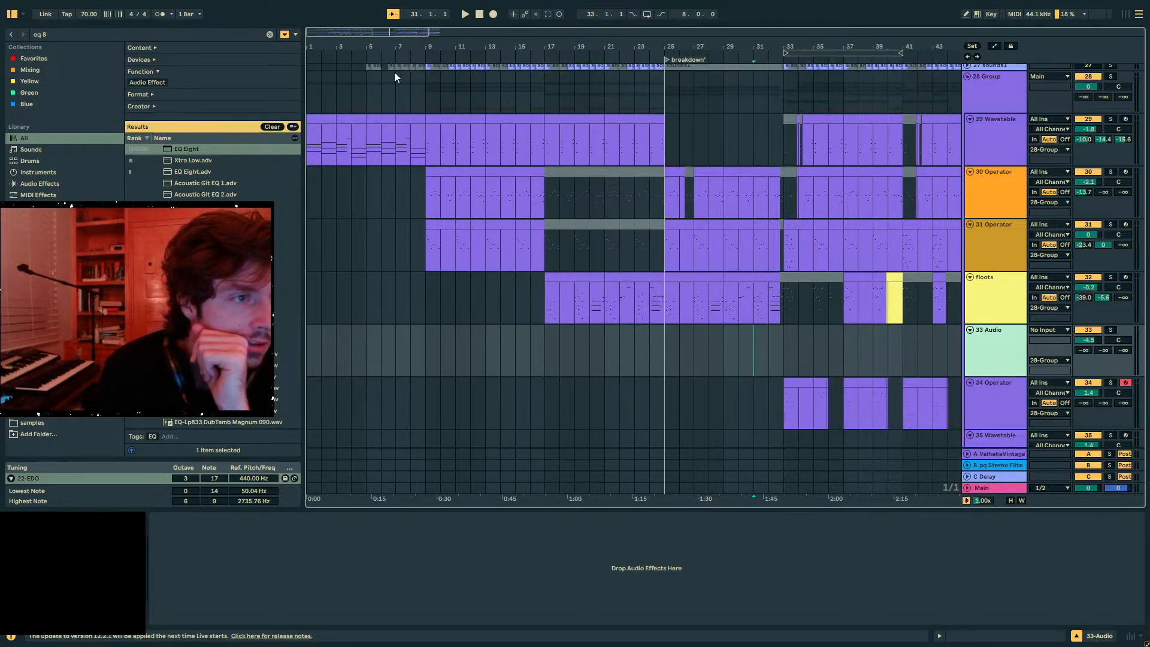
pyautogui.click(429, 157)
pyautogui.scroll(-3, 503, 201)
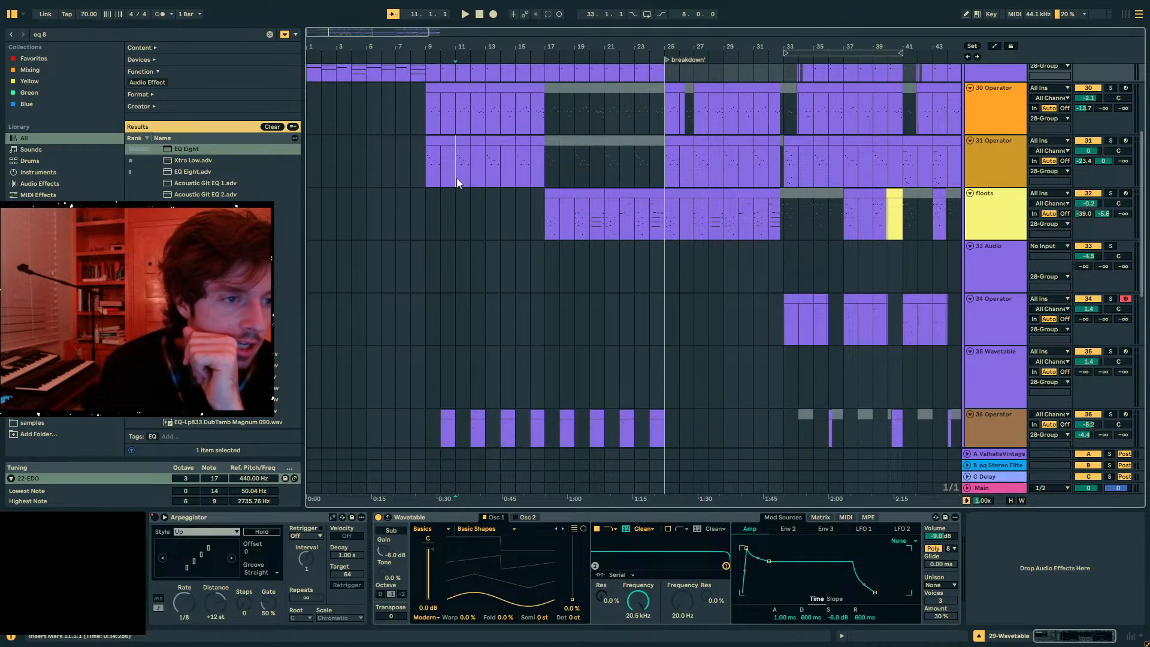
# - Inspect 31 Operator, audition 30 Operator soloed from bar 9, and stop playback with the solo off
pyautogui.click(456, 180)
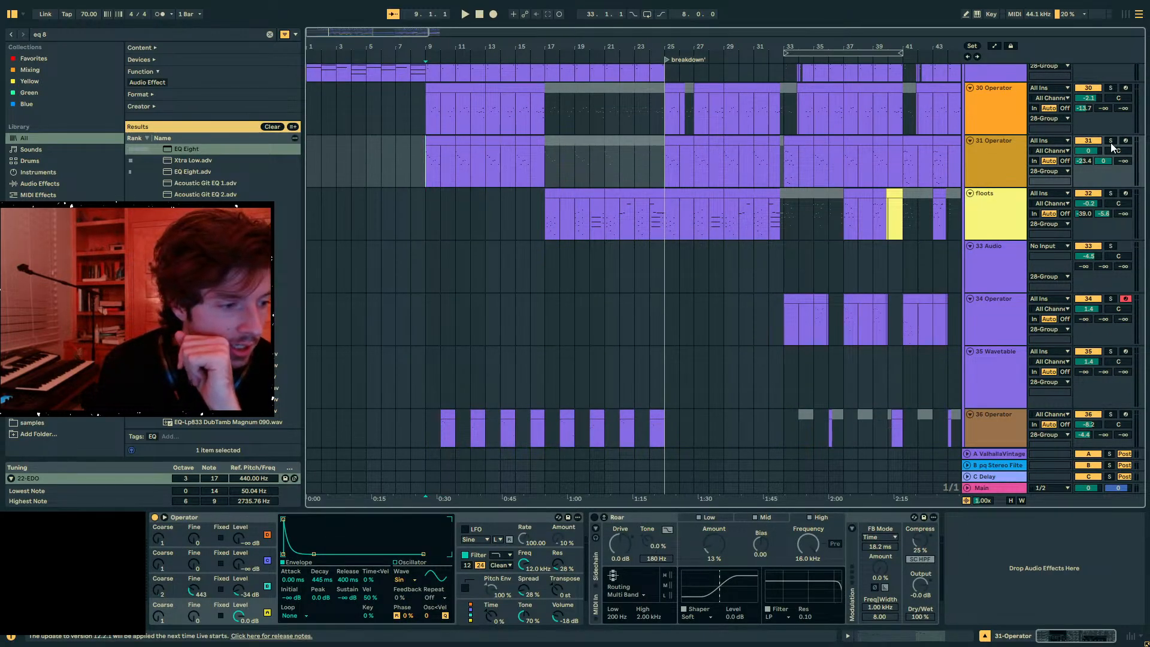
pyautogui.click(433, 101)
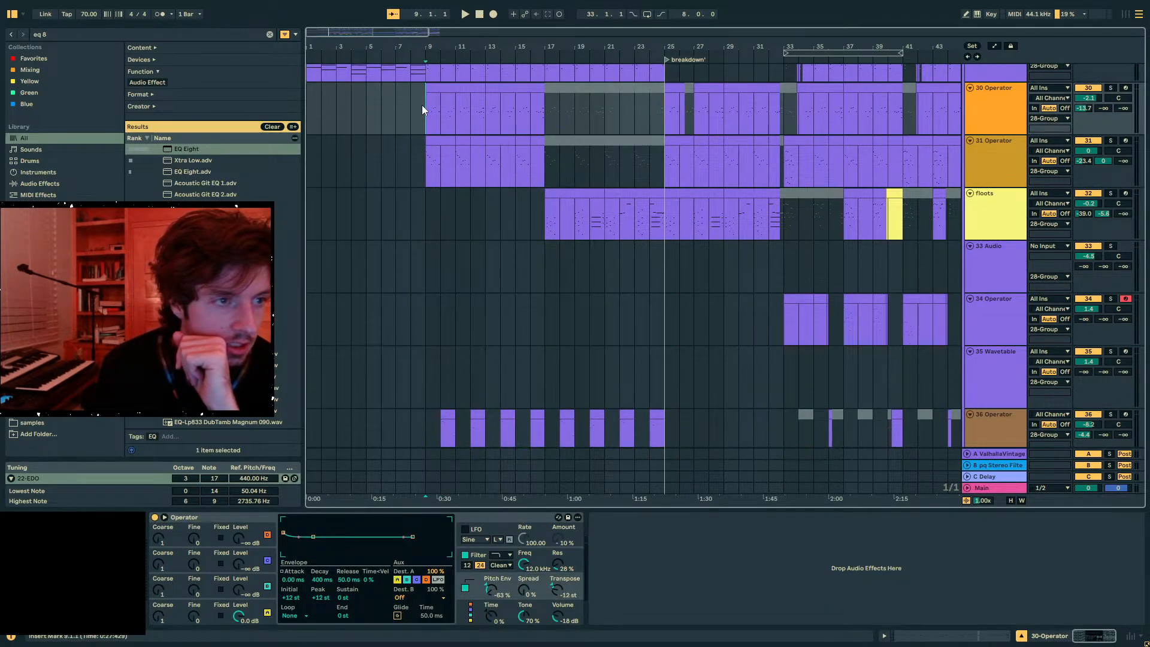
pyautogui.click(1112, 88)
pyautogui.press('space')
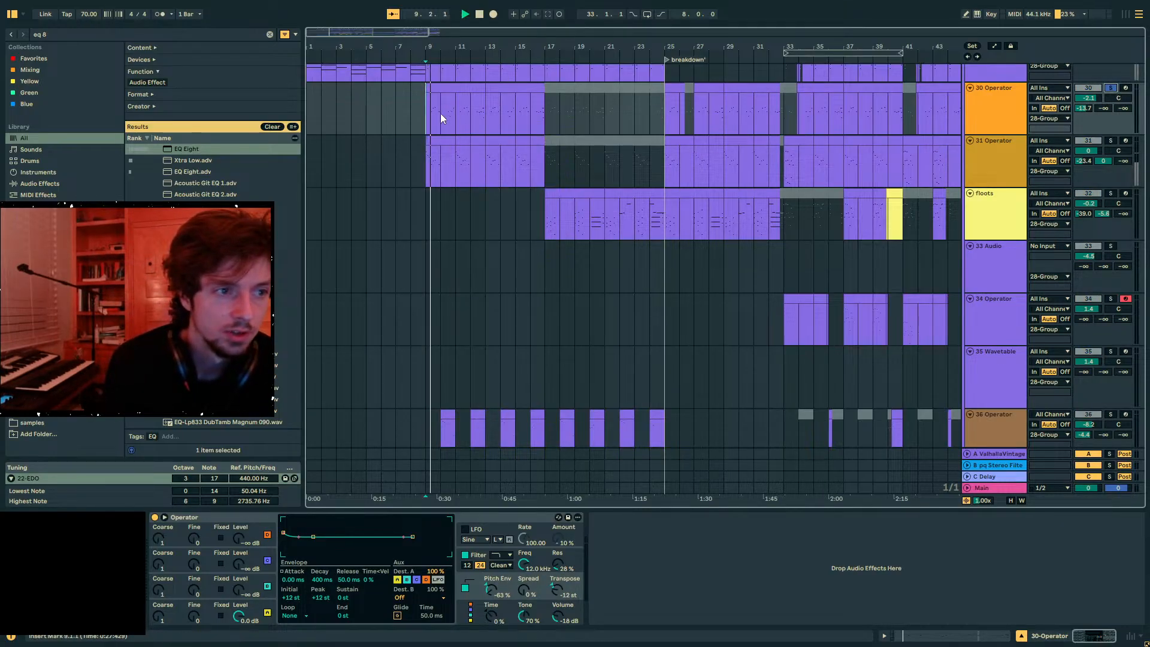
pyautogui.keyDown('ctrl'); pyautogui.scroll(5, 440, 113); pyautogui.keyUp('ctrl')
pyautogui.keyDown('ctrl'); pyautogui.scroll(2, 466, 131); pyautogui.keyUp('ctrl')
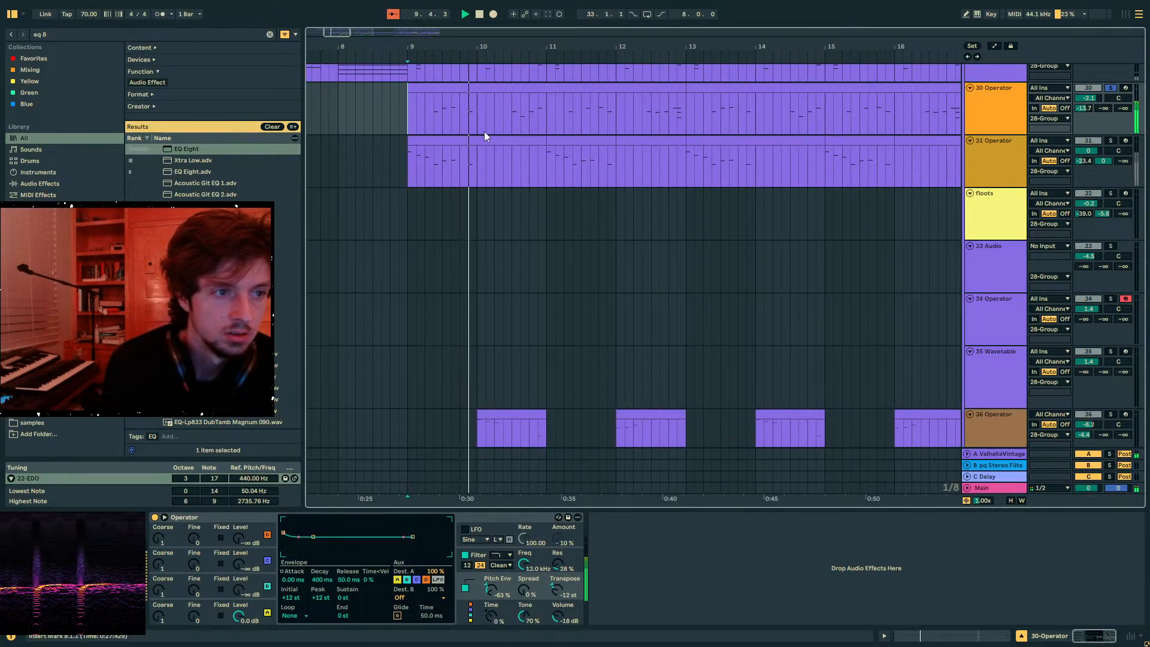
pyautogui.click(443, 114)
pyautogui.press('space')
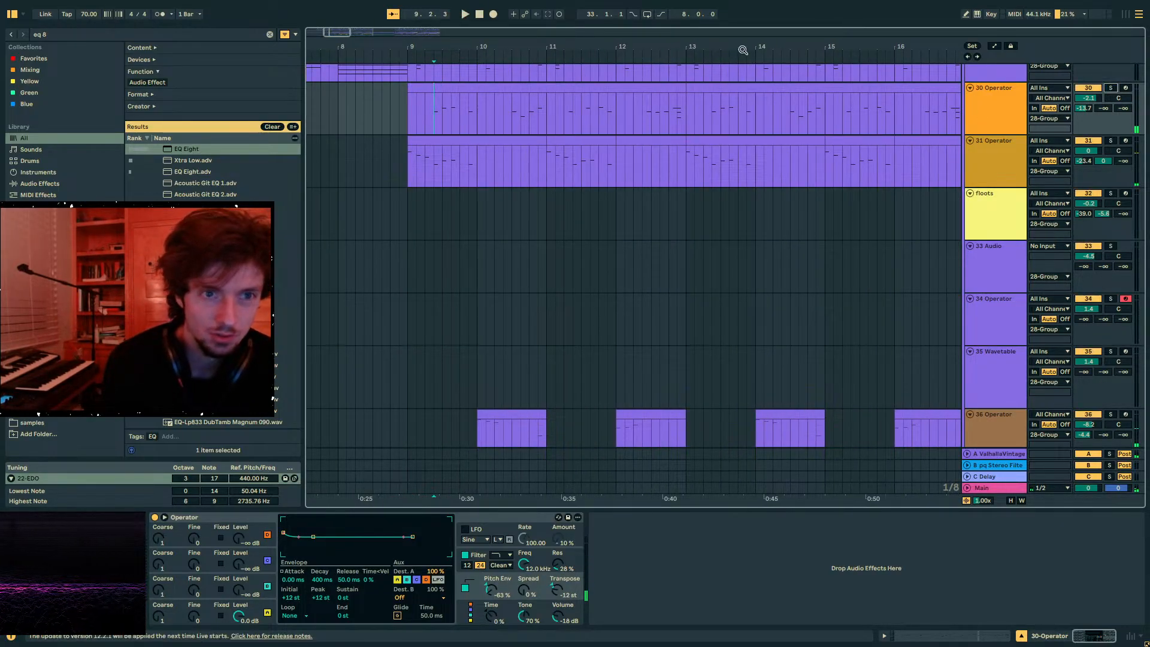
# - Place the insert marker on the 30 Operator track at bar 25, where the breakdown starts
pyautogui.moveTo(743, 51); pyautogui.dragTo(730, 12)
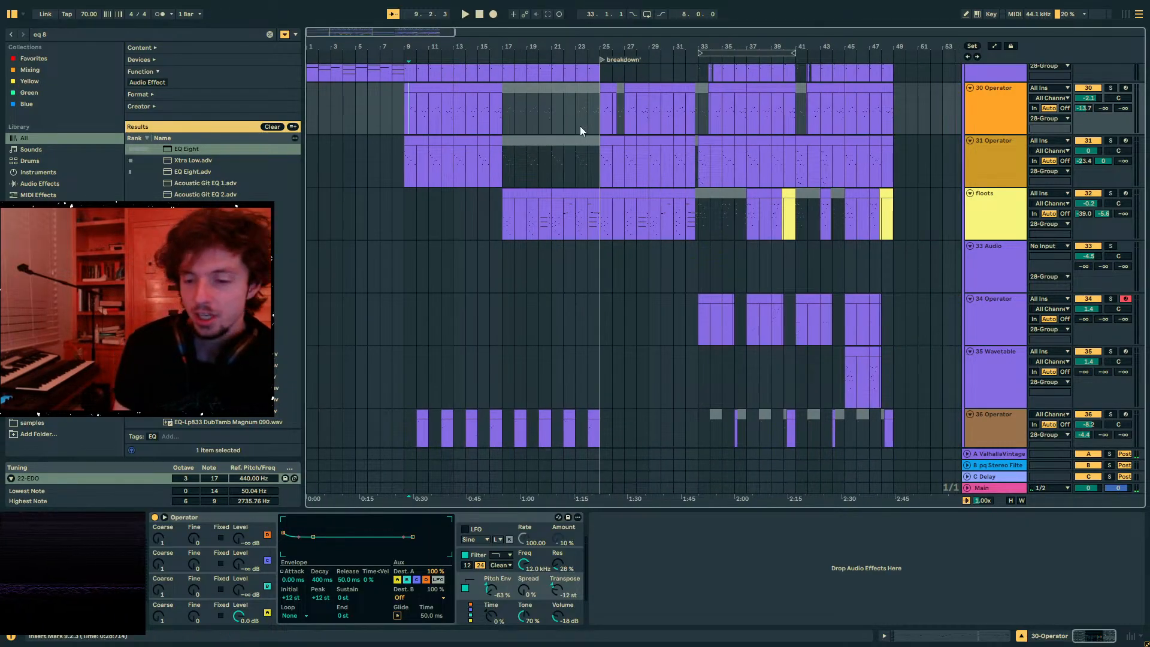
pyautogui.click(627, 121)
pyautogui.moveTo(633, 41); pyautogui.dragTo(632, 49)
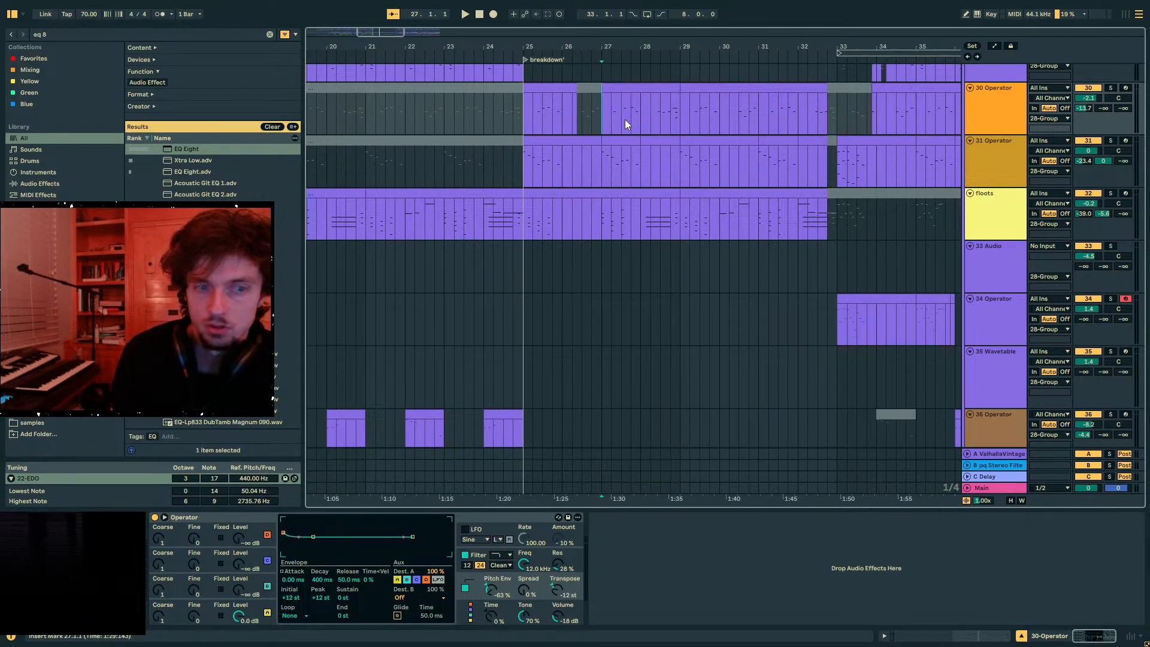
pyautogui.click(542, 106)
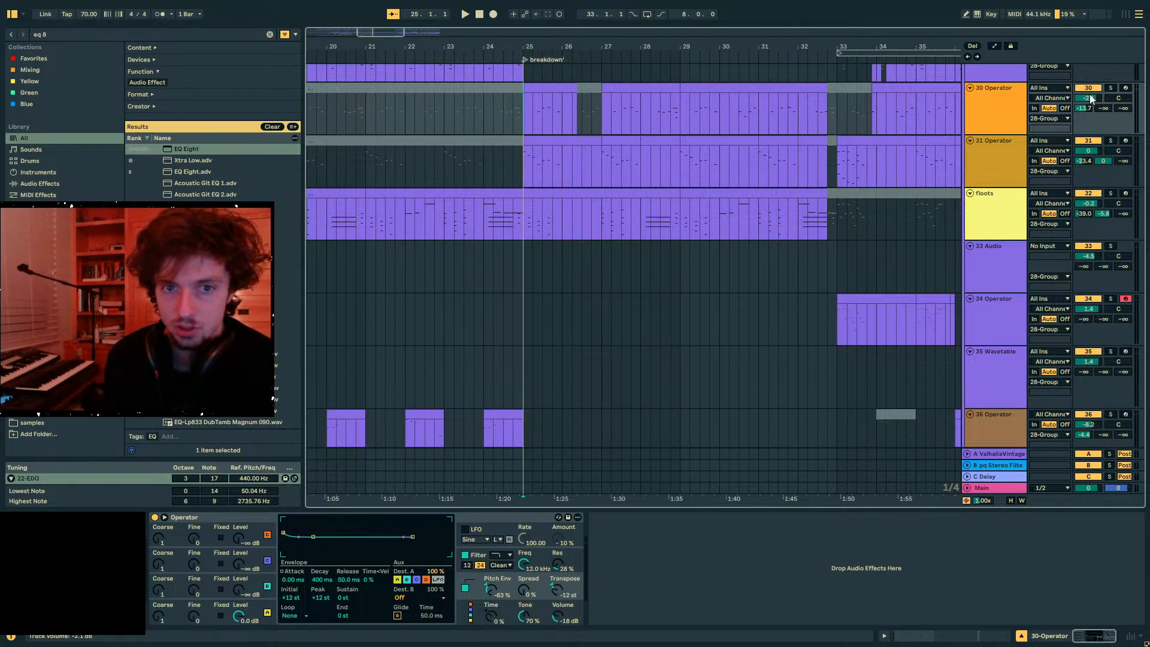
# - Audition the arrangement from just before the breakdown at bar 25, around bar 34, and from bar 17
pyautogui.click(515, 120)
pyautogui.press('-')
pyautogui.press('space')
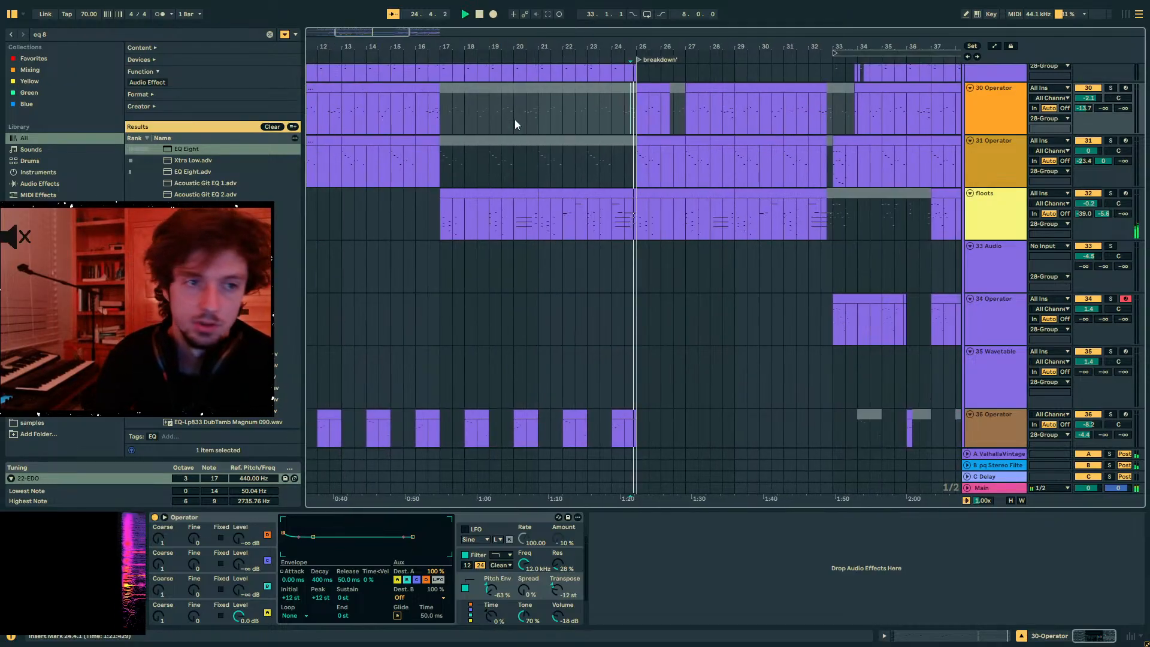
pyautogui.click(846, 109)
pyautogui.press('space')
pyautogui.press('space')
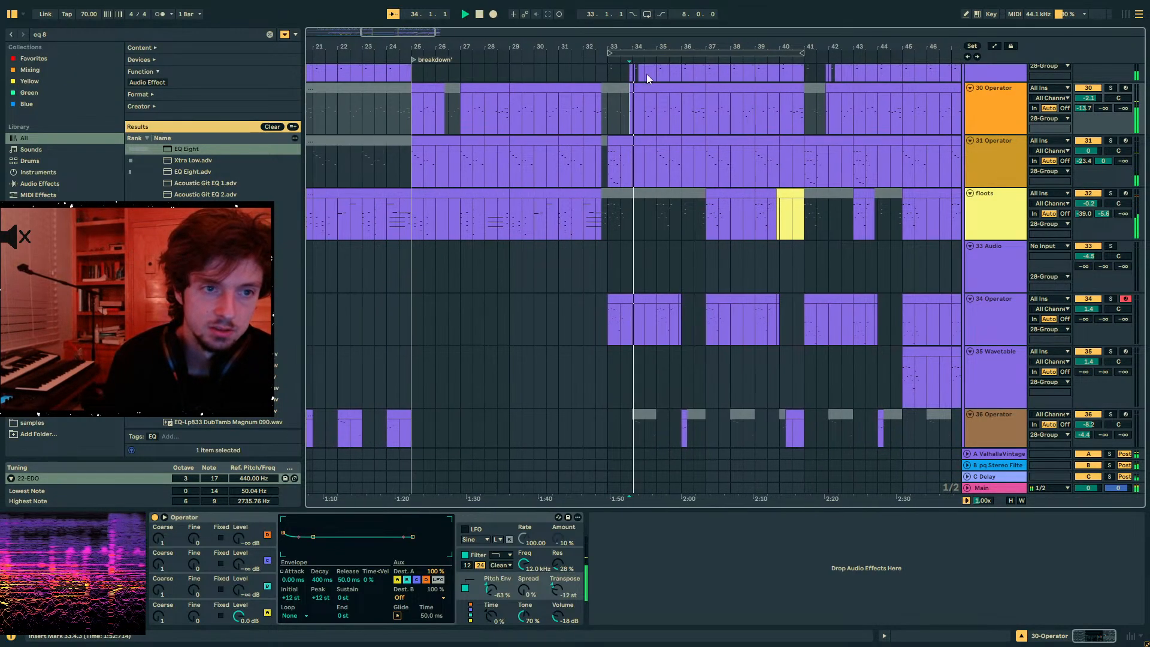
pyautogui.moveTo(640, 48); pyautogui.dragTo(817, 36)
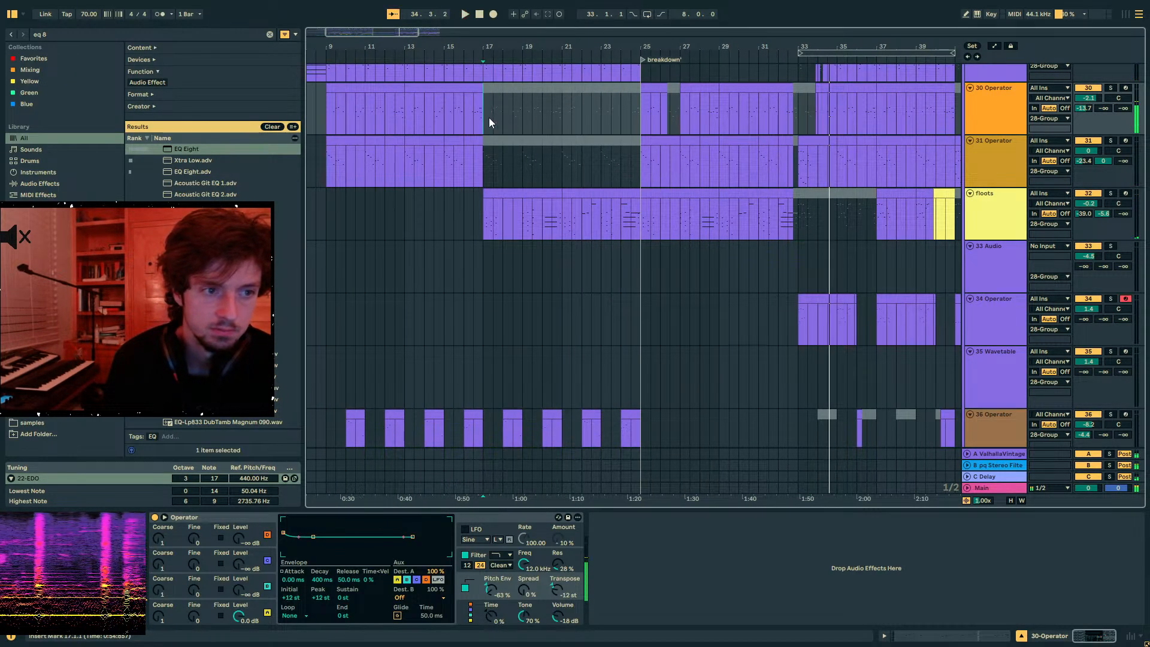
pyautogui.click(489, 118)
pyautogui.press('space')
pyautogui.press('space')
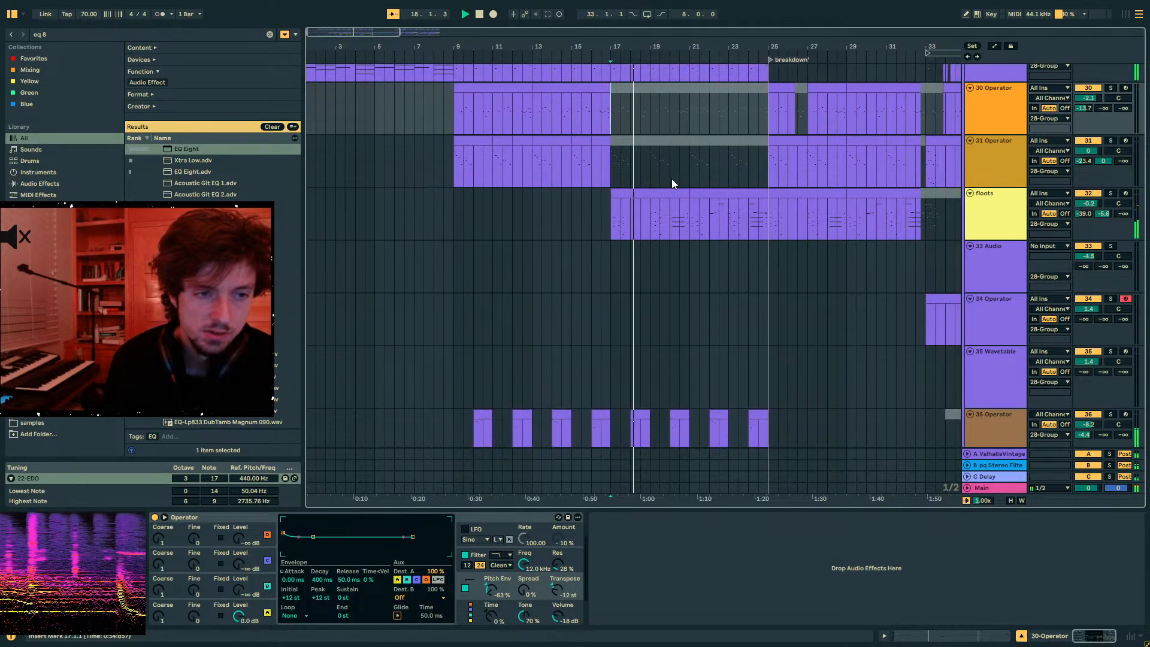
# - Change band 1 of the 38 Audio track's EQ Eight to a low cut at 115 Hz
pyautogui.scroll(-6, 671, 179)
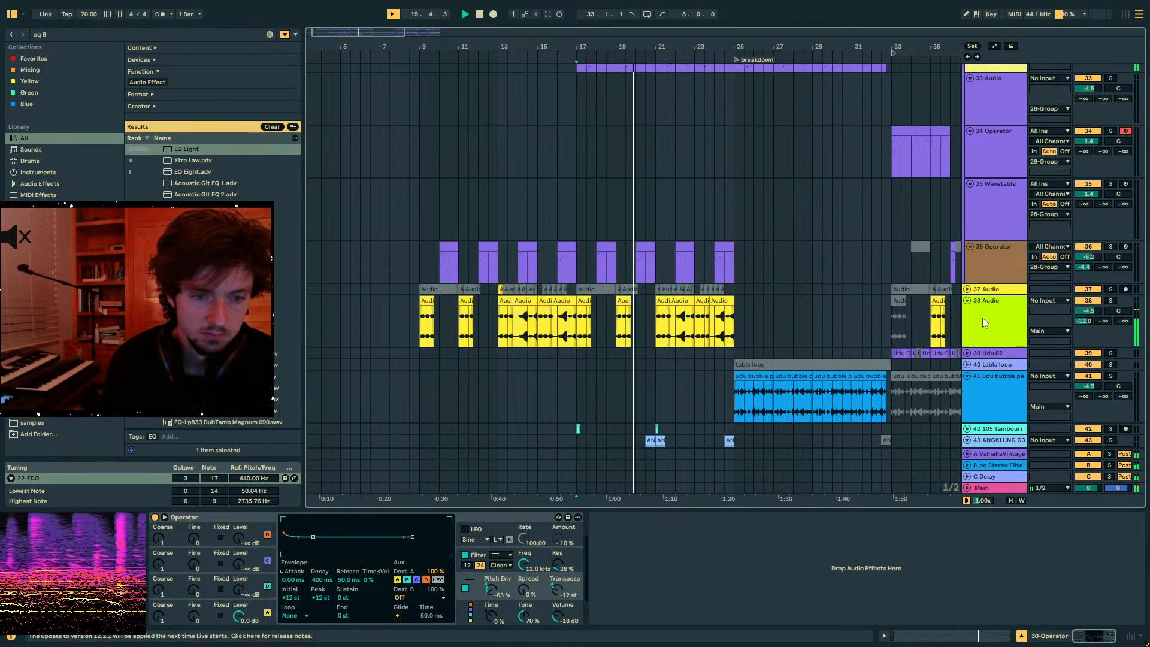
pyautogui.click(983, 317)
pyautogui.click(550, 609)
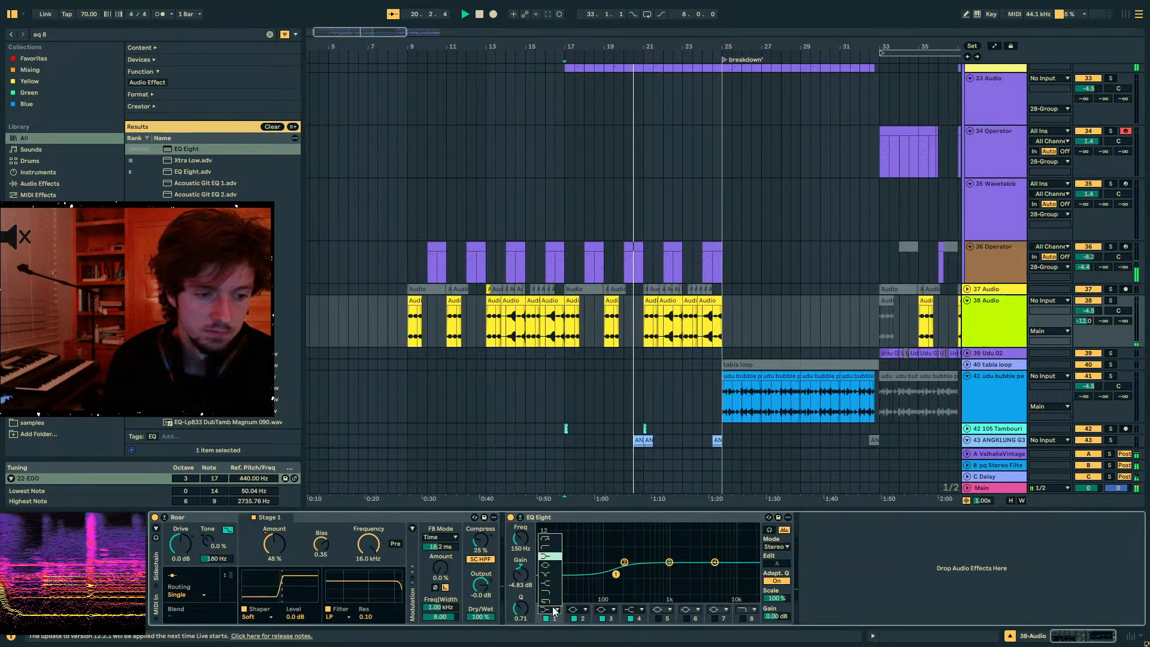
pyautogui.click(548, 546)
pyautogui.moveTo(520, 539); pyautogui.dragTo(521, 544)
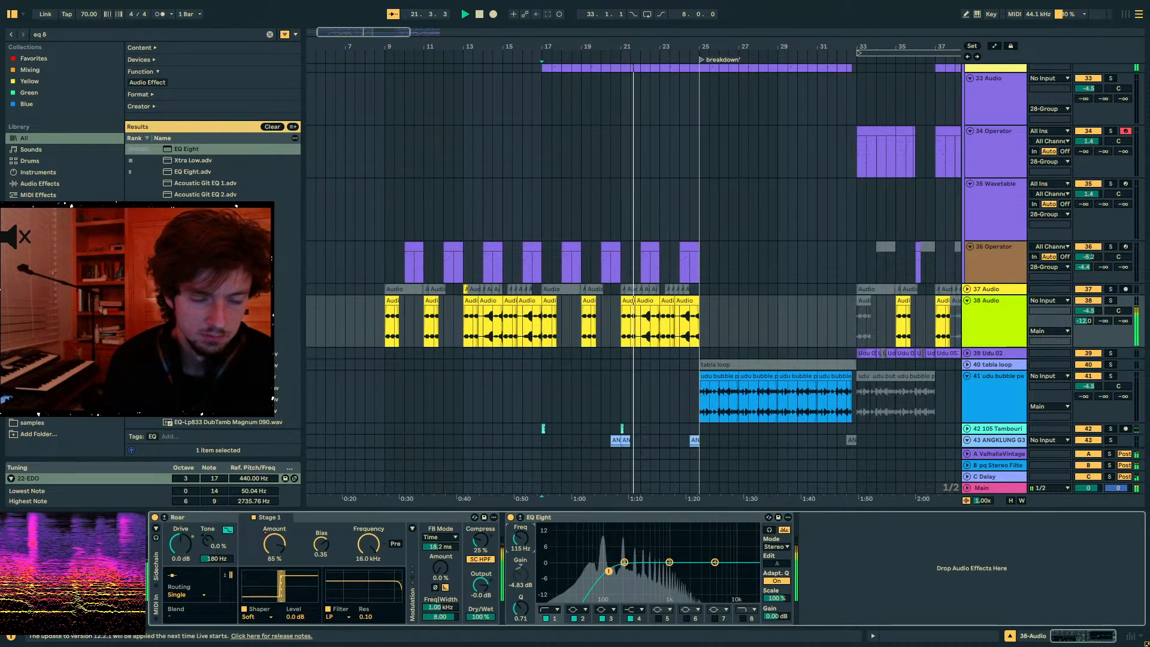
# - Set the 38 Audio track's first send to -14.0 dB and its volume to -3.7 dB
pyautogui.moveTo(1082, 320); pyautogui.dragTo(1083, 325)
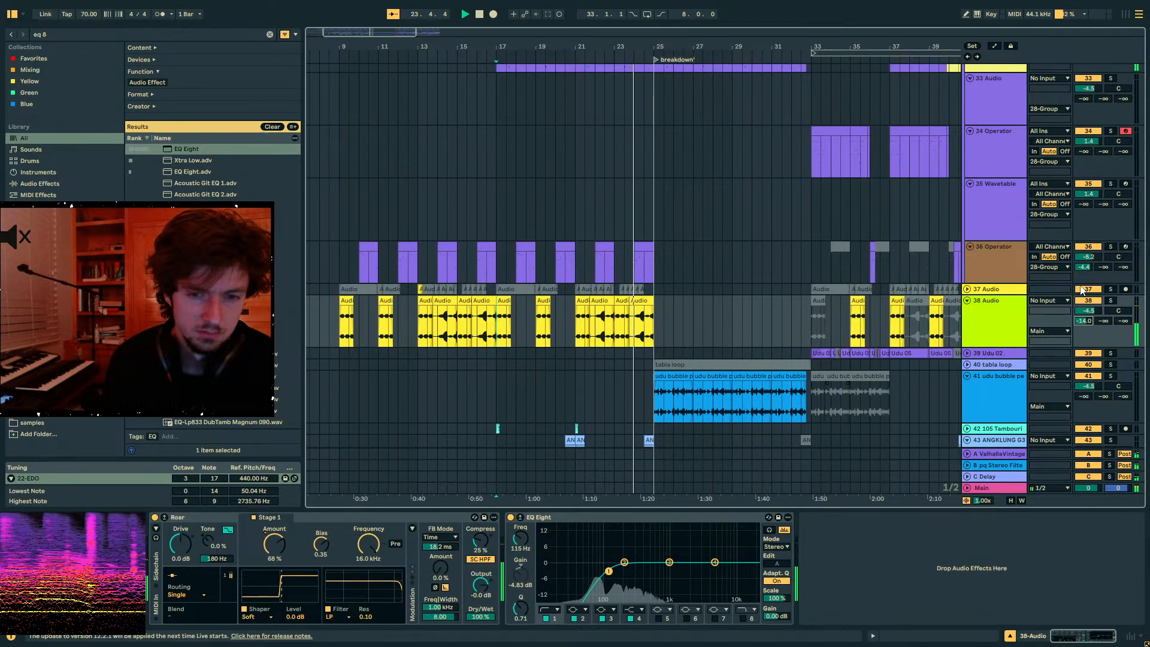
pyautogui.moveTo(1088, 311); pyautogui.dragTo(1088, 309)
# - Add PHAT RACK at the end of the 38 Audio chain and test its PHAT macro while playing from bar 21
pyautogui.hotkey('ctrl', 'f')
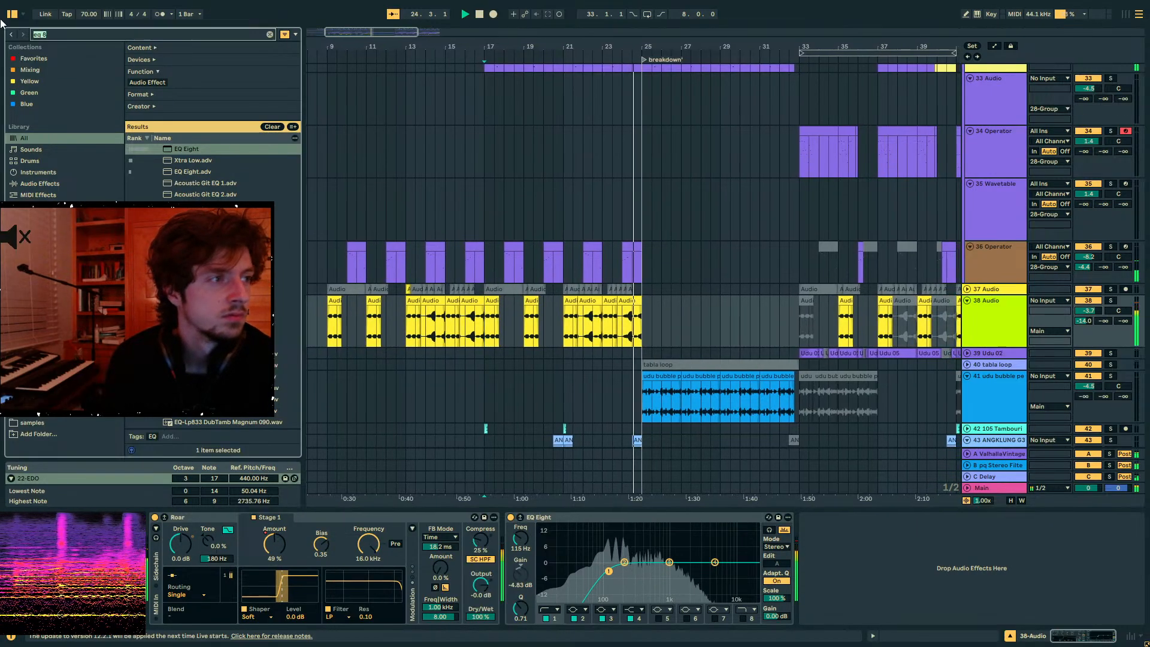
pyautogui.write('phat rack')
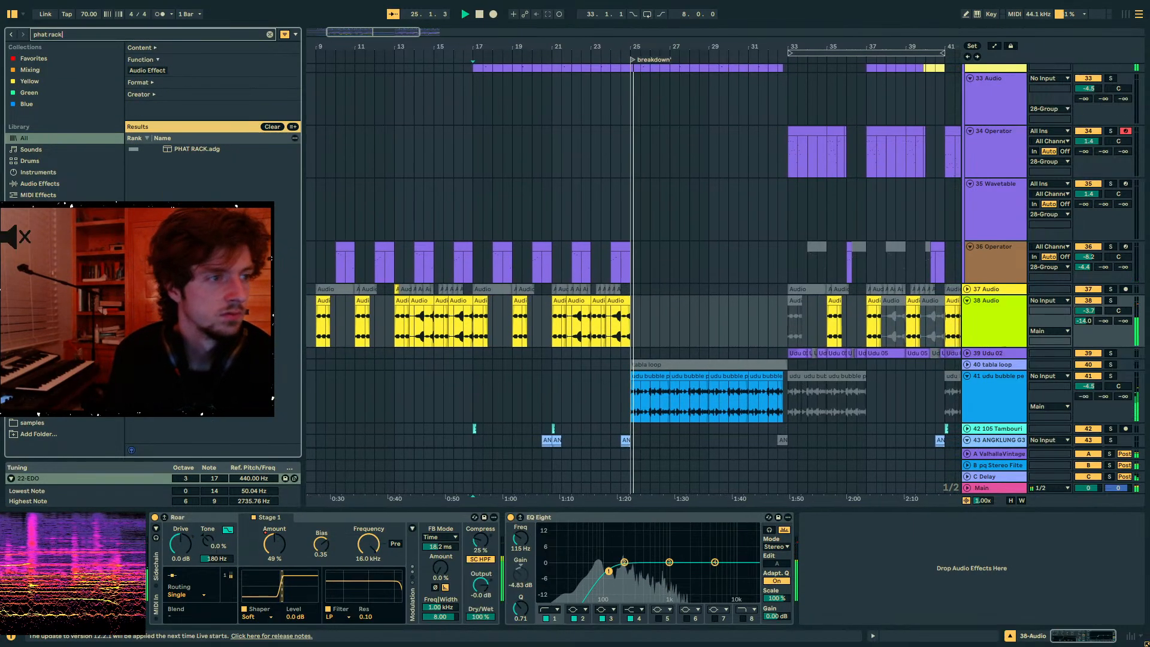
pyautogui.press('Down')
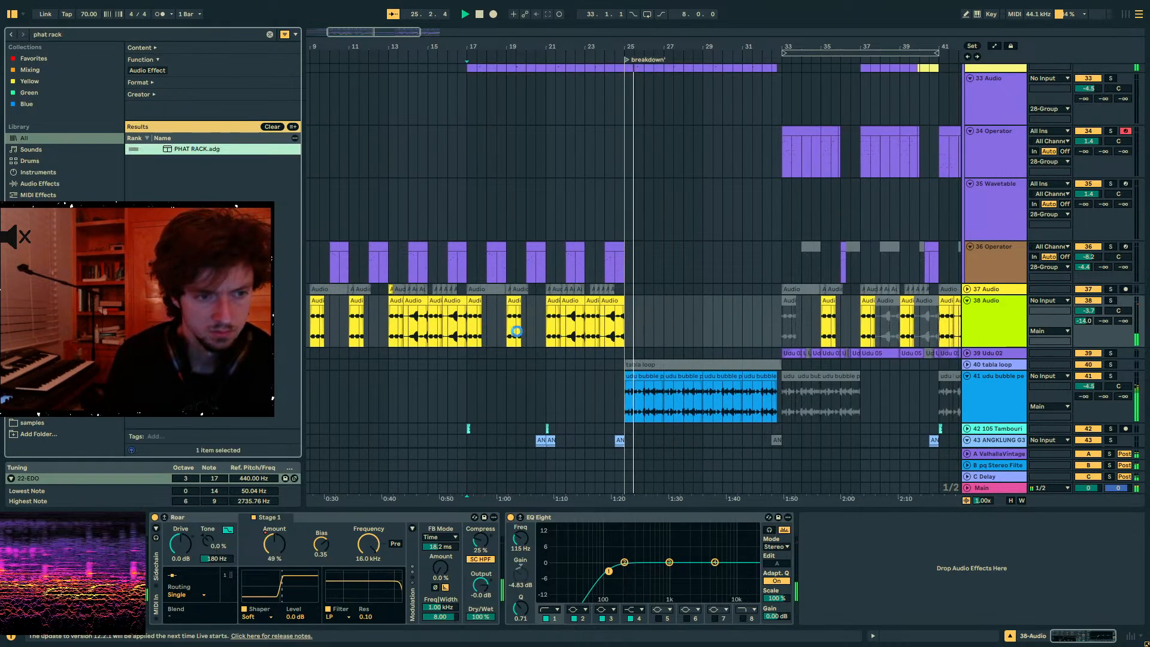
pyautogui.click(805, 517)
pyautogui.press('space')
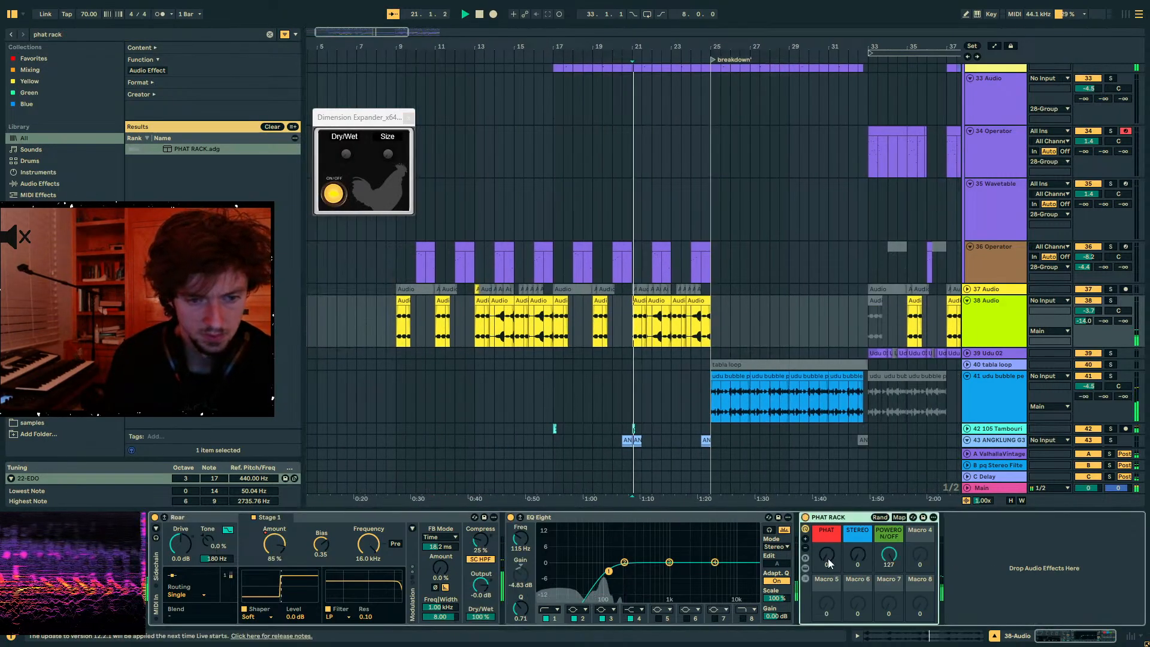
pyautogui.moveTo(827, 554); pyautogui.dragTo(829, 566)
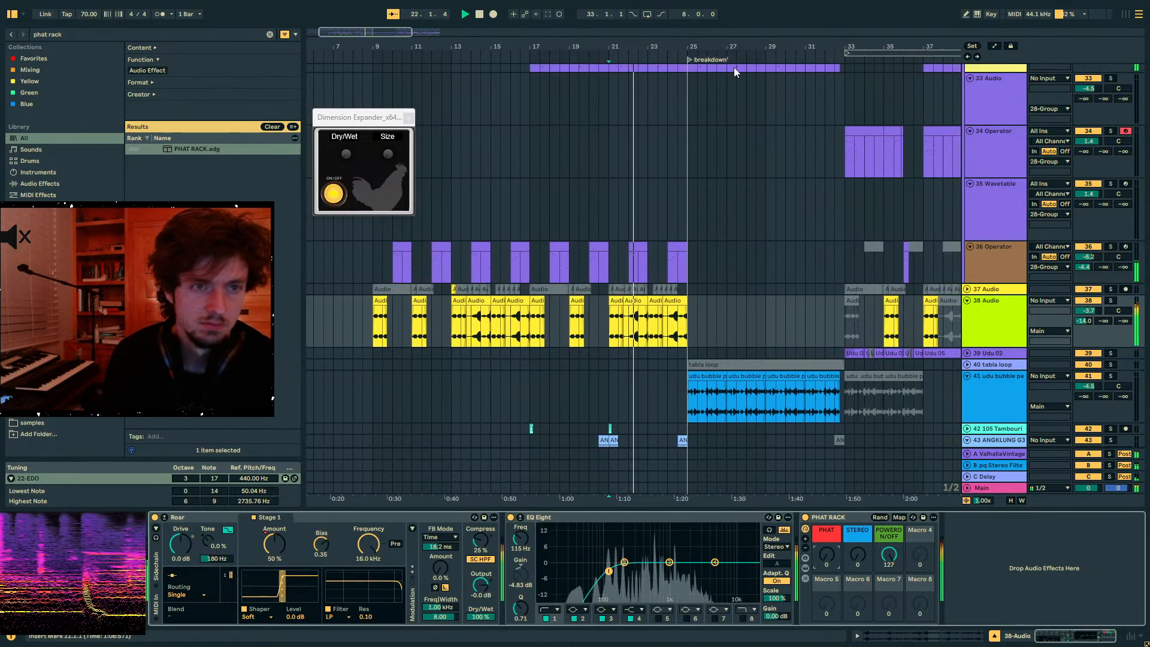
# - Compare 38 Audio with PHAT RACK toggled off and on, and show the rack's Device On automation
pyautogui.scroll(-3, 795, 429)
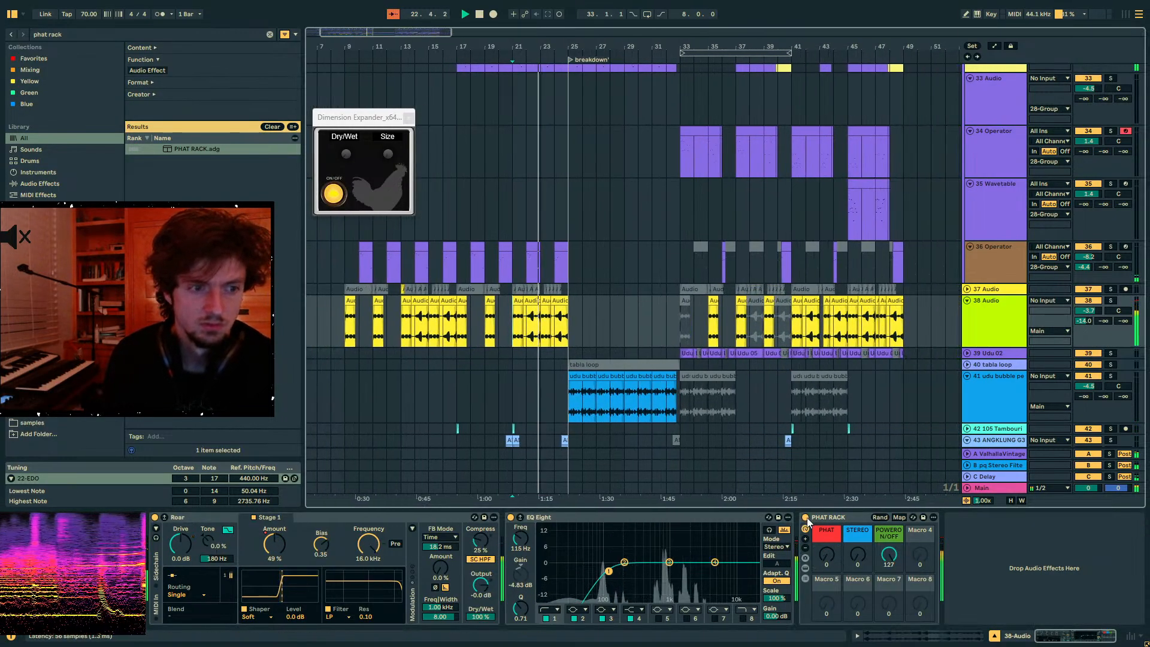
pyautogui.click(806, 517)
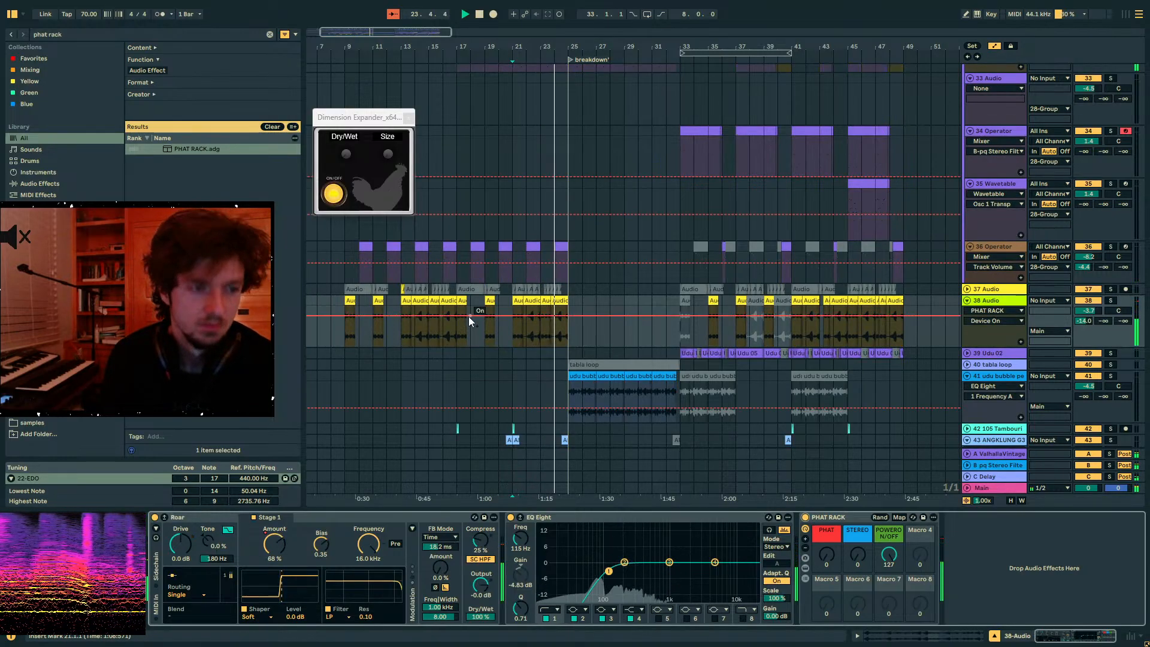
pyautogui.press('a')
# - Search the browser for EQ Eight and add one after PHAT RACK on 38 Audio
pyautogui.click(79, 34)
pyautogui.write('uti')
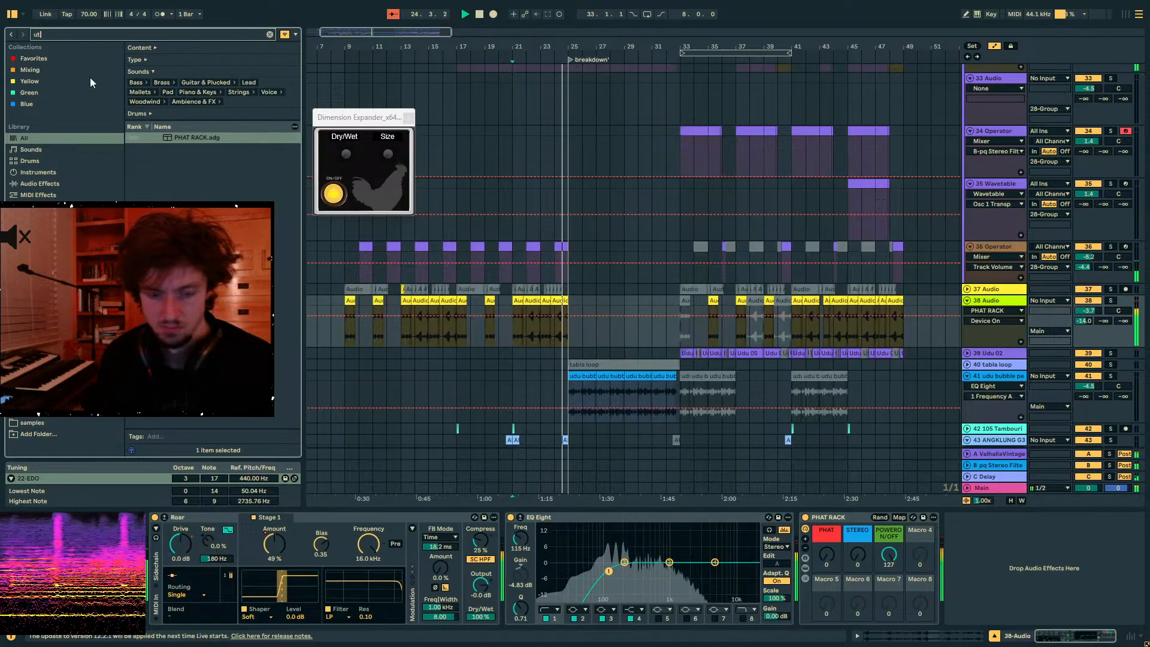
pyautogui.press('BackSpace')
pyautogui.press('BackSpace')
pyautogui.press('BackSpace')
pyautogui.write('eq 8')
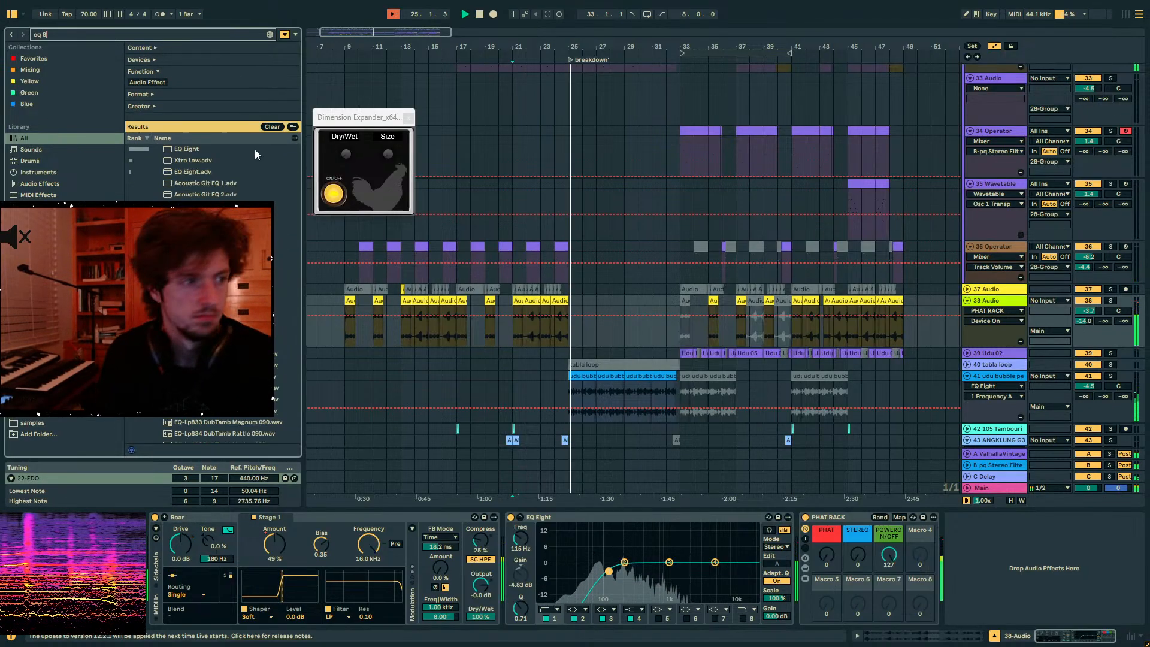
pyautogui.click(207, 149)
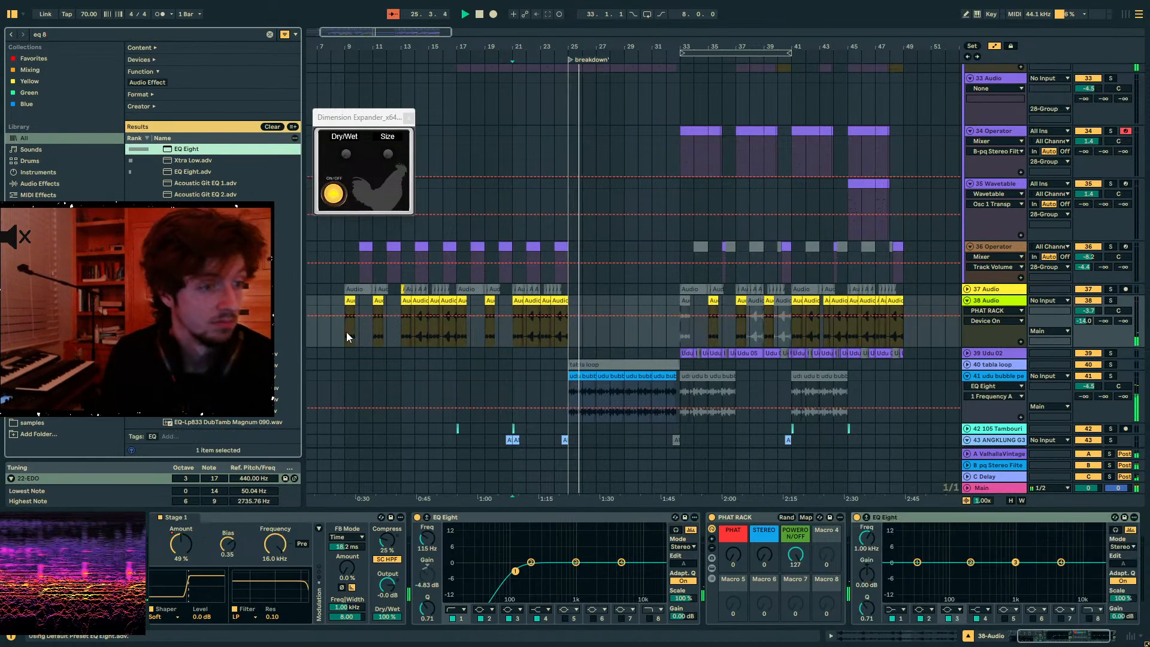
# - Play 38 Audio from bars 9 and 21 and dip band 3 of the new EQ Eight by about 3.8 dB near 960 Hz
pyautogui.click(346, 333)
pyautogui.press('space')
pyautogui.press('space')
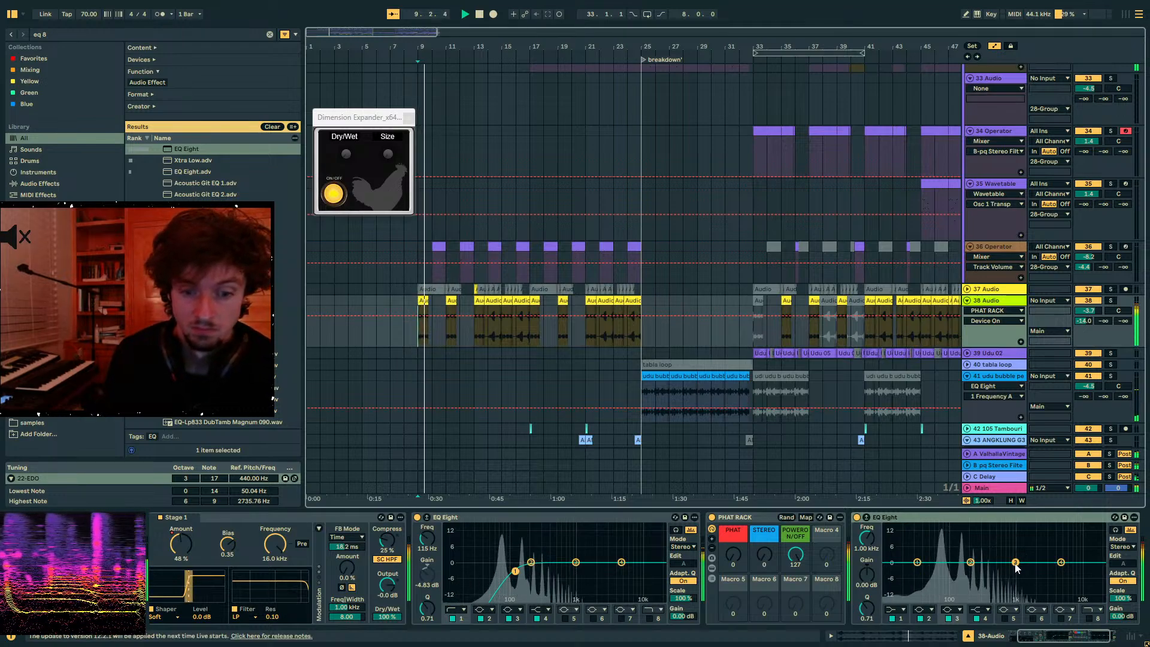
pyautogui.click(595, 335)
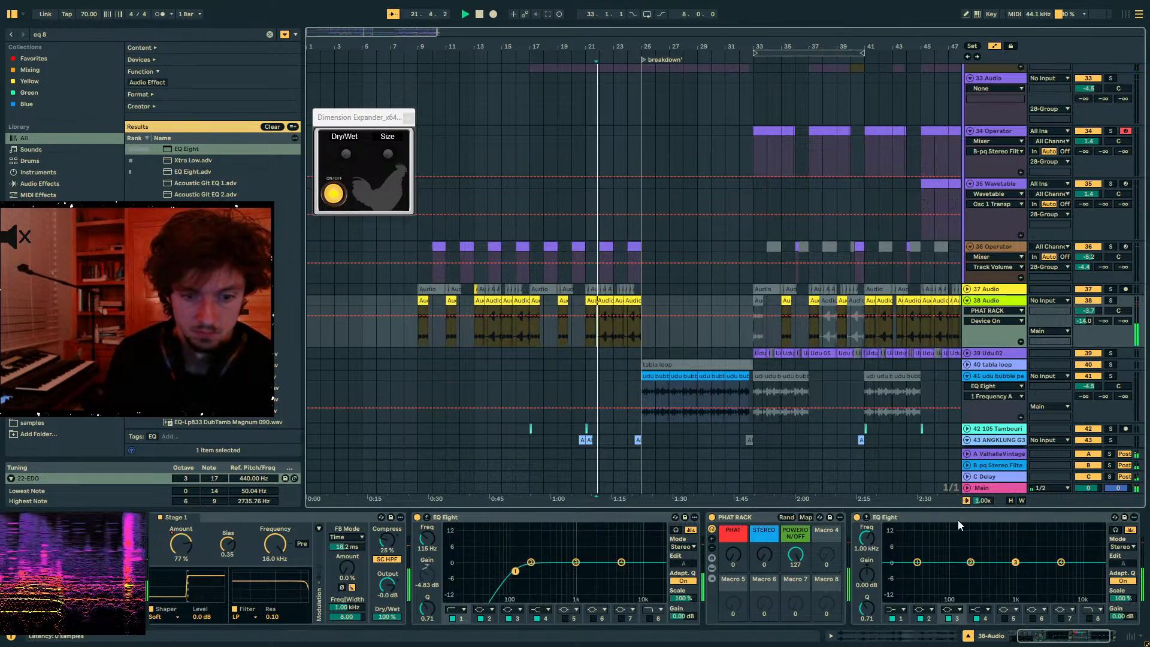
pyautogui.moveTo(1017, 564); pyautogui.dragTo(1015, 571)
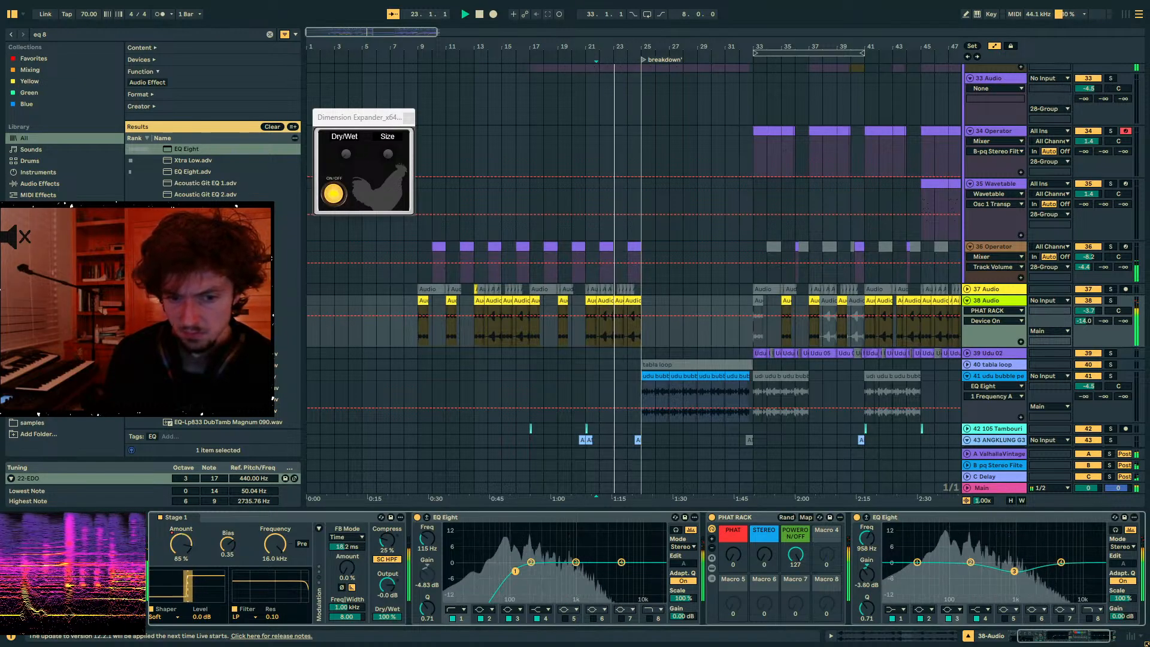
# - Try raising PHAT RACK's PHAT macro to about 66 while replaying 38 Audio from bar 21, and hide the automation lanes
pyautogui.click(608, 336)
pyautogui.click(723, 544)
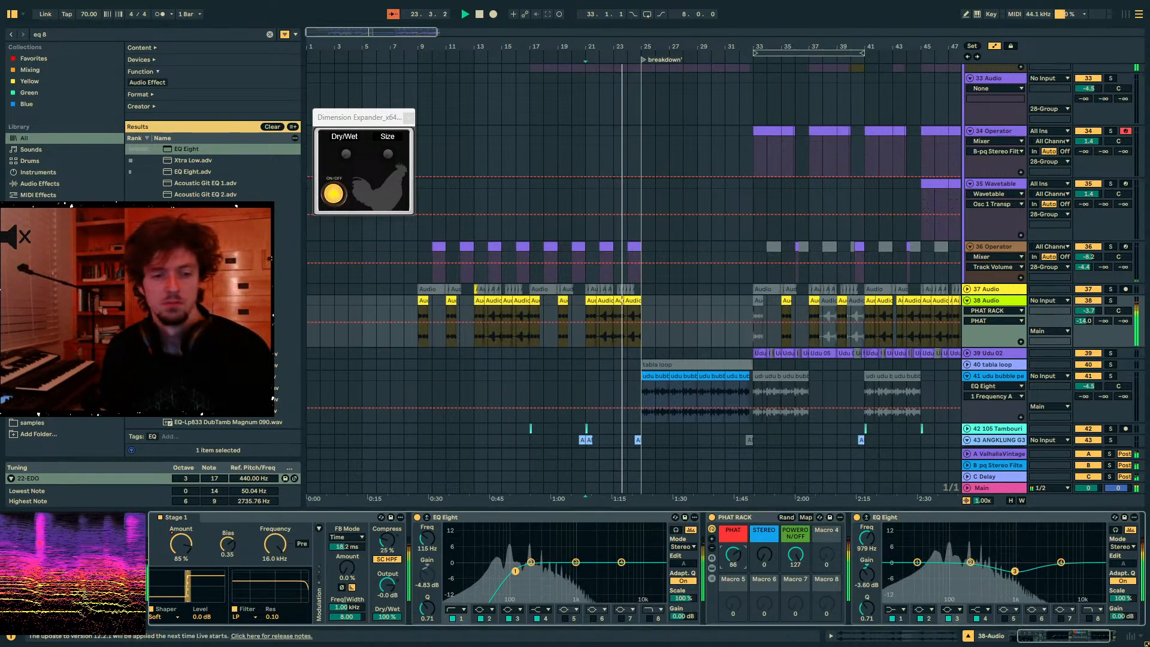
pyautogui.press('a')
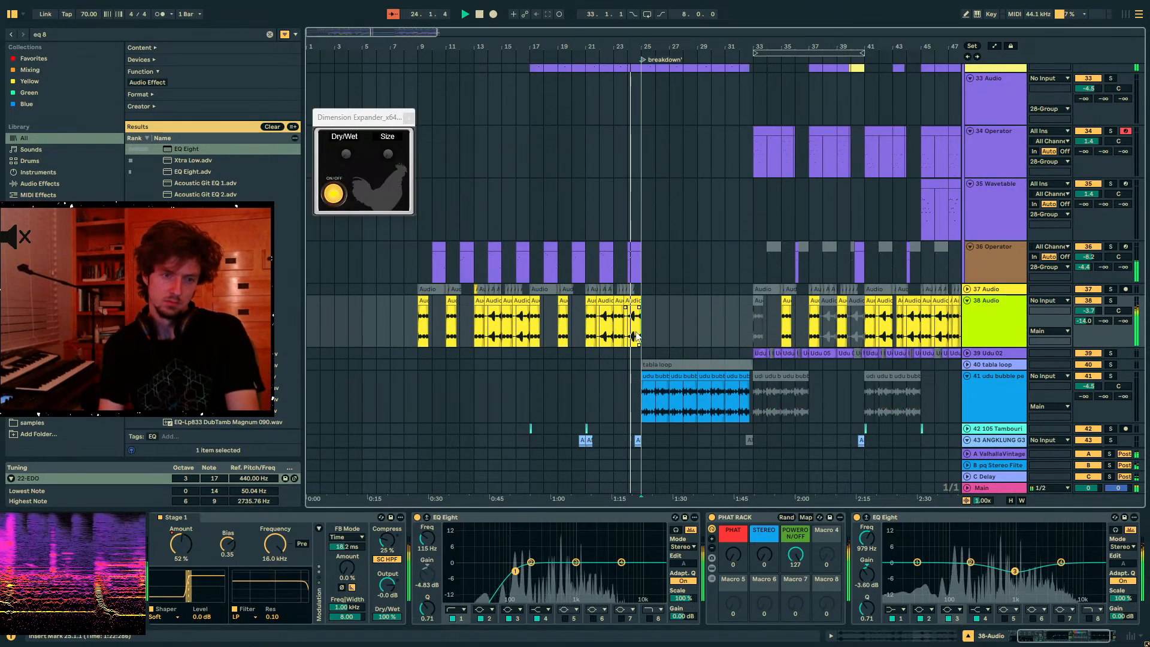
pyautogui.click(984, 312)
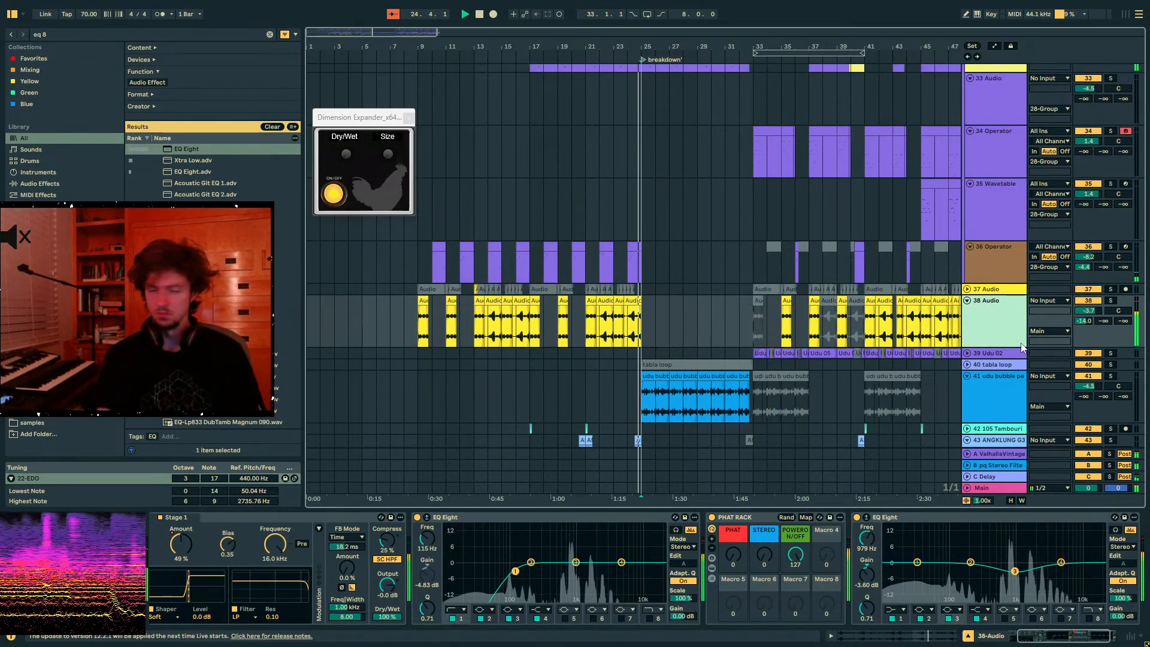
pyautogui.click(748, 326)
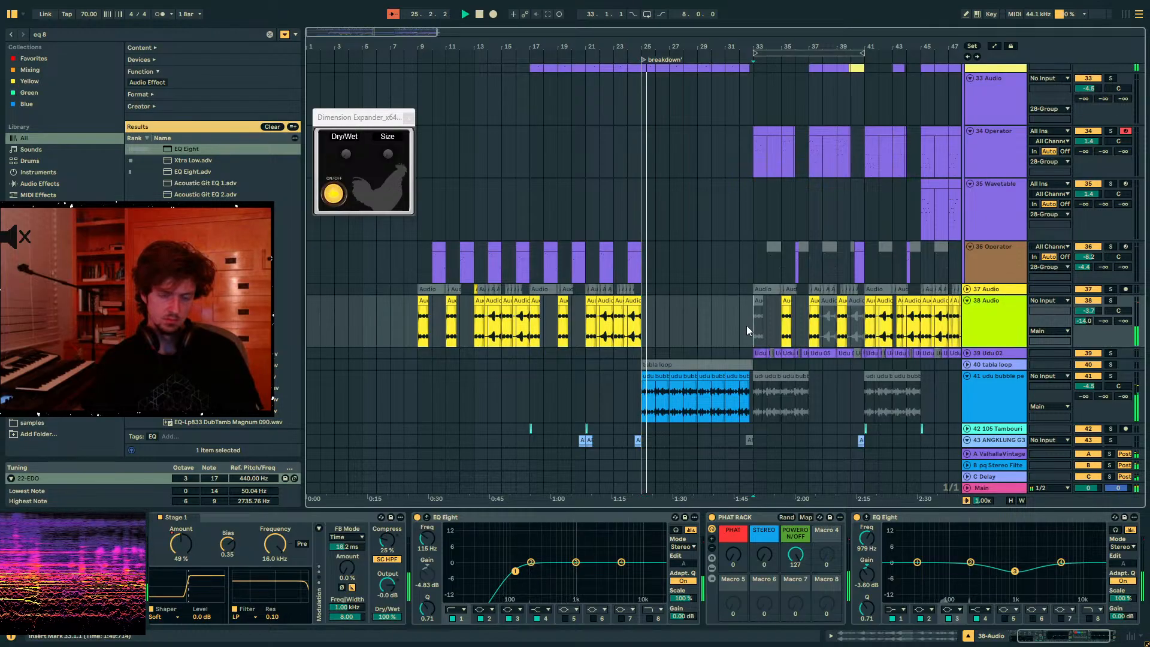
# - Set the ANGKLUNG track's volume to -14.9 dB and shift its panning automation between bars 20 and 43 closer to centre
pyautogui.scroll(3, 679, 306)
pyautogui.scroll(-4, 672, 311)
pyautogui.scroll(-3, 670, 312)
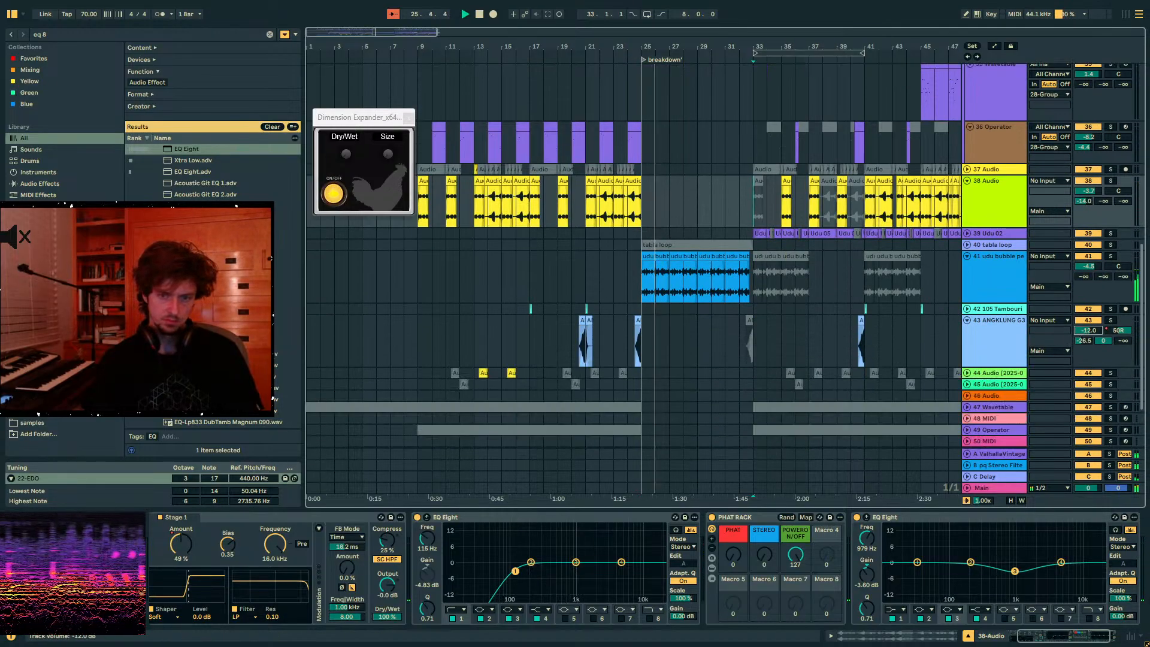
pyautogui.press('a')
pyautogui.moveTo(575, 331); pyautogui.dragTo(869, 324)
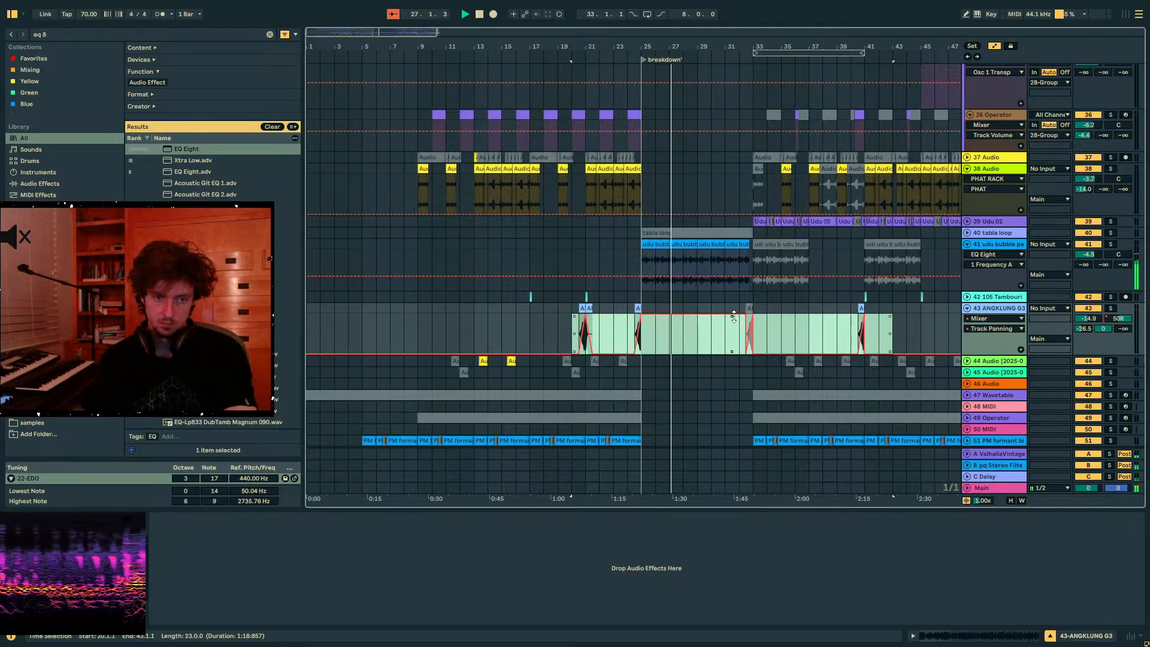
pyautogui.moveTo(734, 317); pyautogui.dragTo(734, 288)
pyautogui.click(713, 342)
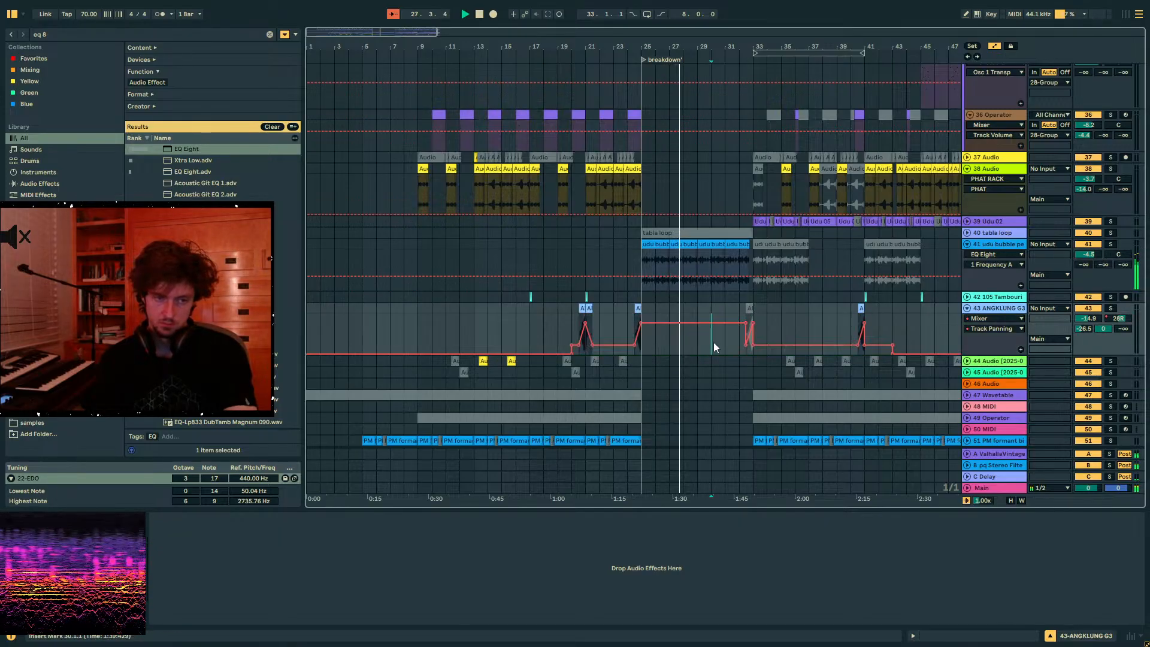
pyautogui.press('a')
# - Look over the tracks during breakdown playback and inspect the EQ Eight on the 41 udu bubble percs track
pyautogui.scroll(7, 673, 311)
pyautogui.scroll(4, 673, 311)
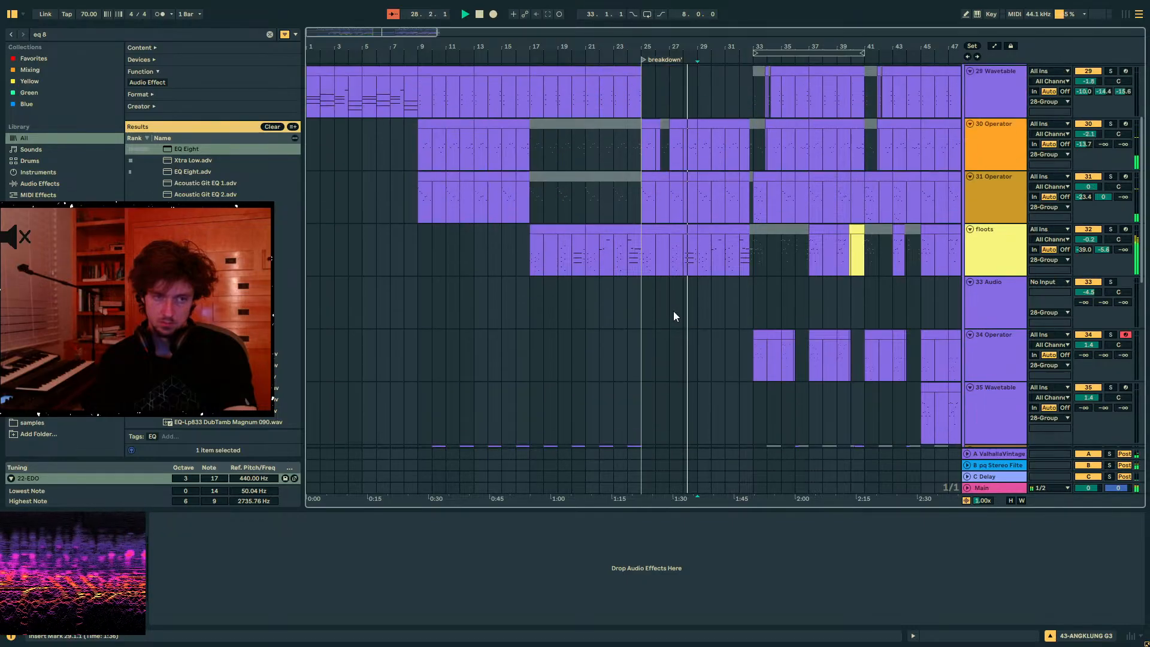
pyautogui.scroll(-5, 674, 311)
pyautogui.scroll(-5, 677, 319)
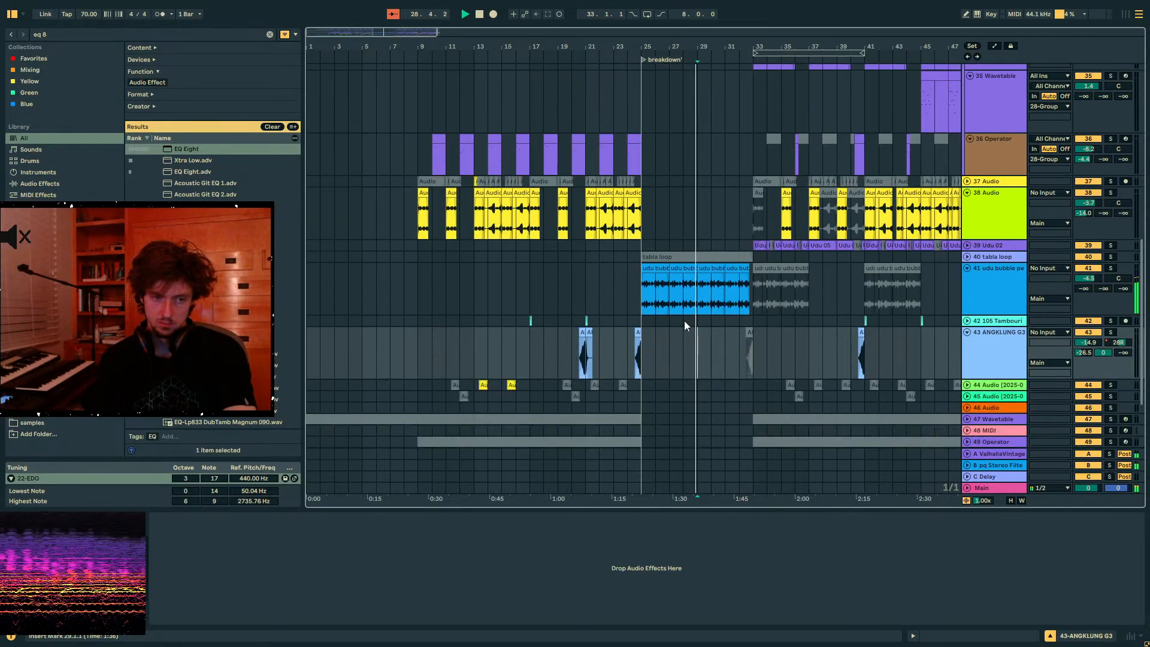
pyautogui.click(684, 303)
pyautogui.doubleClick(450, 516)
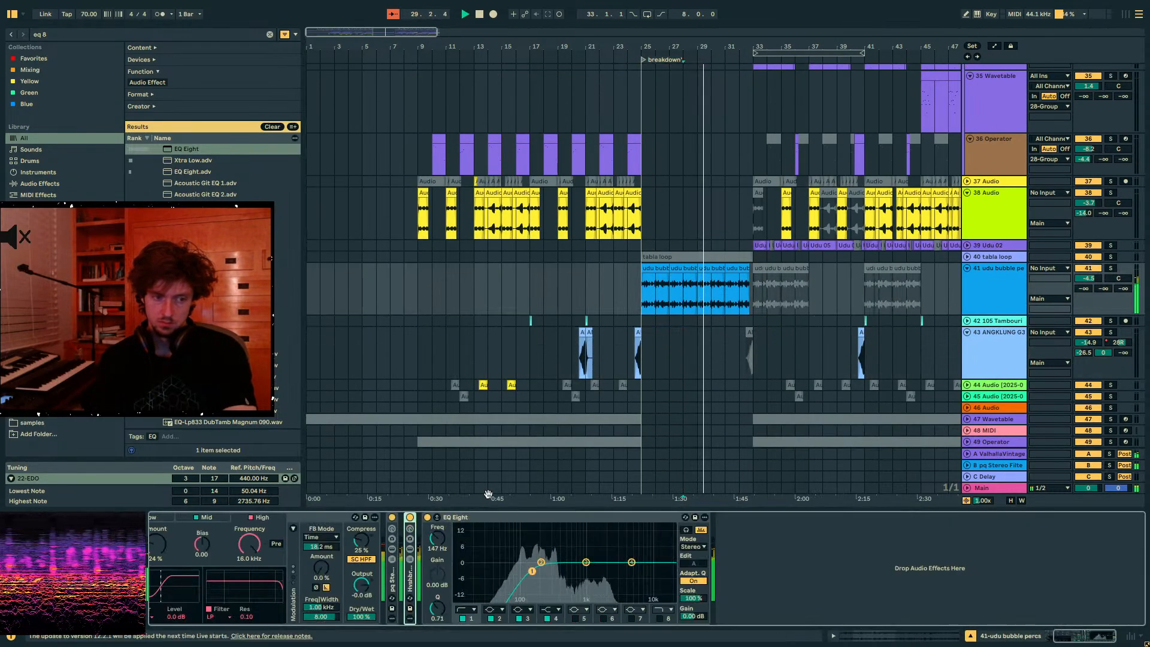
pyautogui.click(79, 32)
# - Inspect the device chains of floots and 31 Operator over bars 25 to 33, and of the 38 Audio track
pyautogui.scroll(8, 722, 318)
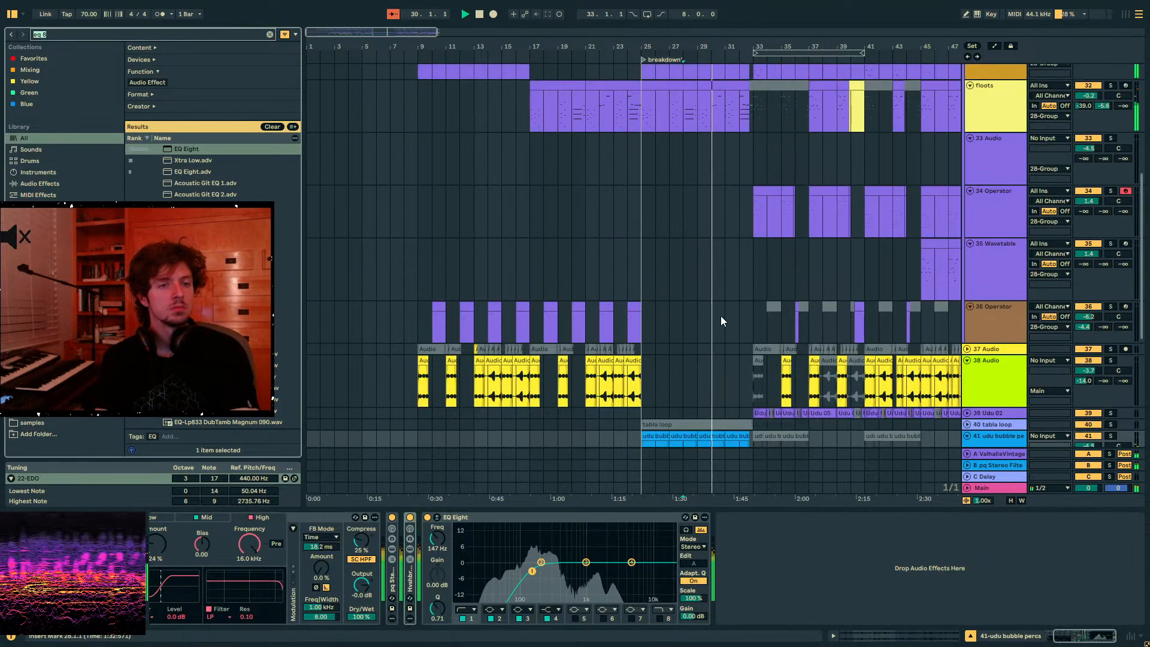
pyautogui.moveTo(752, 300); pyautogui.dragTo(642, 300)
pyautogui.scroll(-2, 800, 358)
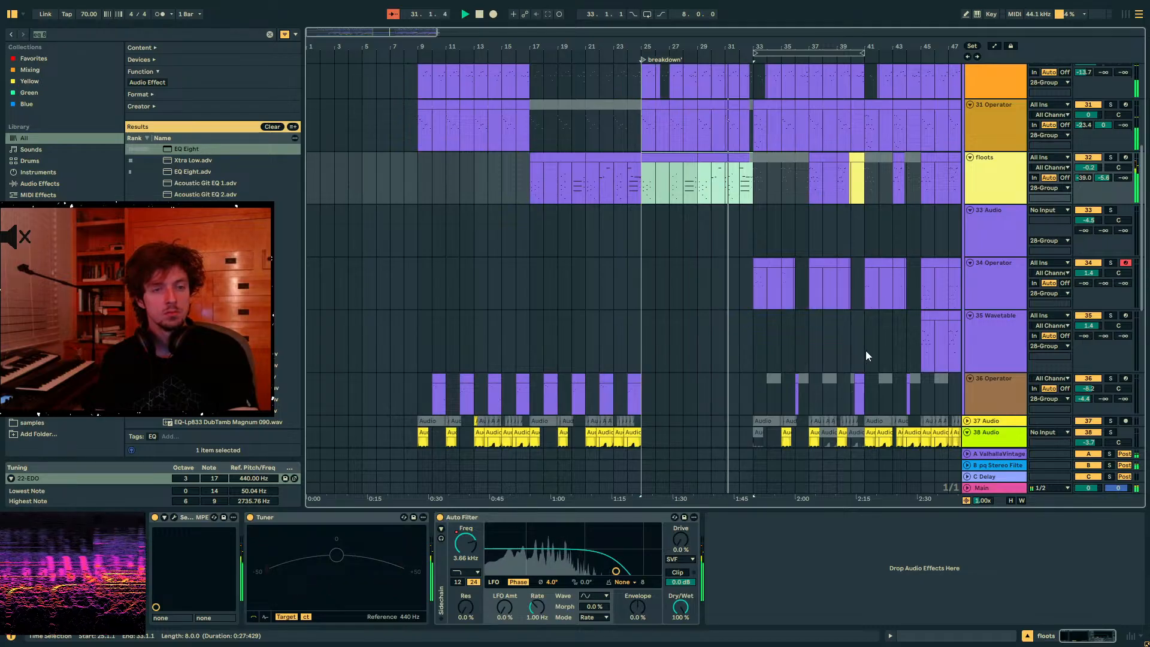
pyautogui.scroll(2, 865, 350)
pyautogui.moveTo(753, 202); pyautogui.dragTo(641, 200)
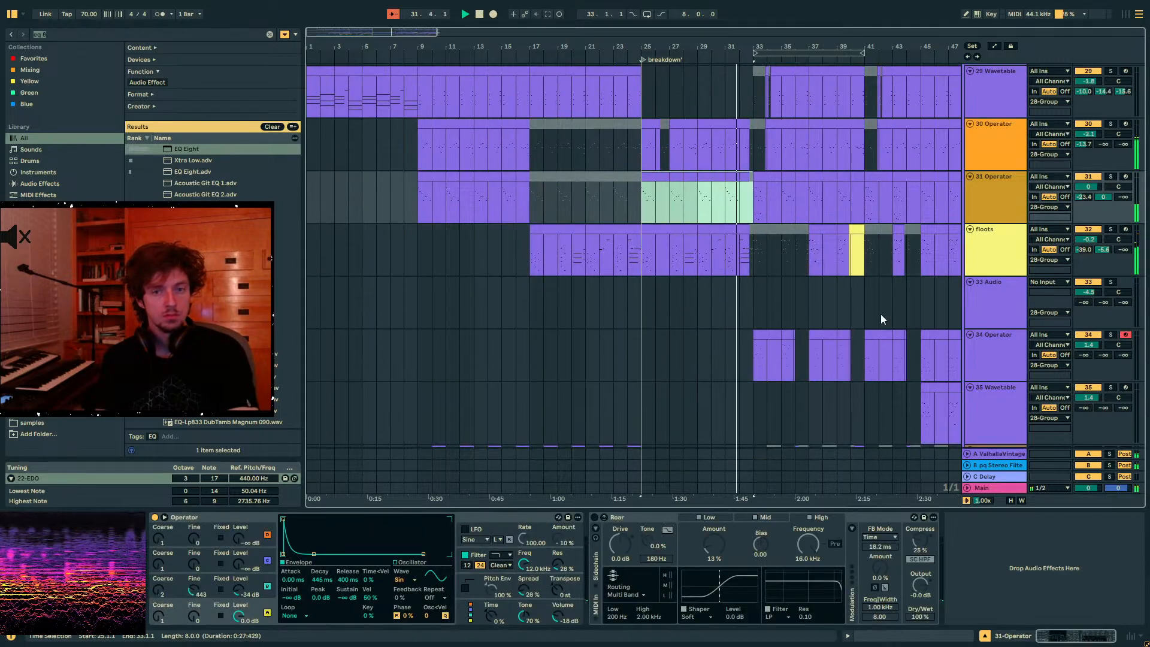
pyautogui.scroll(-4, 974, 348)
pyautogui.click(987, 296)
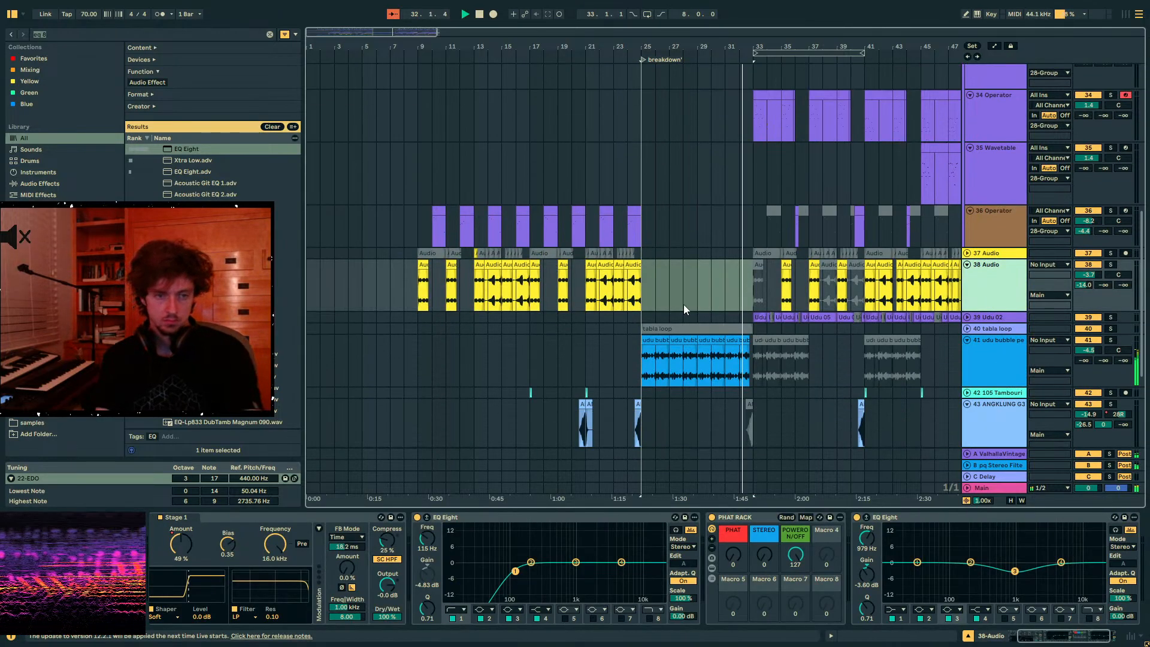
# - Add a MIDI track below 38 Audio with the copied clips over bars 25 to 33, and search the browser for operator
pyautogui.hotkey('ctrl', 'shift', 'm')
pyautogui.hotkey('ctrl', 'f')
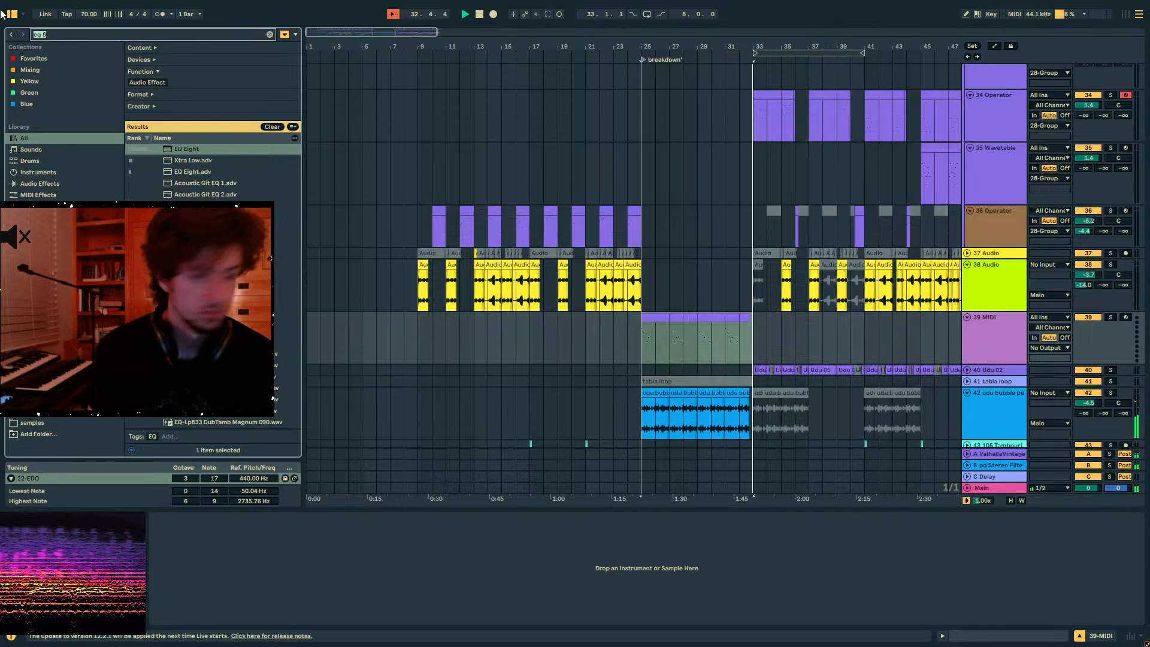
pyautogui.write('operator')
pyautogui.click(750, 172)
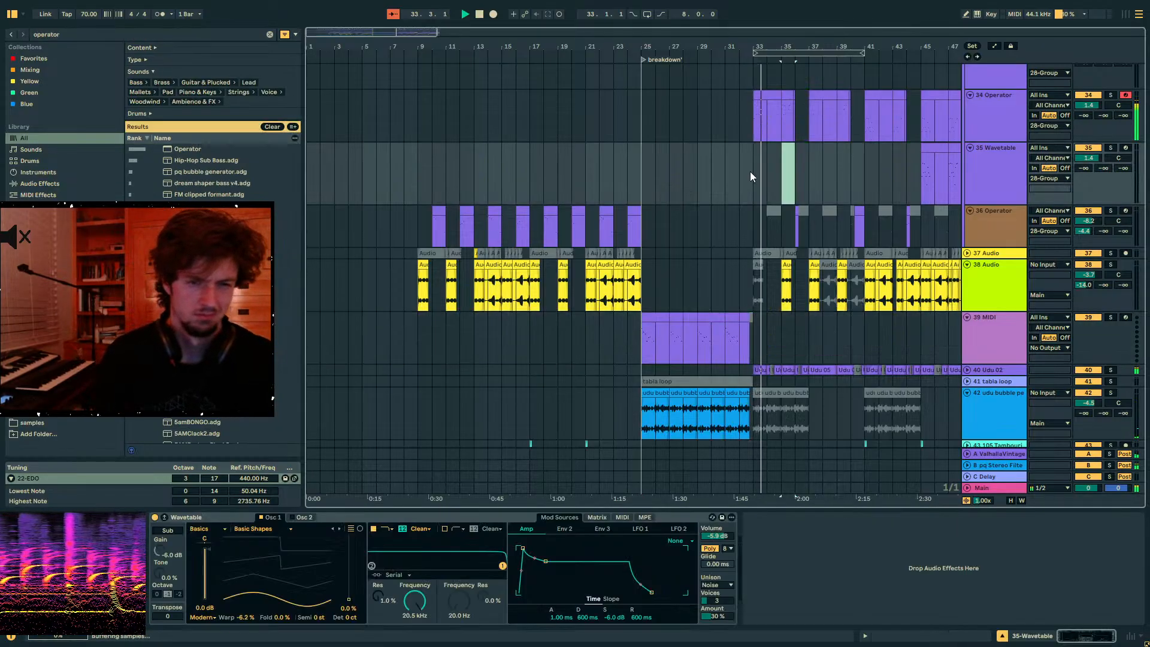
# - Inspect the clips and device chains of 34 Operator and 31 Operator around bar 33
pyautogui.press('+')
pyautogui.scroll(3, 750, 172)
pyautogui.click(750, 195)
pyautogui.press('space')
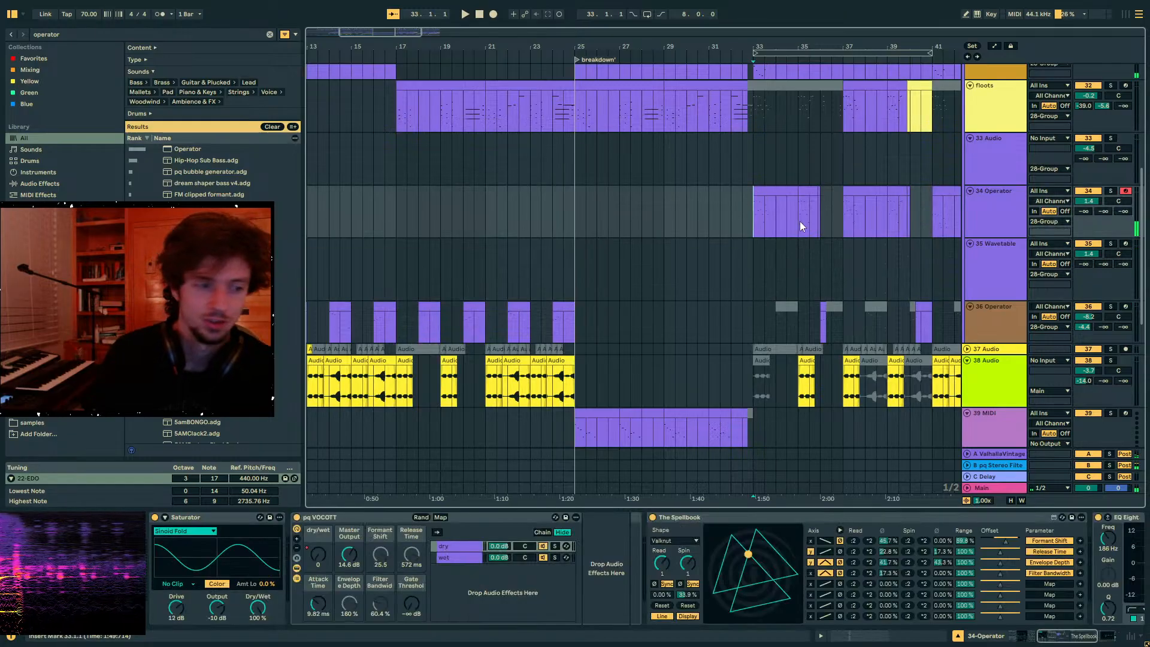
pyautogui.scroll(3, 811, 275)
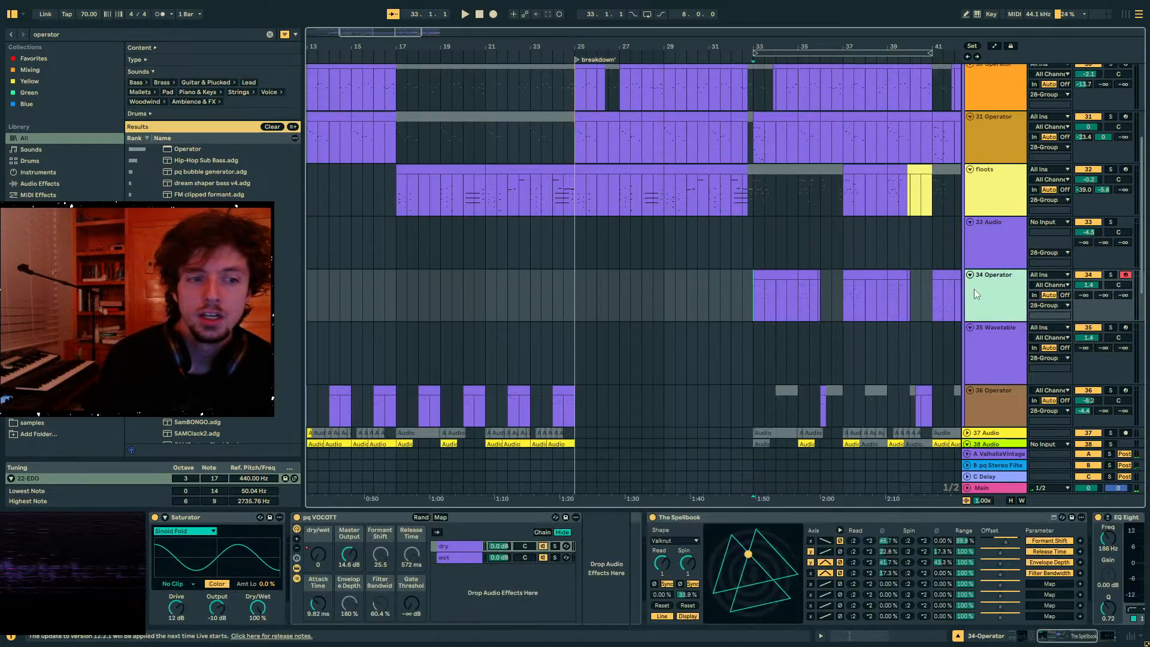
pyautogui.scroll(3, 772, 261)
pyautogui.click(749, 215)
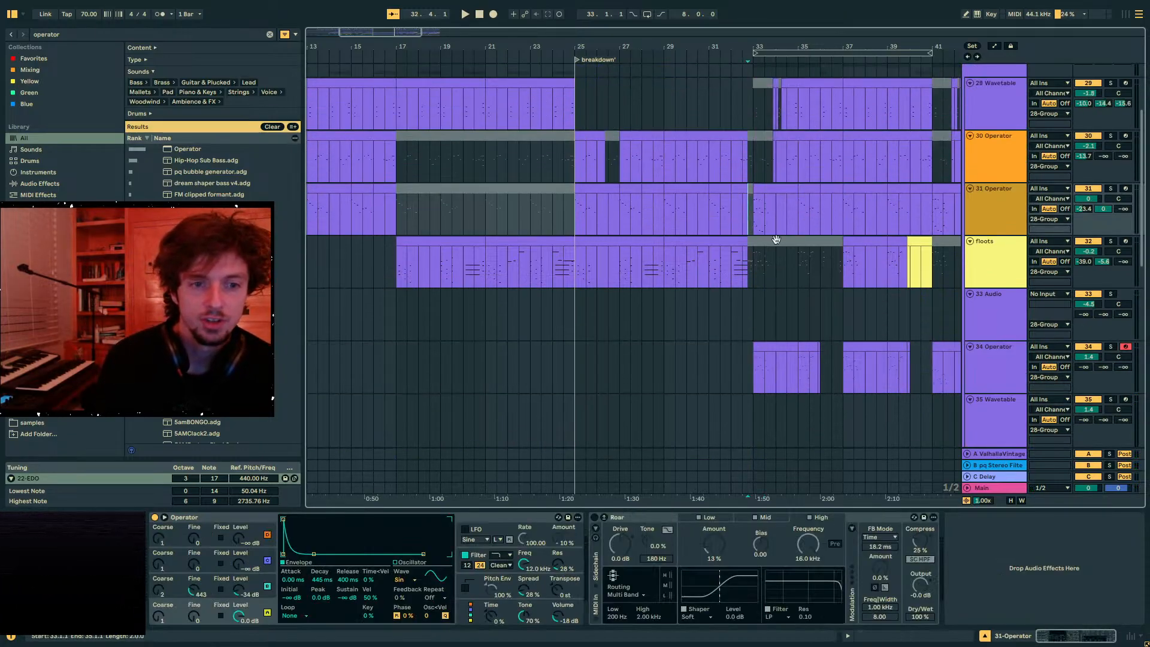
# - Automate the Saturator's Dry/Wet on 34 Operator to 0% before bar 41 and 100% from there, and play from bar 33
pyautogui.scroll(-2, 792, 293)
pyautogui.moveTo(792, 293); pyautogui.dragTo(752, 300)
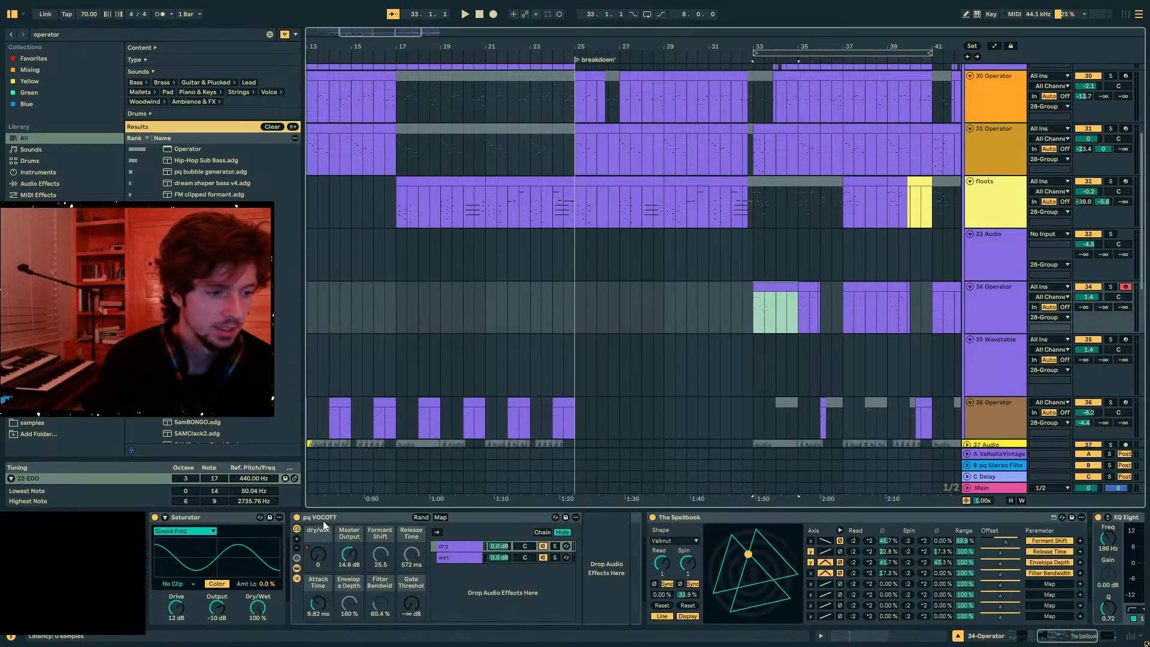
pyautogui.click(257, 607)
pyautogui.press('a')
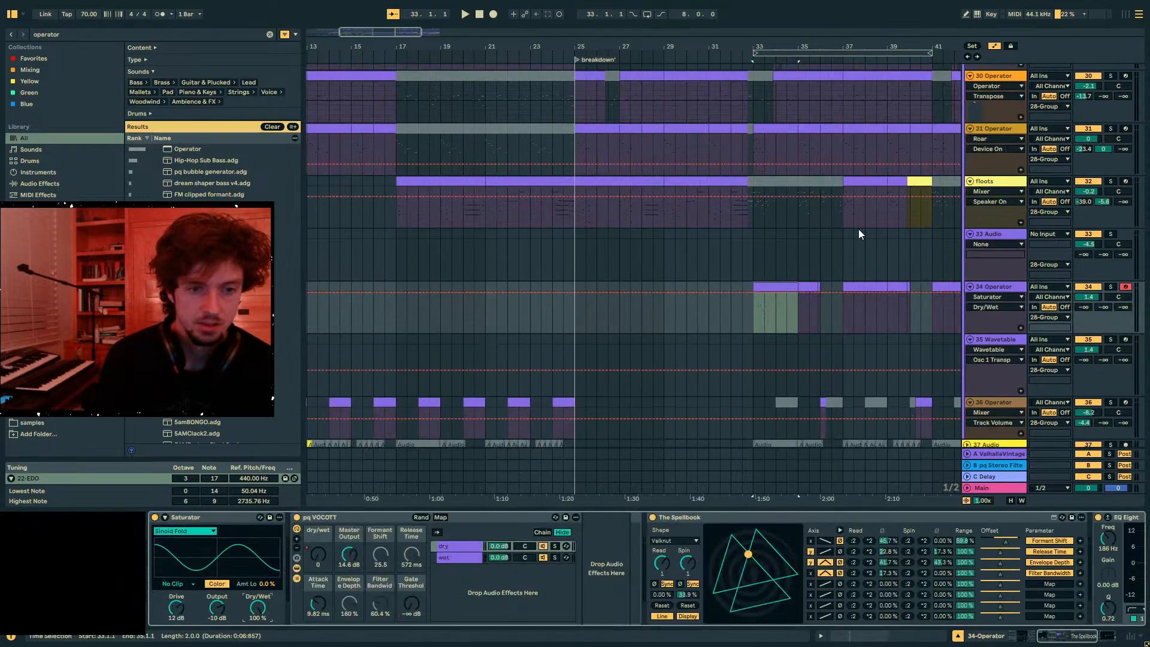
pyautogui.hscroll(5, 597, 288)
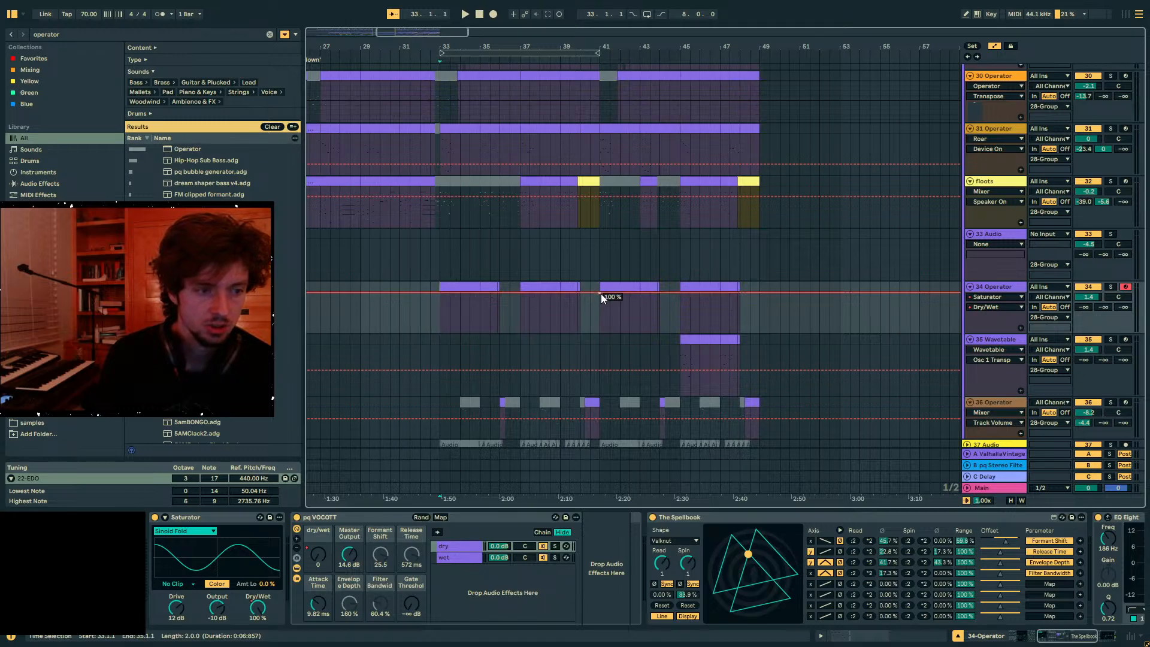
pyautogui.moveTo(591, 296)
pyautogui.mouseDown()
pyautogui.moveTo(610, 332)
pyautogui.moveTo(600, 294)
pyautogui.mouseUp()
pyautogui.click(436, 310)
pyautogui.press('space')
pyautogui.press('-')
pyautogui.press('-')
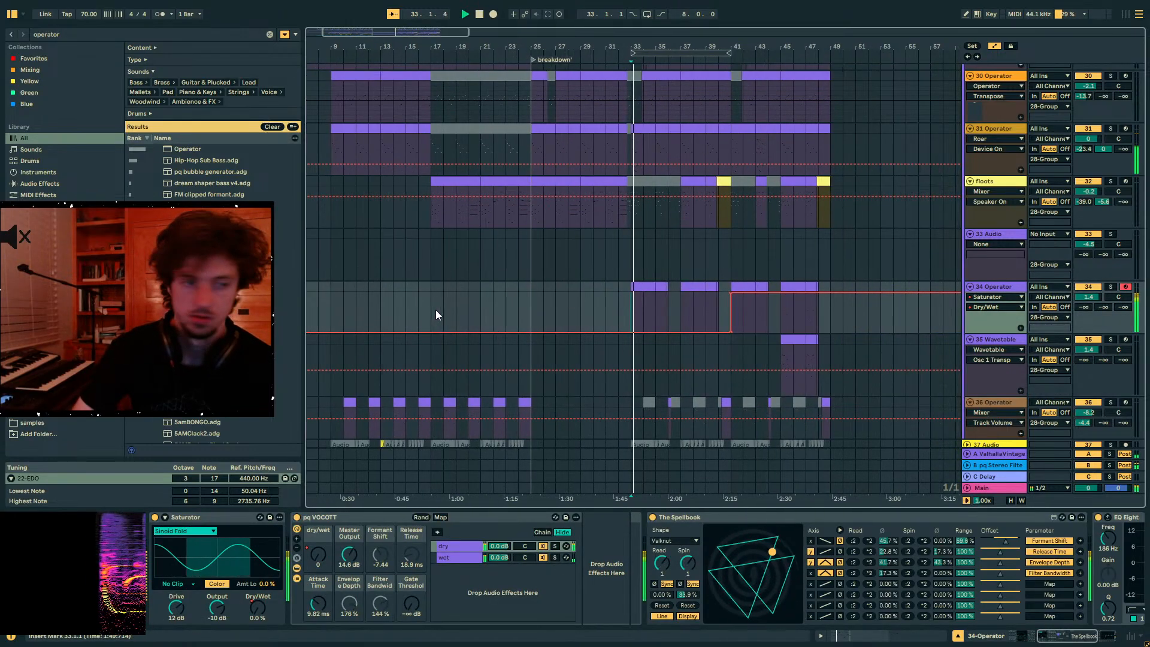
pyautogui.click(617, 303)
# - Hide the automation lanes and play the breakdown with the 39 MIDI clips from bar 25
pyautogui.scroll(-10, 617, 303)
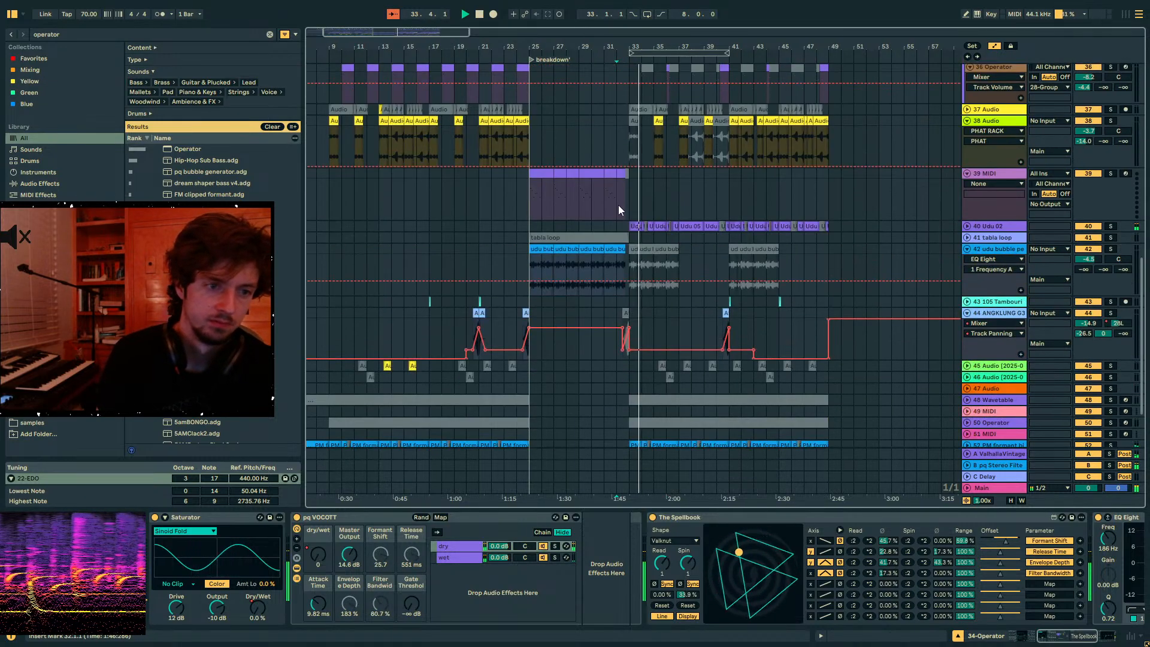
pyautogui.click(618, 205)
pyautogui.scroll(3, 600, 201)
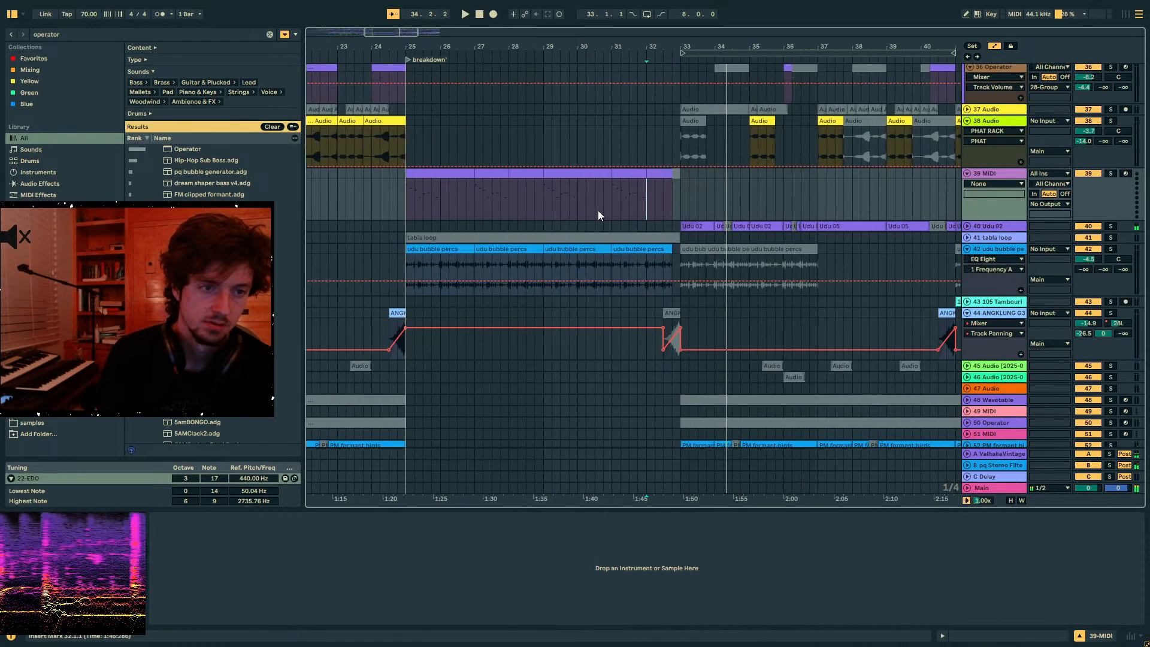
pyautogui.click(504, 187)
pyautogui.press('space')
pyautogui.press('space')
pyautogui.click(528, 243)
pyautogui.press('space')
pyautogui.press('space')
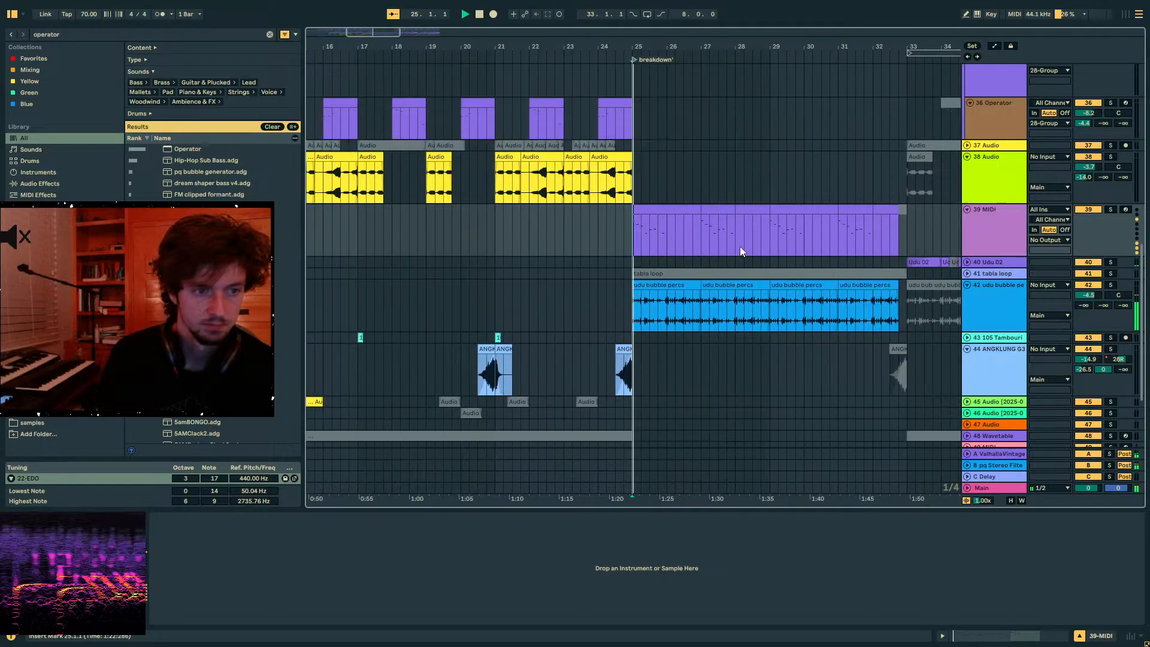
# - Compare the floots clips with the 39 MIDI clips during breakdown playback
pyautogui.scroll(8, 983, 270)
pyautogui.click(711, 265)
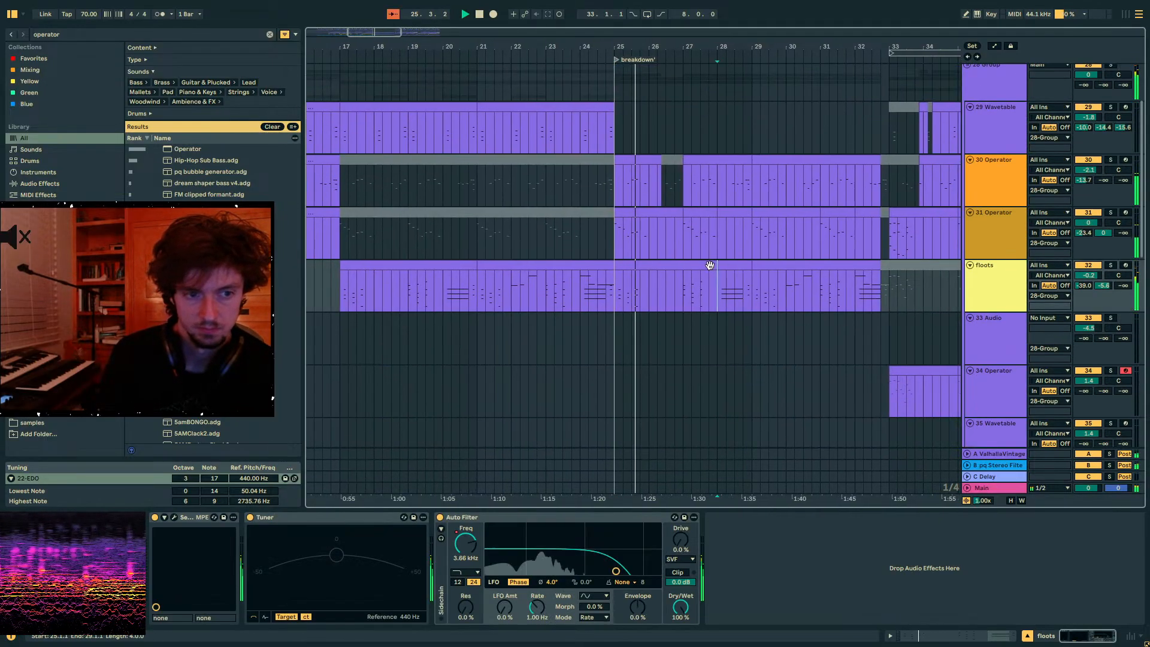
pyautogui.keyDown('shift'); pyautogui.click(817, 265); pyautogui.keyUp('shift')
pyautogui.scroll(-3, 771, 278)
pyautogui.scroll(-4, 771, 280)
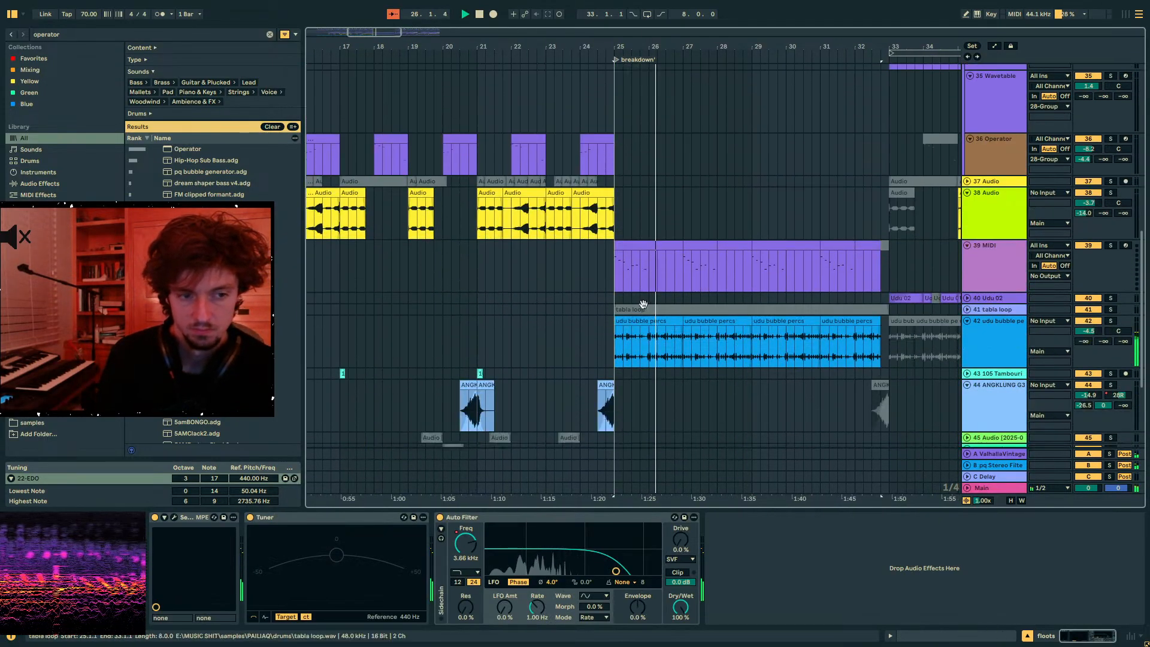
pyautogui.click(854, 269)
pyautogui.hotkey('ctrl', 'z')
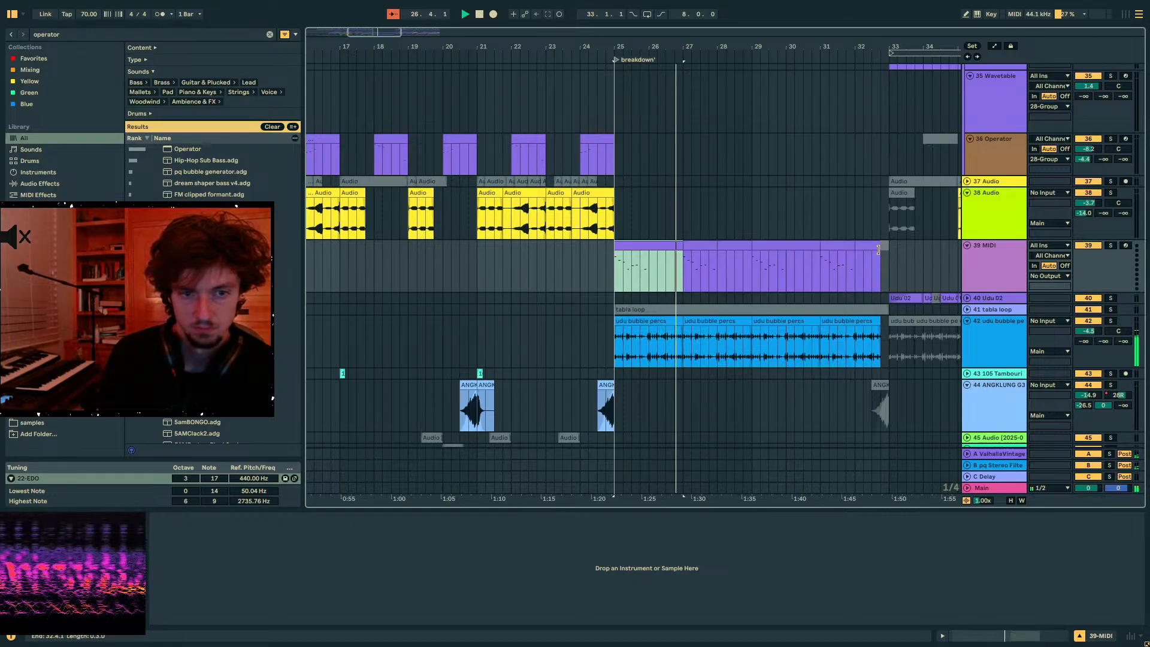
# - Rename the 39 MIDI track as vocode me
pyautogui.click(867, 248)
pyautogui.click(1039, 257)
pyautogui.click(983, 260)
pyautogui.hotkey('ctrl', 'r')
pyautogui.write('voc')
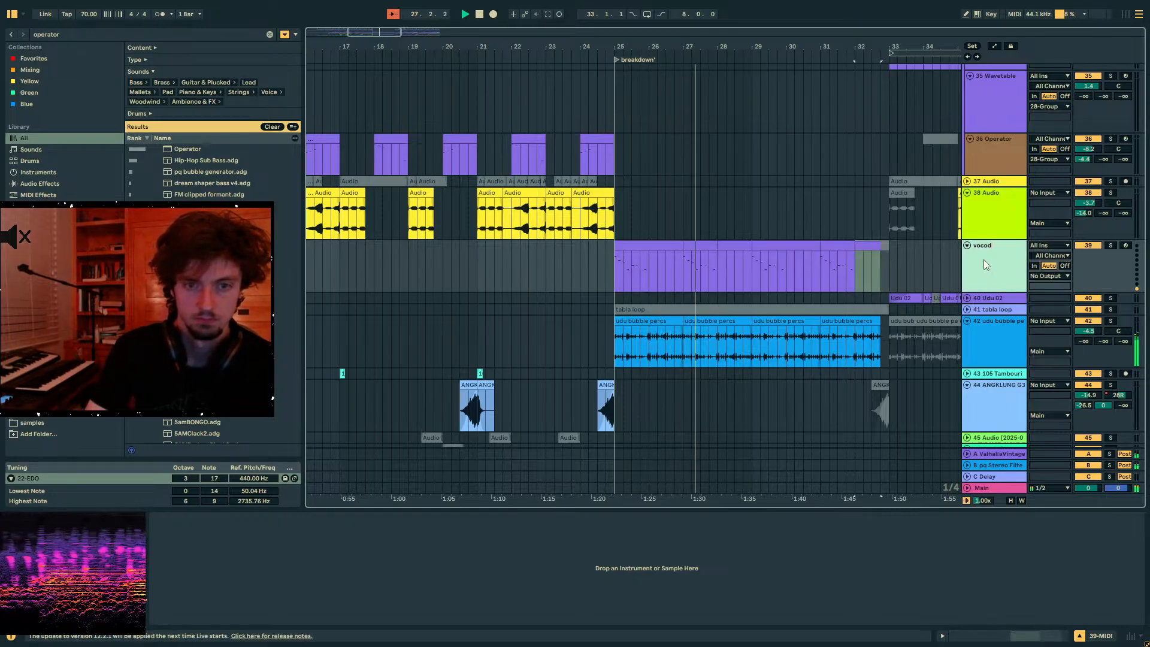
# - Load Operator onto the vocode me track, display its device and stop playback
pyautogui.moveTo(187, 149); pyautogui.dragTo(192, 152)
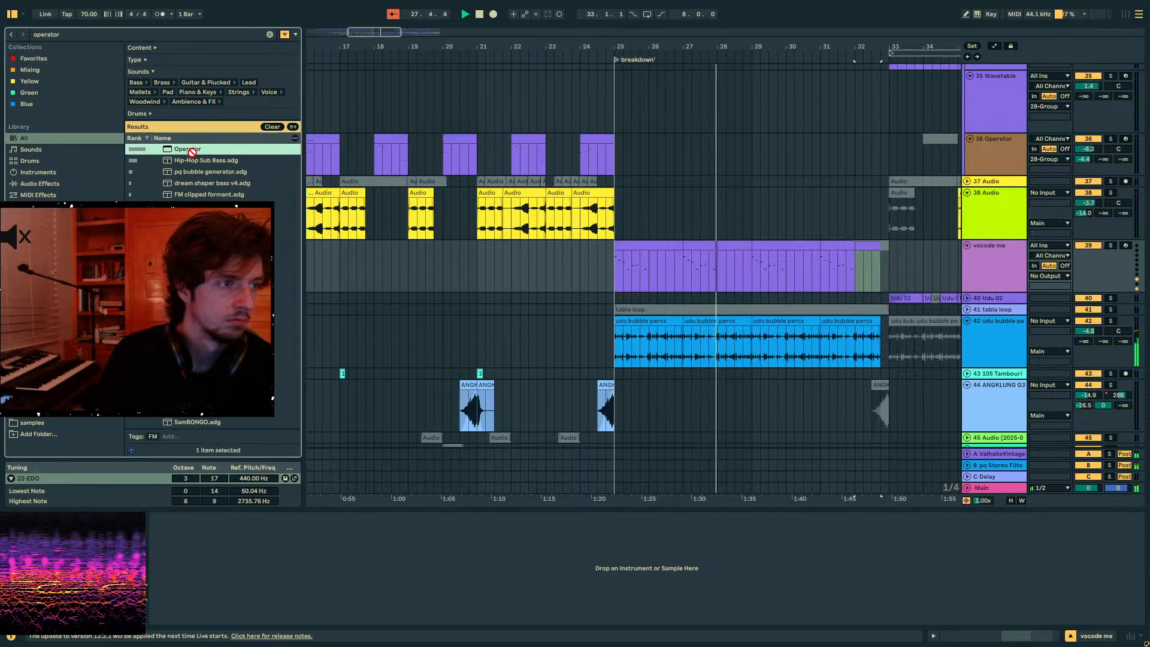
pyautogui.click(573, 333)
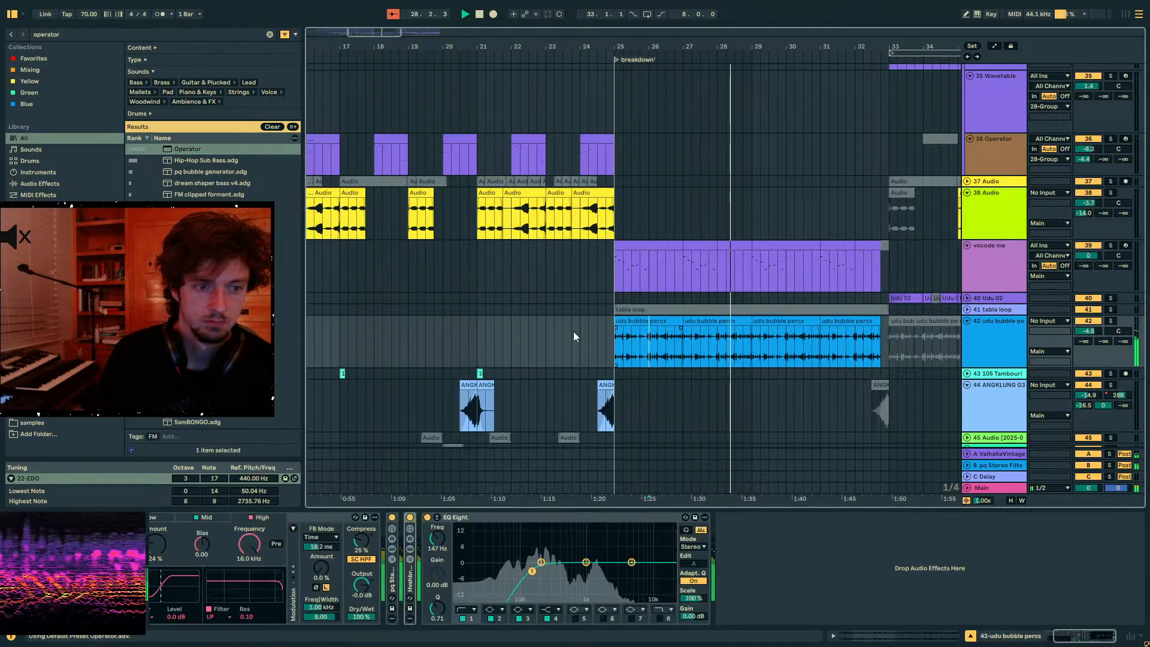
pyautogui.click(667, 321)
pyautogui.click(630, 260)
pyautogui.press('space')
# - Set Operator's oscillator B level to -7.9 dB, with a 502 ms decay and an 18.0 s release
pyautogui.click(467, 611)
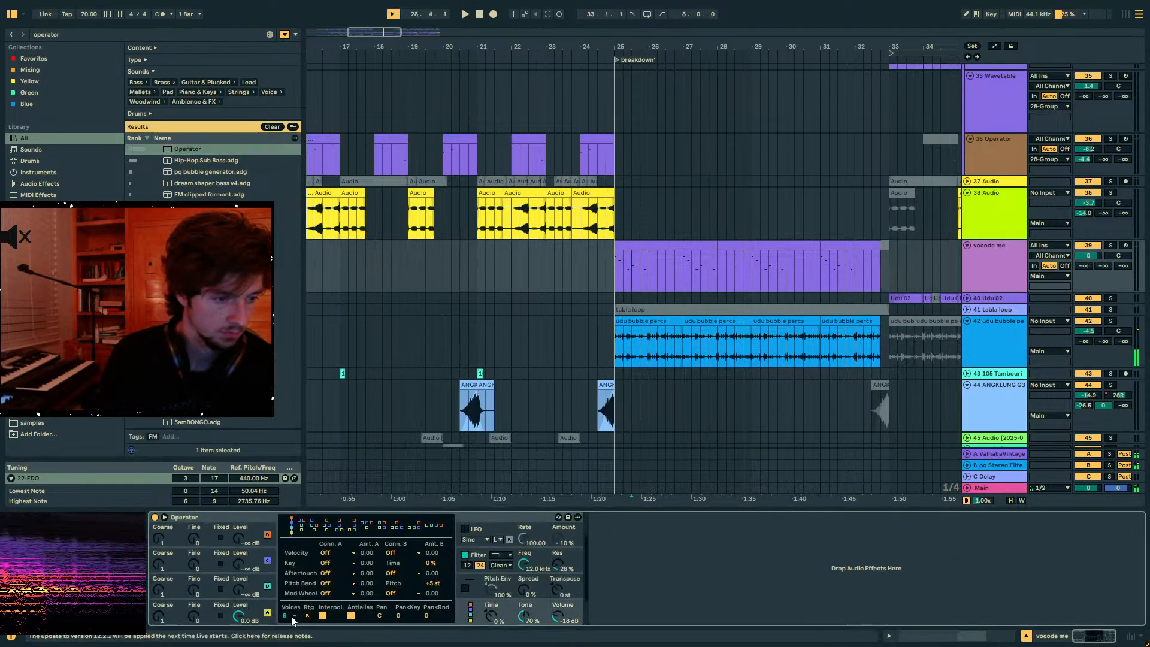
pyautogui.click(261, 619)
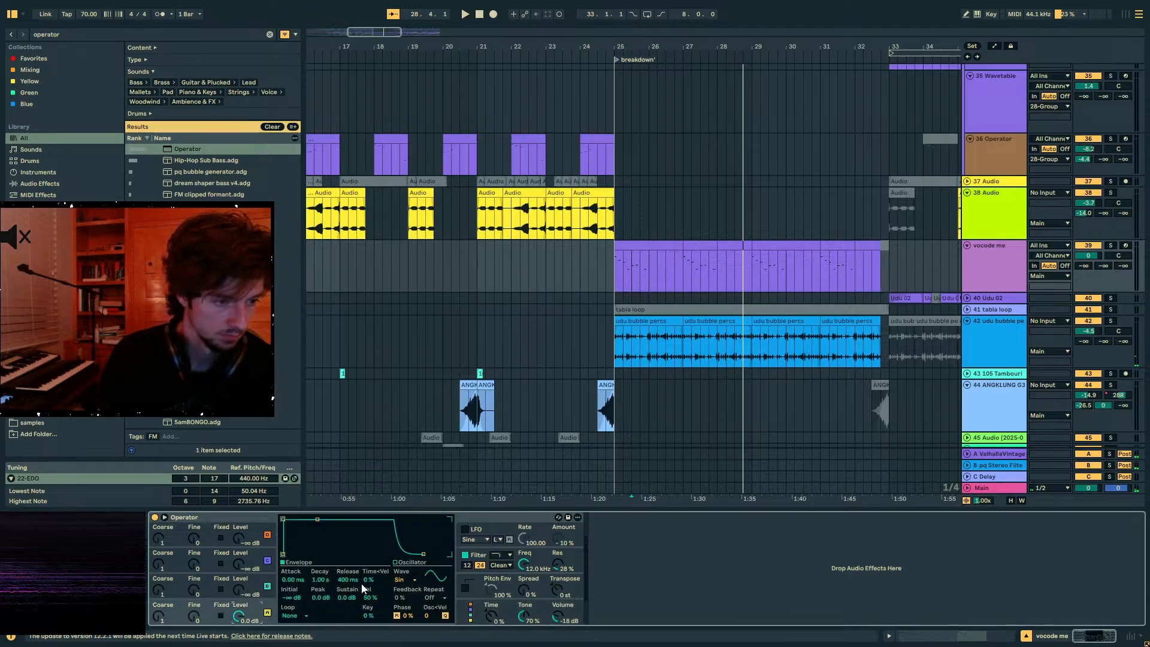
pyautogui.click(243, 580)
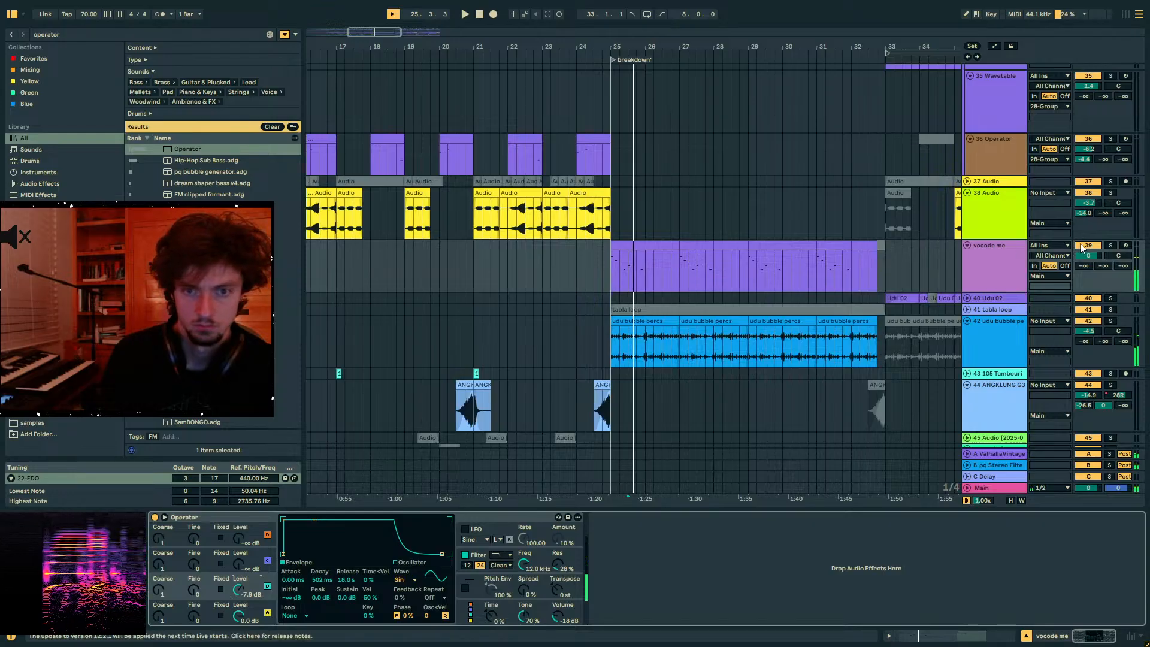
# - Deactivate the vocode me track and add the pq VOCOTT rack to the end of the 42 udu bubble percs chain
pyautogui.click(980, 324)
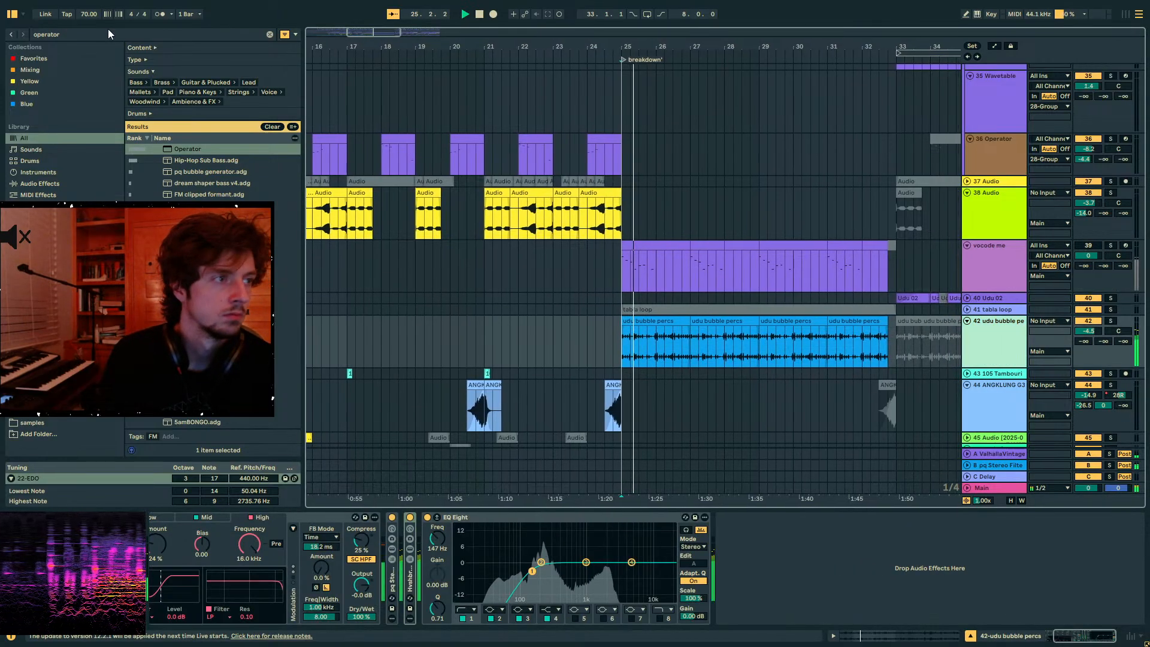
pyautogui.click(108, 32)
pyautogui.write('vociot')
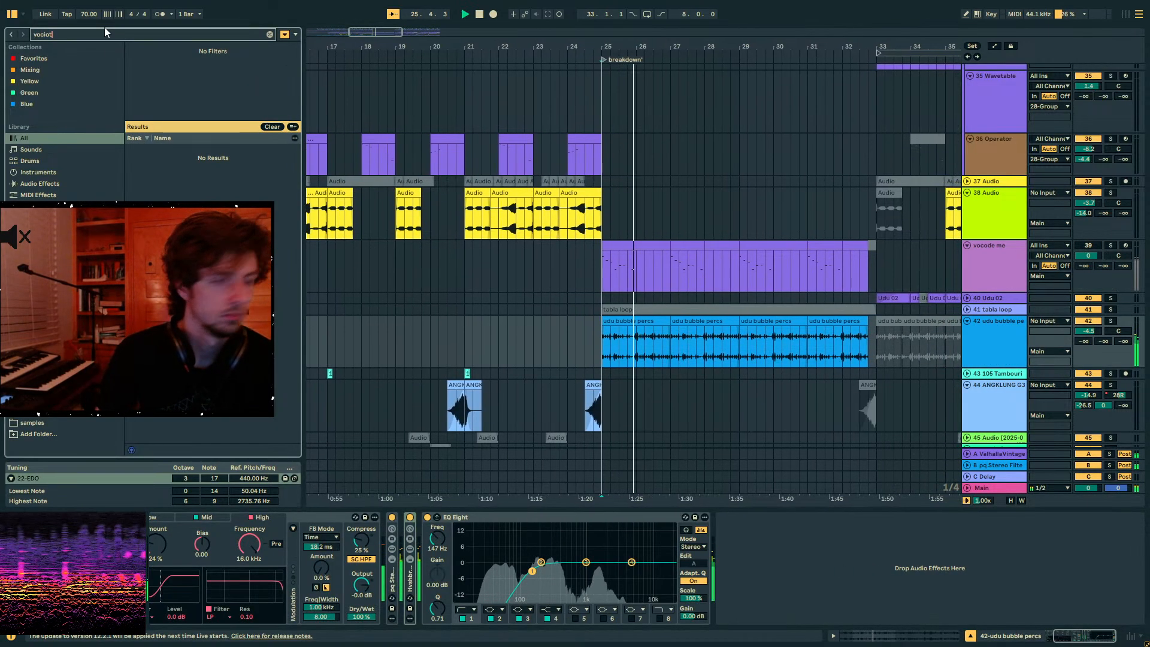
pyautogui.press('BackSpace')
pyautogui.press('BackSpace')
pyautogui.press('BackSpace')
pyautogui.write('ott')
pyautogui.click(199, 150)
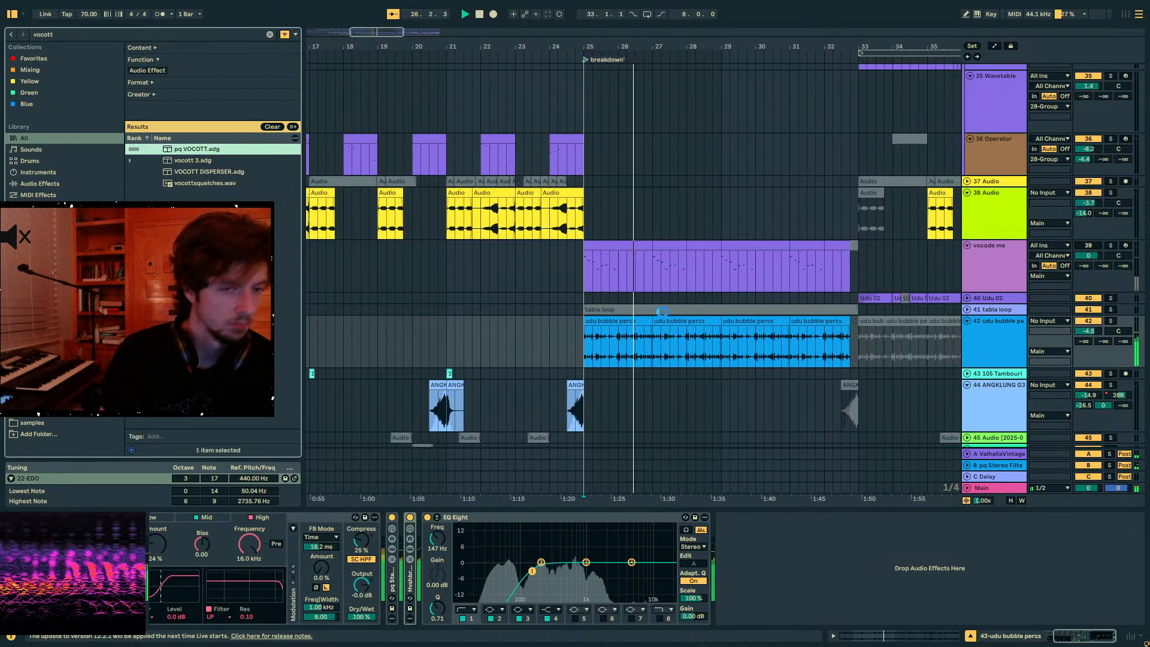
# - Set the Vocoder carrier in pq VOCOTT's wet chain to External, taking audio from the vocode me track
pyautogui.click(876, 556)
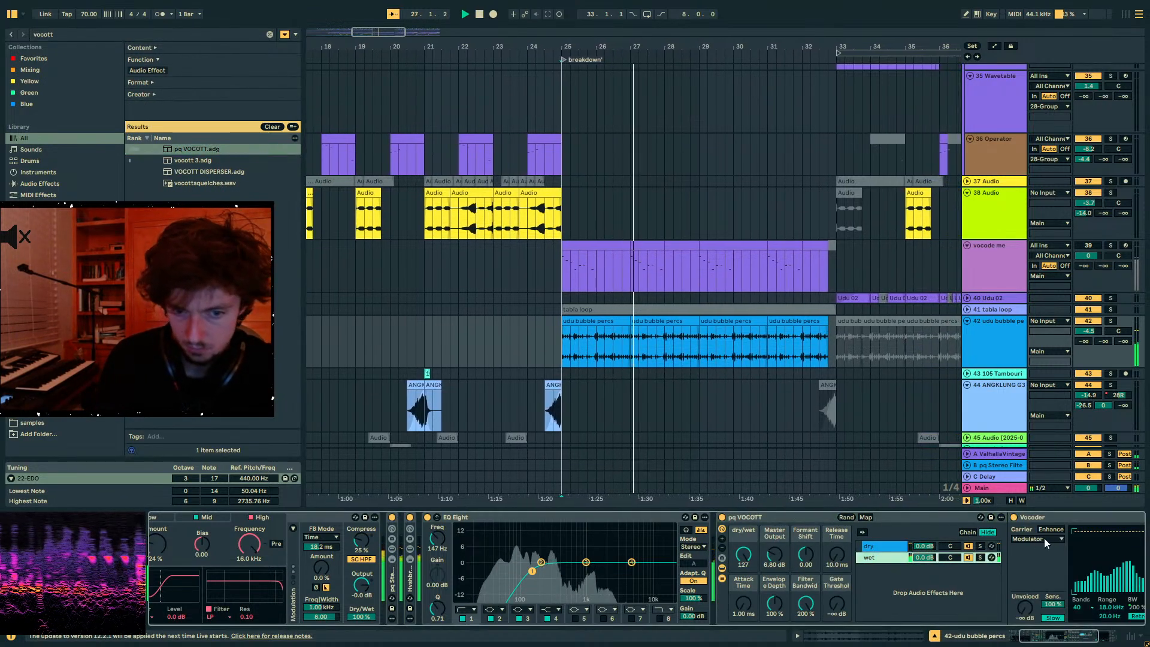
pyautogui.click(1048, 539)
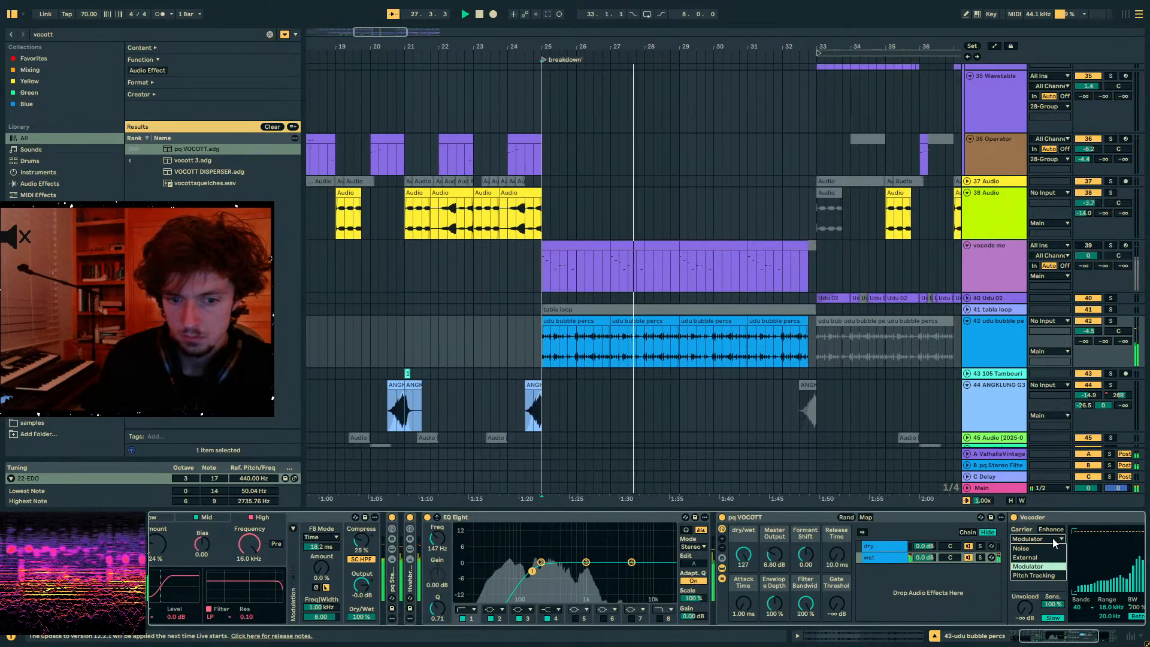
pyautogui.click(1049, 538)
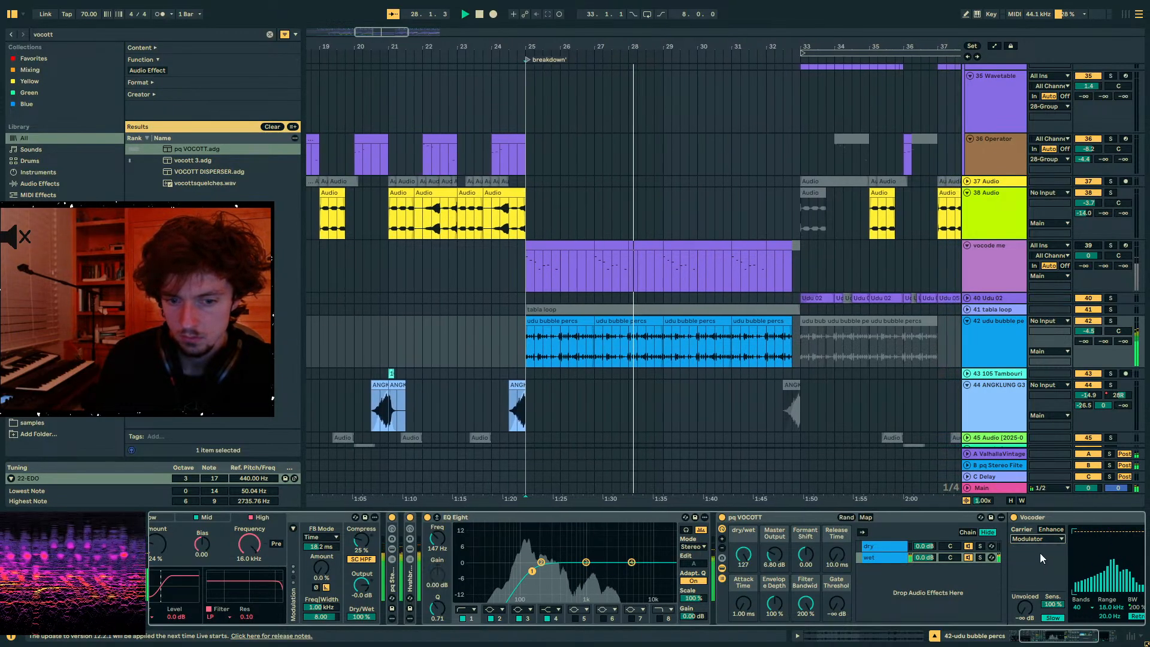
pyautogui.click(1041, 554)
pyautogui.click(1042, 393)
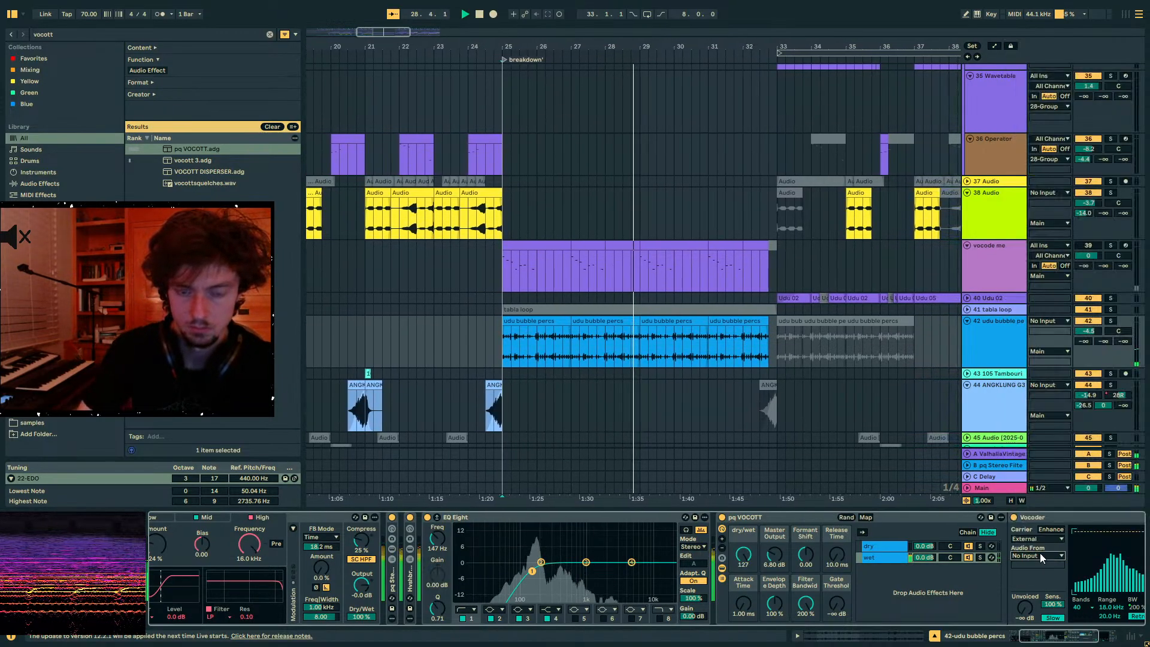
# - Set pq VOCOTT's Release Time to 240 ms and Envelope Depth to 100% while replaying the breakdown
pyautogui.press('space')
pyautogui.press('space')
pyautogui.moveTo(841, 557); pyautogui.dragTo(841, 509)
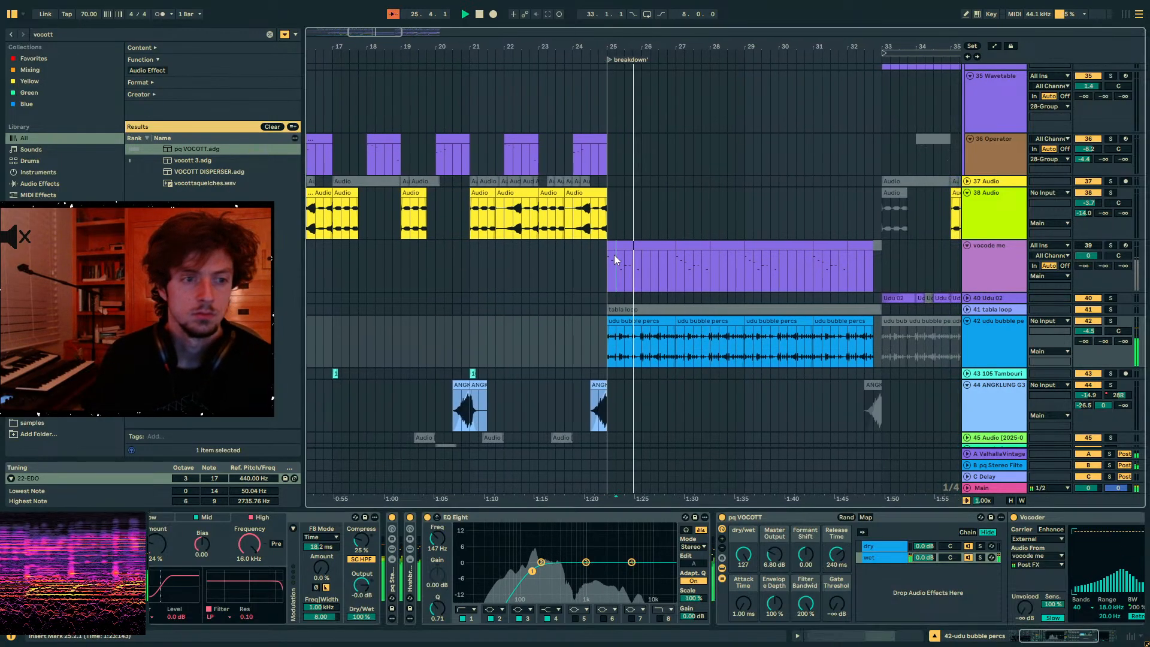
# - On vocode me's Operator, set Transpose to -36 st and oscillator A to Coarse 8 with a 4.55 s release
pyautogui.click(615, 259)
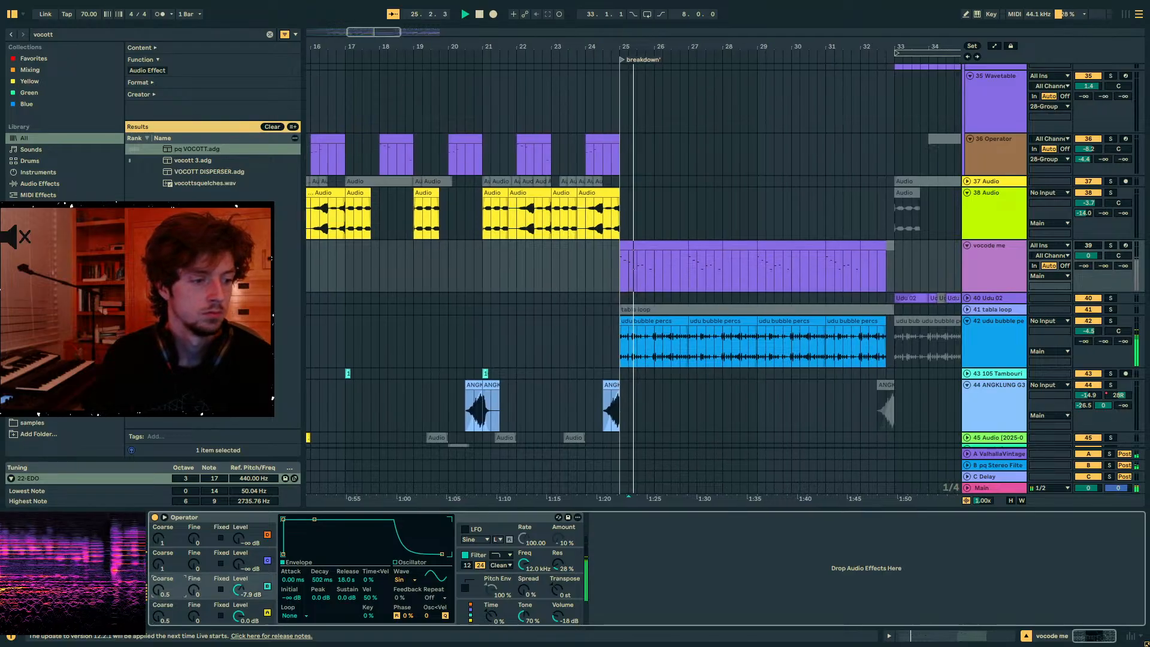
pyautogui.moveTo(557, 591); pyautogui.dragTo(537, 617)
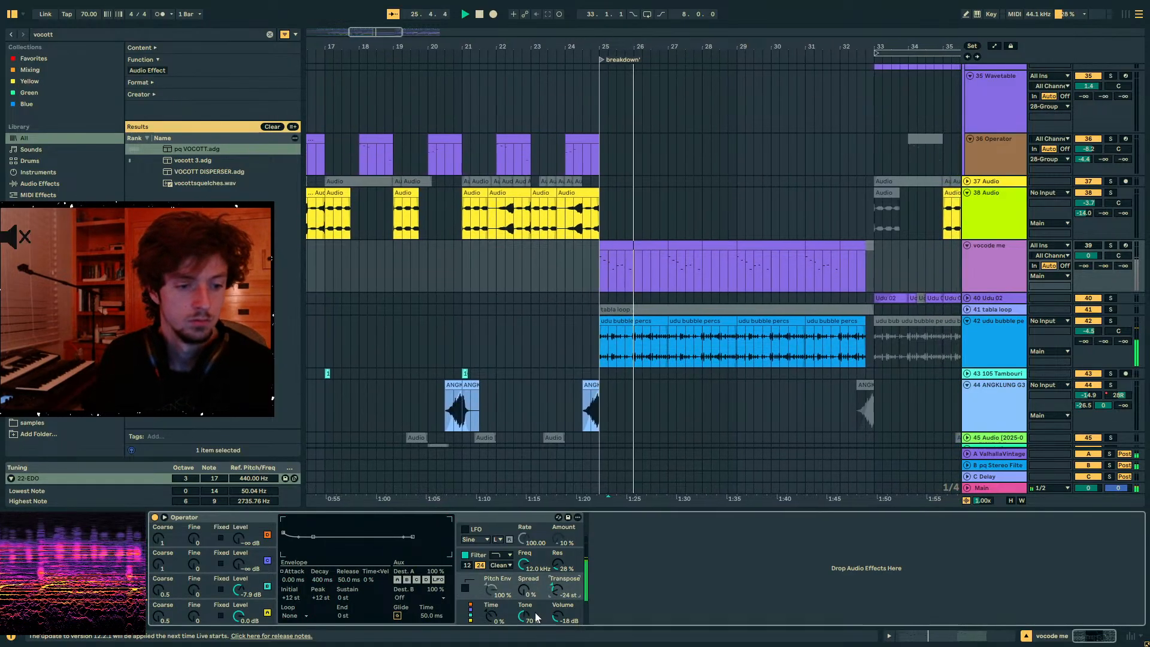
pyautogui.moveTo(159, 616); pyautogui.dragTo(159, 599)
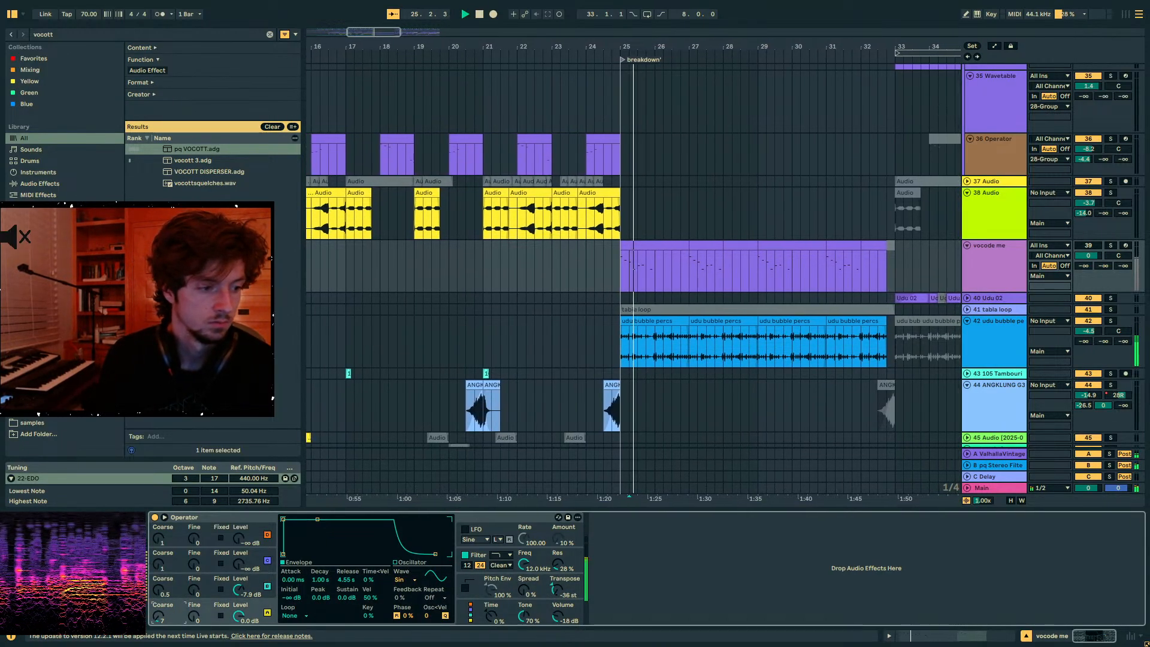
pyautogui.moveTo(159, 599); pyautogui.dragTo(158, 596)
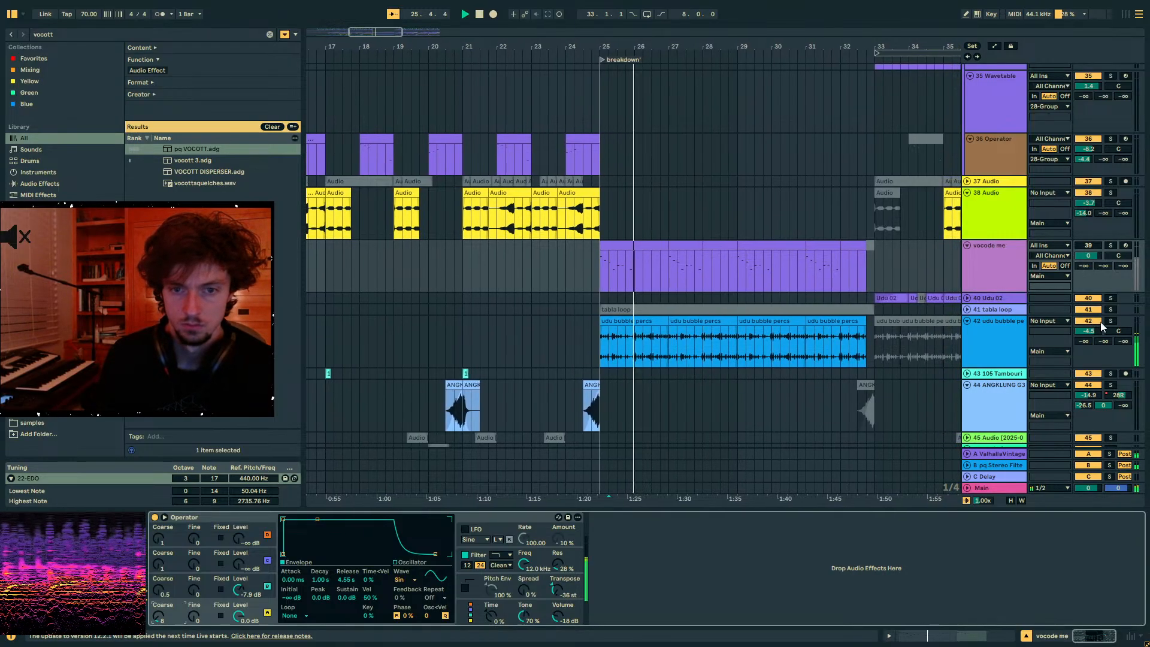
# - Solo 42 udu bubble percs and, on vocode me's Operator, set oscillator A to Coarse 16 and oscillator B to Coarse 1
pyautogui.click(1109, 321)
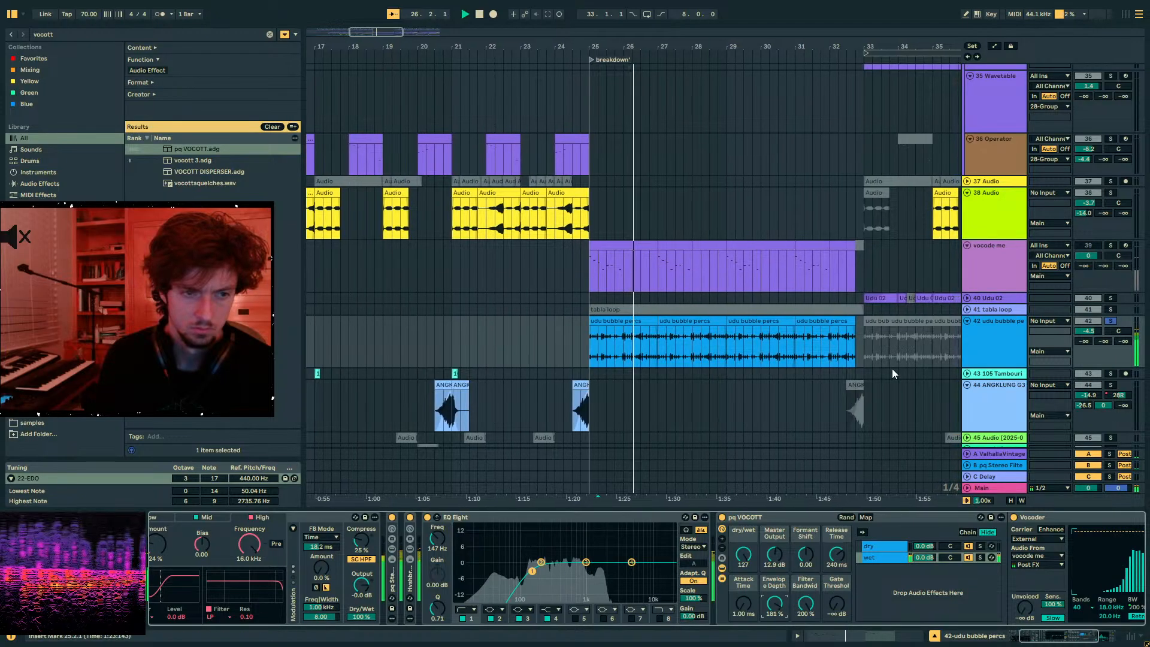
pyautogui.click(997, 256)
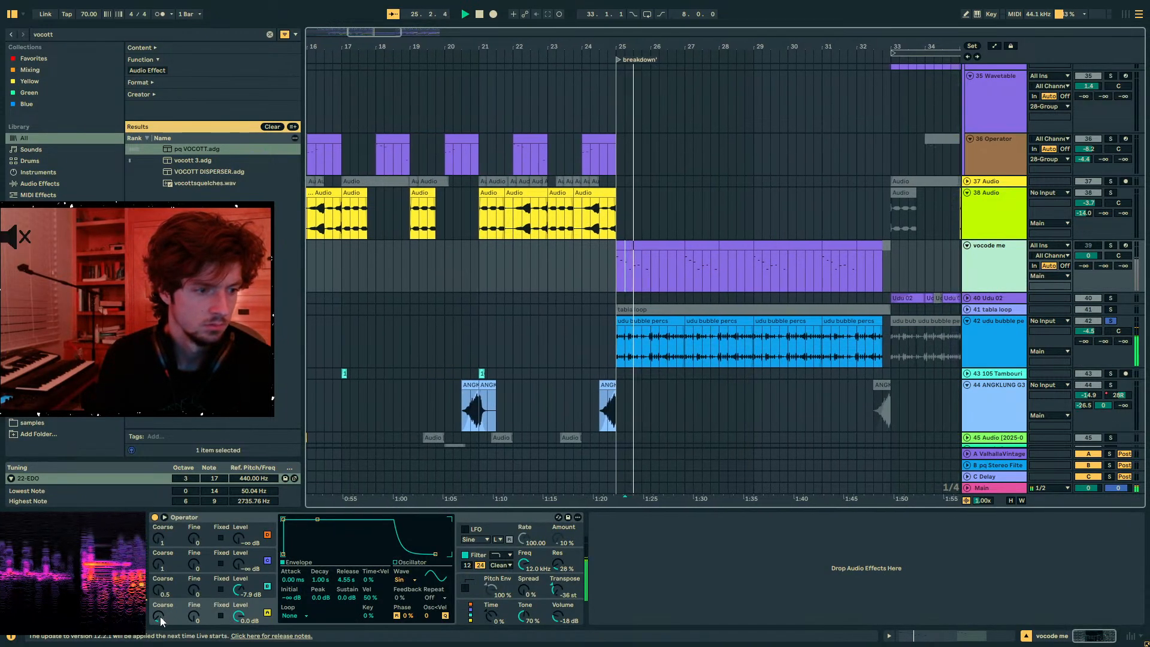
pyautogui.moveTo(160, 617); pyautogui.dragTo(160, 593)
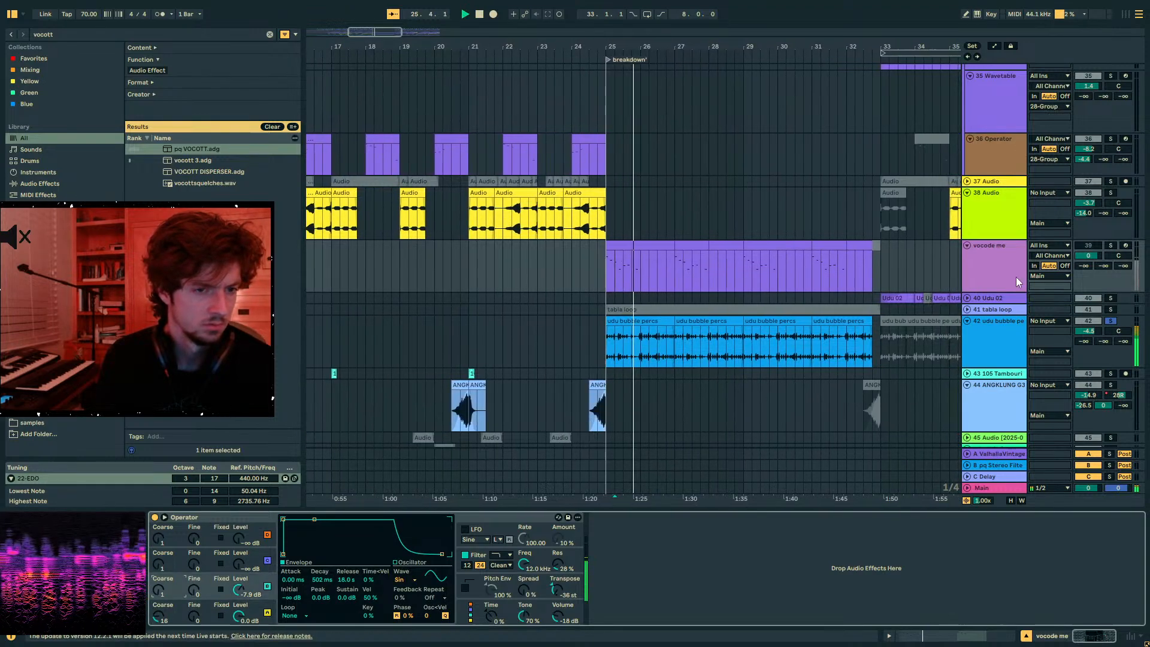
# - Set pq VOCOTT's Formant Shift to 13.9 on the udu bubble percs track and end that track's solo
pyautogui.click(1001, 343)
pyautogui.click(911, 519)
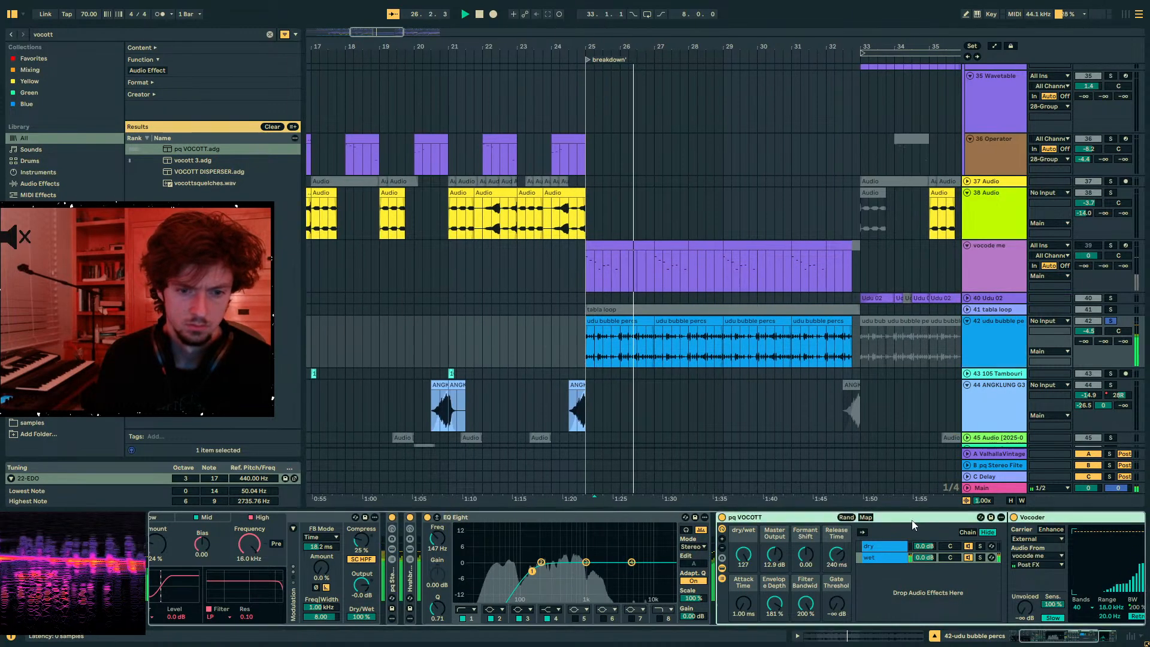
pyautogui.click(1059, 518)
pyautogui.press('space')
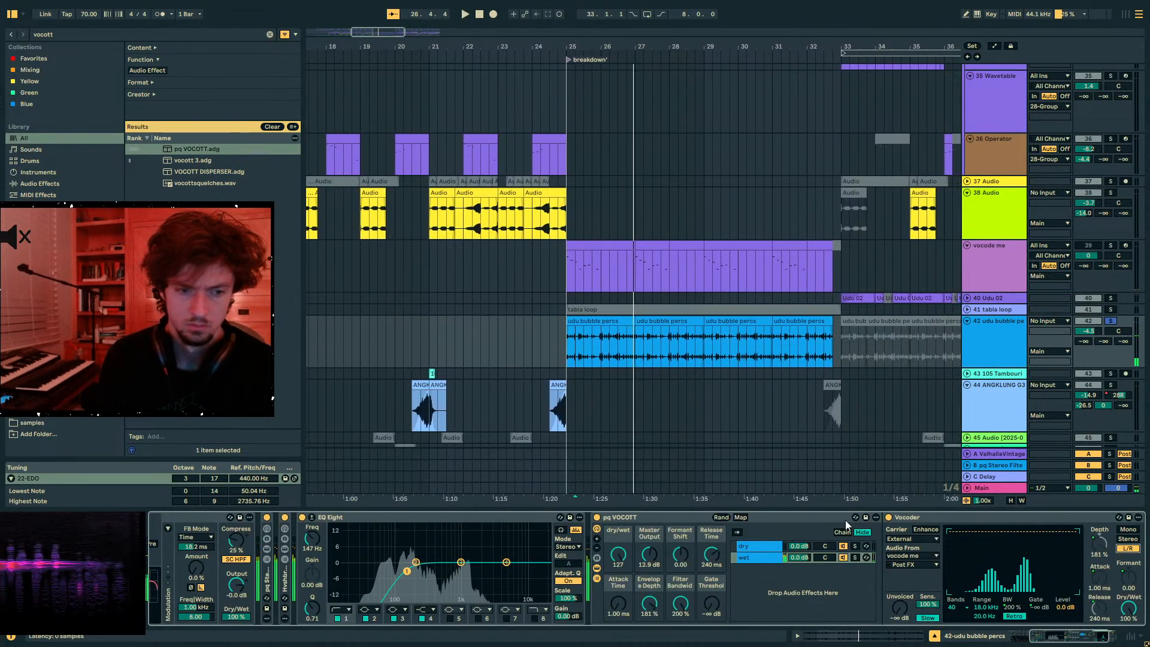
pyautogui.press('space')
pyautogui.moveTo(681, 554); pyautogui.dragTo(680, 543)
pyautogui.click(1111, 321)
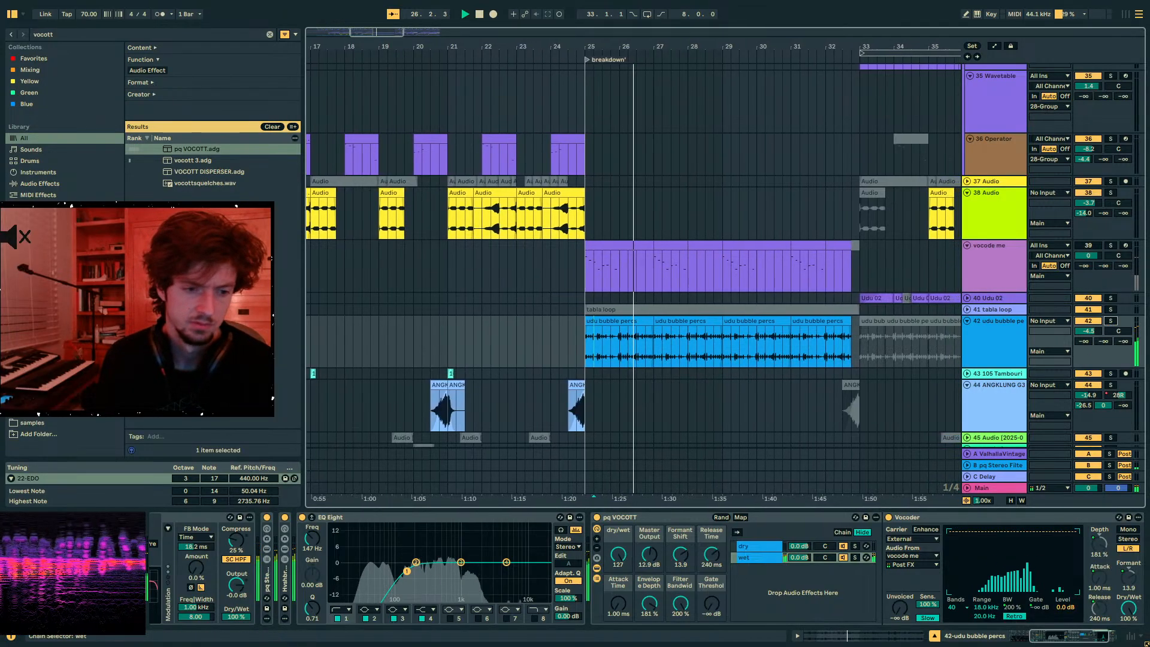
# - Lower track 42 to -6.7 dB and set pq VOCOTT's dry/wet to 53, Master Output 7.94 dB, Envelope Depth 146%, Attack 73.5 ms, Release 449 ms
pyautogui.click(593, 218)
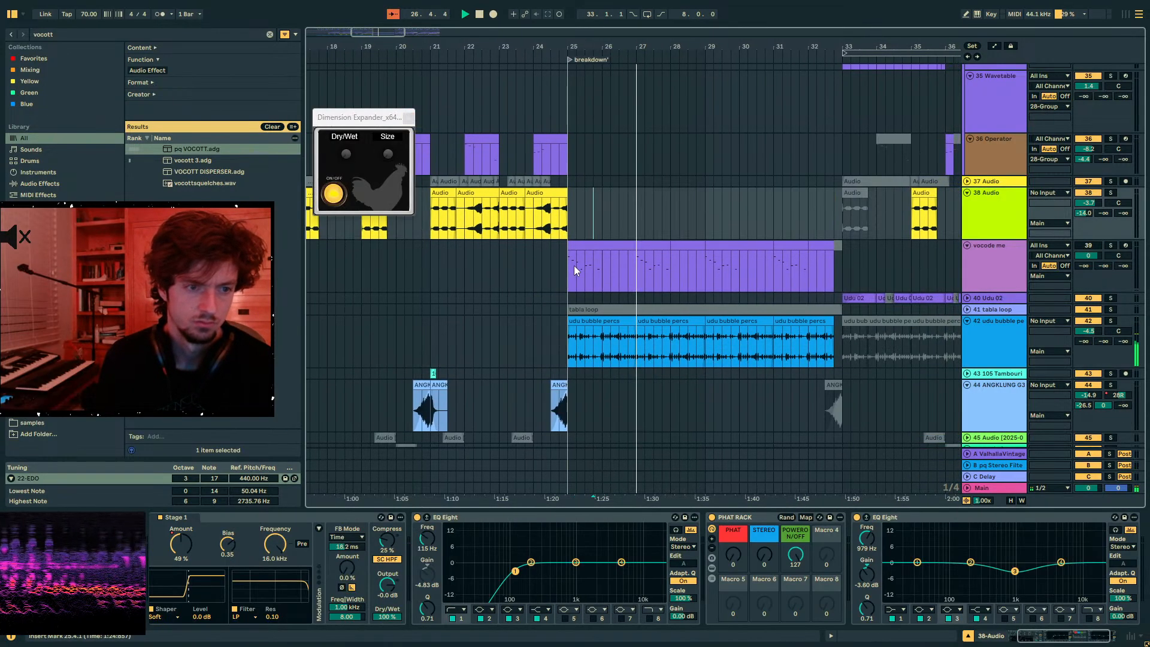
pyautogui.click(574, 265)
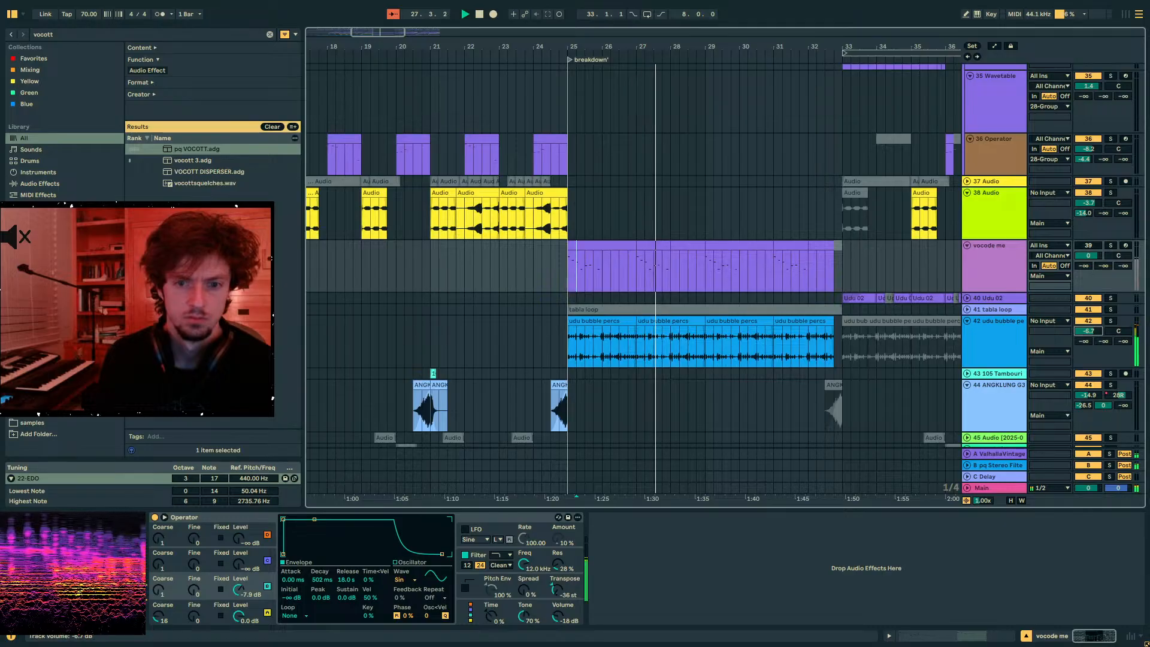
pyautogui.click(999, 342)
pyautogui.moveTo(649, 554); pyautogui.dragTo(649, 569)
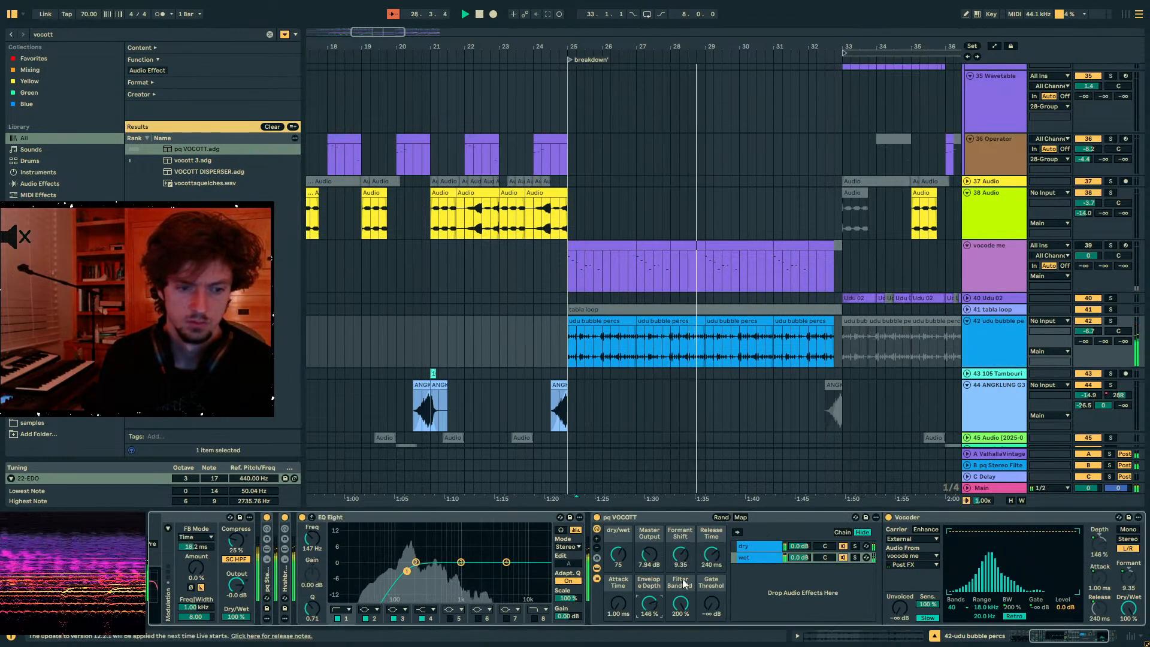
pyautogui.moveTo(618, 605); pyautogui.dragTo(618, 598)
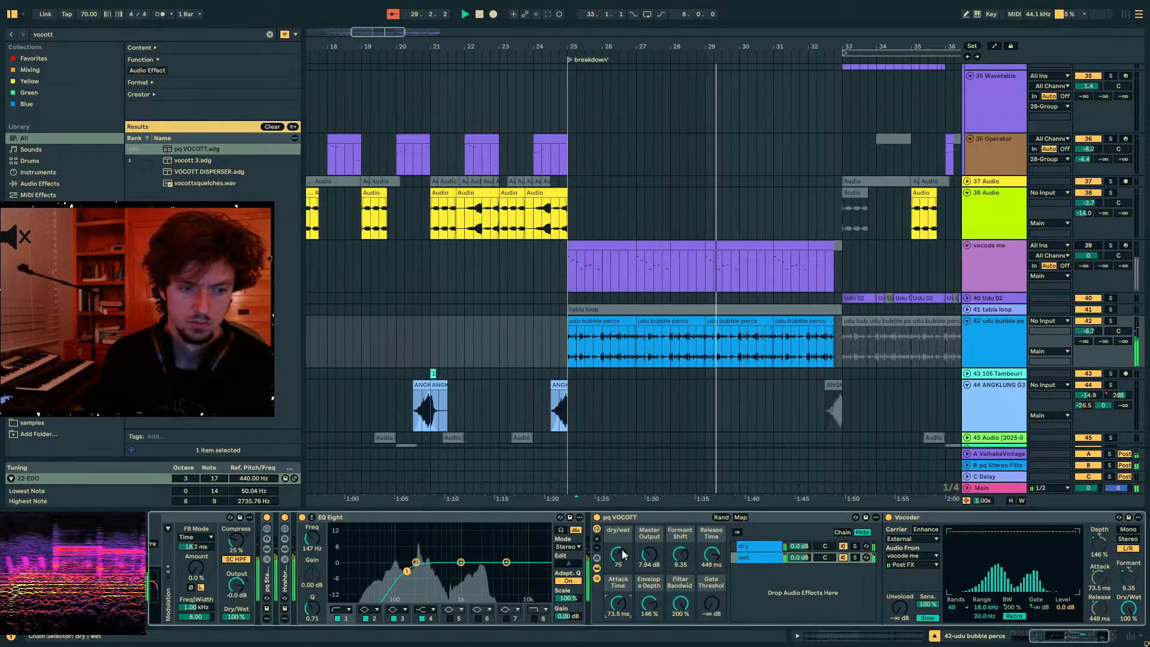
# - Set track 42's first send to -18.0 dB and pq VOCOTT's Formant Shift to -13.9
pyautogui.moveTo(1084, 342); pyautogui.dragTo(1084, 282)
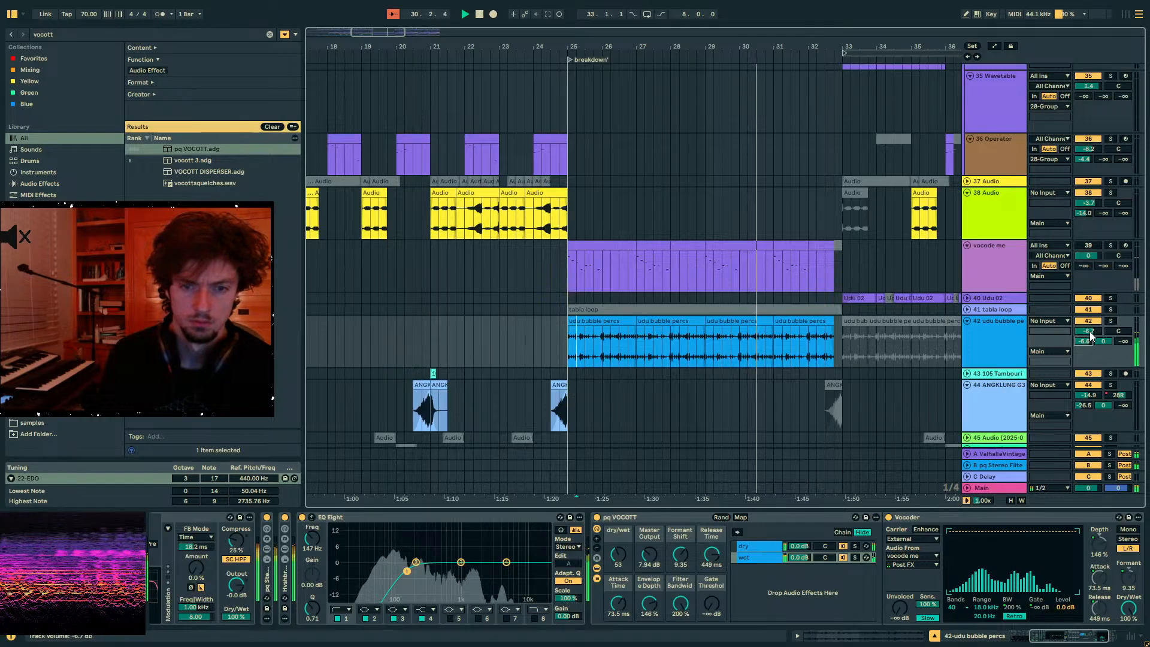
pyautogui.moveTo(1090, 336); pyautogui.dragTo(991, 414)
pyautogui.moveTo(680, 554); pyautogui.dragTo(680, 536)
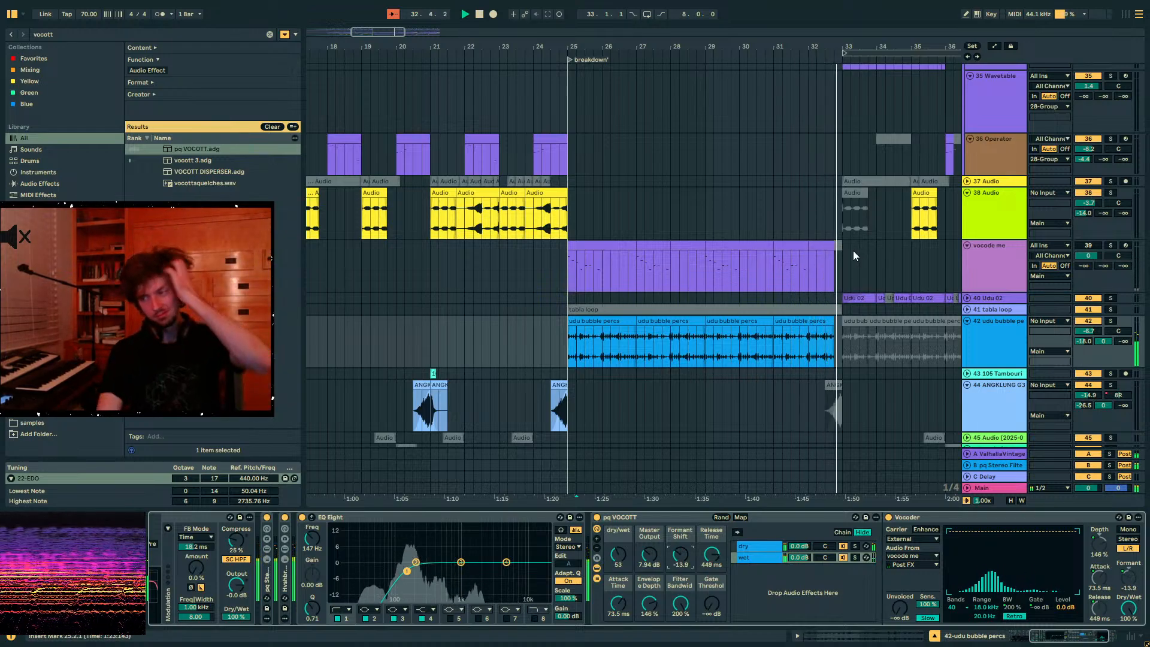
# - Add a locator named "drop 2" at bar 33, after the breakdown
pyautogui.click(866, 262)
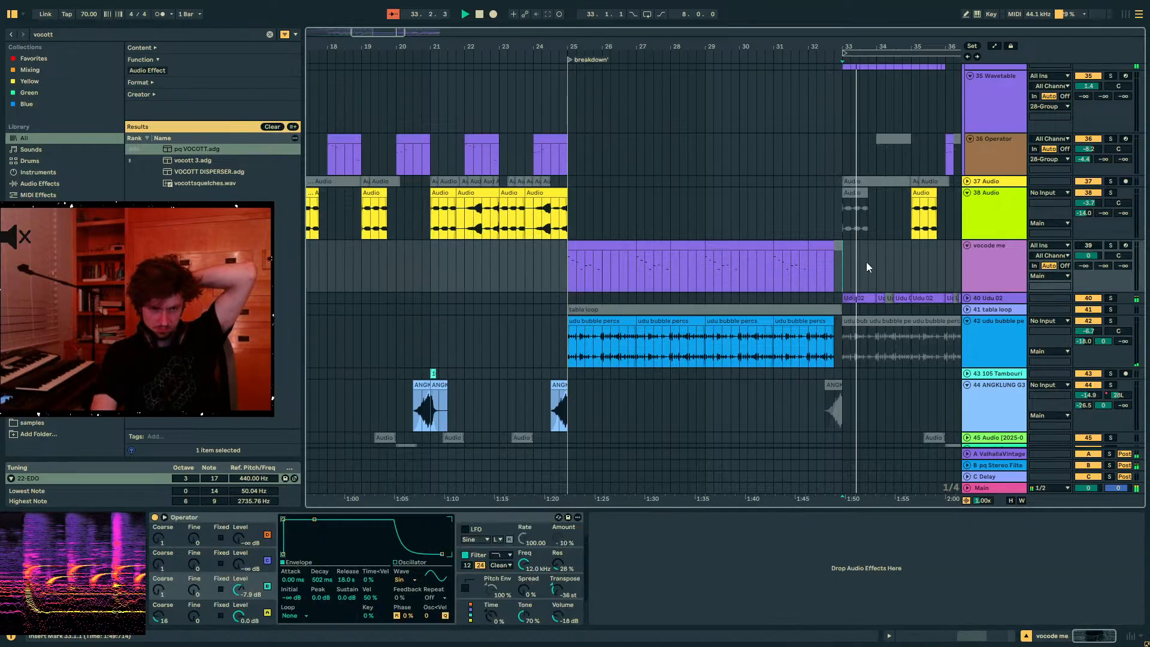
pyautogui.moveTo(827, 46); pyautogui.dragTo(676, 43)
pyautogui.scroll(-5, 815, 174)
pyautogui.click(992, 389)
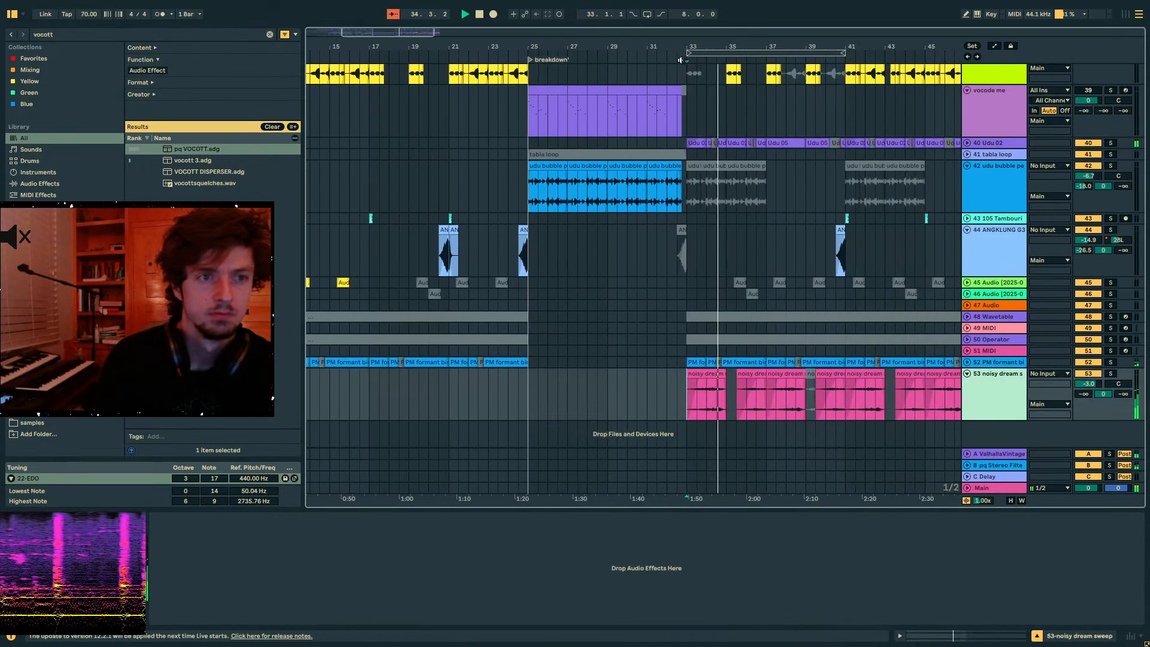
pyautogui.rightClick(686, 60)
pyautogui.click(712, 91)
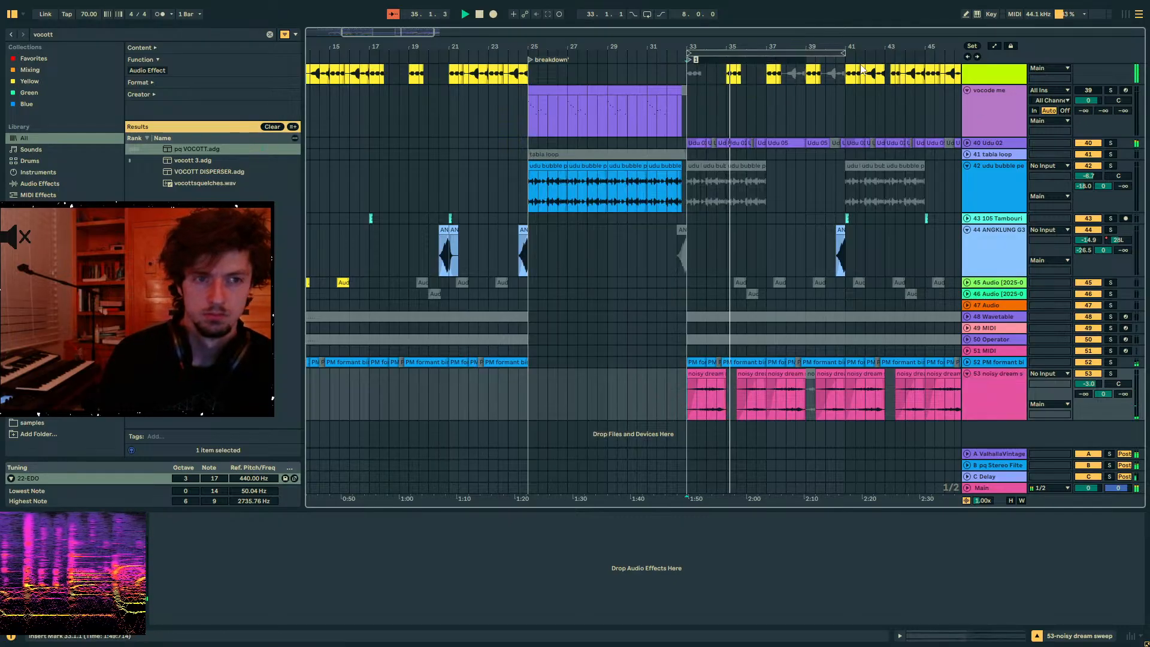
pyautogui.write('drop 2')
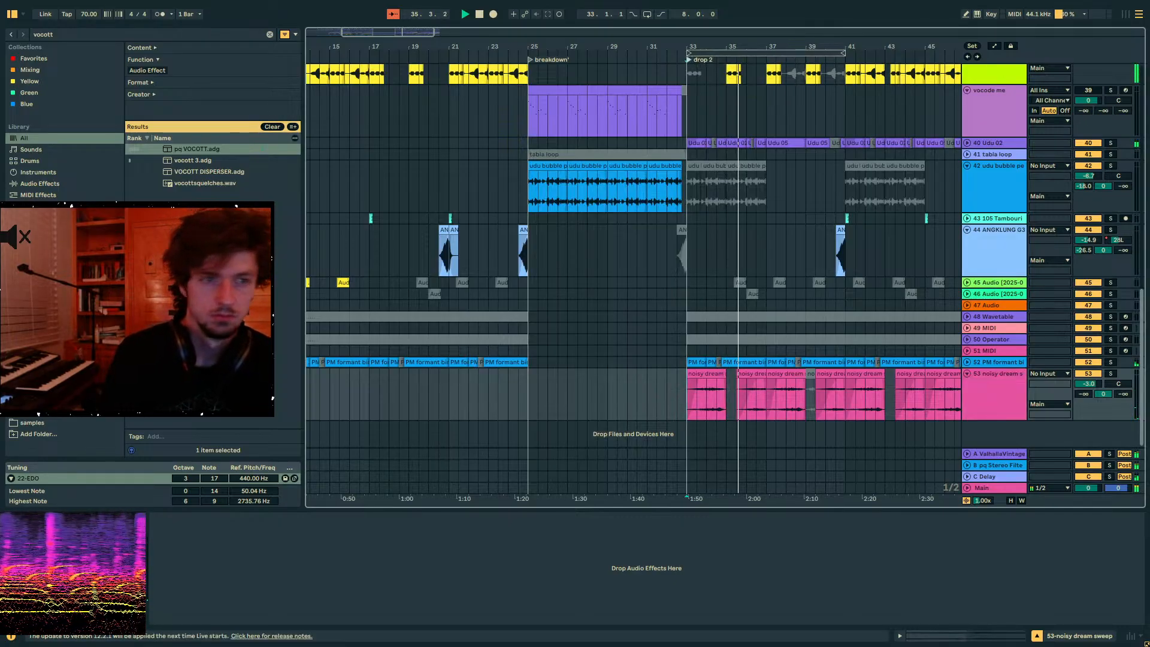
# - Look over the drop 2 tracks during playback, including the device chain on floots
pyautogui.click(768, 110)
pyautogui.scroll(5, 830, 144)
pyautogui.scroll(2, 829, 163)
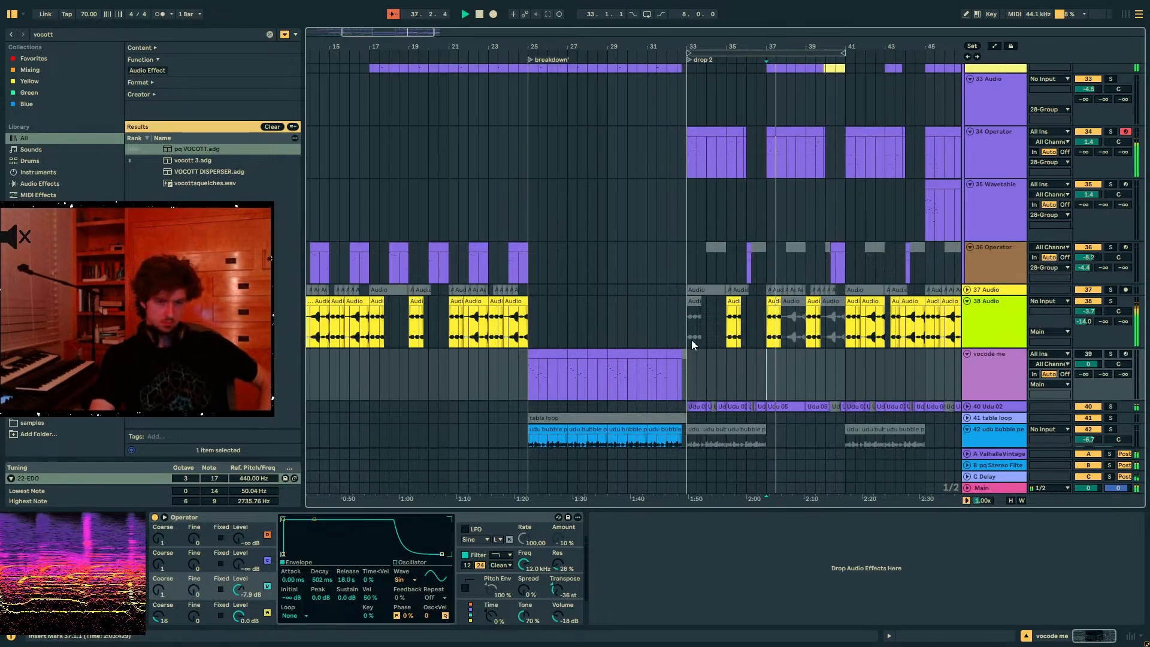
pyautogui.scroll(2, 771, 342)
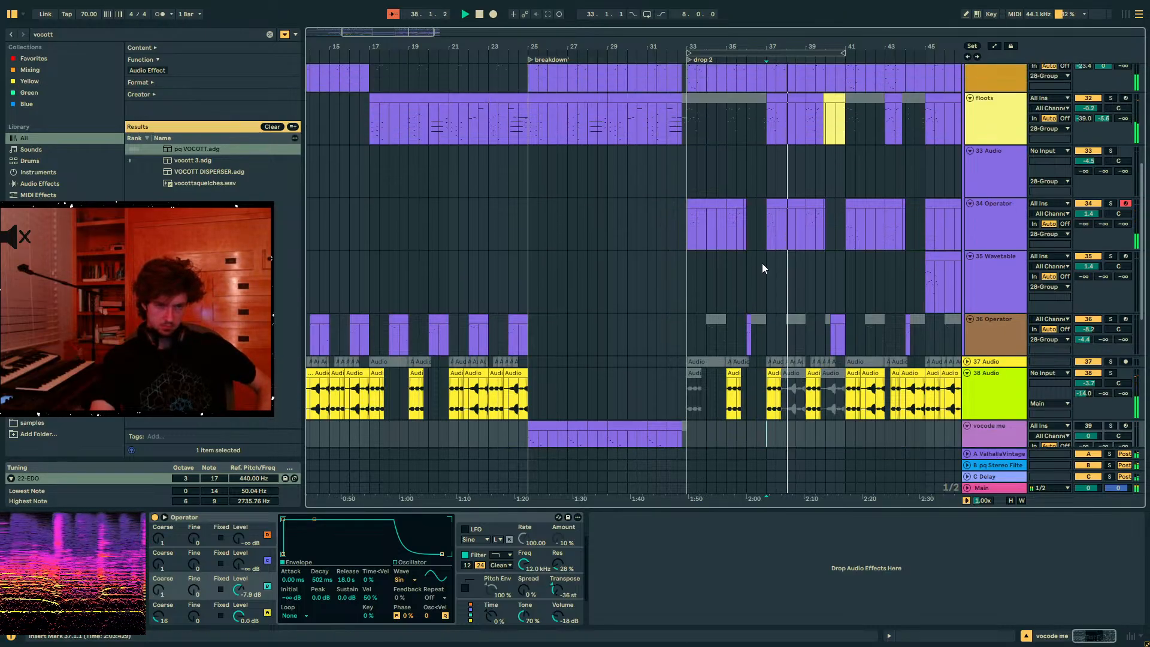
pyautogui.click(778, 248)
pyautogui.click(993, 121)
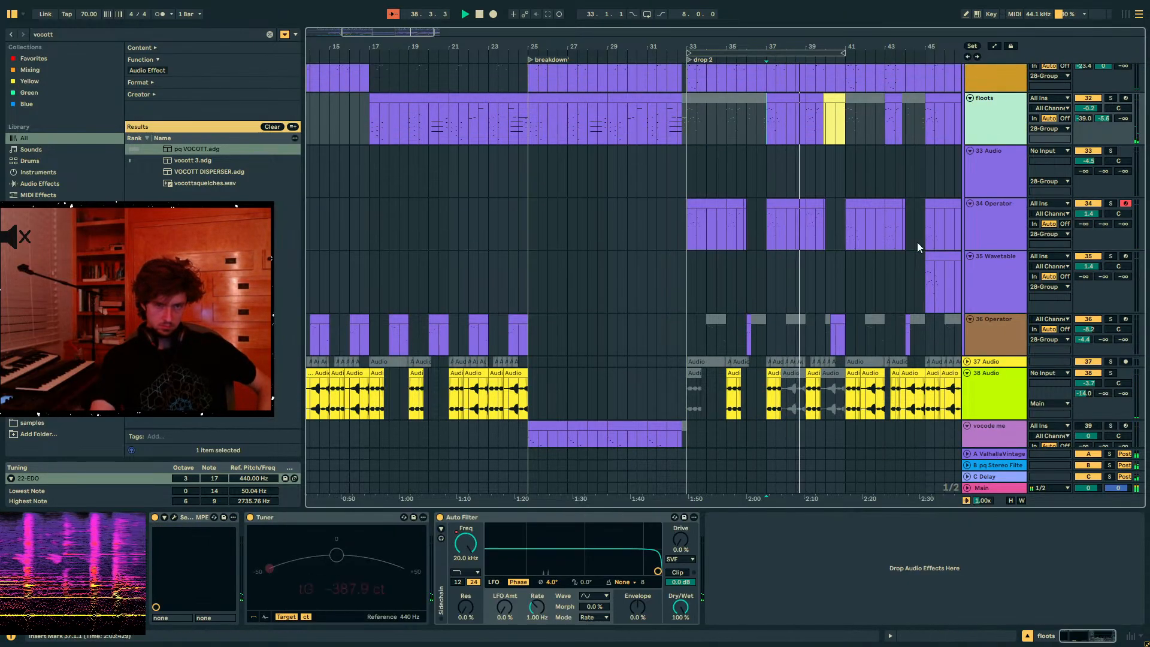
pyautogui.scroll(-9, 825, 308)
pyautogui.scroll(2, 813, 295)
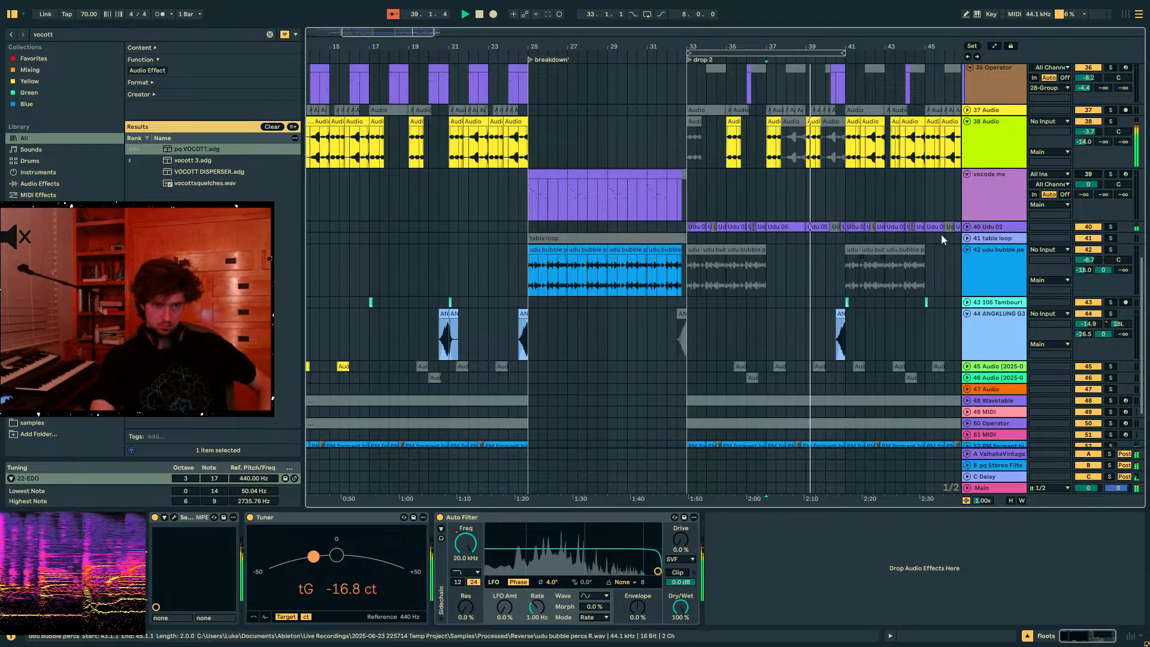
# - Unfold 40 Udu 02 and deactivate a short section of its Udu 05 clip in bar 38
pyautogui.click(968, 227)
pyautogui.moveTo(783, 47); pyautogui.dragTo(639, 237)
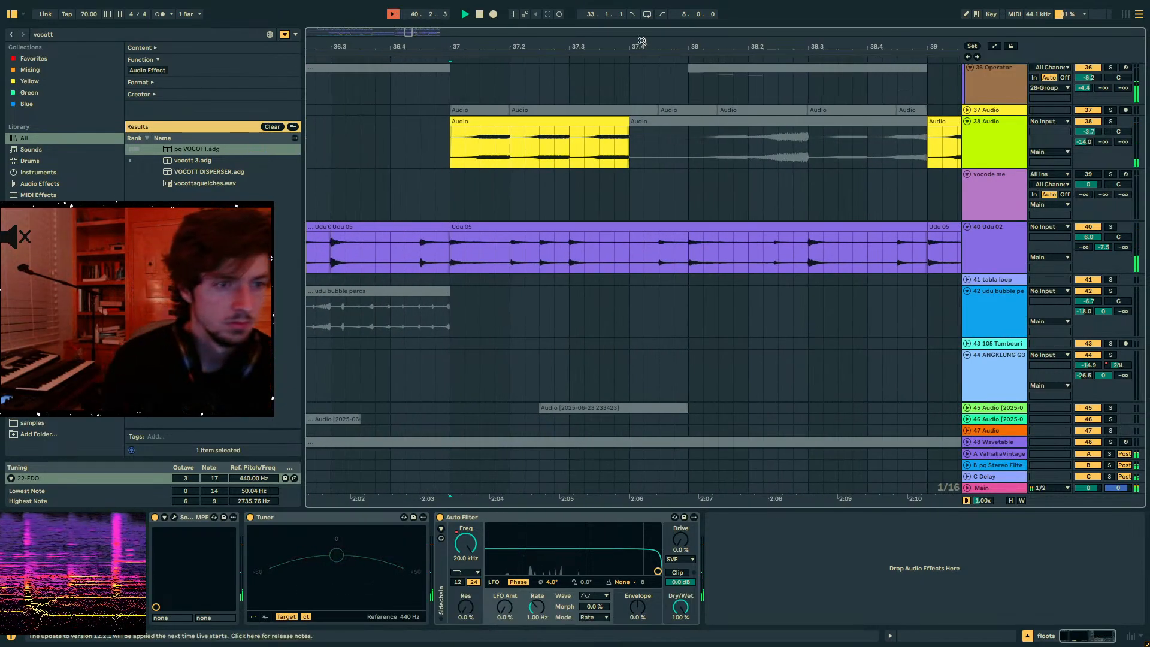
pyautogui.moveTo(642, 41); pyautogui.dragTo(562, 50)
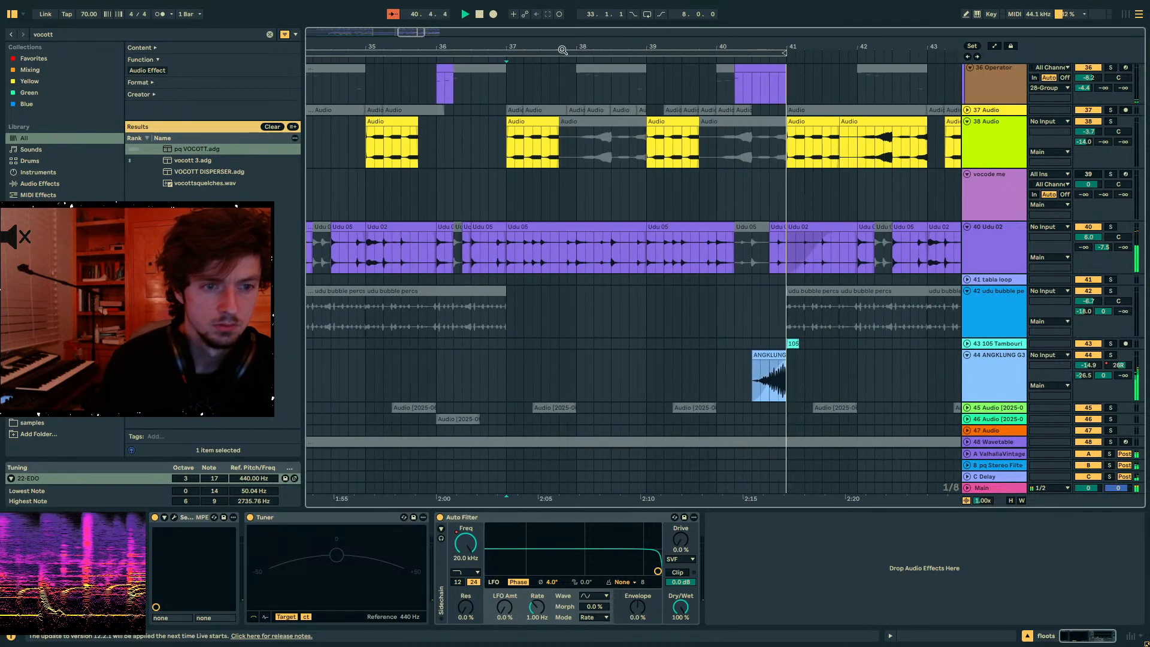
pyautogui.click(596, 228)
pyautogui.moveTo(611, 254); pyautogui.dragTo(623, 227)
pyautogui.press('0')
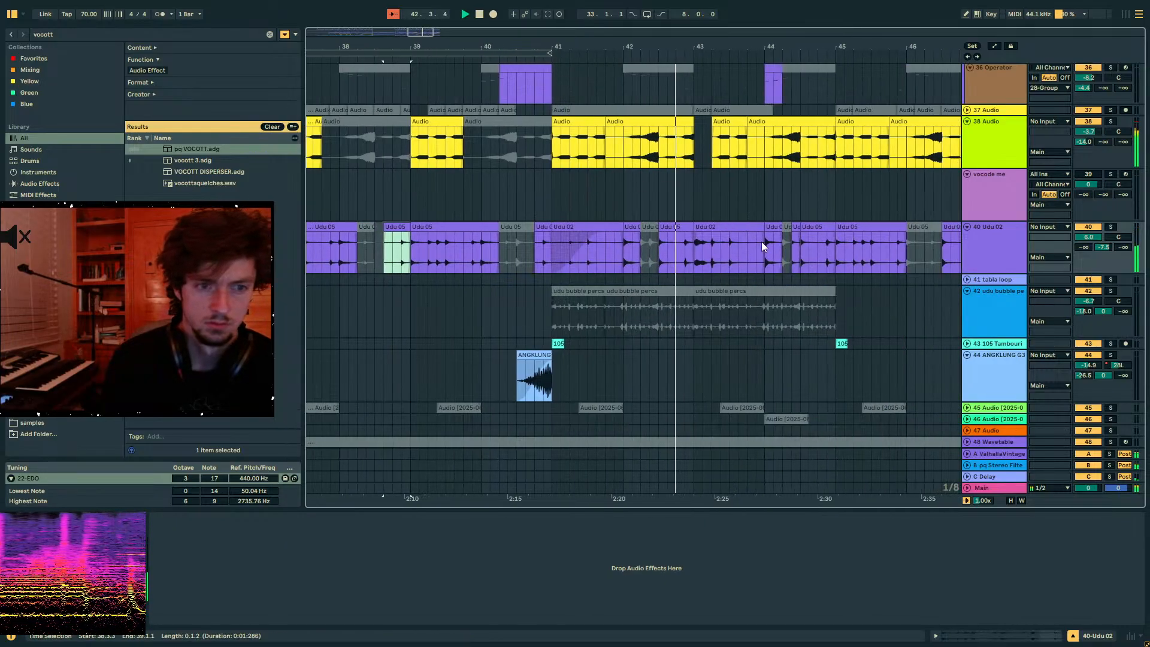
# - Set 40 Udu 02's volume to 1.3 dB and trim the Udu 05 clip at bar 45 to end halfway through the bar
pyautogui.click(799, 253)
pyautogui.moveTo(1088, 236); pyautogui.dragTo(1089, 258)
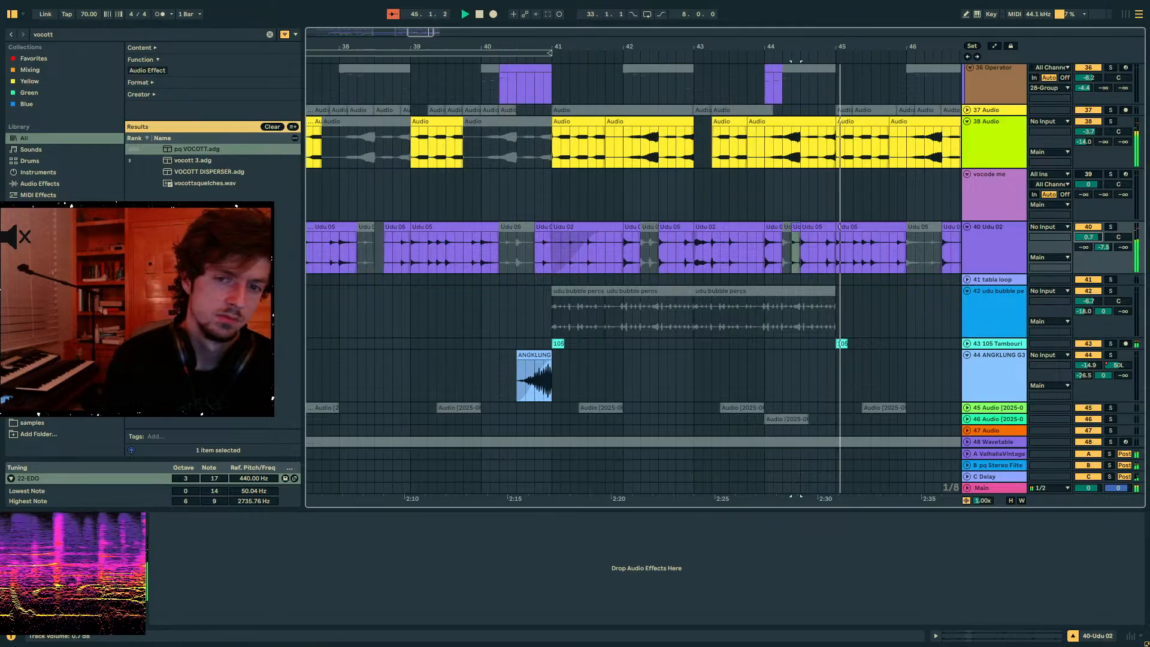
pyautogui.moveTo(747, 47); pyautogui.dragTo(676, 12)
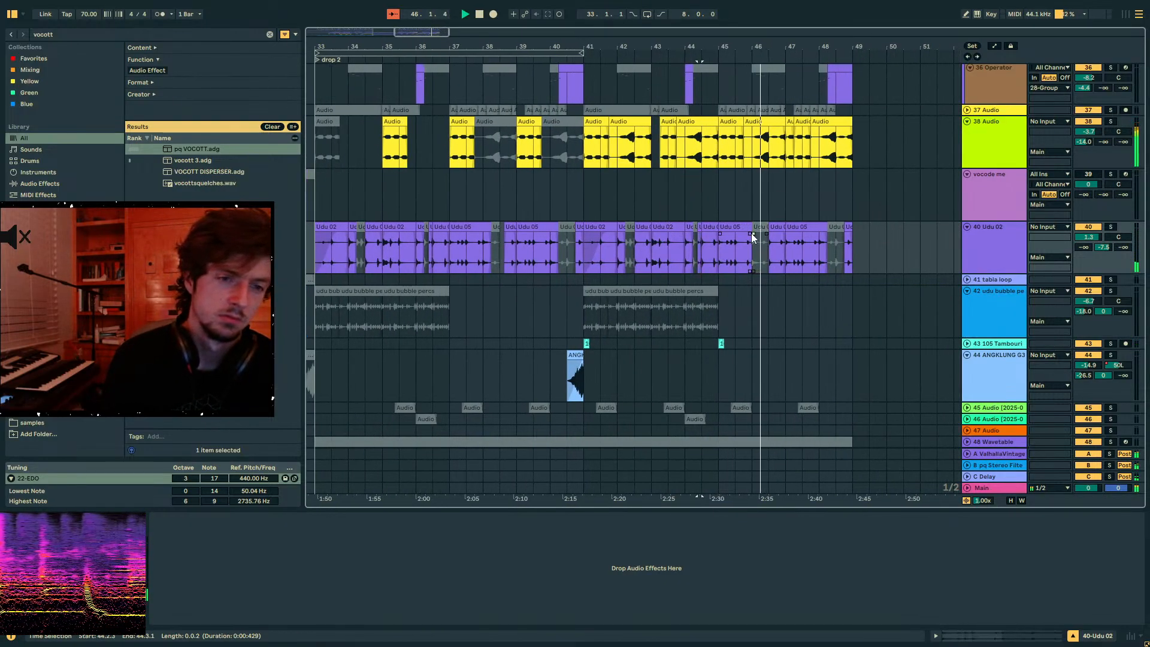
pyautogui.moveTo(752, 235); pyautogui.dragTo(739, 231)
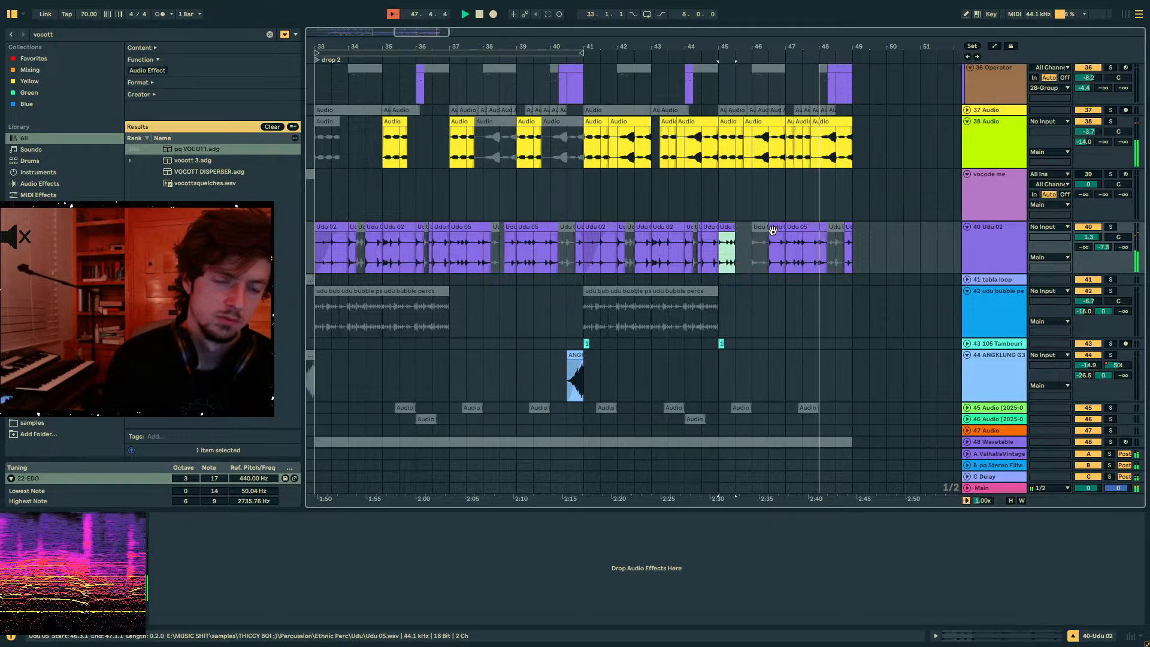
pyautogui.click(770, 190)
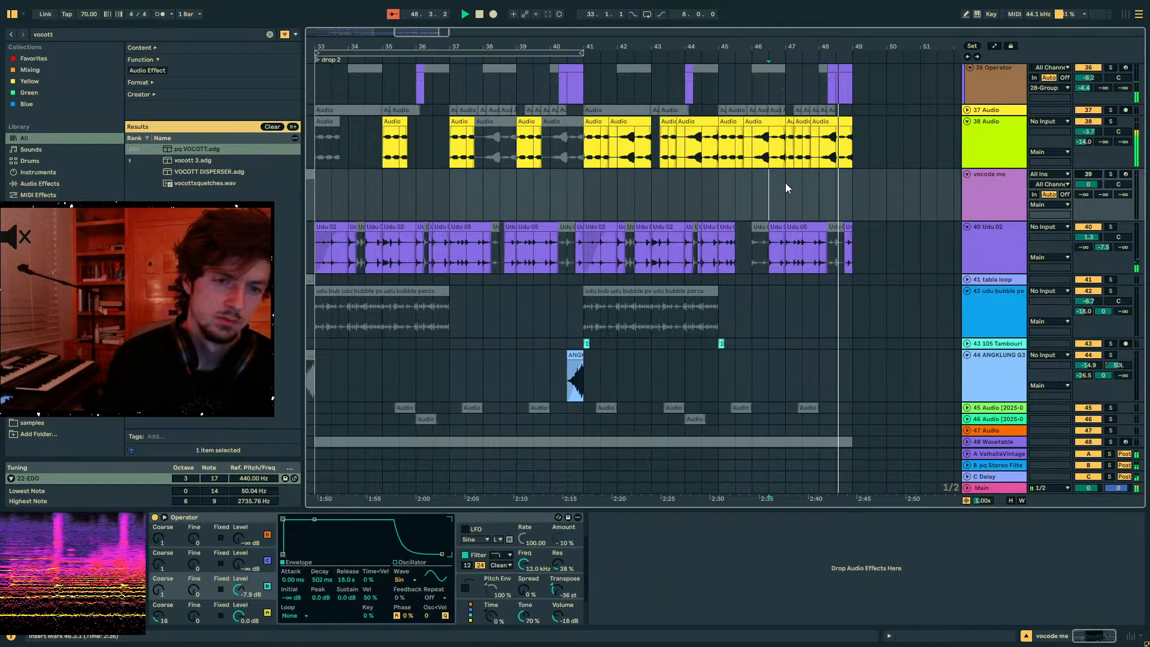
# - Stop playback and review the layout of the whole arrangement up to the Wavetable and Operator tracks
pyautogui.moveTo(790, 43); pyautogui.dragTo(886, 7)
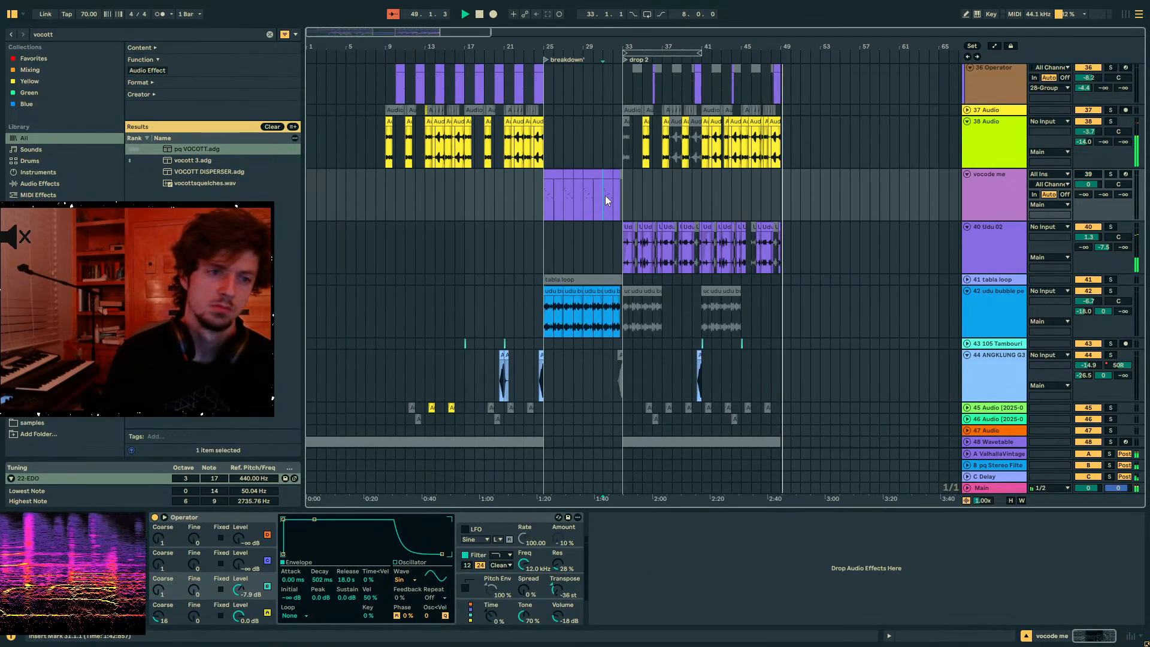
pyautogui.press('space')
pyautogui.scroll(3, 602, 189)
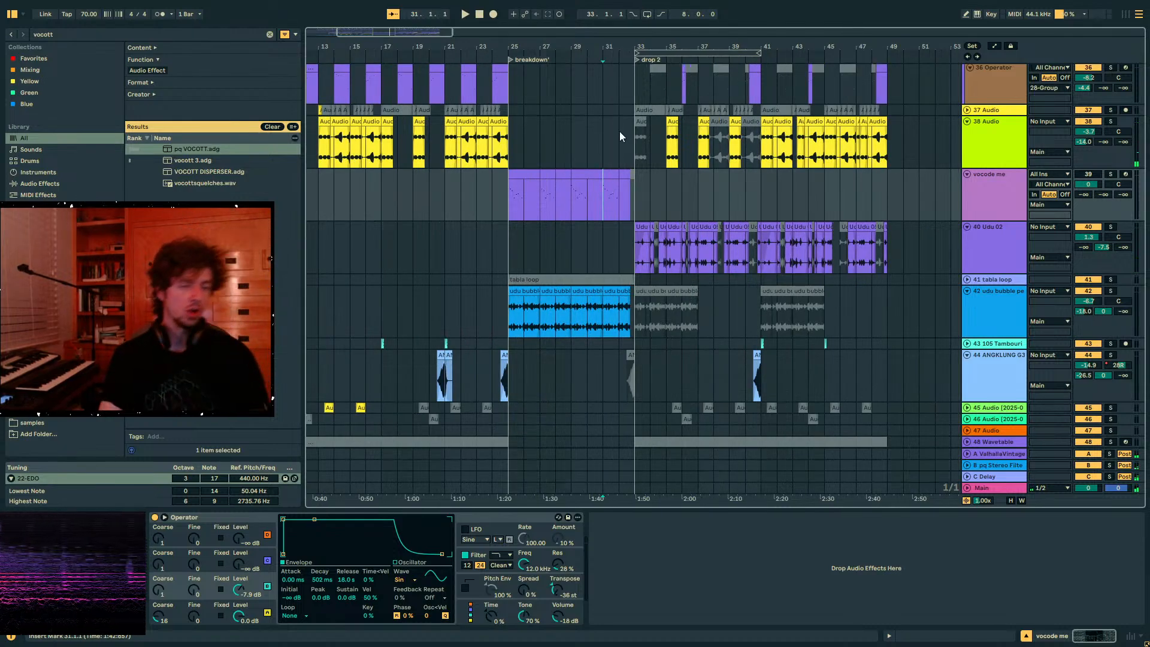
pyautogui.moveTo(608, 47); pyautogui.dragTo(636, 30)
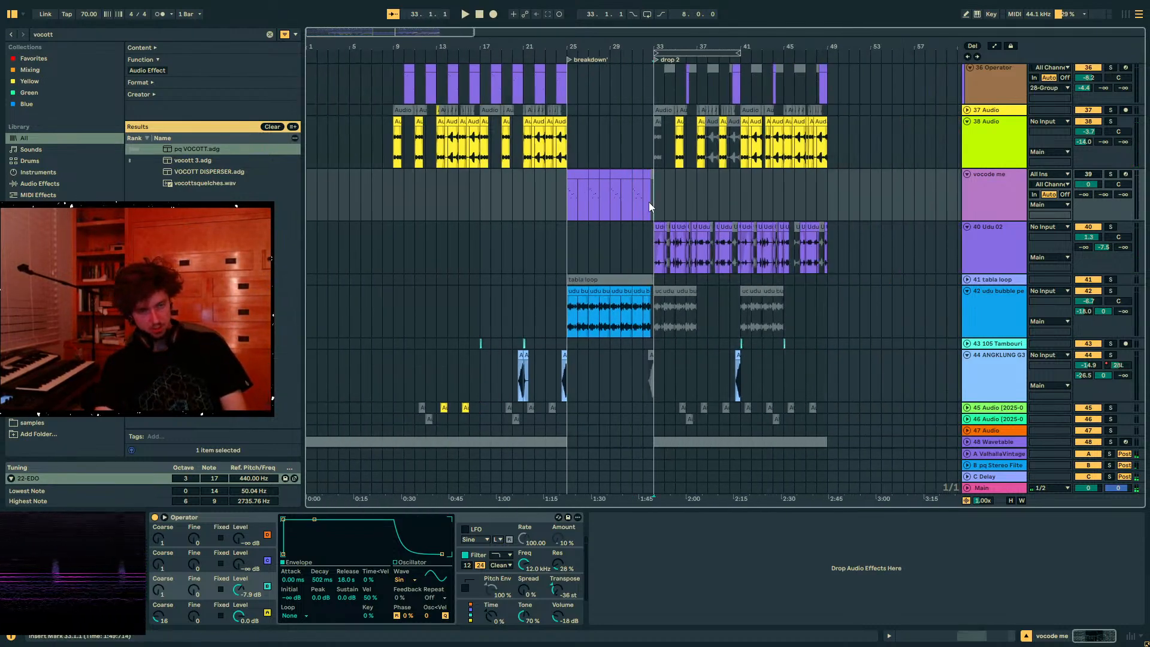
pyautogui.click(436, 194)
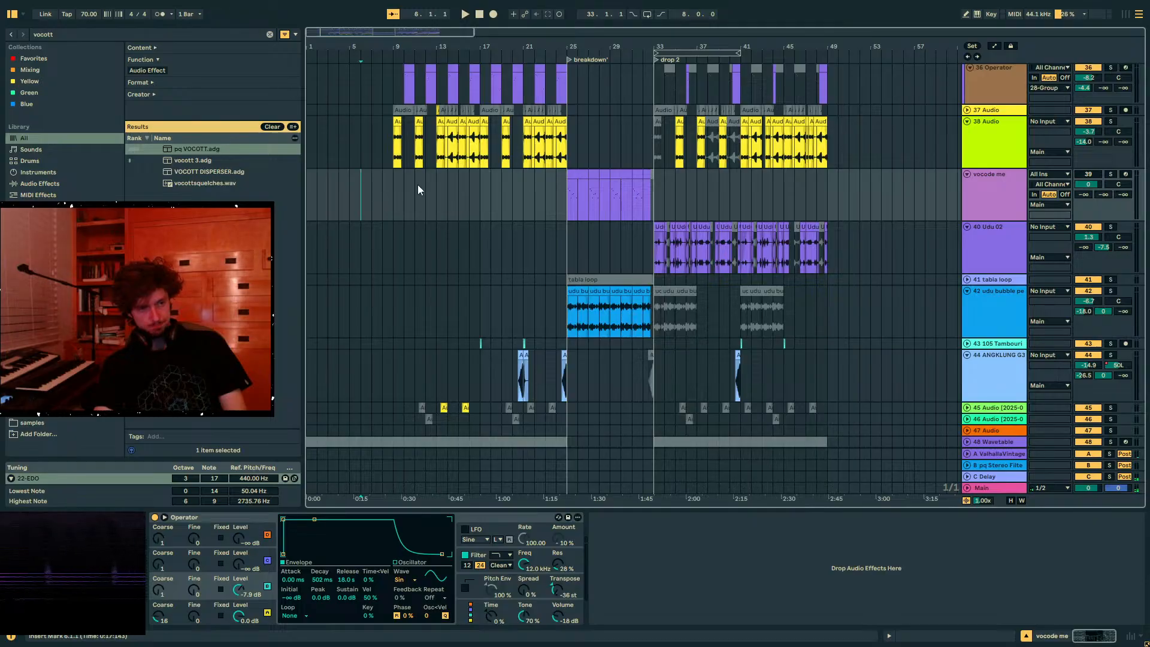
pyautogui.scroll(15, 634, 265)
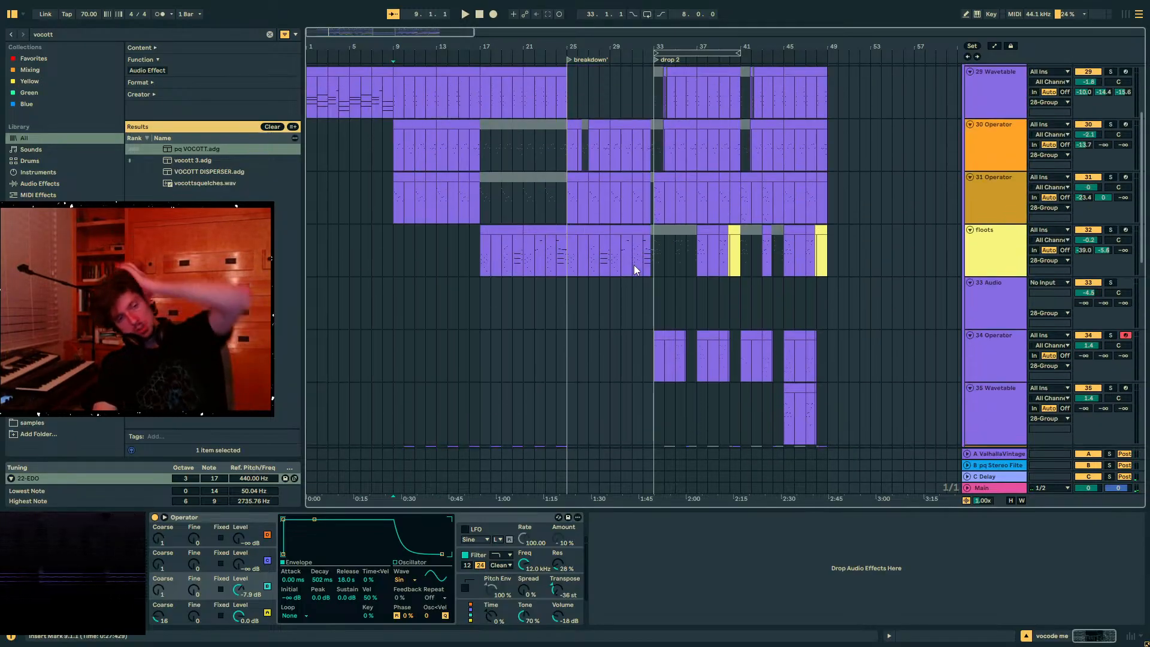
# - Duplicate the 53 noisy dream sweep track along with all its drop 2 clips from bar 33 to 49
pyautogui.scroll(-15, 633, 264)
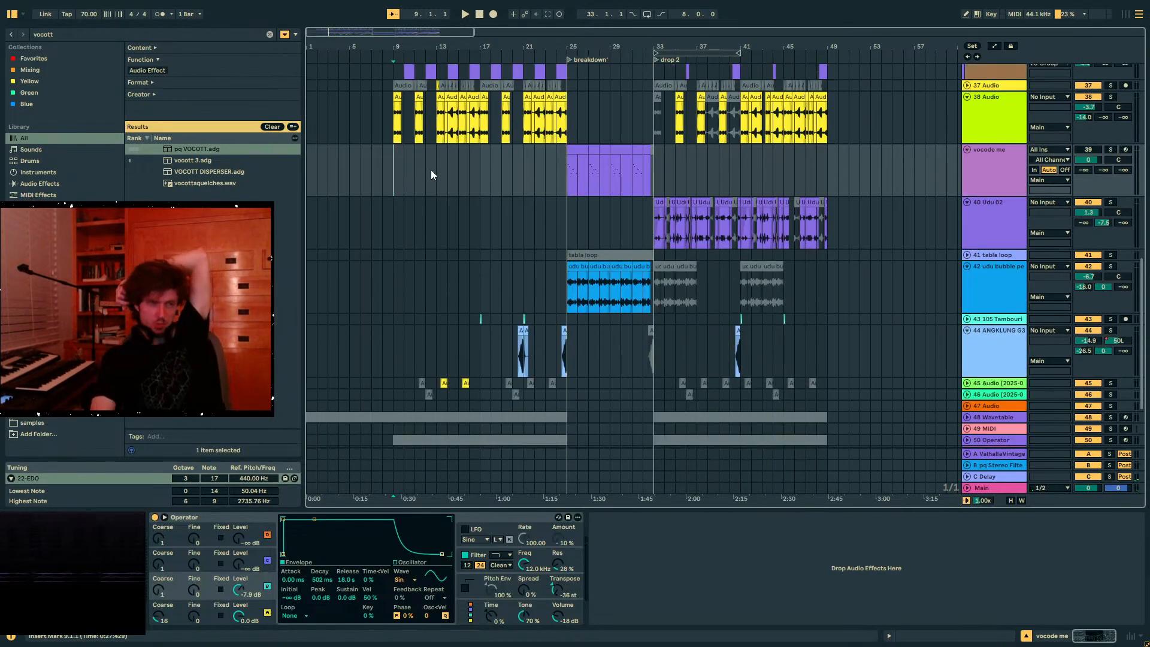
pyautogui.scroll(-4, 393, 173)
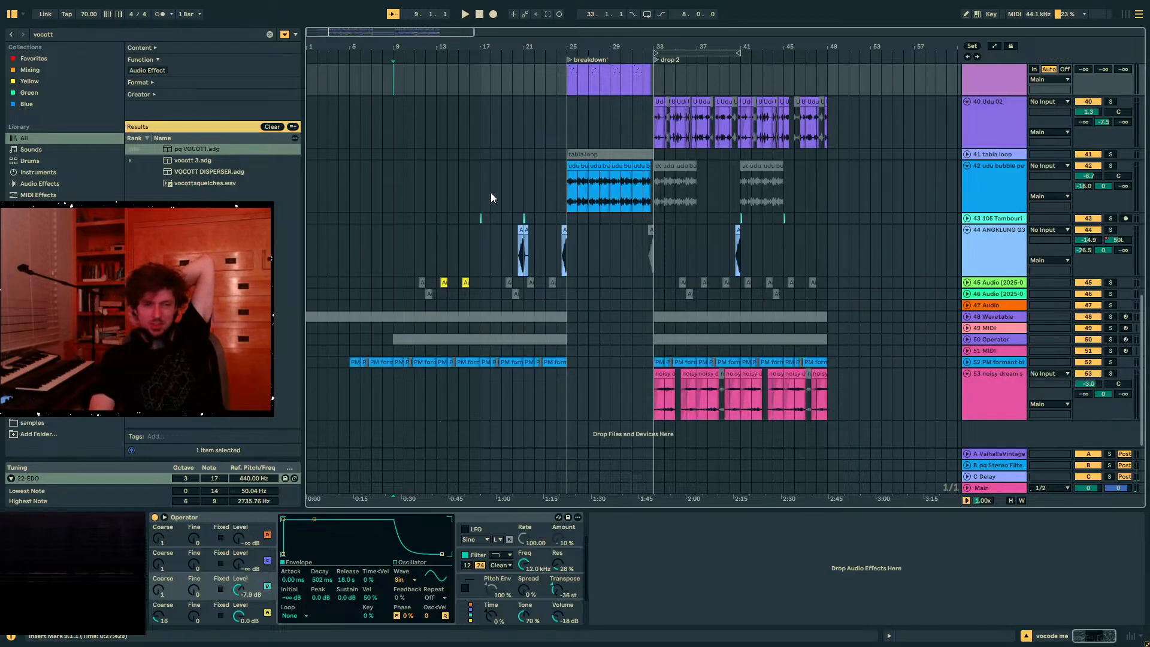
pyautogui.moveTo(820, 414); pyautogui.dragTo(650, 398)
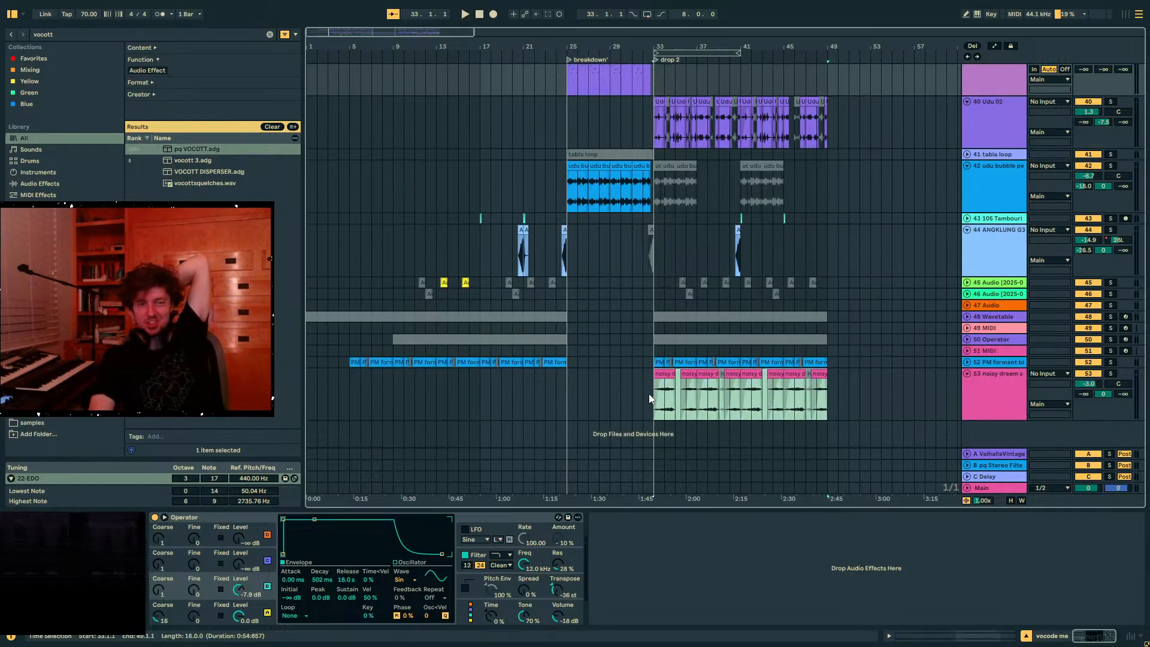
pyautogui.click(653, 396)
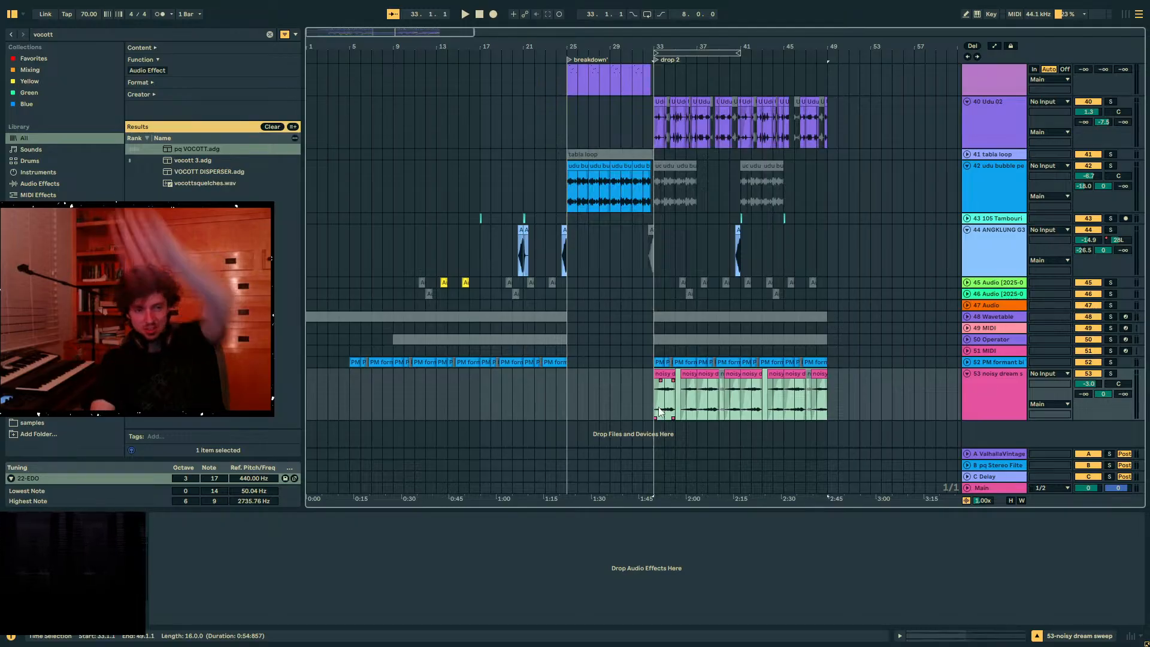
pyautogui.click(903, 403)
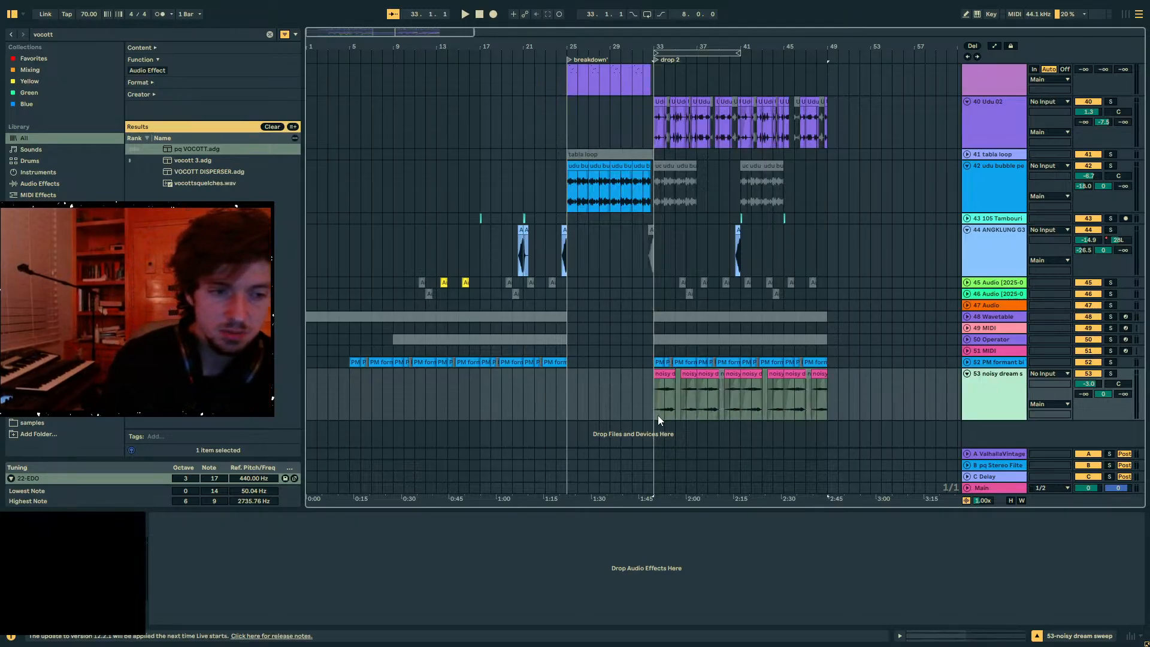
pyautogui.hotkey('ctrl', 'd')
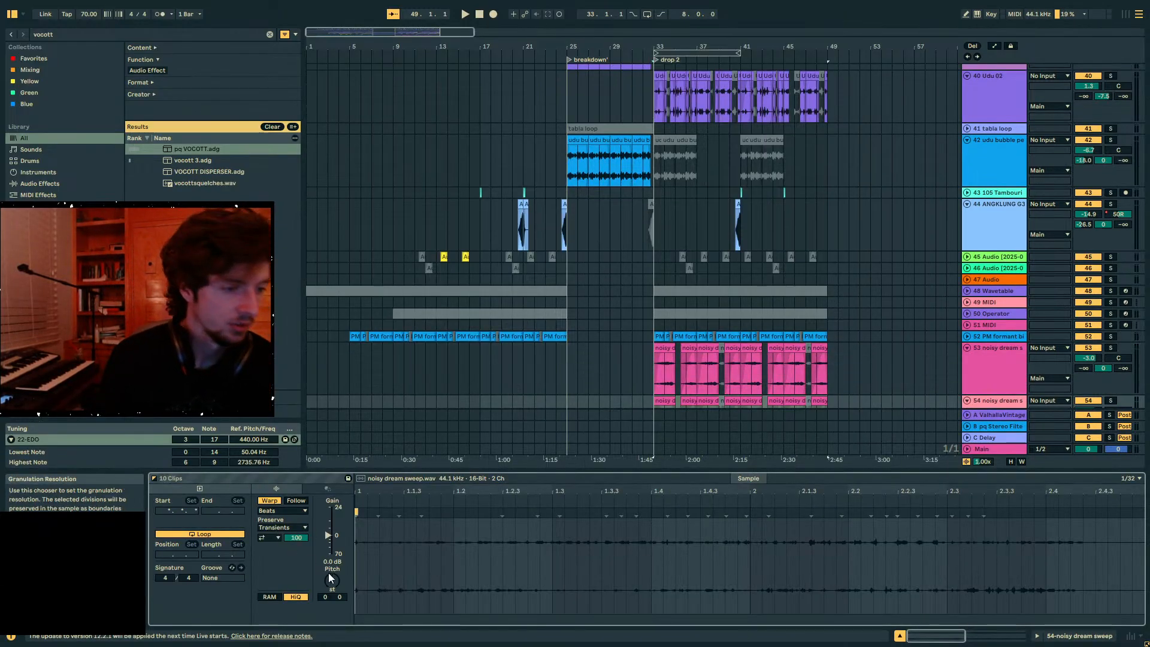
# - Transpose the duplicated noisy dream sweep clips up 24 semitones with the track at -4.5 dB, and audition it soloed from bar 41
pyautogui.click(738, 382)
pyautogui.scroll(-3, 743, 374)
pyautogui.click(749, 364)
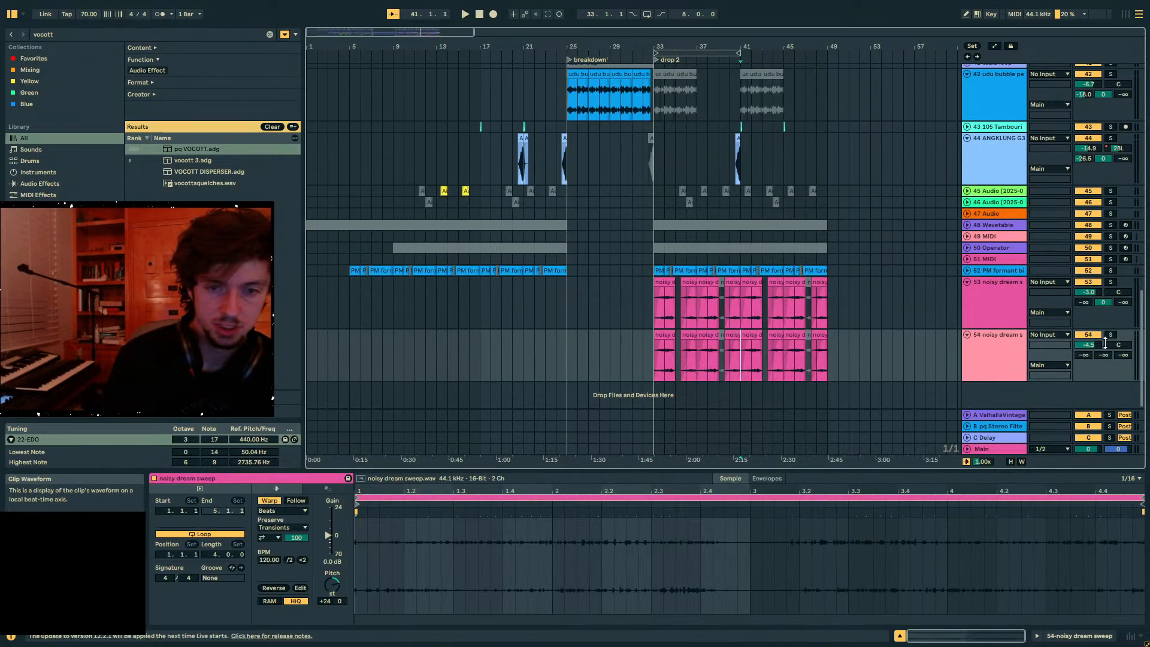
pyautogui.click(1111, 336)
pyautogui.press('space')
pyautogui.moveTo(1099, 357); pyautogui.dragTo(1099, 287)
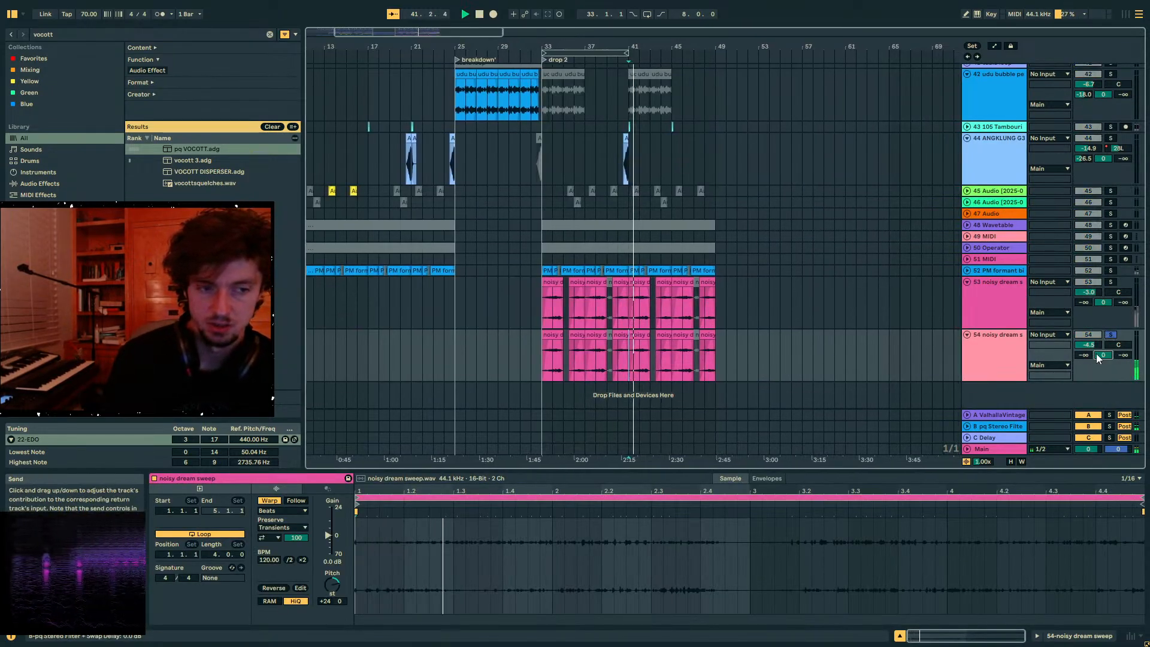
pyautogui.click(1111, 334)
# - Deactivate the clips on 54 noisy dream sweep from bar 33 to 41
pyautogui.click(551, 355)
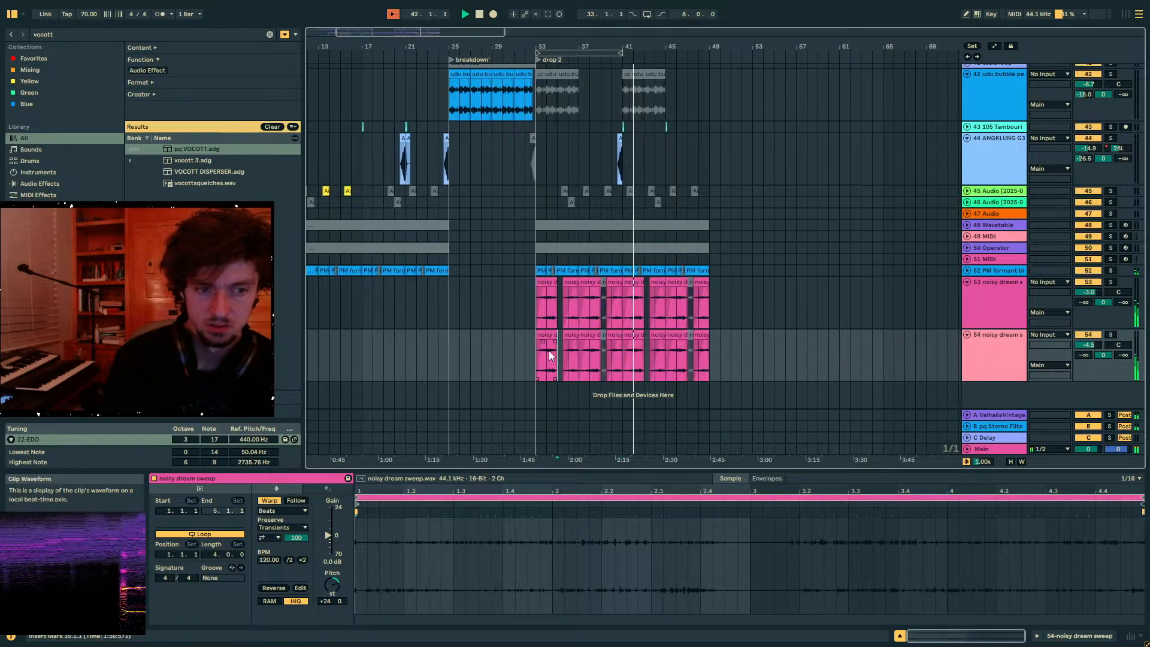
pyautogui.press('-')
pyautogui.moveTo(588, 361); pyautogui.dragTo(520, 361)
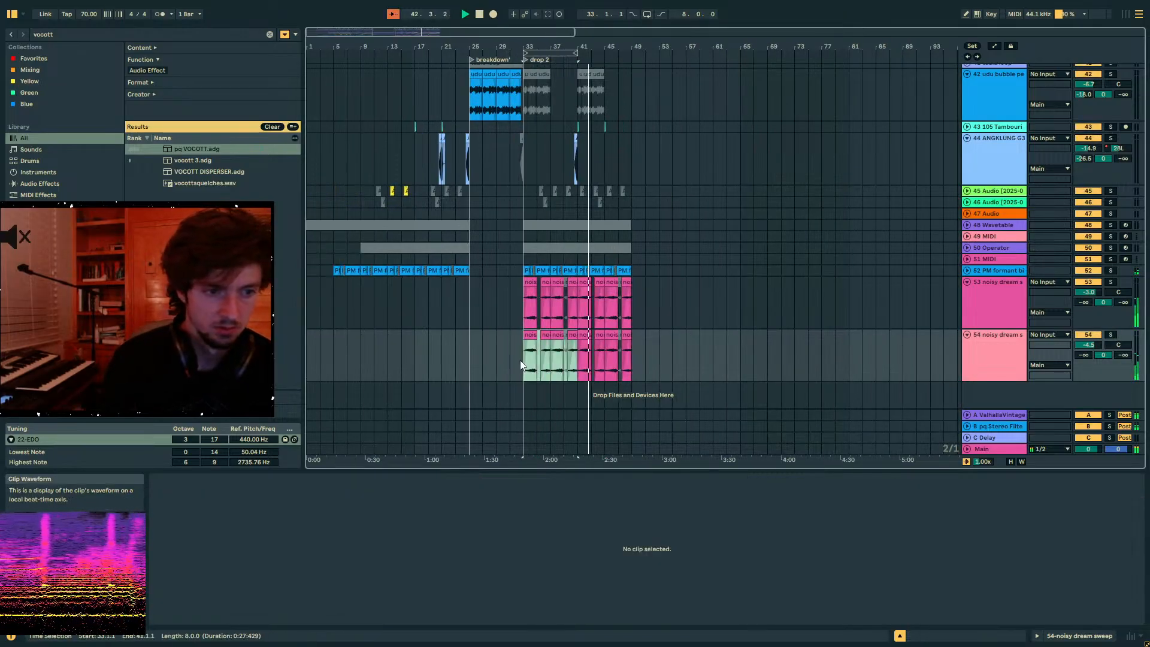
pyautogui.press('-')
# - Add a Utility to 54 noisy dream sweep and set its channel mode to Swap
pyautogui.click(980, 354)
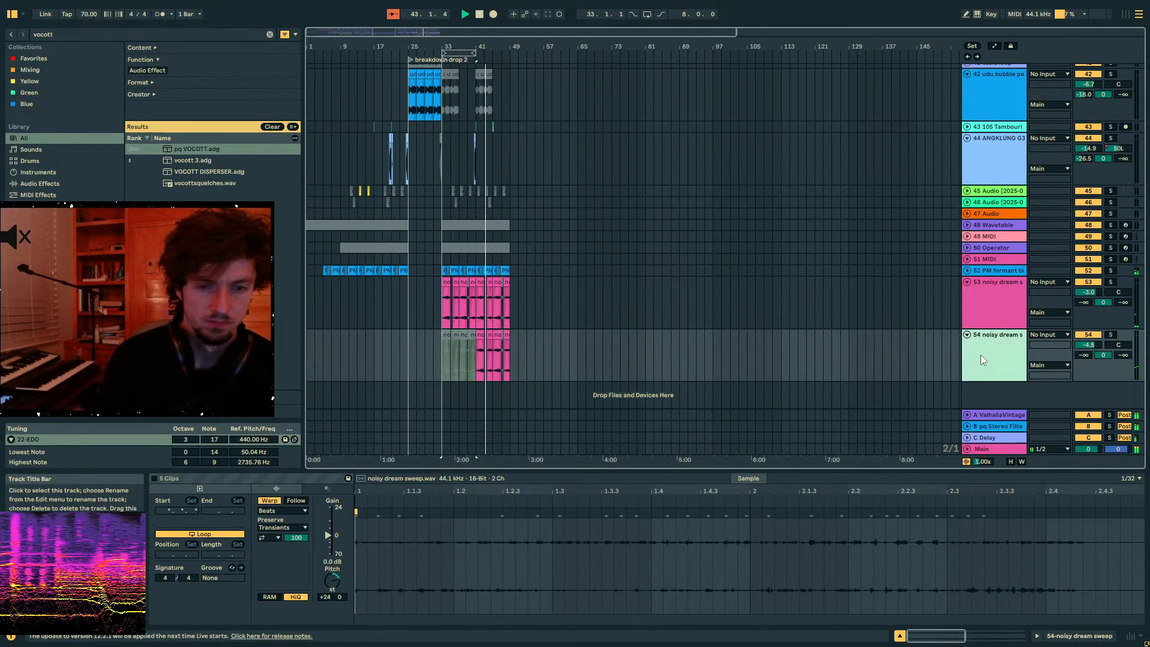
pyautogui.click(109, 34)
pyautogui.write('uti')
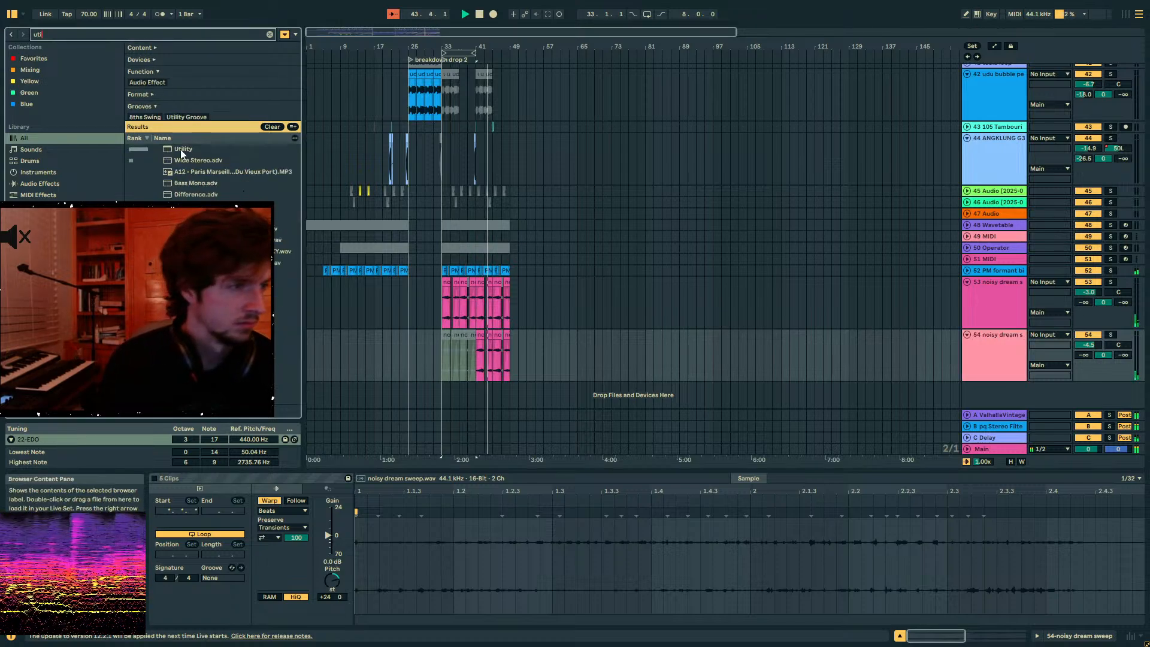
pyautogui.doubleClick(181, 149)
pyautogui.click(170, 548)
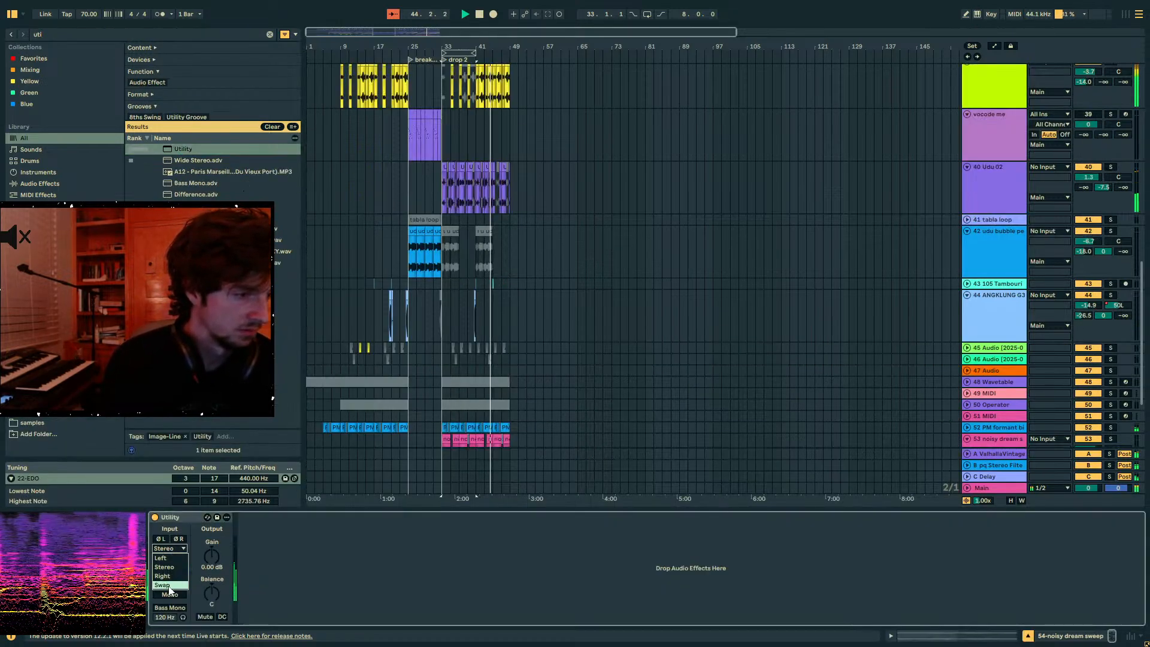
pyautogui.click(169, 585)
# - Stop playback and fill the breakdown on 52 PM formant birds with copied clips from bar 25 to 33
pyautogui.scroll(-3, 536, 387)
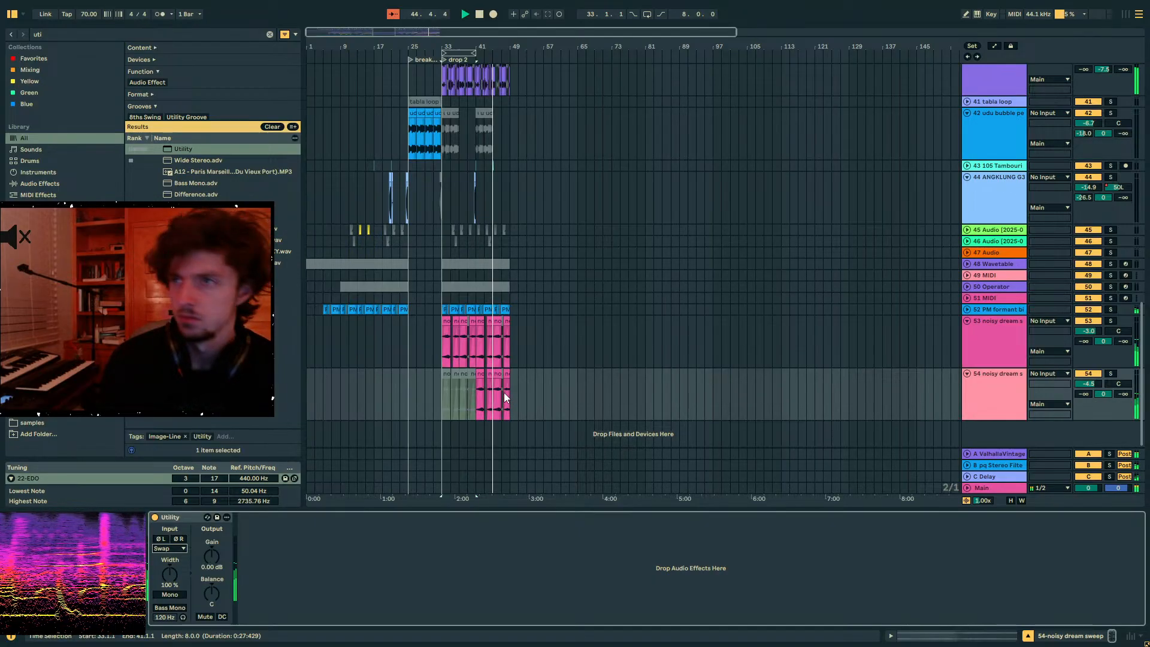
pyautogui.moveTo(388, 48); pyautogui.dragTo(434, 140)
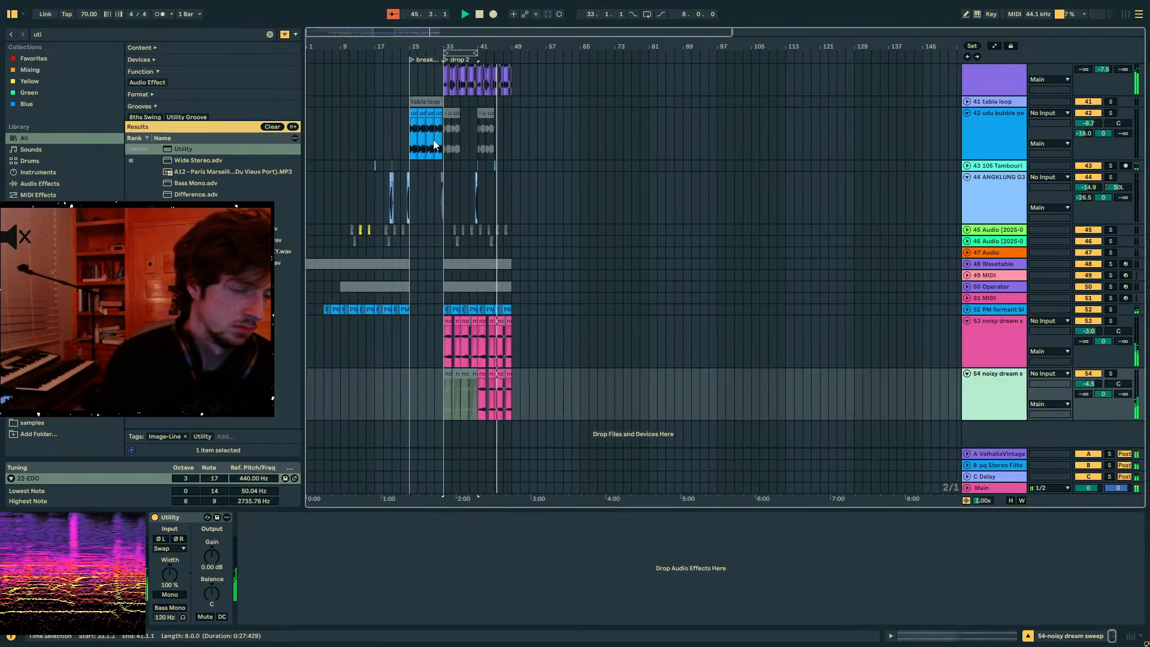
pyautogui.click(397, 367)
pyautogui.scroll(2, 394, 366)
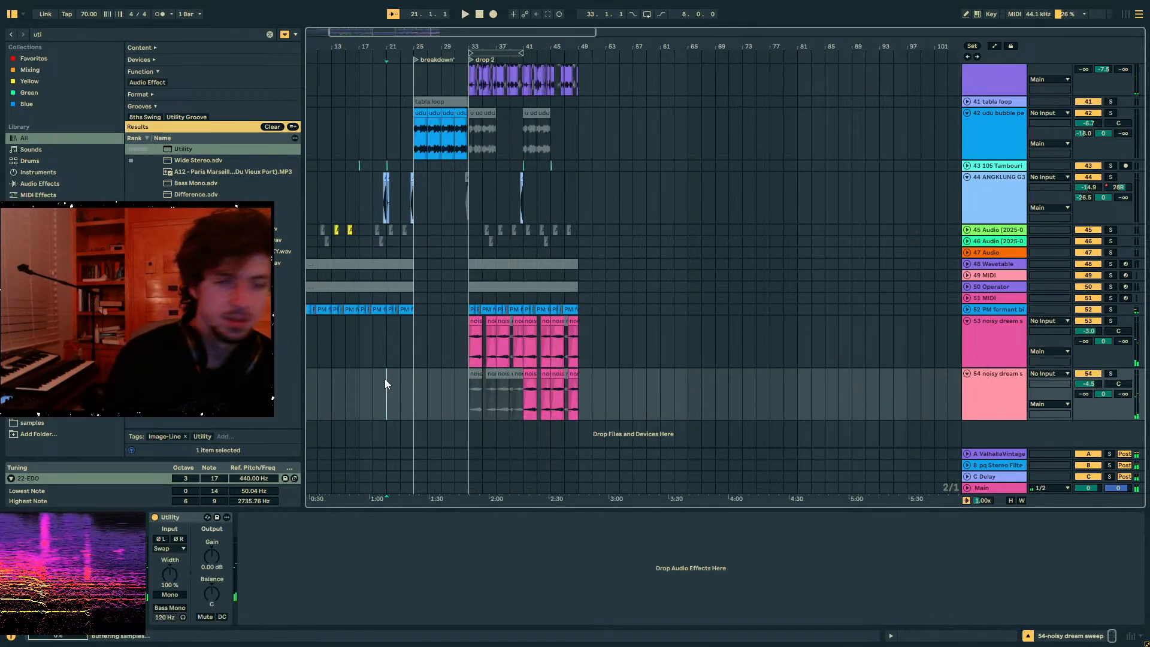
pyautogui.hscroll(-3, 592, 241)
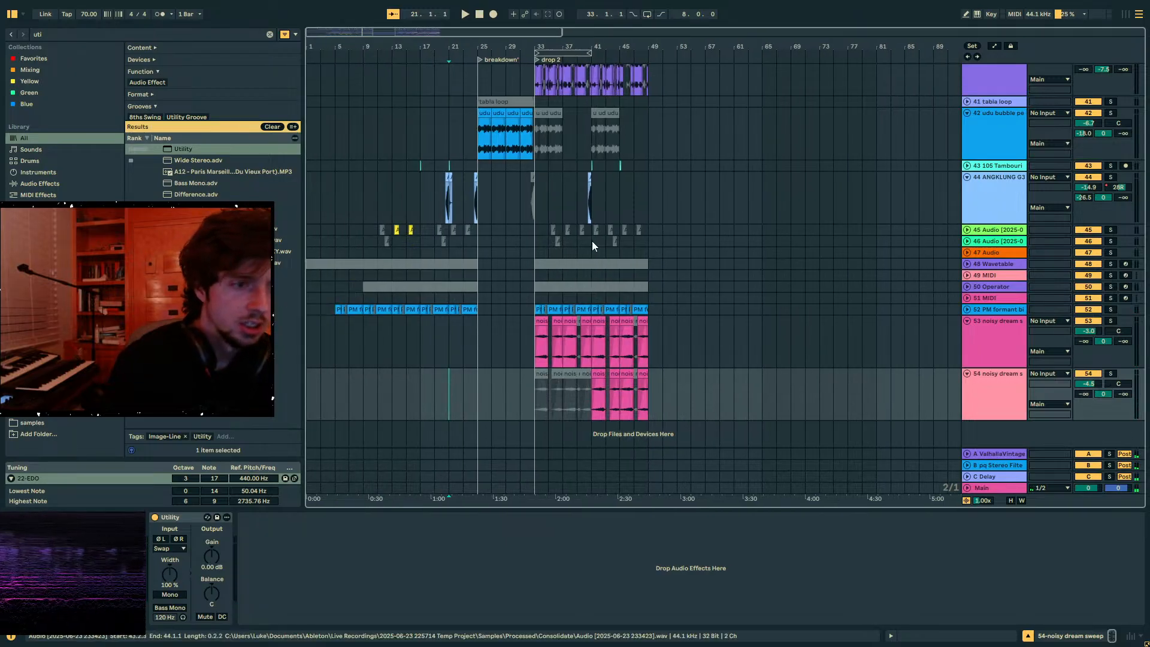
pyautogui.click(422, 308)
pyautogui.click(465, 275)
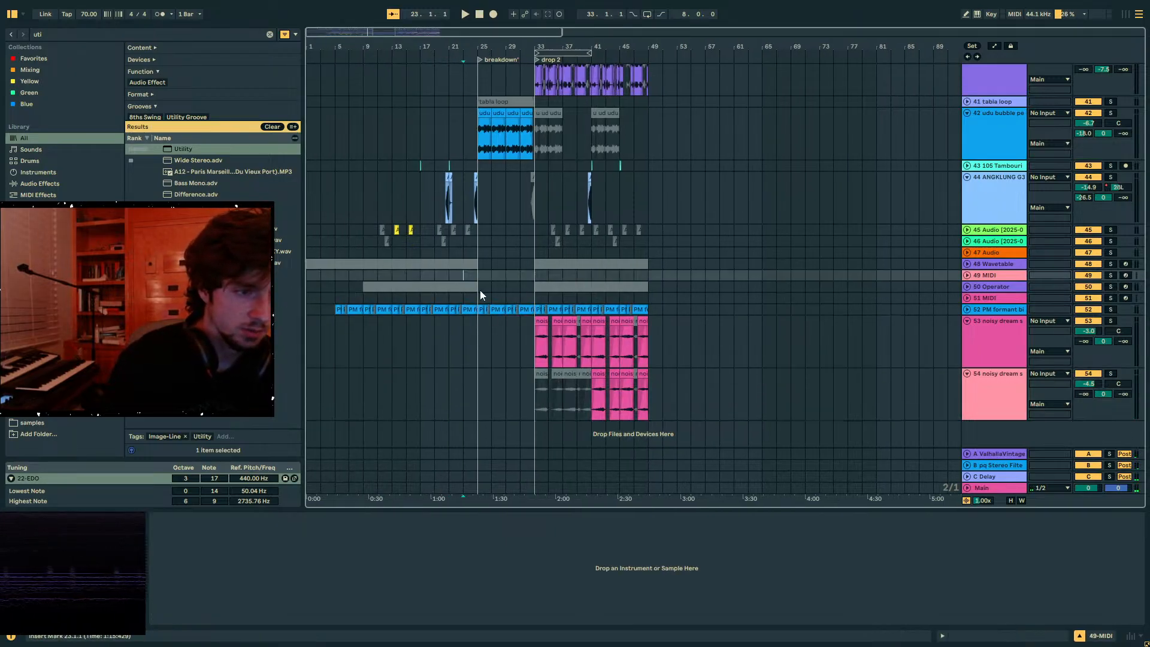
# - Add a Utility to 52 PM formant birds and automate its gain down to -inf dB at the start of the breakdown, bar 25
pyautogui.click(480, 309)
pyautogui.click(967, 309)
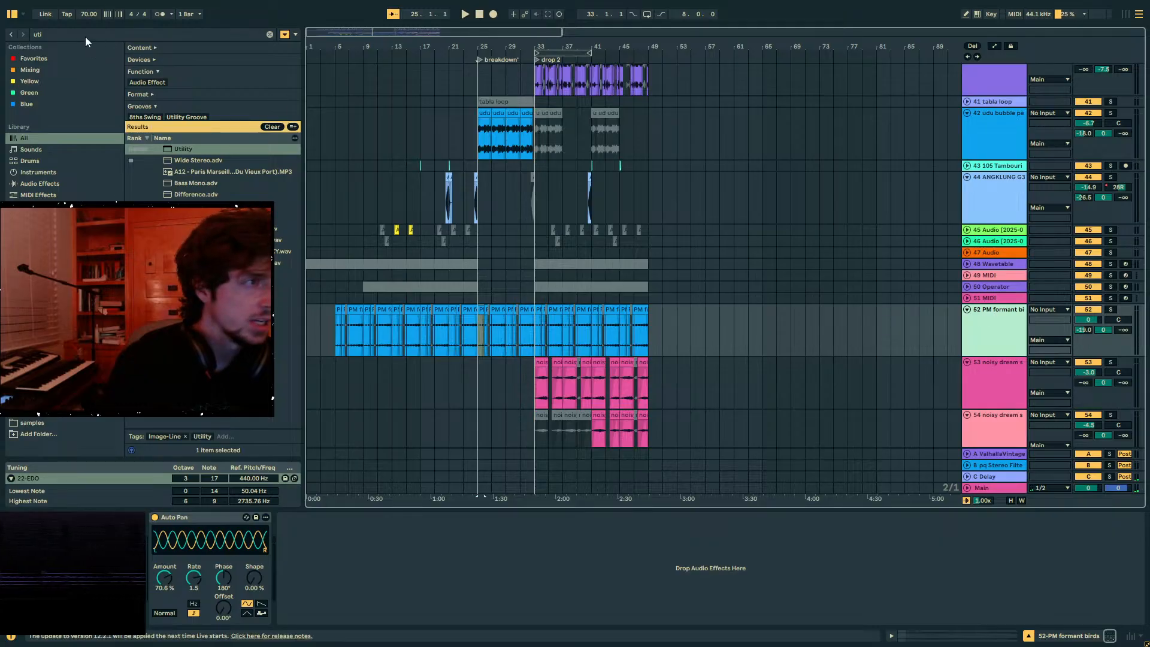
pyautogui.click(193, 151)
pyautogui.press('Return')
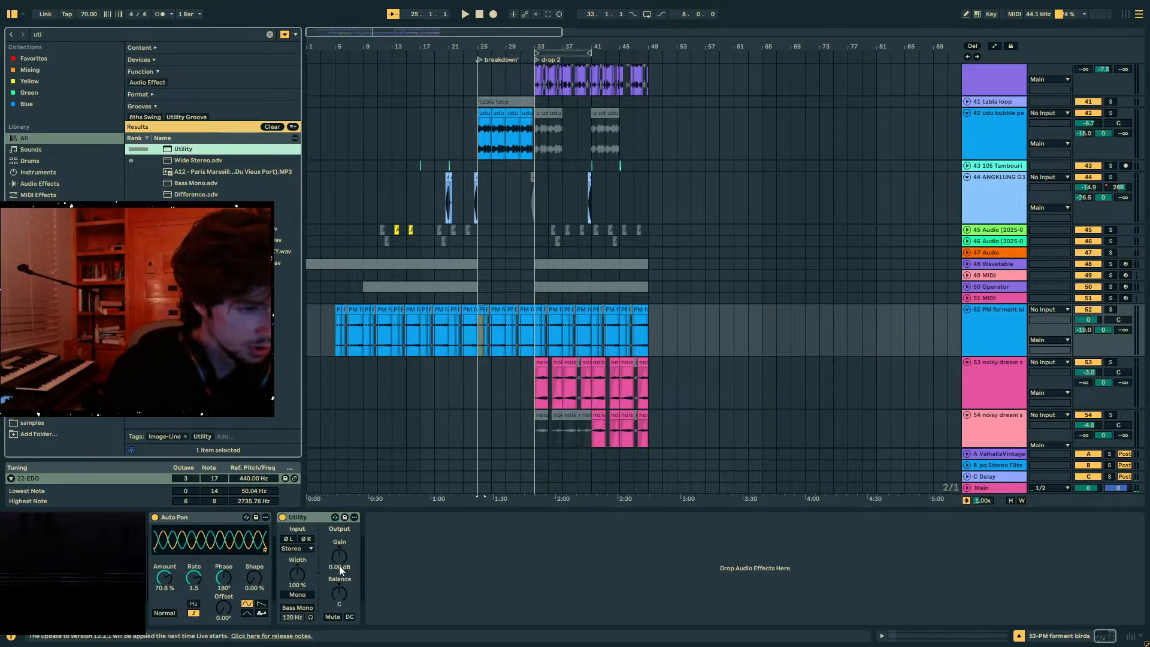
pyautogui.press('a')
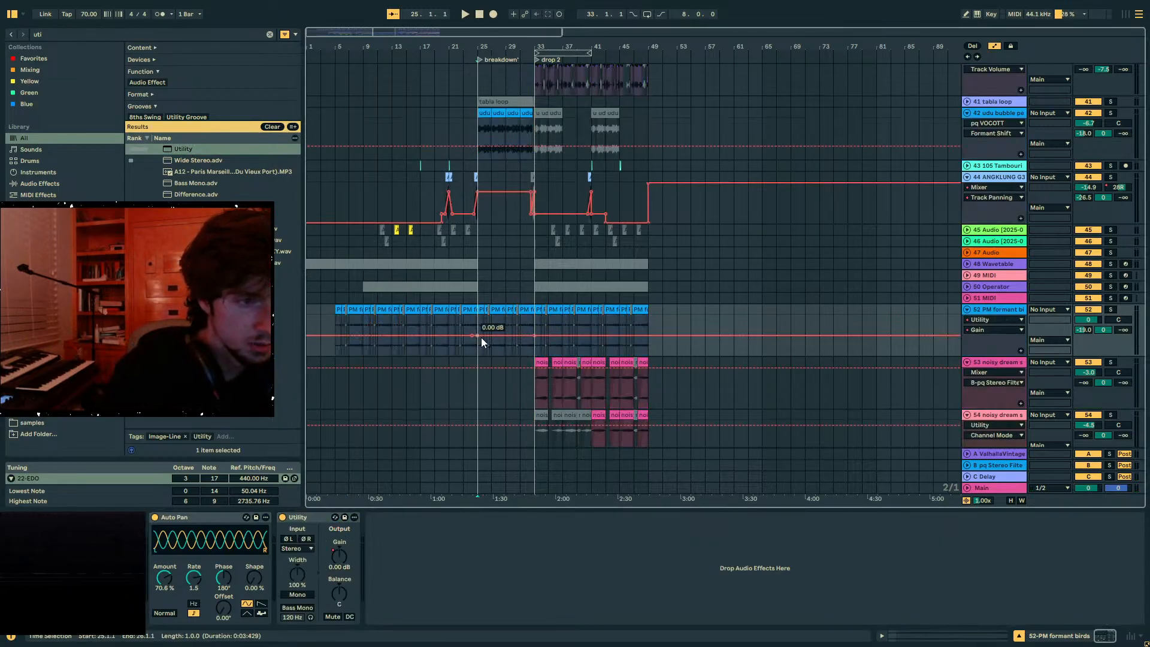
pyautogui.moveTo(477, 337); pyautogui.dragTo(506, 336)
pyautogui.press('a')
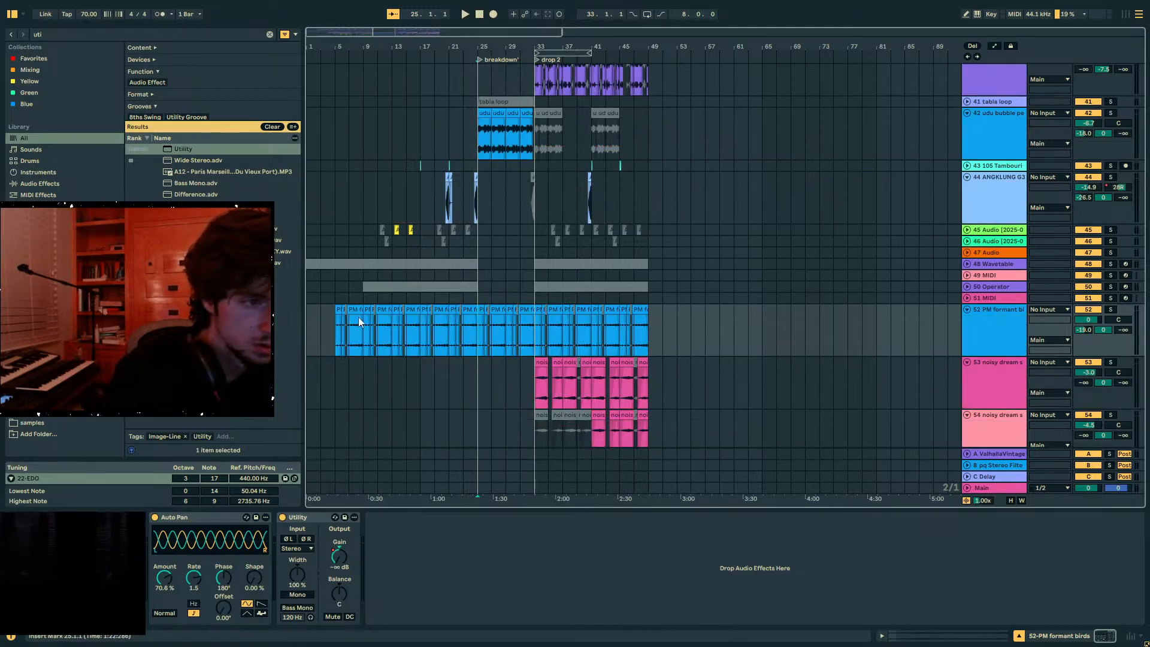
# - Listen to the arrangement from bar 5, where the PM formant birds clips begin
pyautogui.click(314, 336)
pyautogui.moveTo(316, 46); pyautogui.dragTo(338, 188)
pyautogui.click(445, 276)
pyautogui.click(469, 326)
pyautogui.scroll(3, 675, 278)
pyautogui.scroll(3, 629, 266)
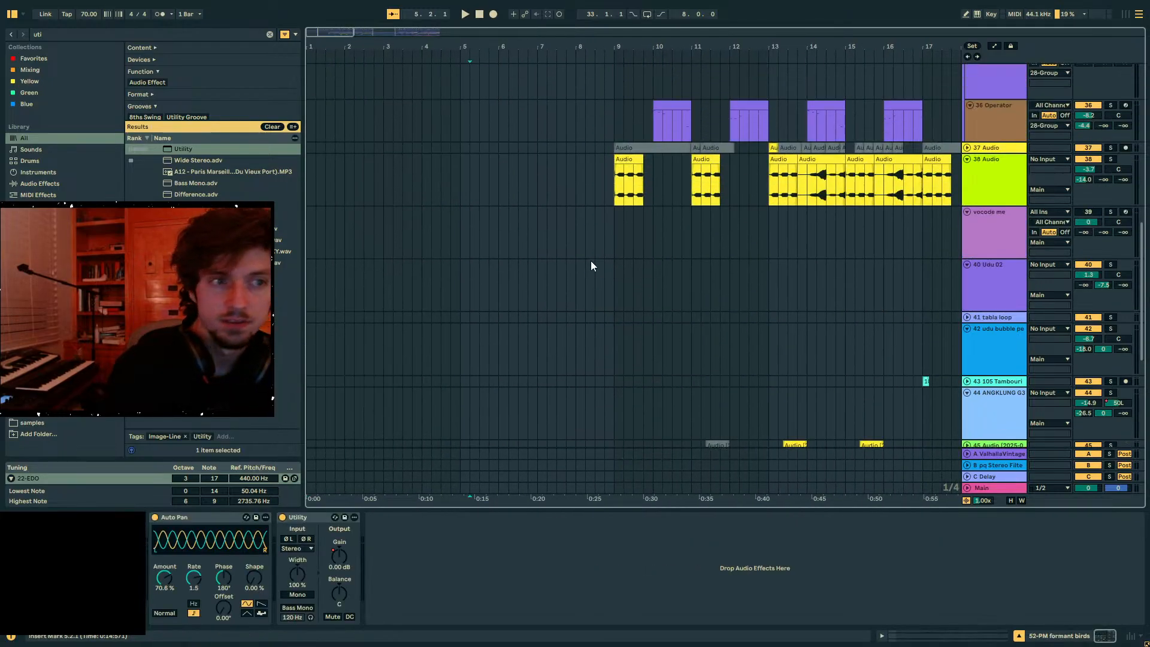
pyautogui.scroll(-5, 527, 237)
pyautogui.click(459, 228)
pyautogui.press('-')
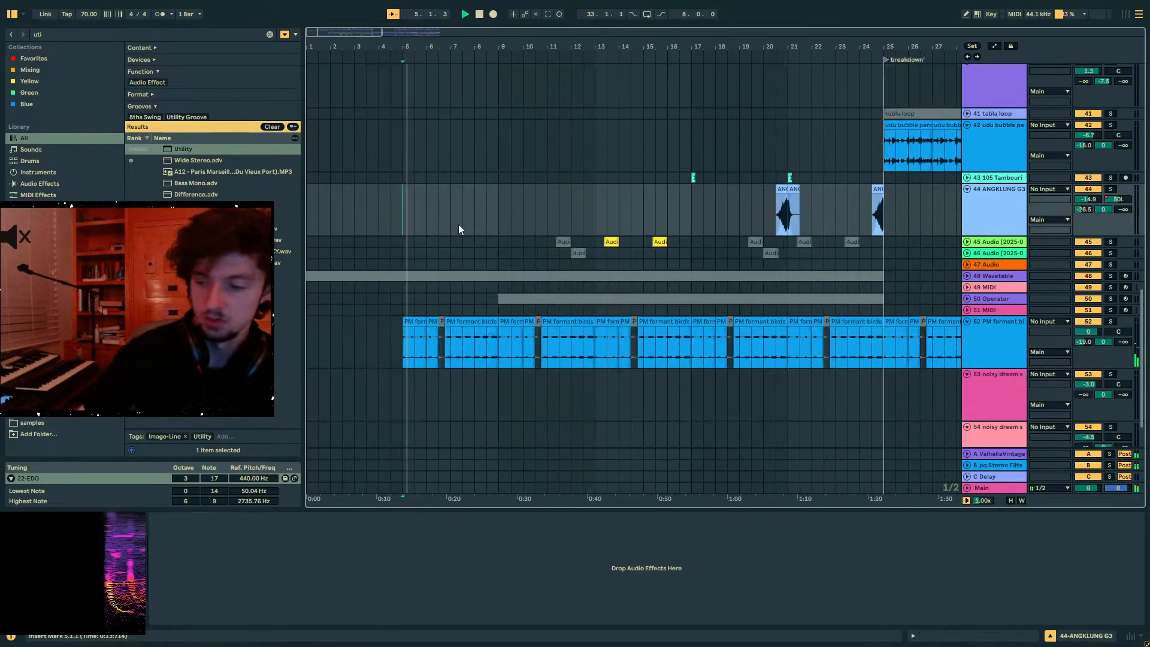
# - Play from bar 9, raise 31 Operator's volume to about 3.7 dB, and view the pq Stereo Filter + Swap Delay return's devices
pyautogui.click(501, 228)
pyautogui.scroll(10, 505, 228)
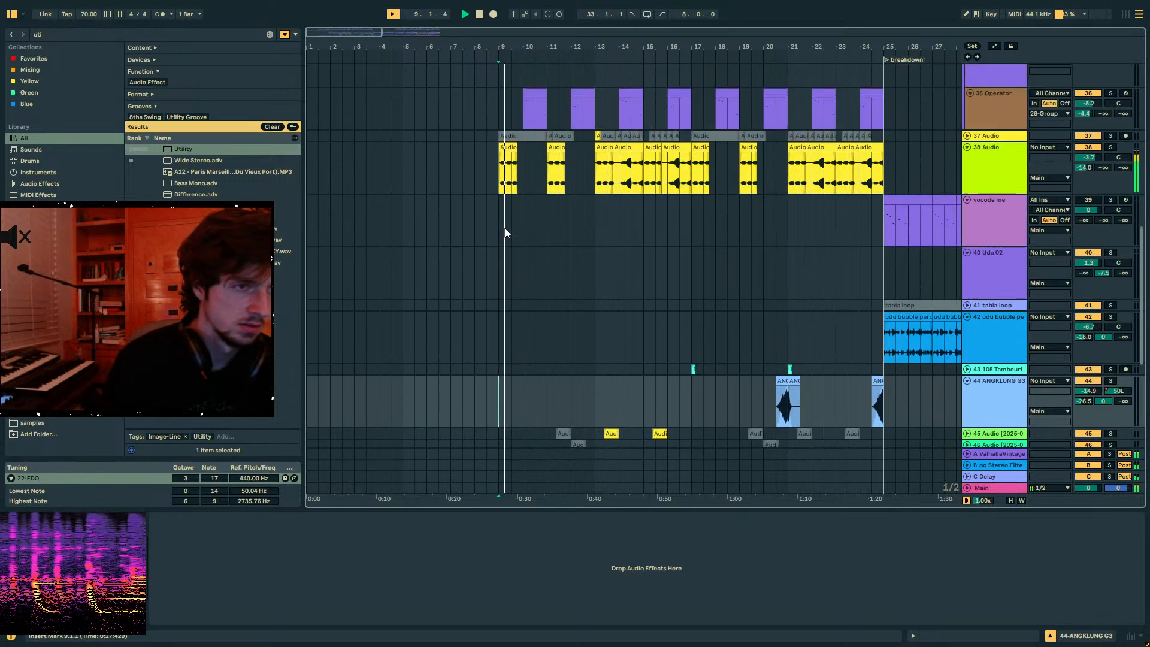
pyautogui.click(1020, 196)
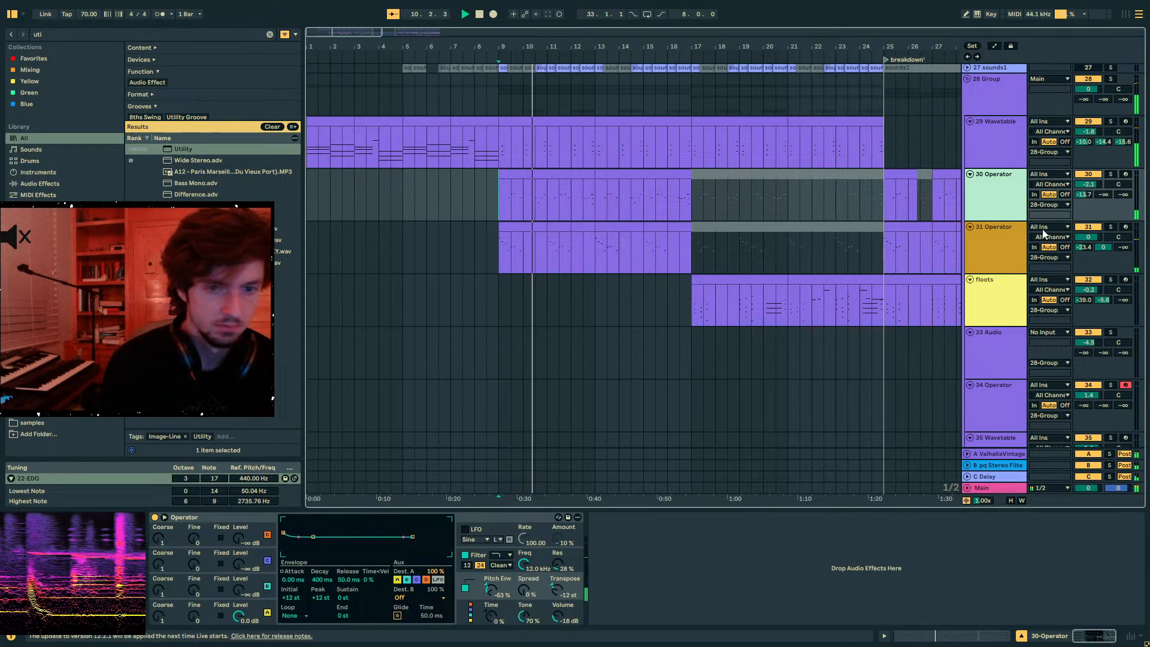
pyautogui.moveTo(1089, 236); pyautogui.dragTo(1088, 238)
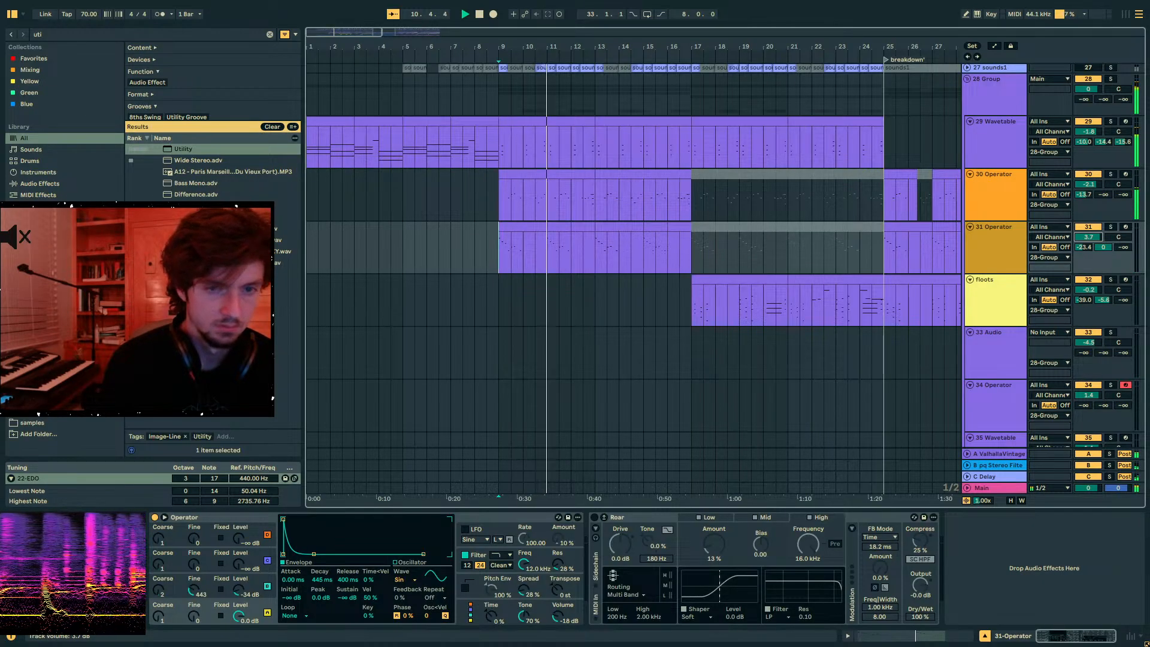
pyautogui.click(1001, 246)
pyautogui.click(1005, 464)
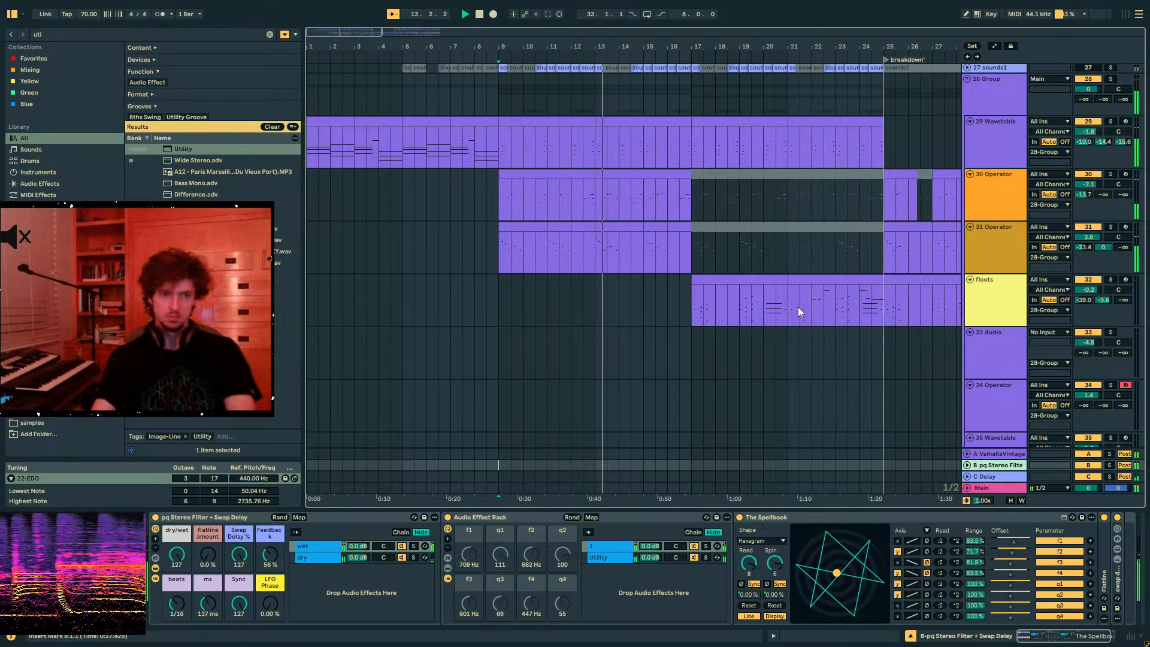
# - Play from bar 13, unfold 37 Audio and deactivate its short active clip at bar 13
pyautogui.click(602, 253)
pyautogui.scroll(-3, 652, 264)
pyautogui.scroll(-9, 652, 258)
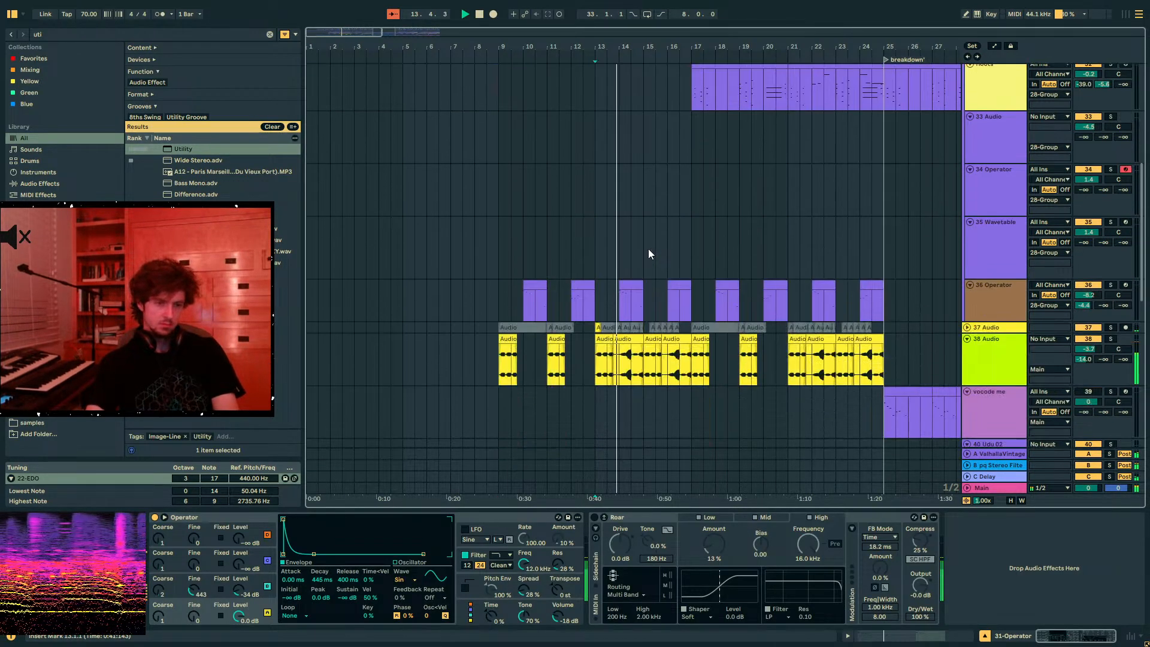
pyautogui.click(599, 231)
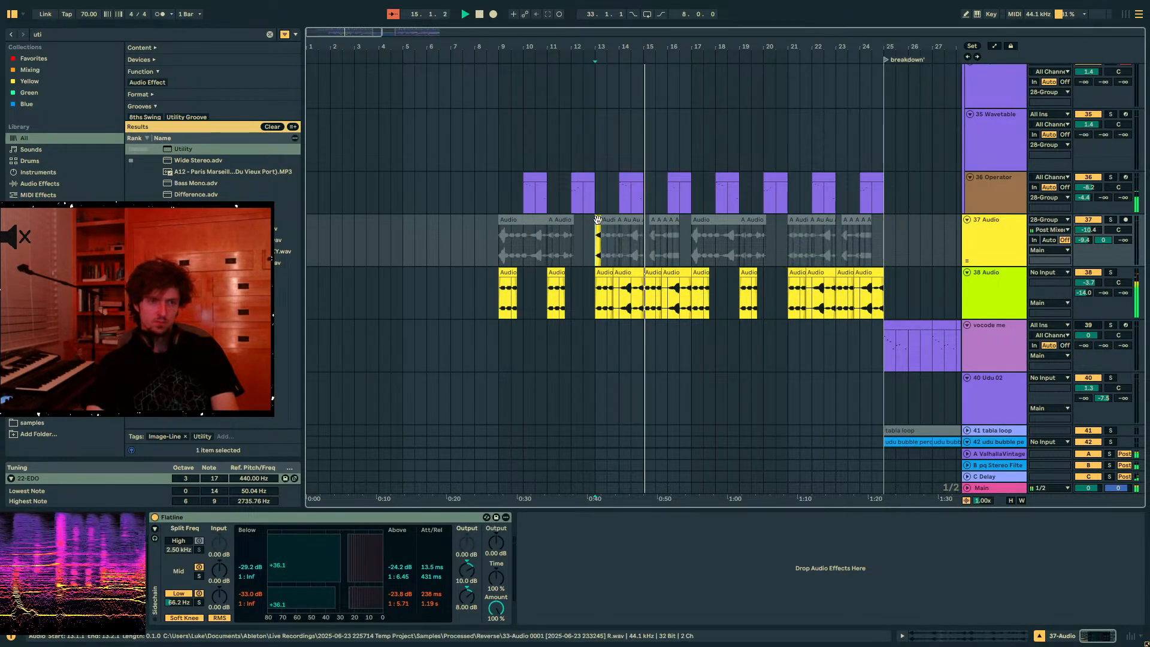
# - Check the short clips on 45 Audio between bars 13 and 24 during playback
pyautogui.scroll(-8, 626, 234)
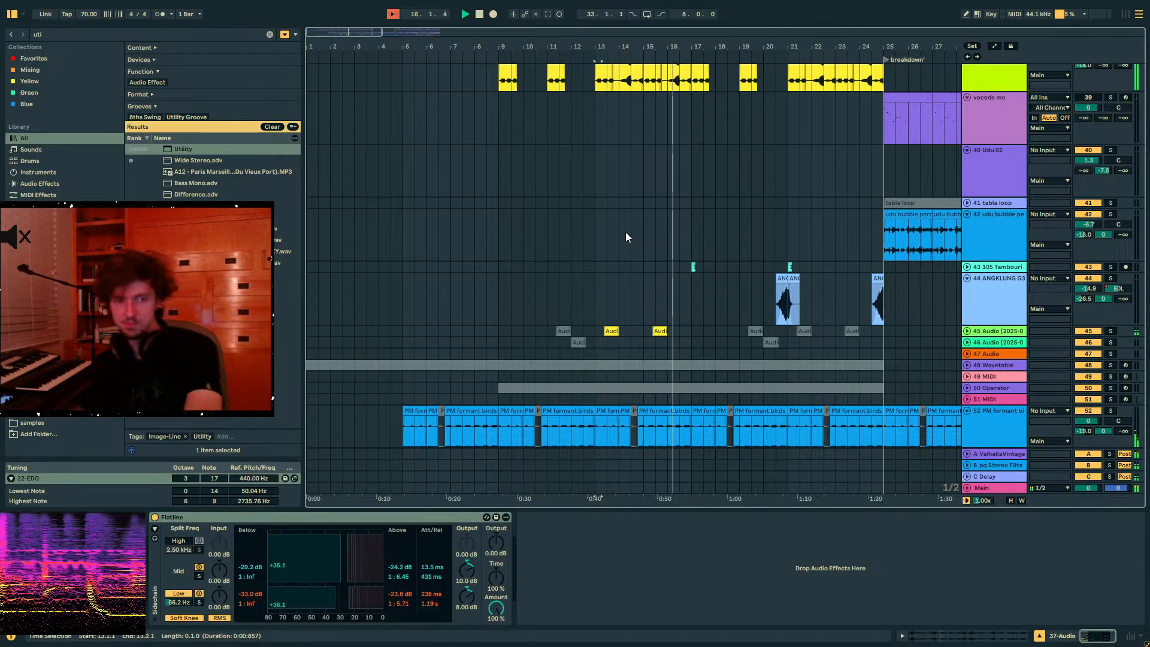
pyautogui.moveTo(678, 321); pyautogui.dragTo(598, 332)
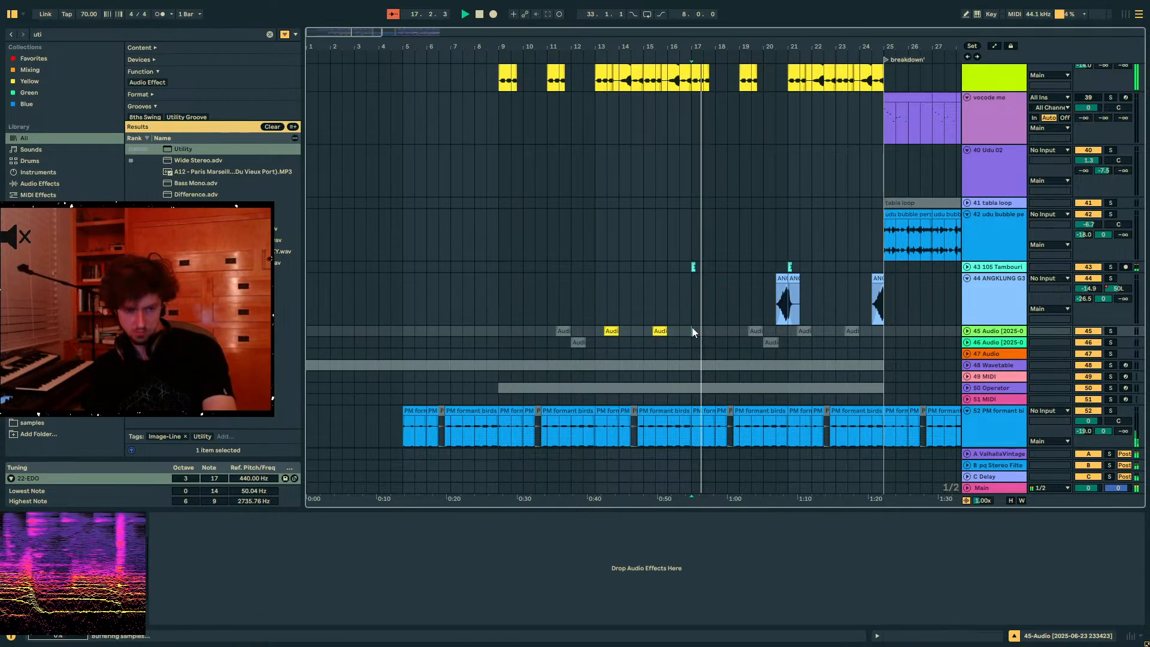
pyautogui.moveTo(803, 330); pyautogui.dragTo(865, 335)
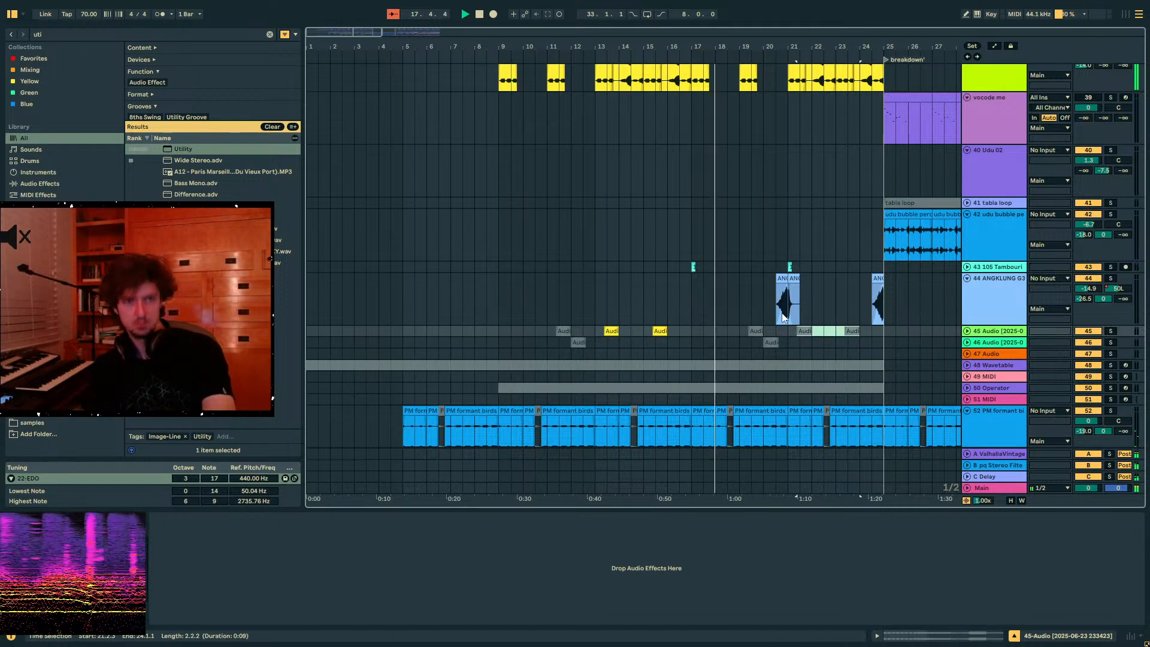
# - Return to floots at bar 17 and raise its volume to 2.2 dB
pyautogui.scroll(2, 735, 313)
pyautogui.scroll(12, 735, 310)
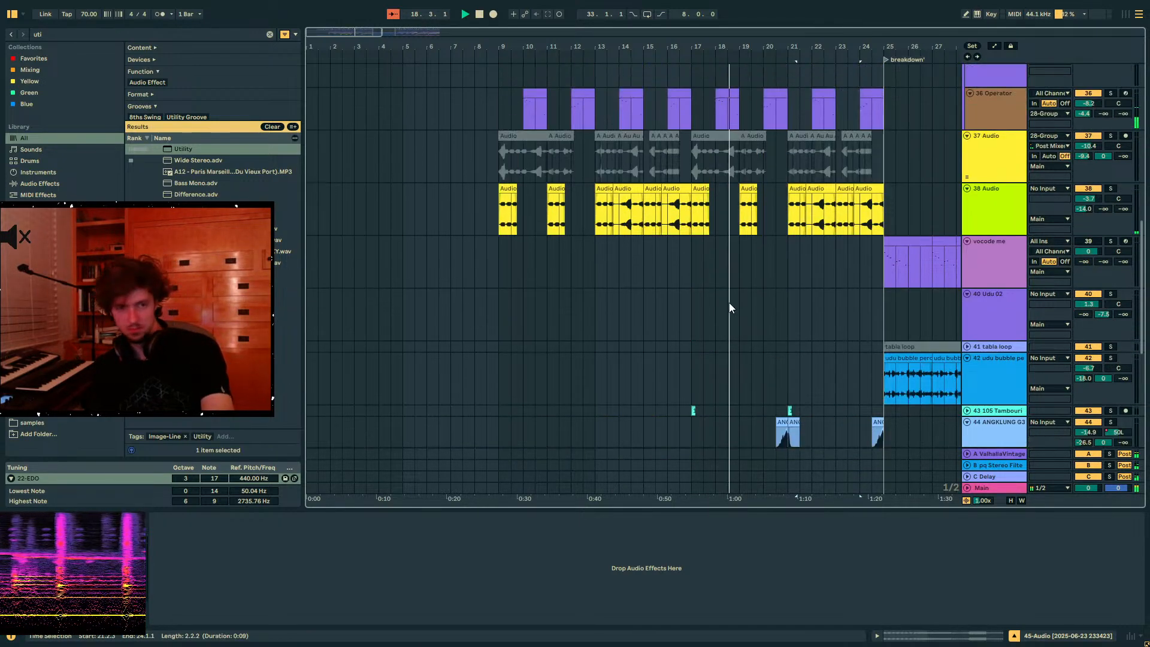
pyautogui.click(695, 217)
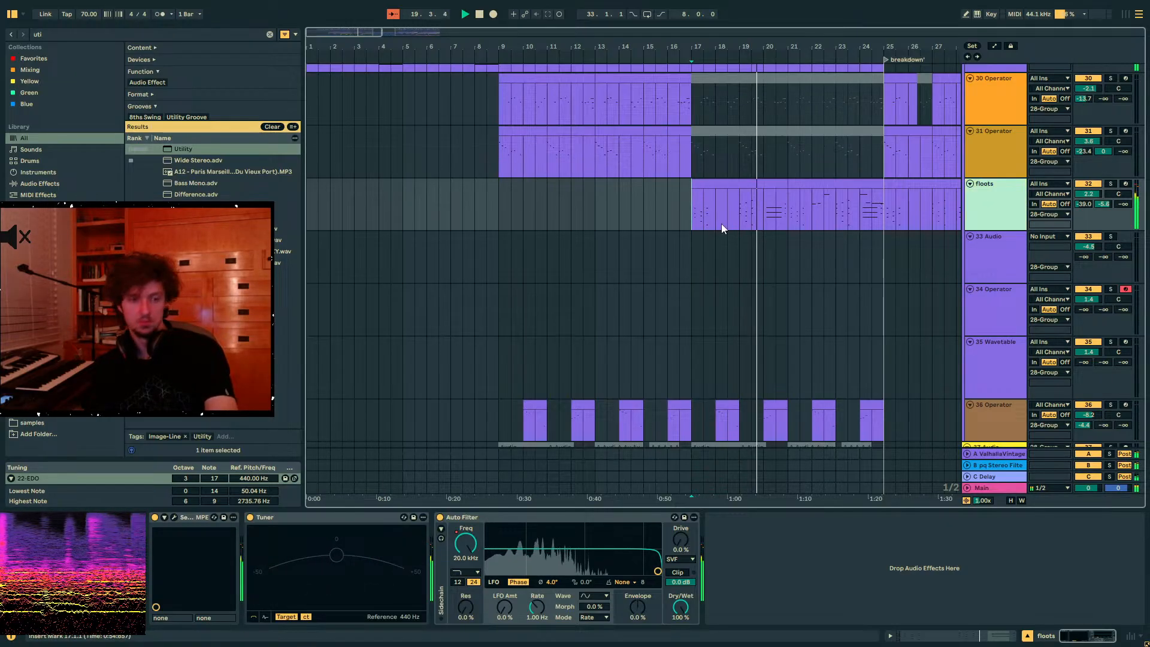
# - Add EQ Eight to the floots track and make its first band a low cut at 115 Hz
pyautogui.click(185, 31)
pyautogui.write('eq')
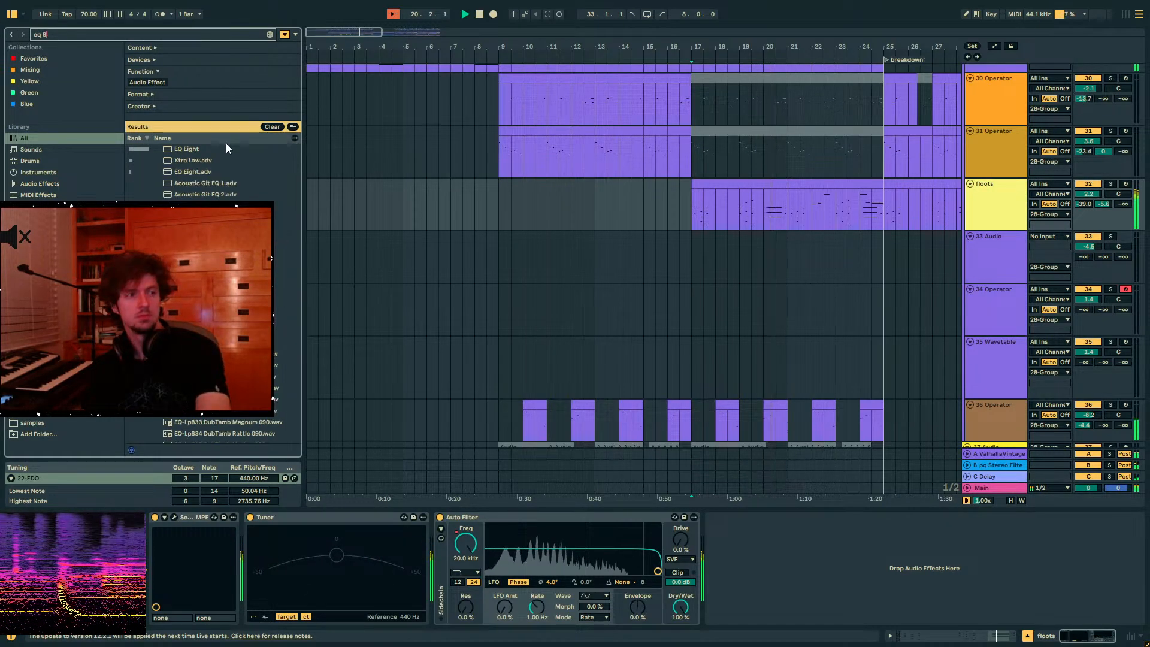
pyautogui.write(' 8')
pyautogui.doubleClick(180, 148)
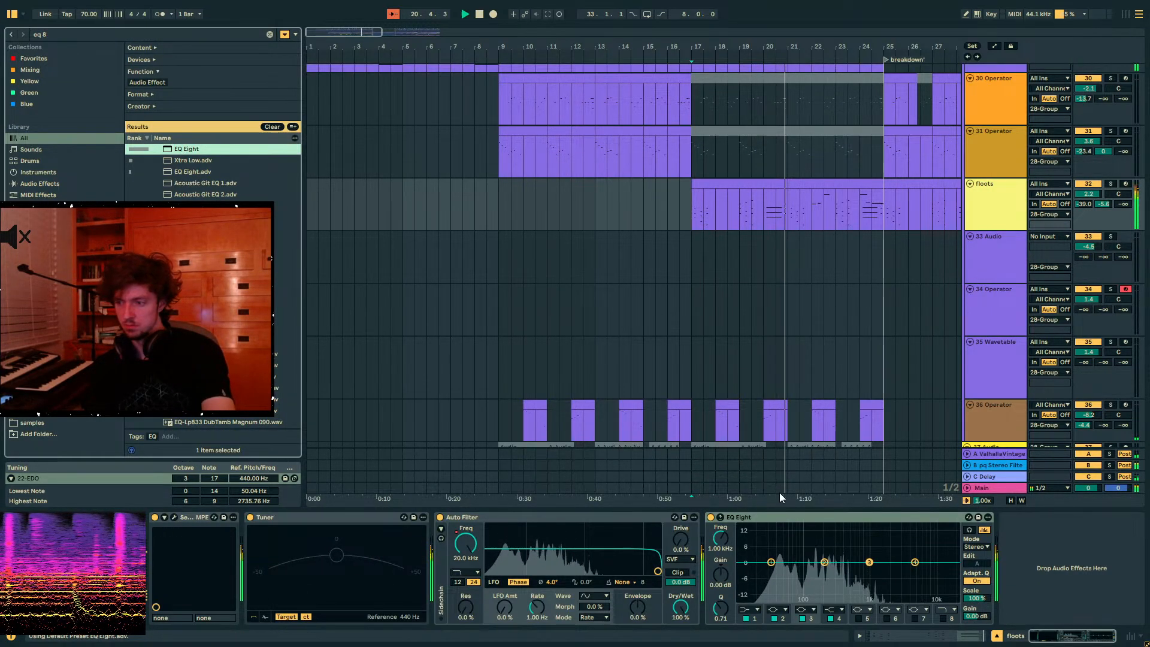
pyautogui.click(756, 609)
pyautogui.click(753, 549)
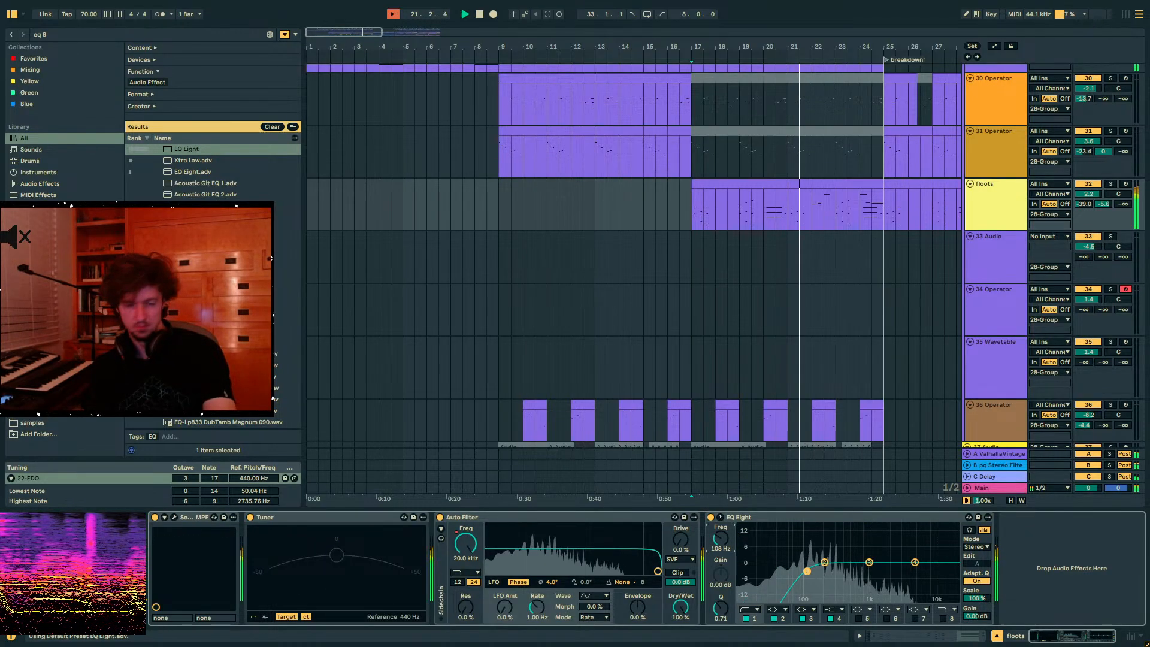
pyautogui.moveTo(721, 554); pyautogui.dragTo(726, 543)
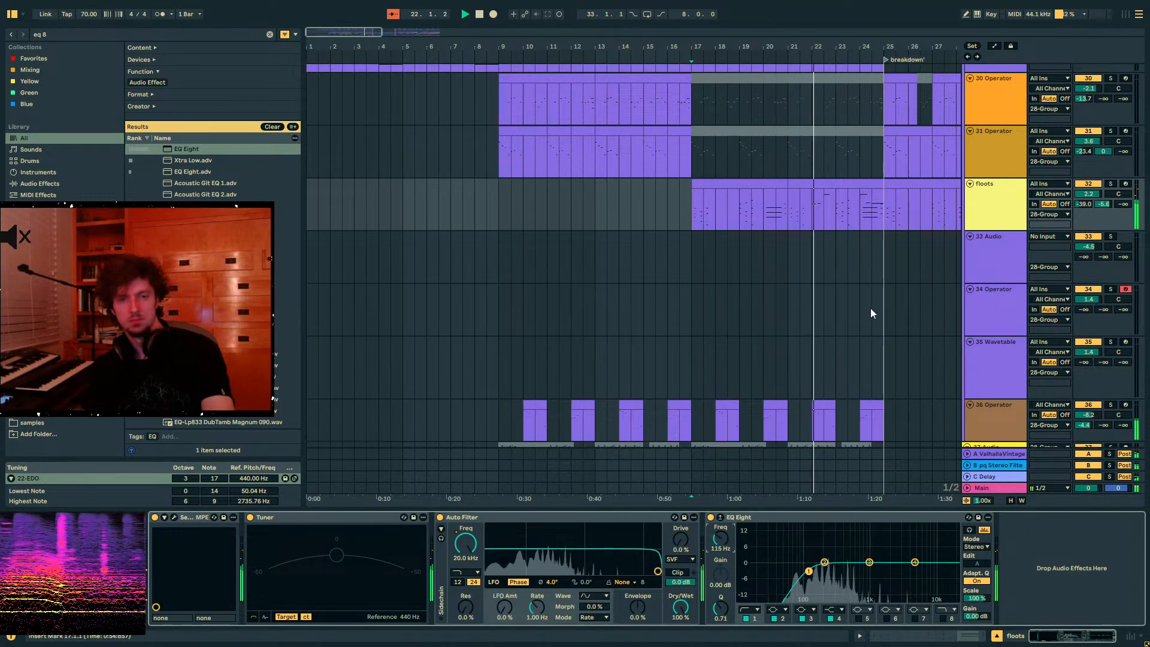
# - Add EQ Eight after soothe2 on 28 Group and make its first band a steep low cut at about 75 Hz
pyautogui.scroll(8, 871, 308)
pyautogui.click(975, 179)
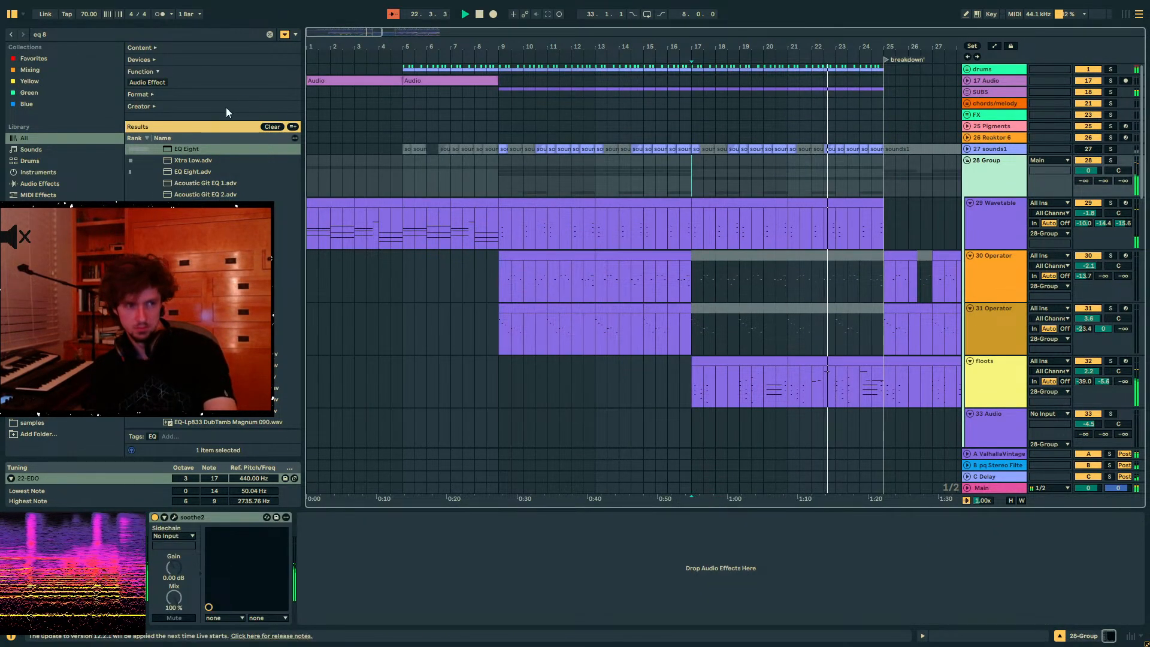
pyautogui.moveTo(186, 148); pyautogui.dragTo(491, 527)
pyautogui.click(342, 609)
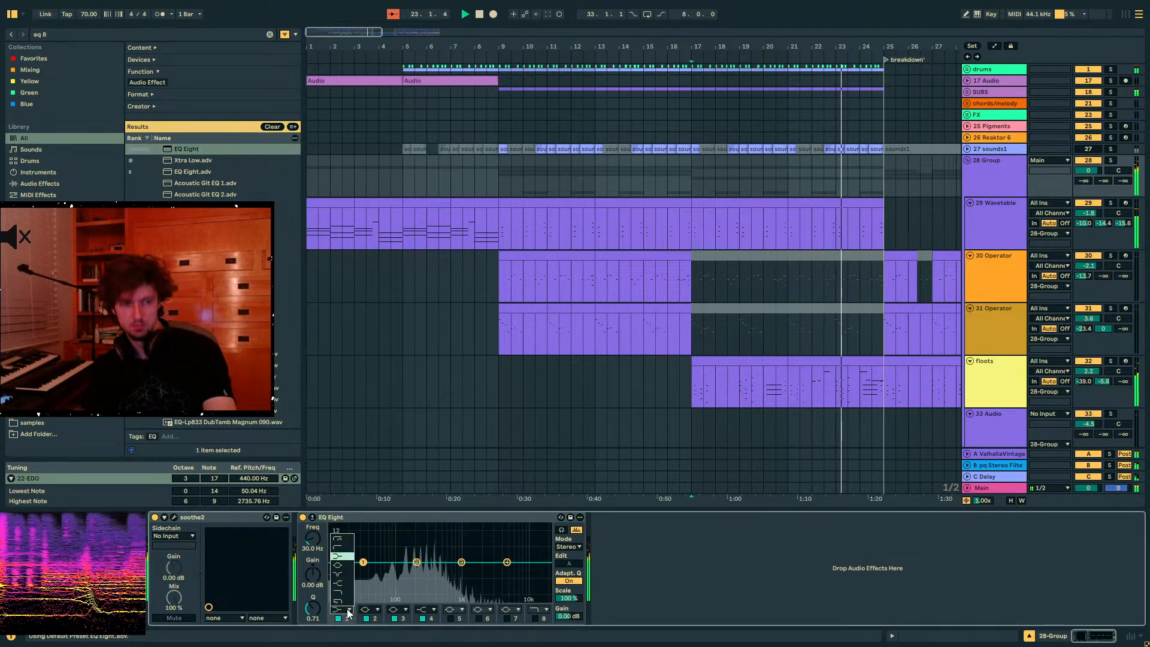
pyautogui.click(341, 539)
pyautogui.moveTo(363, 571); pyautogui.dragTo(389, 571)
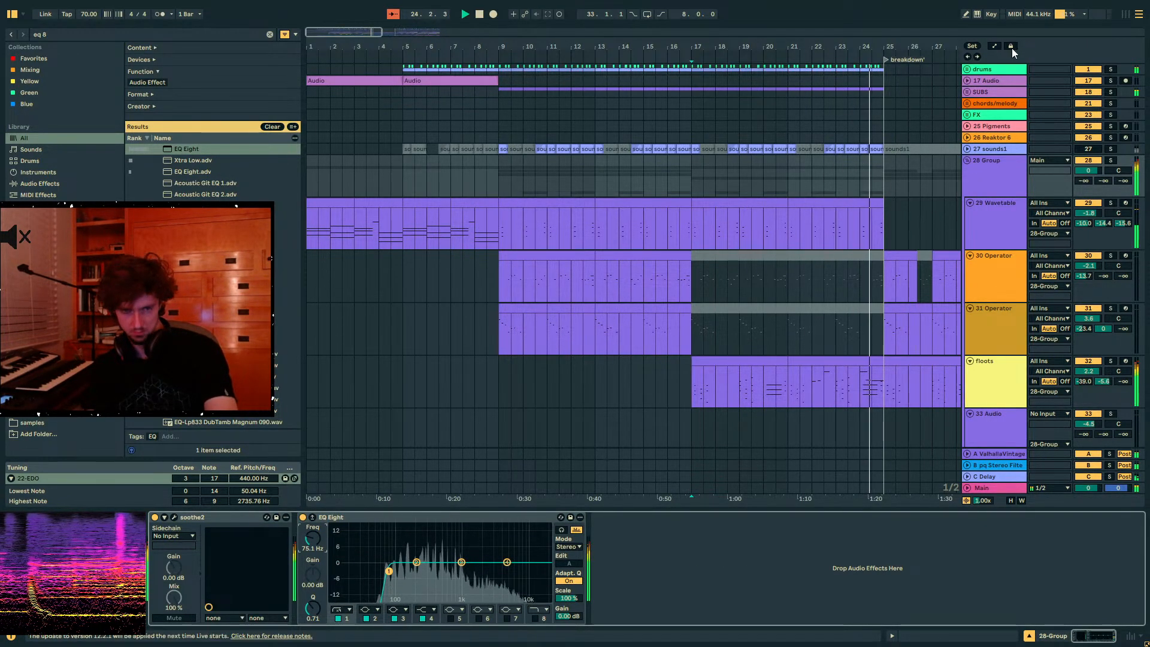
# - Check the SUBS group's sidechaining and set the pq VOCOTT dry/wet on udu bubble percs to 21 during the breakdown
pyautogui.click(692, 92)
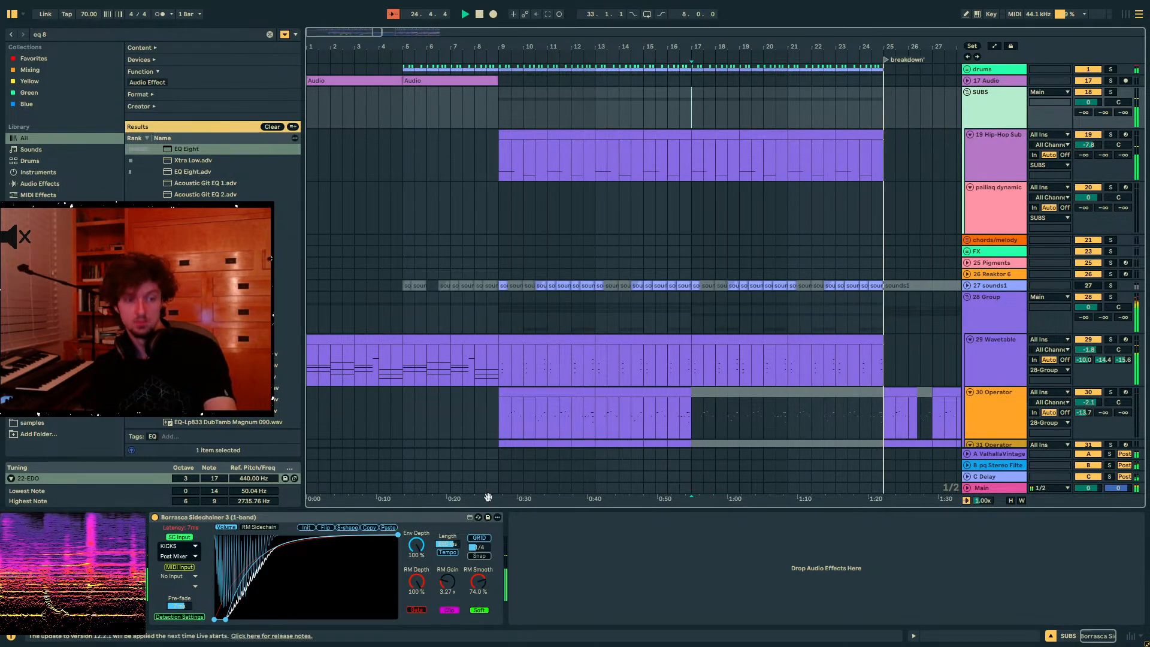
pyautogui.moveTo(895, 44); pyautogui.dragTo(627, 59)
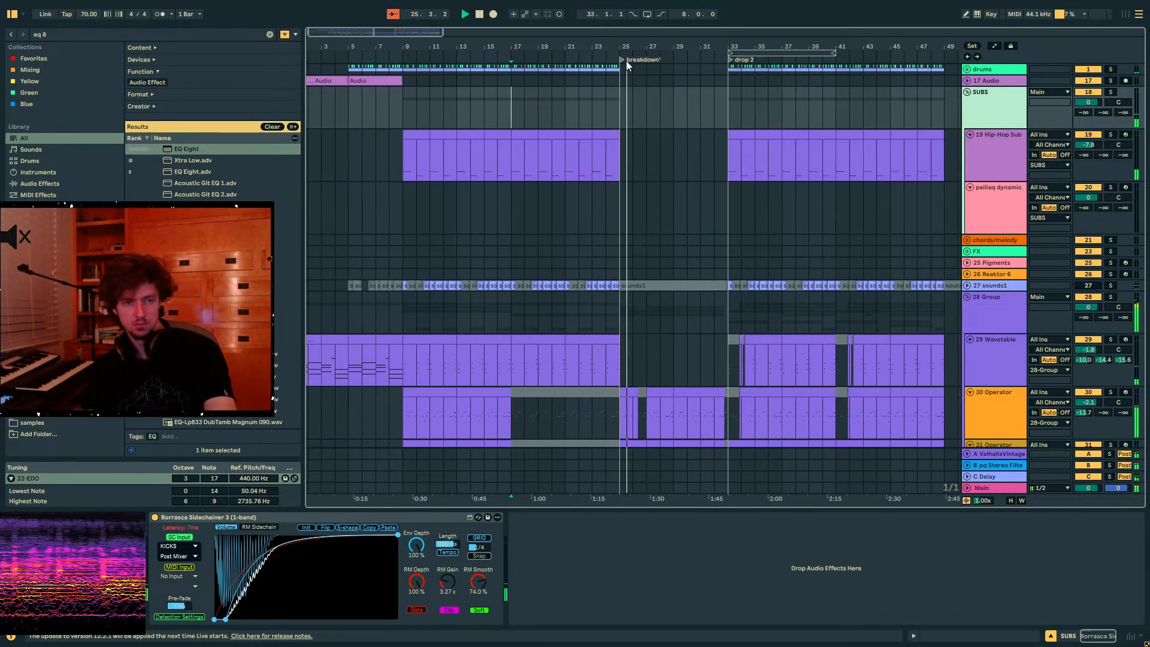
pyautogui.scroll(-15, 726, 242)
pyautogui.scroll(-6, 819, 254)
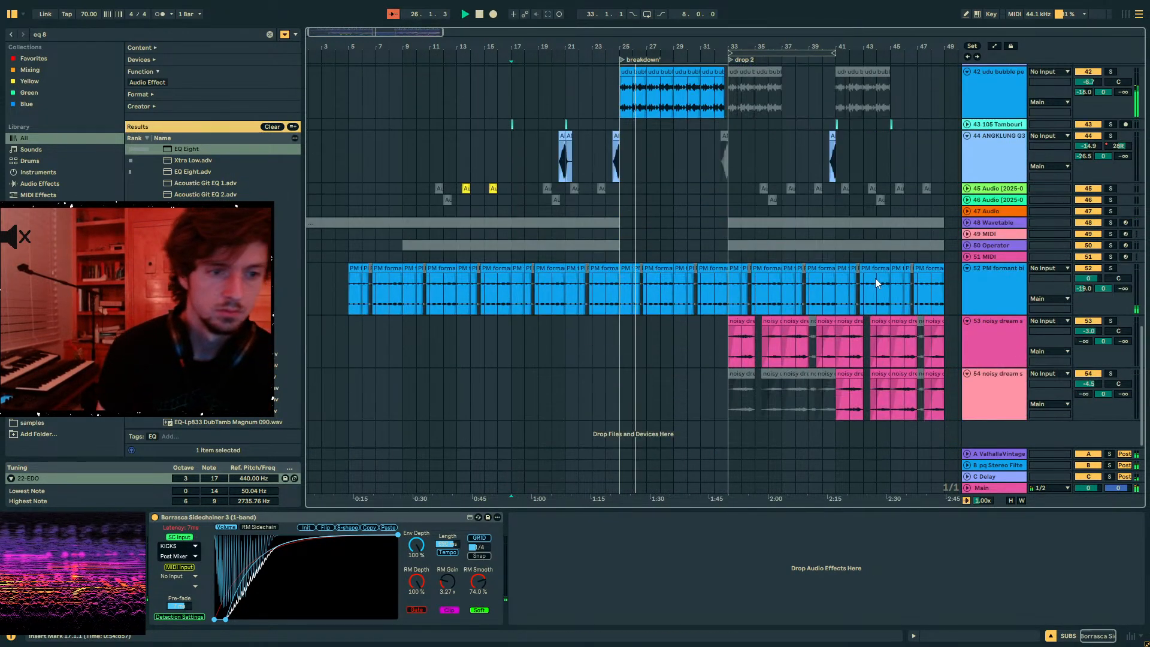
pyautogui.scroll(3, 929, 265)
pyautogui.click(993, 170)
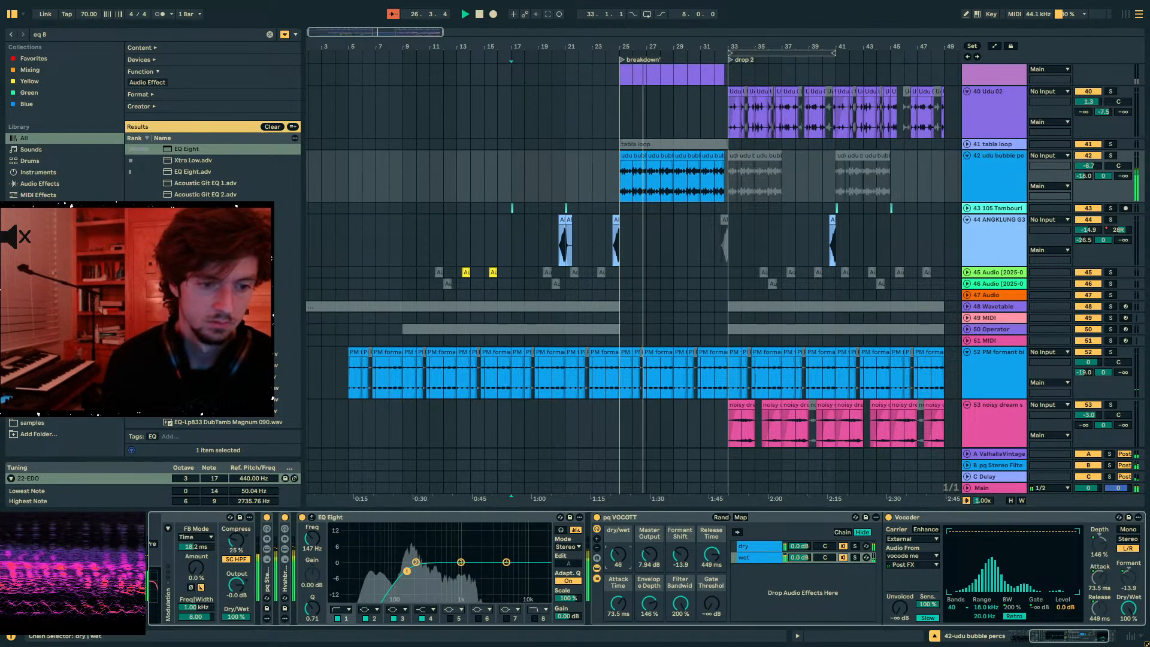
pyautogui.scroll(-2, 832, 319)
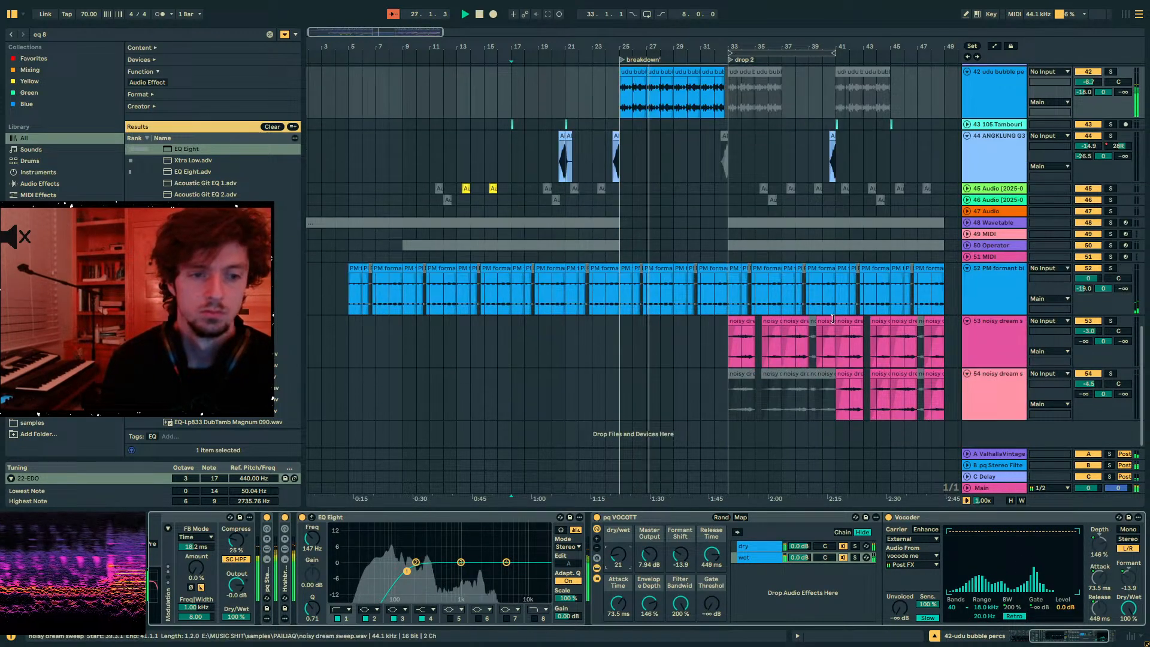
# - Paste a noisy dream sweep clip on track 54 just before drop 2
pyautogui.click(846, 389)
pyautogui.click(707, 390)
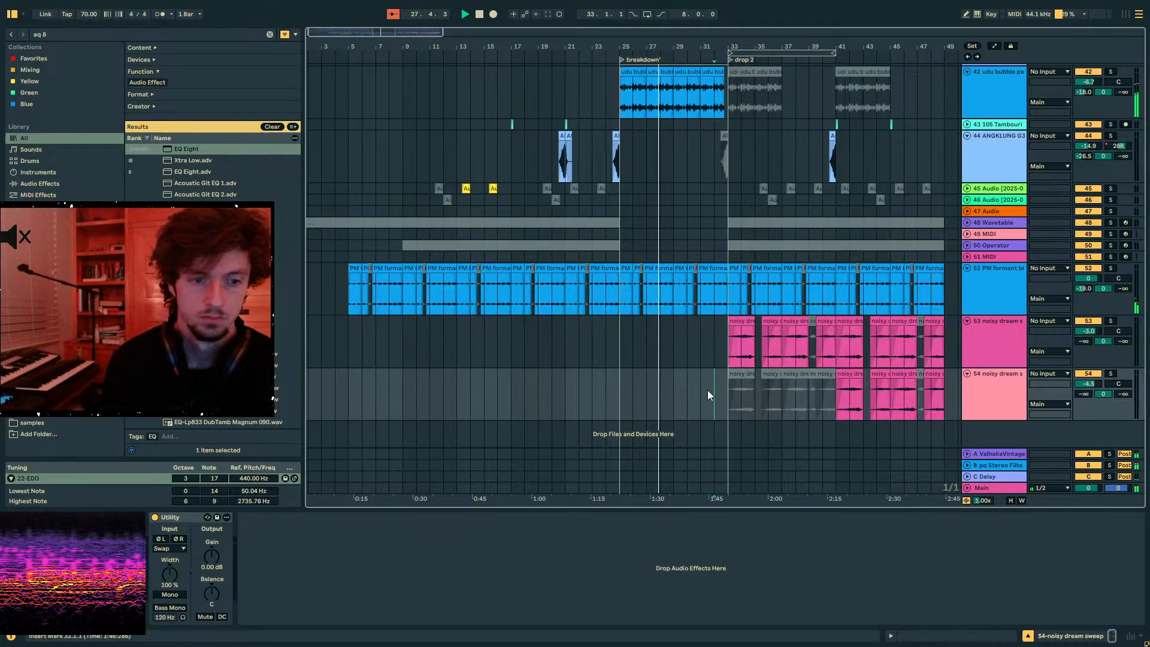
pyautogui.hotkey('ctrl', 'v')
pyautogui.moveTo(719, 375); pyautogui.dragTo(724, 382)
pyautogui.scroll(1, 657, 327)
pyautogui.scroll(1, 658, 327)
pyautogui.press('Up')
pyautogui.press('Up')
pyautogui.press('Up')
pyautogui.press('Up')
pyautogui.press('Up')
pyautogui.press('Up')
pyautogui.press('Up')
pyautogui.press('Up')
pyautogui.press('Up')
pyautogui.press('Up')
pyautogui.press('Up')
pyautogui.press('Up')
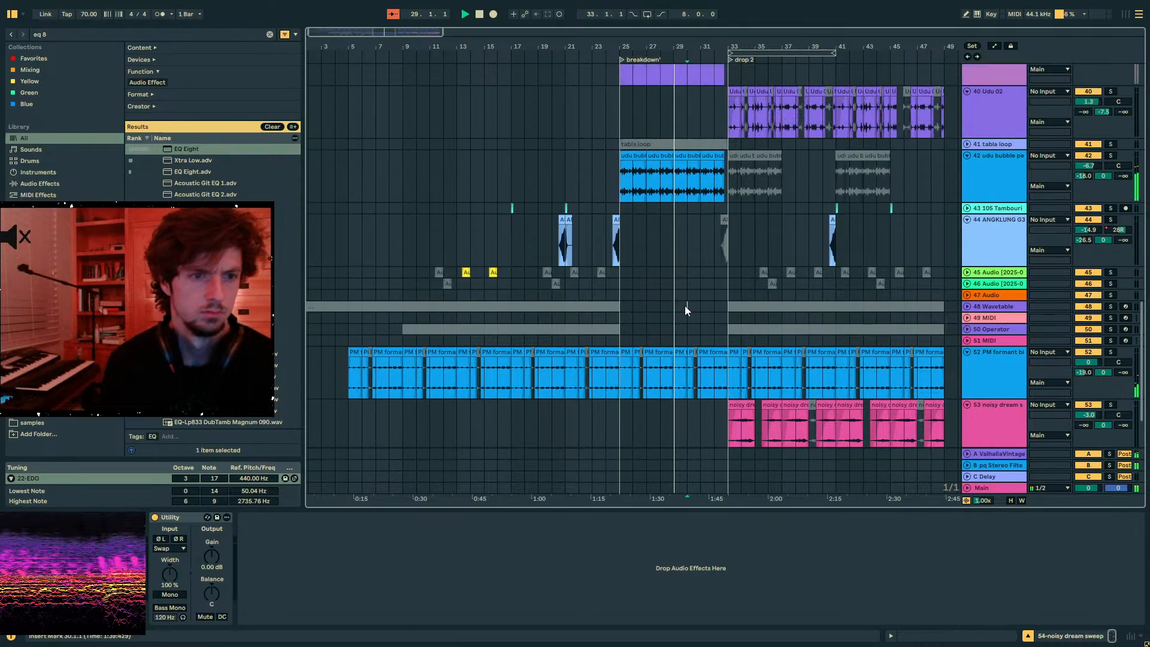
# - Deactivate the pq VOCOTT rack on udu bubble percs and audition the track from bars 29, 33 and 25
pyautogui.click(599, 517)
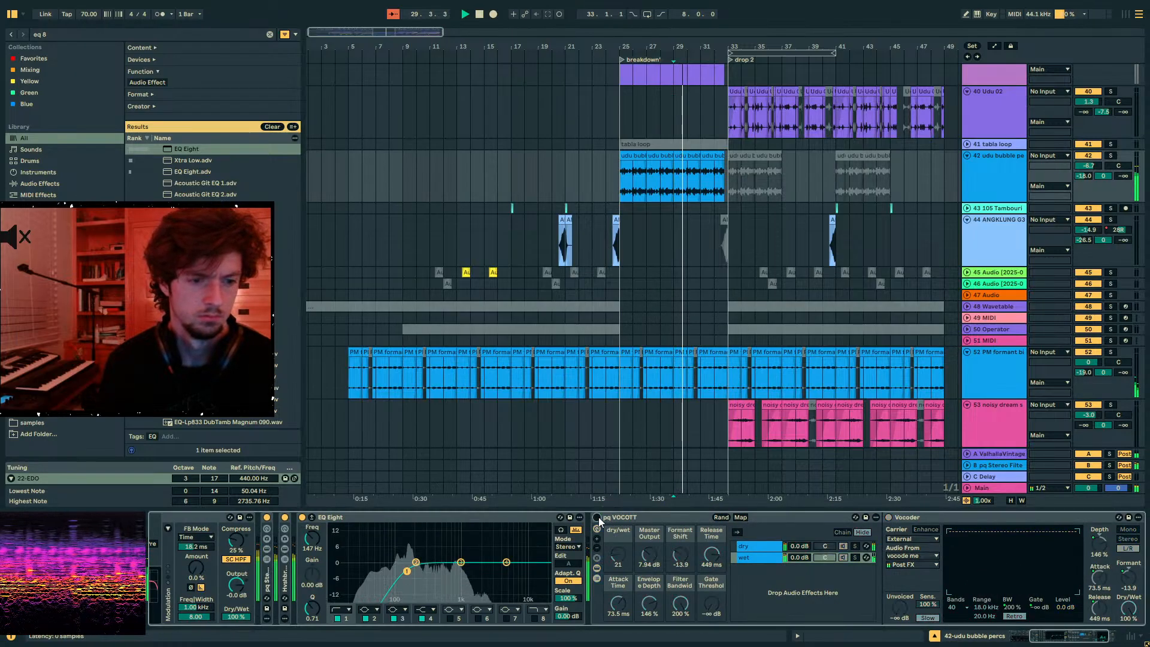
pyautogui.press('space')
pyautogui.click(677, 185)
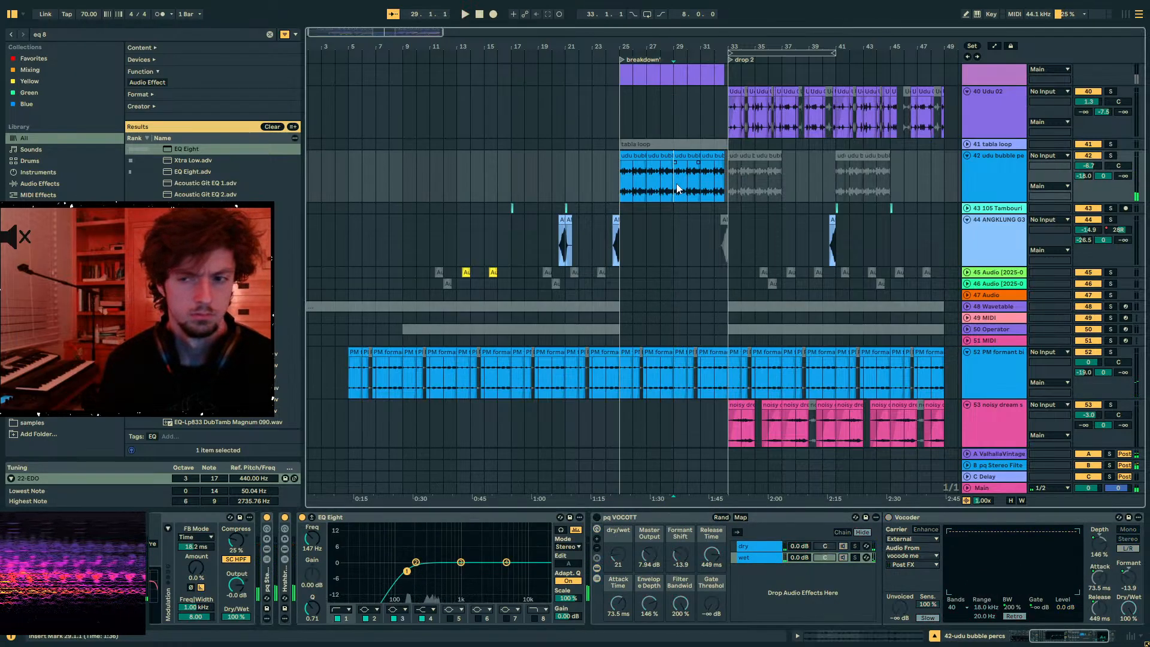
pyautogui.press('space')
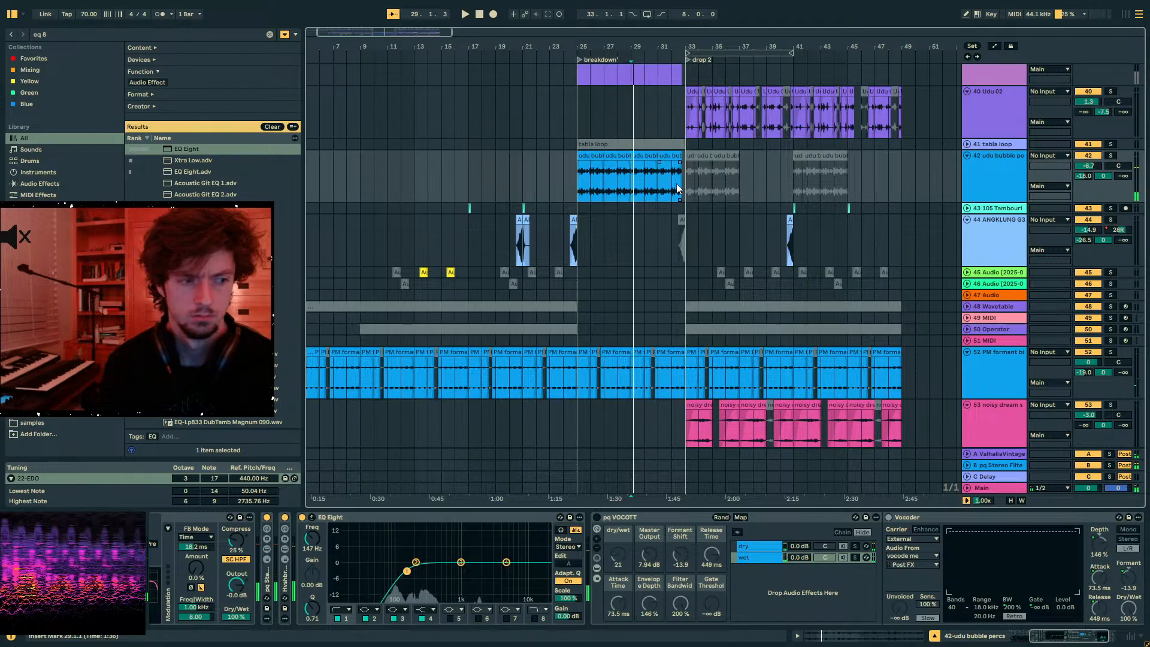
pyautogui.click(687, 183)
pyautogui.press('space')
pyautogui.click(525, 188)
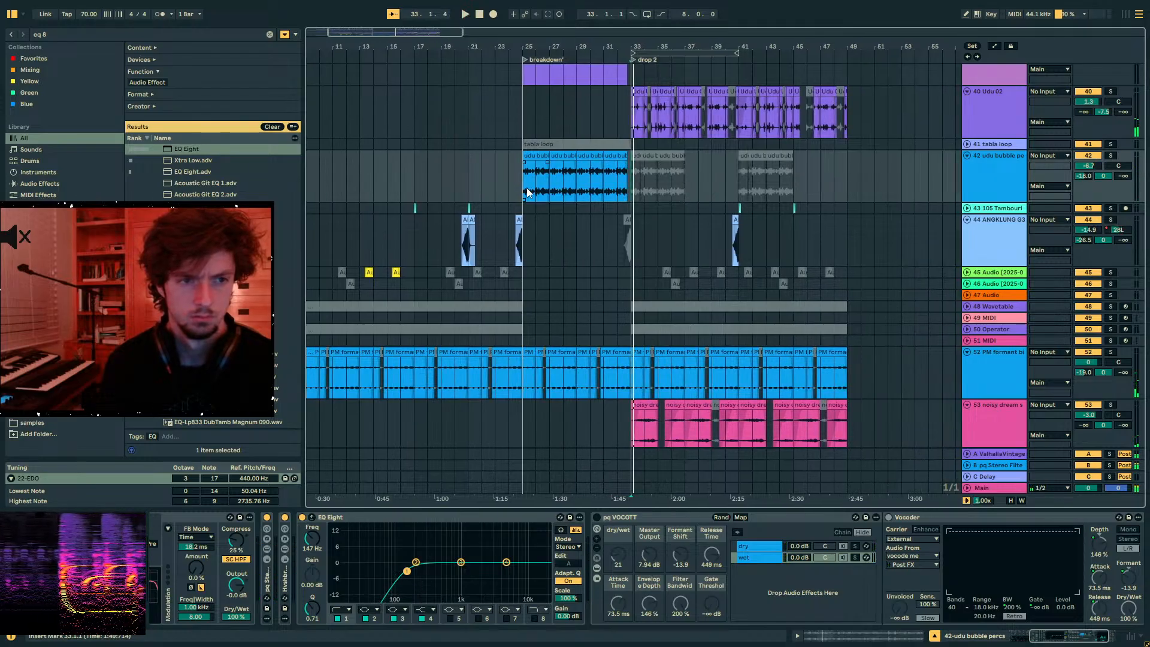
pyautogui.press('space')
pyautogui.press('+')
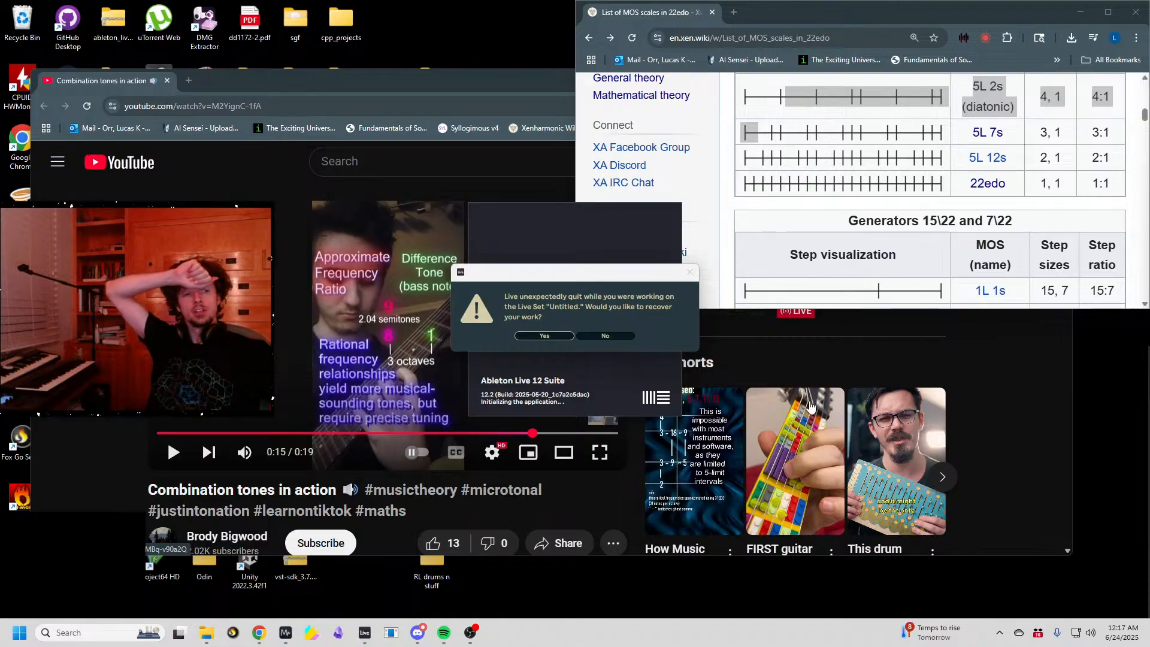
# - Recover the Live Set after the crash and play the arrangement from bar 11
pyautogui.click(534, 335)
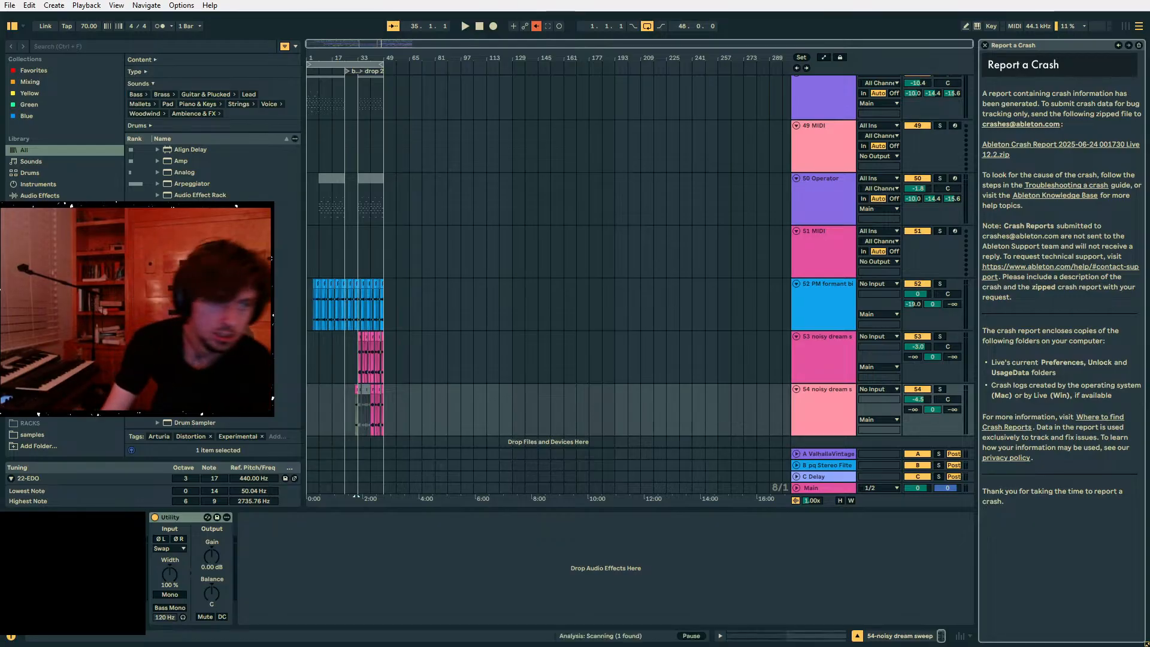
pyautogui.moveTo(324, 58); pyautogui.dragTo(335, 135)
pyautogui.click(411, 358)
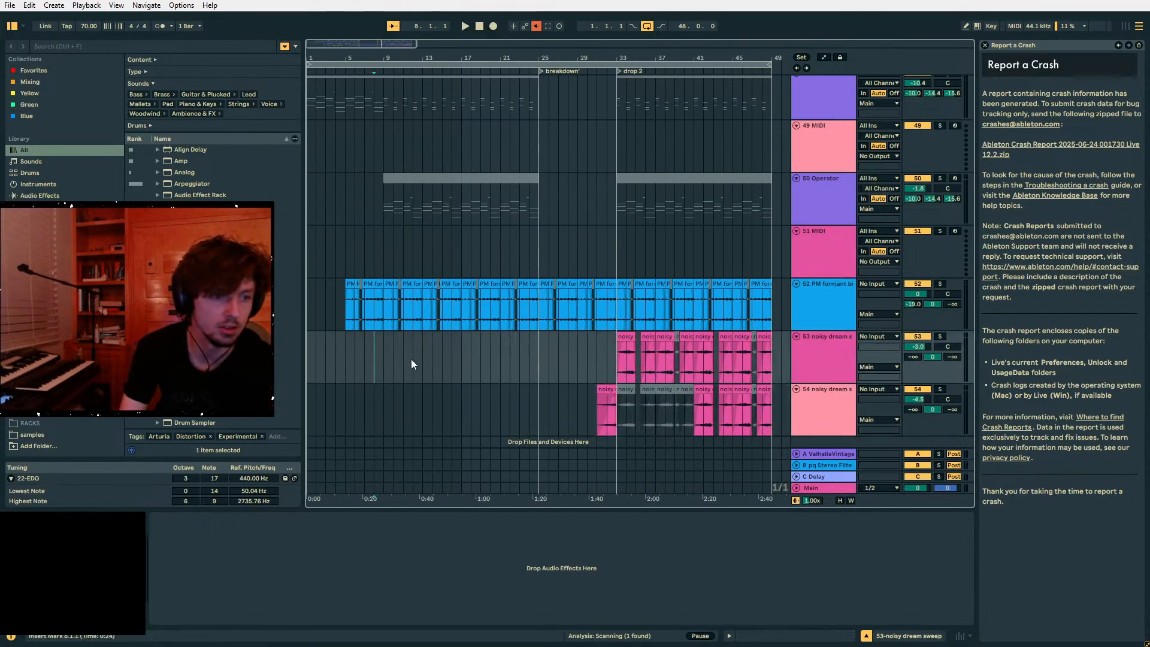
pyautogui.press('space')
pyautogui.scroll(3, 476, 357)
pyautogui.scroll(5, 476, 357)
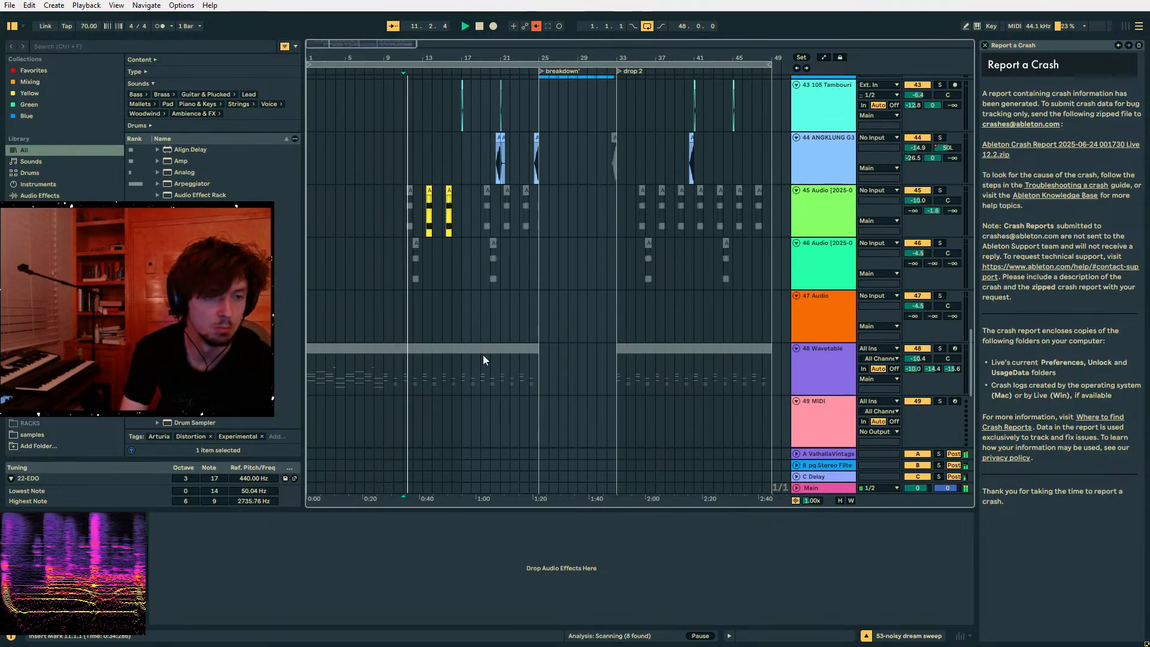
# - On the pq Stereo Filter + Swap Delay return, map The Spellbook's first four parameters to f1, f2, f3 and f4
pyautogui.click(830, 465)
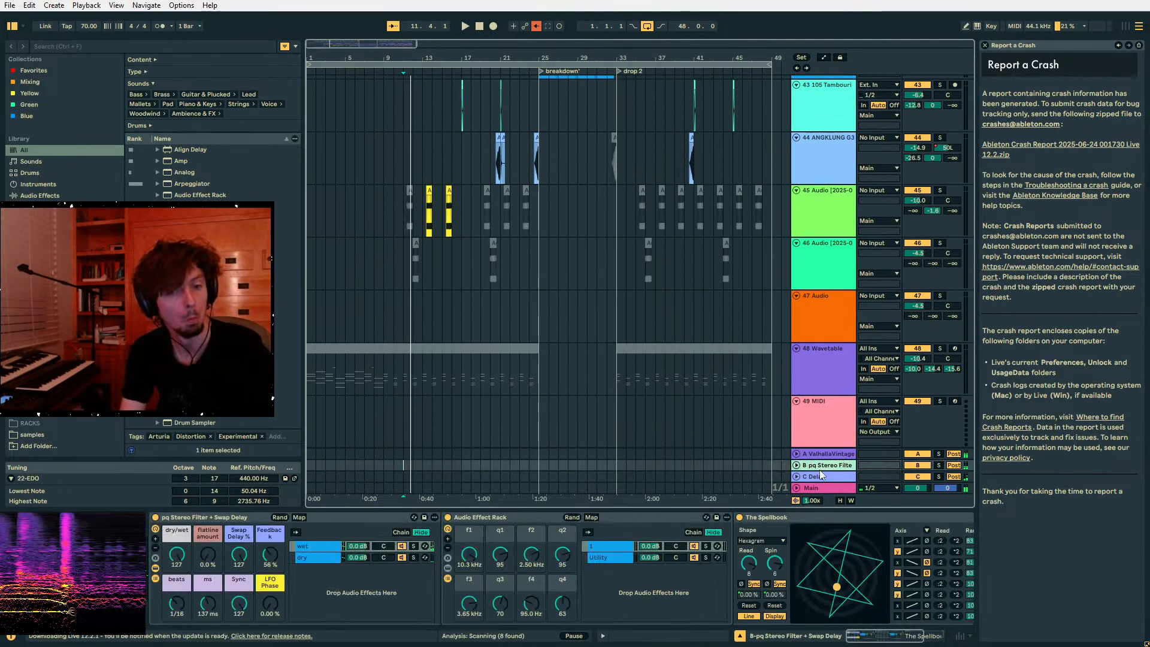
pyautogui.click(826, 517)
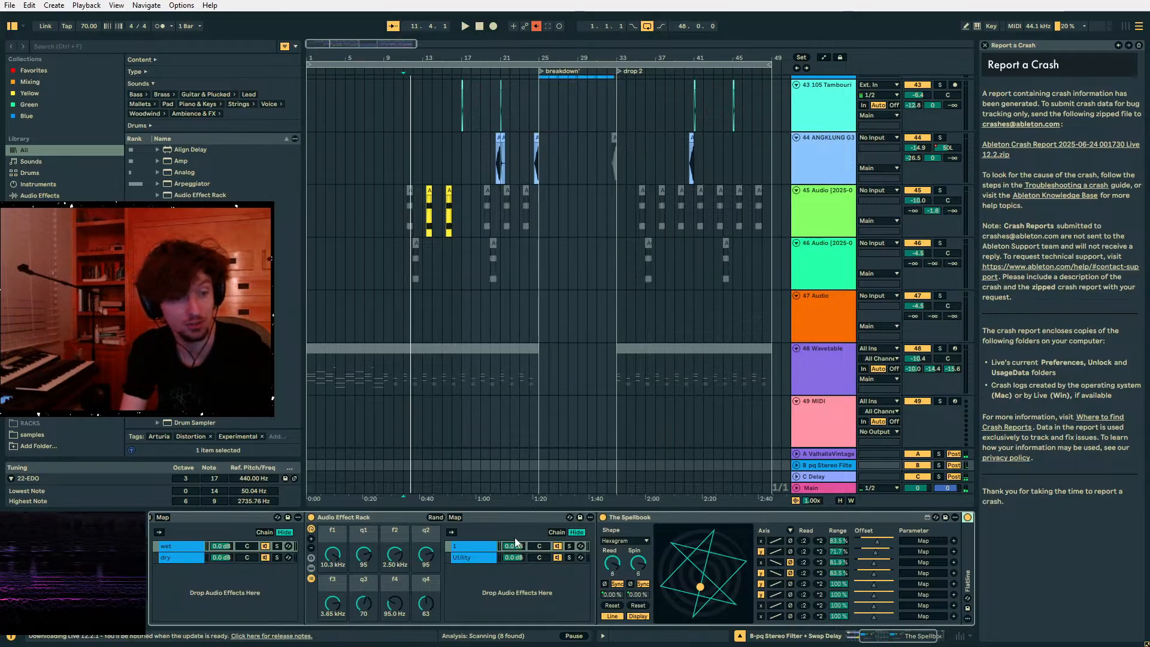
pyautogui.click(916, 542)
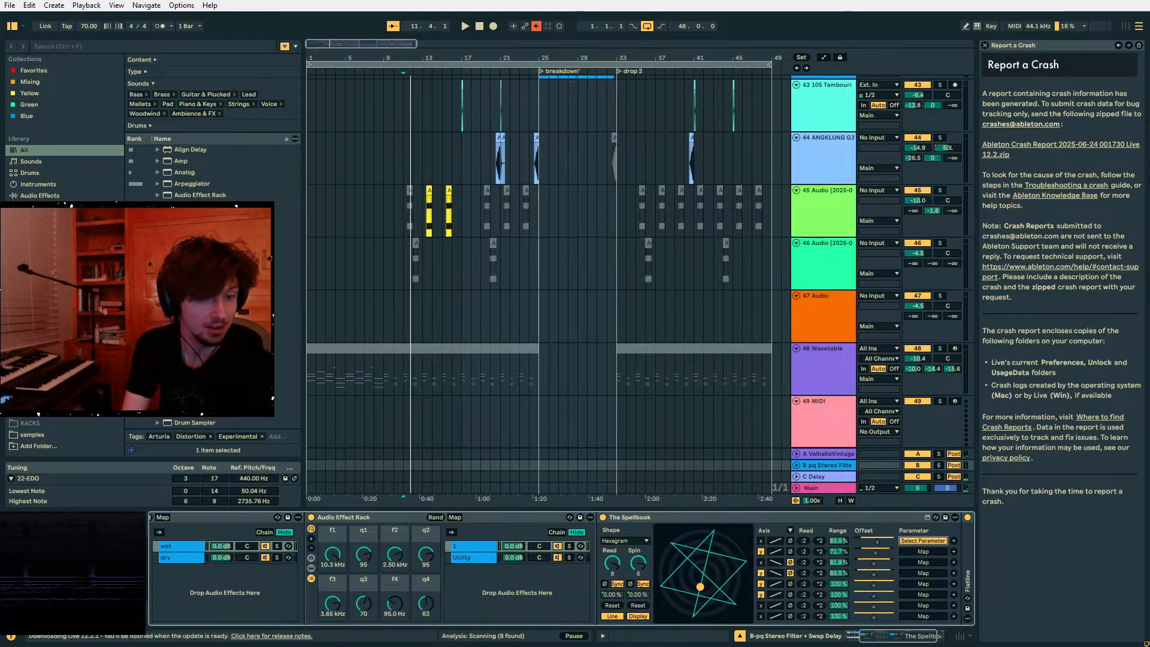
pyautogui.click(392, 559)
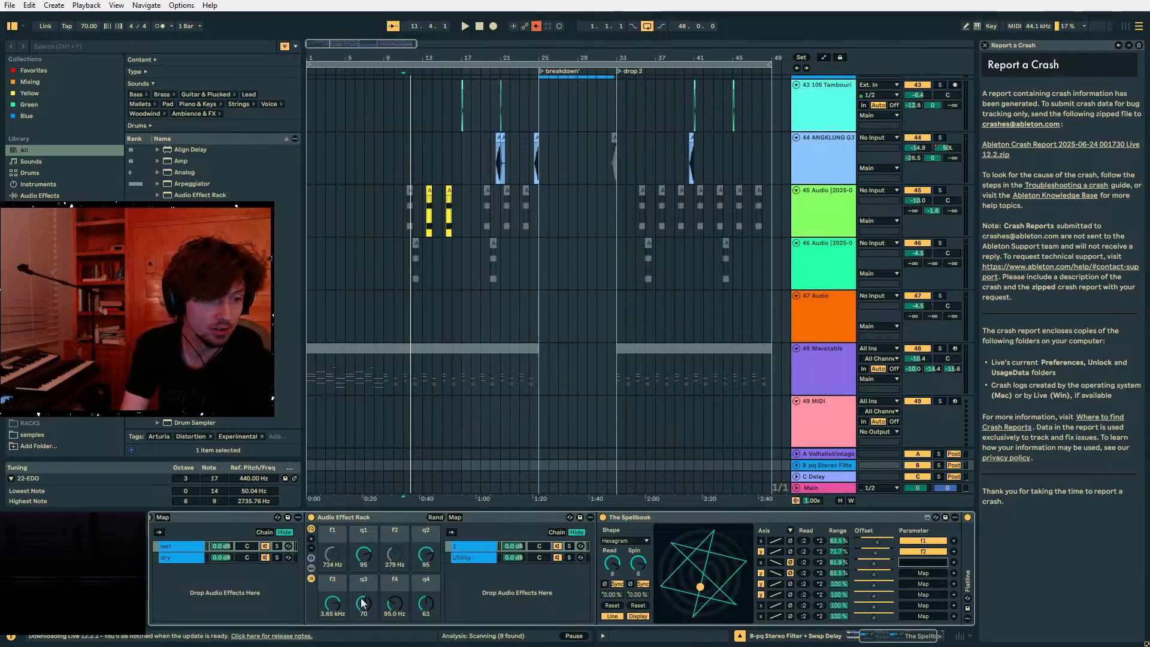
pyautogui.click(337, 604)
pyautogui.click(939, 573)
pyautogui.click(395, 604)
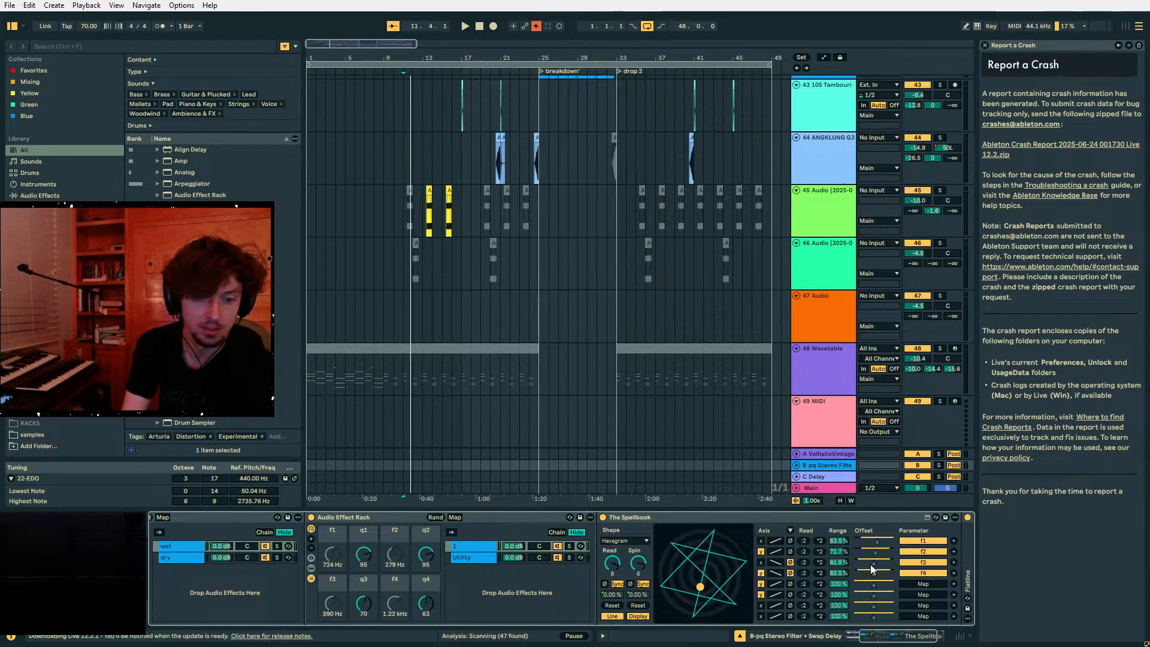
# - Map The Spellbook's remaining four parameters to the rack's q1, q2, q3 and q4 macros
pyautogui.click(912, 583)
pyautogui.click(374, 552)
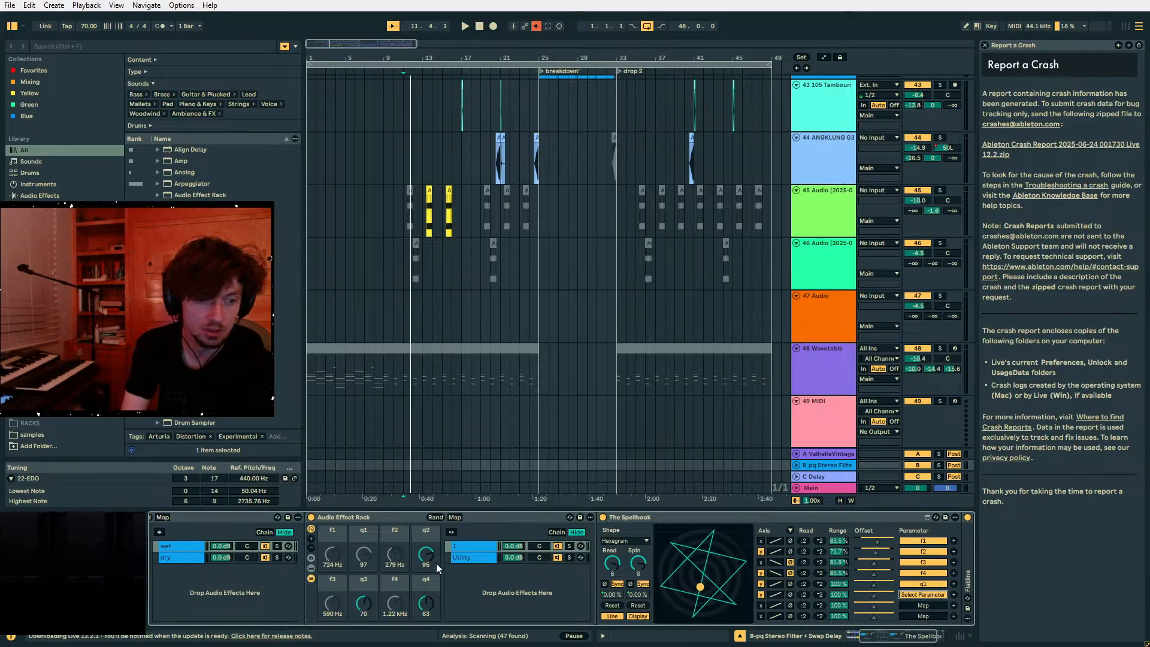
pyautogui.click(427, 556)
pyautogui.click(923, 605)
pyautogui.click(364, 603)
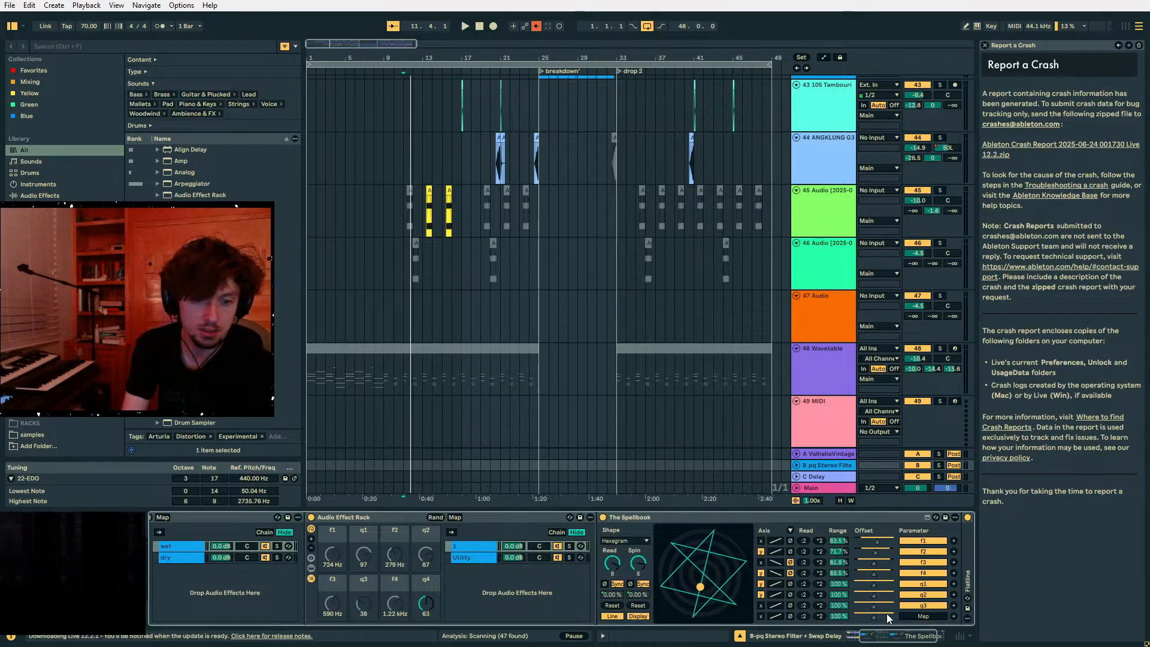
pyautogui.click(923, 616)
pyautogui.click(426, 604)
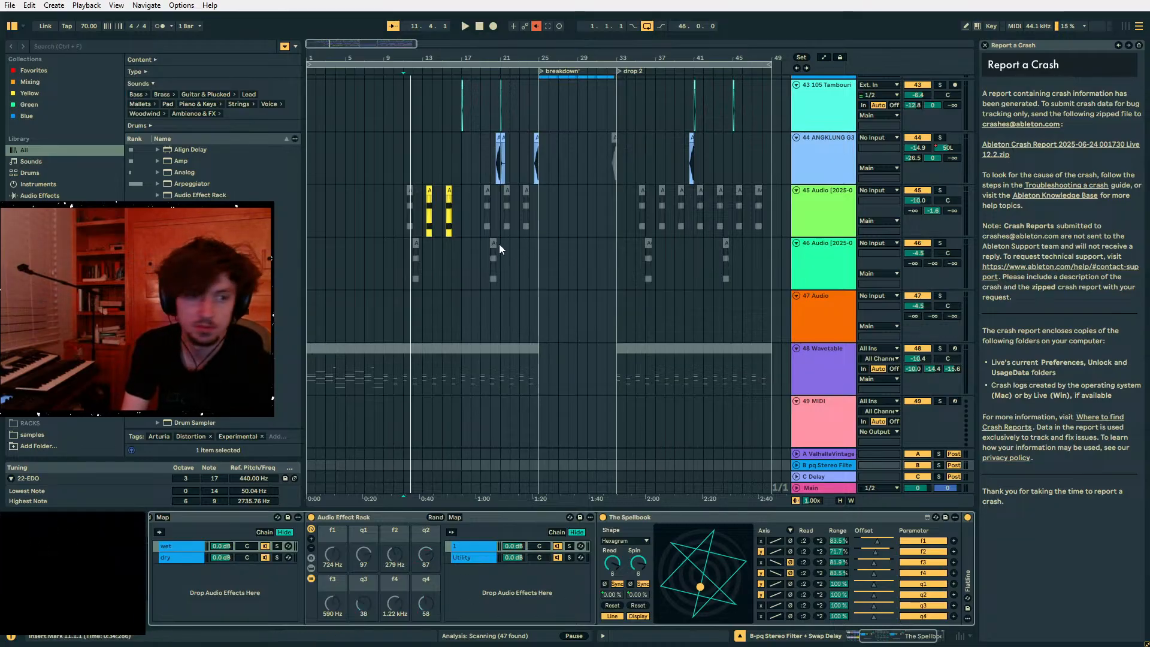
# - Play from bar 12 and look over the recovered tracks up to the breakdown
pyautogui.click(415, 259)
pyautogui.press('space')
pyautogui.scroll(6, 499, 267)
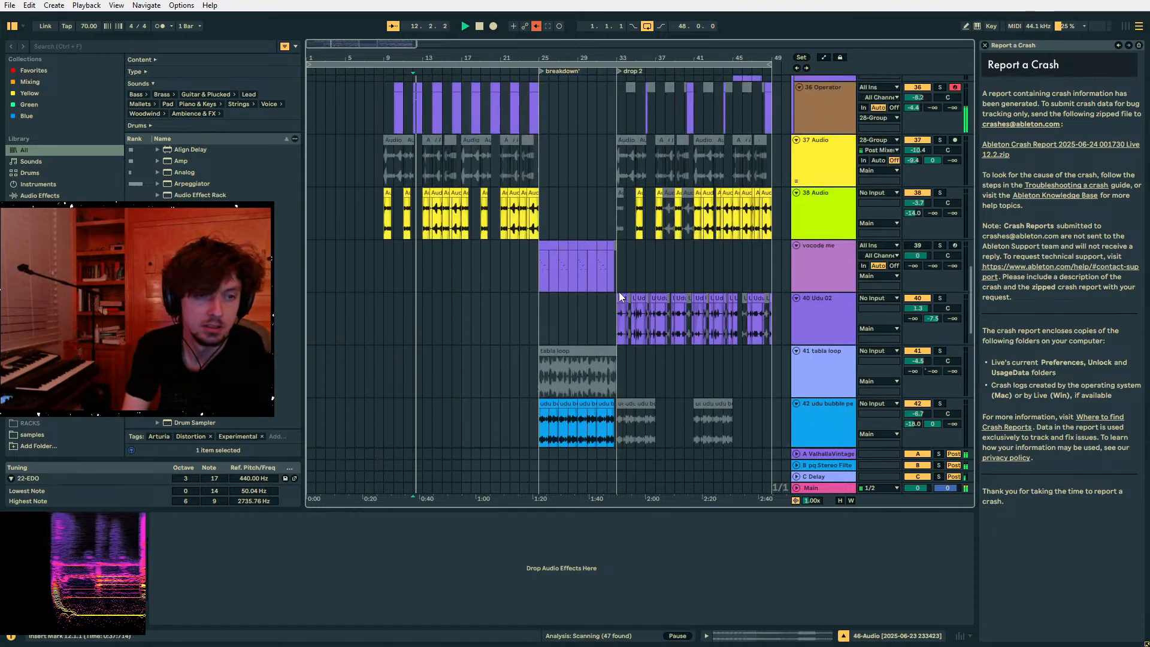
pyautogui.scroll(2, 619, 293)
pyautogui.press('space')
pyautogui.click(529, 343)
pyautogui.scroll(2, 645, 344)
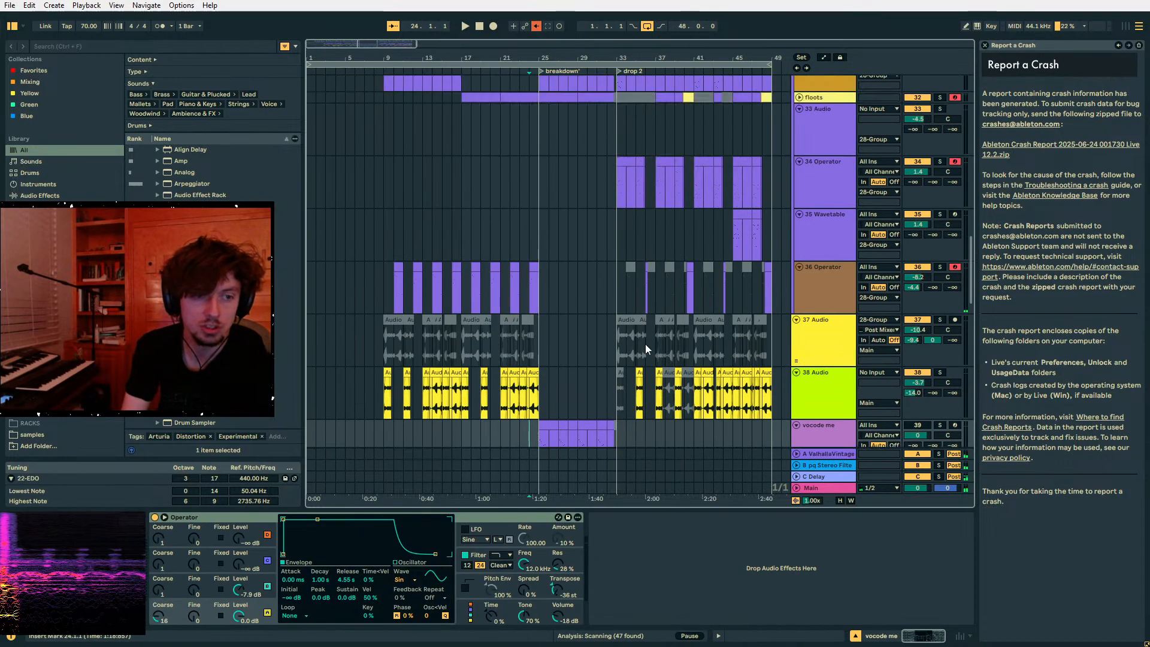
# - Unfold the floots track, check its Serum 2 instrument, and close the crash report panel
pyautogui.scroll(4, 645, 343)
pyautogui.click(552, 259)
pyautogui.click(806, 303)
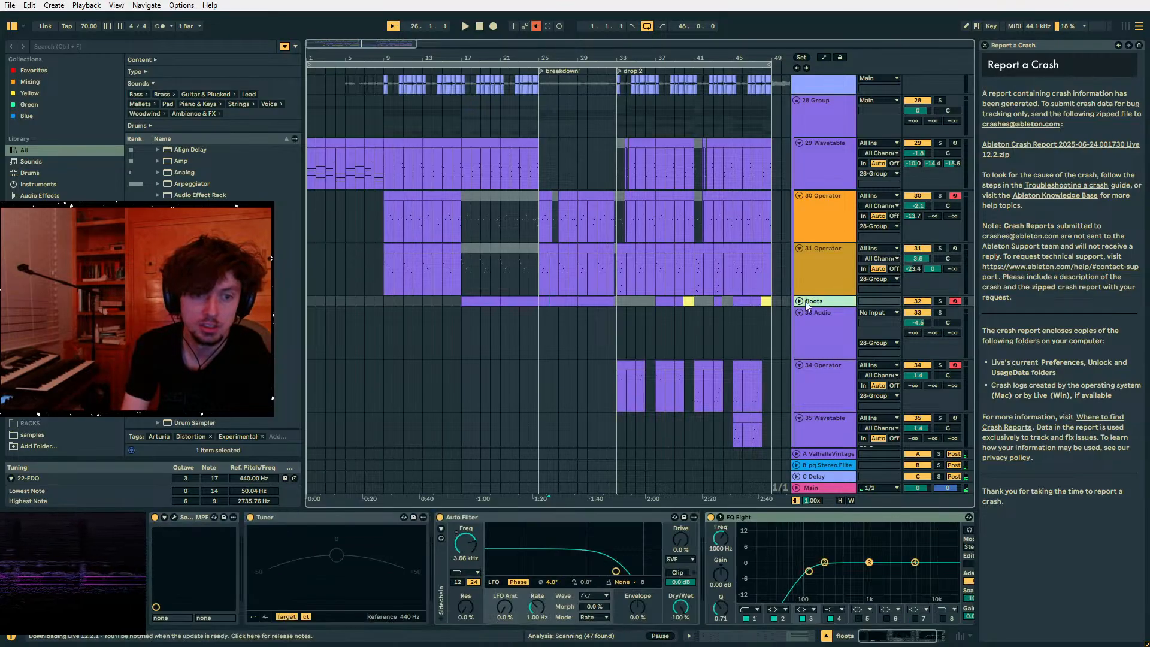
pyautogui.click(801, 301)
pyautogui.click(490, 323)
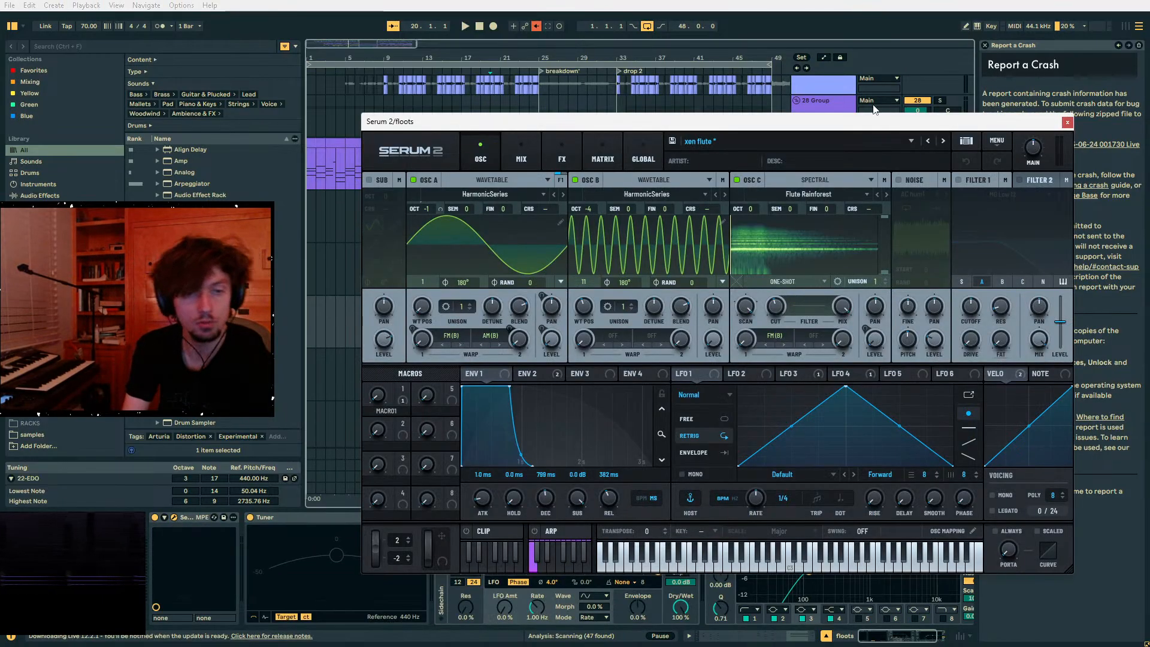
pyautogui.click(1067, 122)
pyautogui.click(984, 45)
pyautogui.scroll(-3, 775, 253)
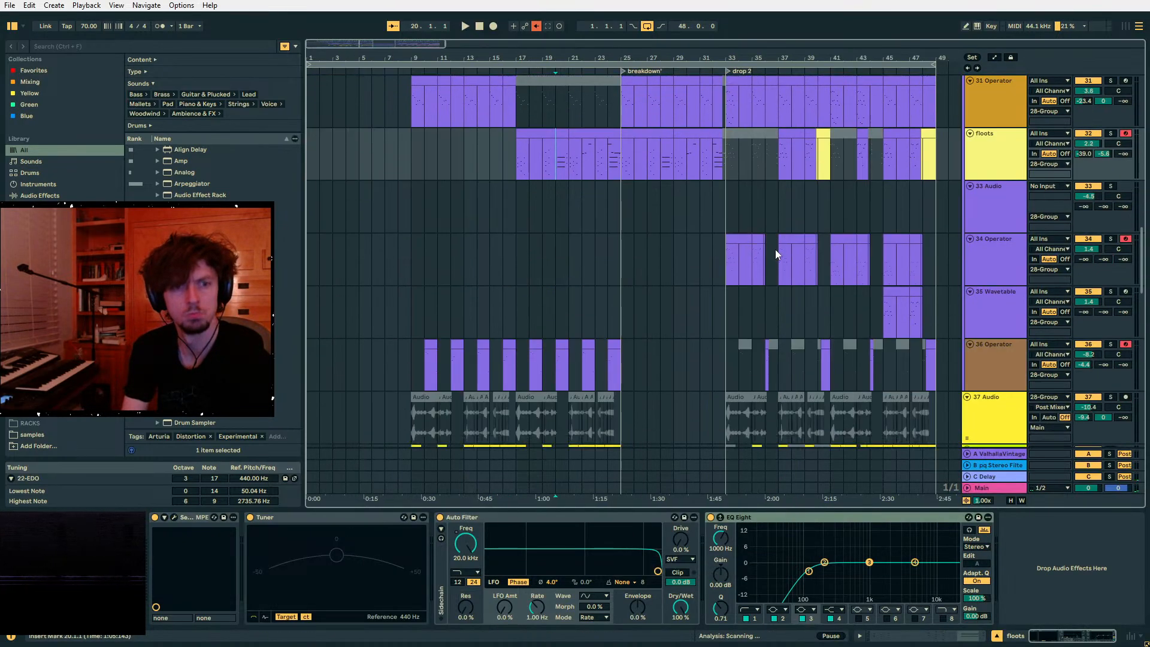
# - Look over the recovered arrangement's tracks and the device chain of the pq Stereo Filter + Swap Delay return
pyautogui.scroll(-8, 773, 255)
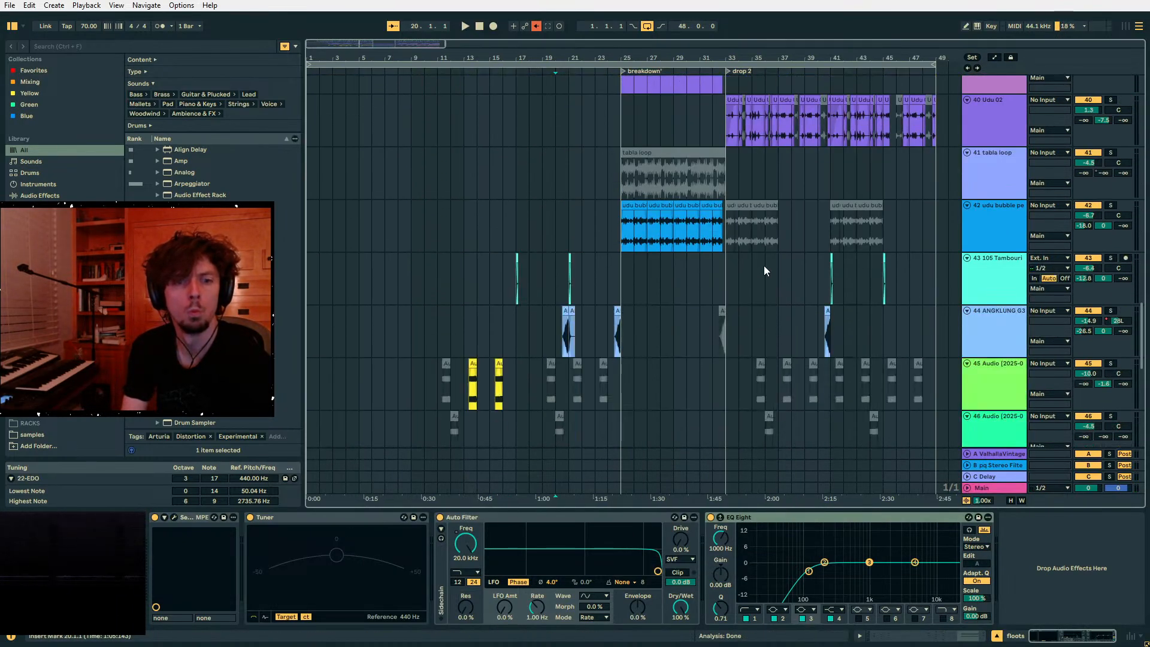
pyautogui.scroll(-8, 765, 266)
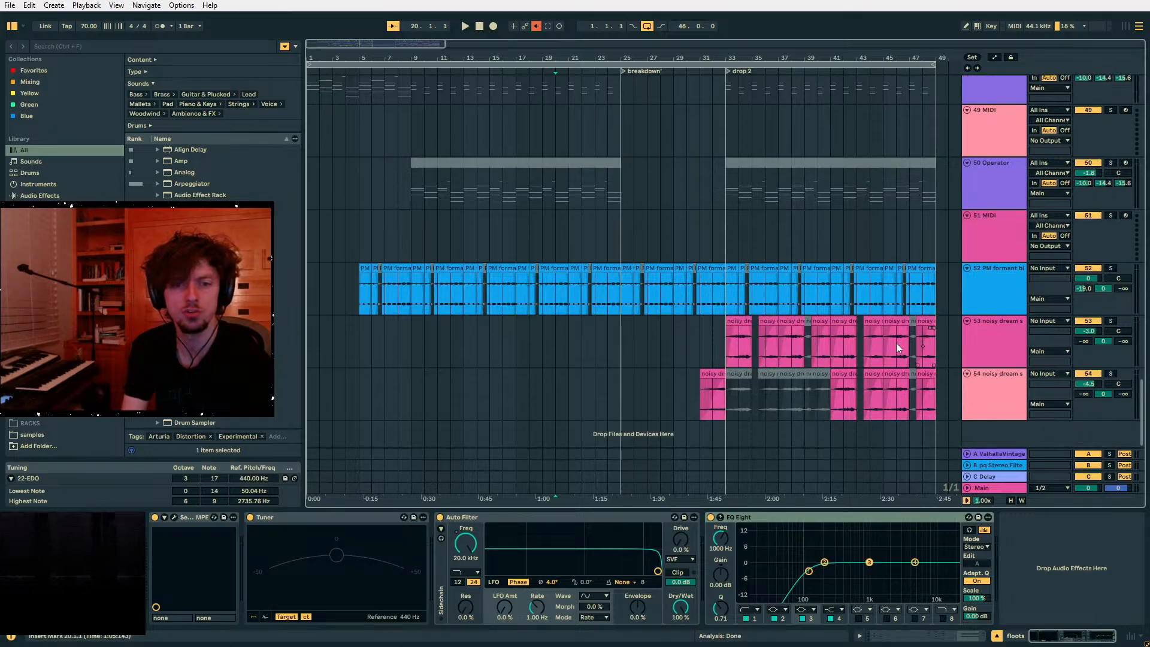
pyautogui.click(987, 466)
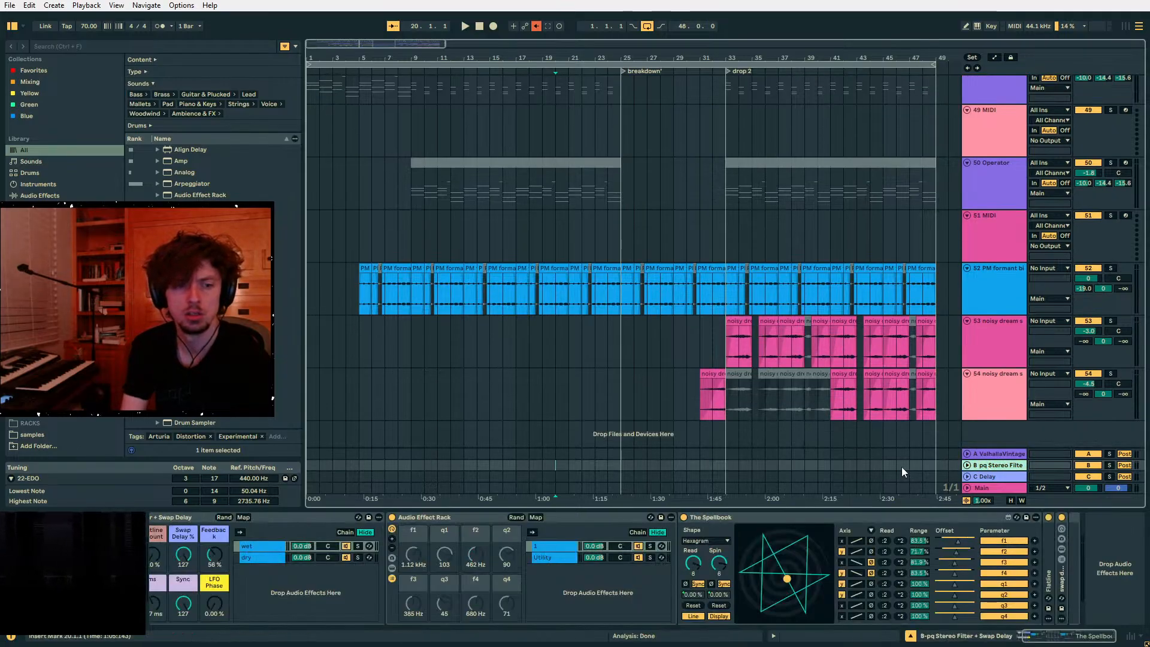
pyautogui.scroll(2, 874, 358)
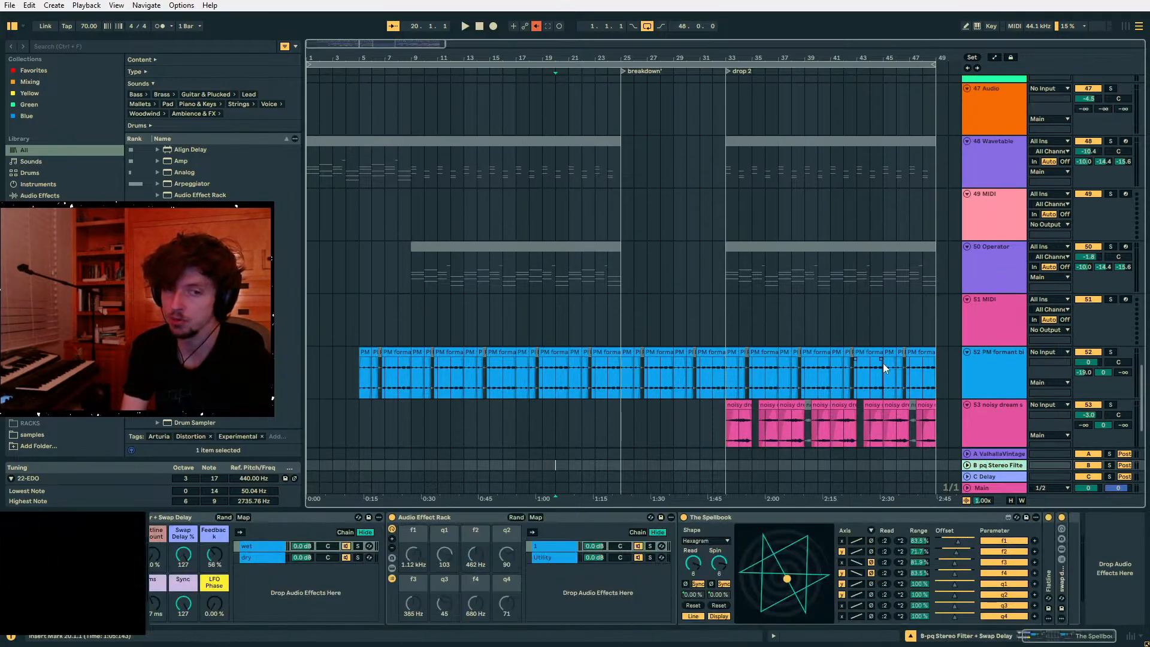
pyautogui.scroll(-2, 883, 363)
pyautogui.scroll(5, 905, 397)
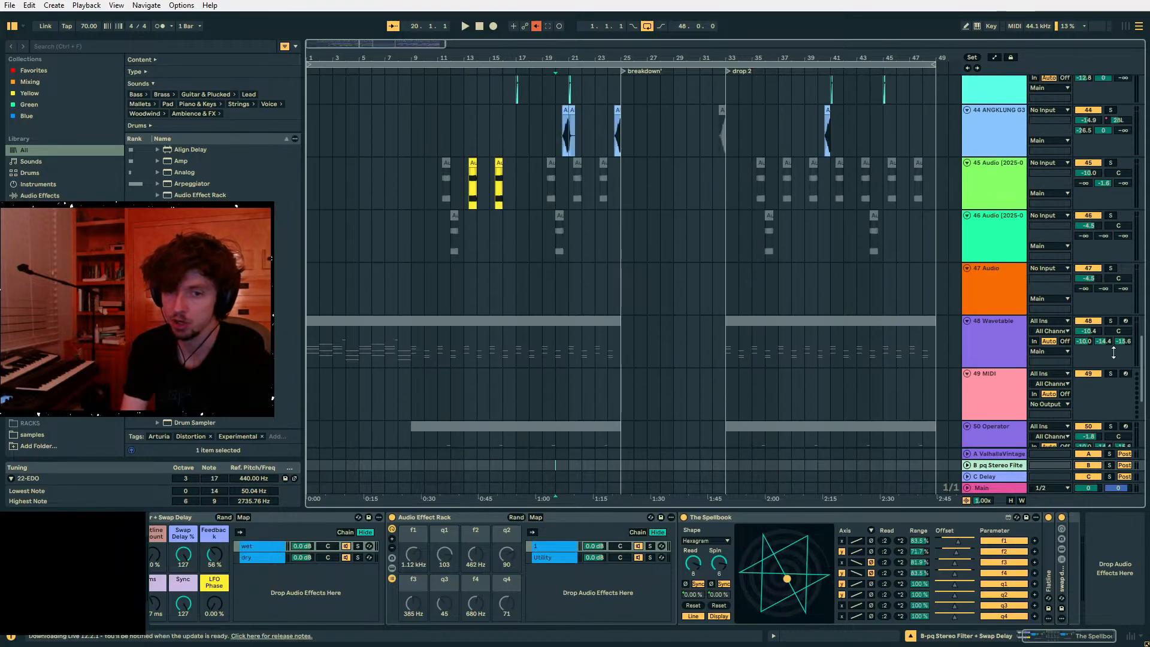
pyautogui.scroll(10, 1120, 299)
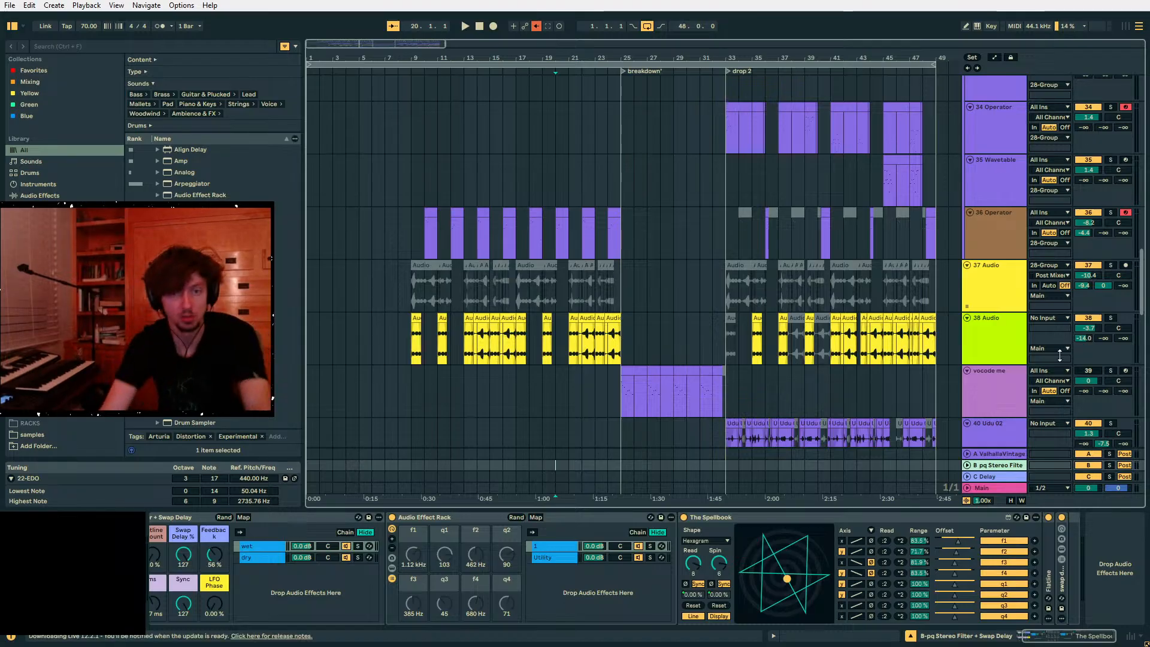
pyautogui.scroll(8, 978, 330)
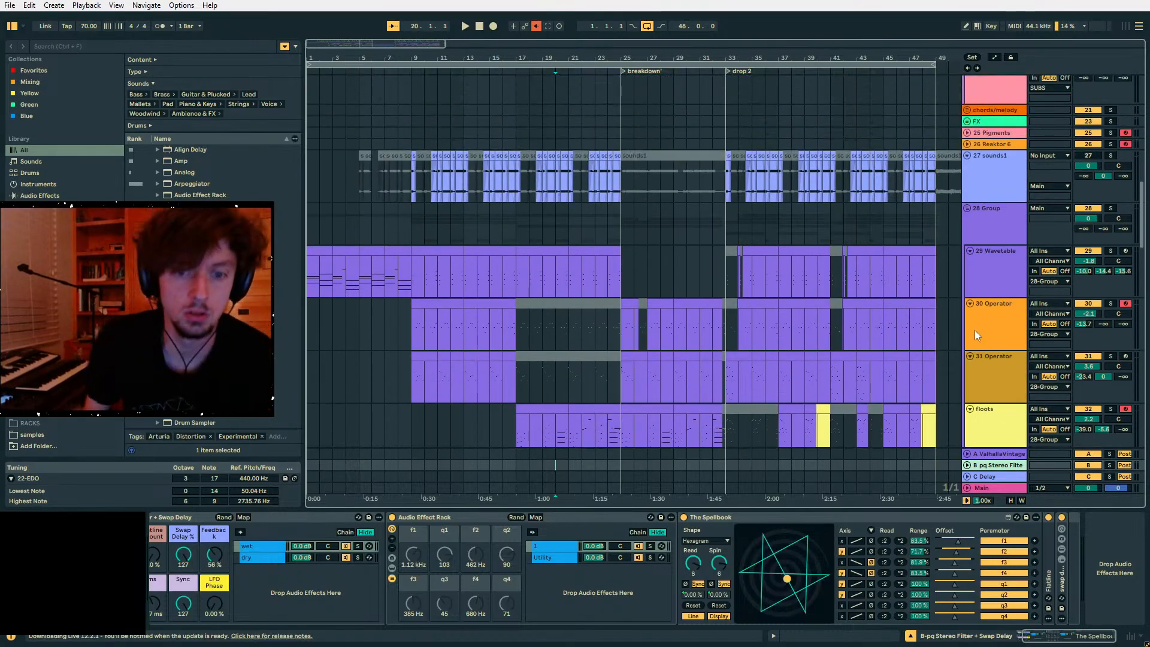
# - Check the devices on the floots, 29 Wavetable and 19 Hip-Hop Sub tracks
pyautogui.click(975, 331)
pyautogui.click(1018, 363)
pyautogui.scroll(-2, 991, 331)
pyautogui.click(991, 330)
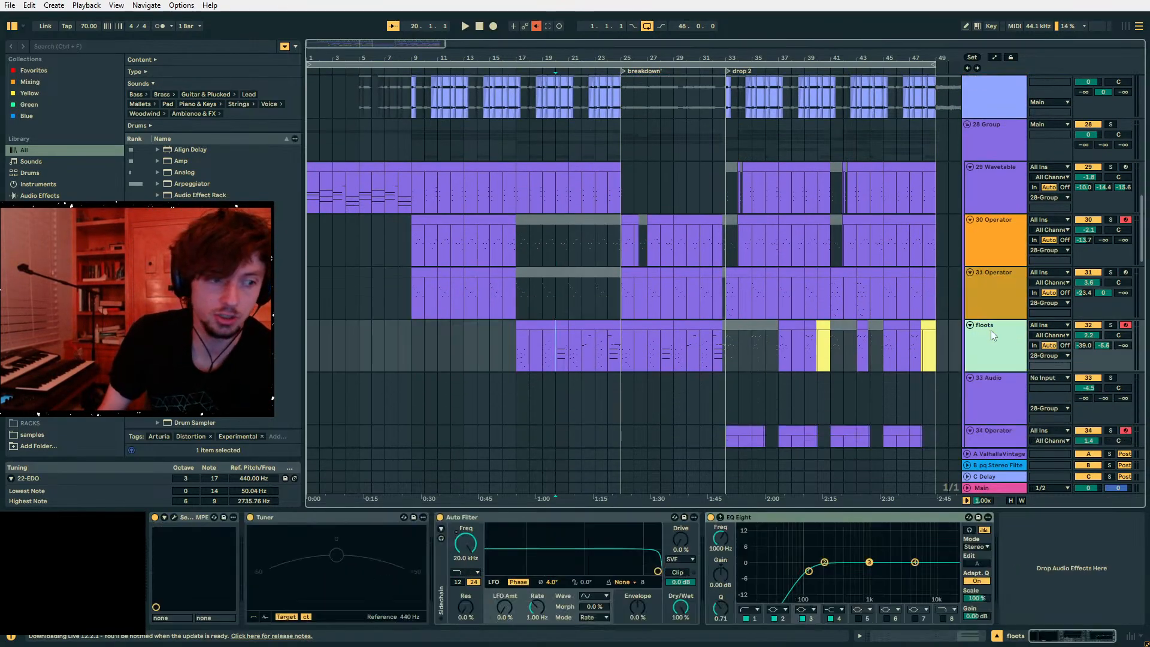
pyautogui.scroll(-1, 990, 329)
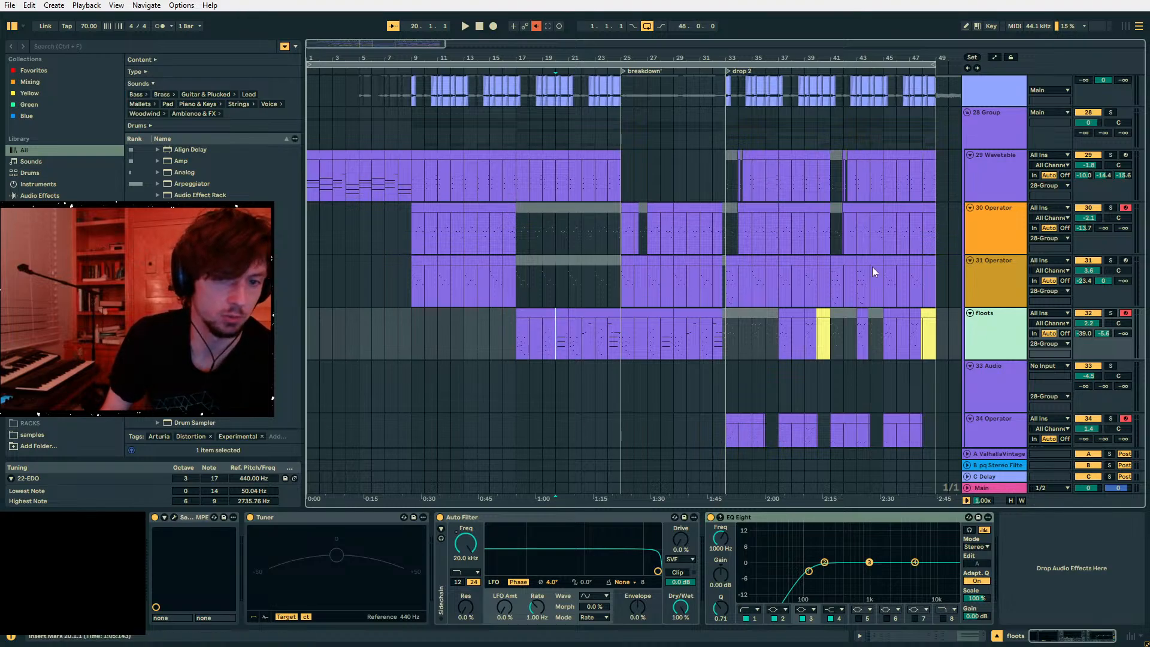
pyautogui.scroll(4, 1001, 246)
pyautogui.click(996, 283)
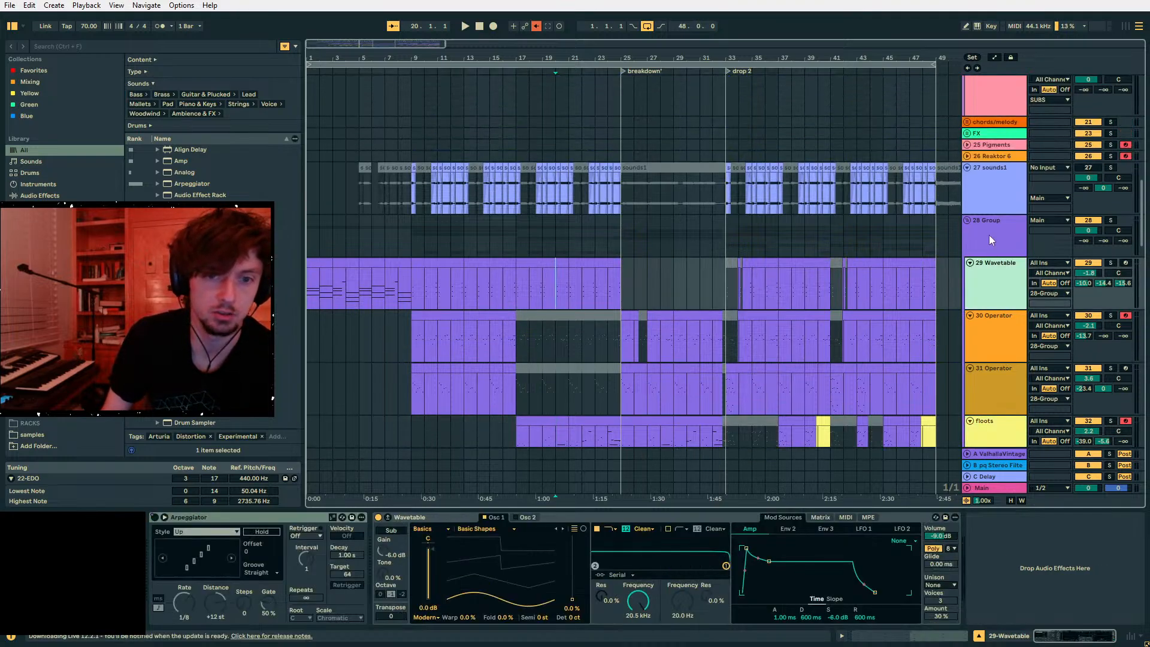
pyautogui.scroll(8, 989, 239)
pyautogui.click(985, 253)
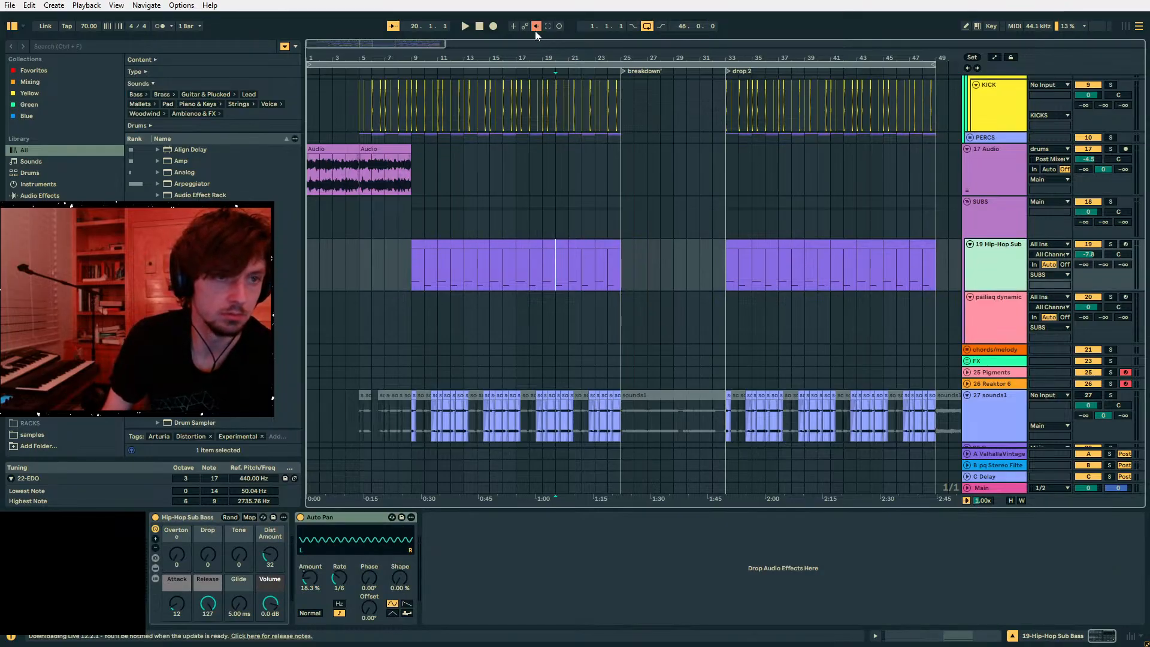
# - Recheck the device chains of 29 Wavetable and floots, looking over the drum and sub tracks in between
pyautogui.scroll(-8, 966, 334)
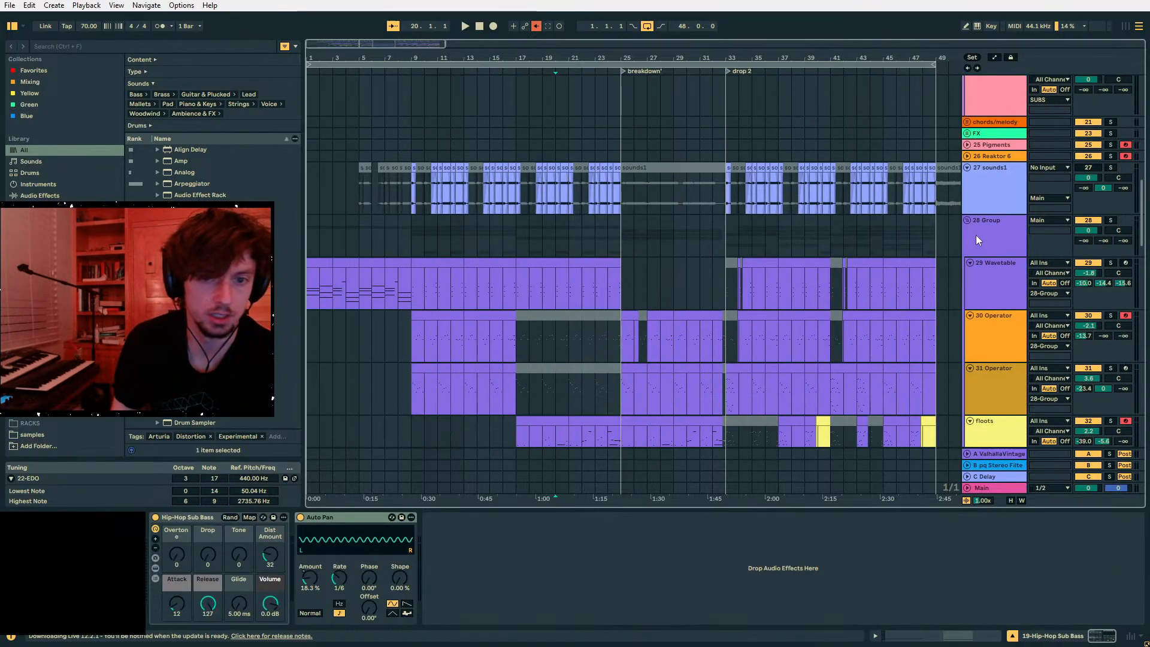
pyautogui.click(976, 240)
pyautogui.click(987, 268)
pyautogui.scroll(10, 987, 268)
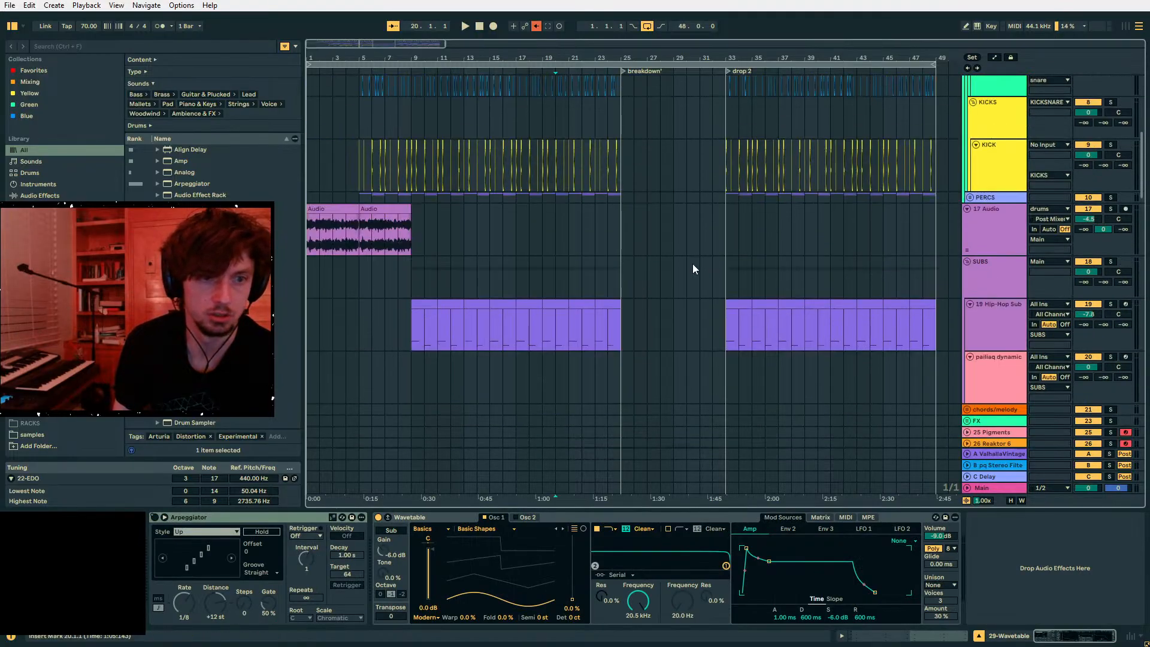
pyautogui.scroll(-8, 693, 268)
pyautogui.click(990, 282)
pyautogui.scroll(-2, 990, 299)
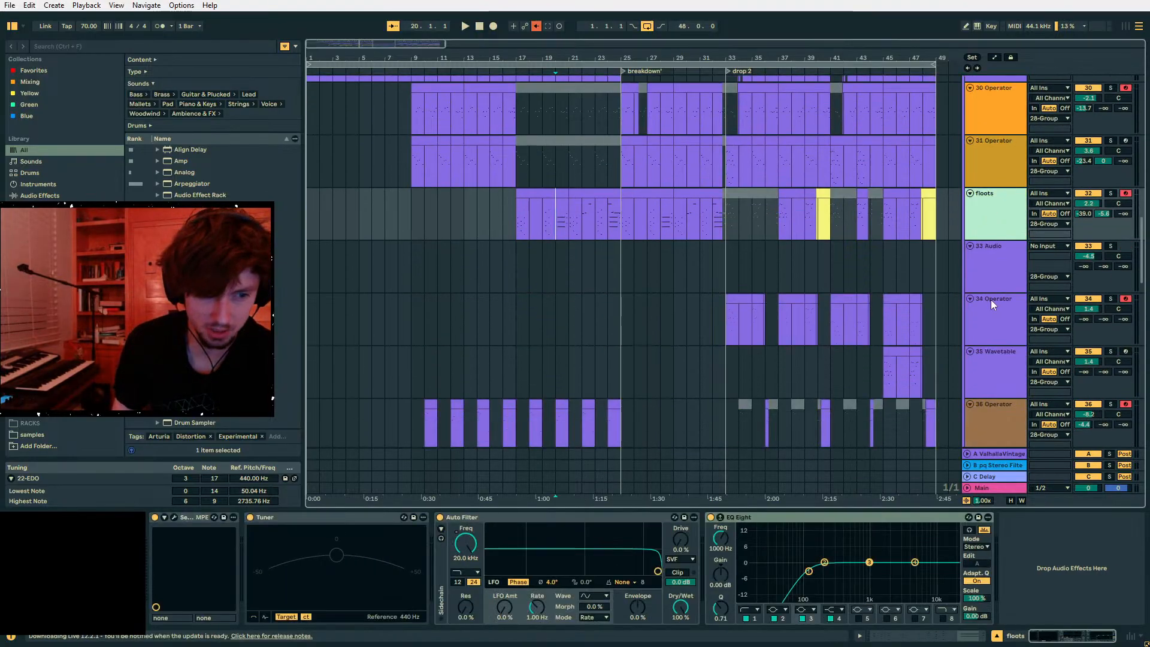
pyautogui.scroll(-8, 990, 299)
# - Inspect the 38 Audio device chain, folding its EQ Eight, Saturator and OTT and hiding the PHAT RACK's devices
pyautogui.click(993, 309)
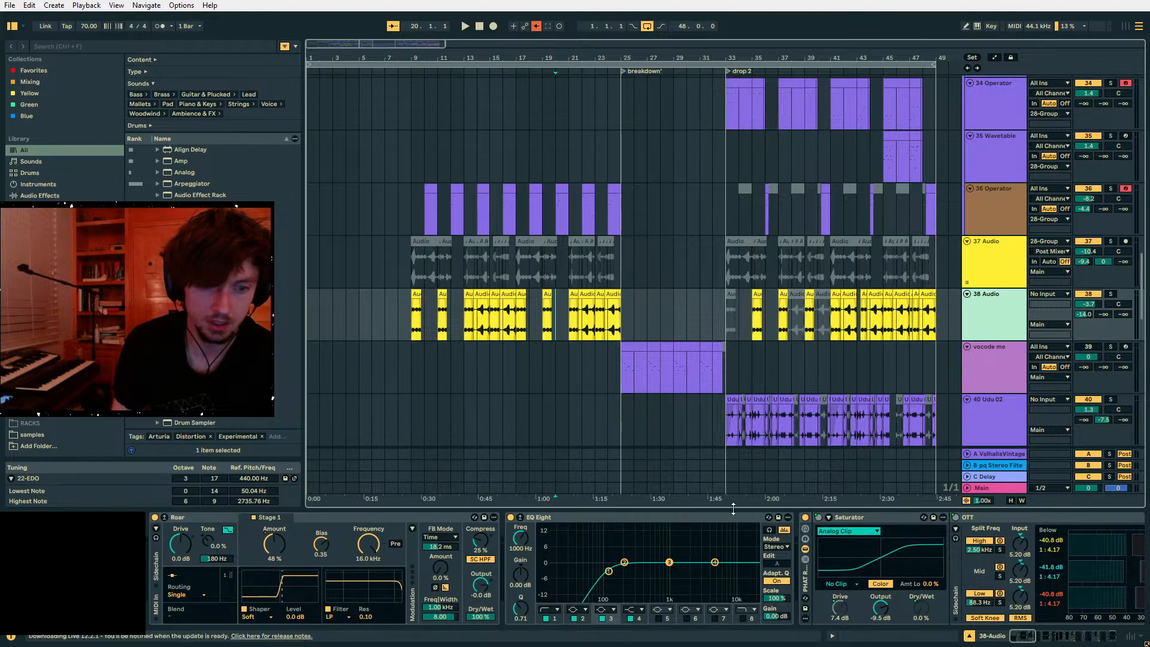
pyautogui.doubleClick(635, 517)
pyautogui.doubleClick(592, 518)
pyautogui.doubleClick(617, 518)
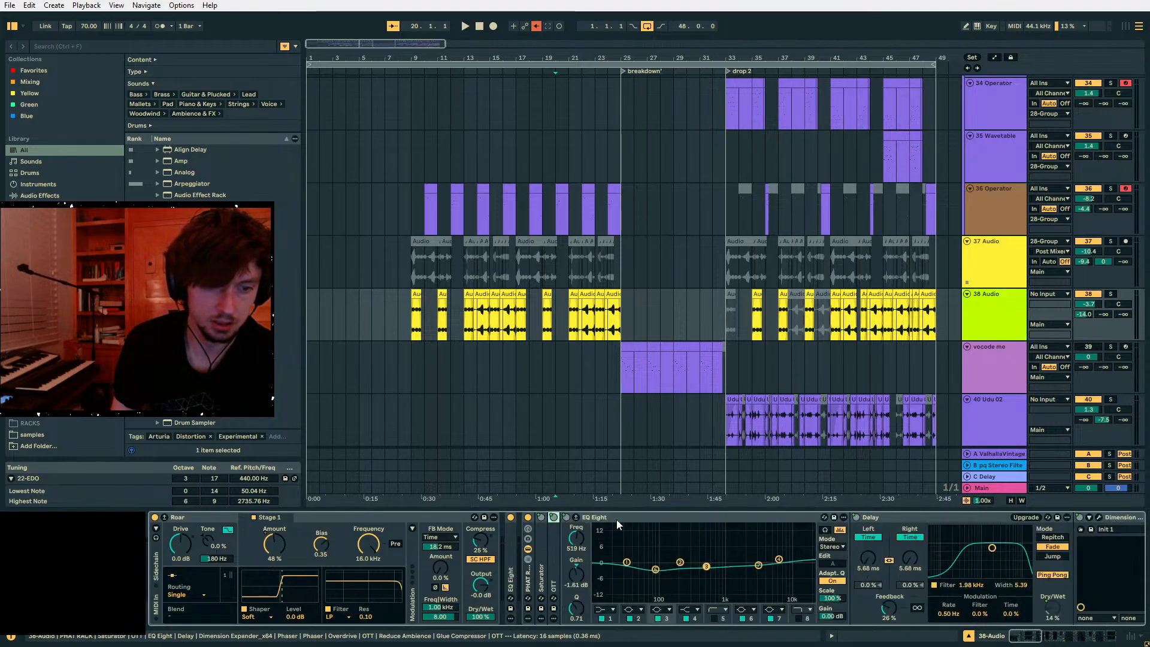
pyautogui.doubleClick(617, 519)
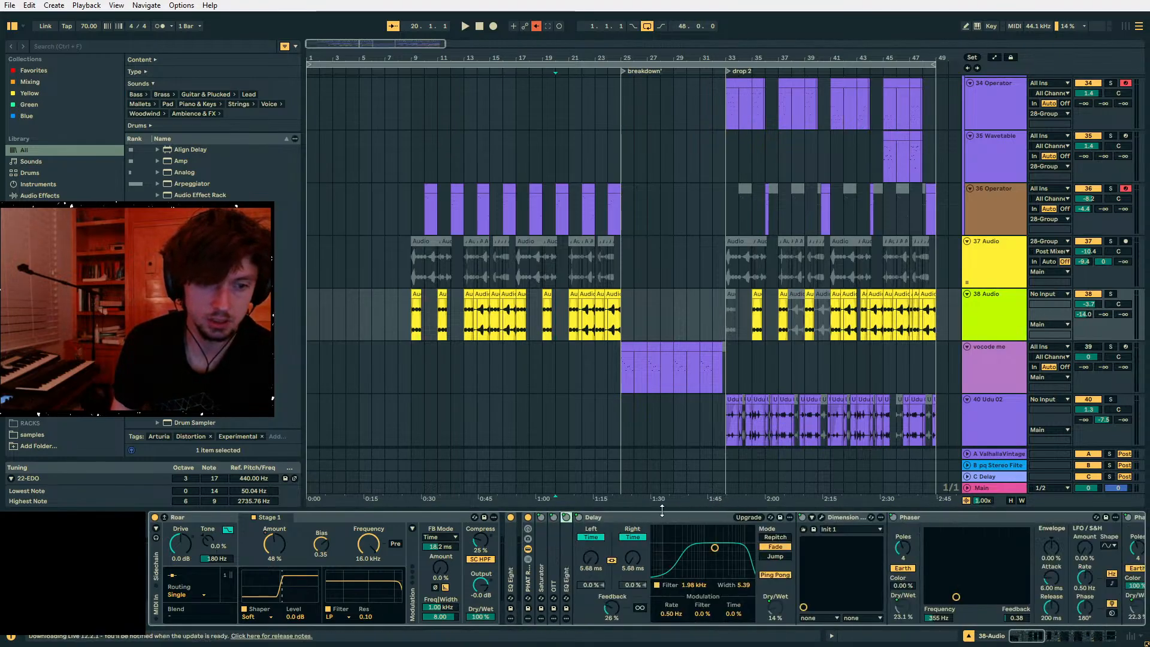
pyautogui.click(527, 548)
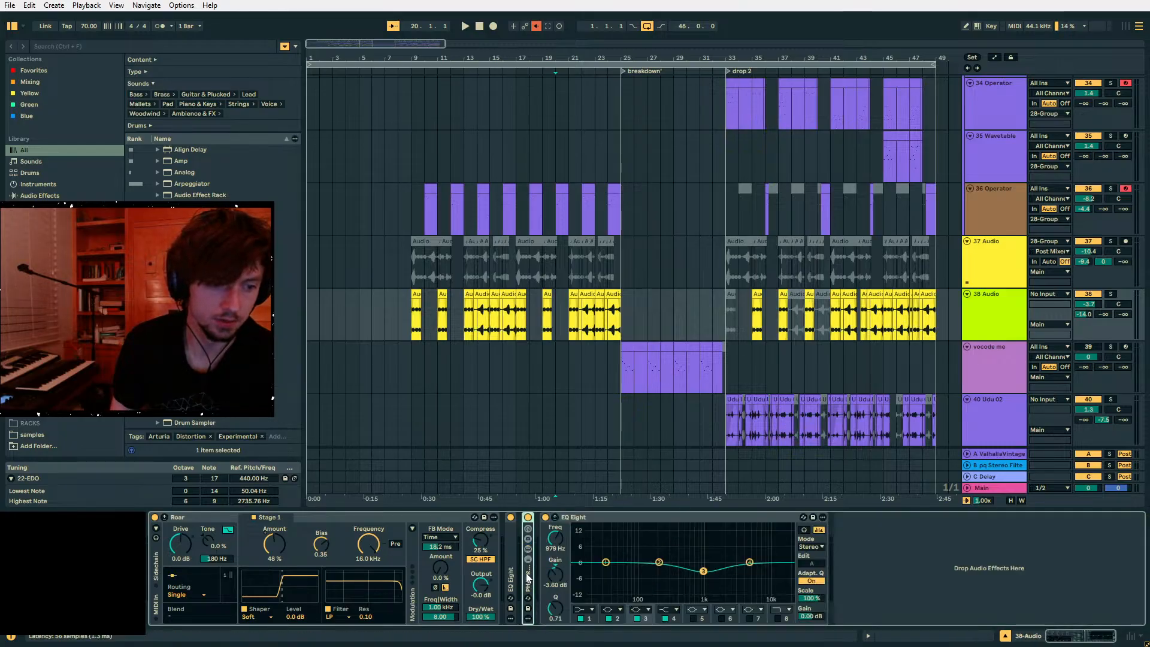
# - Check the udu bubble percs track's device chain through to The Spellbook and Flatline
pyautogui.scroll(-5, 719, 407)
pyautogui.scroll(-4, 805, 371)
pyautogui.click(978, 318)
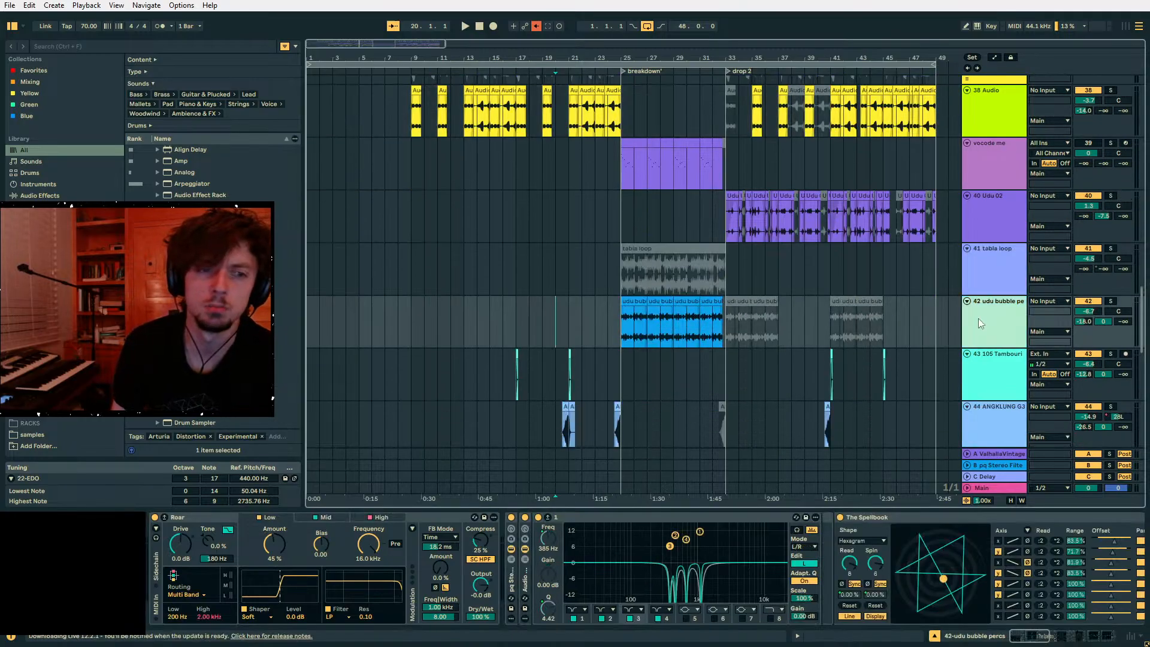
pyautogui.scroll(-4, 917, 520)
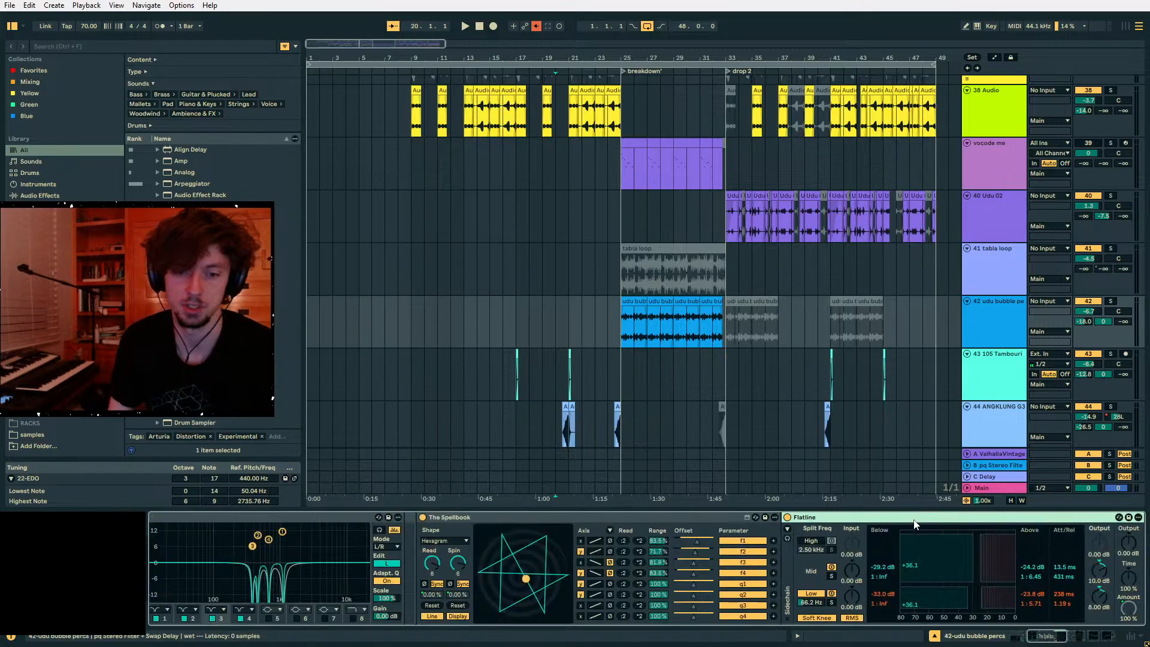
# - Play the arrangement from the start of drop 2 at bar 33 and look over the noisy dream tracks
pyautogui.click(732, 286)
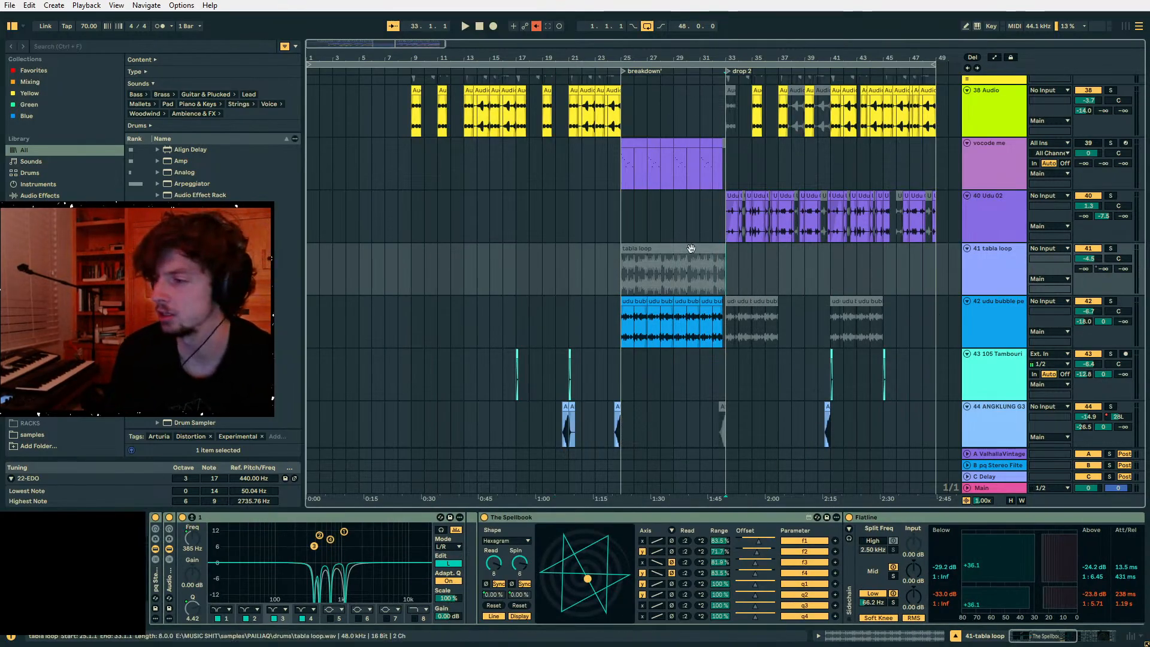
pyautogui.moveTo(718, 52); pyautogui.dragTo(686, 63)
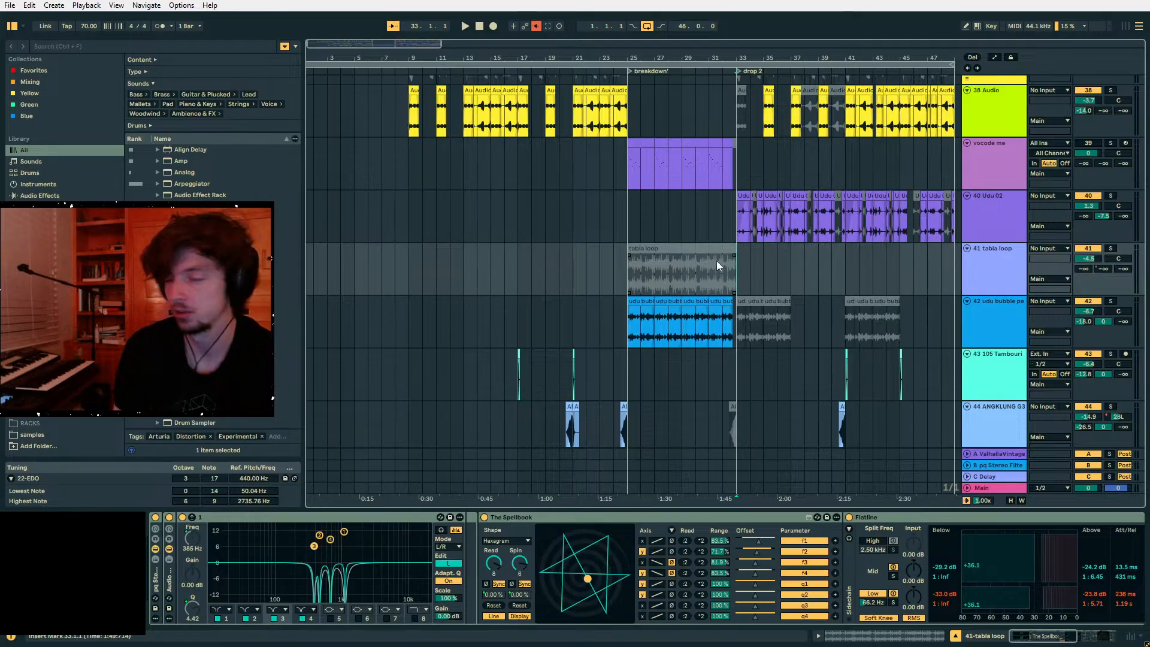
pyautogui.click(620, 262)
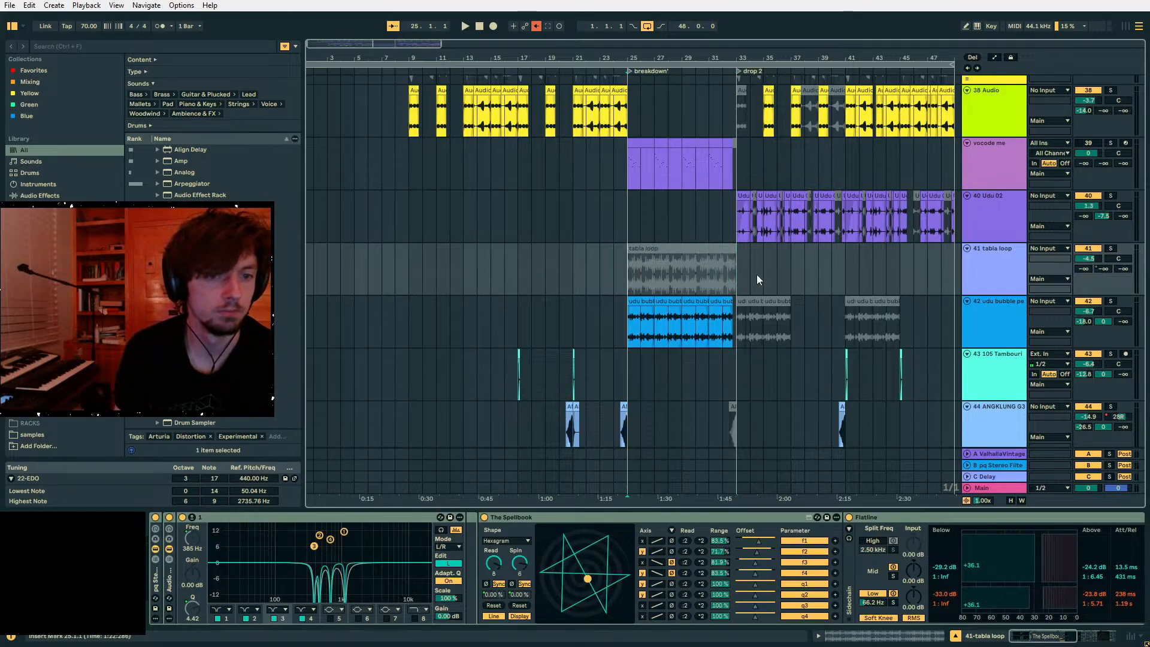
pyautogui.click(735, 276)
pyautogui.press('space')
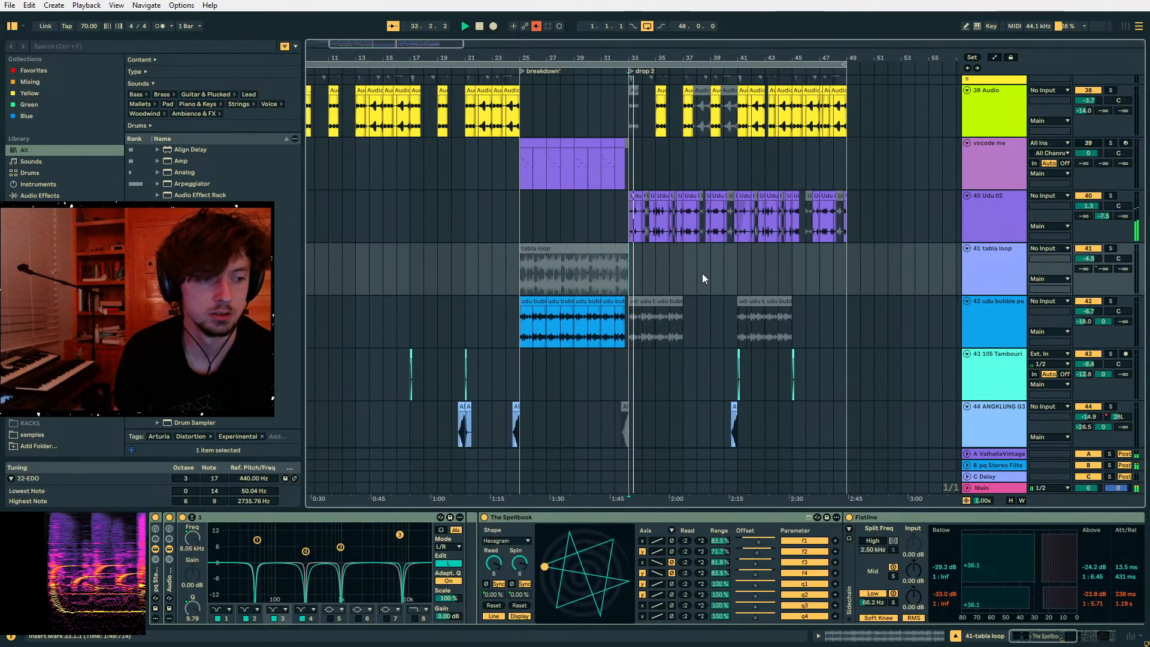
pyautogui.scroll(-5, 653, 264)
pyautogui.scroll(-8, 630, 262)
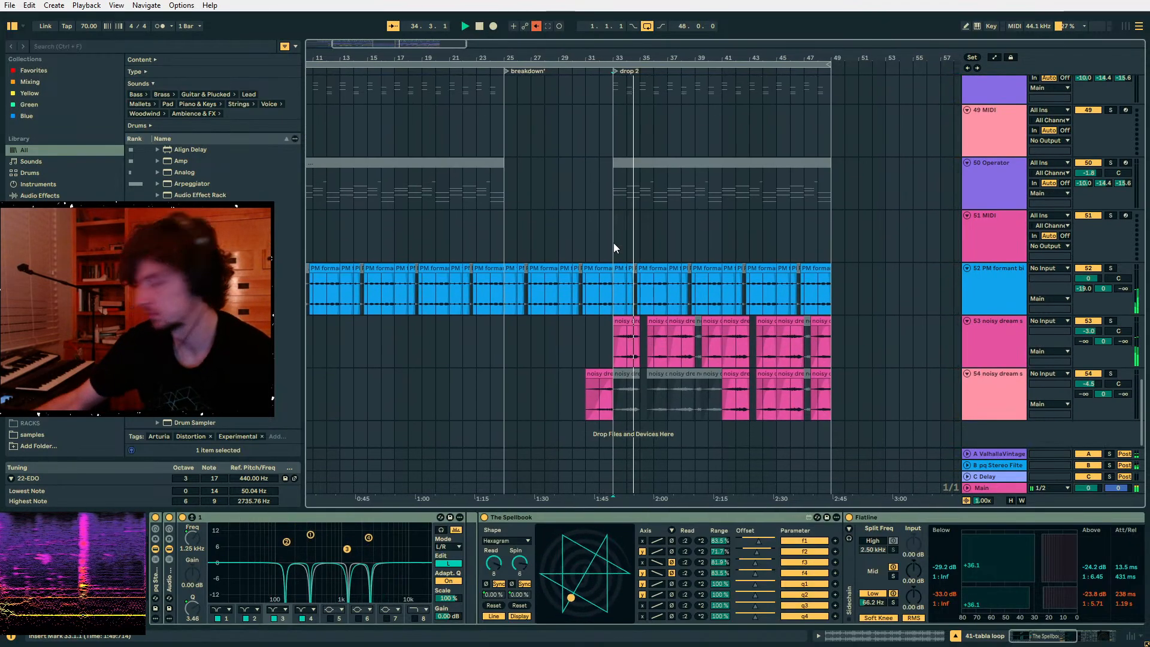
pyautogui.click(613, 242)
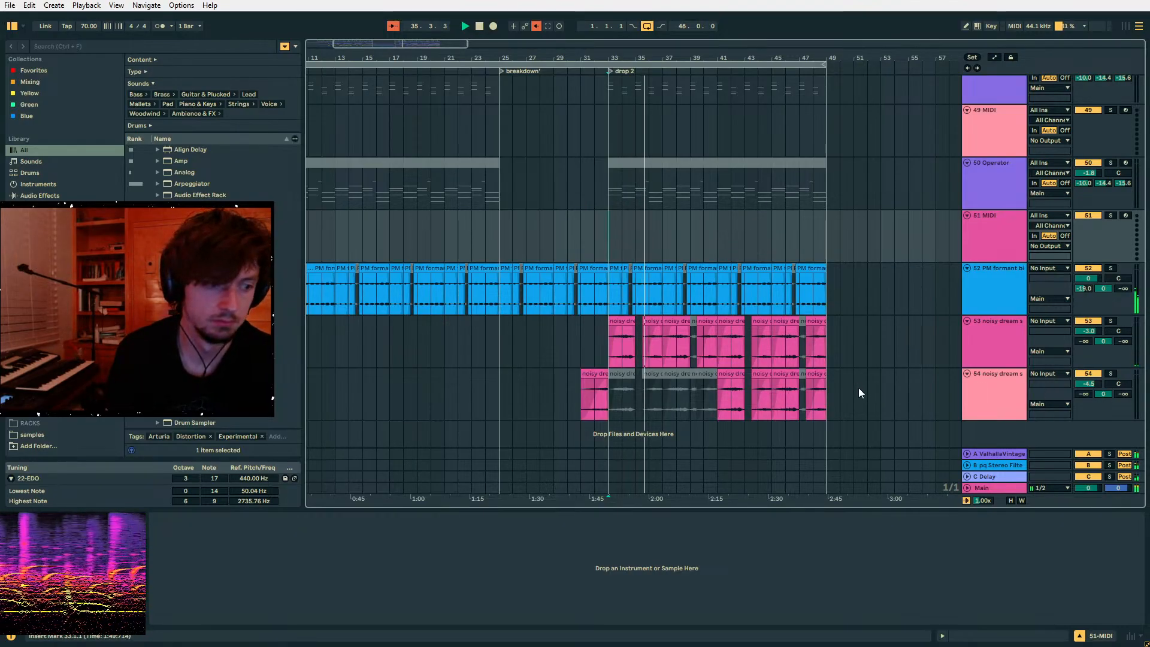
# - Set the bloom mix on the Main track to 24% and hide the plug-in window
pyautogui.click(1002, 485)
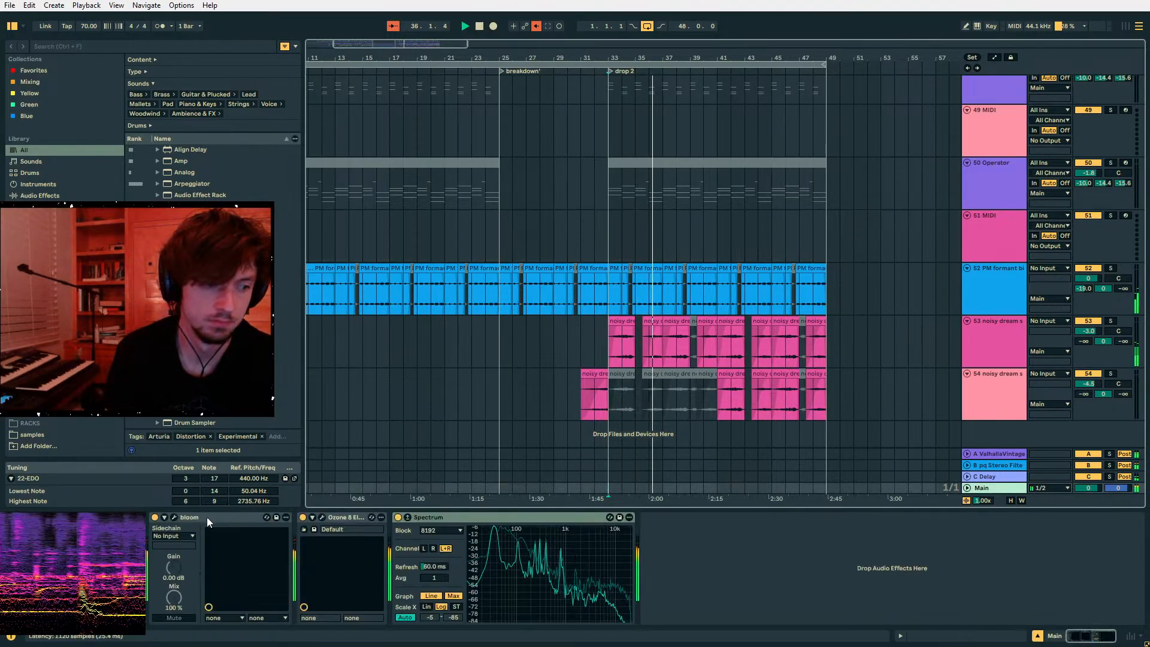
pyautogui.click(174, 517)
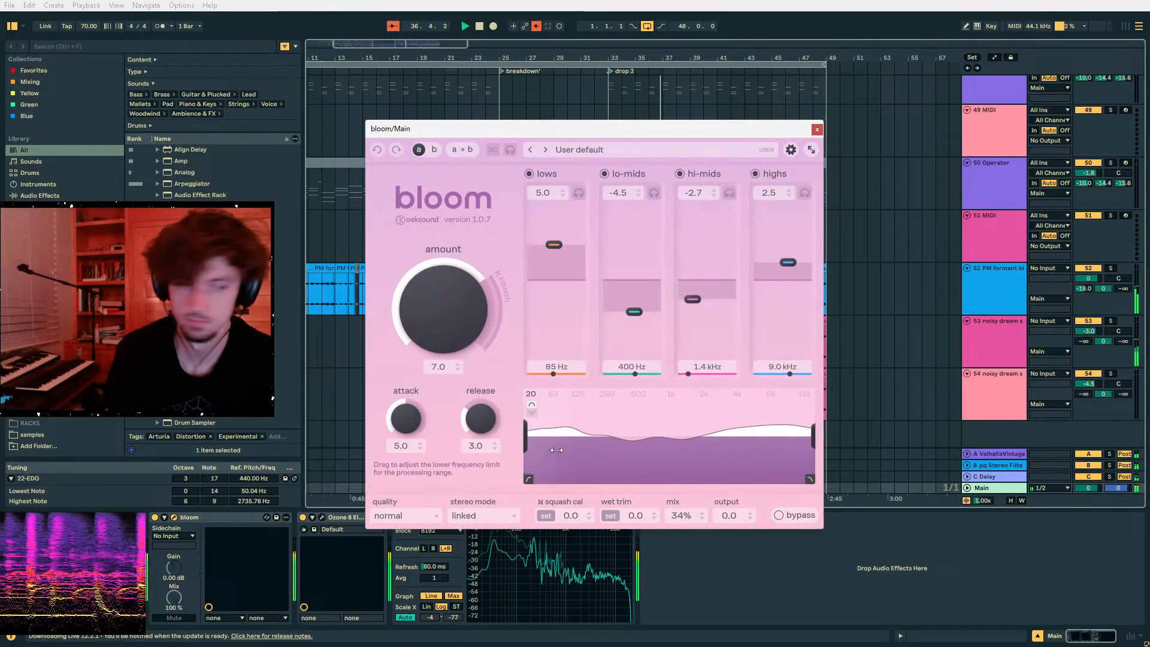
pyautogui.moveTo(685, 507); pyautogui.dragTo(675, 526)
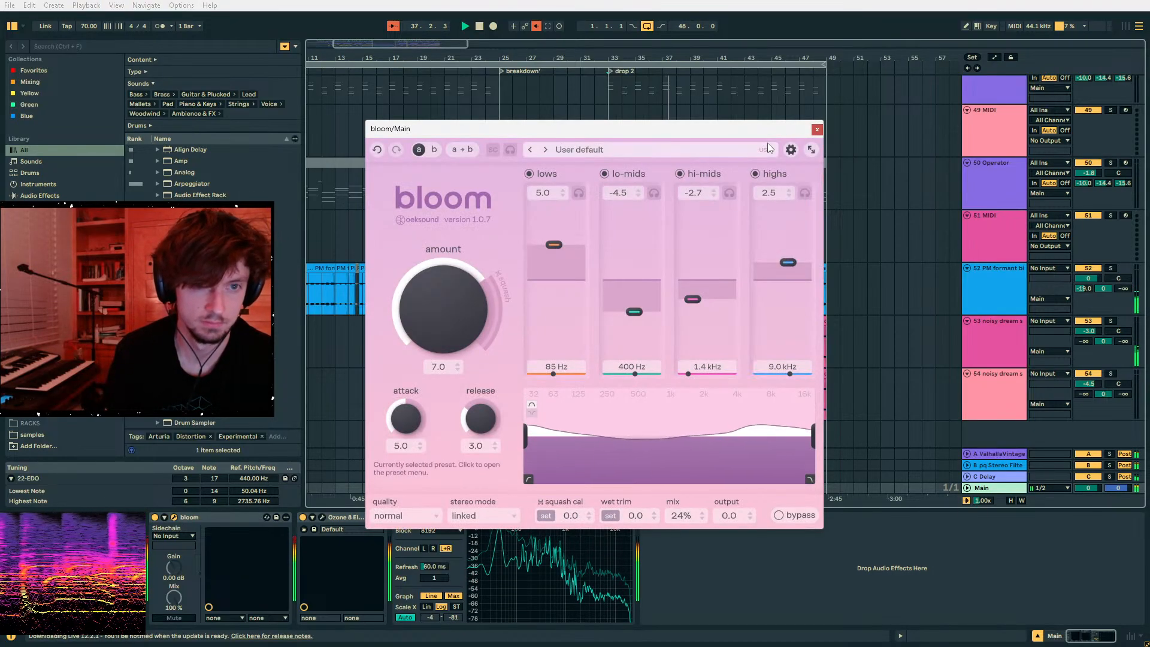
pyautogui.hotkey('ctrl', 'alt', 'p')
# - Select bars 37 to 40 on the 35 Wavetable track, stop playback and look over the tracks above
pyautogui.scroll(4, 697, 367)
pyautogui.scroll(10, 696, 368)
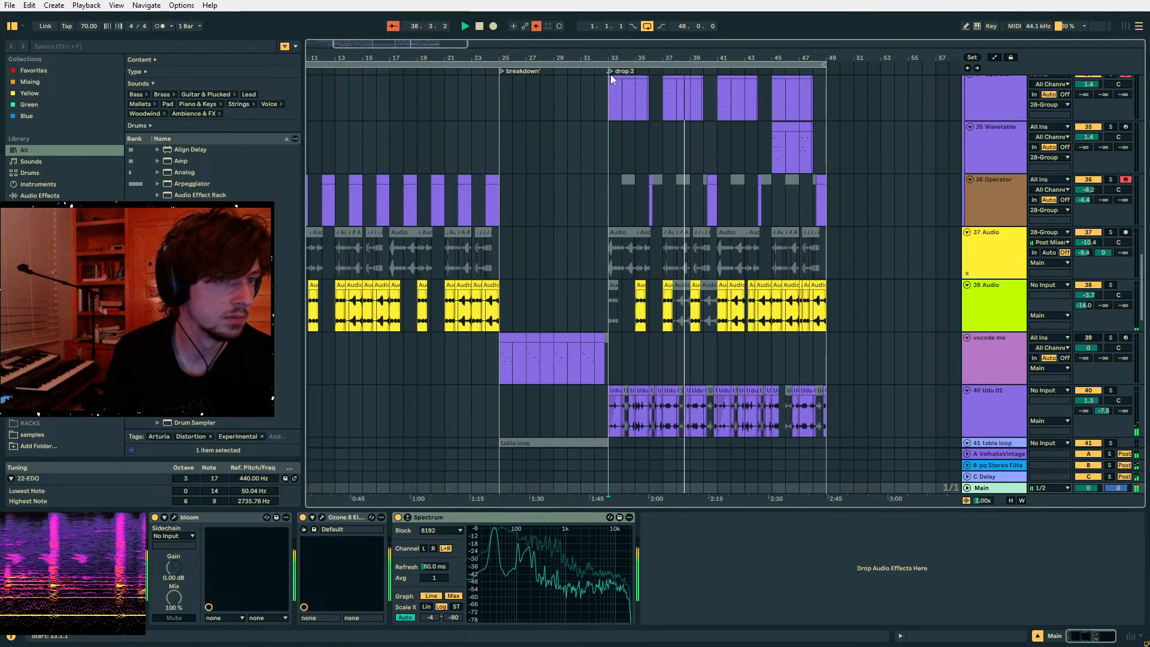
pyautogui.moveTo(623, 58); pyautogui.dragTo(623, 89)
pyautogui.moveTo(694, 153); pyautogui.dragTo(746, 157)
pyautogui.press('space')
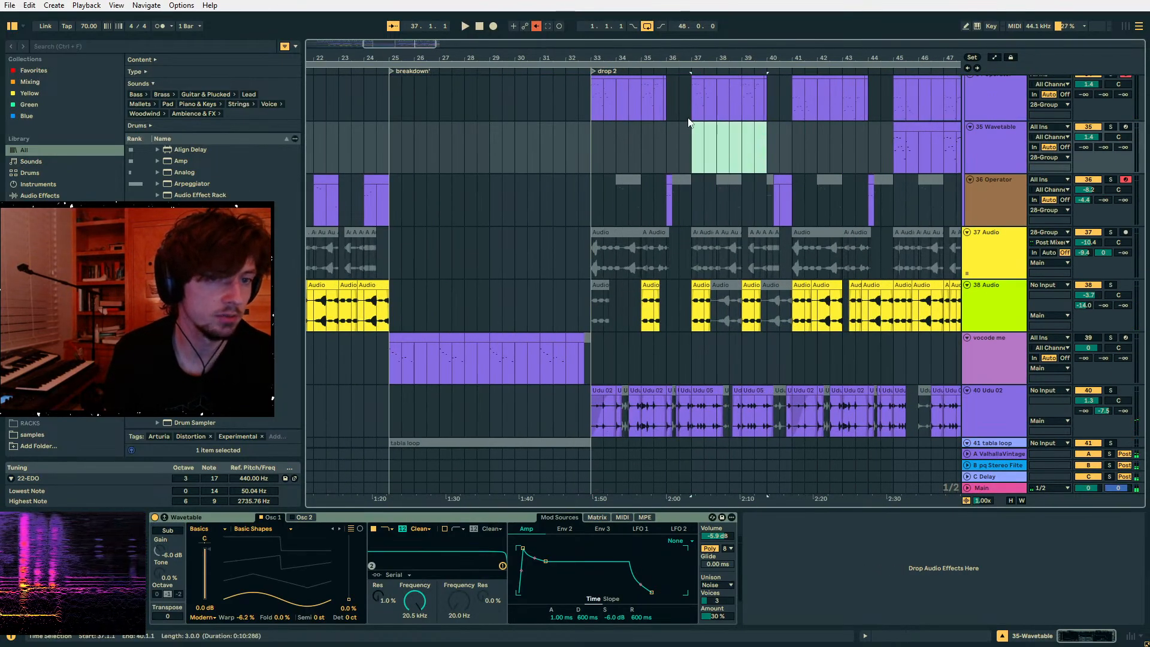
pyautogui.scroll(7, 700, 140)
pyautogui.scroll(5, 702, 138)
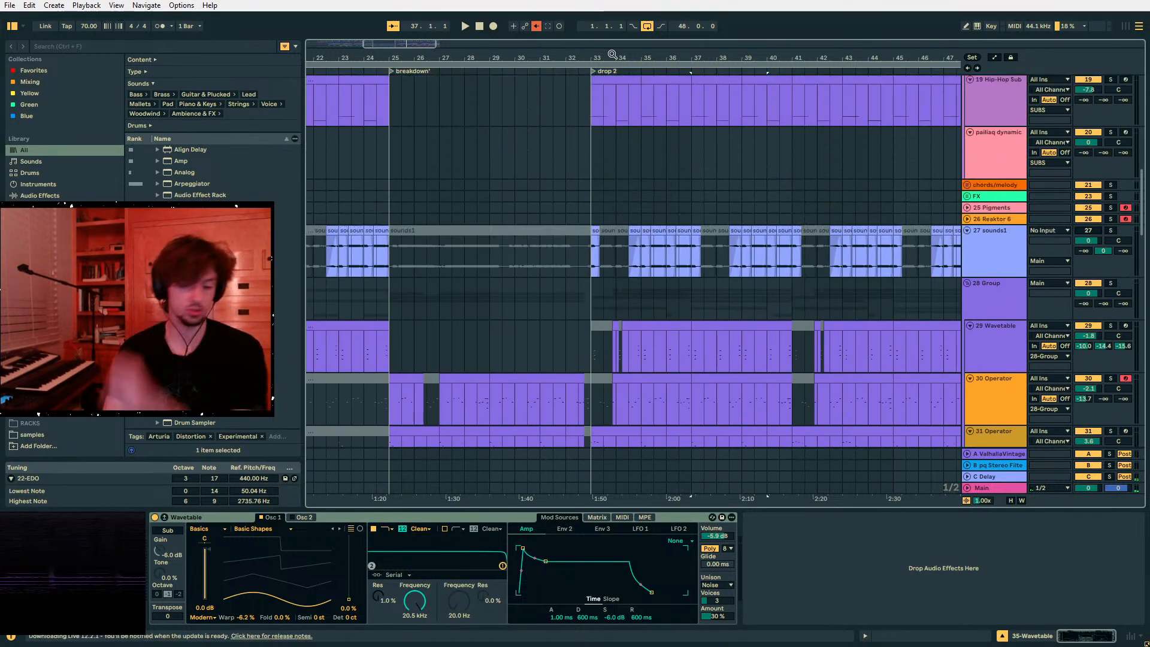
# - Save the live set in the A12 PROJECTS 2025 folder as "25-06-24 whale forest 70bpm 22edo"
pyautogui.hotkey('ctrl', 'shift', 's')
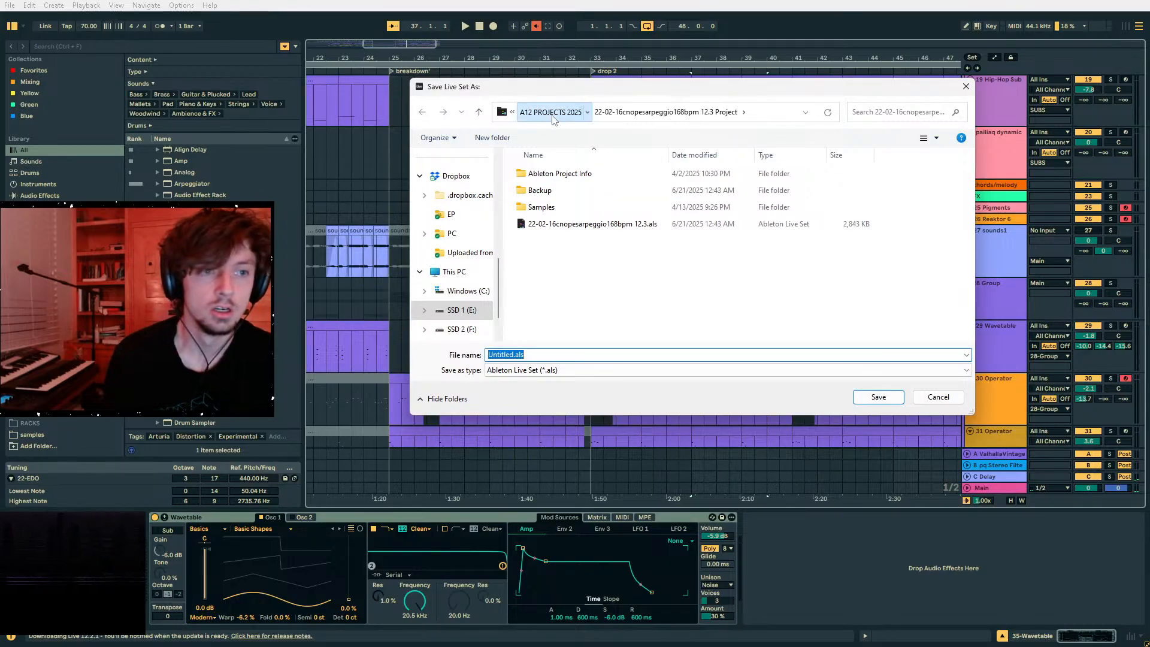
pyautogui.click(552, 113)
pyautogui.scroll(-3, 838, 252)
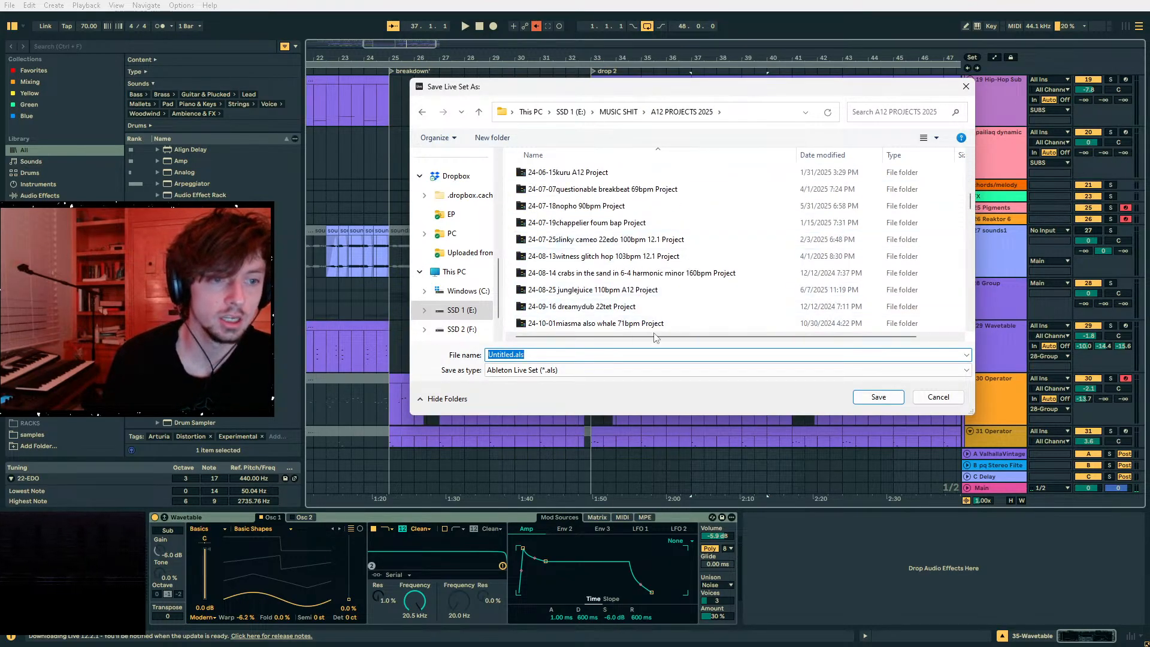
pyautogui.write('25-')
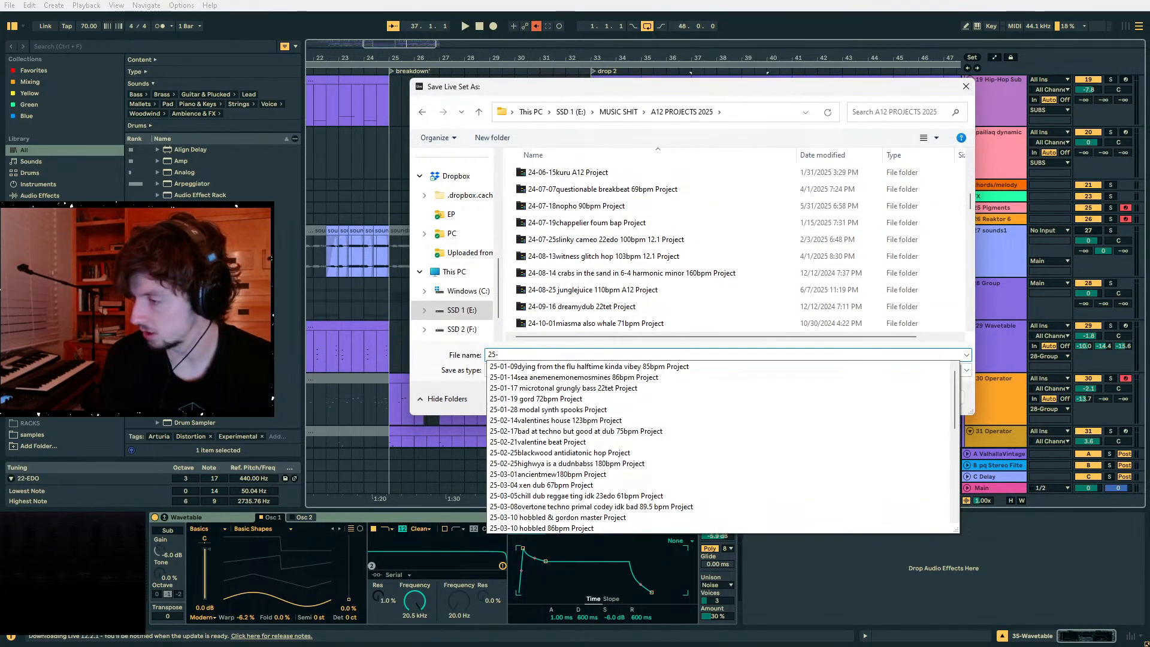
pyautogui.write('06-24 whale forest 70bpm 22e')
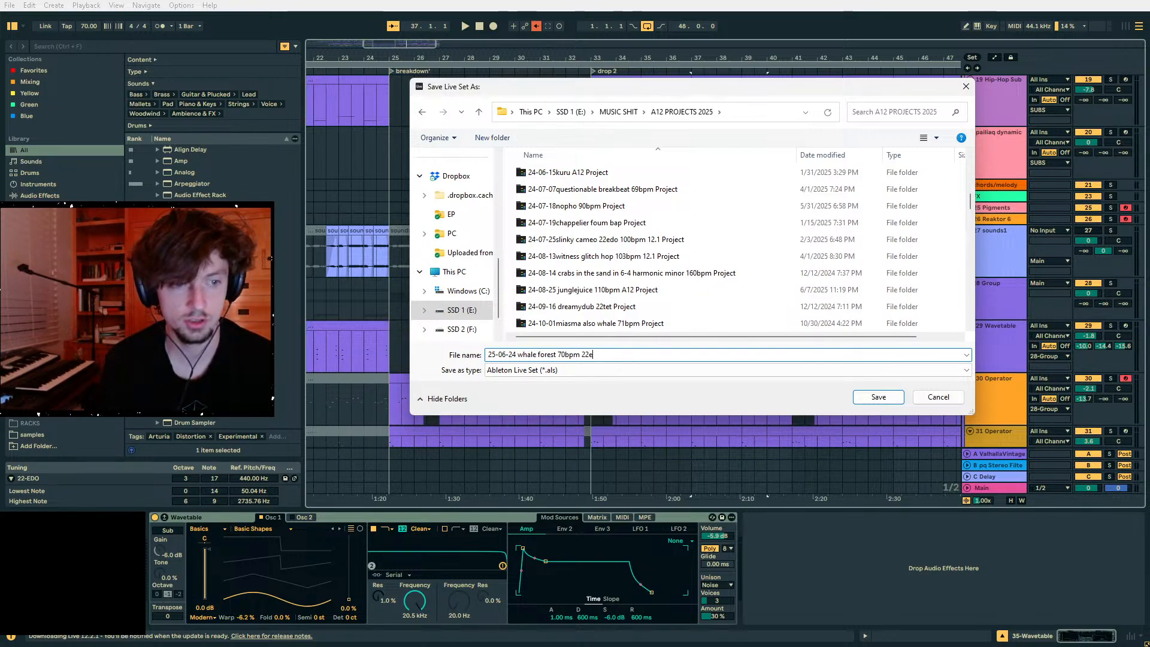
pyautogui.write('do')
pyautogui.press('Return')
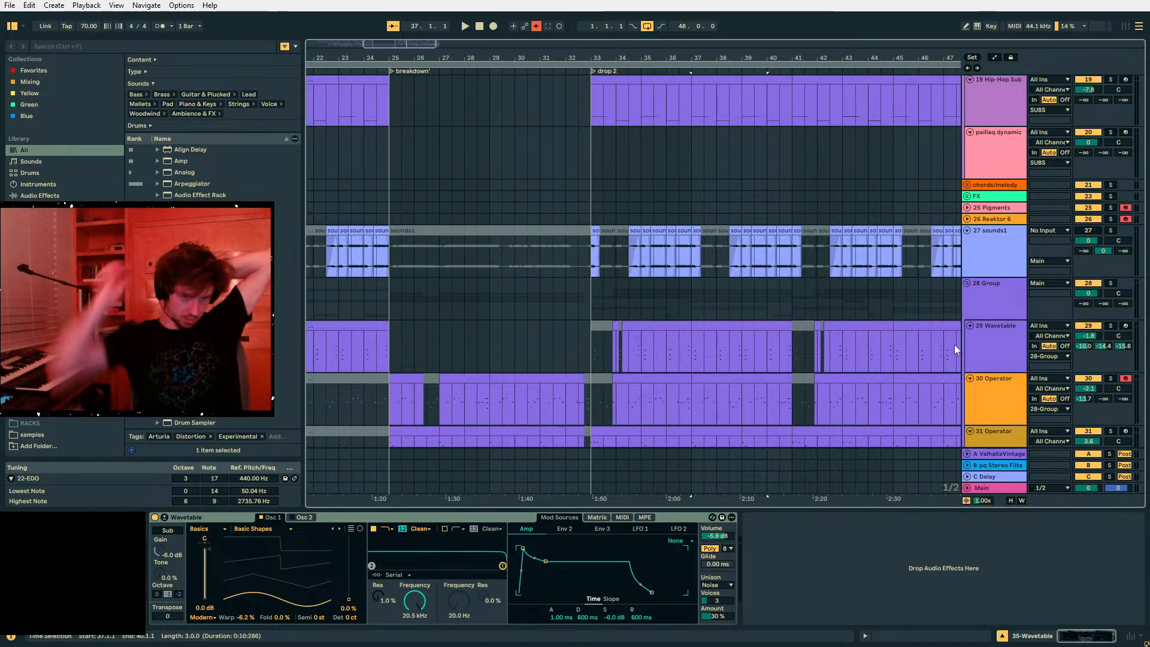
# - Fold the 28 Group track so its Wavetable, Operator and floots tracks are hidden
pyautogui.moveTo(562, 58); pyautogui.dragTo(892, 54)
pyautogui.click(611, 304)
pyautogui.scroll(-5, 609, 305)
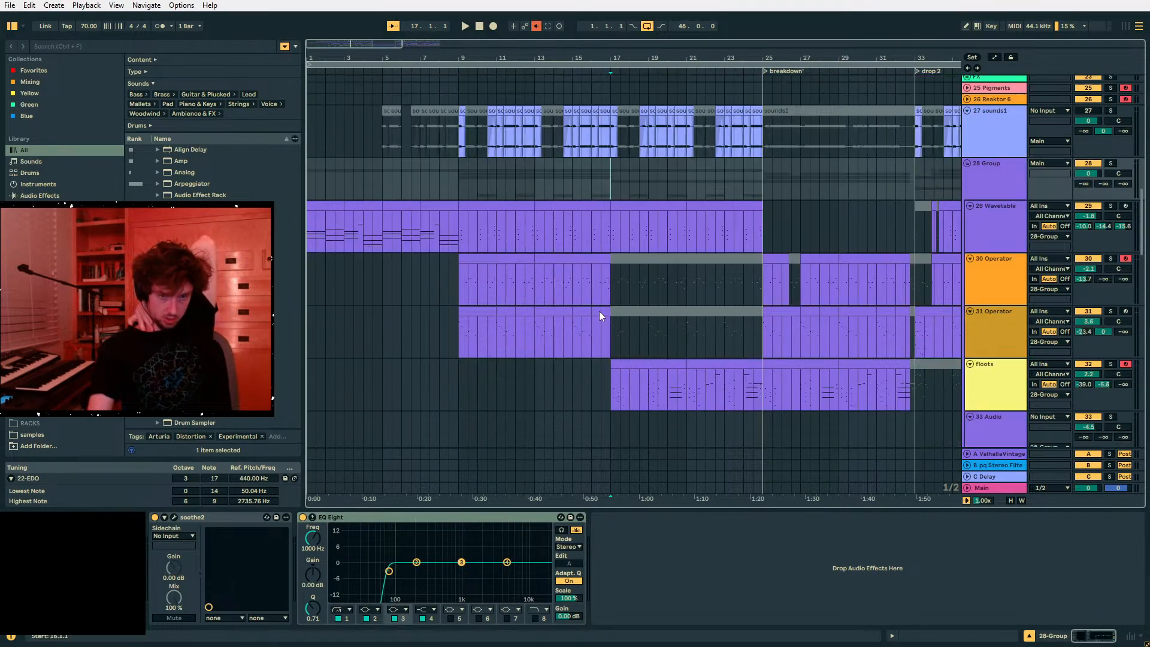
pyautogui.scroll(2, 850, 224)
pyautogui.click(983, 224)
pyautogui.click(968, 211)
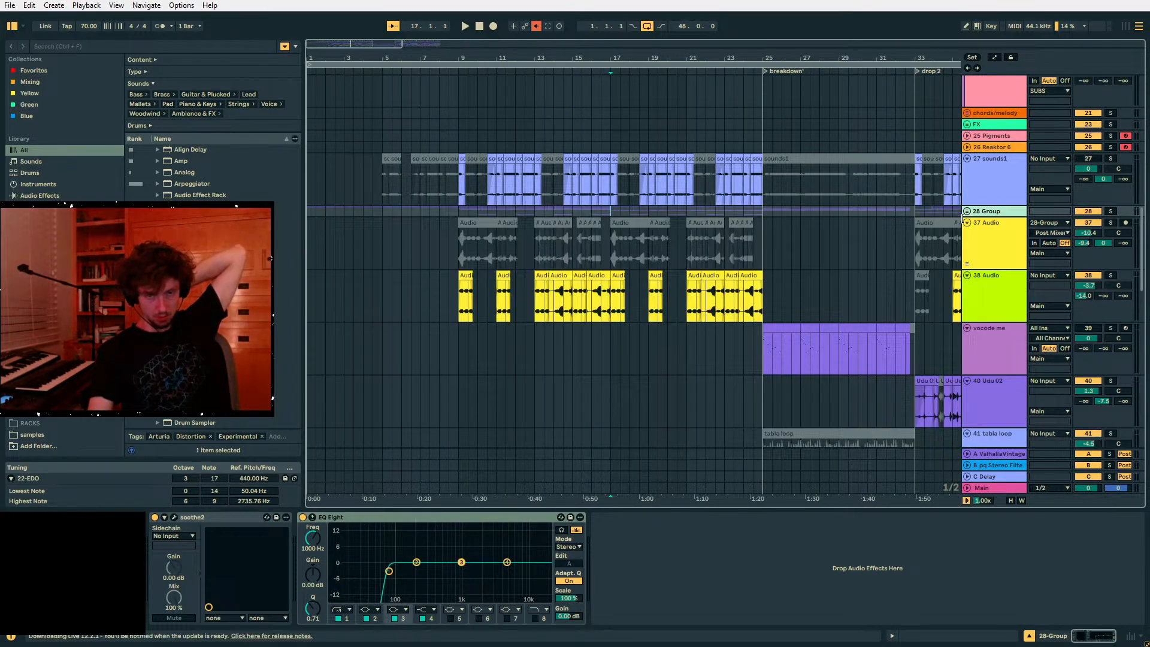
# - Play the arrangement briefly from the 37 Audio clip at bar 17, then stop playback
pyautogui.moveTo(785, 58); pyautogui.dragTo(676, 52)
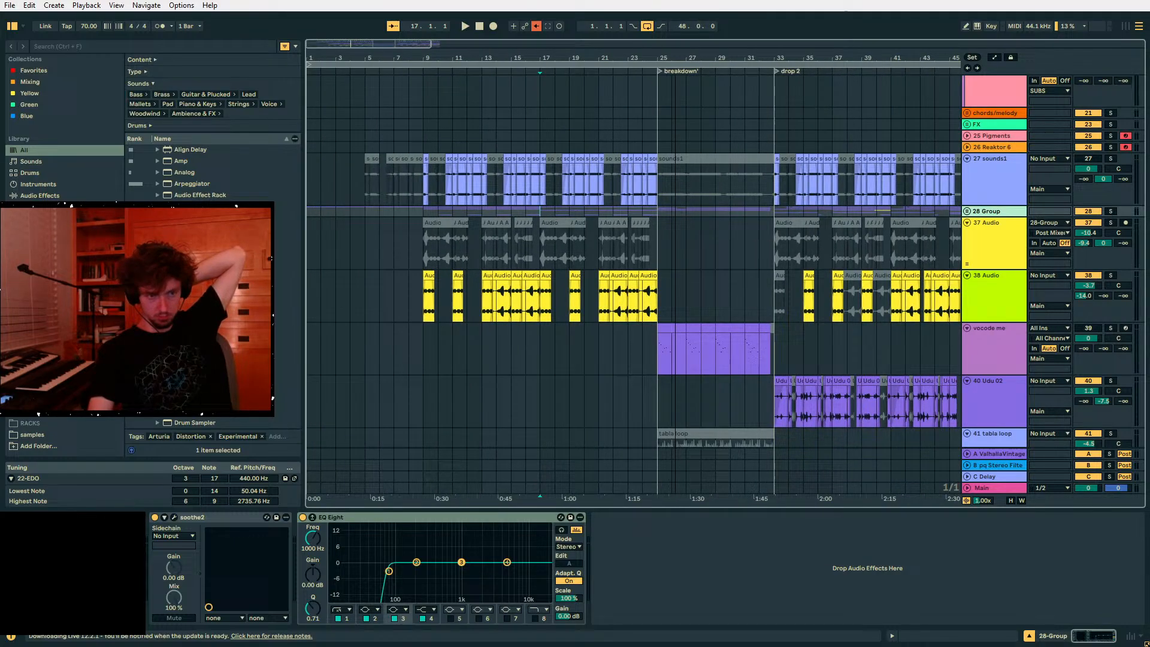
pyautogui.click(545, 232)
pyautogui.press('space')
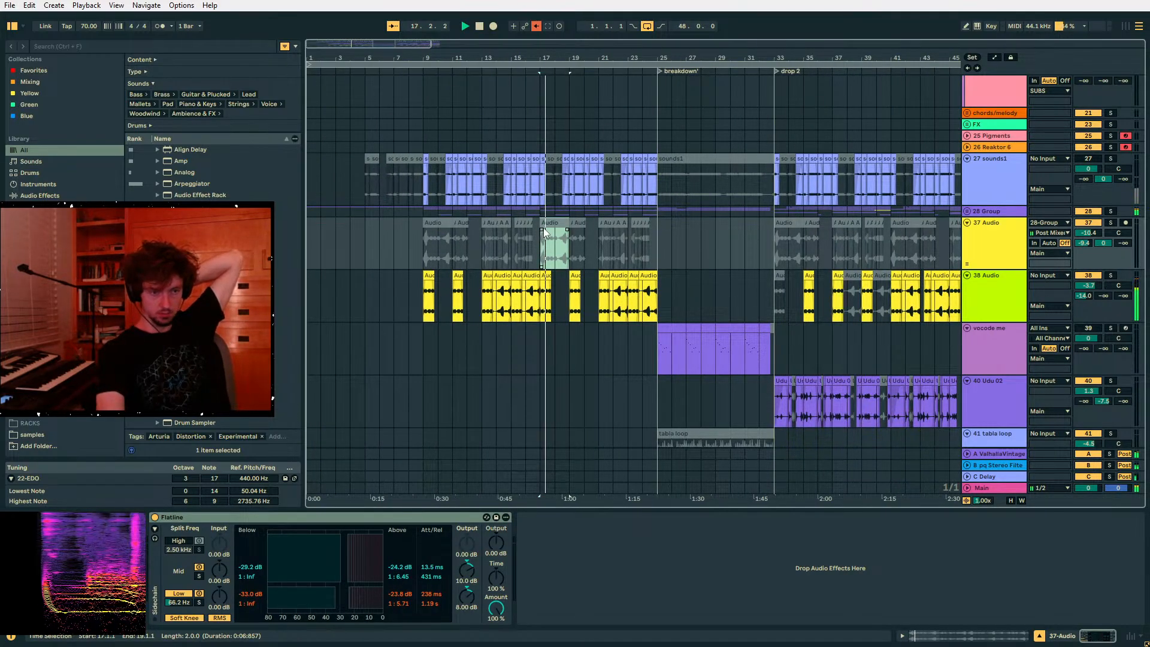
pyautogui.press('space')
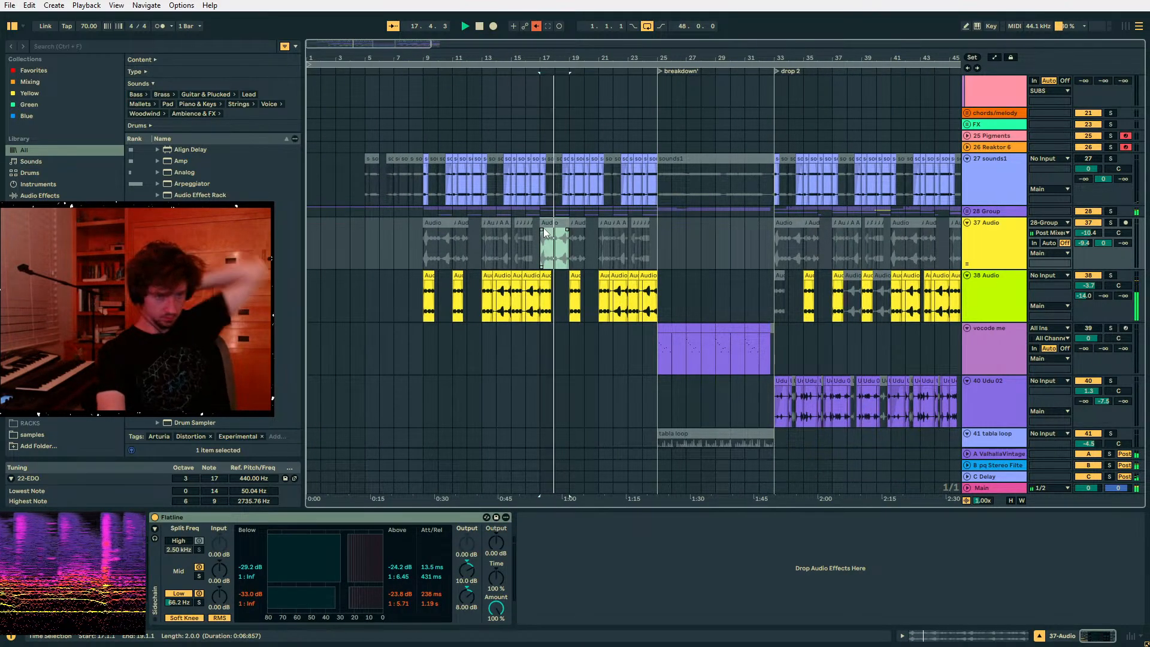
# - Look over the surrounding tracks and show the Main track's device chain
pyautogui.scroll(-10, 531, 251)
pyautogui.scroll(15, 530, 246)
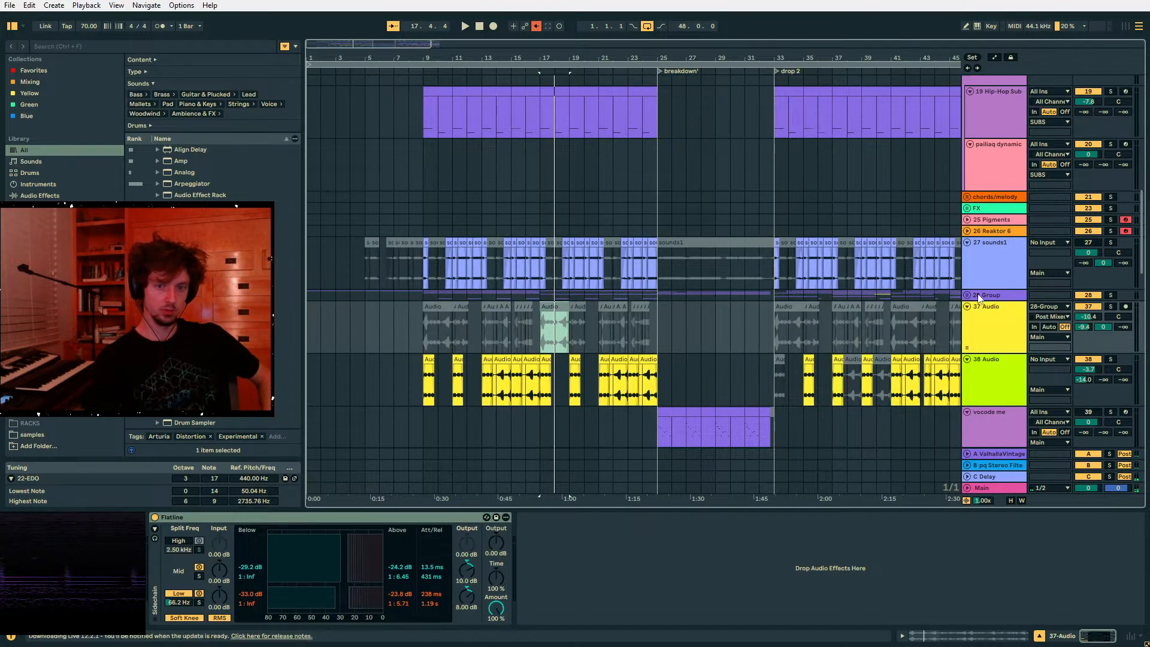
pyautogui.click(983, 489)
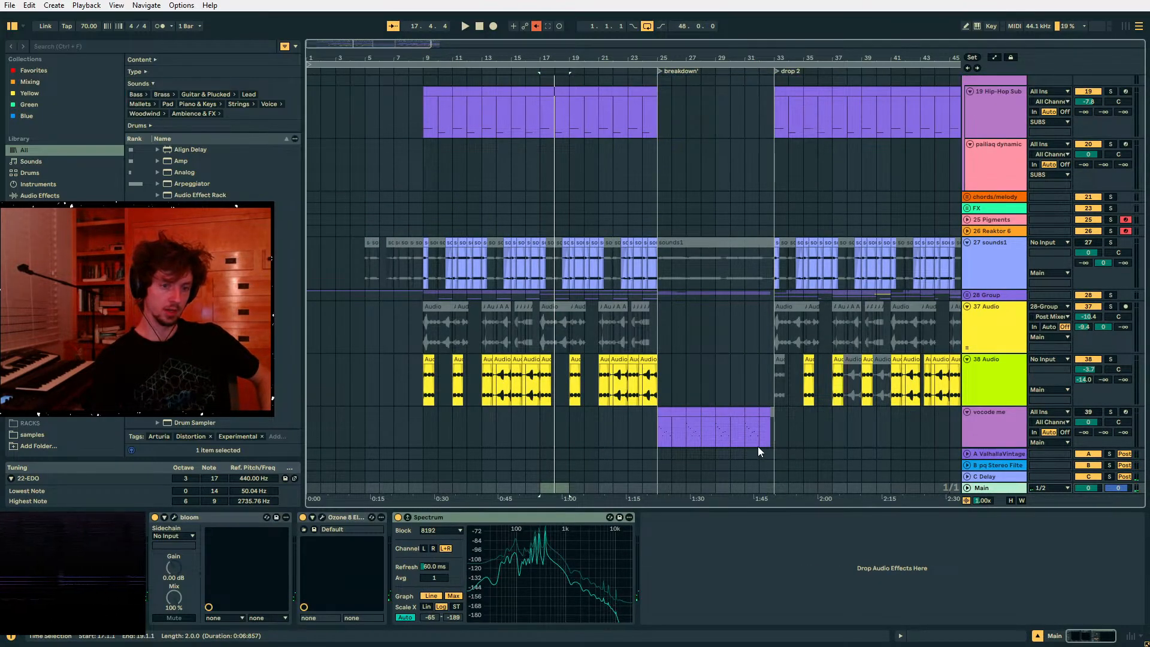
# - Add a locator named "buildup suck" at bar 30 in the breakdown
pyautogui.scroll(-10, 749, 446)
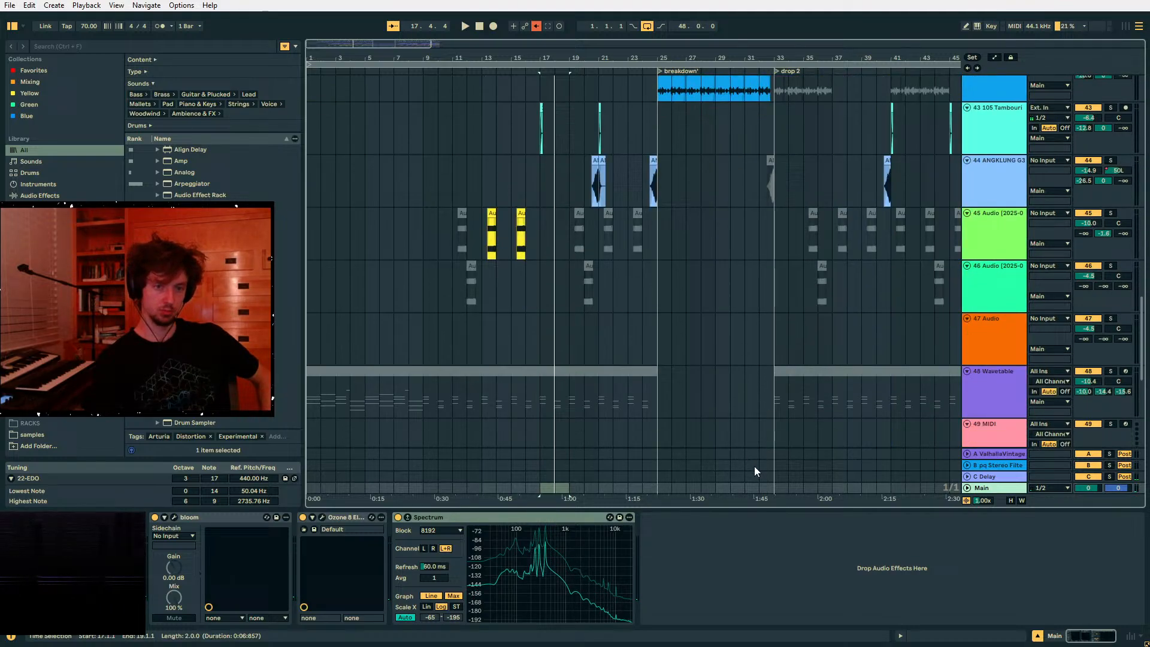
pyautogui.click(719, 229)
pyautogui.moveTo(778, 244); pyautogui.dragTo(748, 246)
pyautogui.rightClick(734, 70)
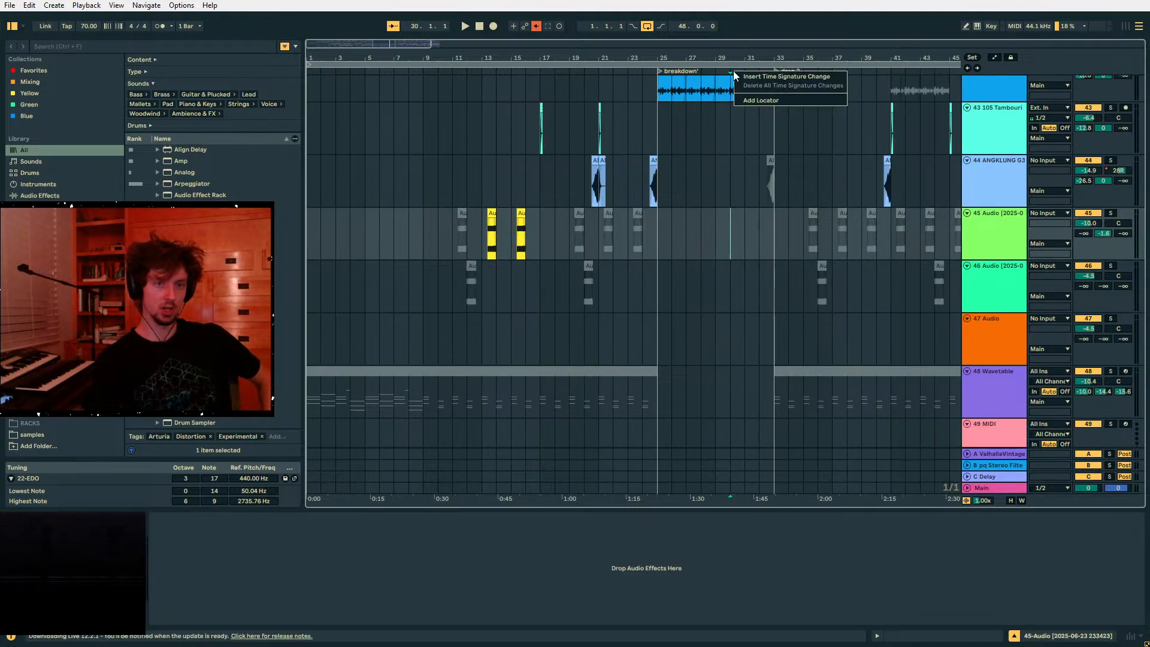
pyautogui.click(764, 103)
pyautogui.write('buildup s...')
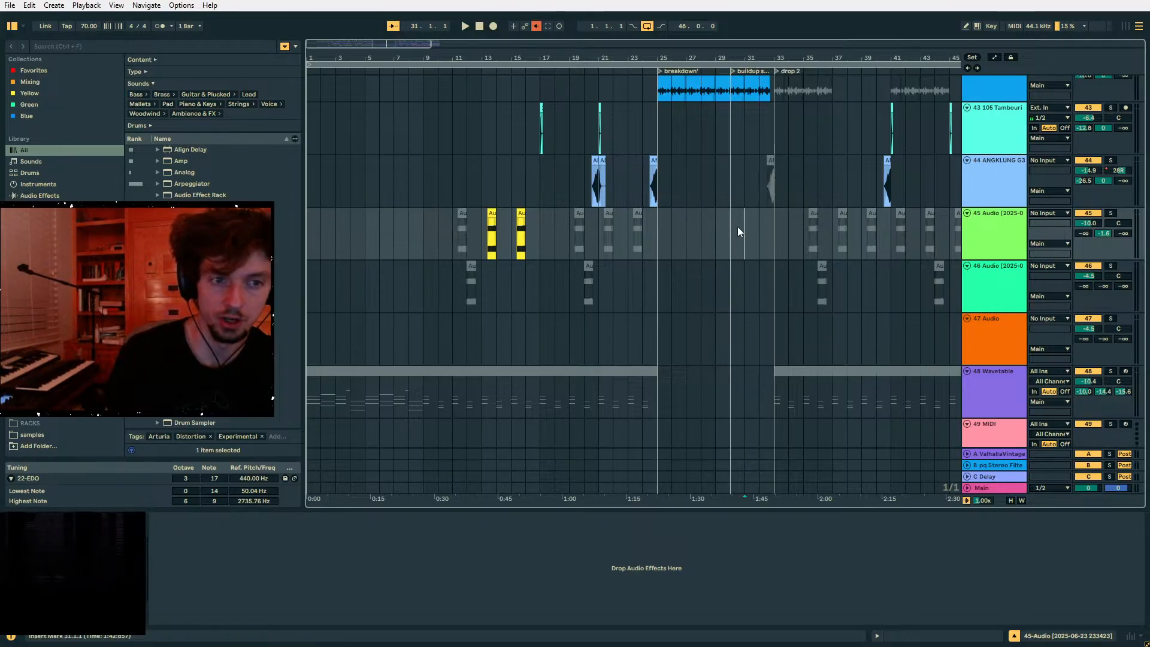
# - Play the buildup from bar 31 and drop 2 from bar 33 while viewing the noisy dream tracks, then stop
pyautogui.press('space')
pyautogui.scroll(-5, 756, 293)
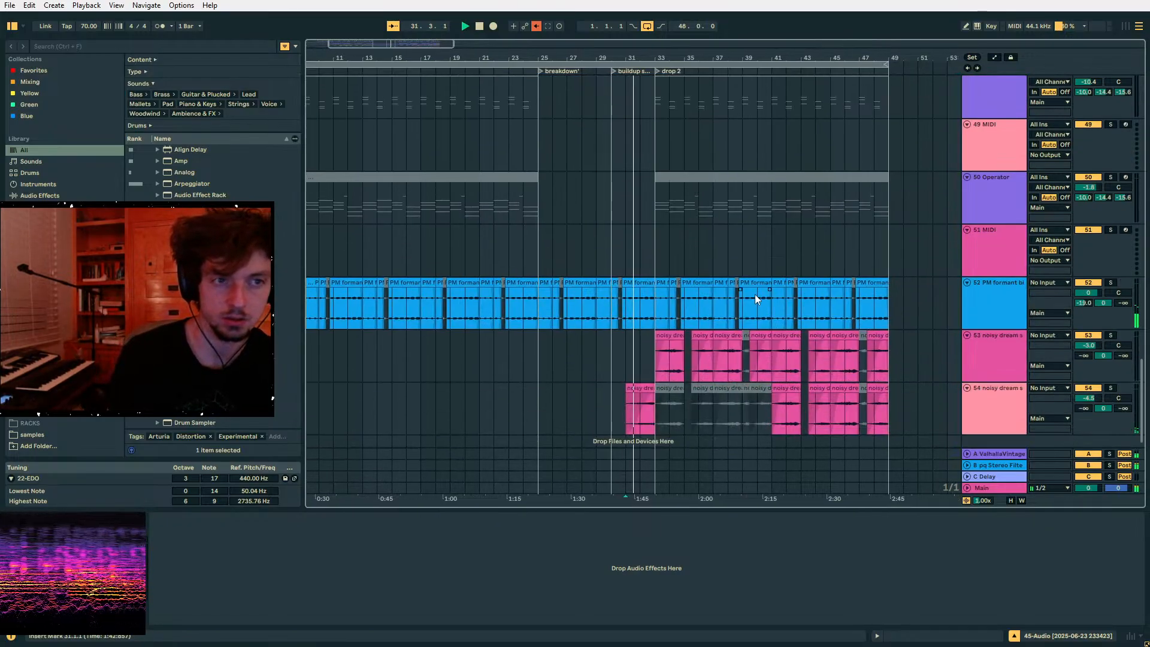
pyautogui.scroll(-1, 755, 294)
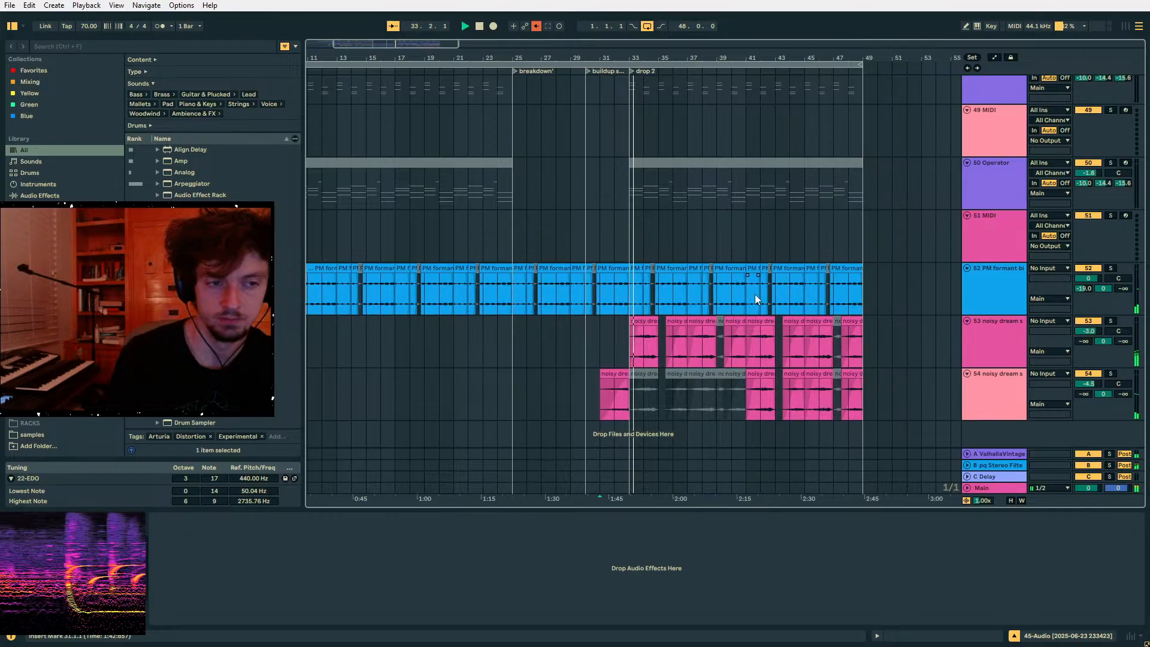
pyautogui.click(623, 237)
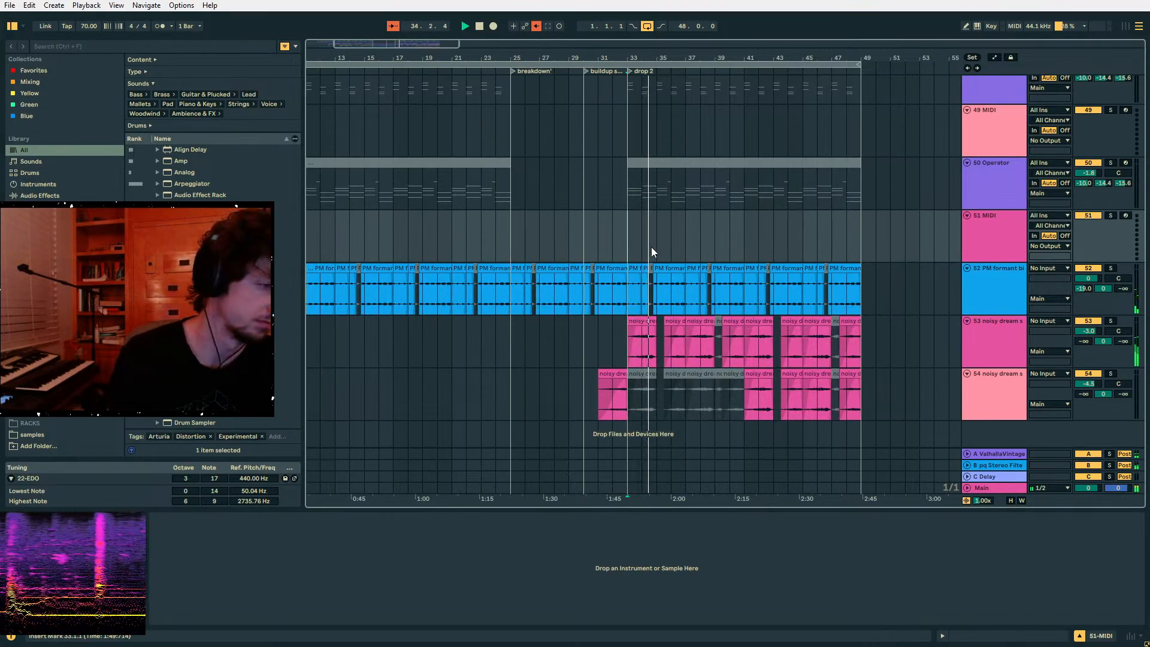
pyautogui.scroll(10, 663, 257)
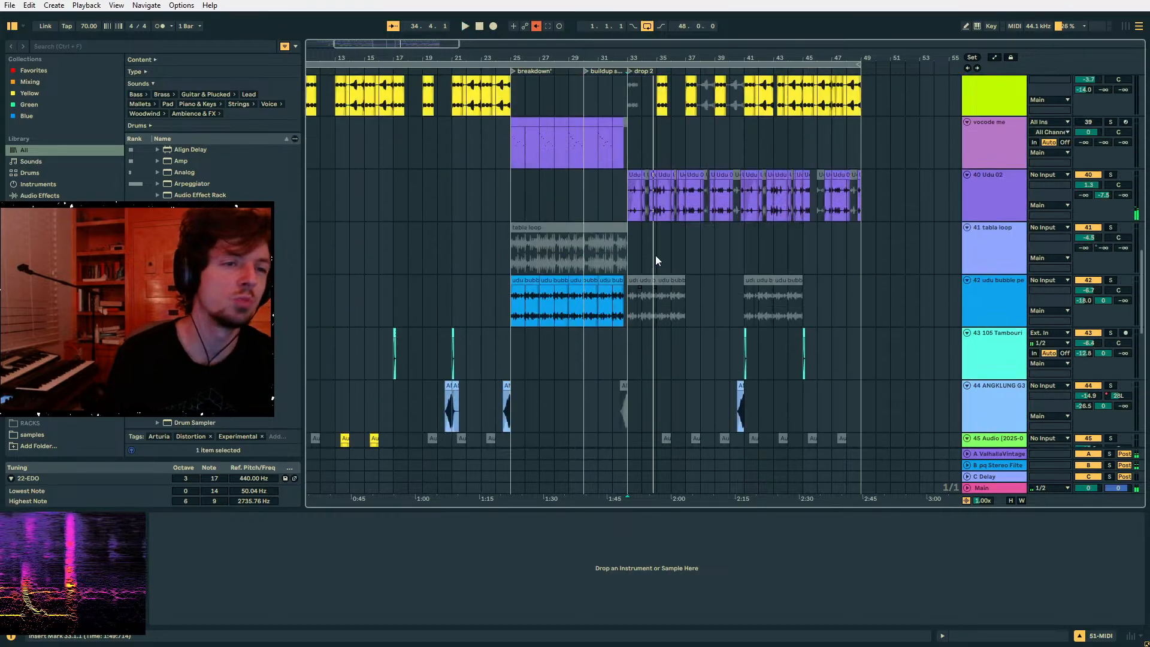
# - Rename the 19 Hip-Hop Sub Bass track as "DO MORE TO ME"
pyautogui.scroll(12, 656, 255)
pyautogui.click(992, 224)
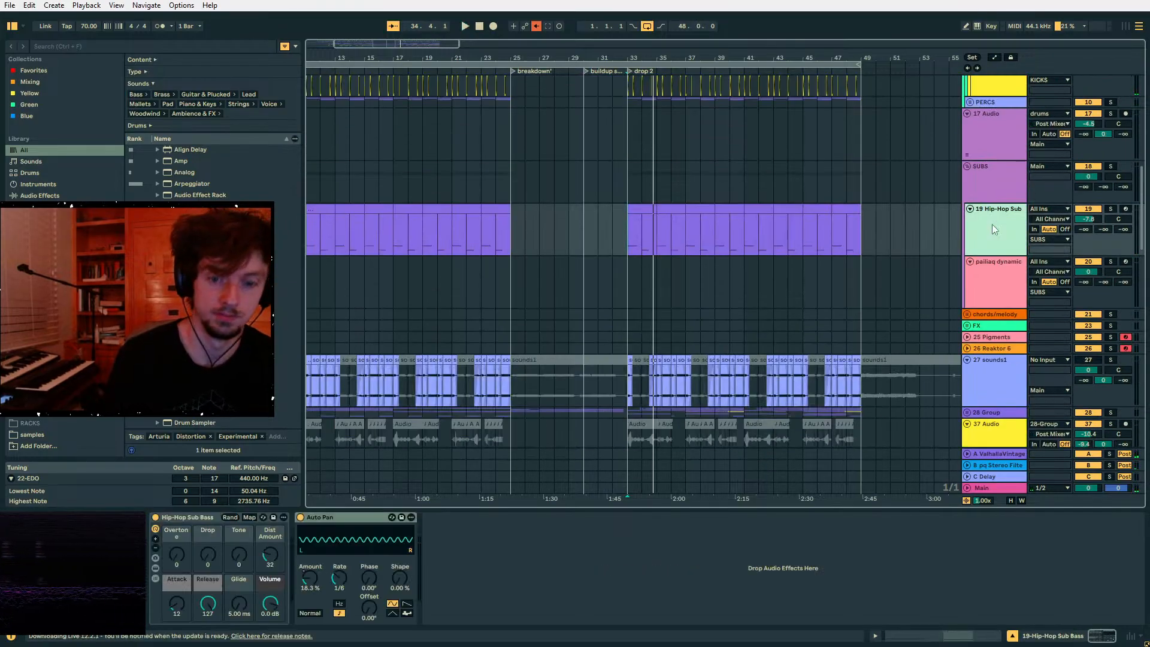
pyautogui.hotkey('ctrl', 'r')
pyautogui.write('D')
pyautogui.press('Return')
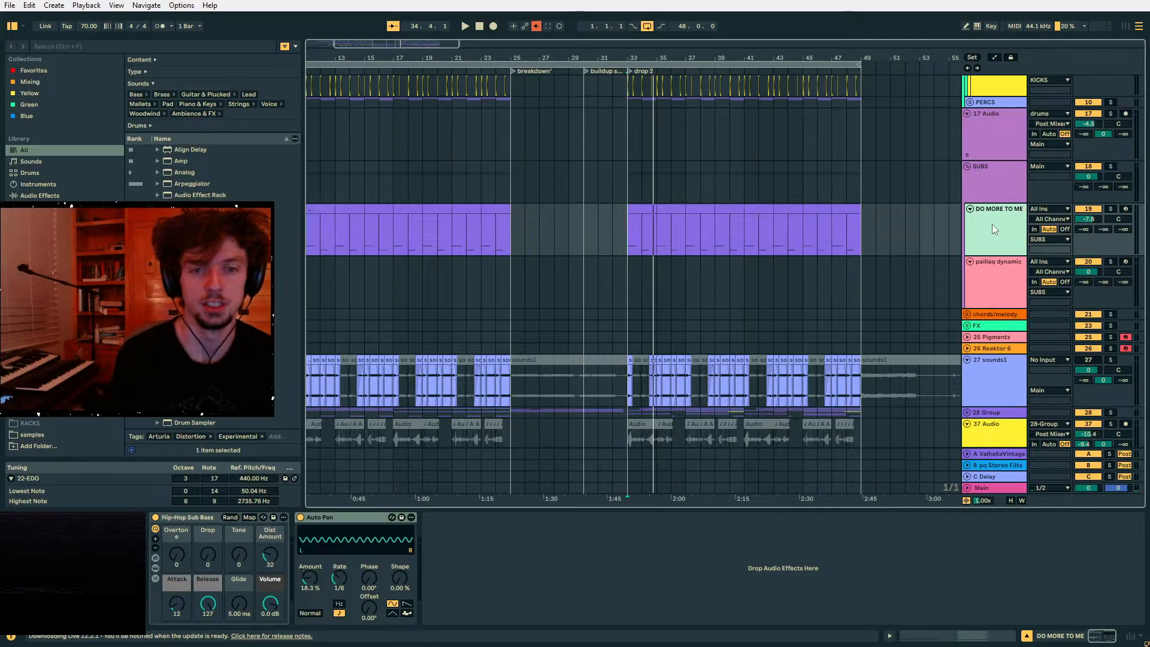
# - Add a locator named "moar call n response" at bar 38 within drop 2 and save the set
pyautogui.click(688, 282)
pyautogui.scroll(-2, 811, 330)
pyautogui.scroll(-6, 812, 325)
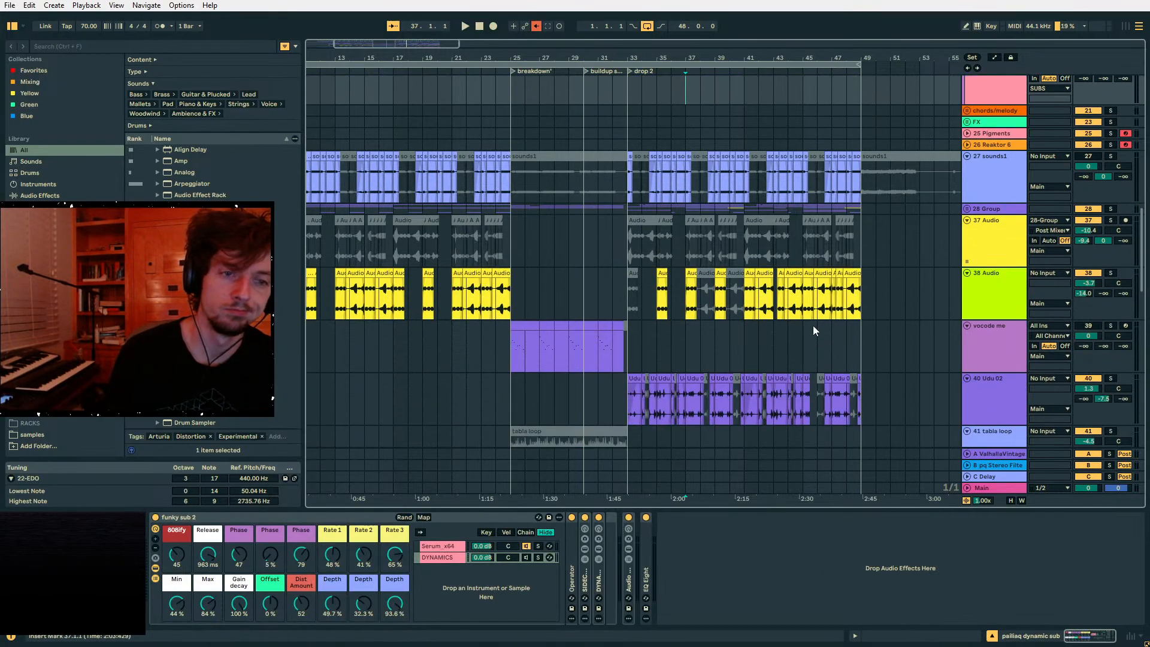
pyautogui.scroll(-5, 834, 340)
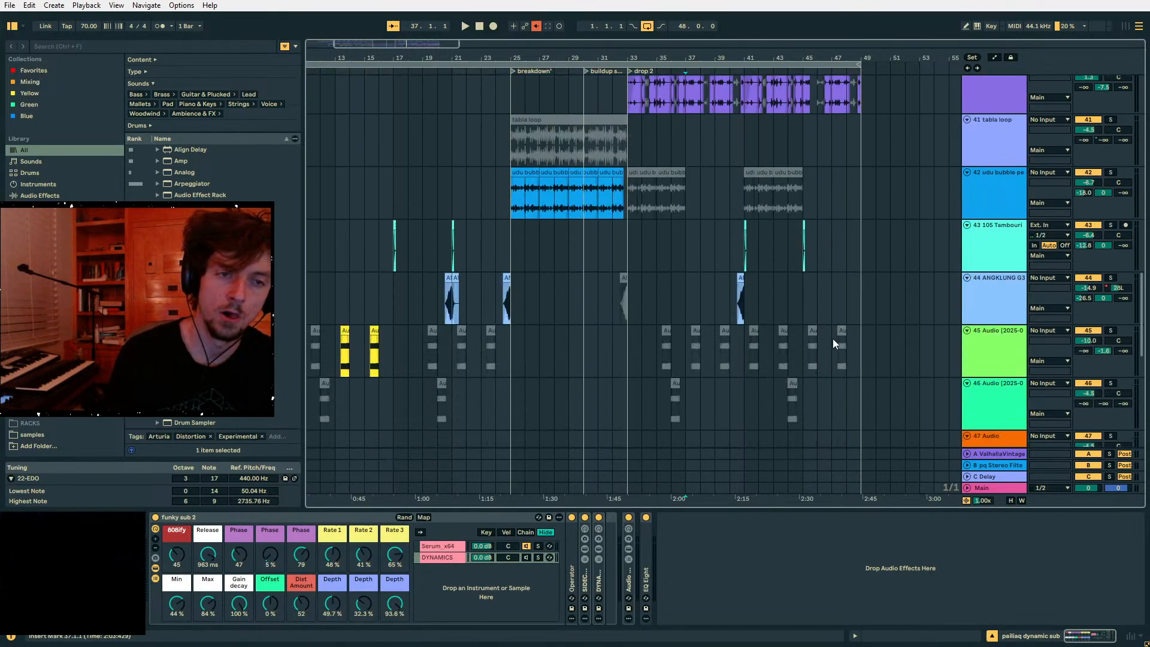
pyautogui.rightClick(703, 69)
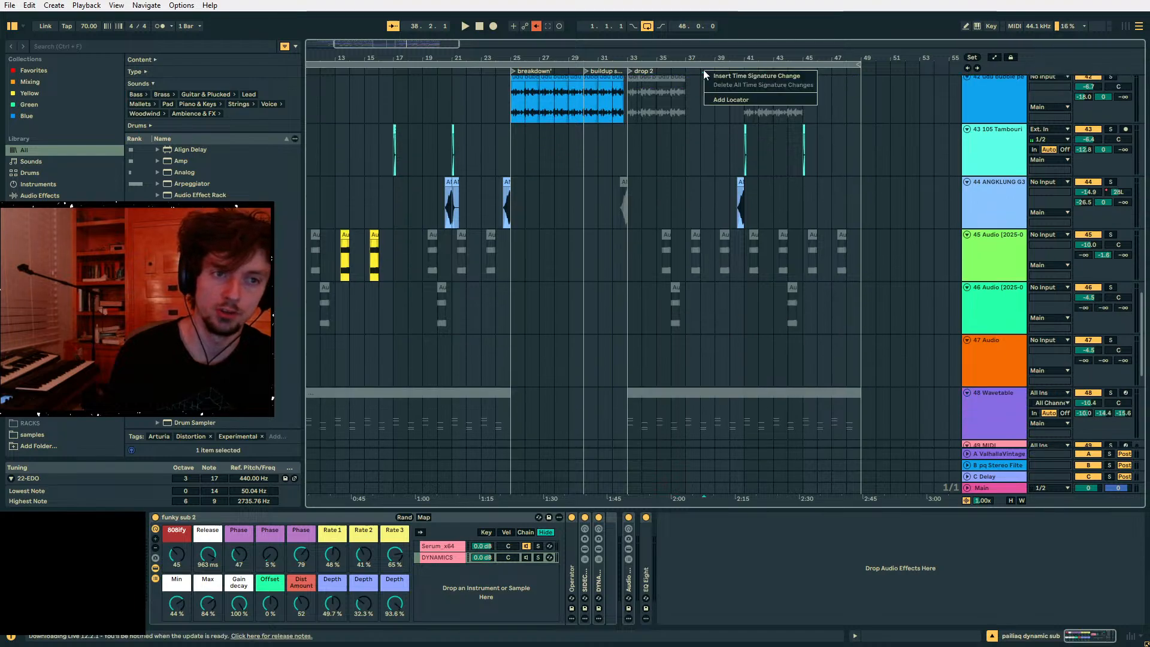
pyautogui.click(726, 99)
pyautogui.write('moar call n')
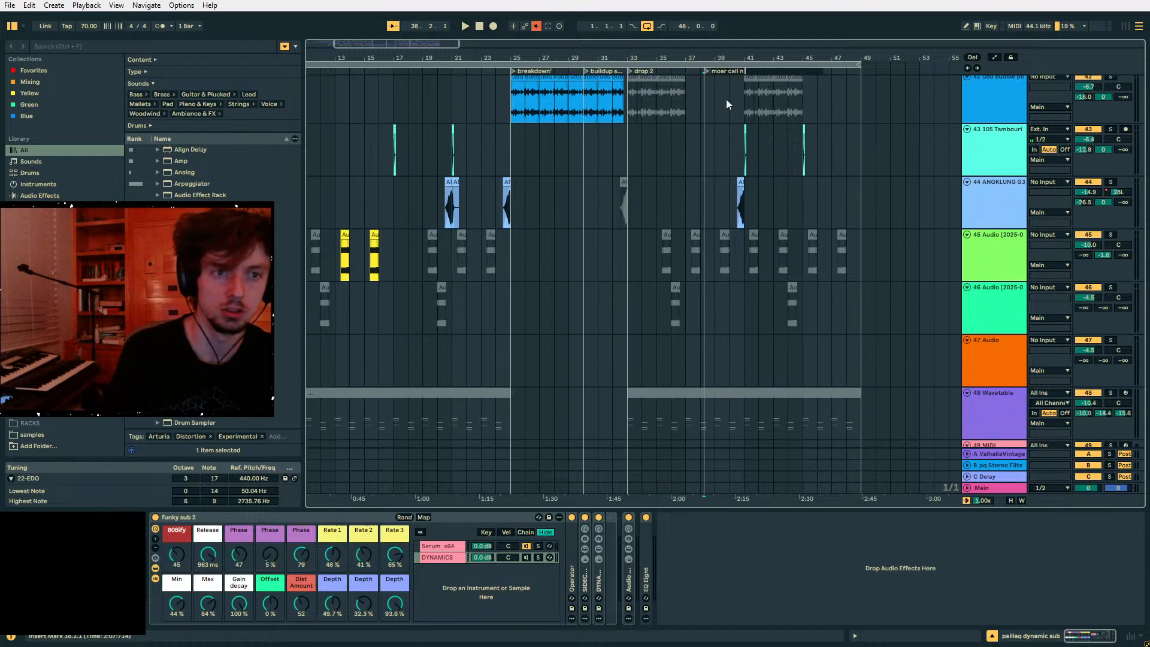
pyautogui.write(' response')
pyautogui.press('Return')
pyautogui.hotkey('ctrl', 's')
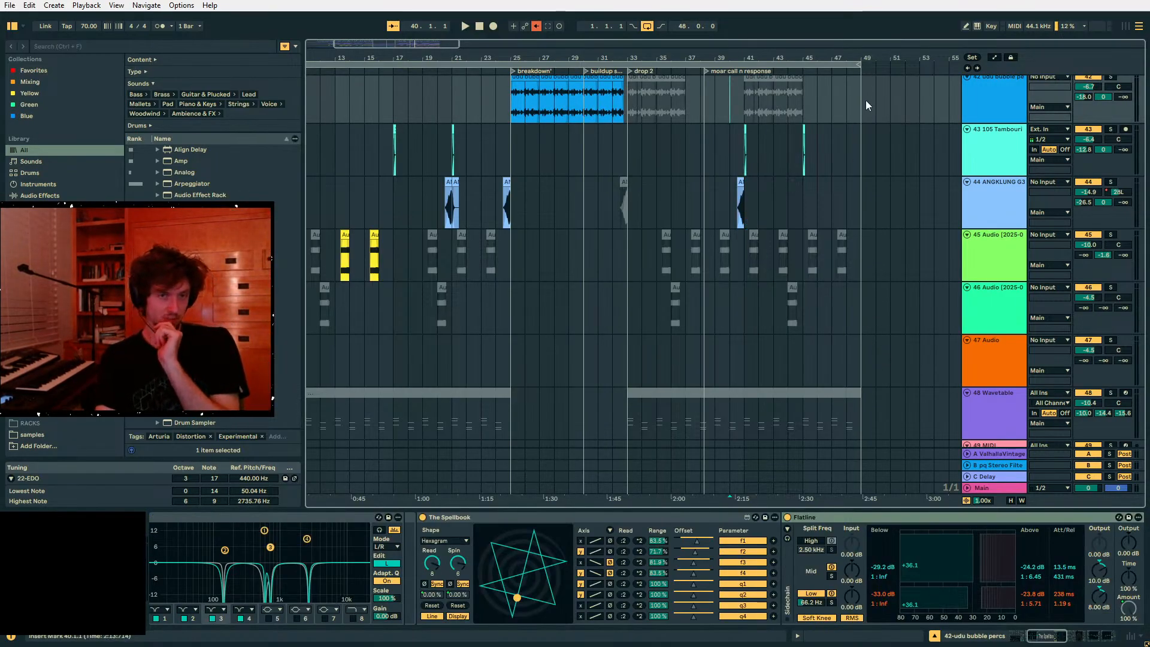
# - Add a locator named "drop 1" just before bar 9, where the first sub clips start
pyautogui.moveTo(865, 105); pyautogui.dragTo(904, 108)
pyautogui.press('-')
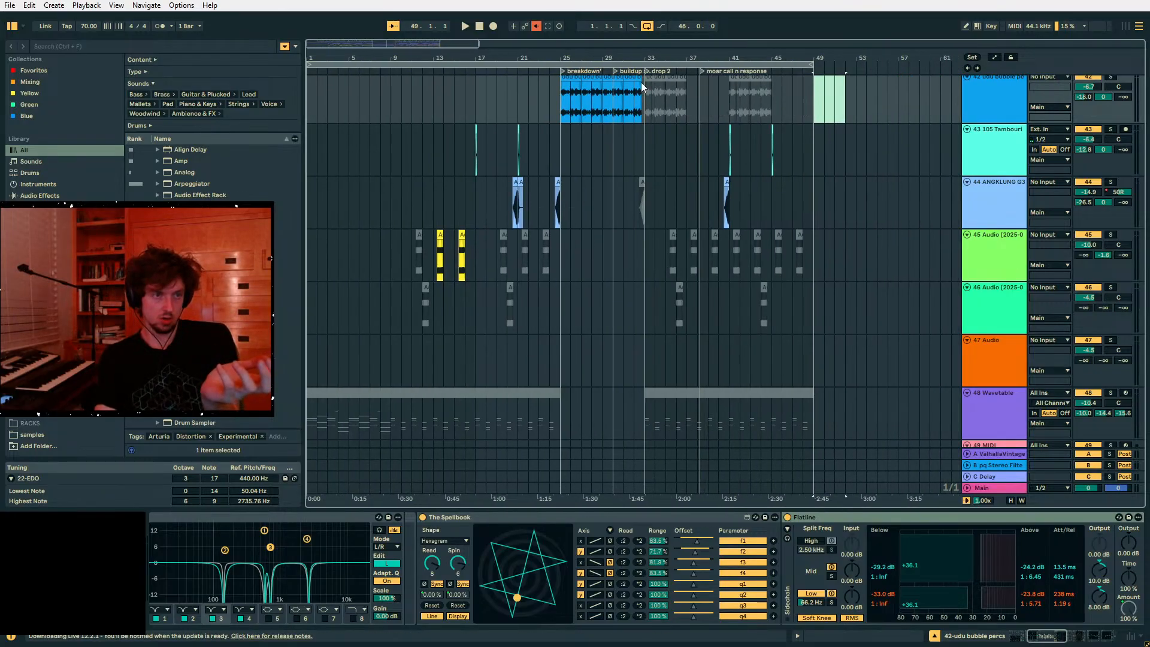
pyautogui.click(390, 87)
pyautogui.scroll(5, 389, 228)
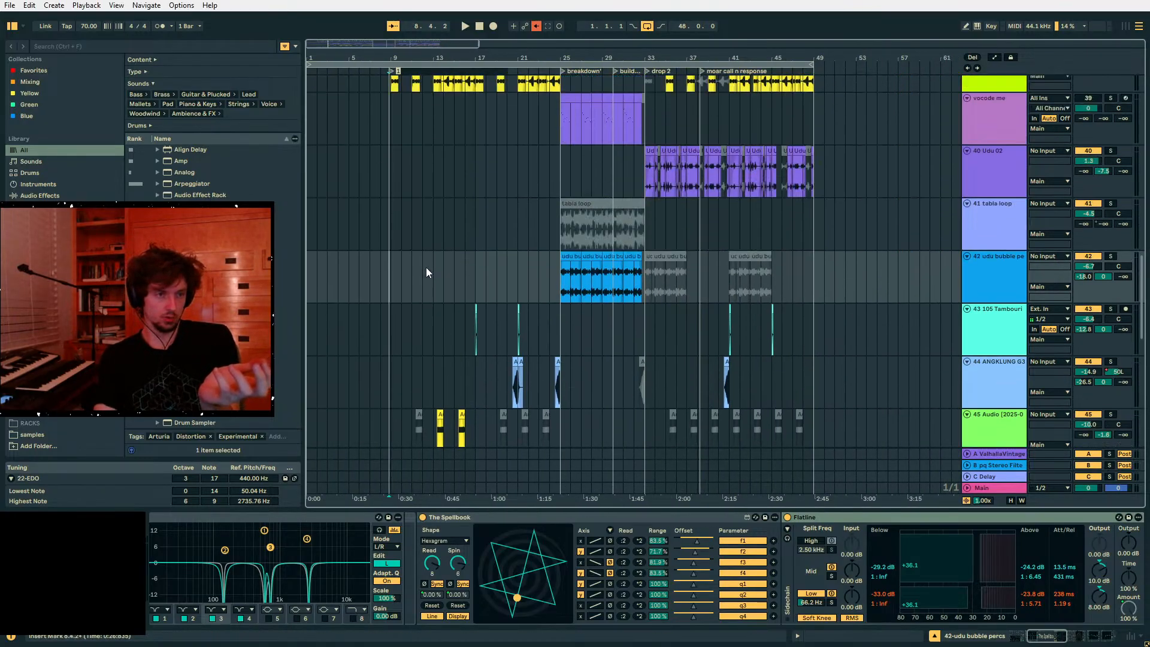
pyautogui.scroll(10, 426, 273)
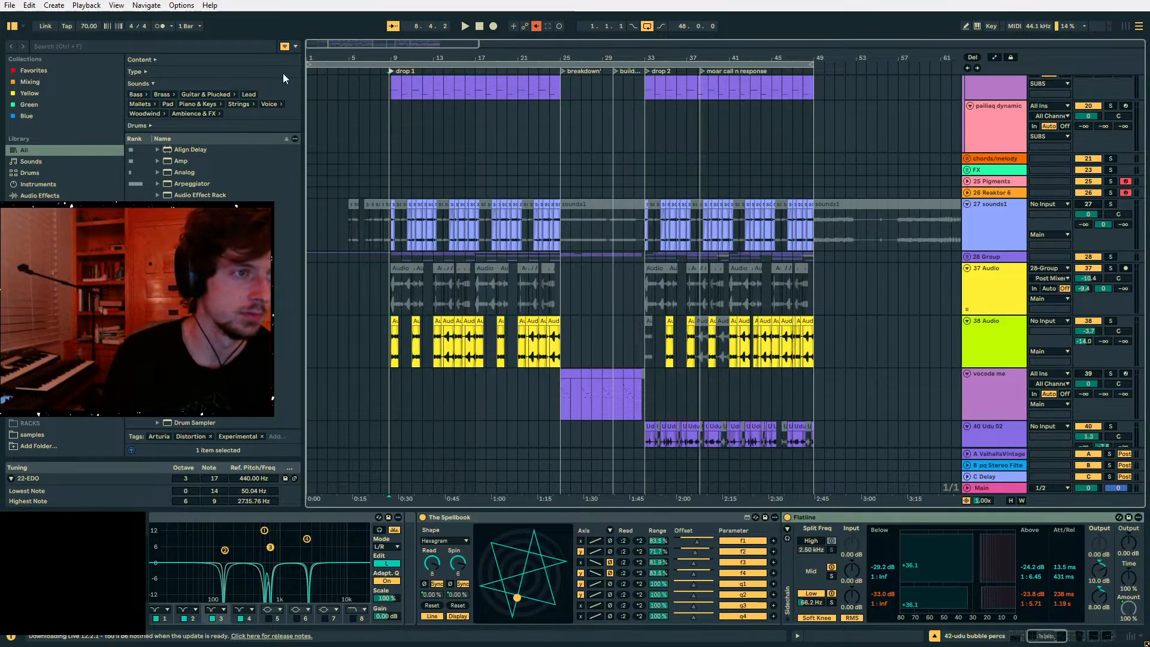
# - Play the arrangement from the very start and look over the tracks of the intro and drop 1
pyautogui.click(386, 87)
pyautogui.click(348, 87)
pyautogui.click(312, 88)
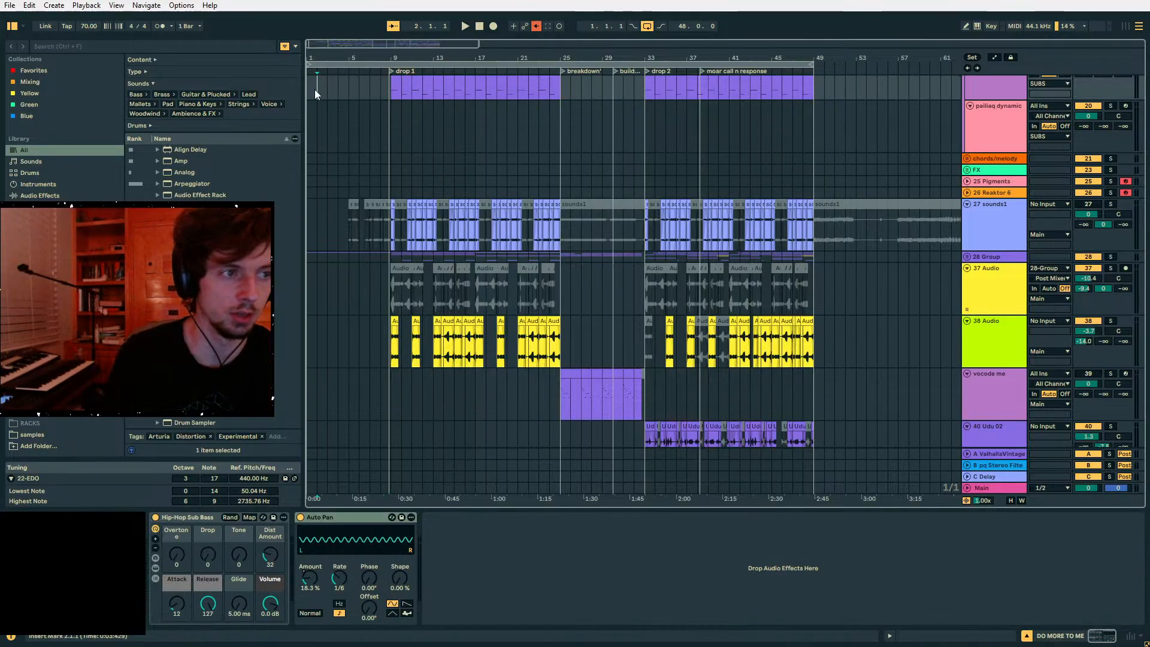
pyautogui.press('space')
pyautogui.scroll(10, 360, 119)
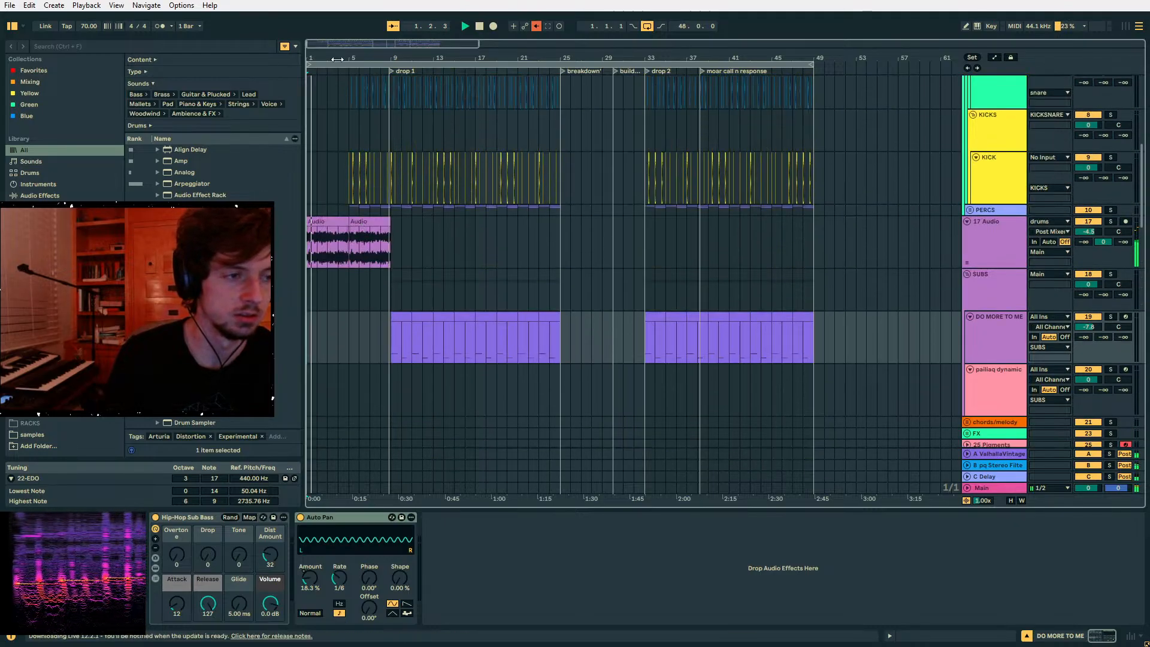
pyautogui.moveTo(334, 59); pyautogui.dragTo(428, 168)
pyautogui.scroll(-5, 436, 175)
pyautogui.scroll(-8, 437, 179)
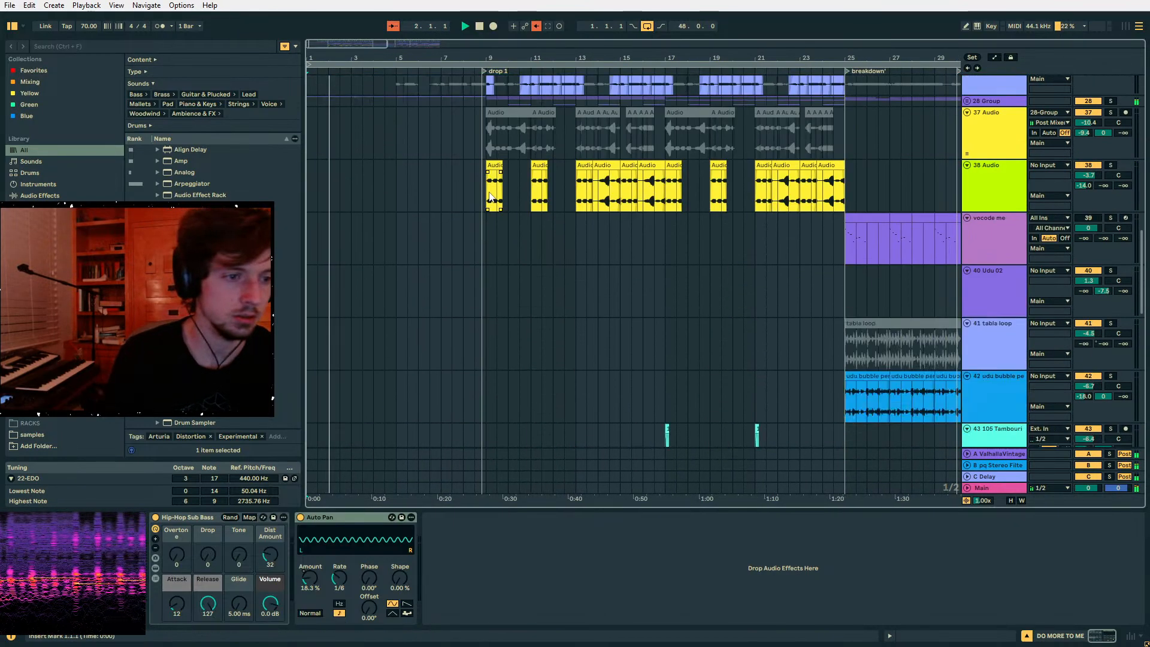
# - Play from bar 8 on the 37 Audio track, then from the start of drop 1 at bar 9
pyautogui.click(464, 123)
pyautogui.press('space')
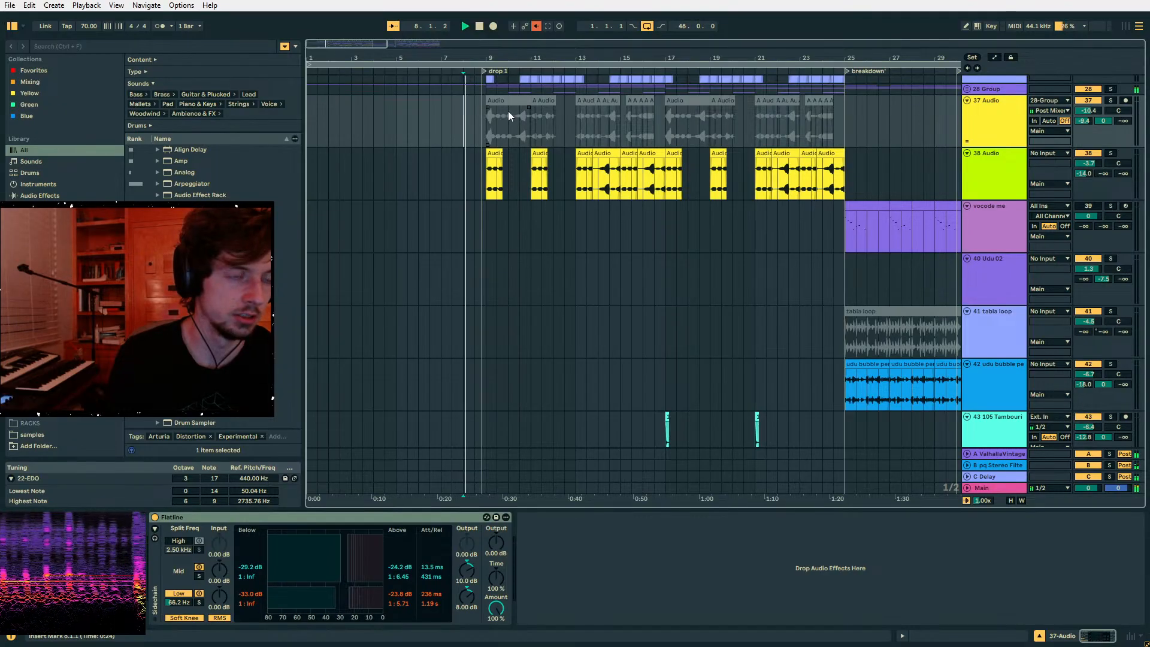
pyautogui.moveTo(473, 56); pyautogui.dragTo(430, 58)
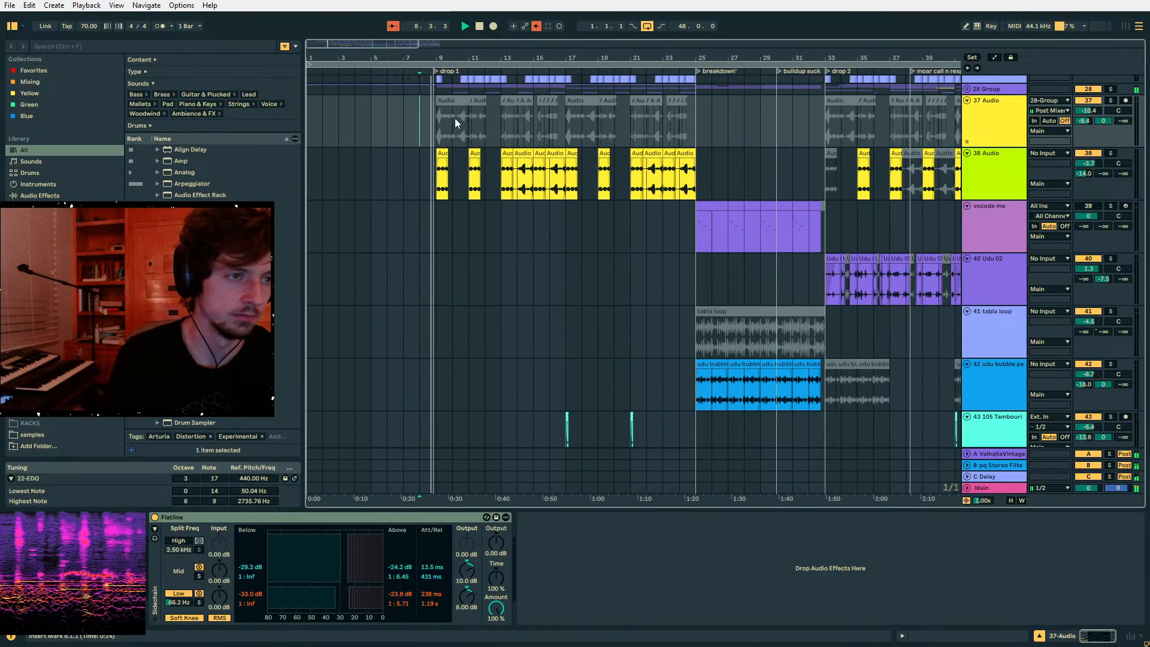
pyautogui.click(433, 119)
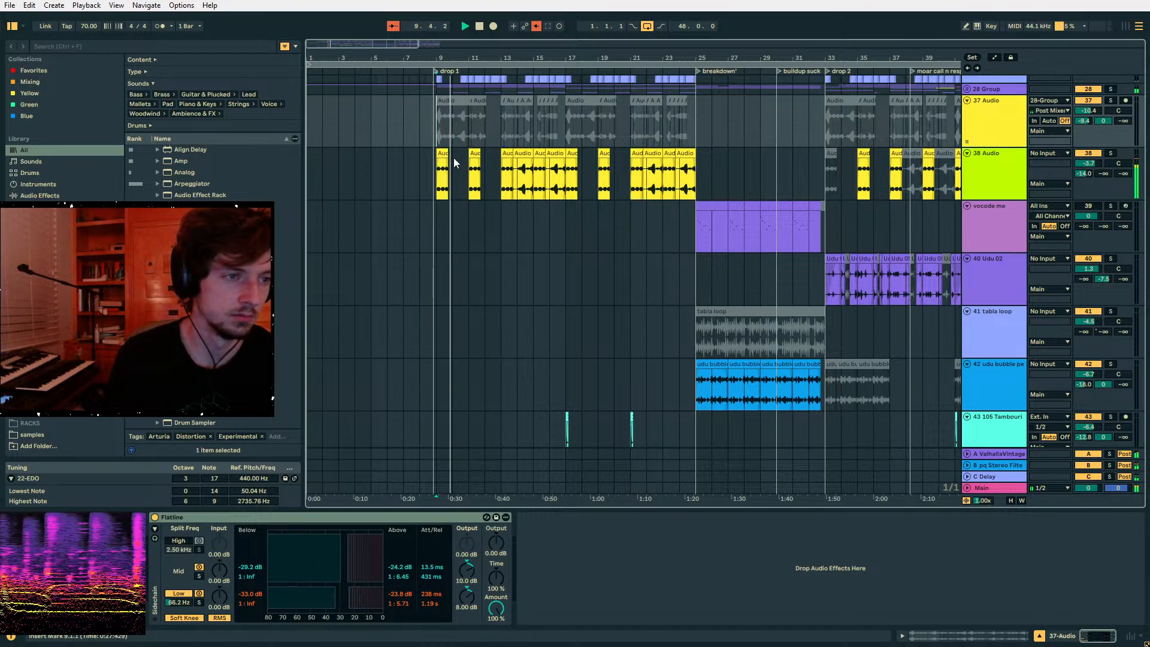
# - Stop playback, place the insert marker at bar 8 on the vocode me track and save the set
pyautogui.press('space')
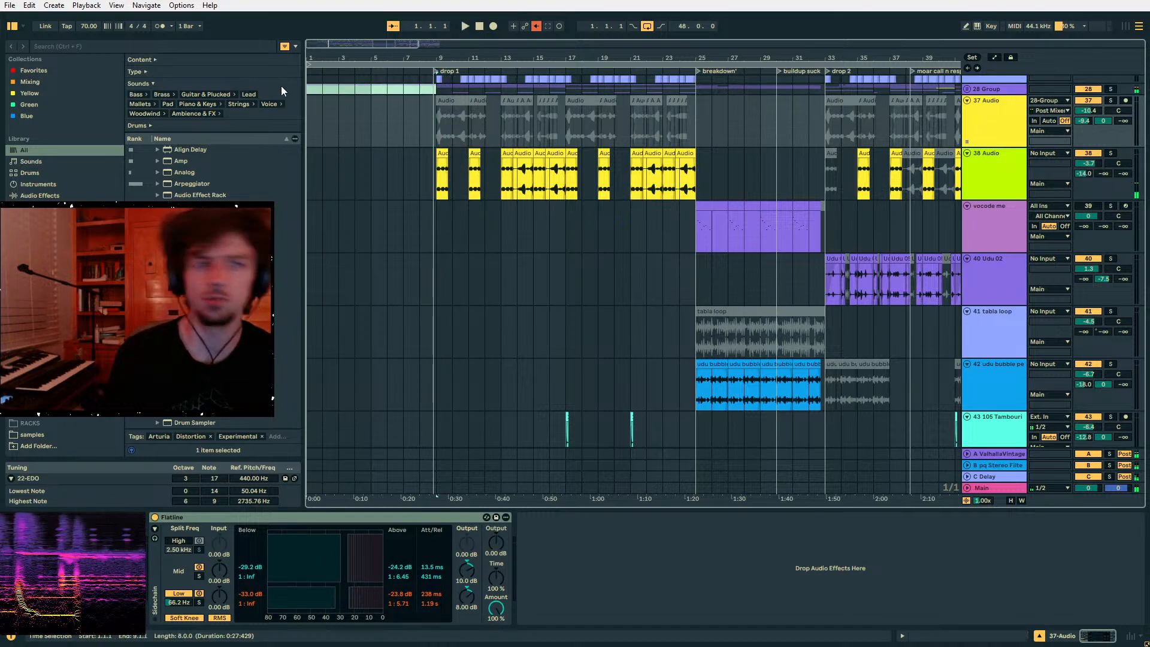
pyautogui.click(436, 90)
pyautogui.click(413, 136)
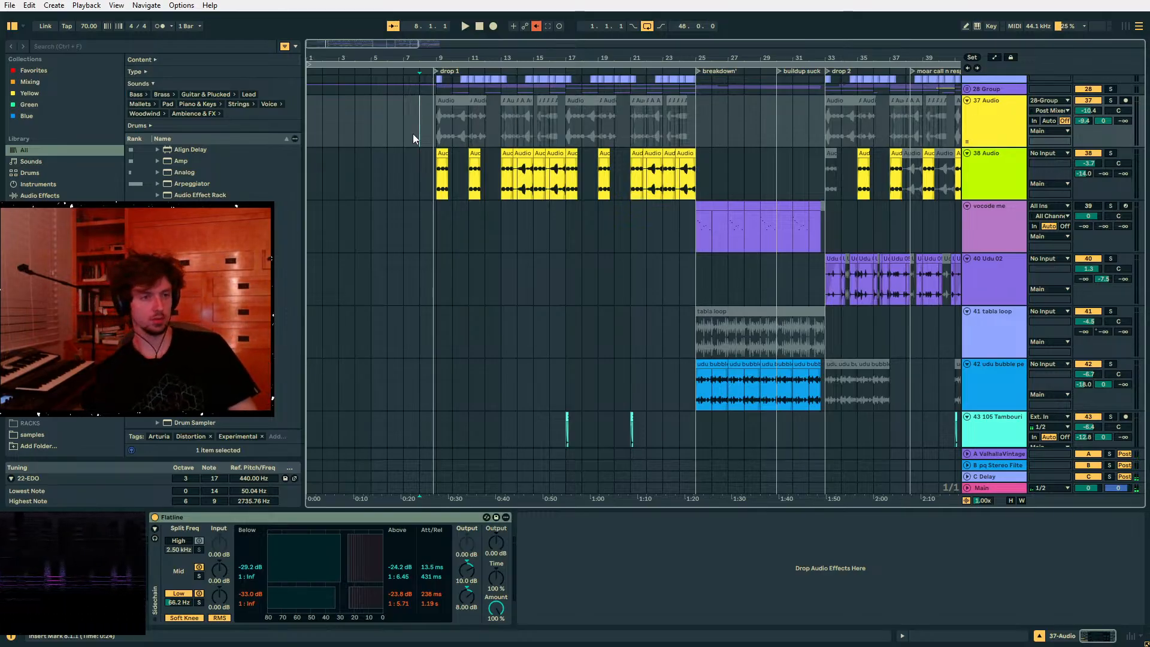
pyautogui.click(425, 209)
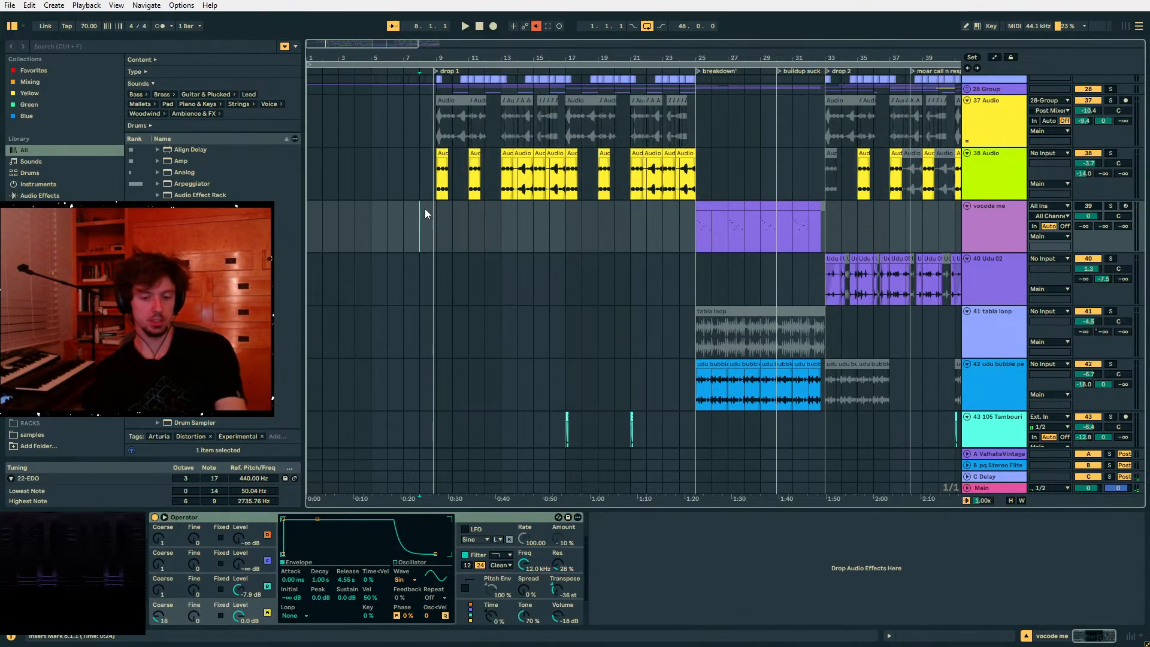
pyautogui.hotkey('ctrl', 's')
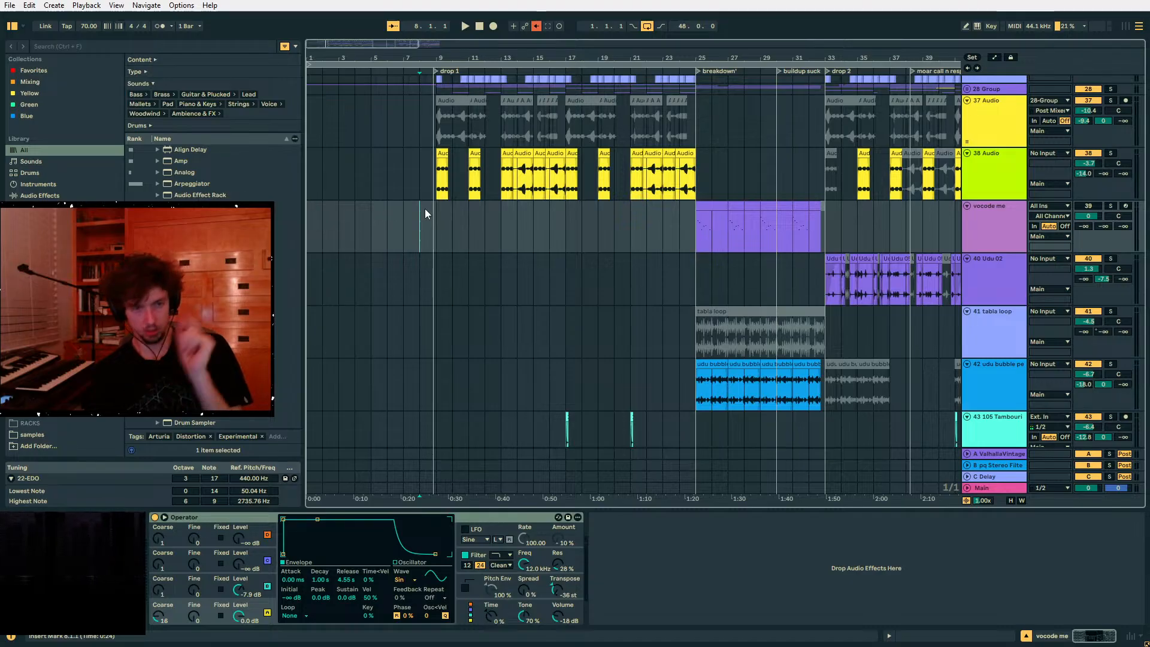
pyautogui.moveTo(436, 227); pyautogui.dragTo(617, 225)
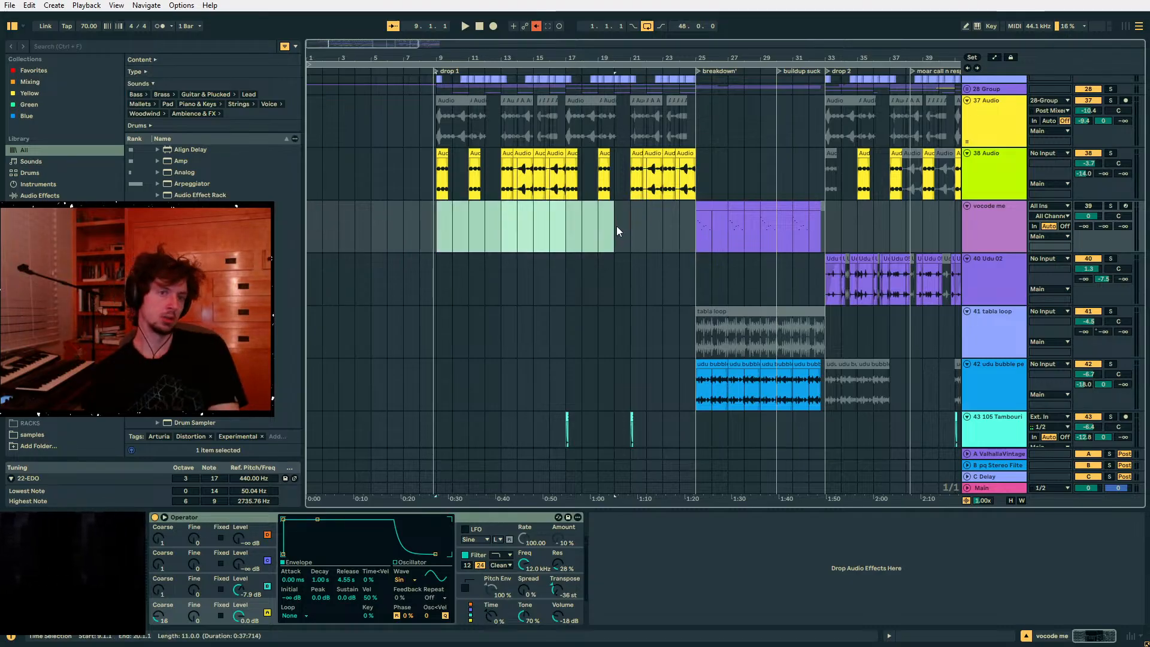
pyautogui.moveTo(627, 60); pyautogui.dragTo(626, 28)
pyautogui.moveTo(783, 226); pyautogui.dragTo(307, 228)
pyautogui.keyDown('shift'); pyautogui.click(839, 242); pyautogui.keyUp('shift')
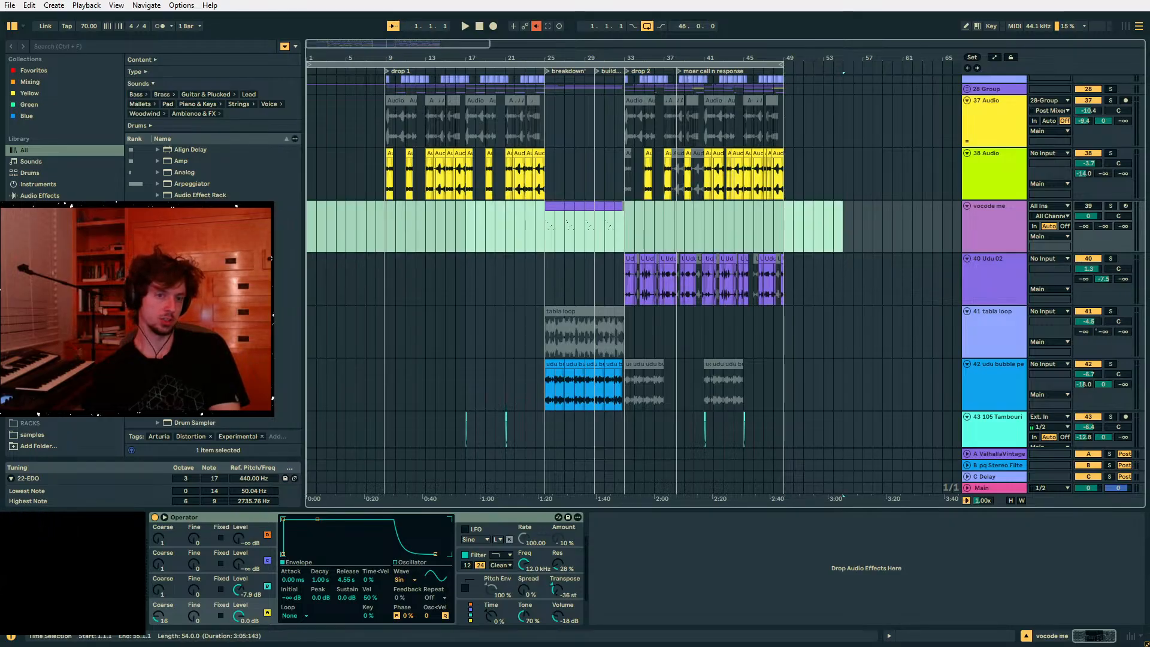
pyautogui.doubleClick(628, 234)
pyautogui.click(881, 230)
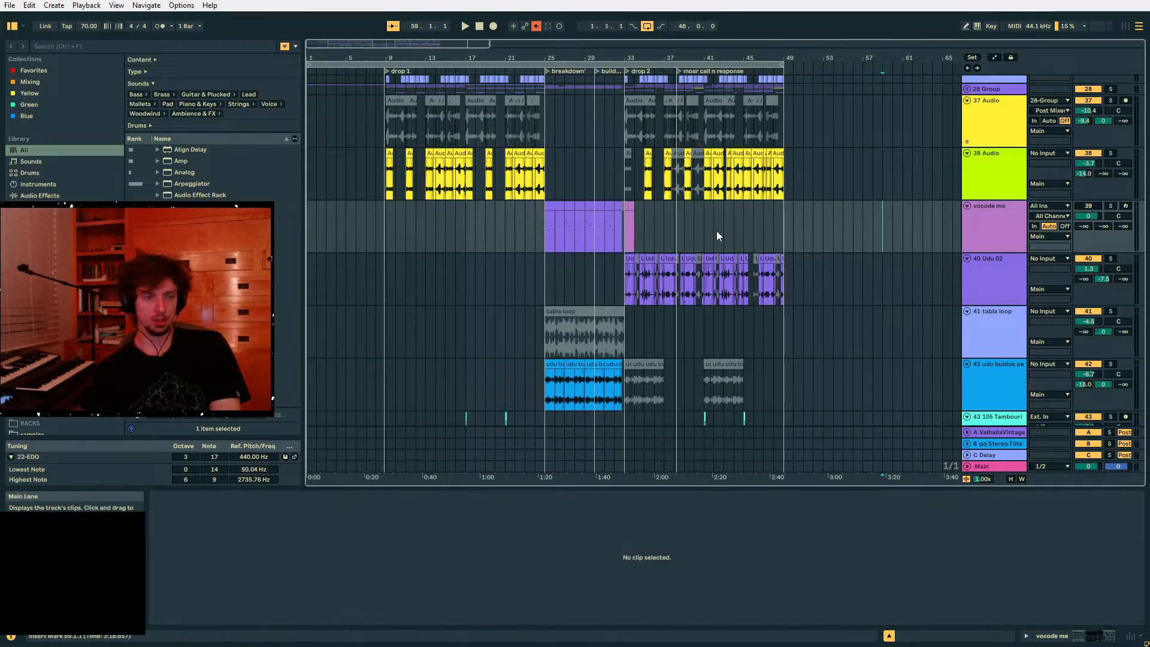
pyautogui.moveTo(643, 230); pyautogui.dragTo(625, 233)
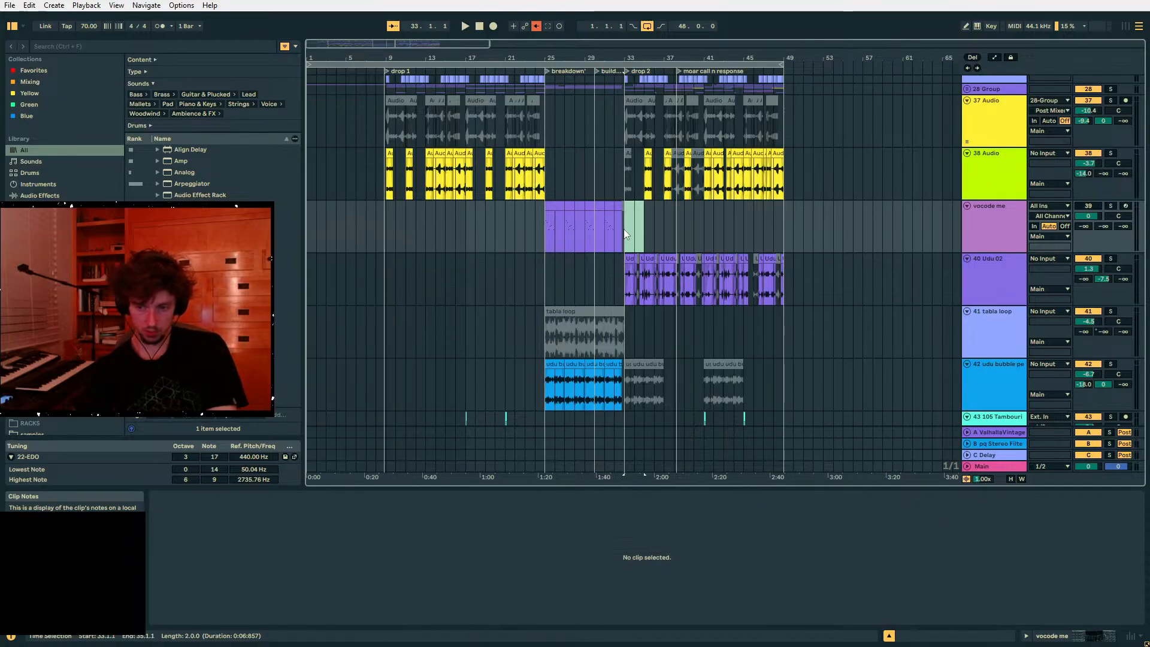
pyautogui.click(616, 236)
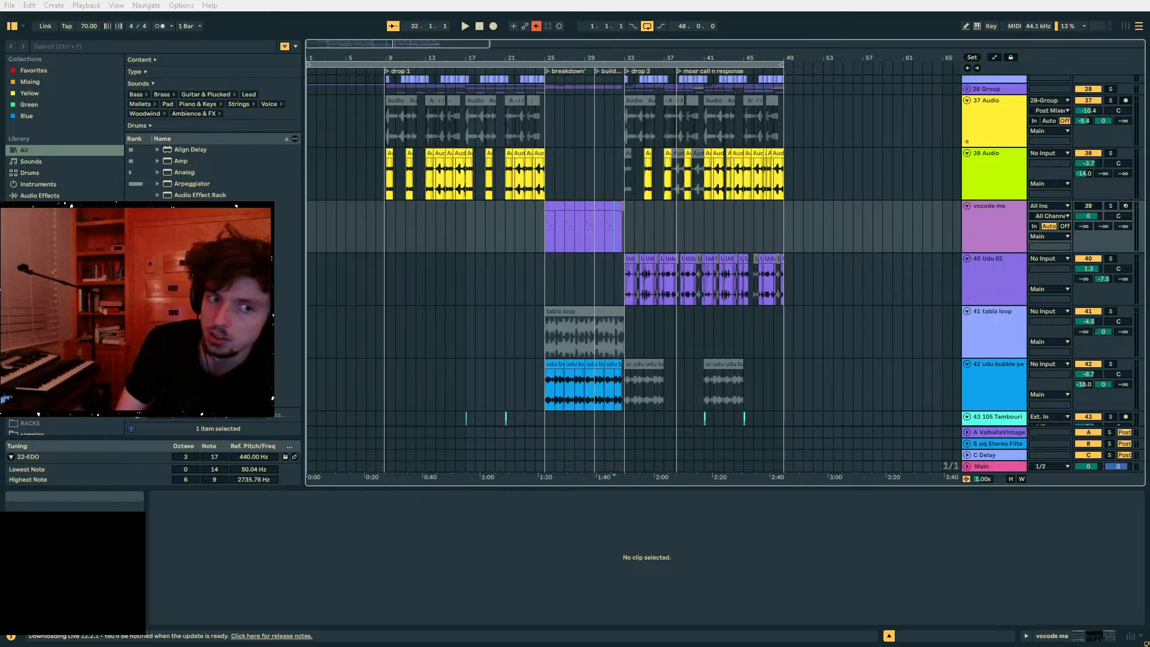
# - Select the vocode me track's breakdown and buildup clips over the range from bar 25 to bar 34
pyautogui.moveTo(664, 239); pyautogui.dragTo(544, 241)
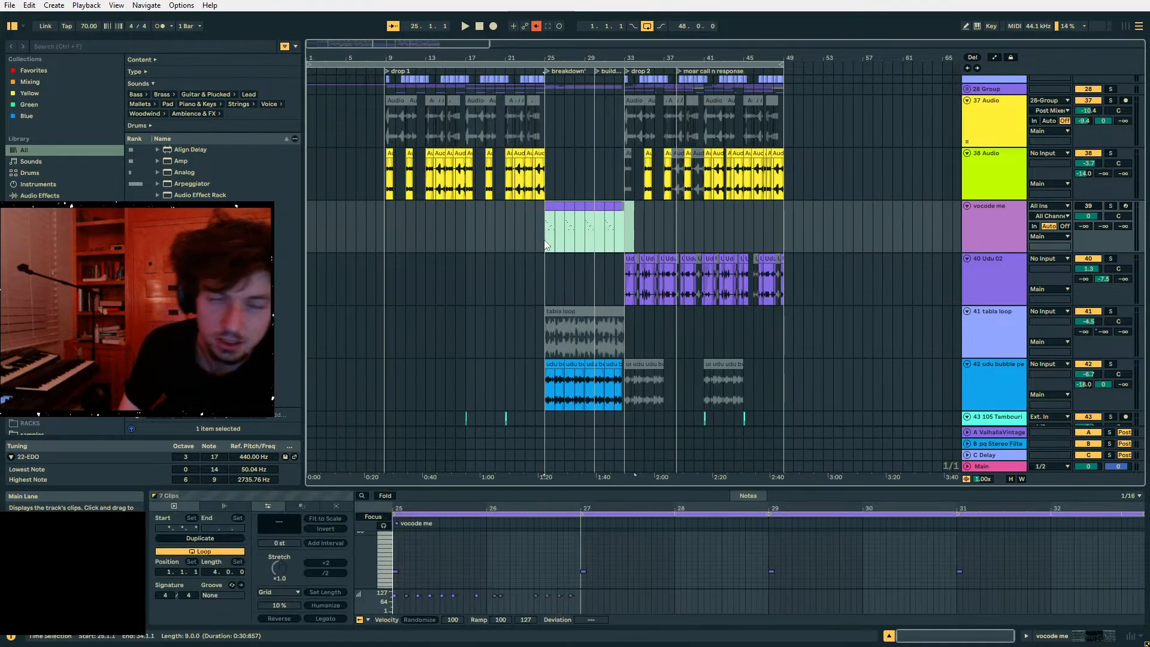